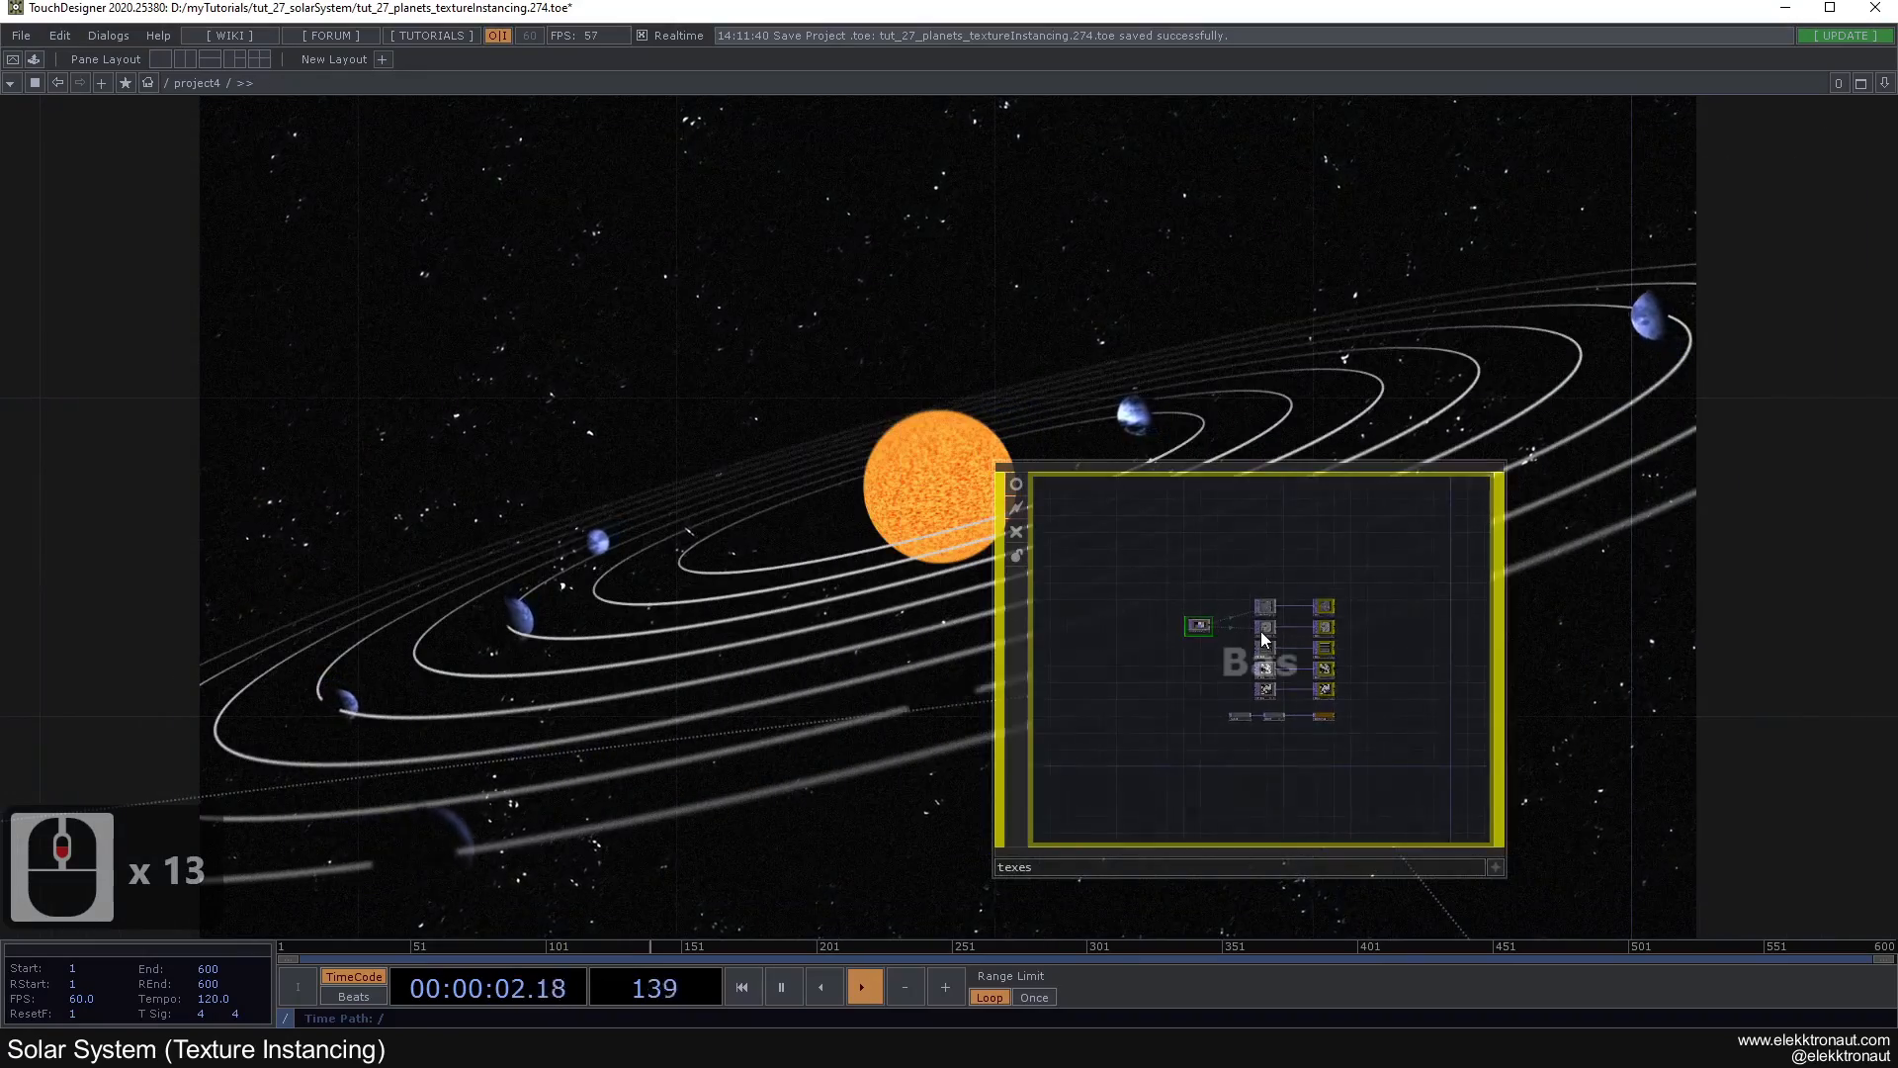
Step: Examine the instance texture and texture index parameters of the planets geometry
drag(1271, 547, 675, 283)
click(962, 715)
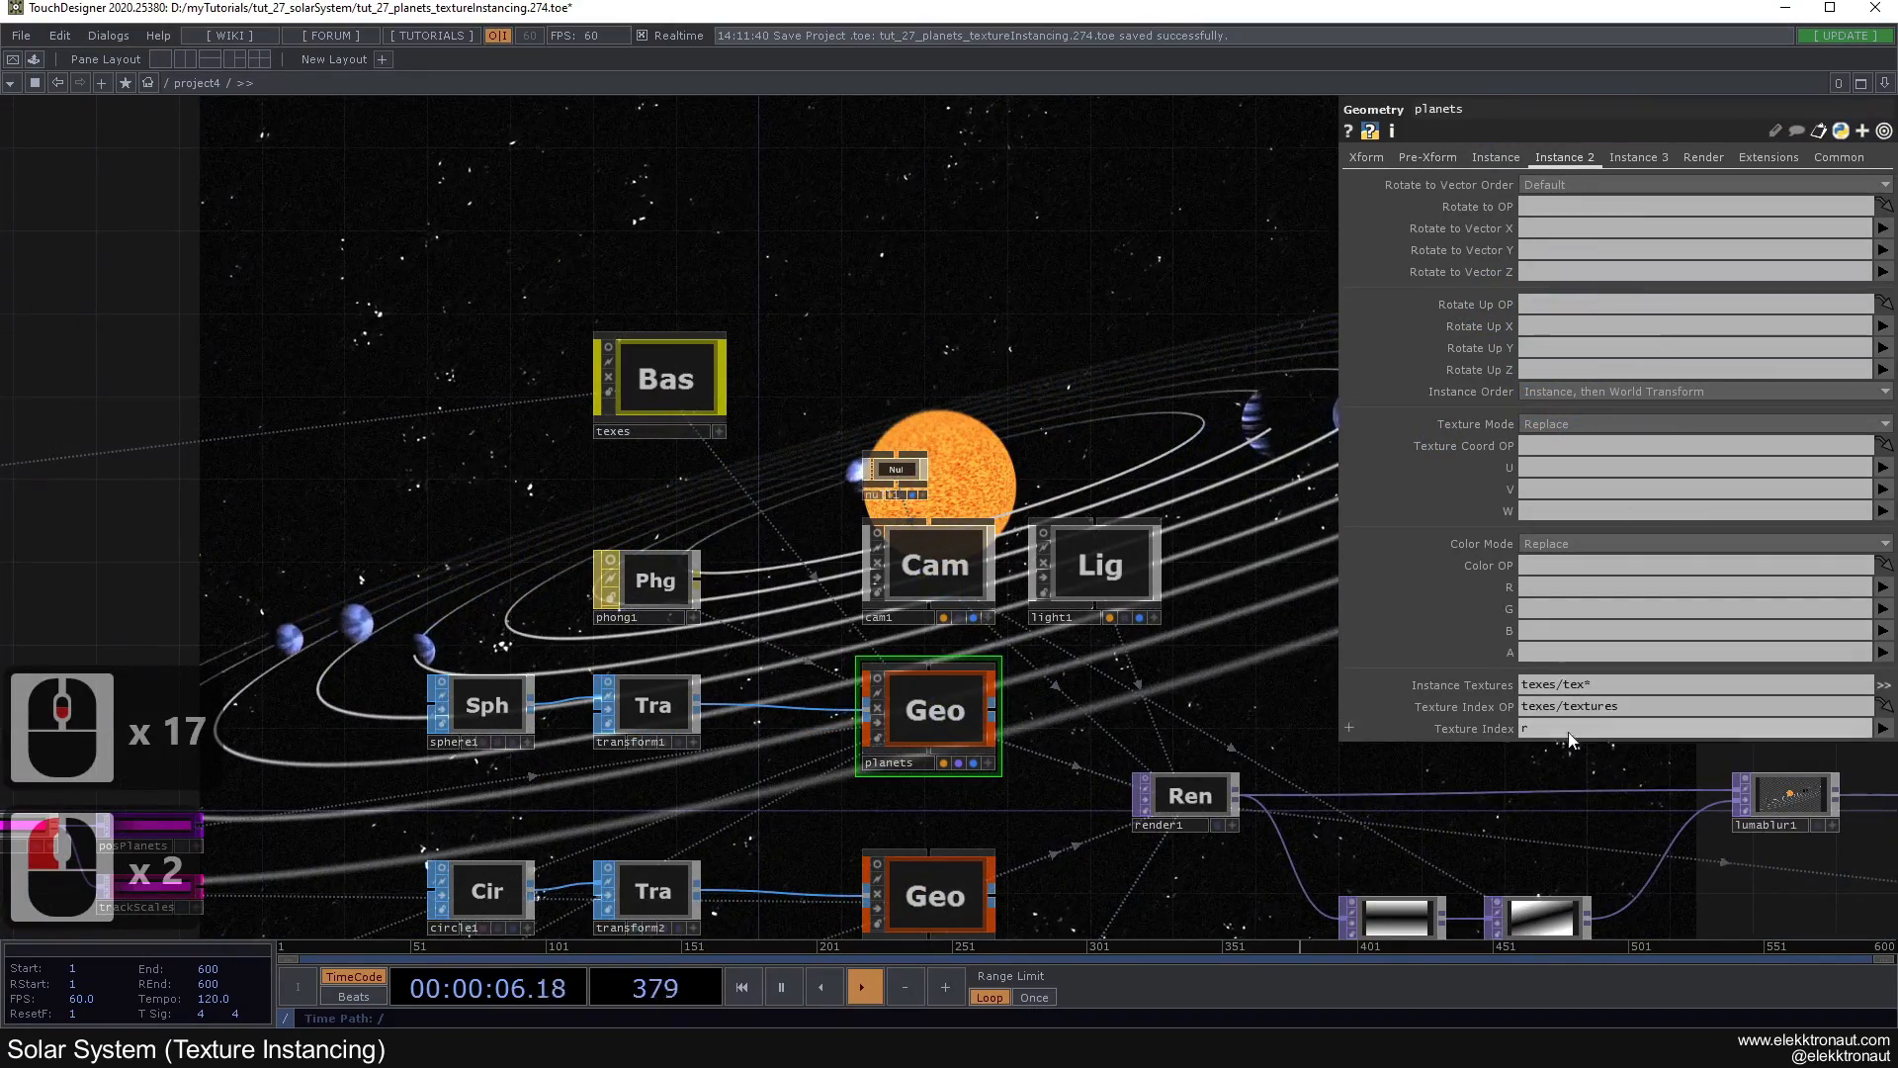
scroll(1250, 680, down, 2)
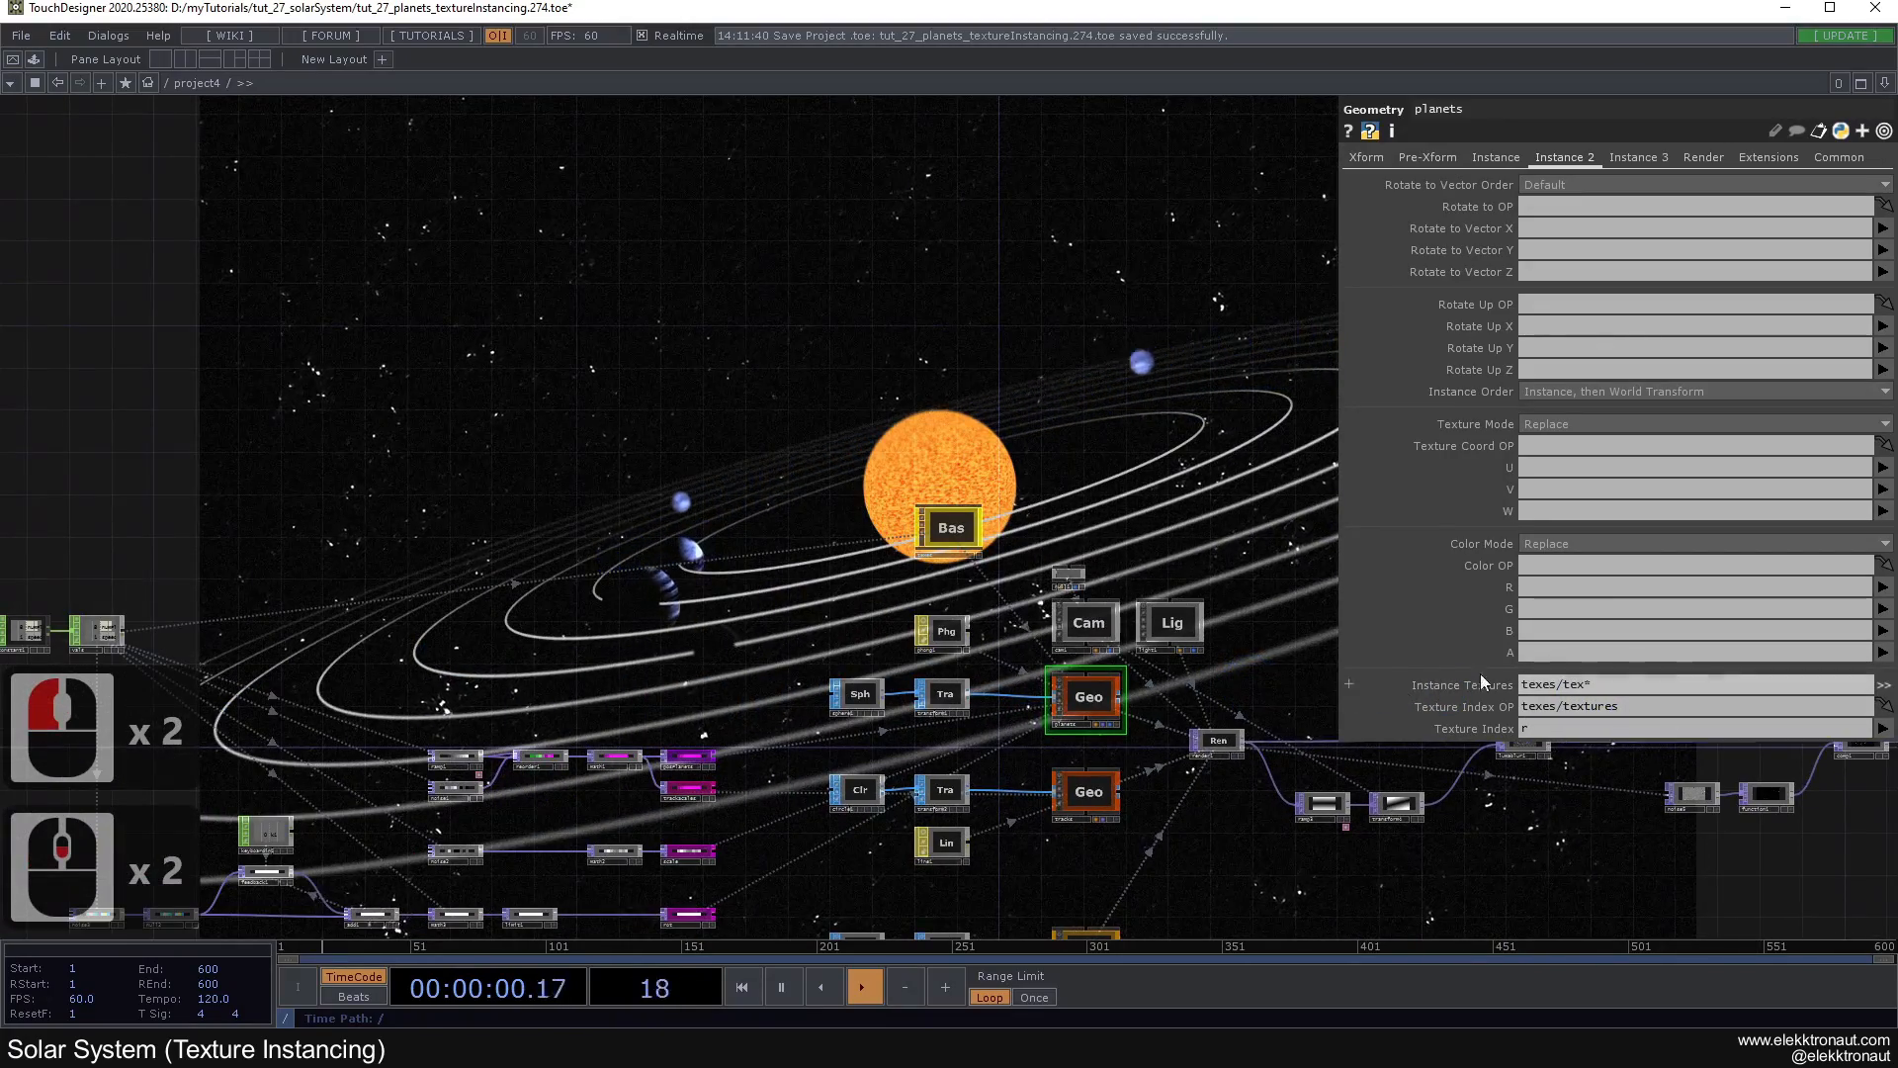
Step: Set the numPlanets value in the constant1 operator to 3
drag(666, 619, 1027, 436)
scroll(425, 428, up, 1)
click(379, 461)
drag(553, 405, 715, 311)
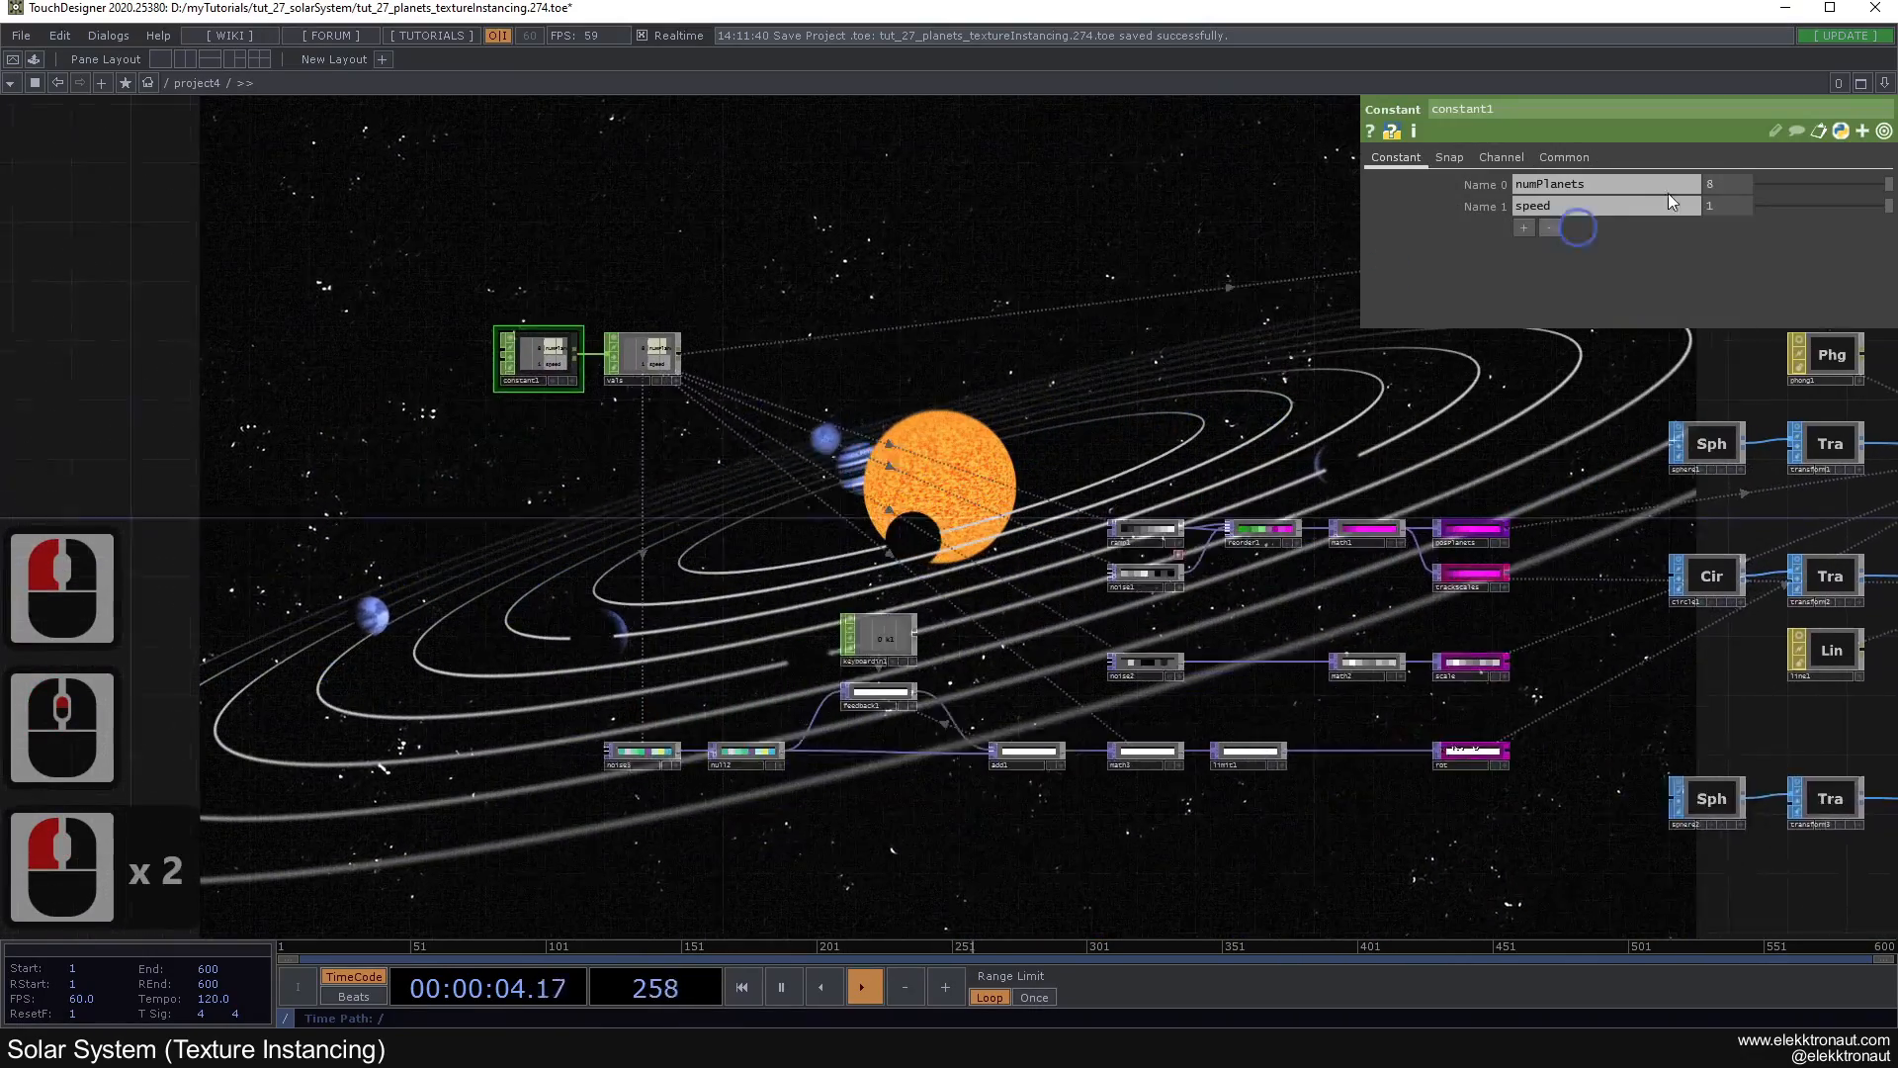
click(1730, 180)
text(3)
click(1193, 376)
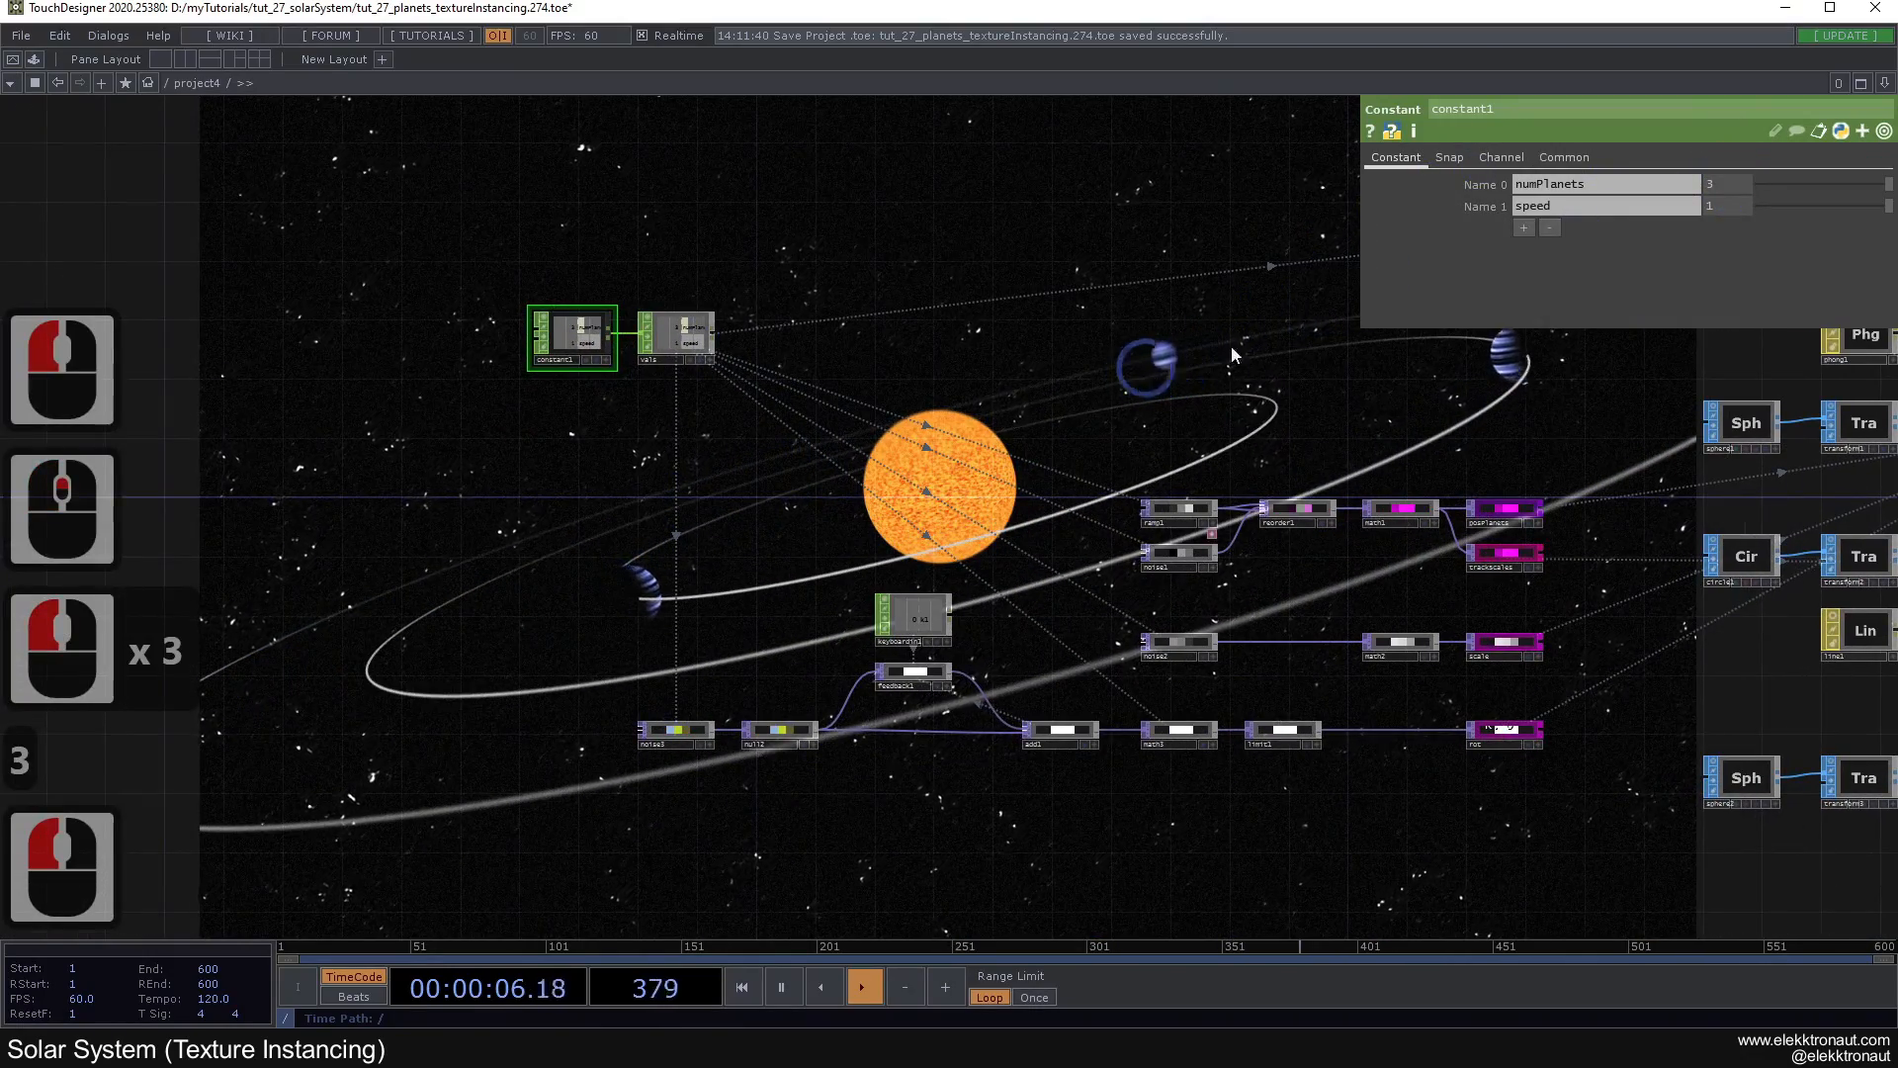
Step: Raise the numPlanets value in constant1 to 30
click(1718, 186)
text(0)
click(1140, 322)
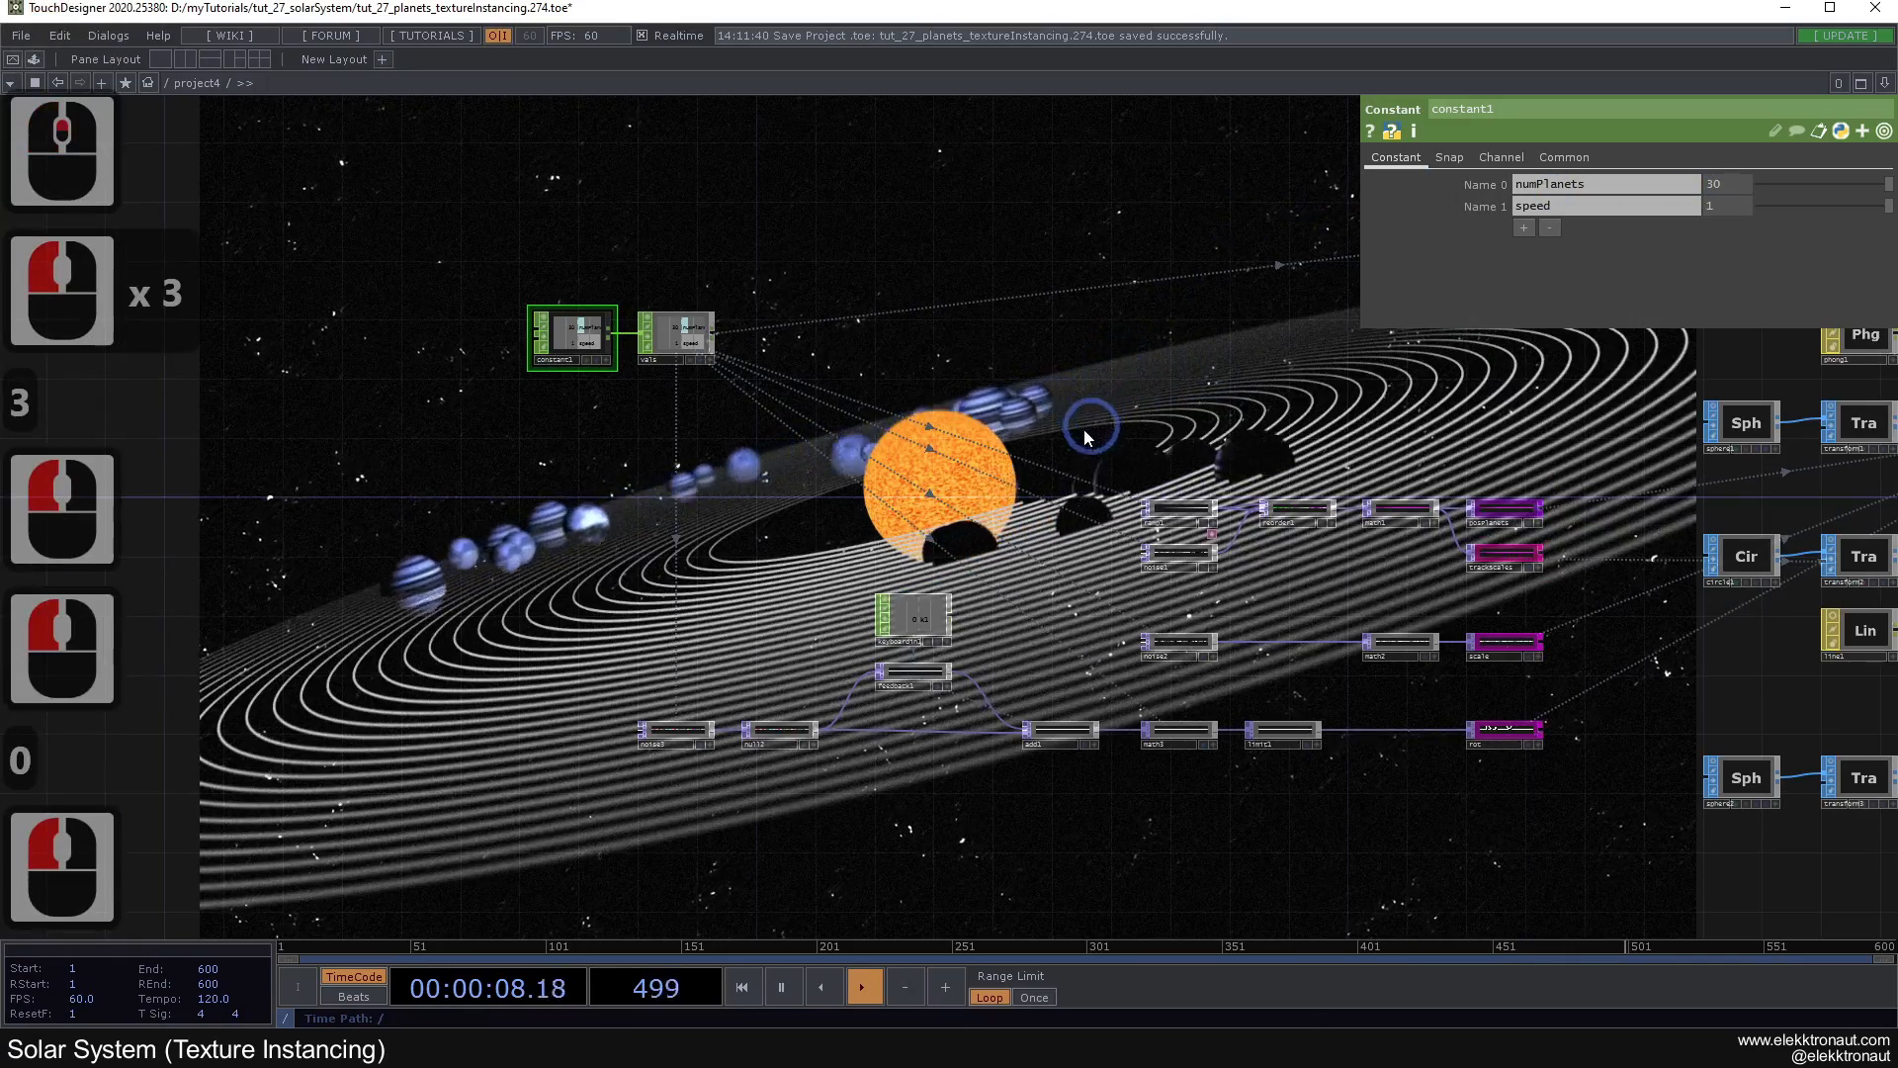
drag(1023, 486, 1098, 313)
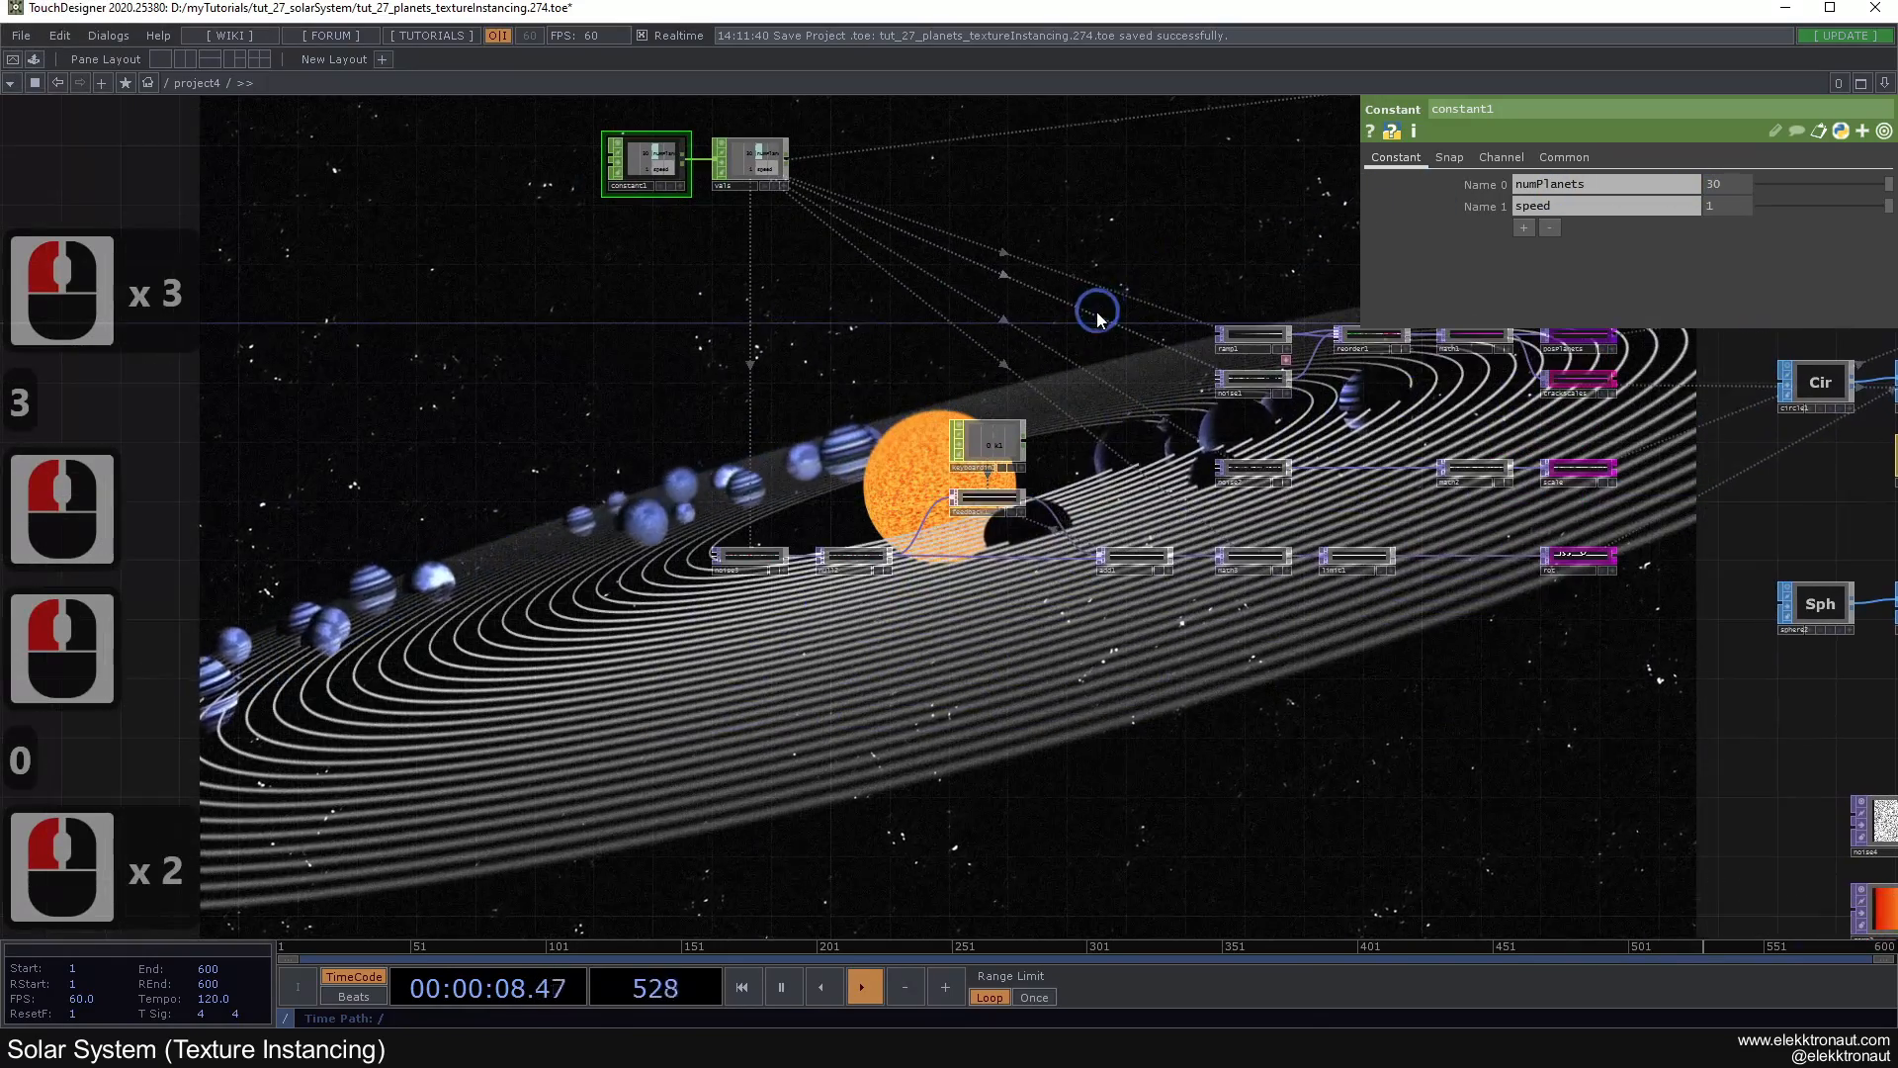
Step: Set the numPlanets value in constant1 to 5
click(1735, 182)
text(5)
click(1252, 195)
Step: Try lowering the speed value in constant1 to about 0.252 and undo the speed change
drag(1736, 208, 1299, 211)
drag(1888, 207, 1789, 210)
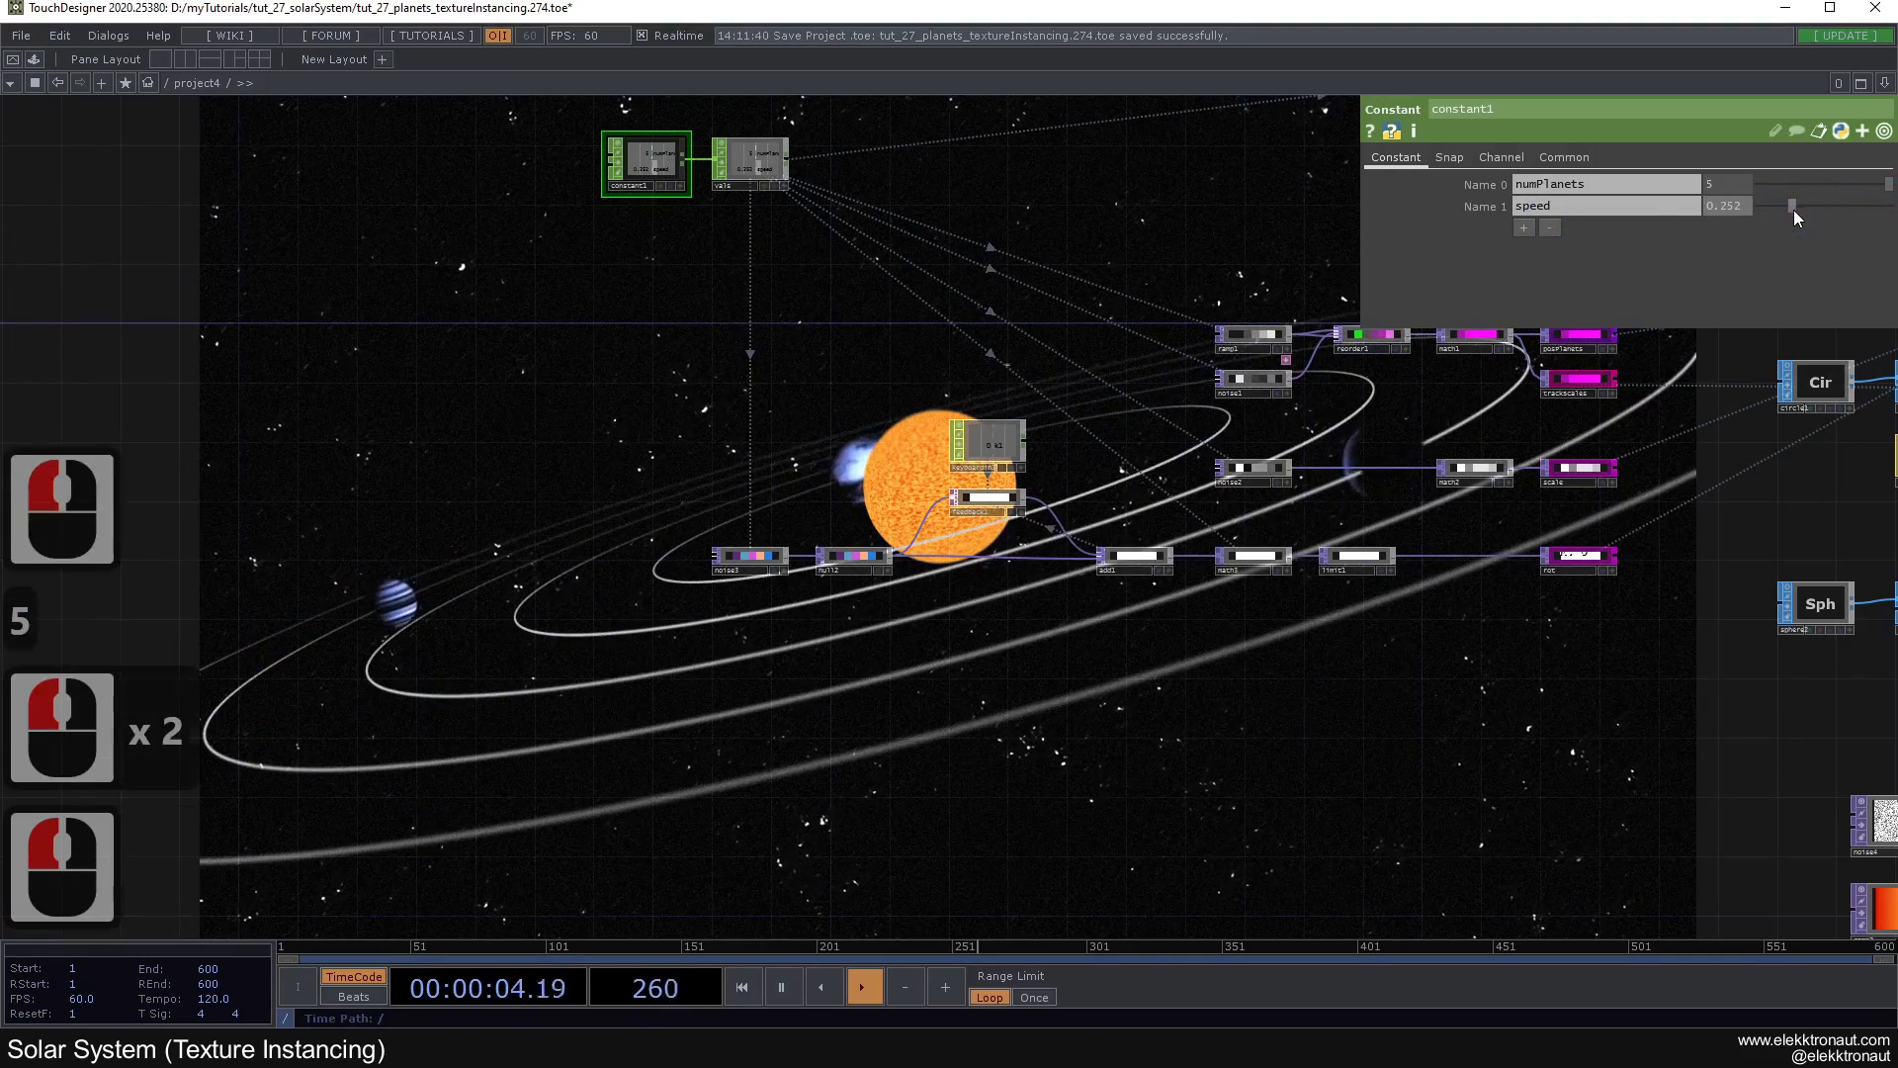
drag(1259, 783, 997, 615)
click(1056, 446)
key(ctrl+z)
Step: Delete all operators of the finished solar system network in project4
scroll(1057, 446, down, 1)
scroll(1057, 447, down, 3)
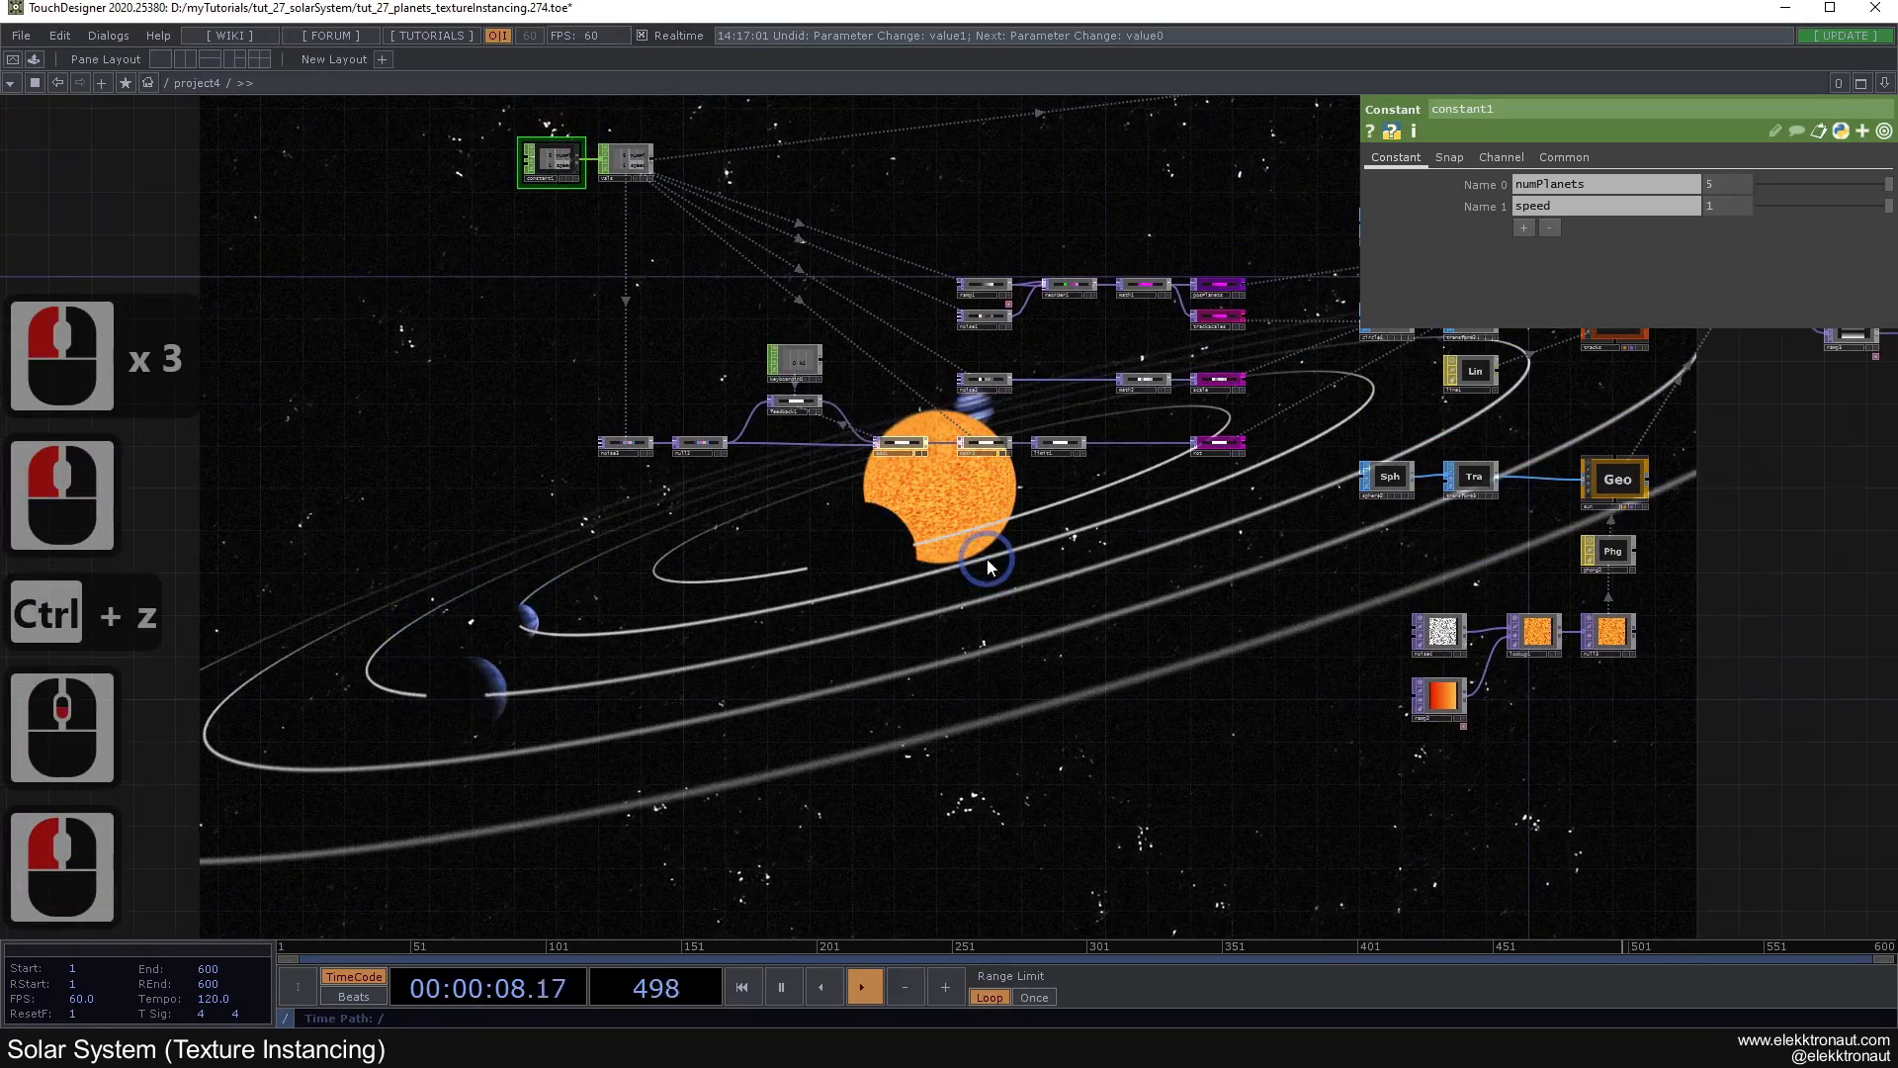
drag(1017, 469, 1034, 720)
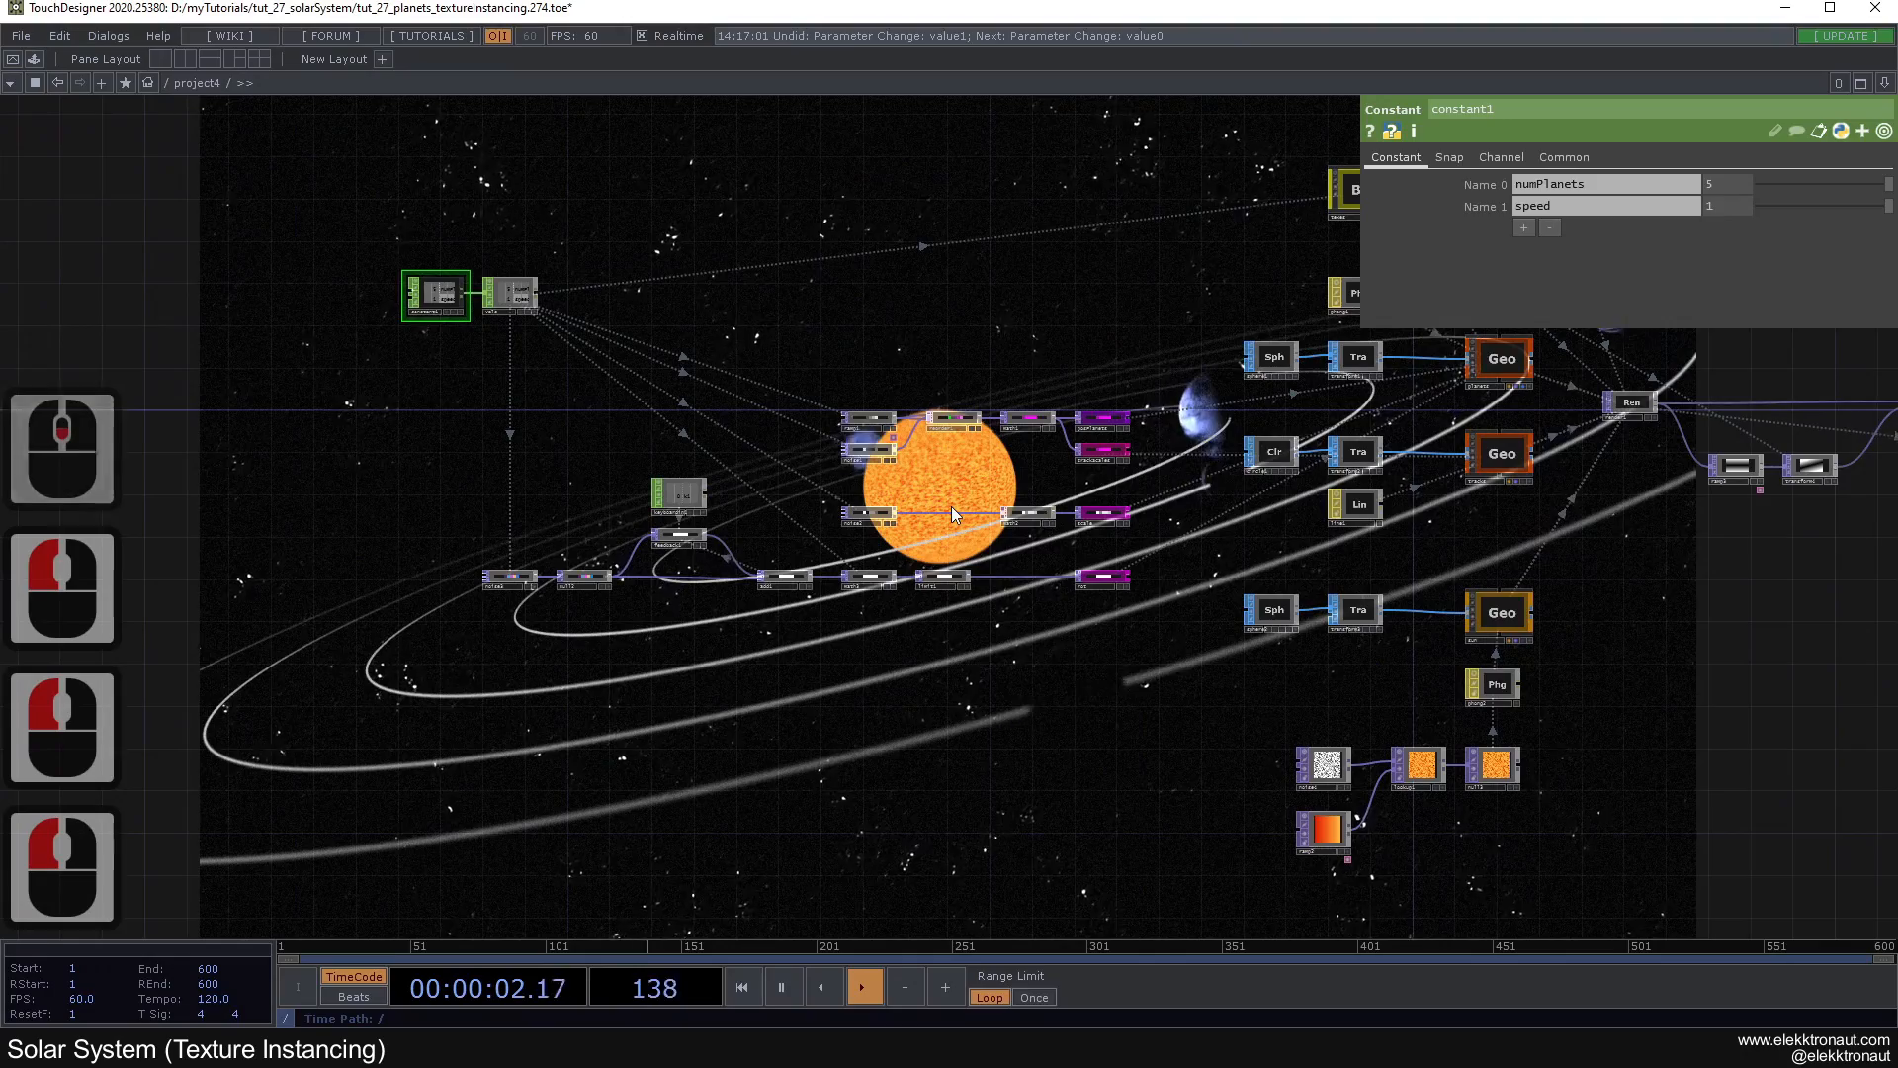
scroll(975, 484, up, 2)
scroll(976, 484, down, 2)
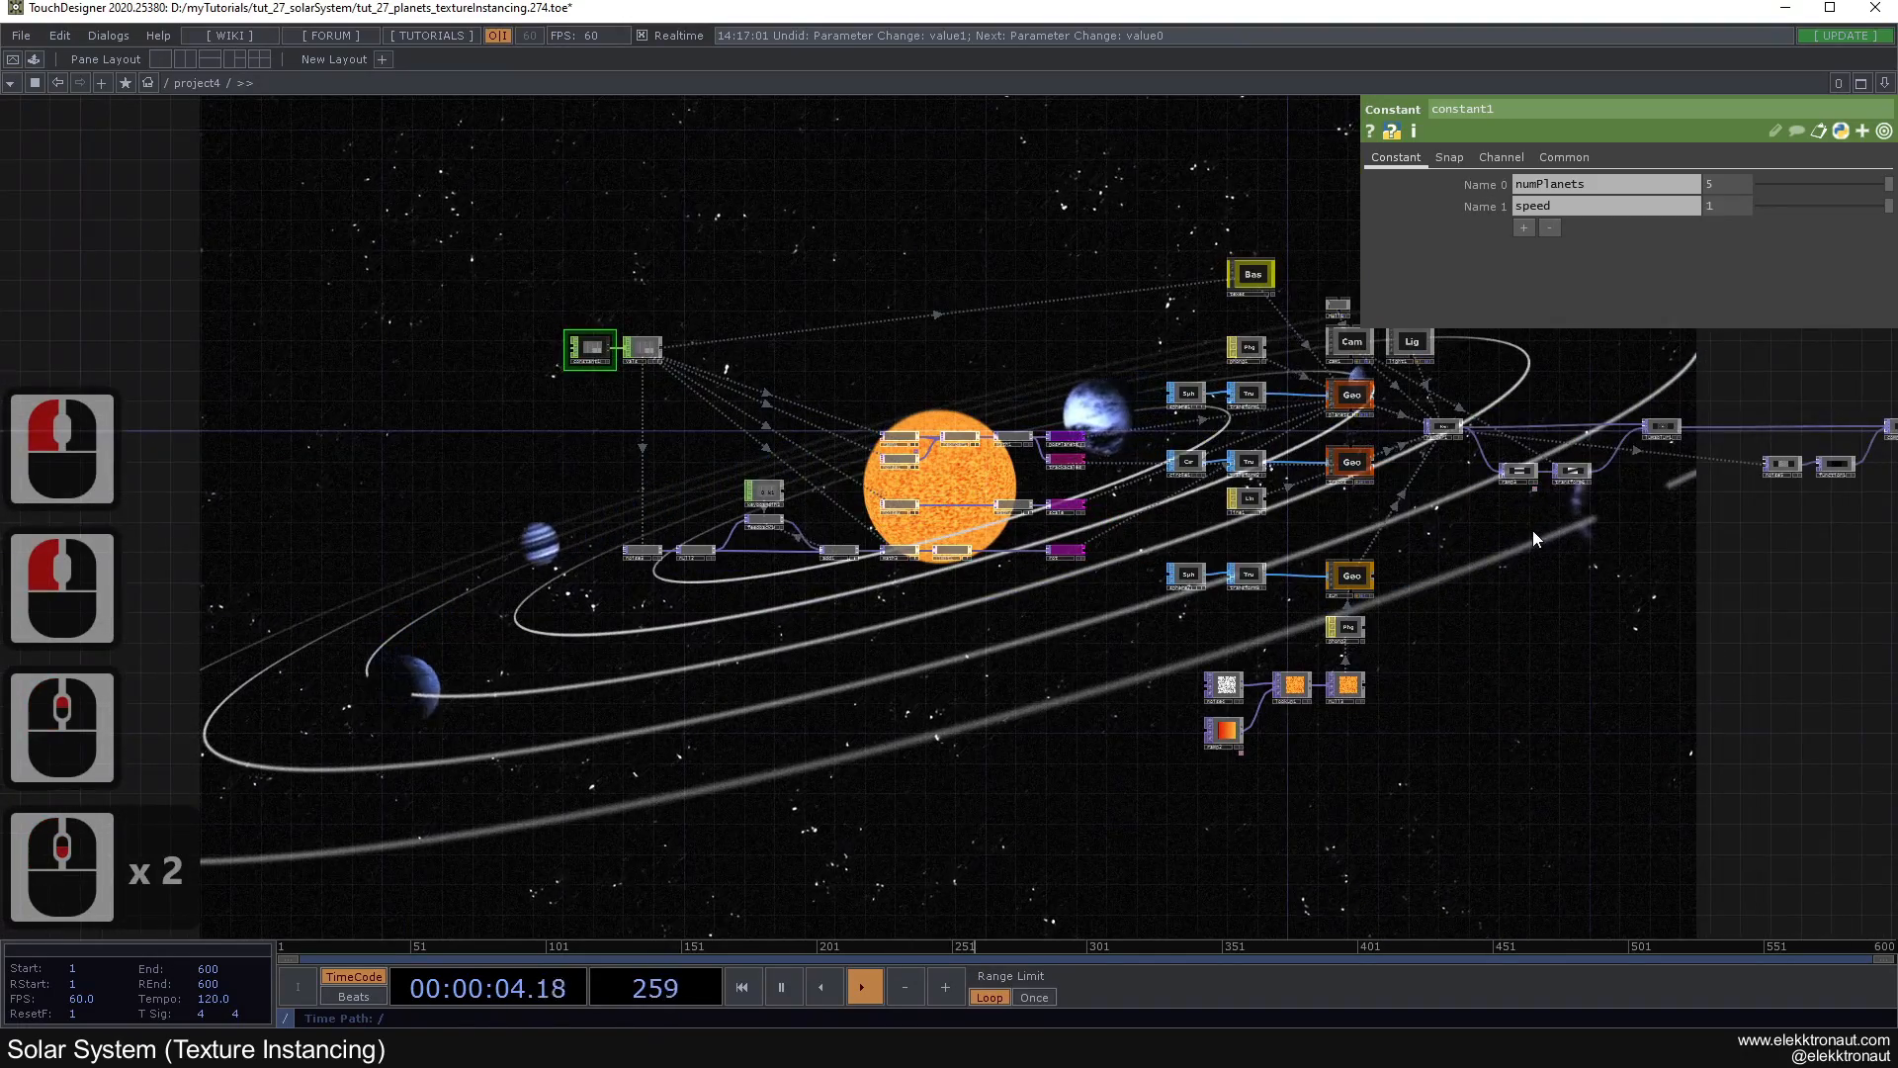
drag(1526, 532, 1196, 579)
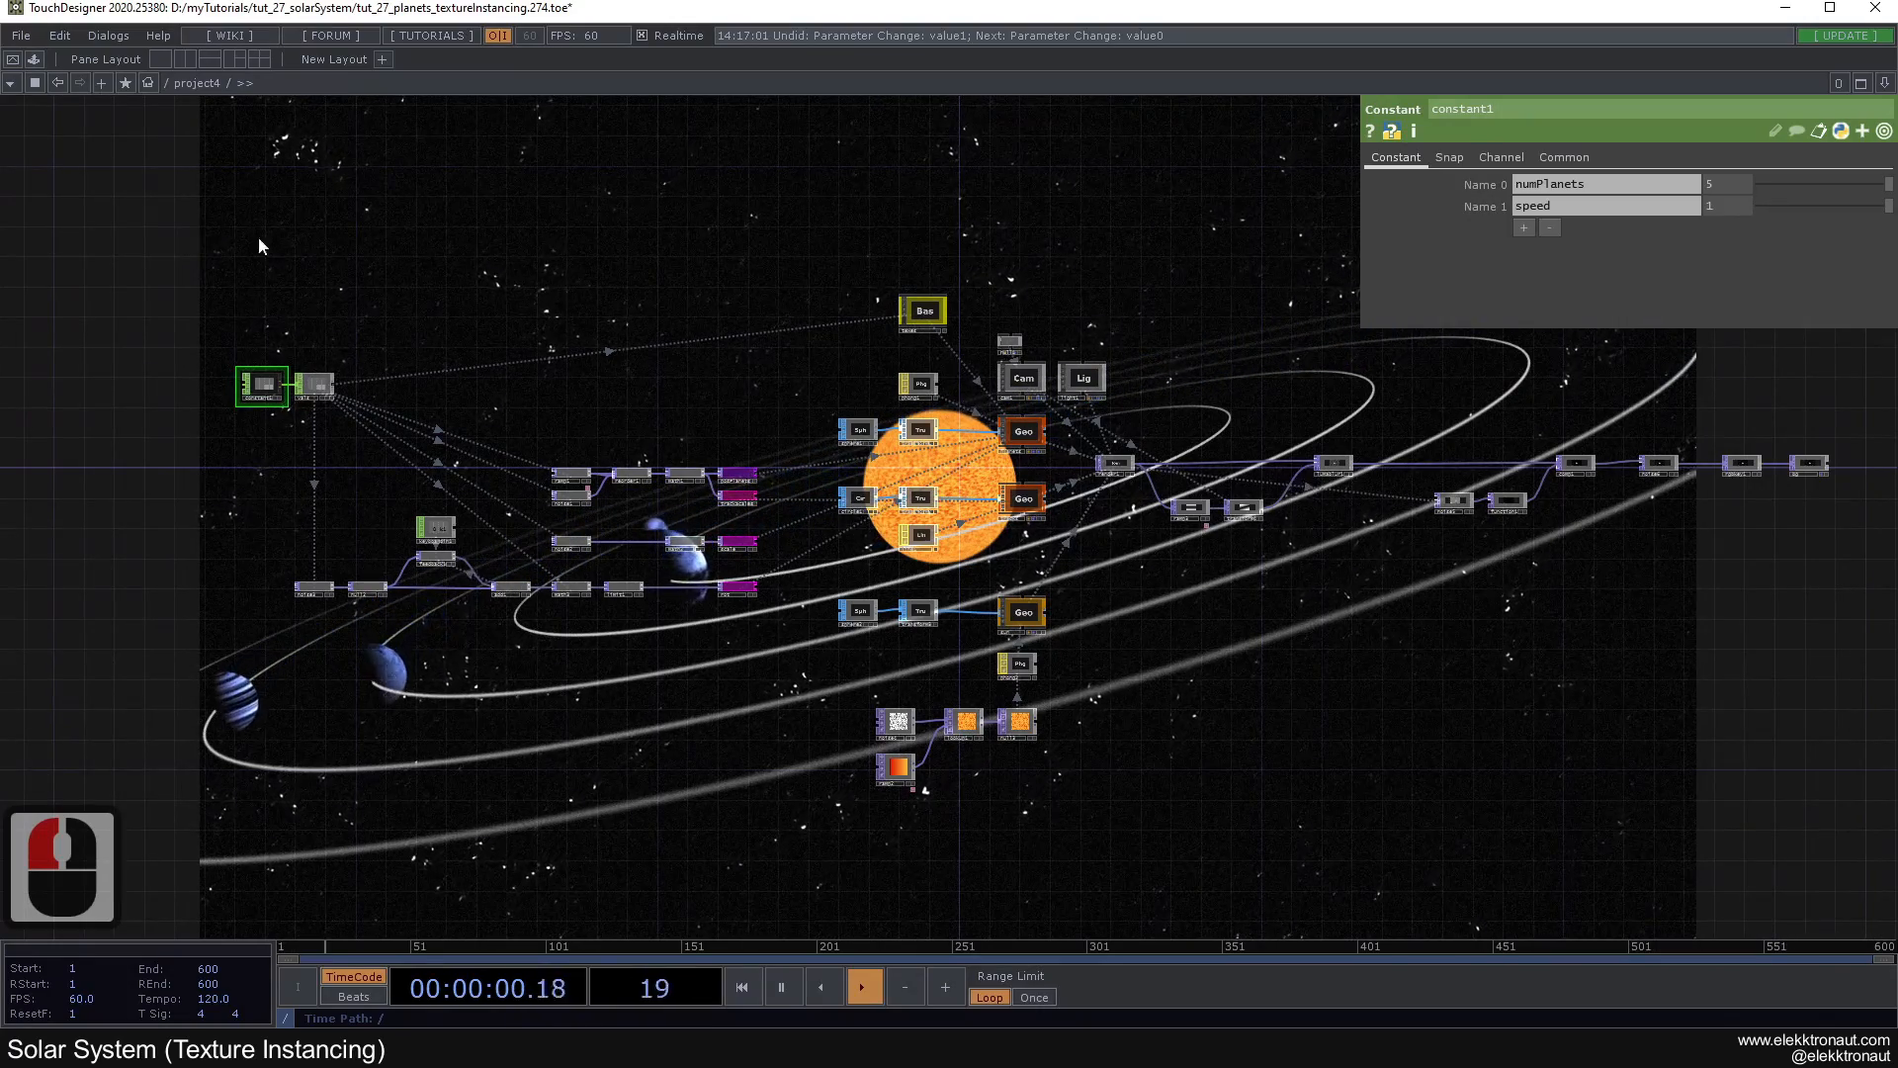
scroll(314, 251, down, 2)
right_drag(249, 245, 1414, 682)
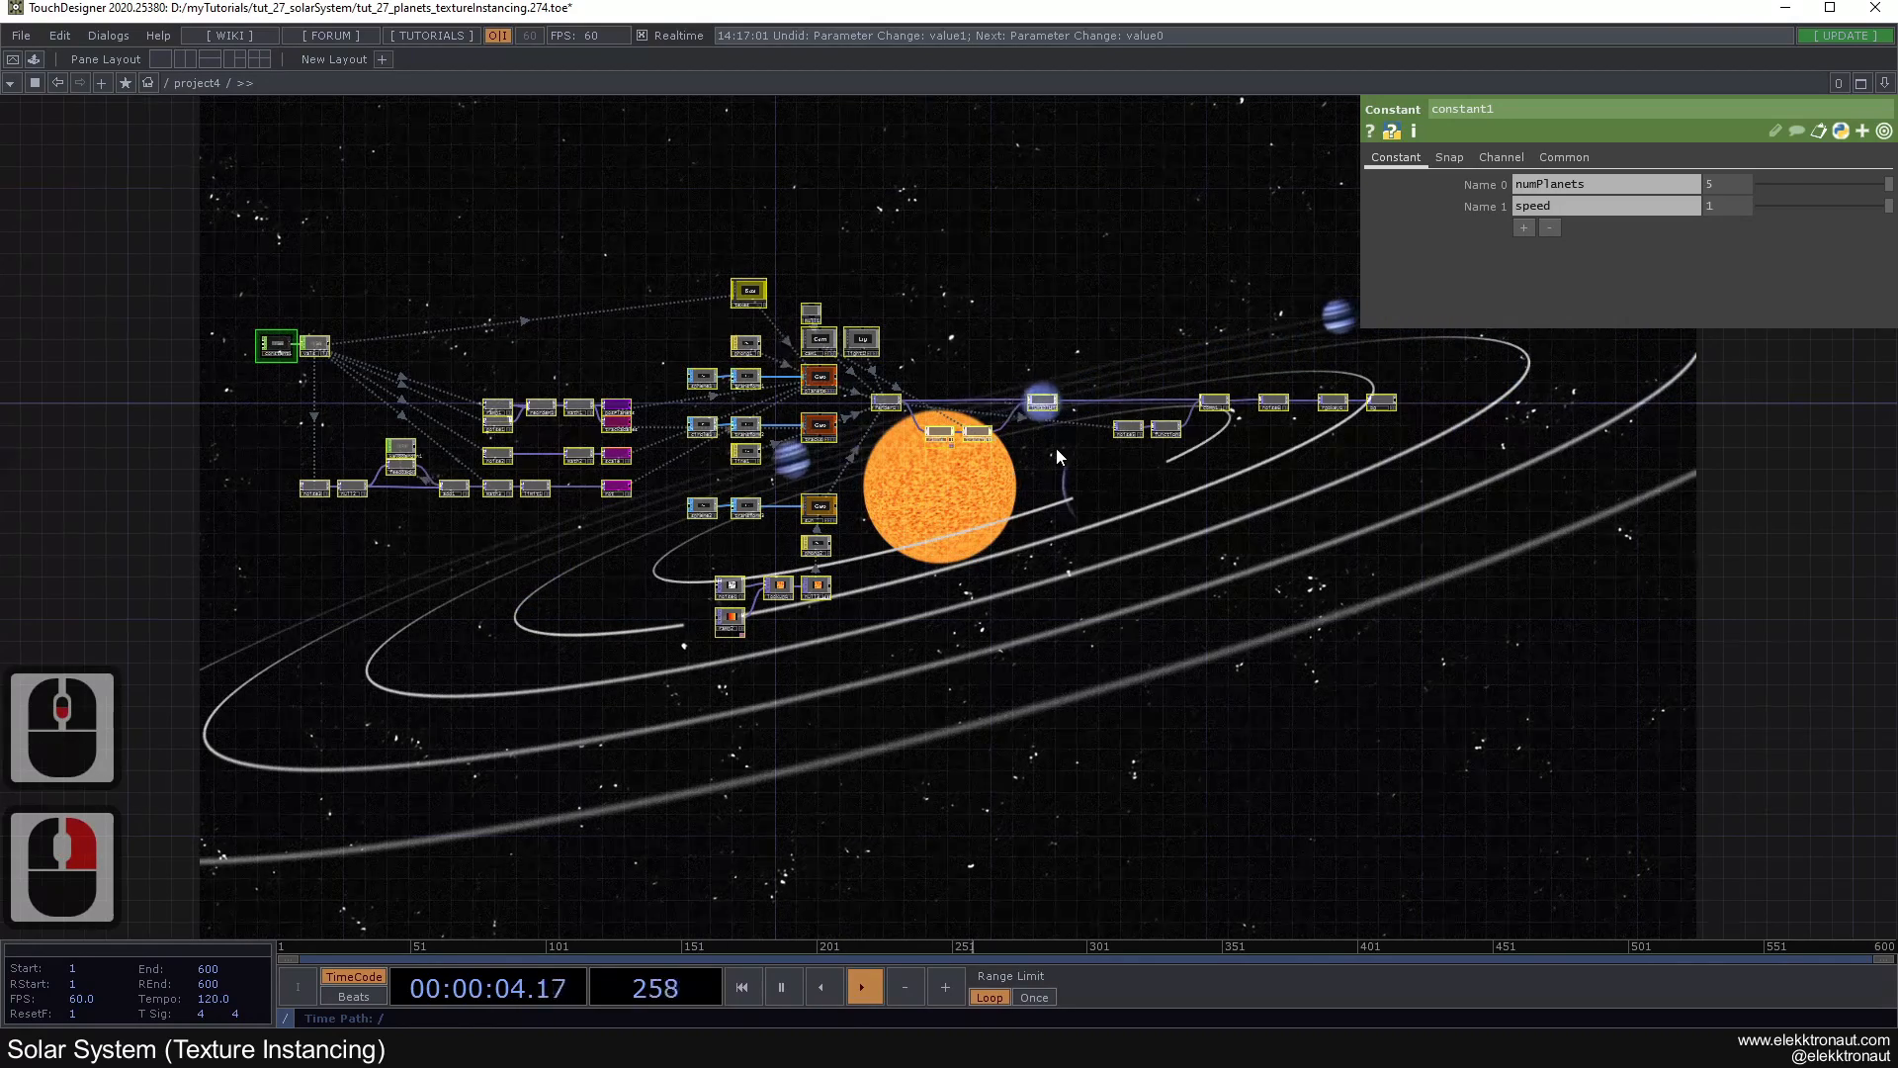
key(Delete)
Step: Add a Sphere SOP to the empty network
scroll(632, 390, up, 3)
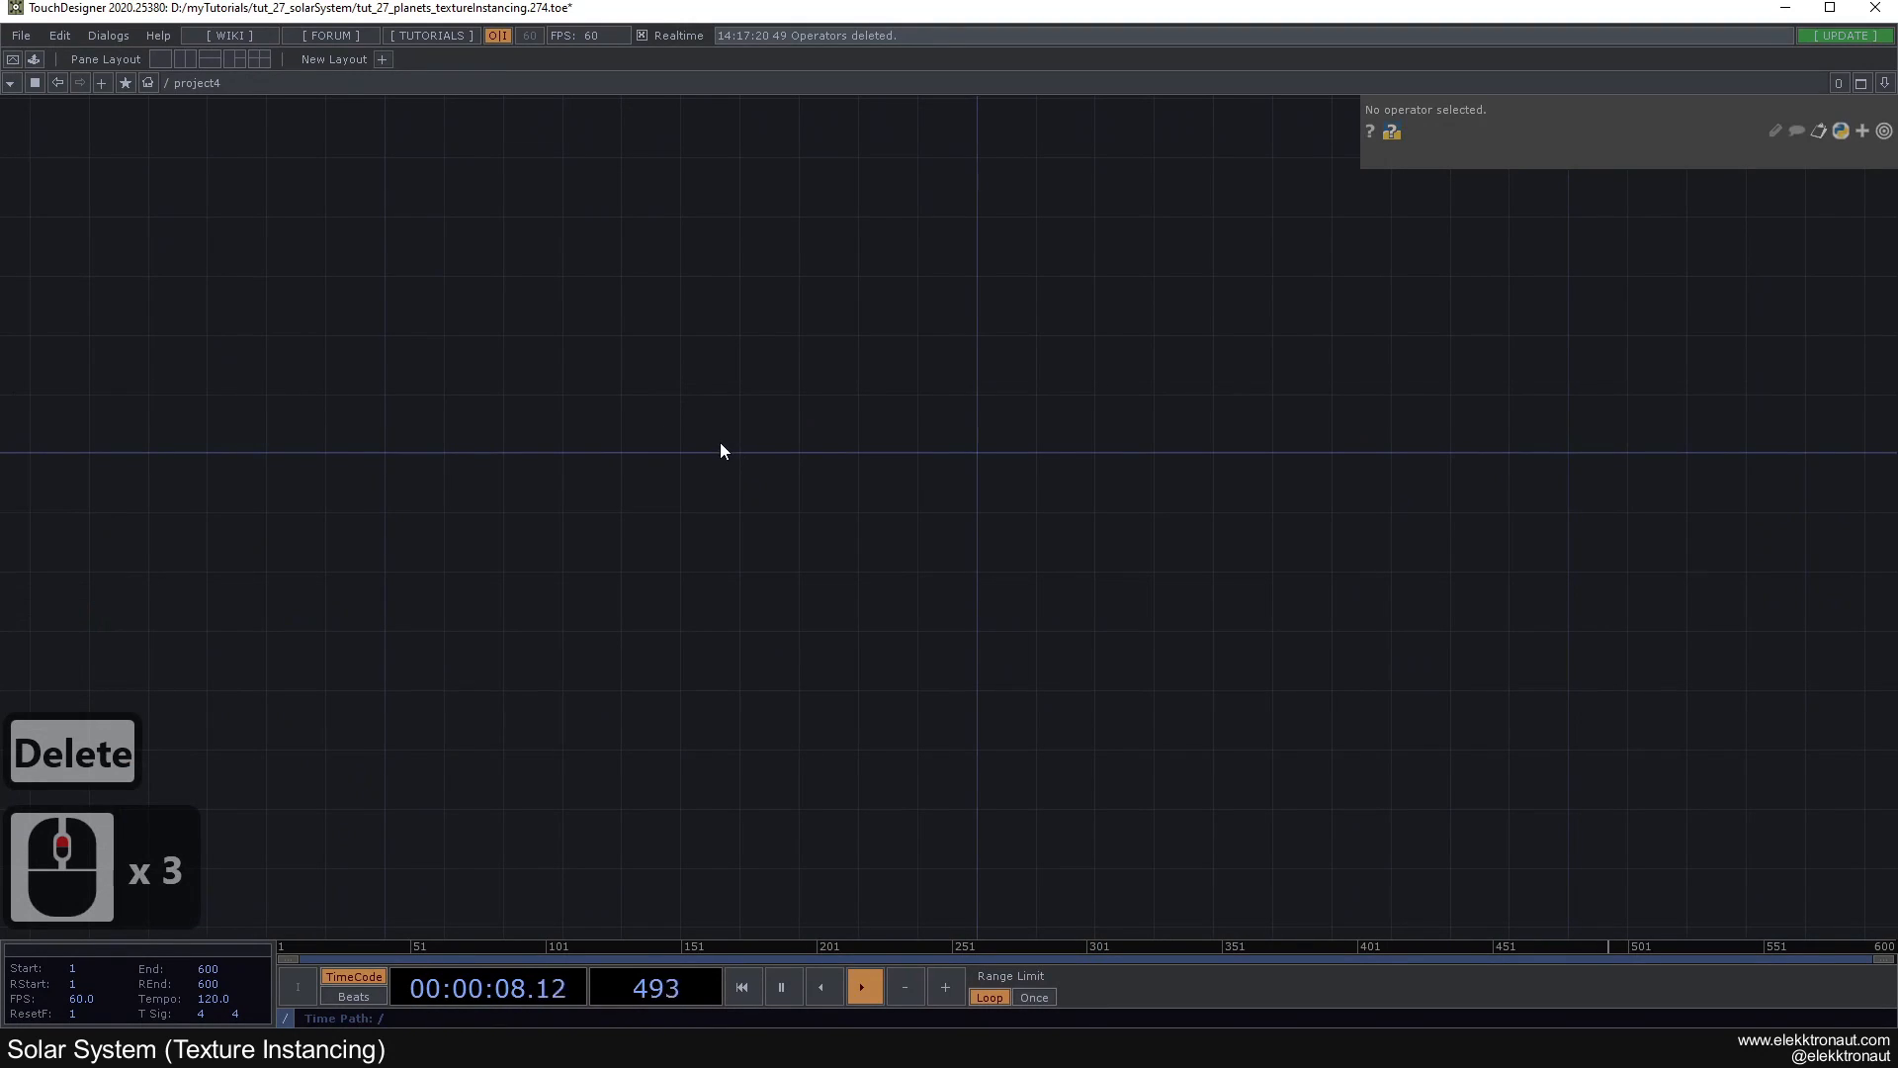
double_click(746, 441)
text(sph)
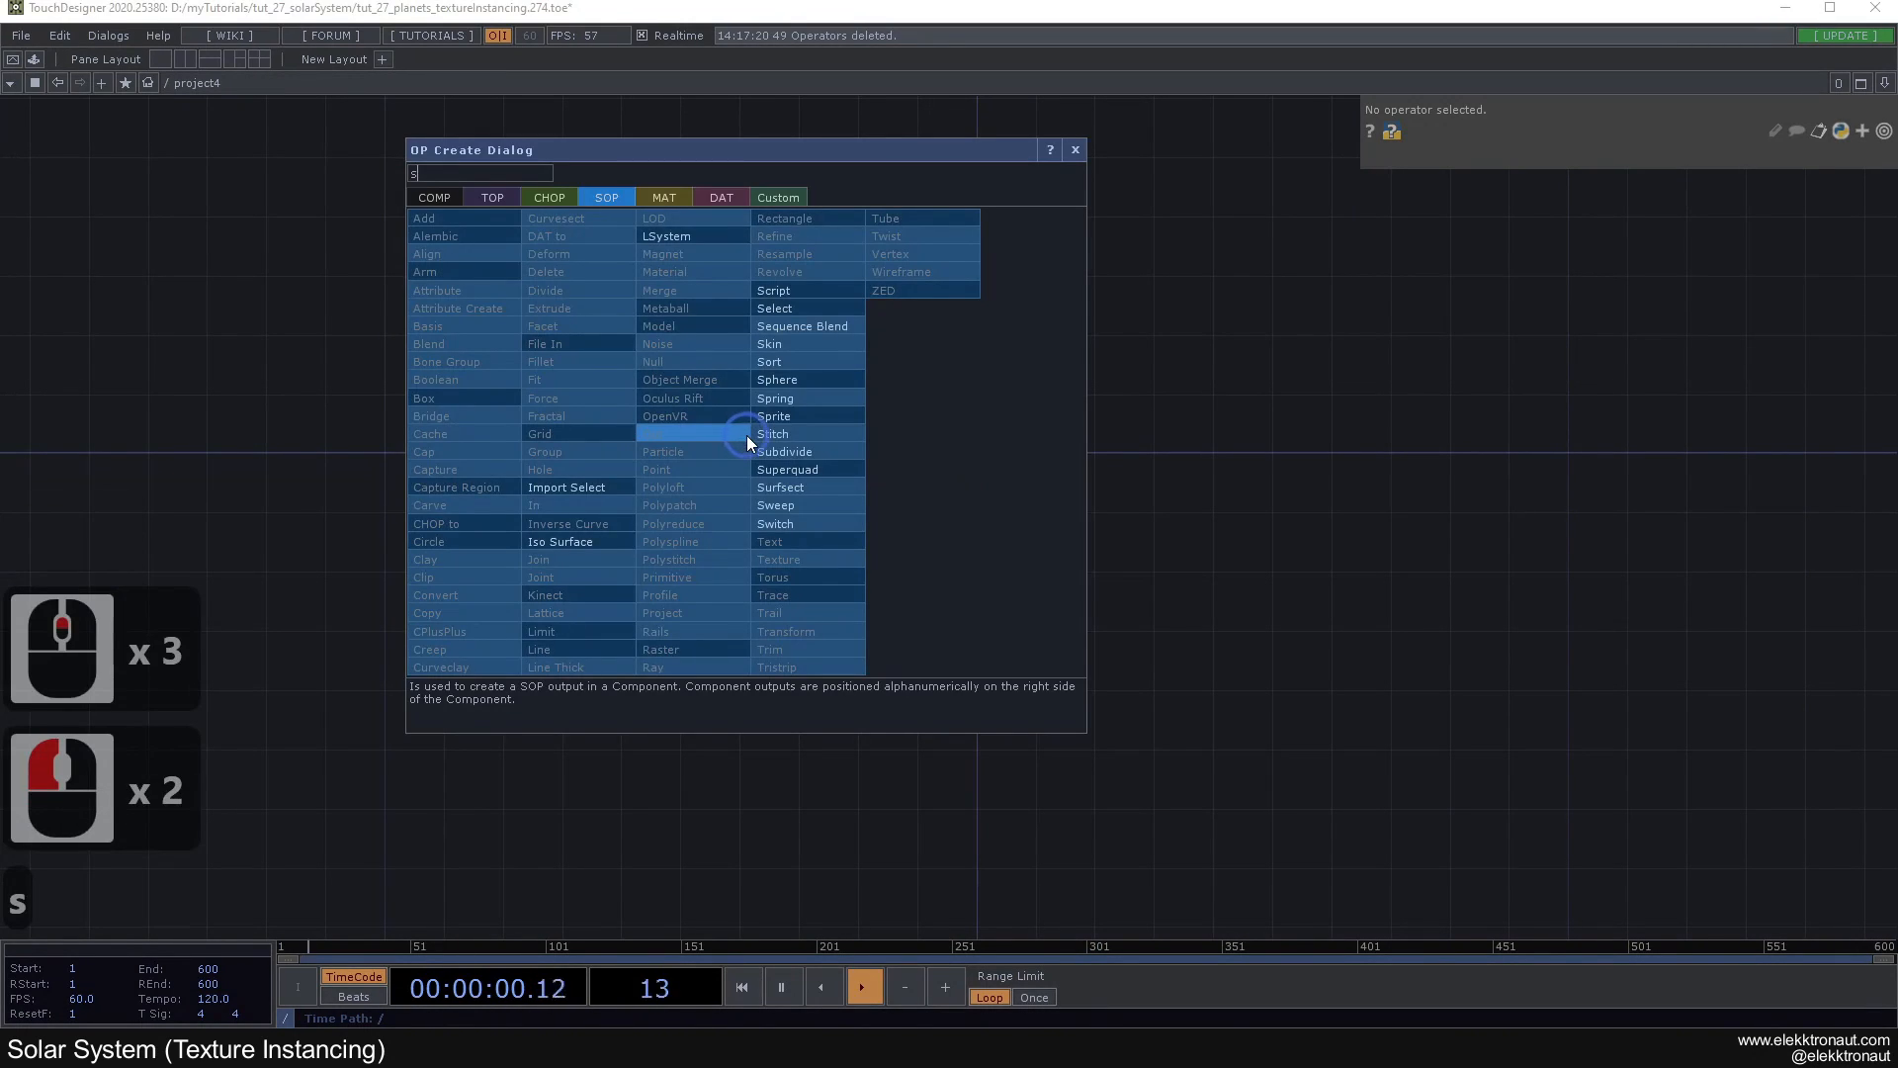
click(777, 380)
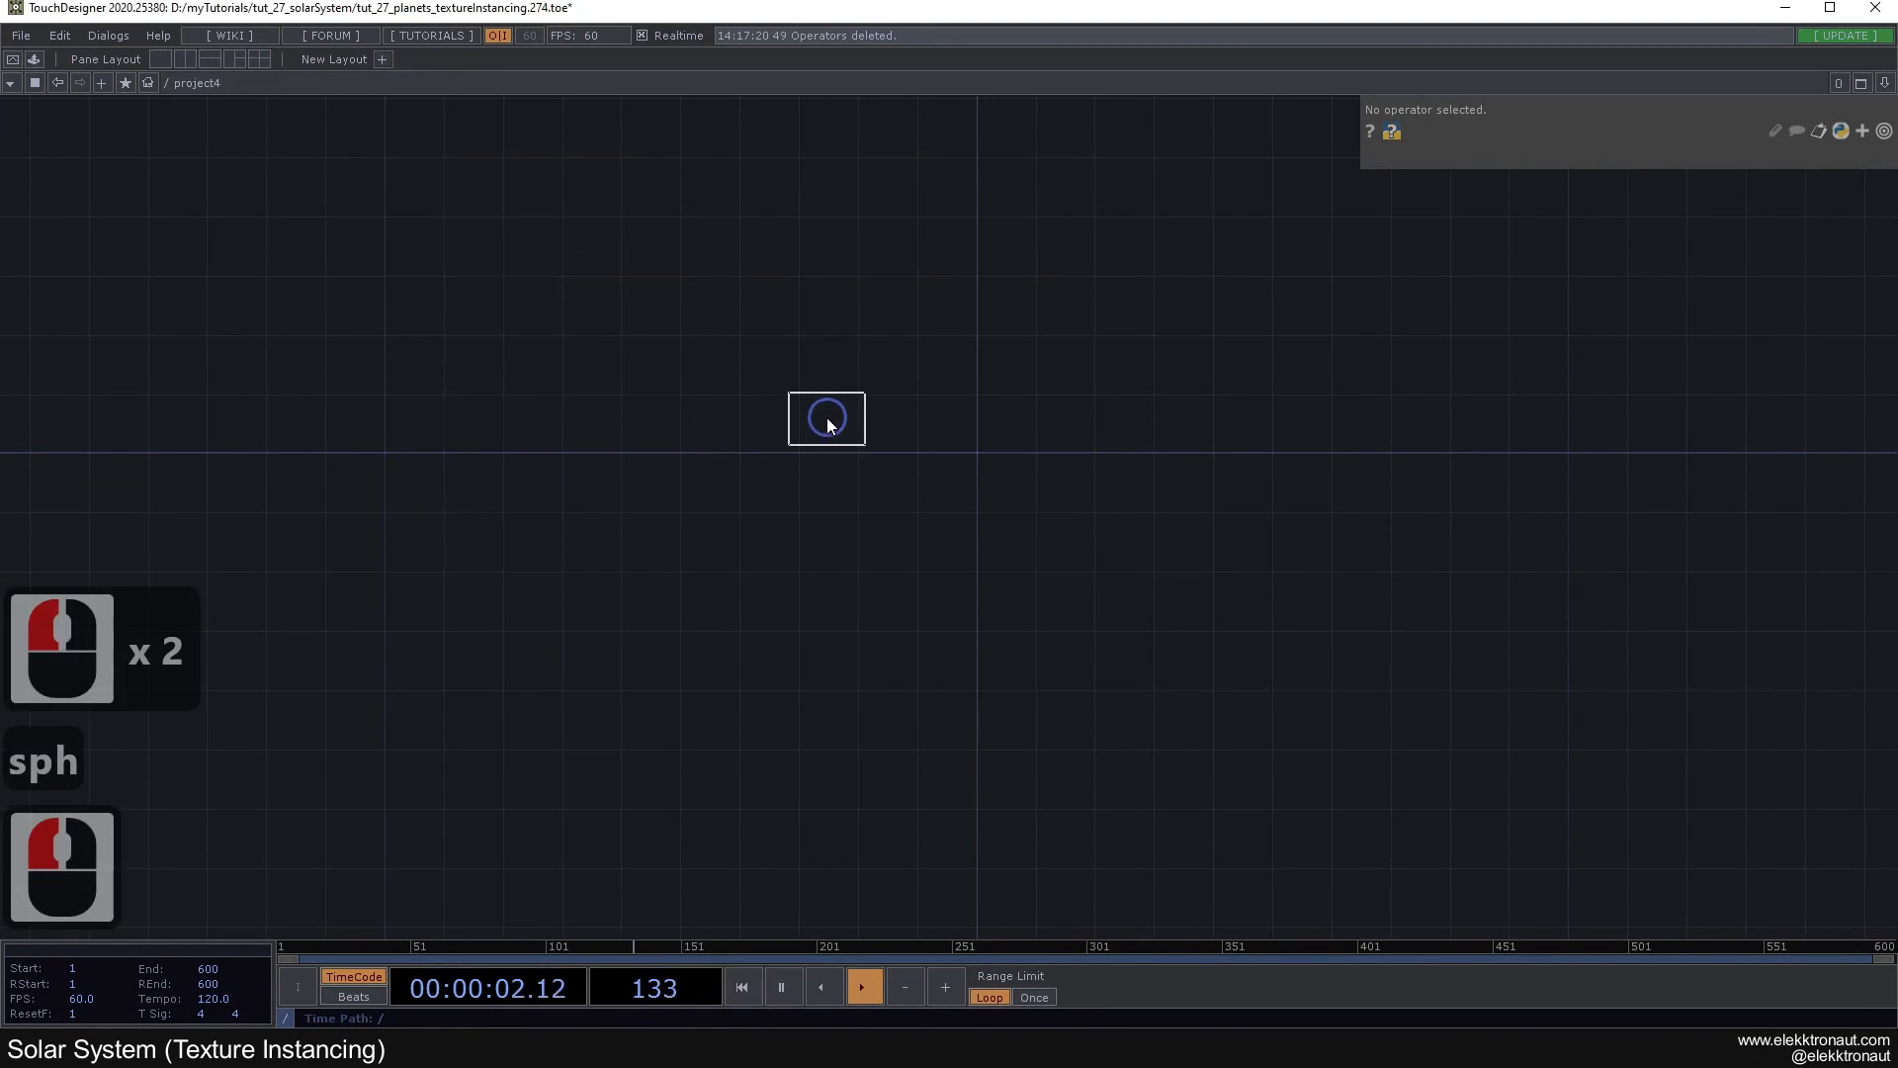
click(827, 415)
Step: Append a Transform SOP to the sphere
scroll(820, 413, up, 2)
right_click(888, 405)
text(tr)
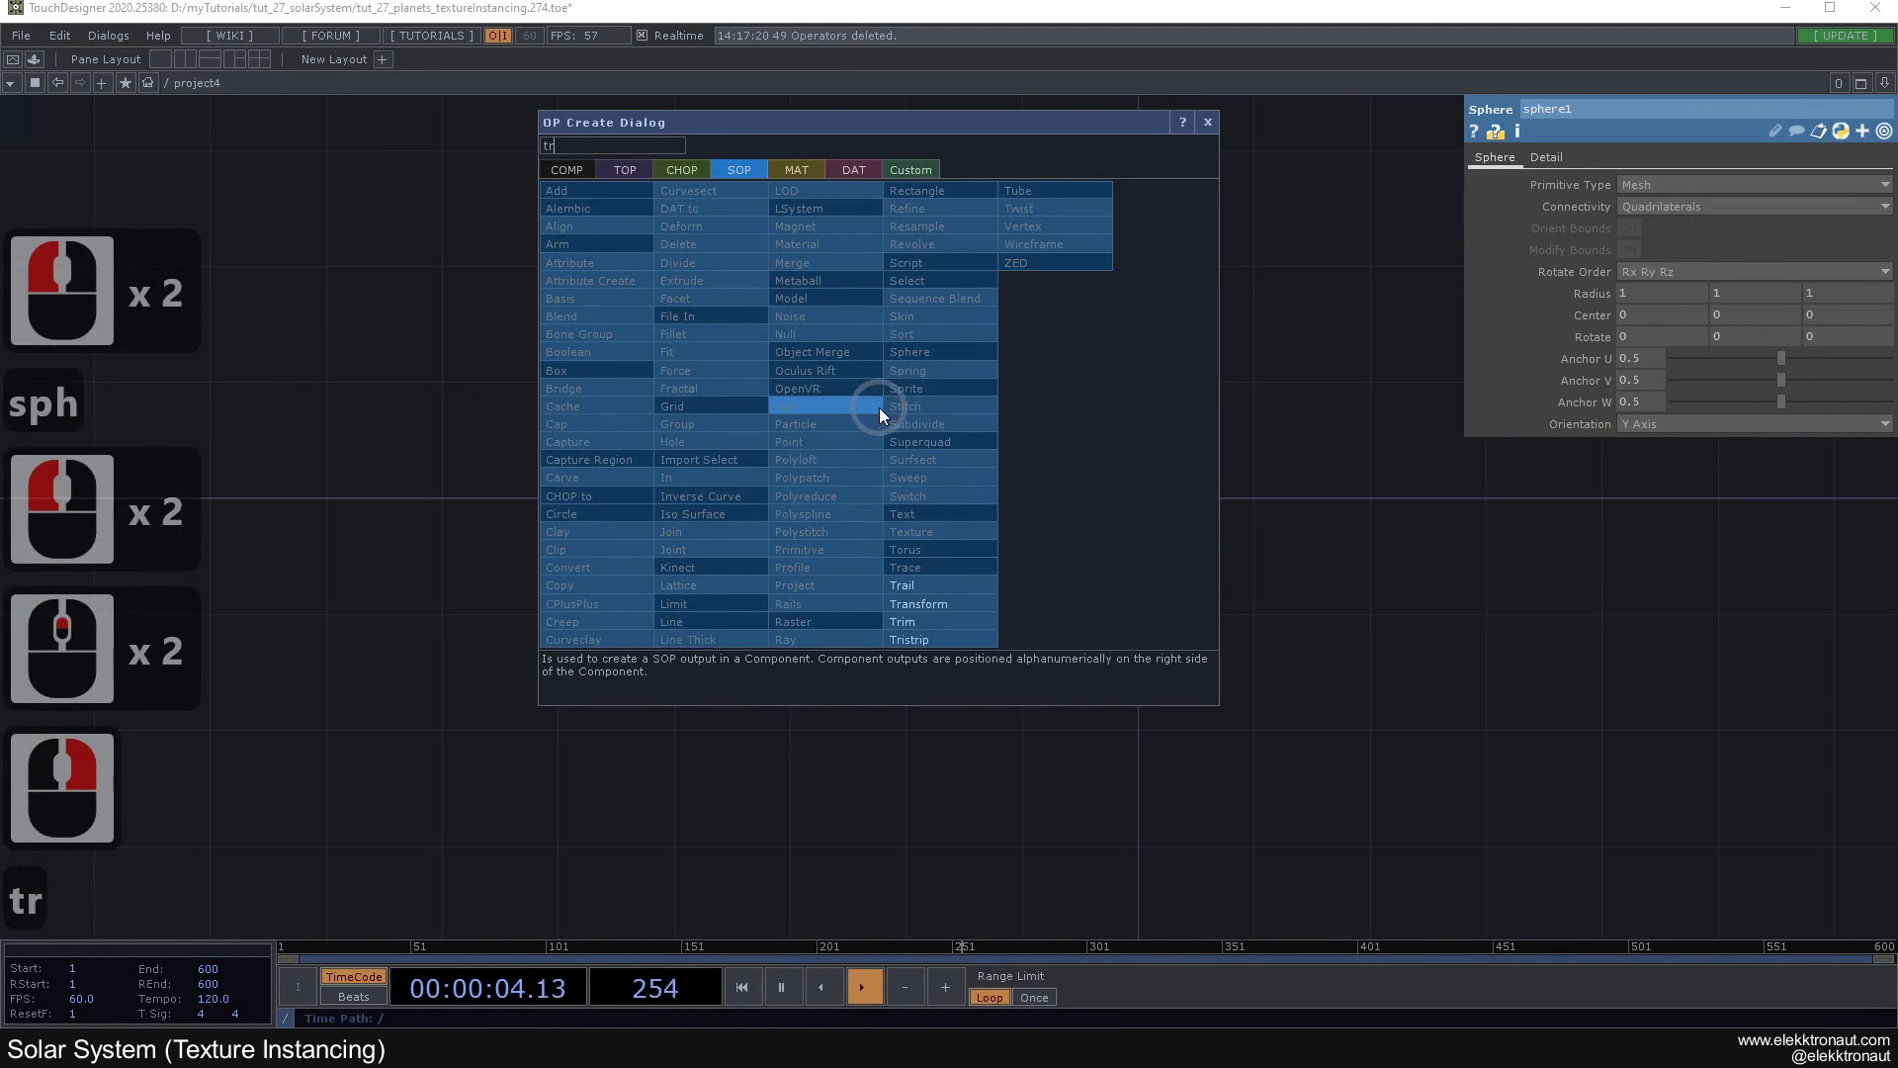
click(923, 601)
click(1011, 416)
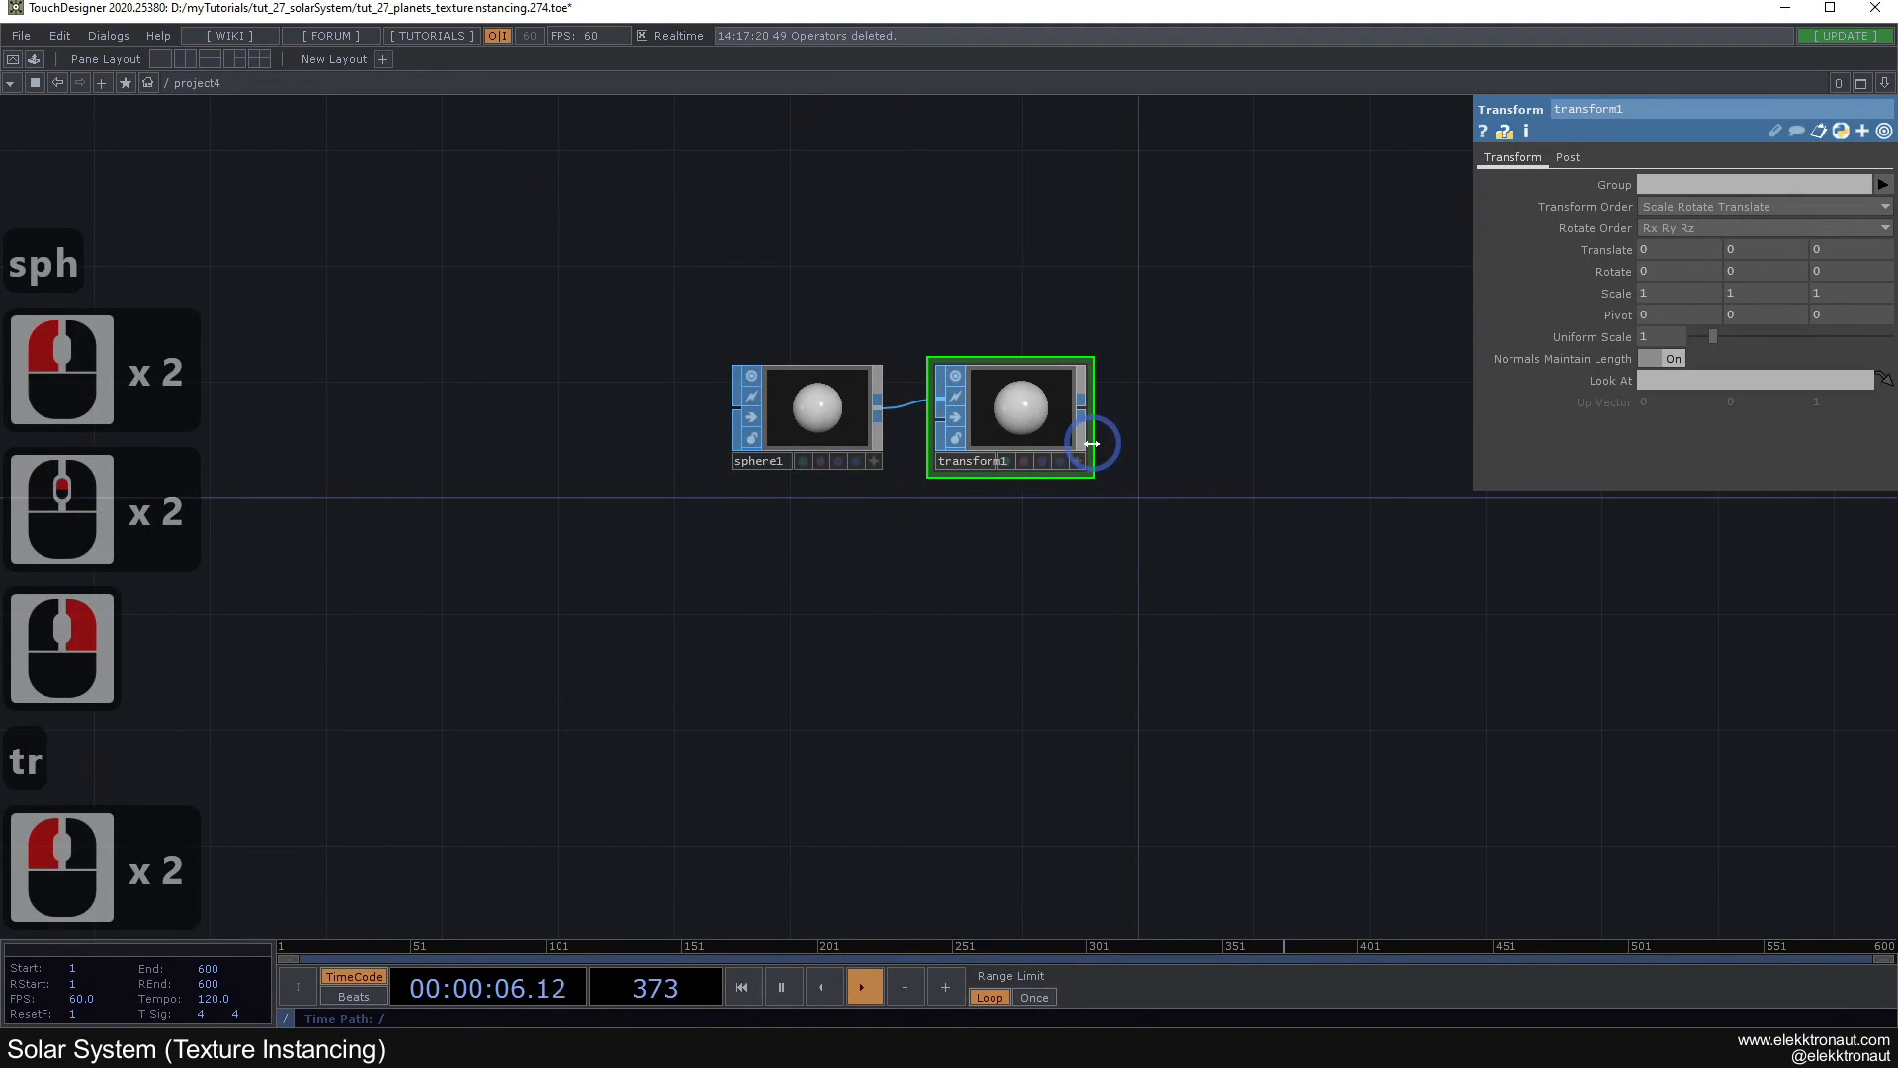
right_drag(1058, 543, 804, 415)
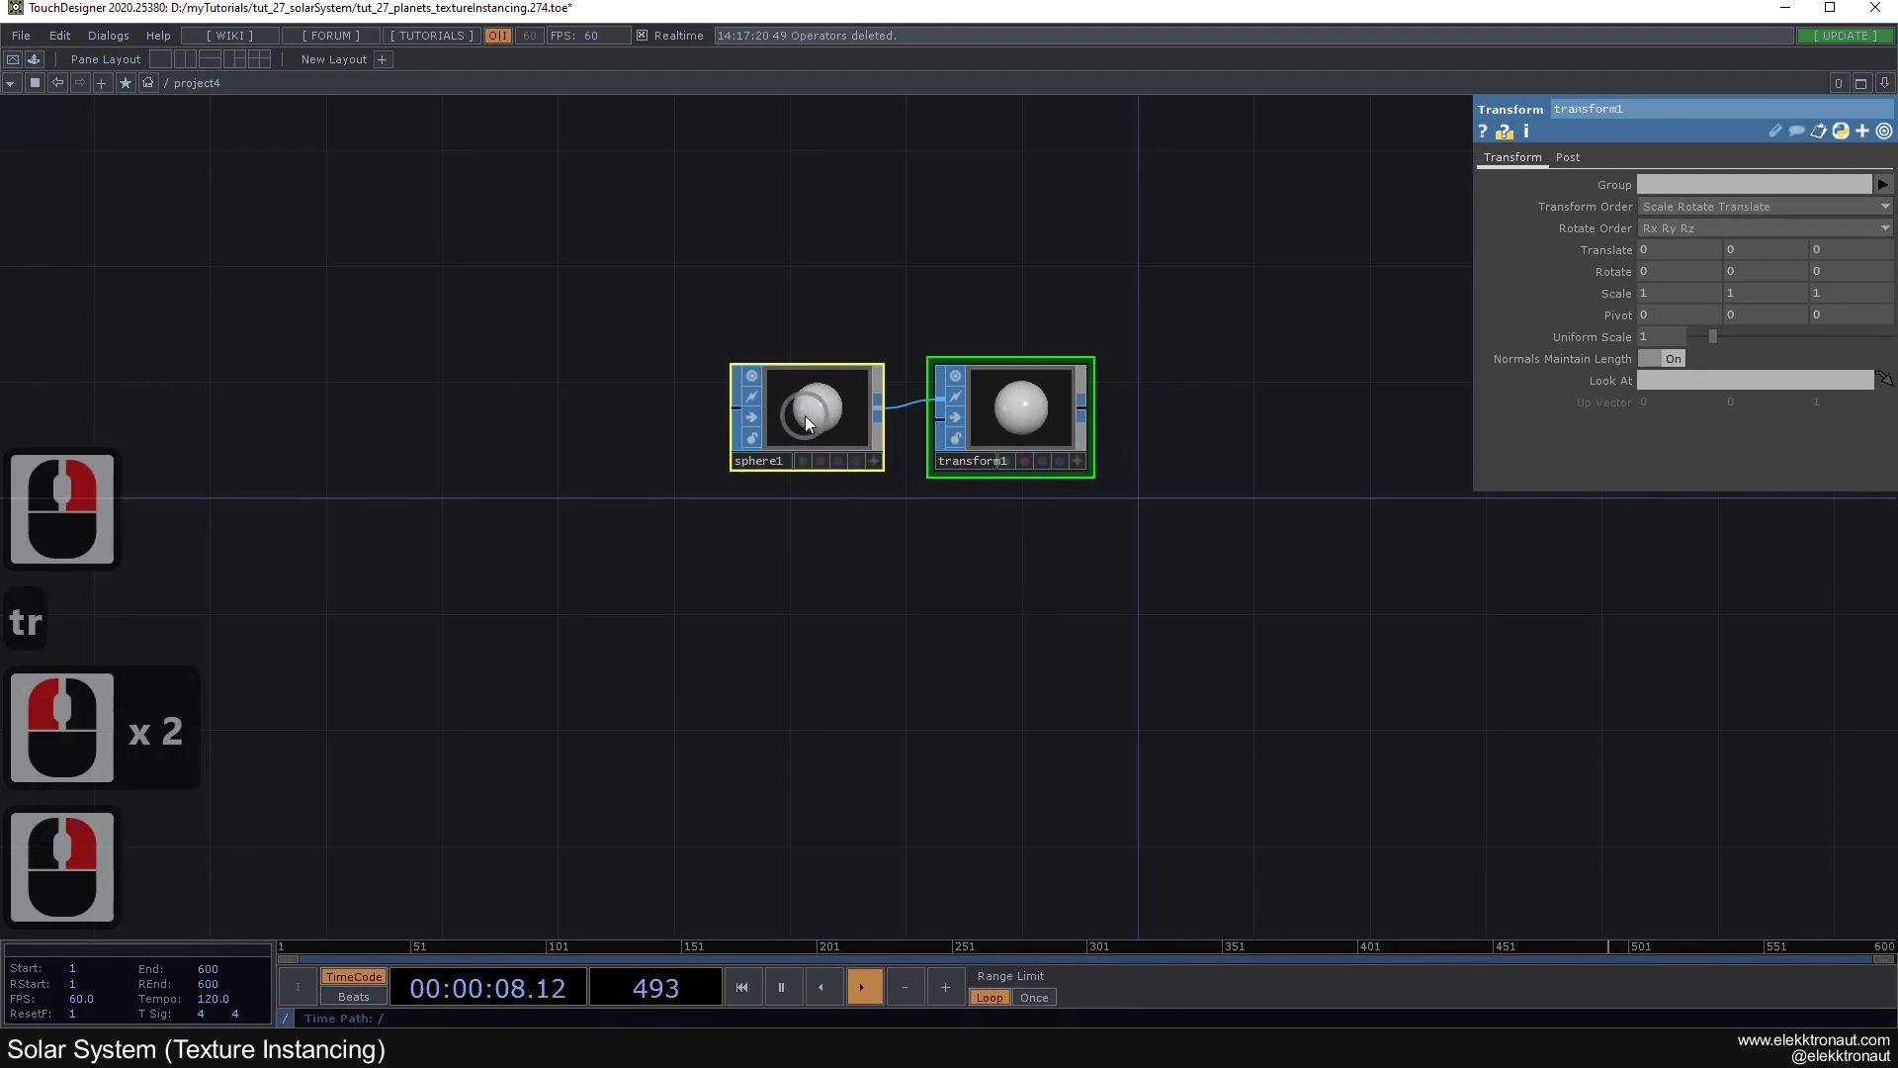
key(ctrl+c)
key(ctrl+v)
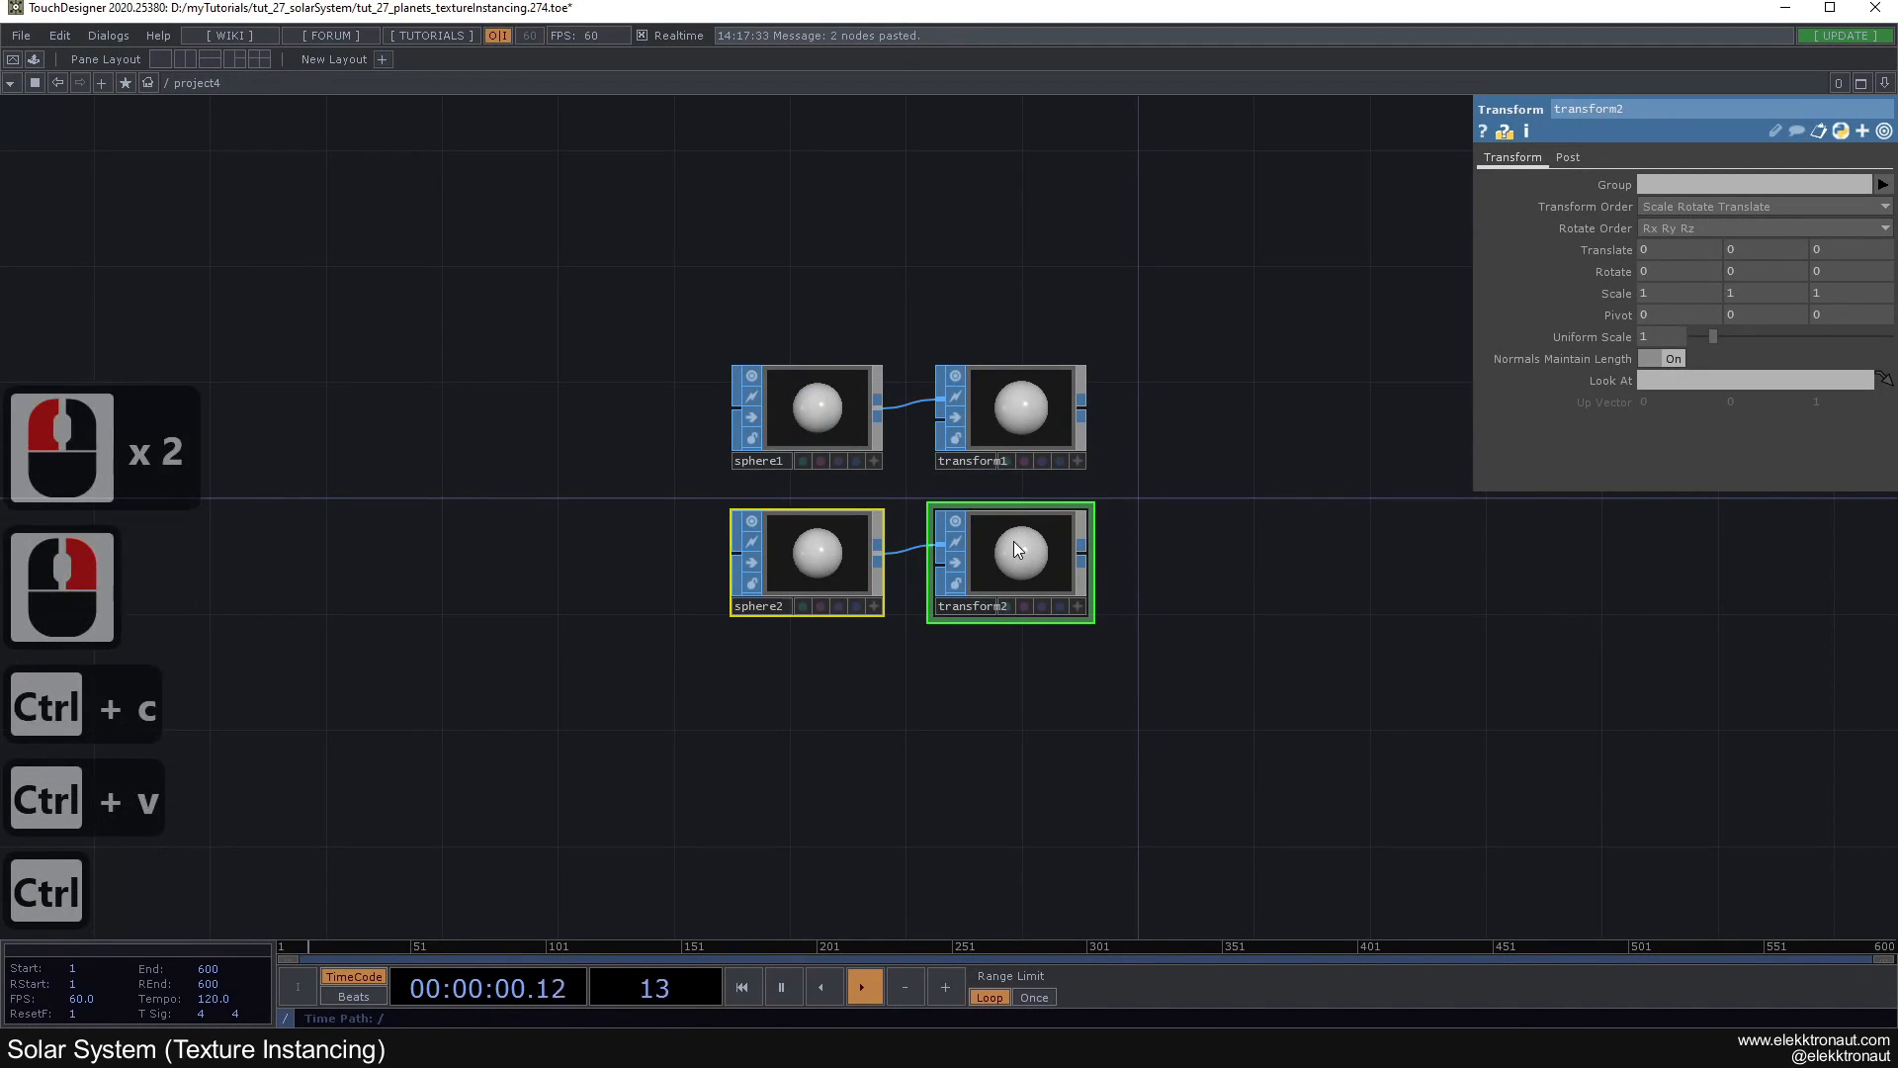
key(ctrl+z)
Step: Set the sphere's detail to 200 rows and 200 columns and return to its main sphere parameters
click(844, 403)
click(1548, 160)
click(1622, 210)
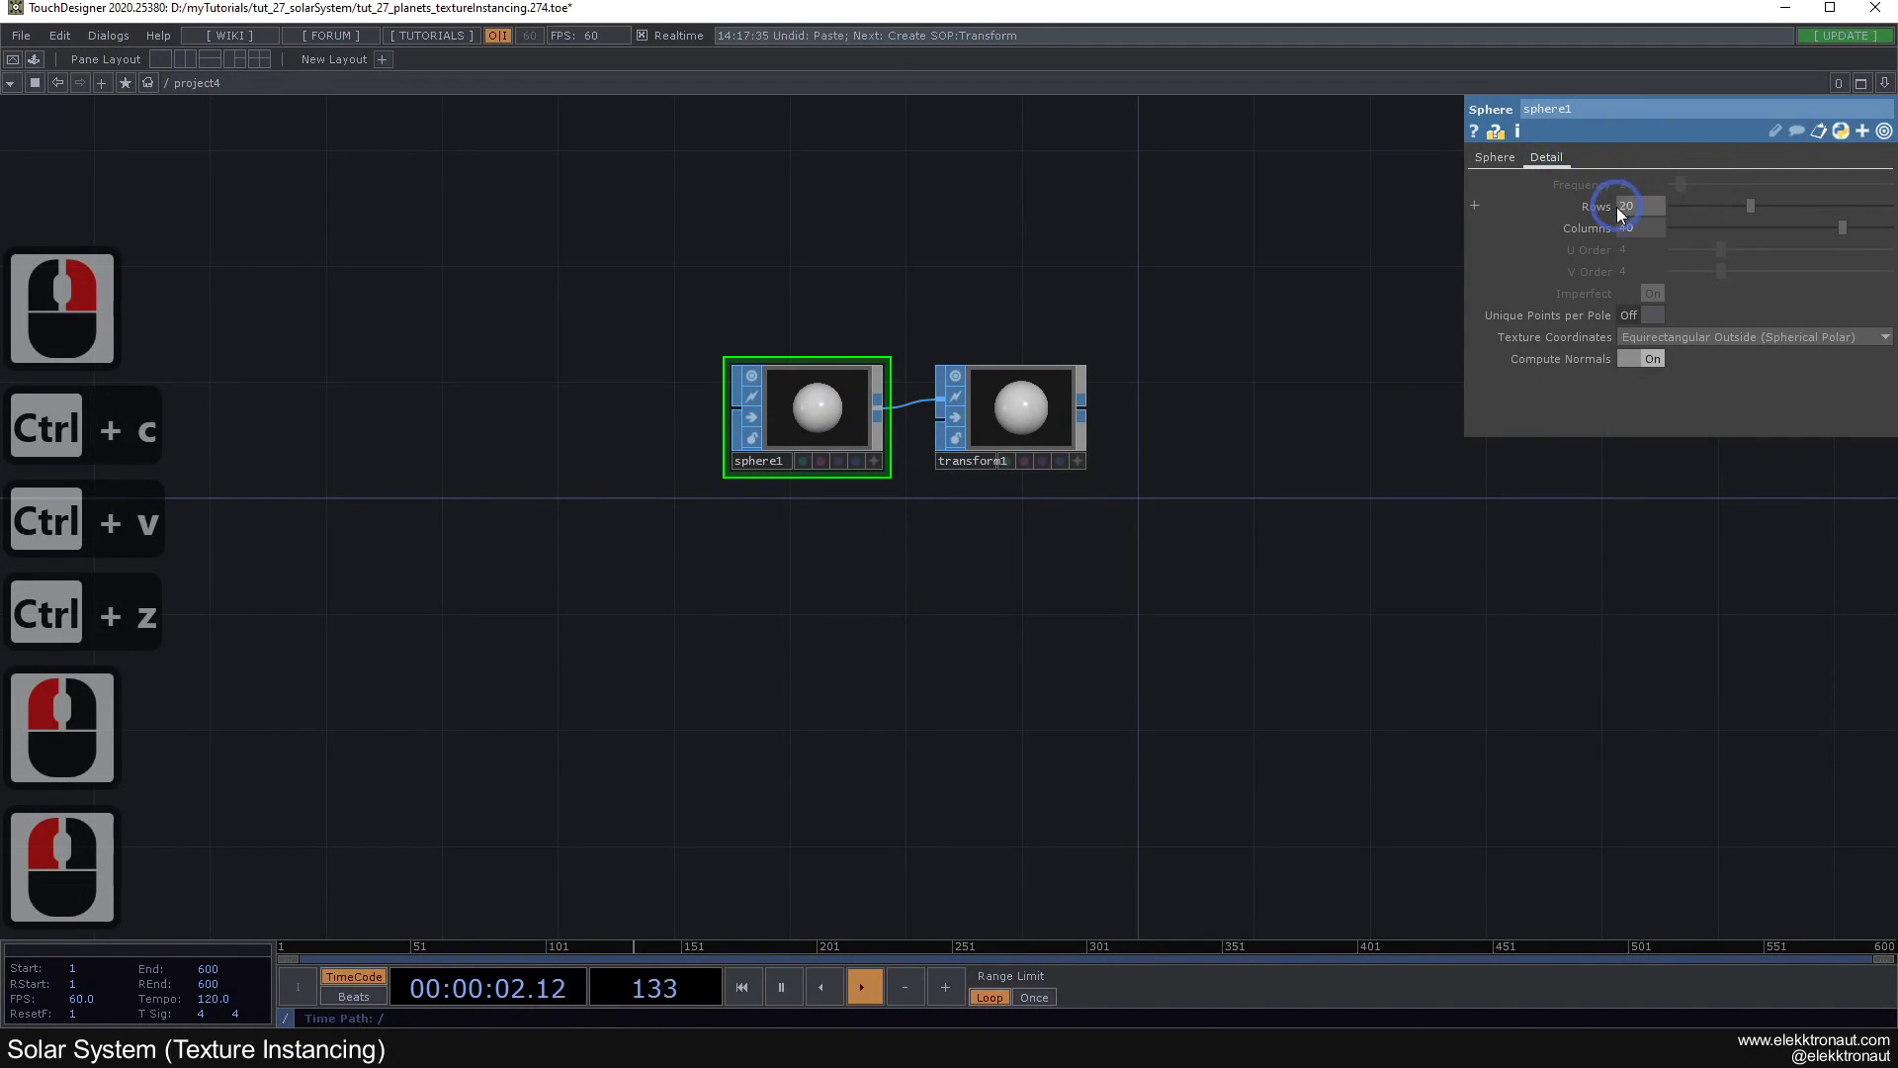
text(2090)
key(Tab)
text(2)
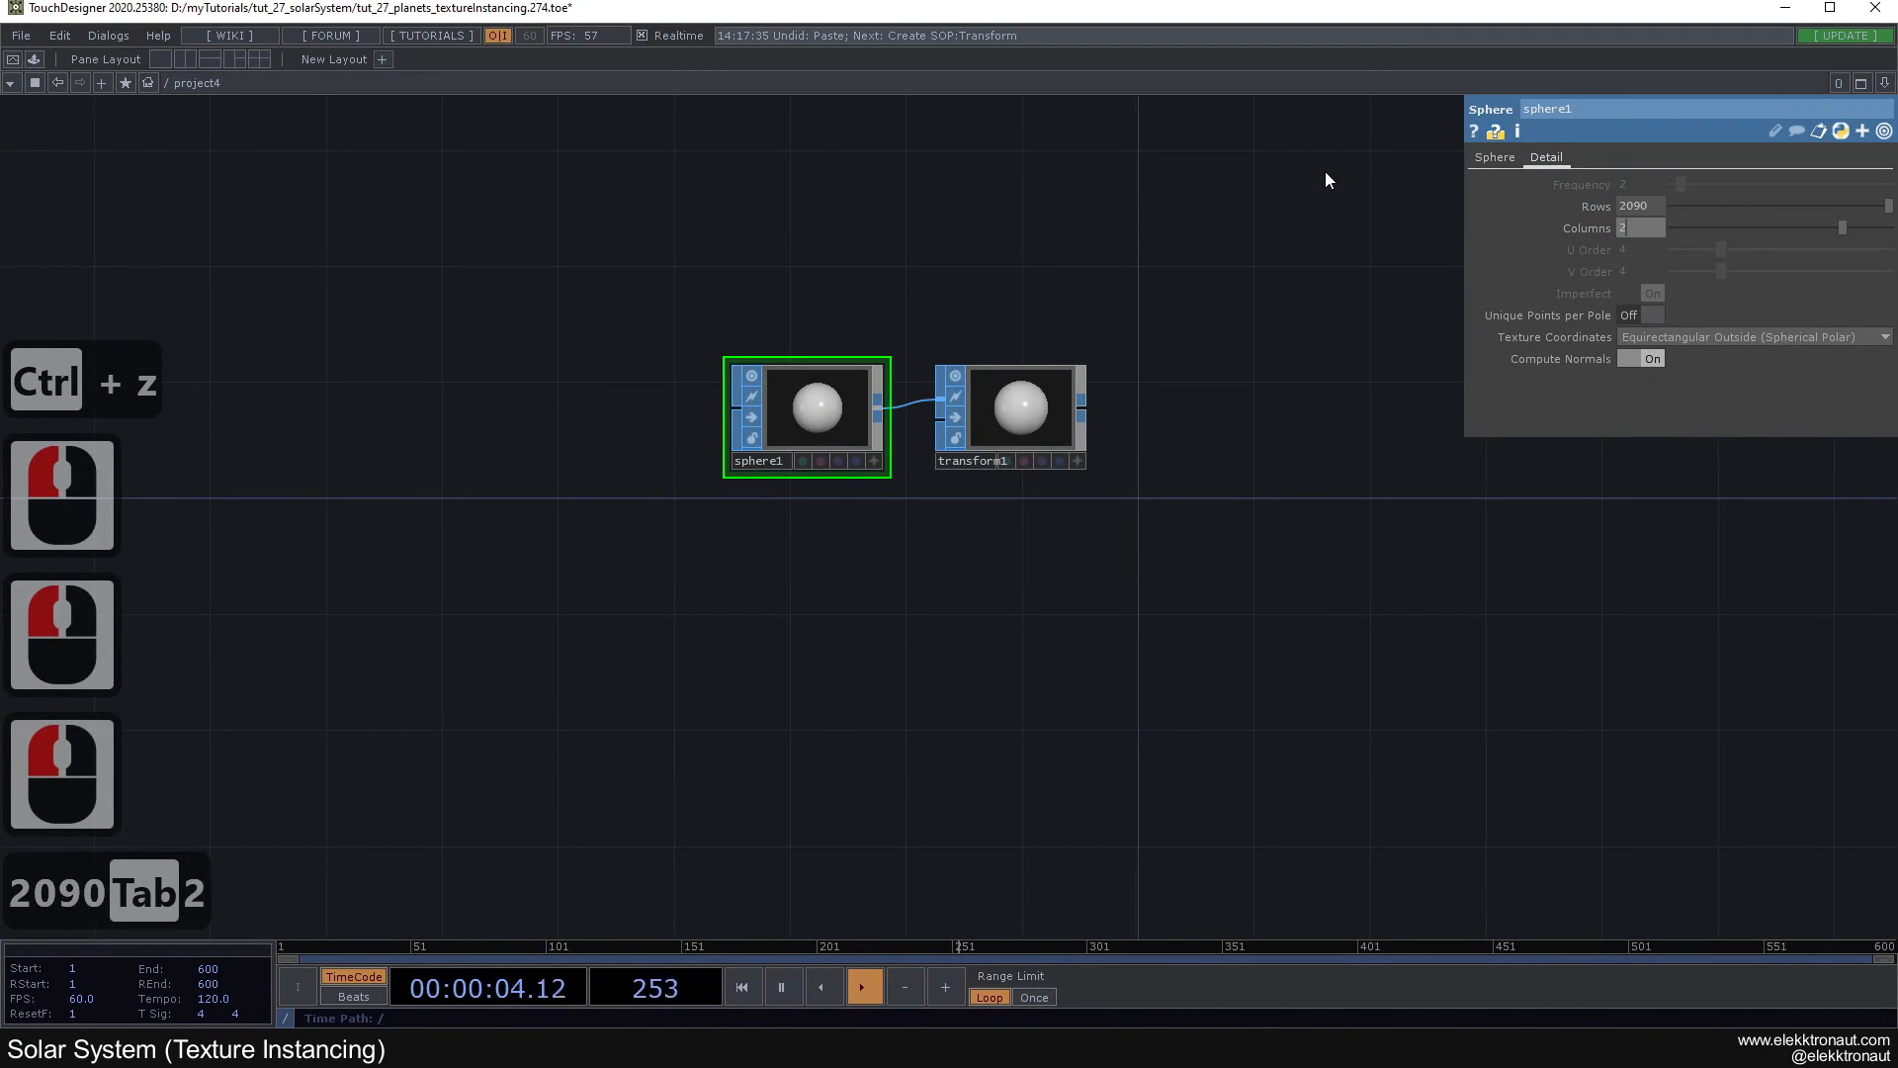
key(Tab)
text(200)
key(Tab)
text(200)
key(Return)
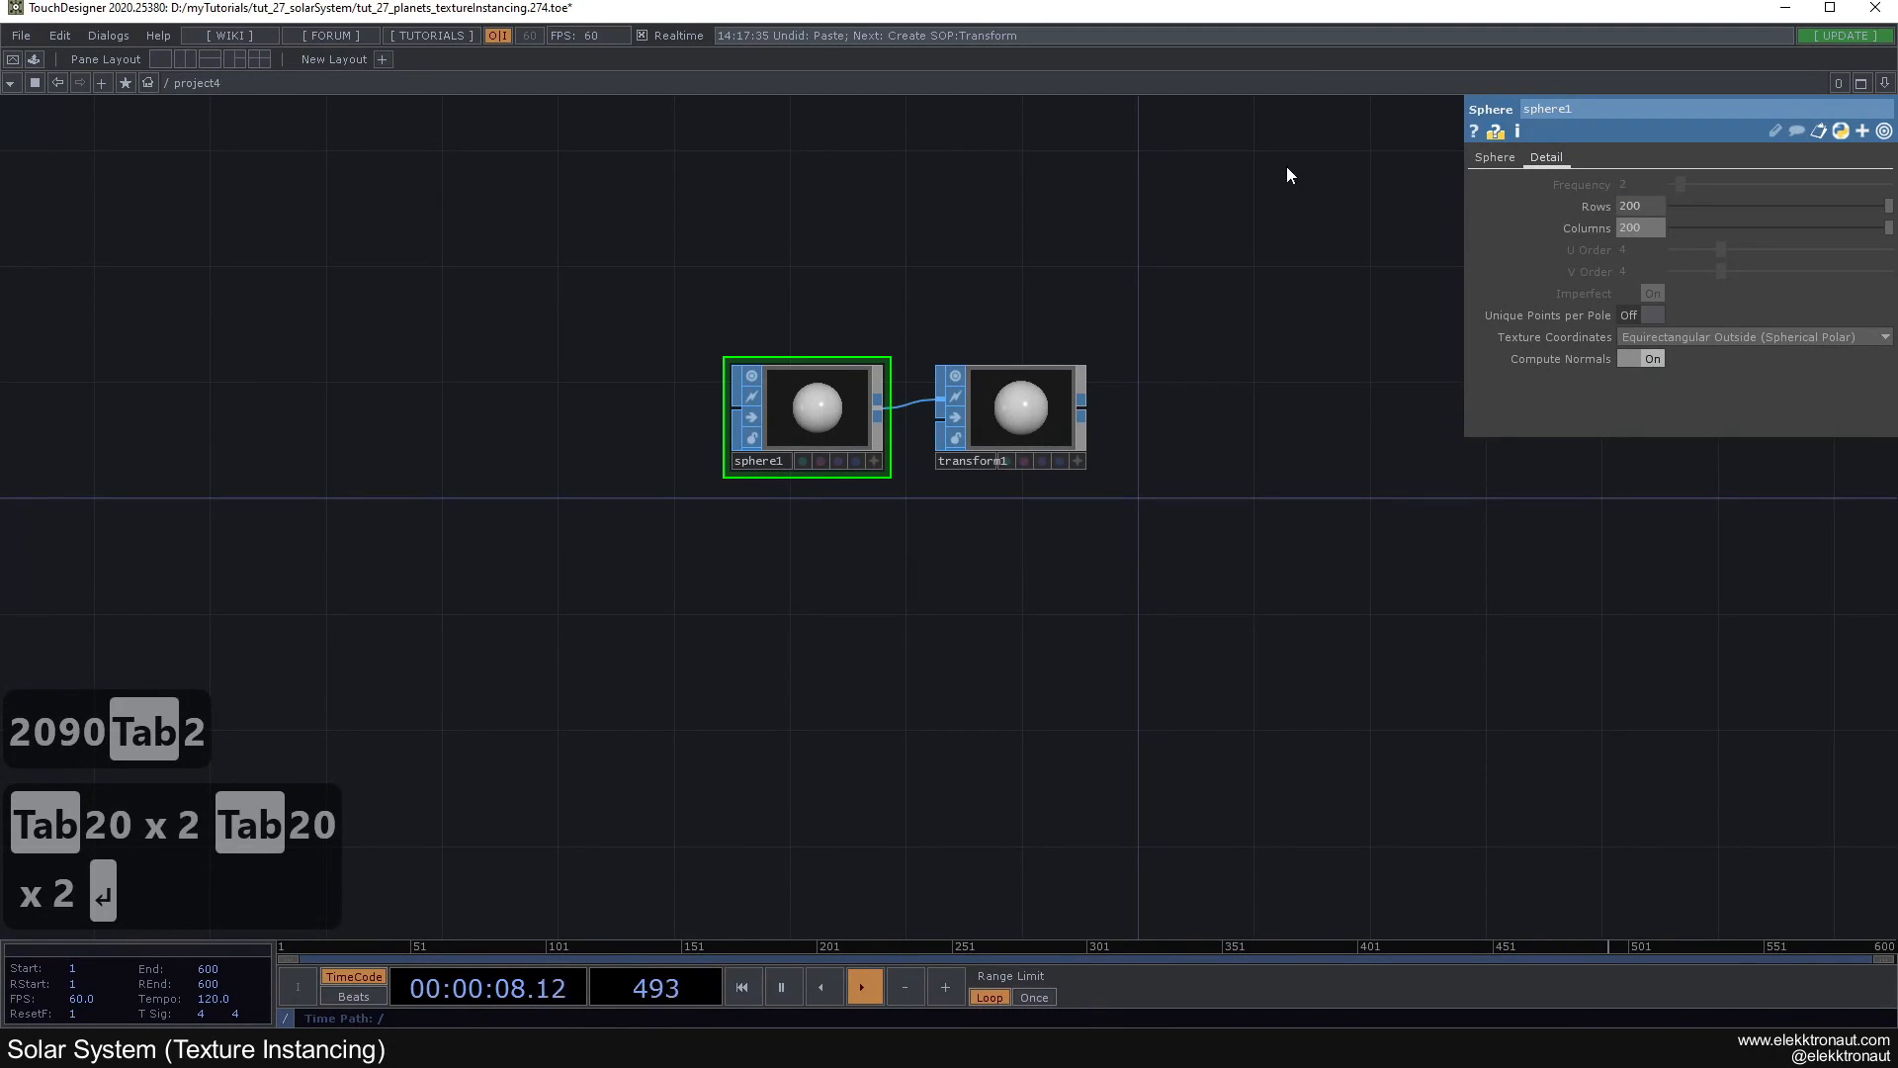
click(1246, 195)
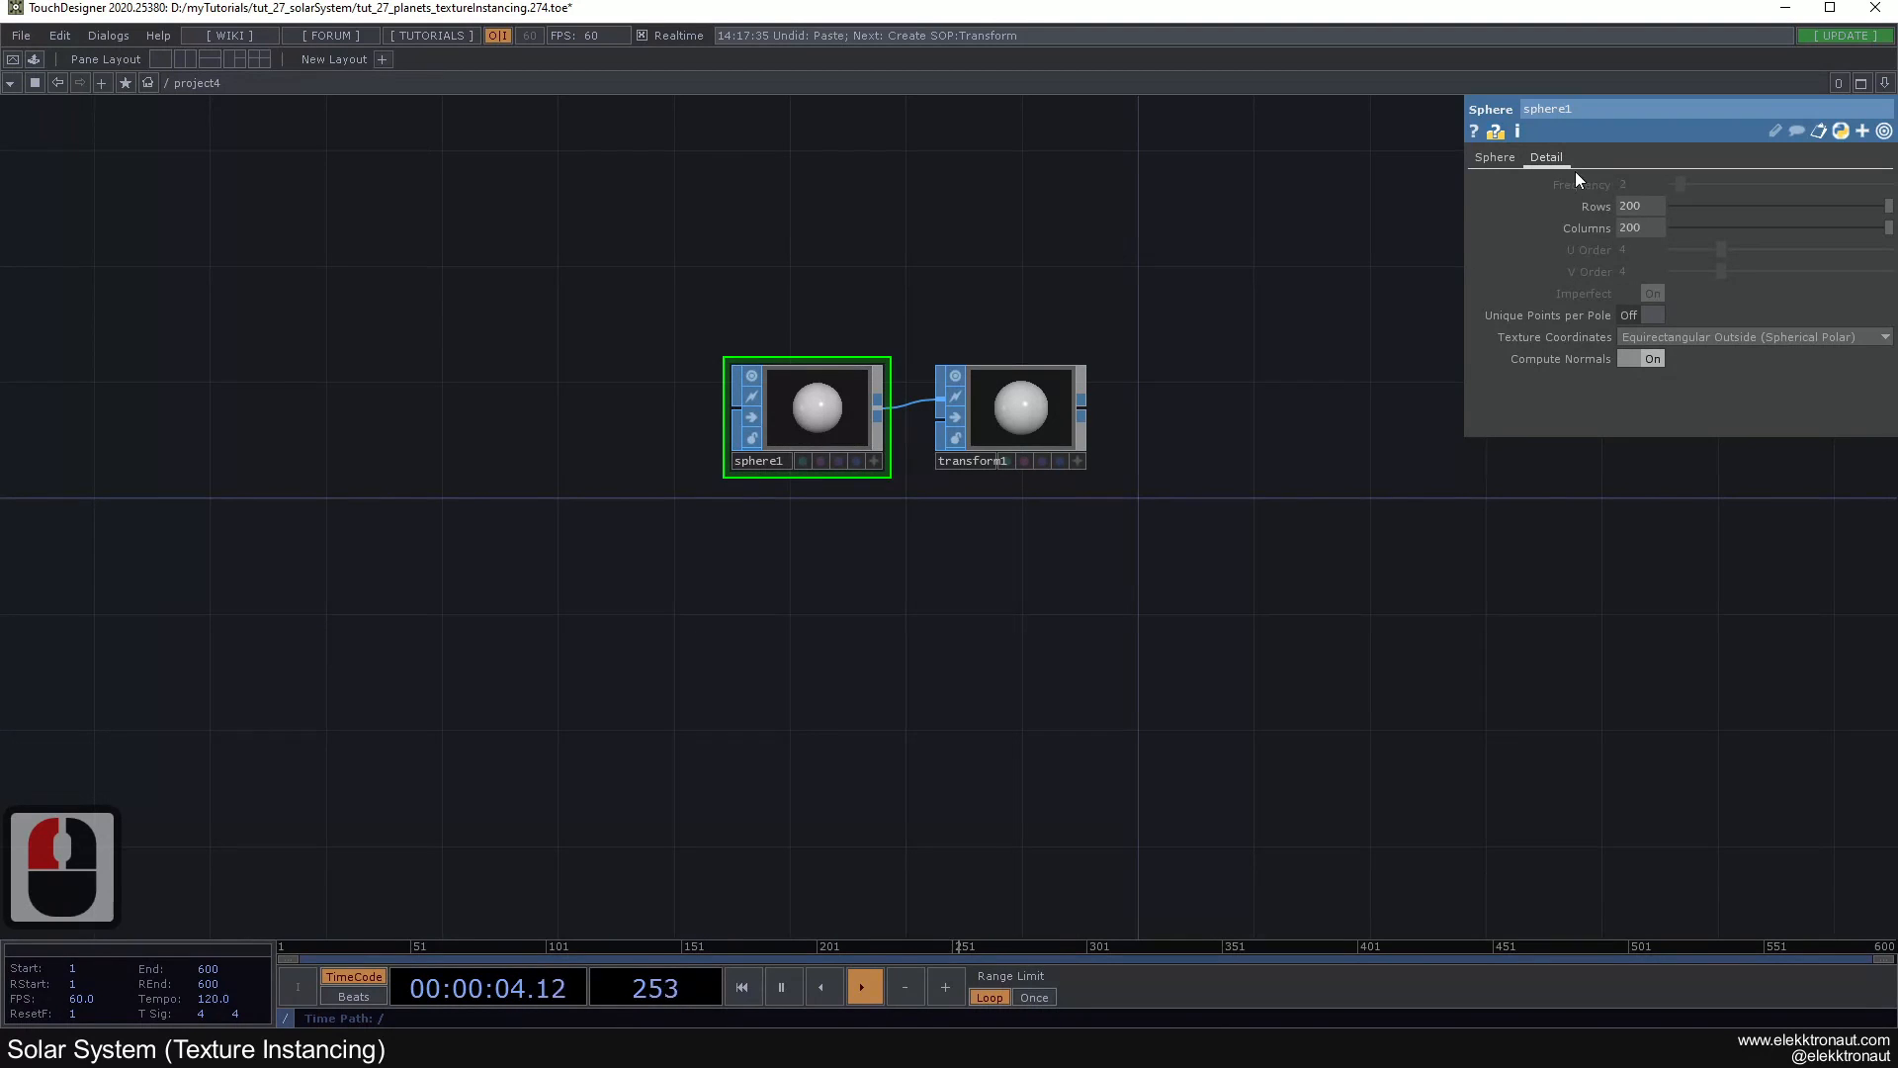
click(1496, 158)
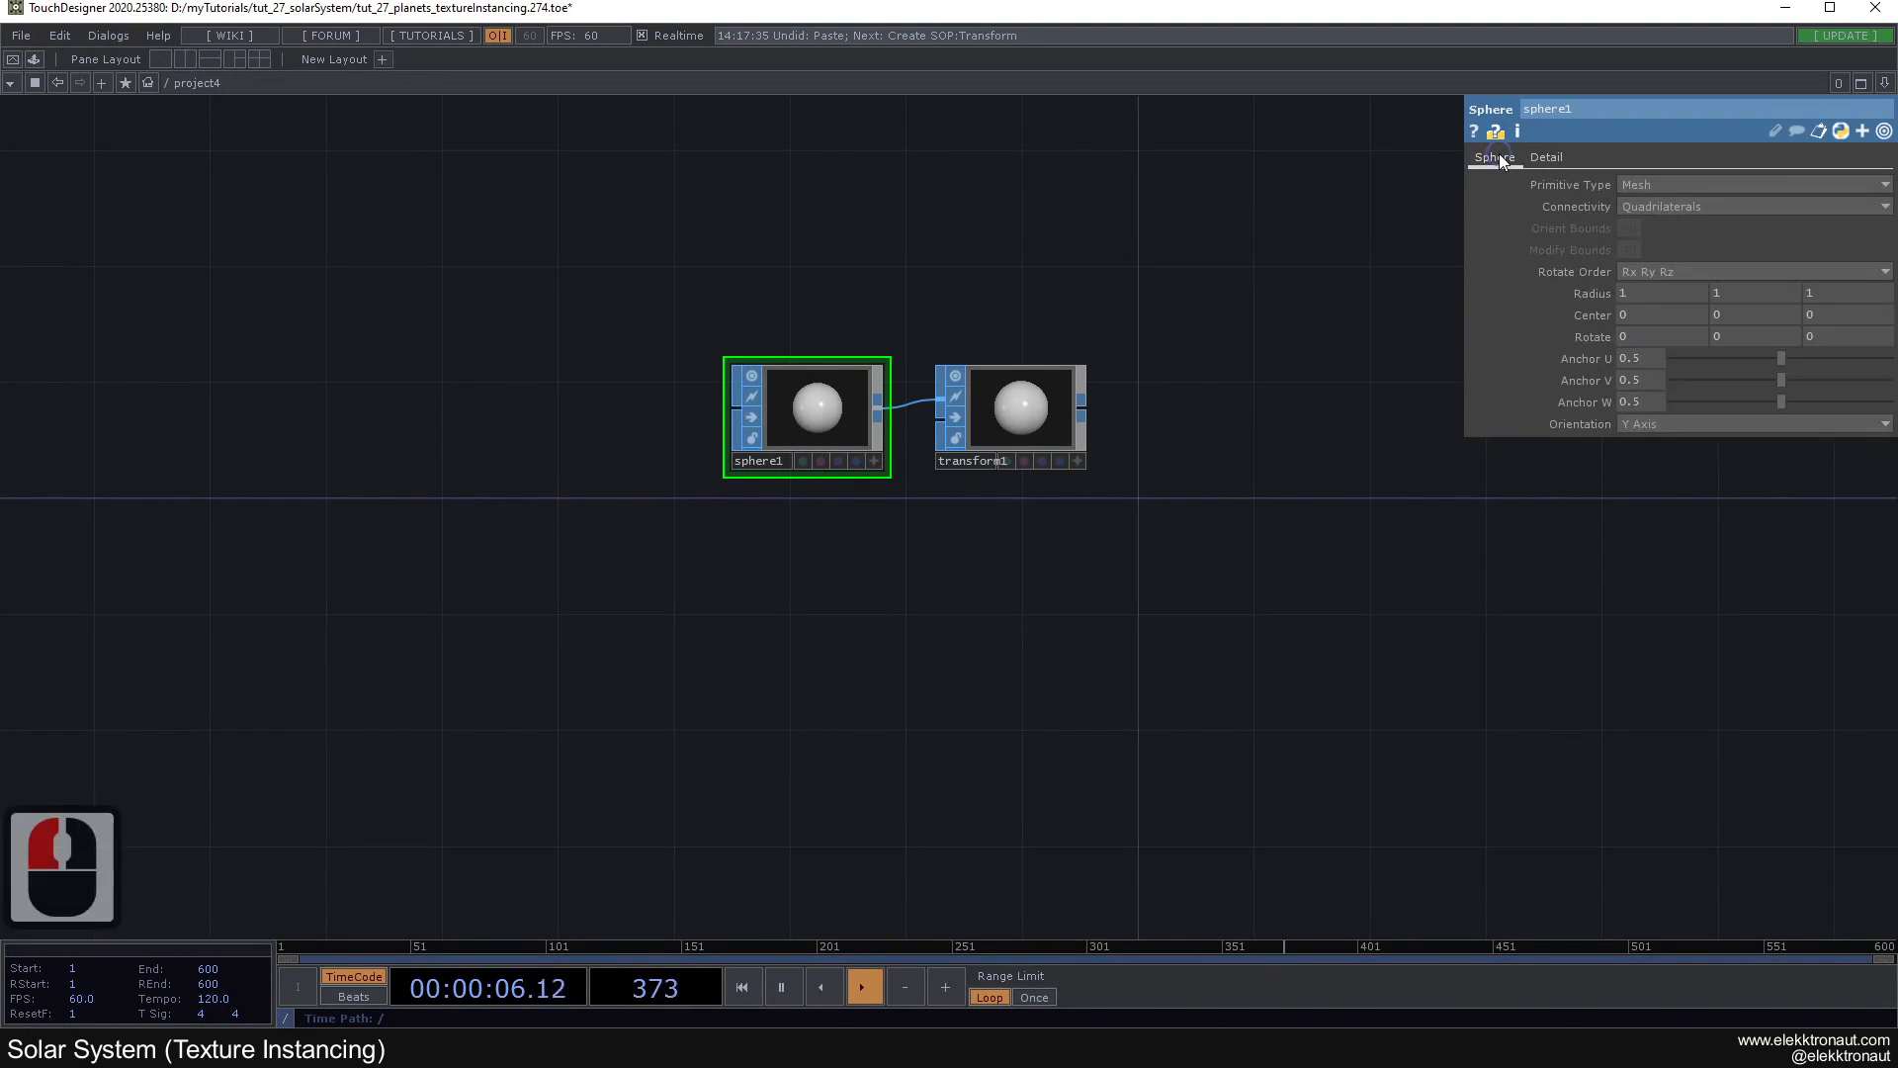
Step: Duplicate the connected Sphere and Transform operators
drag(1047, 429, 1042, 430)
key(ctrl+c)
key(ctrl+v)
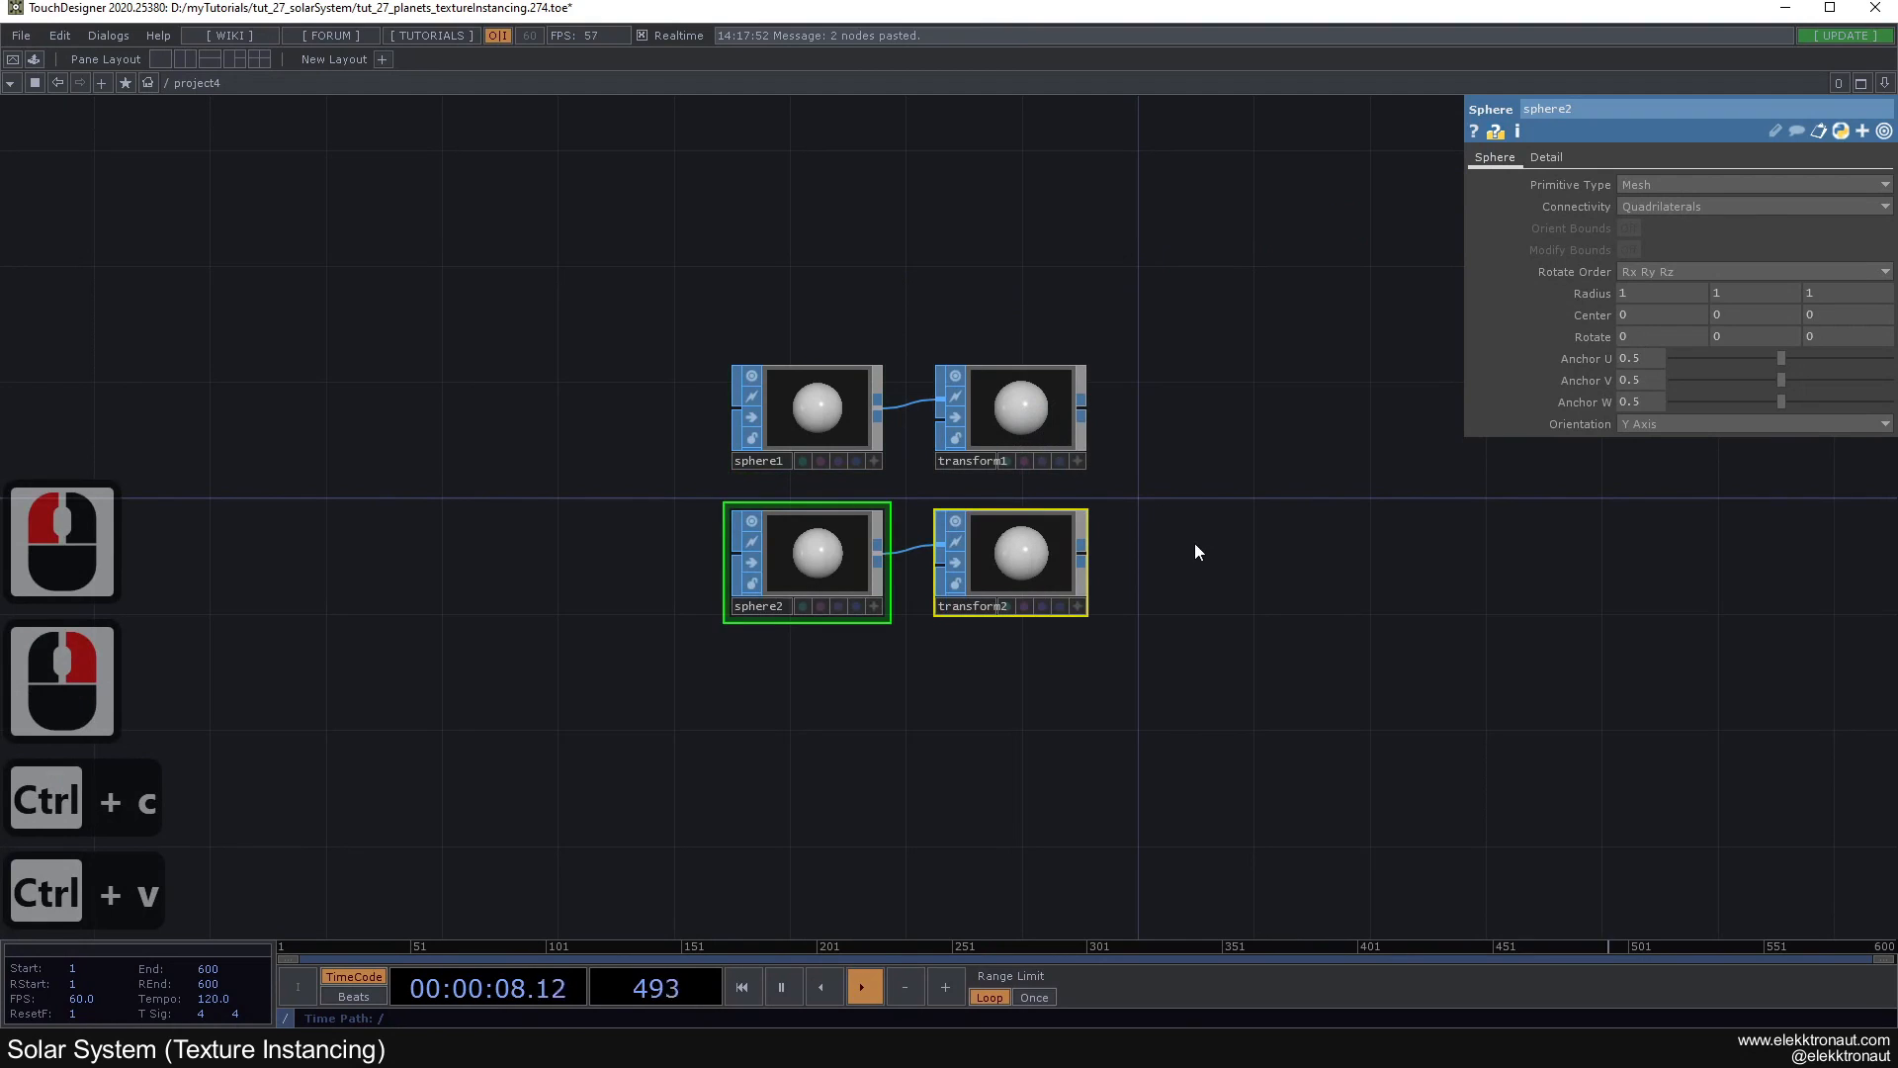
Step: Move the duplicated sphere and transform pair well below the original pair and align it with them, leaving space between
click(1132, 704)
right_drag(1126, 555, 850, 593)
drag(795, 560, 766, 850)
drag(961, 520, 984, 353)
drag(783, 720, 784, 748)
click(848, 514)
right_drag(766, 623, 993, 726)
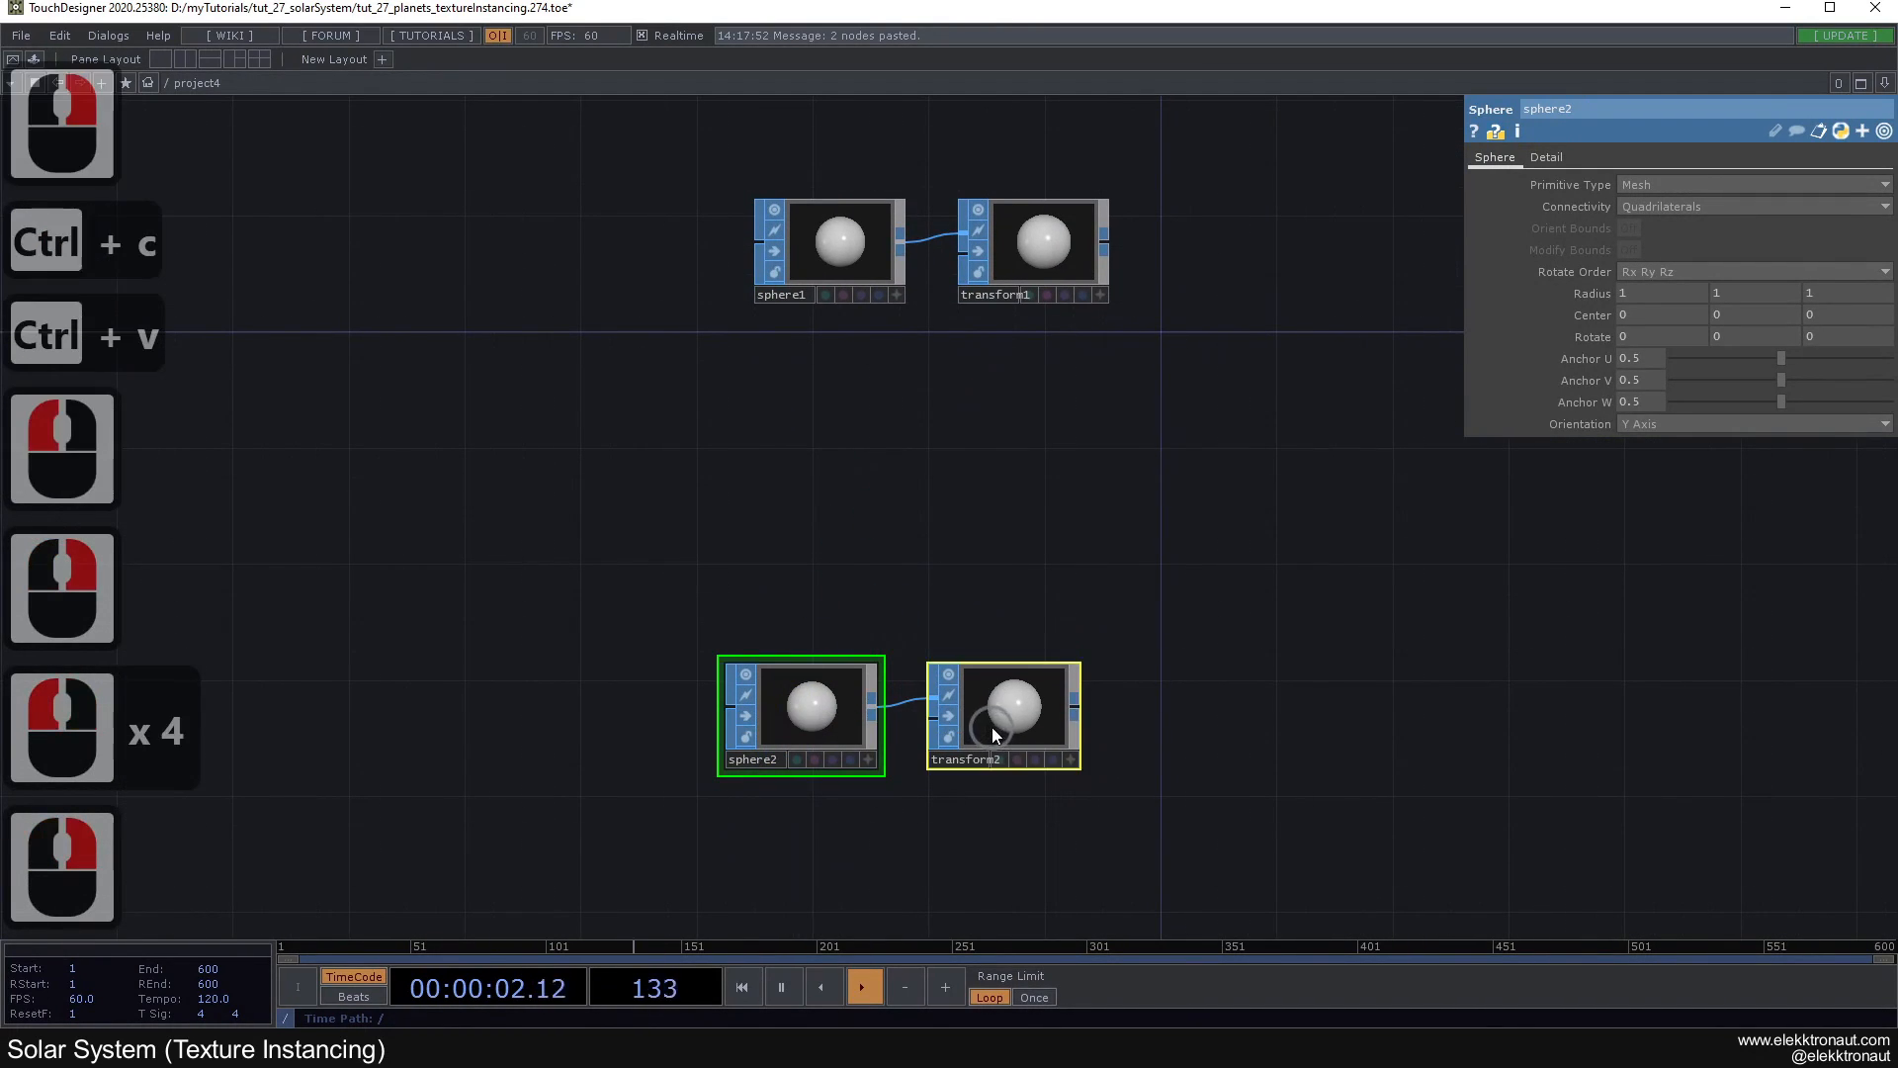
drag(992, 726, 1021, 727)
click(964, 506)
Step: Add a Circle SOP between the two sphere chains and set its orientation to ZX Plane
double_click(811, 469)
text(c)
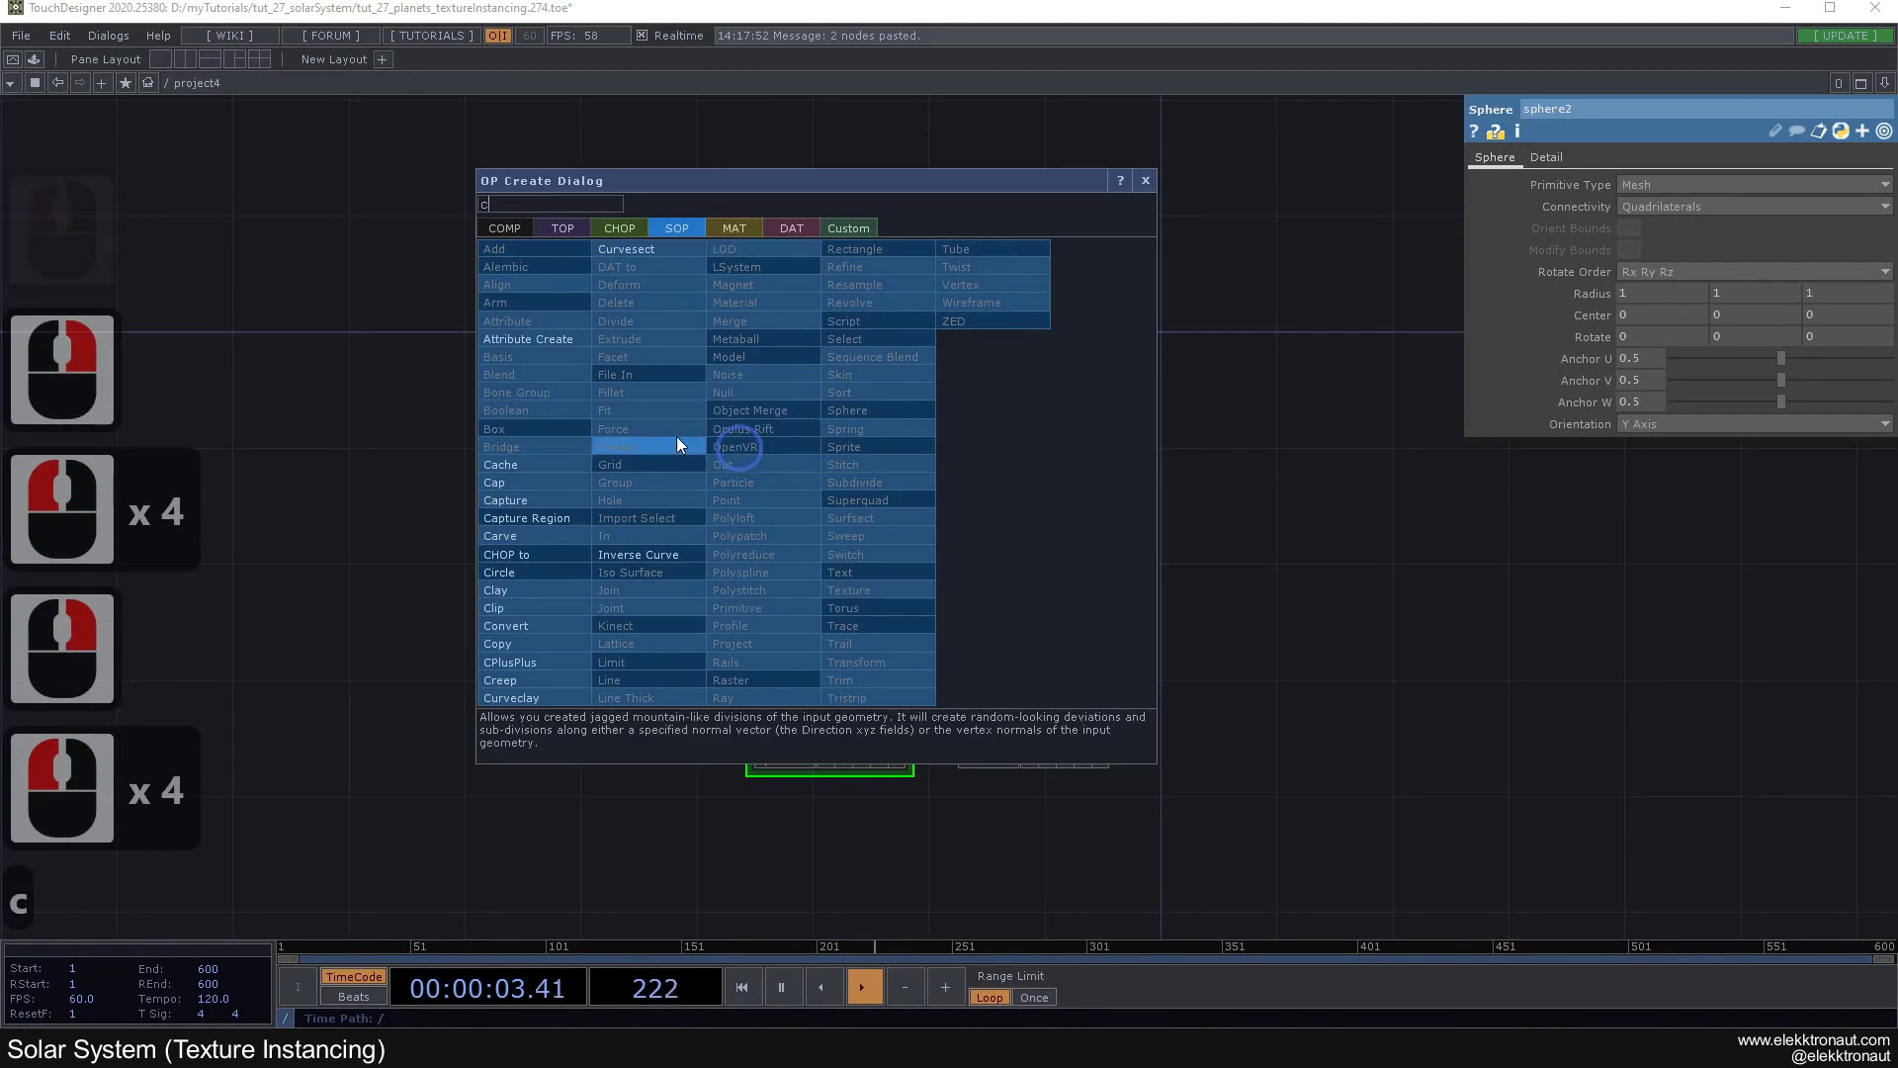
click(528, 553)
click(821, 447)
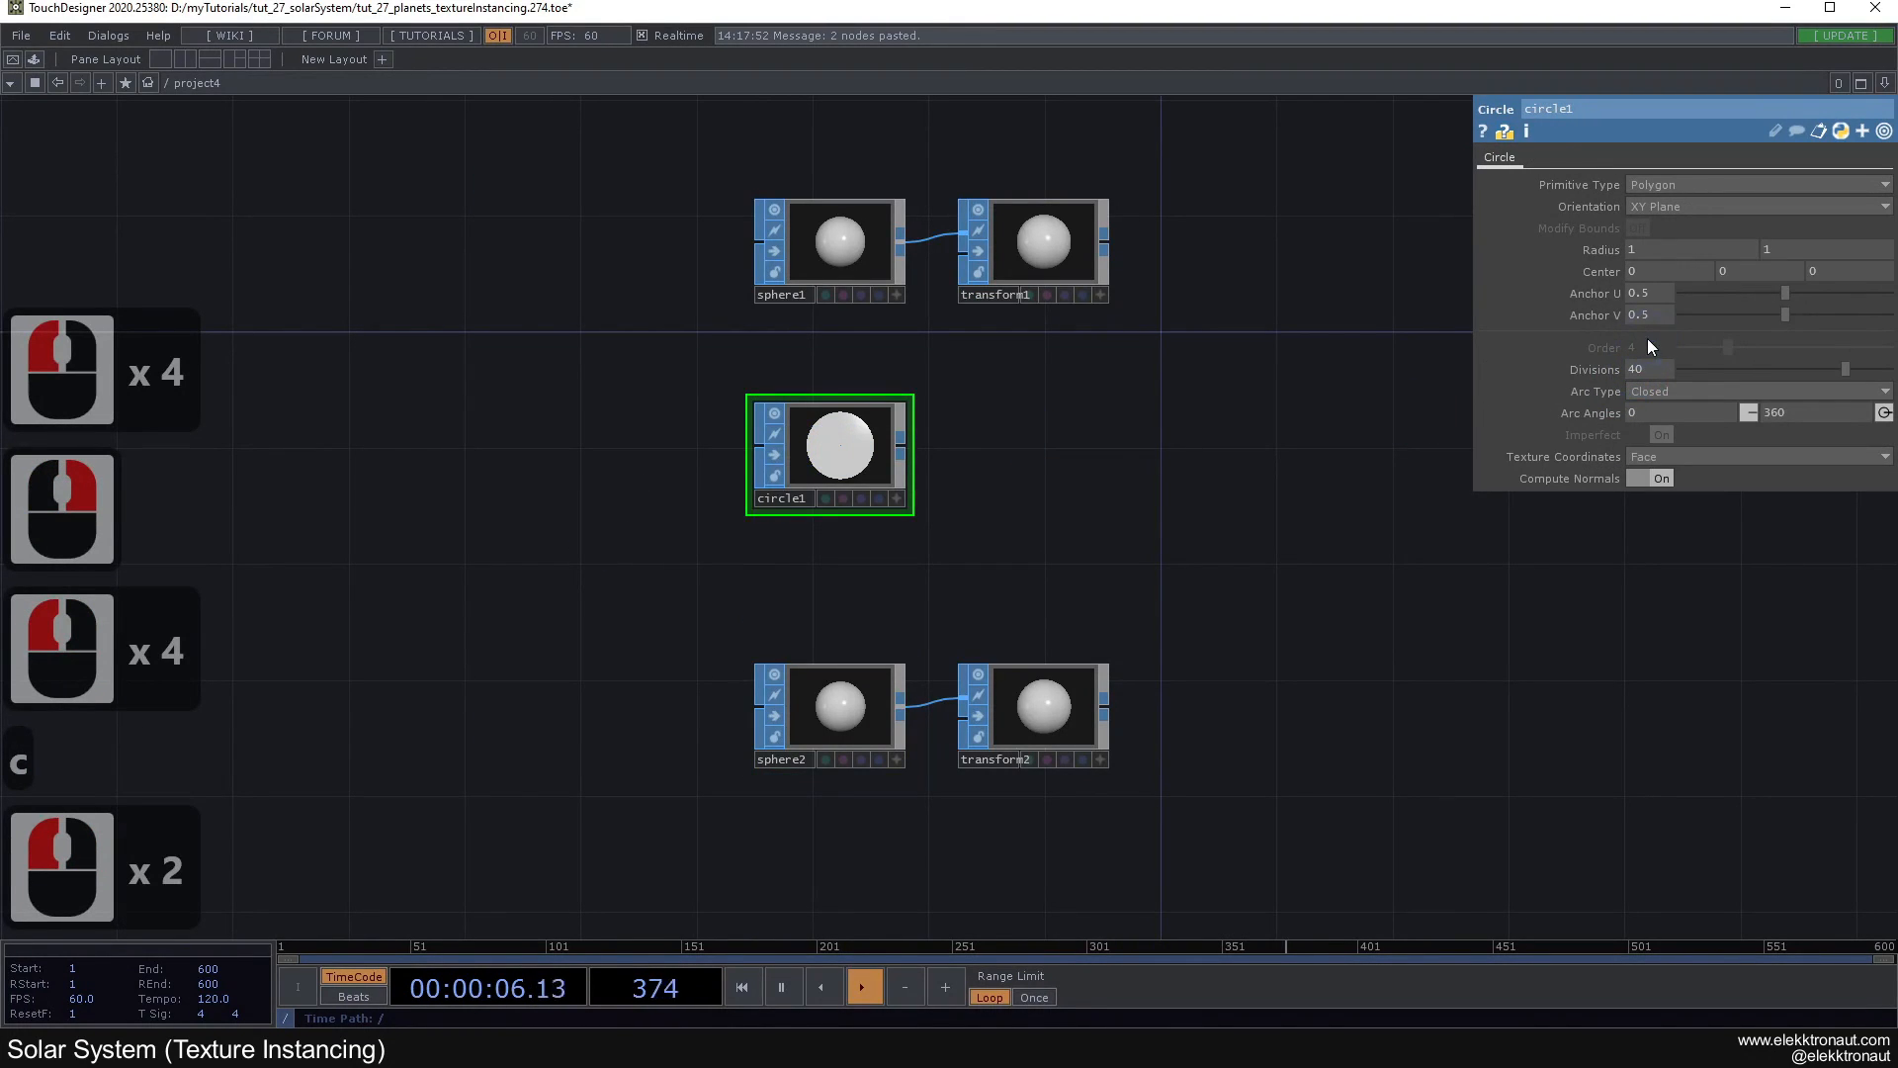
click(1668, 204)
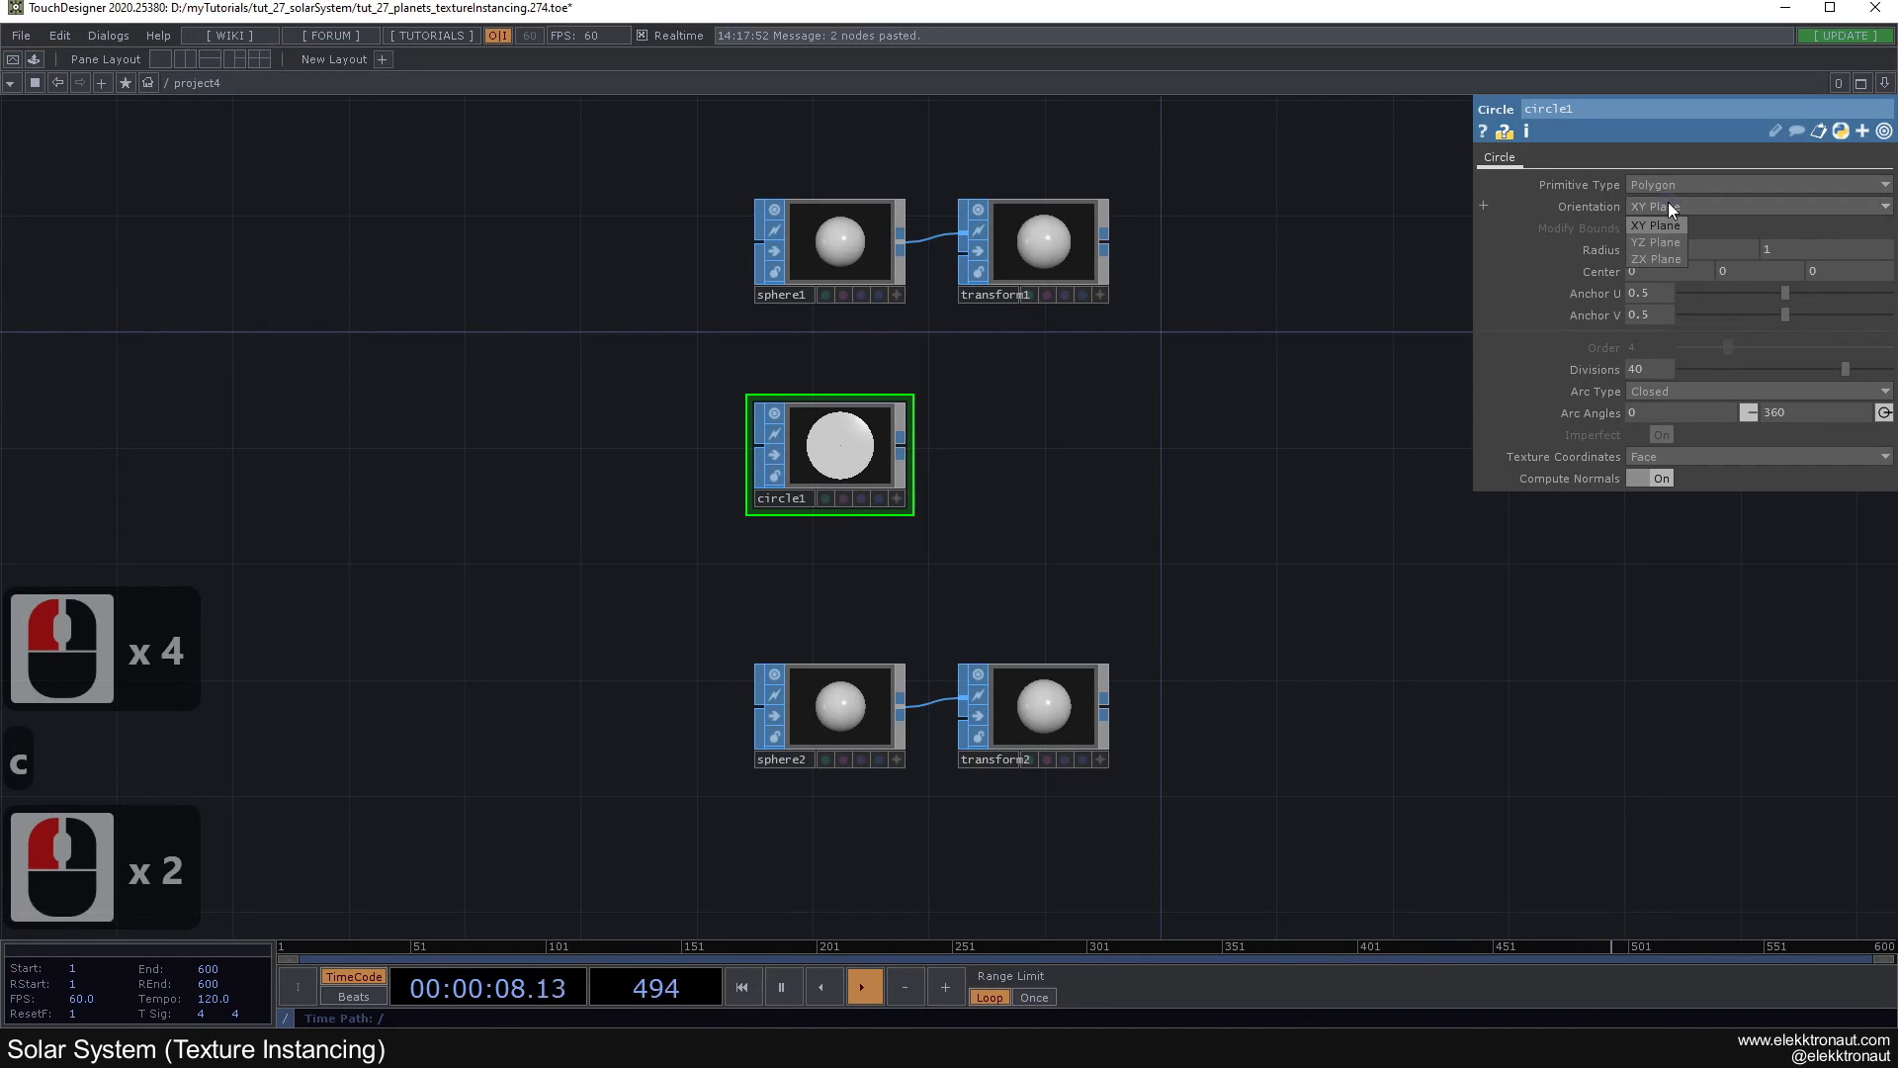
click(1646, 259)
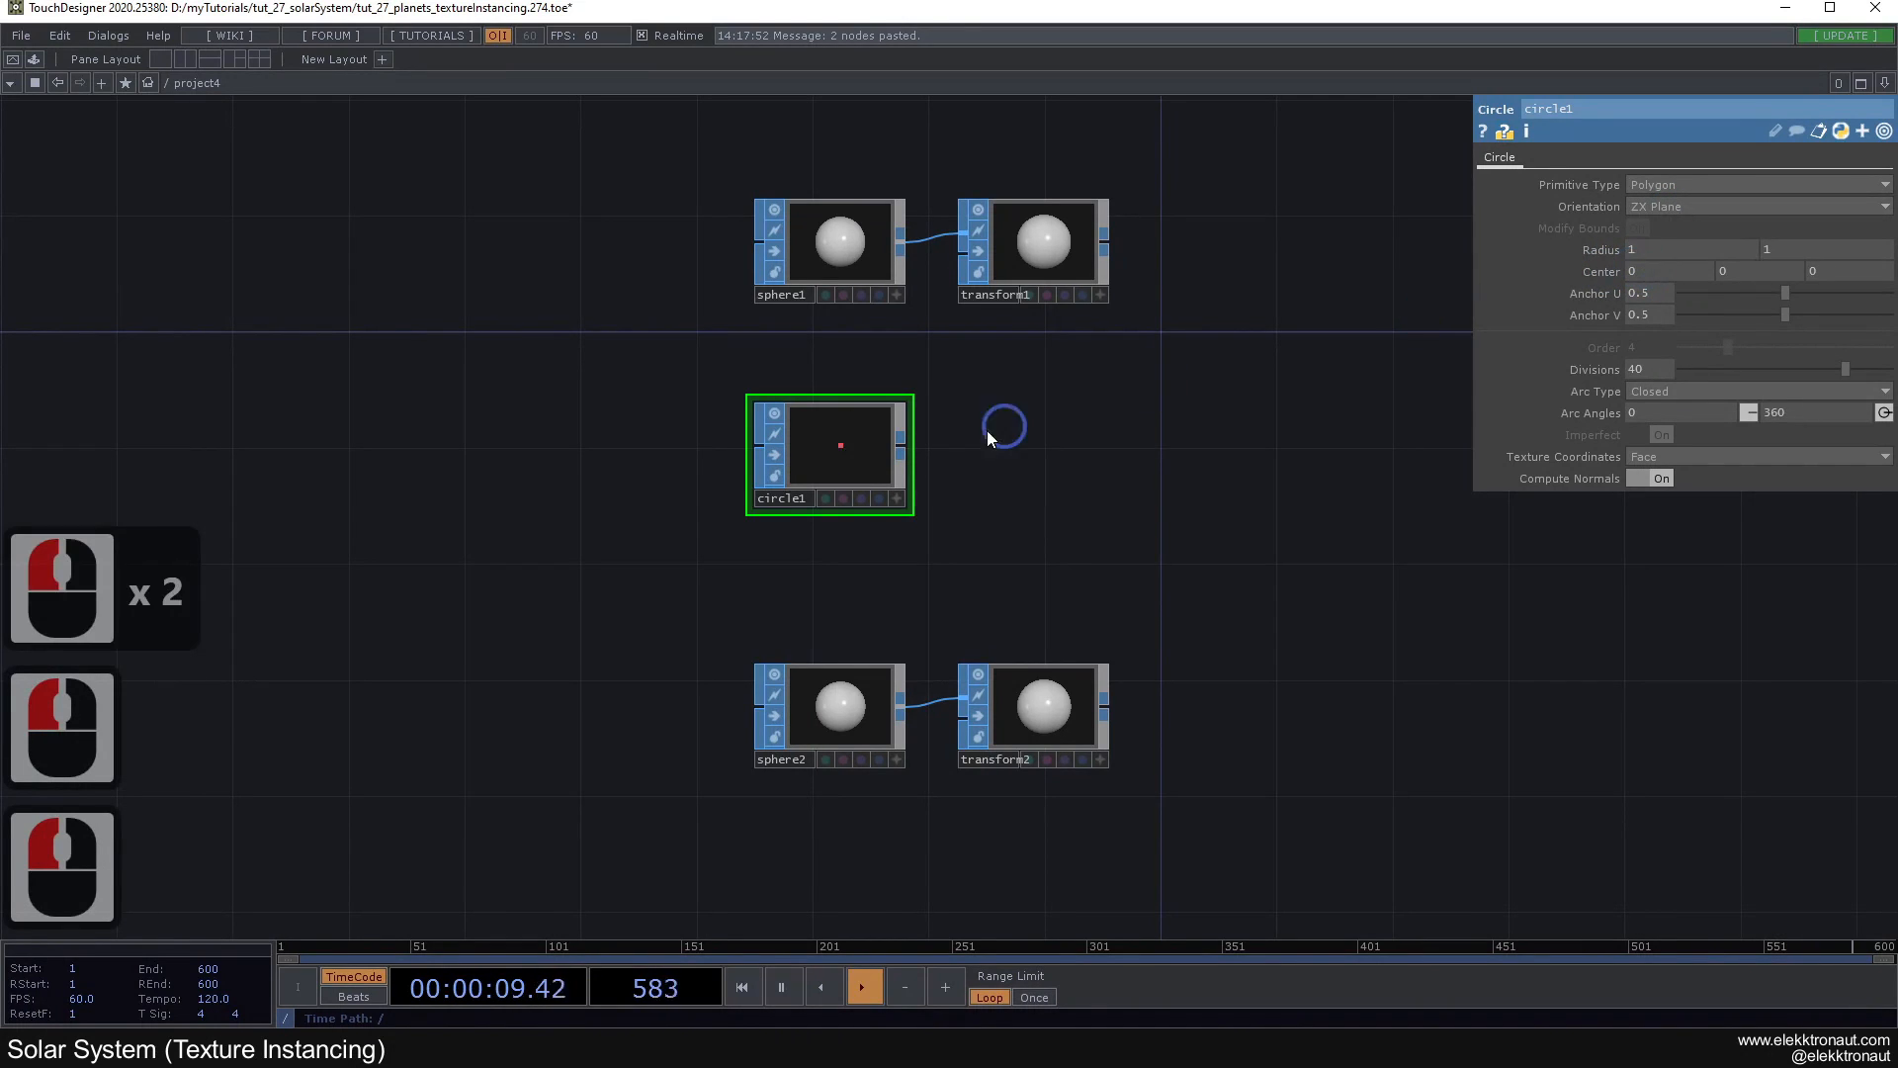
Step: Append a Transform SOP to the circle and align it beneath the sphere's Transform
right_click(904, 449)
text(tr)
click(852, 635)
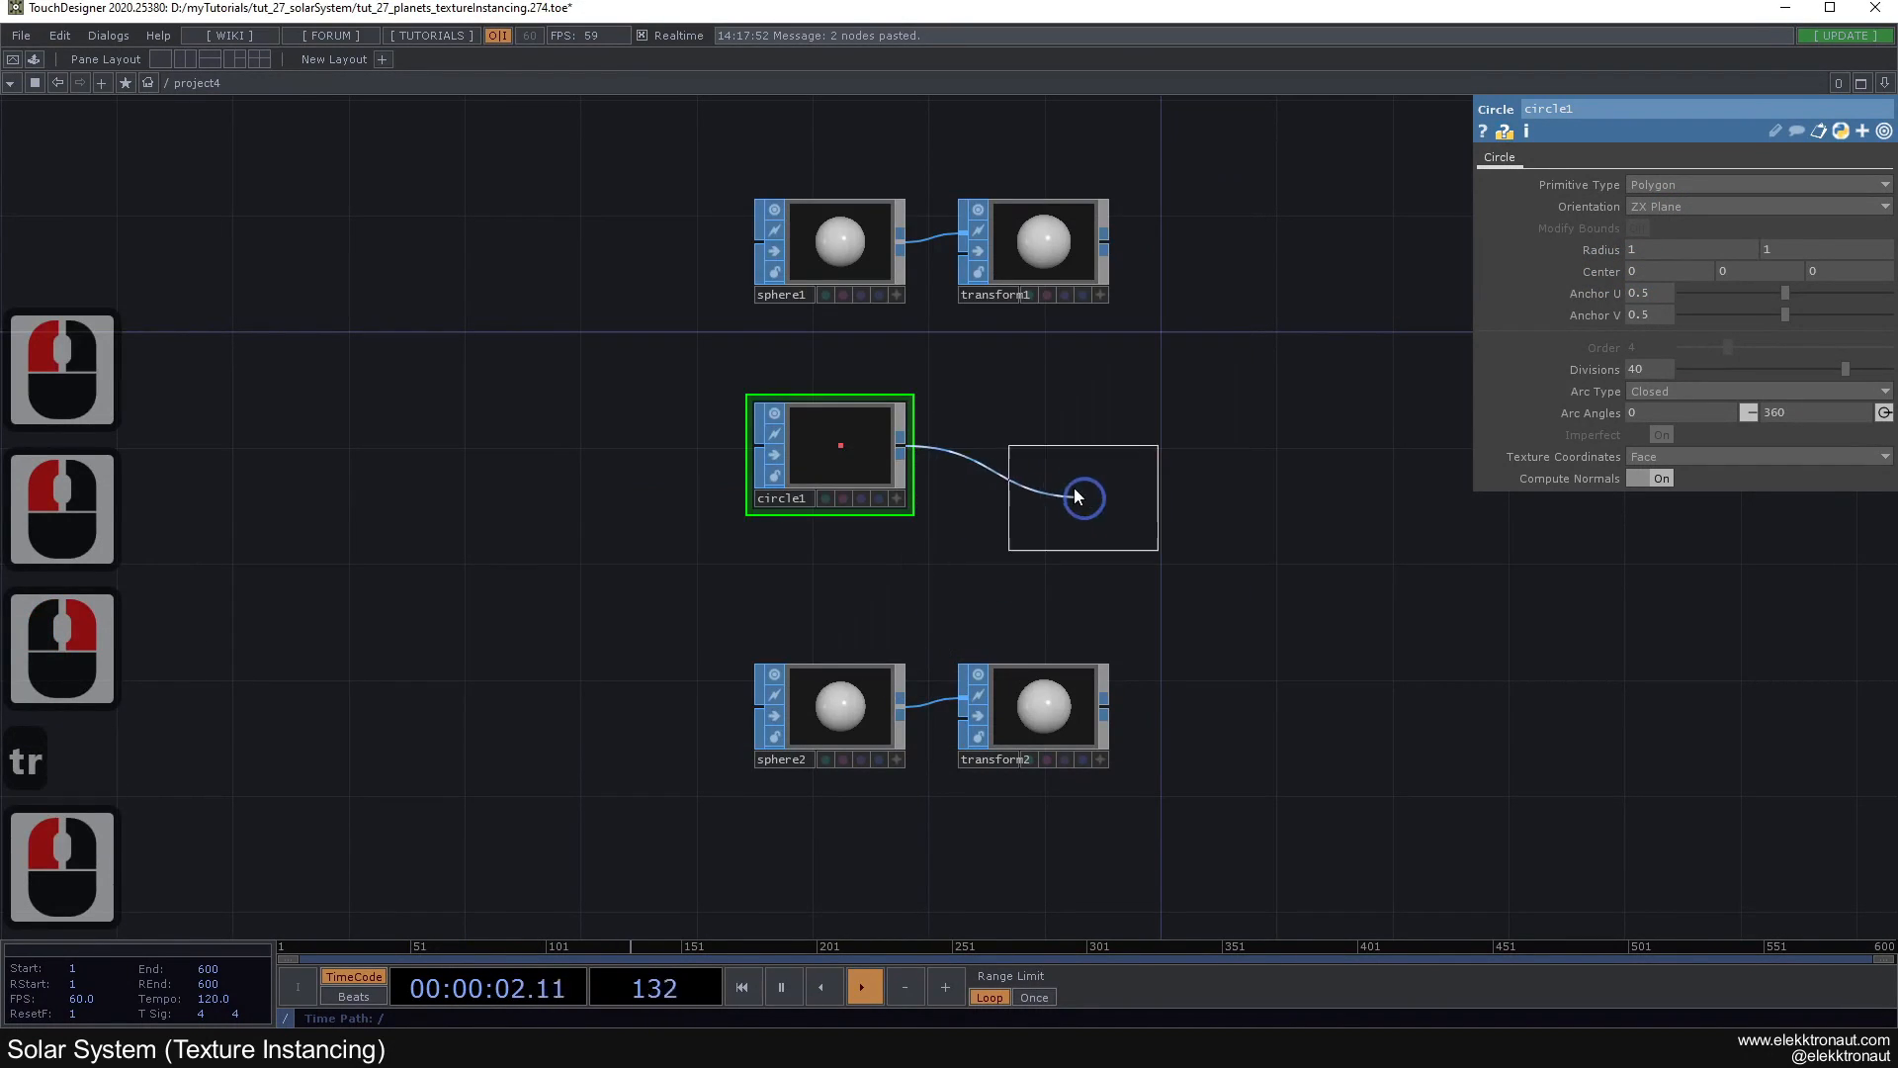
click(1062, 453)
drag(1112, 393, 1032, 516)
drag(1017, 550, 988, 550)
drag(1037, 483, 883, 602)
right_click(882, 472)
text(ge)
click(577, 233)
click(578, 371)
click(1124, 482)
drag(1123, 477, 1212, 461)
double_click(1038, 330)
click(1044, 303)
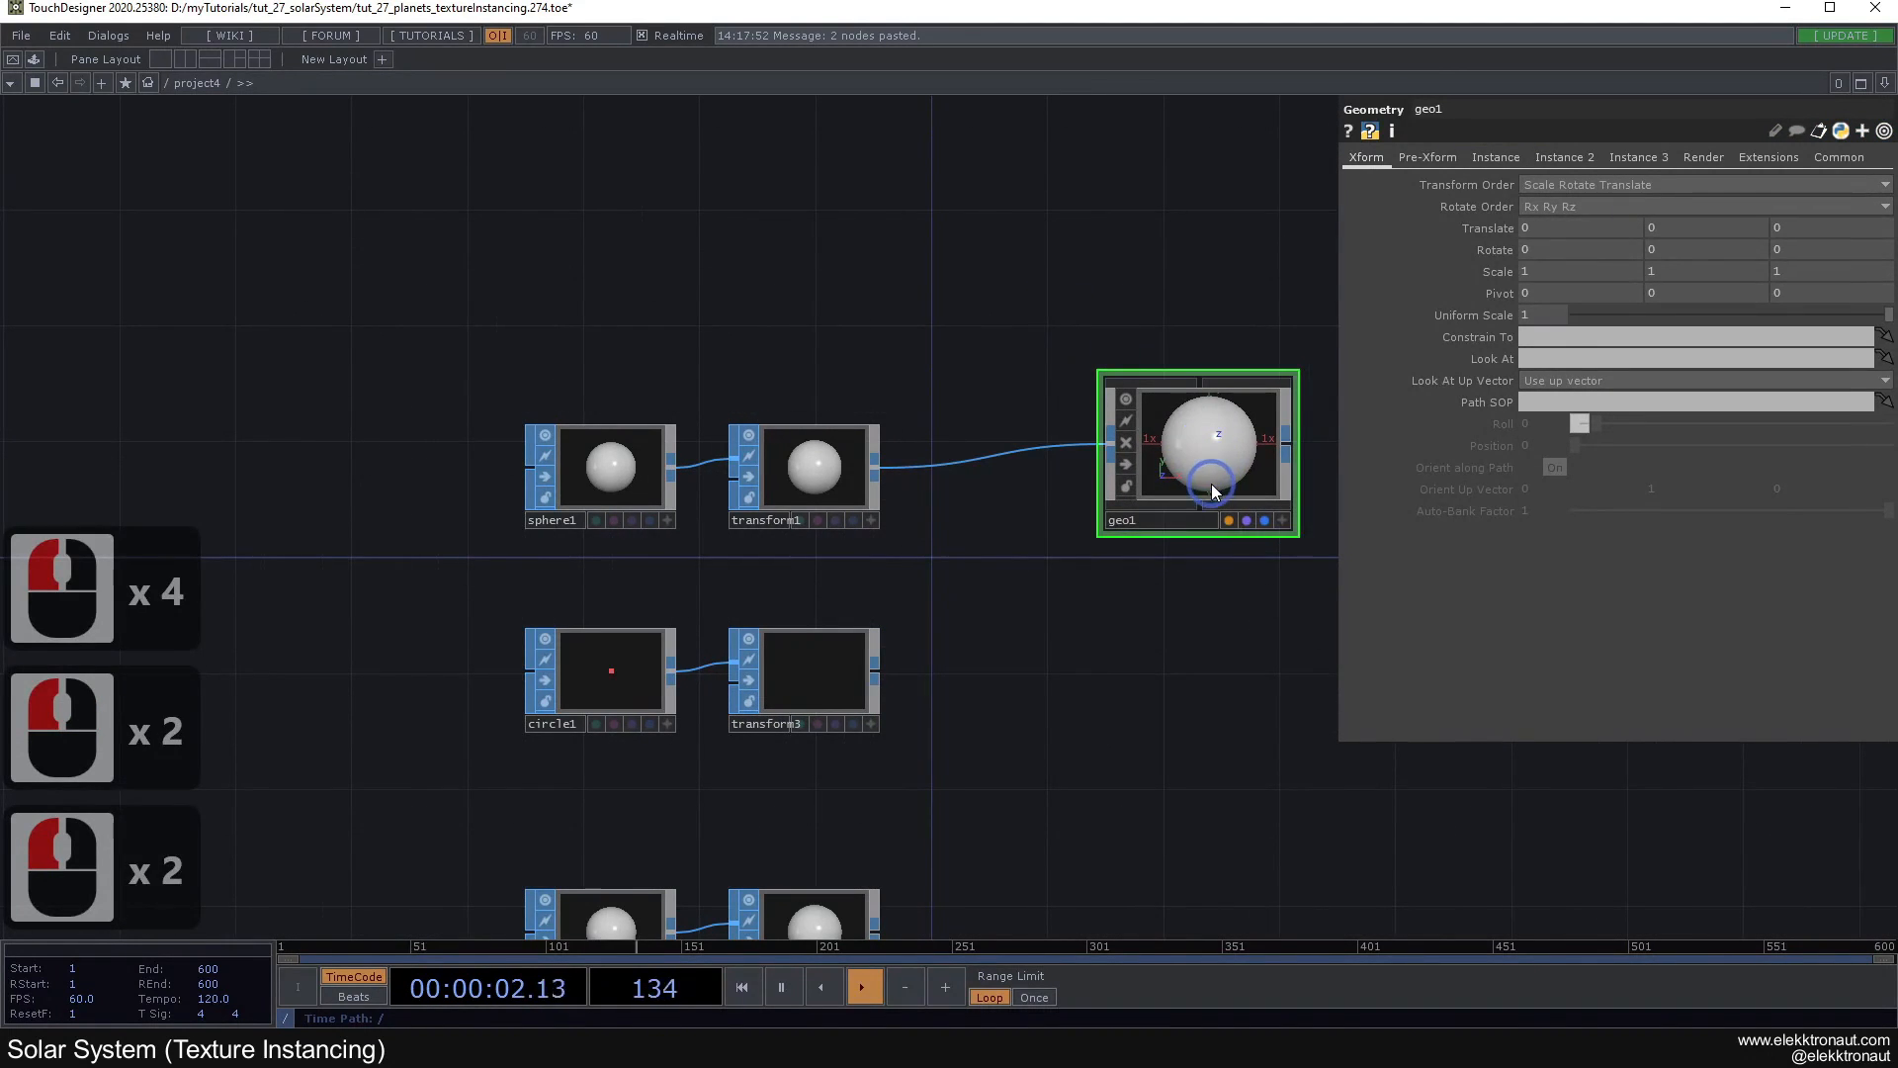
scroll(1190, 457, down, 3)
drag(1113, 326, 977, 319)
scroll(1020, 420, up, 3)
click(1083, 452)
click(1074, 456)
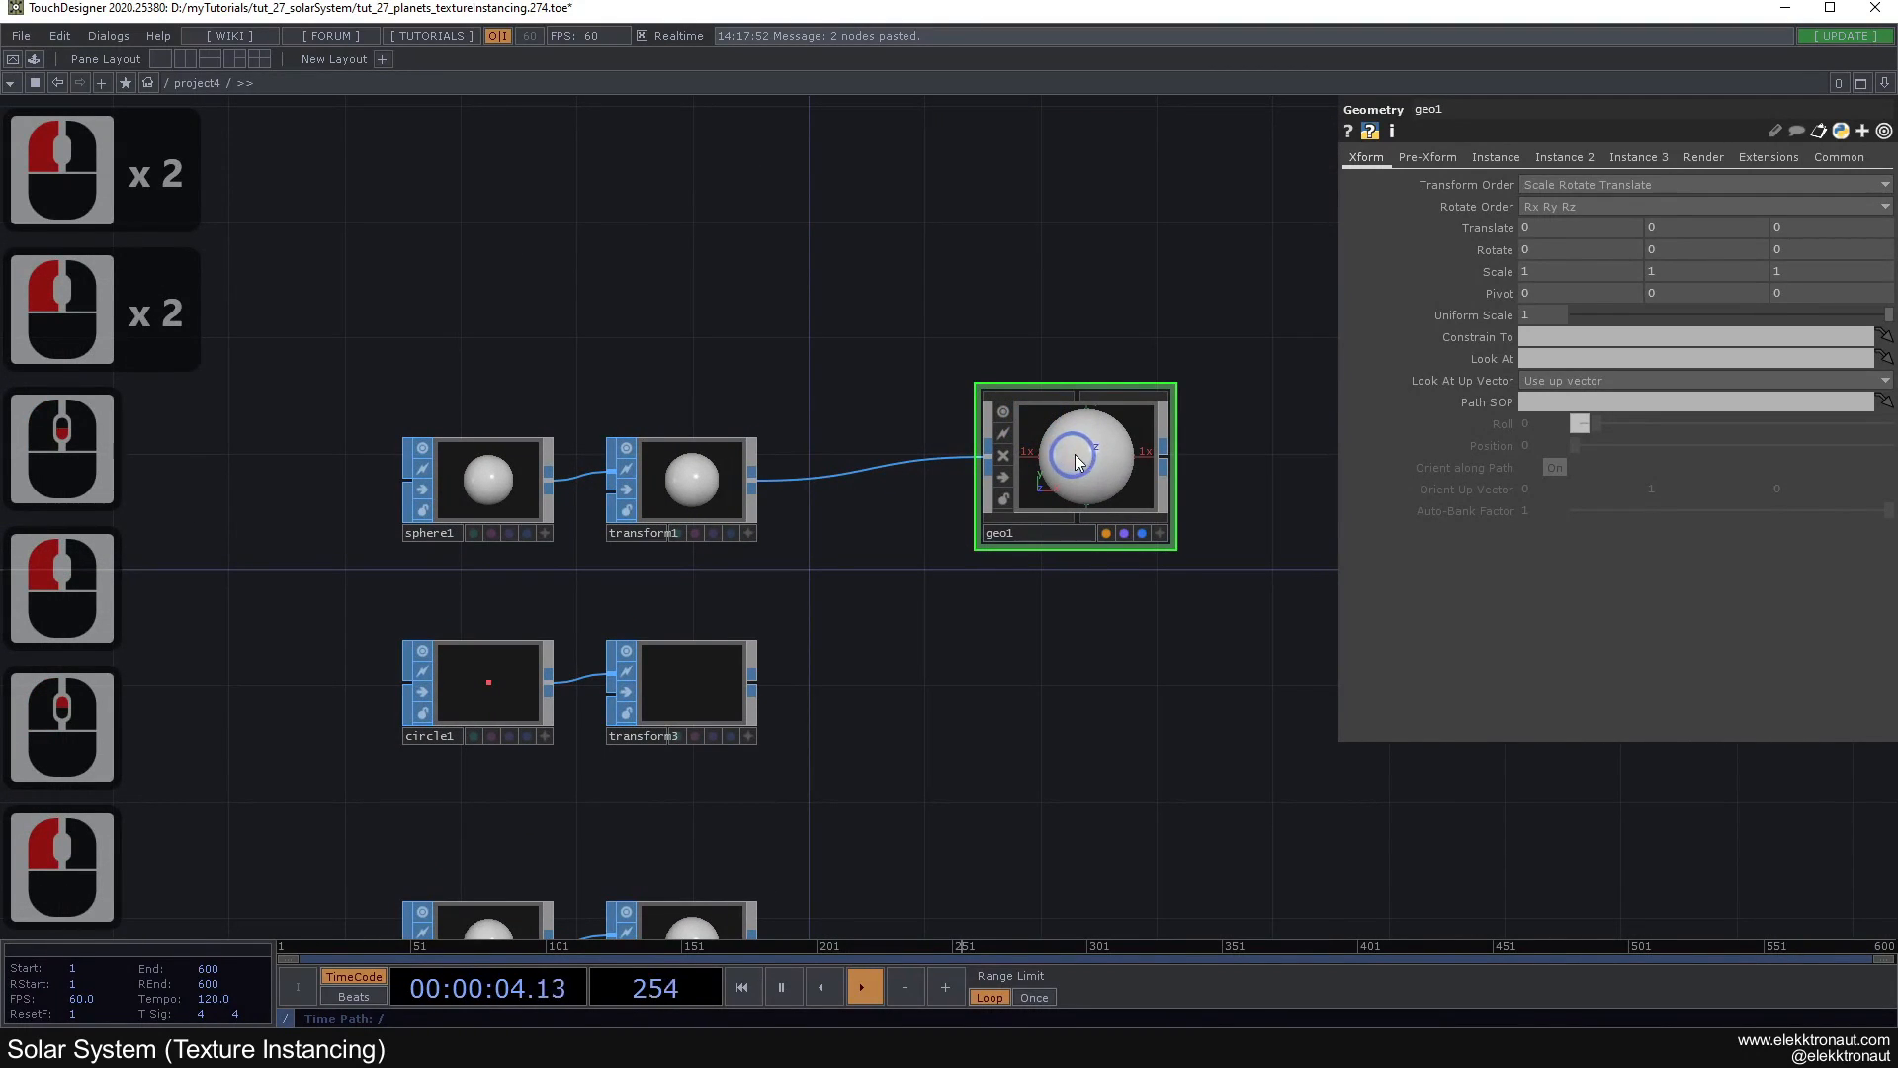
key(Delete)
Step: Add a standalone Geometry COMP beside the first sphere's Transform
double_click(988, 495)
text(ge)
click(692, 415)
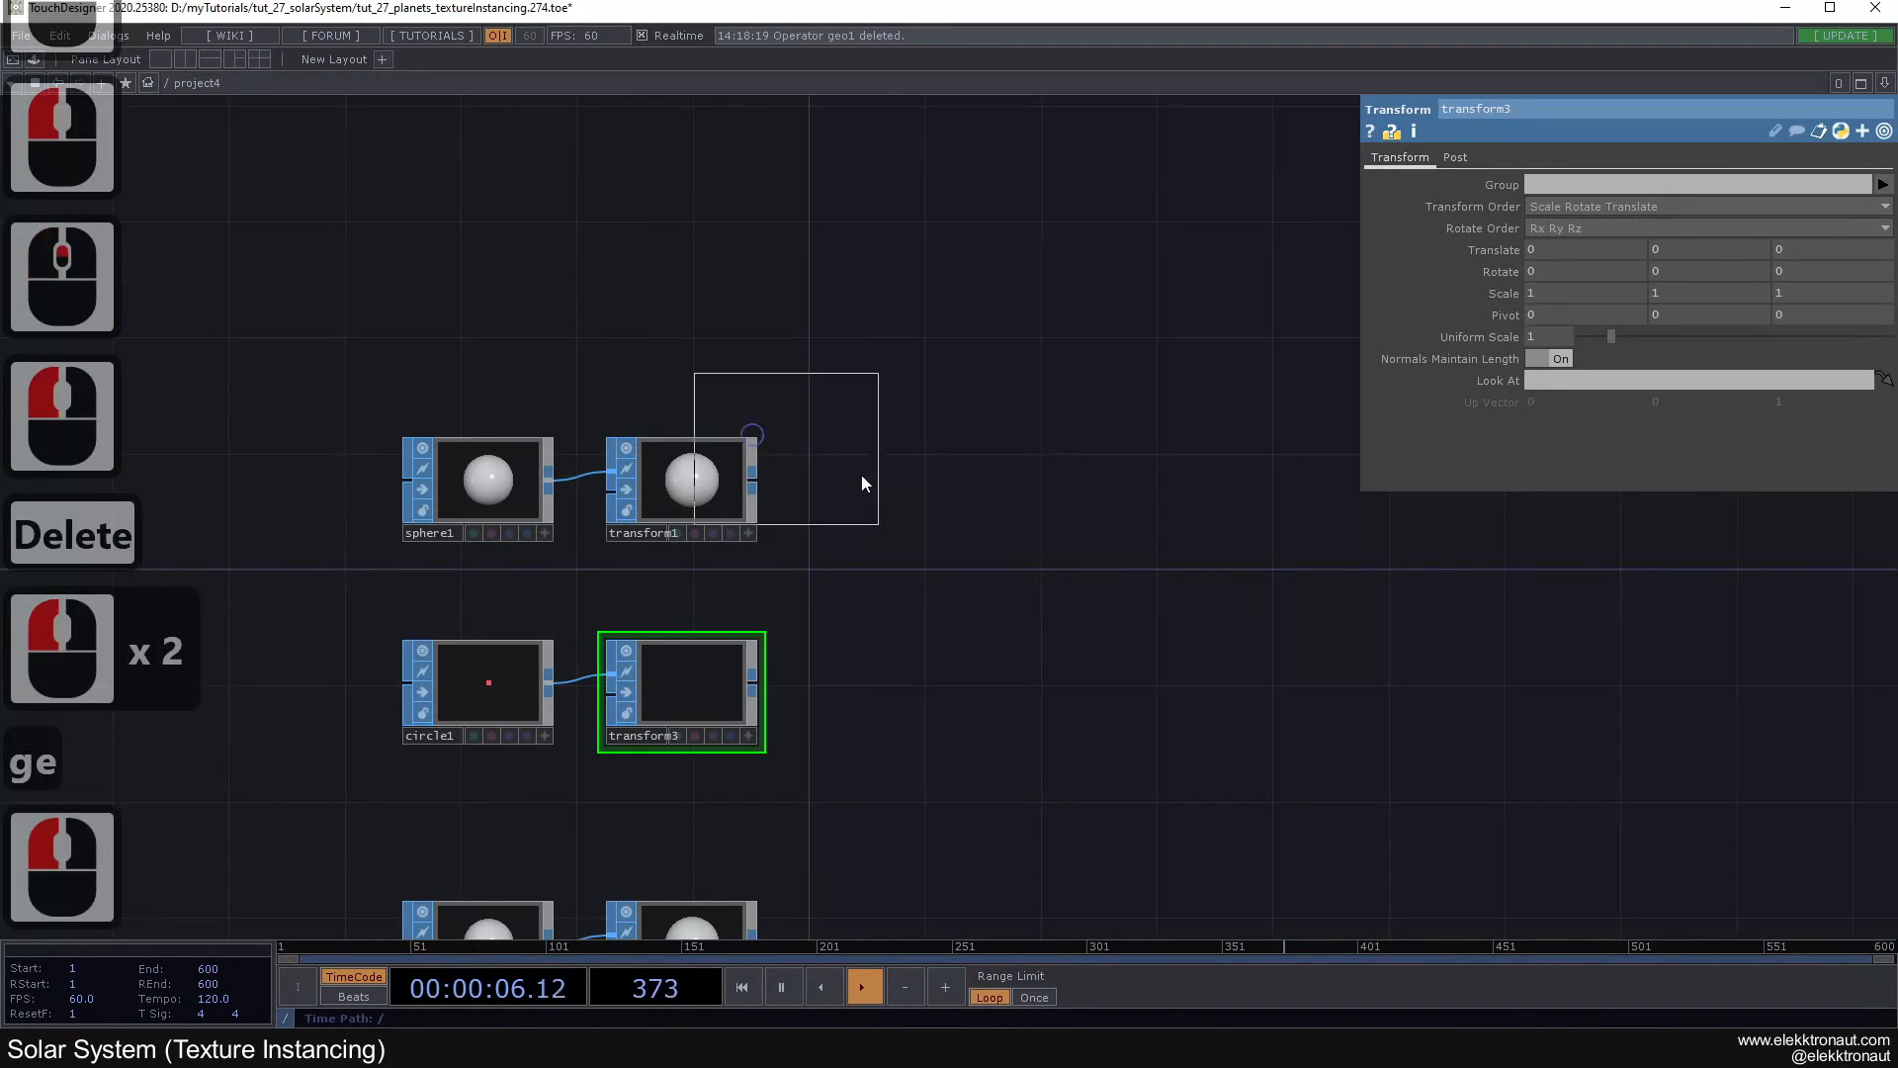
click(1033, 549)
drag(753, 480, 989, 525)
click(997, 551)
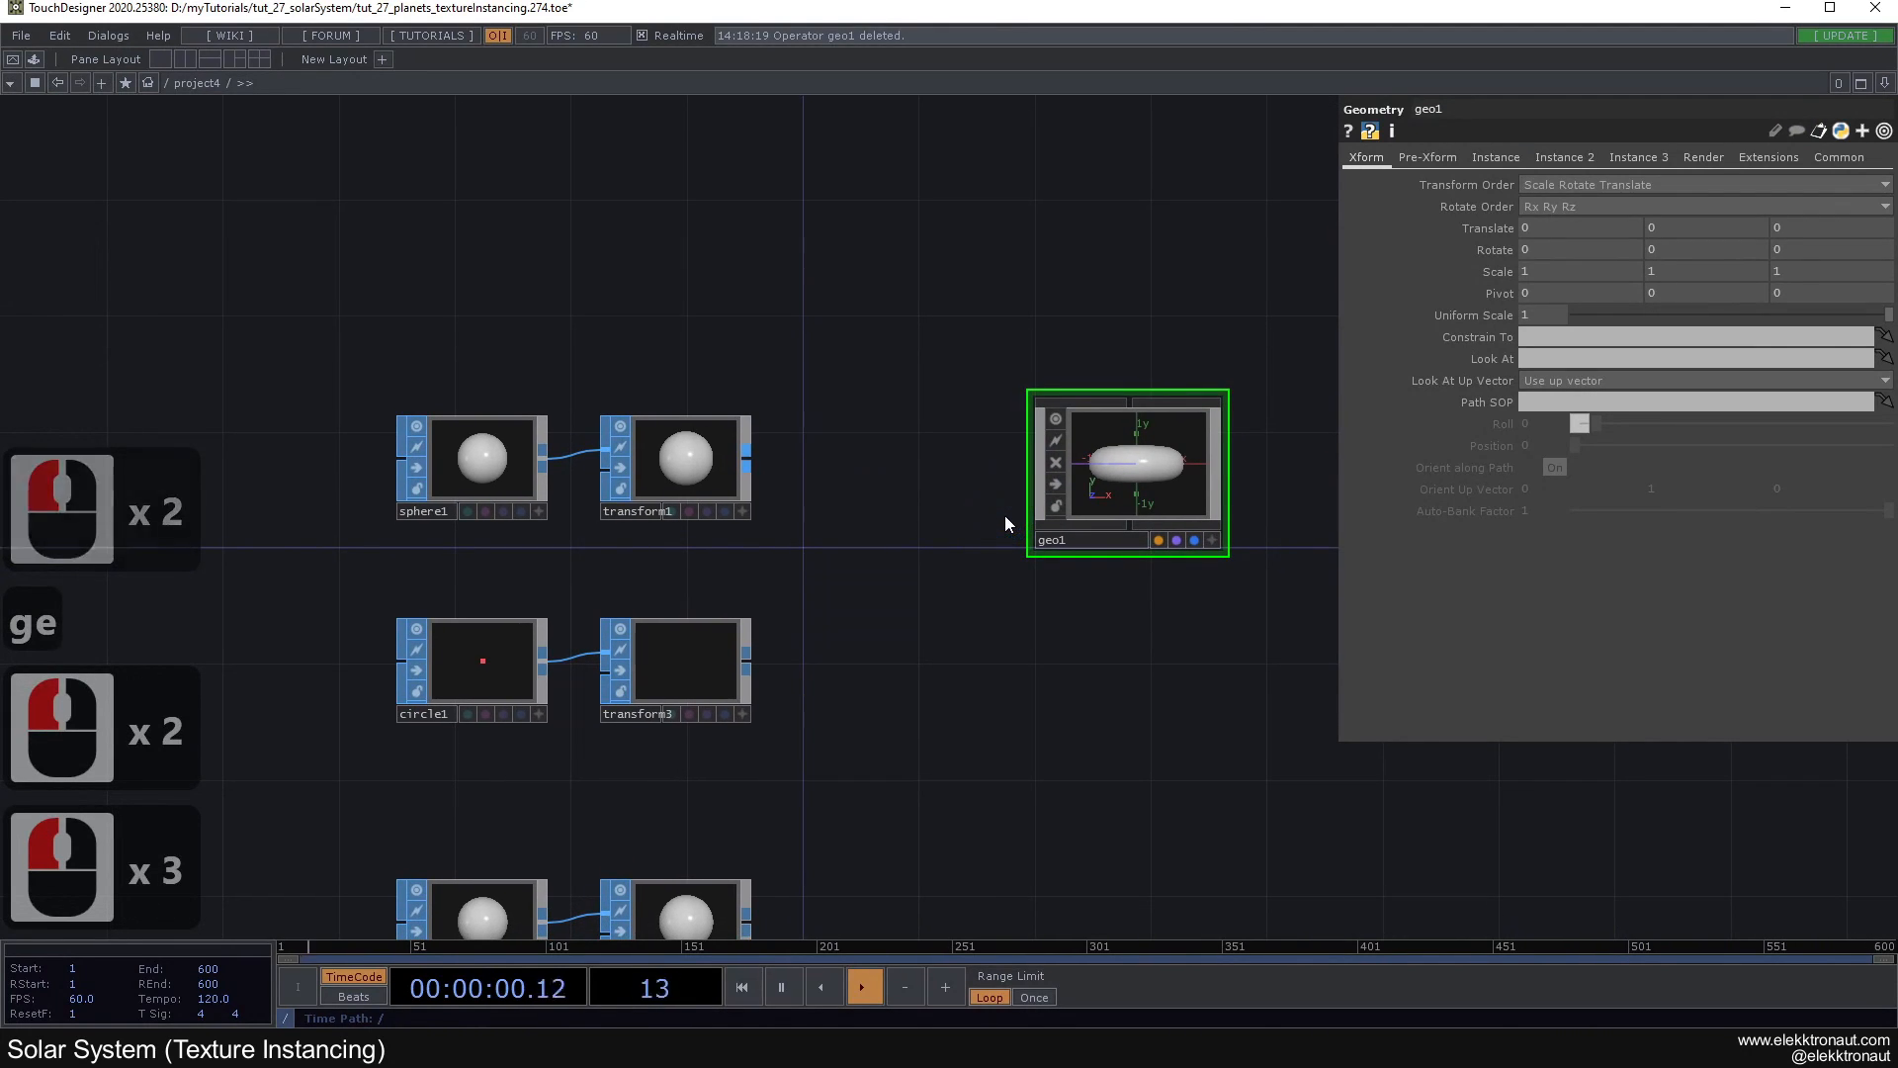
Step: Delete the standalone Geometry COMP and create a new one directly from the output of the upper sphere's Transform
click(1137, 460)
key(Delete)
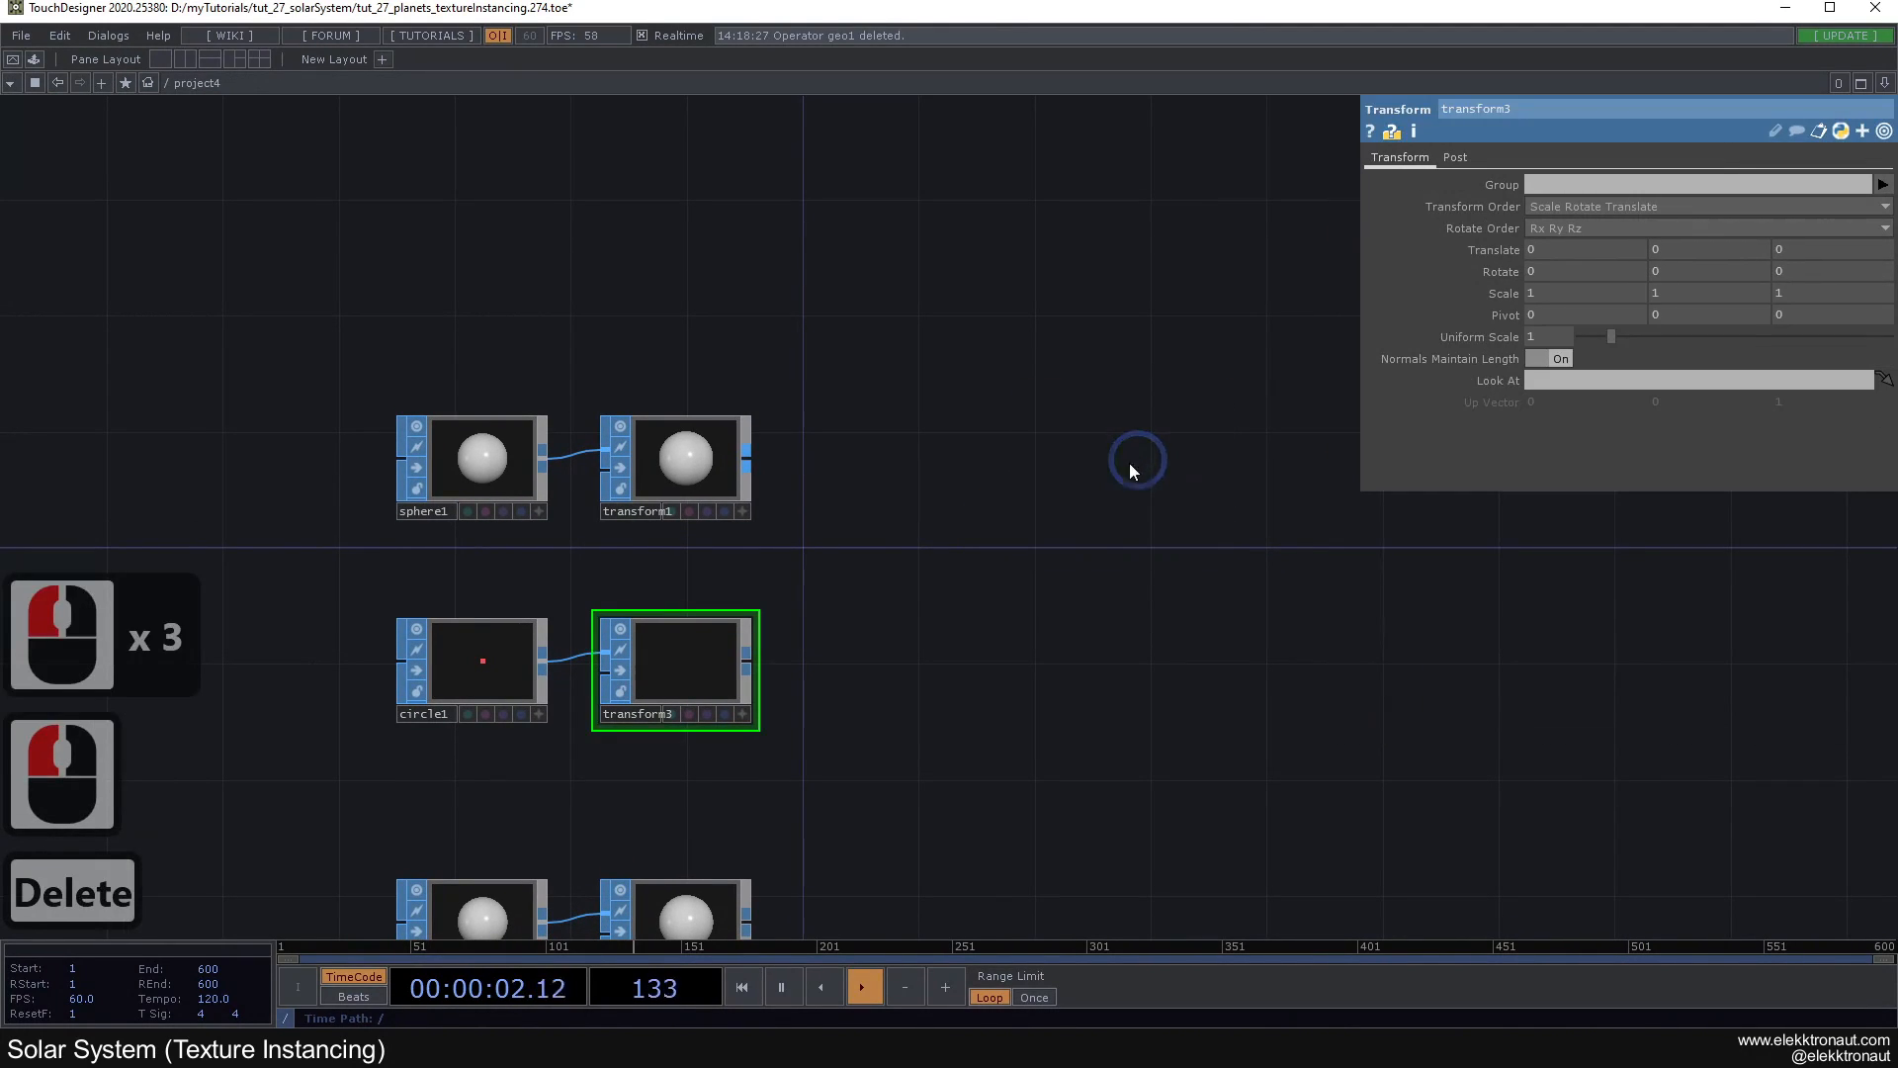
right_click(749, 460)
click(420, 222)
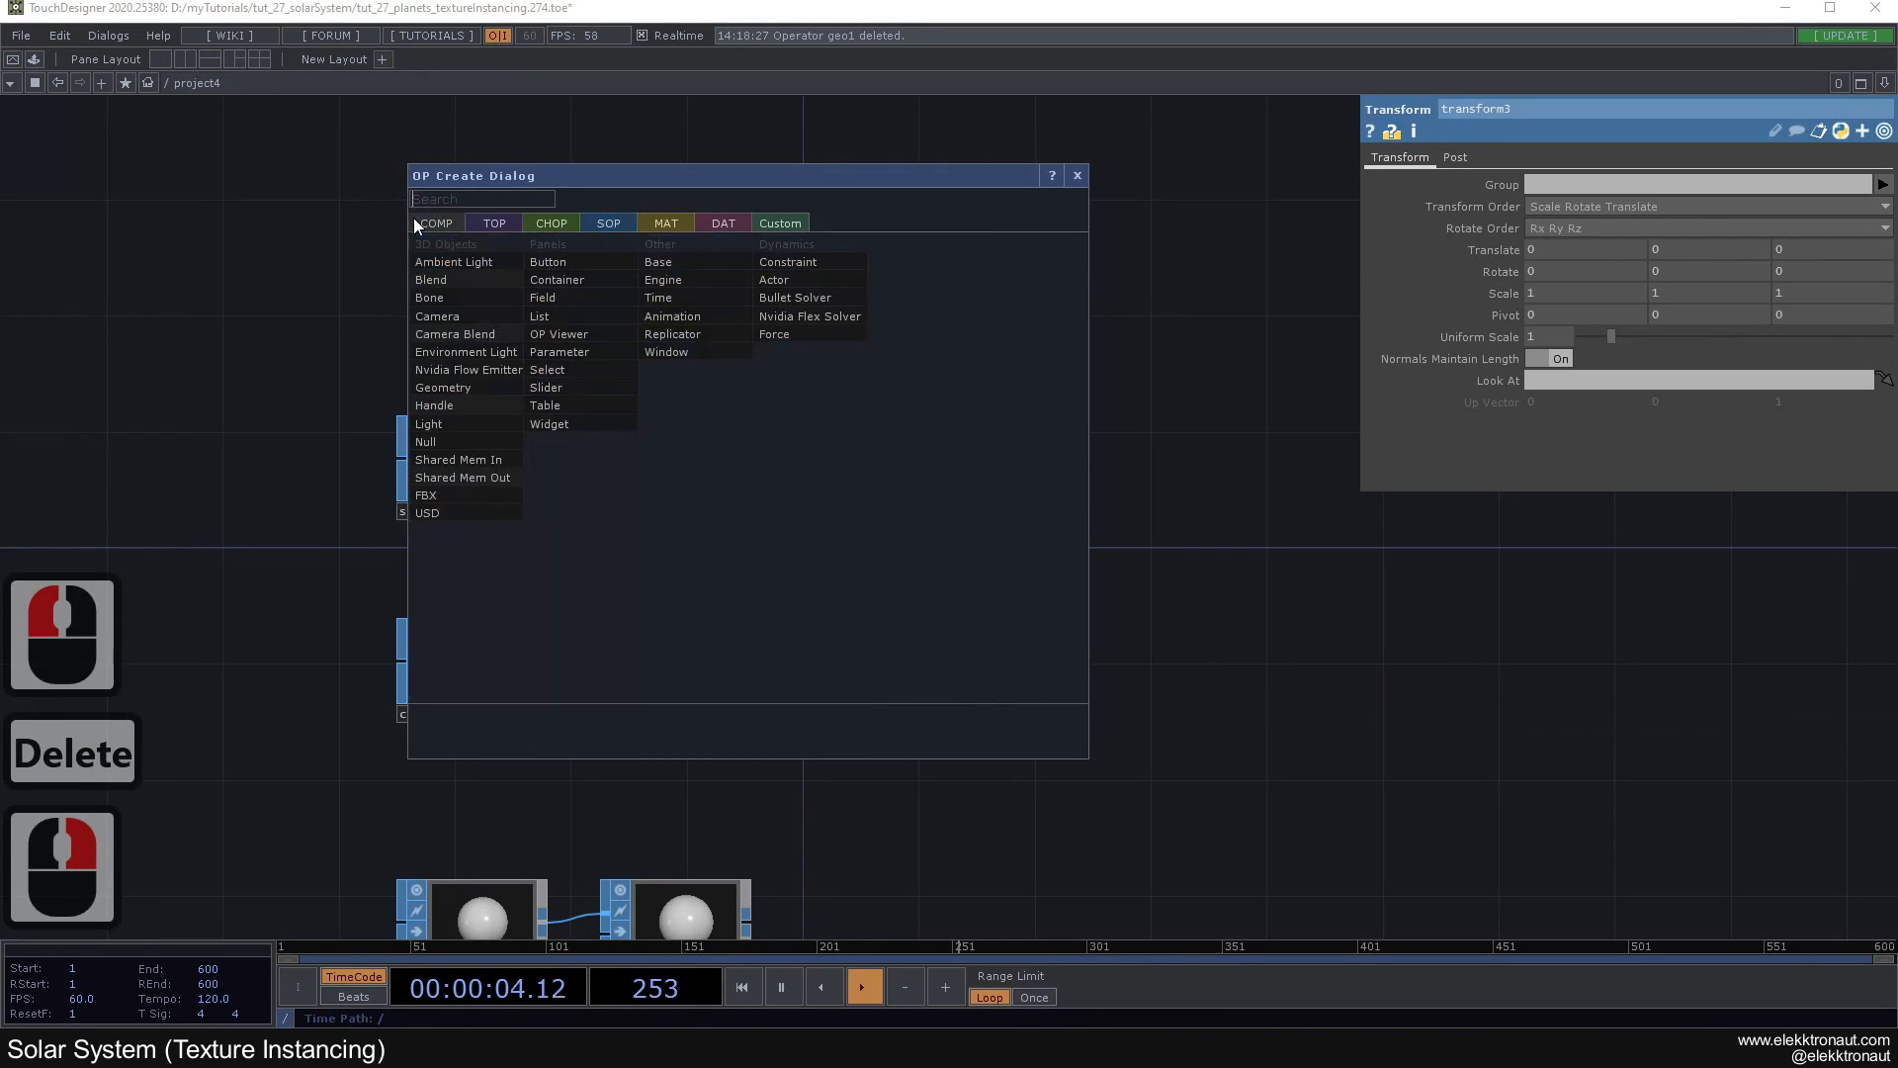
click(443, 386)
click(1129, 449)
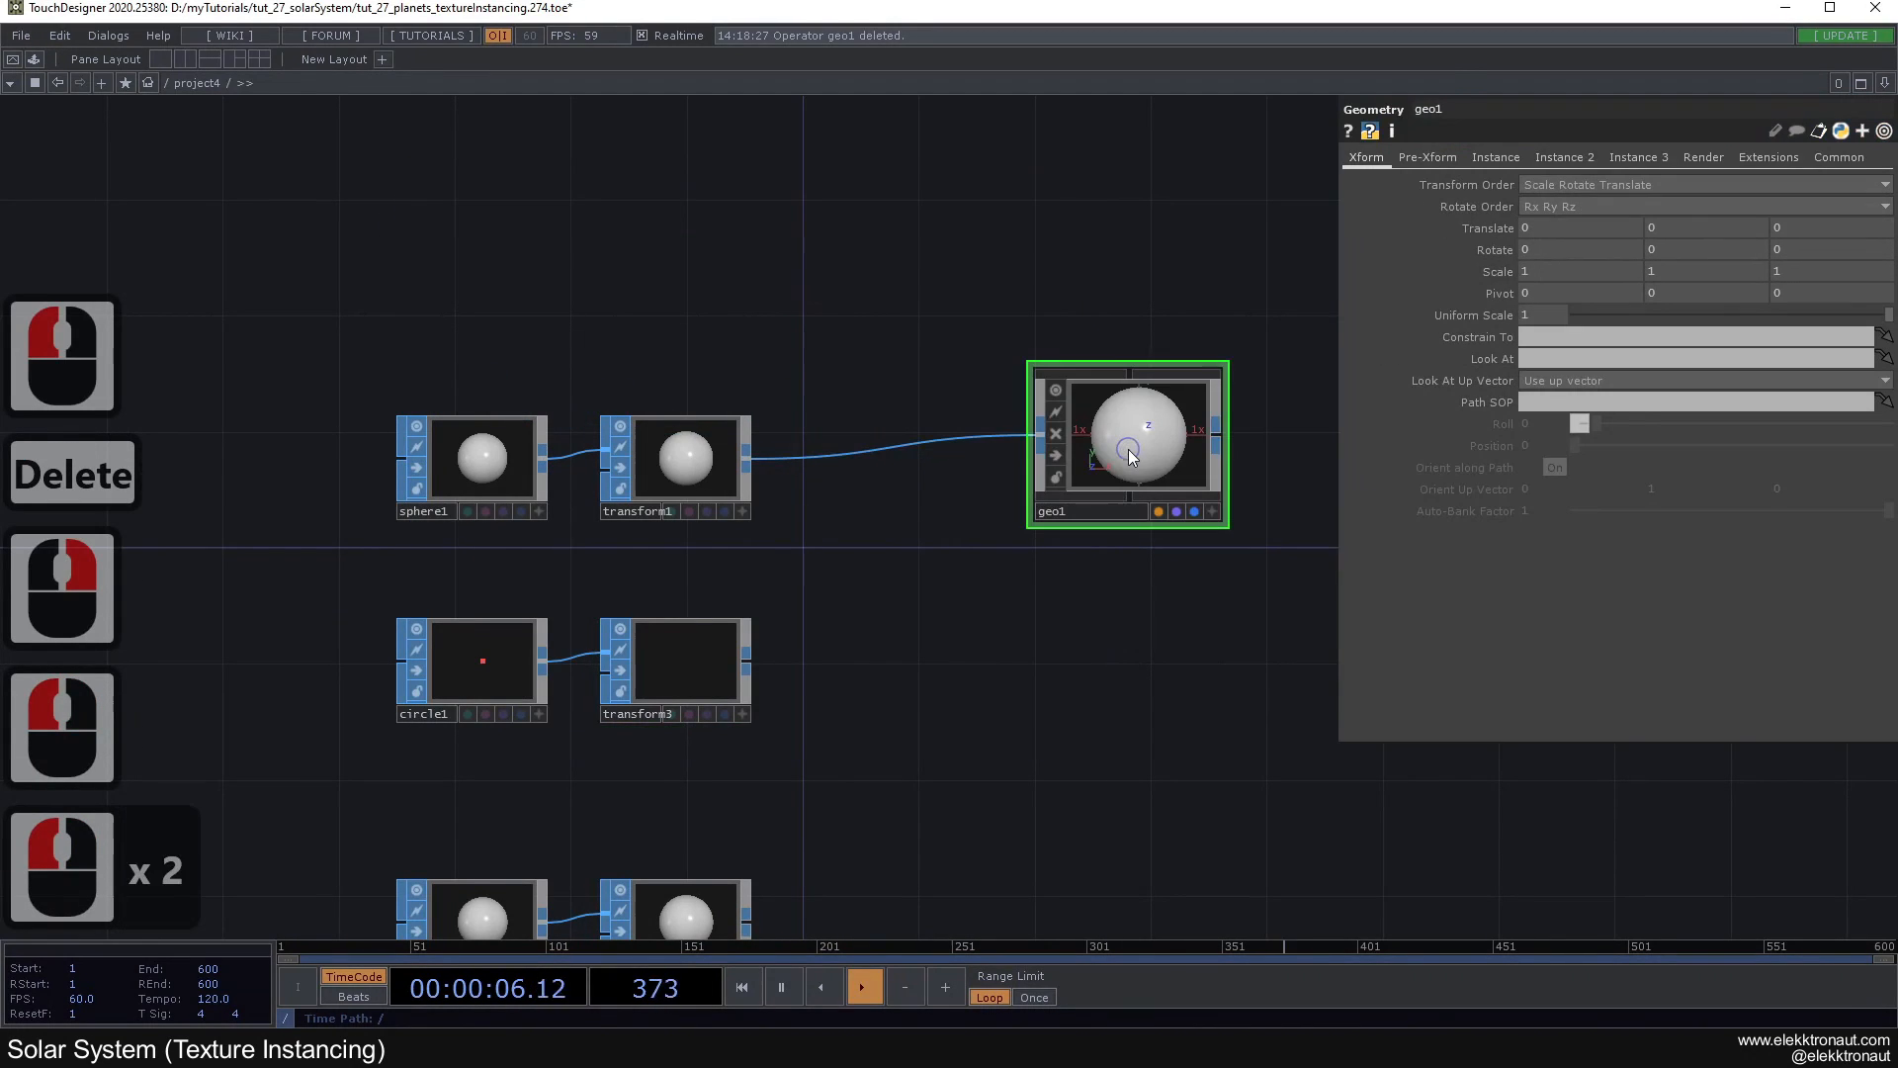
Step: Try feeding the circle's Transform into the Geometry COMP, and reconnect the upper sphere's Transform to its input
click(1070, 433)
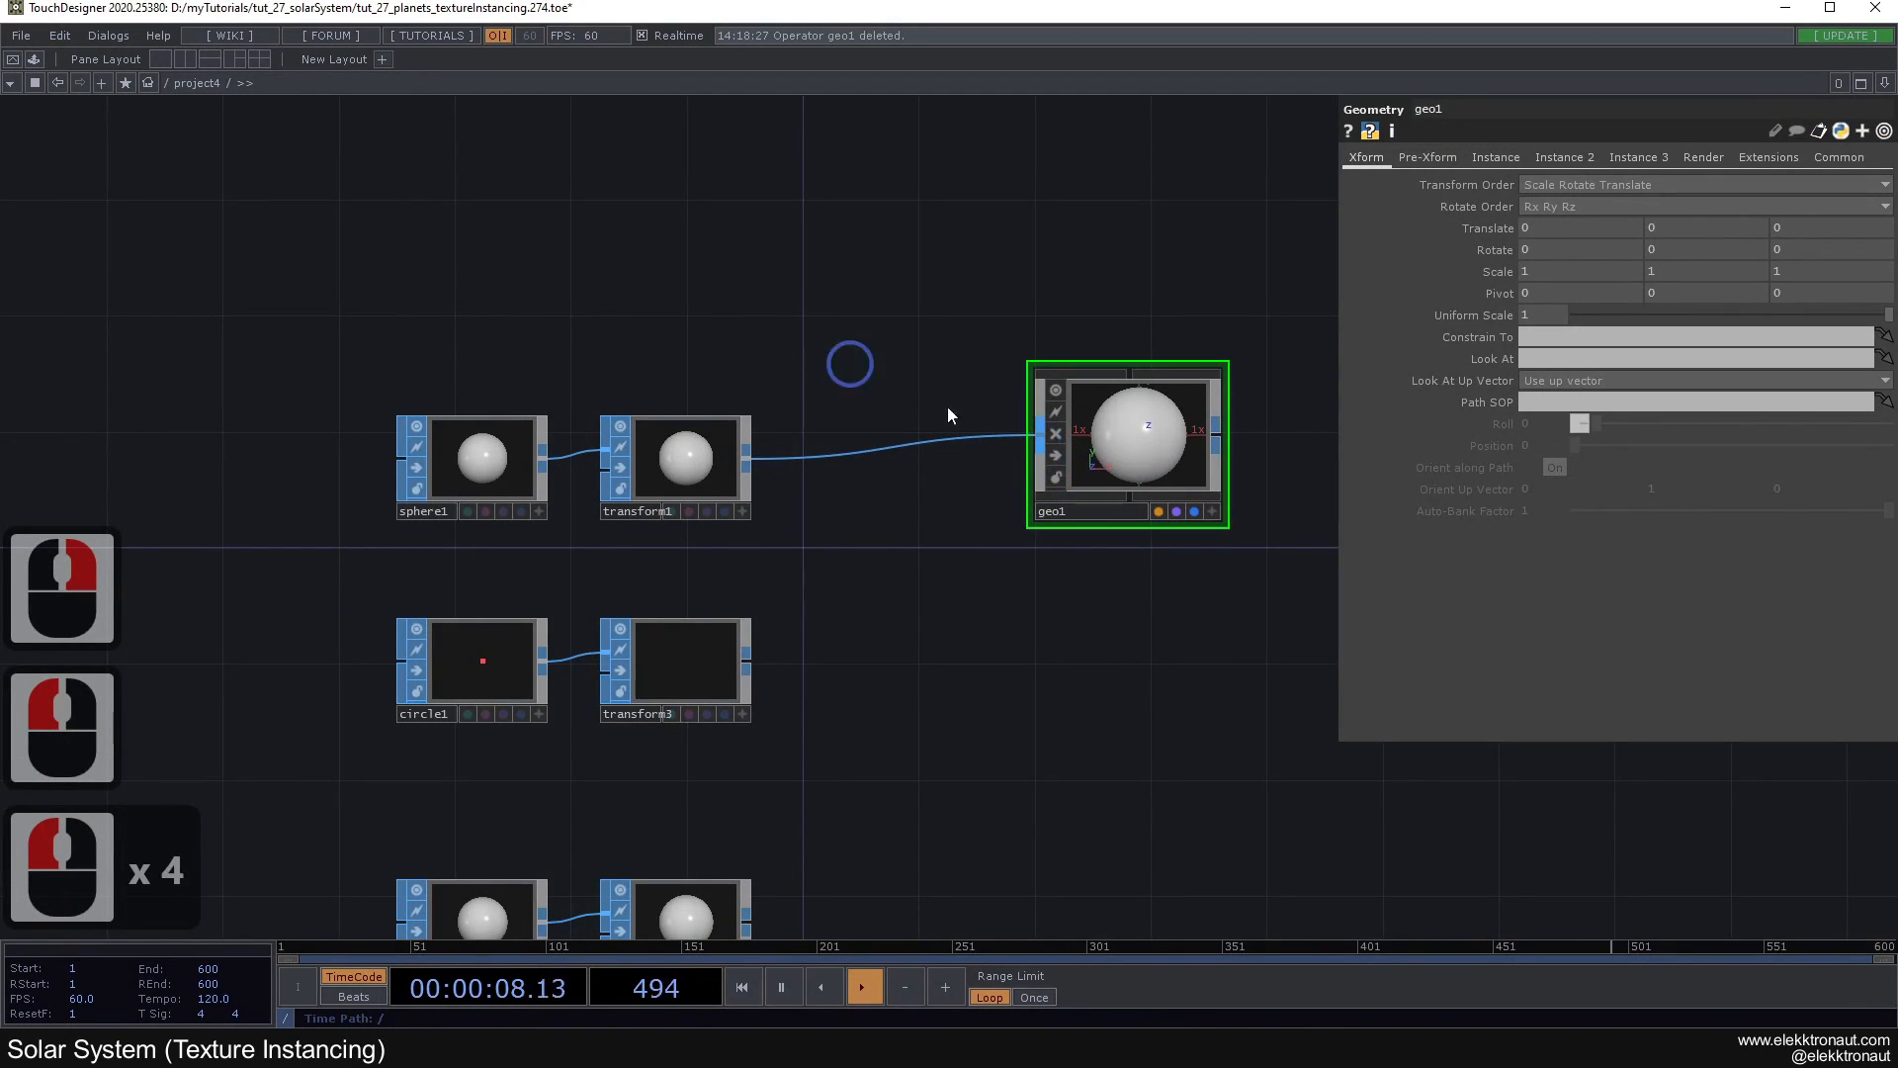
click(899, 370)
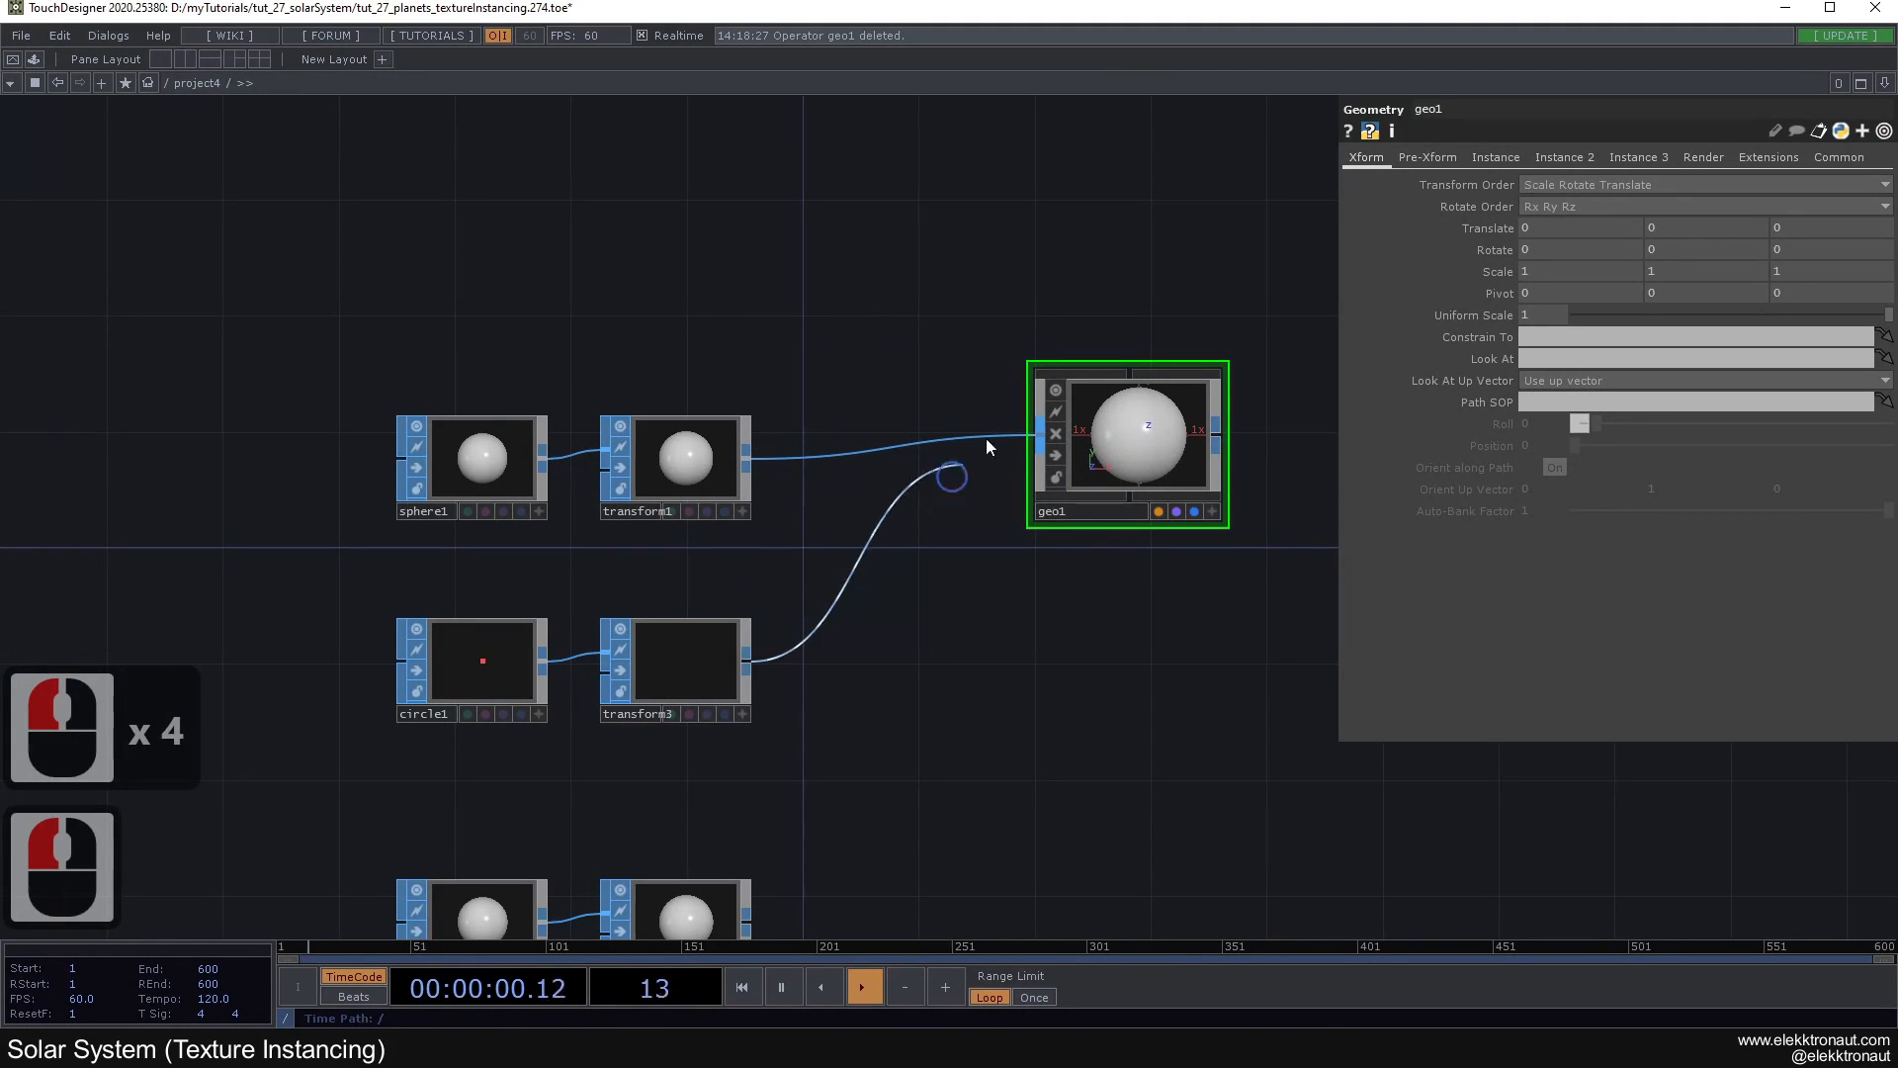
click(975, 515)
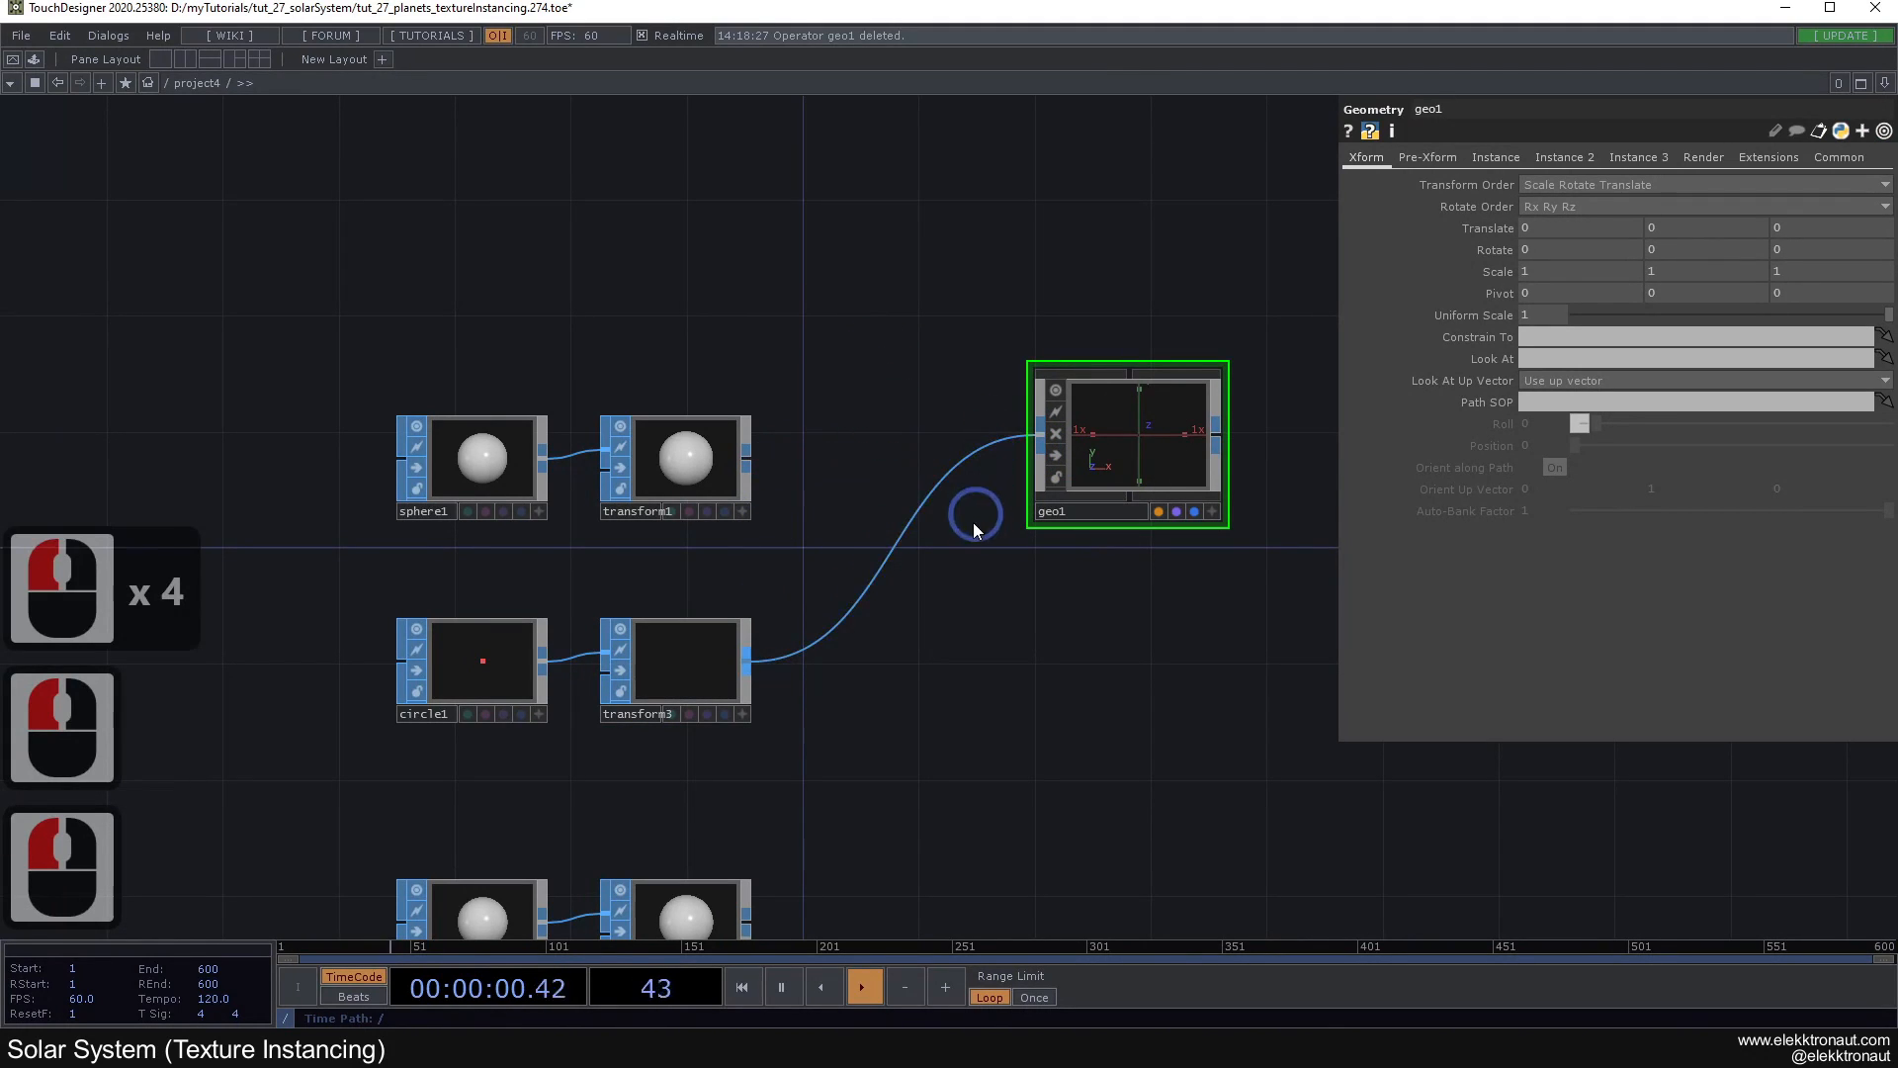
click(1018, 451)
Step: Examine the operator network inside the Geometry COMP
scroll(968, 525, down, 1)
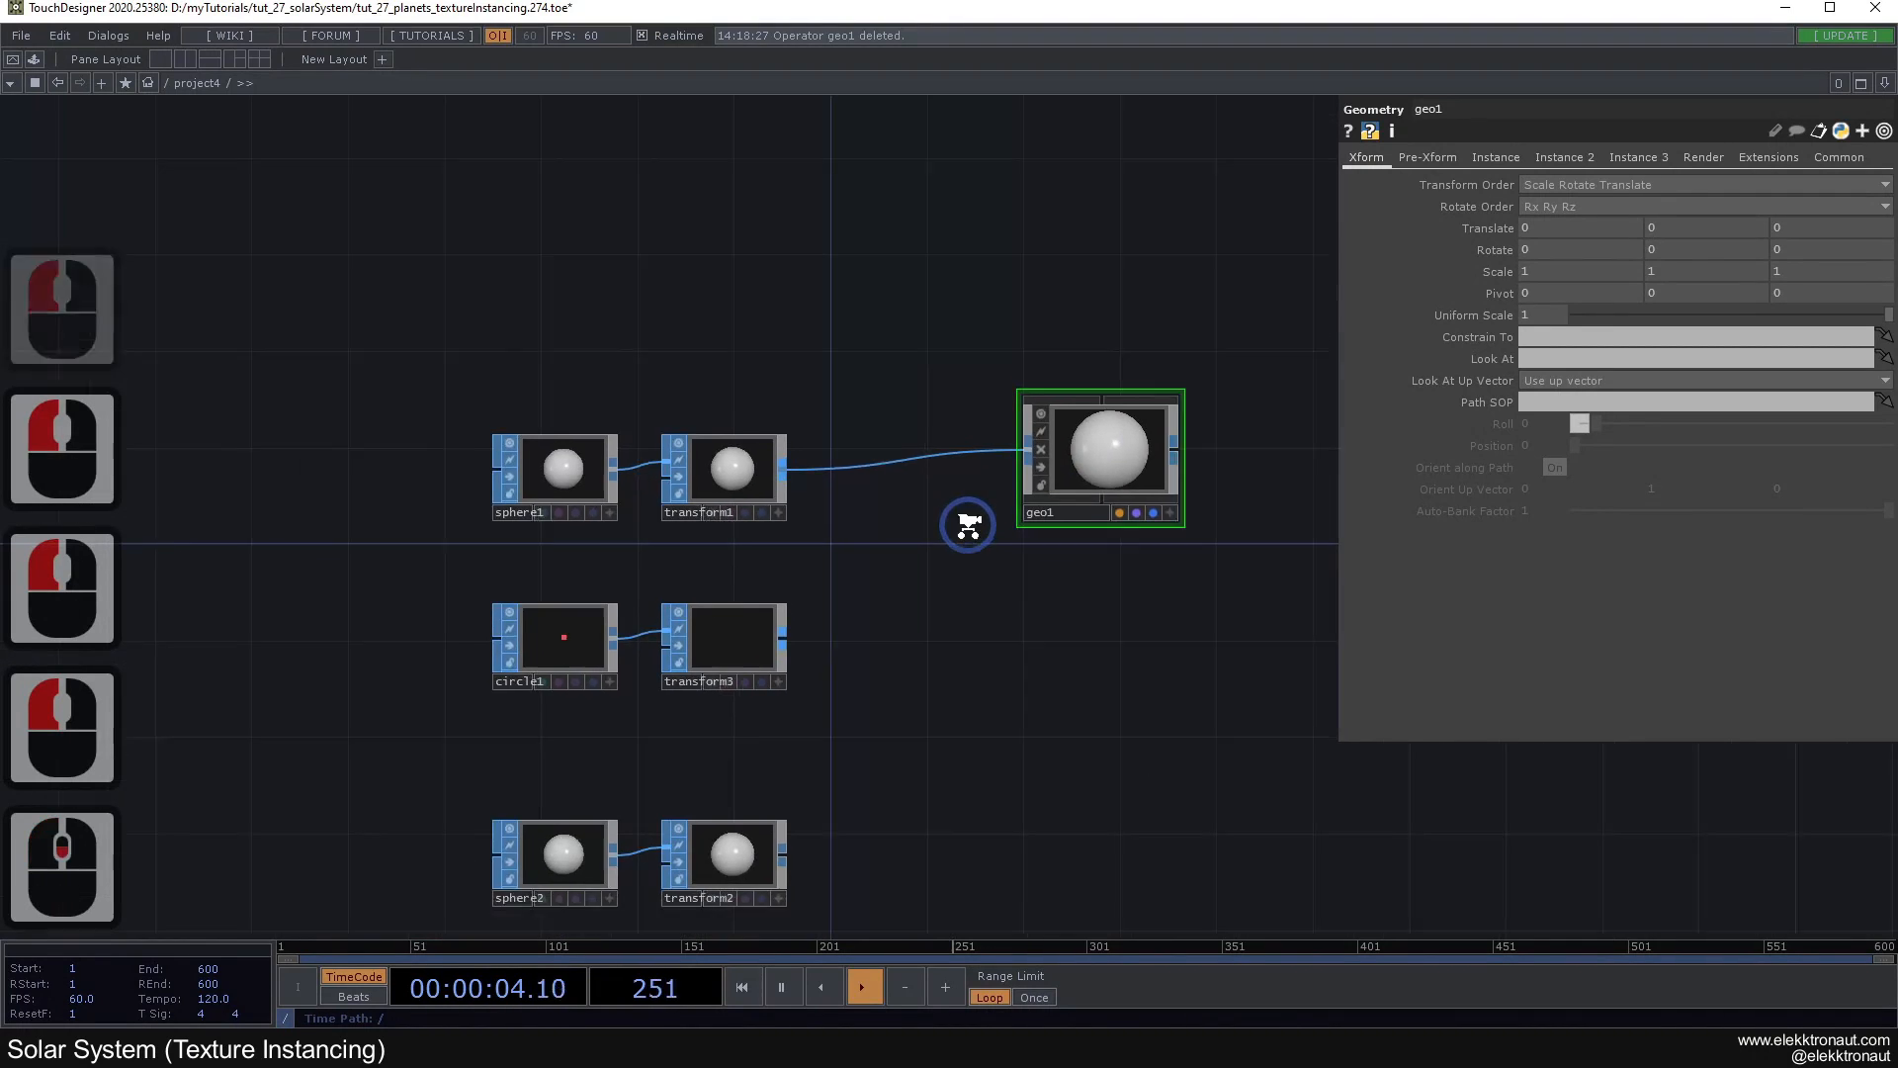
scroll(1093, 471, up, 11)
scroll(798, 494, down, 10)
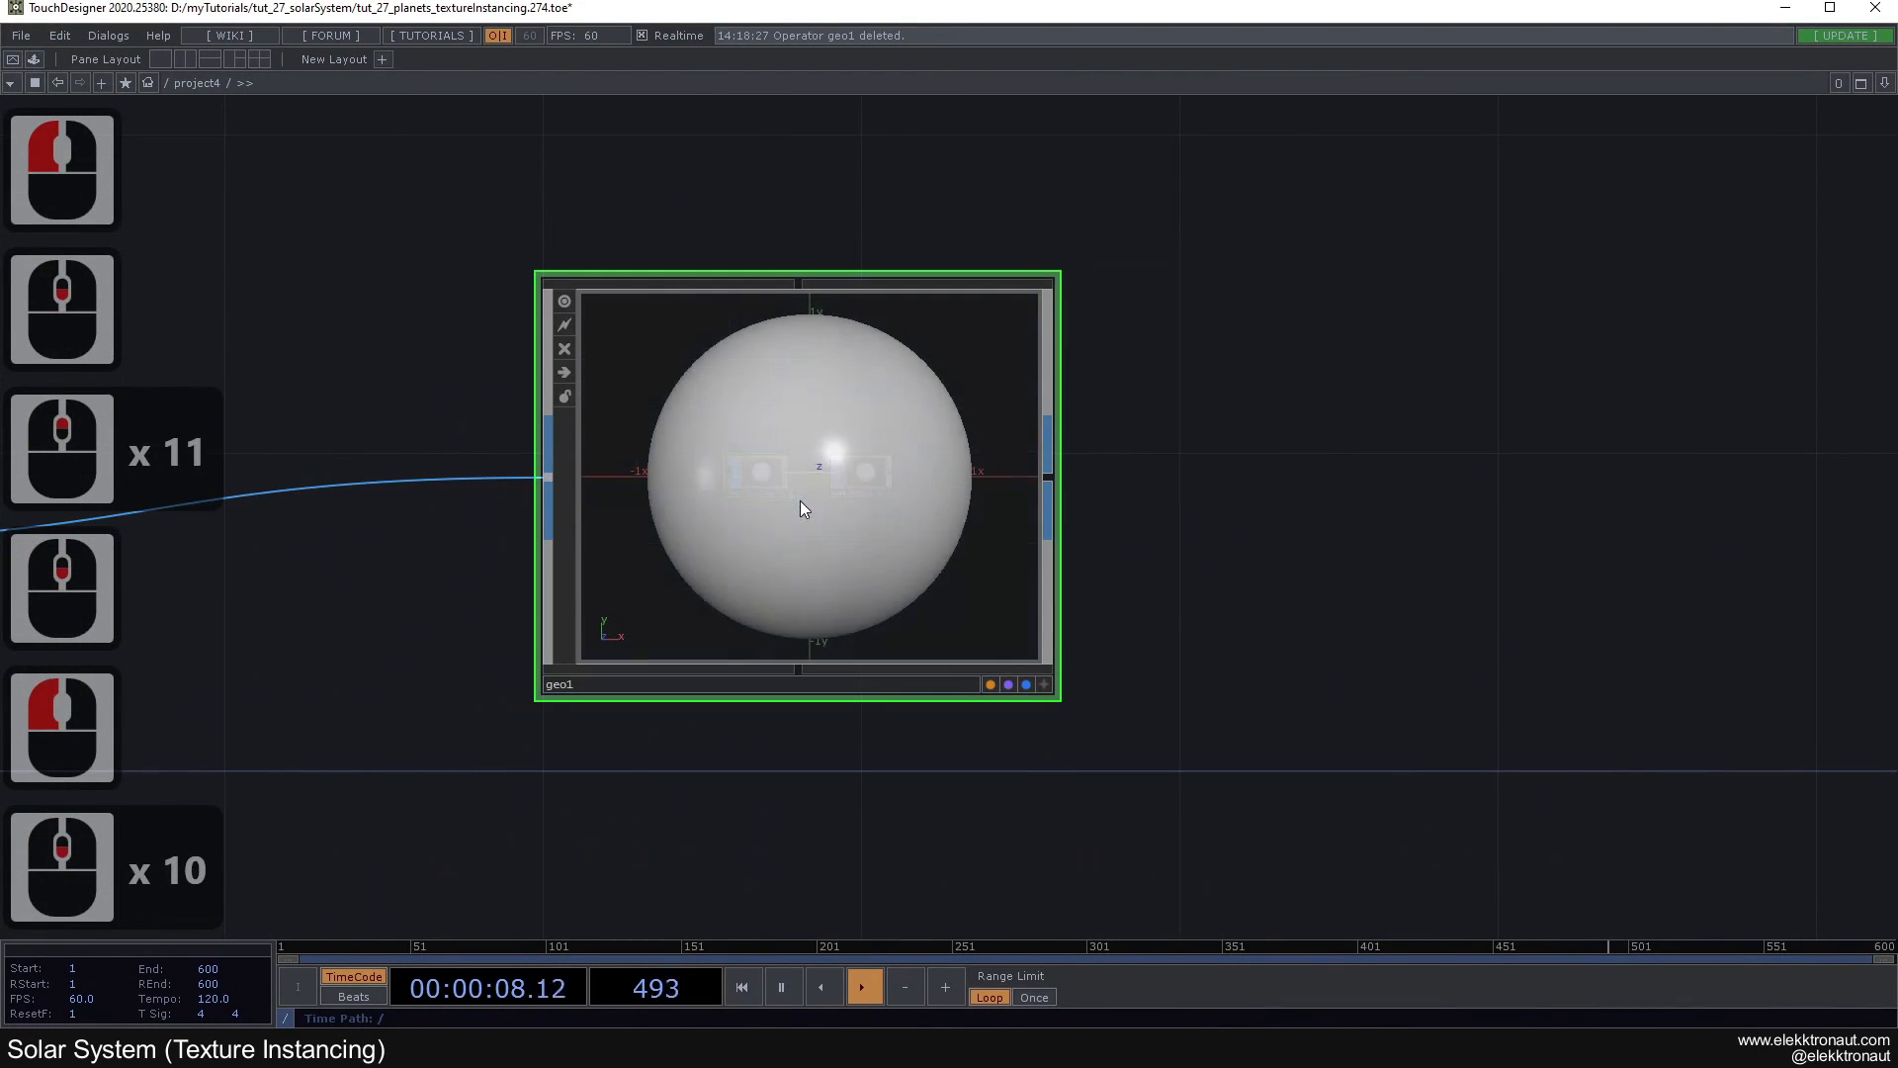
scroll(799, 501, down, 5)
drag(716, 590, 810, 531)
scroll(942, 577, up, 1)
drag(918, 495, 888, 518)
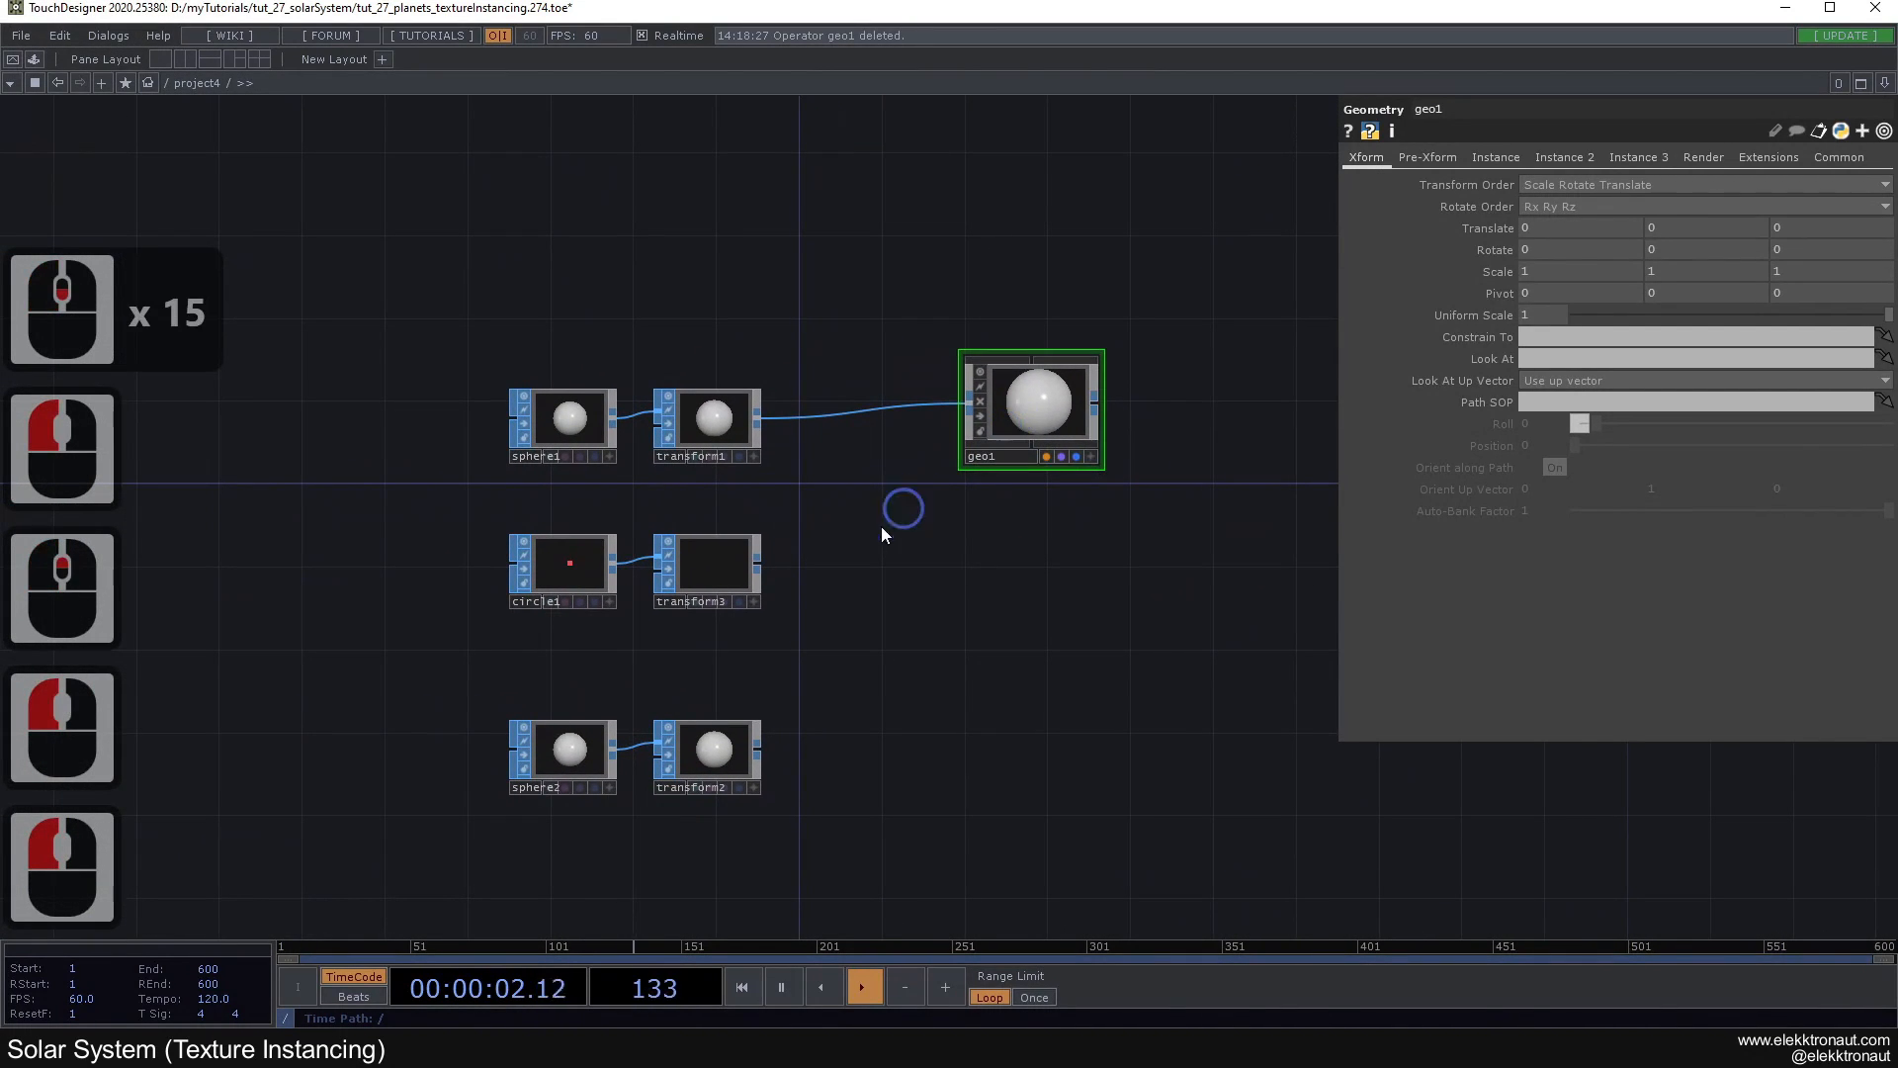
Step: Duplicate the Geometry COMP twice, feed the copies from the circle's and lower sphere's Transforms, and align each with its chain
key(ctrl+c)
key(ctrl+v)
key(ctrl+v)
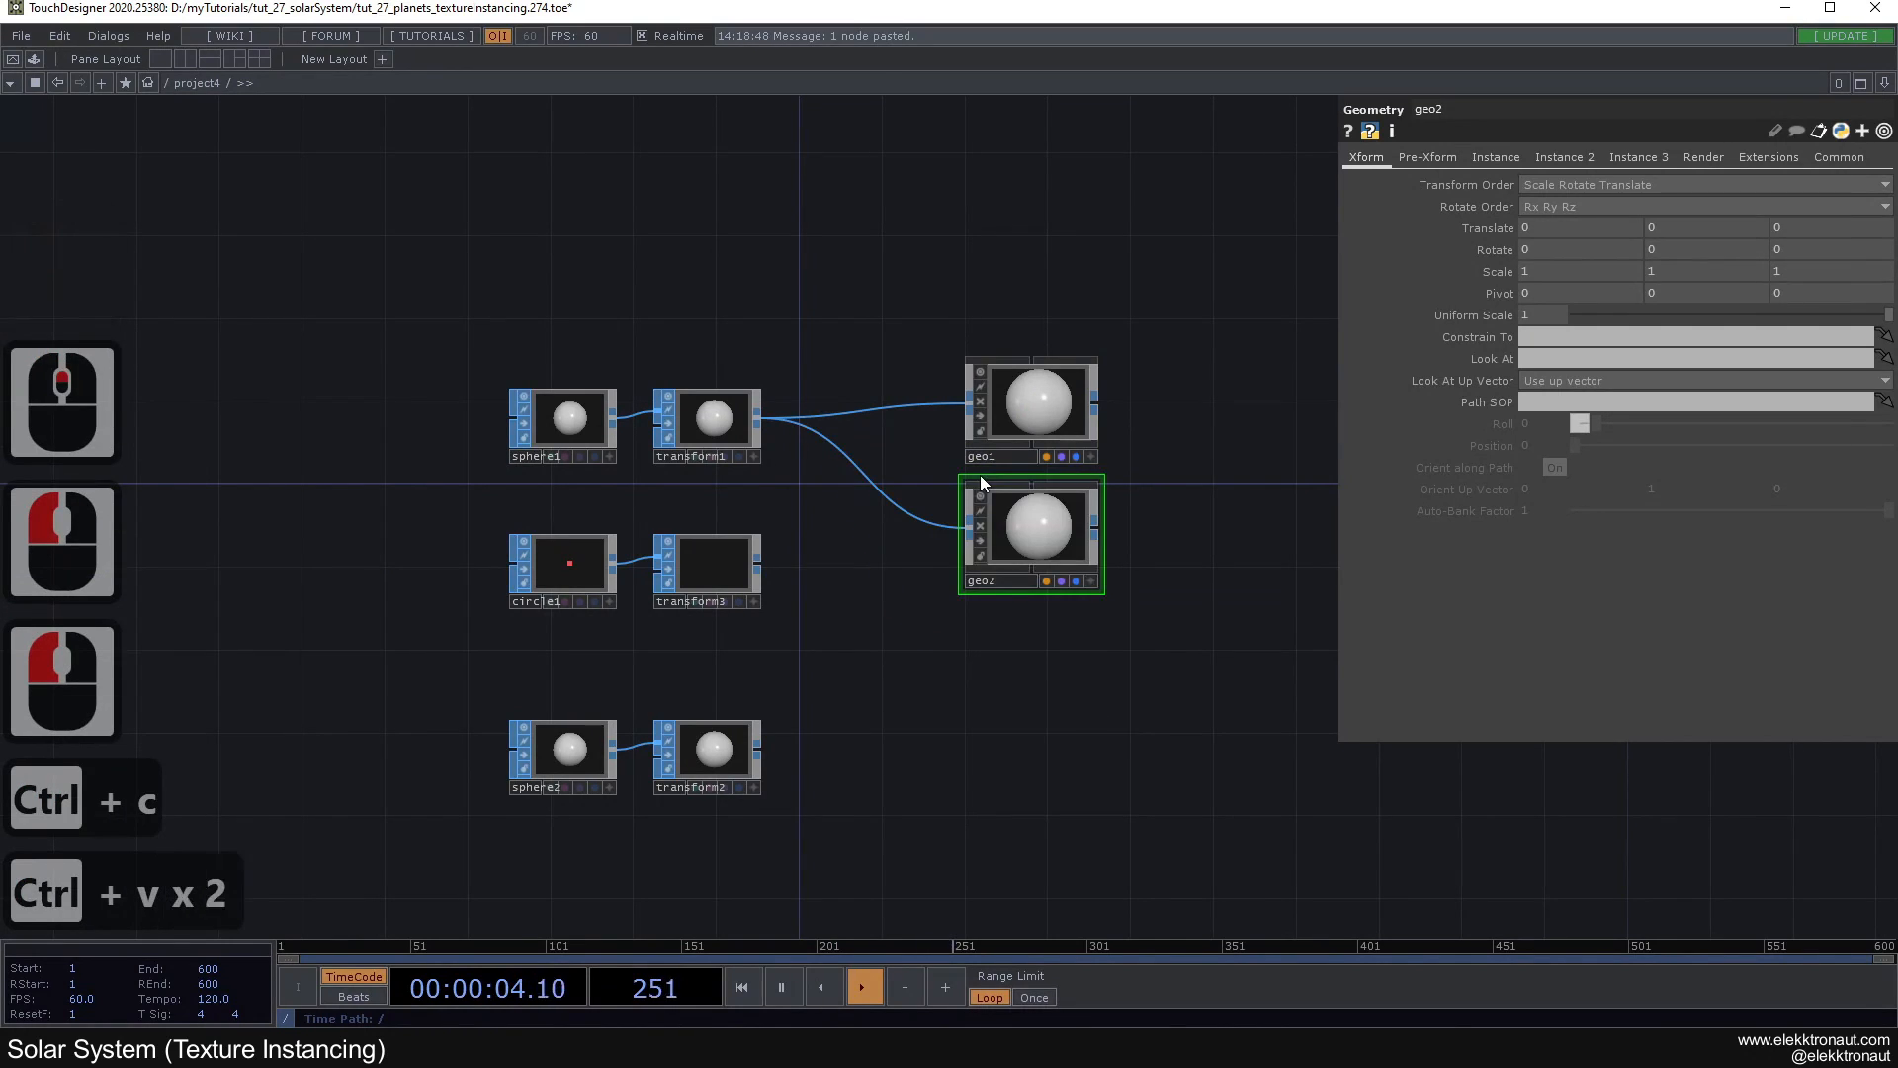
drag(1059, 660, 1026, 769)
click(763, 573)
click(754, 762)
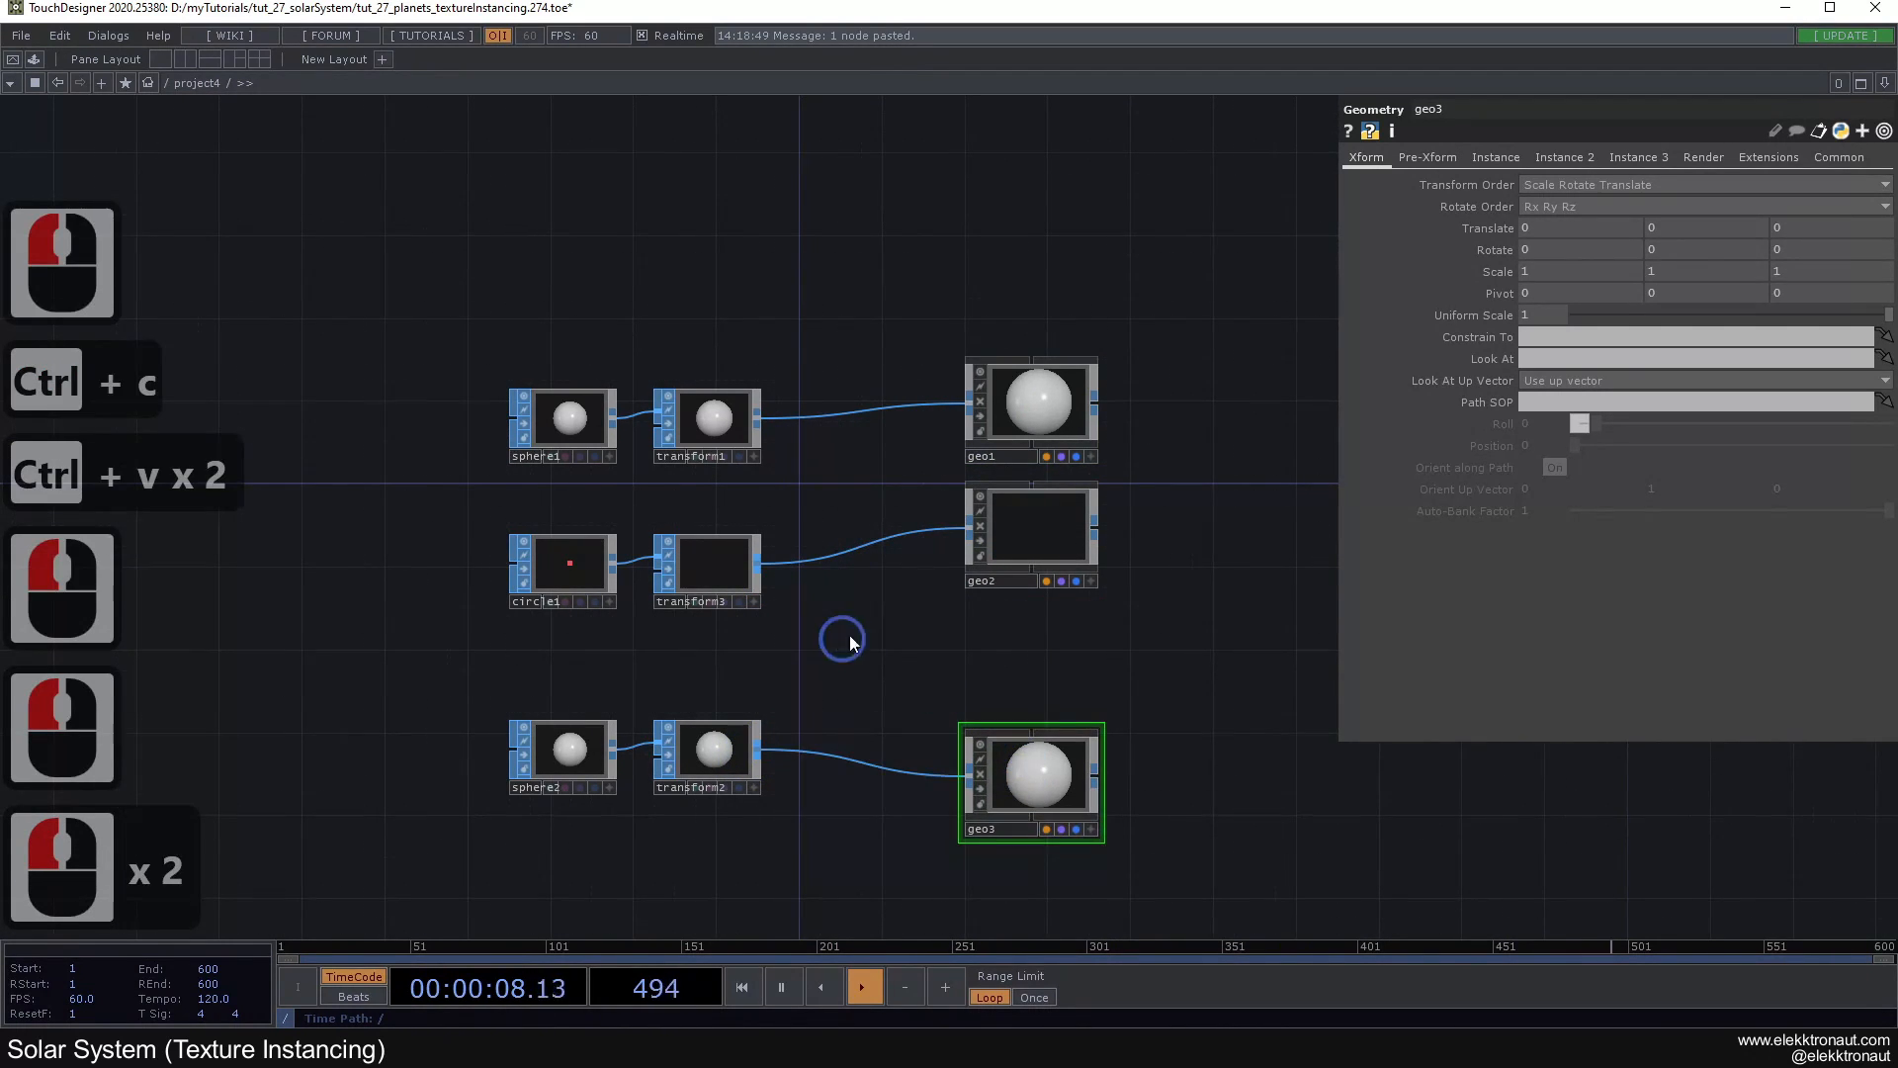
drag(1019, 552, 1018, 573)
drag(1017, 794, 1021, 757)
Step: Turn off the viewers of all operators and move the lower sphere chain with its Geometry COMP further down
right_drag(1267, 880, 548, 386)
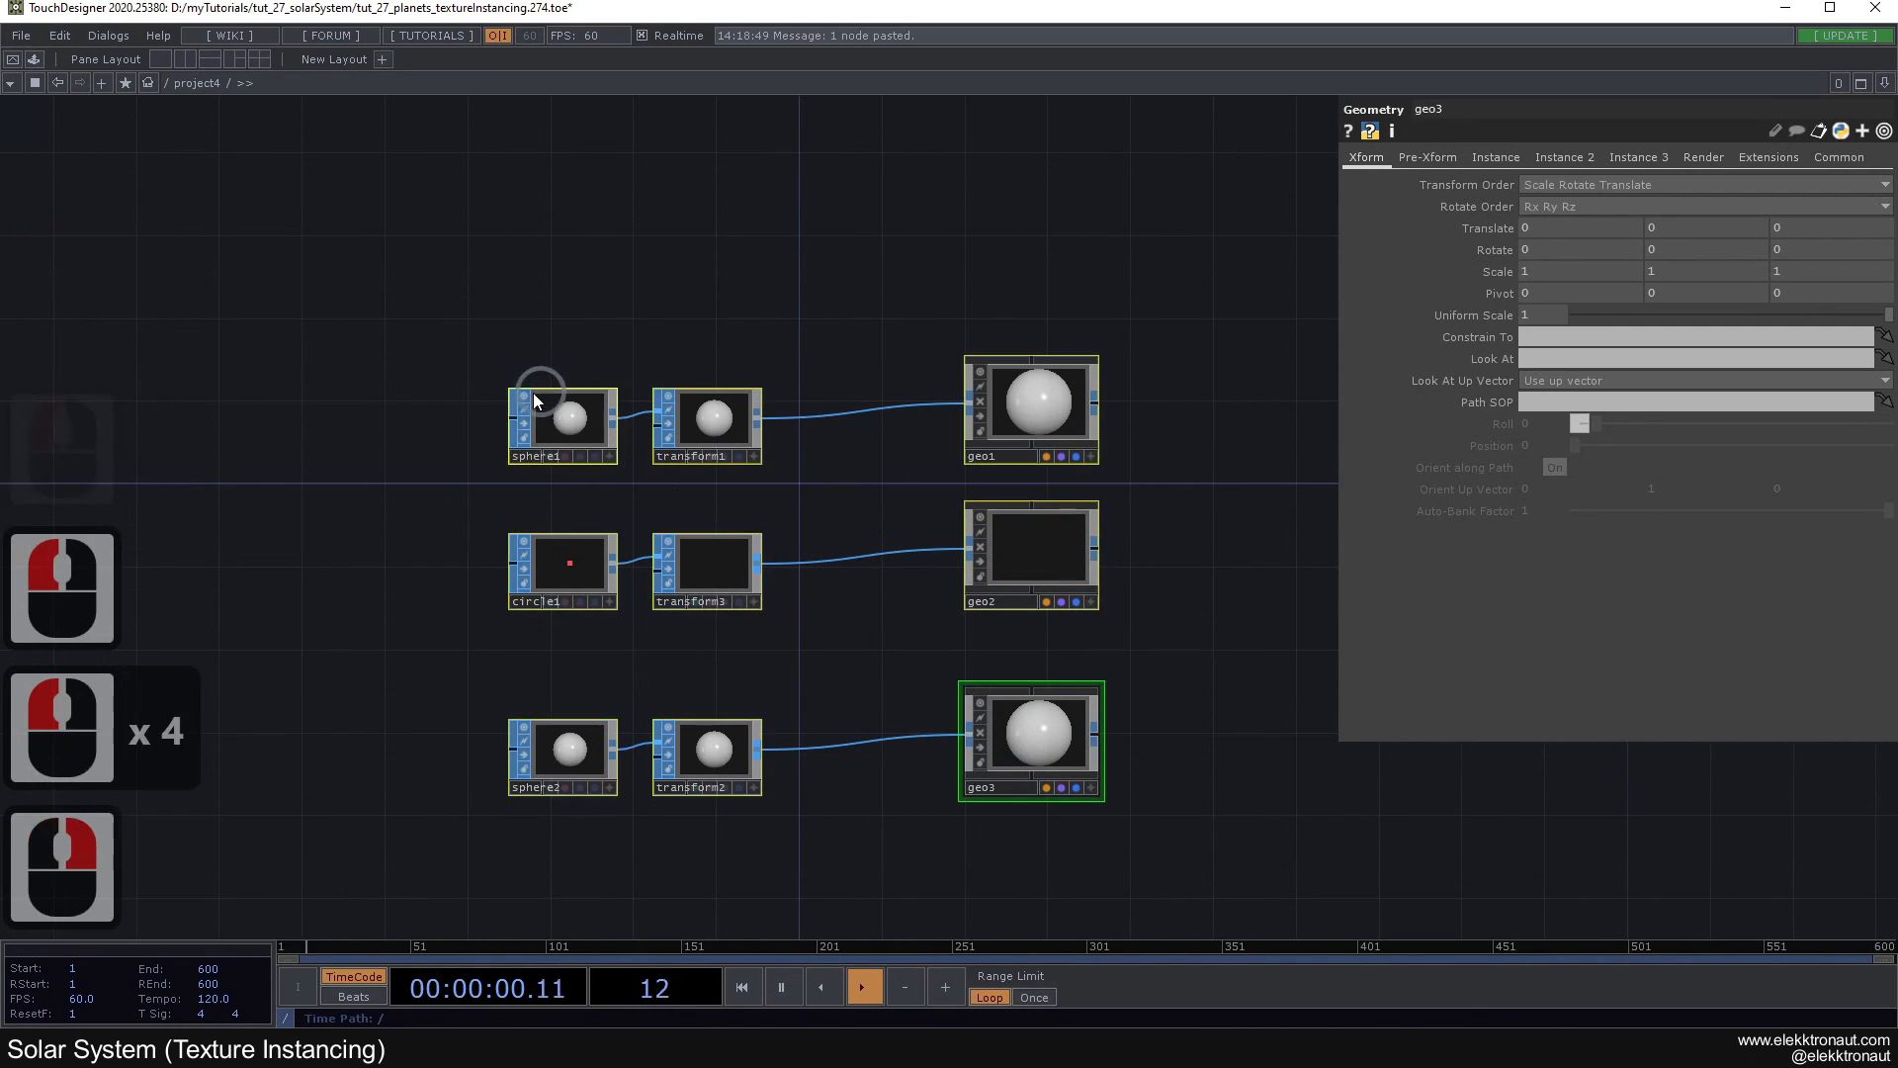
click(524, 397)
click(772, 333)
drag(919, 335, 966, 305)
mouse_move(1082, 497)
mouse_down()
mouse_move(1080, 518)
mouse_move(1085, 498)
mouse_up()
right_drag(702, 682, 1048, 732)
drag(1035, 680, 1035, 765)
Step: Rename the Geometry COMPs: sun for the lower sphere, tracks for the circle, and planets for the upper sphere
click(1052, 865)
click(1054, 838)
text(sun)
key(Return)
double_click(1038, 571)
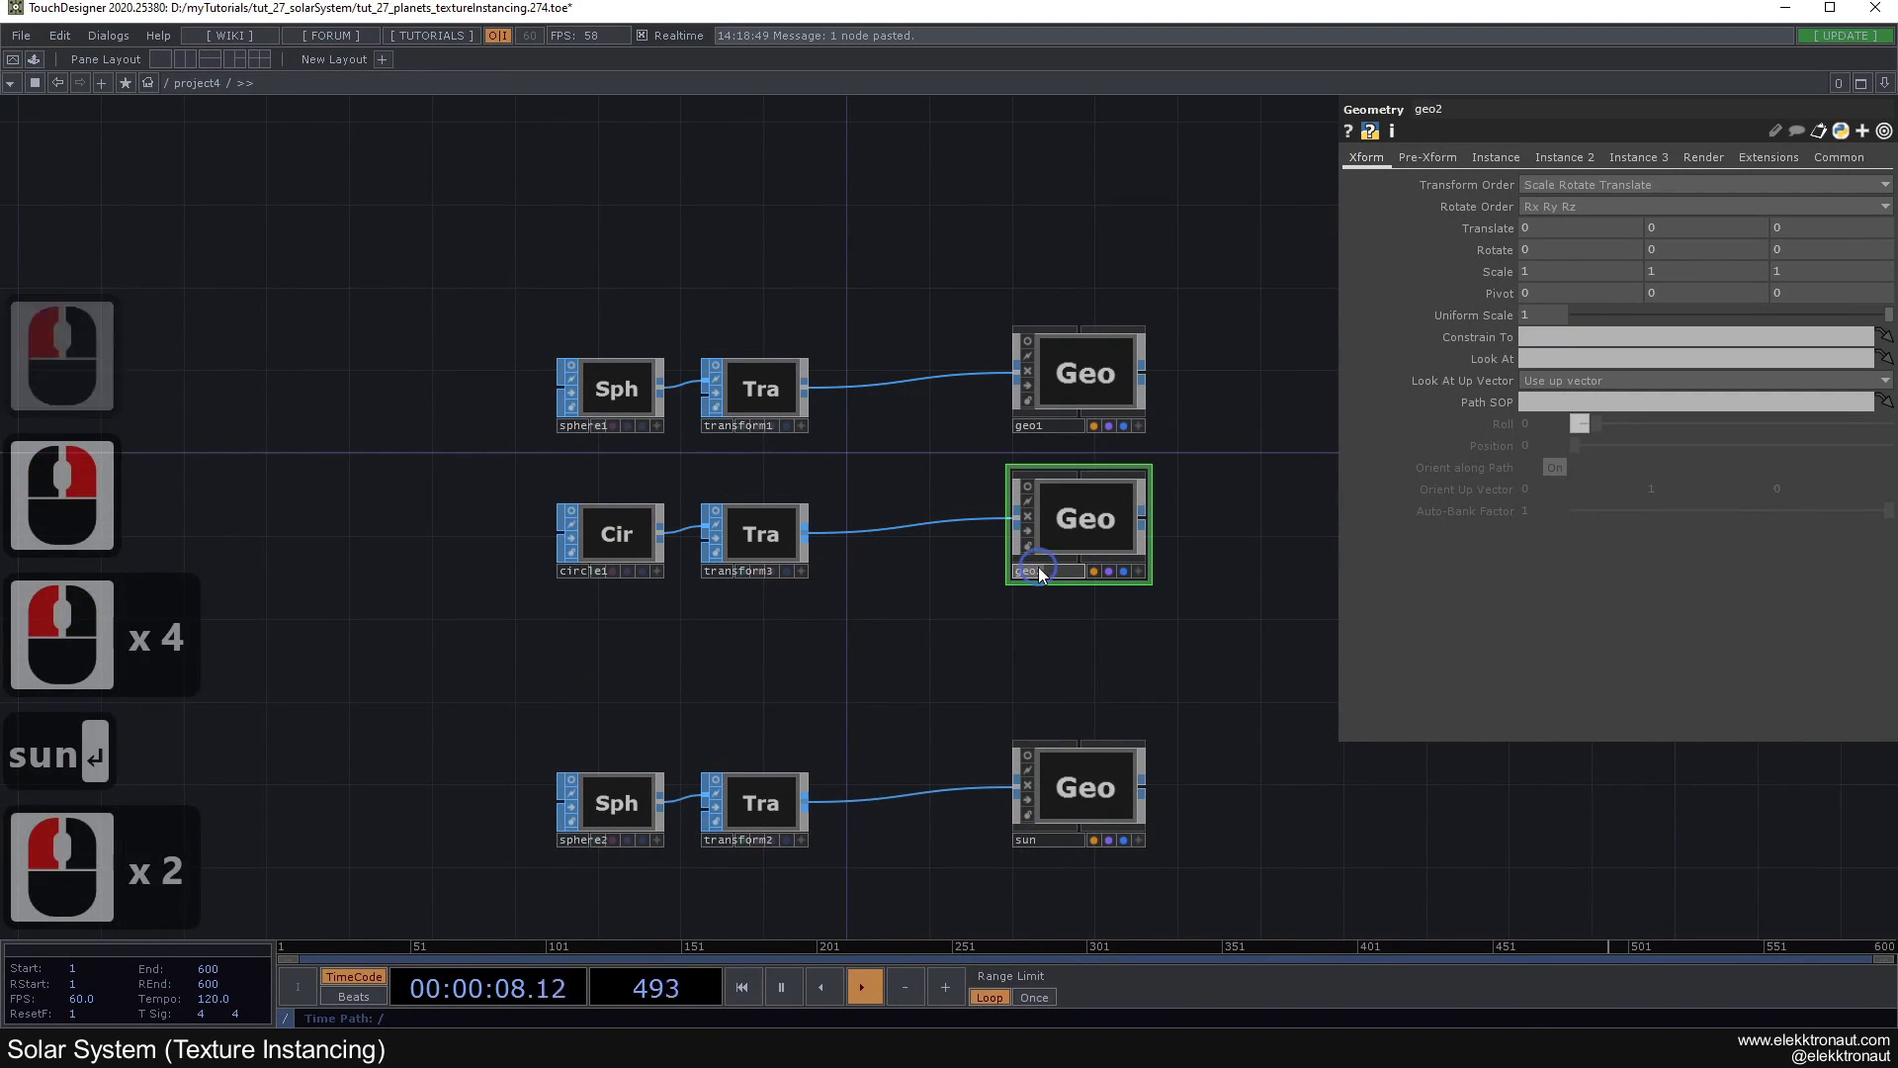
text(tracks)
key(Return)
double_click(1042, 425)
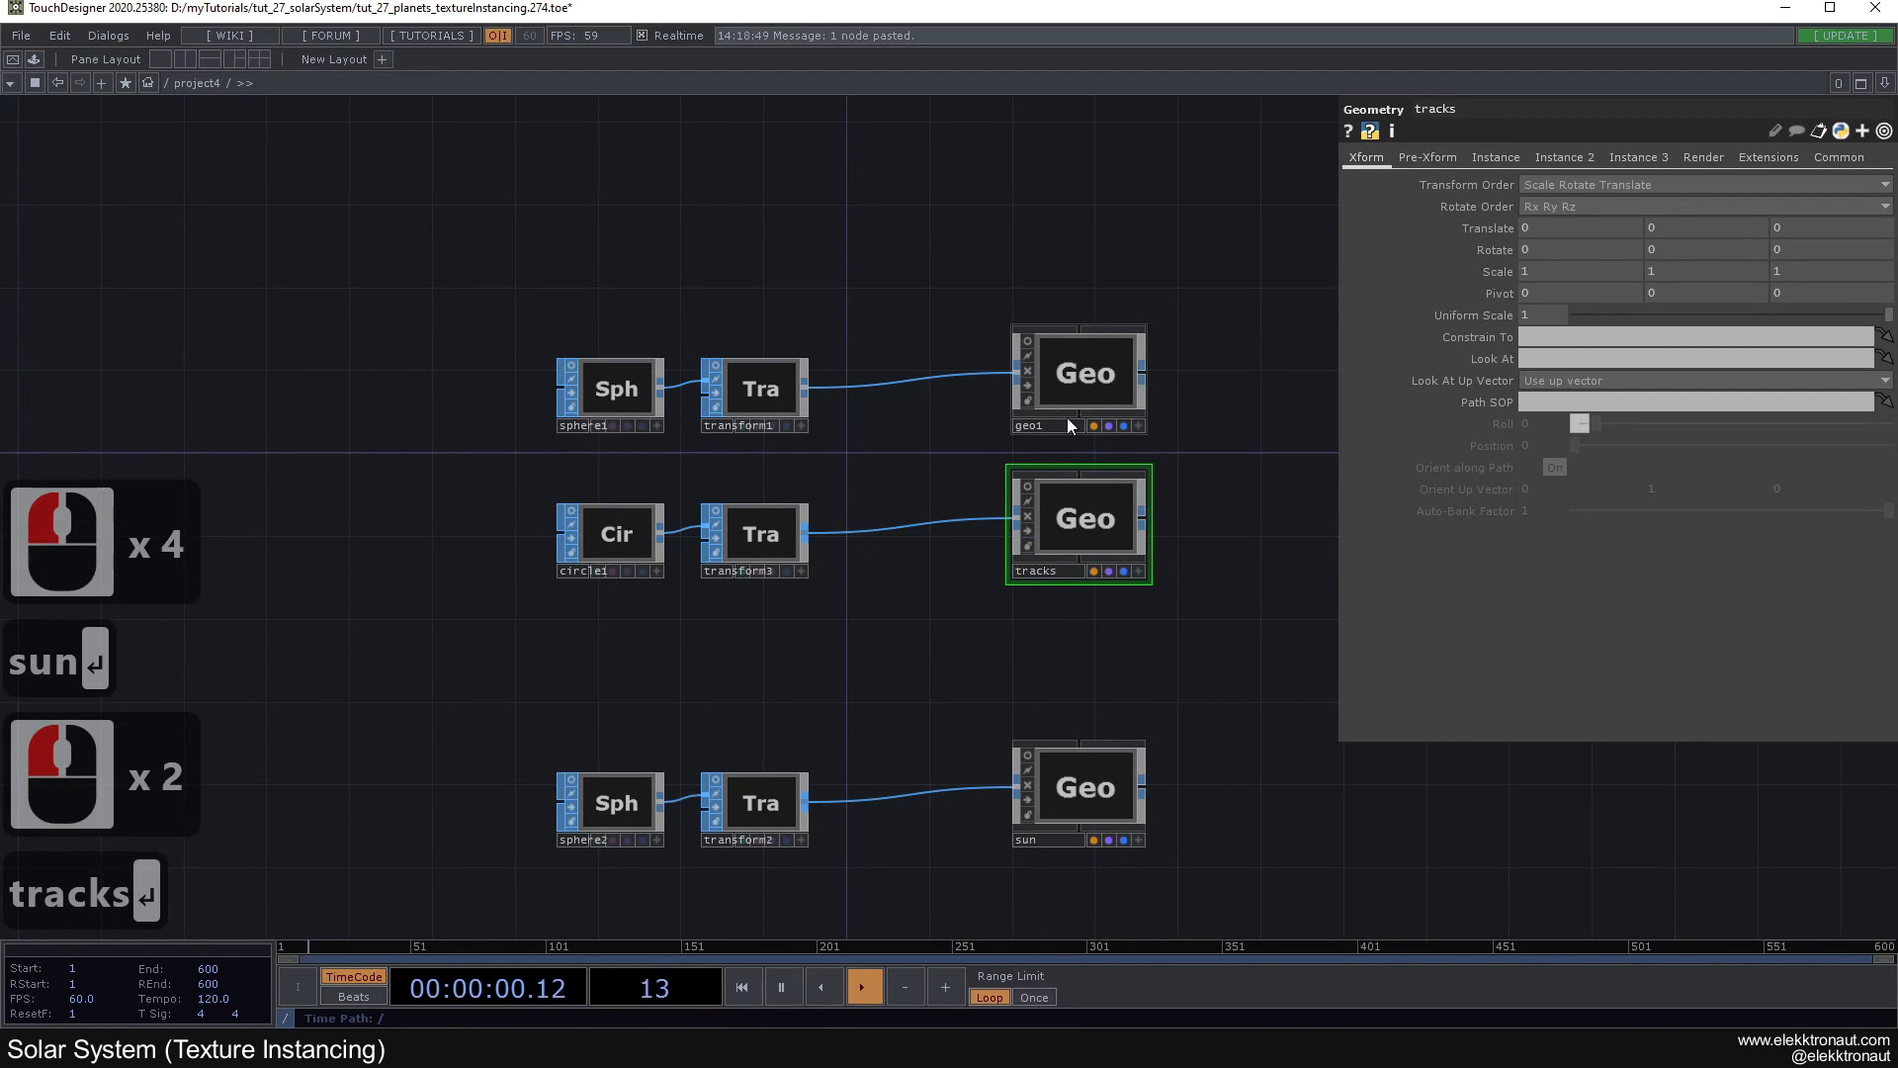
text(planet)
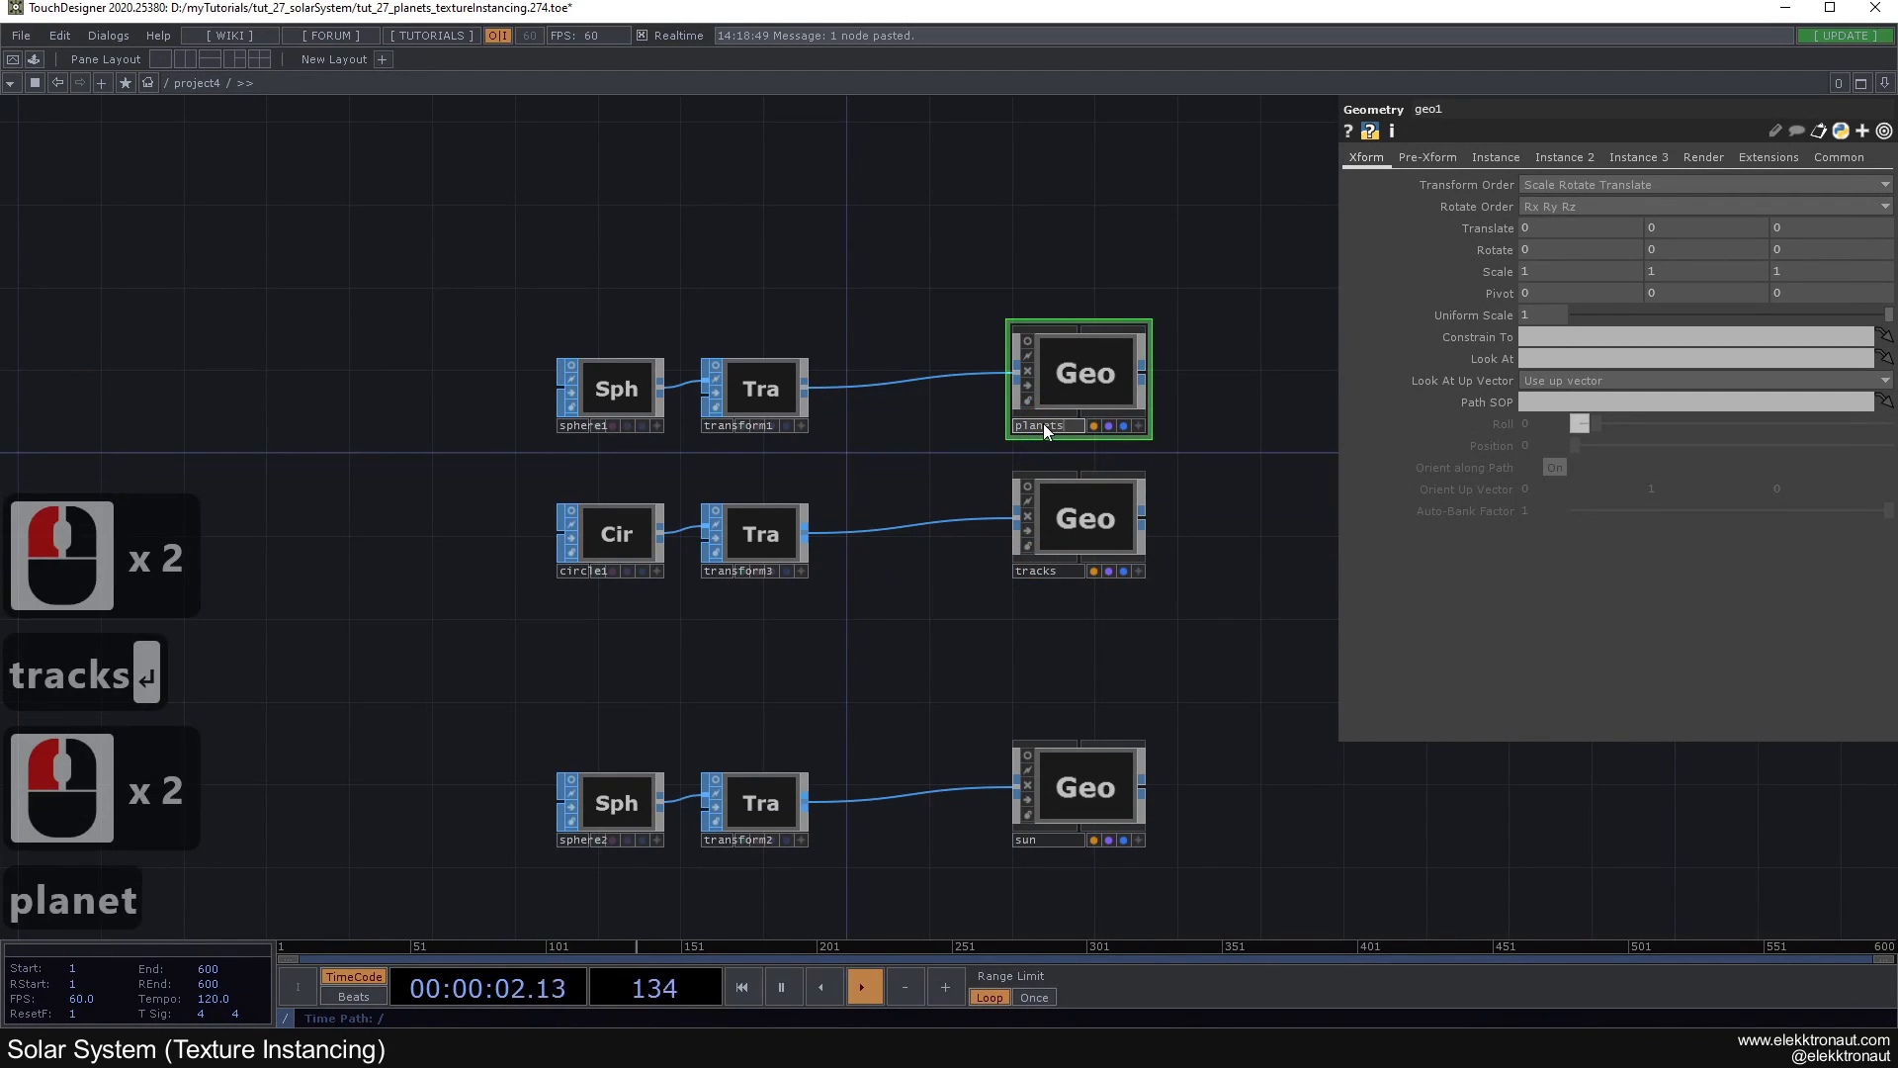
text(s)
key(Return)
Step: Color the planets and tracks Geometry COMPs orange-red
ctrl+click(1088, 520)
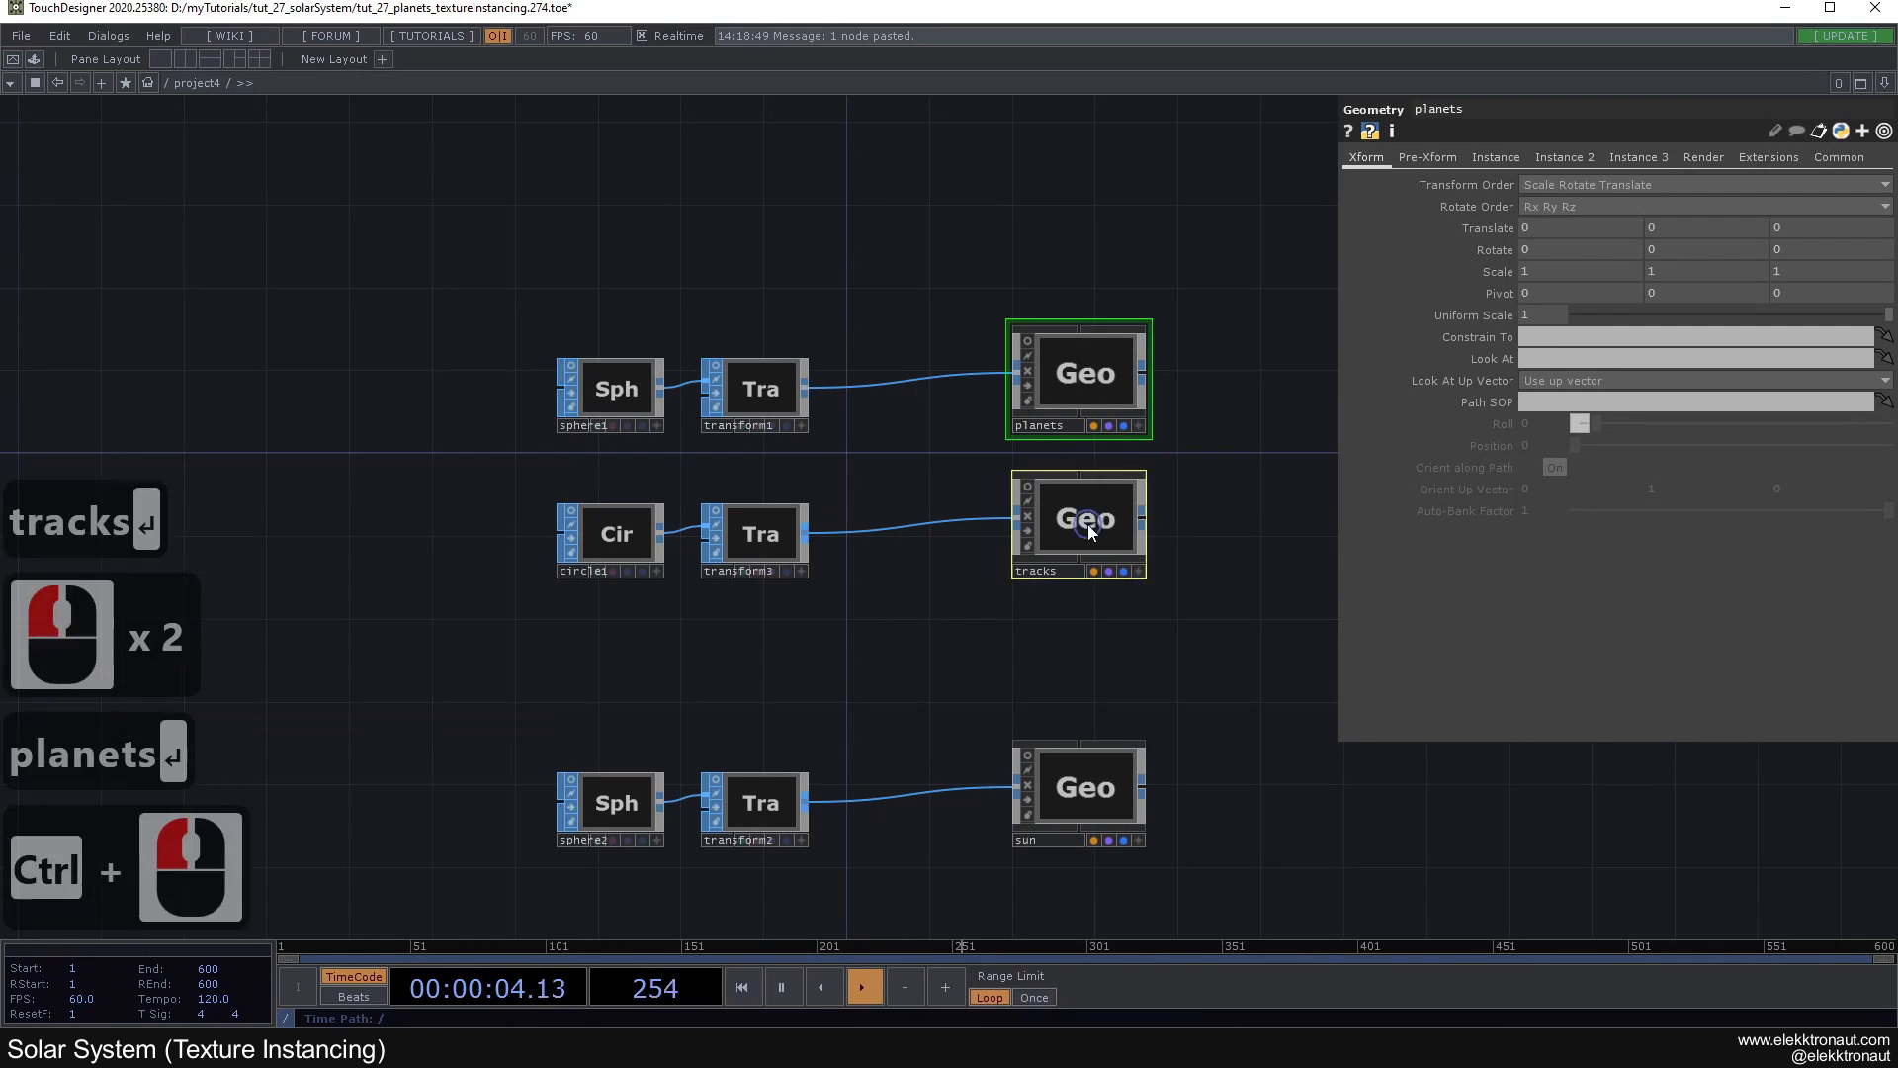
key(c)
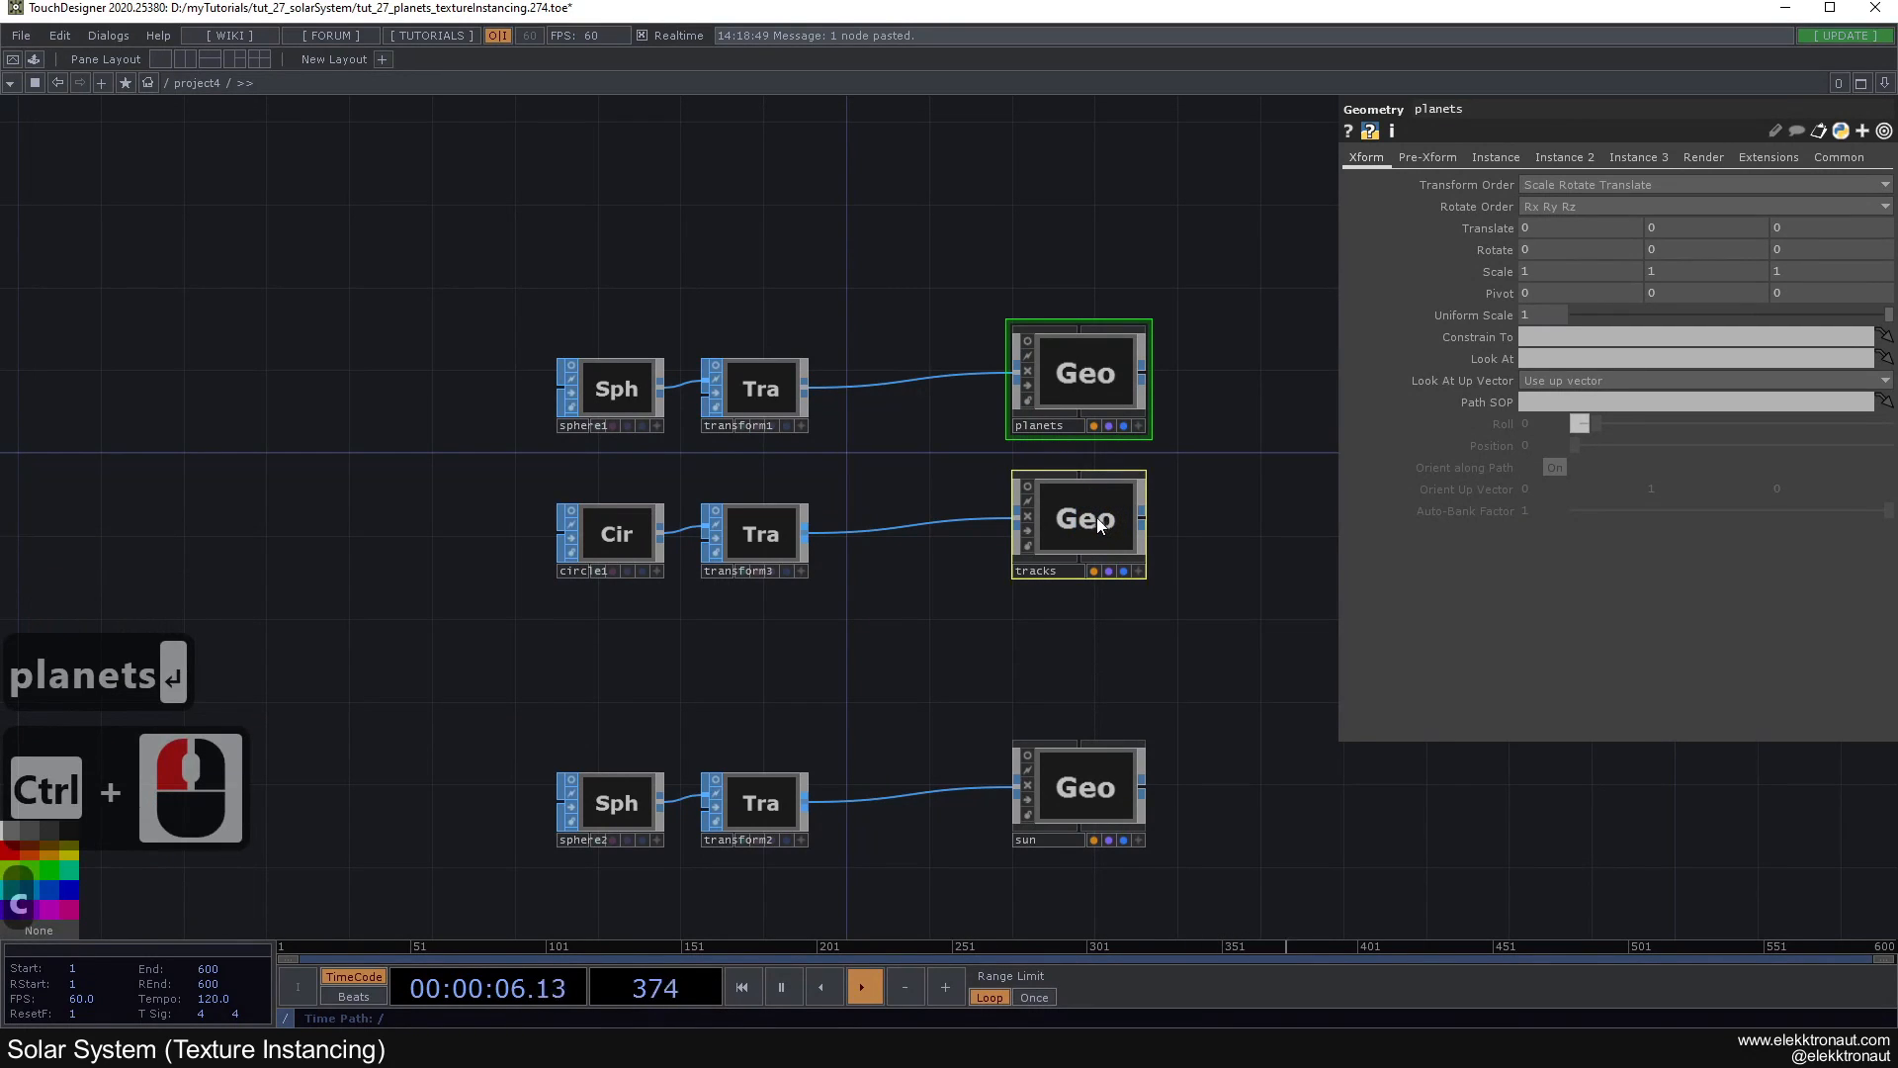
click(34, 866)
key(c)
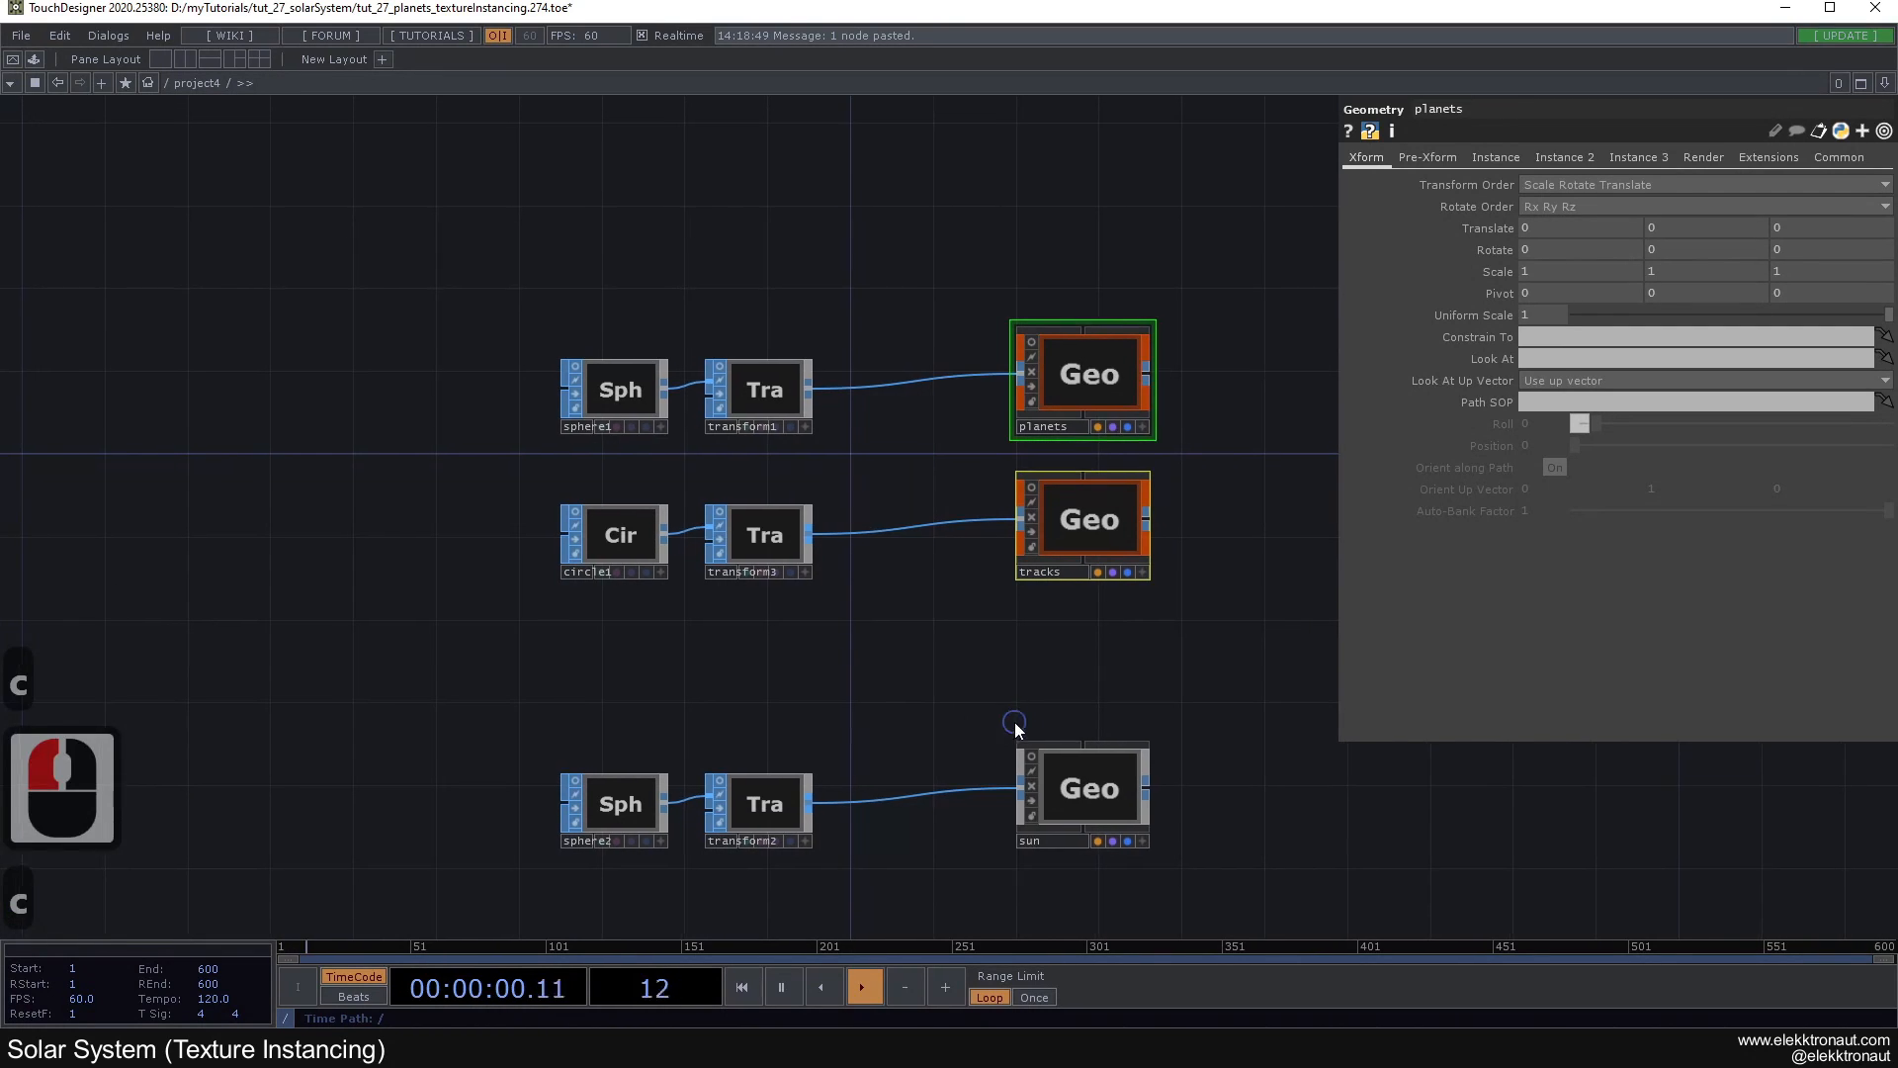
Step: Color the sun Geometry COMP golden yellow
click(1073, 781)
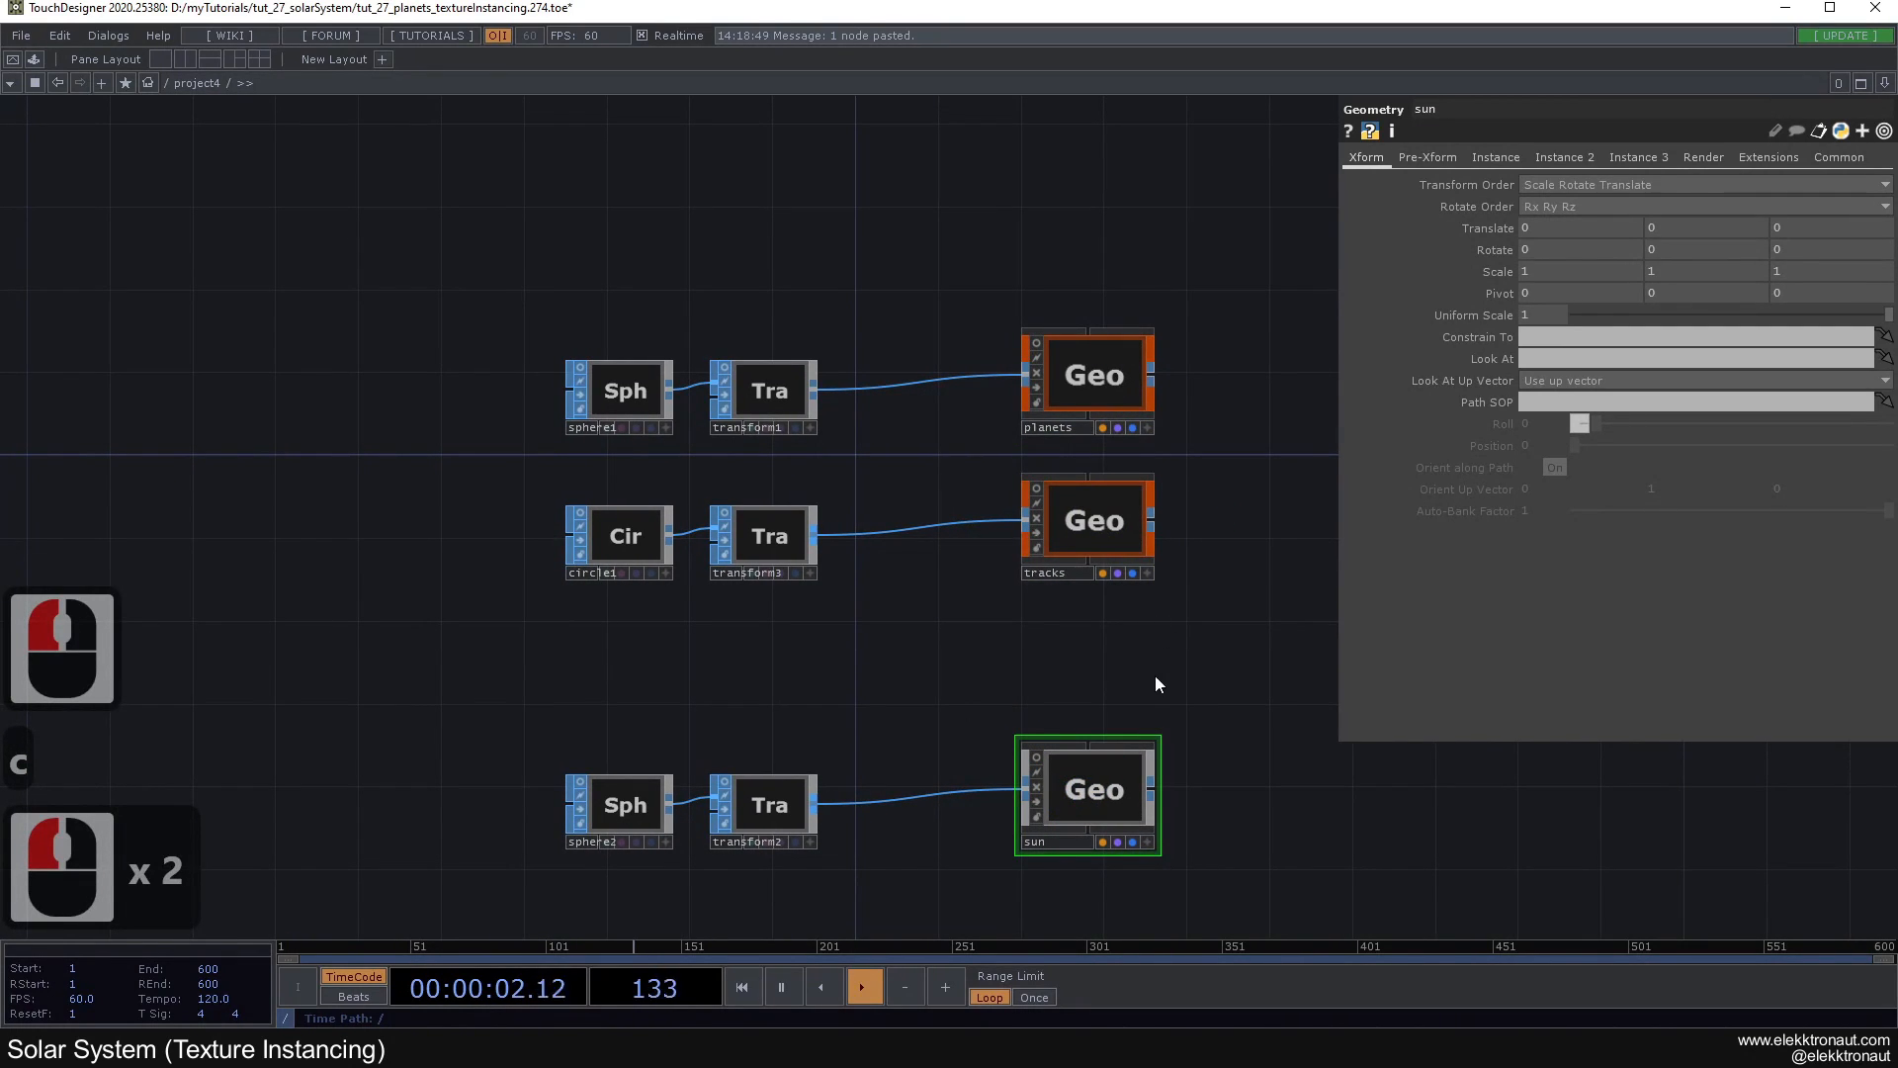
drag(1154, 678, 1103, 614)
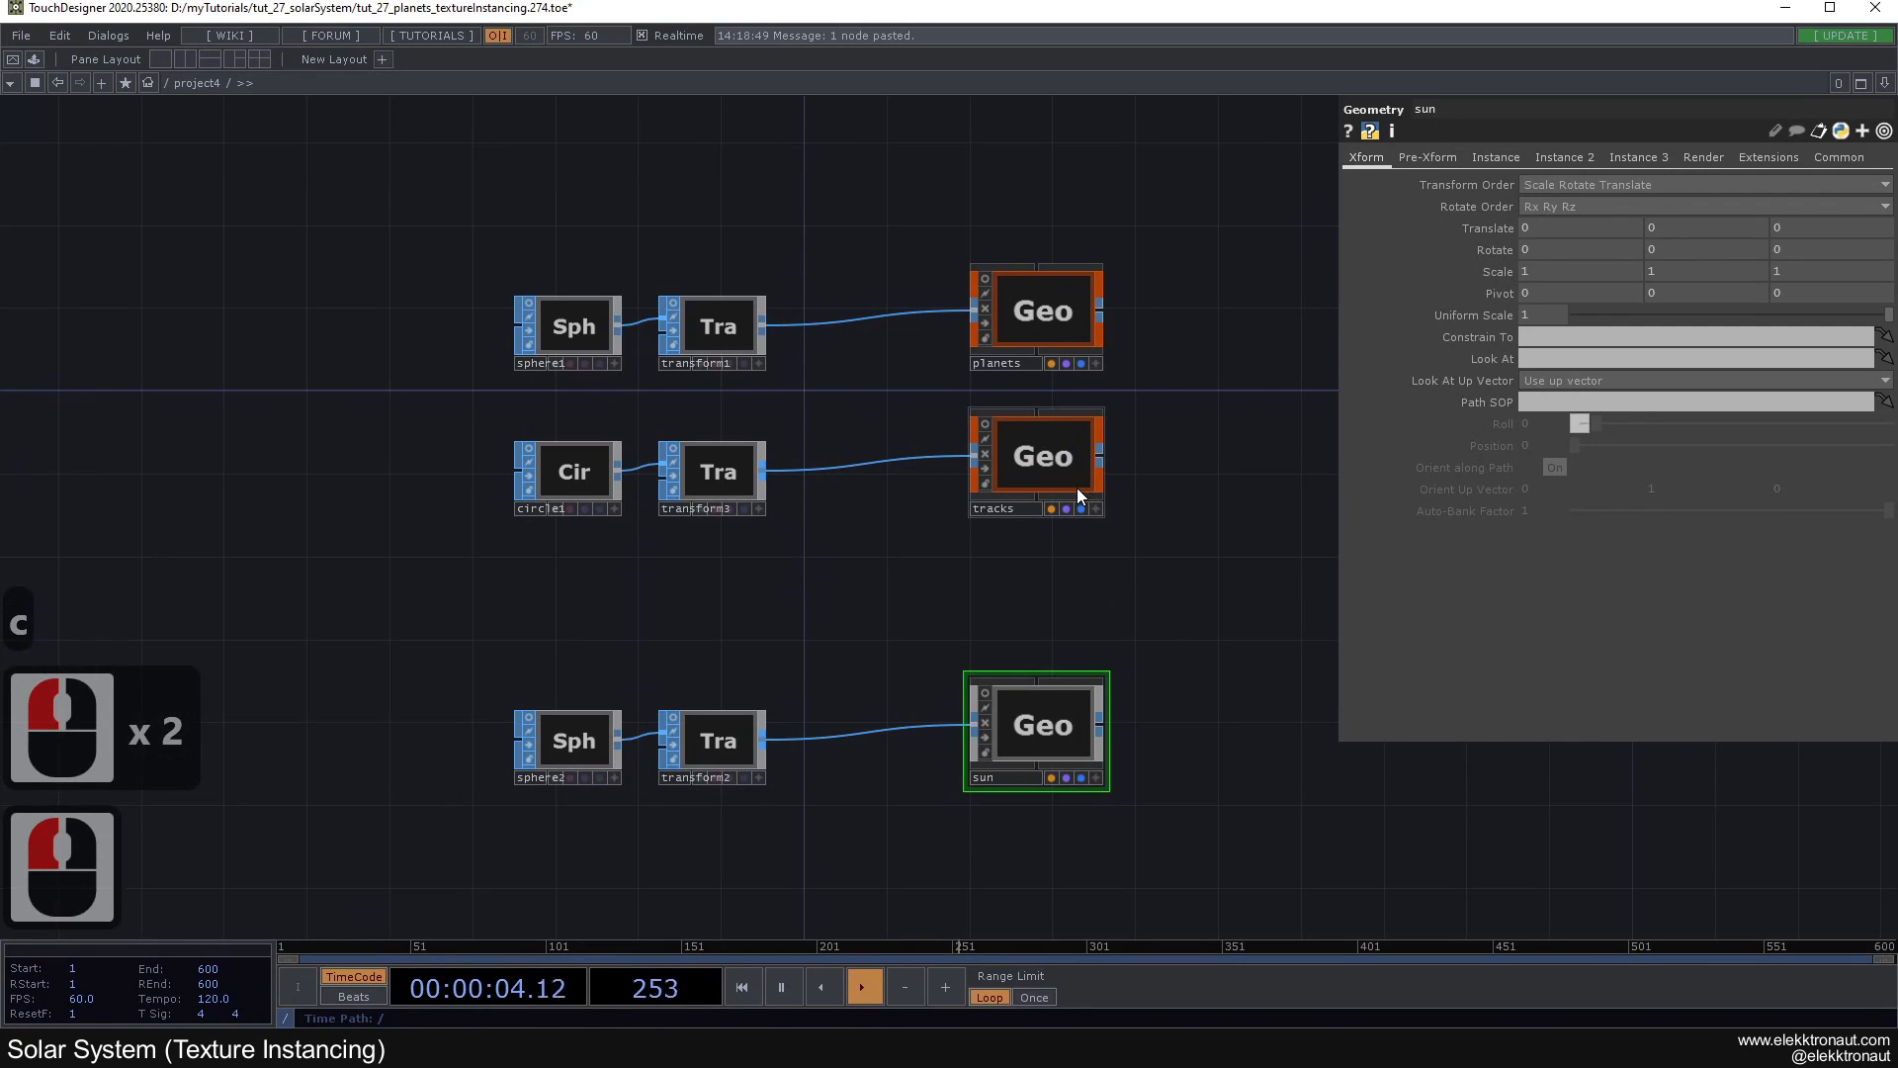
key(c)
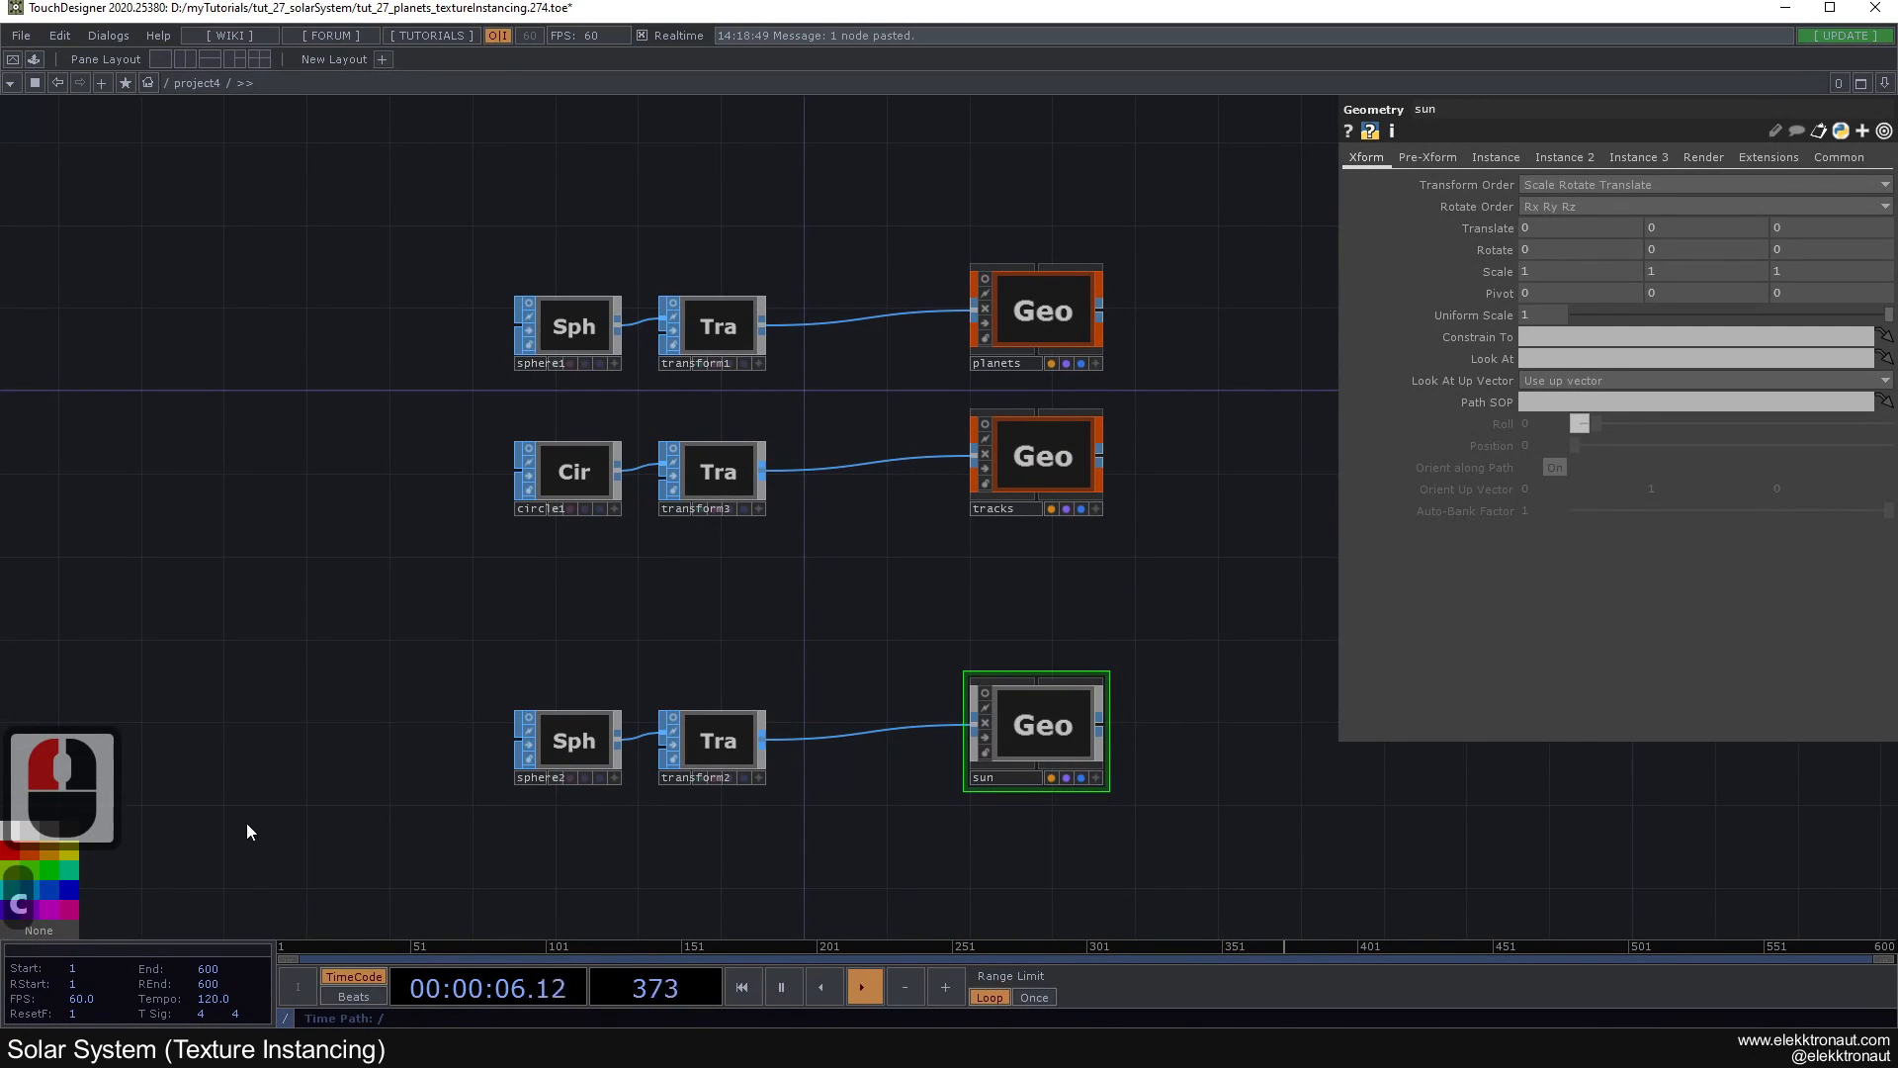
click(52, 851)
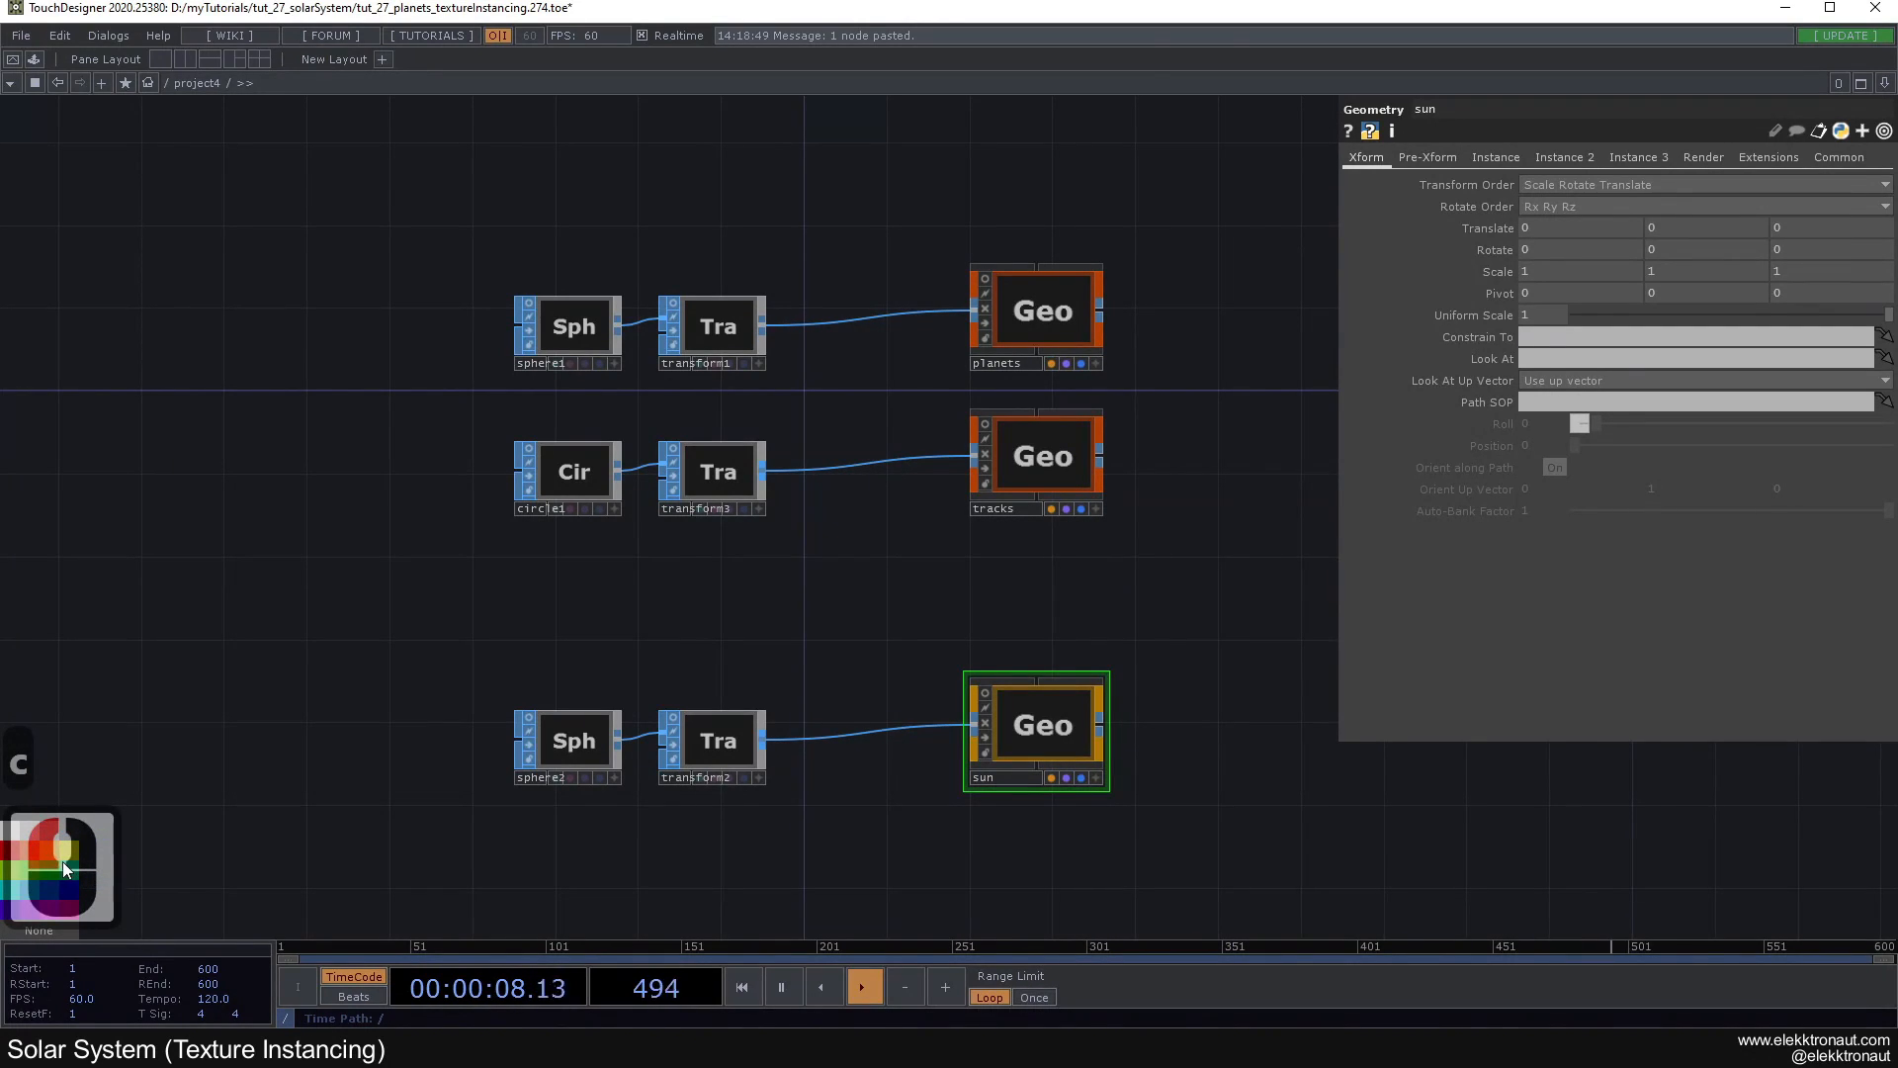
key(c)
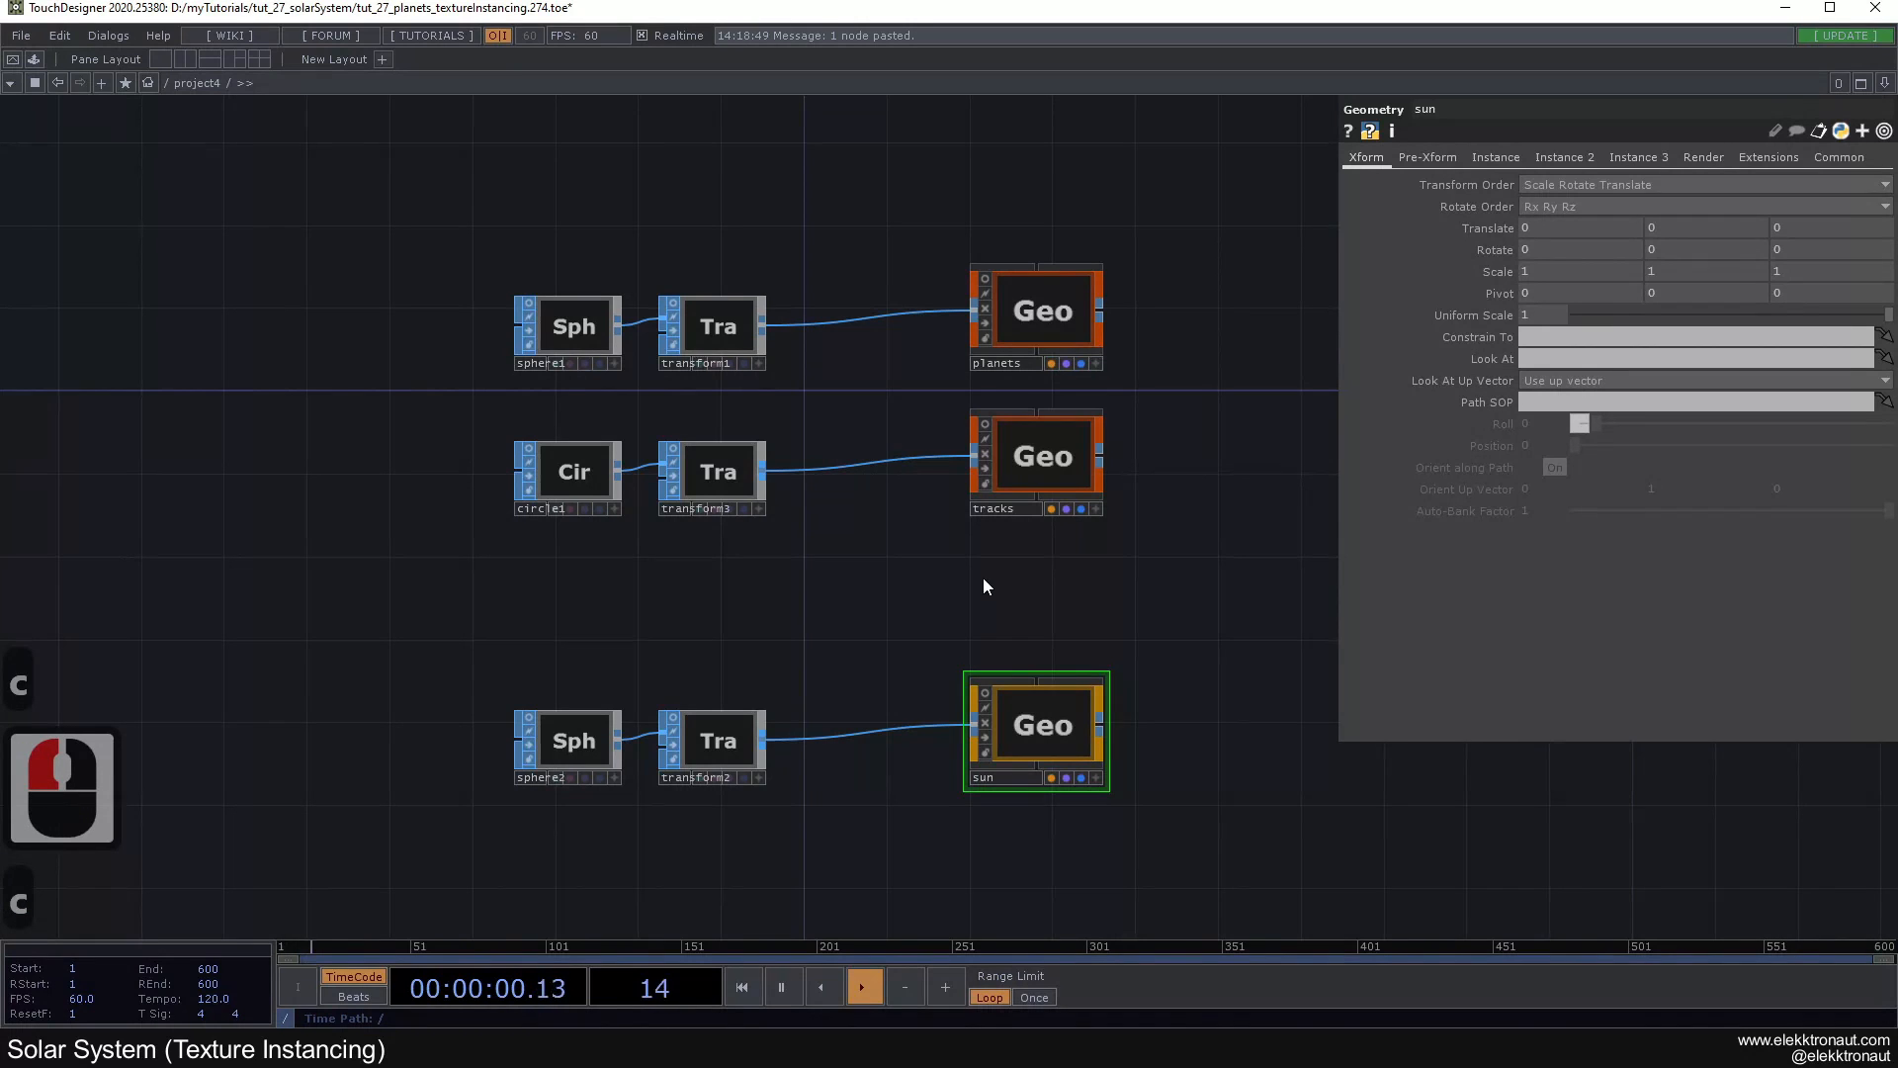
Step: Add a Camera COMP directly above the planets Geometry COMP
drag(1001, 587, 665, 611)
drag(900, 535, 800, 726)
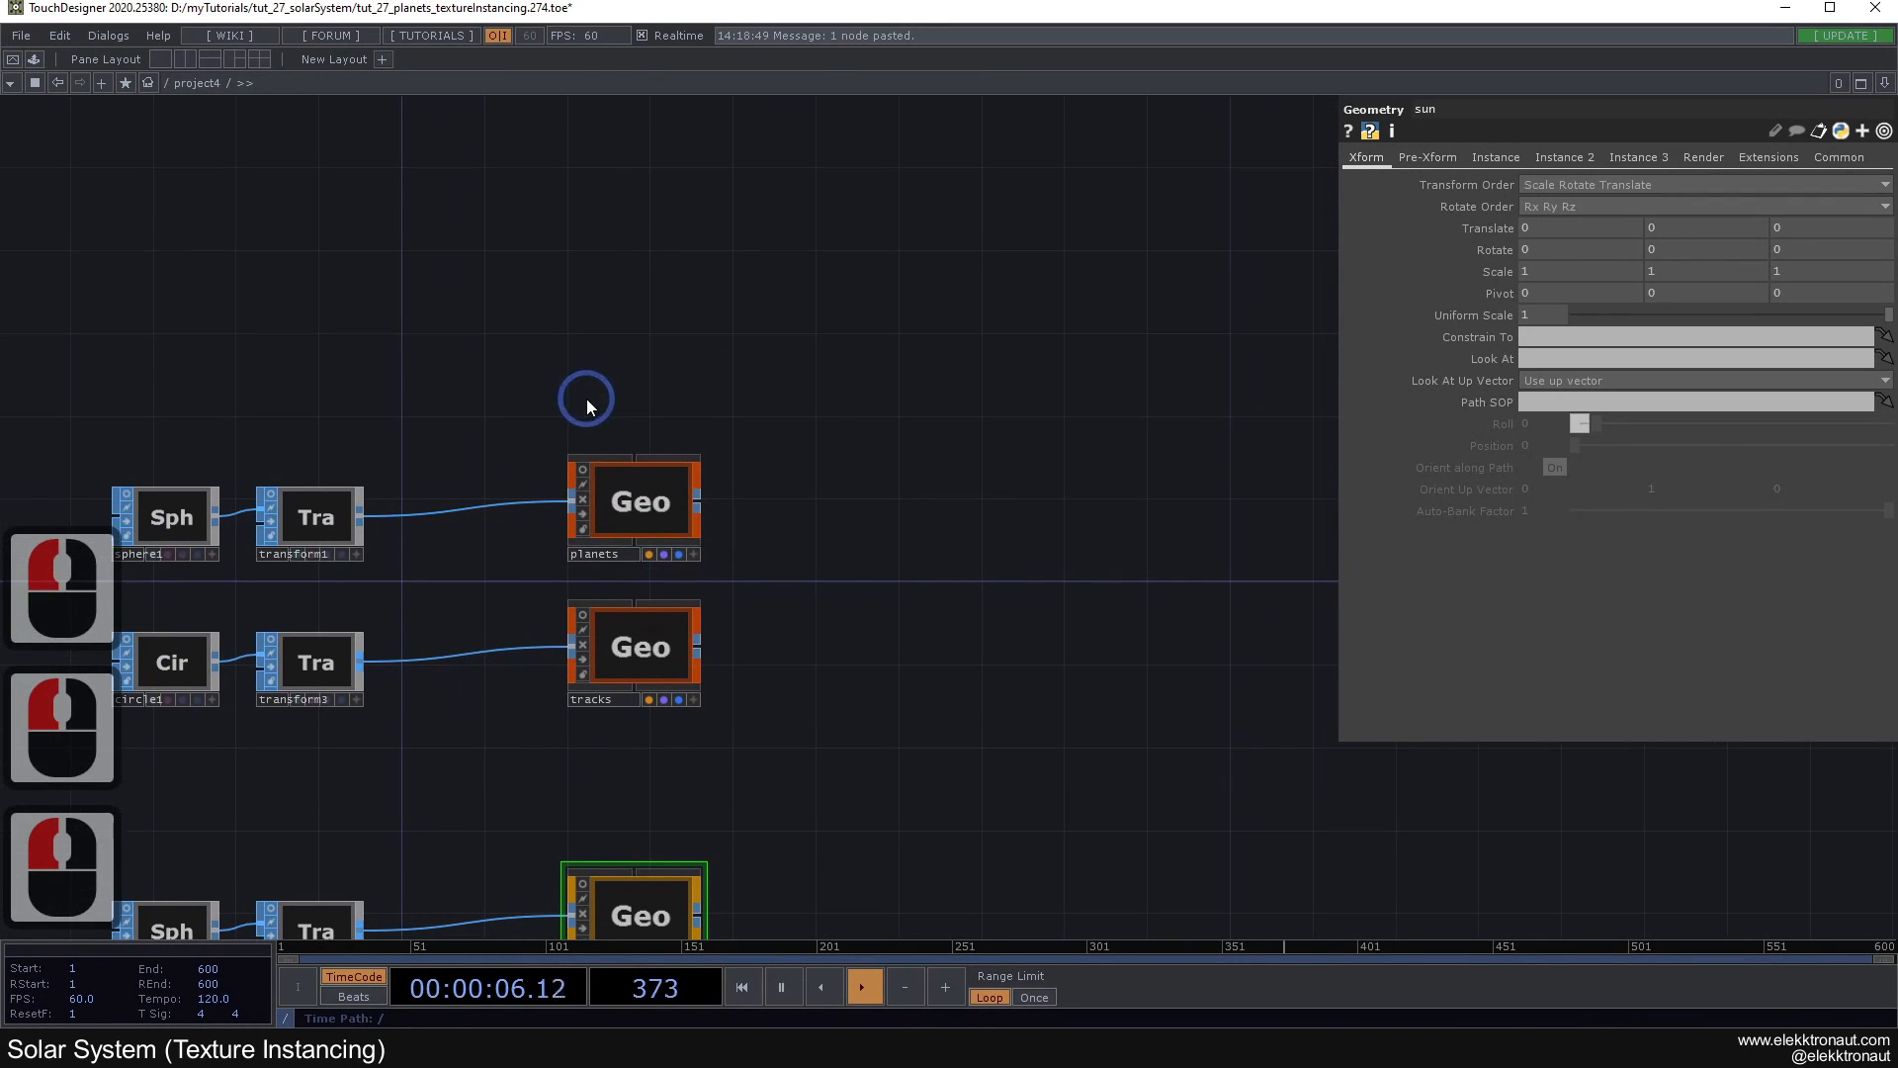
double_click(575, 402)
text(c)
click(309, 256)
click(636, 388)
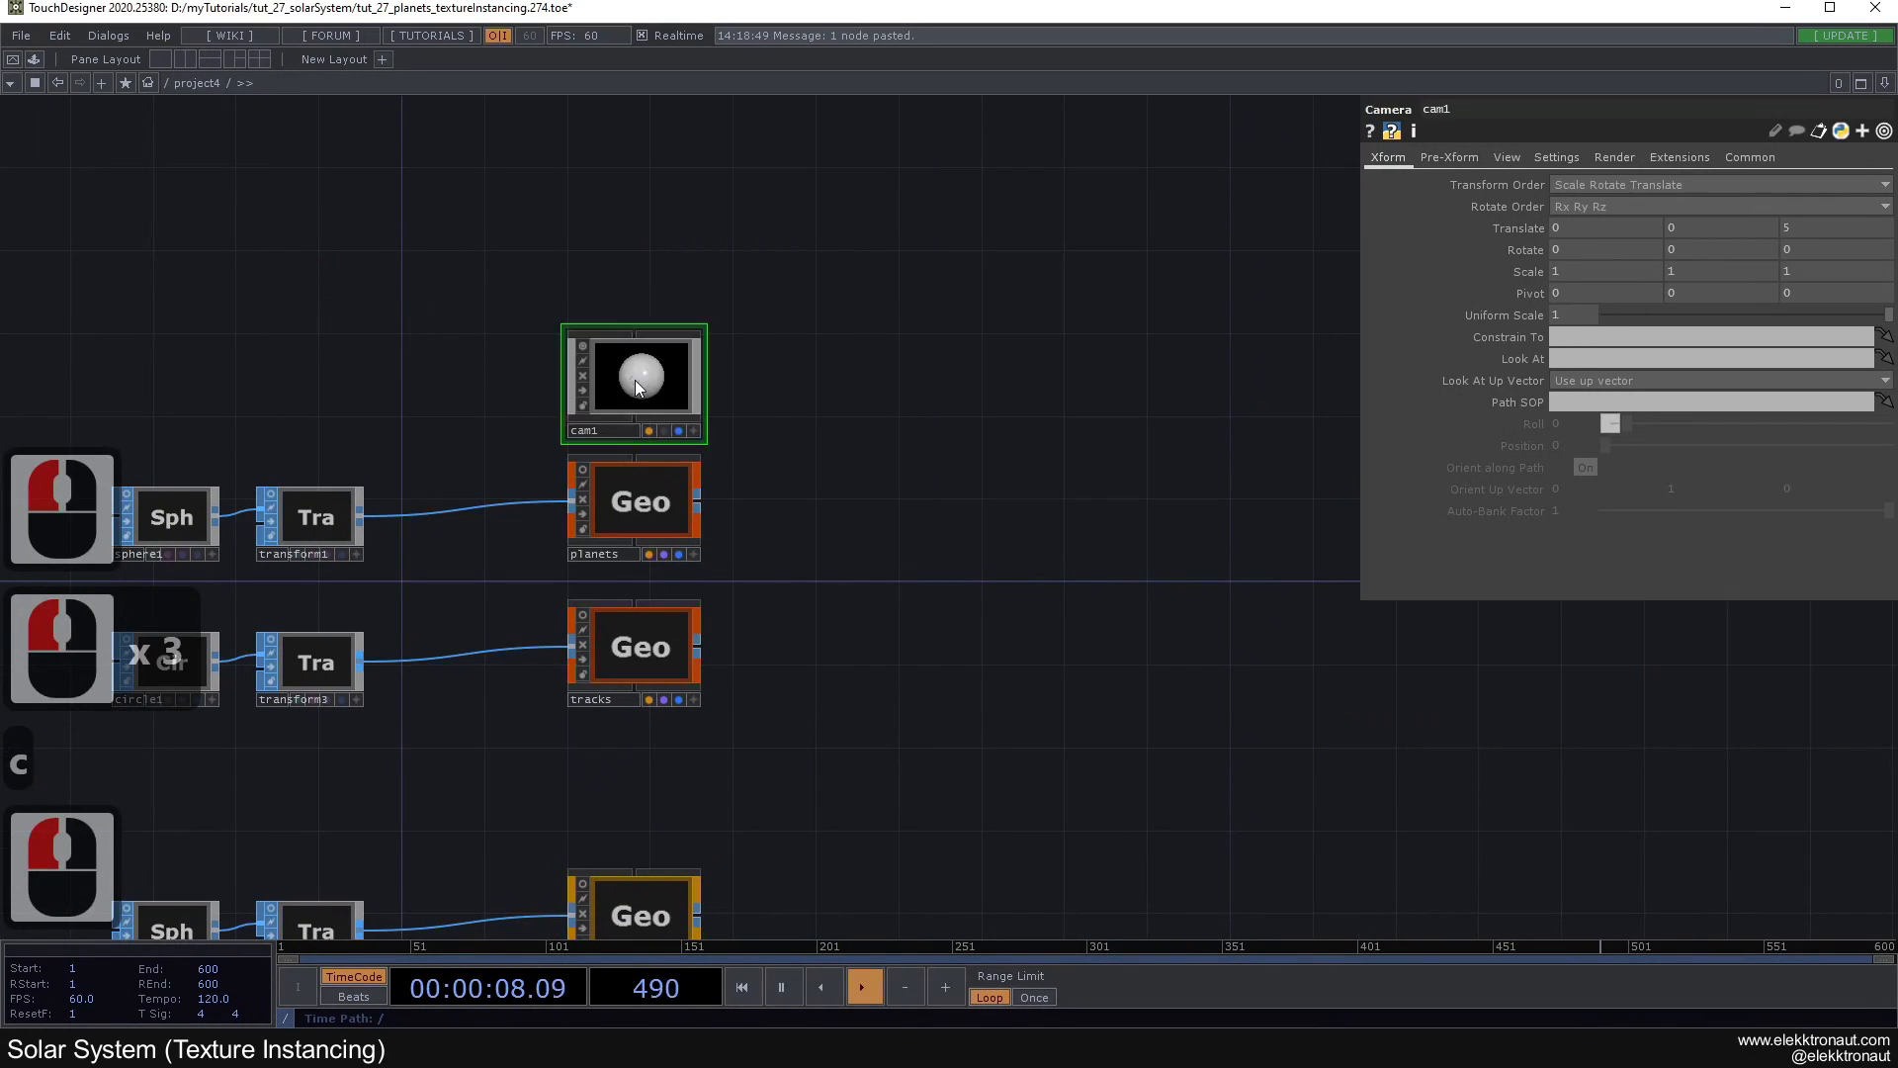
Step: Add a Light COMP beside the camera and align it in the same row
double_click(773, 357)
text(li)
click(465, 297)
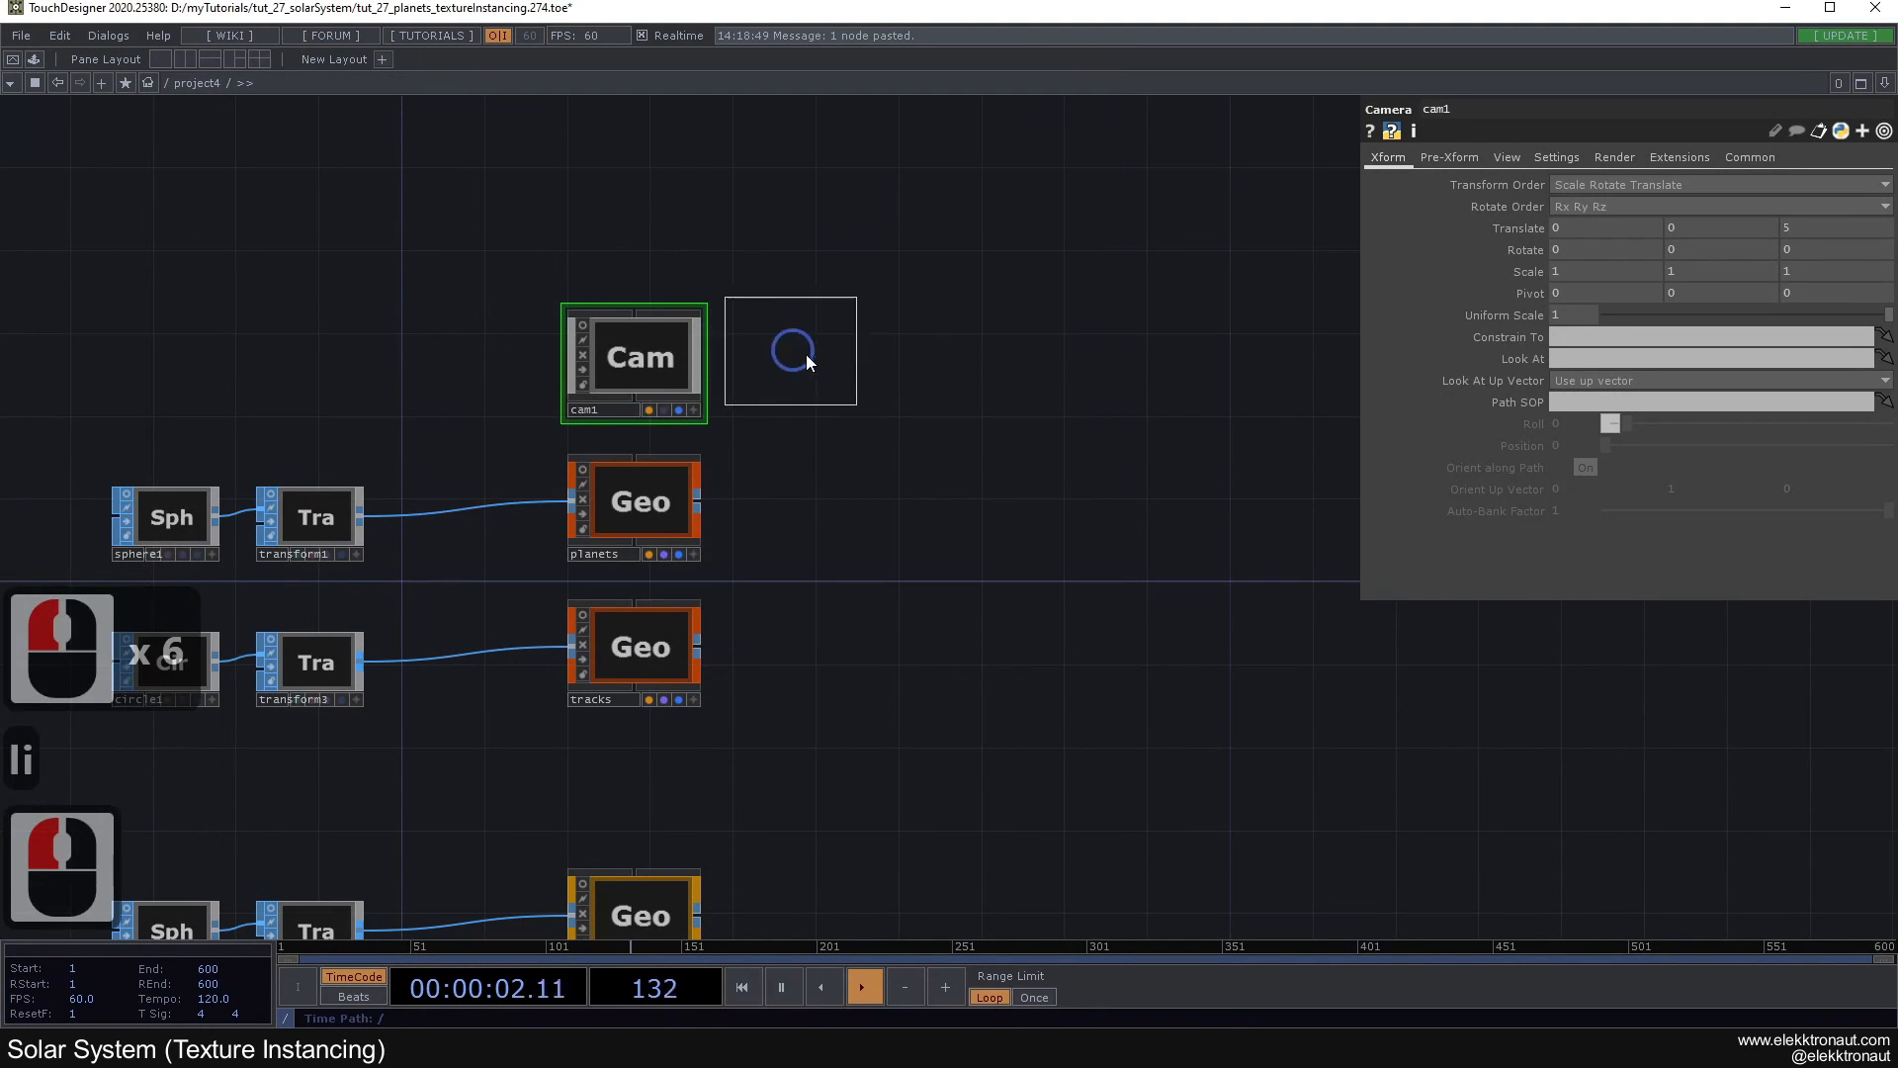
click(826, 362)
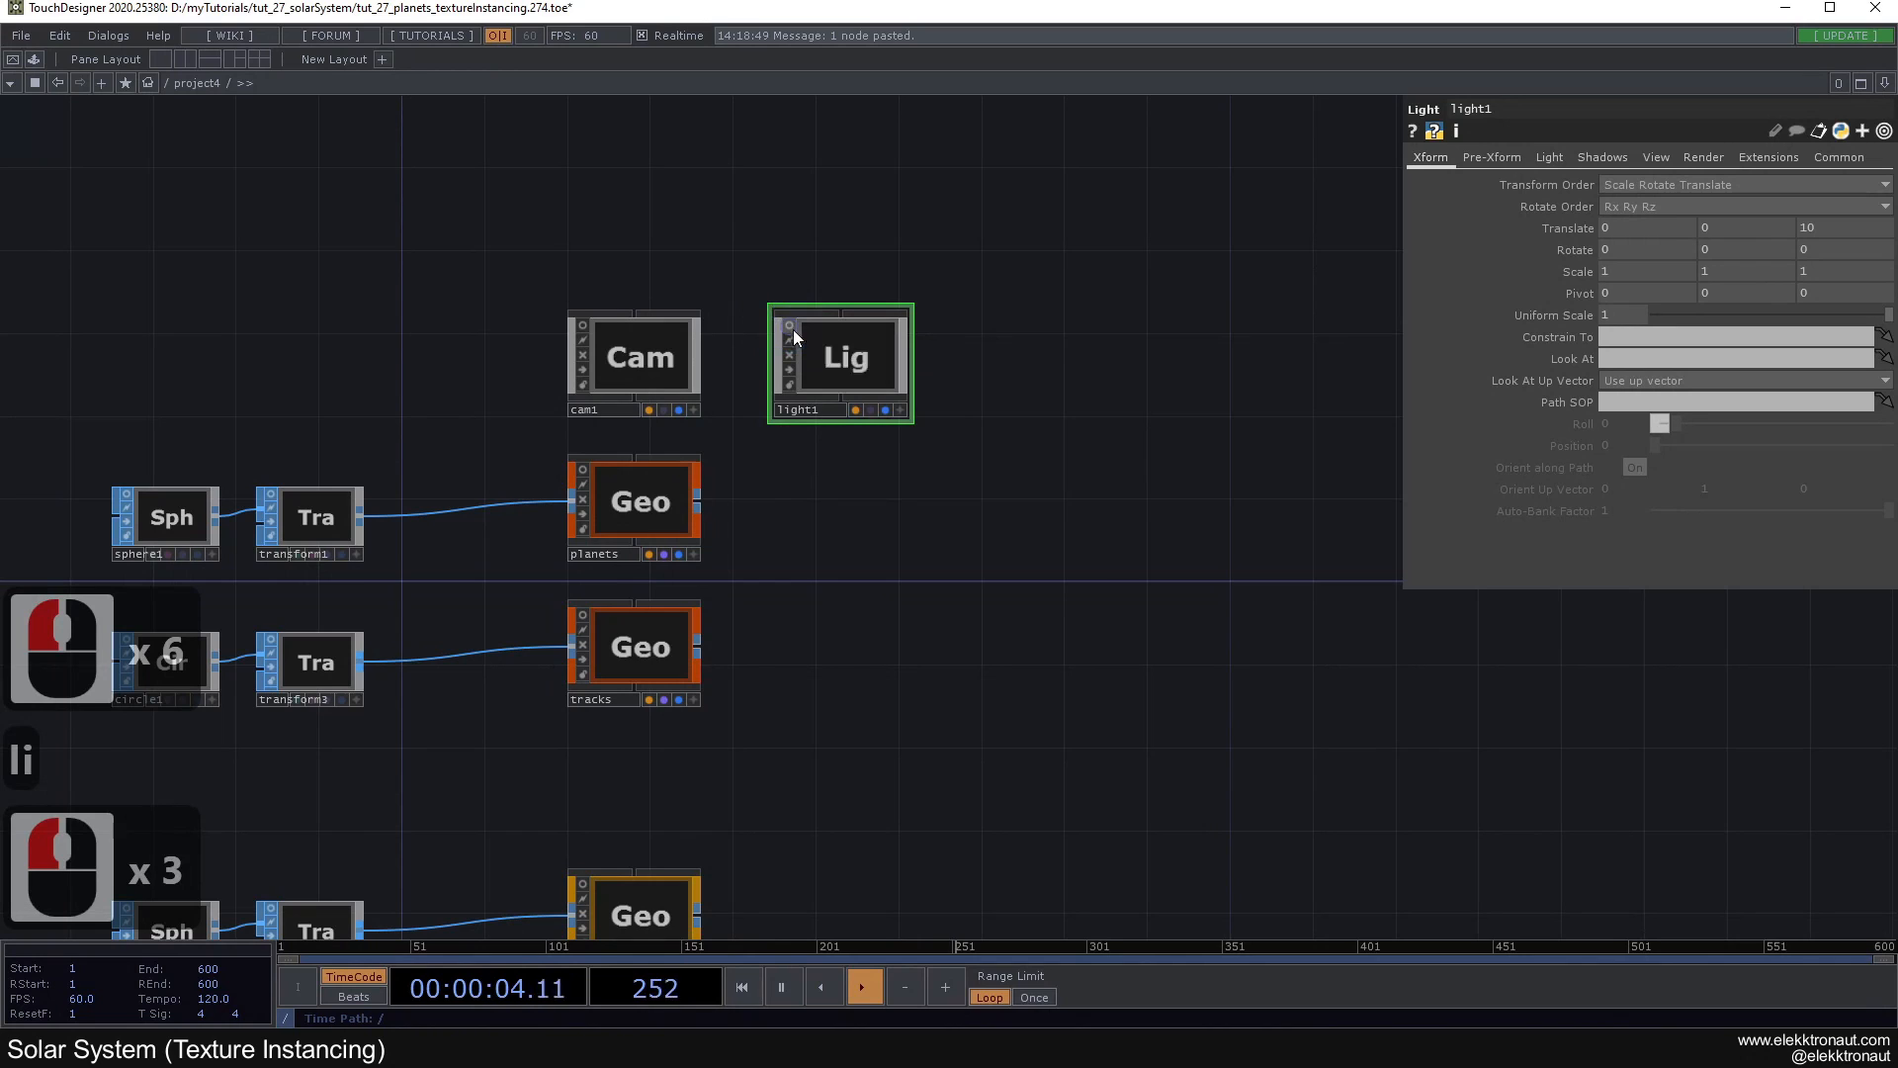
drag(790, 334, 797, 348)
Step: Try a FOV Angle of 70 on the camera and settle on 60
scroll(806, 430, up, 4)
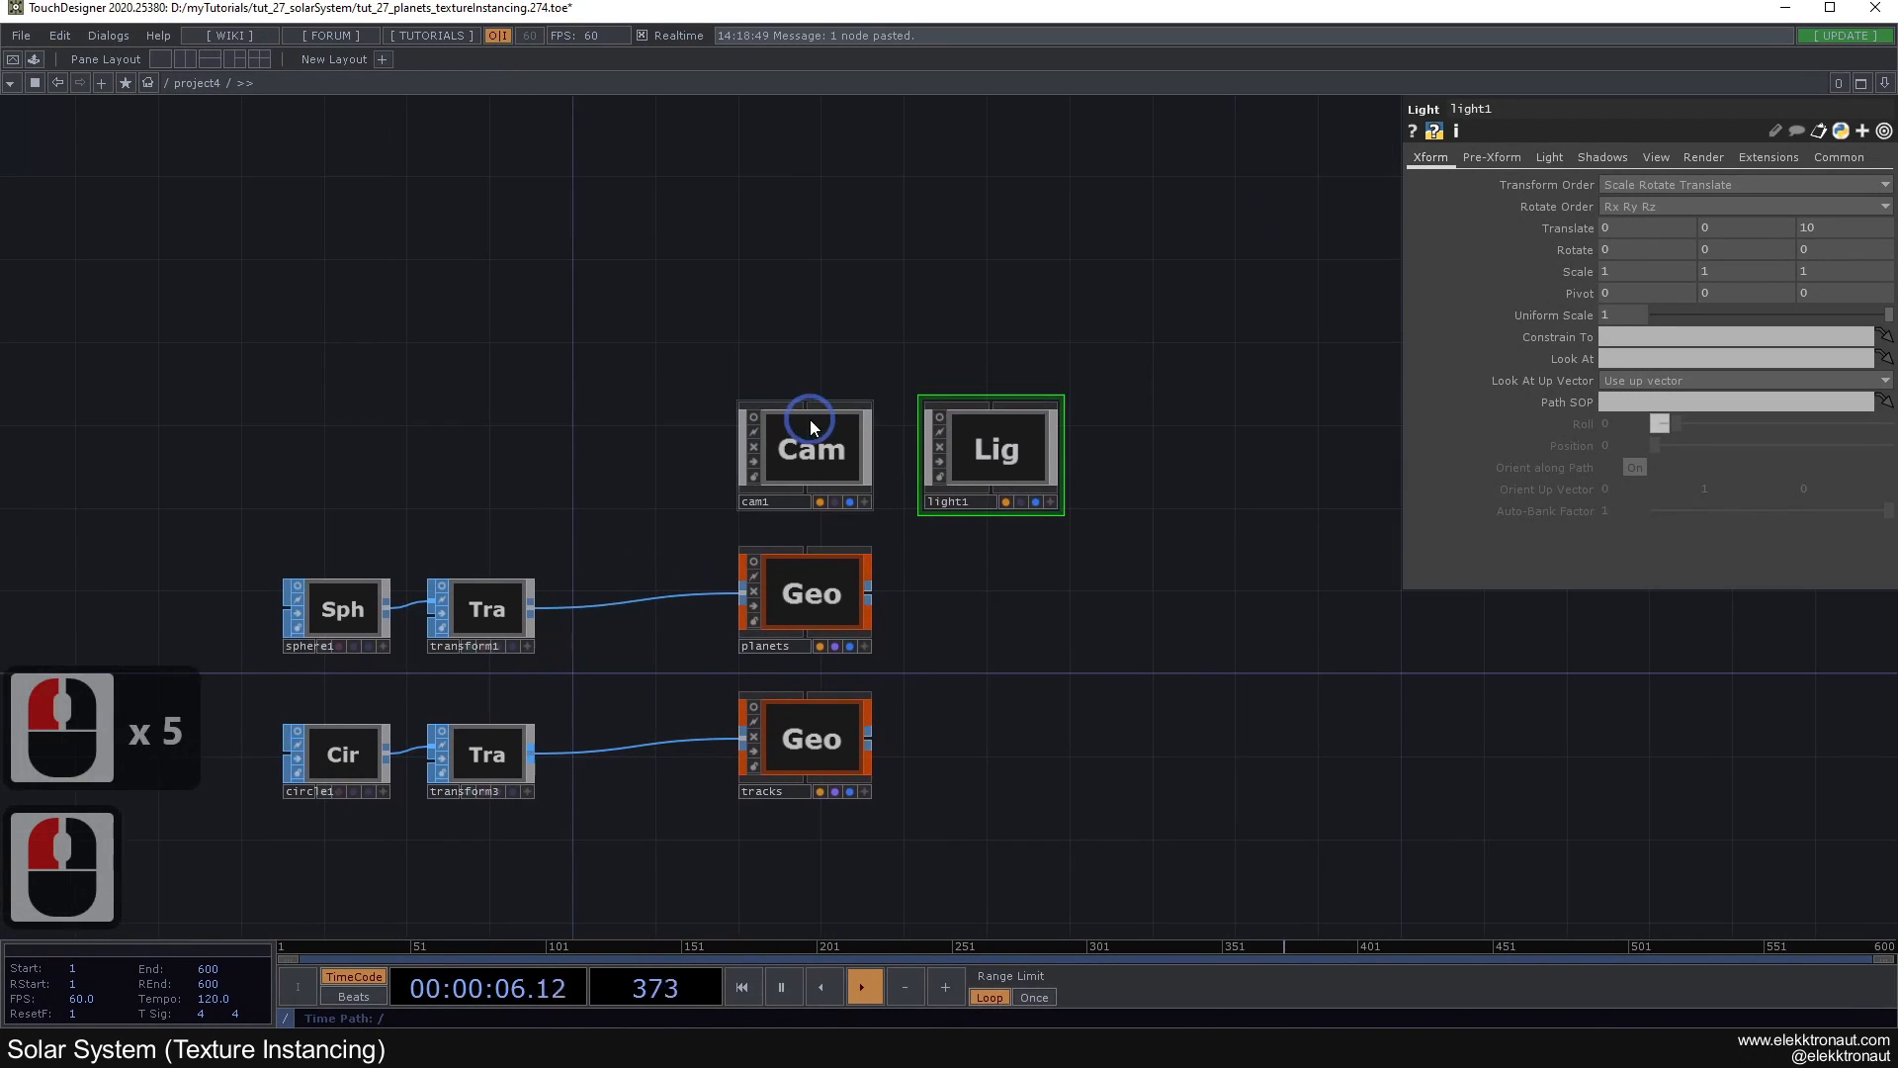
click(810, 462)
click(1560, 157)
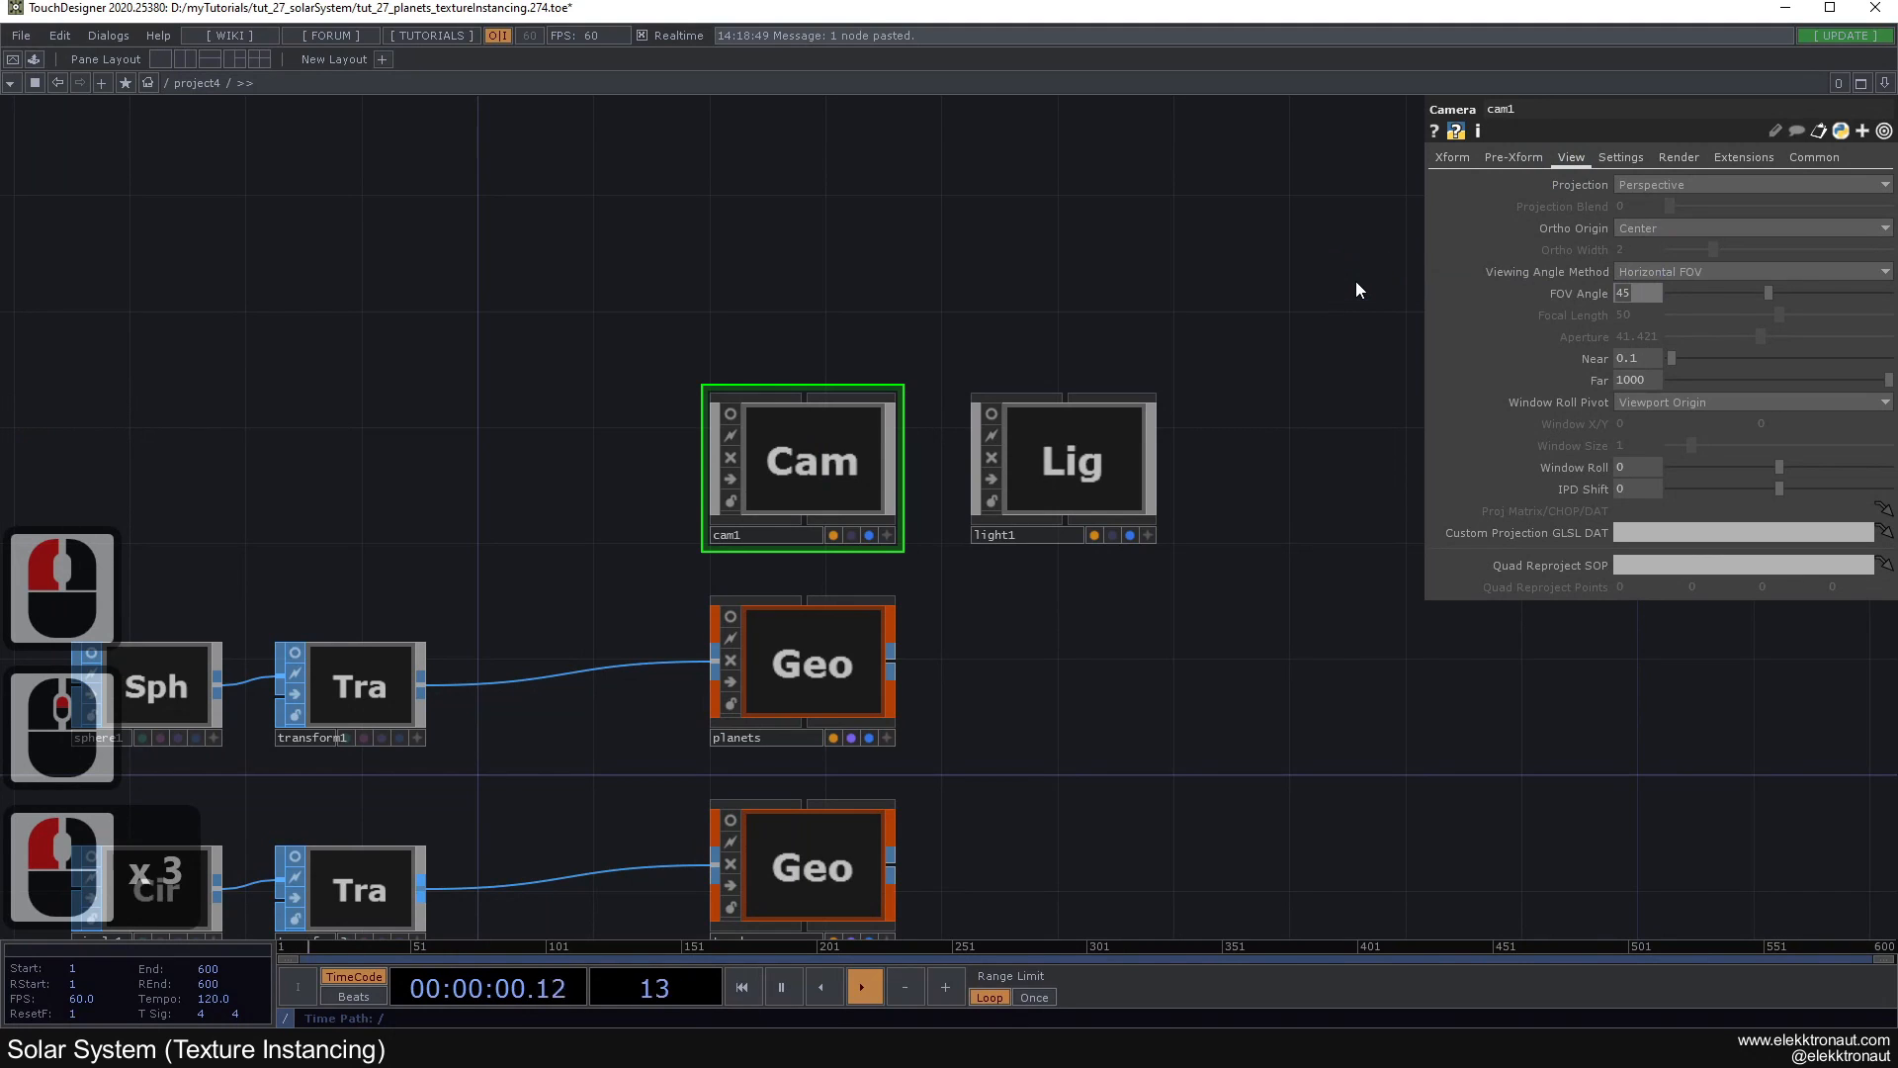
text(70)
key(Return)
click(1116, 310)
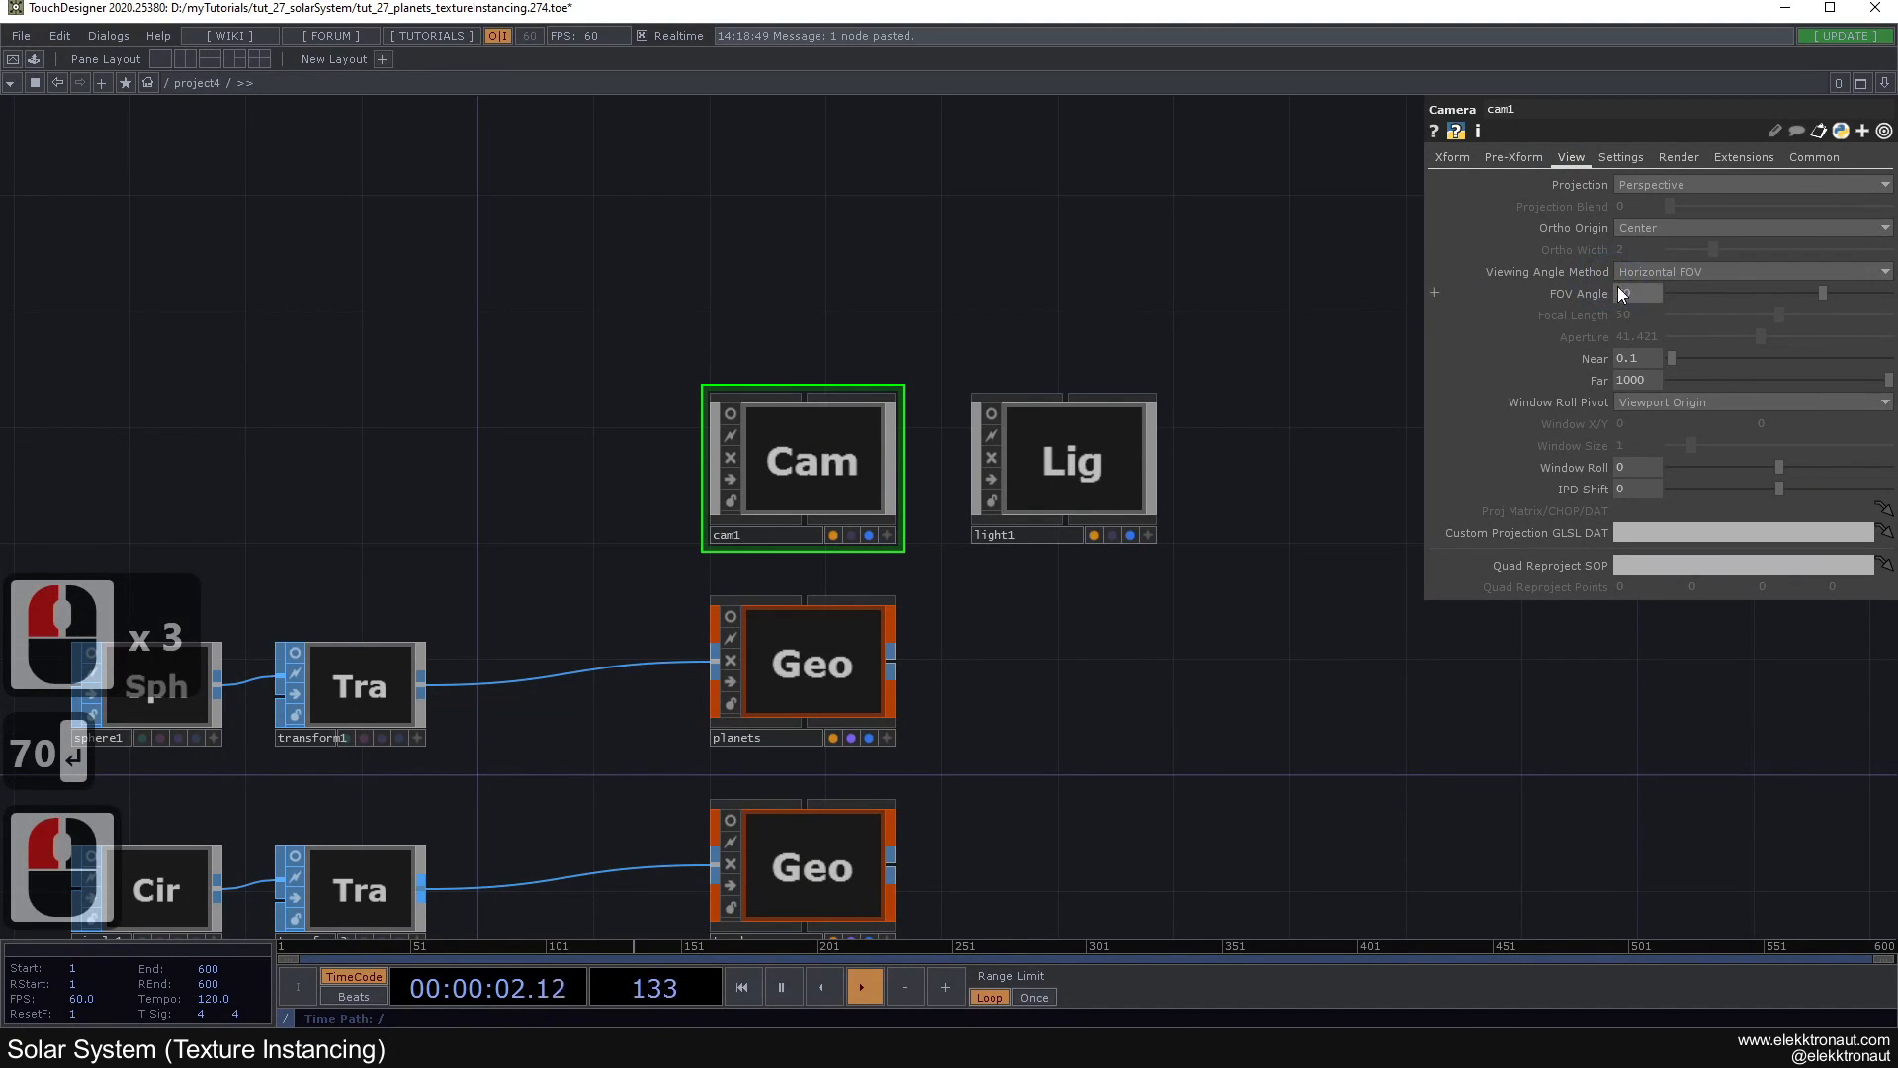
drag(1586, 293, 1576, 294)
text(6)
click(821, 412)
drag(792, 322, 880, 320)
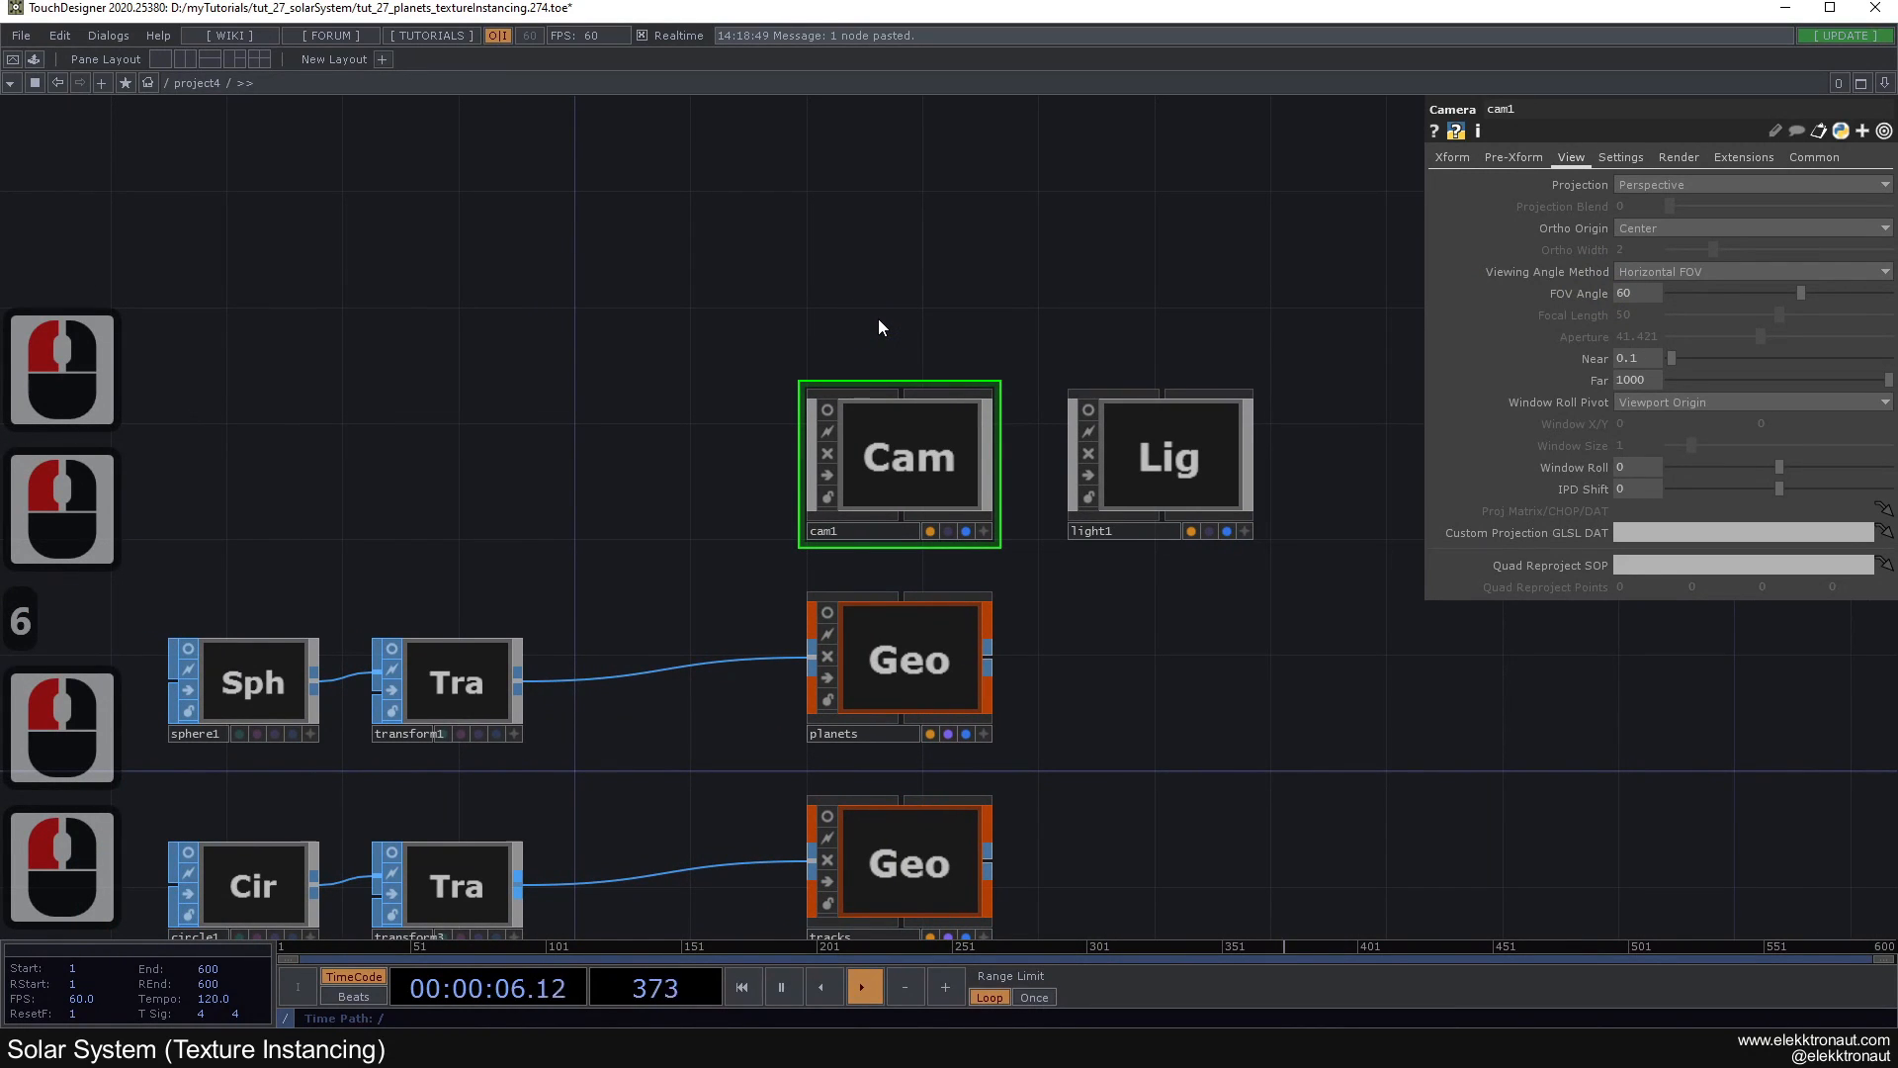
Step: Add a Null COMP directly above the Camera COMP
scroll(901, 421, up, 3)
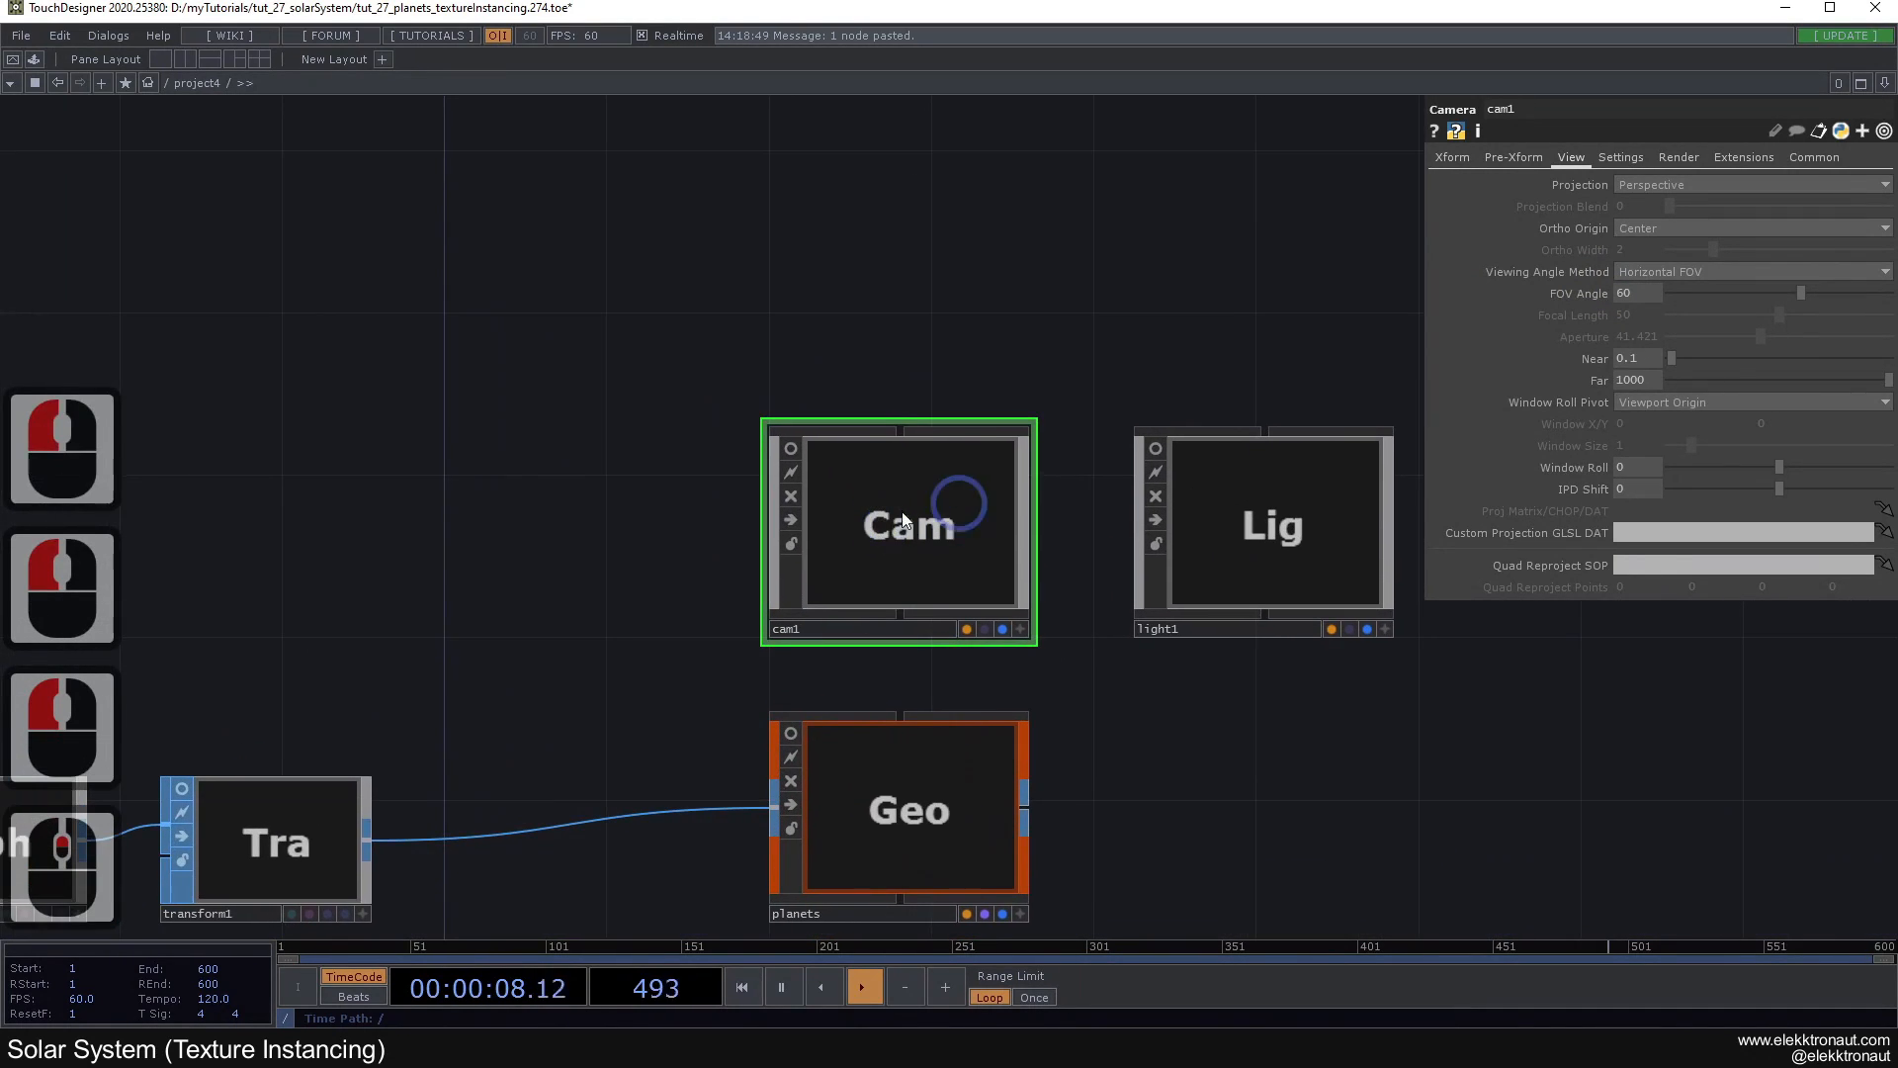
click(1453, 161)
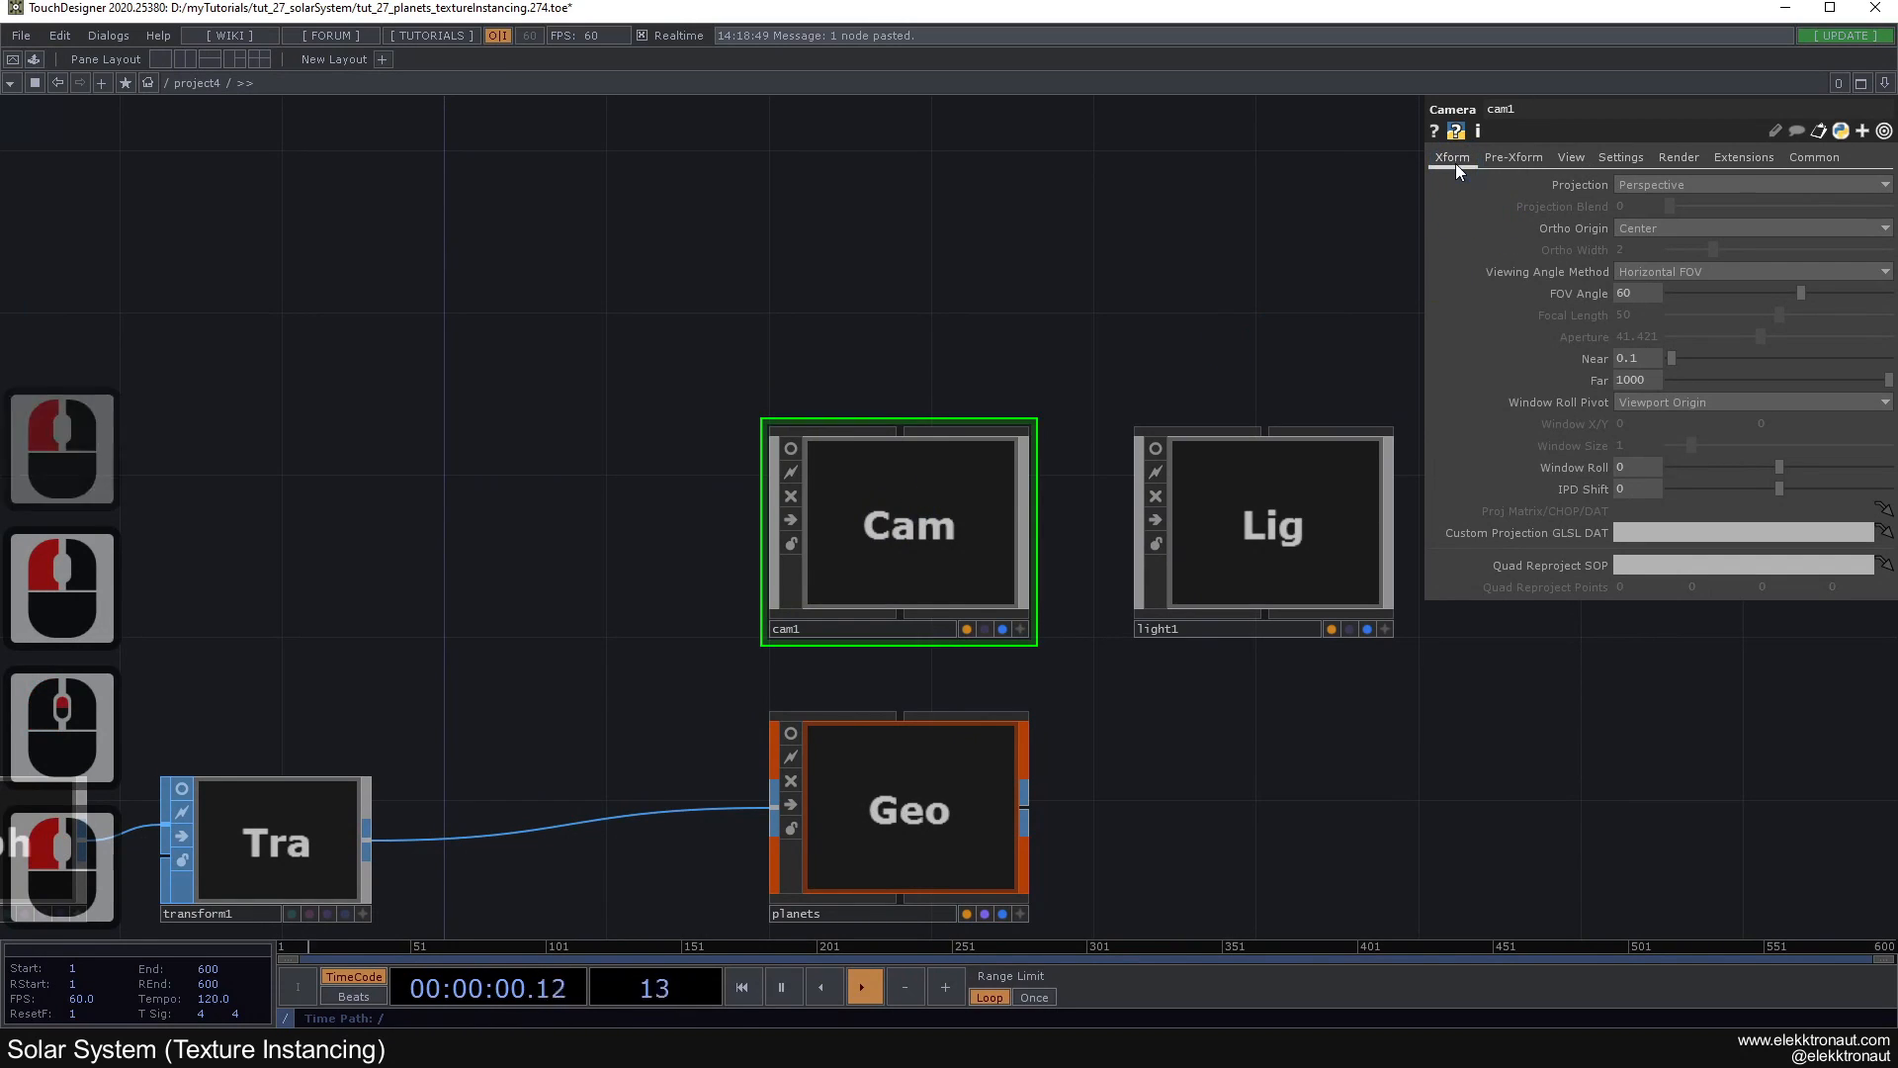
click(953, 500)
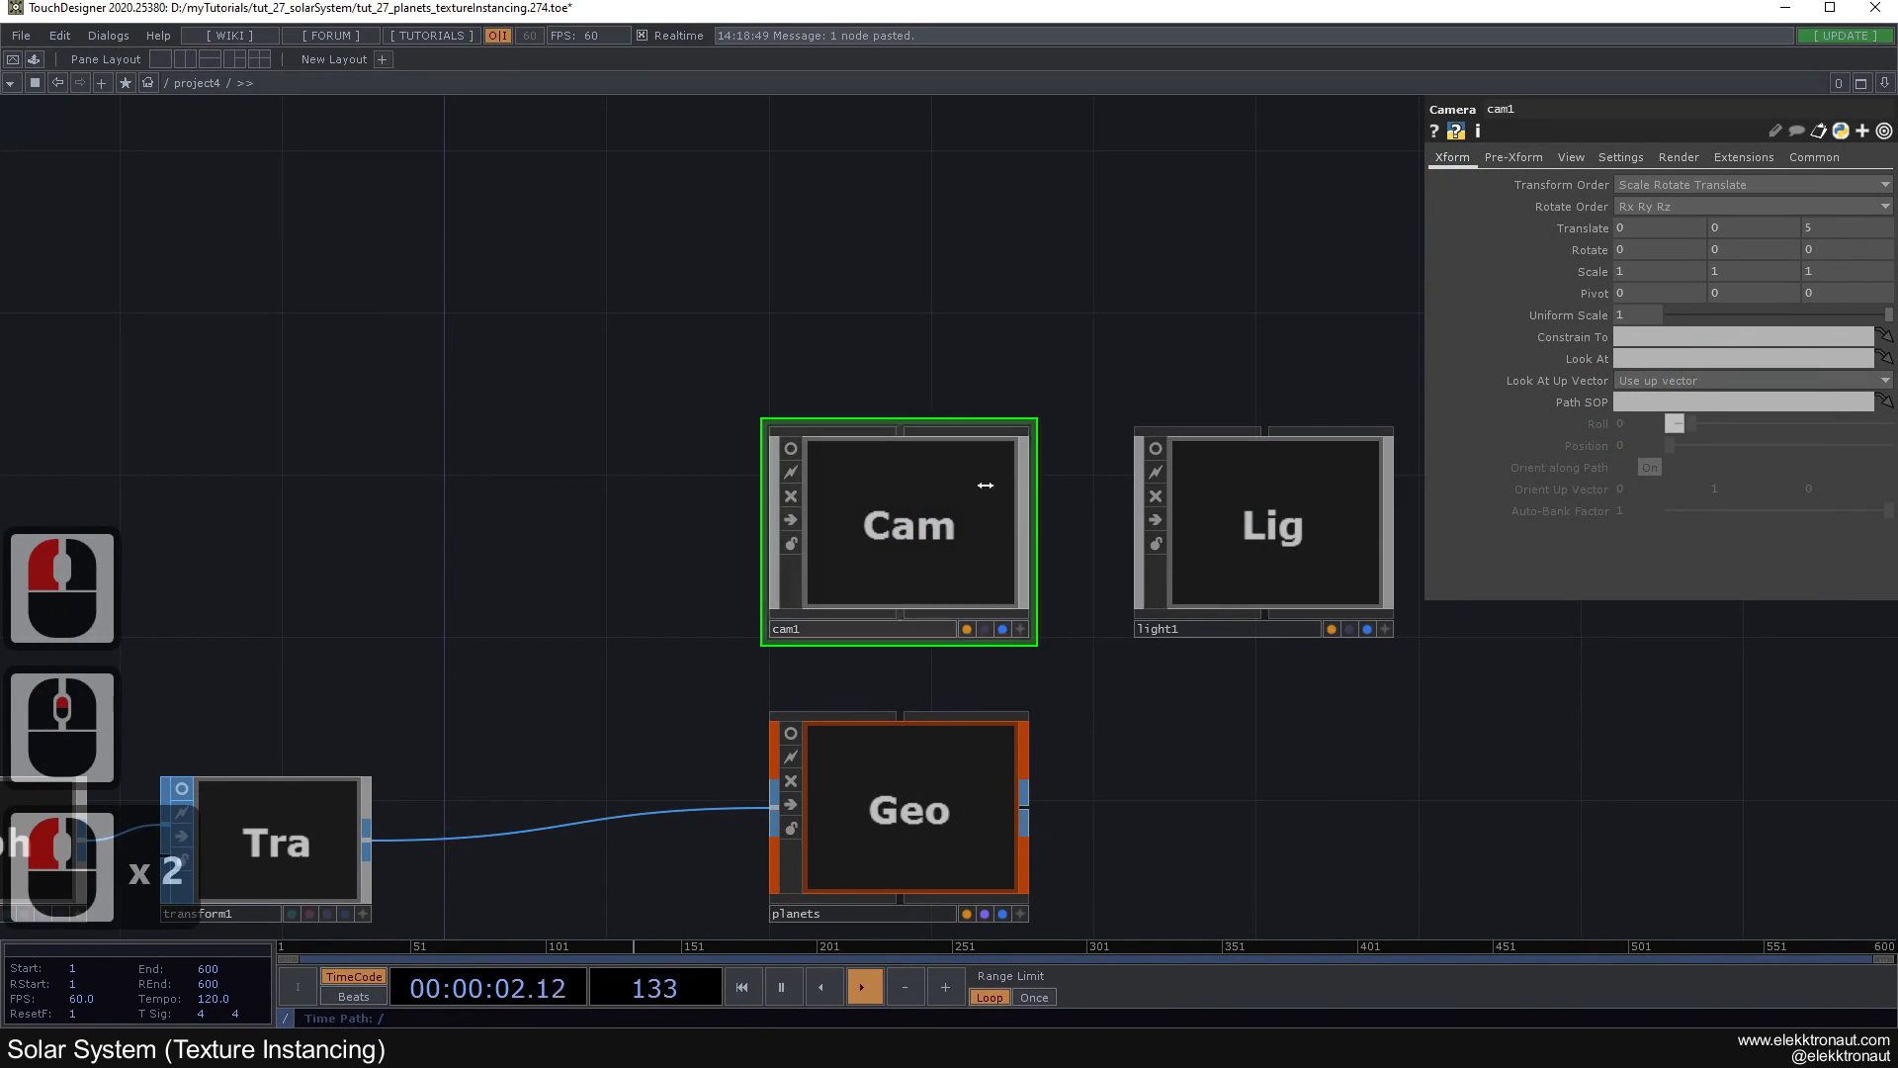
drag(804, 363, 785, 399)
double_click(784, 399)
text(n)
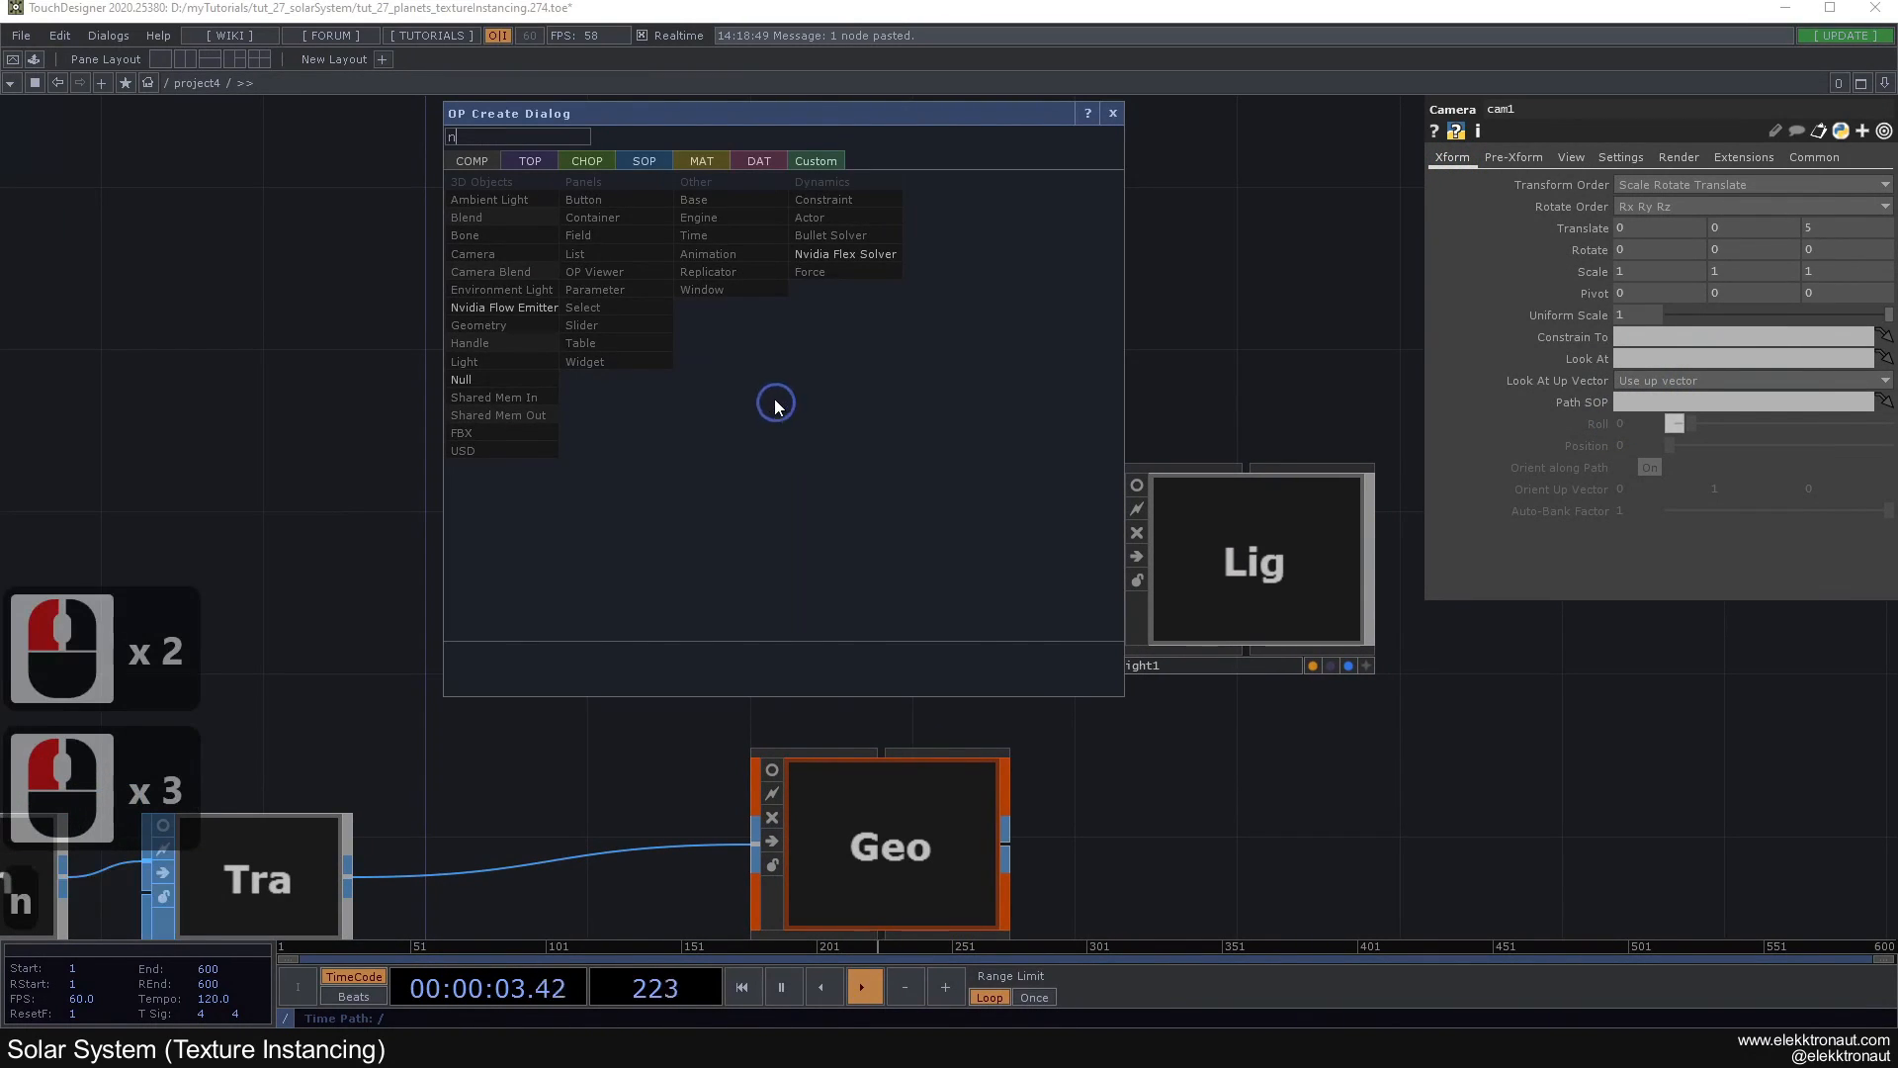
click(461, 380)
click(878, 322)
drag(1014, 218, 880, 328)
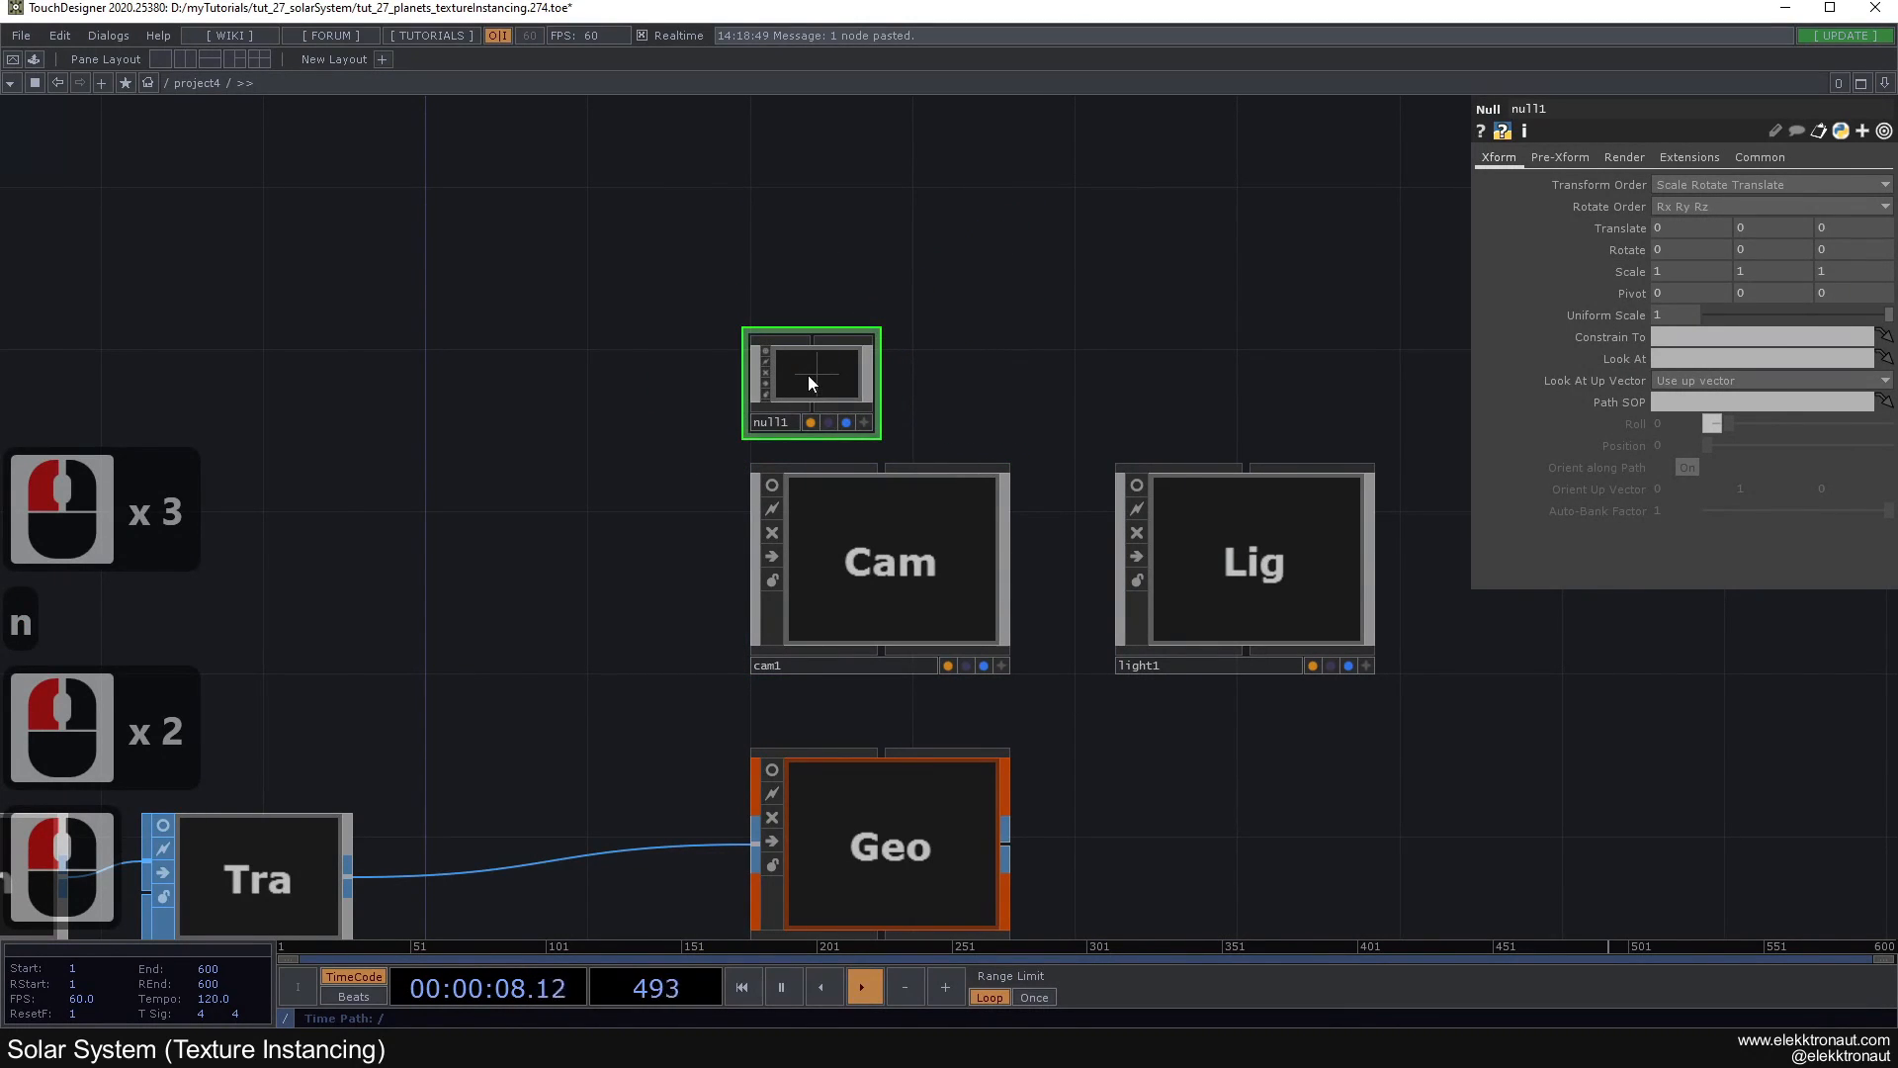
drag(809, 384, 1760, 358)
key(ctrl+z)
click(1733, 358)
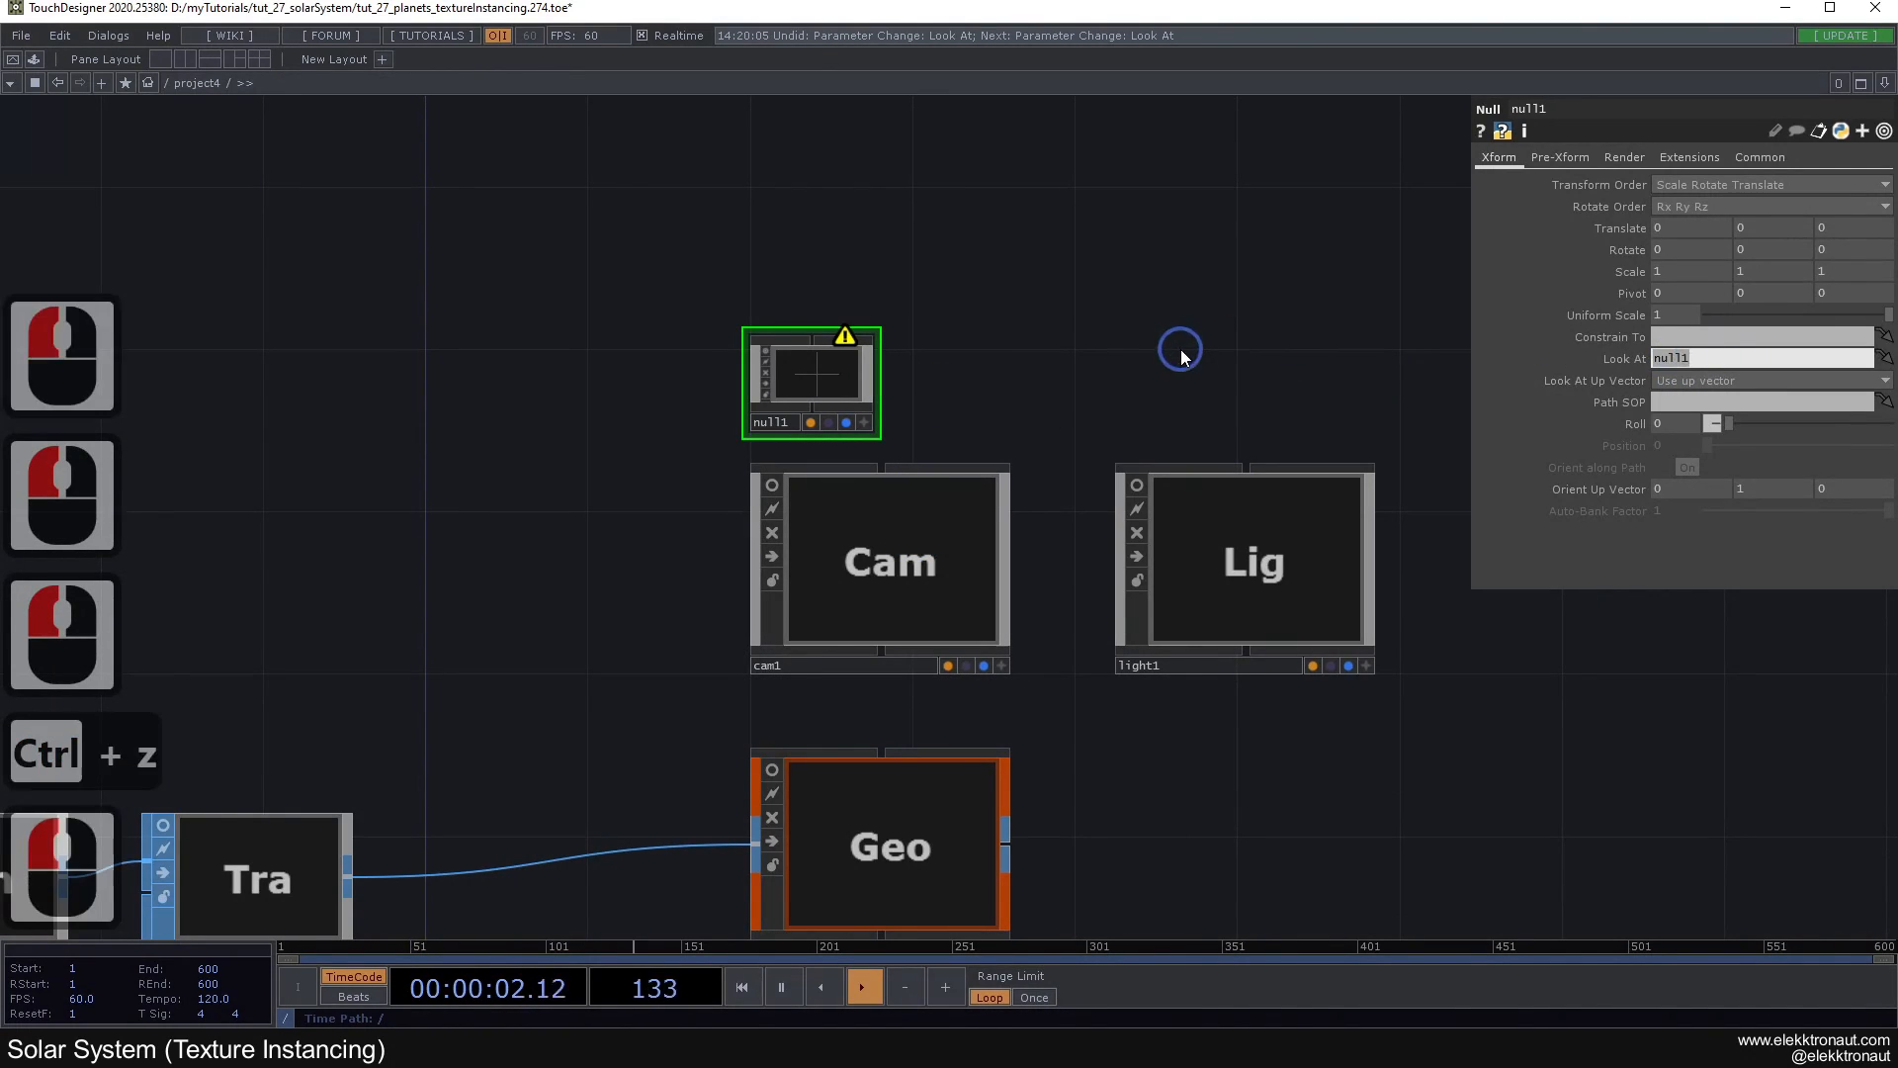
key(BackSpace)
Step: Make the Camera COMP look at null1 and set its Translate Y to 1
click(805, 590)
click(804, 589)
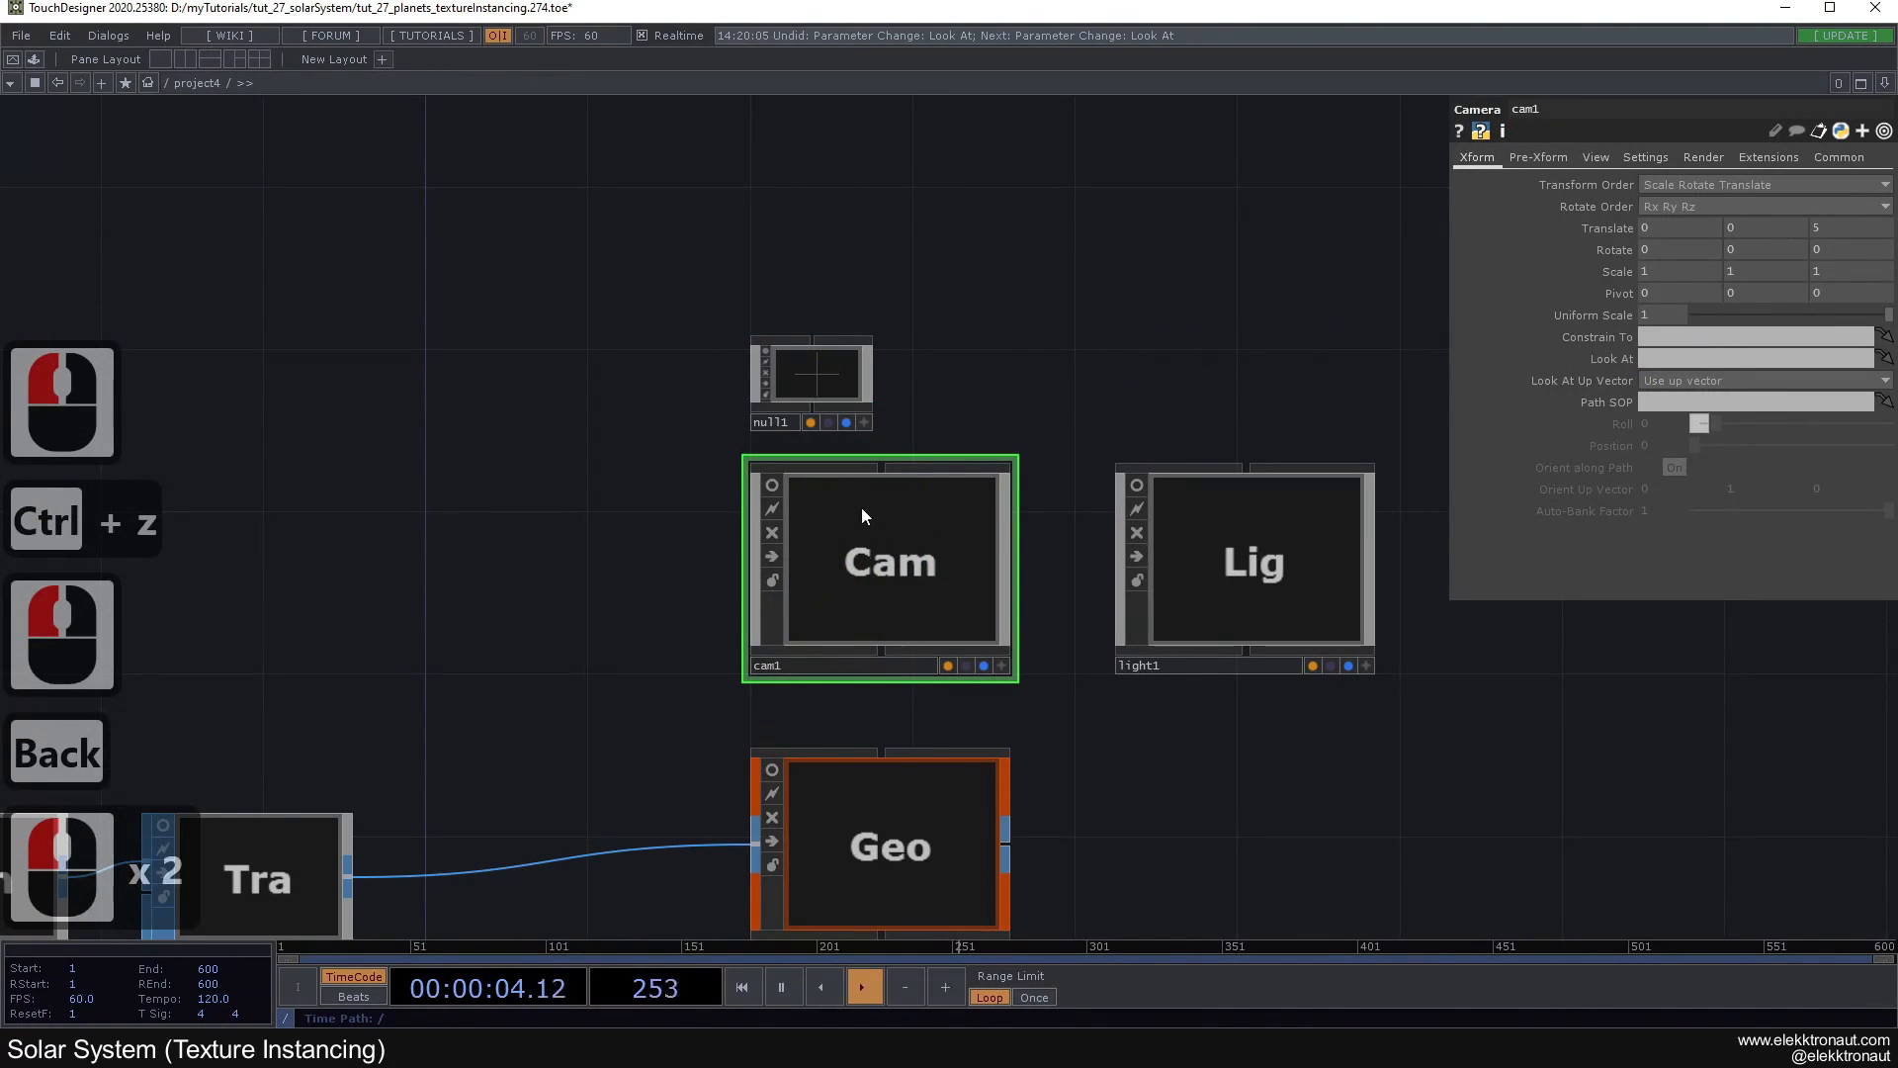
drag(817, 382, 1665, 362)
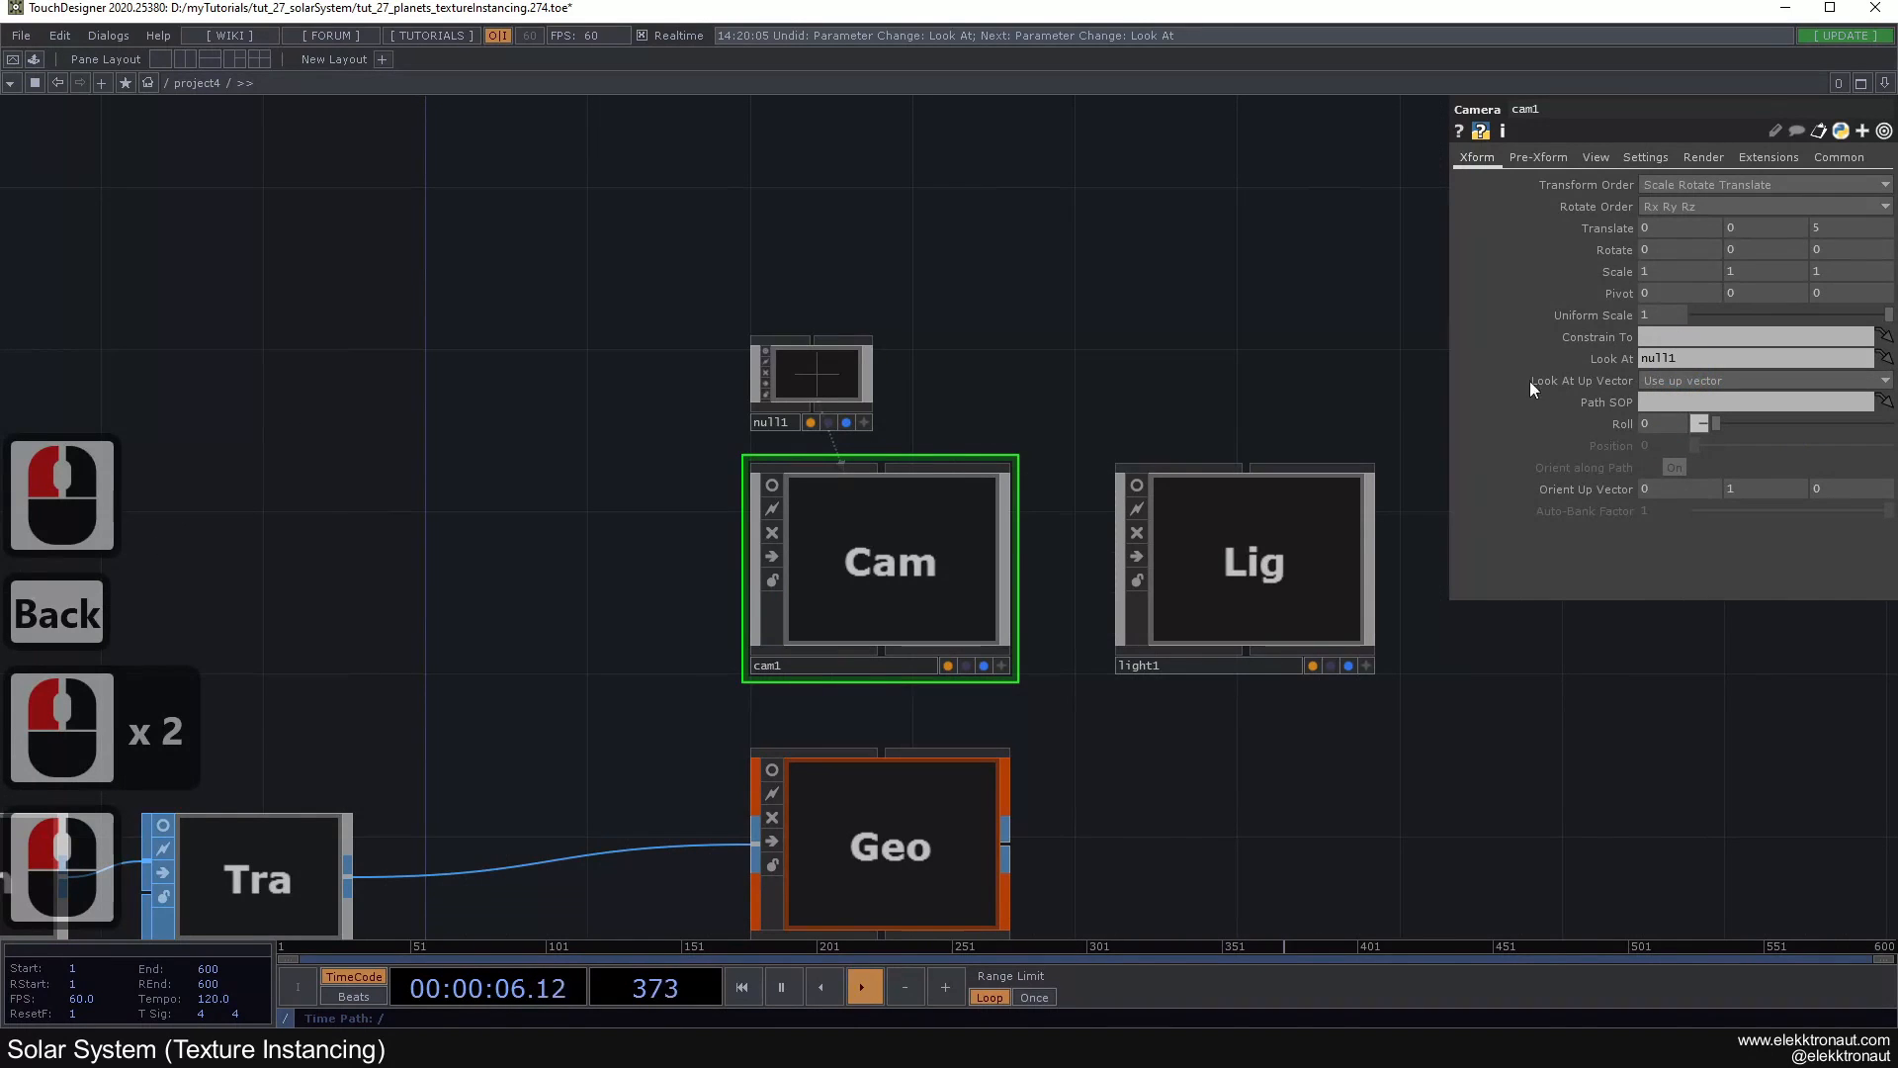
click(1159, 380)
scroll(1133, 408, down, 2)
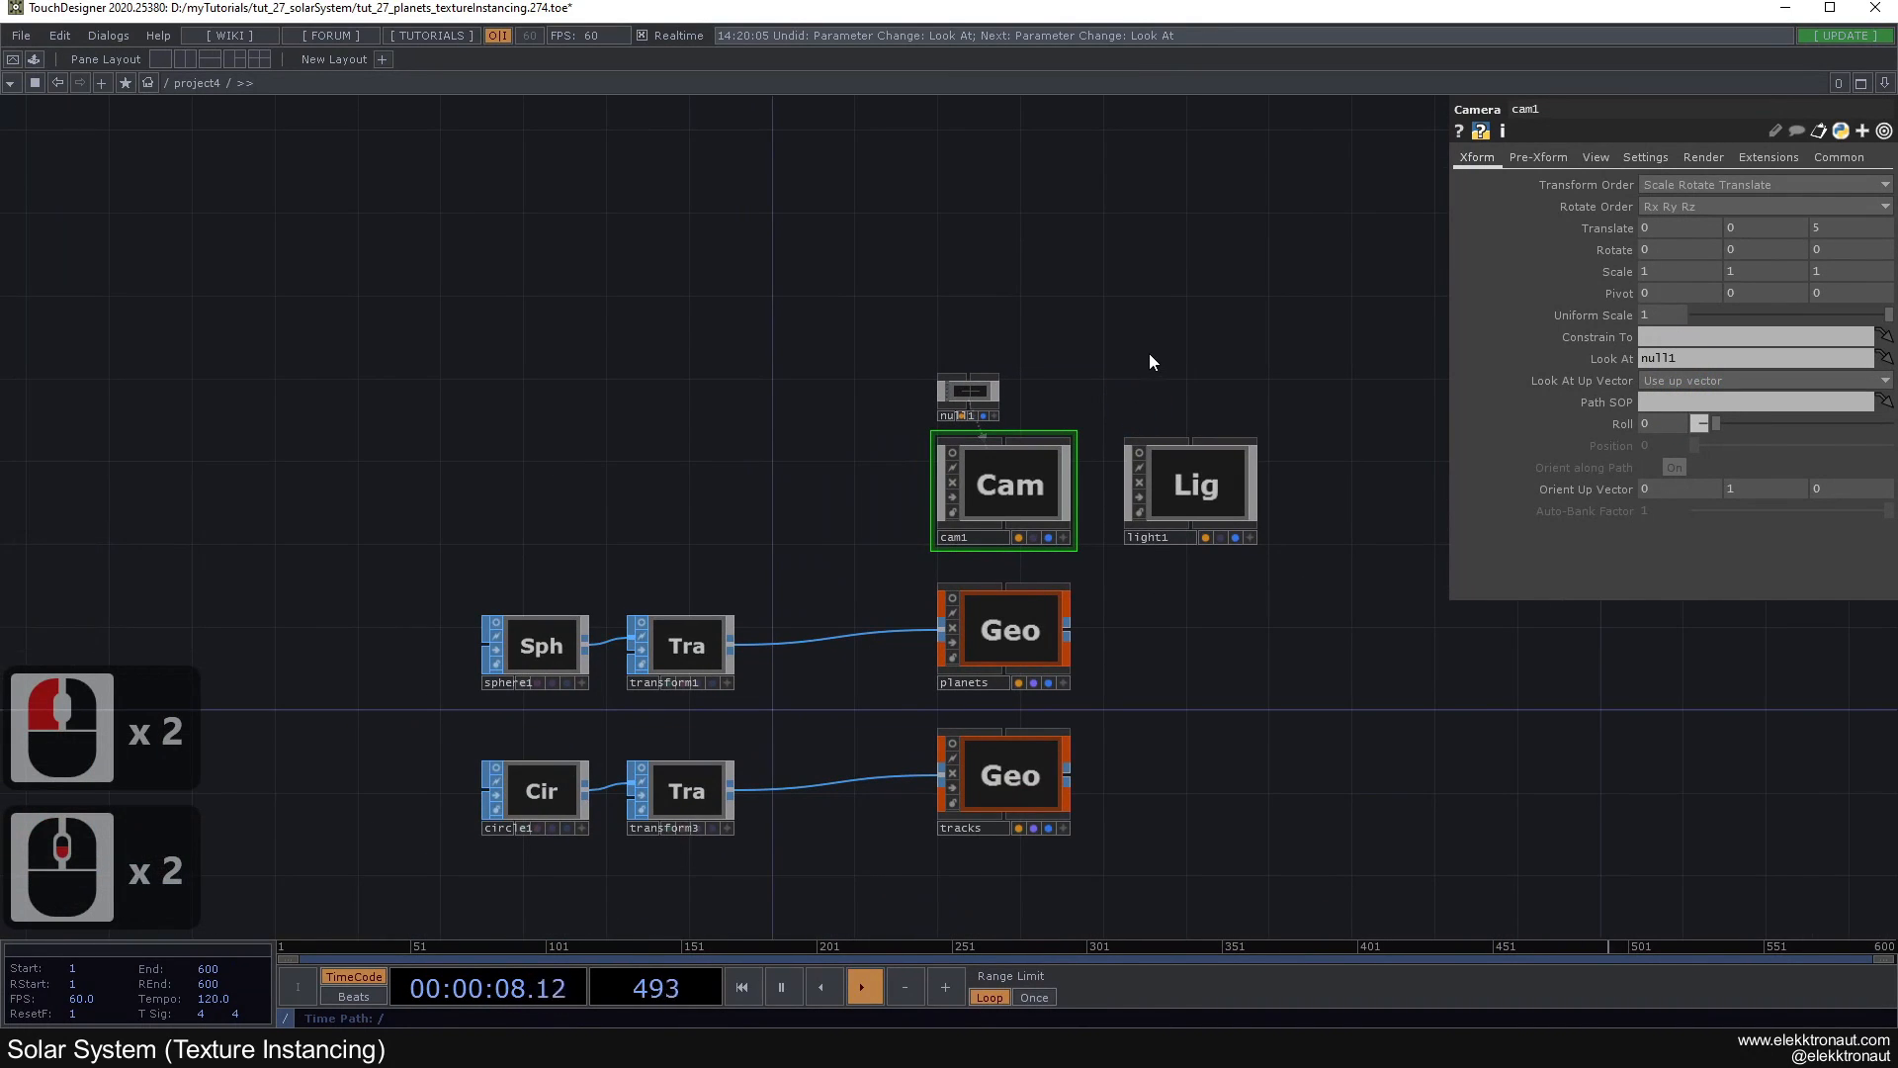
drag(1141, 354, 1075, 352)
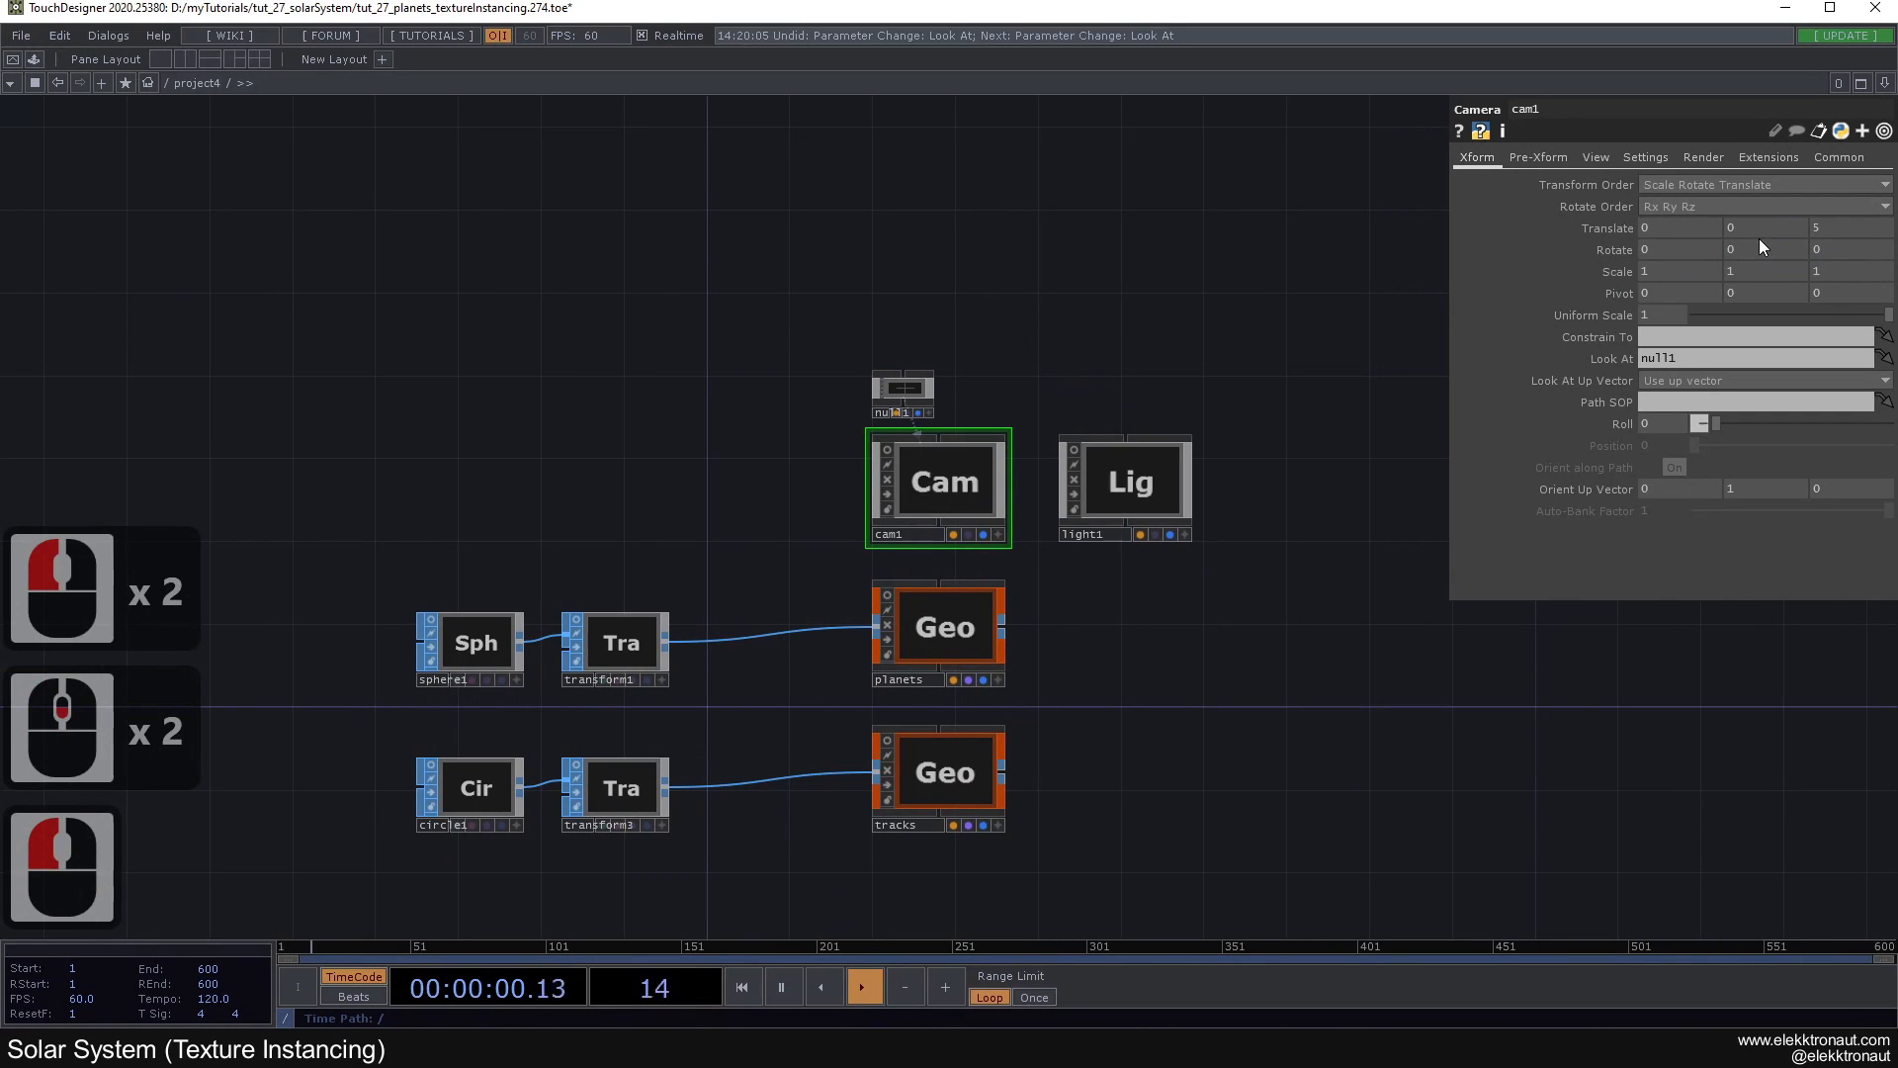
text(1)
click(1087, 278)
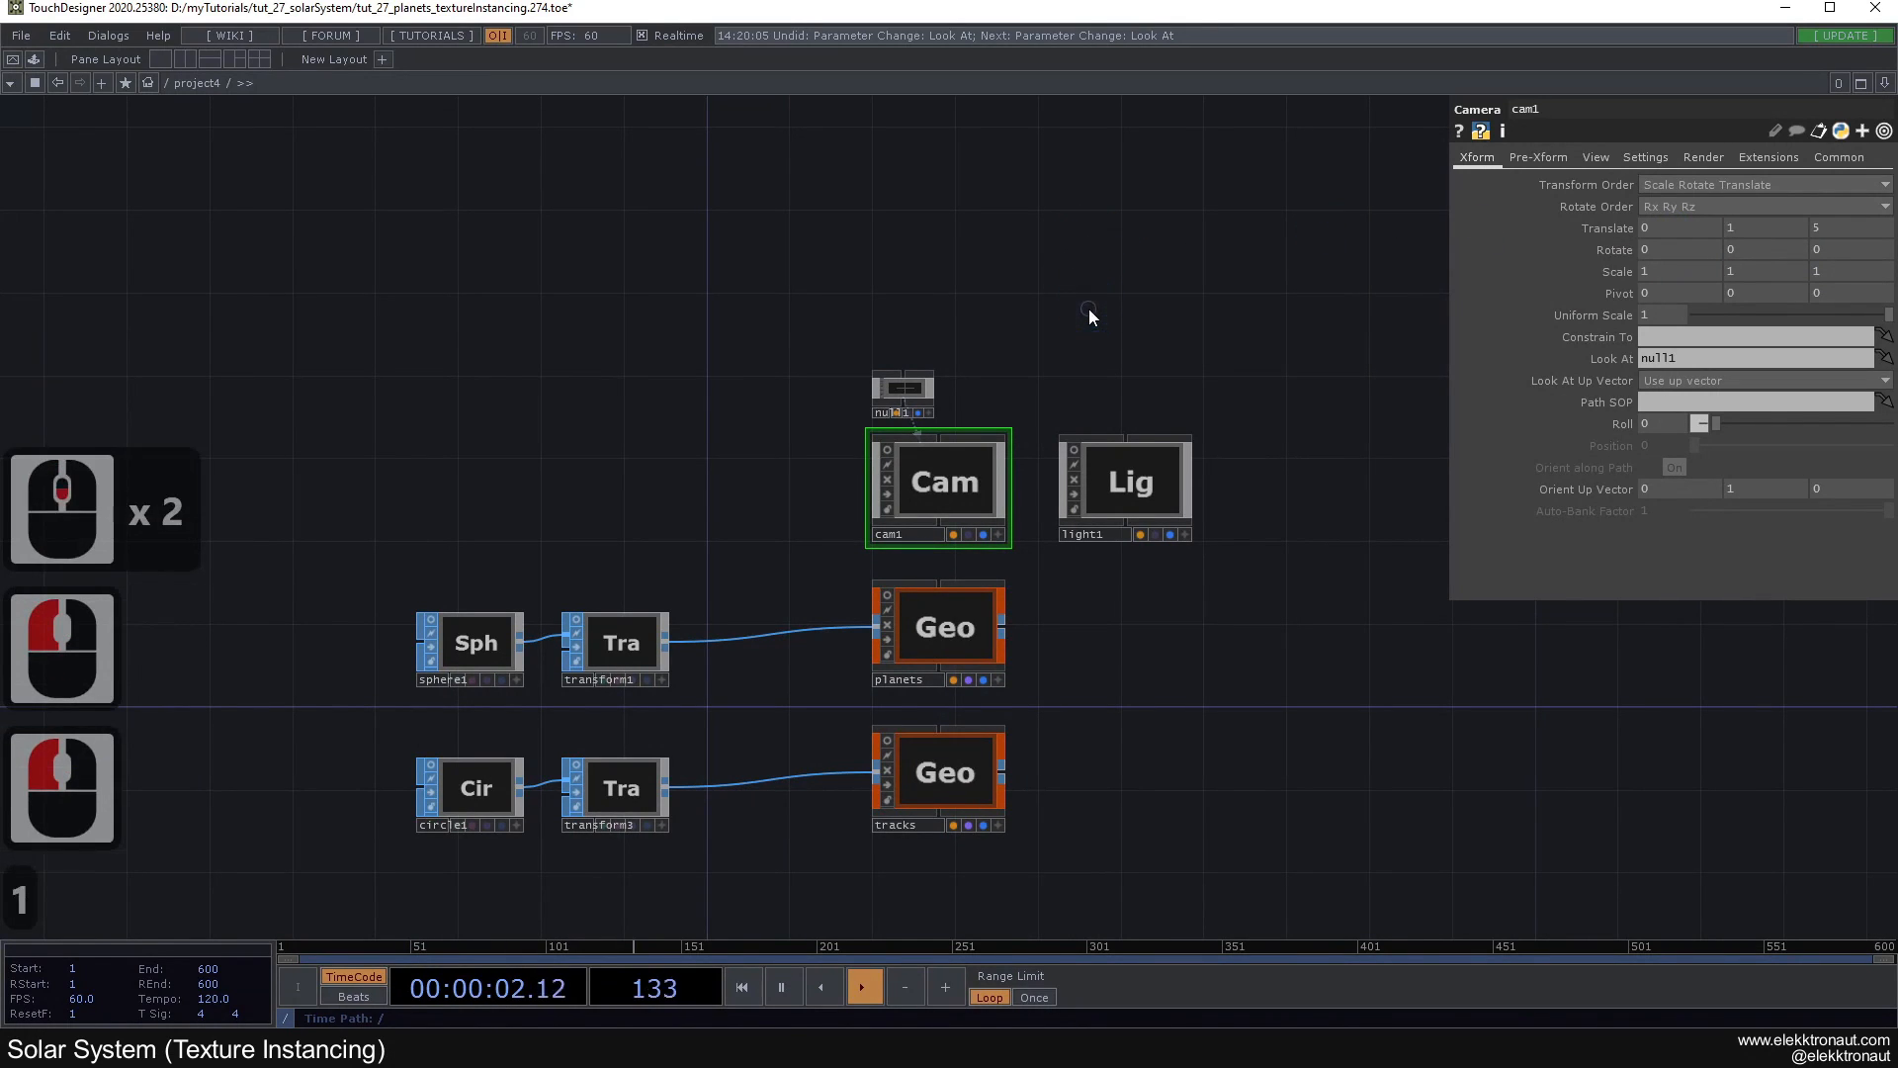
Step: Add a Render TOP beside the planets and tracks Geometry COMPs
click(992, 424)
middle_drag(929, 594, 830, 481)
double_click(818, 501)
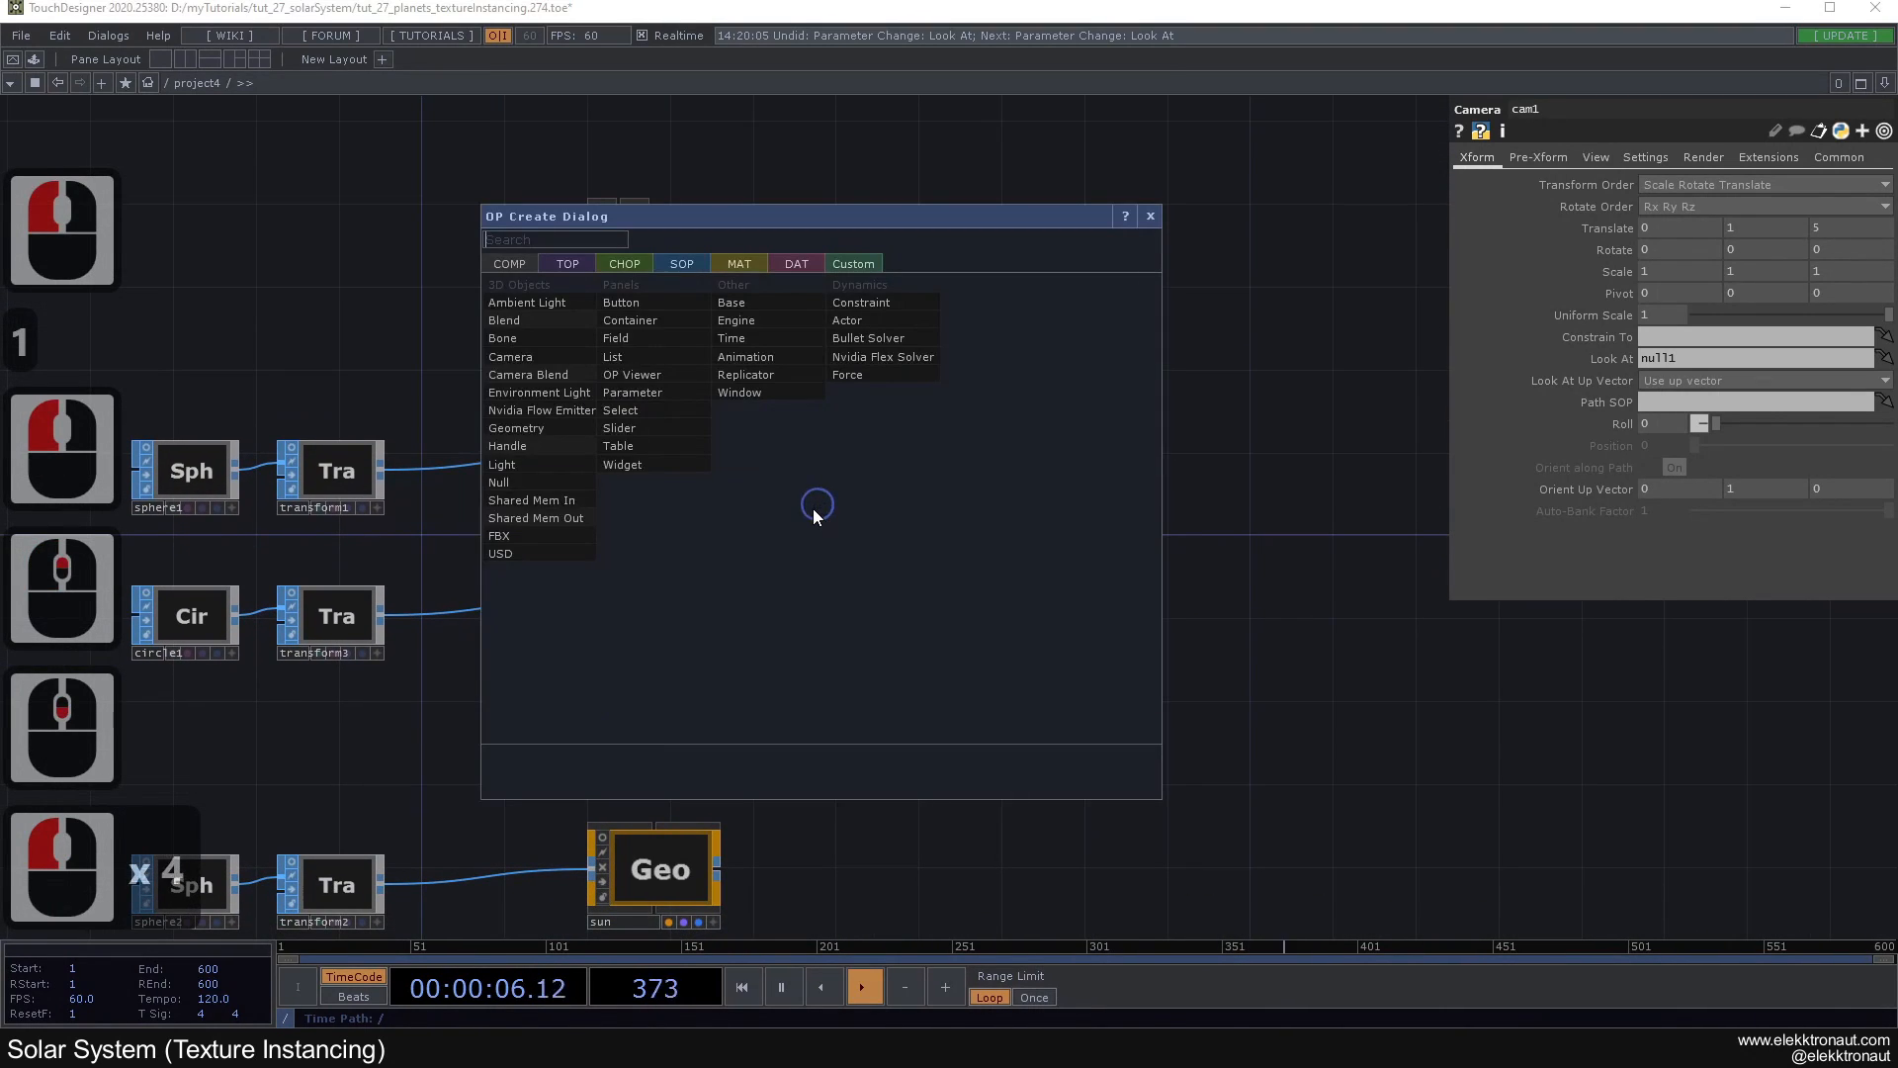
text(re)
click(566, 263)
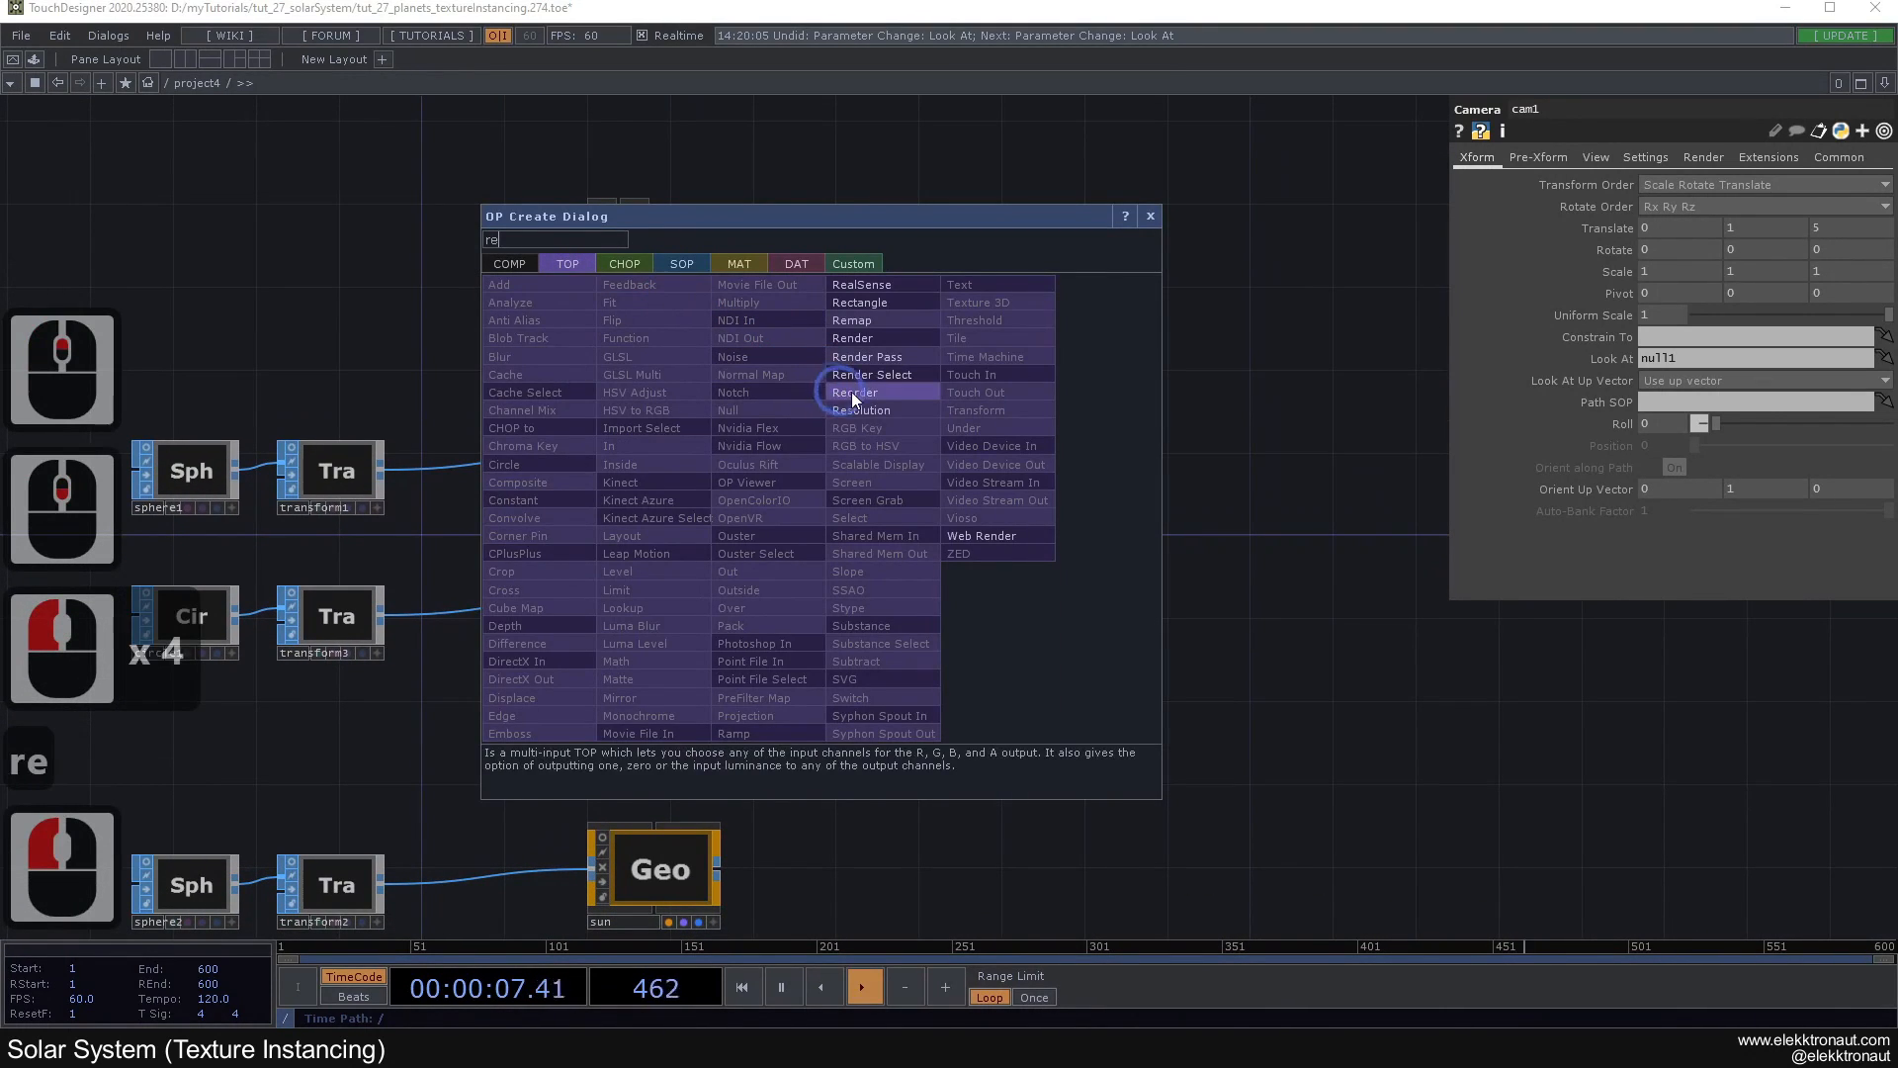
click(858, 335)
click(866, 530)
scroll(866, 530, up, 10)
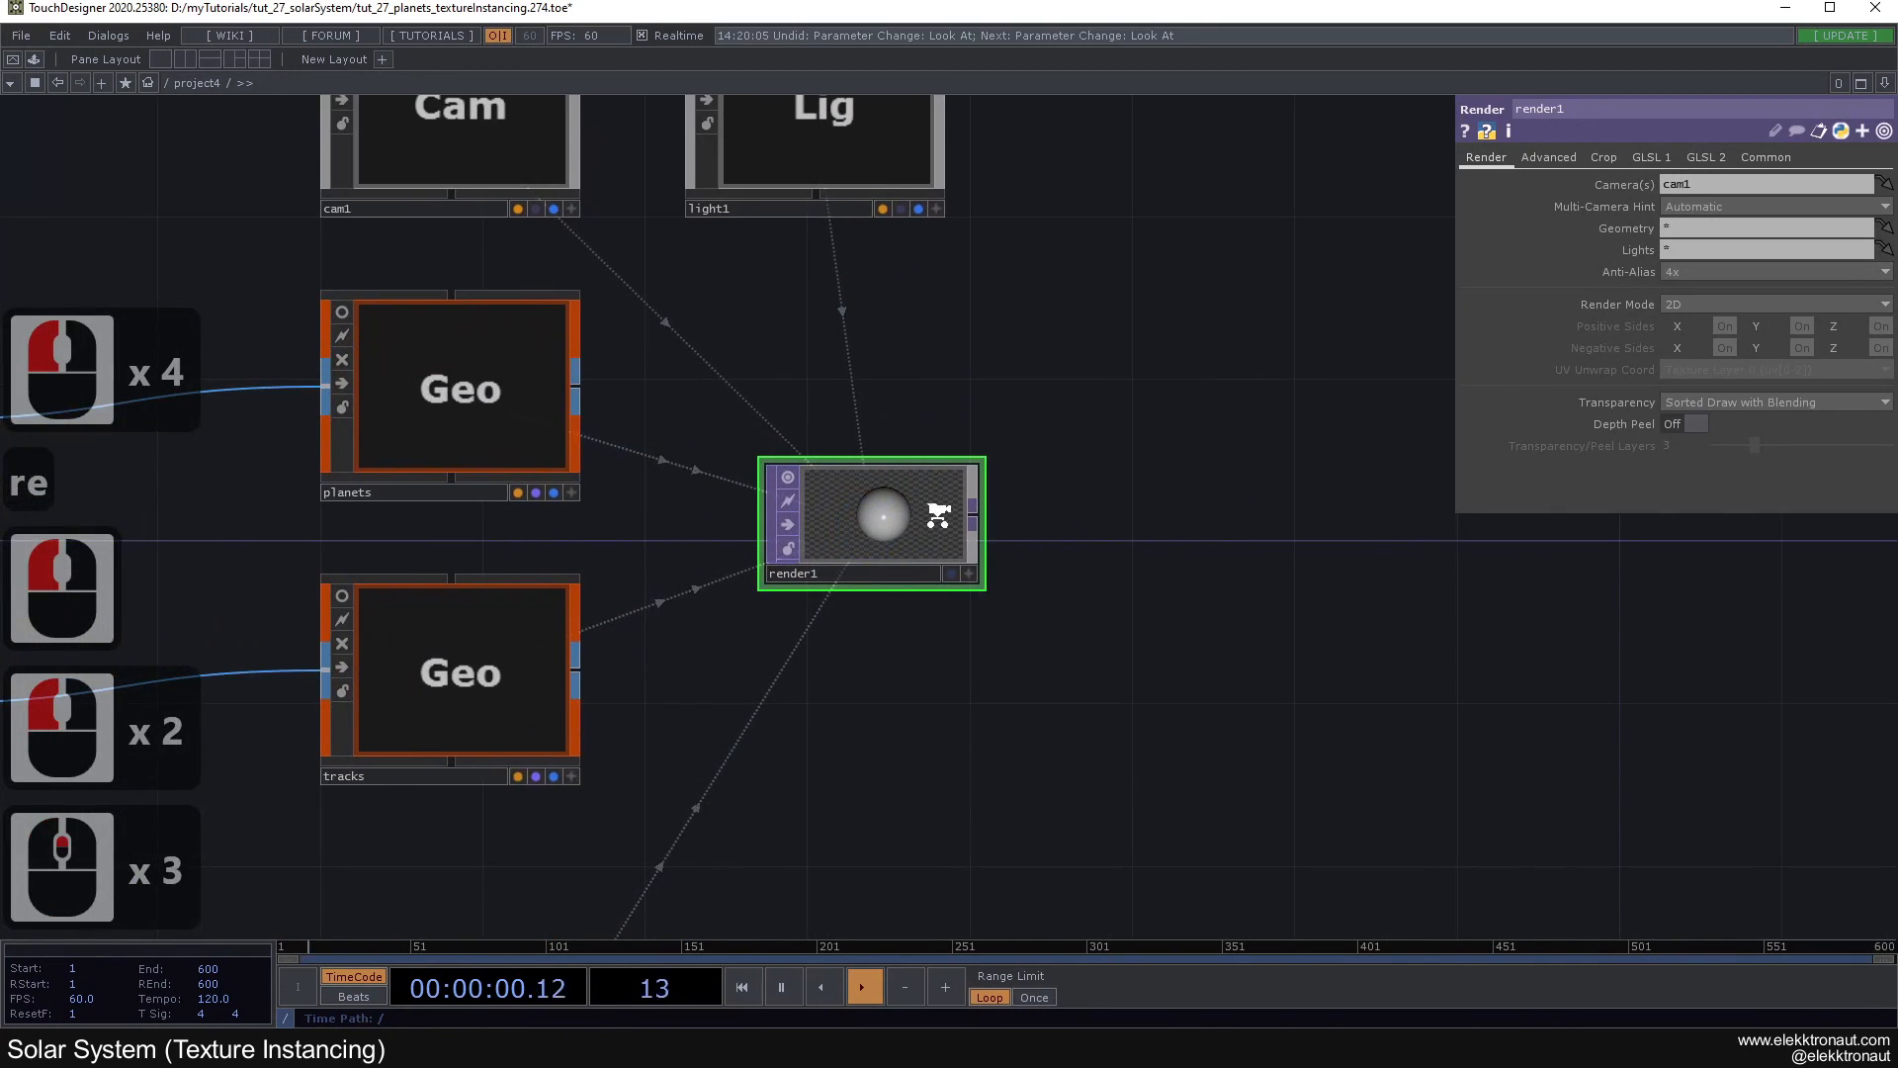
scroll(844, 502, down, 4)
scroll(825, 593, up, 2)
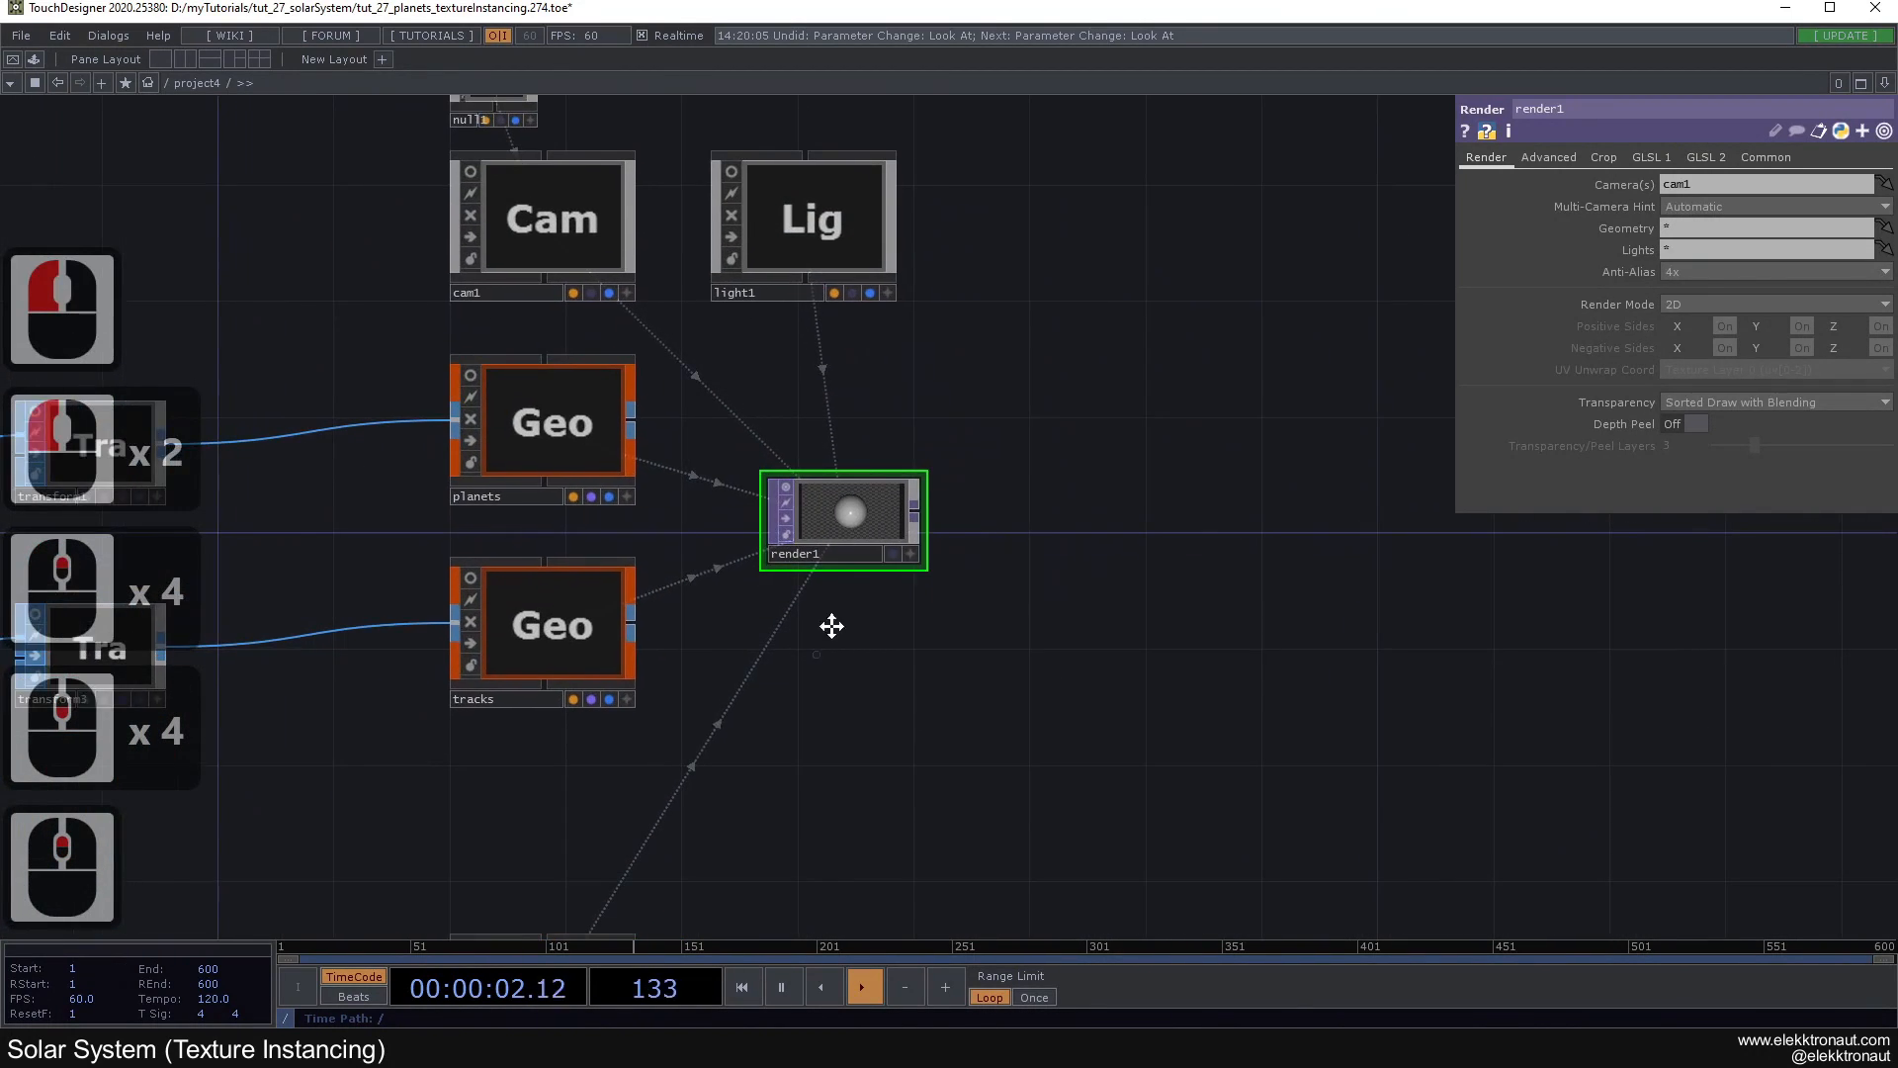
Step: Turn off the render flag on the sun and tracks Geometry COMPs, leaving only planets for the Render TOP
drag(819, 644, 925, 437)
click(714, 809)
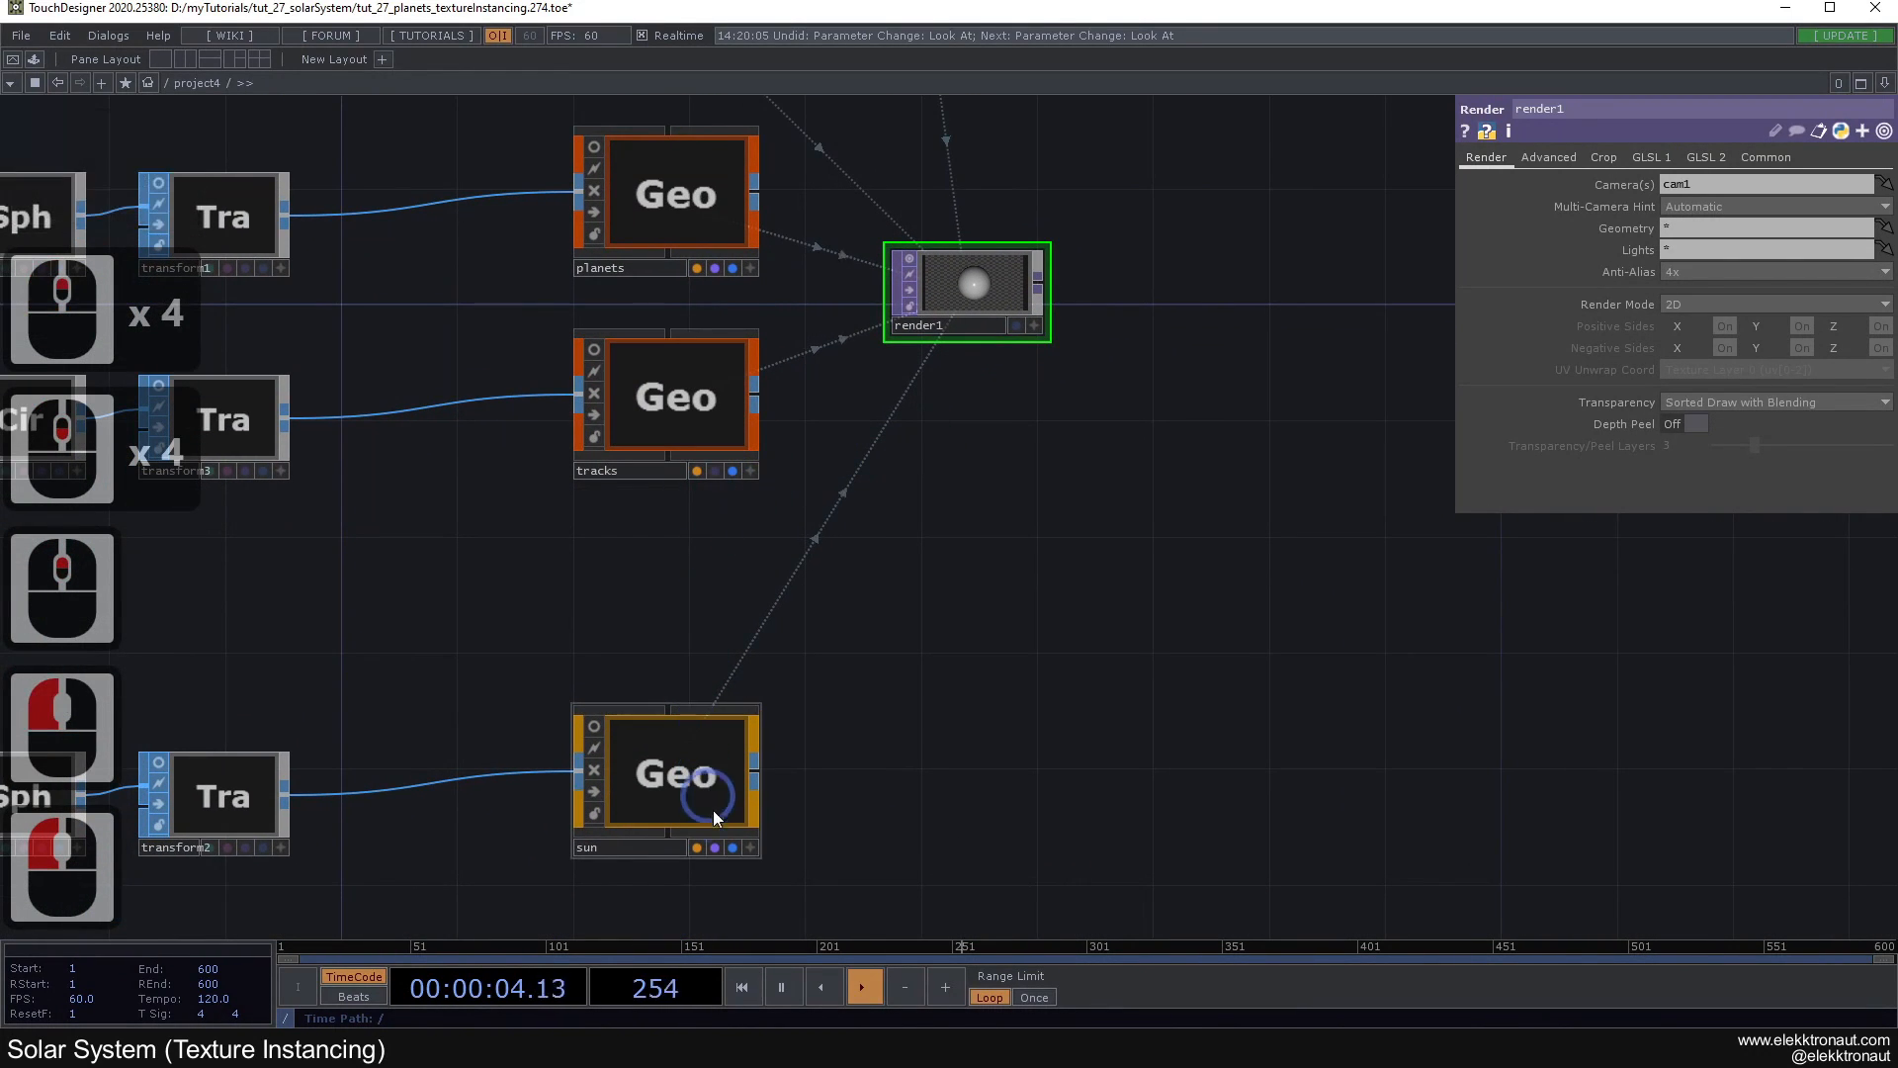
right_drag(823, 805, 754, 710)
click(682, 411)
drag(836, 564, 843, 749)
click(666, 405)
drag(1029, 403, 710, 518)
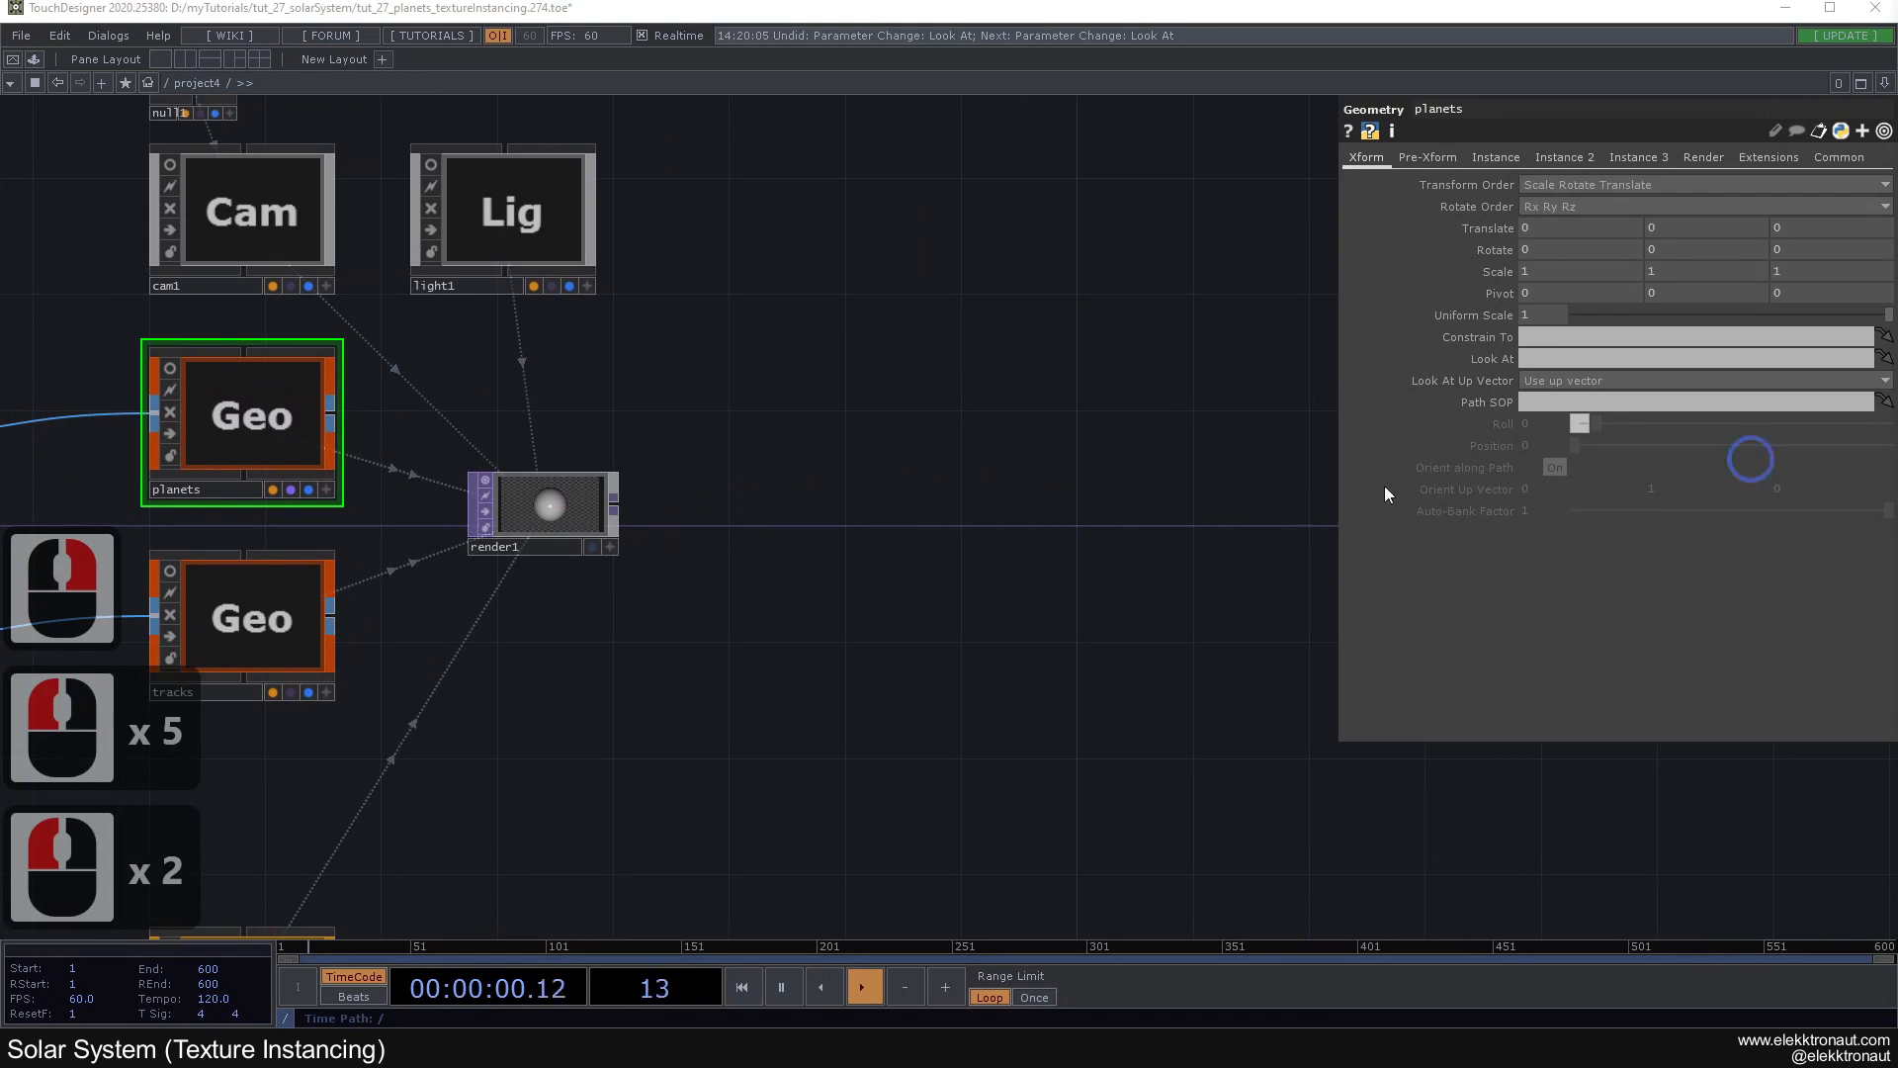
Step: Add an RGB Key TOP after the Render TOP and place it much farther along the chain
click(613, 510)
text(rgb)
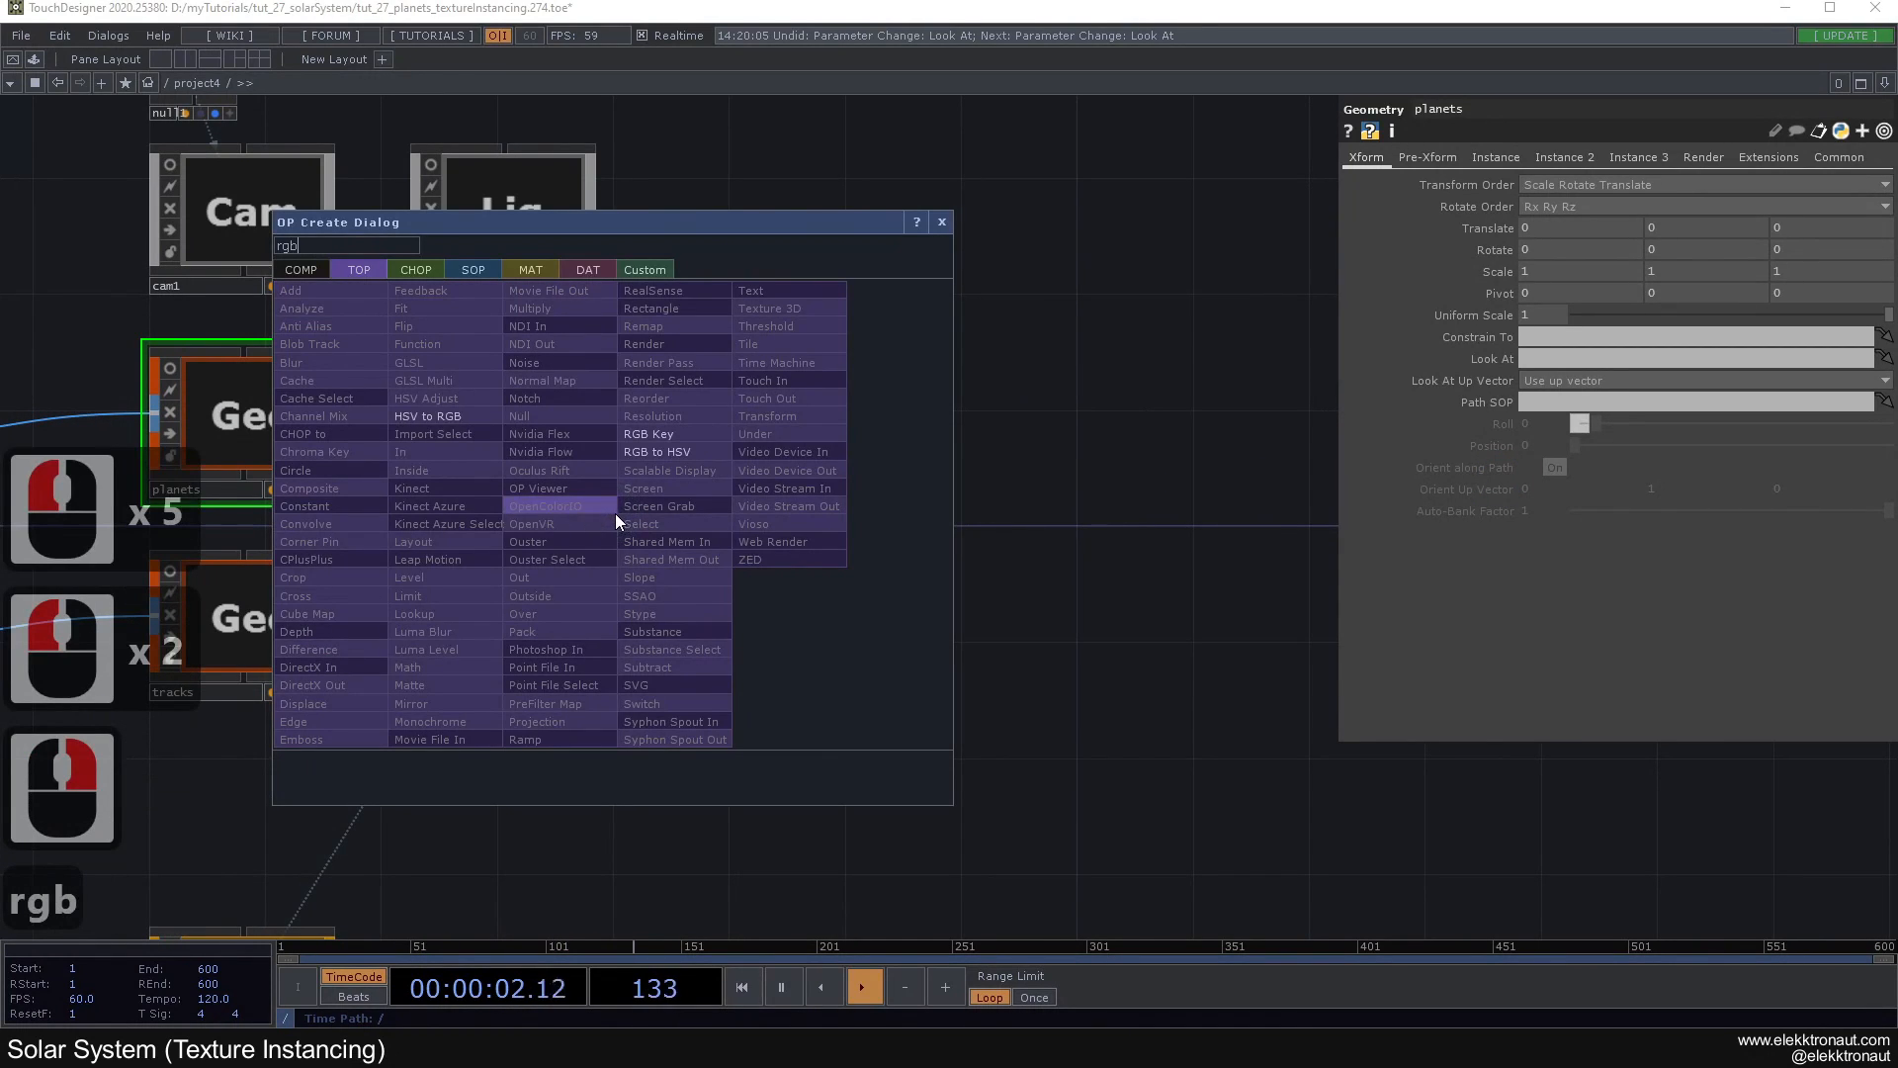
click(684, 435)
click(1293, 506)
drag(799, 403, 554, 394)
drag(1102, 497, 1233, 457)
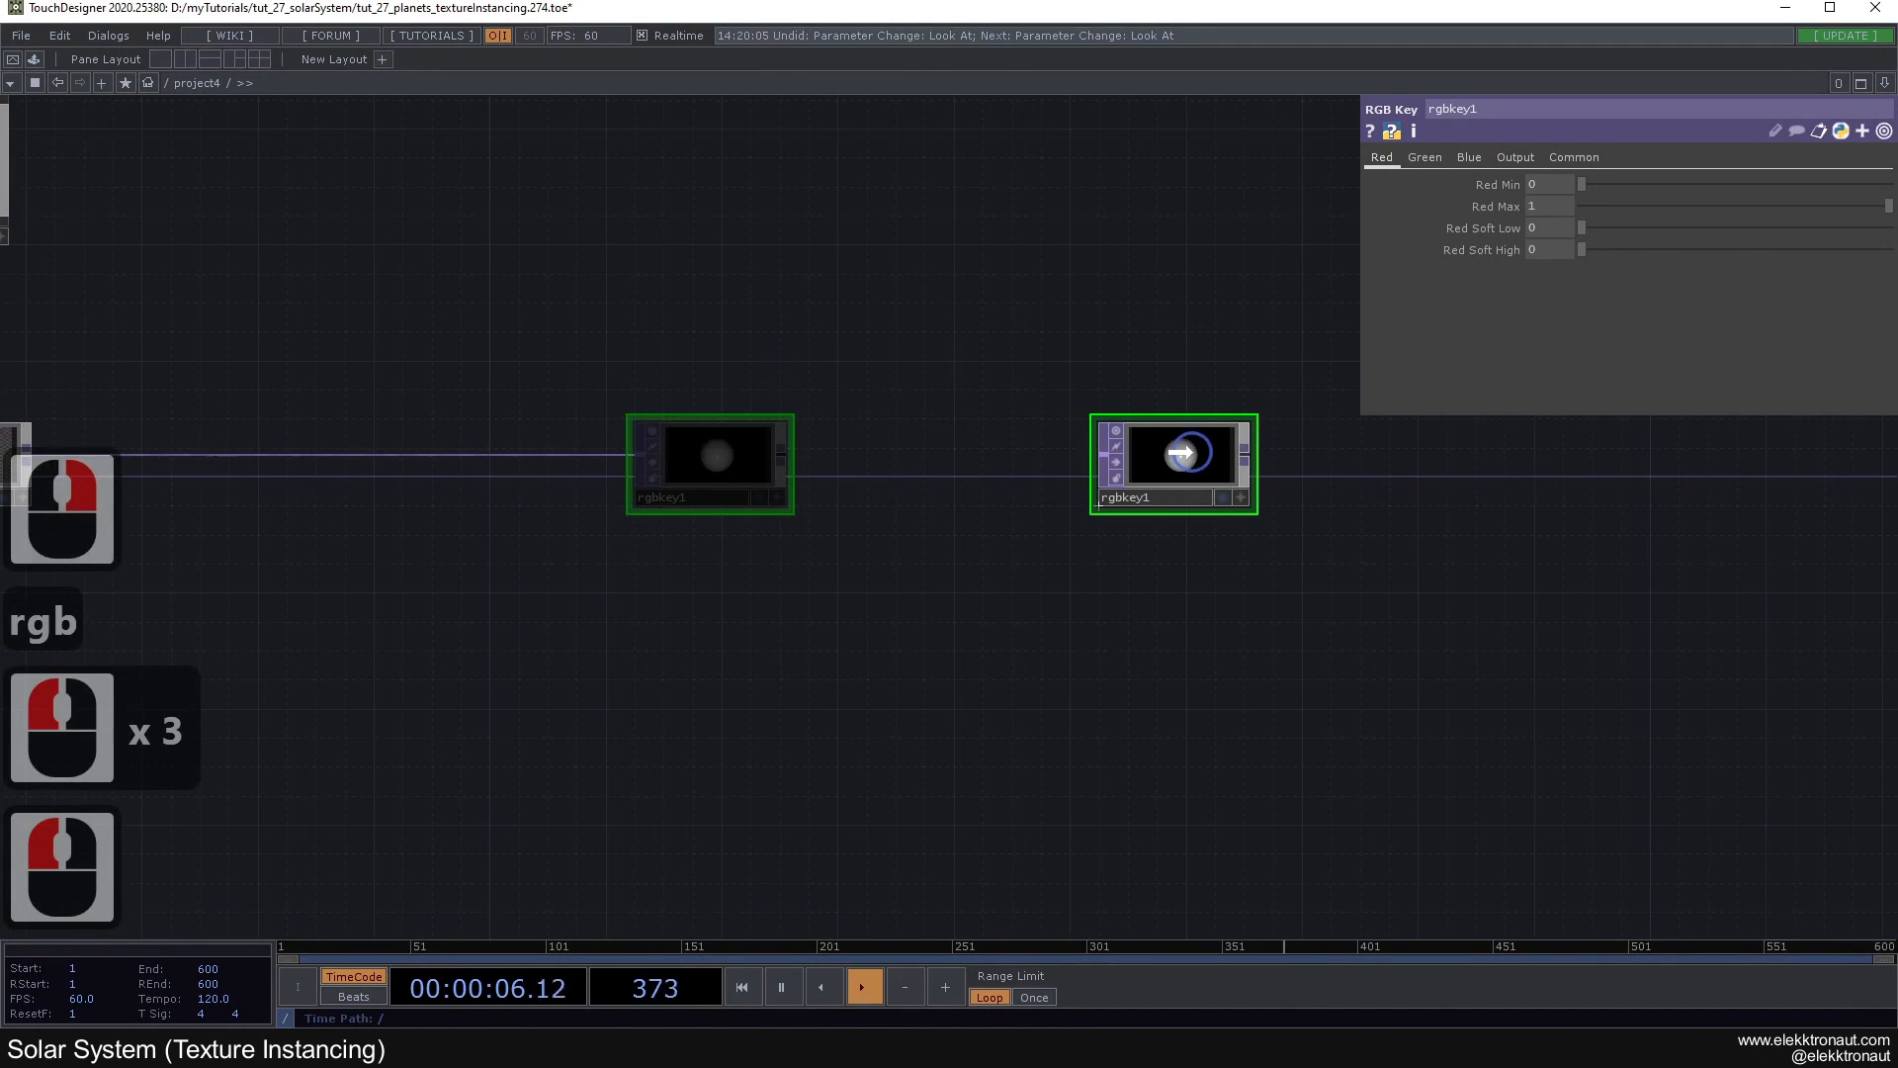
Step: Append a Null TOP to the RGB Key, name it bg and display it as the network background
click(1226, 458)
key(alt+n)
click(1373, 464)
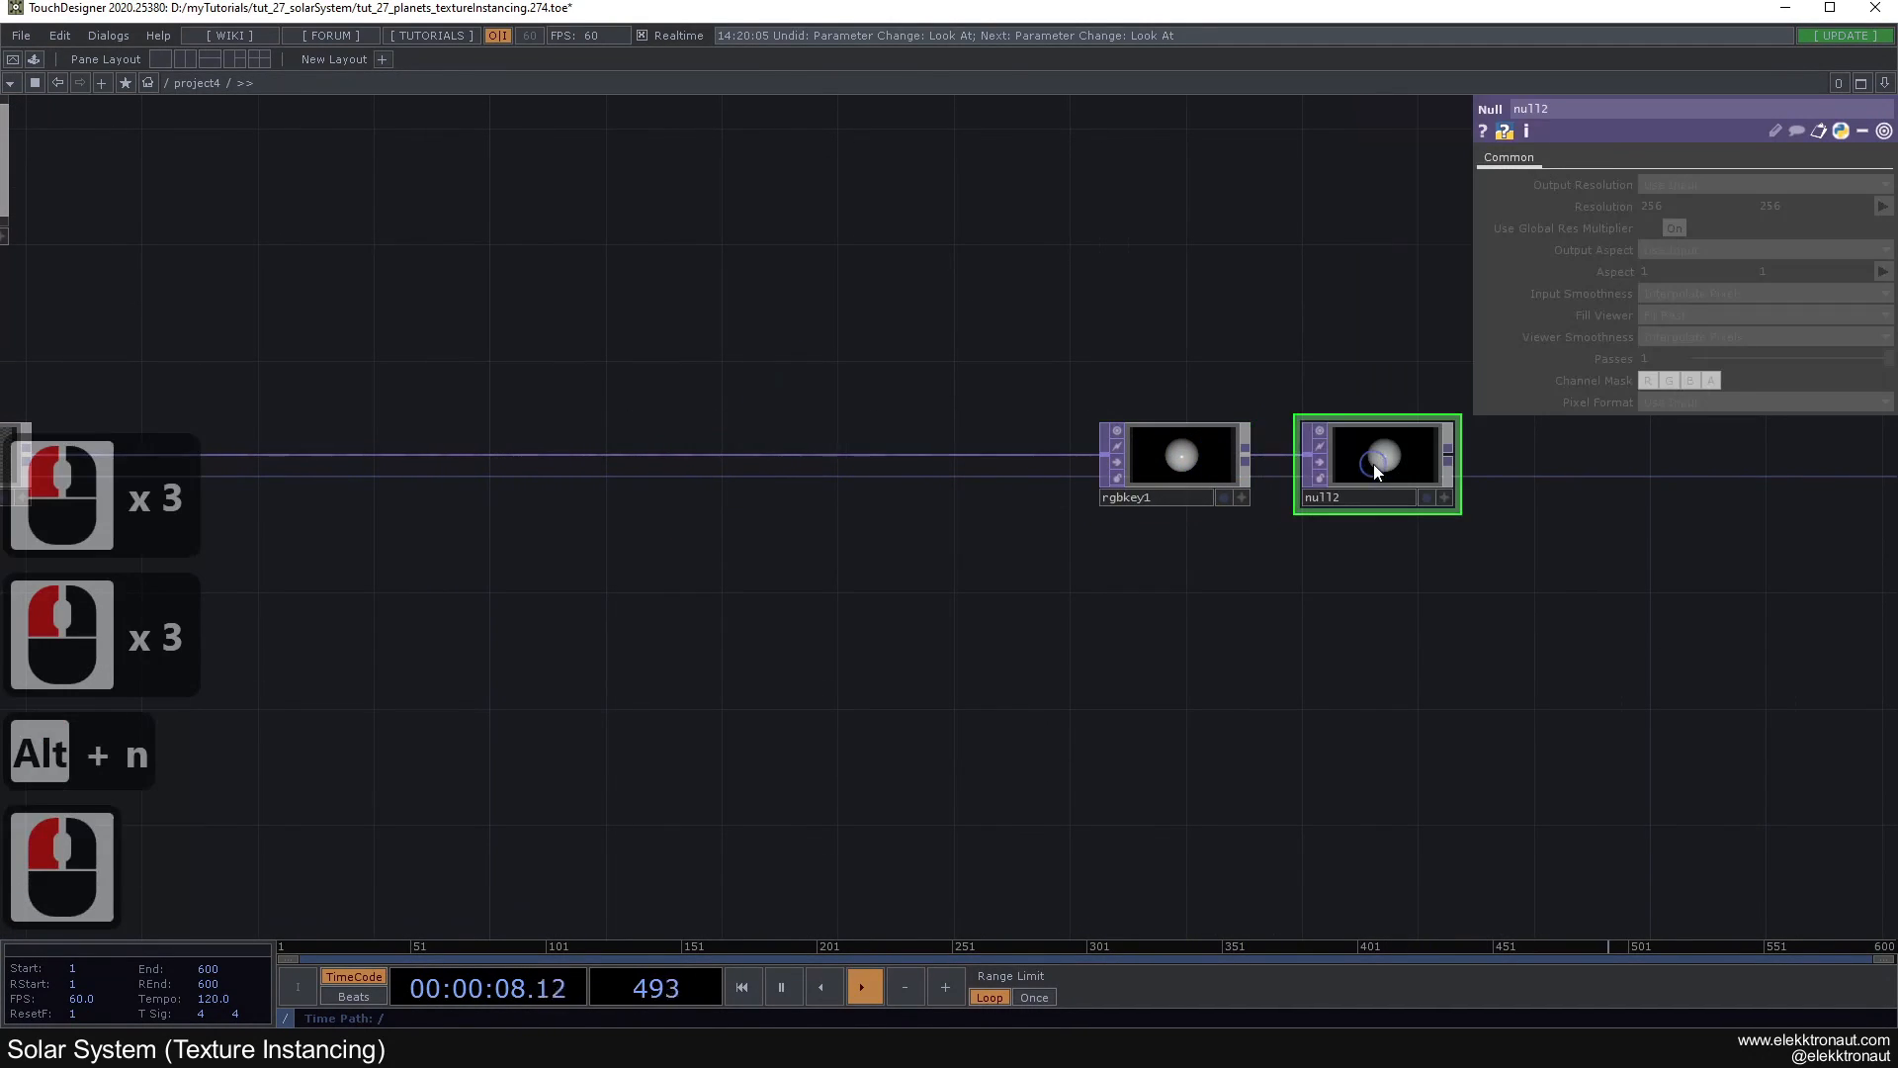
double_click(1368, 495)
text(bg)
click(1364, 542)
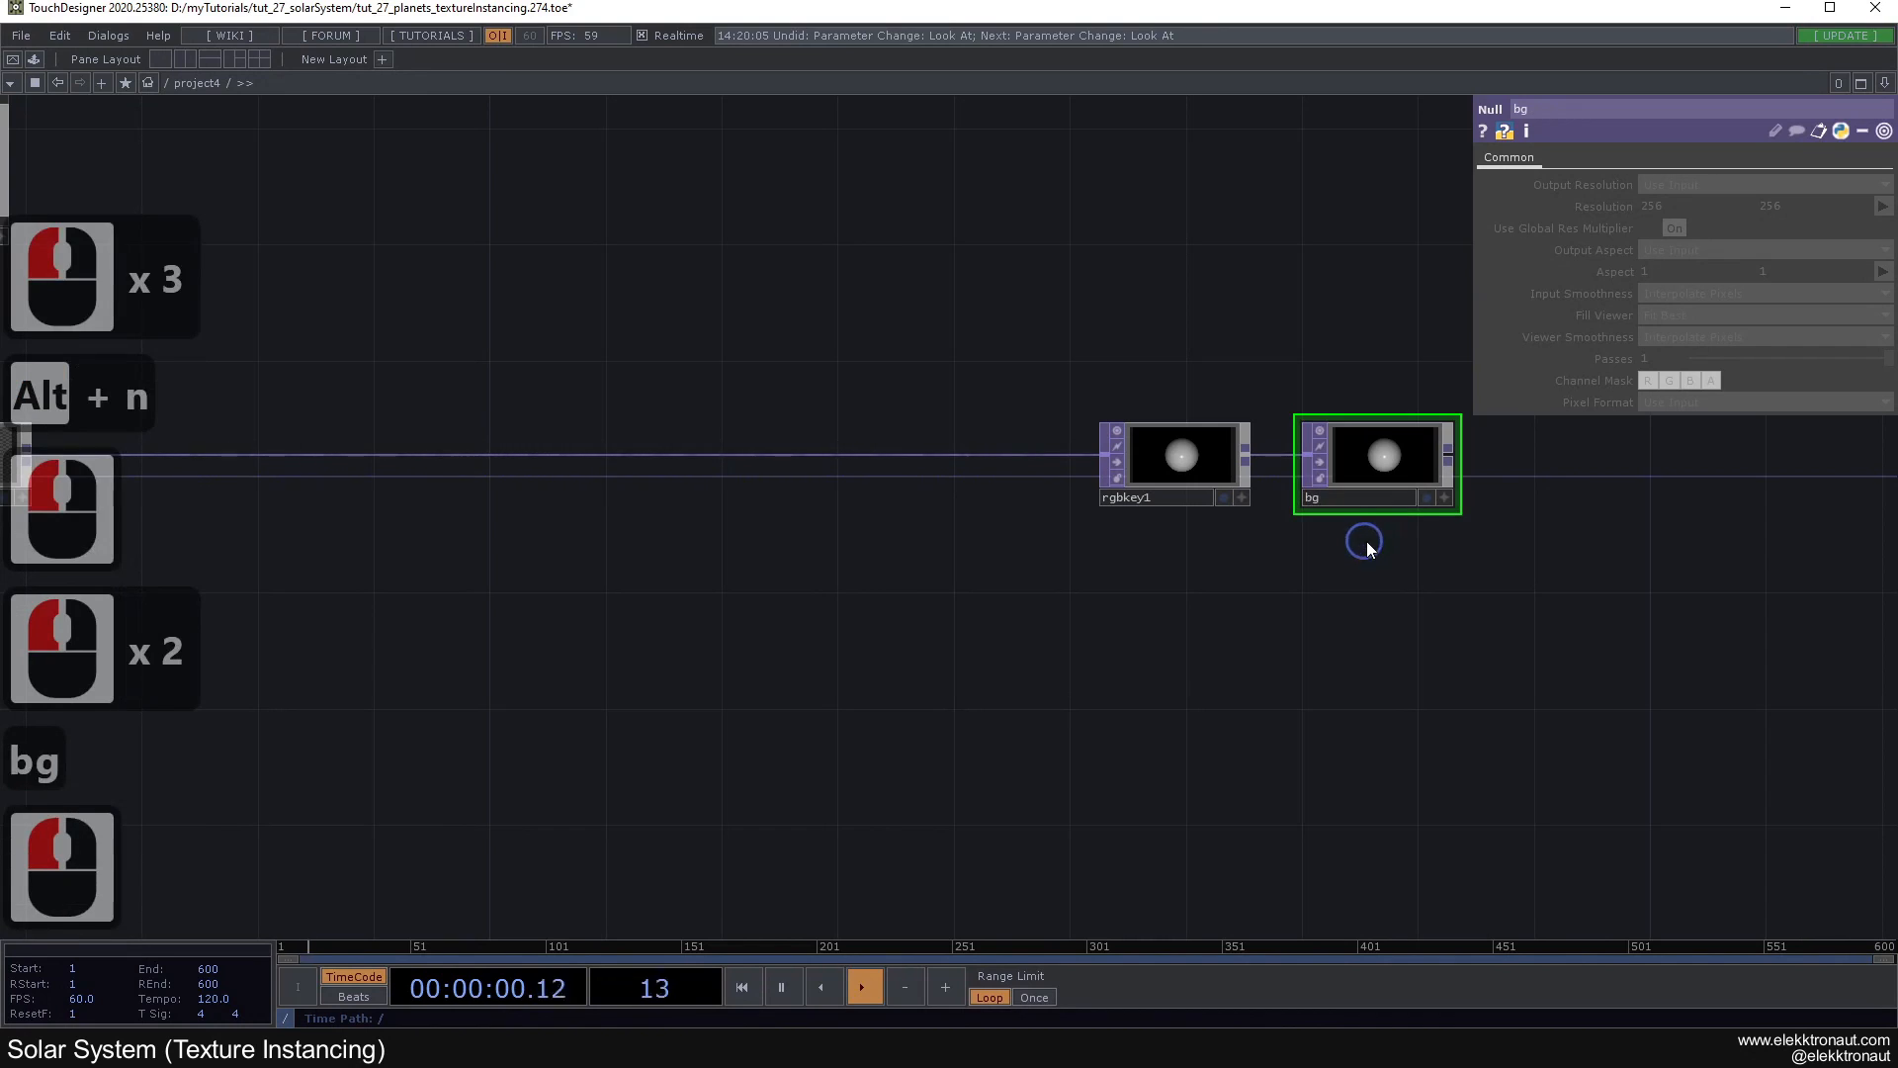
click(1426, 496)
Step: Set the Render TOP's resolution to 1920 x 1080
scroll(999, 595, down, 2)
drag(999, 595, 1483, 571)
scroll(904, 504, up, 1)
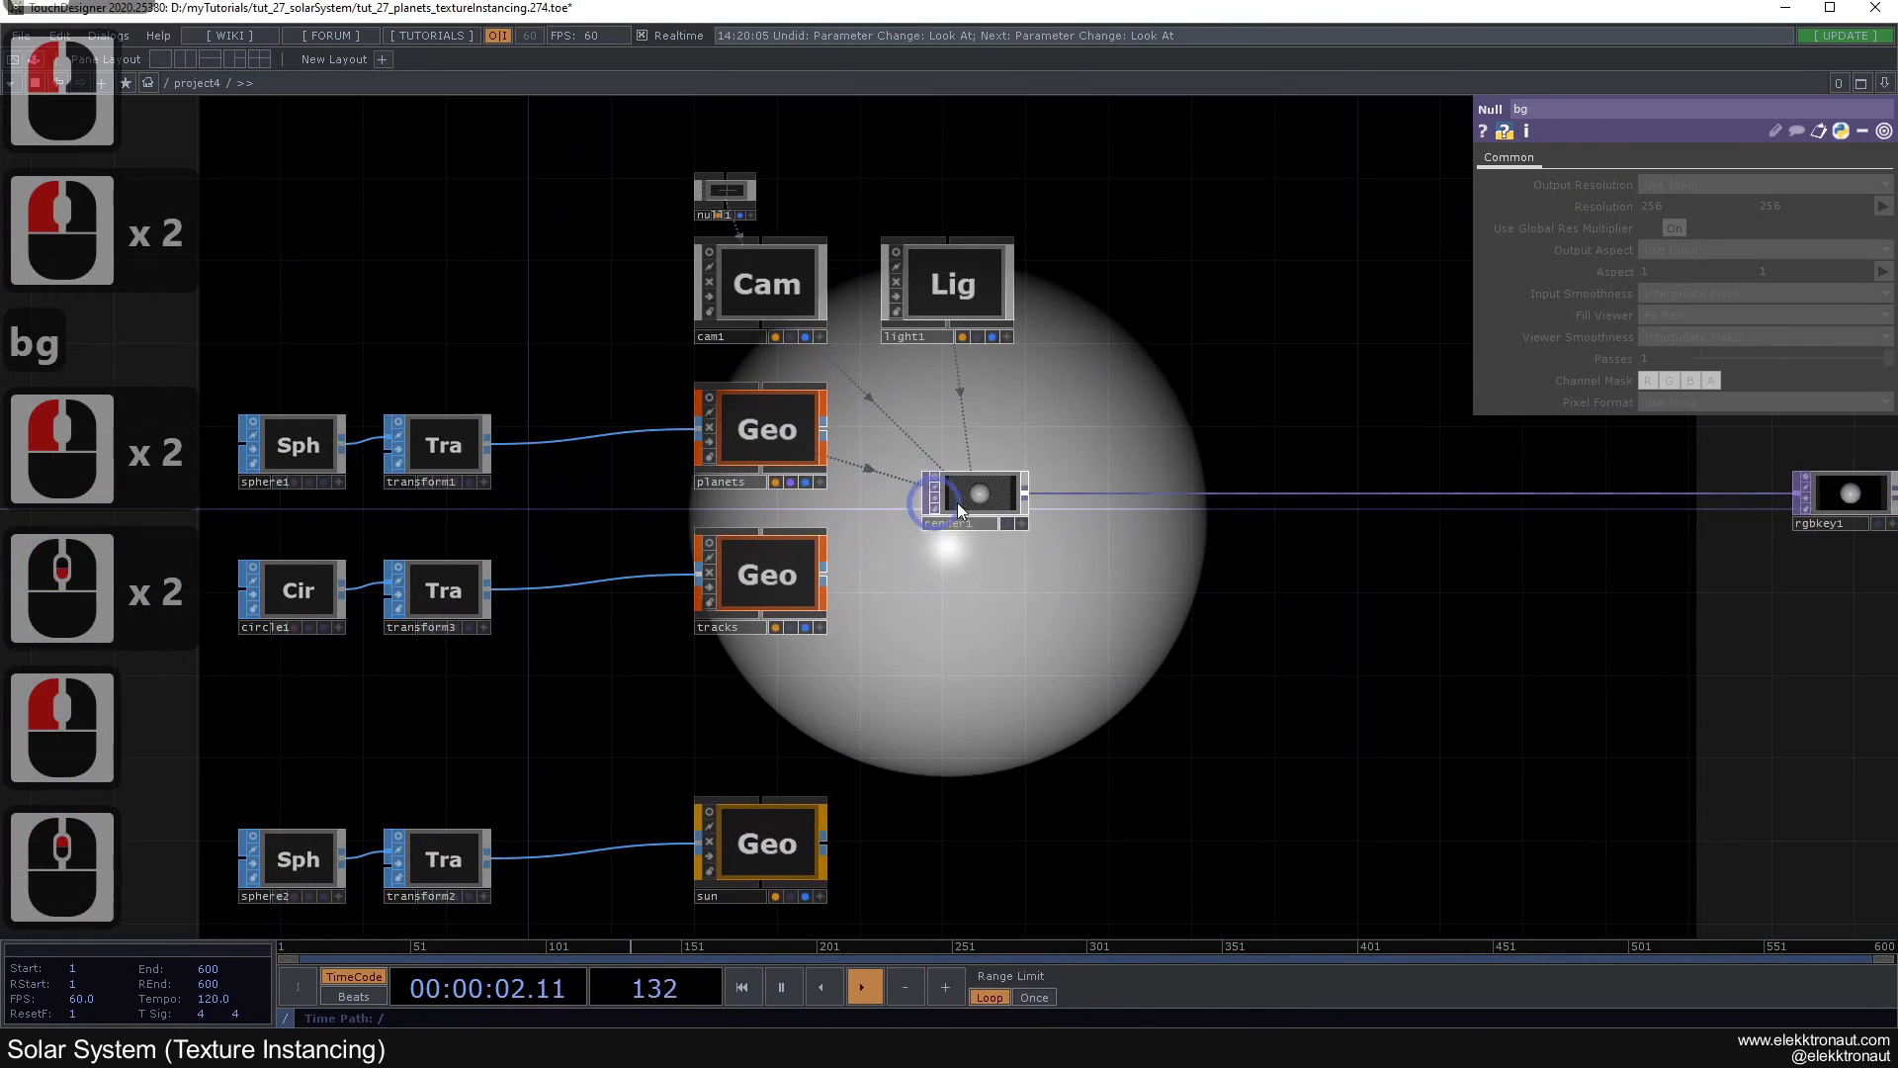
click(947, 500)
drag(1230, 393, 1054, 377)
click(1766, 159)
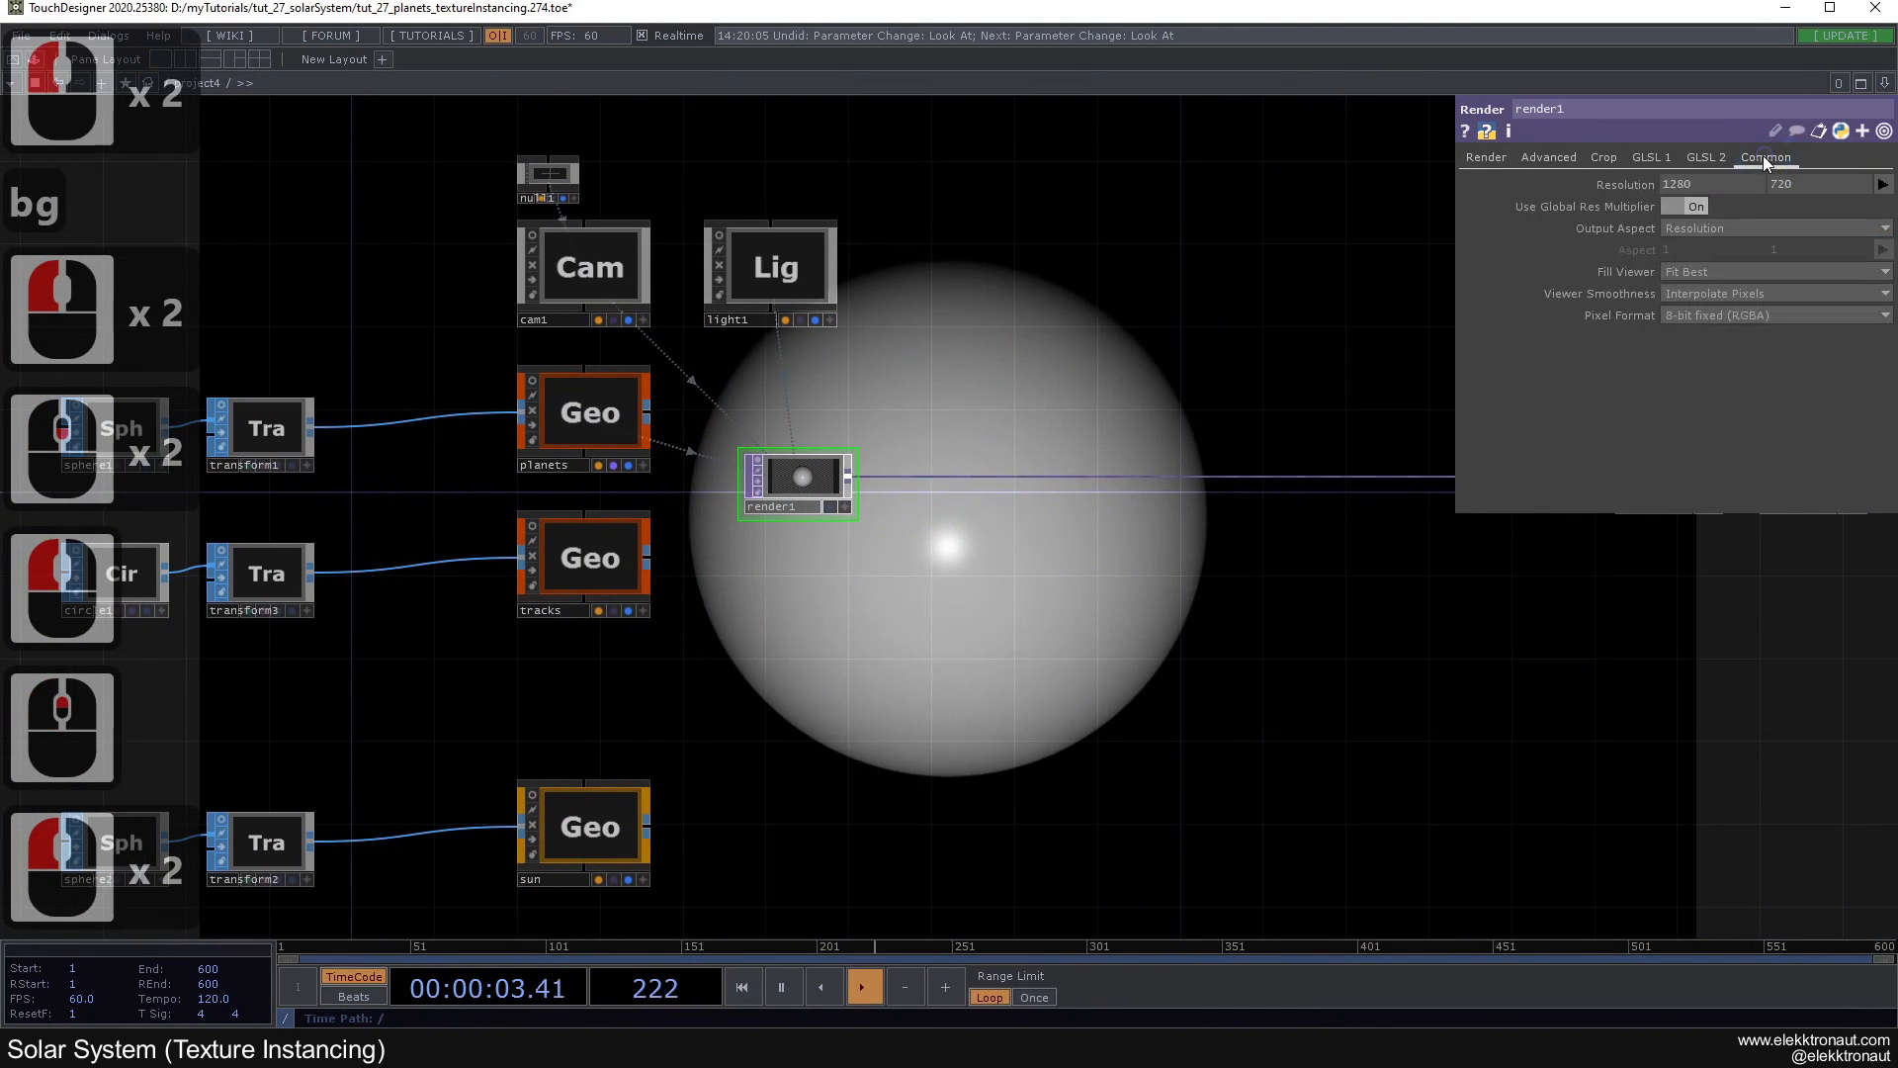
click(1883, 184)
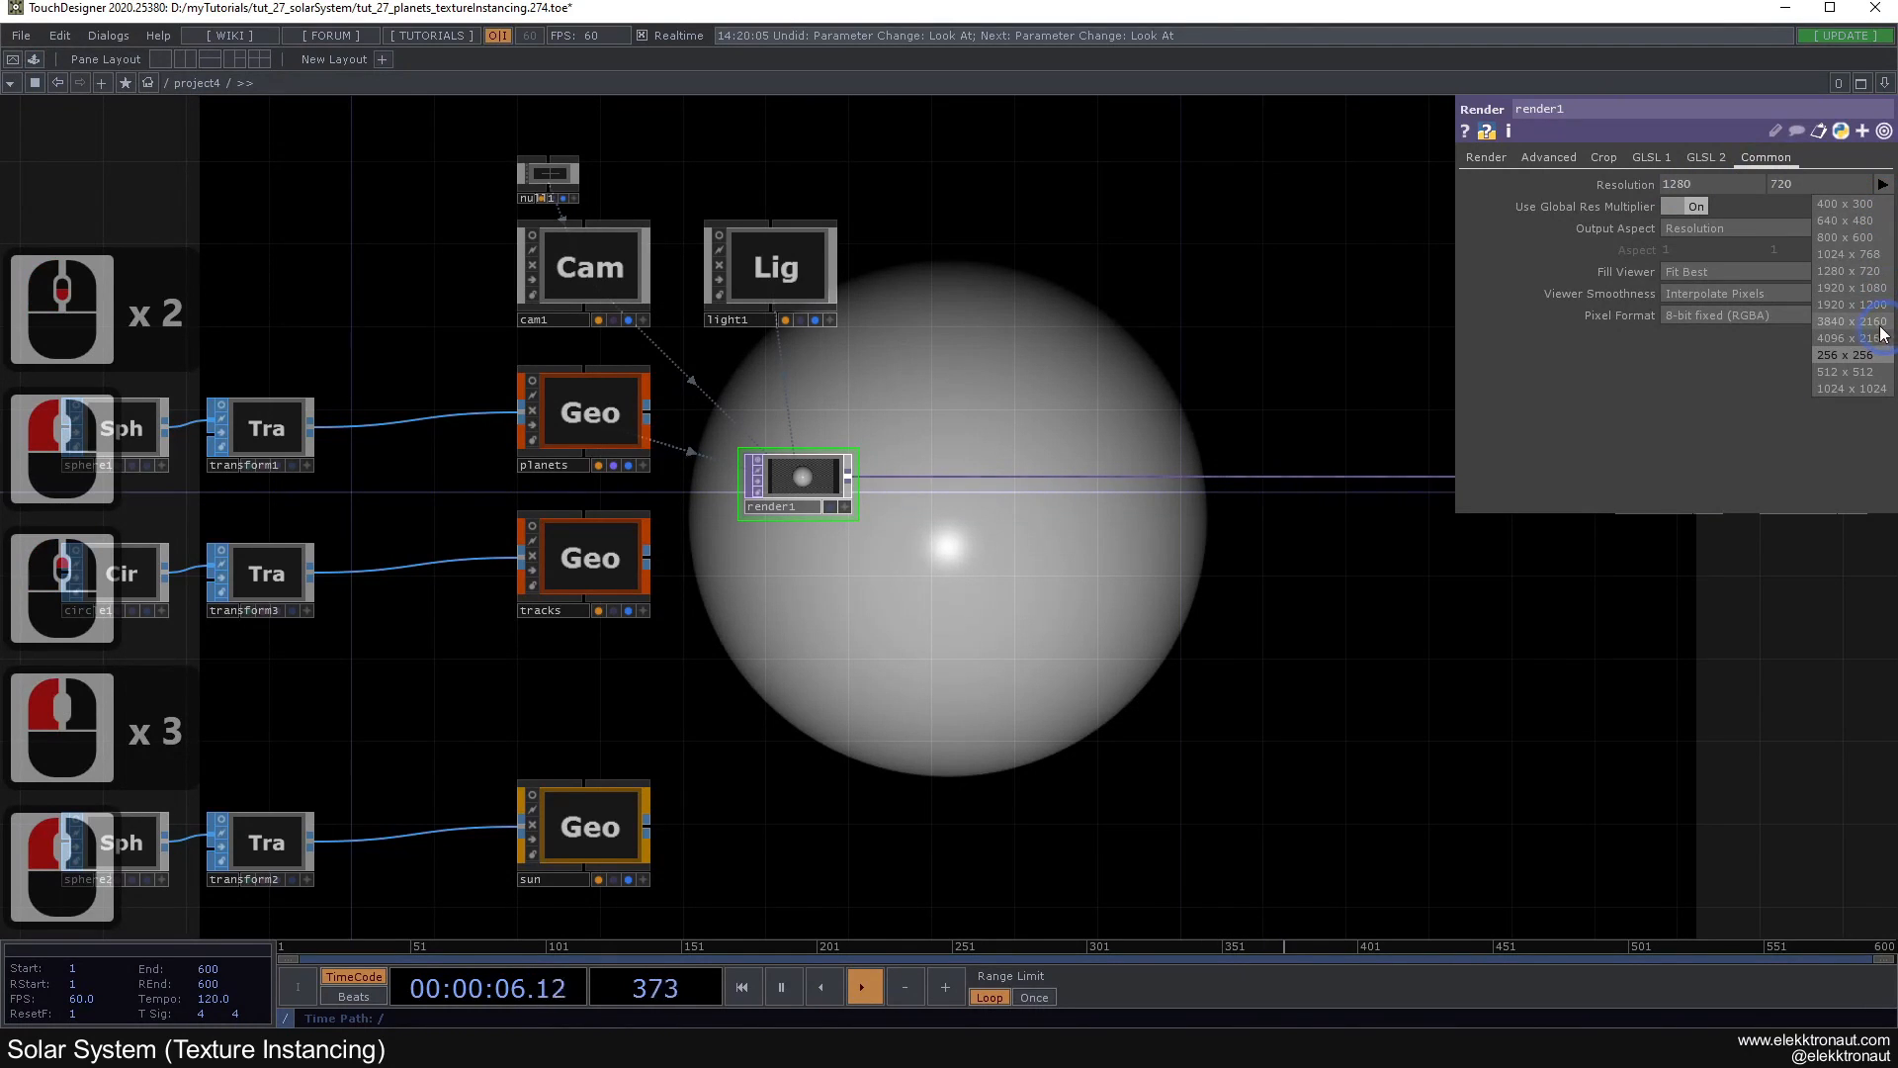
click(1845, 287)
Step: Set the Render TOP's anti-aliasing to 16x (High)
click(1485, 157)
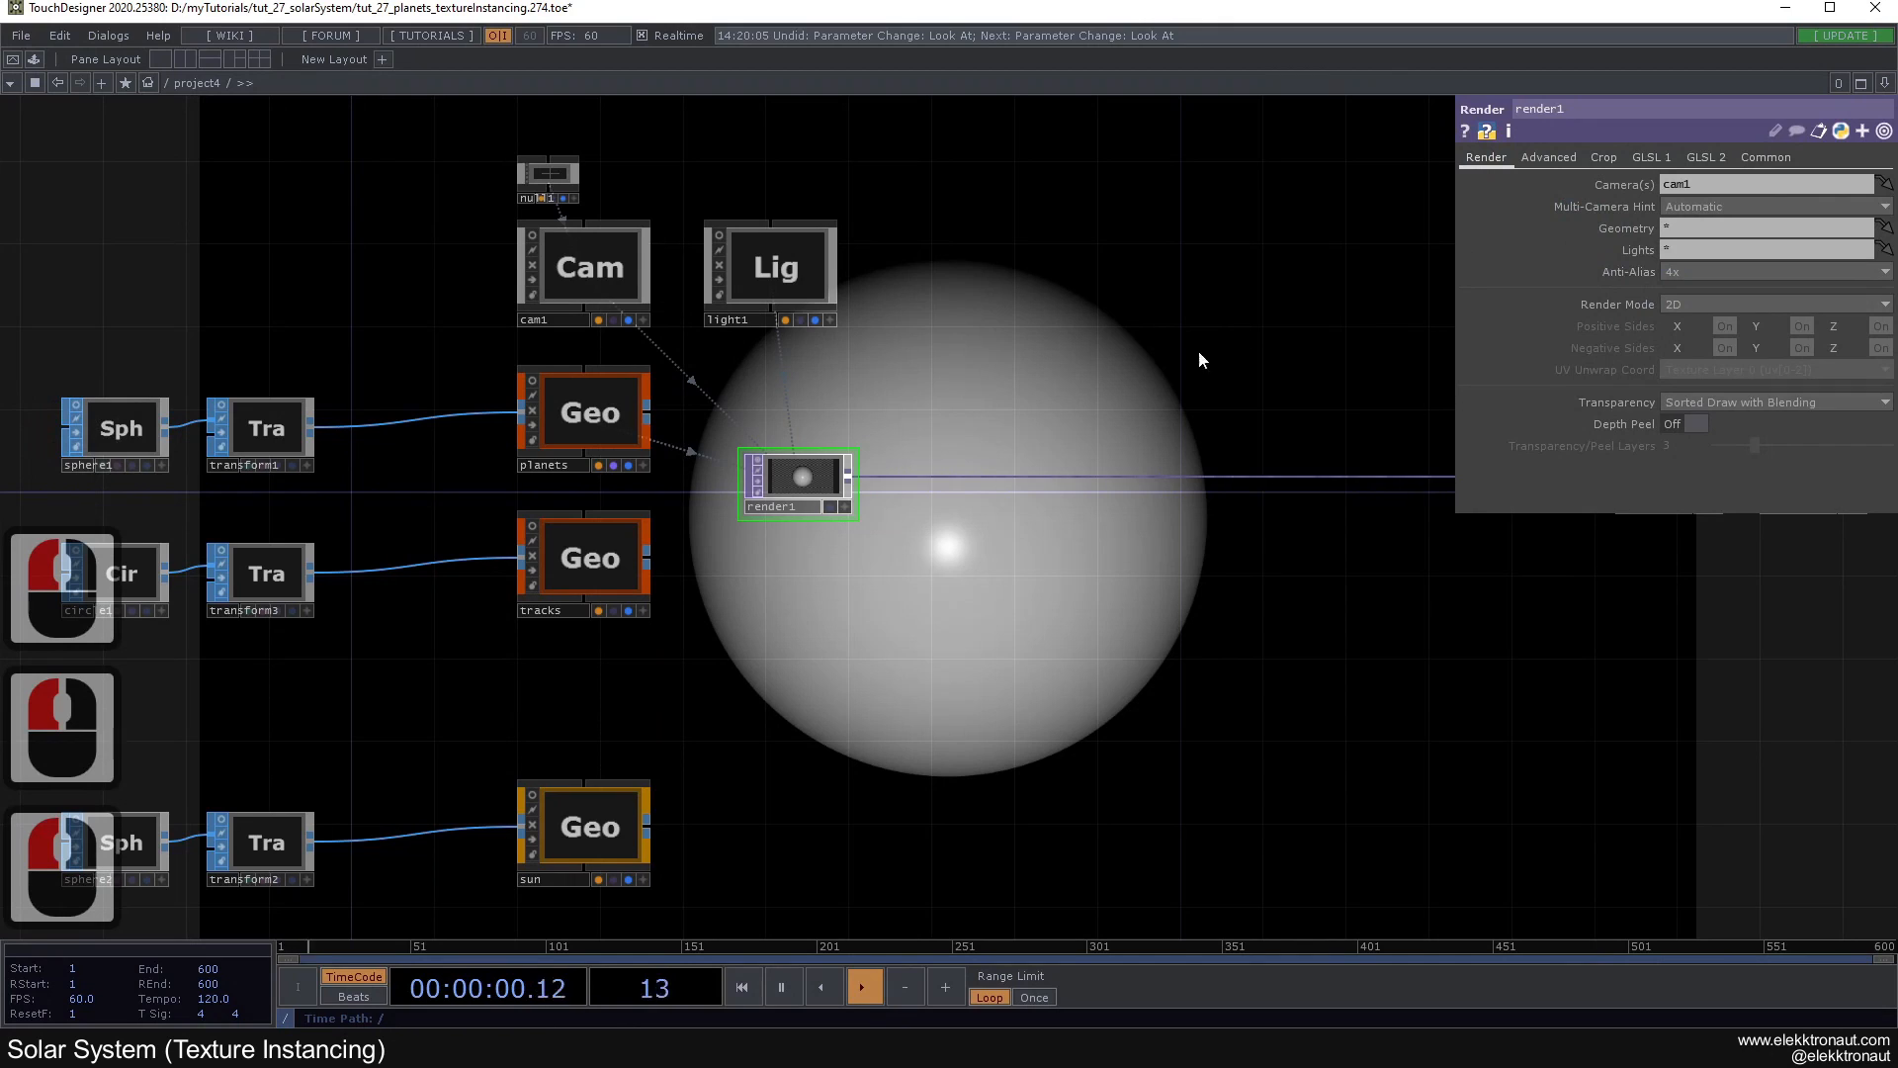
drag(1117, 395, 995, 322)
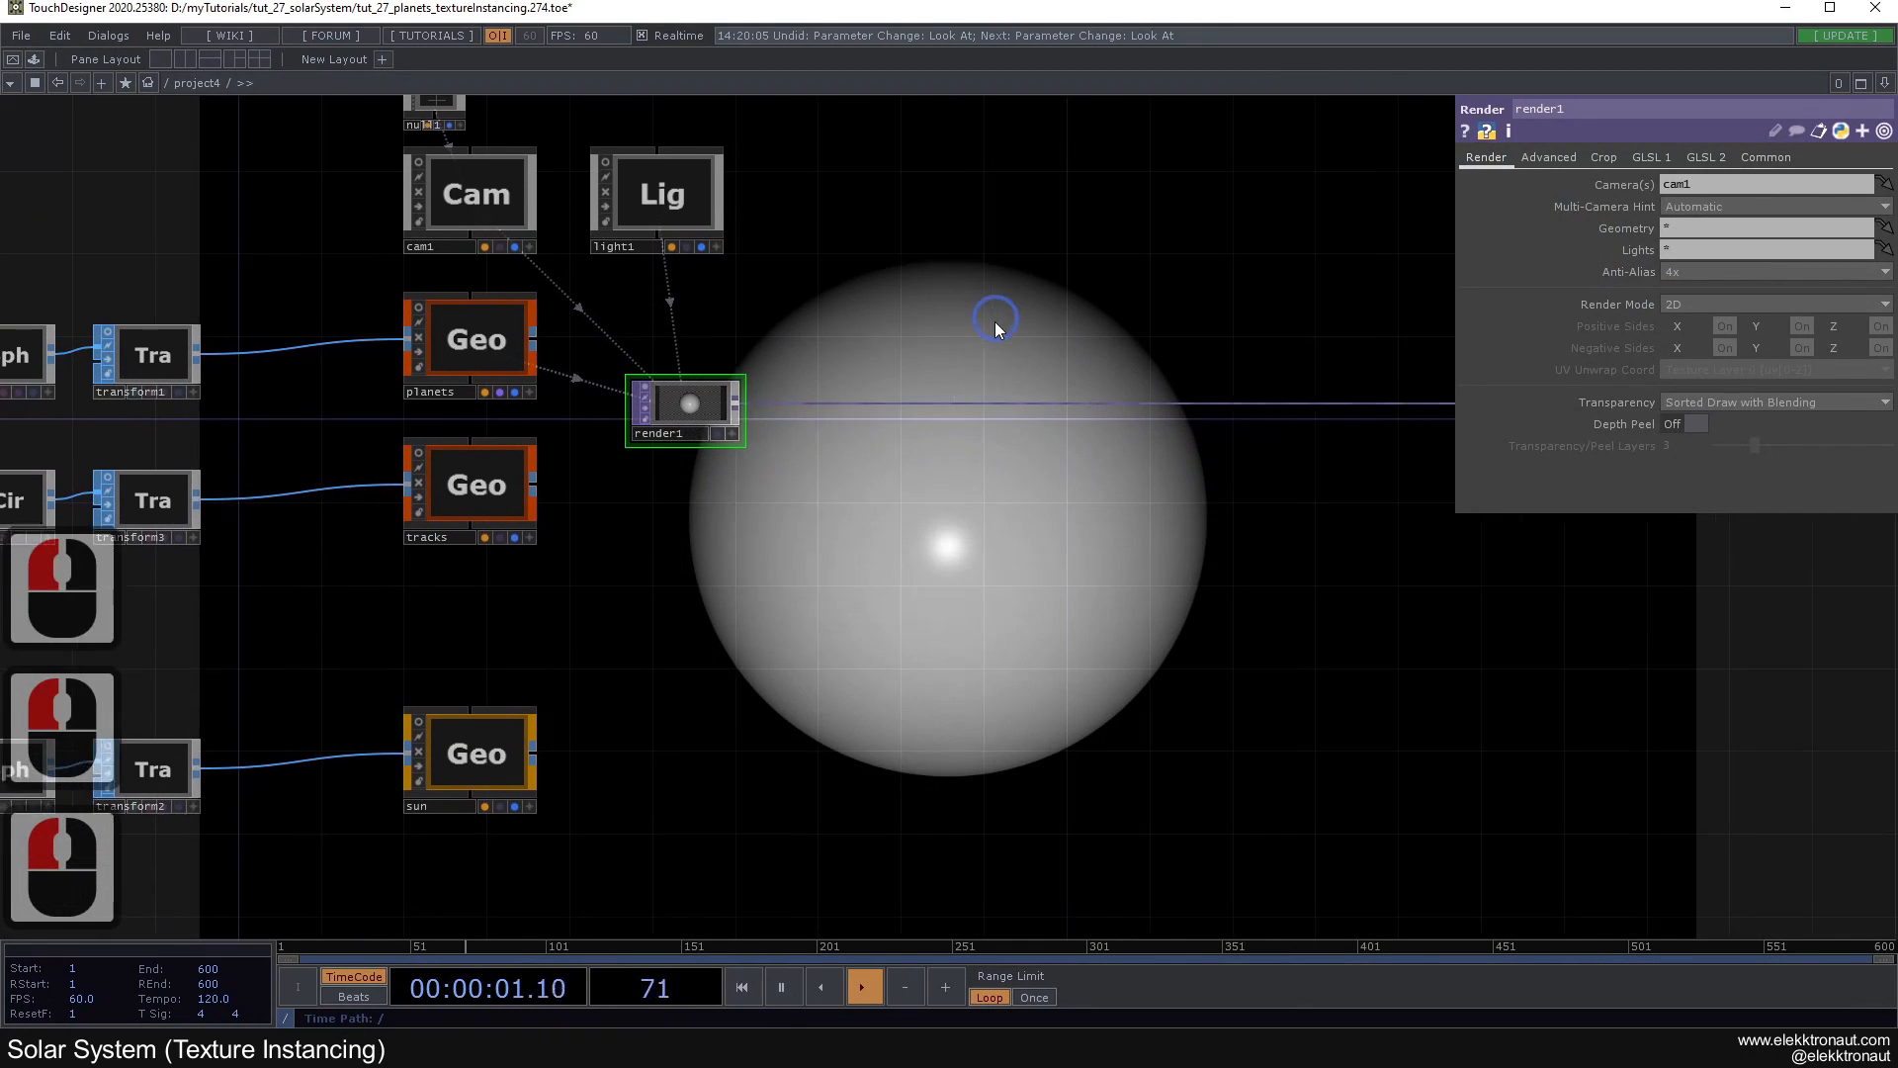
click(1686, 271)
click(1711, 405)
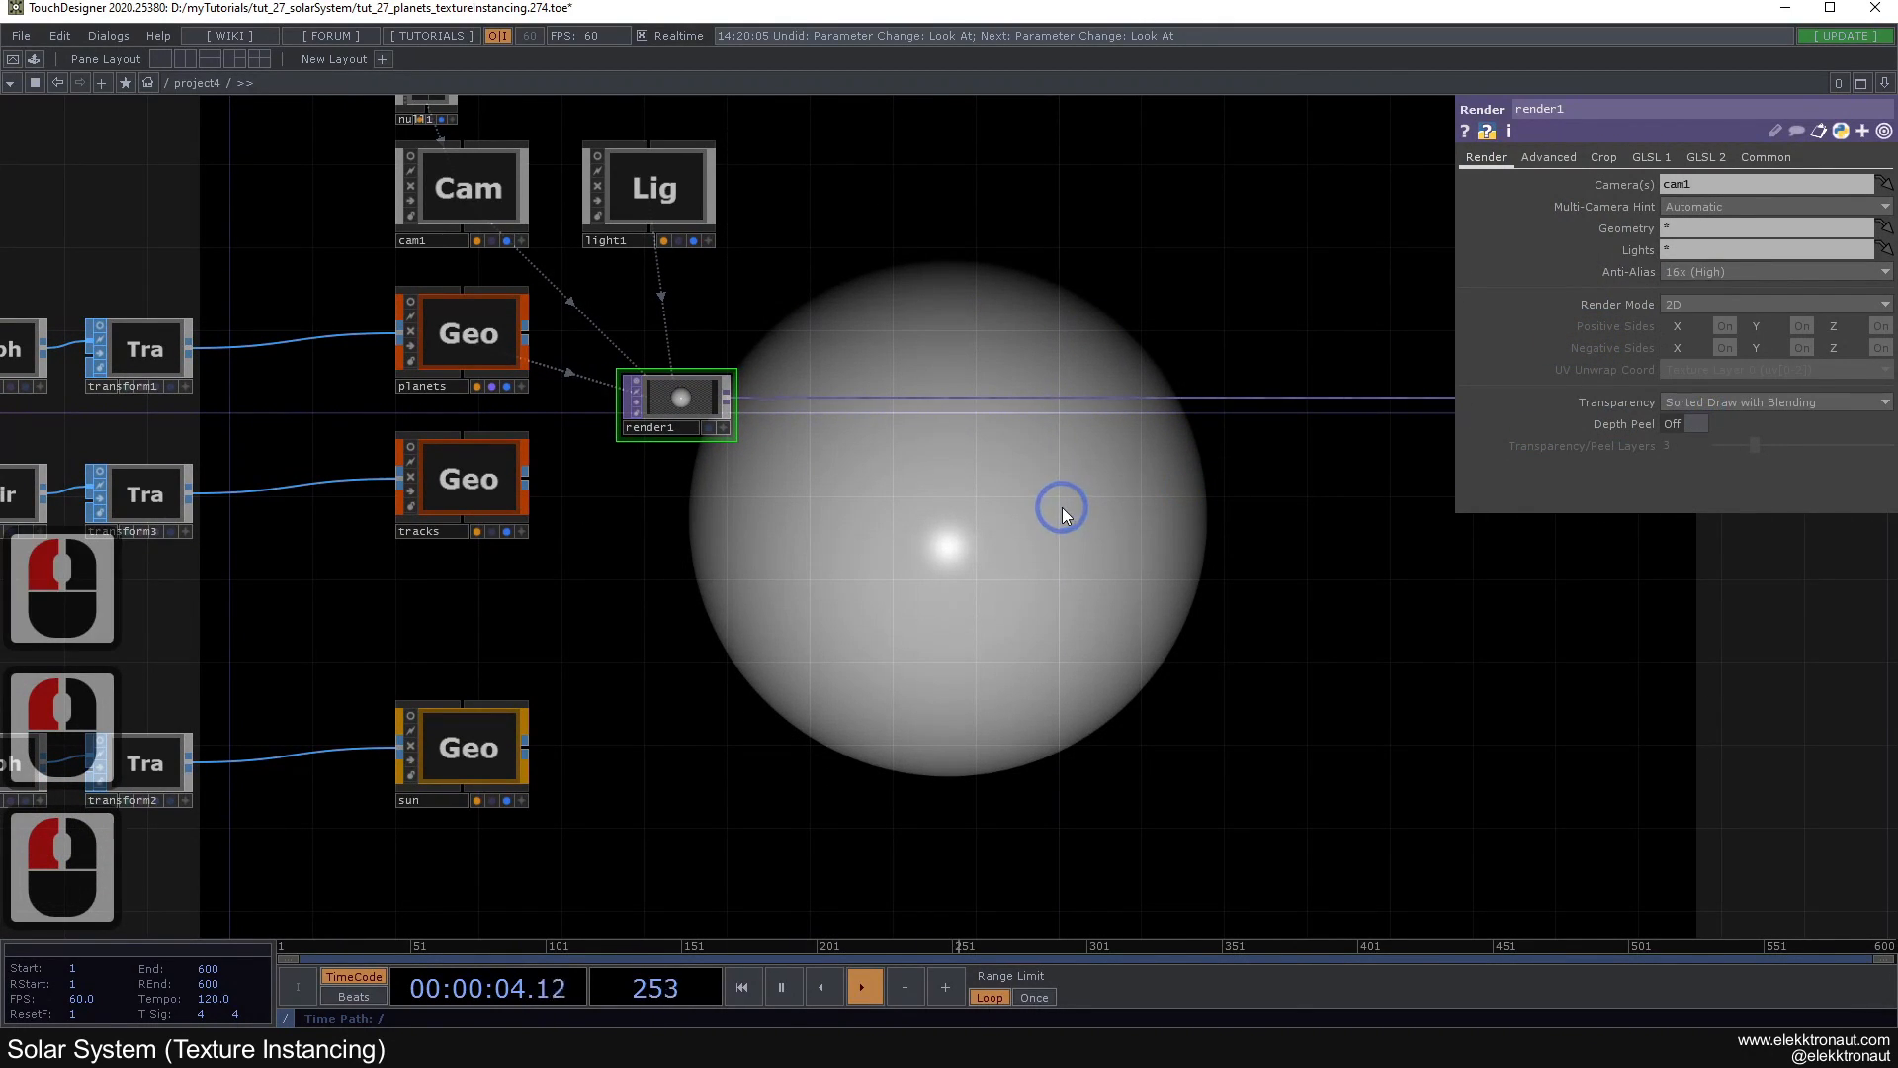
Step: Select the planets and tracks Geometry COMPs together and turn on instancing for both
scroll(1050, 512, down, 2)
drag(884, 532, 1206, 549)
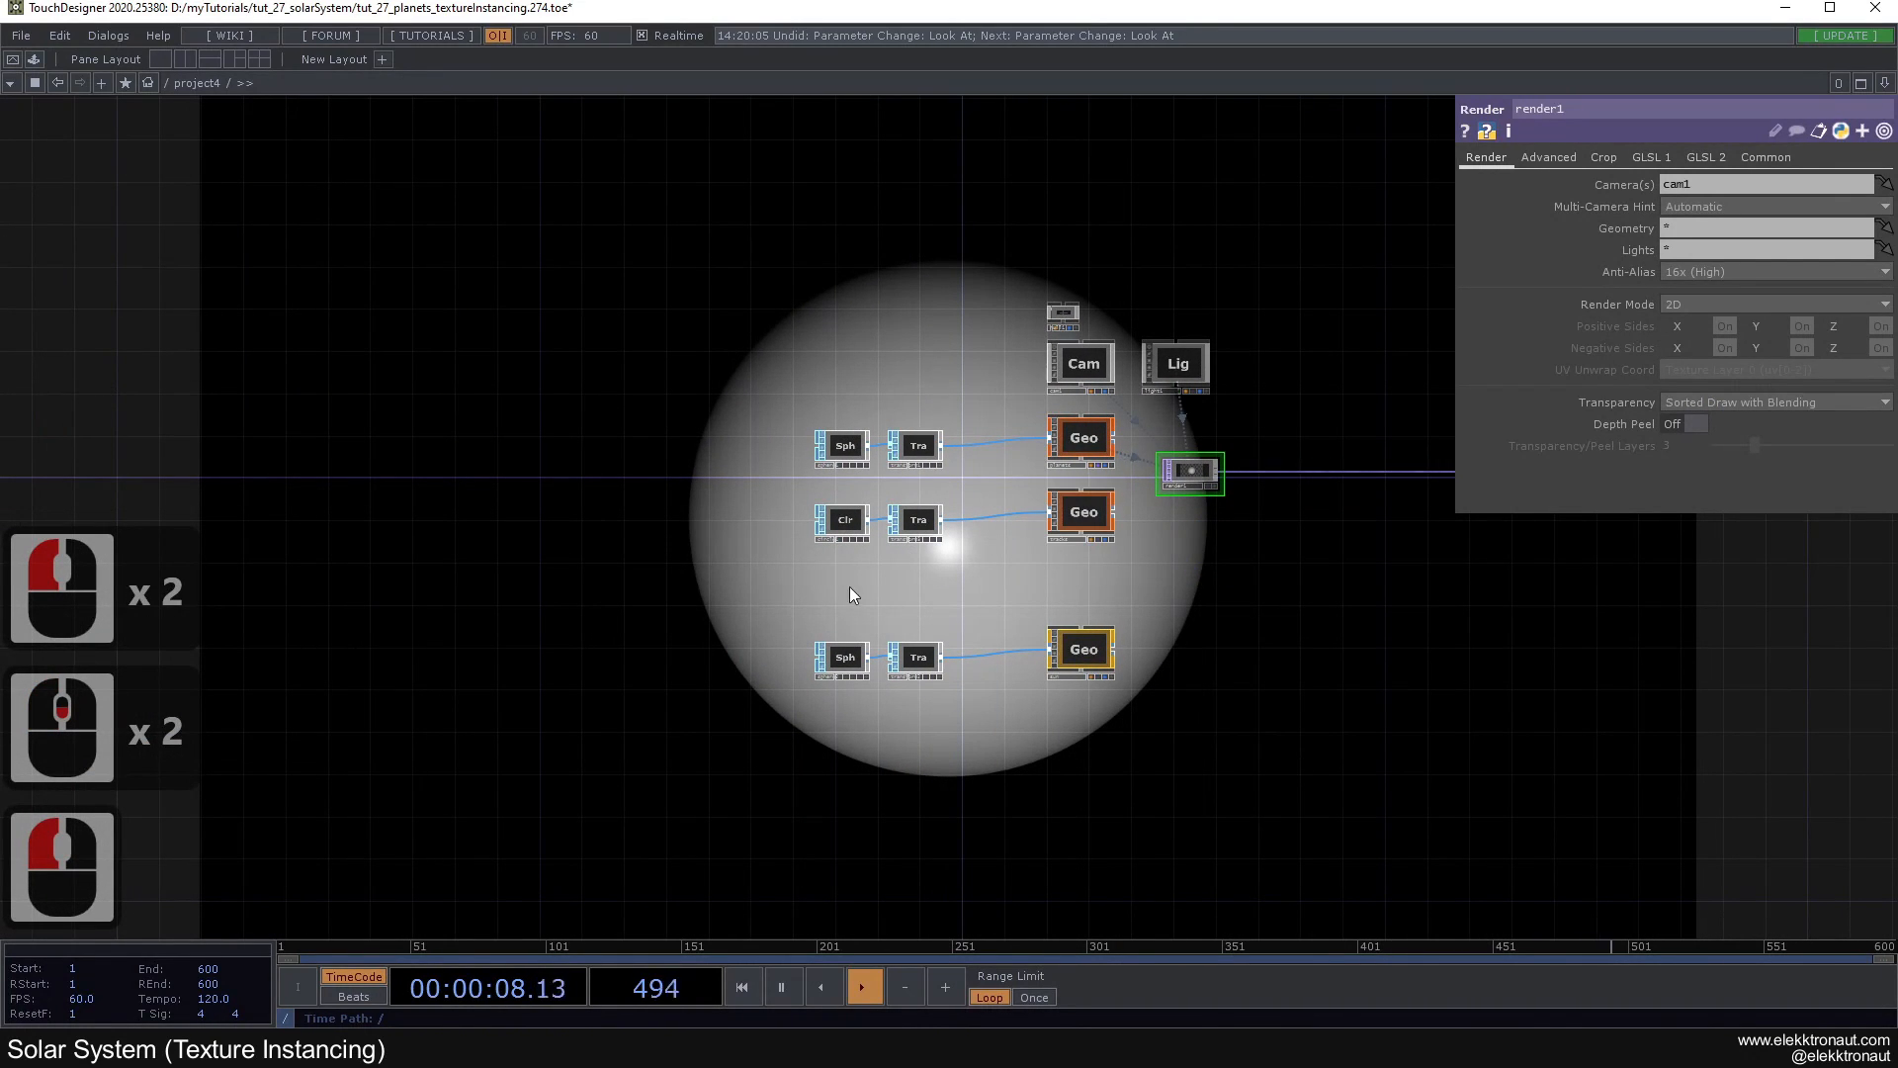
scroll(848, 587, up, 2)
drag(943, 569, 898, 591)
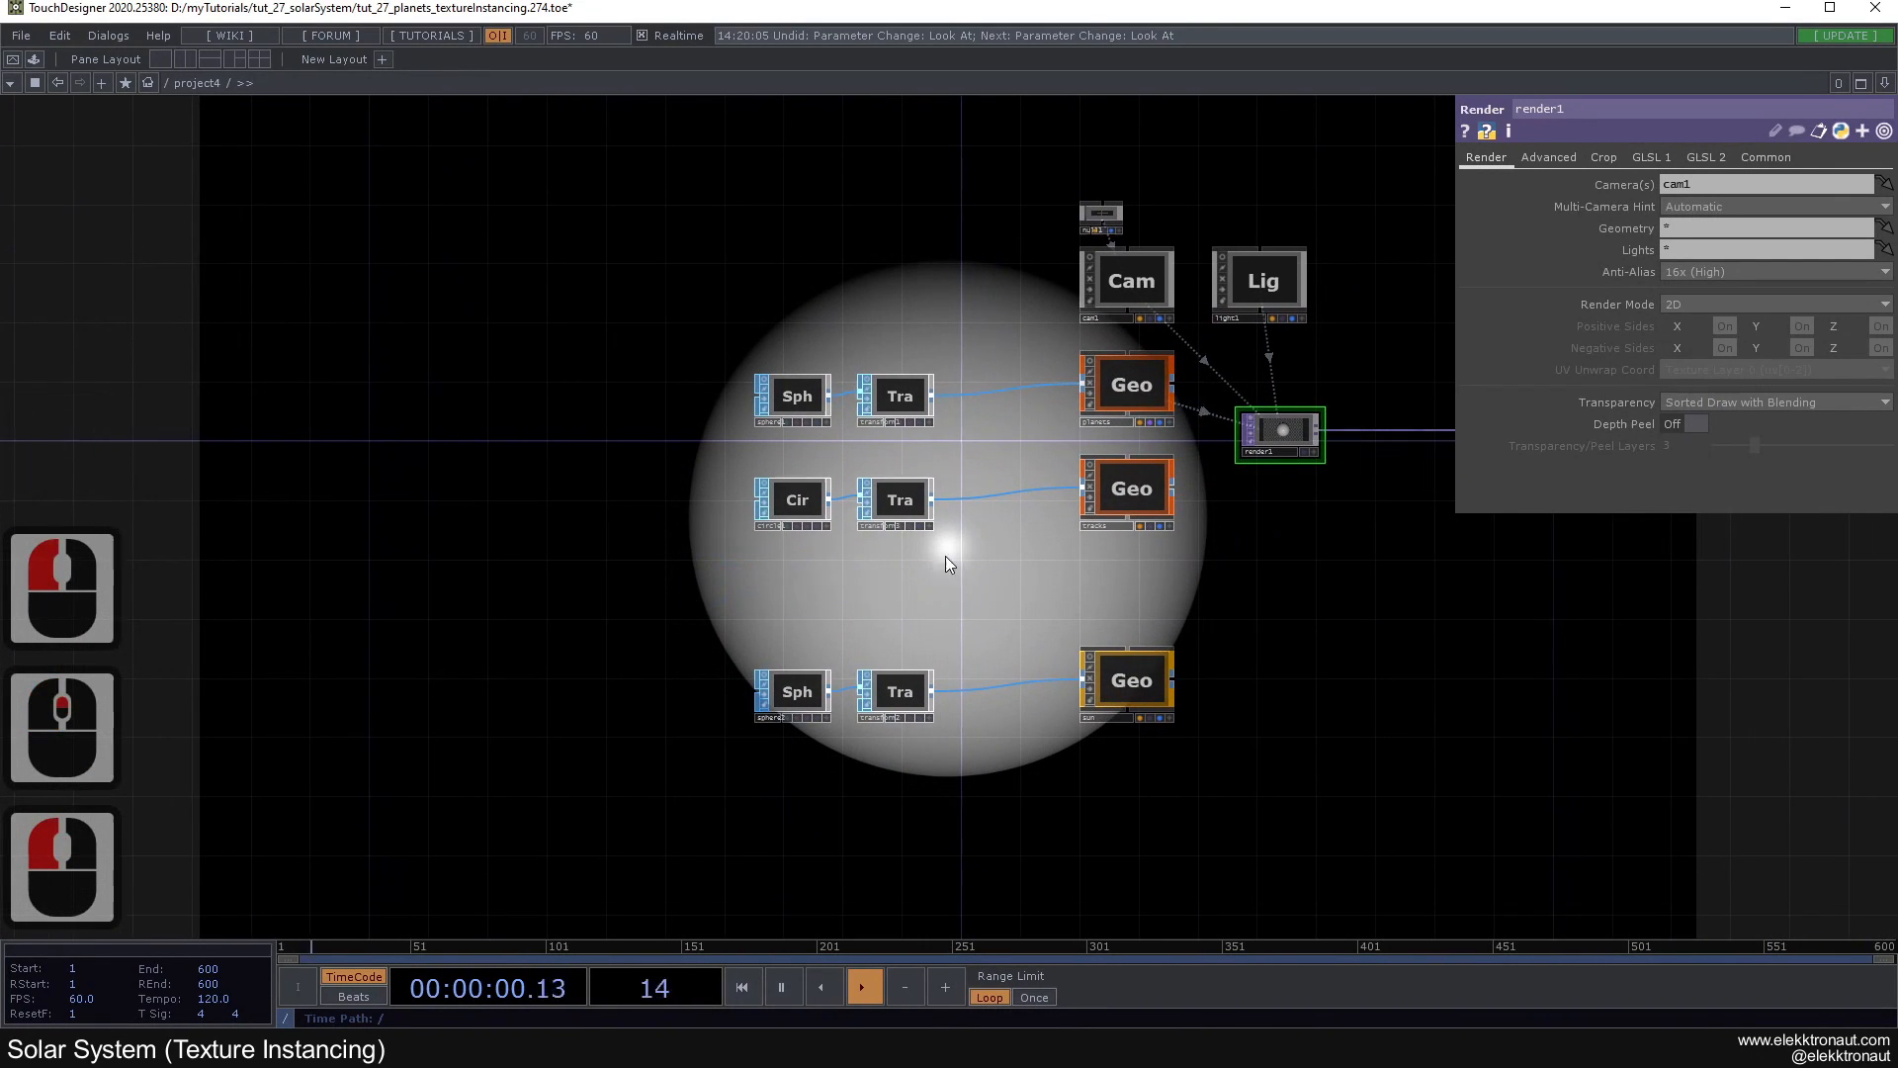
click(1130, 379)
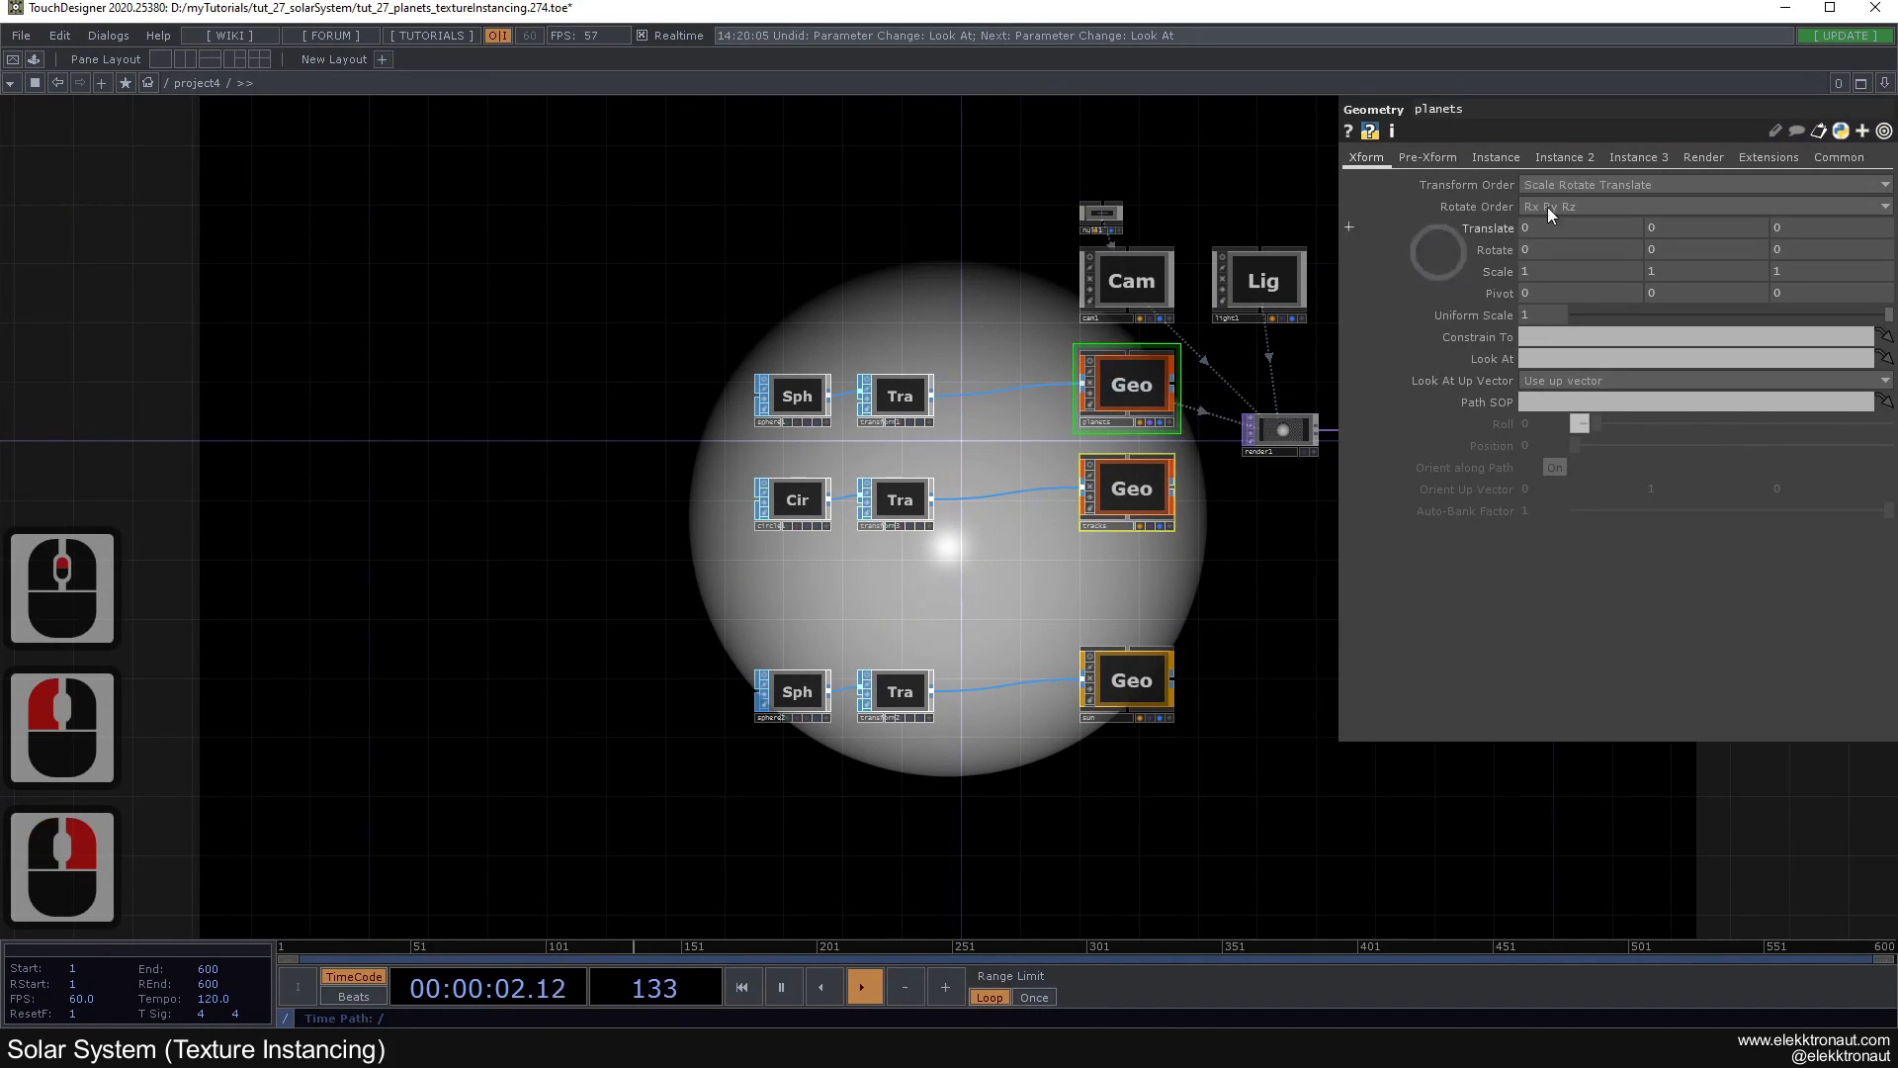
click(1493, 160)
click(1553, 184)
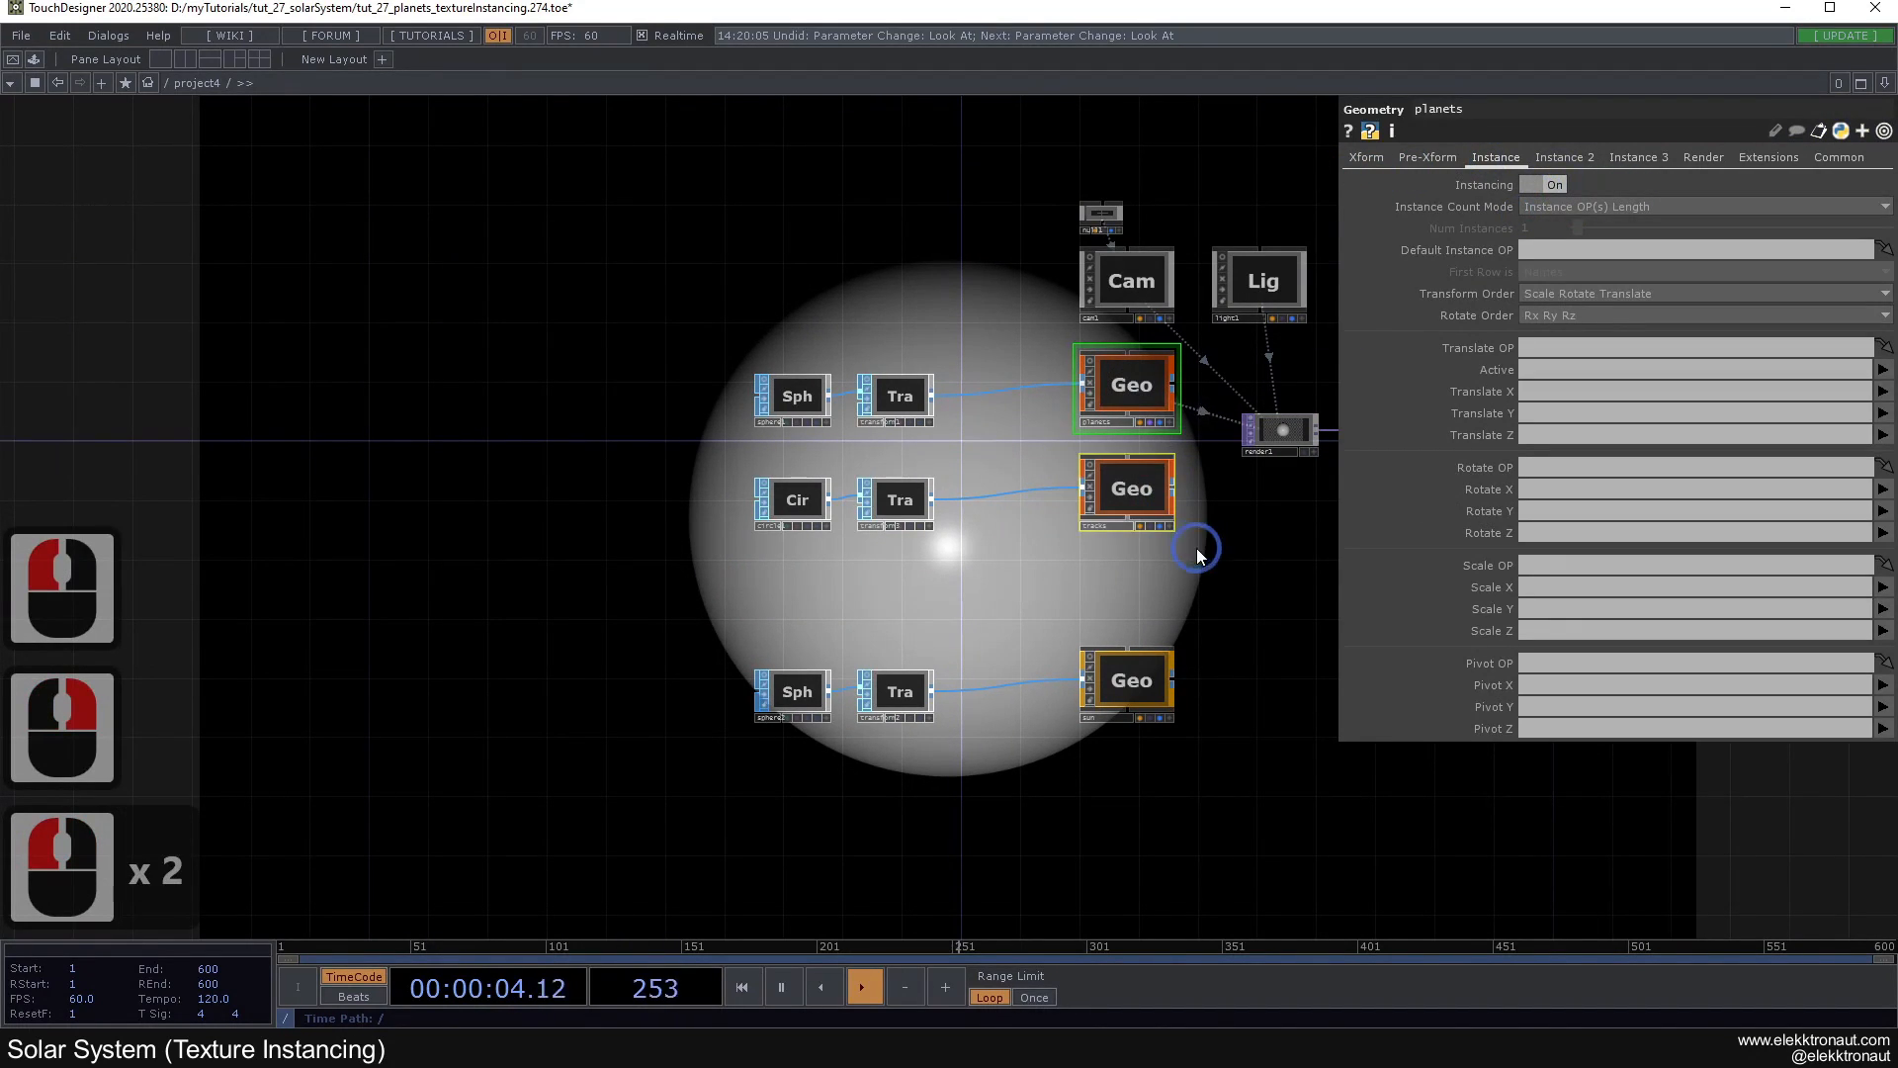
click(1181, 553)
click(1127, 518)
drag(1129, 549, 964, 599)
click(964, 599)
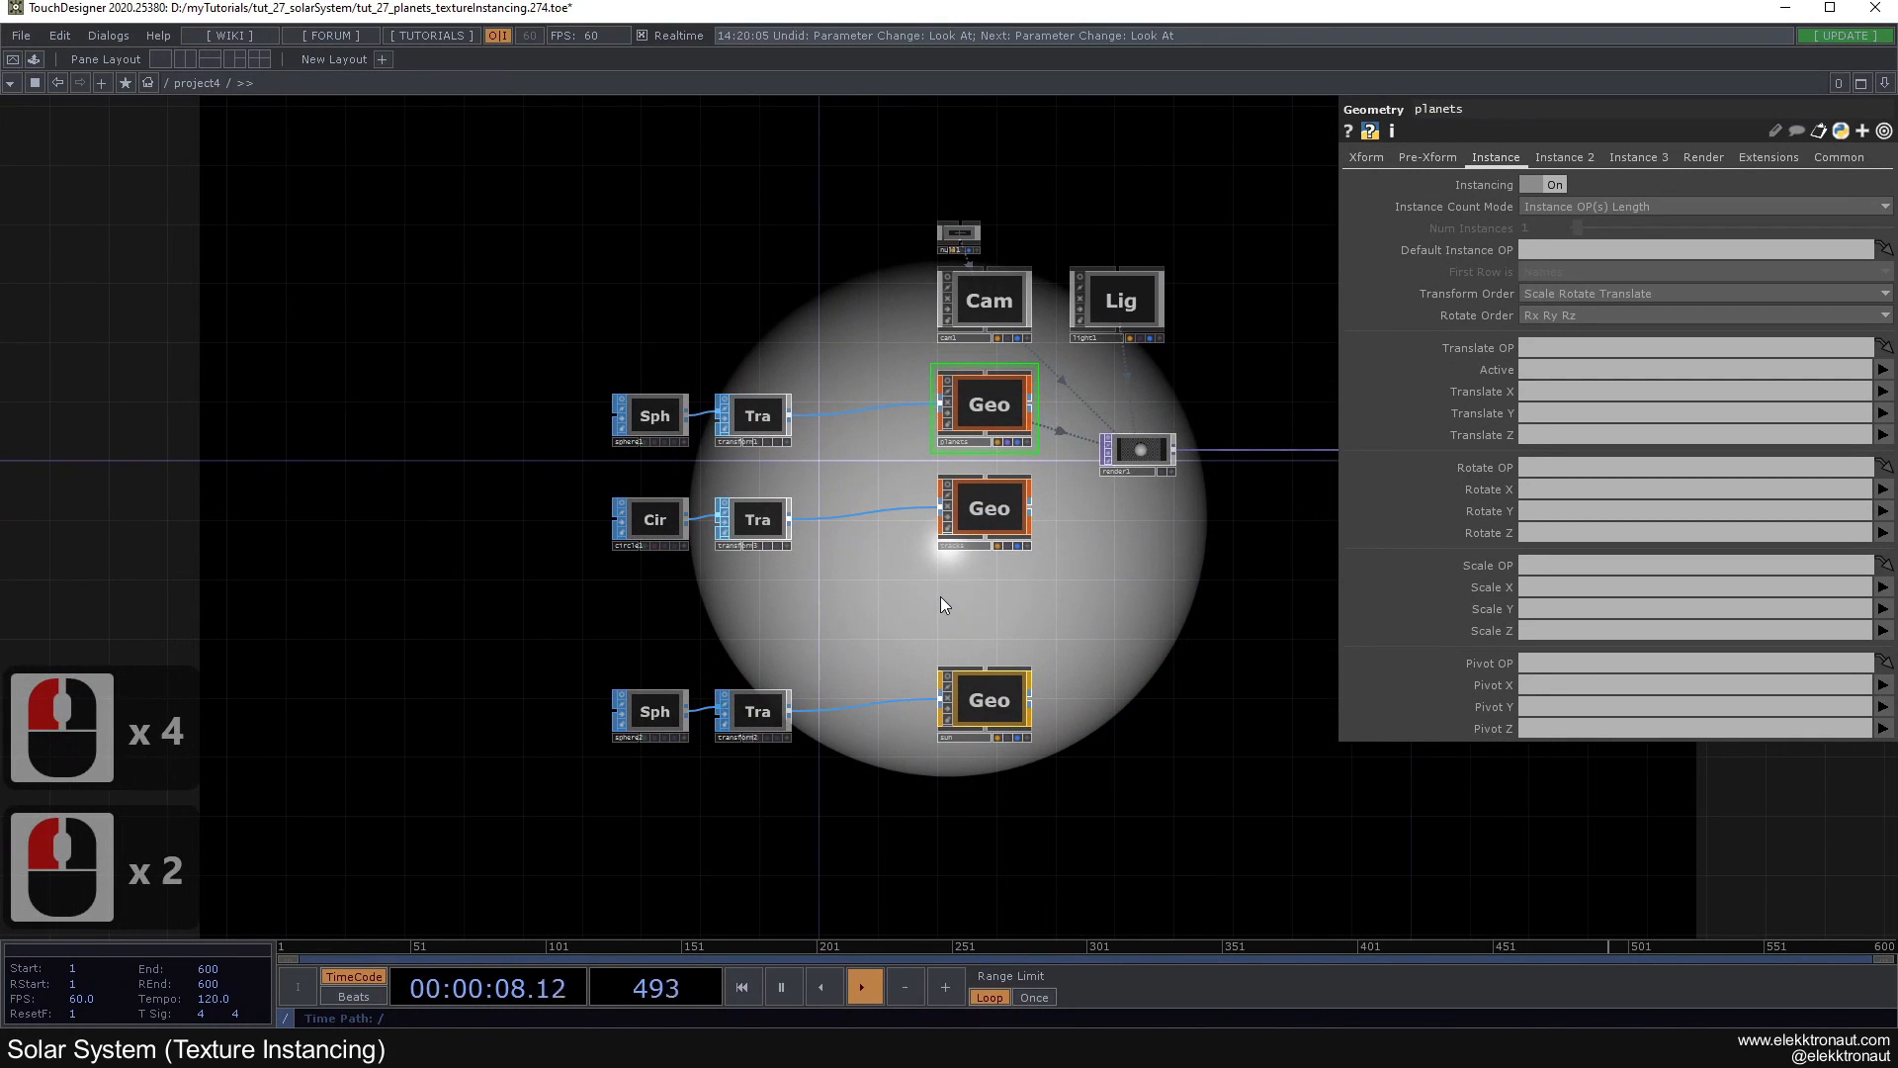
Step: Add a Constant CHOP in the empty network area beside the sphere and circle chains
drag(740, 614, 1139, 606)
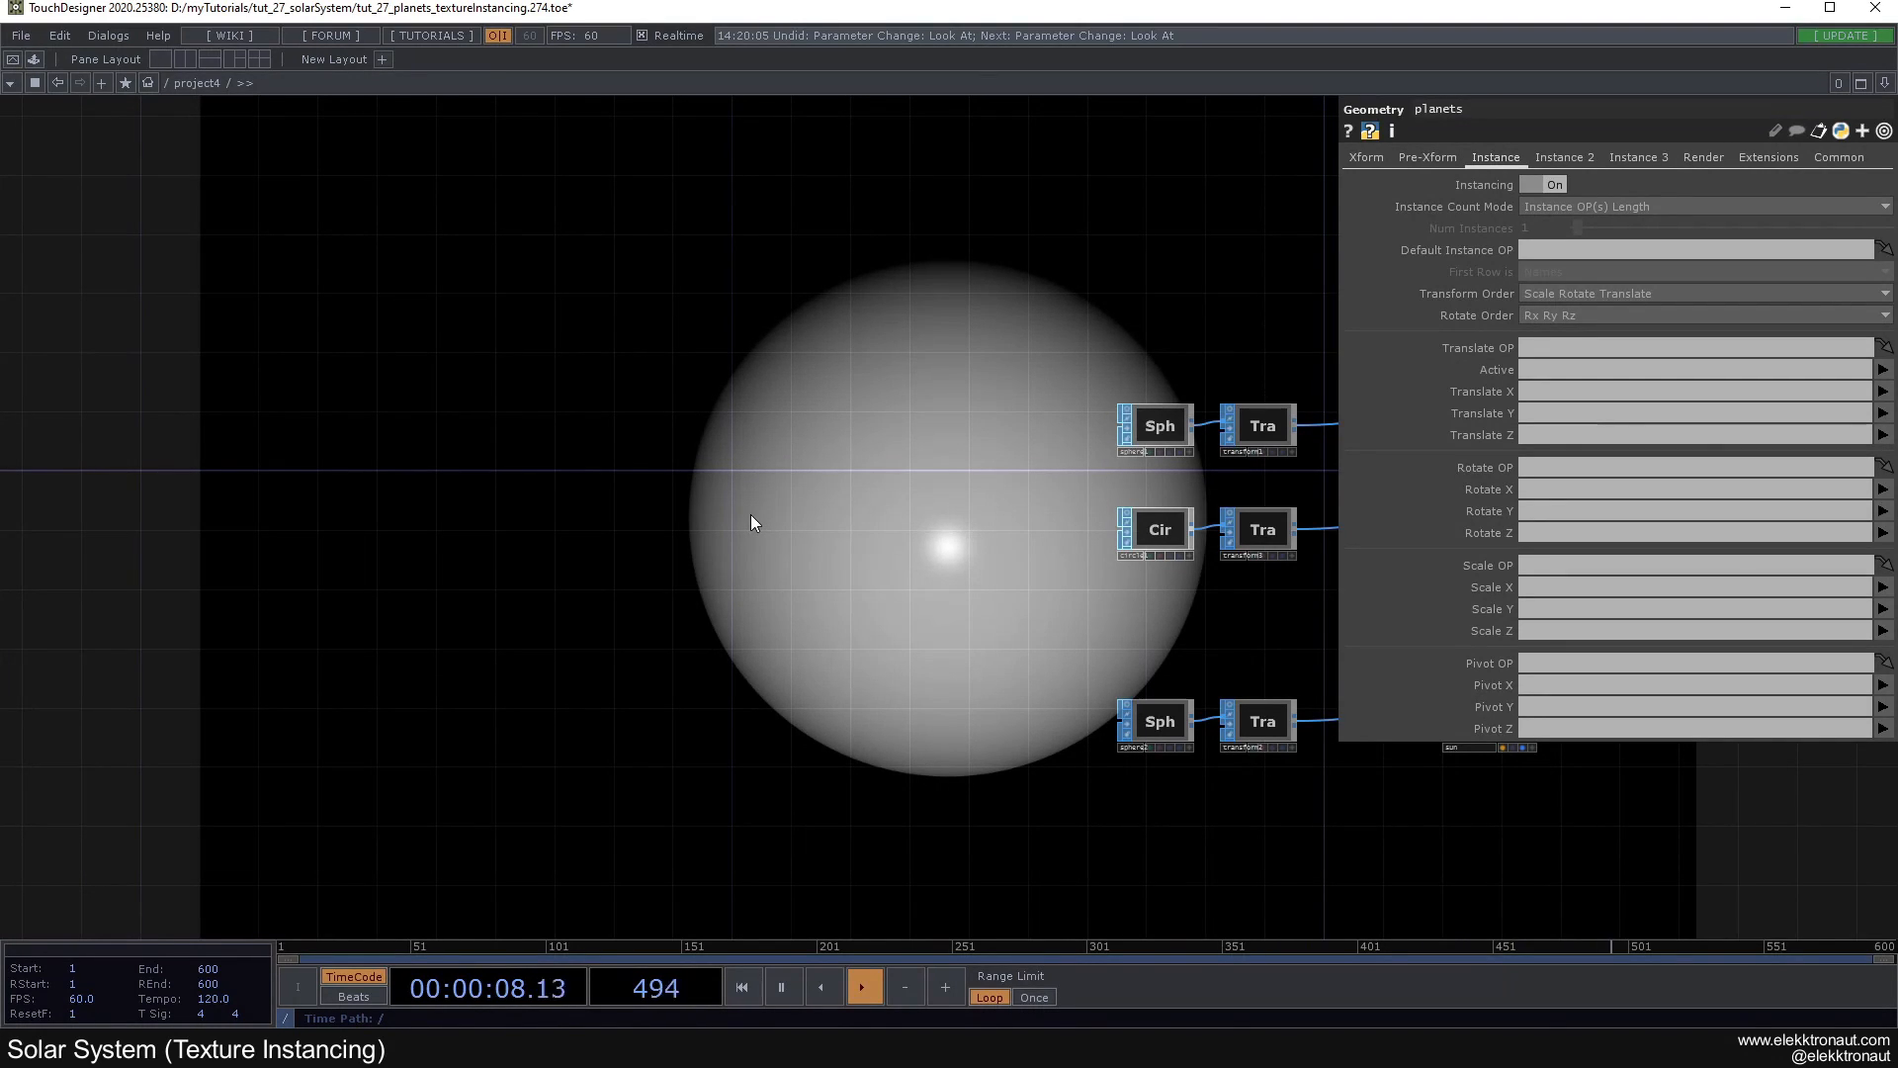
double_click(437, 319)
text(c)
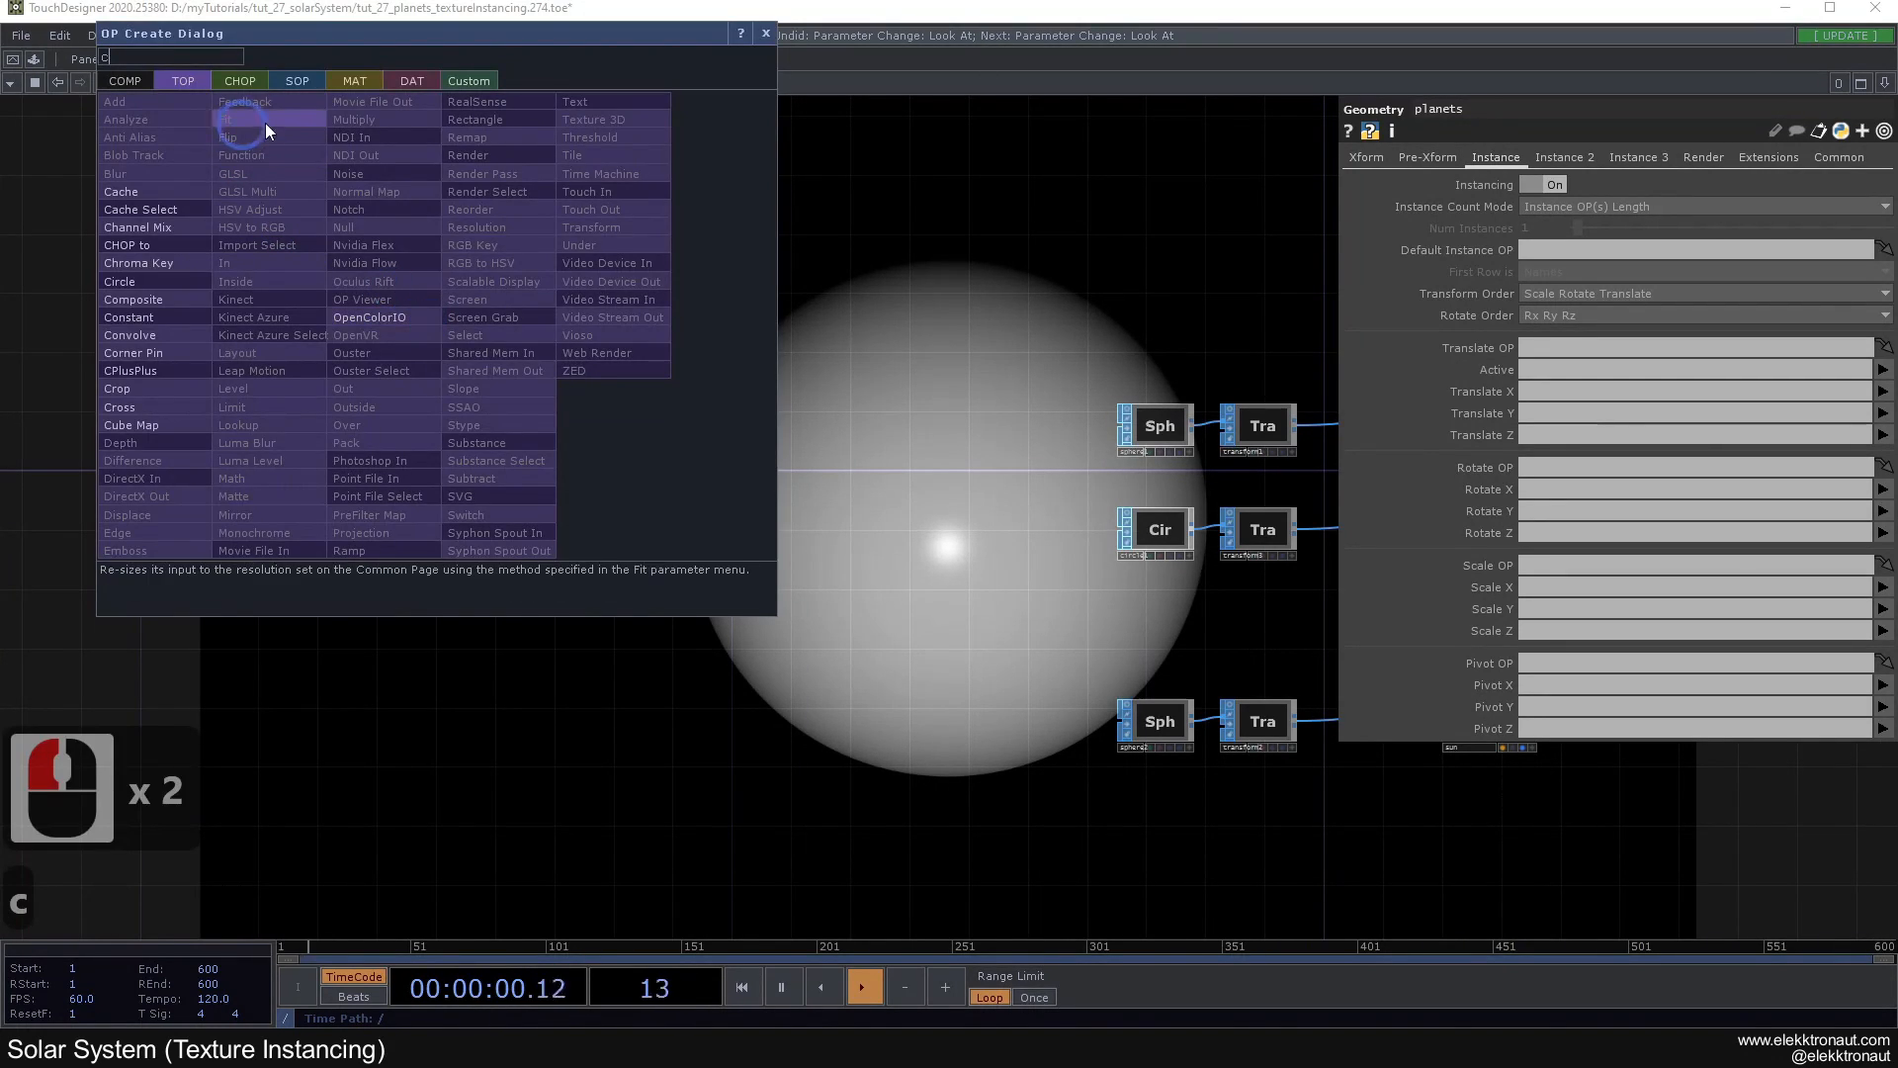
click(240, 81)
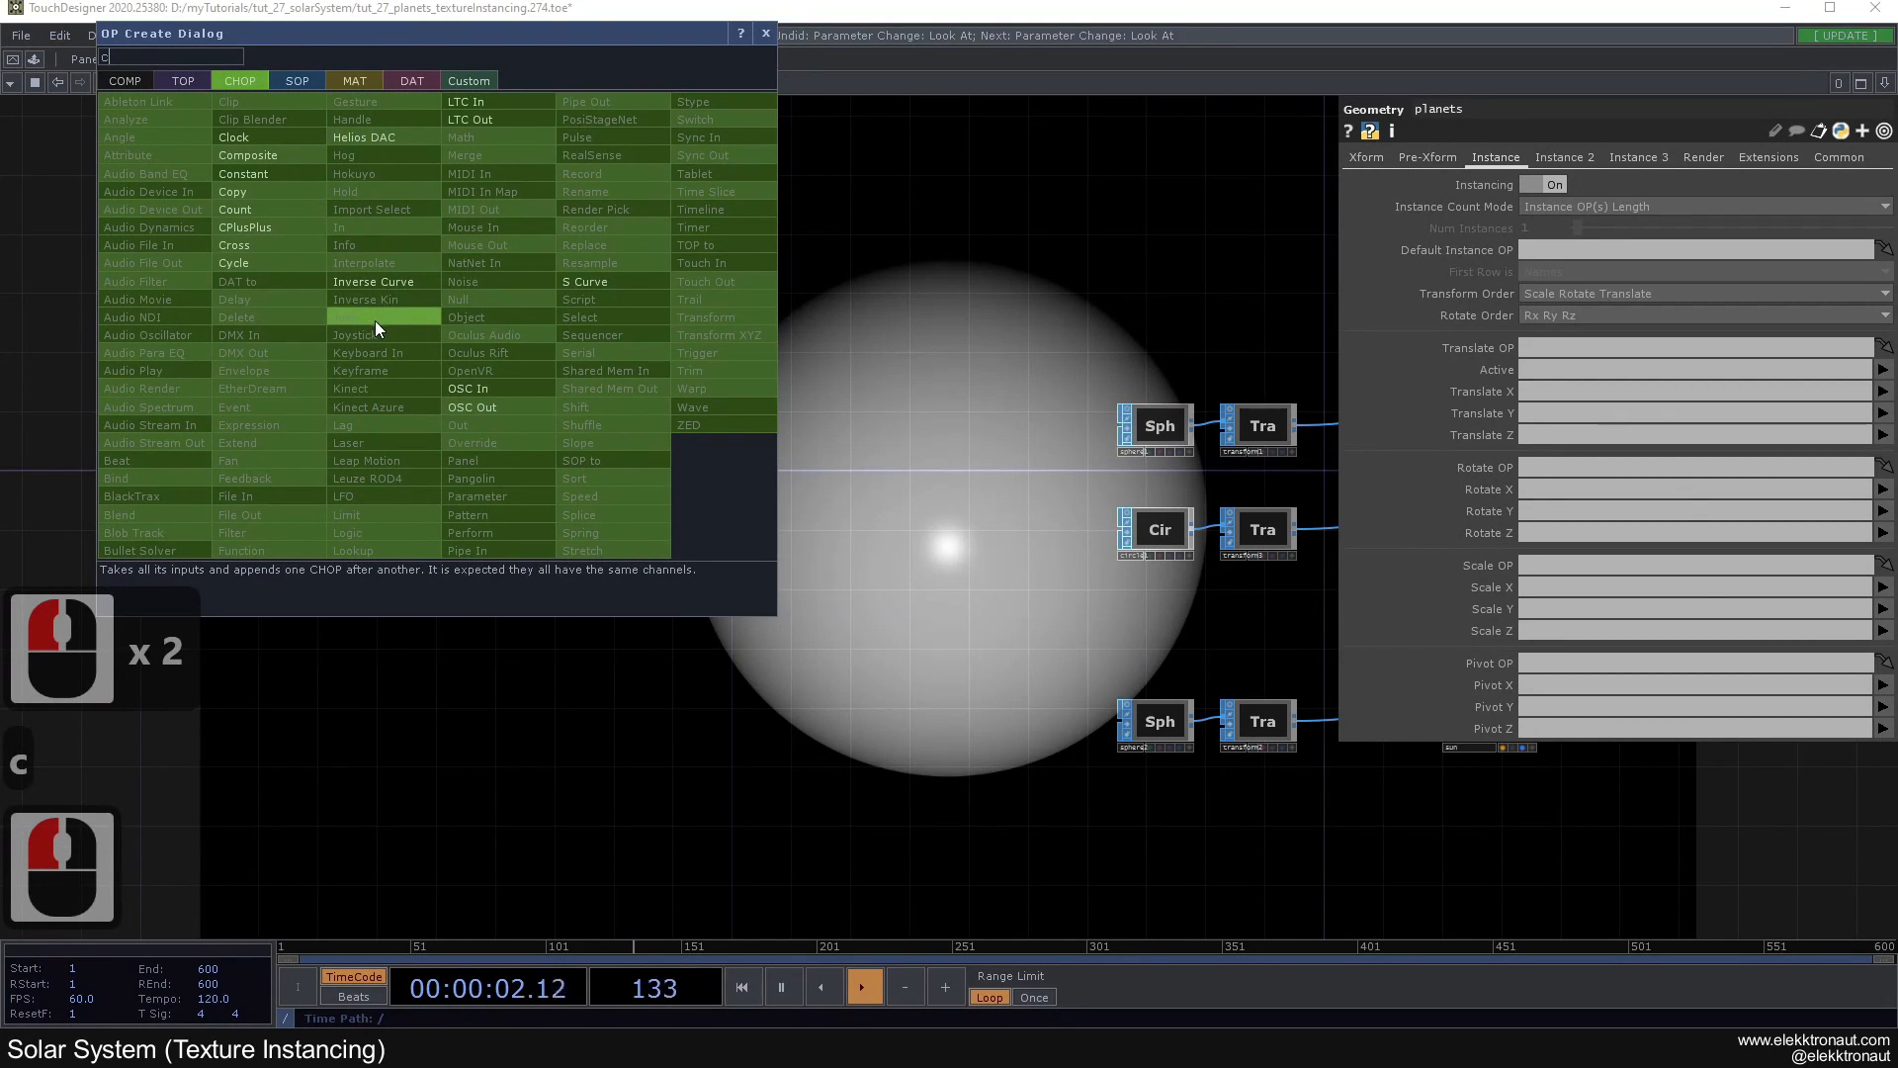
click(255, 172)
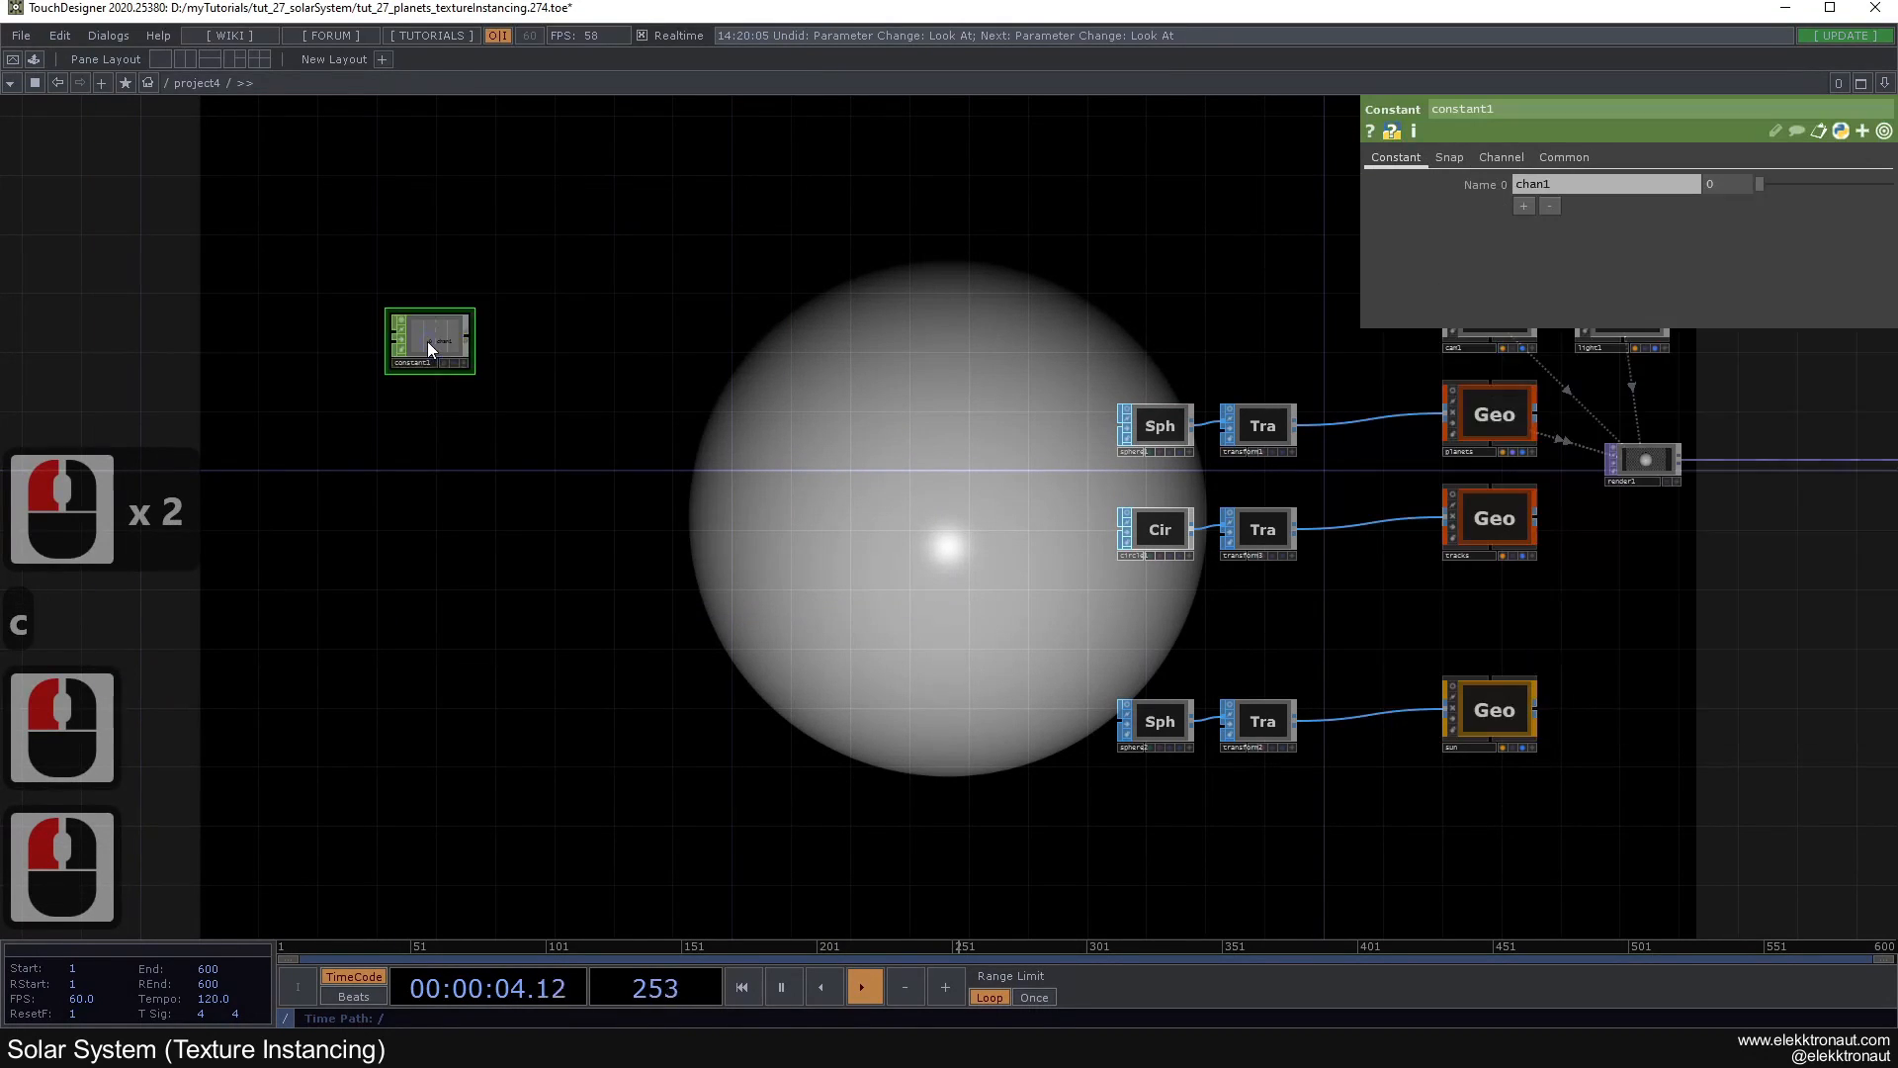
scroll(428, 341, up, 2)
mouse_move(18, 909)
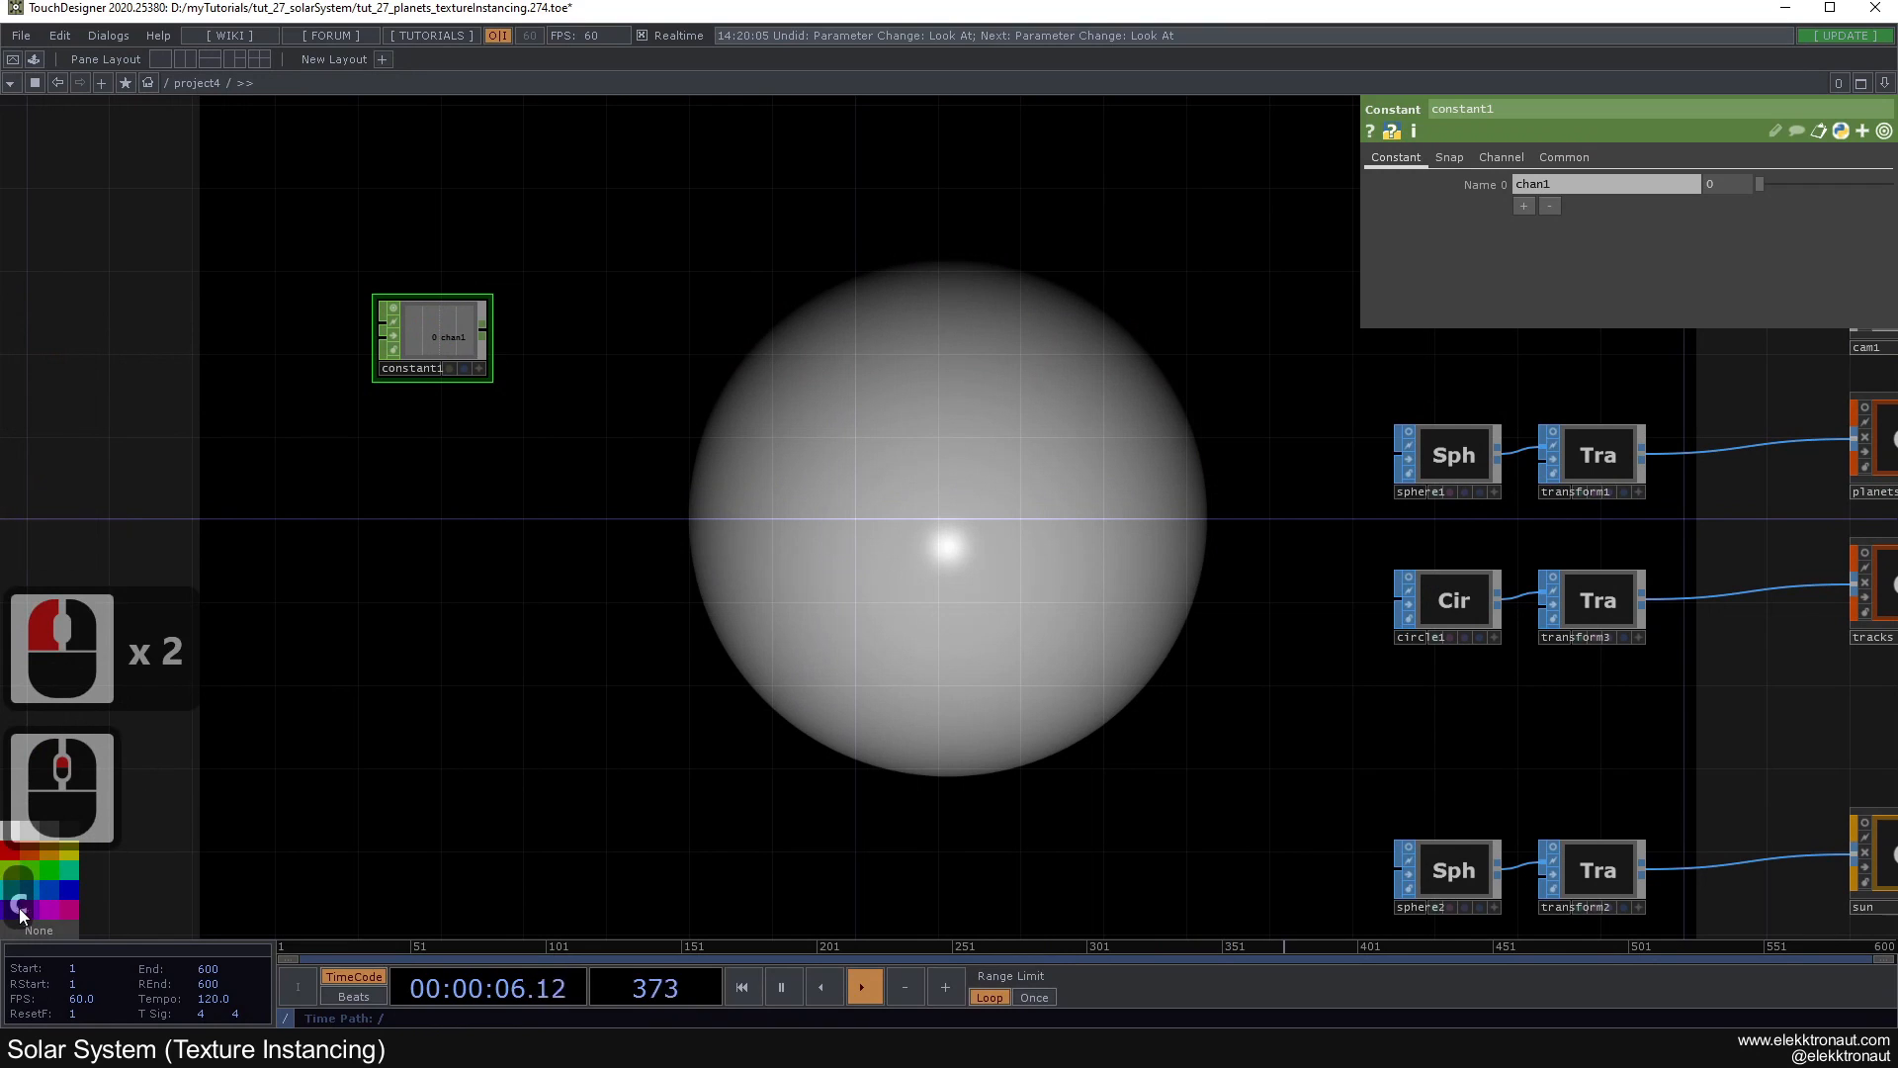
click(66, 828)
key(c)
Step: Append a Null CHOP to the Constant CHOP, name it vals and place the Constant closer to it
drag(375, 545, 458, 625)
click(520, 428)
key(alt+n)
click(714, 443)
double_click(708, 451)
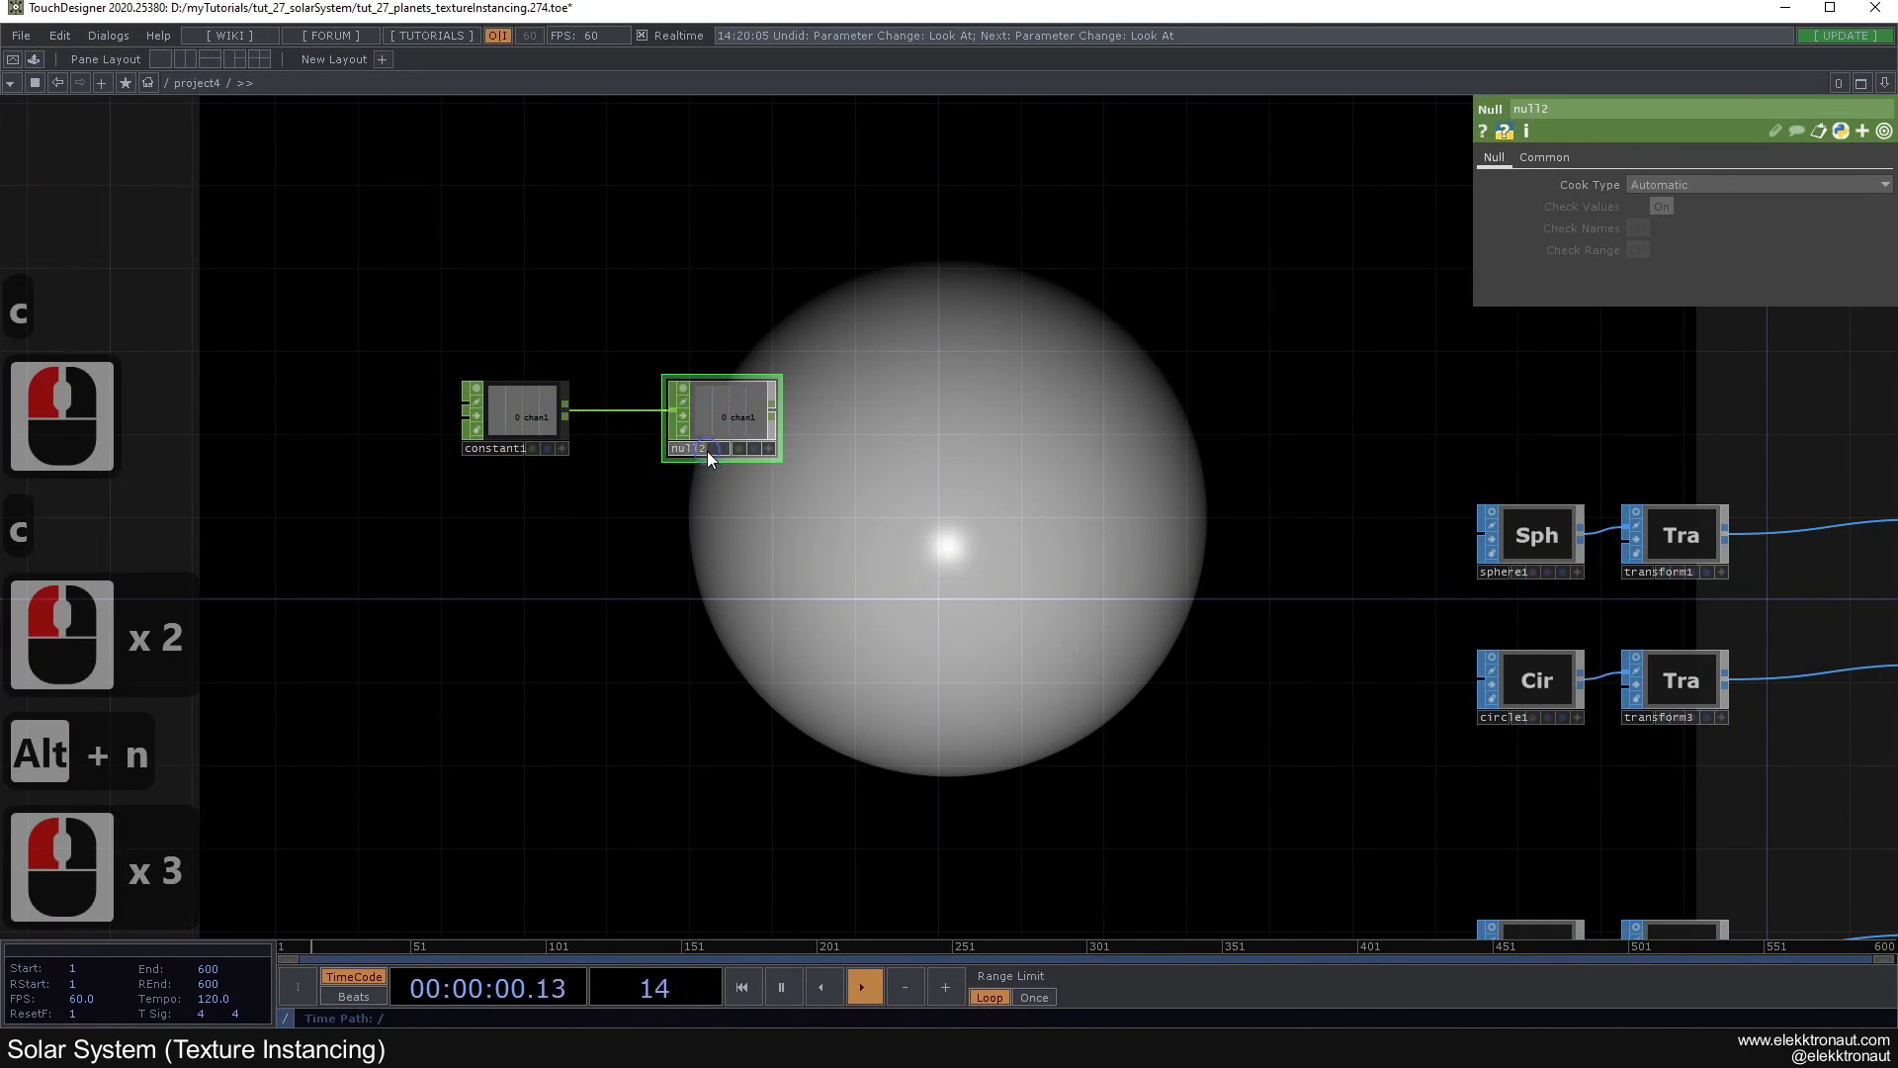
text(val)
key(Return)
click(708, 451)
text(s)
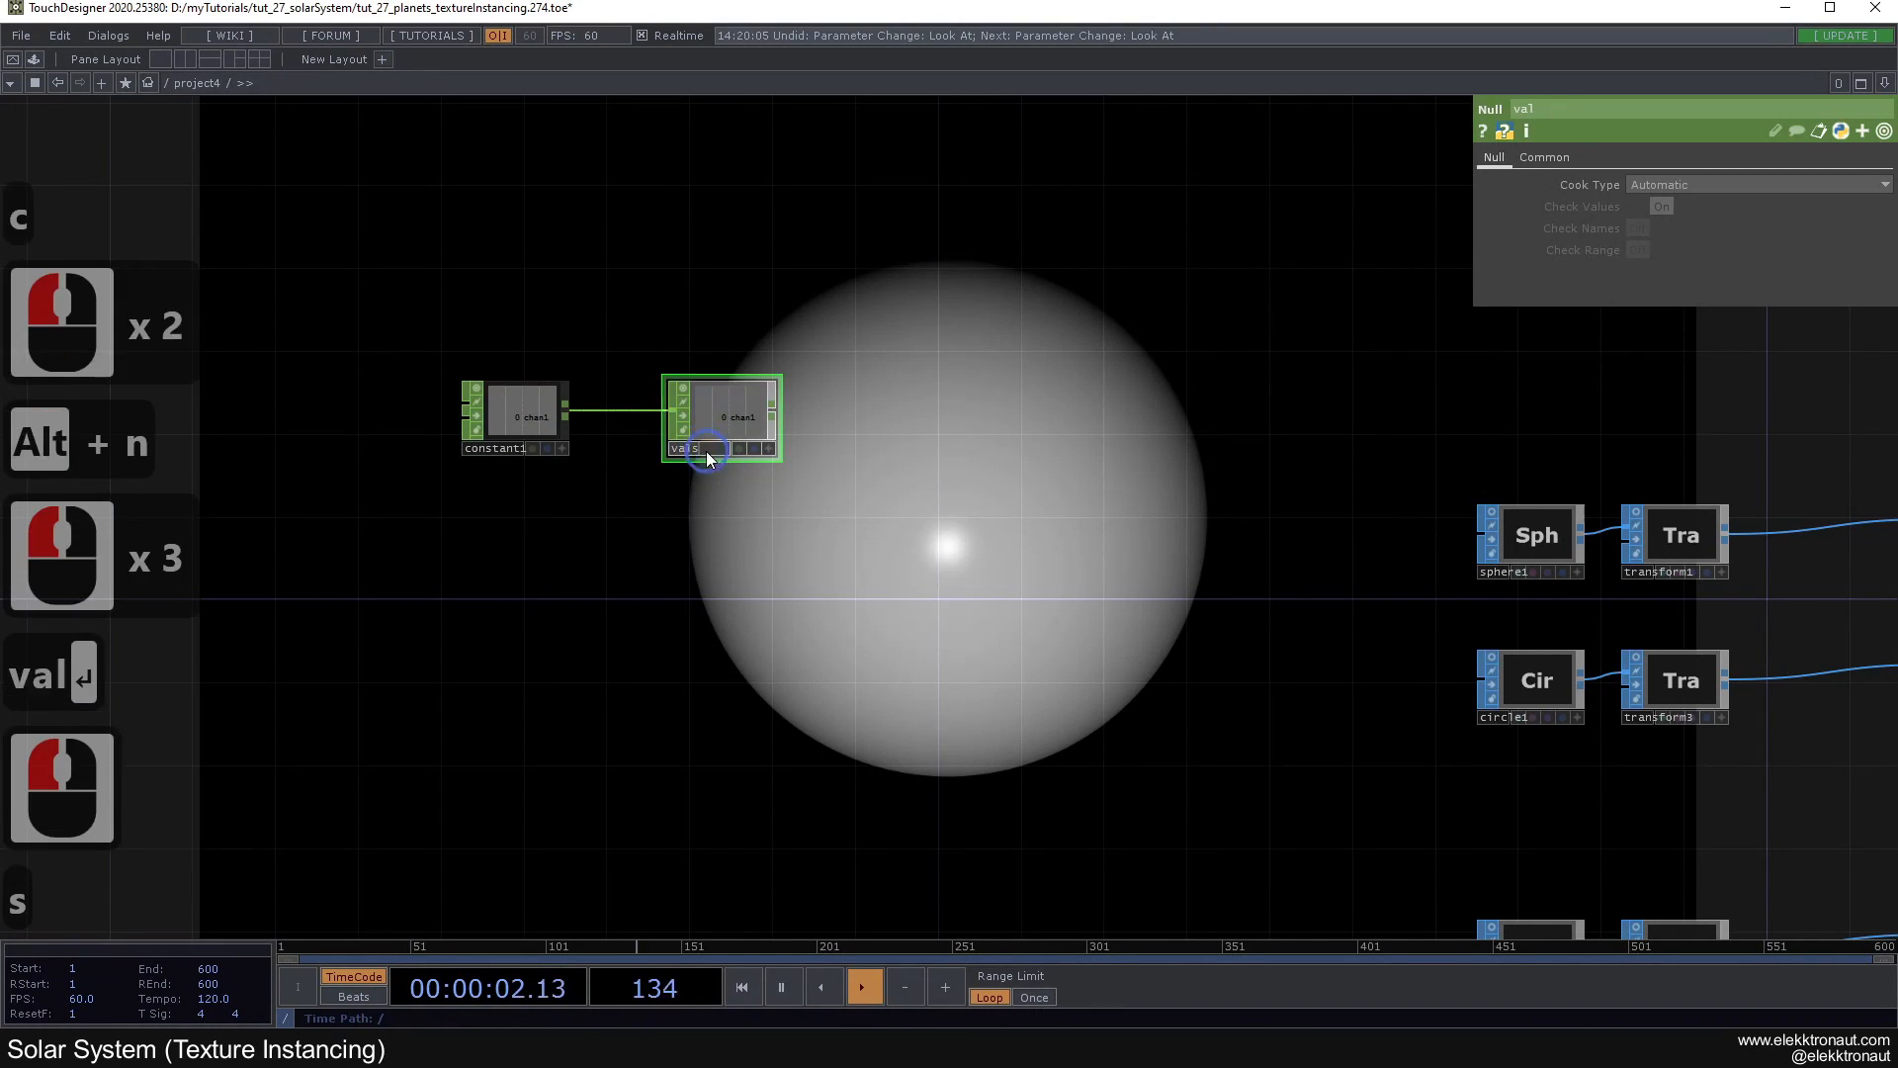
click(635, 461)
drag(542, 429, 585, 432)
Step: Name the Constant CHOP's first channel numPlanets and add a second channel named speed
click(584, 432)
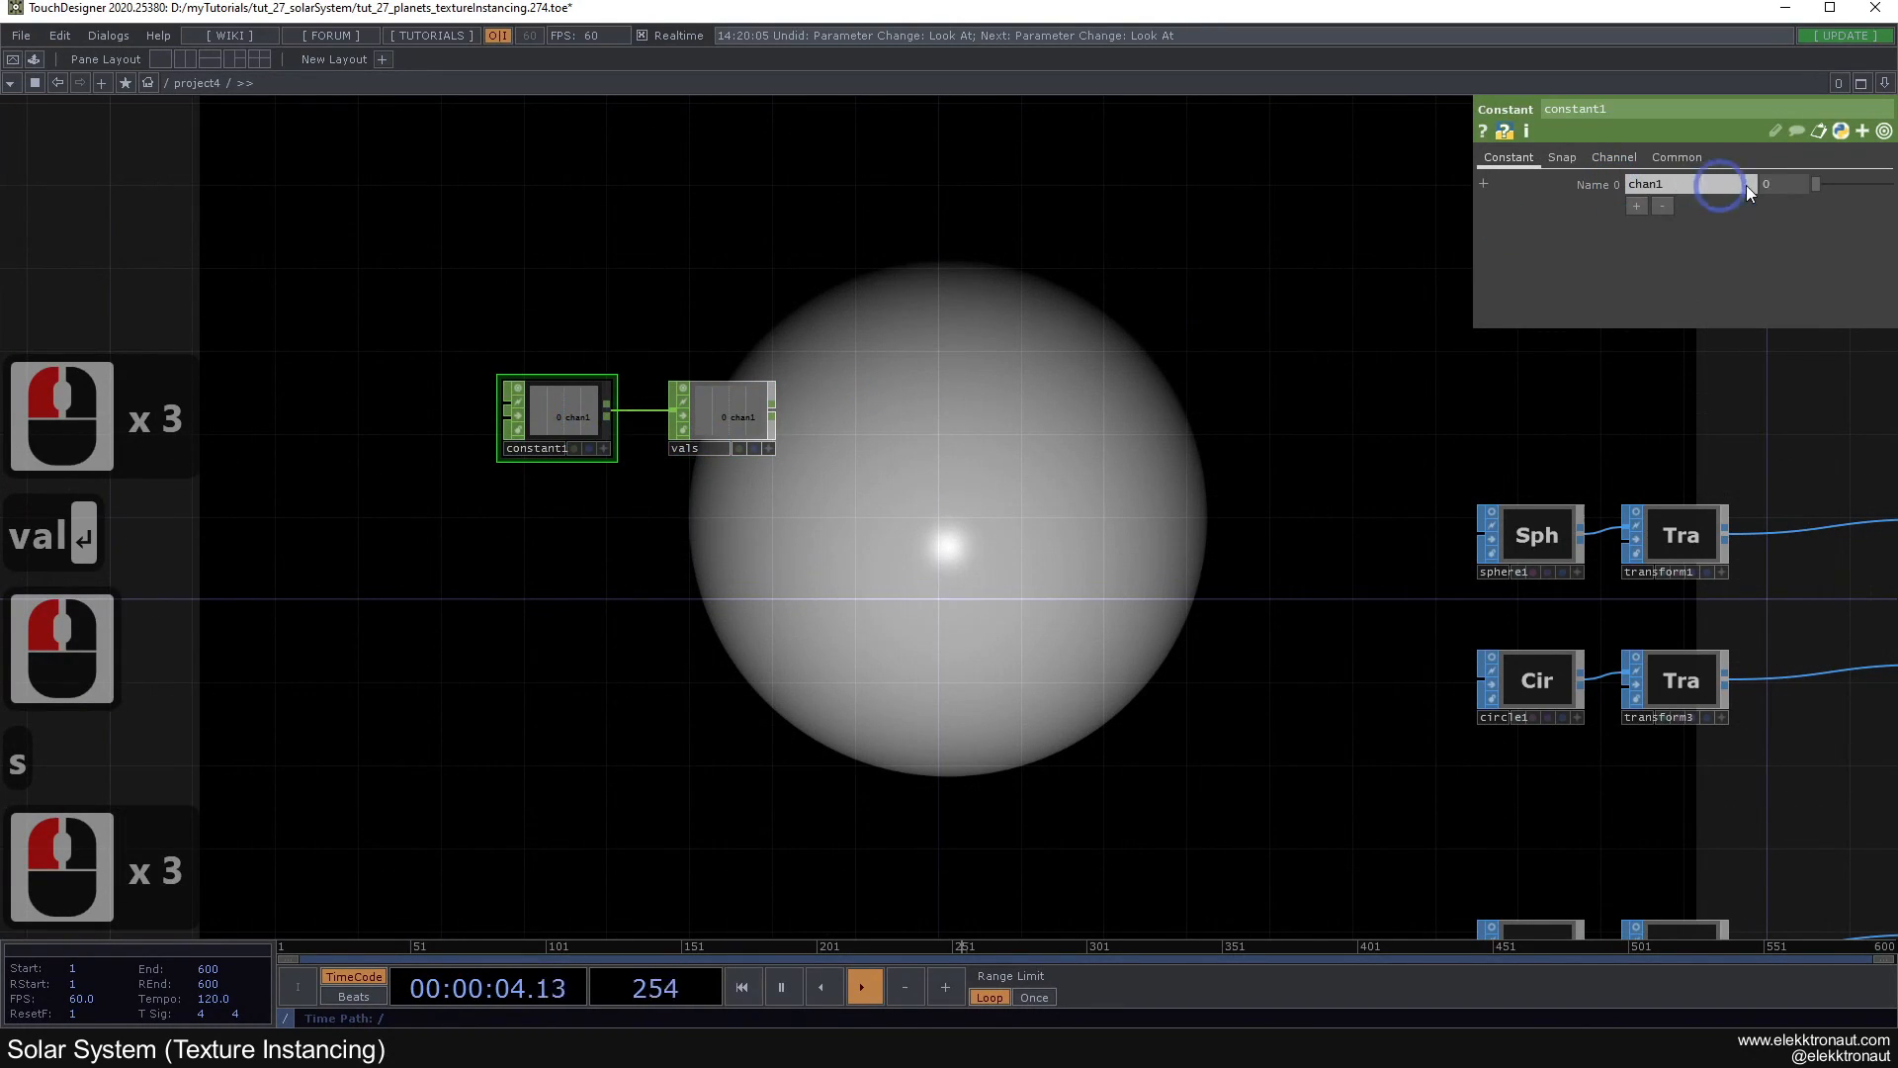
click(1349, 180)
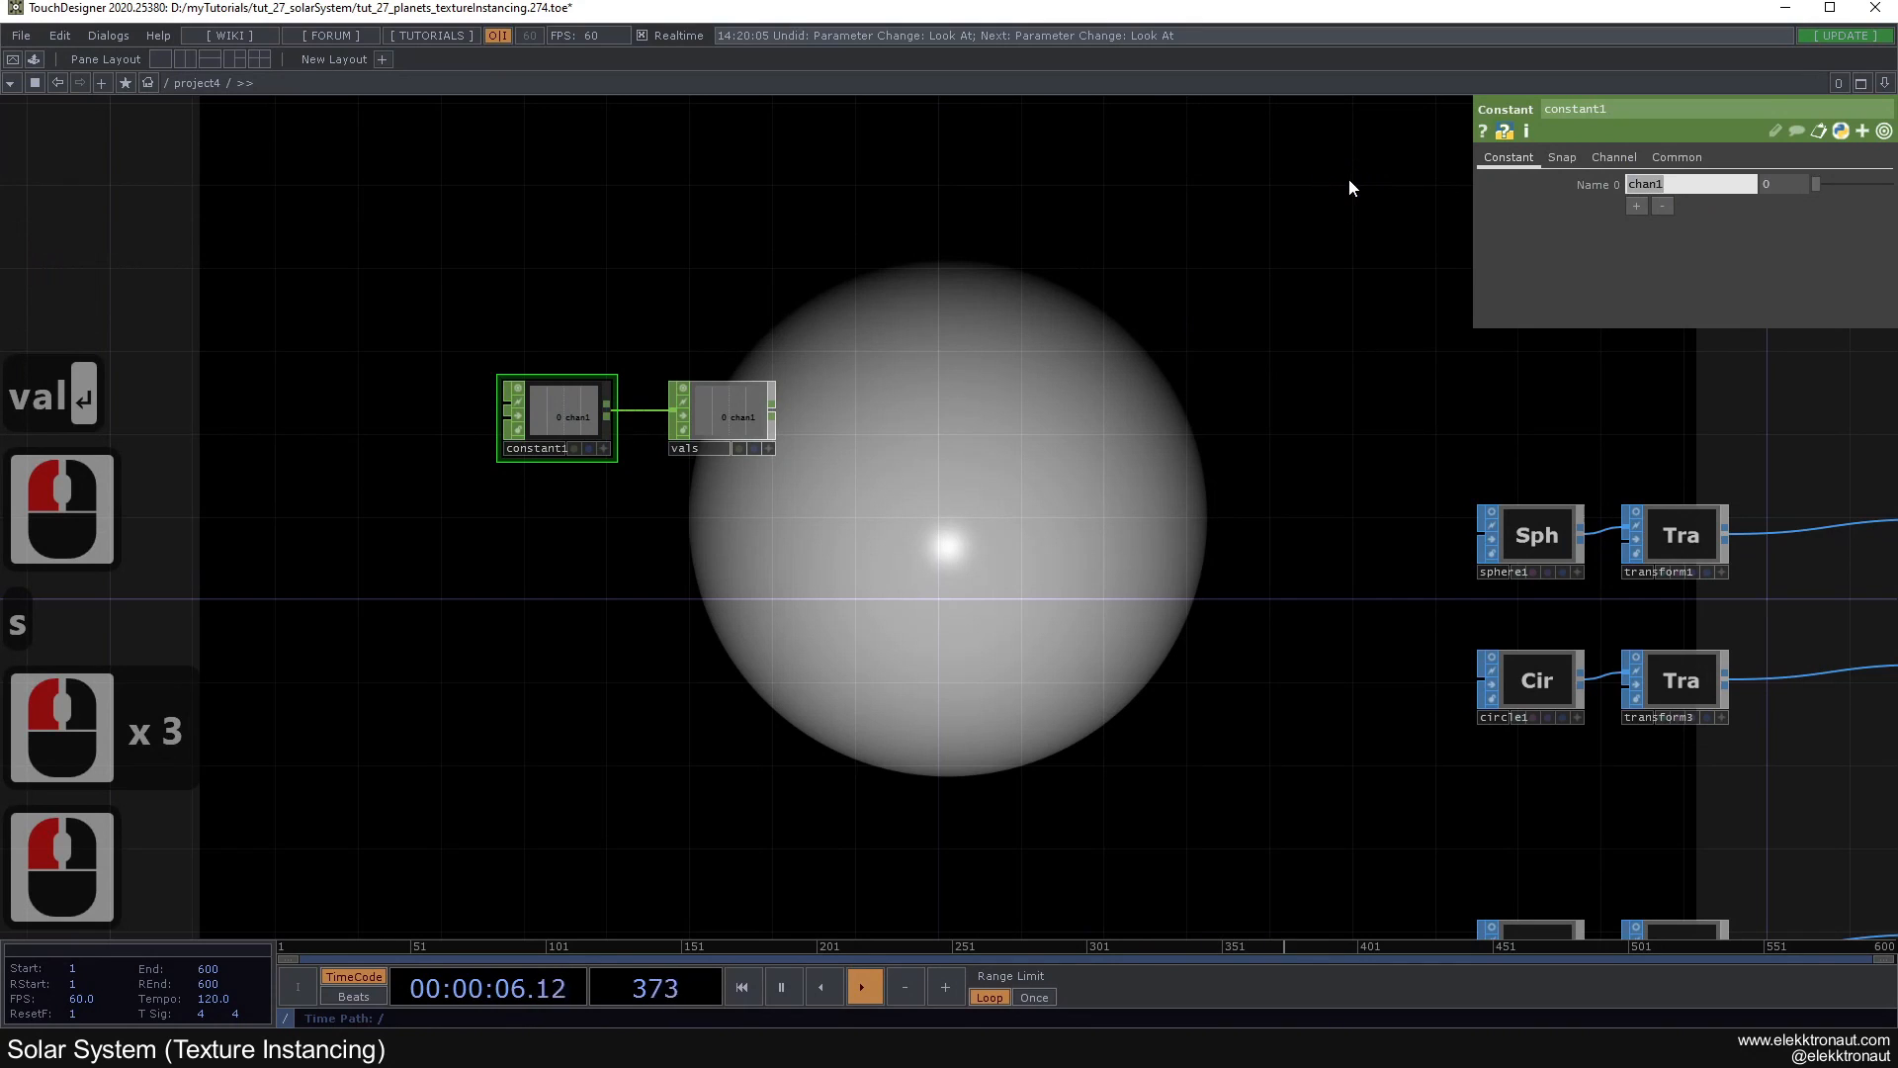
text(numPlanets)
key(Tab)
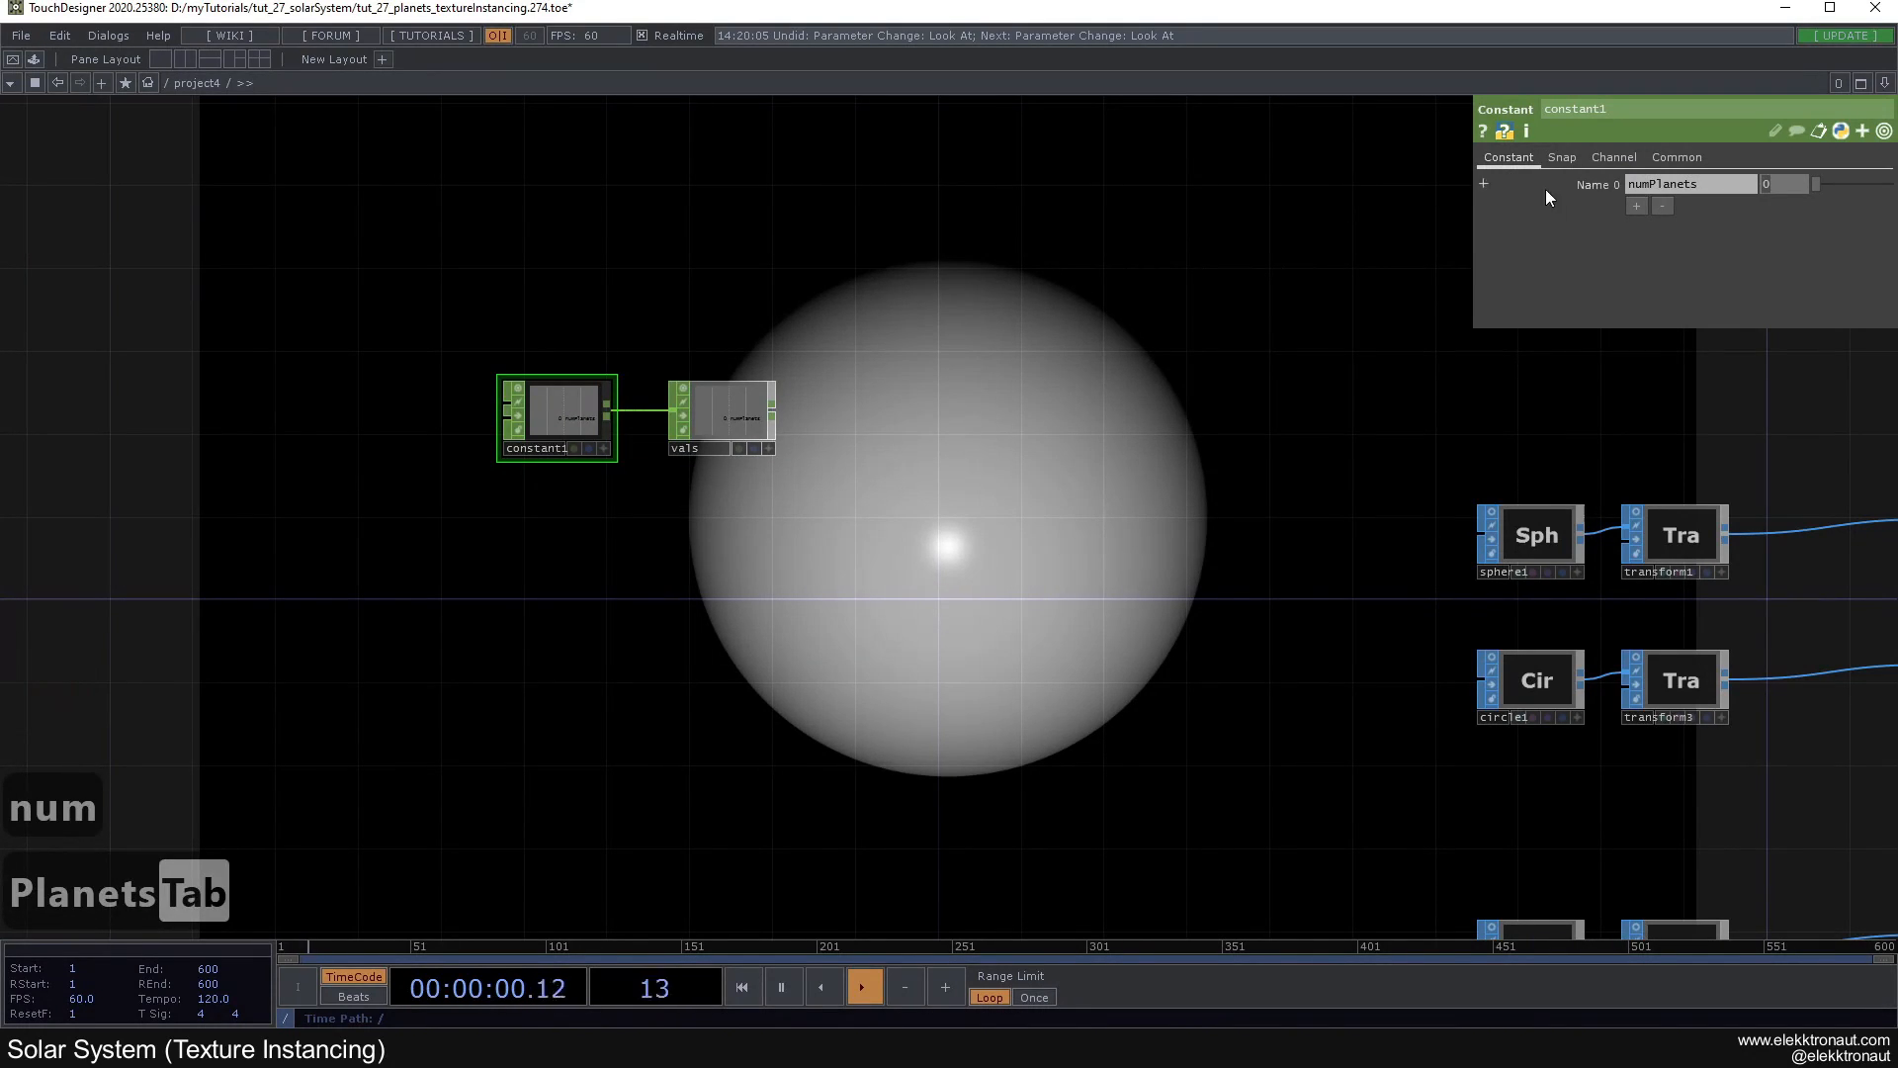
click(1636, 206)
click(1477, 209)
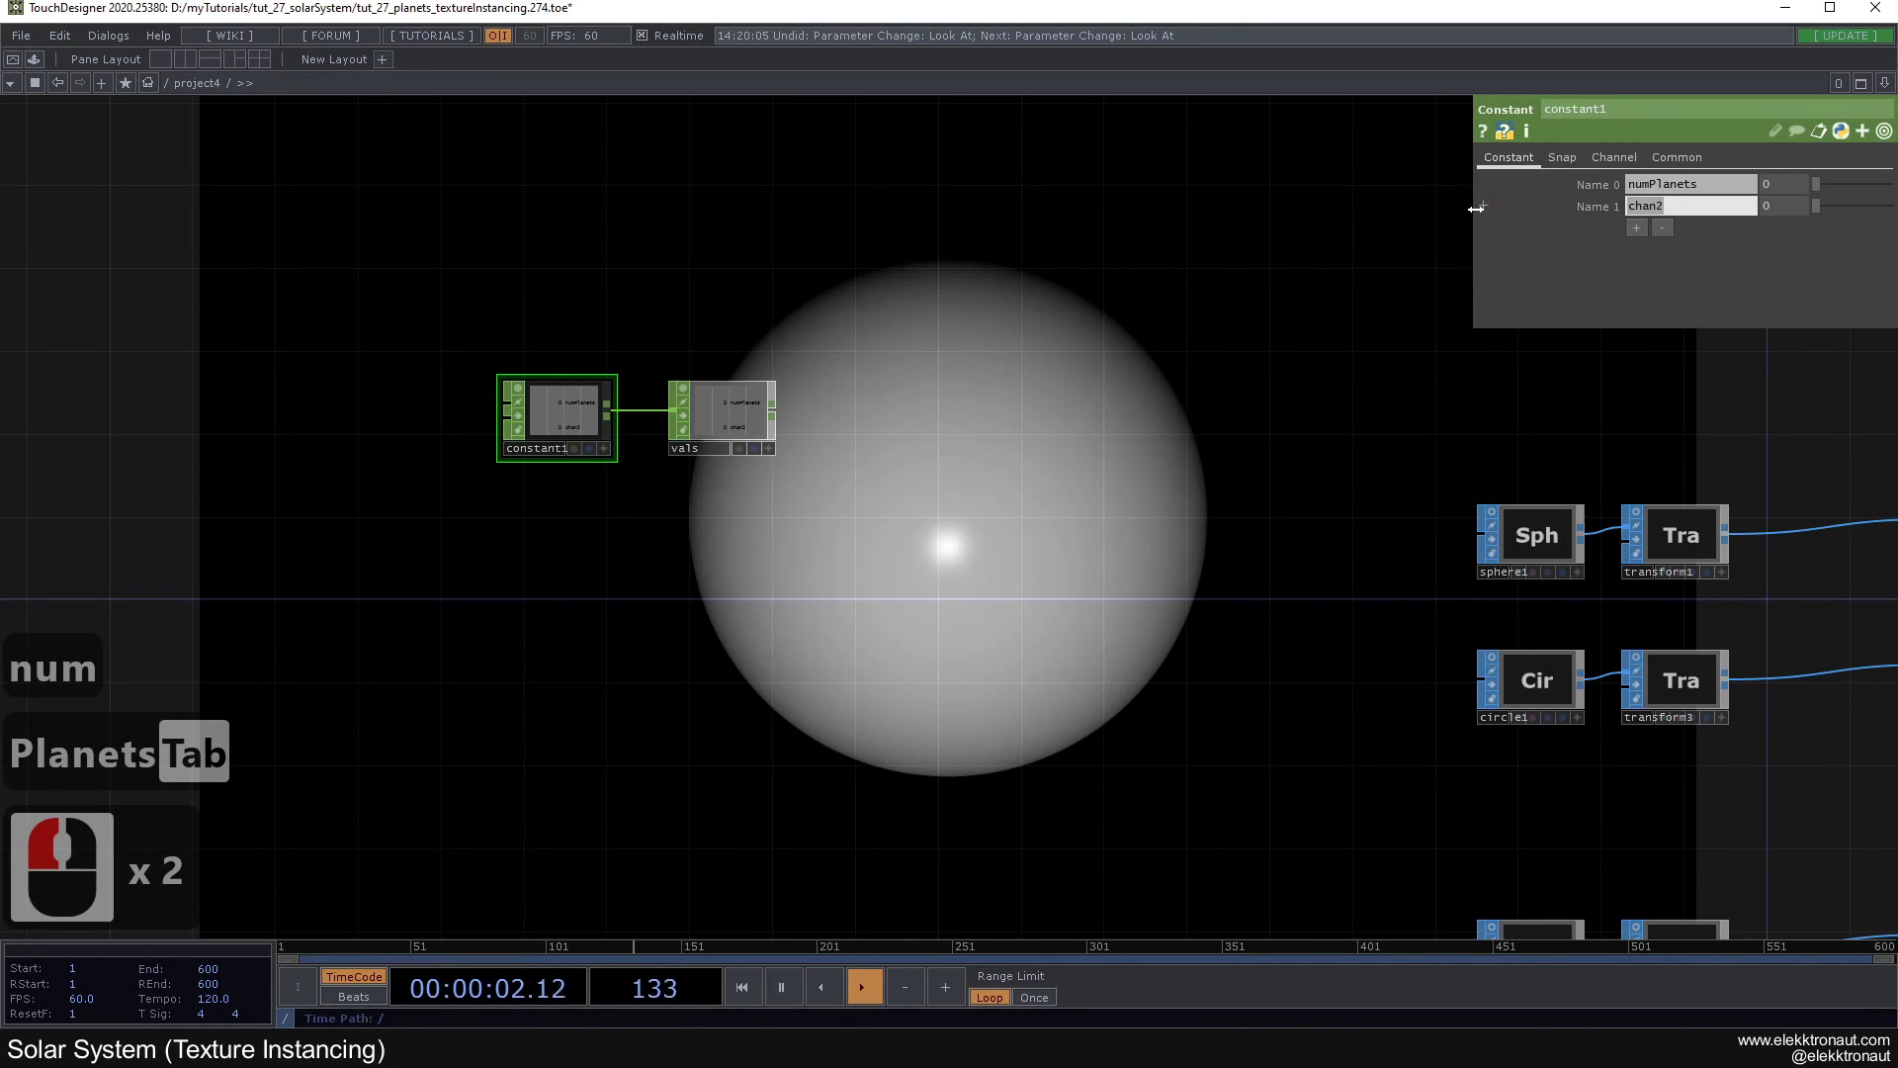
text(speed)
Step: Set the numPlanets channel of the Constant CHOP to 8
click(1770, 189)
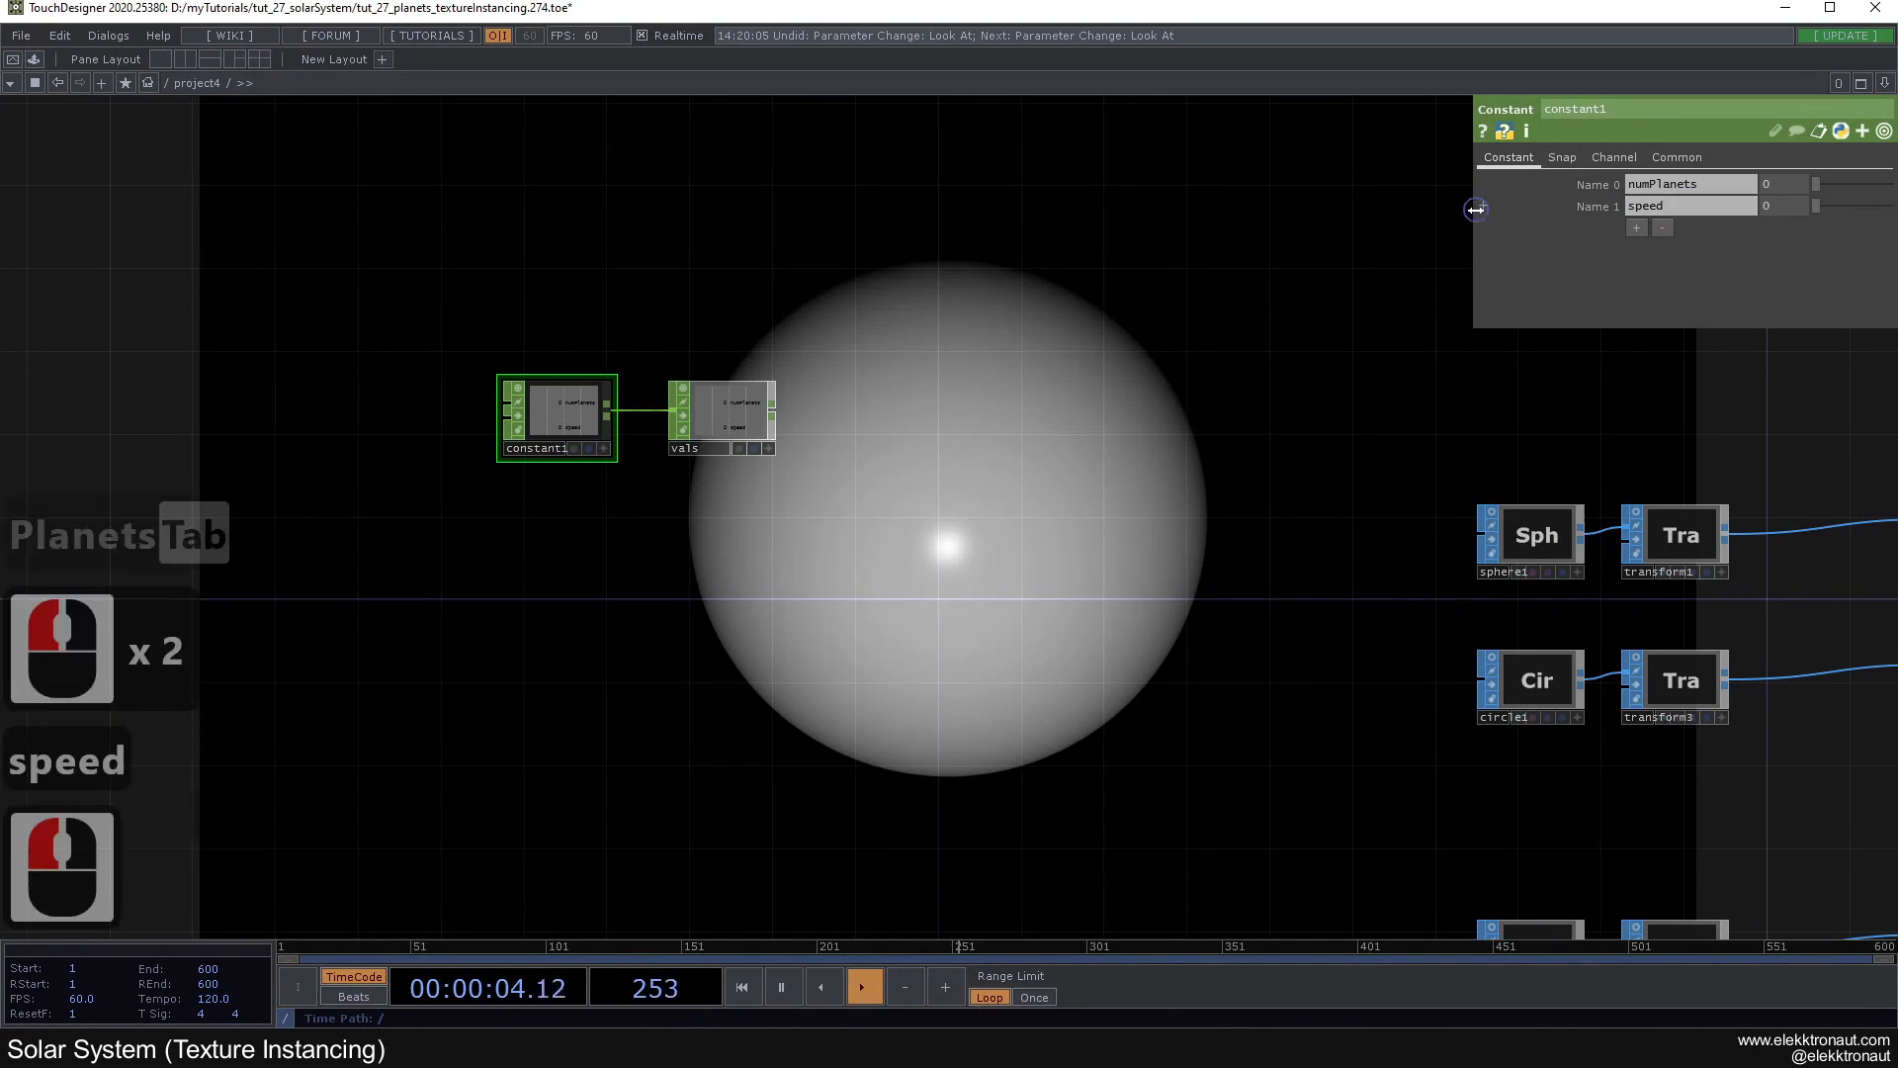
click(1325, 172)
text(8)
click(649, 418)
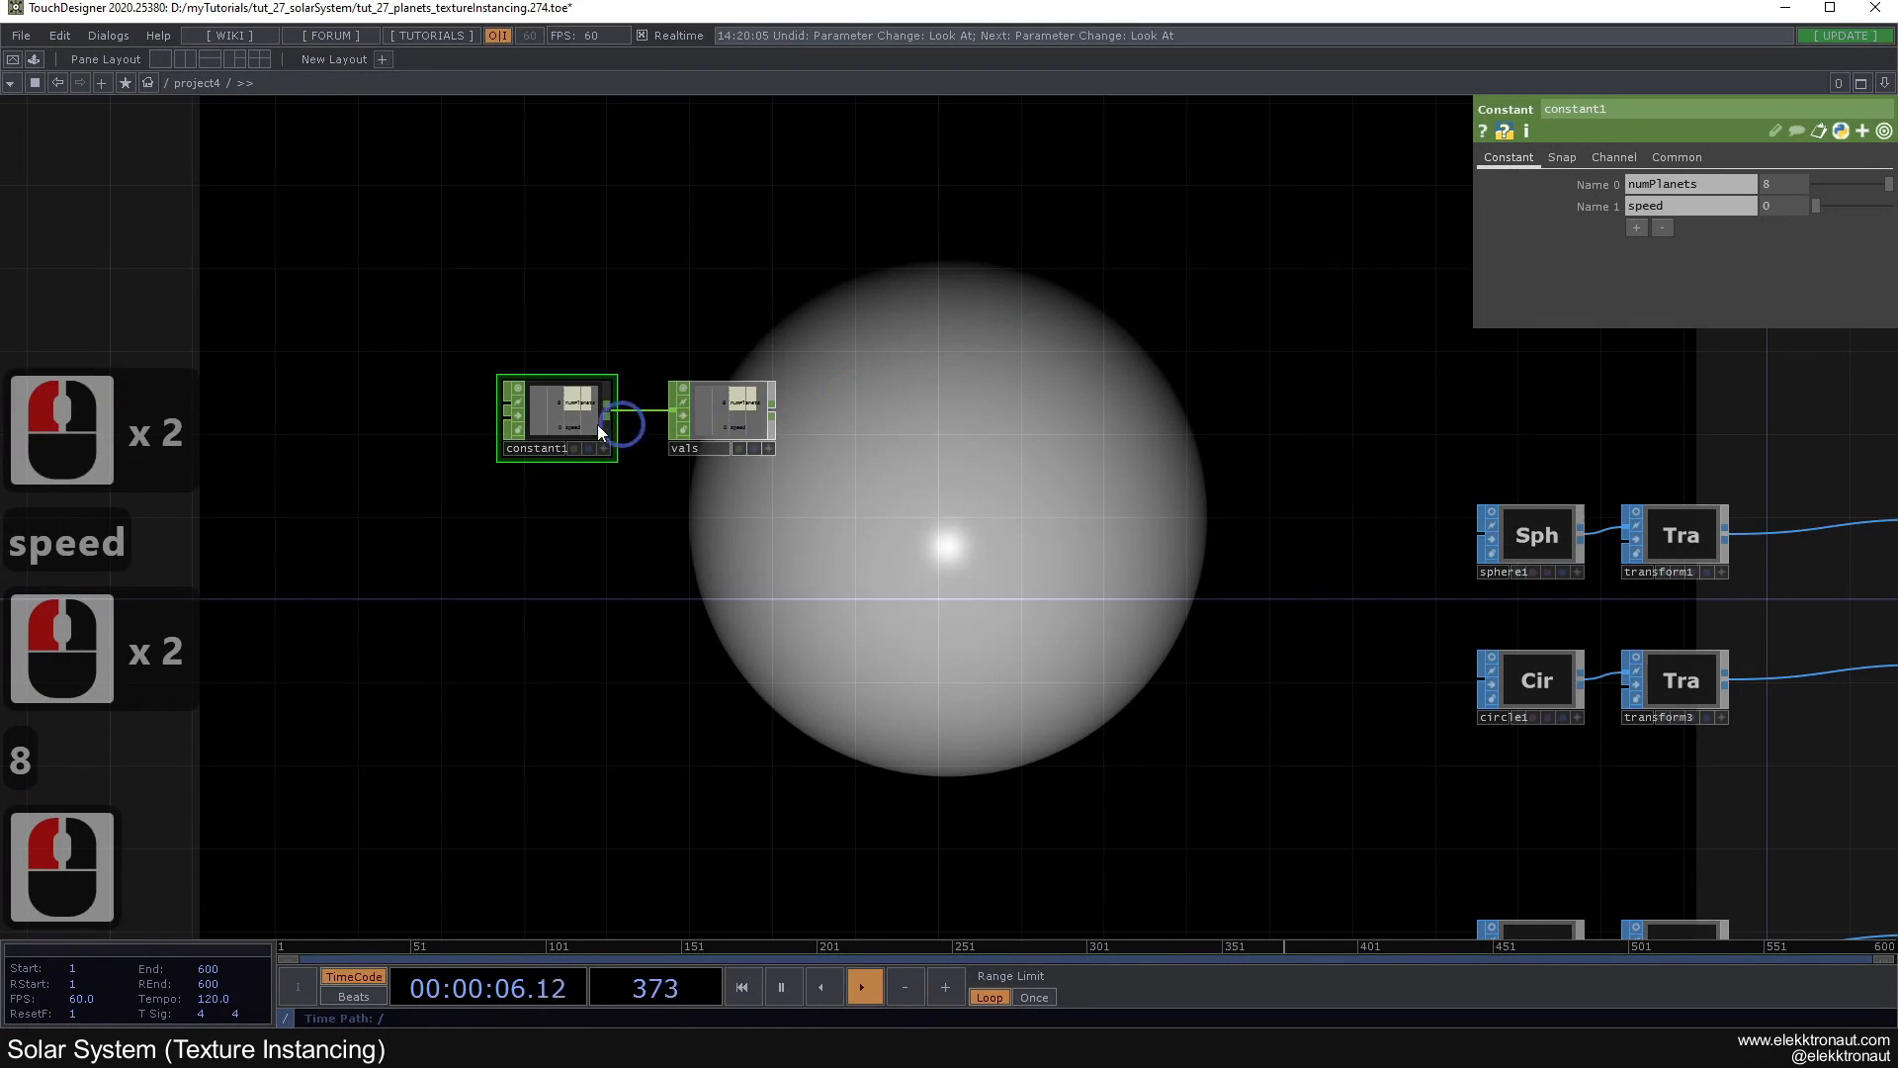
drag(1054, 585, 1010, 413)
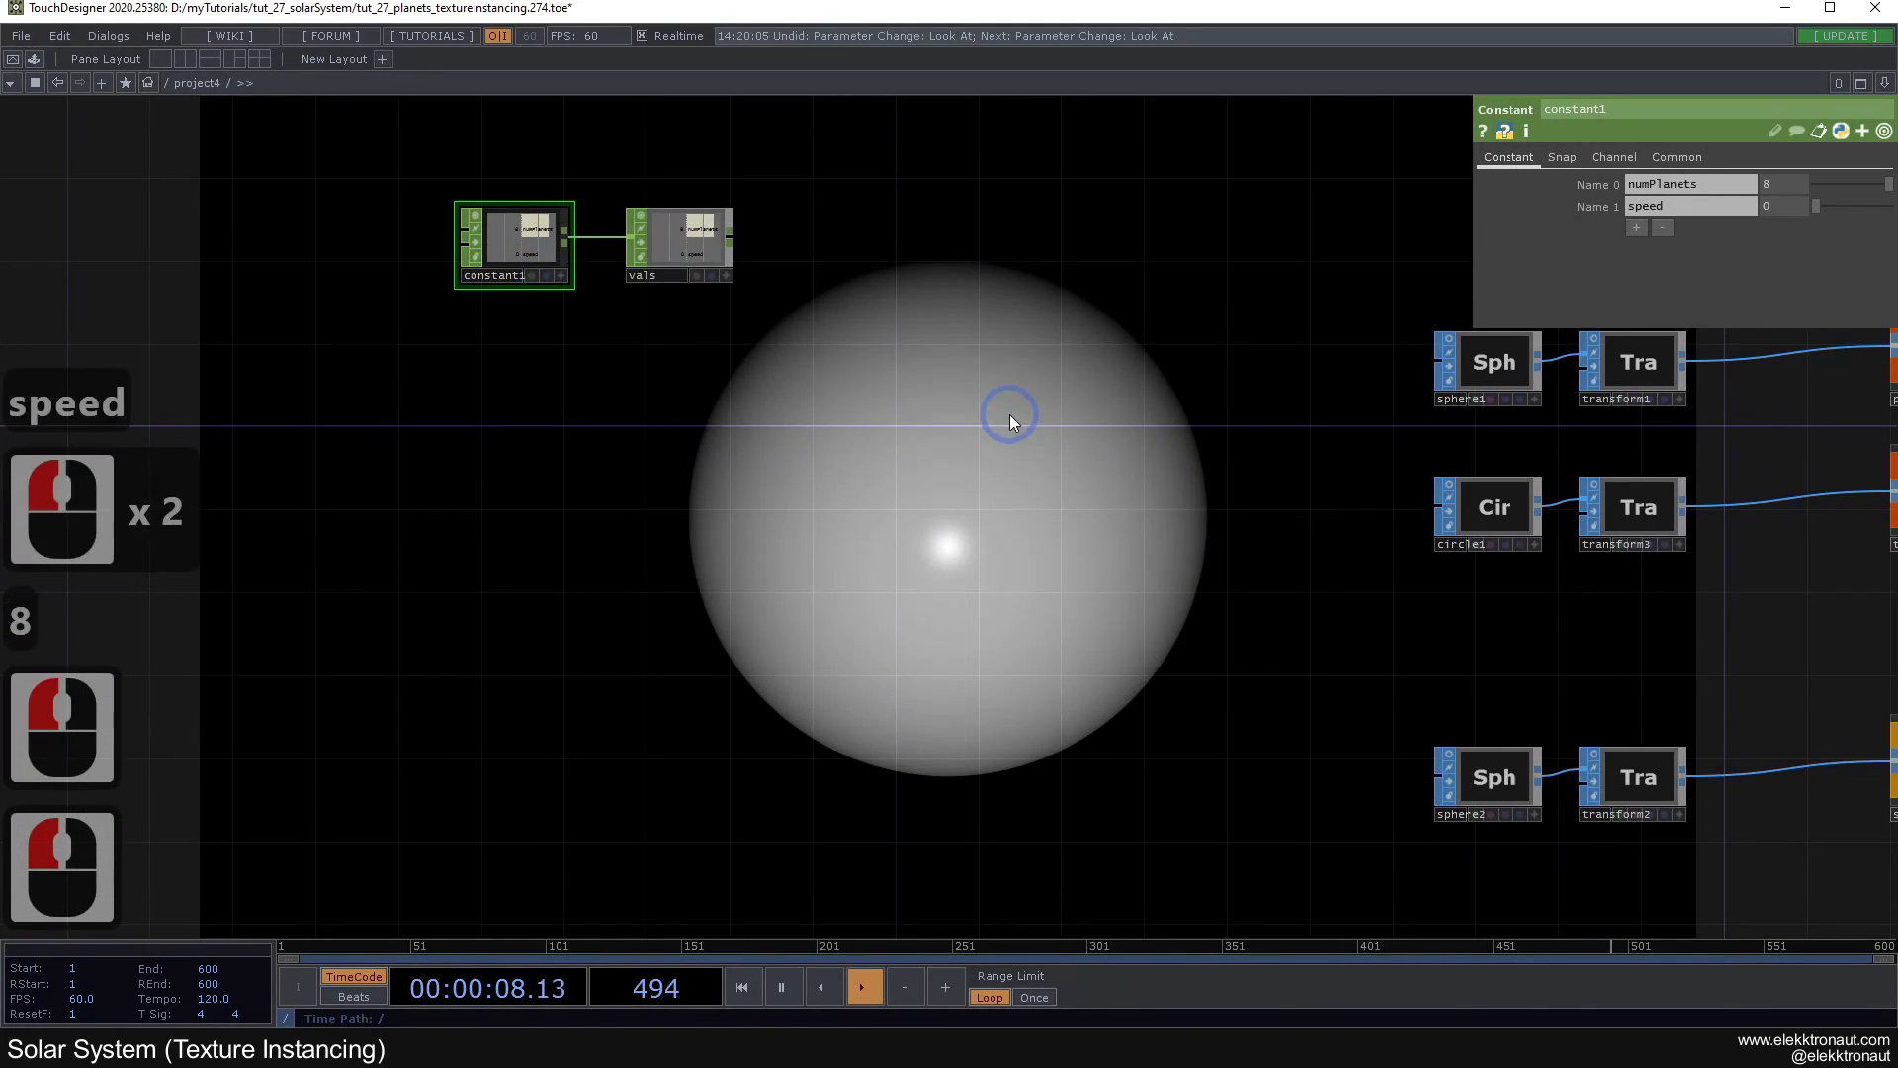
Step: Set the uniform scale of the planets sphere's Transform SOP to 0.1
scroll(1010, 413, down, 1)
middle_drag(944, 406, 646, 496)
double_click(1159, 471)
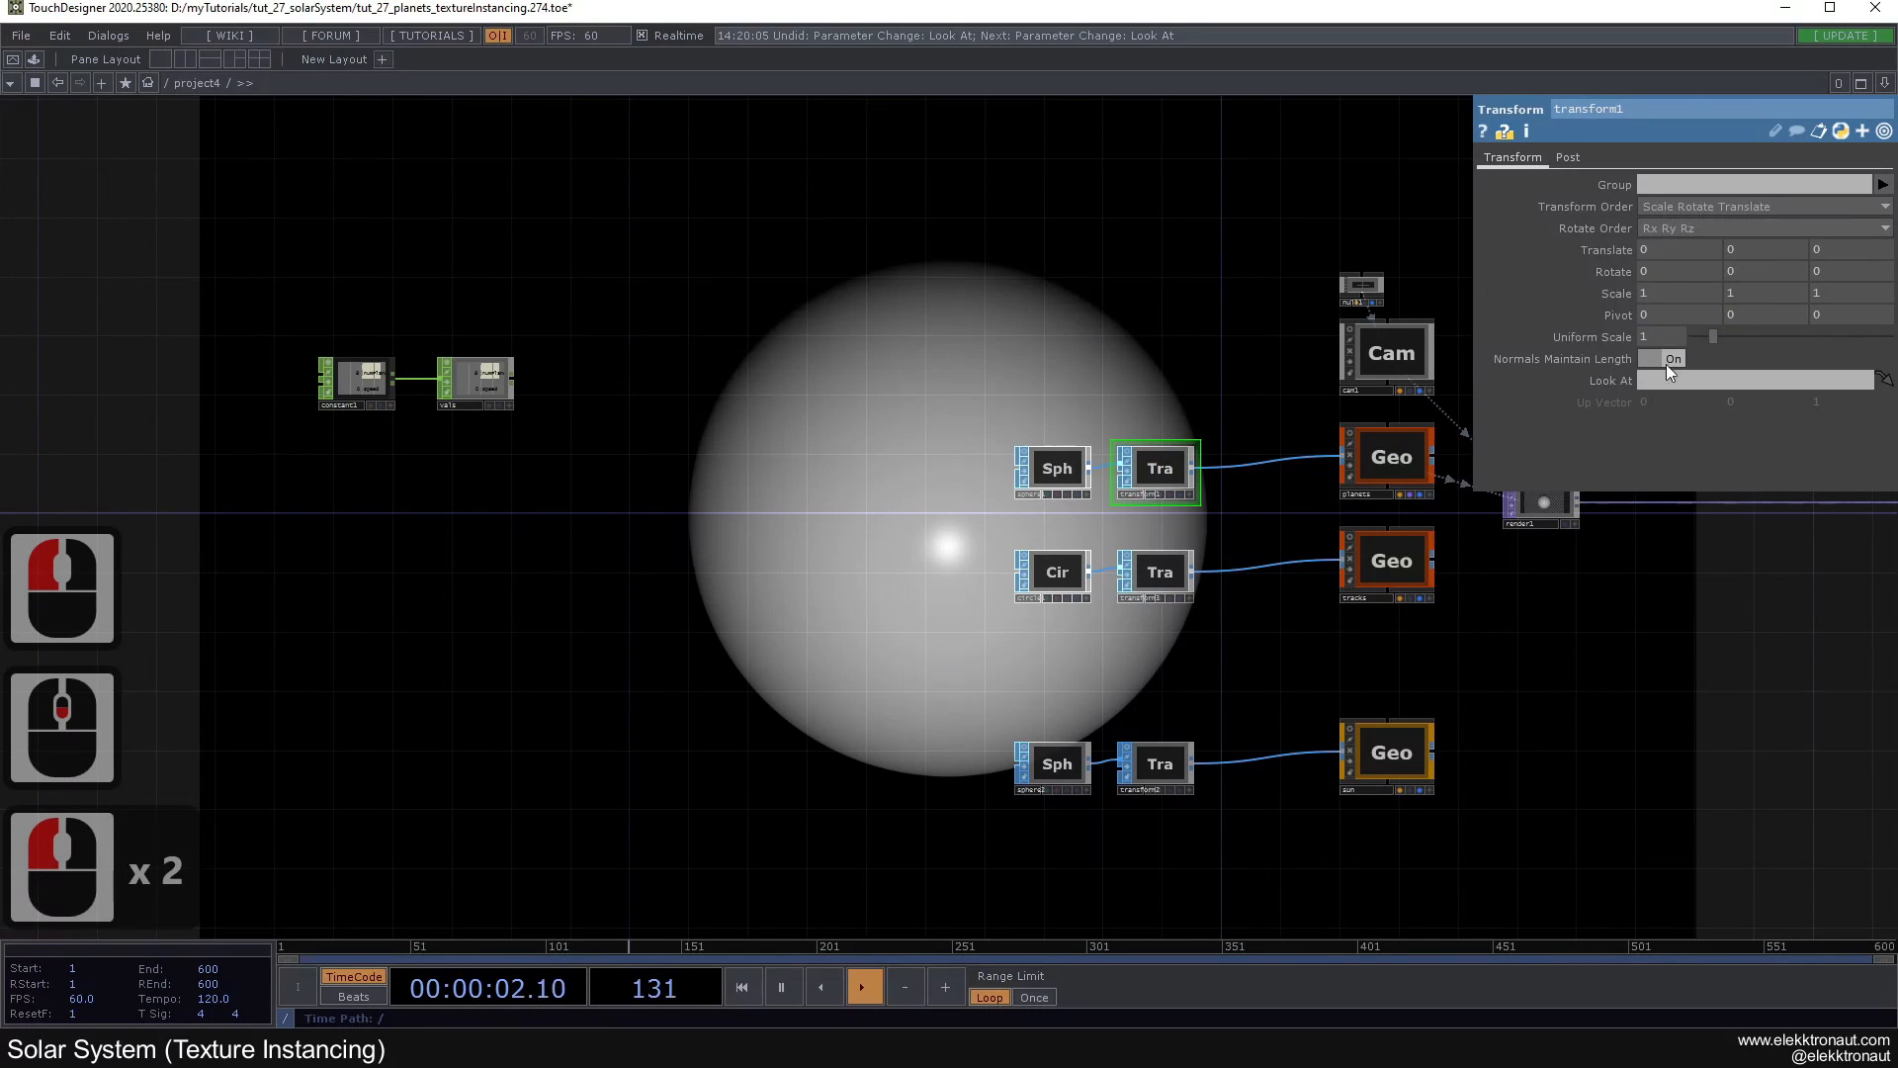
click(1560, 332)
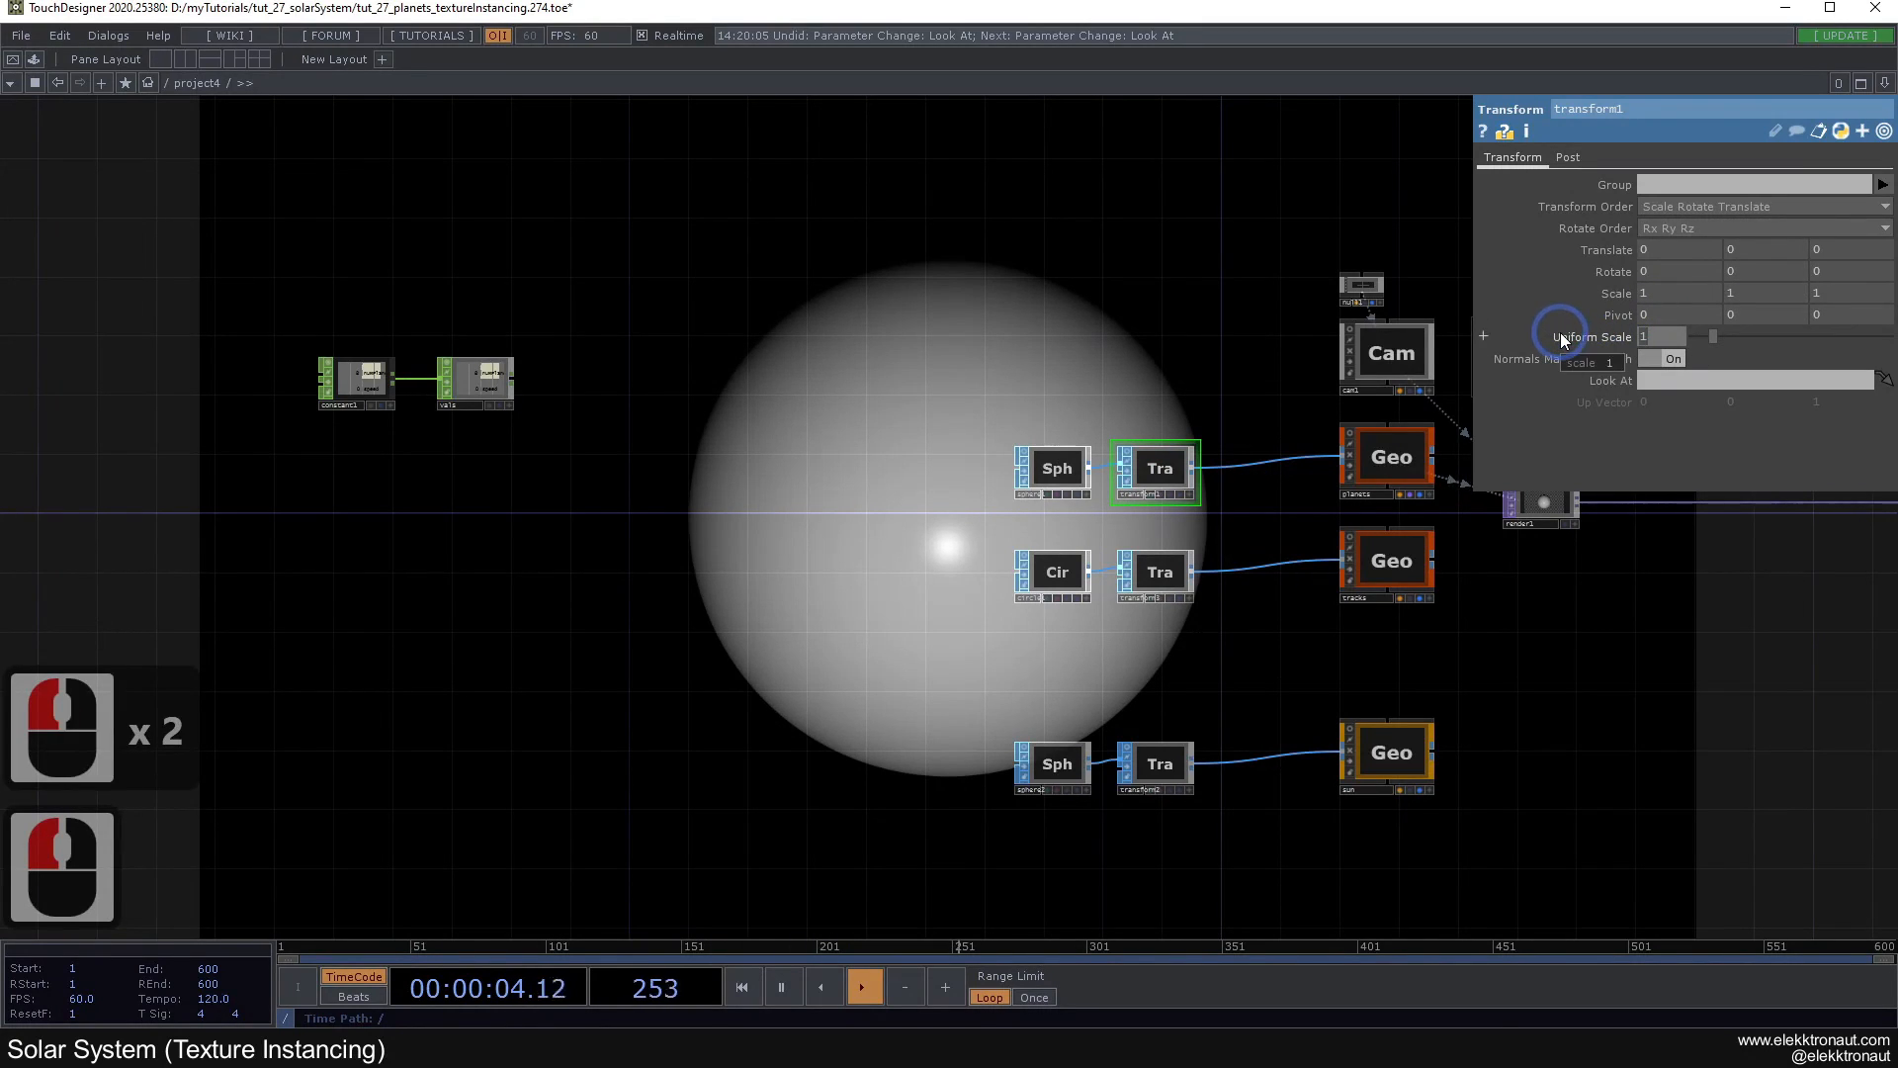
text(.1)
key(Return)
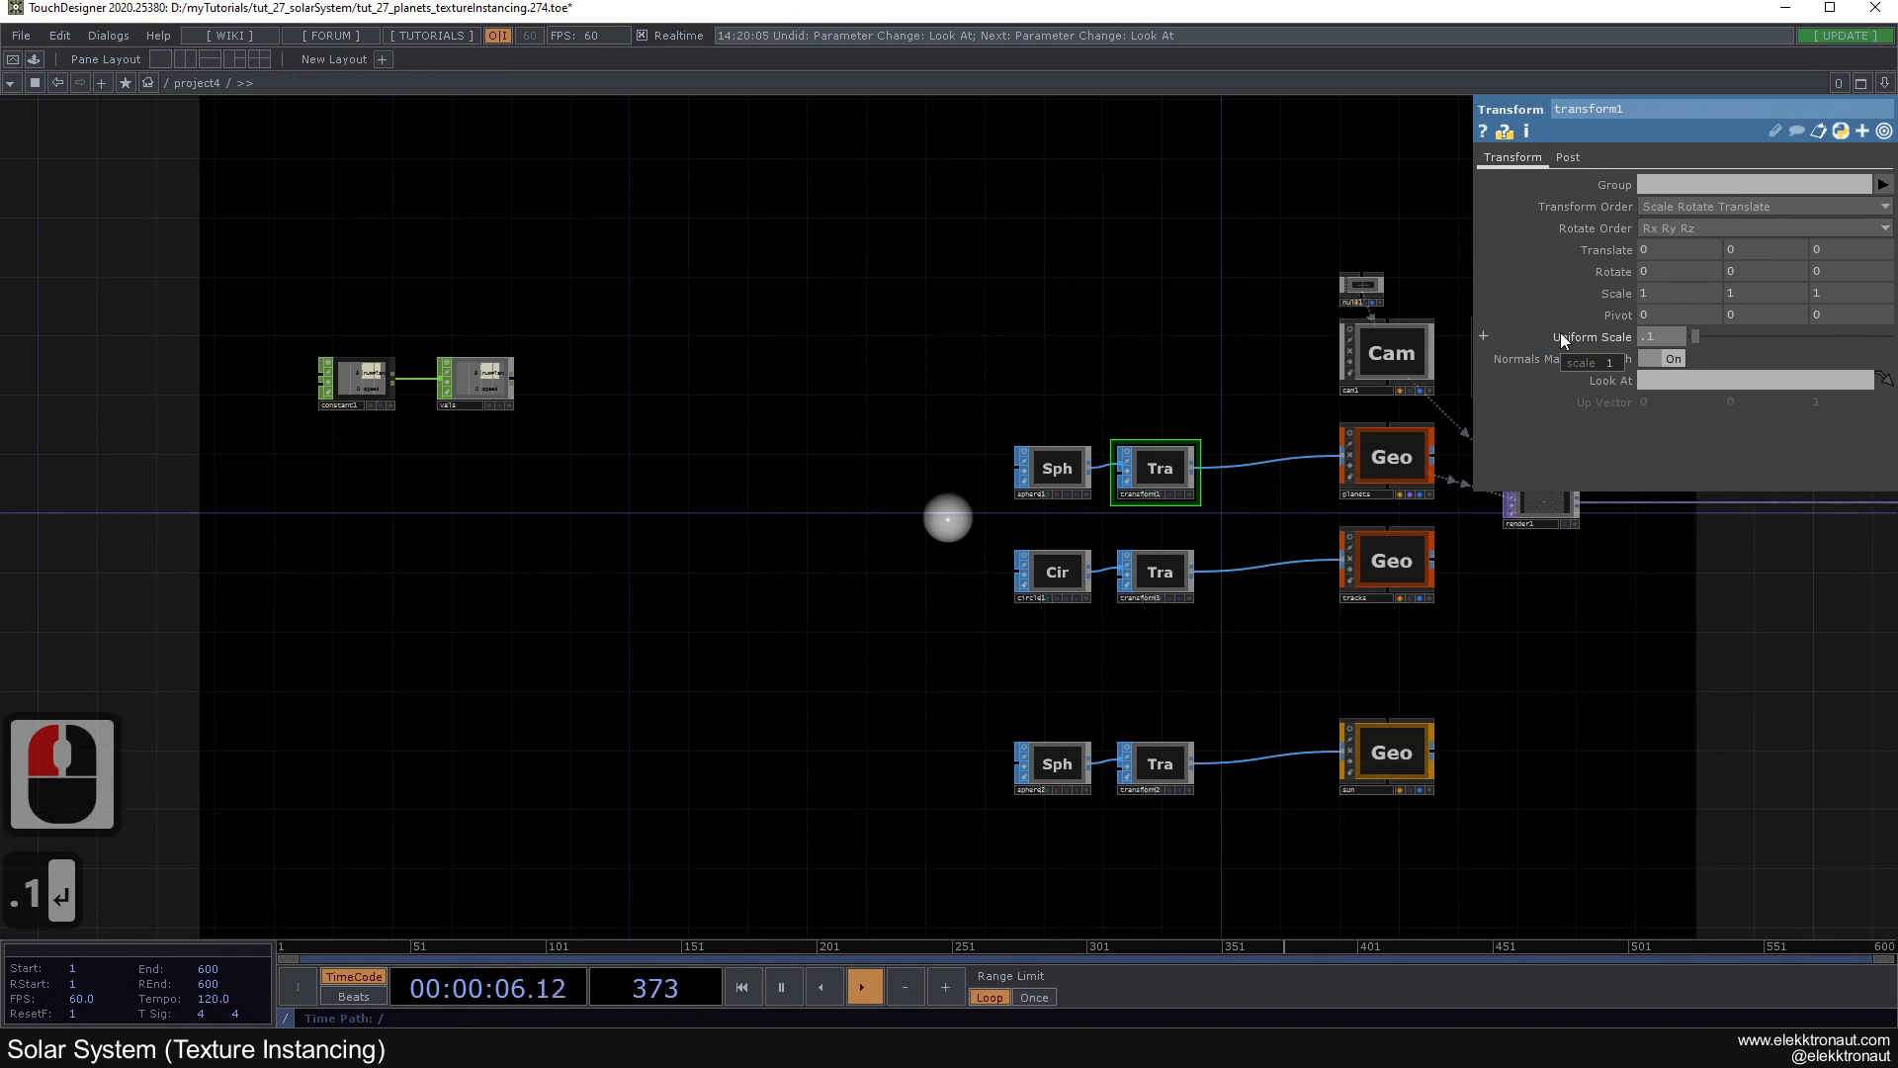
click(914, 510)
Step: Select the sphere, circle and Transform SOPs of all three chains and move them closer to their Geometry COMPs
drag(866, 584, 977, 502)
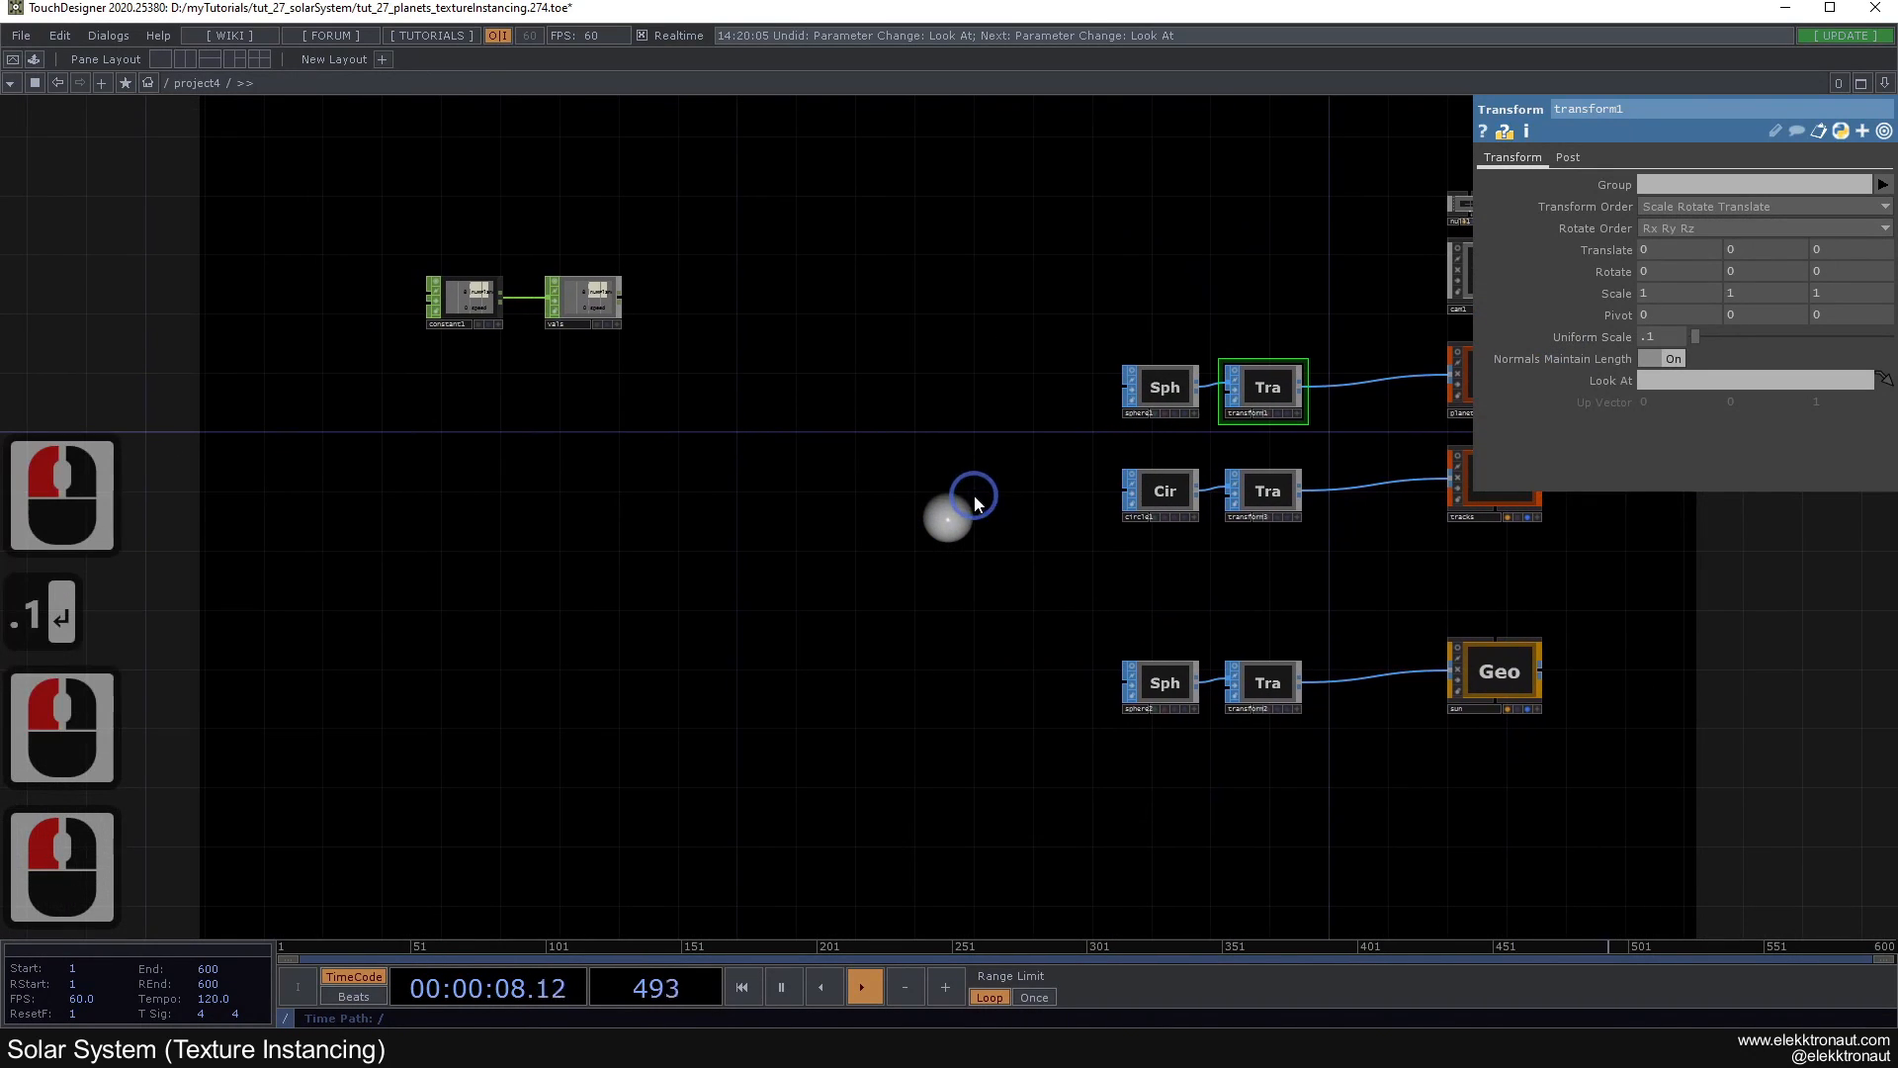
drag(882, 602, 1077, 610)
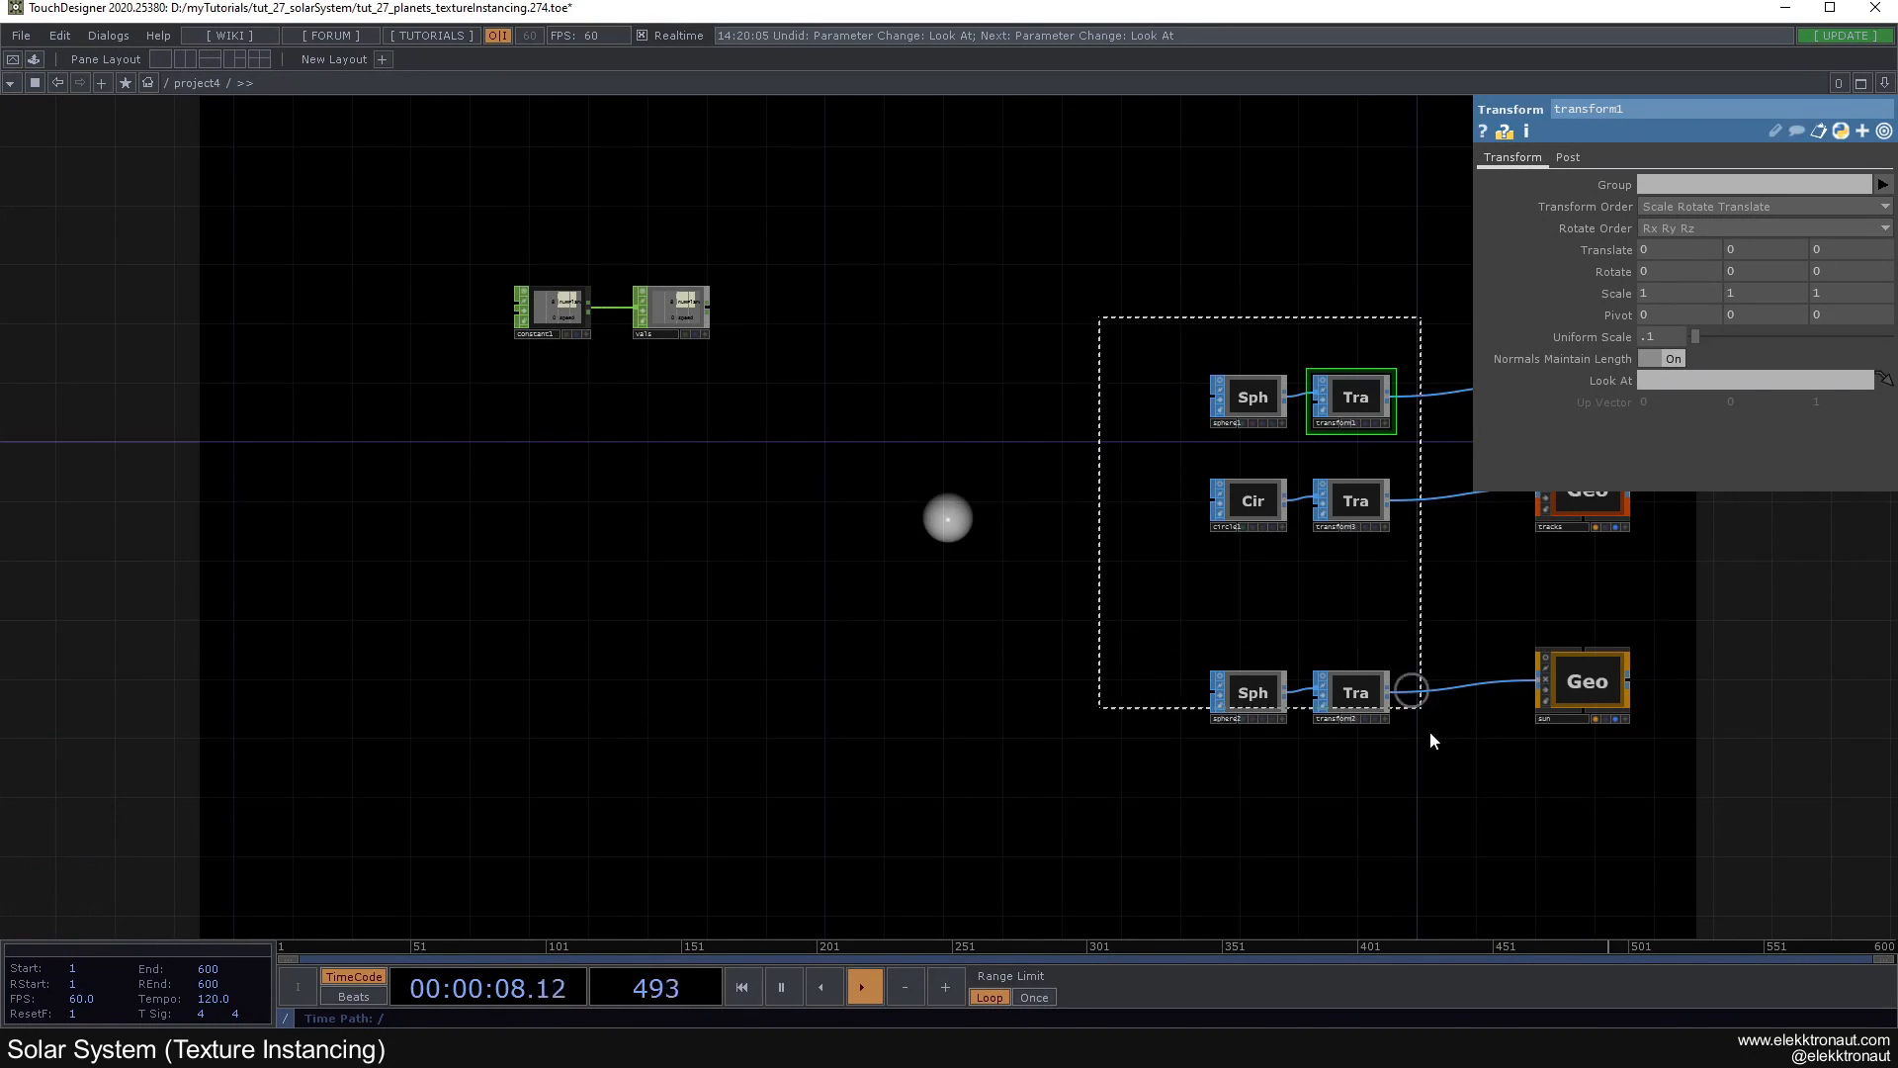
right_drag(1426, 718, 1431, 742)
drag(1362, 690, 1443, 690)
click(1289, 627)
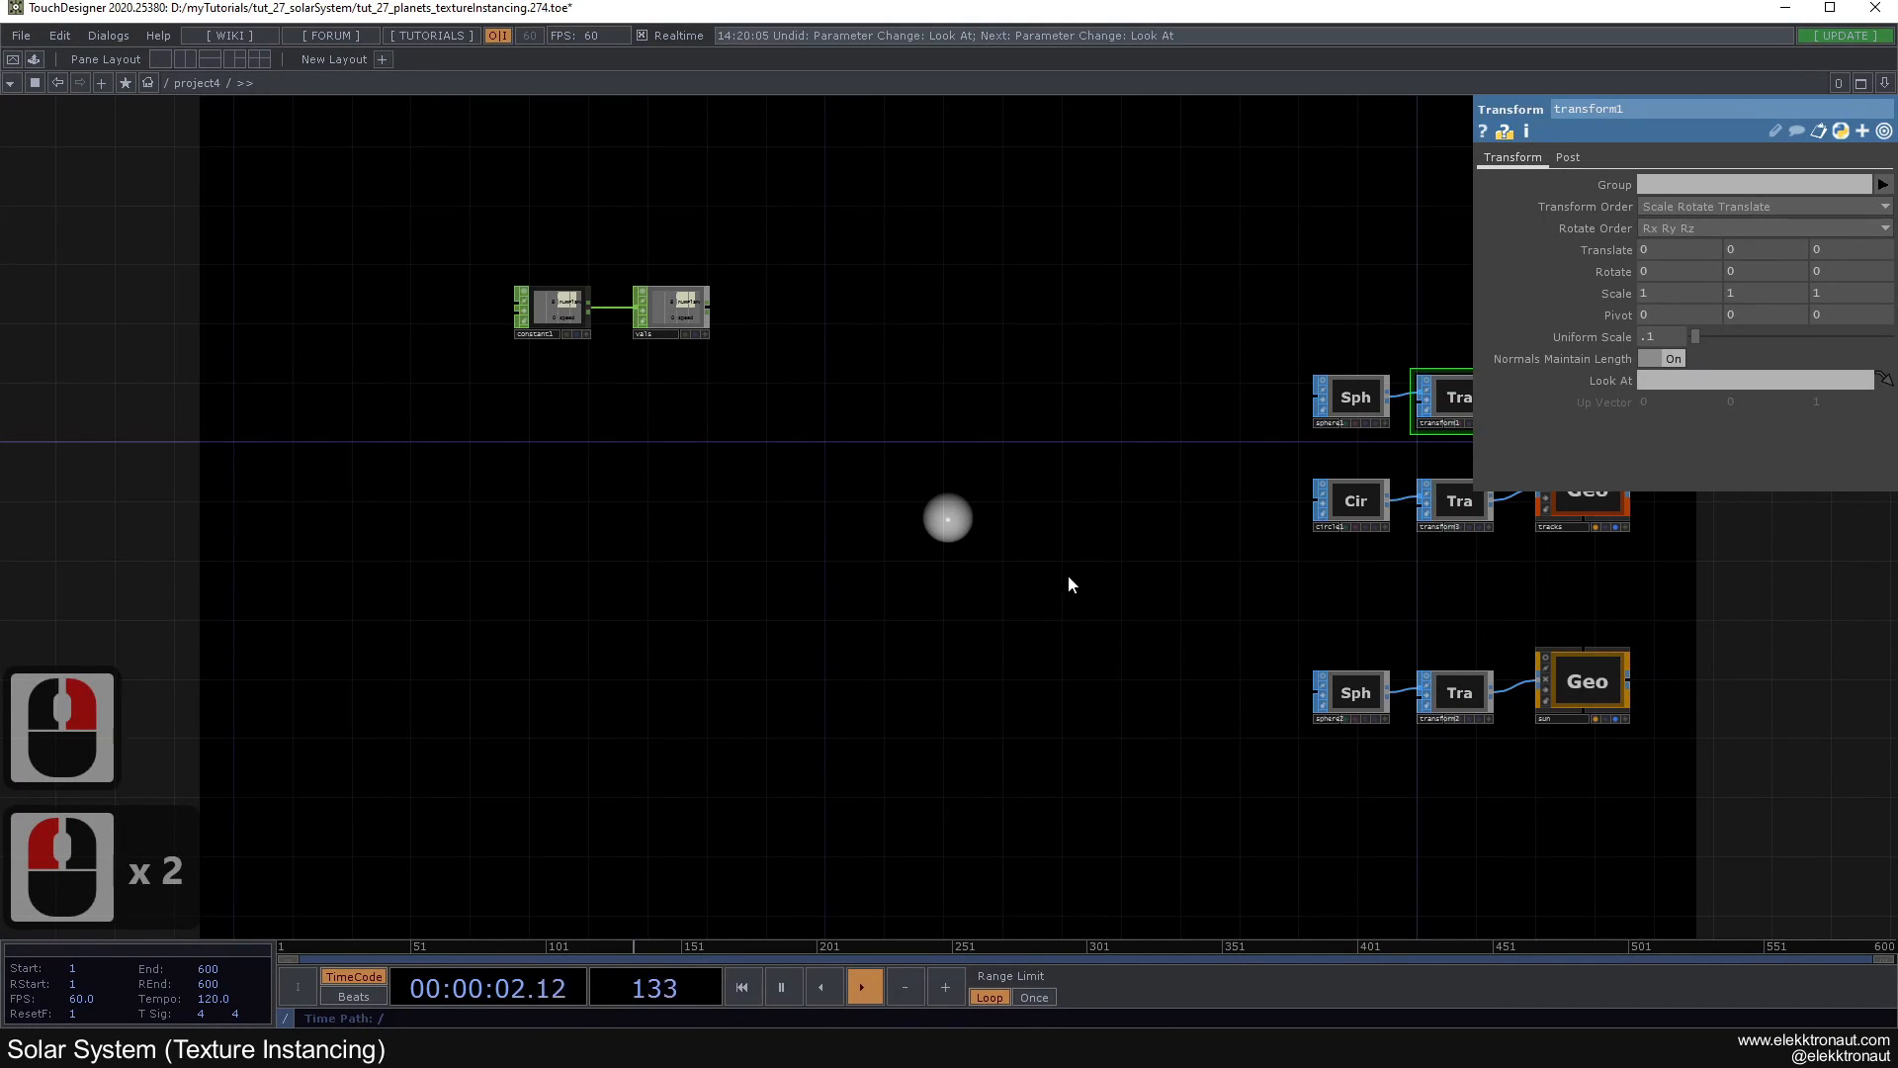
Step: Add a Ramp TOP in the open area below the vals Null CHOP
scroll(1068, 584, down, 3)
scroll(809, 560, up, 5)
double_click(765, 564)
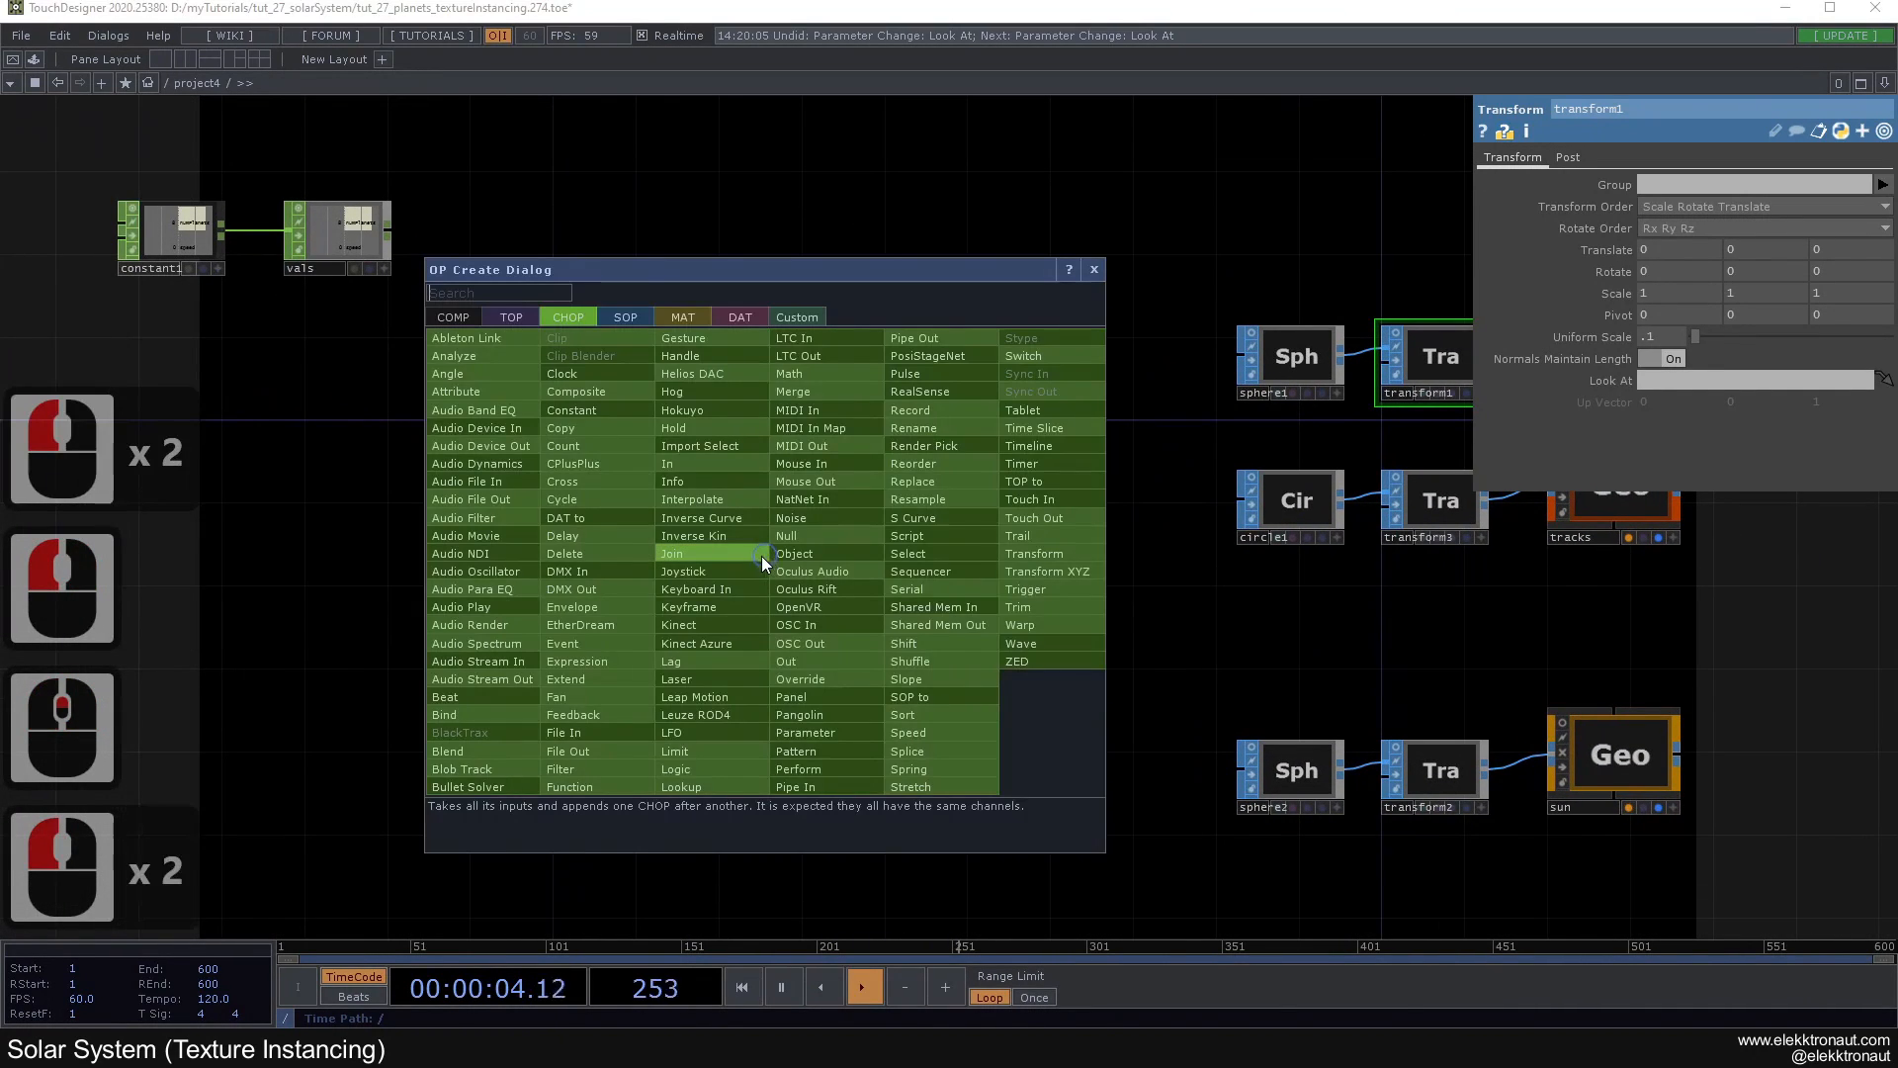
text(ra)
click(511, 317)
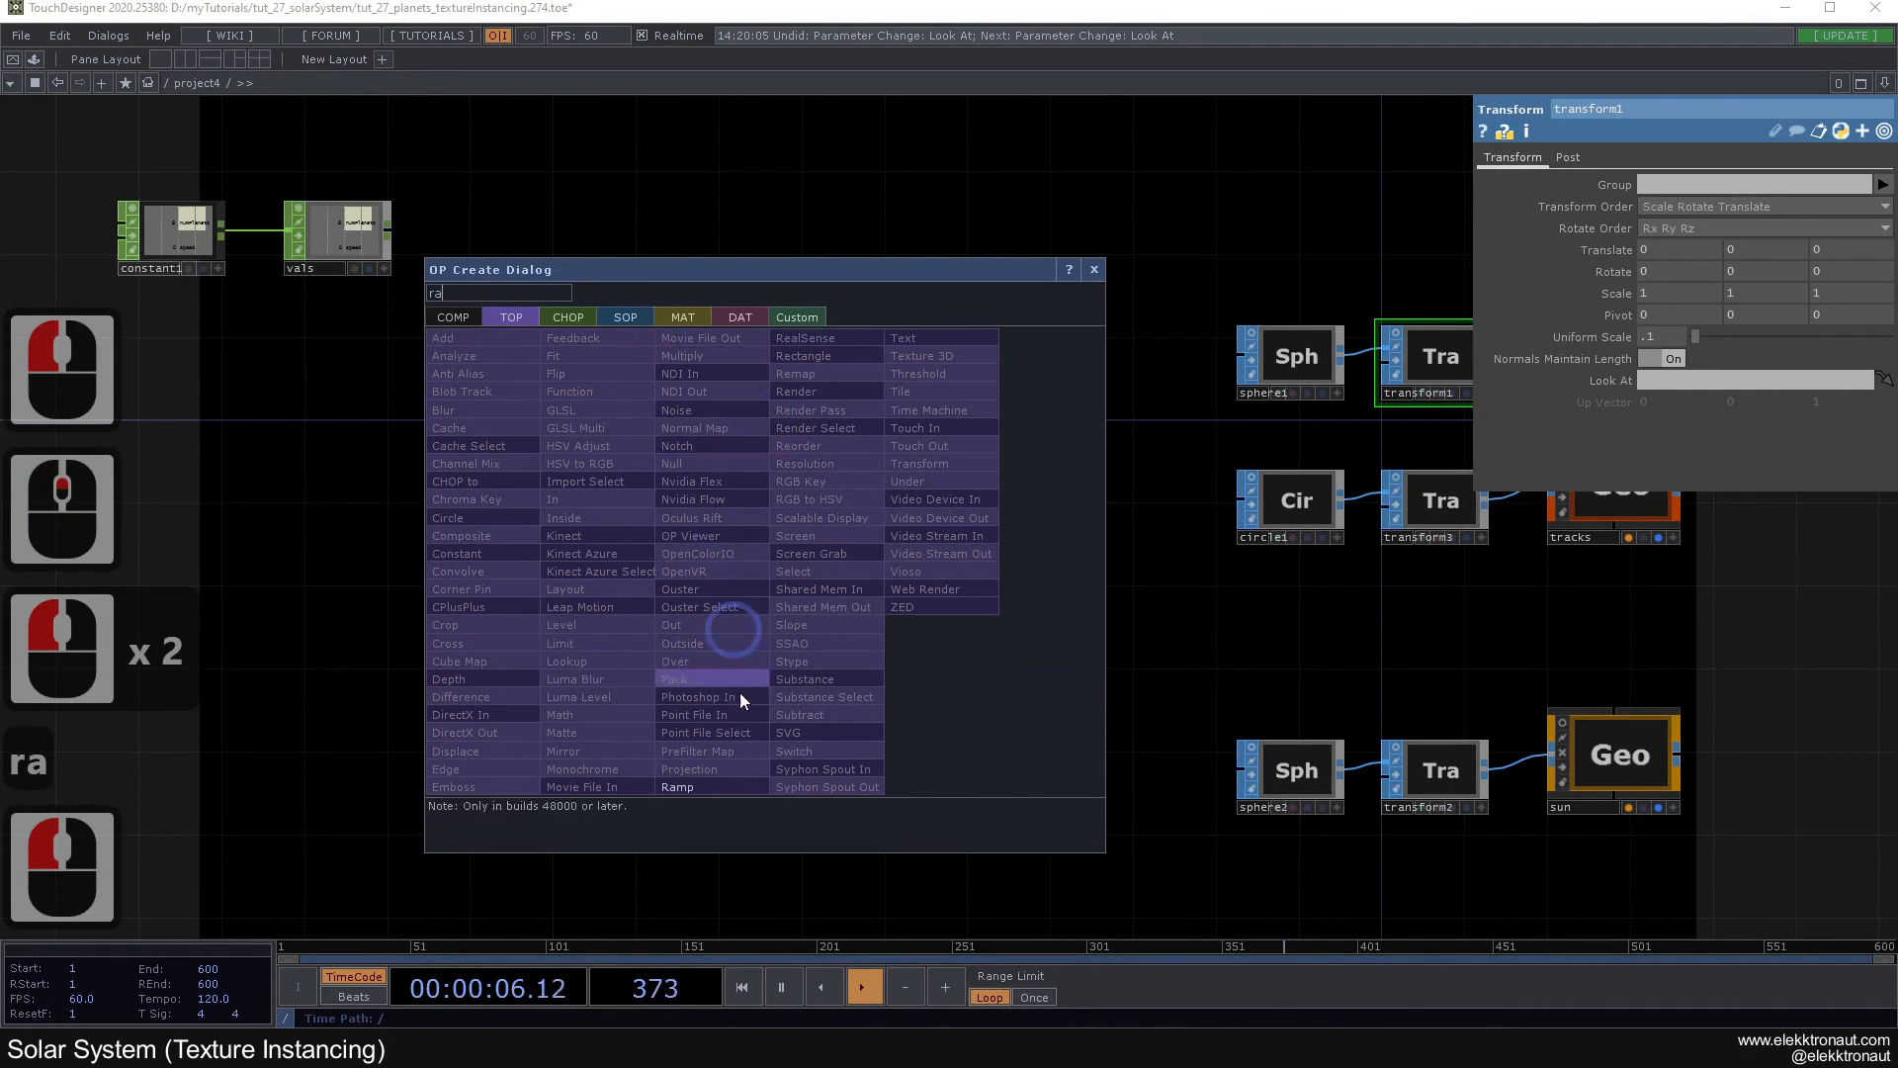
click(698, 787)
click(576, 537)
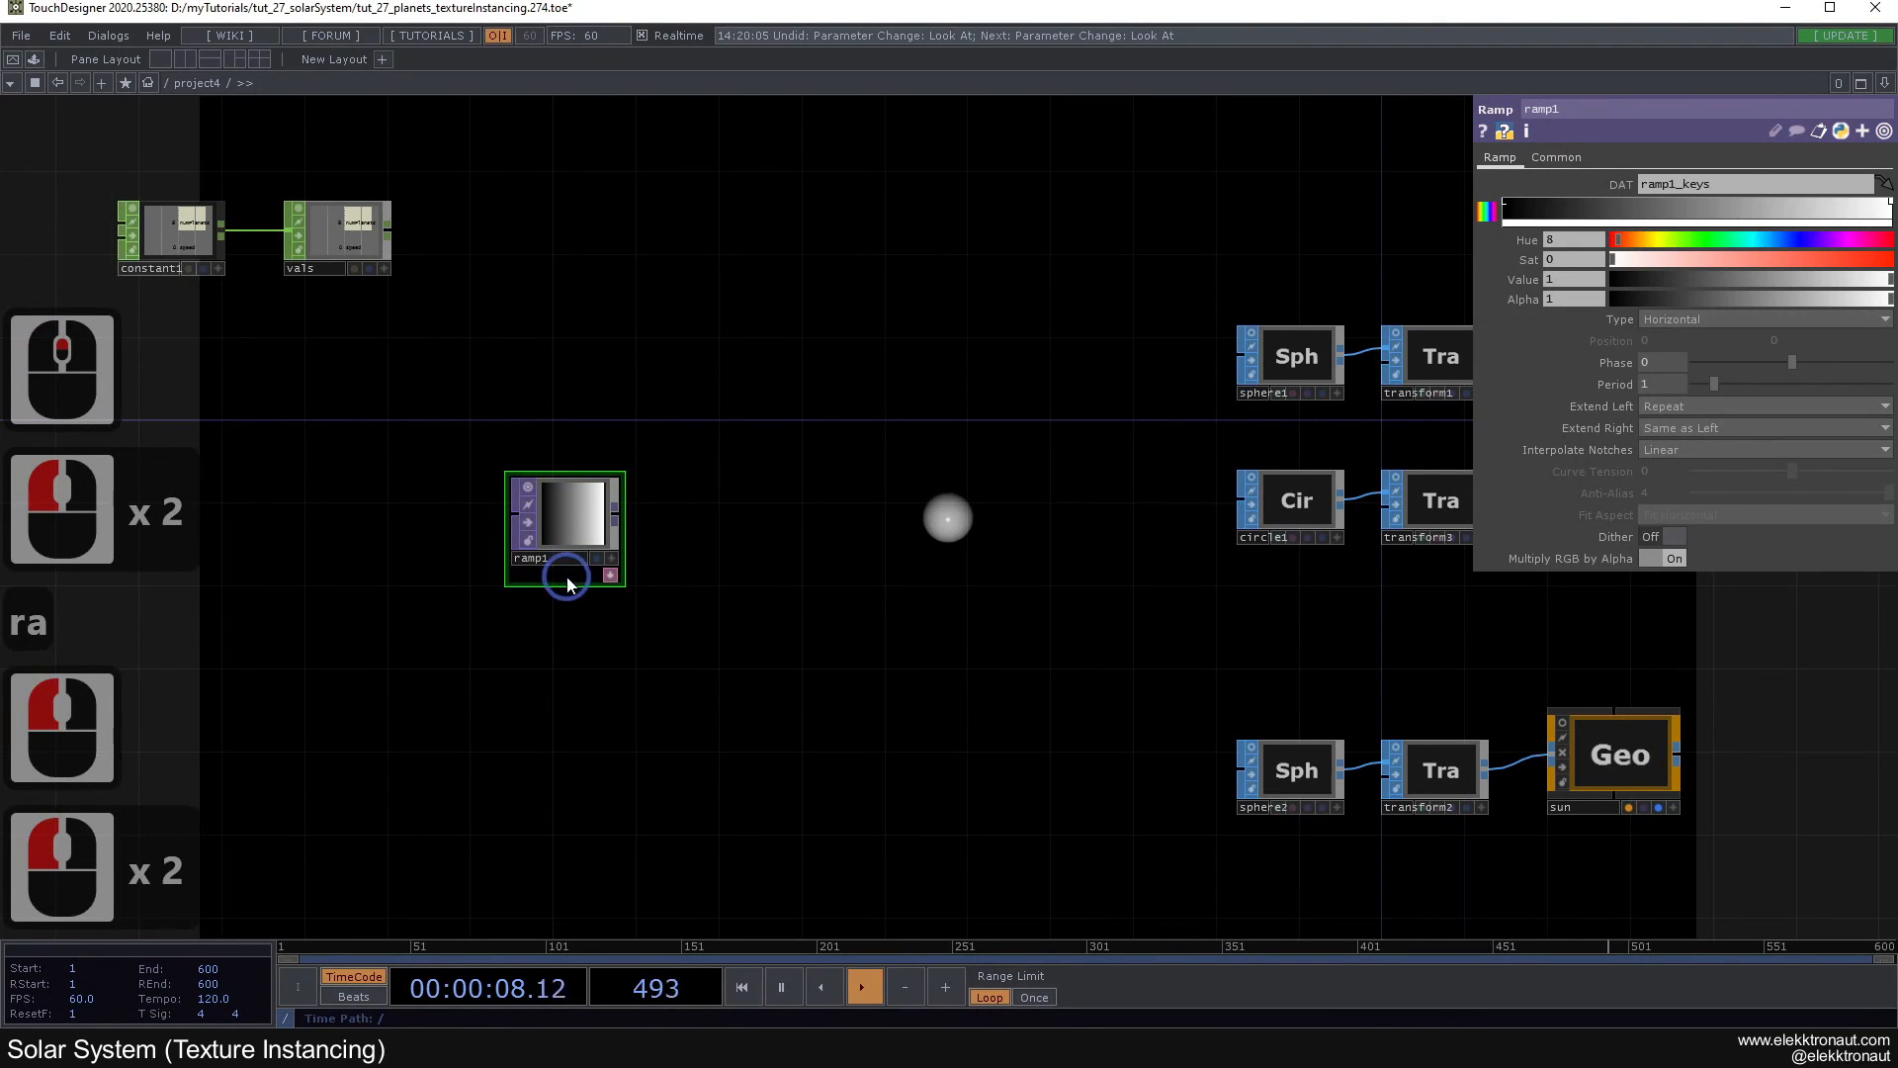
drag(580, 621, 827, 746)
scroll(870, 664, up, 3)
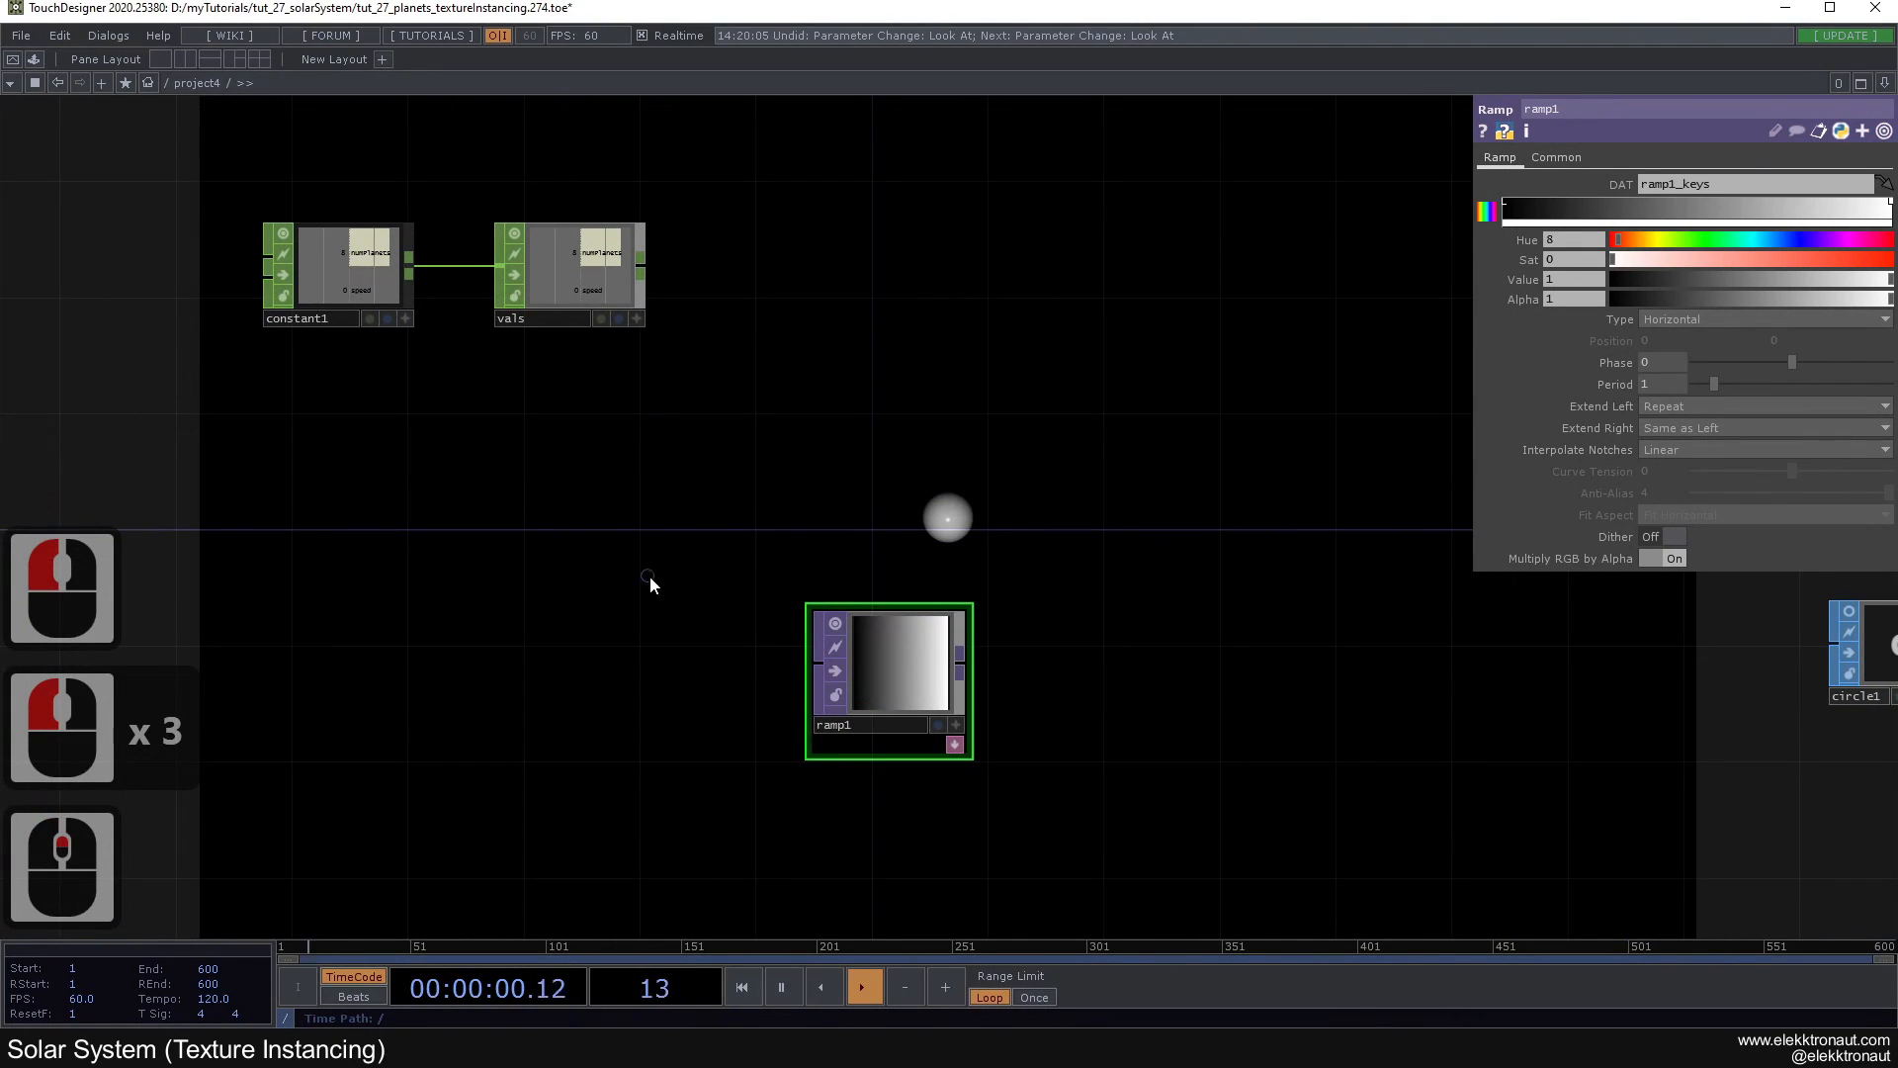
Step: Make the vals viewer interactive and link its numPlanets channel to the Ramp TOP's resolution width
drag(1305, 248, 1446, 208)
click(1535, 161)
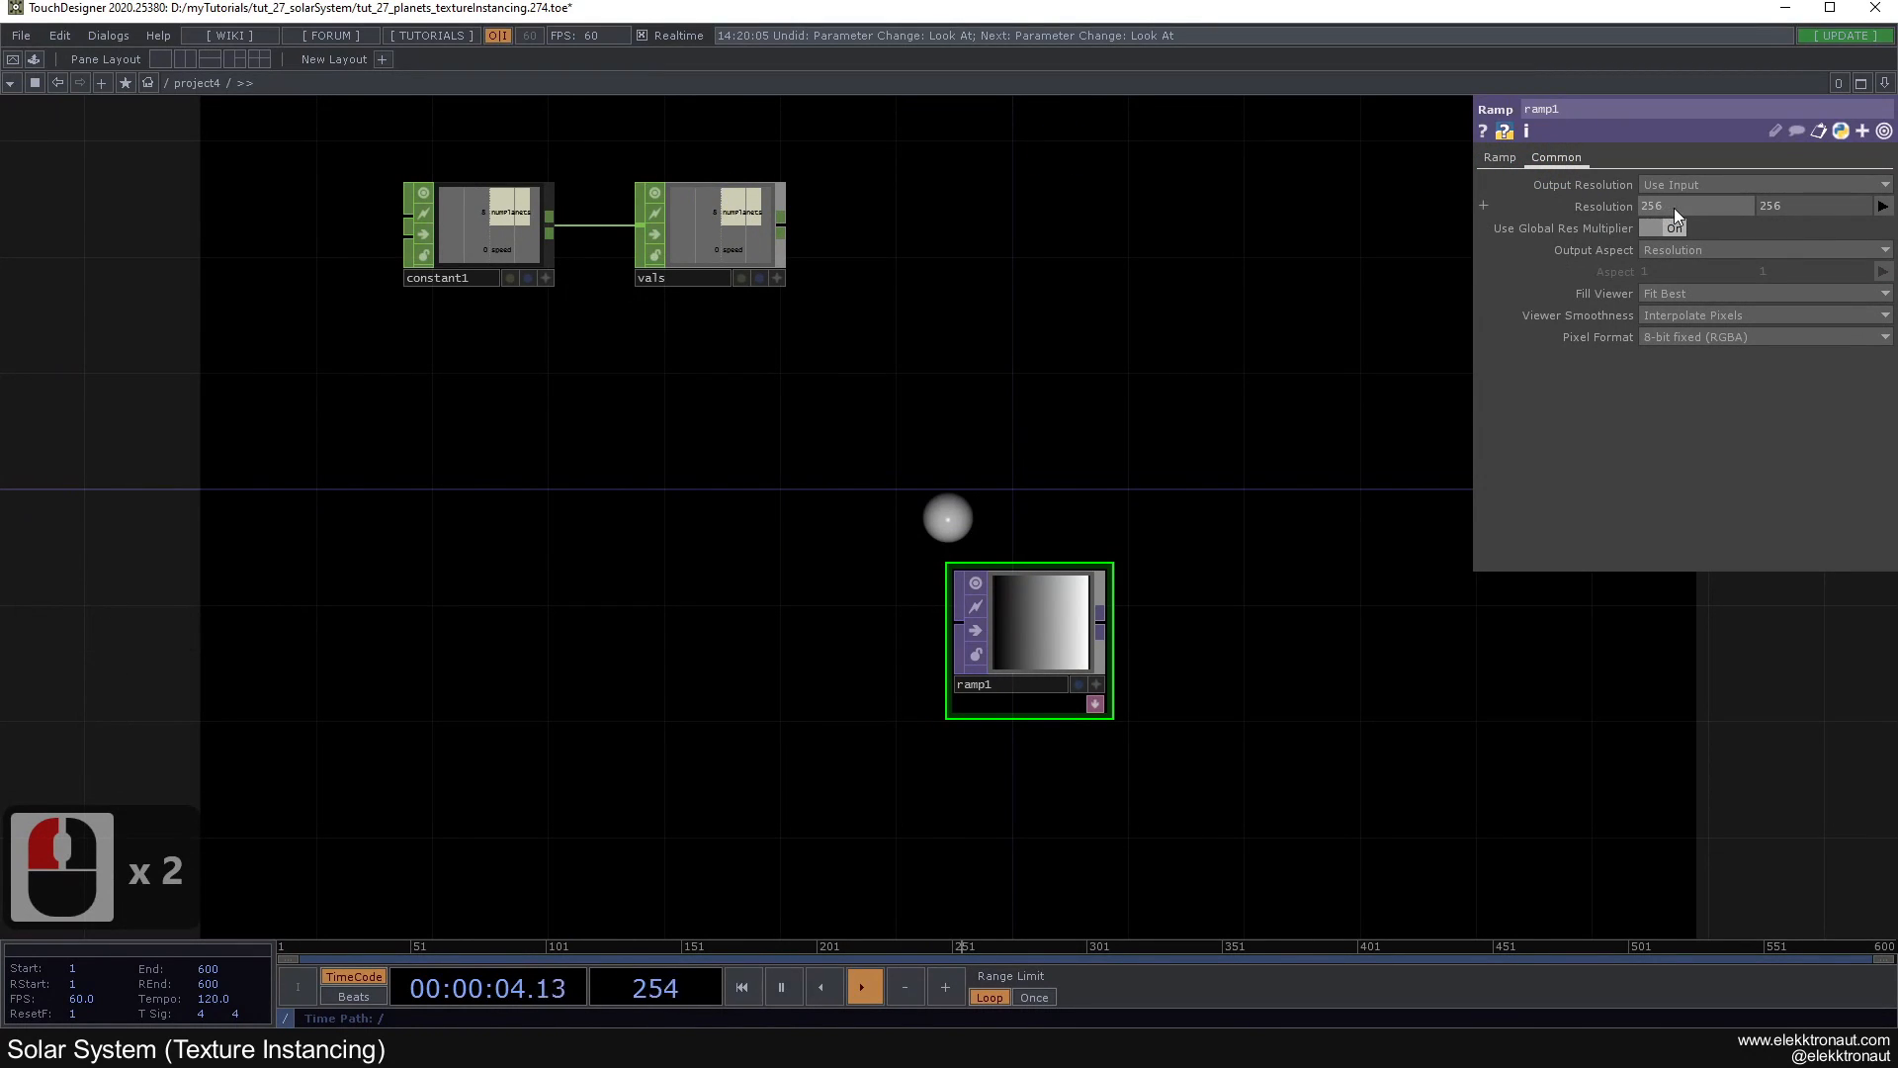
drag(1672, 206, 1201, 204)
click(1201, 204)
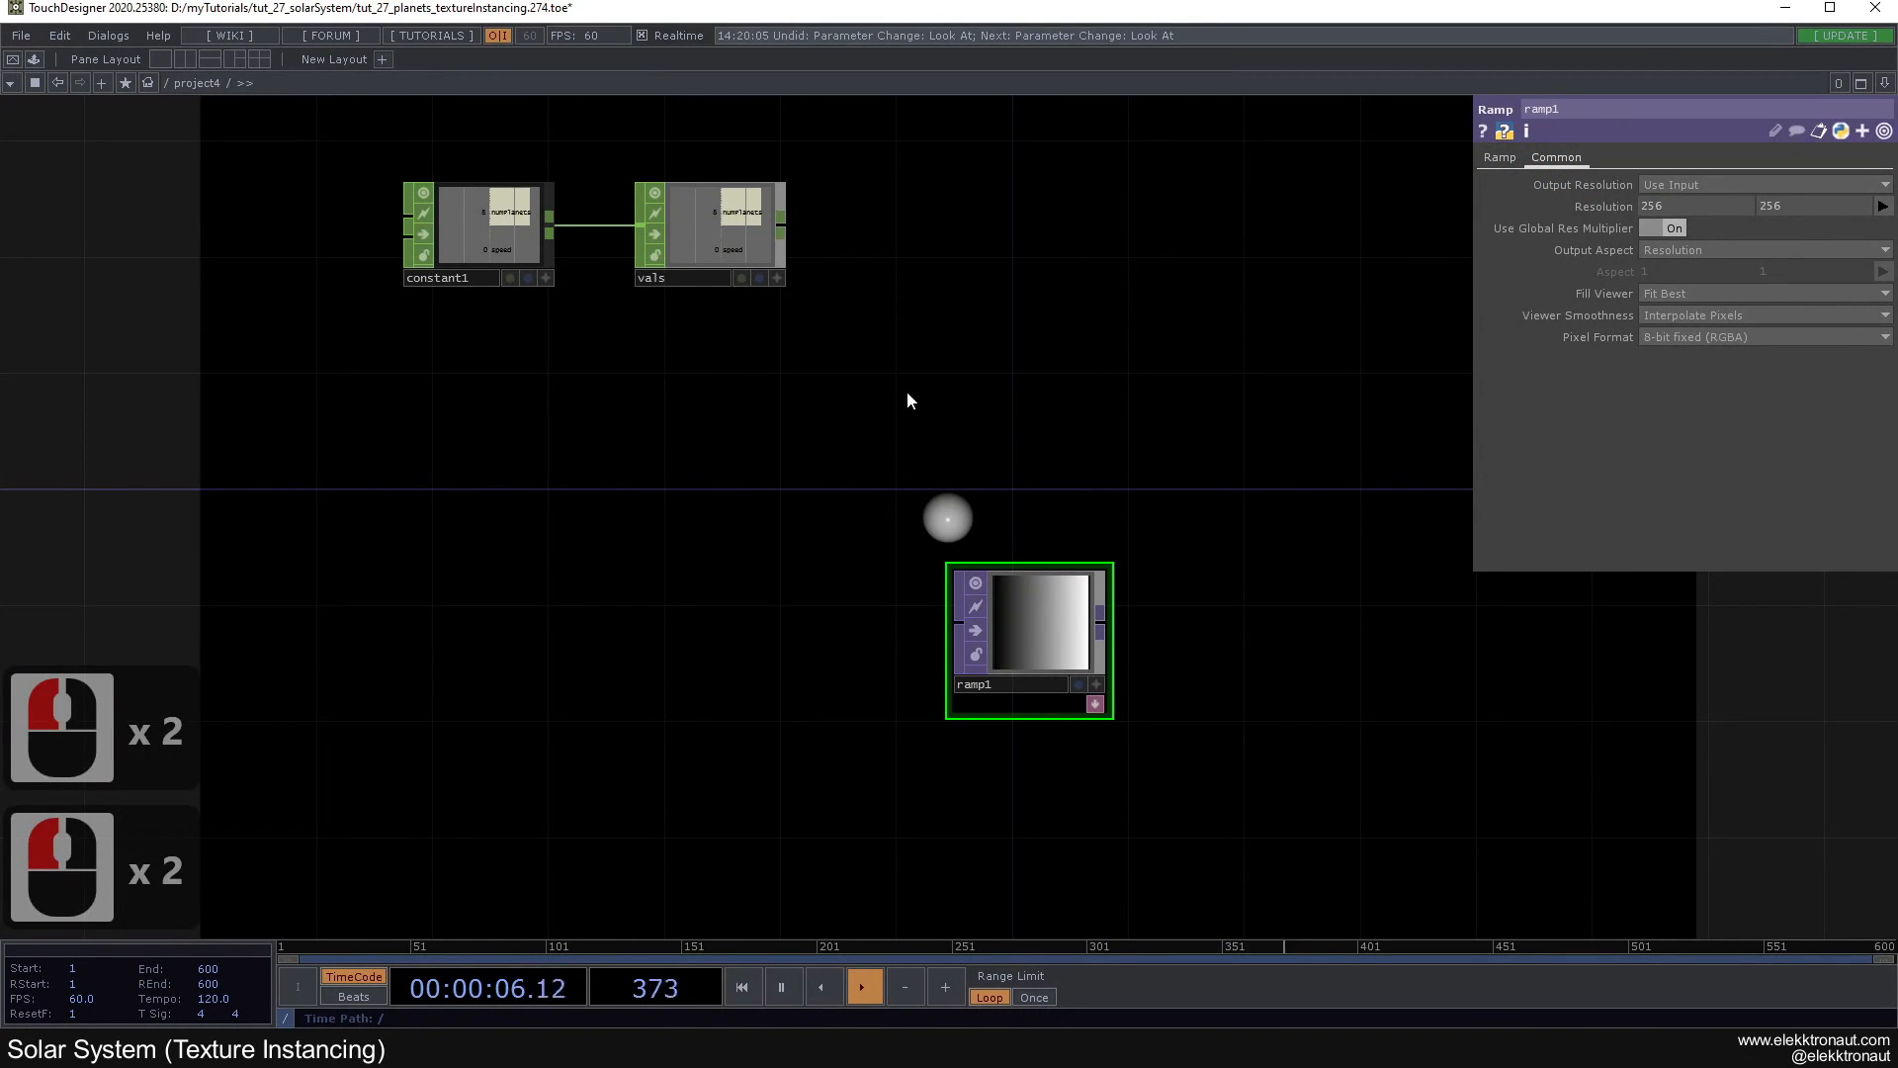
click(777, 278)
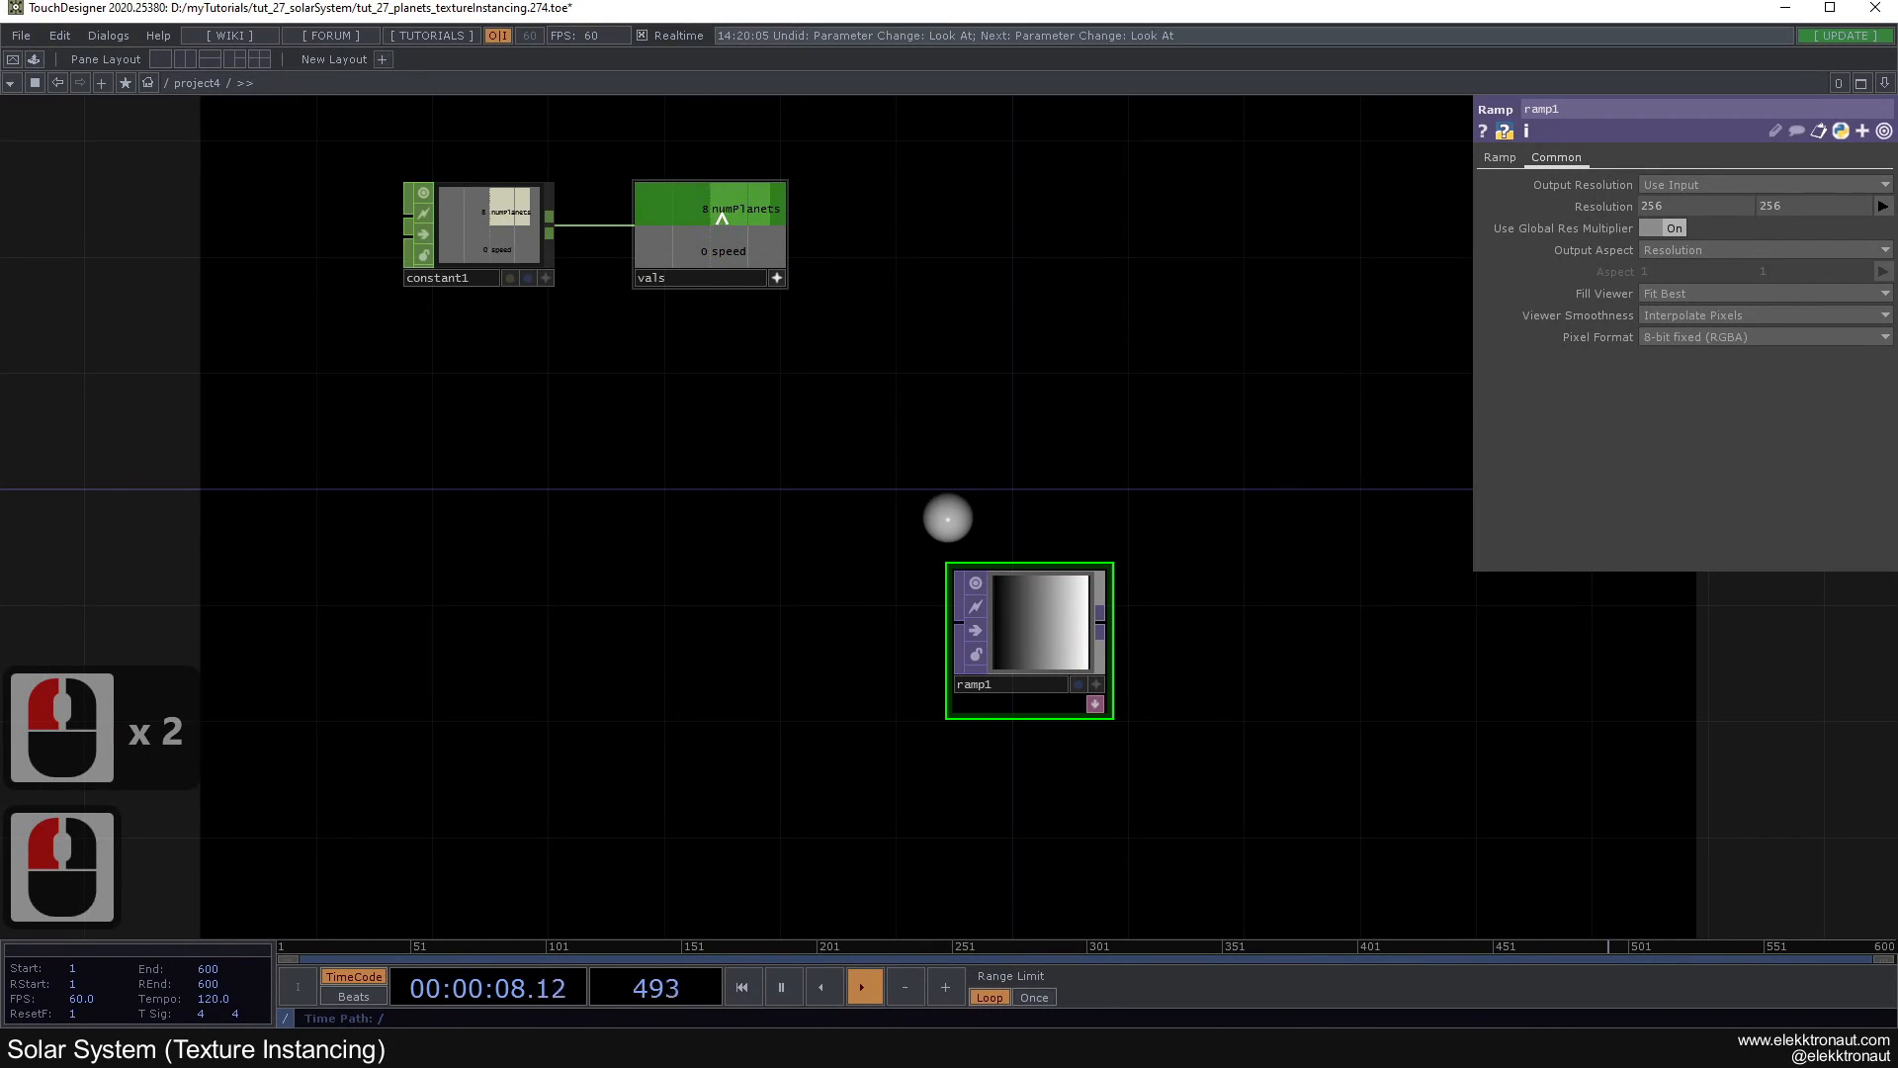
drag(722, 218, 1671, 205)
click(1684, 191)
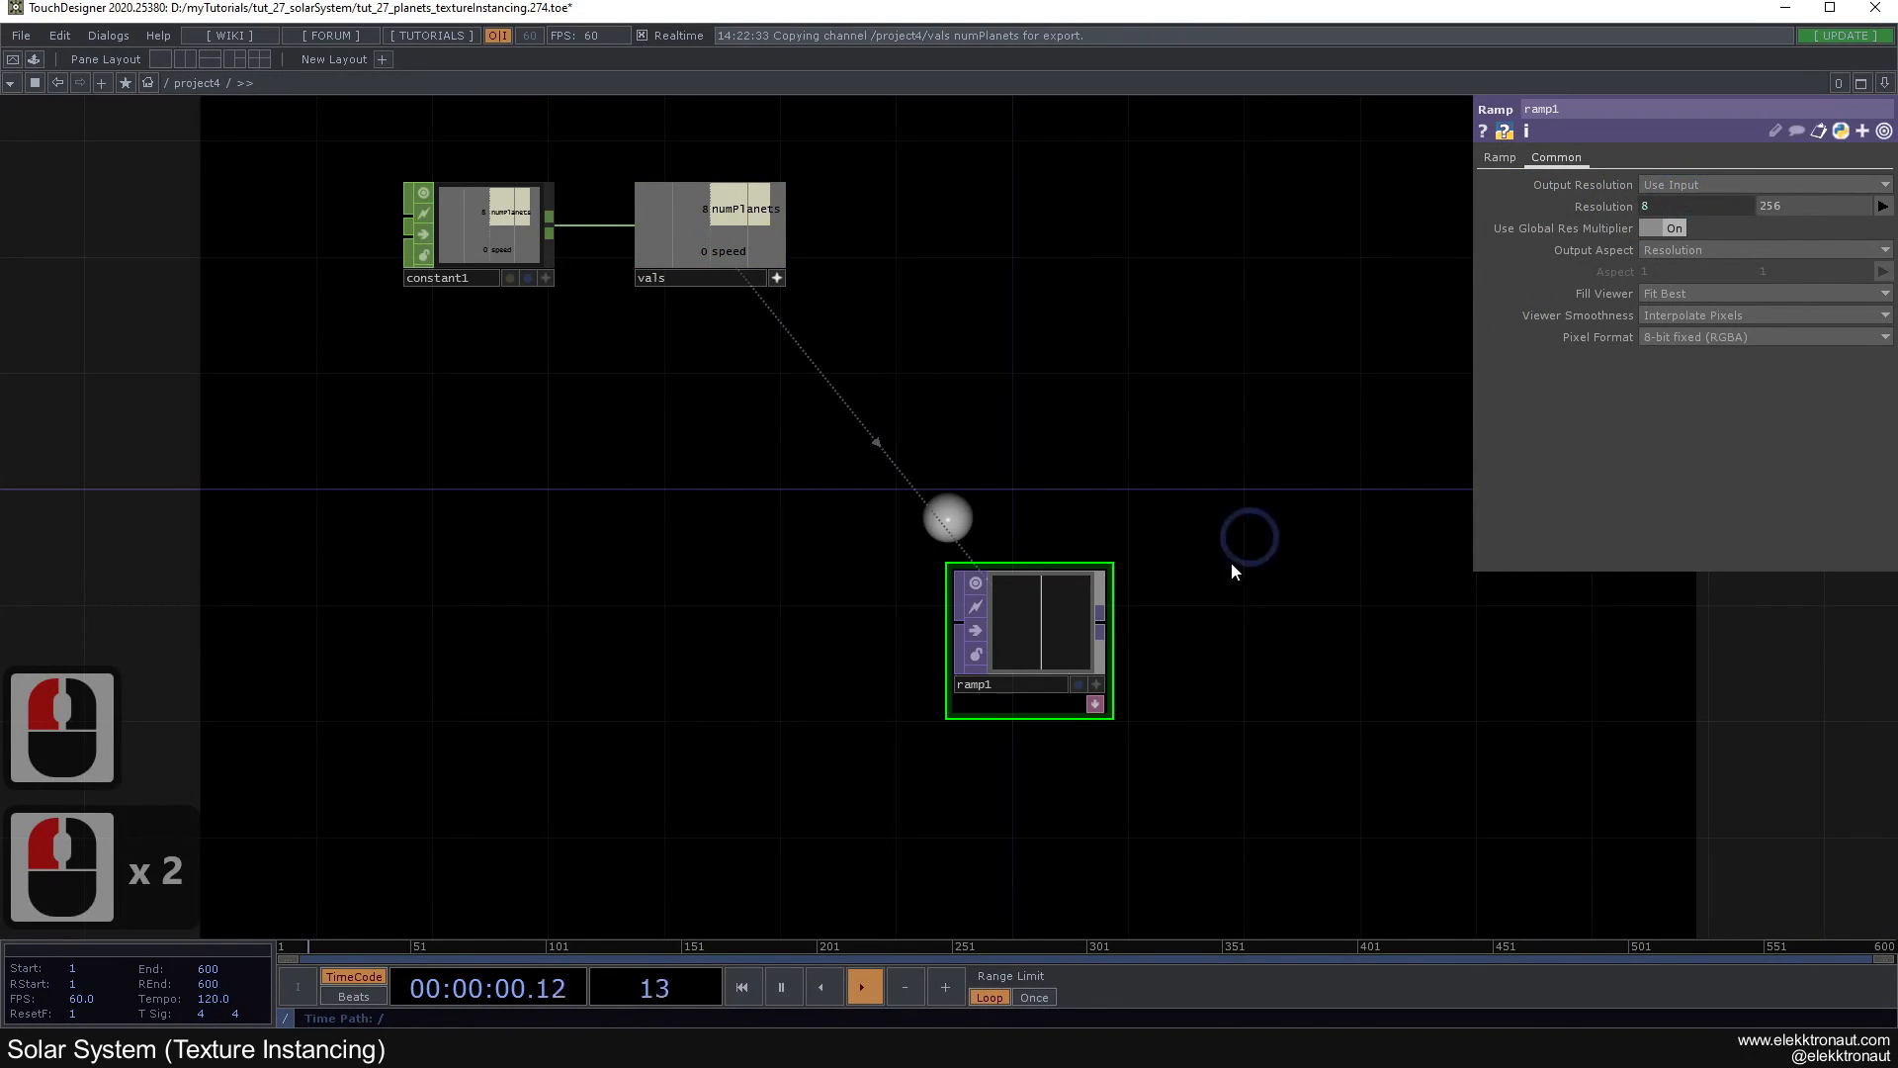
Step: Set the Ramp TOP's resolution height to 1
click(1884, 250)
double_click(1815, 210)
text(1)
click(1154, 254)
Step: Widen the Ramp TOP's node and set its viewer smoothness to Nearest Pixel
click(1096, 684)
click(1104, 586)
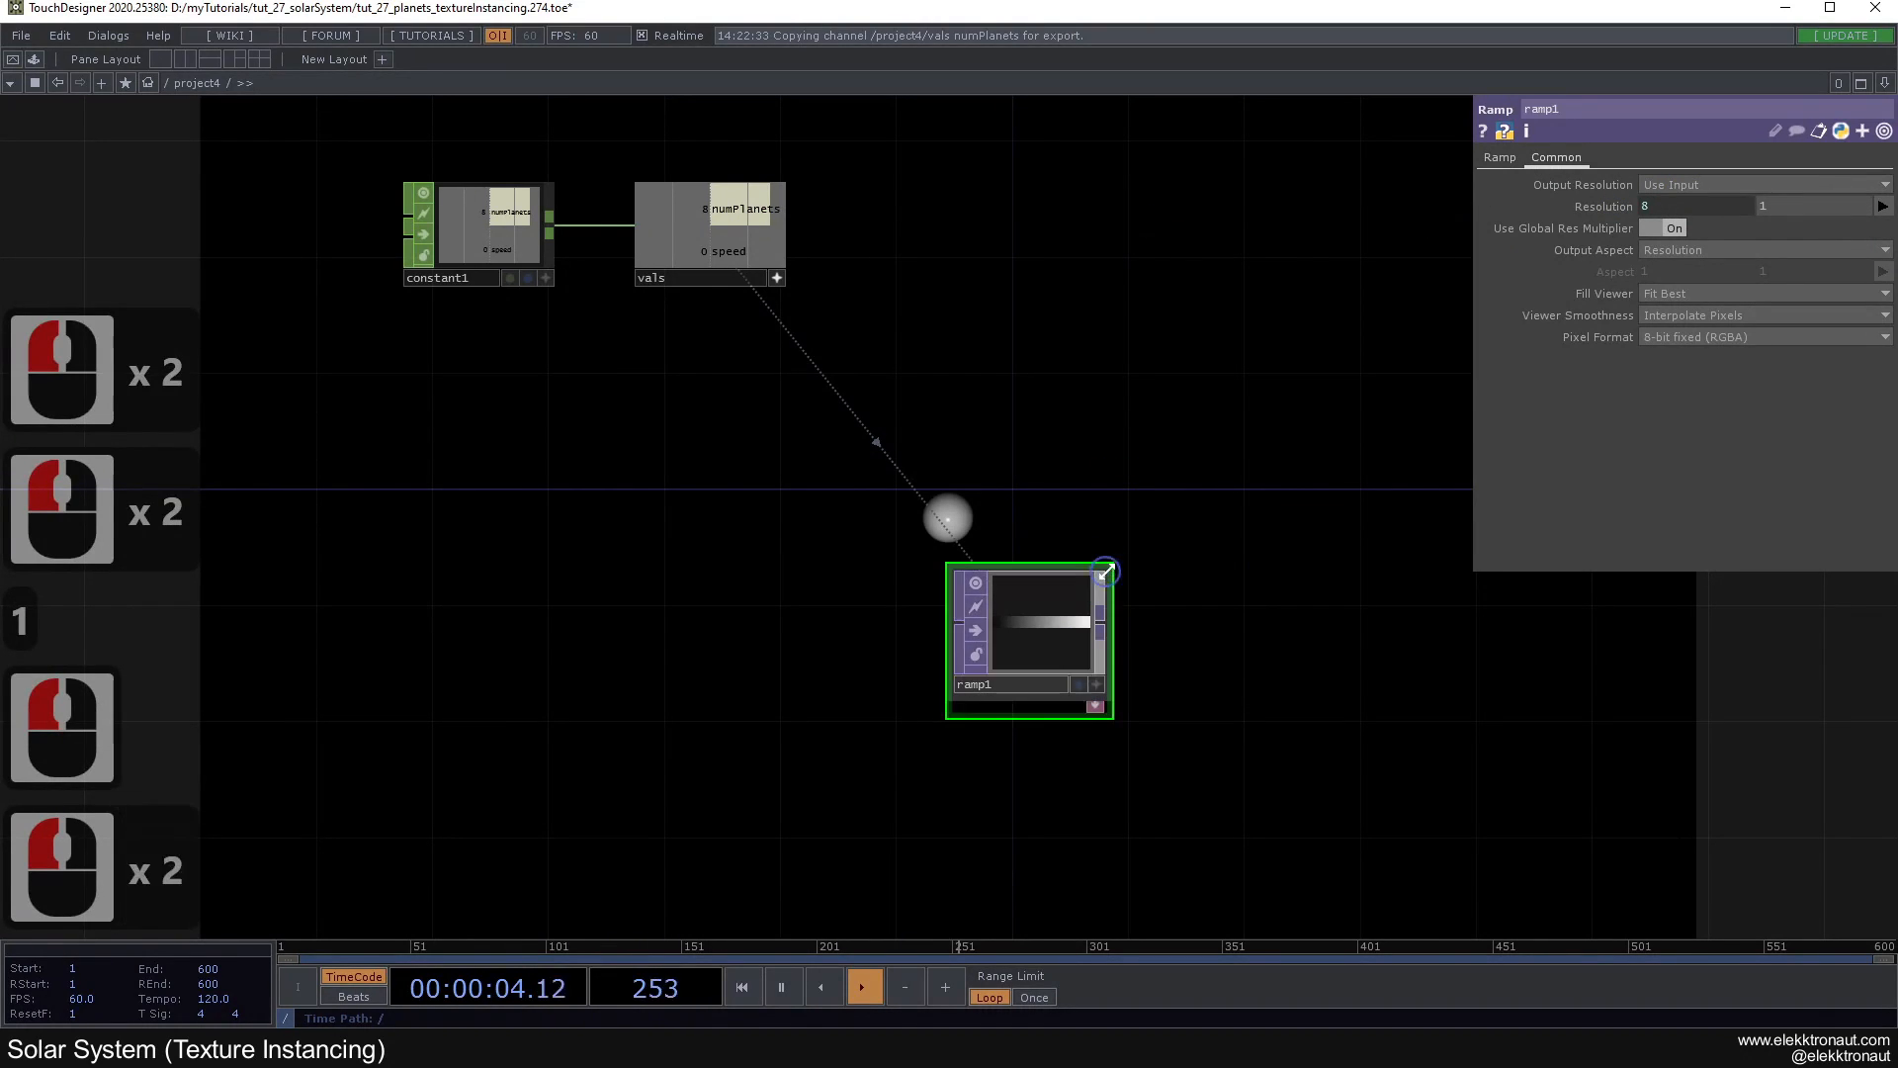
click(1110, 587)
scroll(1078, 608, up, 2)
click(974, 632)
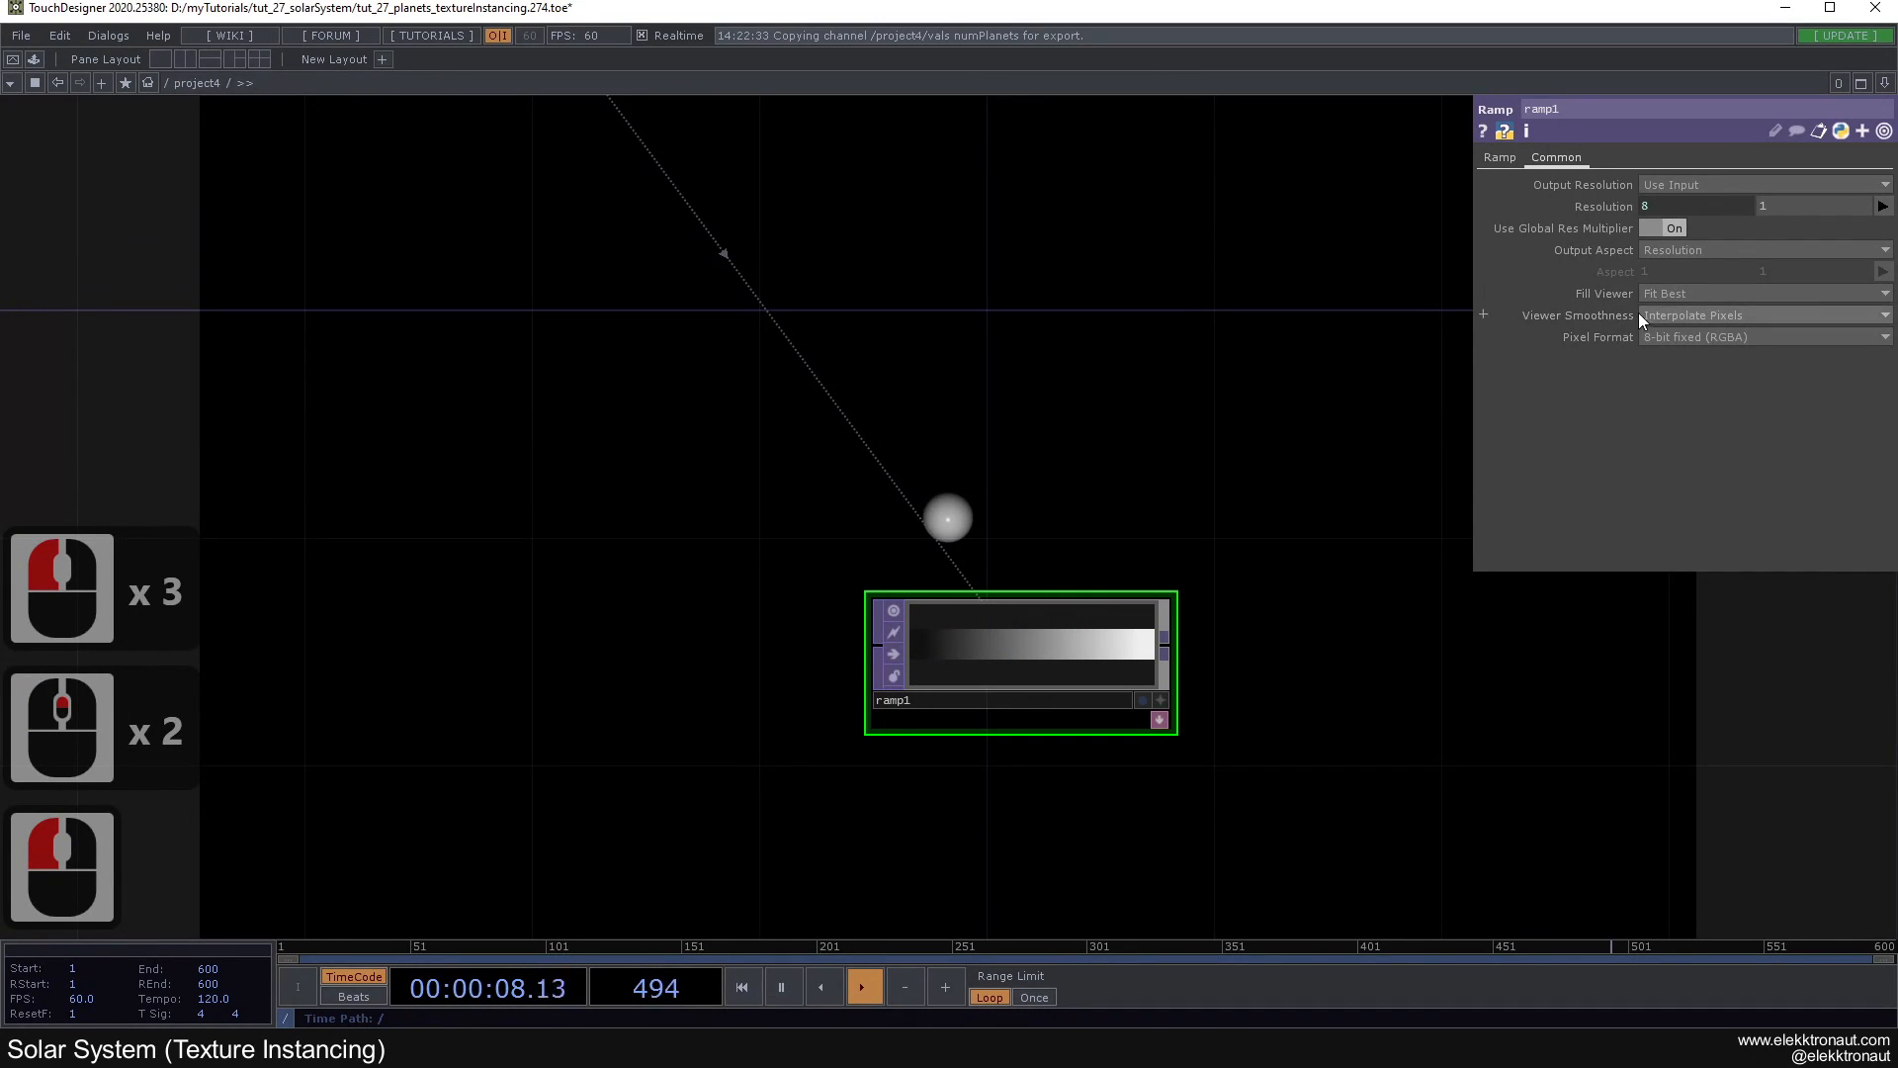
click(1677, 314)
click(1693, 329)
scroll(989, 657, up, 1)
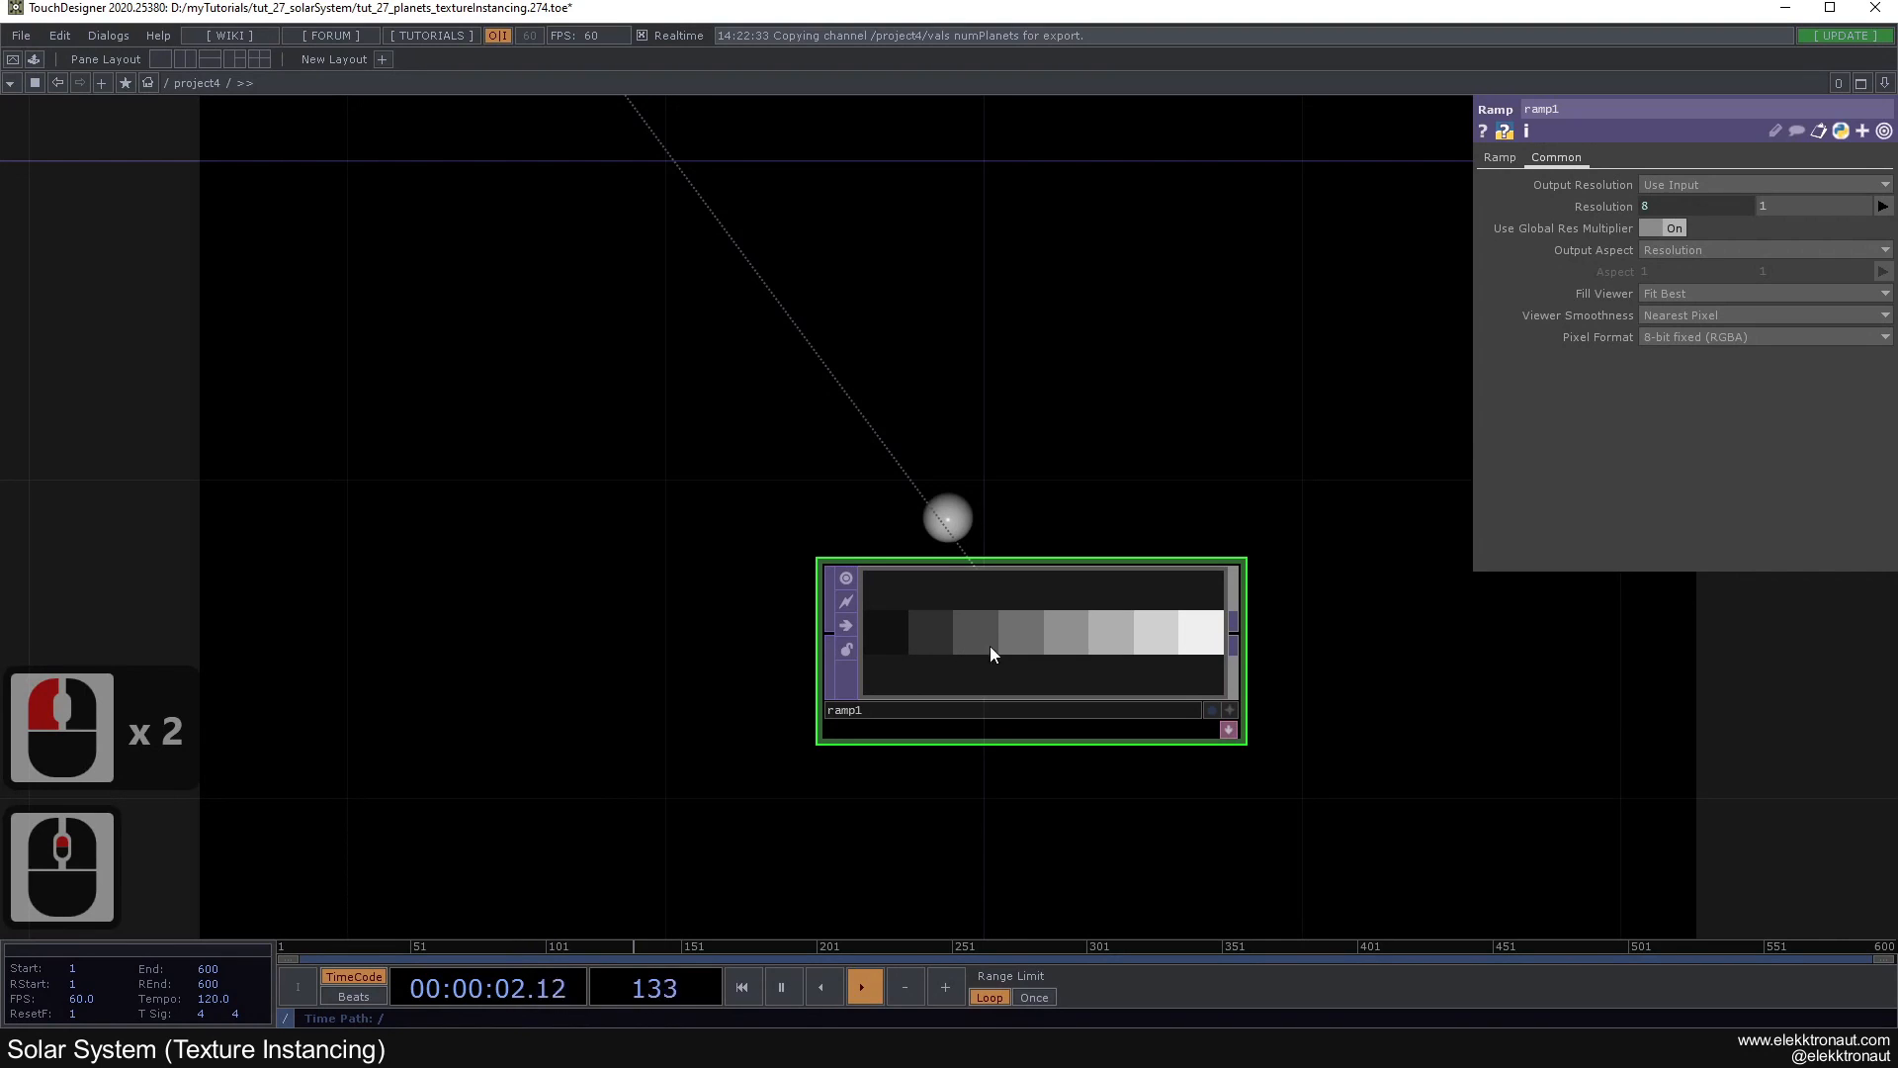
Step: Turn off the interactive viewer of the vals Null CHOP
scroll(1165, 653, down, 2)
drag(983, 400, 688, 335)
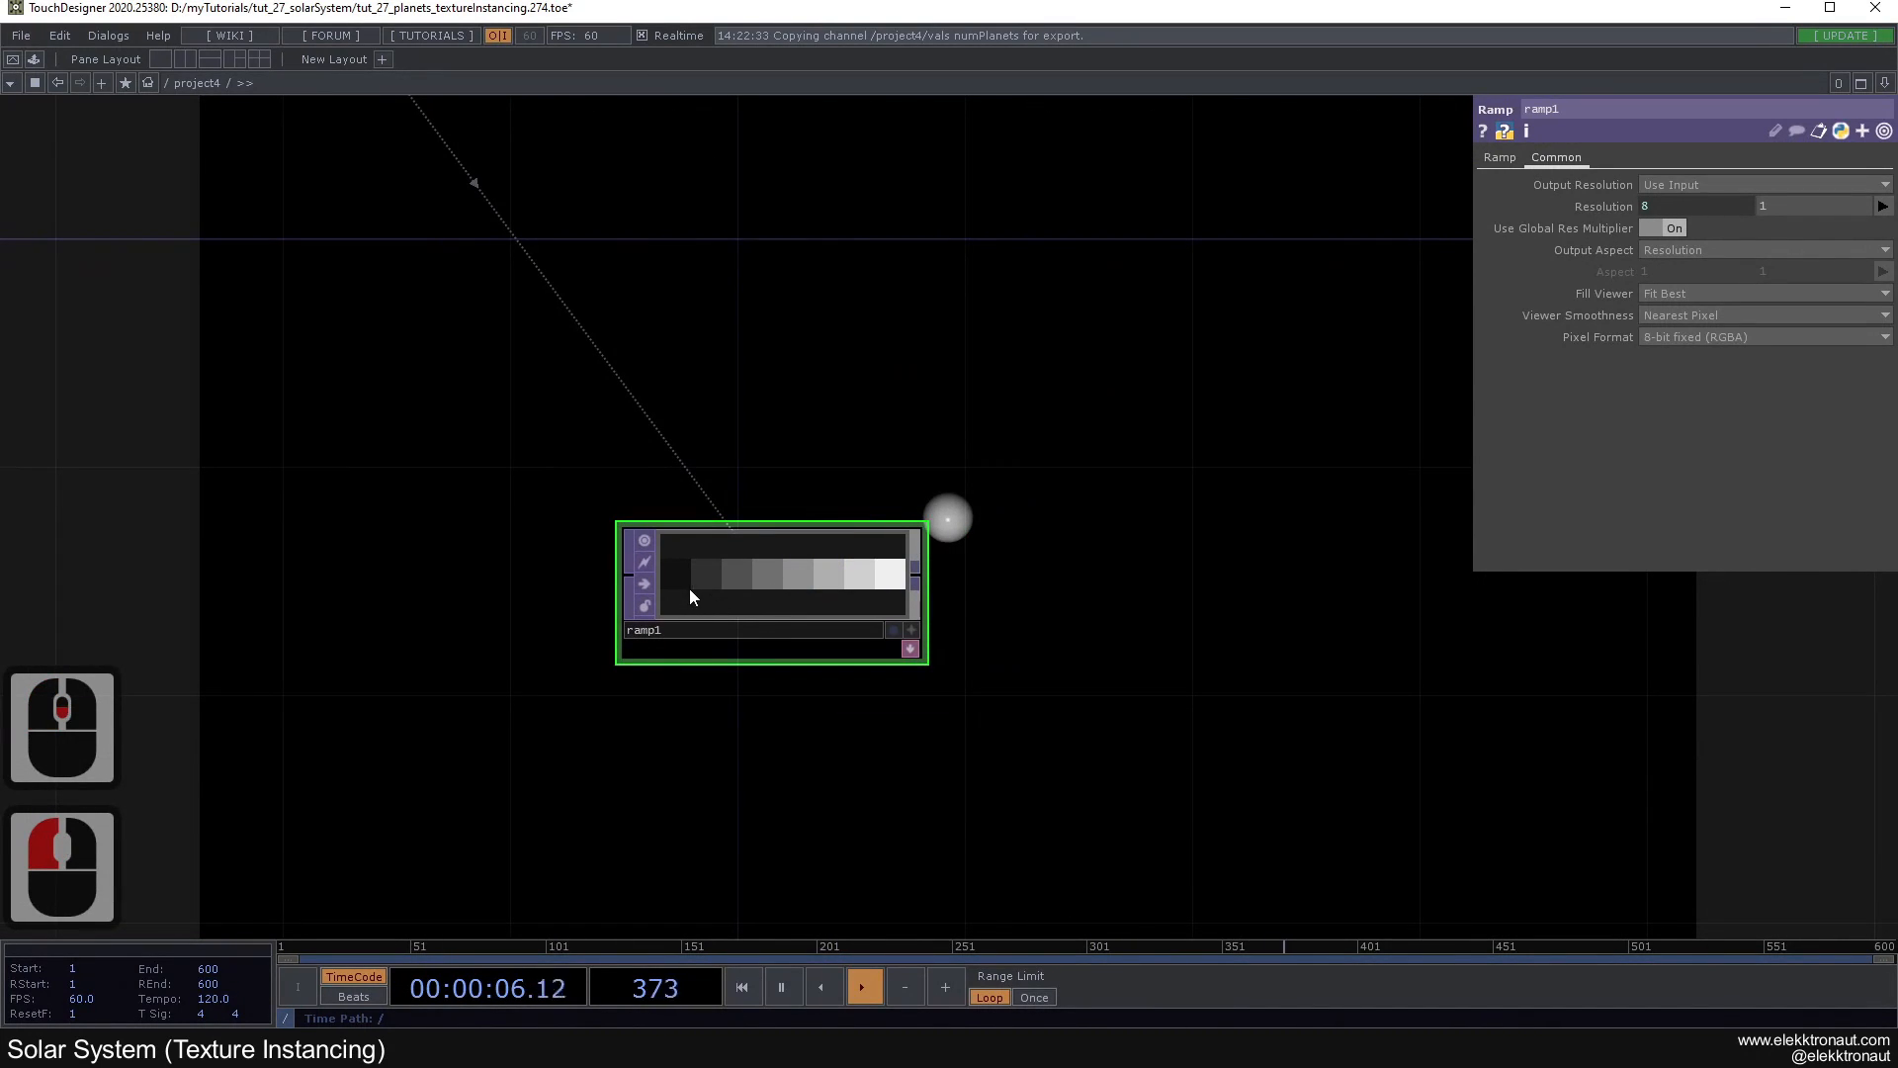
scroll(745, 565, down, 3)
drag(725, 459, 732, 472)
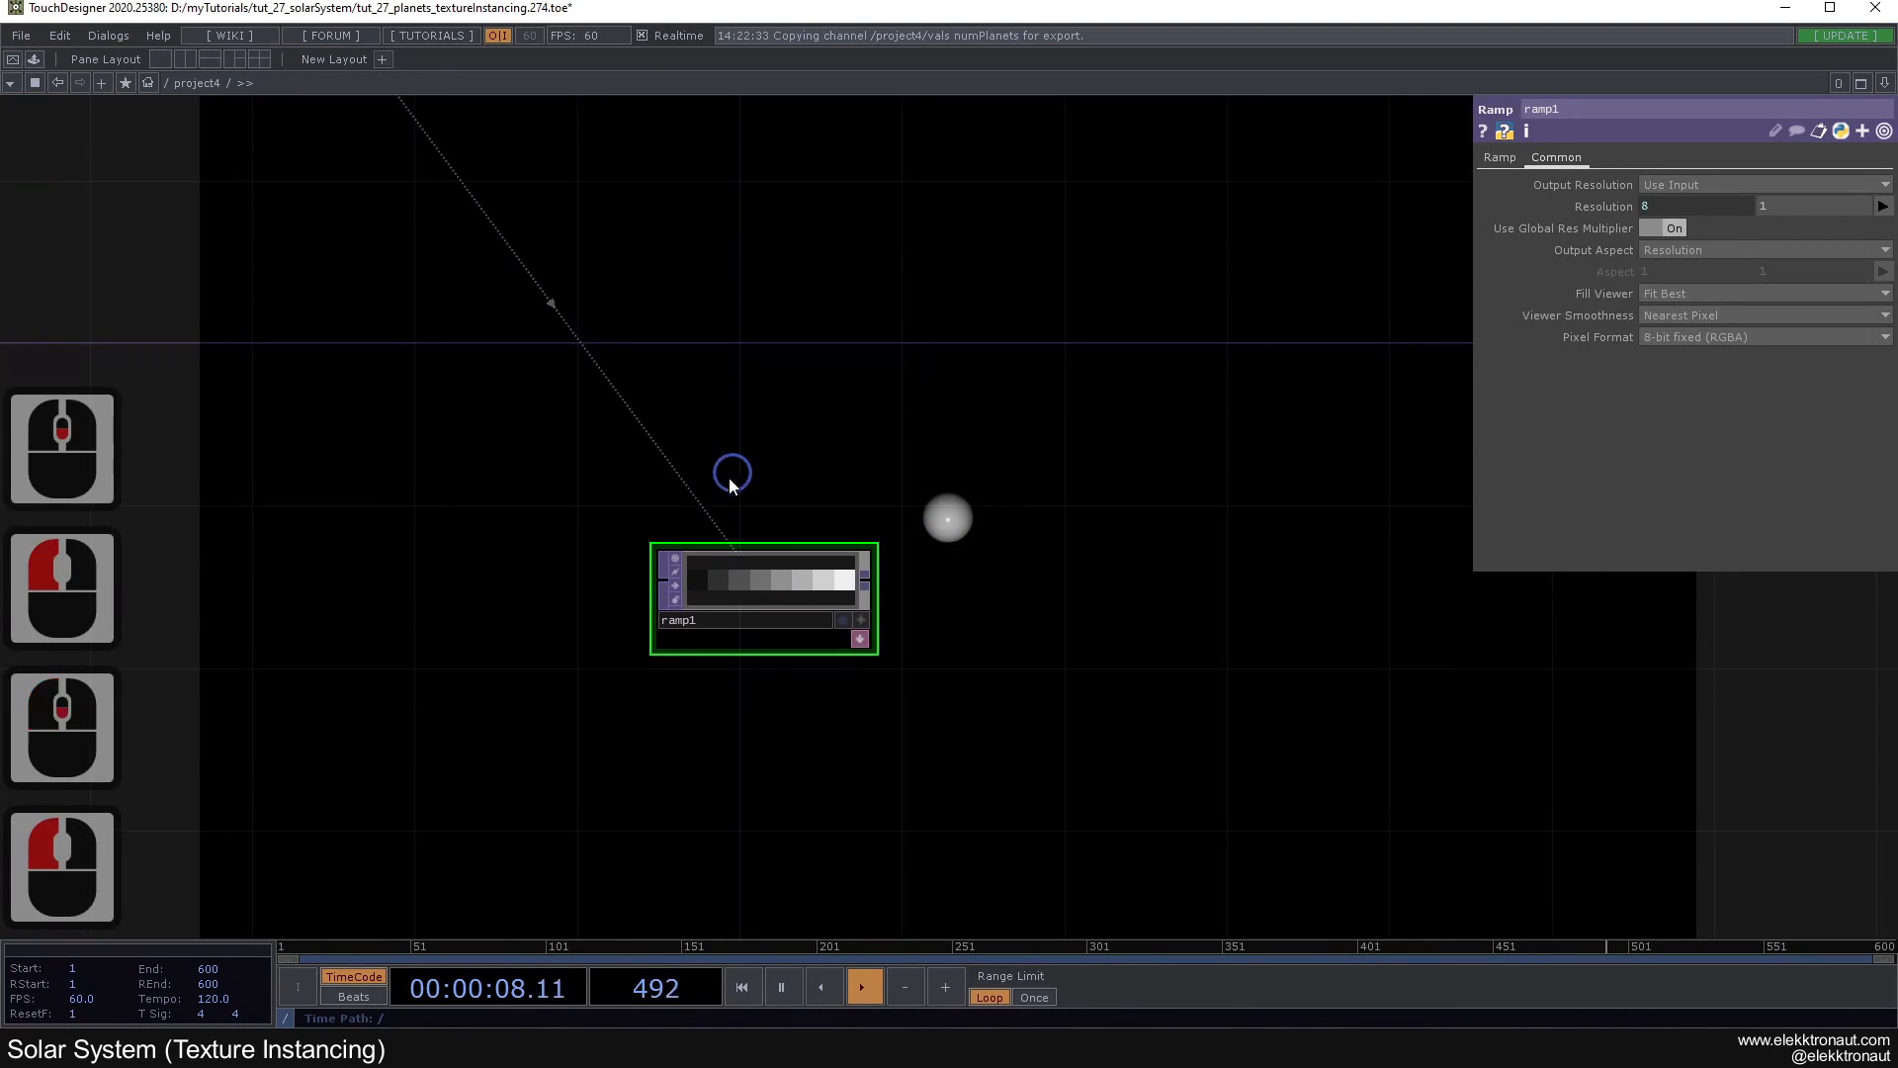
scroll(677, 541, up, 3)
scroll(672, 541, down, 1)
scroll(673, 542, down, 1)
drag(551, 412, 625, 491)
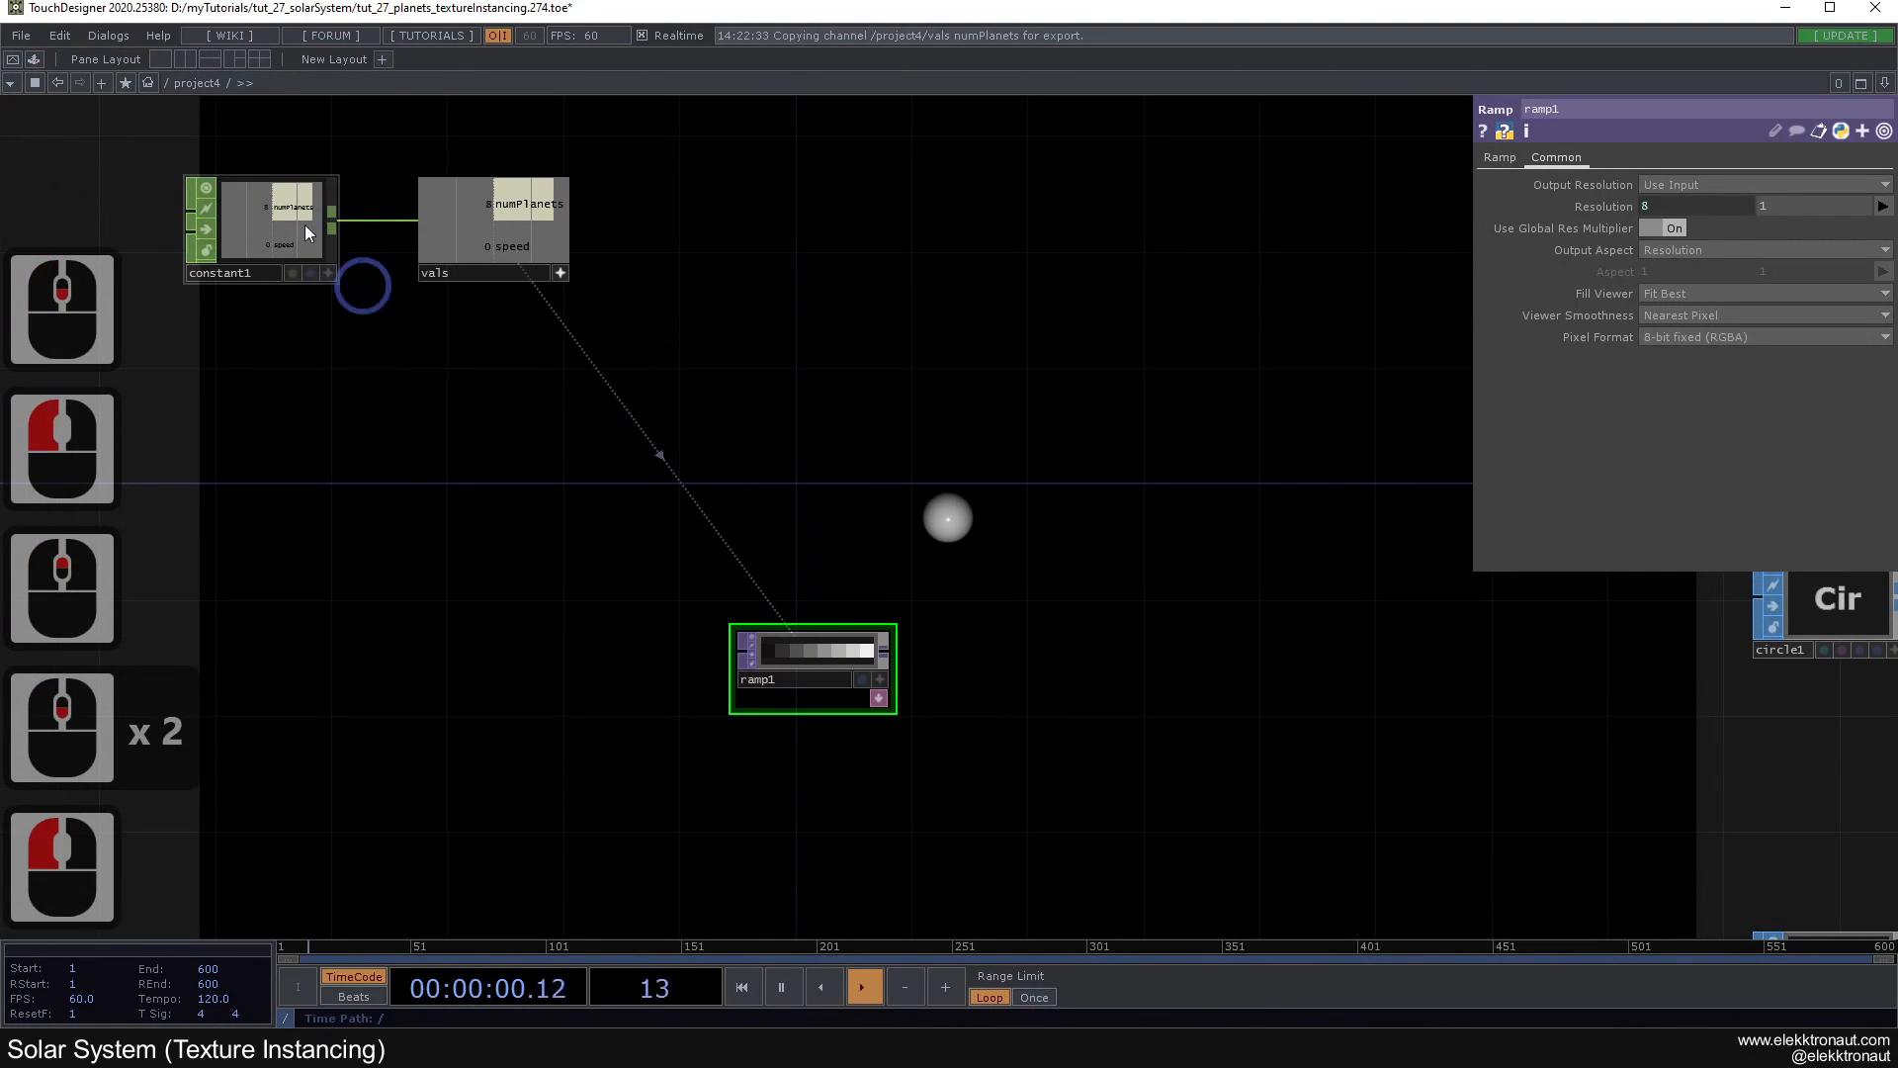
click(560, 274)
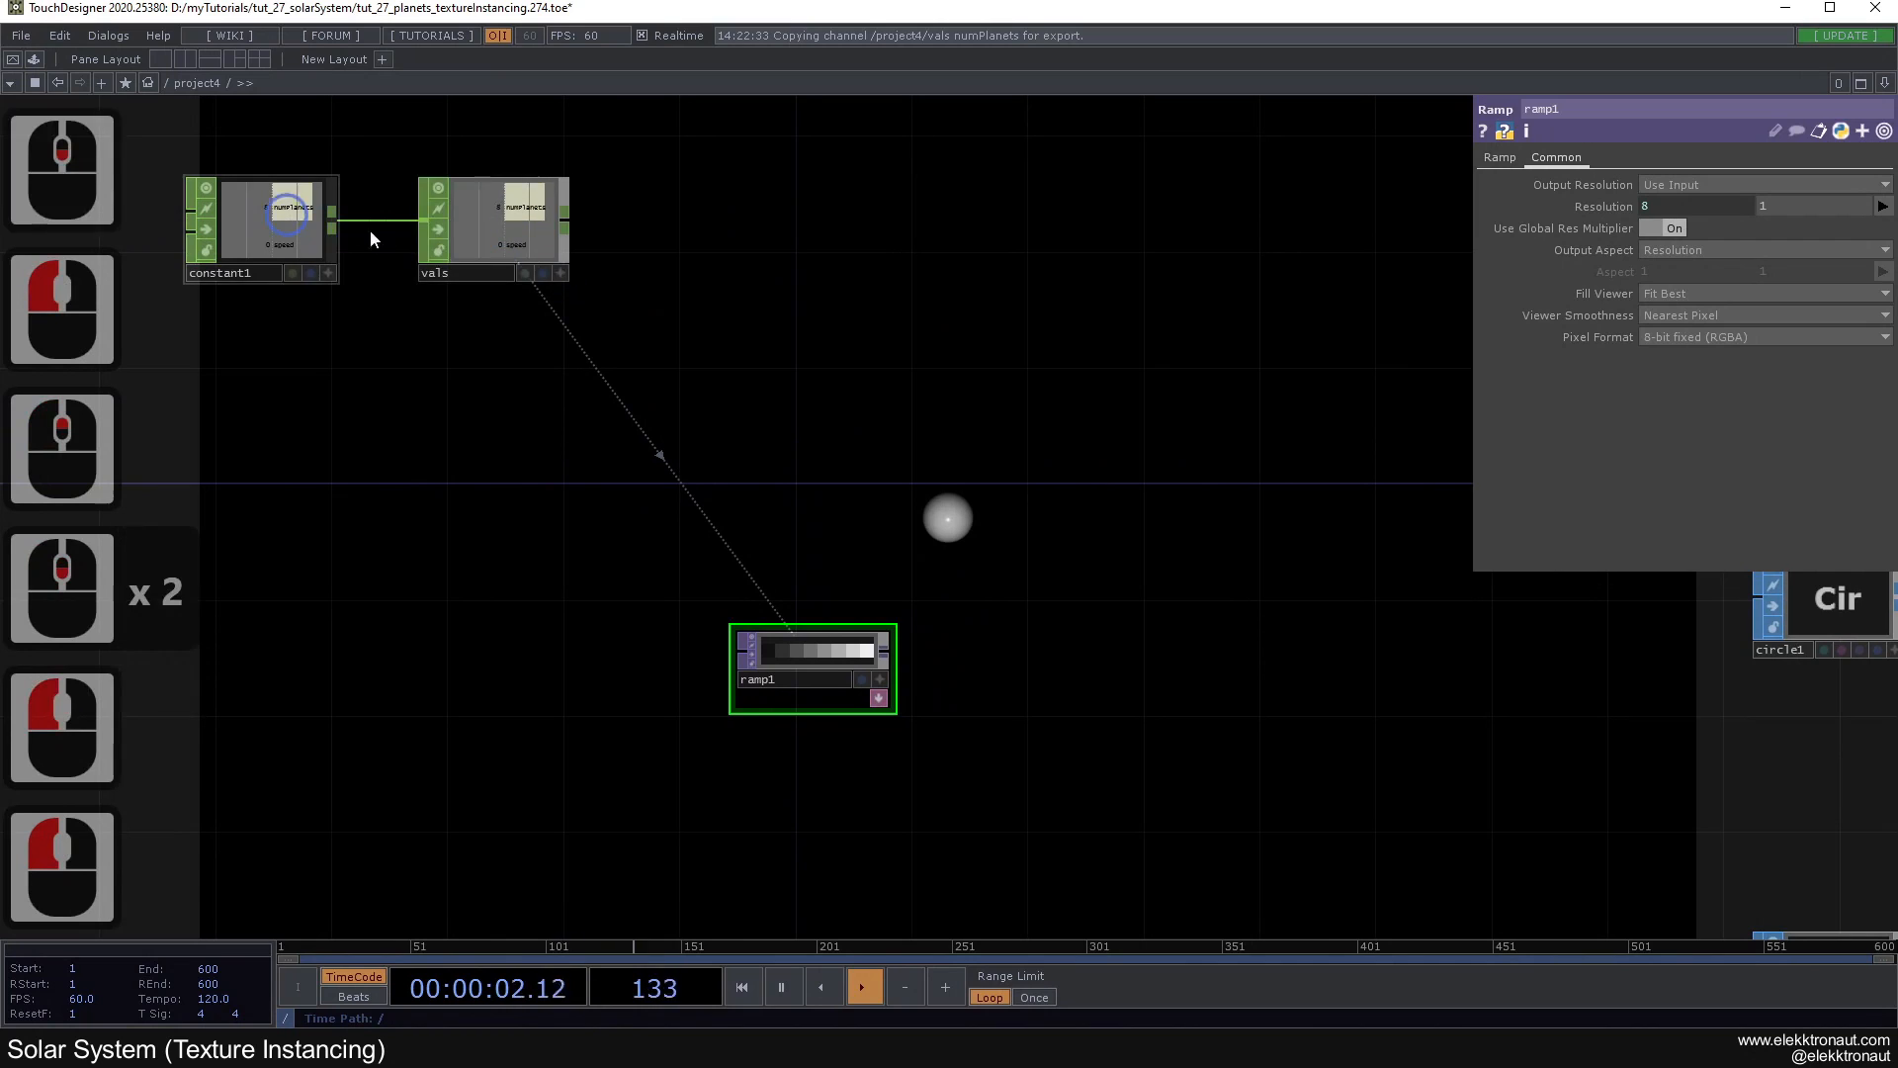
Step: Try a numPlanets value of 2 in the Constant CHOP and undo the change
click(296, 243)
click(1768, 184)
text(2)
click(964, 527)
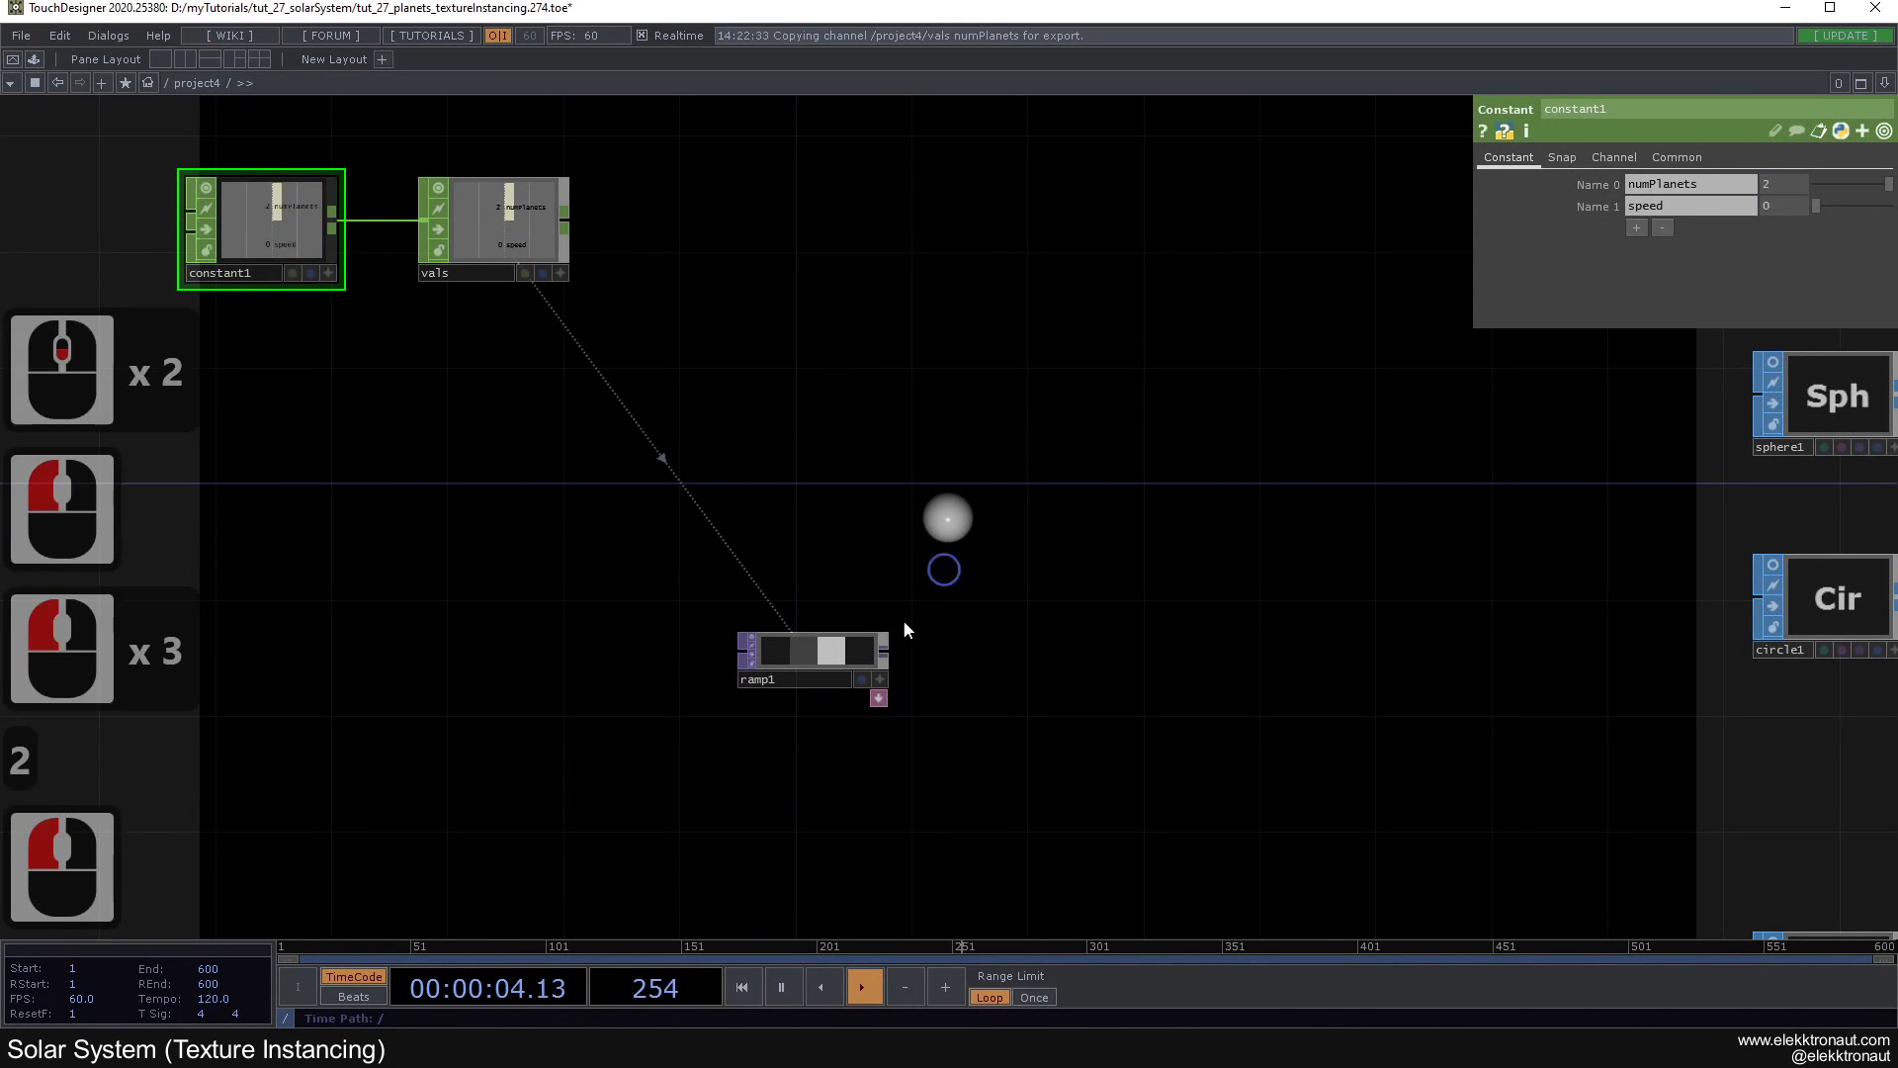
scroll(888, 637, up, 2)
click(949, 566)
key(ctrl+z)
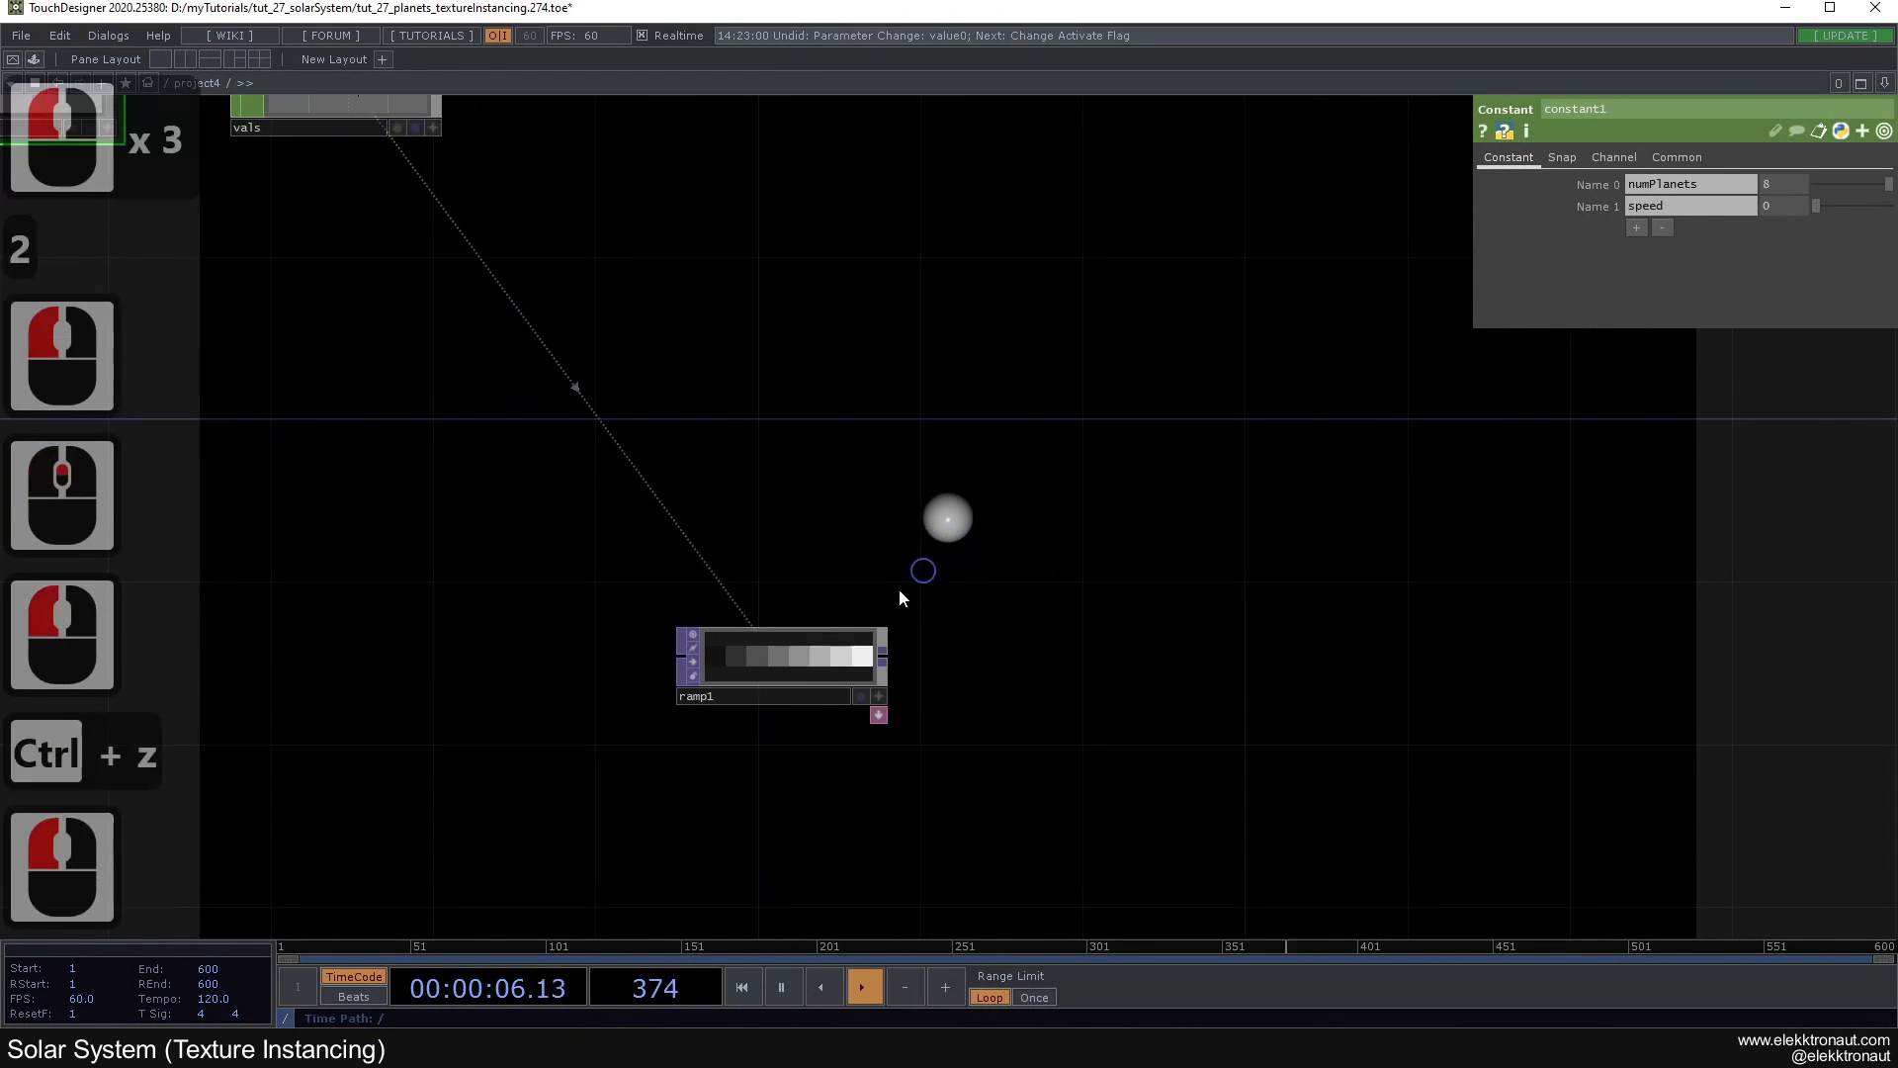
Step: Set the Ramp TOP's pixel format to 32-bit float (RGBA) and return to its ramp parameters
double_click(821, 648)
scroll(821, 648, down, 2)
drag(929, 531, 852, 456)
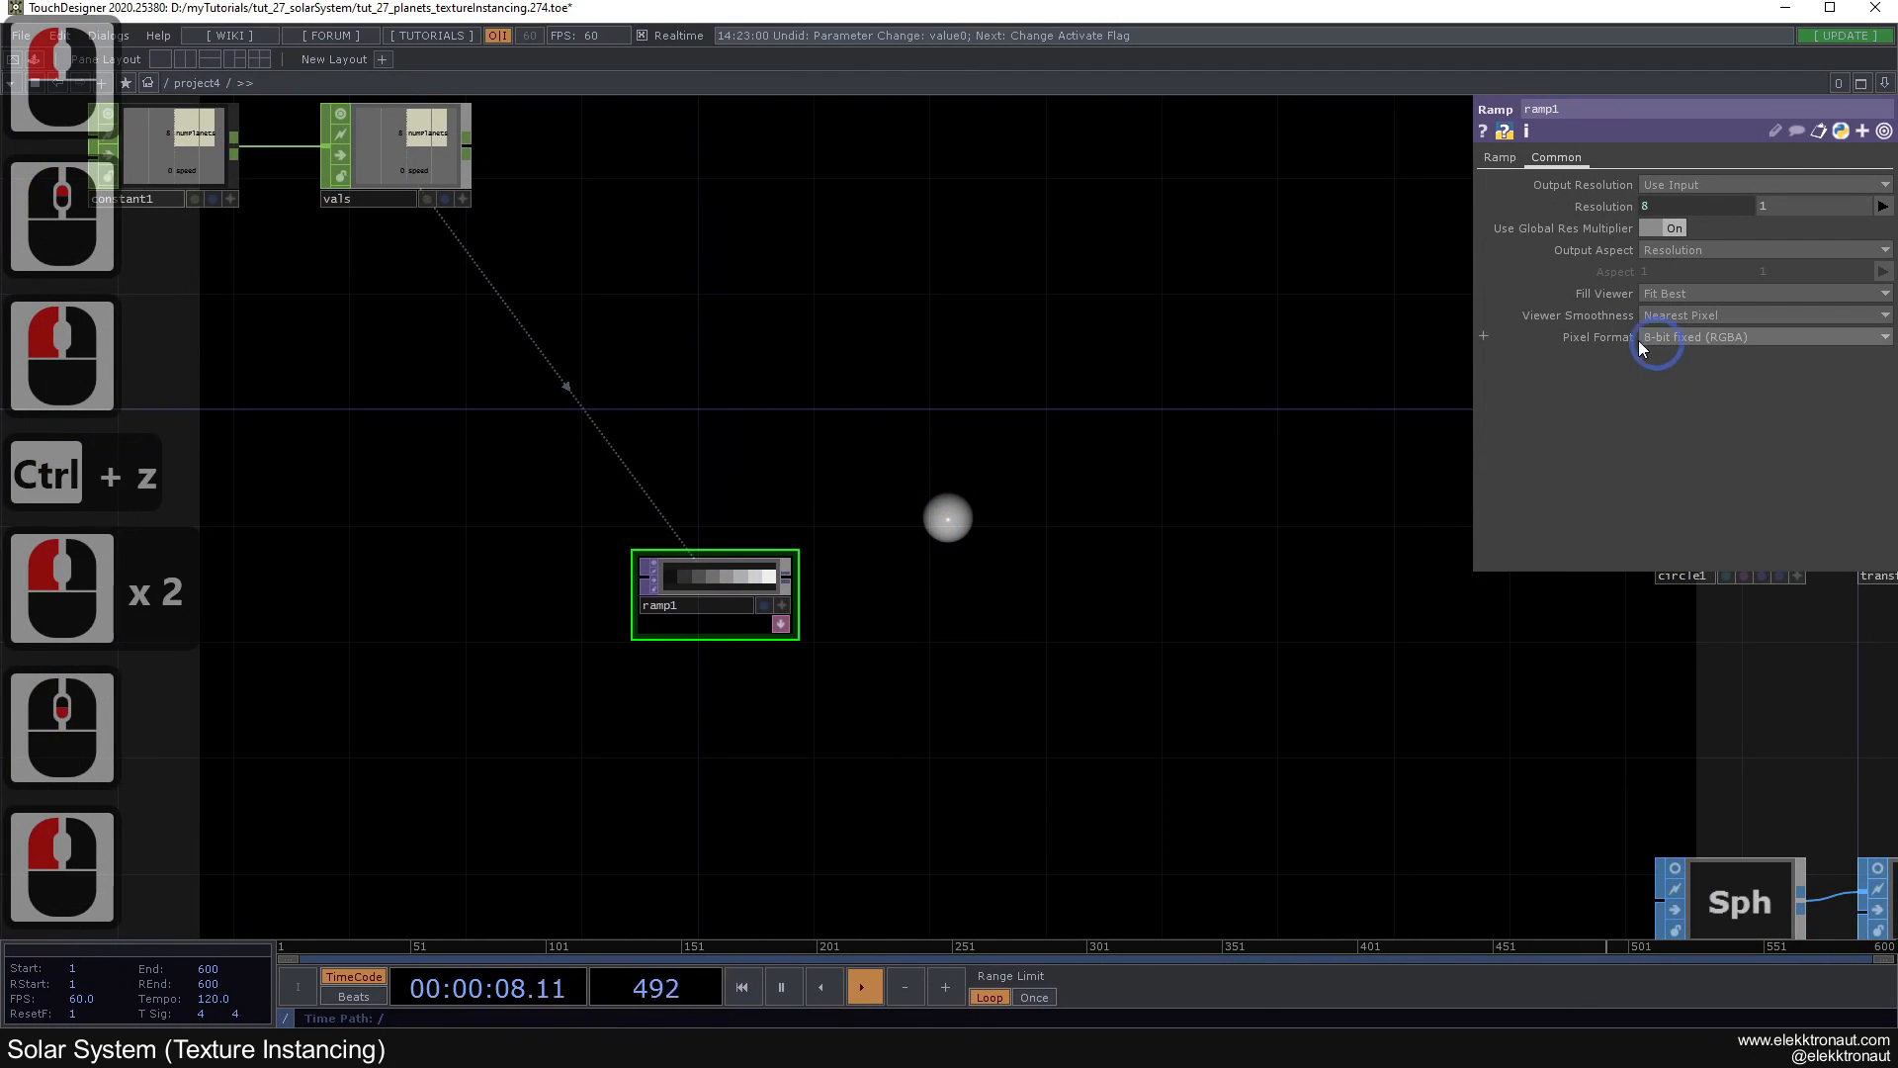
click(1677, 337)
click(1678, 421)
click(1657, 405)
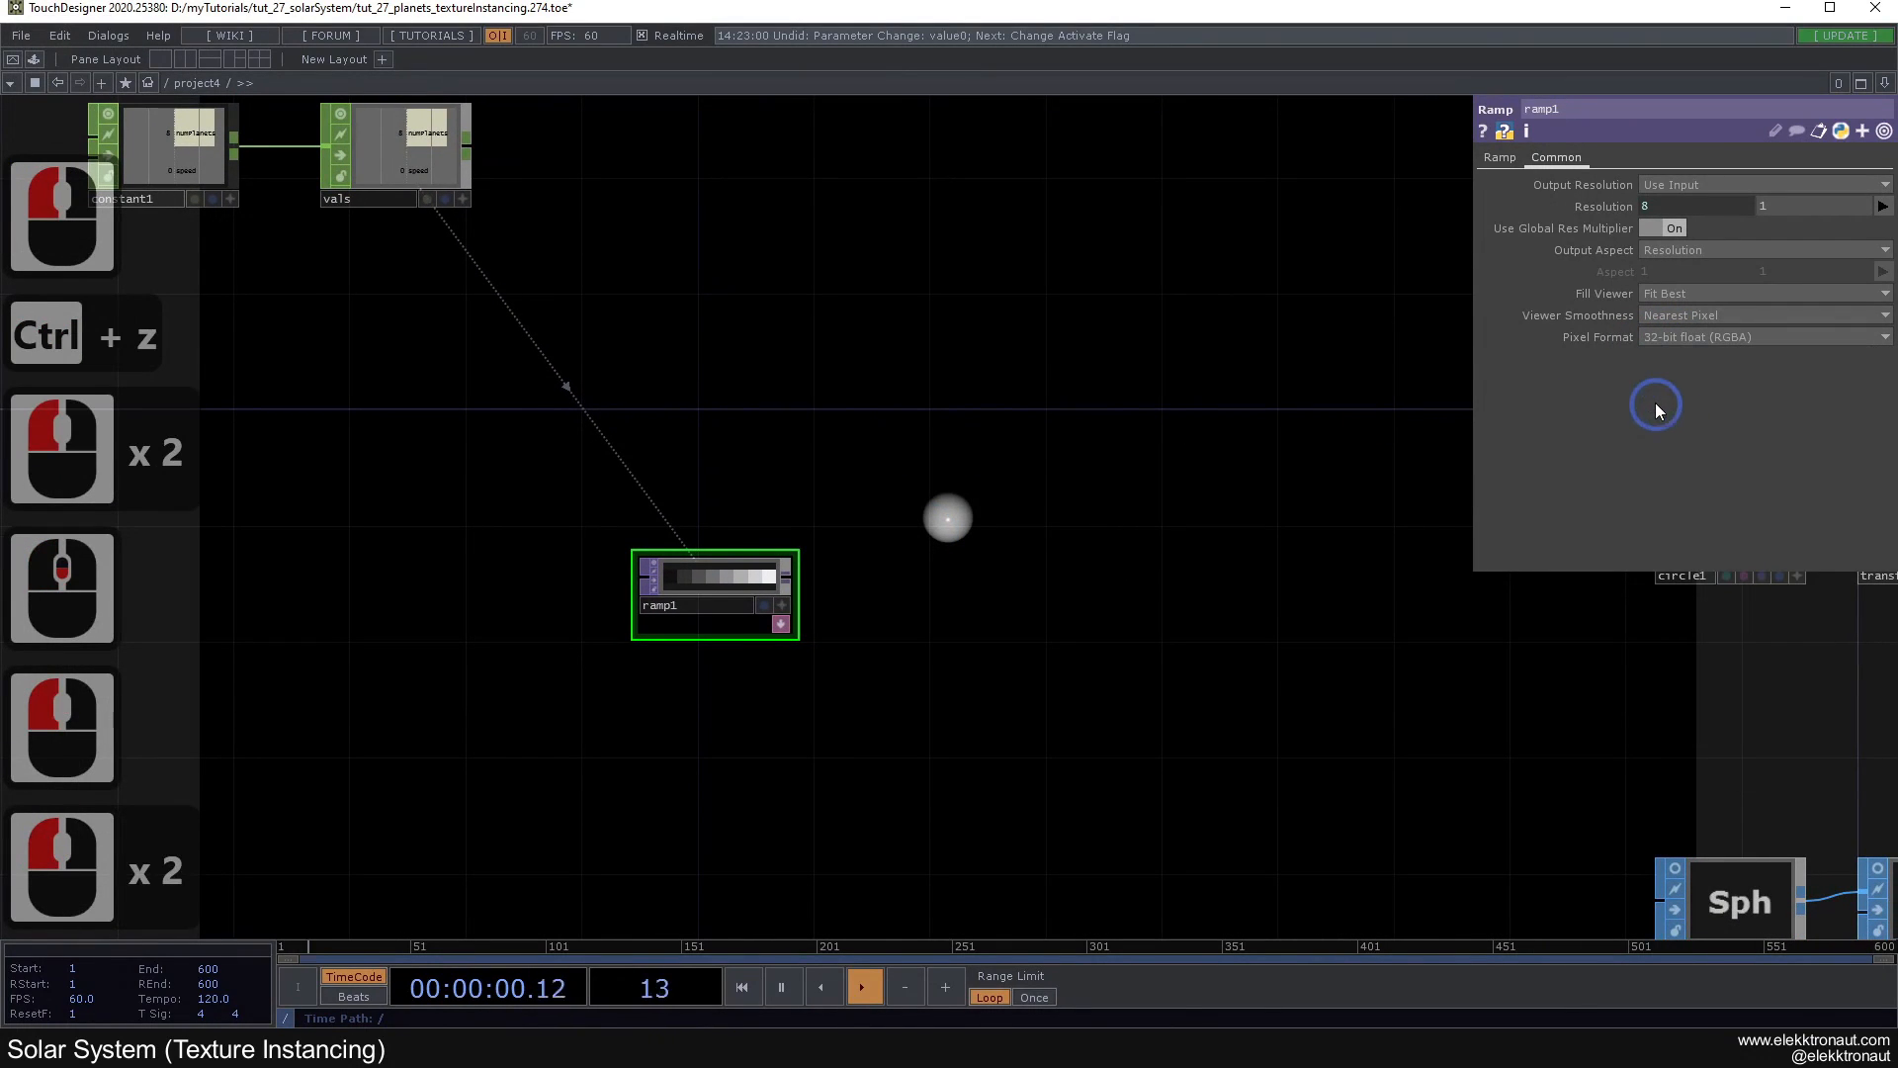
click(1499, 159)
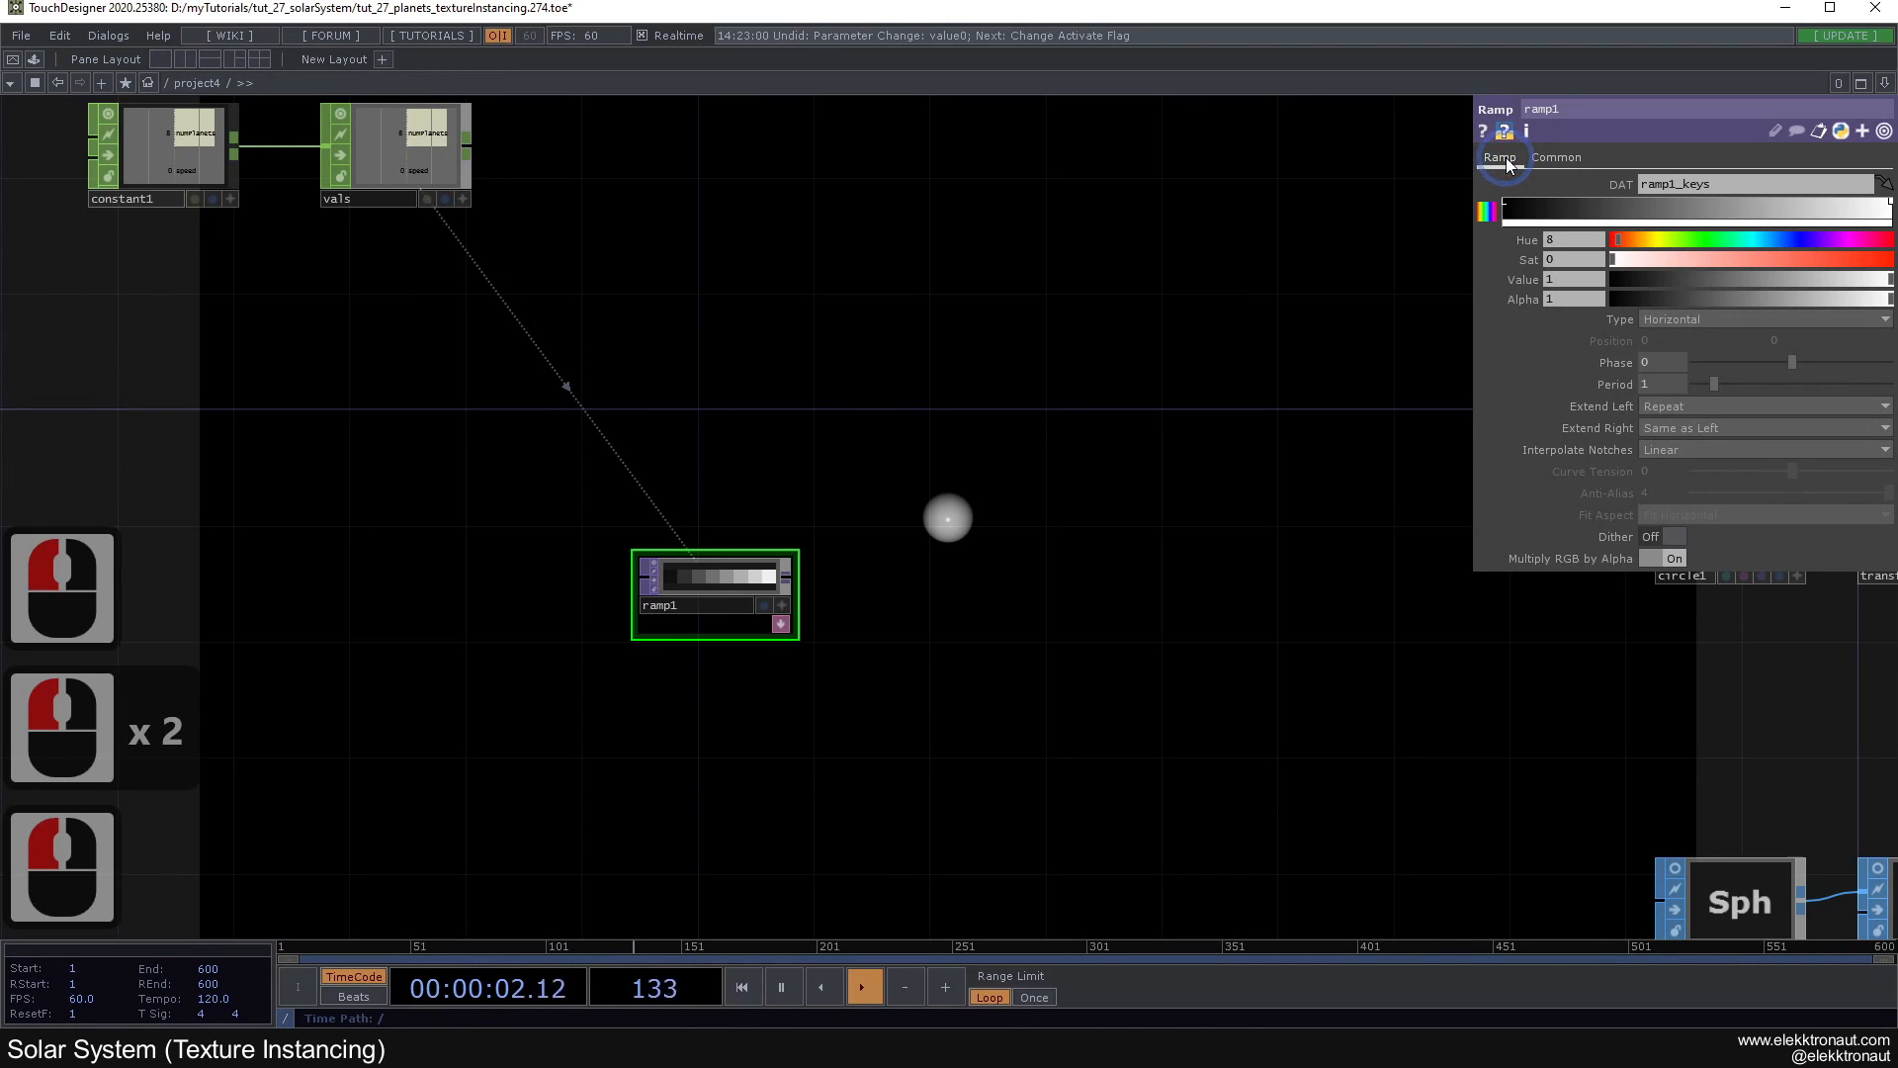
Step: Add a Math TOP connected to the Ramp TOP's output and place it beside the ramp
drag(808, 590, 601, 532)
scroll(598, 534, up, 2)
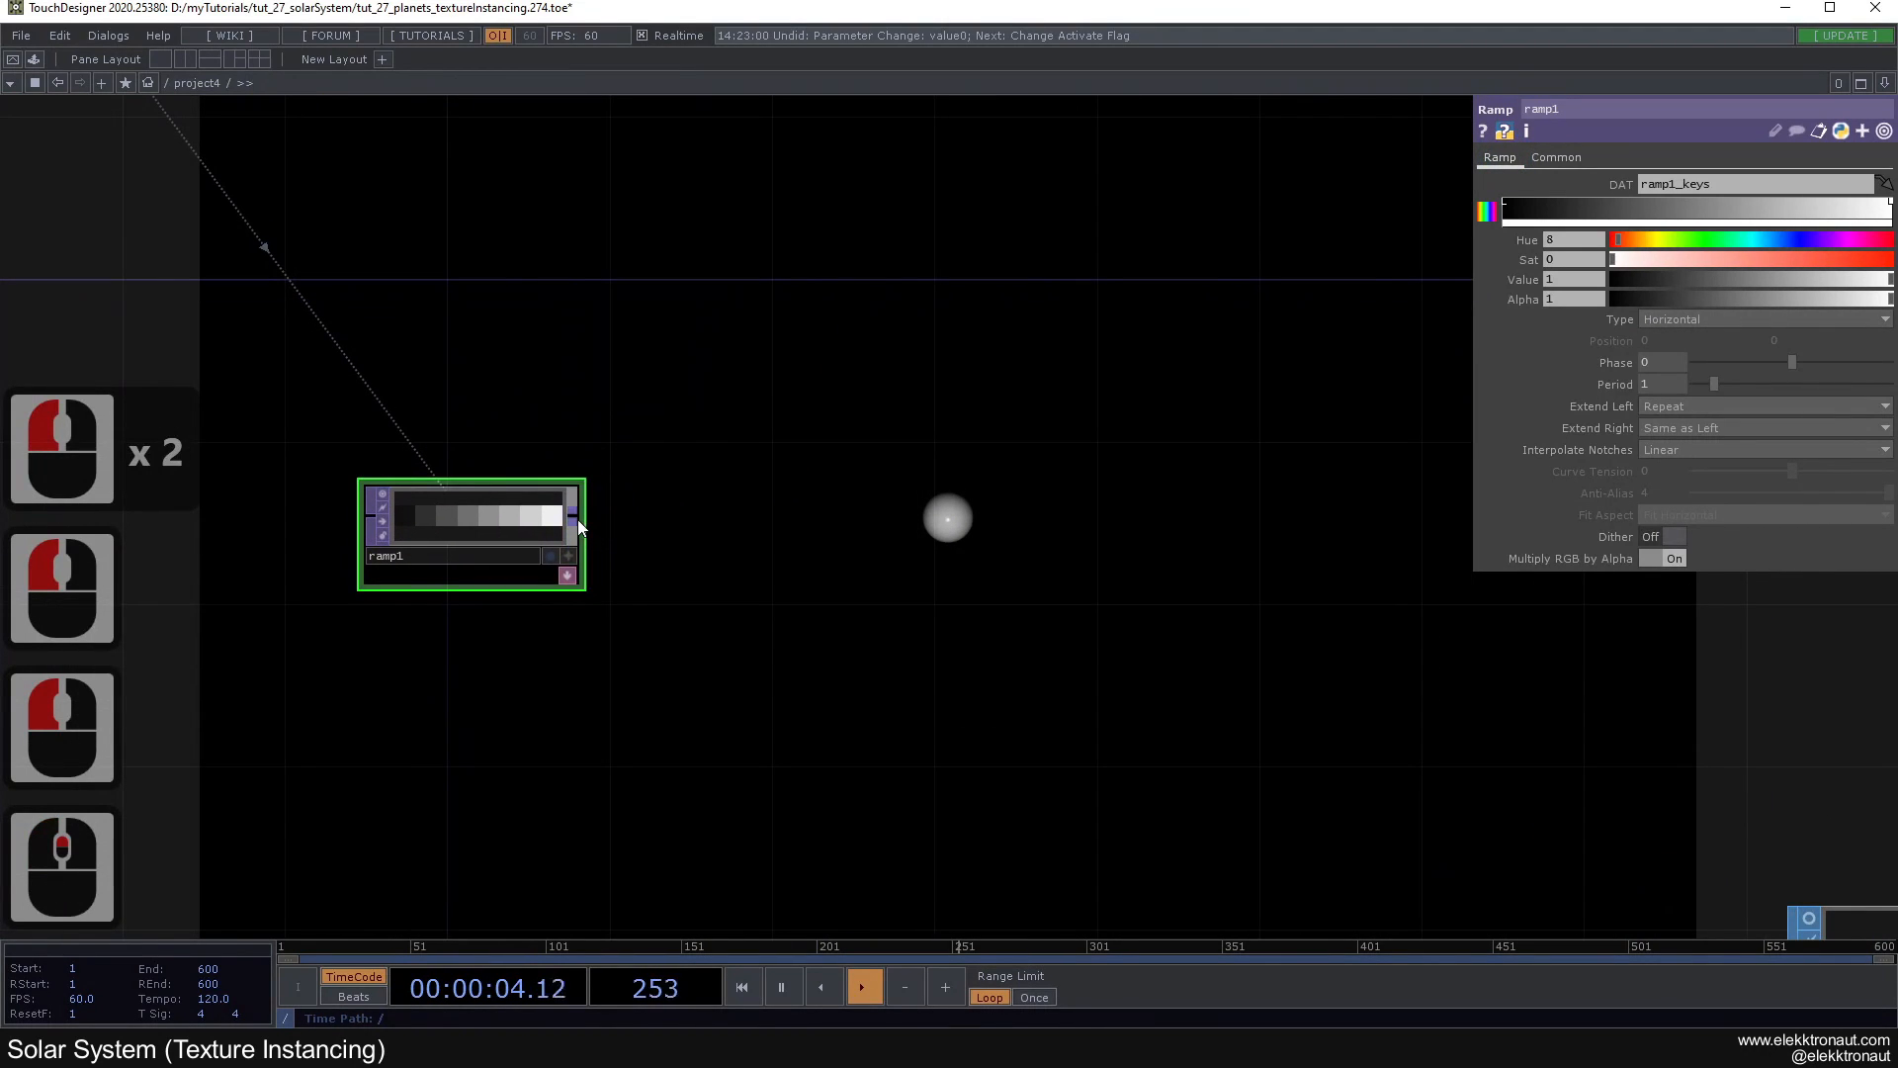
right_click(577, 519)
text(m)
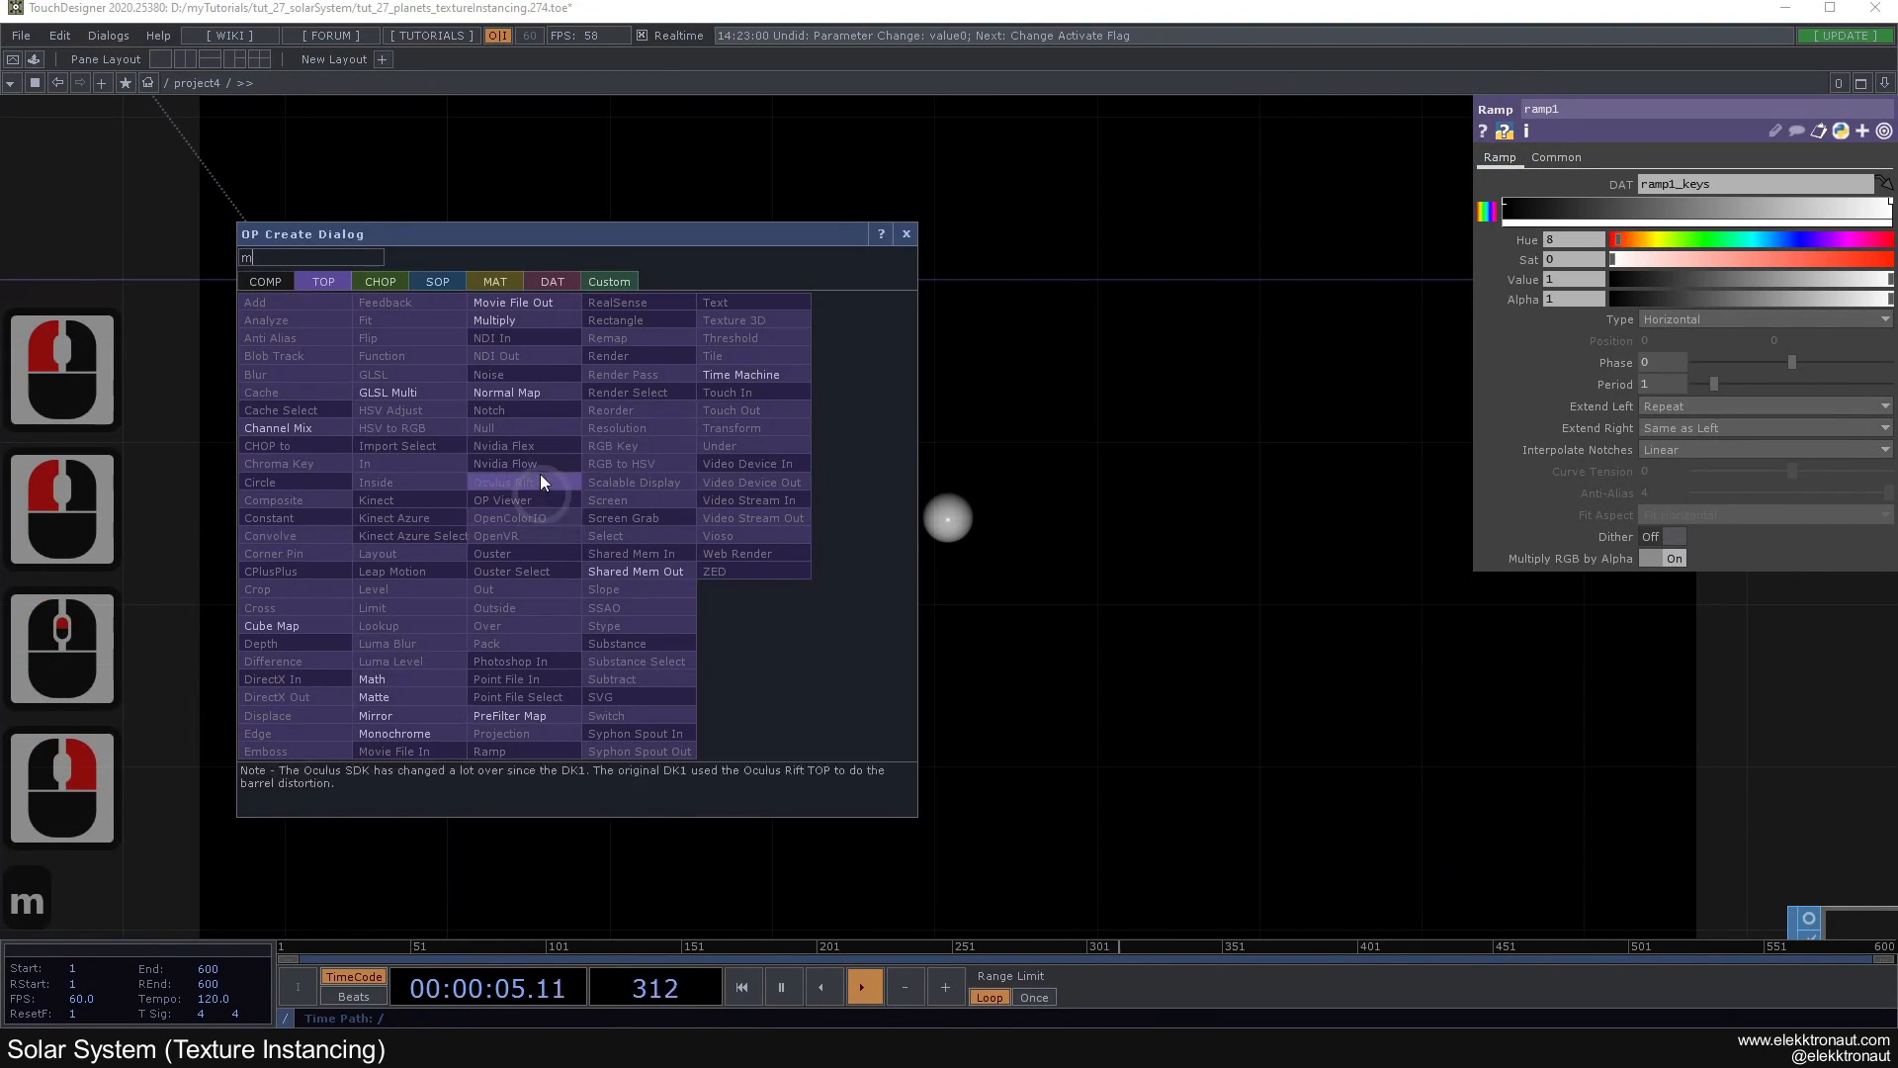
click(395, 680)
click(870, 513)
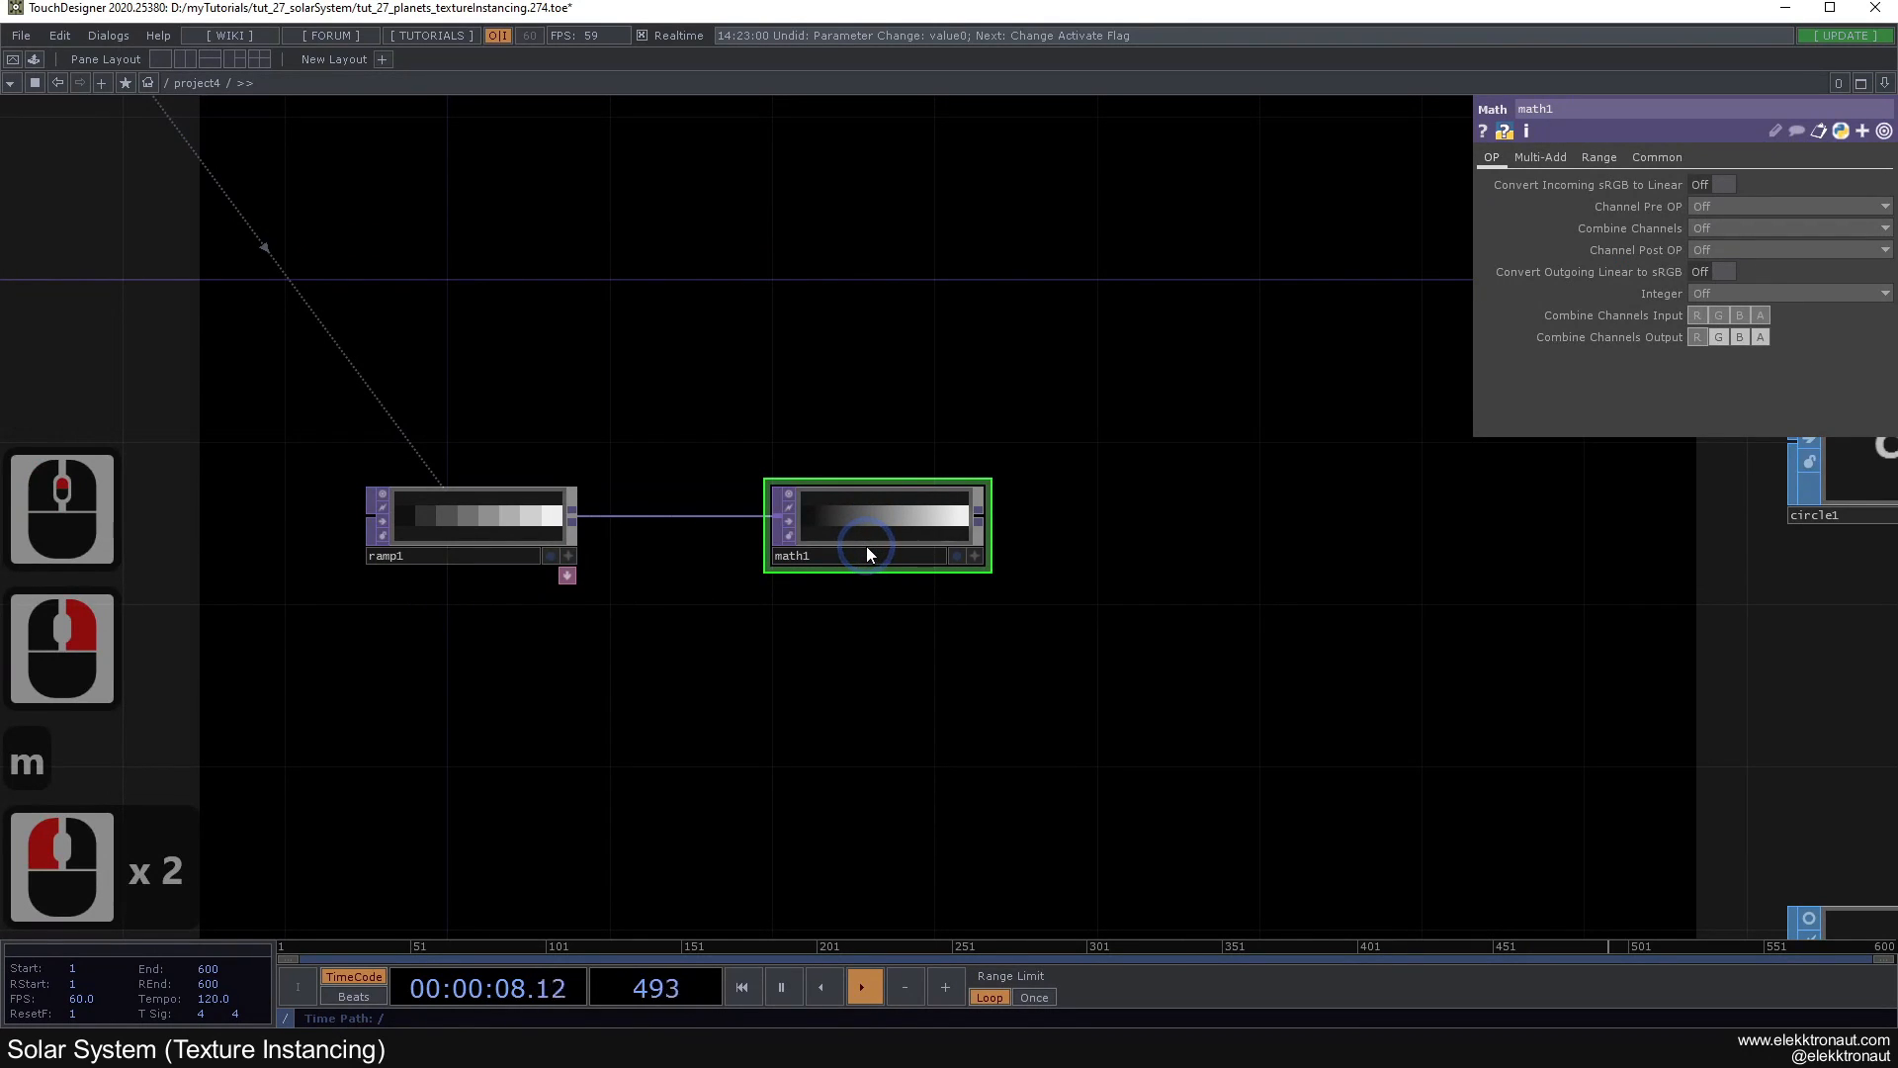
Step: Set the Math TOP's input smoothness and viewer smoothness to Nearest Pixel
click(1657, 157)
click(1752, 294)
click(1740, 313)
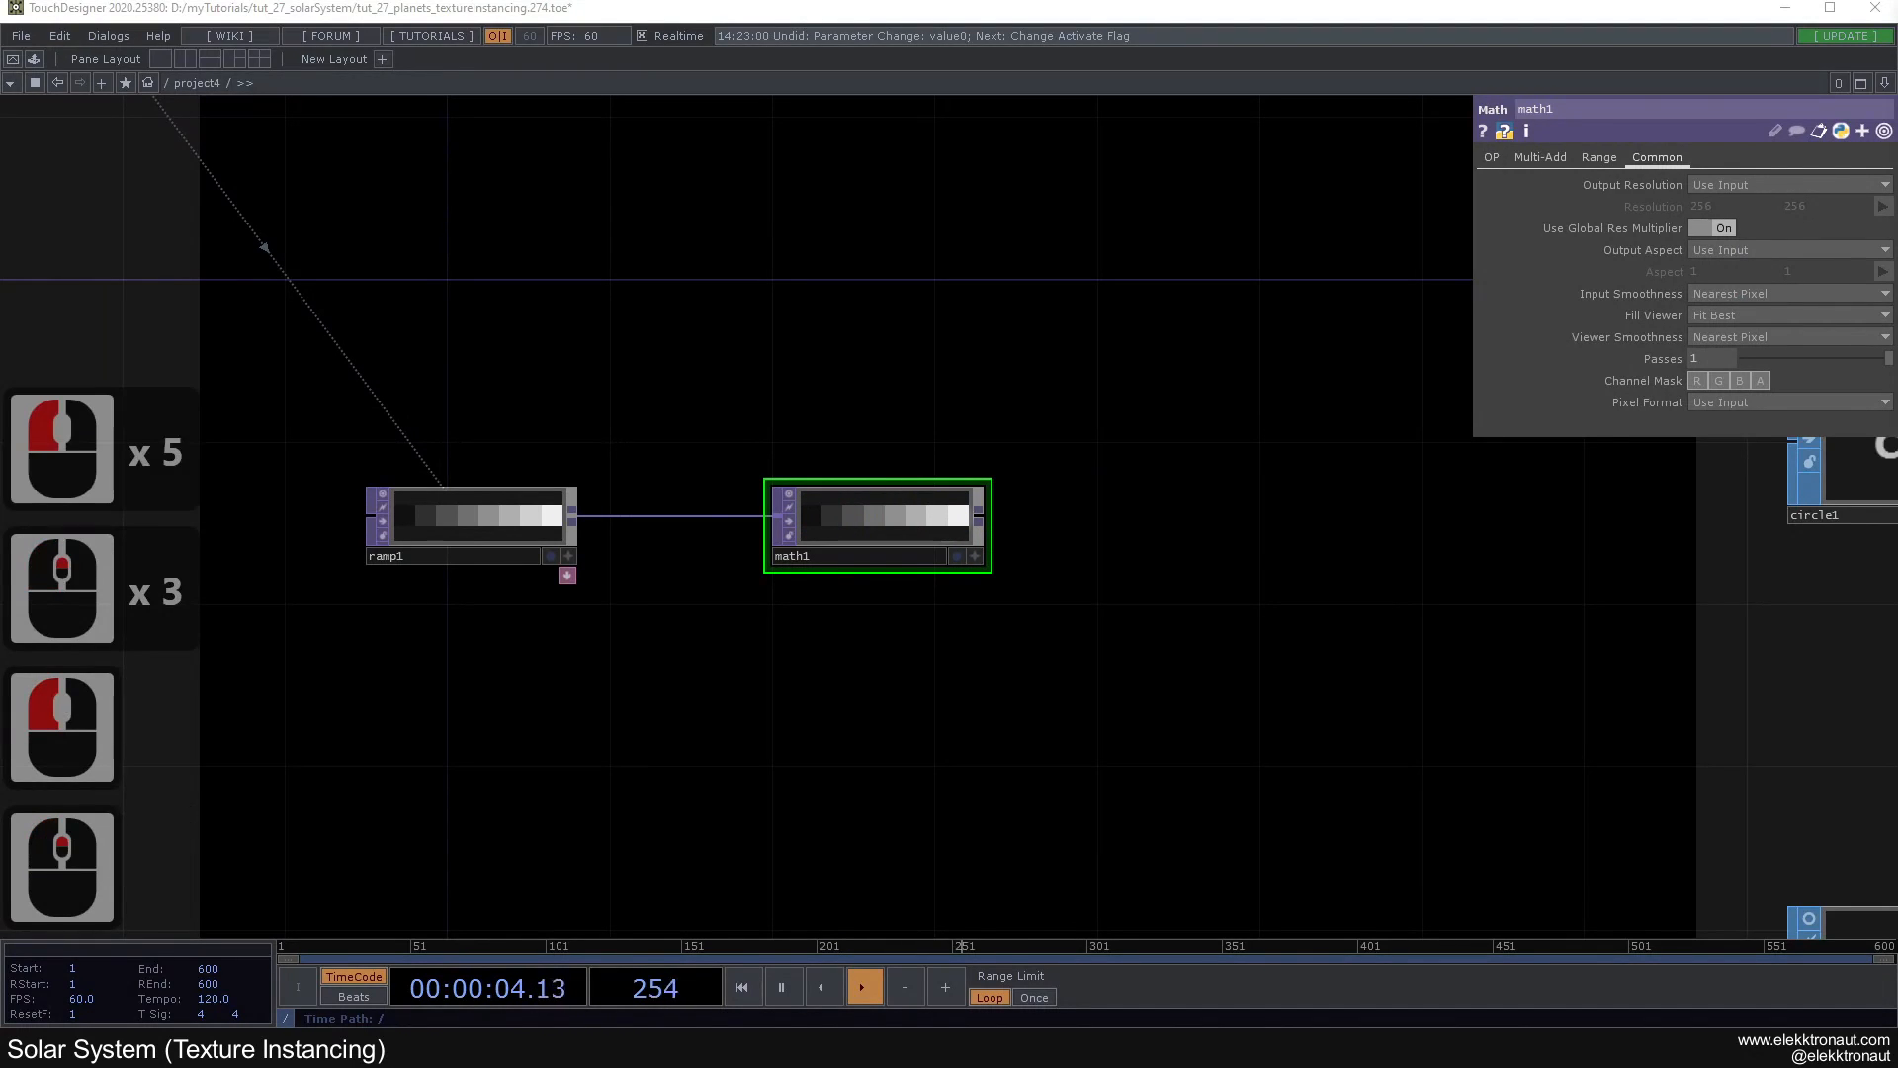
Step: Append a Null TOP to the Math TOP, rename it posPlanets and colour its node purple
click(977, 515)
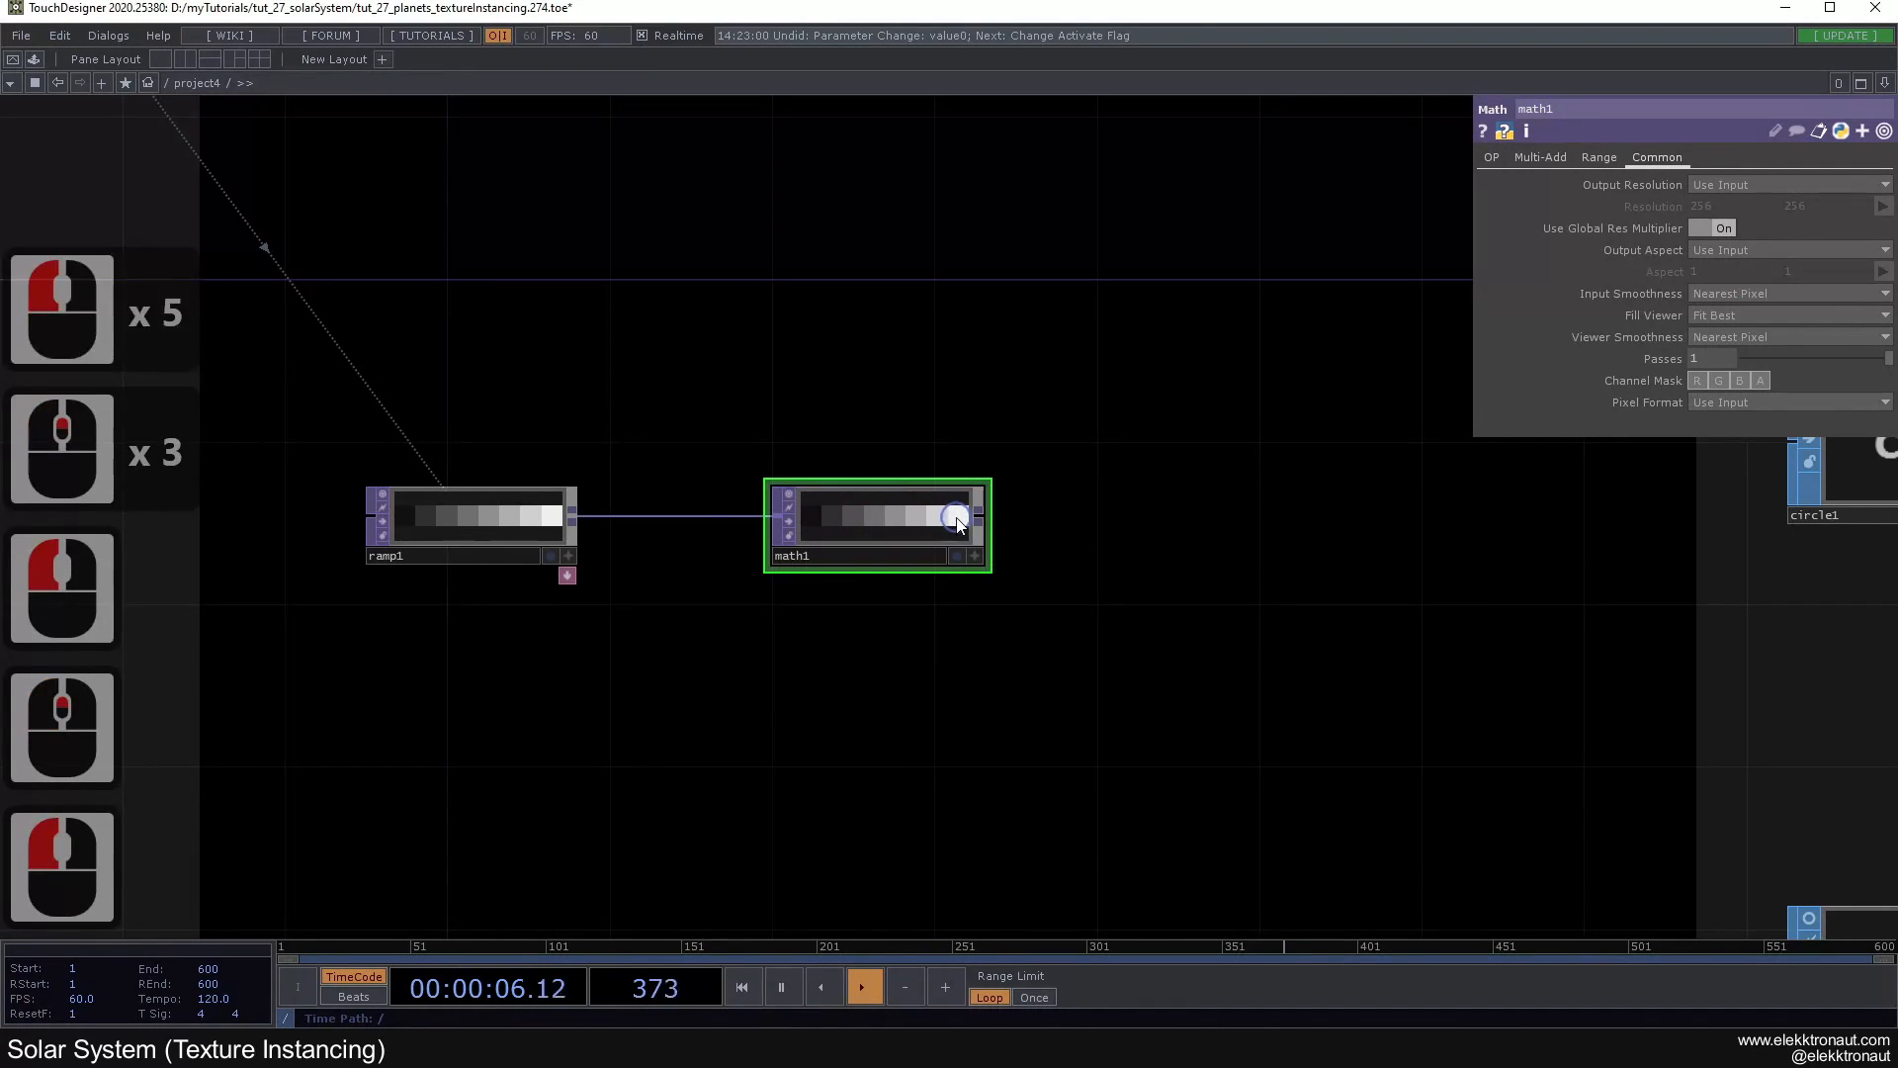
key(alt+n)
click(1283, 529)
double_click(1222, 561)
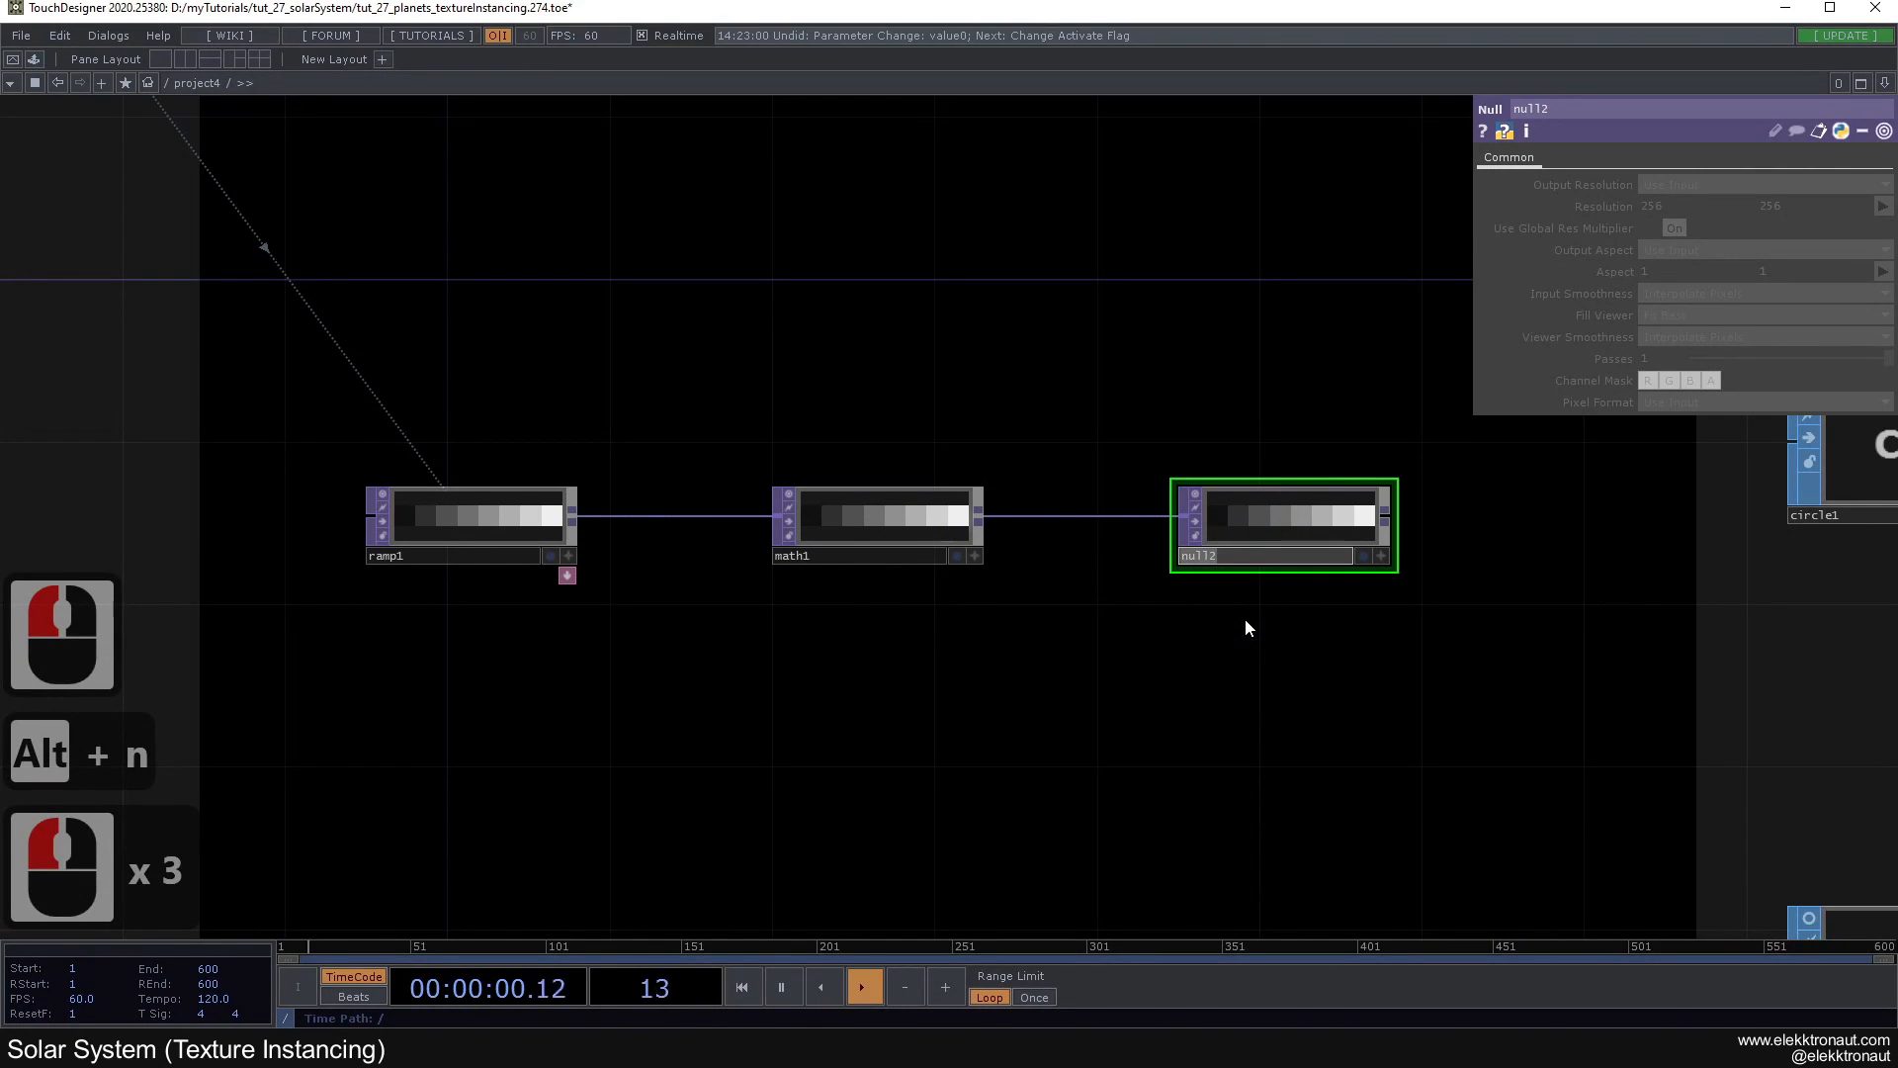
text(posPl)
text(anet)
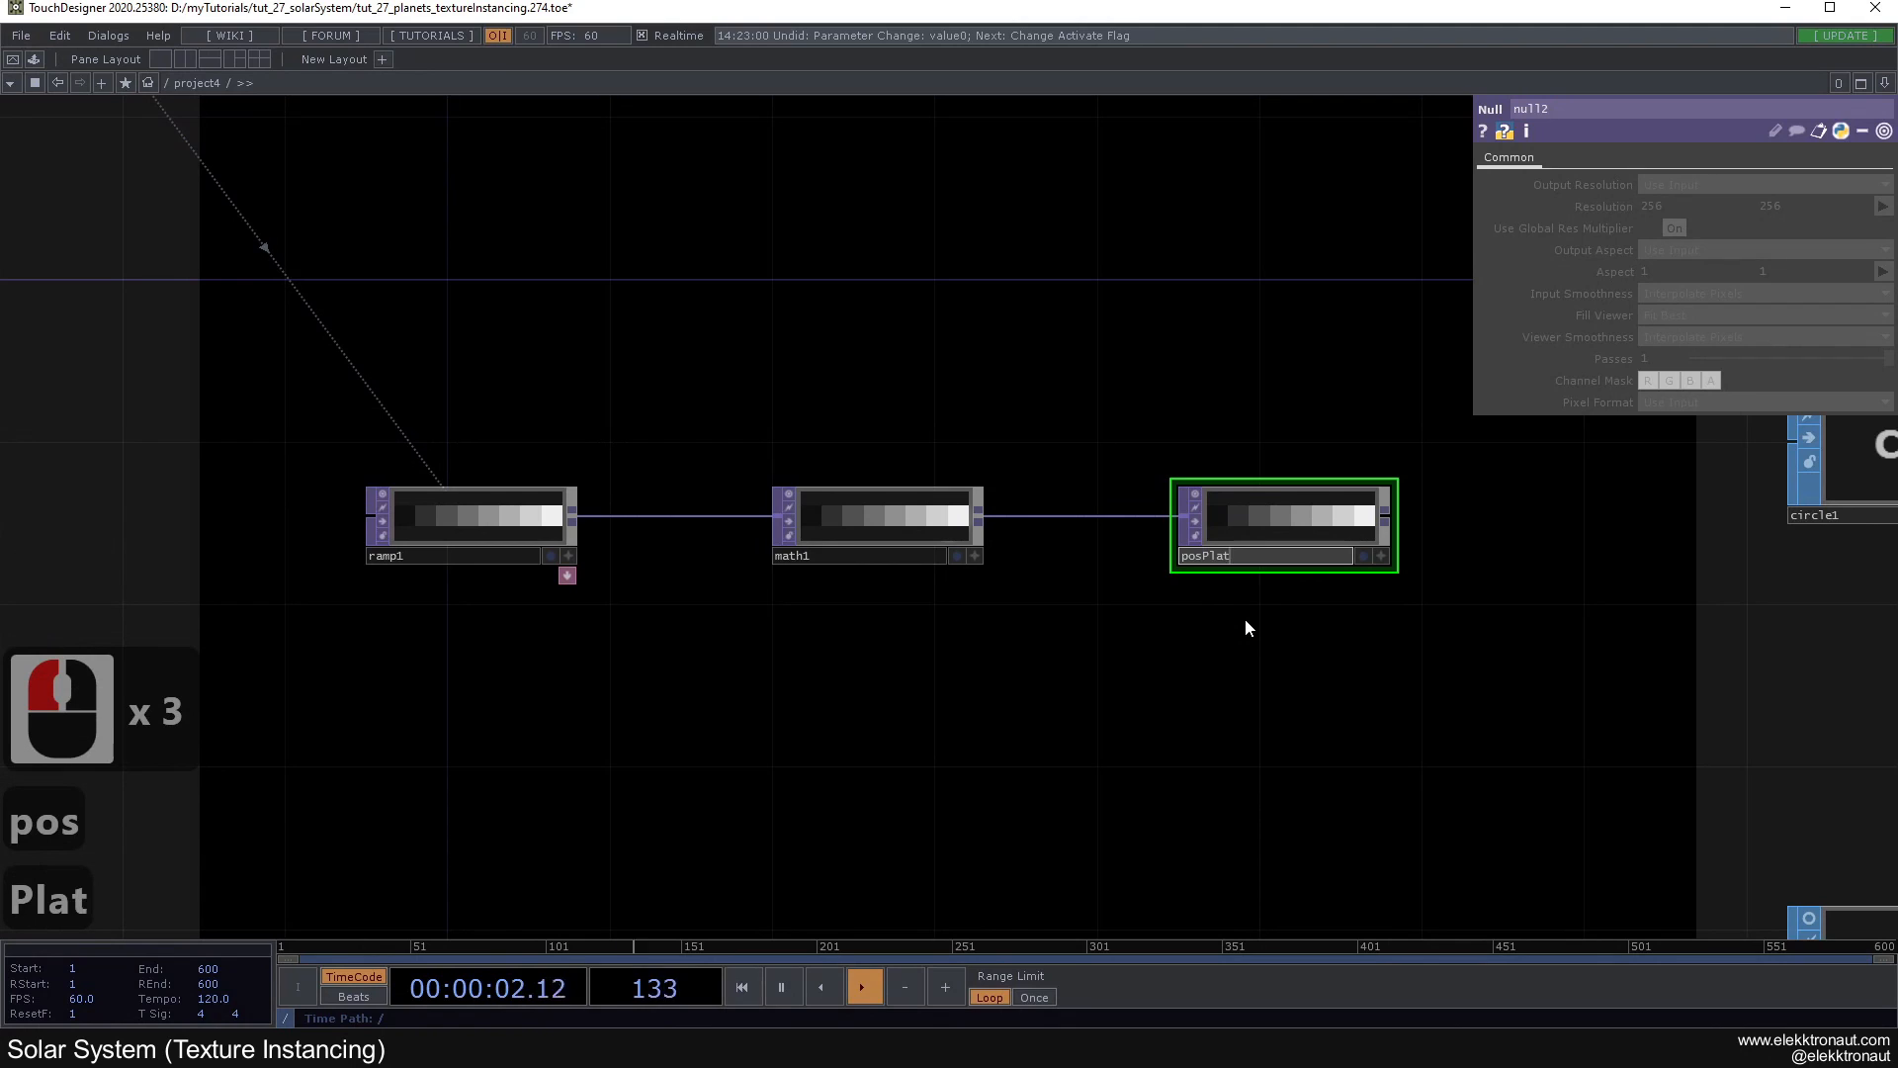
key(BackSpace)
text(nets)
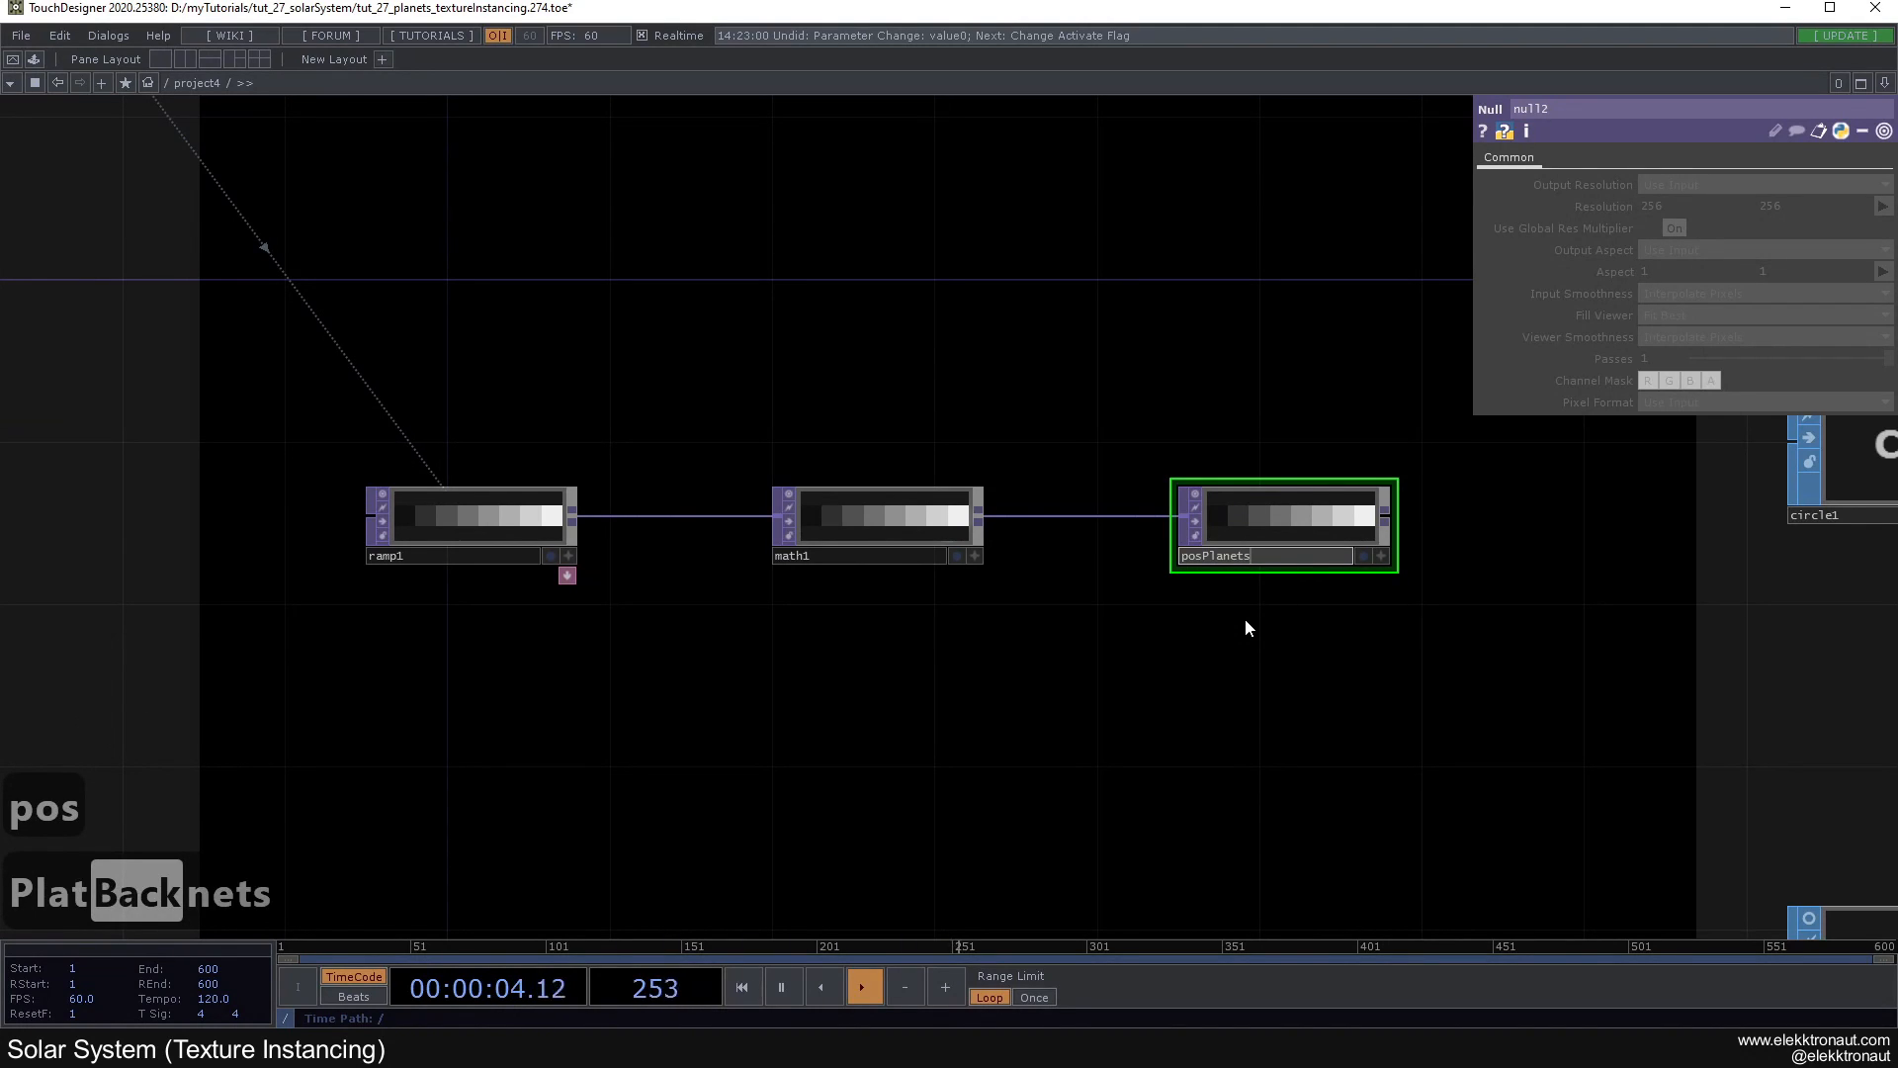
key(Return)
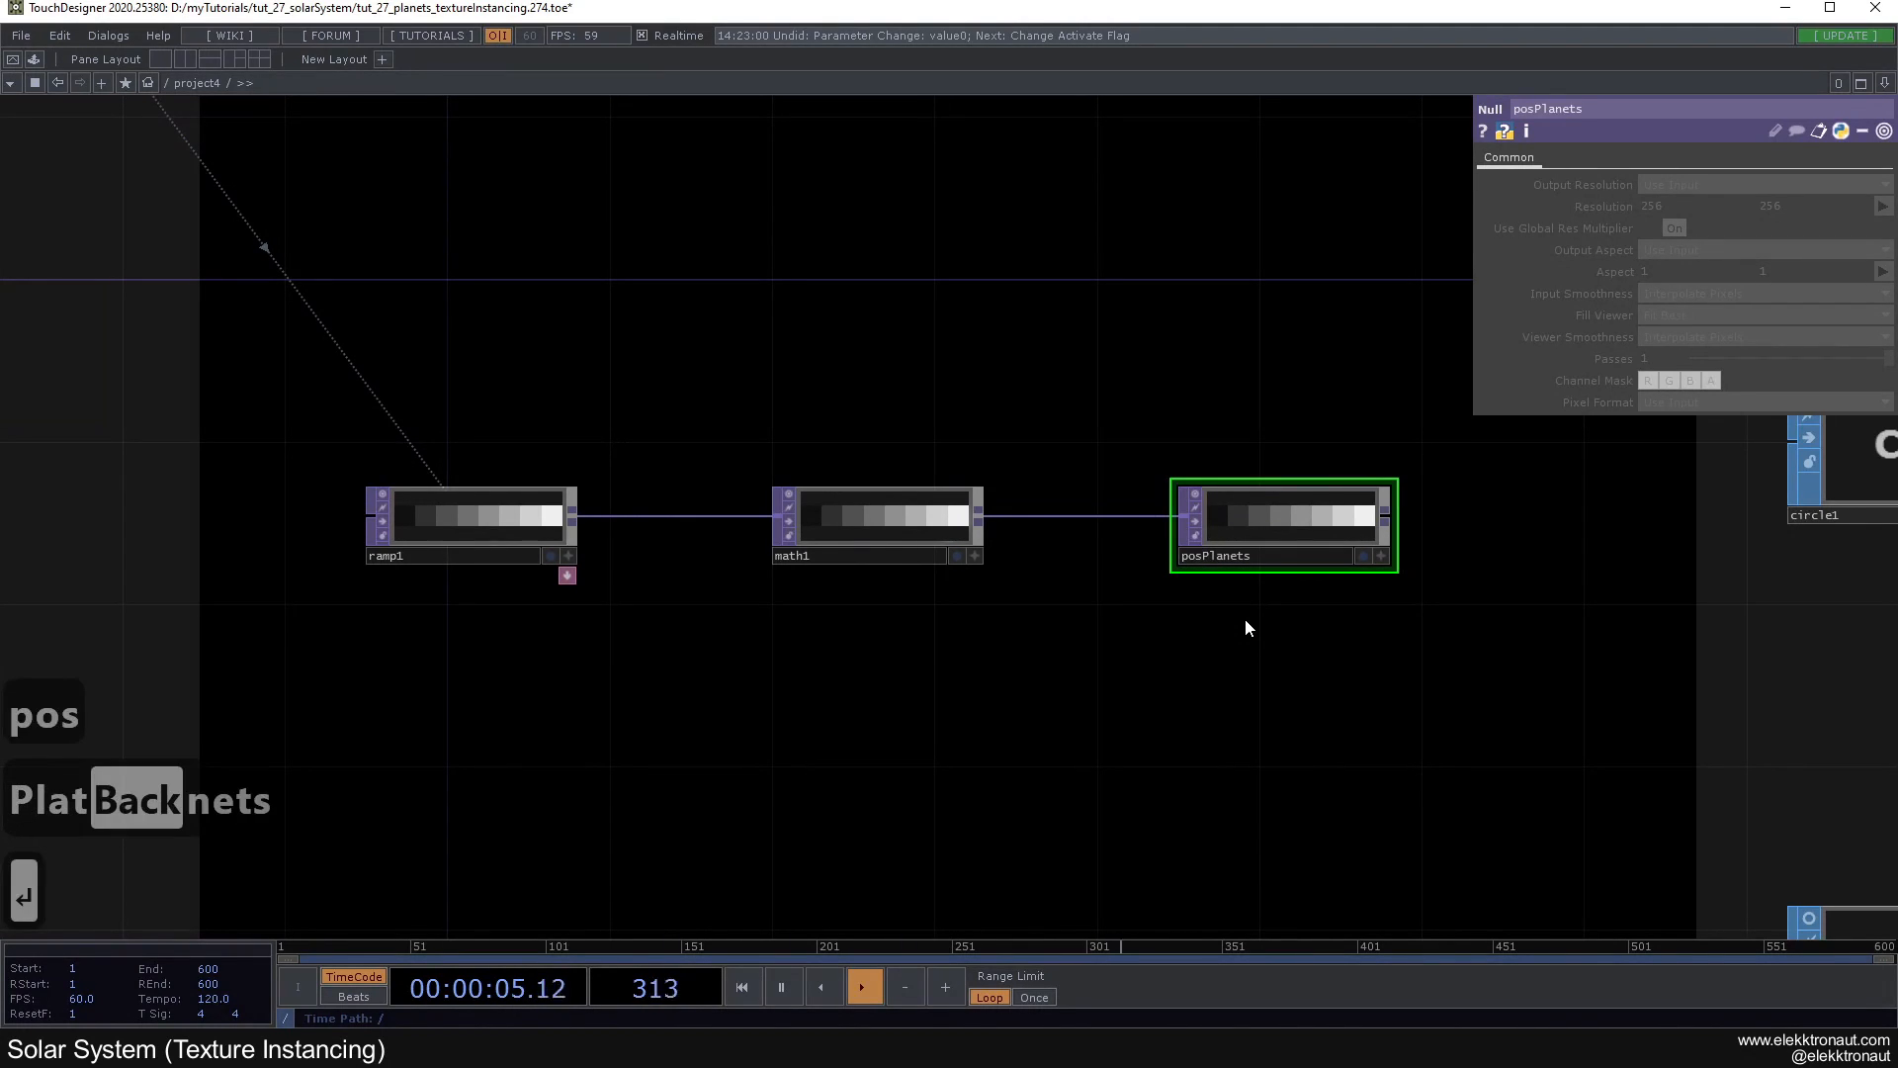
click(1301, 488)
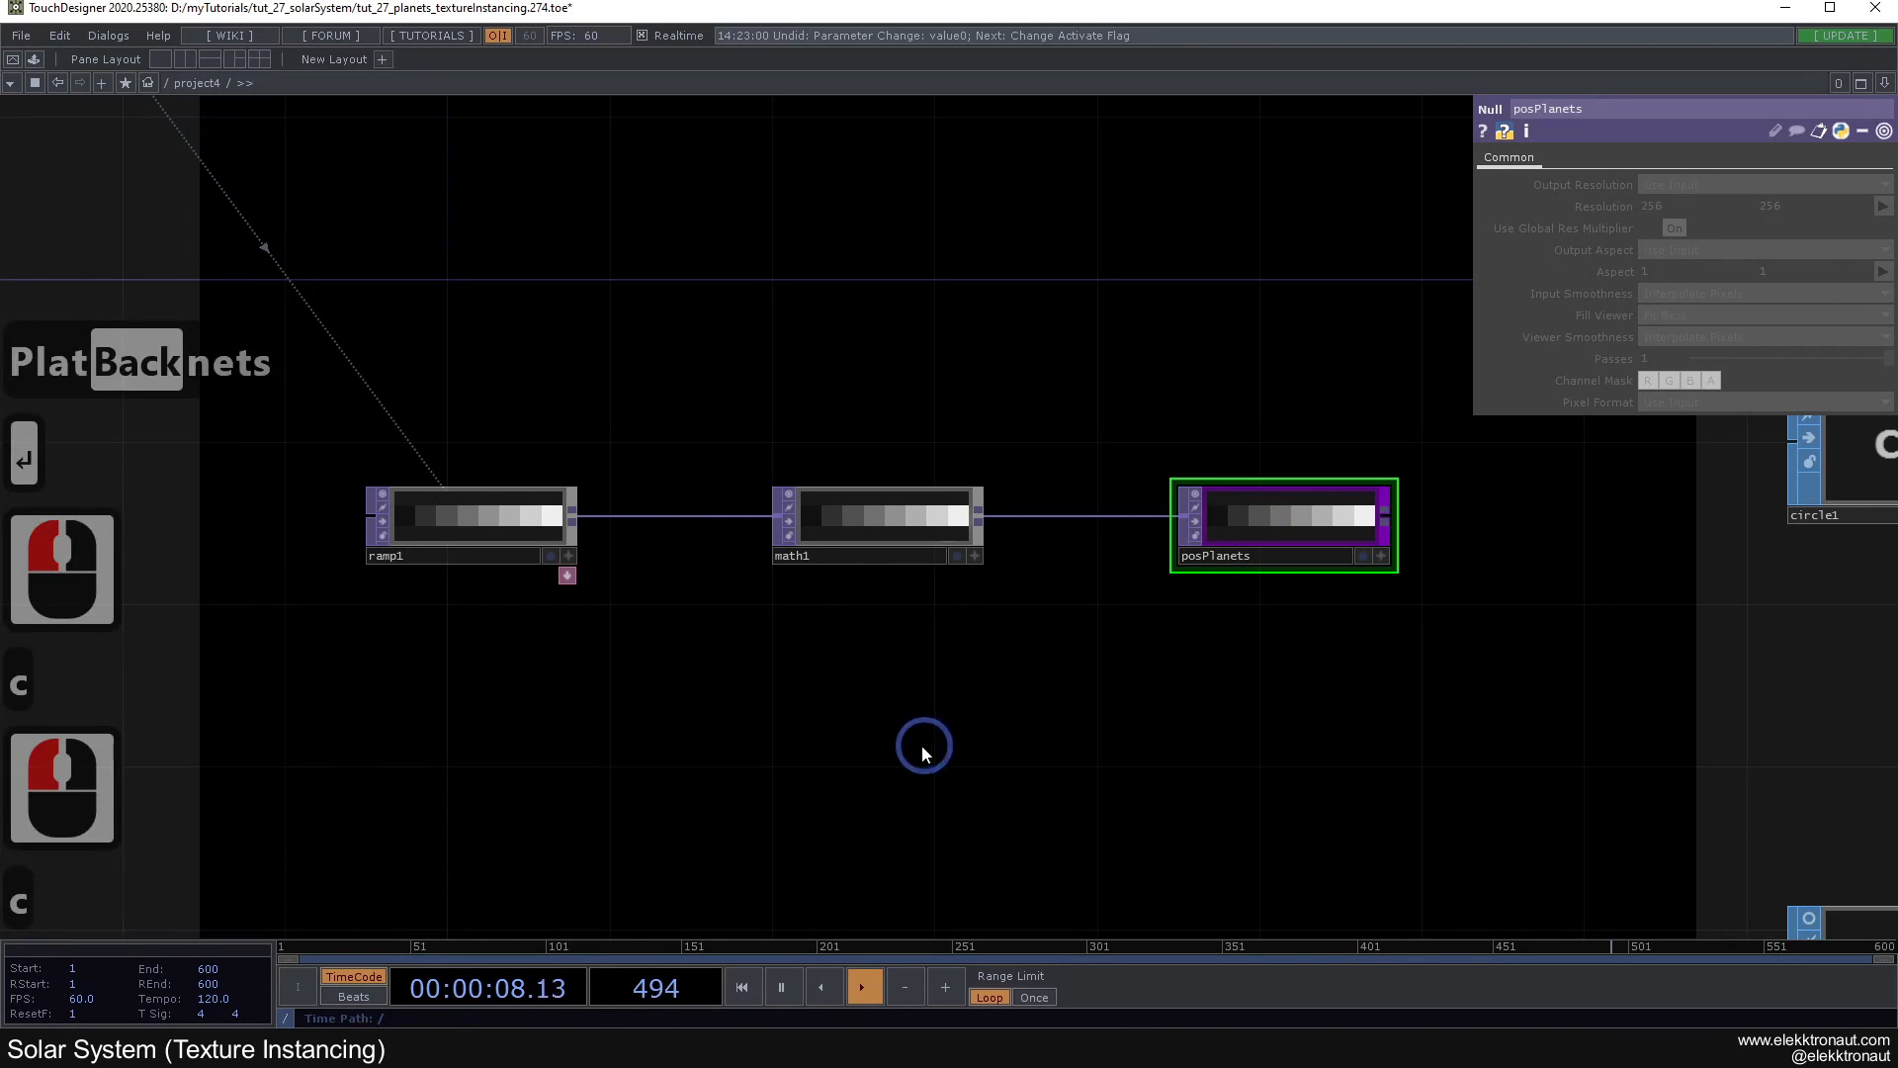
Step: Assign posPlanets as the Translate OP for instancing on the planets Geometry COMP
scroll(842, 774, down, 3)
scroll(838, 776, up, 1)
drag(834, 778, 937, 729)
click(1563, 488)
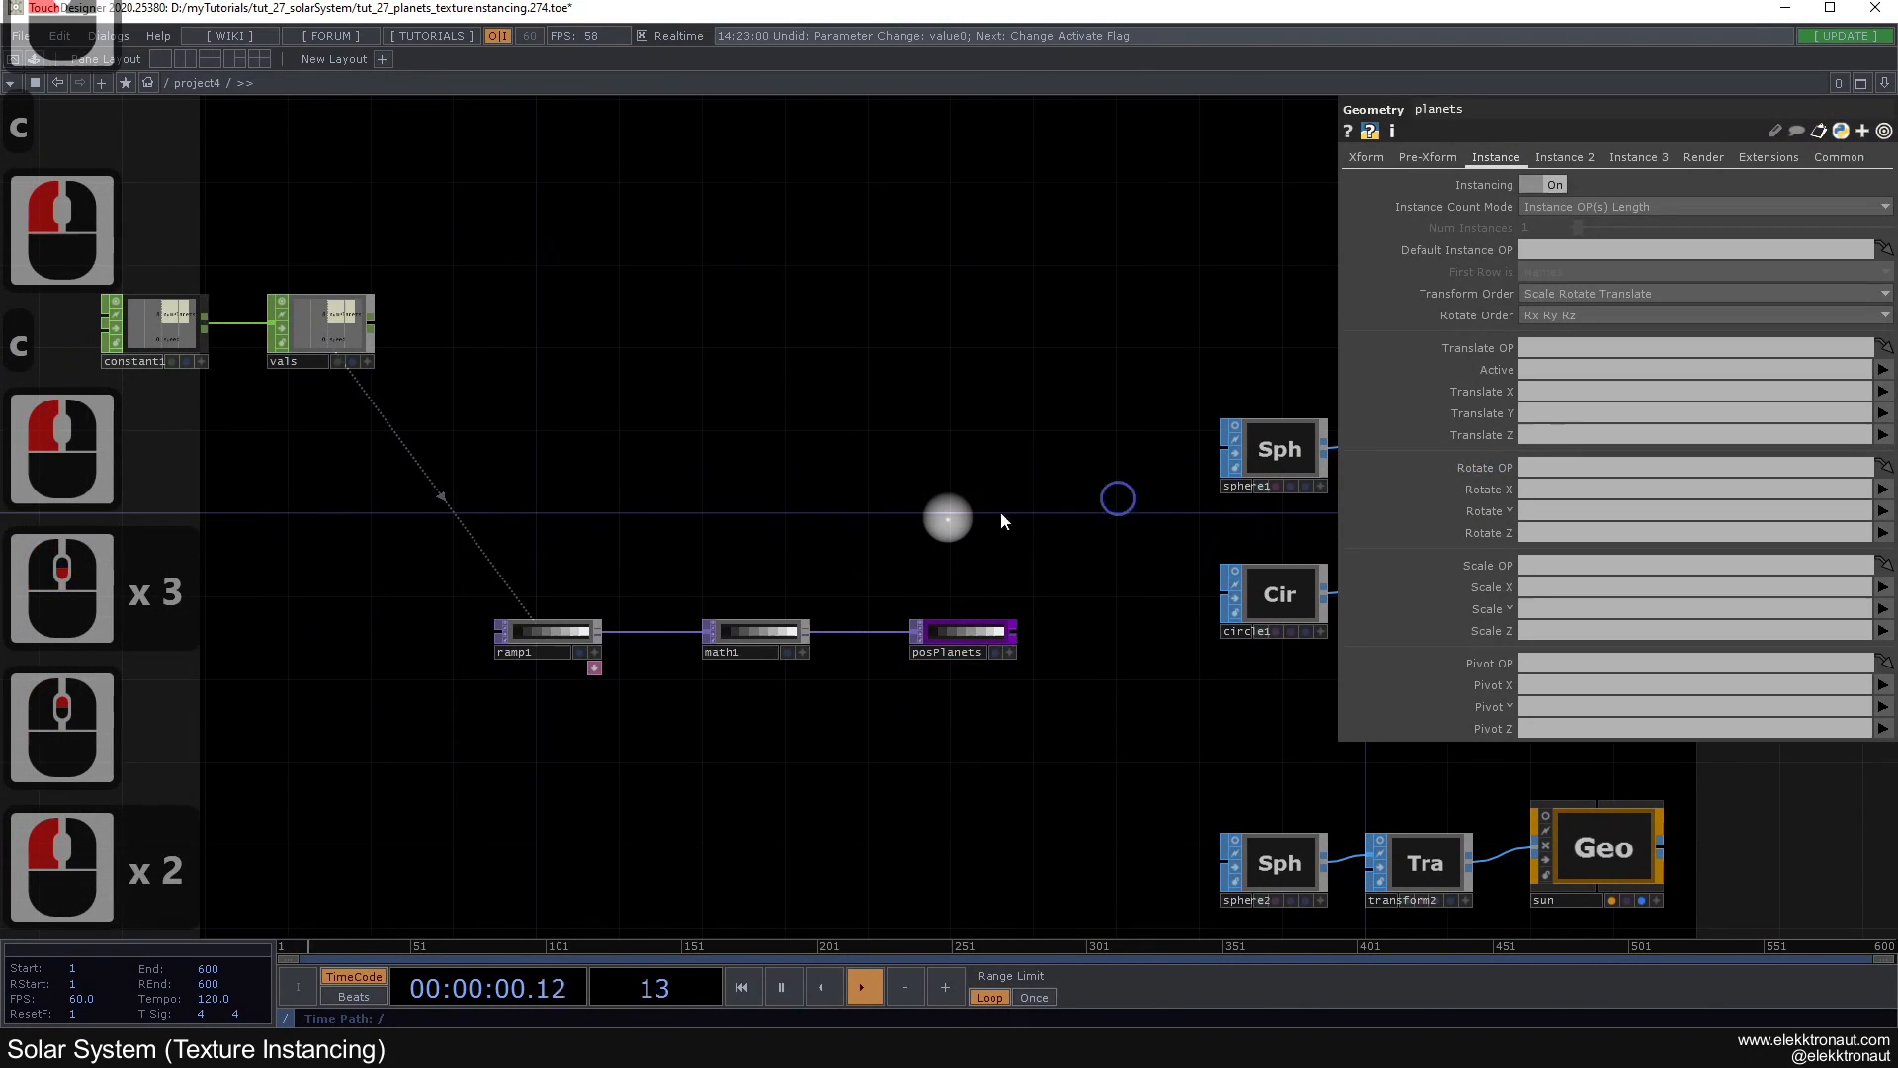
drag(955, 636, 1542, 347)
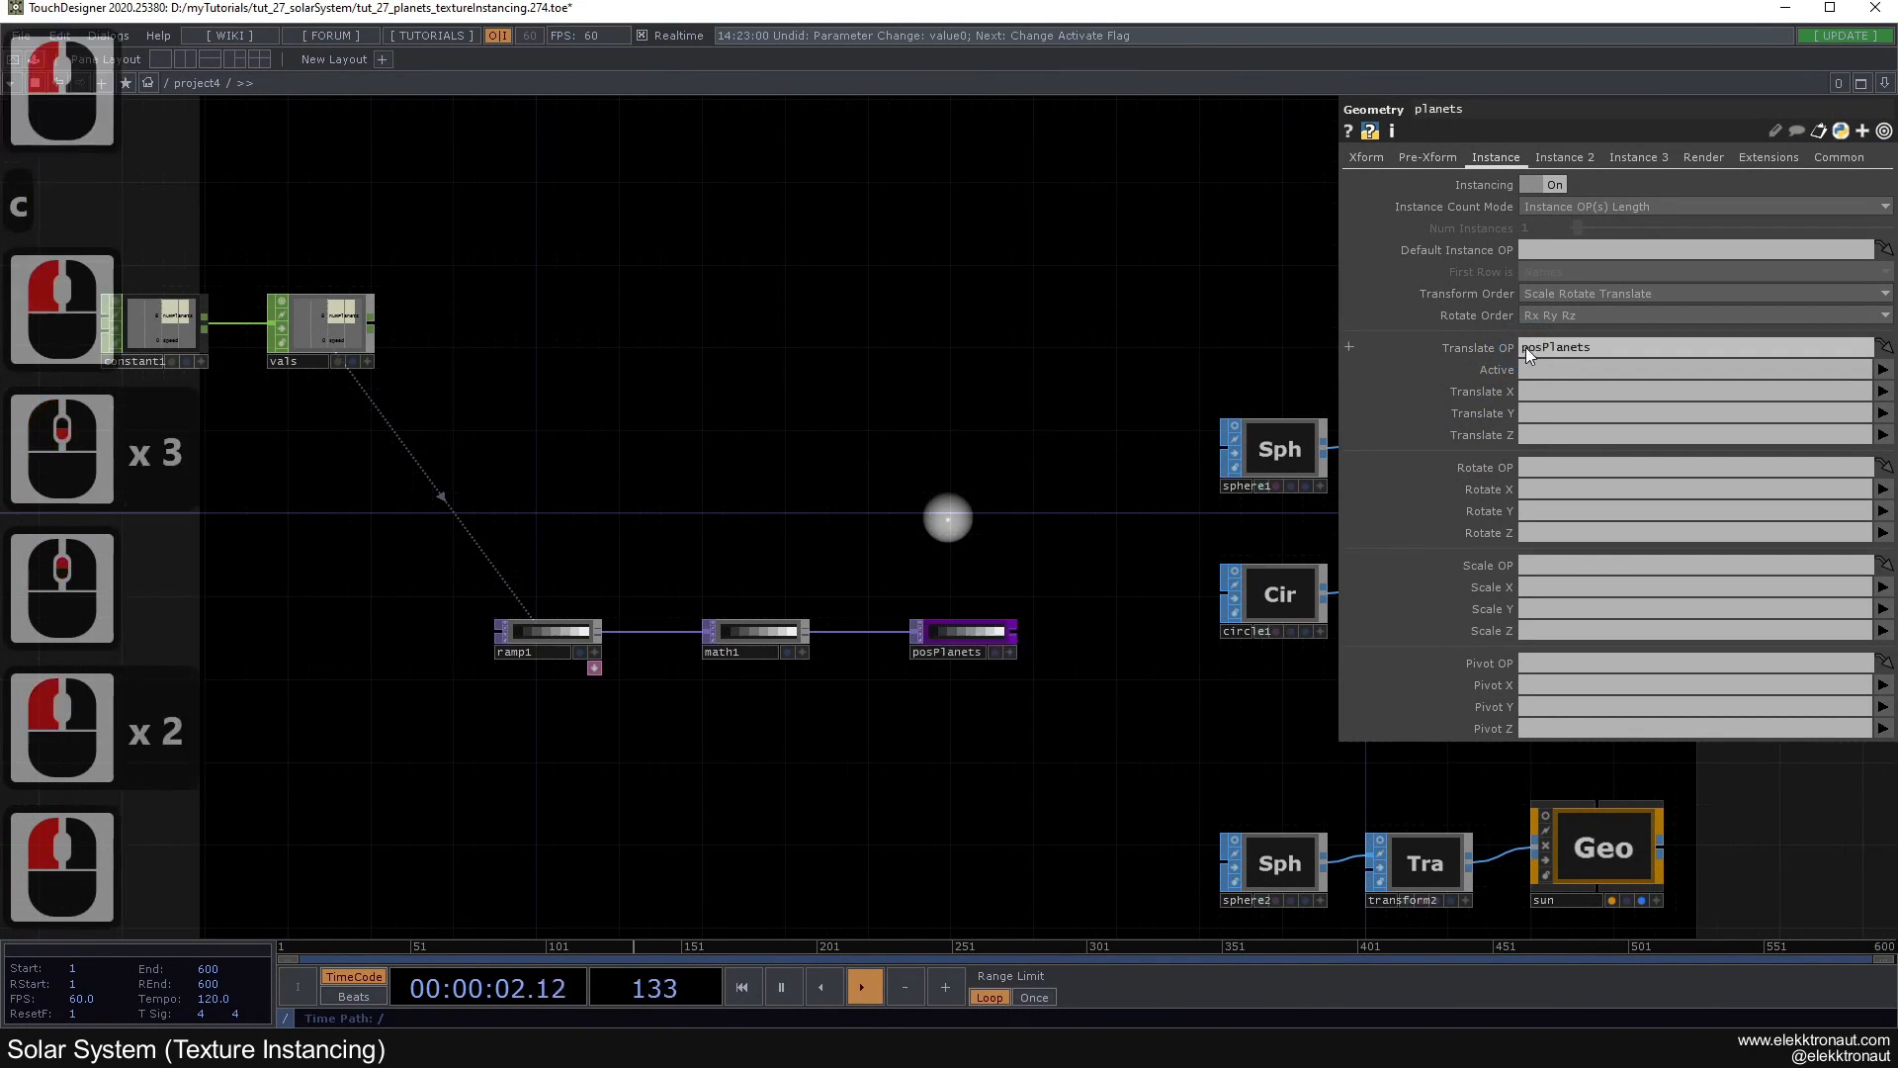
Step: Set the planets geometry's instance Translate X to the r channel
drag(835, 400, 489, 404)
drag(1270, 529, 1089, 541)
scroll(1088, 551, up, 1)
click(1056, 425)
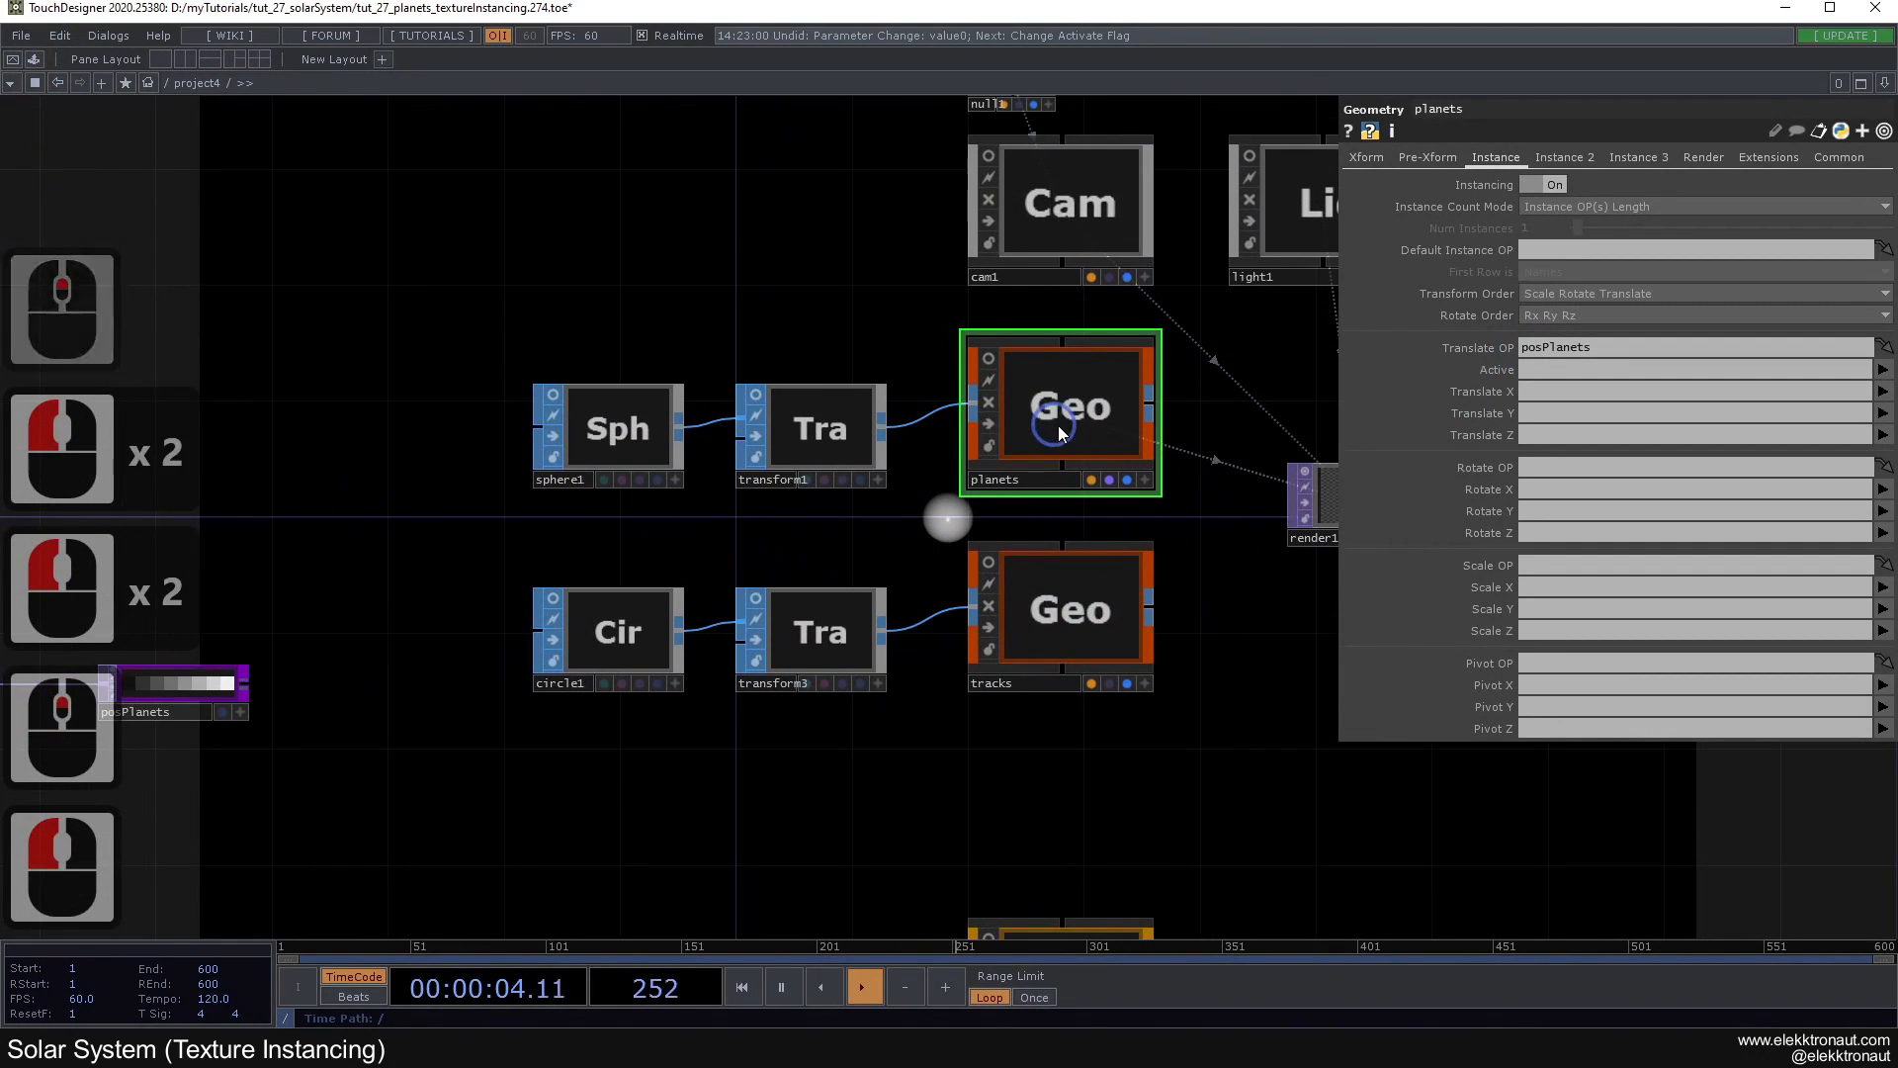
scroll(1051, 413, down, 1)
drag(555, 335, 872, 320)
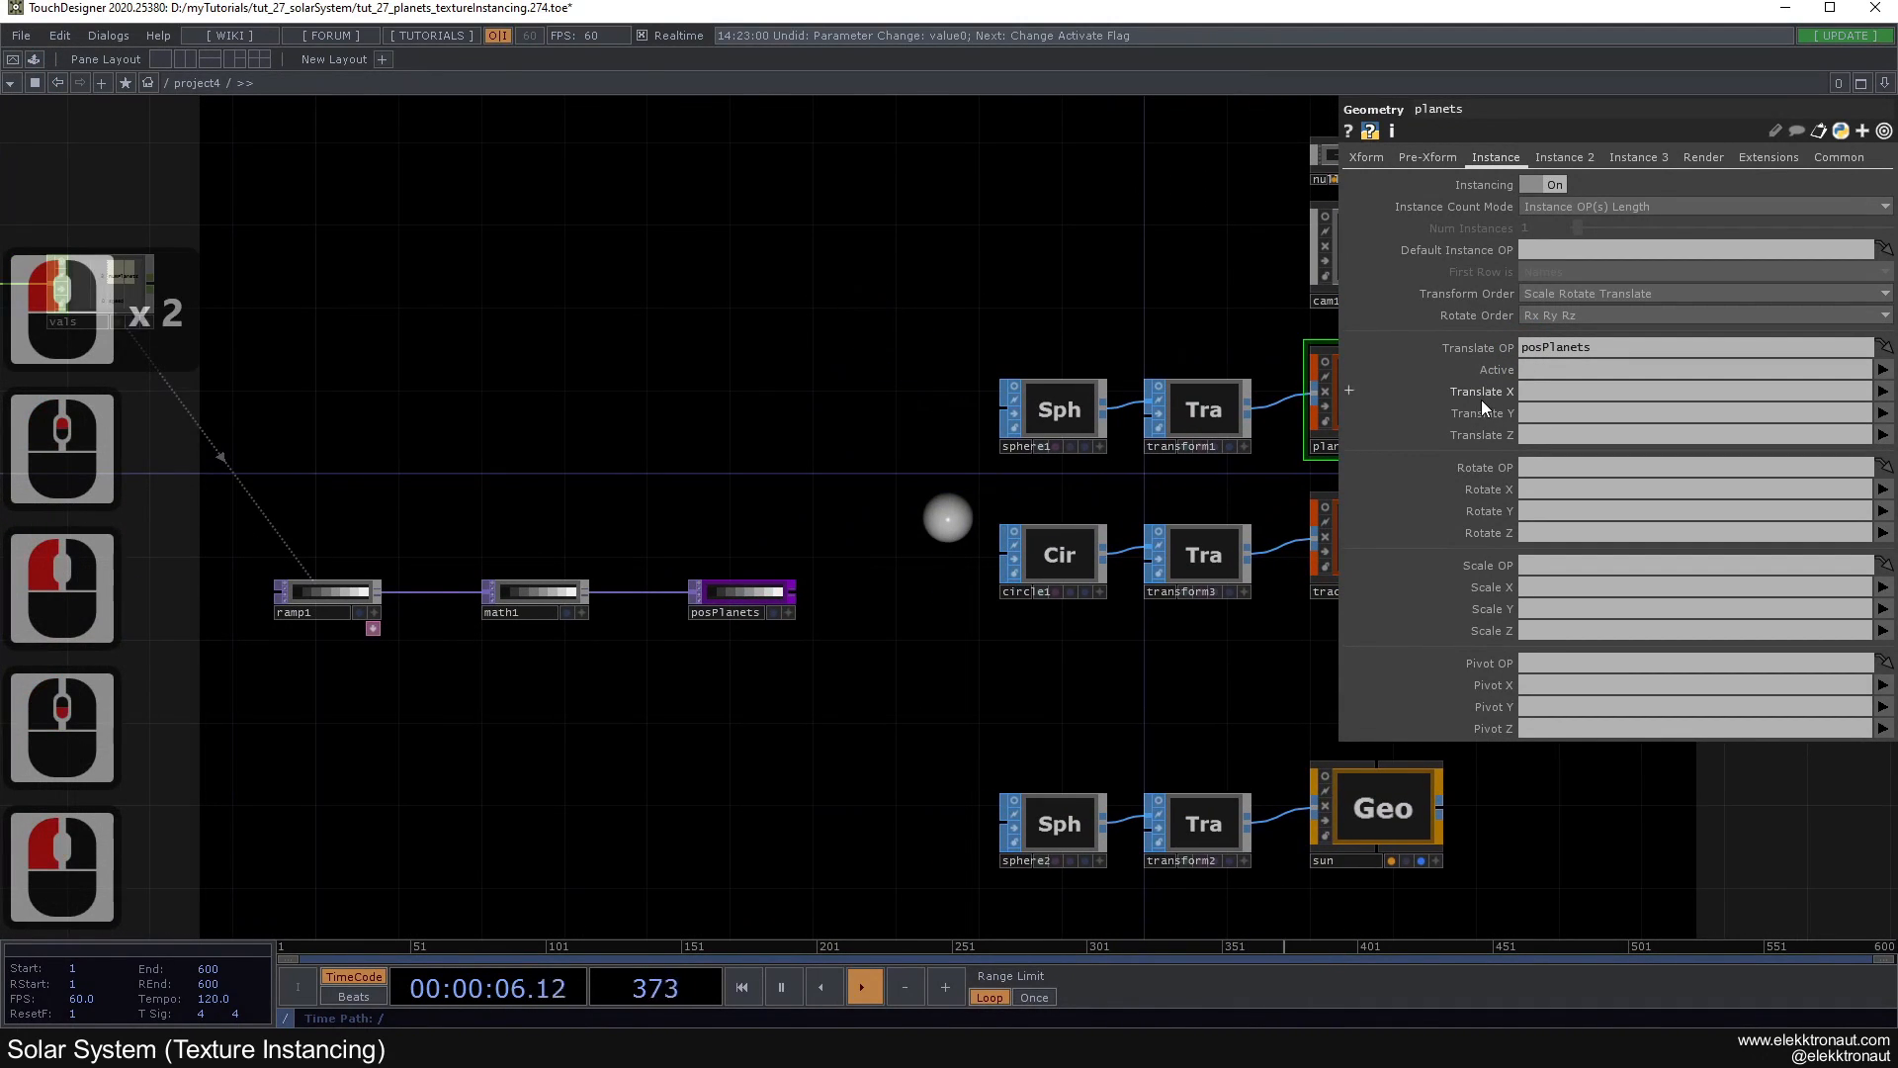
click(1883, 391)
click(1885, 402)
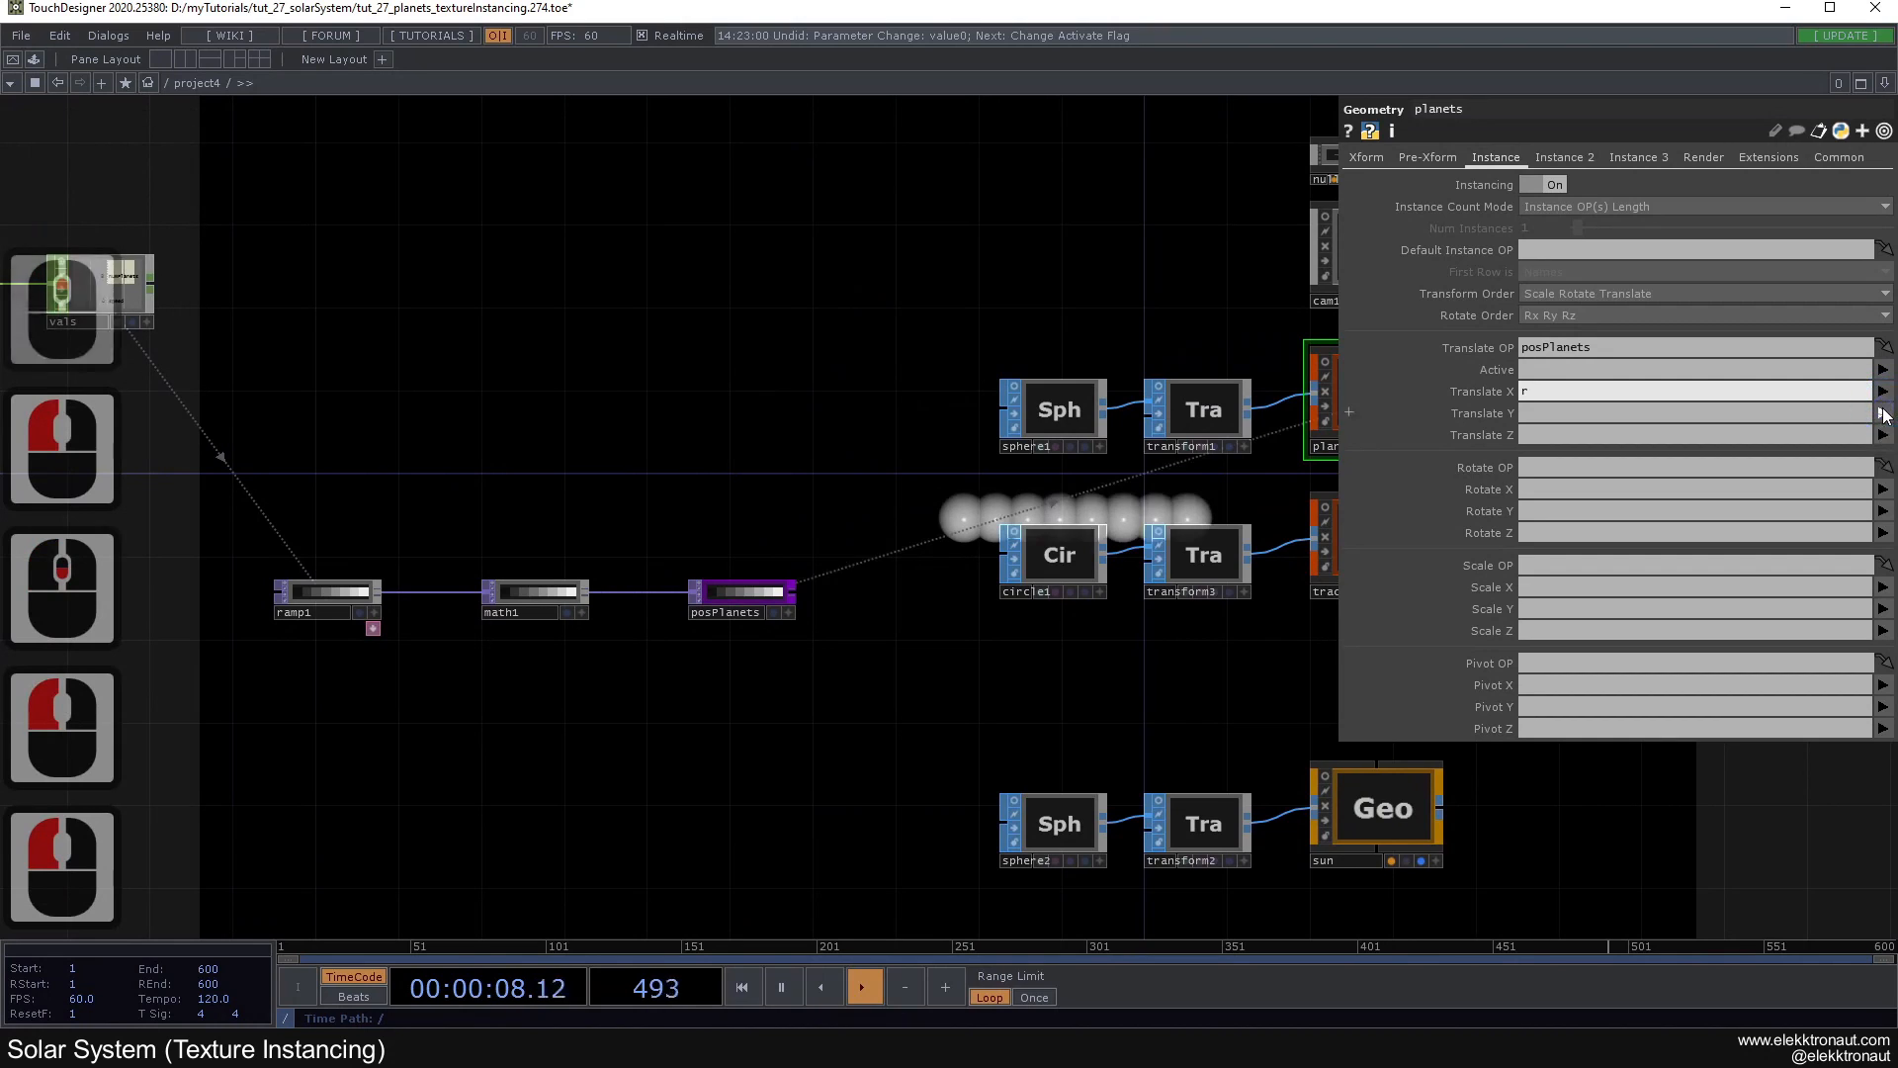
Step: Try the b channel for the planets geometry's instance Translate Z and clear the field again
drag(784, 425, 933, 436)
drag(918, 517, 983, 514)
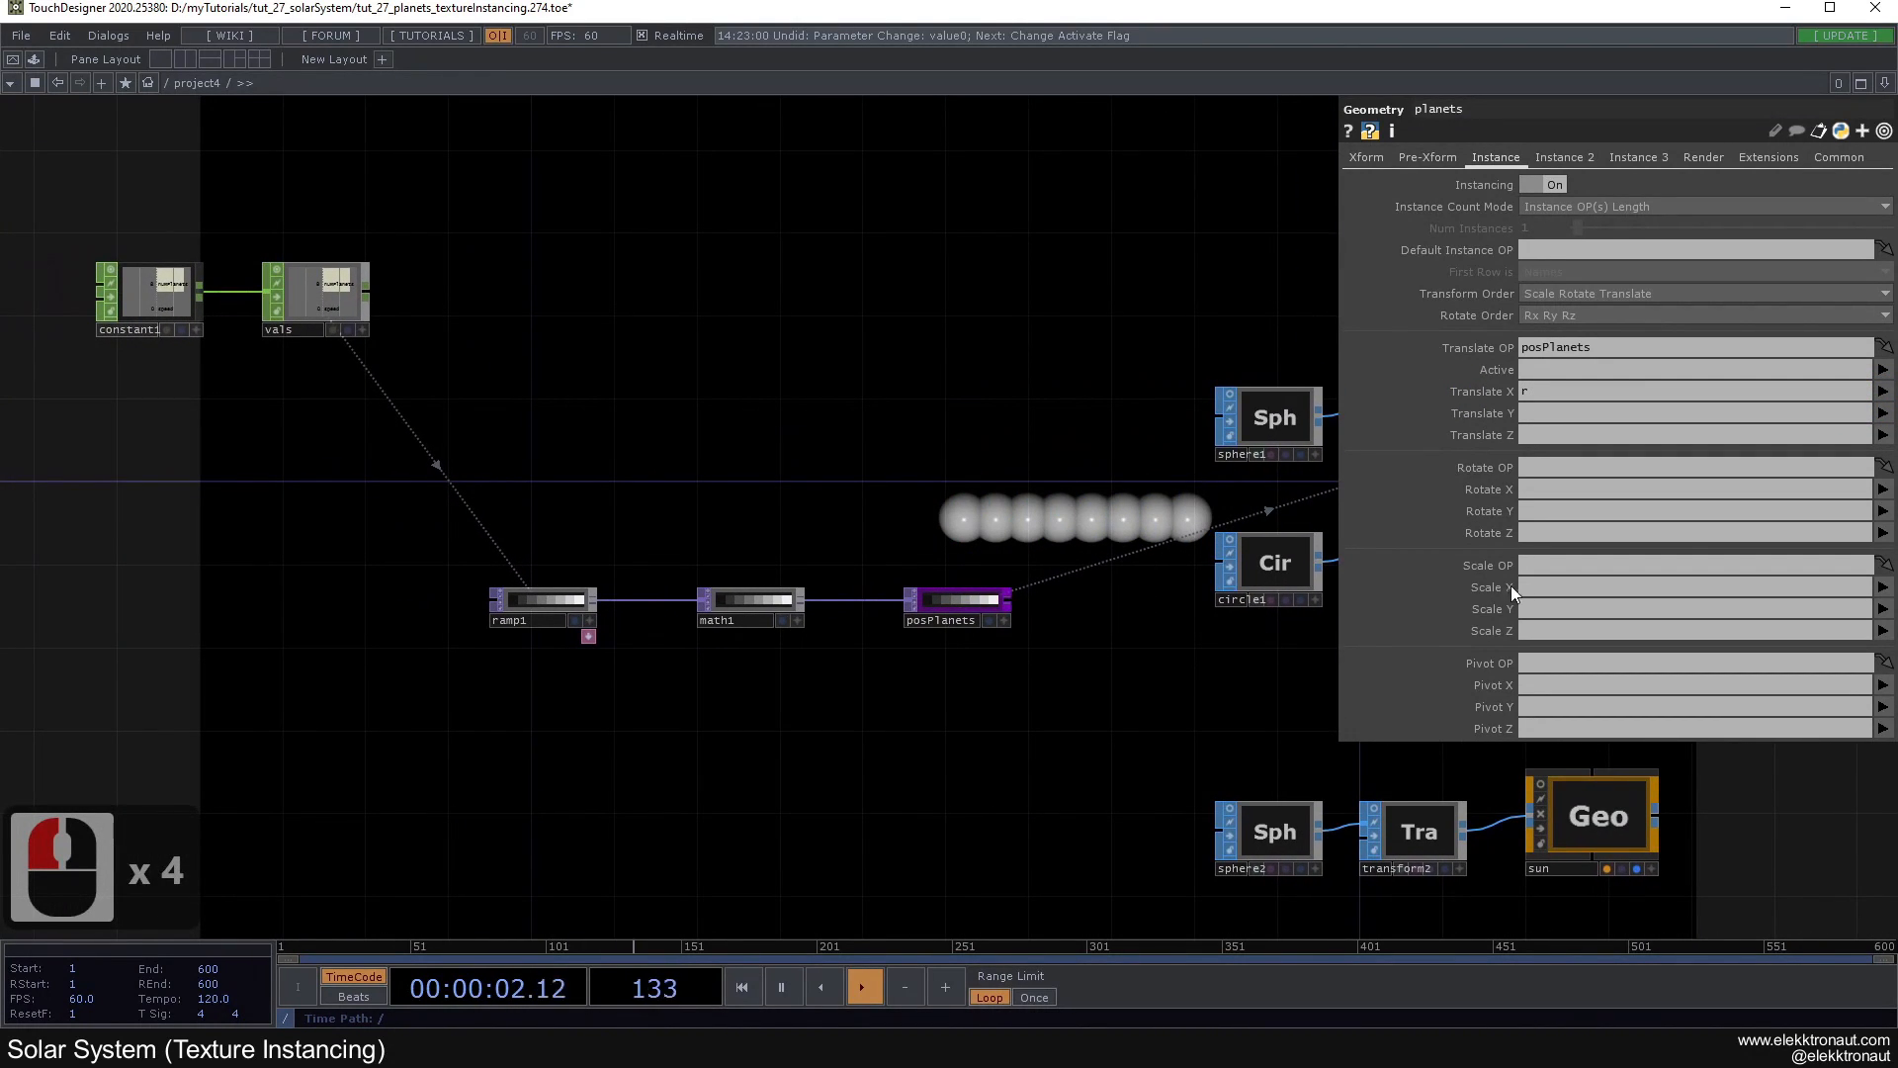
click(1882, 435)
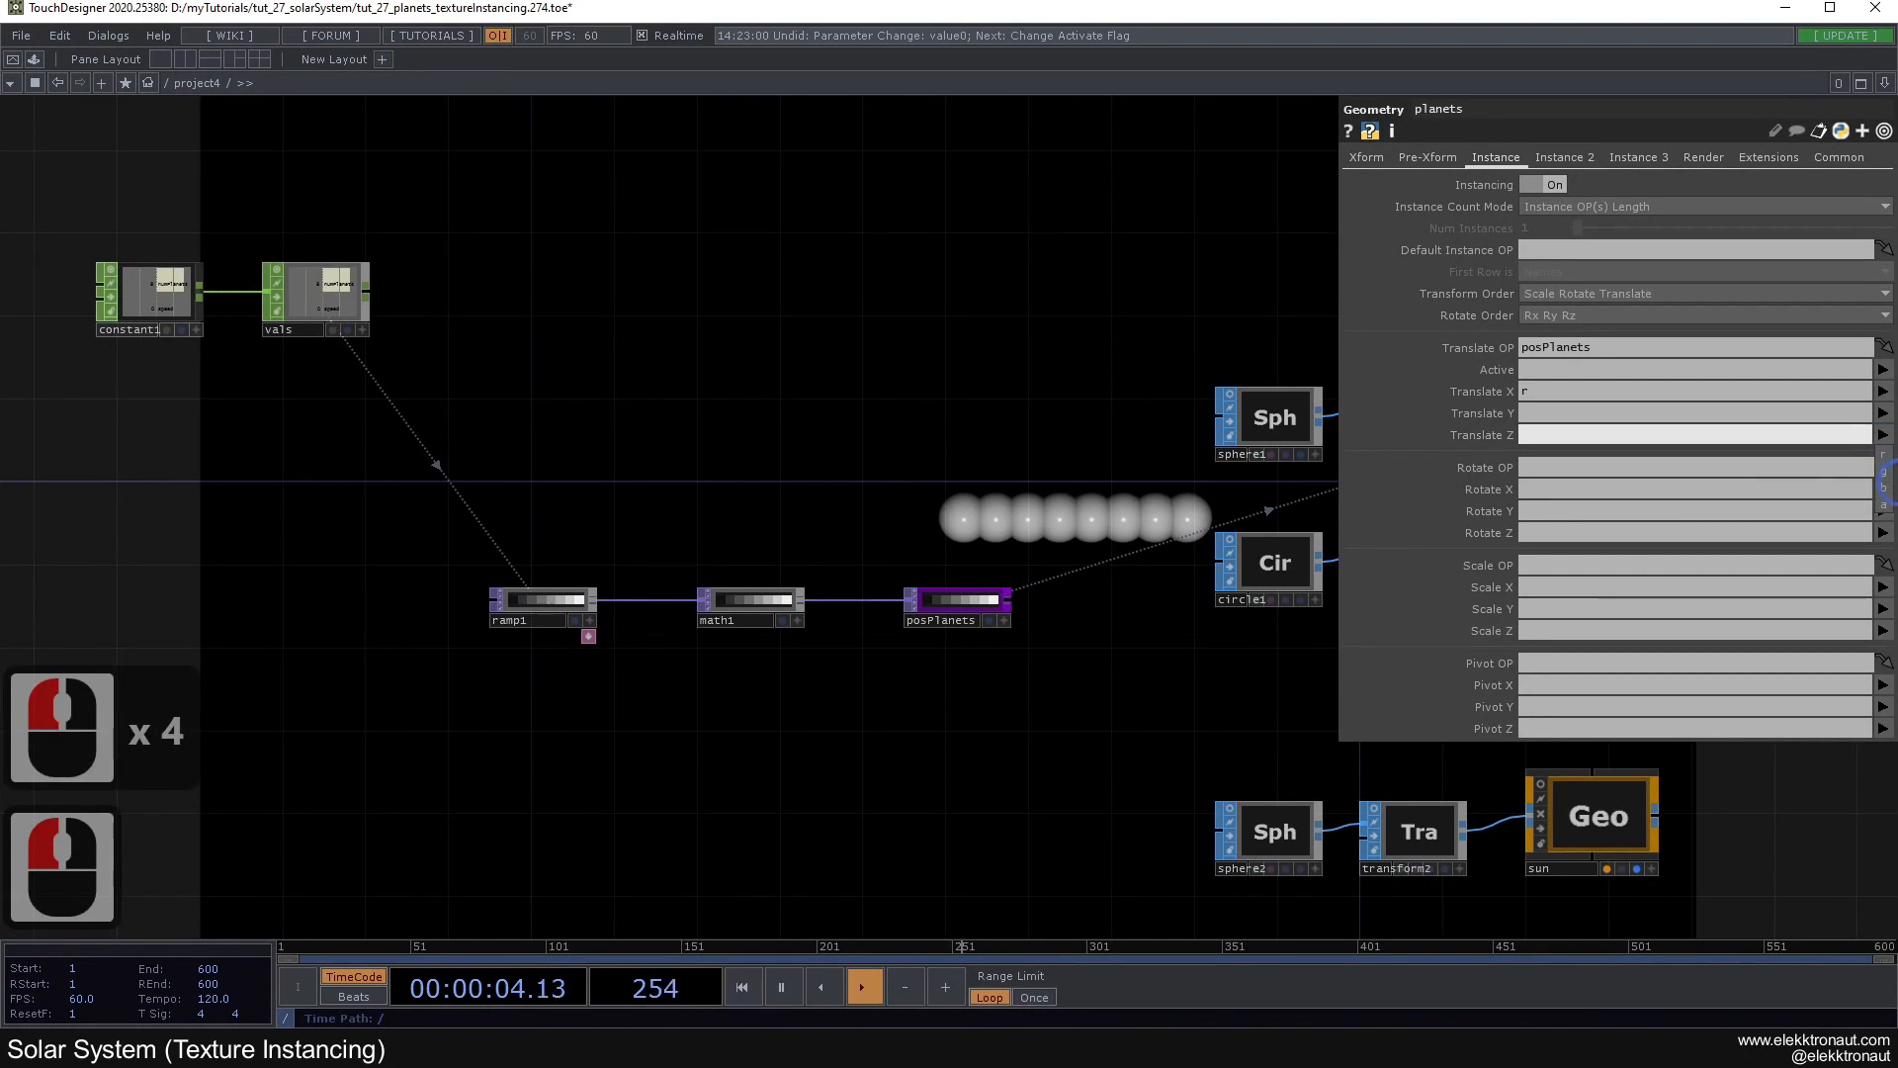
click(1886, 489)
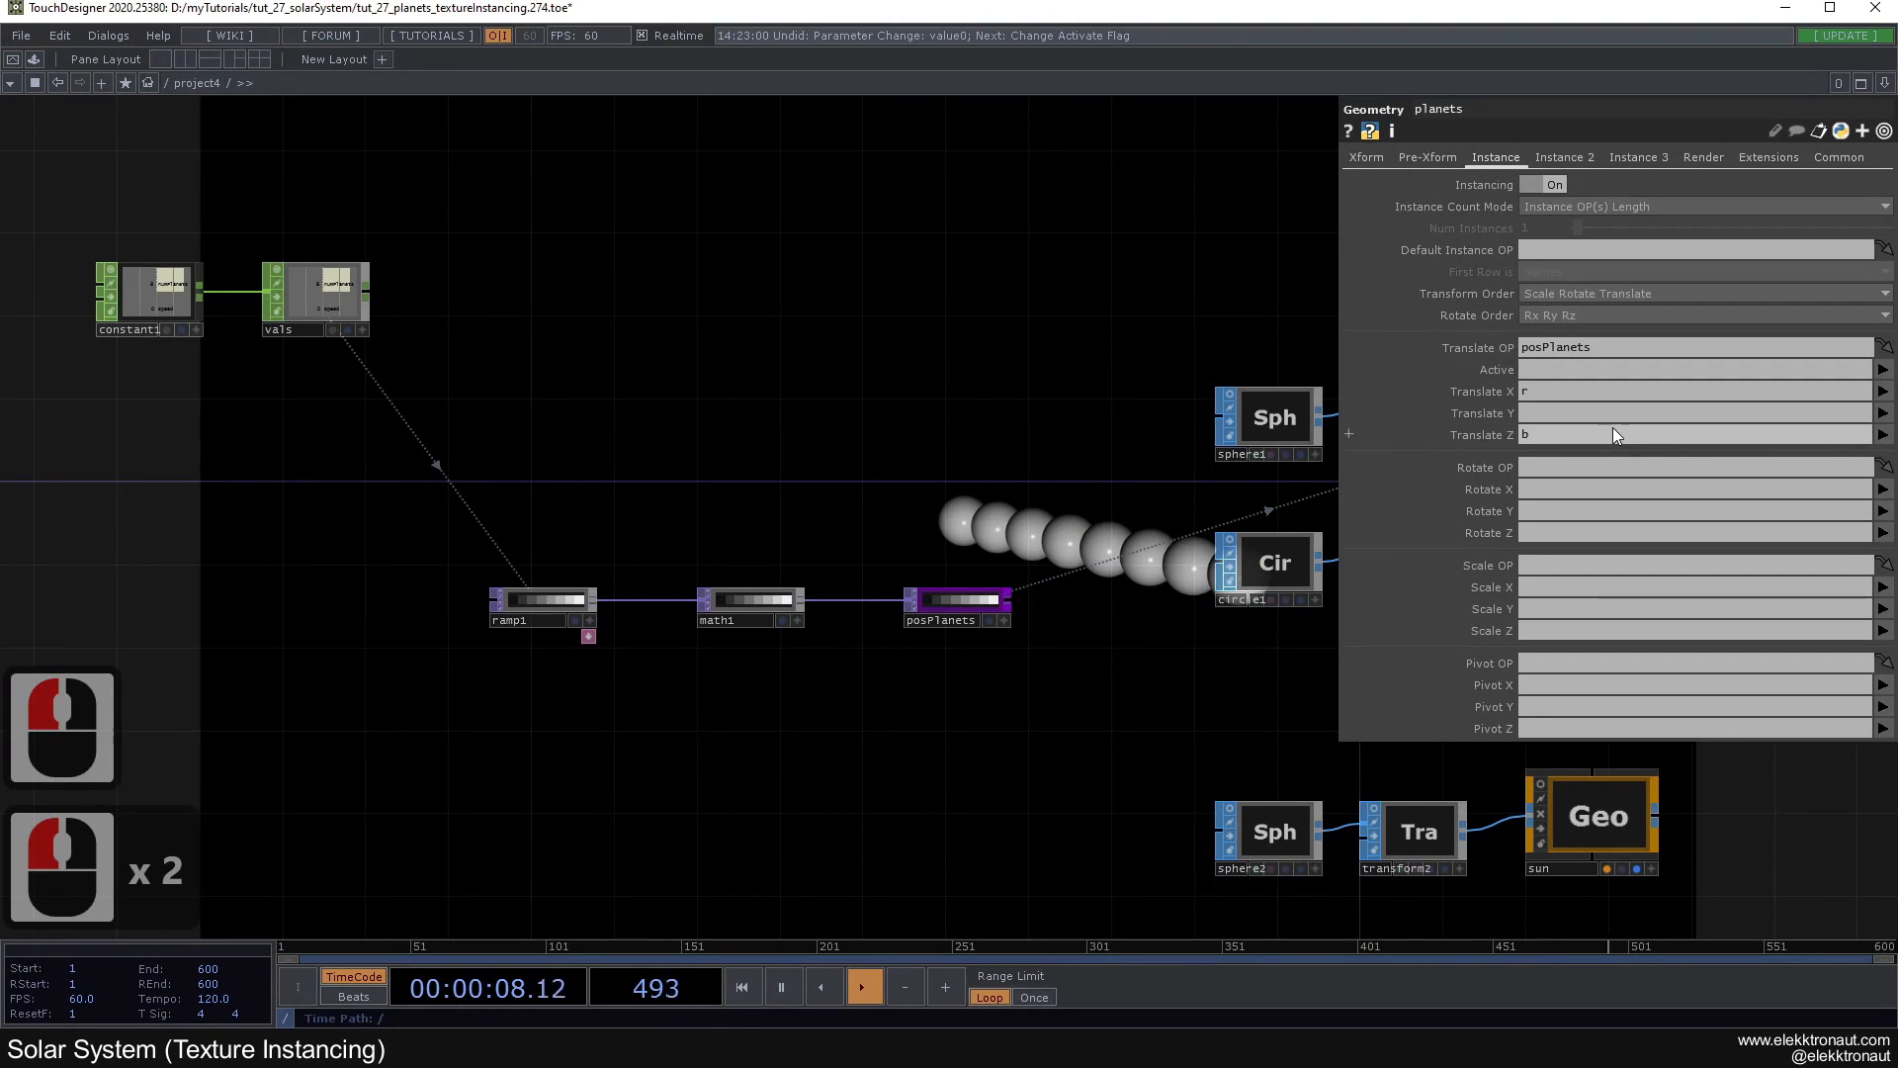
key(BackSpace)
click(1046, 417)
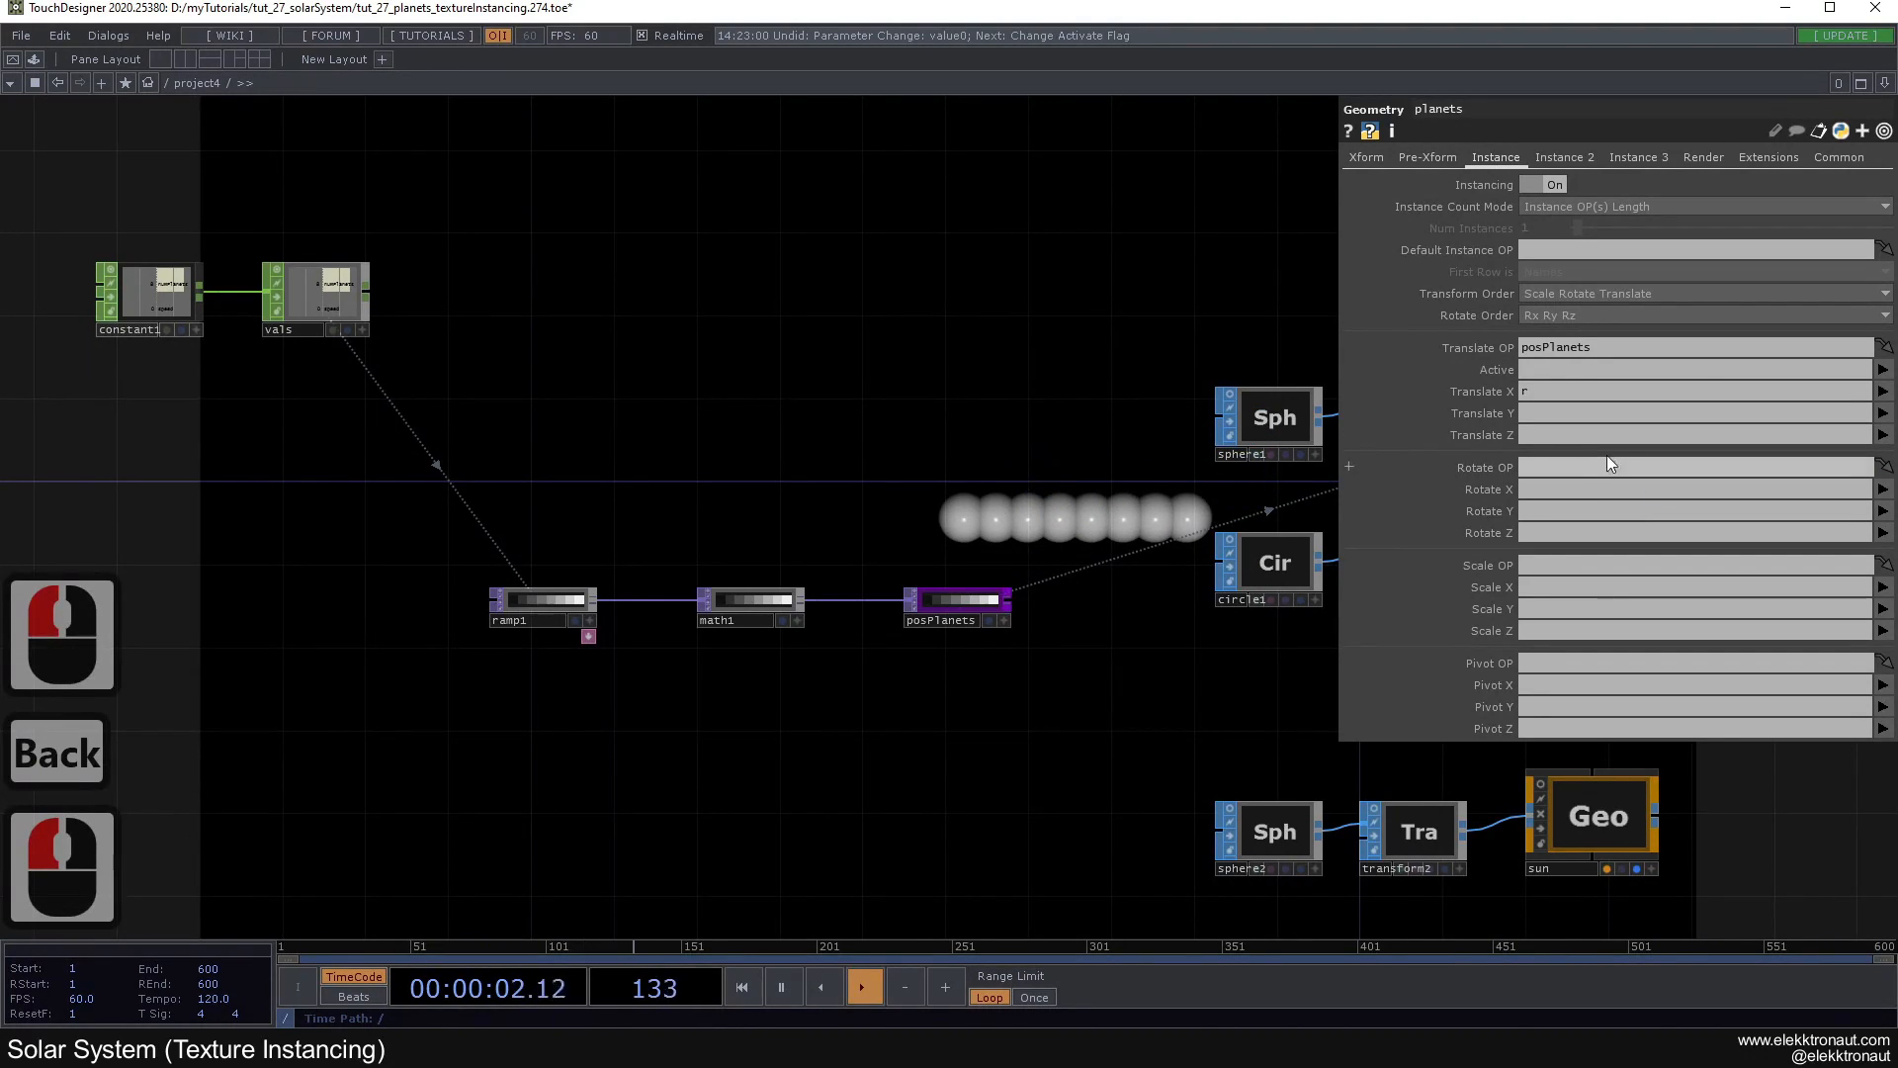
Step: Examine the first and last pixels of the Ramp TOP's gradient in its interactive viewer
click(757, 597)
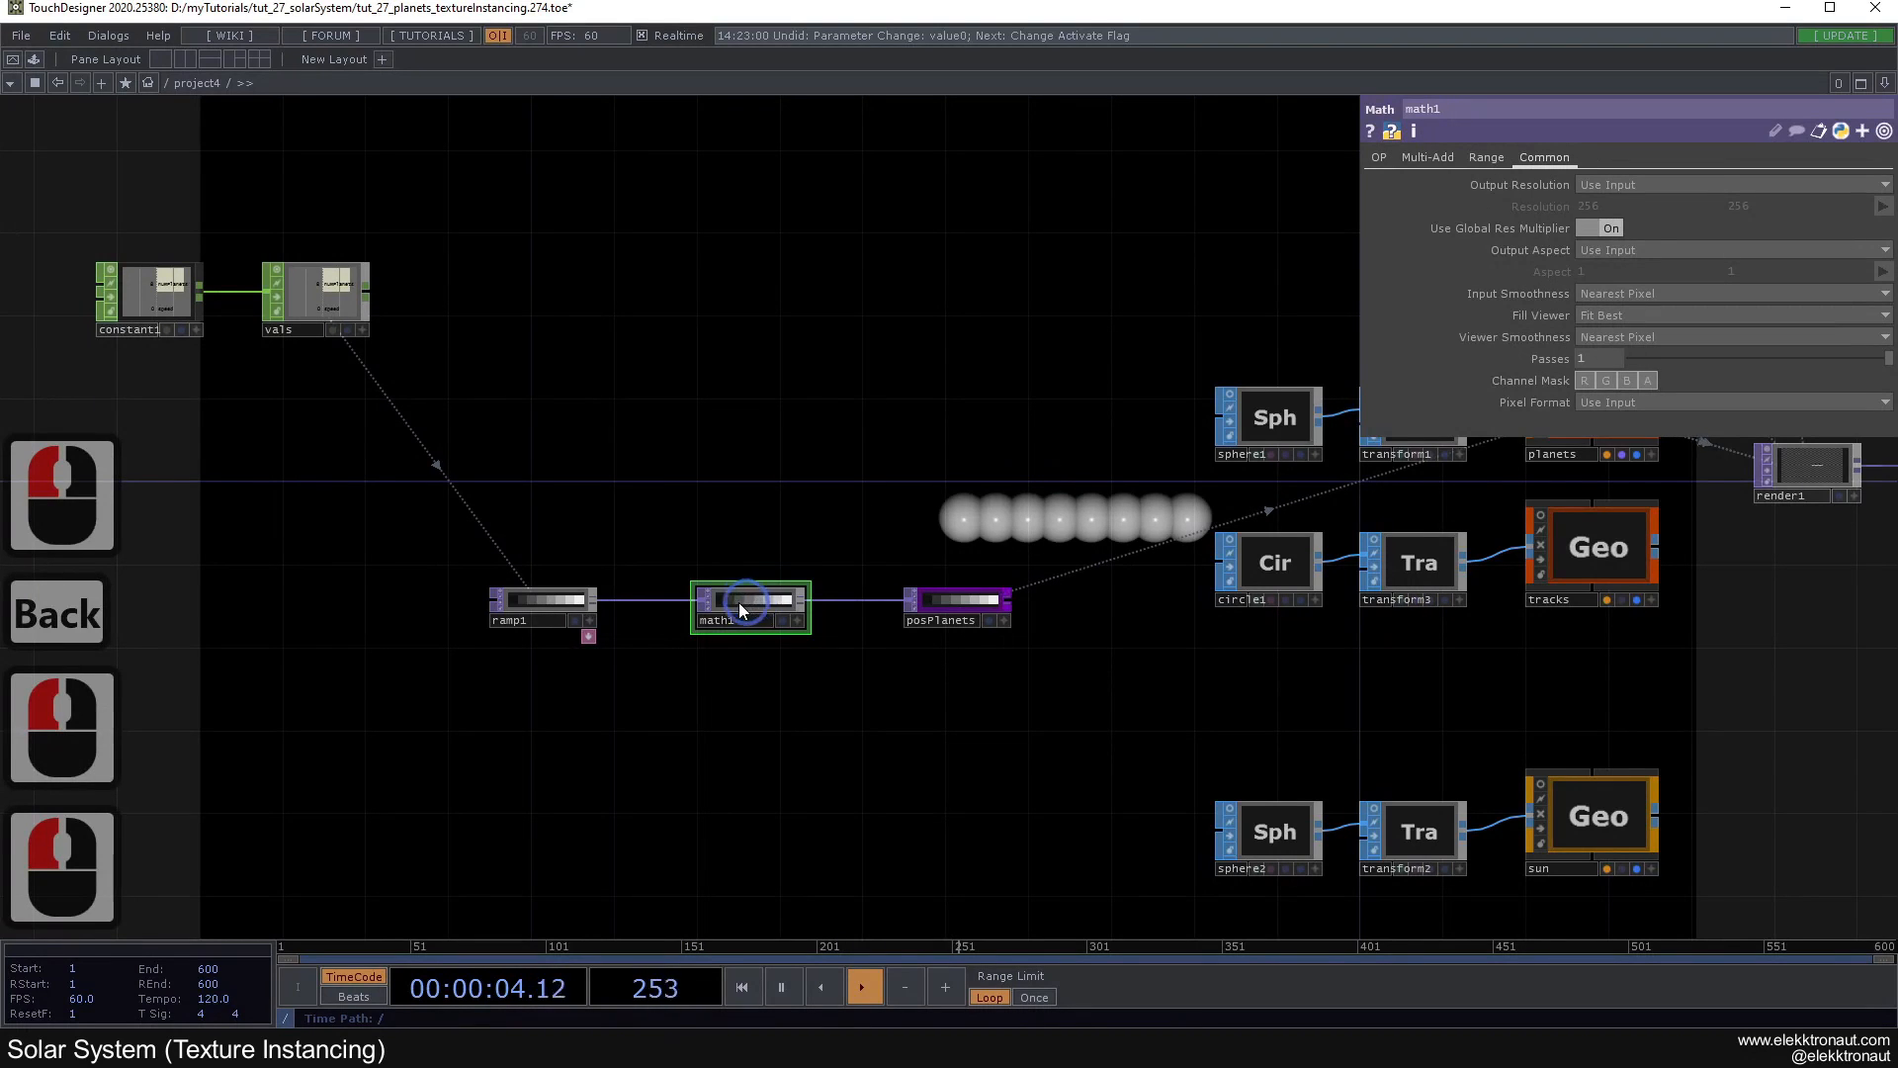
scroll(750, 524, up, 3)
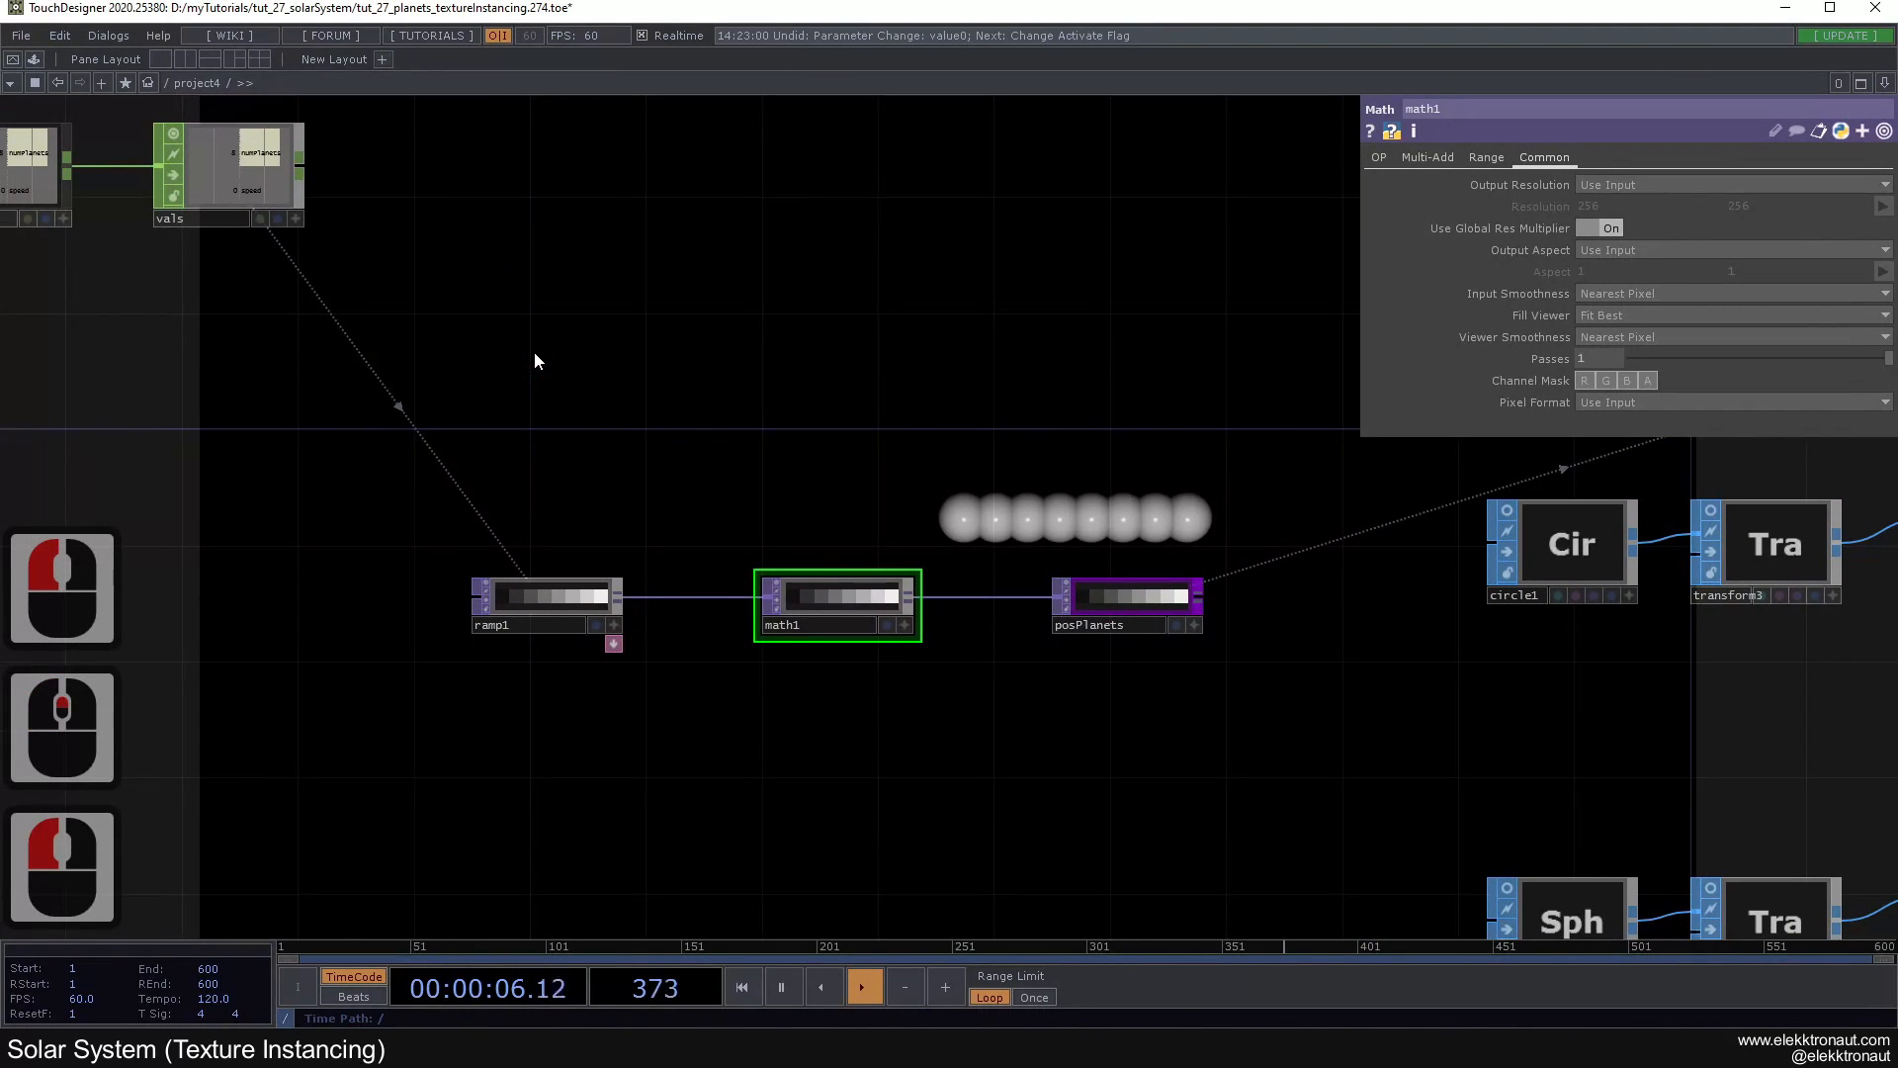
scroll(559, 603, up, 3)
scroll(593, 582, up, 3)
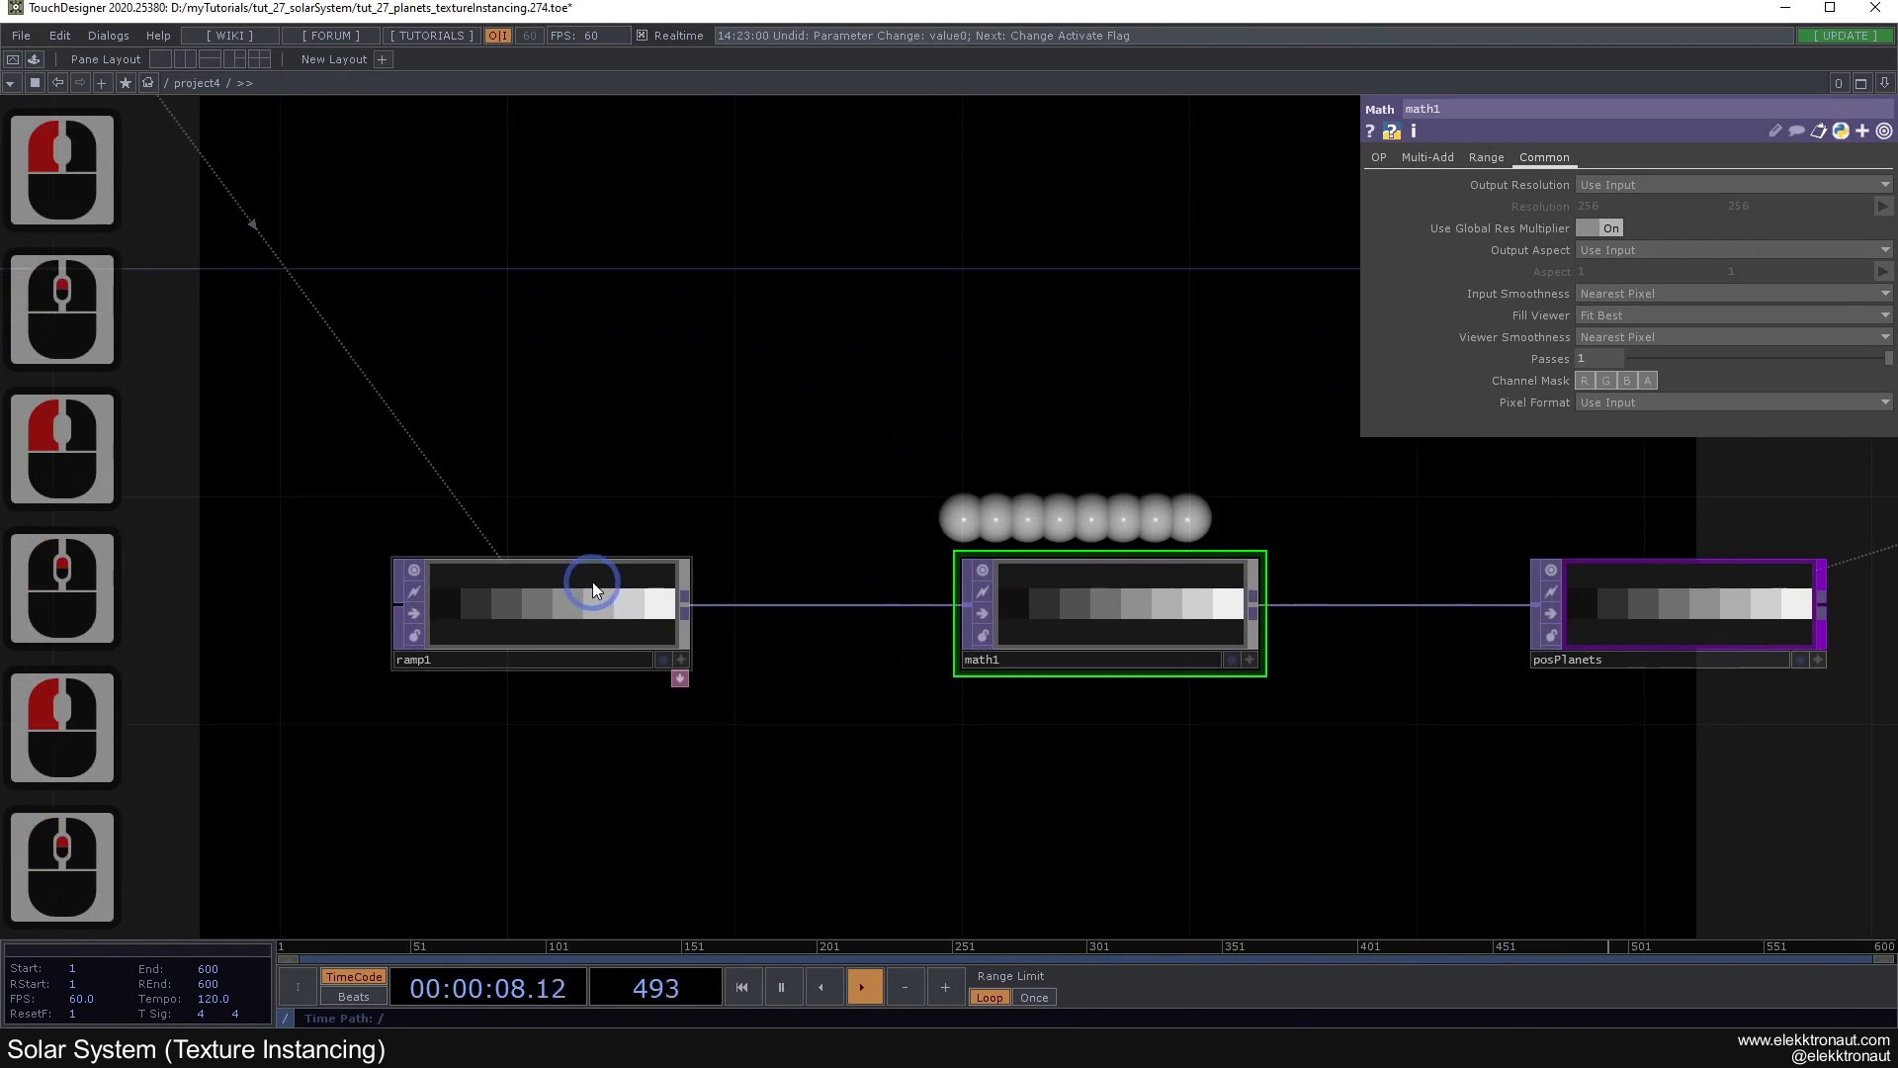
click(591, 583)
scroll(595, 605, down, 3)
drag(626, 555, 822, 584)
scroll(785, 625, up, 3)
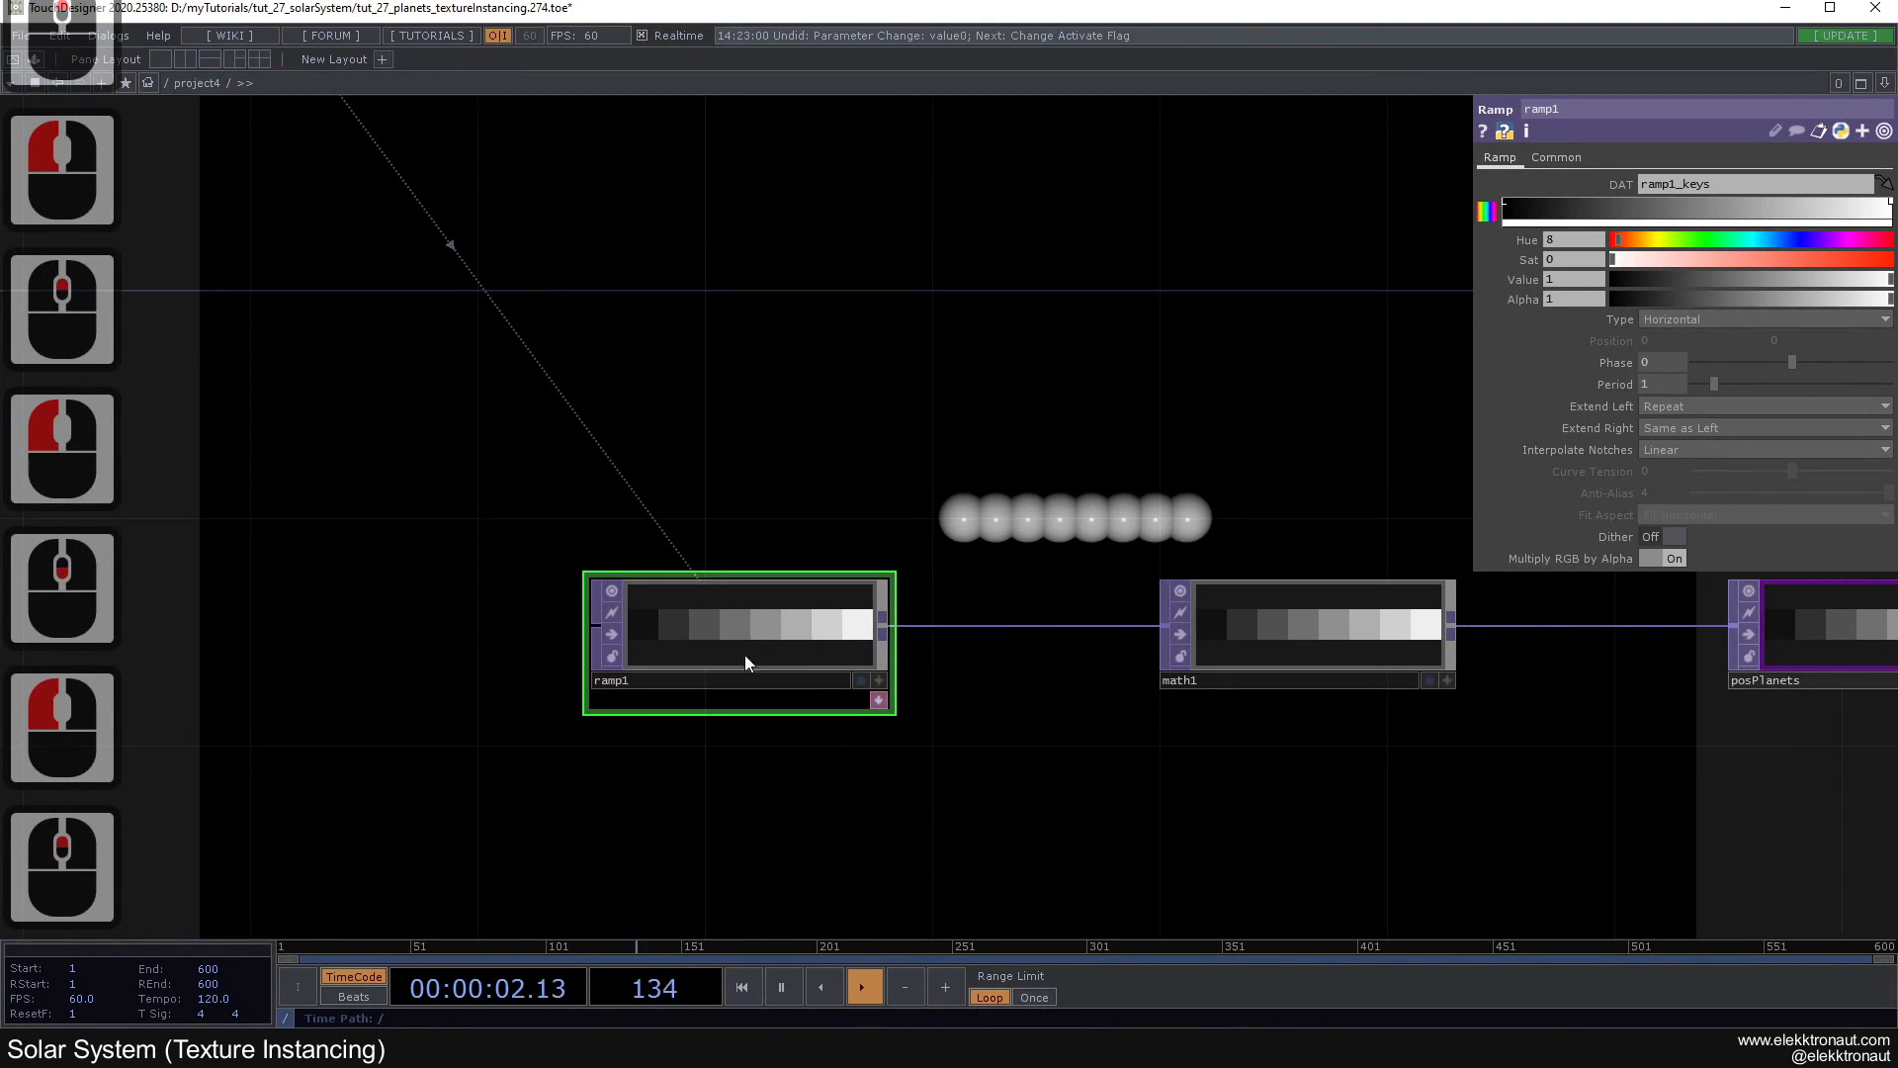
click(878, 682)
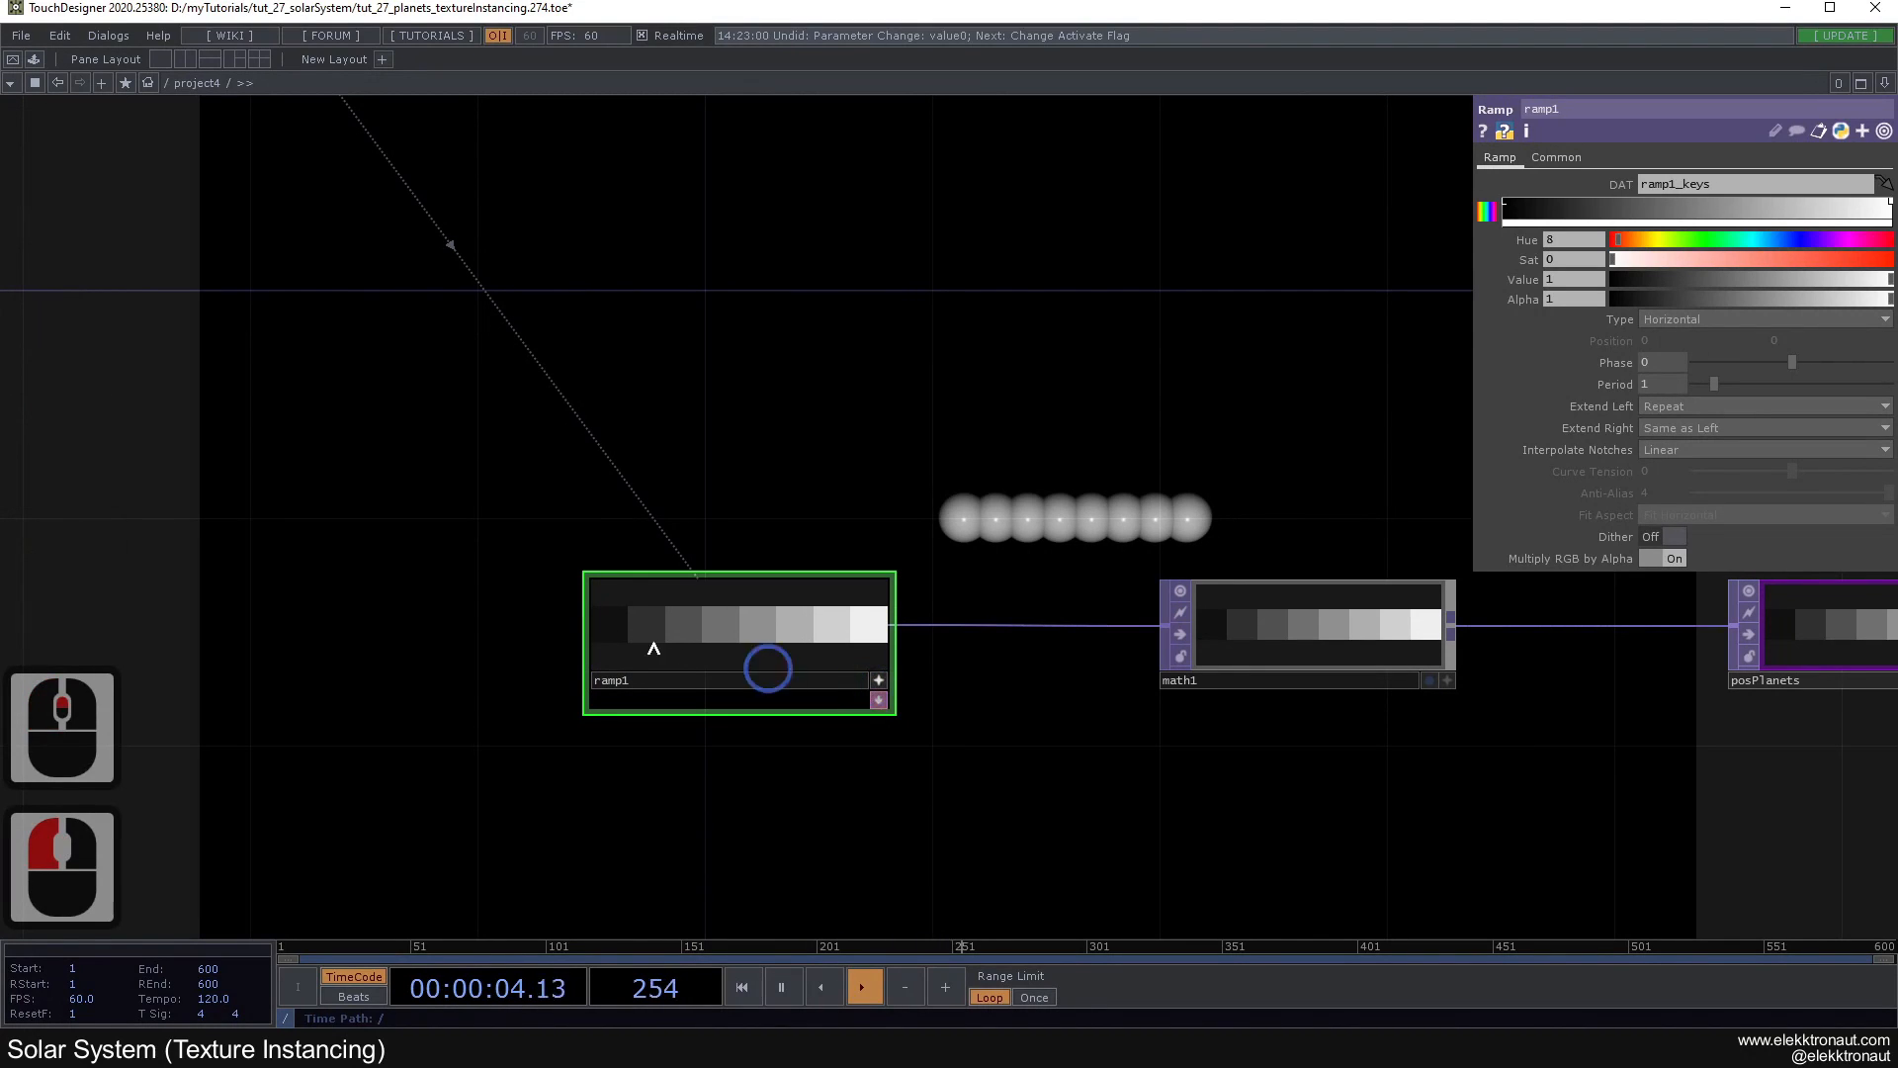
click(619, 630)
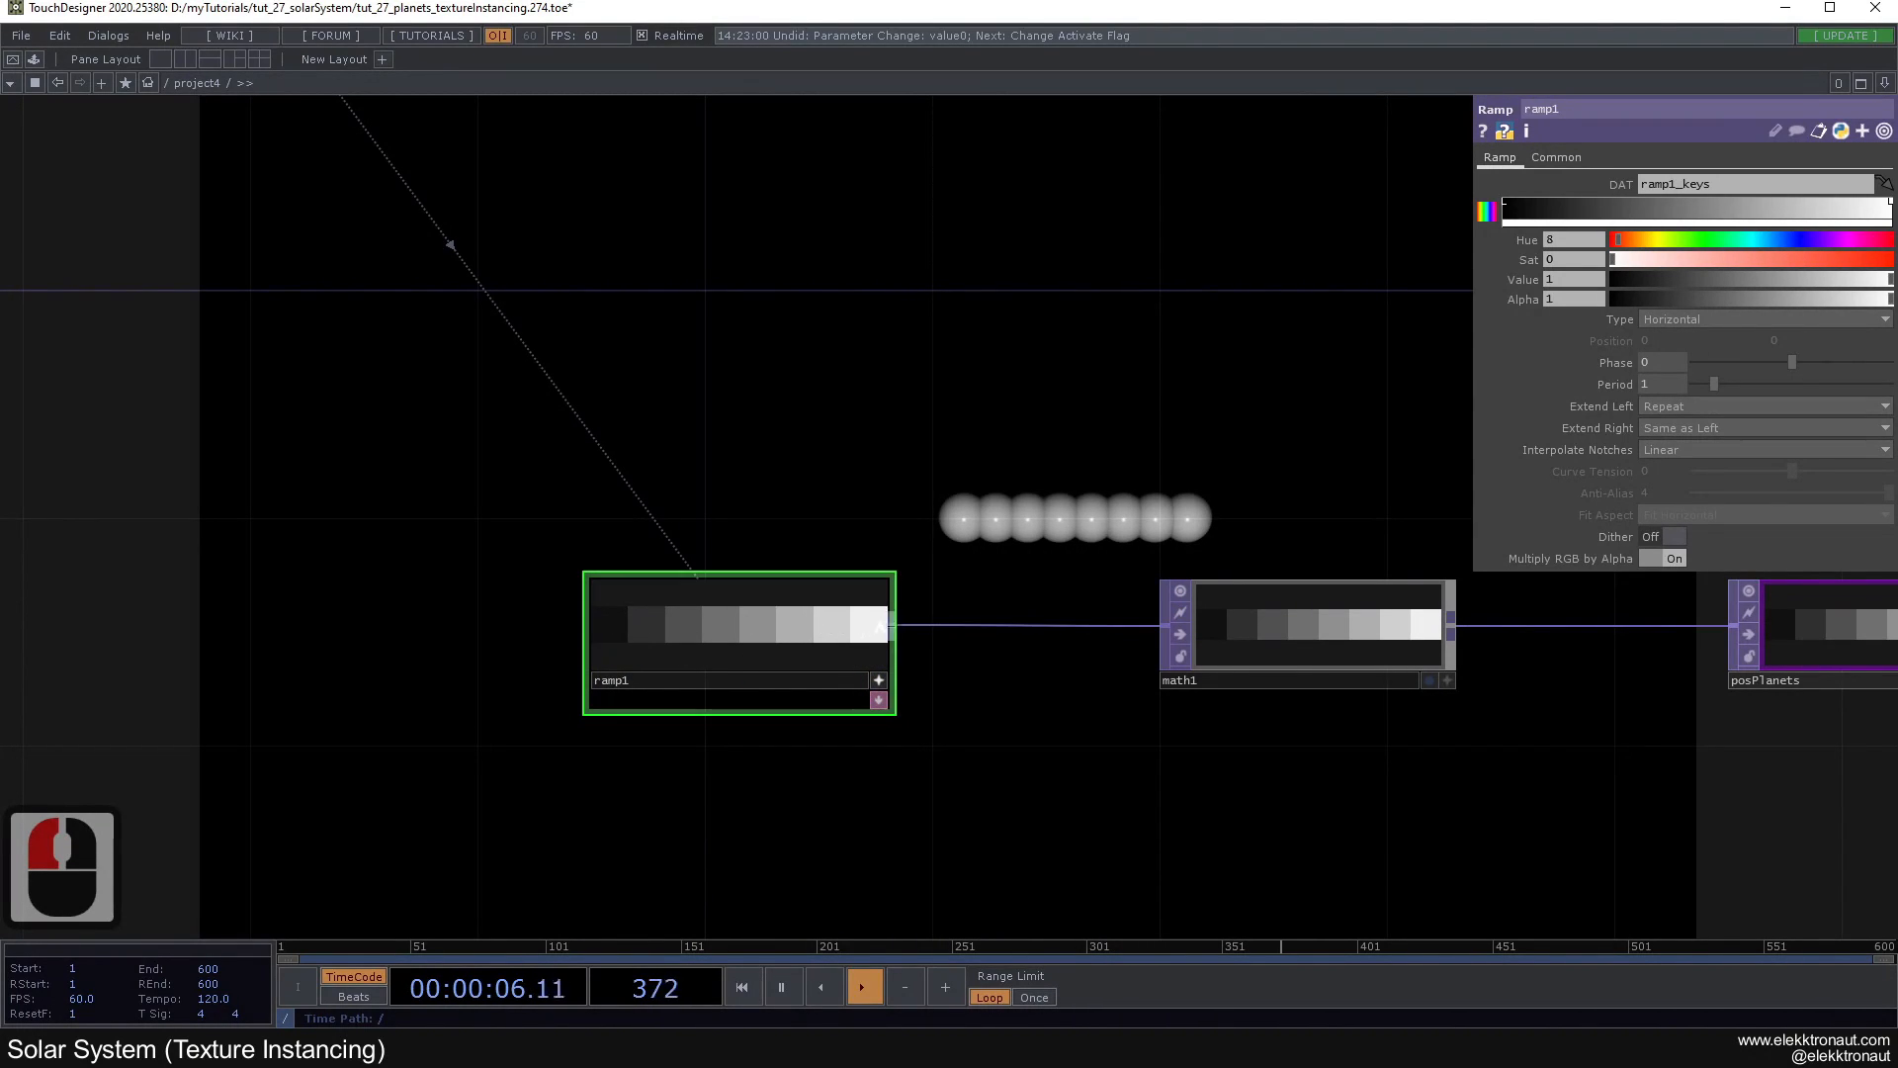
click(878, 680)
drag(793, 500, 920, 563)
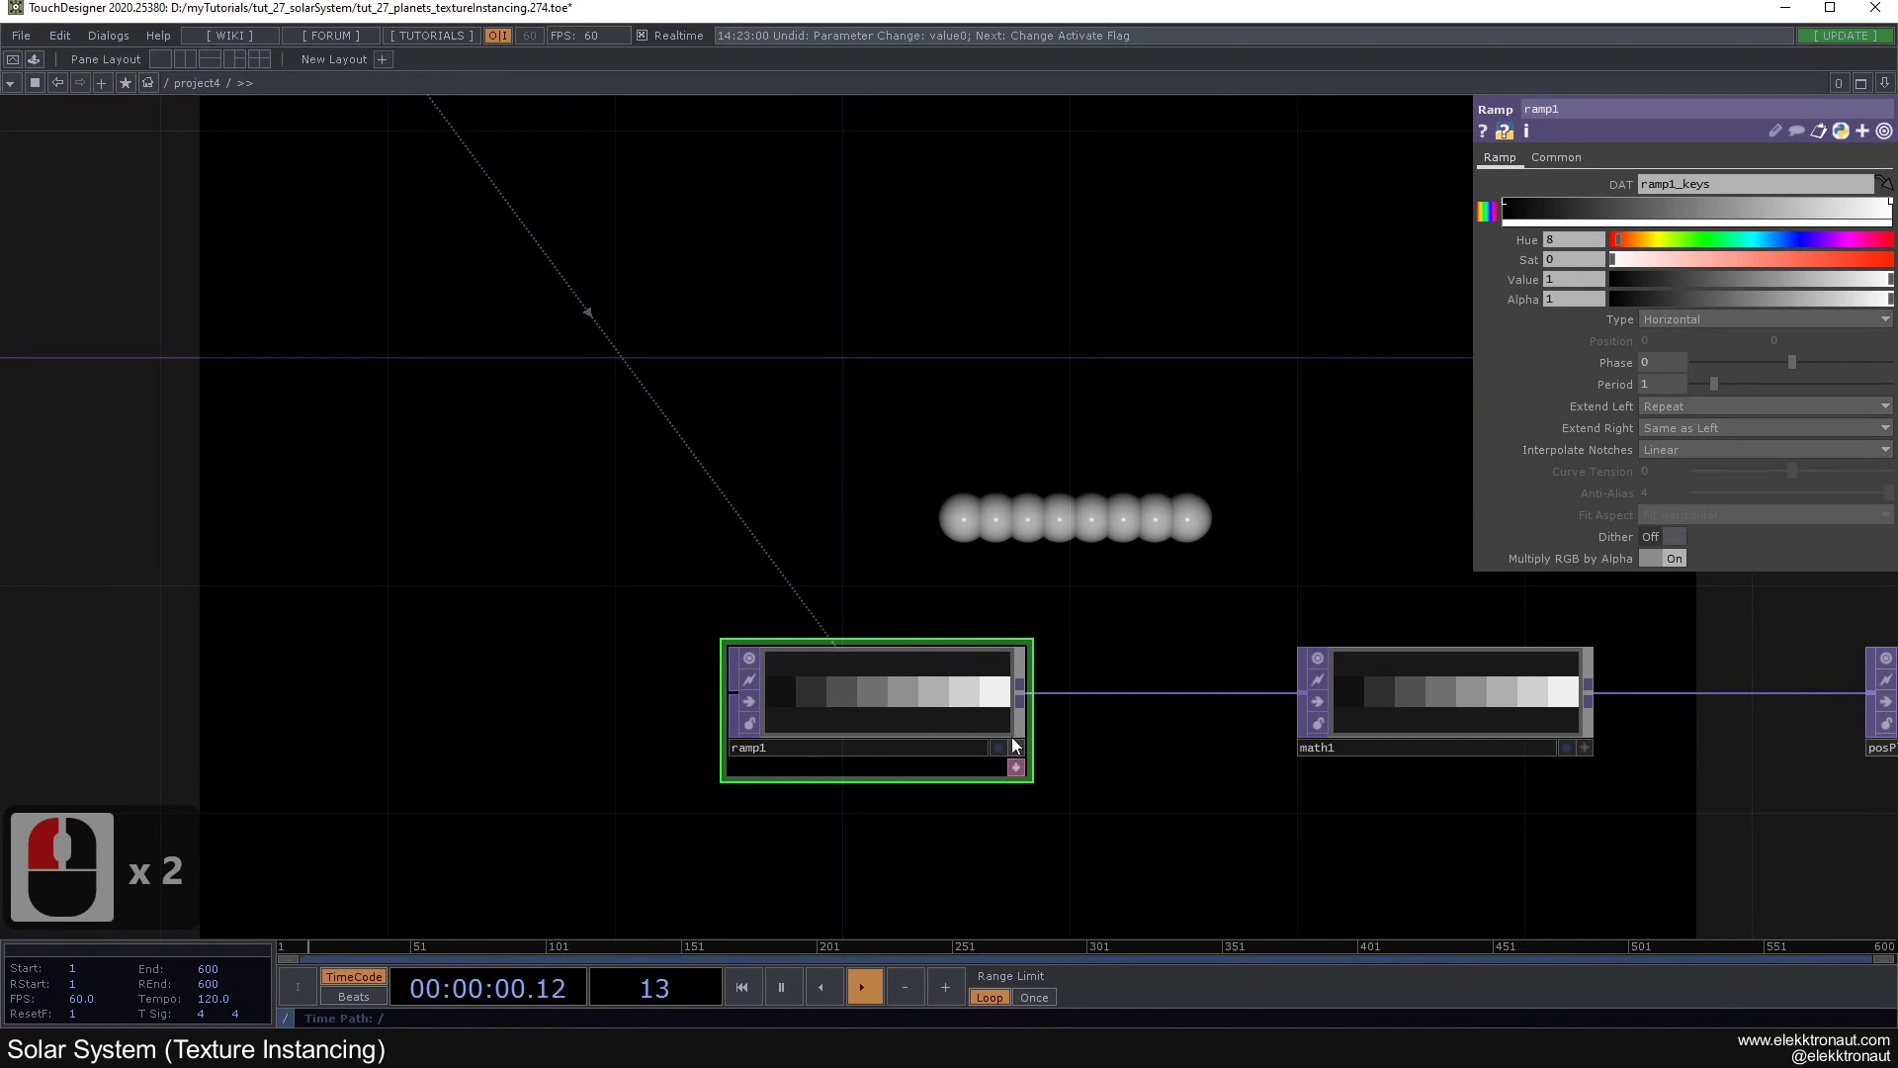
Step: Add a Pattern CHOP above the Ramp TOP and set its type to Ramp
double_click(783, 539)
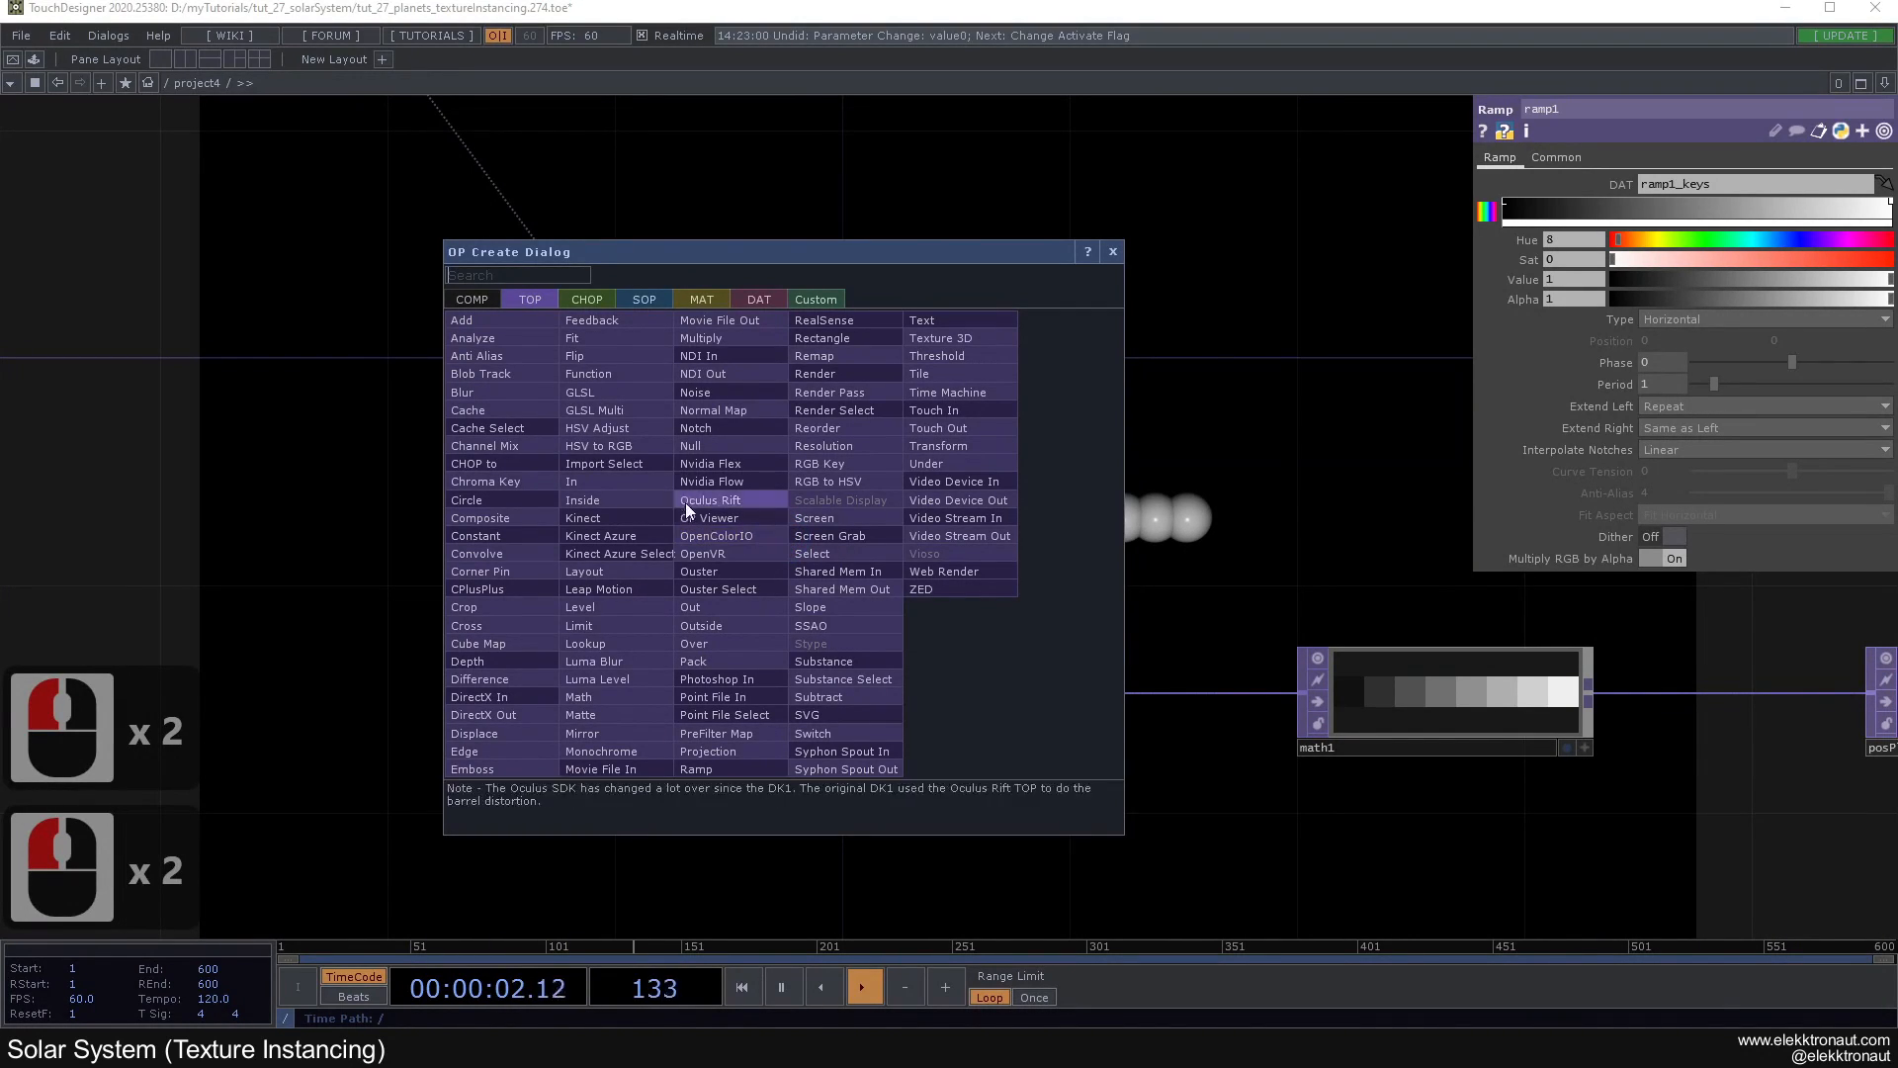
click(574, 295)
text(p)
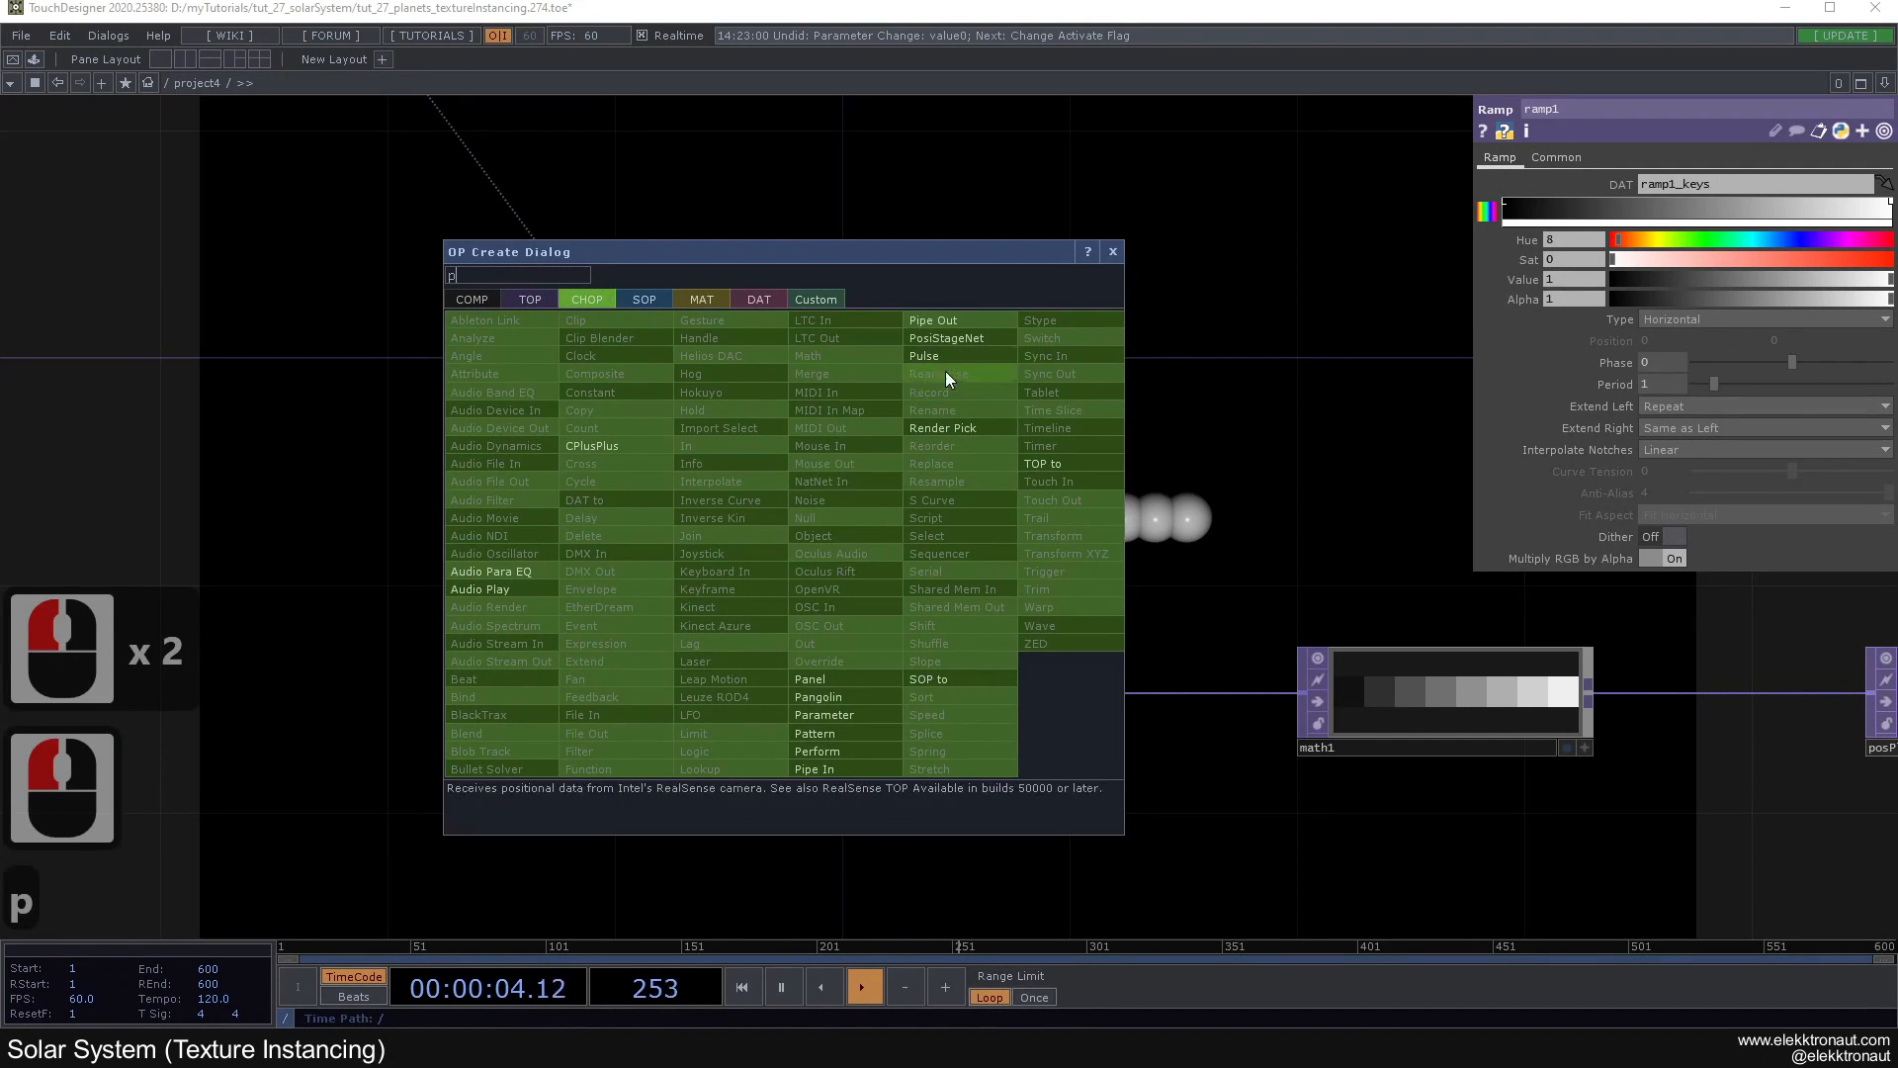
click(836, 712)
click(893, 470)
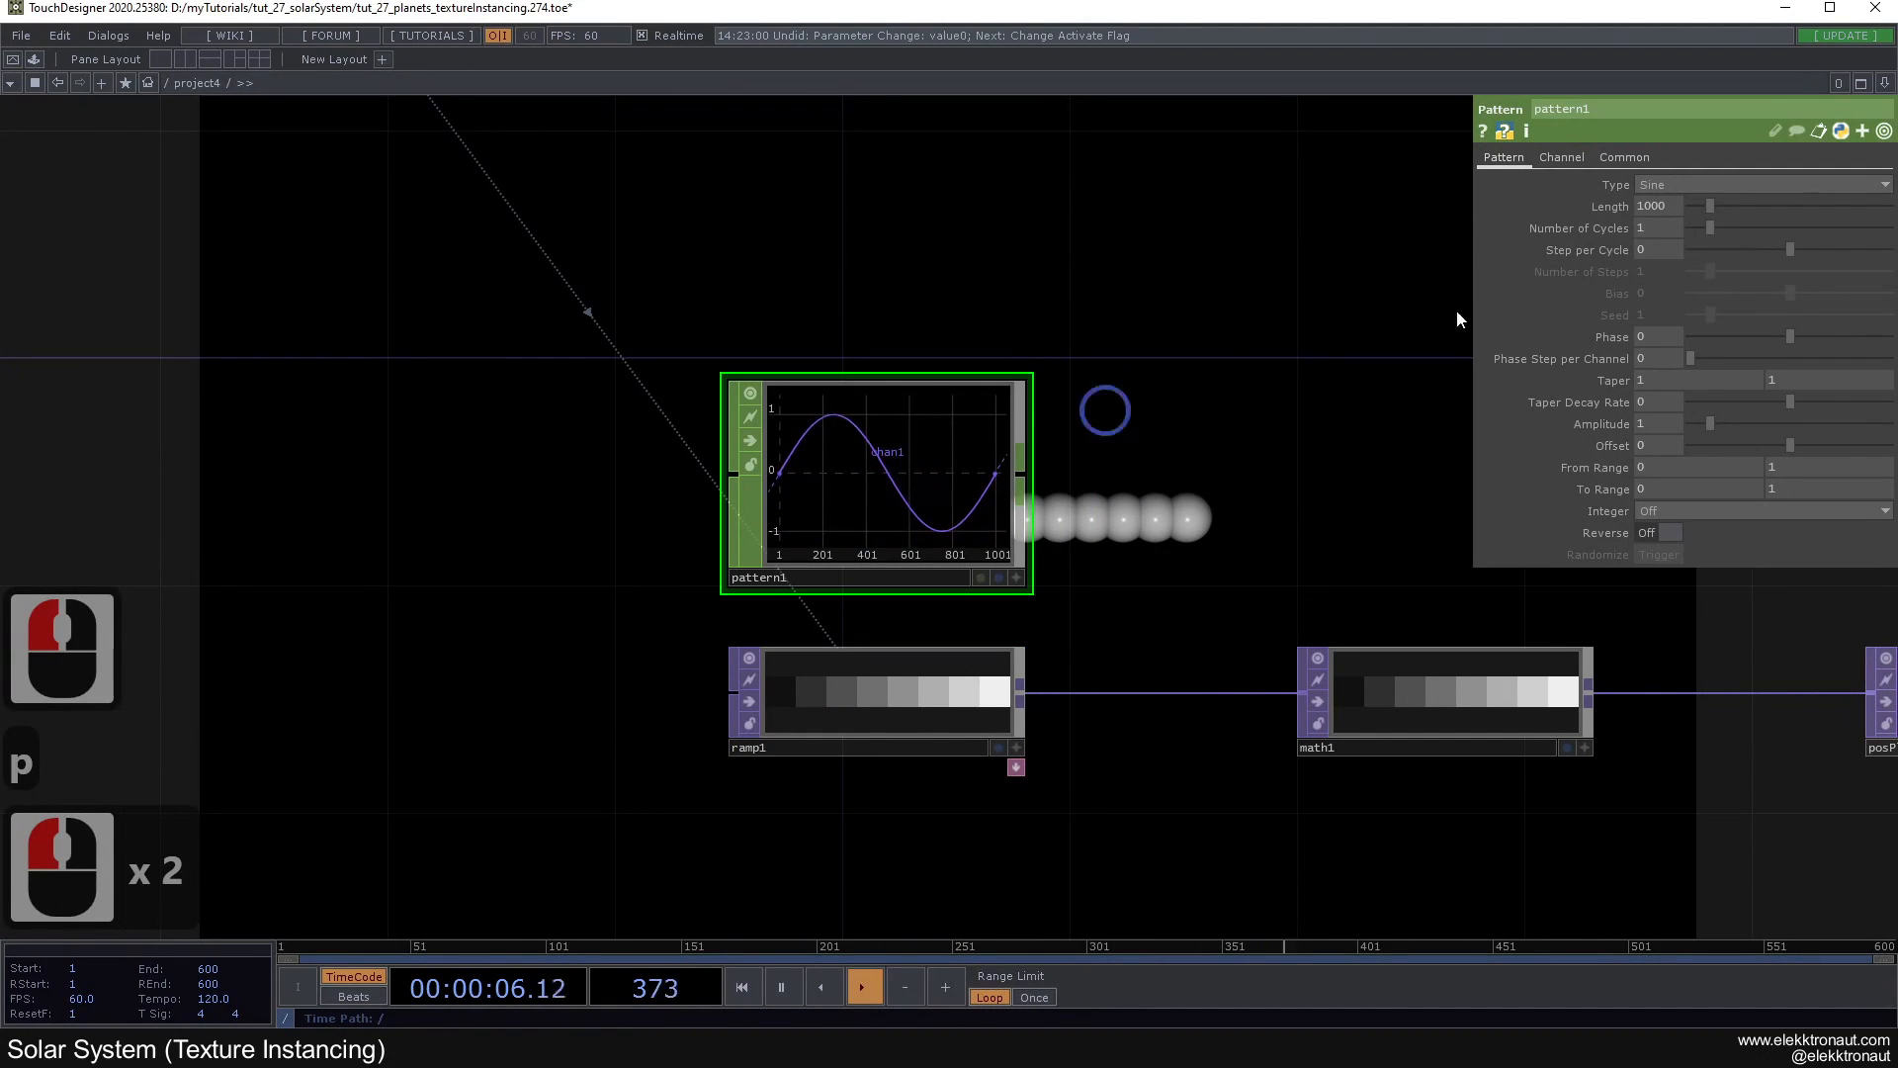
click(1694, 184)
click(1686, 271)
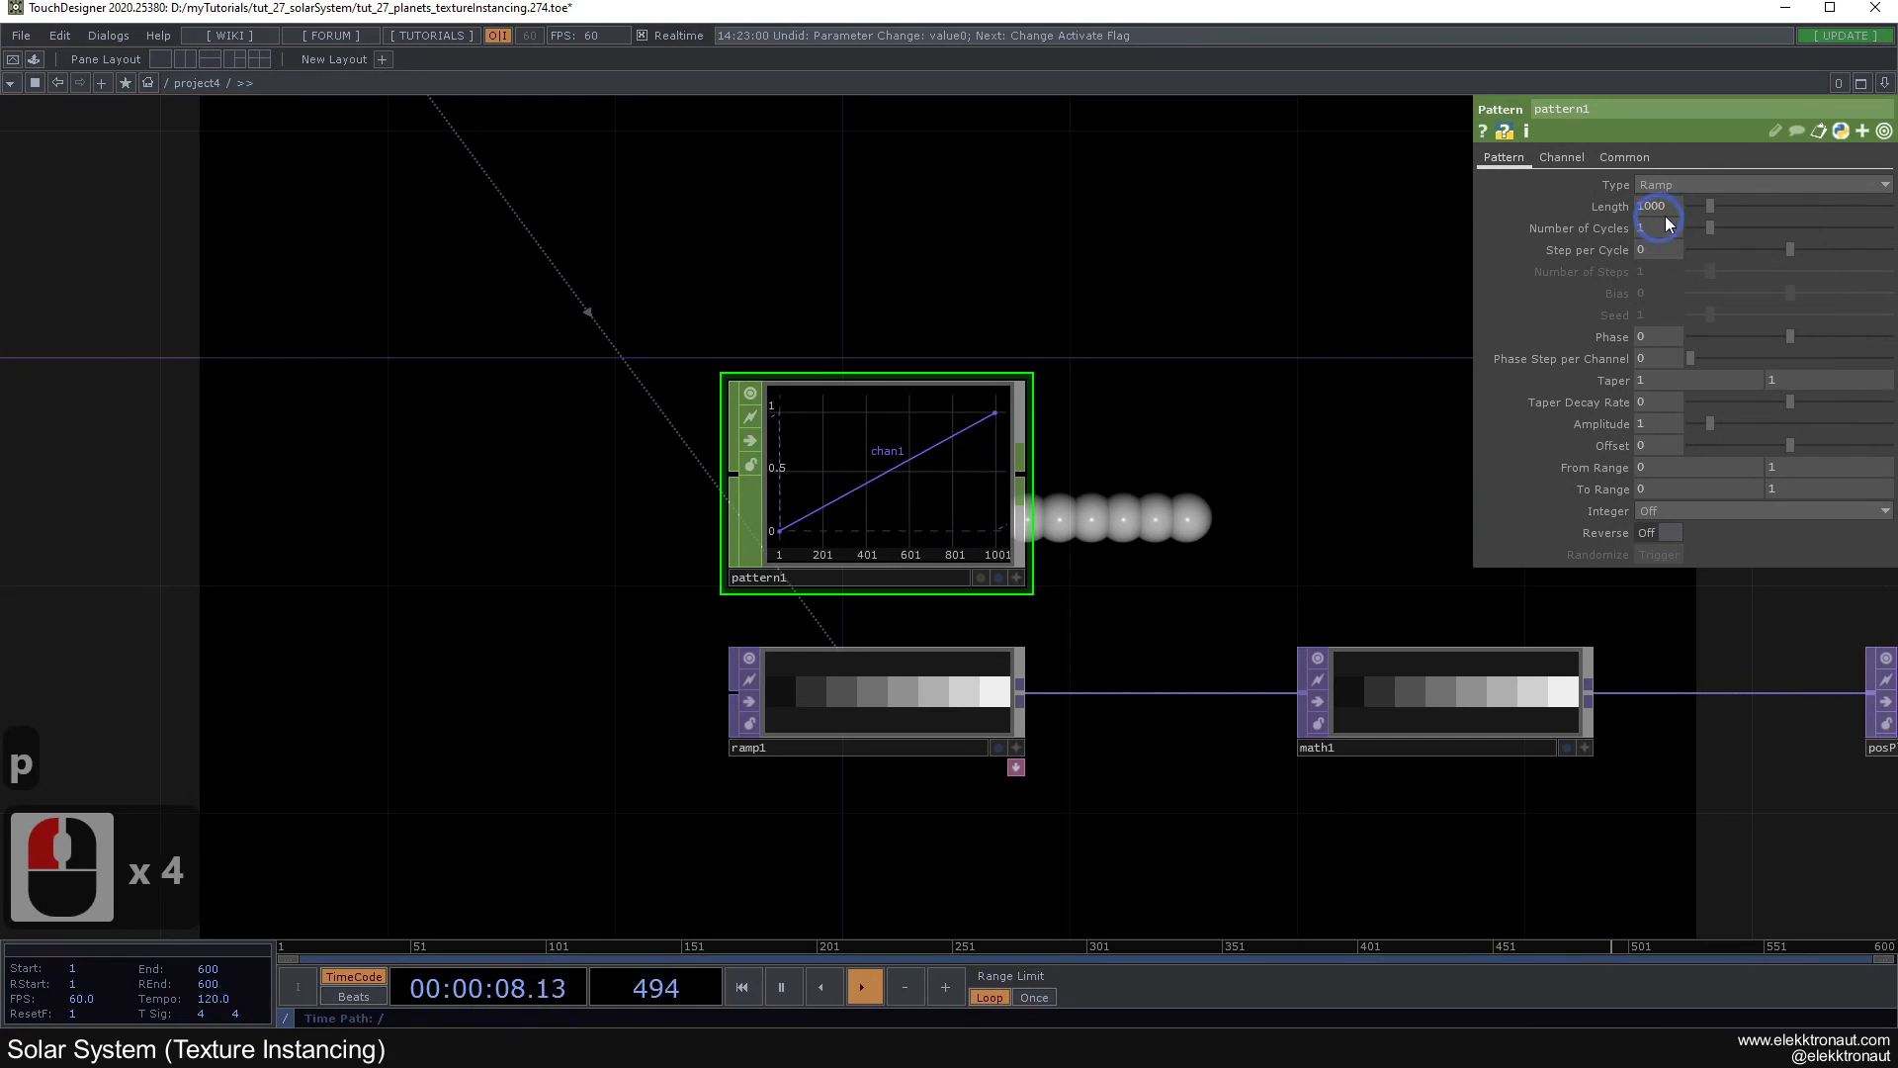
Step: Set the Pattern CHOP's length to 8 samples
click(1267, 182)
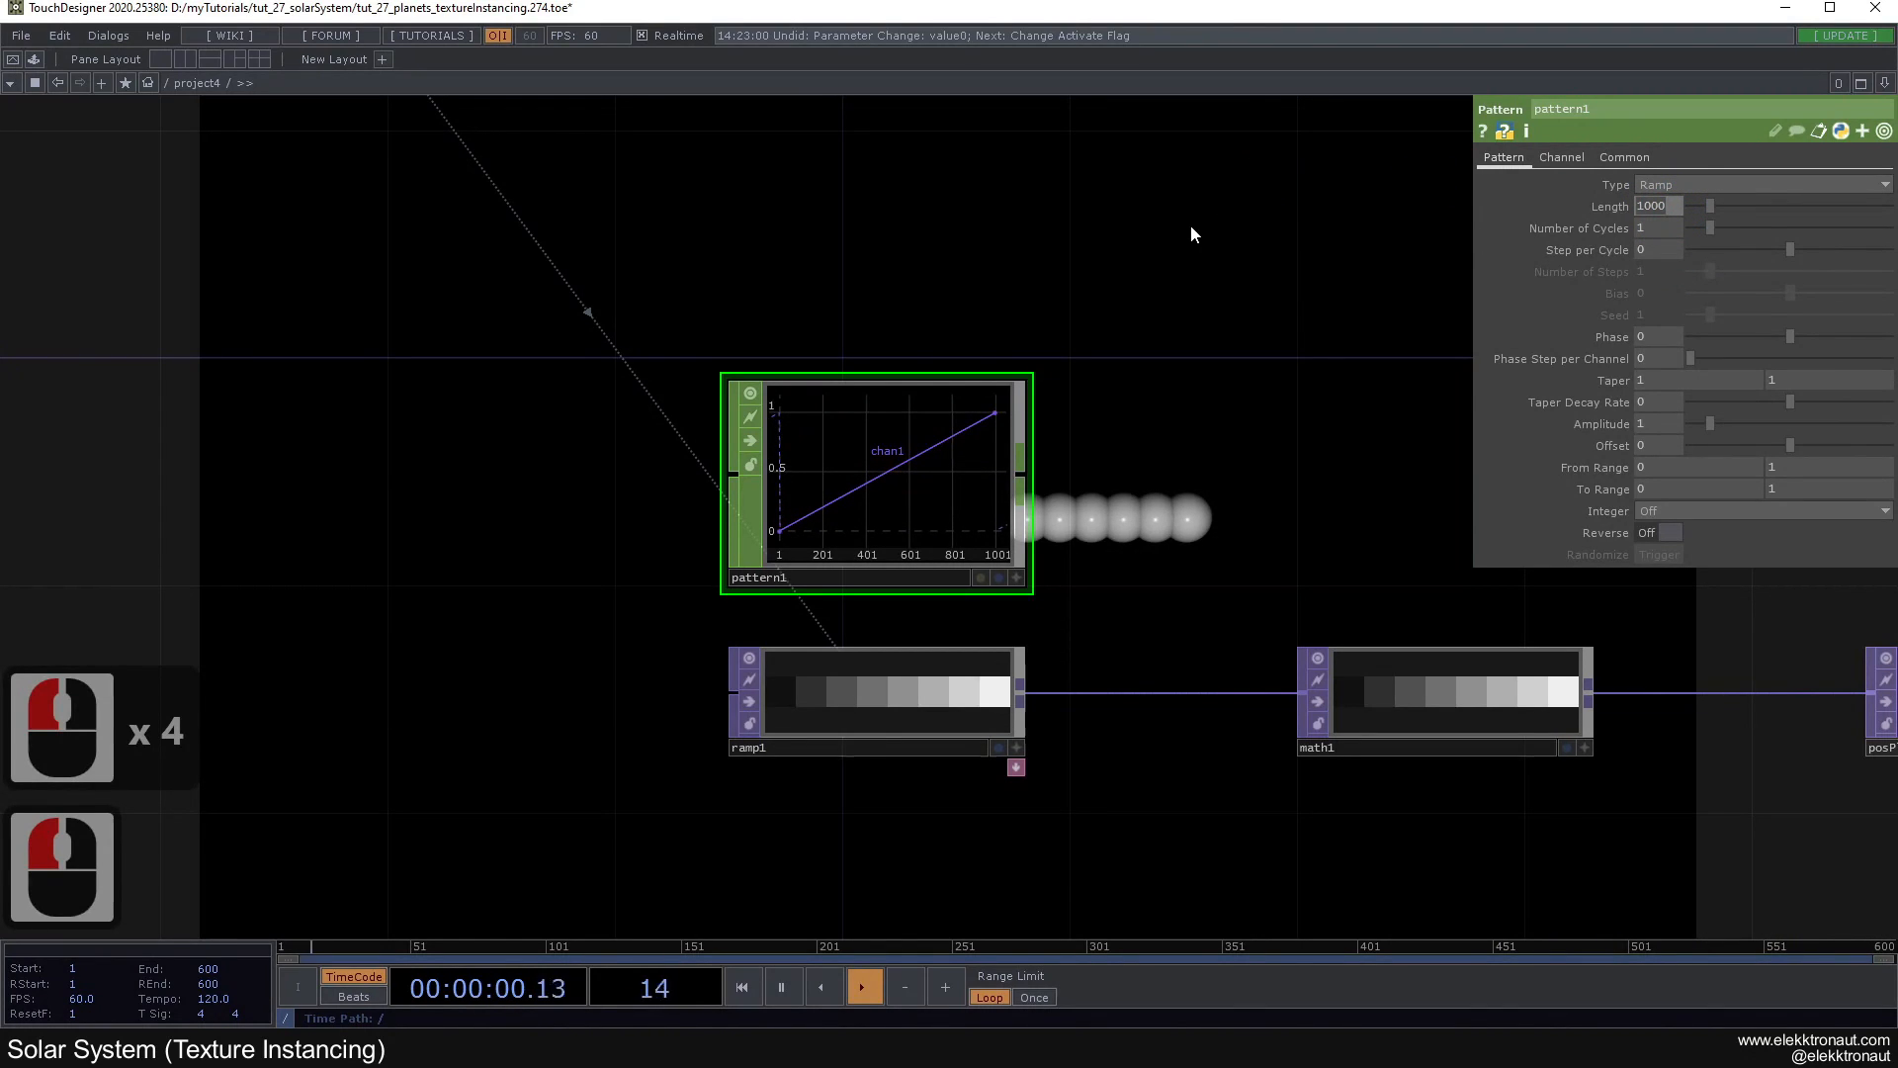
text(8)
click(902, 551)
scroll(811, 516, up, 2)
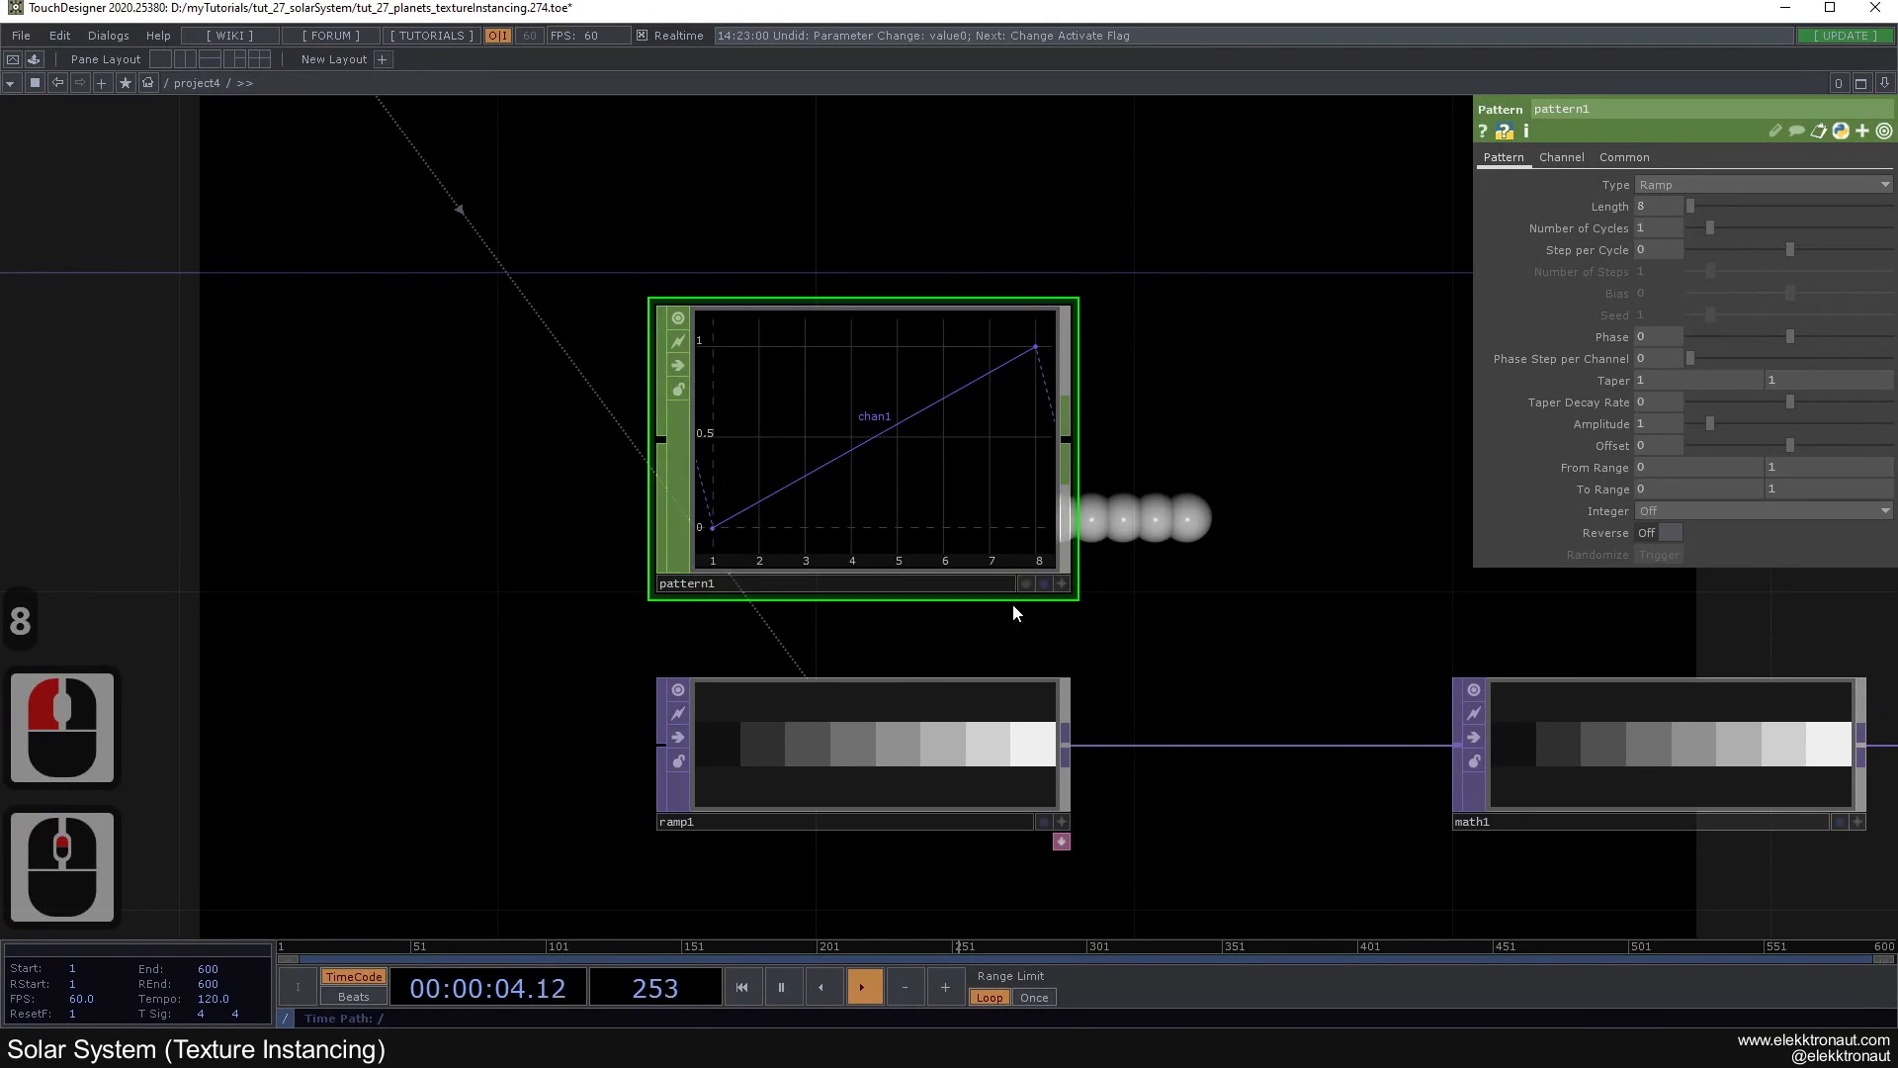
scroll(862, 556, down, 2)
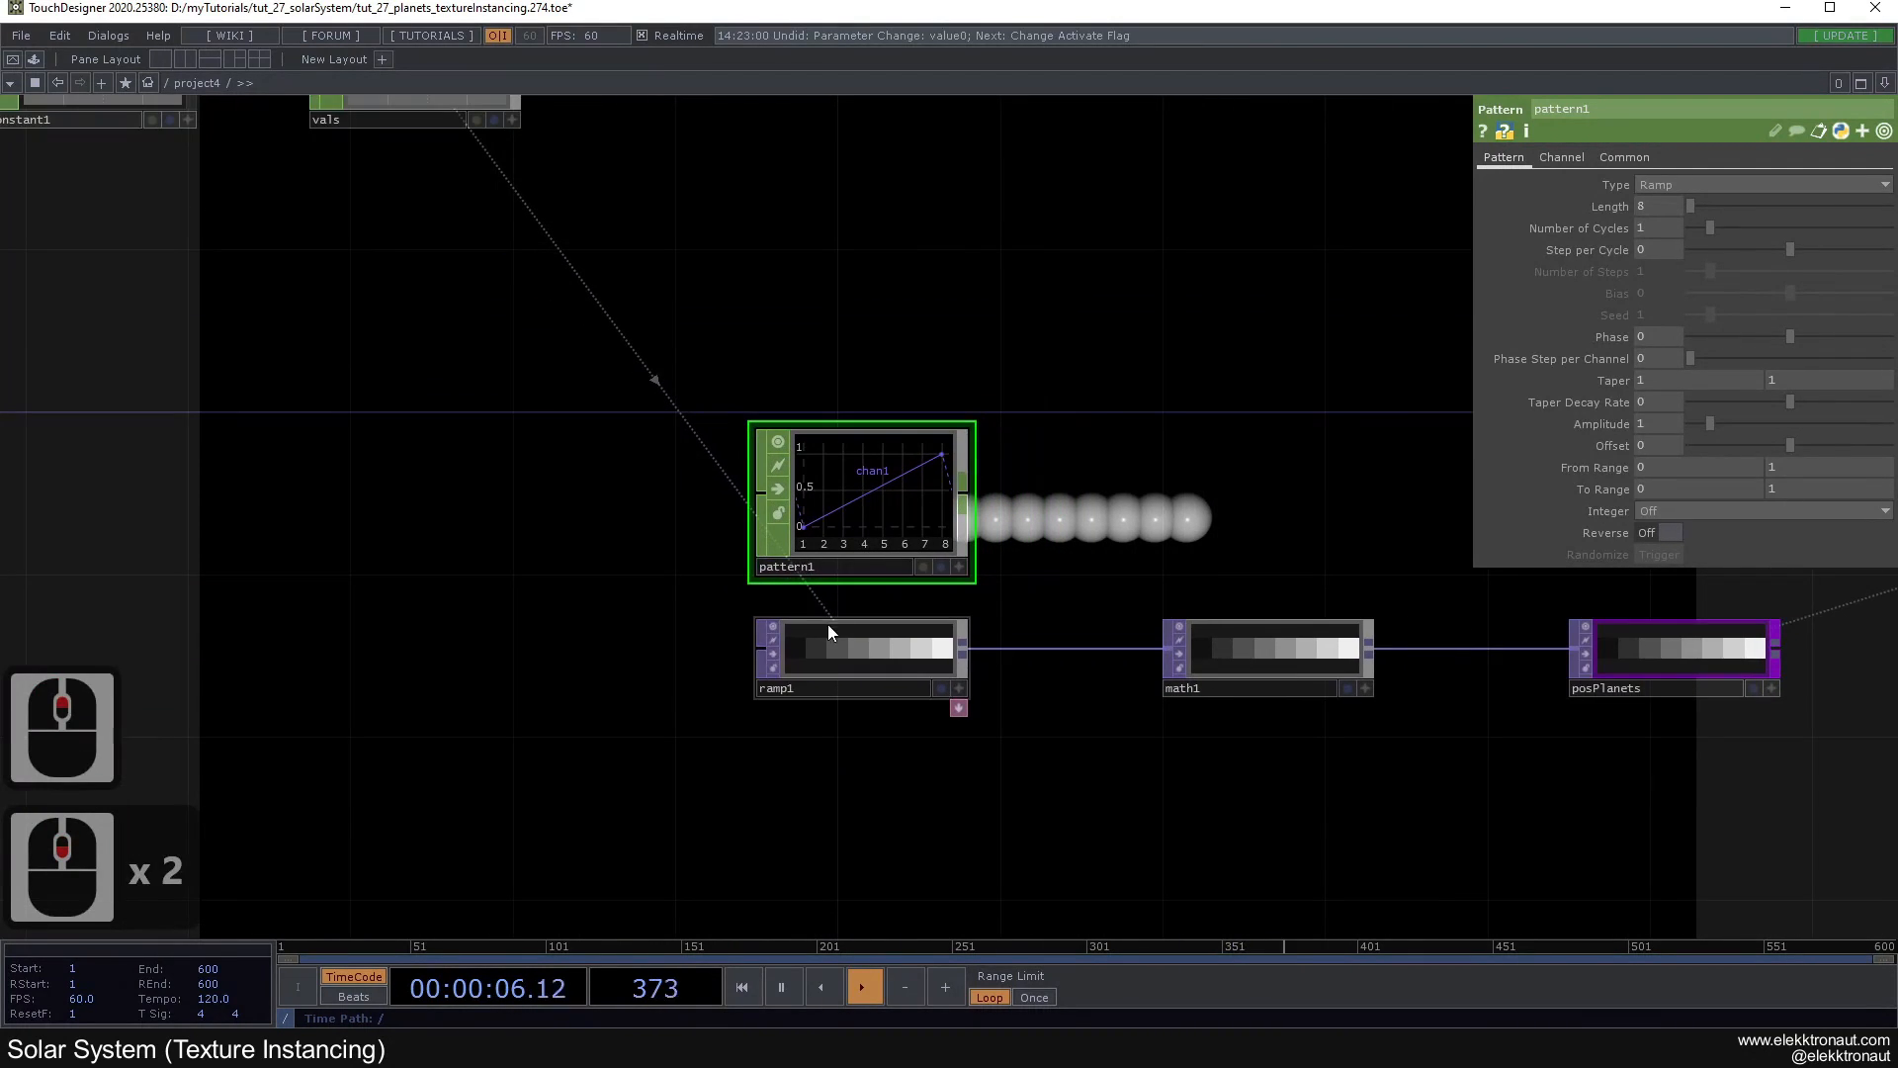
Step: Compare the Pattern CHOP's ramp with the Ramp TOP and delete the Pattern CHOP
click(884, 634)
click(886, 560)
click(897, 638)
click(877, 497)
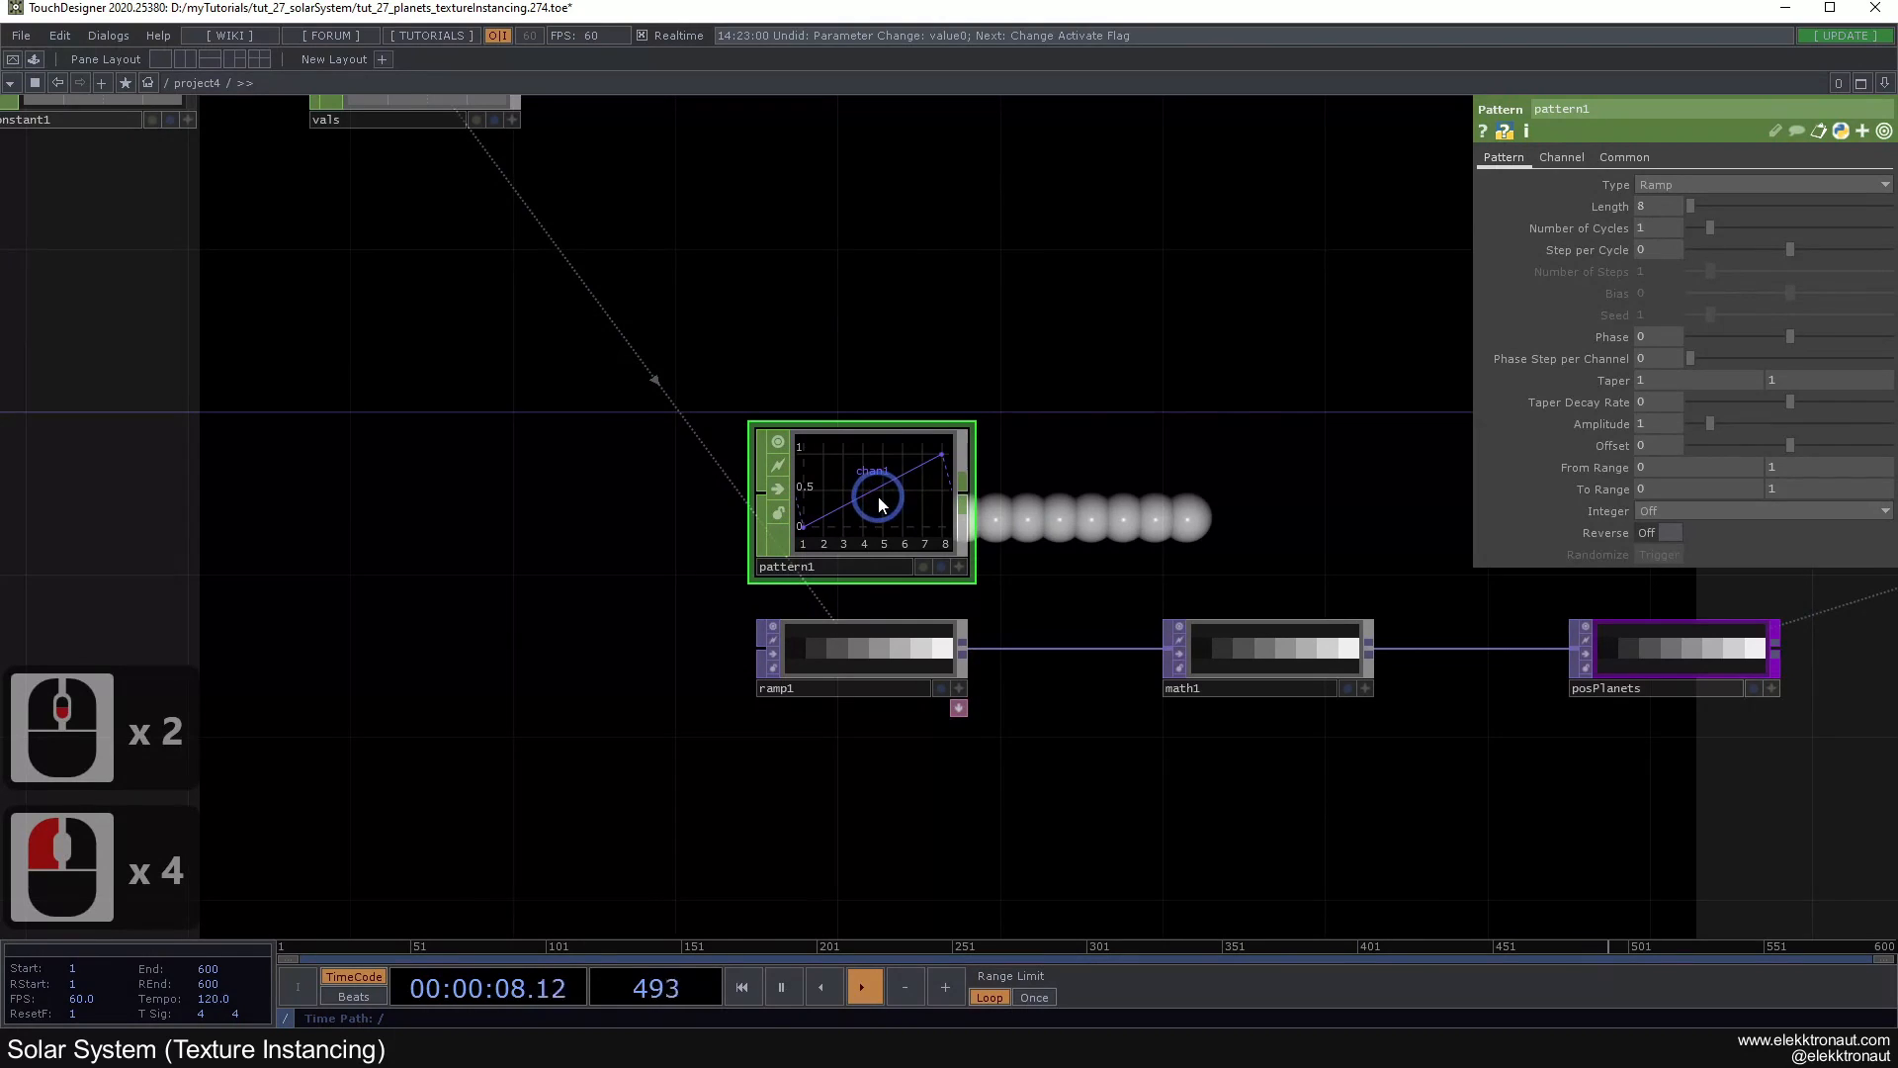
scroll(878, 495, up, 1)
click(880, 498)
key(Delete)
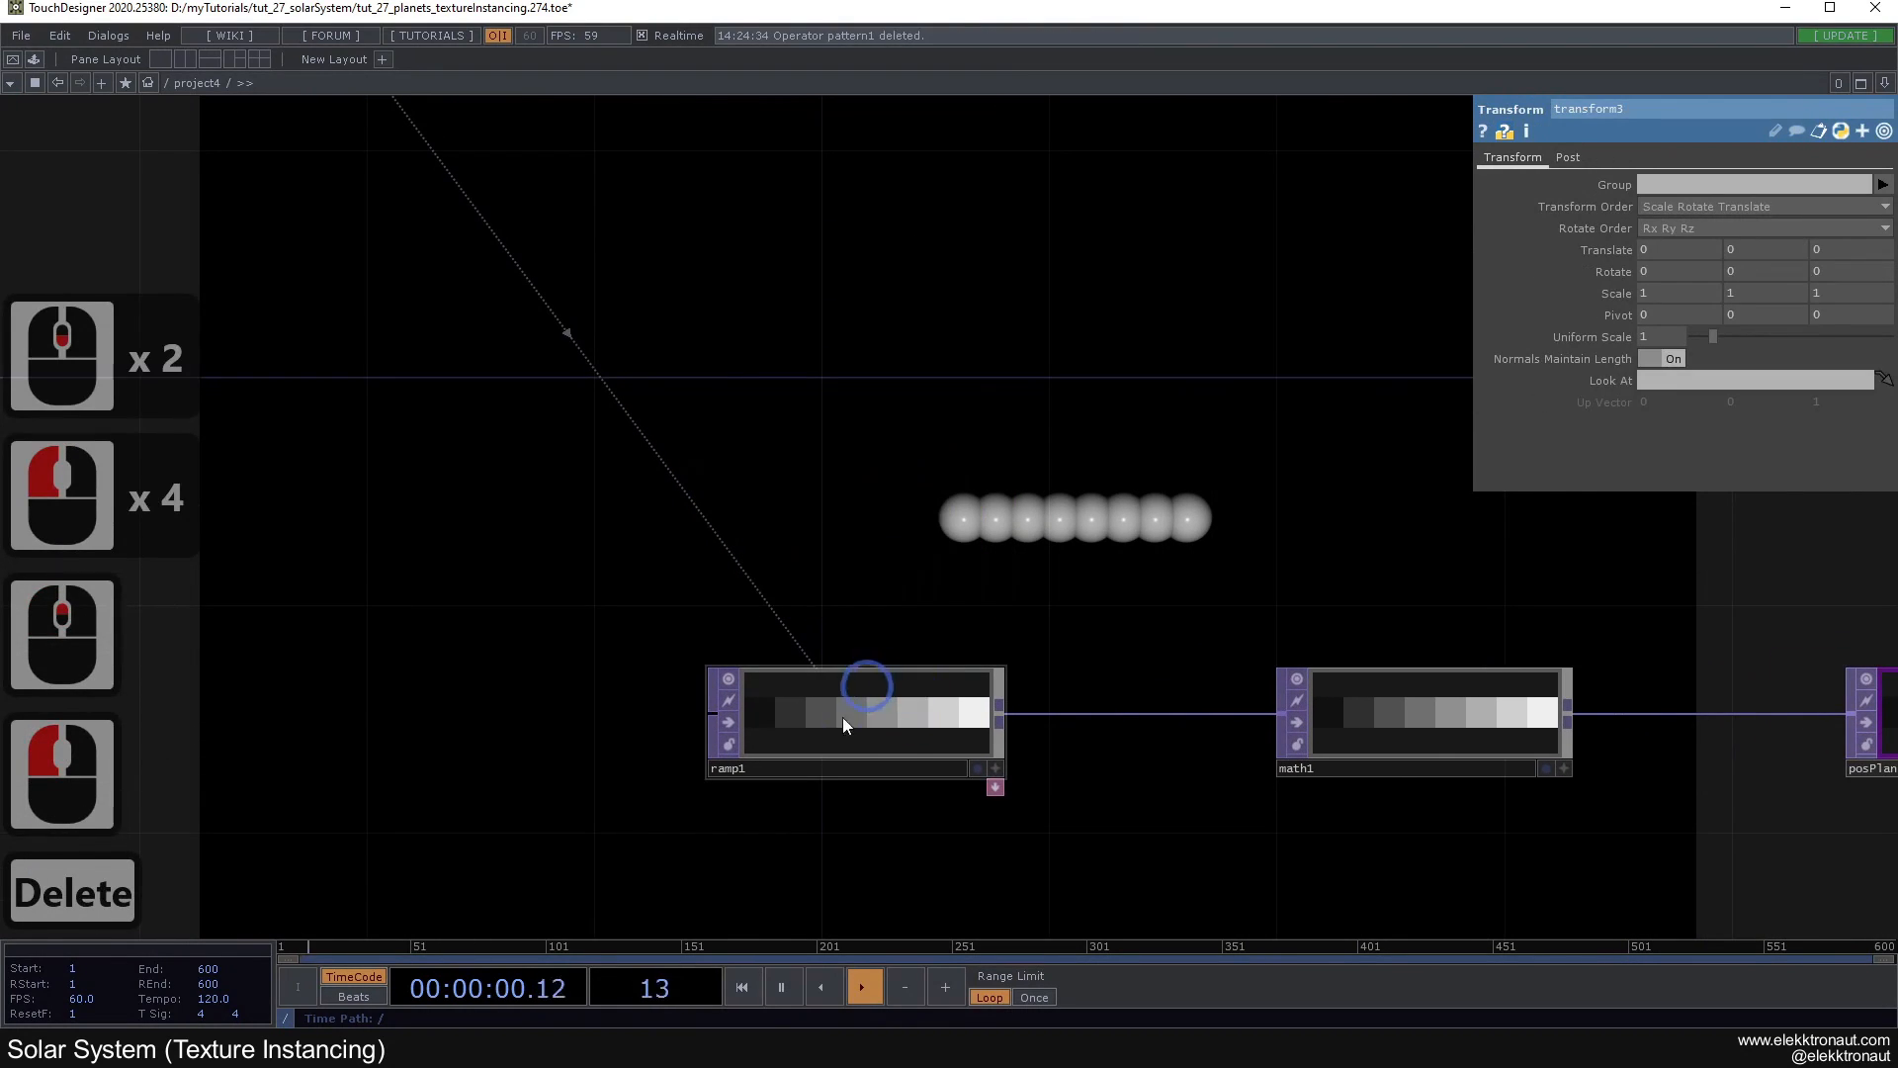
Step: Select the Math TOP between the Ramp TOP and posPlanets and open its range parameters
scroll(899, 704, down, 2)
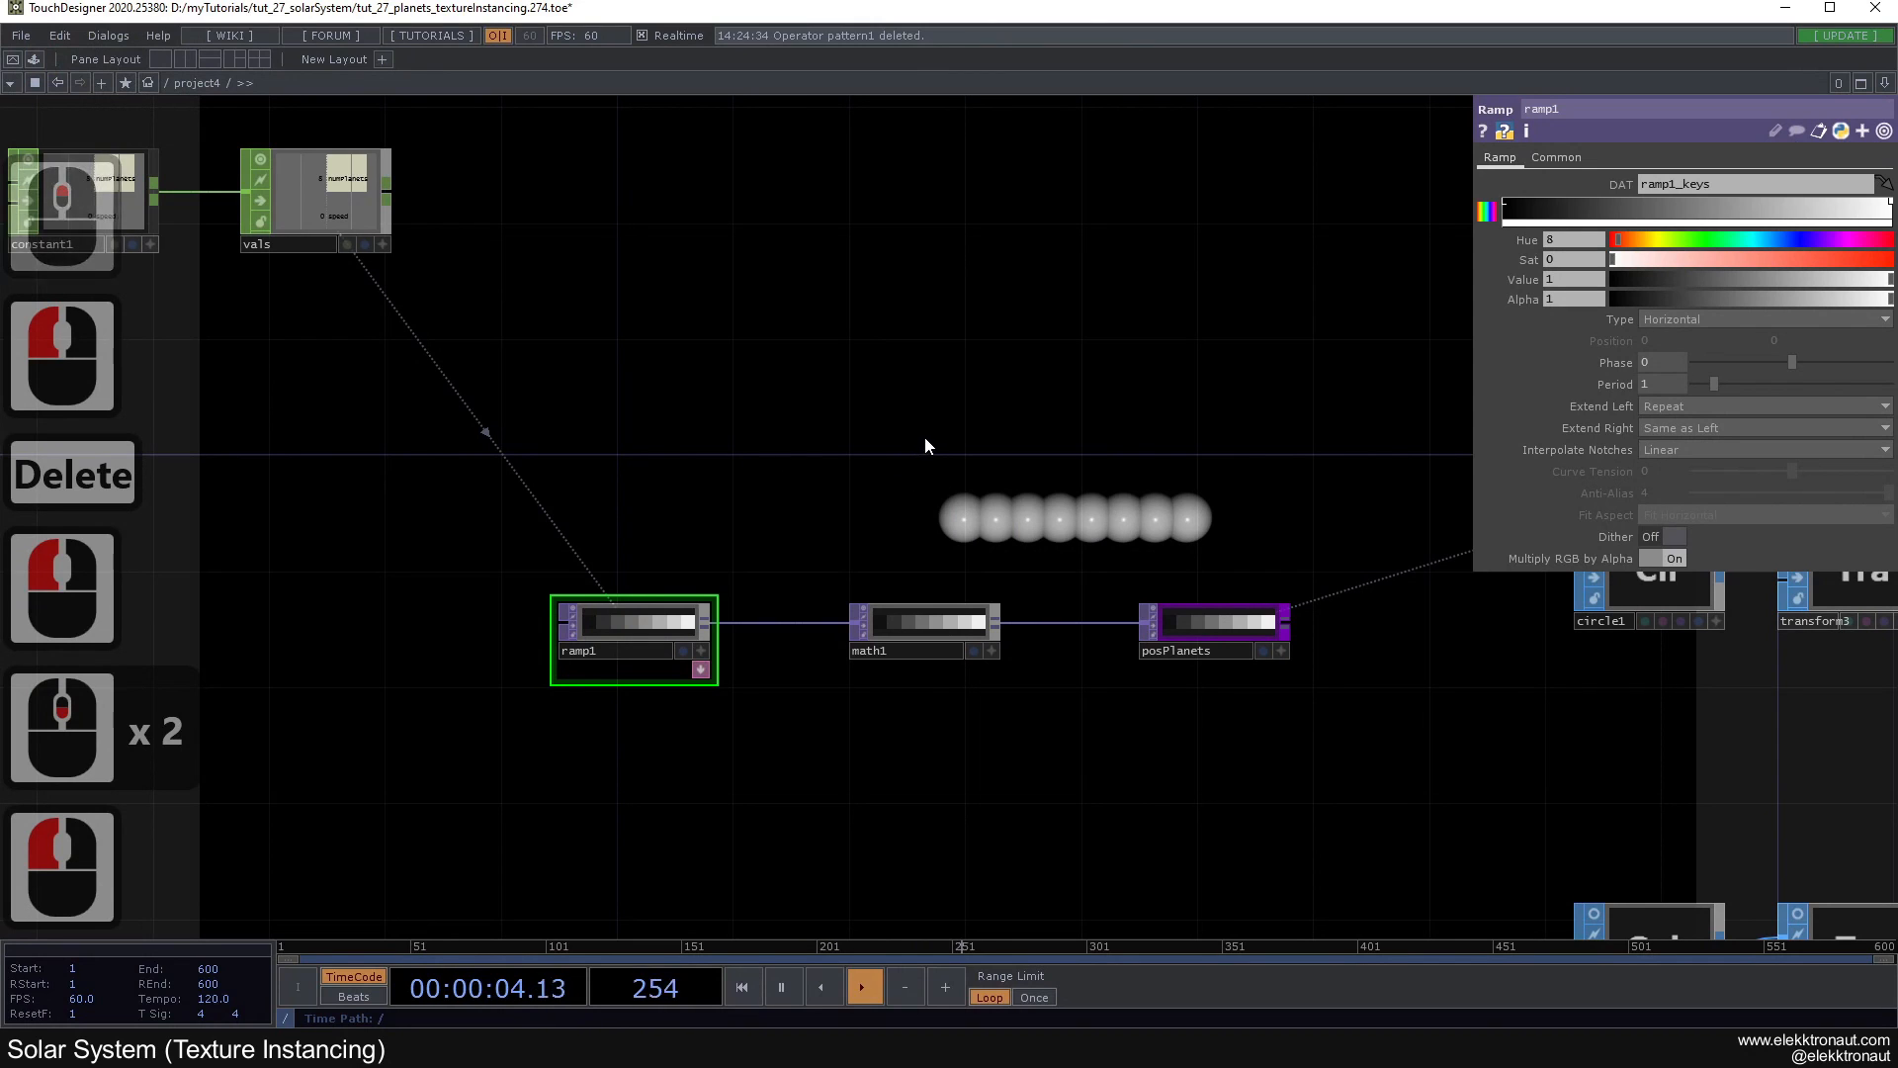
scroll(1062, 450, down, 1)
drag(1062, 450, 975, 456)
scroll(851, 562, up, 1)
click(894, 590)
click(1599, 158)
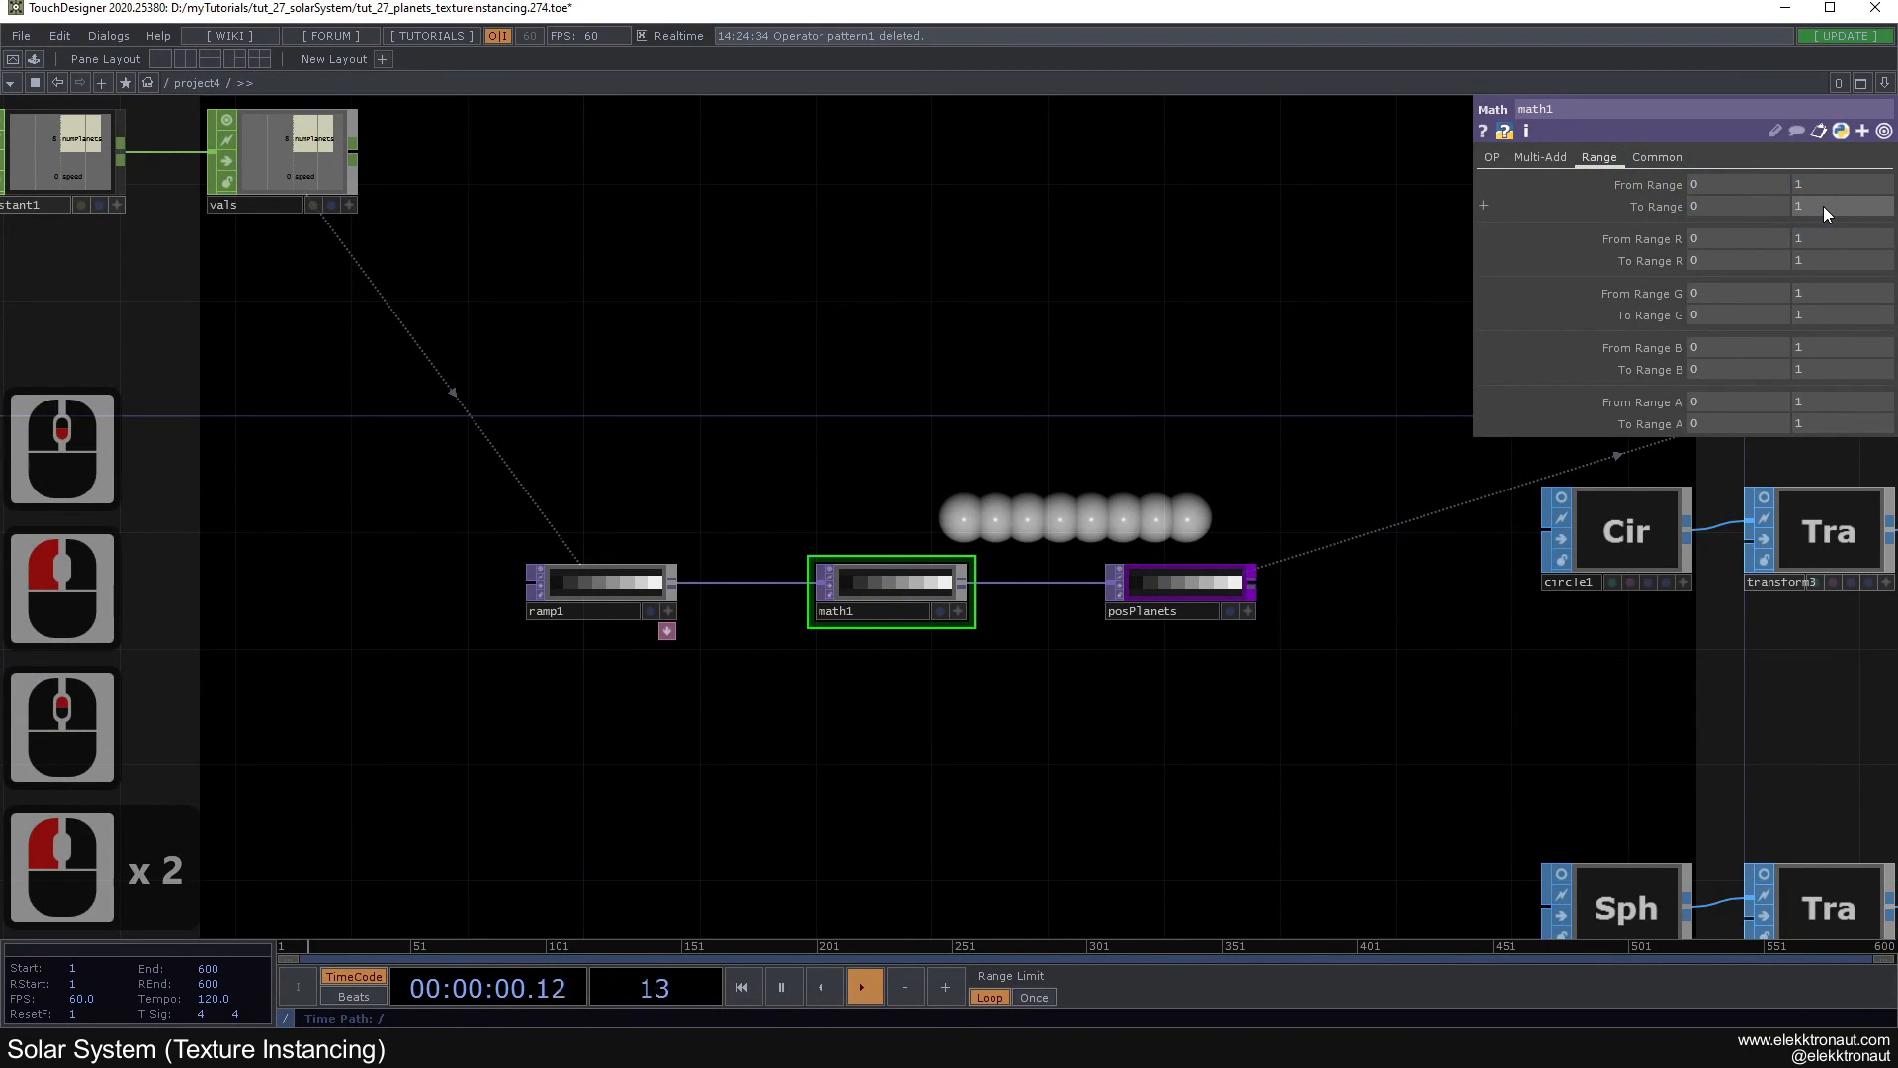
Step: Split the network pane side by side and switch the new pane to a Geometry Viewer
scroll(1031, 334, down, 1)
drag(1009, 338, 803, 385)
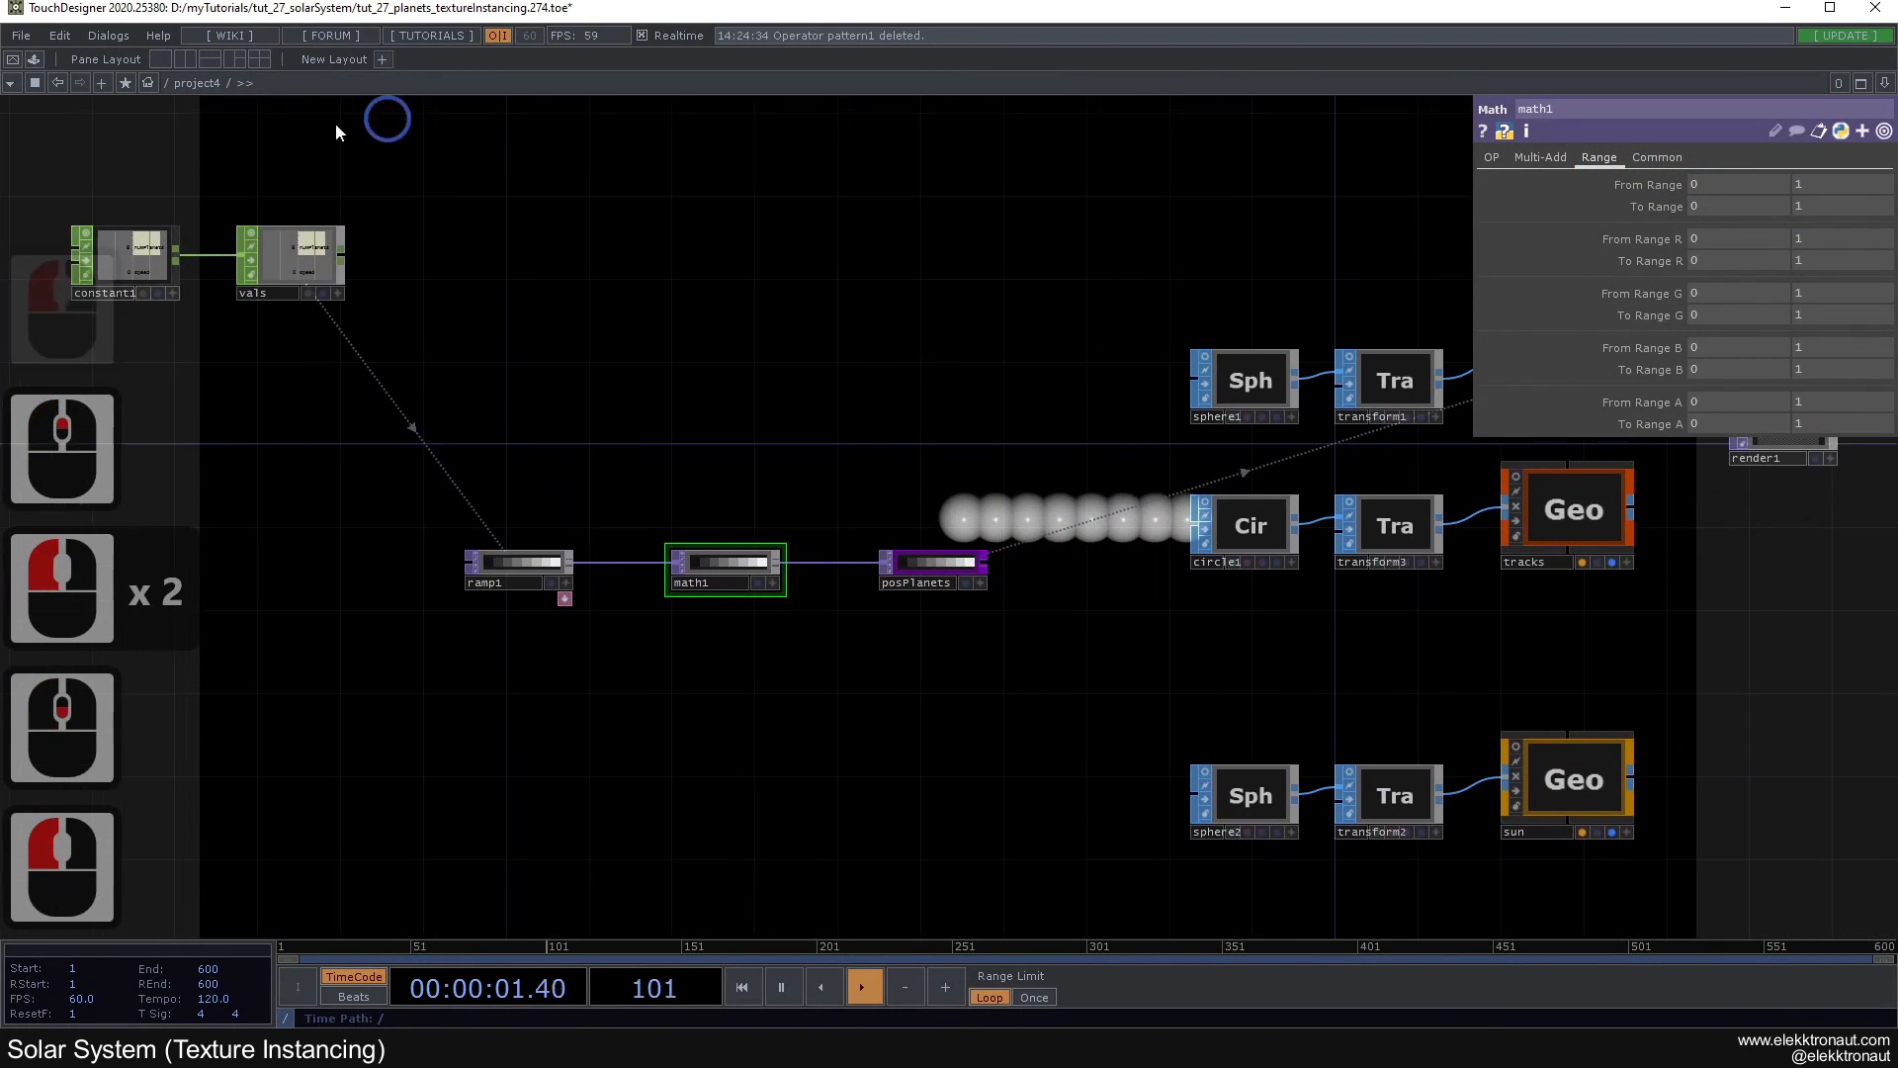
click(192, 55)
click(964, 82)
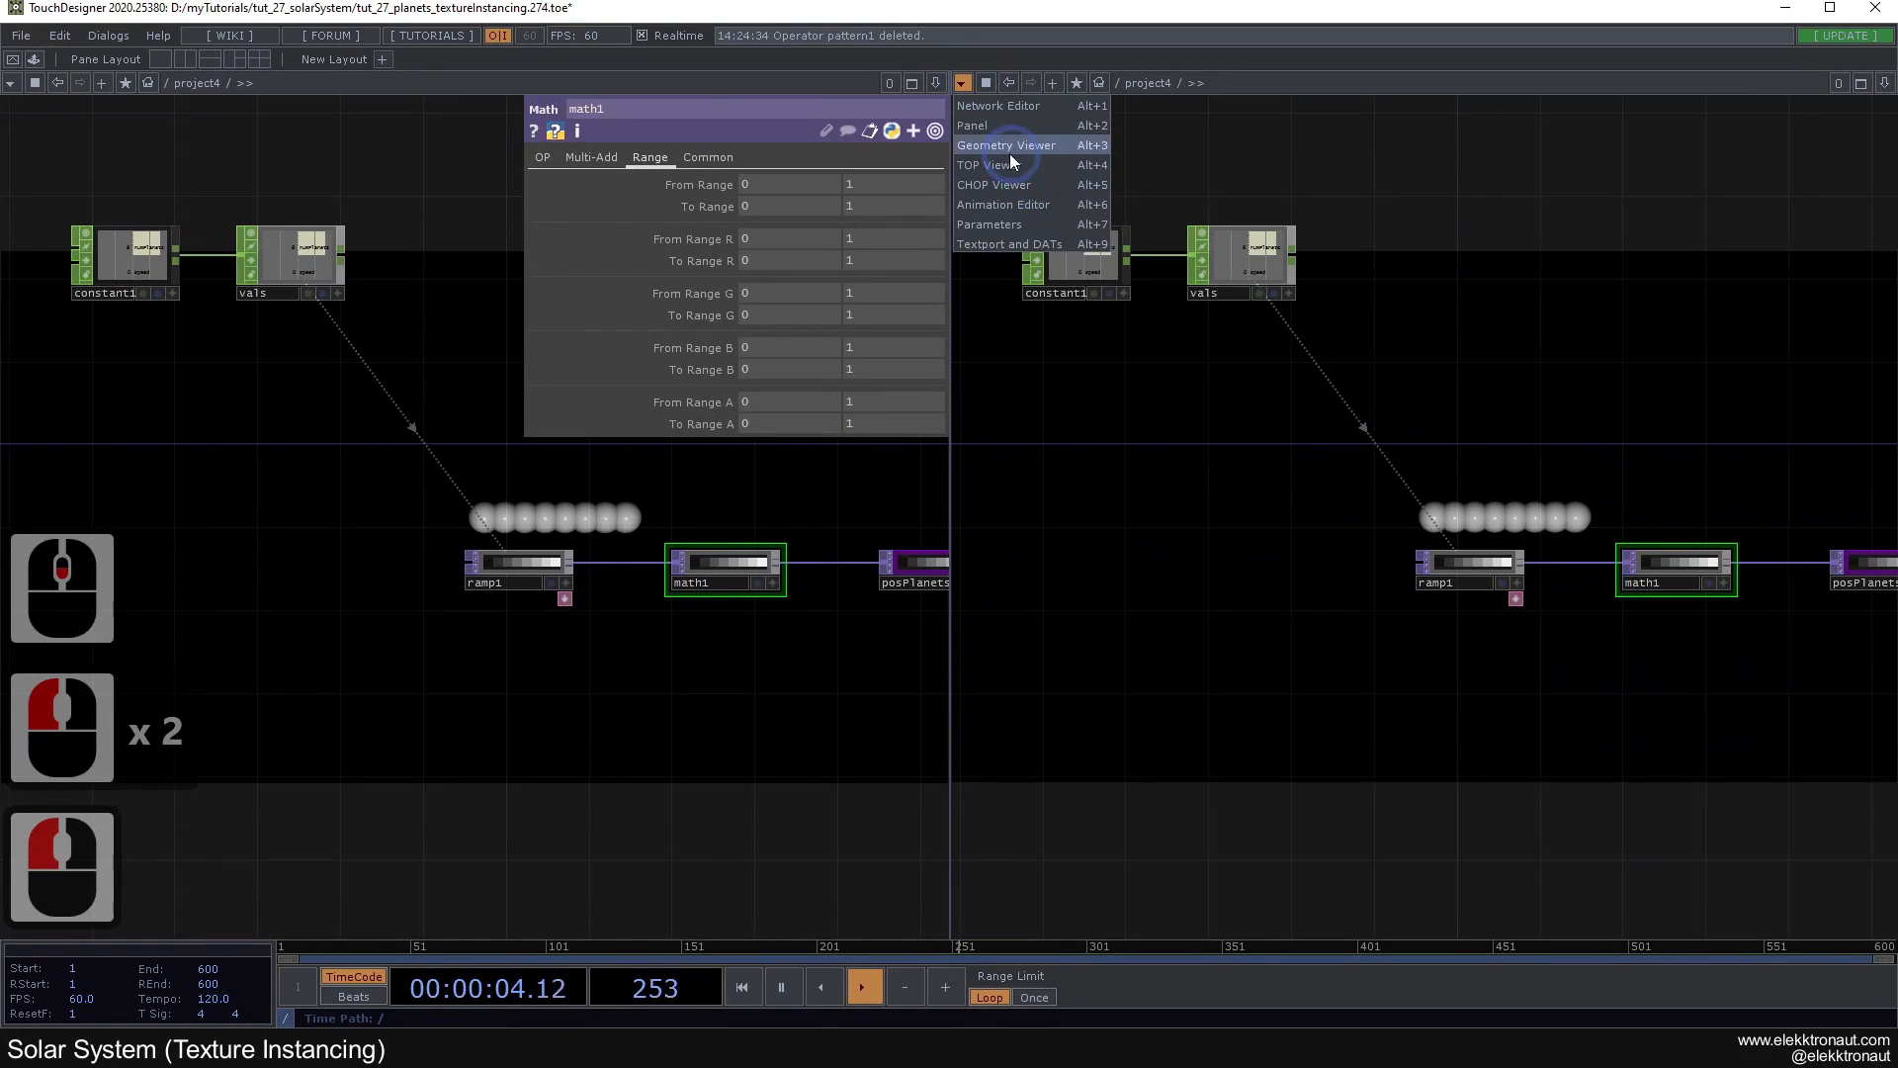
click(1016, 146)
Step: Turn off the display flags of the sun and tracks geometries so only the planets show in the Geometry Viewer
drag(739, 715, 390, 734)
drag(663, 719, 426, 680)
drag(579, 664, 327, 658)
drag(554, 658, 382, 651)
click(588, 800)
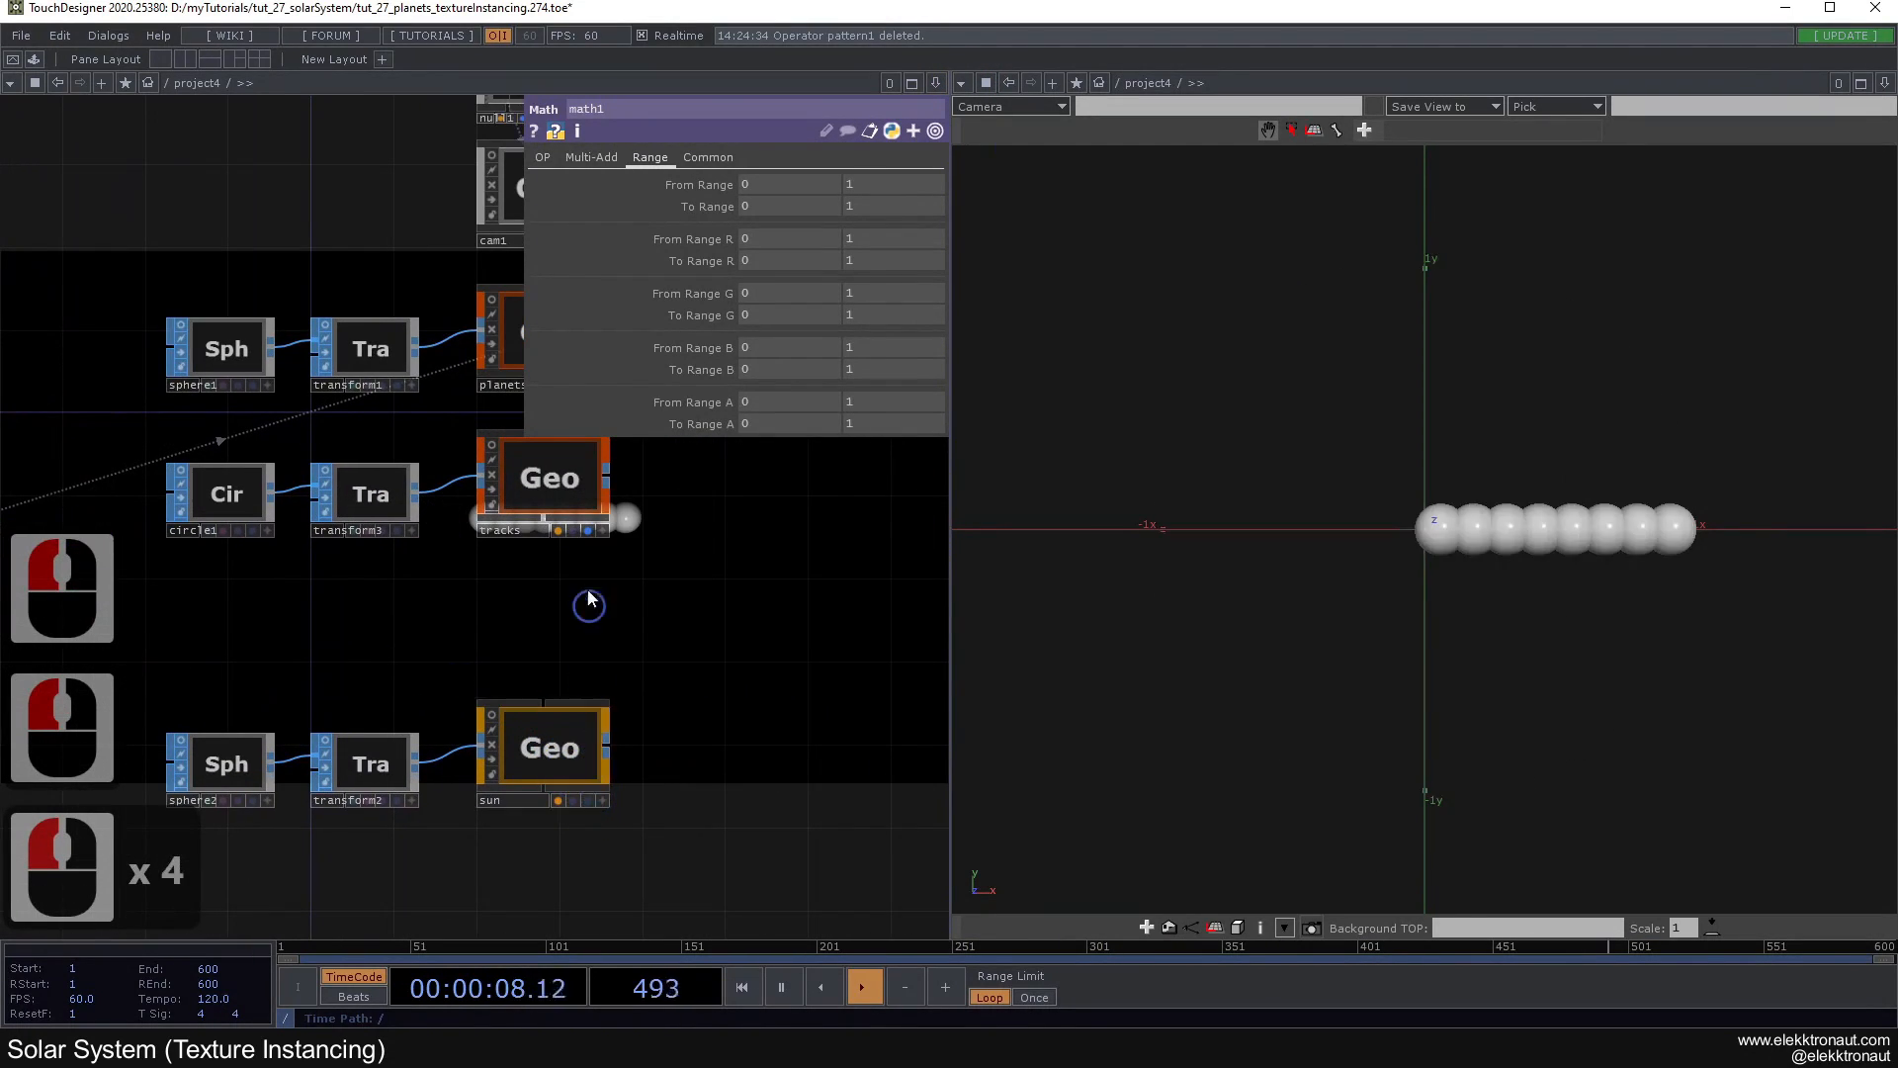
click(588, 531)
Step: Examine the row of planet instances along the X axis from an angled perspective in the Geometry Viewer
scroll(665, 581, down, 2)
drag(798, 590, 932, 612)
drag(636, 614, 856, 637)
scroll(494, 588, up, 2)
drag(452, 566, 516, 565)
drag(1500, 504, 1605, 542)
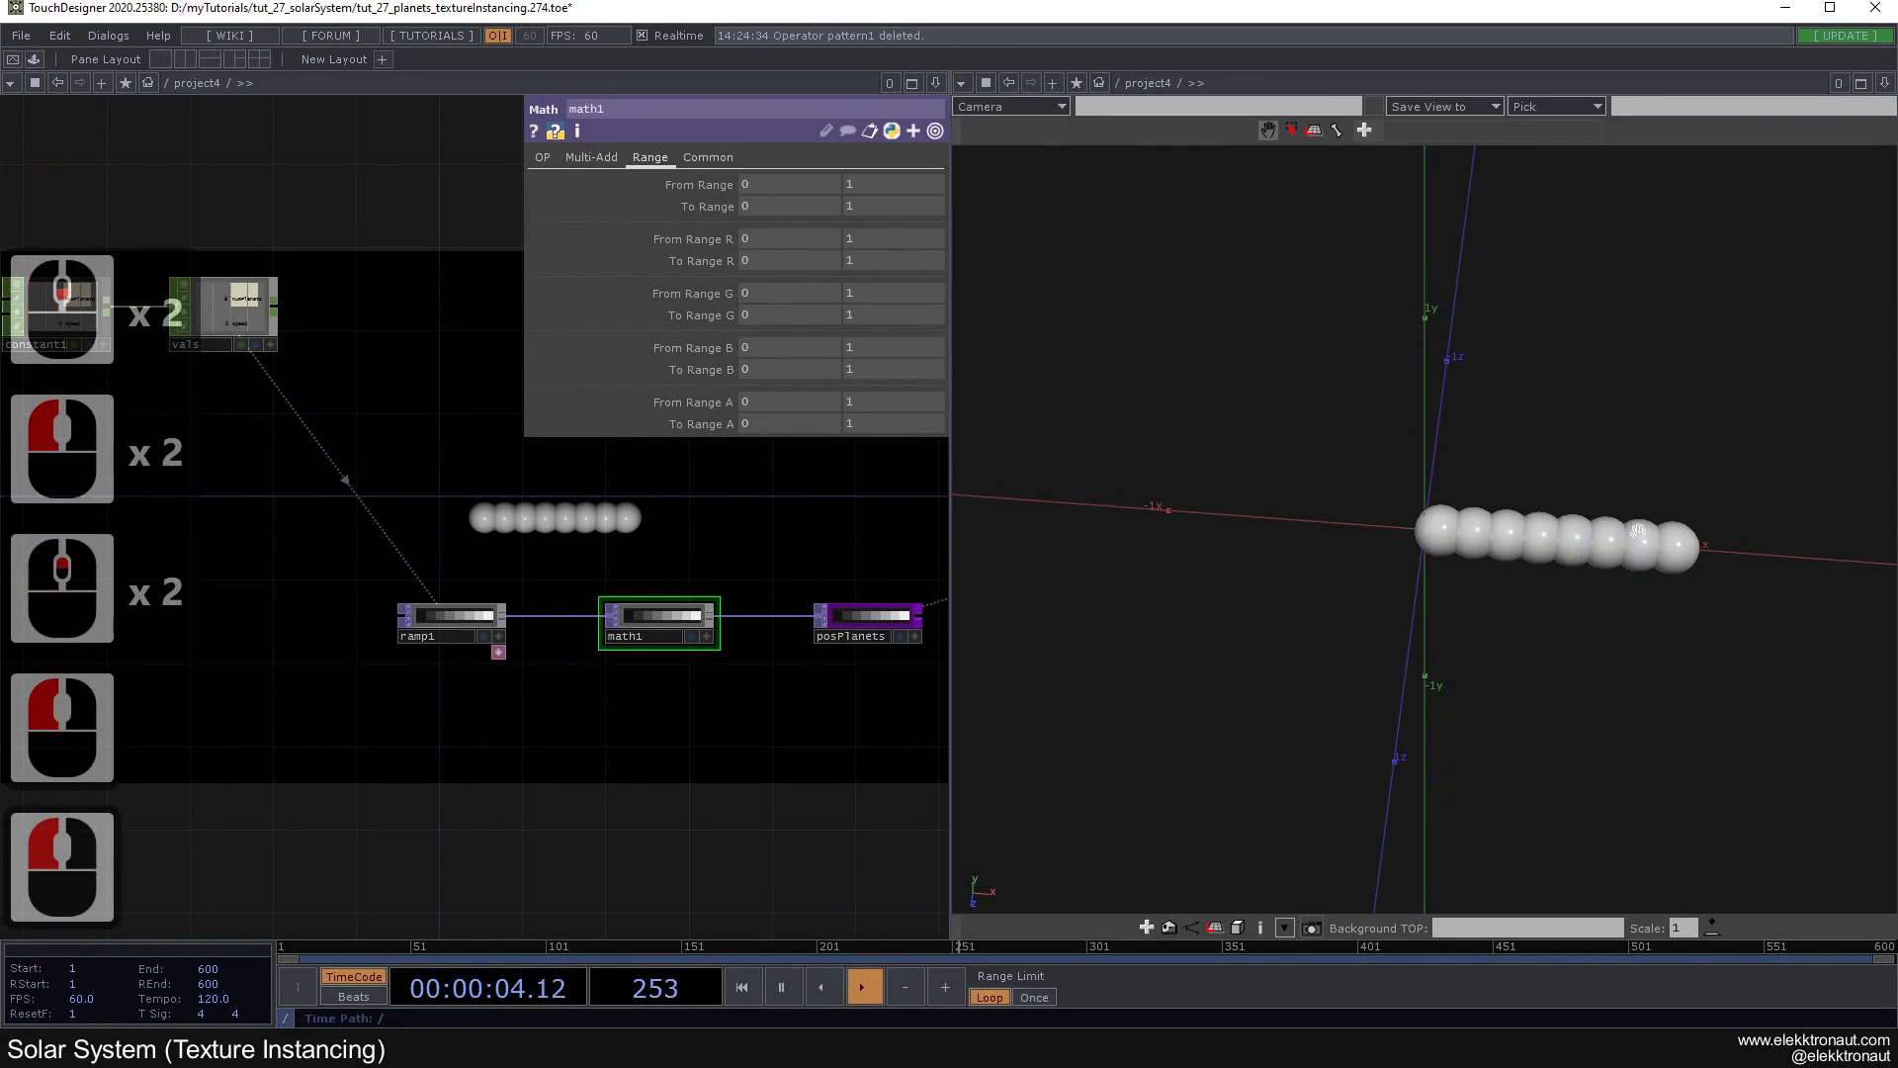
right_drag(1633, 531, 1412, 521)
middle_drag(1339, 515, 1330, 475)
drag(1336, 562, 1342, 560)
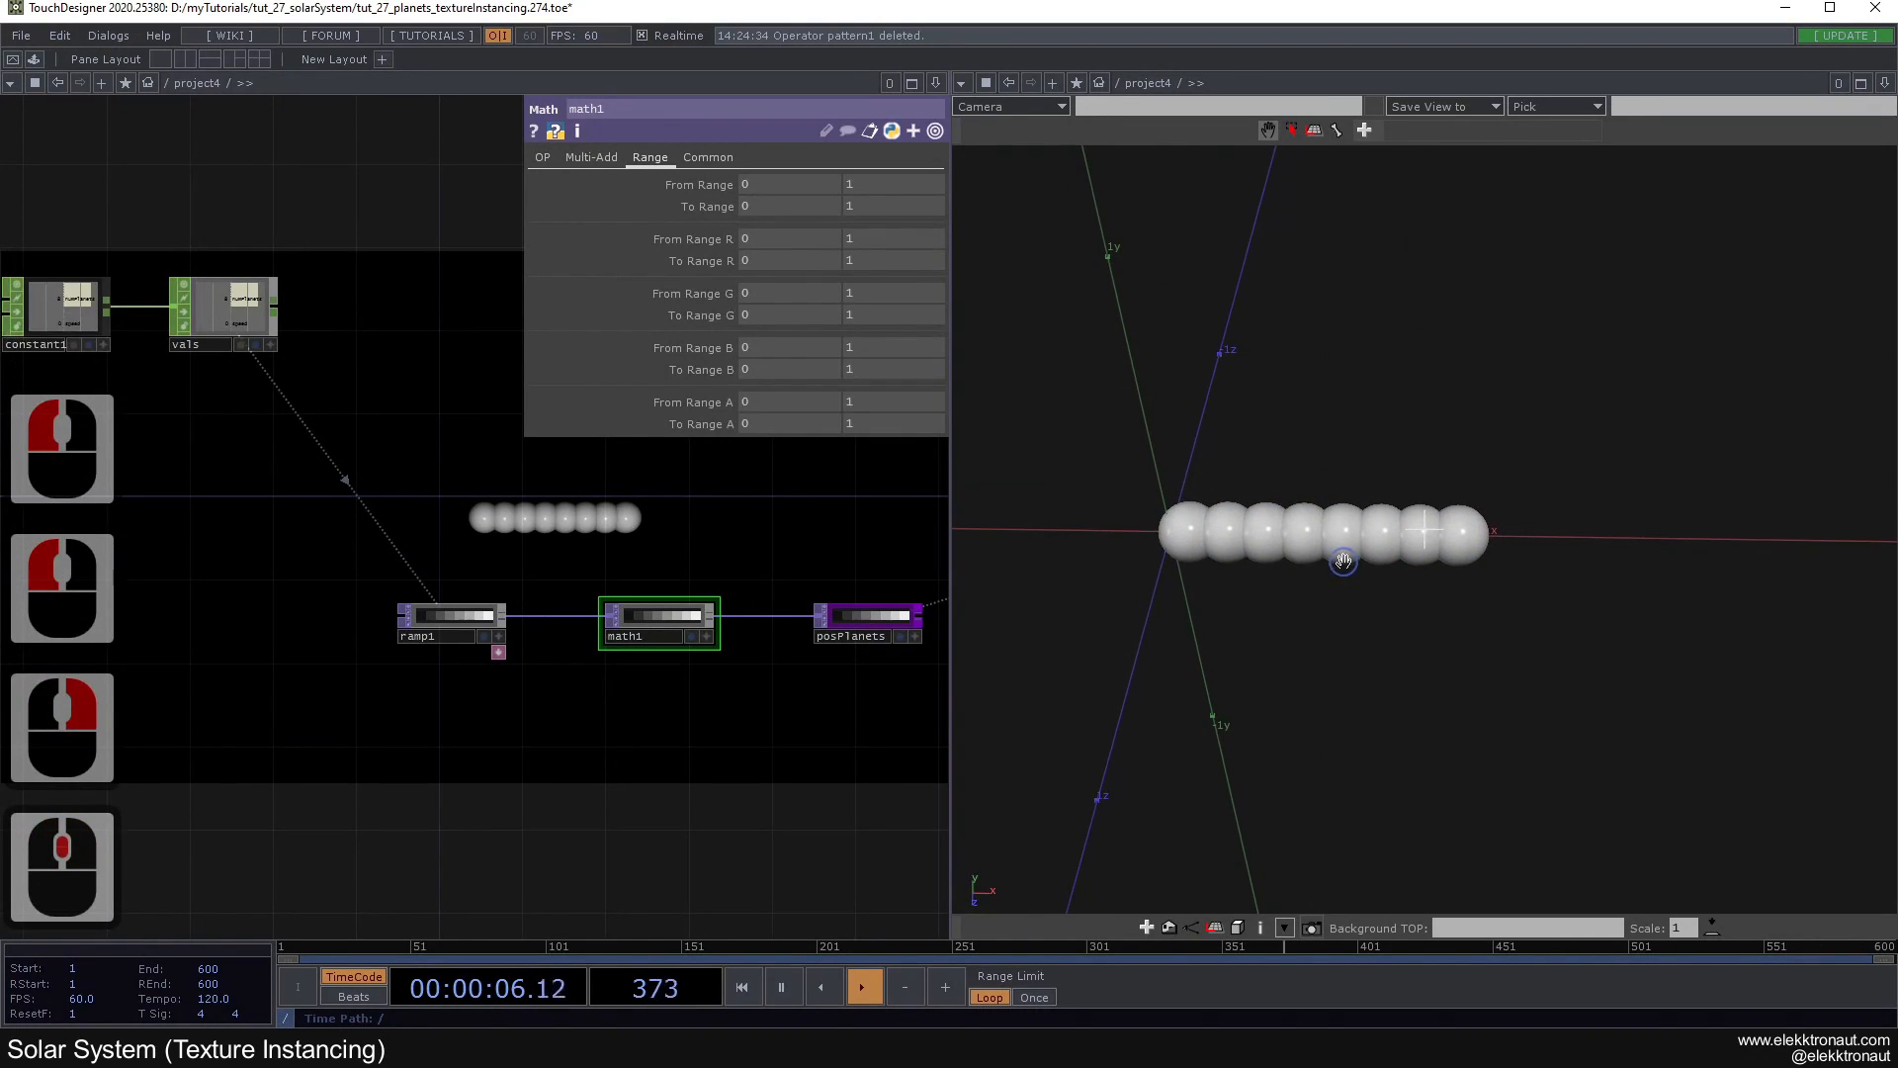
Step: Try a To Range maximum of 3 on the Math TOP to spread the planets
scroll(692, 653, up, 2)
drag(682, 699, 569, 692)
click(538, 639)
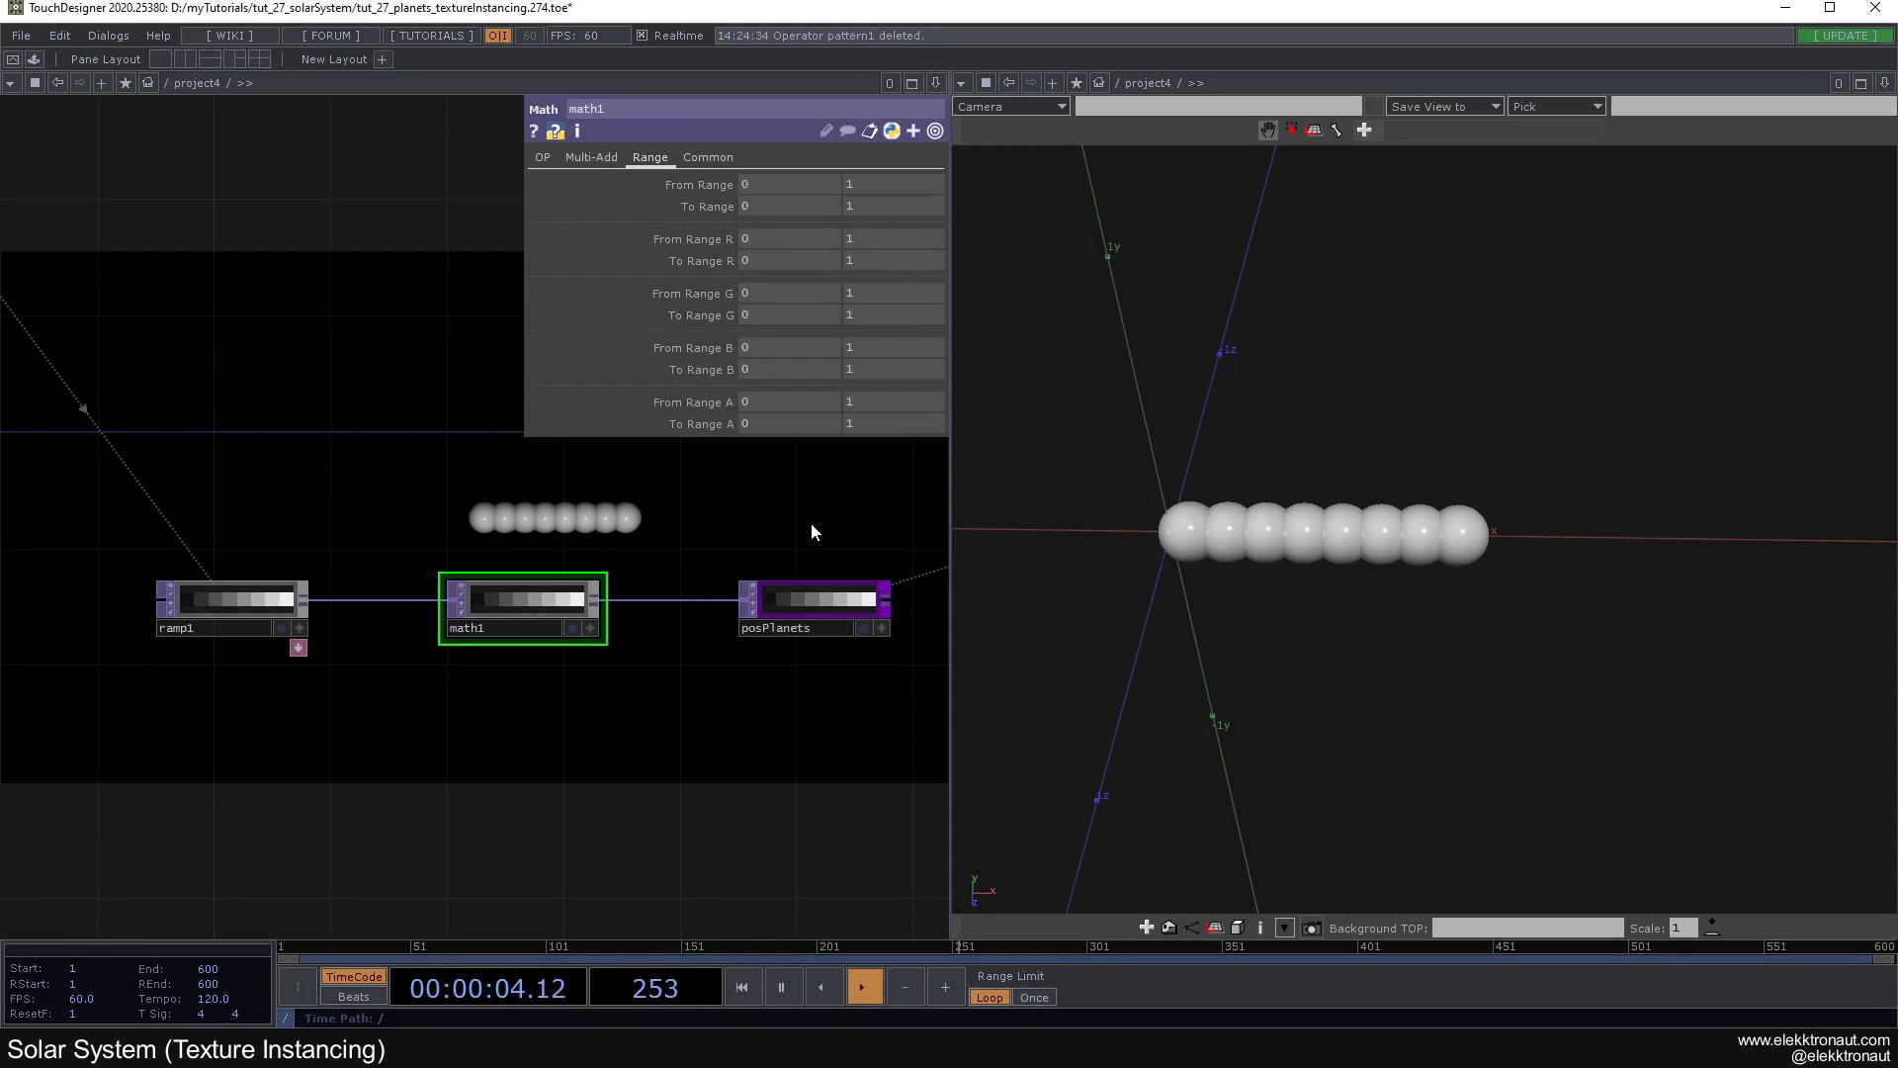
click(895, 205)
text(3)
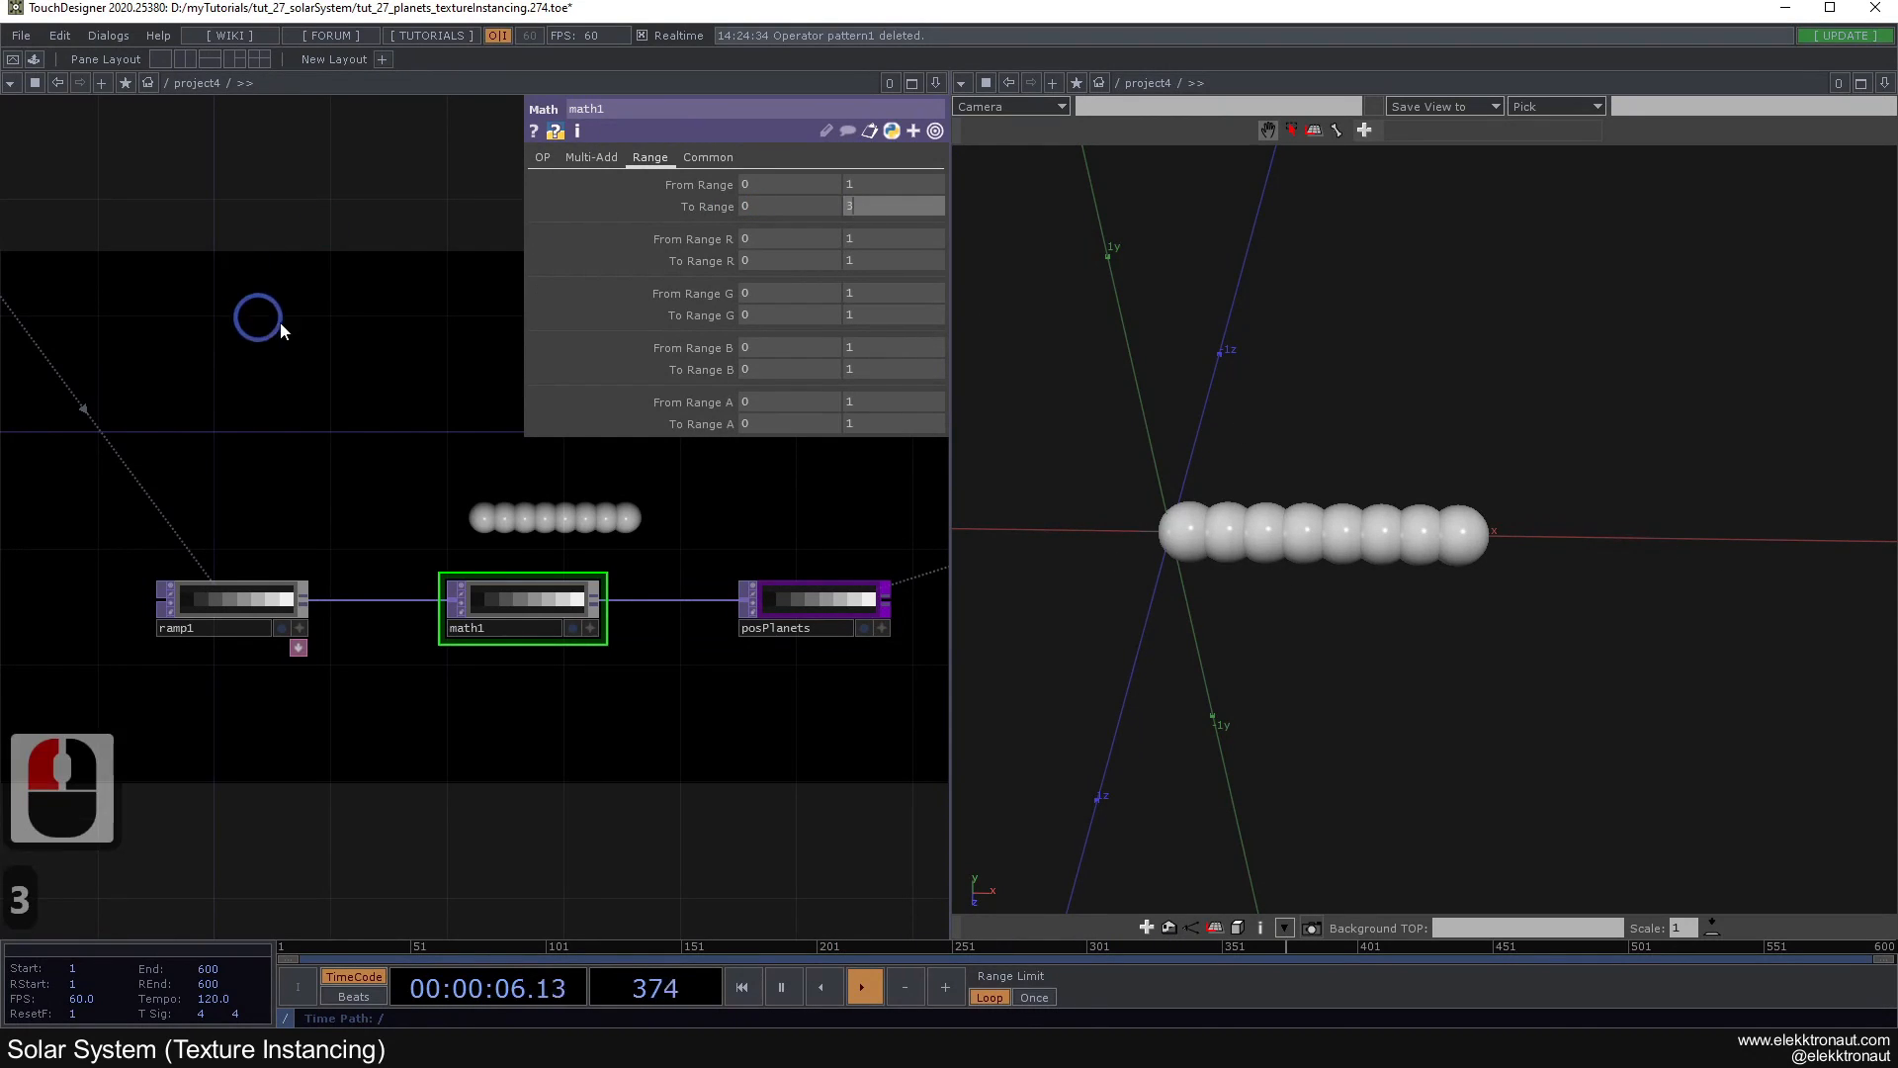
click(291, 330)
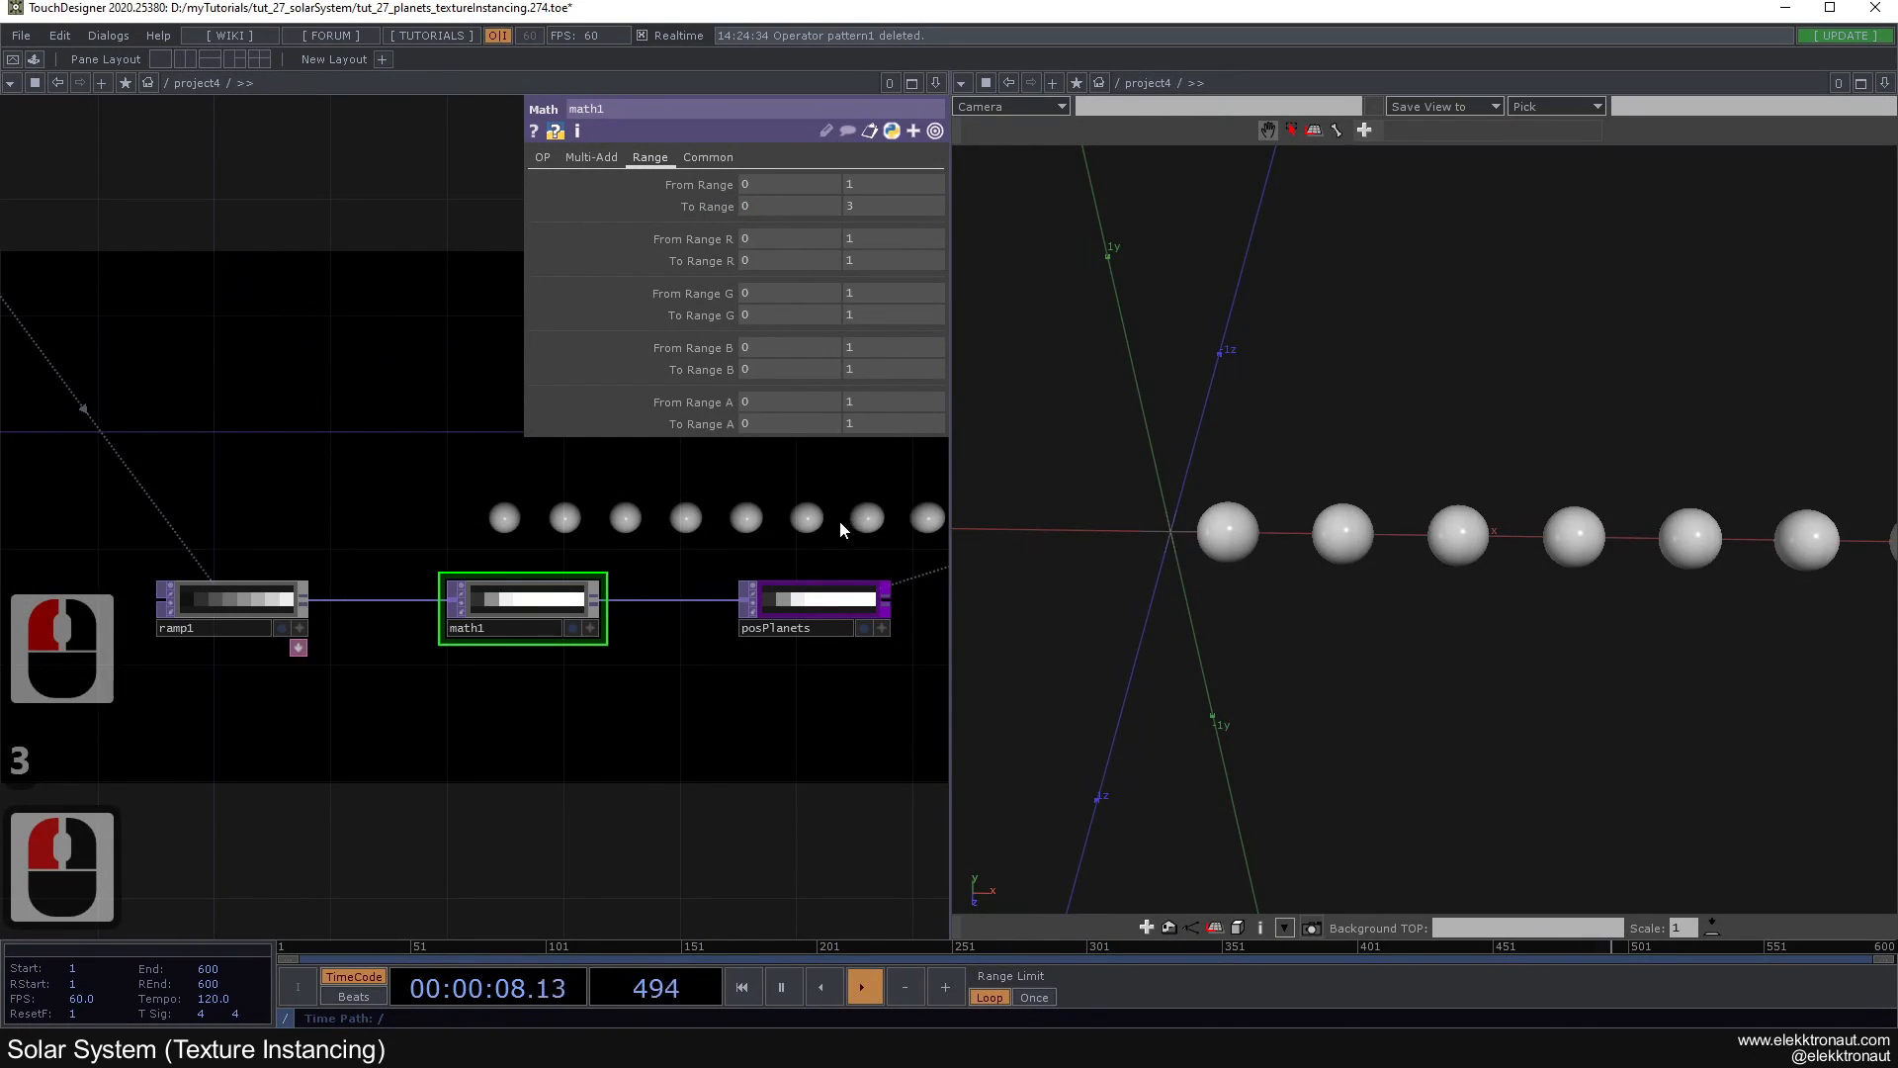
Step: Lower the Math TOP's To Range maximum to 2
click(848, 205)
text(2)
click(356, 261)
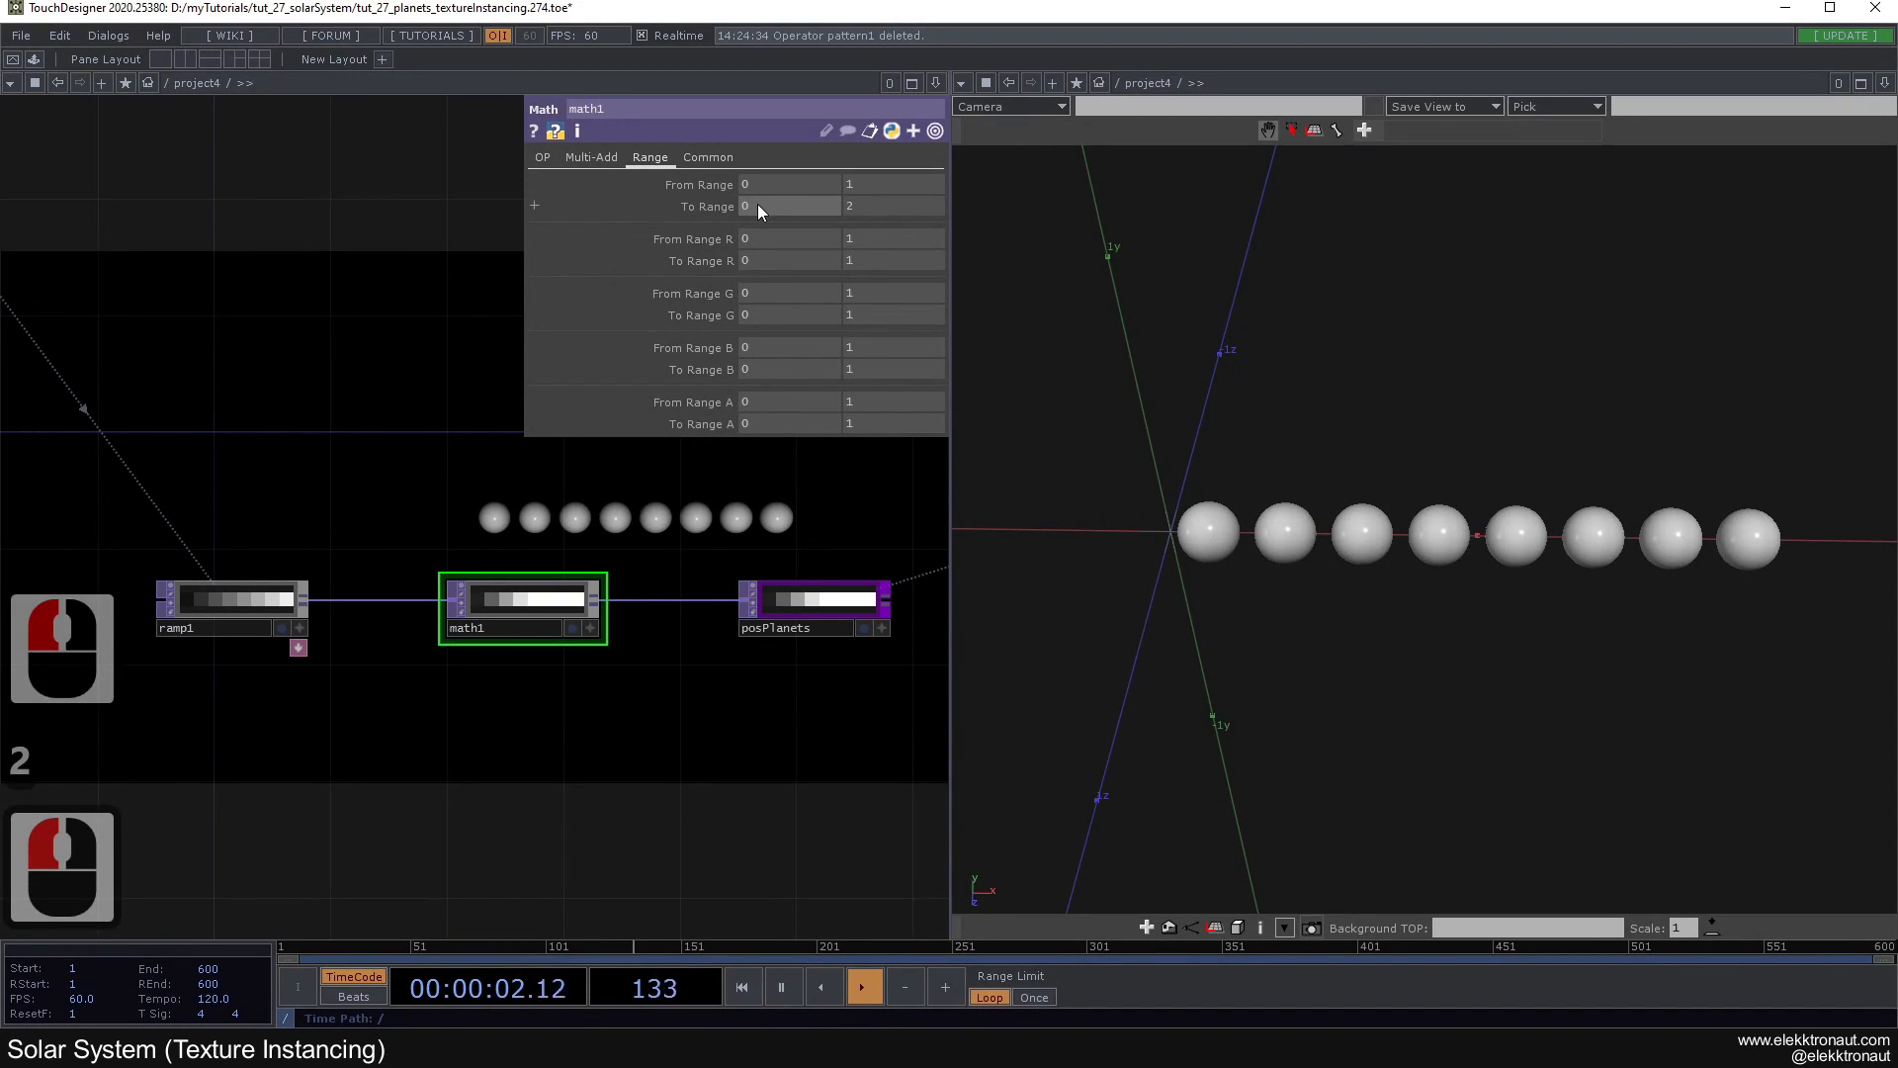
click(532, 197)
click(381, 220)
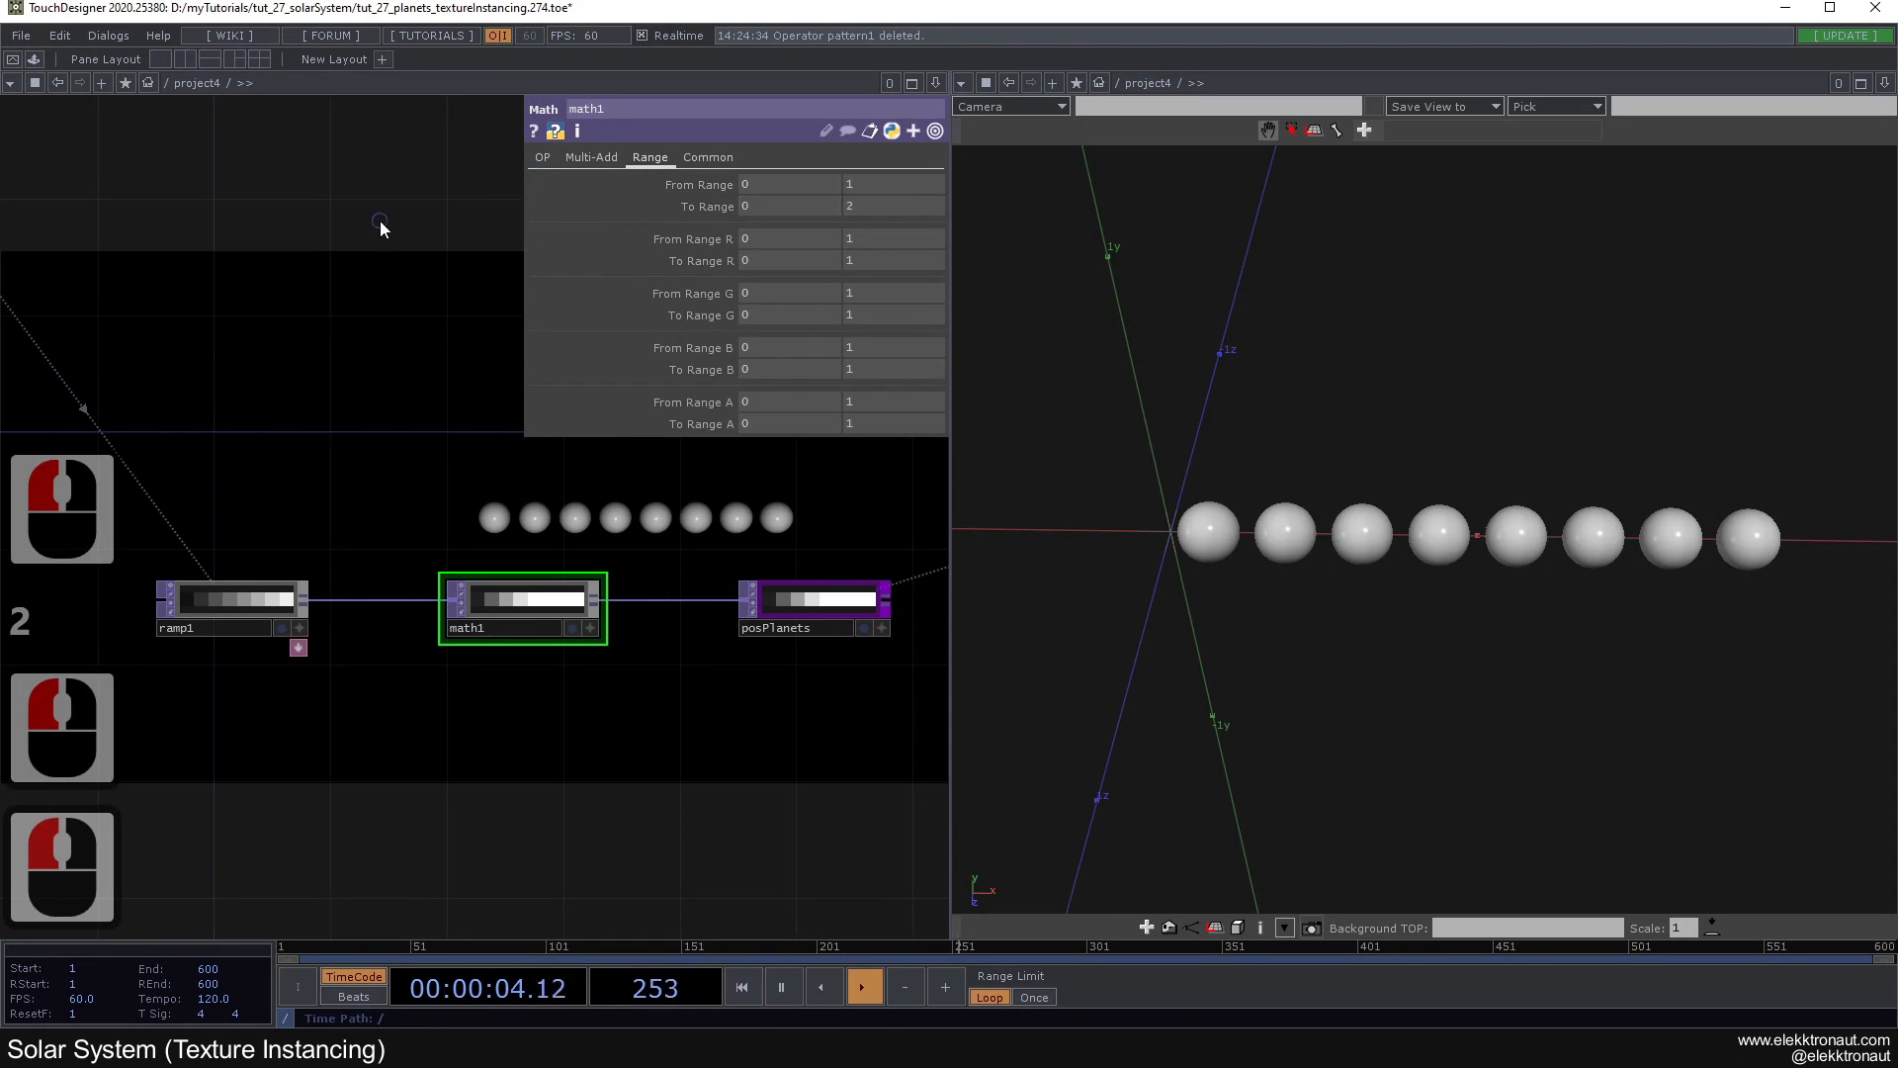
Step: Offset the planets from the origin by setting the Math TOP's To Range to 0.4 and 2.4
click(780, 213)
drag(781, 219, 799, 170)
double_click(874, 204)
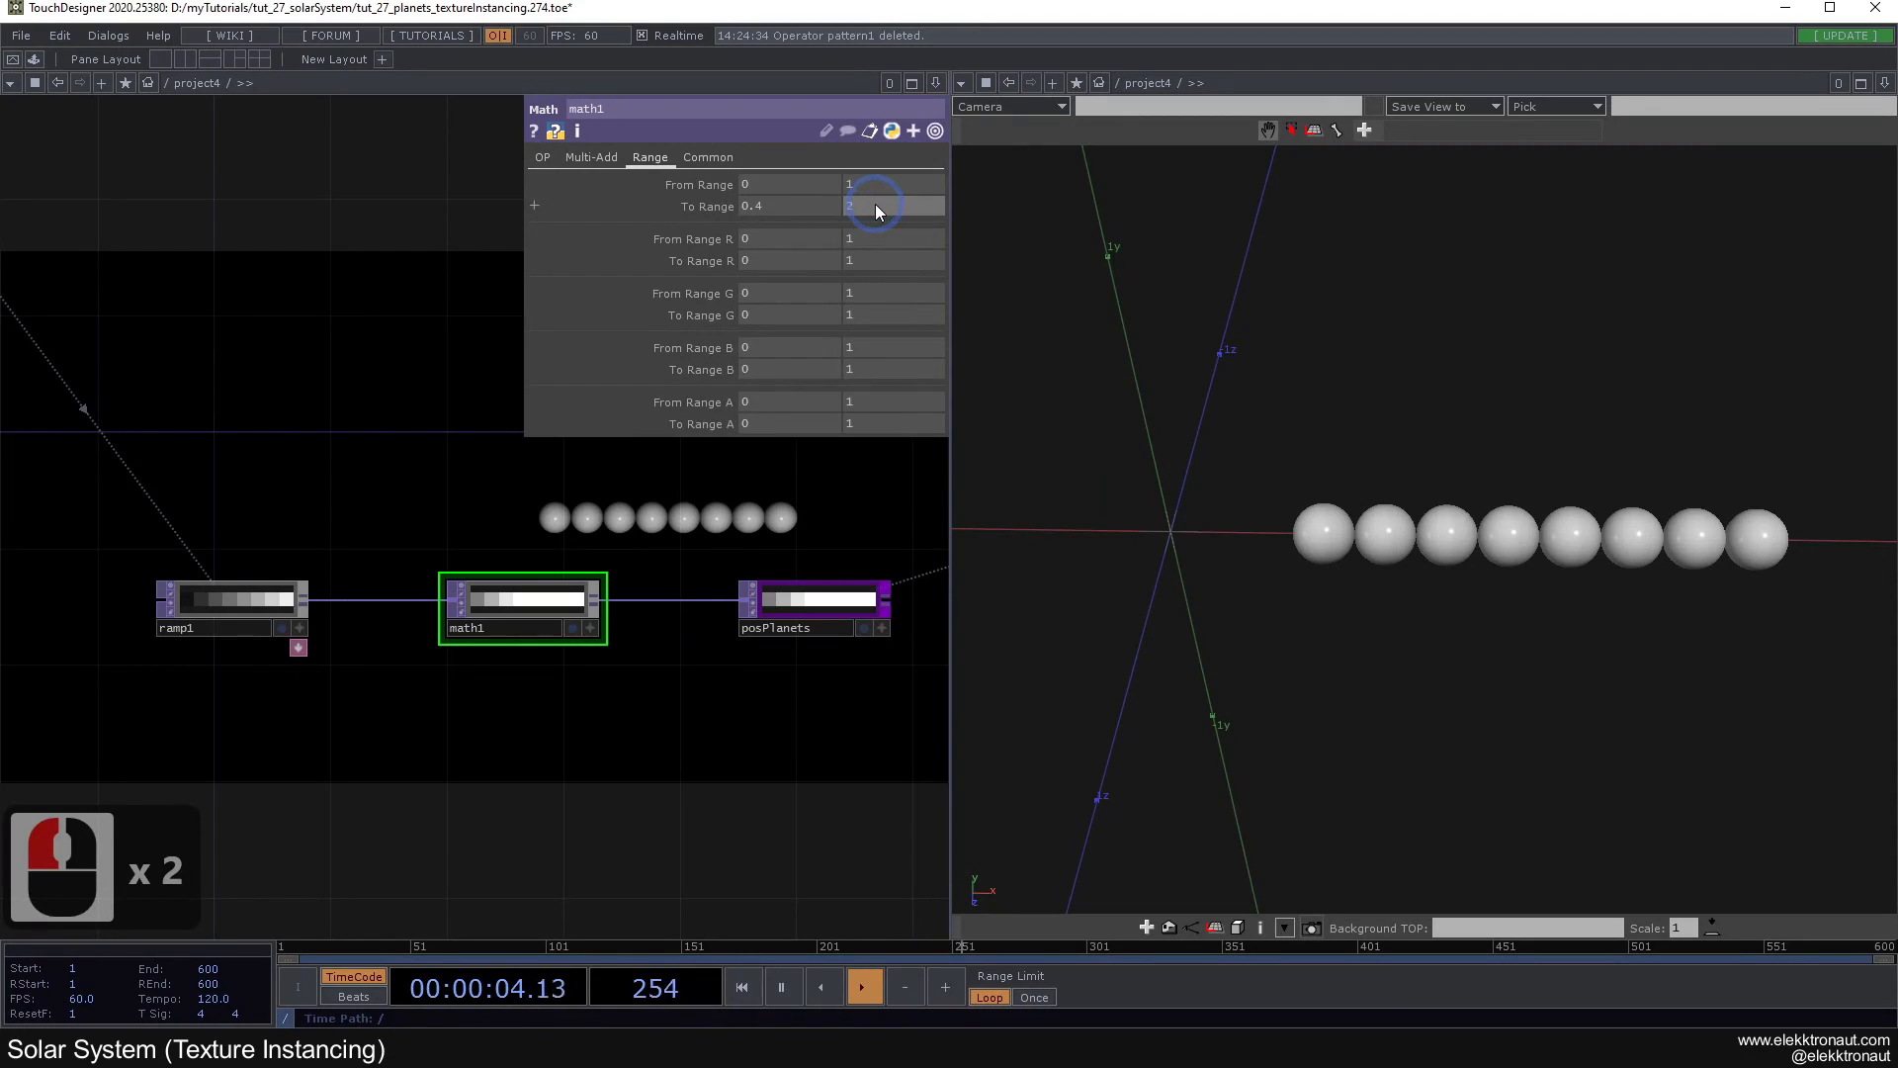
text(.)
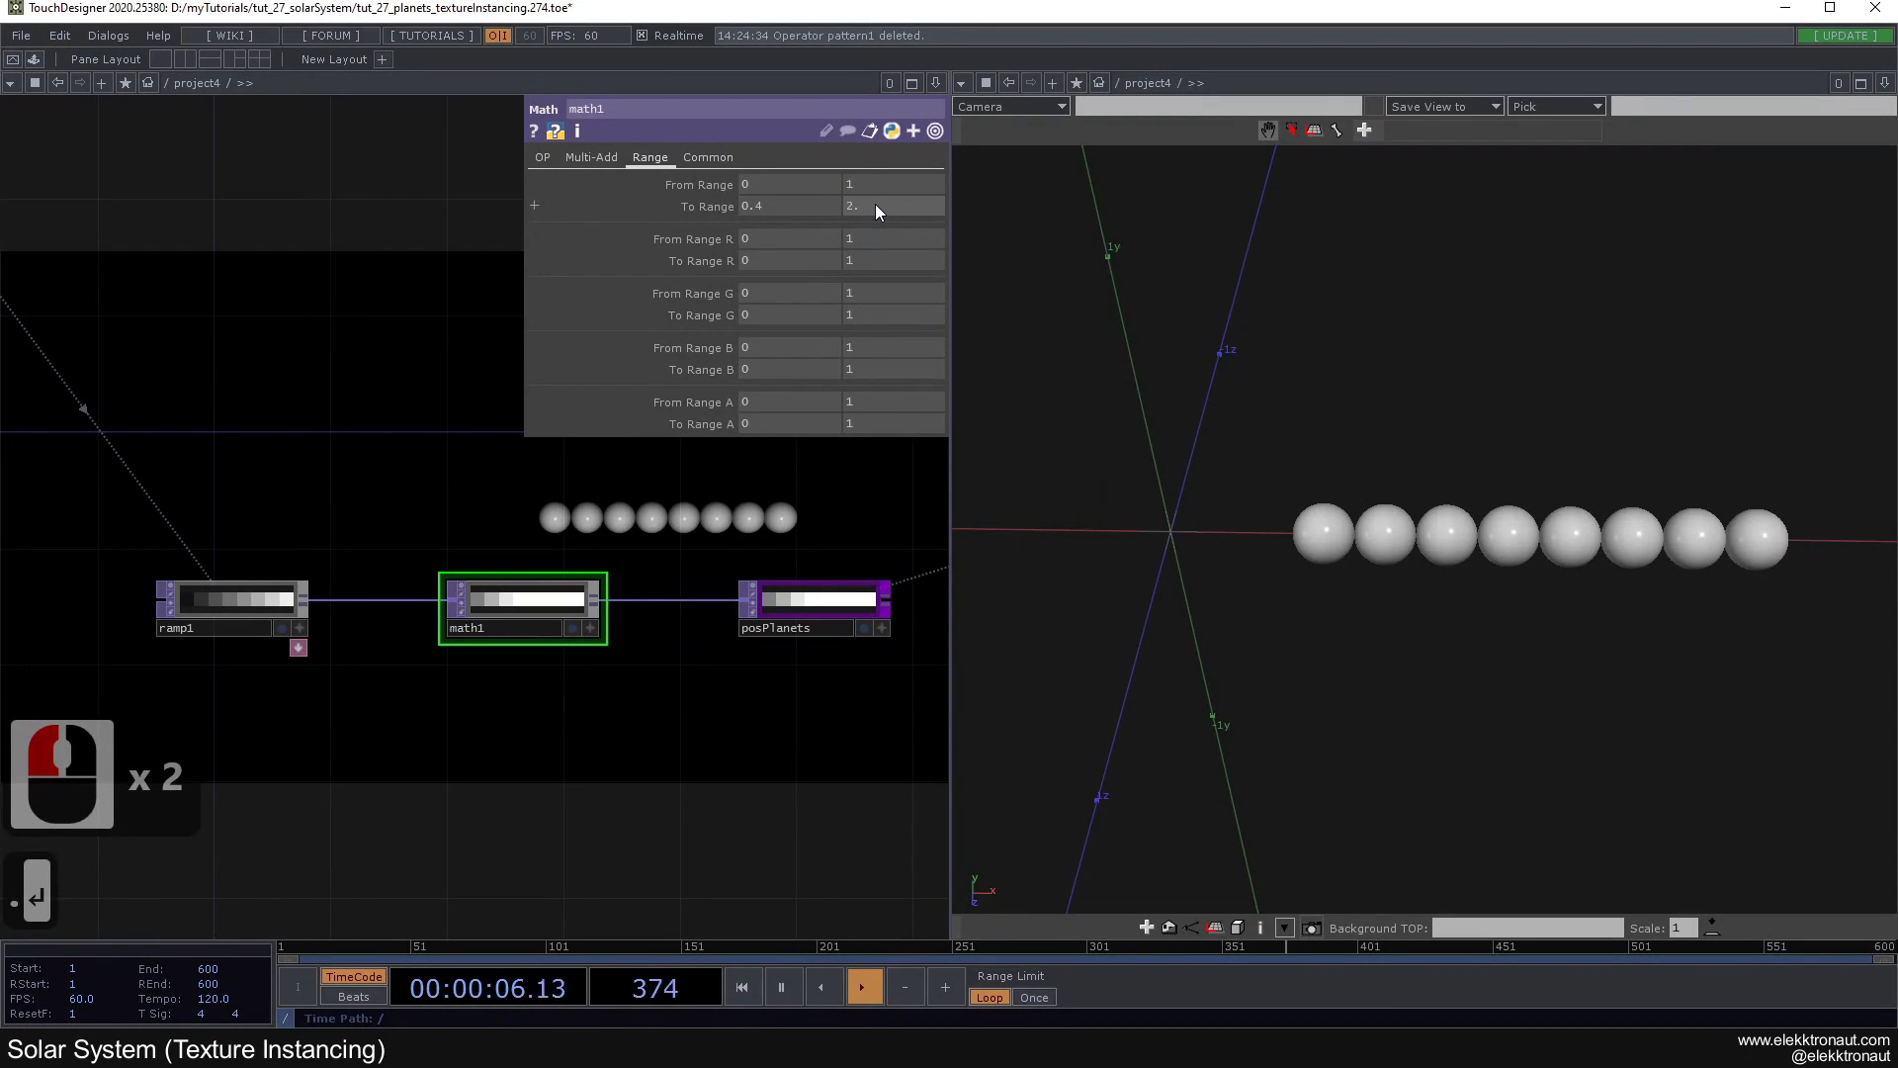
click(875, 203)
text(4)
click(498, 262)
Step: Check the spaced planets from an angled view and close the Geometry Viewer pane
scroll(478, 409, down, 2)
drag(457, 429, 537, 481)
drag(1450, 559, 1450, 492)
click(1884, 84)
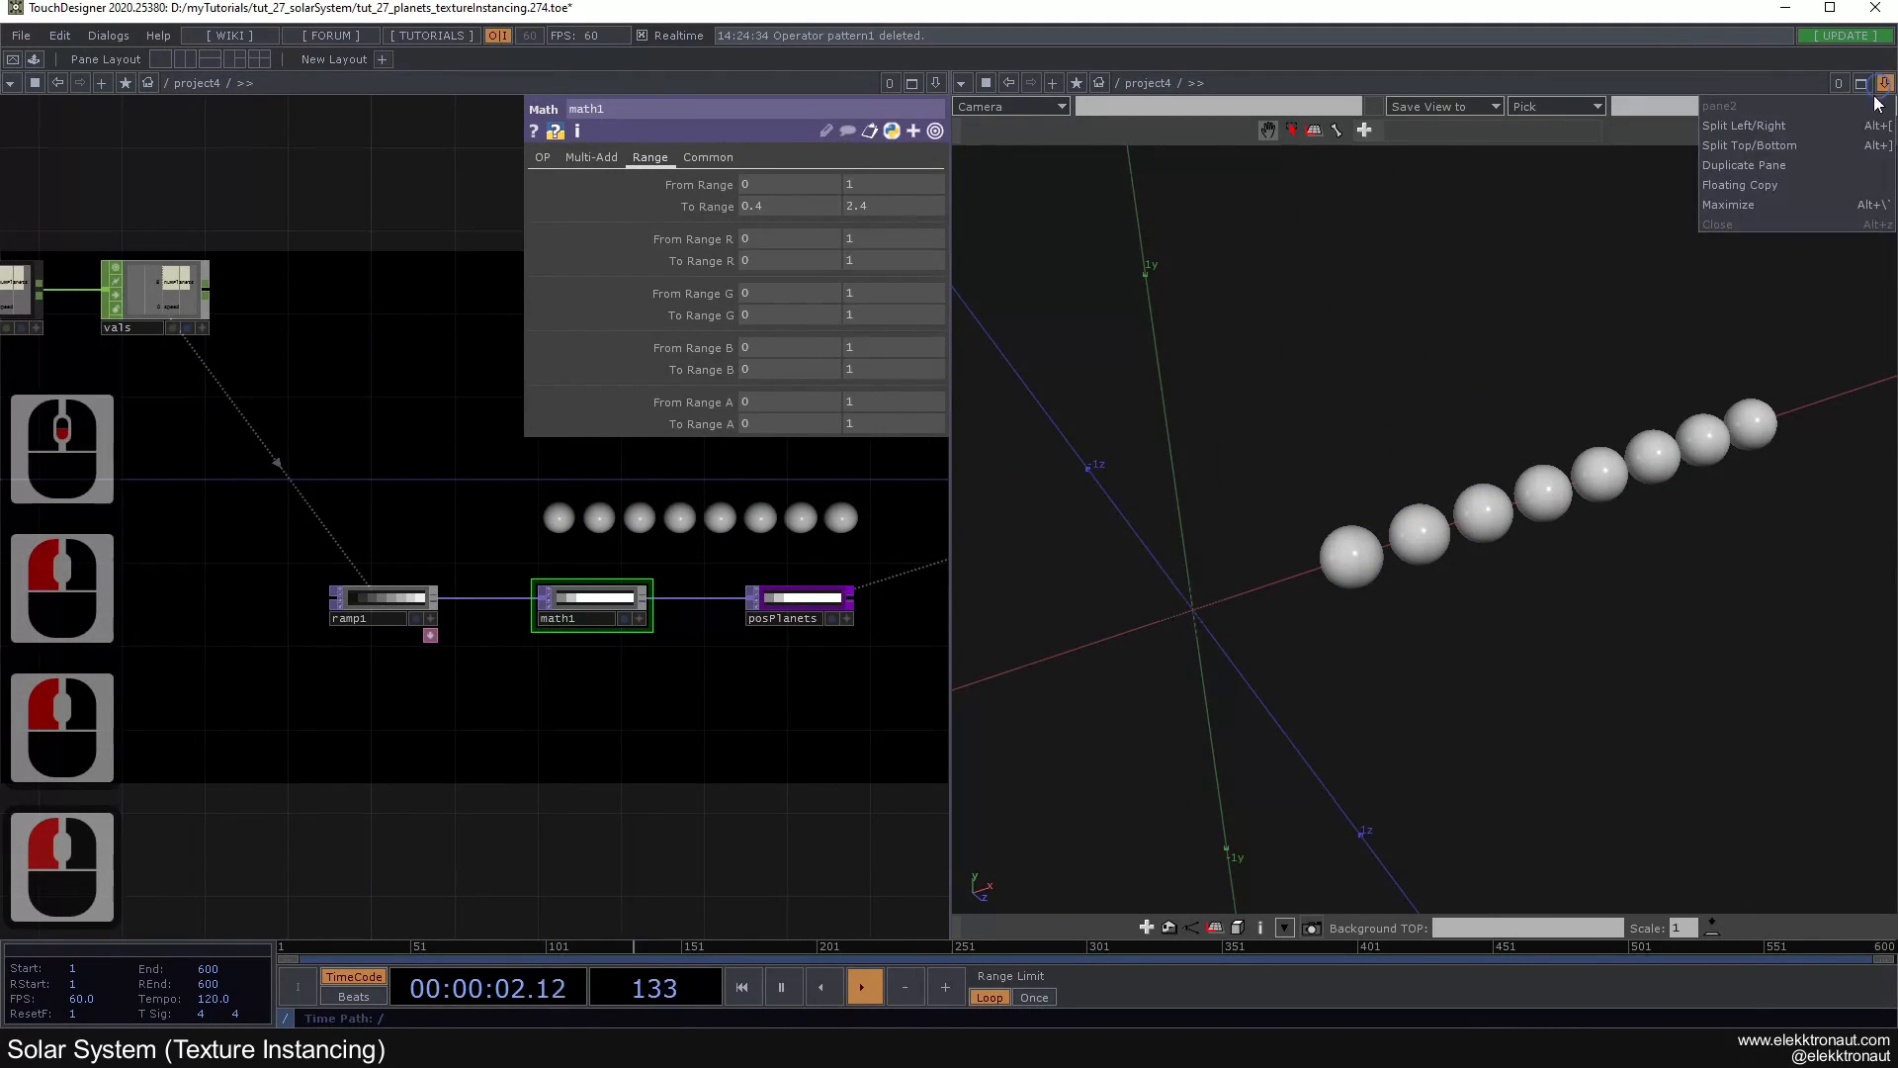
click(1753, 223)
drag(821, 500, 978, 531)
drag(1051, 599, 904, 453)
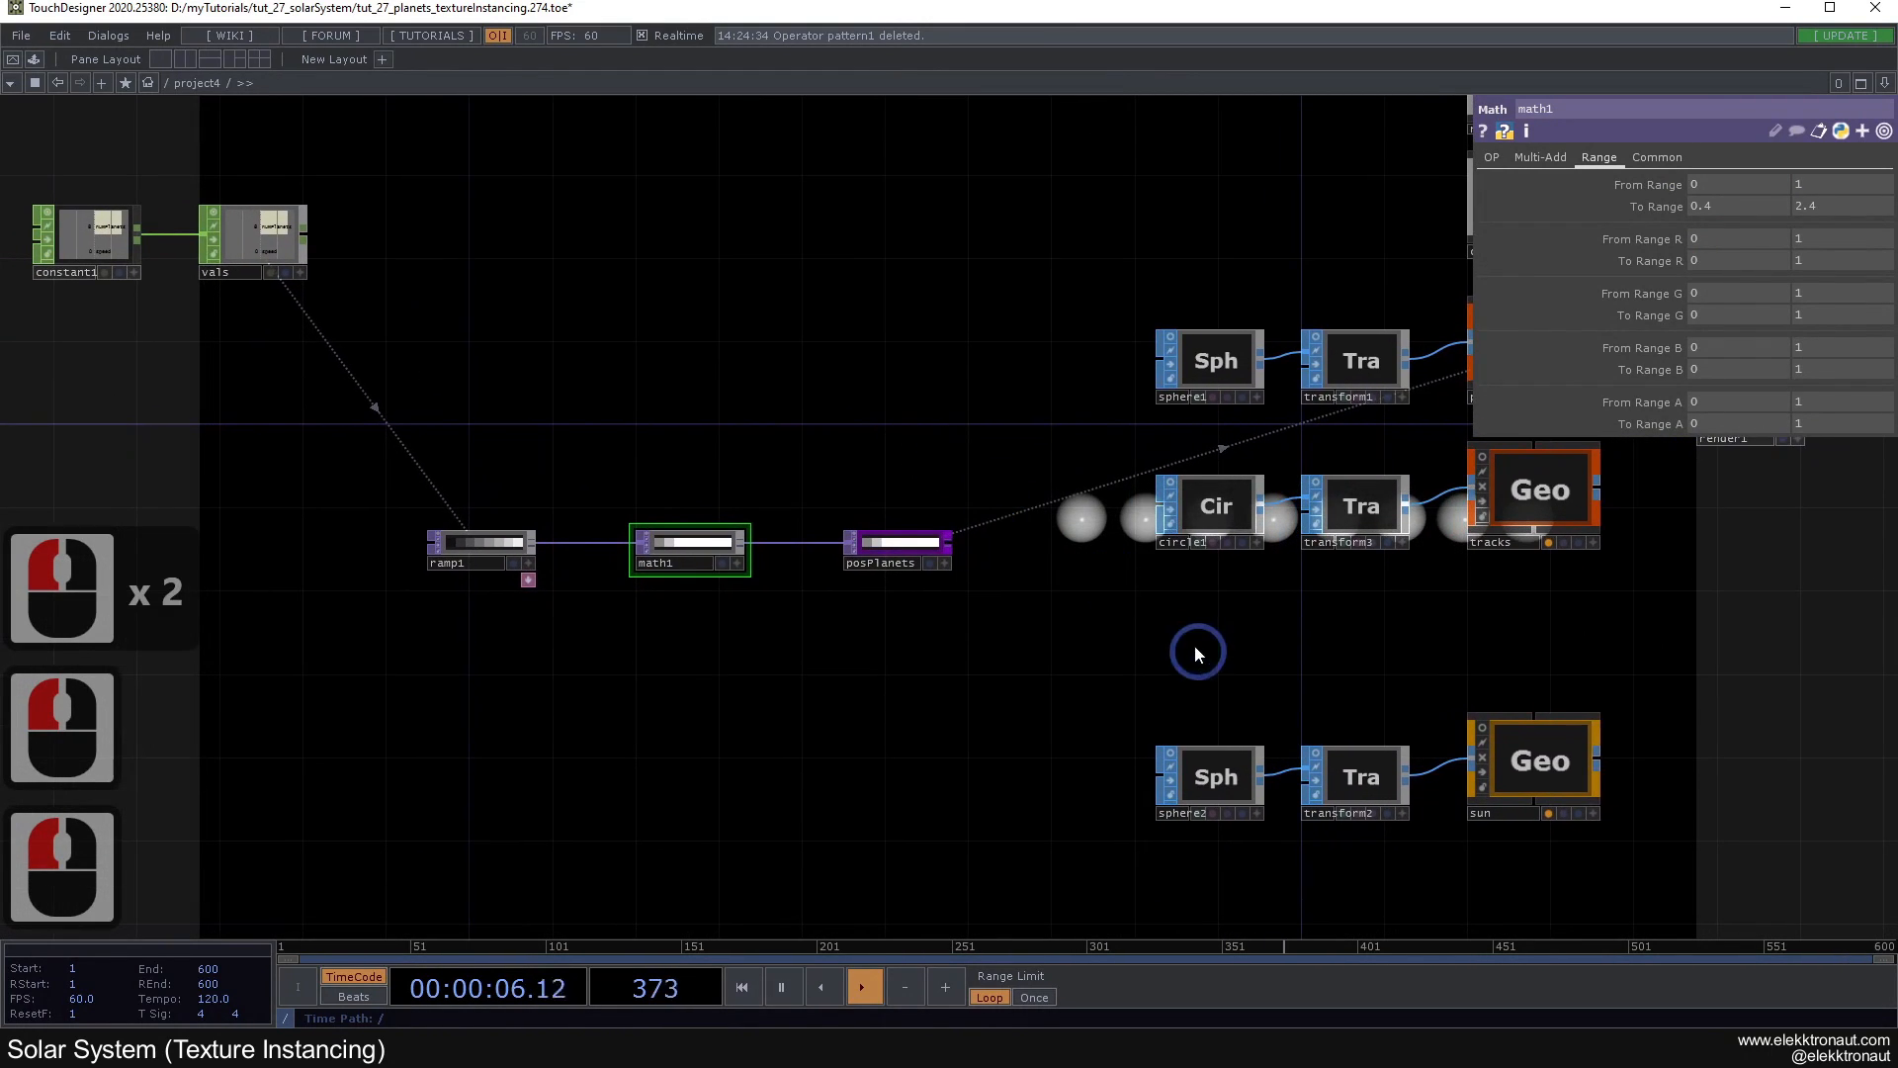
drag(1199, 649, 952, 484)
click(900, 501)
key(1)
drag(767, 504, 1154, 556)
scroll(560, 425, up, 2)
click(718, 454)
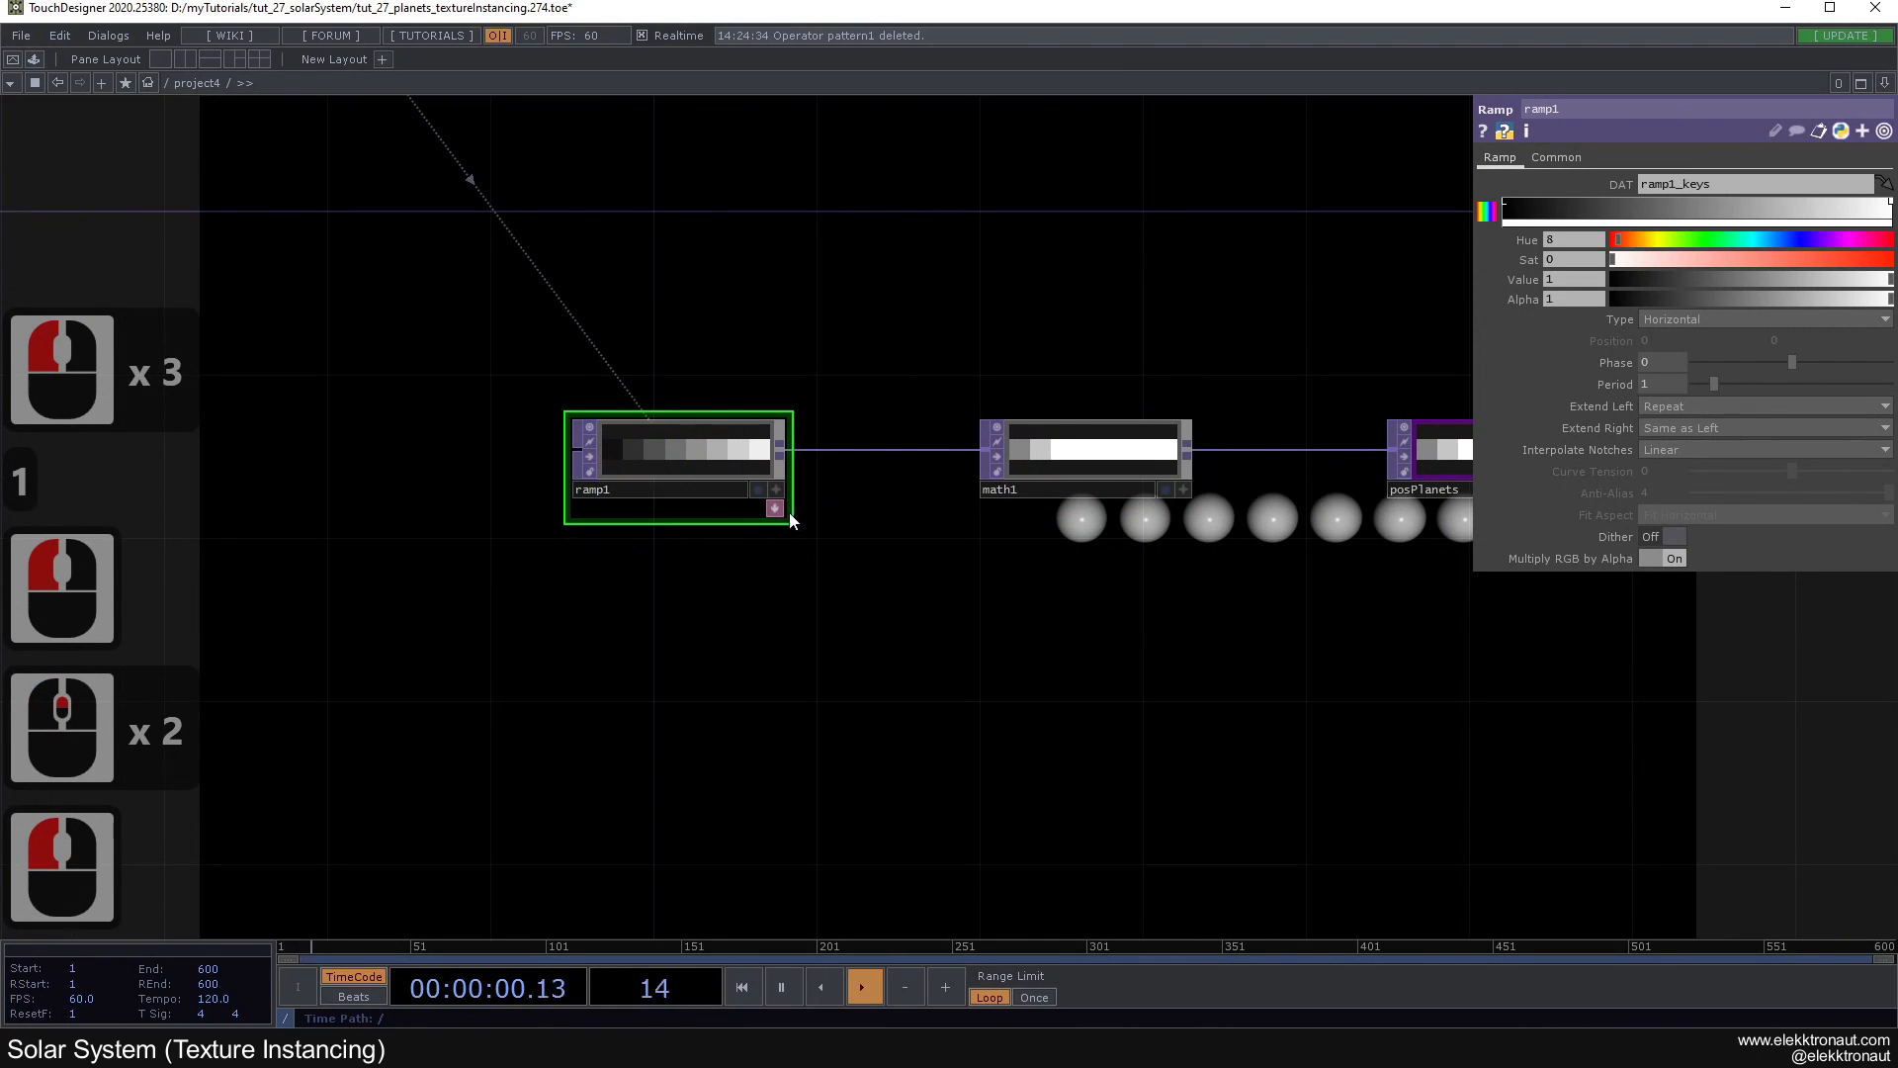
scroll(761, 553, down, 2)
drag(730, 579, 680, 467)
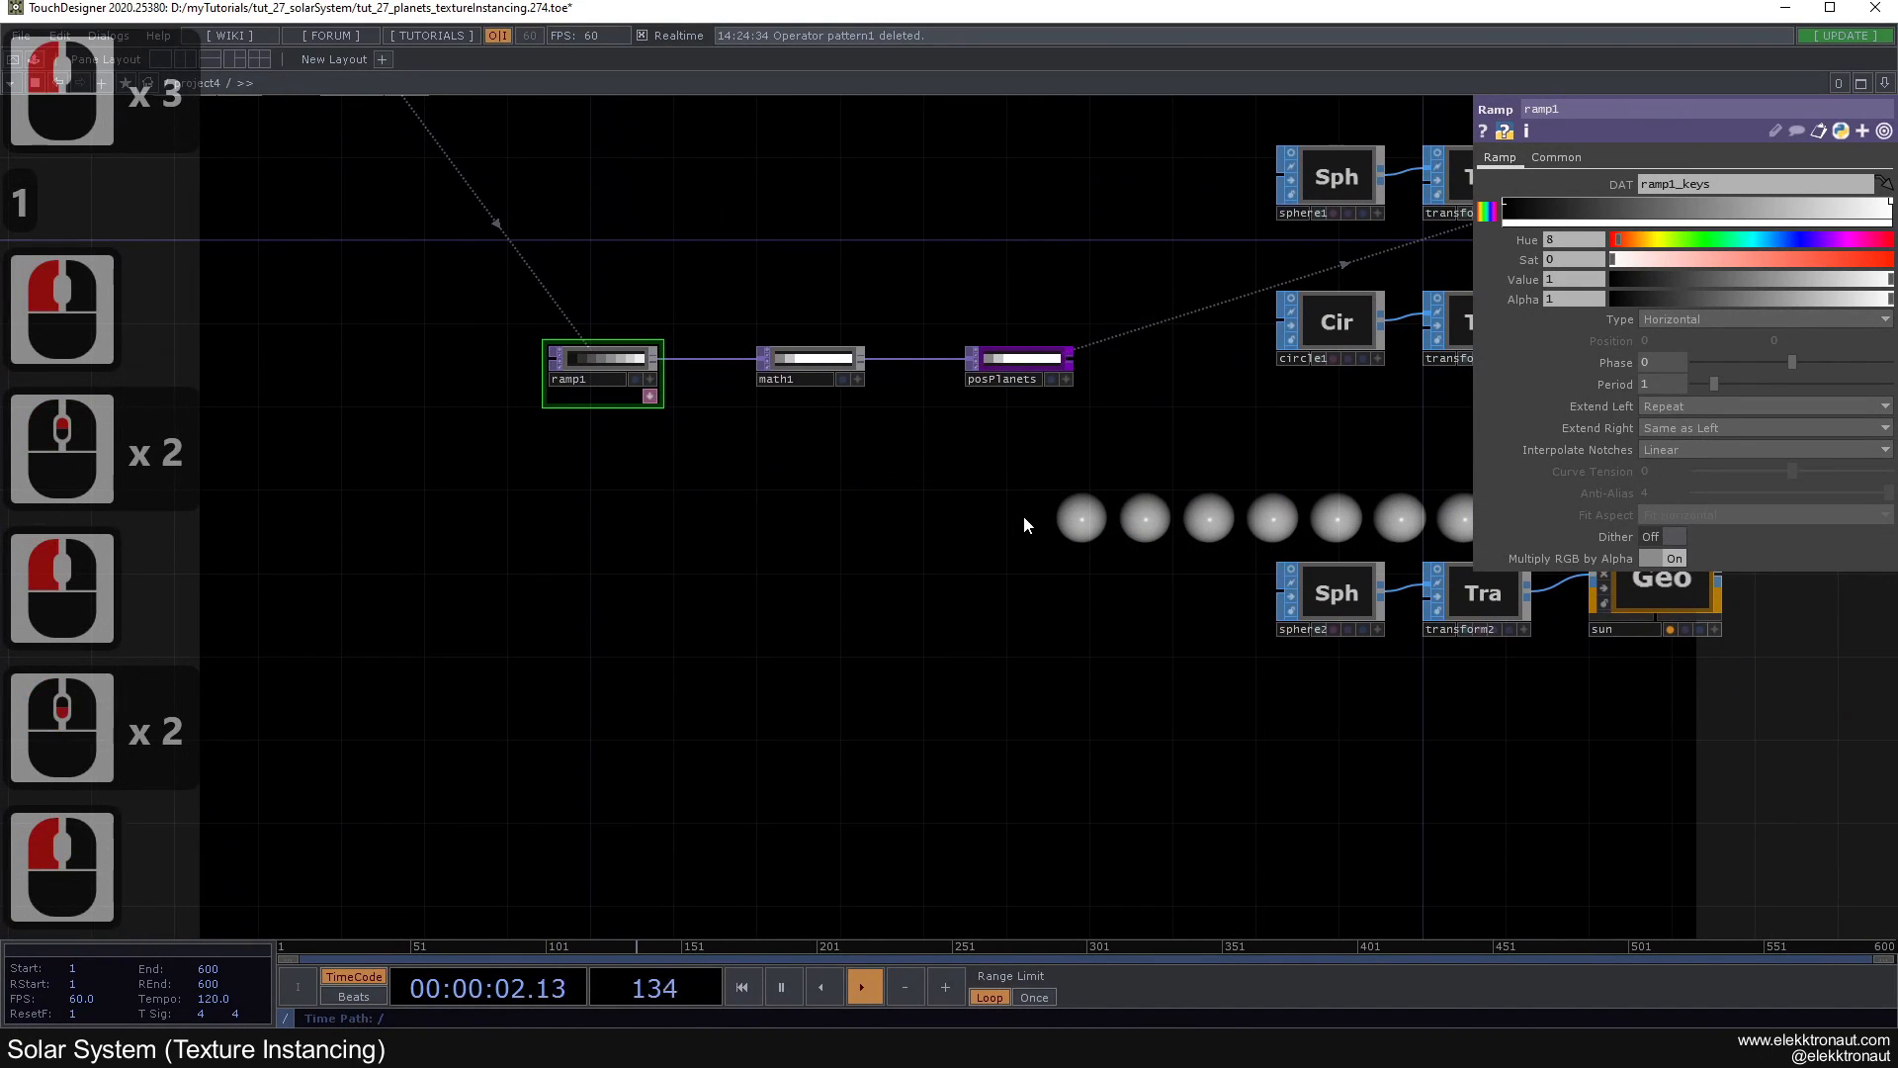
drag(1024, 514, 1042, 576)
scroll(836, 597, down, 1)
scroll(873, 538, up, 1)
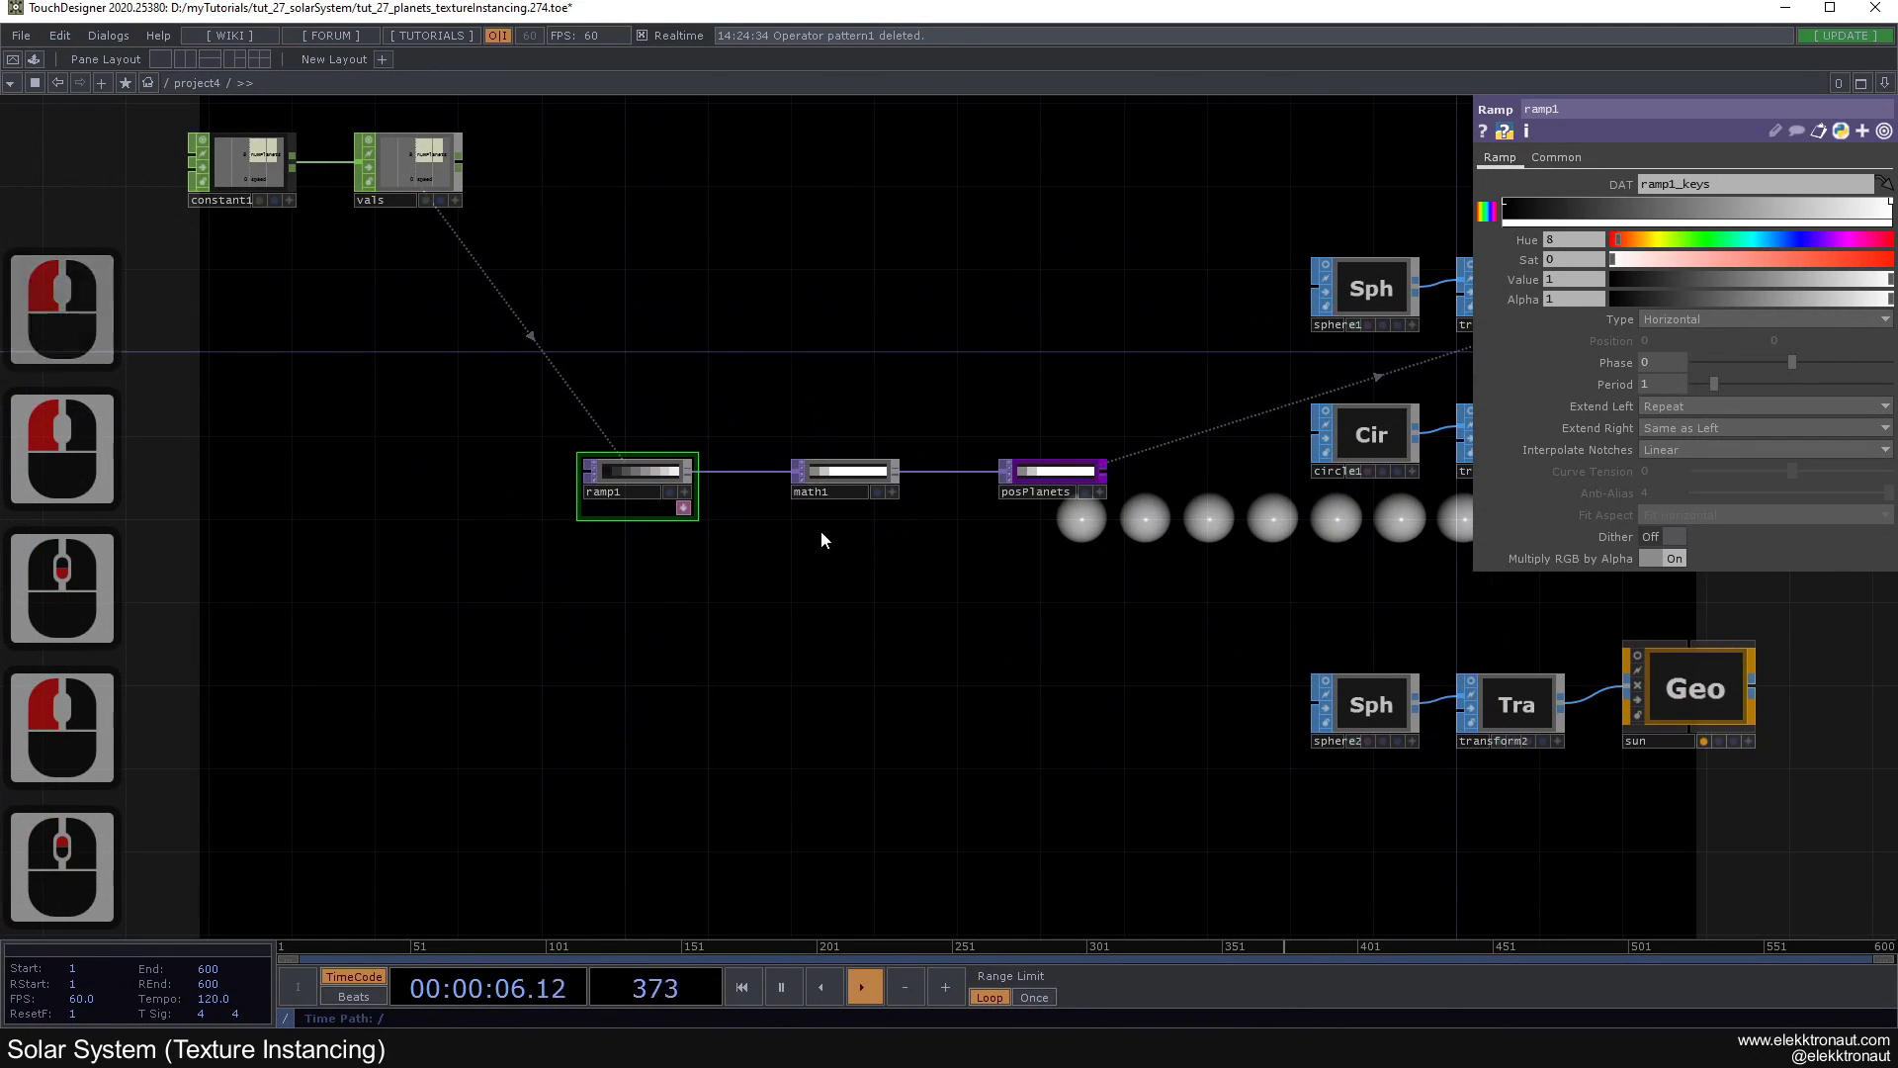
Step: Add a Noise TOP to the network just below the Ramp TOP
right_click(698, 439)
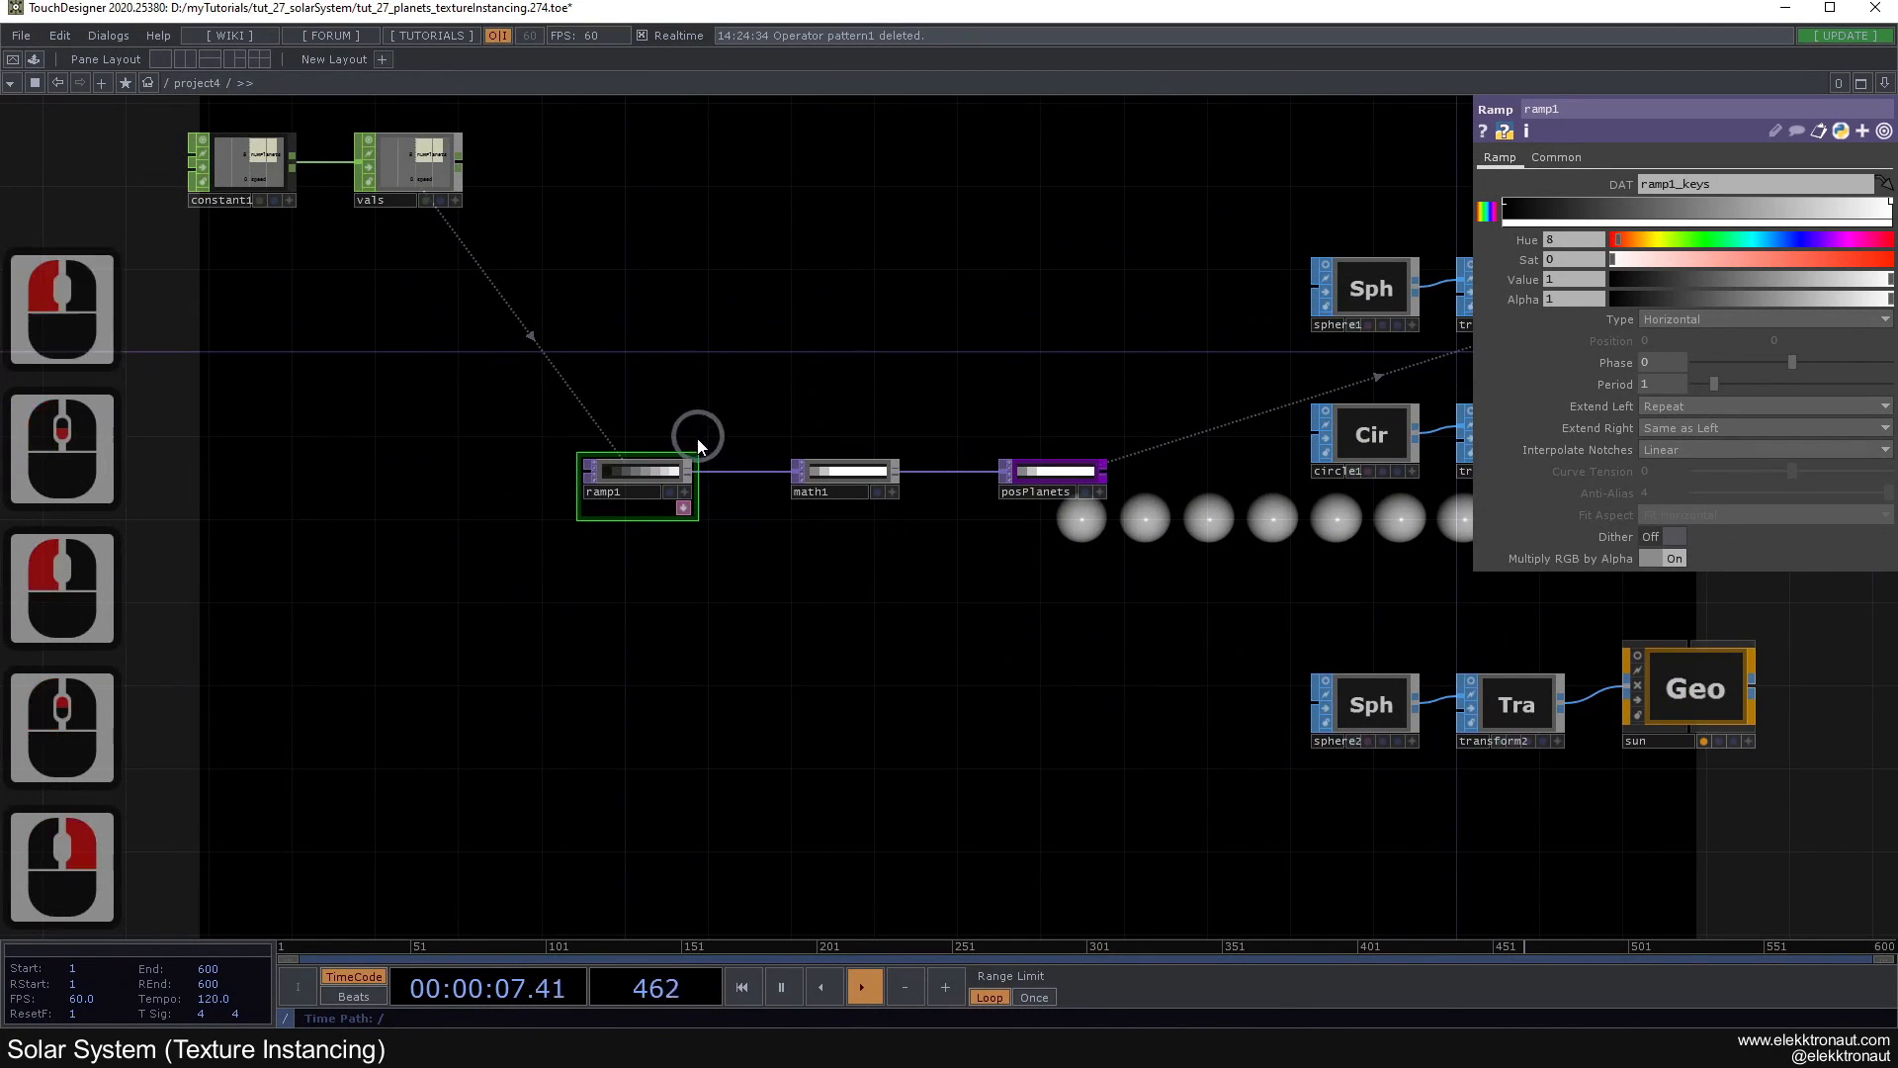
double_click(587, 584)
text(n)
click(334, 336)
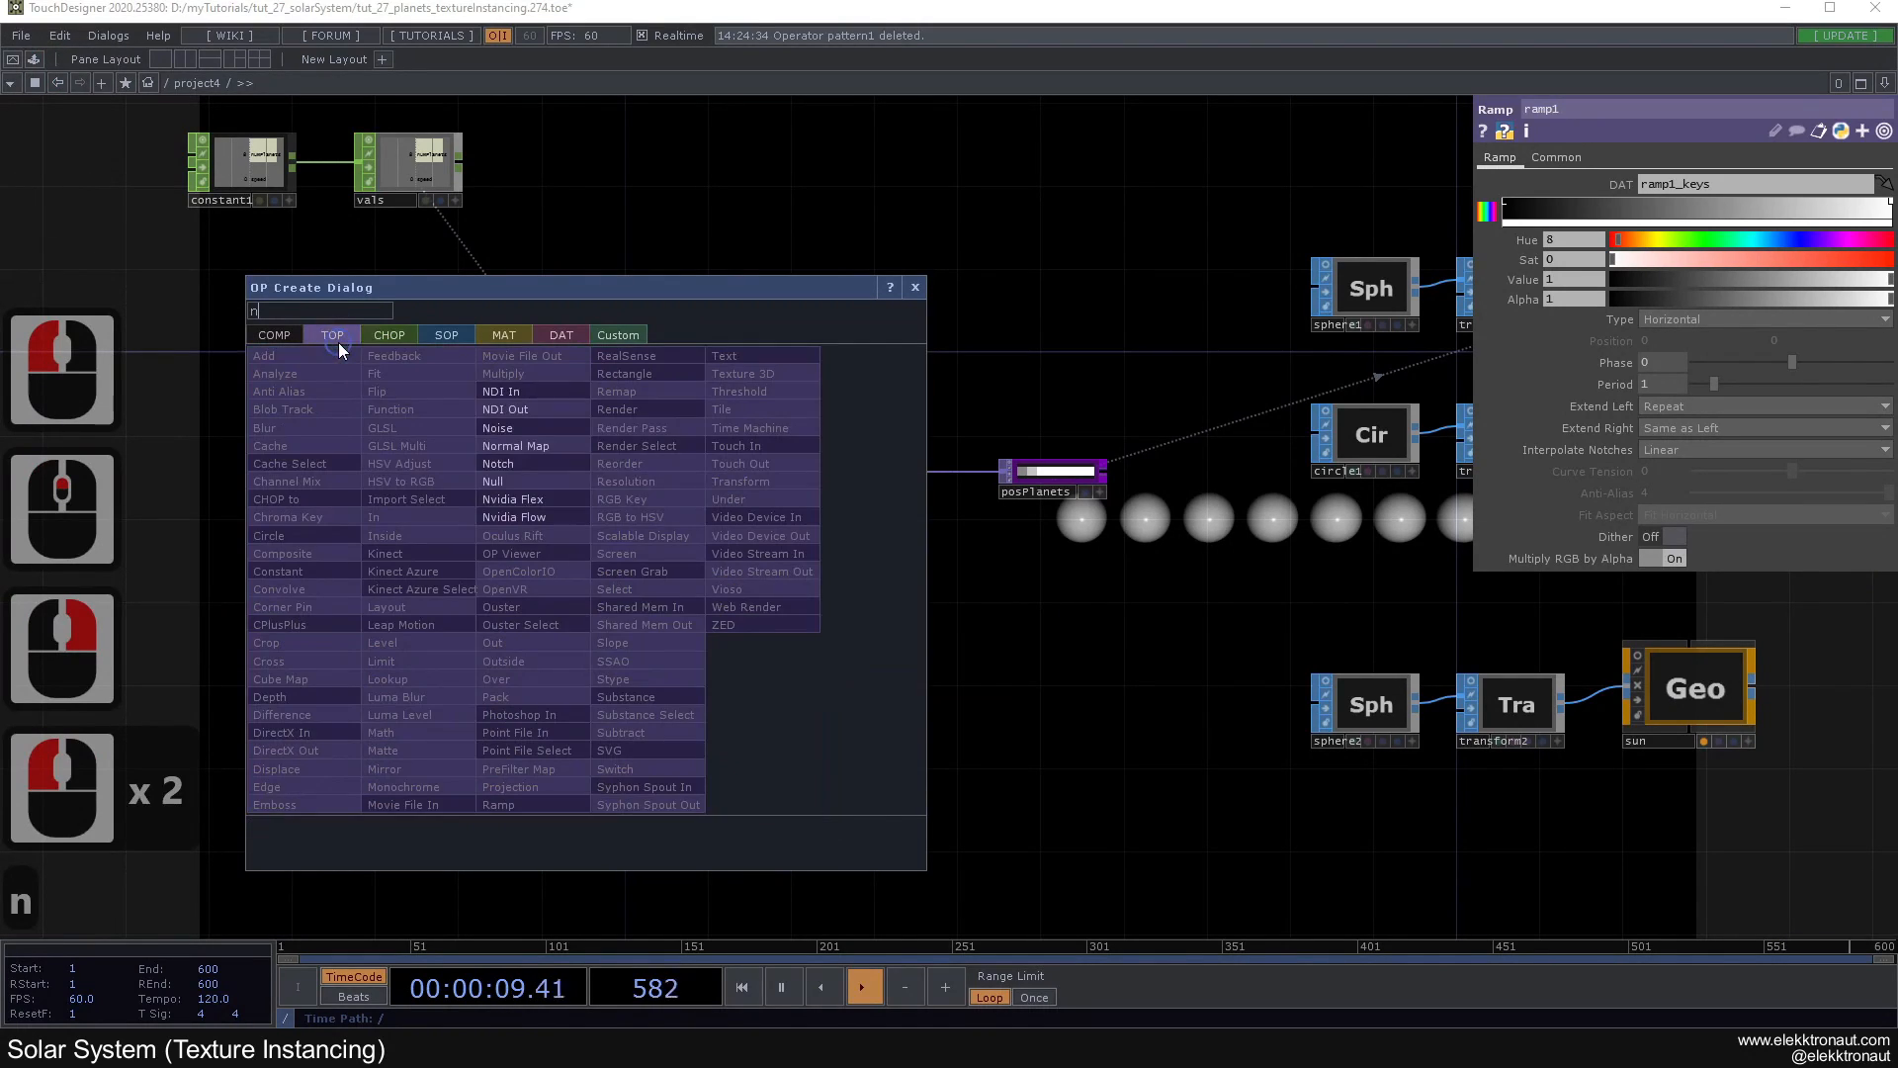
click(549, 429)
click(633, 577)
Step: Copy the Ramp TOP's resolution parameter and paste its expressions into the Noise TOP's resolution
drag(514, 260, 741, 331)
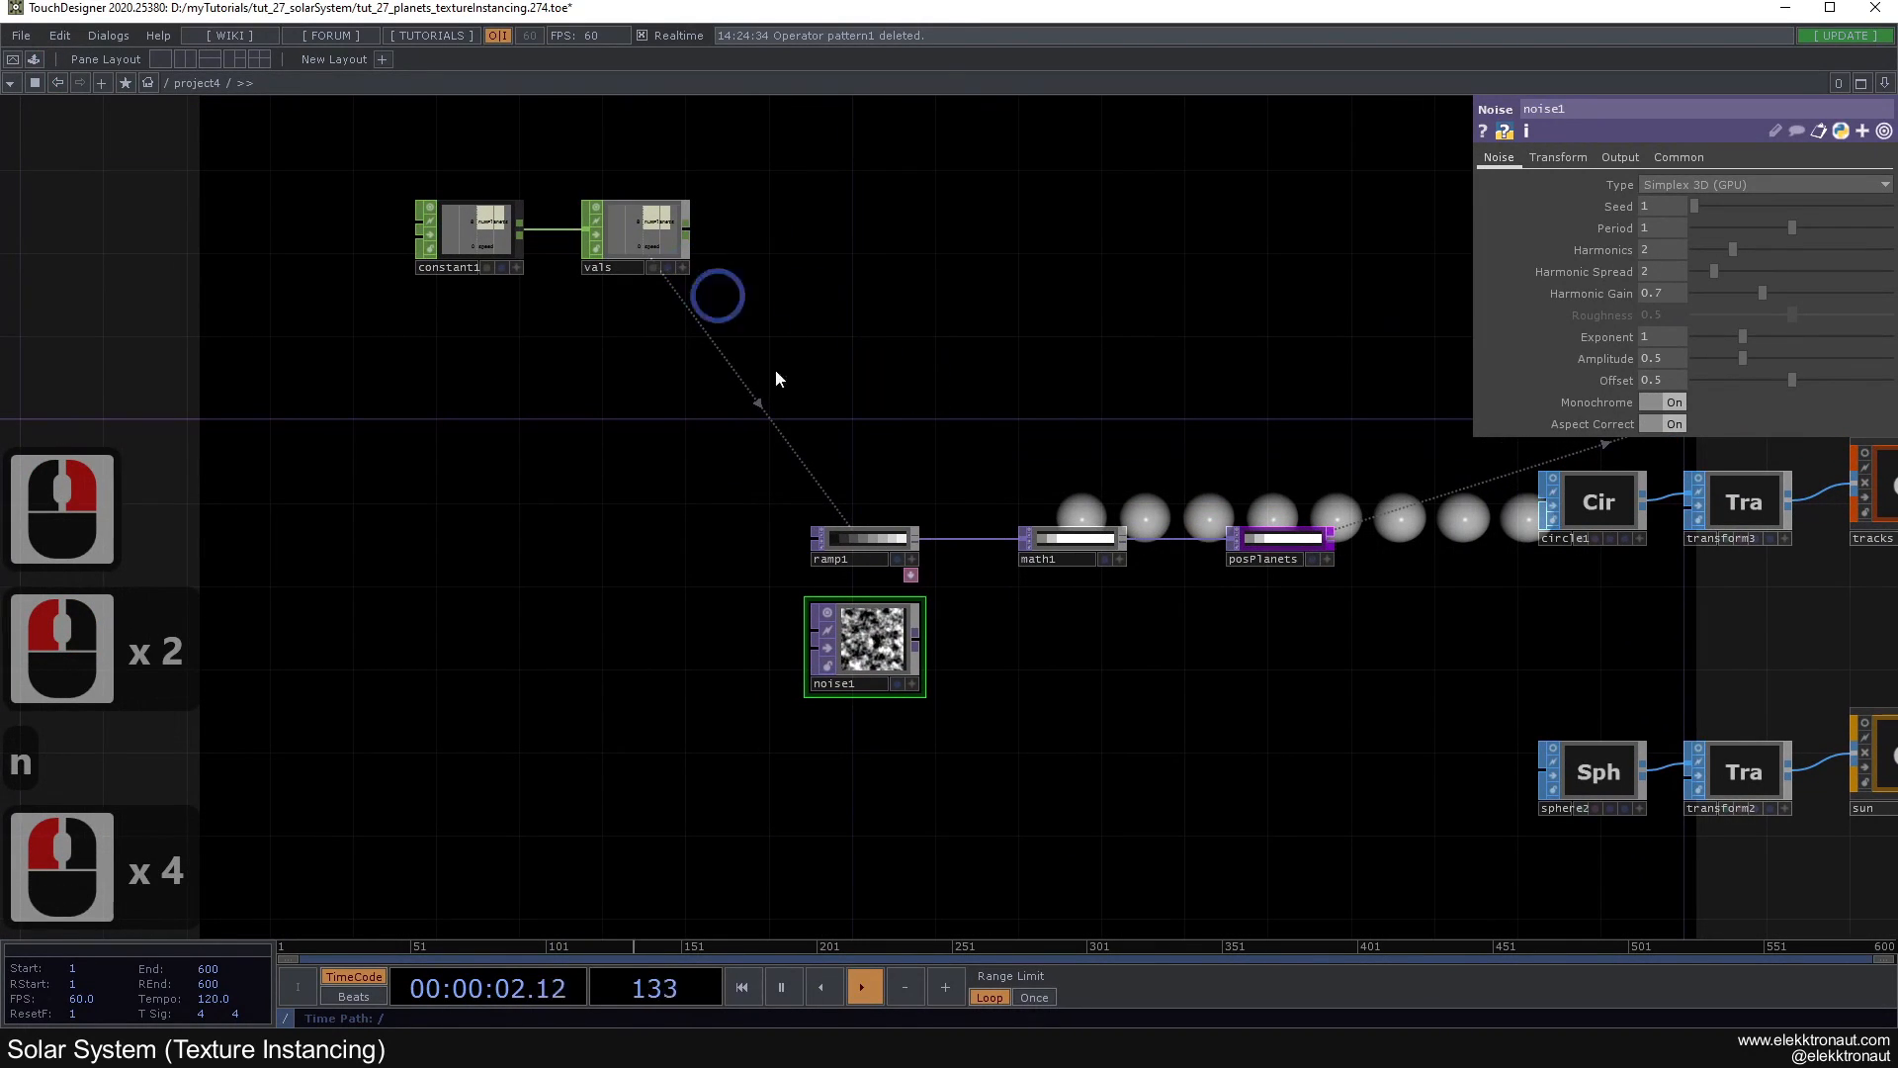
click(856, 544)
click(1560, 158)
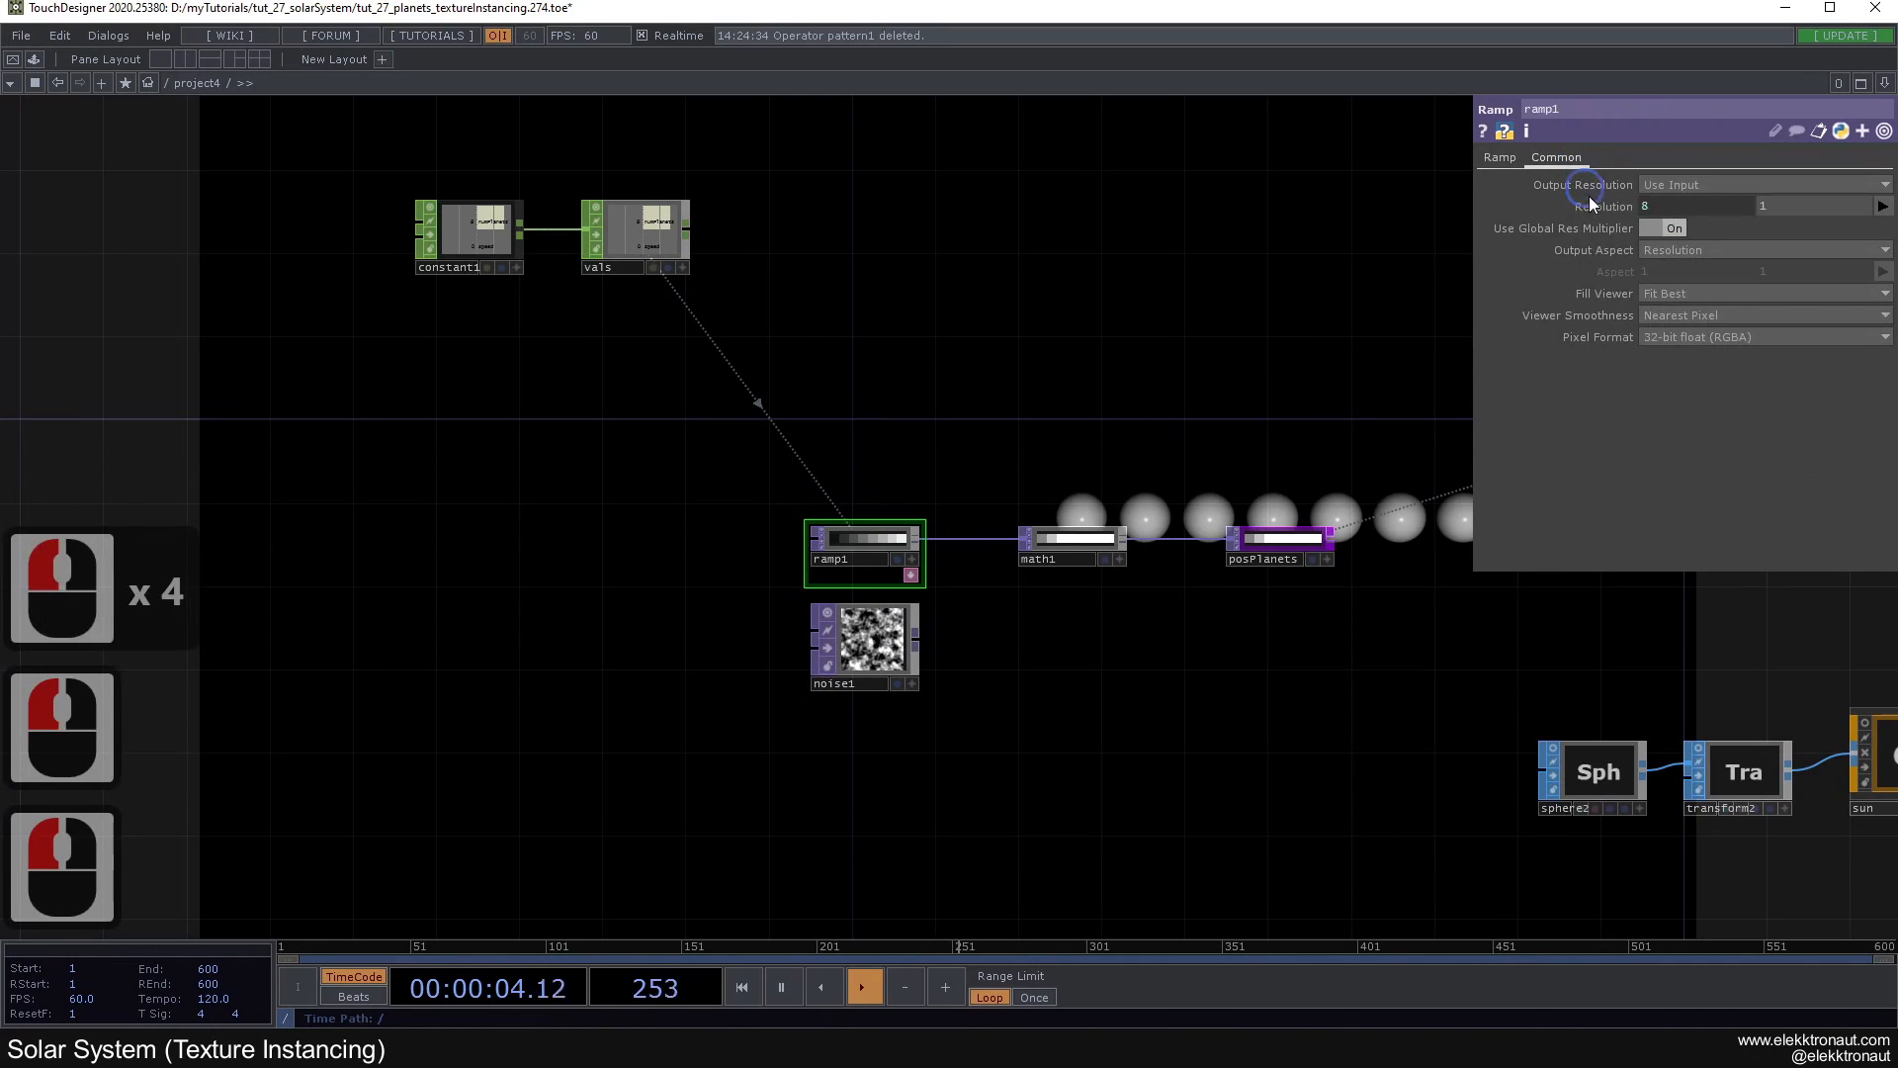
right_click(1586, 205)
click(1665, 152)
click(864, 638)
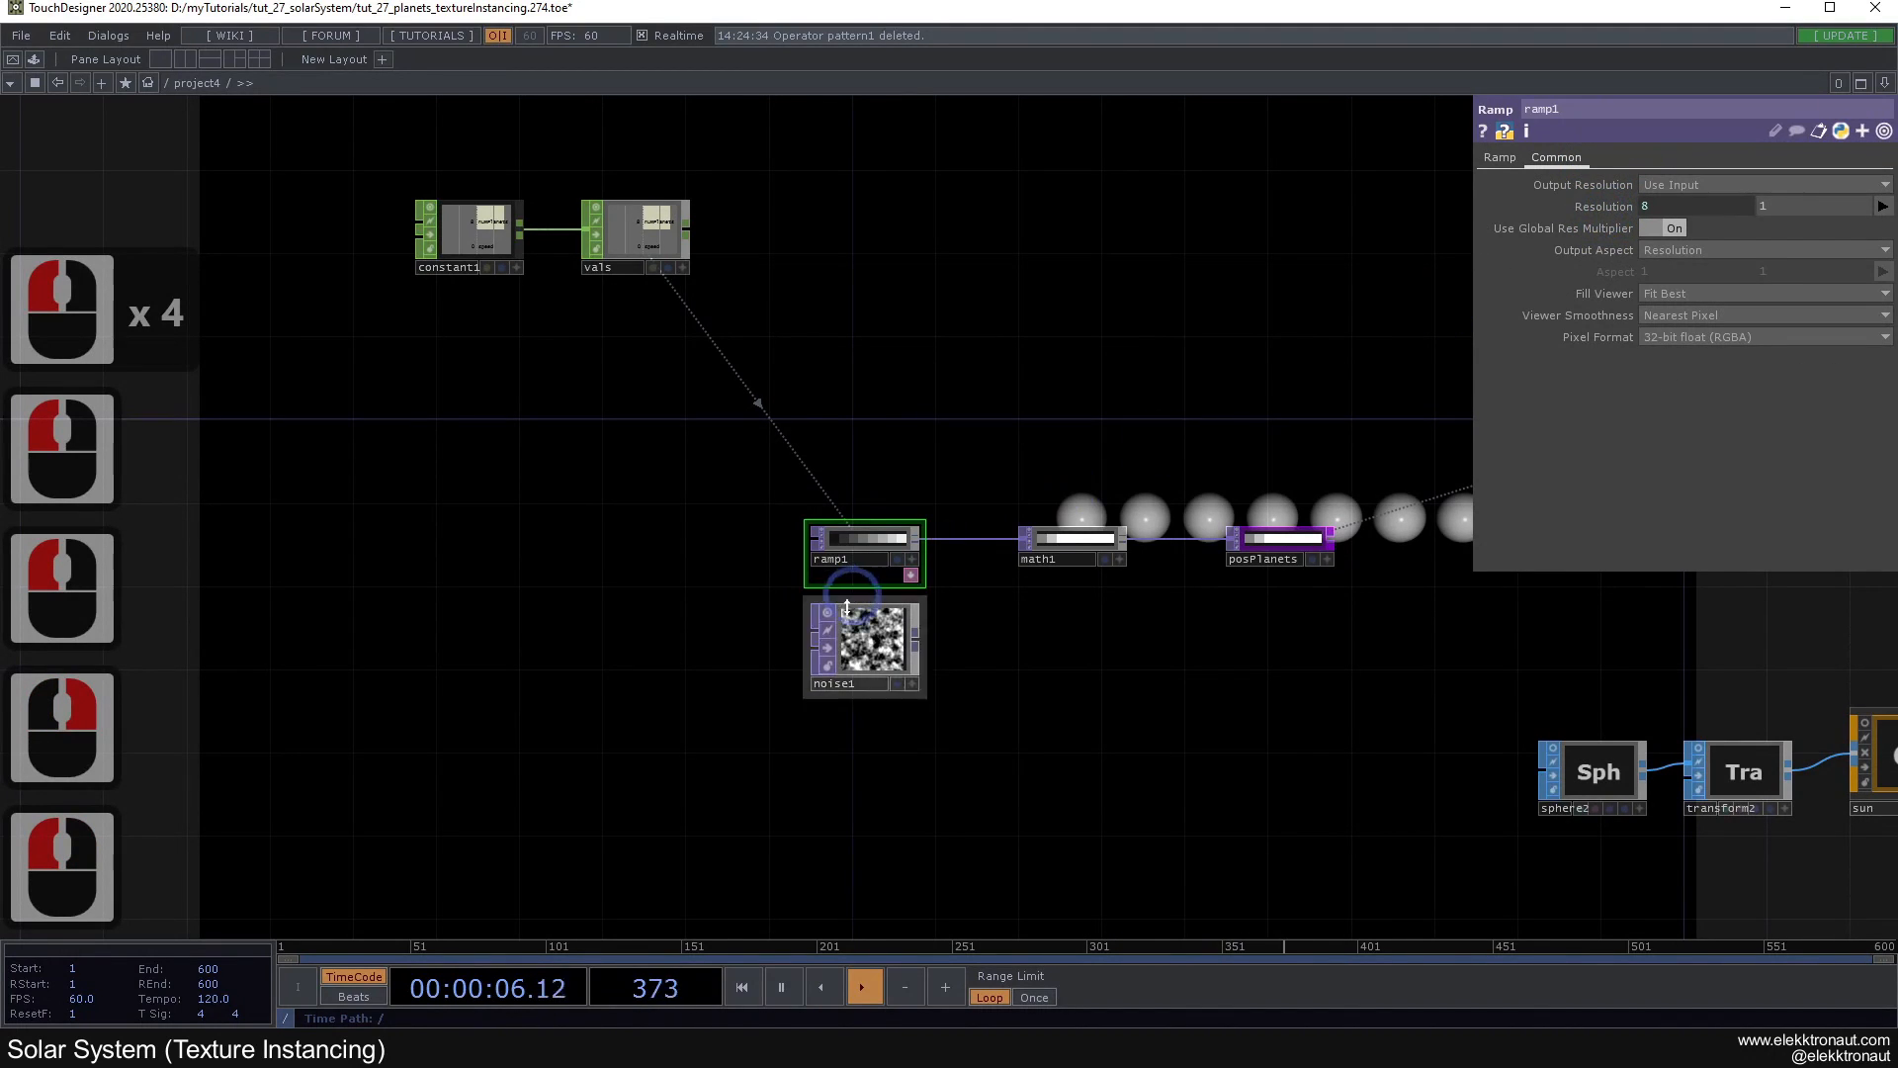
click(1679, 157)
right_click(1639, 204)
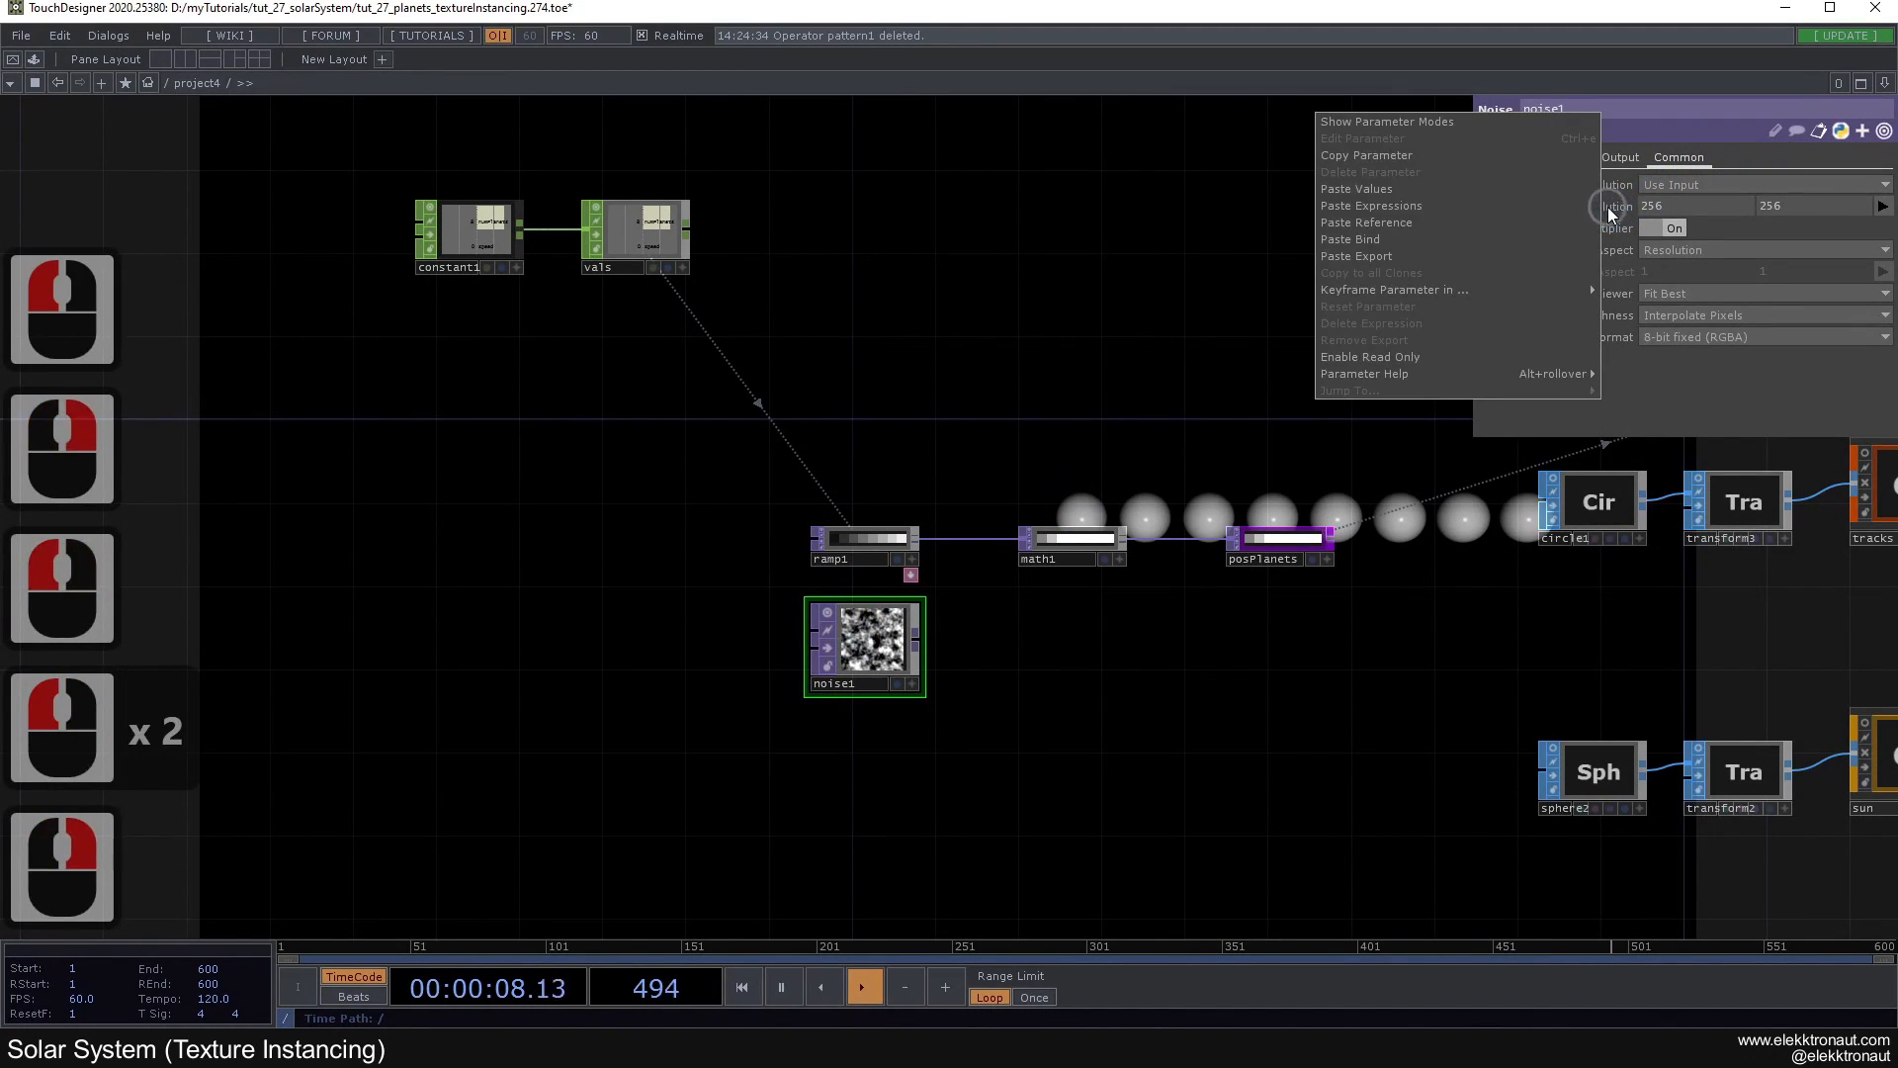
click(1568, 194)
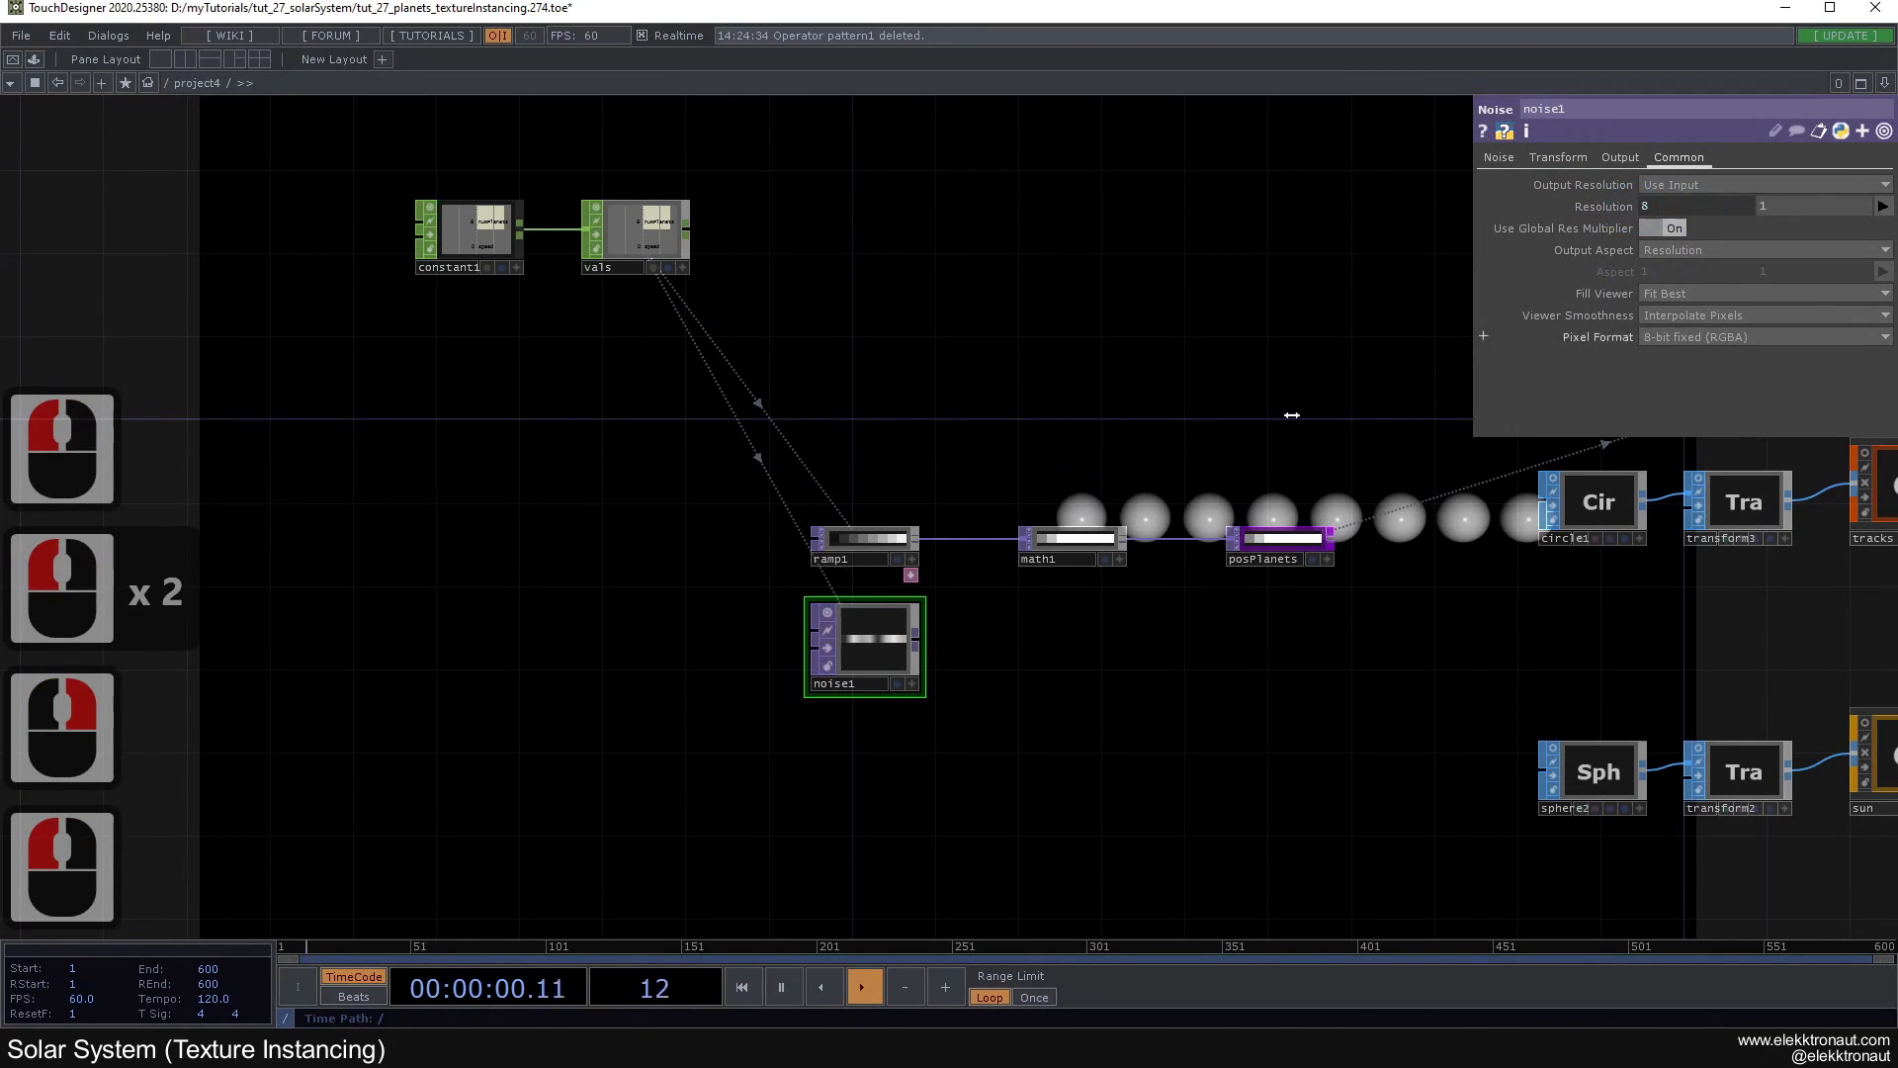
Step: Set the Noise TOP's viewer smoothness to Nearest Pixel and its pixel format to 32-bit float (RGBA)
mouse_move(917, 605)
mouse_down()
mouse_move(873, 657)
mouse_move(888, 624)
mouse_up()
scroll(880, 648, up, 2)
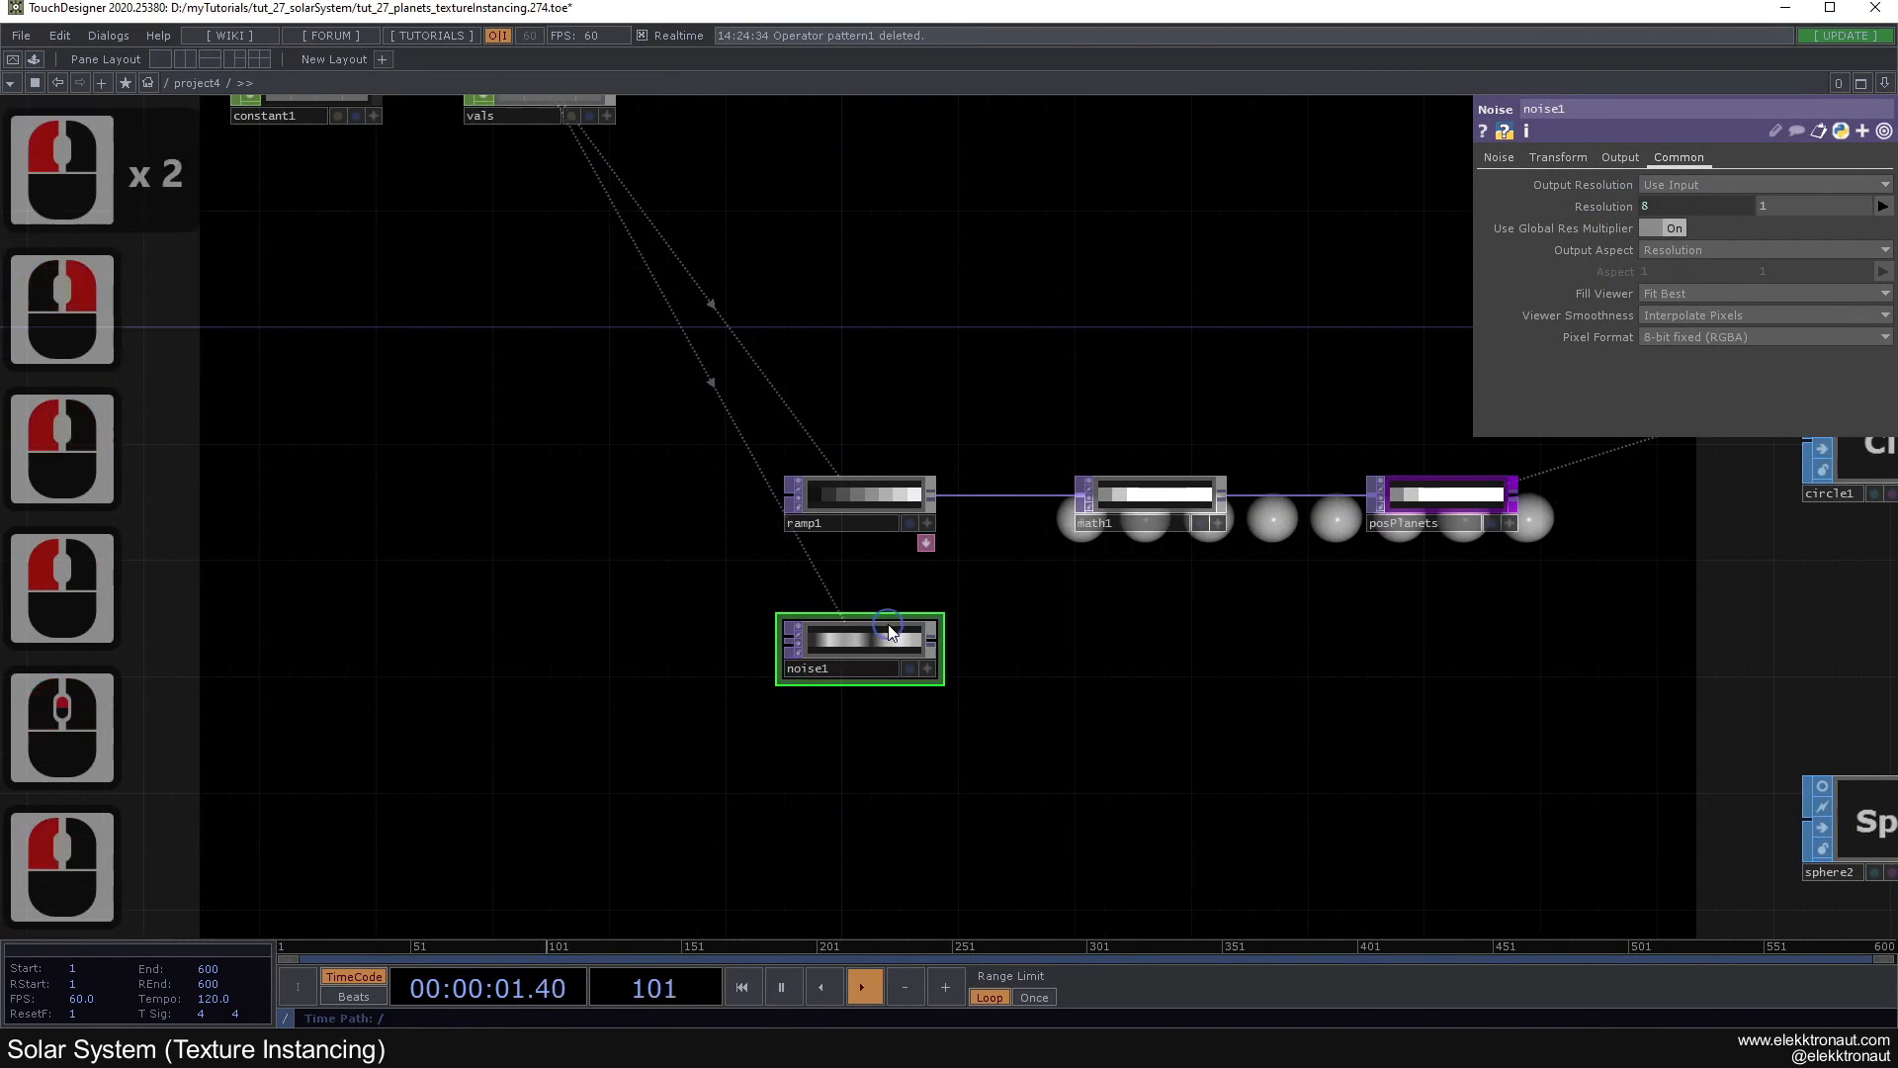
click(1702, 312)
click(1667, 332)
click(1677, 334)
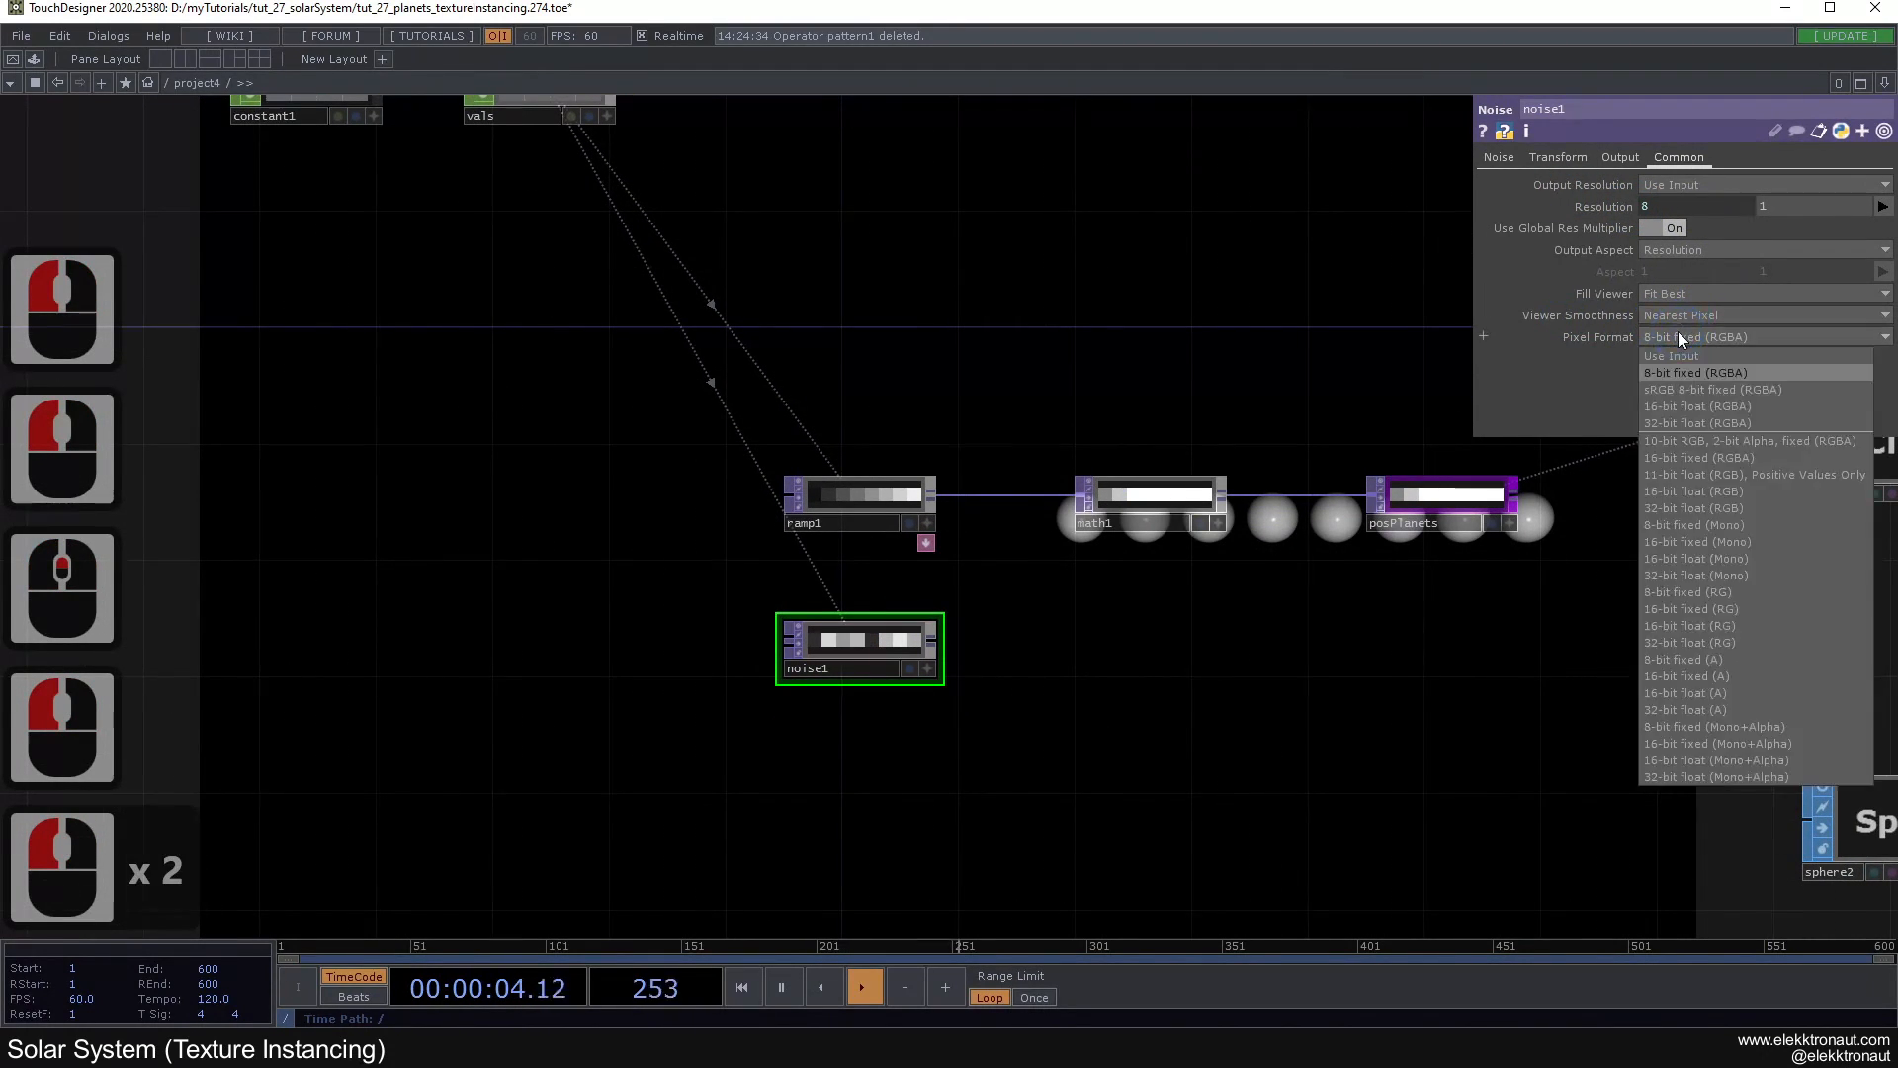
click(1683, 421)
Step: Set the Noise TOP's period to 0.2
drag(1040, 615, 868, 597)
click(1501, 157)
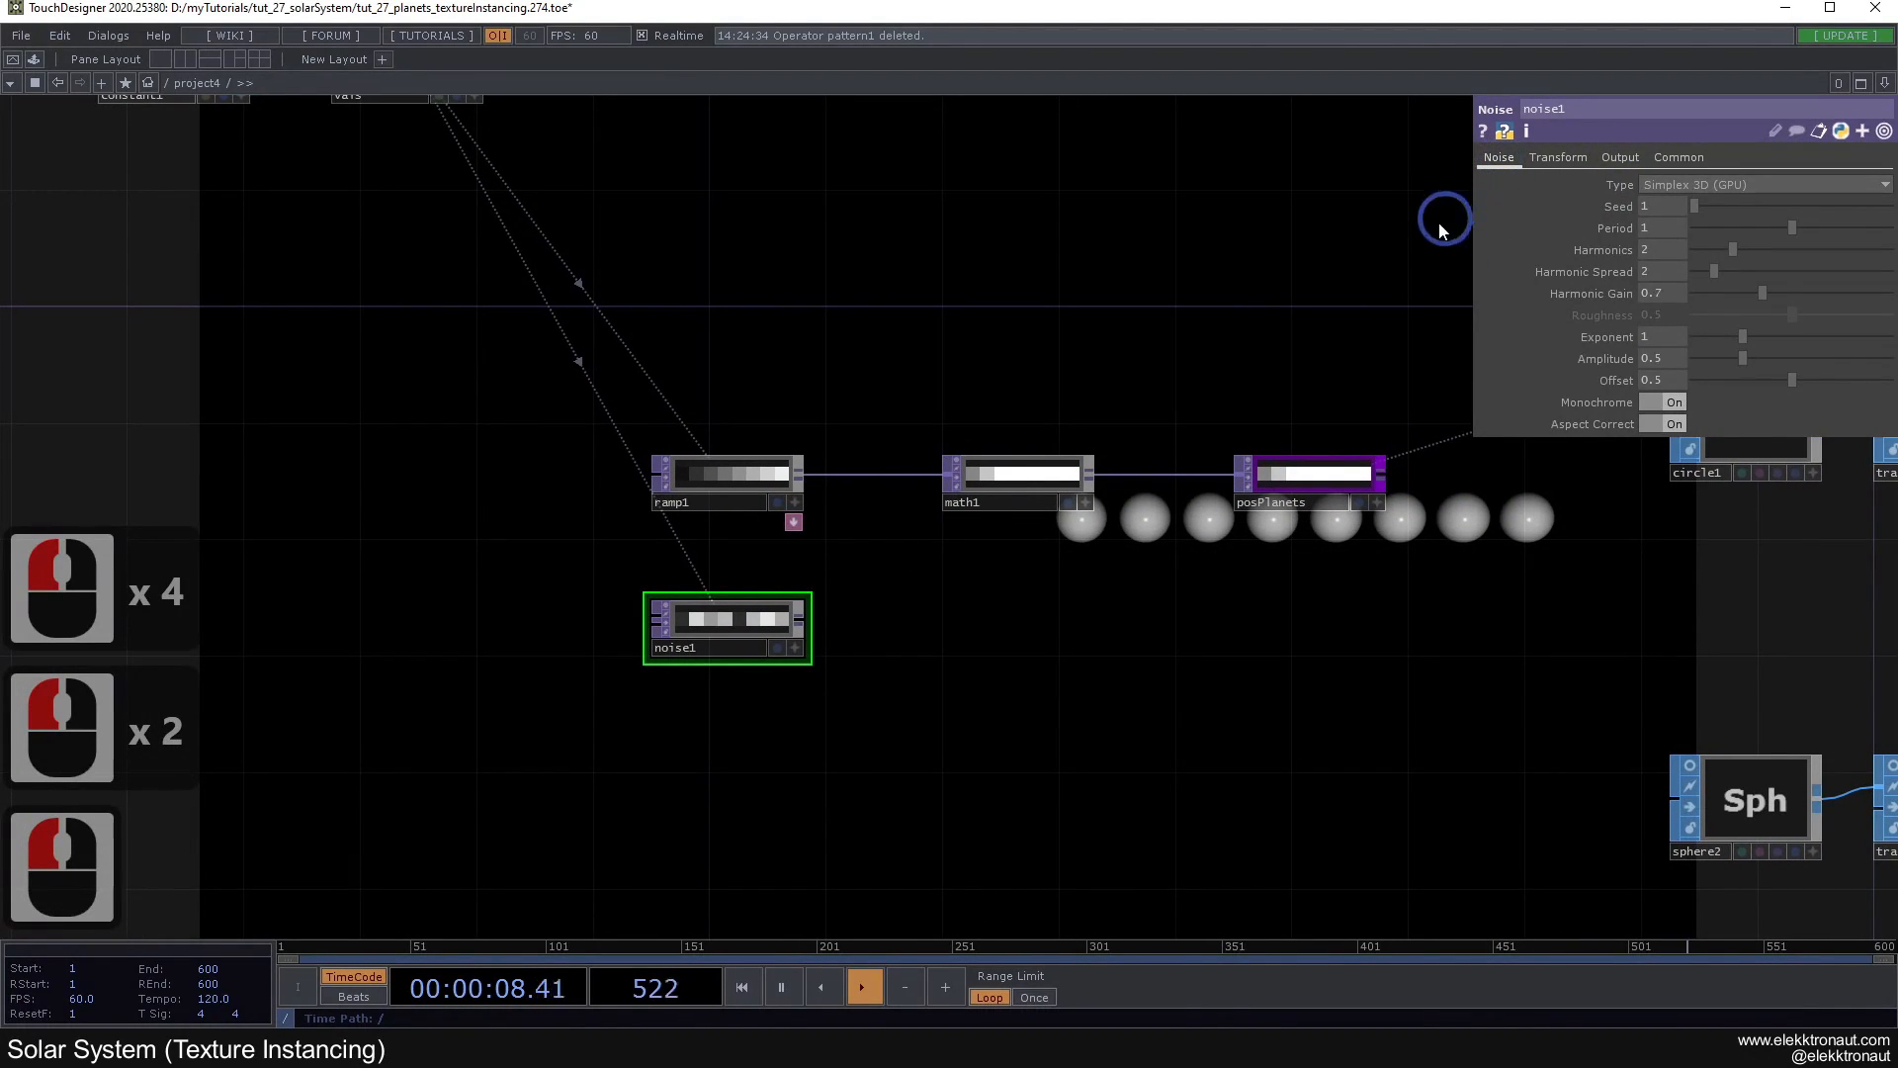
click(1671, 228)
text(.2)
key(Return)
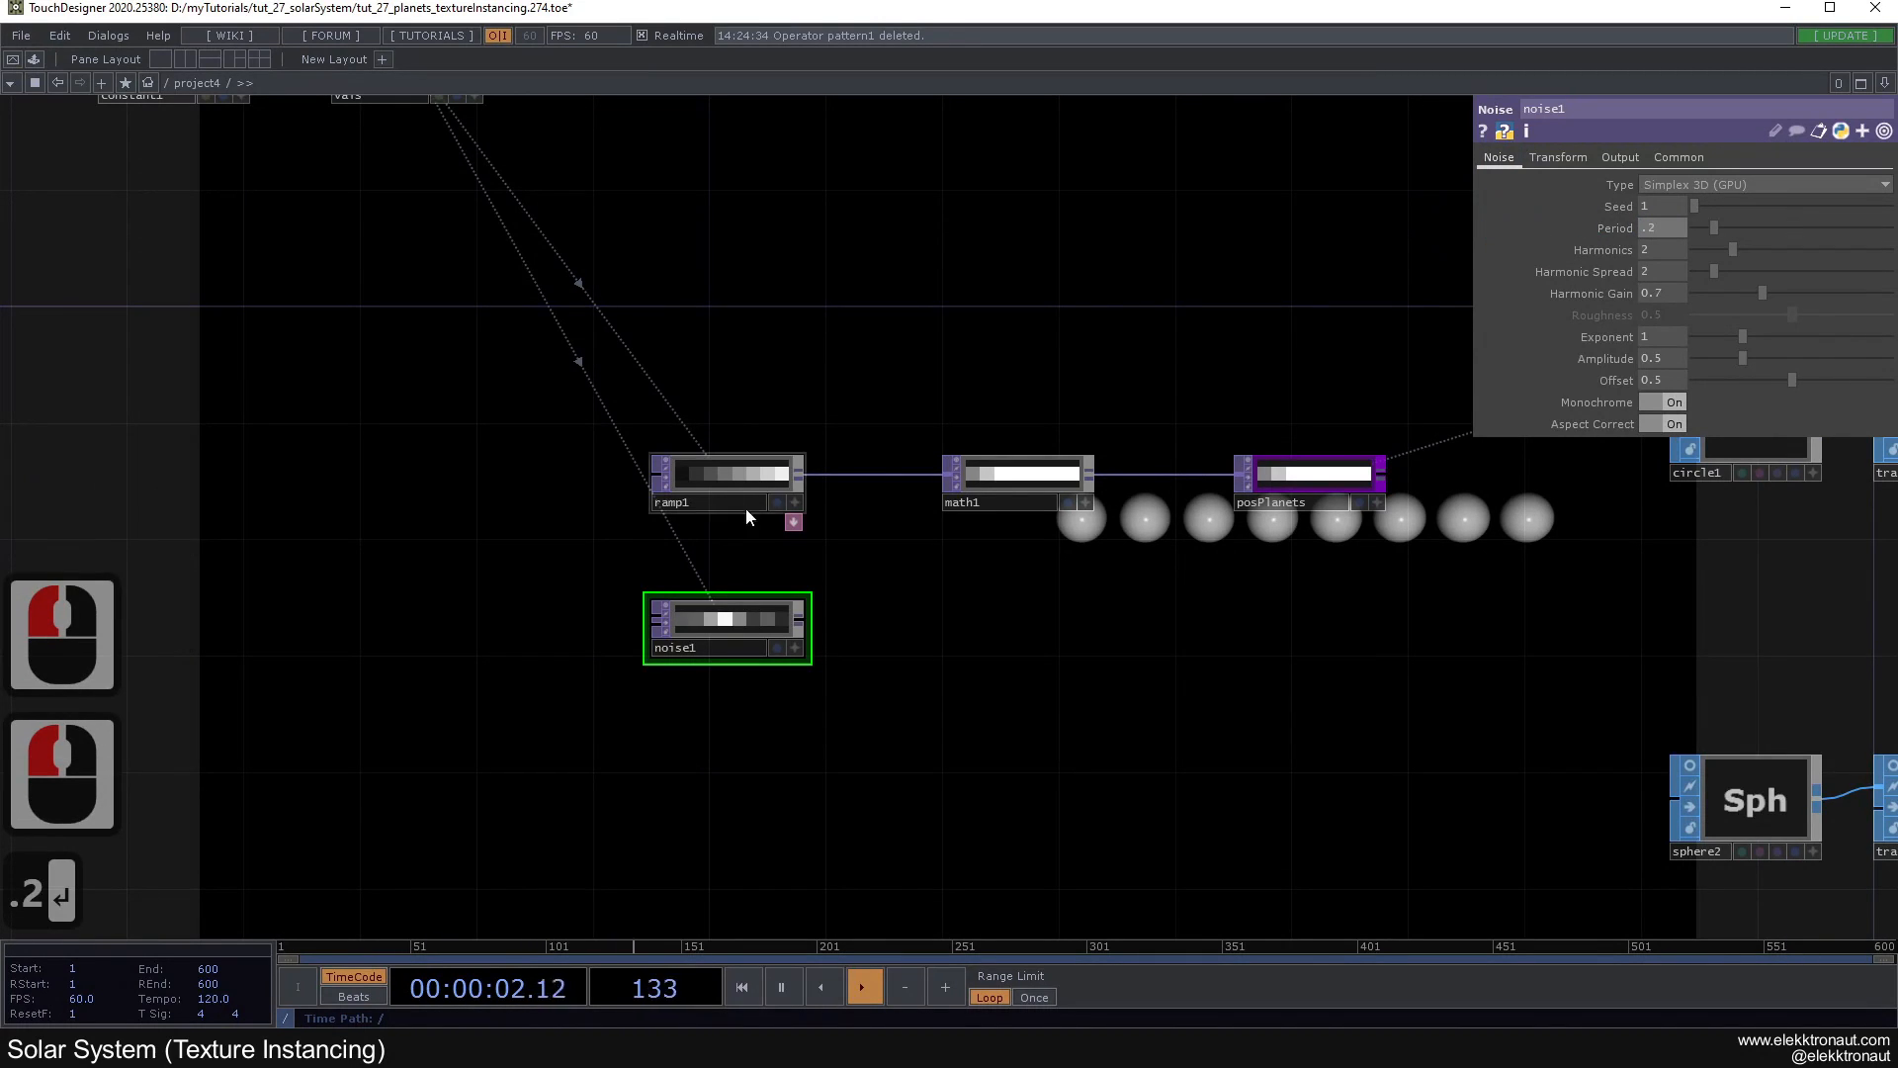
Step: Set the seed of the Noise TOP below the ramp to 2234
drag(1738, 212, 1739, 212)
middle_drag(634, 661, 982, 615)
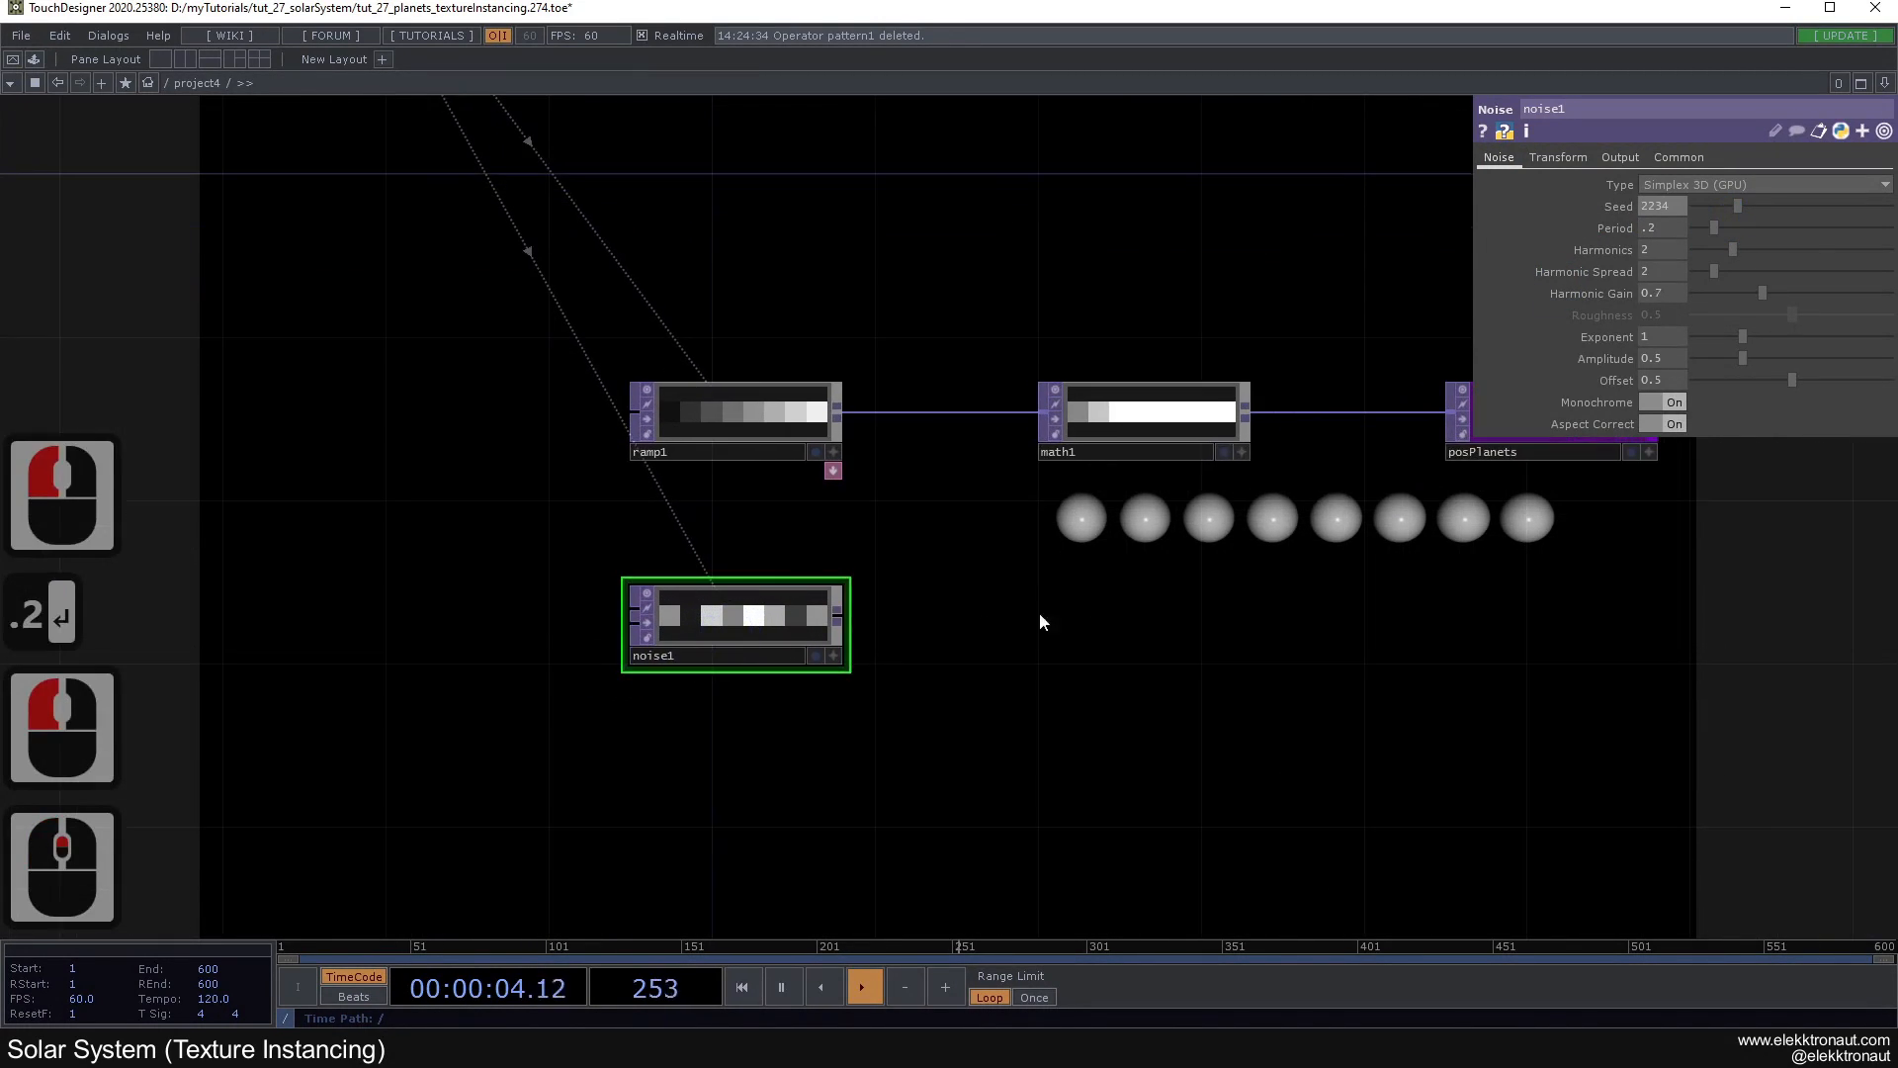
drag(1073, 609, 898, 546)
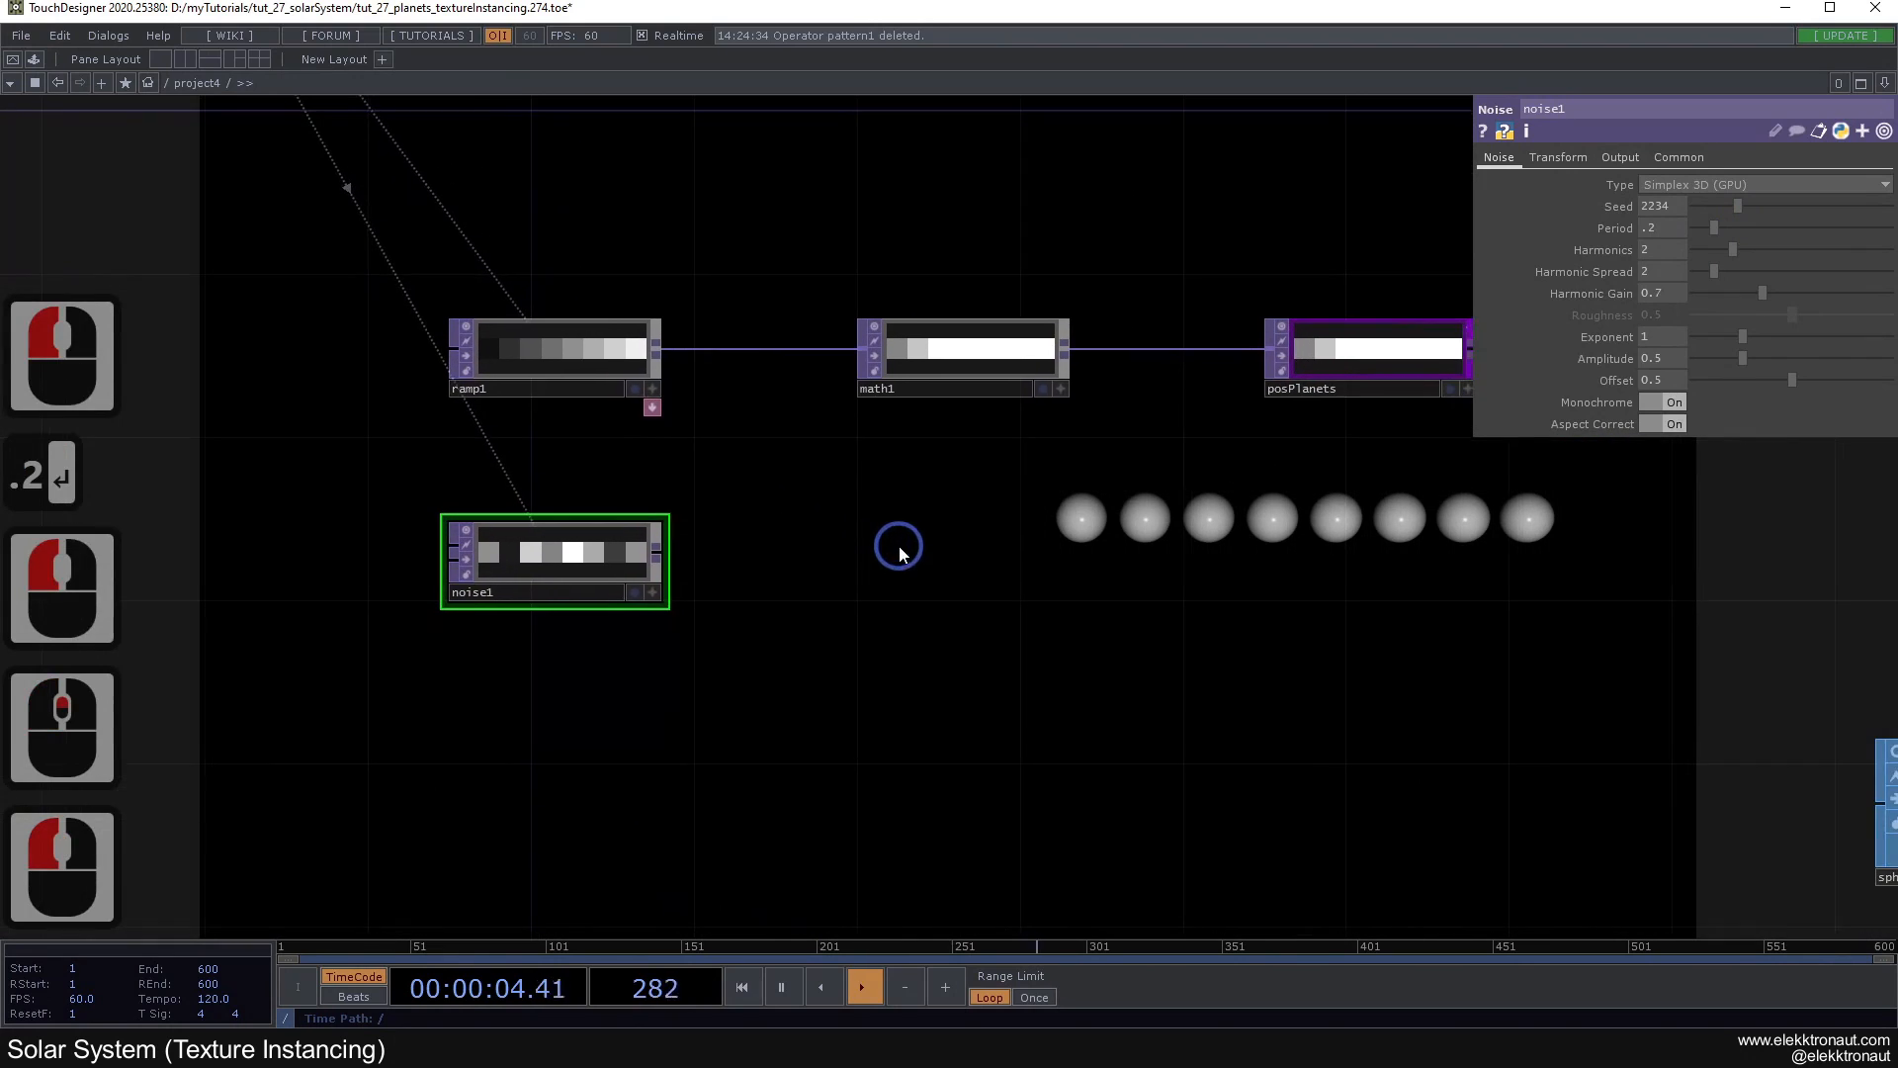
Step: Add a Math TOP after the Noise TOP and set its input and viewer smoothness to Nearest Pixel
right_click(660, 549)
text(ma)
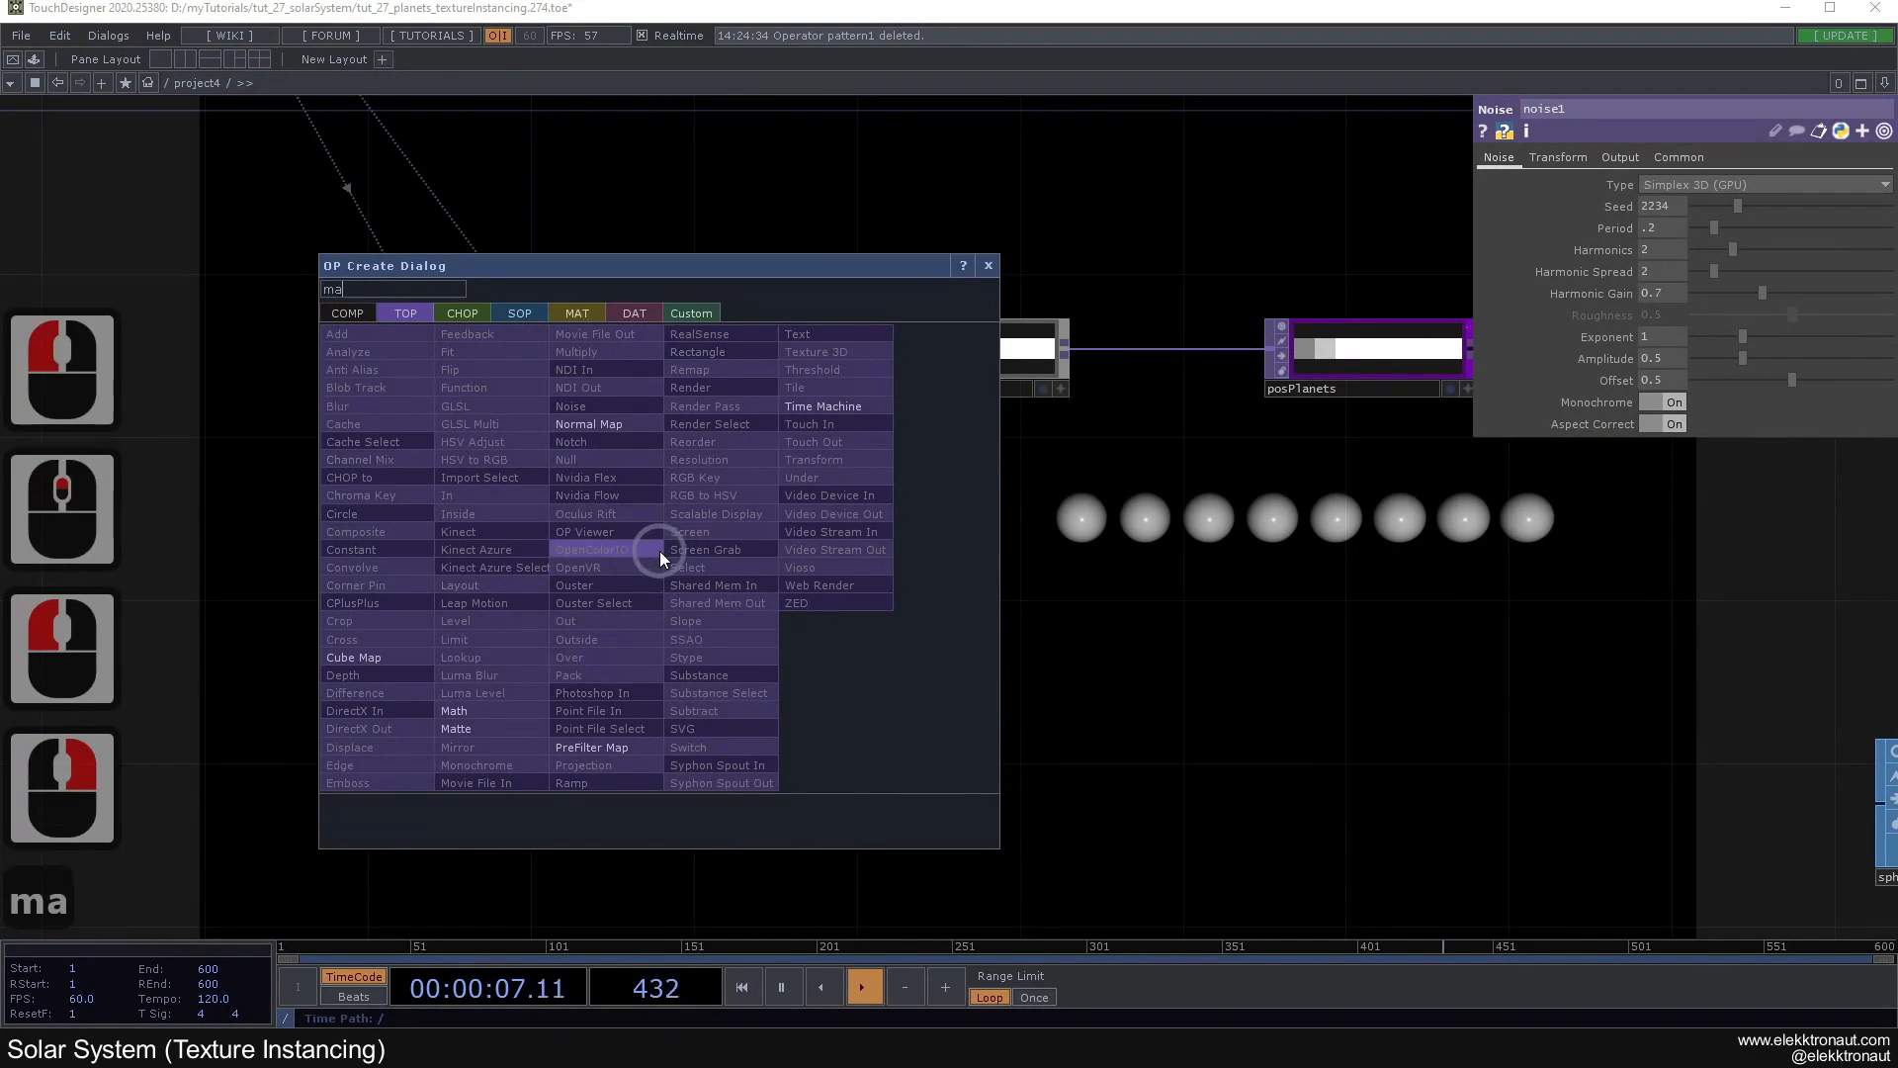
click(454, 710)
click(995, 585)
drag(995, 586, 950, 551)
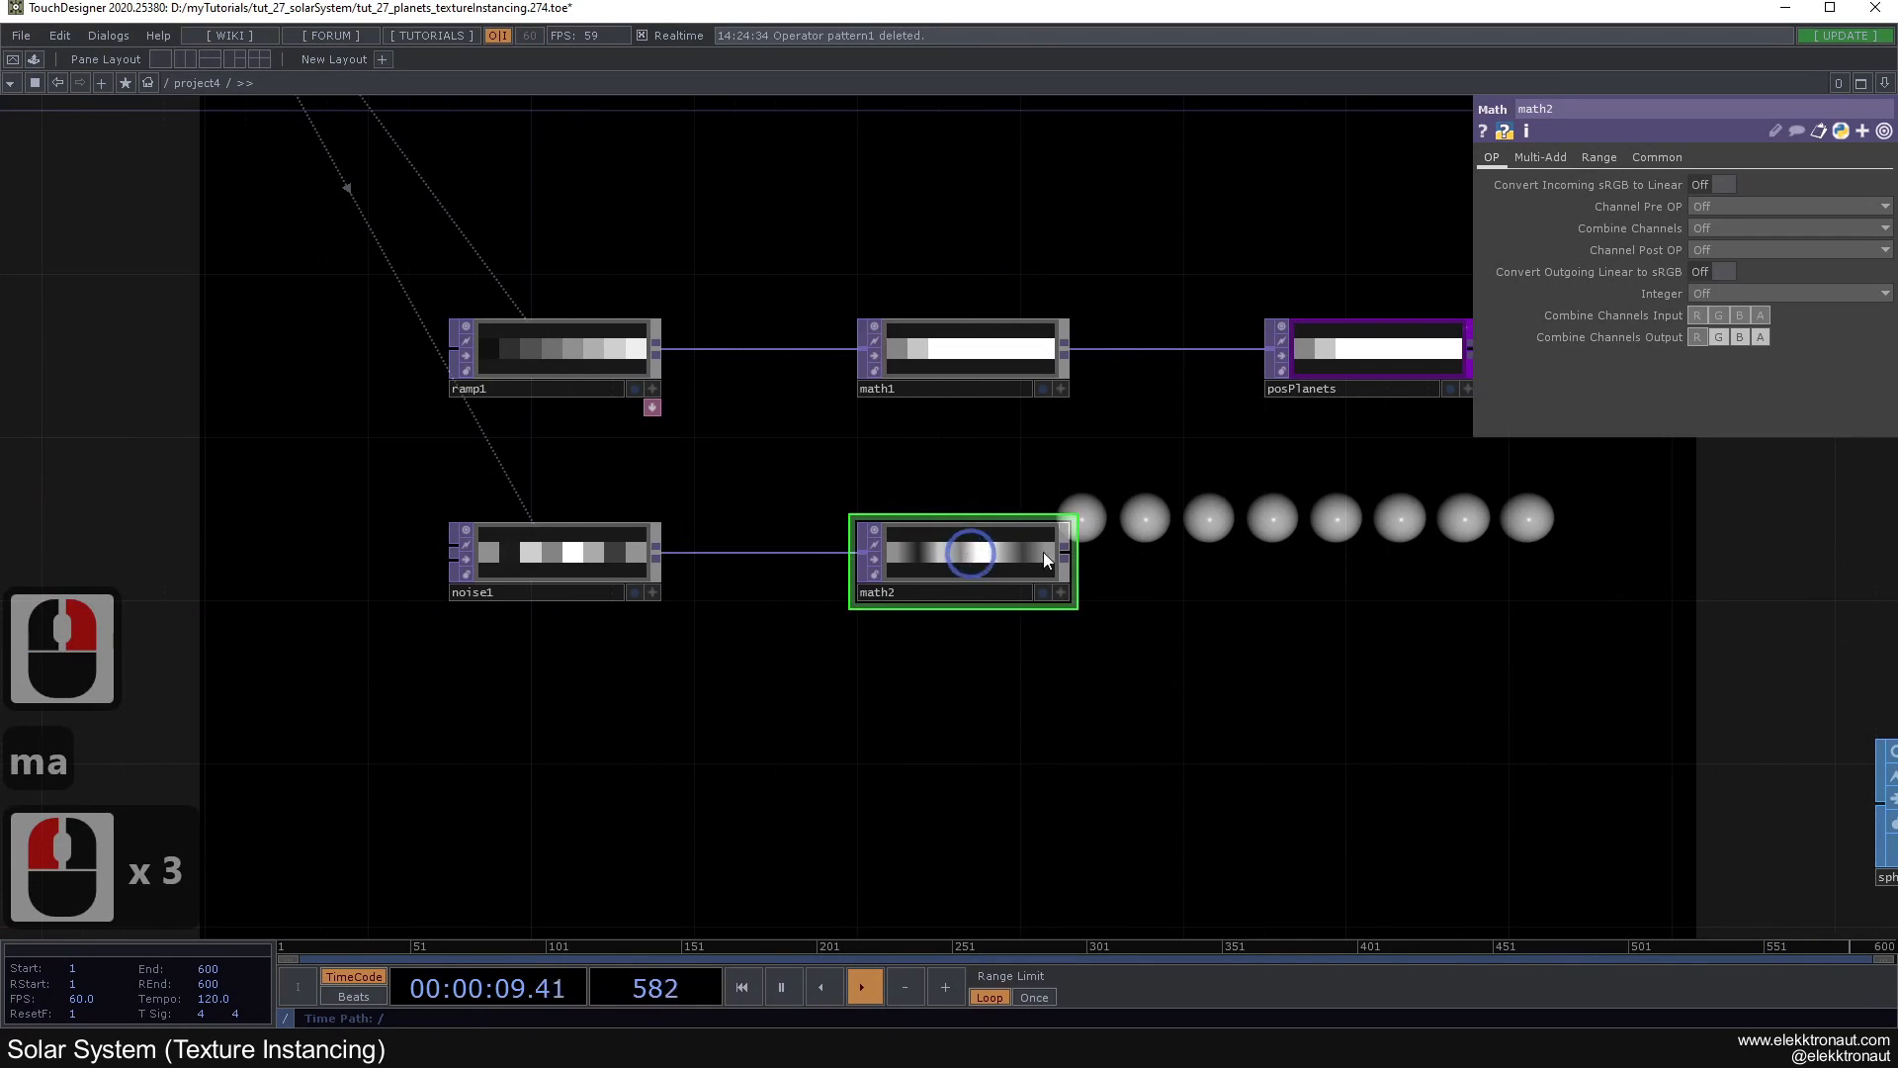
click(1646, 159)
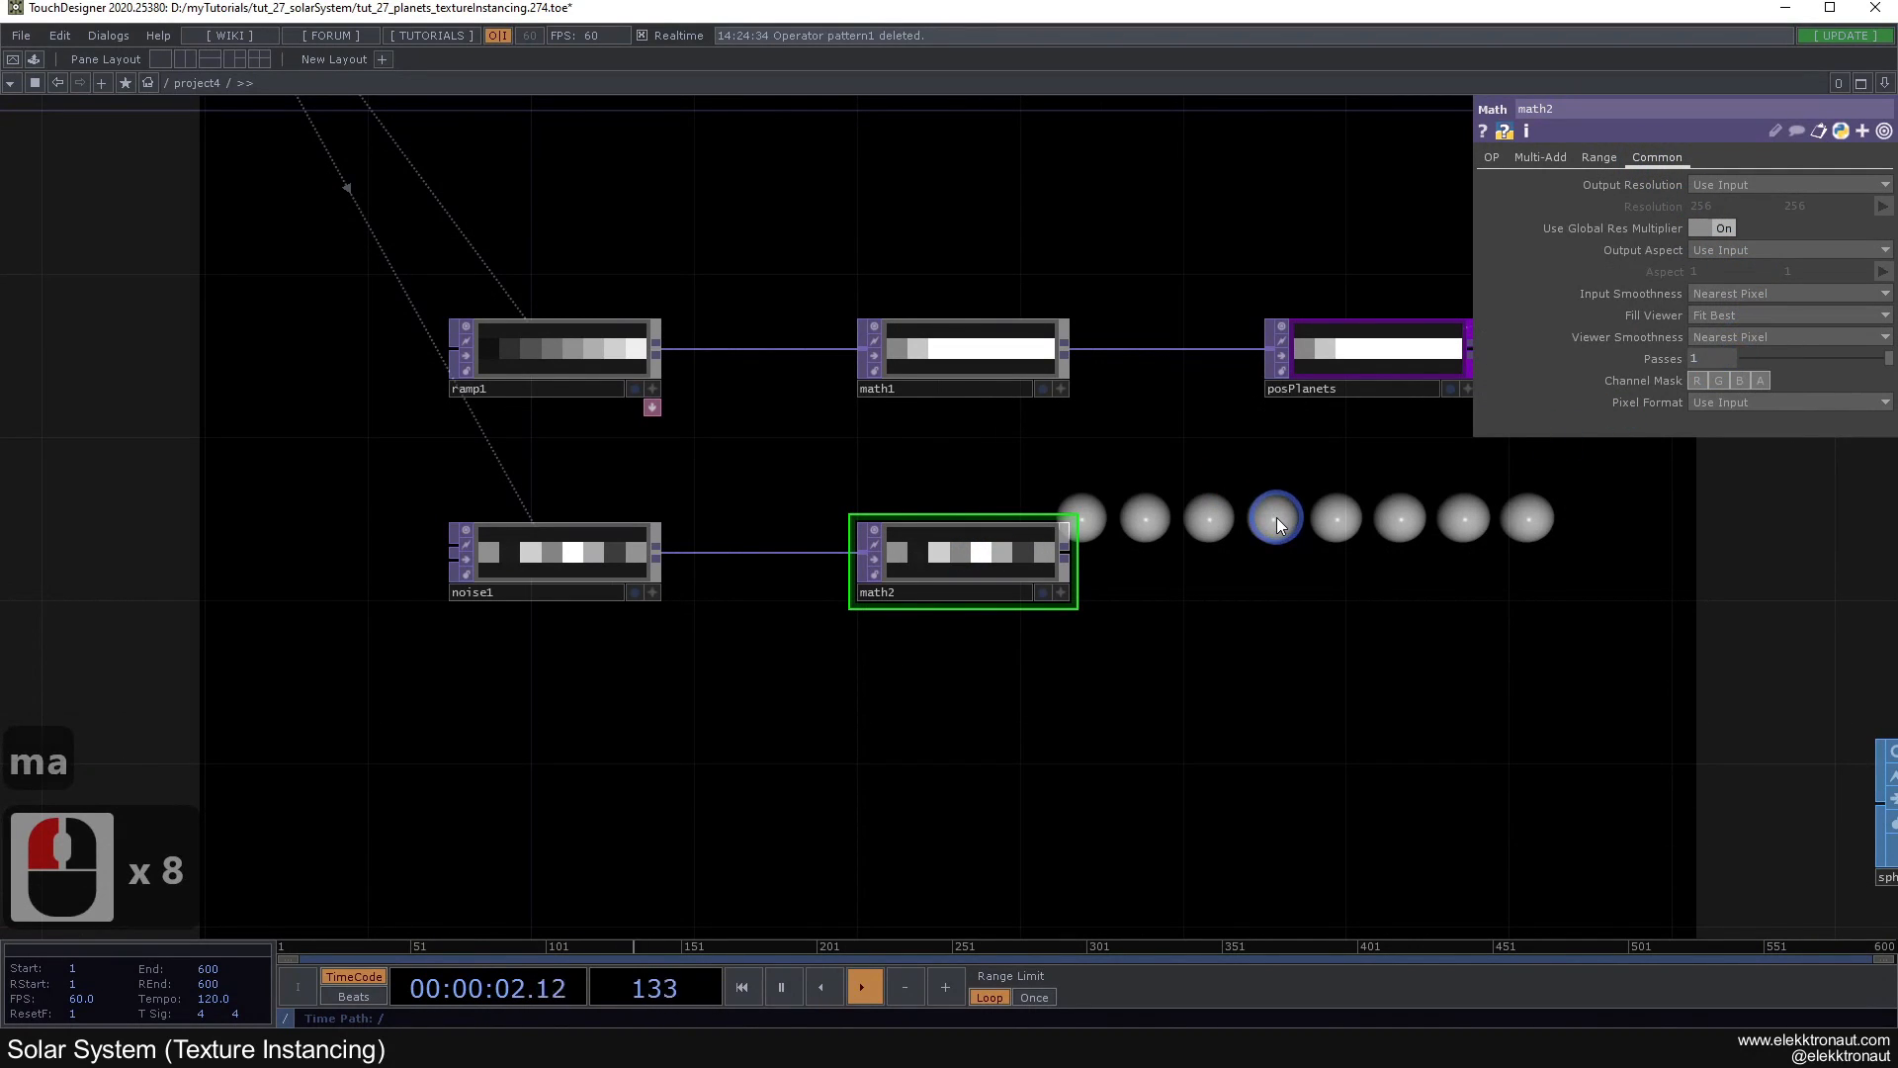
Step: Append a Null TOP to the new Math TOP and rename it scale
click(1034, 543)
key(alt+n)
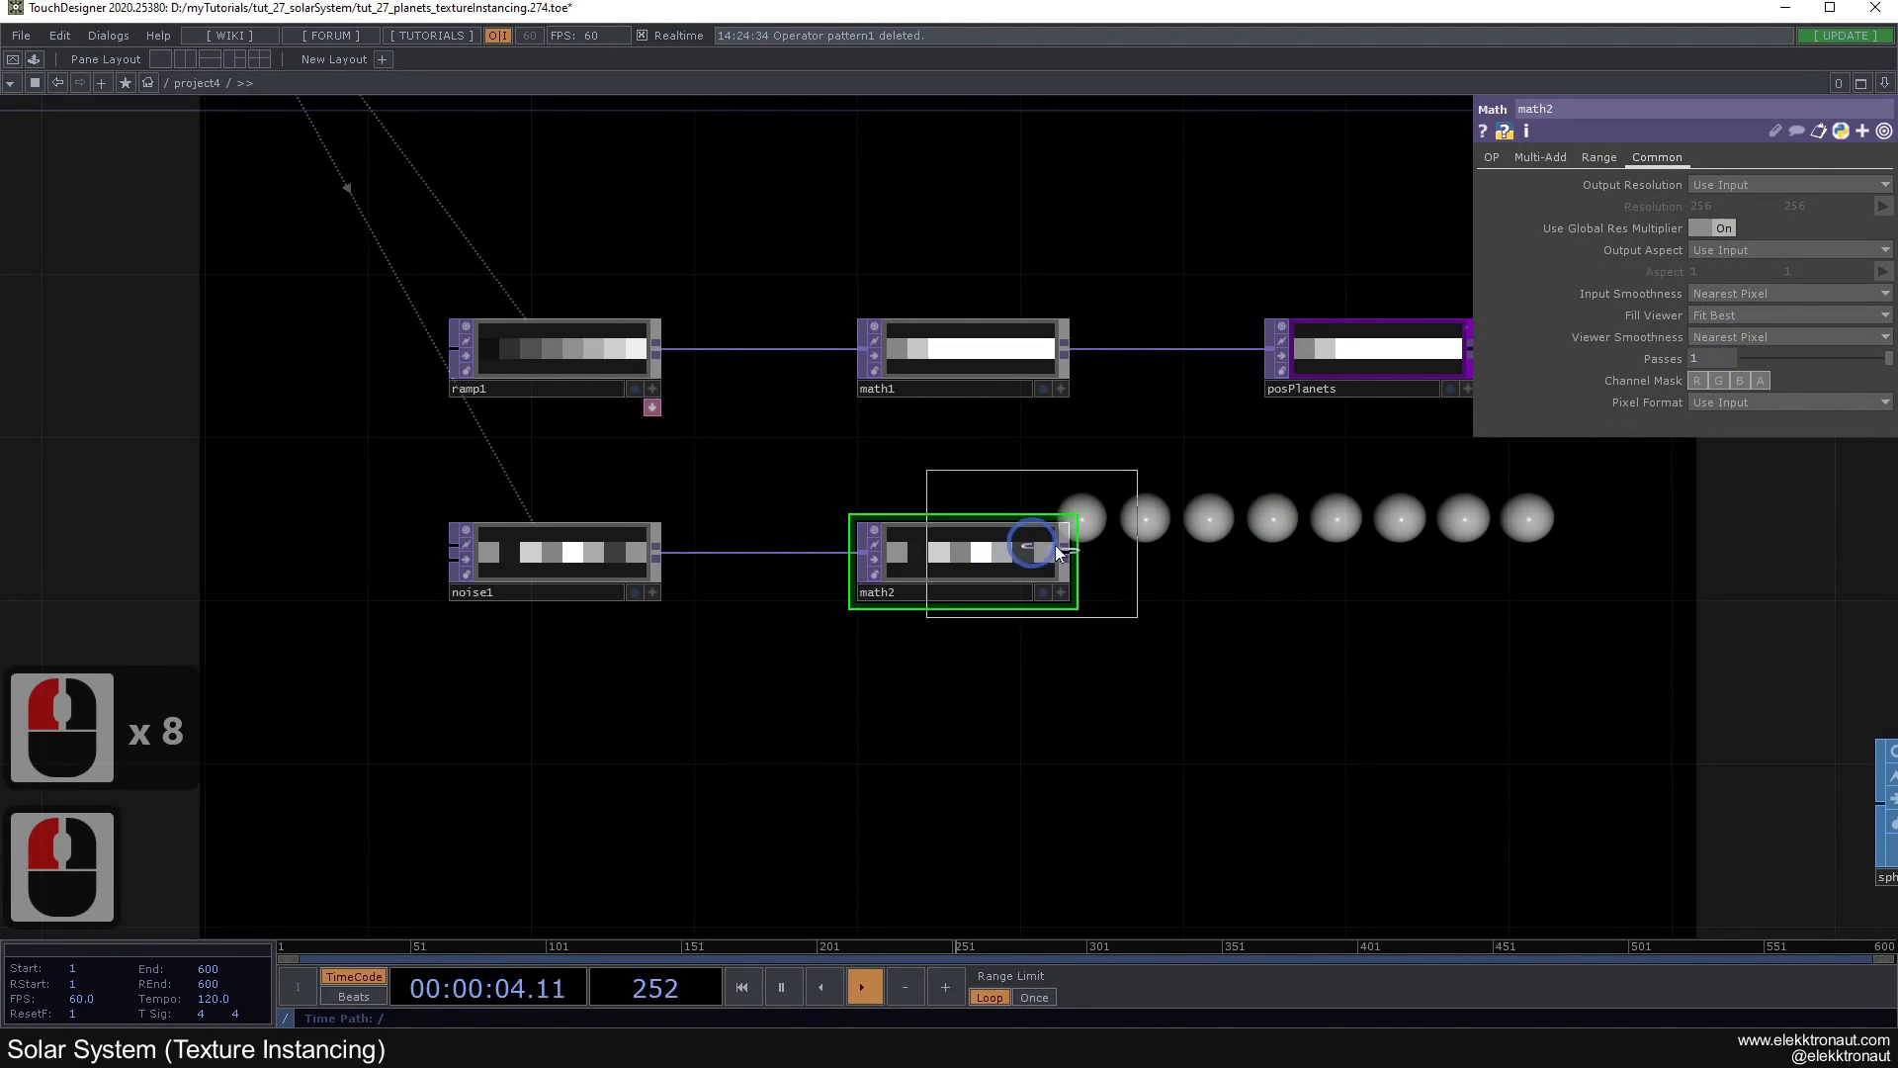
click(1364, 533)
click(1308, 590)
text(sv)
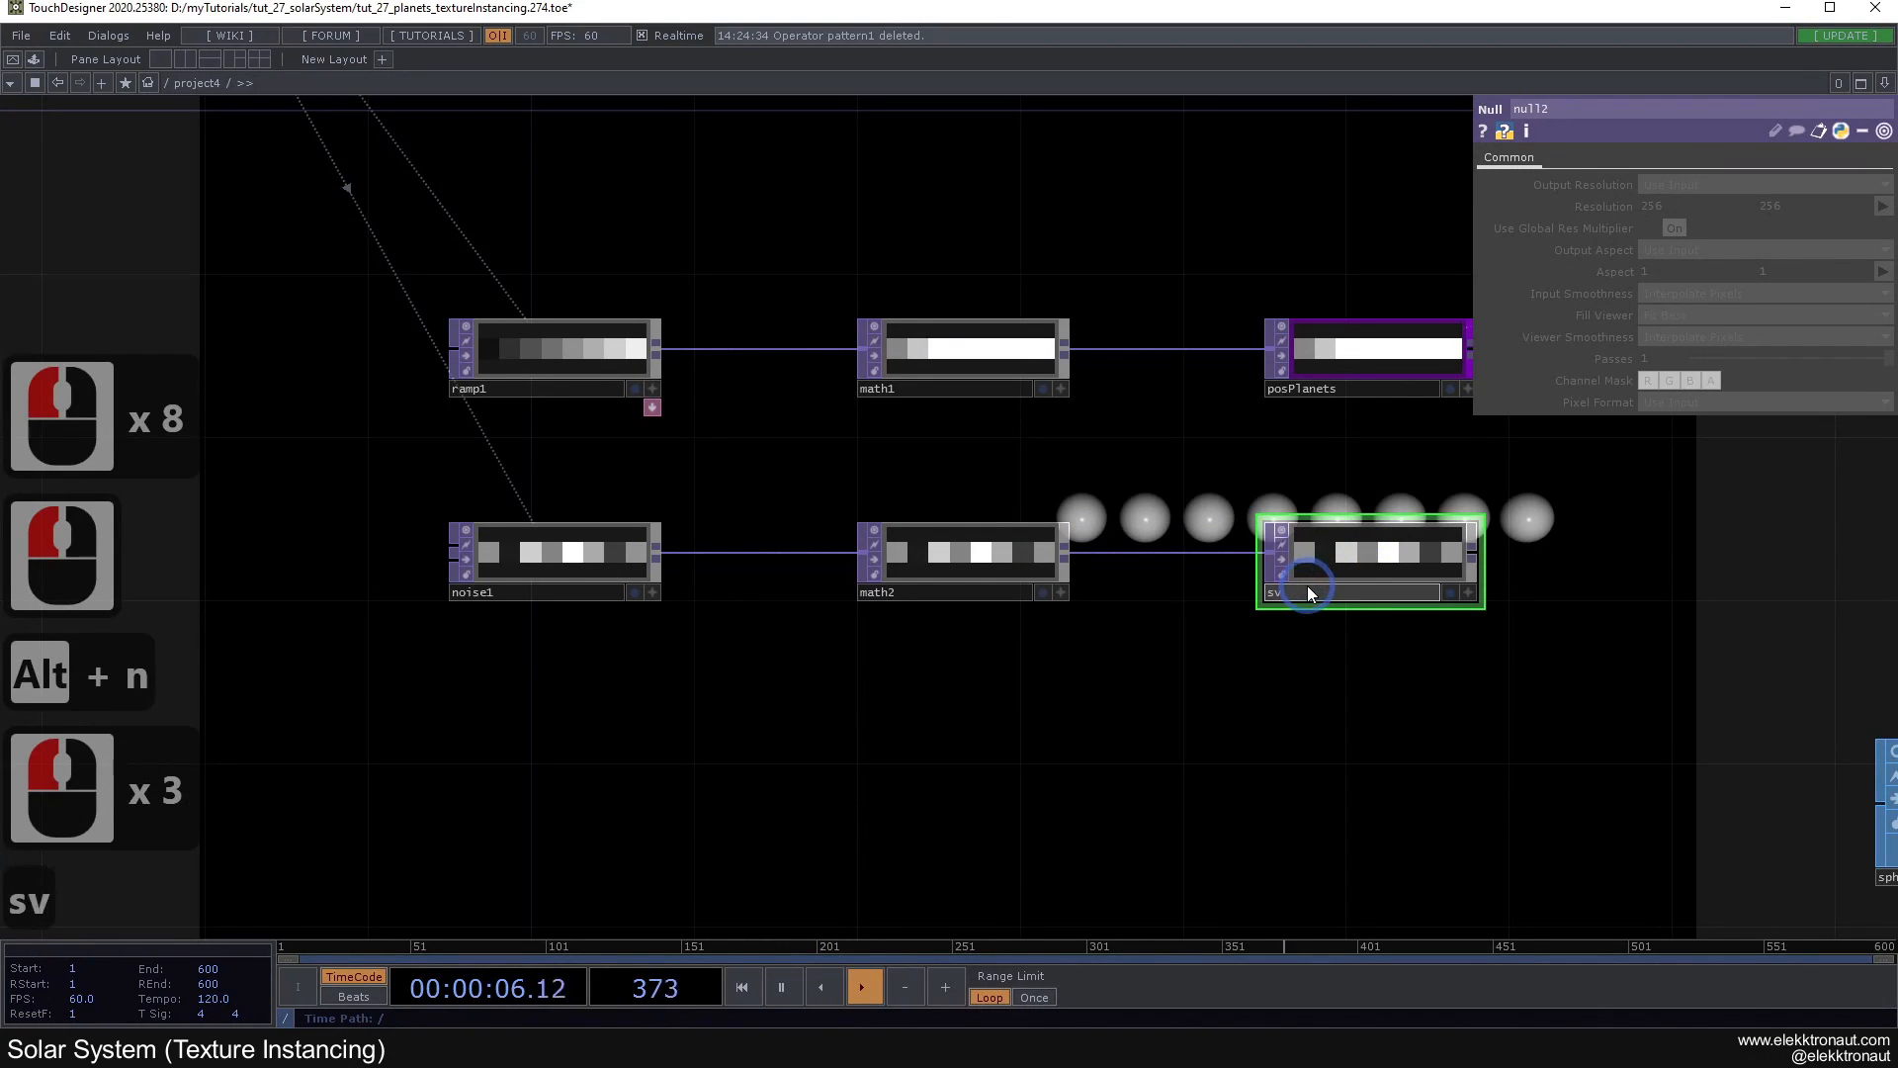
key(BackSpace)
text(cale)
key(Return)
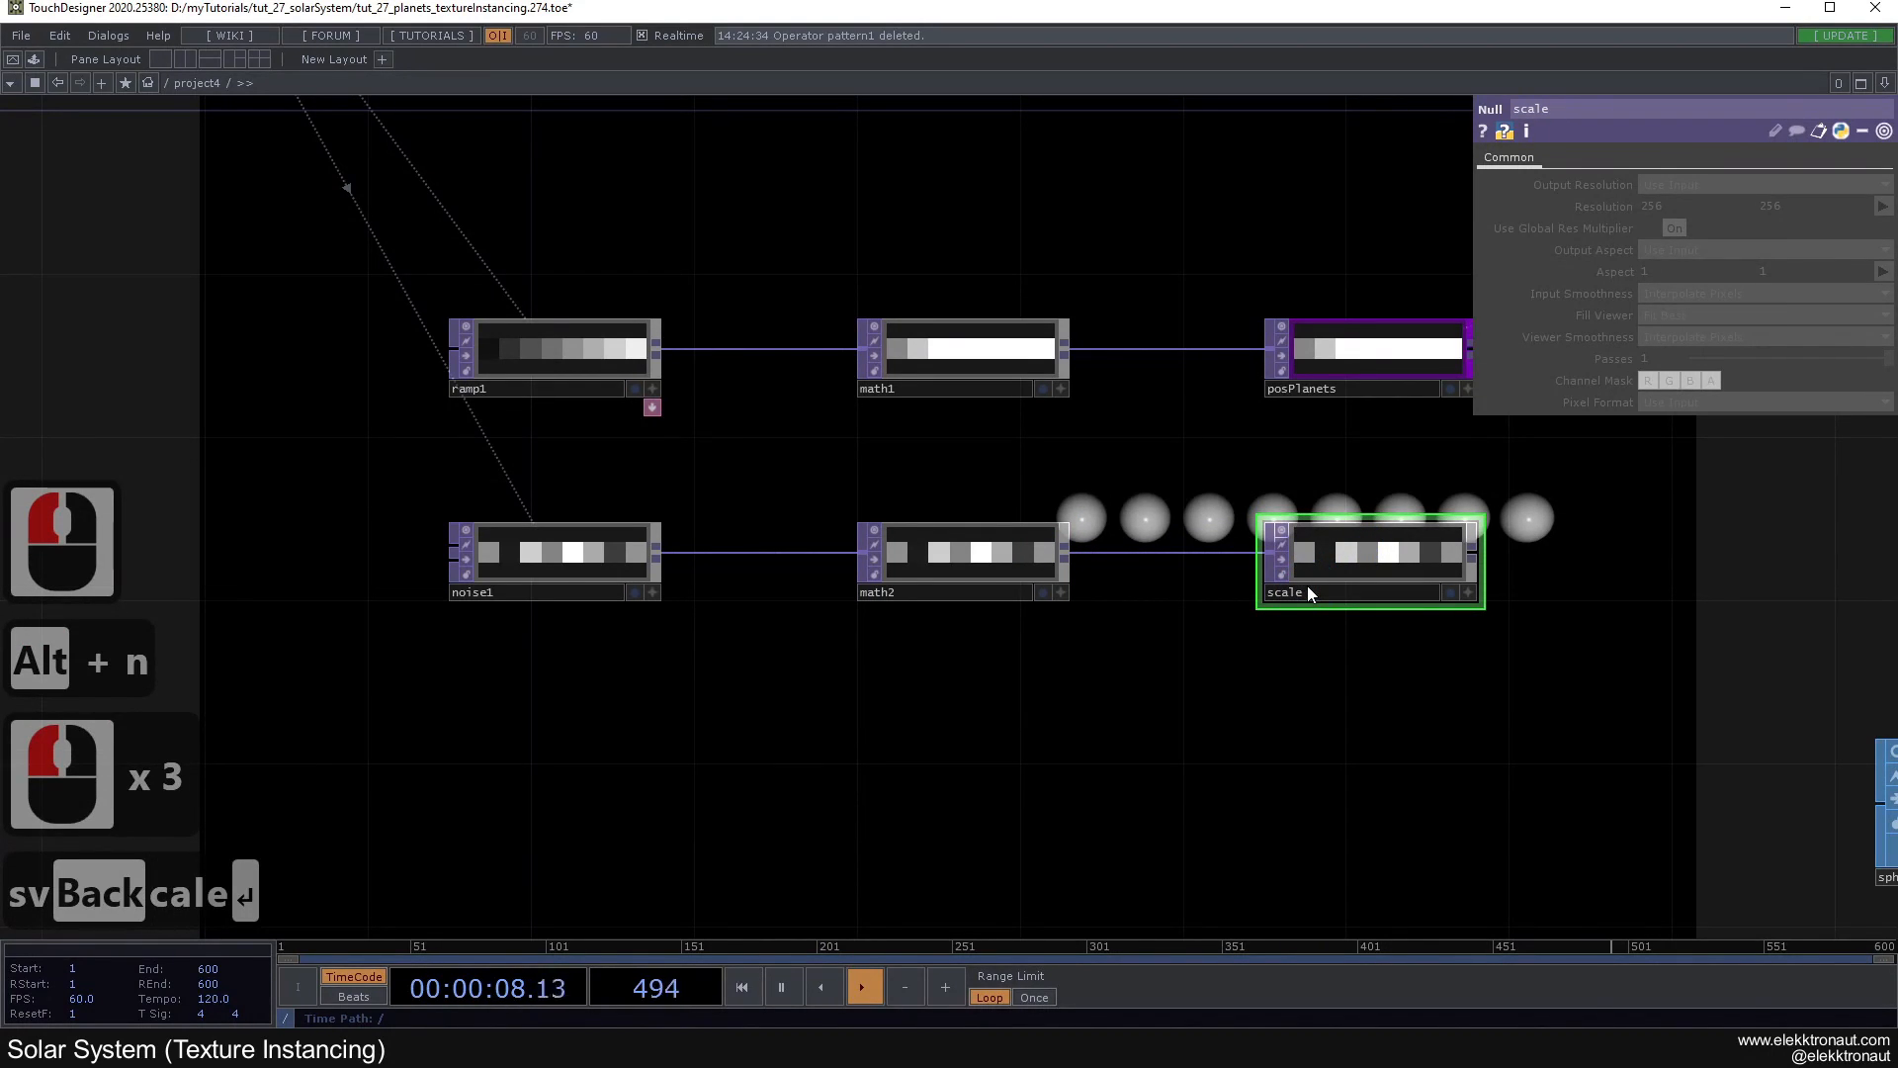
Step: Colour the scale null purple like posPlanets and move the noise chain closer beneath the ramp chain
drag(1317, 639, 1171, 664)
click(1197, 585)
mouse_move(45, 915)
scroll(773, 721, down, 1)
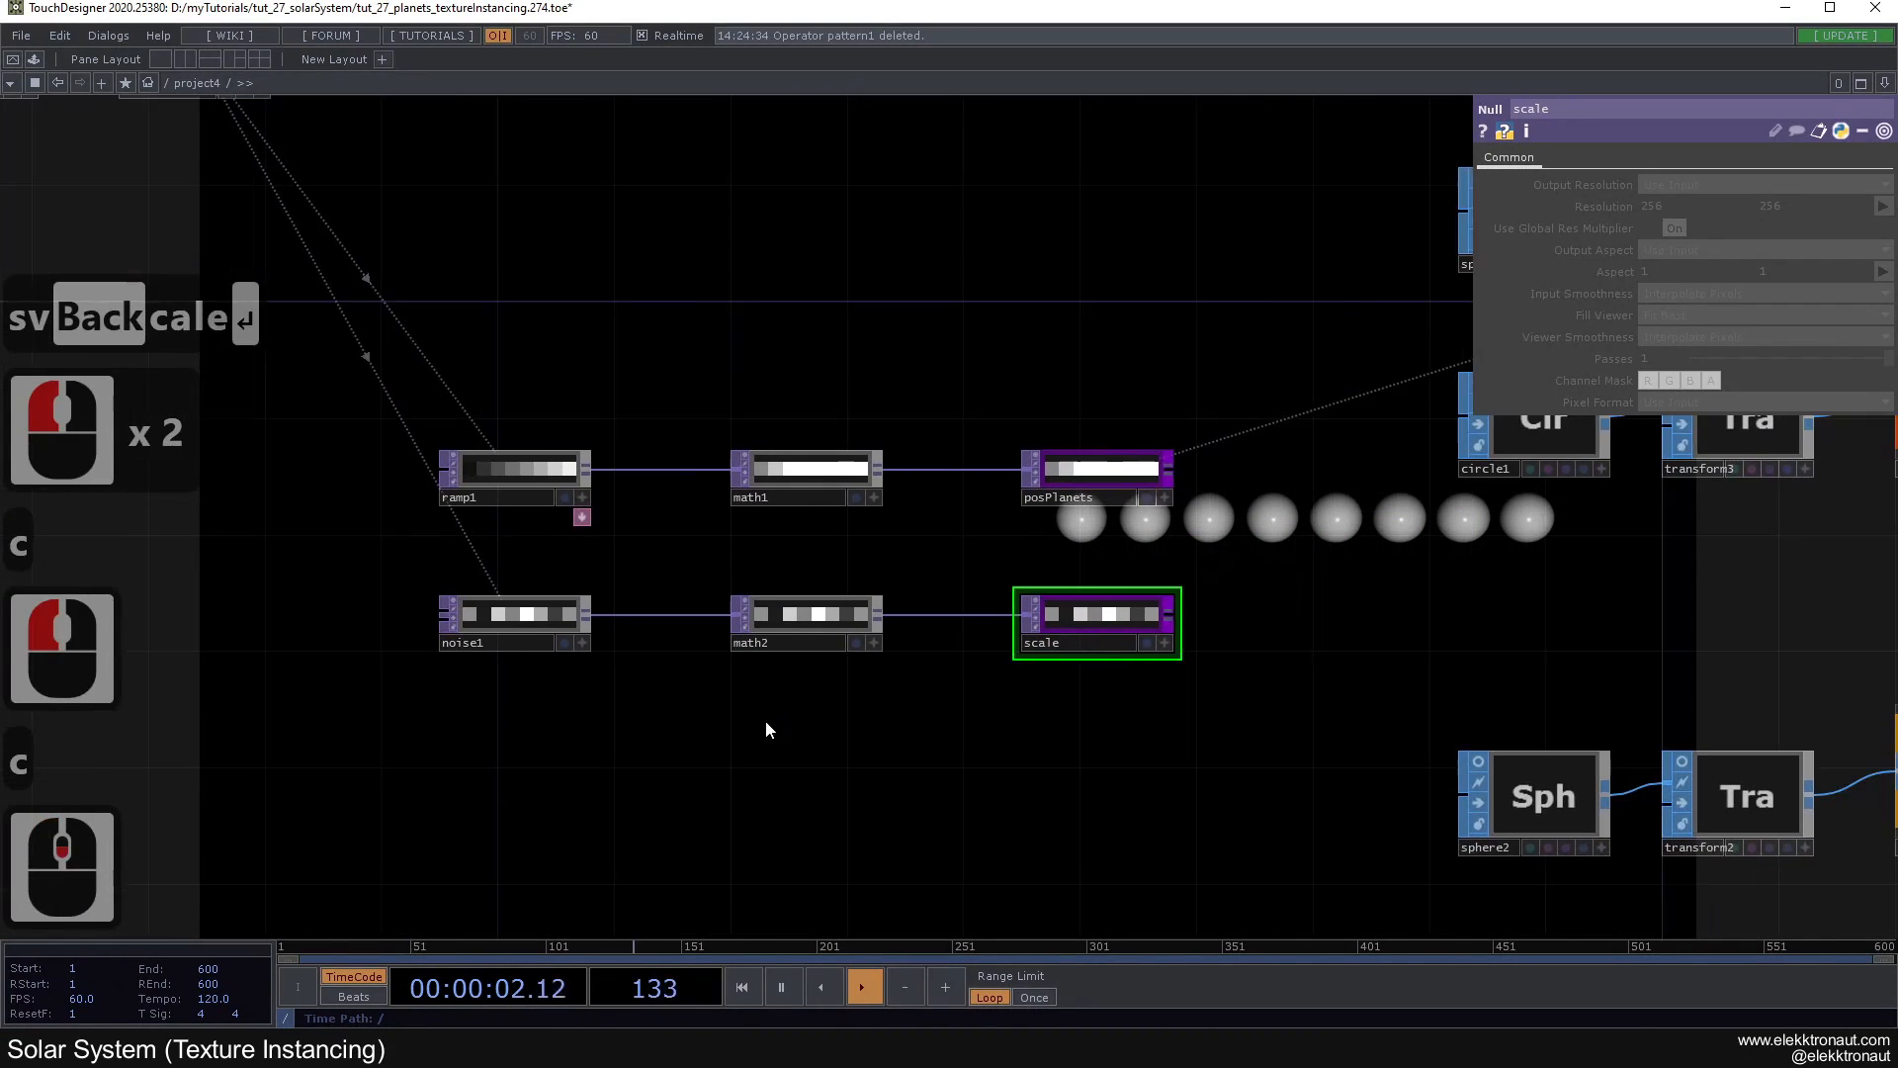
drag(1117, 561, 1131, 563)
right_drag(1137, 694, 546, 599)
click(581, 669)
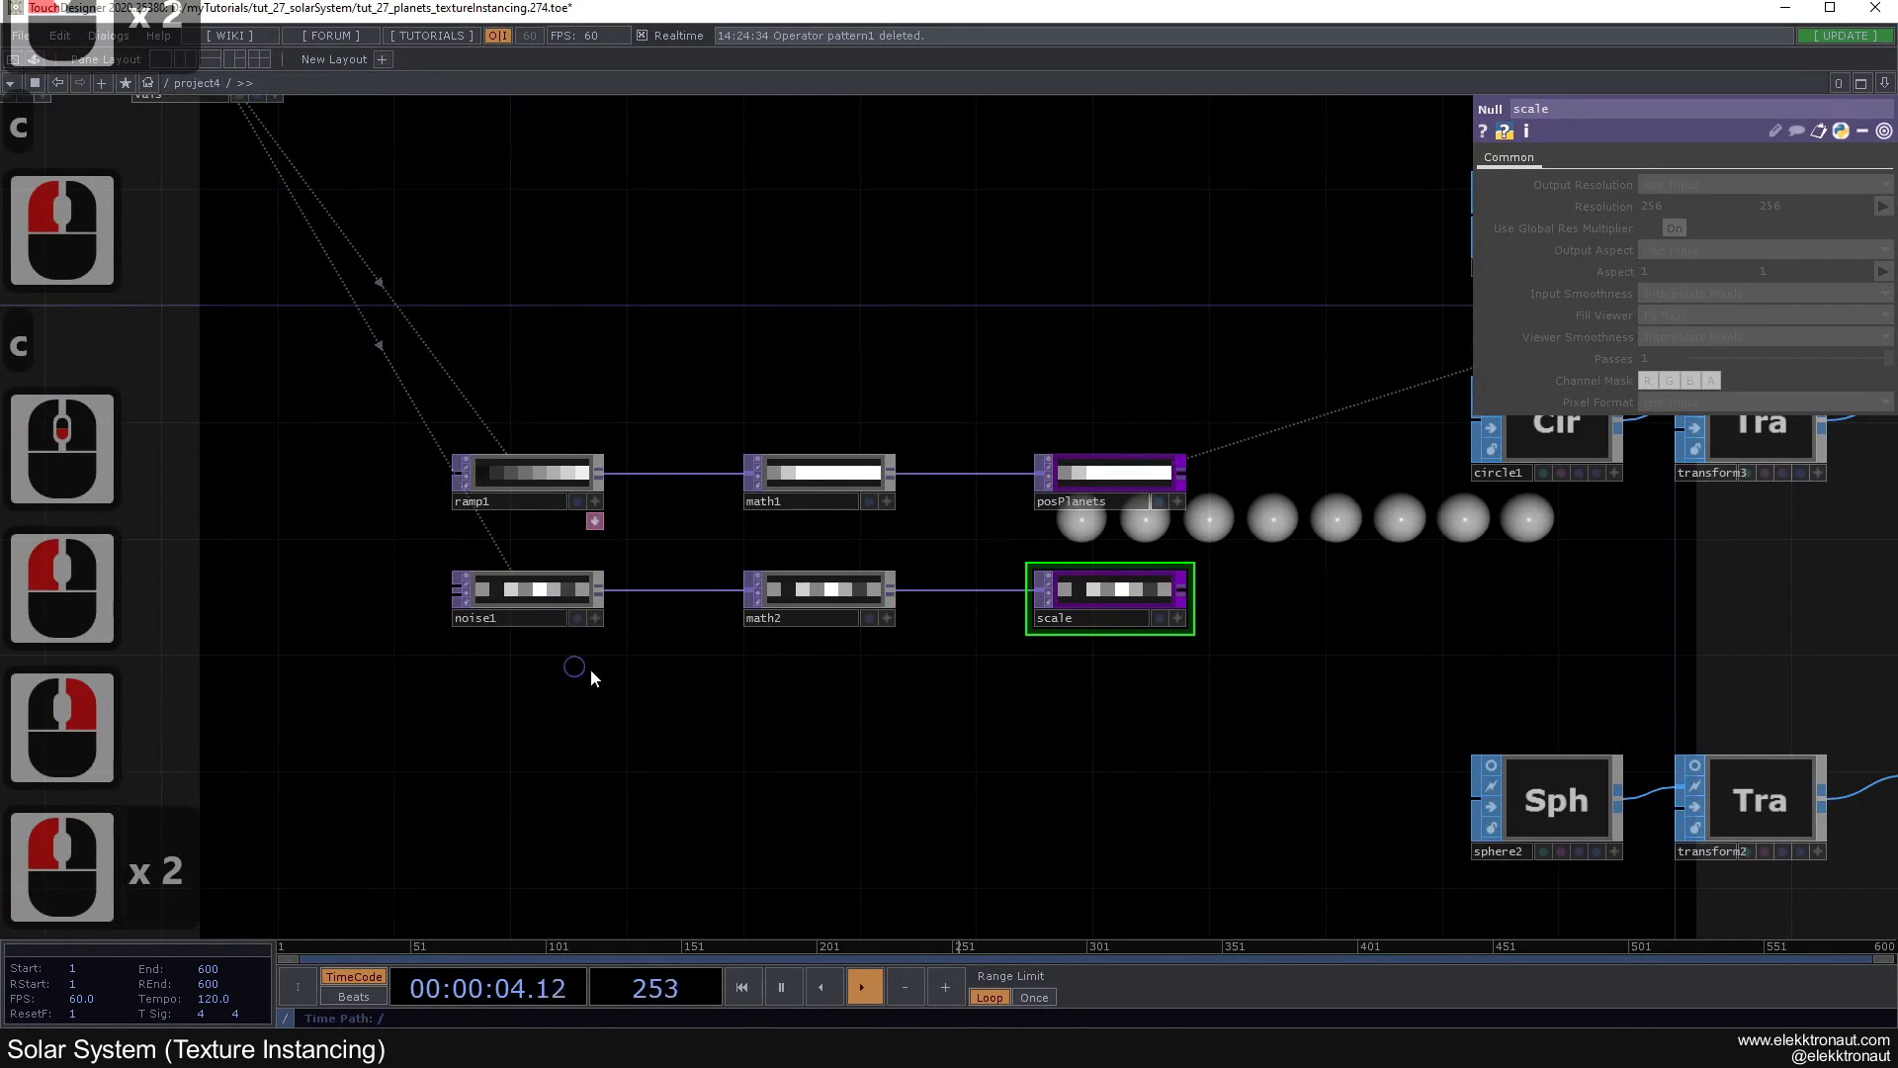
scroll(771, 692, down, 2)
scroll(965, 579, up, 2)
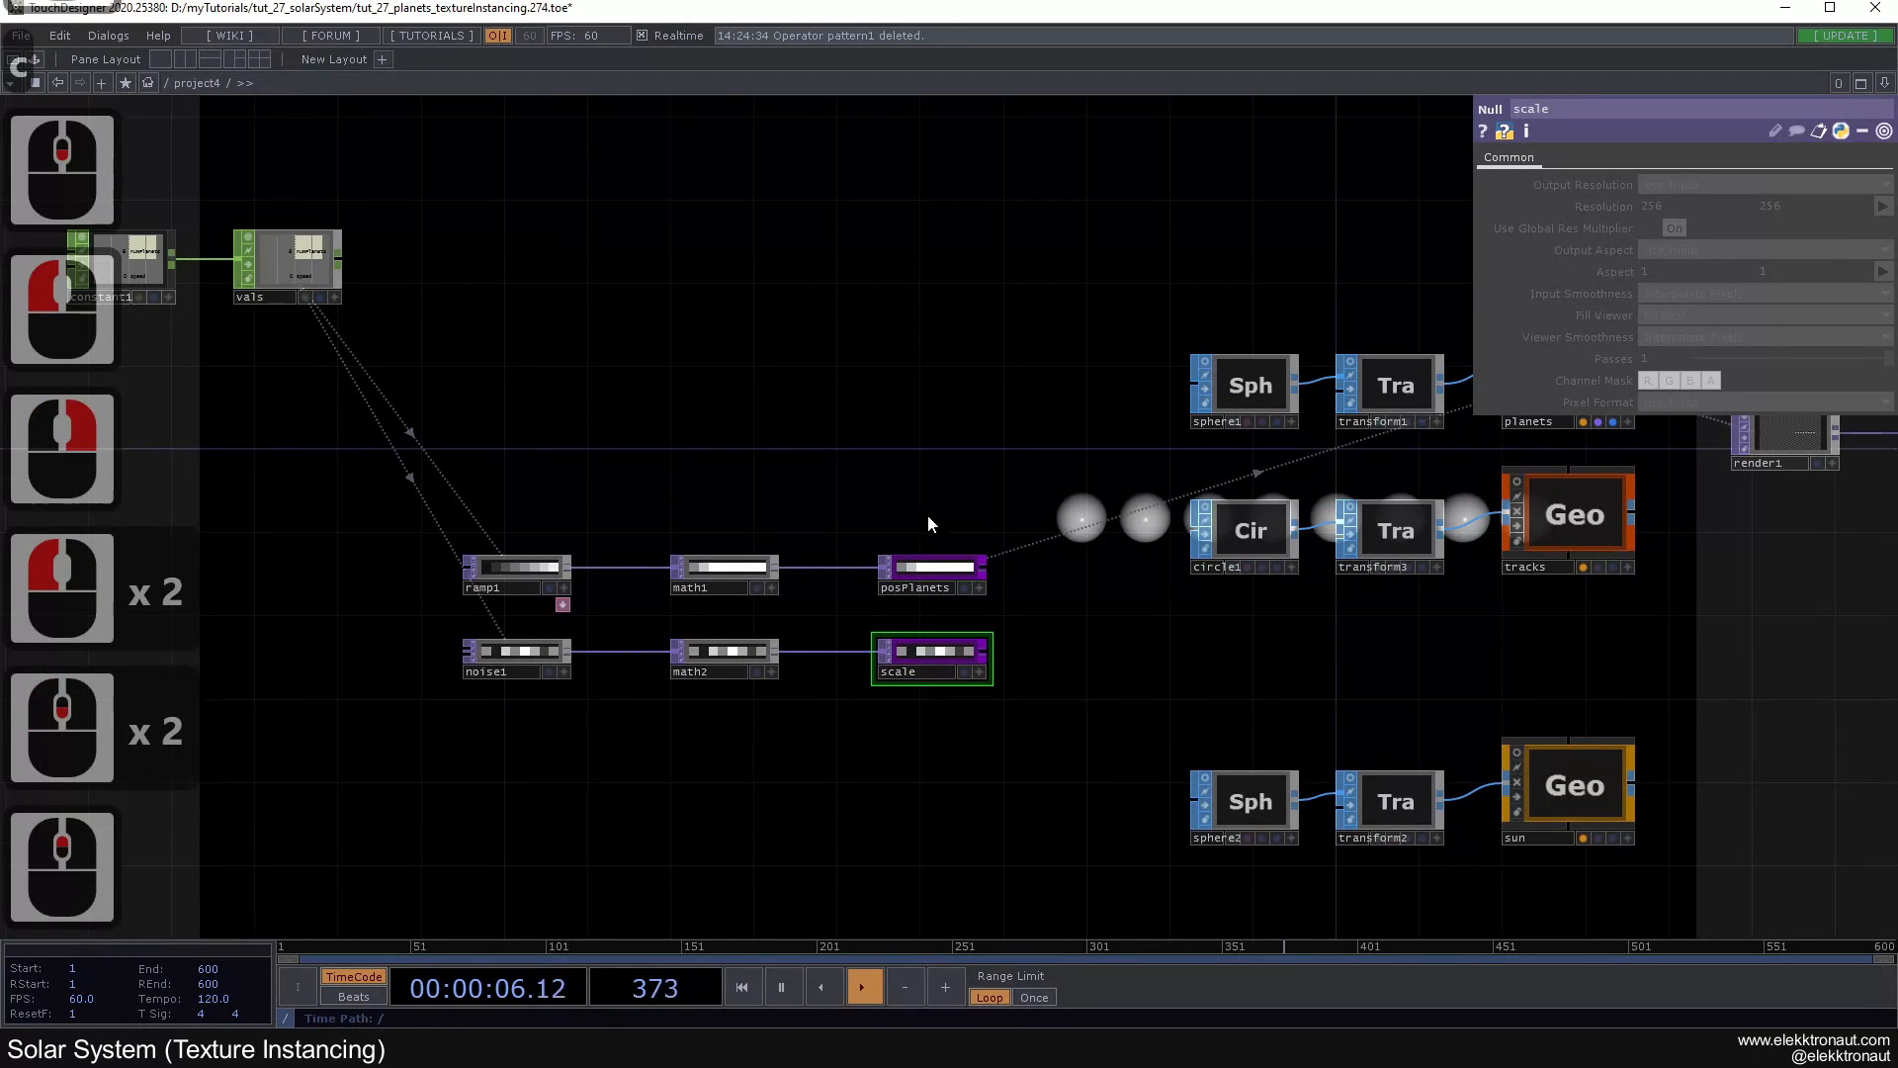
Step: Set the To Range of the Math TOP in the noise chain to 0.5 and 1.2
click(757, 653)
scroll(623, 697, up, 4)
click(1590, 160)
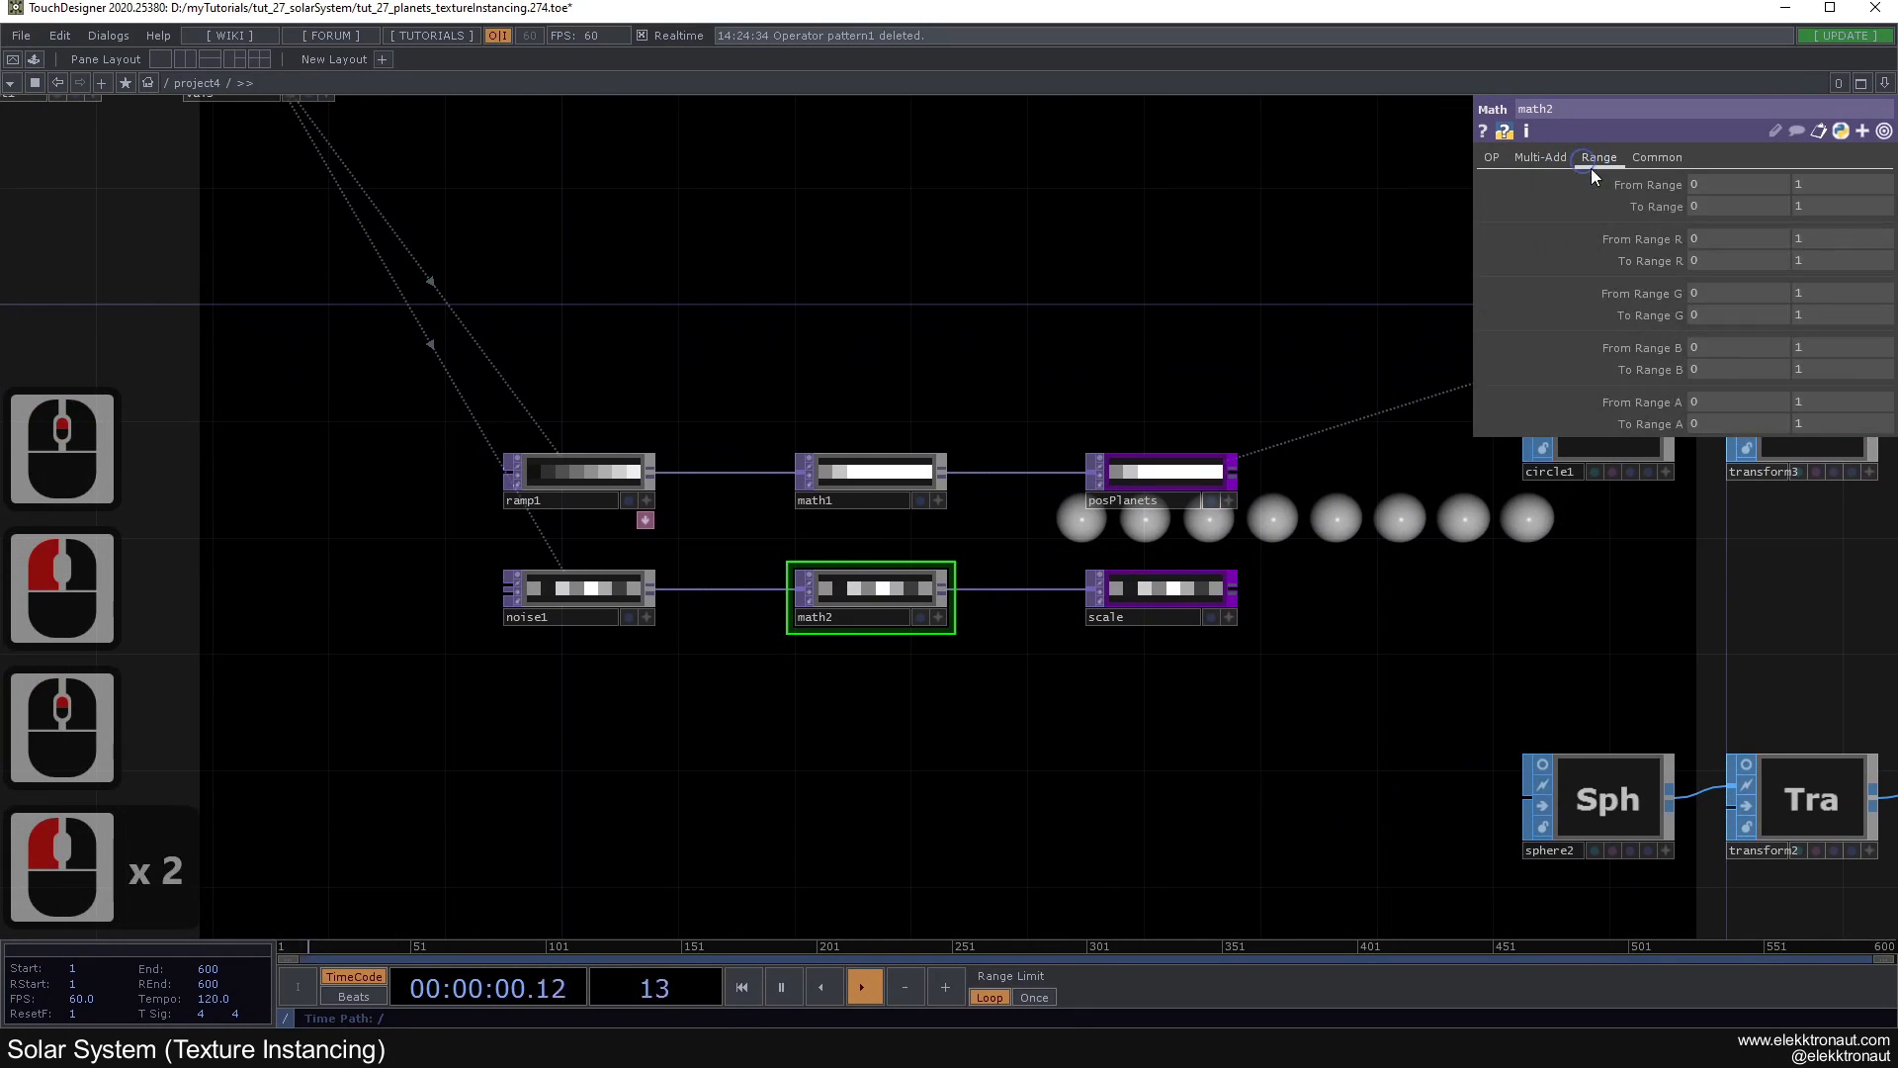
click(1710, 203)
text(.5)
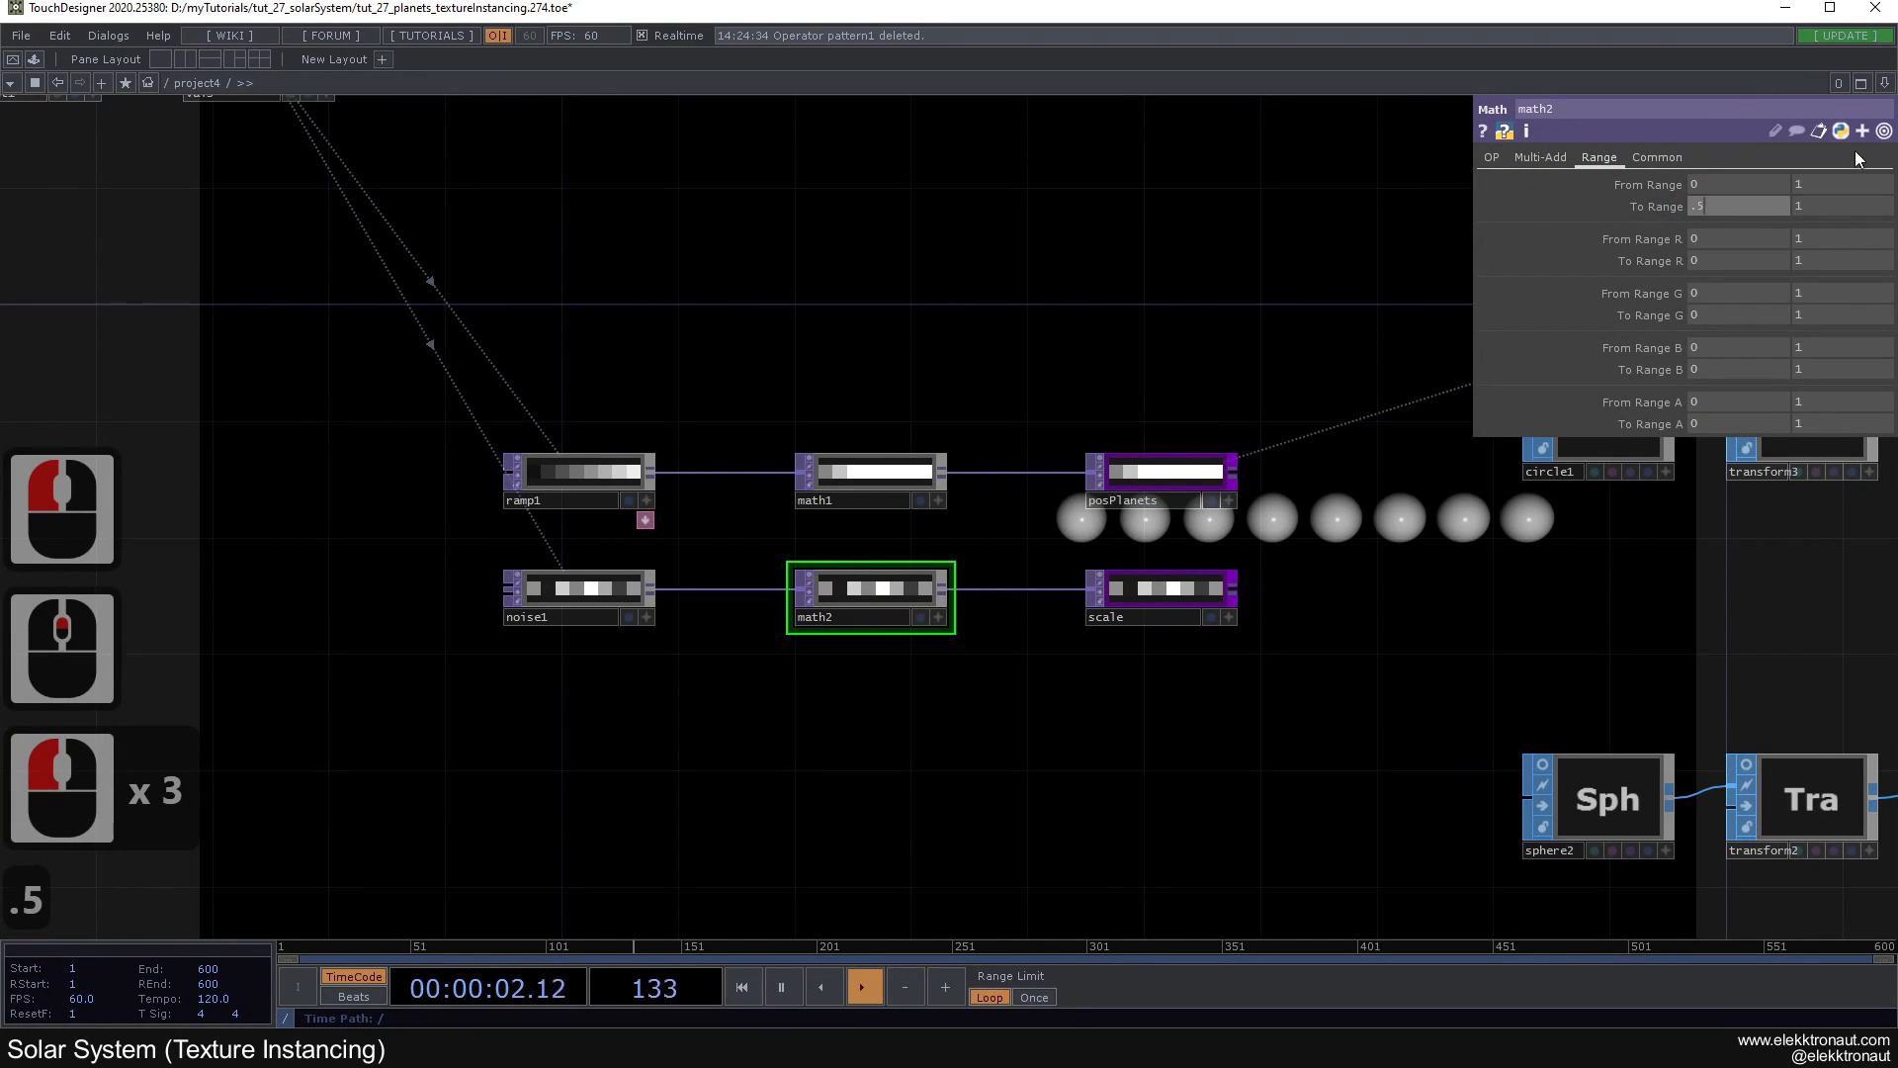
click(1831, 205)
text(.2)
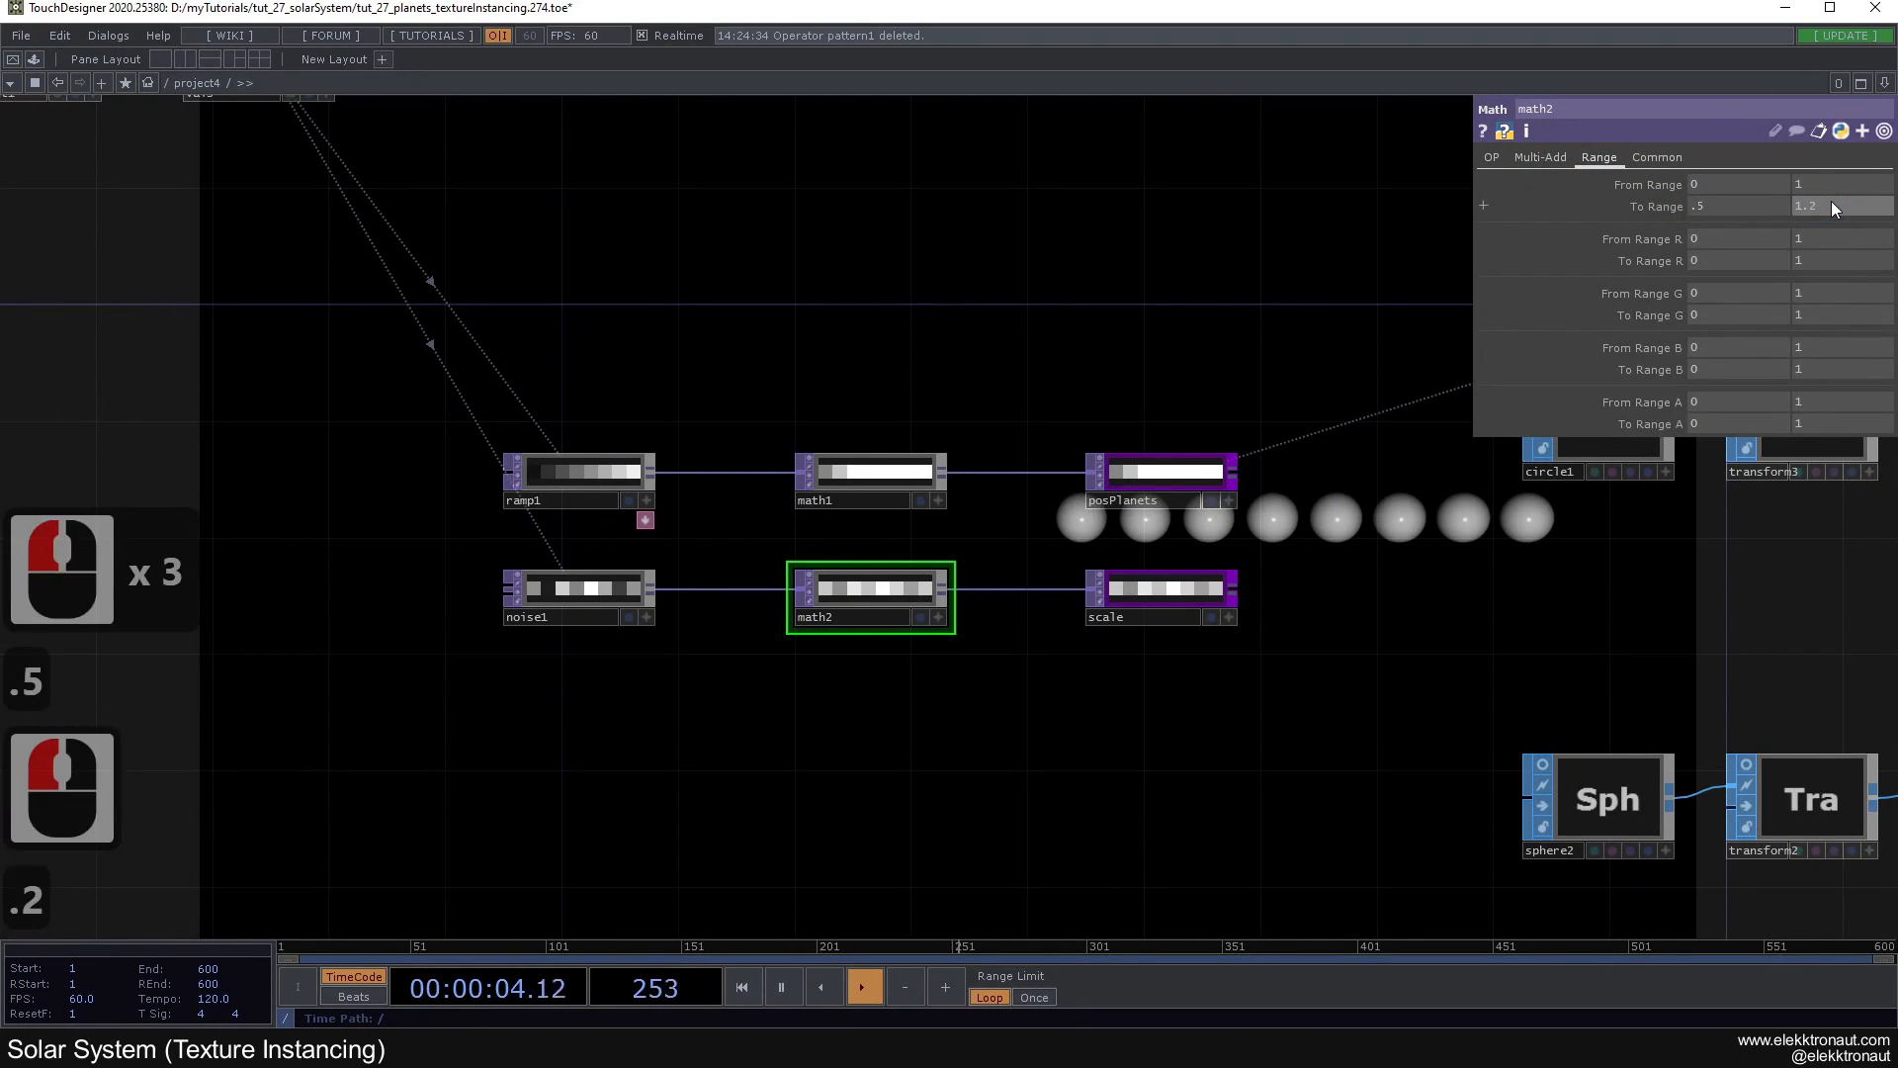
key(Return)
Step: Assign scale as the Scale OP of the planets geometry's instancing, with r for Scale X, Y and Z
drag(1502, 628, 1255, 605)
scroll(1251, 601, down, 3)
drag(1251, 593, 919, 496)
click(1328, 259)
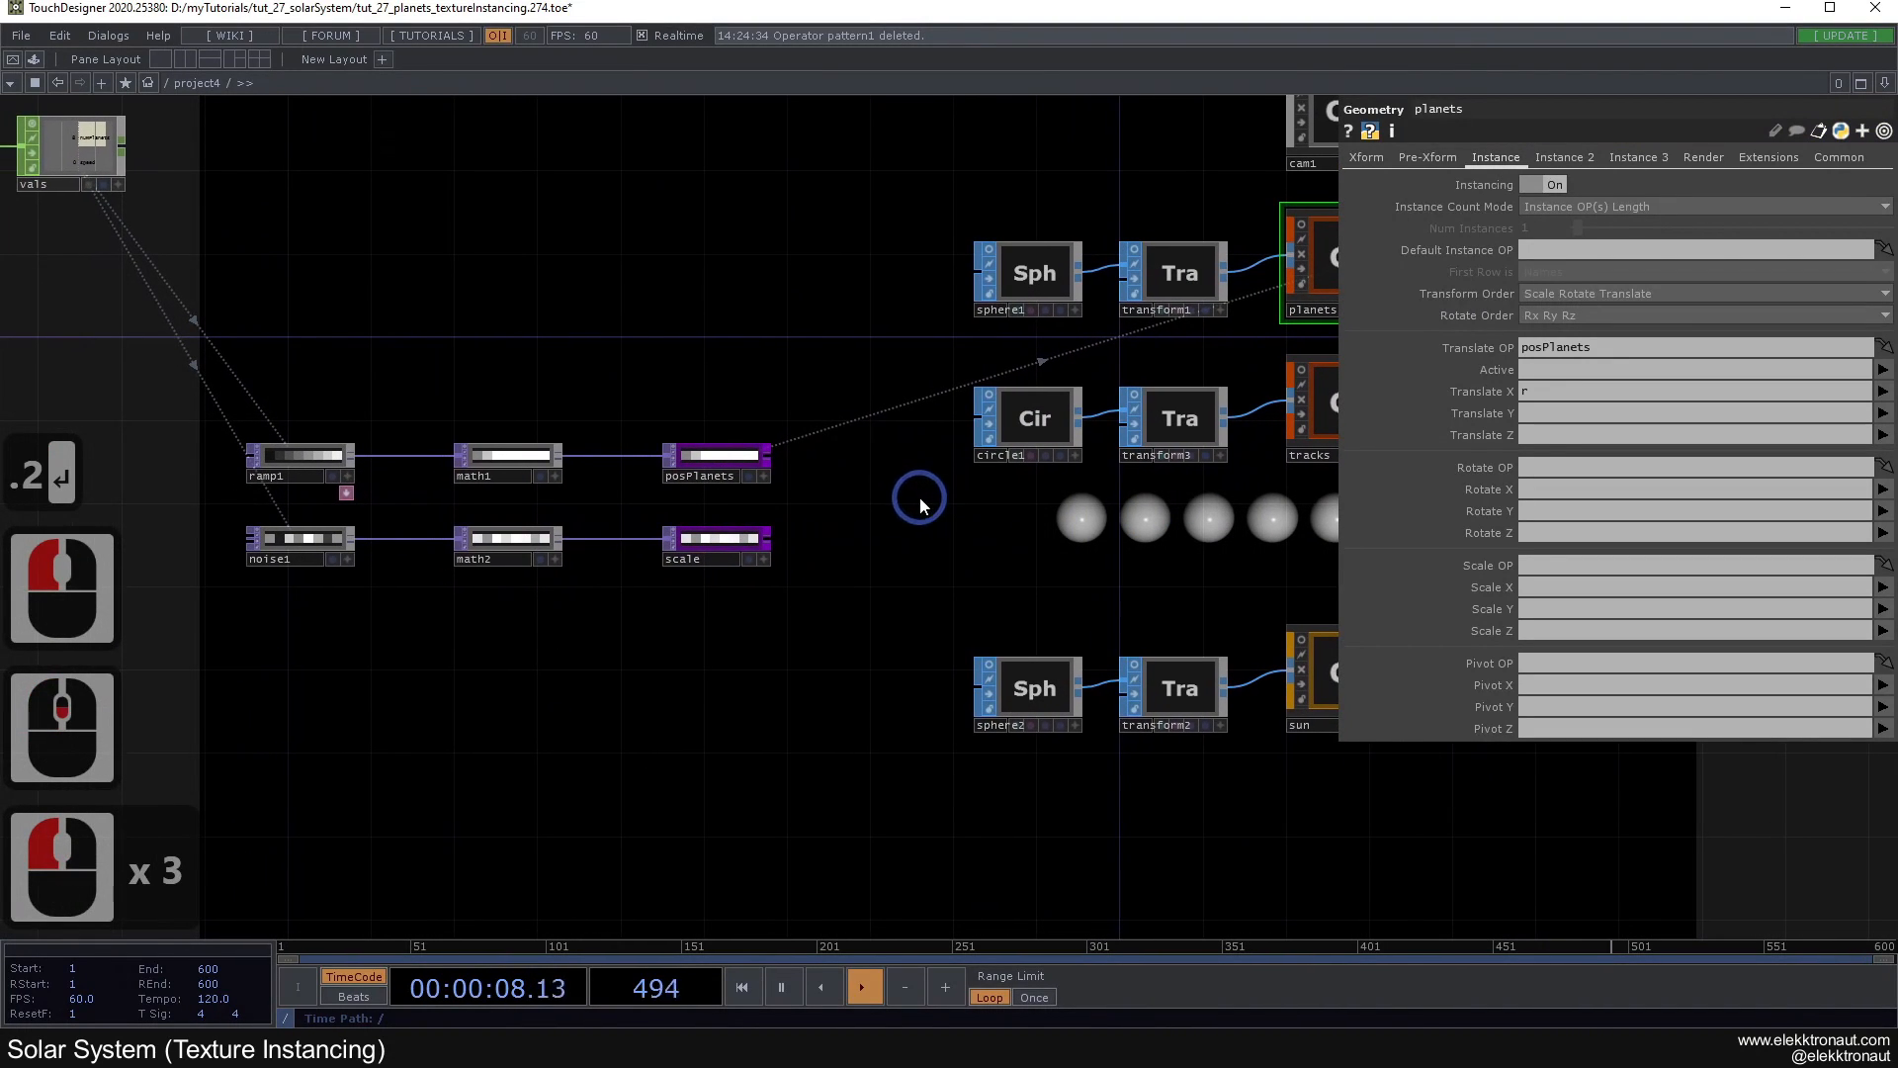
drag(698, 536, 1552, 571)
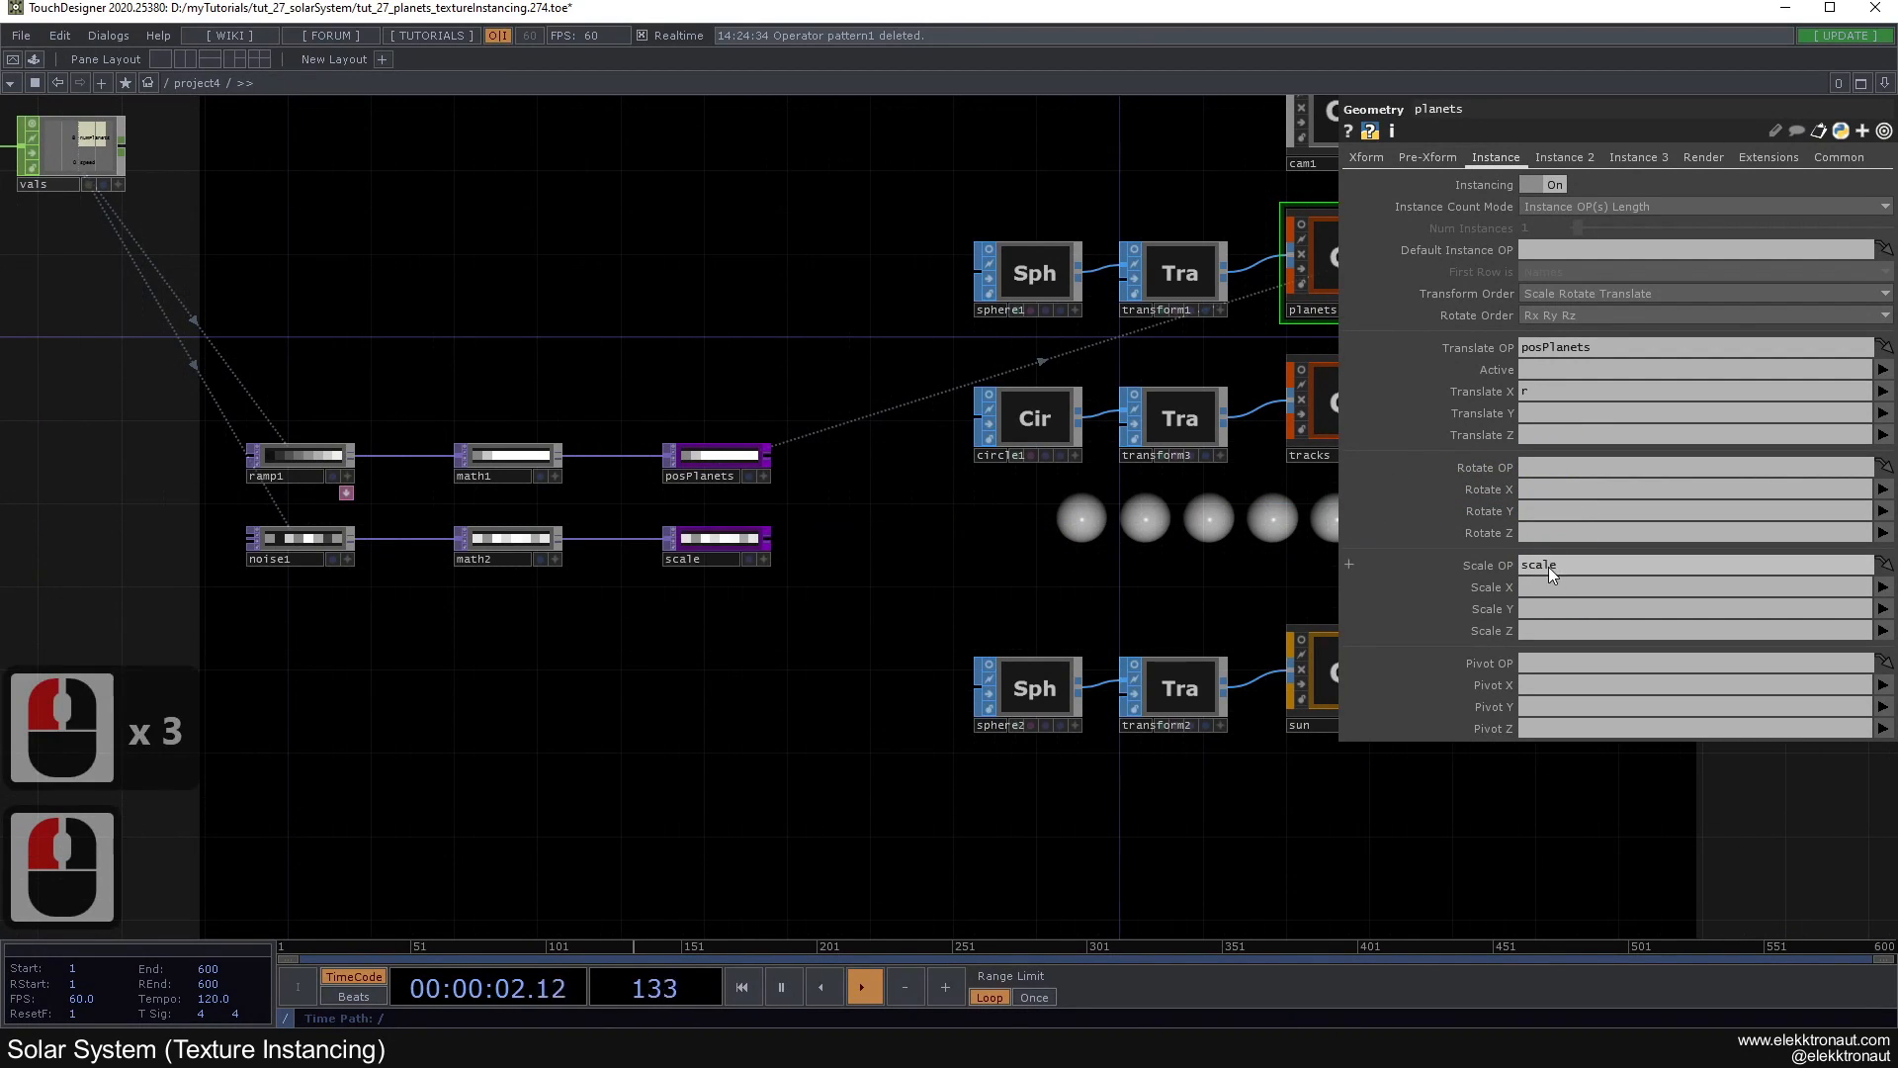
click(1883, 586)
click(1883, 605)
click(1884, 608)
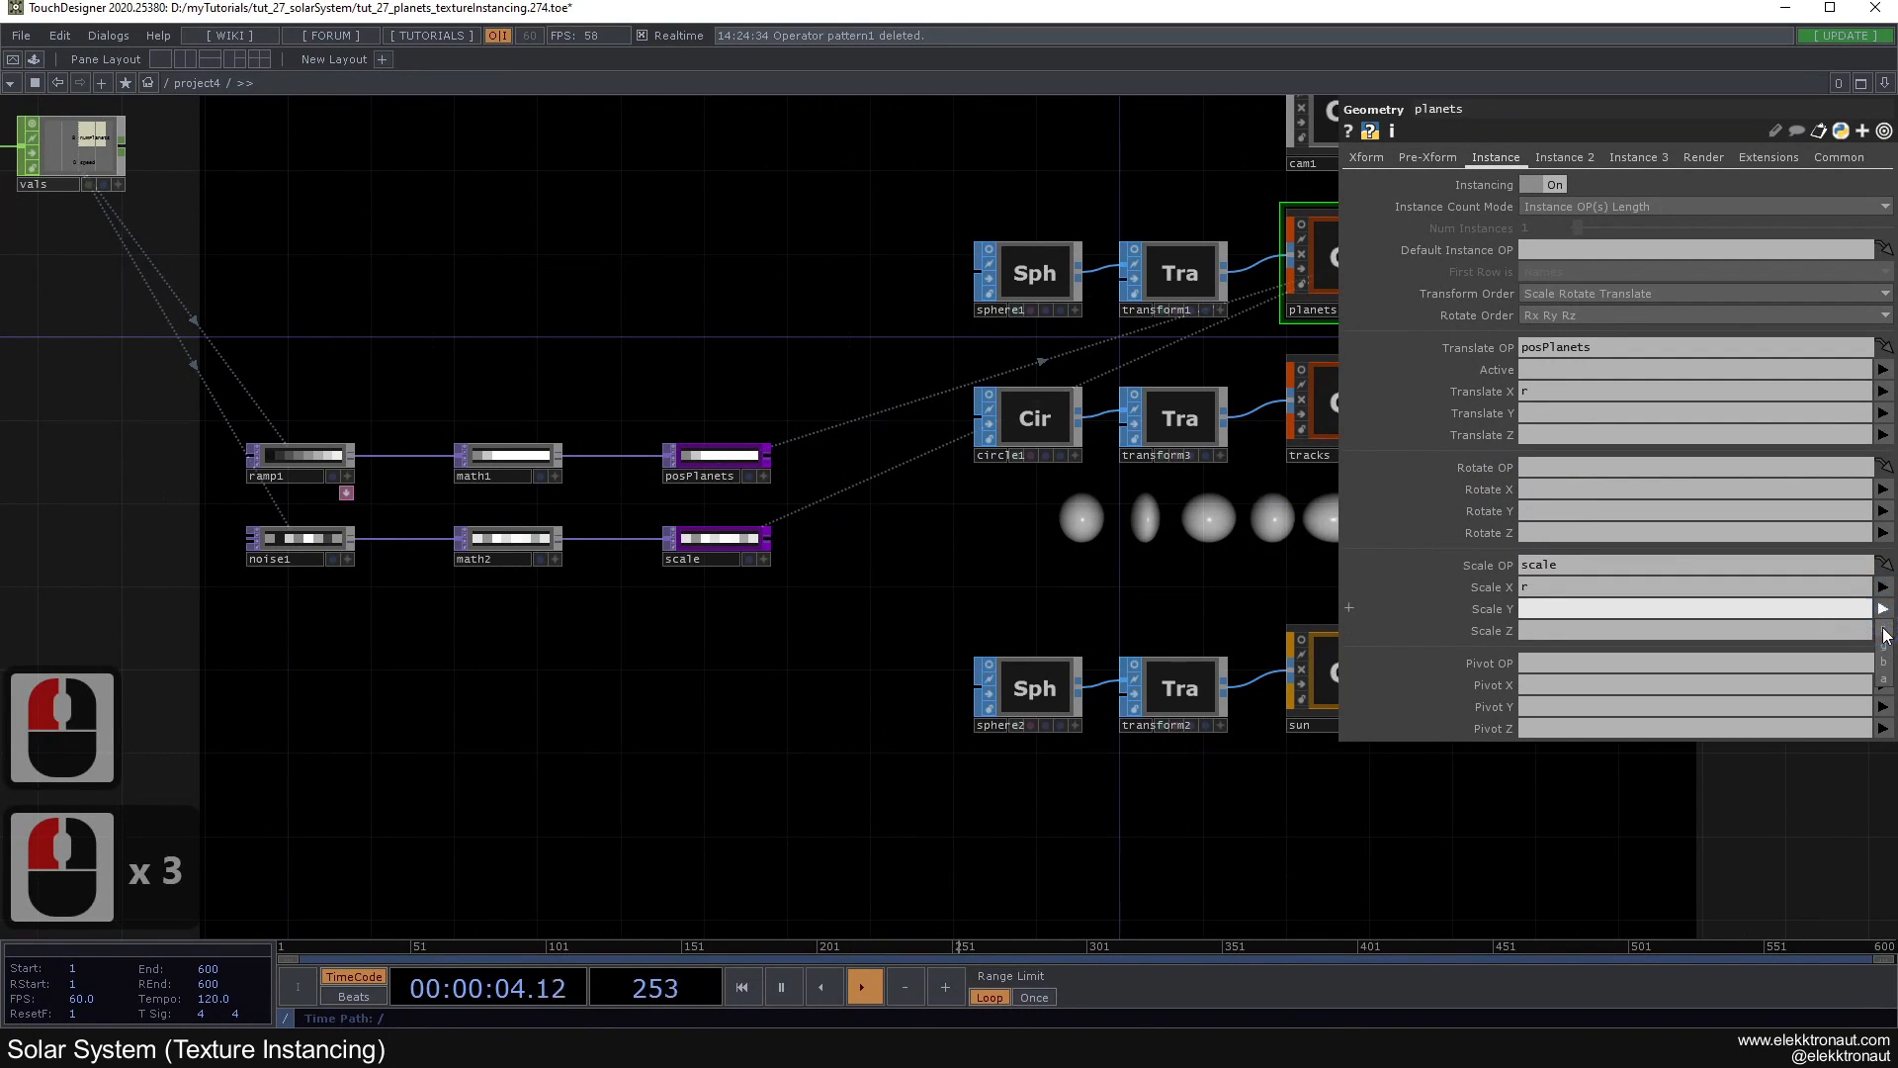
click(1883, 627)
click(1883, 629)
Step: Preview the scaled planets full screen in perform mode and return to the network editor
click(1201, 566)
drag(1201, 565, 803, 514)
click(1112, 517)
key(p)
key(p)
click(1154, 519)
key(F1)
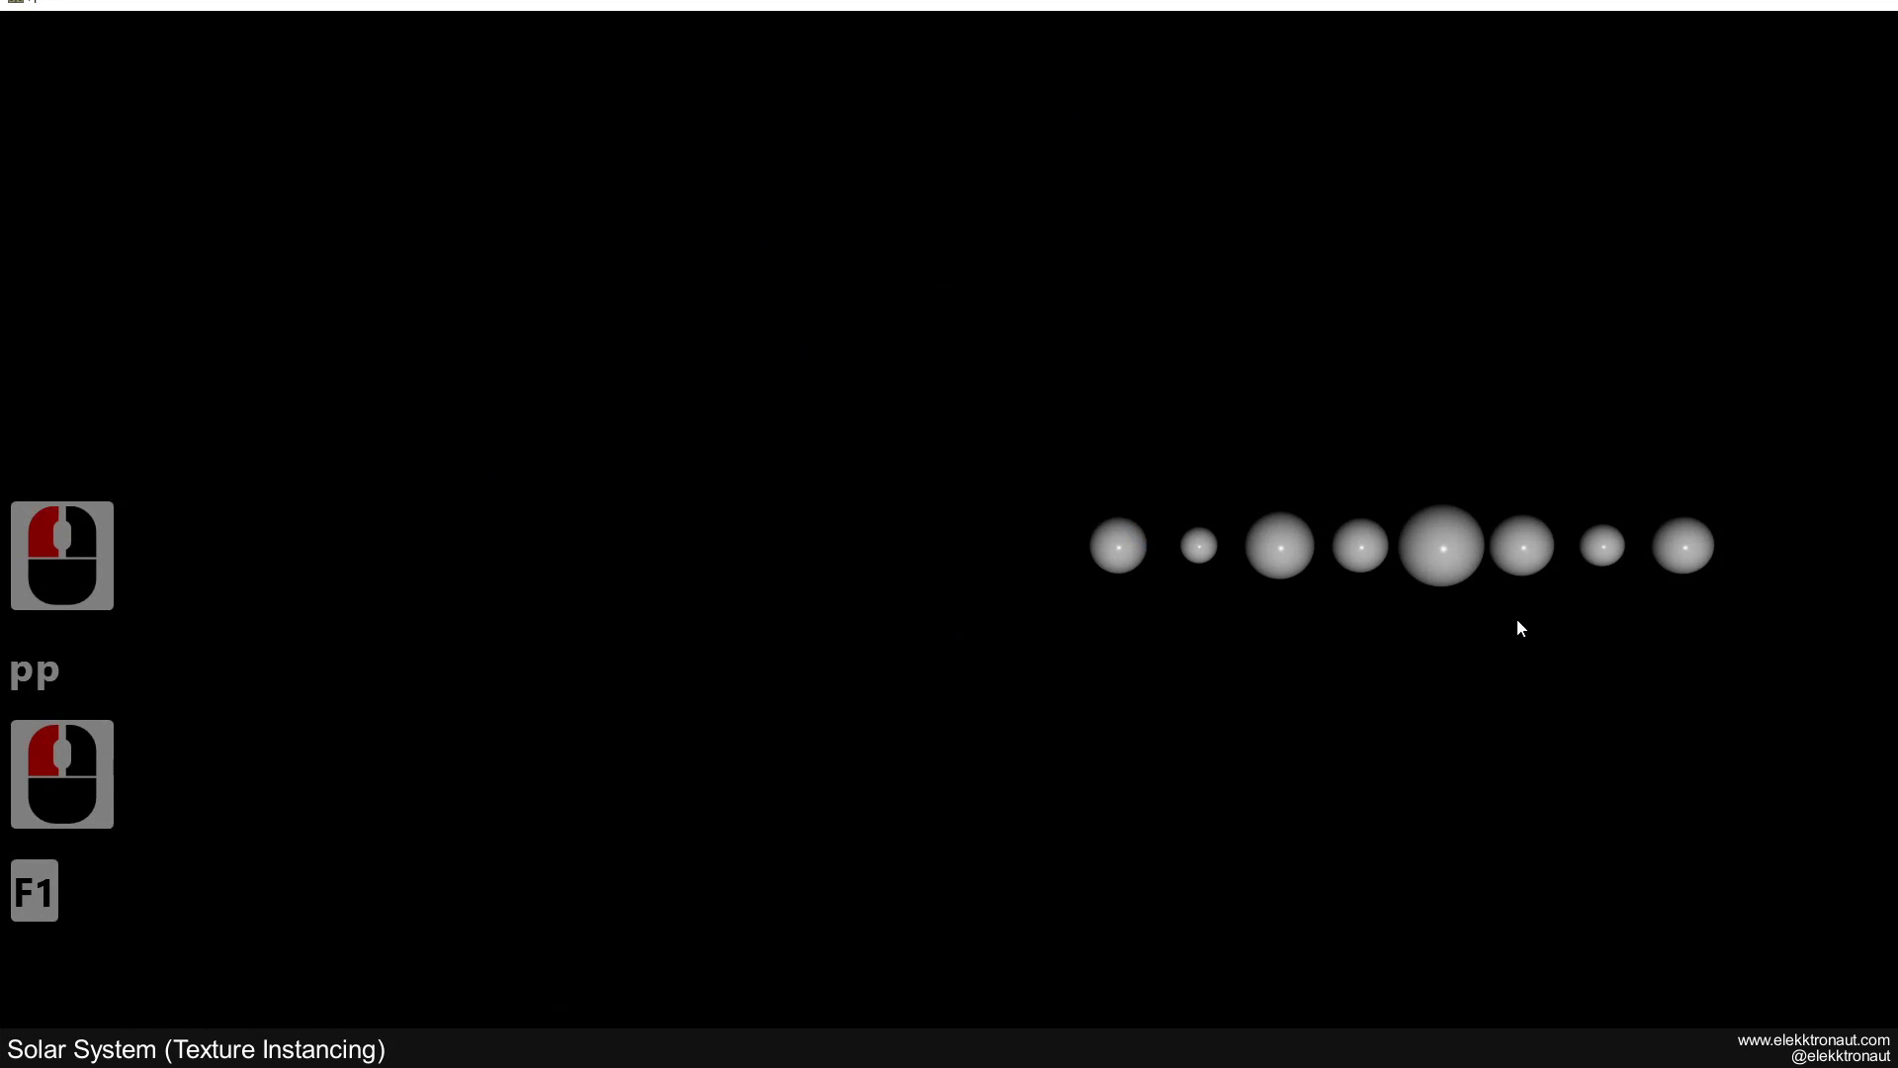
key(Escape)
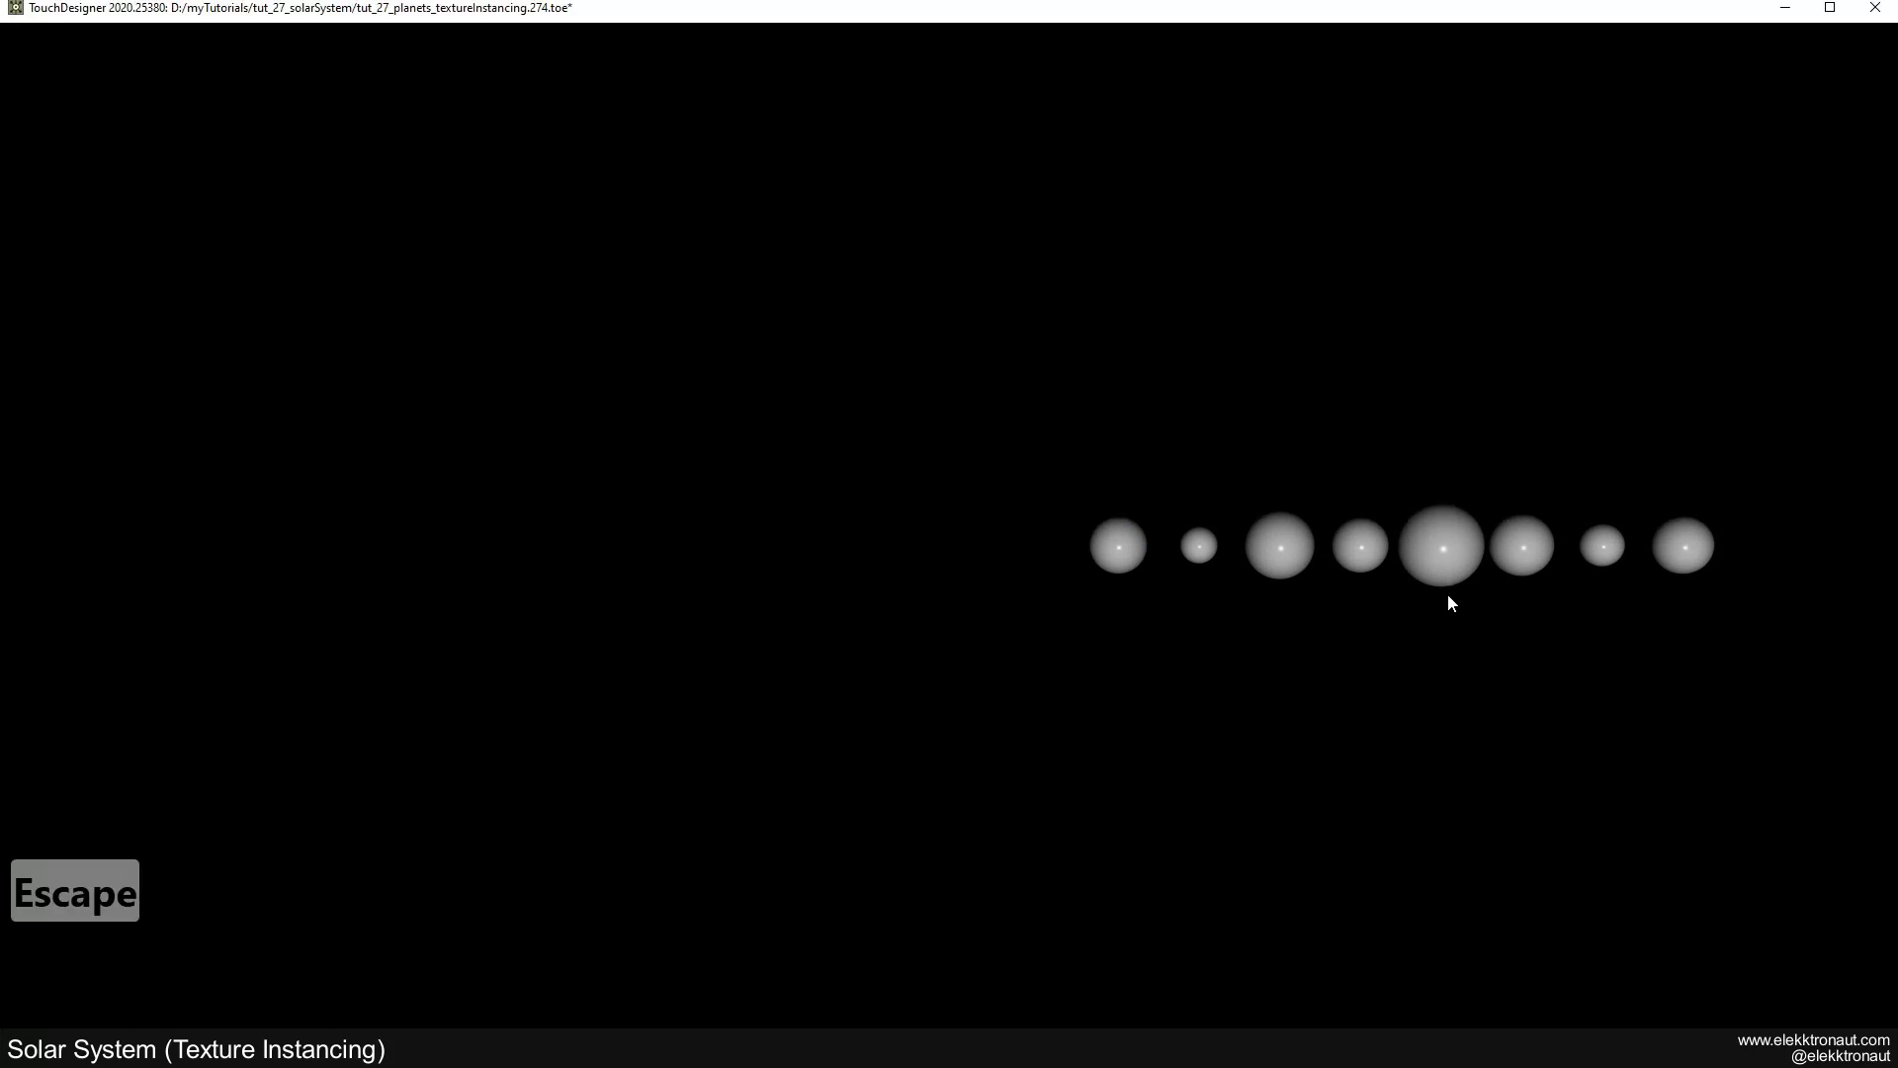
Step: Set the planets geometry's Y rotation to -24 in its own transform
drag(1029, 561, 1320, 546)
drag(1076, 550, 1159, 537)
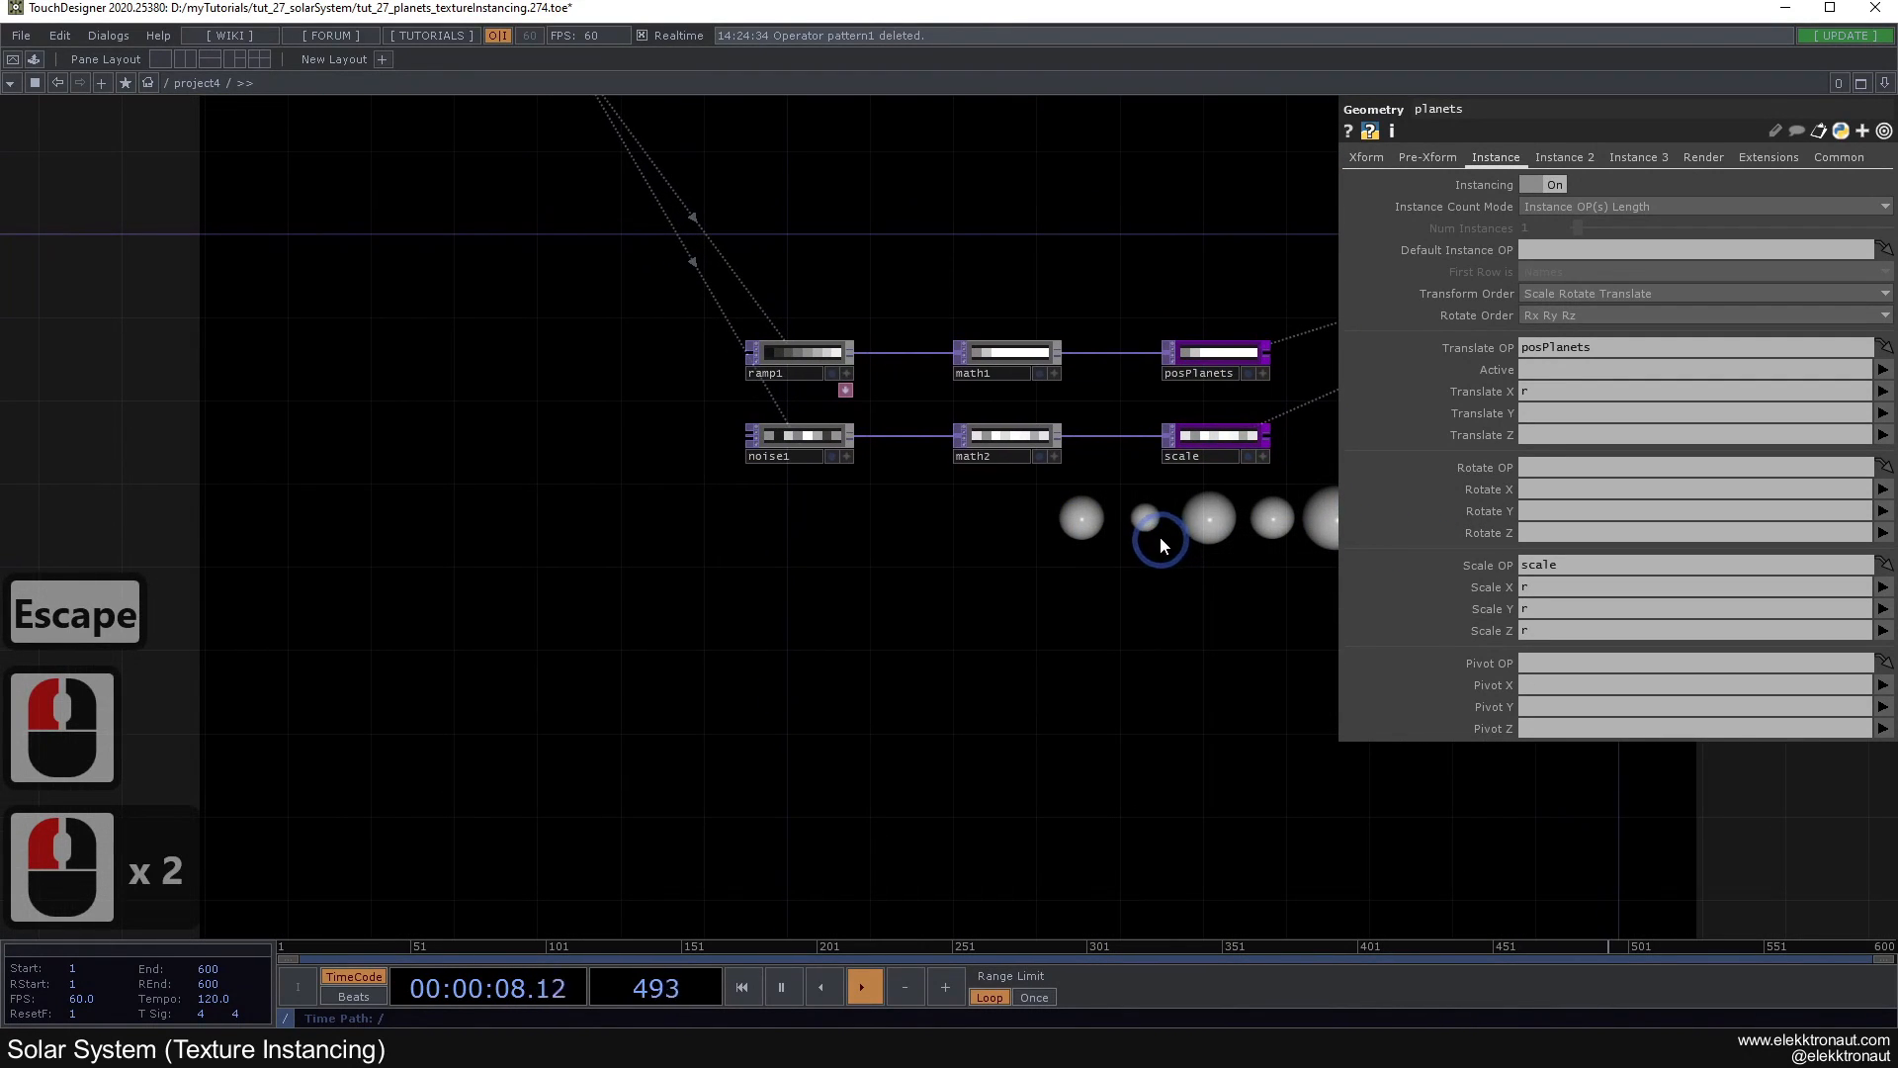
mouse_move(982, 560)
mouse_down()
mouse_move(954, 543)
mouse_move(967, 575)
mouse_up()
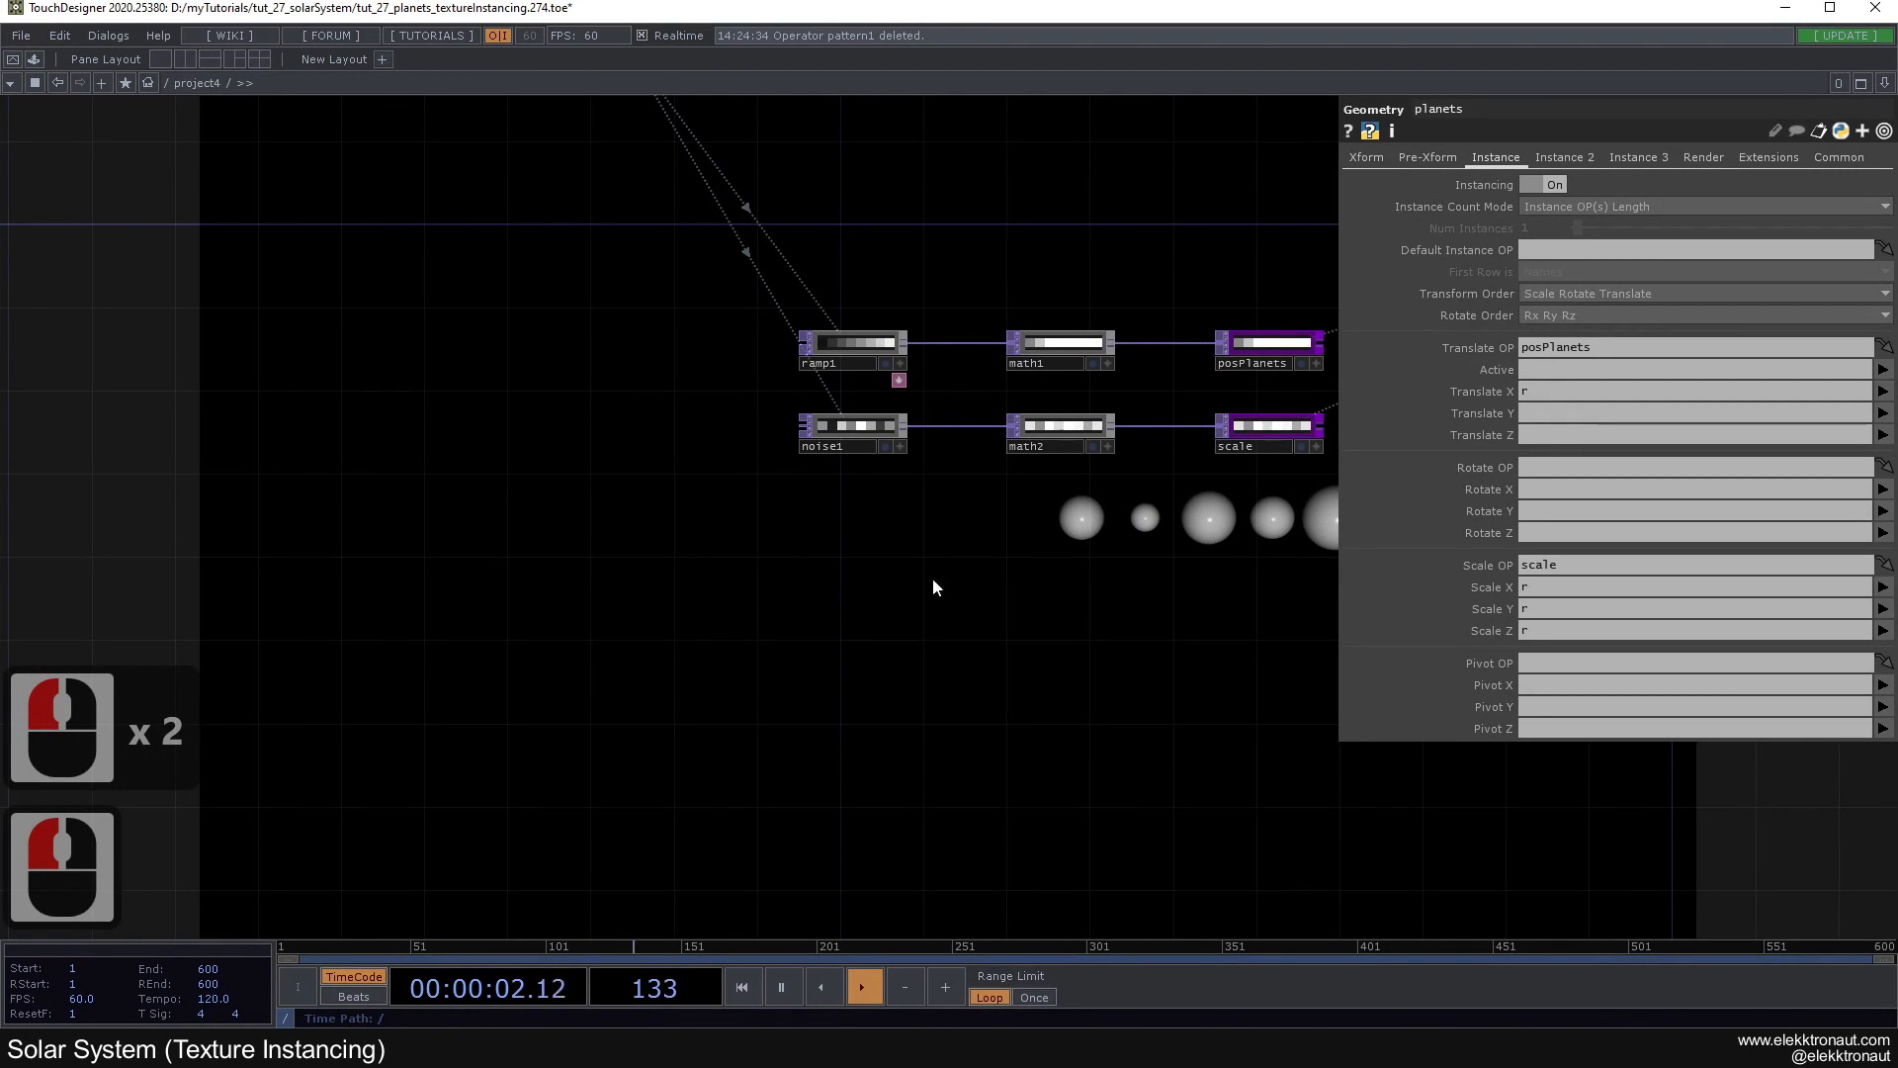
drag(1325, 509, 844, 593)
drag(1094, 554, 802, 575)
drag(1016, 537, 946, 544)
click(978, 286)
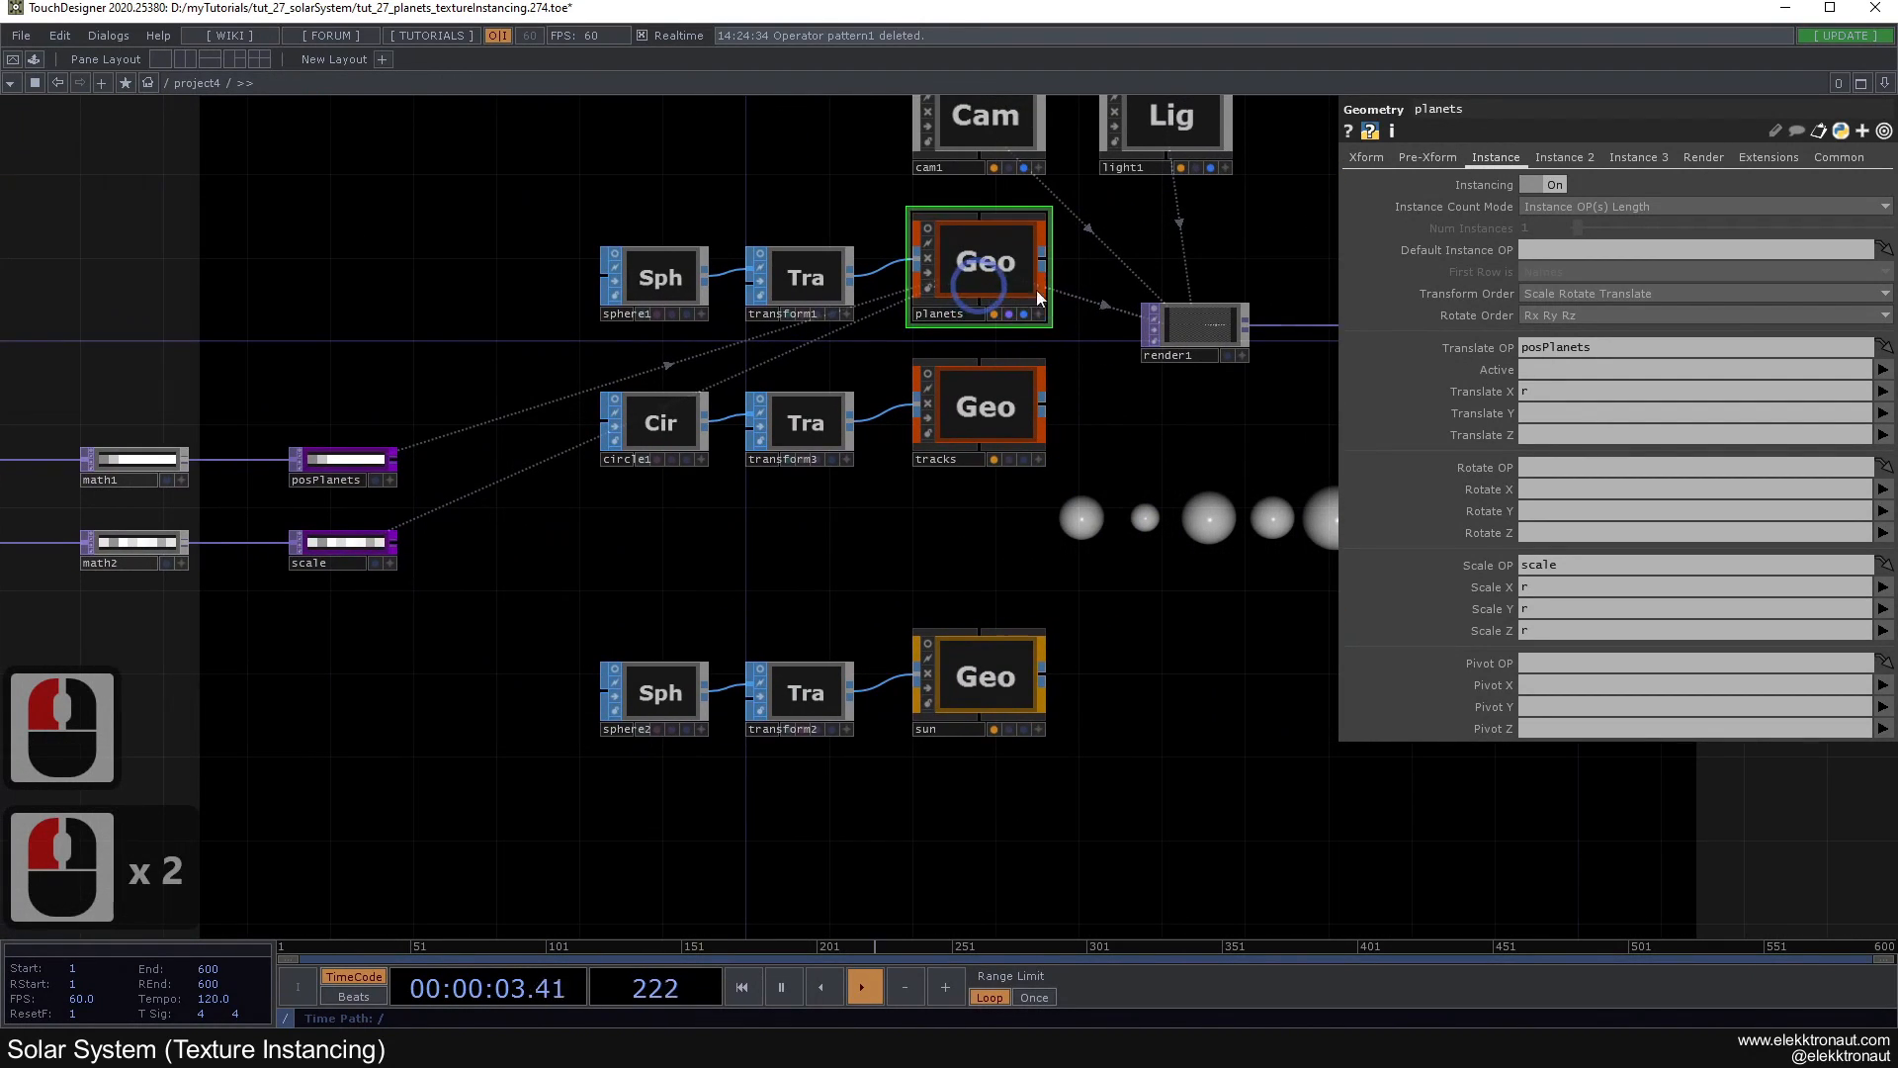
click(1368, 160)
click(1693, 253)
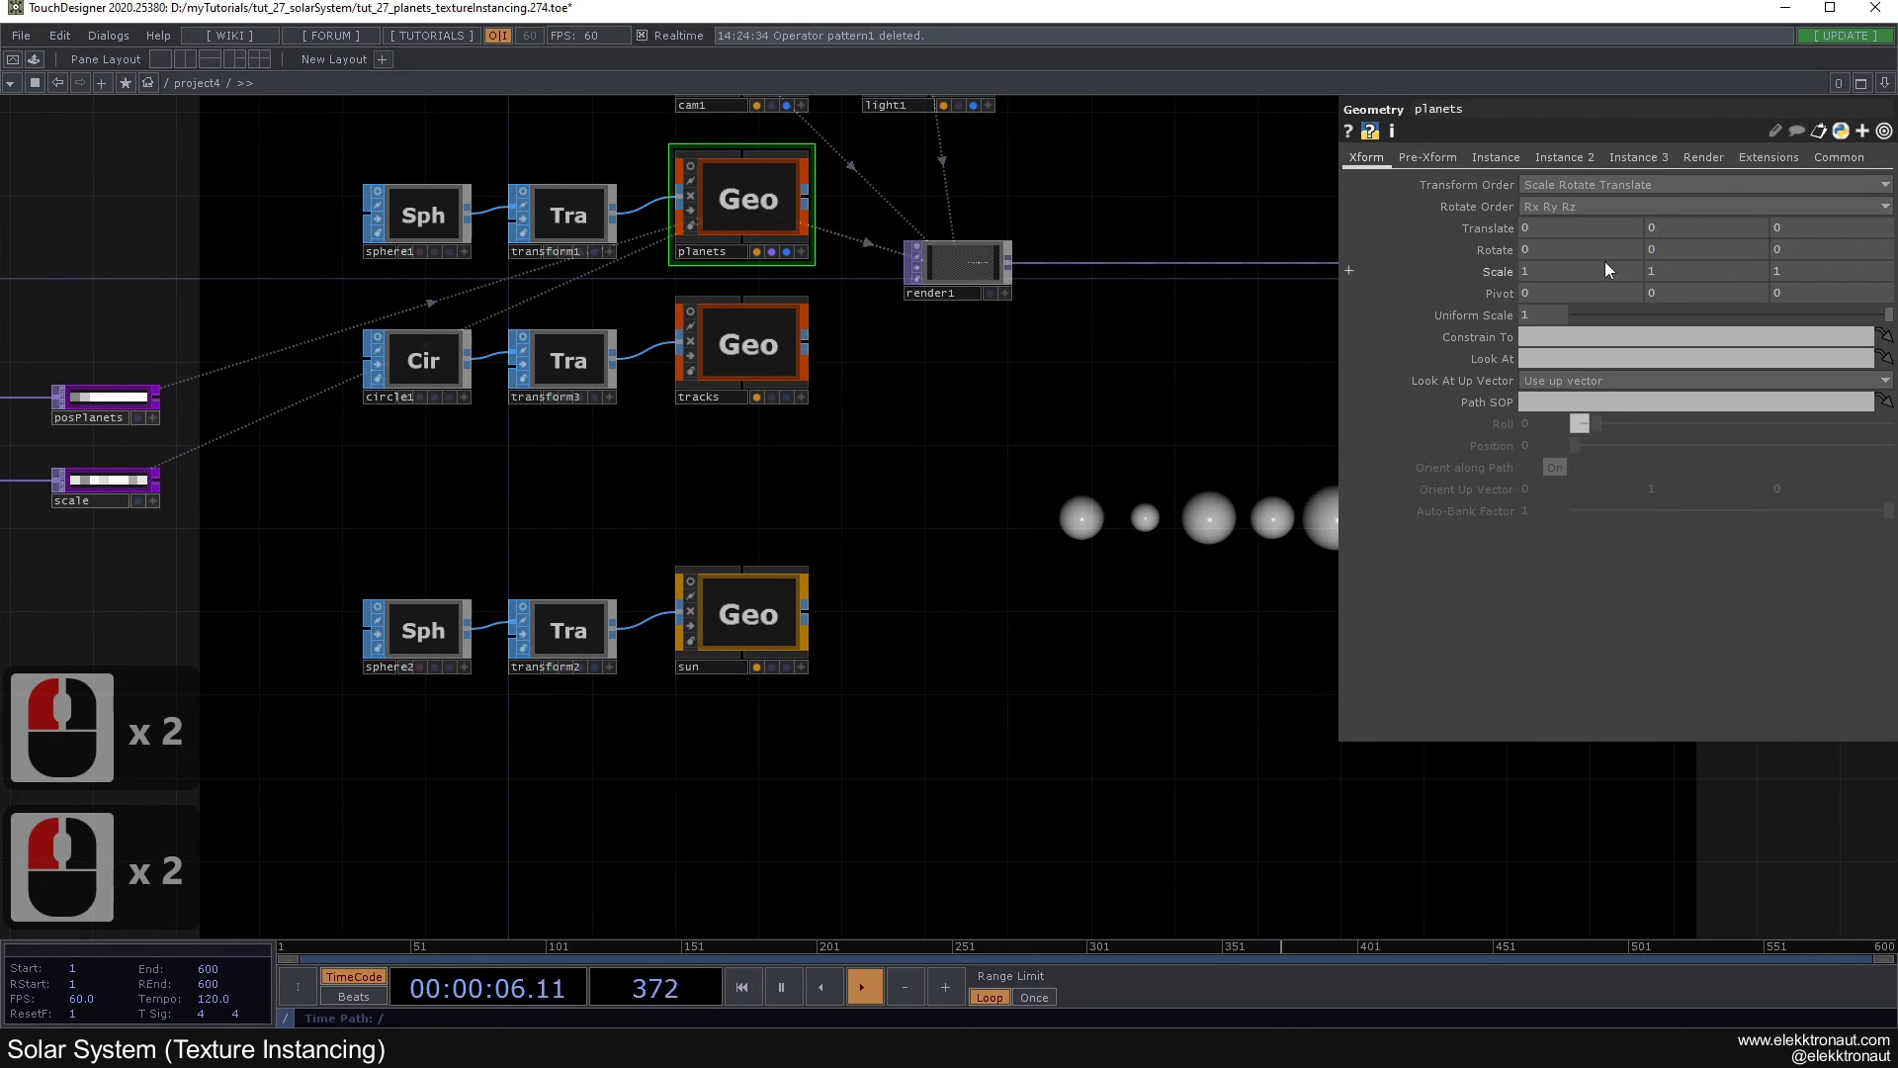
mouse_move(1665, 246)
middle_down()
mouse_move(1663, 224)
mouse_move(1681, 259)
middle_up()
double_click(1680, 253)
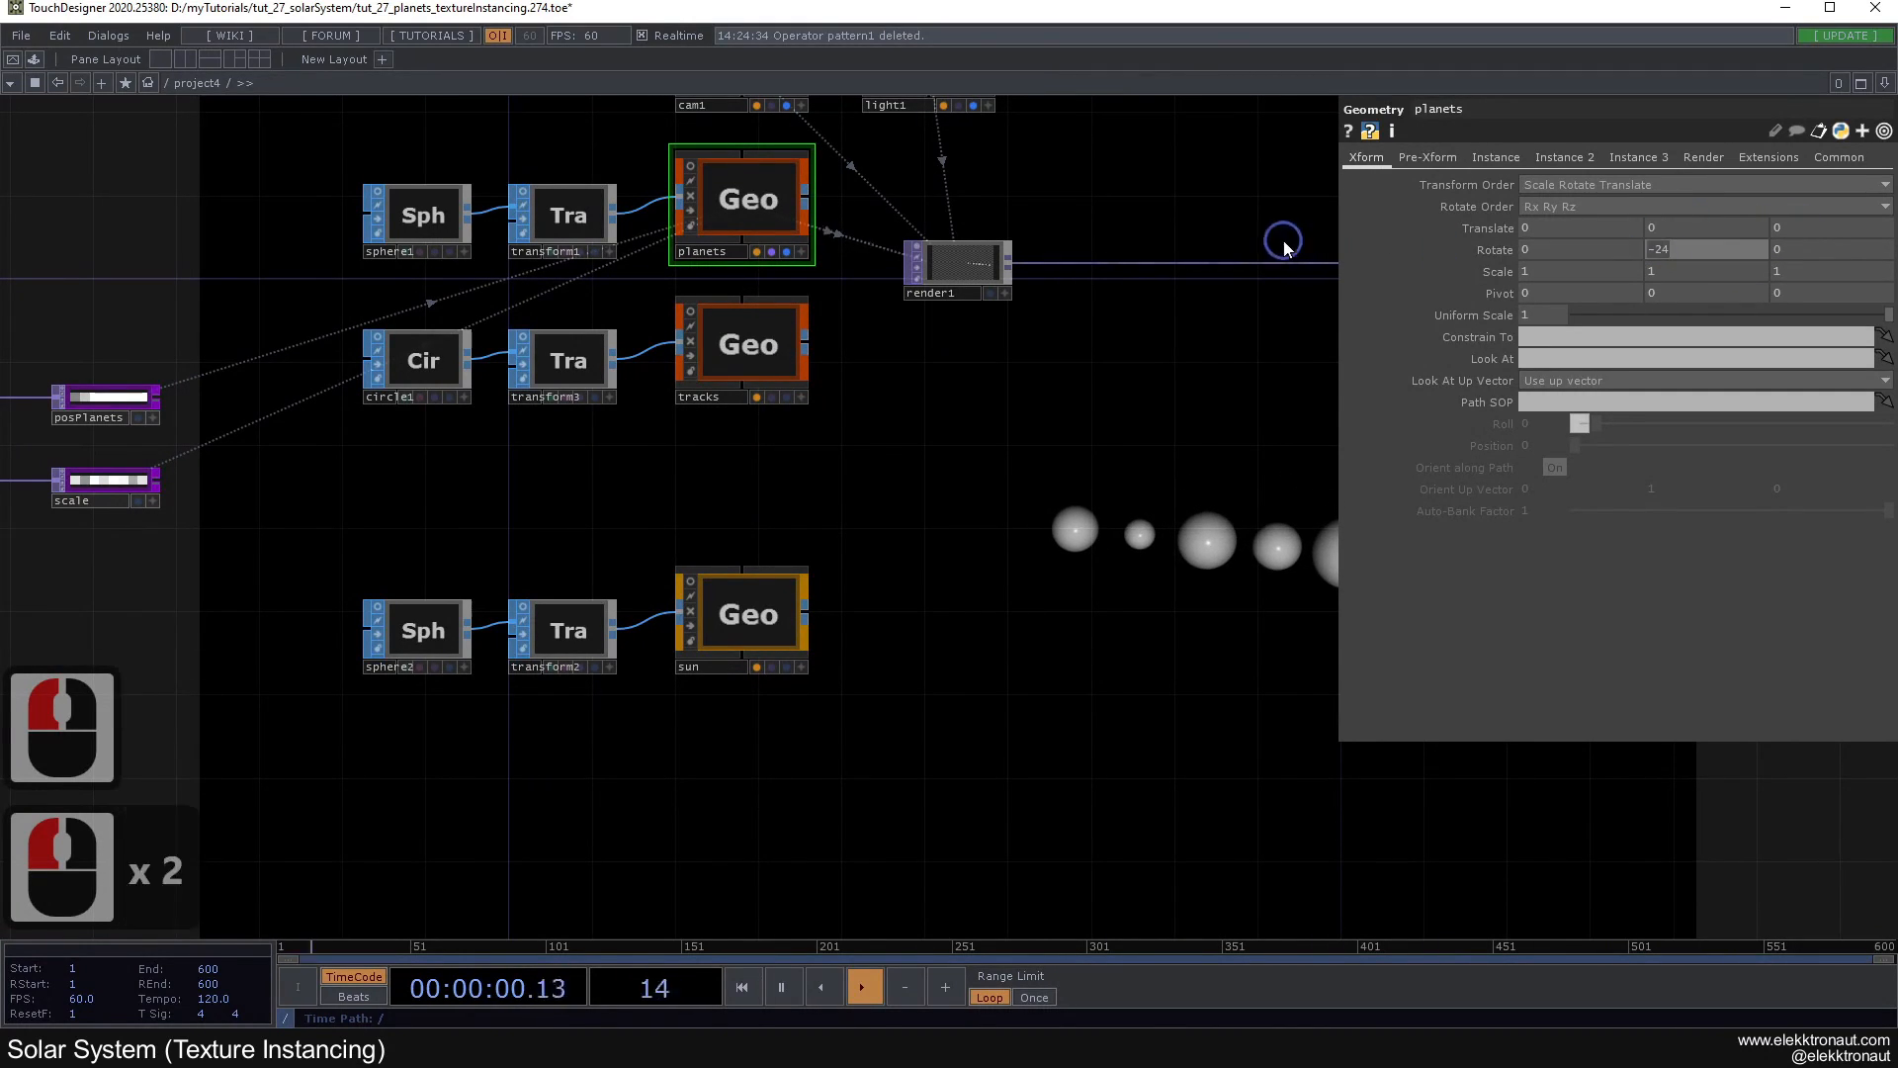
Step: Drive the planets geometry's Y rotation with the expression absTime.frame and watch the row of planets orbit
text(absTime.s)
key(BackSpace)
text(frame)
key(Return)
drag(1108, 532, 1529, 513)
drag(615, 540, 911, 410)
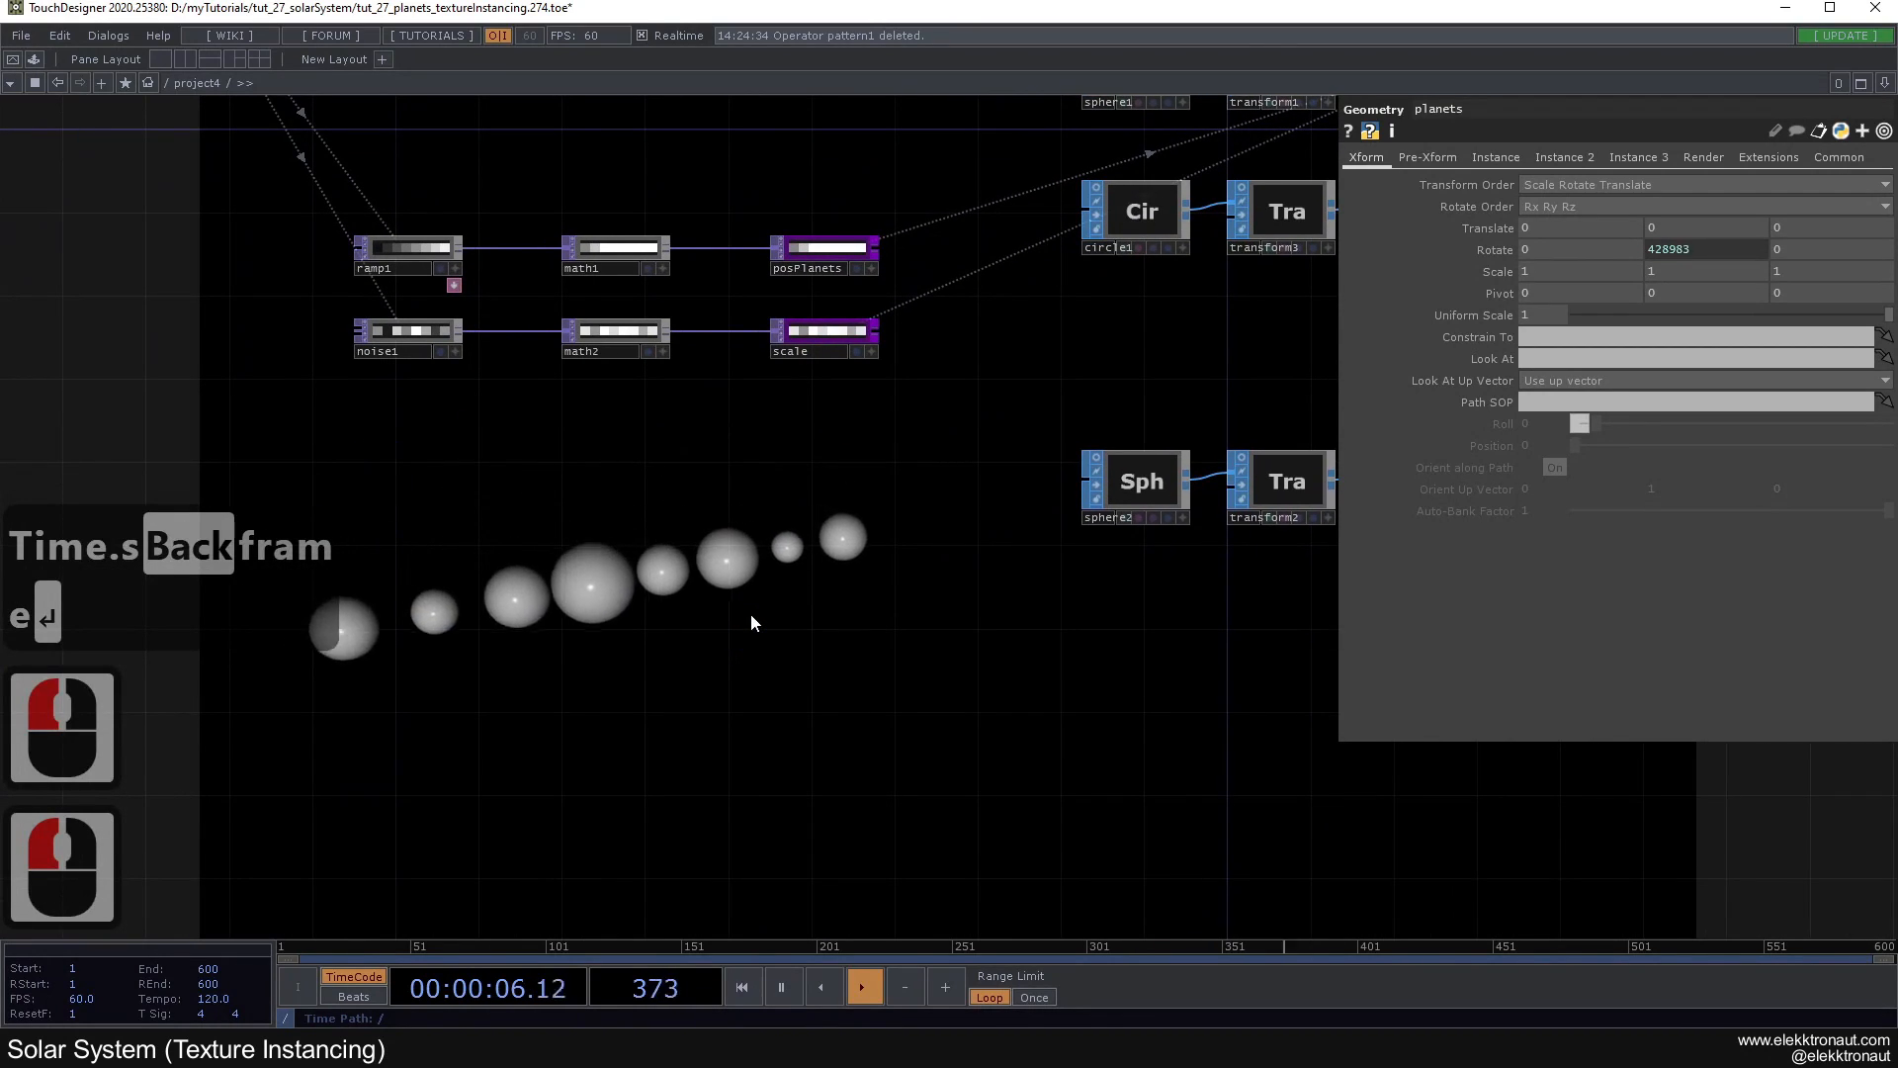
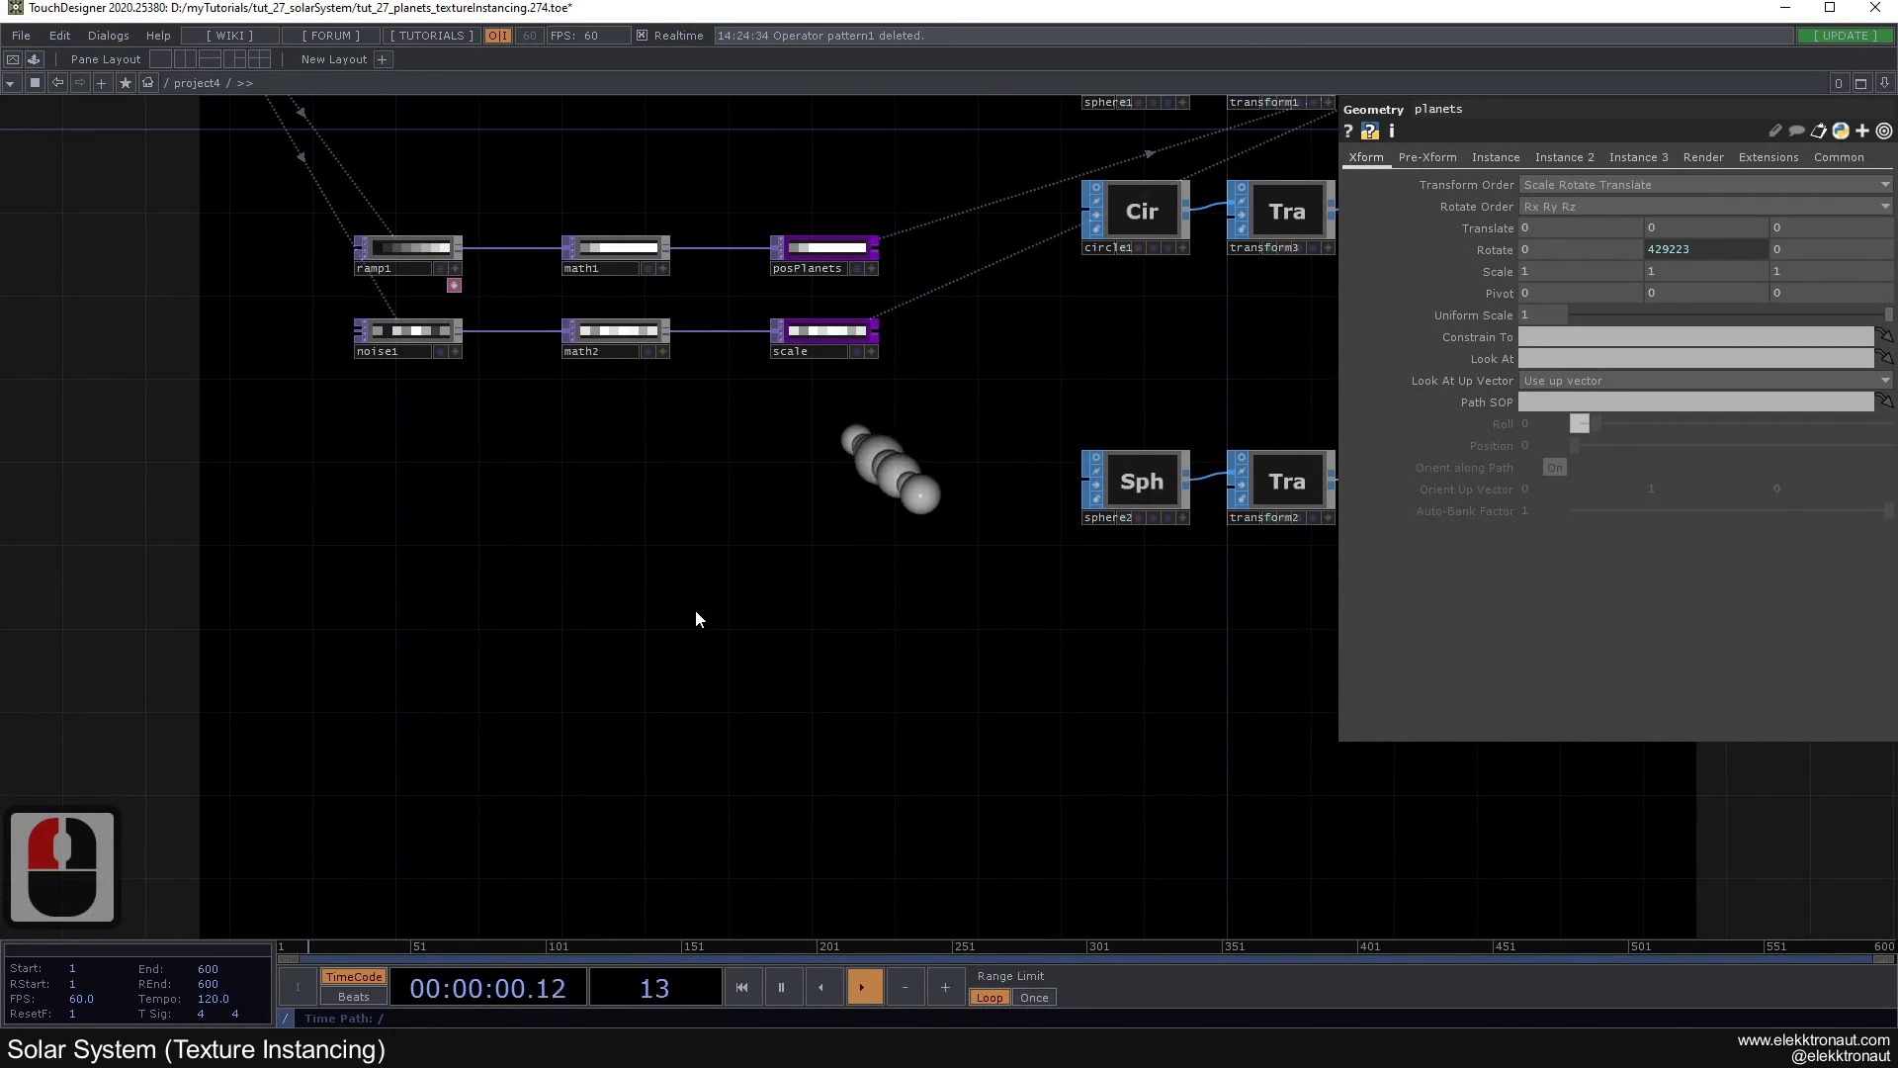
Step: Switch the planets geometry's Y rotation back to a constant value and reset it to 0
click(1701, 253)
click(1439, 292)
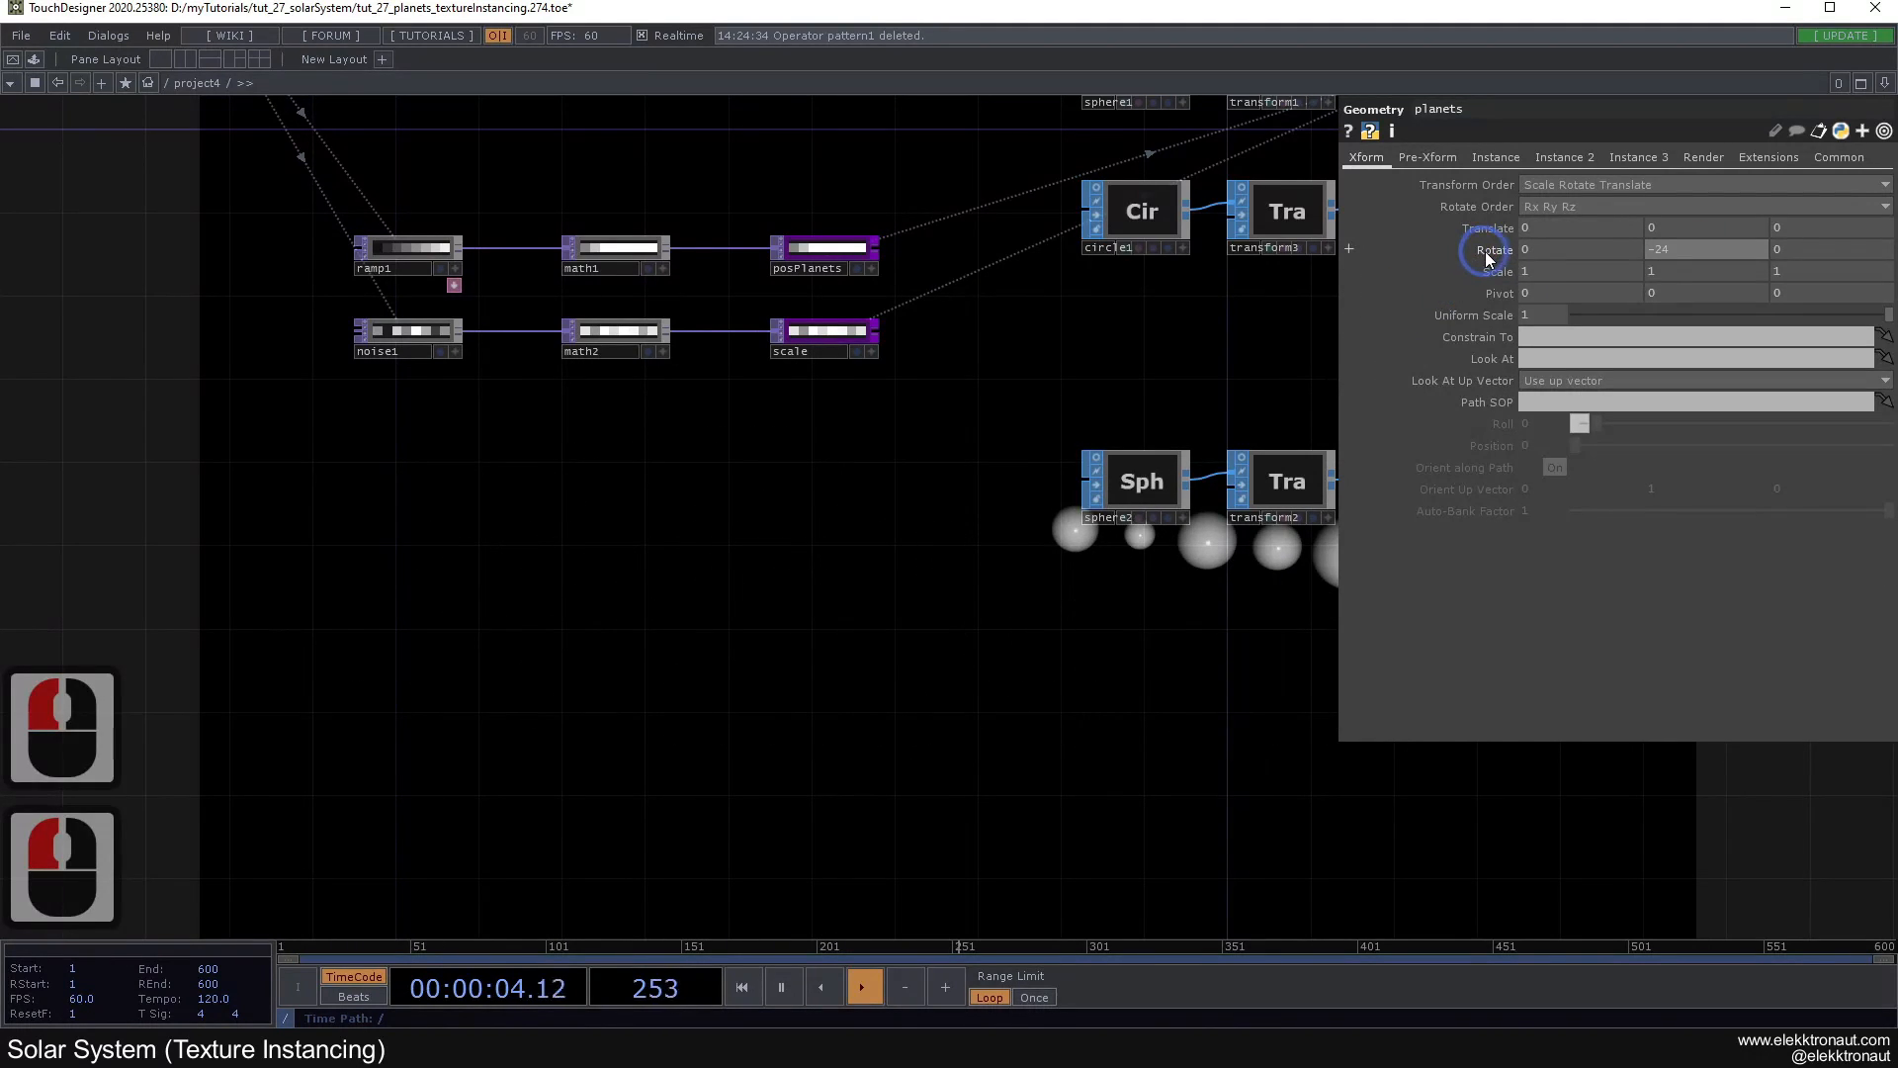
drag(1693, 243, 990, 258)
text(0)
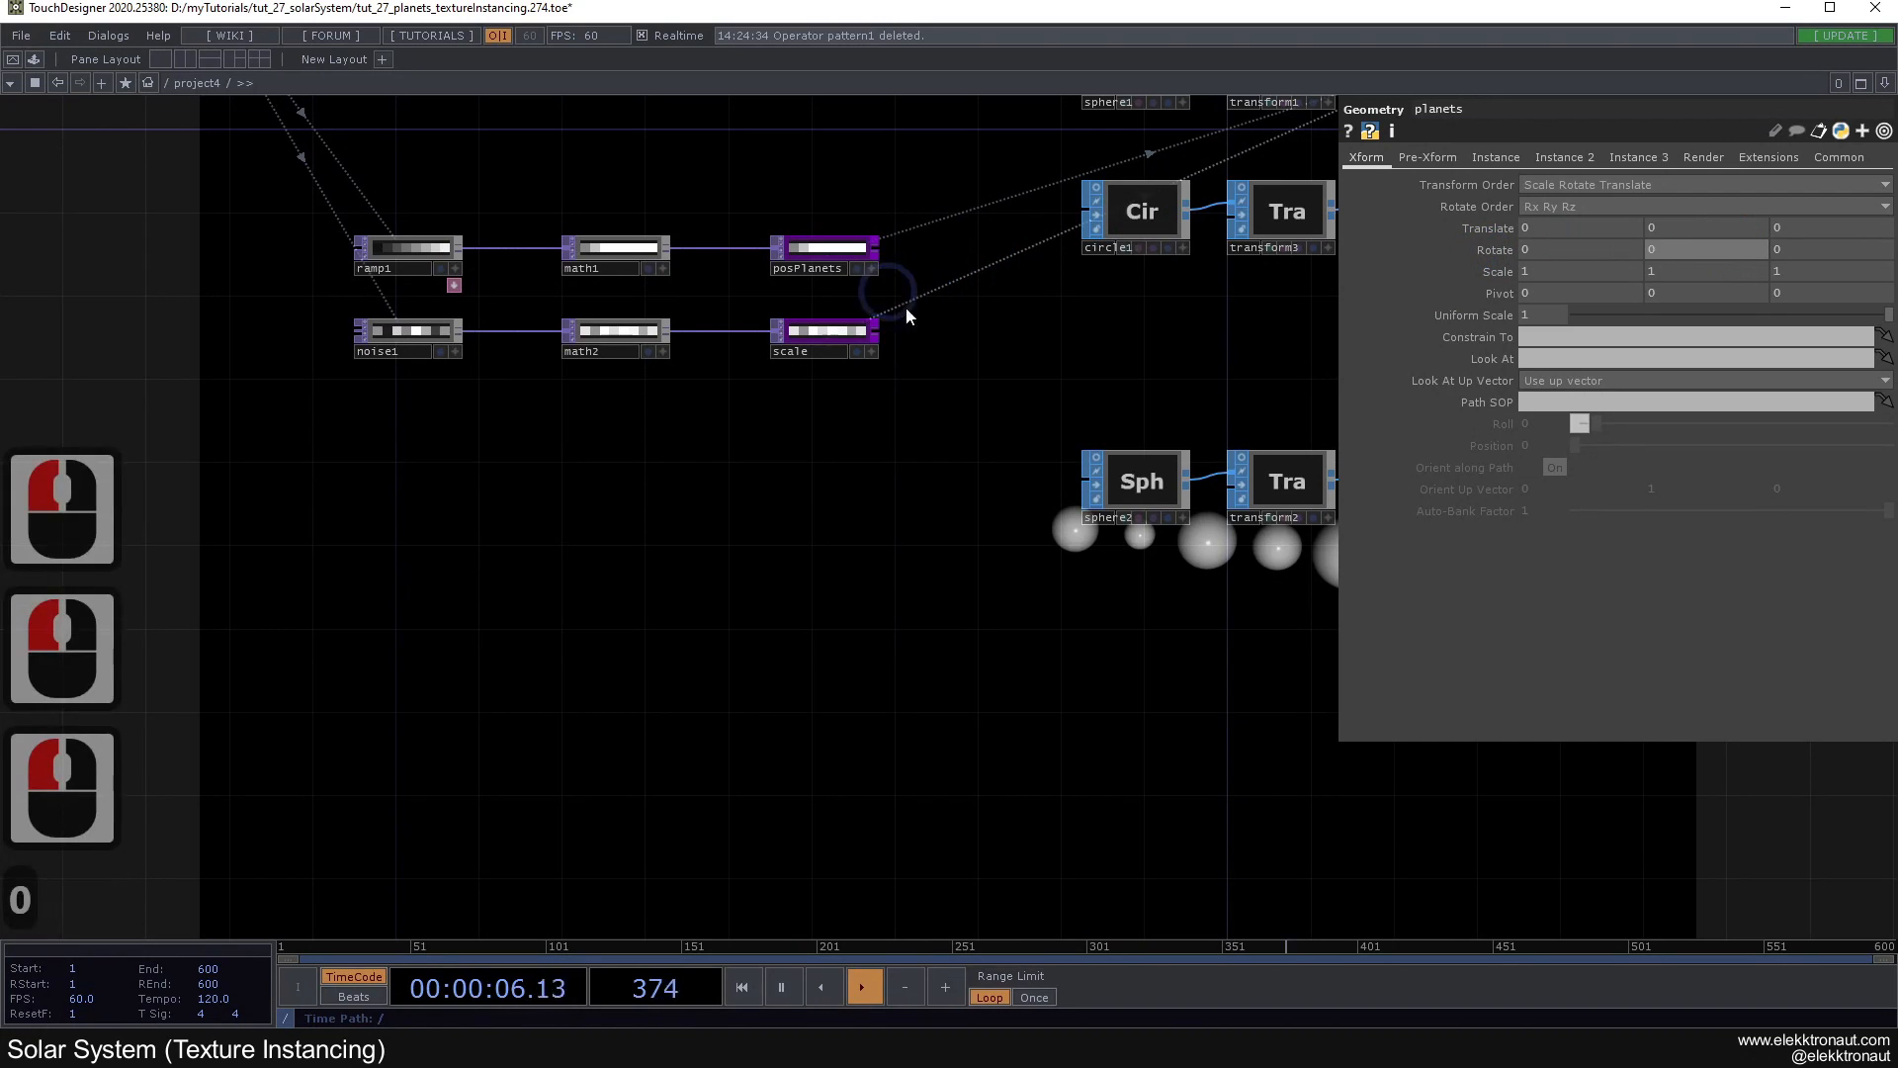
click(937, 380)
Step: Duplicate the Noise TOP of the scale chain and place the copy below and to the left of both chains
drag(939, 386, 1075, 481)
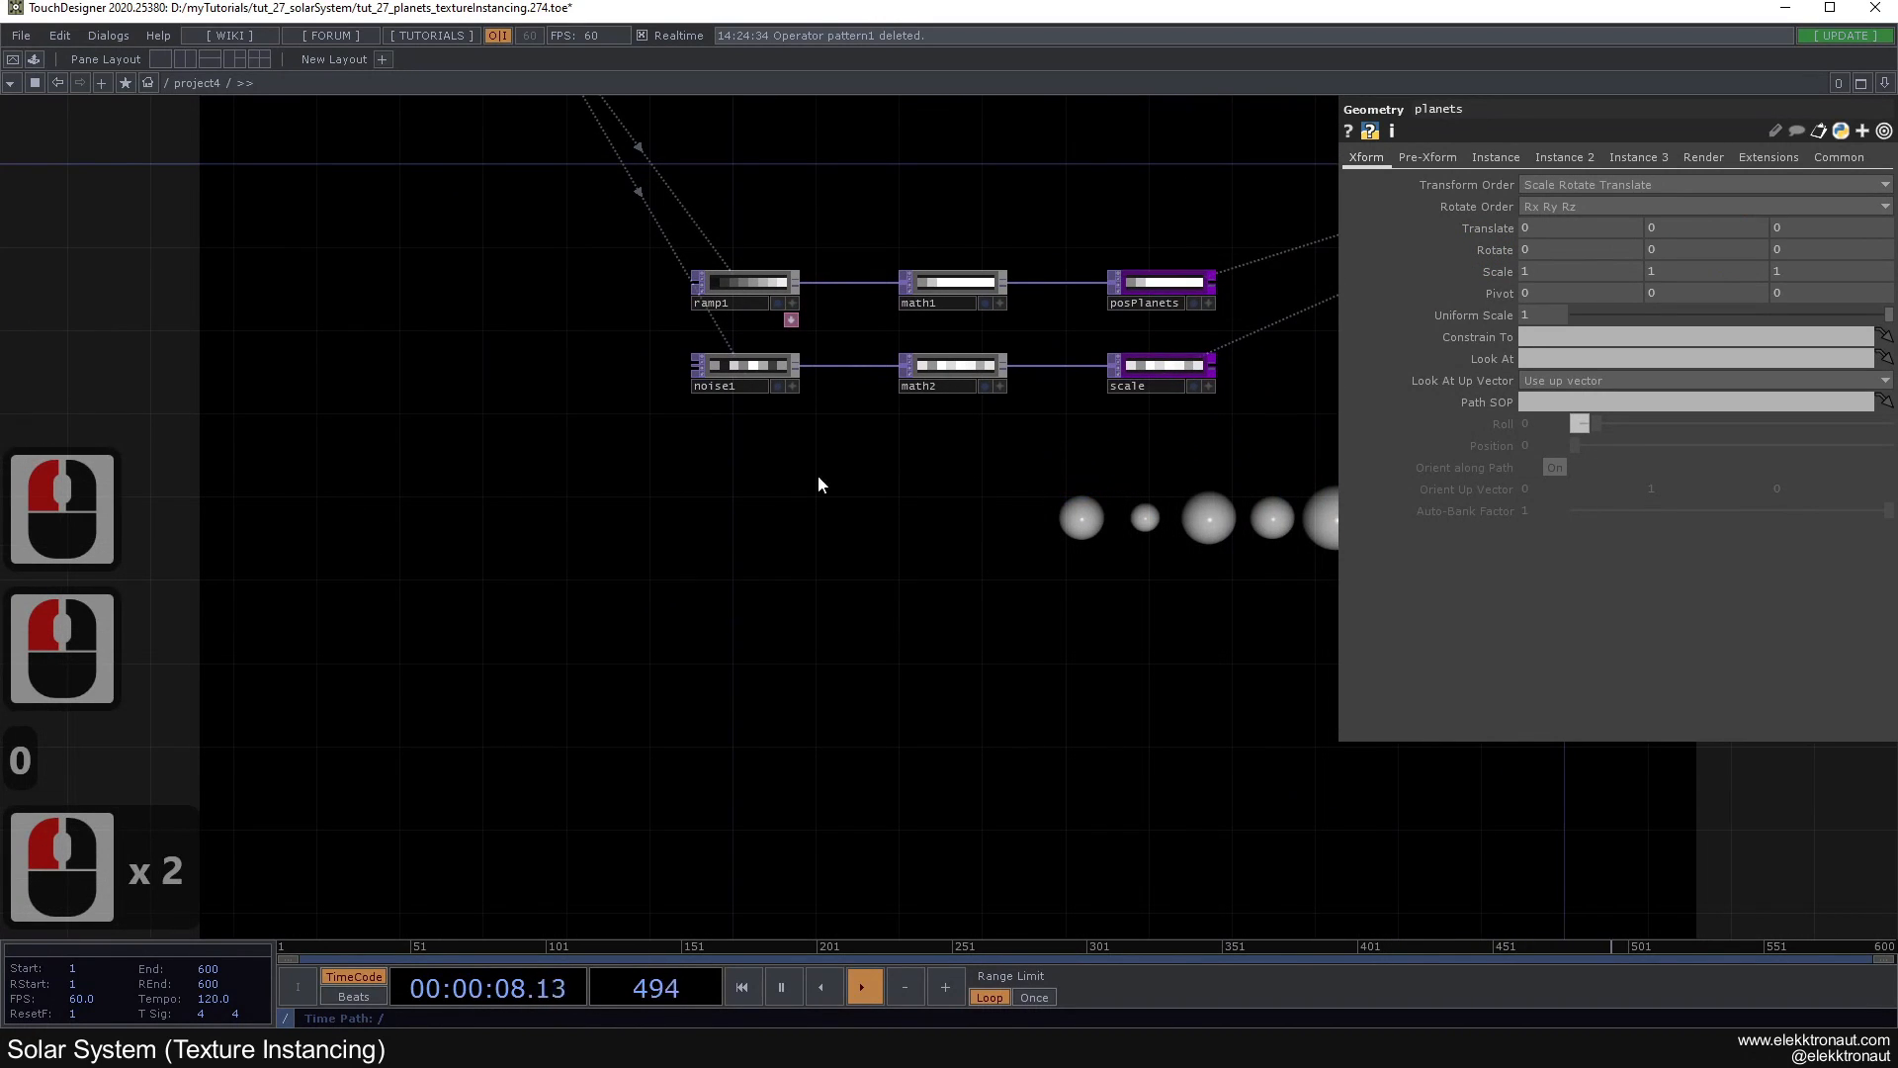
drag(557, 534, 683, 492)
click(894, 338)
key(ctrl+c)
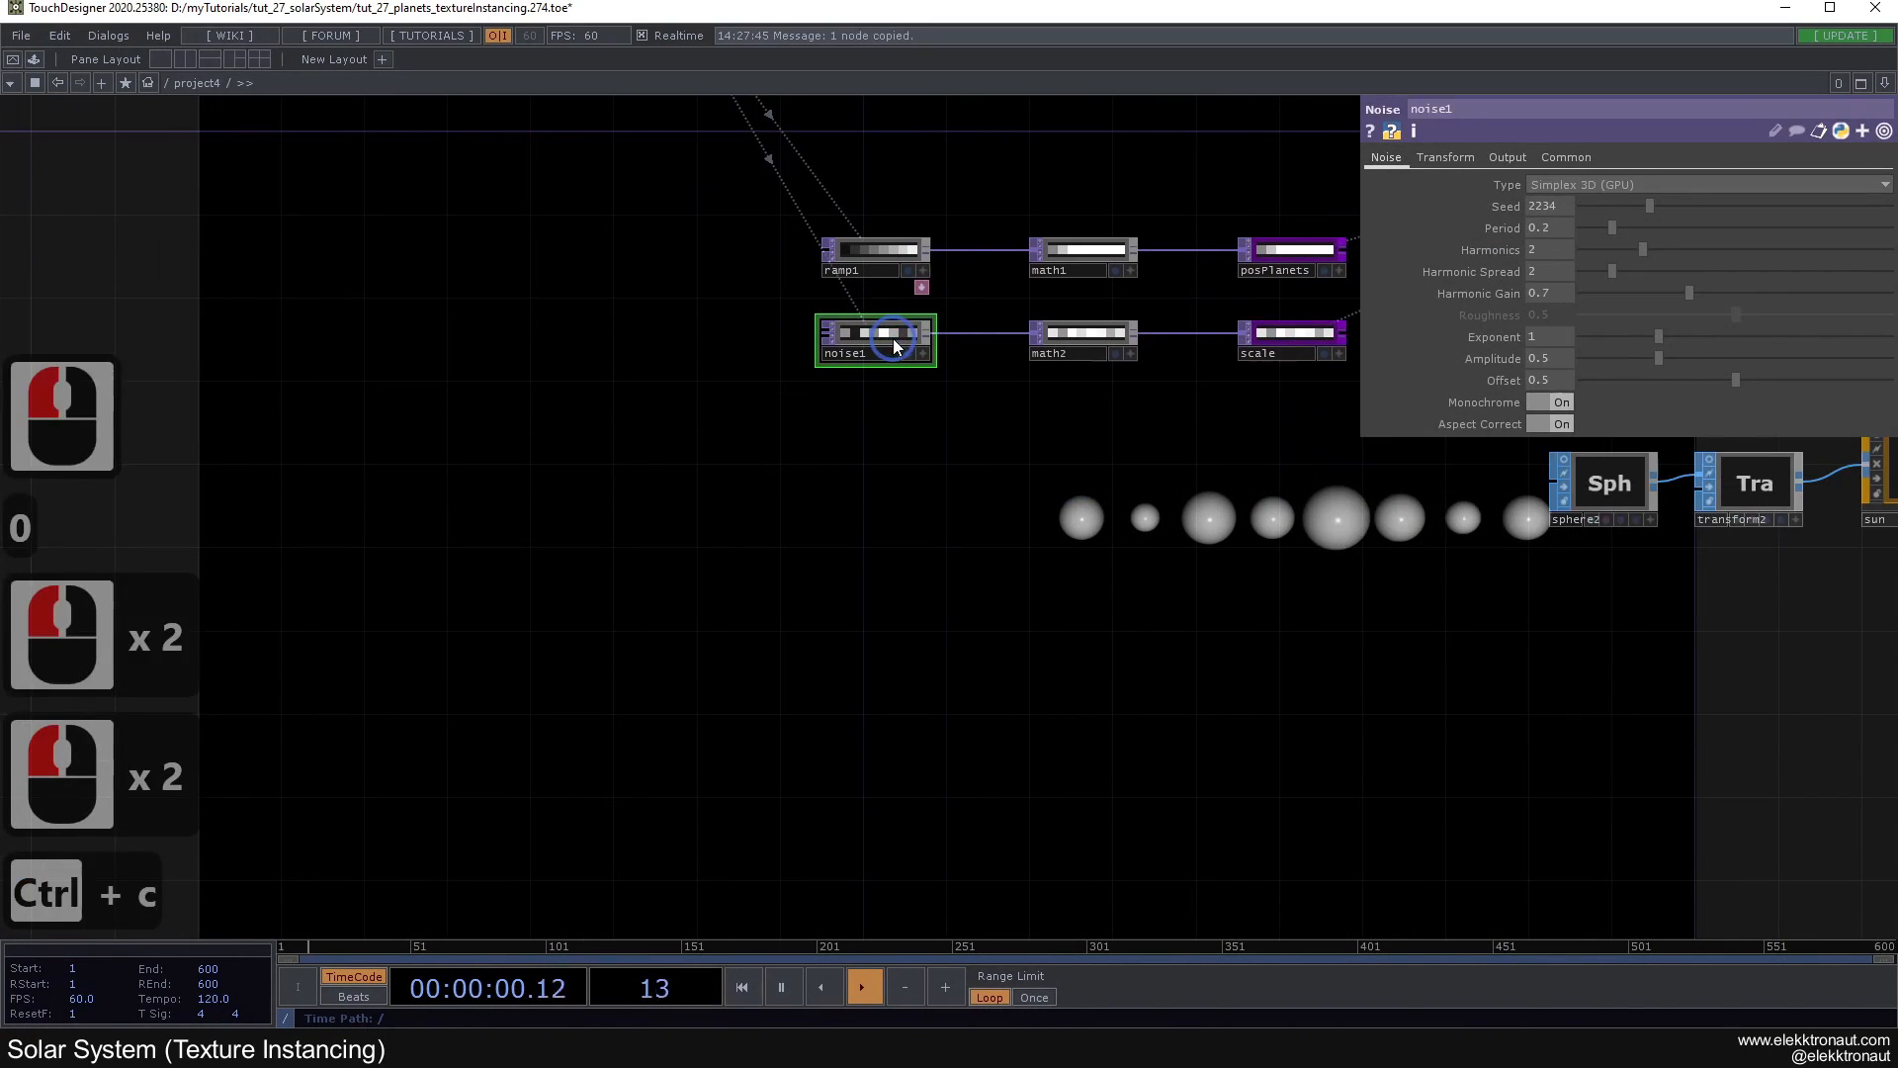
key(ctrl+v)
drag(895, 401, 564, 546)
Step: Set the seed of the duplicated Noise TOP to 3023
drag(1649, 205, 1674, 206)
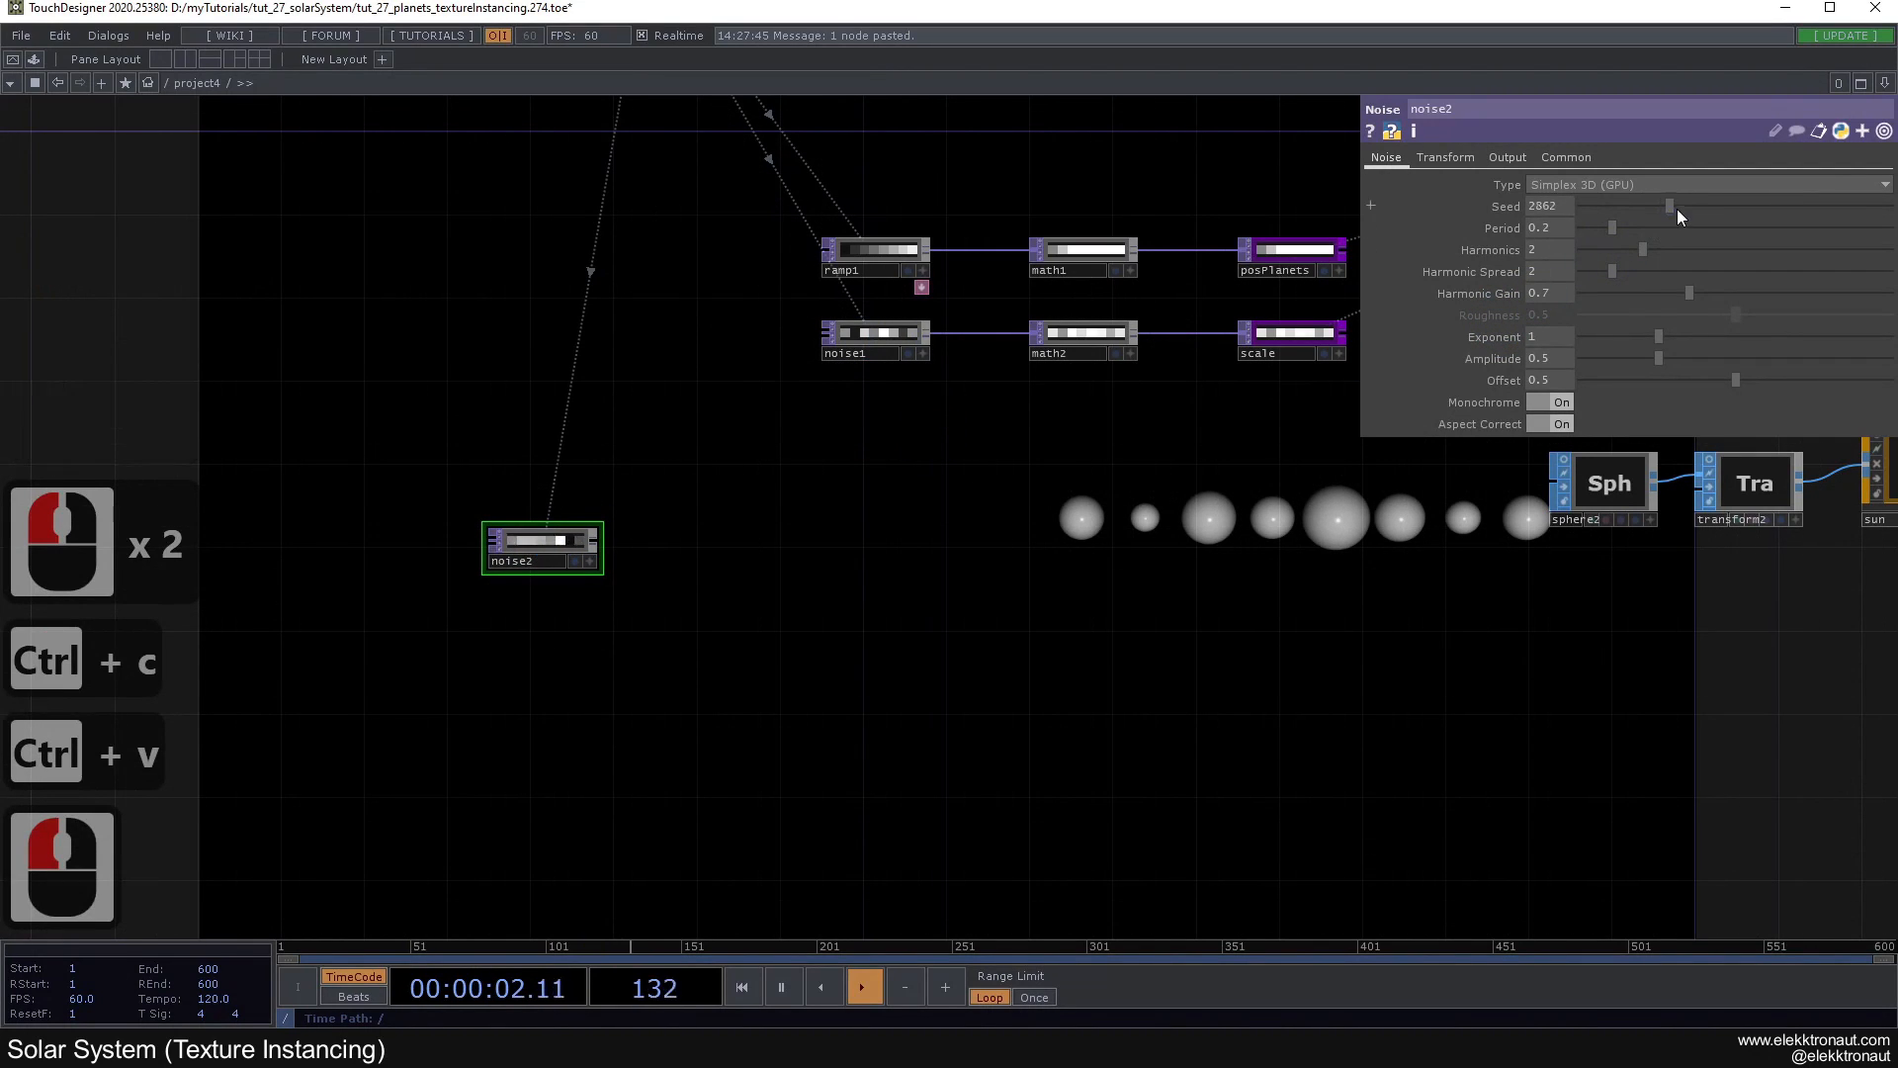
scroll(581, 505, up, 2)
drag(722, 429, 784, 389)
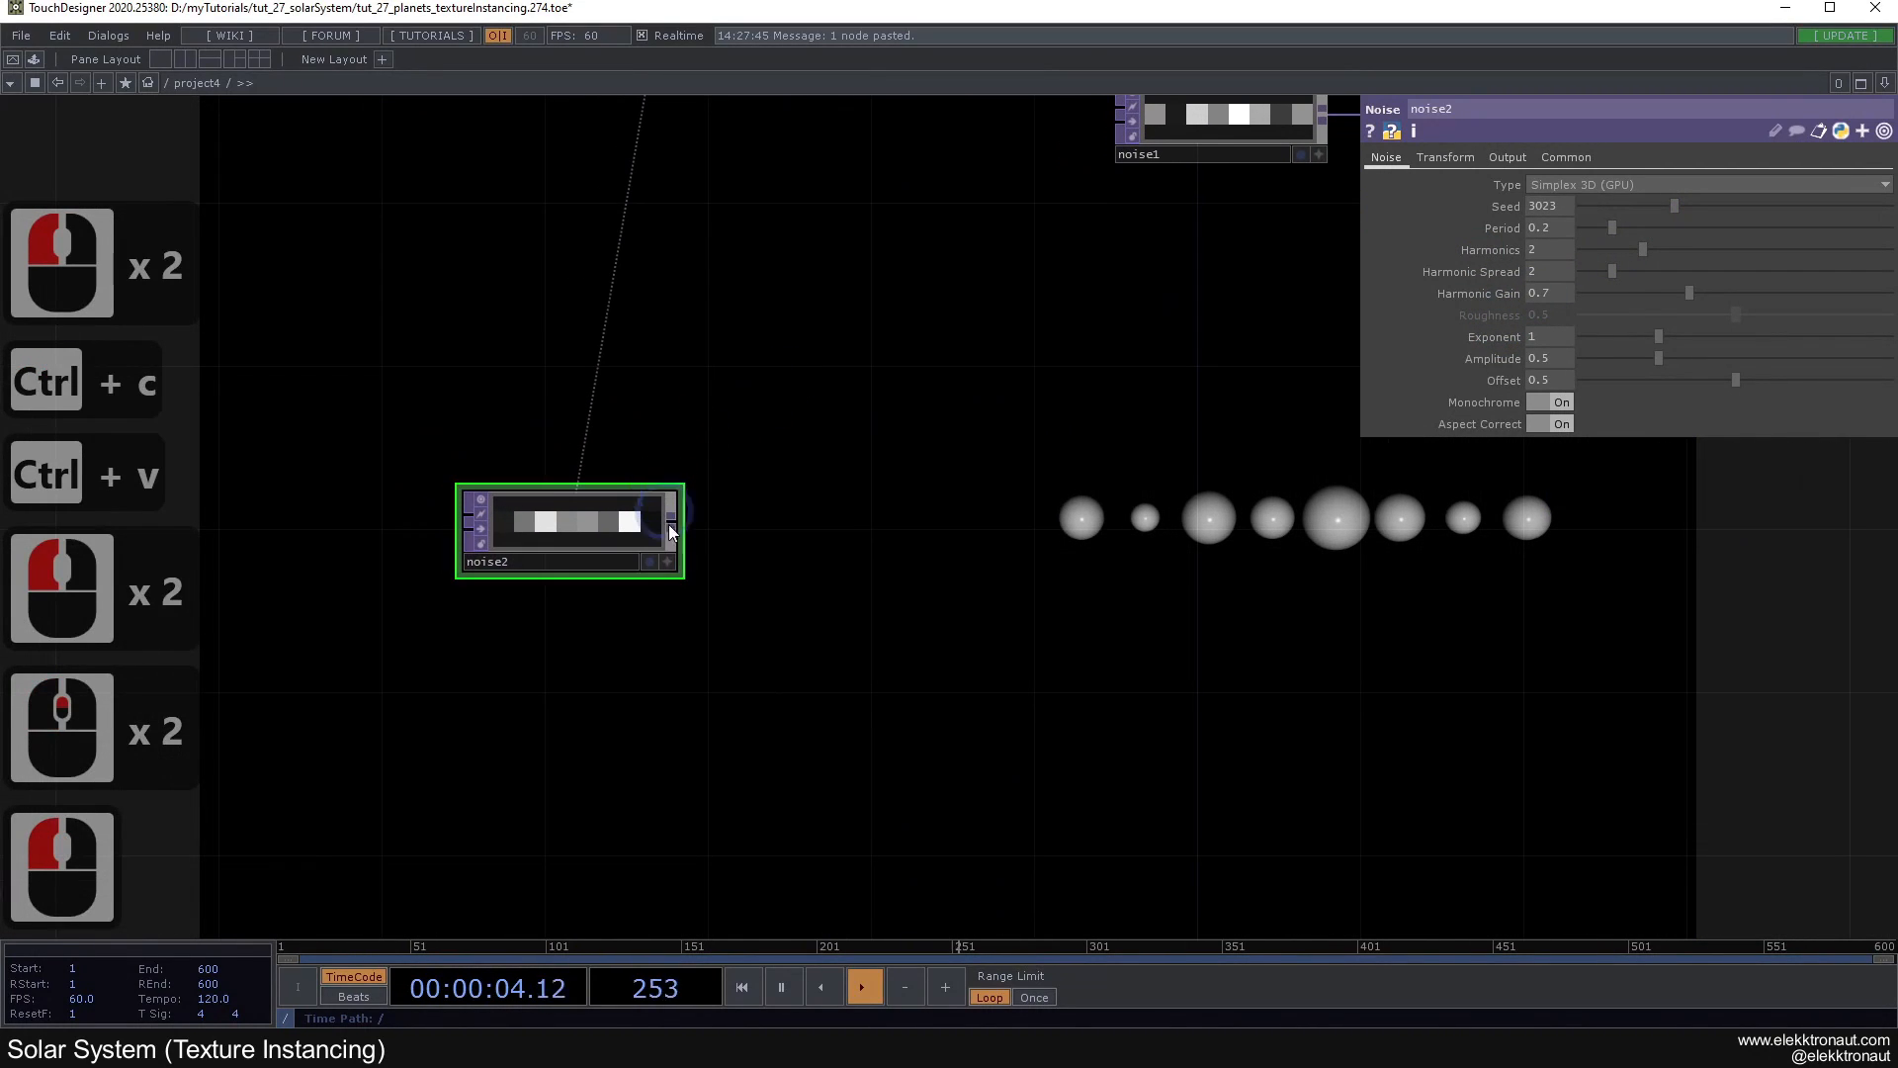
Step: Examine the instance rotation parameters of the planets geometry and go back to the duplicated Noise TOP
scroll(676, 526, down, 2)
drag(643, 519, 498, 567)
drag(775, 593, 341, 697)
drag(975, 525, 667, 620)
click(1078, 350)
click(1085, 306)
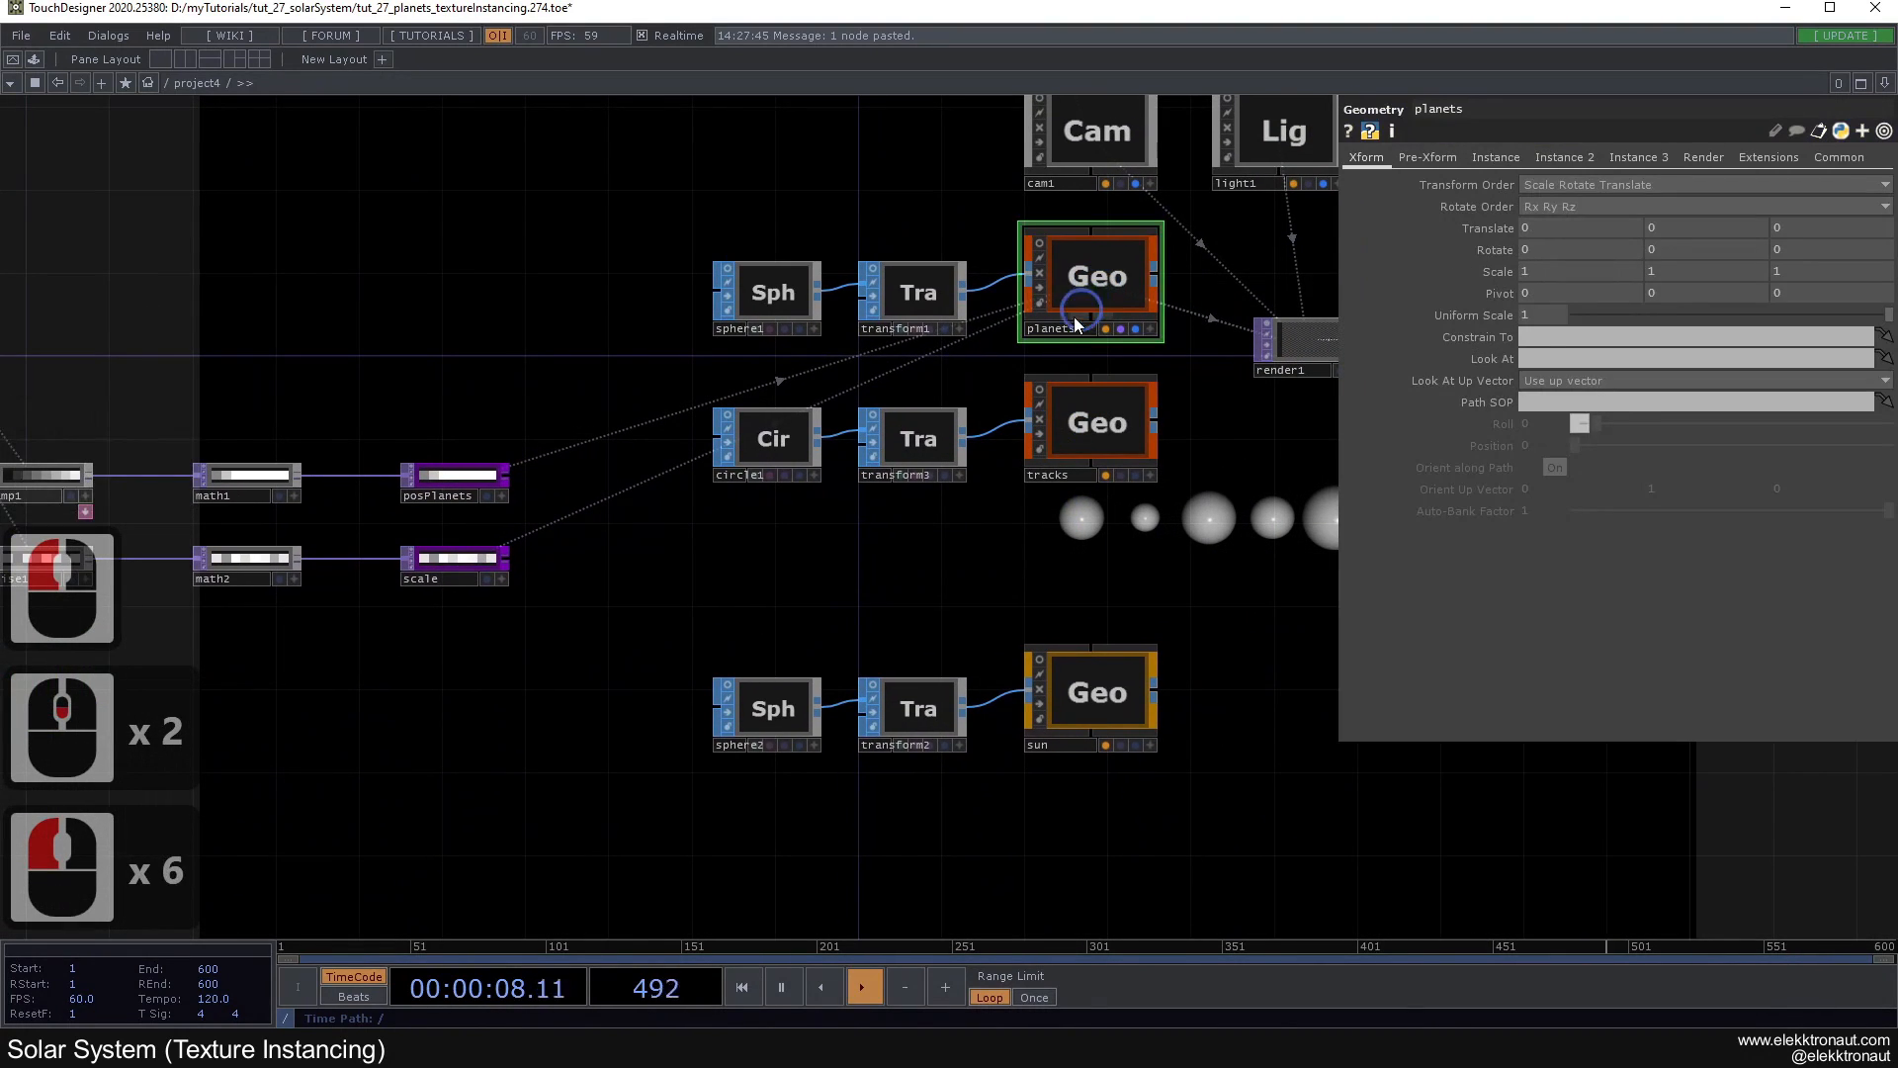
click(1495, 156)
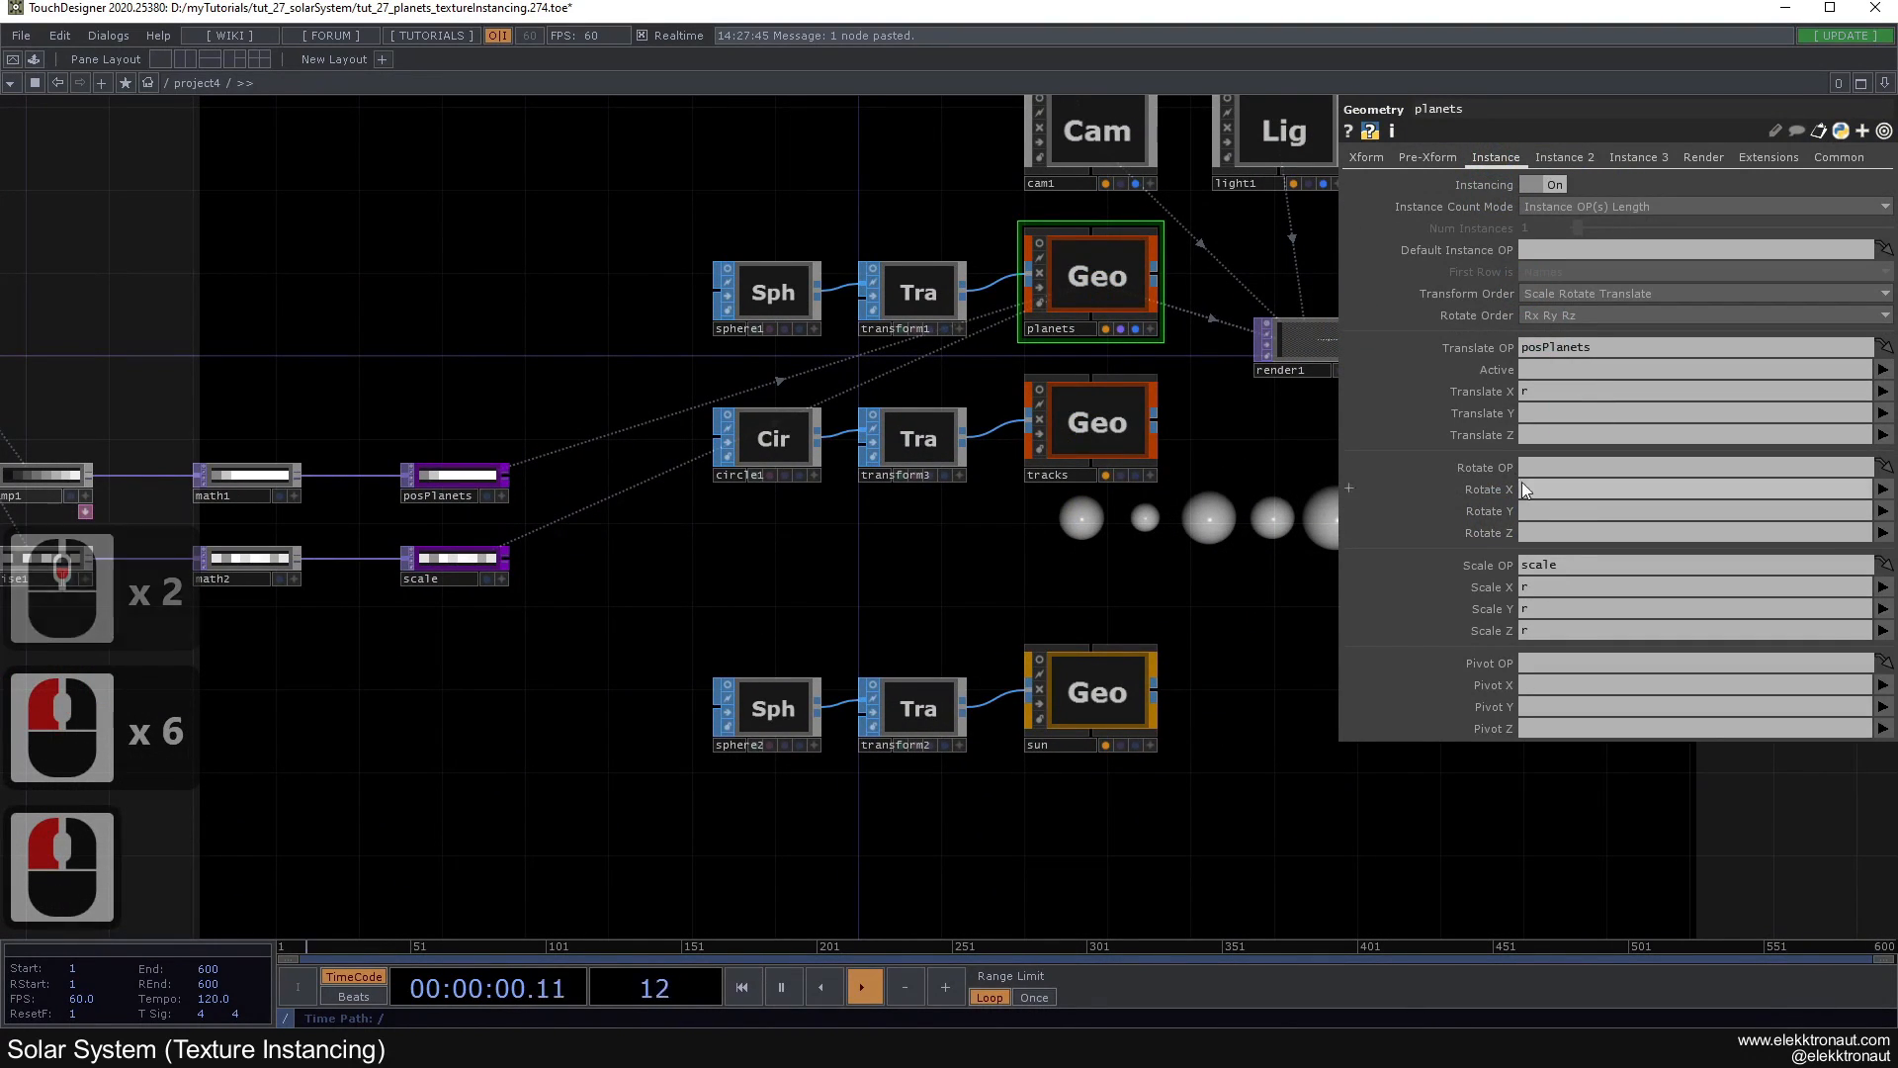
drag(657, 627, 1239, 451)
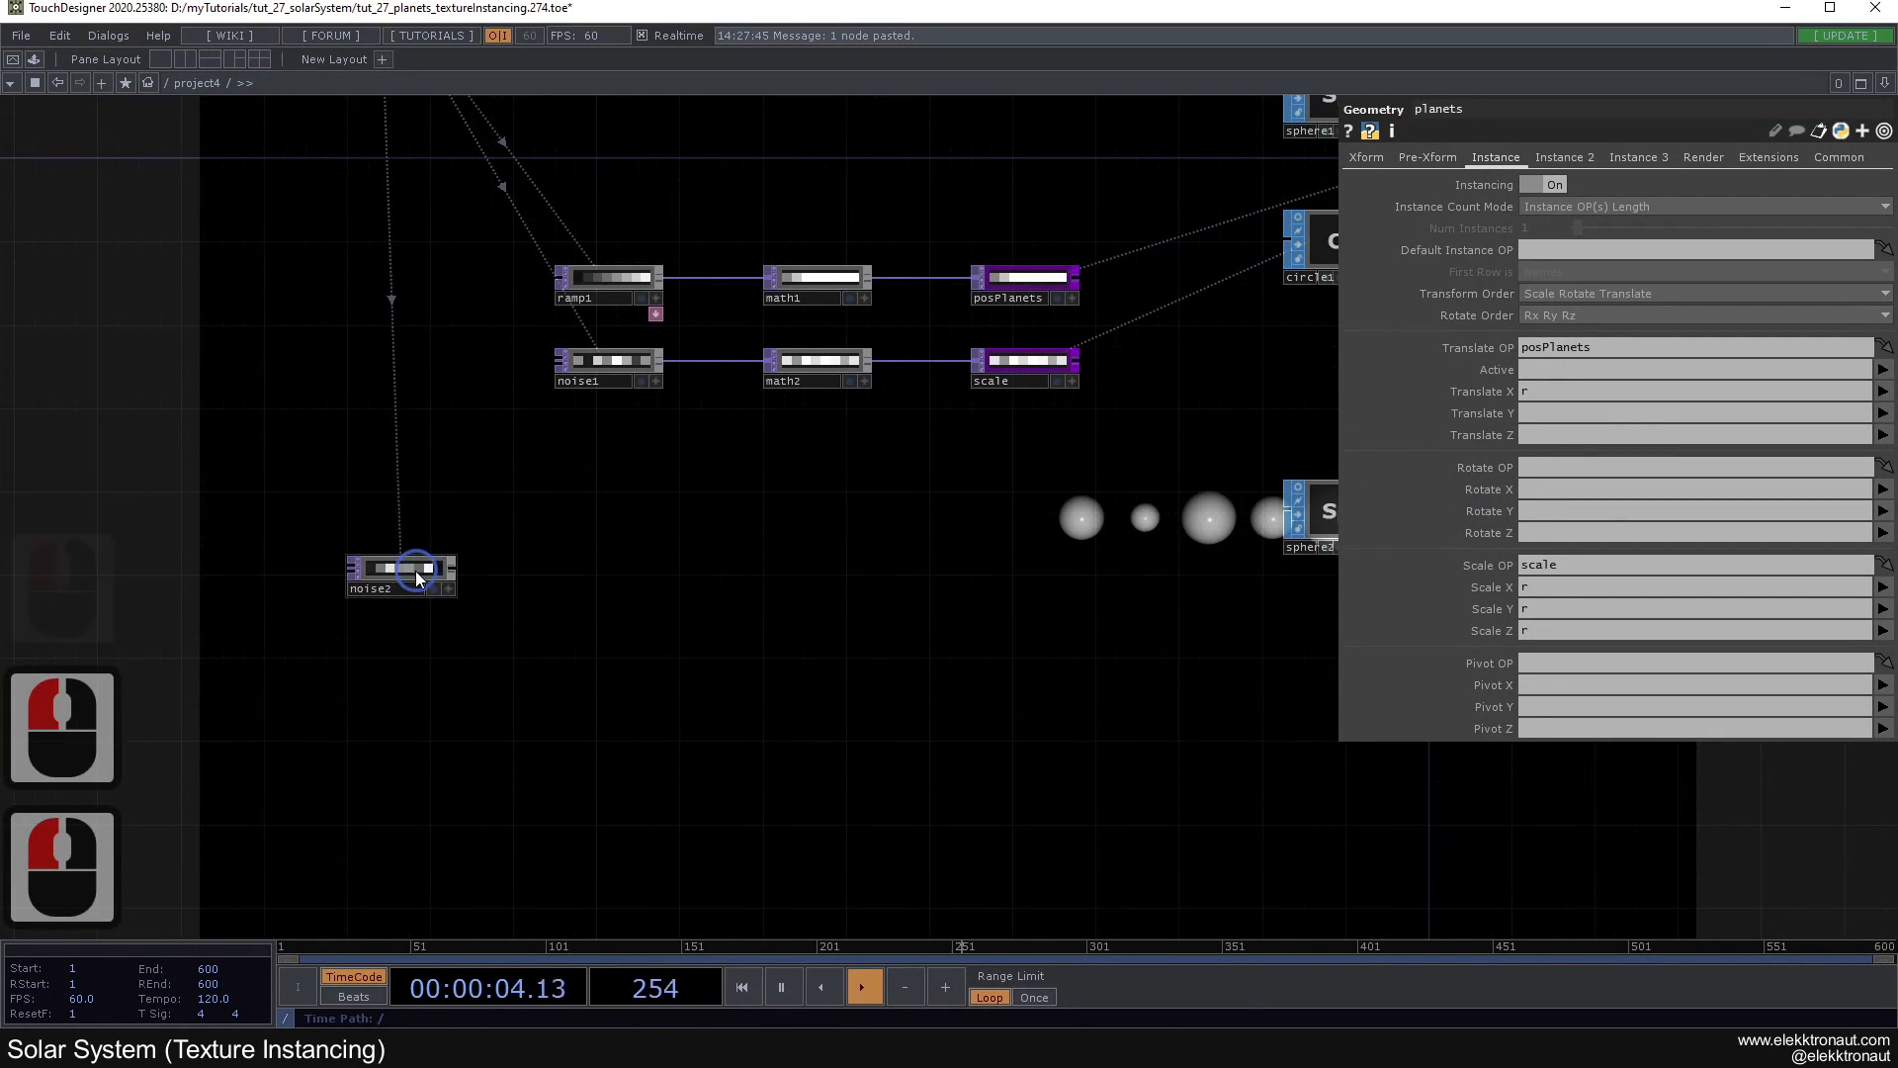
Step: Append a Math TOP to the duplicated Noise TOP (noise2) and place it in line with it
drag(471, 487, 623, 583)
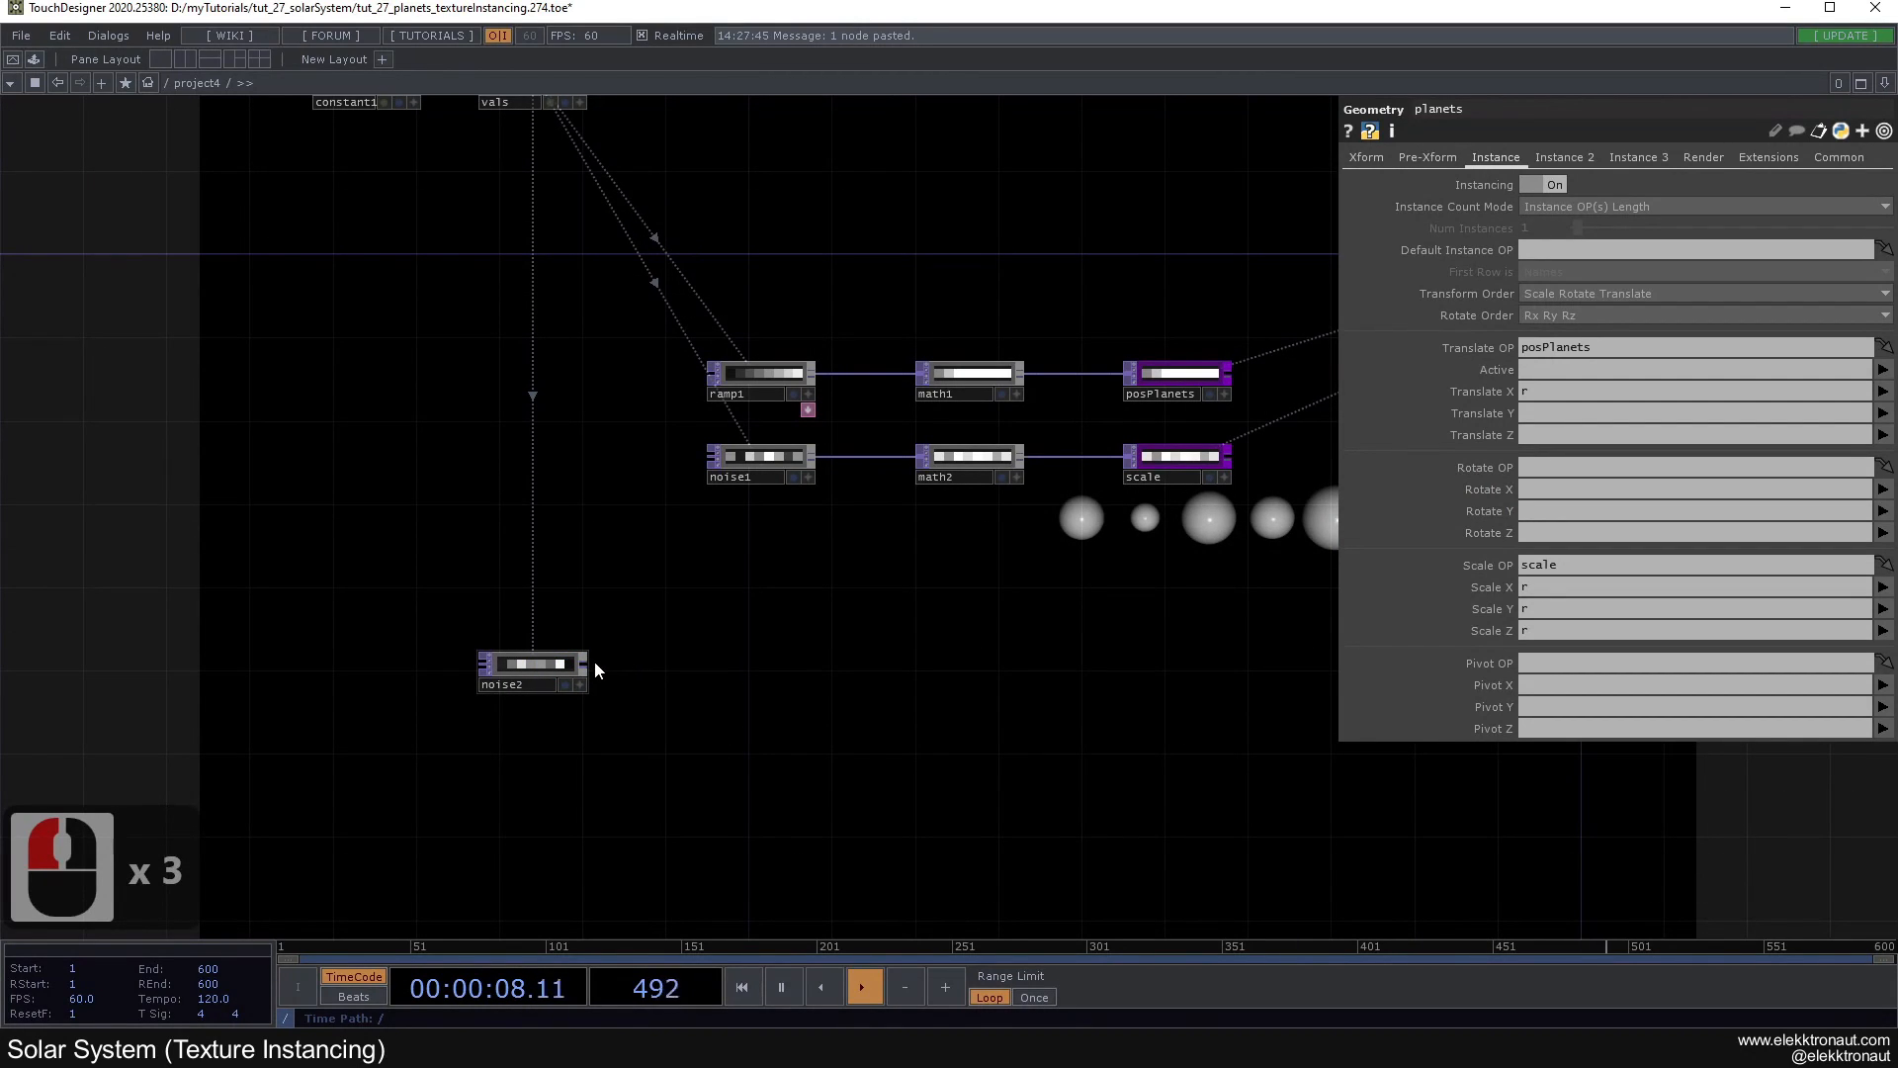
right_click(587, 661)
key(m)
right_click(587, 662)
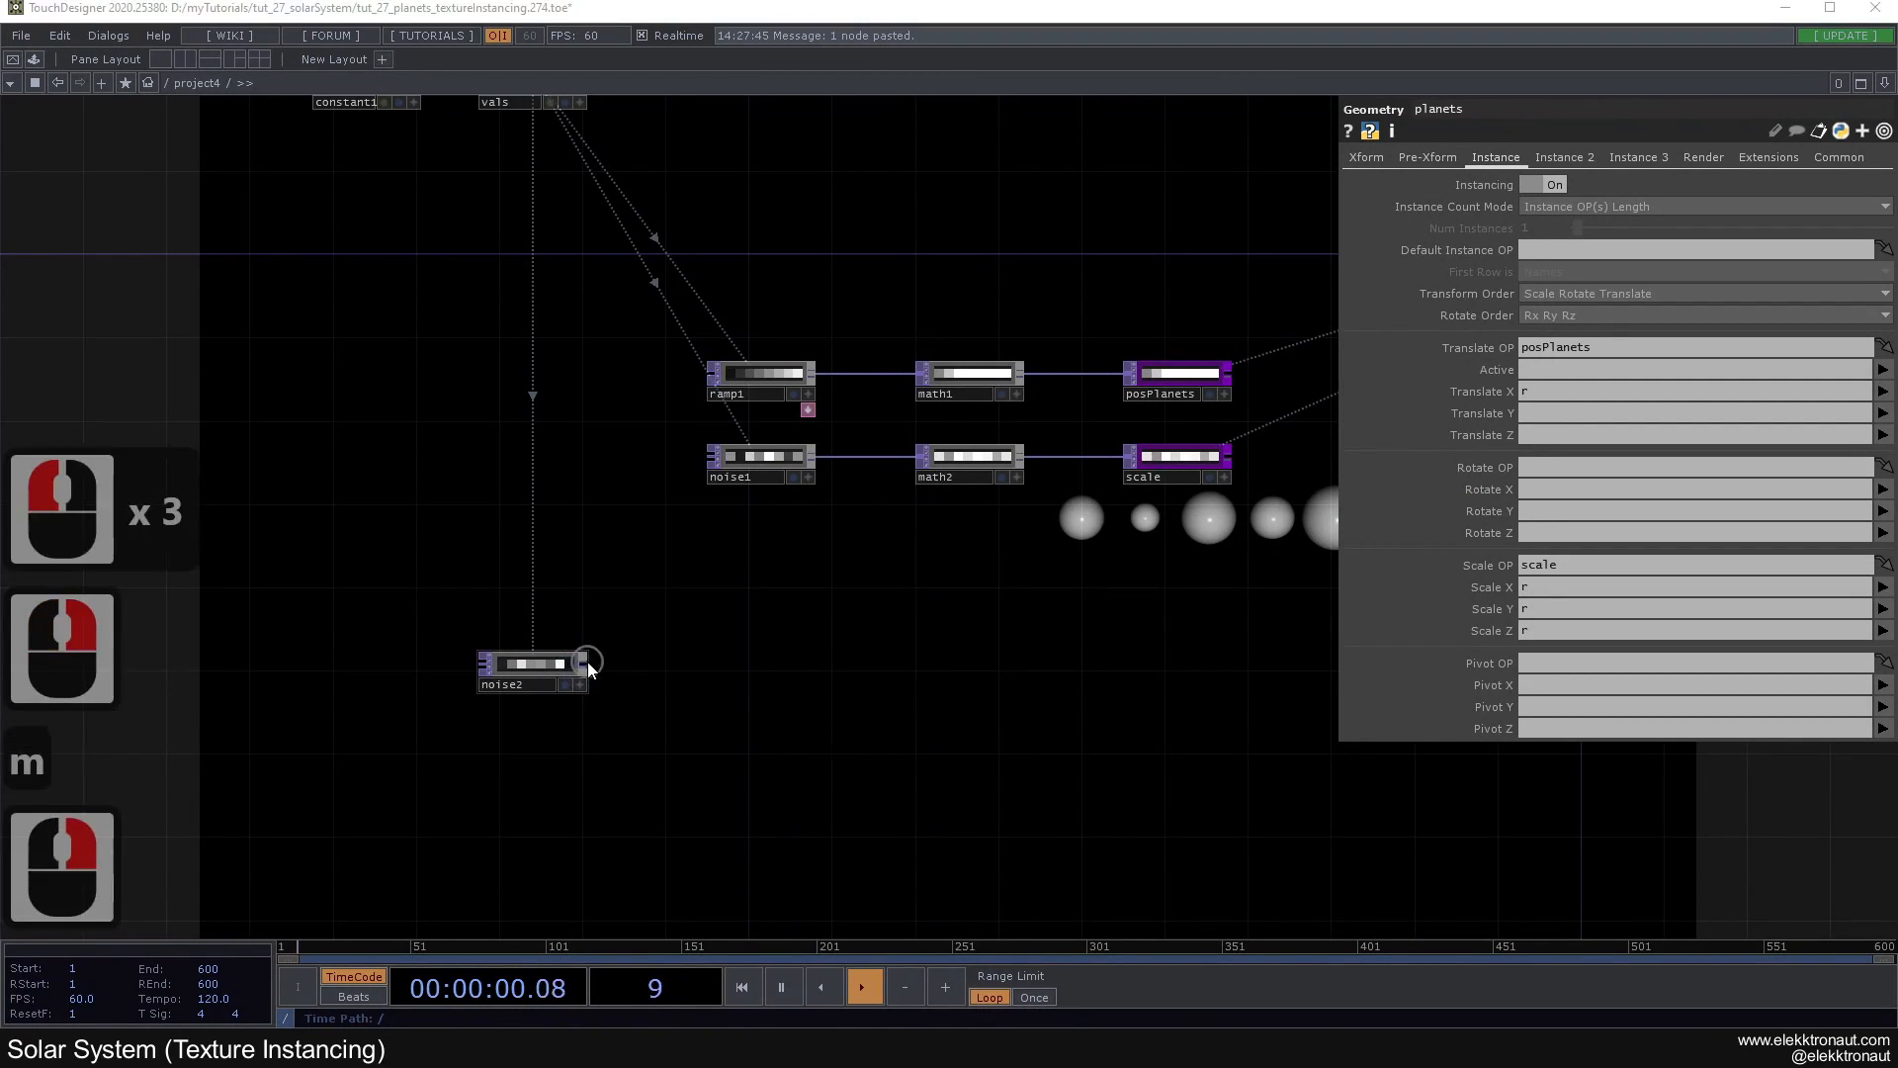
text(m)
click(384, 821)
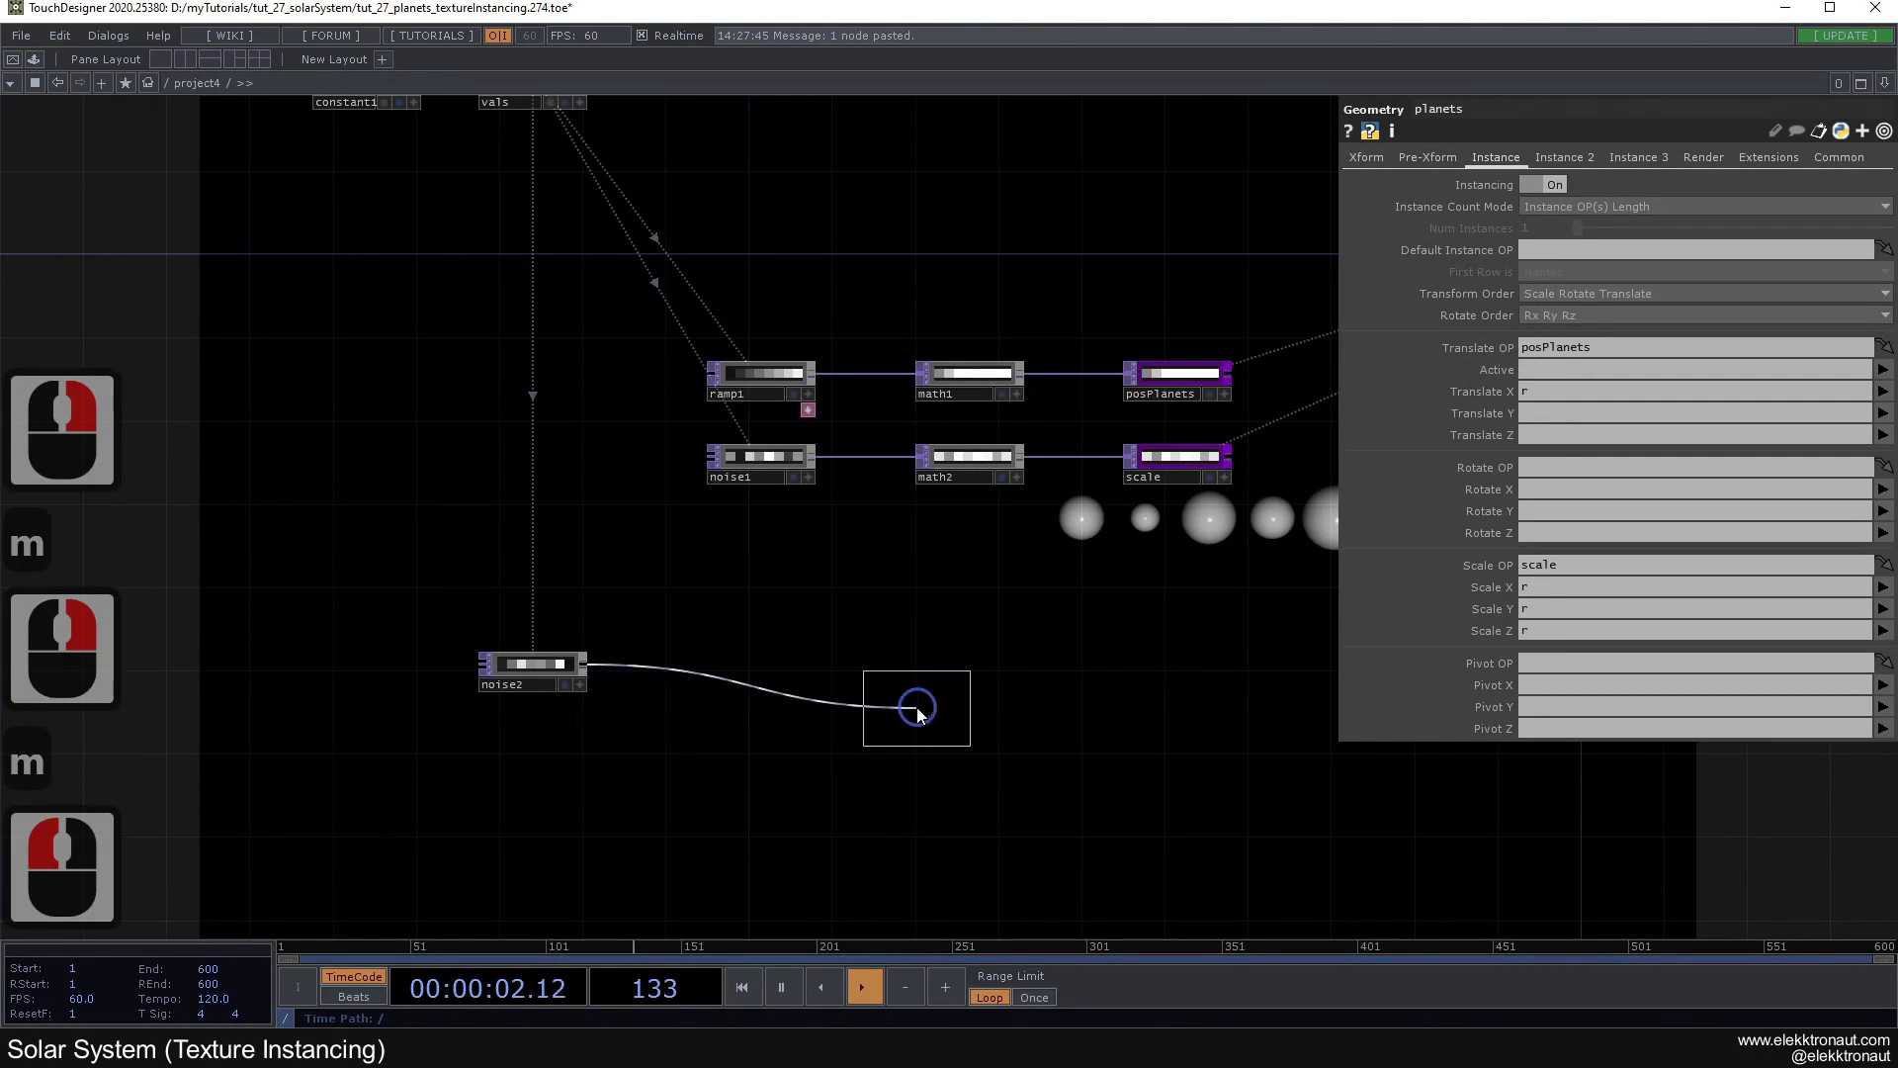
click(906, 692)
drag(905, 698, 883, 678)
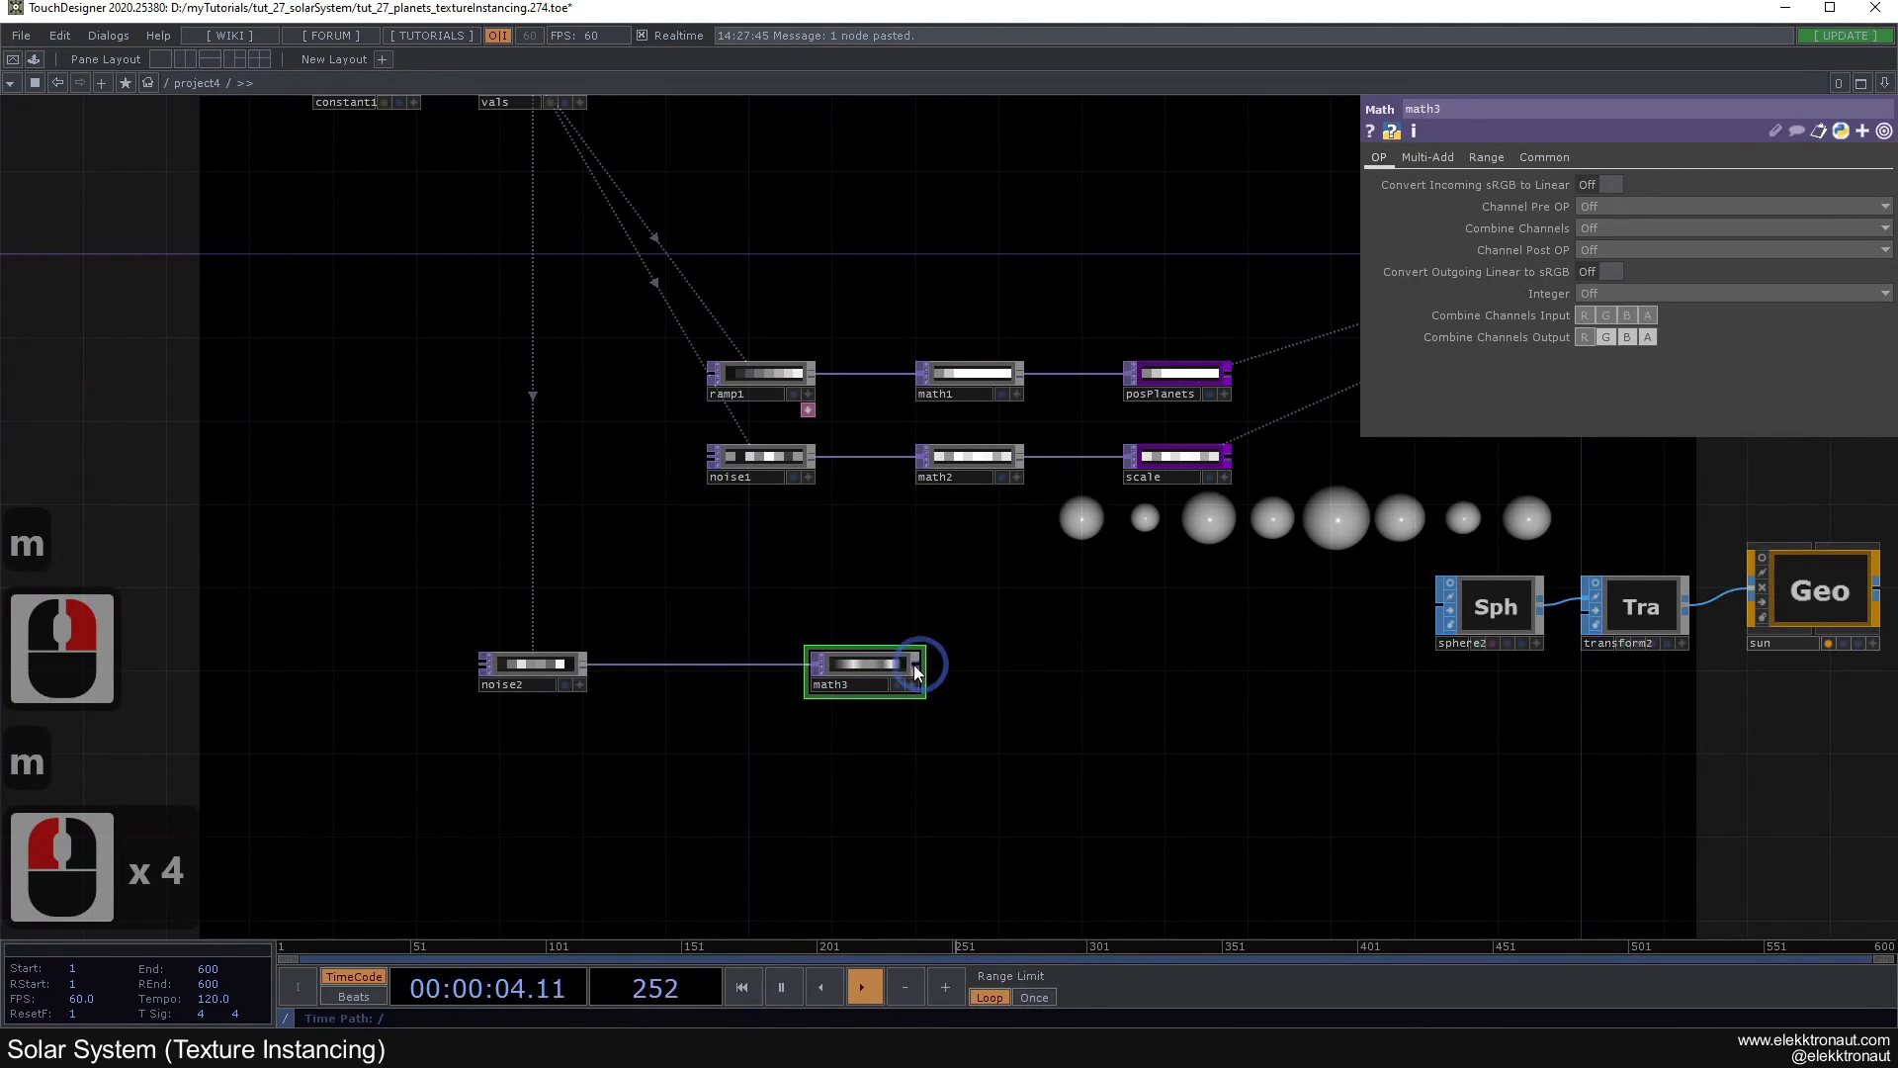
Step: Append a Limit TOP after the new Math TOP and place it in the same row
right_click(912, 665)
text(li)
click(710, 752)
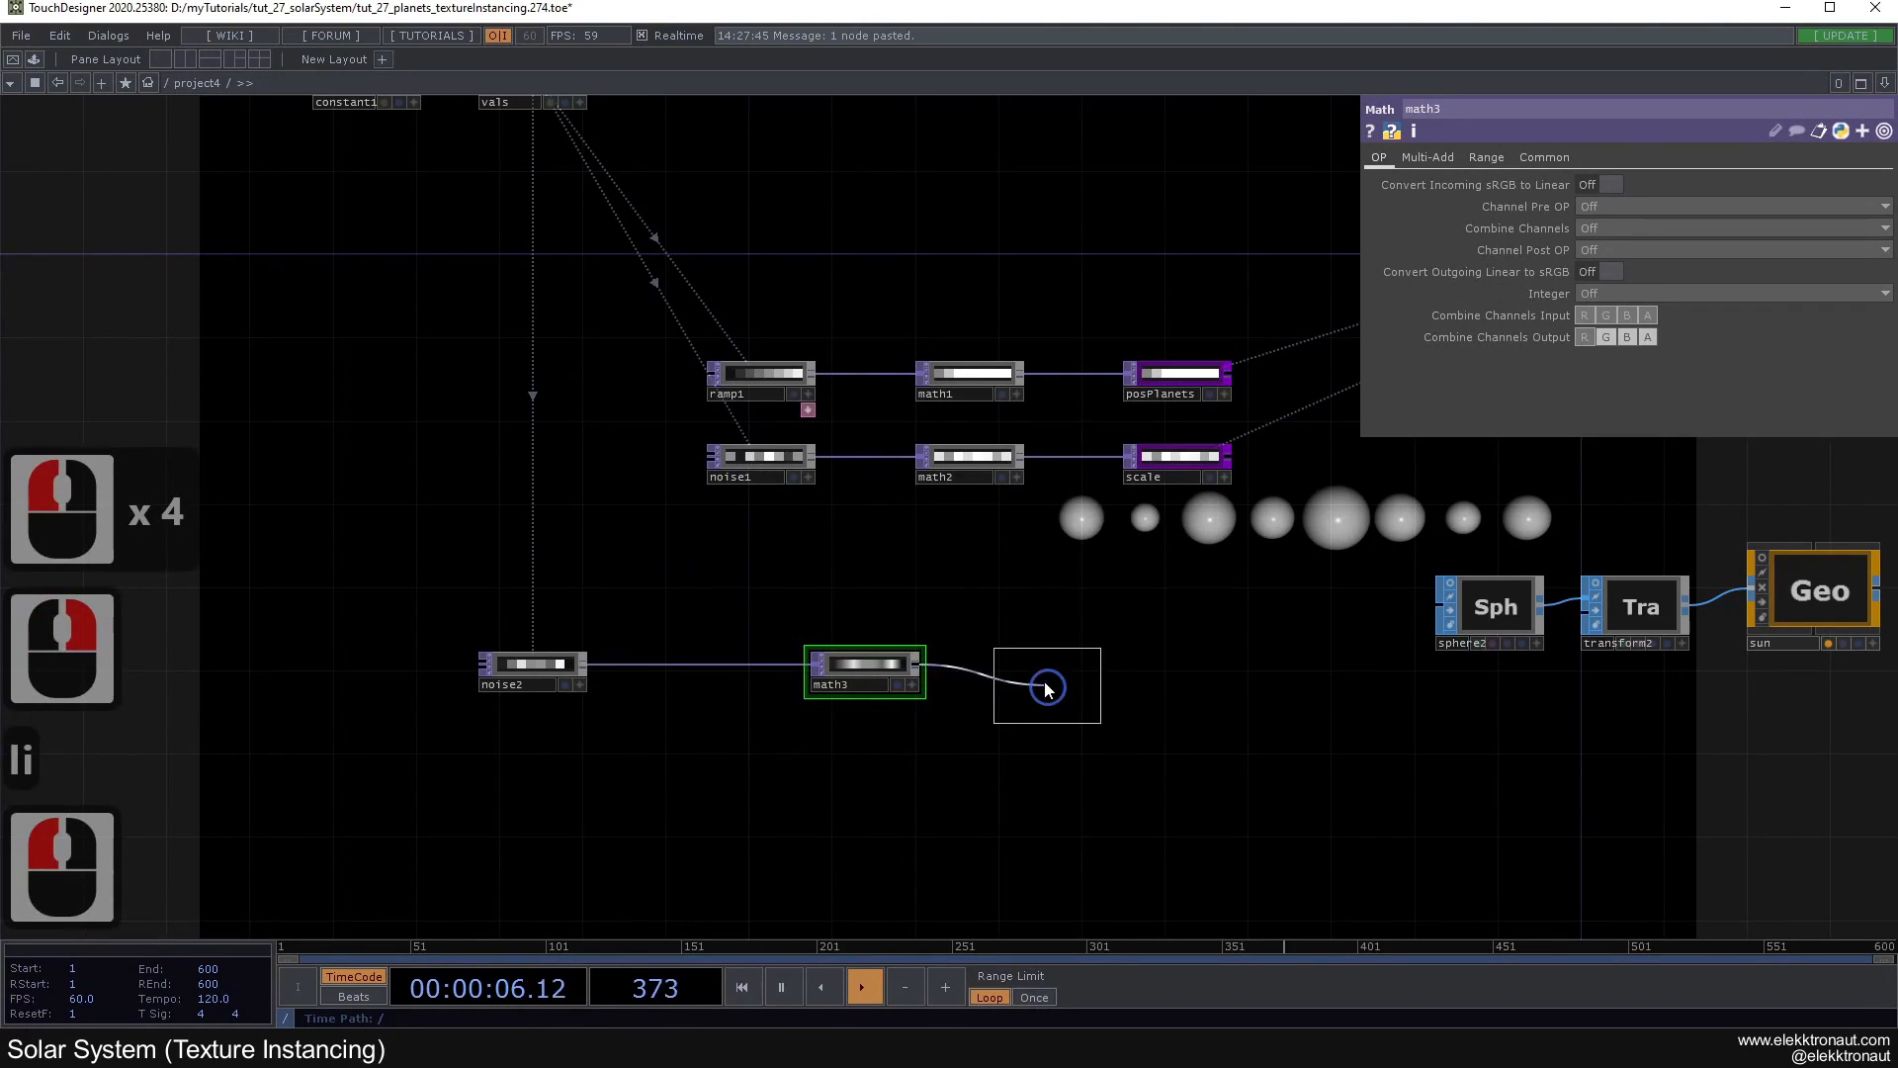
click(1018, 667)
Step: Append a Null TOP named rot to the Limit TOP and color it purple like the other output Nulls
key(alt+n)
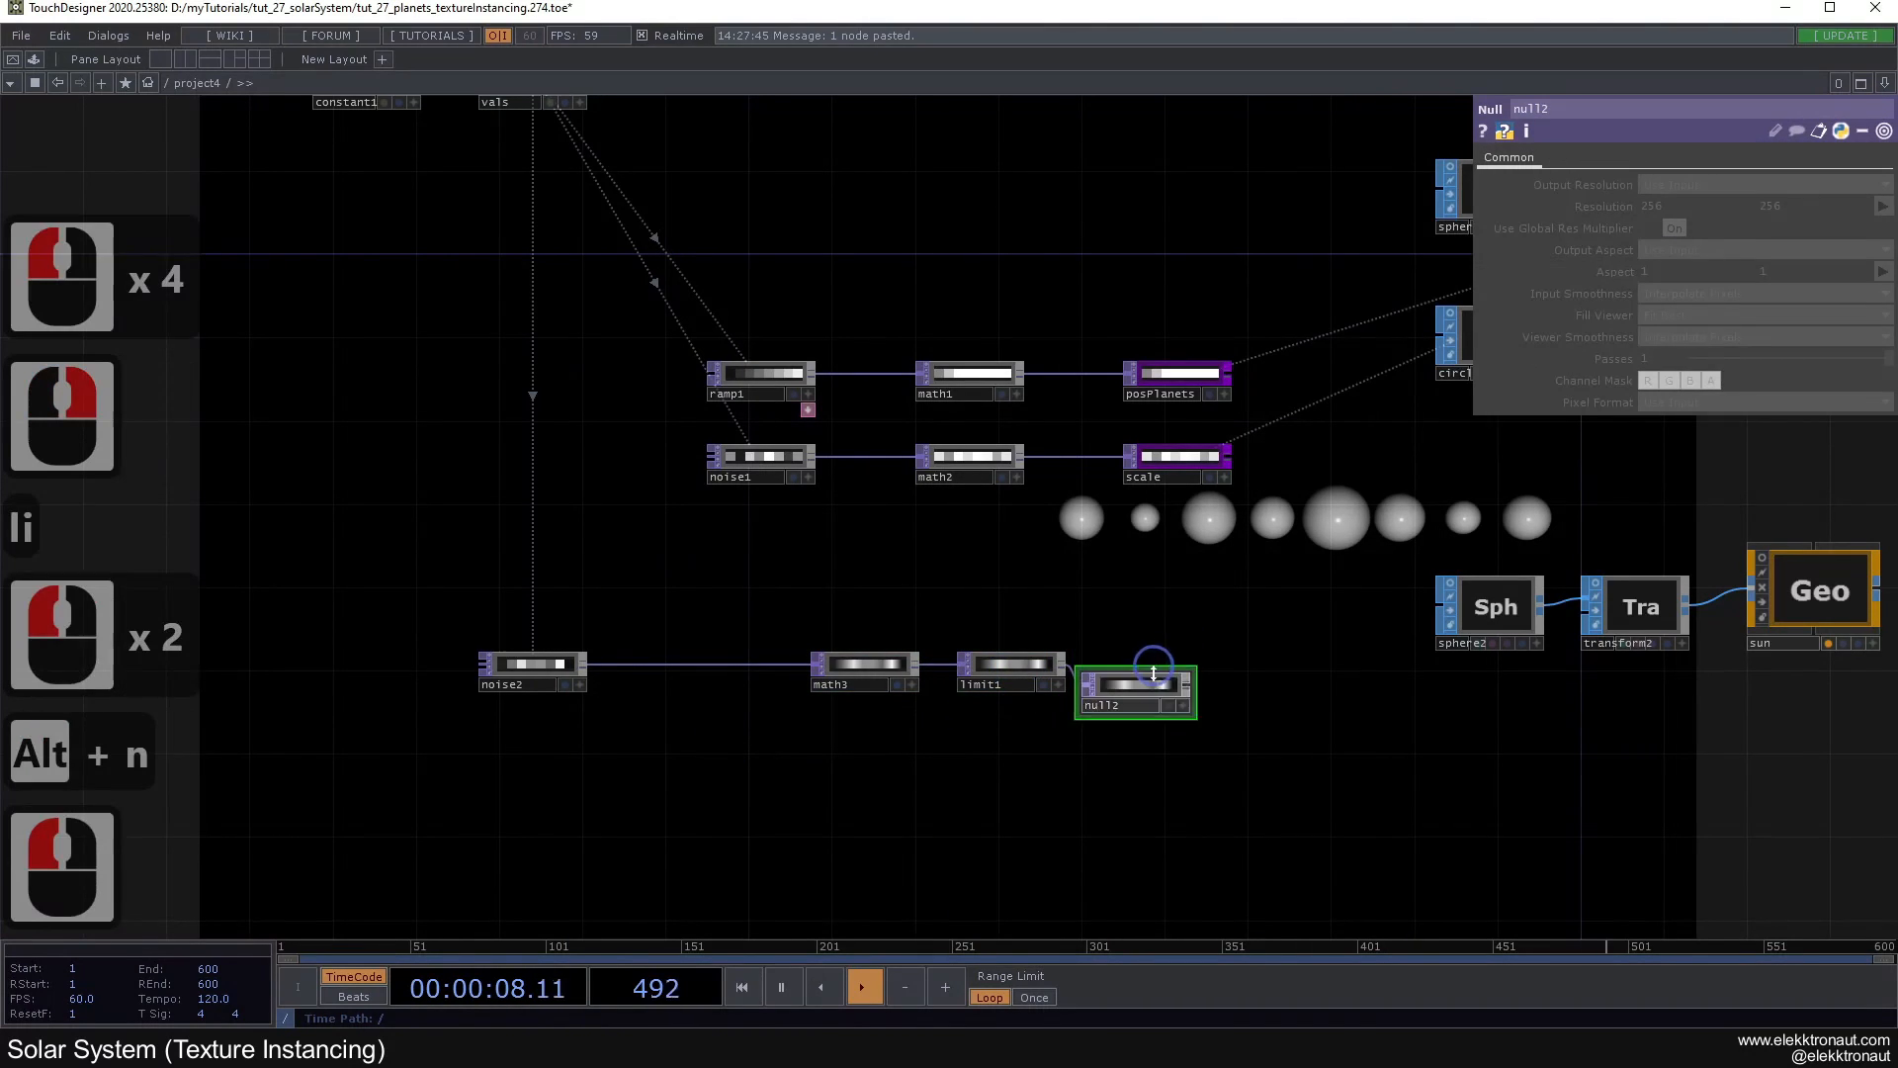
click(1171, 673)
click(1150, 690)
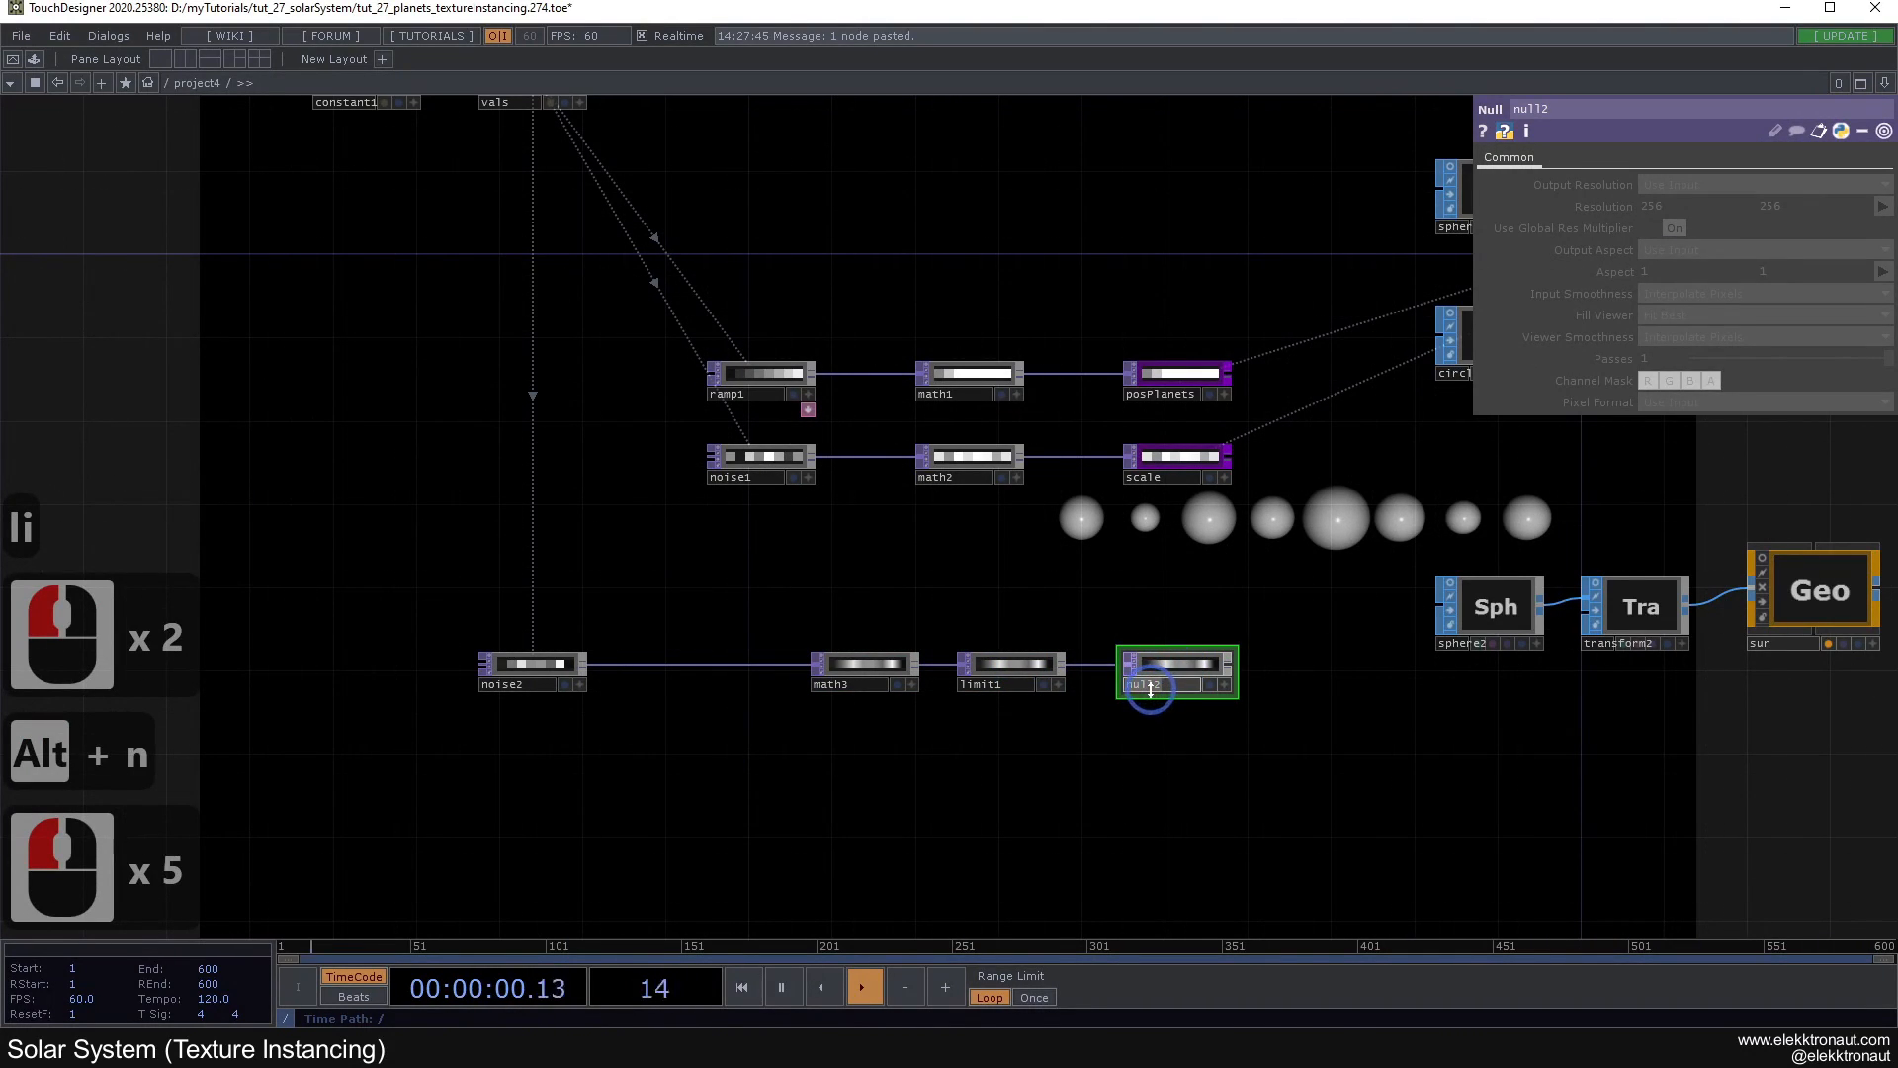
text(rot)
key(Return)
click(1202, 598)
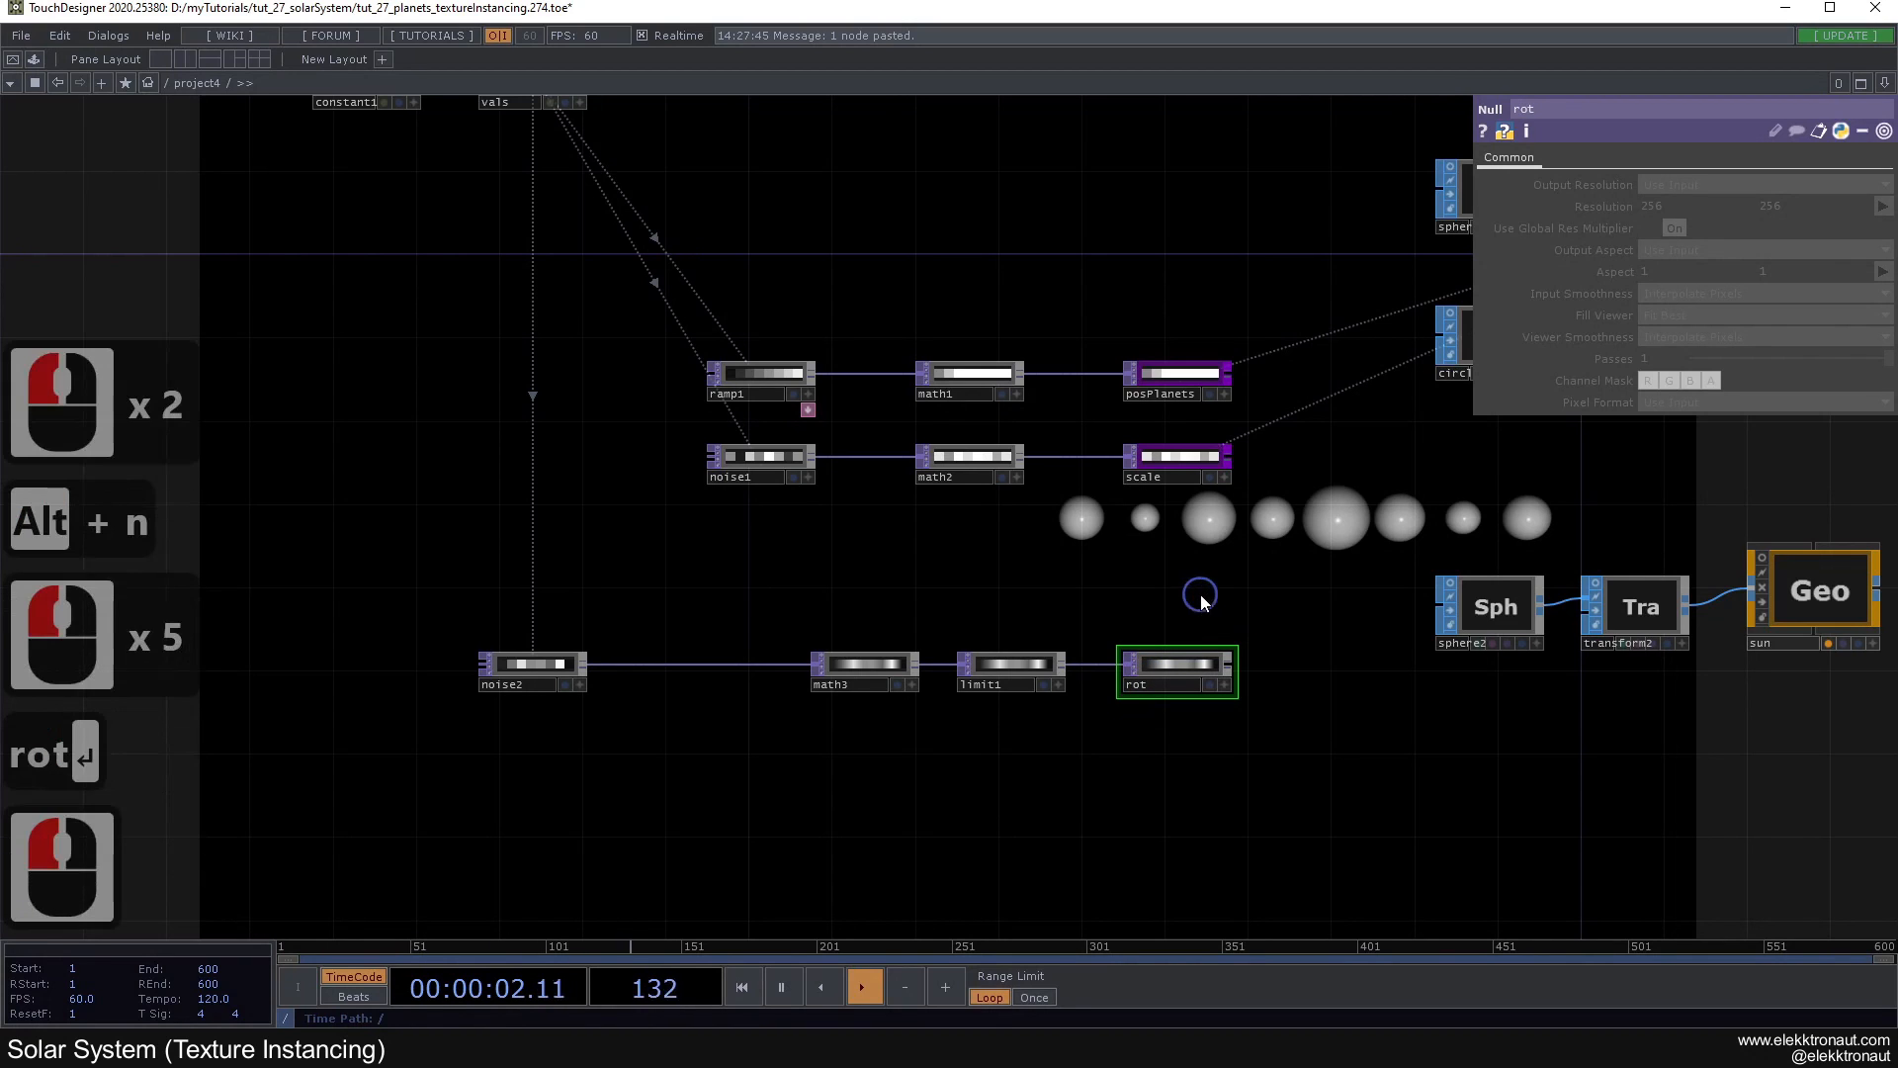
key(c)
click(33, 909)
key(c)
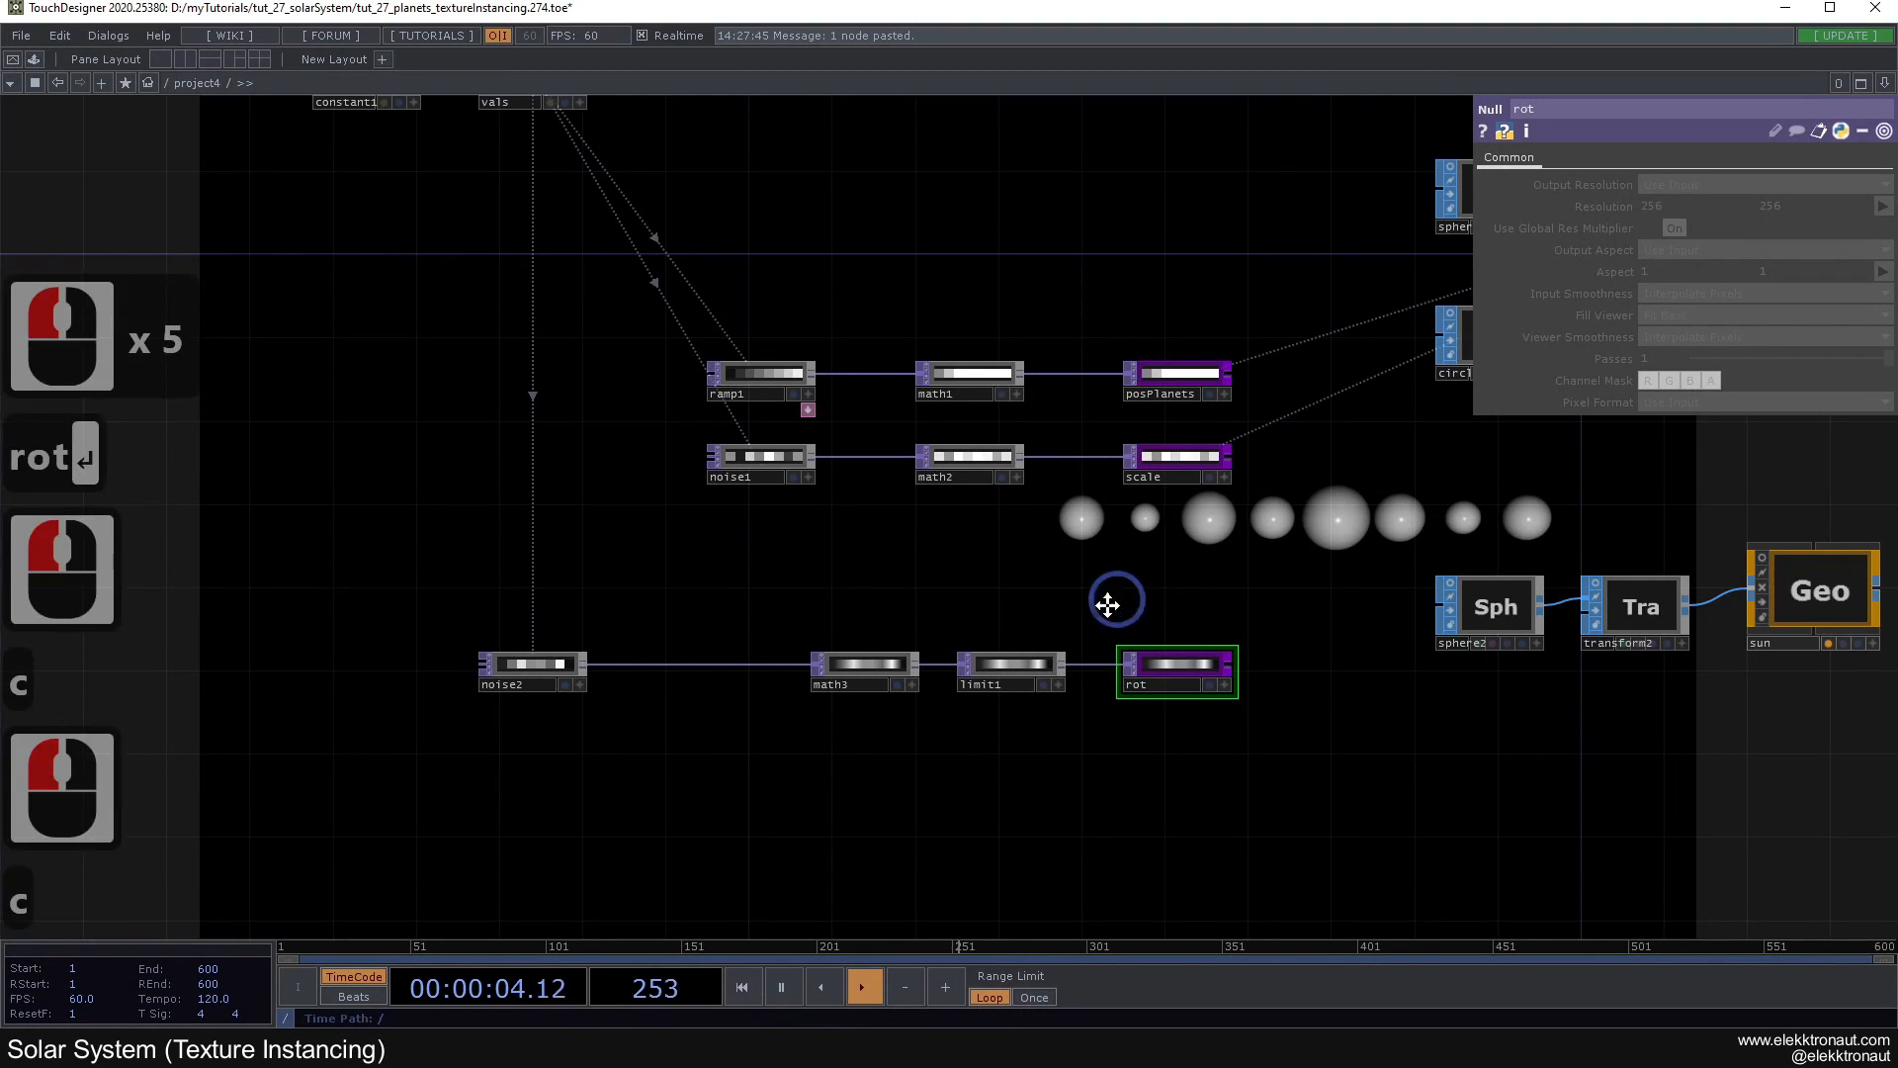
Step: Assign the rot Null TOP as the instance Rotate OP of the planets geometry
drag(1114, 600, 1043, 683)
right_drag(441, 671, 1063, 838)
click(1099, 767)
drag(1109, 621, 607, 626)
click(1283, 280)
drag(633, 753, 1547, 467)
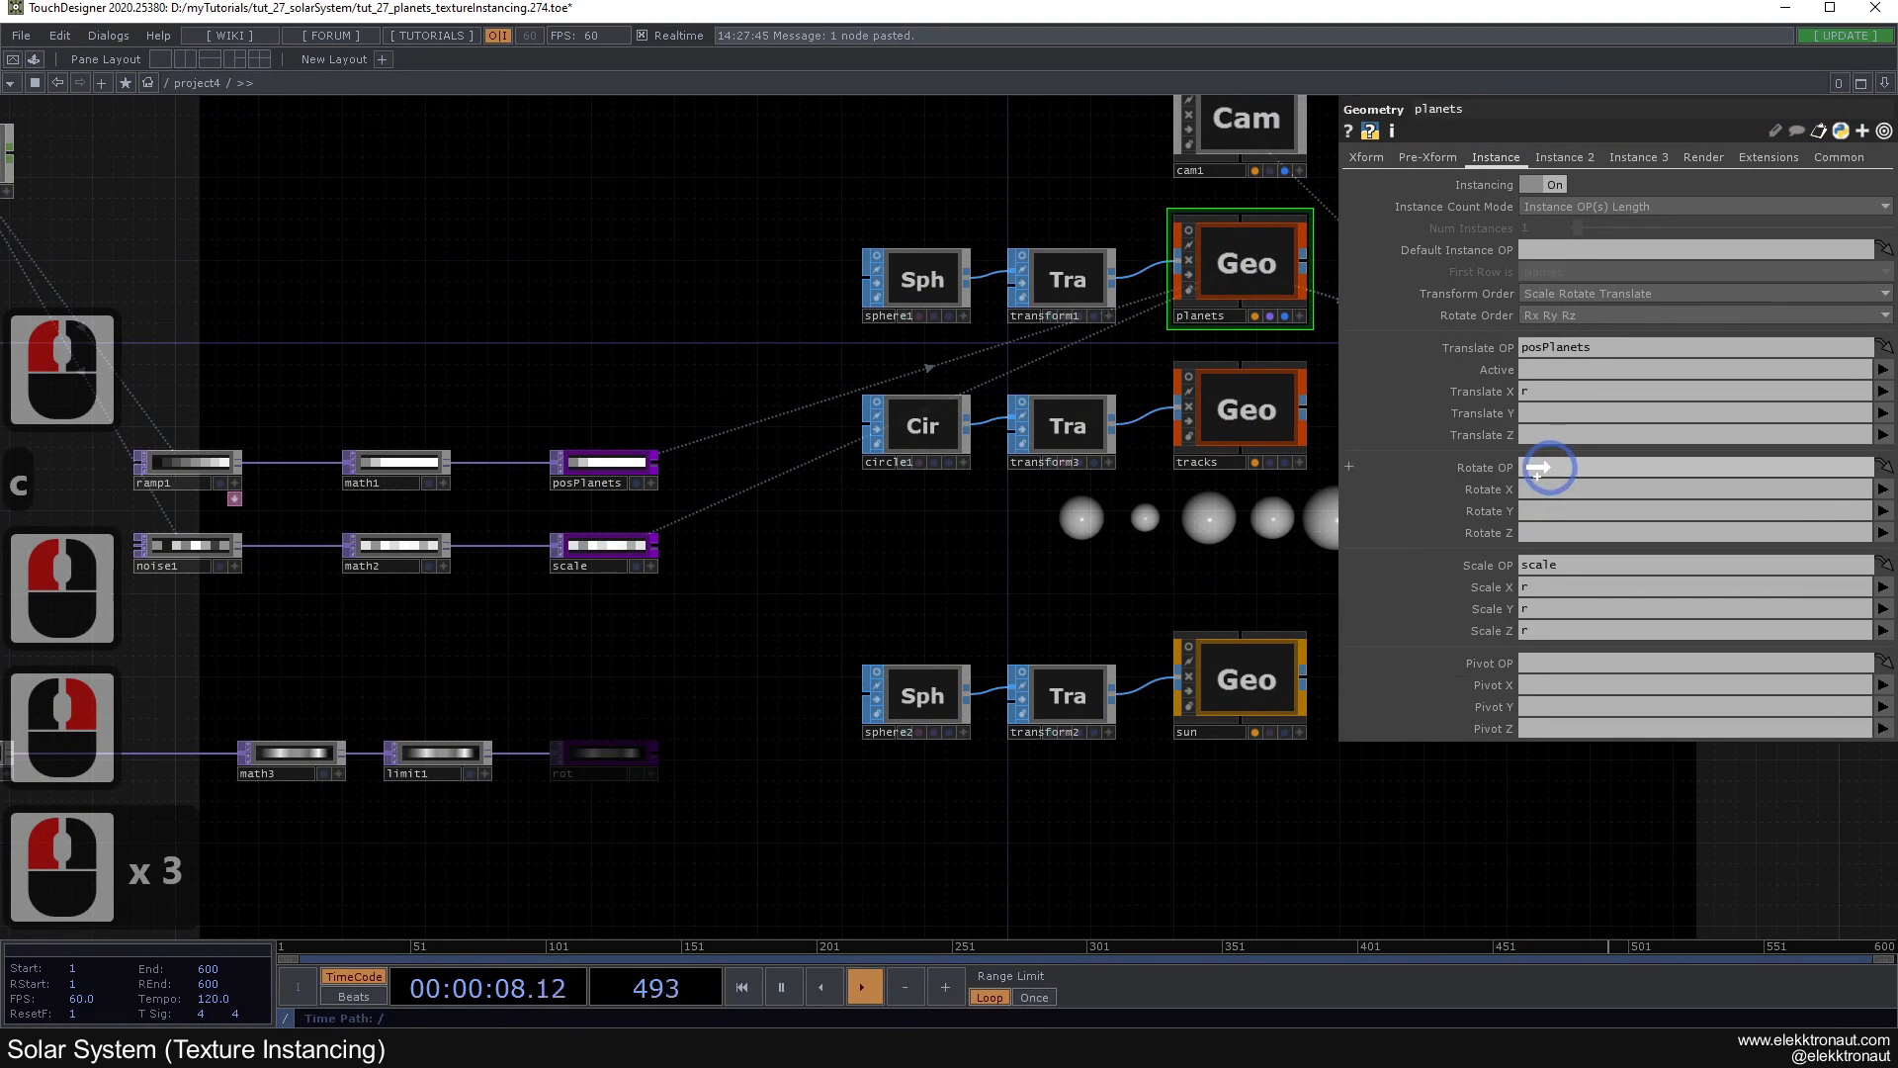
Step: Drive the planets' instance Rotate Y with the r channel and set the Transform Order to Scale Translate Rotate
click(1884, 510)
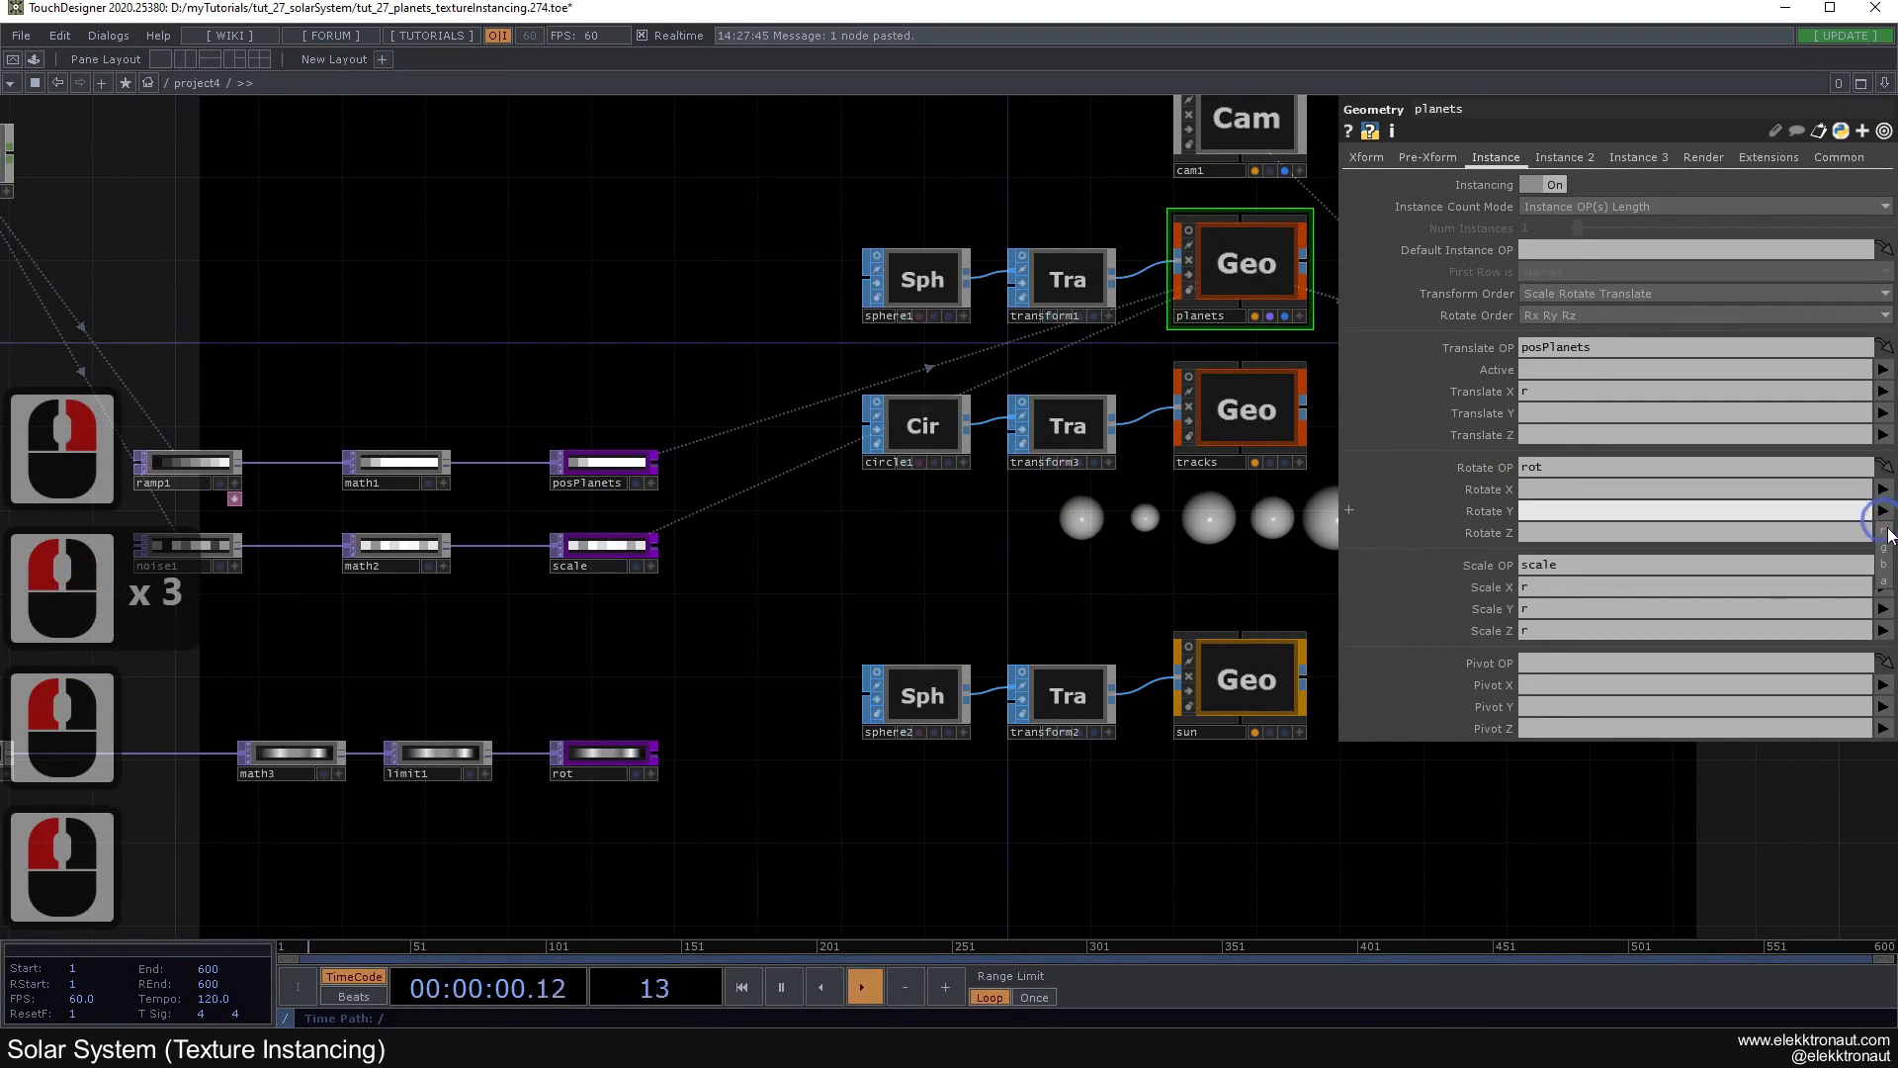
click(1884, 533)
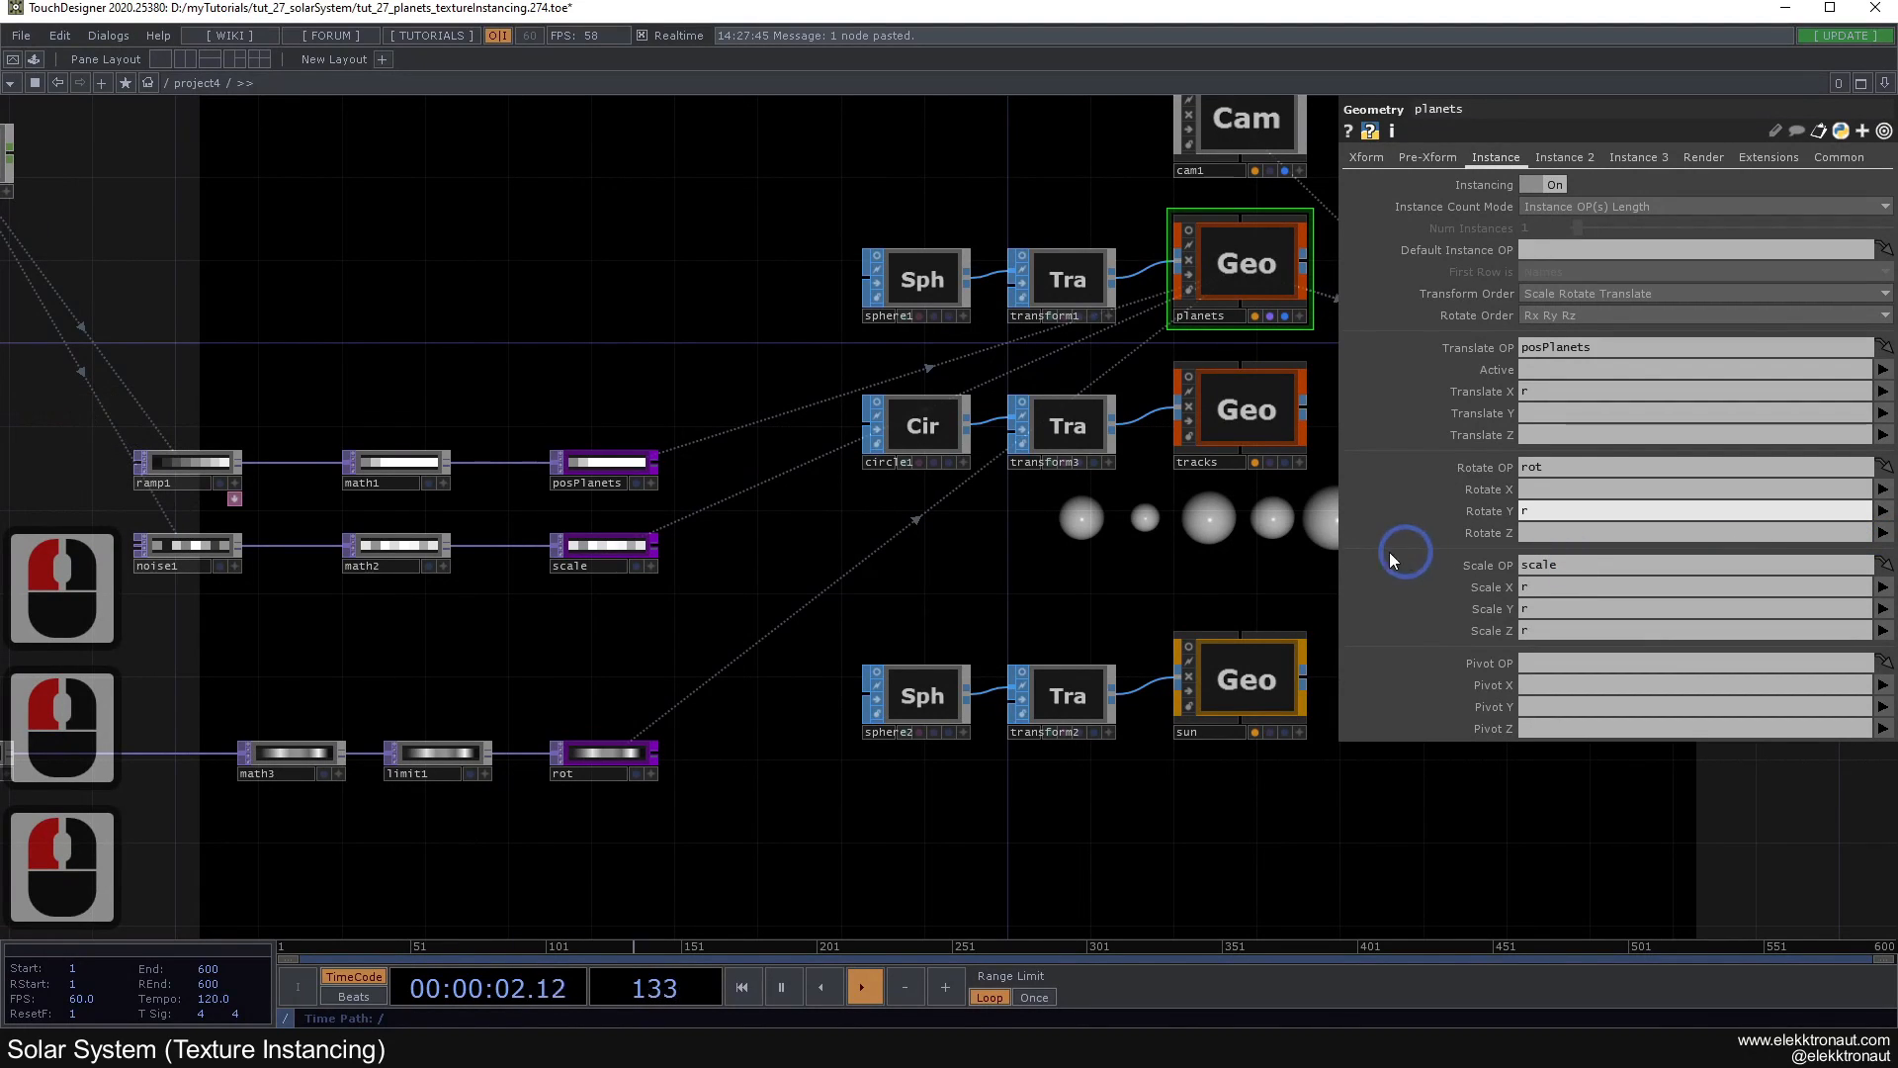
click(1557, 293)
click(1564, 330)
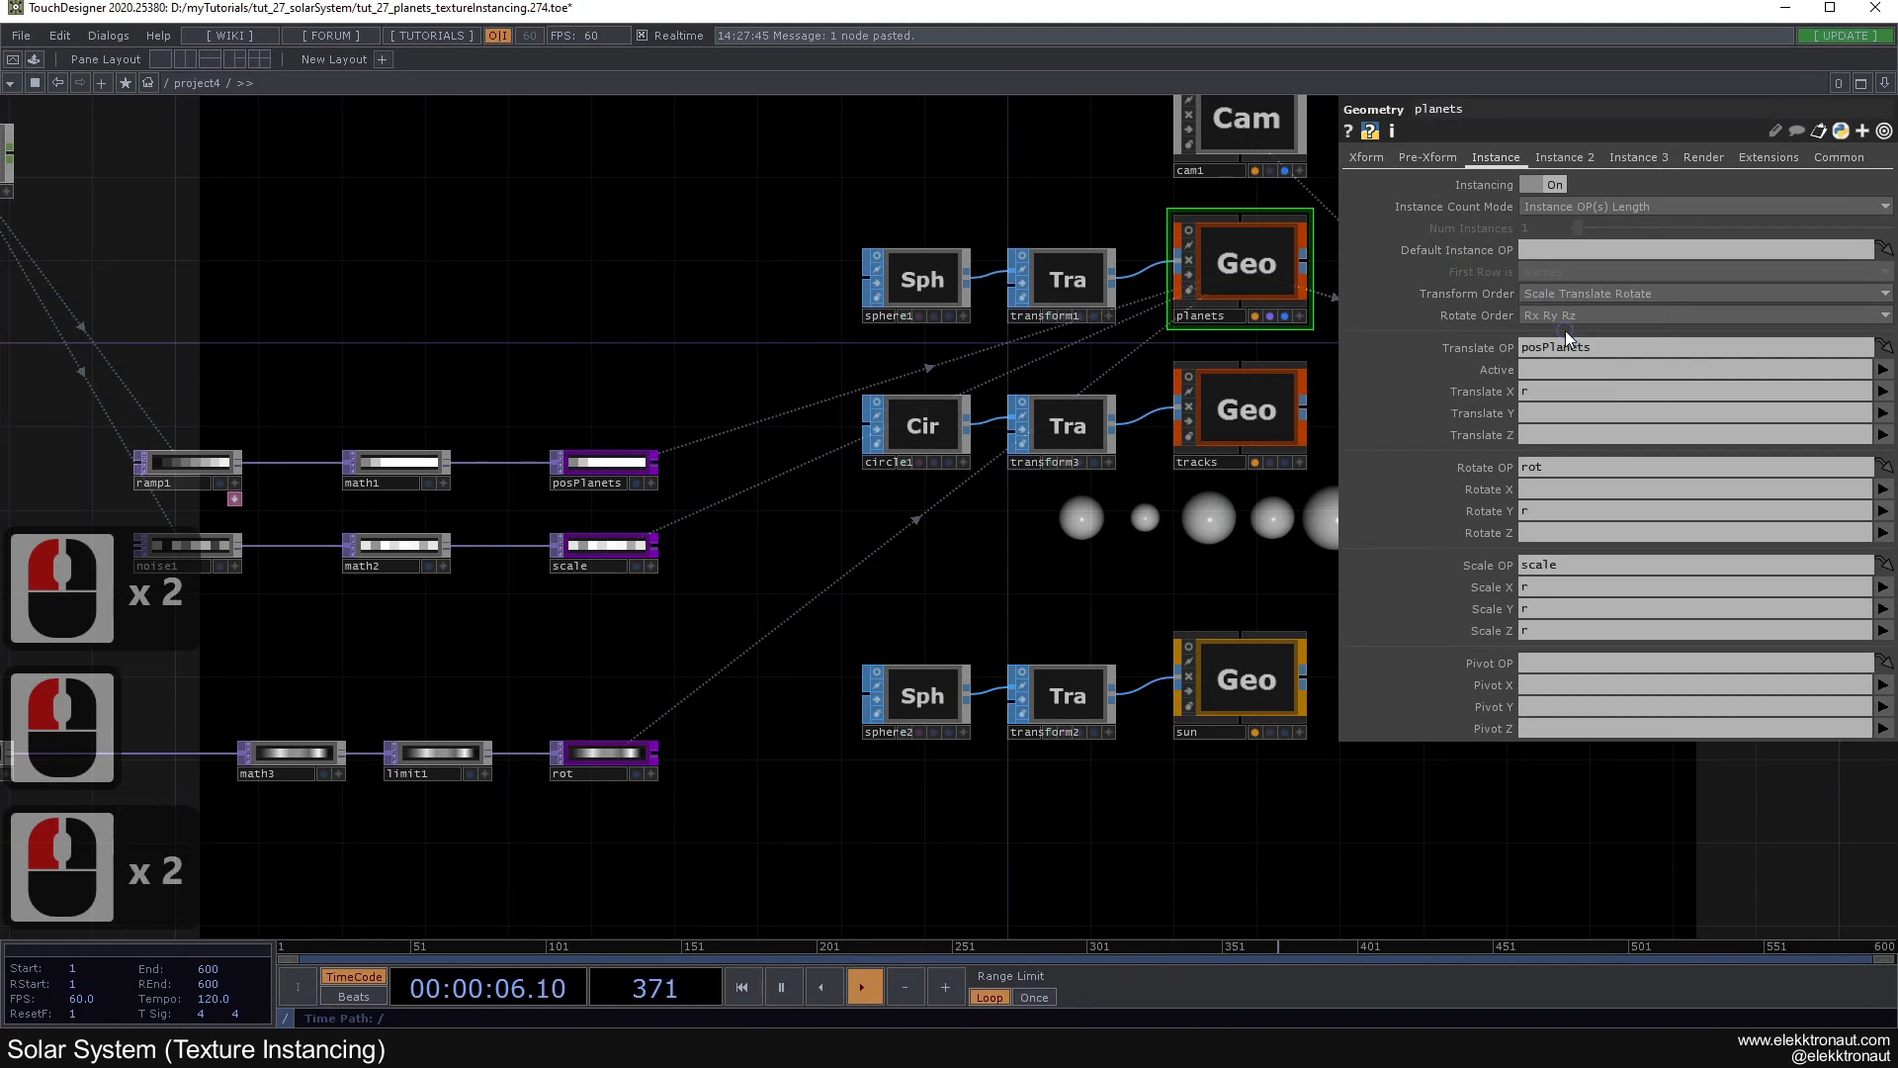
Step: Set both the input smoothness and the viewer smoothness of math3 to Nearest Pixel
drag(832, 546, 1263, 350)
scroll(852, 563, up, 3)
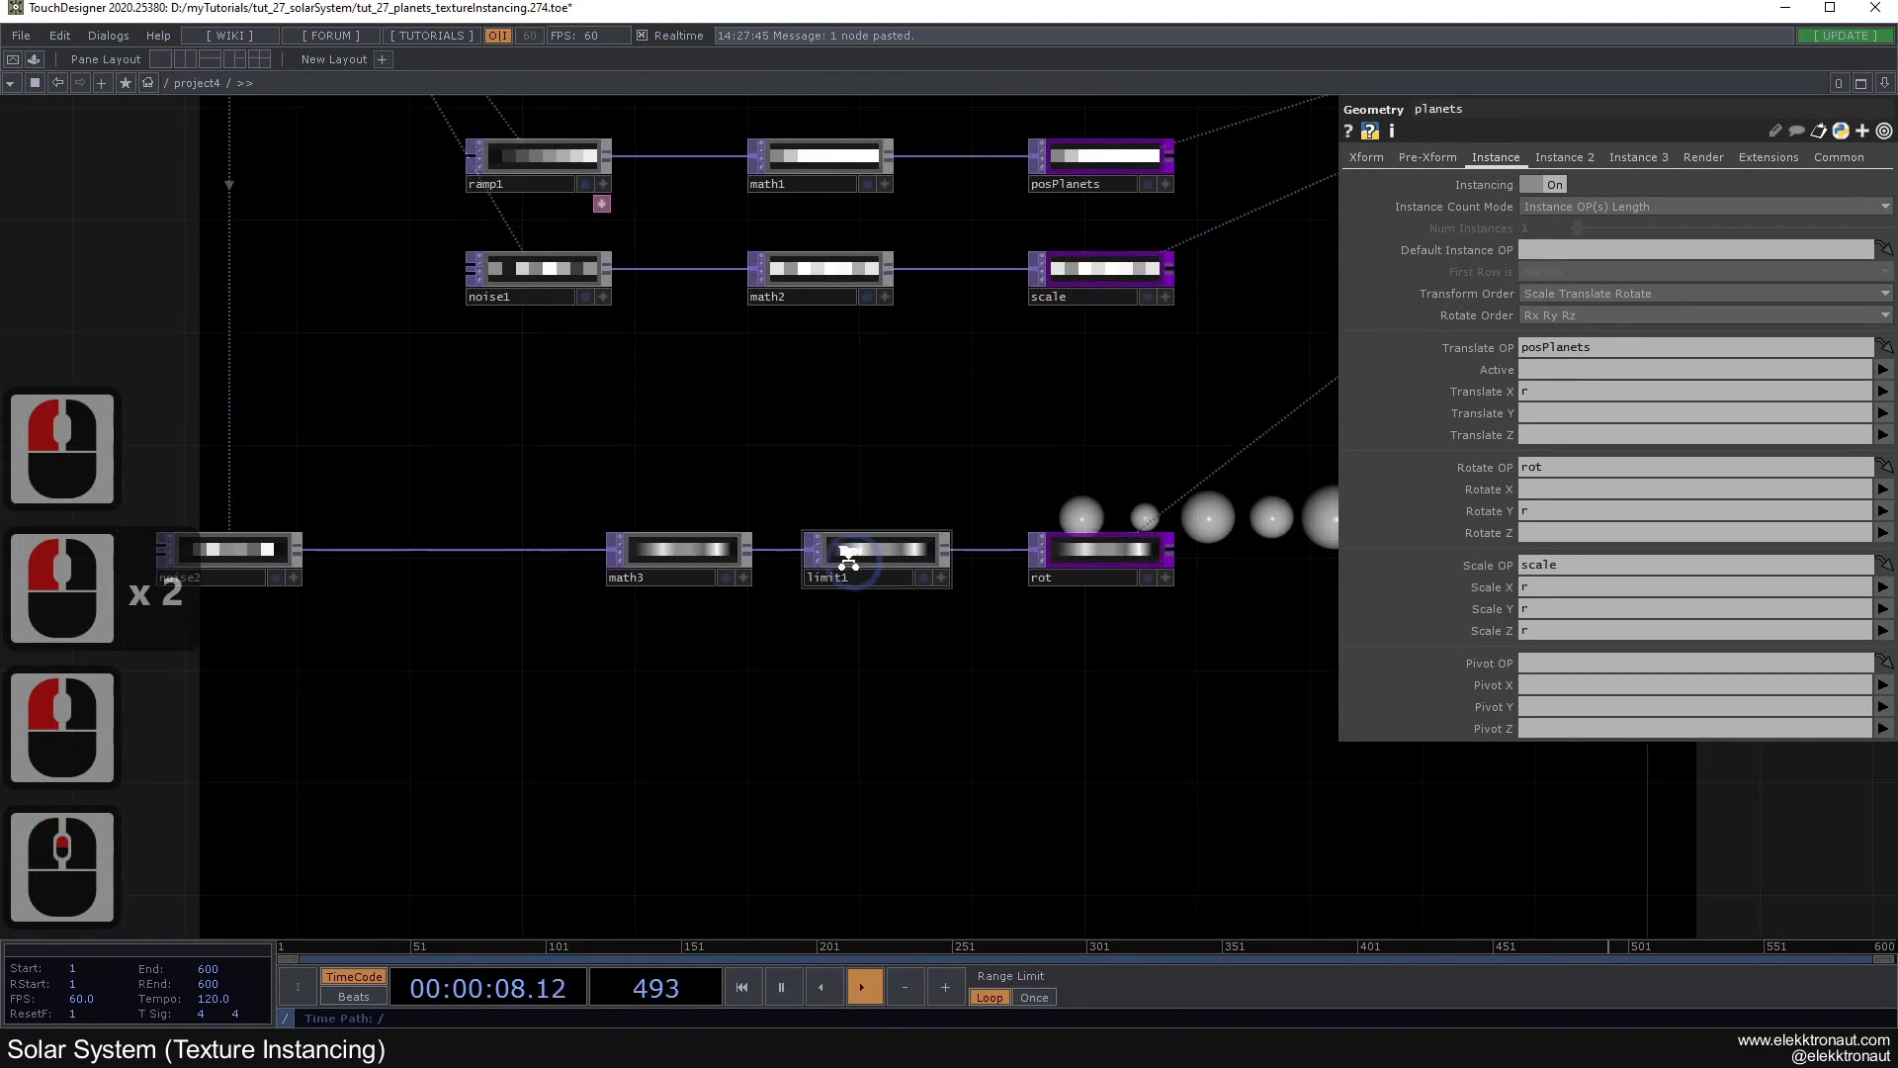
drag(797, 461, 1106, 491)
click(1052, 553)
drag(1044, 634, 850, 521)
click(1540, 160)
click(1663, 338)
click(1661, 340)
click(1630, 295)
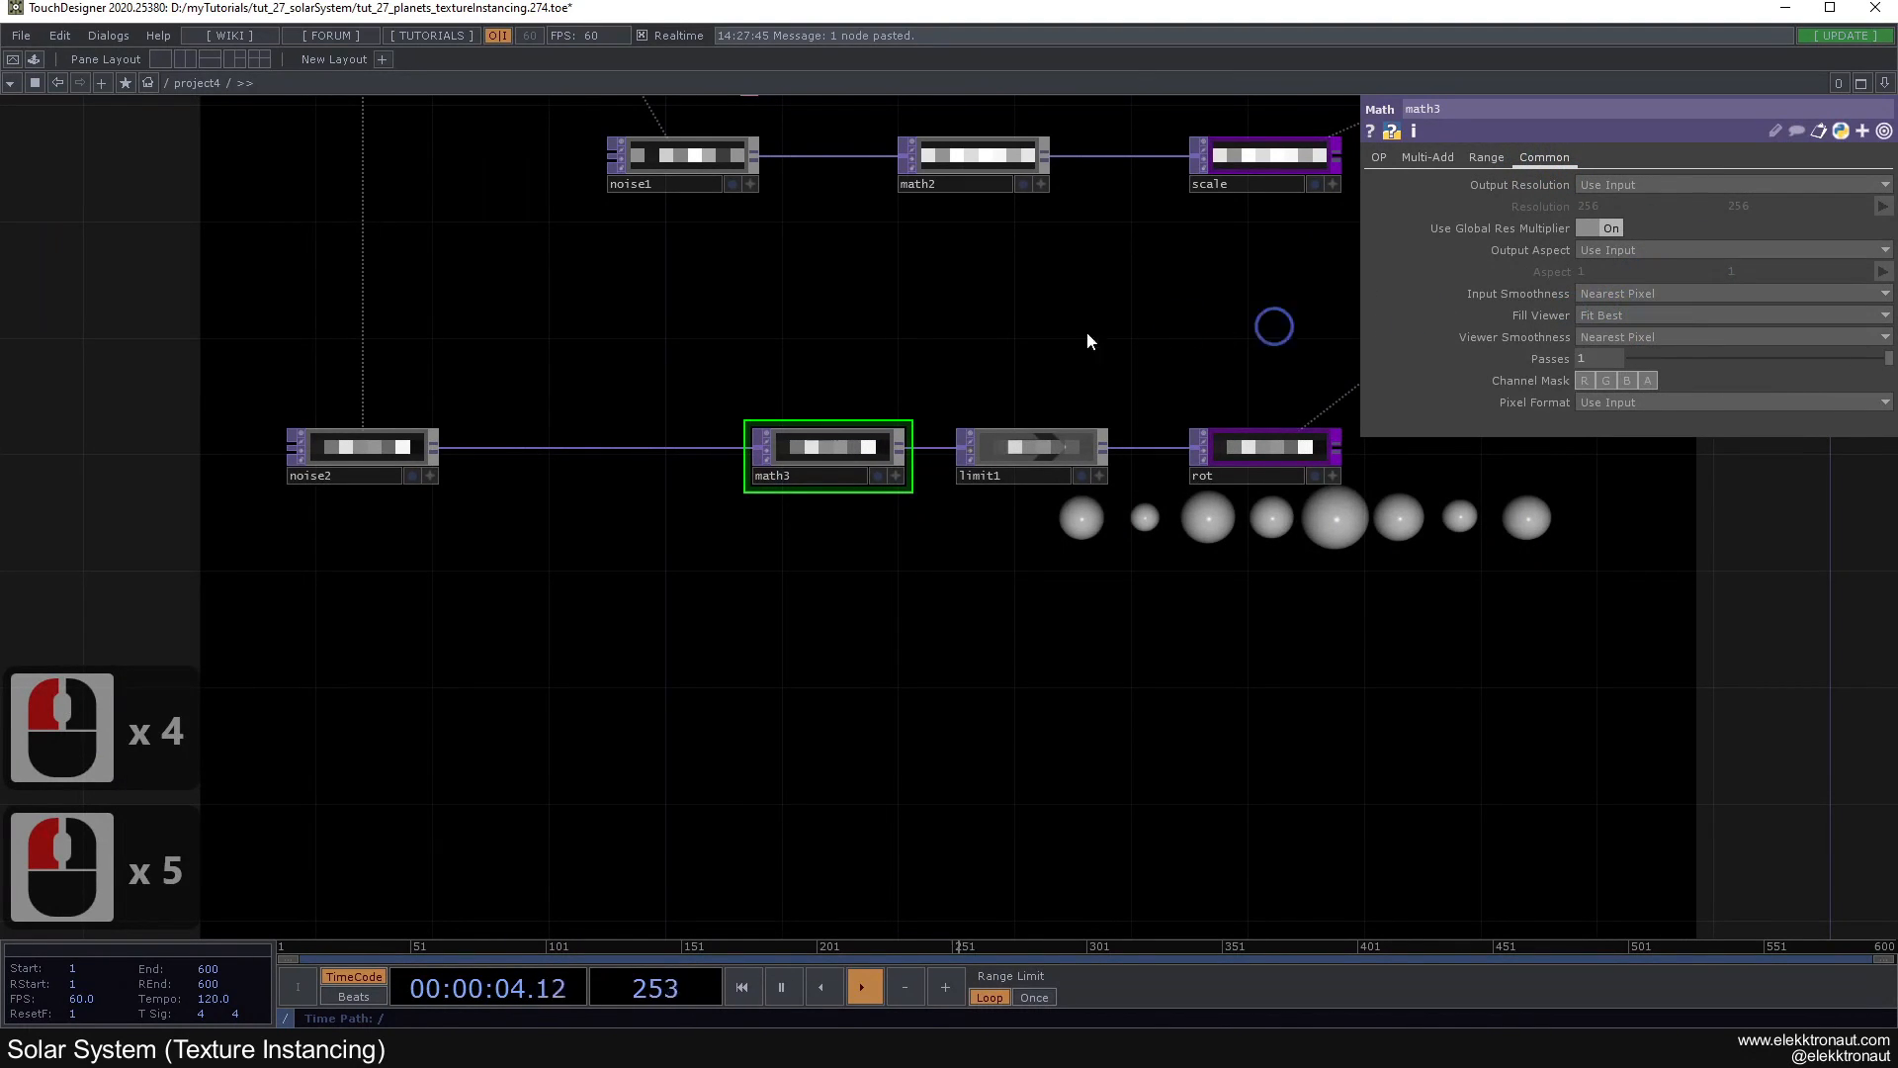
Step: Try multiplying the rotation noise by 360 in math3 to spread the planets around their orbits
drag(937, 389, 982, 427)
click(1379, 157)
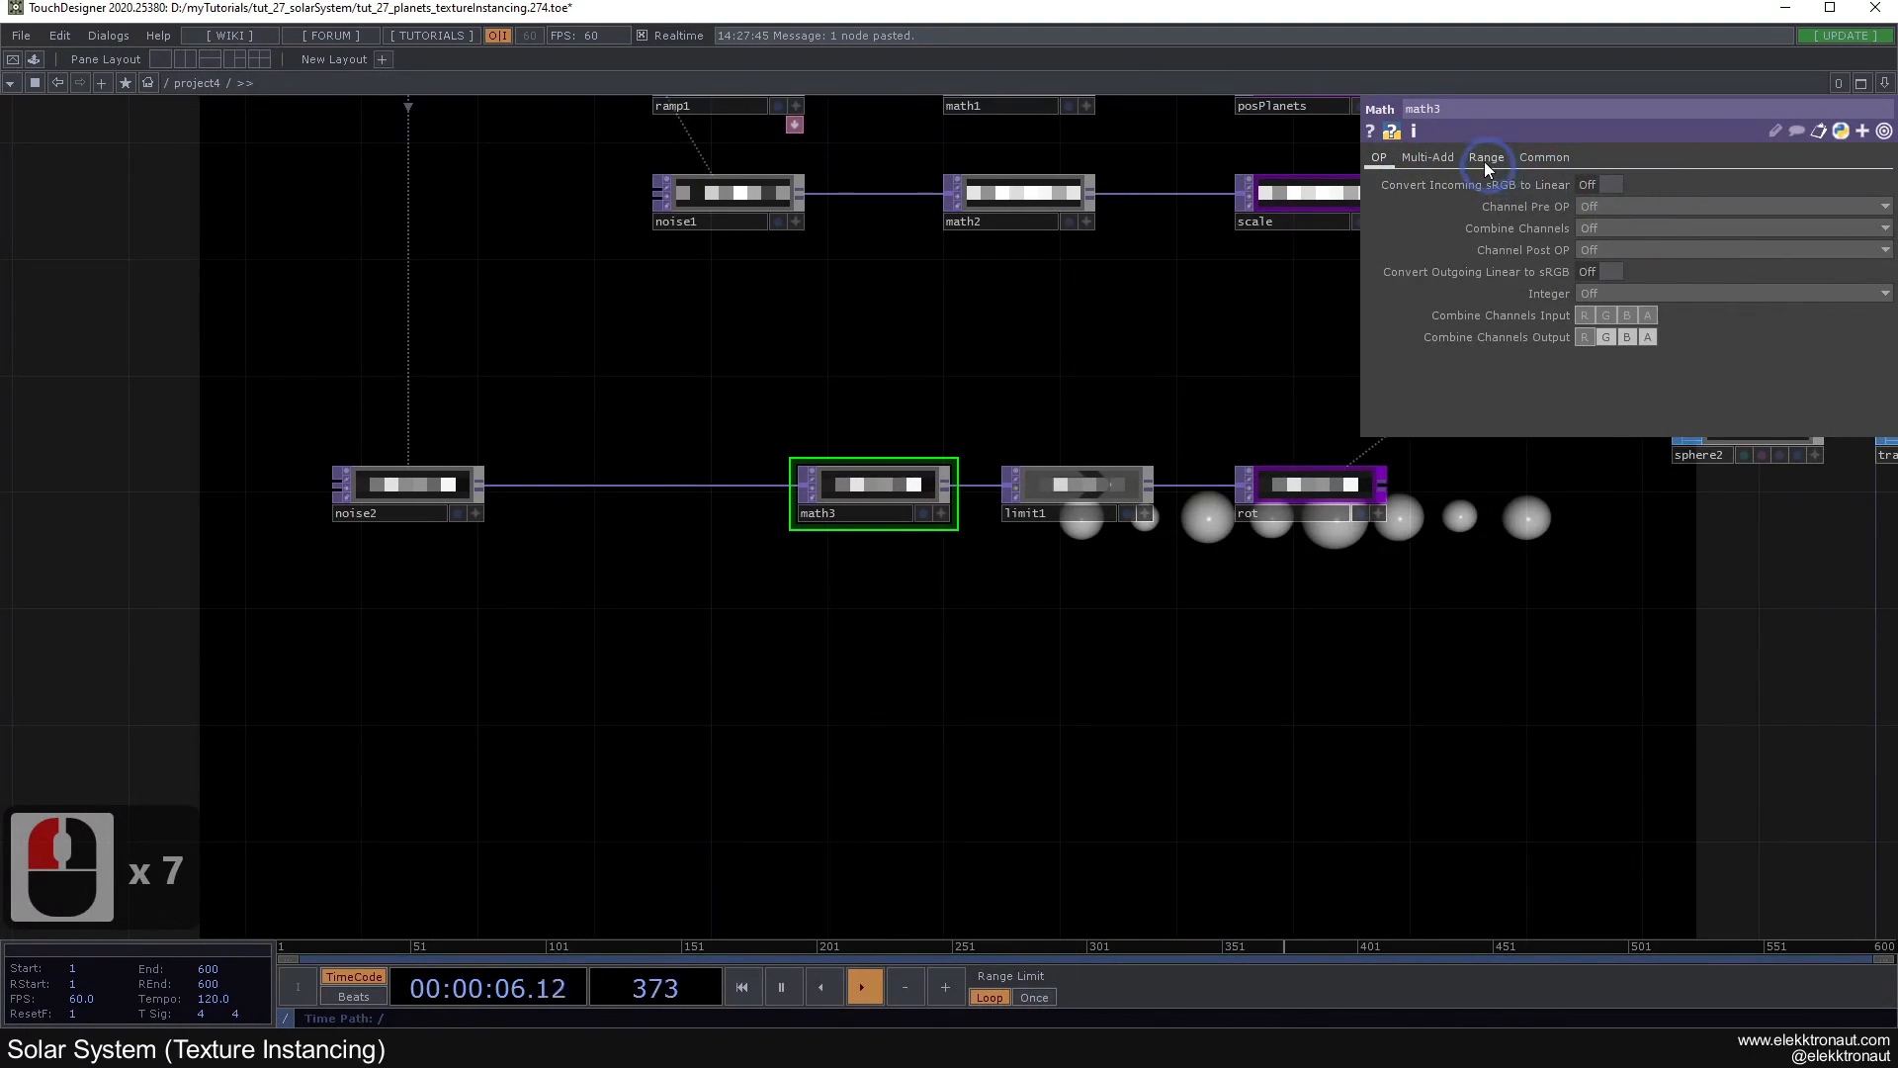
click(1447, 158)
drag(1683, 205, 1891, 206)
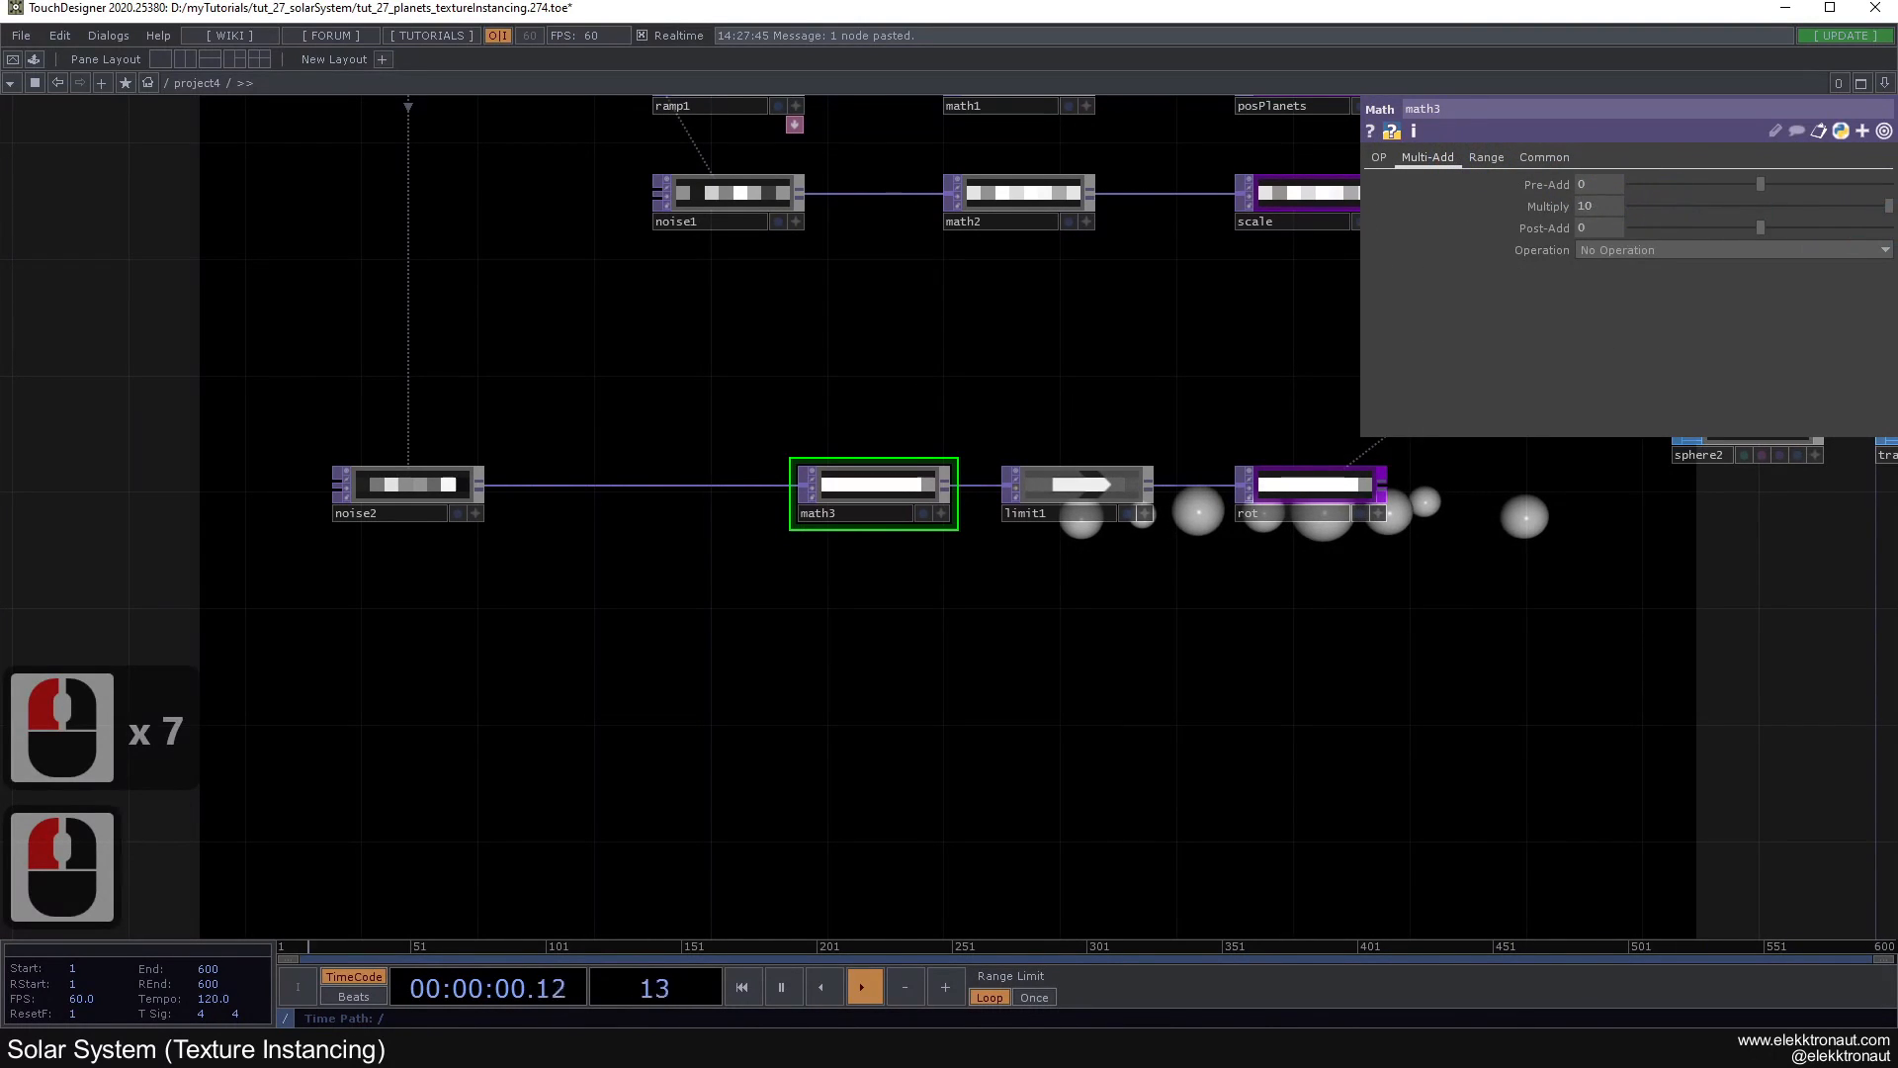
text(360)
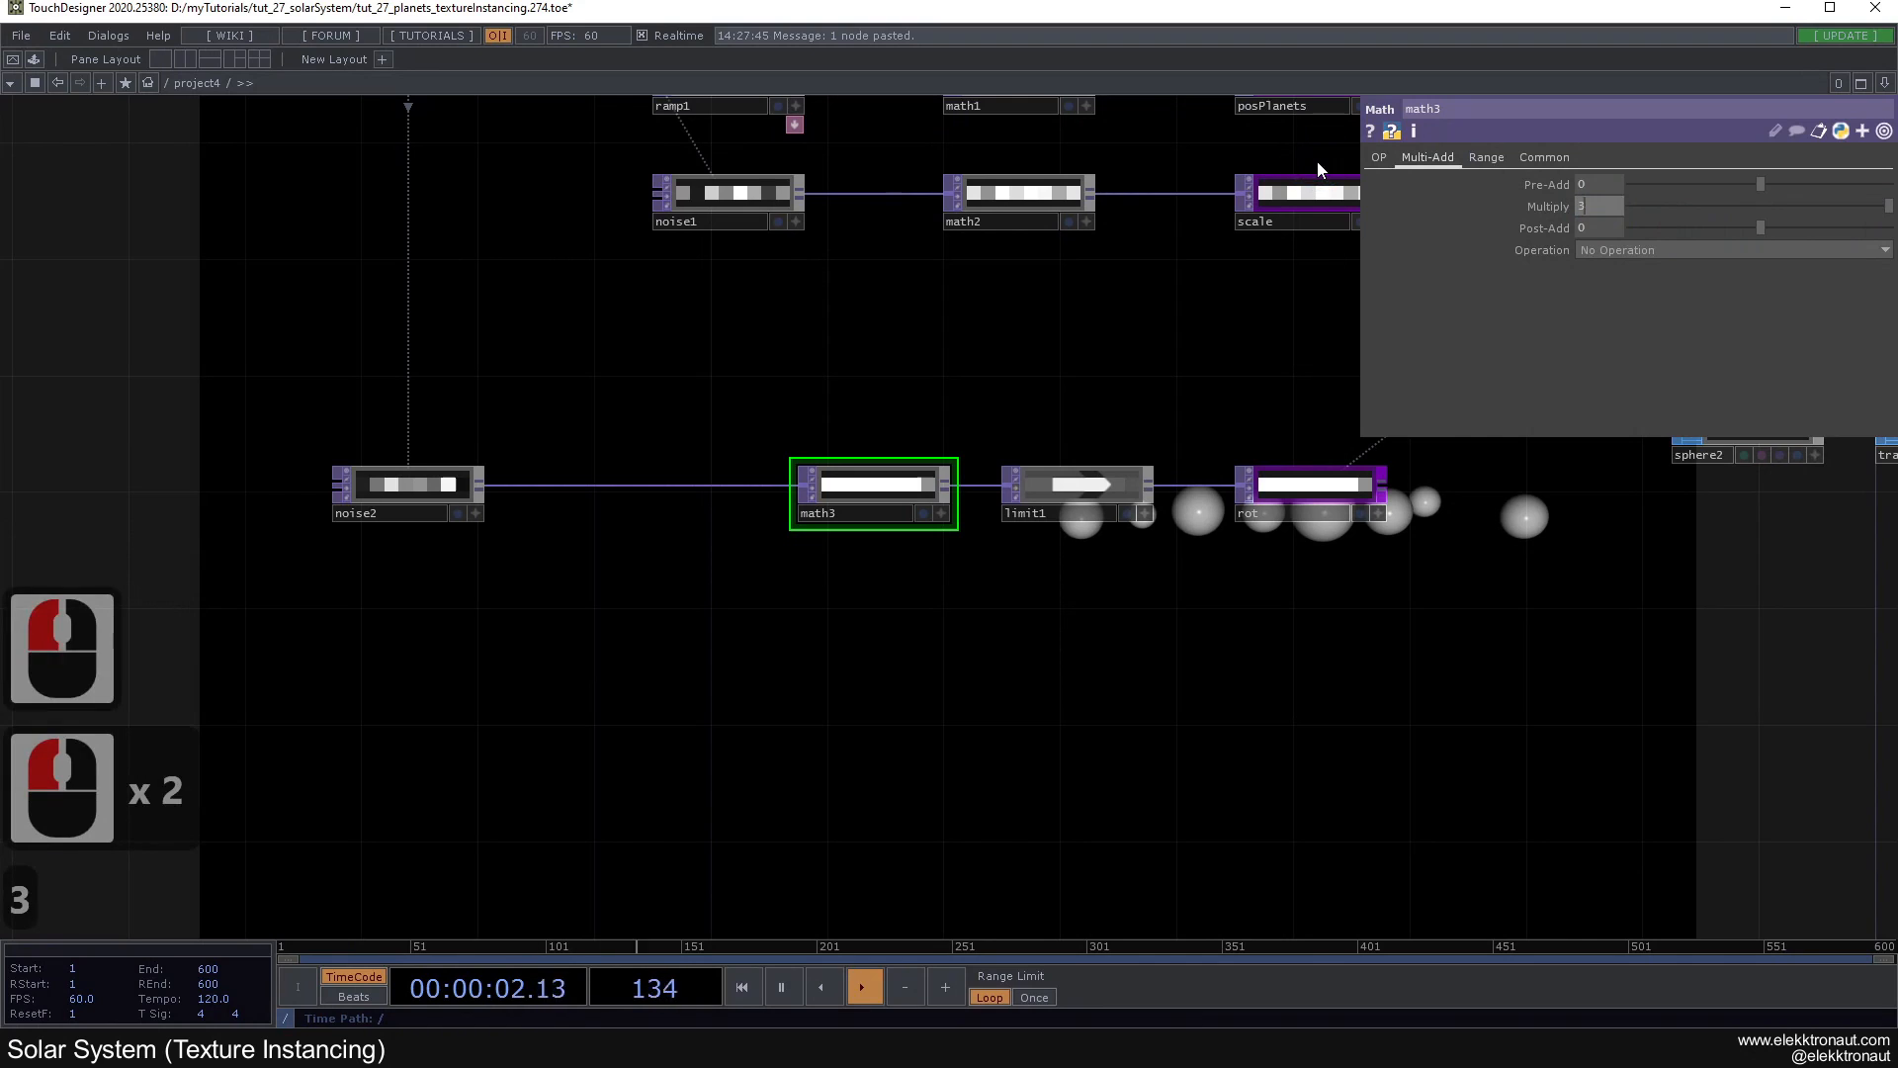
key(Return)
drag(1098, 546, 1052, 339)
click(1167, 487)
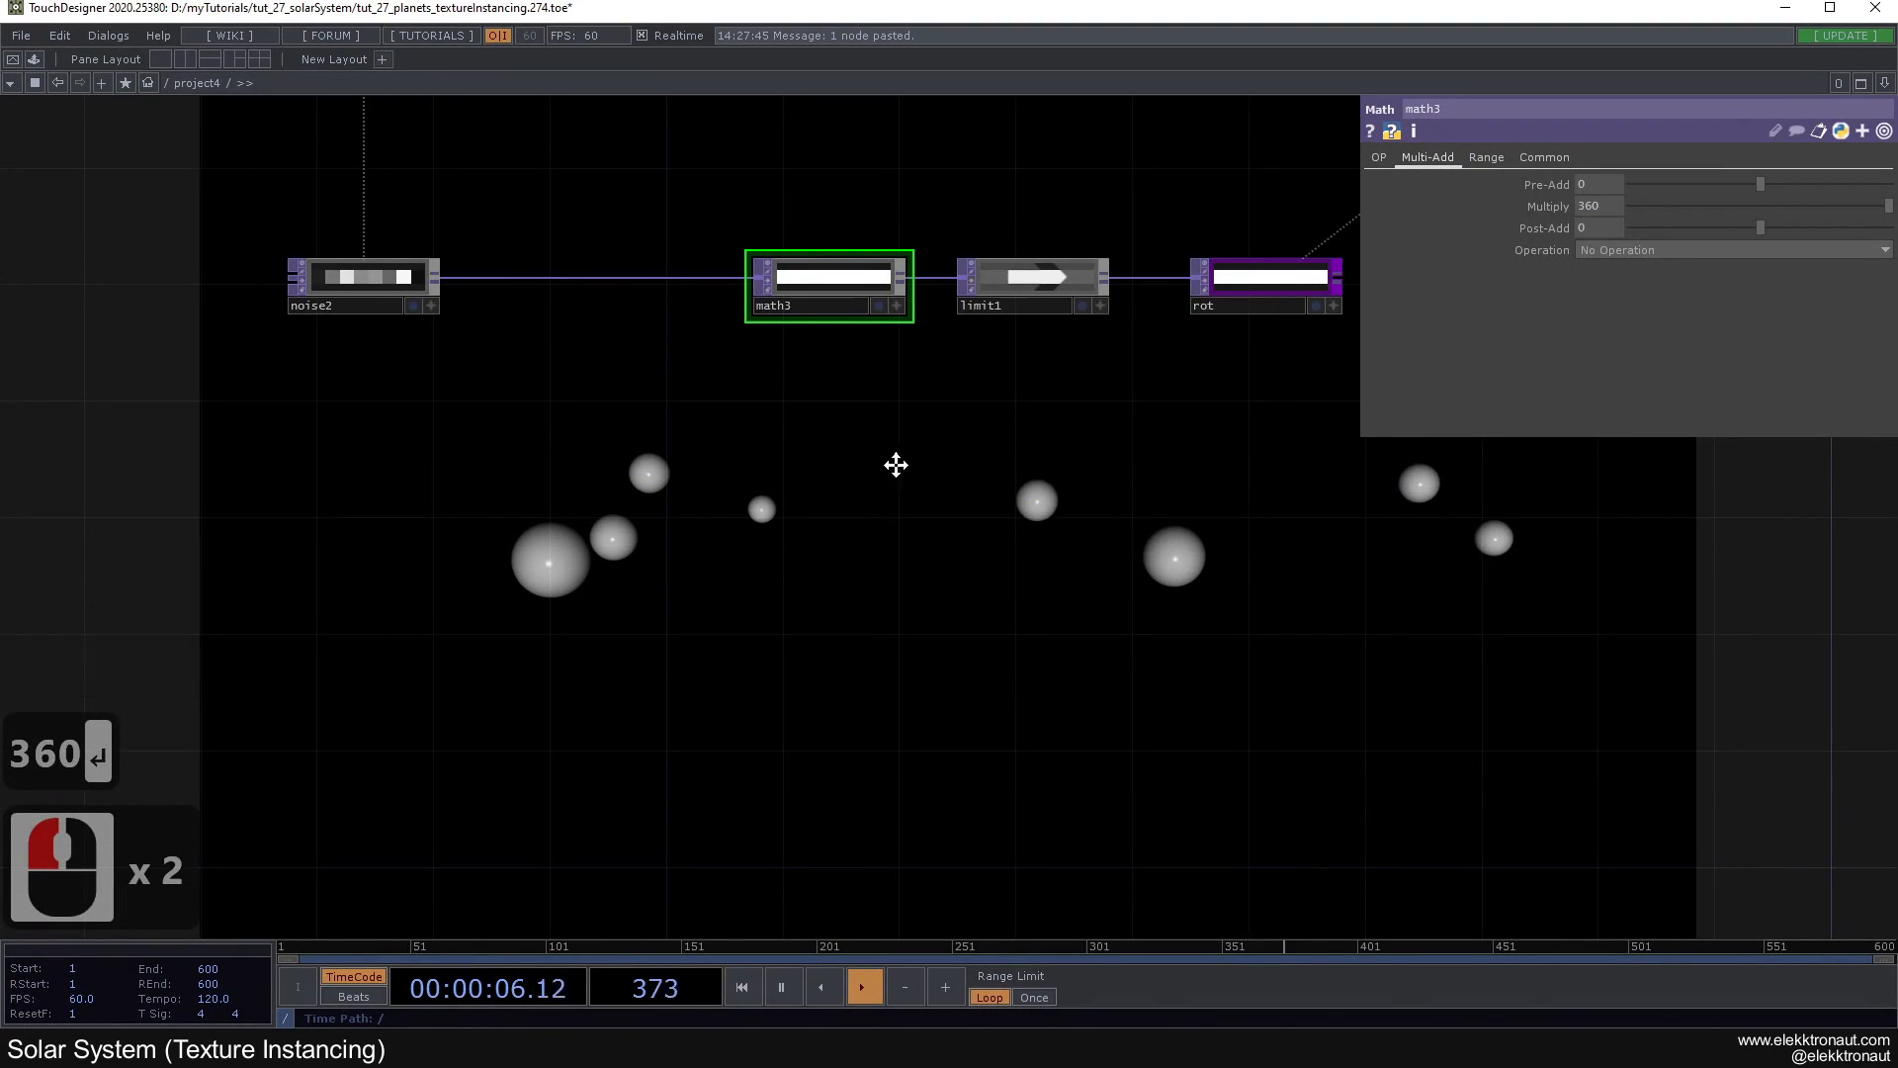
drag(891, 458, 1013, 551)
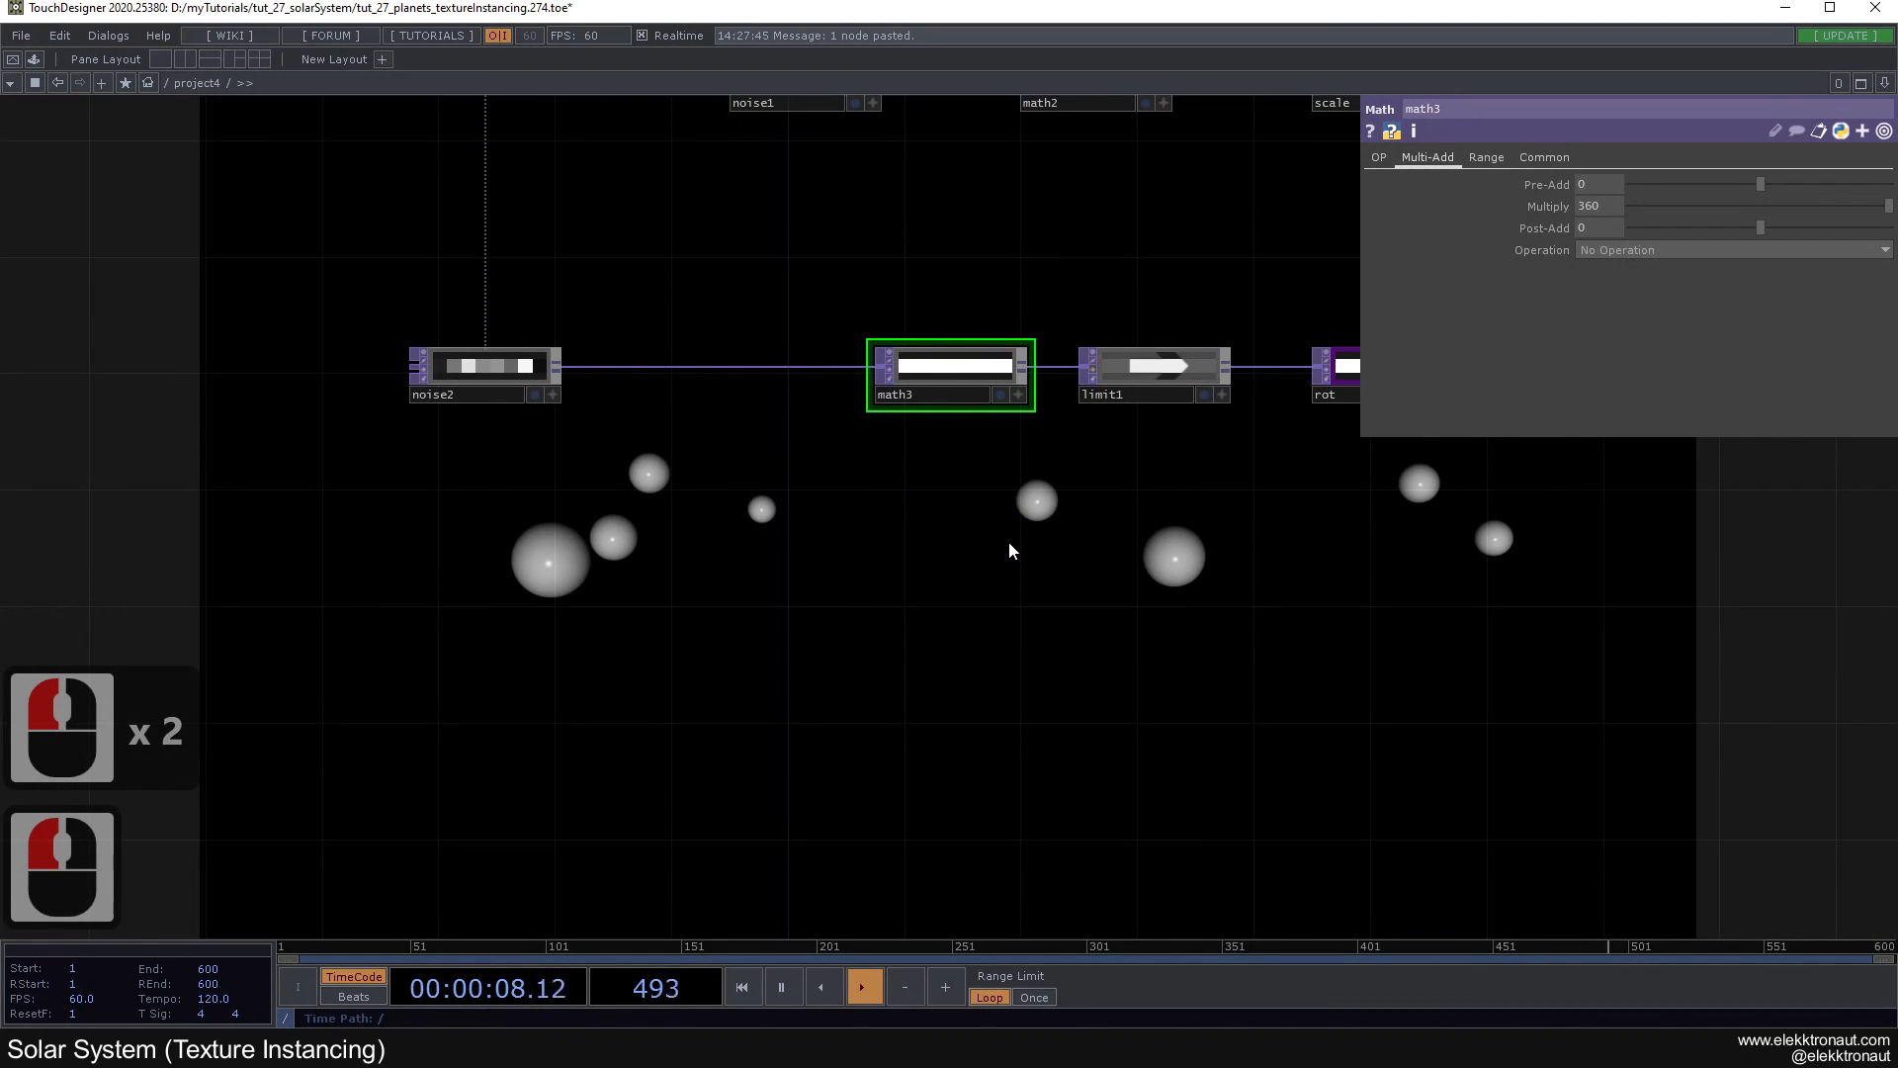
click(973, 473)
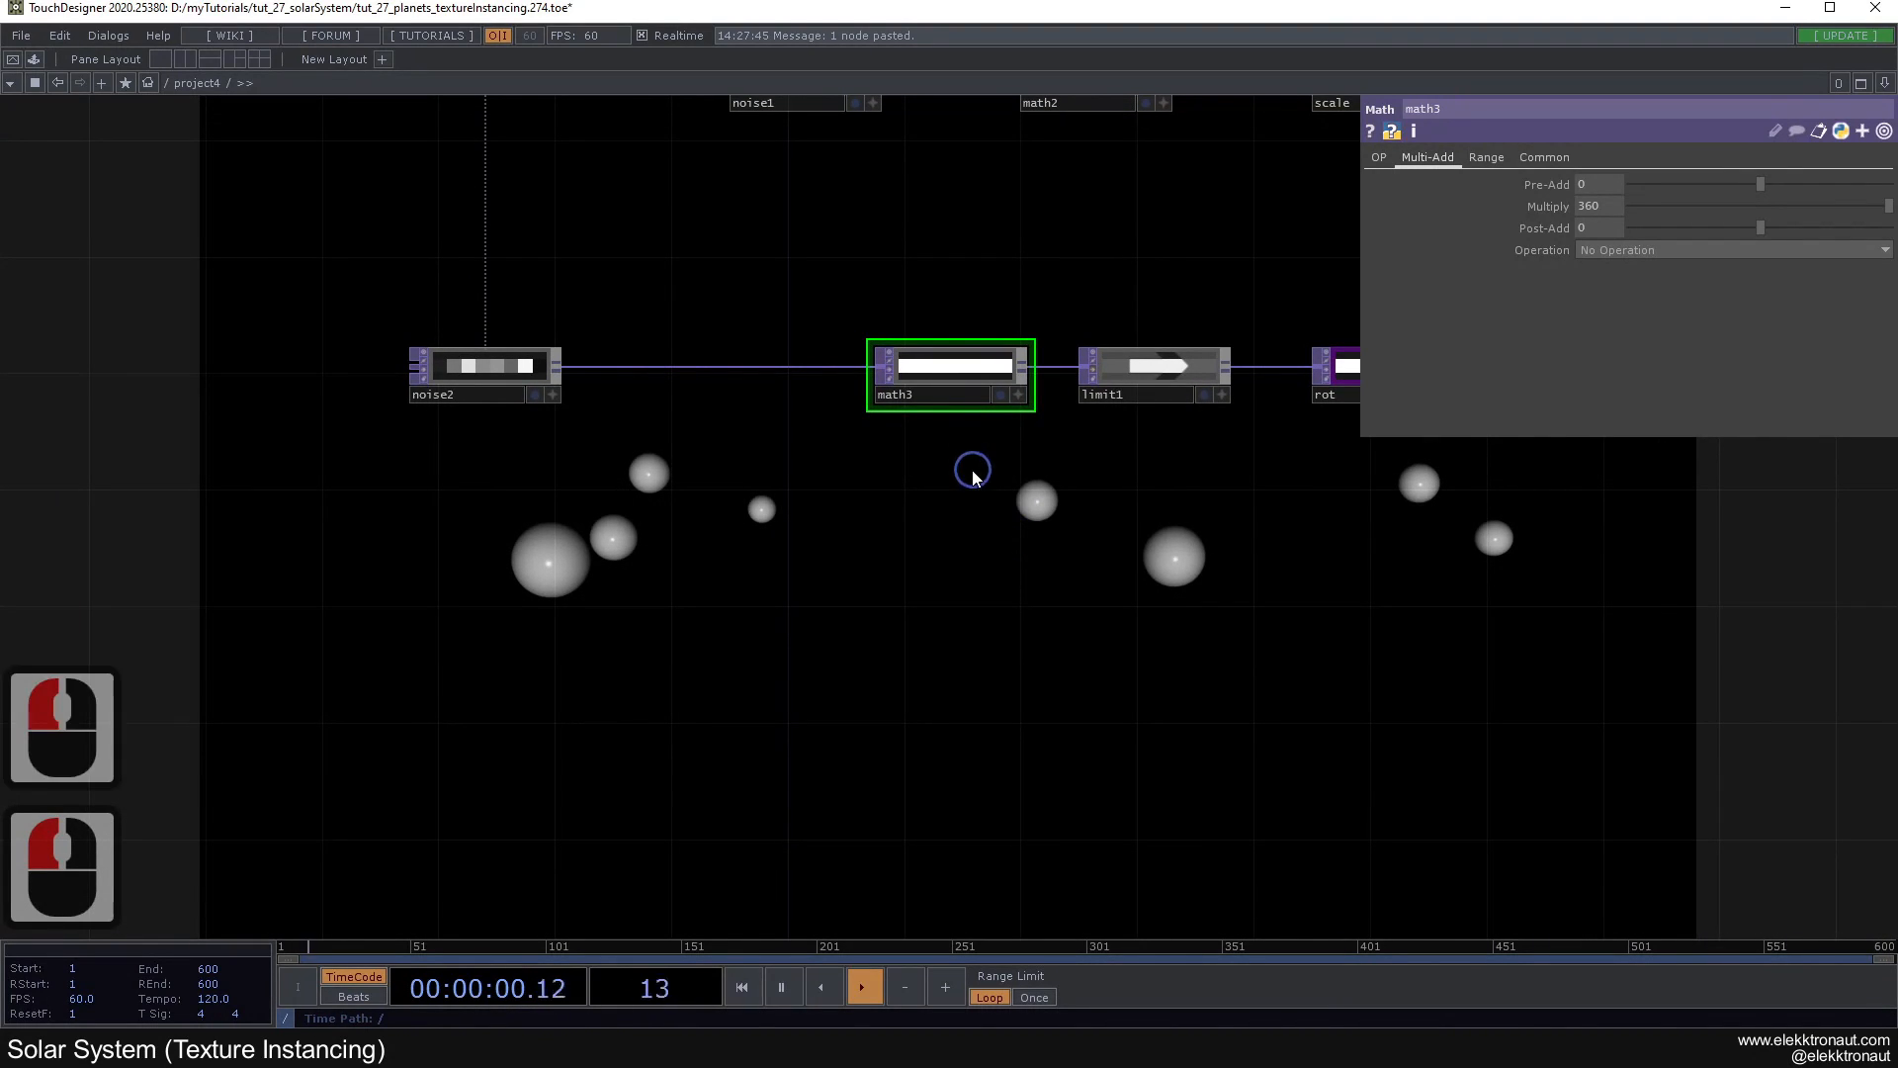
Step: Undo the last multiply change in math3 and set the Multiply value back to 1
key(ctrl+z)
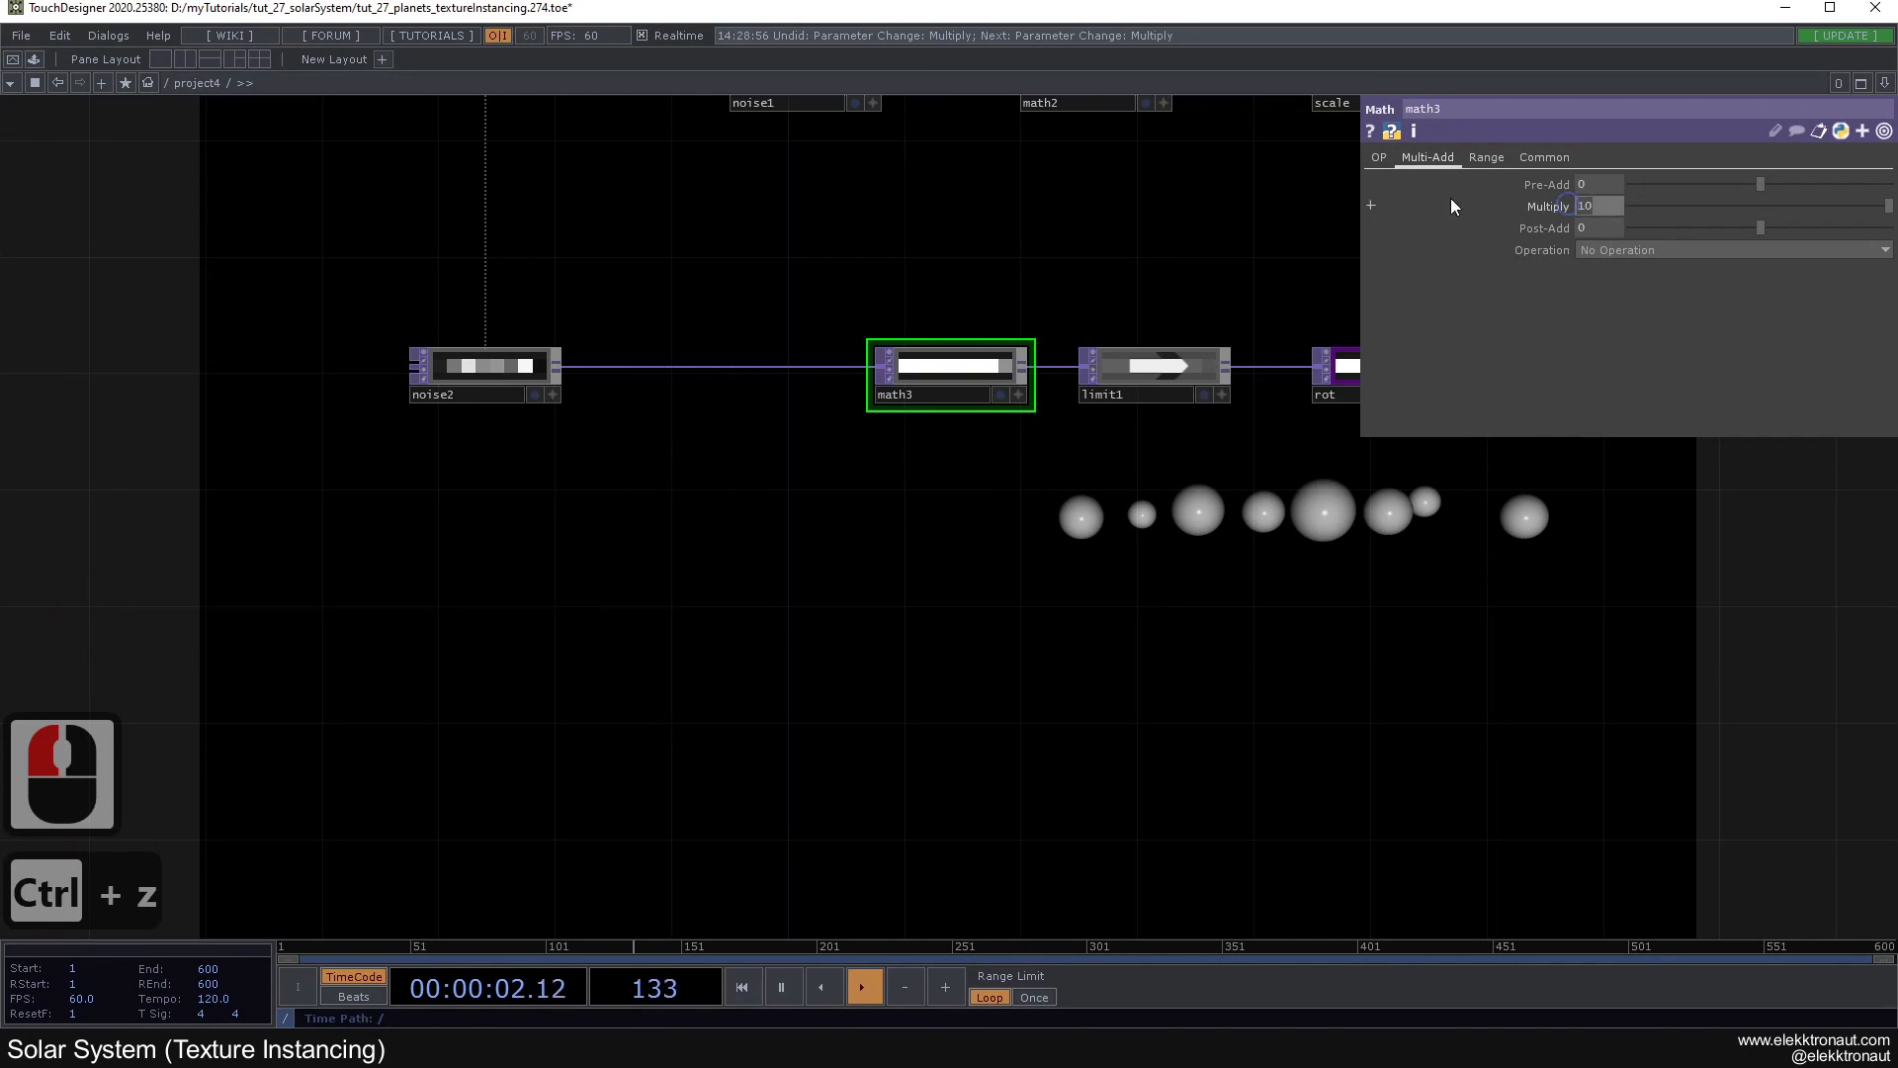
click(1593, 206)
text(1)
click(1051, 255)
Step: Move noise2 farther away from math3 to make room for more nodes between them
drag(981, 423, 1025, 511)
scroll(1028, 511, up, 2)
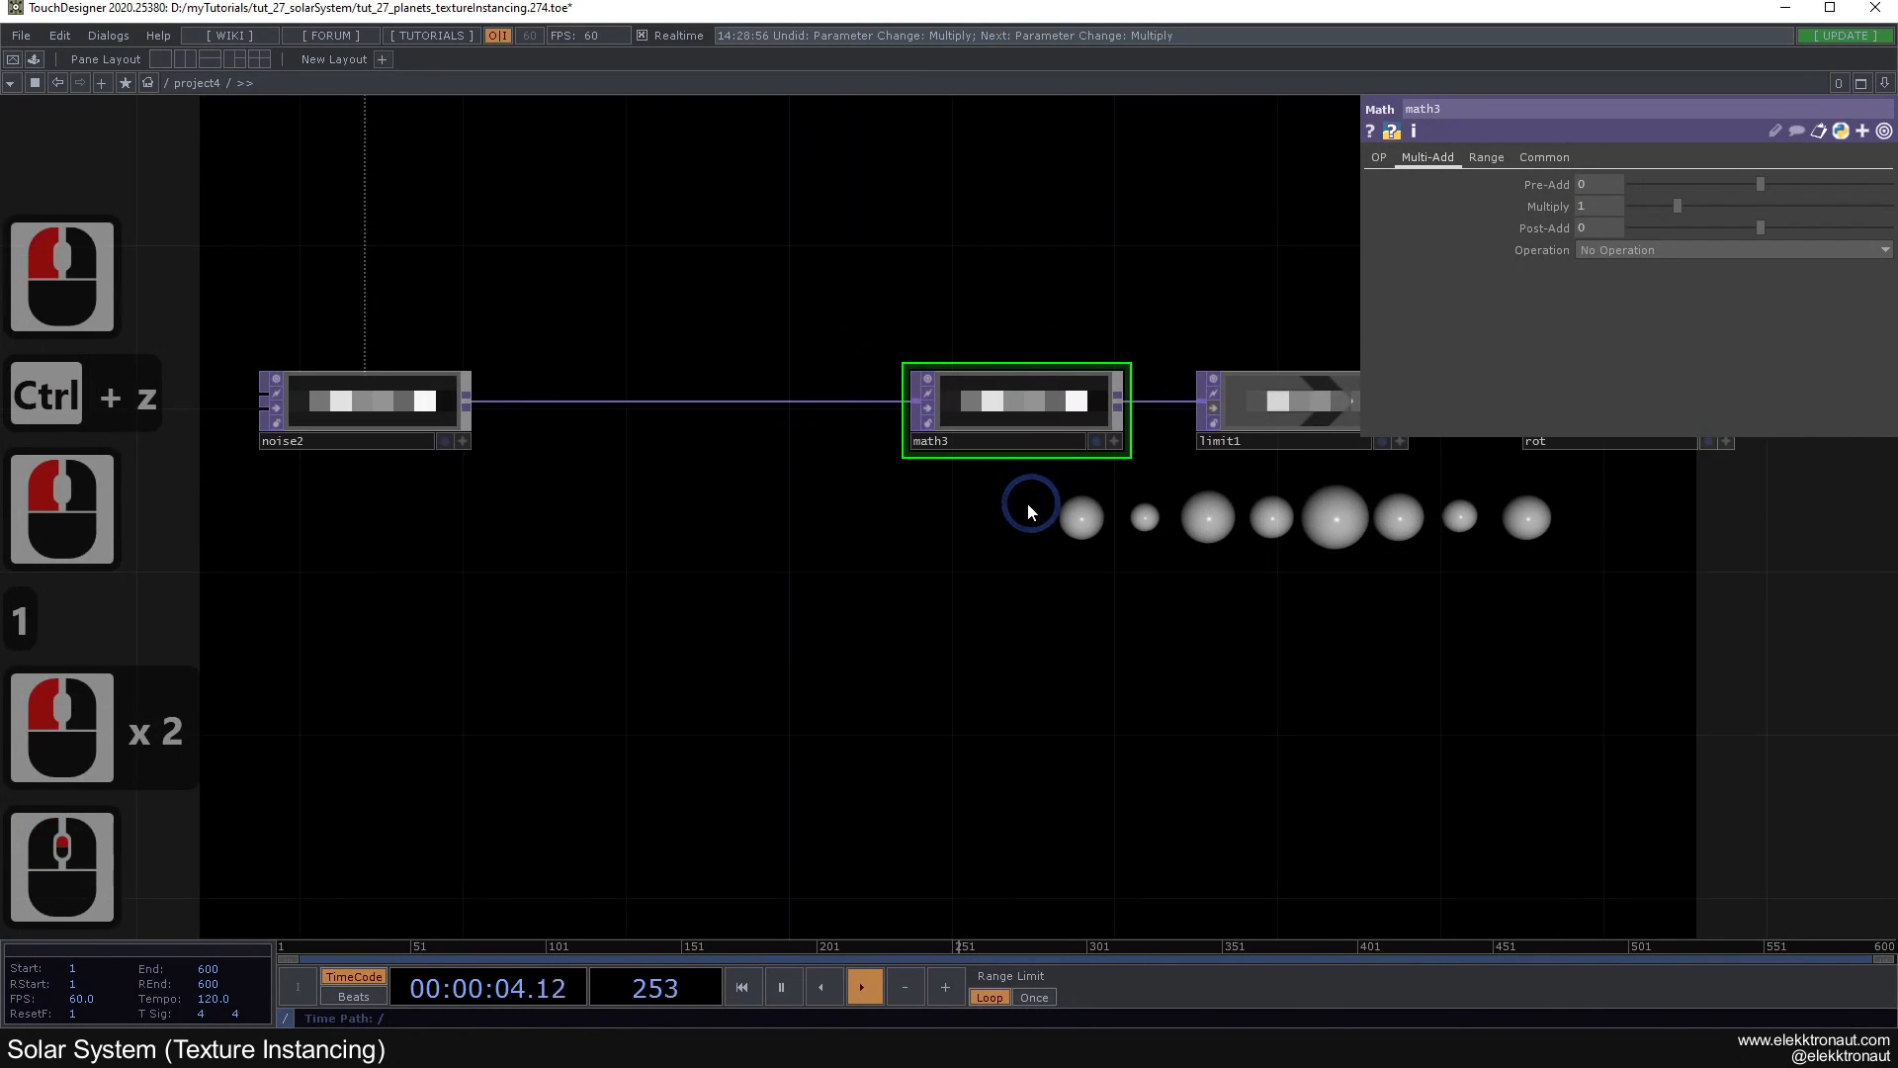
drag(1177, 379, 1058, 371)
drag(840, 585, 1173, 606)
drag(642, 425, 372, 425)
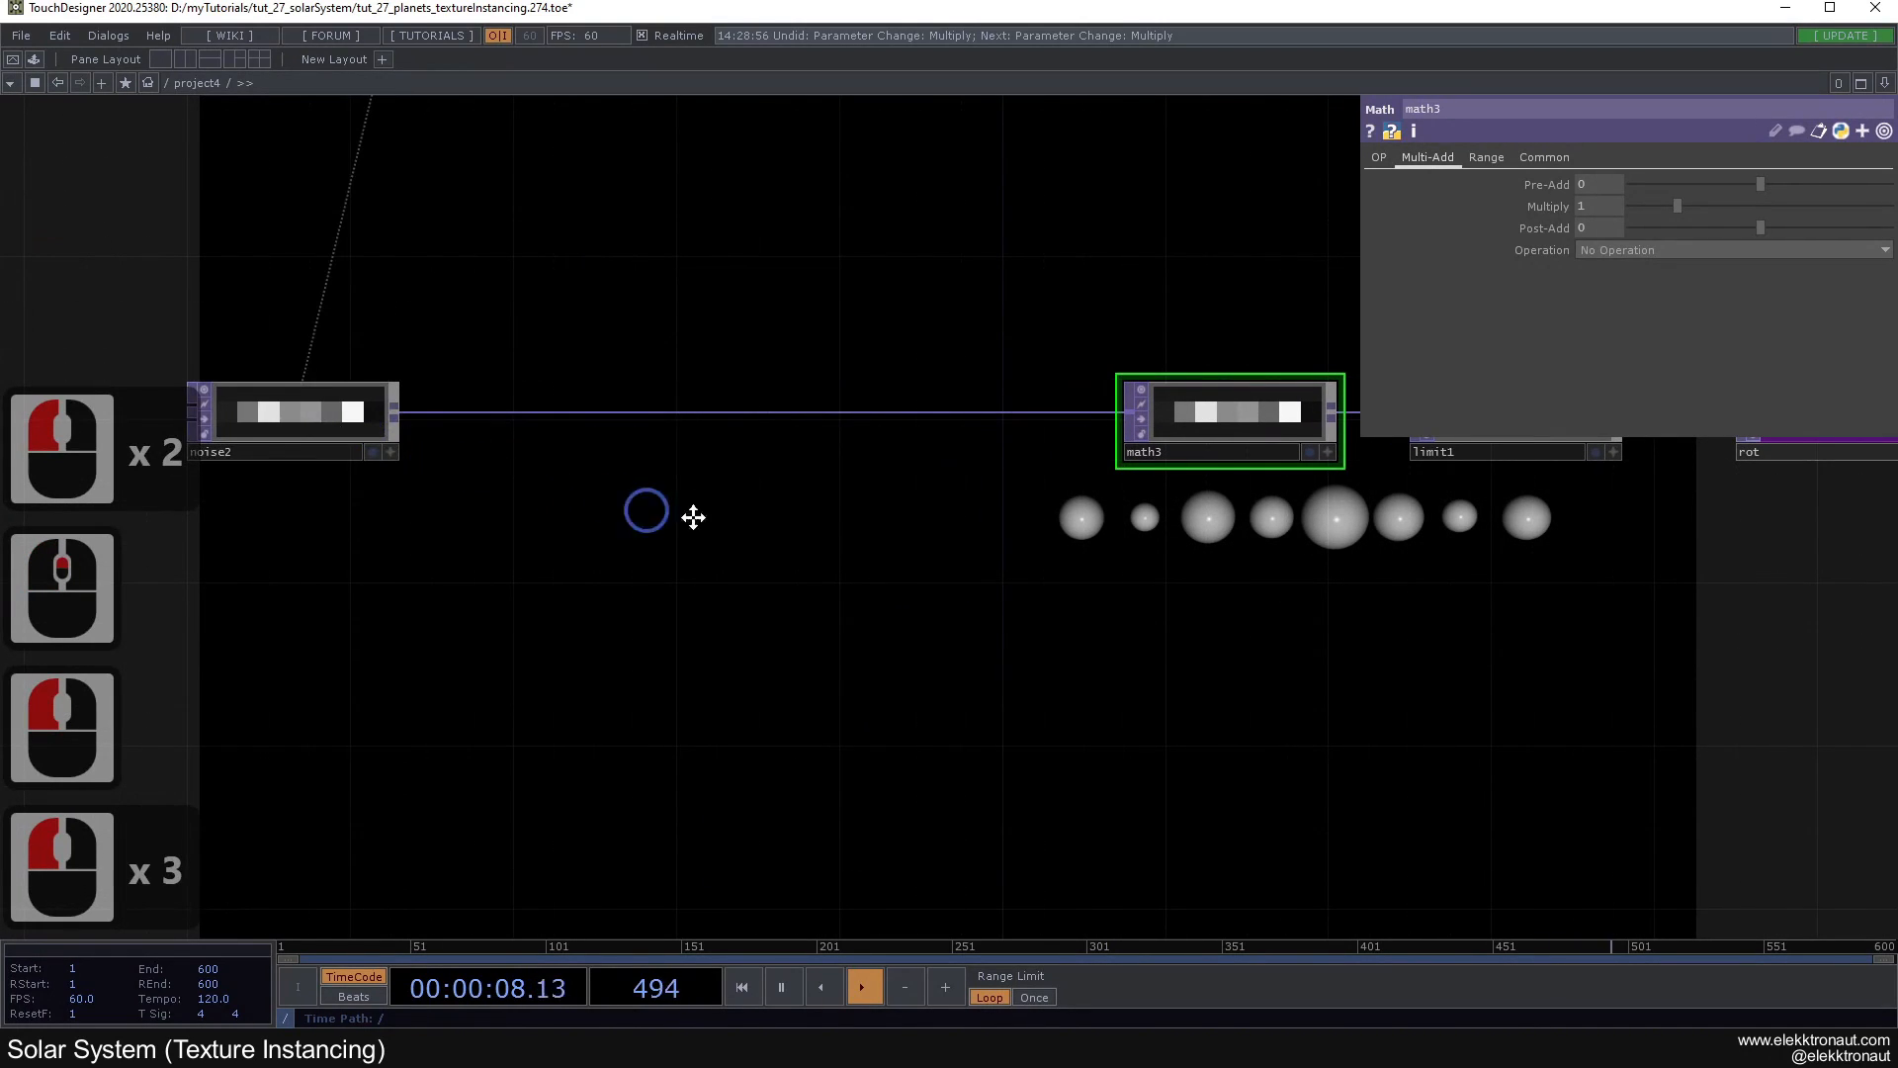
drag(670, 516, 753, 493)
Step: Branch a Feedback TOP off noise2 above the rotation chain and set its input and viewer smoothness to Nearest Pixel
click(550, 469)
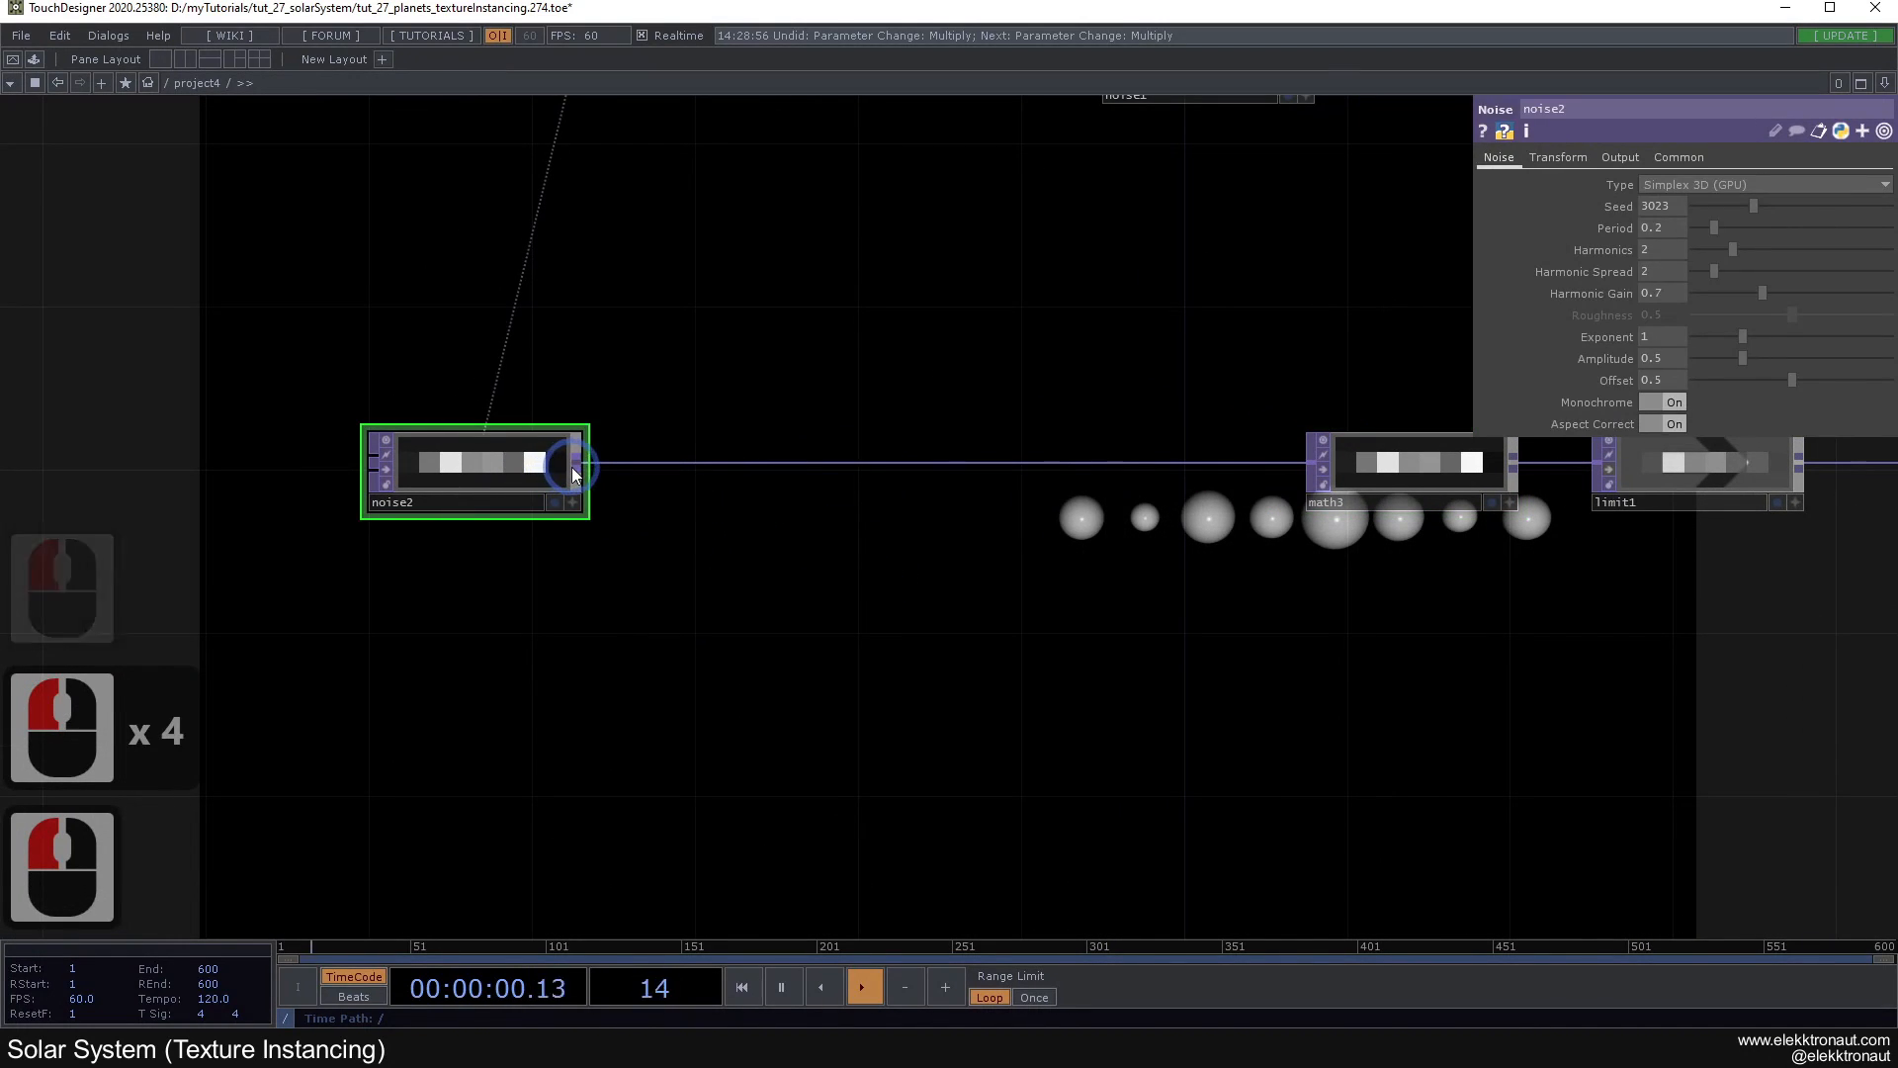
right_click(574, 467)
text(ff)
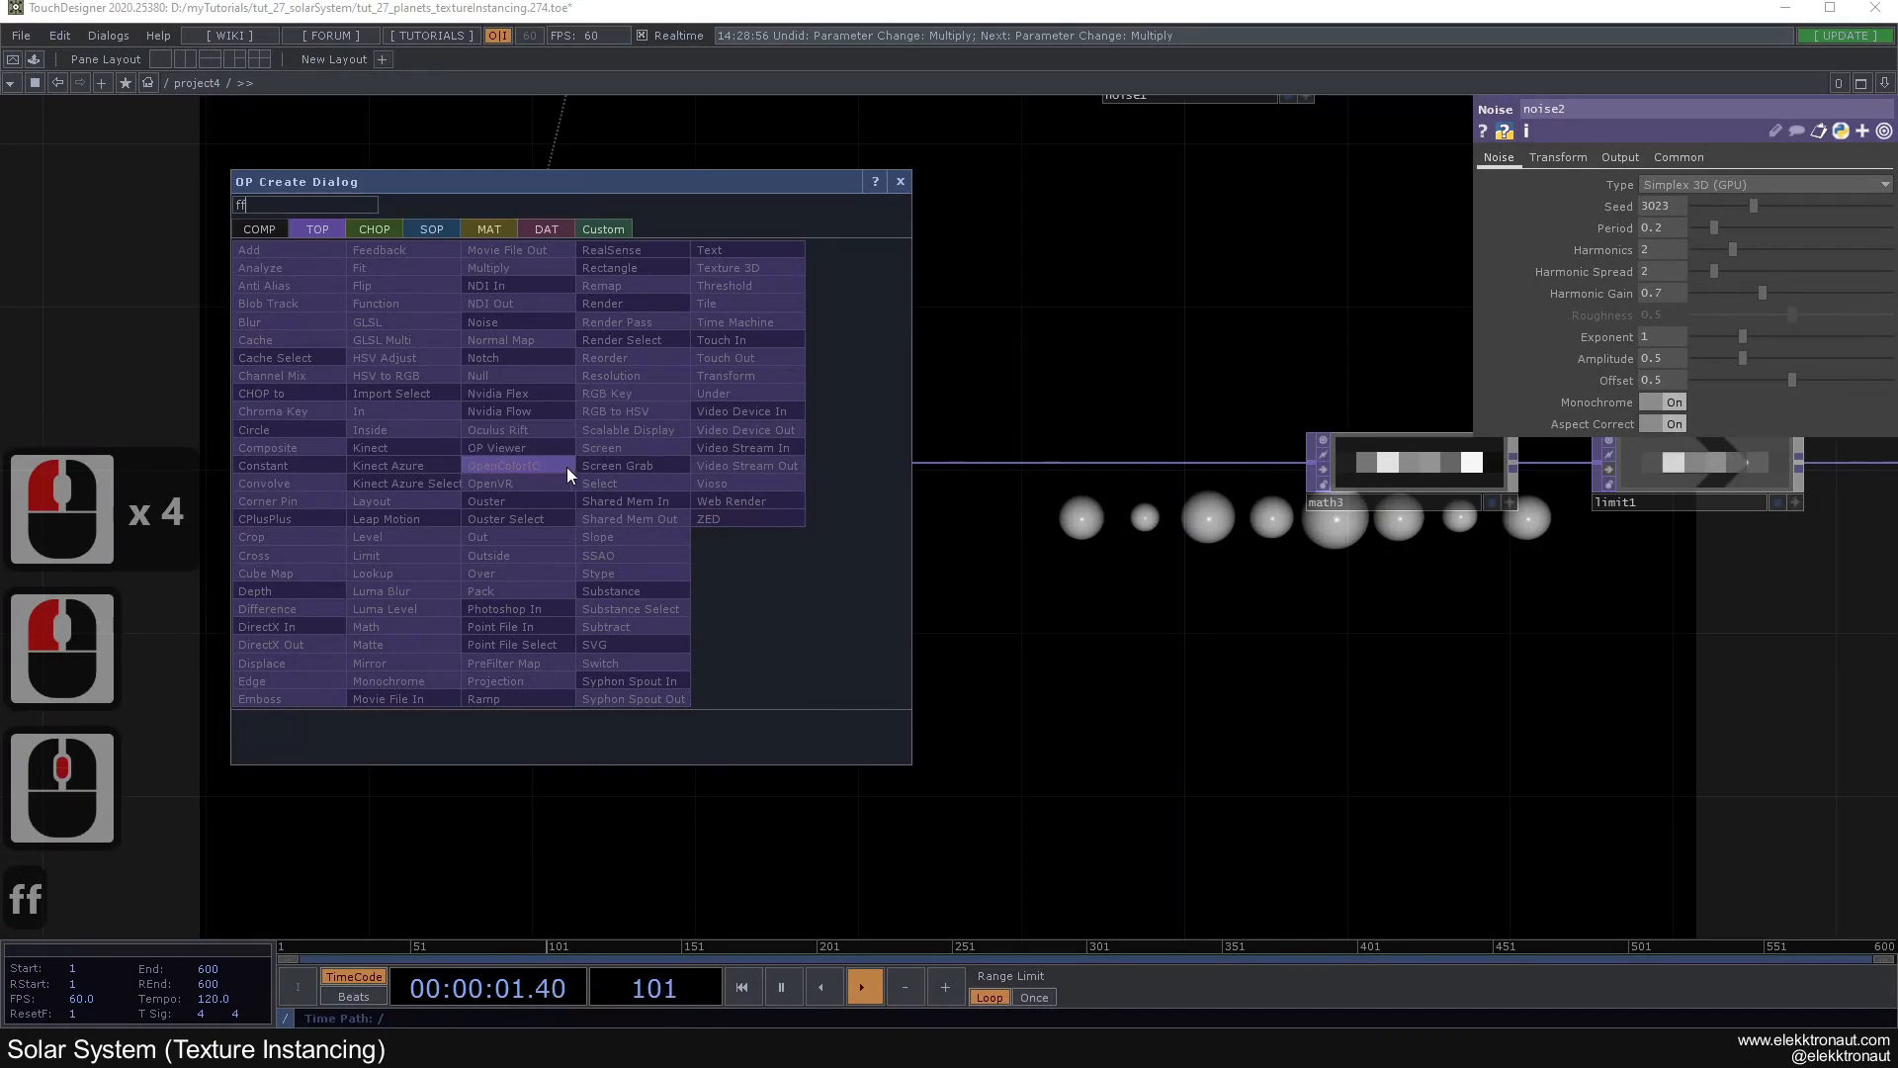
click(398, 251)
click(812, 324)
drag(577, 451, 488, 452)
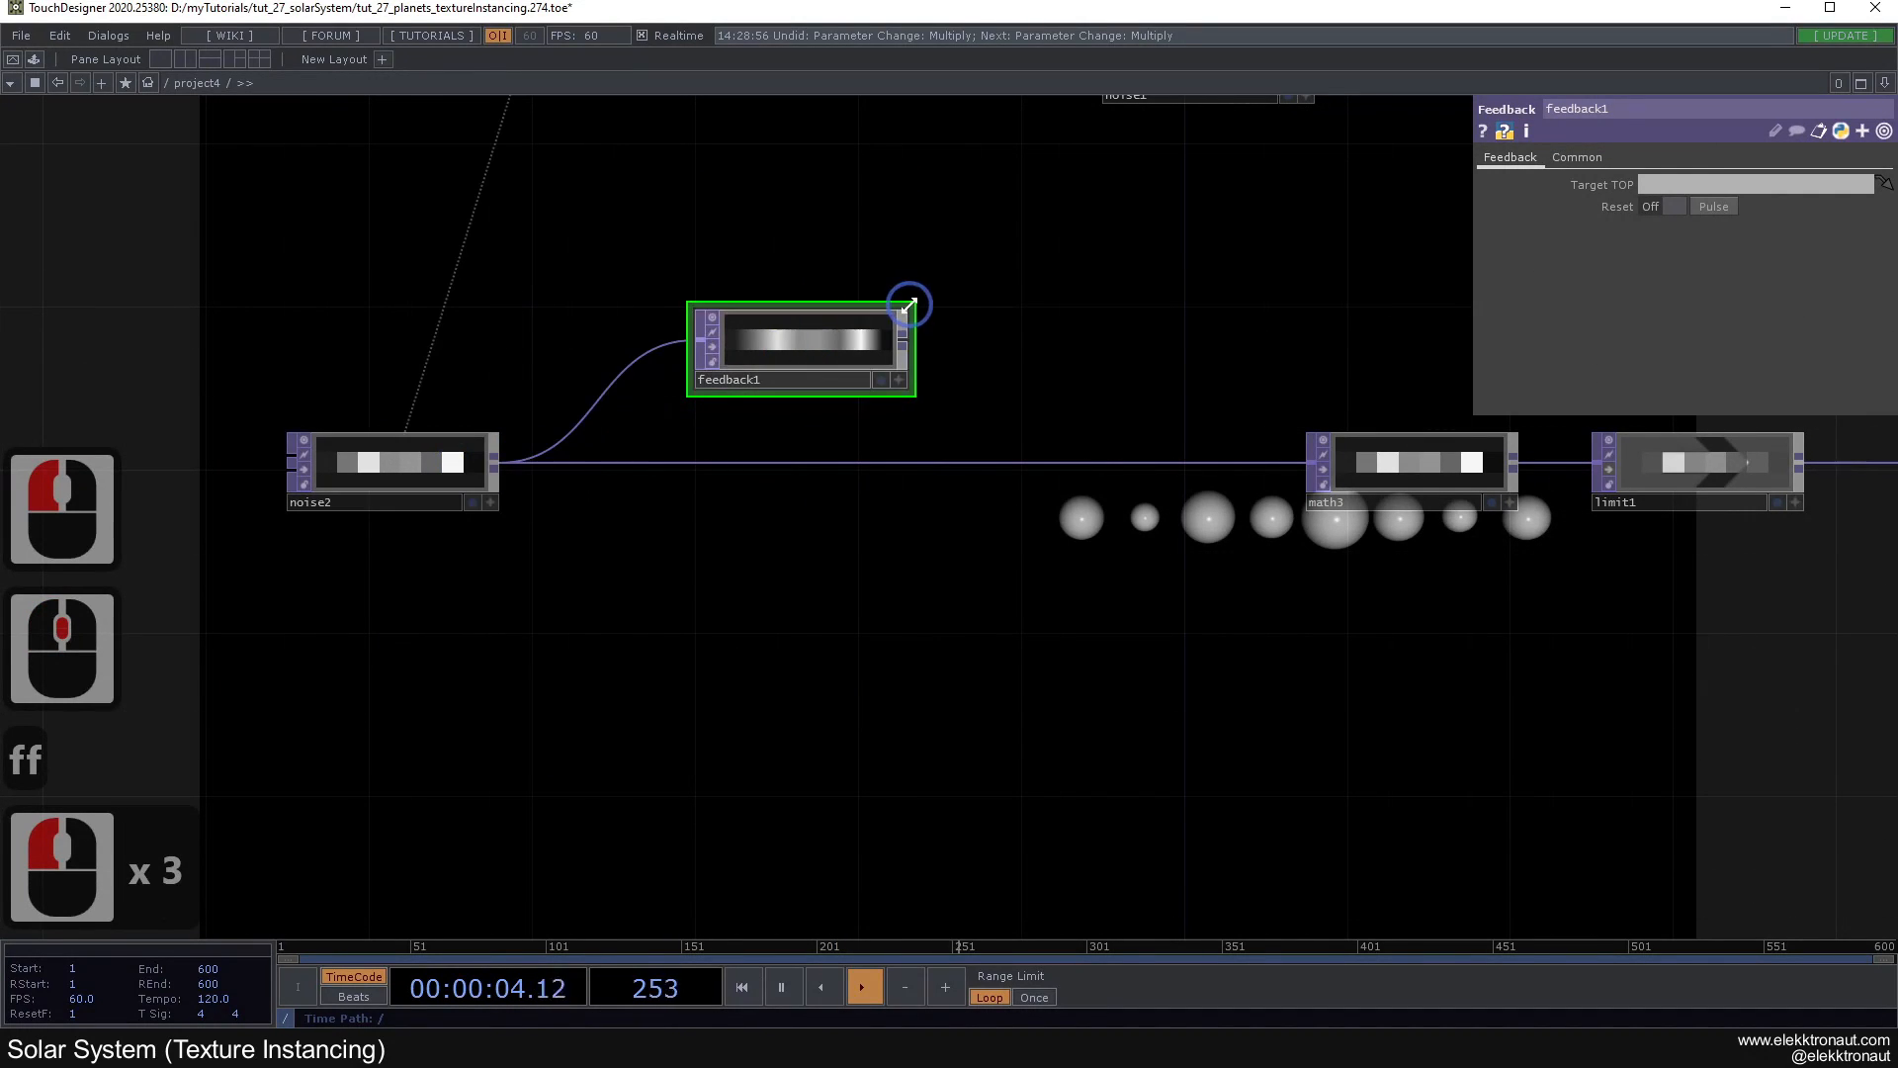
click(1579, 158)
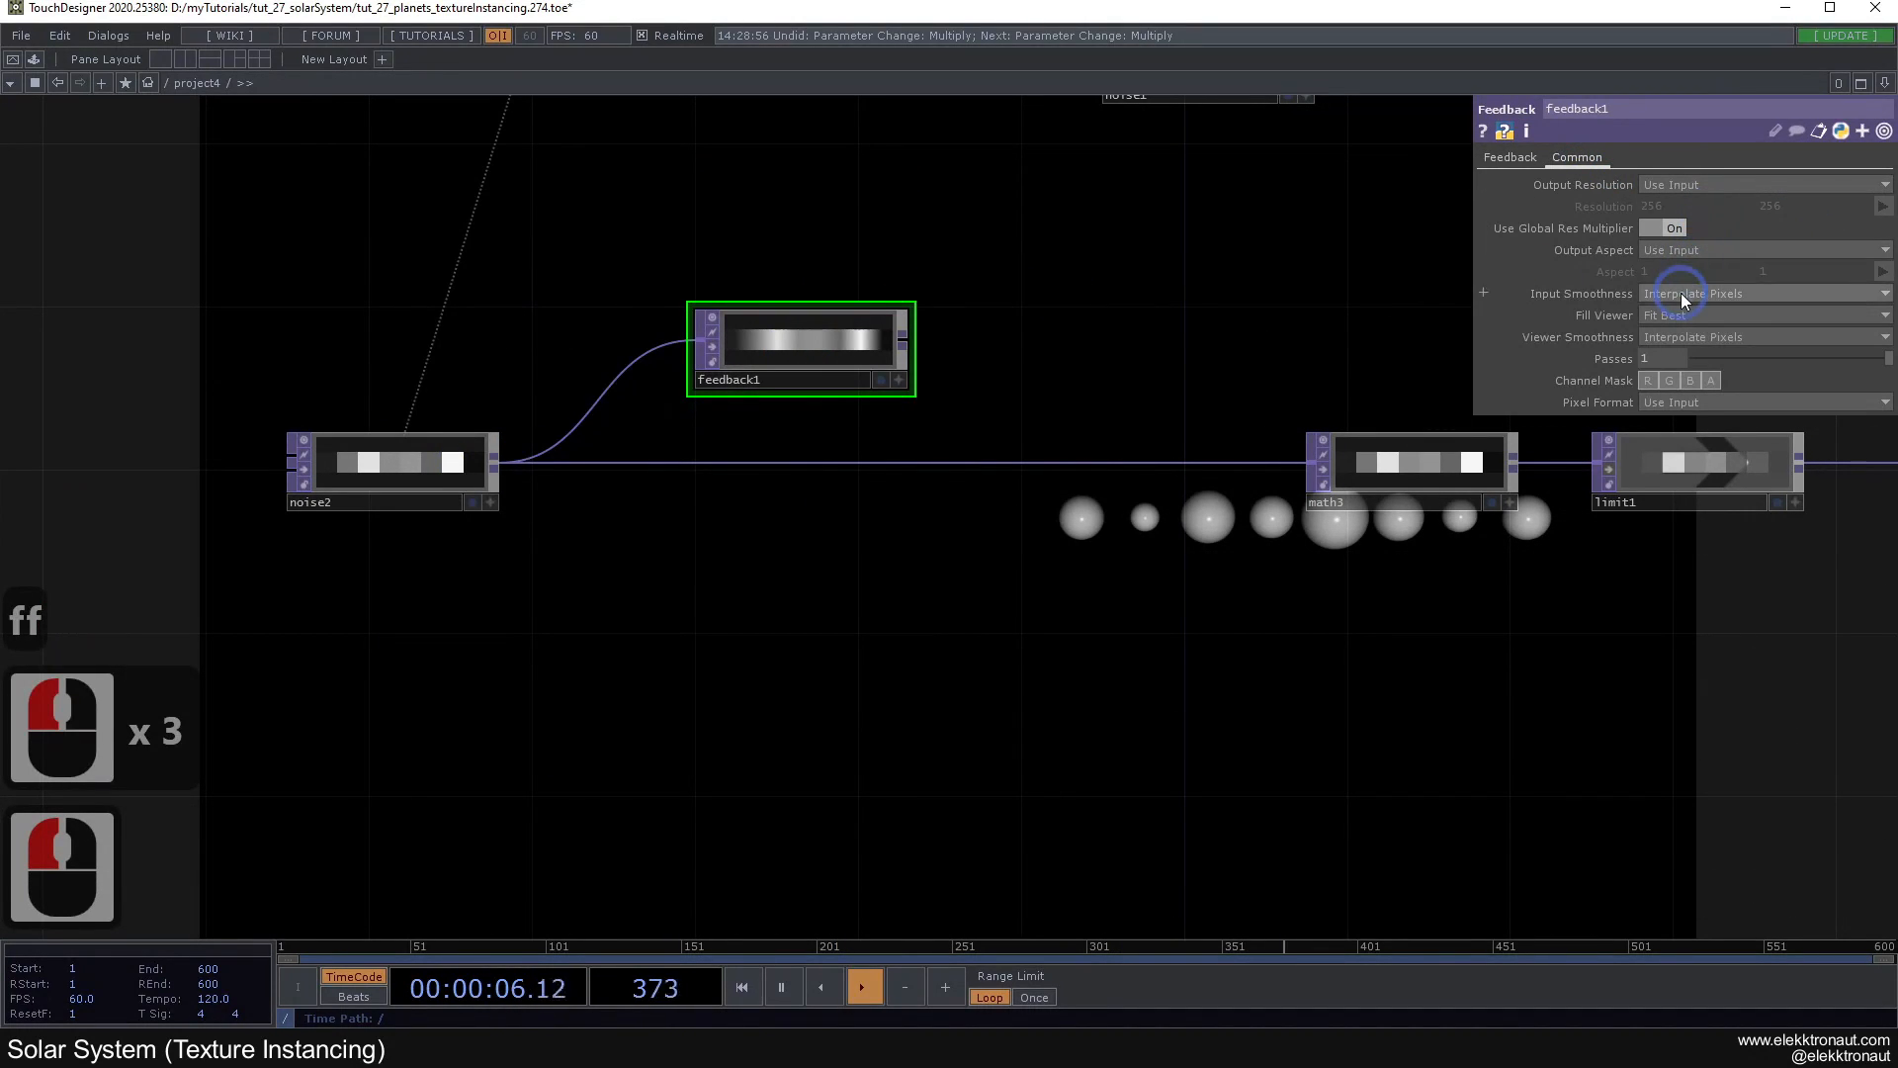
click(1684, 337)
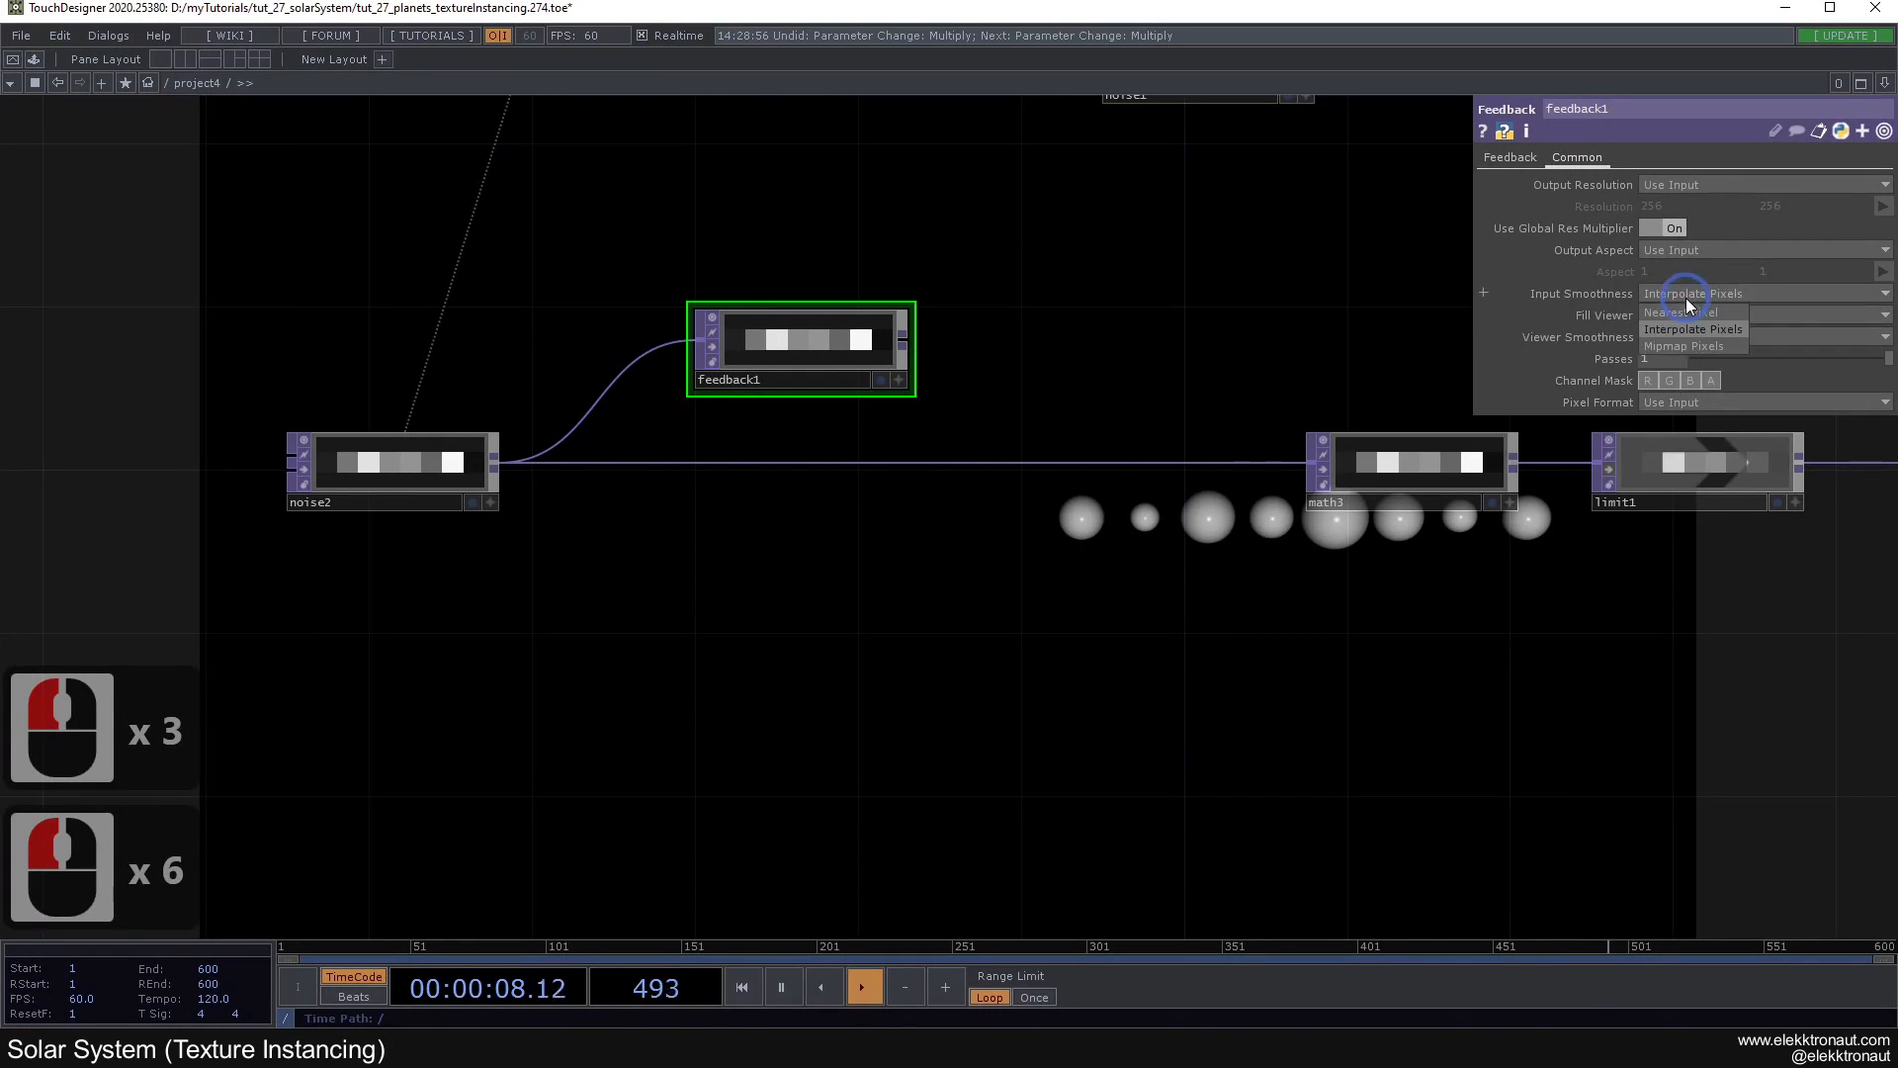
Step: Insert an Add TOP before math3, with feedback1 as its first input and noise2 as its second
right_click(1072, 462)
click(1101, 439)
text(a)
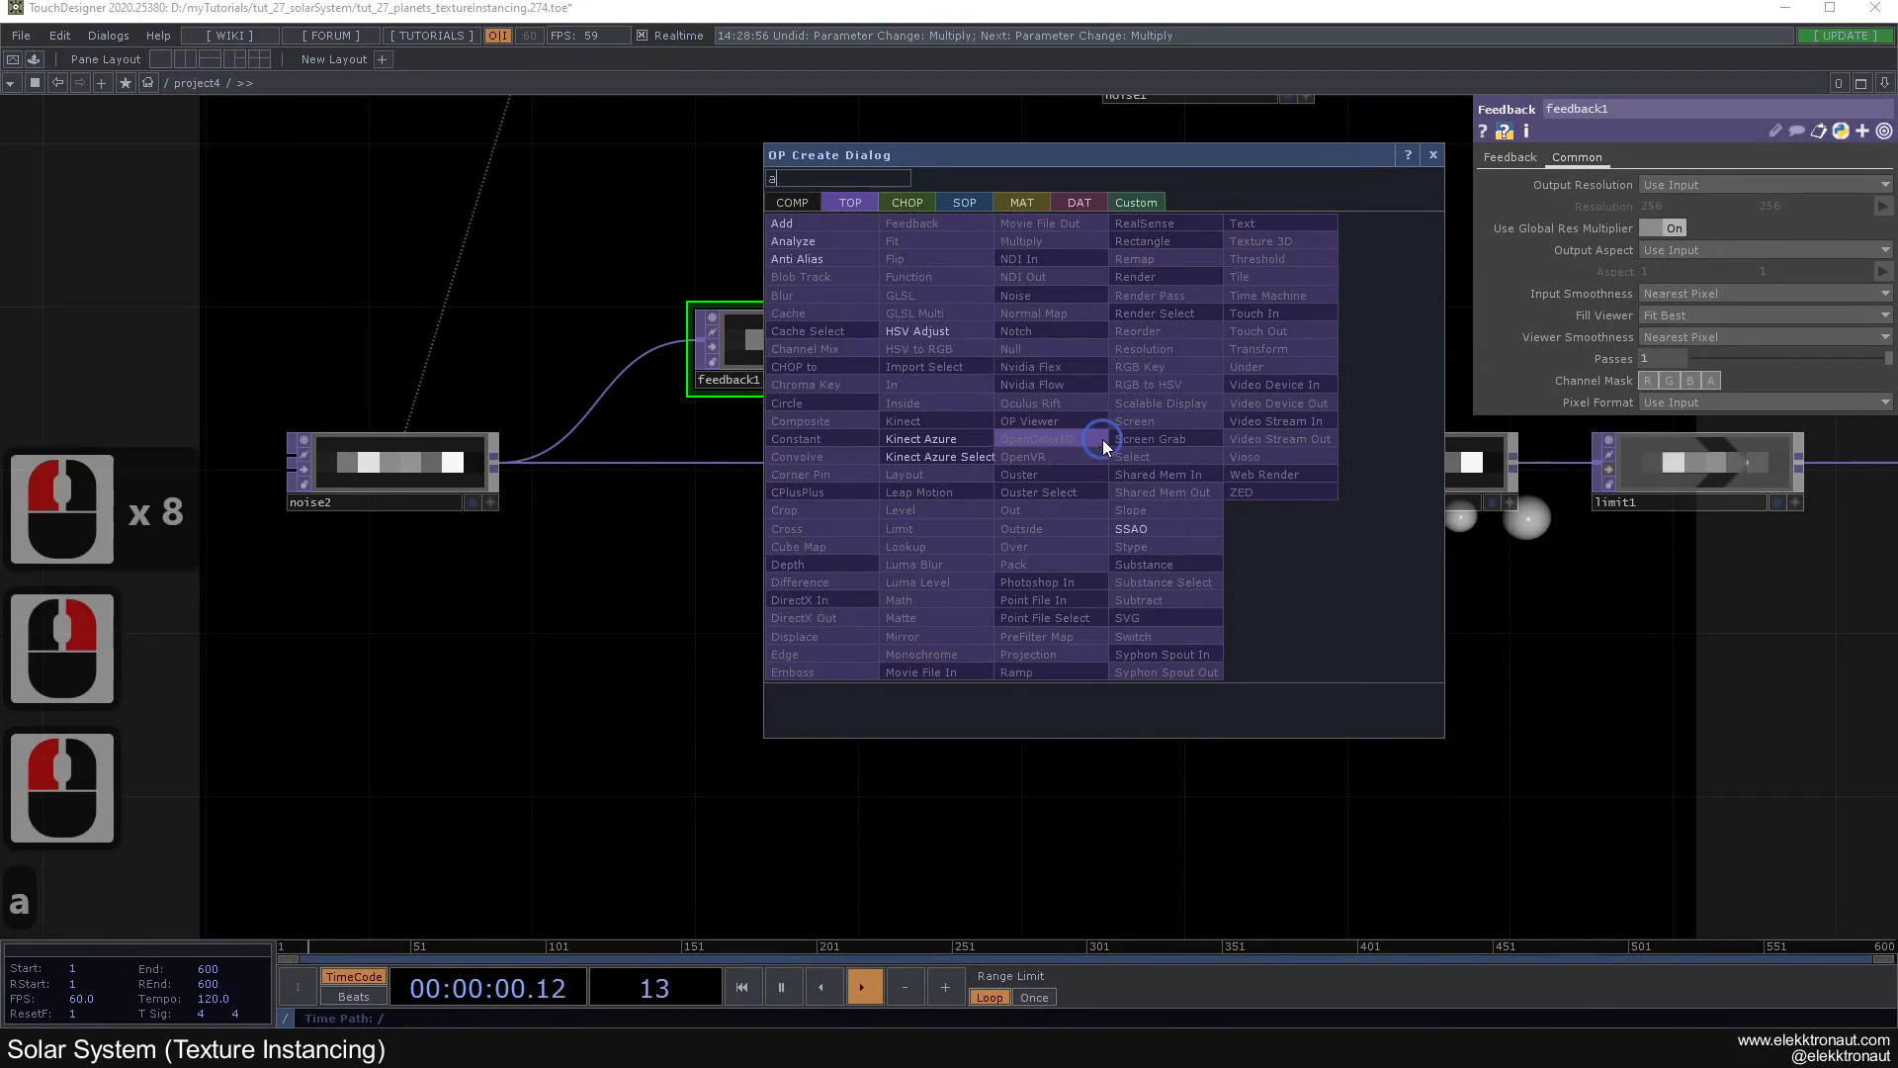
click(823, 223)
click(1095, 479)
click(910, 358)
click(1024, 456)
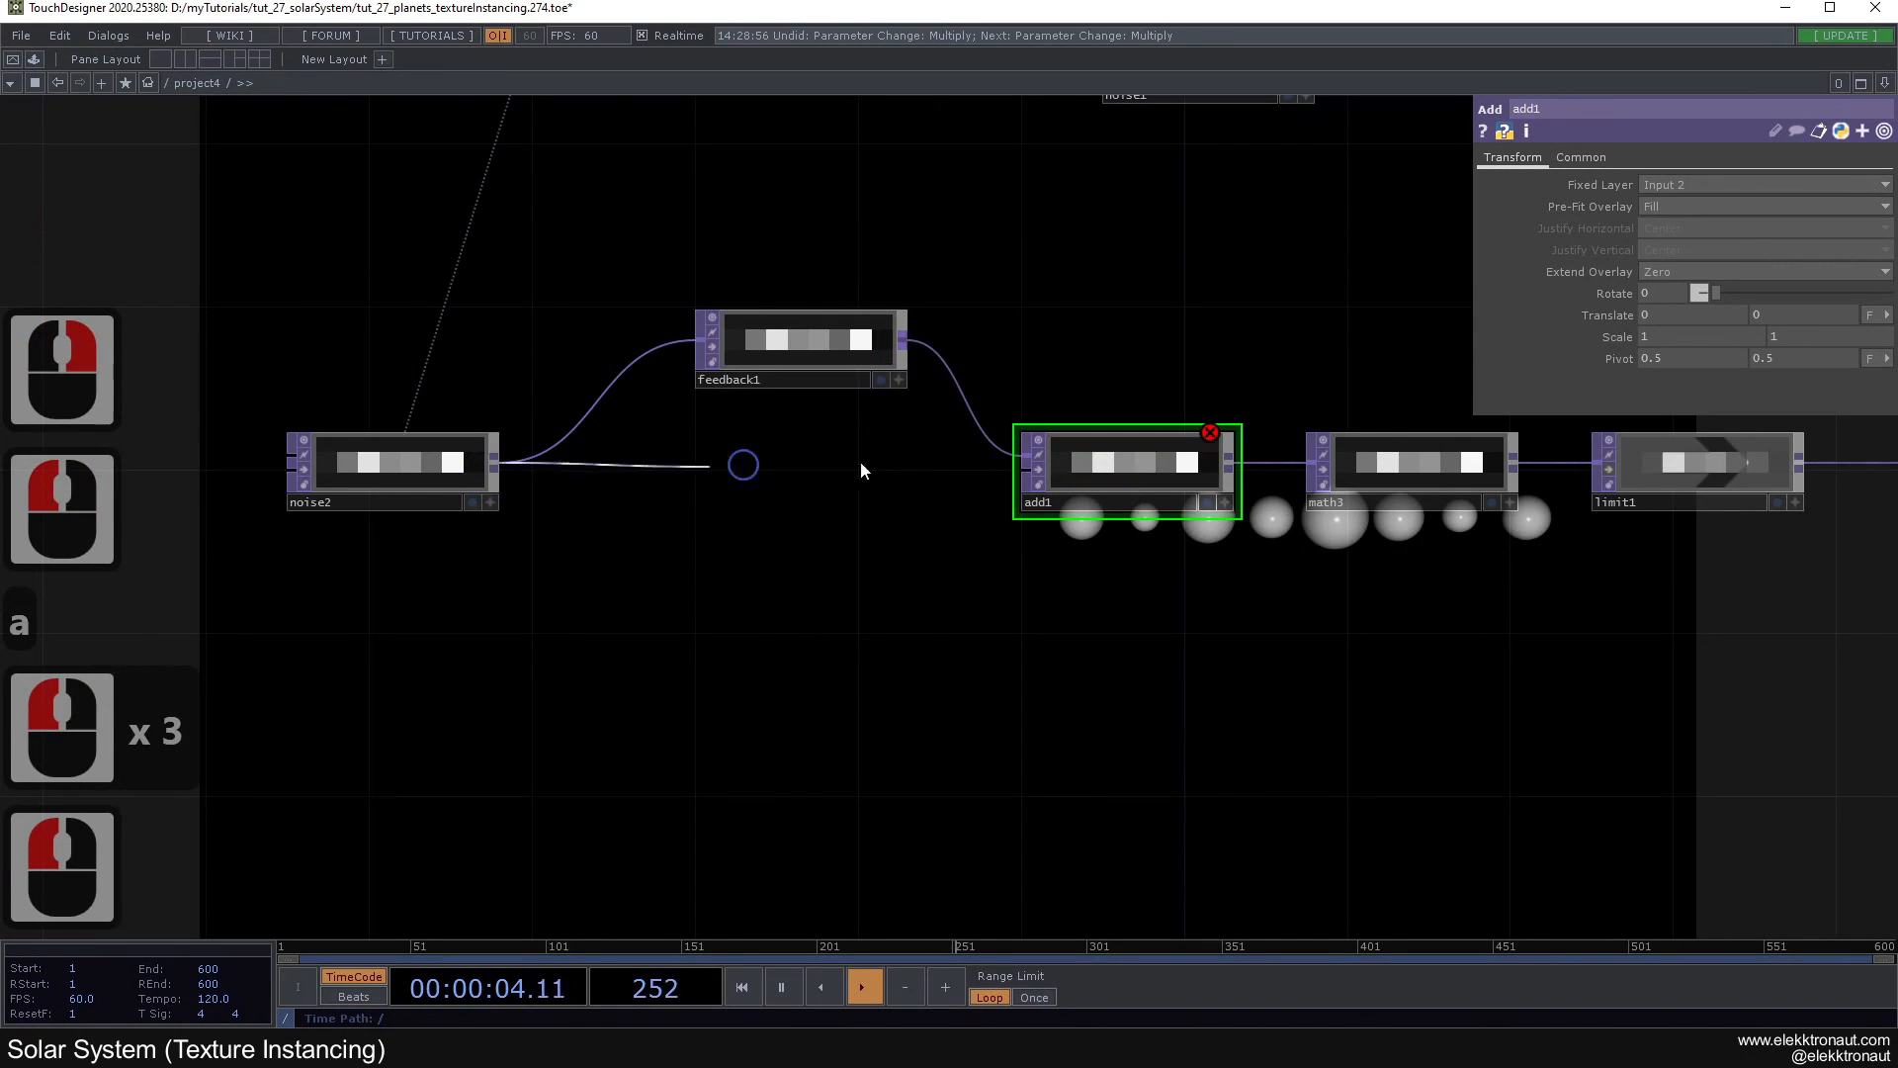
click(1003, 473)
Step: Examine the Fixed Layer options of the Add TOP and go back to noise2
click(385, 472)
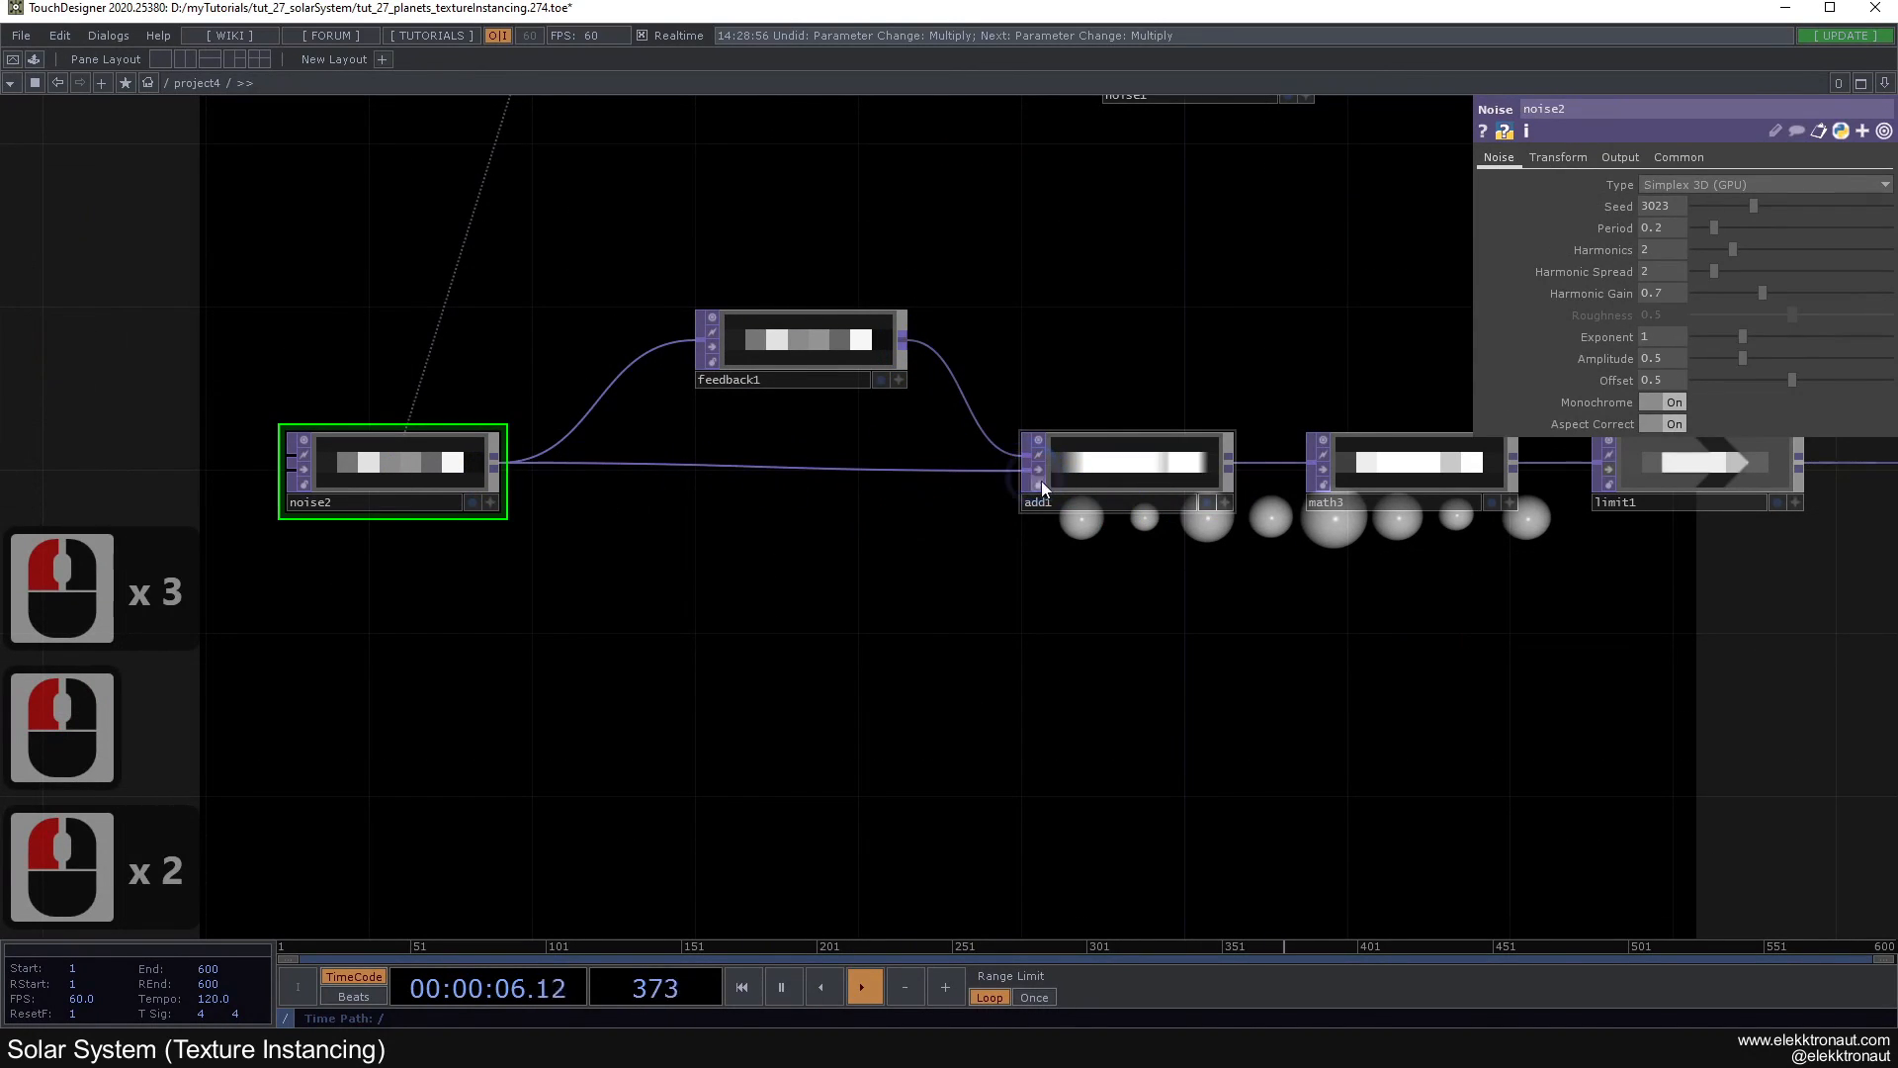
click(1118, 474)
scroll(999, 470, up, 2)
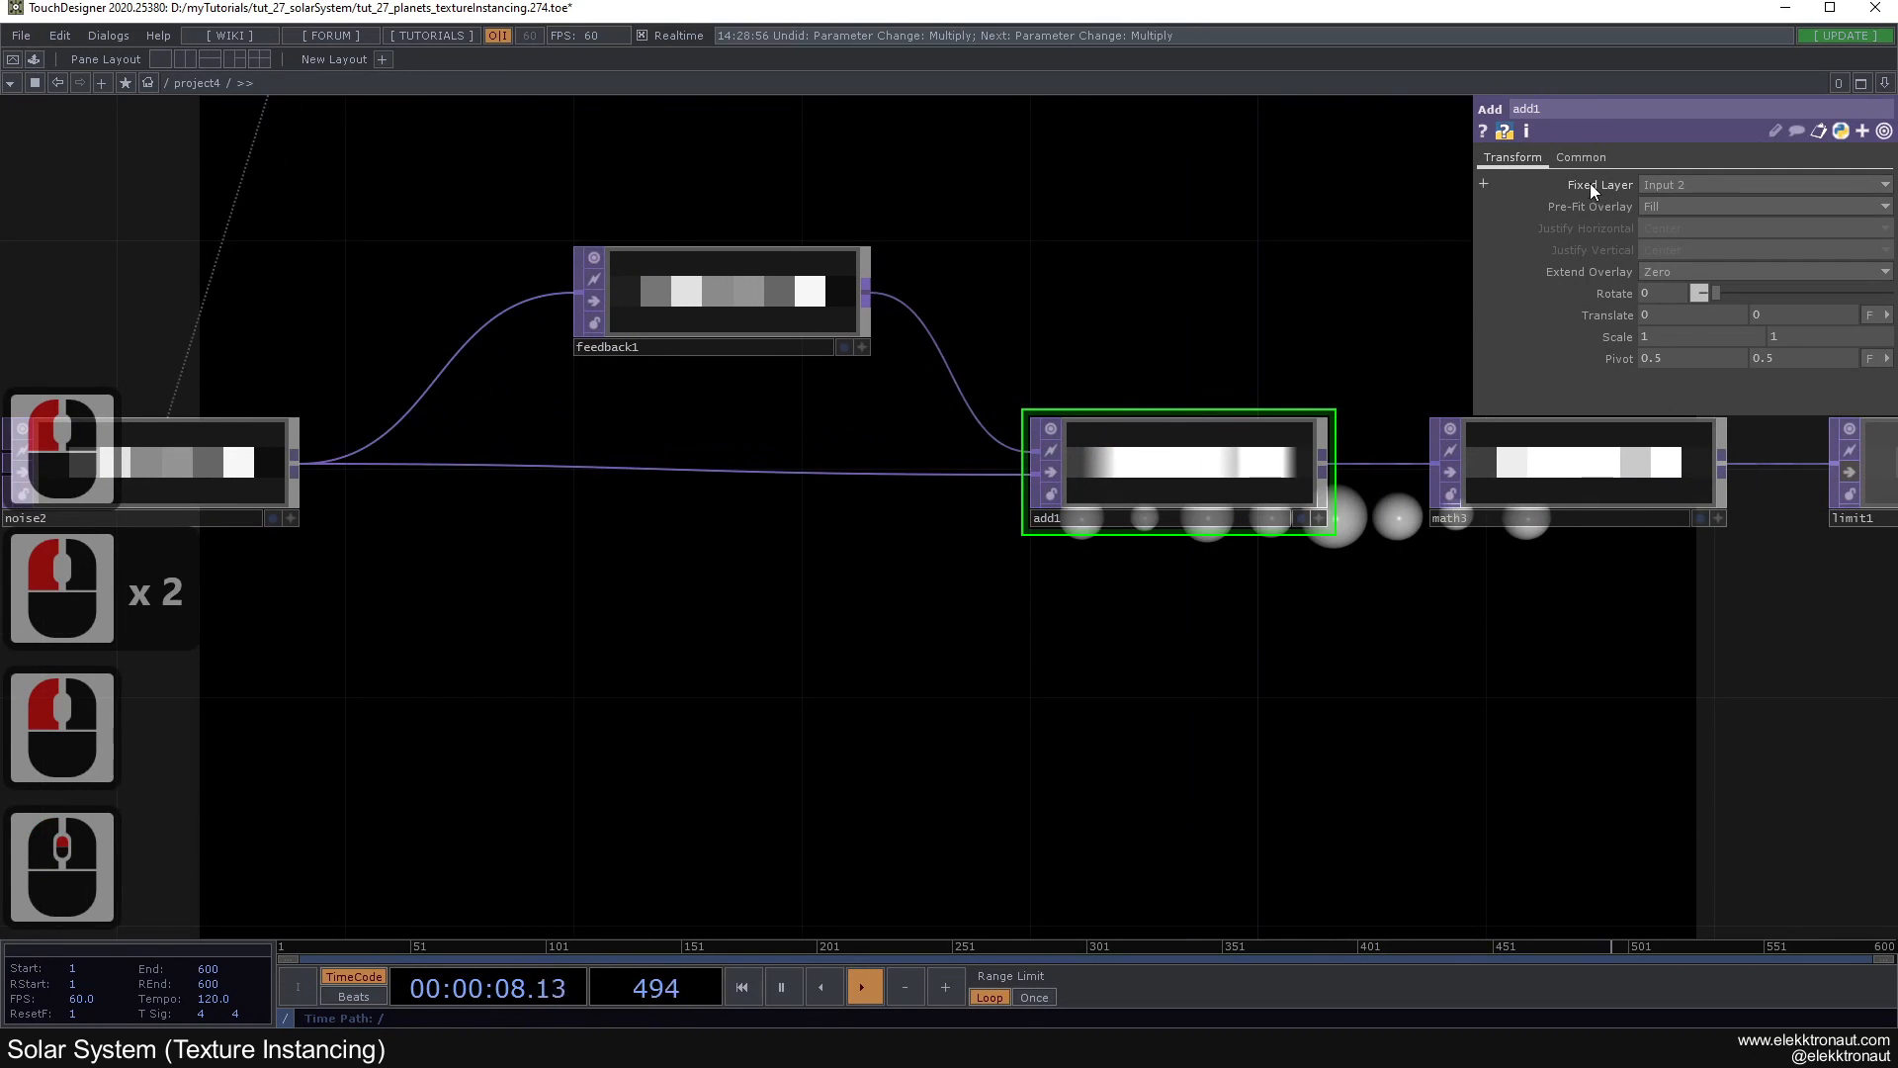
click(1693, 184)
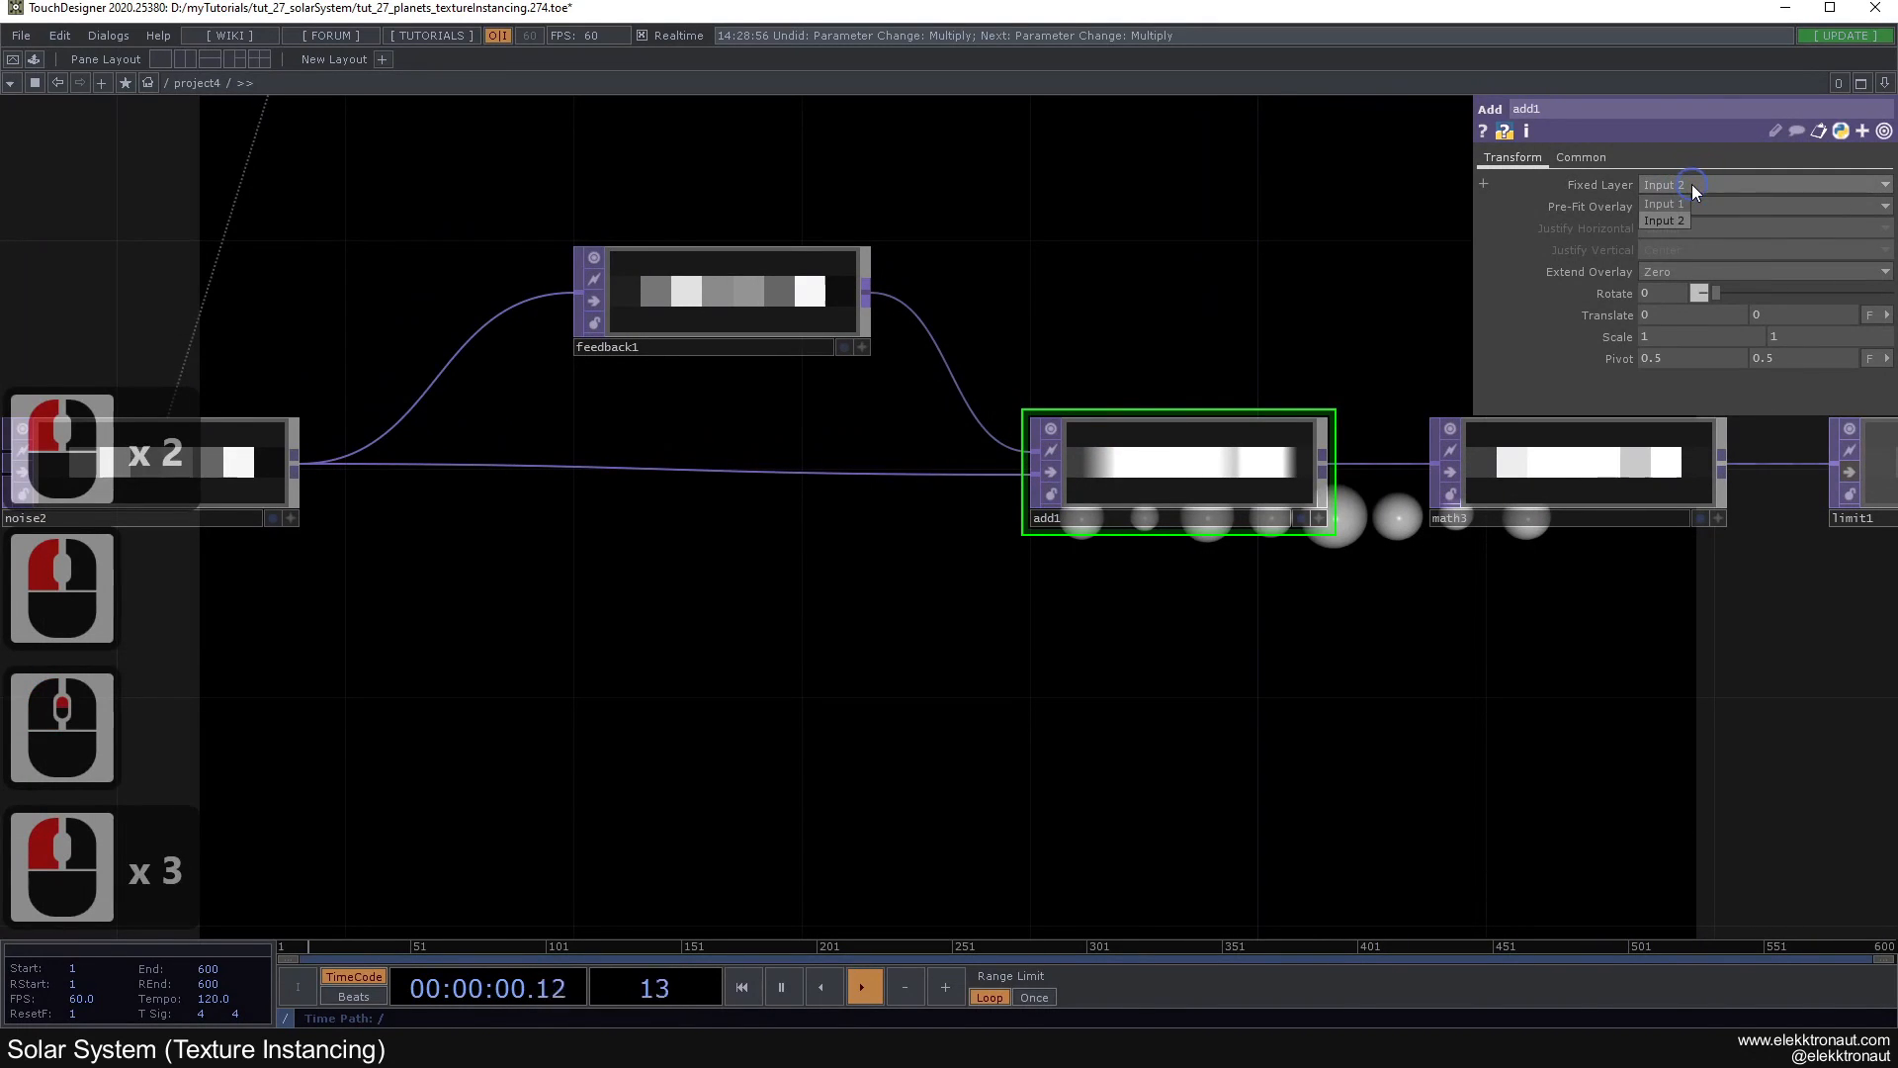
click(403, 467)
drag(488, 591, 618, 584)
click(296, 467)
scroll(404, 554, down, 1)
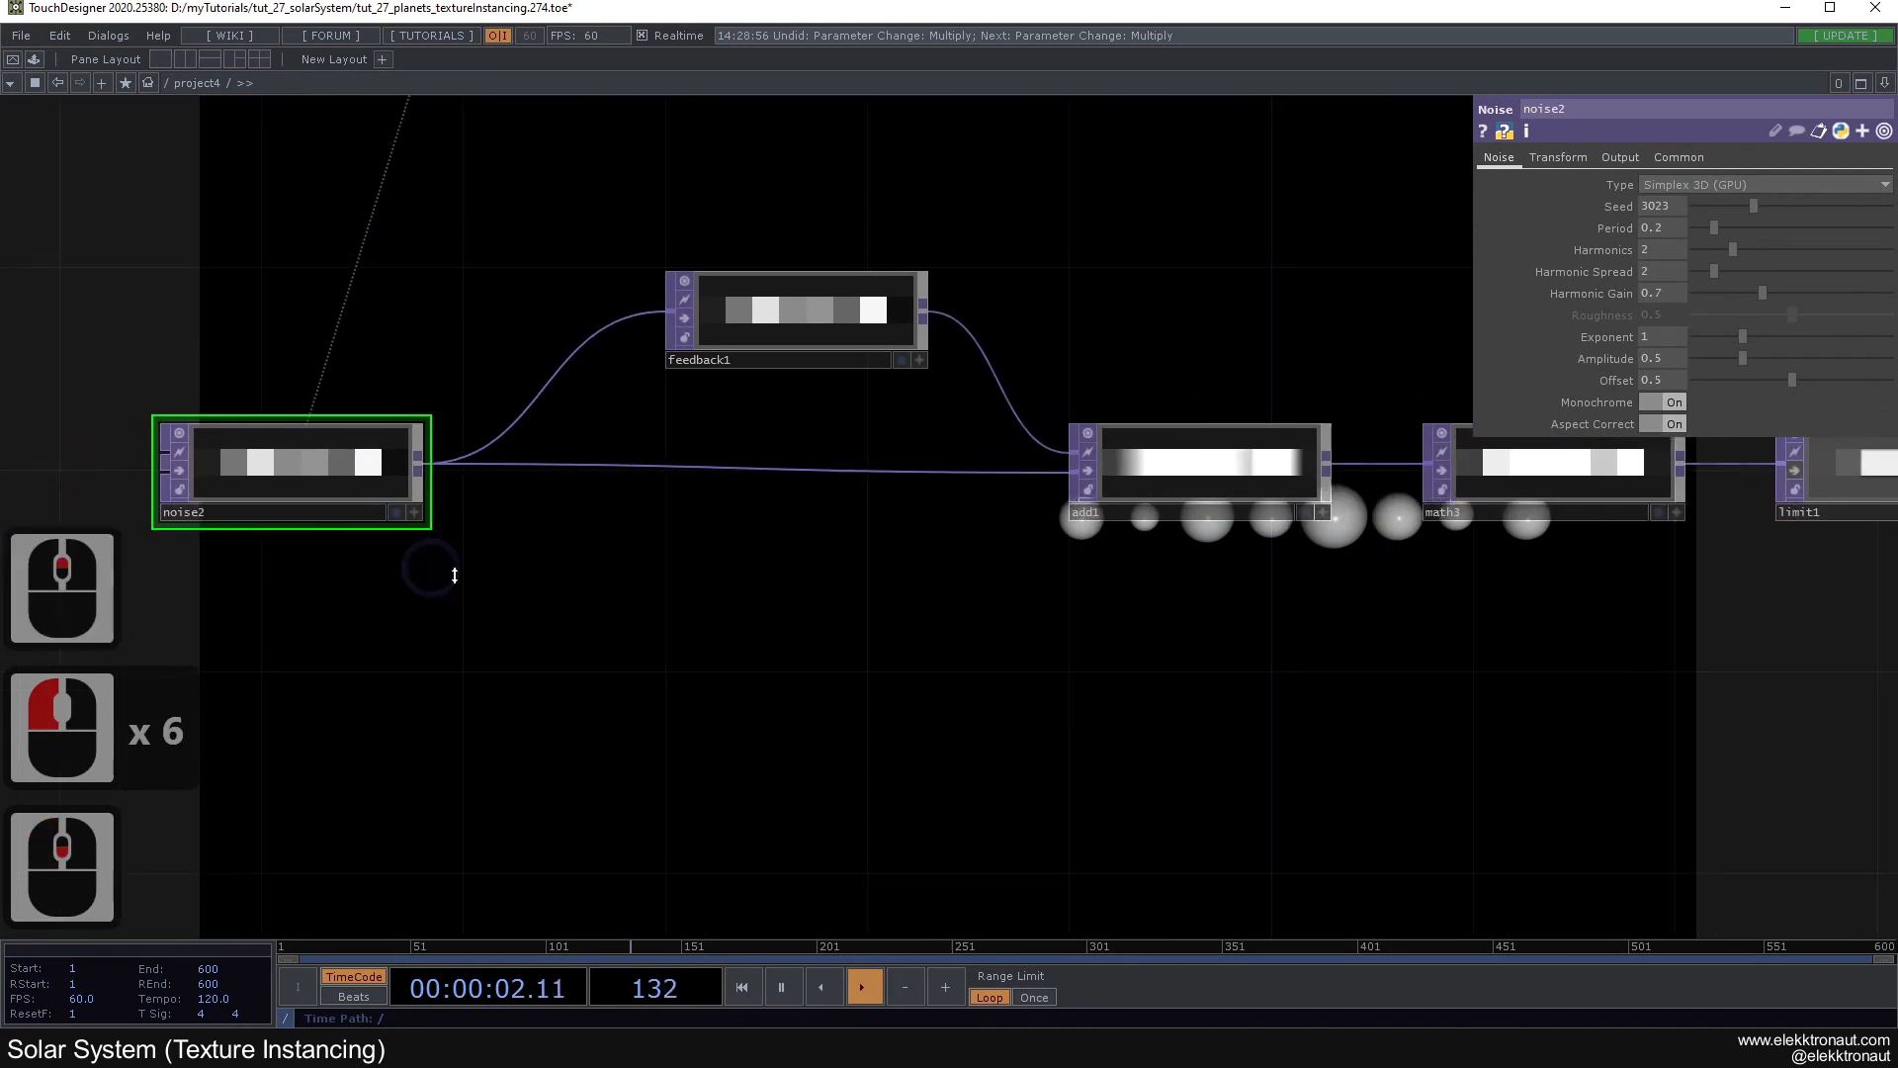
Step: Set the input smoothness and viewer smoothness of add1 to Nearest Pixel
scroll(443, 574, down, 4)
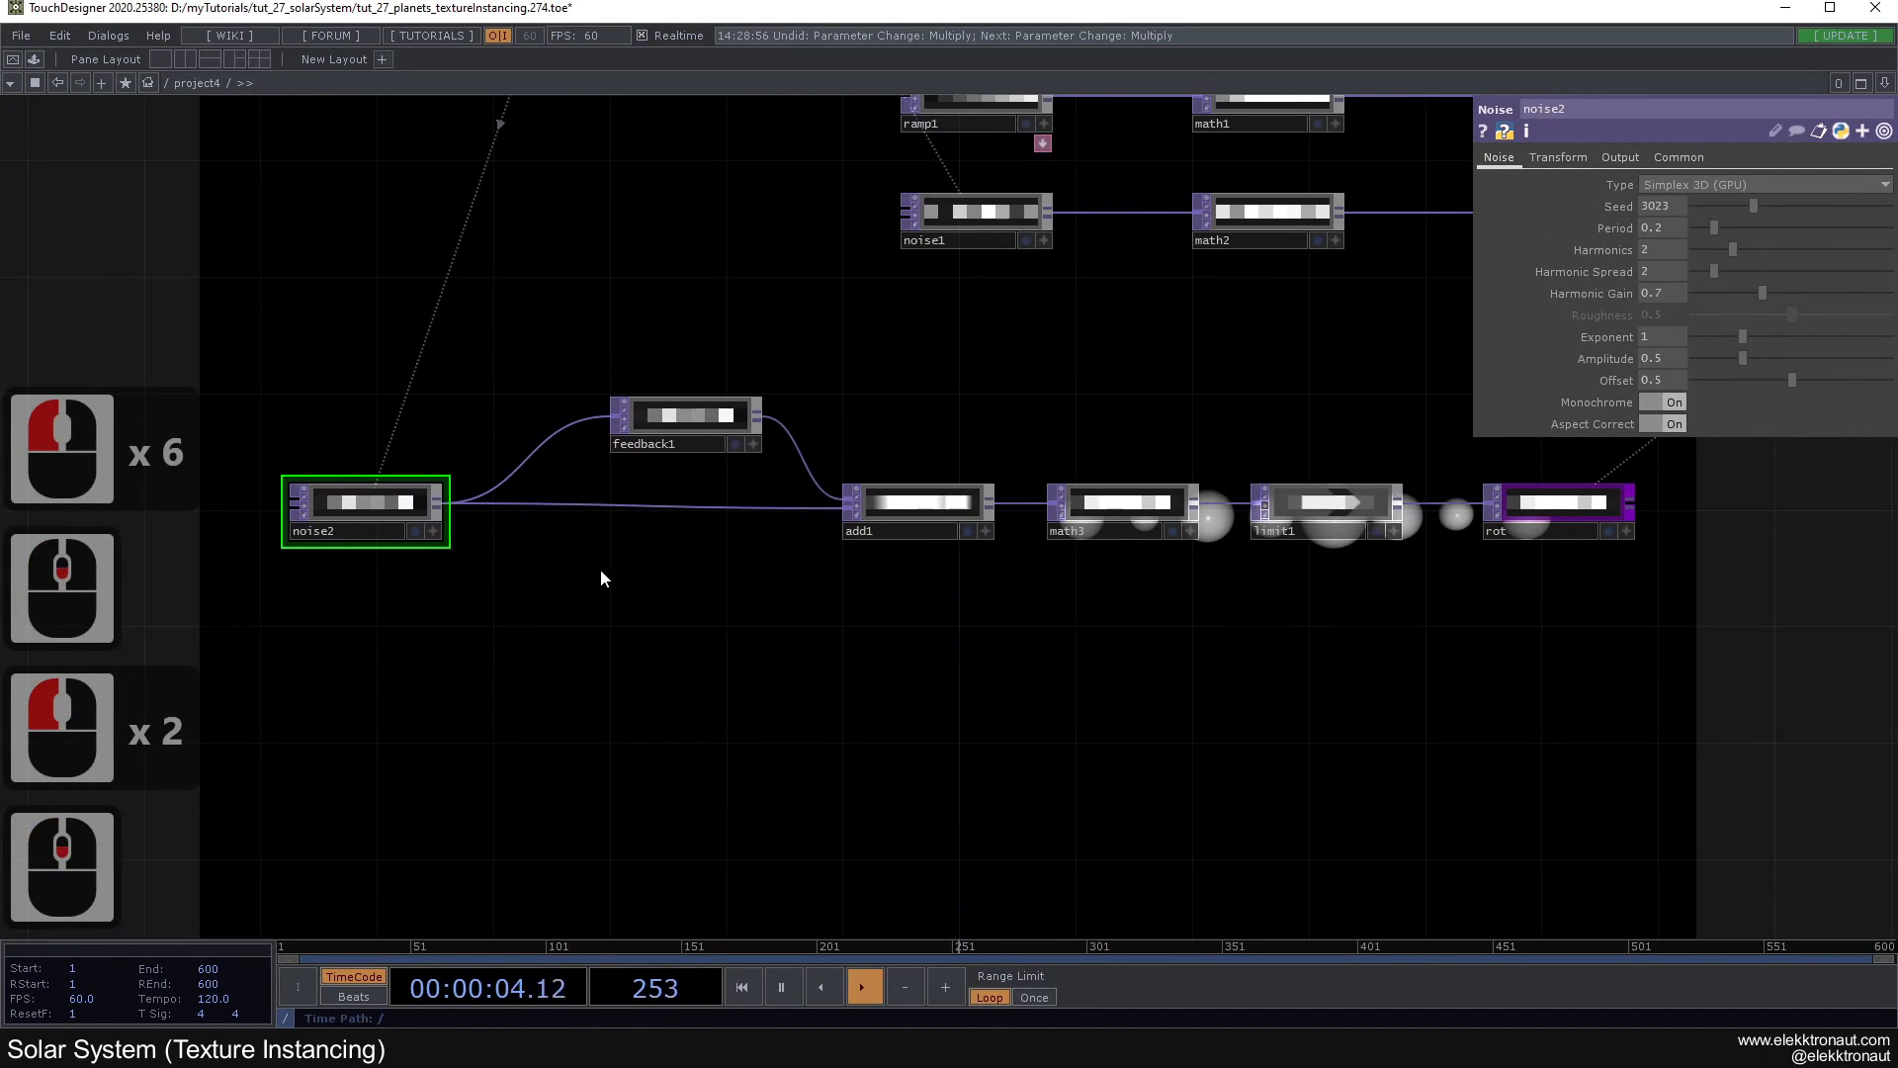
drag(599, 576, 788, 666)
scroll(793, 654, down, 2)
scroll(838, 603, up, 2)
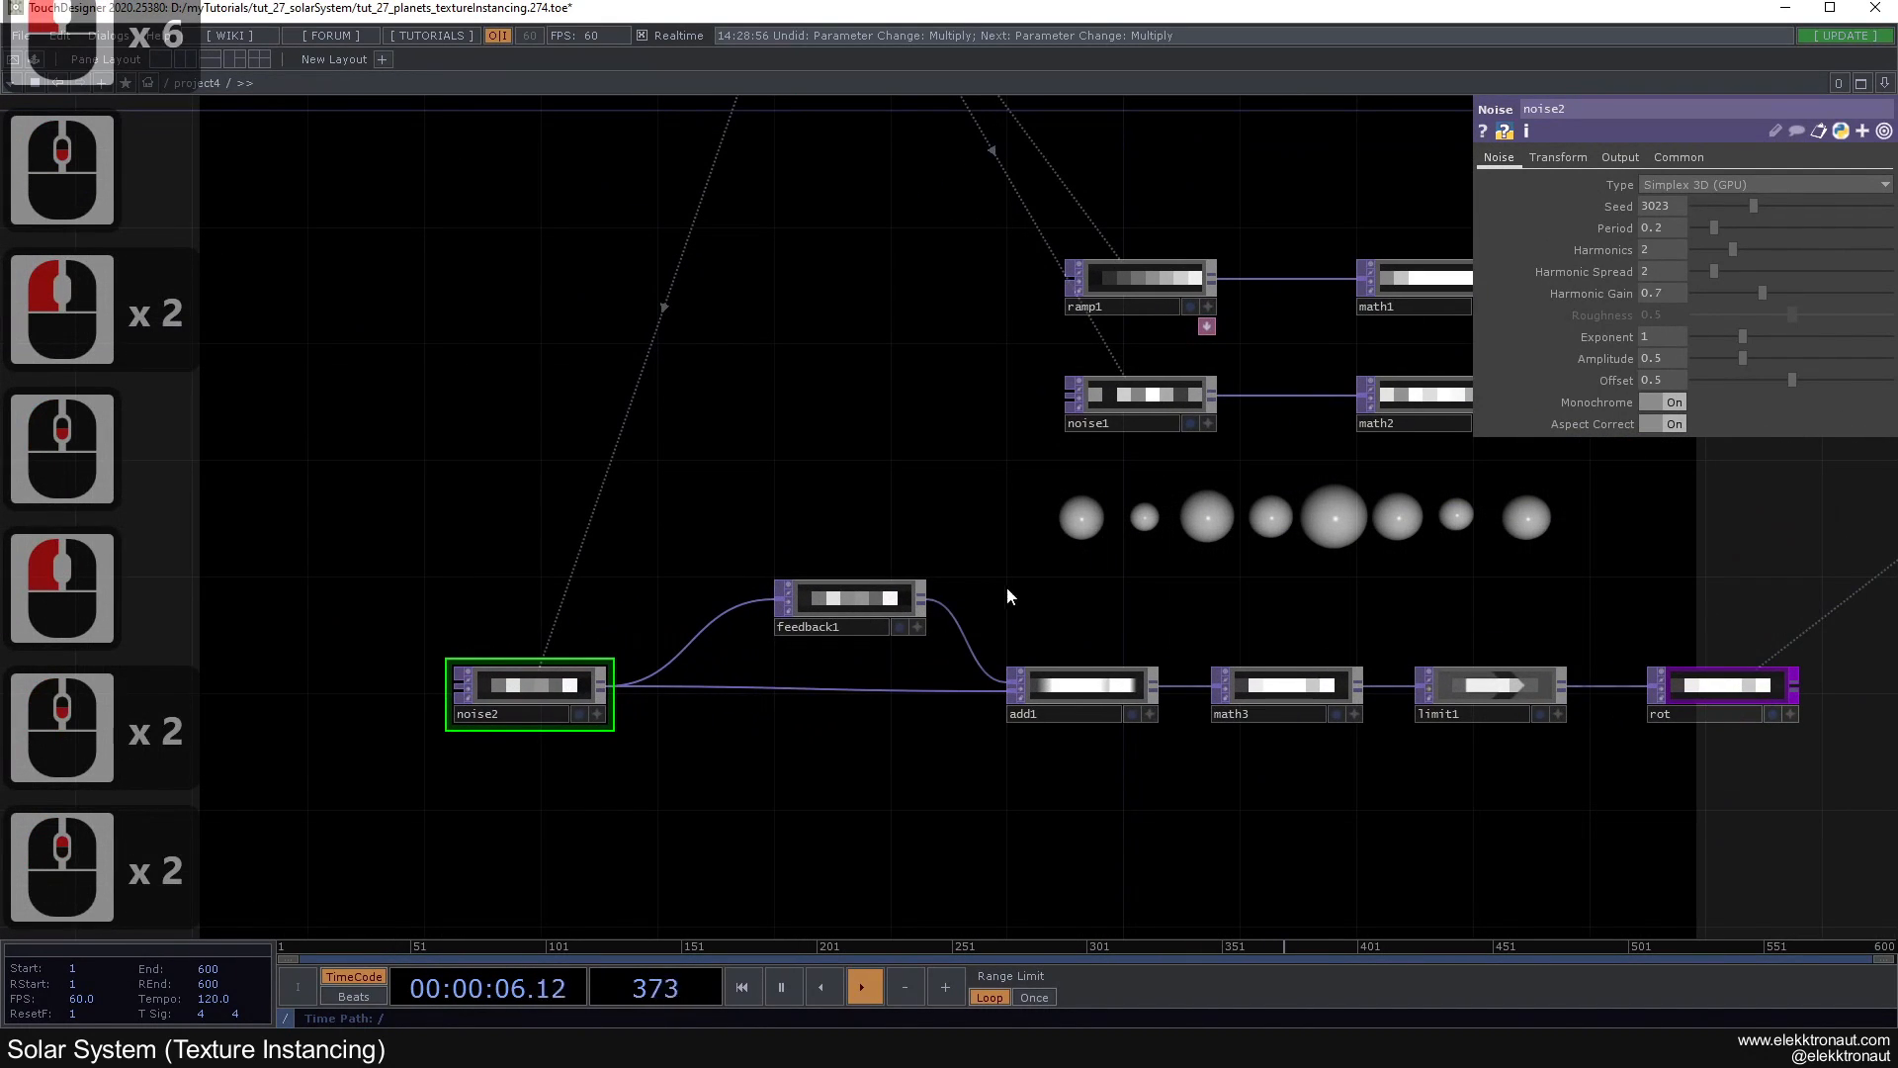
scroll(1004, 662, up, 1)
click(1114, 706)
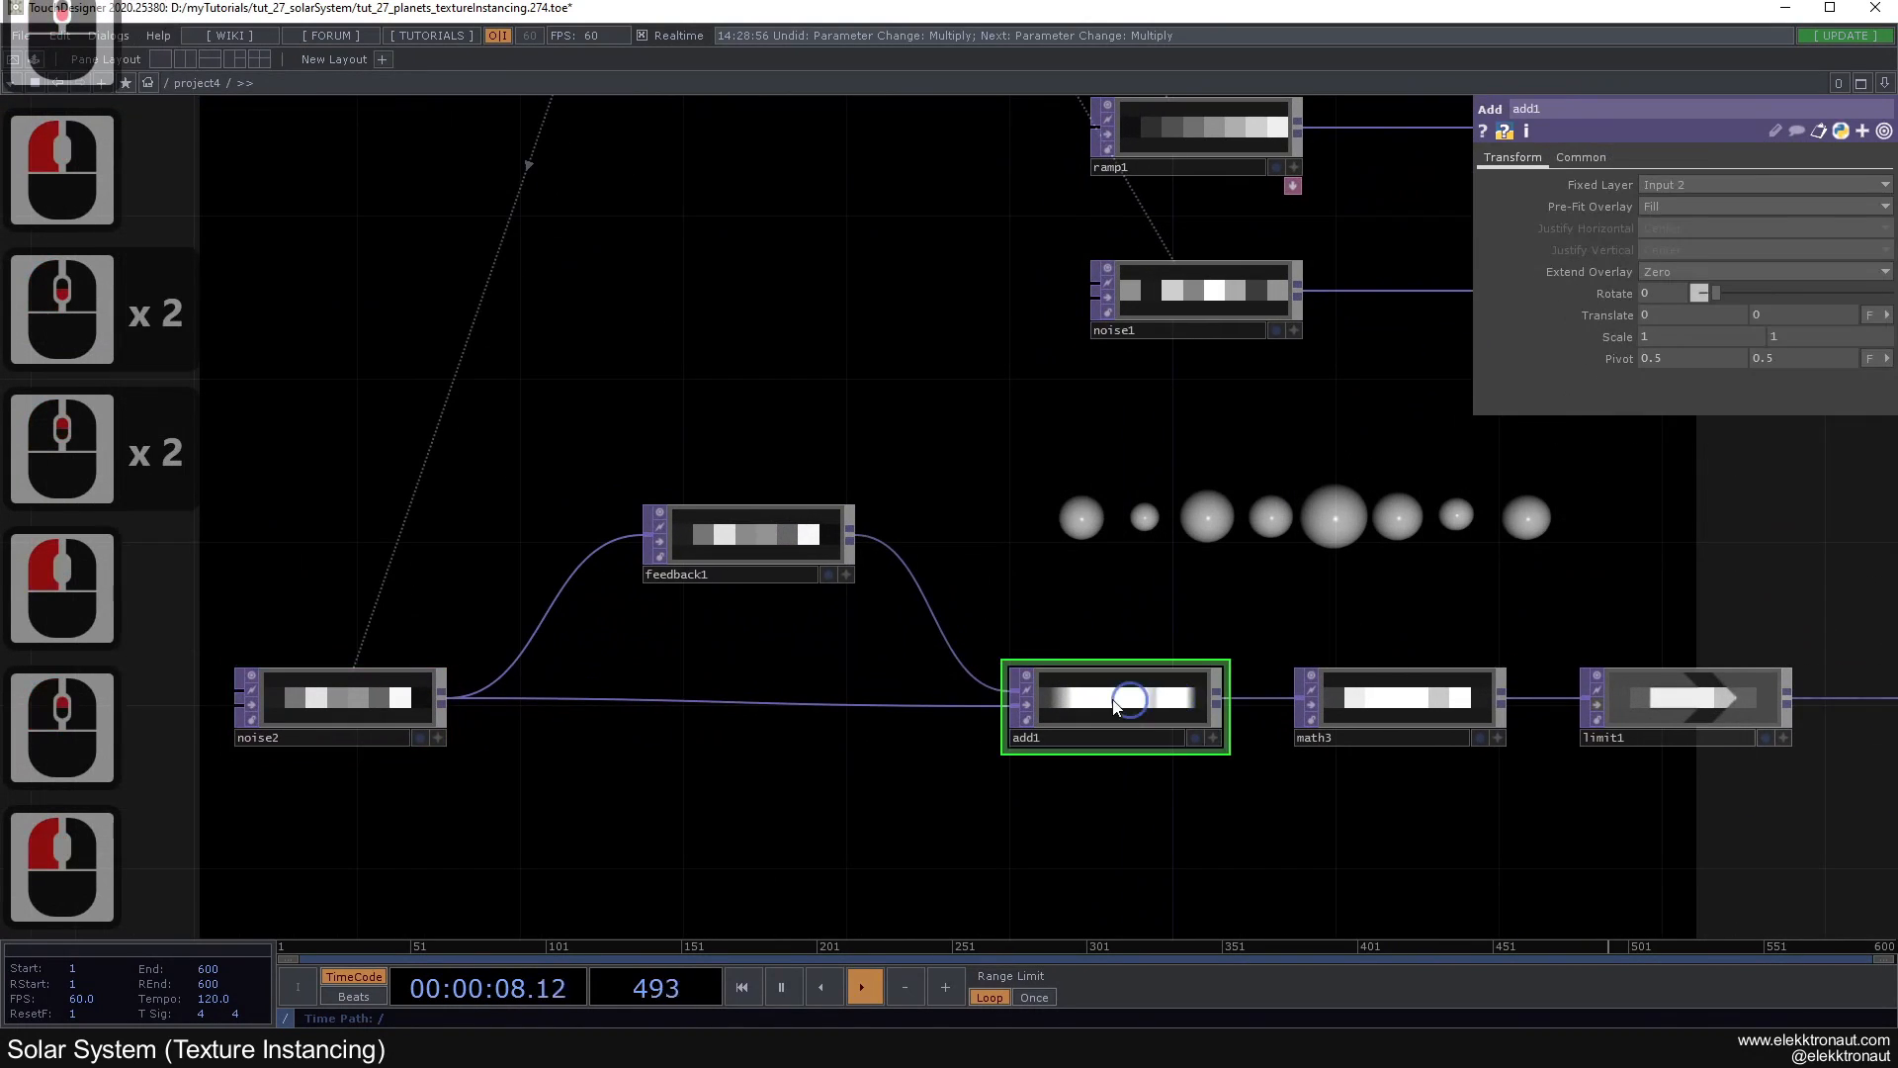
scroll(1127, 653, down, 2)
scroll(1028, 633, up, 2)
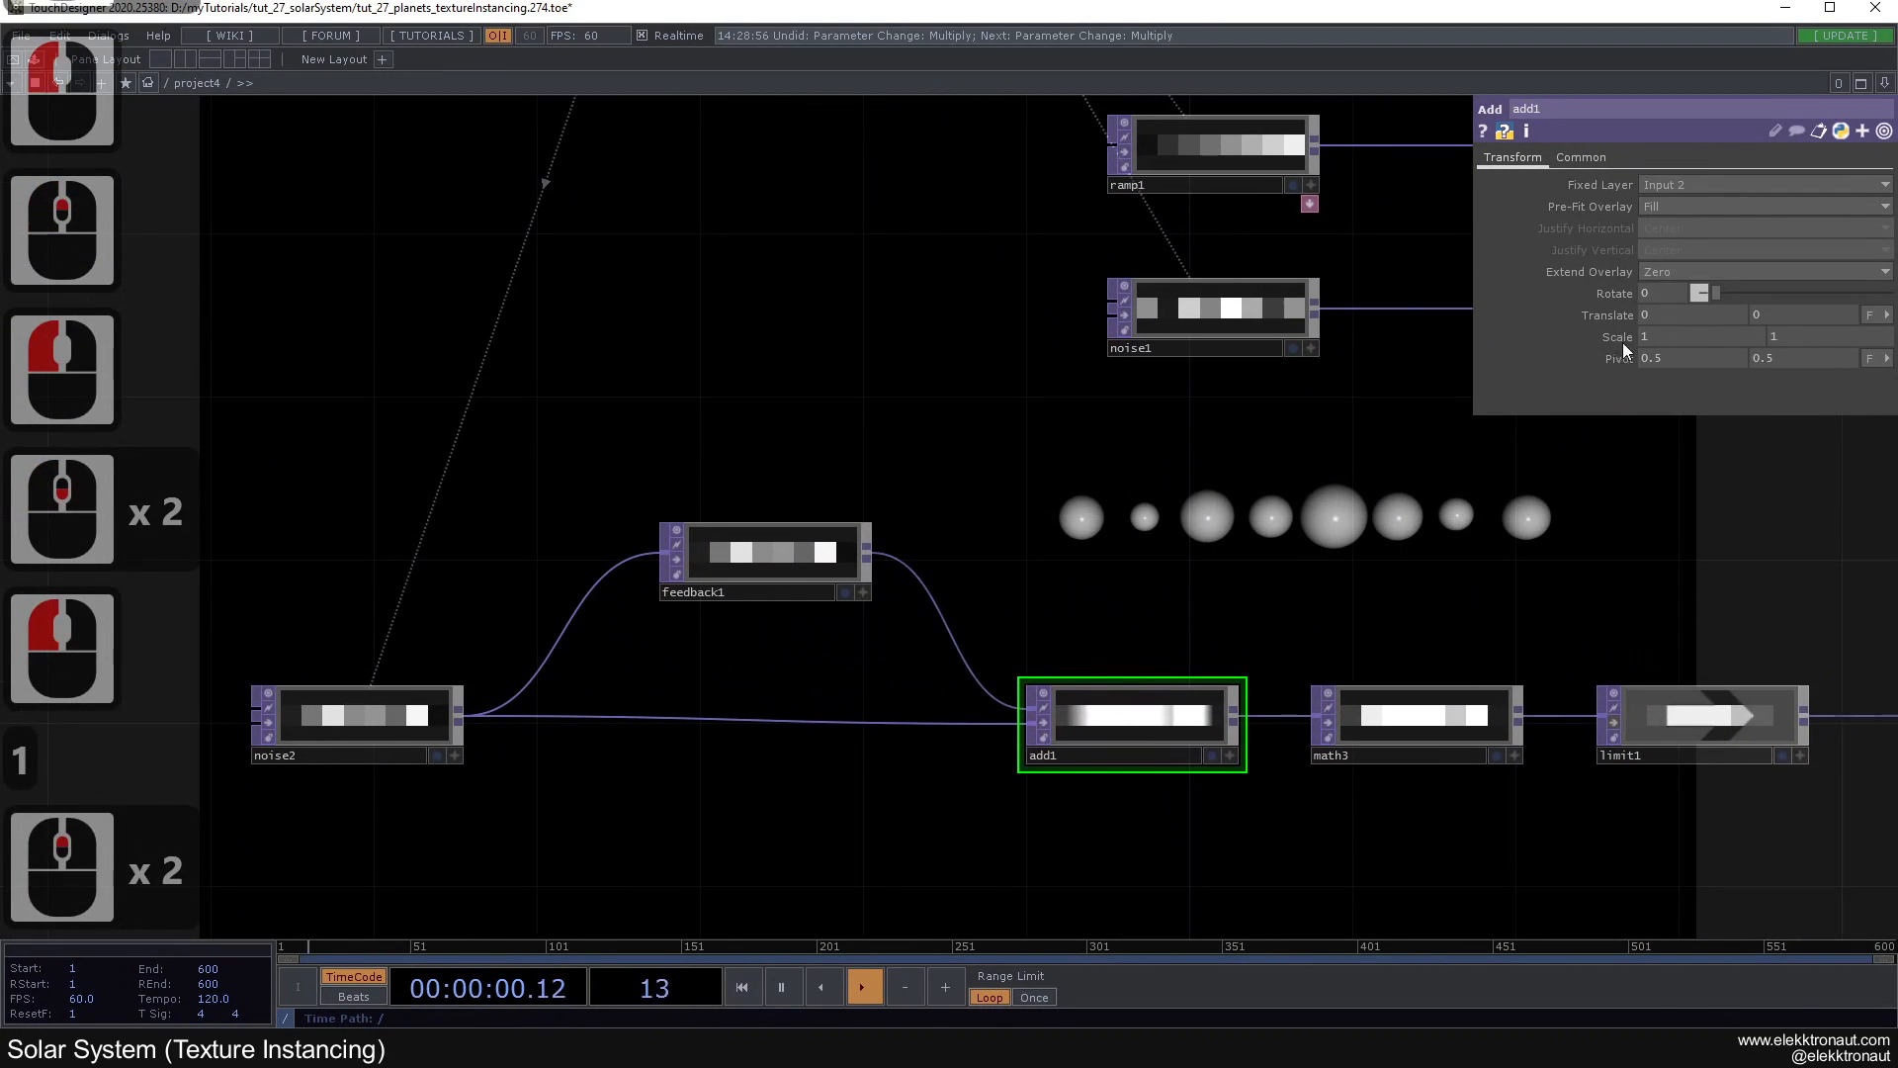
click(1581, 157)
click(1693, 256)
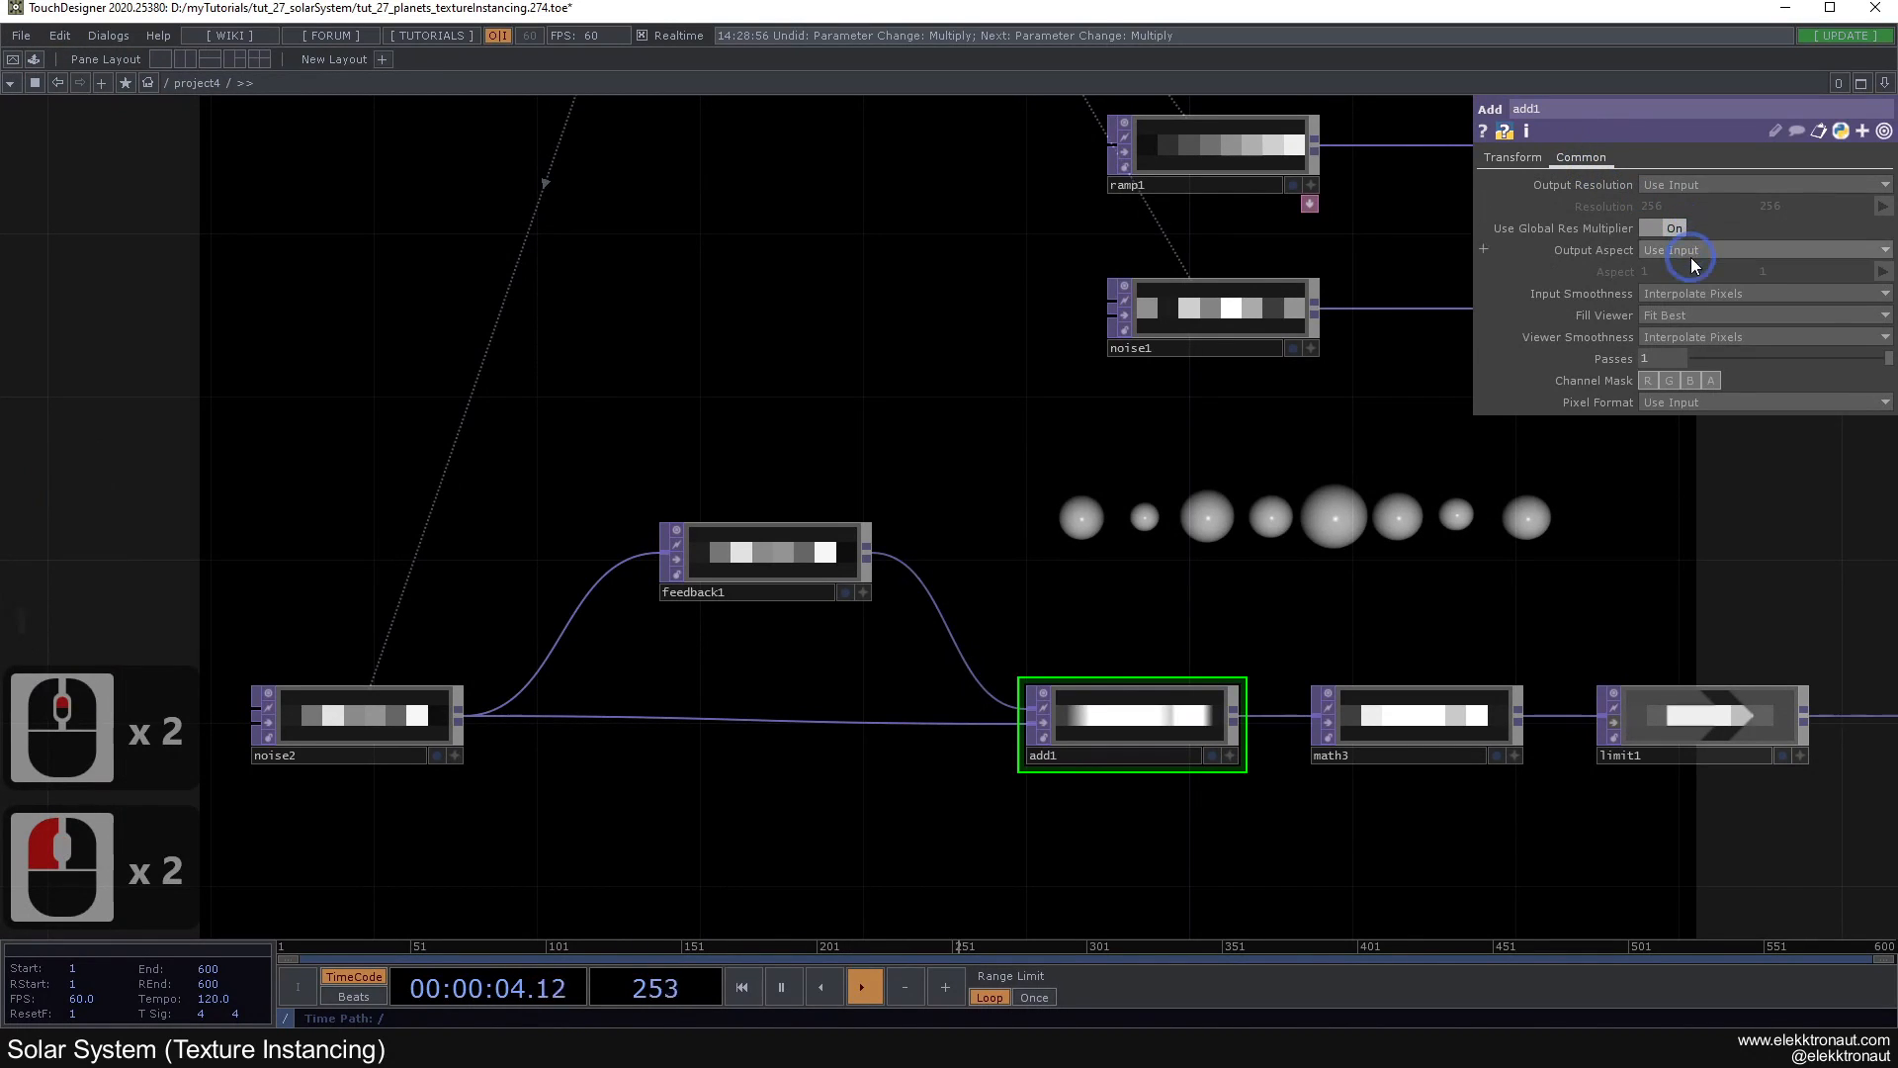
click(1682, 294)
click(1679, 315)
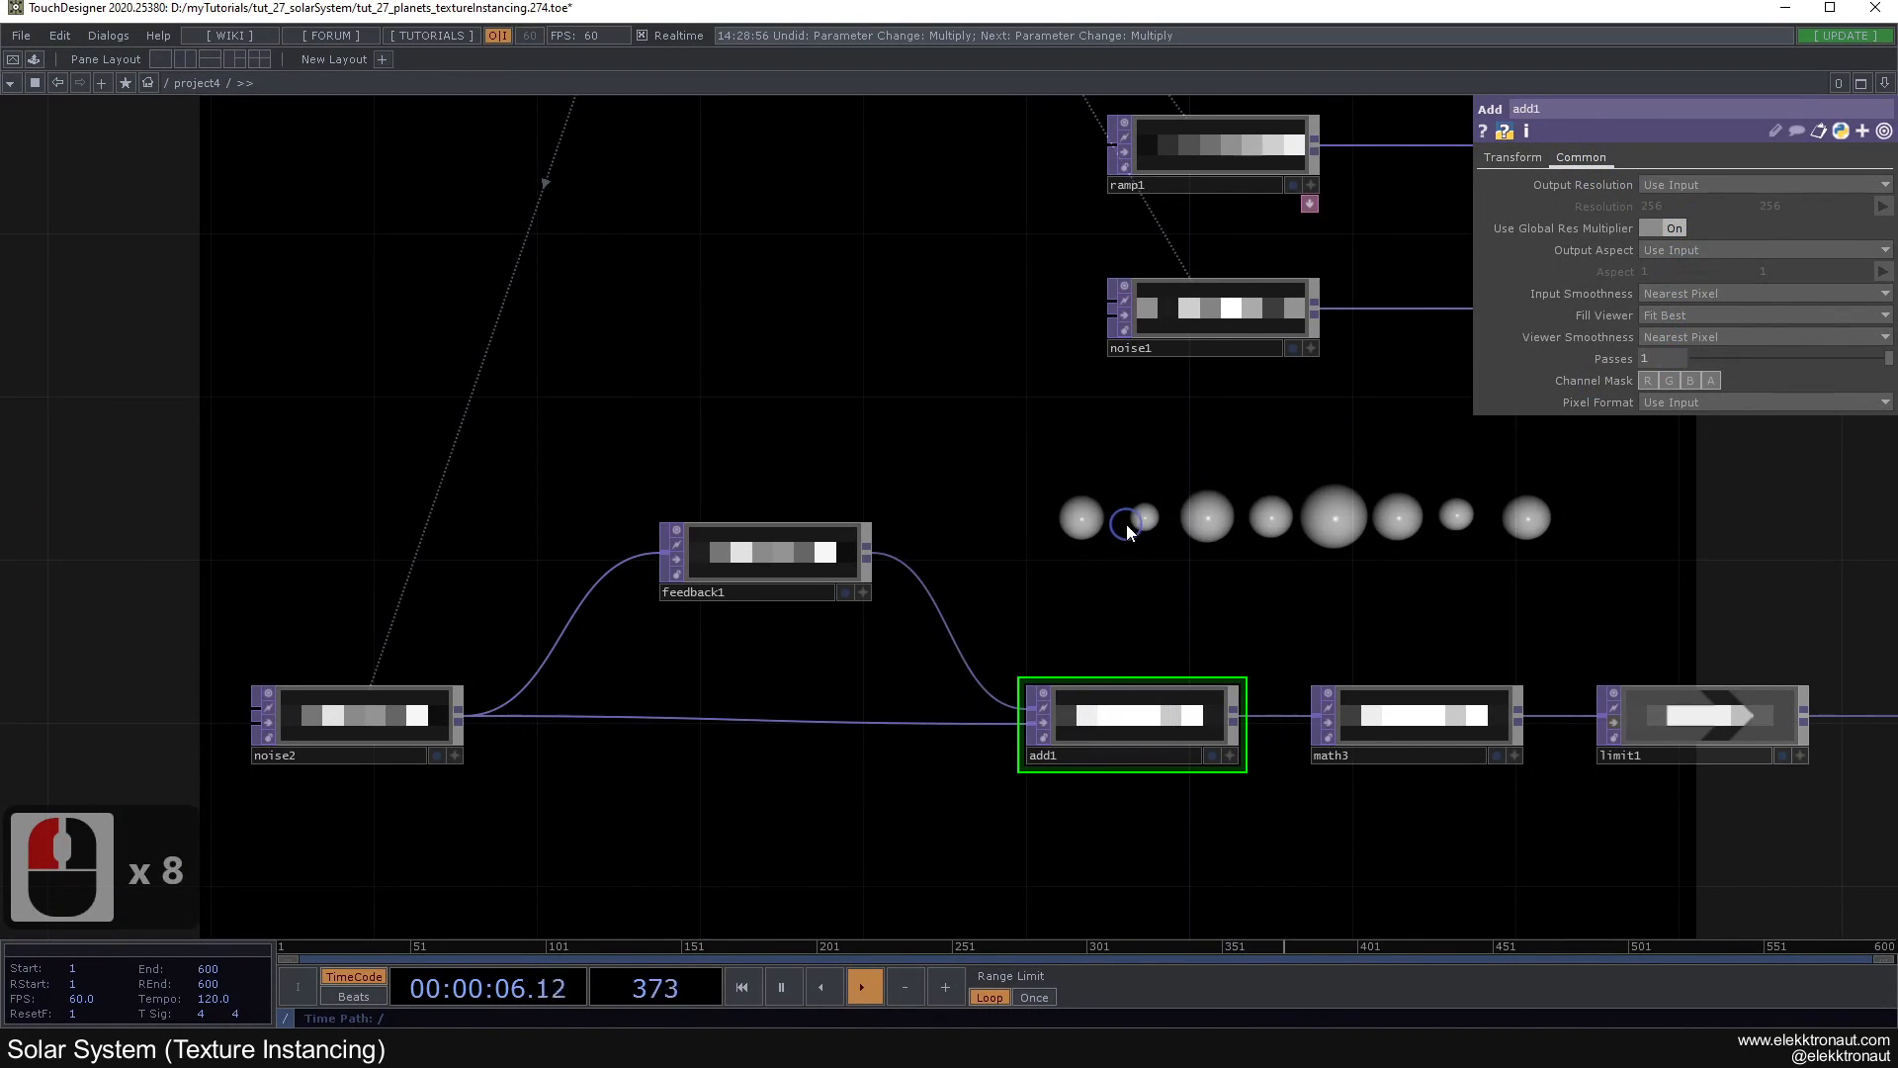
Step: Assign add1 as feedback1's Target TOP and place a Keyboard In CHOP above feedback1
drag(1107, 714, 776, 539)
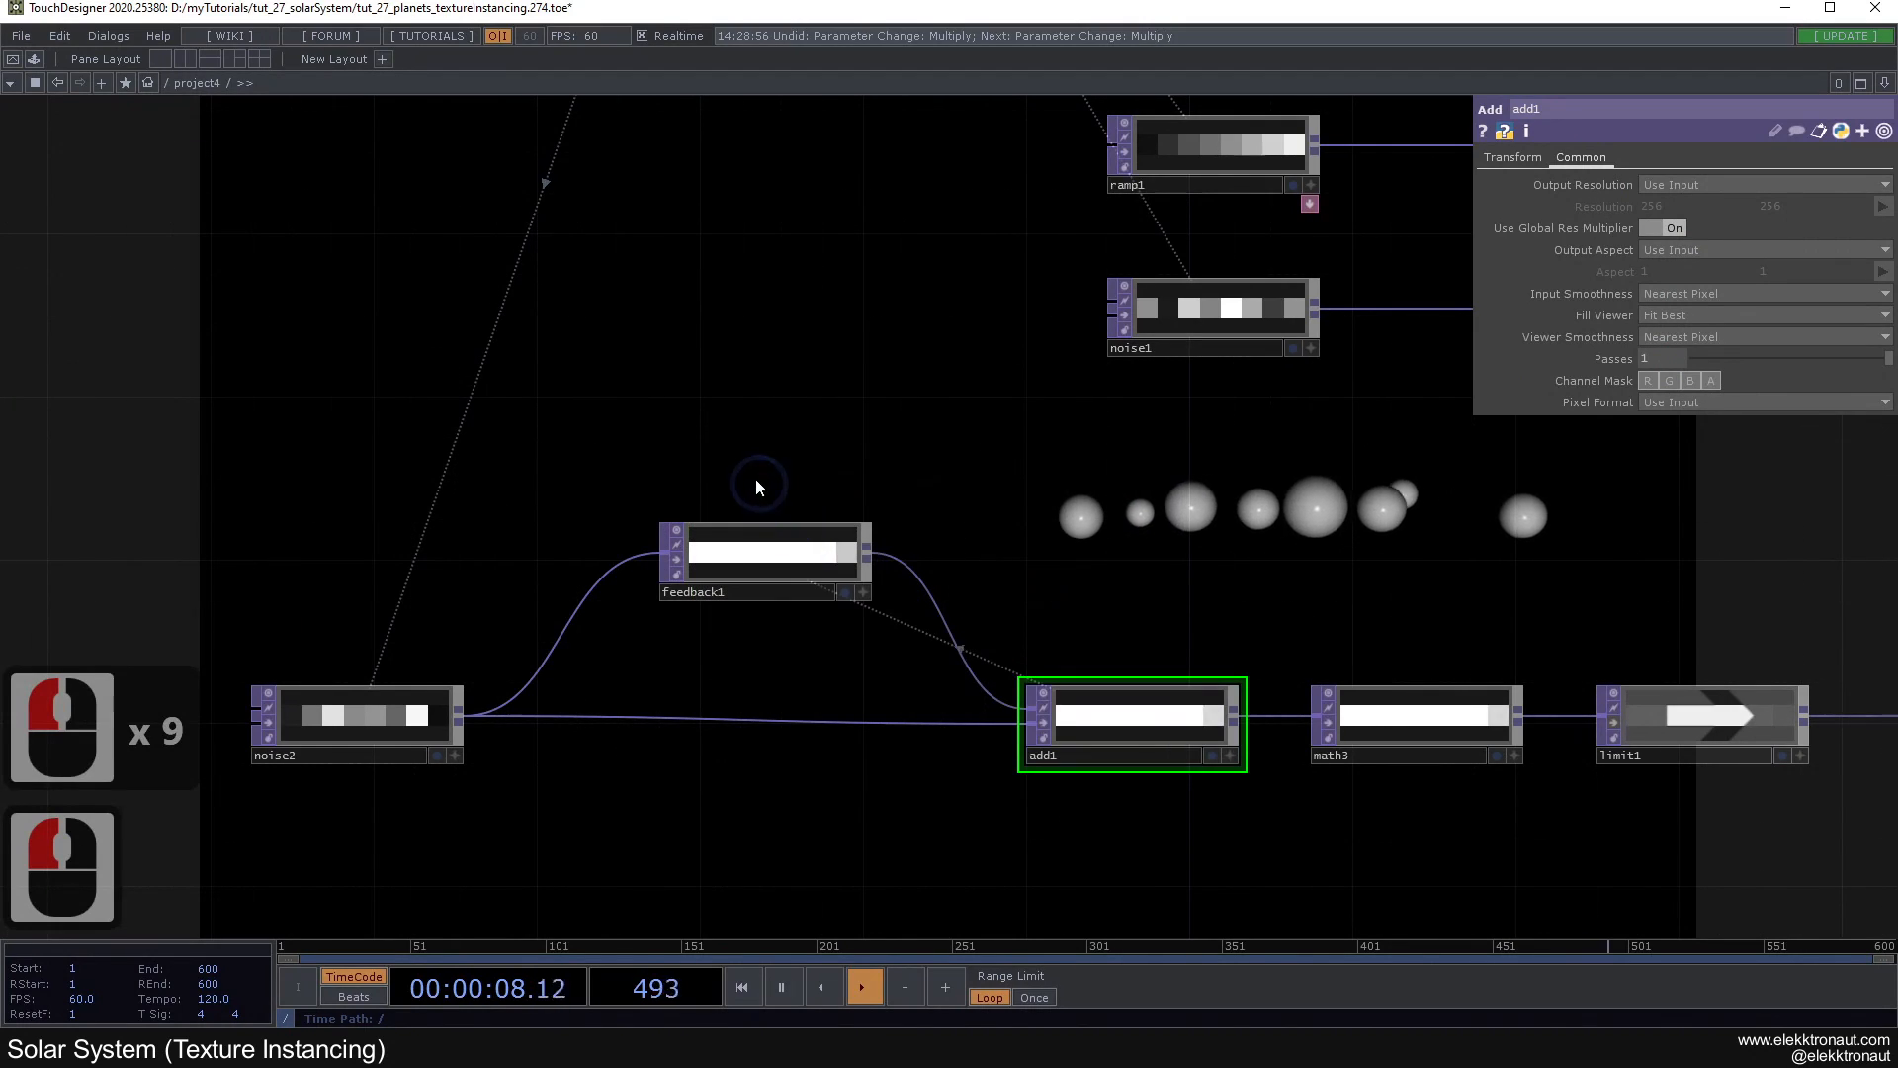
double_click(757, 487)
text(k)
click(549, 229)
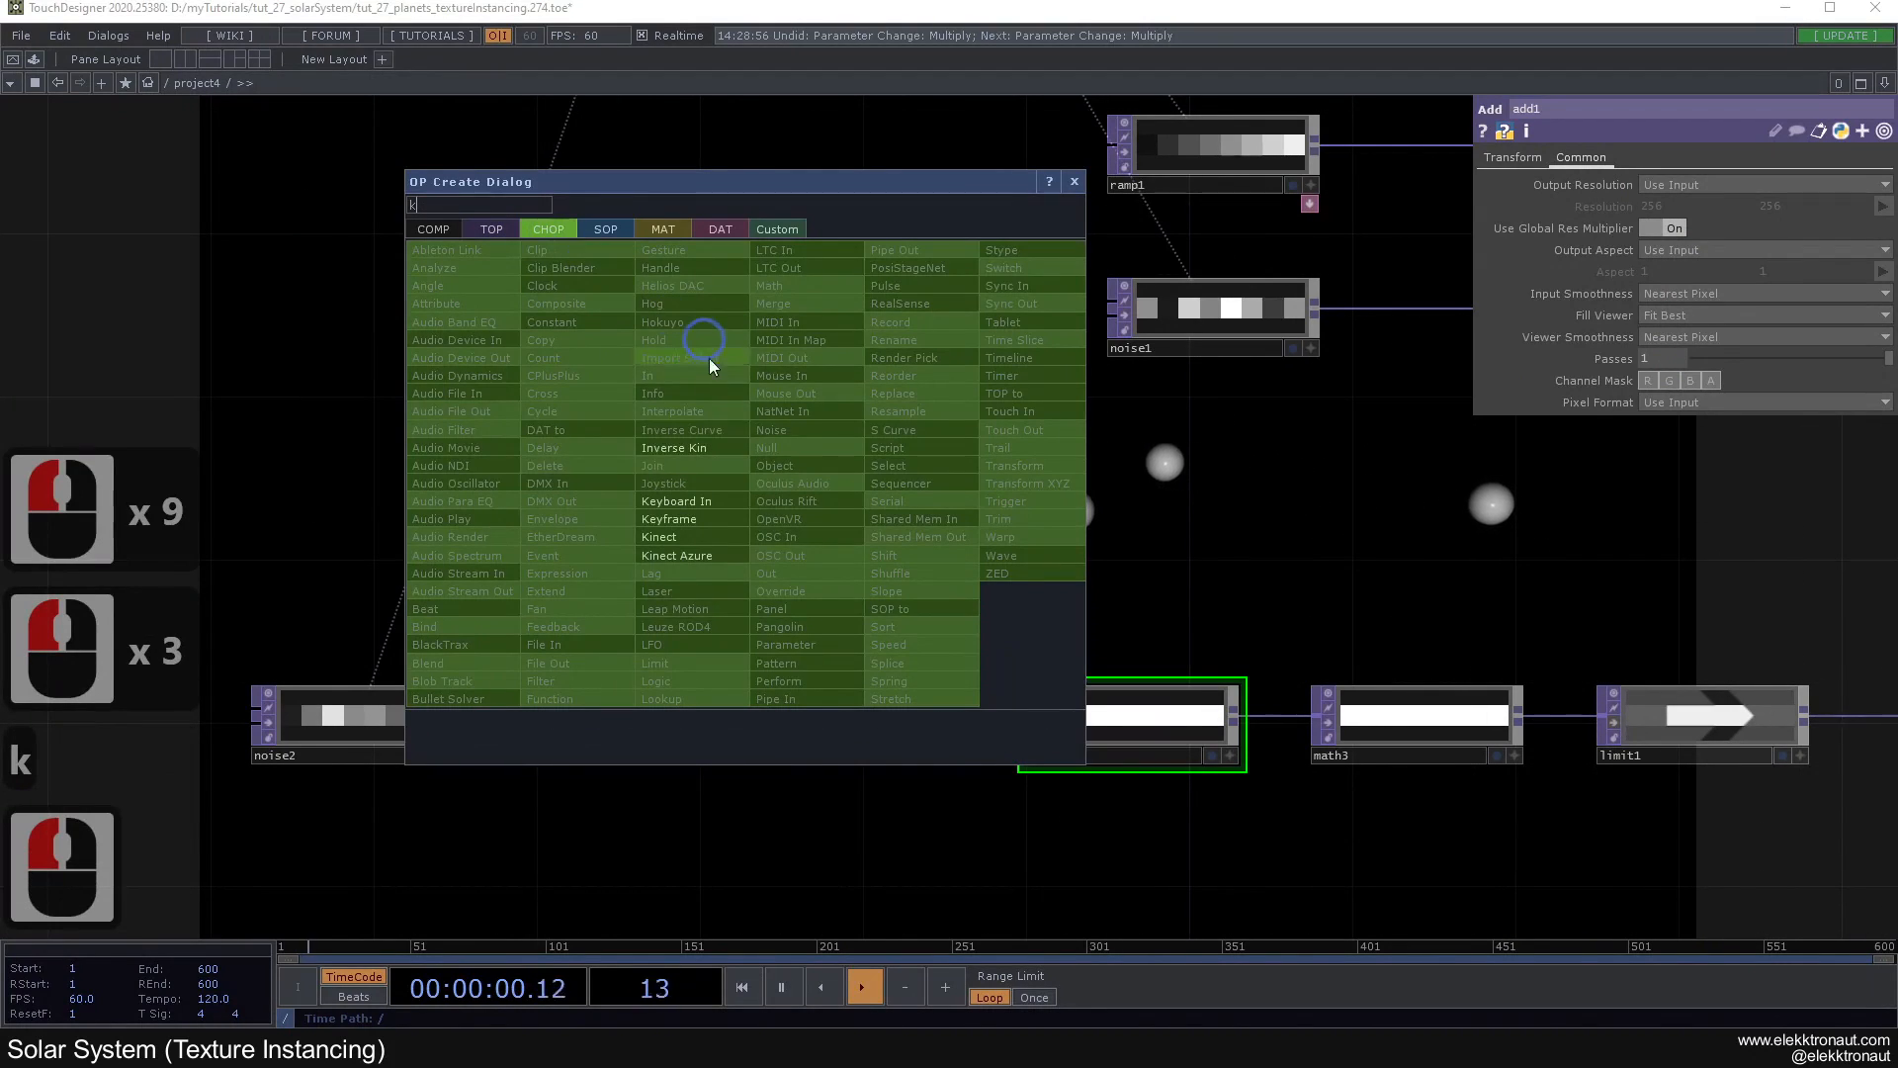
click(680, 502)
click(766, 405)
Step: Connect keyboardin1's k1 channel to feedback1's Reset Pulse parameter
click(847, 470)
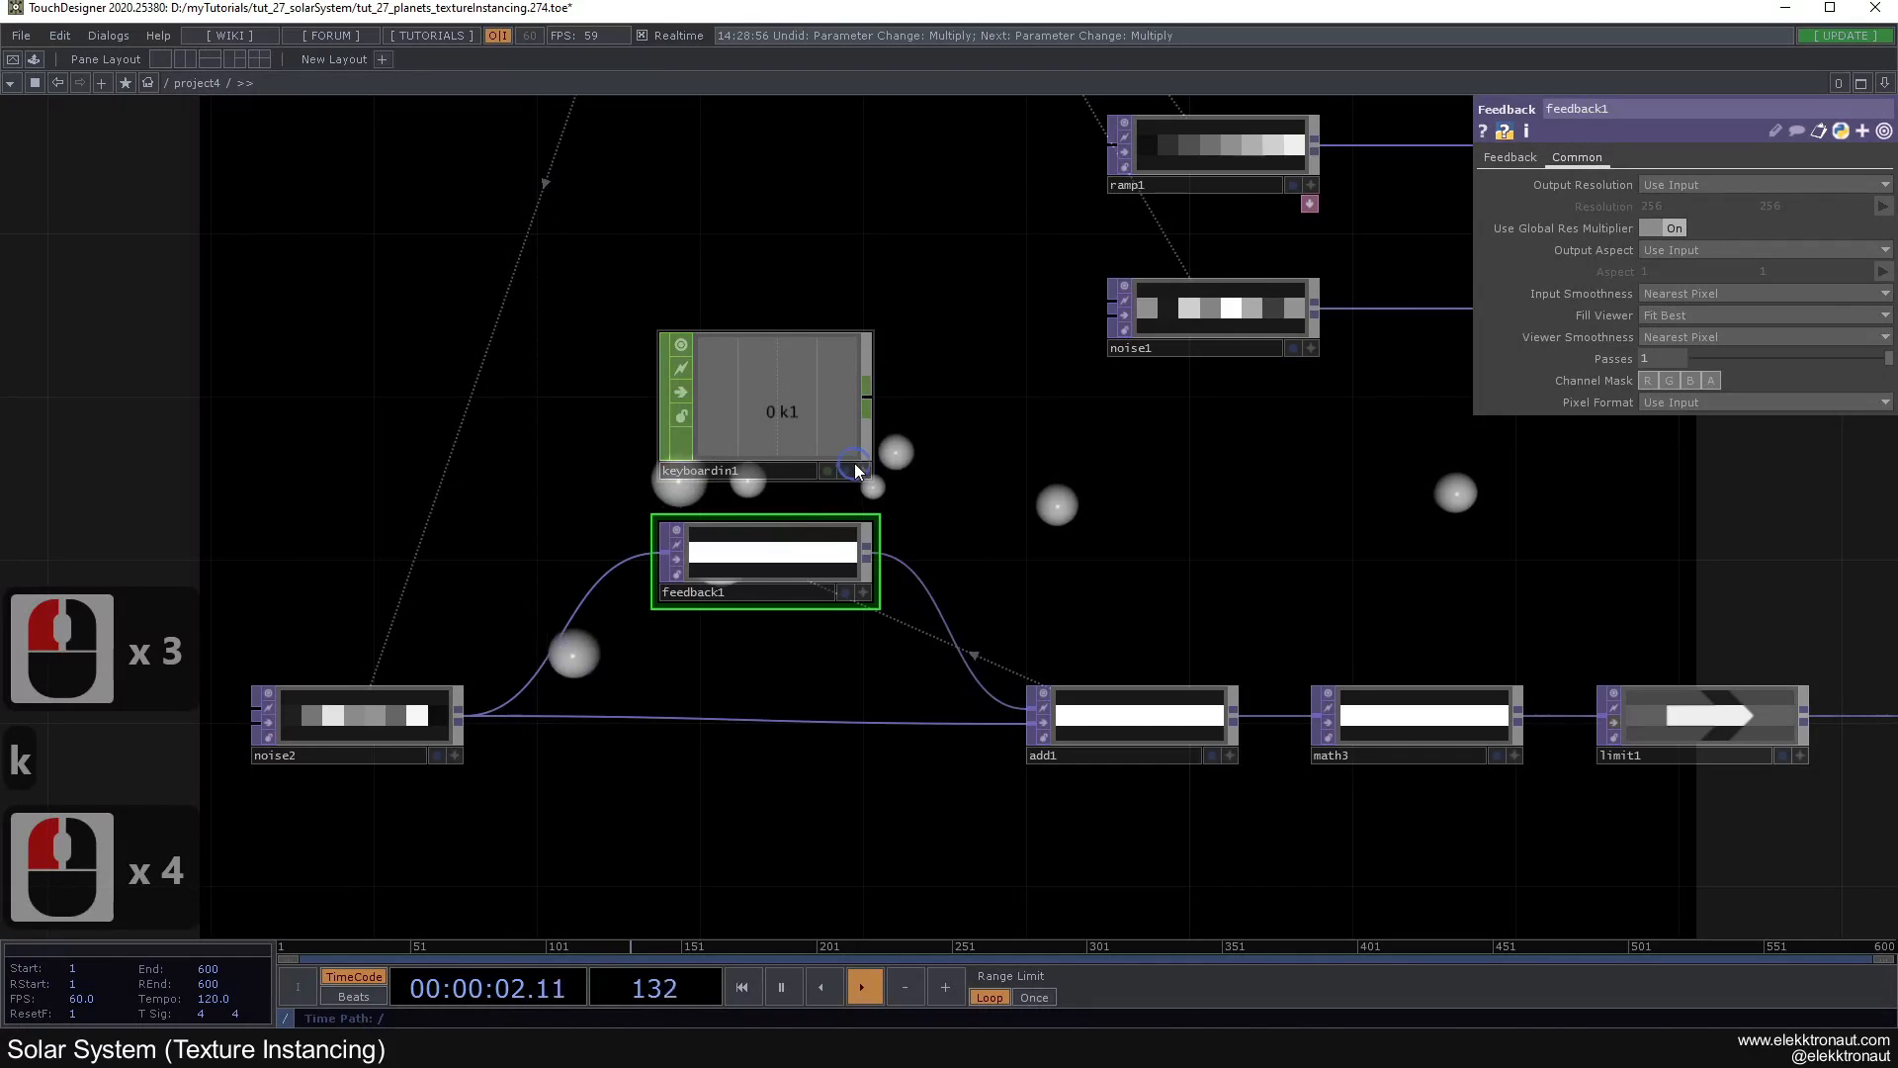
click(817, 450)
drag(769, 446, 1713, 204)
click(1720, 204)
click(1163, 478)
click(1163, 479)
Step: Test the feedback loop by triggering its reset several times through keyboardin1 and watch the planets restart
key(1)
key(1)
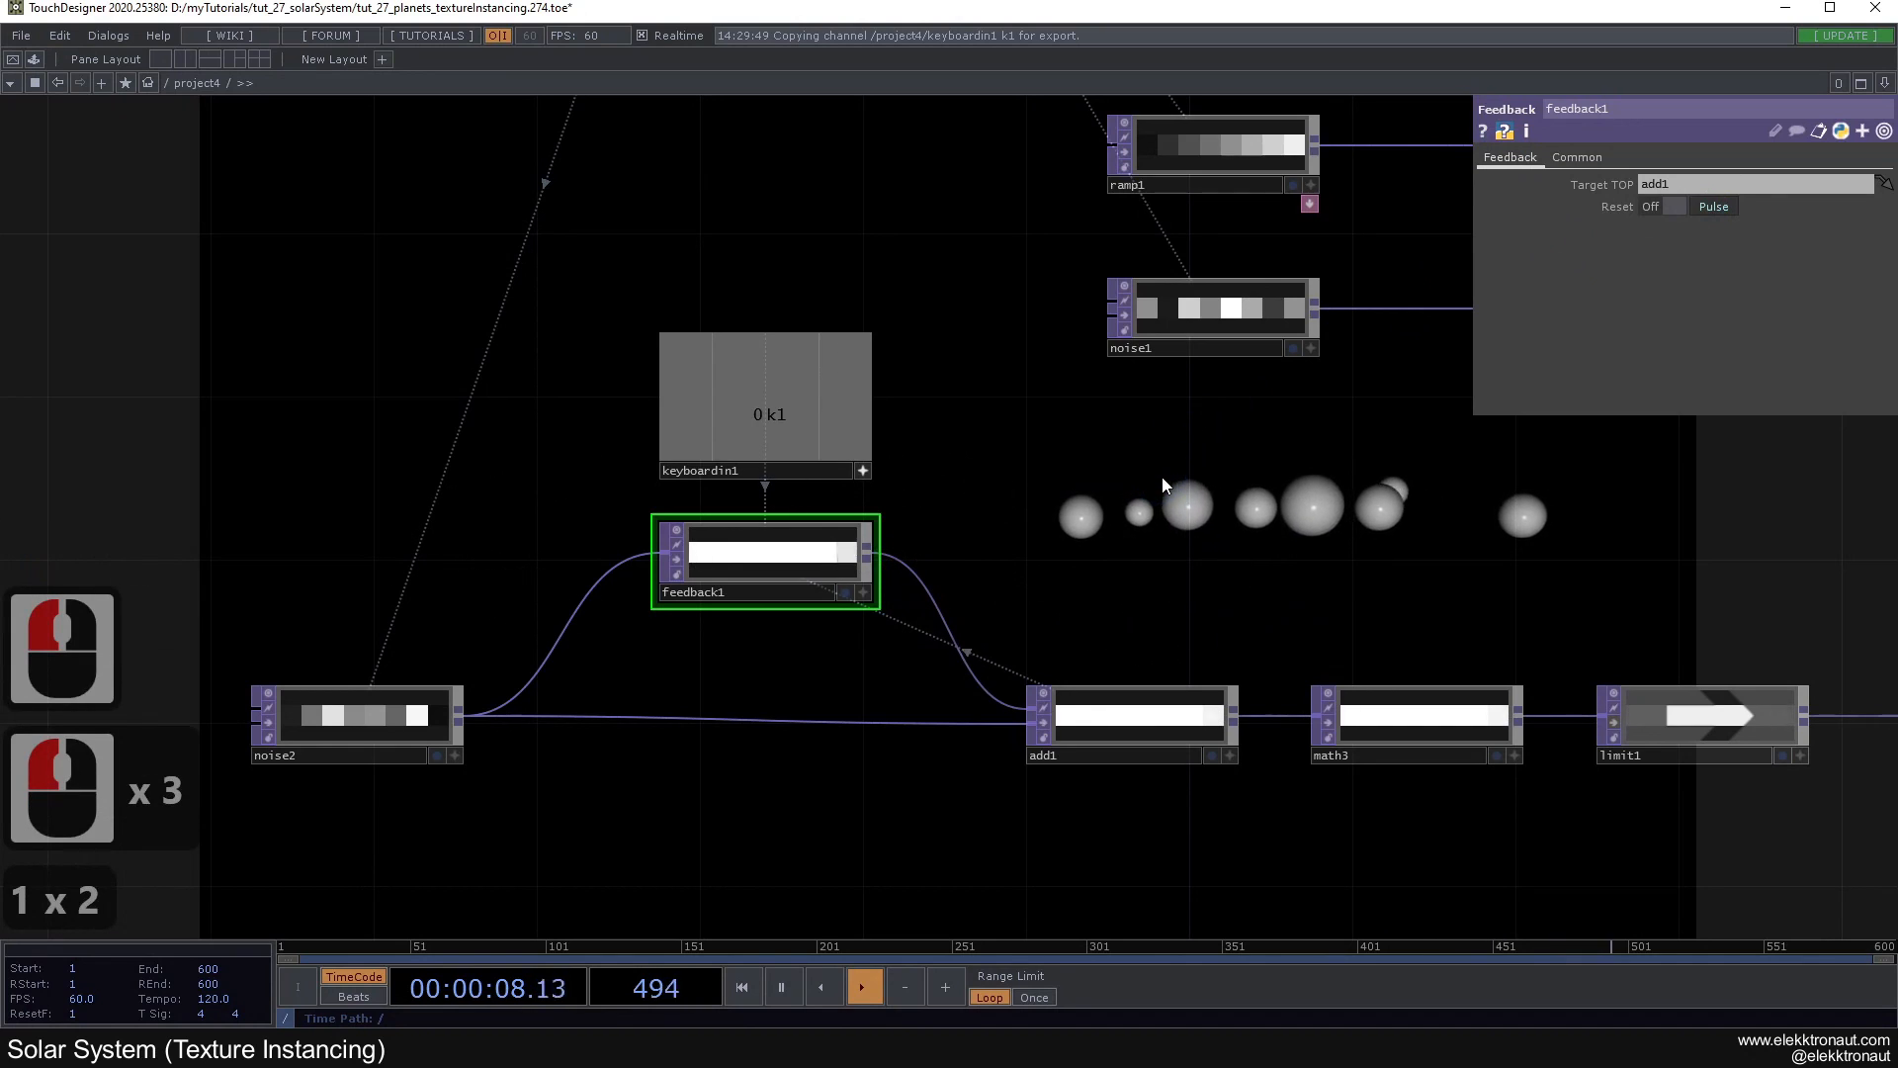
key(1)
key(1)
key(1)
key(1)
click(862, 468)
scroll(999, 425, down, 2)
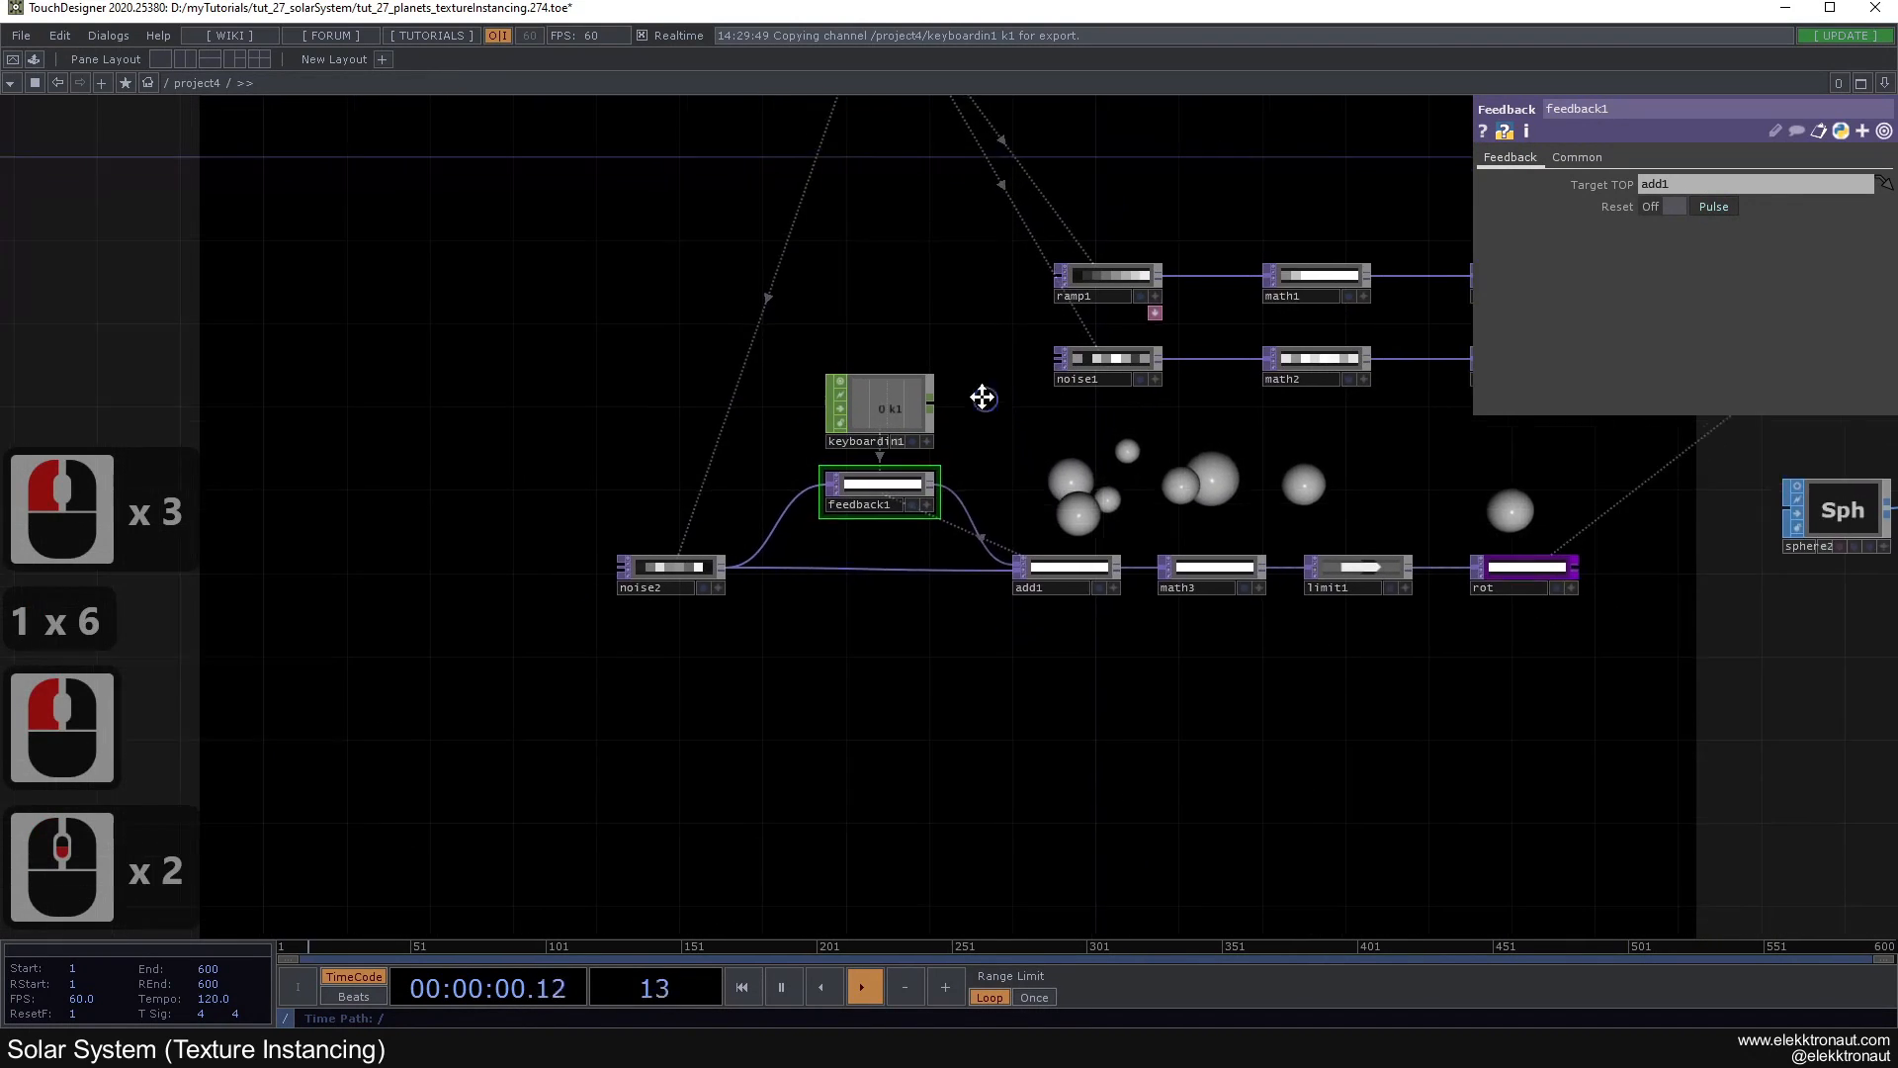
drag(984, 398, 1038, 436)
key(1)
key(1)
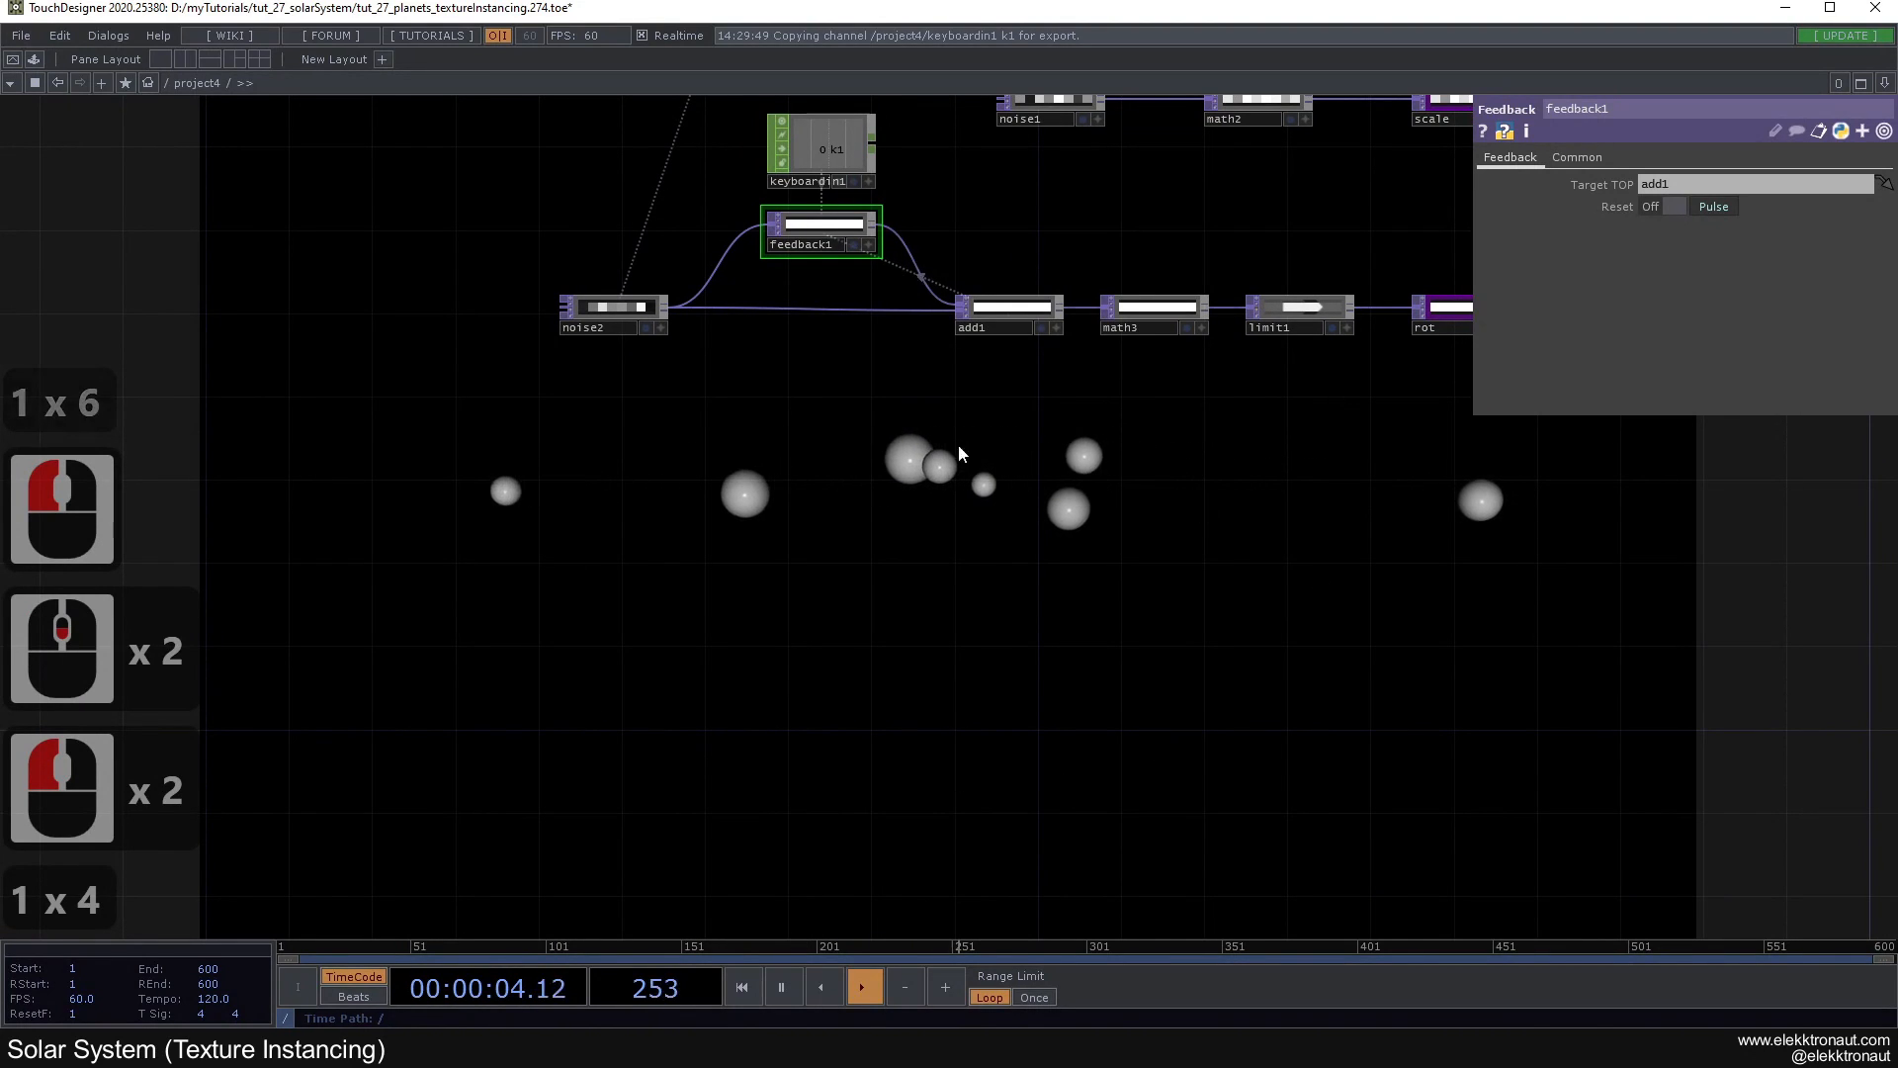
Step: Examine noise2 and follow the rotation chain through add1 and math3 up to limit1
scroll(652, 465, up, 3)
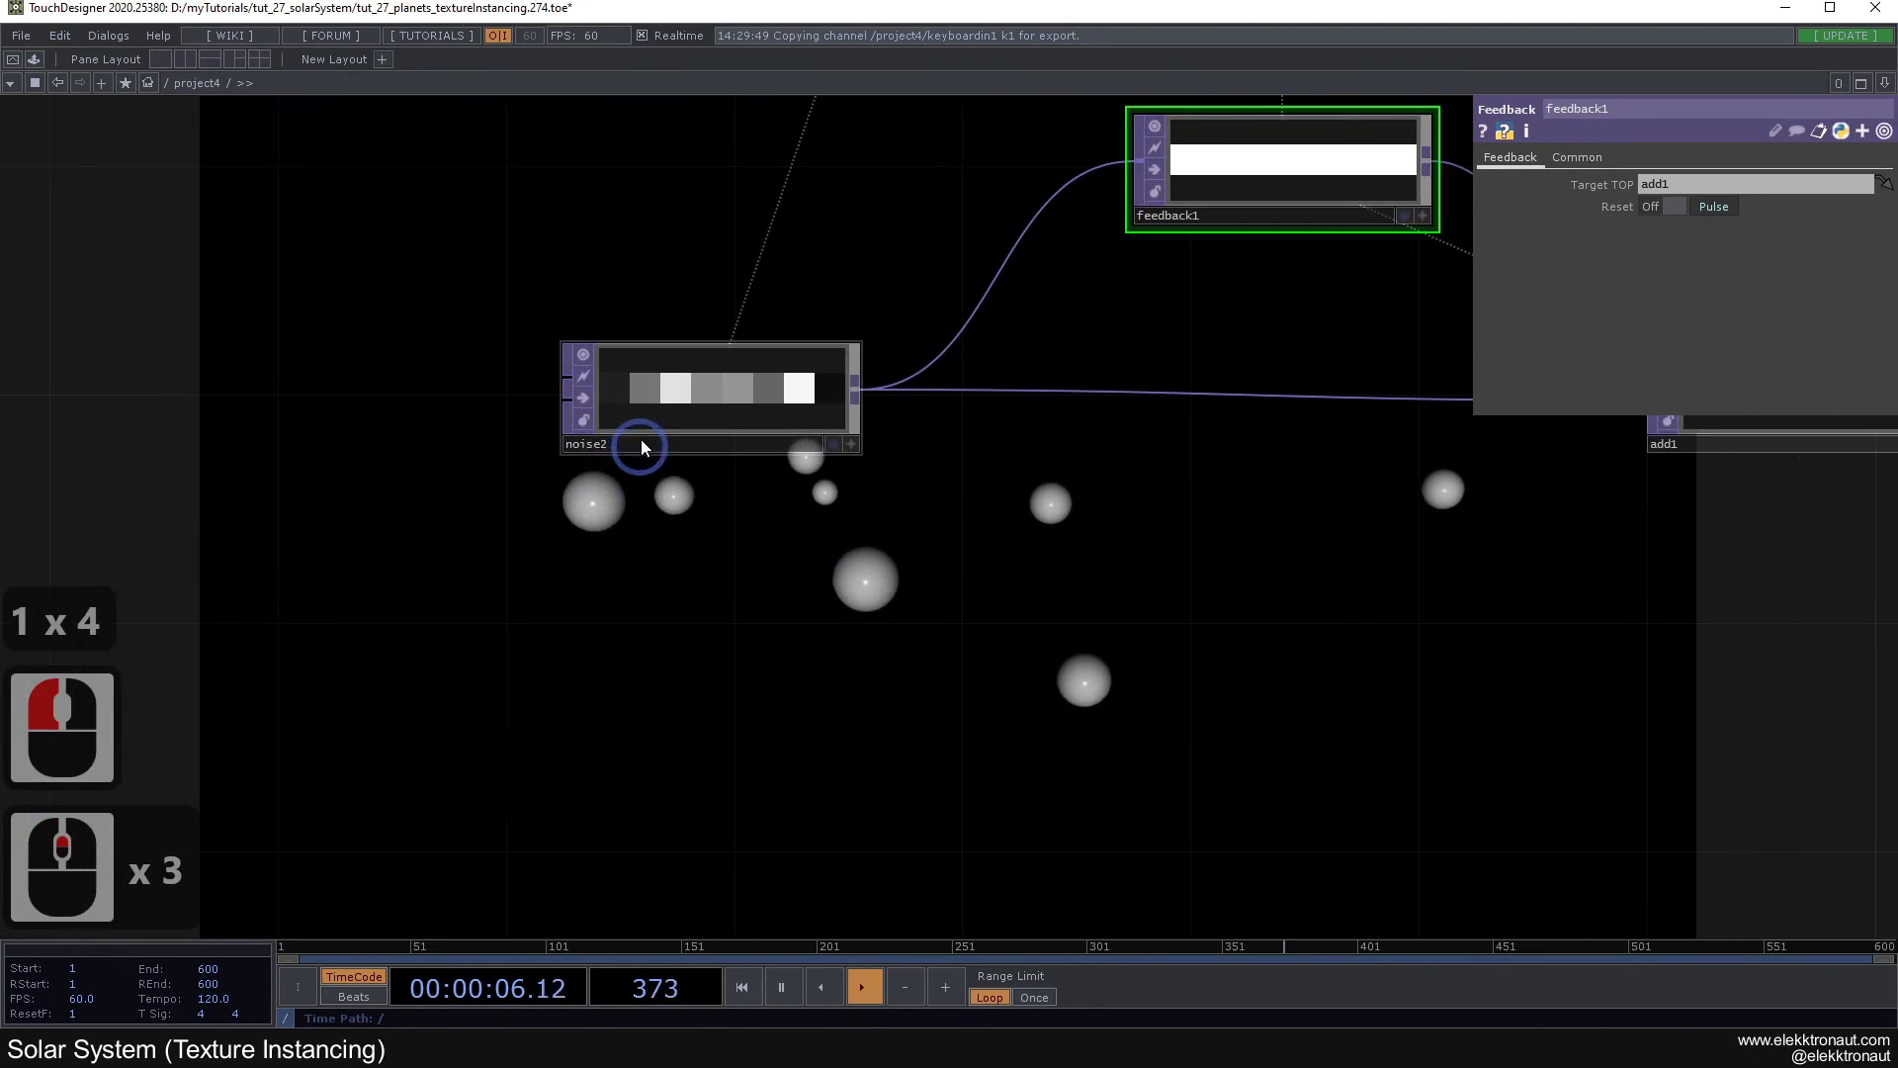
click(697, 409)
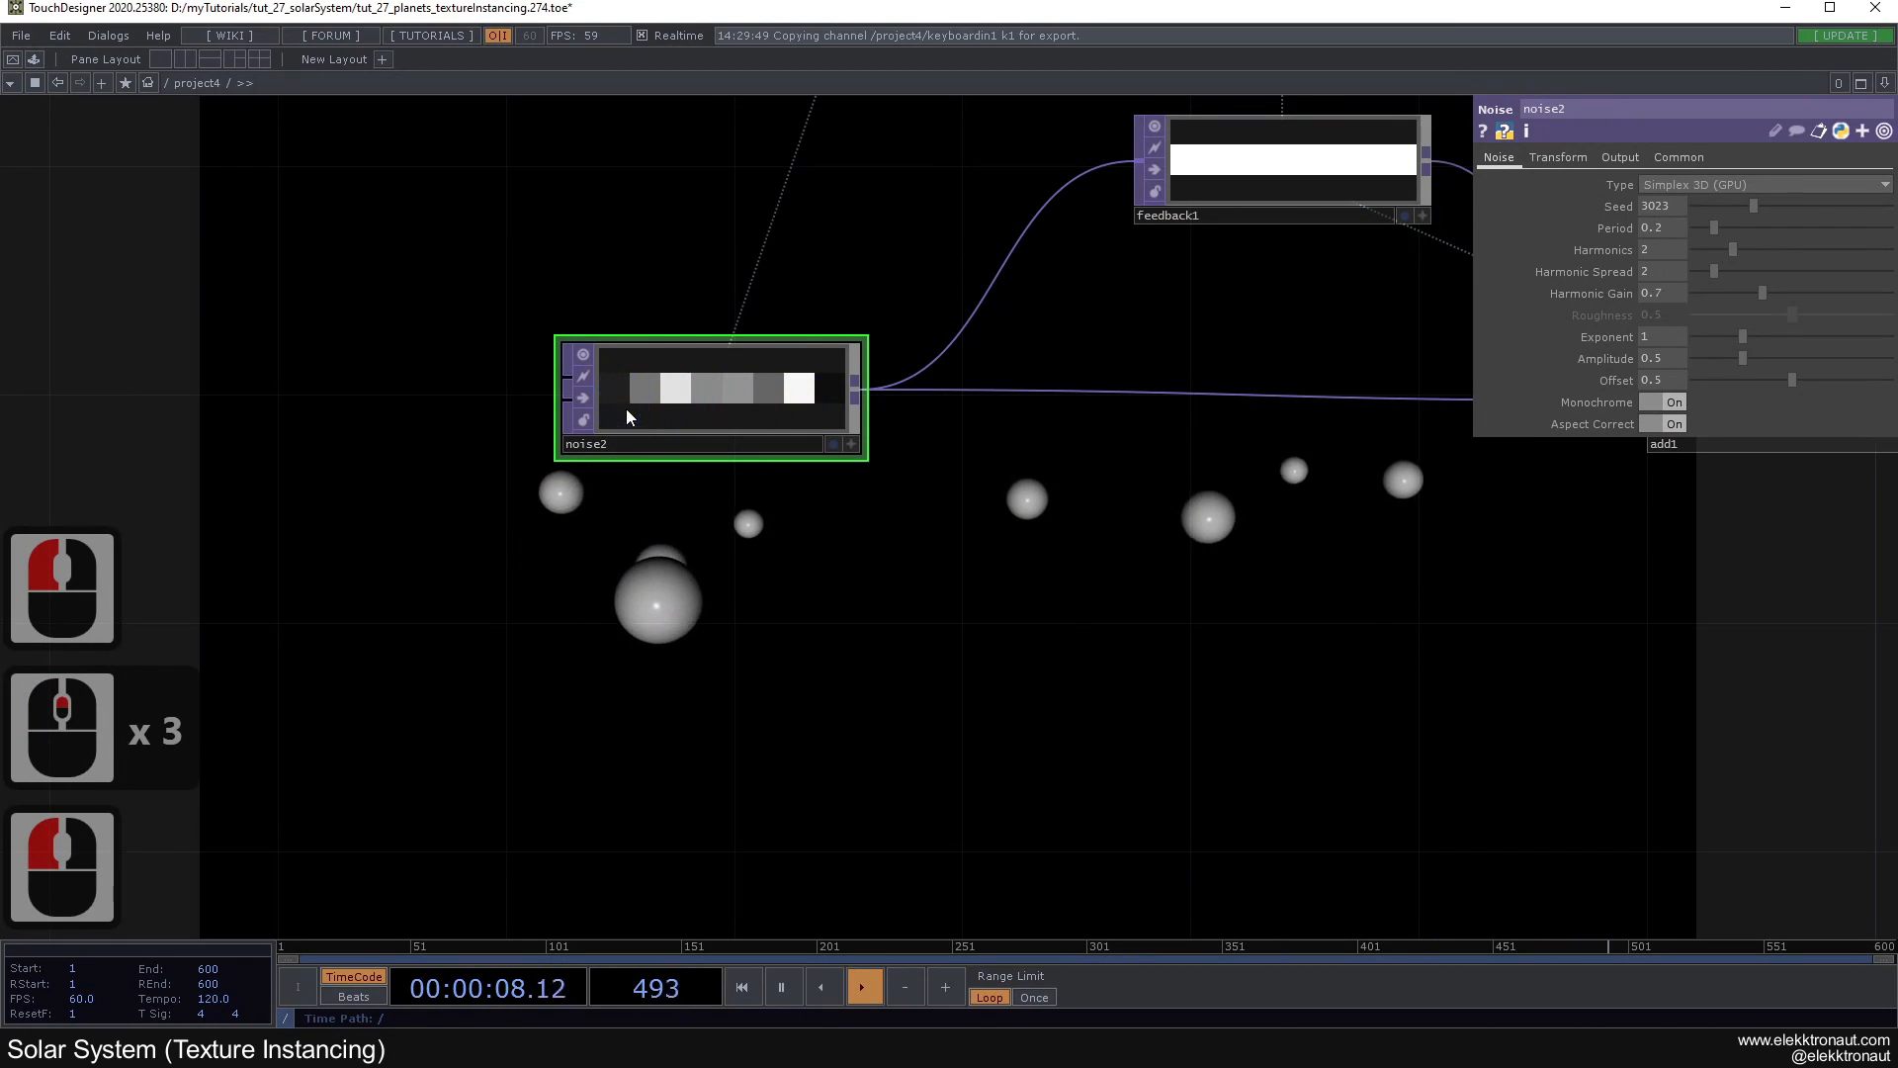
scroll(734, 483, down, 3)
drag(803, 569, 660, 622)
scroll(797, 507, up, 1)
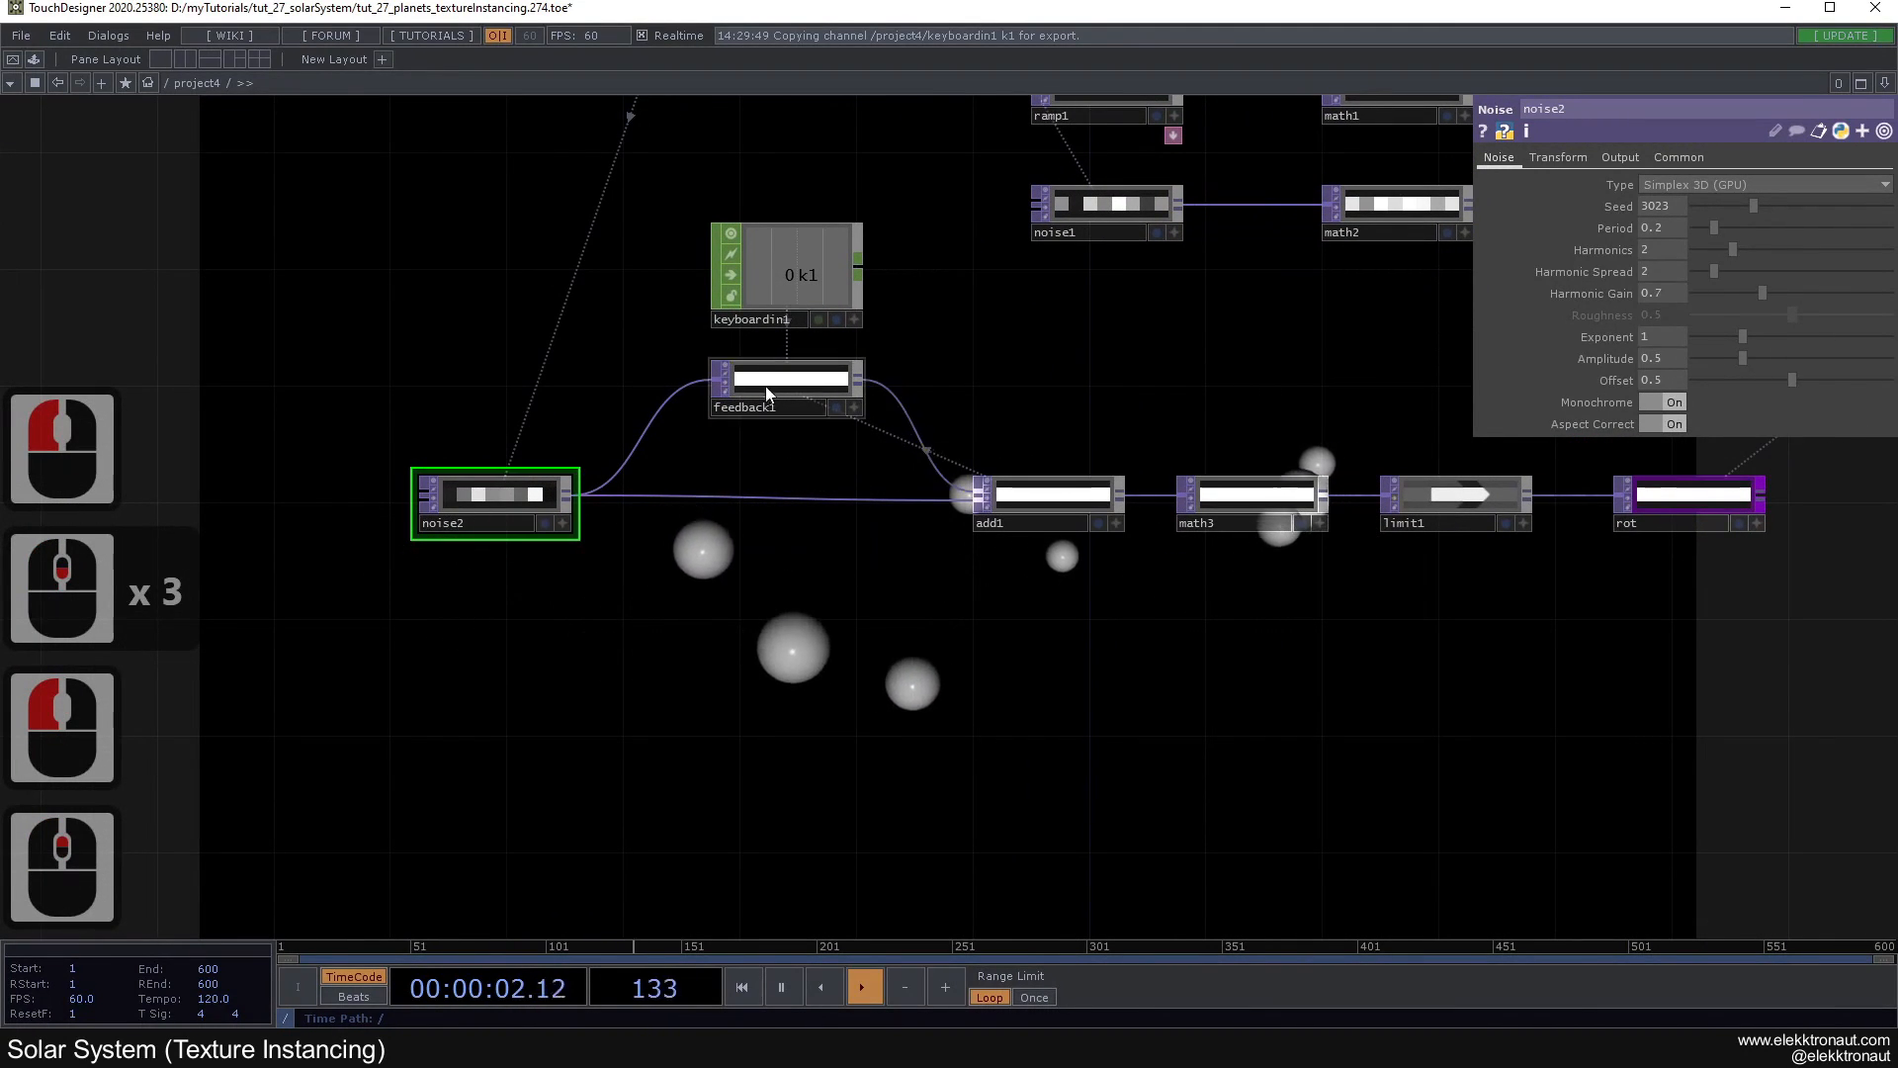
drag(998, 560, 873, 508)
scroll(873, 508, down, 1)
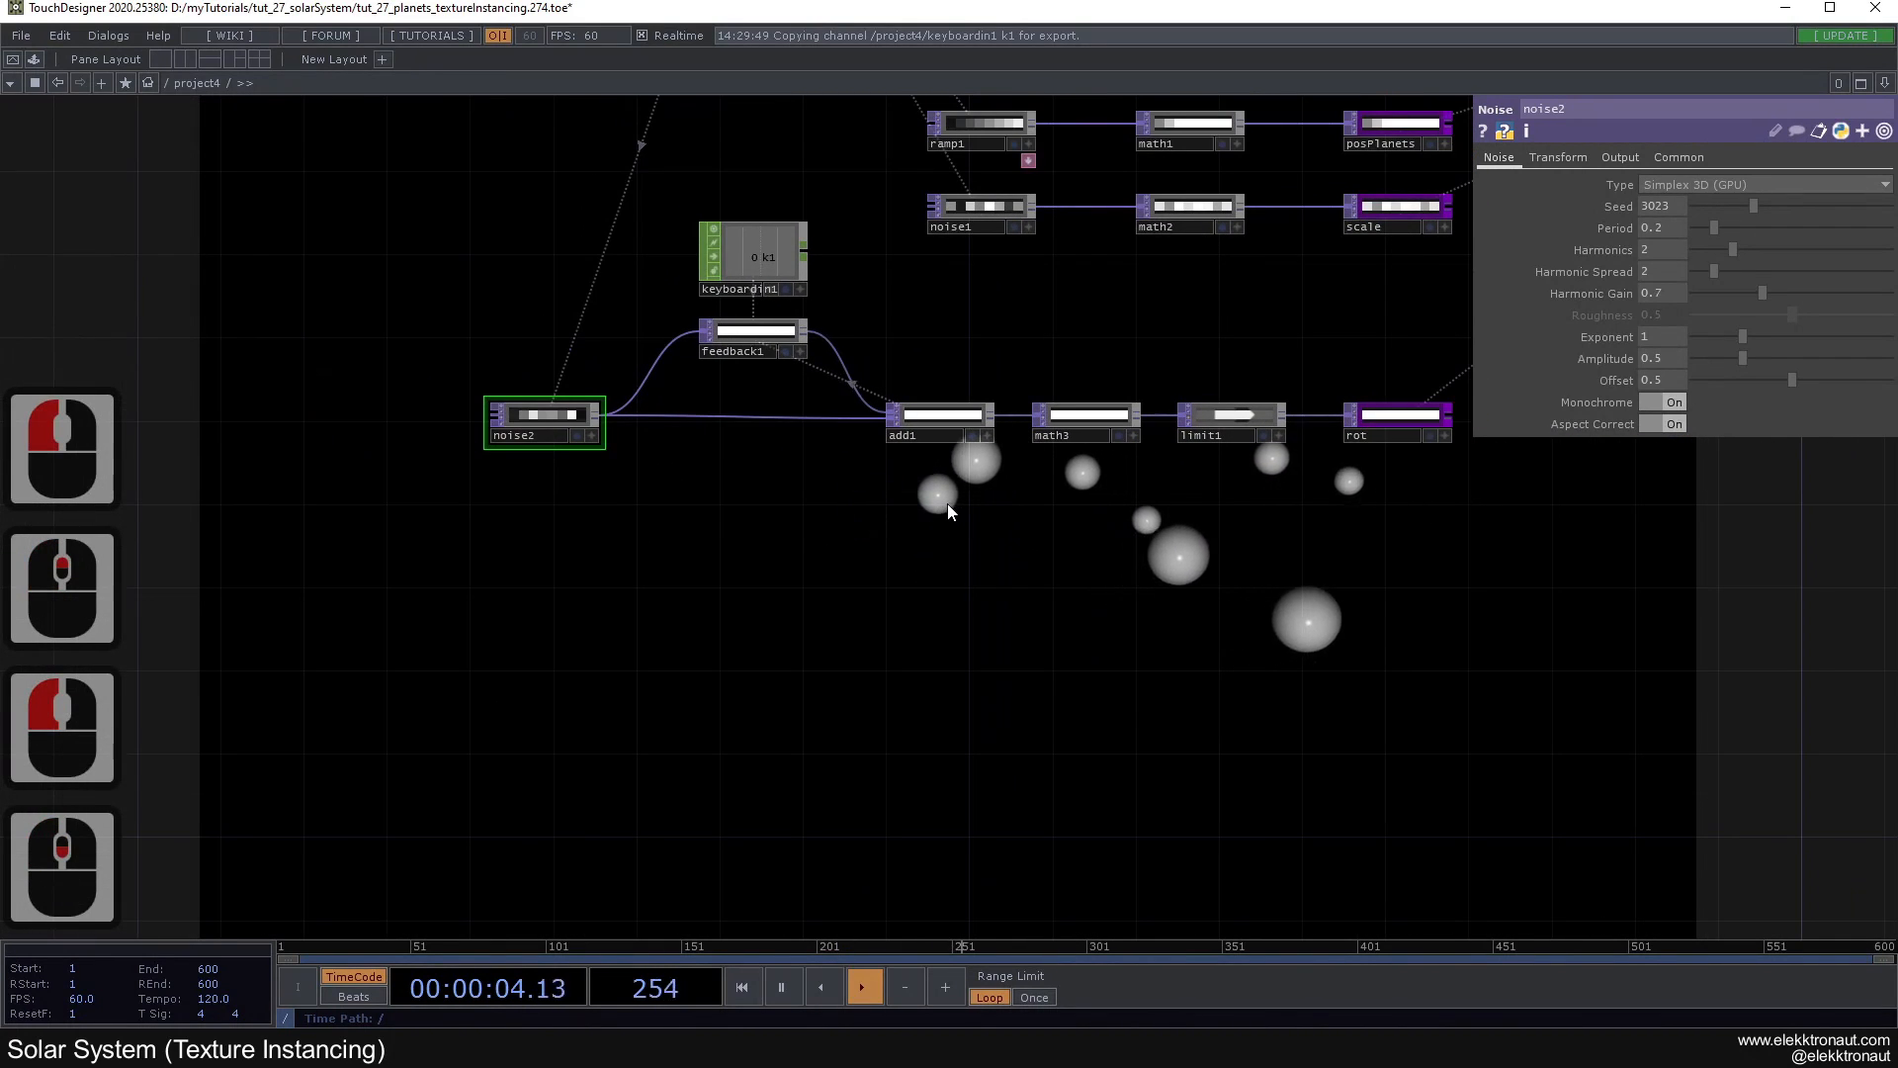
drag(1077, 538, 961, 443)
scroll(961, 443, up, 1)
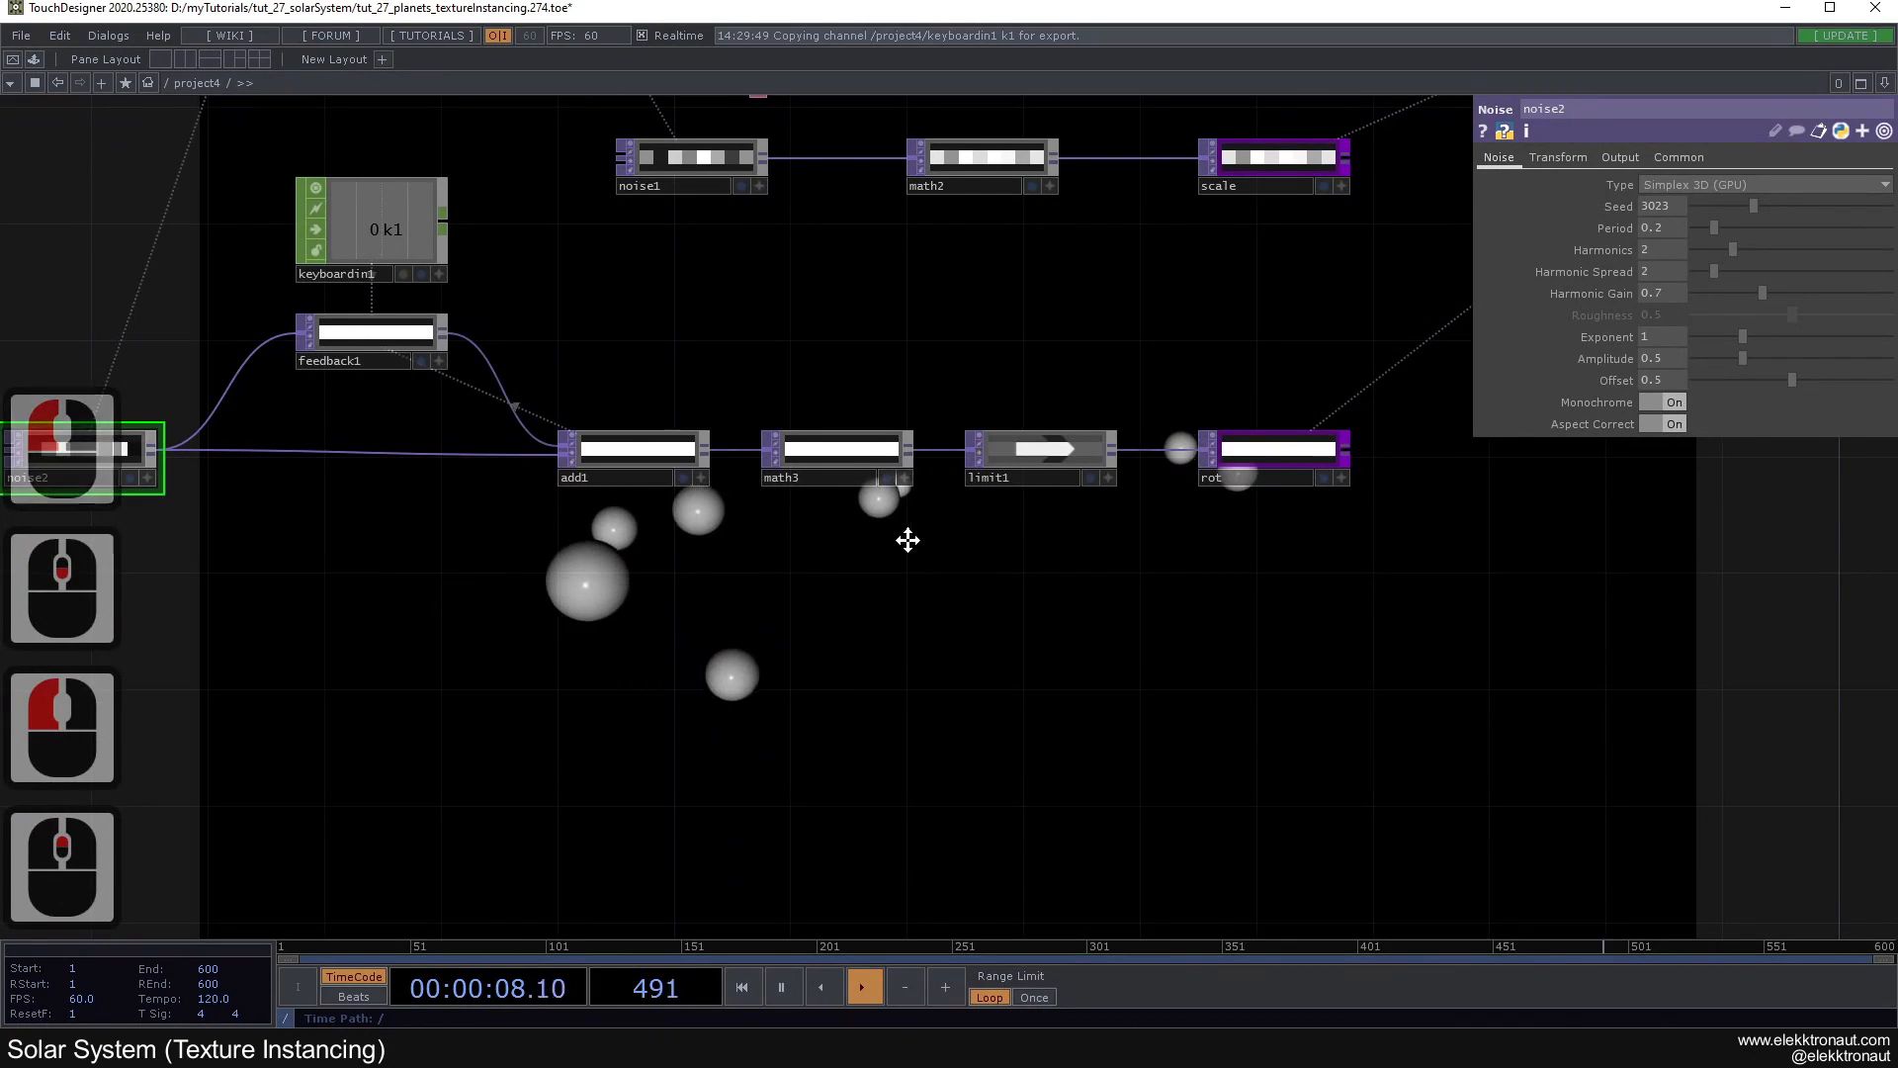
drag(915, 533, 809, 589)
scroll(870, 500, up, 1)
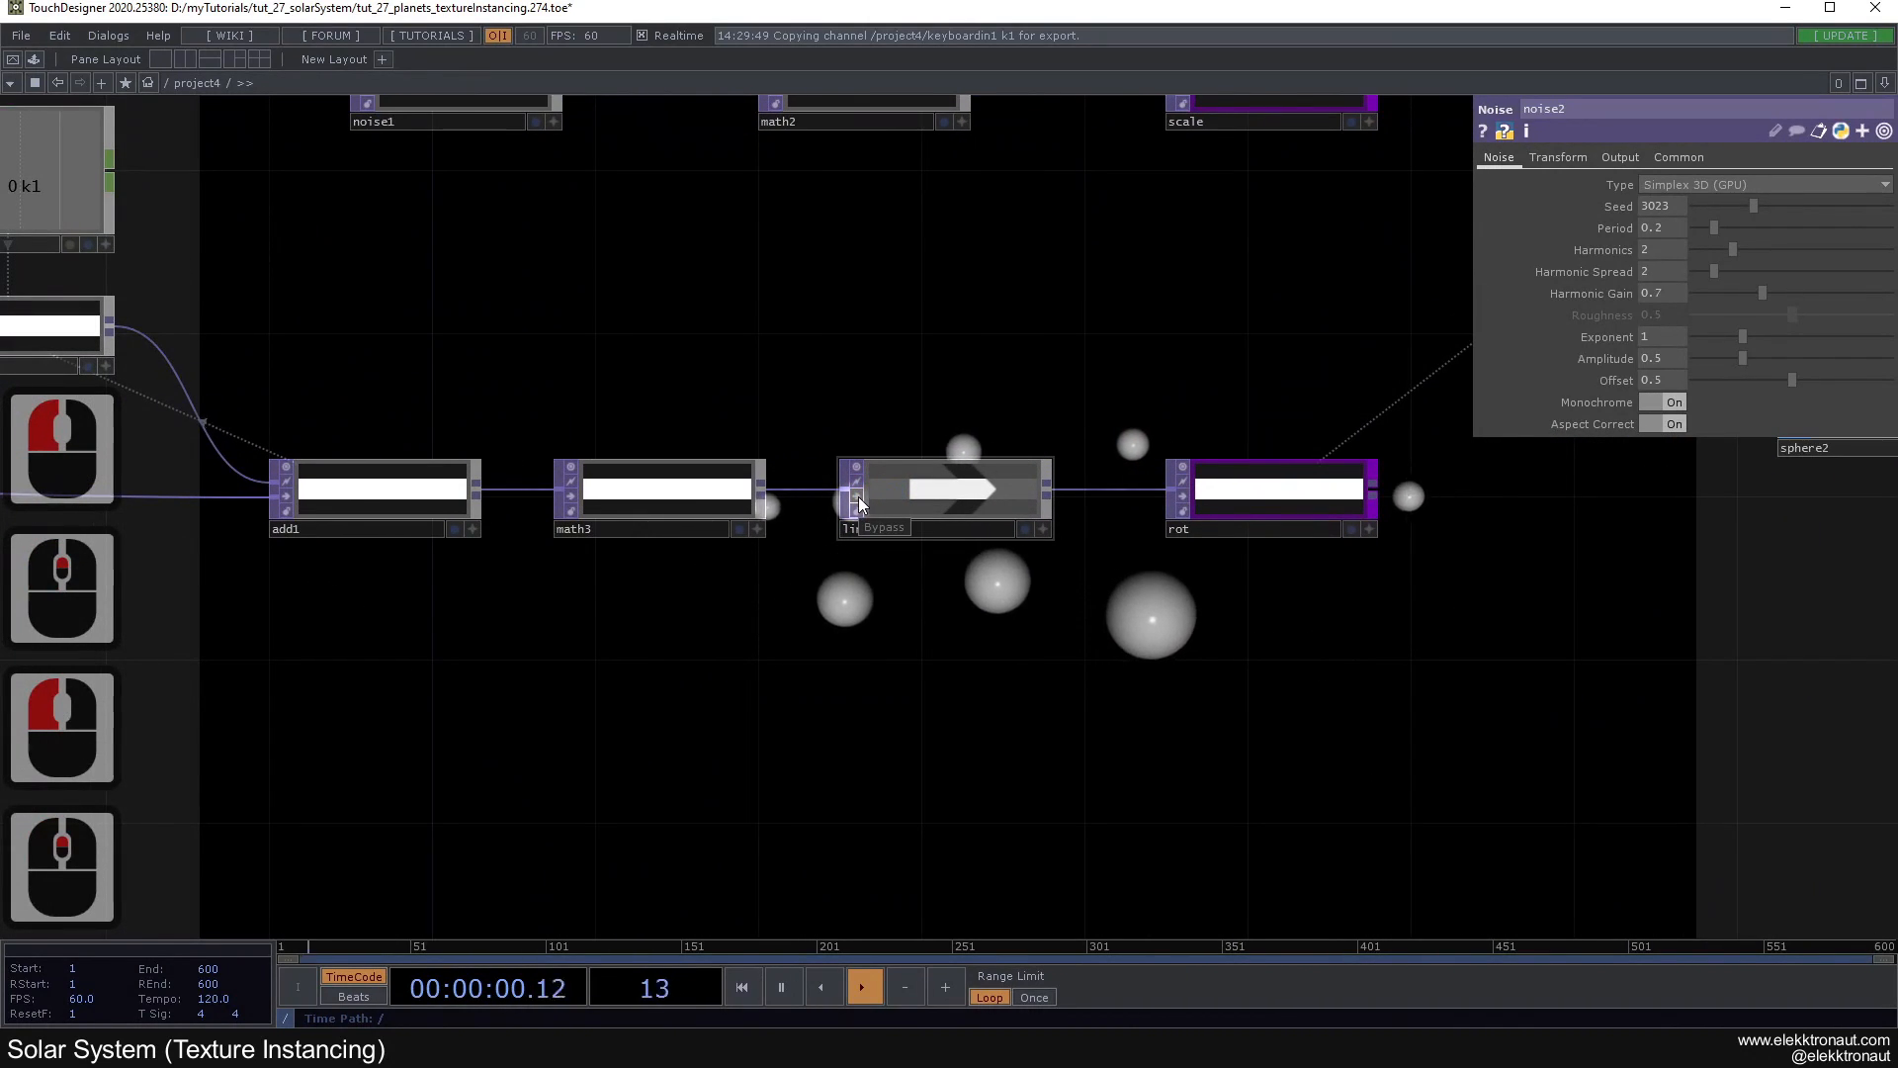
Step: Toggle limit1's bypass off and back on to compare the result
click(858, 499)
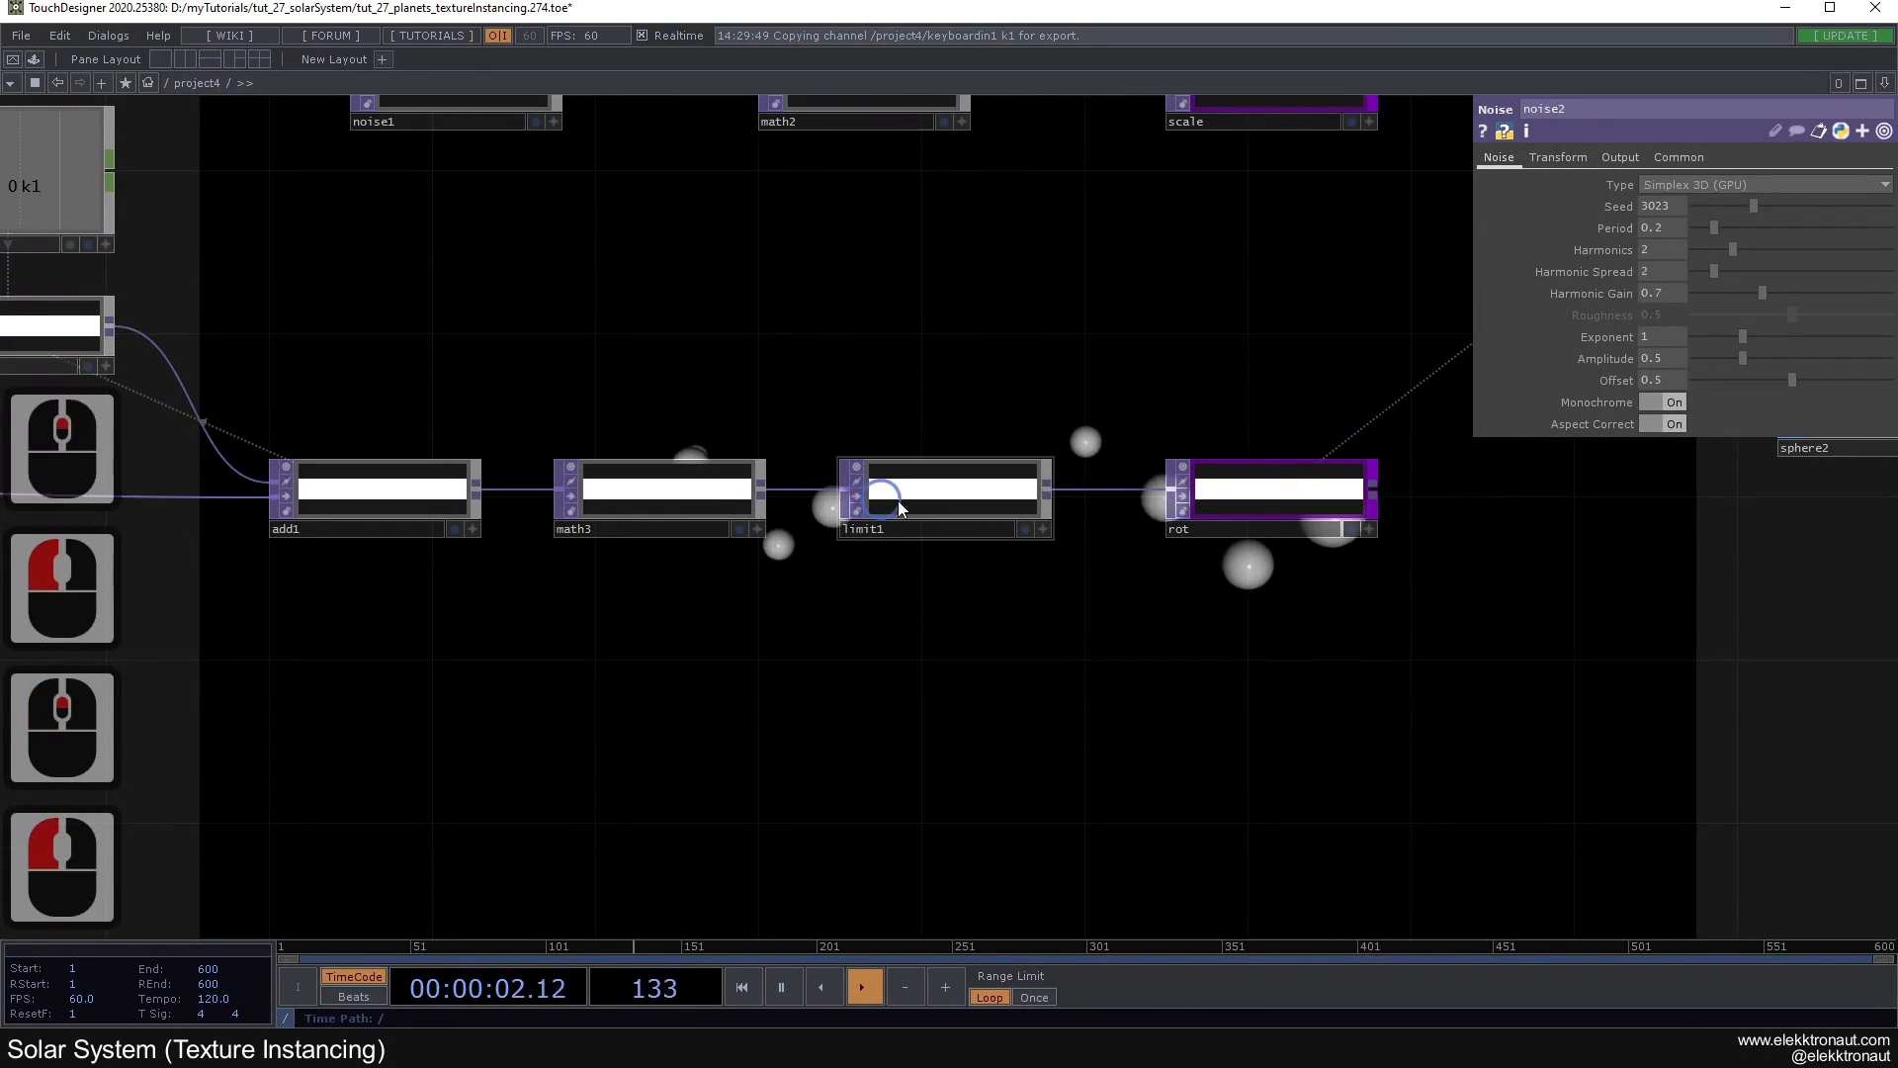
click(892, 502)
drag(834, 498, 978, 497)
click(993, 502)
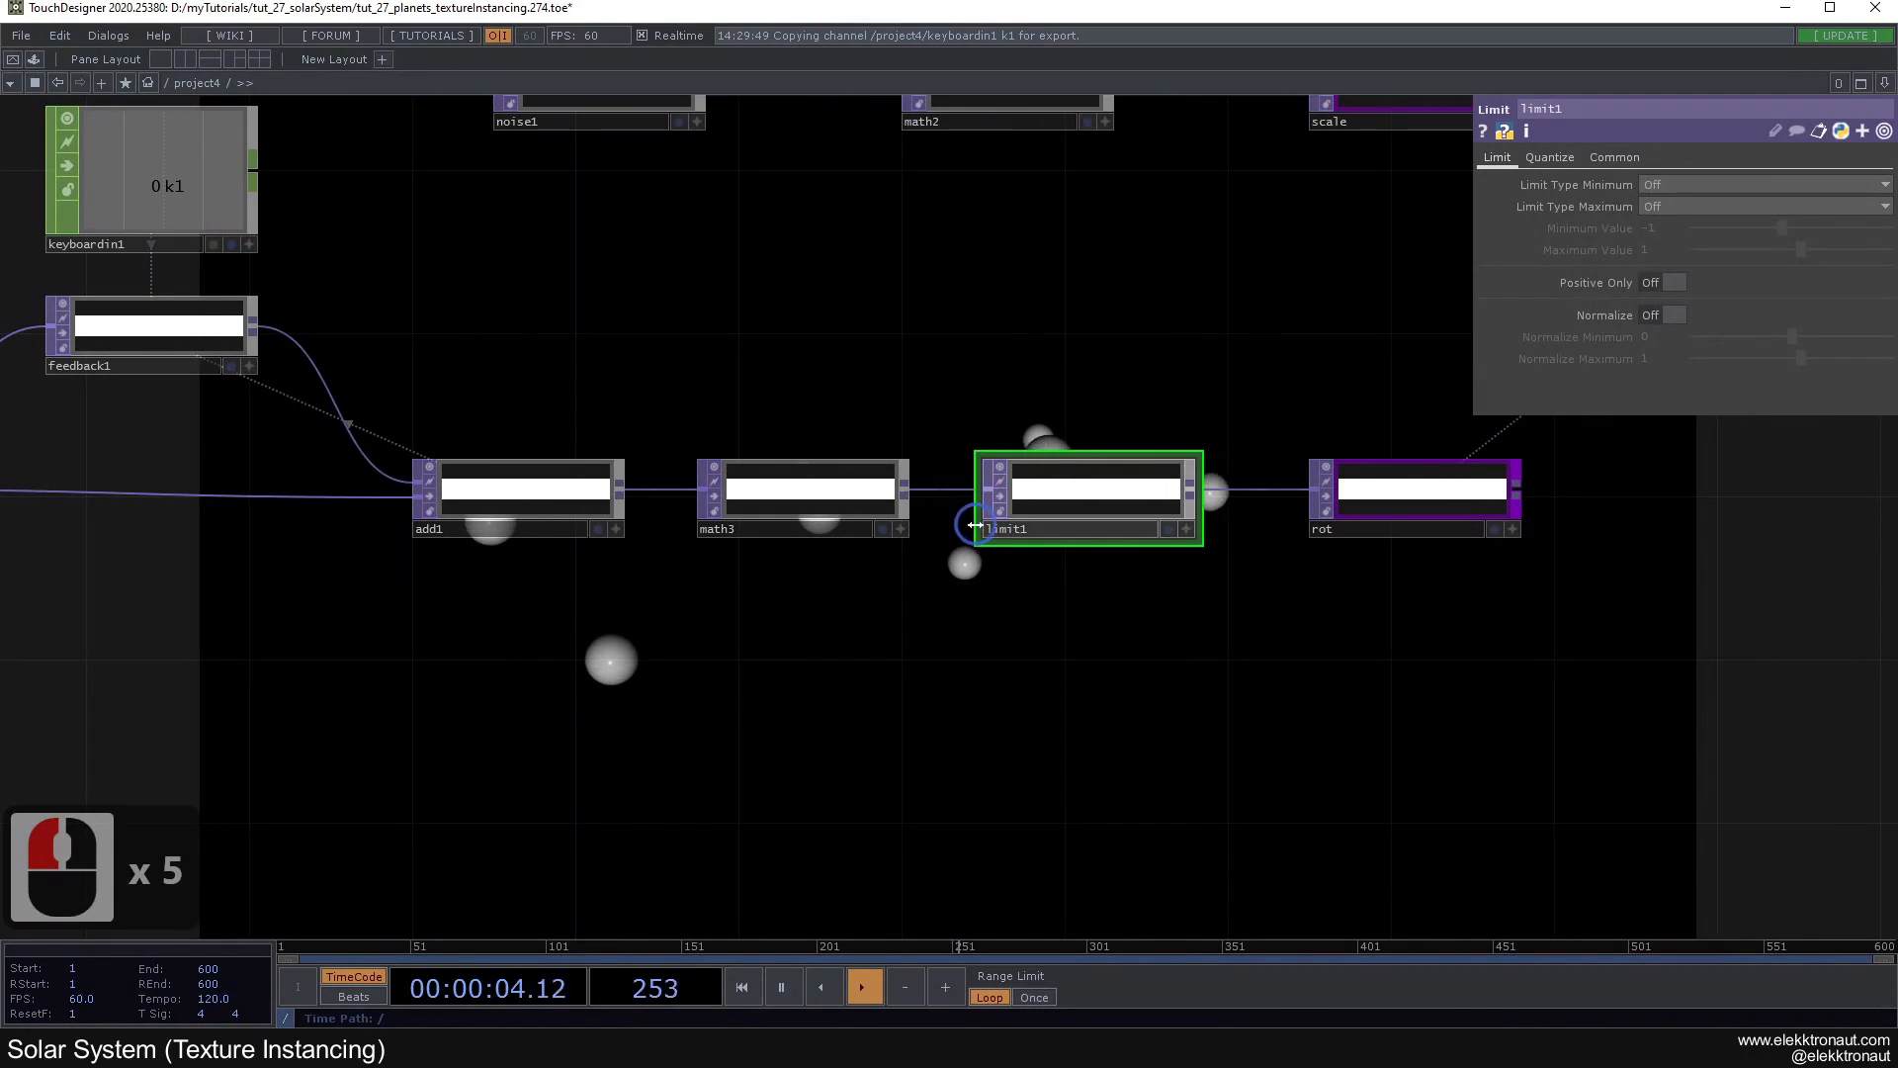
click(985, 541)
scroll(986, 566, down, 3)
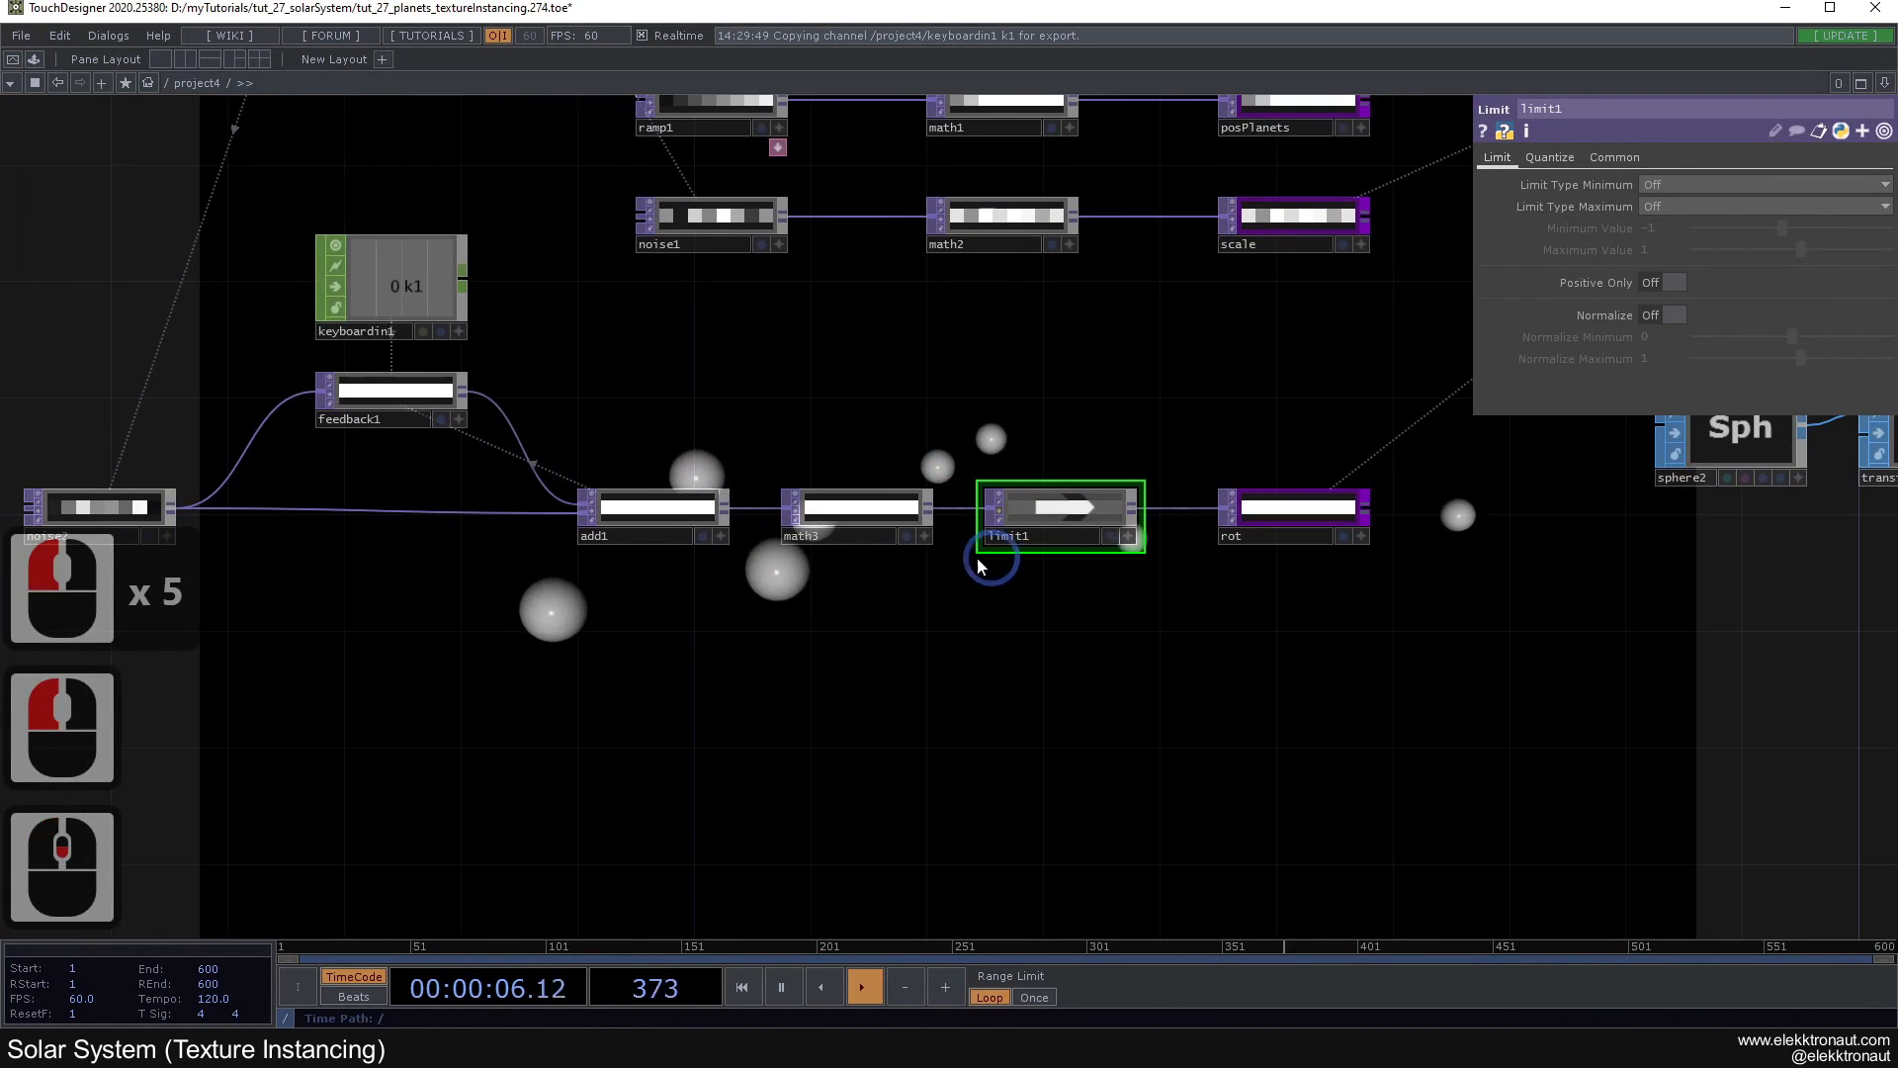
Step: Reactivate limit1 and set its Limit Type Maximum to Loop, with minimum value 0 and maximum value 360
drag(739, 604, 846, 599)
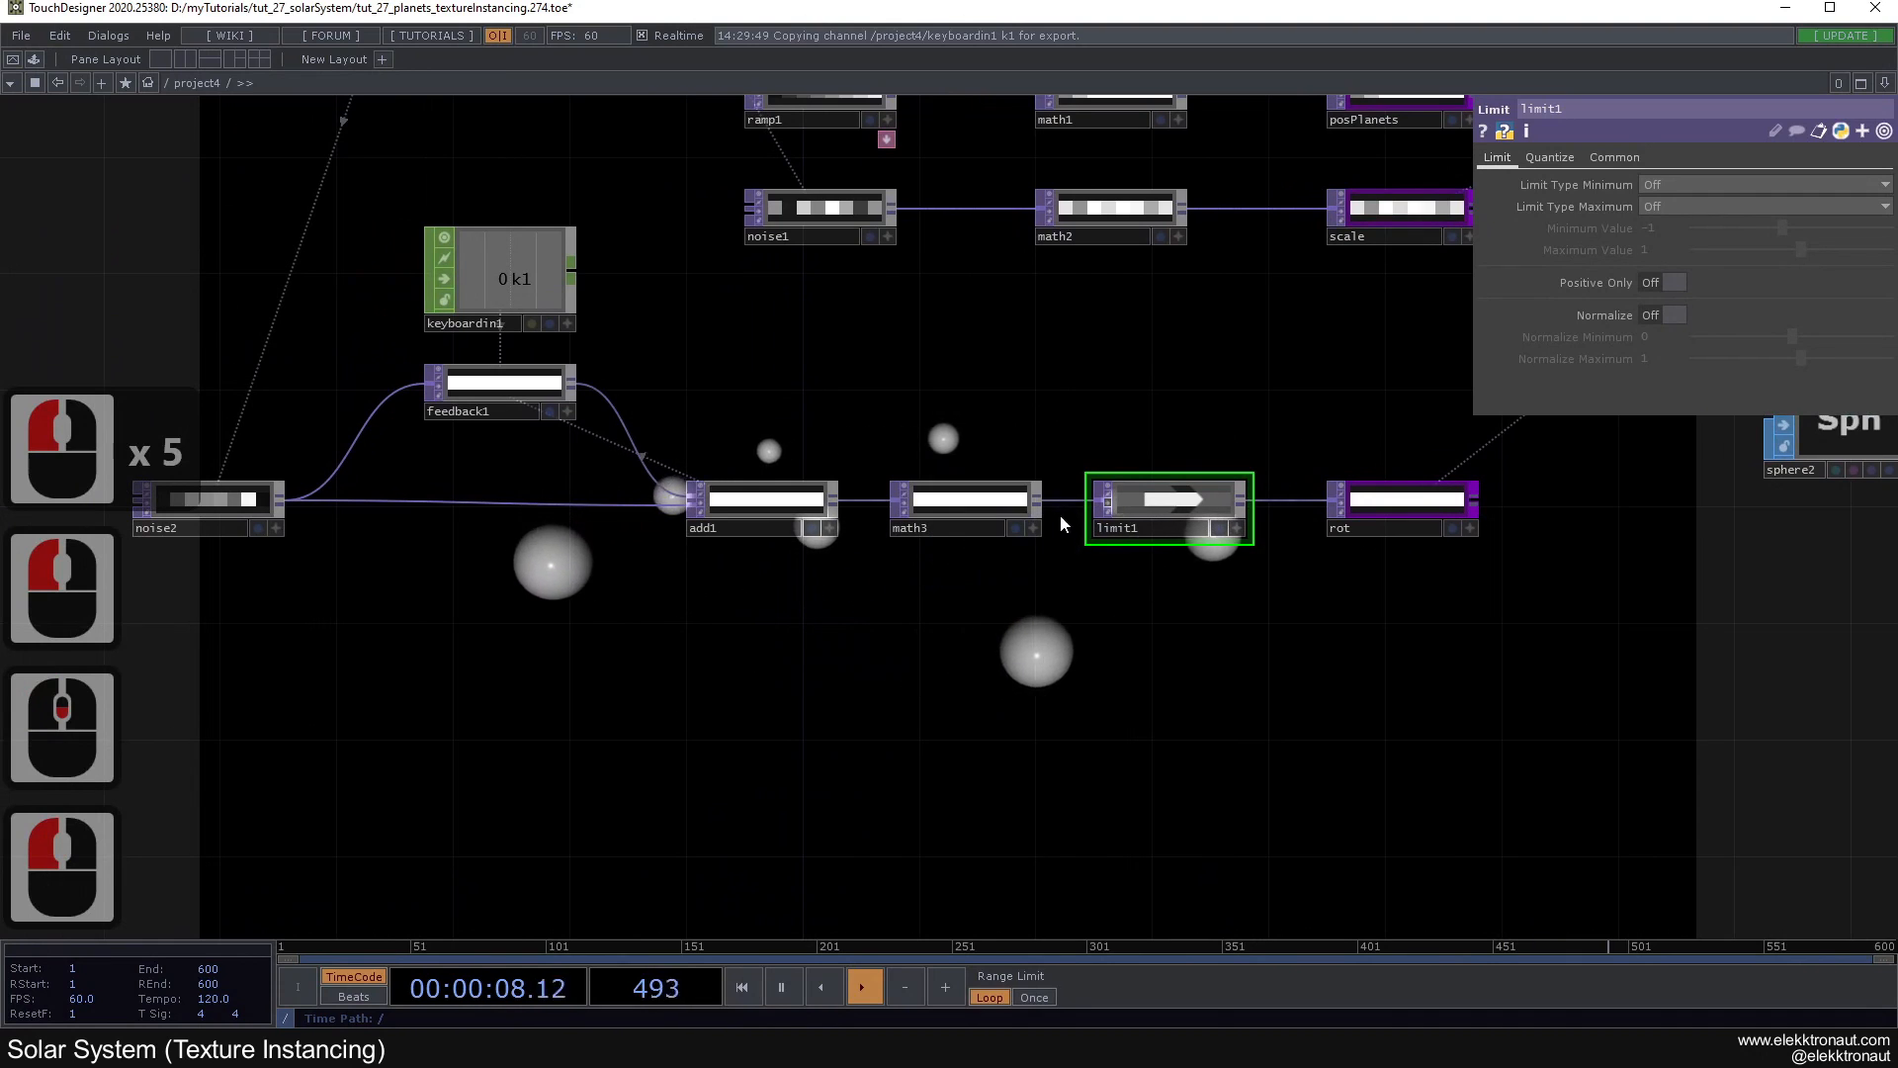
drag(995, 407, 803, 419)
scroll(922, 506, up, 3)
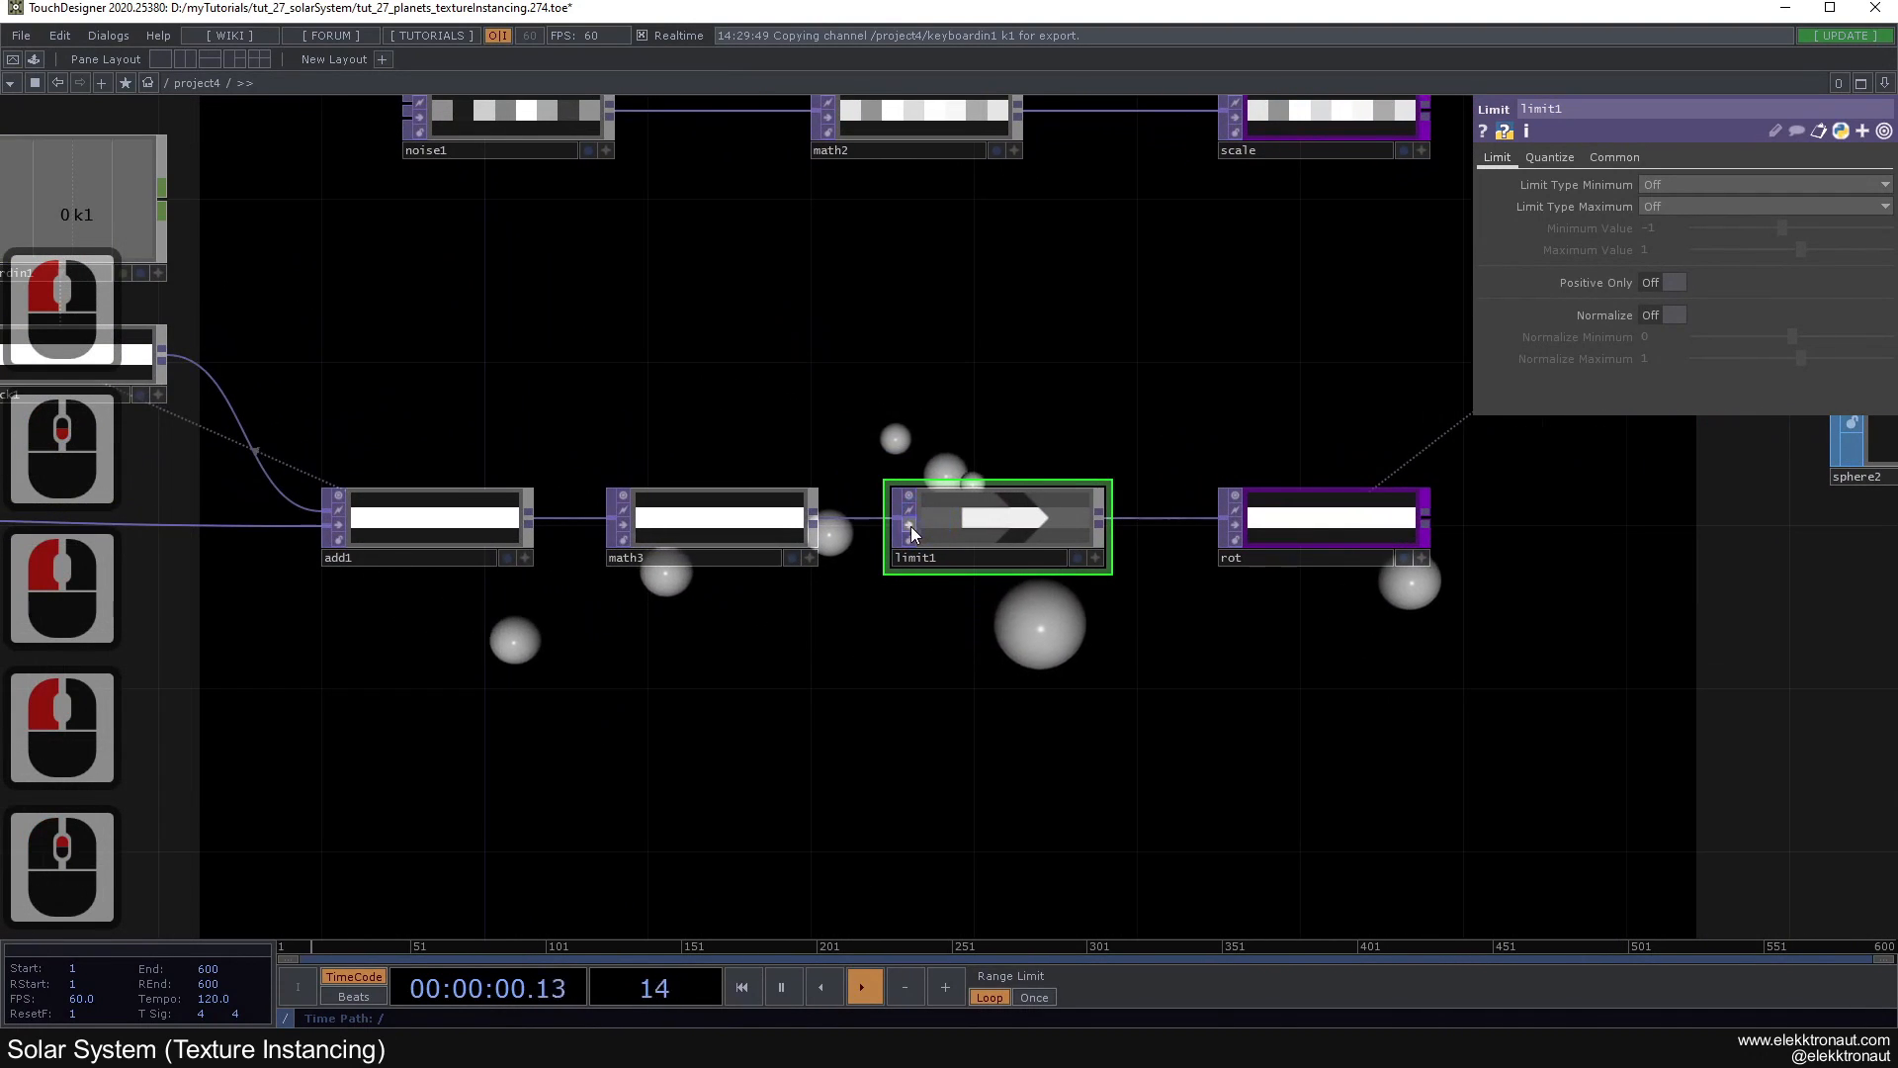
click(910, 525)
drag(1177, 672, 1106, 643)
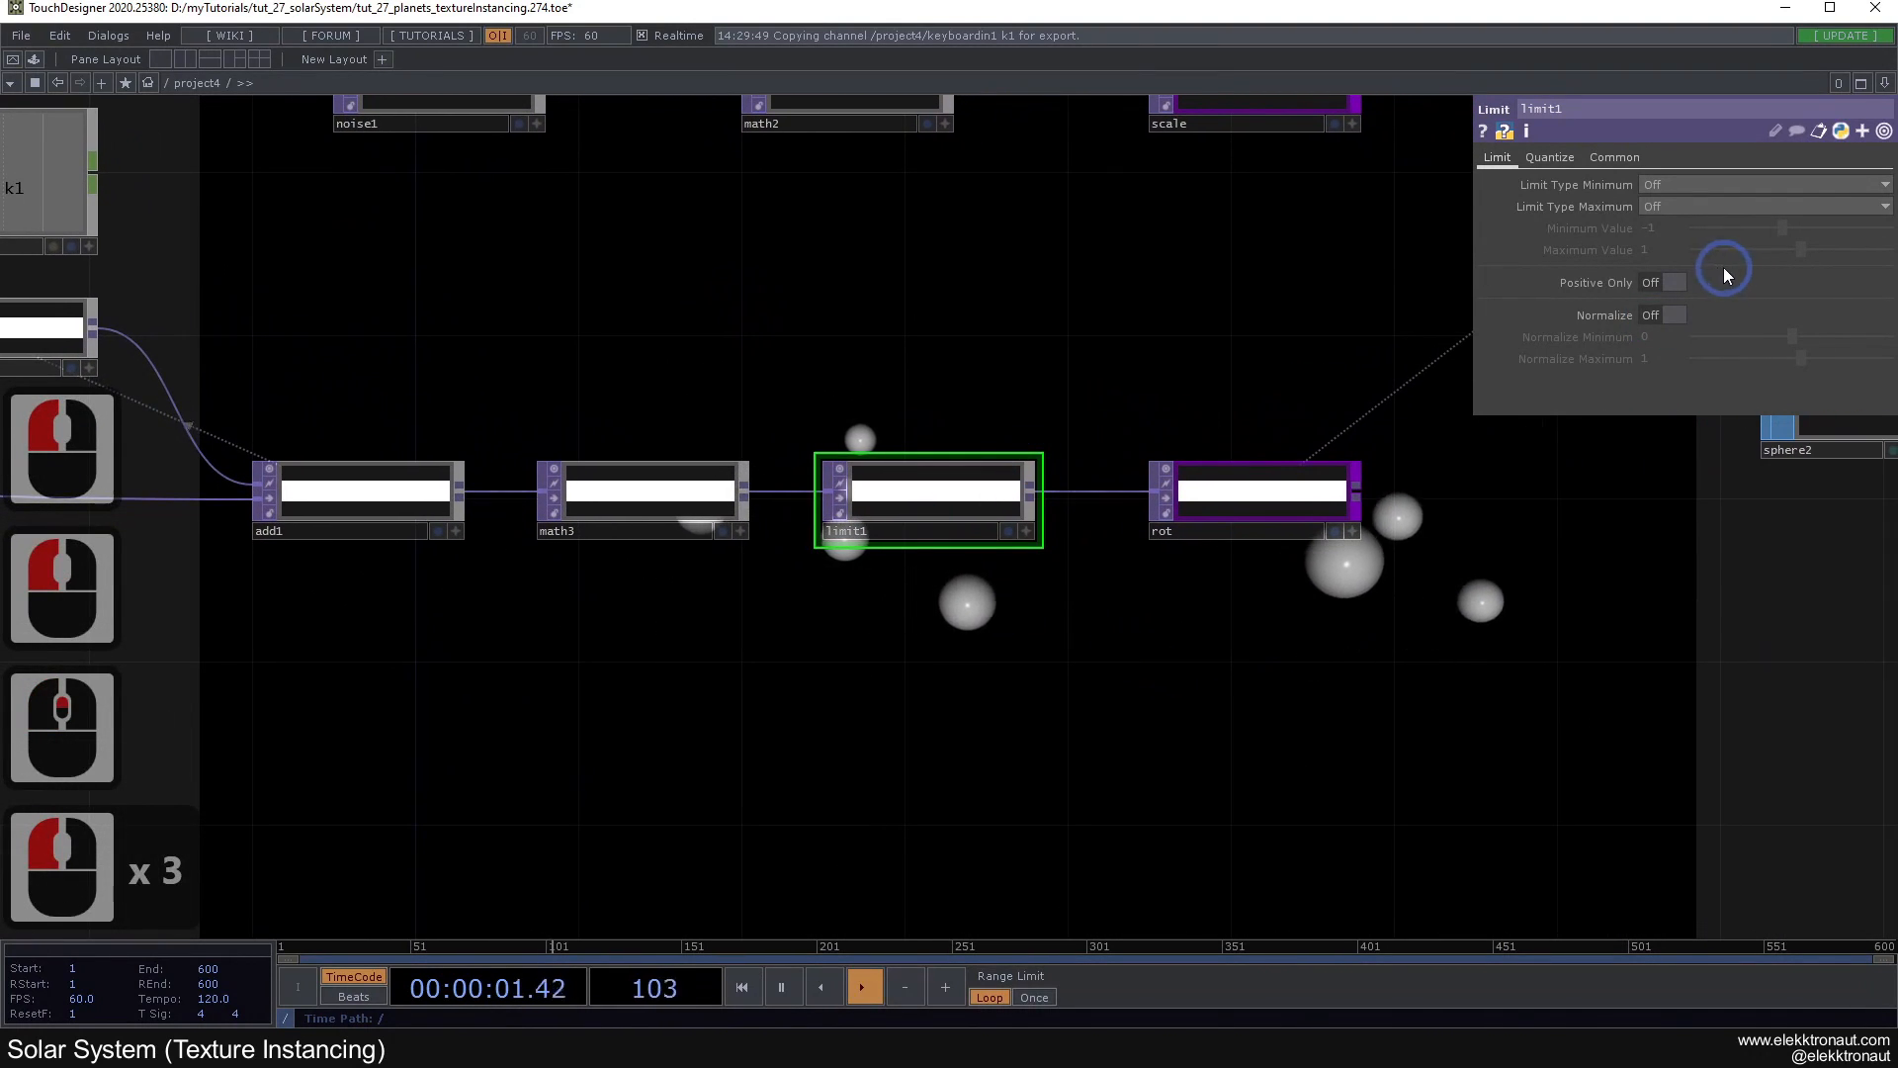
click(1653, 208)
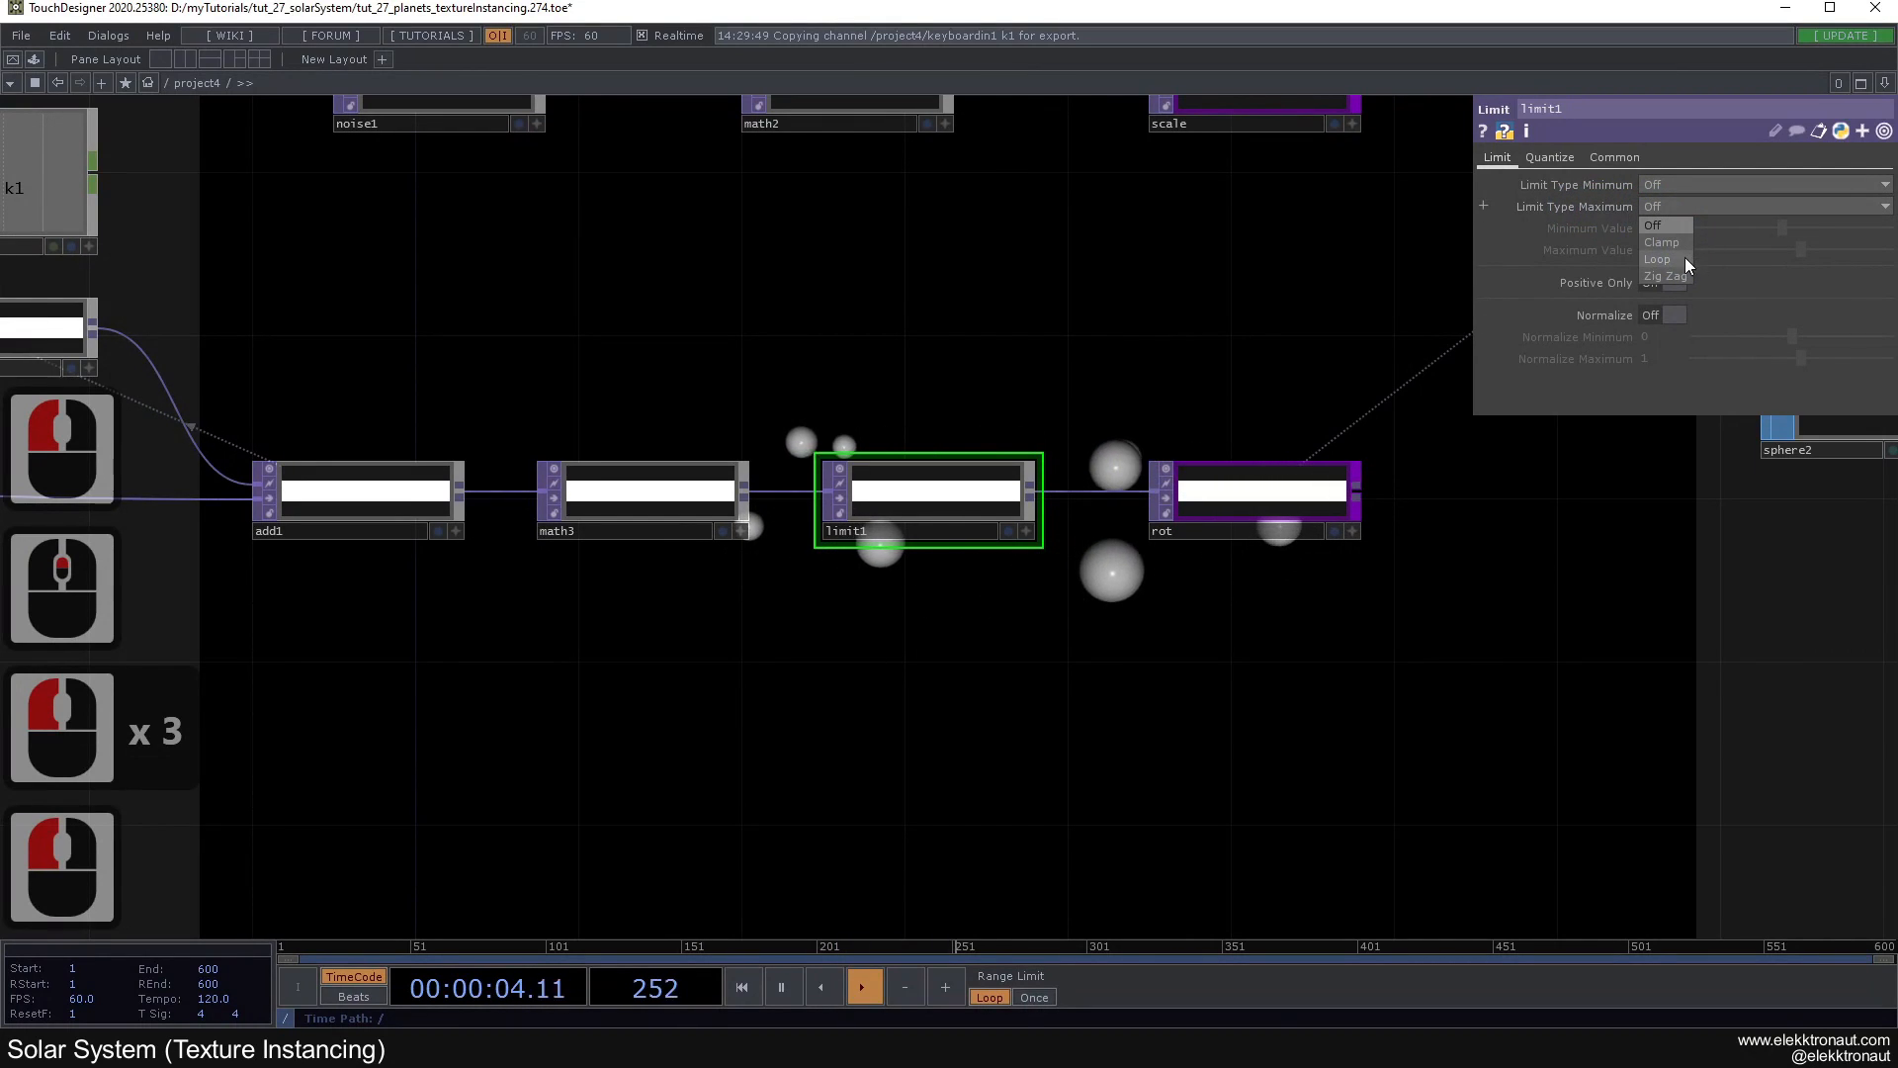
click(1657, 259)
double_click(1566, 245)
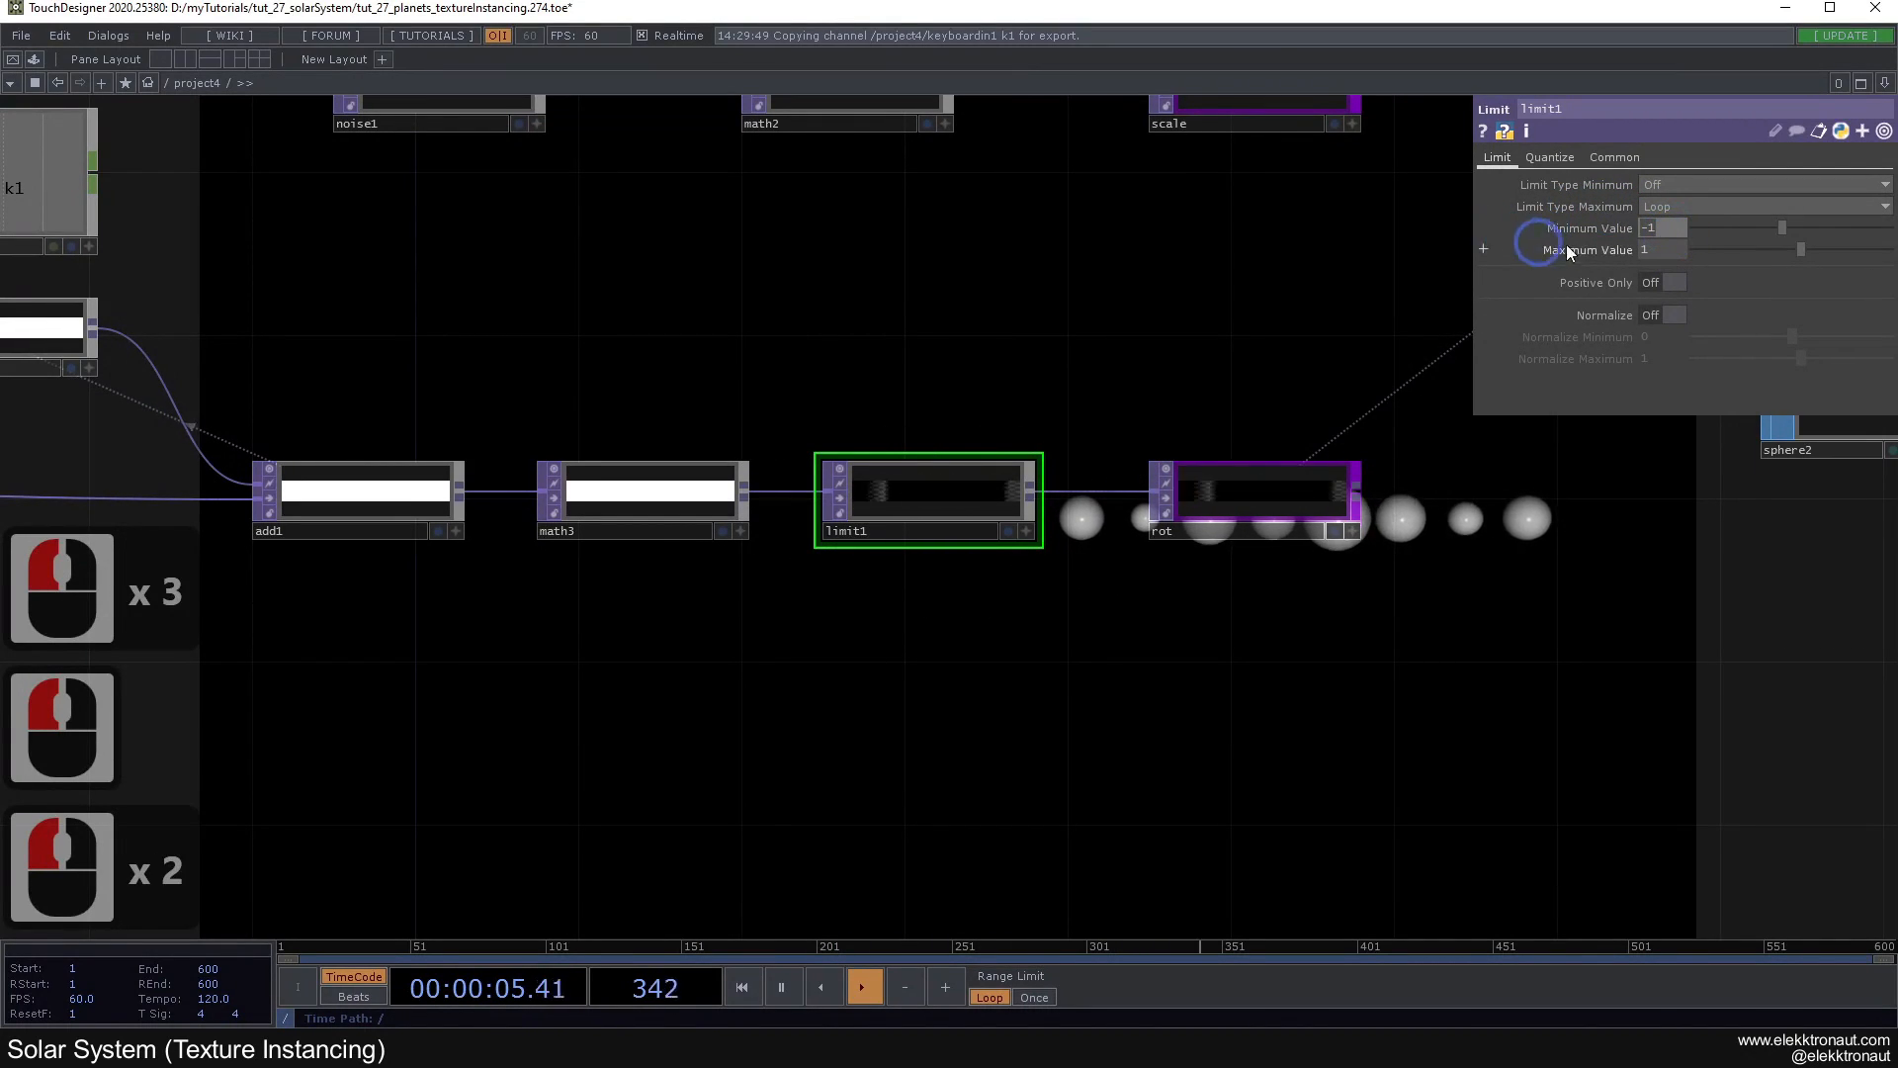
click(1649, 259)
text(360)
key(Return)
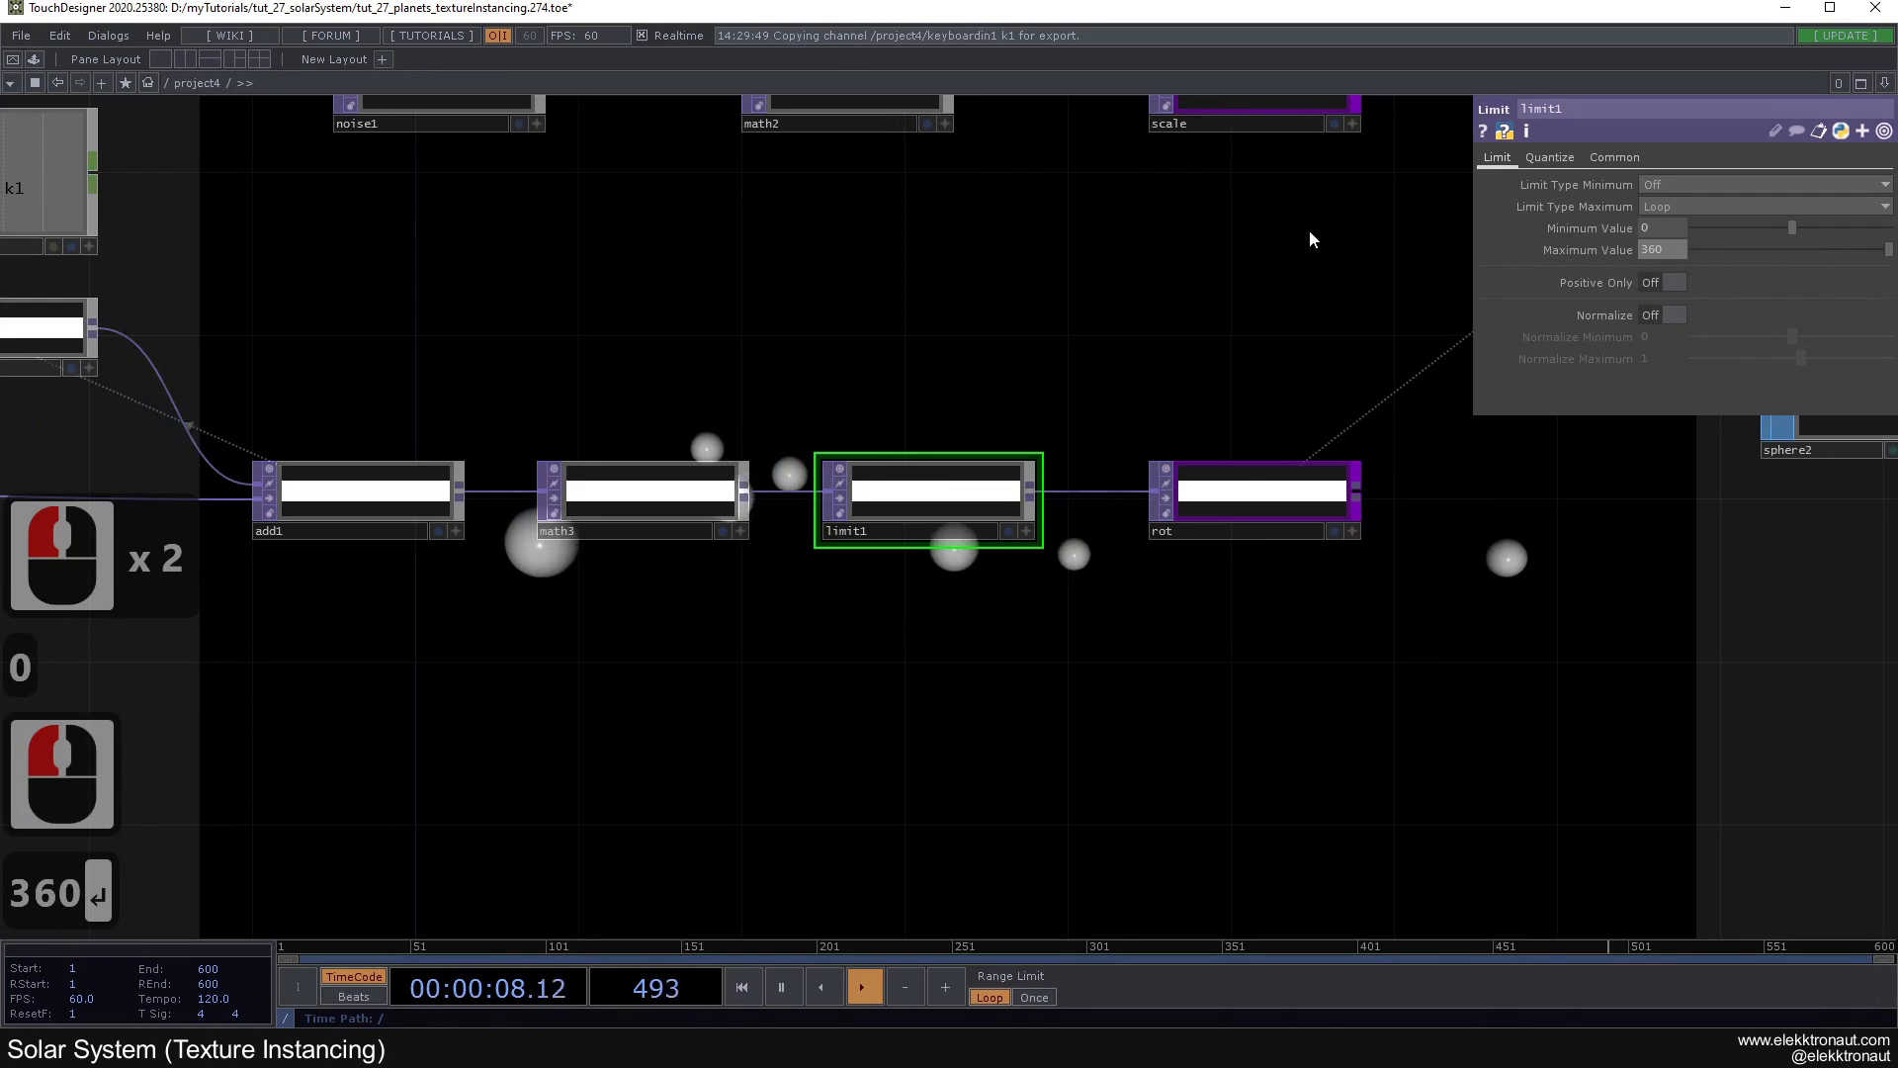
Step: Reset the feedback loop and display the pixel values in rot's viewer
click(1309, 232)
key(1)
click(1352, 532)
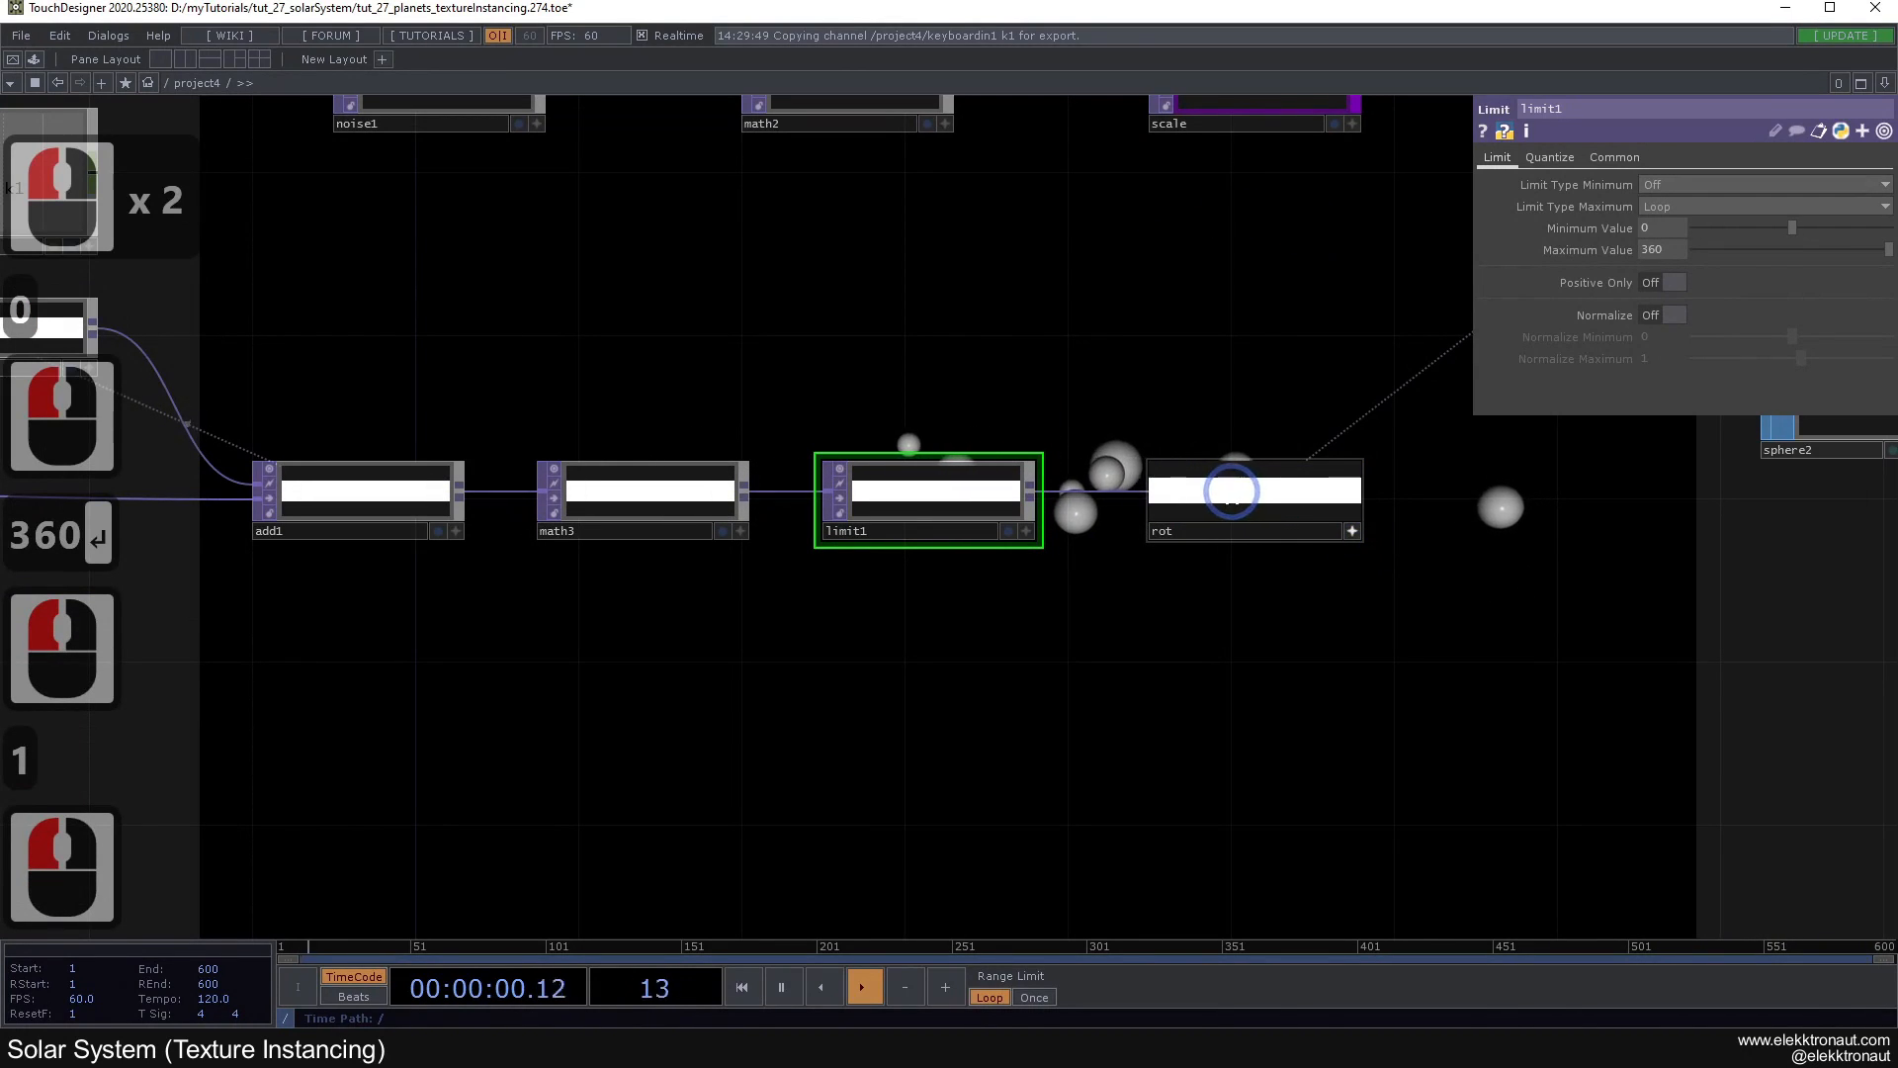
right_click(1232, 491)
click(1273, 449)
scroll(1207, 513, up, 3)
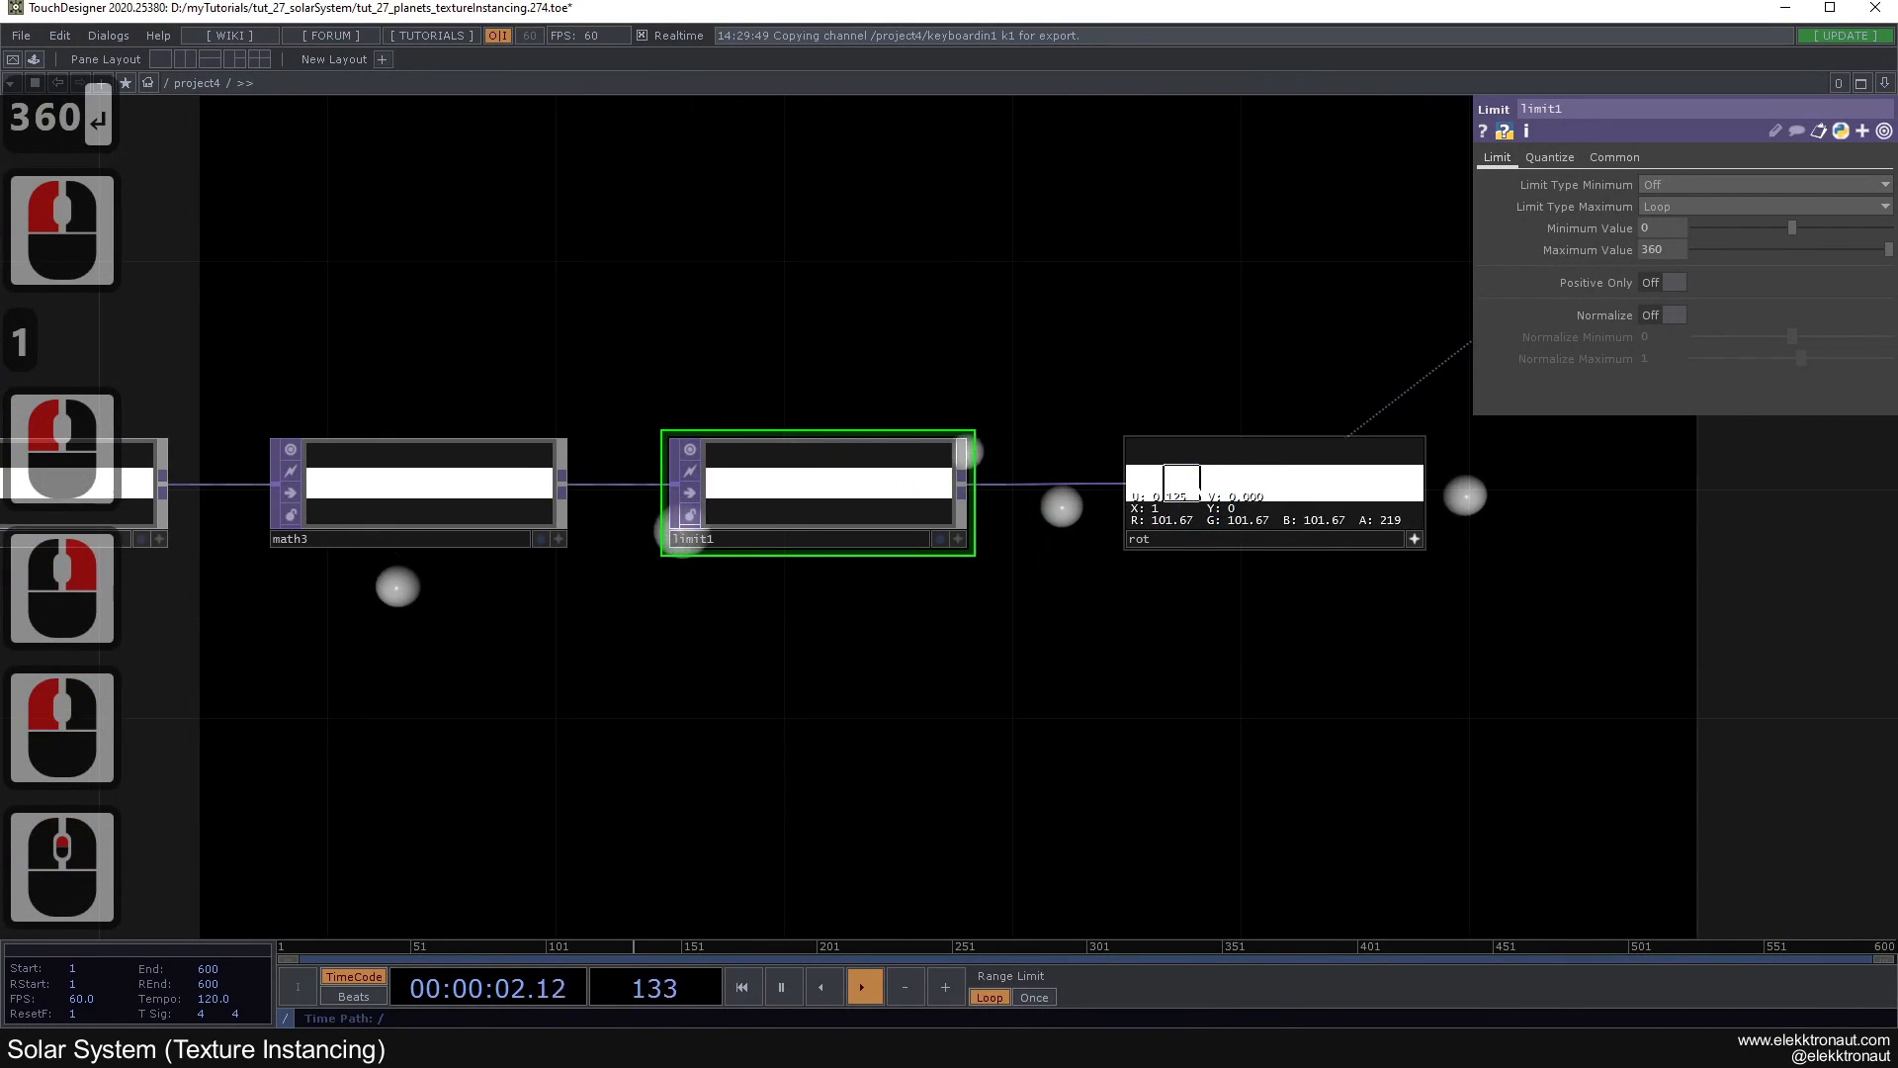
click(1420, 531)
Step: Look over the complete rotation chain and its links to the vals node
scroll(1422, 534, down, 3)
drag(1313, 644, 392, 435)
right_drag(393, 435, 393, 433)
drag(775, 558, 775, 424)
click(942, 570)
scroll(937, 573, down, 1)
drag(918, 576, 912, 667)
scroll(796, 591, up, 1)
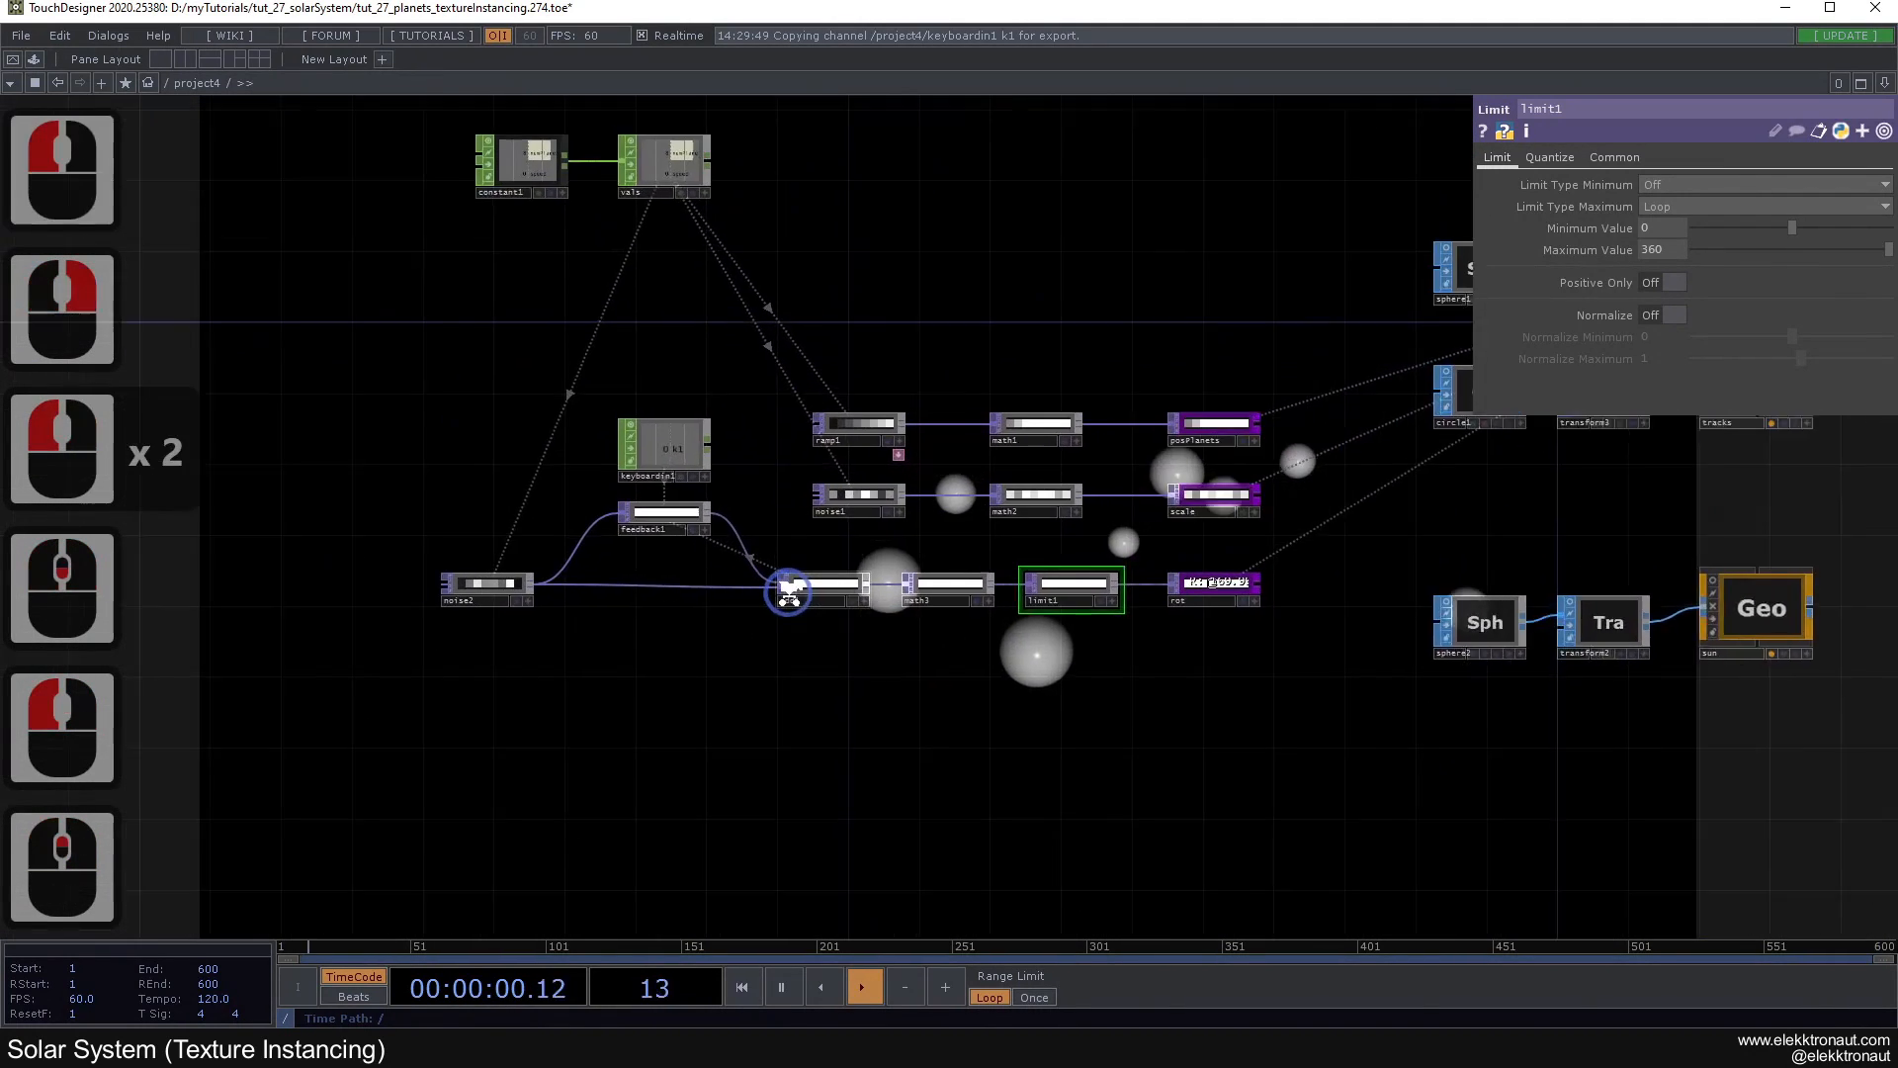
drag(808, 583, 787, 583)
click(1012, 654)
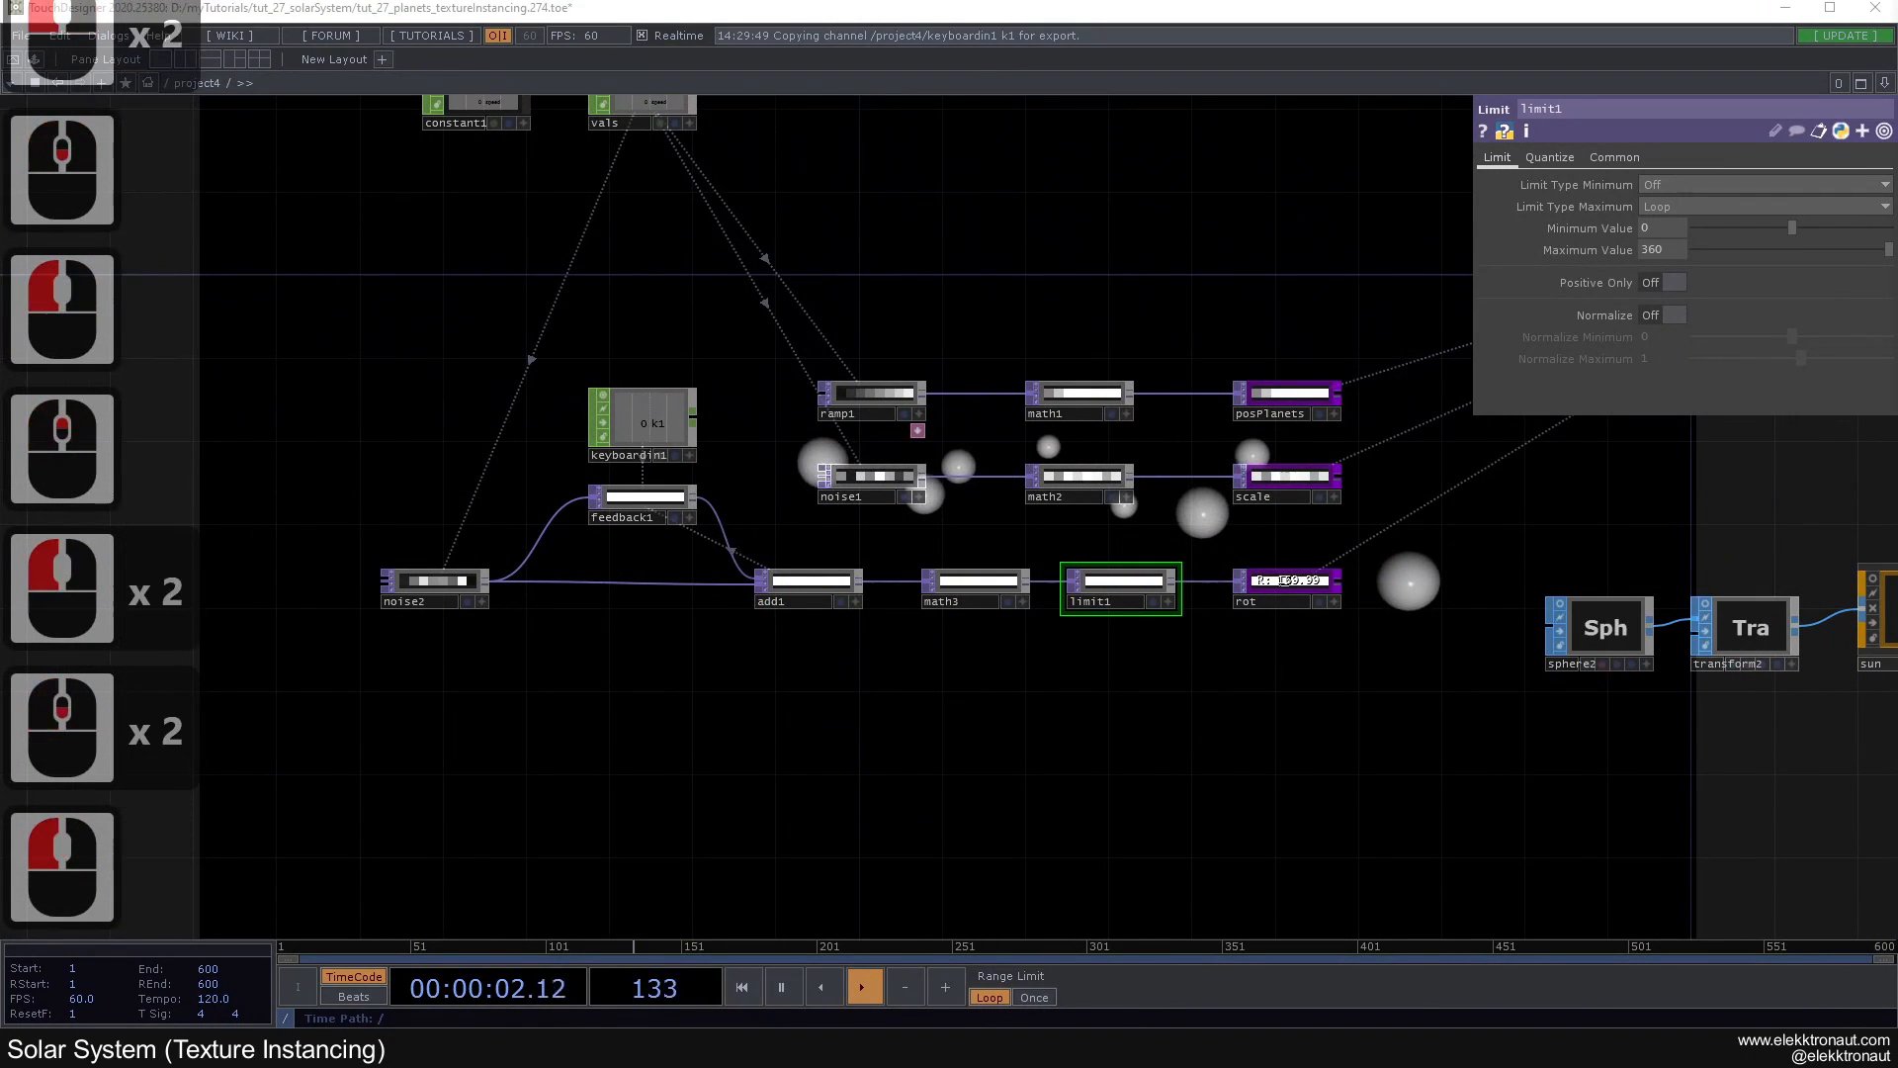
Step: Drive math3's Multiply with the speed channel of vals
drag(1098, 661, 1406, 717)
click(841, 583)
drag(961, 281, 934, 348)
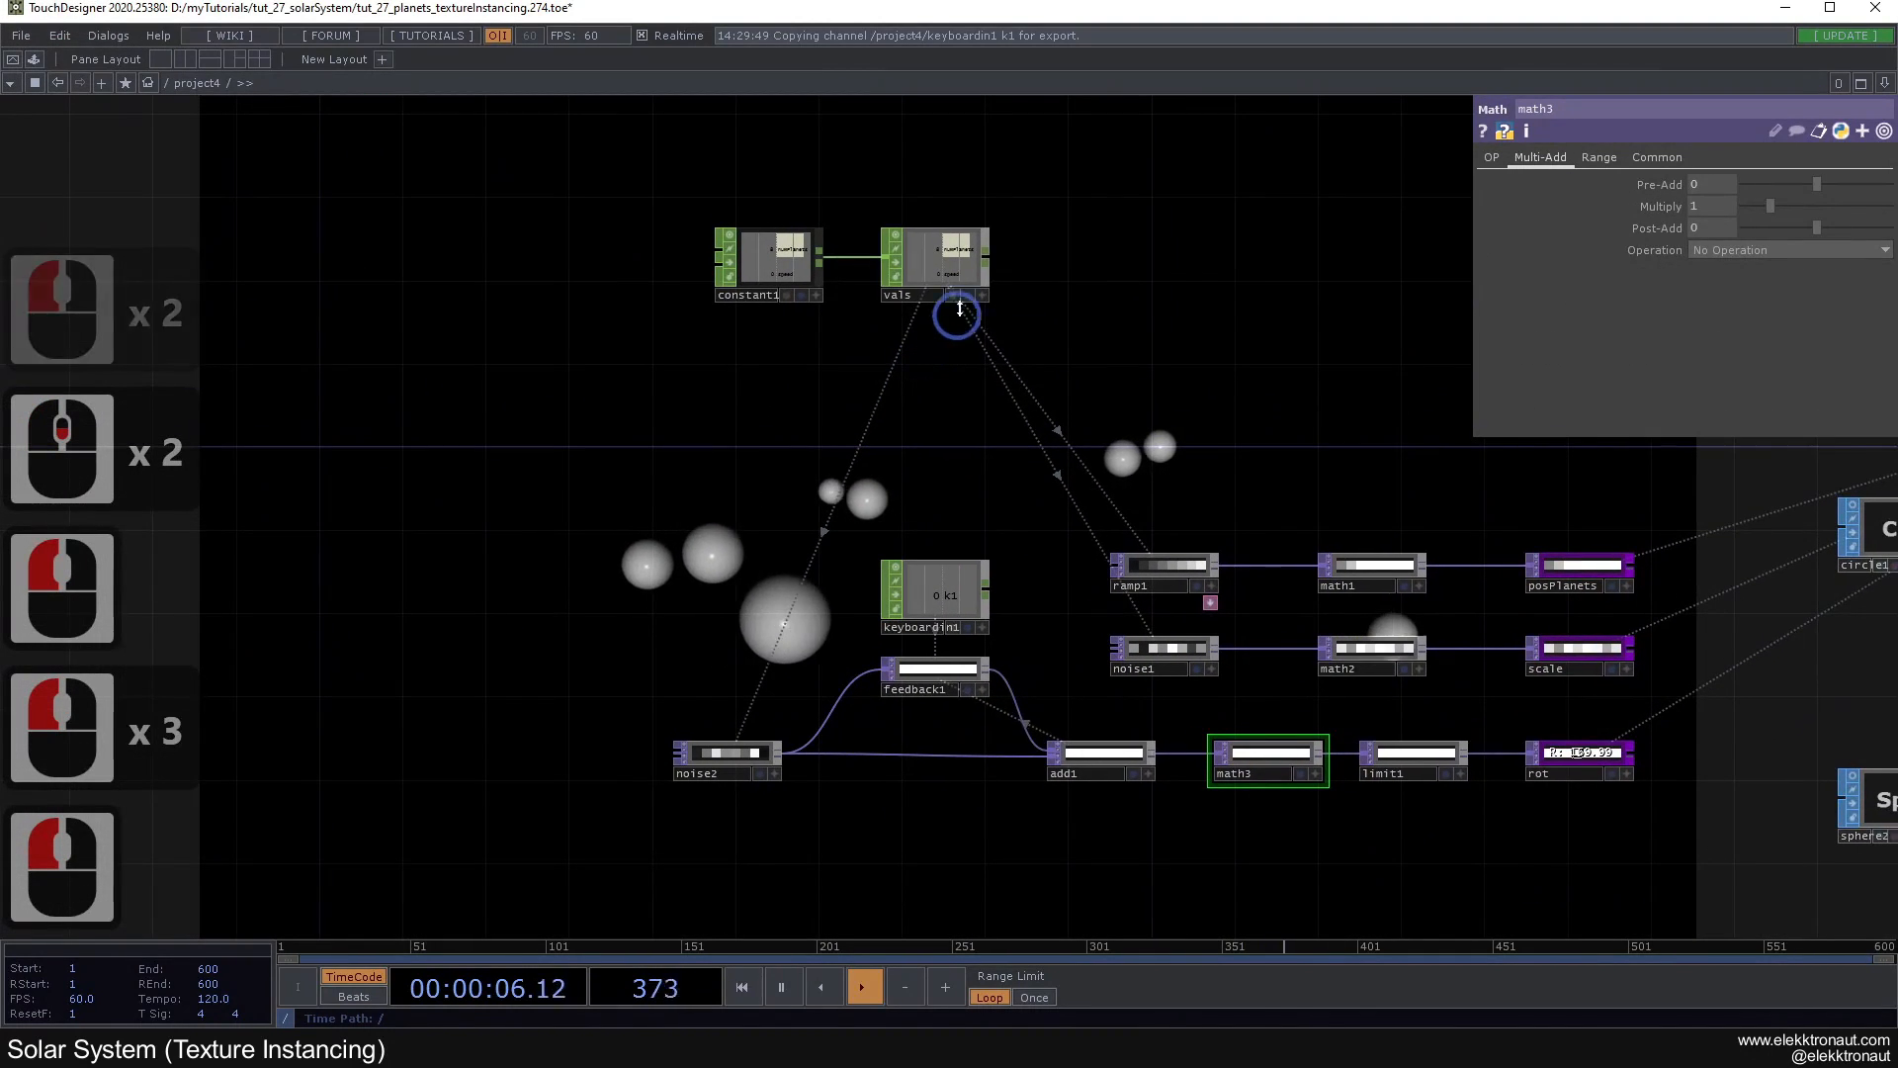
click(945, 274)
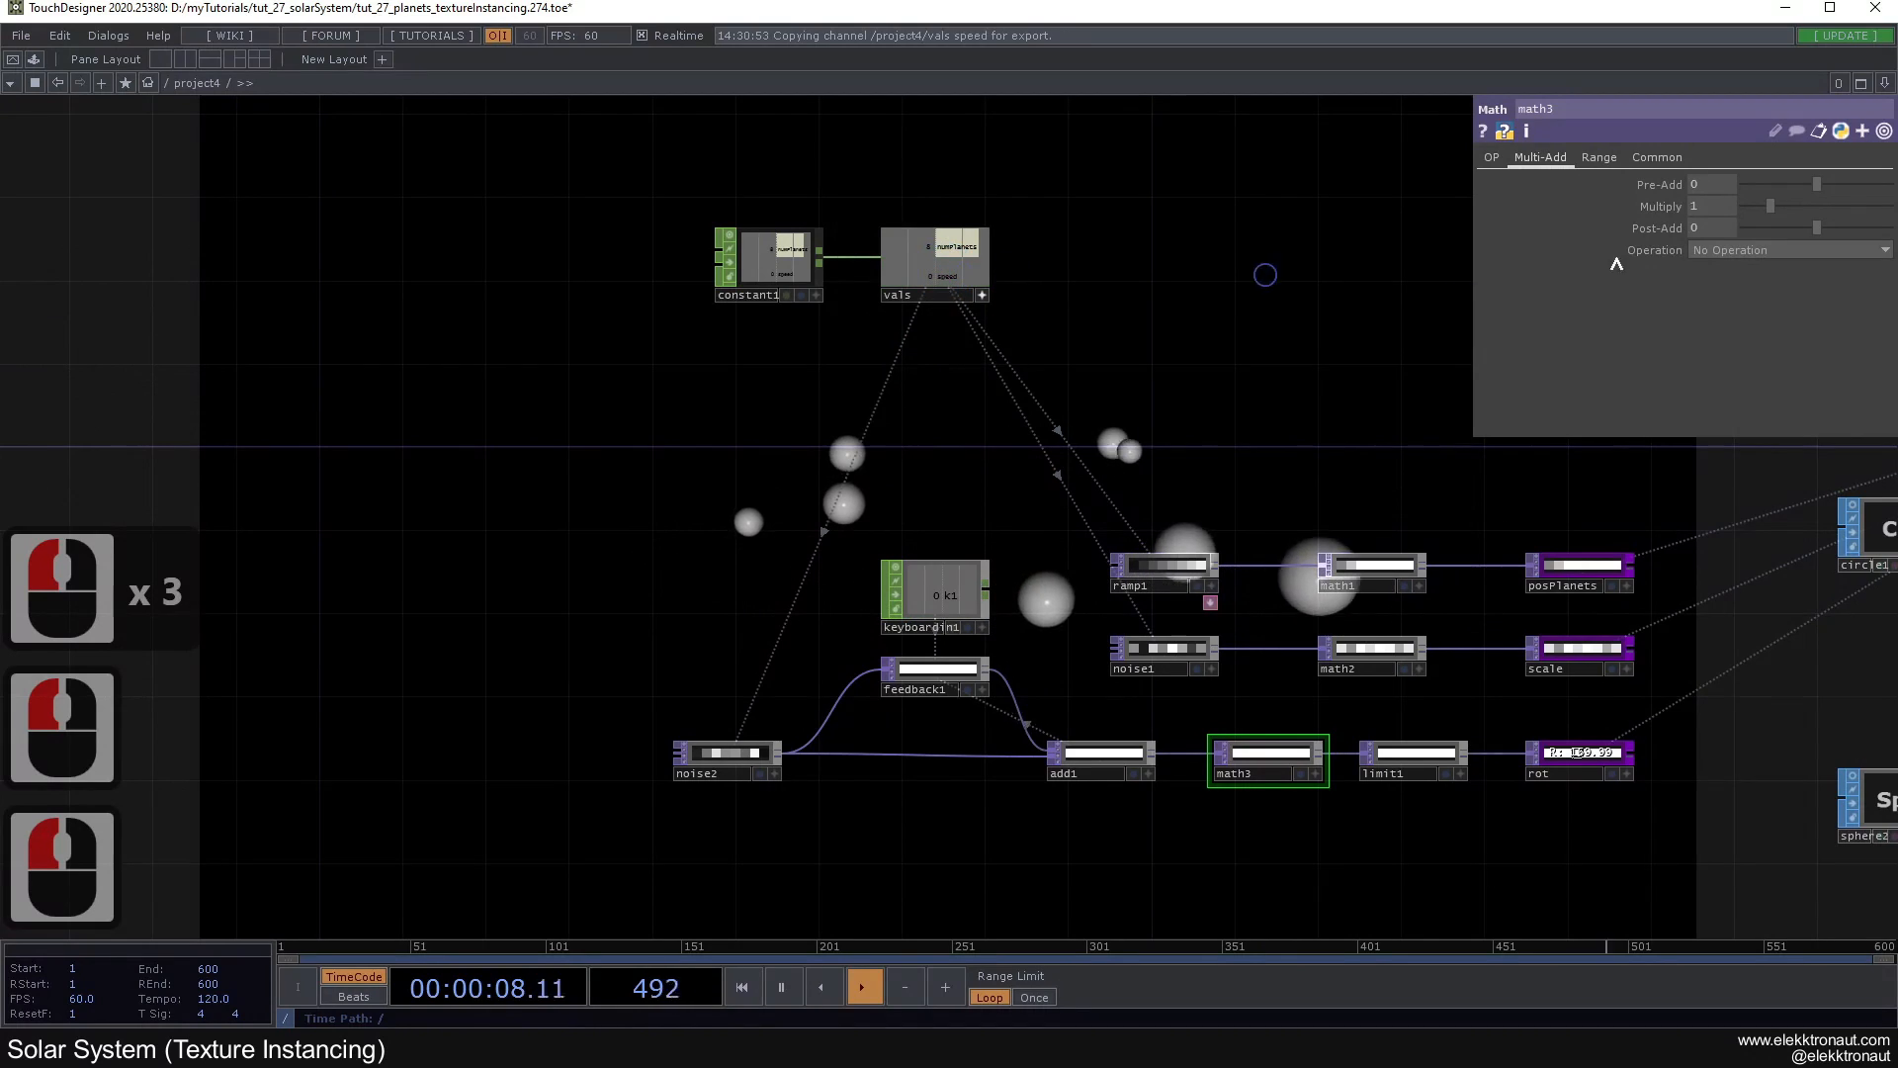
drag(1718, 216, 1873, 216)
Step: Set the speed value in constant1 to 0.11
click(756, 261)
click(1709, 210)
click(1323, 394)
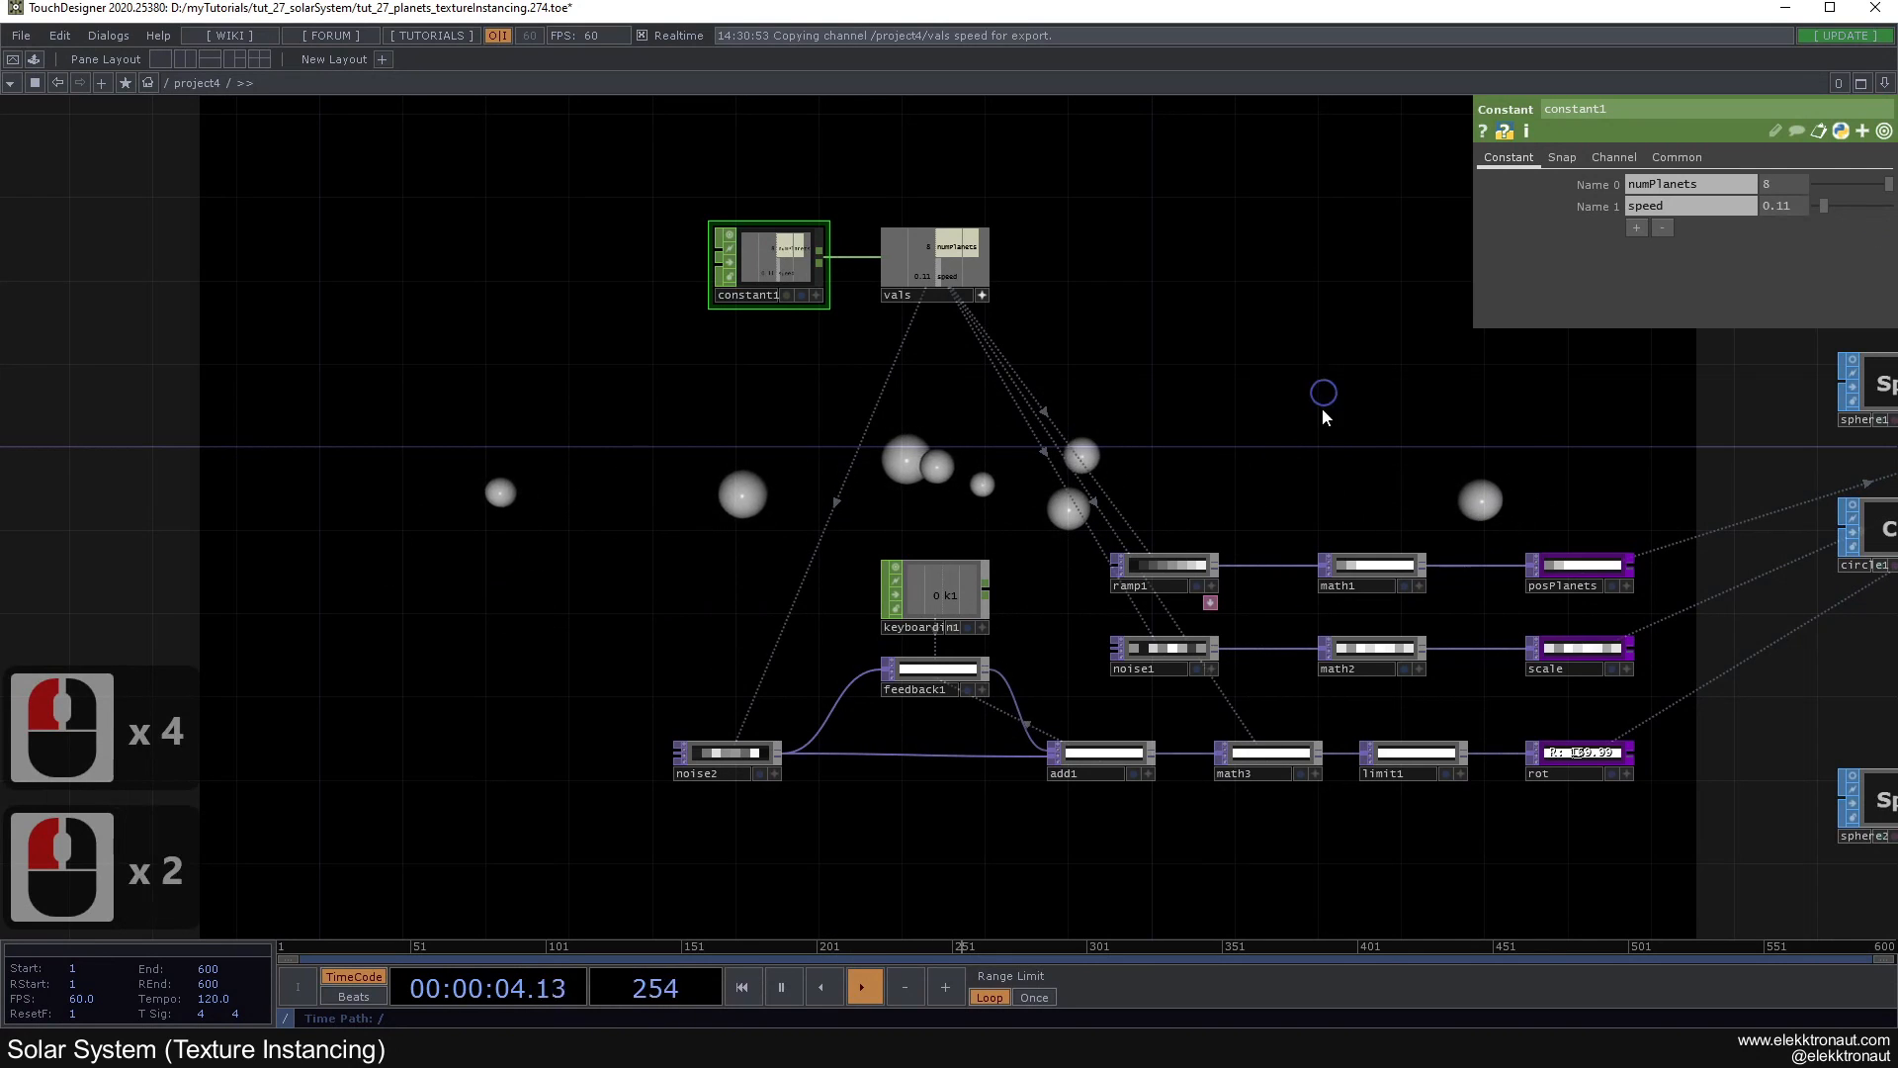
drag(1323, 393, 1077, 243)
middle_drag(1079, 641, 1089, 613)
scroll(1092, 499, down, 2)
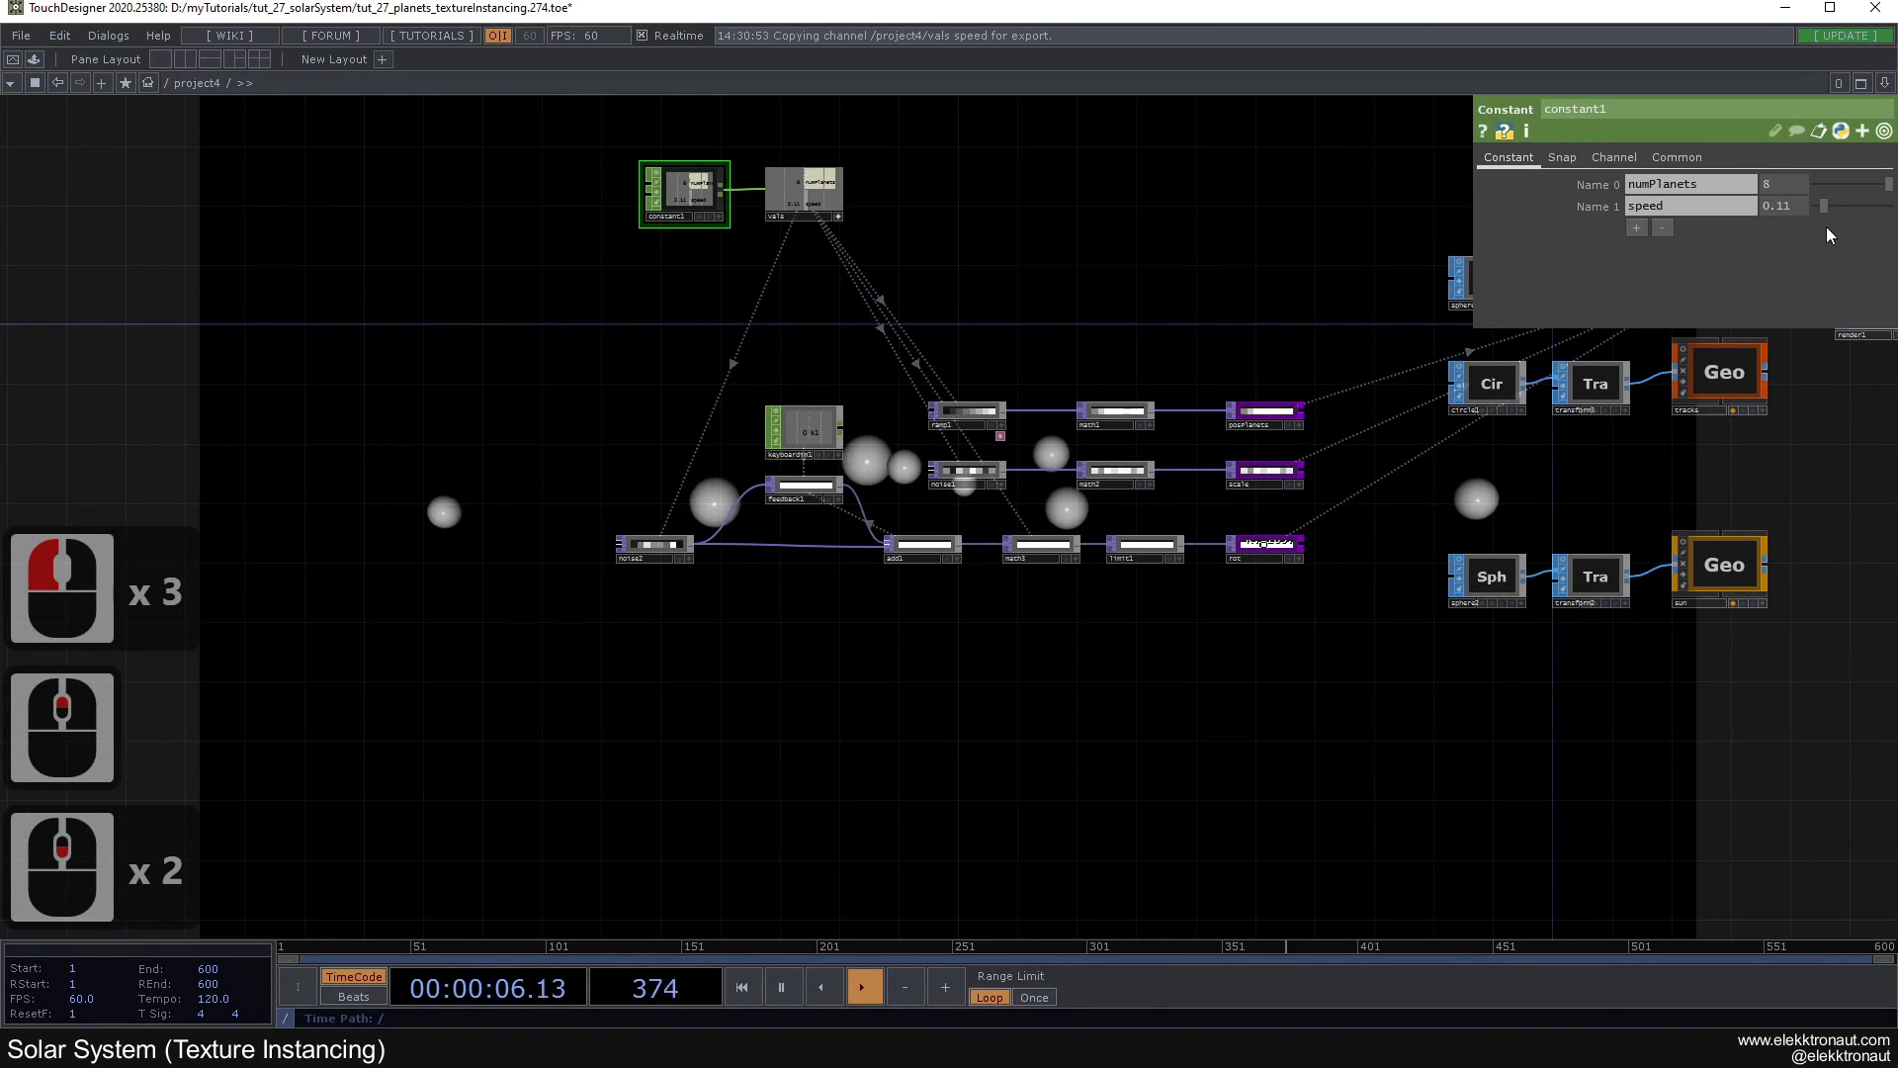
Step: Set the speed value in constant1 to 0.39 and open math3's parameters
drag(1827, 211, 1845, 210)
scroll(1089, 514, up, 2)
click(1029, 586)
drag(1031, 490, 1167, 605)
scroll(1165, 607, down, 1)
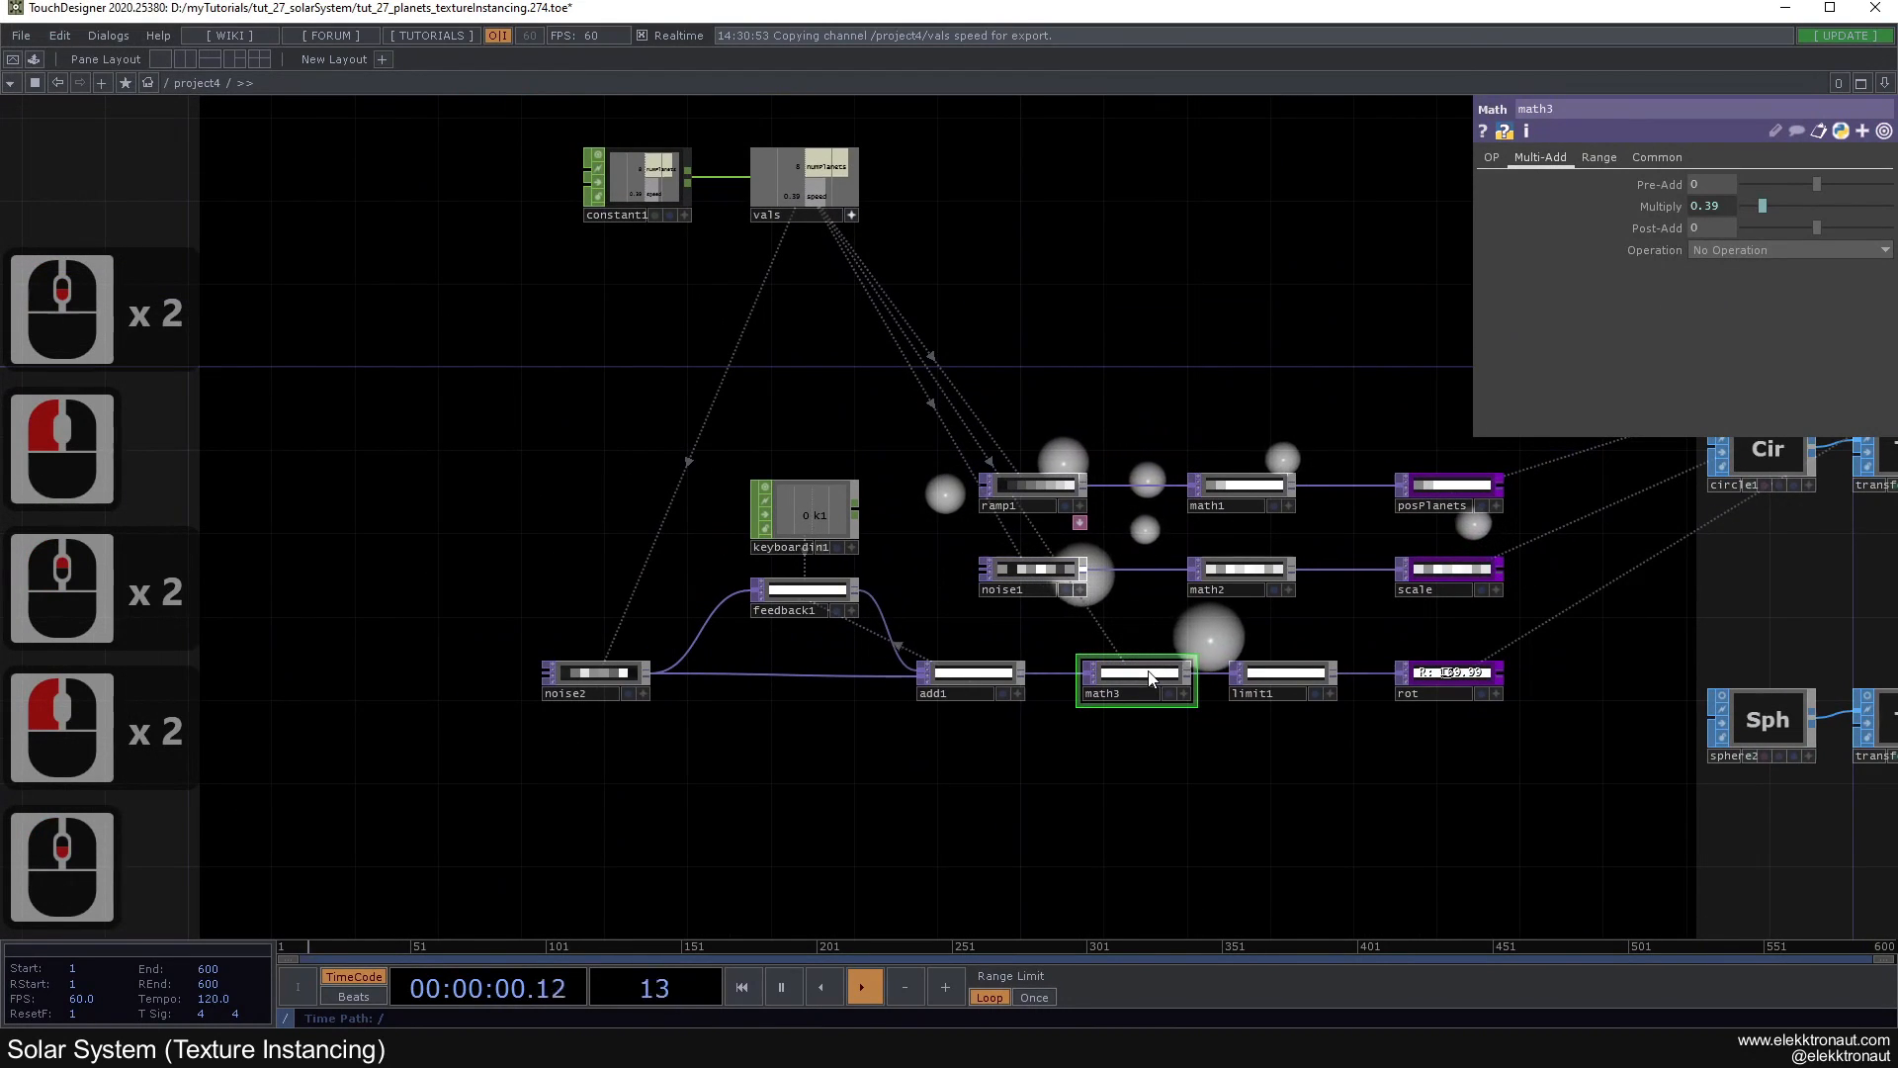
Step: Try to drive math3's upper To Range value with the speed channel of vals instead of Multiply, with the speed at 0.93
click(1662, 207)
click(1574, 224)
click(1648, 208)
click(1604, 154)
click(1605, 156)
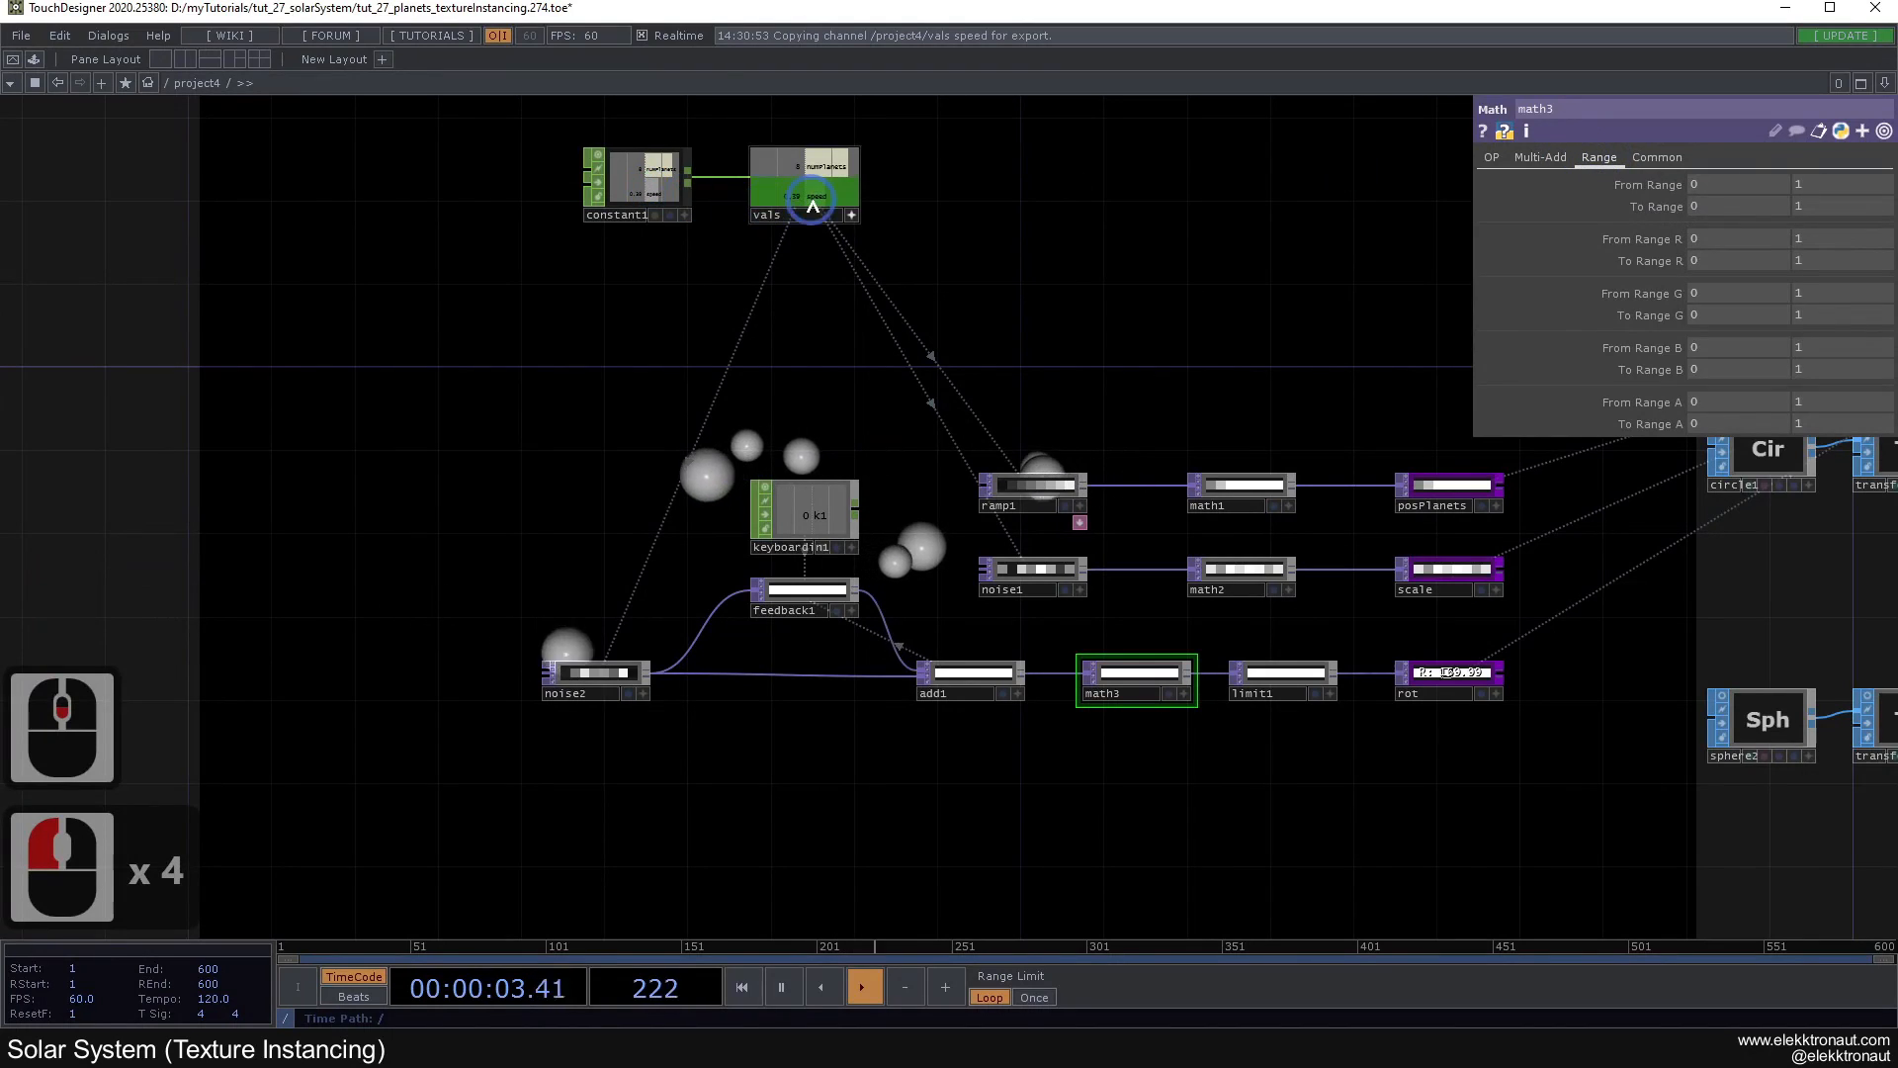
click(1809, 206)
click(638, 178)
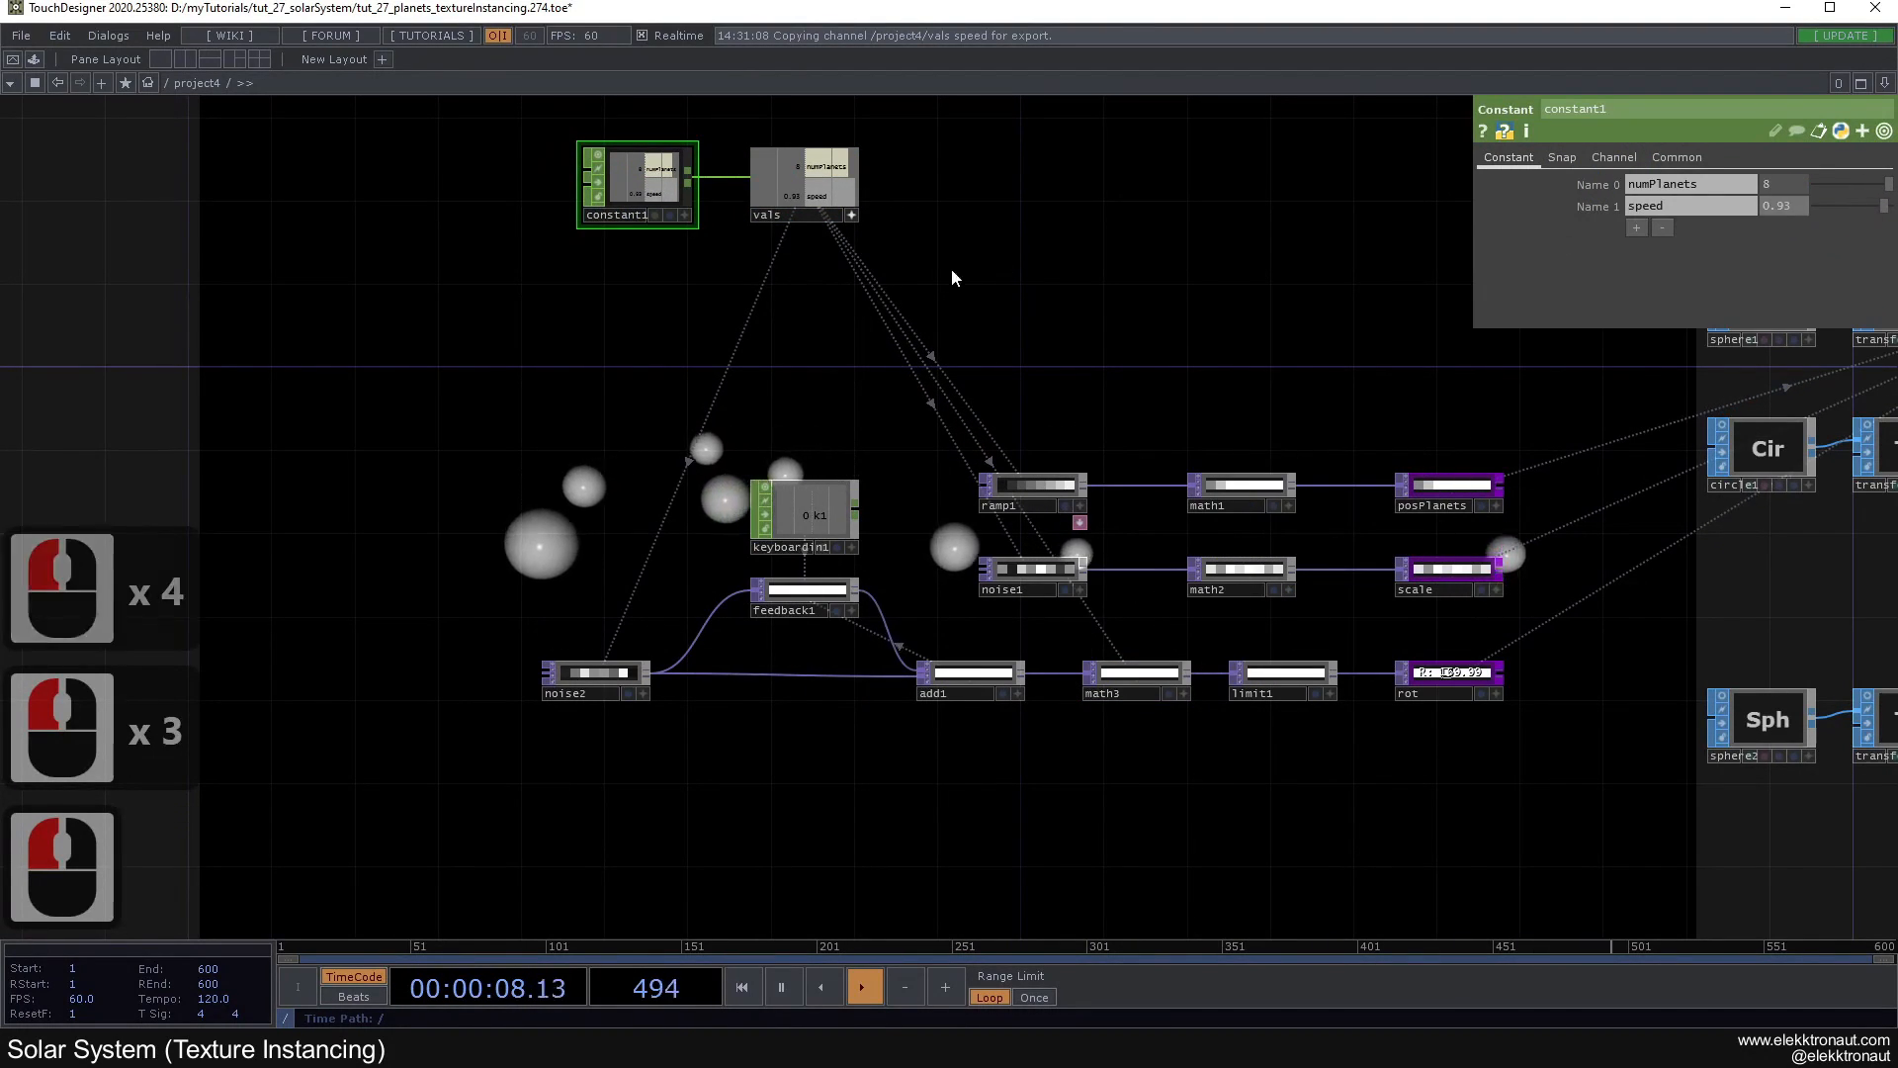
Step: Undo the To Range link and the speed changes, restoring the speed-driven Multiply expression on math3
key(ctrl+z)
key(ctrl+z)
key(ctrl+z)
key(ctrl+z)
key(ctrl+z)
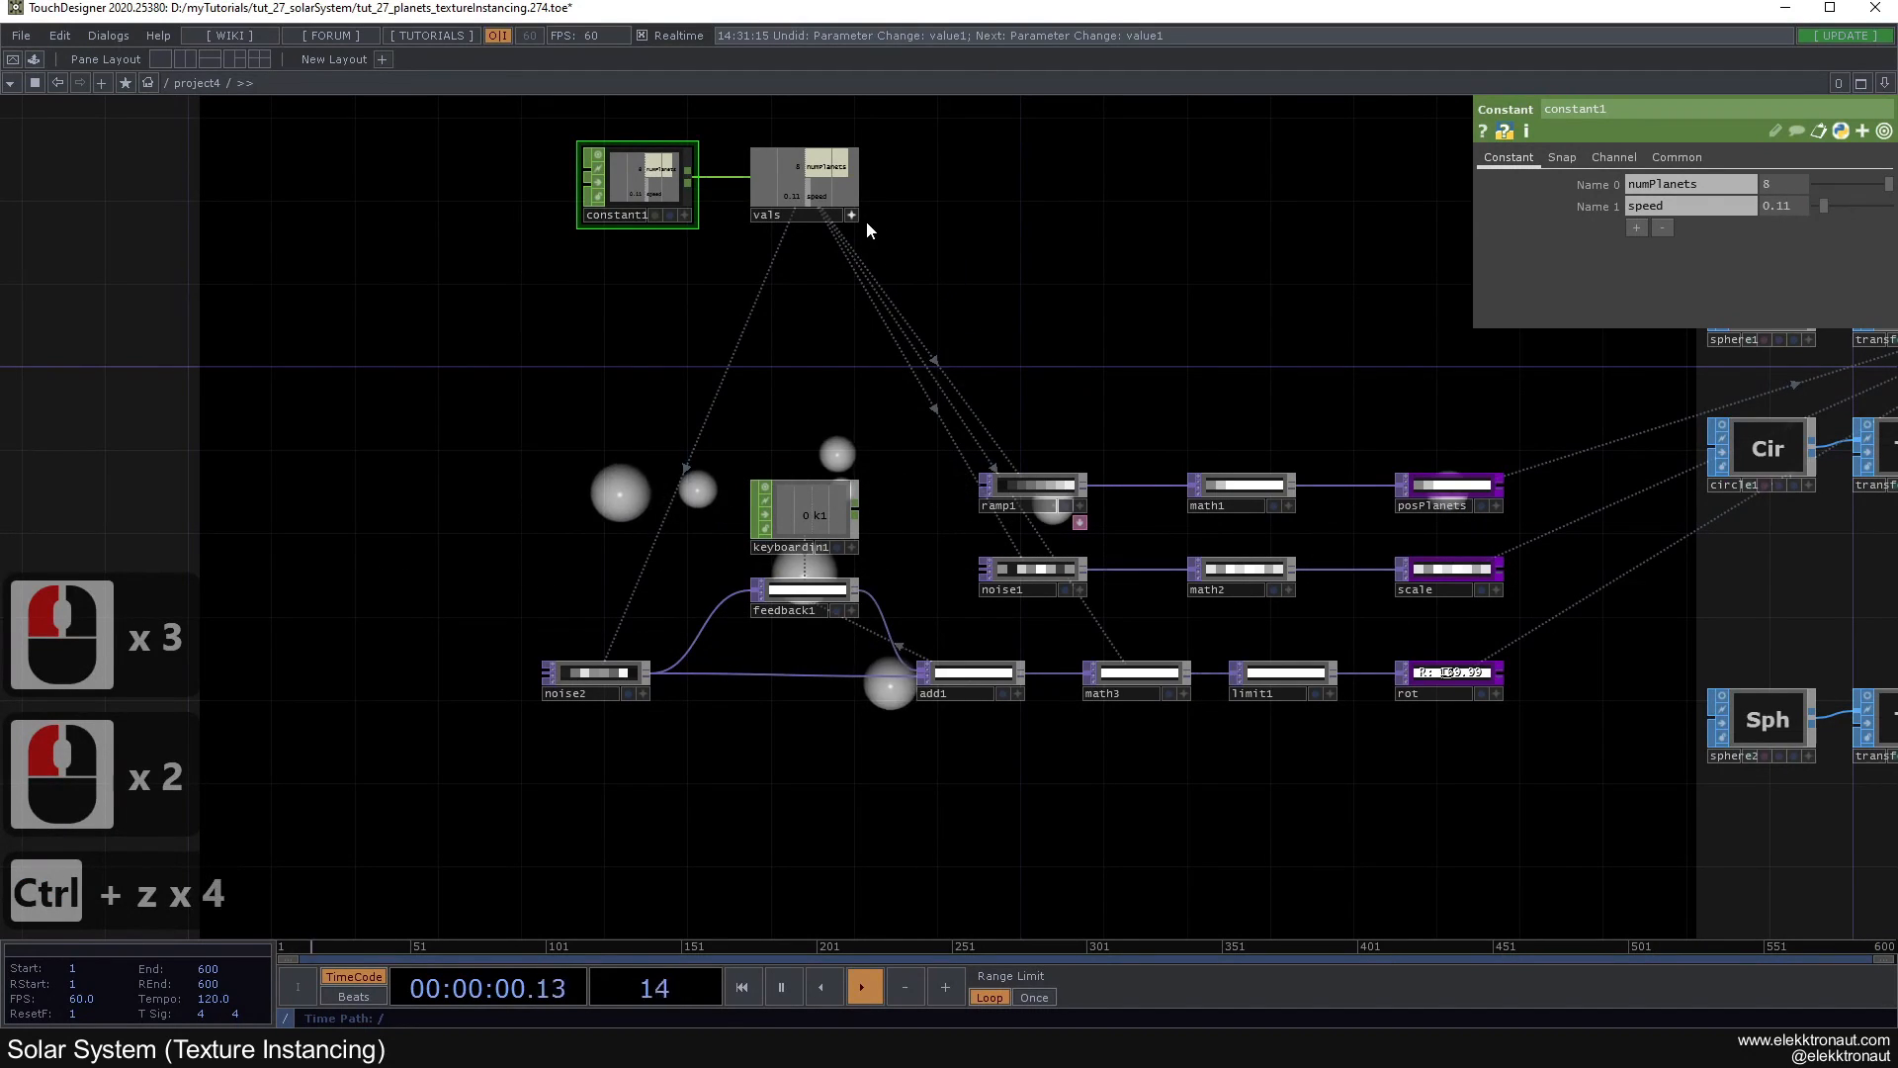
key(ctrl+y)
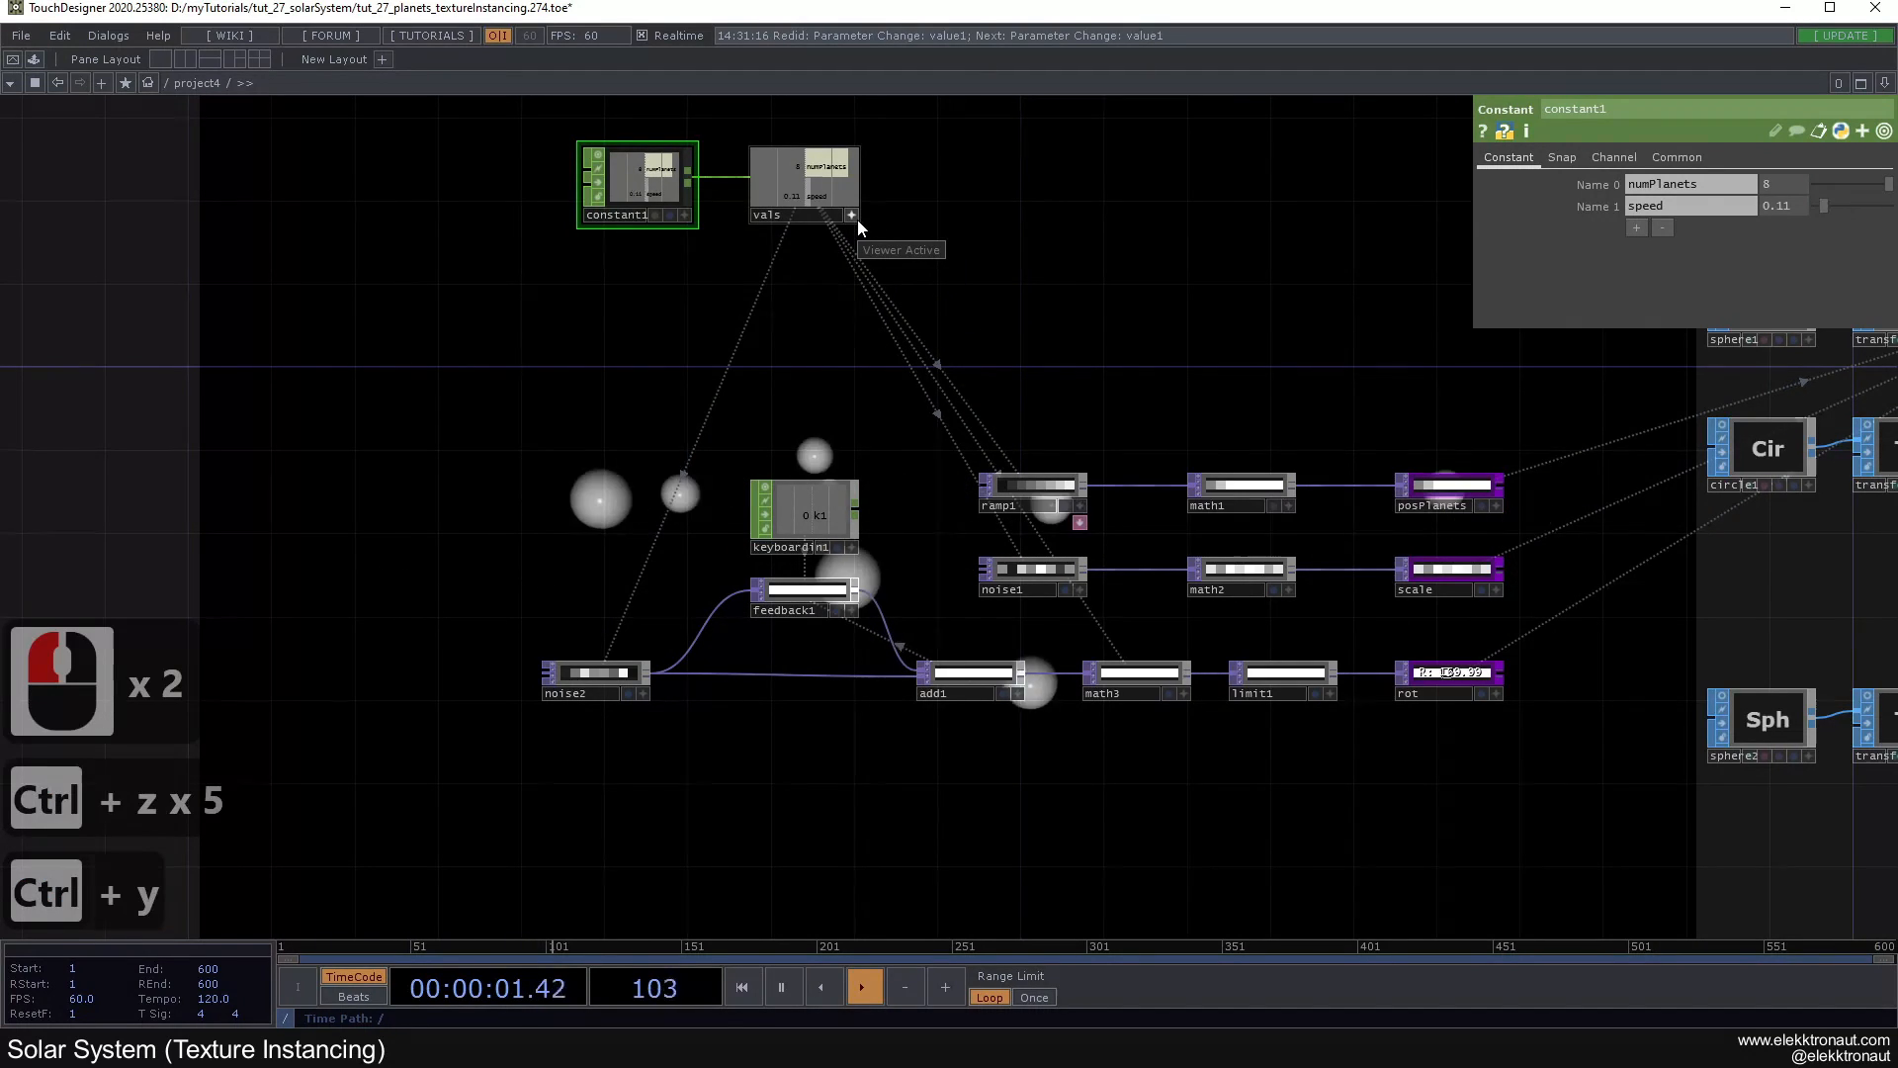
click(1137, 677)
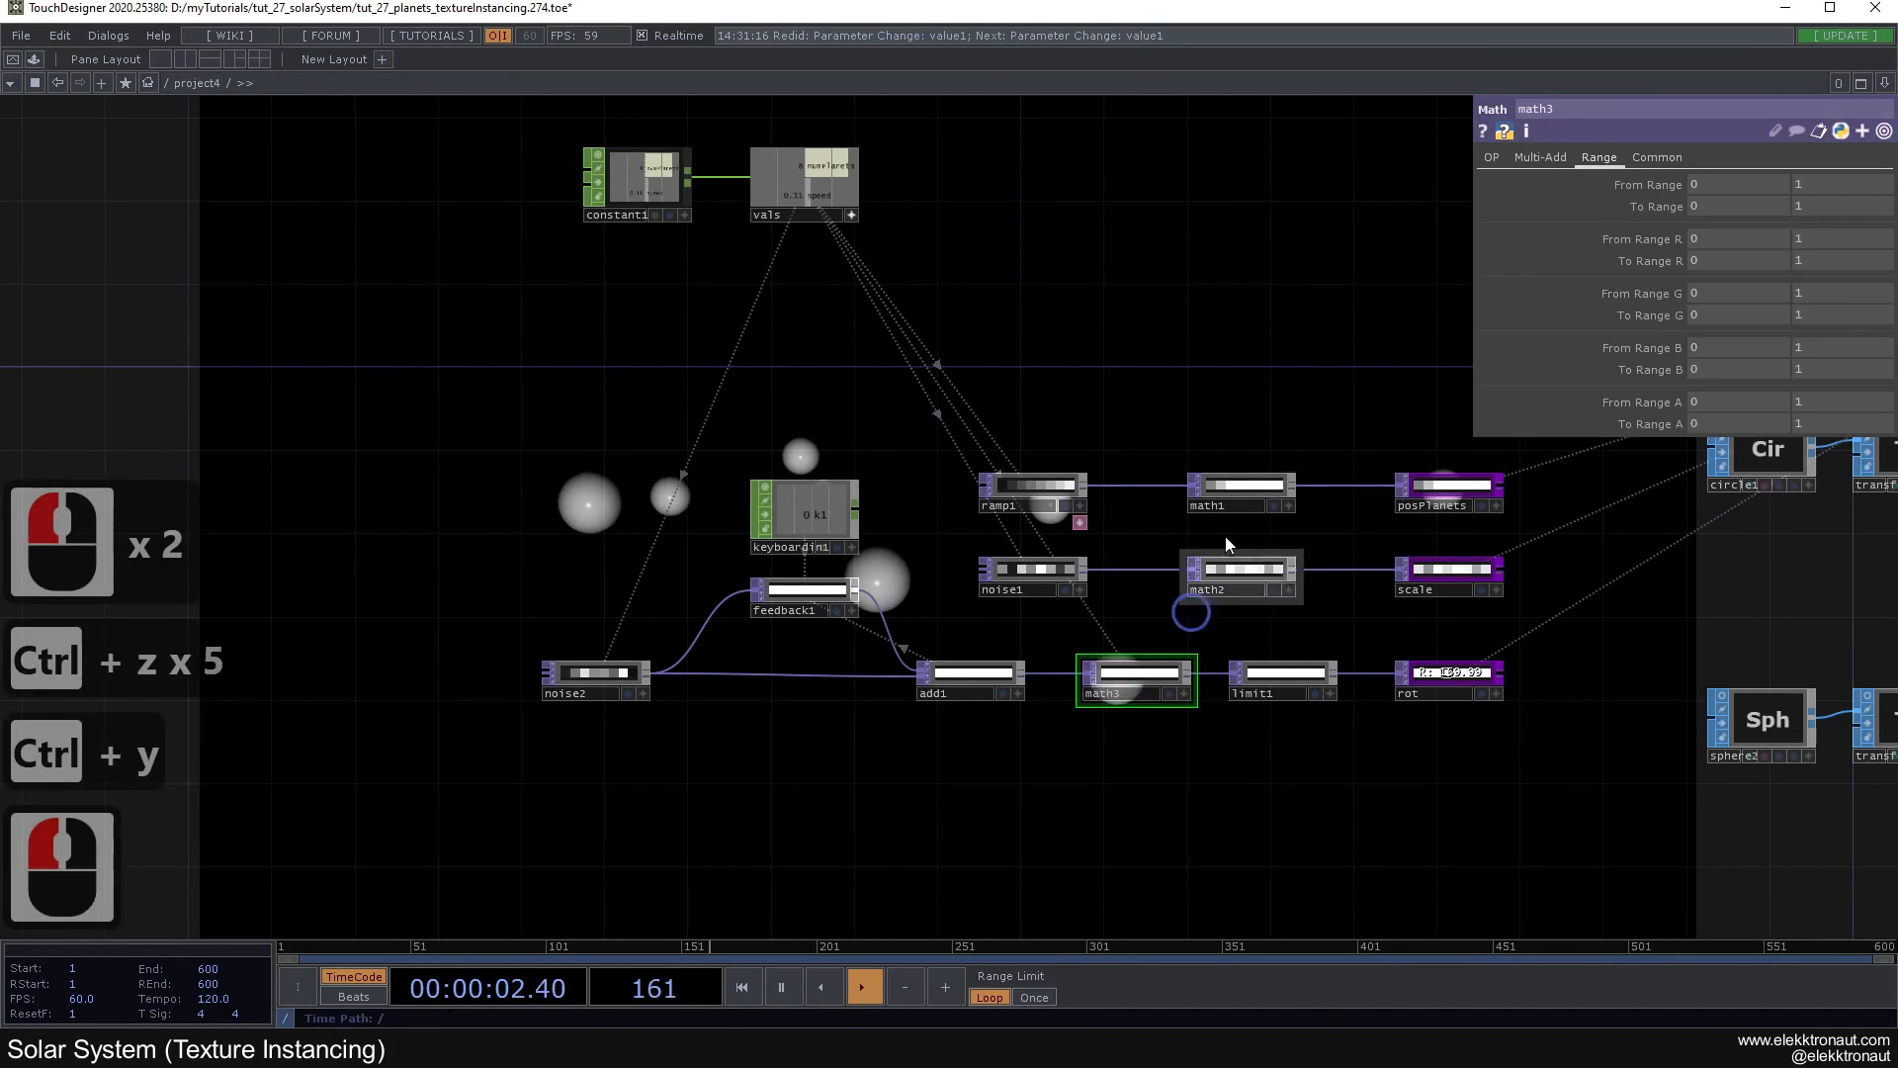
click(1541, 157)
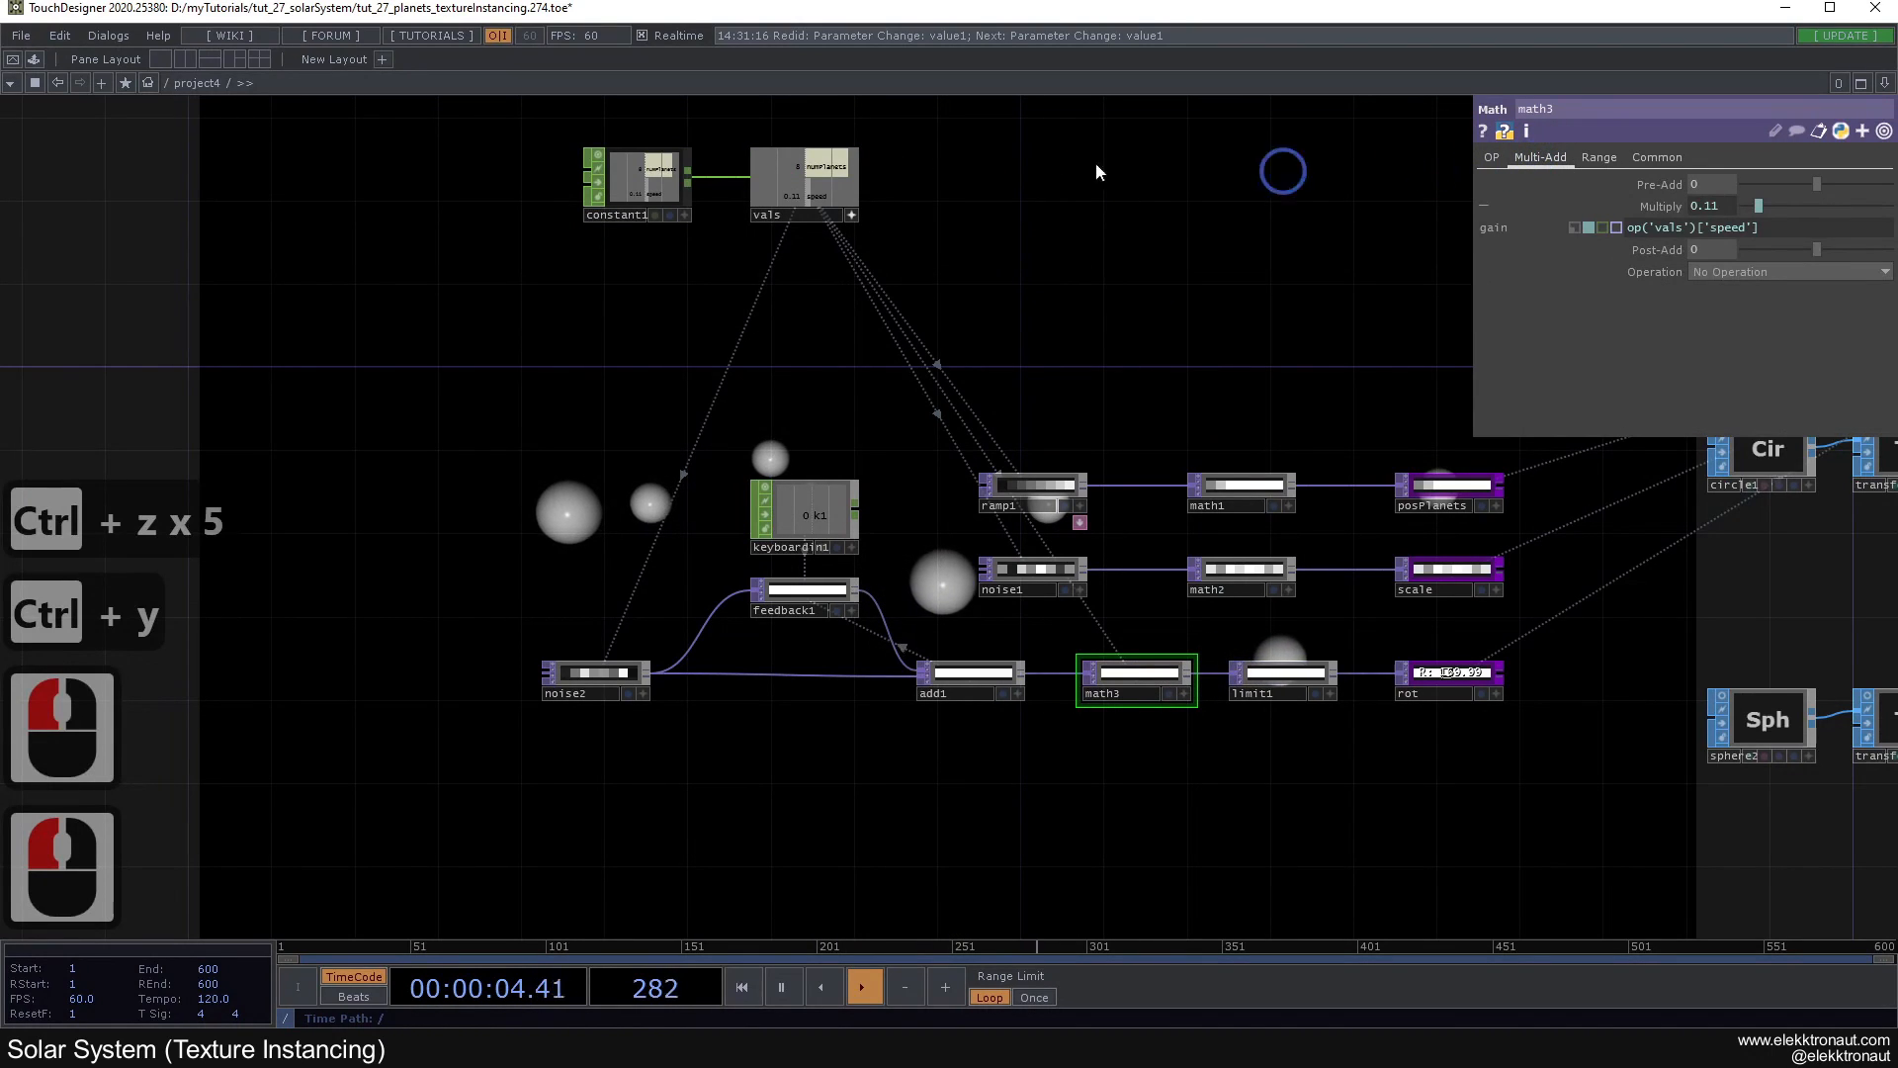
Step: Deactivate the viewer of vals and set the speed value in constant1 to 1
click(852, 214)
click(651, 188)
drag(1469, 321, 1445, 326)
drag(1836, 206, 1878, 205)
Step: Check math3's Multiply expression along the rotation chain and return to the speed setting of constant1
scroll(890, 697, up, 3)
drag(755, 744, 1206, 526)
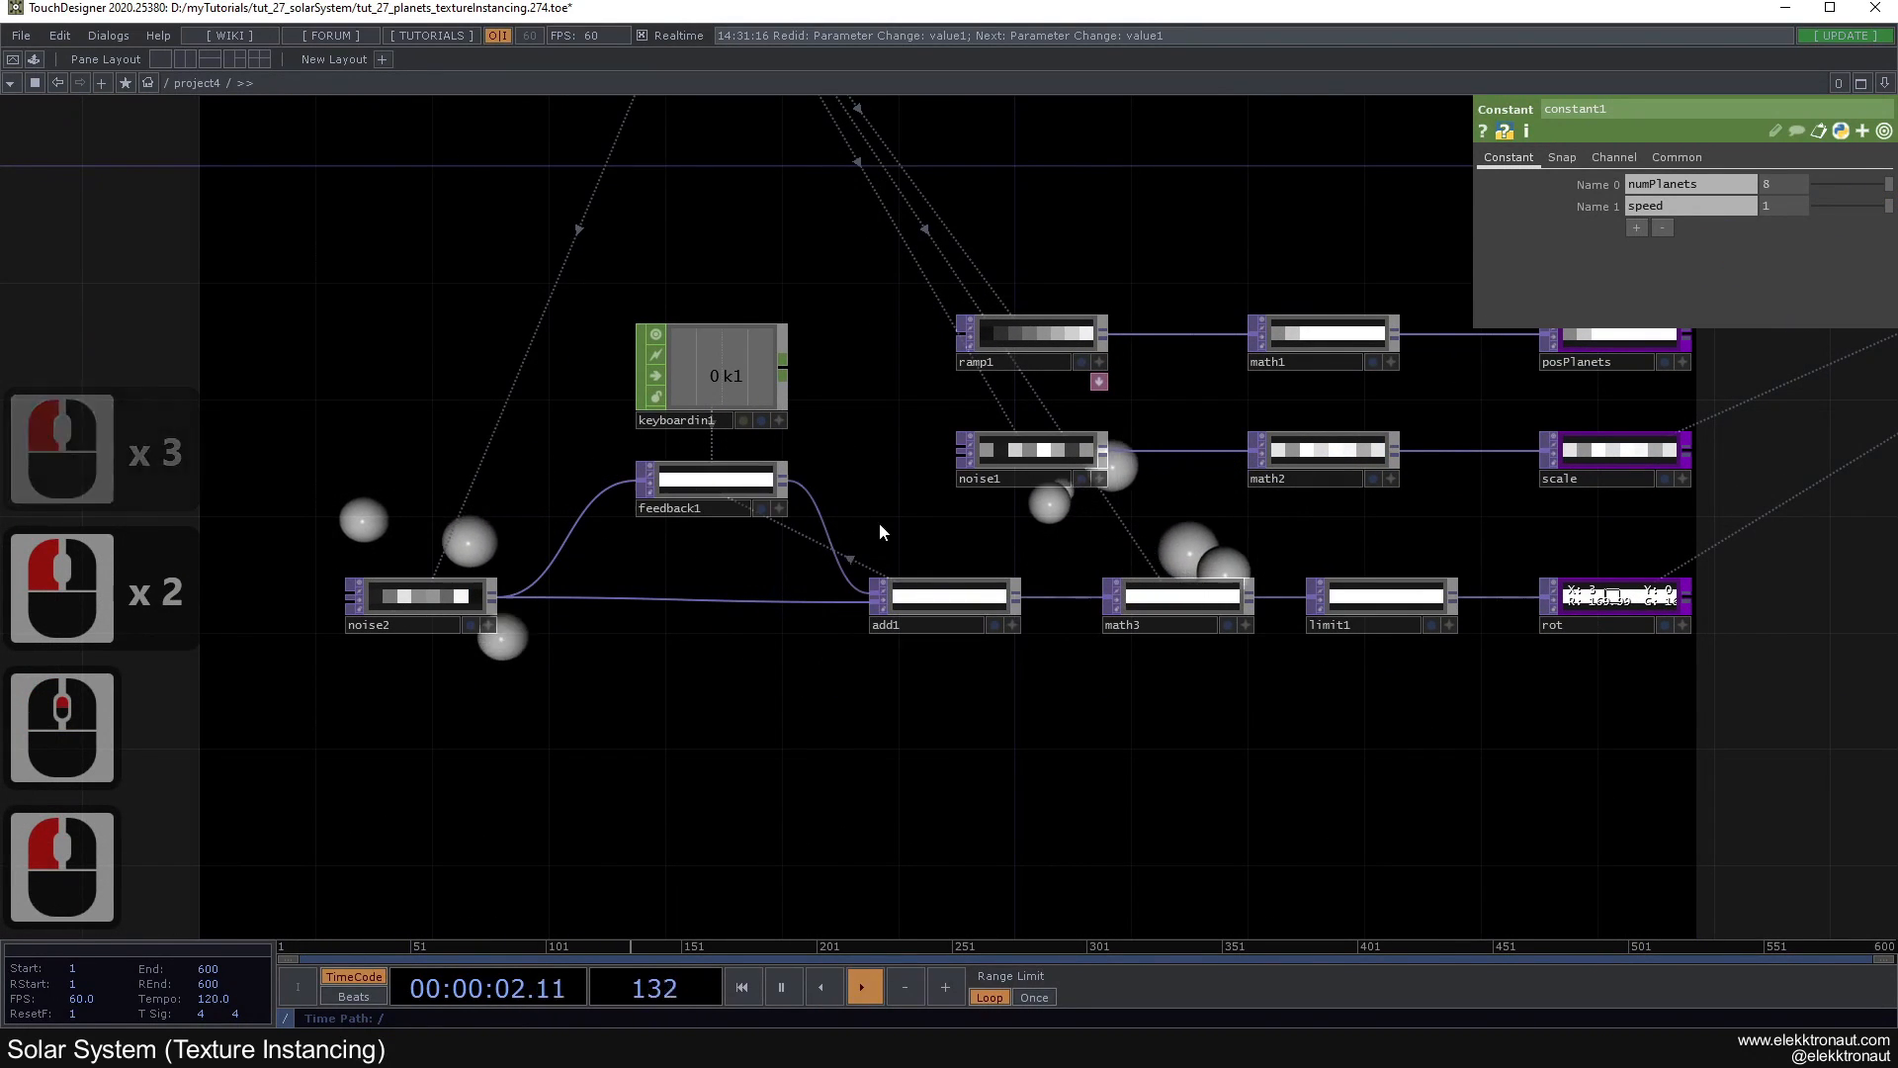
click(1174, 602)
drag(1137, 715, 1019, 626)
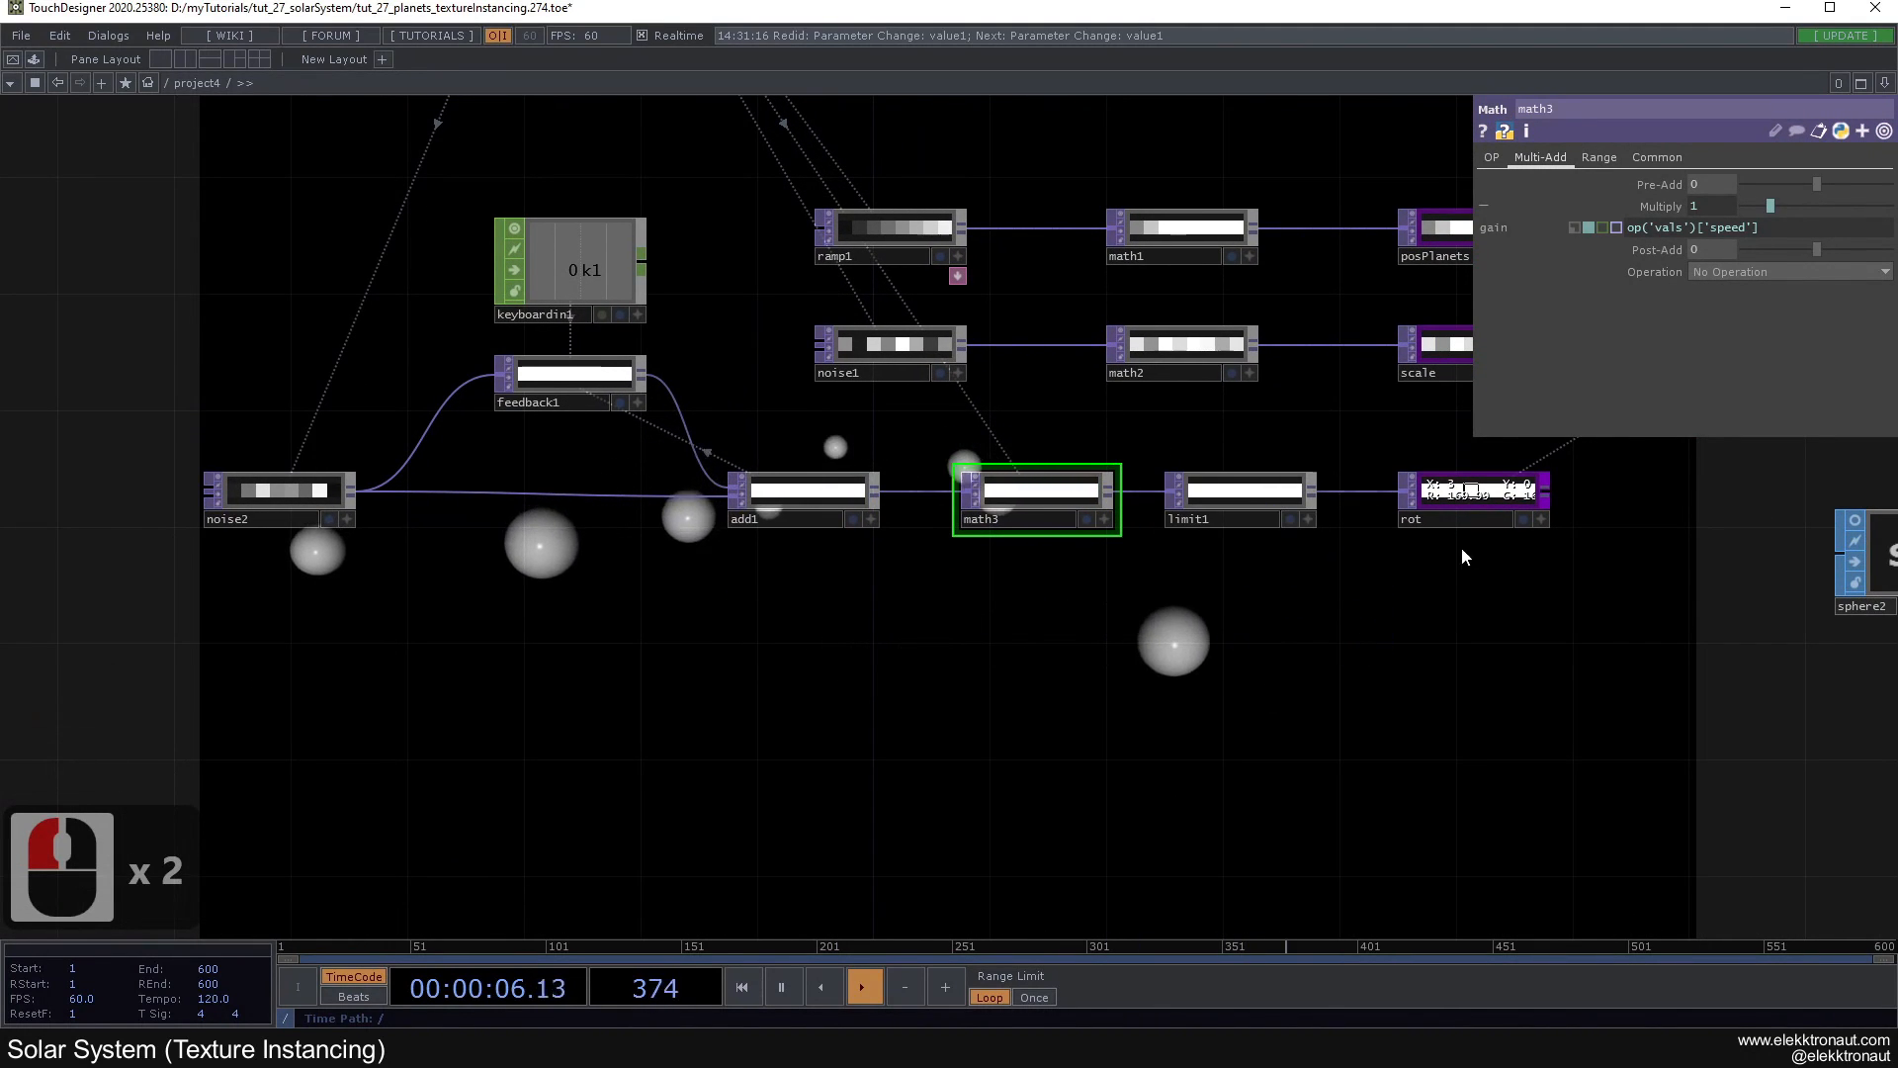
drag(1212, 356, 873, 479)
scroll(873, 478, down, 2)
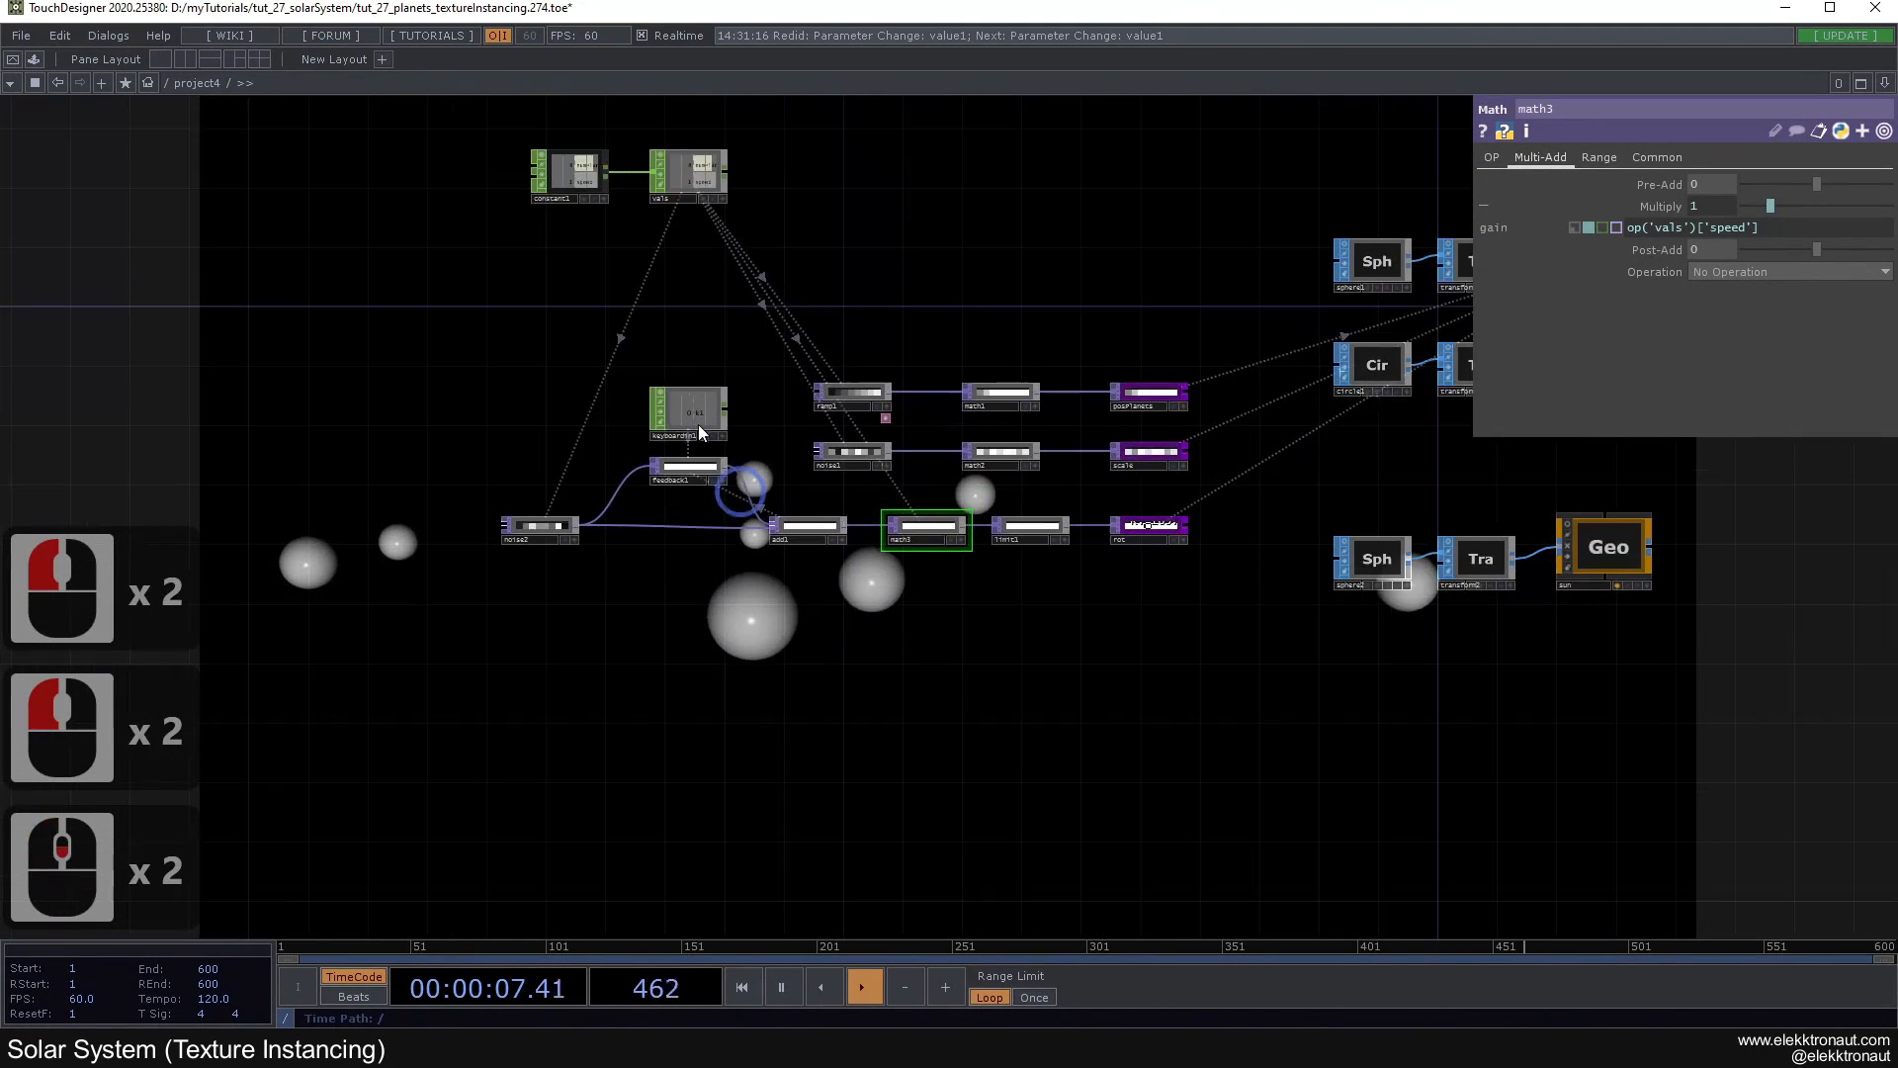
click(600, 193)
drag(1883, 206, 1829, 238)
Step: Look over the animated planets behind the network and the free space above the geometry nodes
drag(1246, 643, 987, 605)
scroll(1076, 425, down, 1)
scroll(908, 488, up, 2)
drag(947, 259, 680, 493)
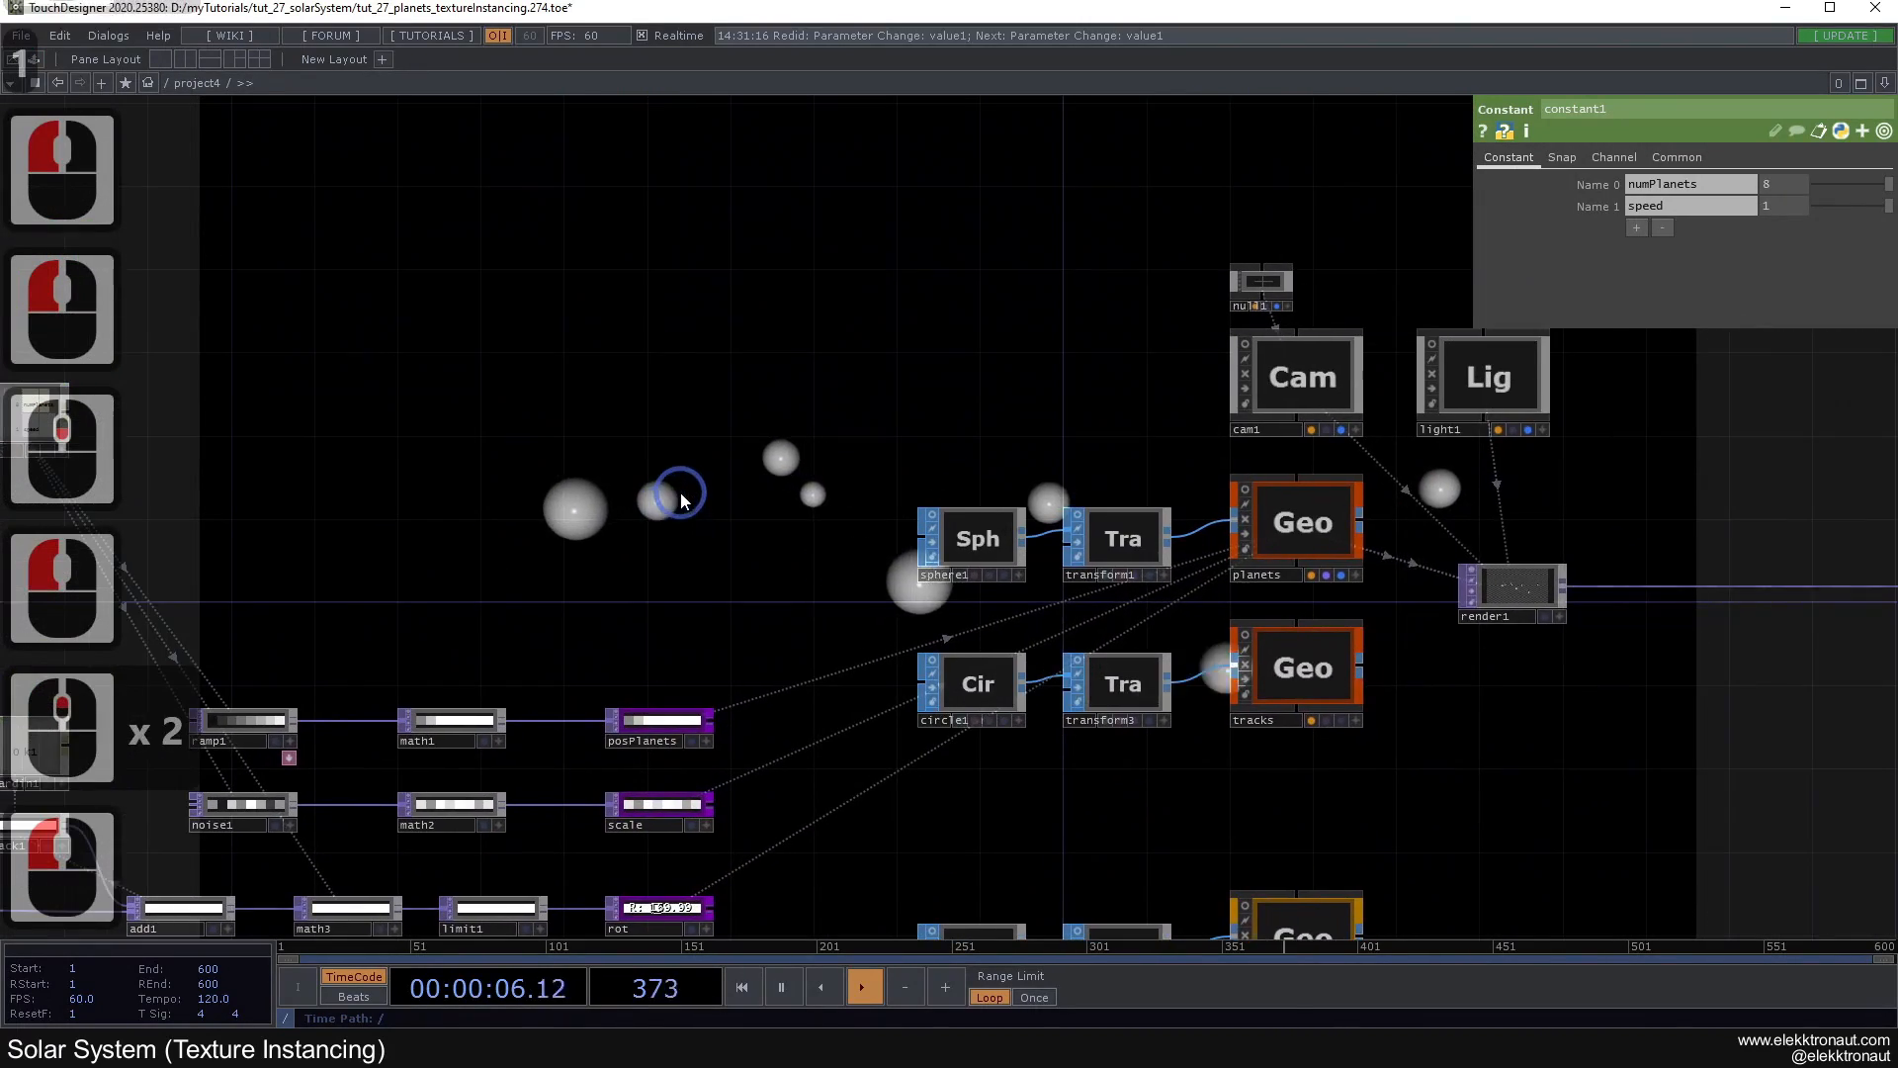
scroll(681, 494, down, 1)
drag(661, 330, 1019, 548)
drag(1192, 620, 1005, 538)
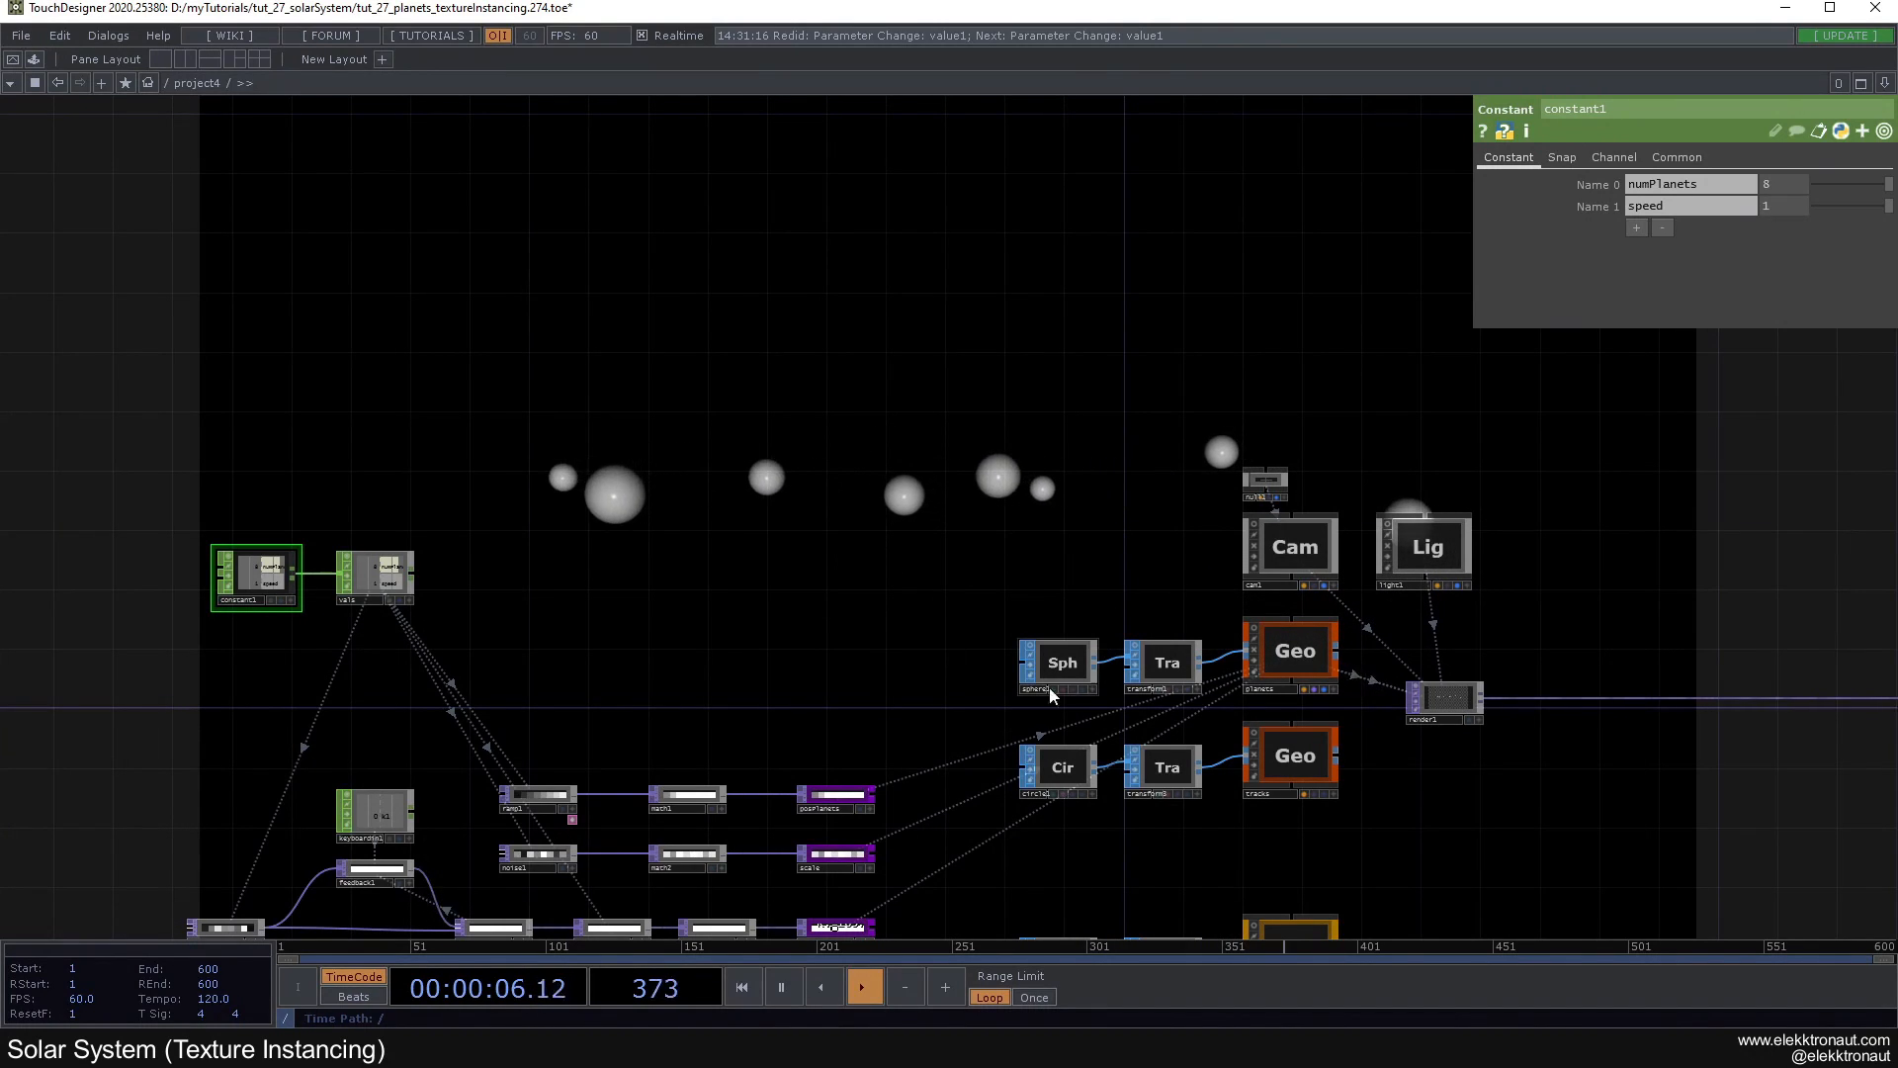
middle_drag(922, 554, 967, 508)
drag(967, 508, 964, 620)
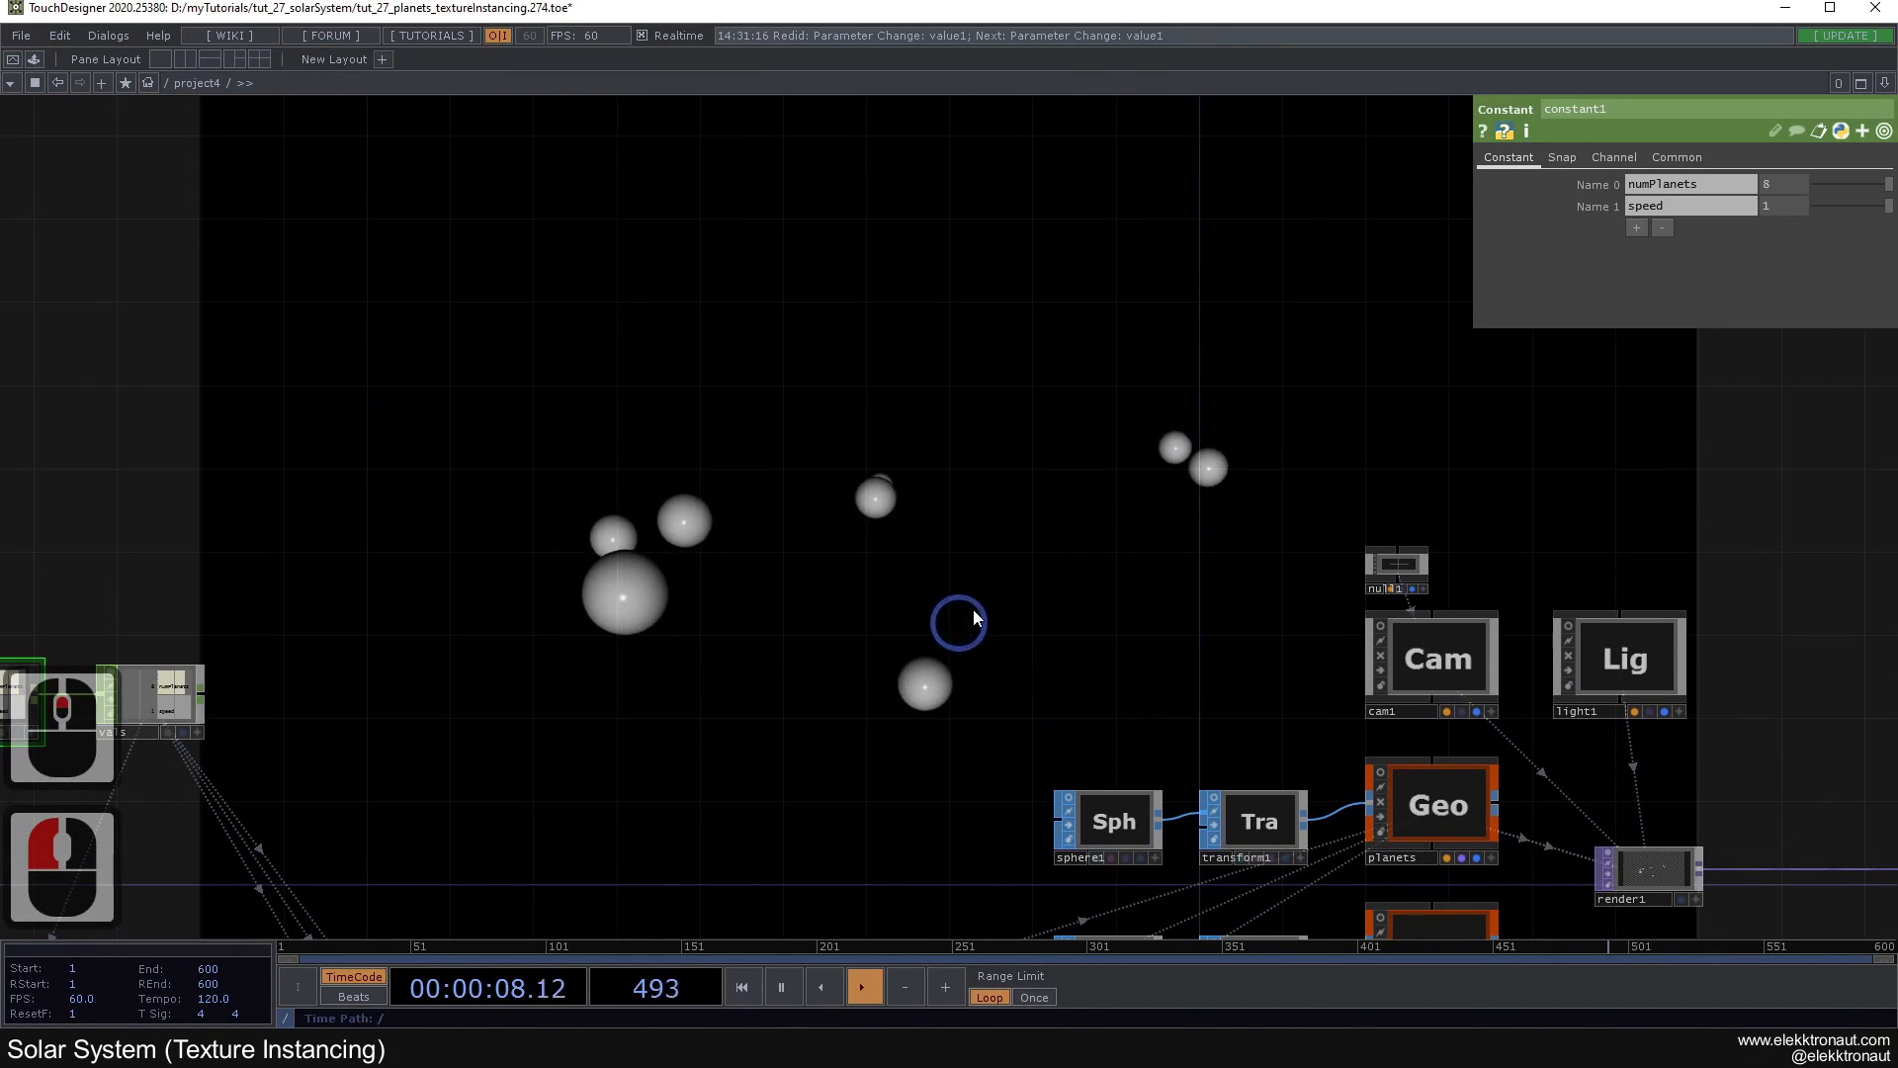
drag(1100, 559, 1152, 570)
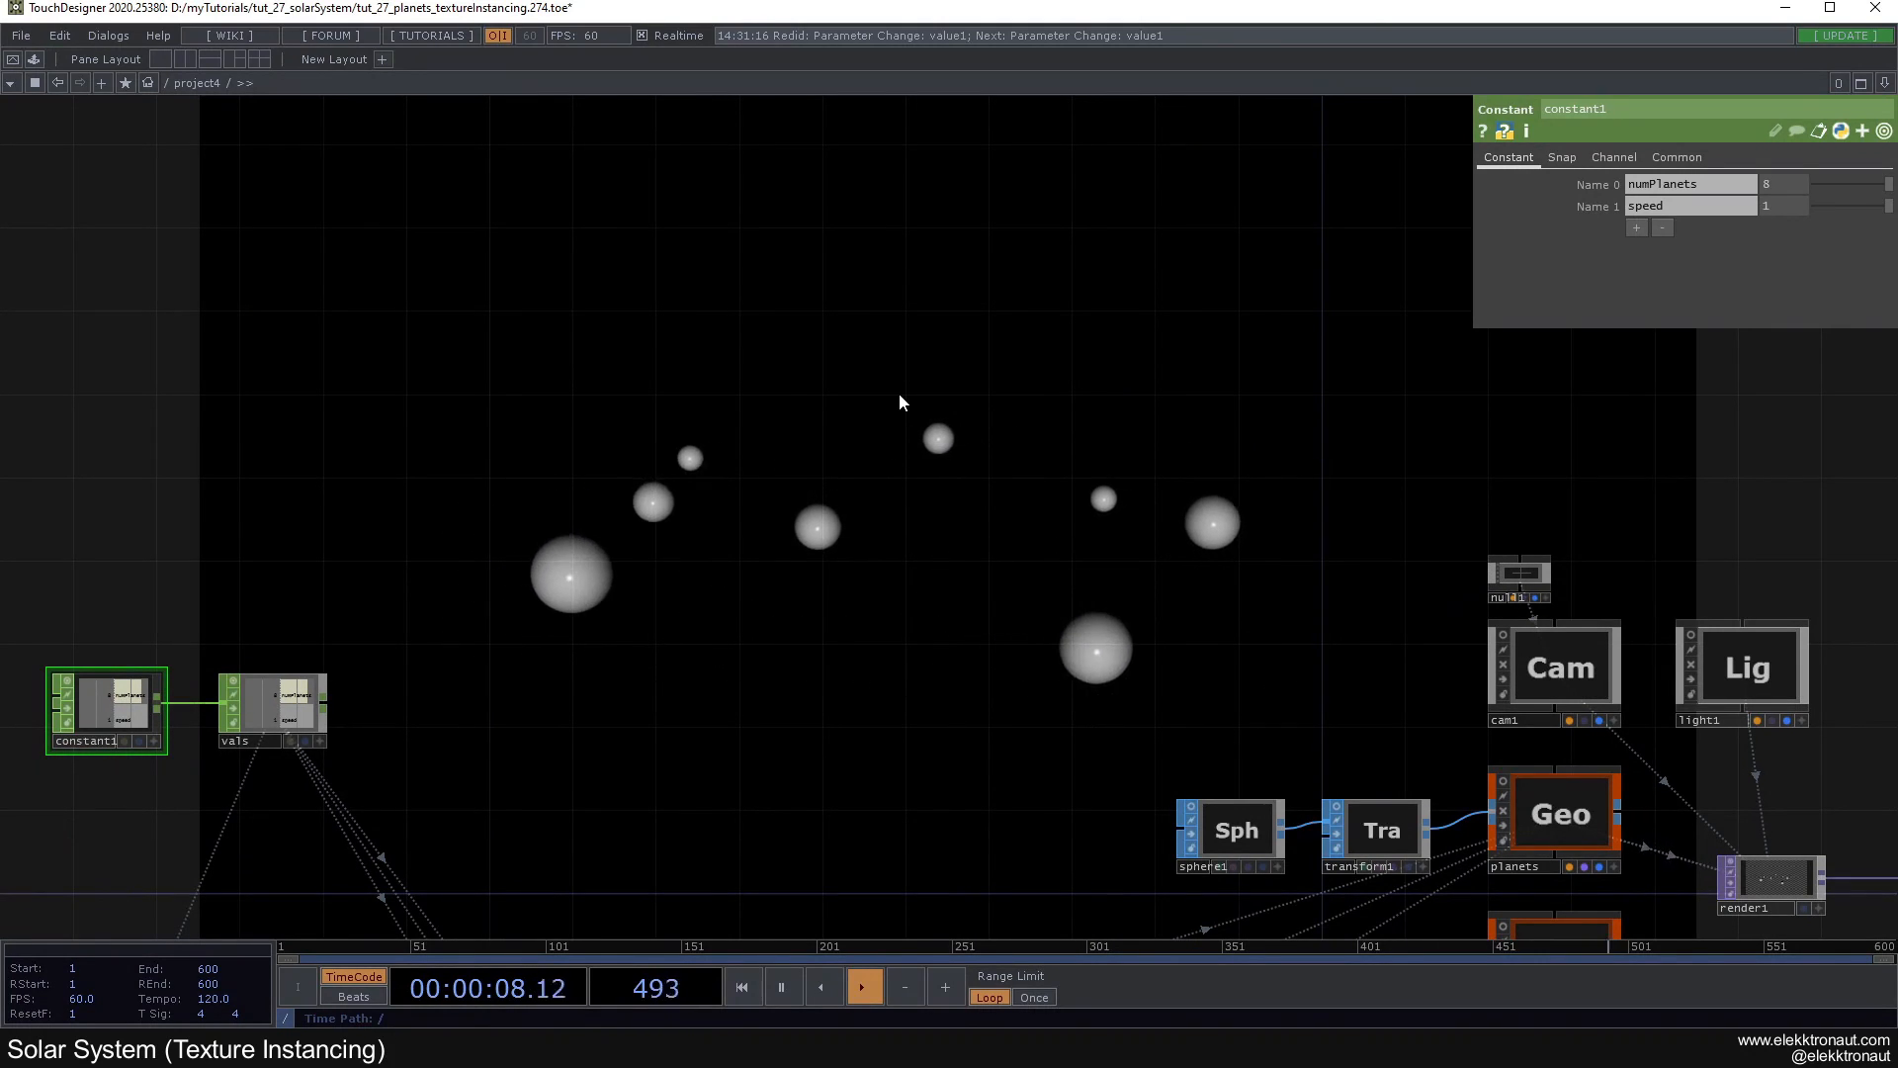
Step: Add a Substance TOP in the free space above the vals node and set its Graph to Concrete
double_click(708, 395)
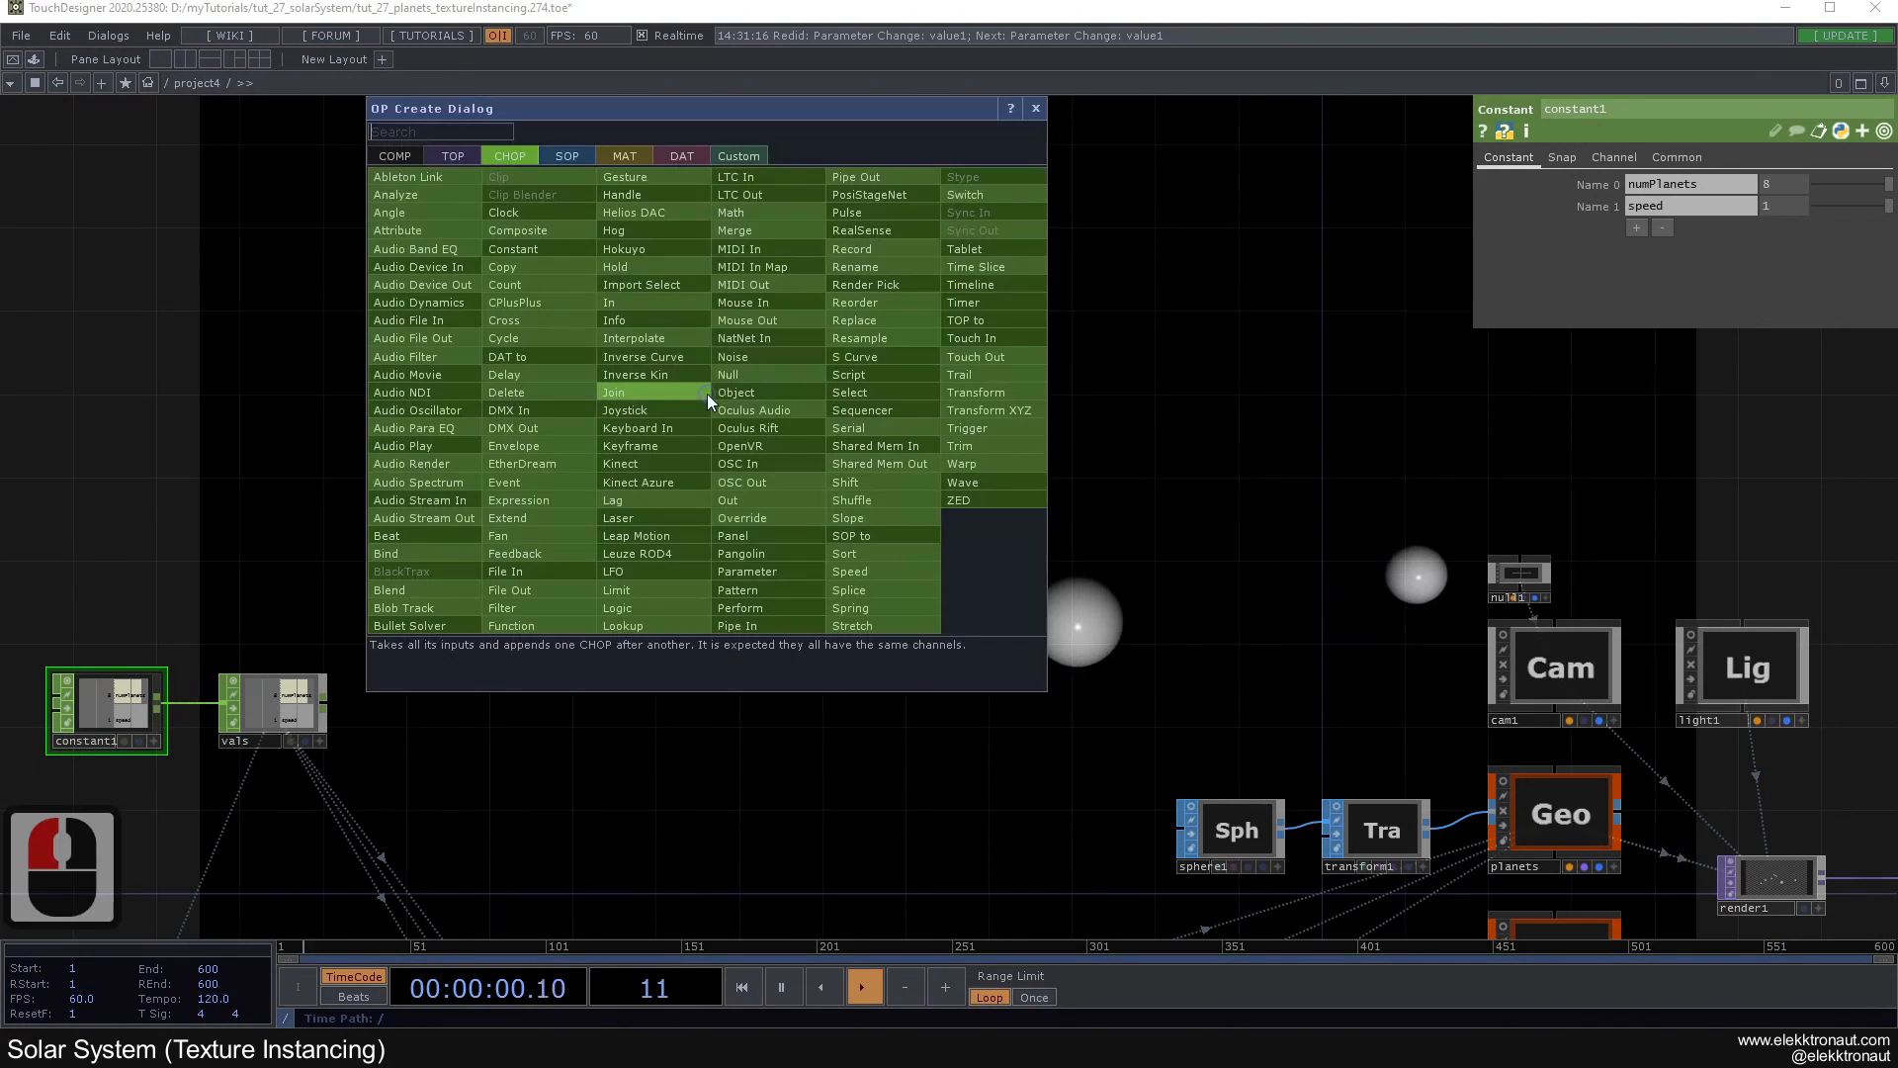
text(s)
click(453, 155)
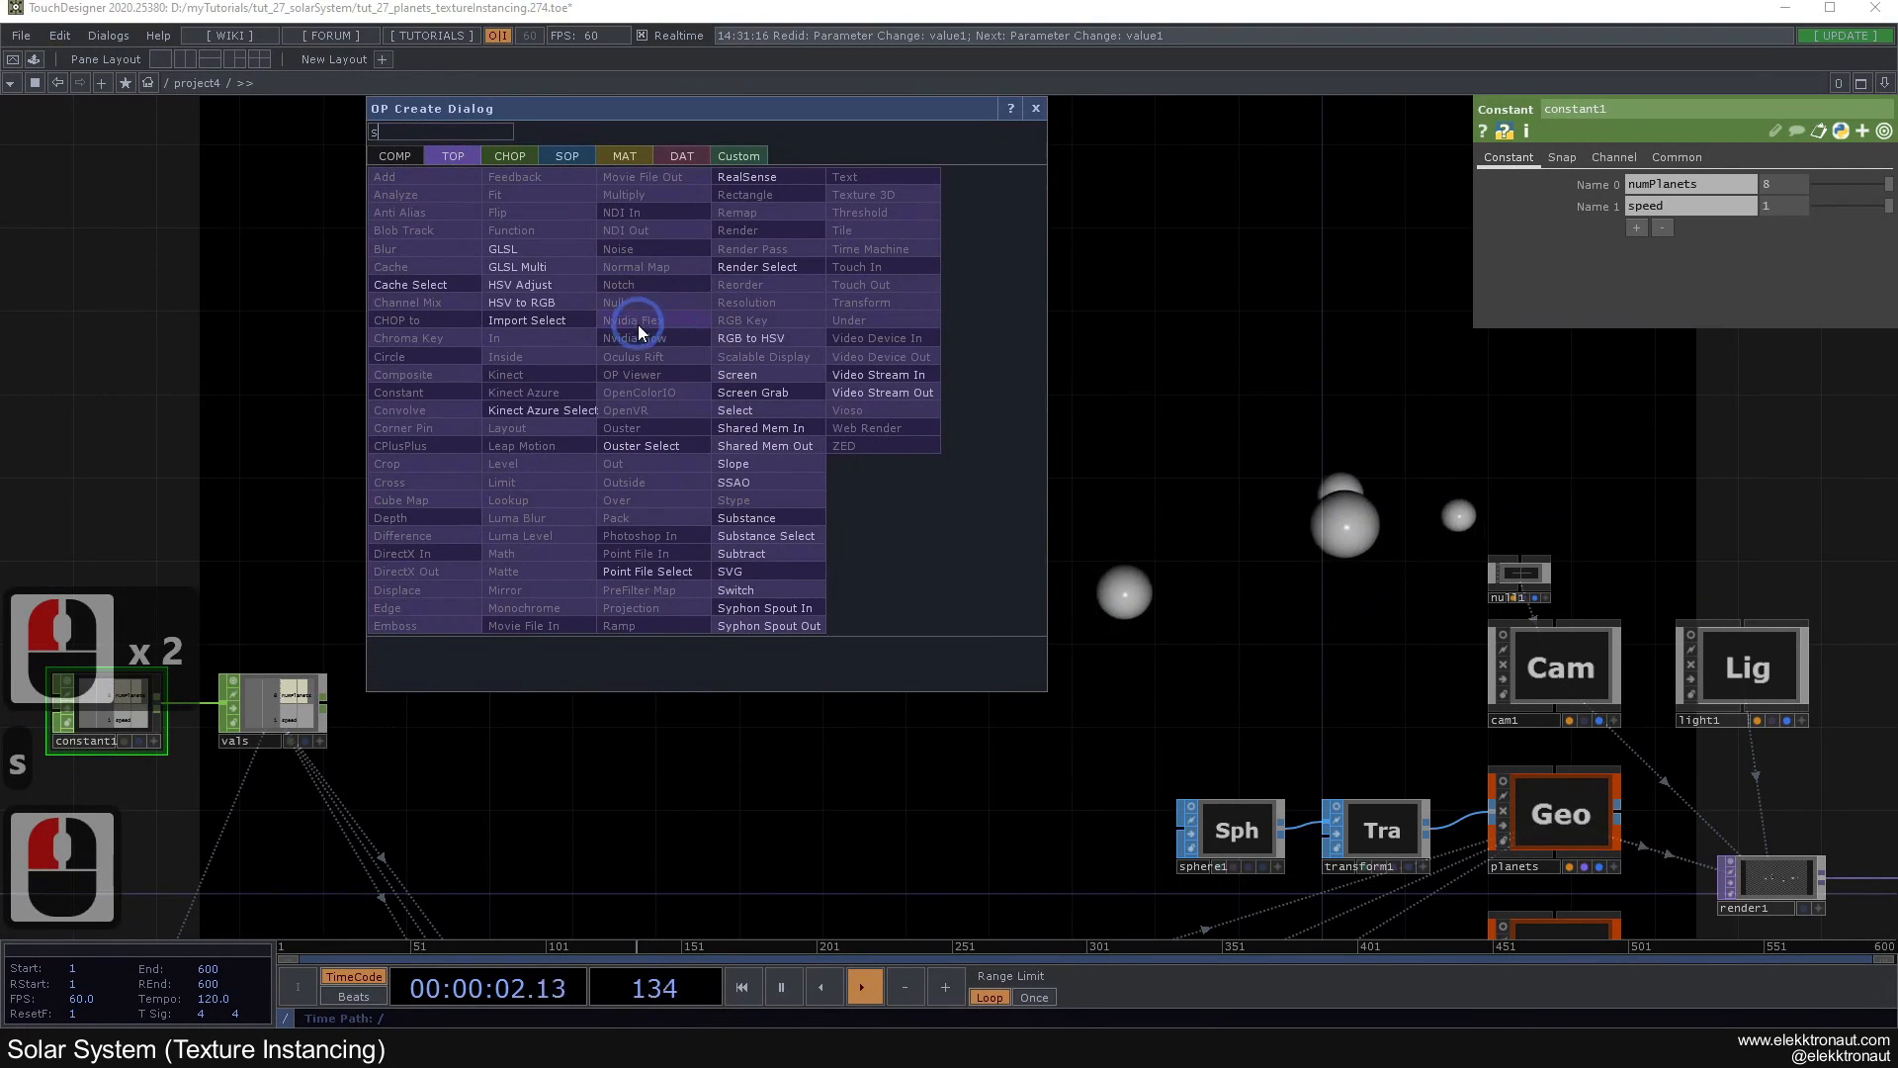
click(779, 518)
click(698, 344)
scroll(698, 344, up, 3)
click(1681, 252)
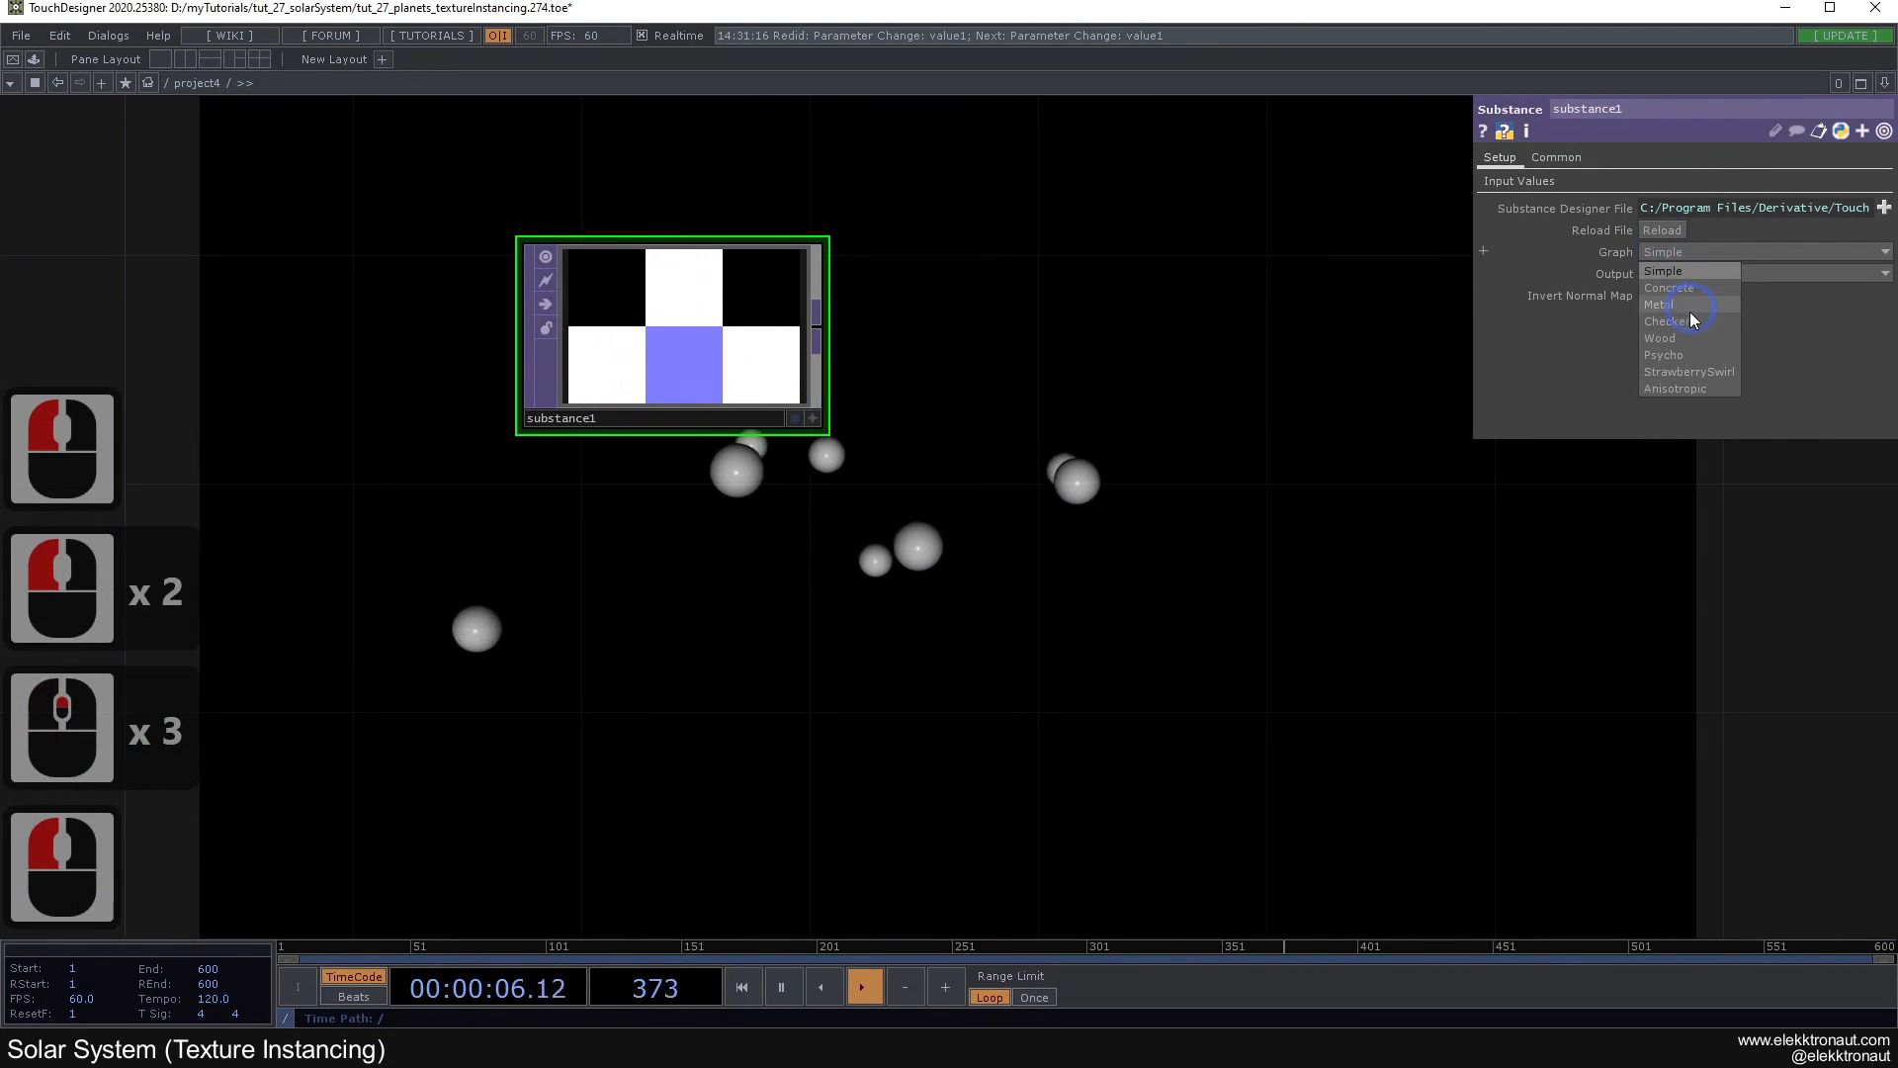
click(1691, 298)
scroll(655, 293, up, 2)
scroll(655, 293, down, 2)
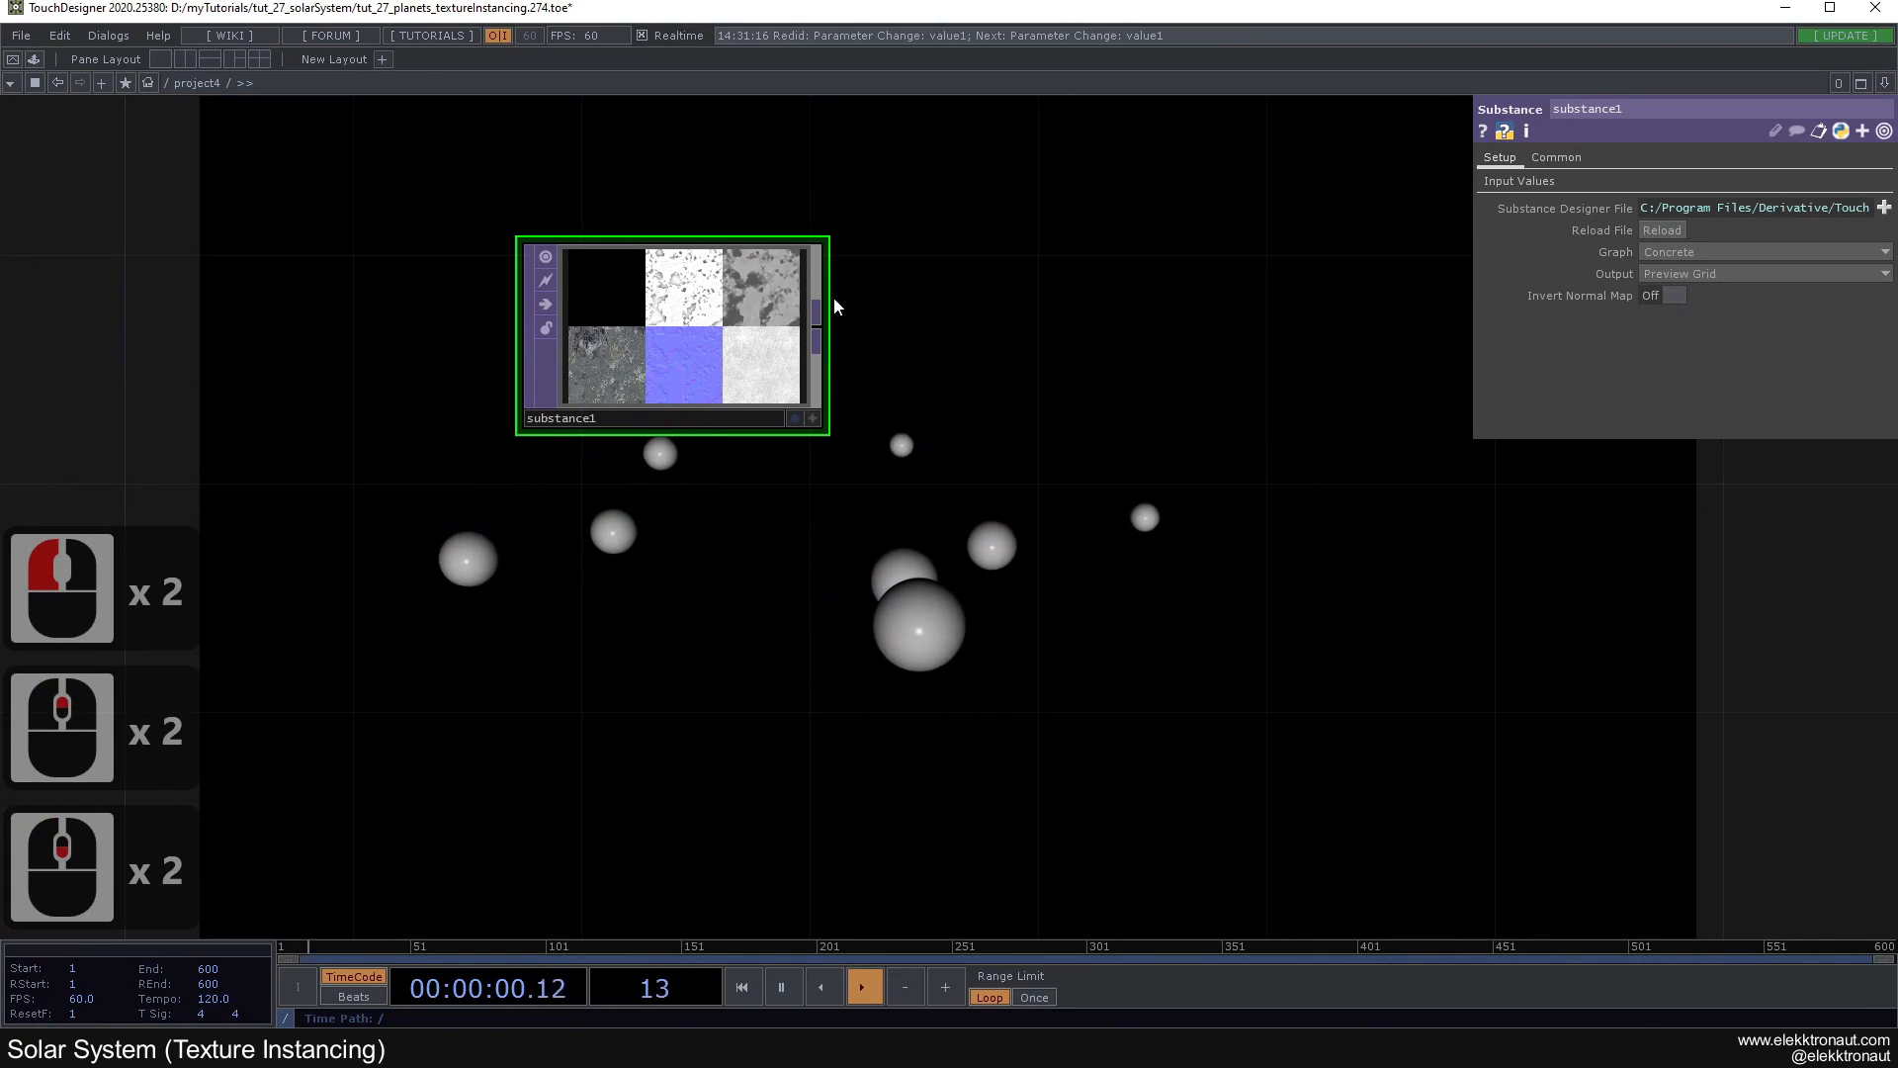
Step: Add a Substance Select TOP beside substance1
scroll(886, 356, down, 2)
click(805, 346)
double_click(806, 346)
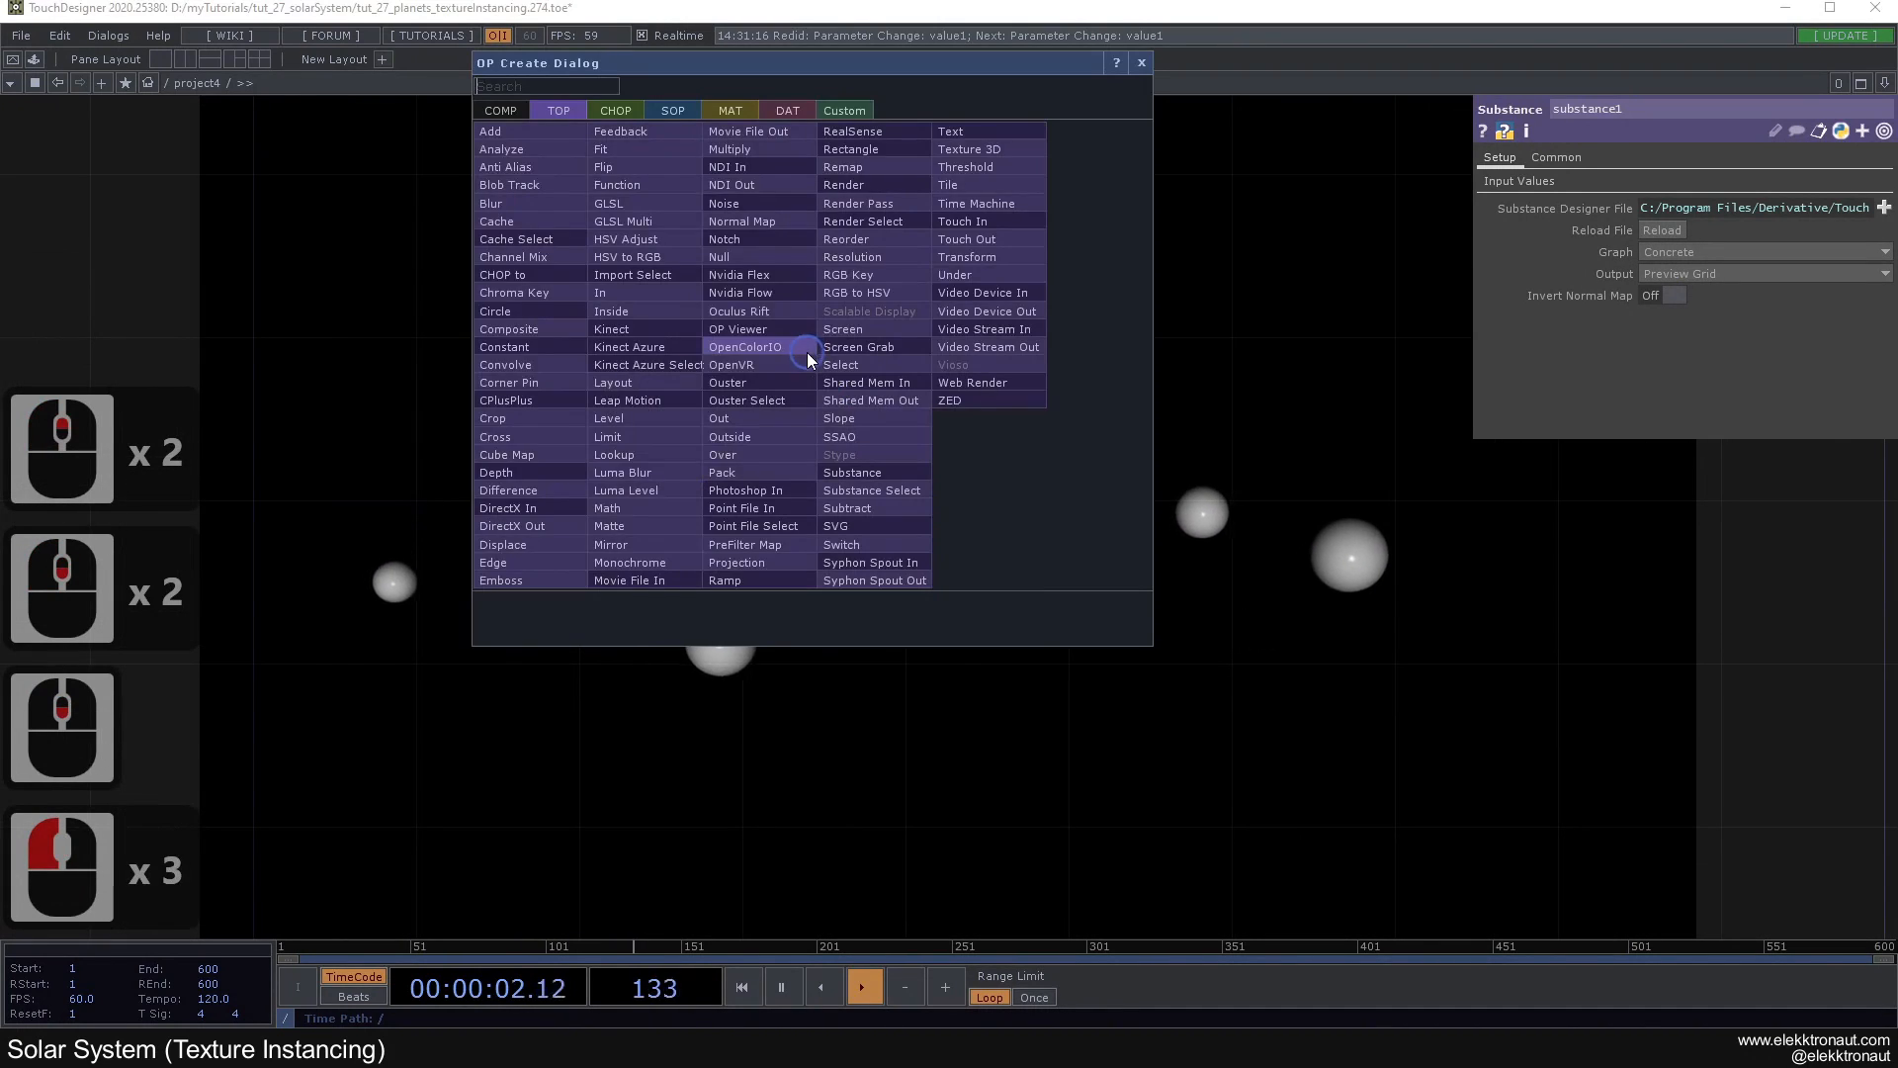
text(s)
click(882, 490)
click(923, 280)
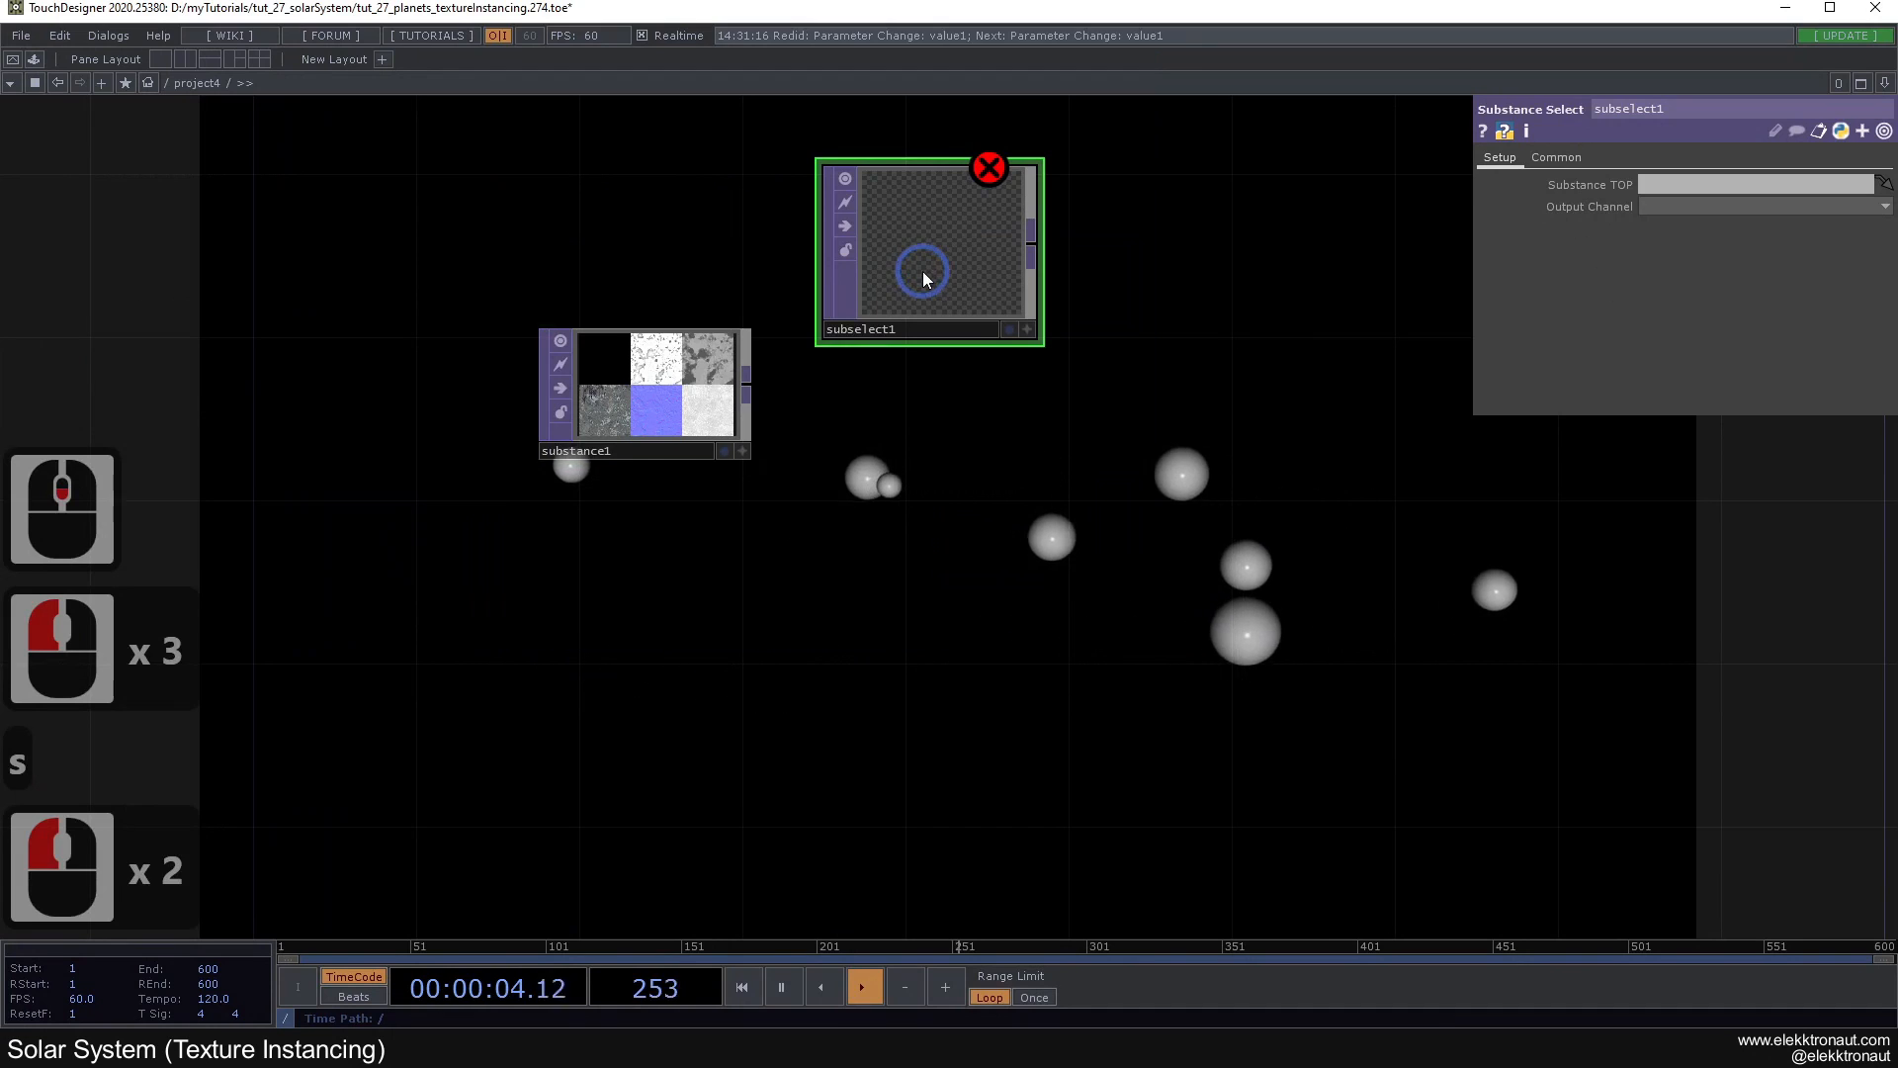
Step: Duplicate the Substance Select below the original, with substance1 as the Substance TOP of both nodes
key(ctrl+c)
key(ctrl+v)
click(775, 354)
click(1012, 455)
click(976, 263)
scroll(934, 213, up, 4)
scroll(934, 210, down, 3)
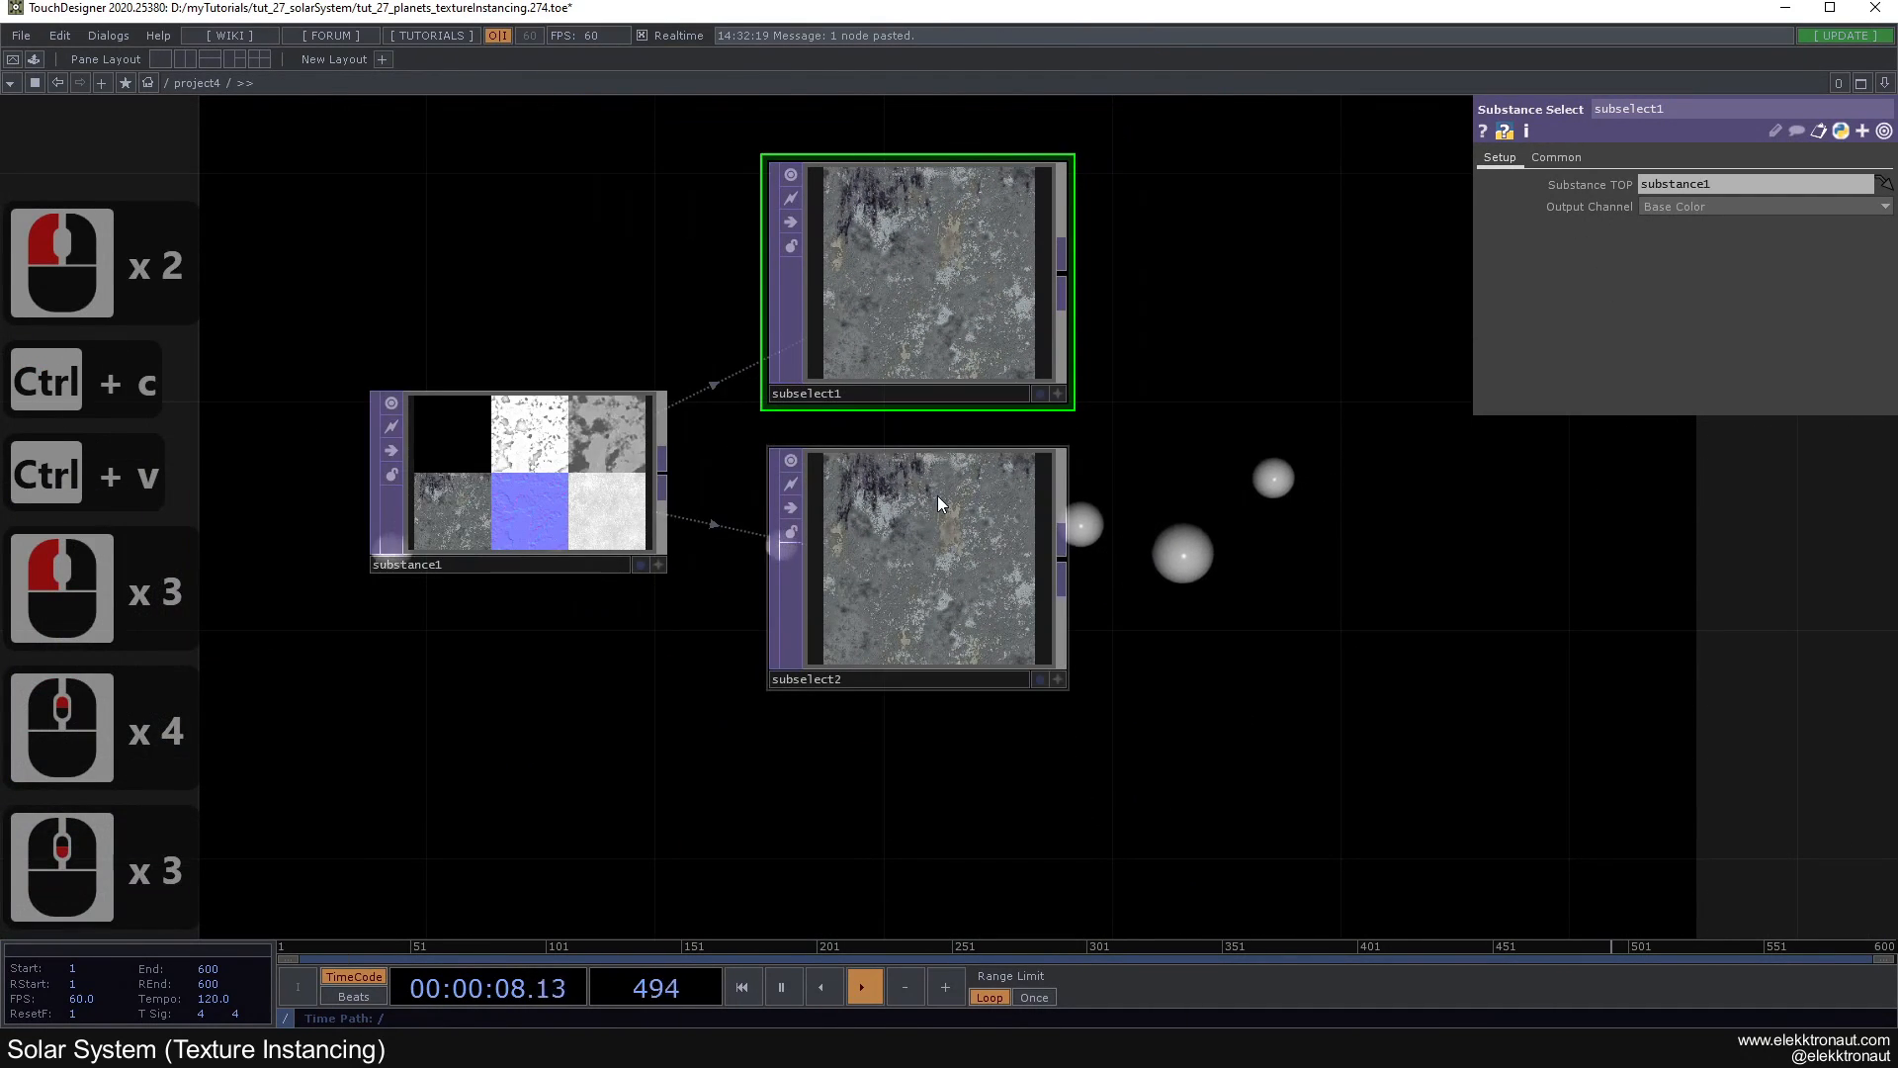
Step: Set the Output Channel of subselect2 to Height
click(831, 500)
click(1710, 210)
click(1694, 277)
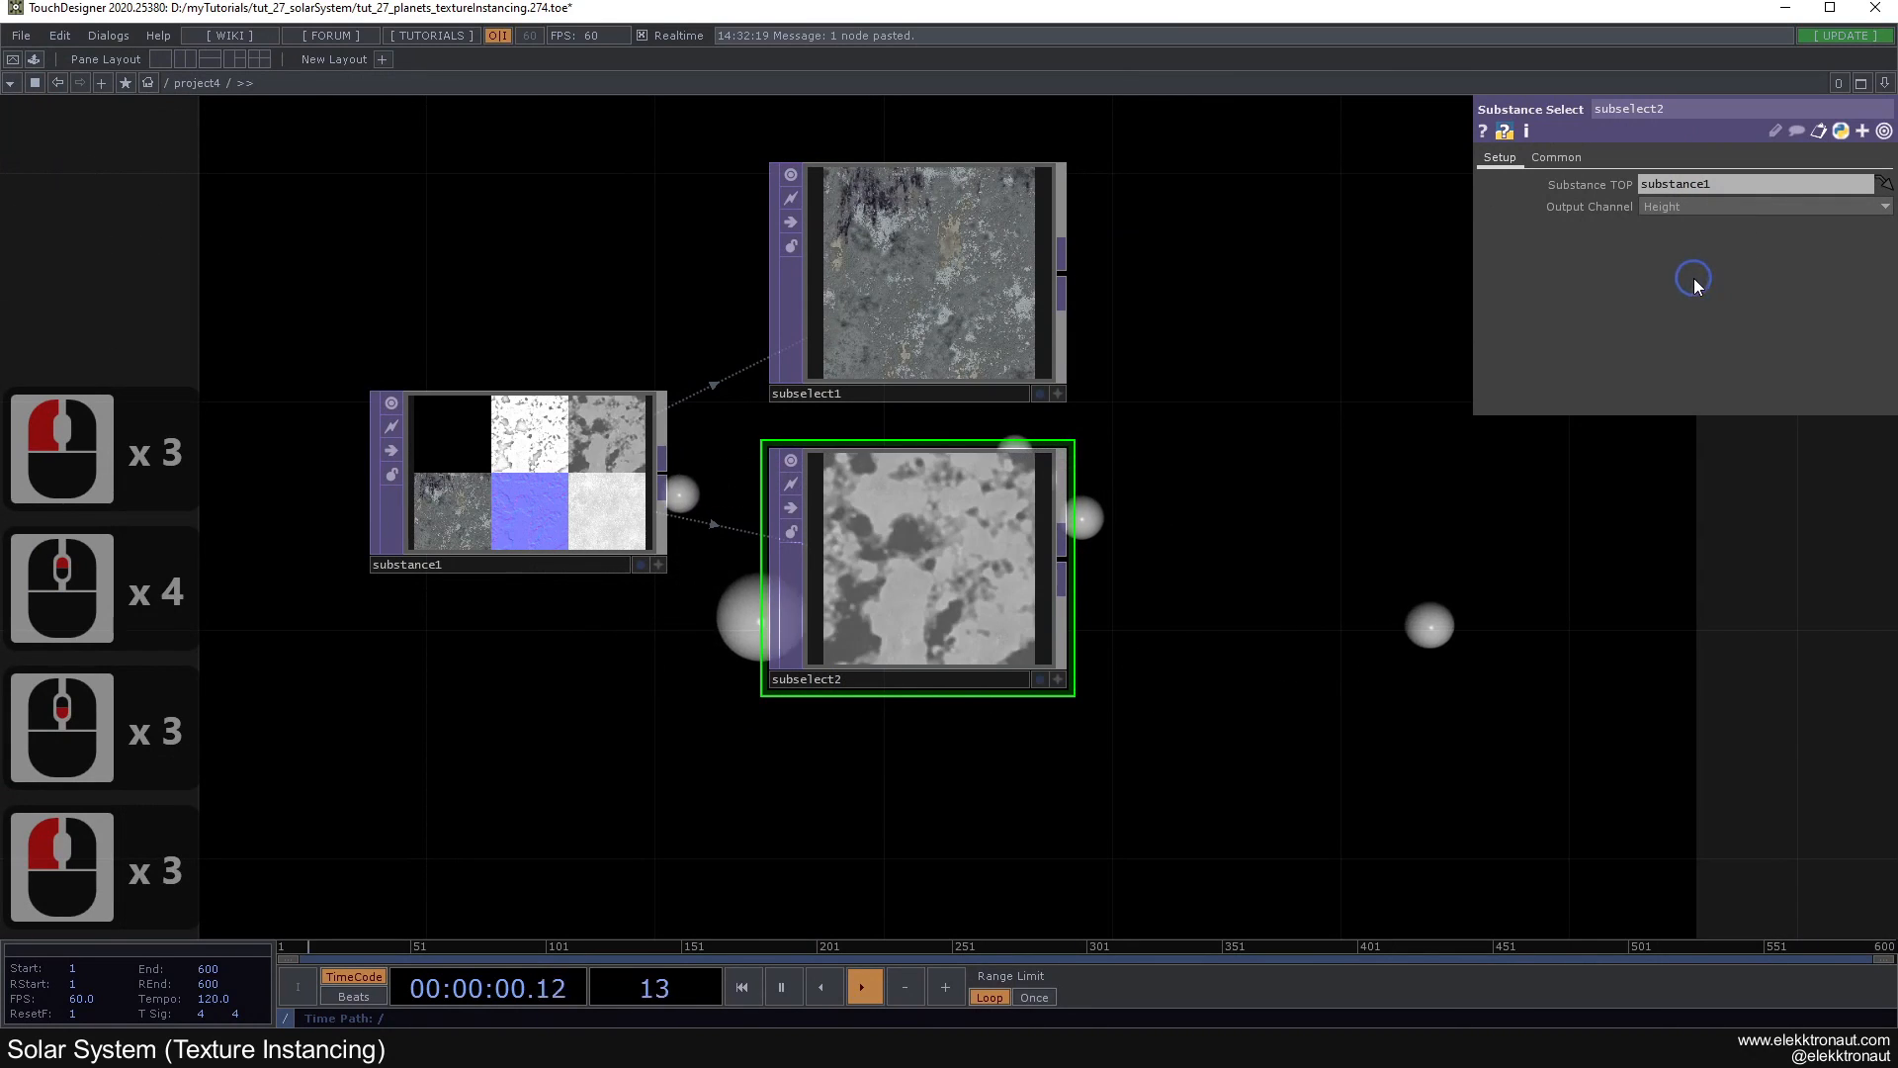
scroll(1144, 444, down, 3)
Step: Set the resolution of substance1 to 512 x 512
click(894, 455)
scroll(1226, 344, up, 2)
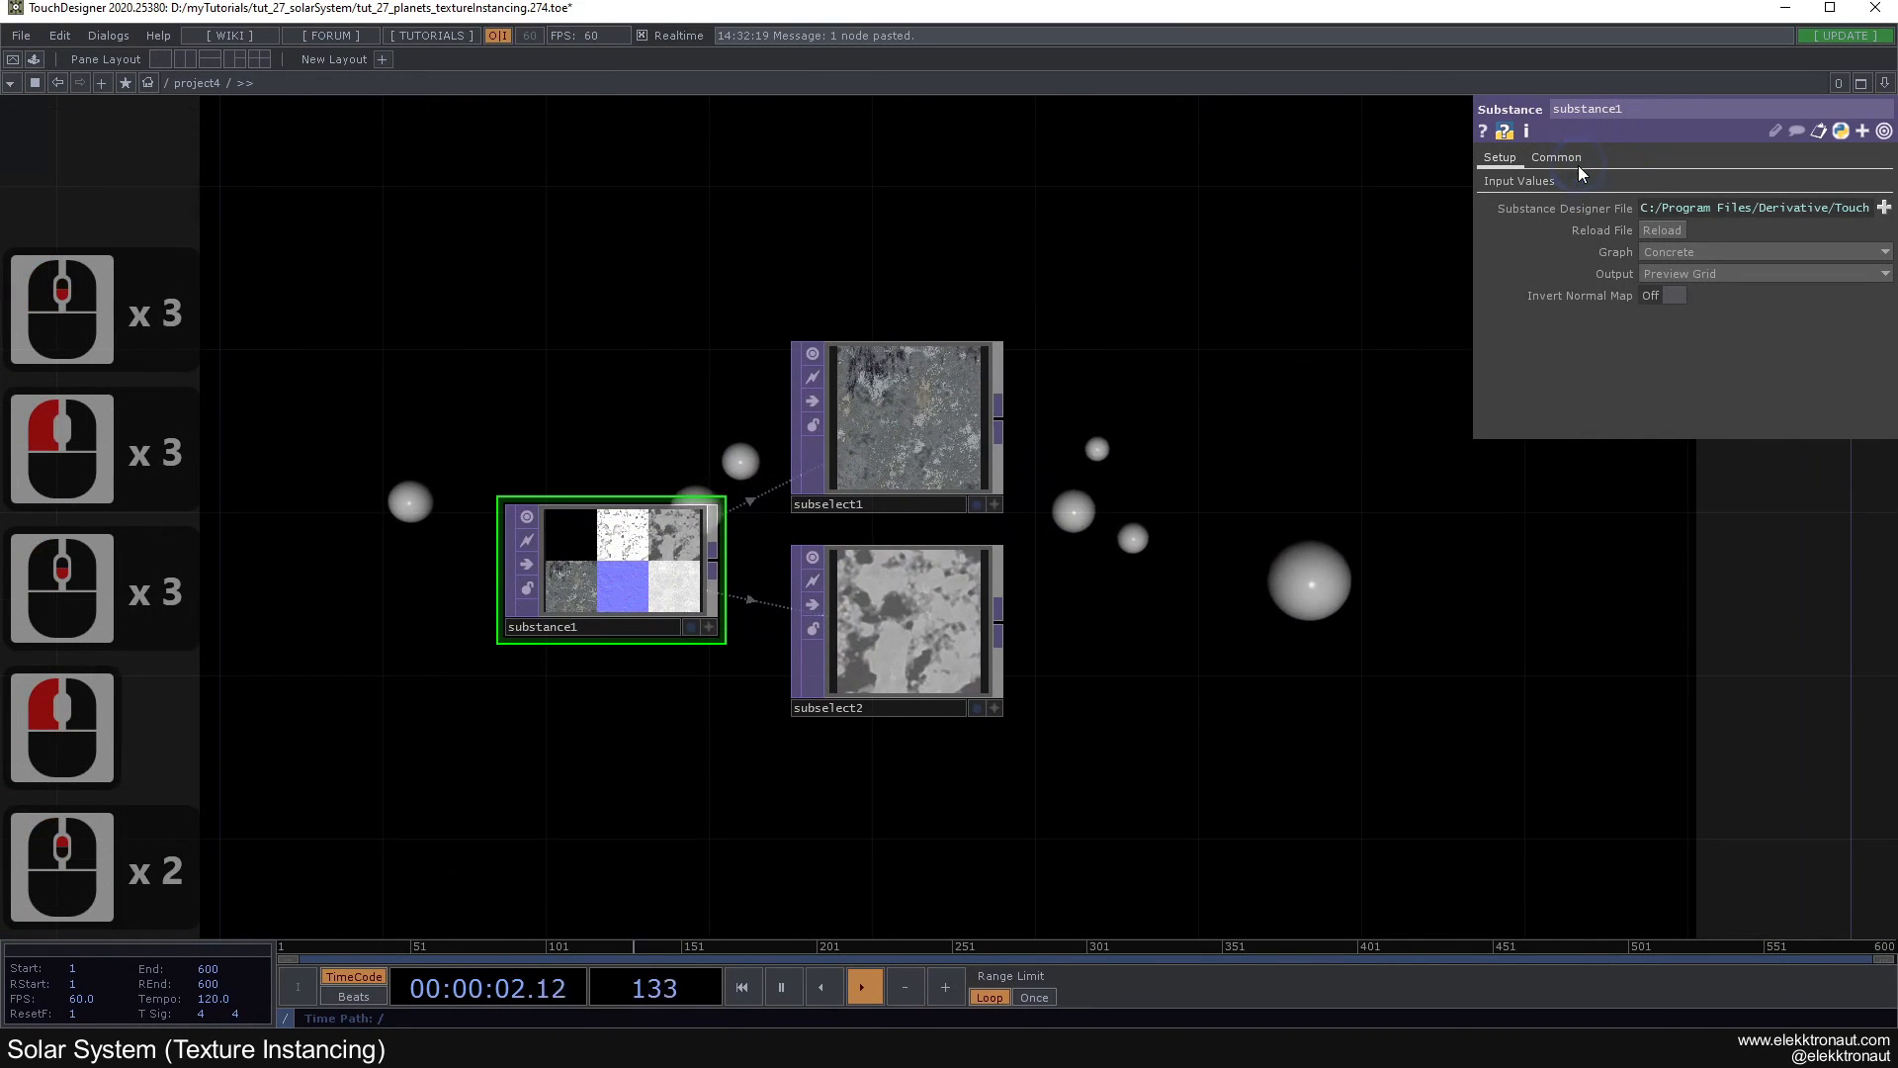
click(1556, 157)
click(1882, 231)
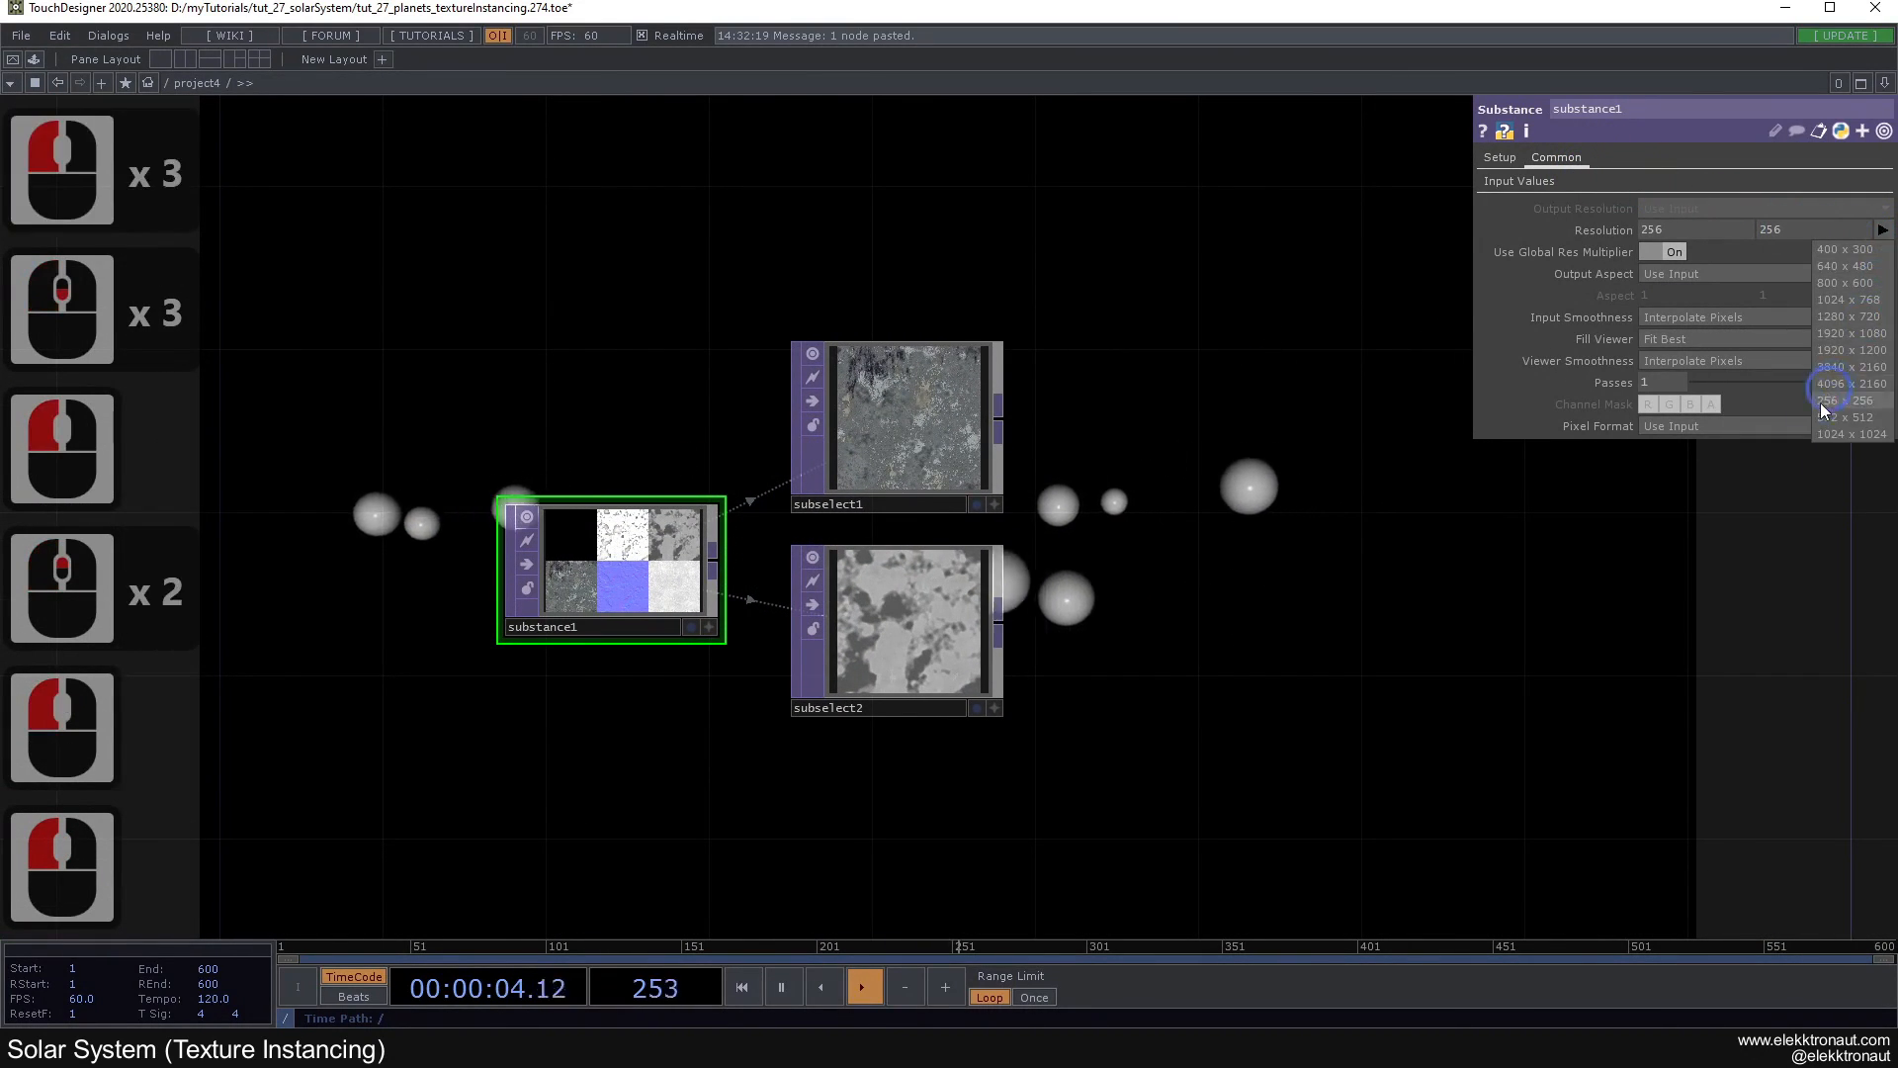
click(1841, 419)
scroll(828, 408, up, 3)
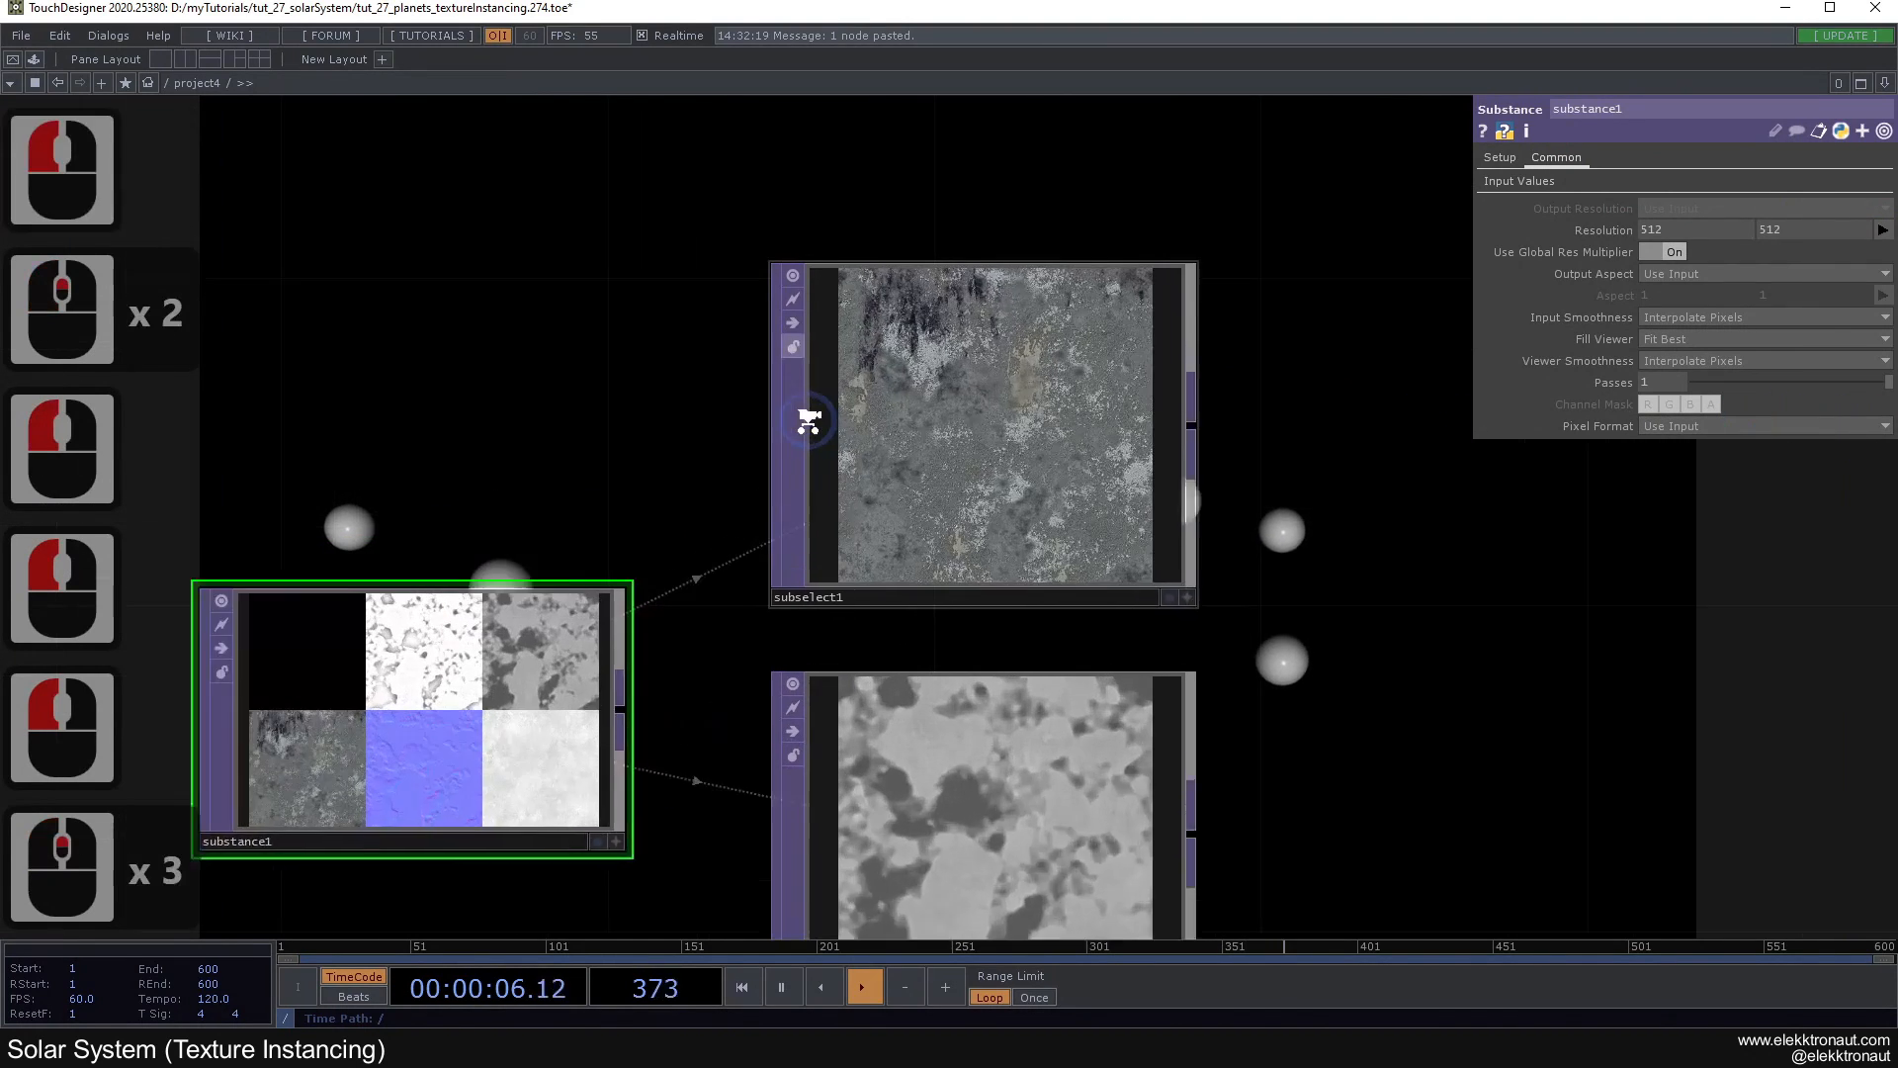
Step: Move substance1 away from its two select nodes and shift the whole group upward to free space below
scroll(833, 394, down, 5)
drag(885, 262, 774, 208)
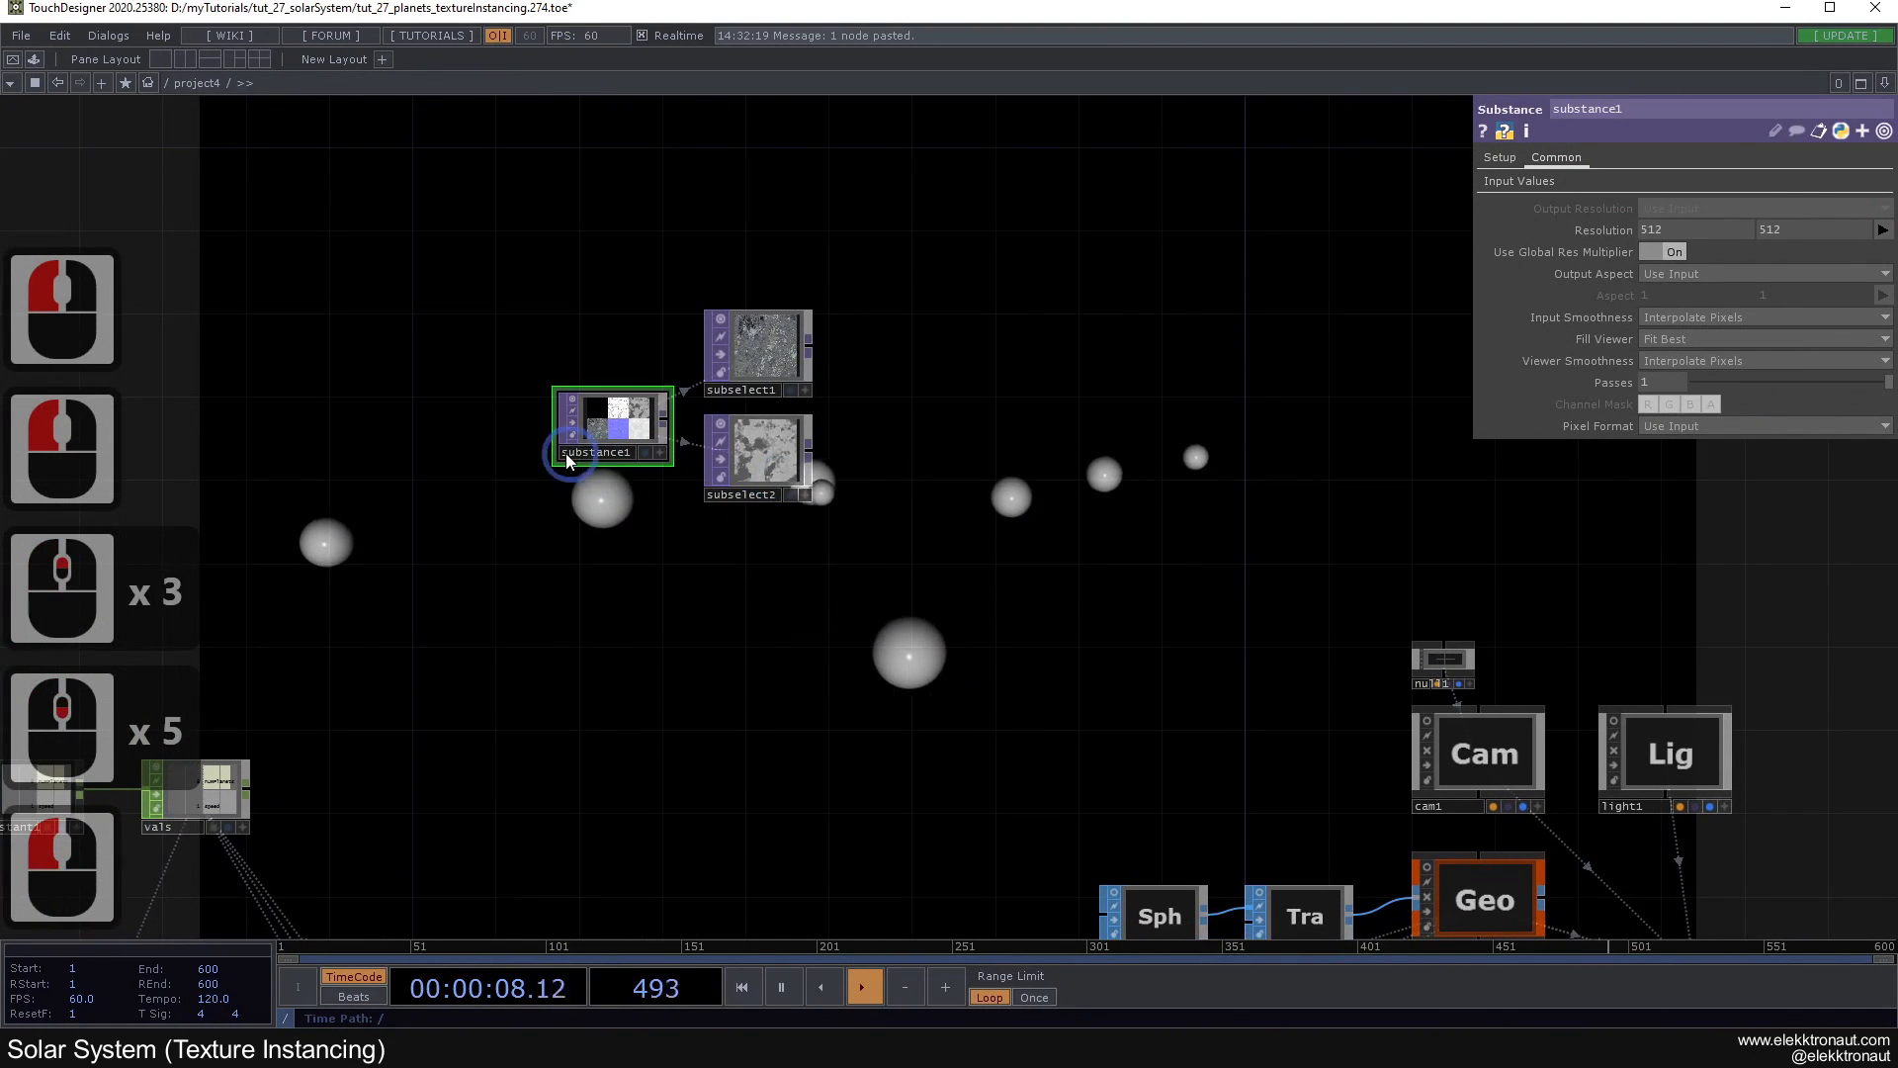
drag(603, 415, 520, 372)
right_drag(419, 250, 815, 469)
drag(769, 456, 771, 394)
click(882, 481)
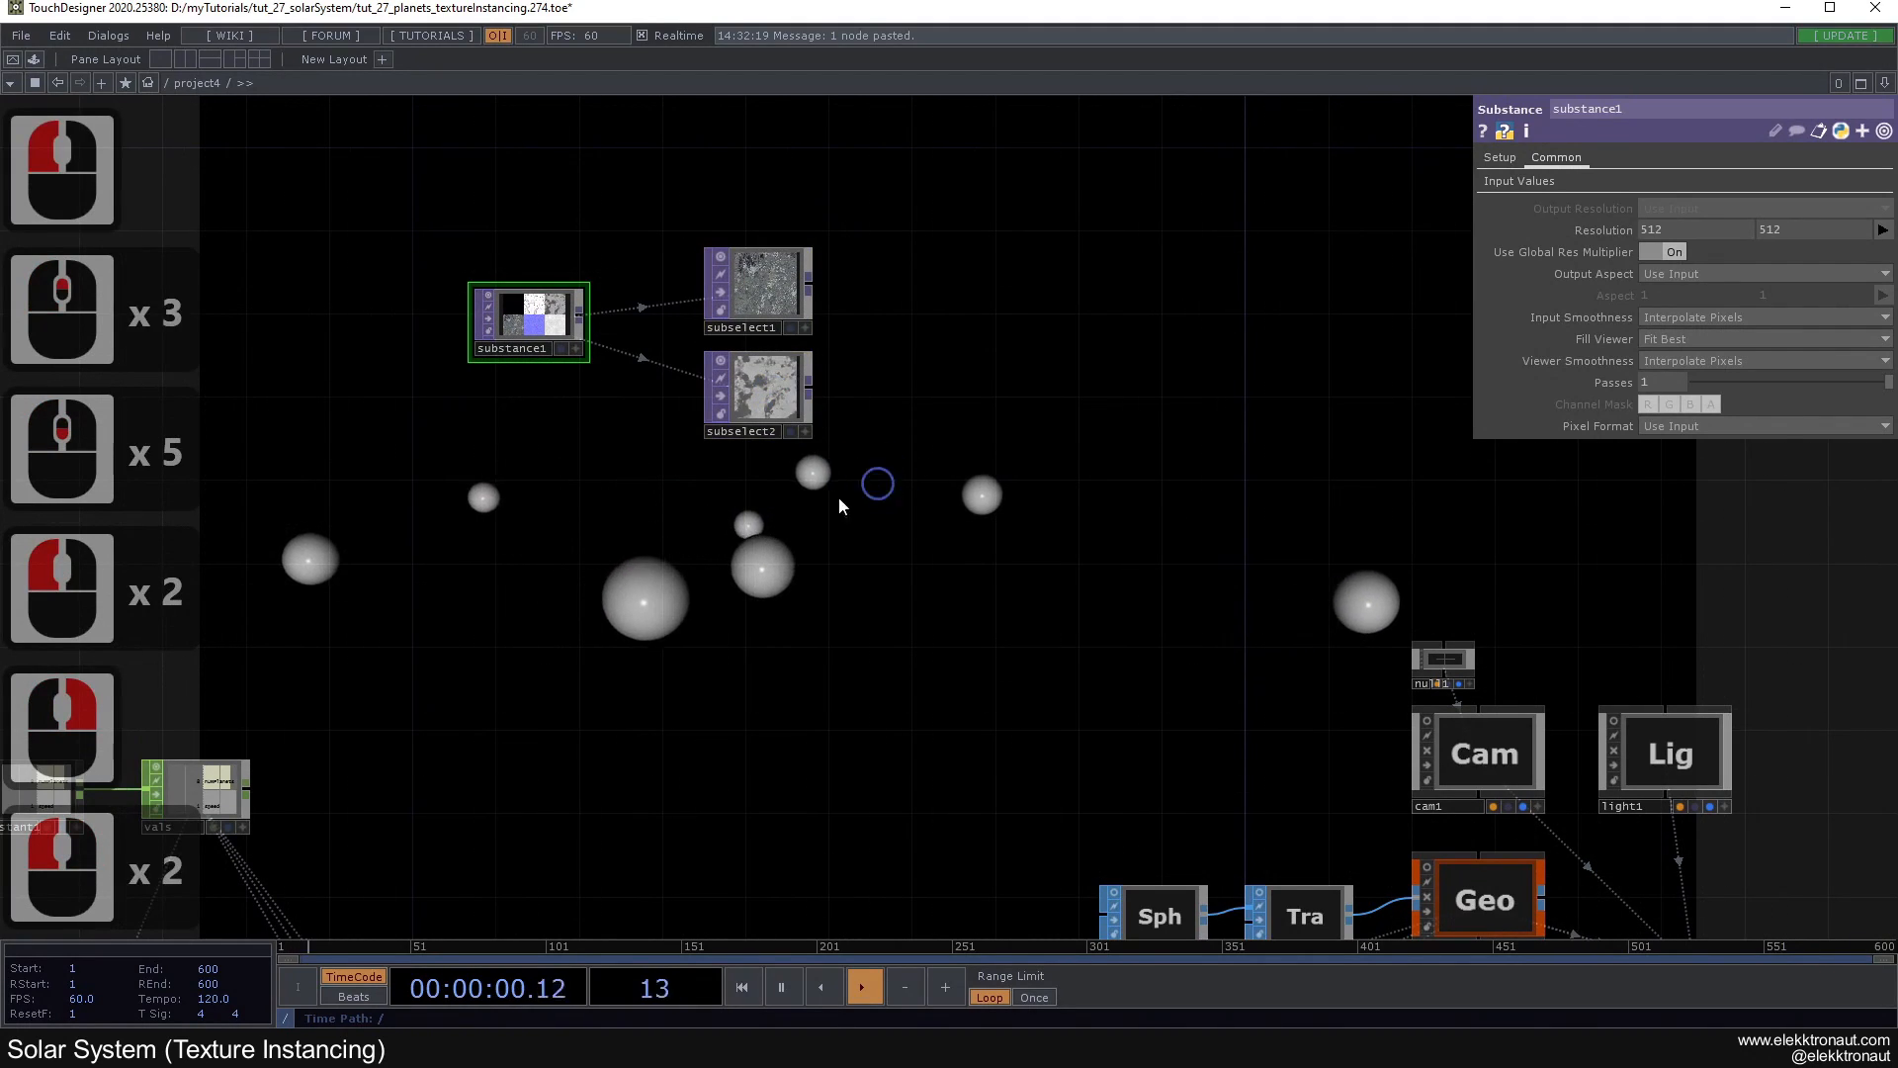
Step: Add a Noise TOP below subselect2 and set its resolution to 512 x 512
double_click(696, 510)
text(n)
click(617, 357)
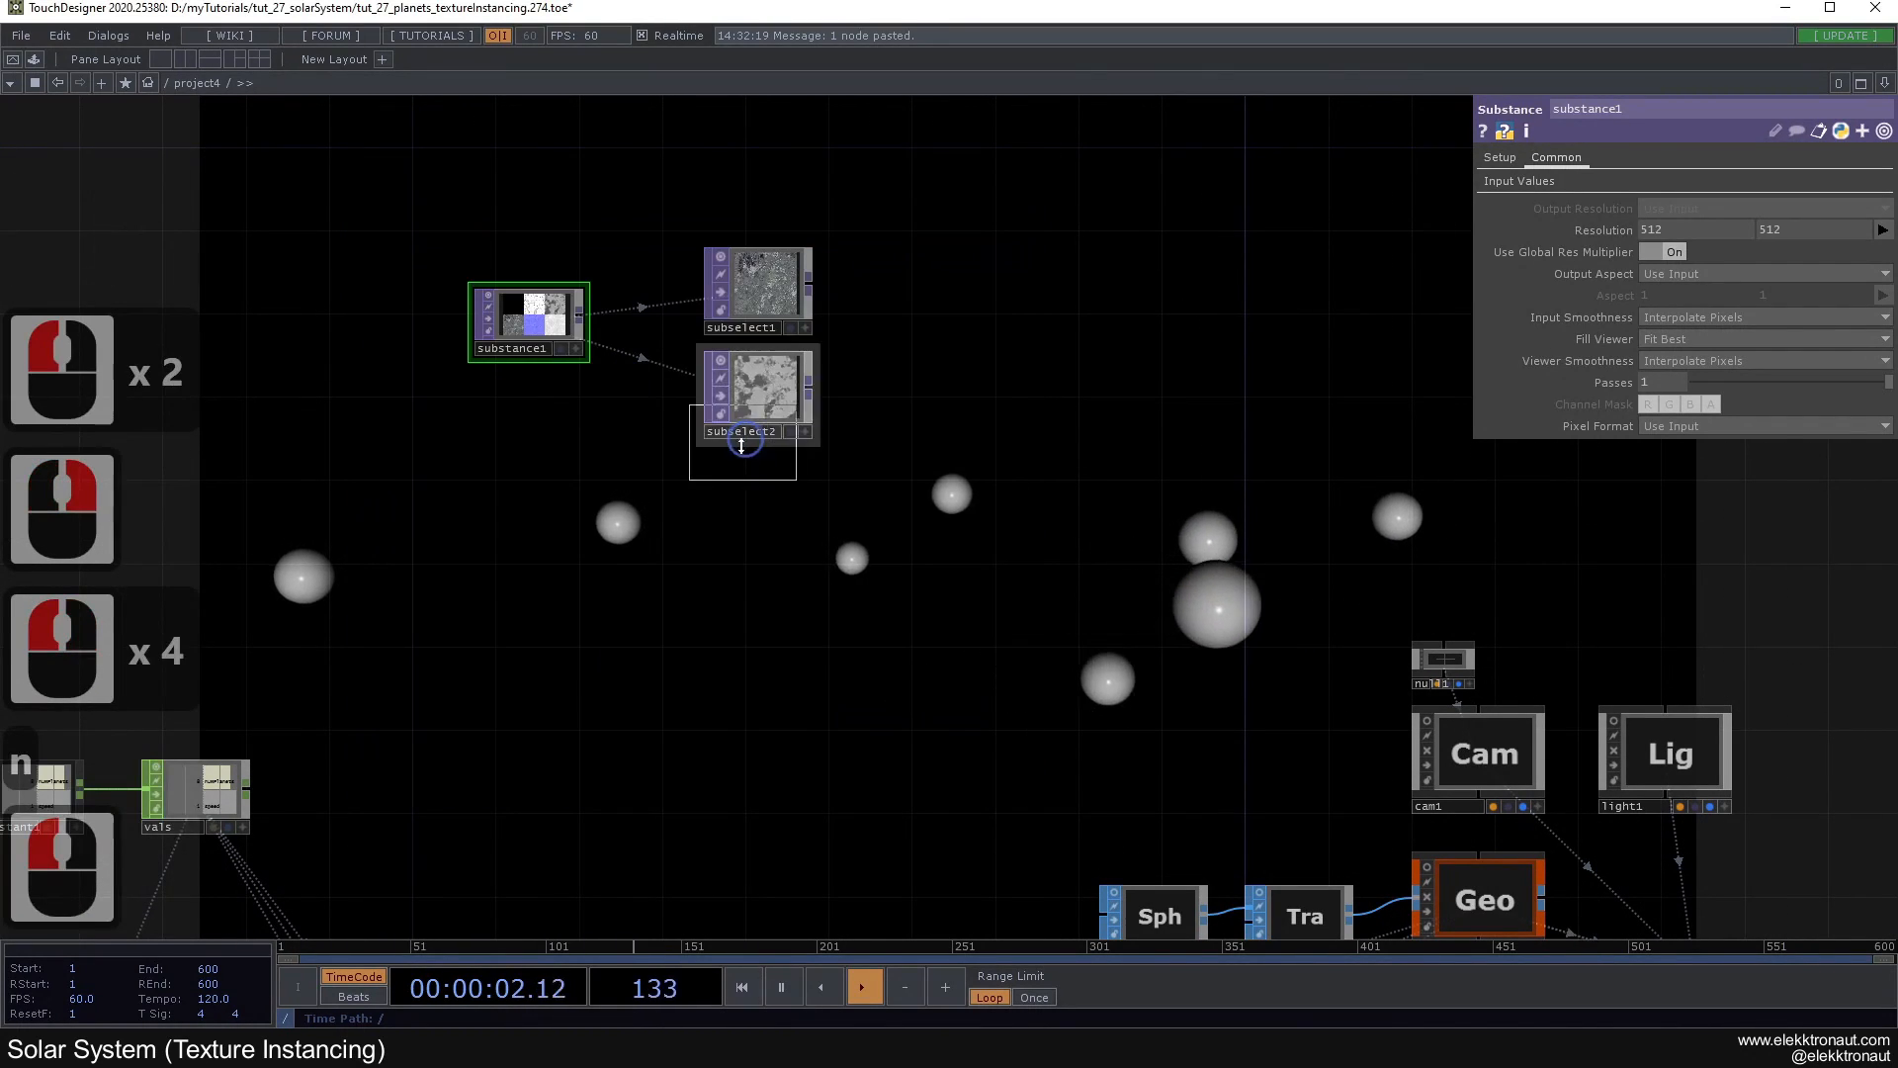
click(758, 499)
click(1677, 158)
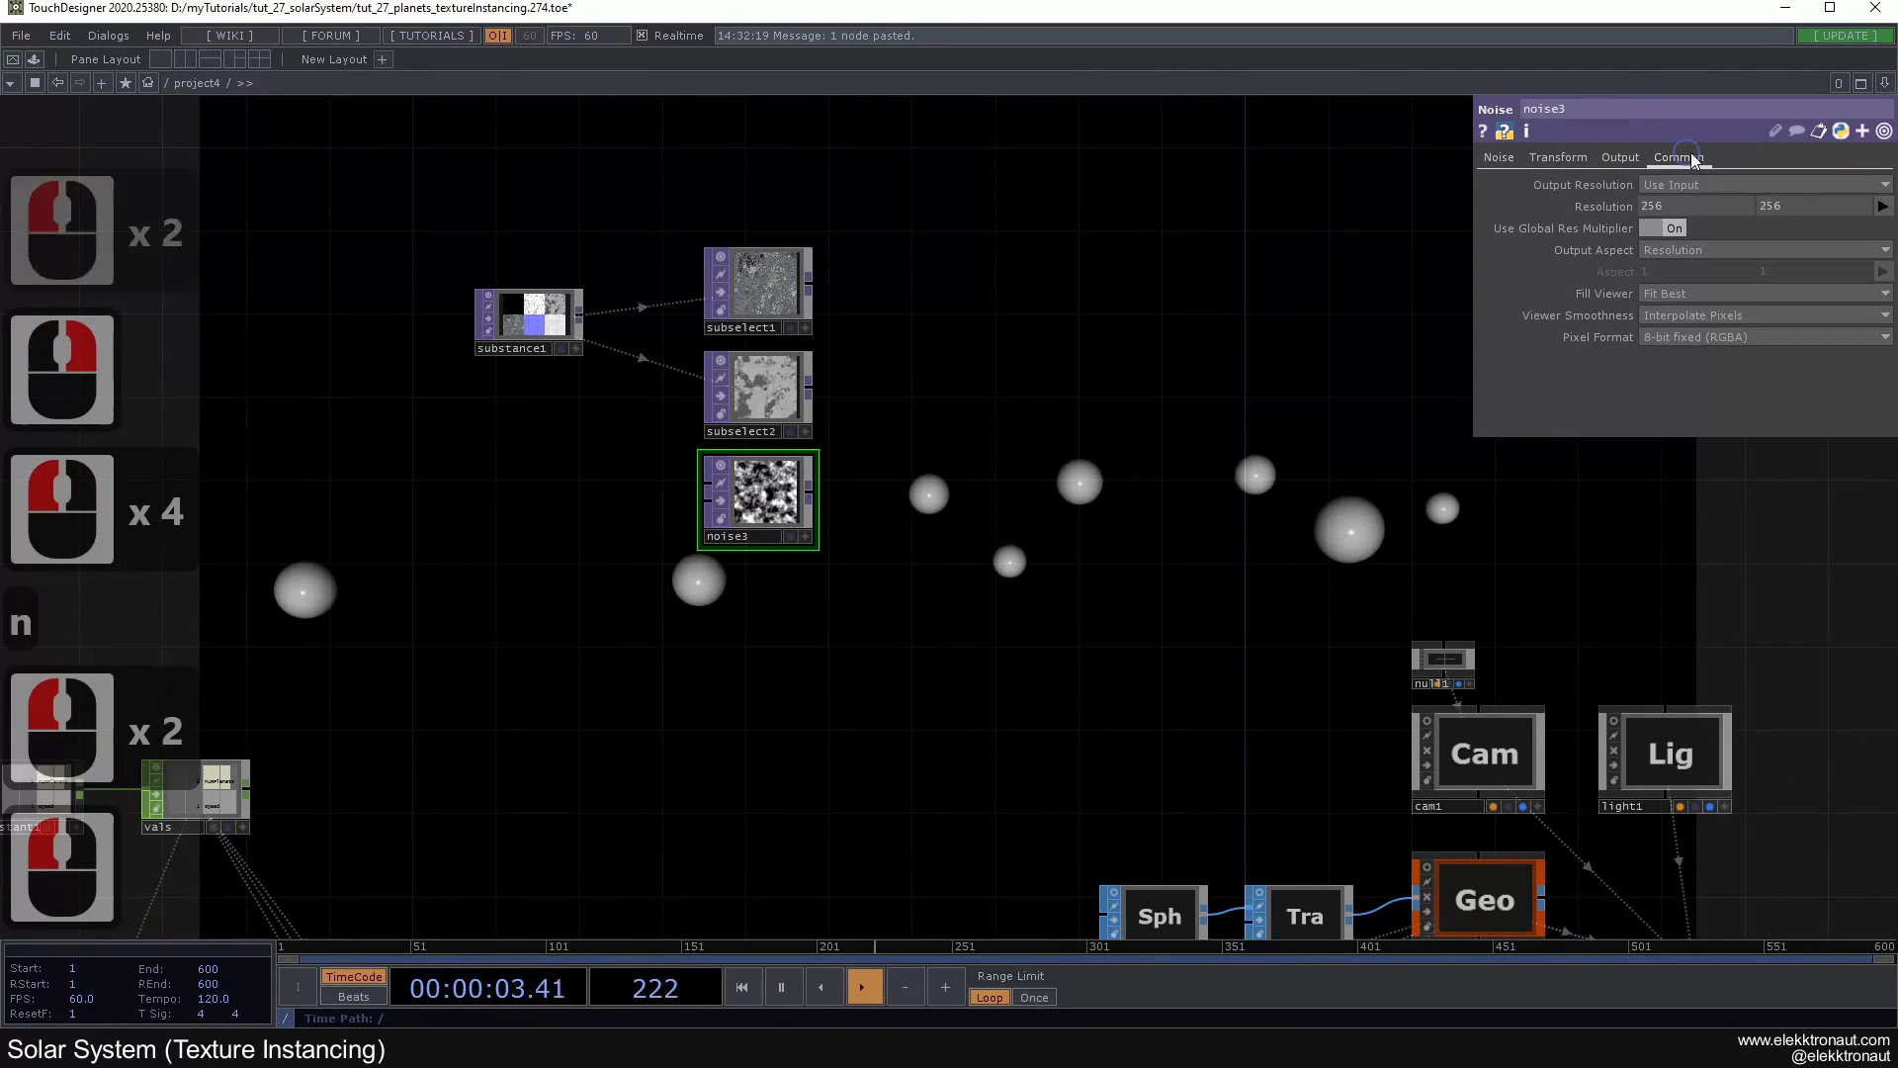
click(1884, 205)
click(1849, 394)
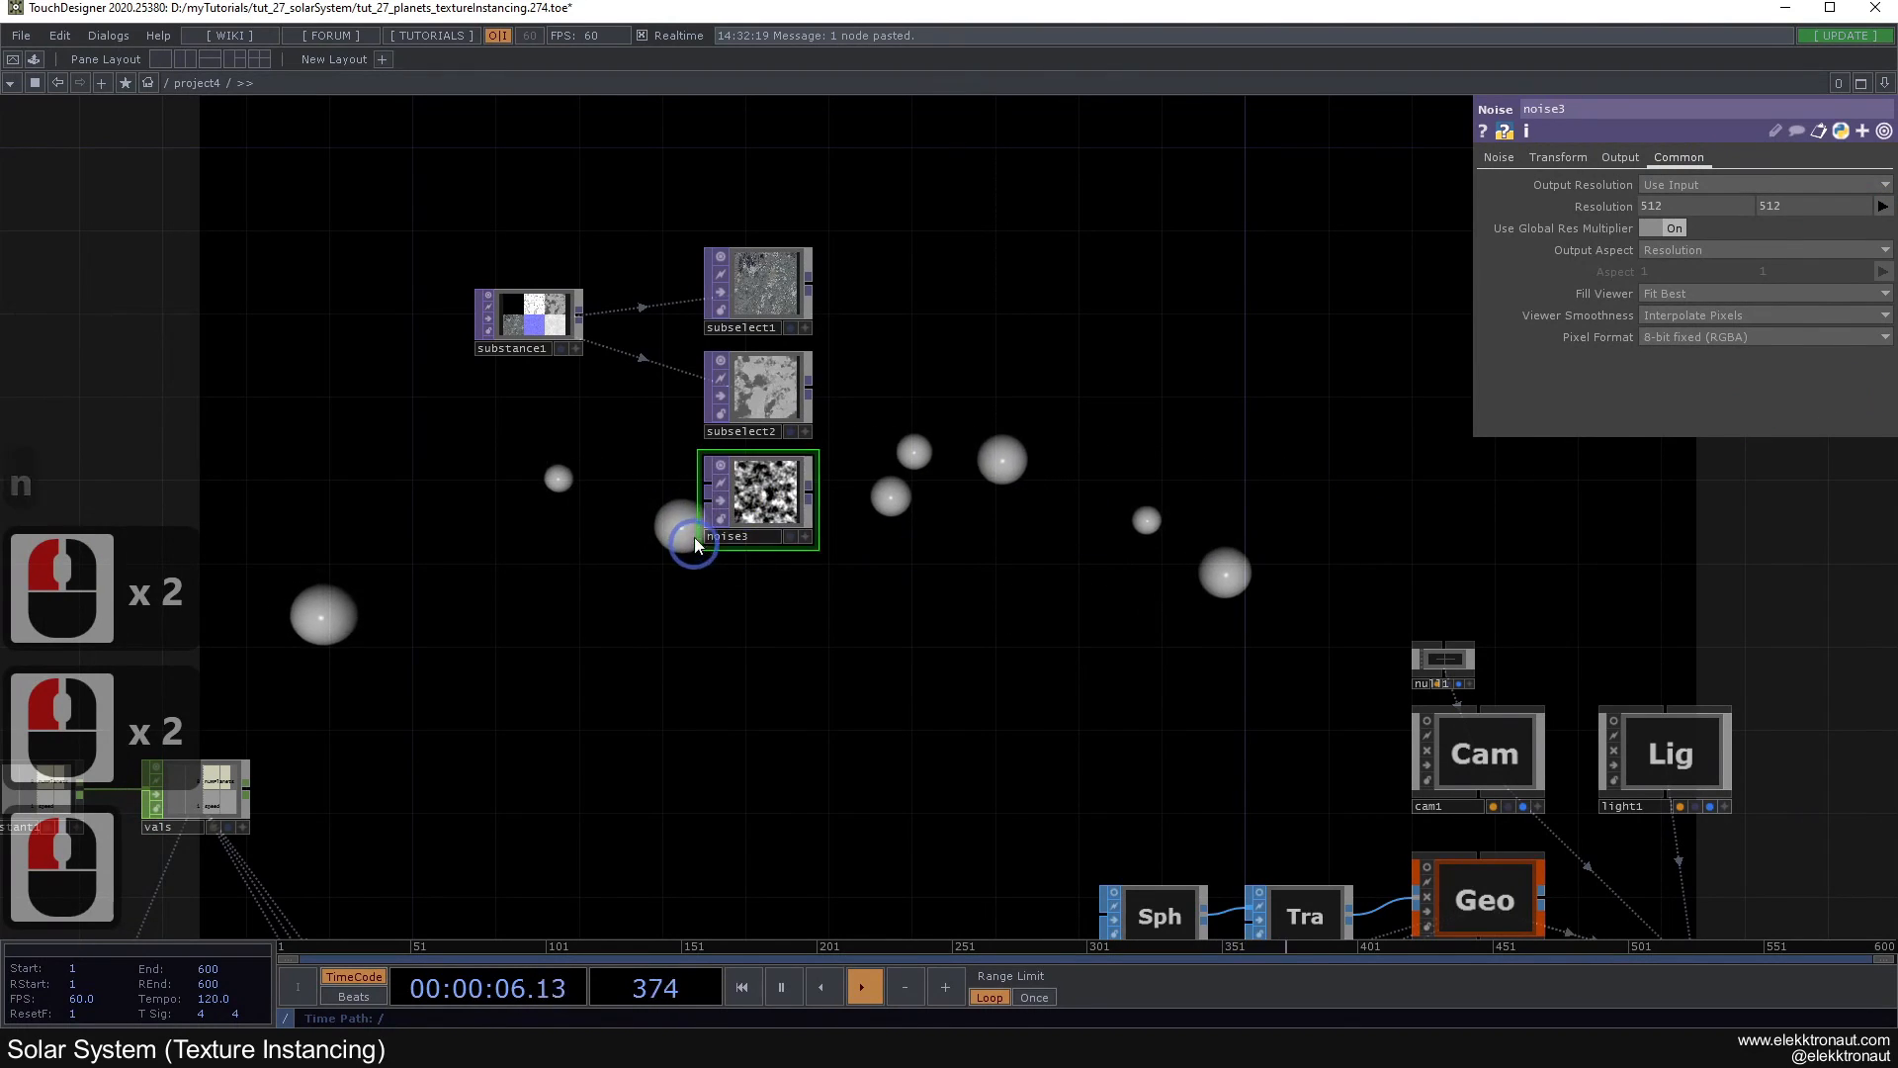
Step: Duplicate the new Noise TOP twice, stacking the copies beneath it
click(743, 515)
key(ctrl+c)
key(ctrl+v)
key(ctrl+v)
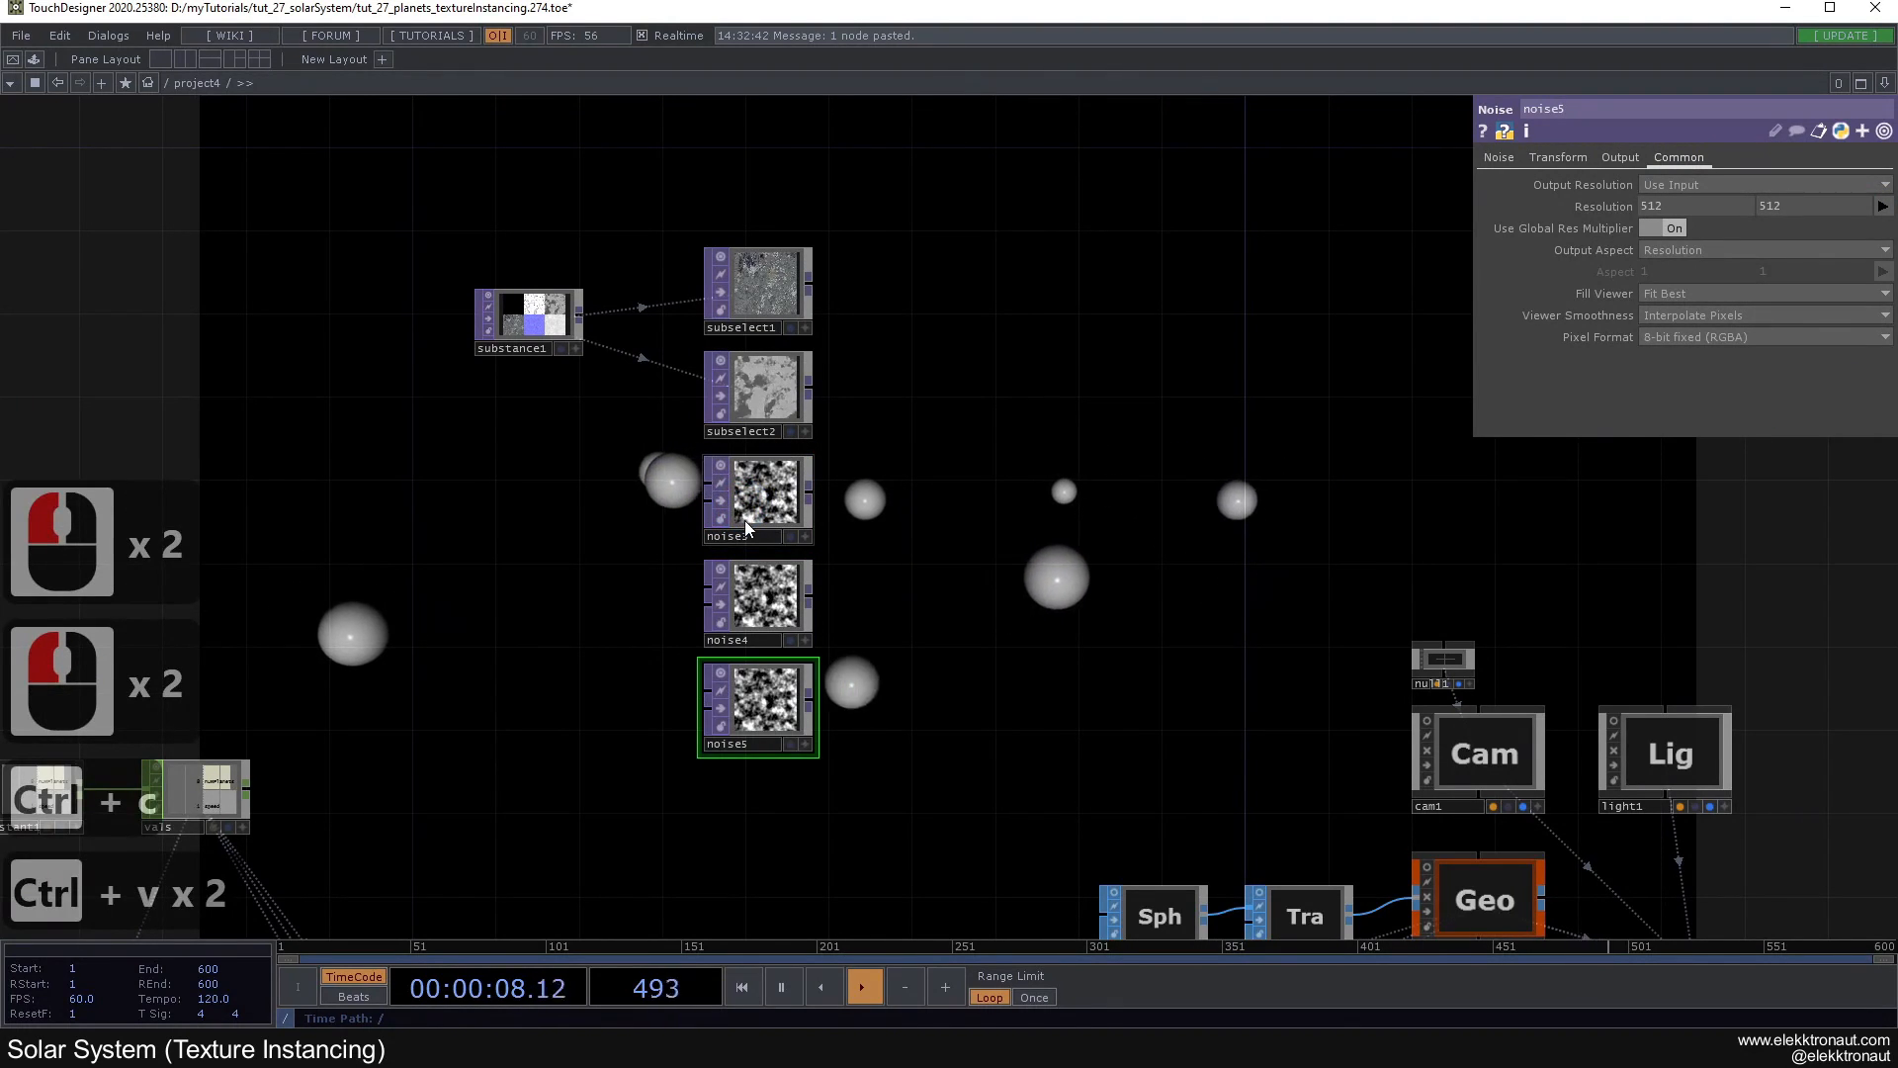
Step: Open the transform settings of noise3
click(751, 516)
scroll(756, 512, up, 3)
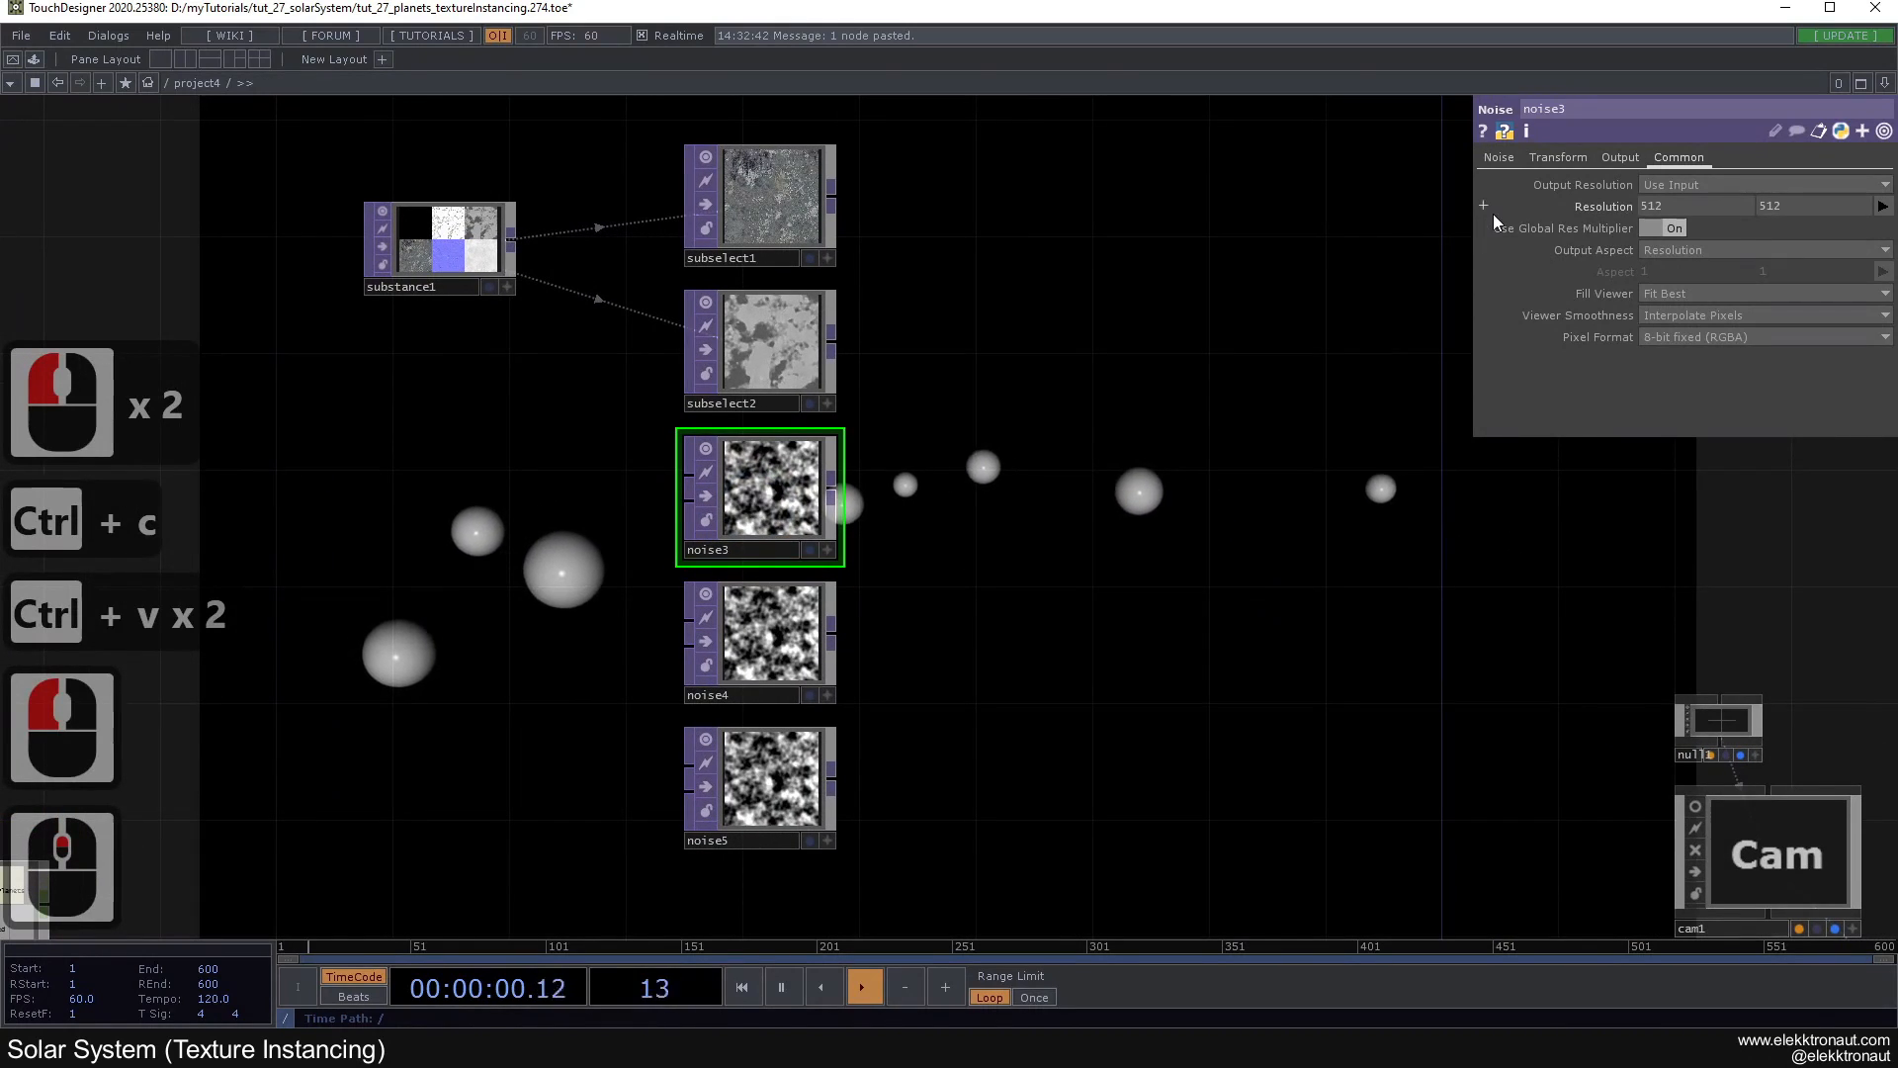
click(1499, 157)
click(1547, 157)
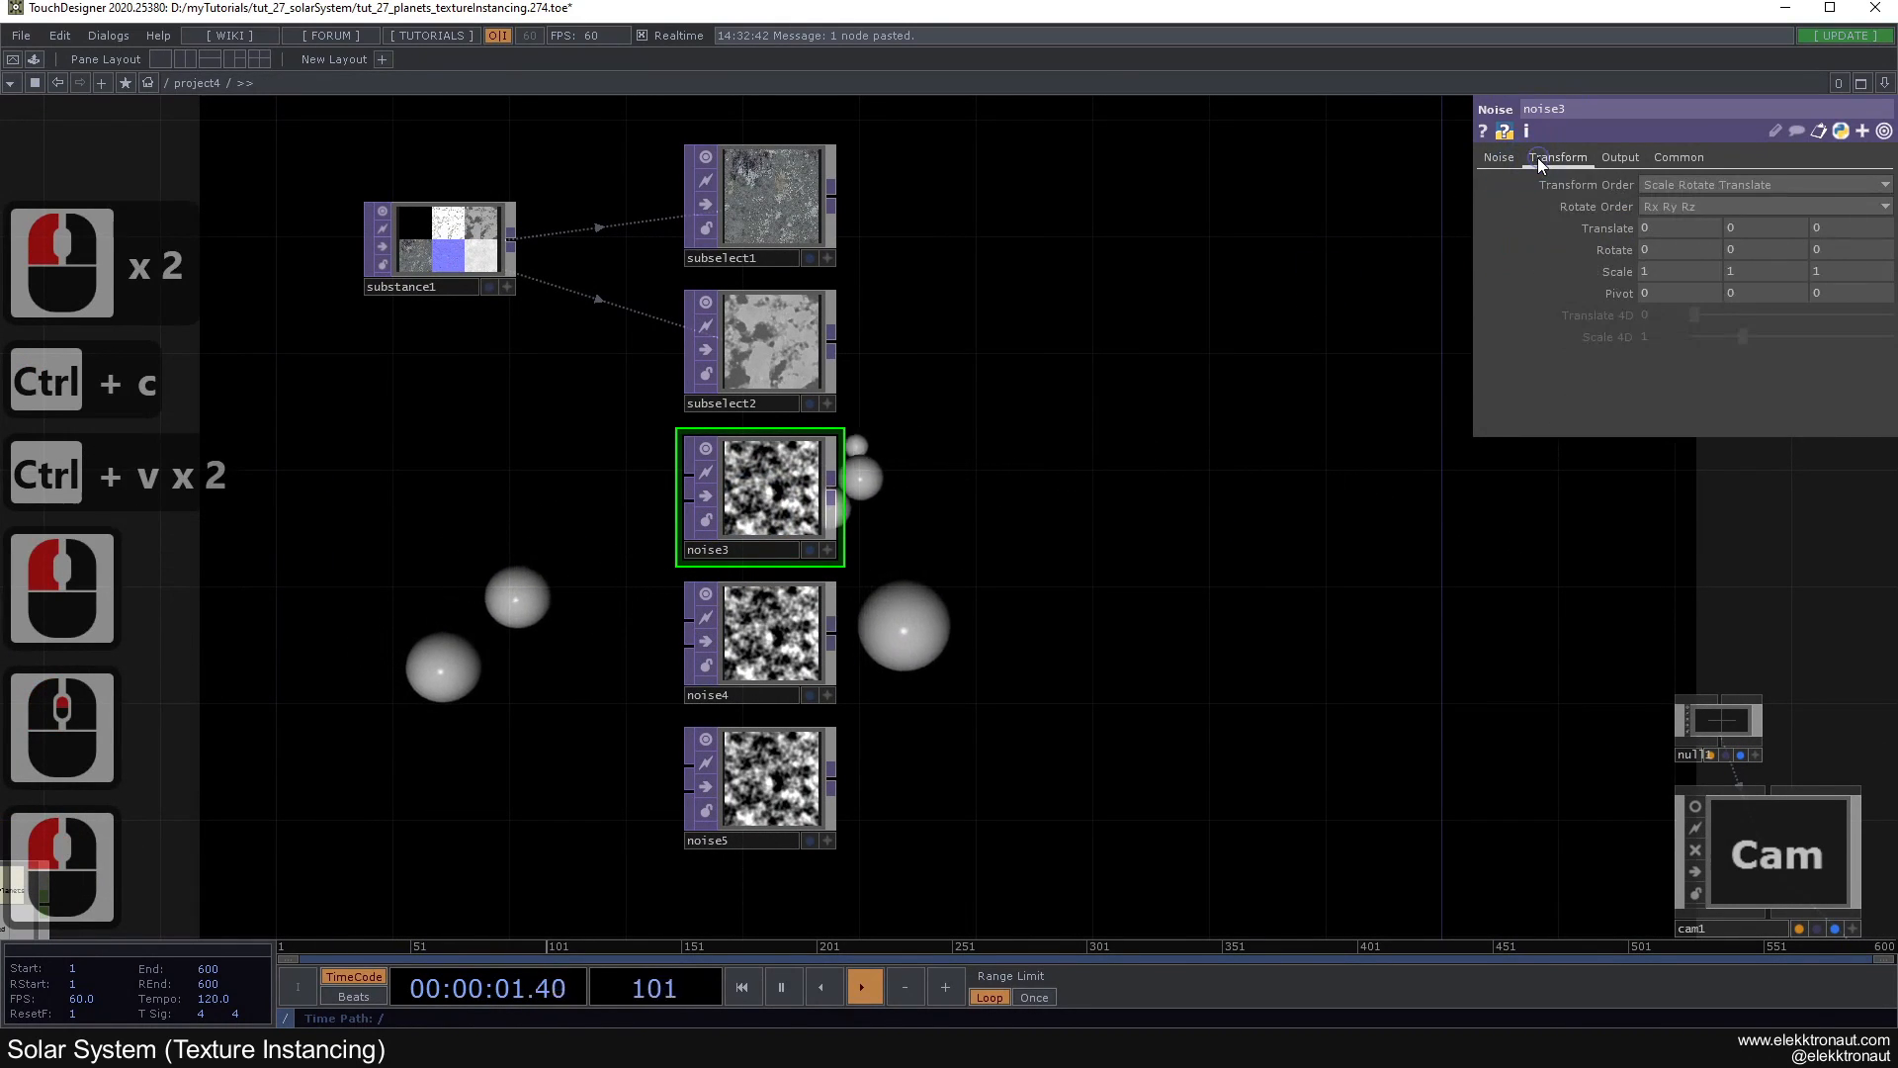
Step: Set the X scale of noise3 to 0 so its pattern becomes horizontal stripes
click(1682, 276)
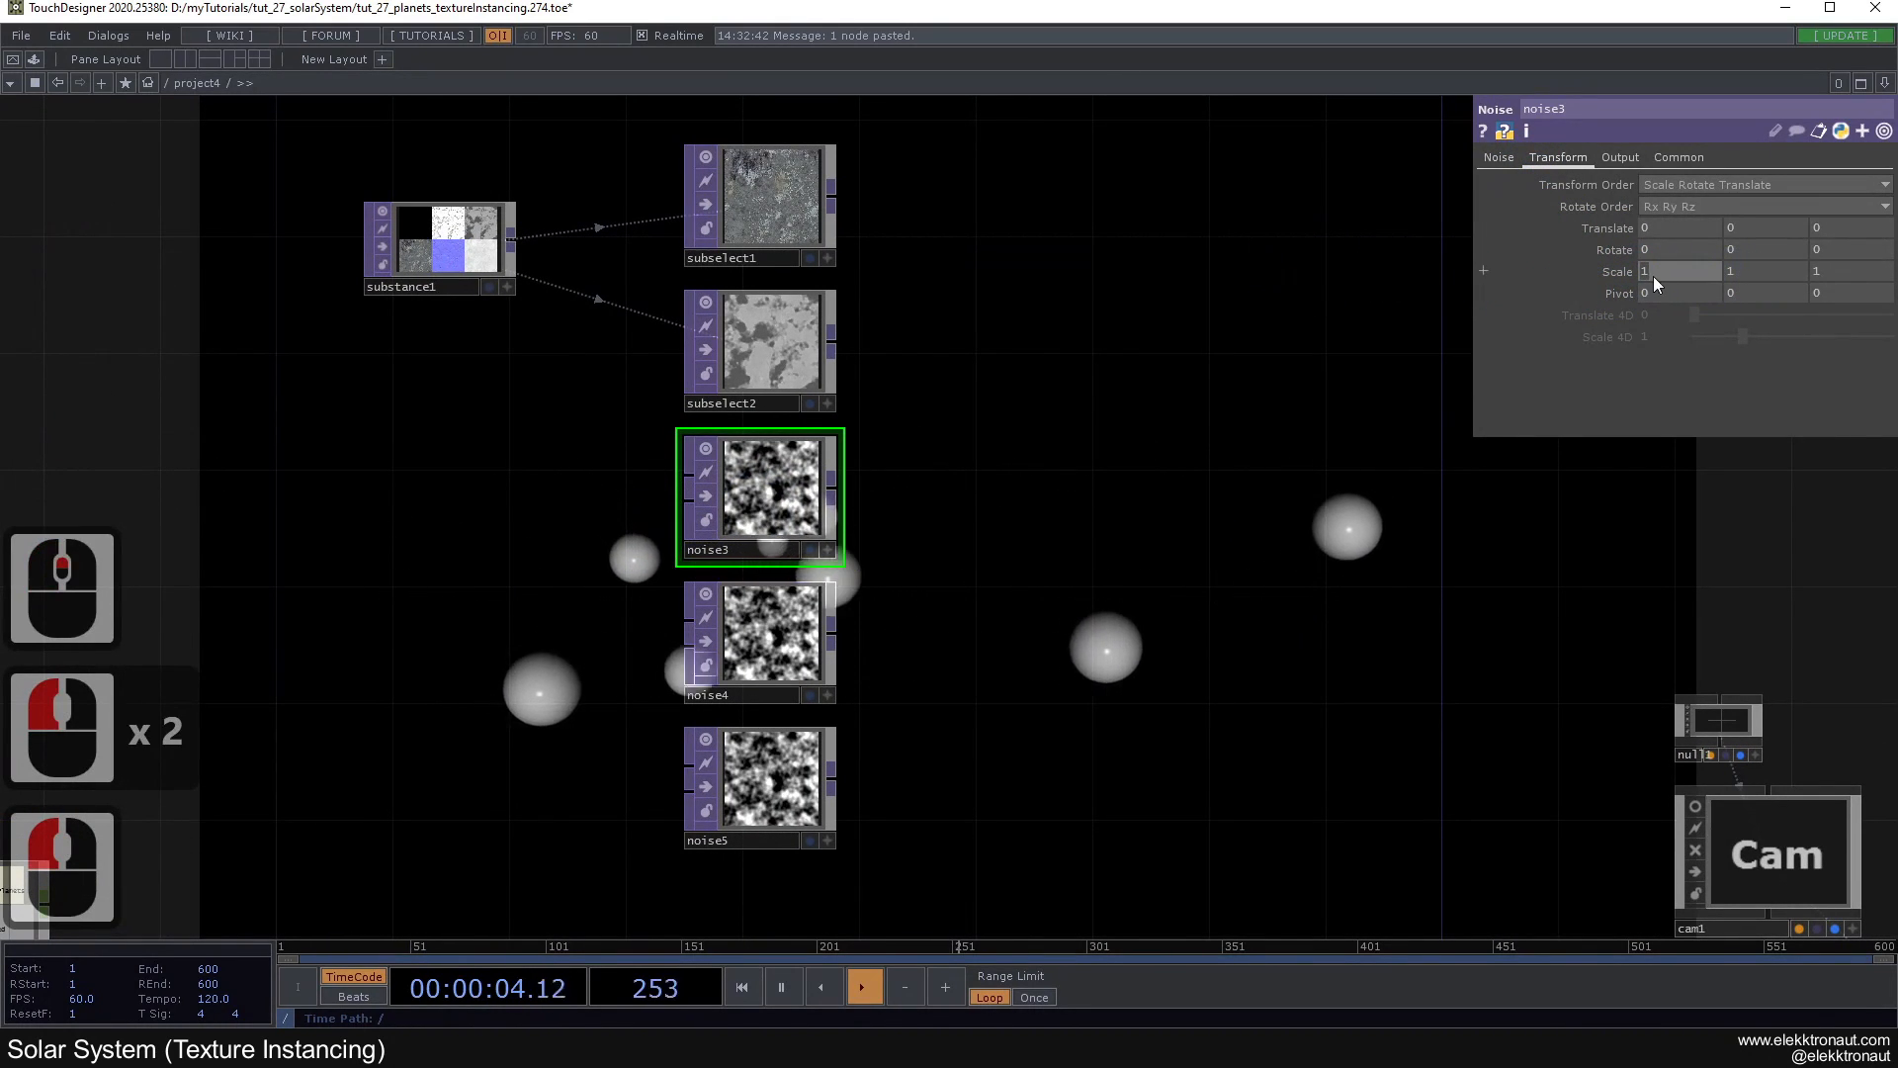
text(0)
click(1237, 294)
scroll(833, 431, up, 2)
scroll(991, 495, down, 2)
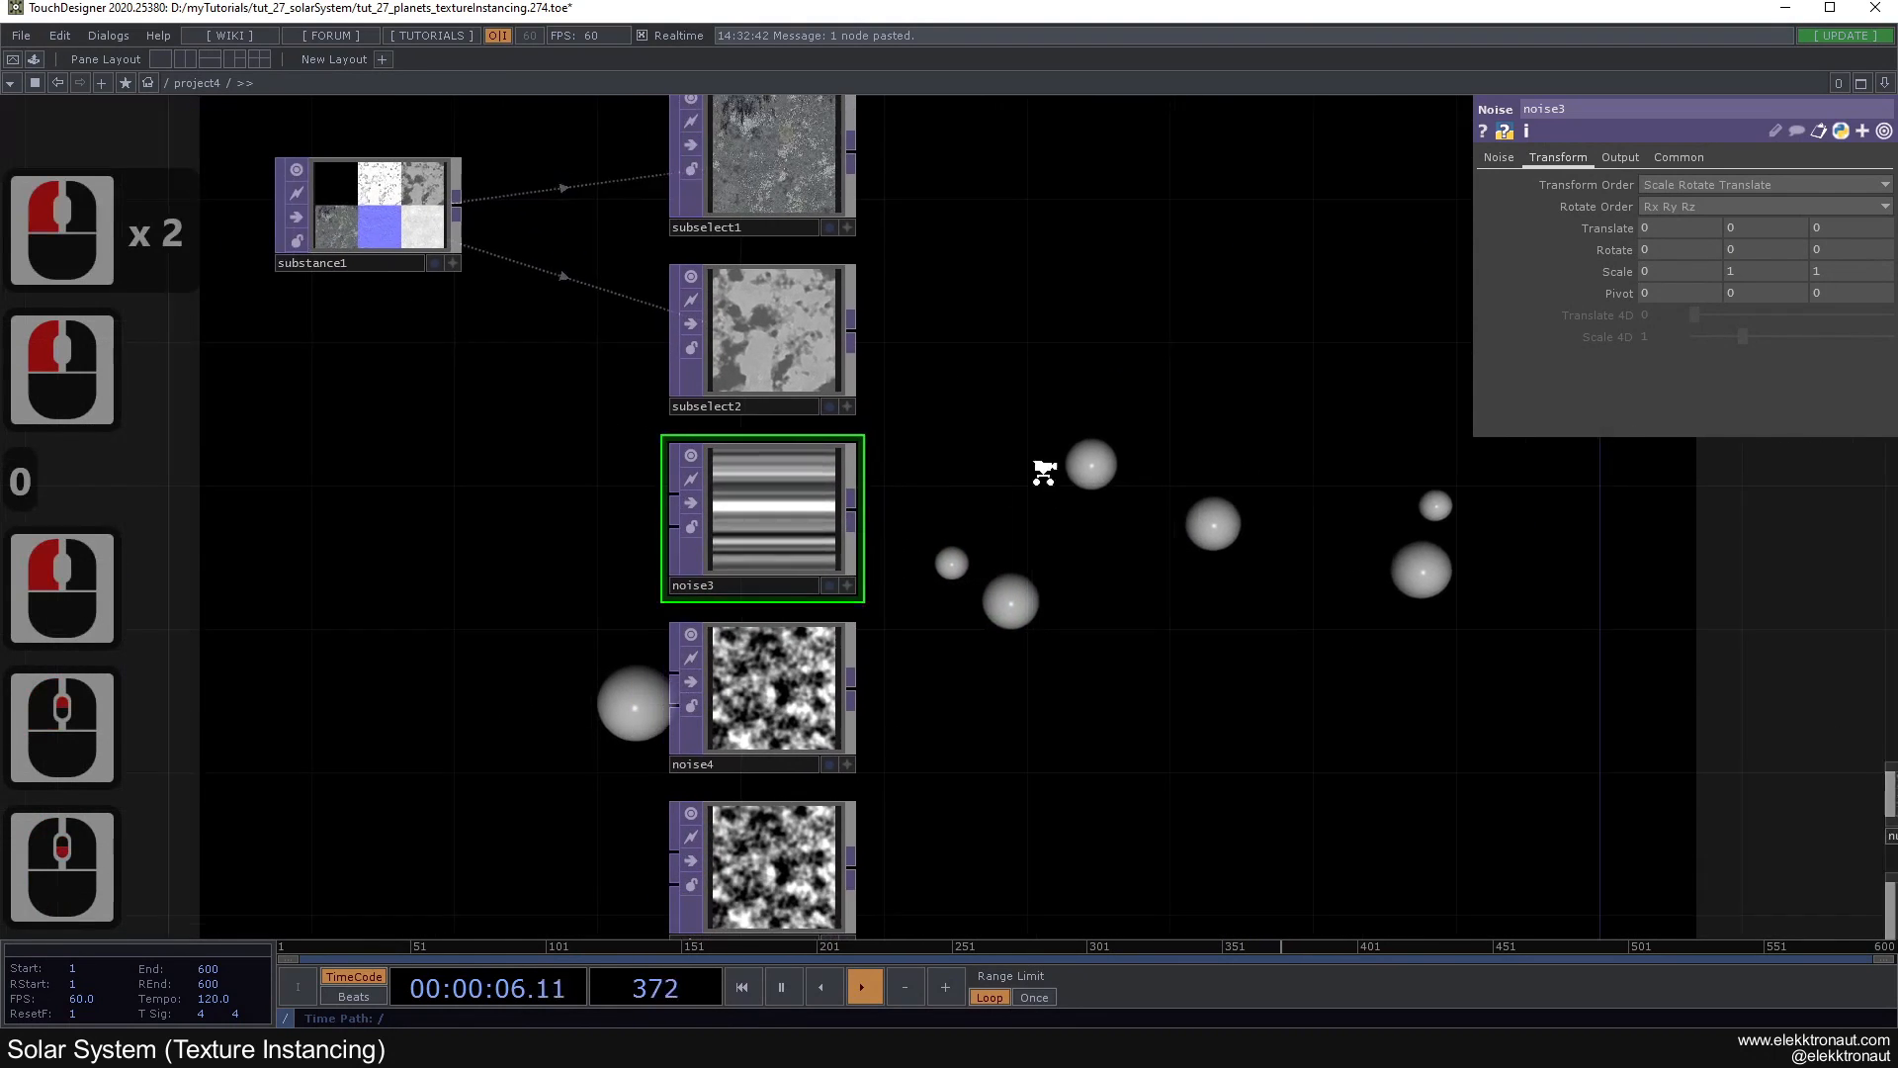
Step: Lower noise3's period to about 0.42 and its exponent to about 0.51
click(1516, 159)
drag(1760, 227, 1735, 227)
drag(1742, 337, 1735, 337)
scroll(784, 517, up, 5)
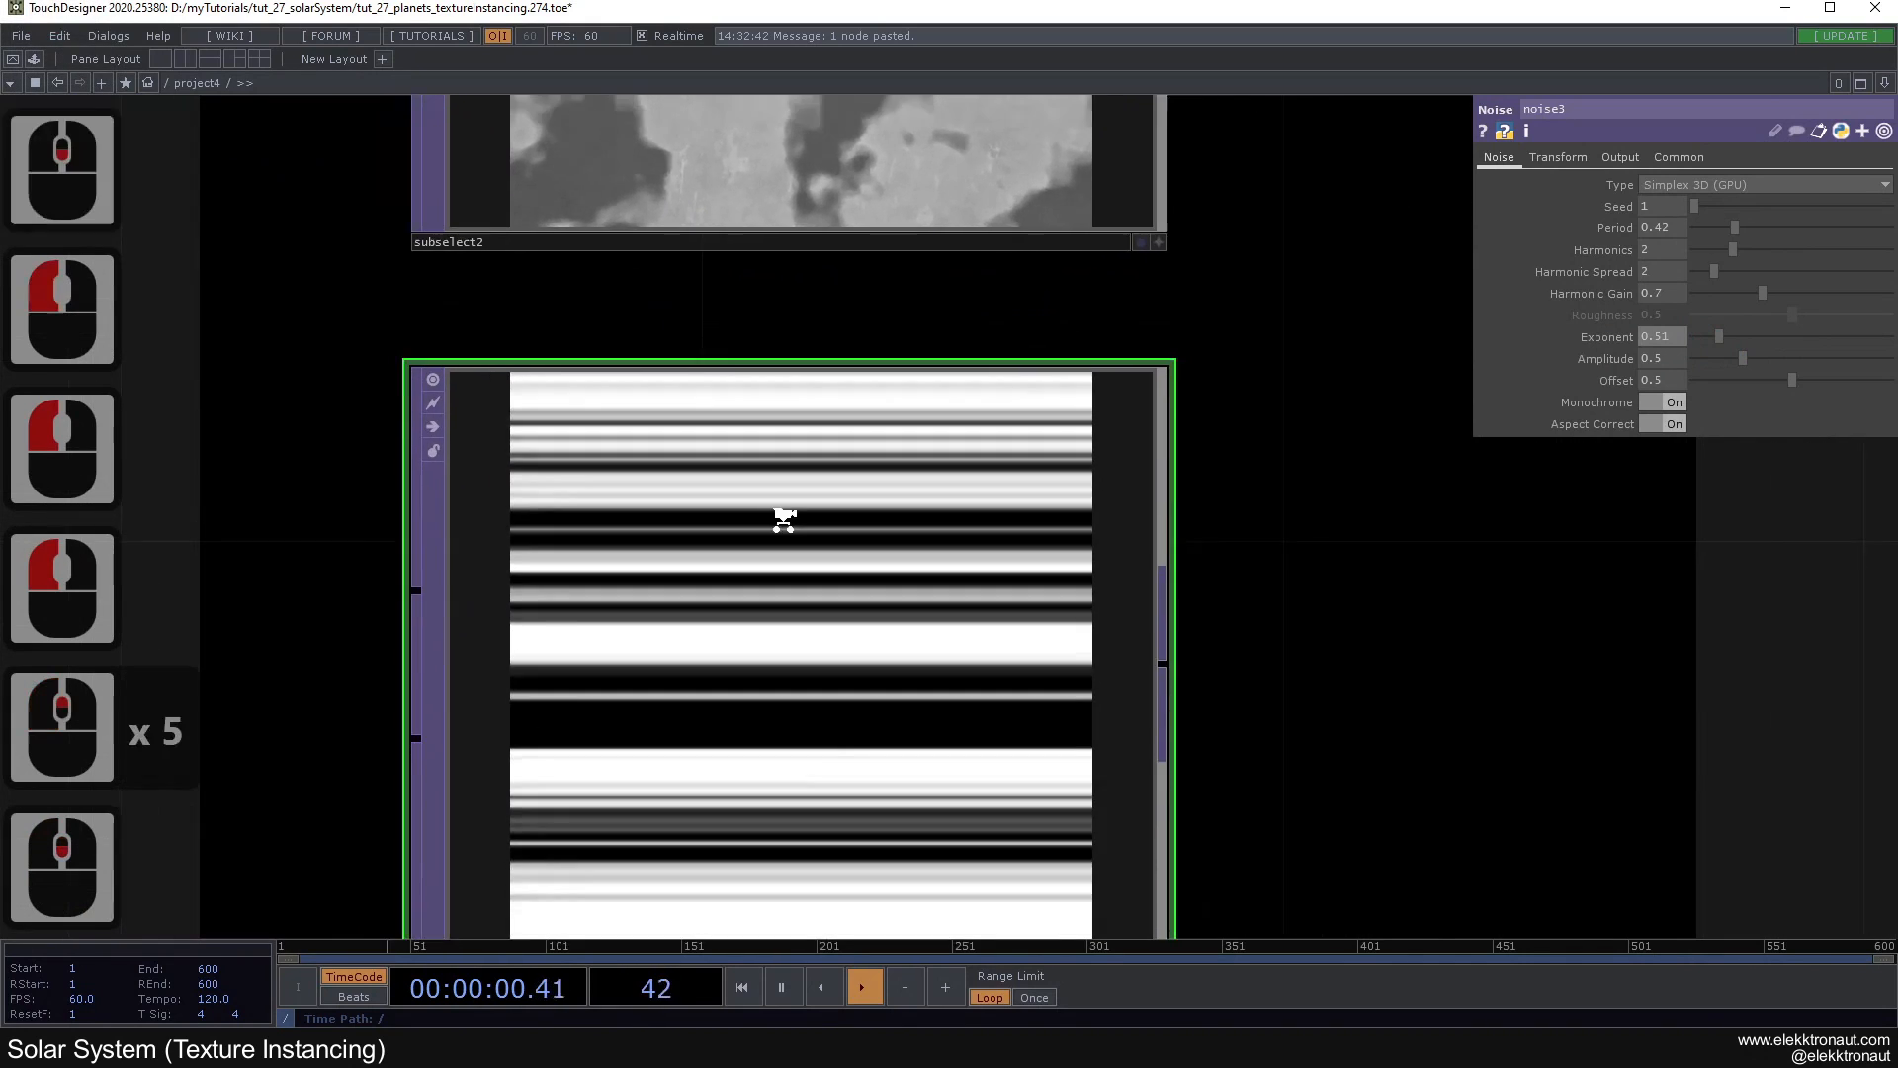
scroll(784, 517, down, 5)
drag(836, 625, 806, 516)
Step: Give noise4 a period of 3, a seed of about 2437 and 9 harmonics
click(743, 592)
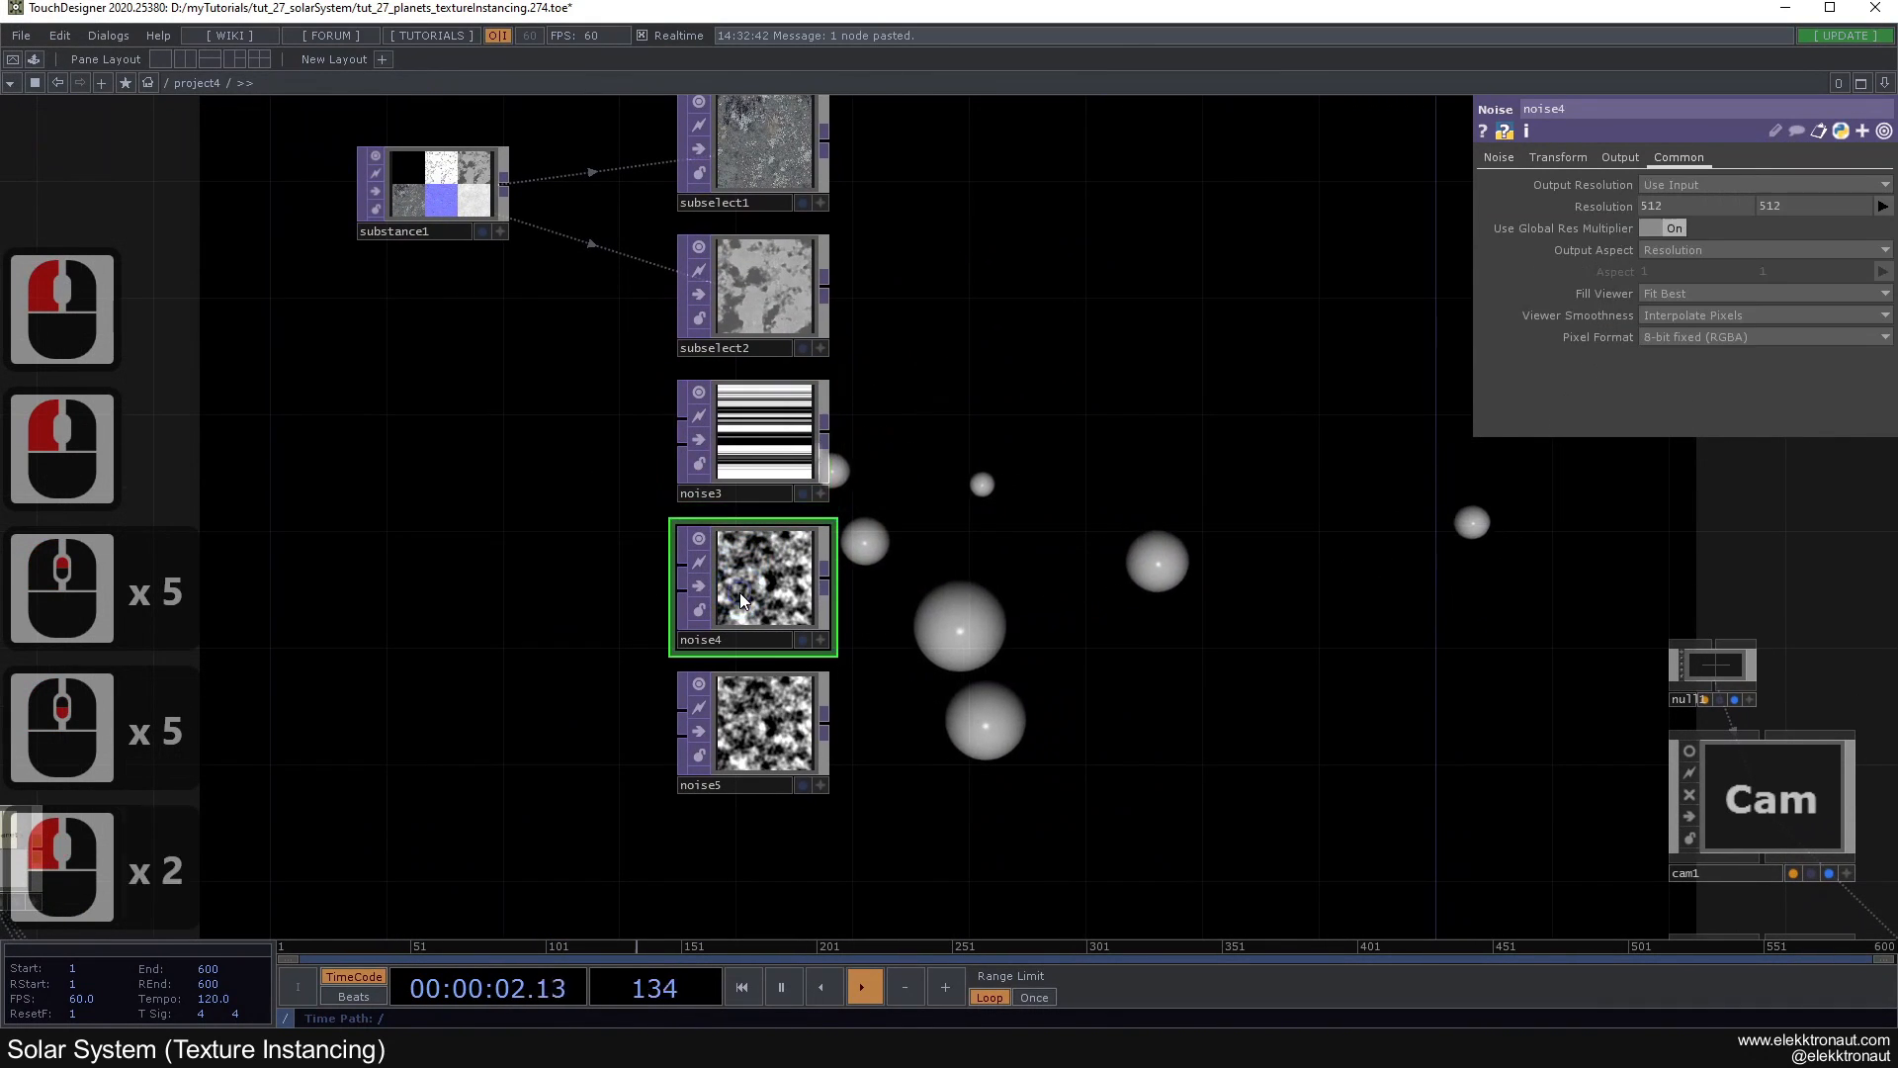
click(1499, 157)
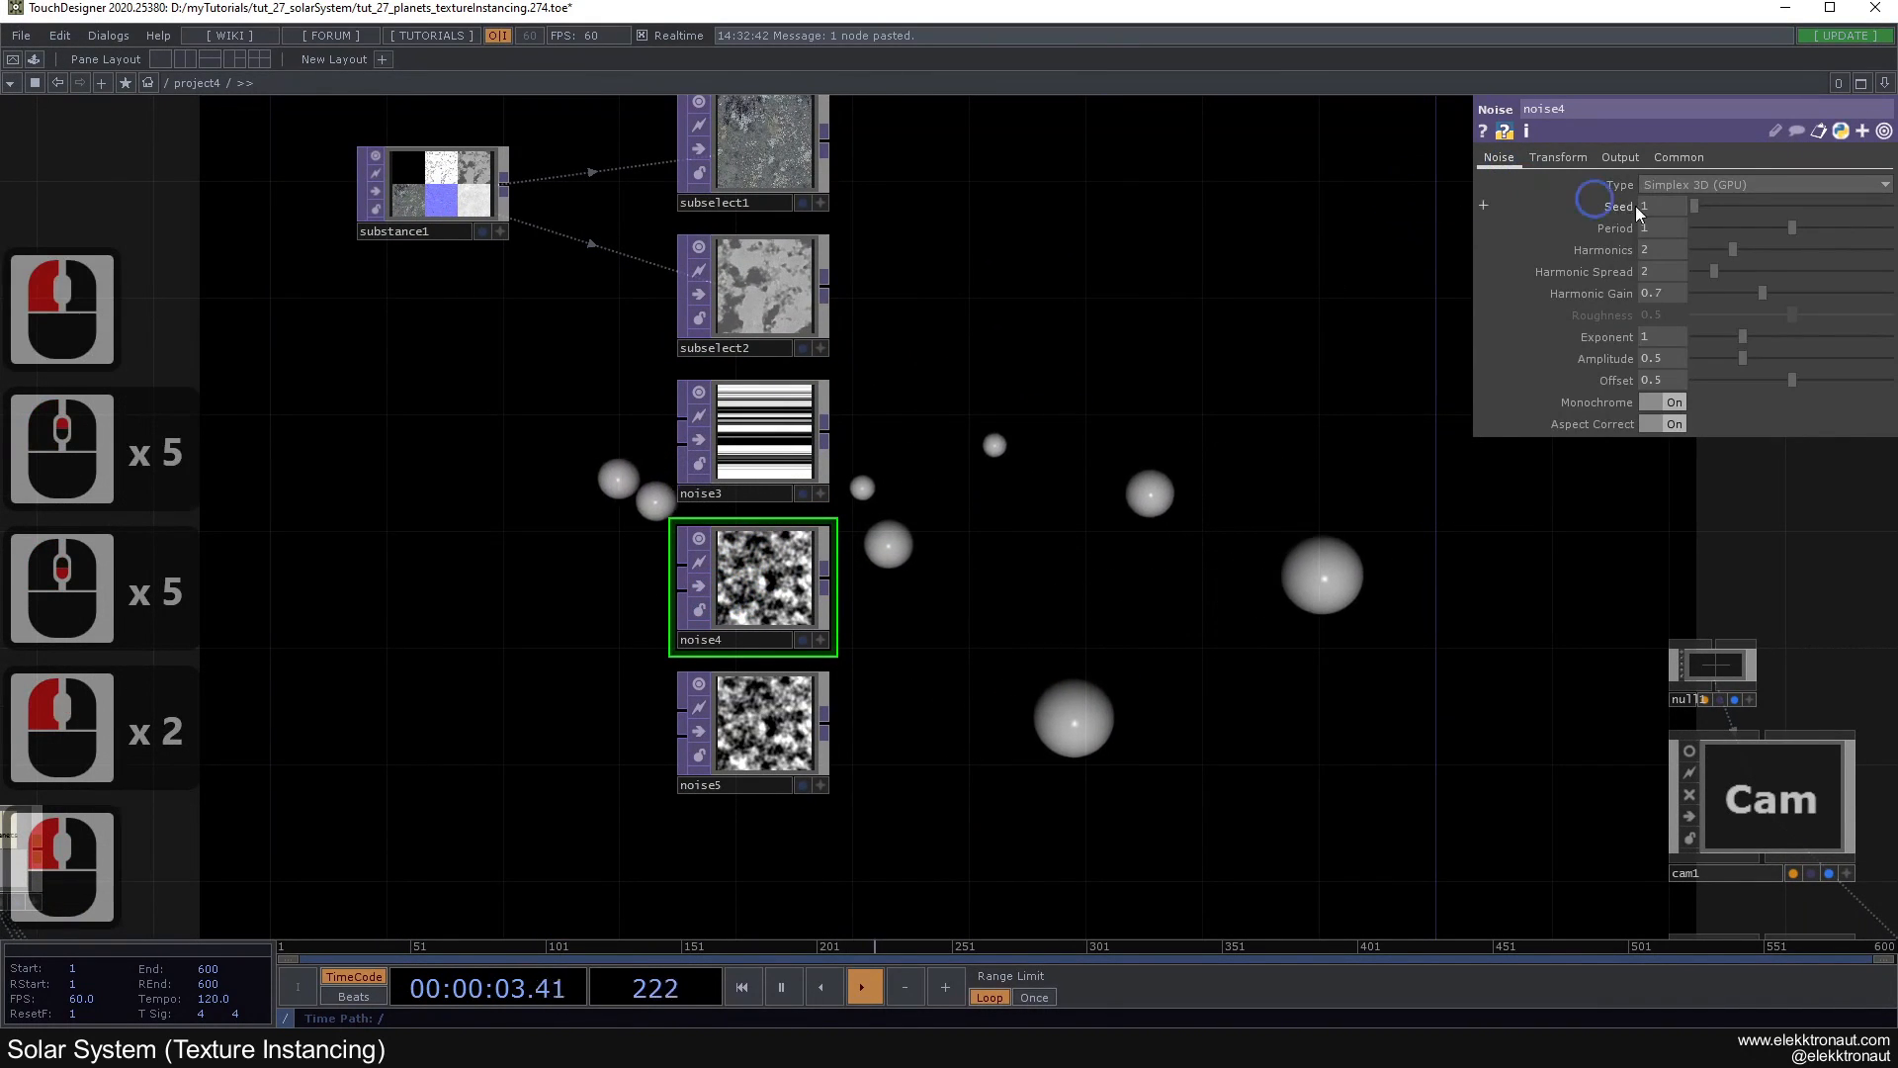
double_click(1657, 228)
text(3)
click(904, 530)
drag(1714, 210, 1866, 261)
drag(999, 412, 919, 321)
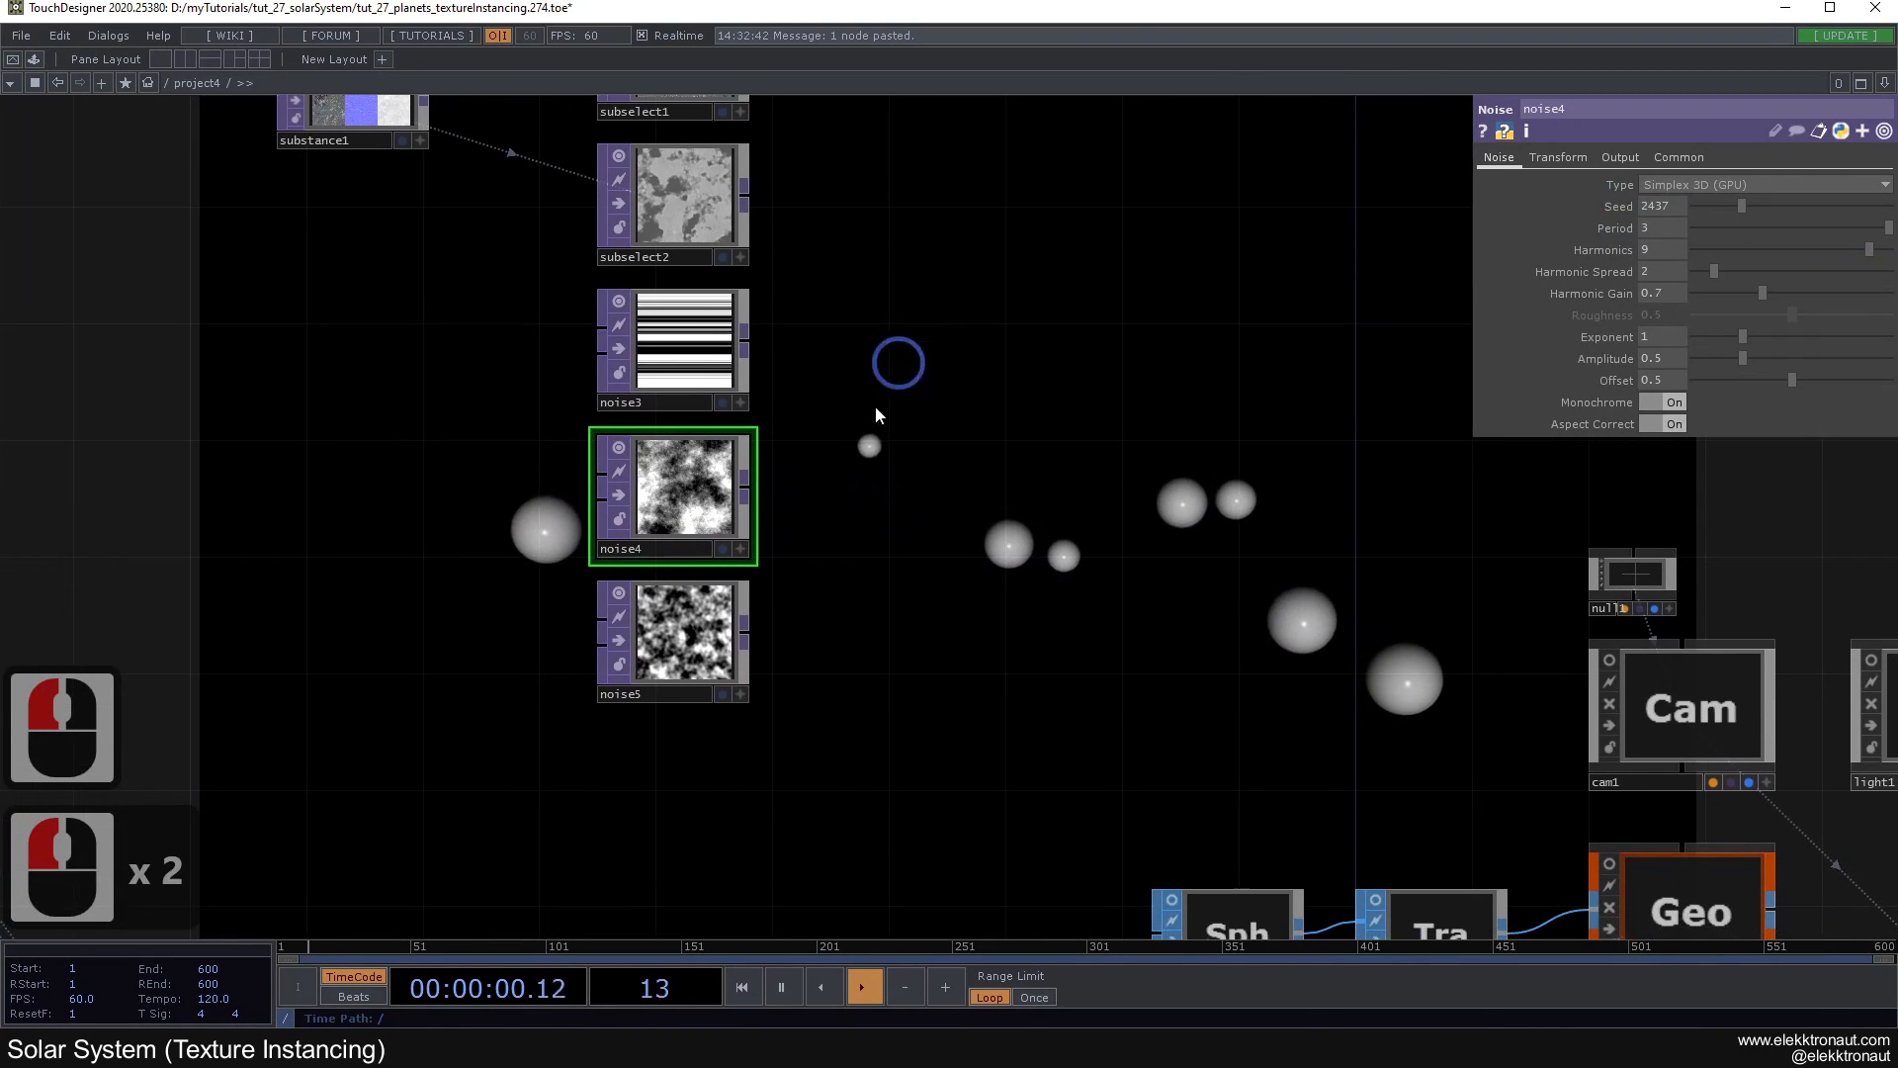
Step: Give noise5 a period of 6, an exponent of about 0.61, a seed of about 1067 and a harmonic spread of 3
click(668, 633)
click(1678, 157)
click(1499, 157)
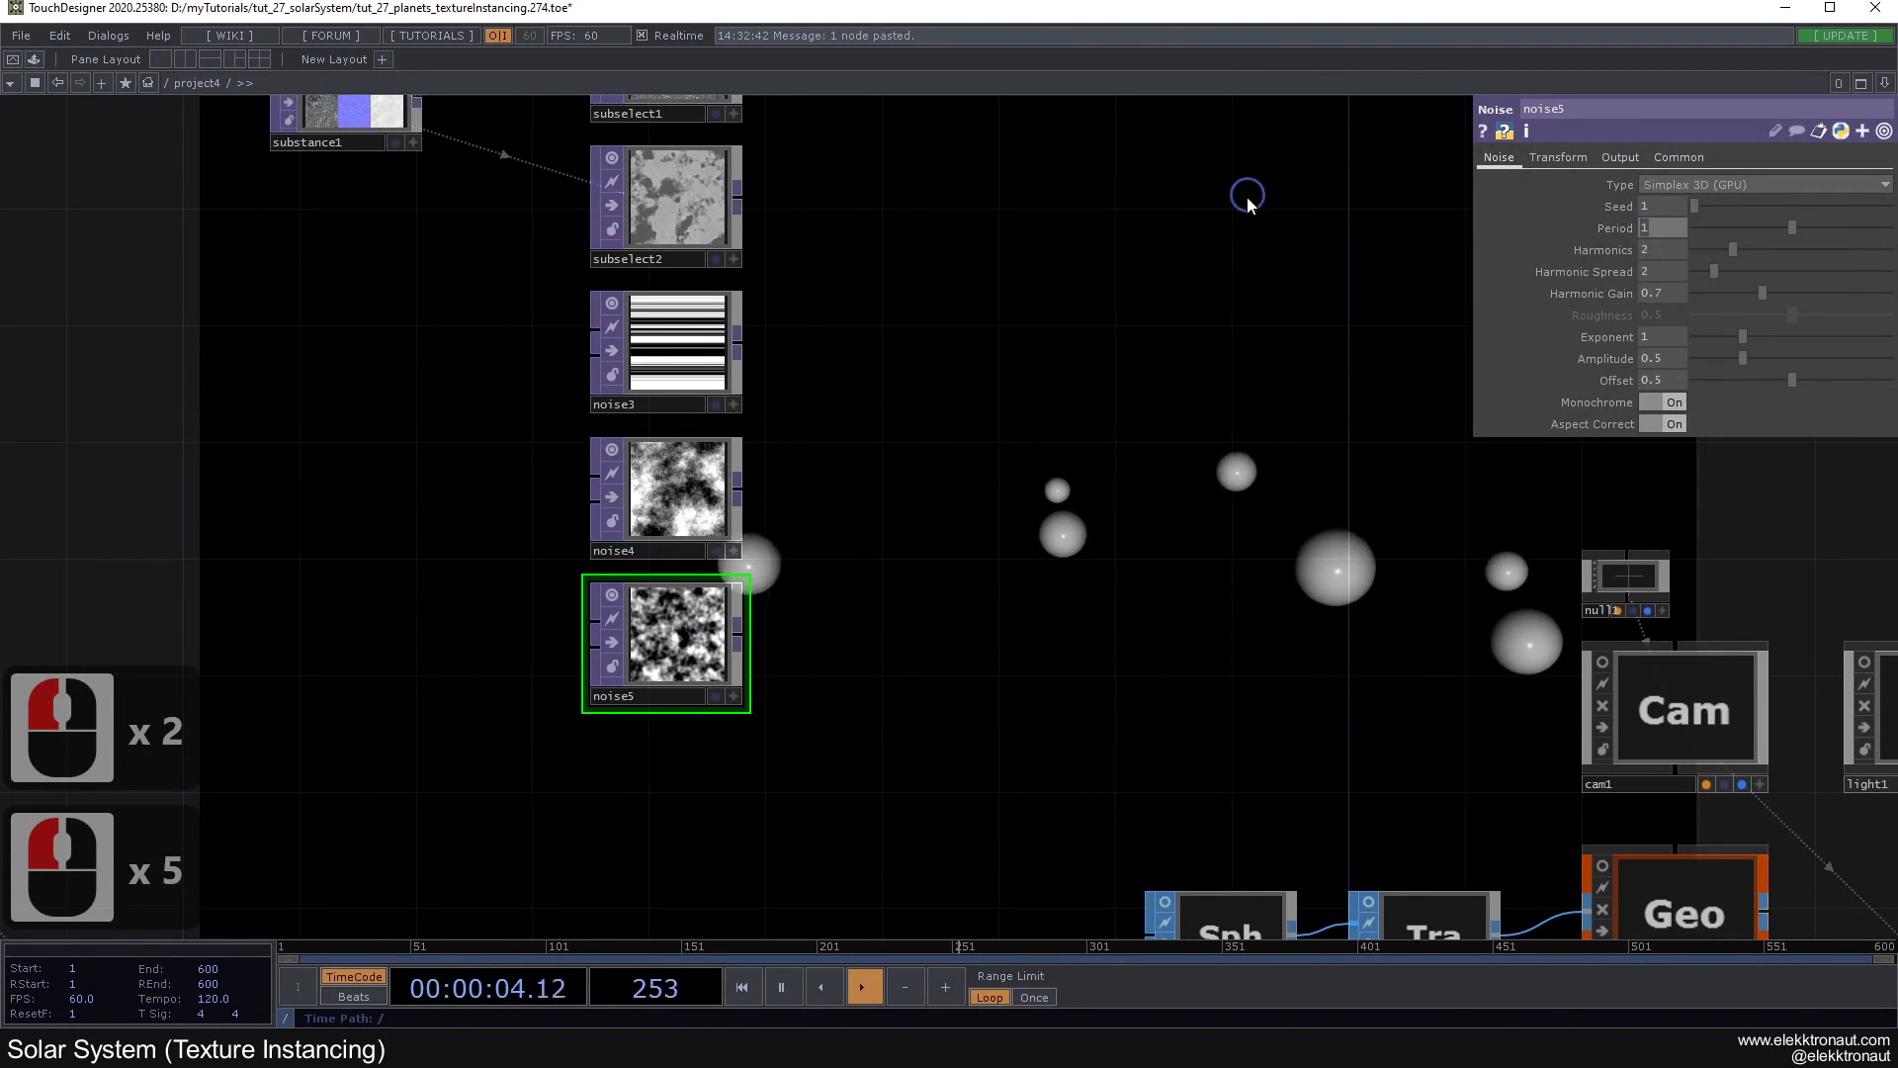
click(1048, 308)
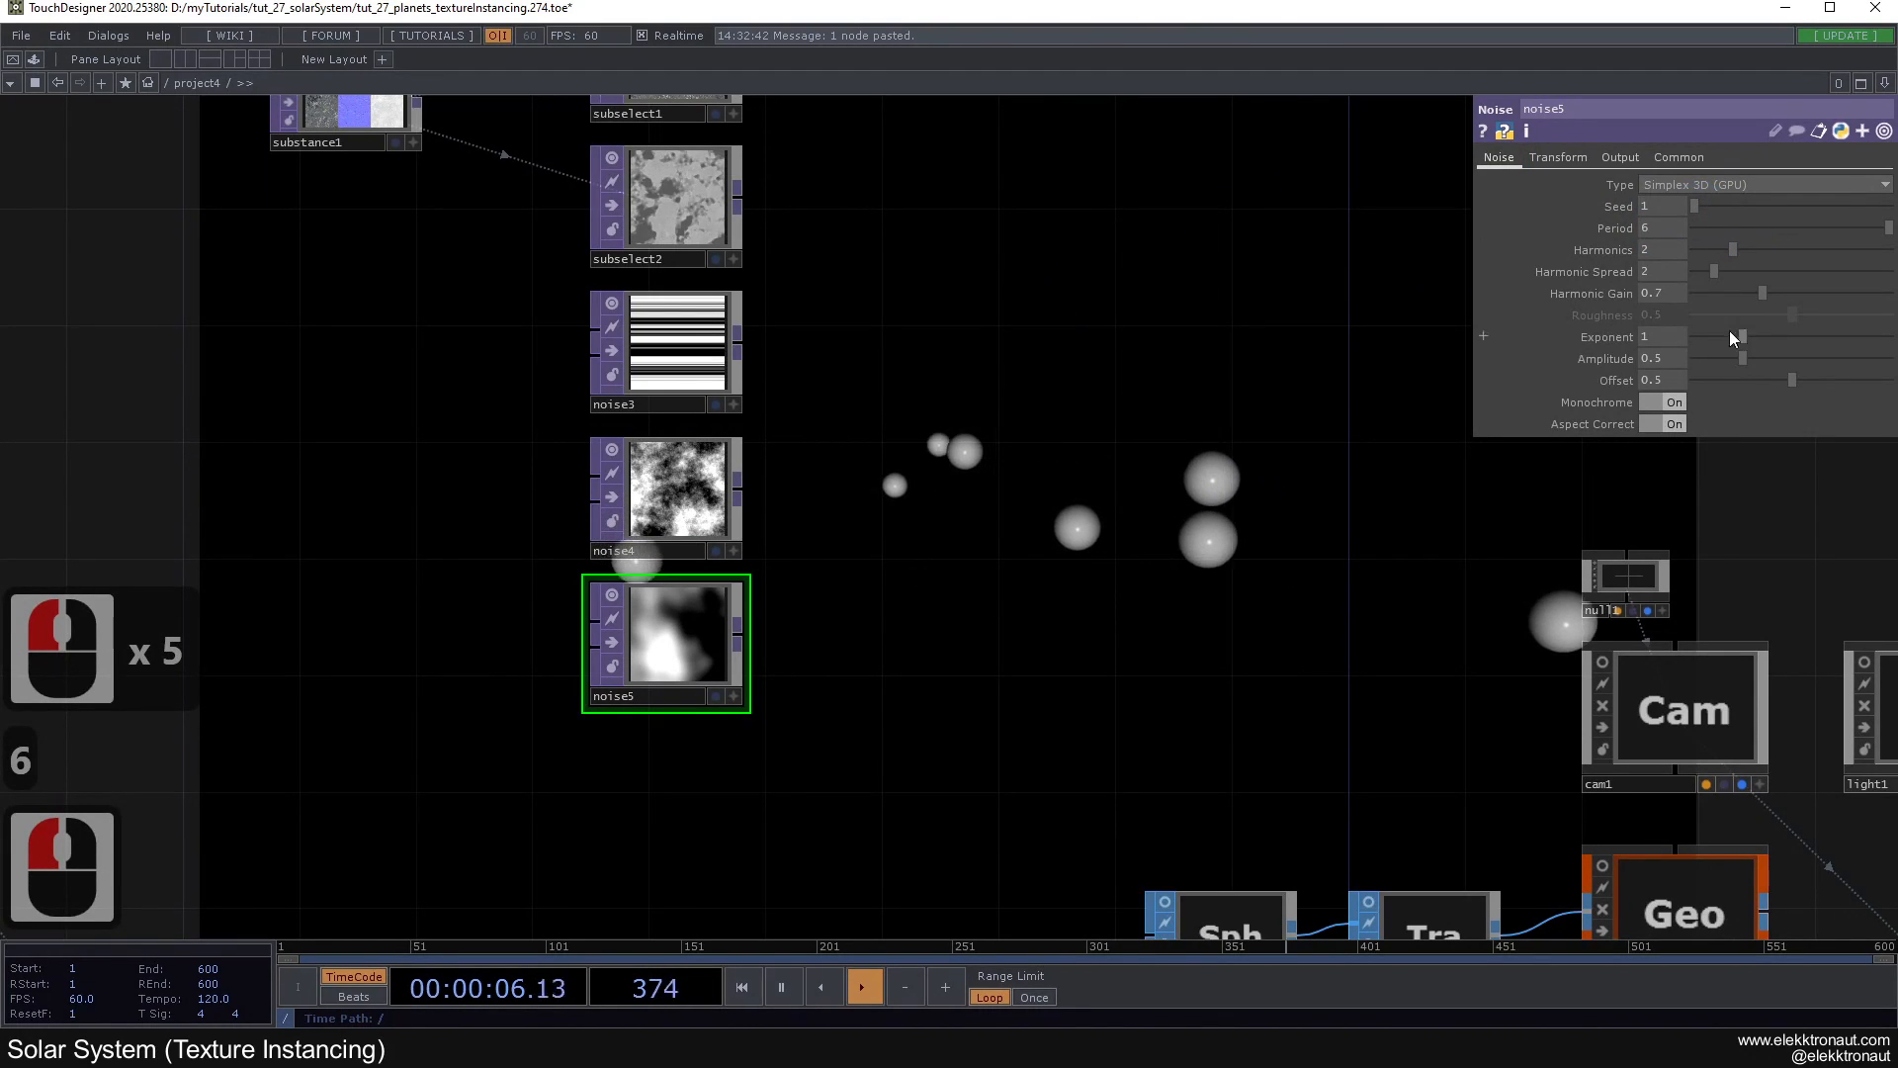
drag(1731, 337, 1723, 337)
click(1720, 210)
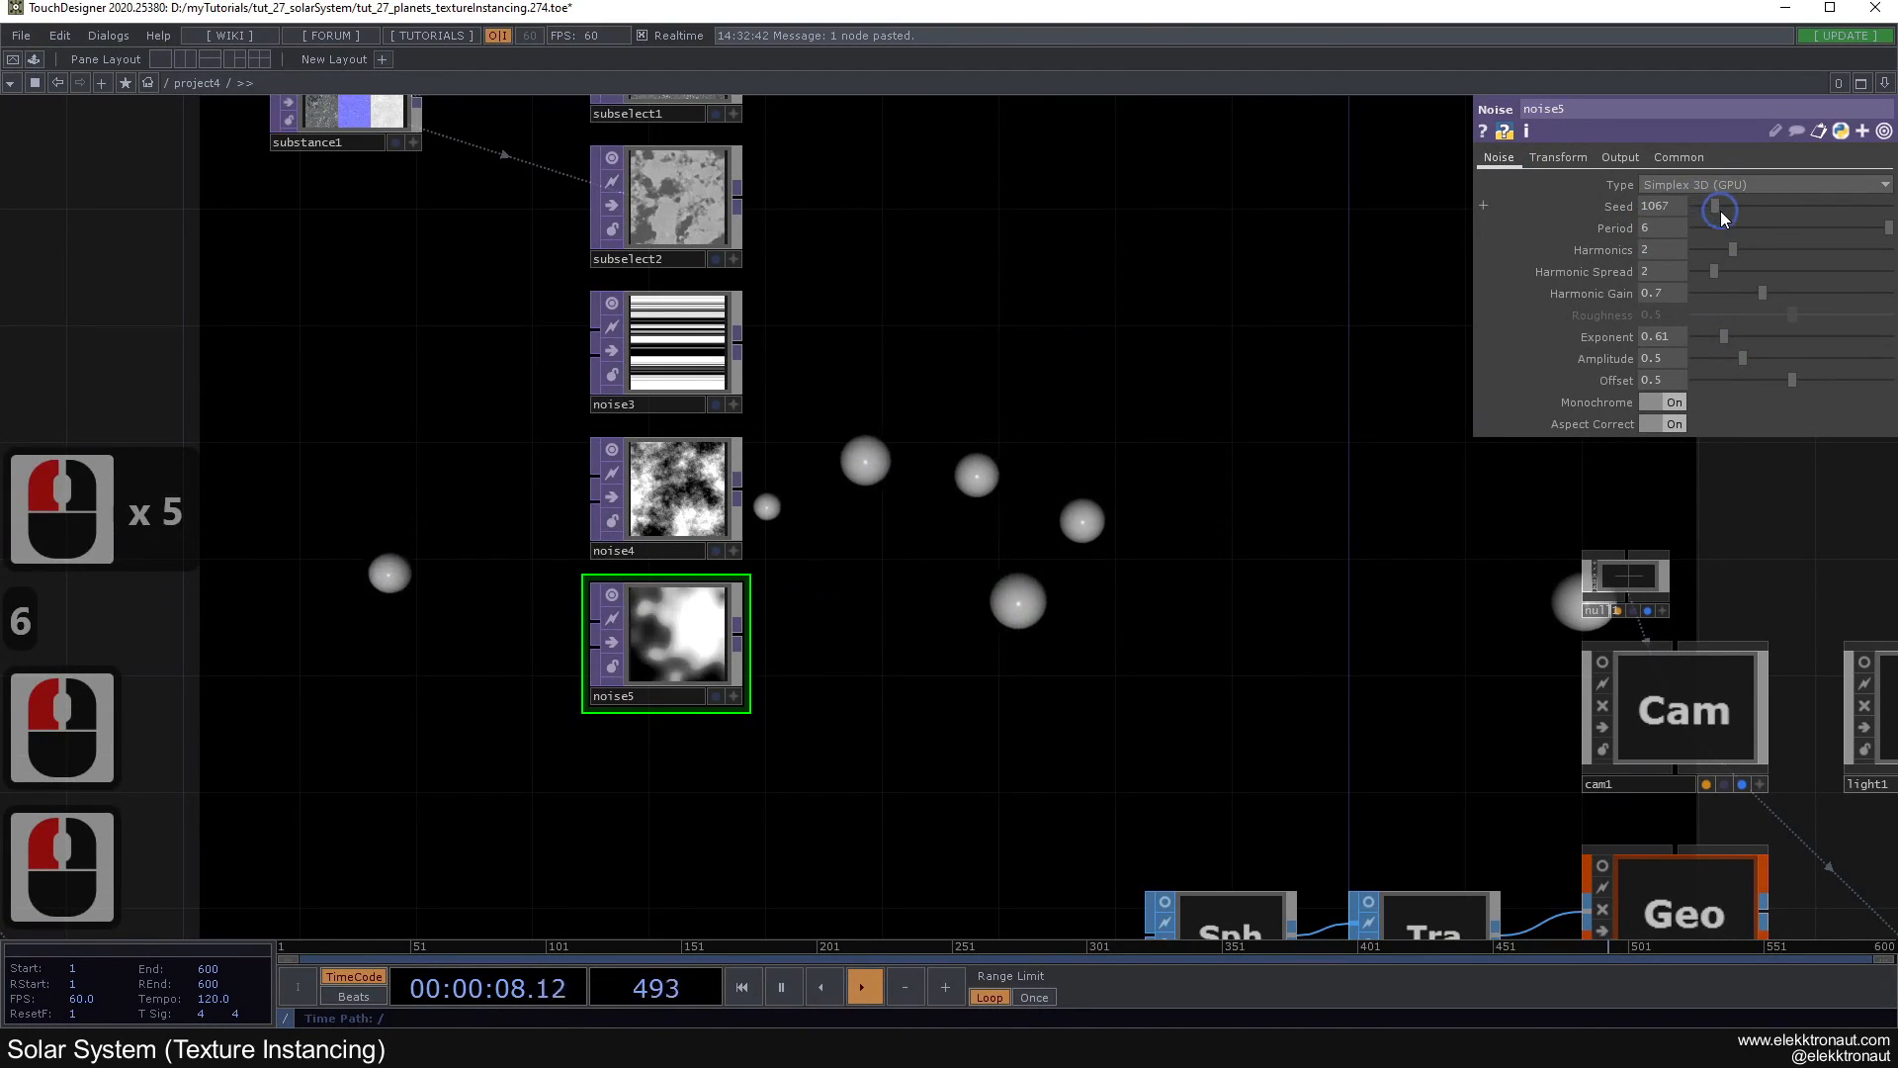
click(1720, 211)
drag(1720, 271, 1728, 277)
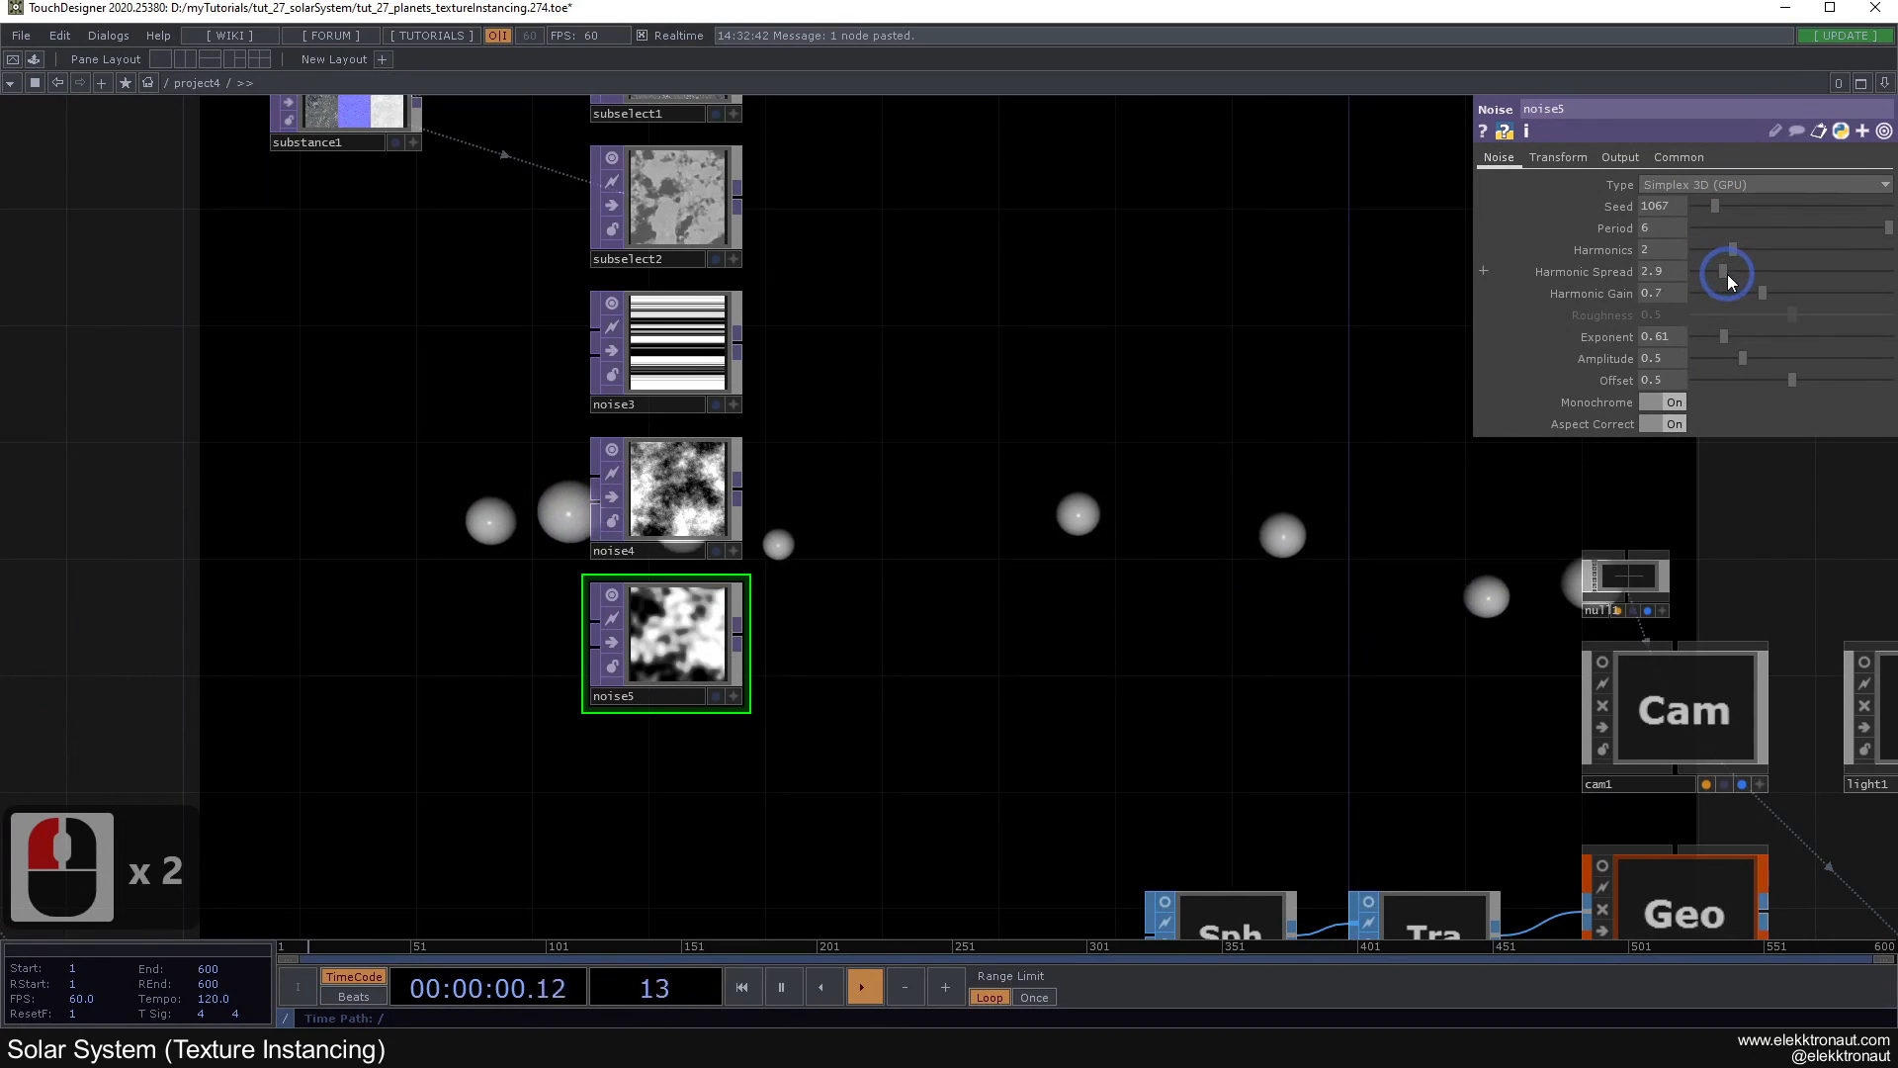
middle_drag(939, 494, 910, 441)
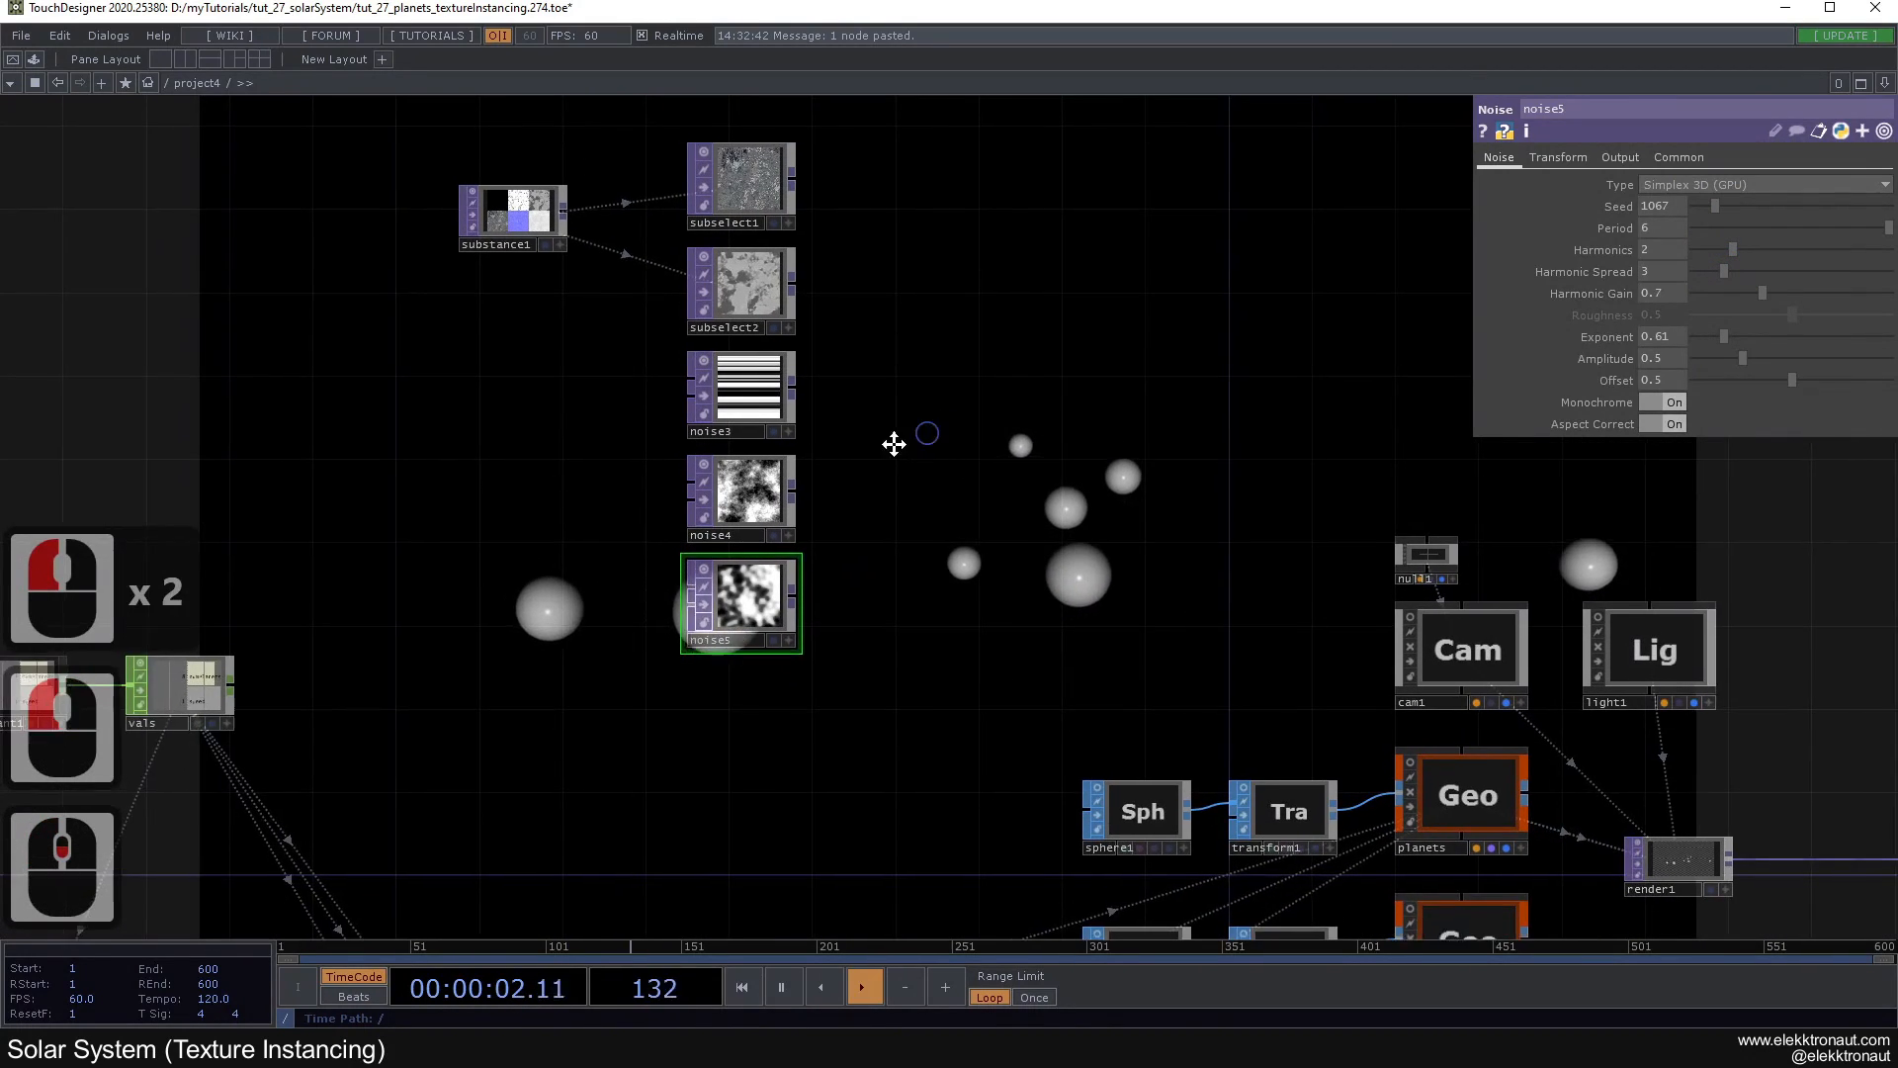
Step: Add a Null TOP fed by the output of subselect1
drag(911, 441, 830, 474)
drag(781, 647, 786, 678)
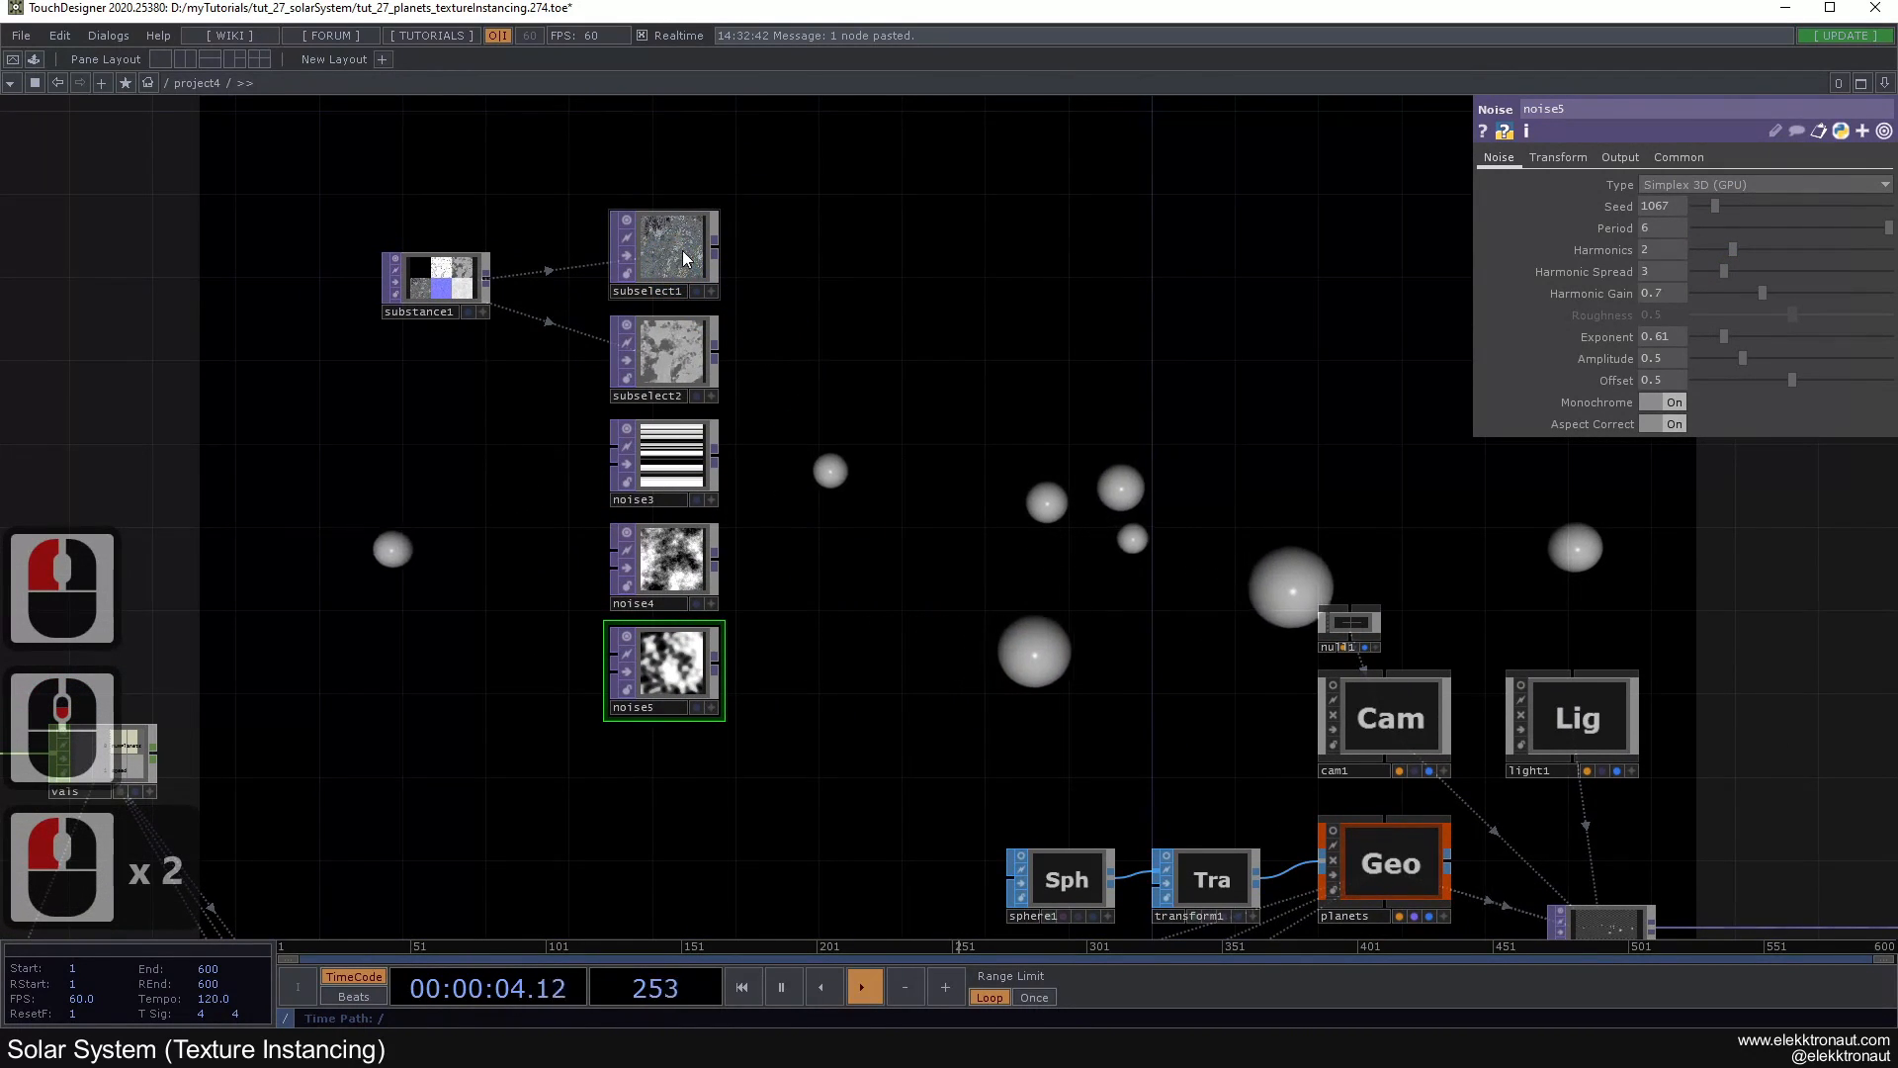
click(686, 252)
click(698, 251)
key(alt+n)
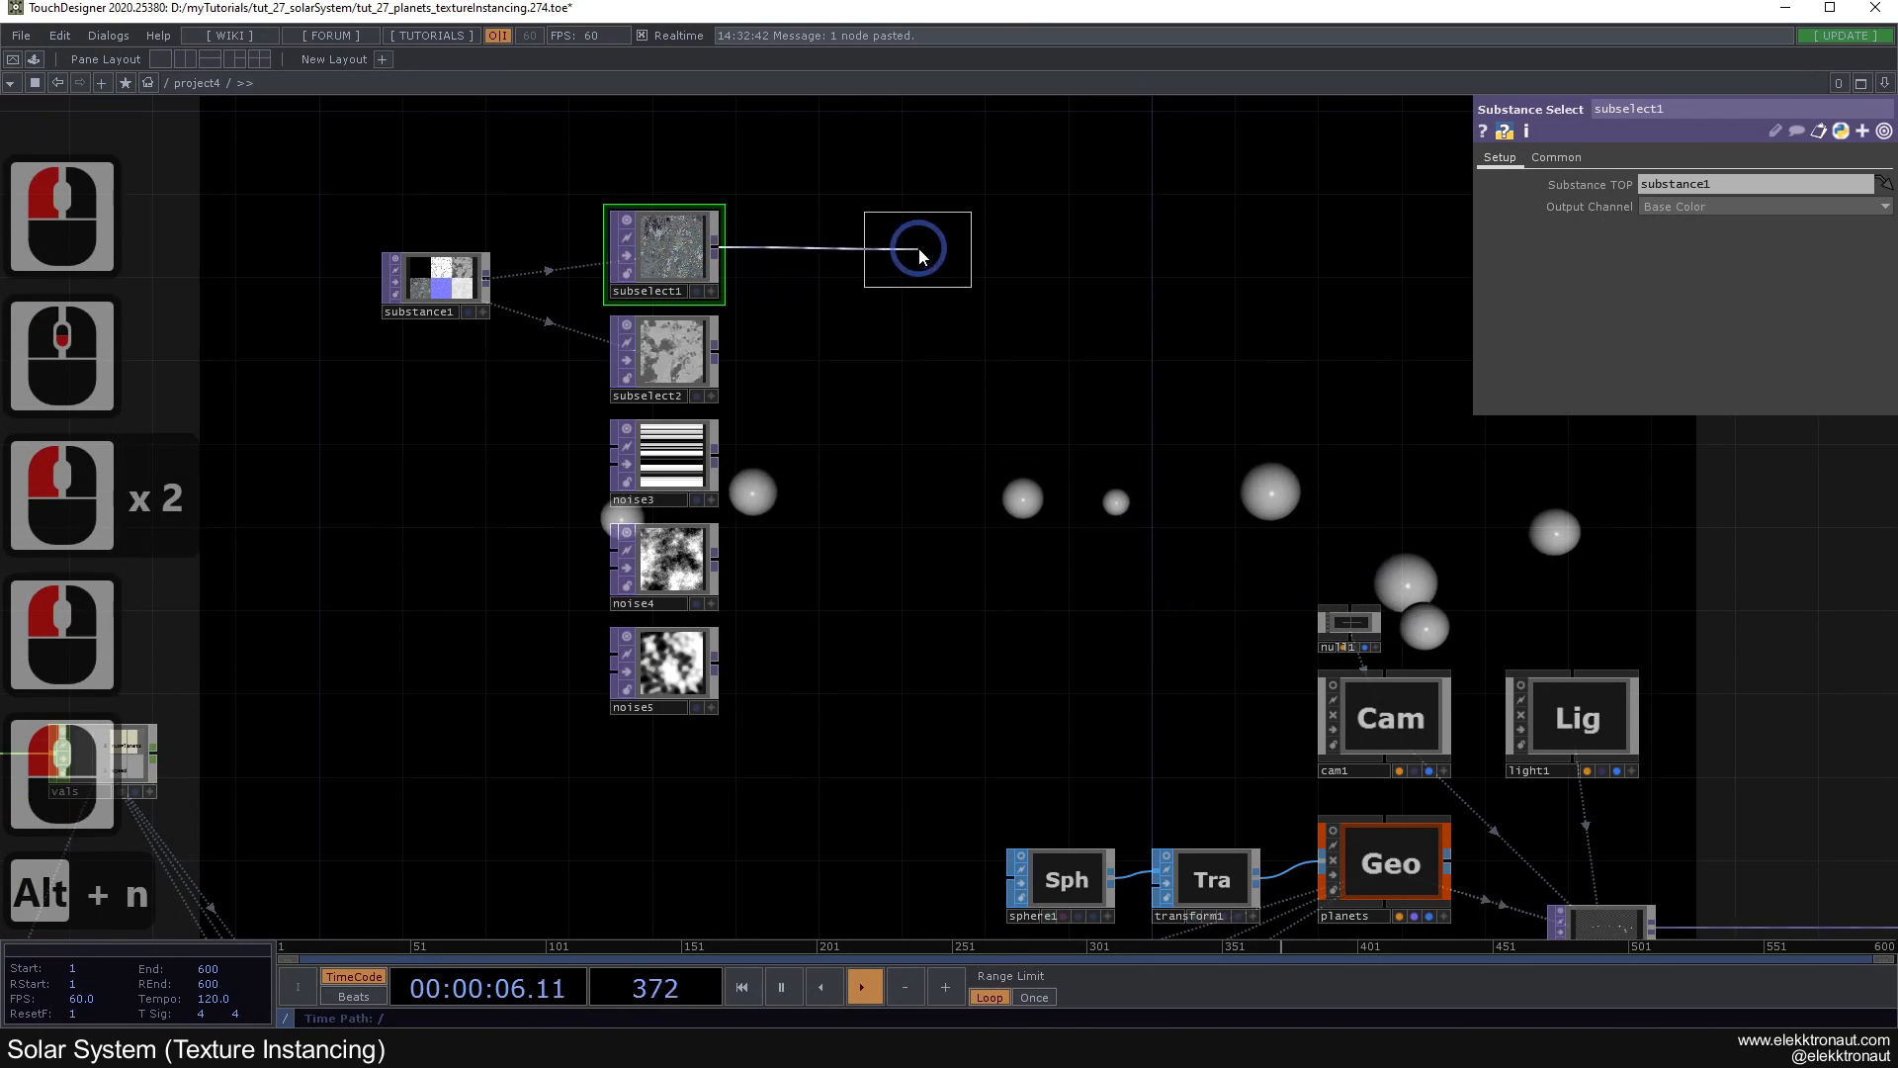
click(917, 250)
click(914, 257)
click(912, 261)
Step: Color the new Null node yellow and rename it tex0
key(c)
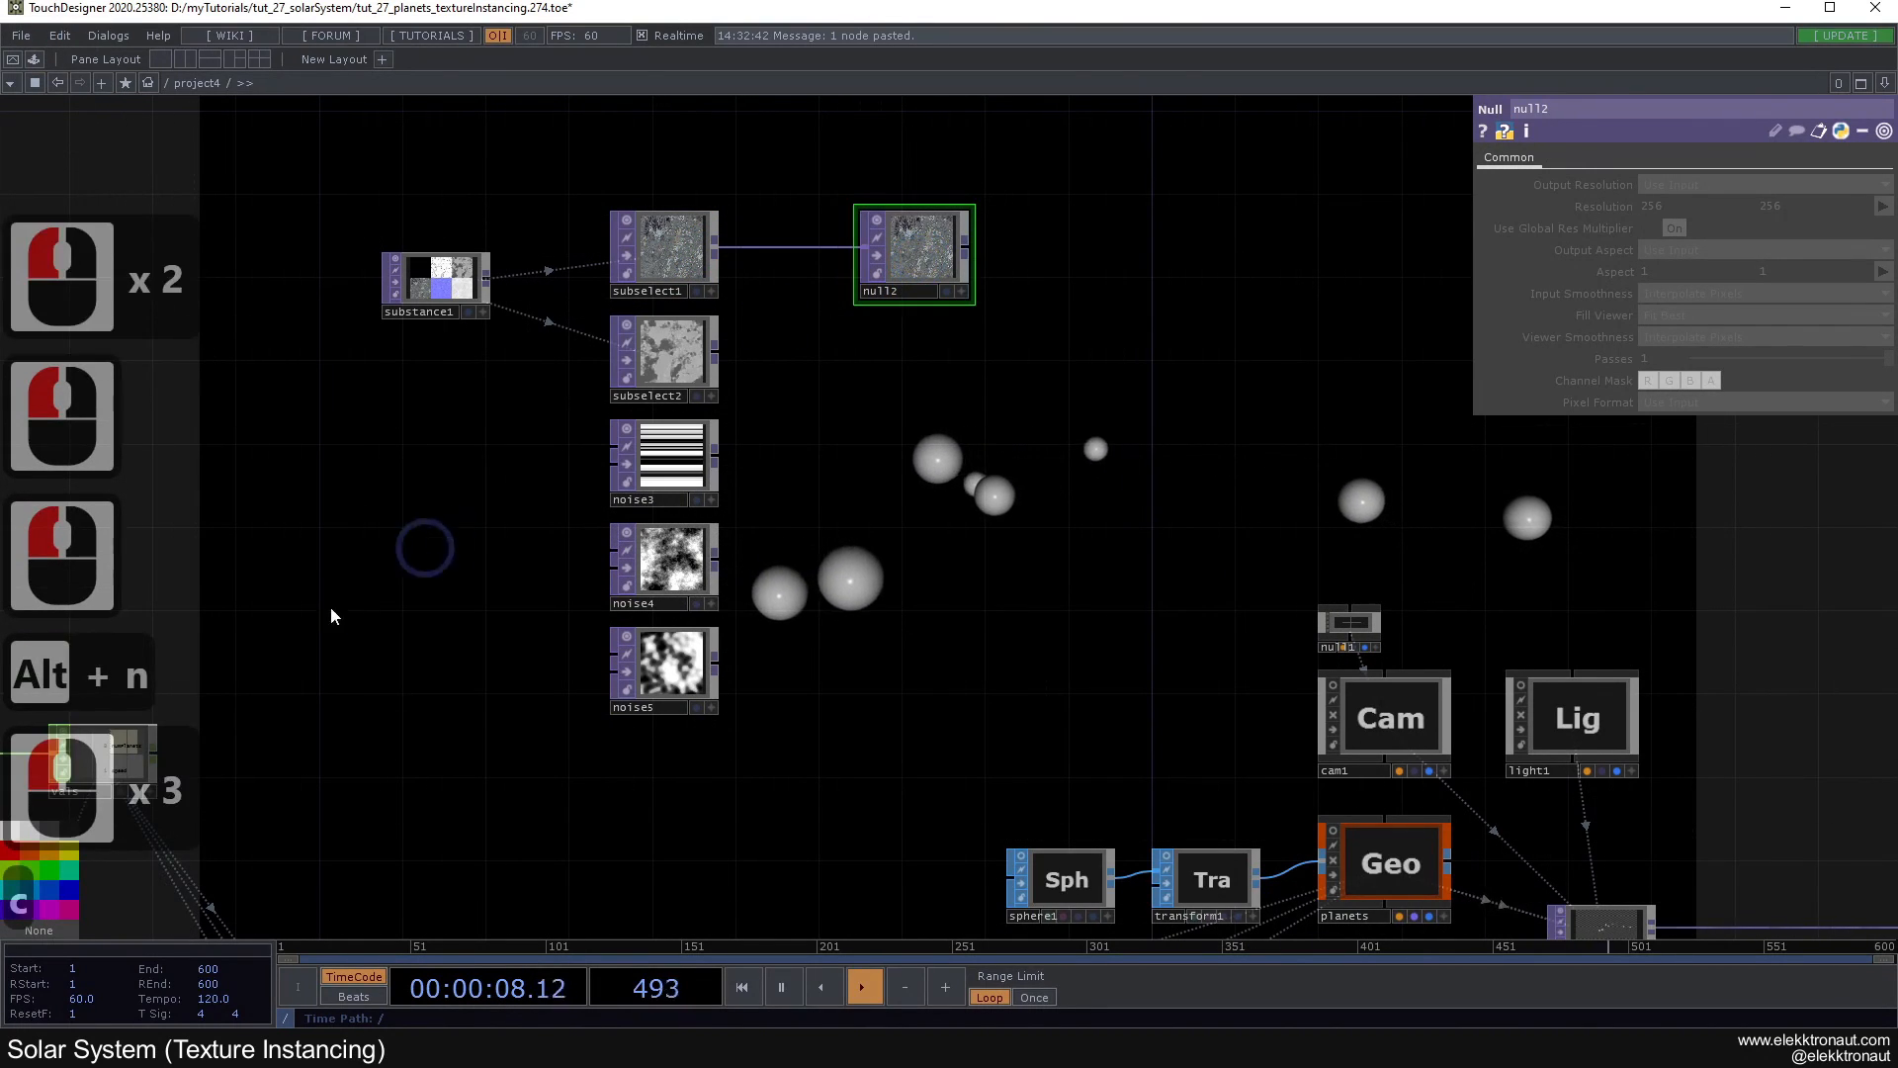
click(59, 880)
key(c)
double_click(889, 291)
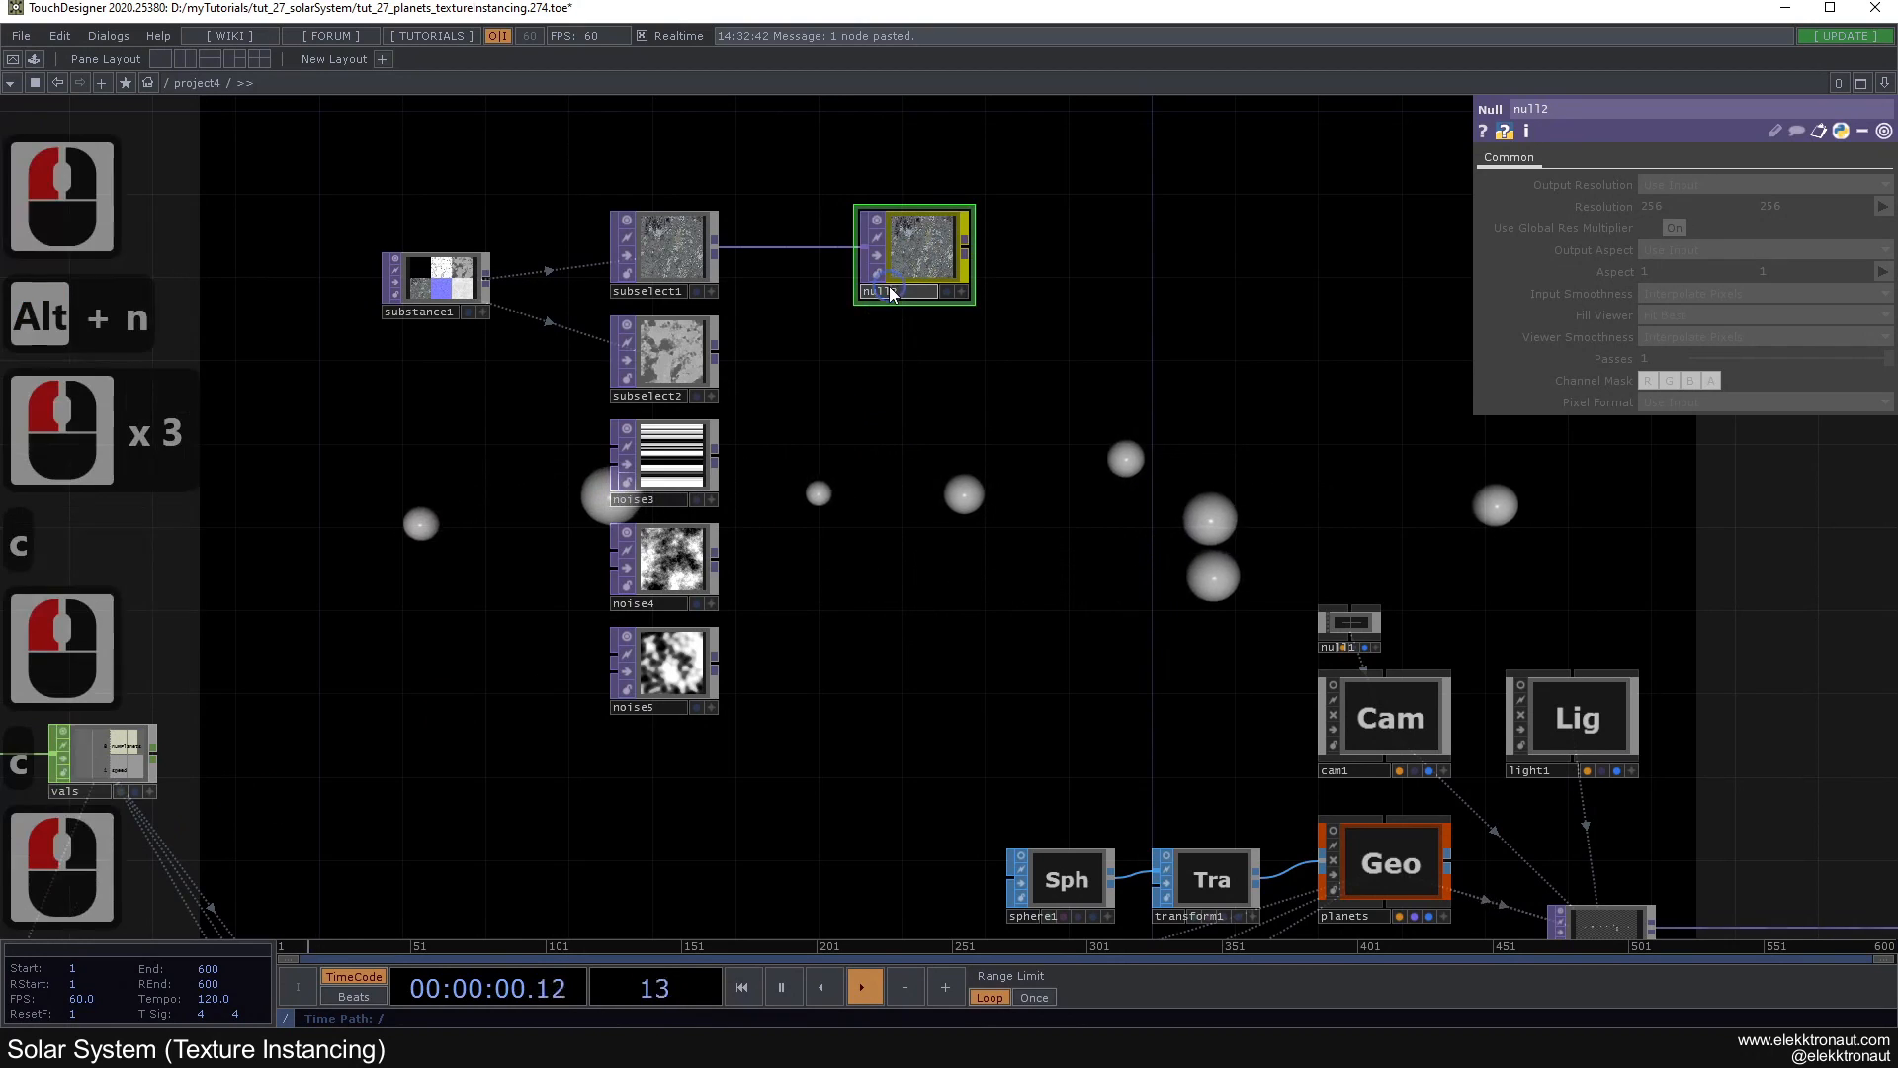
text(tex)
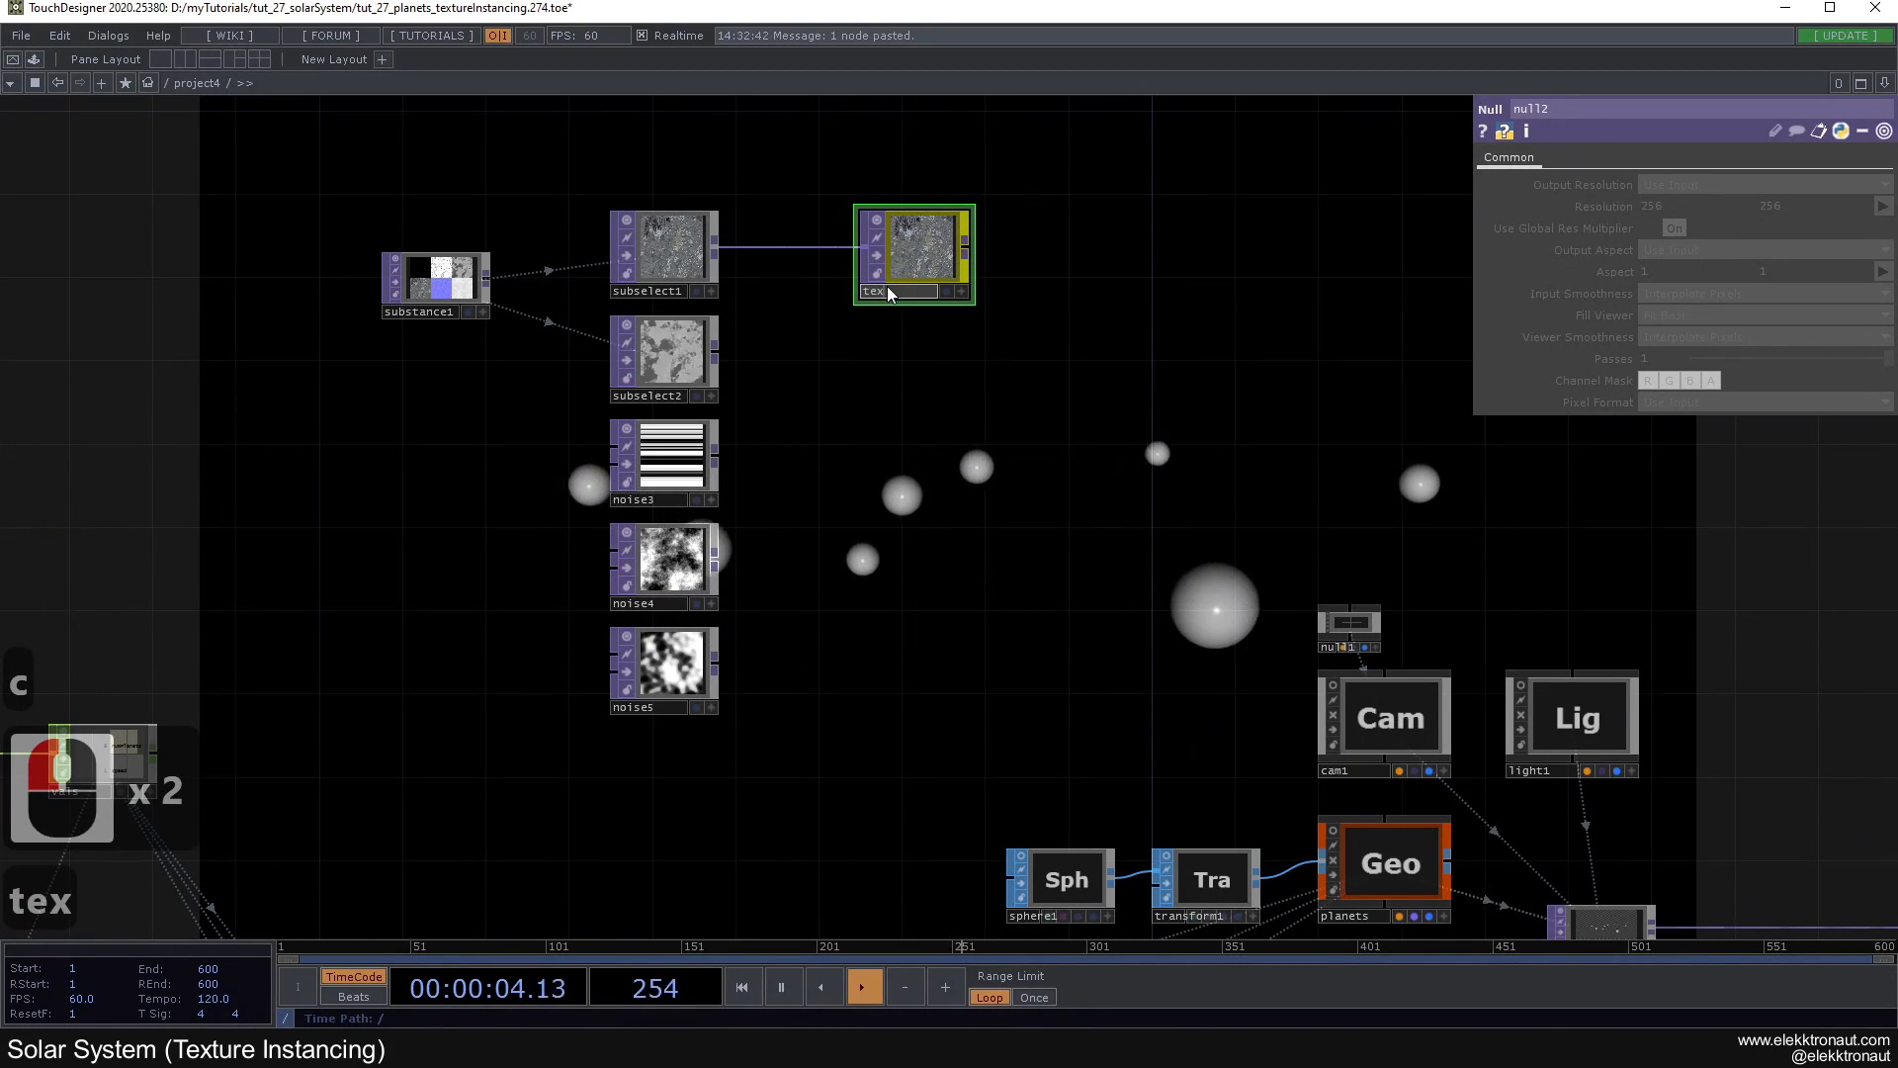
text(0)
key(Return)
click(852, 355)
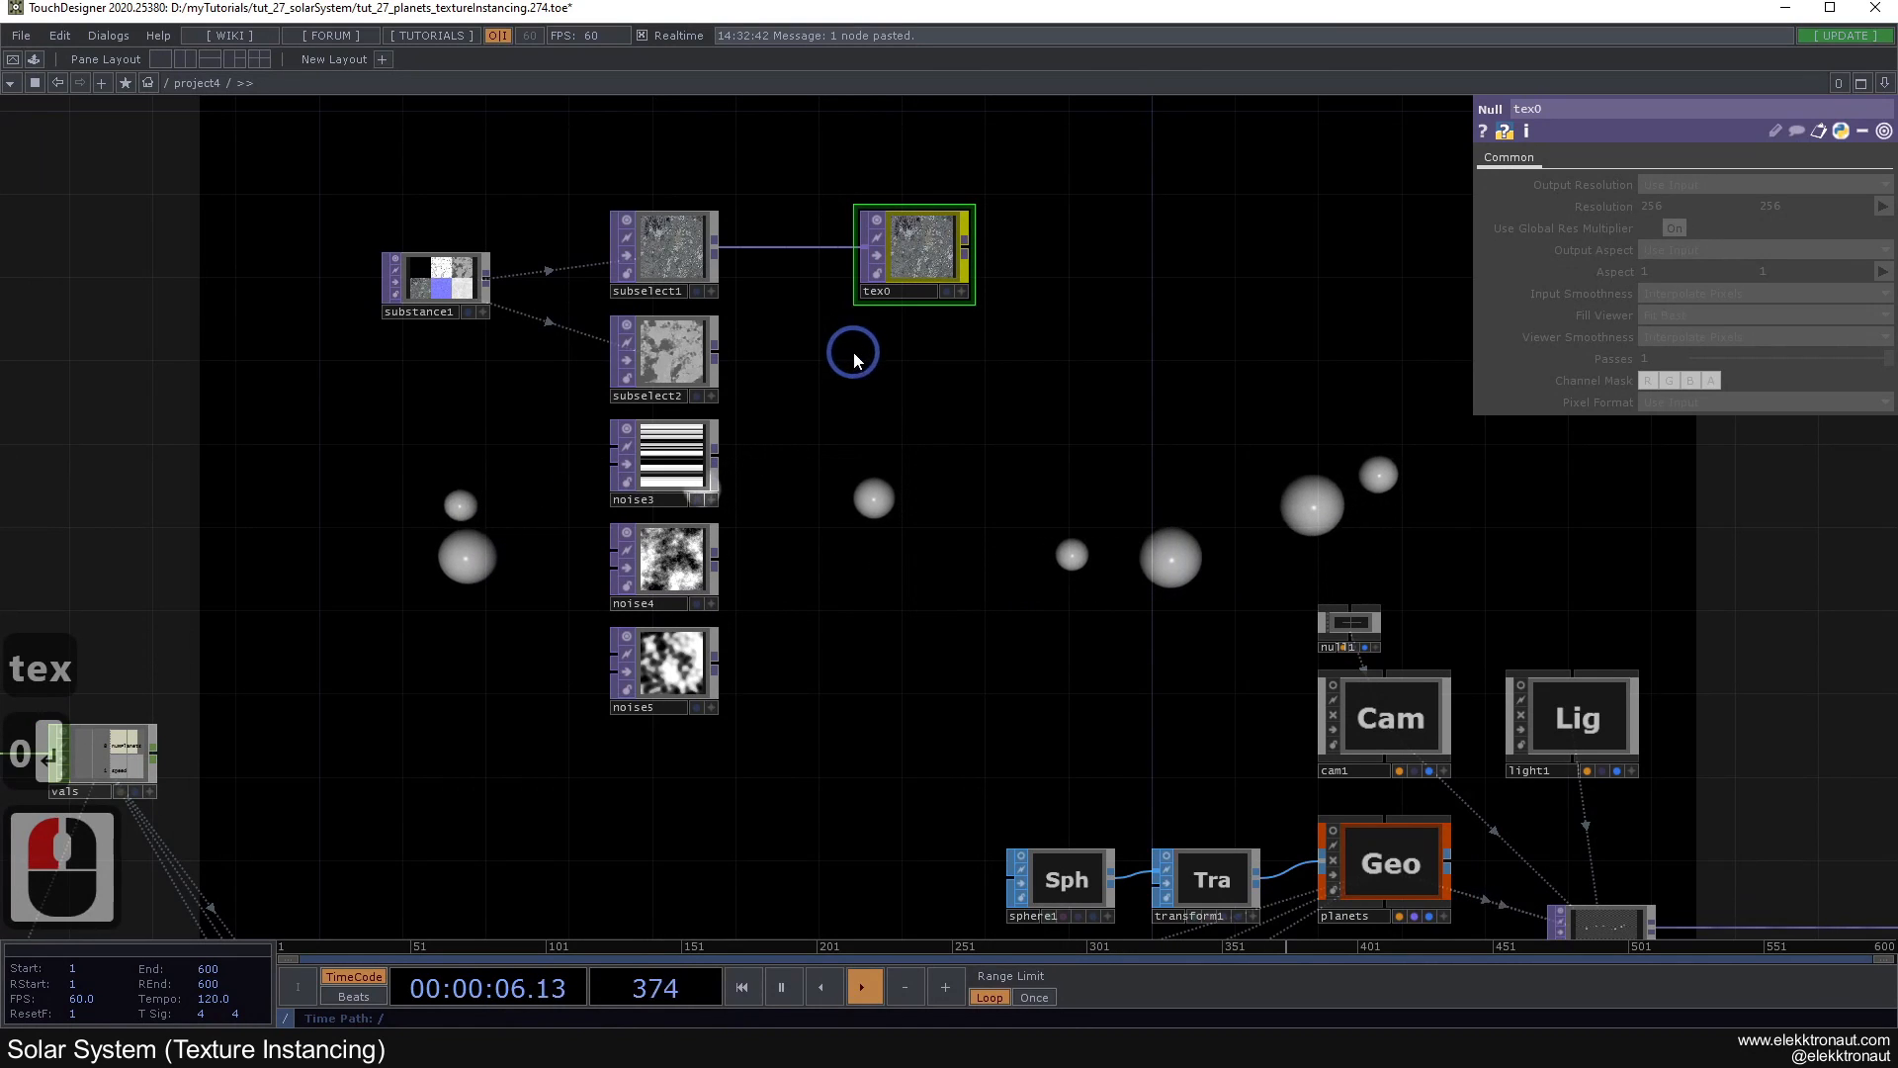
Step: Copy tex0 and paste four duplicates of it beneath the original
drag(852, 355, 838, 385)
scroll(856, 324, up, 2)
scroll(857, 323, down, 2)
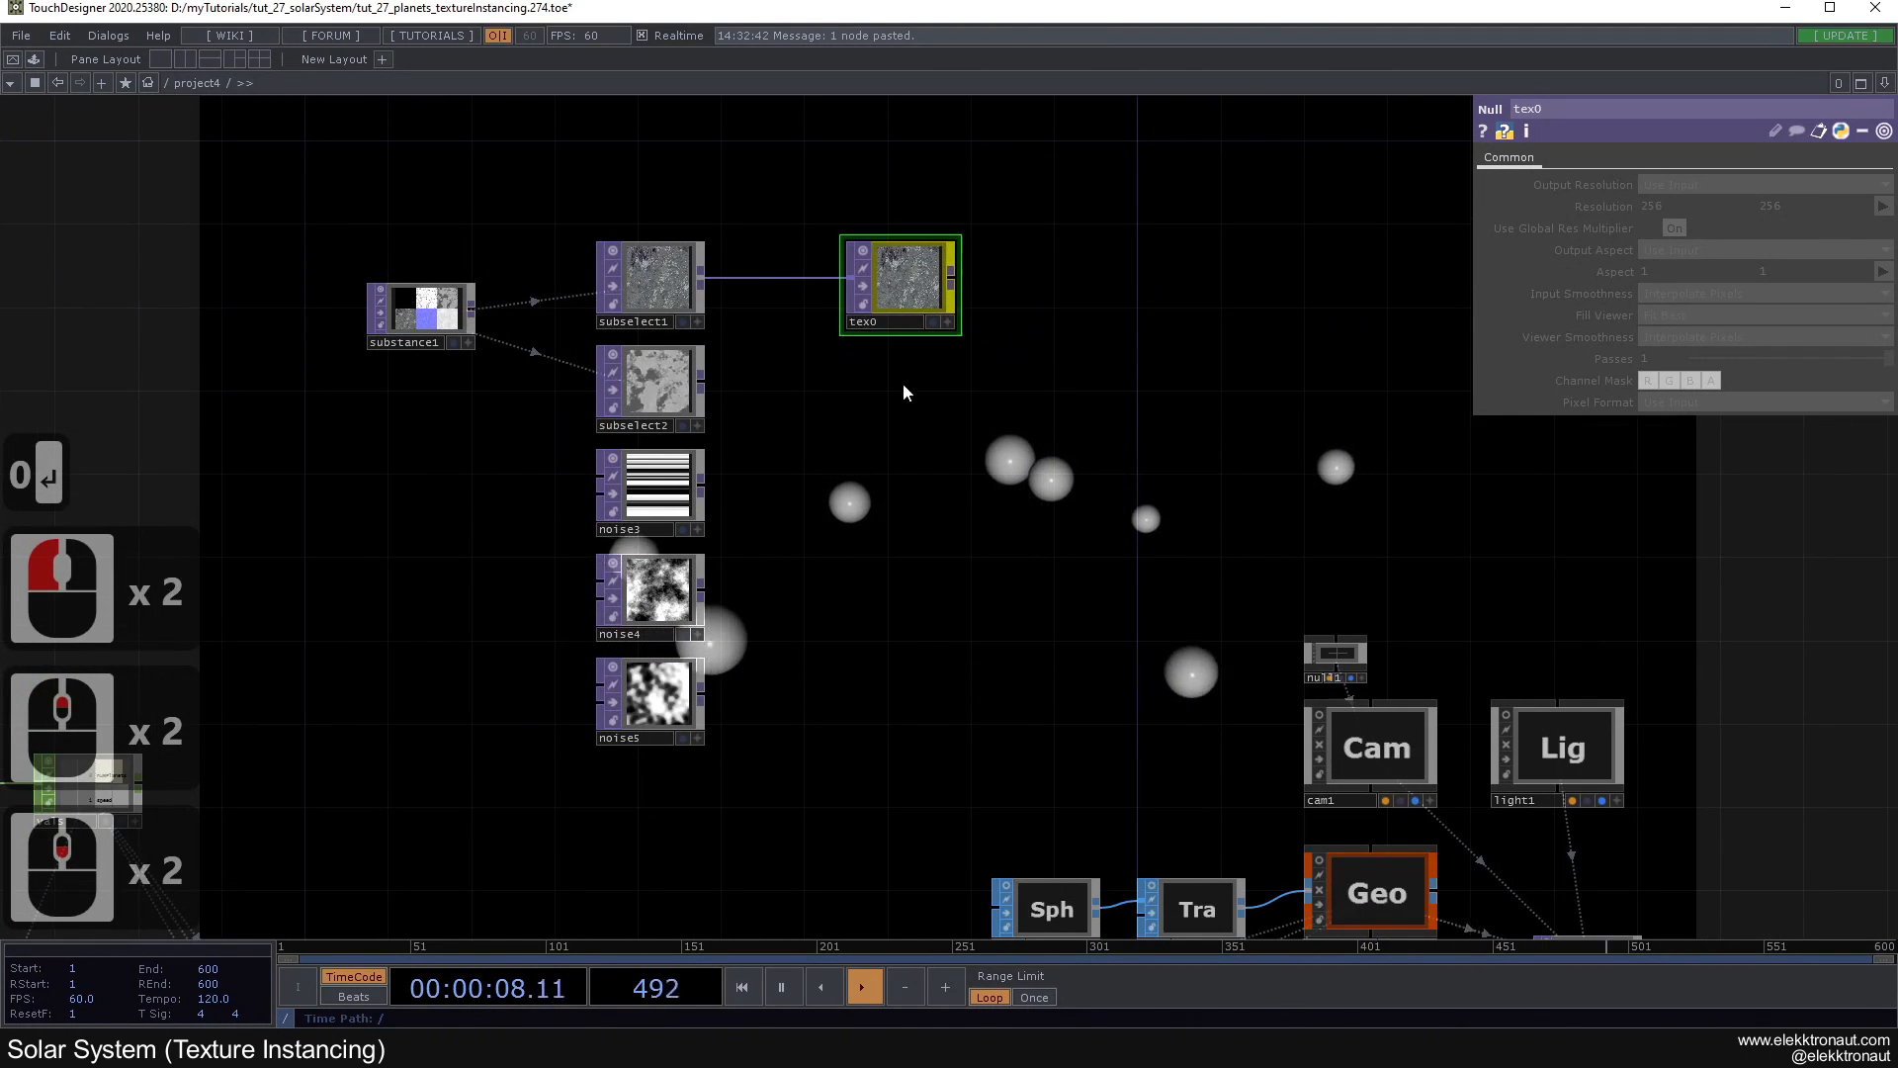
drag(940, 451, 932, 421)
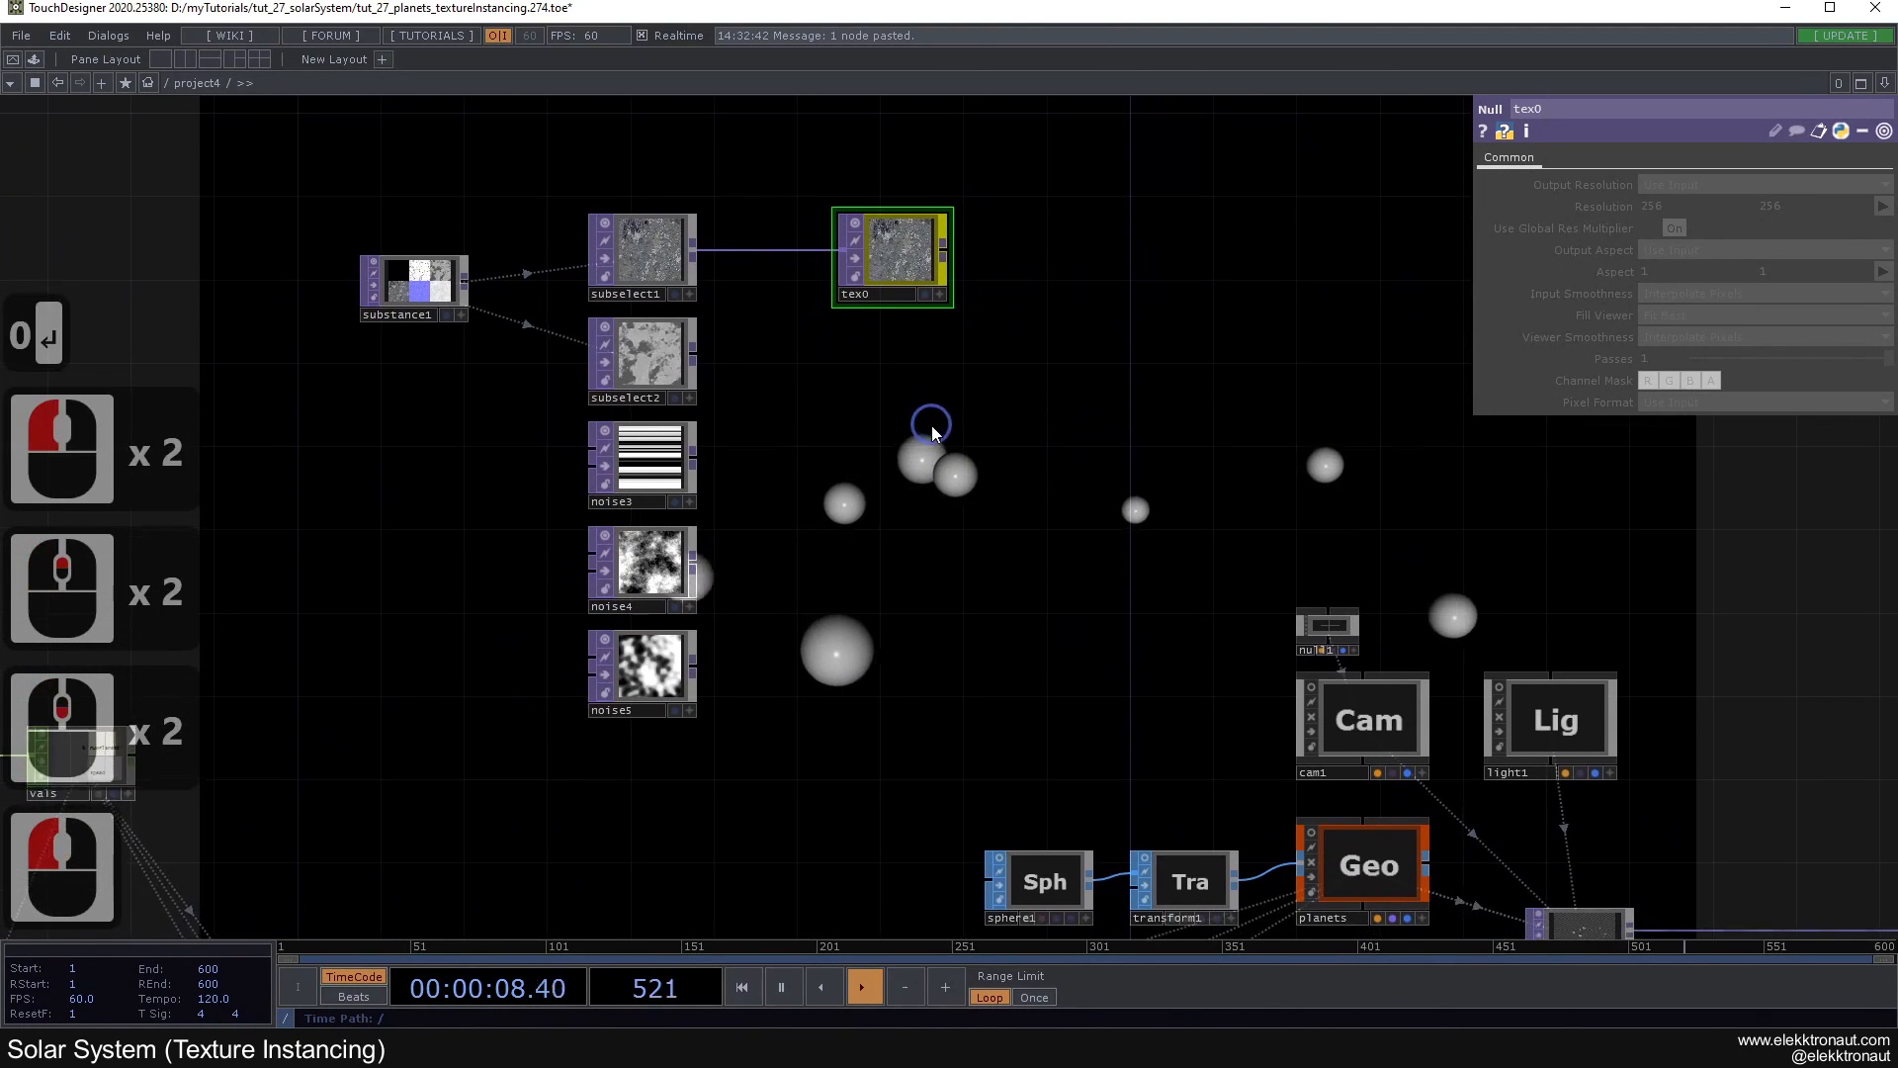
click(907, 249)
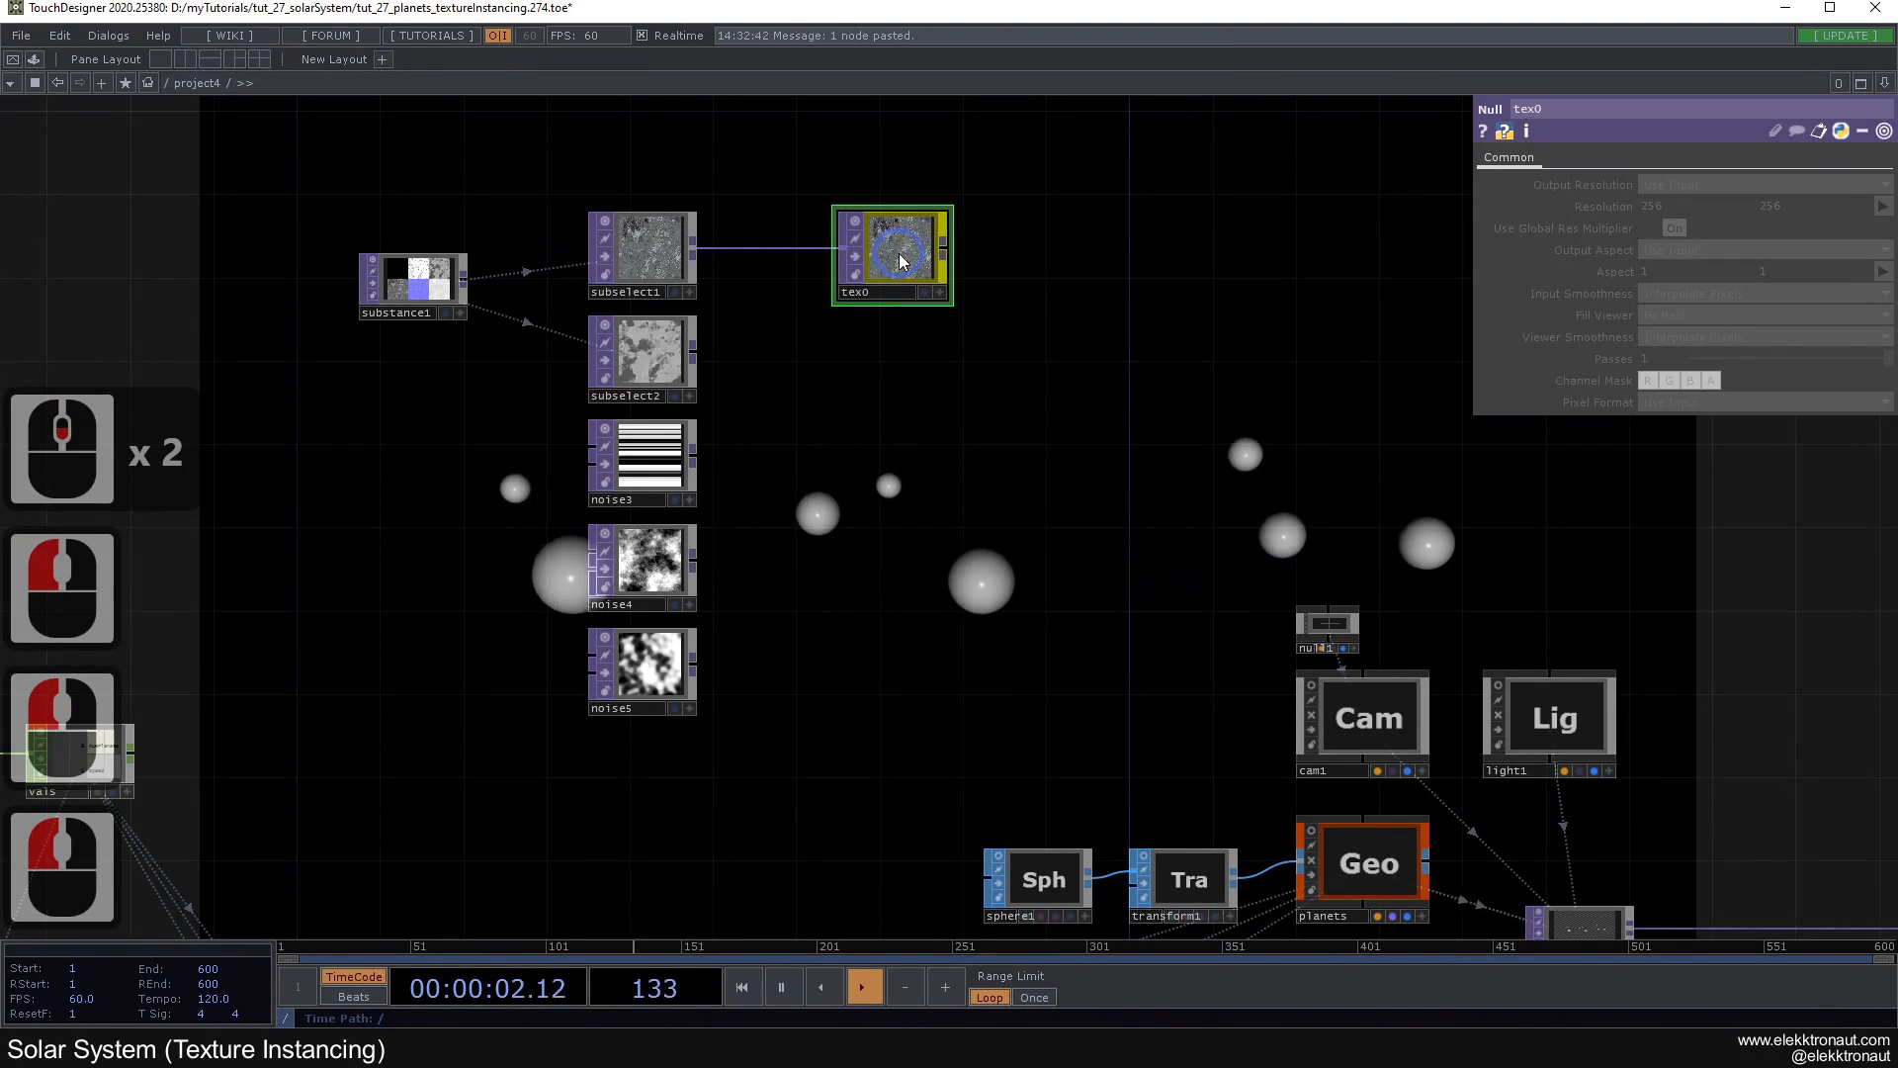
key(ctrl+c)
key(ctrl+v)
key(ctrl+v)
key(ctrl+v)
key(ctrl+v)
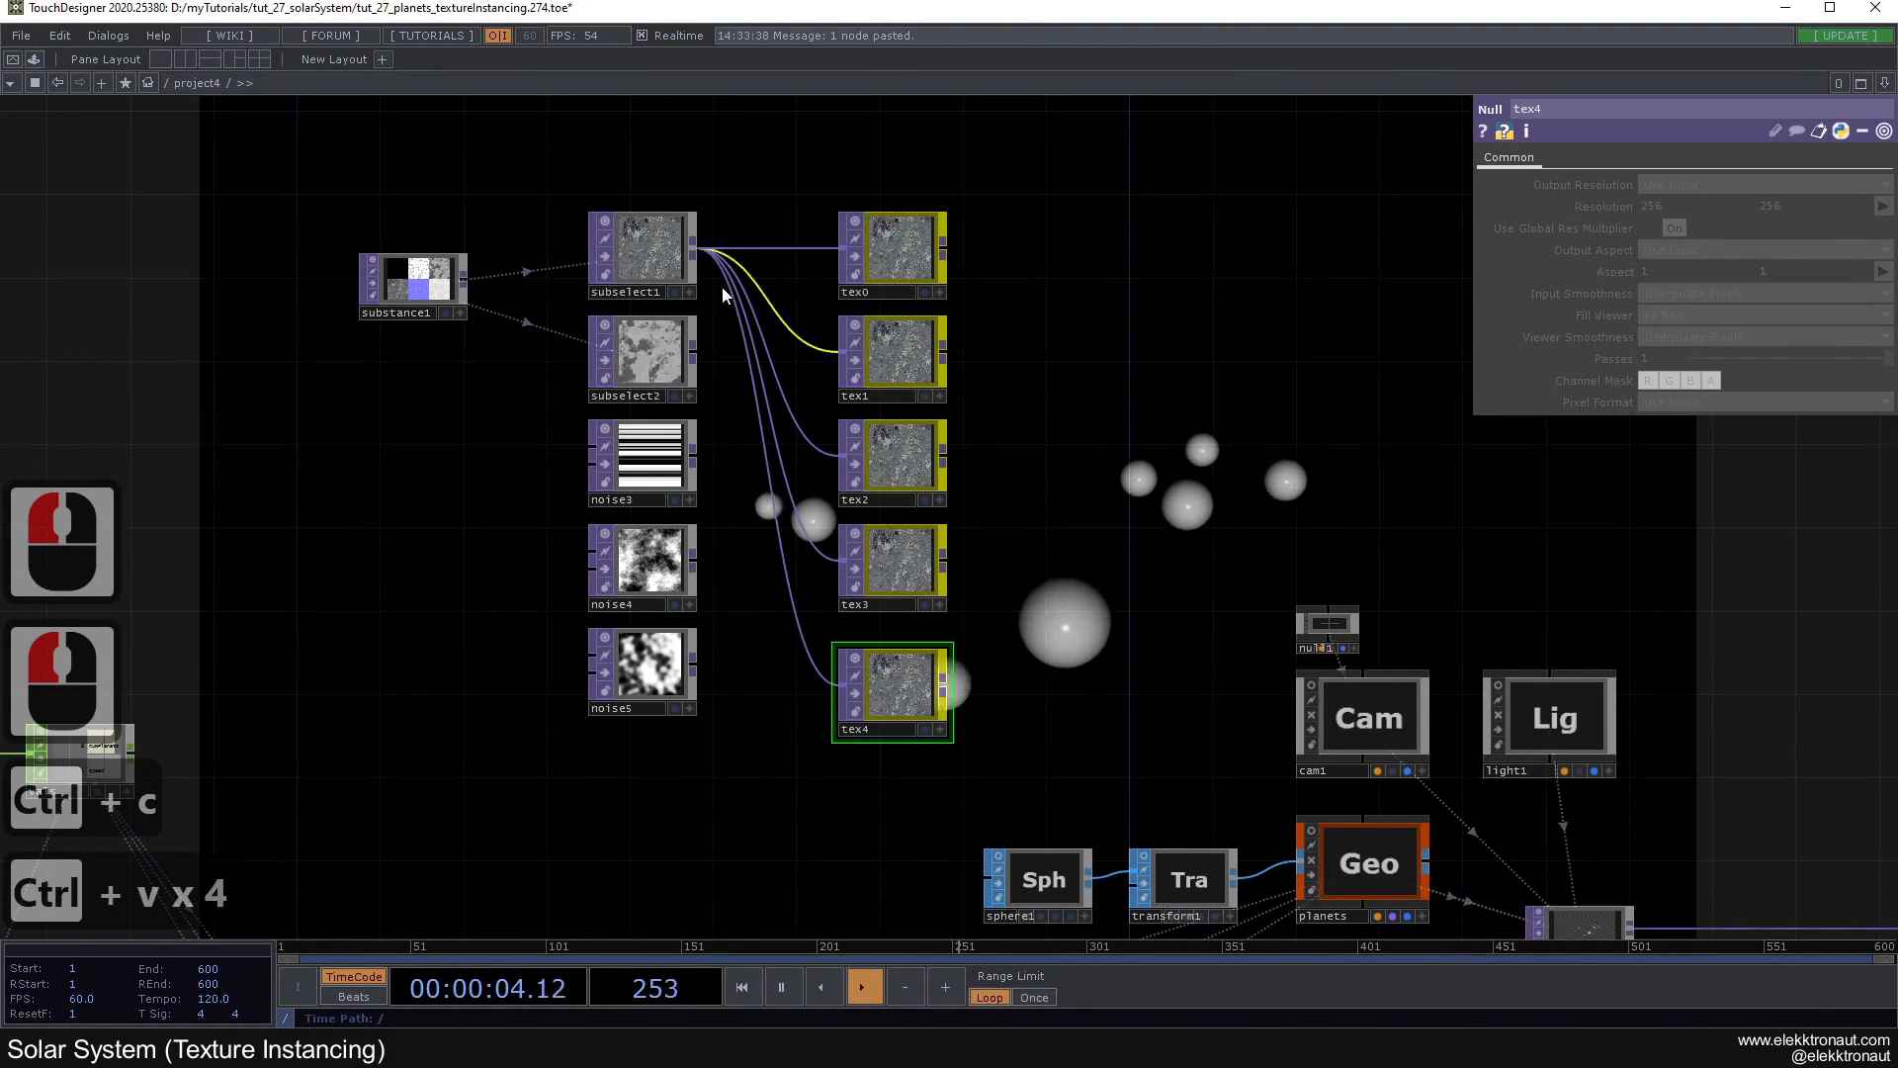
Step: Wire subselect2, noise3, noise4 and noise5 into tex1, tex2, tex3 and tex4 respectively, aligning tex4 with its source
drag(696, 352, 842, 351)
drag(701, 436, 843, 454)
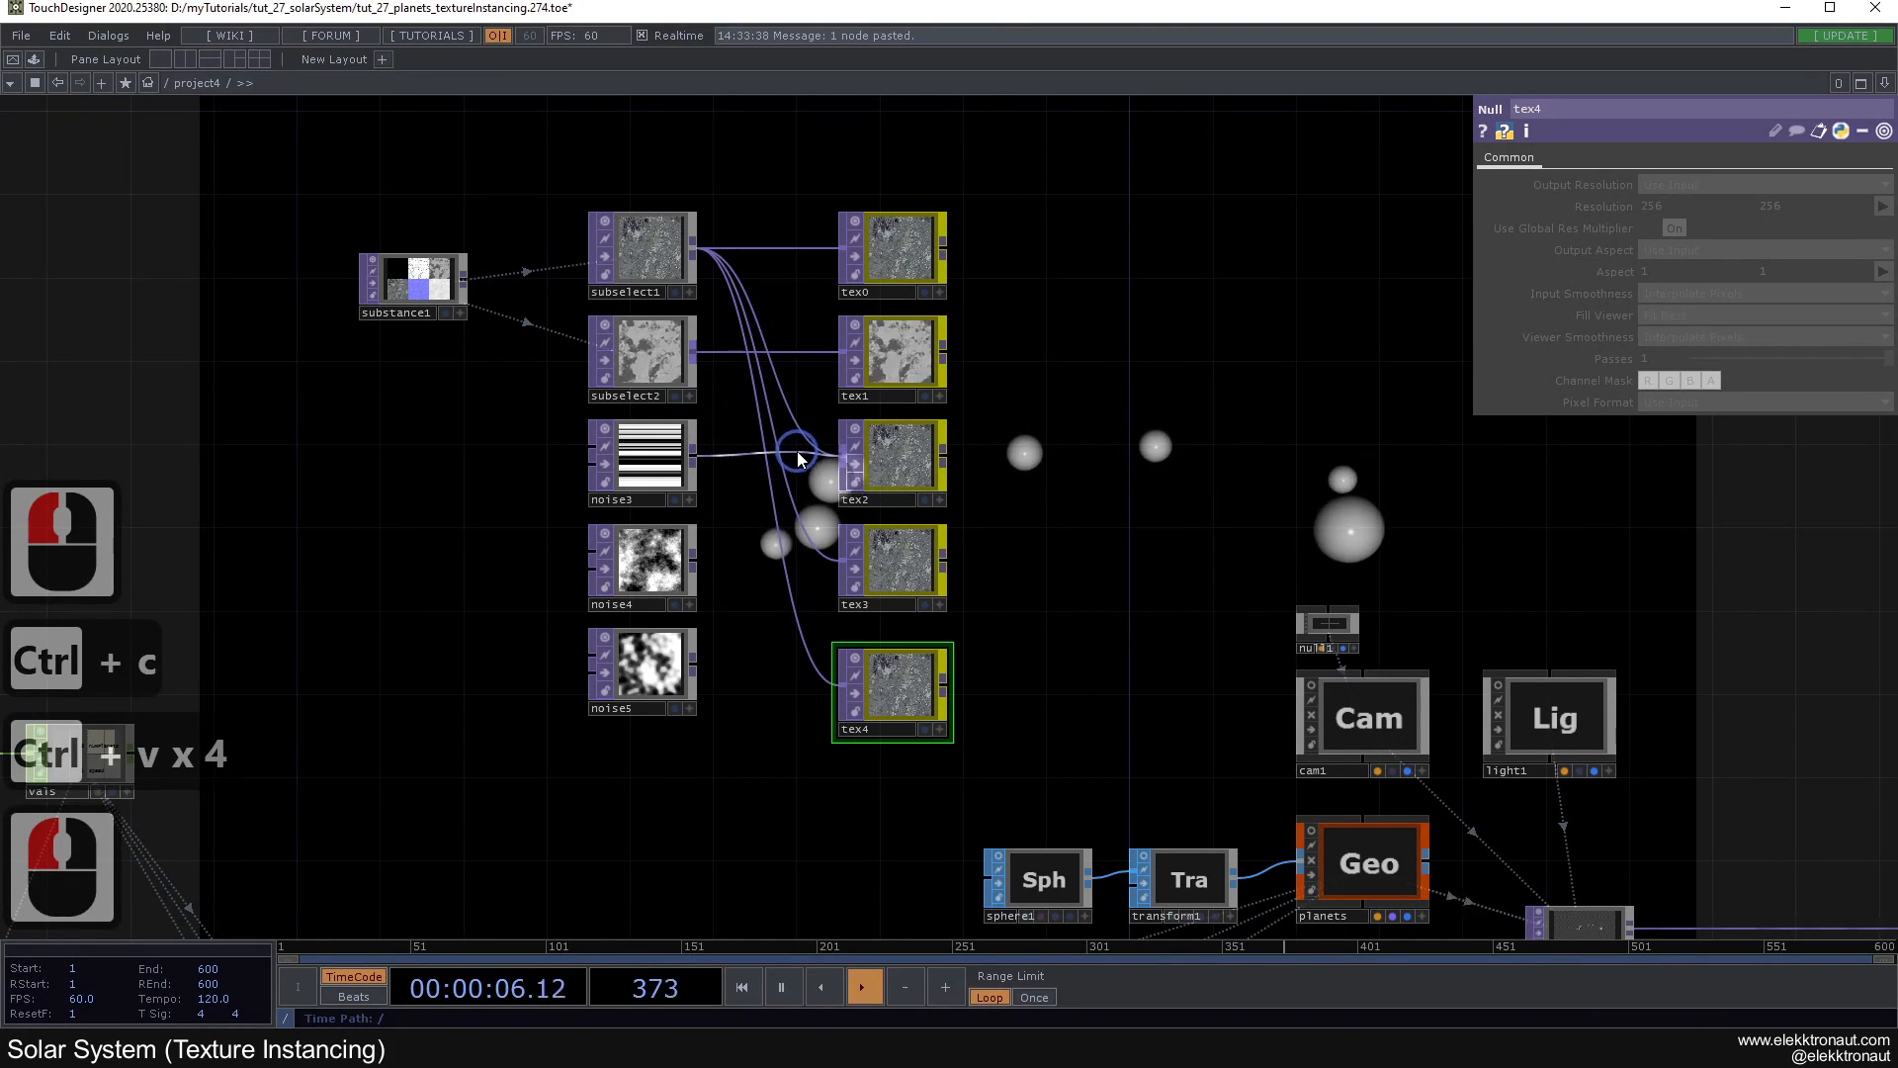
click(695, 551)
drag(811, 556, 842, 561)
drag(695, 662, 1096, 637)
right_drag(495, 191, 1048, 731)
Step: Set numPlanets in constant1 to 5
drag(1011, 704, 1015, 516)
click(1085, 502)
scroll(1099, 498, down, 1)
drag(1144, 469, 1147, 487)
scroll(693, 684, down, 1)
drag(398, 747, 532, 633)
scroll(531, 632, up, 1)
click(604, 591)
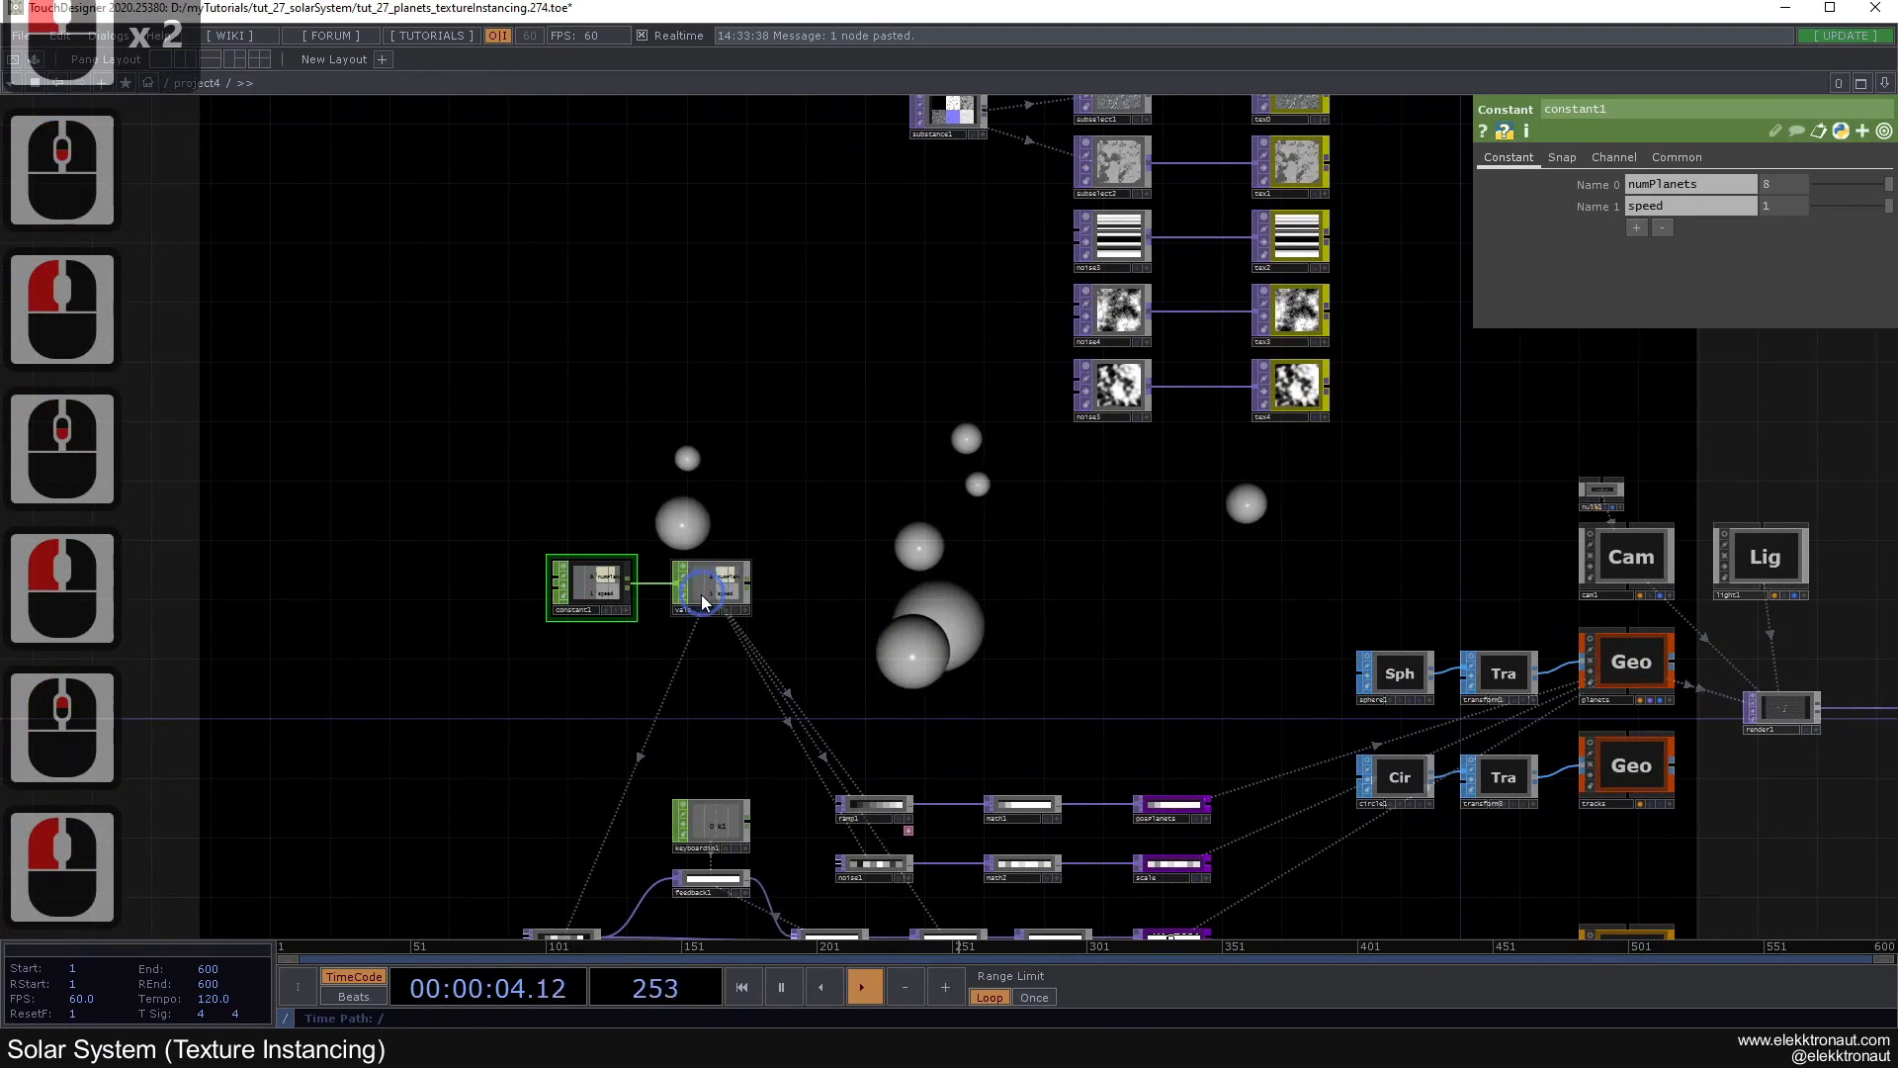
drag(897, 540, 717, 626)
double_click(1780, 183)
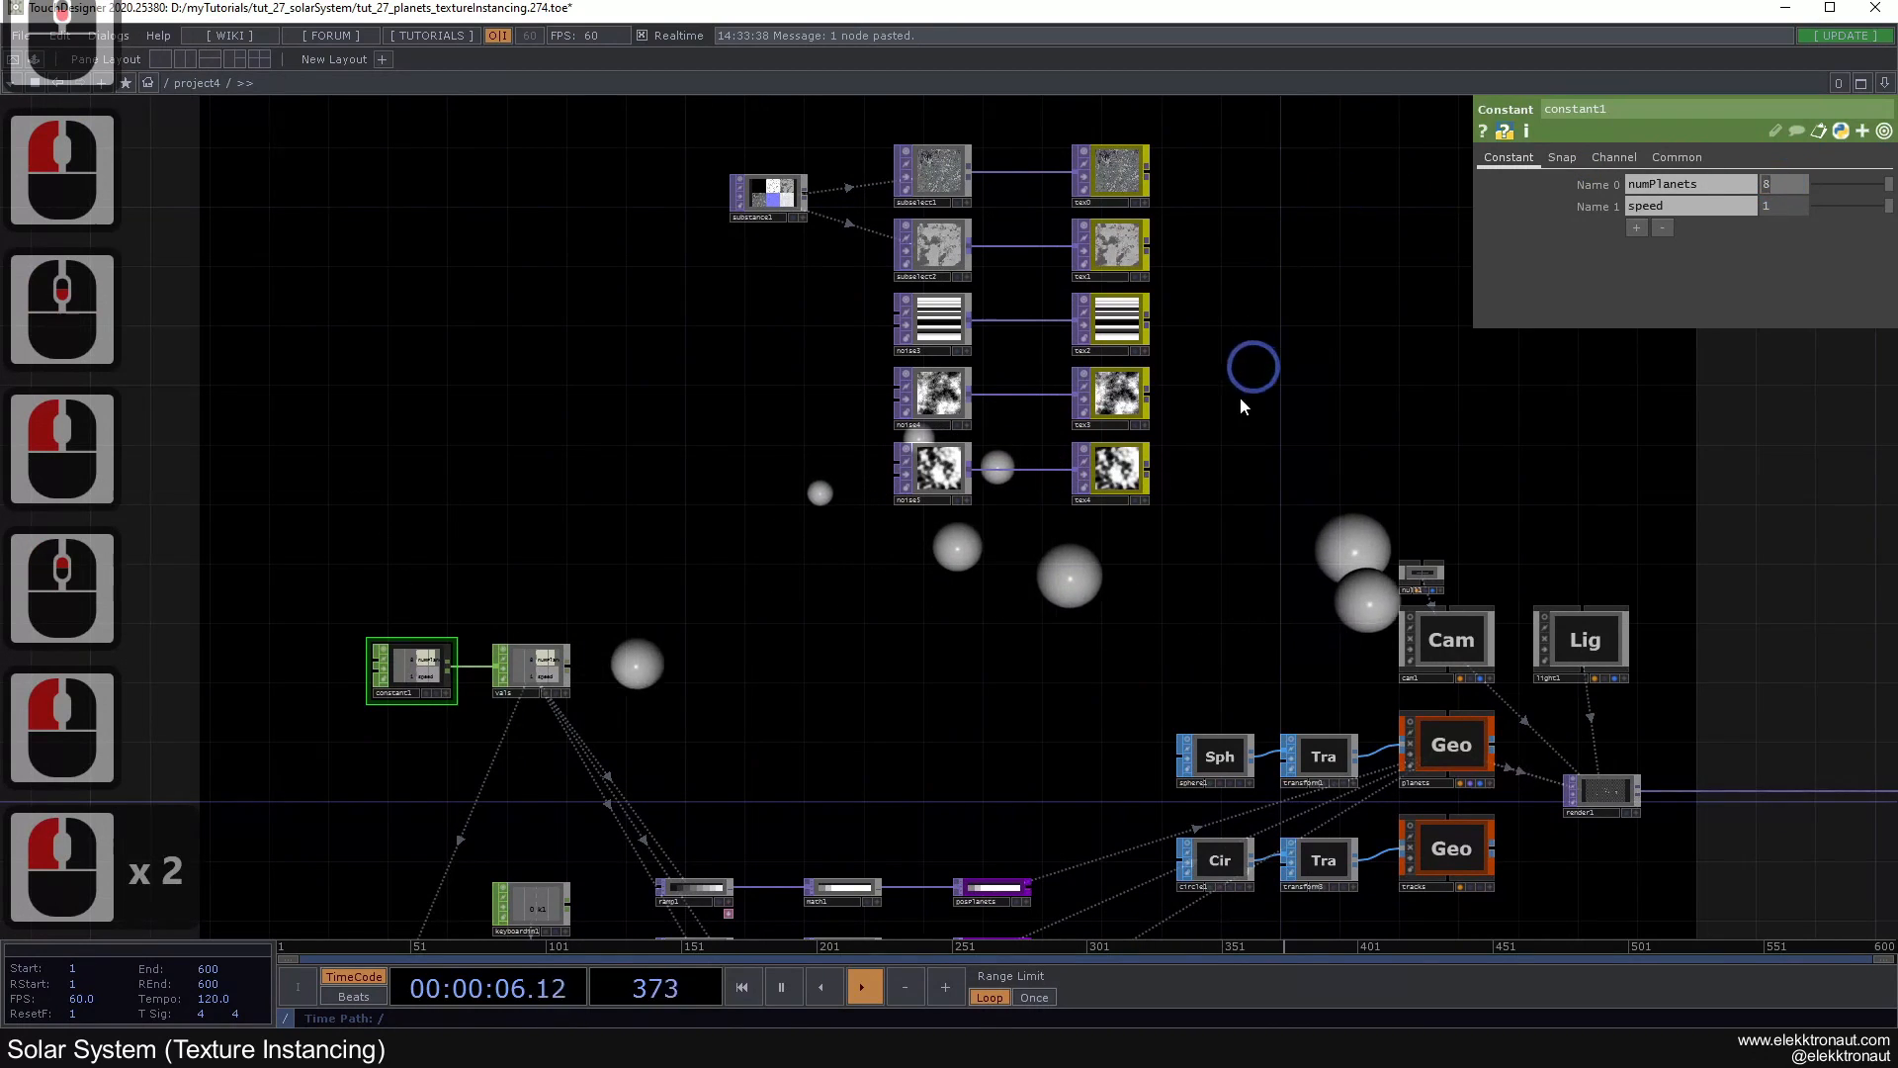
text(5)
Step: Select the planets geometry and open its Instance 2 parameters
scroll(1201, 534, up, 1)
drag(1157, 628, 1152, 689)
scroll(1233, 547, down, 1)
drag(1226, 560, 1201, 368)
drag(1167, 568, 1133, 801)
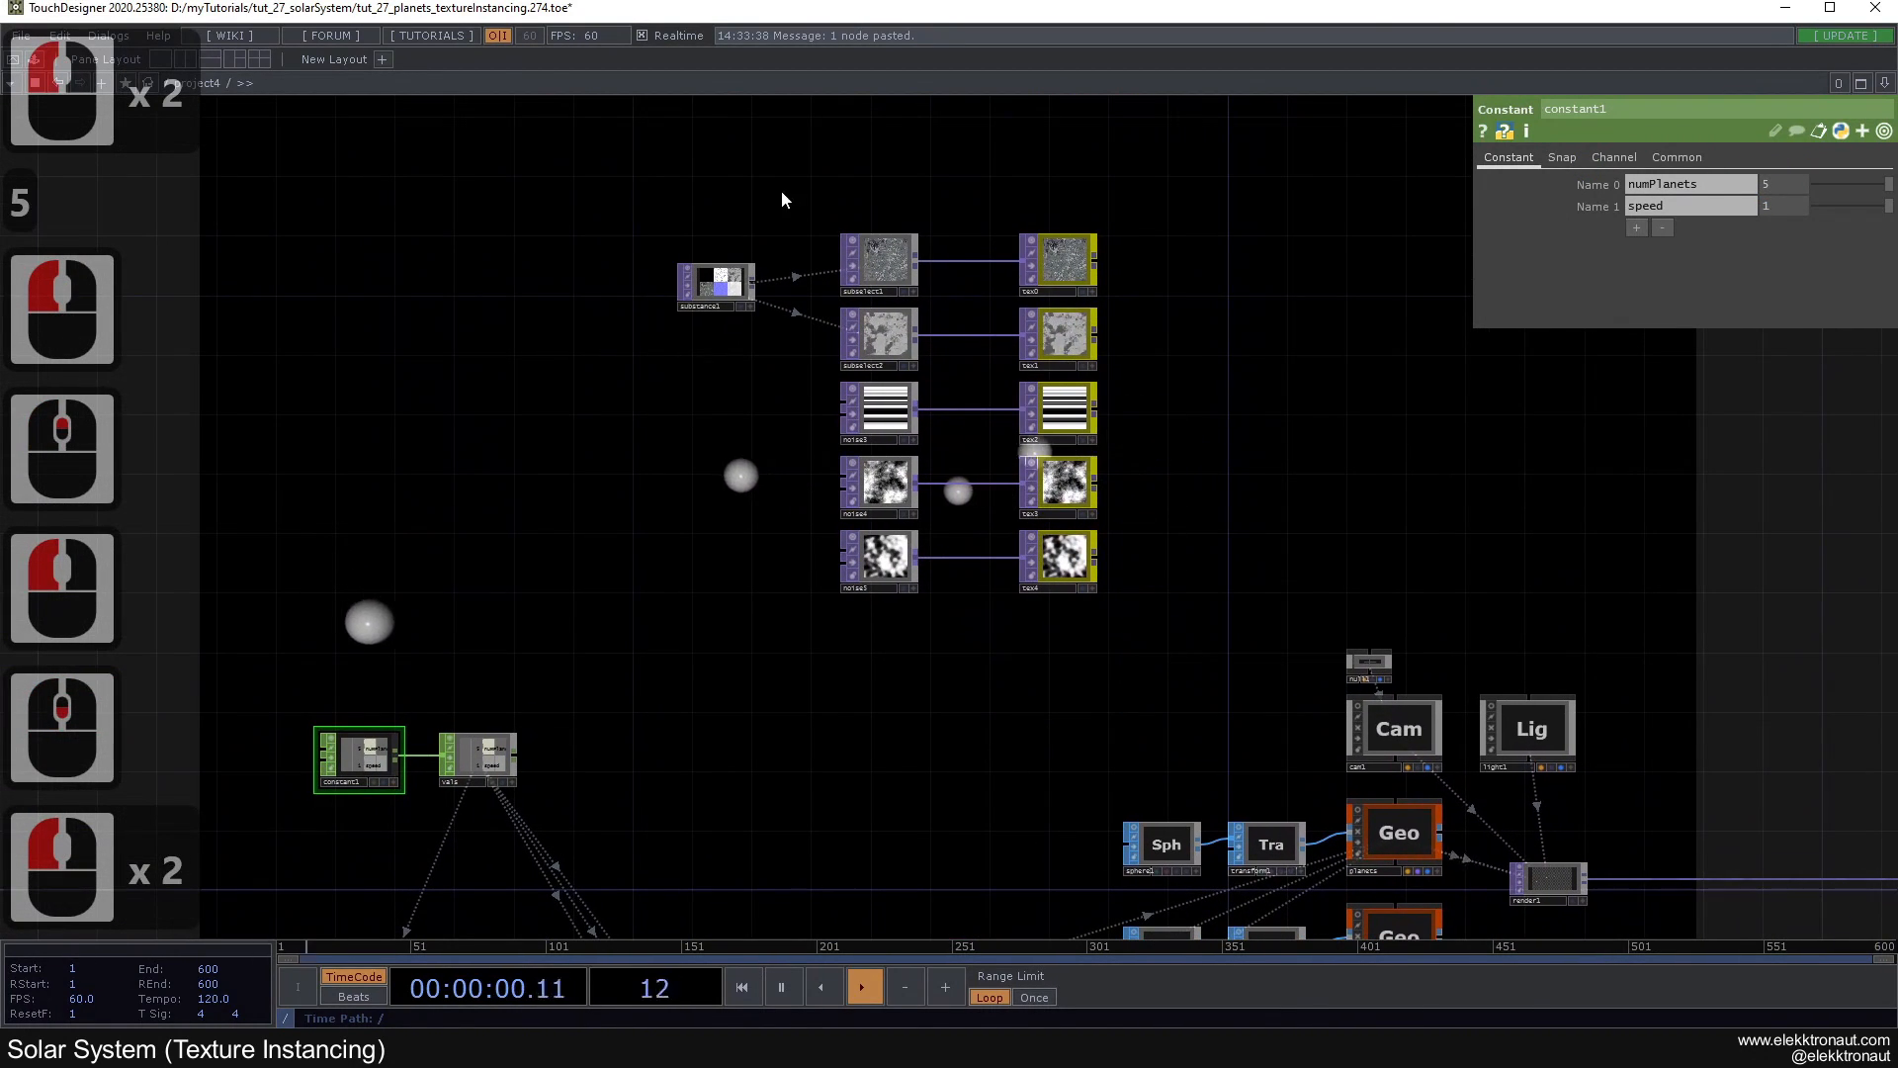
right_drag(1150, 561, 1139, 591)
drag(1058, 486, 1043, 427)
click(1142, 465)
drag(1243, 514, 1186, 357)
click(1340, 676)
drag(1153, 606, 999, 591)
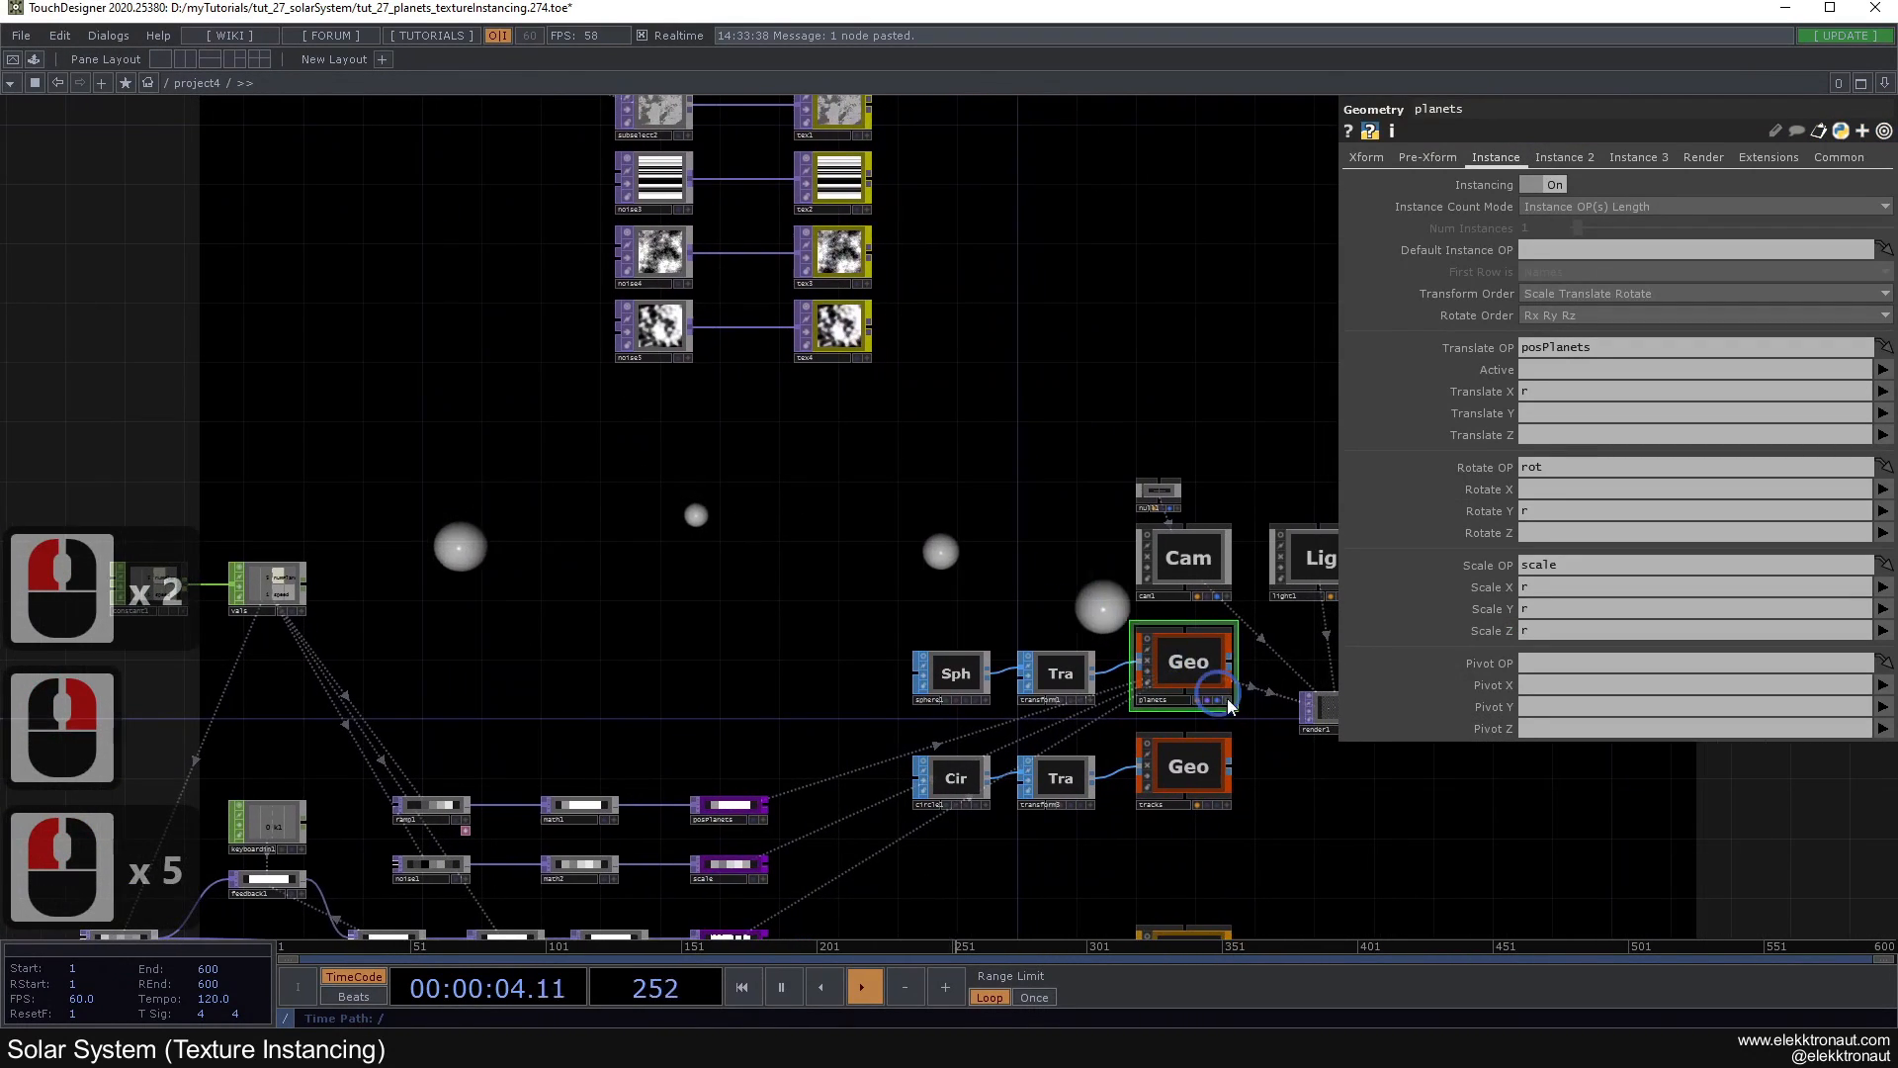
scroll(1194, 668, up, 2)
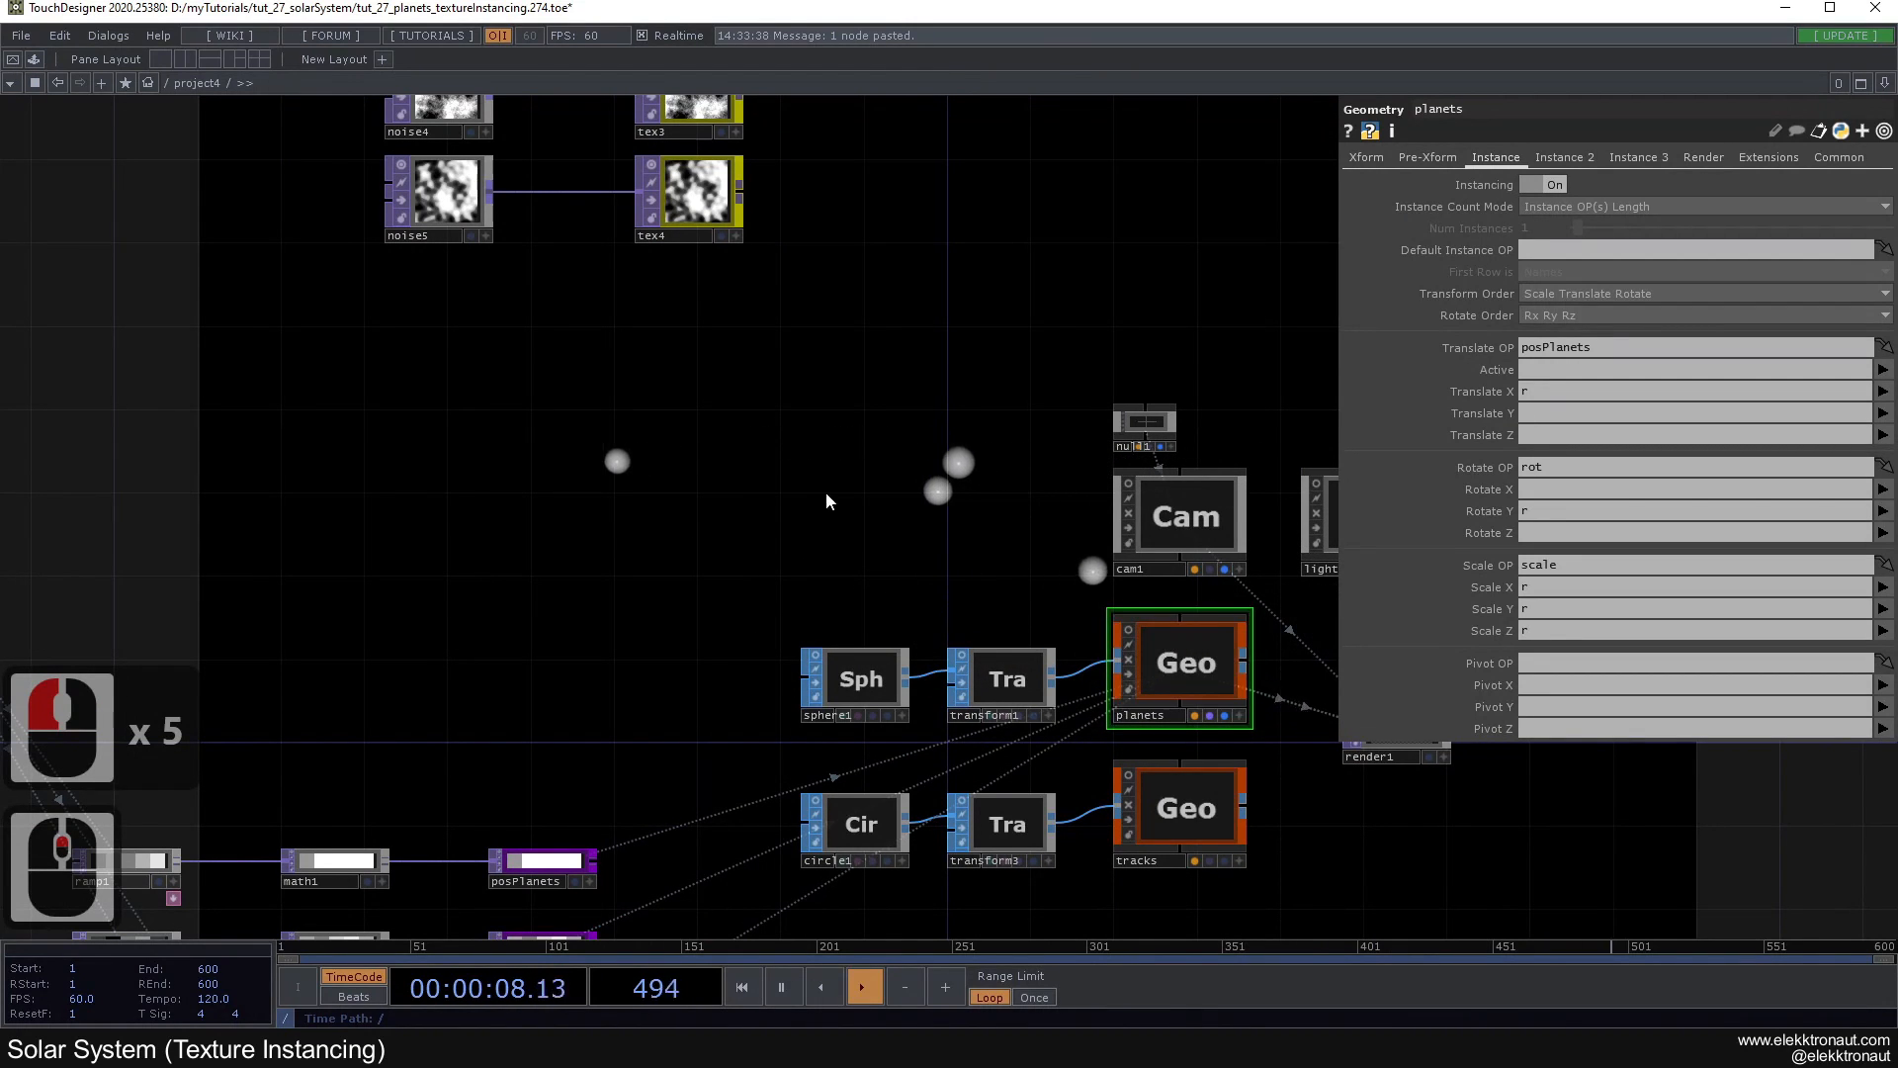
drag(838, 499, 930, 528)
click(1557, 166)
drag(893, 365, 1105, 388)
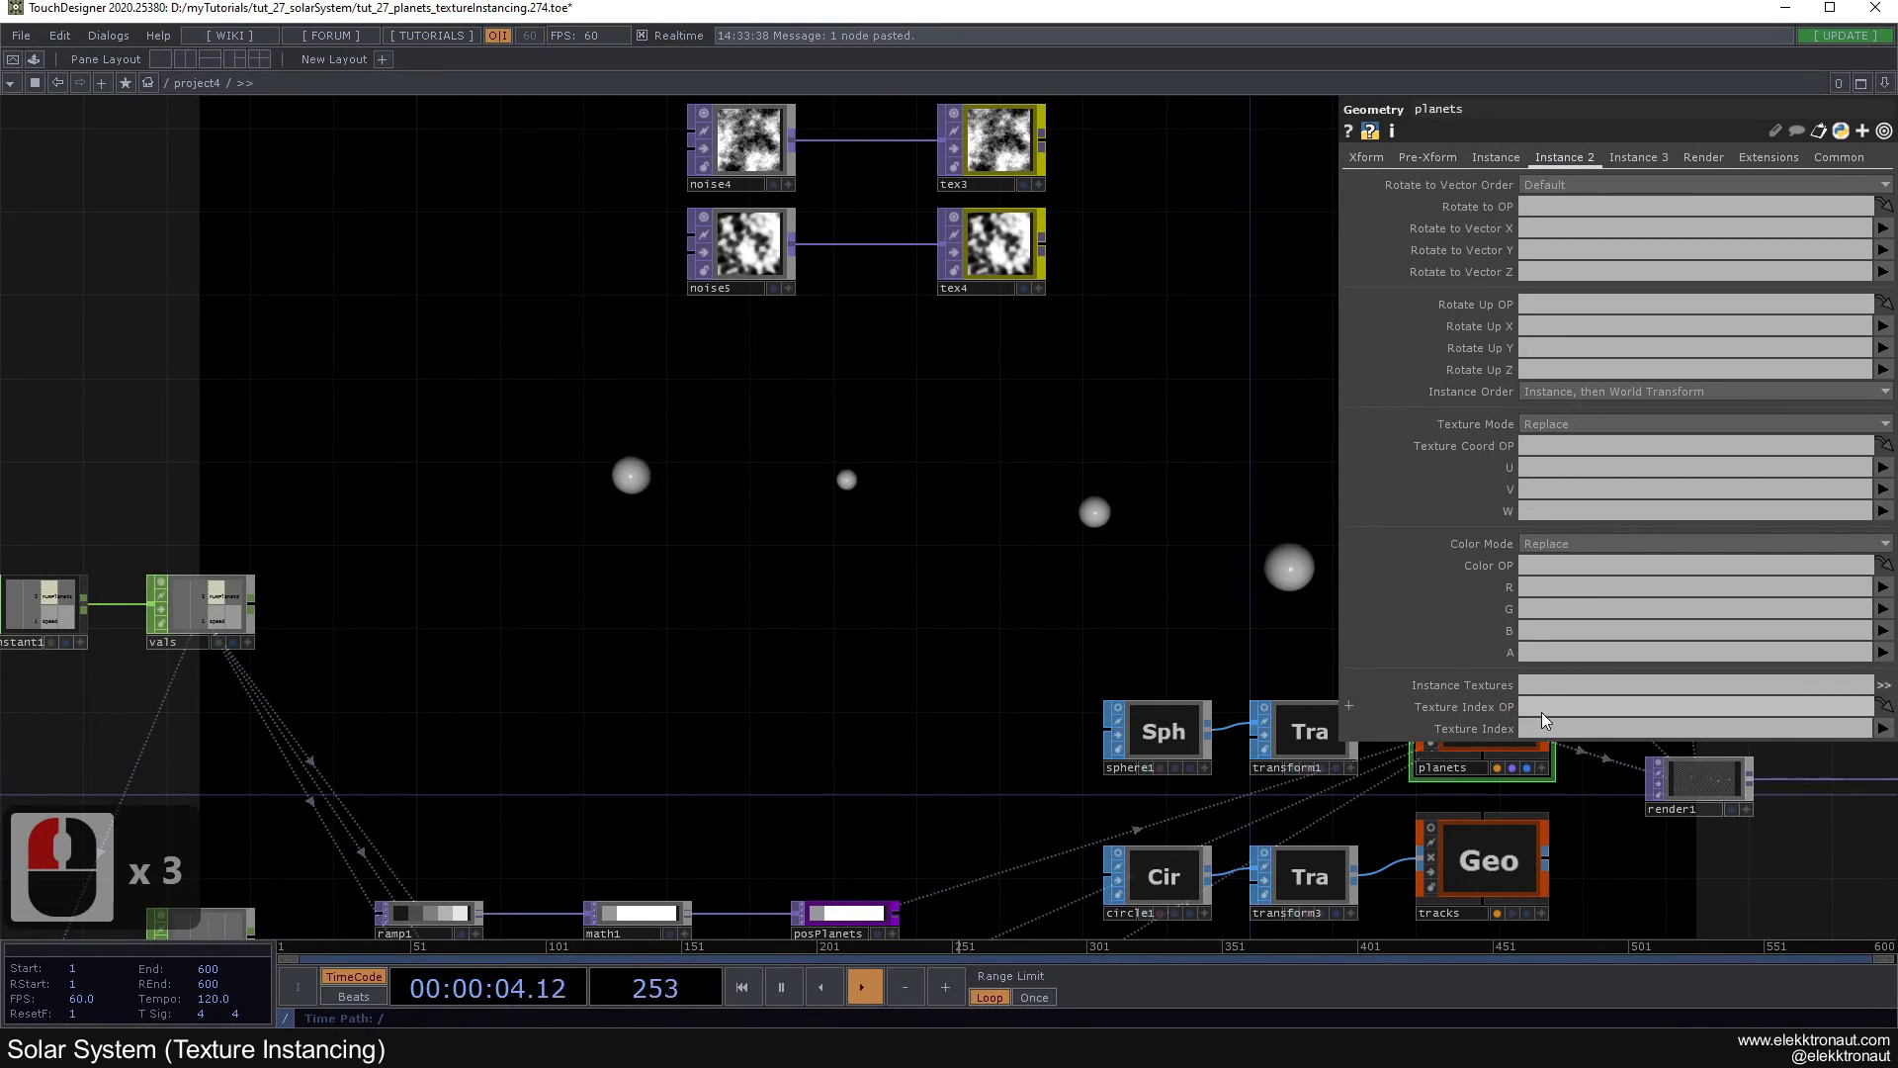
Step: Set the Instance Textures of the planets geometry to tex* to reference all the texture nulls
double_click(1471, 689)
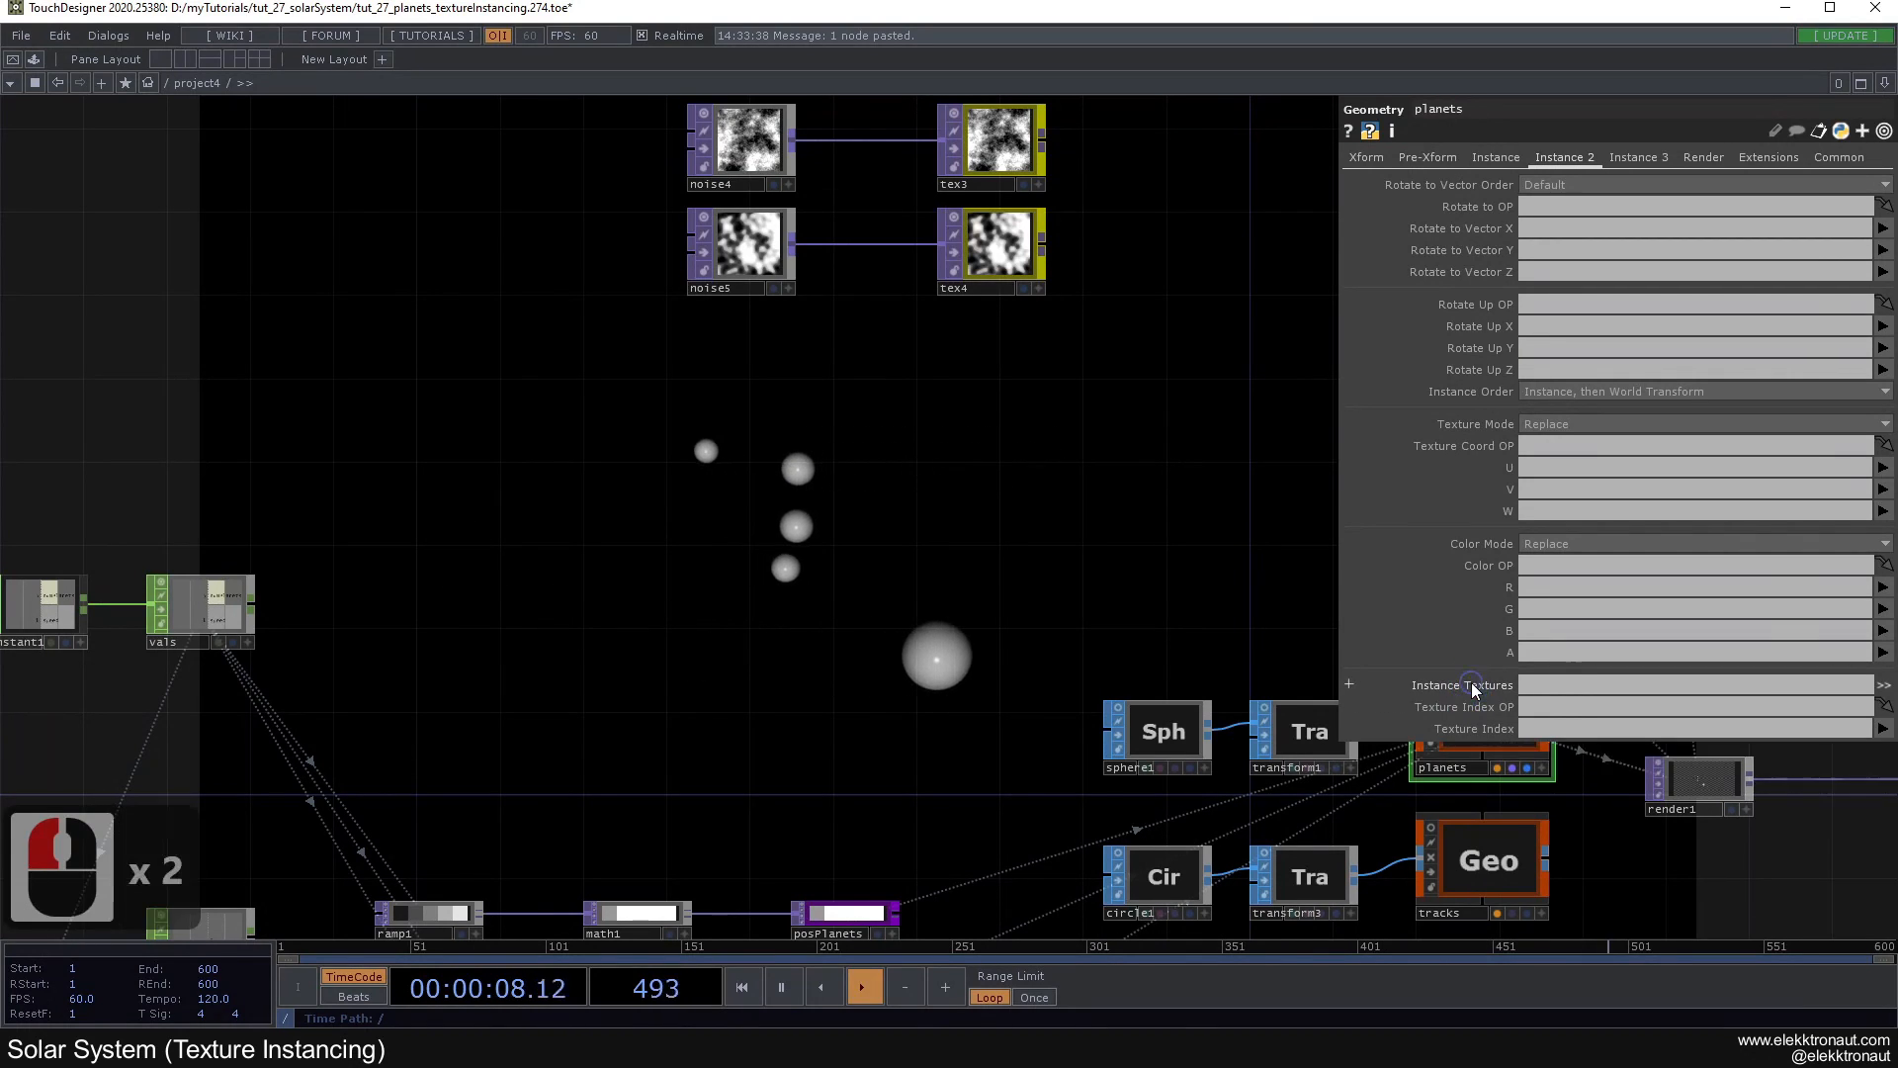
click(1544, 687)
click(1162, 606)
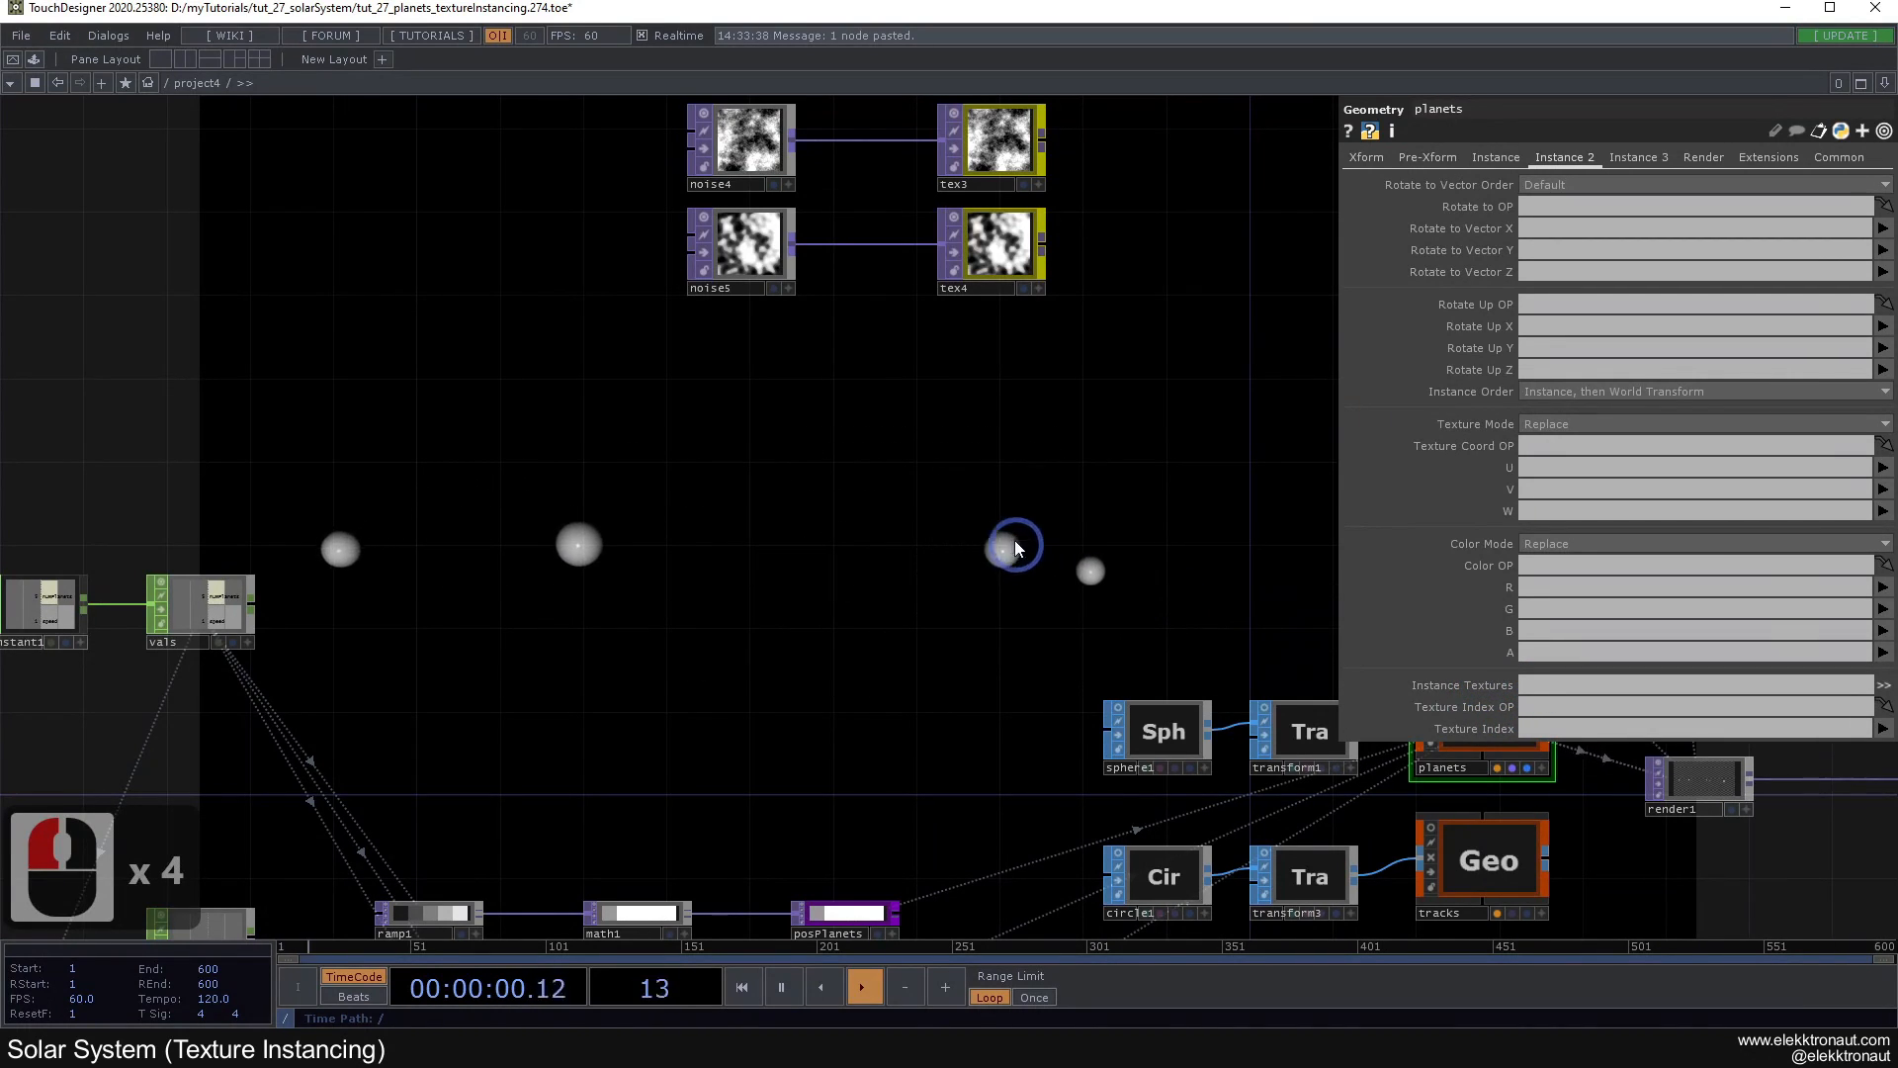
drag(993, 502, 983, 576)
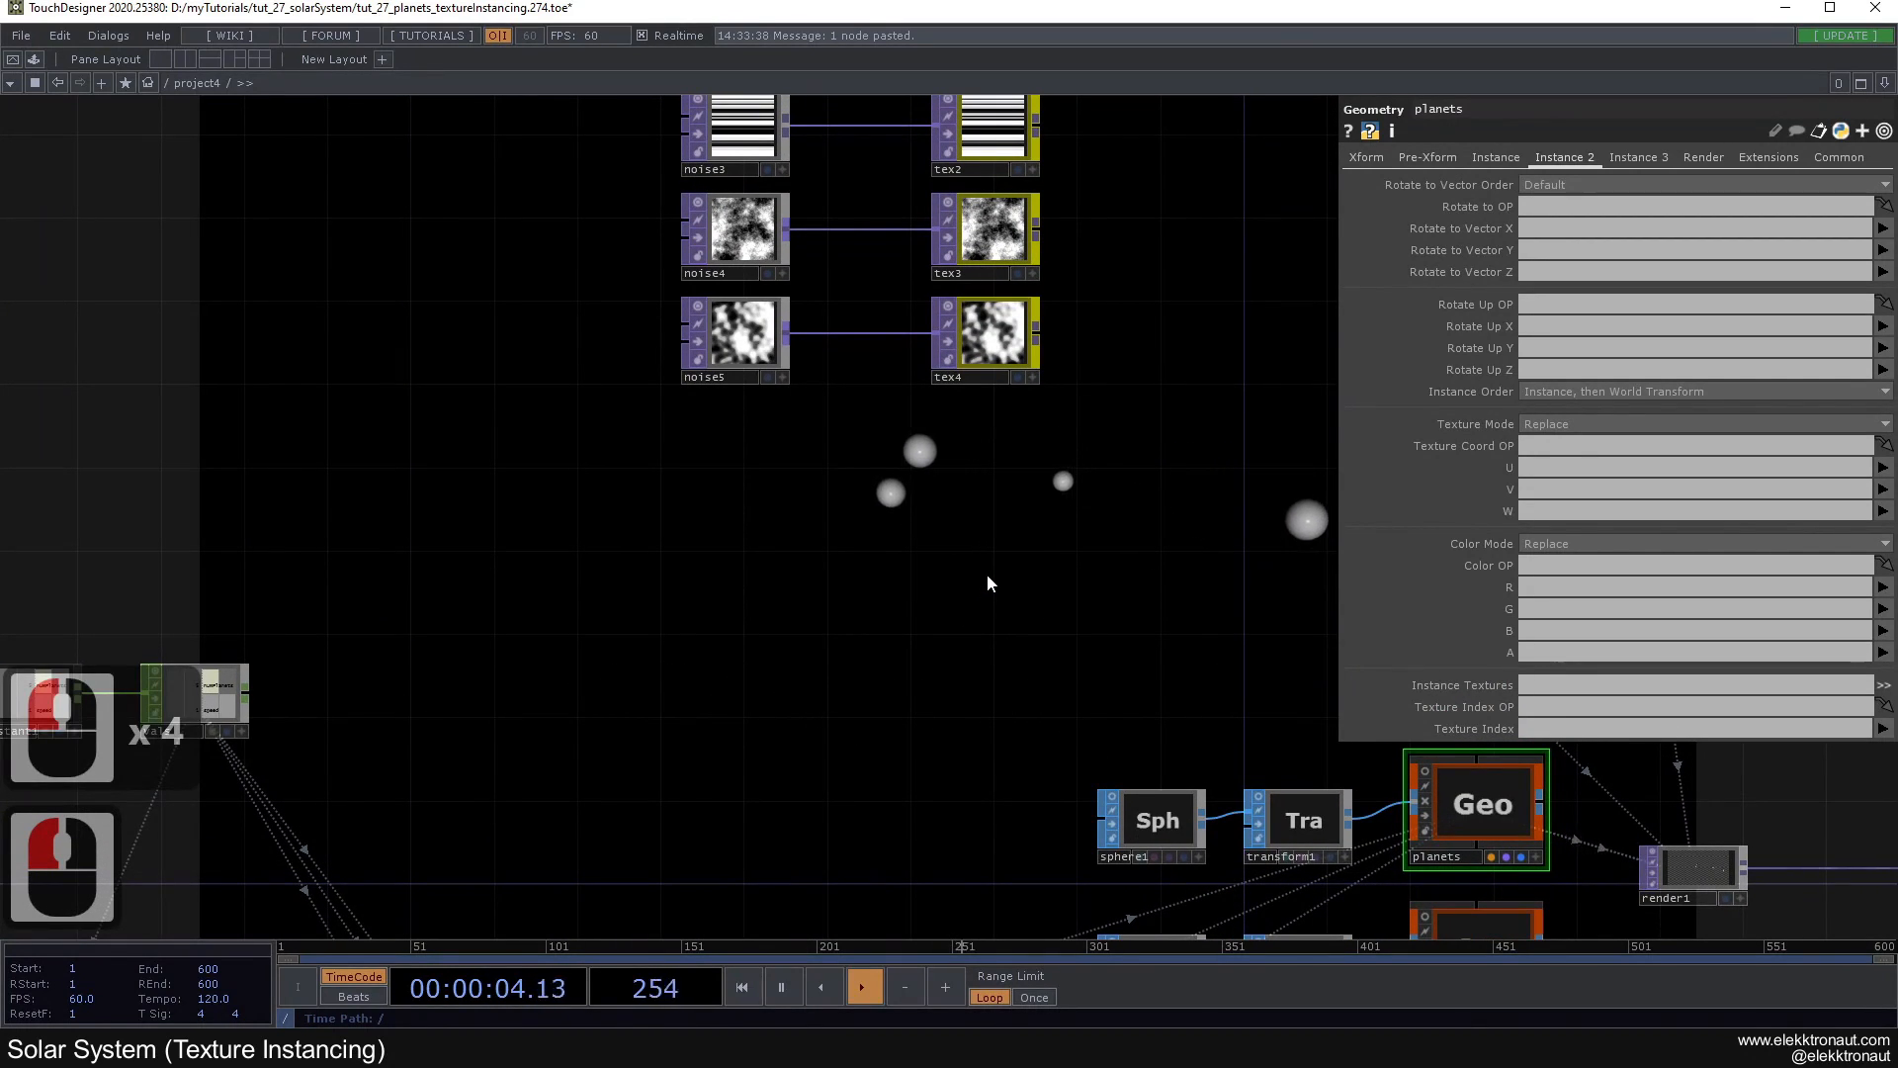
drag(970, 520, 980, 640)
drag(1147, 466, 1121, 655)
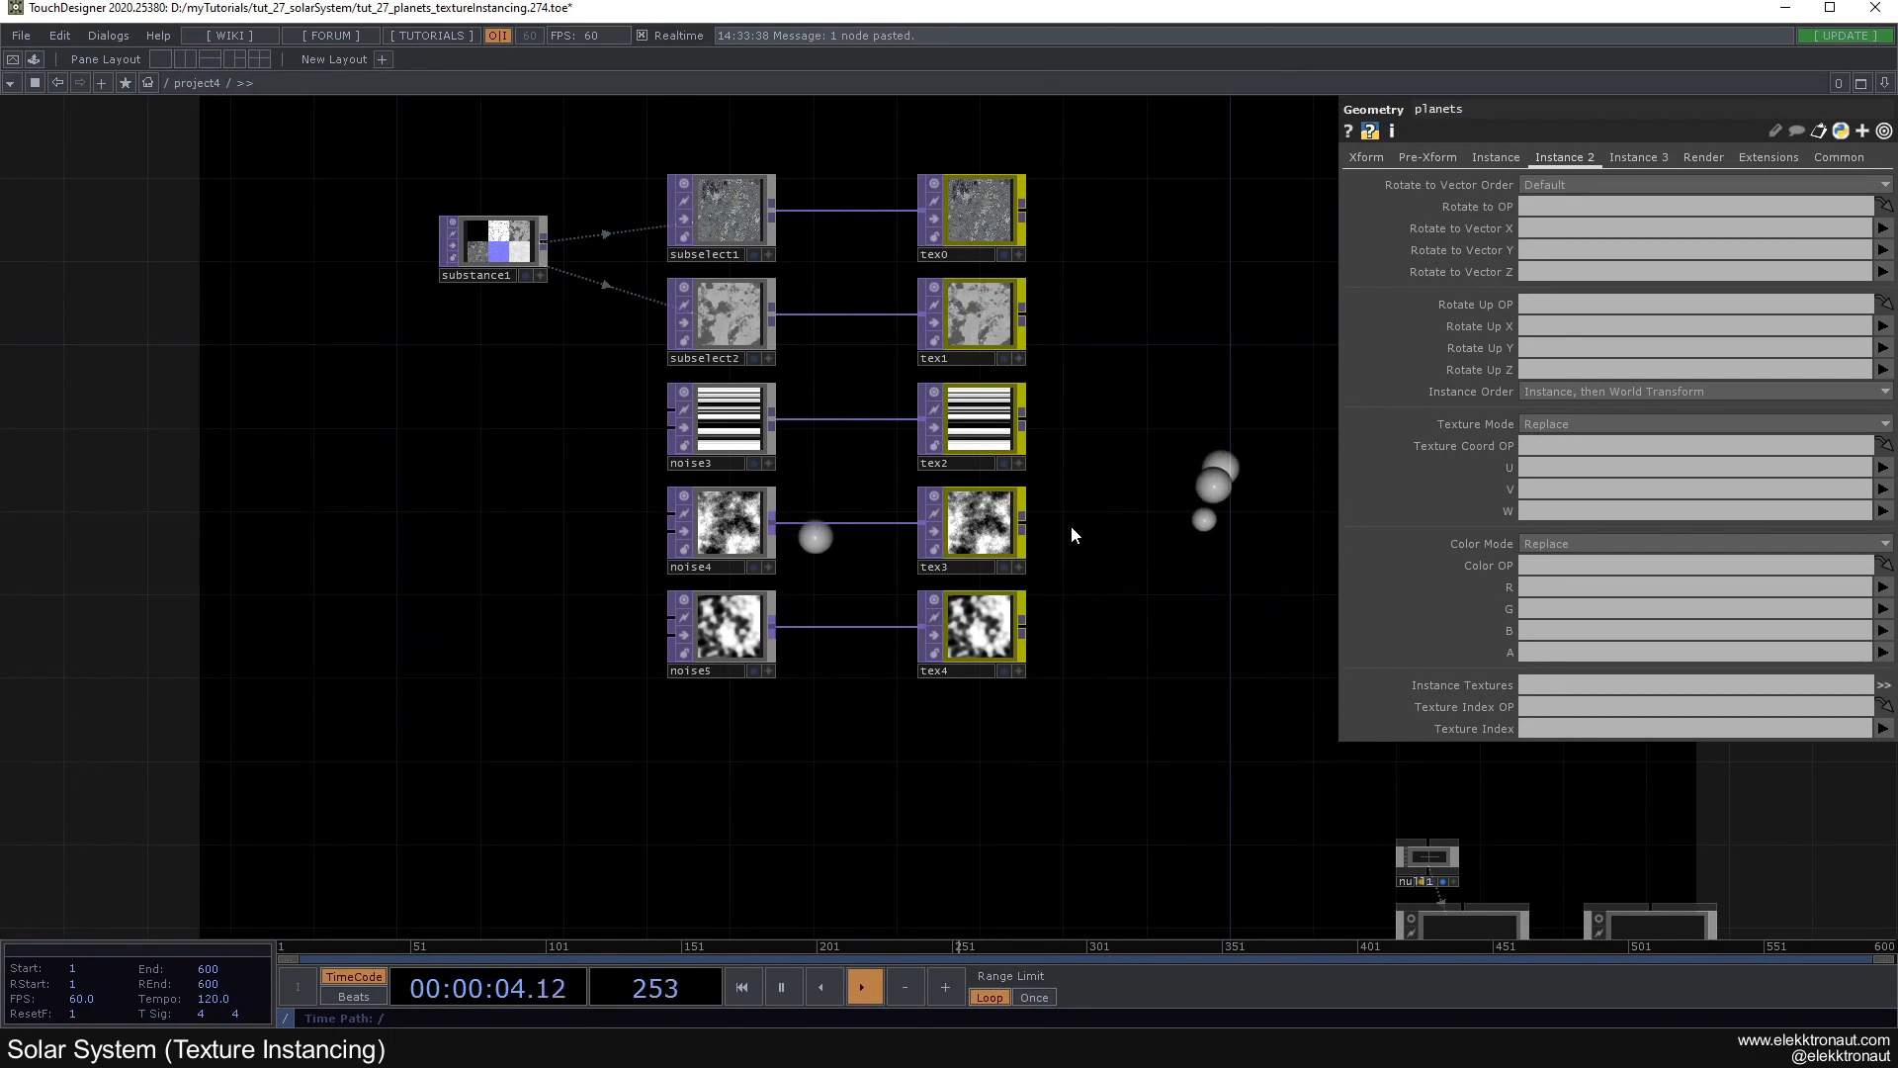
click(1554, 678)
text(tex)
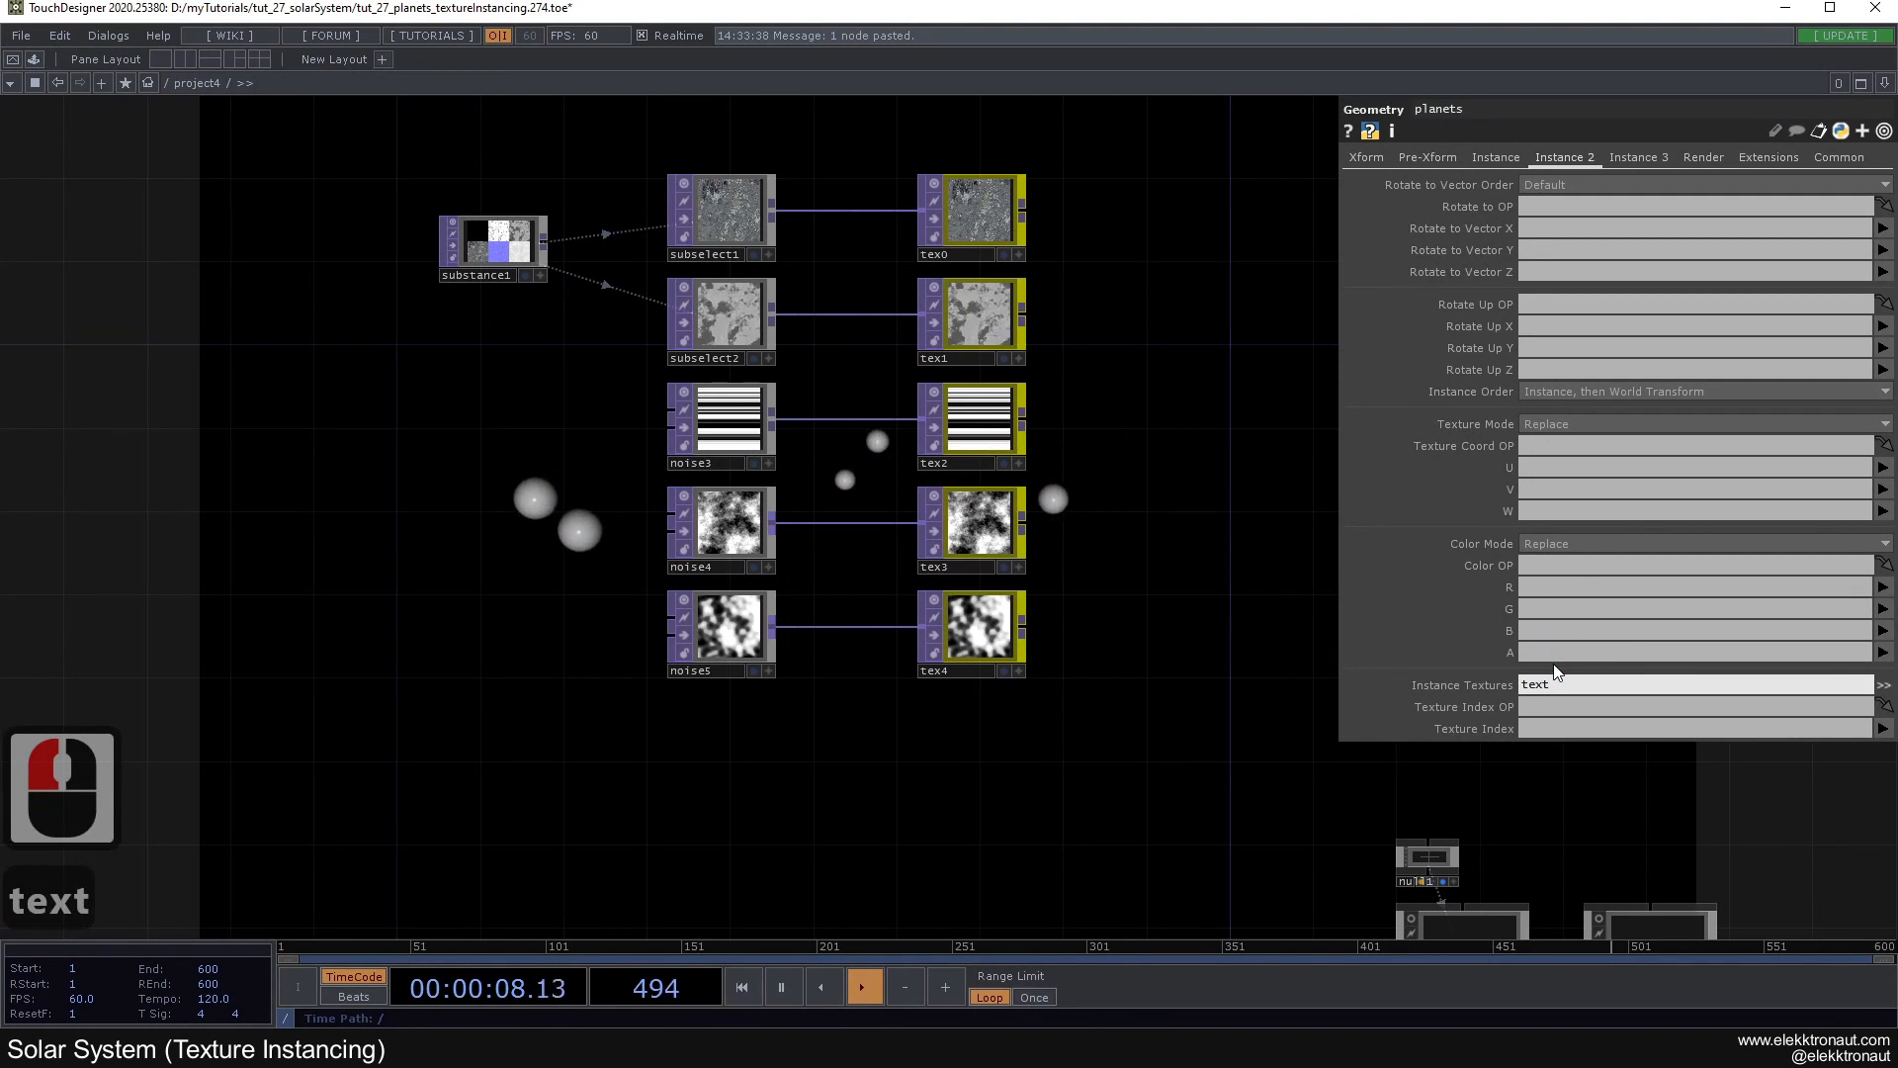
text(t)
key(BackSpace)
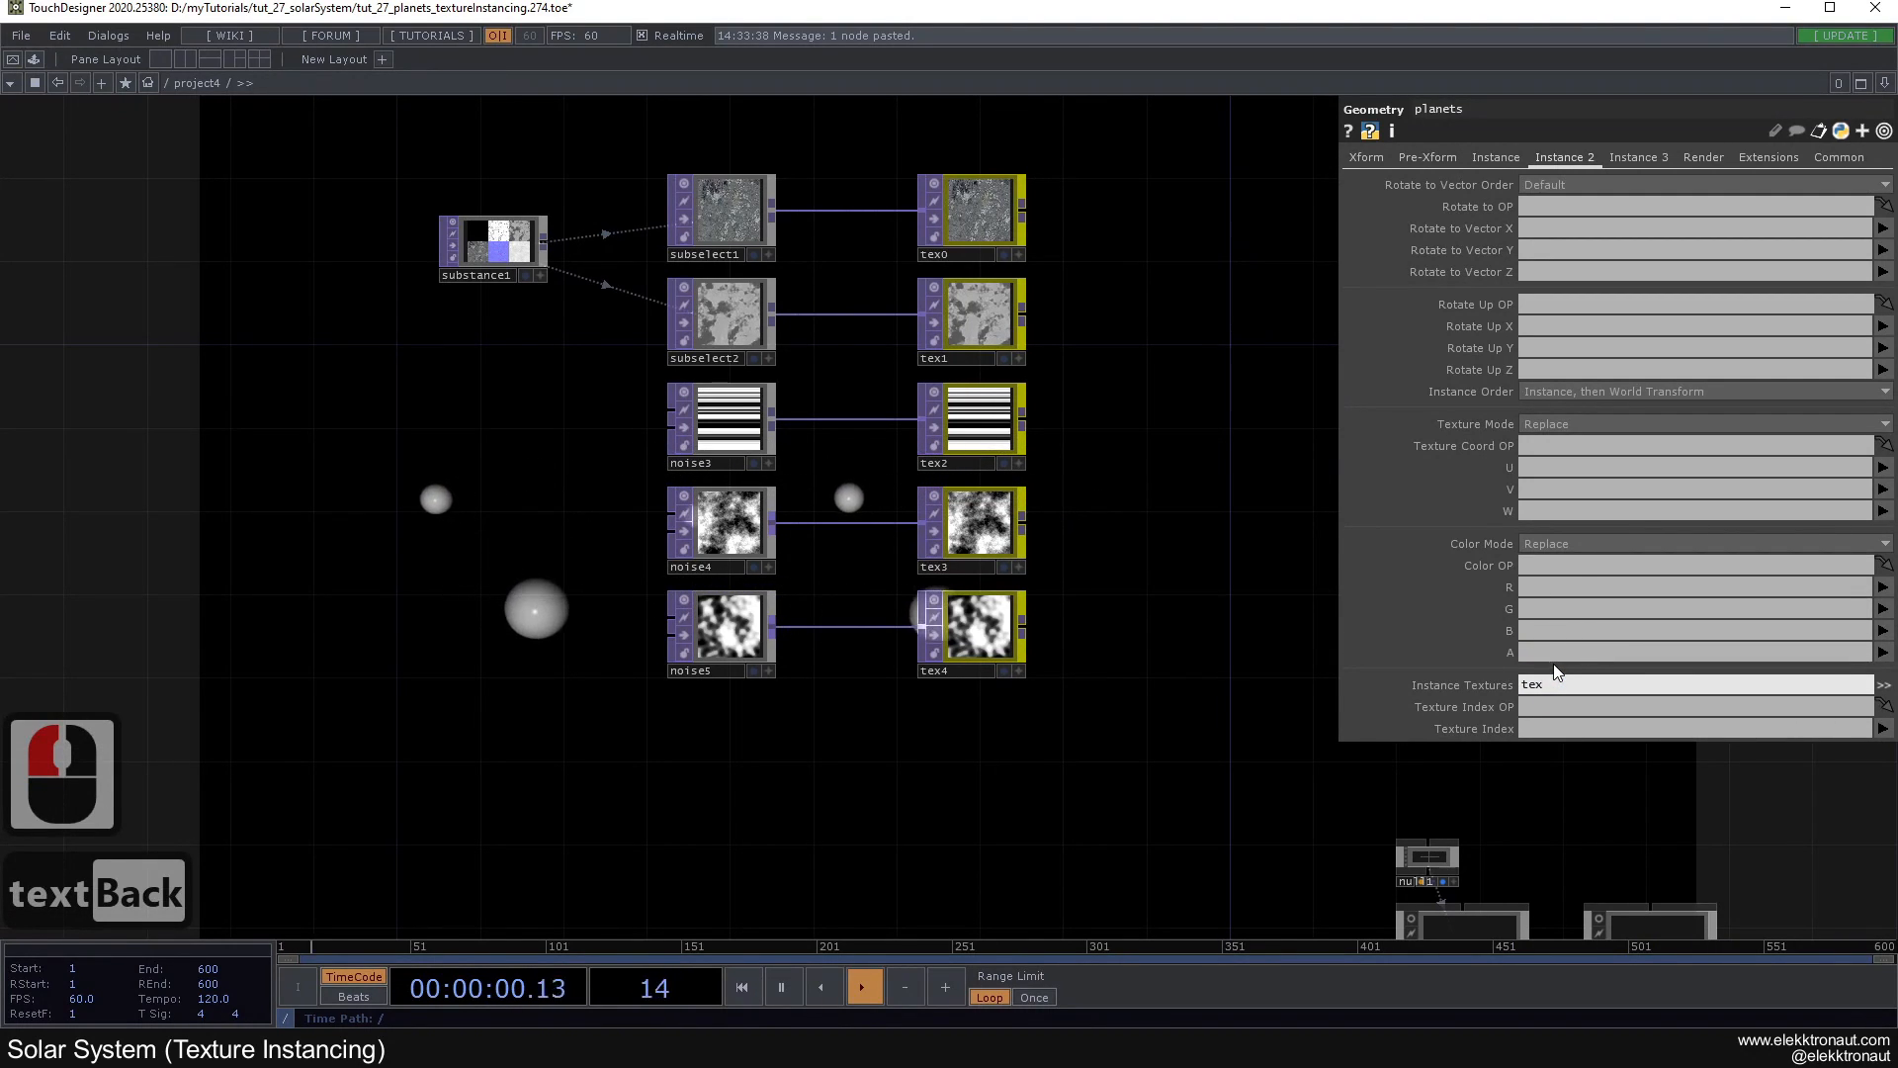
text(*)
key(Return)
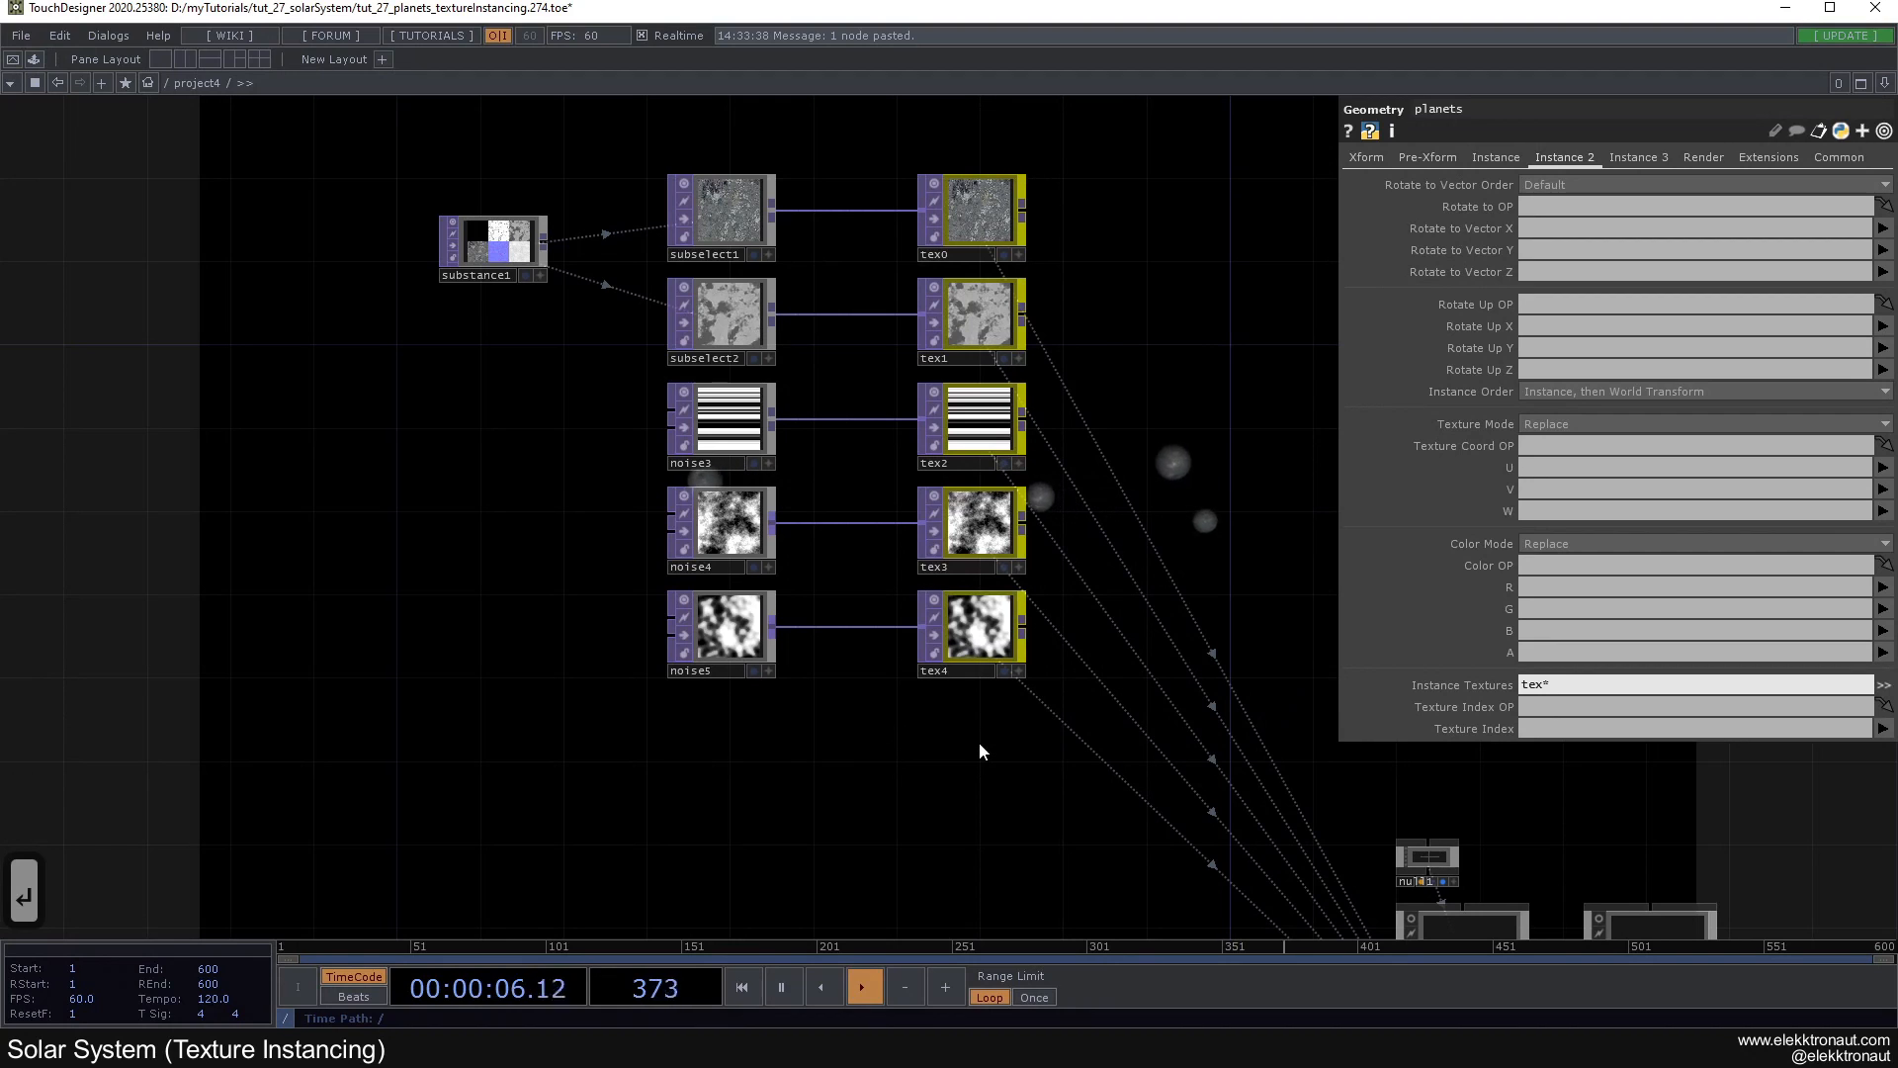
Step: Try duplicating the tex4 null to test the tex* reference, and delete the copy
drag(987, 686, 995, 624)
click(991, 577)
key(ctrl+c)
key(ctrl+v)
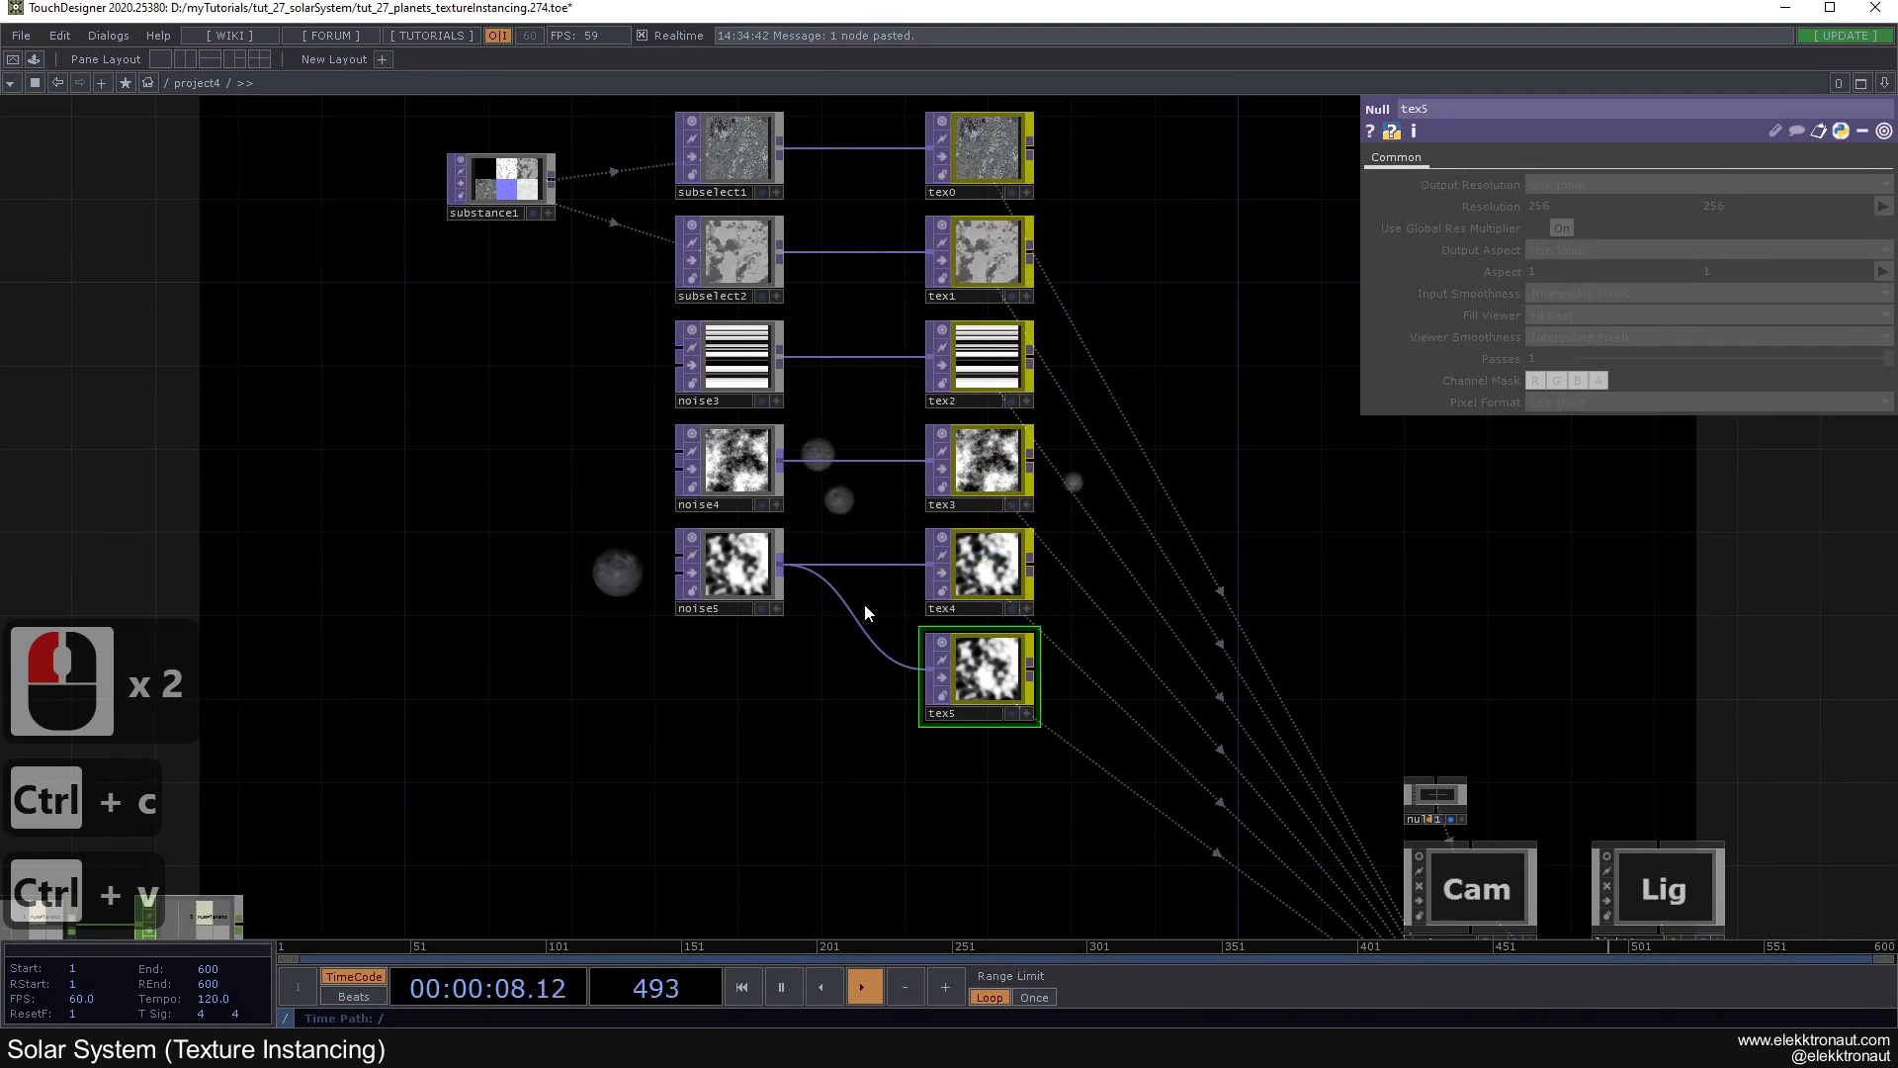
click(993, 686)
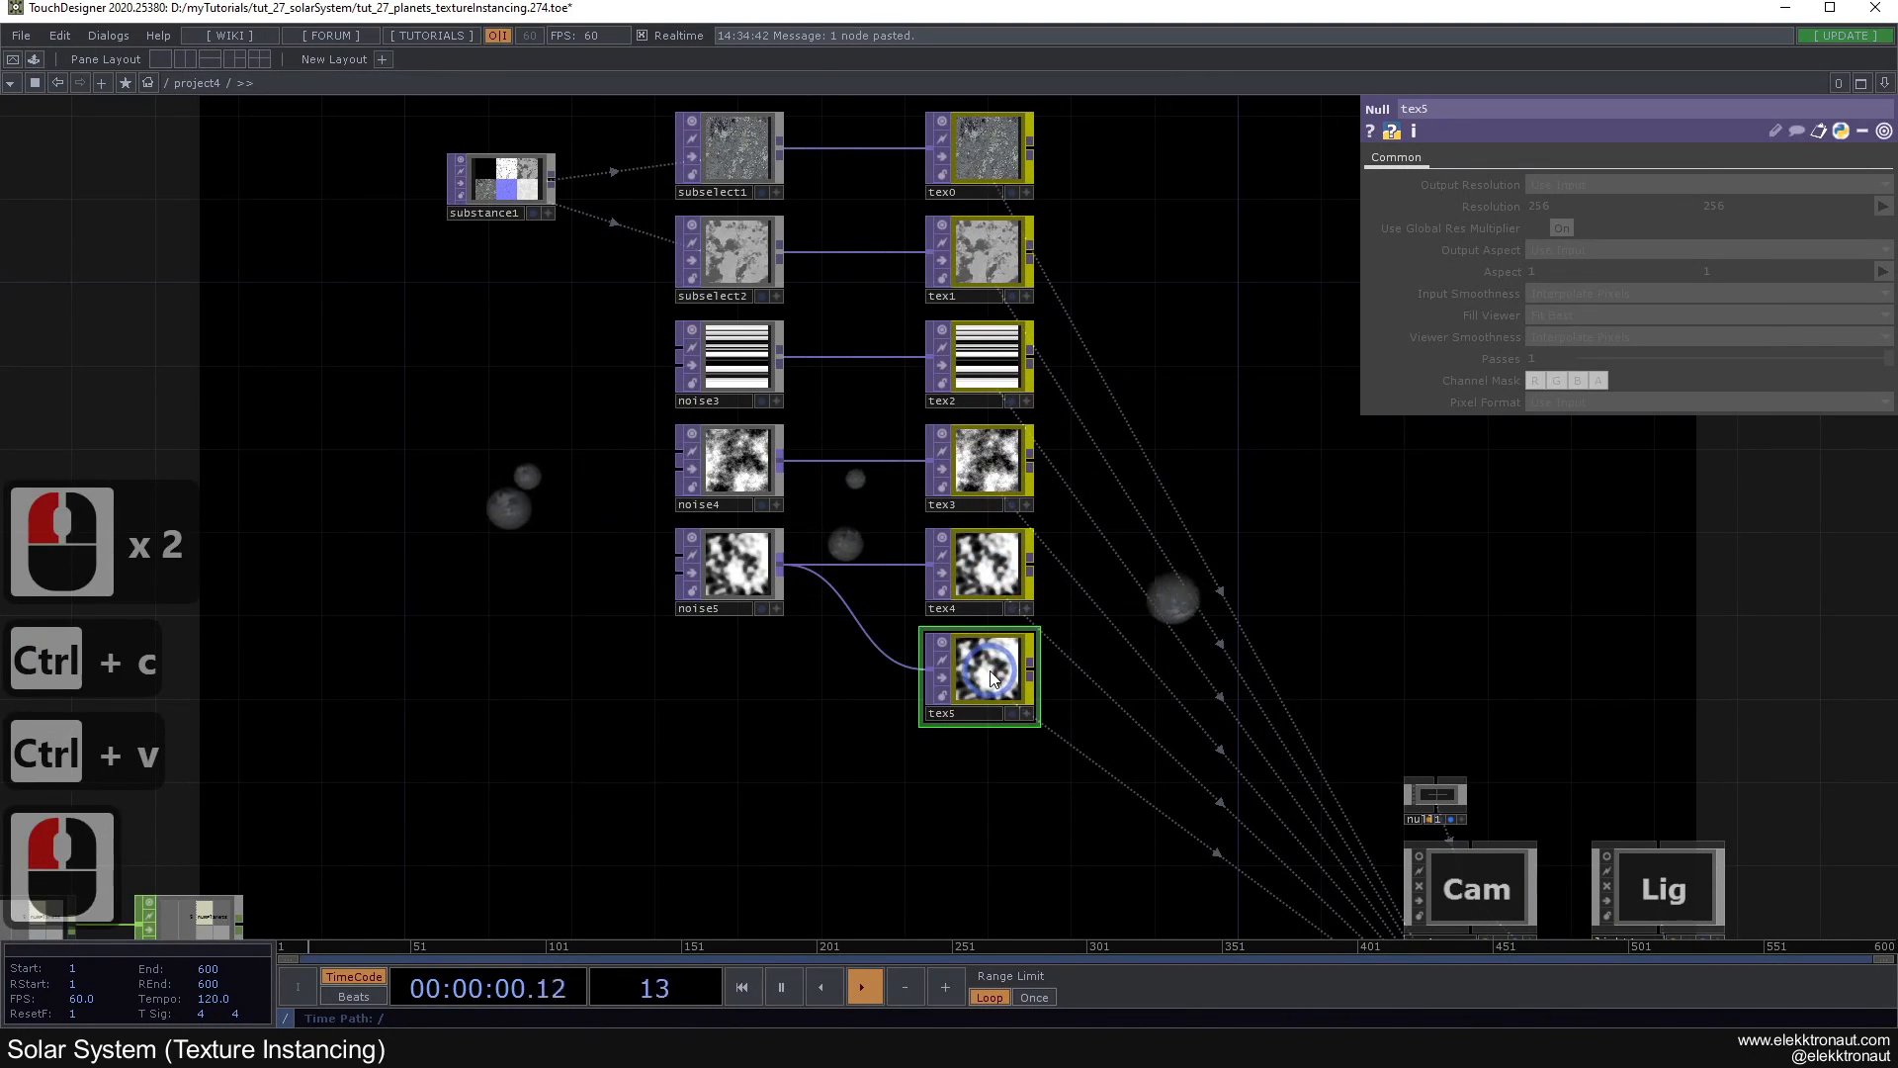
key(Delete)
Step: Select the planets geometry to check its Instance Textures parameter
drag(1028, 690, 941, 597)
scroll(940, 598, down, 2)
scroll(959, 518, up, 2)
drag(1437, 930, 1486, 829)
drag(1061, 614, 1173, 603)
click(1638, 834)
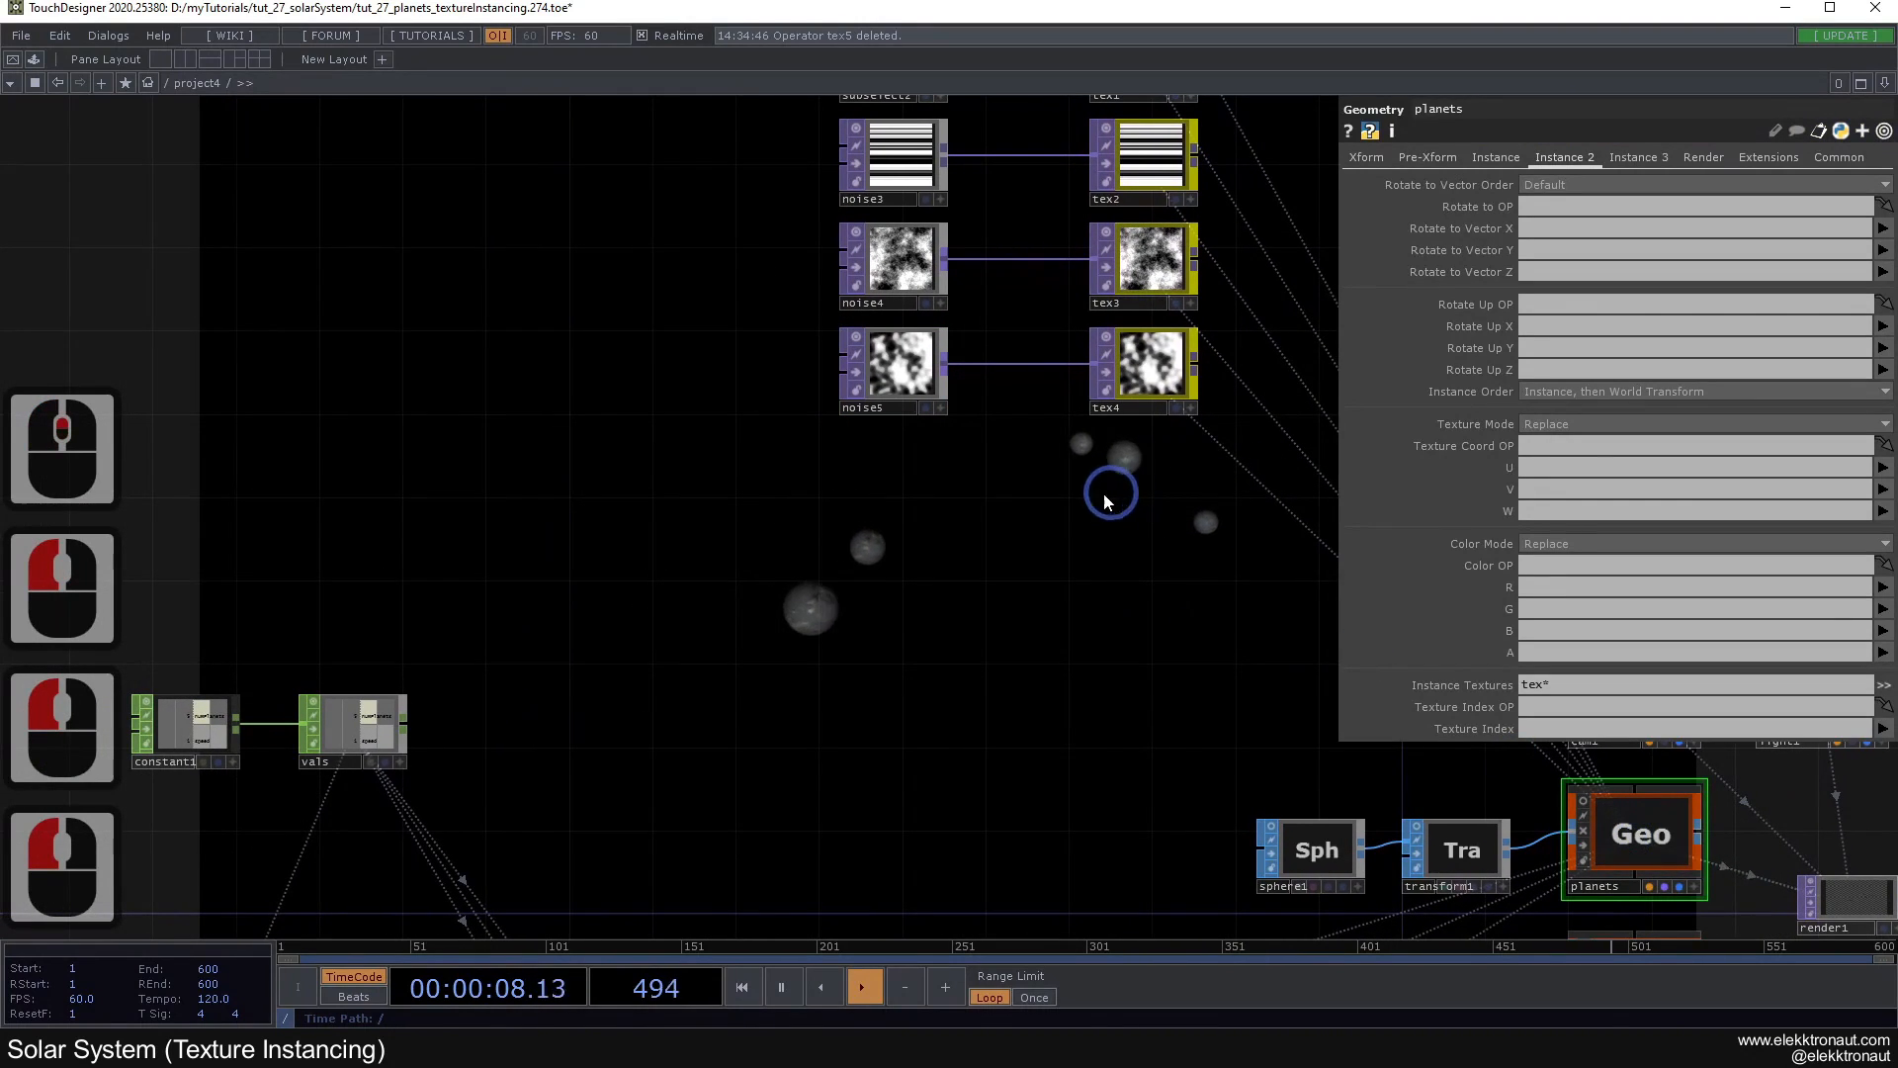
Step: Test the tex* wildcard with a copy of tex4 renamed texThree, and delete that copy
drag(1108, 491, 1055, 552)
click(1090, 466)
key(ctrl+c)
key(ctrl+v)
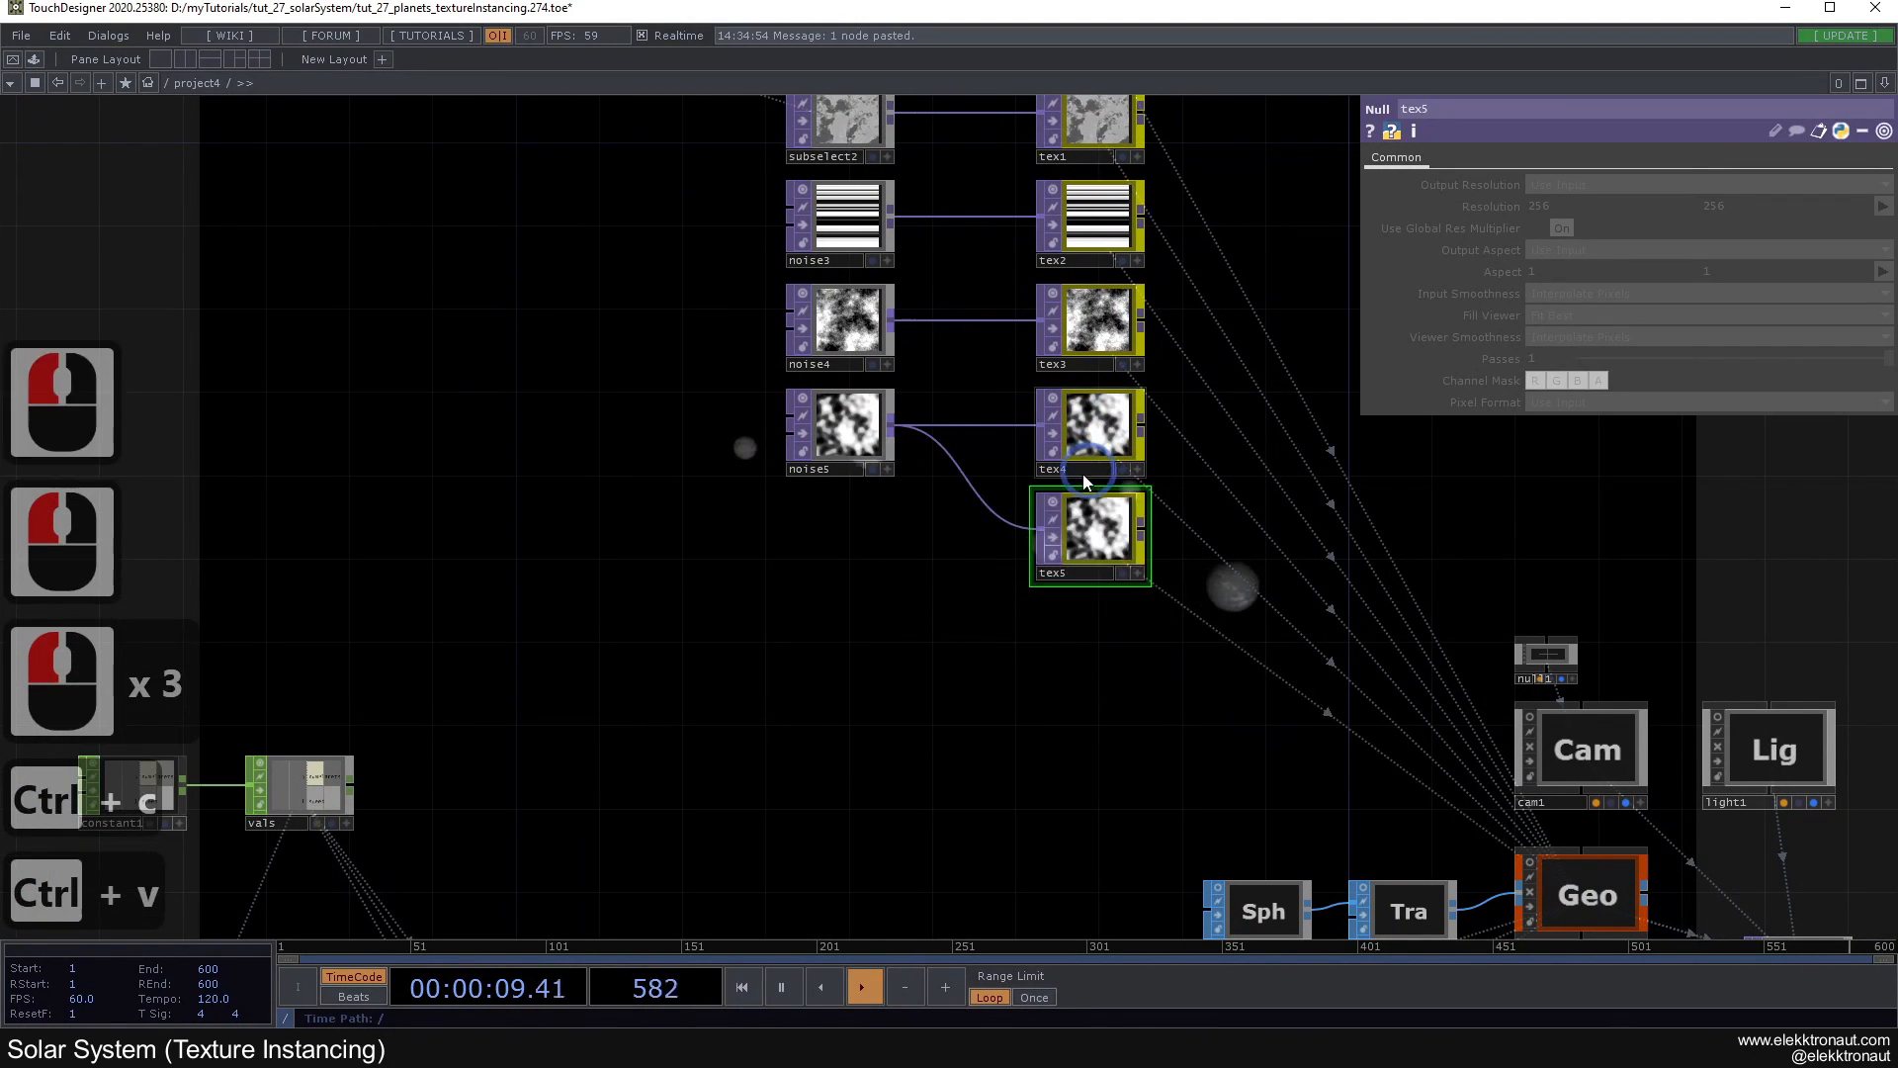
click(1076, 571)
key(BackSpace)
text(Three)
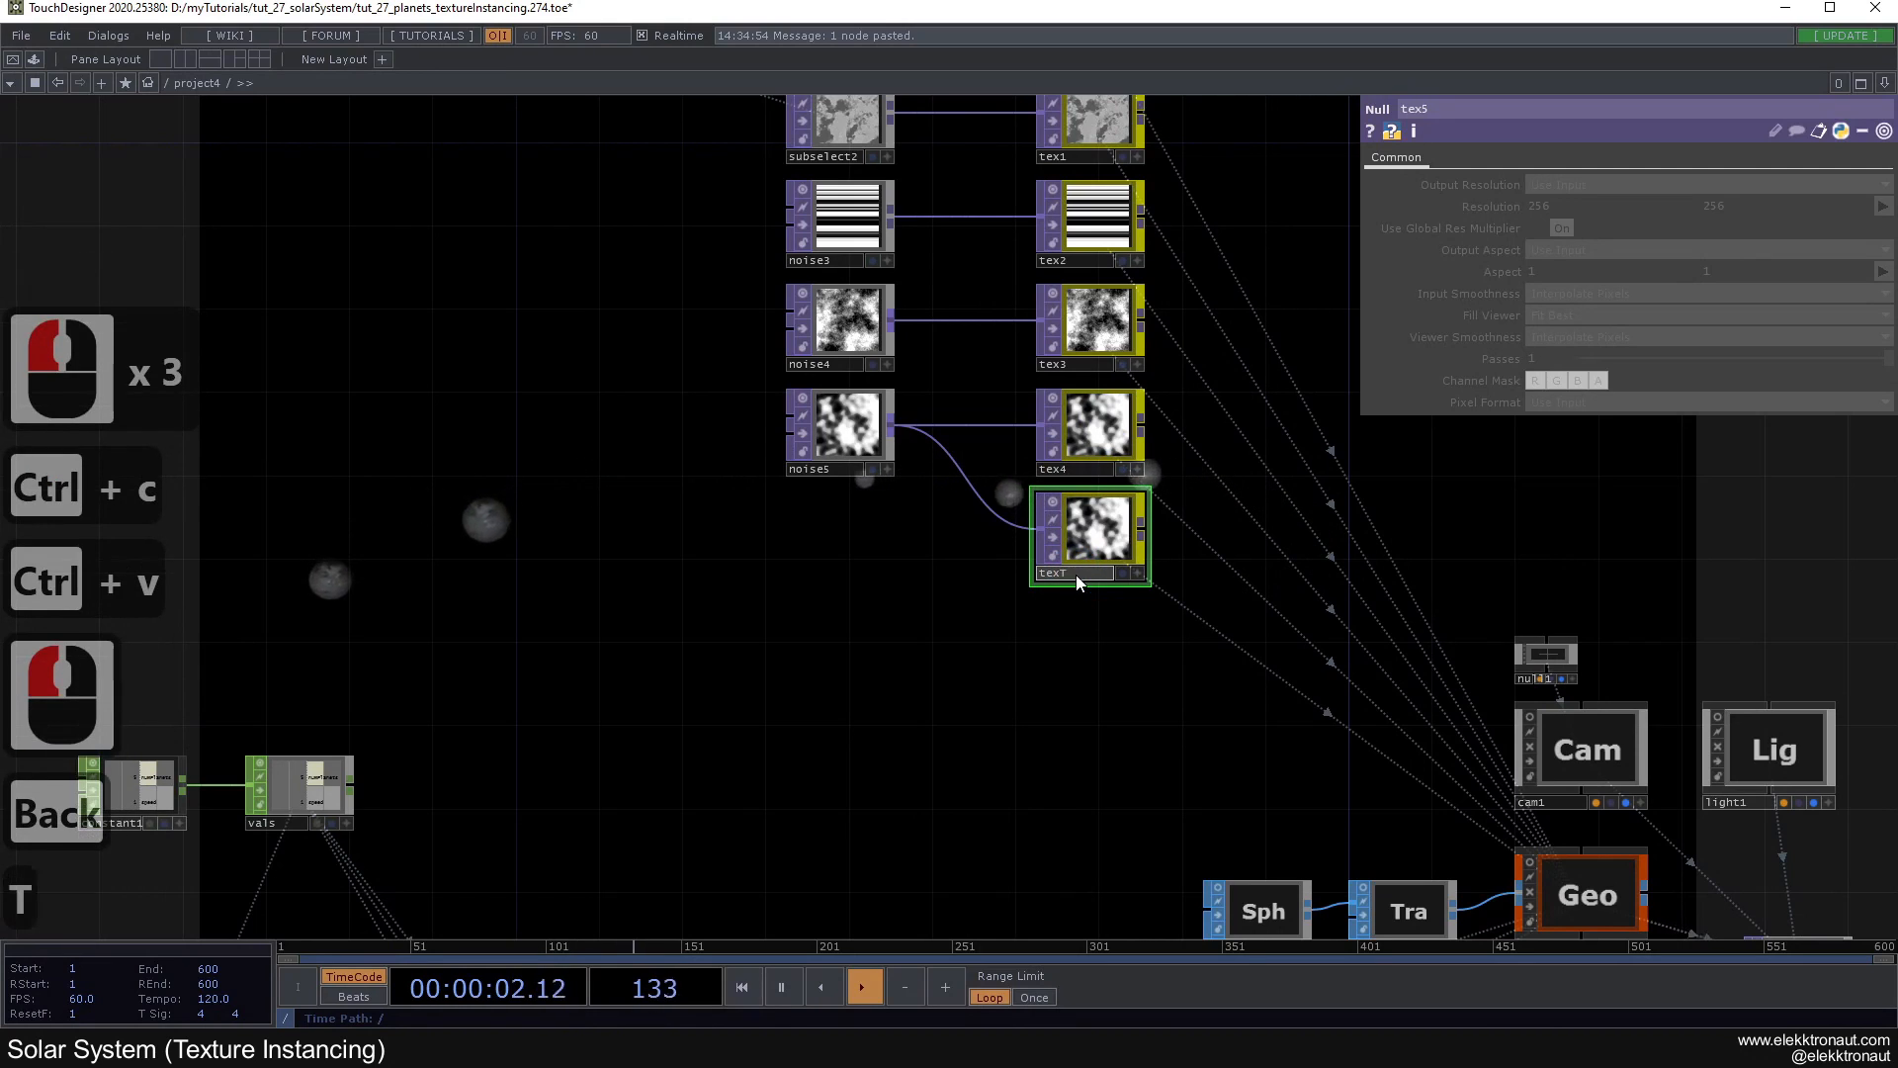
key(Return)
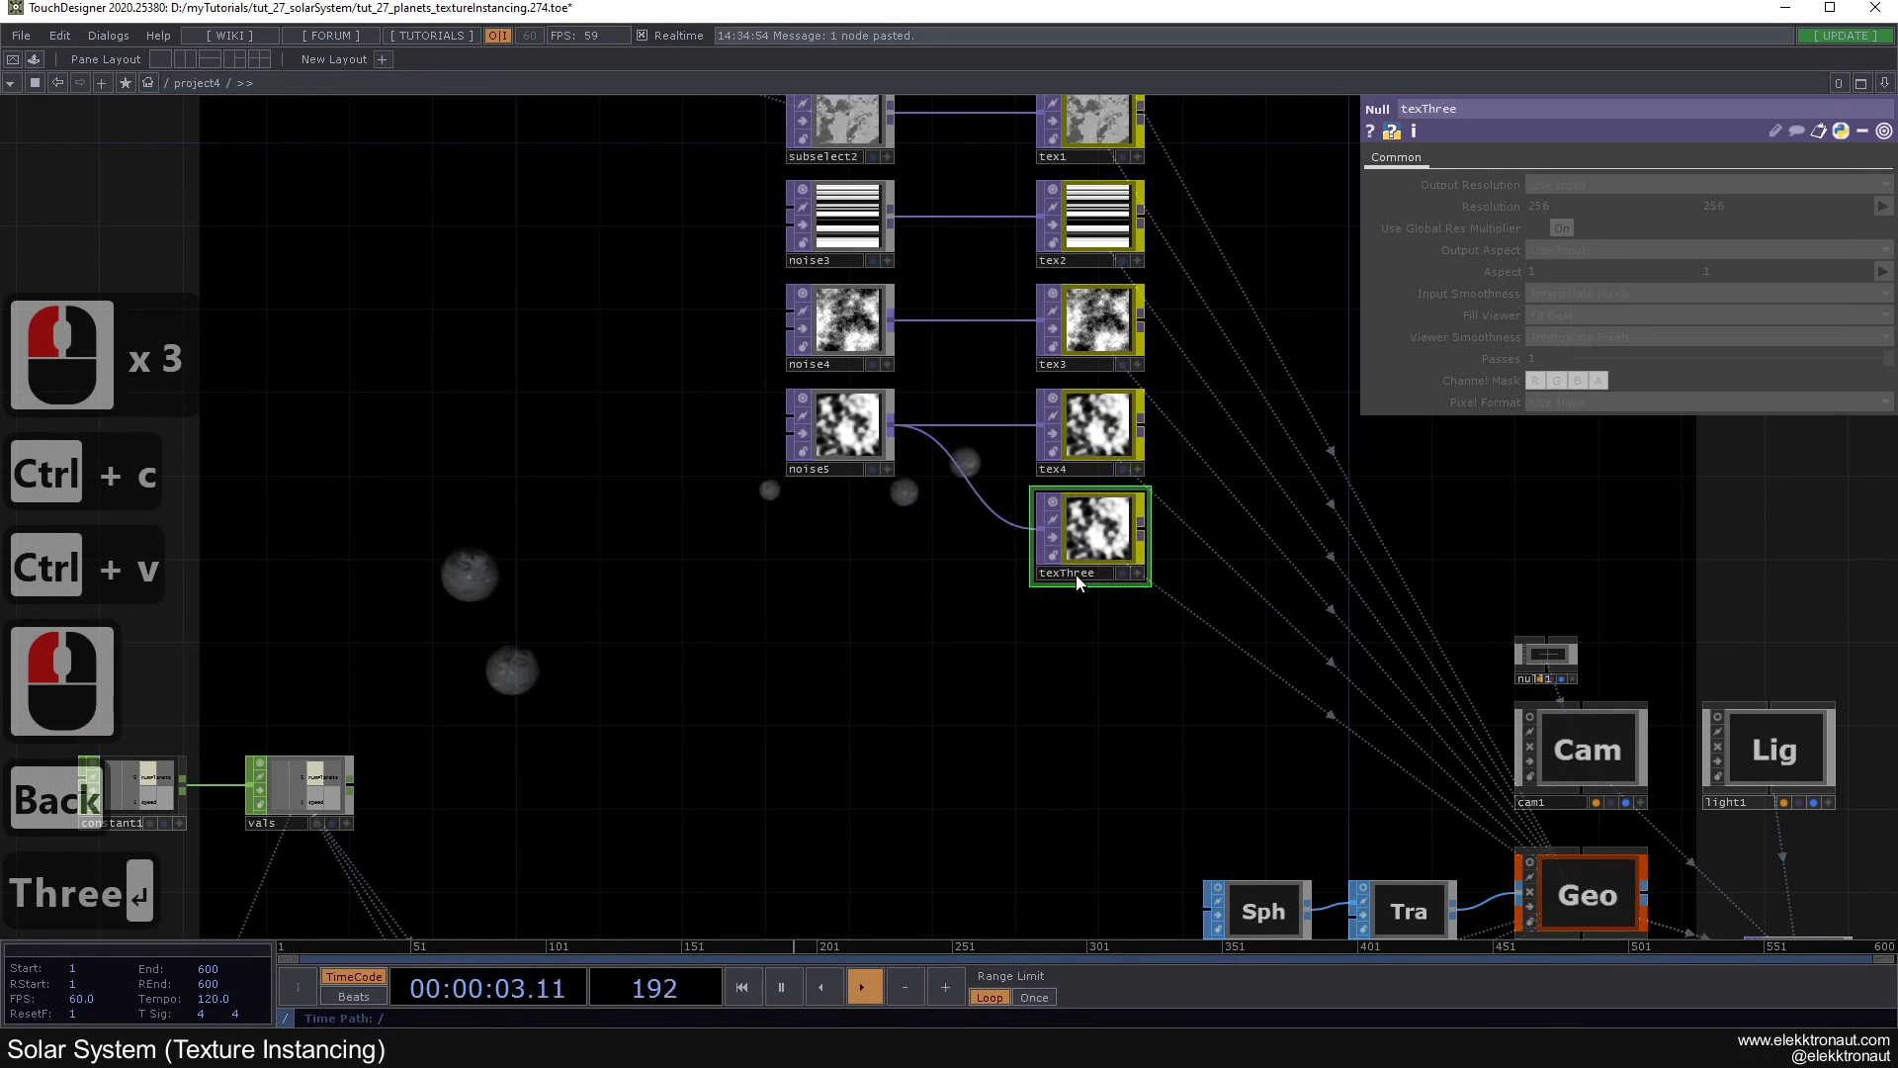
click(1123, 532)
key(Delete)
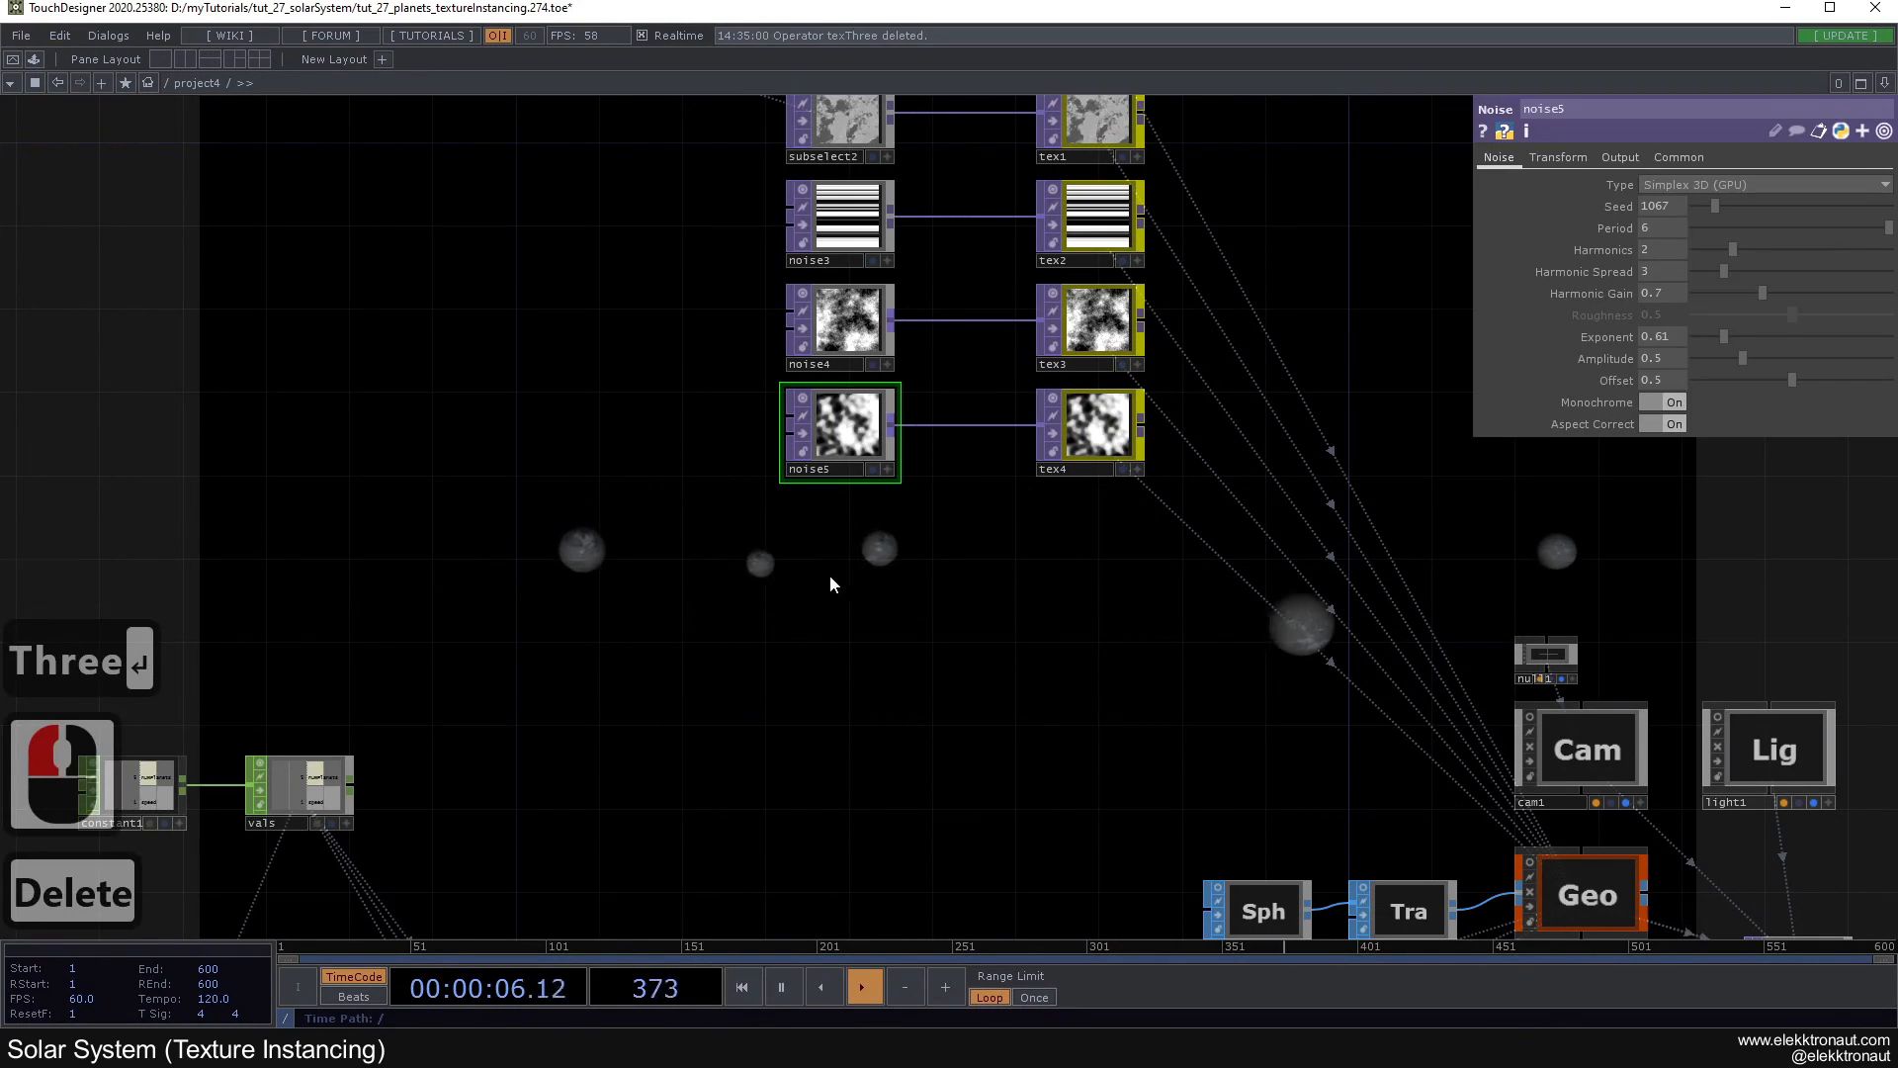
Step: Try adding a new Ramp TOP below the texture sources, and delete it
click(1574, 888)
drag(1387, 805, 1275, 783)
click(1555, 687)
drag(1034, 718, 1210, 716)
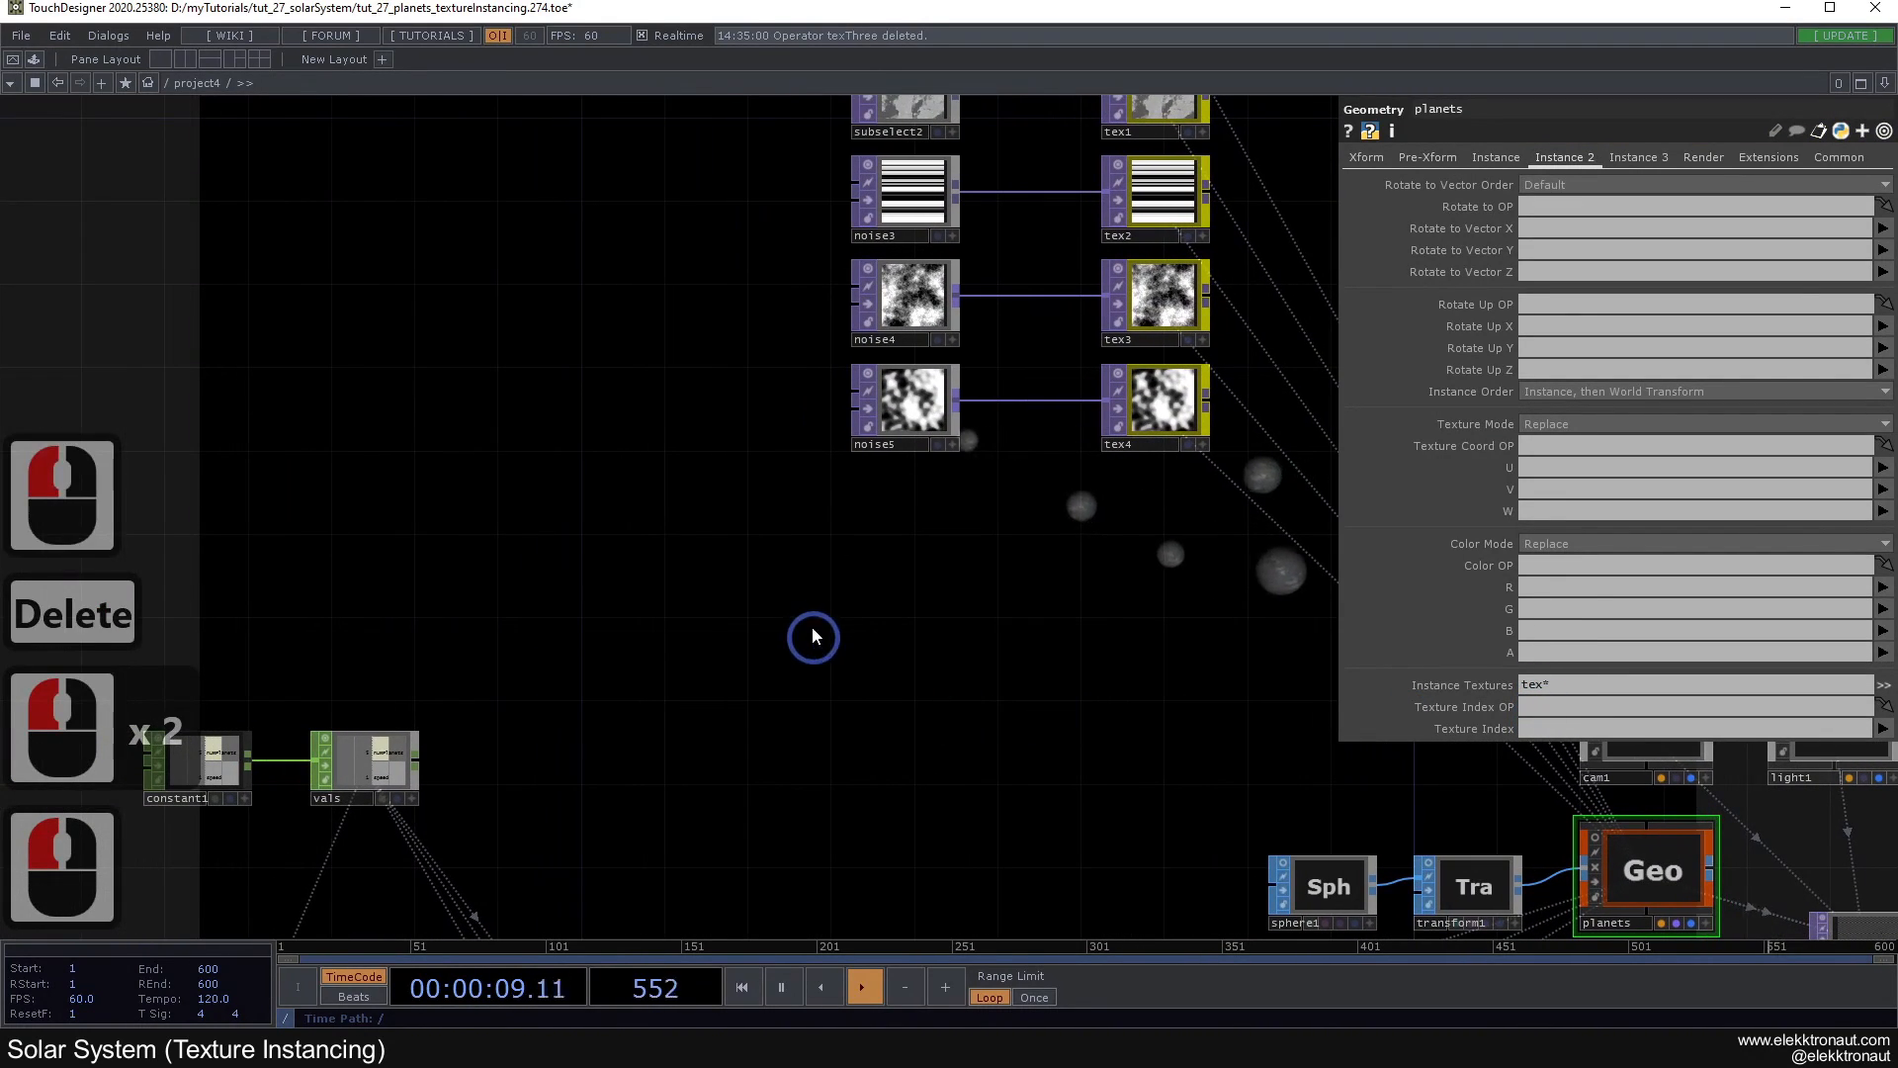
double_click(709, 570)
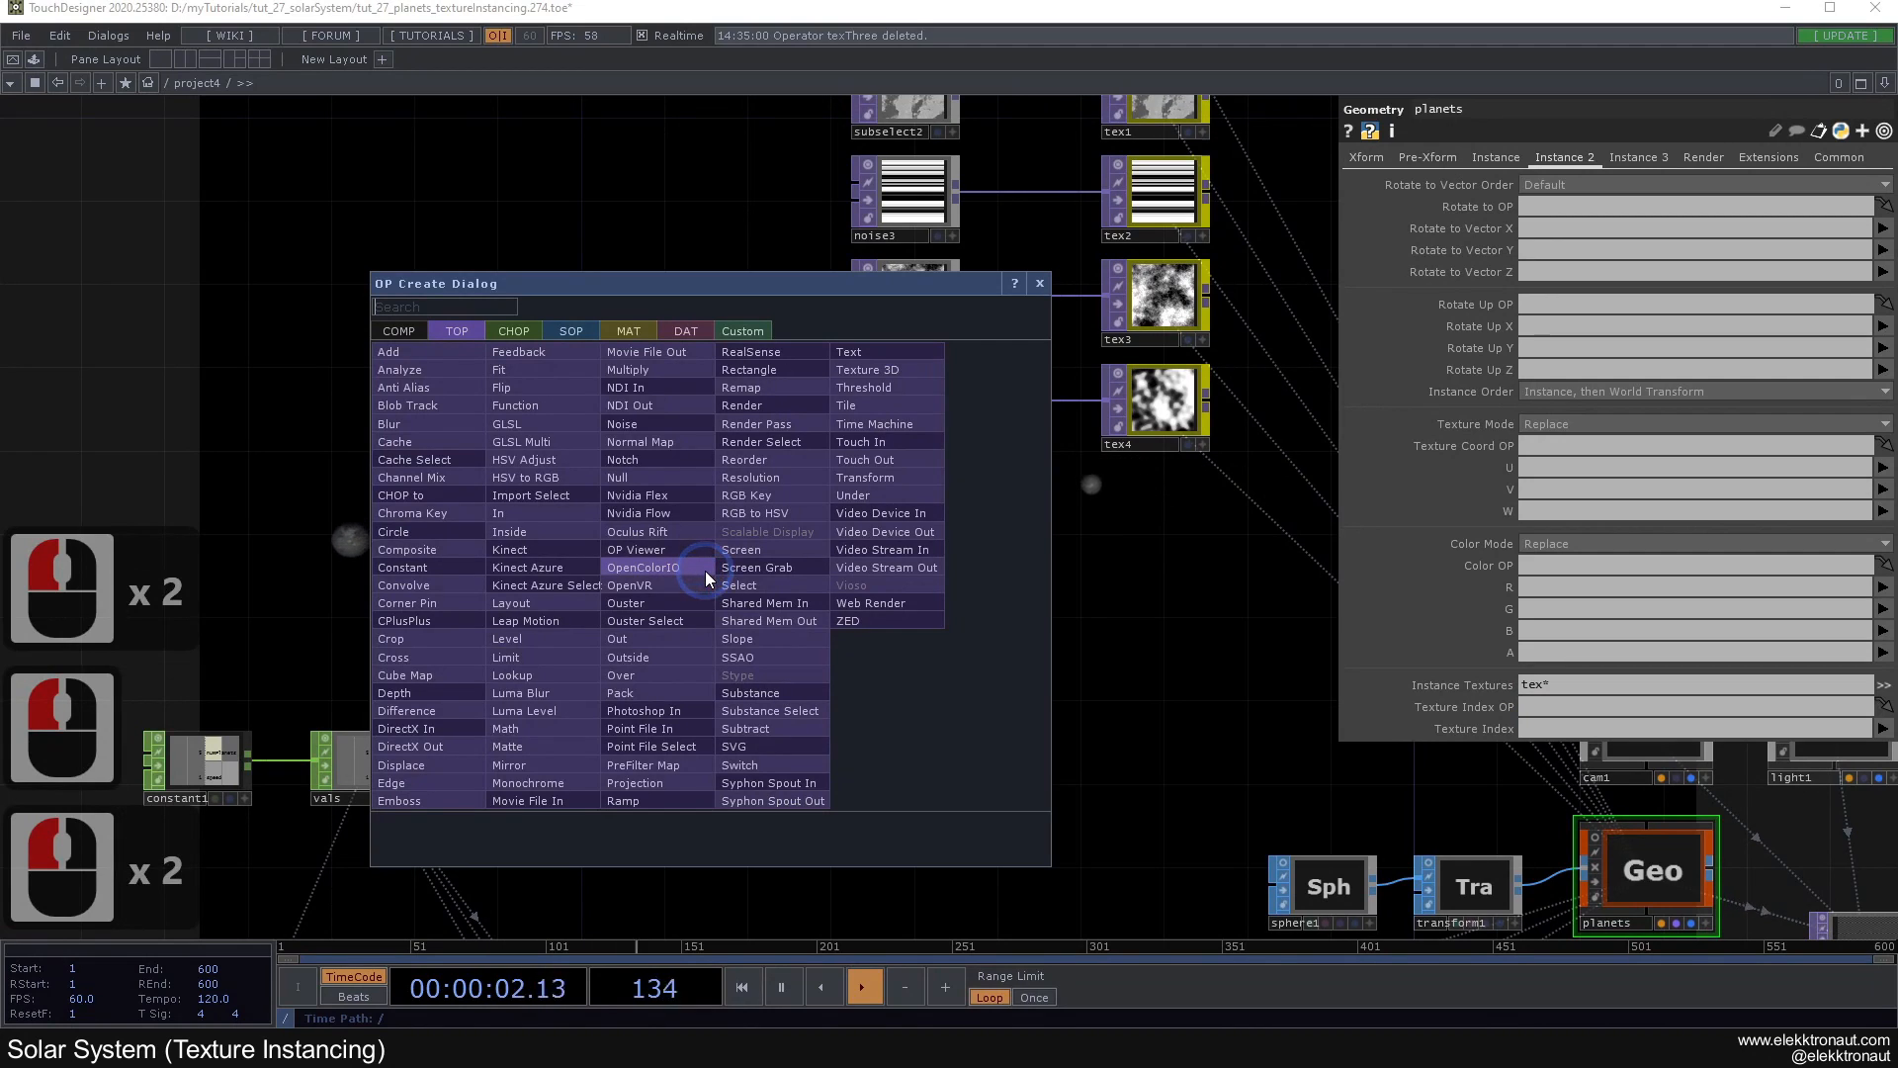
text(ra)
click(641, 803)
click(795, 583)
click(797, 582)
key(Delete)
Step: Duplicate ramp1 and place the copy in the empty area below noise5
drag(807, 746, 917, 436)
click(714, 769)
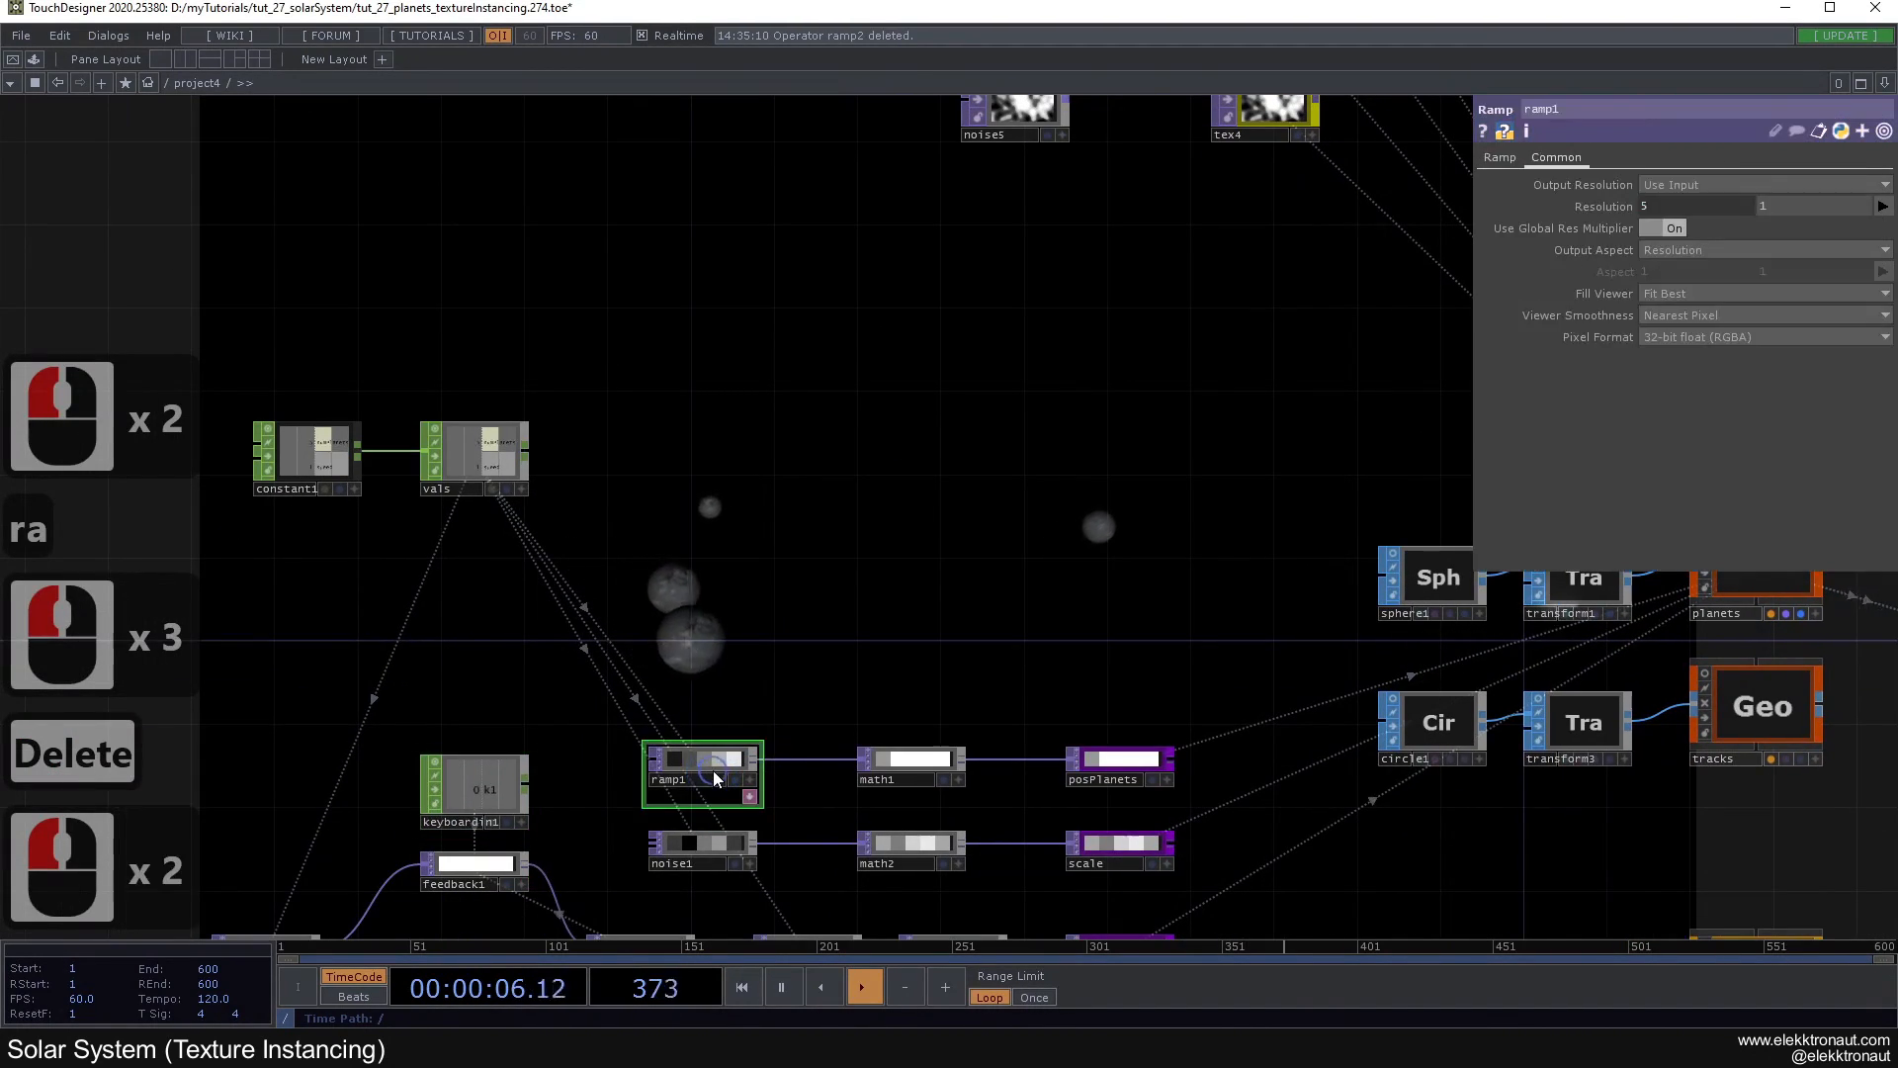
key(ctrl+c)
key(ctrl+v)
click(821, 399)
scroll(850, 331, up, 2)
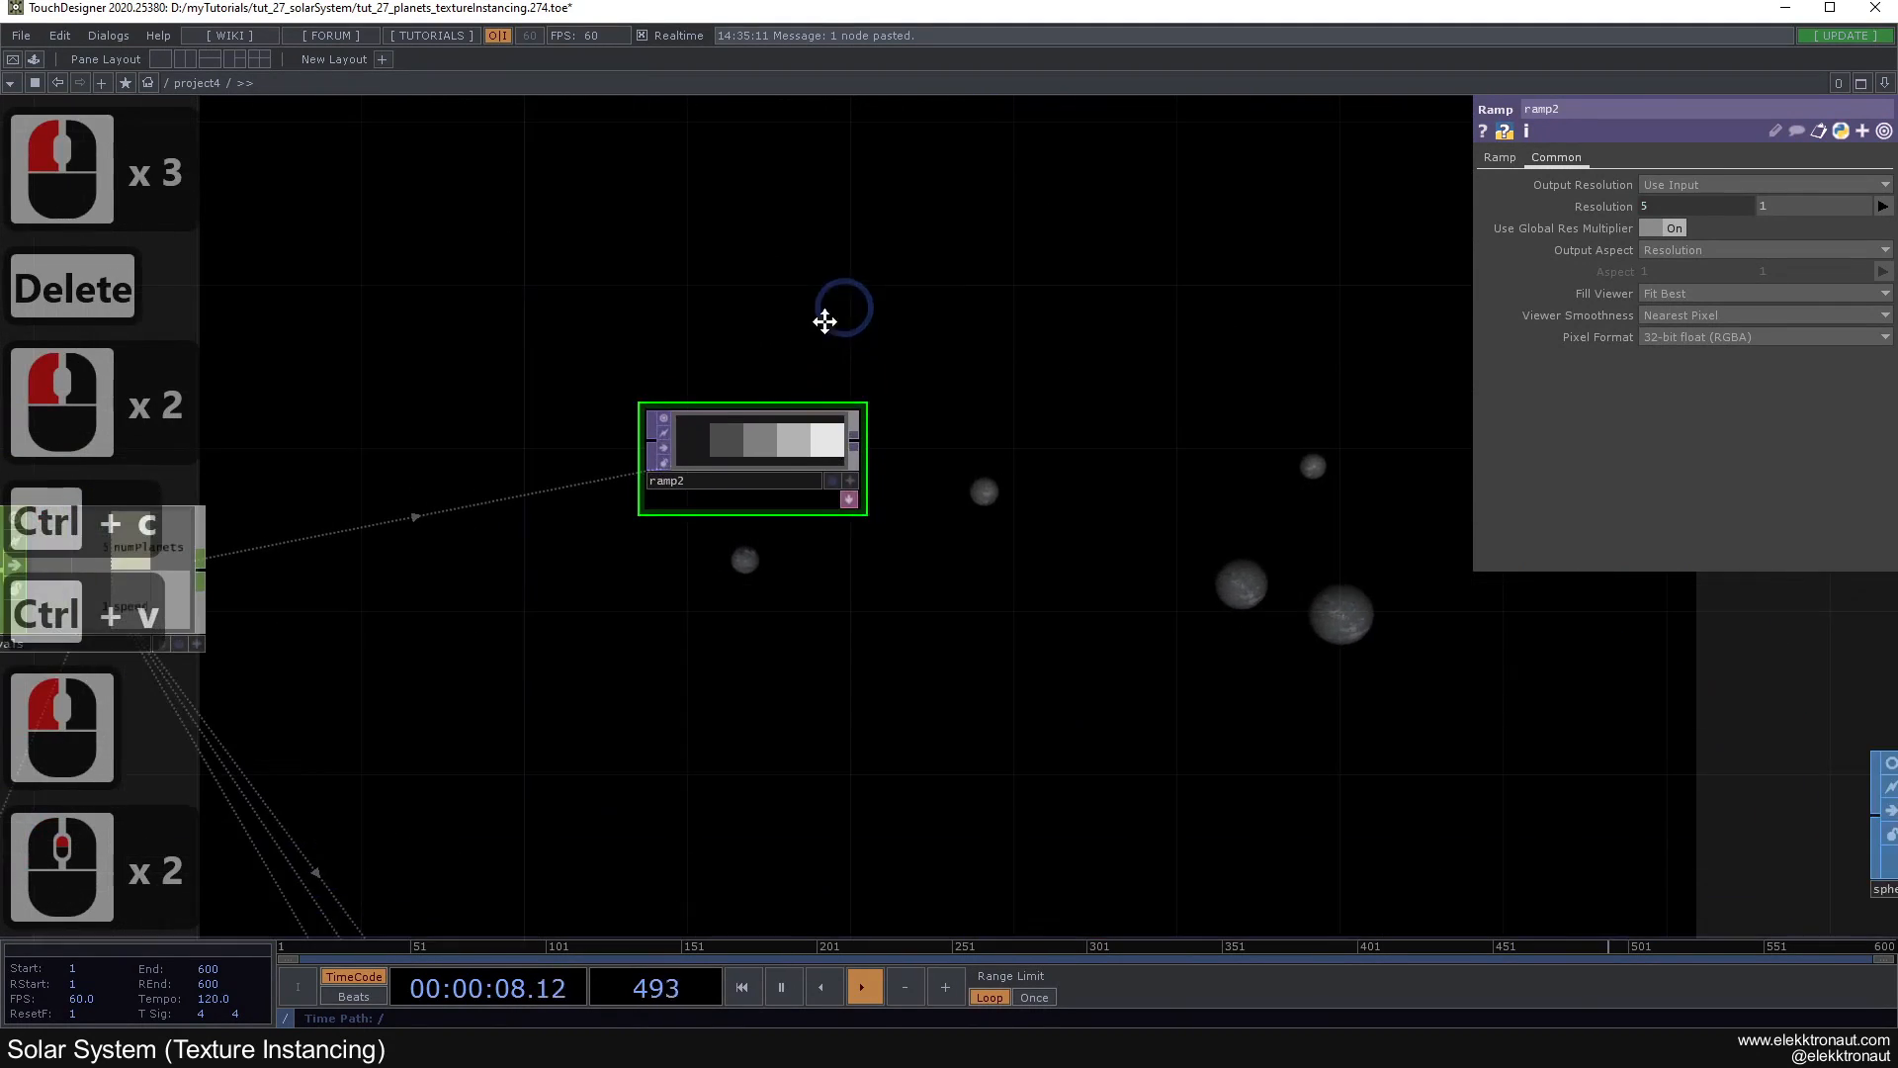
Step: Examine the grey steps of the duplicated ramp and its place beneath the texture nulls
drag(839, 309, 678, 542)
scroll(678, 543, down, 1)
drag(620, 613, 708, 407)
scroll(710, 489, down, 1)
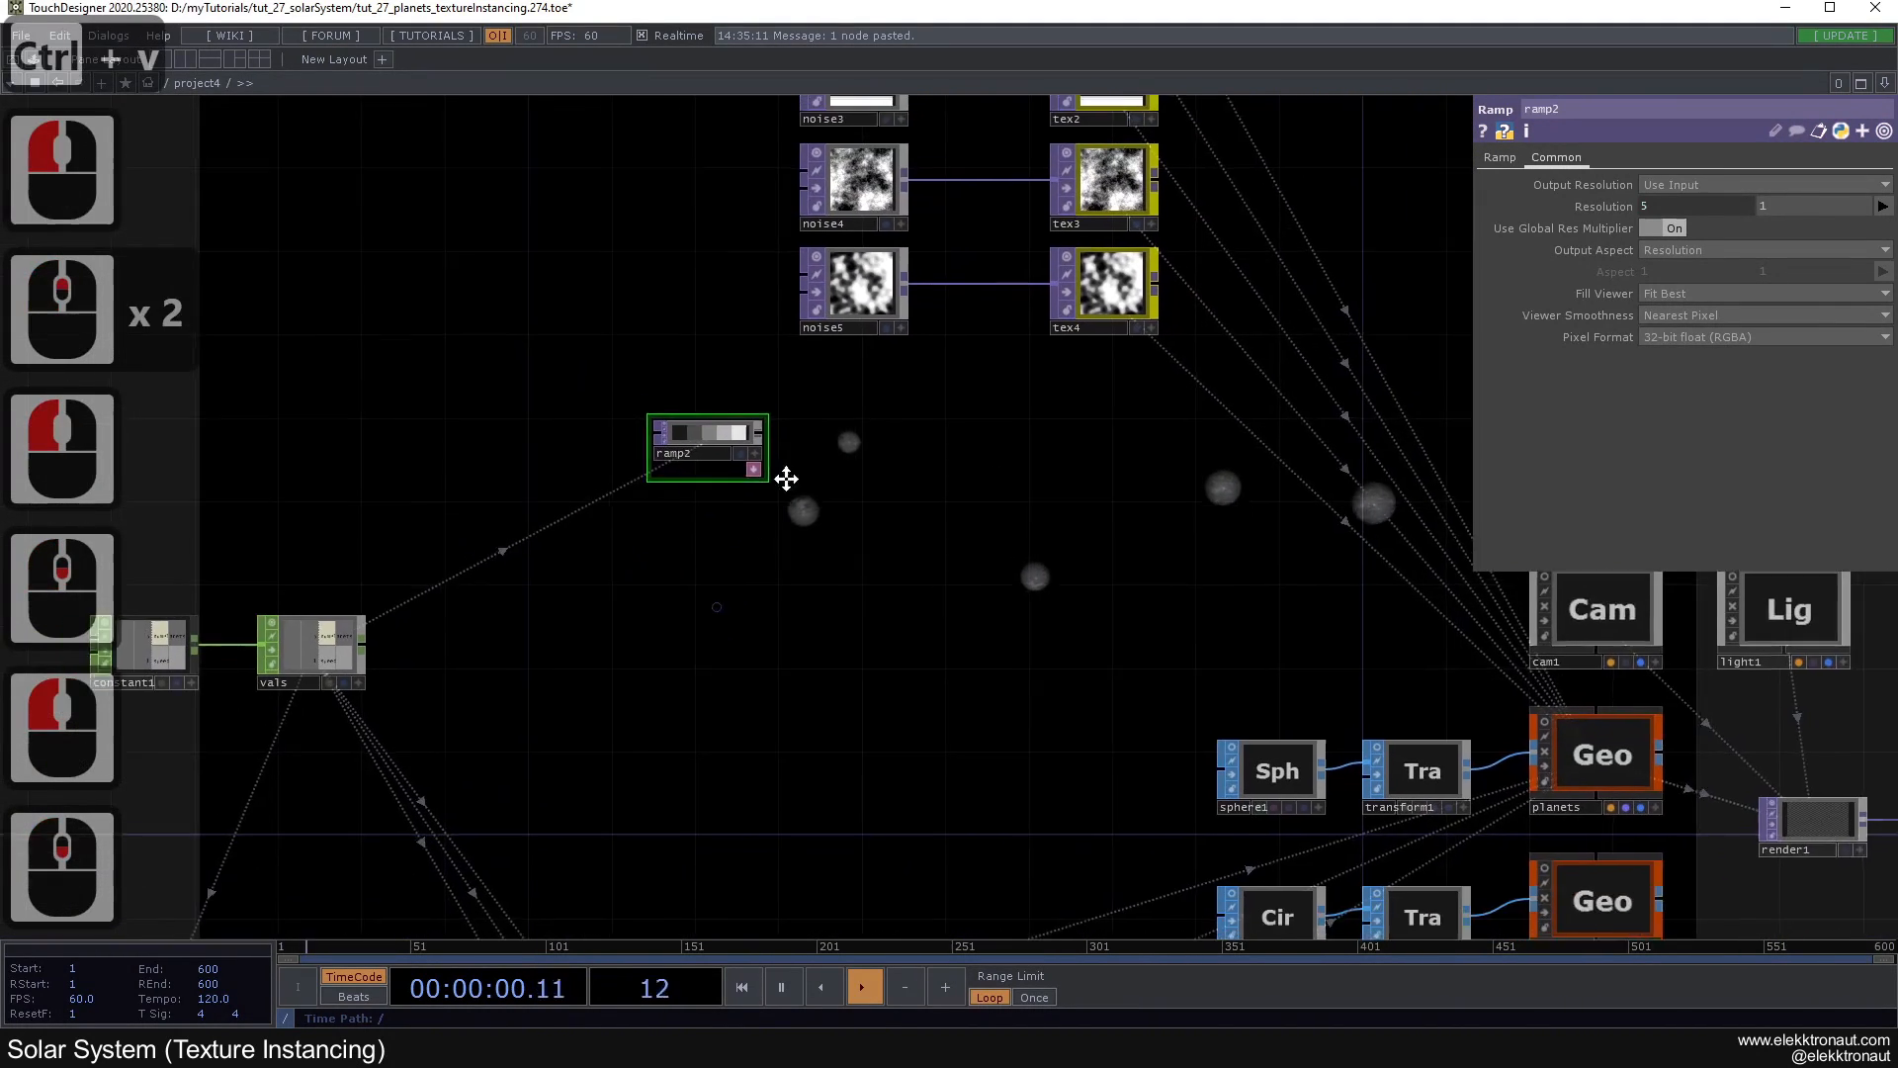
drag(758, 530, 875, 324)
drag(745, 443, 685, 684)
scroll(766, 448, up, 2)
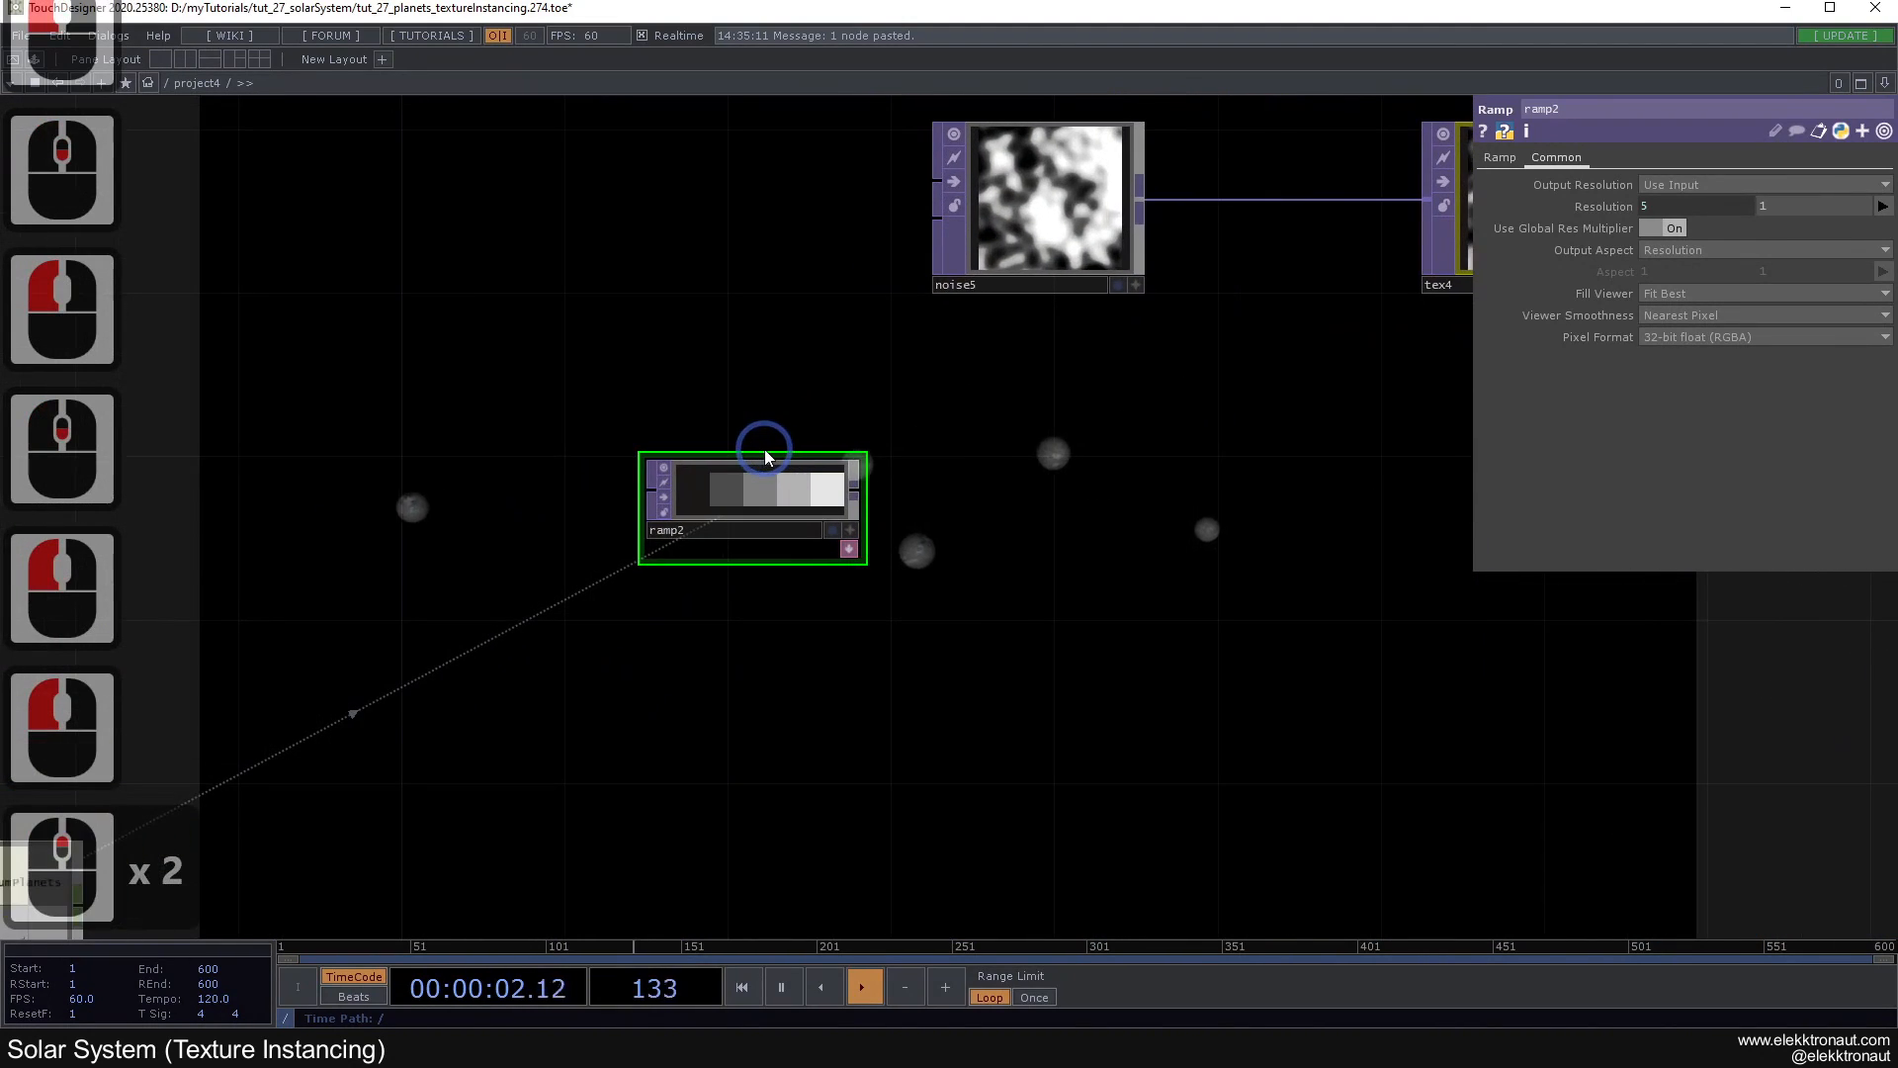
drag(754, 394, 678, 495)
scroll(678, 496, down, 1)
scroll(678, 495, down, 1)
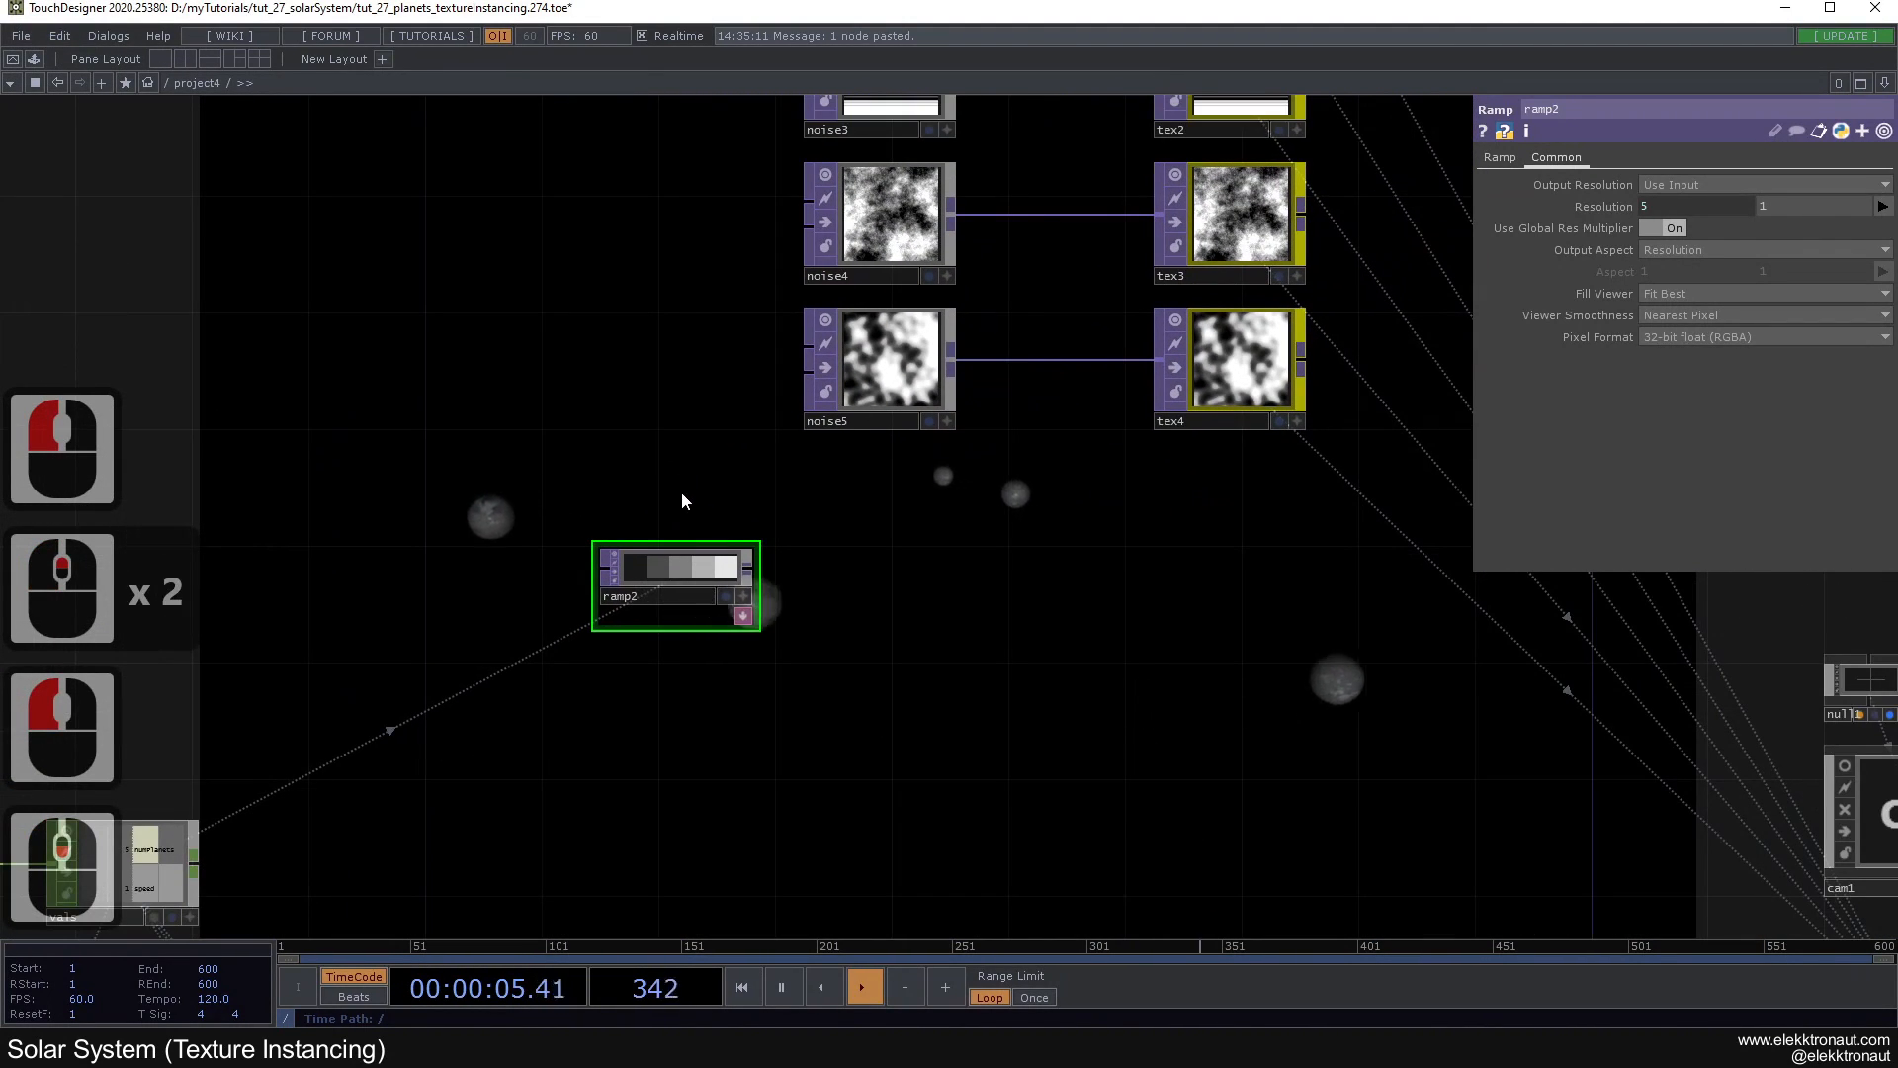
Step: Append a Null TOP to the duplicated ramp and name it index
click(685, 569)
key(alt+n)
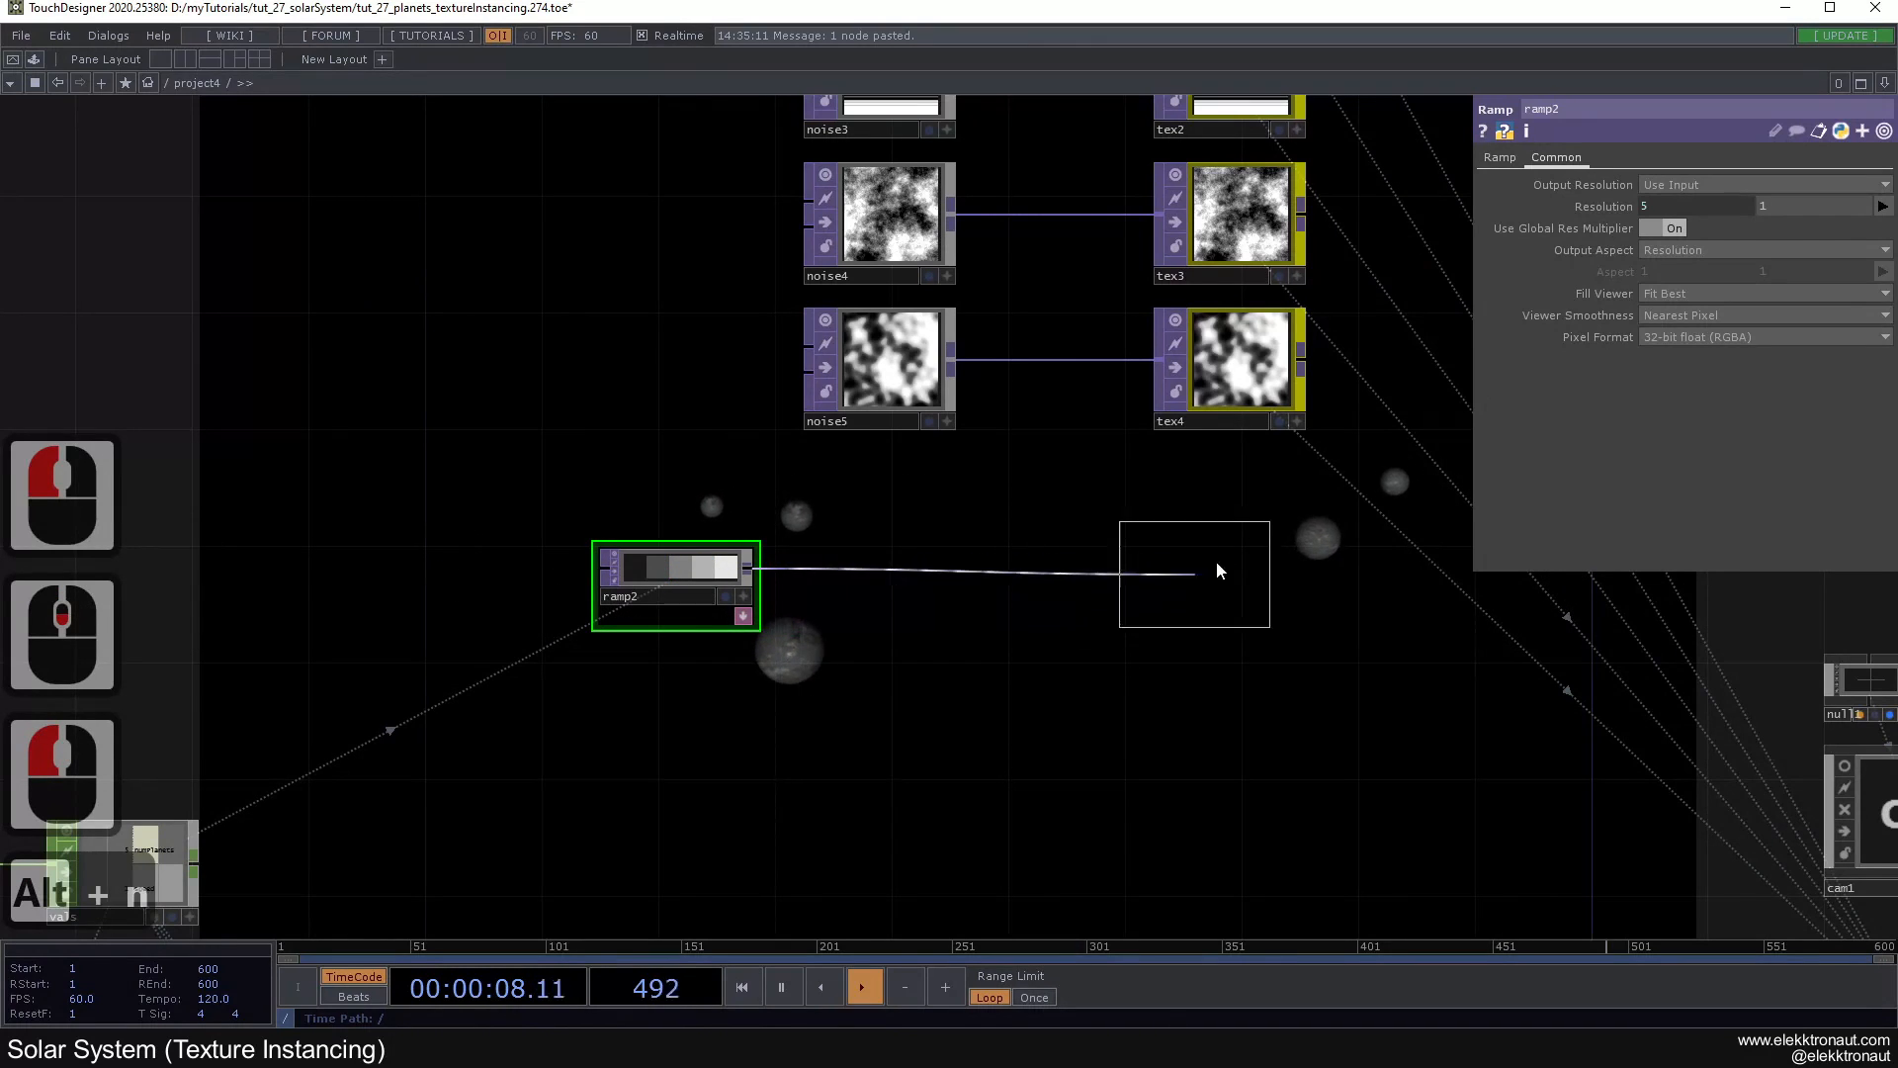
click(1198, 593)
text(index)
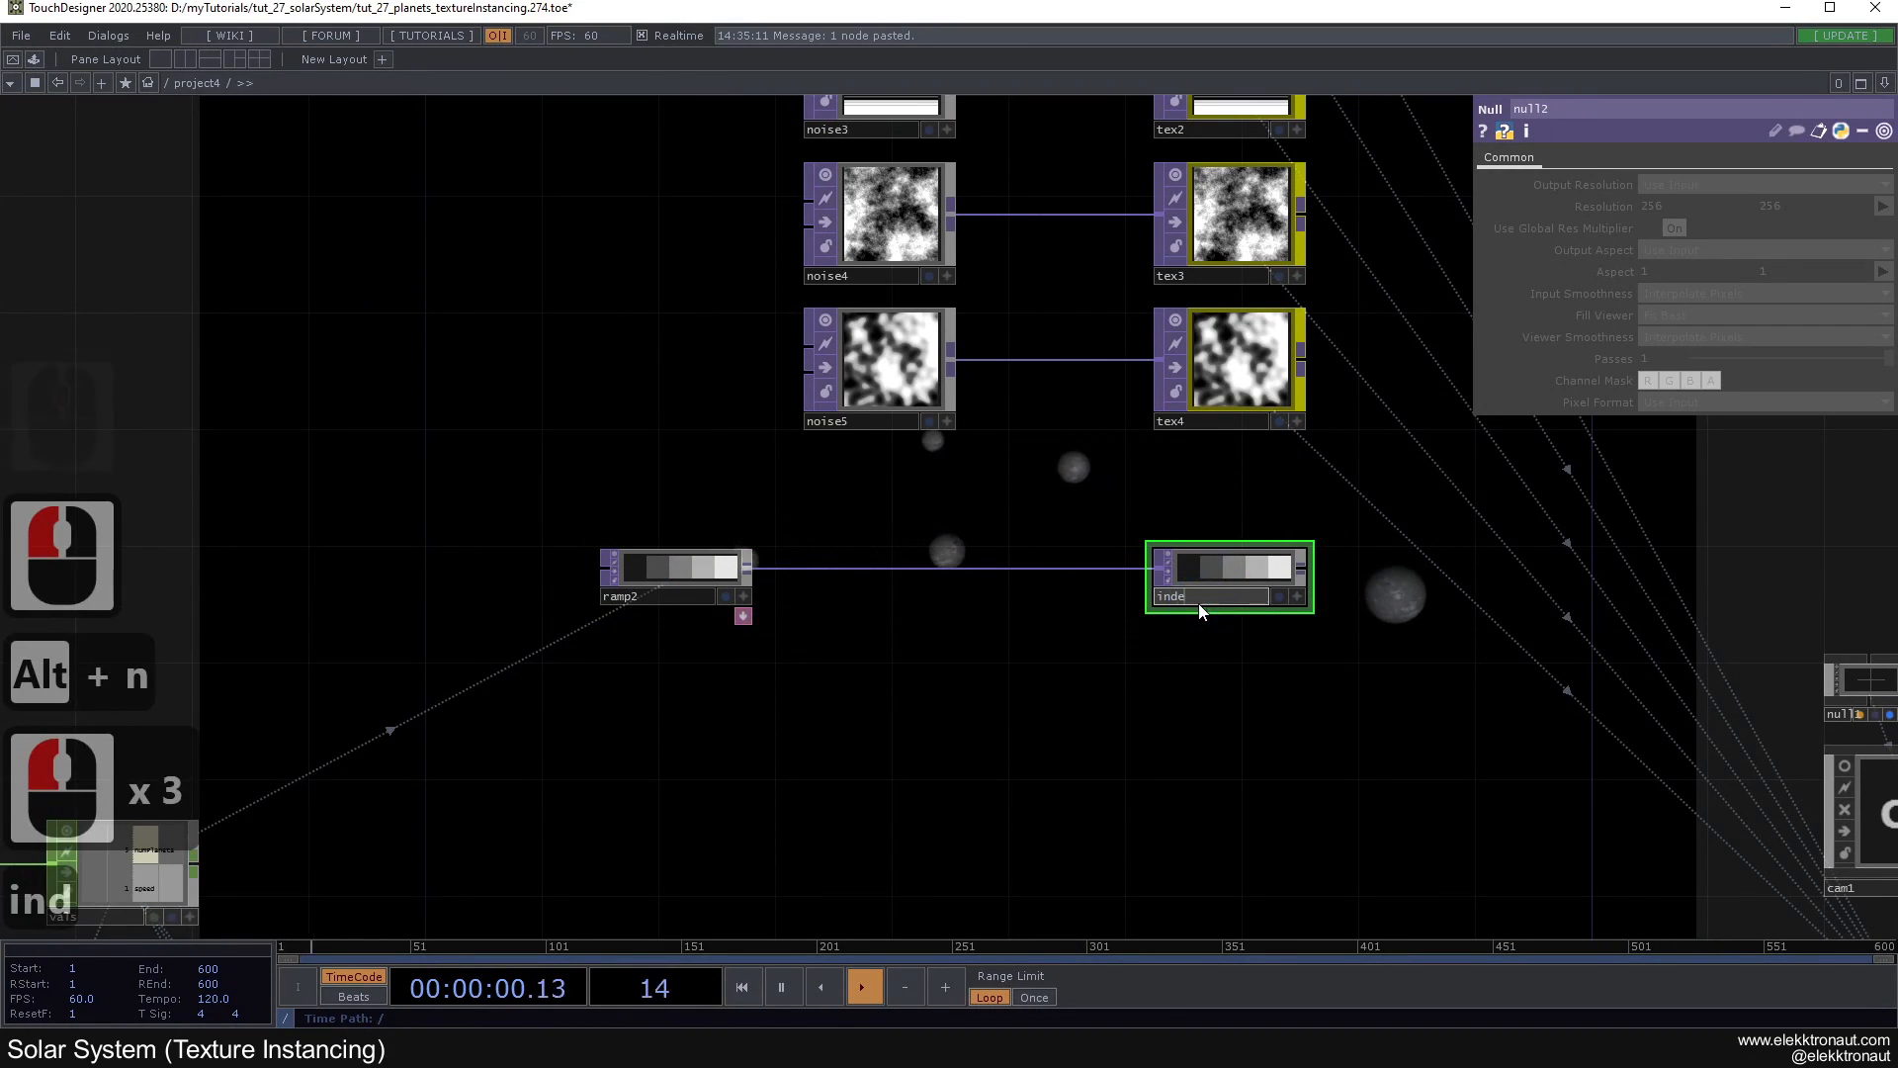
click(1213, 628)
Step: Colour the index null orange
click(1226, 553)
key(c)
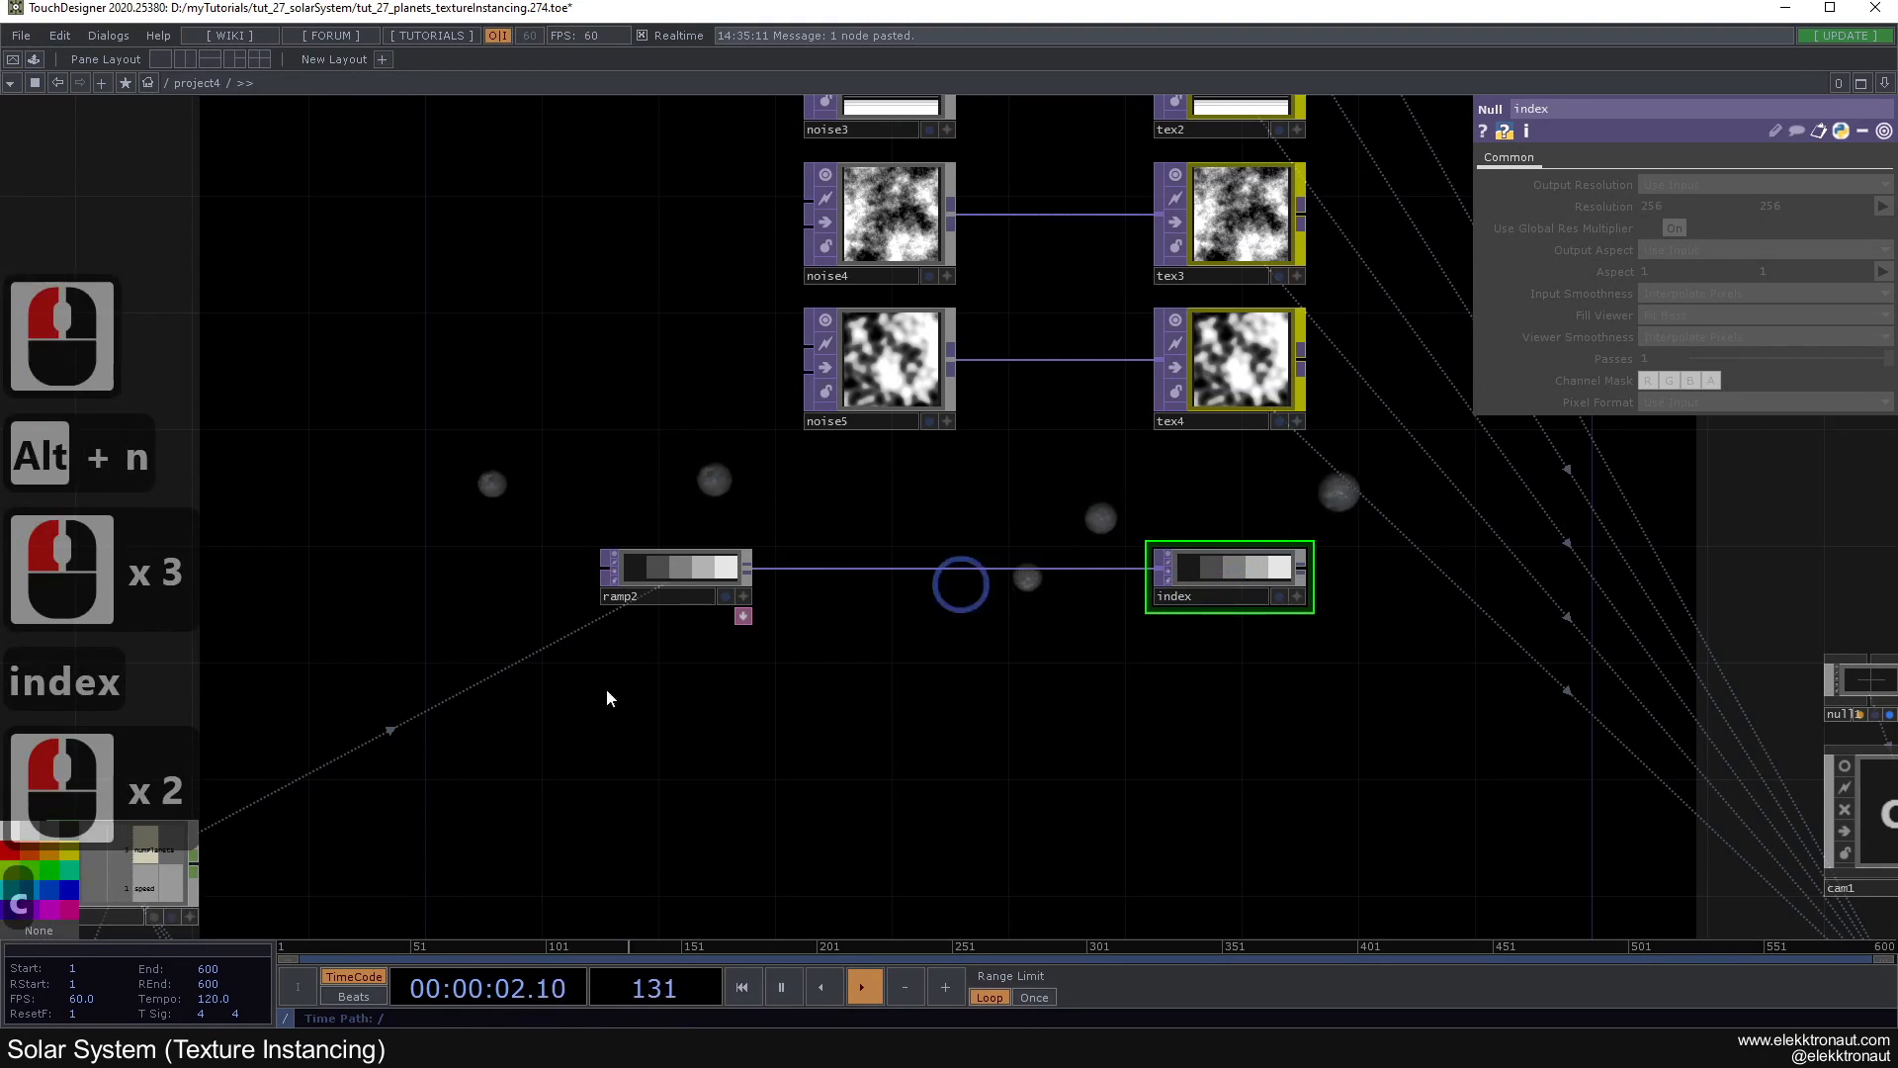
click(54, 850)
key(c)
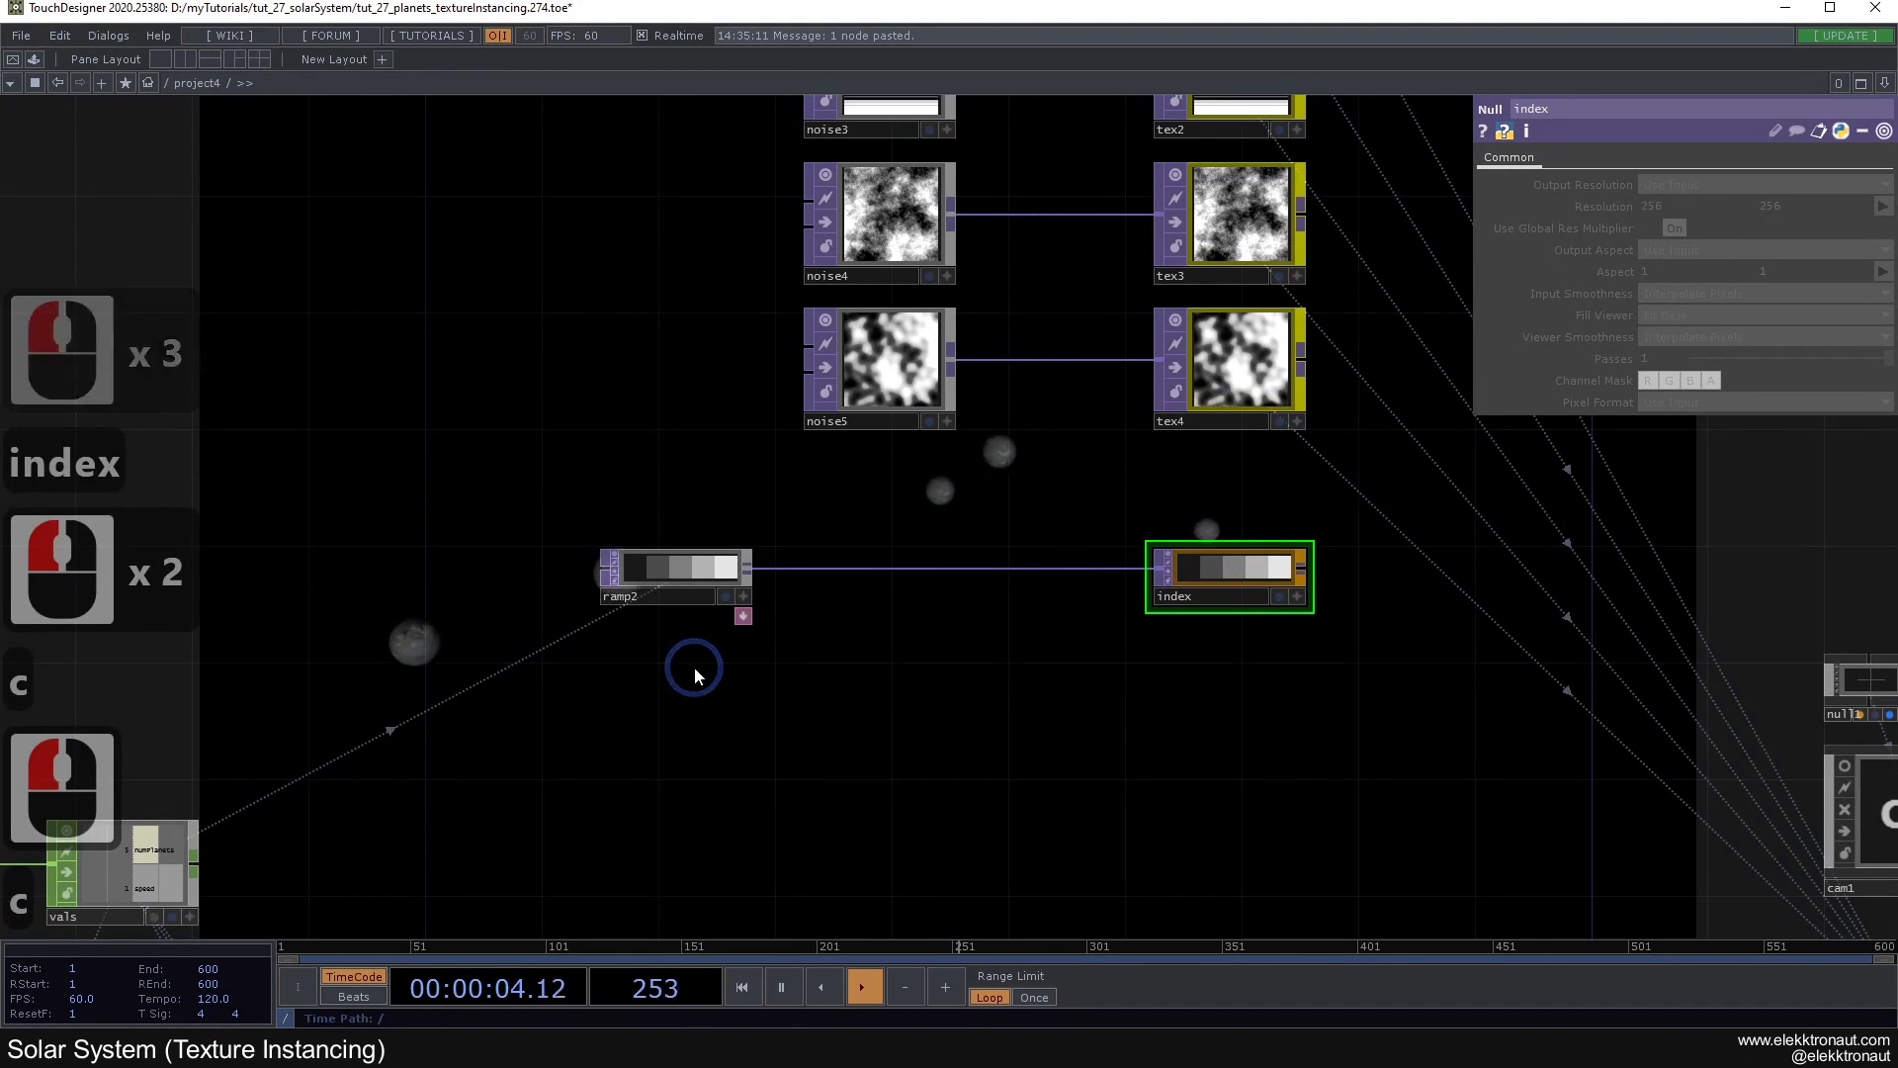
Step: Set the Texture Index OP of the planets geometry to index
scroll(692, 667, down, 2)
click(1589, 890)
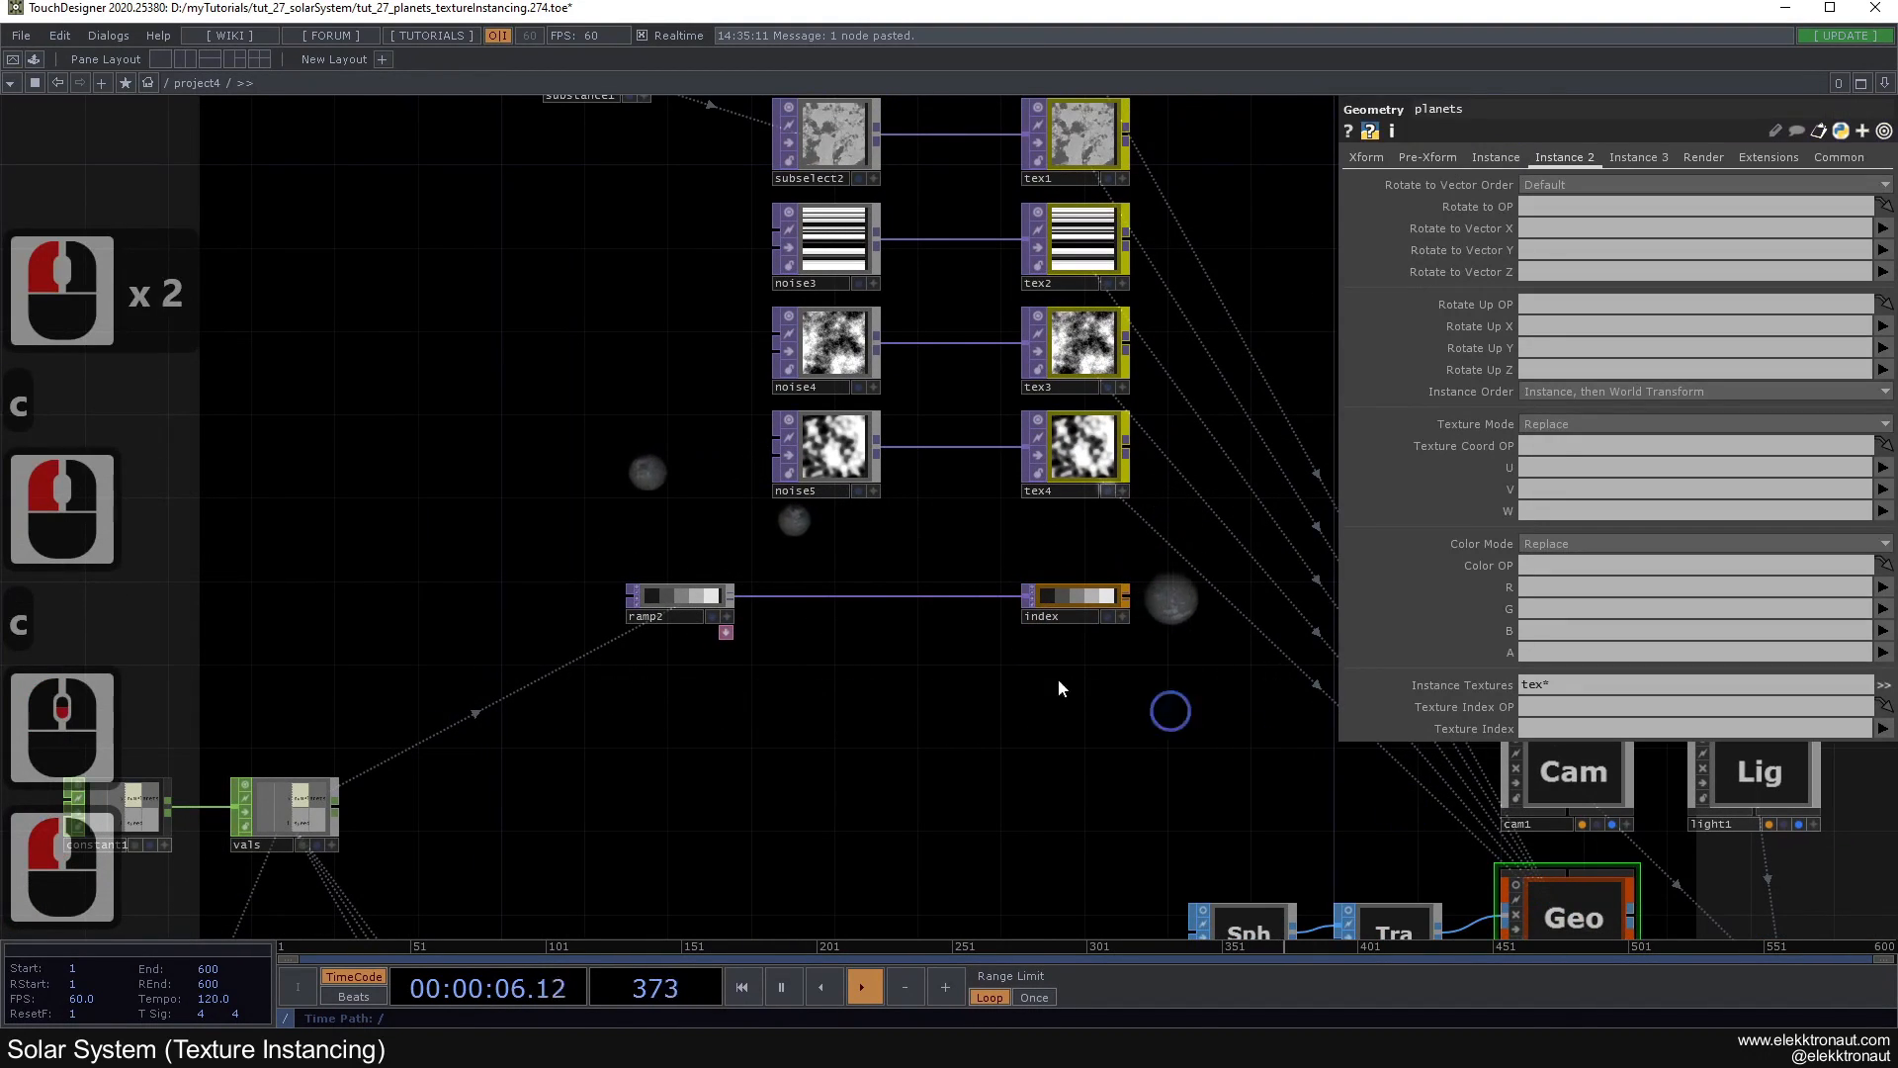
drag(1024, 720, 961, 685)
click(1543, 710)
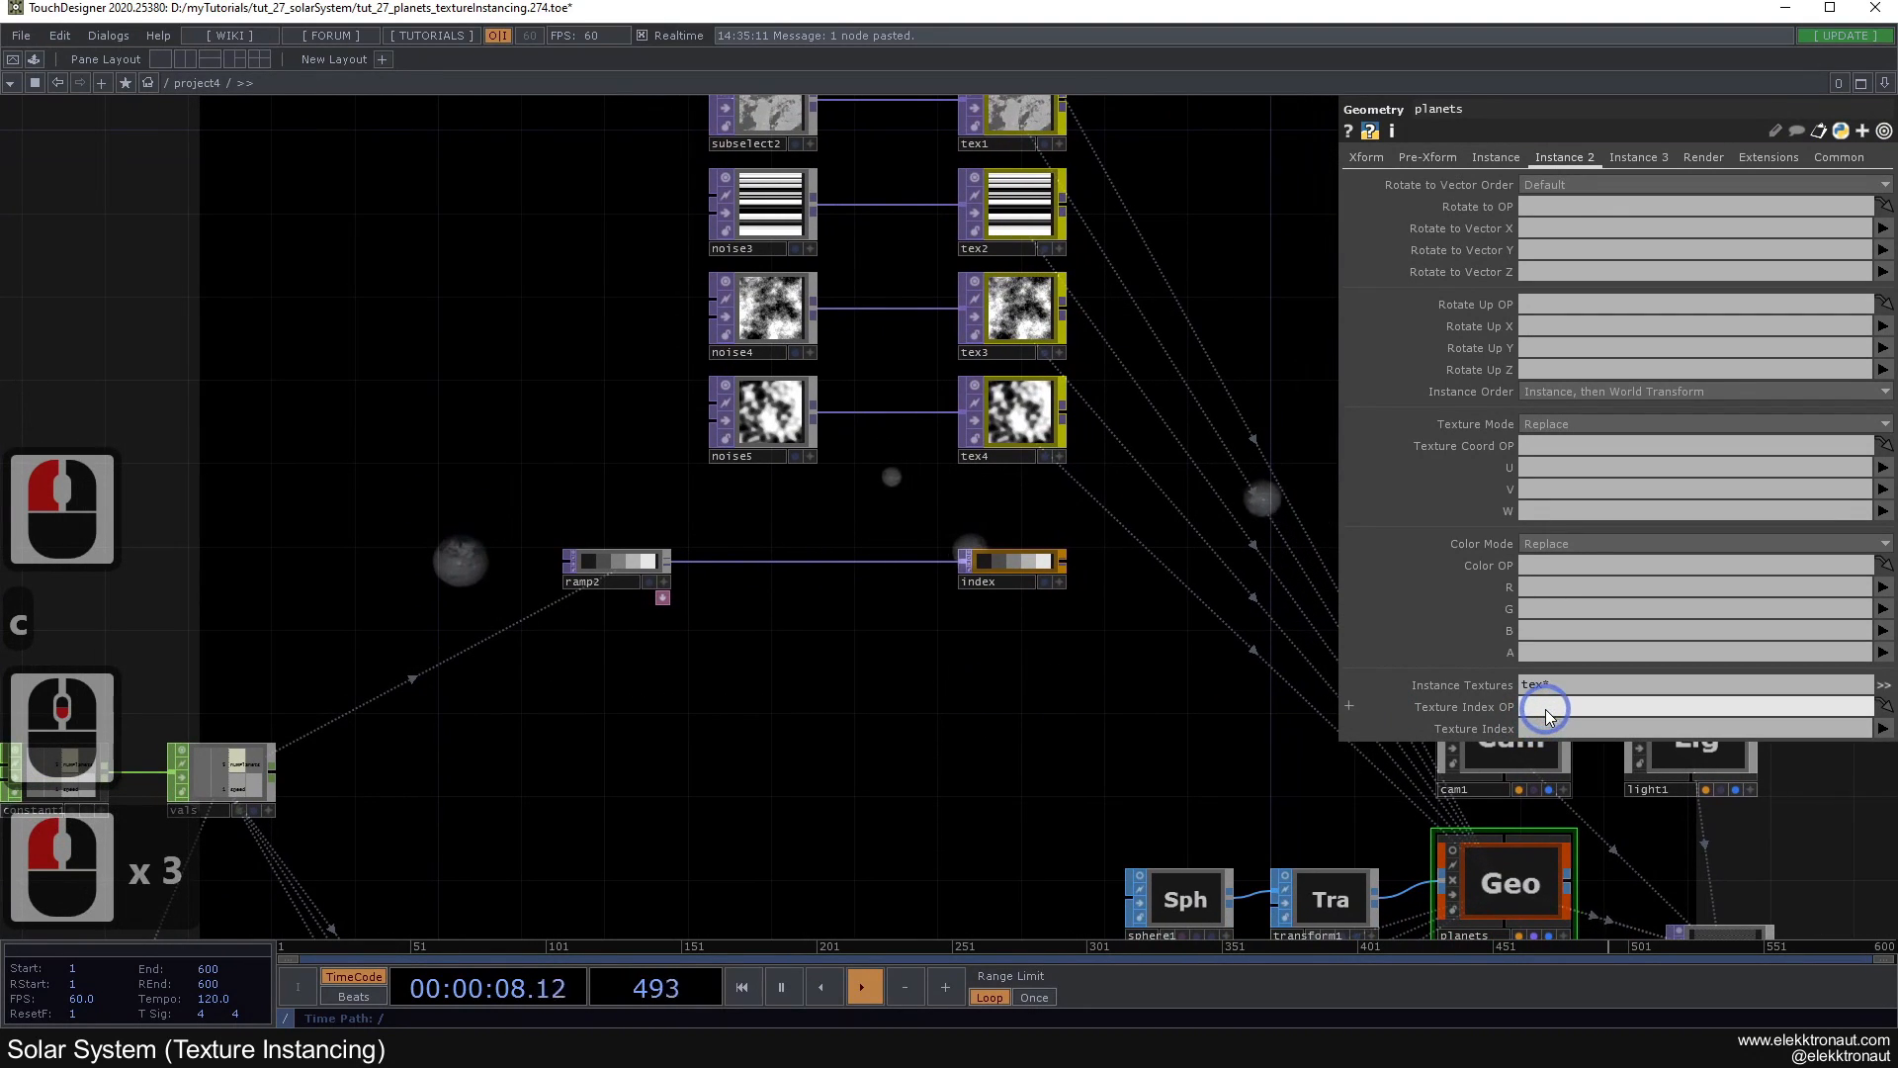
text(index)
key(Return)
Step: Set the Dimmer of light1 to 2 to brighten the planets
drag(1021, 500, 969, 451)
drag(822, 704, 127, 424)
click(937, 391)
click(1513, 161)
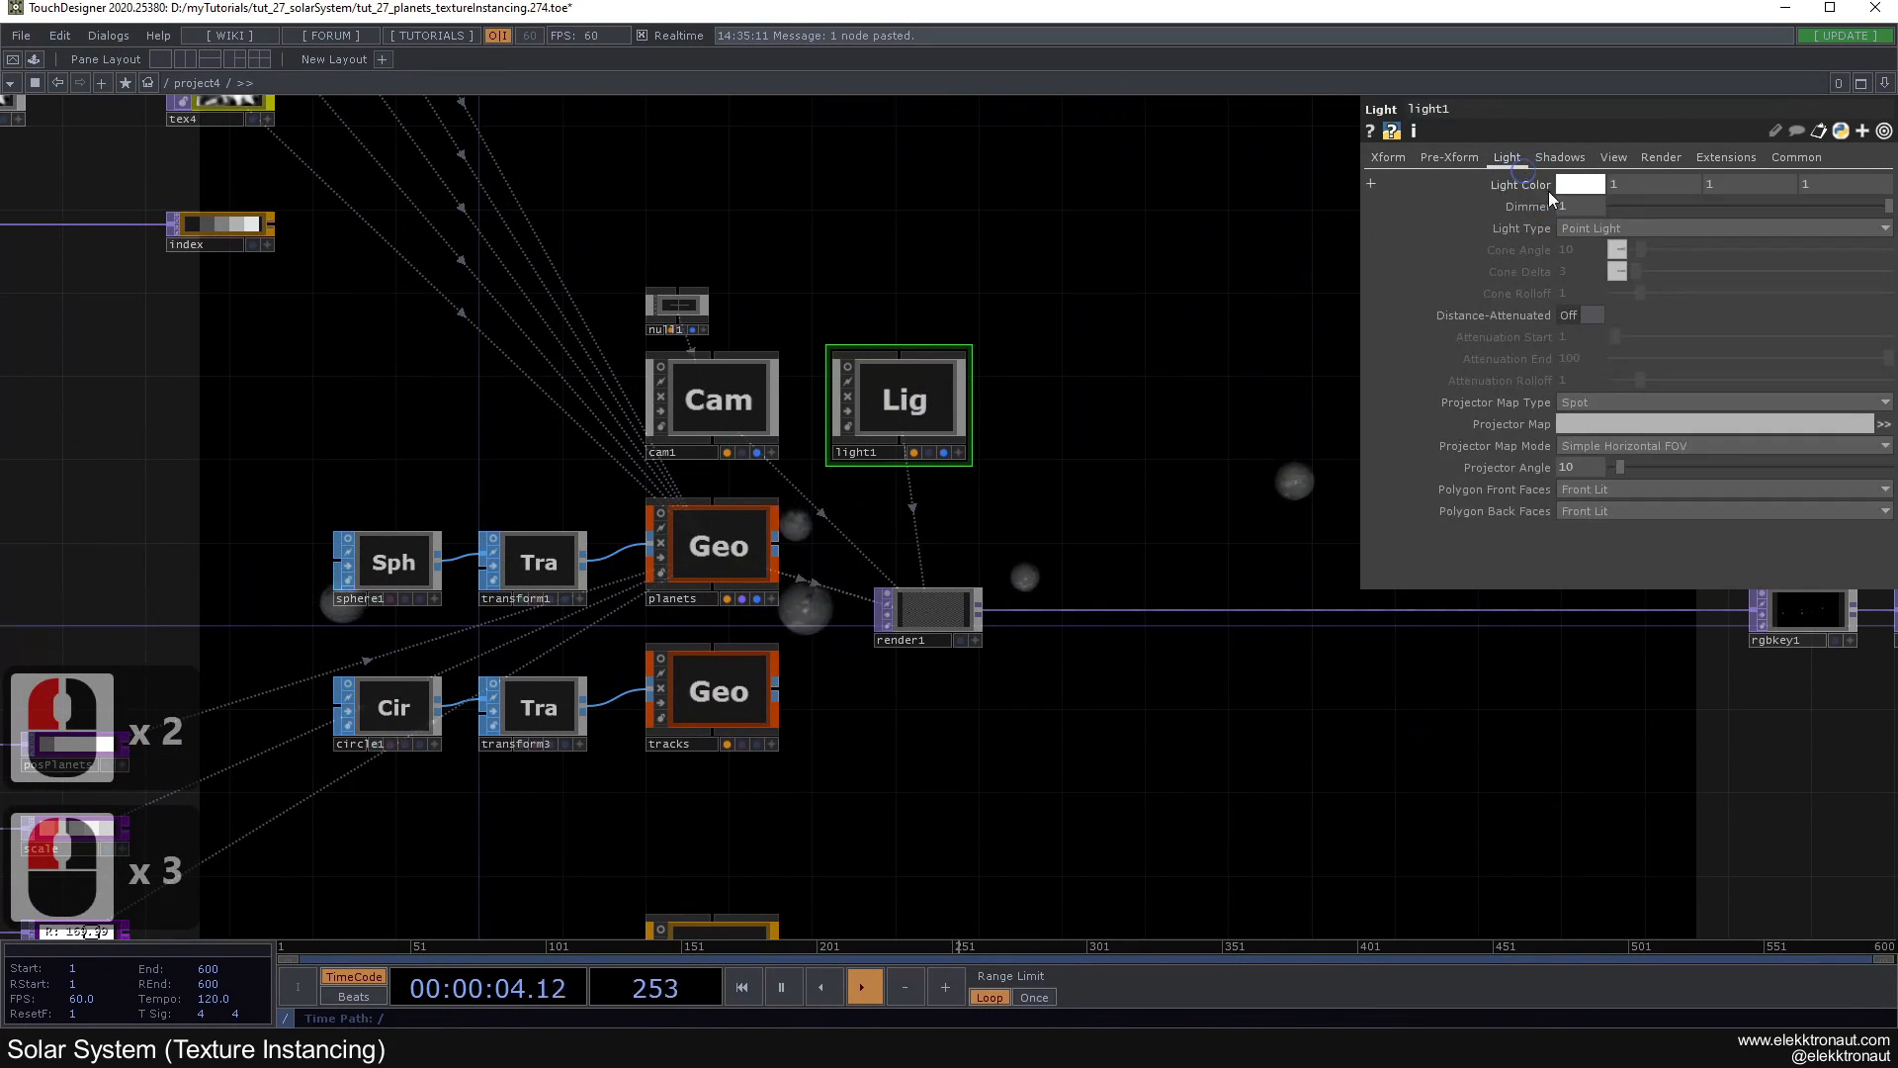
text(2)
Step: Examine the texture nulls, the index null and the texture index reference of the planets geometry
drag(425, 443, 1322, 551)
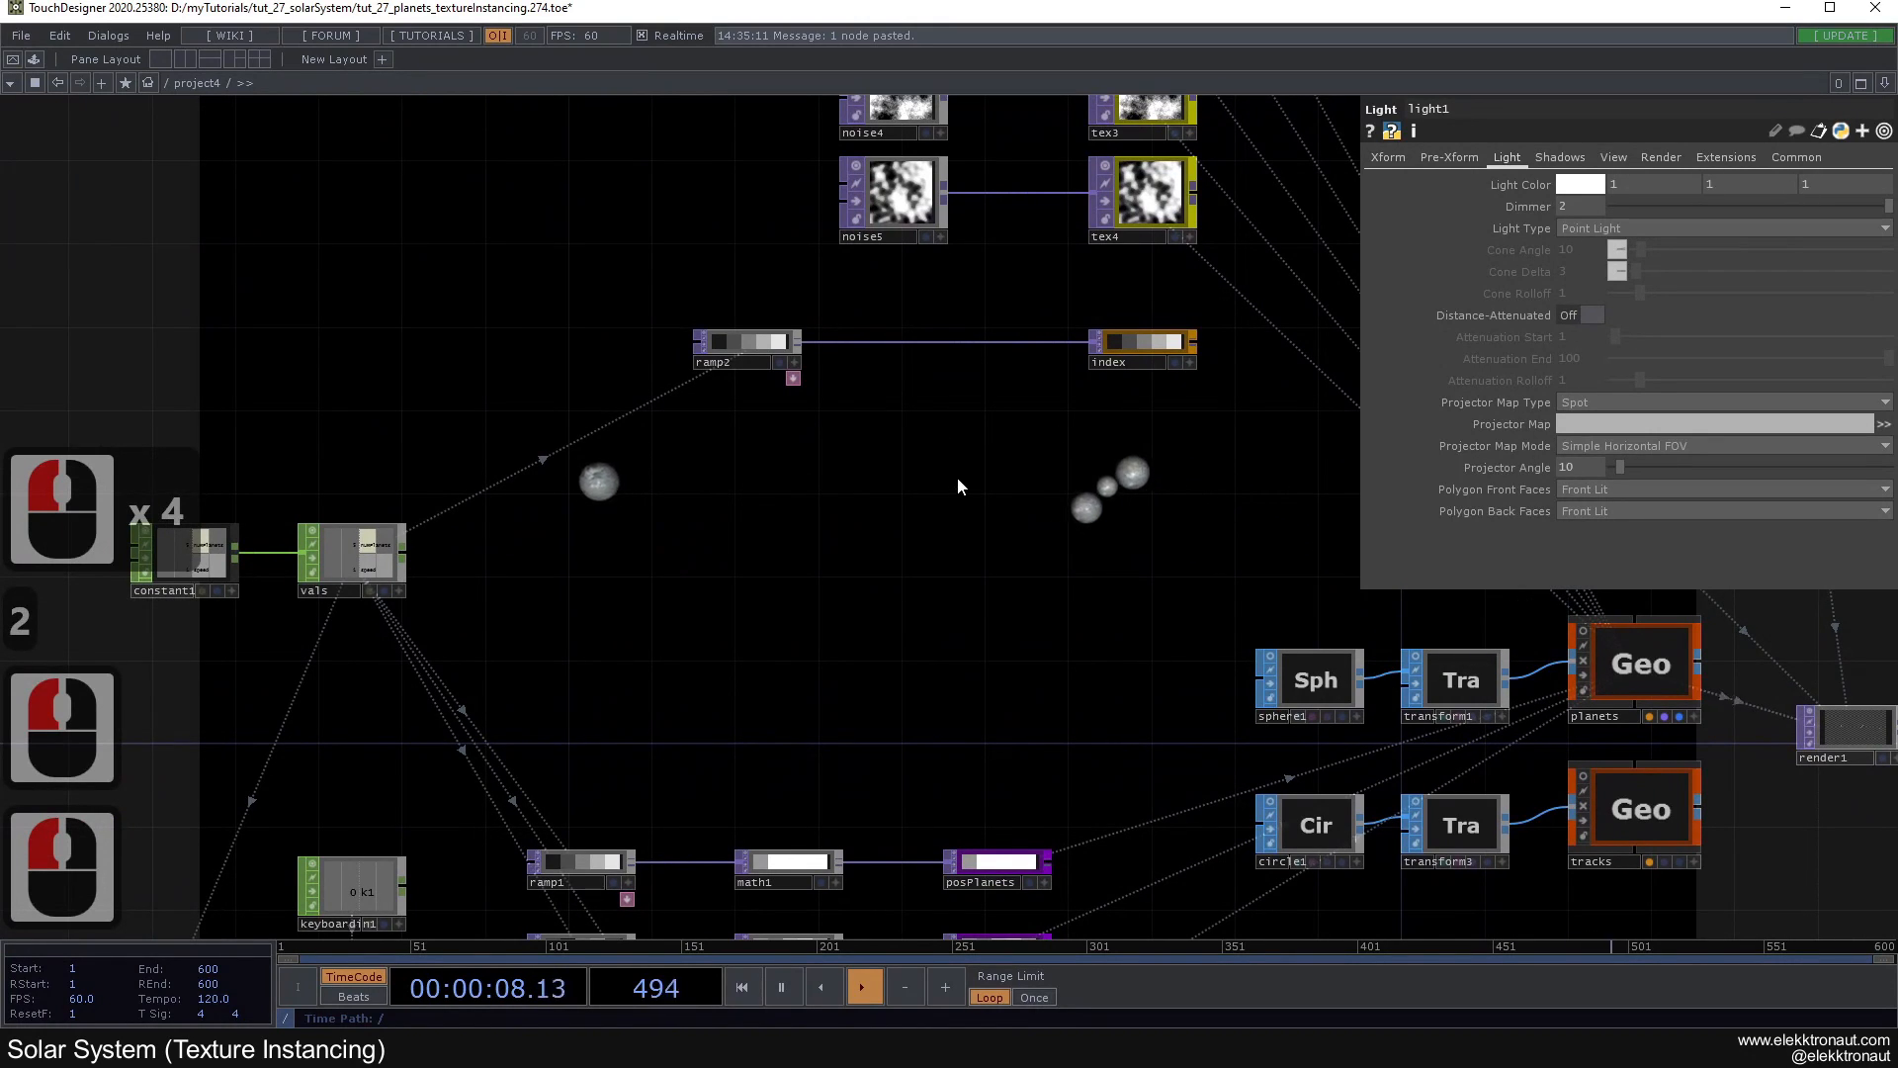
drag(992, 384, 813, 668)
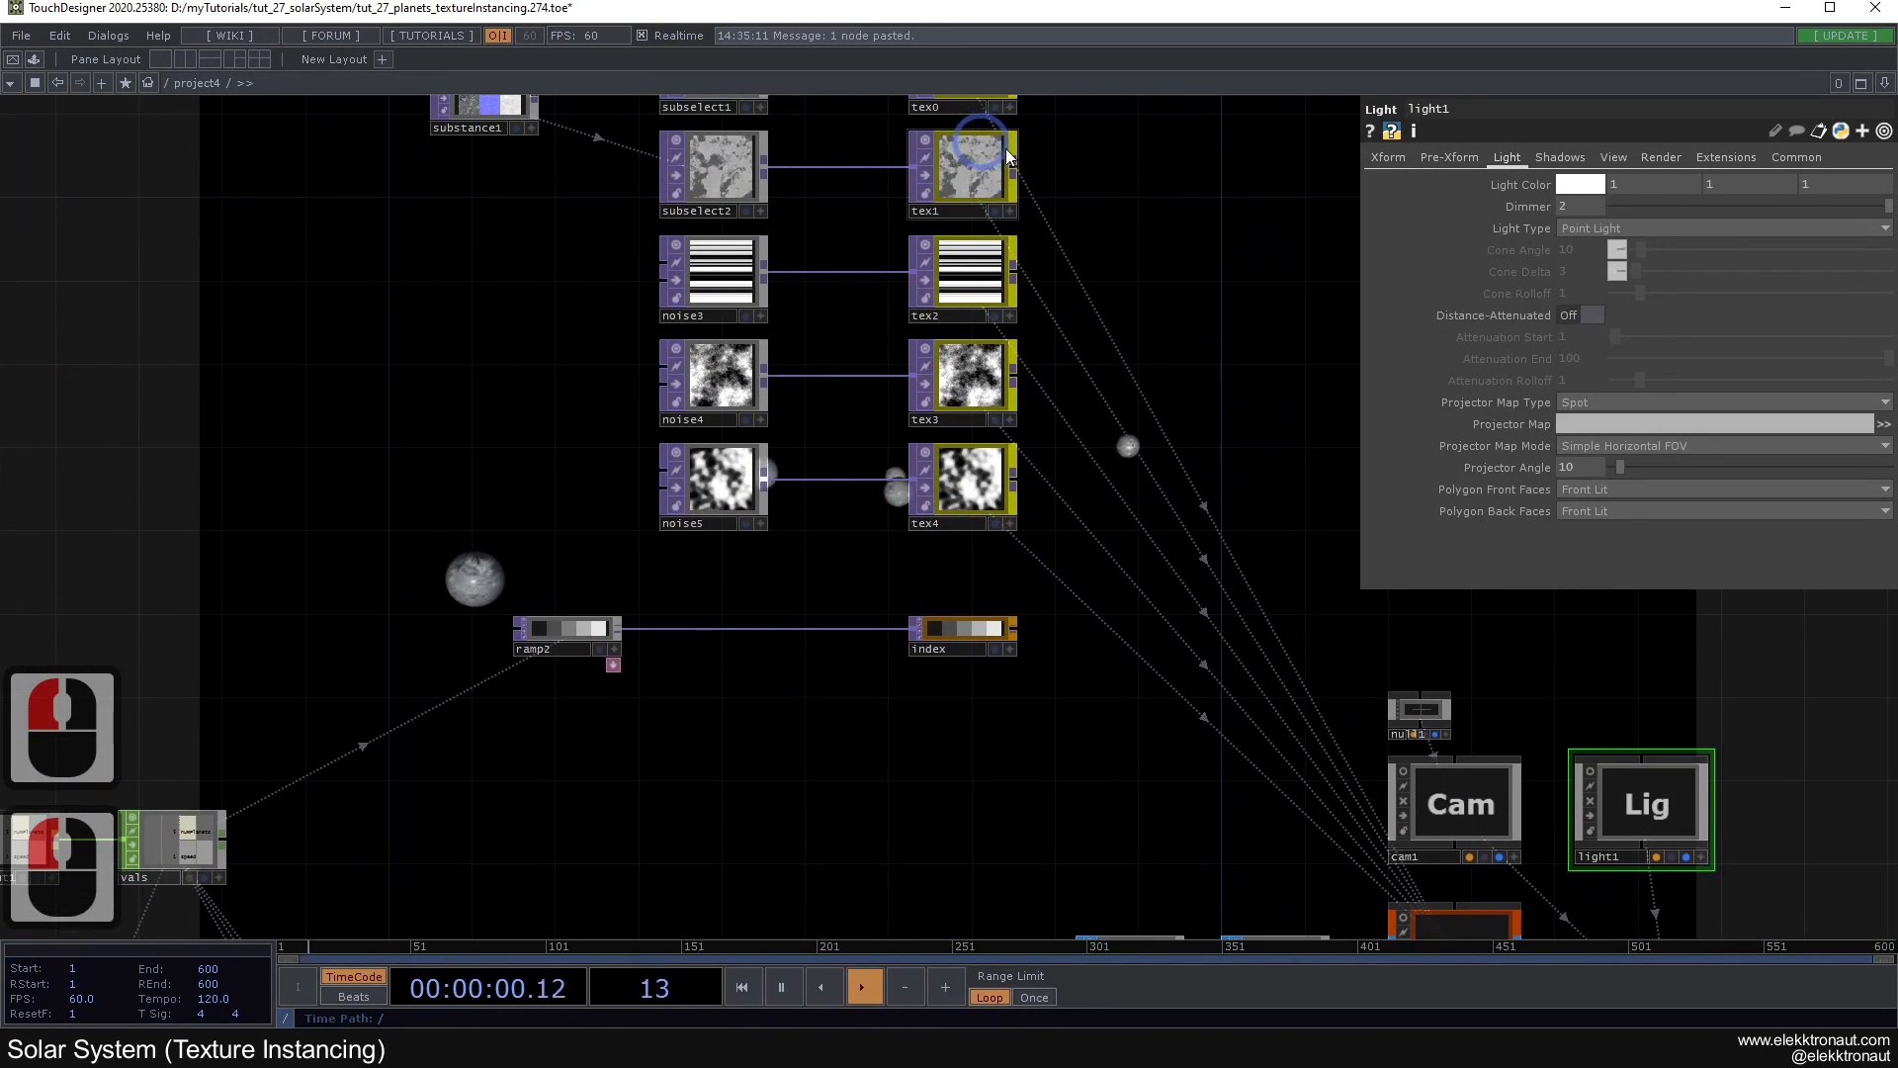
drag(1142, 192, 1208, 140)
drag(886, 617, 904, 456)
drag(1026, 616, 889, 637)
click(1404, 768)
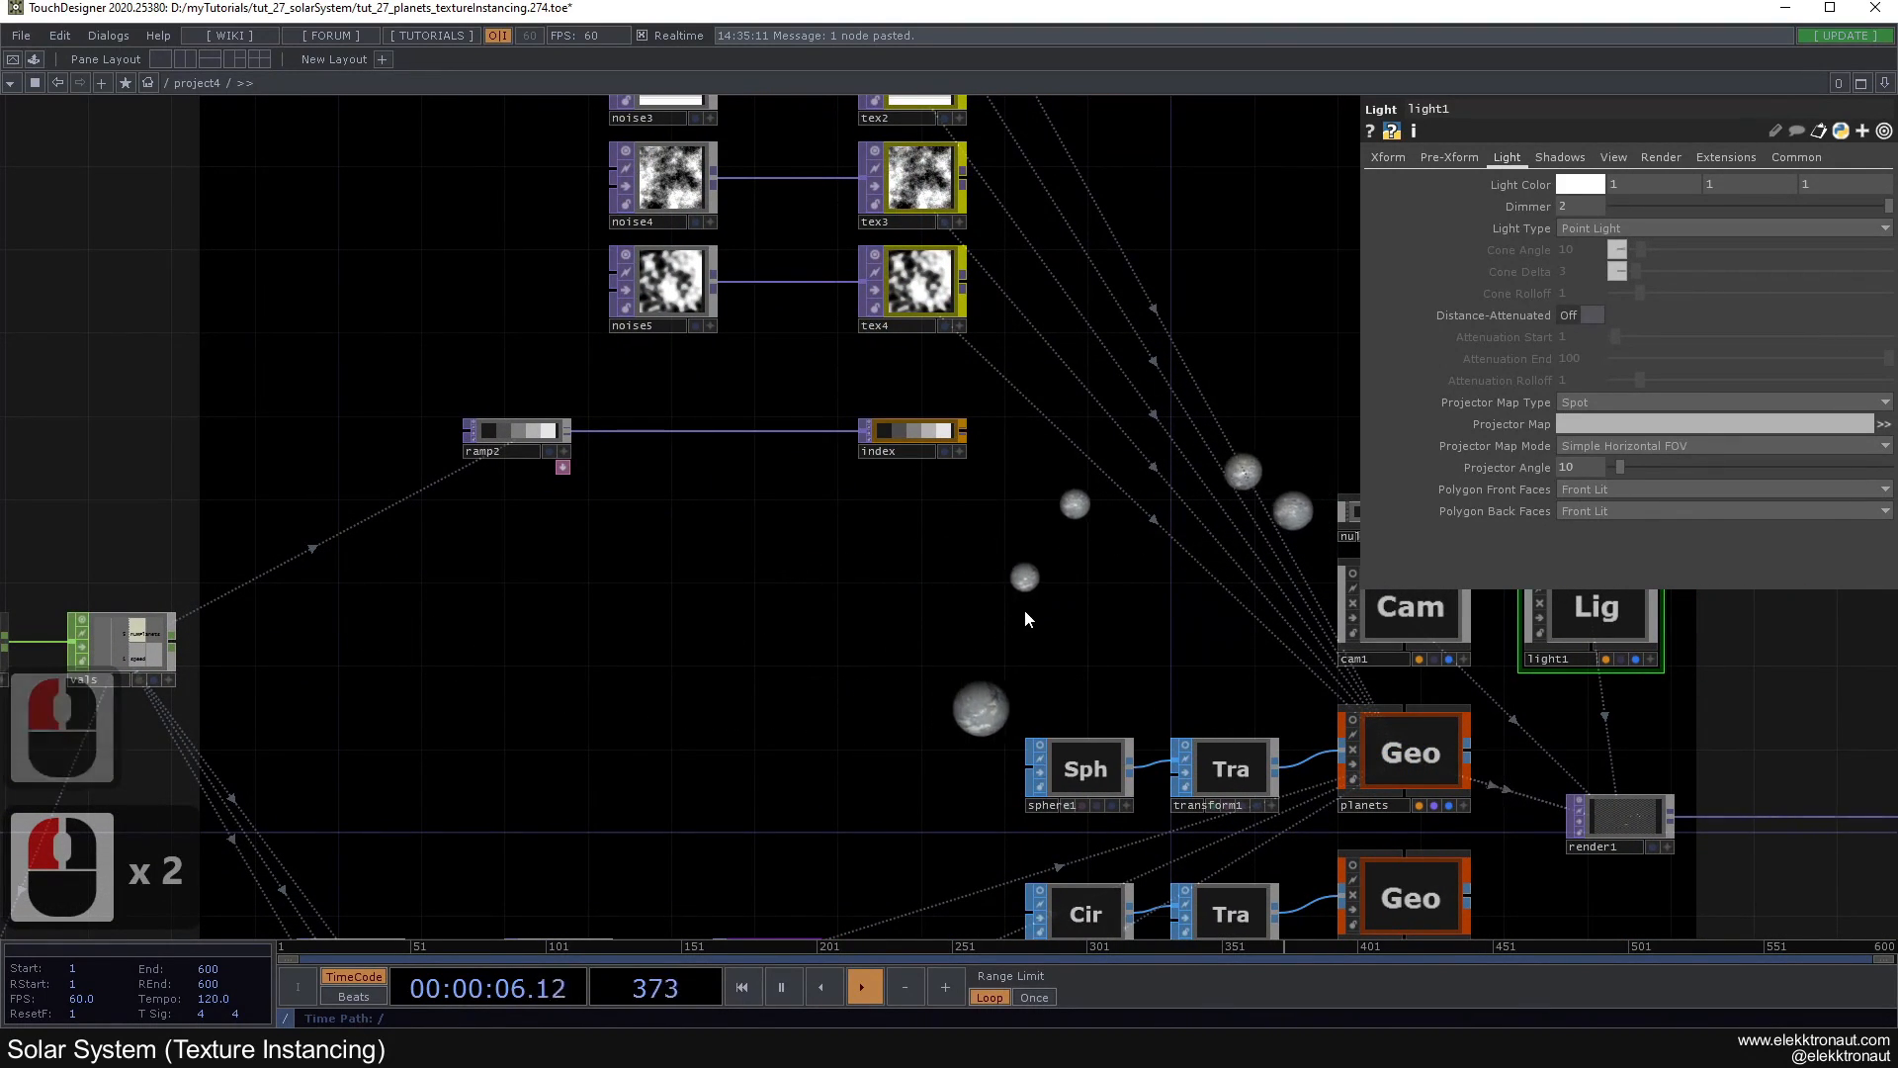
drag(921, 615, 942, 617)
click(582, 464)
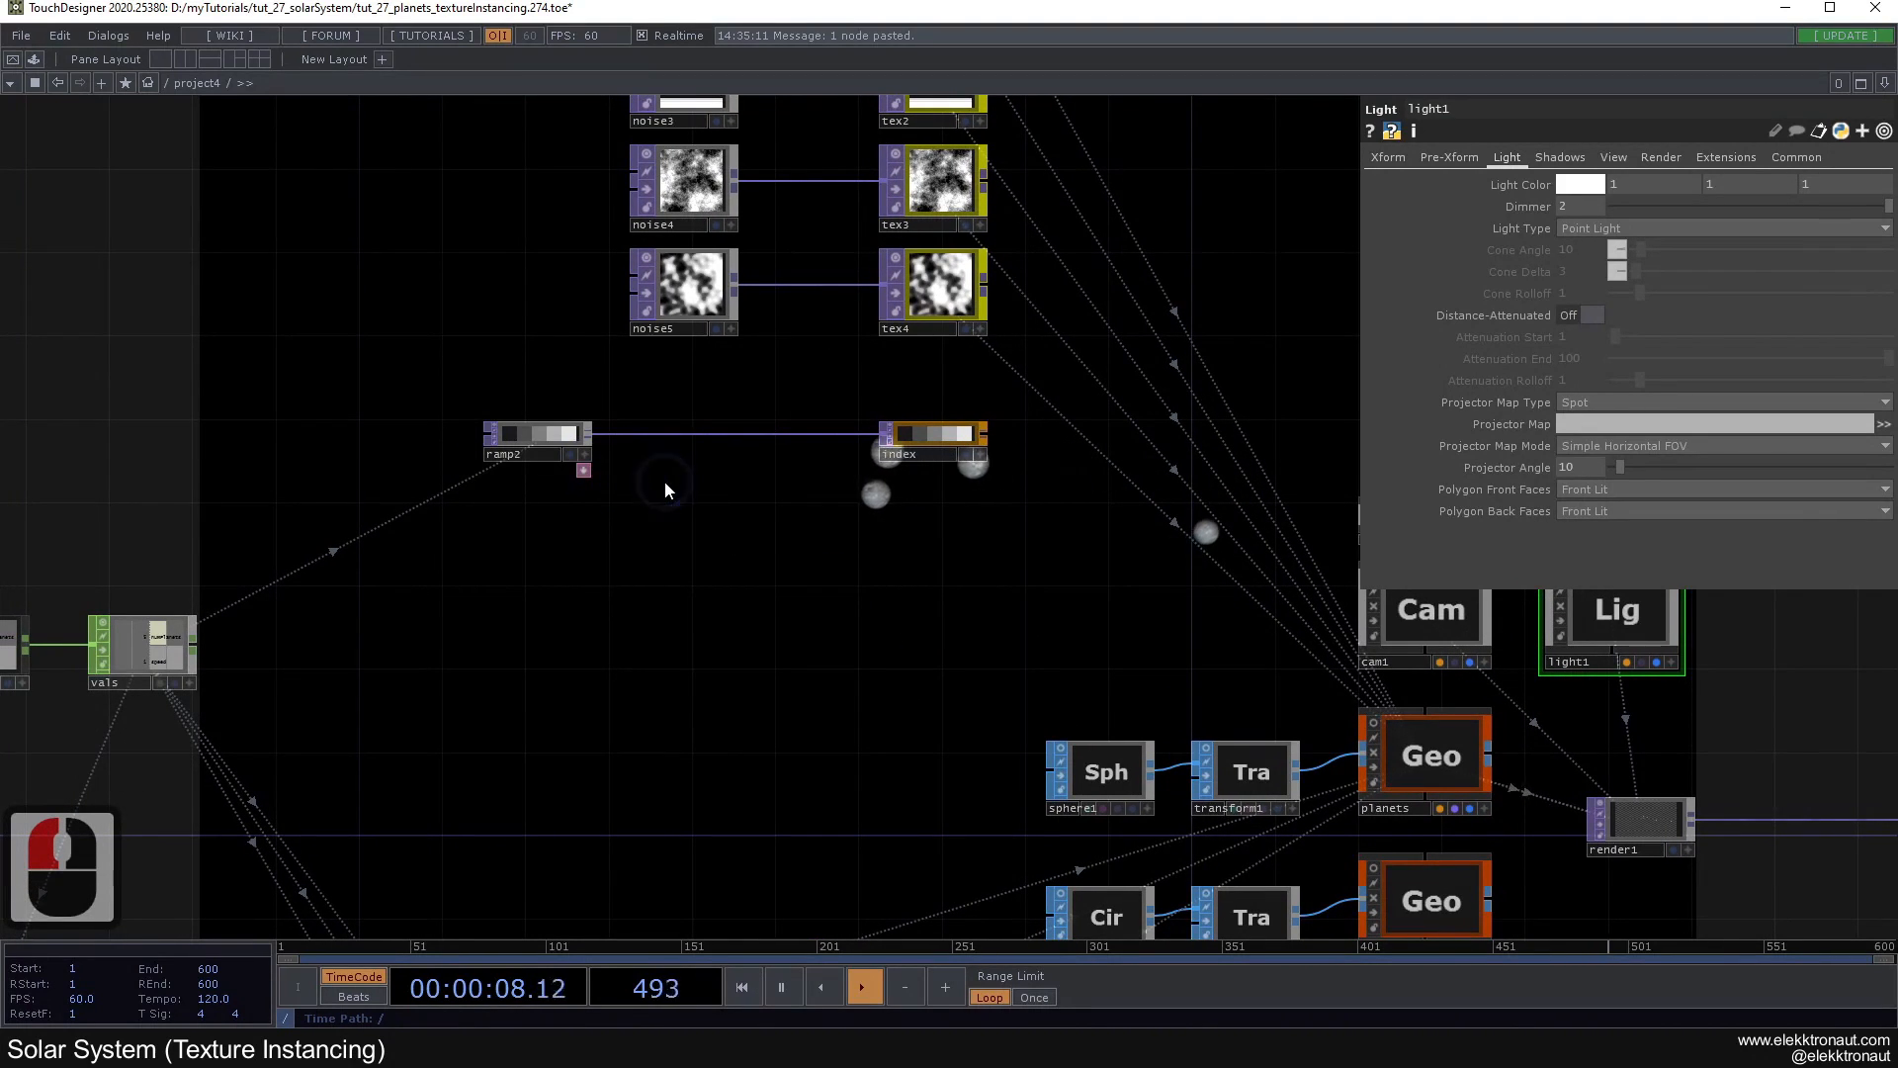
scroll(679, 478, up, 4)
drag(789, 536, 856, 472)
drag(1013, 538, 746, 496)
click(1674, 827)
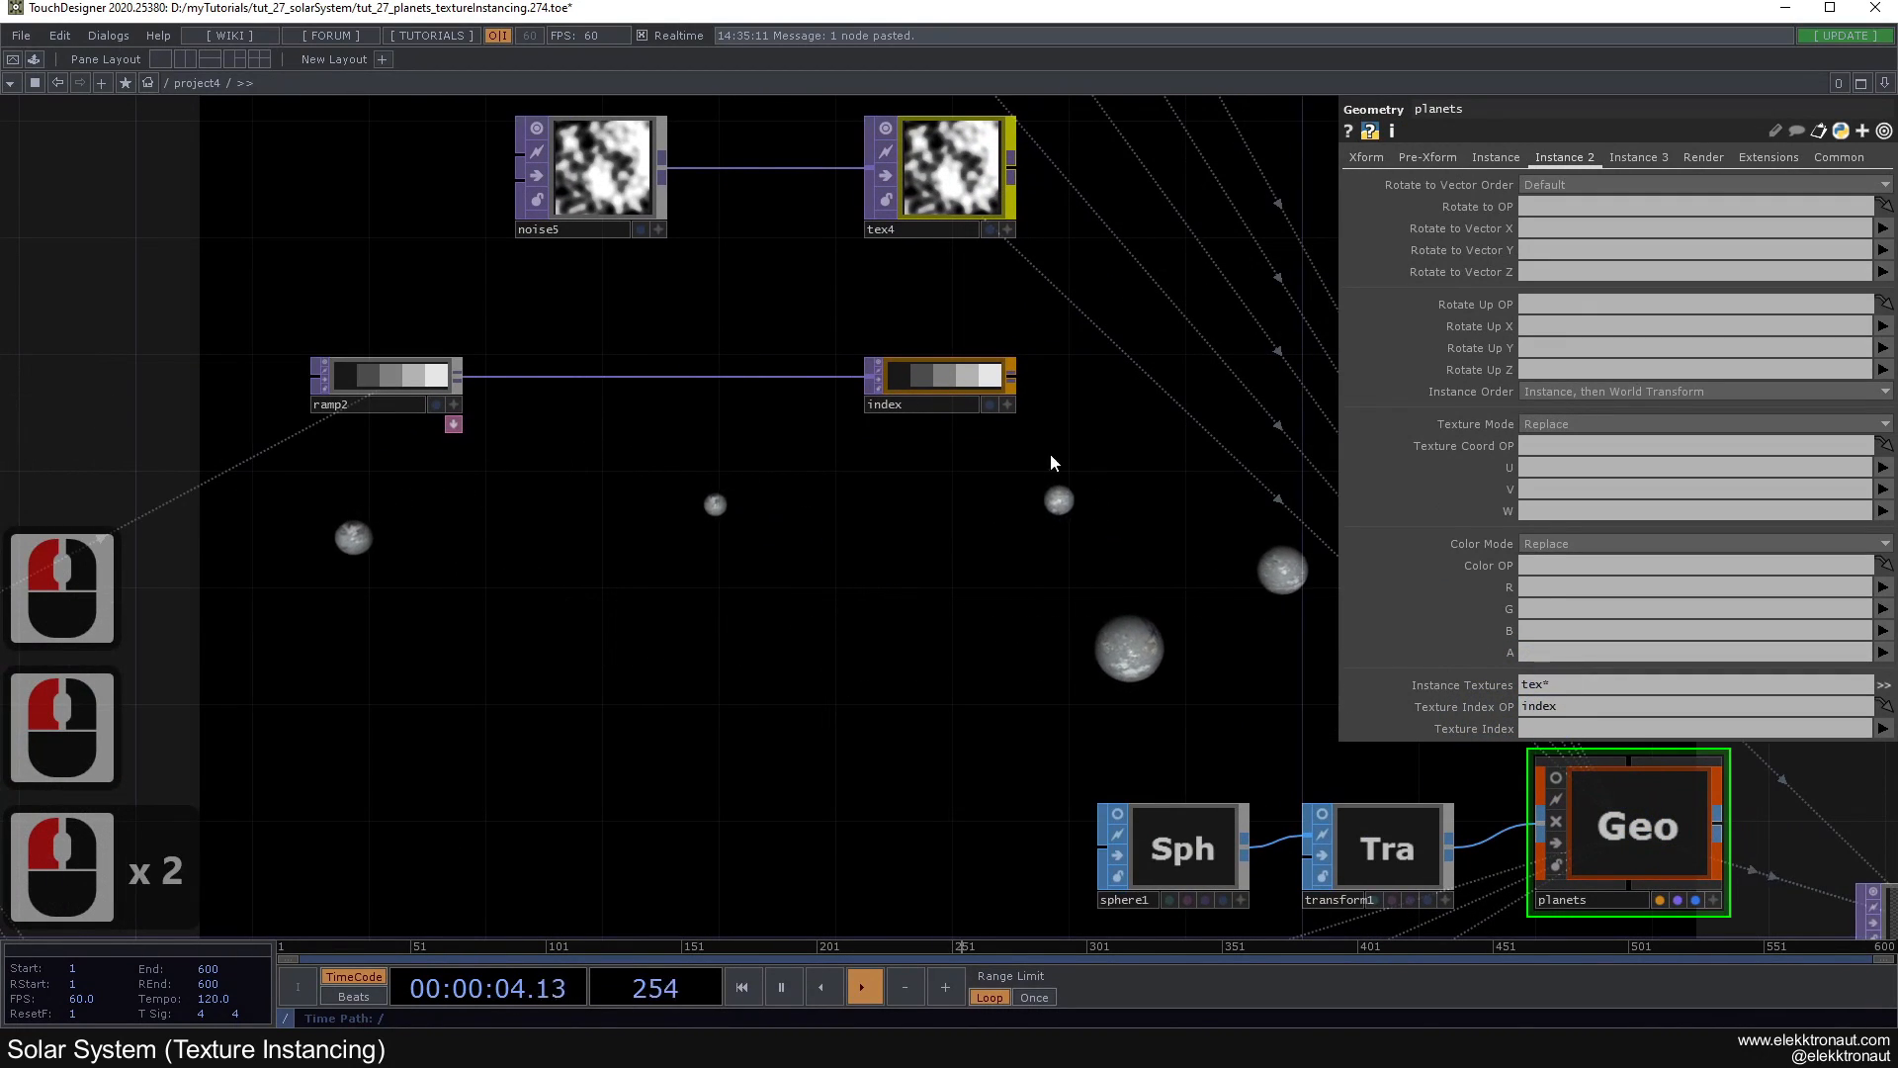
click(973, 374)
drag(883, 463, 1023, 580)
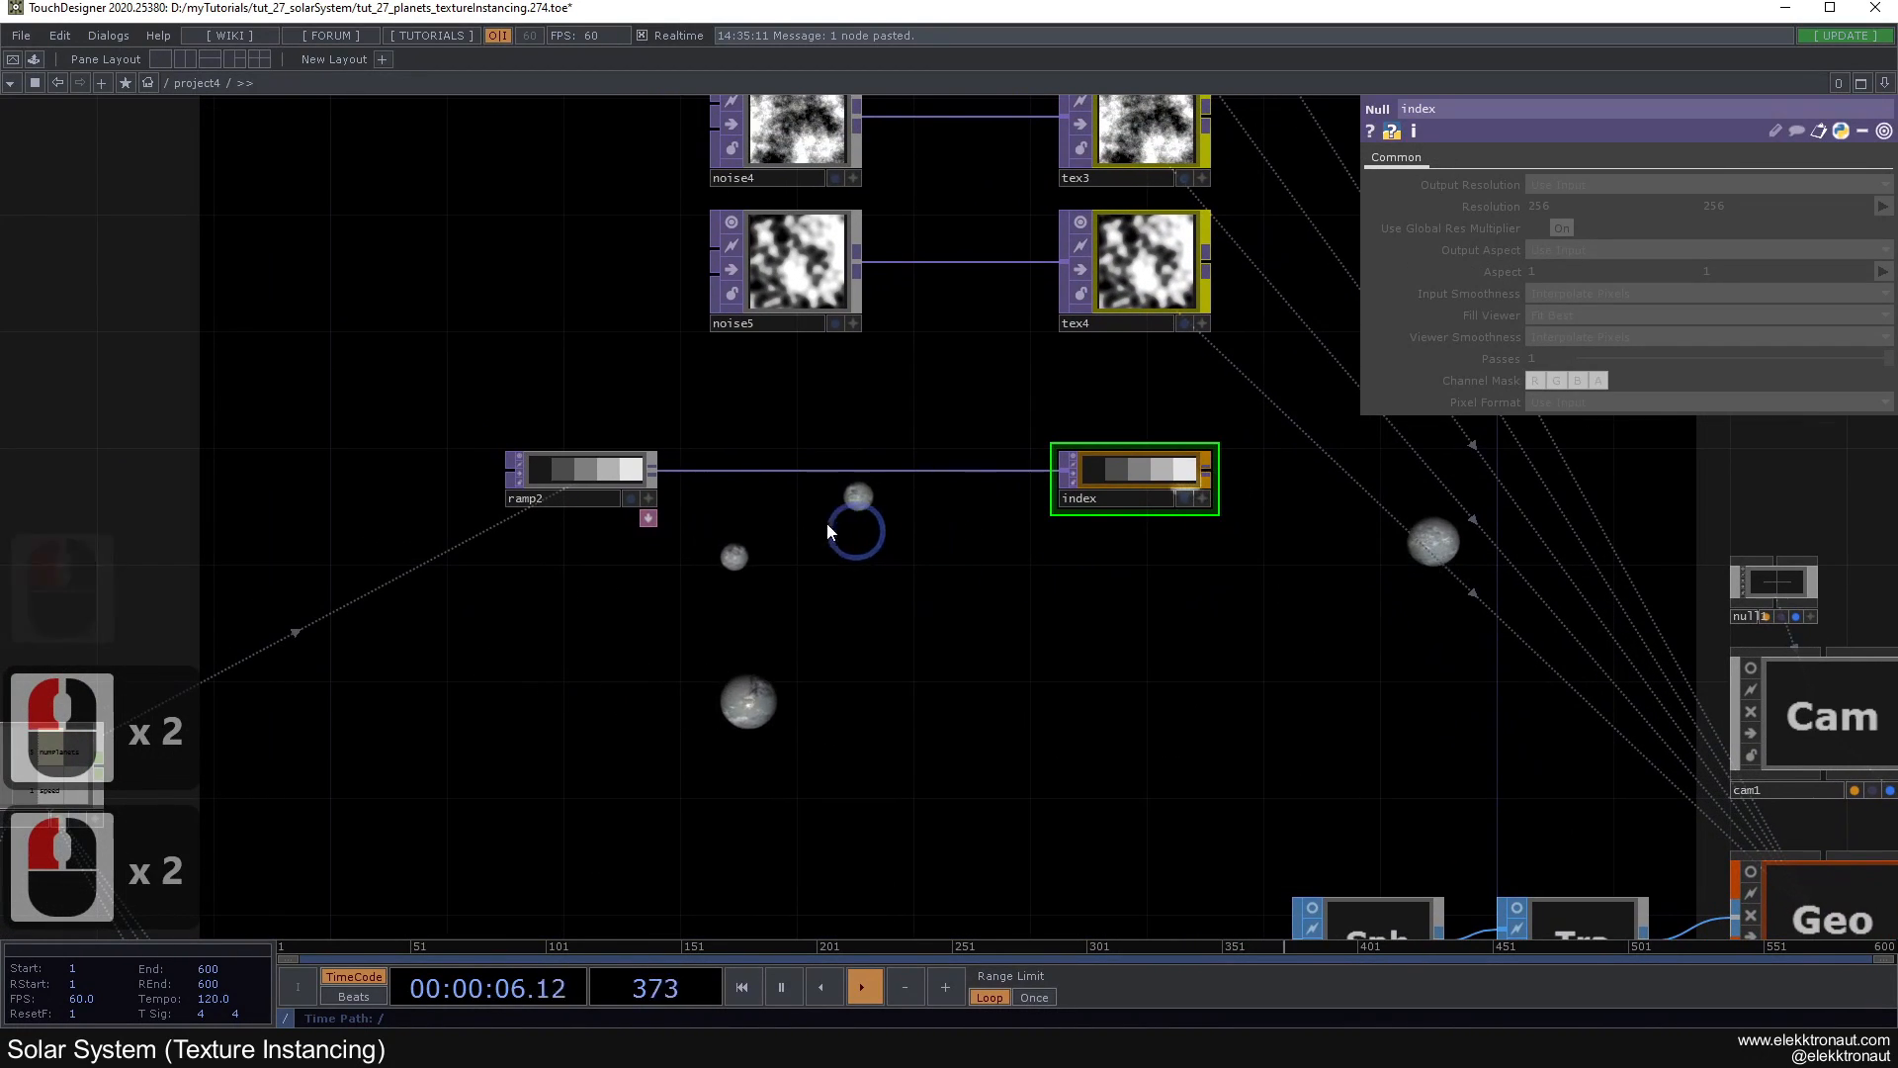
drag(678, 495, 566, 393)
Step: Activate the viewer of ramp2 and turn on Display Pixel Values to read its pixels
click(531, 358)
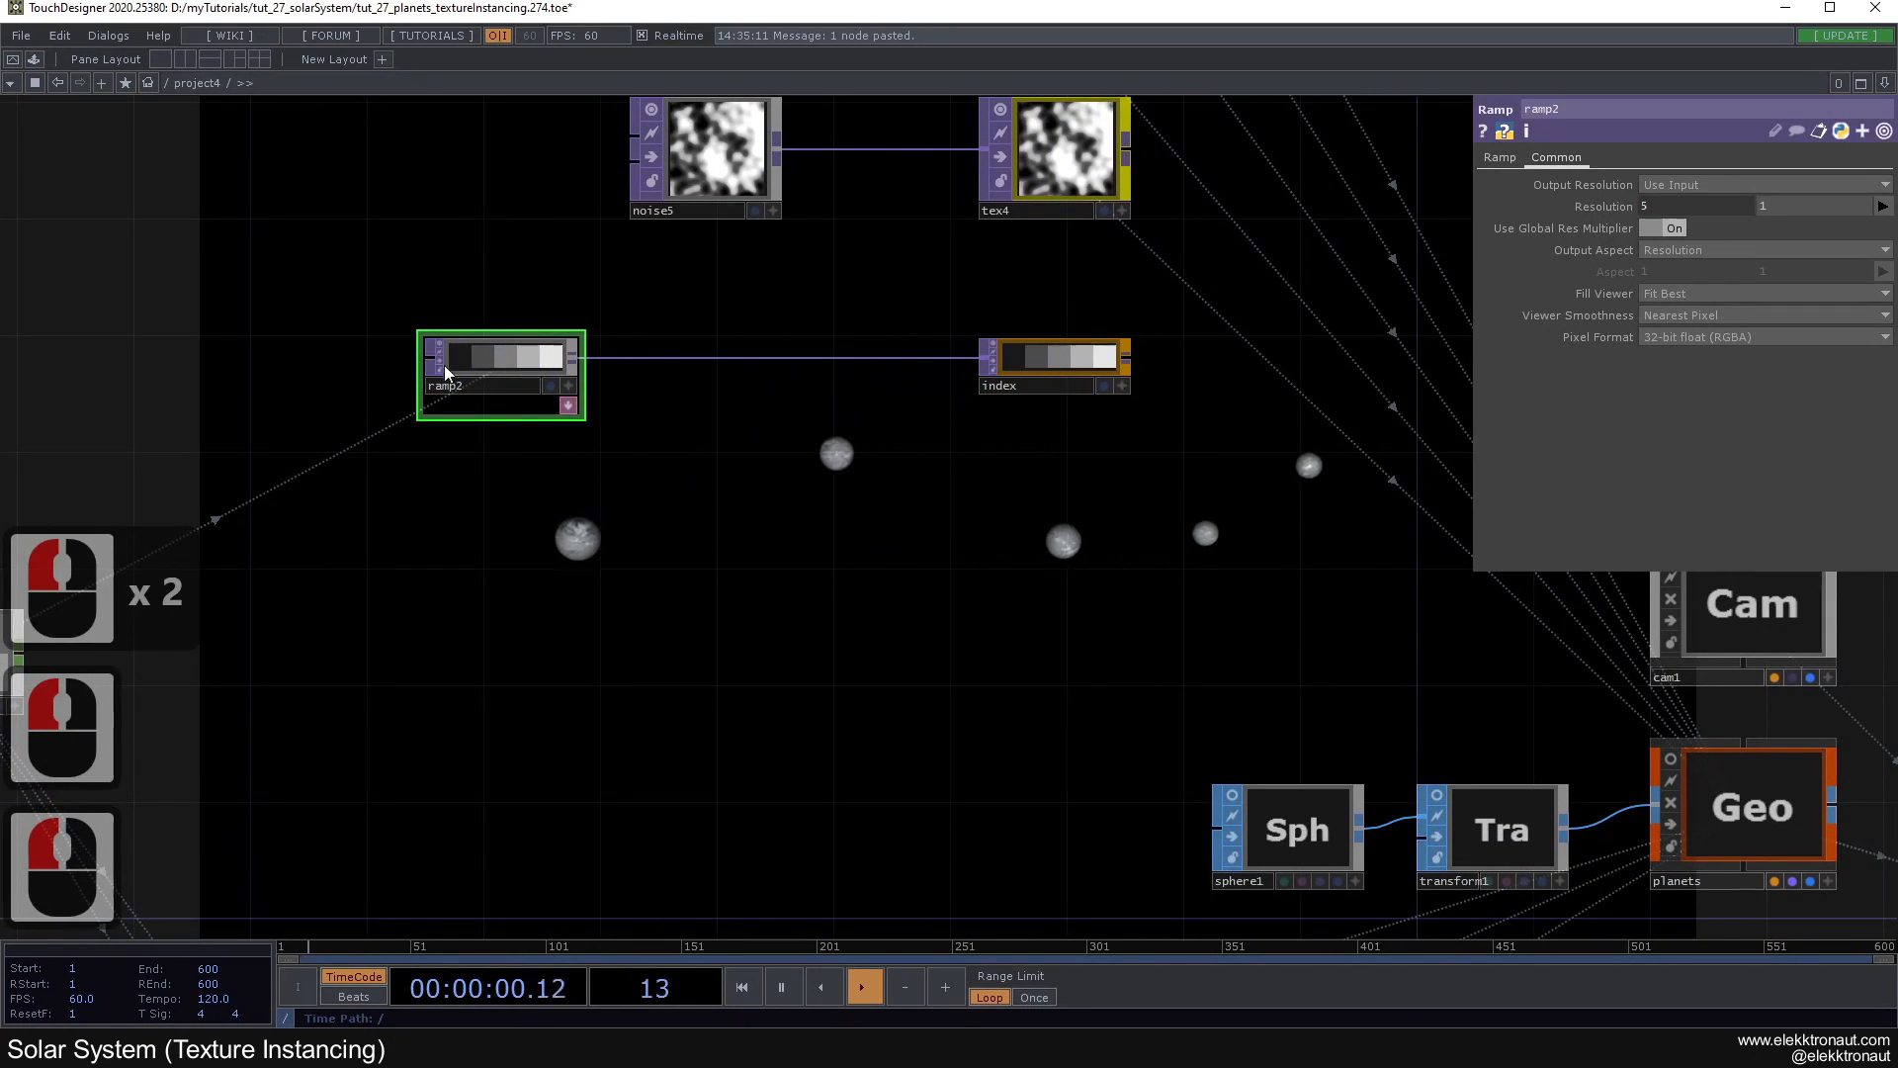
scroll(455, 358, up, 2)
click(685, 421)
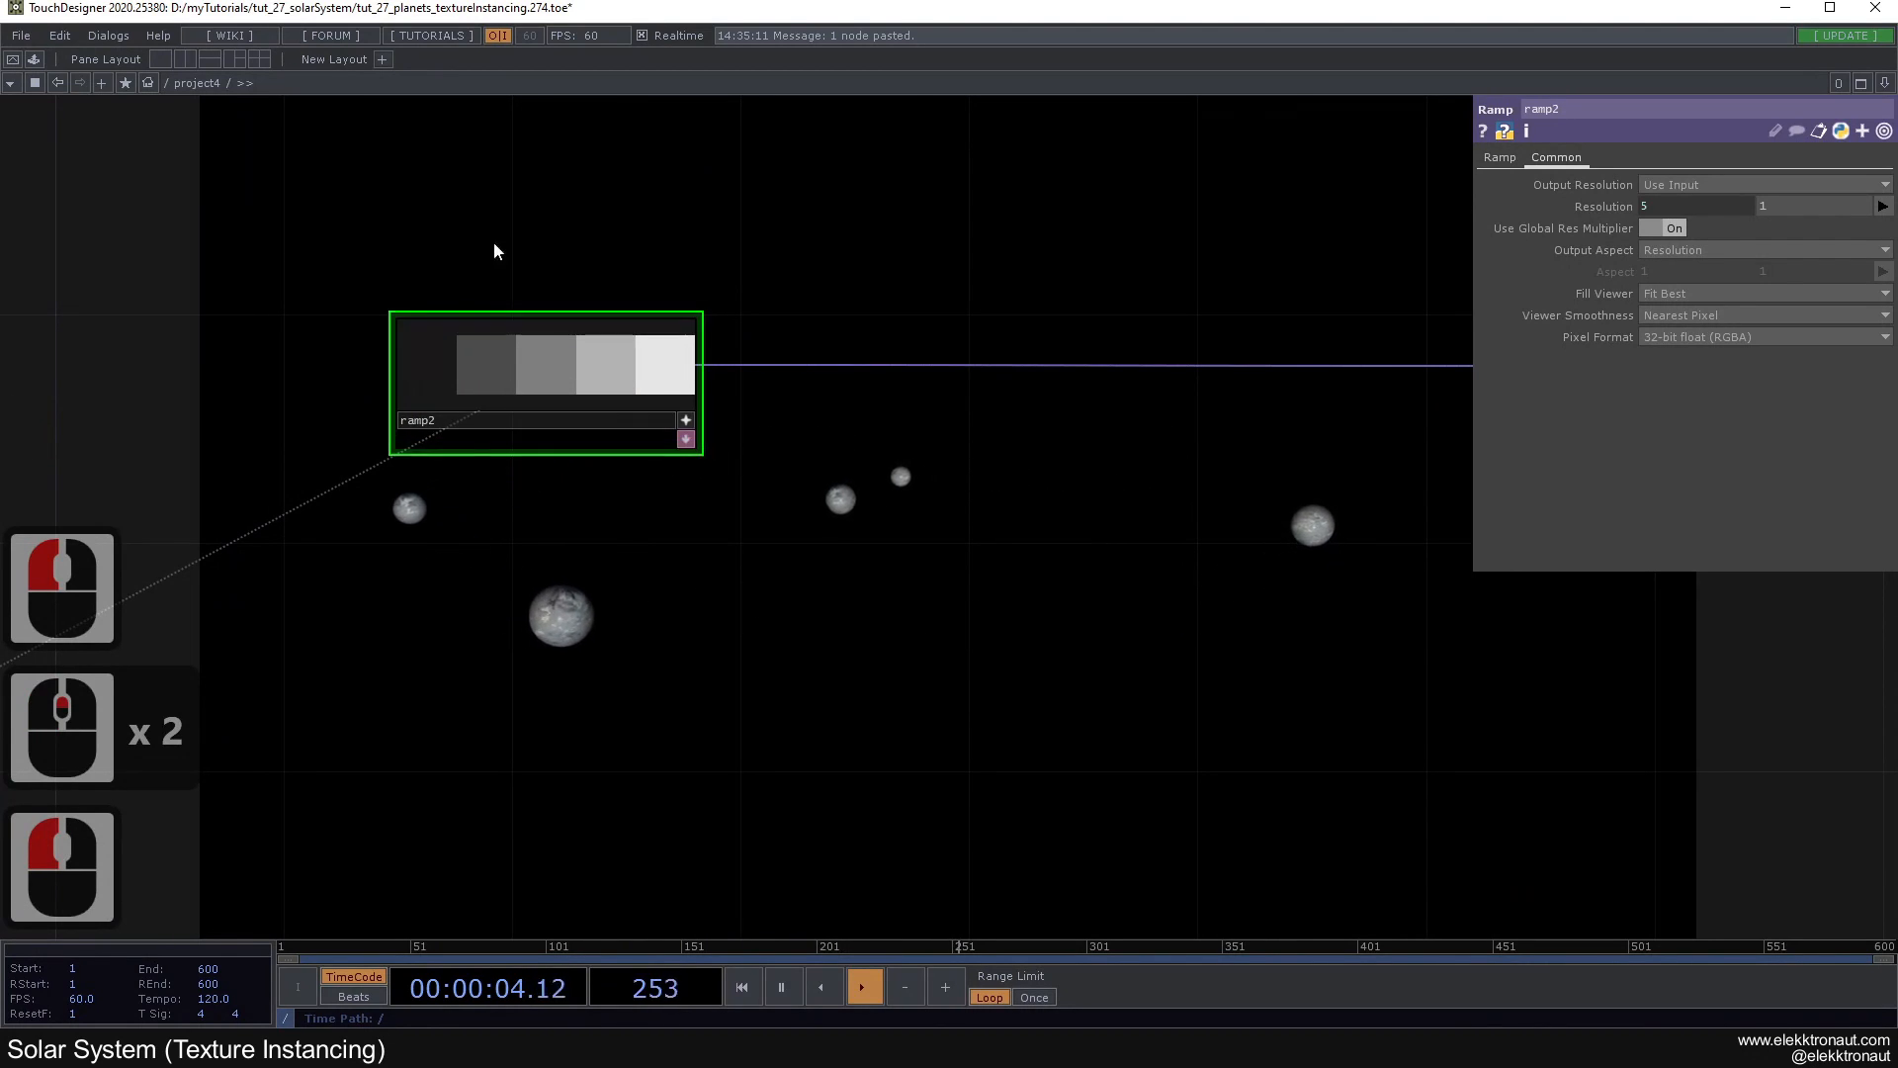
drag(469, 288, 559, 383)
scroll(516, 461, up, 1)
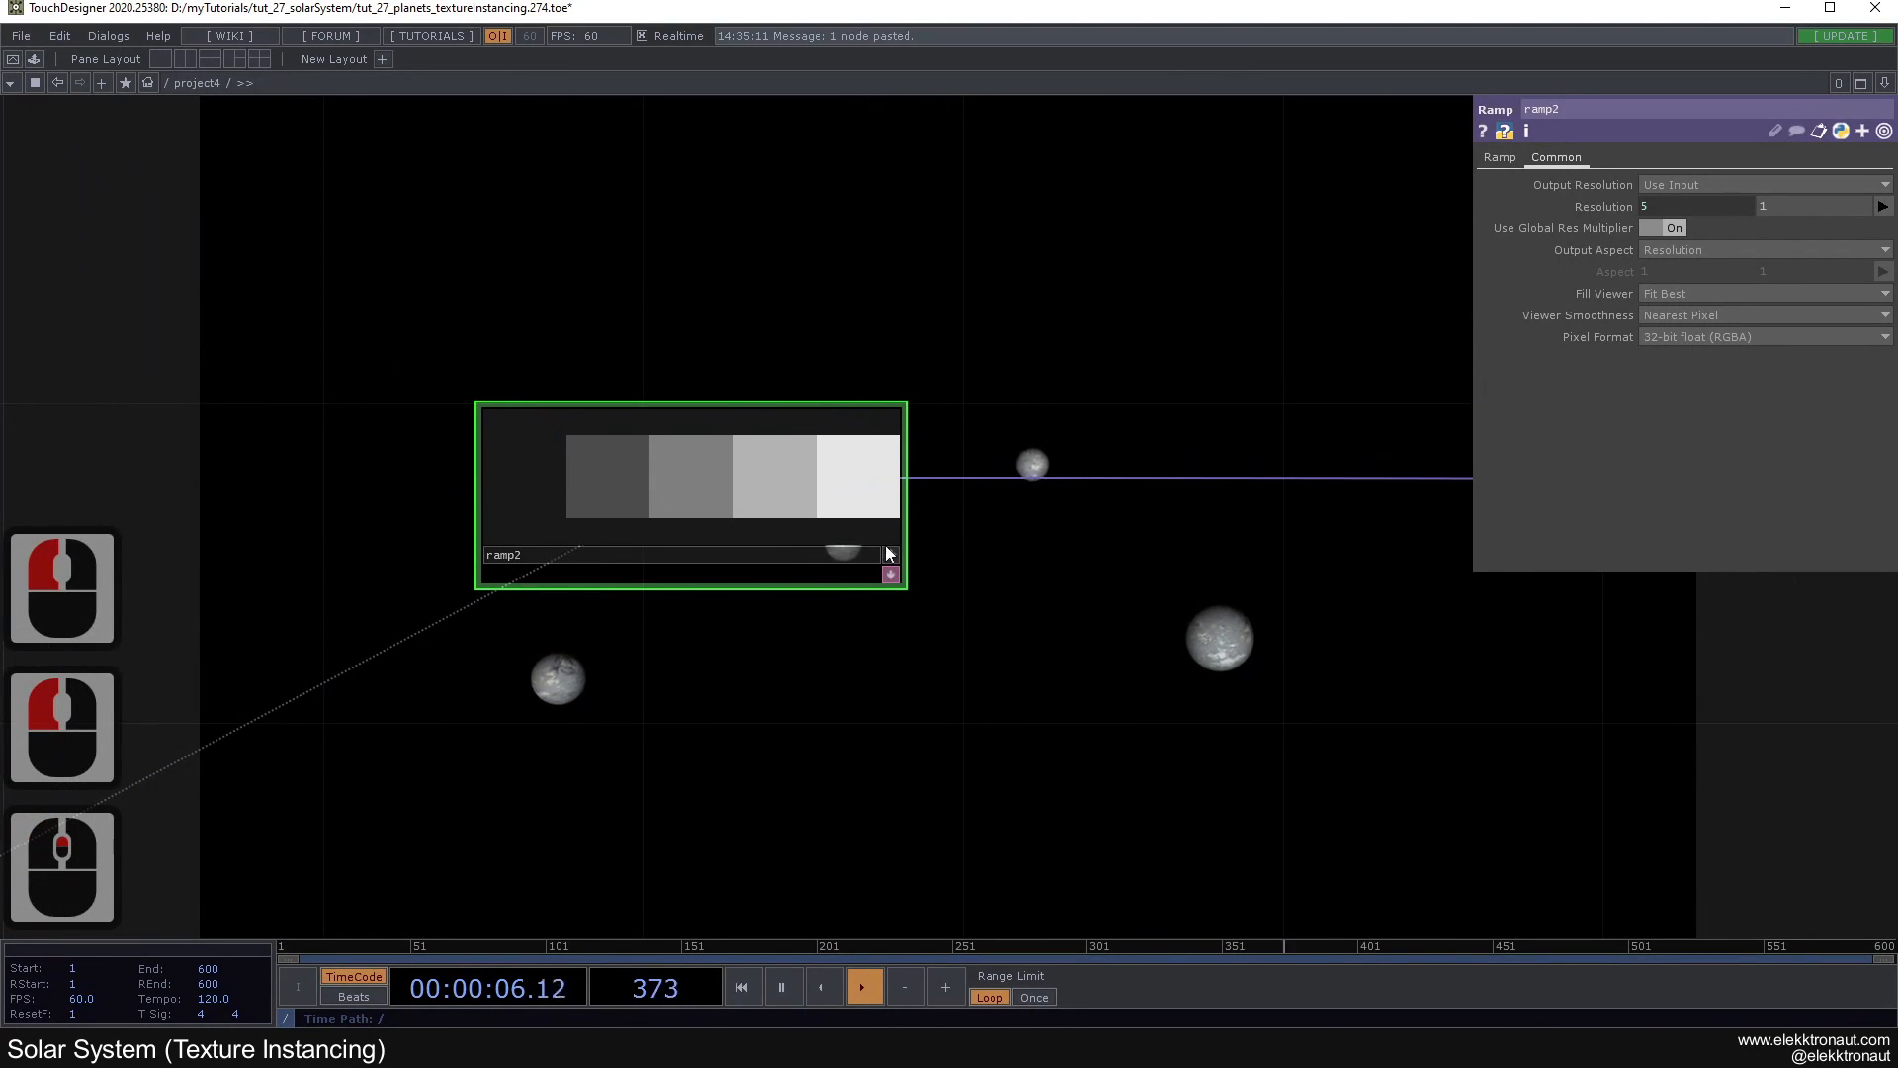
click(543, 496)
click(681, 499)
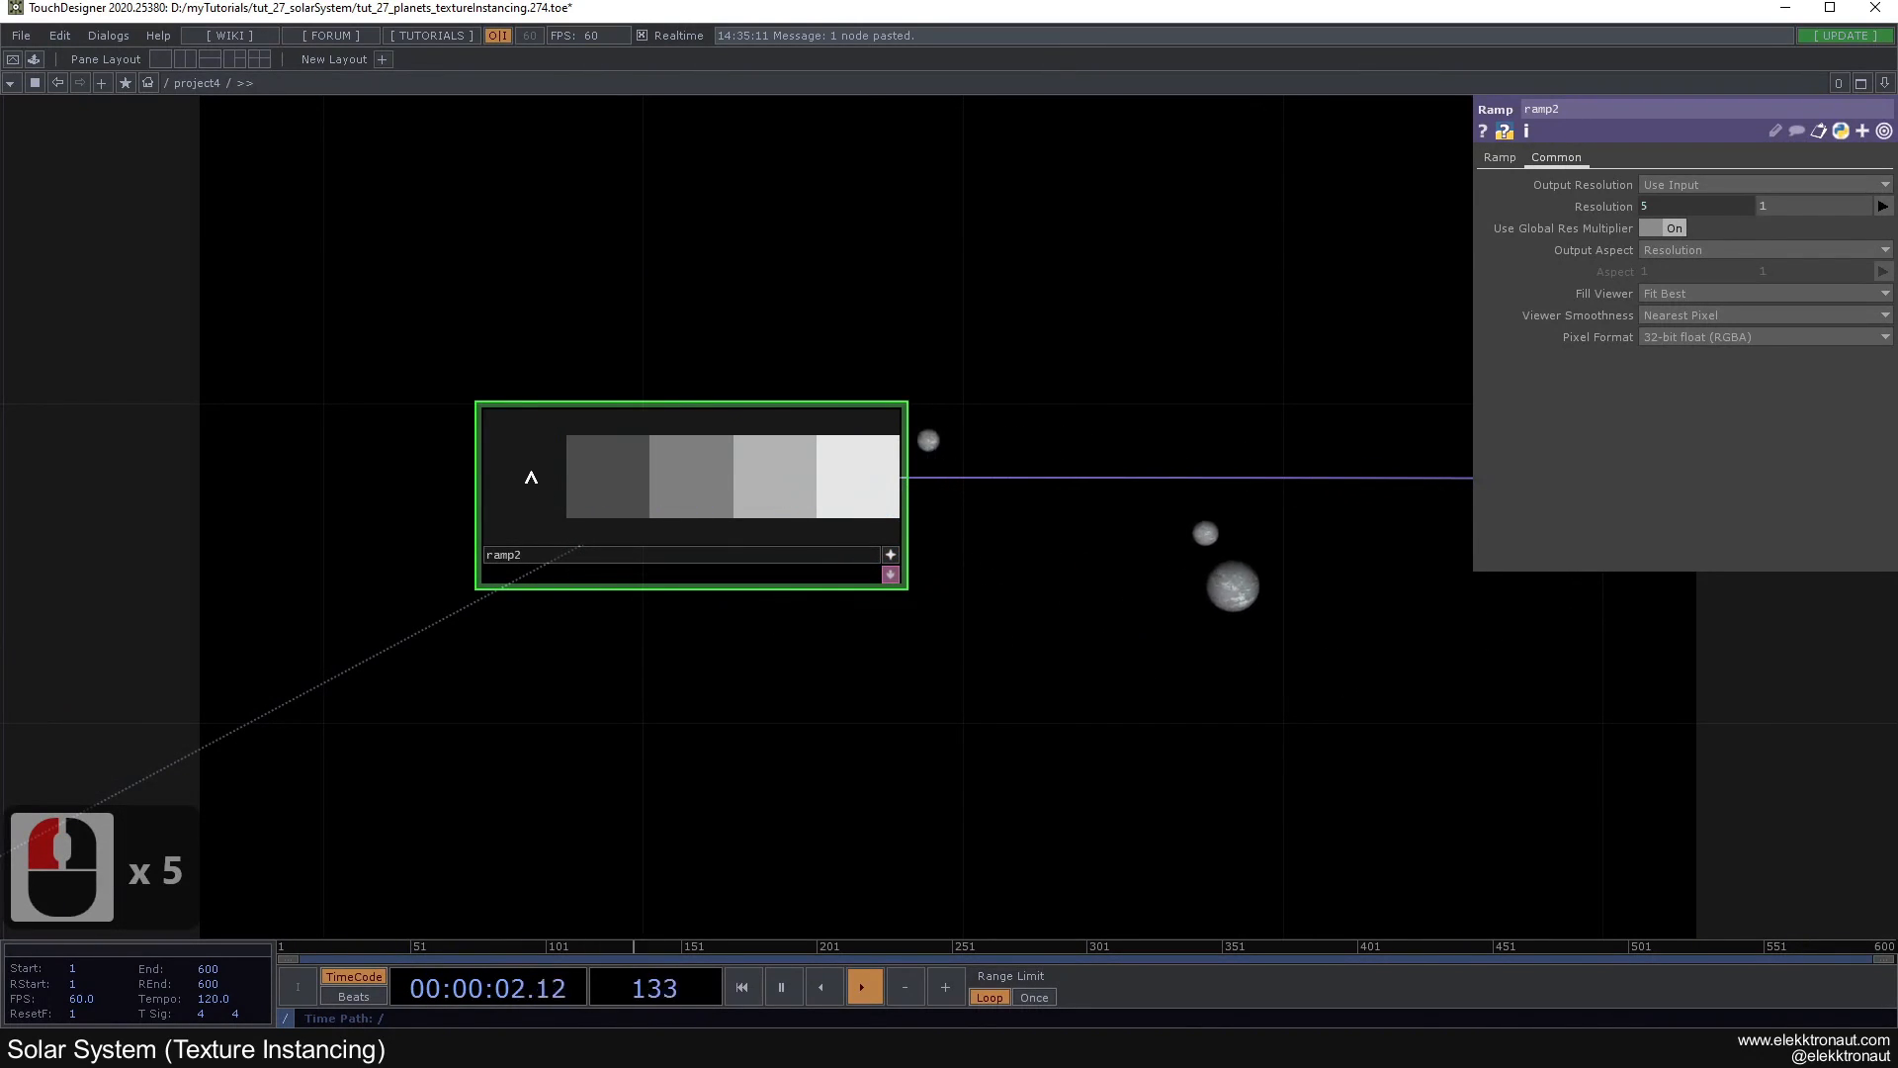
click(534, 485)
right_click(833, 513)
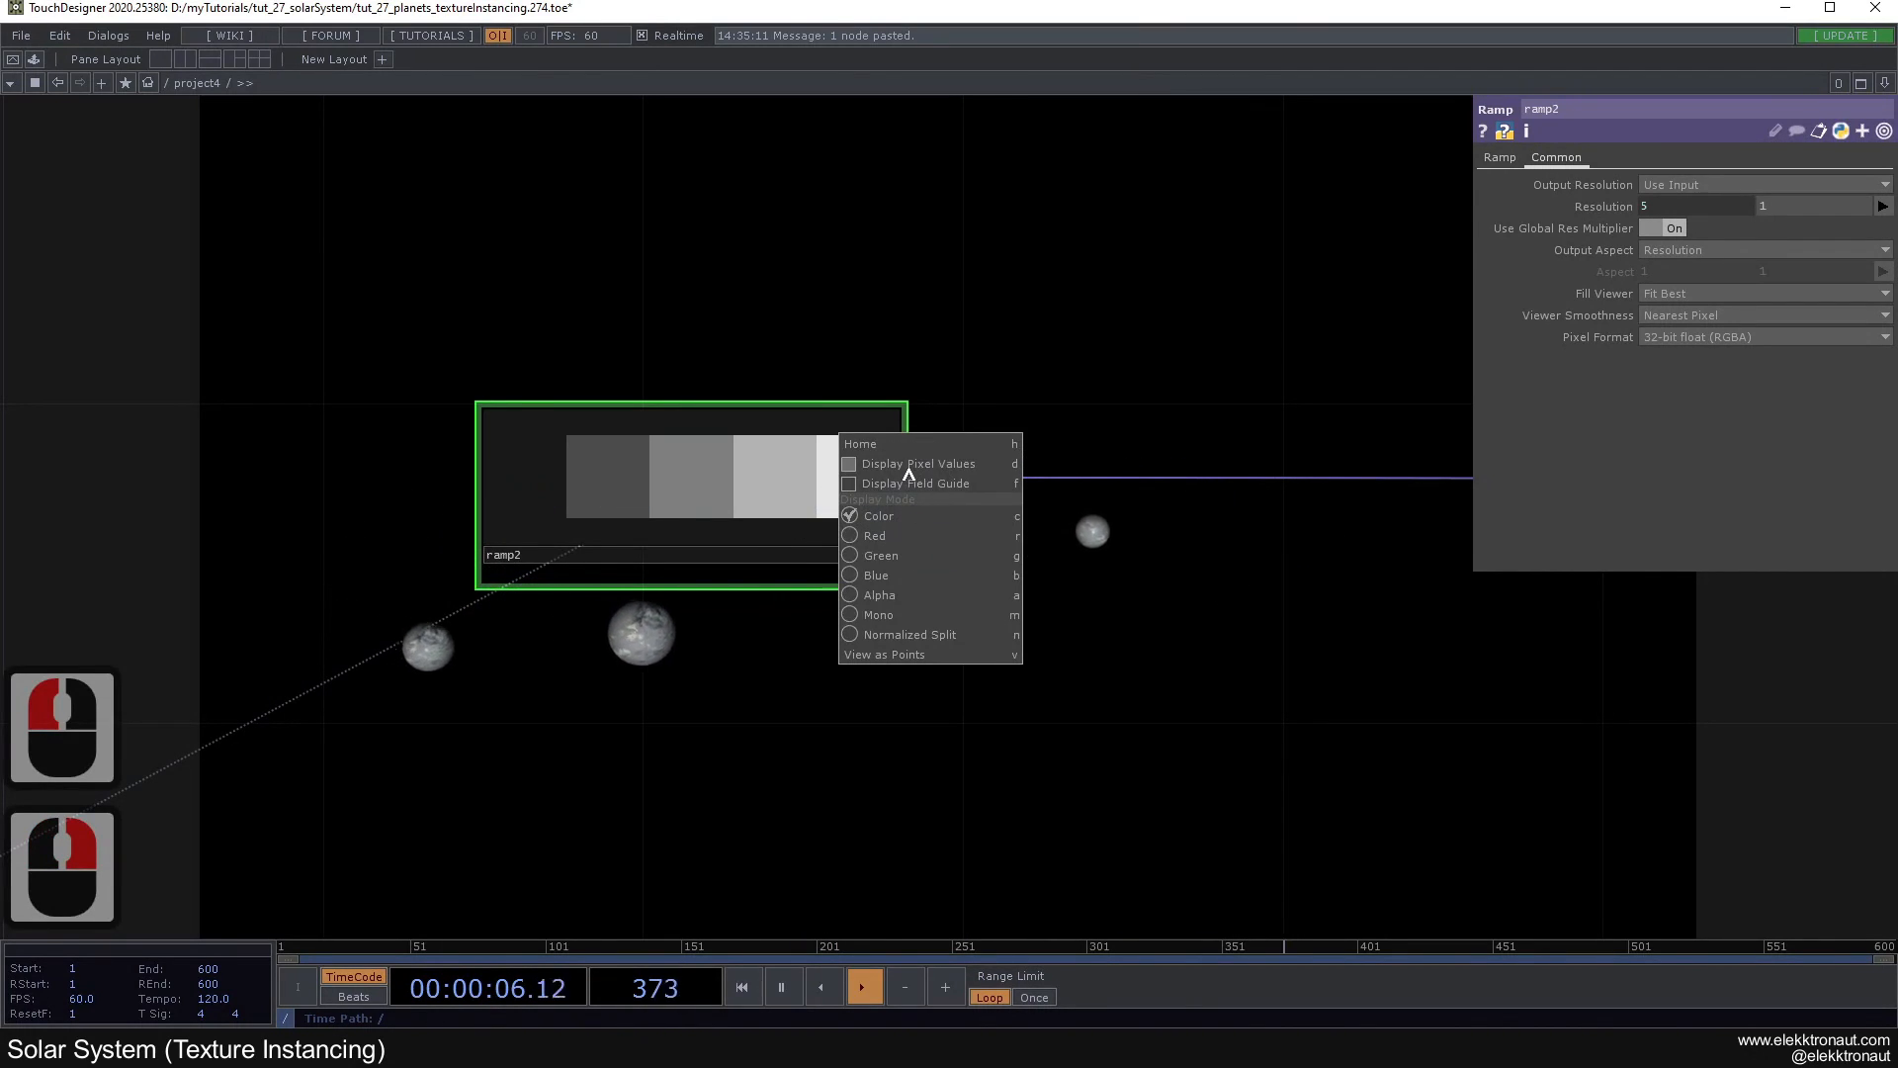
click(909, 473)
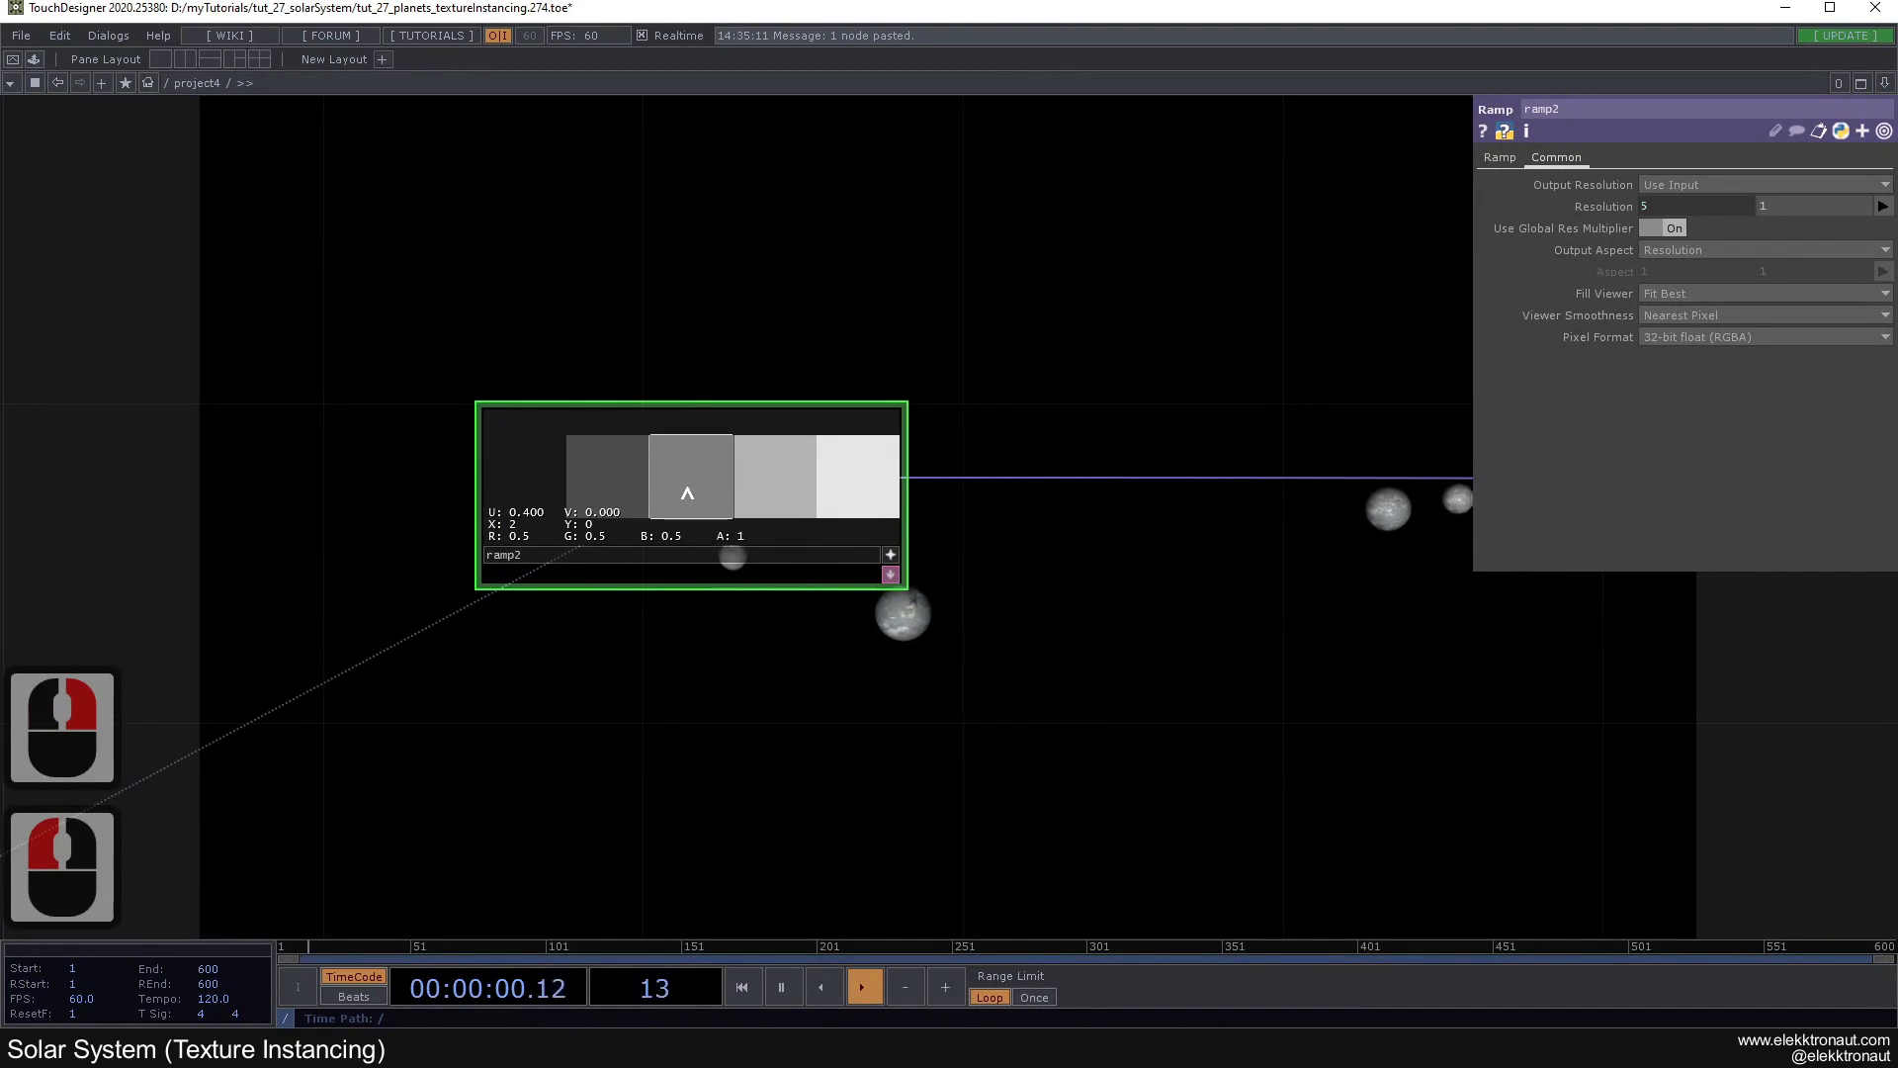
scroll(803, 530, down, 2)
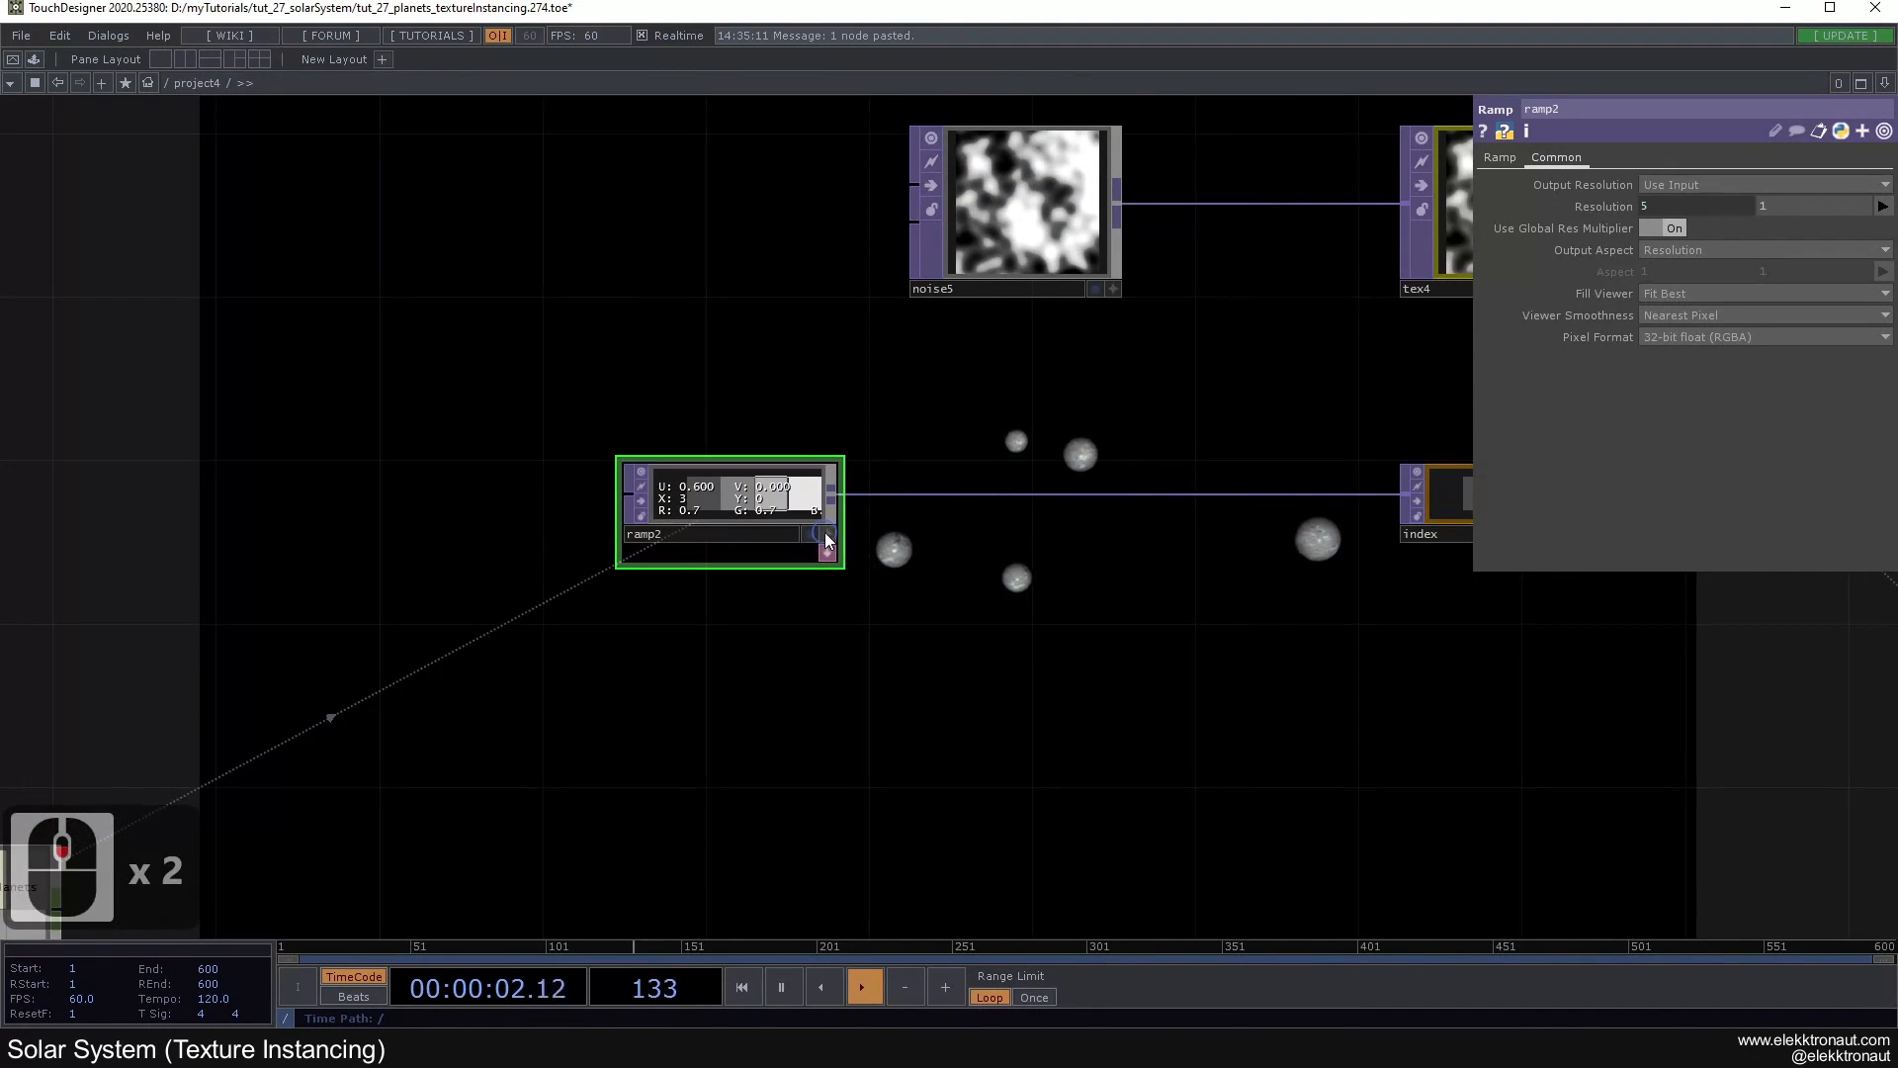
click(826, 539)
scroll(826, 539, down, 2)
drag(966, 593, 866, 675)
scroll(644, 620, up, 1)
drag(608, 530, 559, 646)
scroll(616, 705, up, 2)
scroll(804, 751, down, 2)
drag(805, 750, 691, 665)
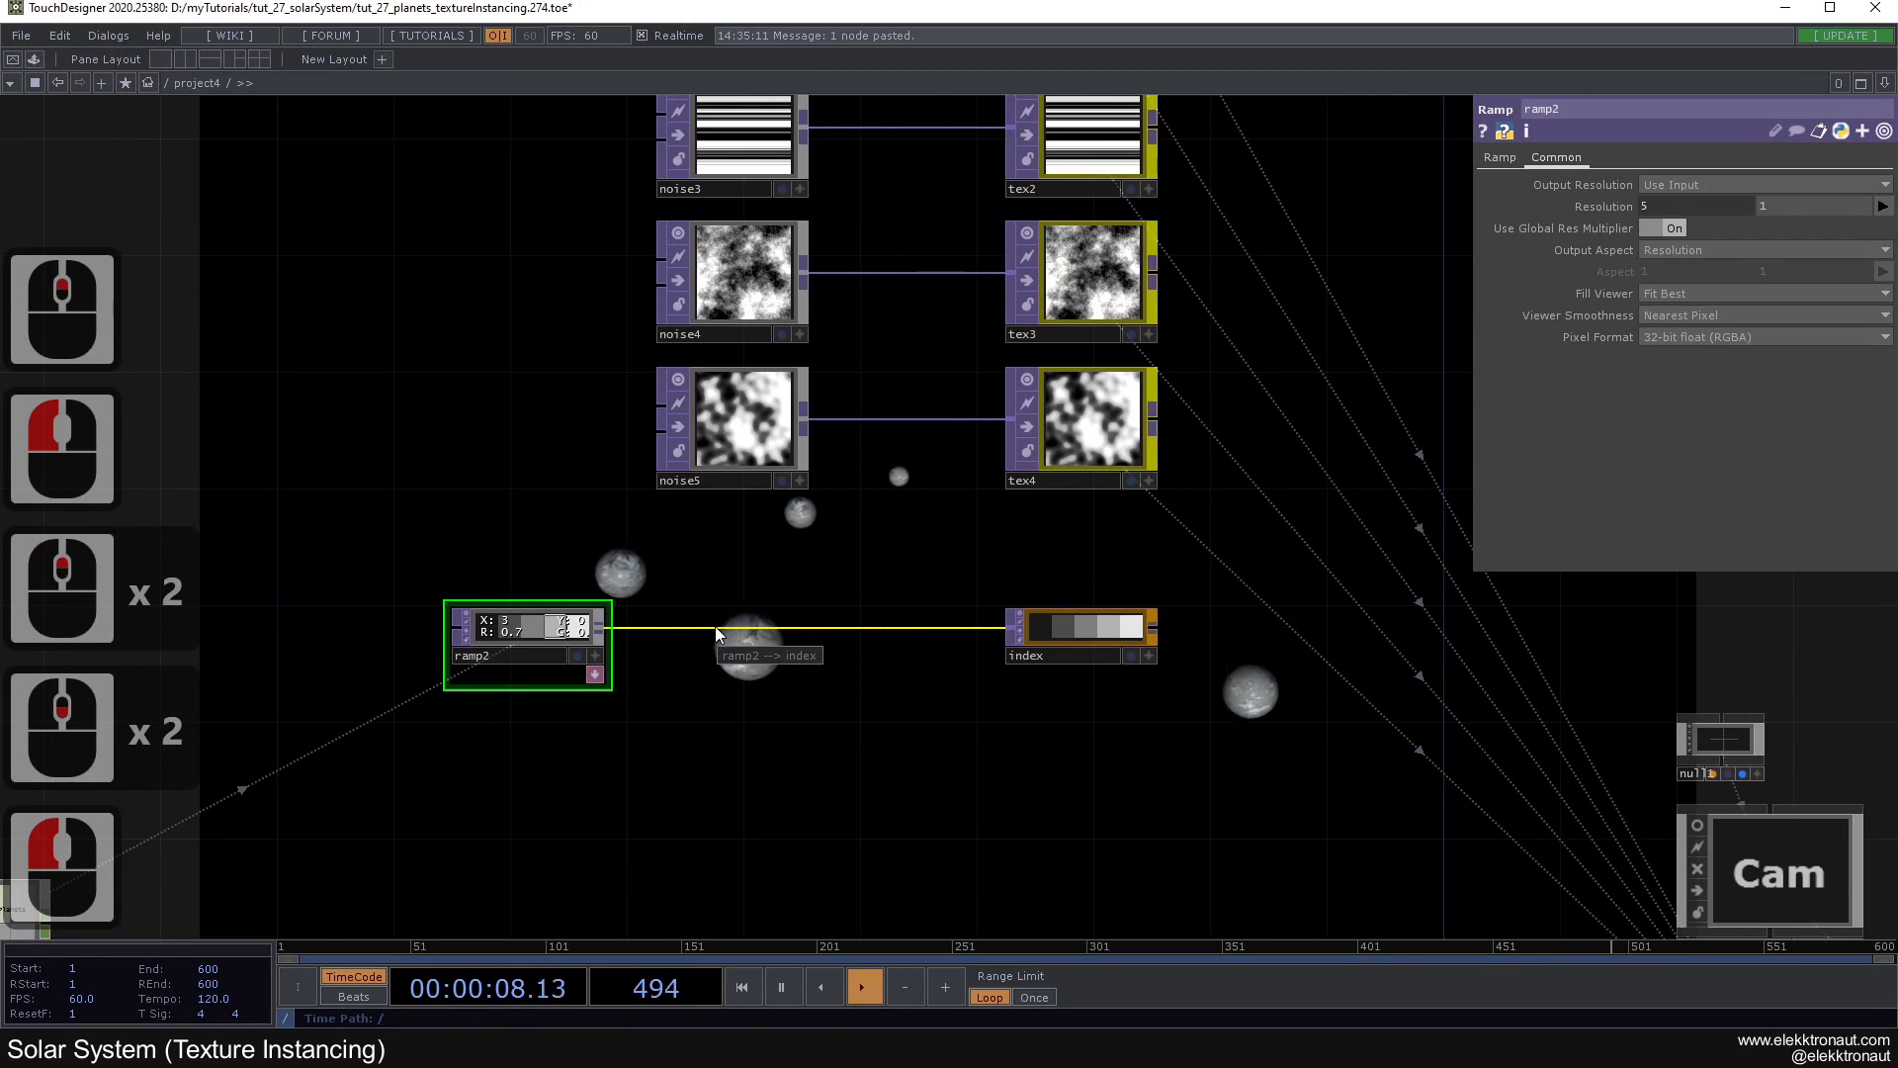
Step: Insert a Math TOP into the connection between ramp2 and index and line it up in the row
right_click(720, 625)
click(742, 609)
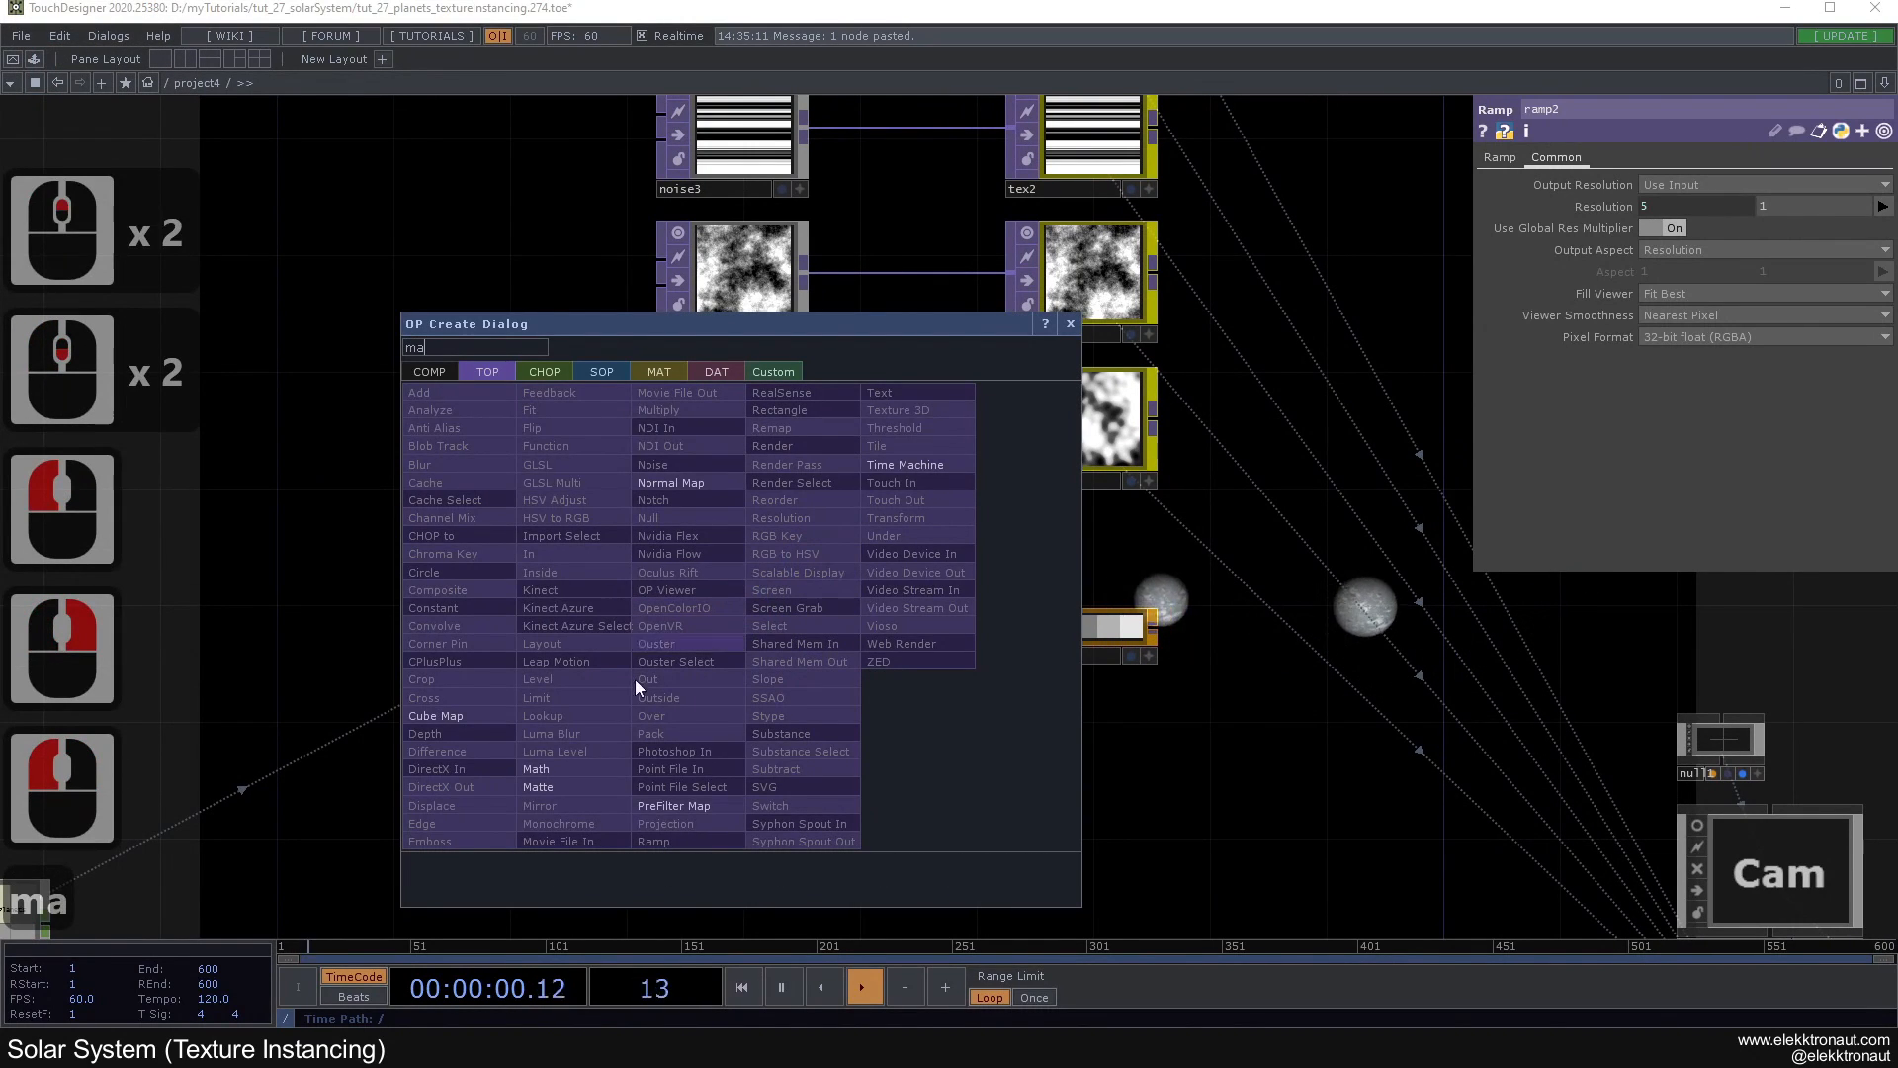
click(554, 770)
drag(1213, 527, 1089, 778)
scroll(1089, 778, down, 1)
drag(1162, 582, 1230, 435)
scroll(869, 727, up, 3)
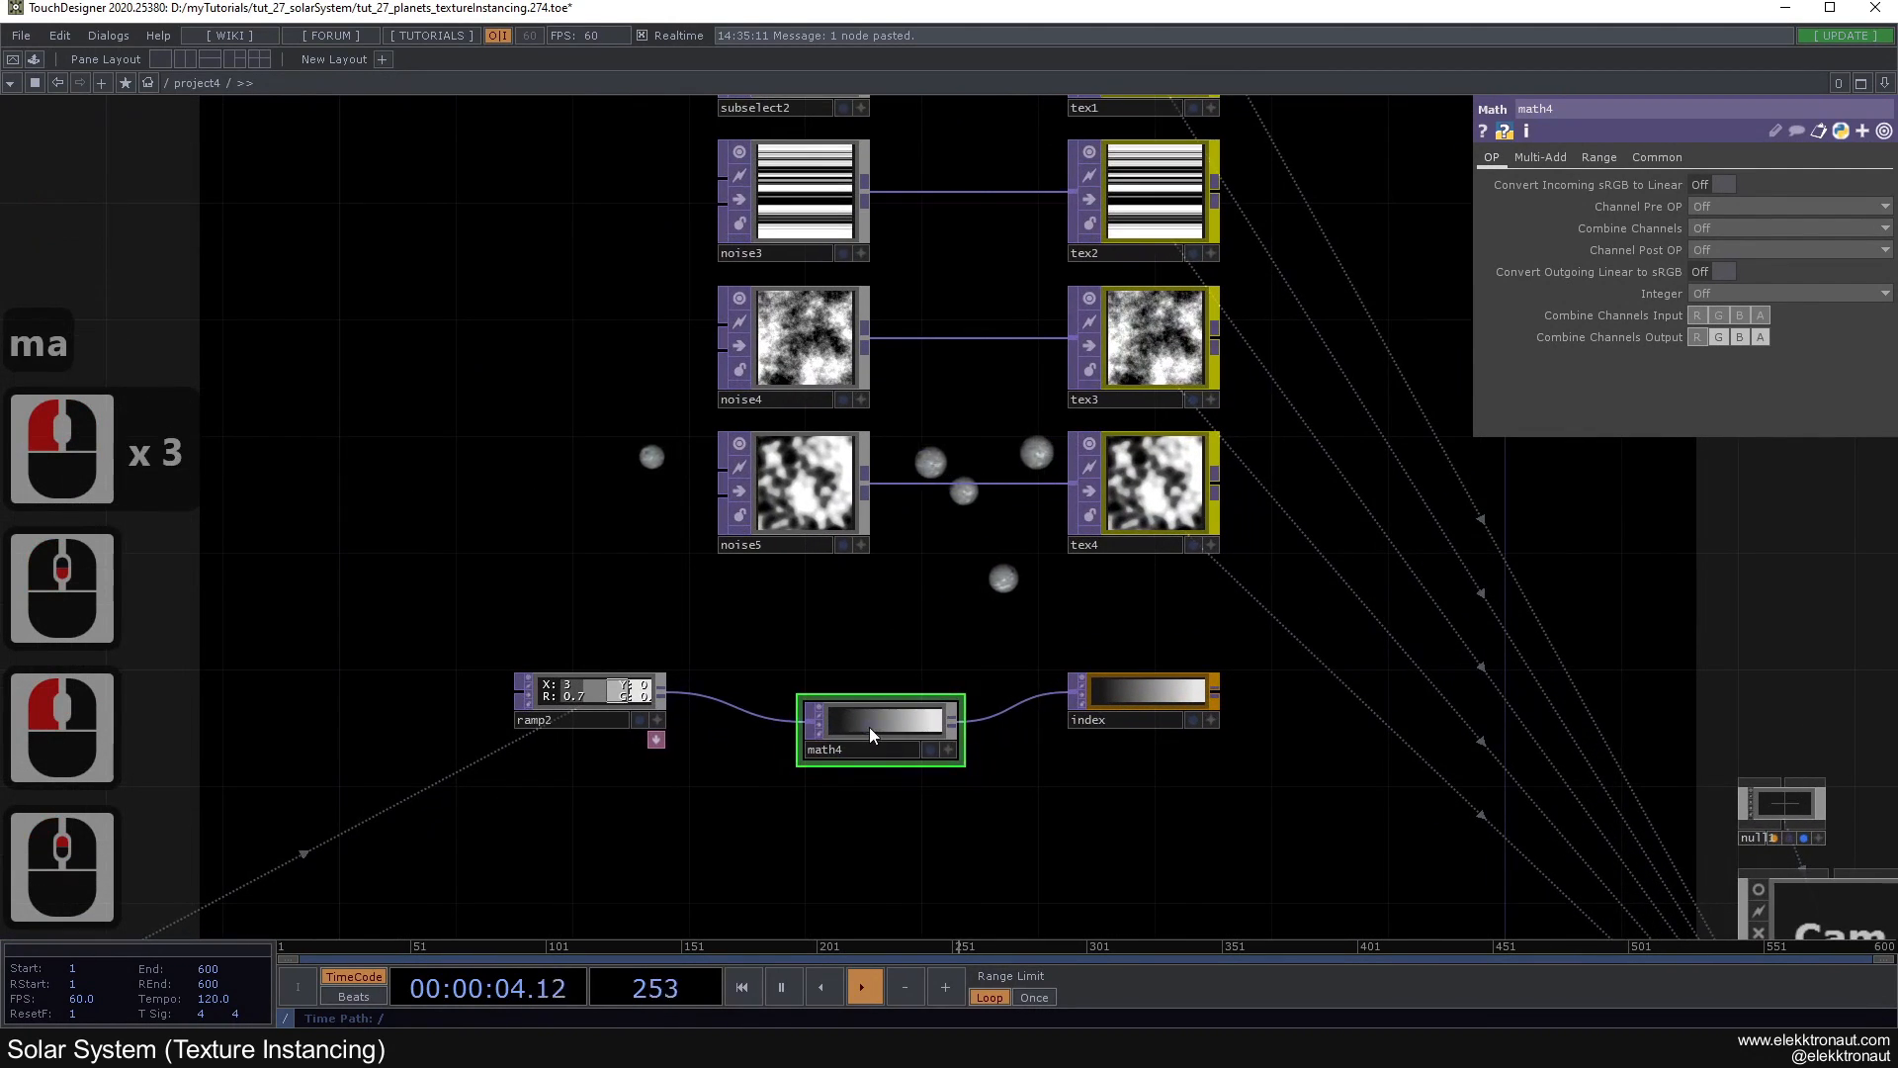
Step: Set both the Input Smoothness and the Viewer Smoothness of math4 to Nearest Pixel
click(1653, 157)
click(1732, 295)
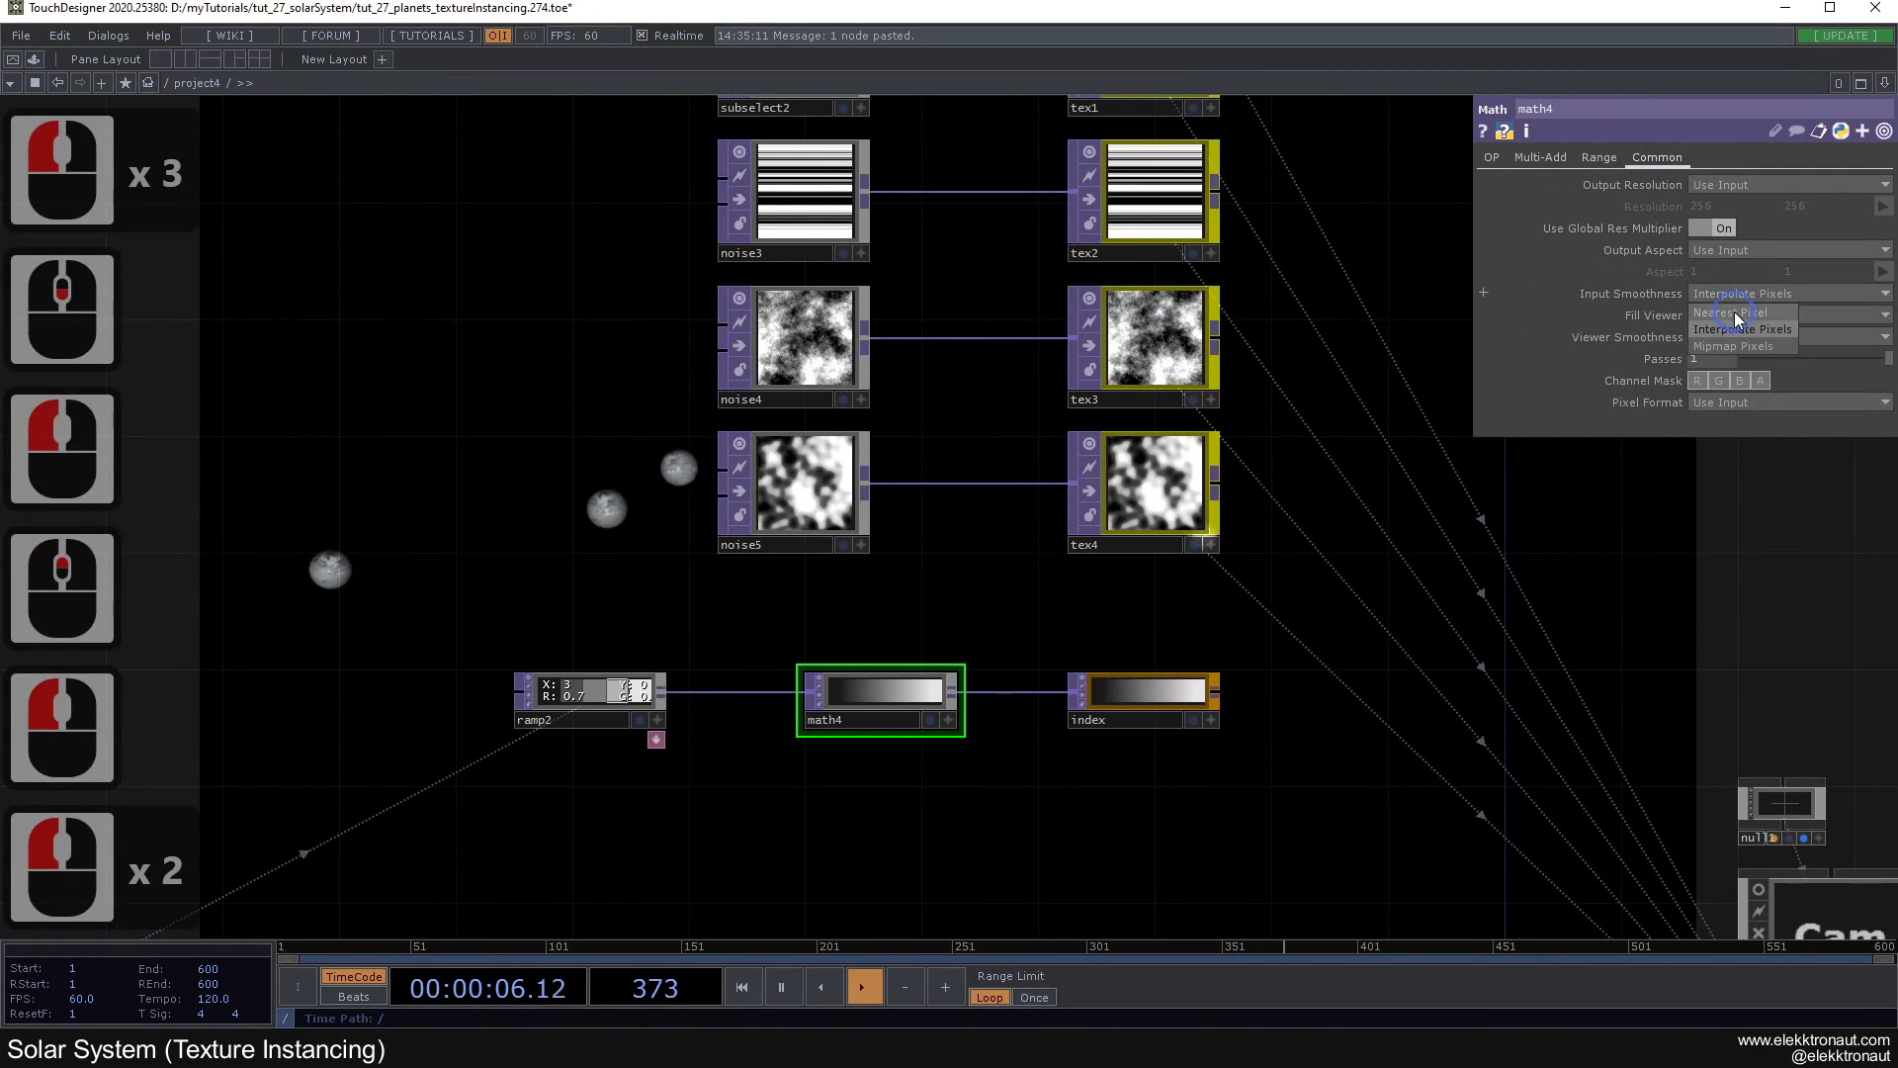
click(1730, 356)
Step: Set the To Range of math4 from 0 to 4
click(1598, 157)
click(1801, 198)
text(4)
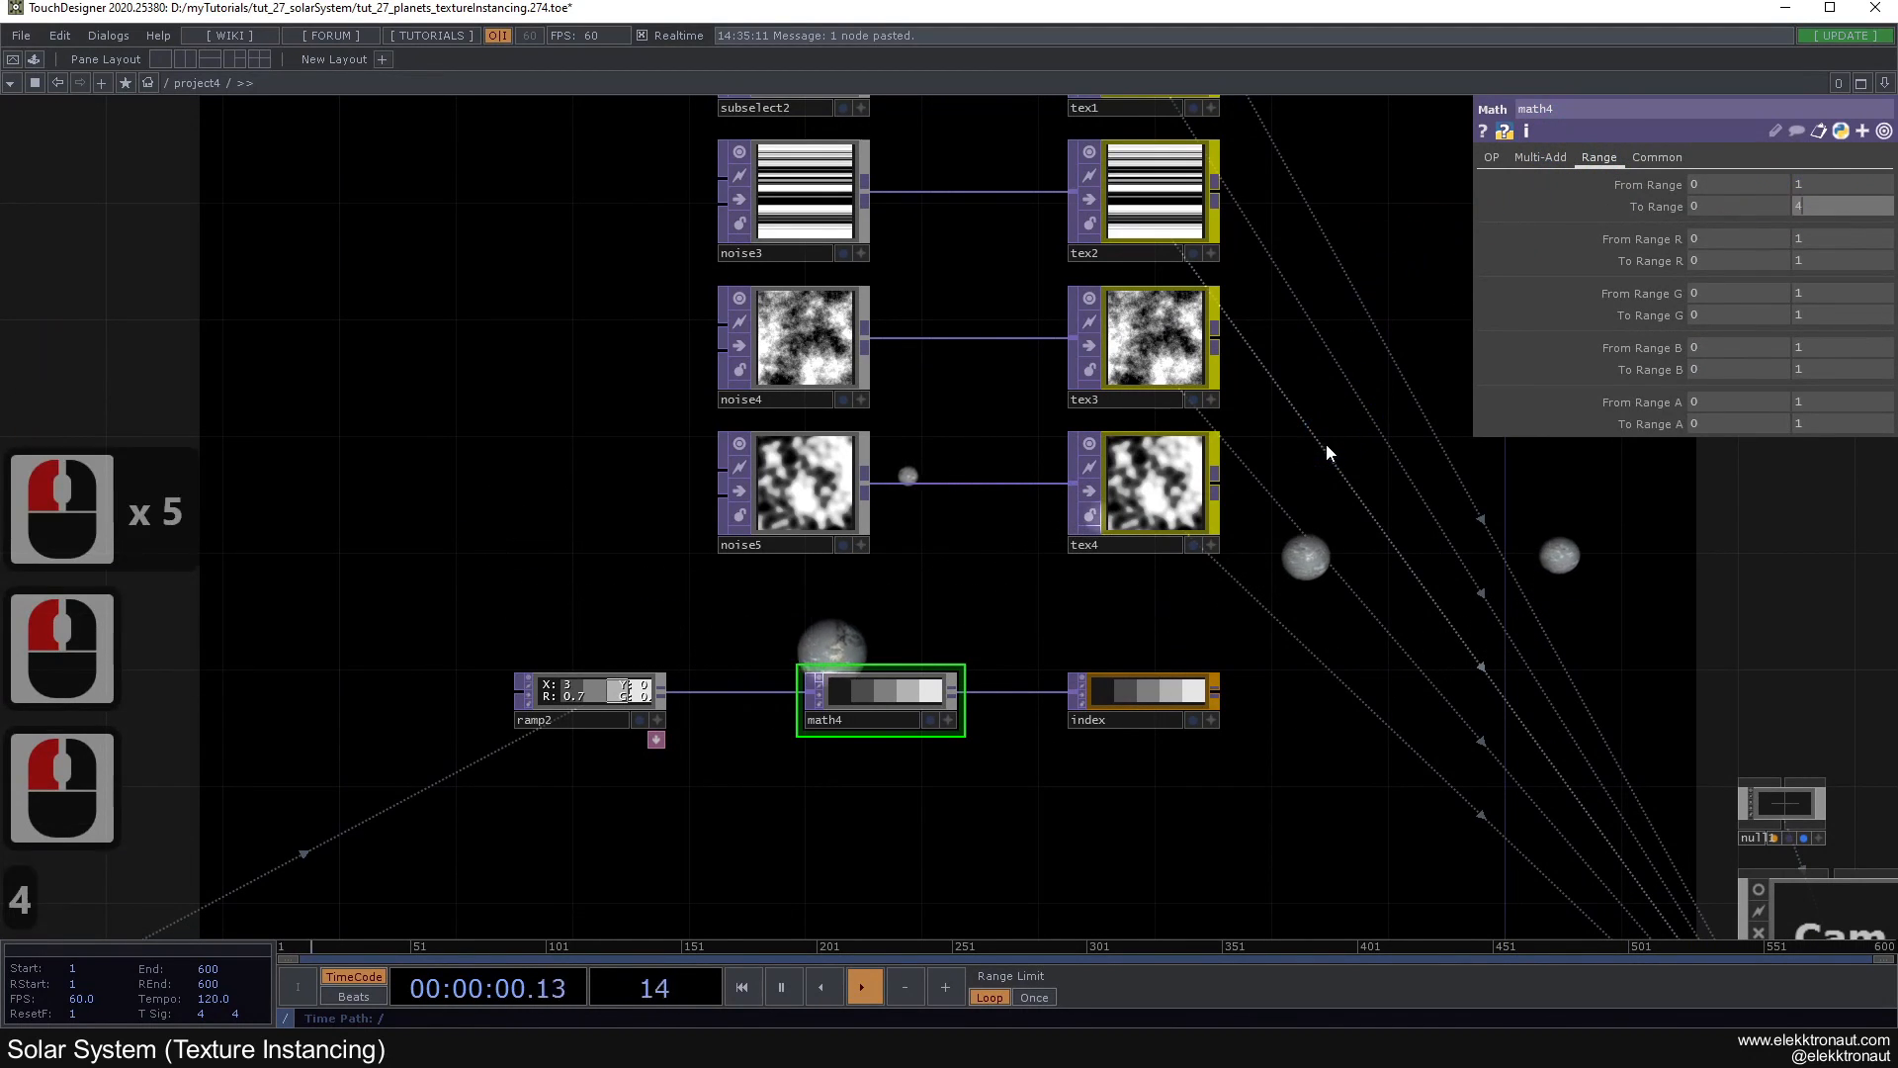
click(1724, 188)
click(1705, 210)
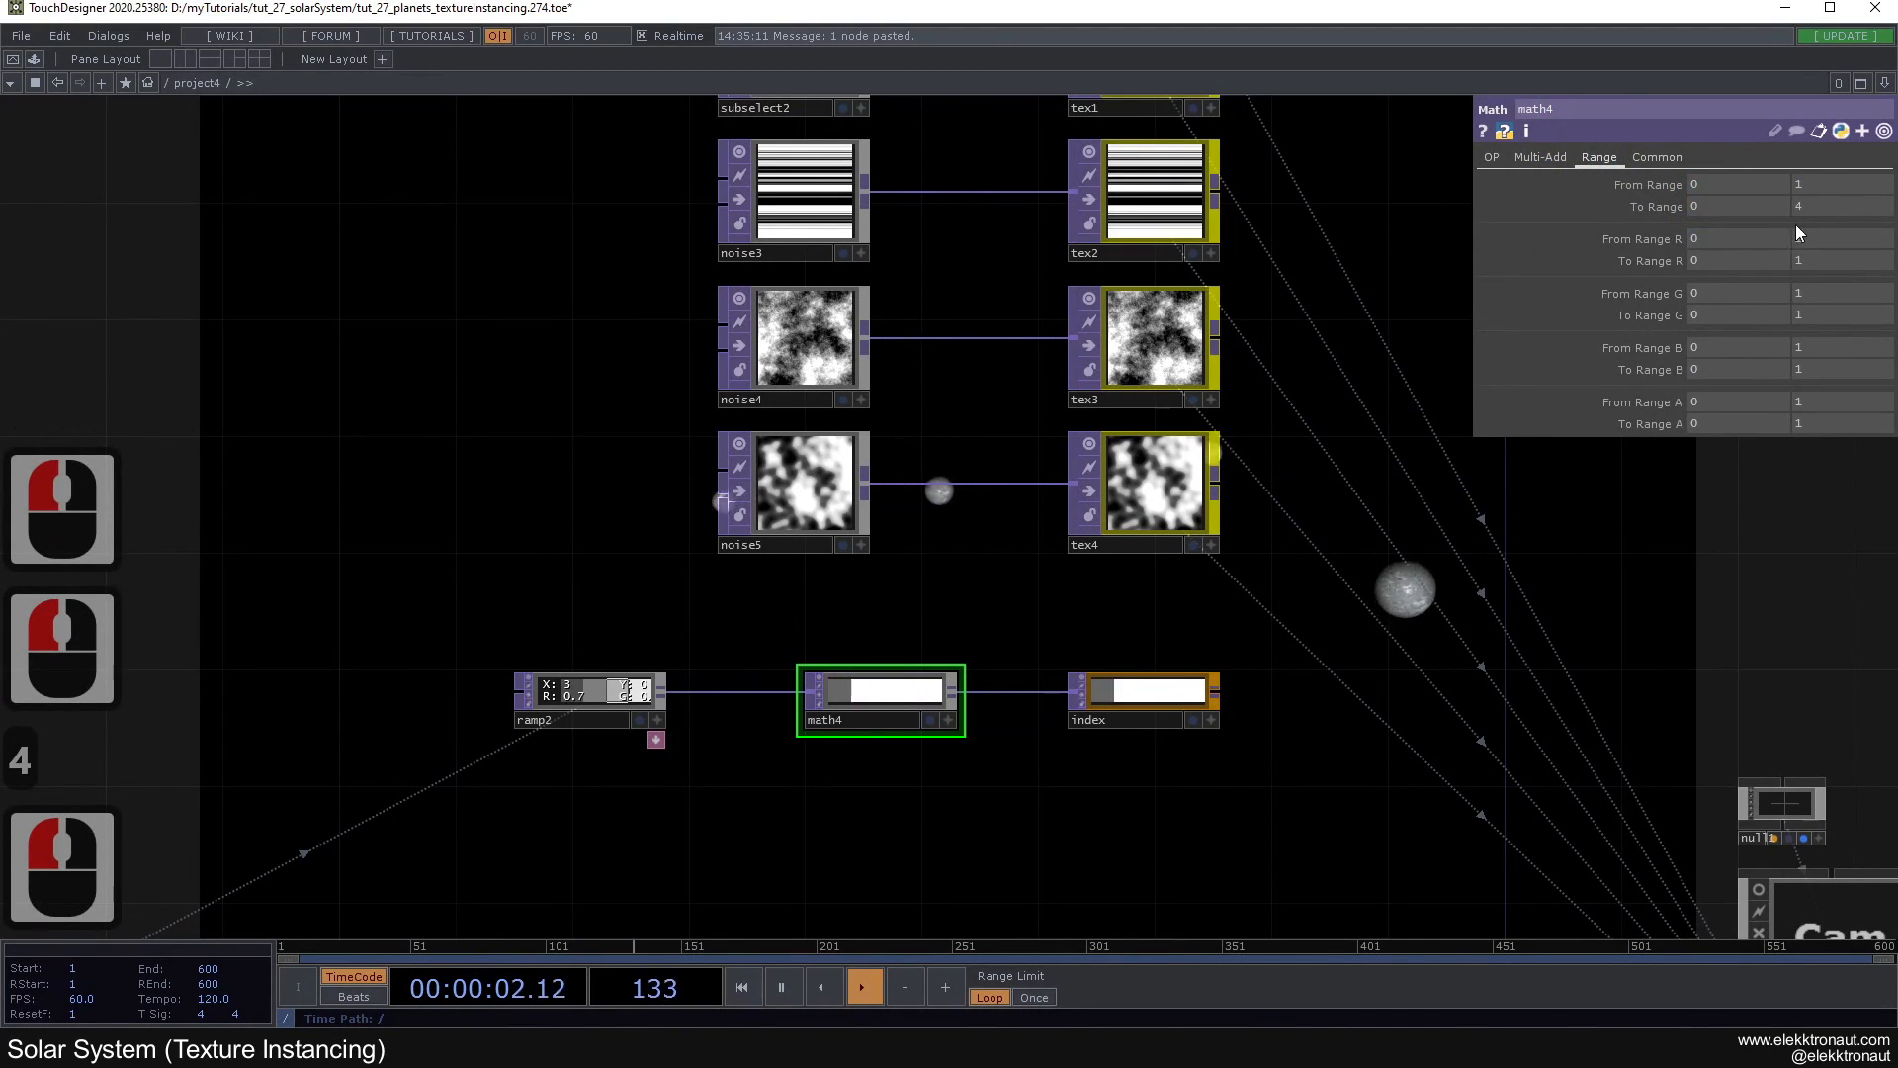
Step: Set the Texture Index of the planets geometry to the channel r
scroll(1301, 546, down, 2)
drag(1378, 624, 1168, 452)
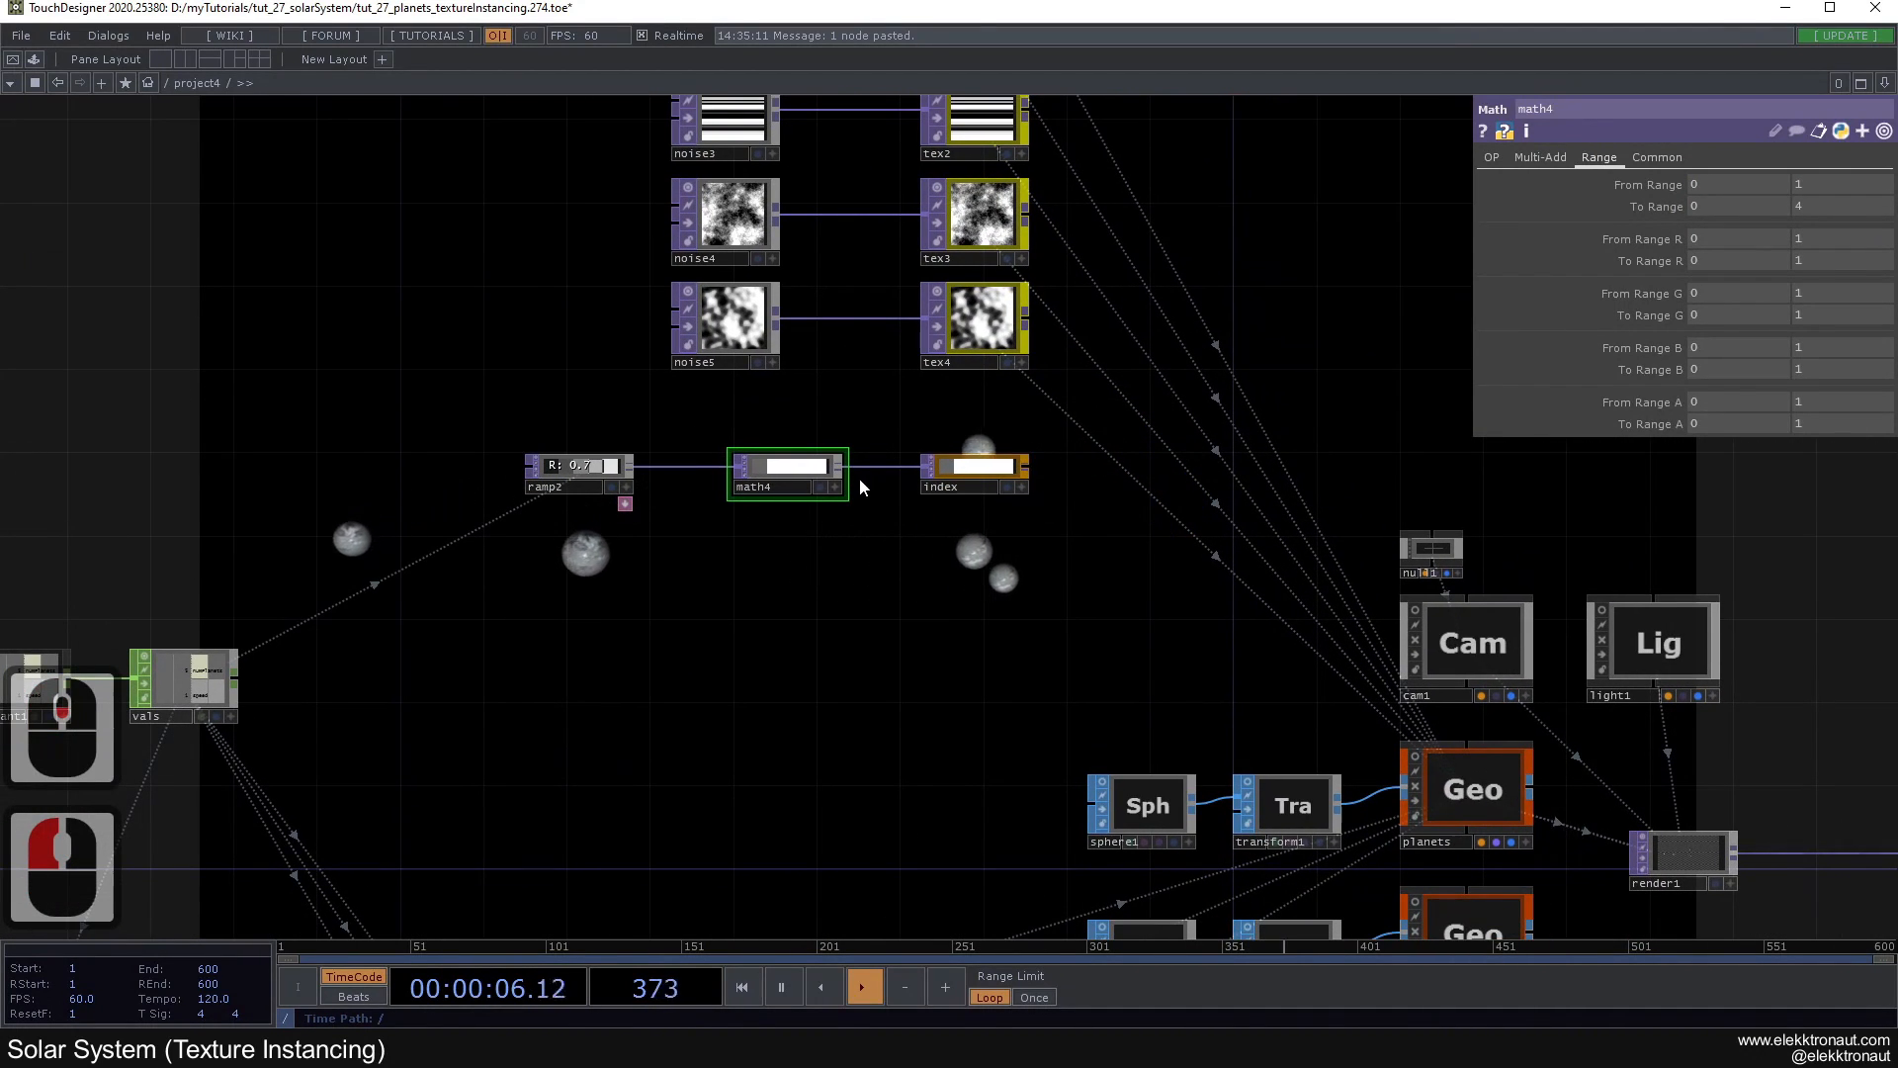
drag(1077, 626, 1031, 552)
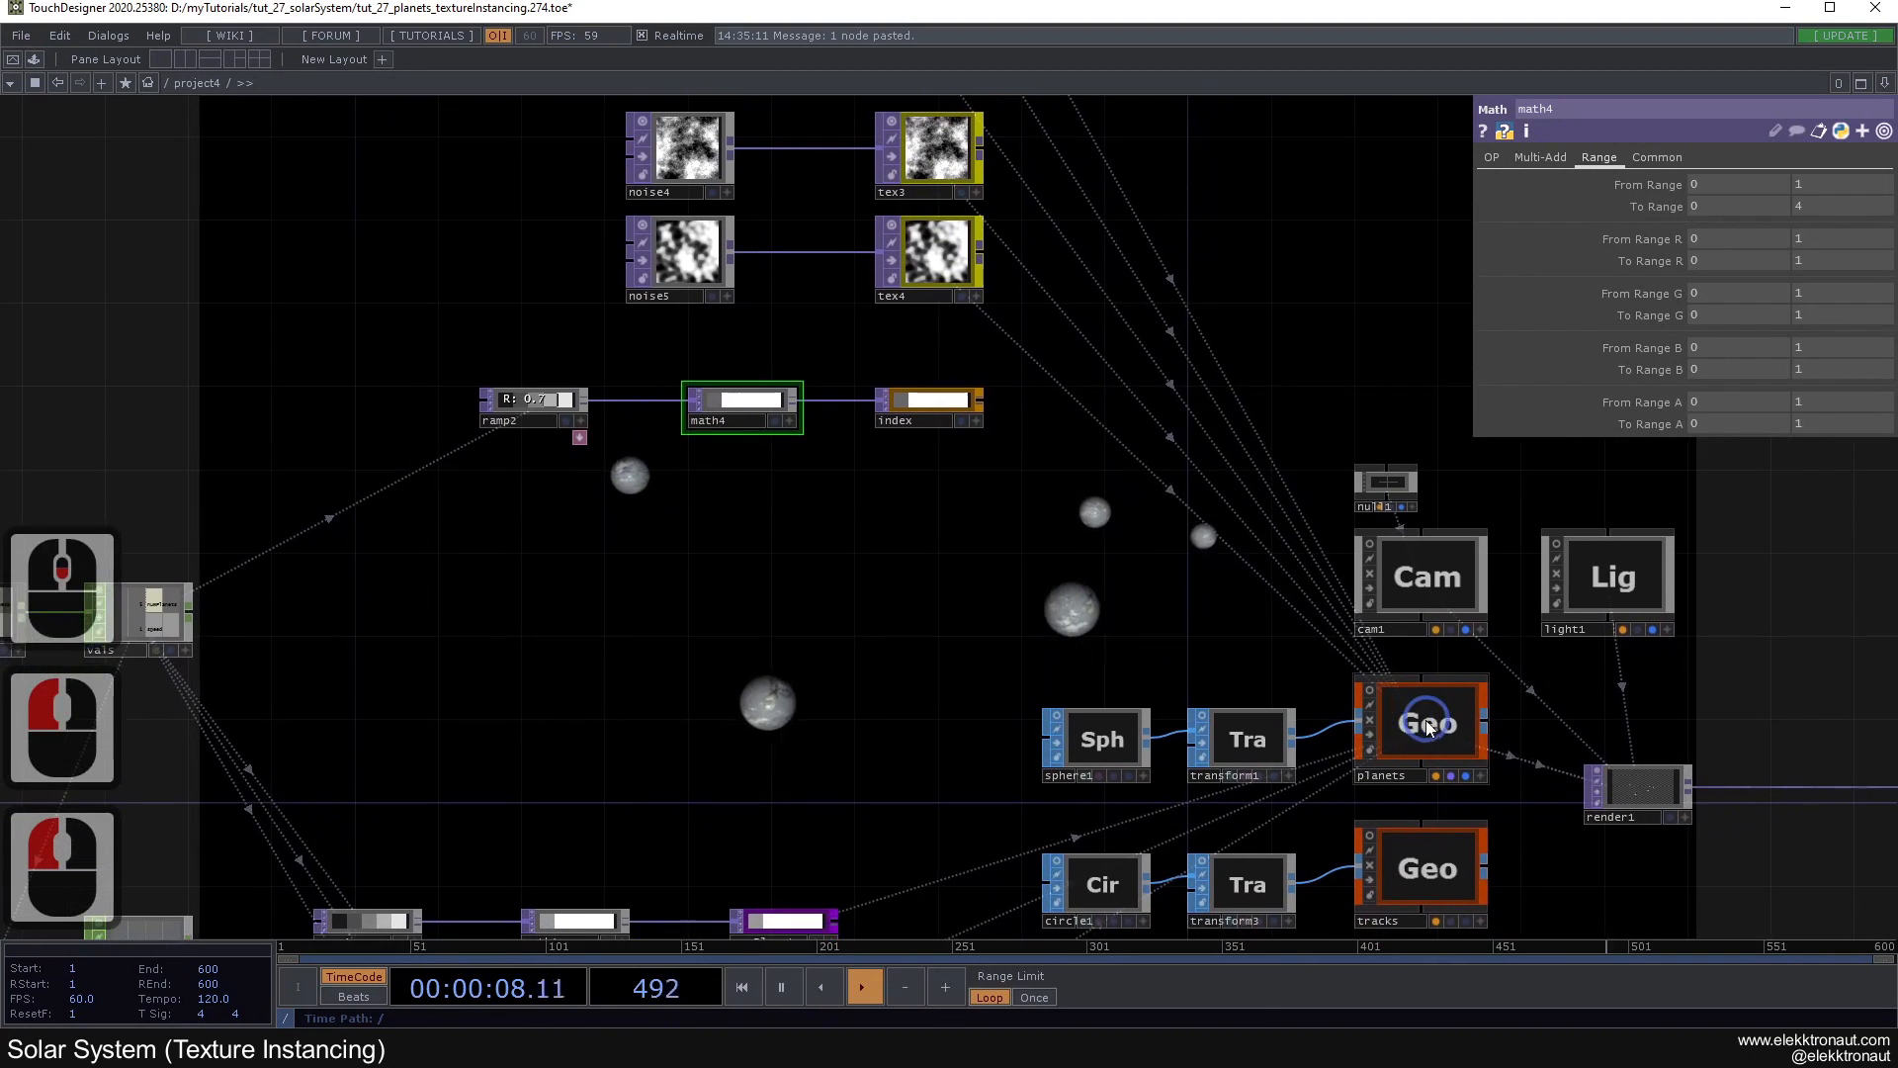
click(1394, 710)
drag(1209, 569, 1129, 513)
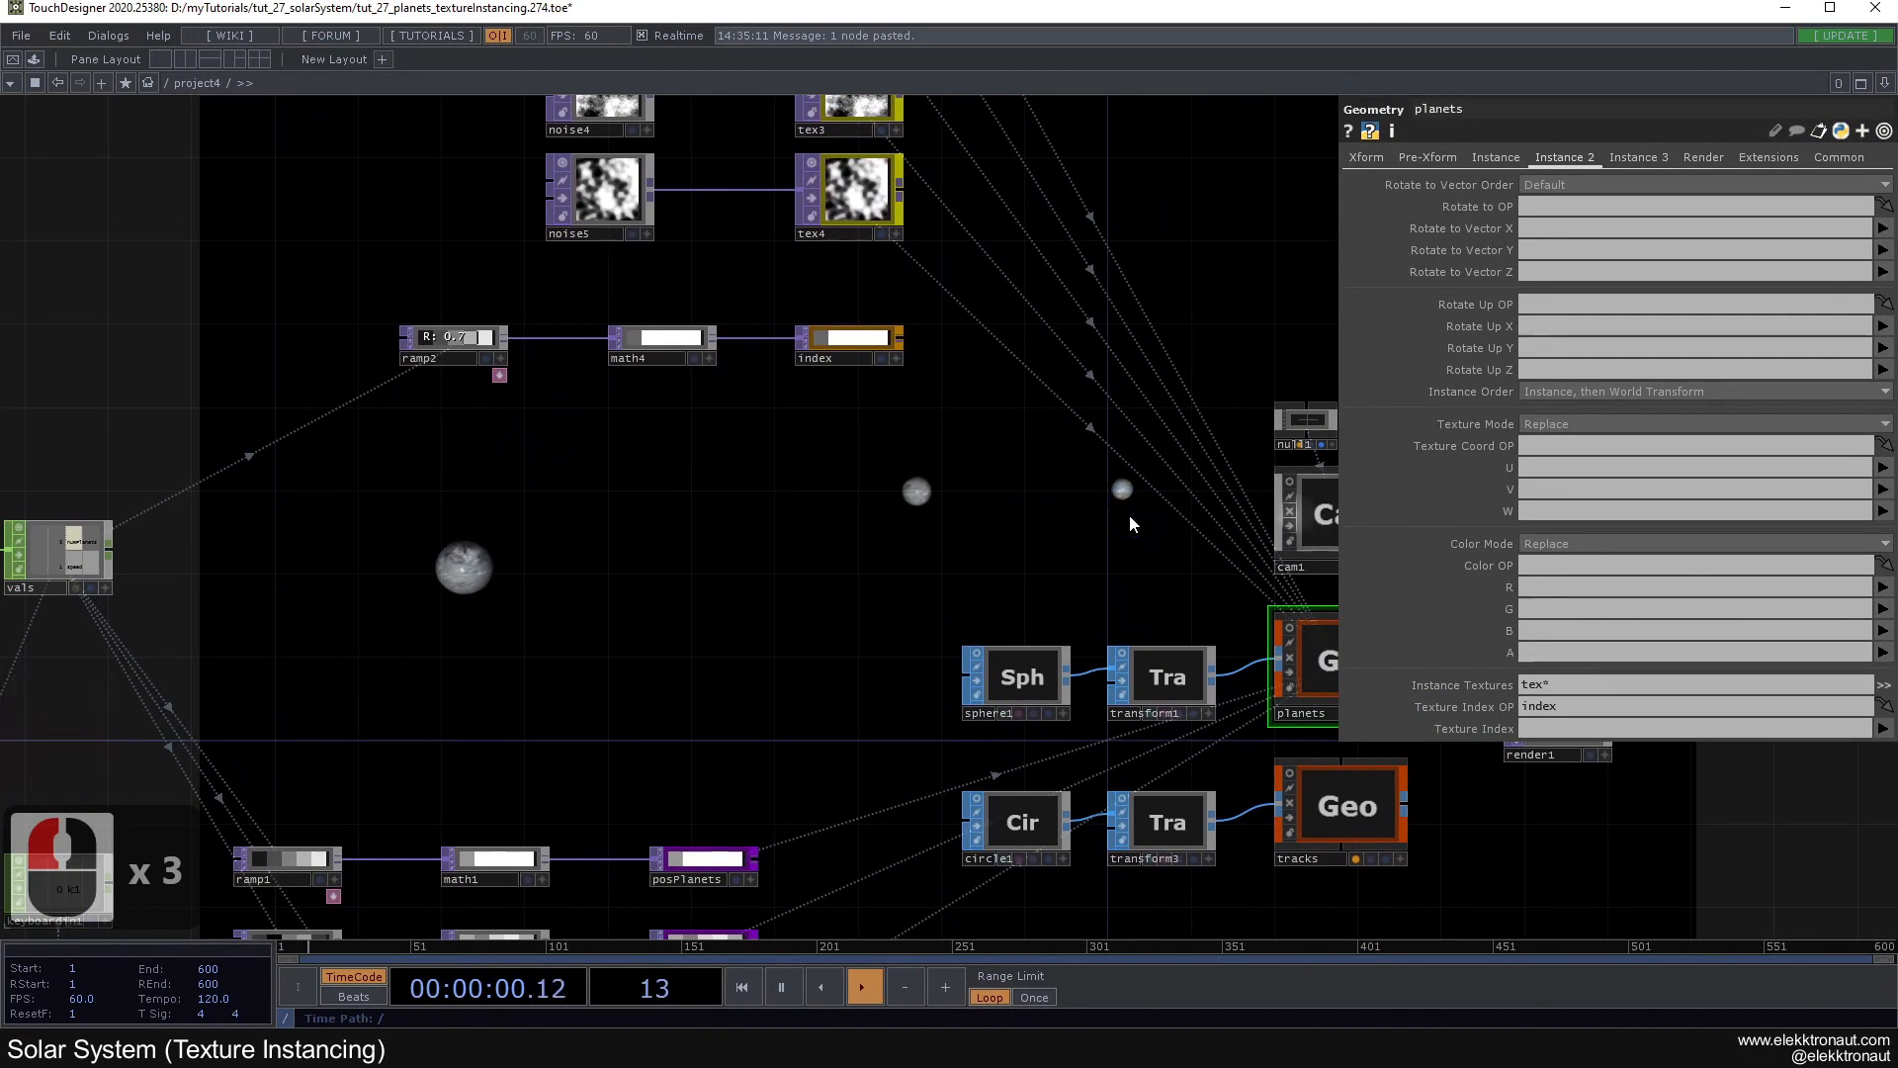
triple_click(1554, 726)
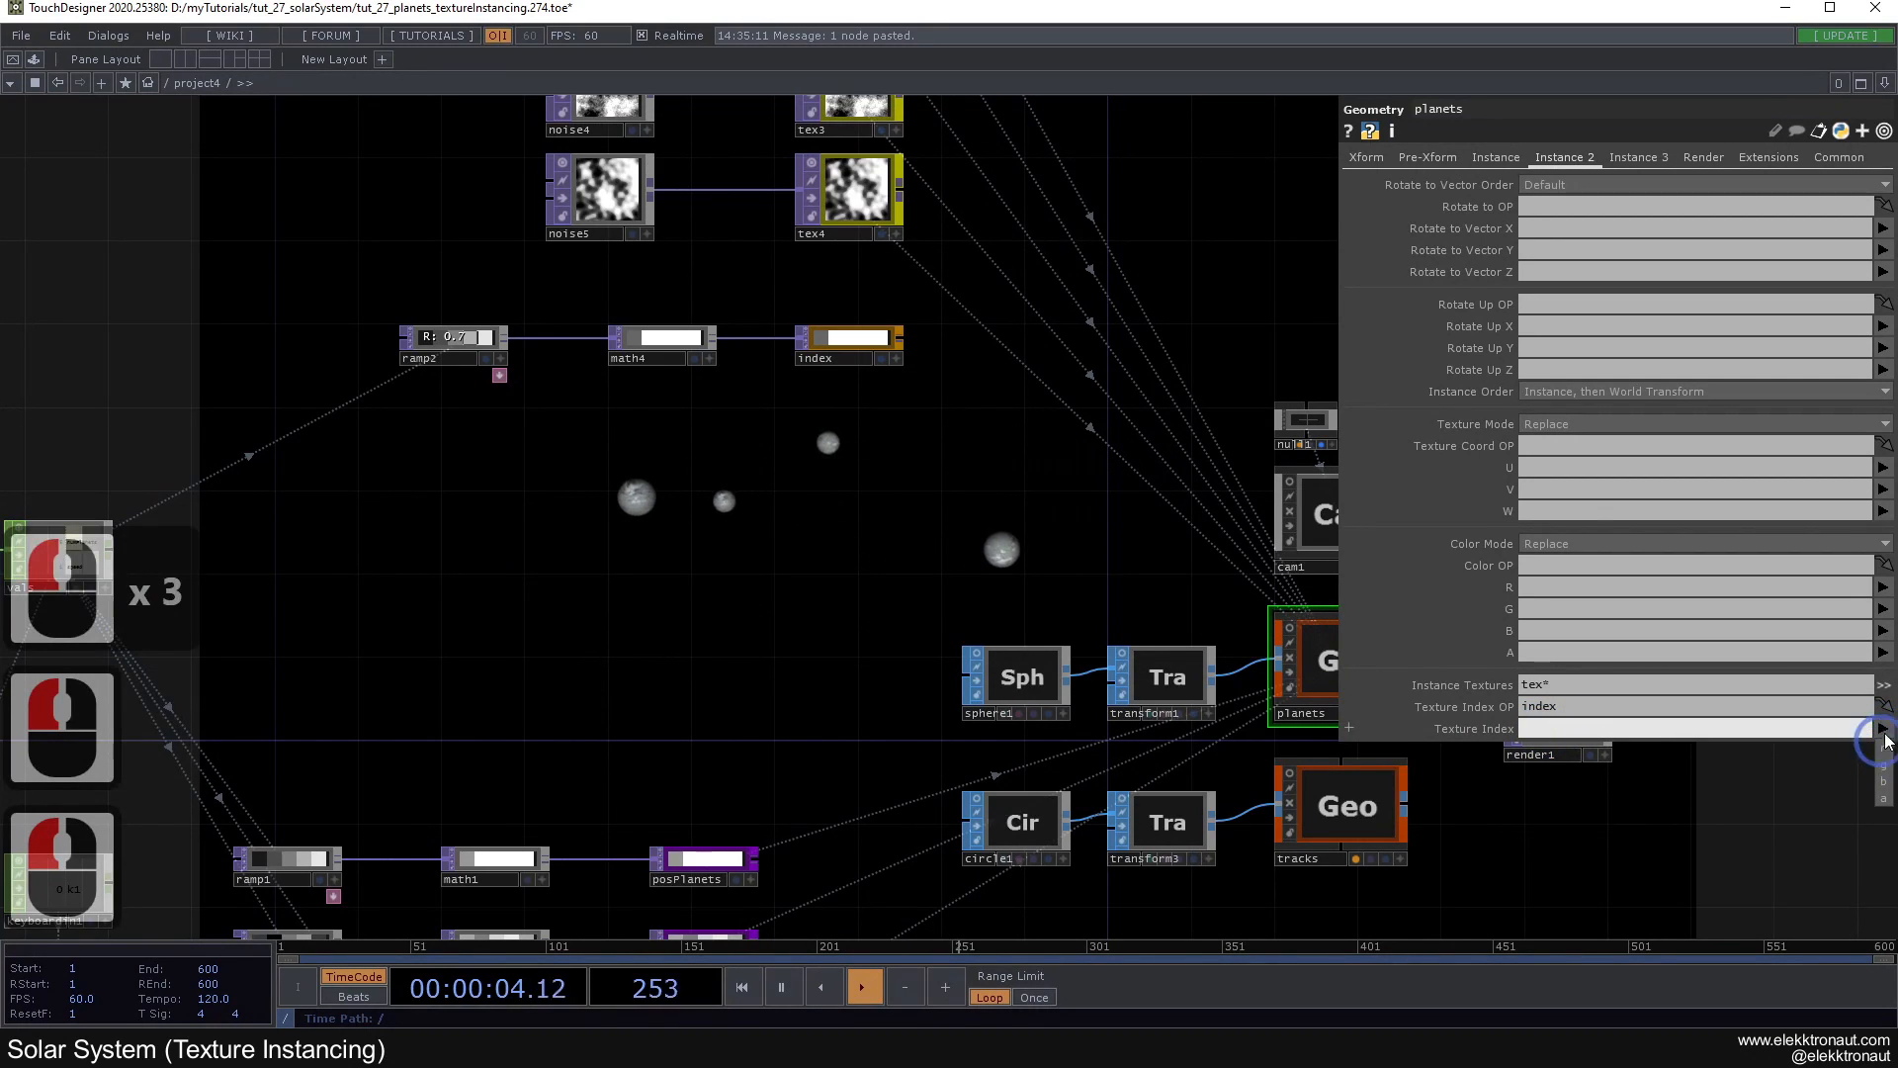
click(1520, 157)
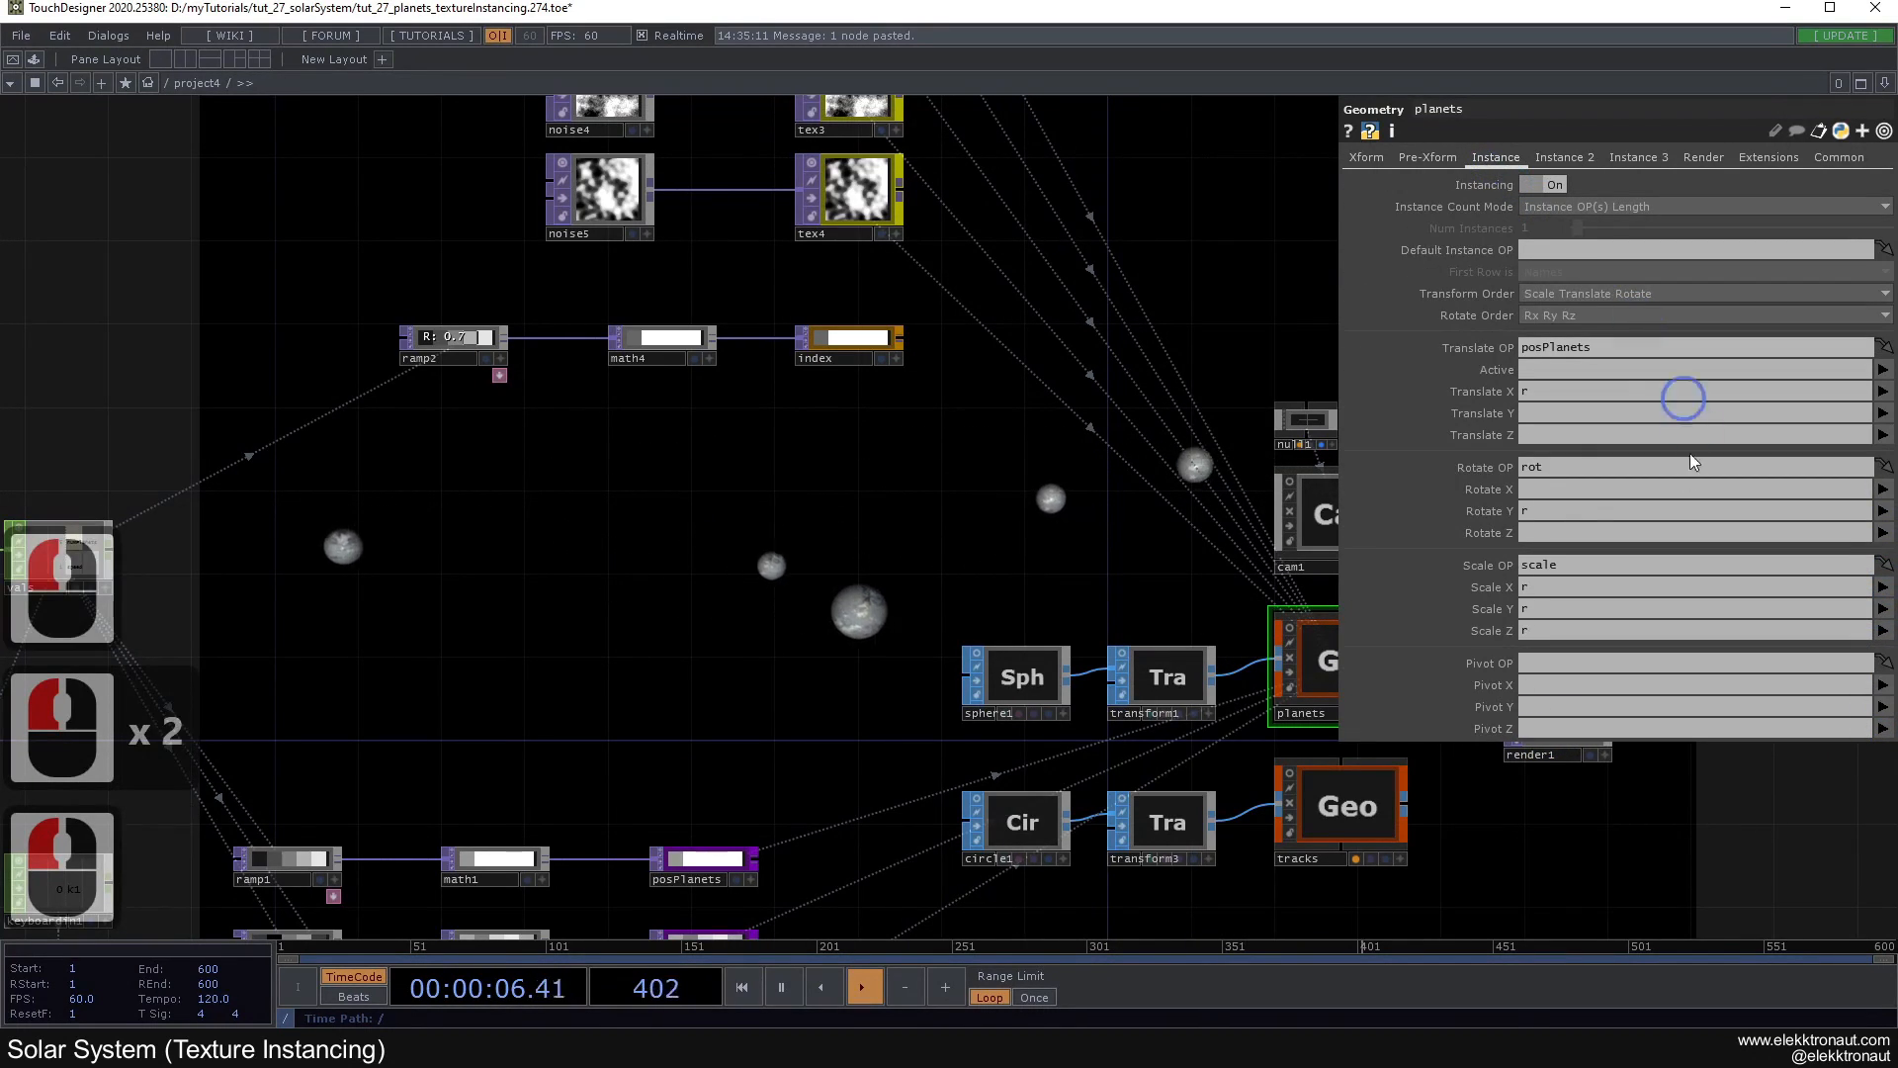
click(1580, 158)
click(1726, 729)
text(r)
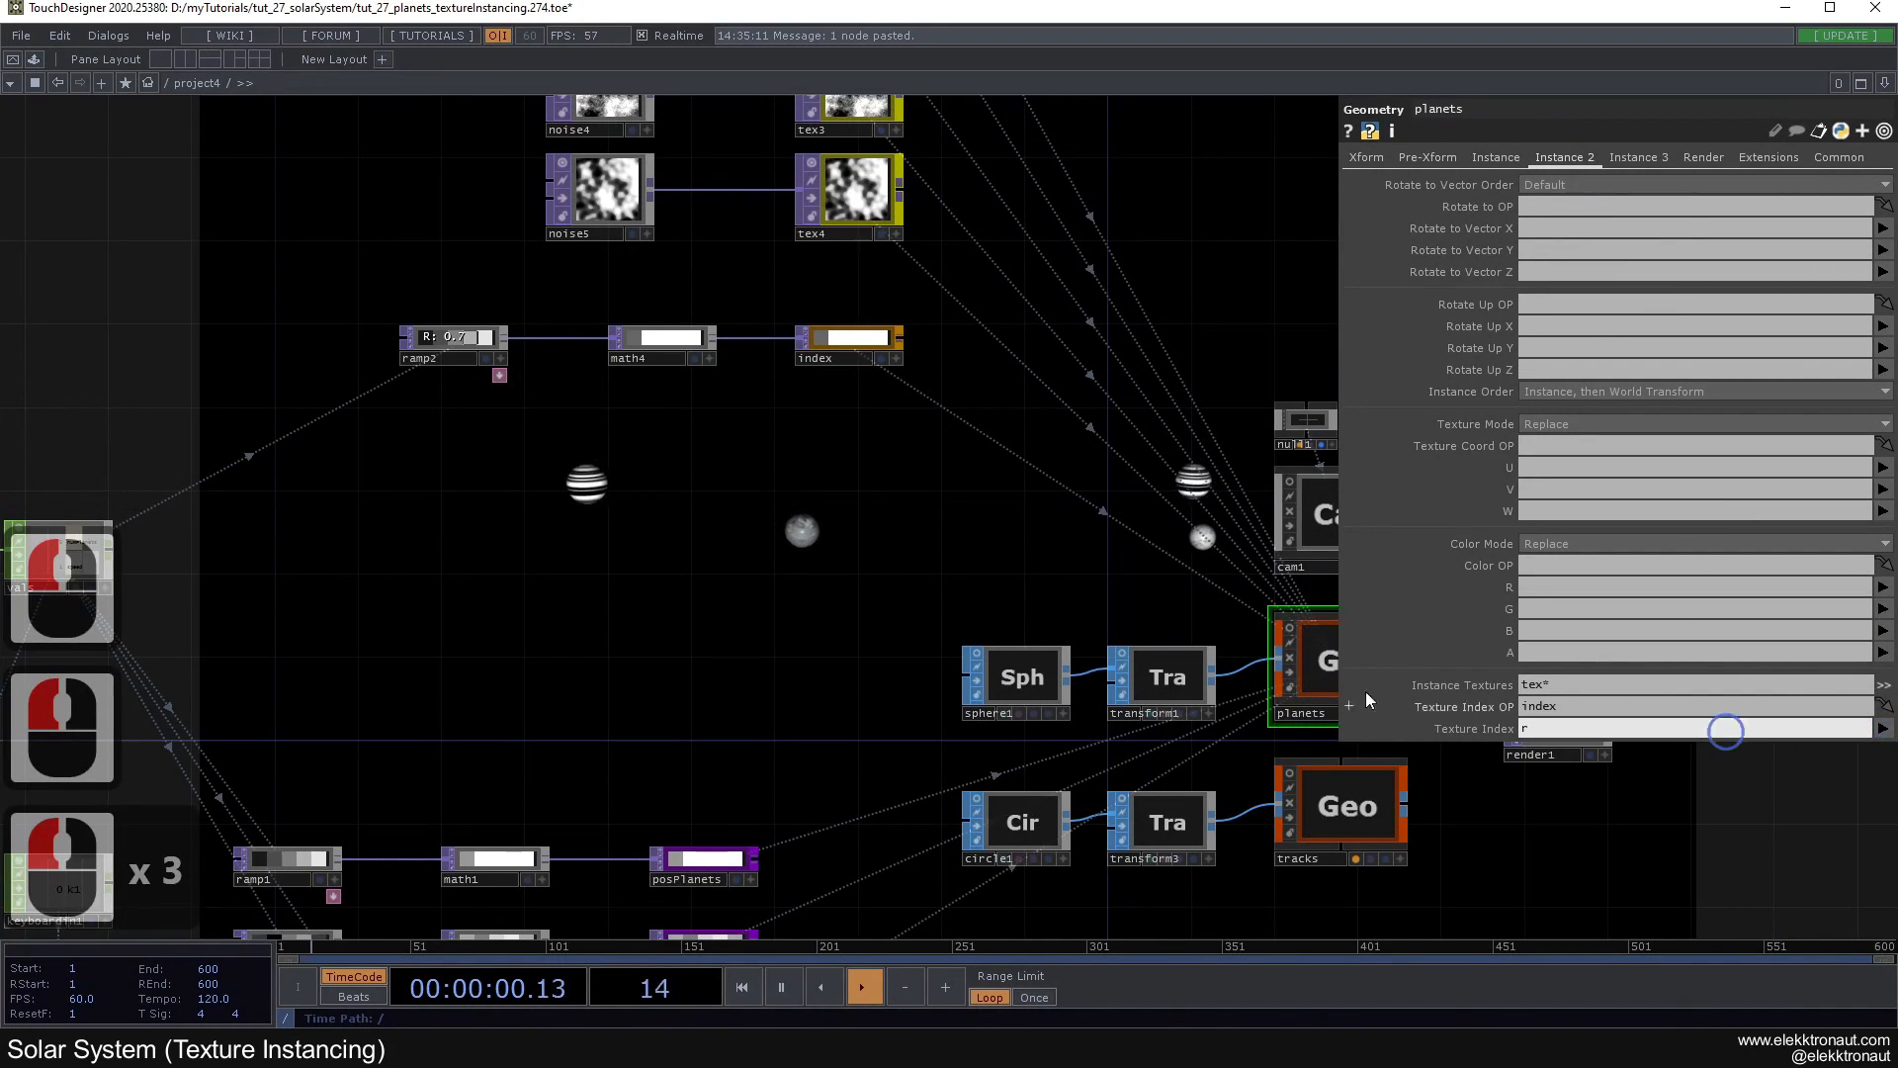
Step: Examine the textures on the orbiting planets and compare them with the ramp2, math4 and index chain
middle_drag(721, 456, 610, 397)
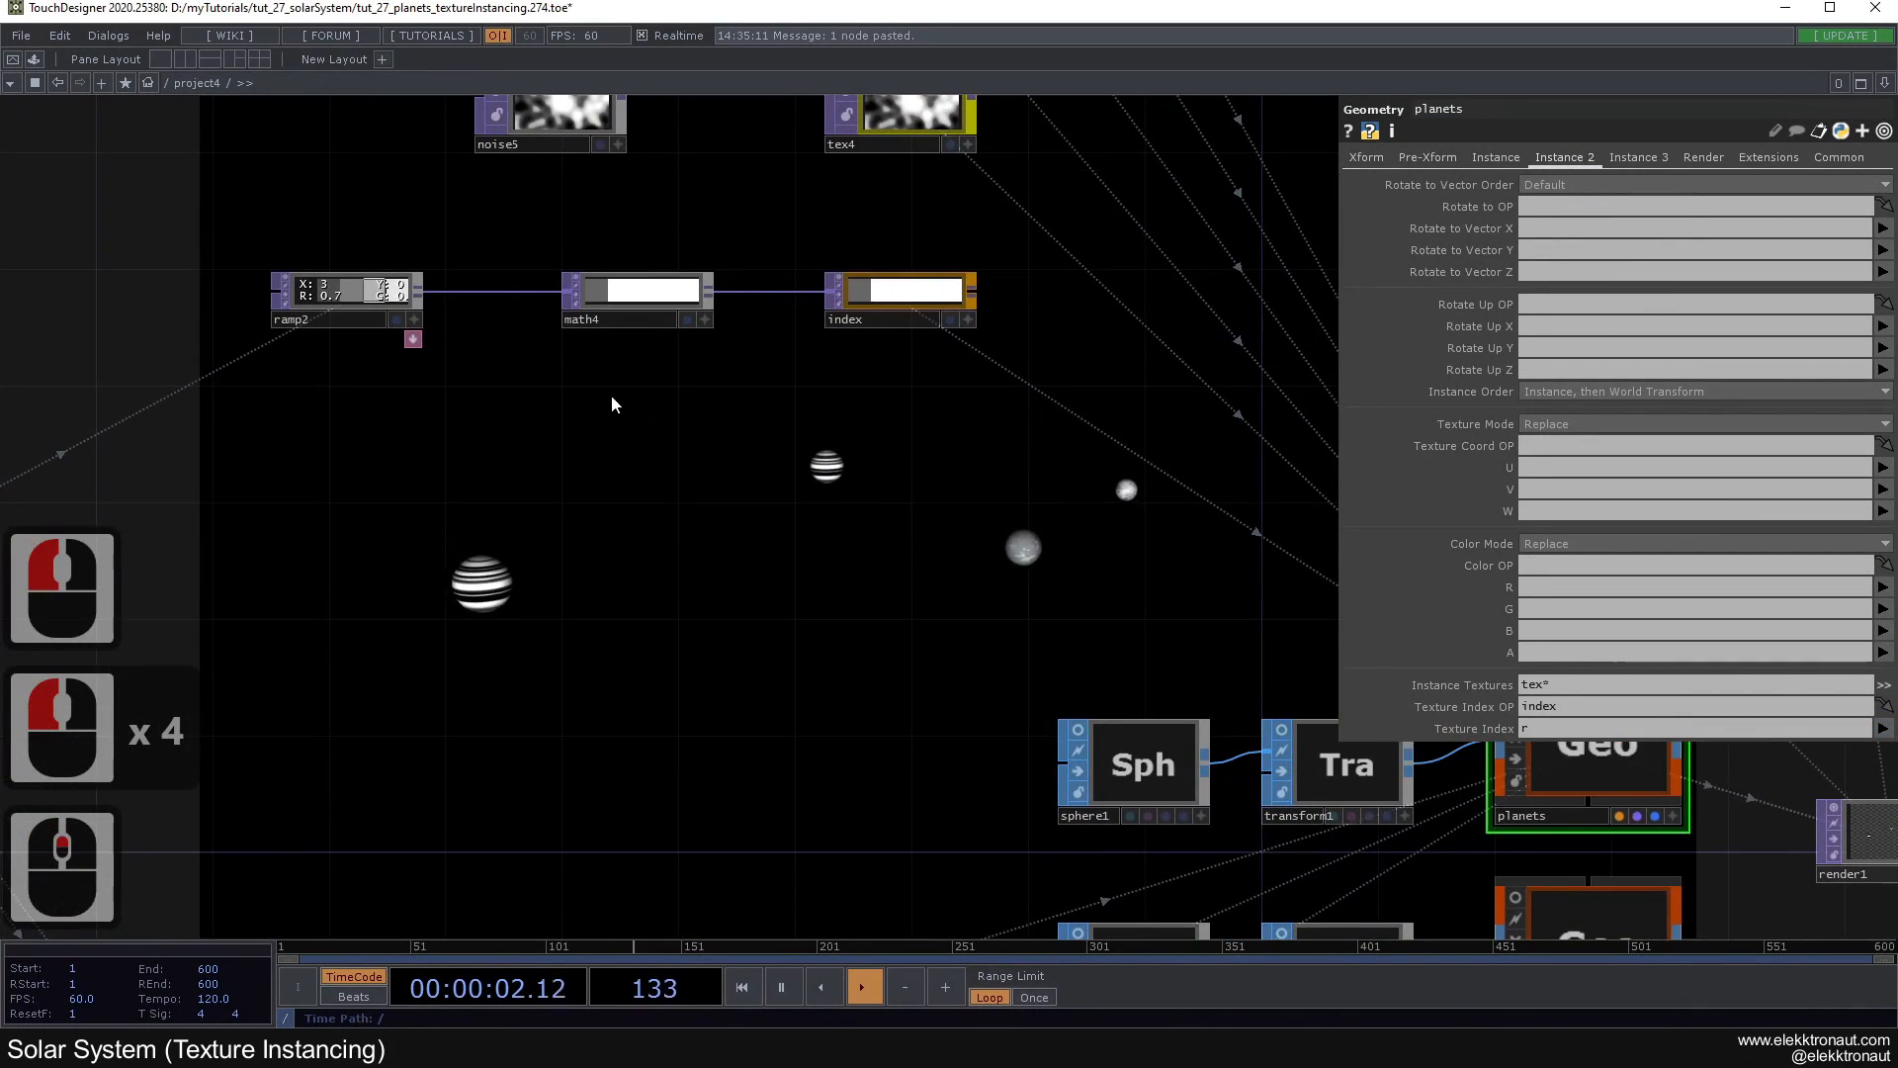
drag(619, 391, 823, 480)
drag(912, 521, 831, 484)
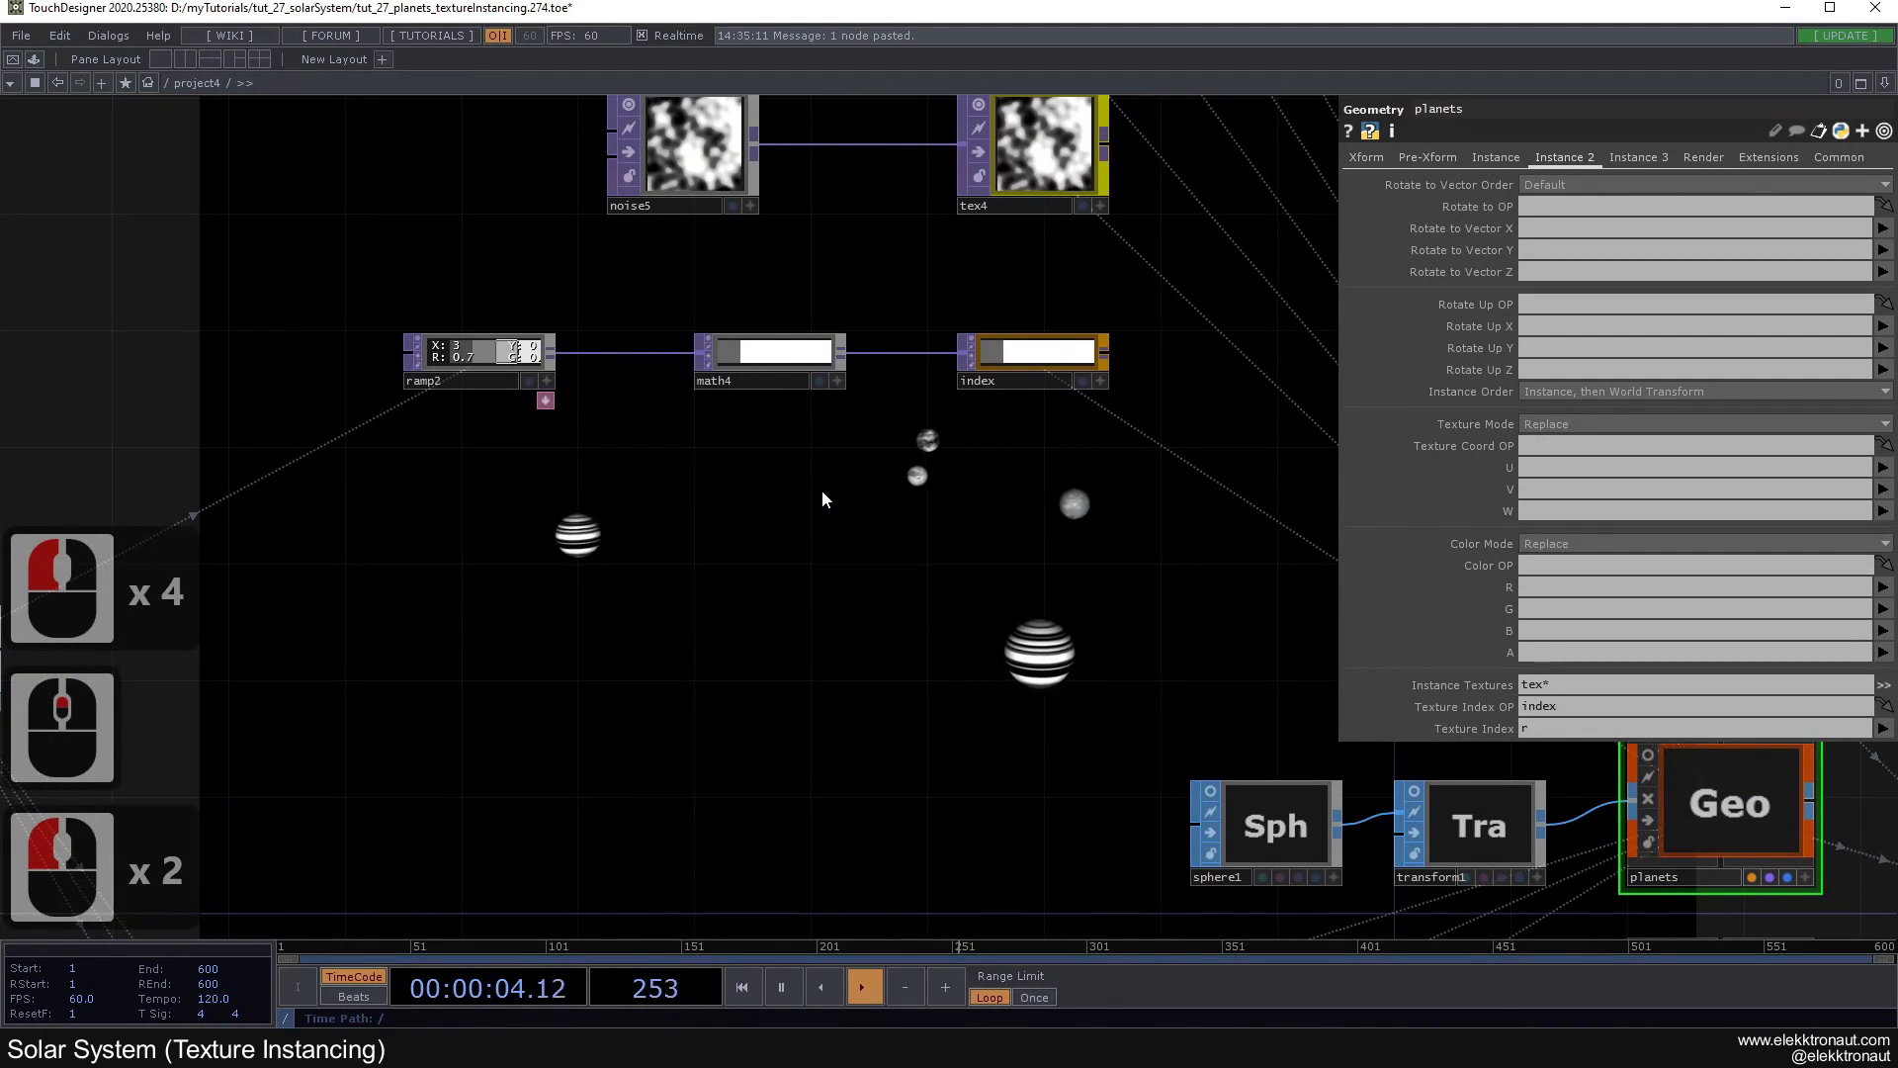
scroll(751, 487, up, 3)
click(757, 492)
drag(934, 542, 819, 503)
drag(1121, 550, 1060, 576)
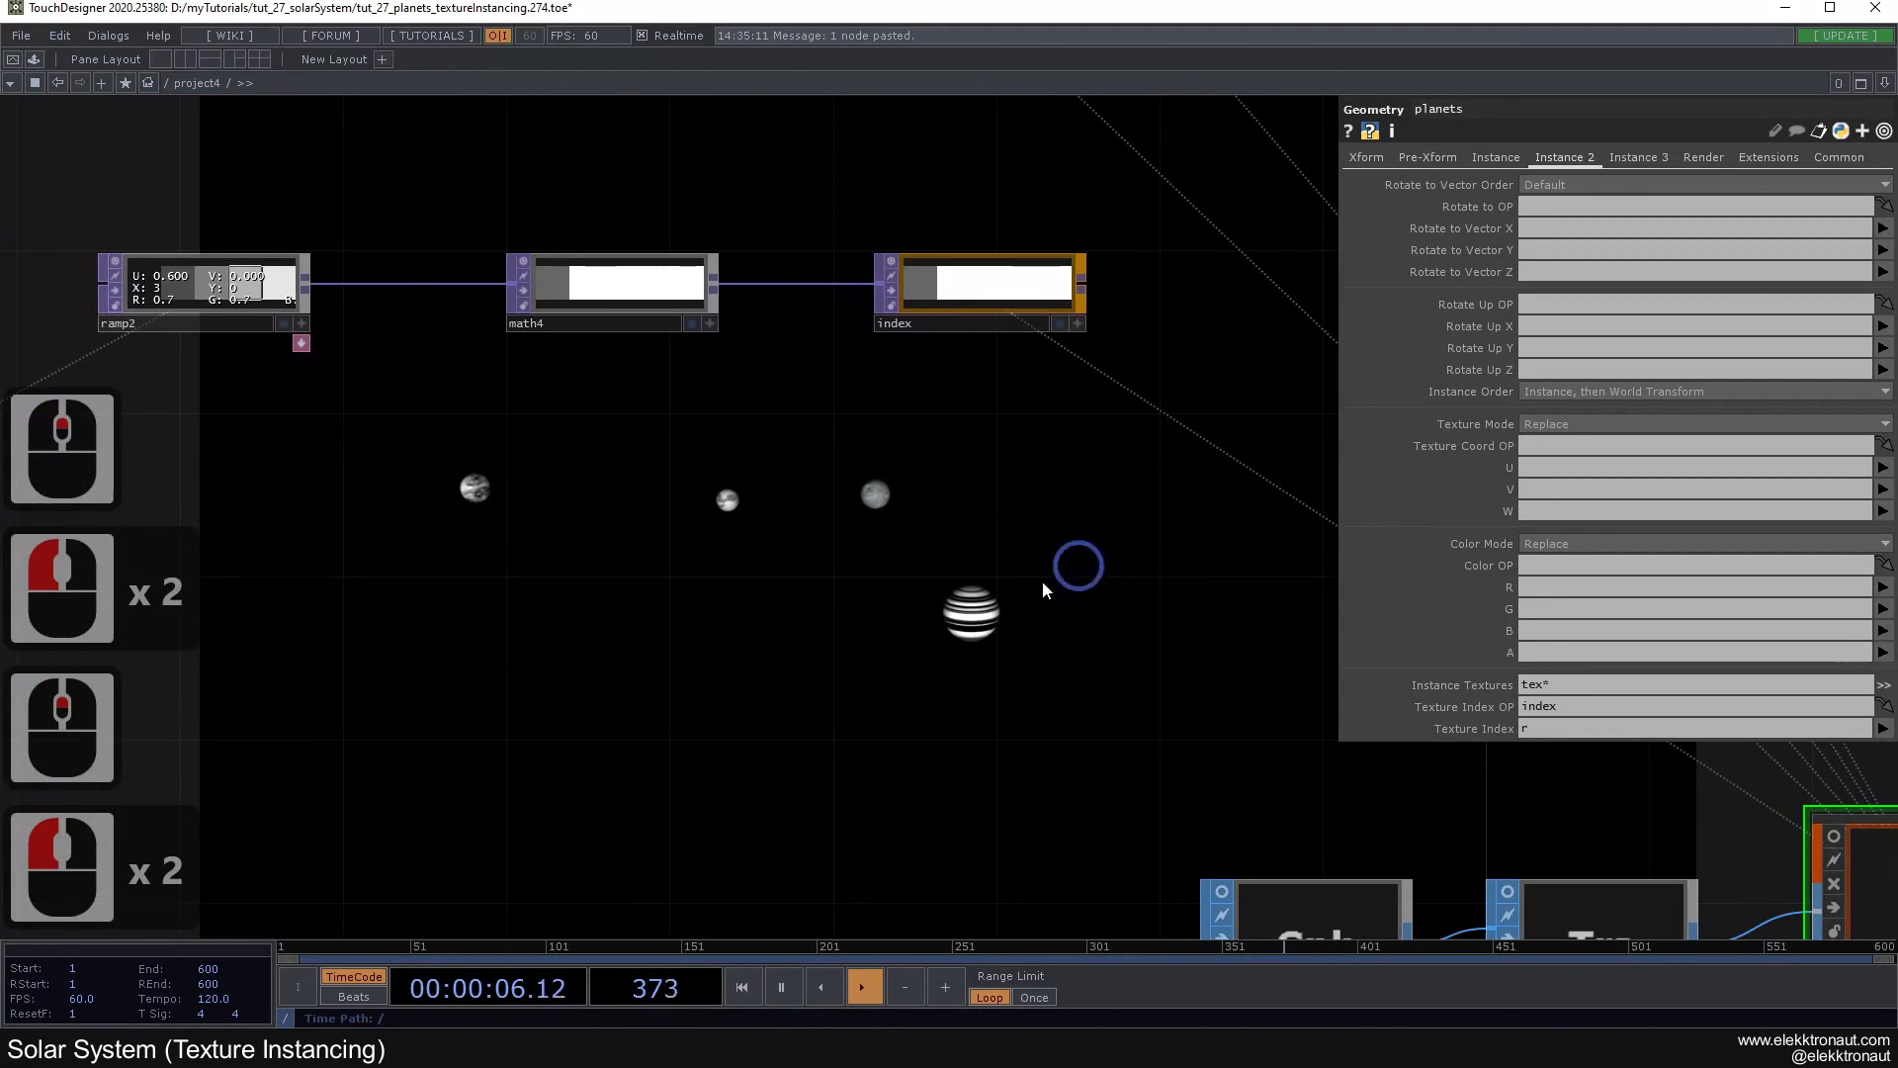
drag(860, 593, 1079, 670)
drag(856, 538, 555, 538)
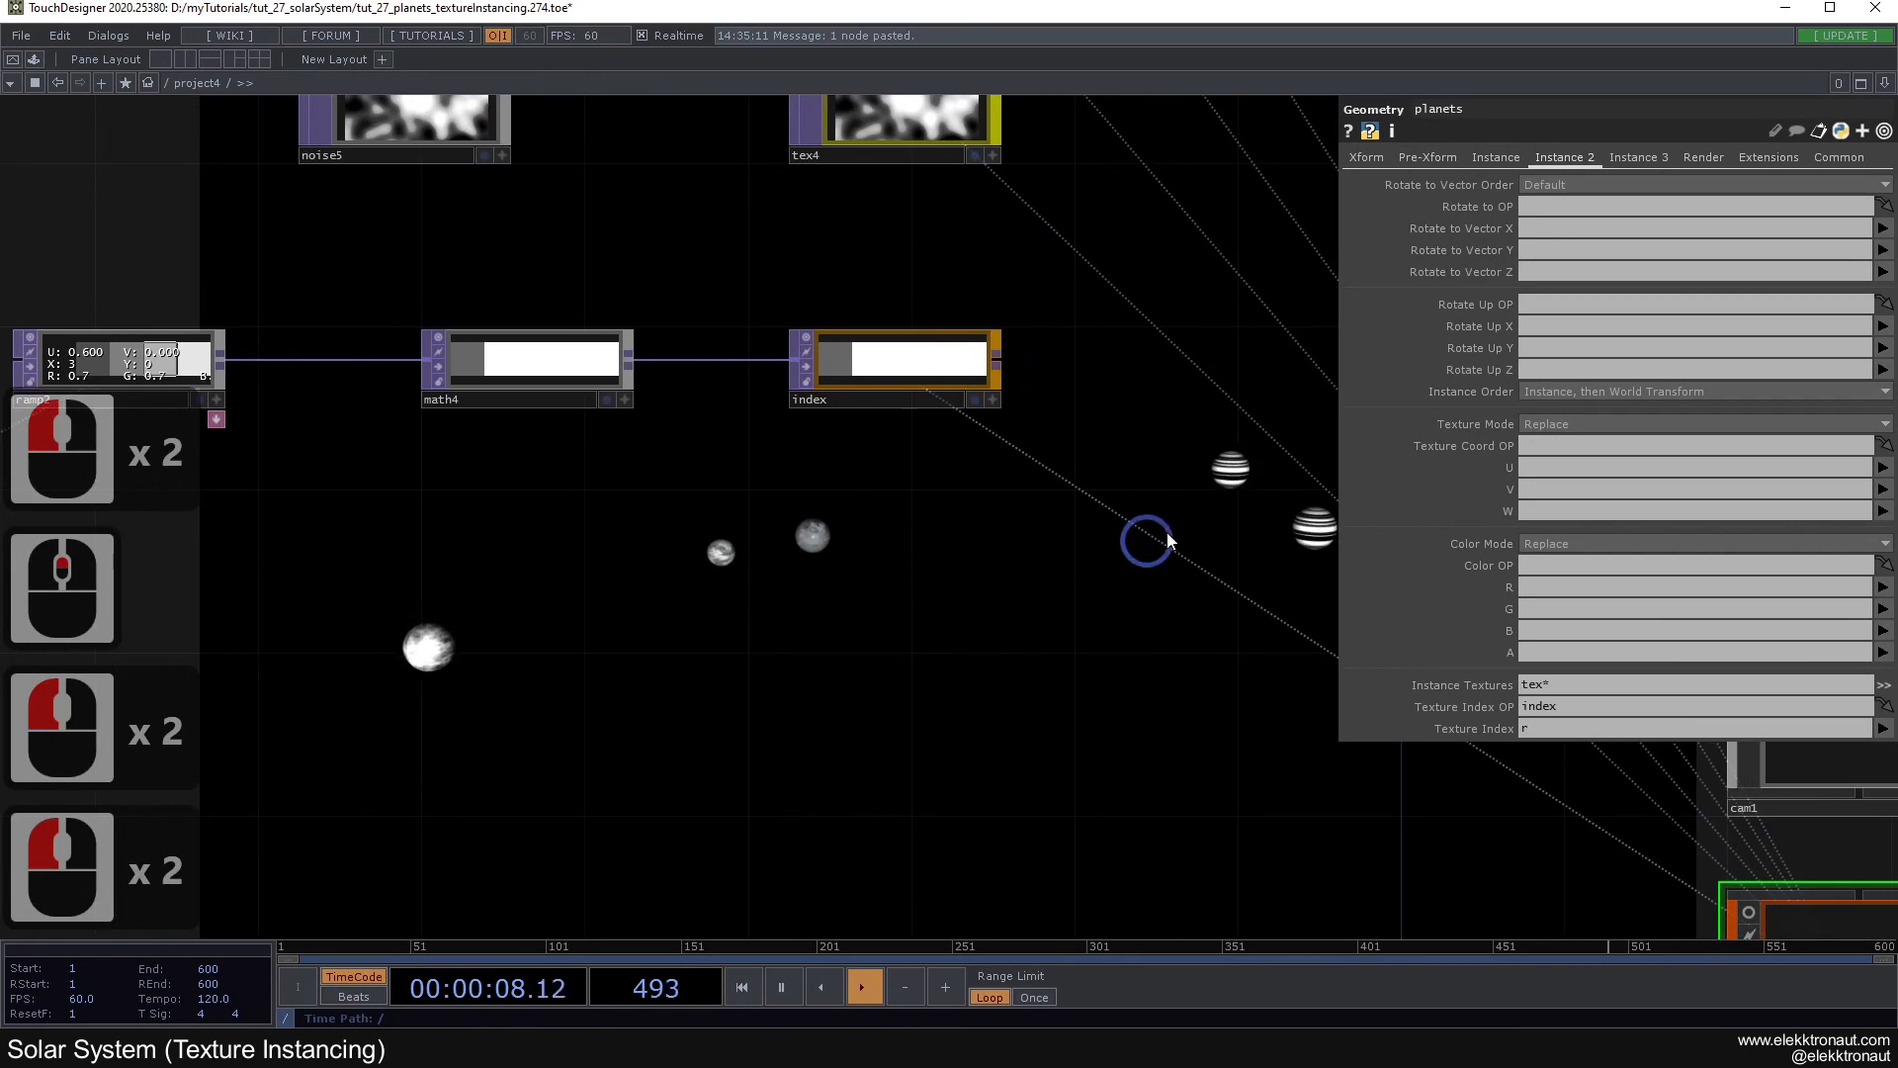
Step: Activate the viewer of the index null and turn on Display Pixel Values to read its index values
scroll(983, 504, up, 3)
click(885, 302)
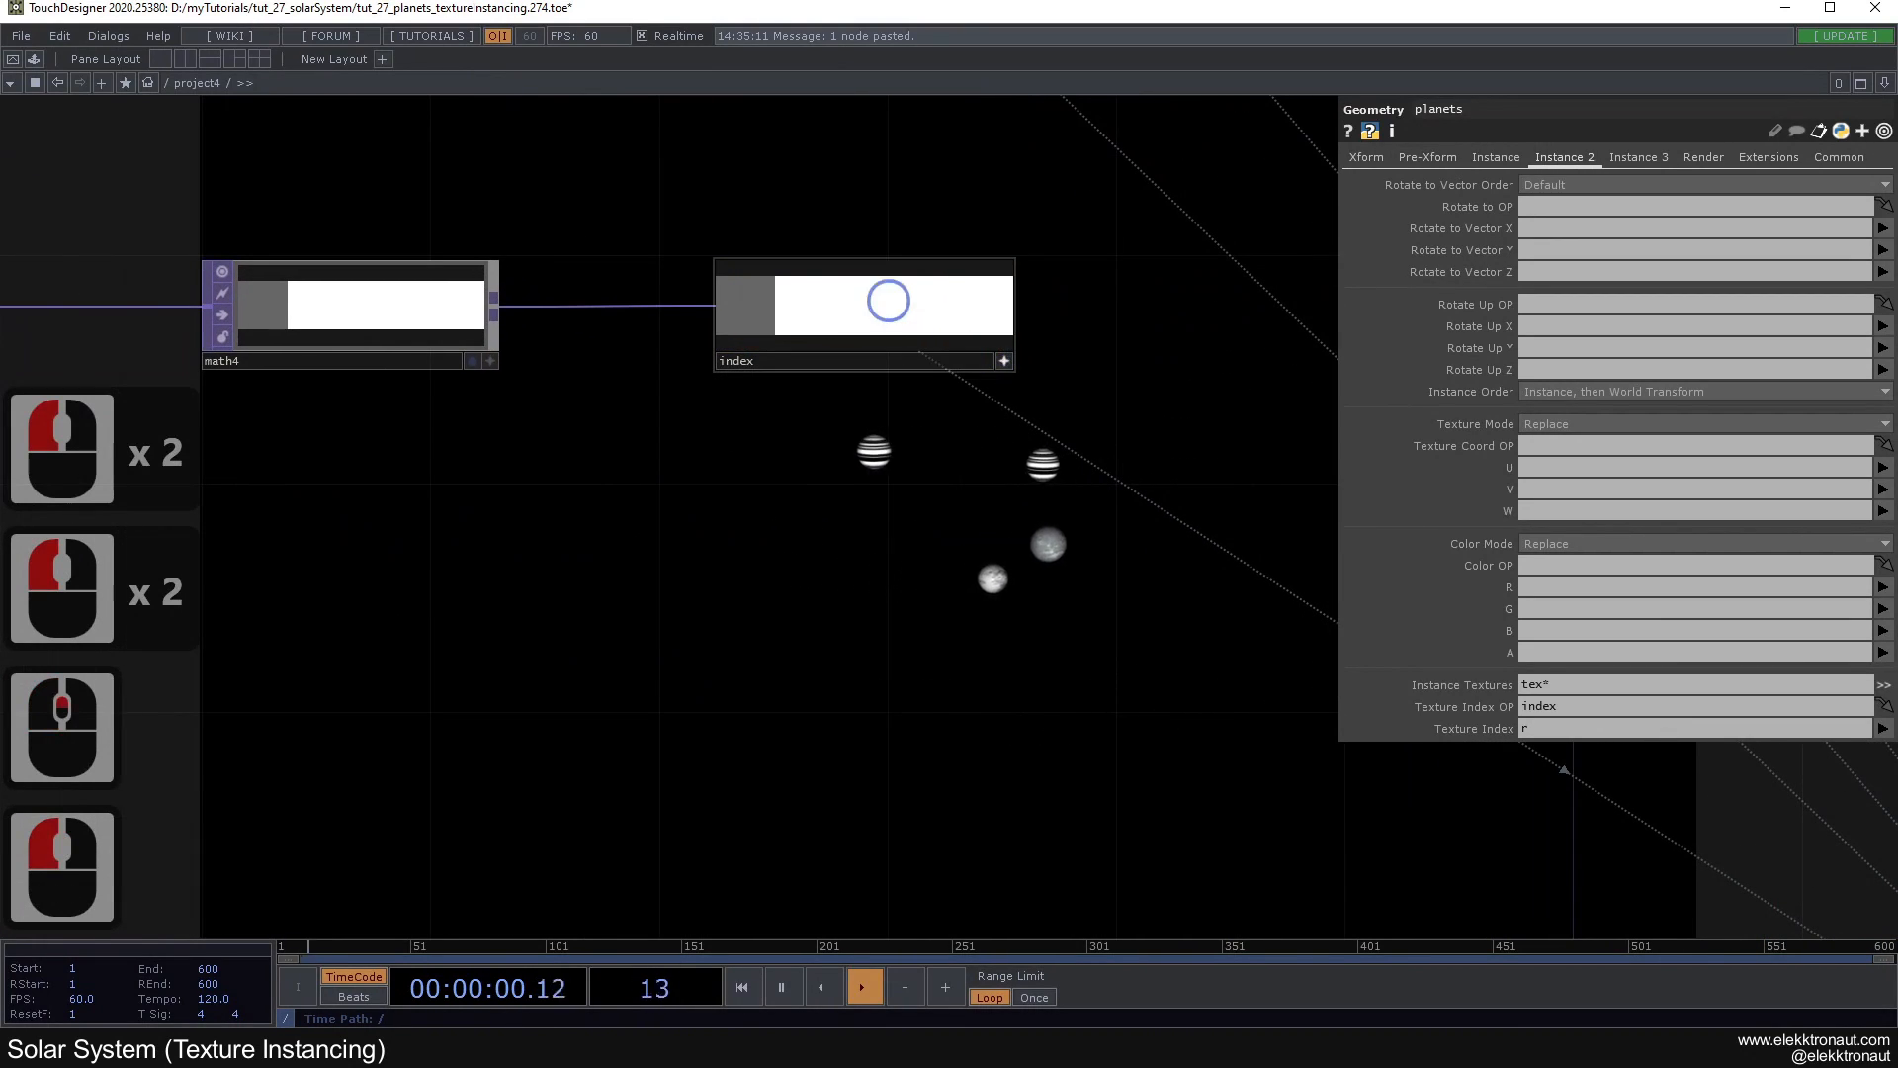
right_click(886, 299)
click(975, 256)
drag(803, 537, 855, 635)
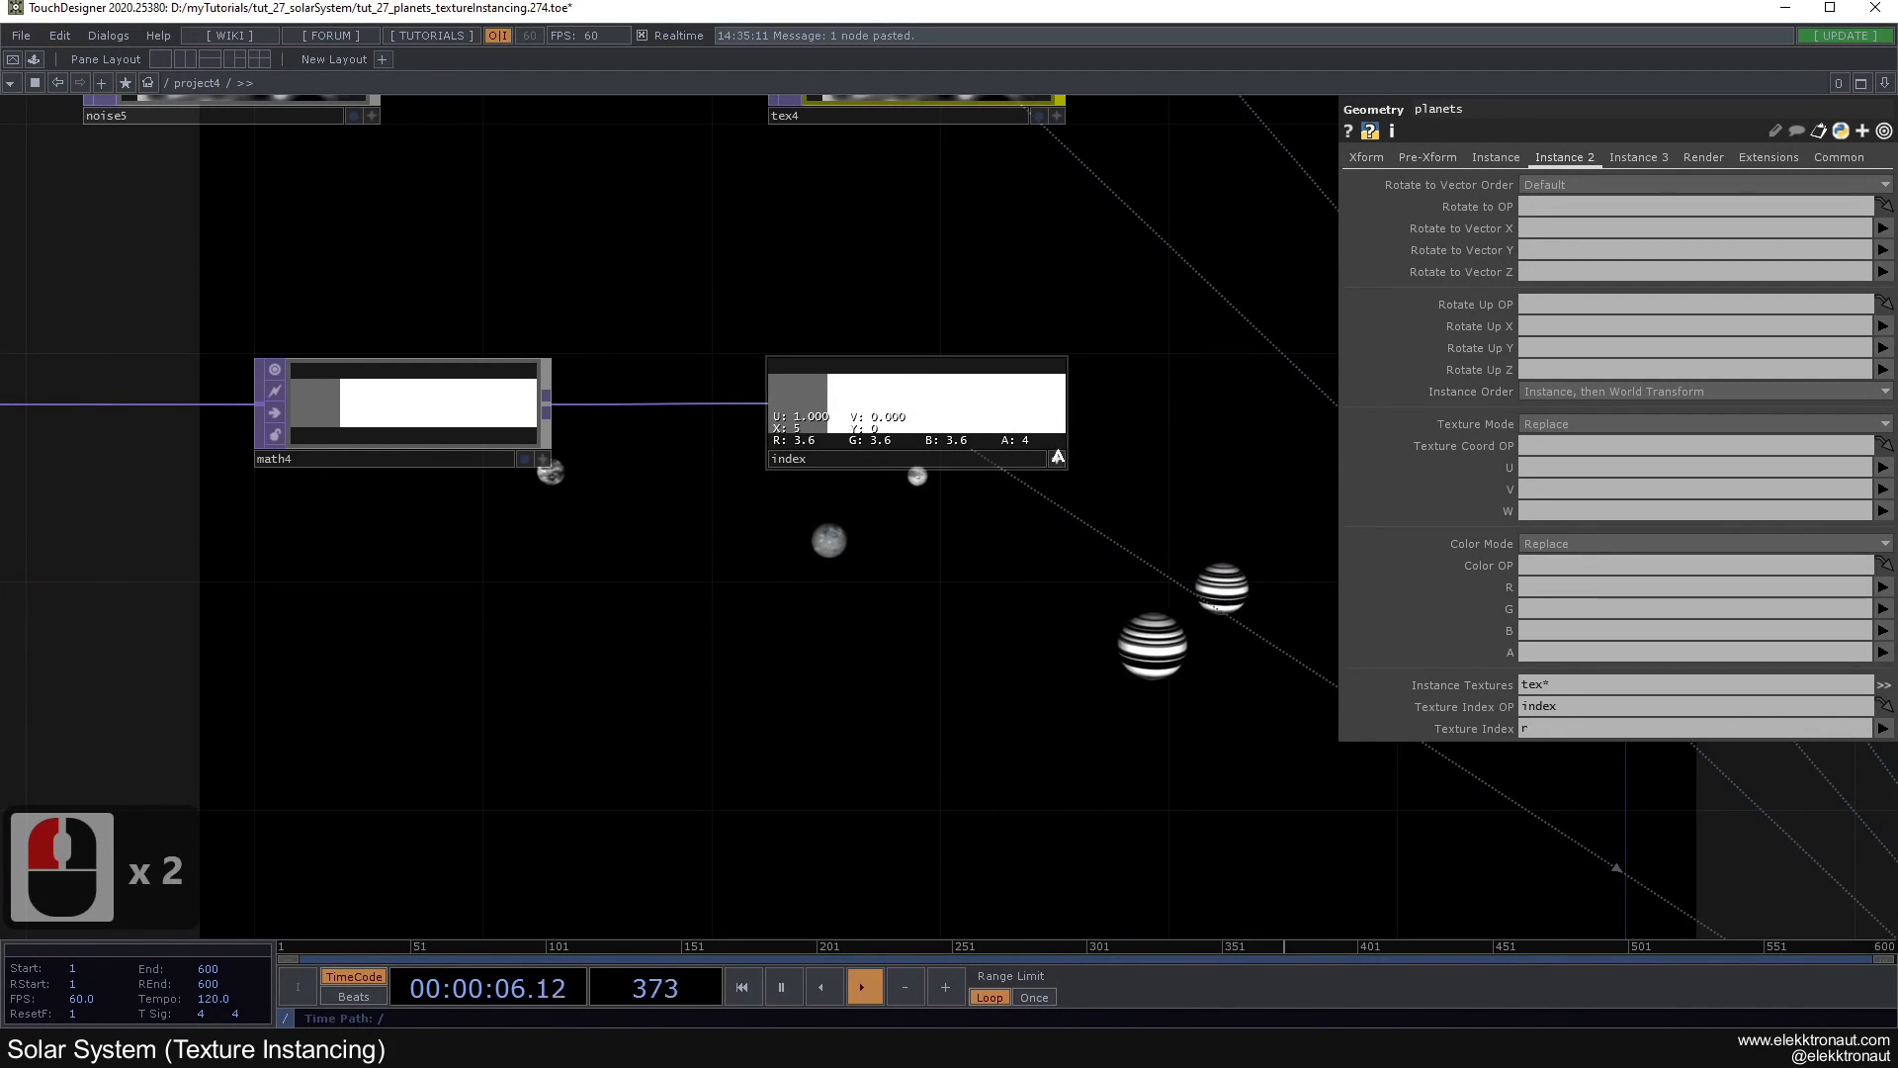
click(1057, 458)
Step: Set the Integer option of math4 to Round so the index uses whole numbers
scroll(999, 569, down, 2)
drag(995, 584, 1343, 605)
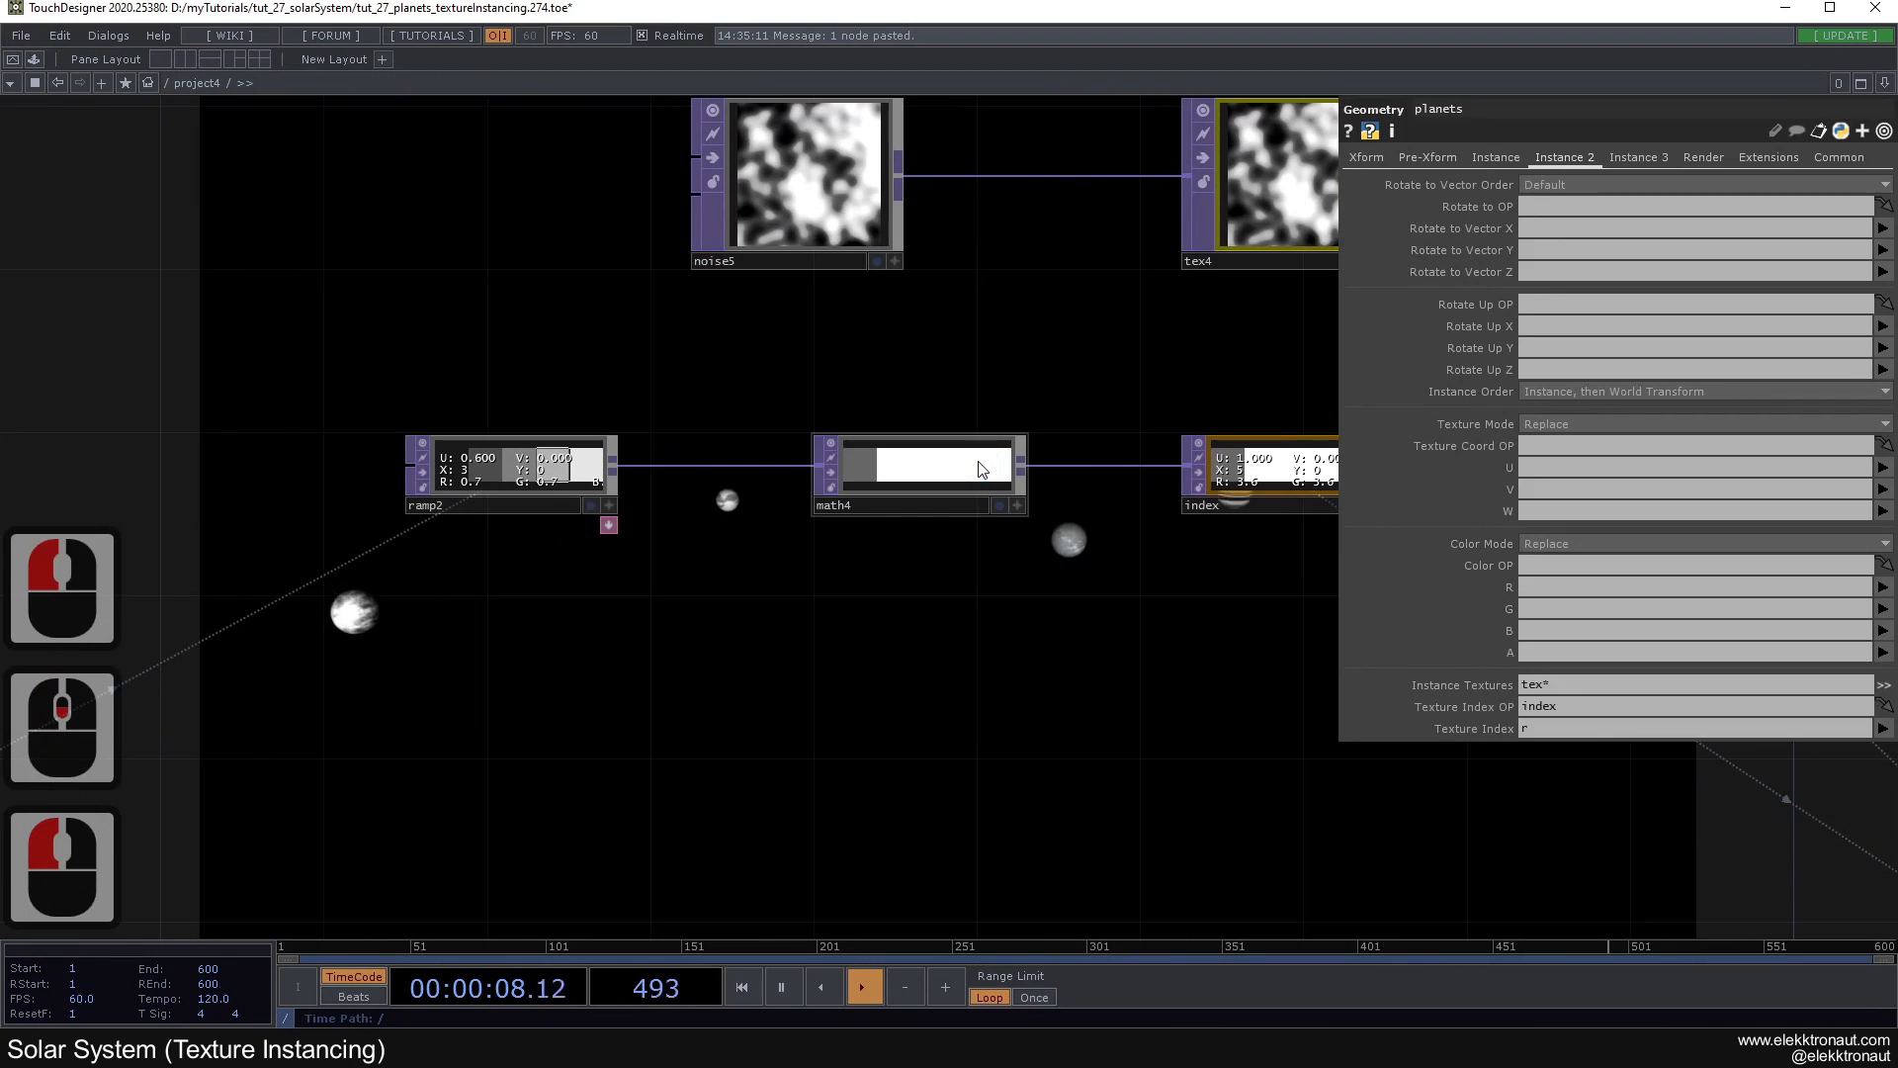
click(979, 468)
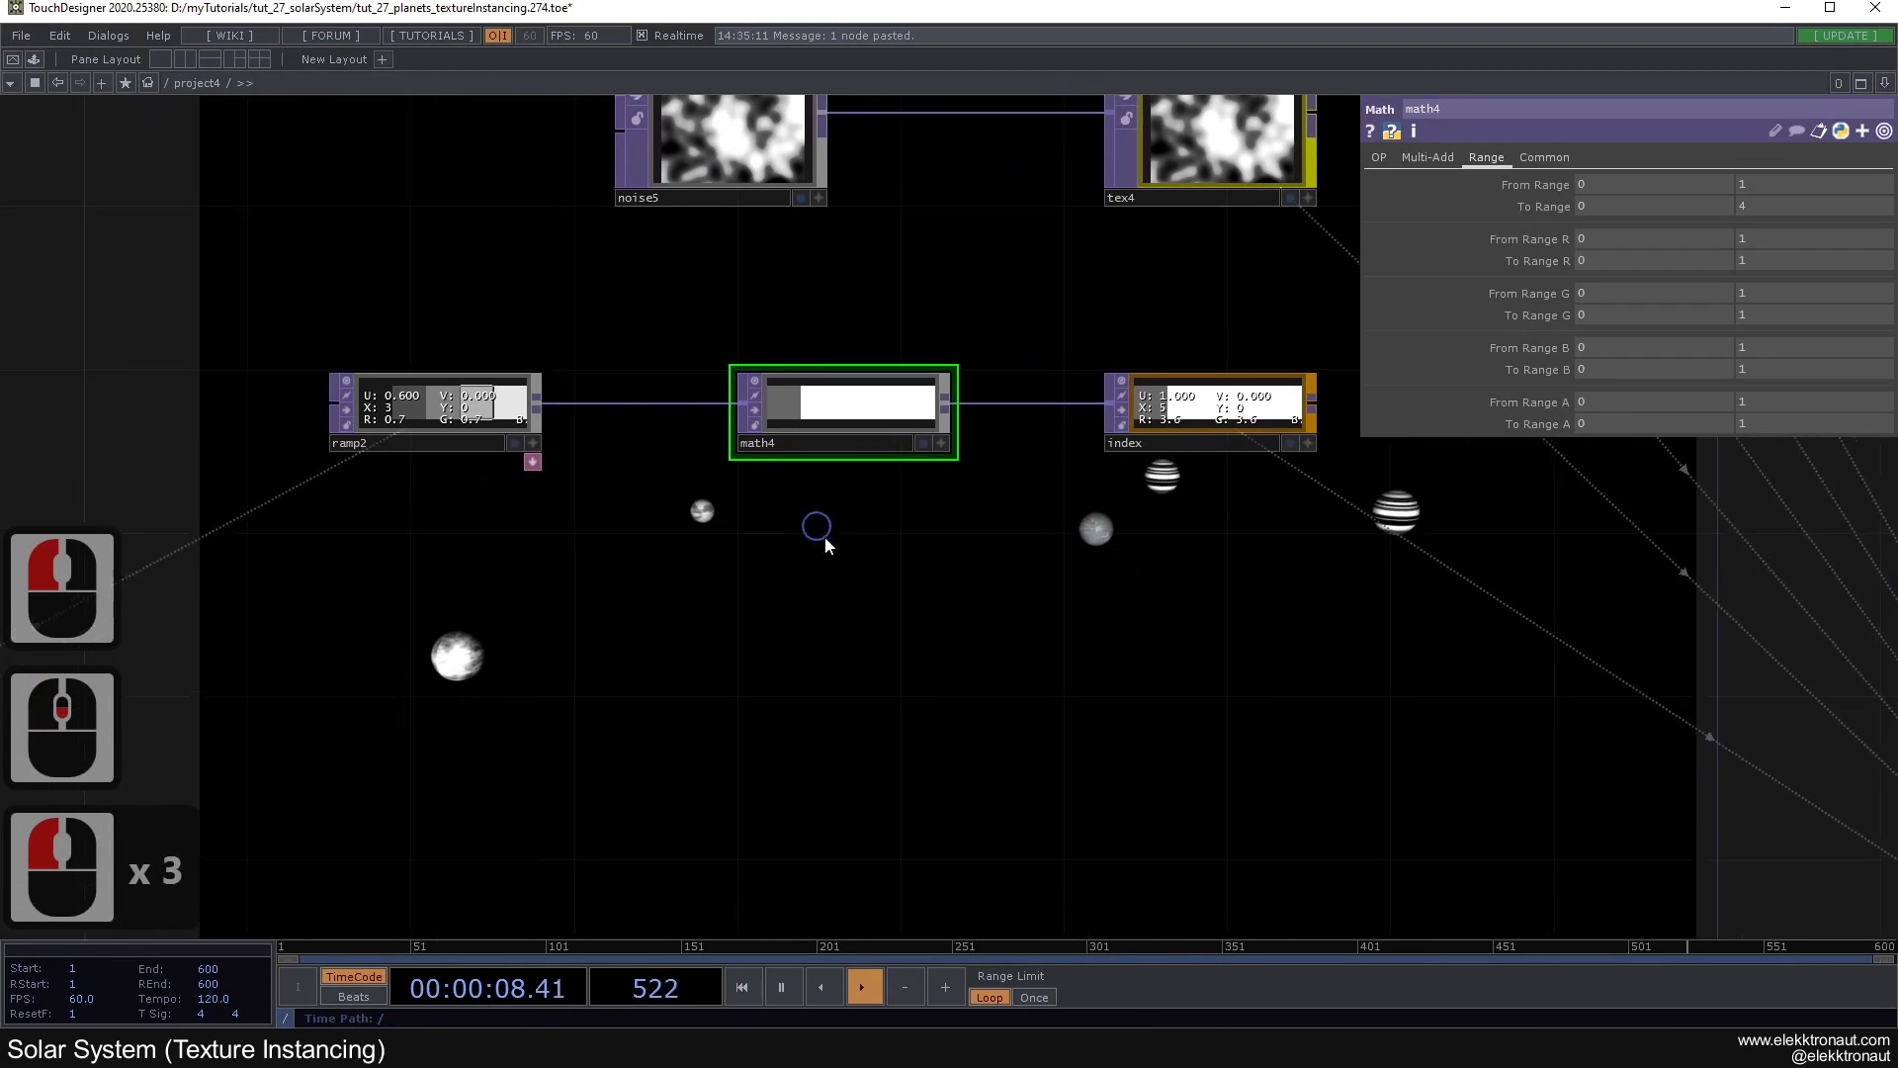
click(1428, 157)
click(1380, 158)
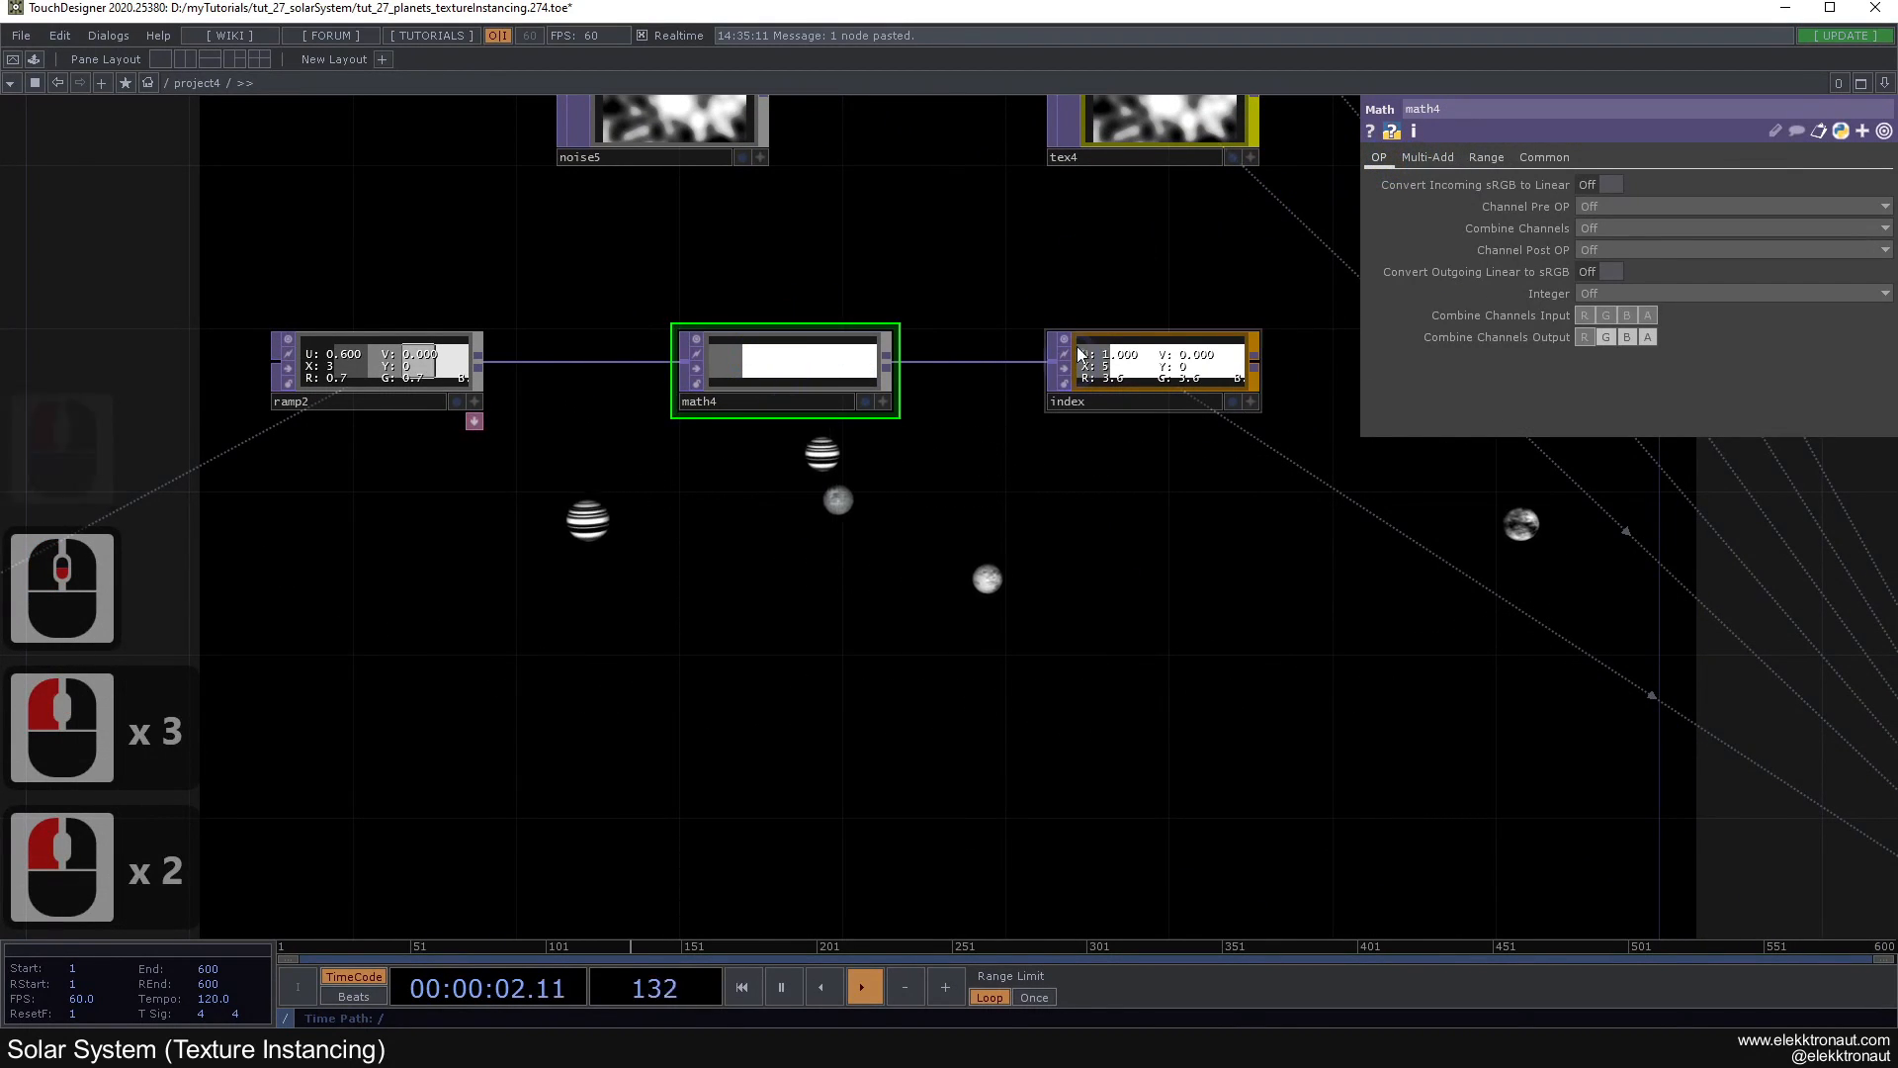
click(1608, 293)
click(1599, 362)
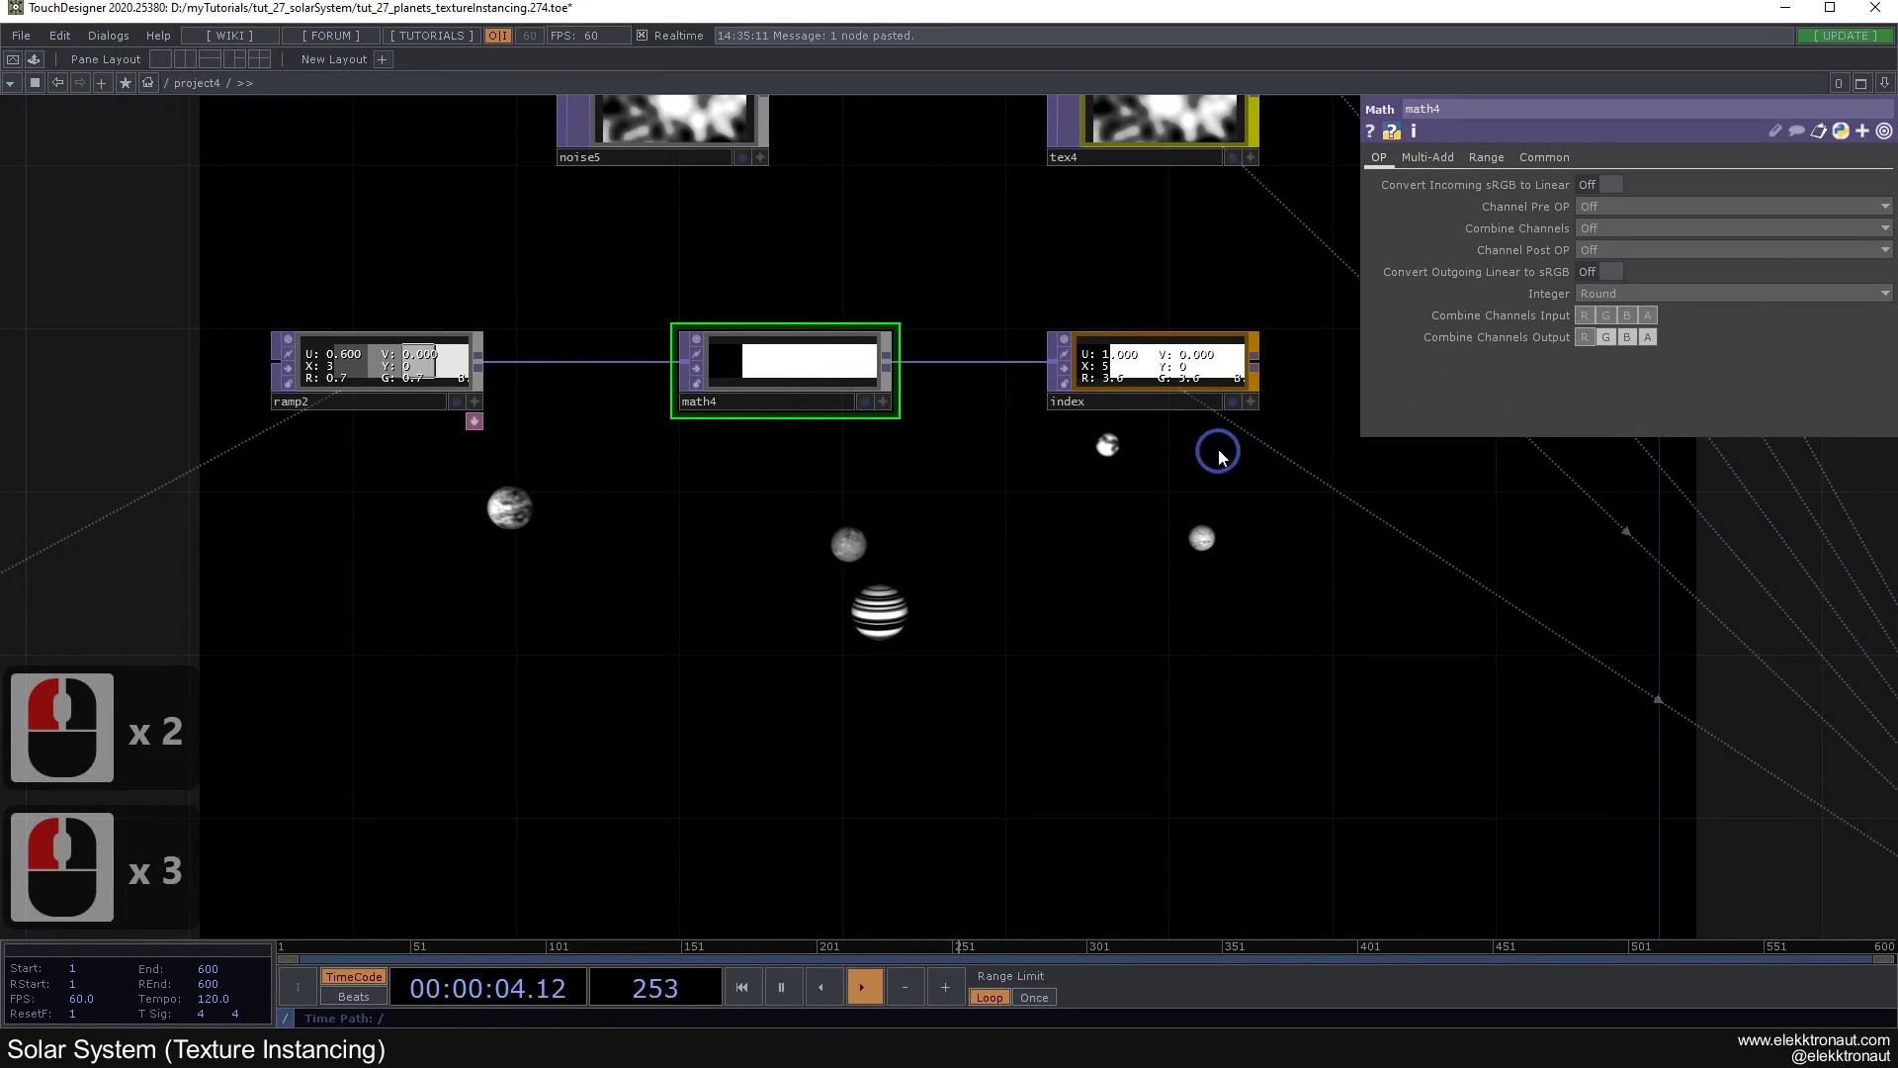
Step: Read the rounded pixel values in the index viewer and examine the textures on the planets
click(1250, 401)
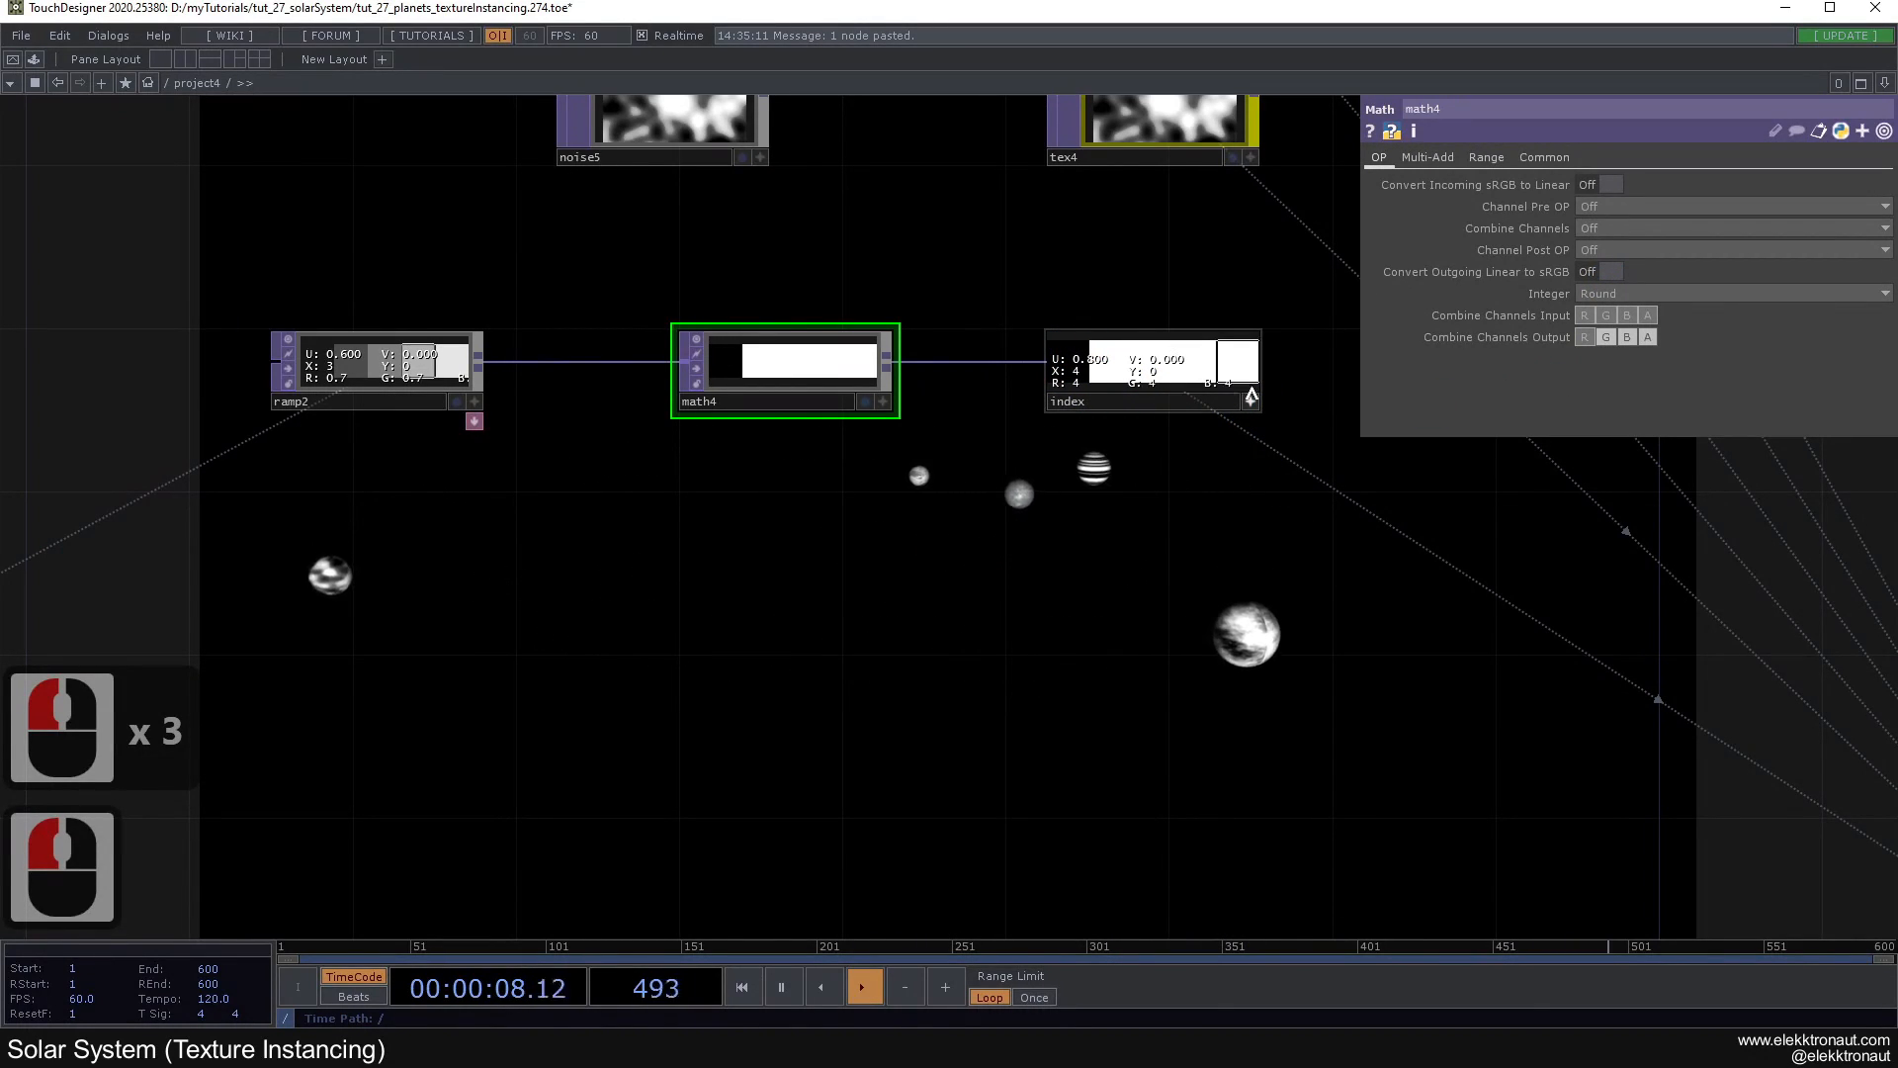
scroll(1218, 427, down, 5)
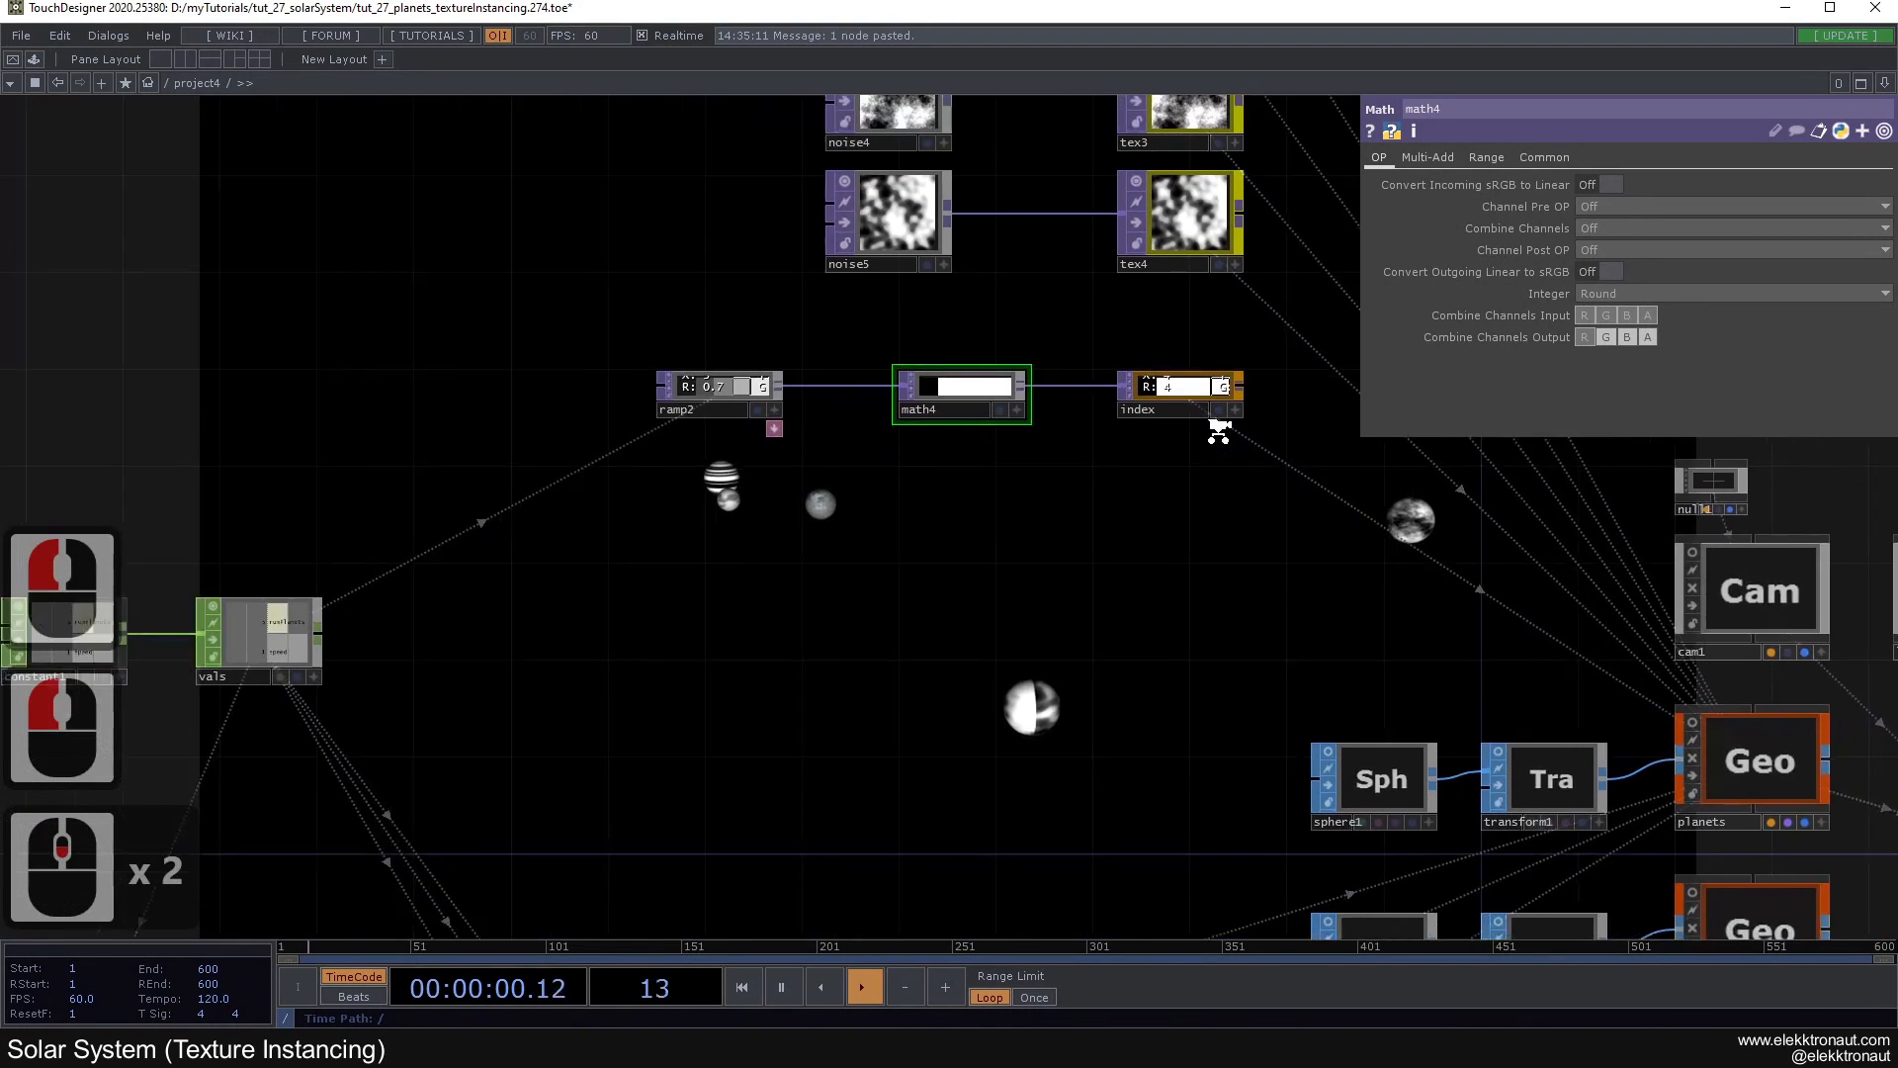
drag(1174, 500, 1011, 485)
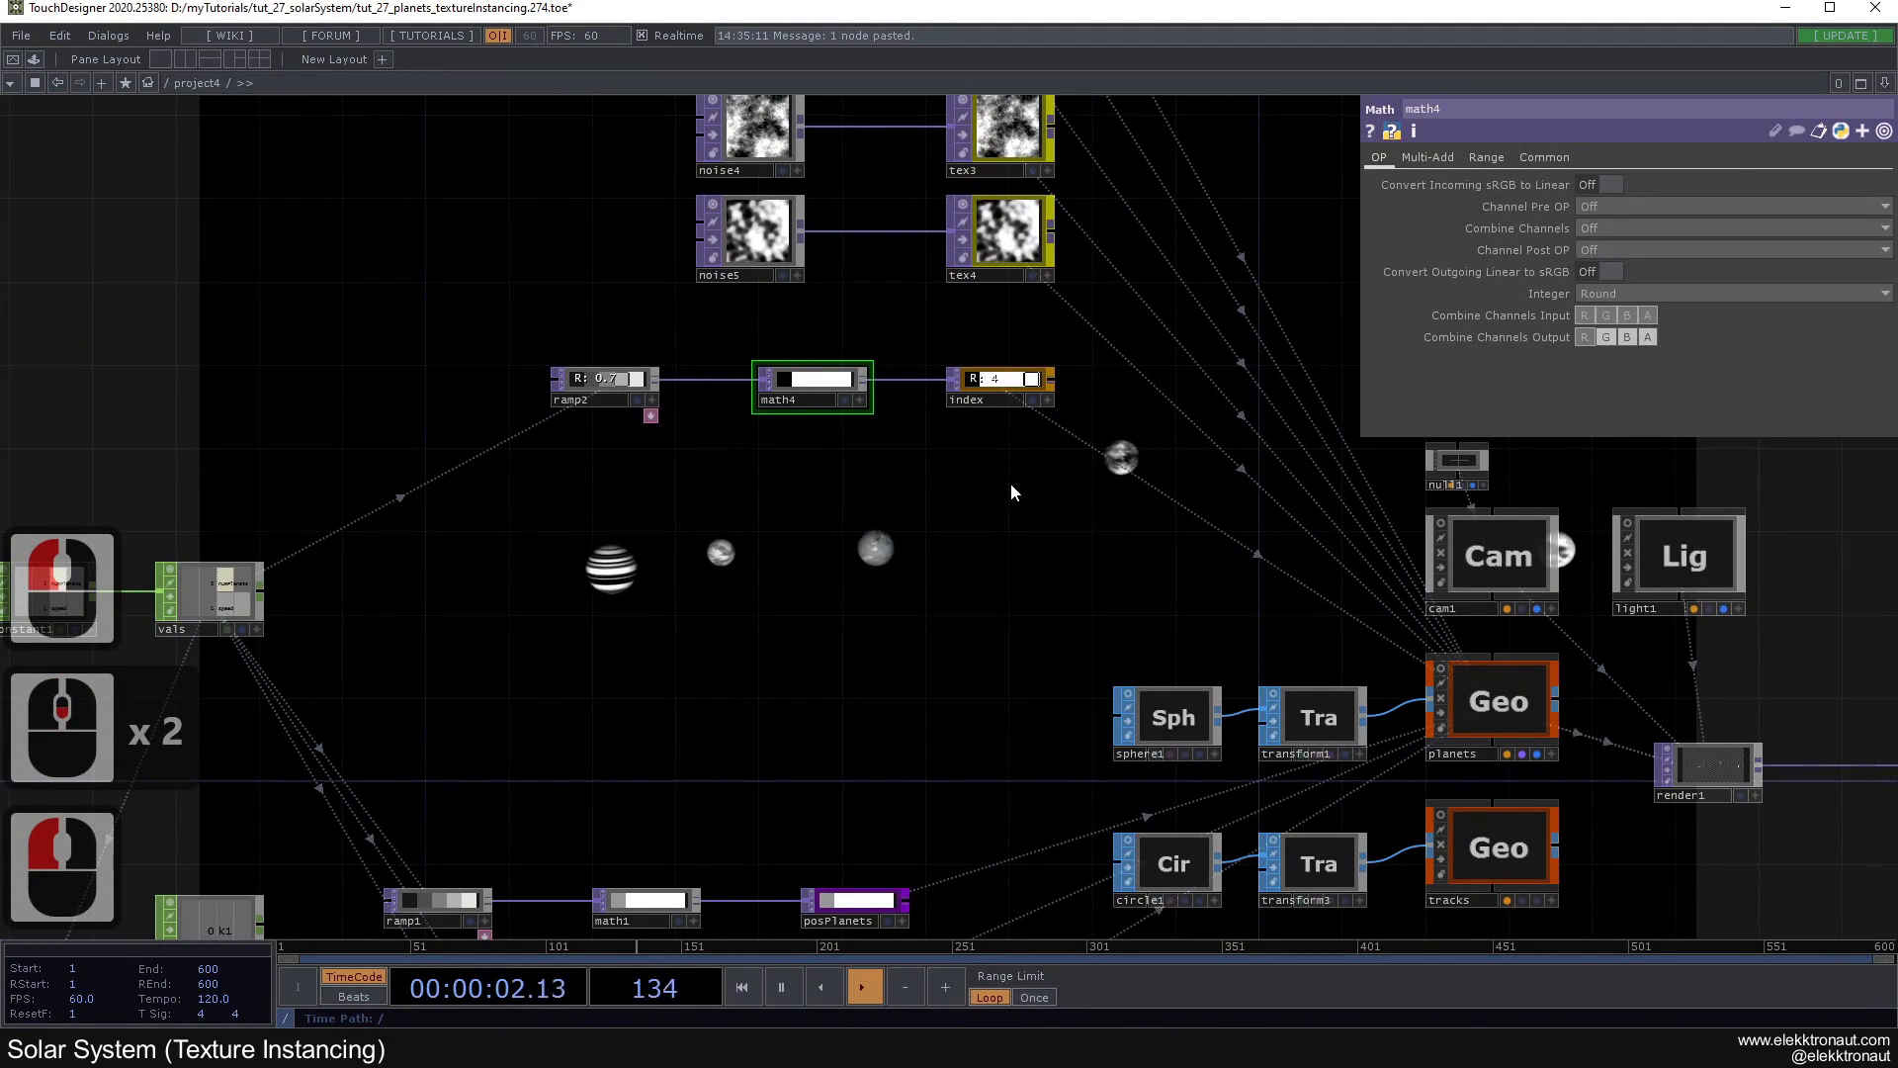
drag(1045, 542, 1152, 569)
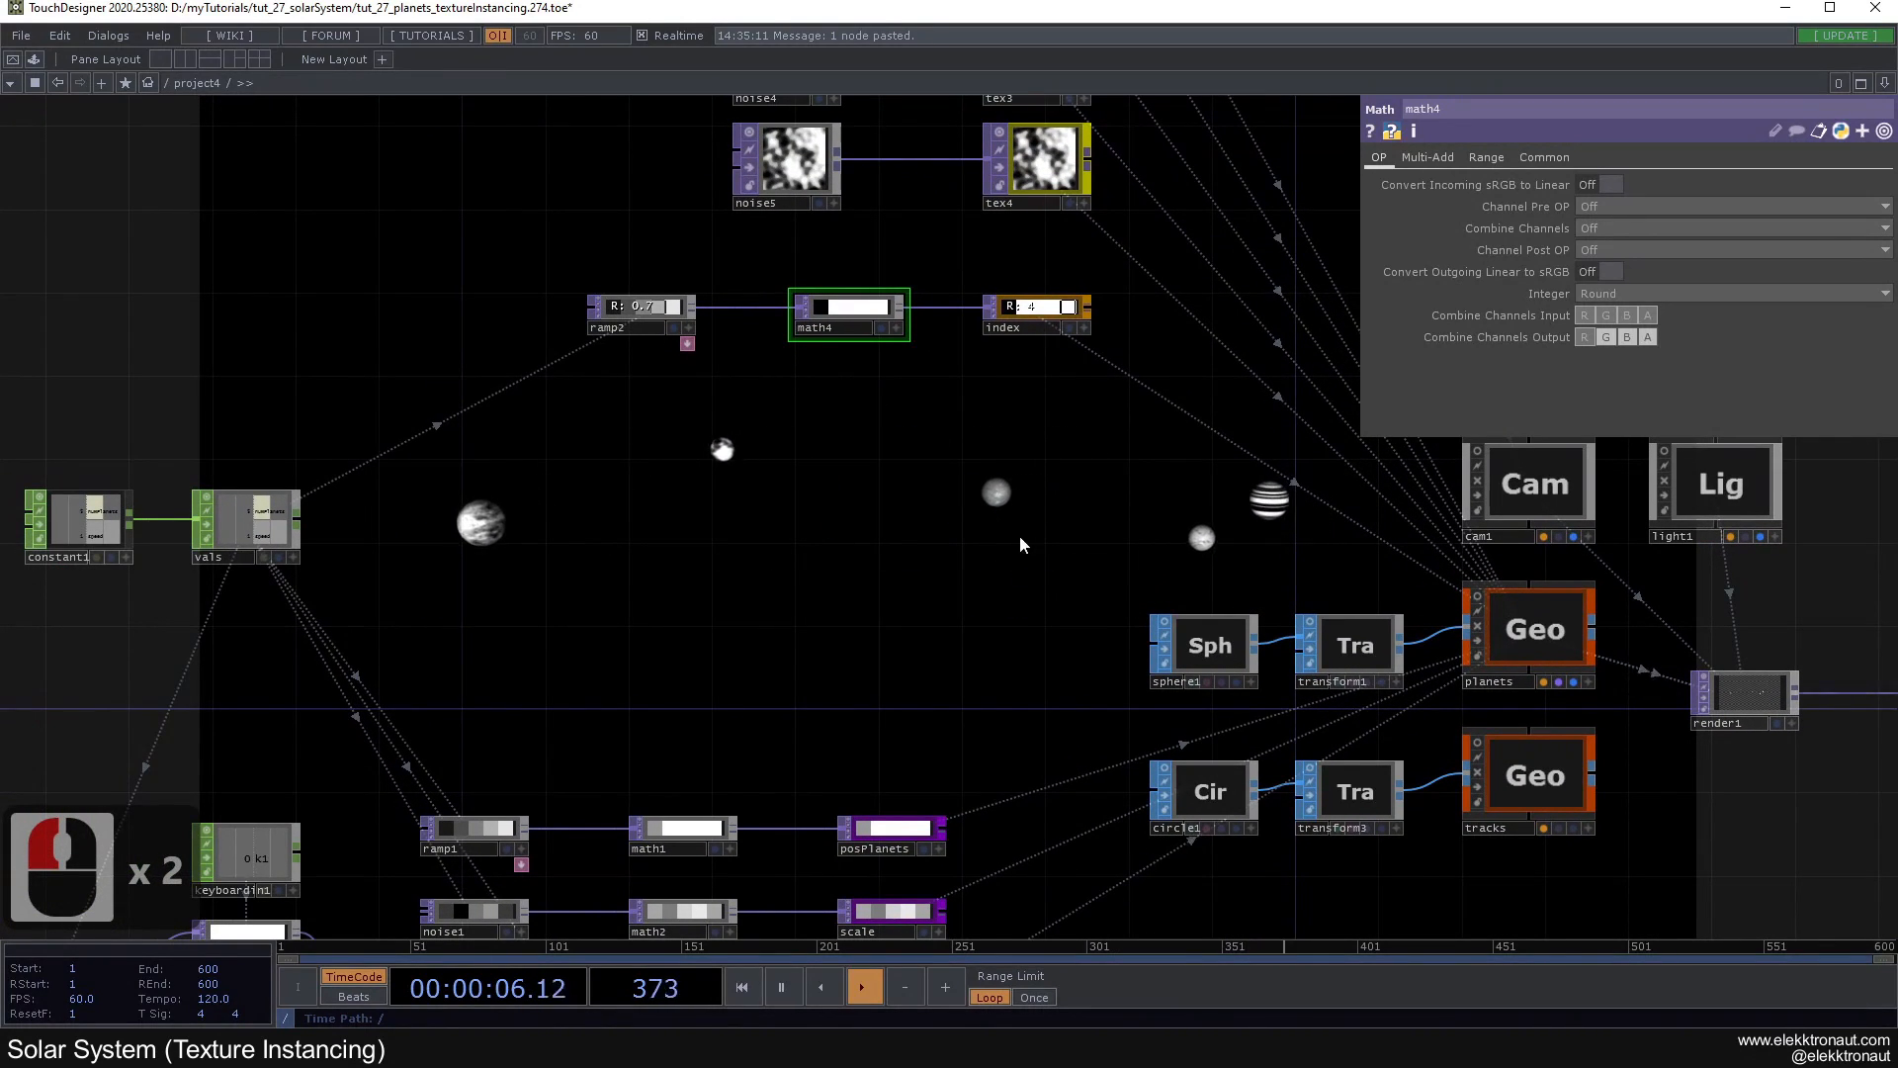
drag(904, 501, 827, 771)
drag(1079, 347, 1068, 258)
drag(908, 673, 925, 534)
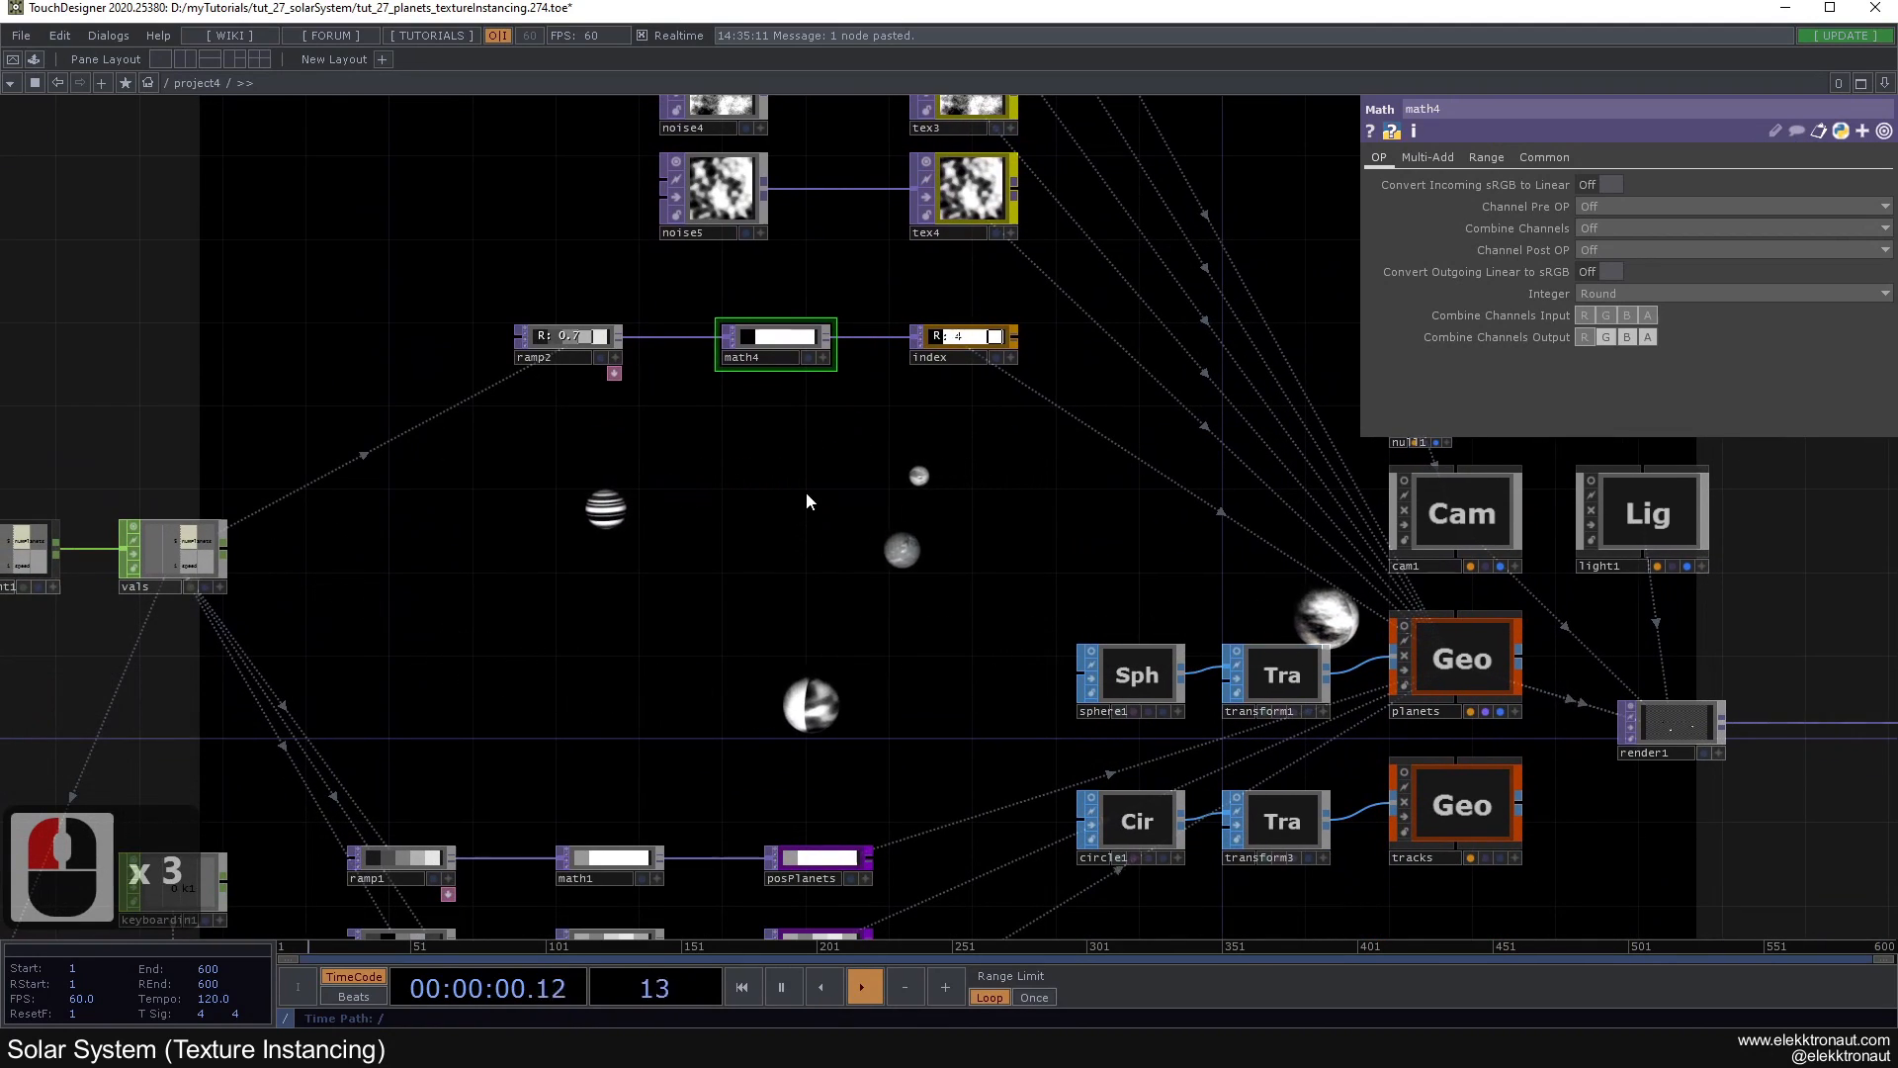
Step: Lower the Exponent of noise5 until its pattern turns into hard-edged black and white patches
scroll(904, 571, down, 2)
drag(1394, 721, 1070, 548)
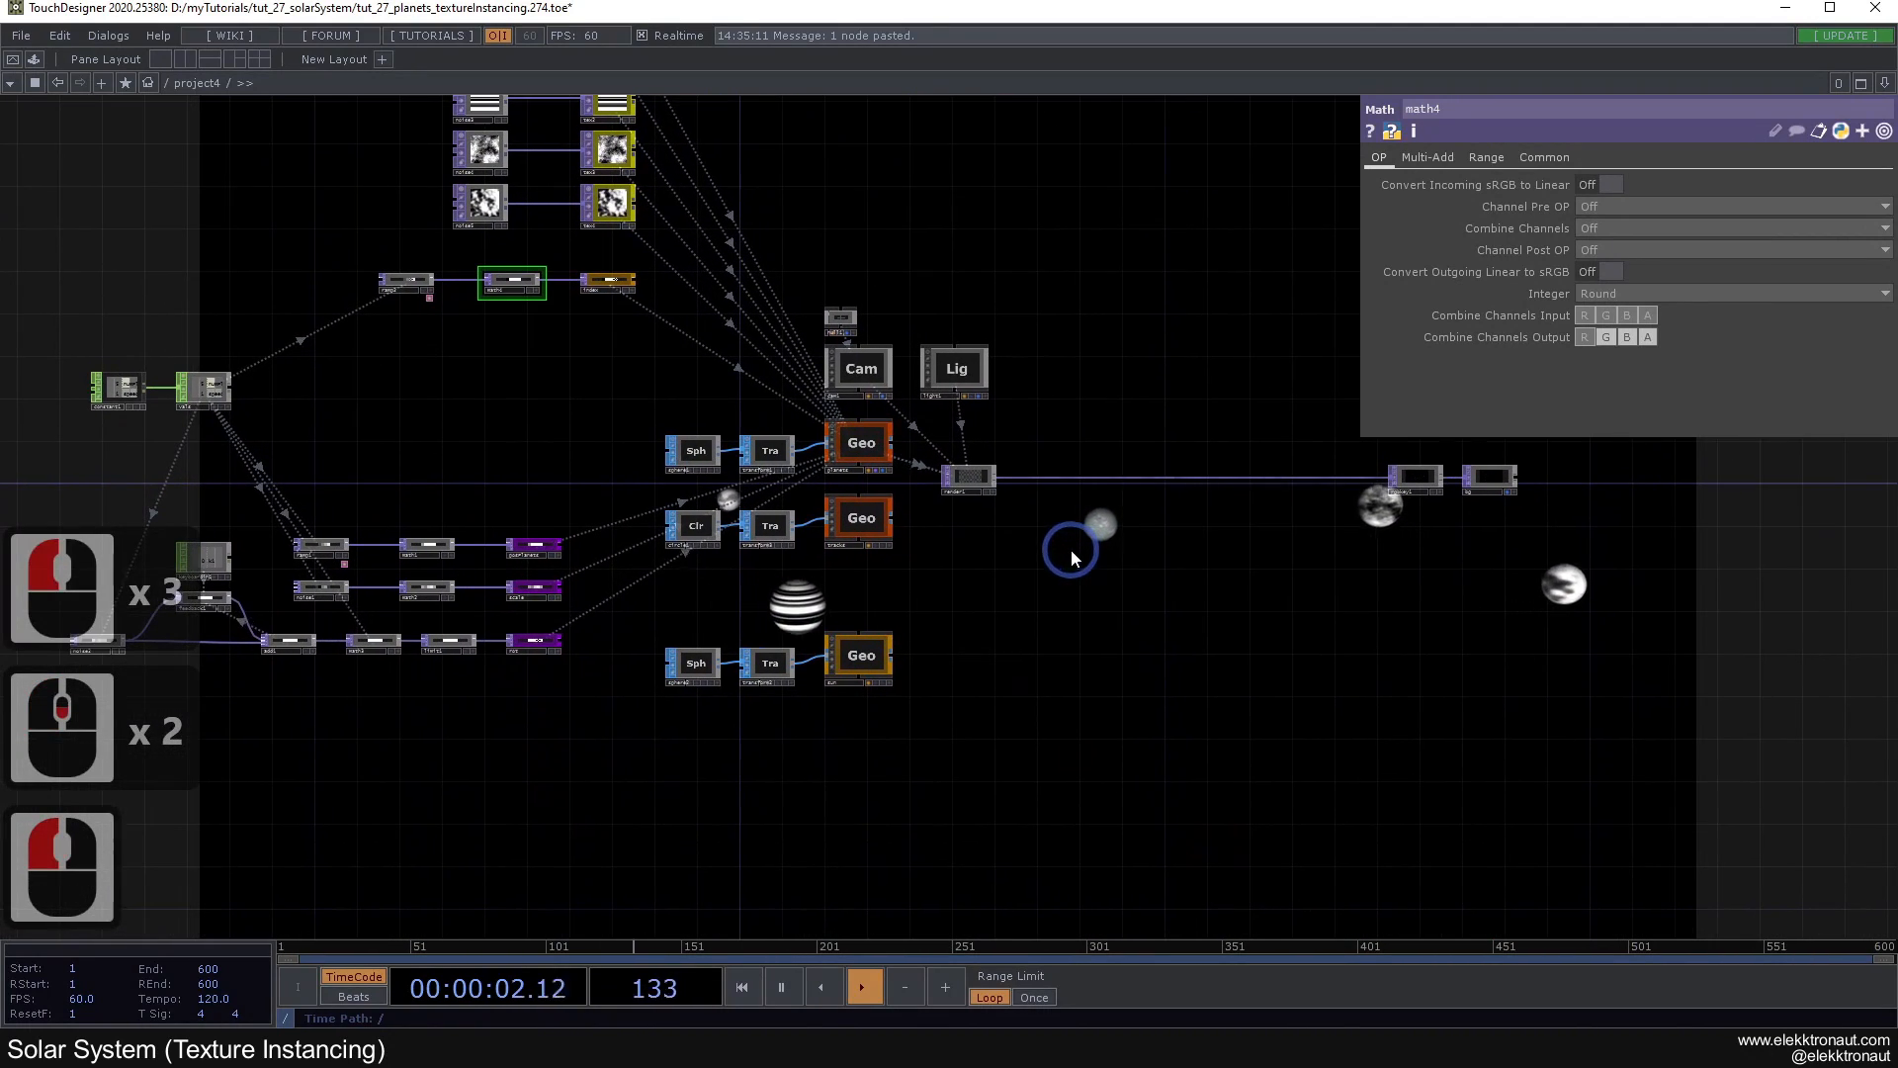
drag(799, 401, 894, 550)
click(575, 352)
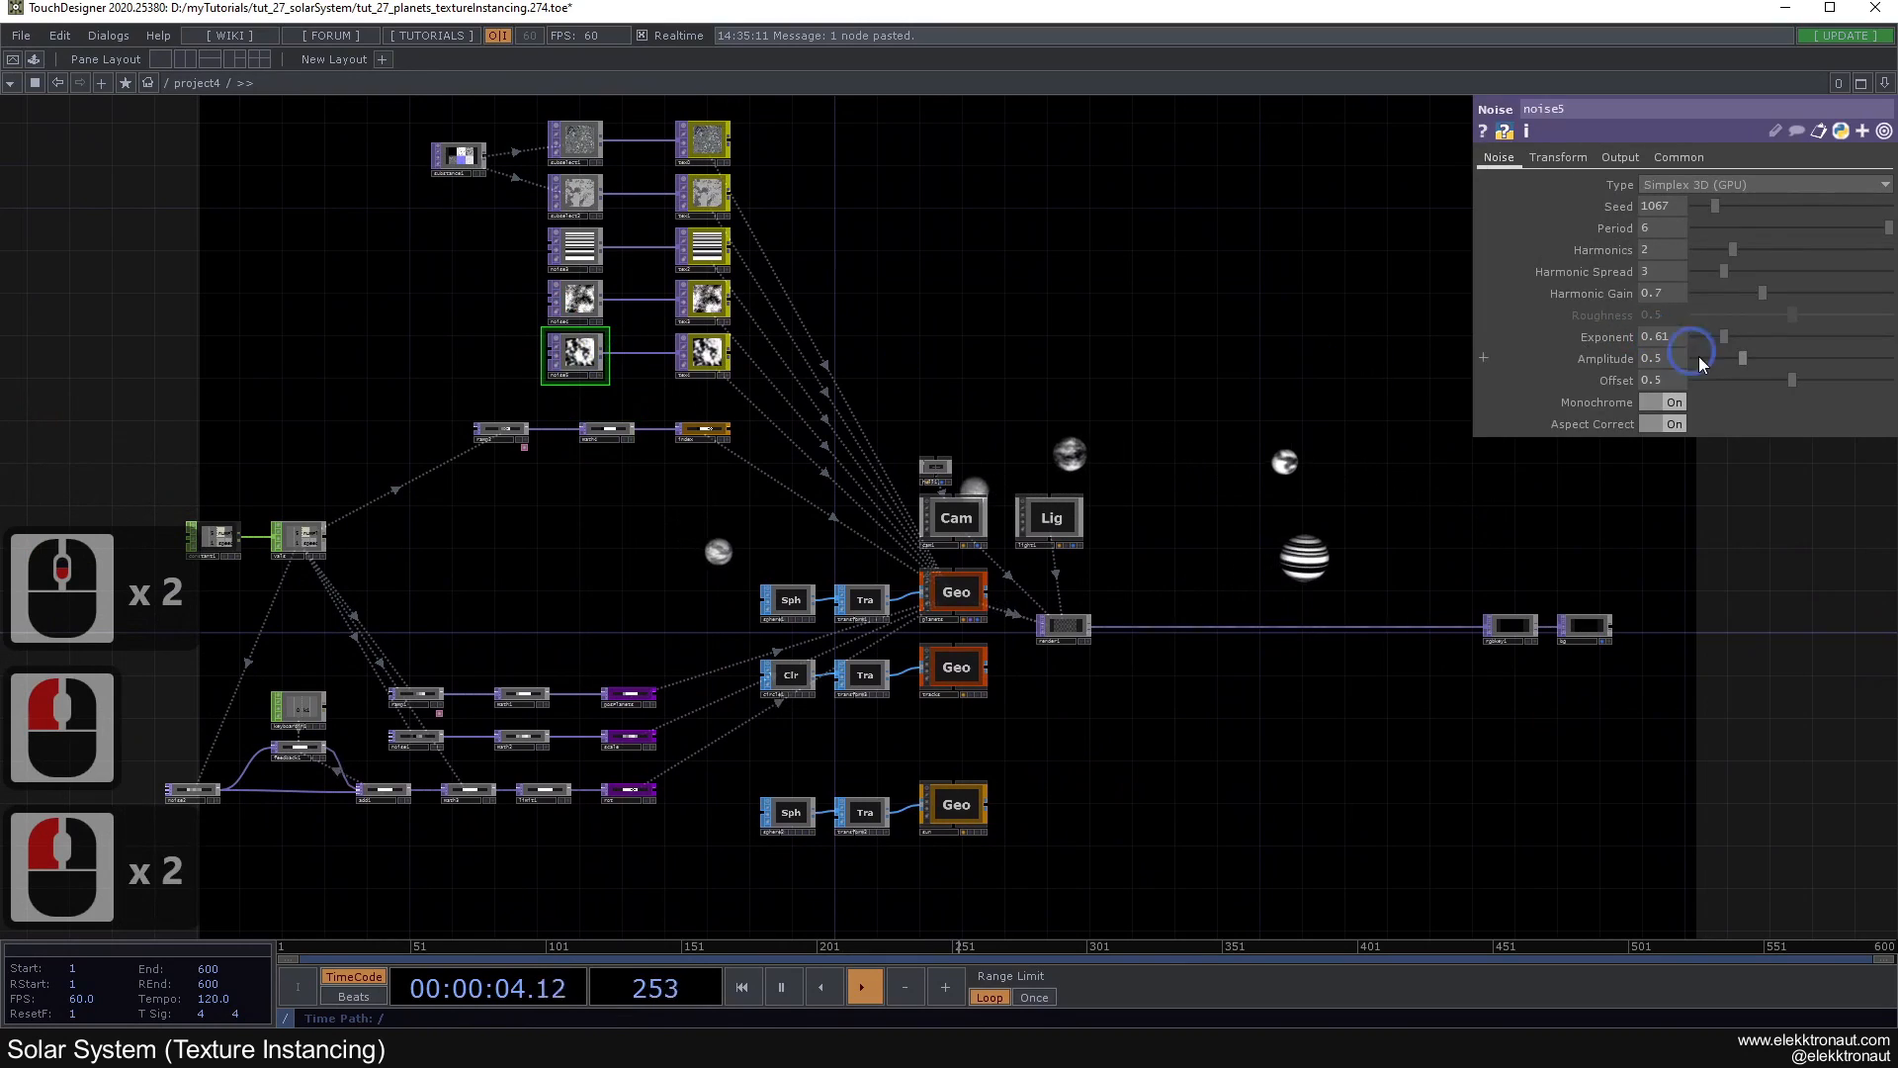
drag(1711, 336, 1701, 336)
drag(1264, 445, 1262, 449)
drag(1242, 674, 1255, 573)
Step: Examine the ramp2, math4 and index chain together with the five texture nulls feeding the planets geometry
middle_drag(685, 390, 651, 360)
drag(651, 362, 846, 560)
middle_drag(847, 561, 890, 539)
click(563, 480)
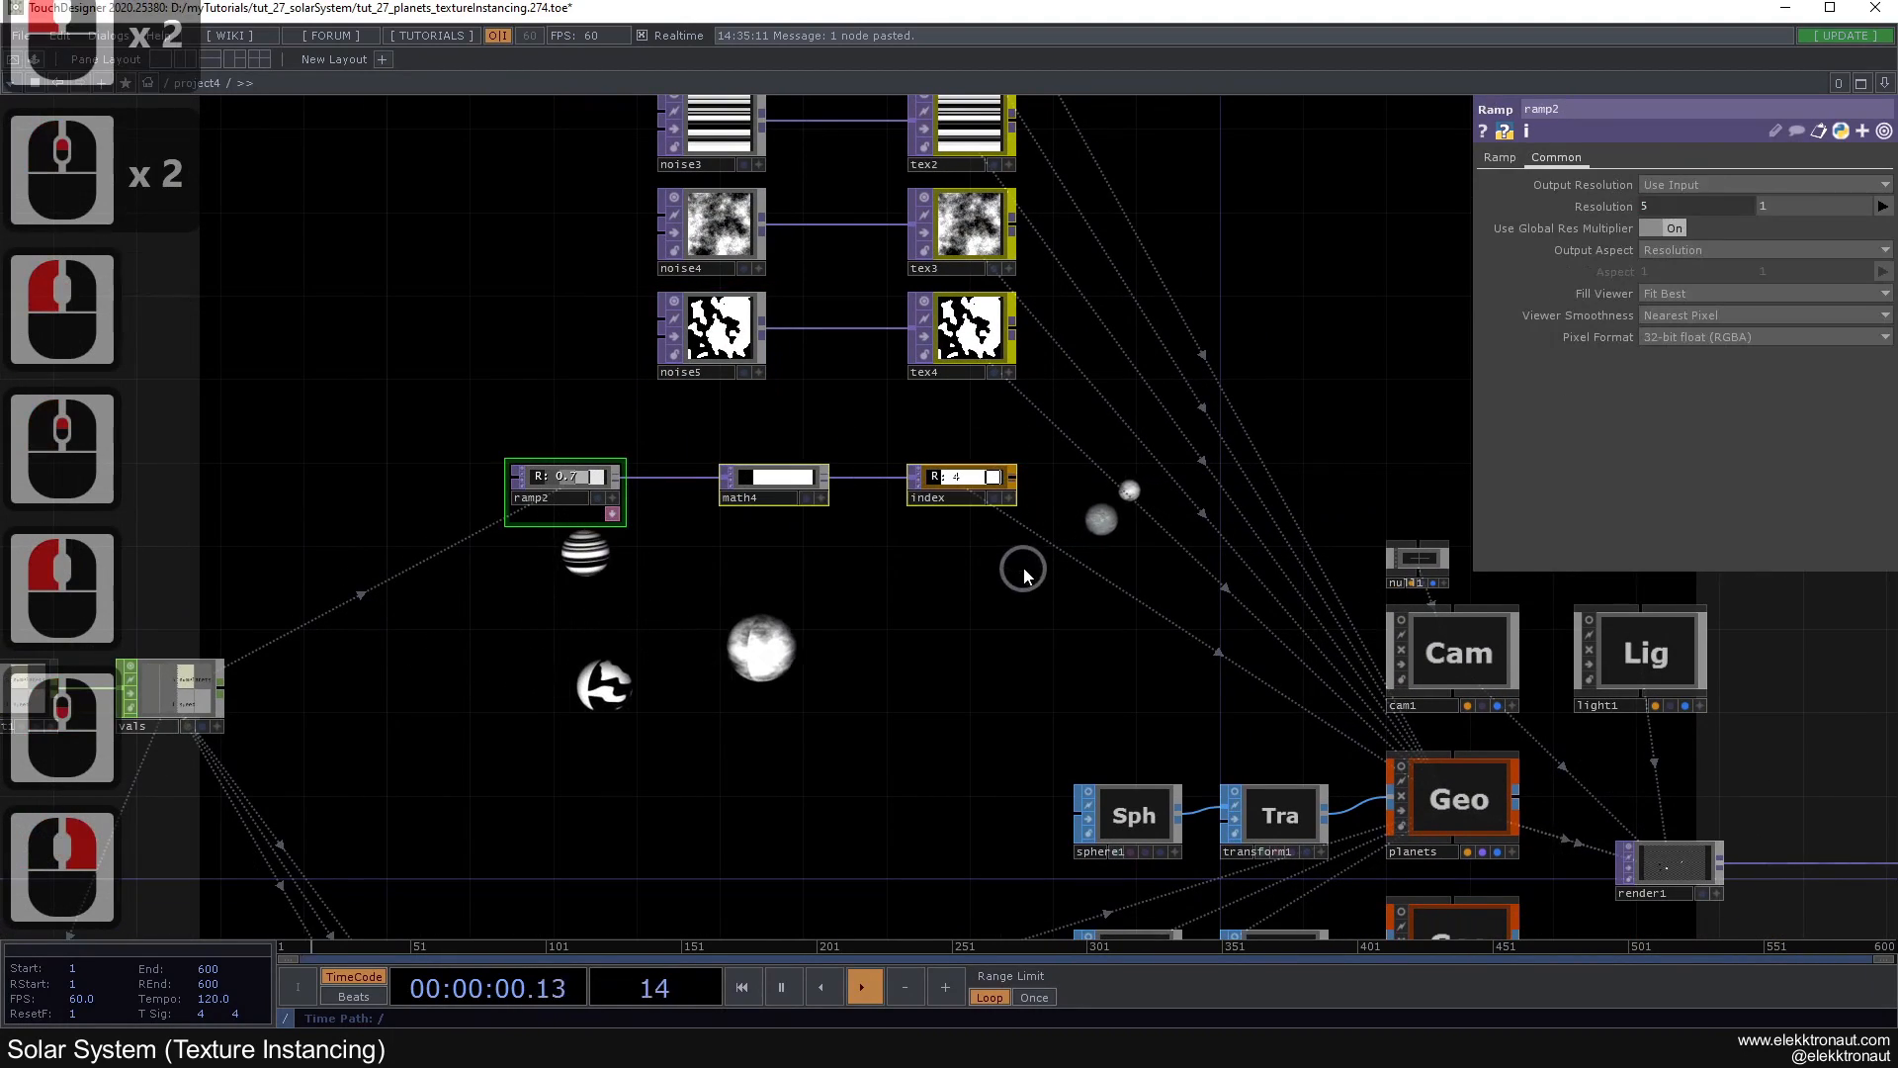
drag(907, 538, 1068, 634)
scroll(726, 628, up, 1)
scroll(909, 655, down, 1)
drag(991, 693, 784, 757)
drag(1148, 489, 1148, 510)
scroll(966, 744, up, 2)
drag(984, 747, 415, 574)
scroll(967, 593, down, 2)
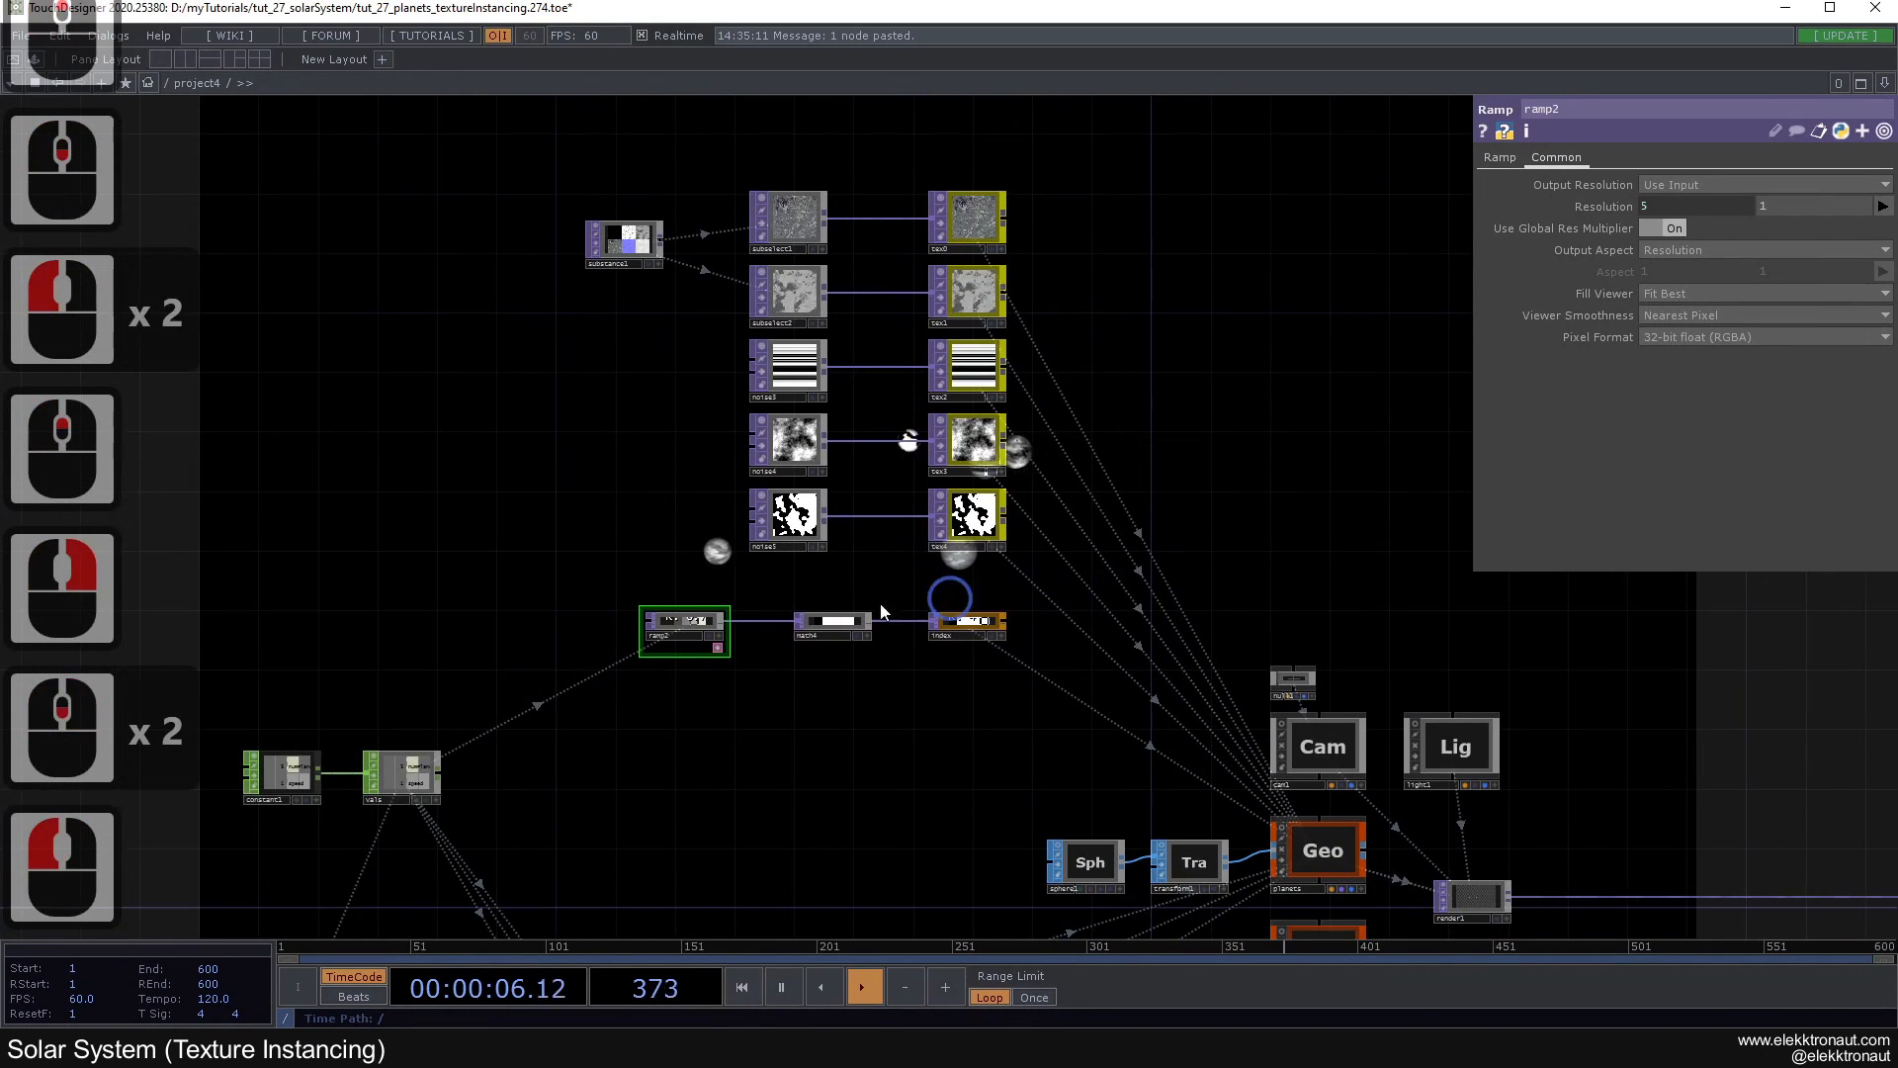
scroll(734, 627, down, 1)
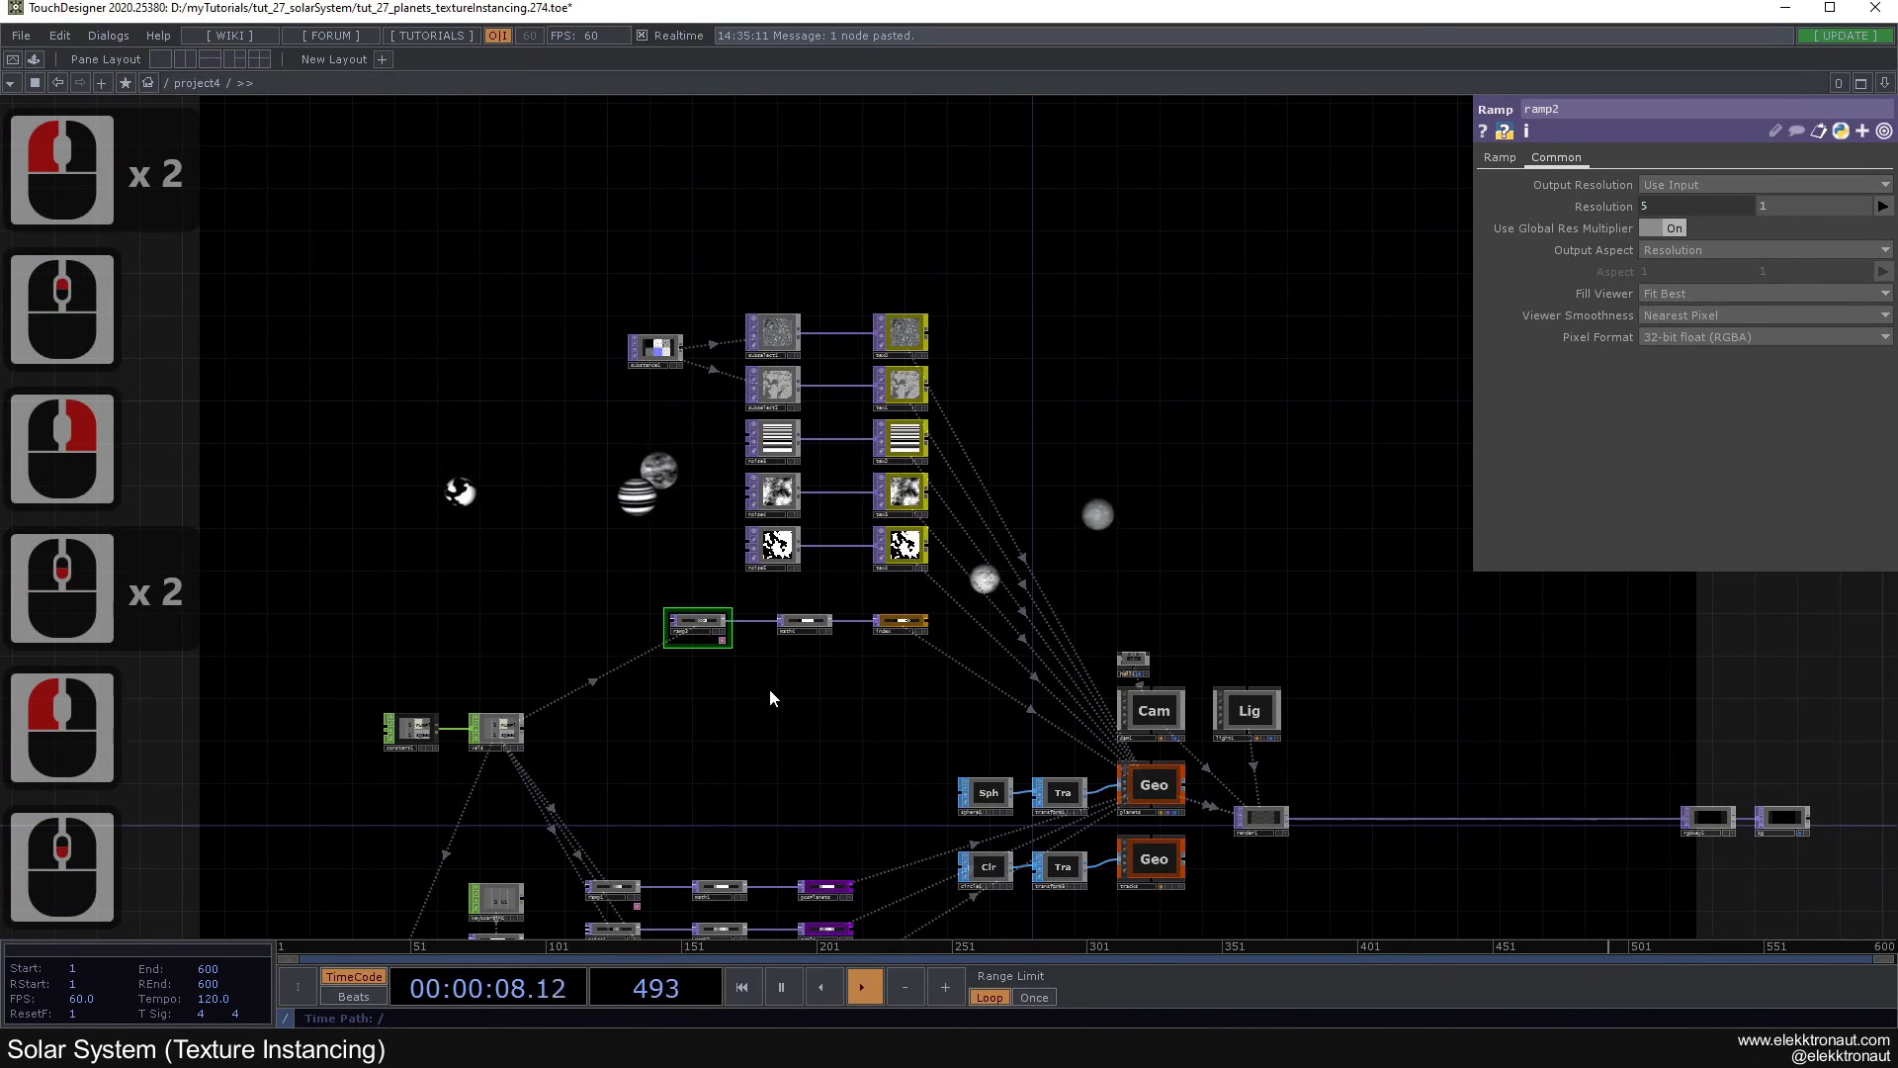
drag(829, 672, 810, 632)
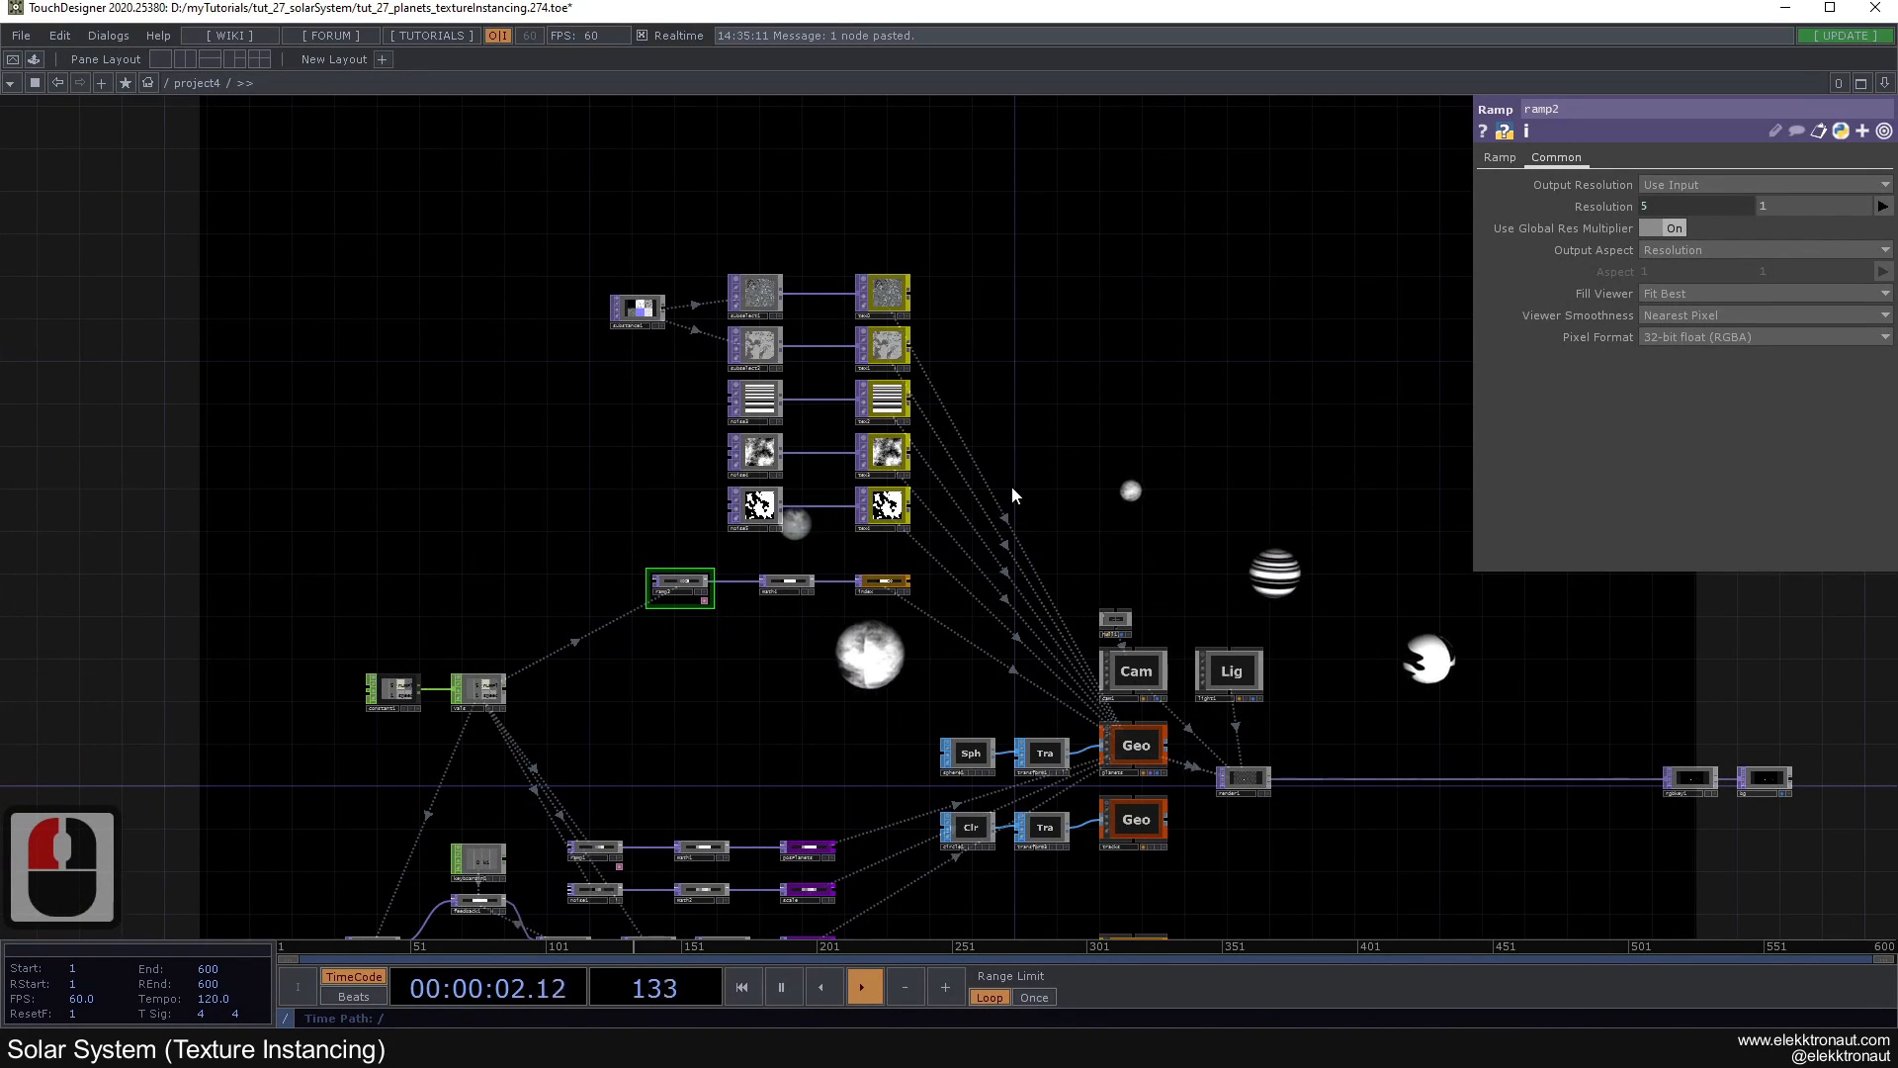
Step: Set the Light Color of light1 to a light blue with red 0.498, green 0.592 and blue 1
drag(973, 631, 617, 385)
scroll(987, 400, up, 2)
click(830, 366)
drag(271, 204, 1072, 717)
scroll(1004, 656, down, 1)
scroll(751, 534, up, 1)
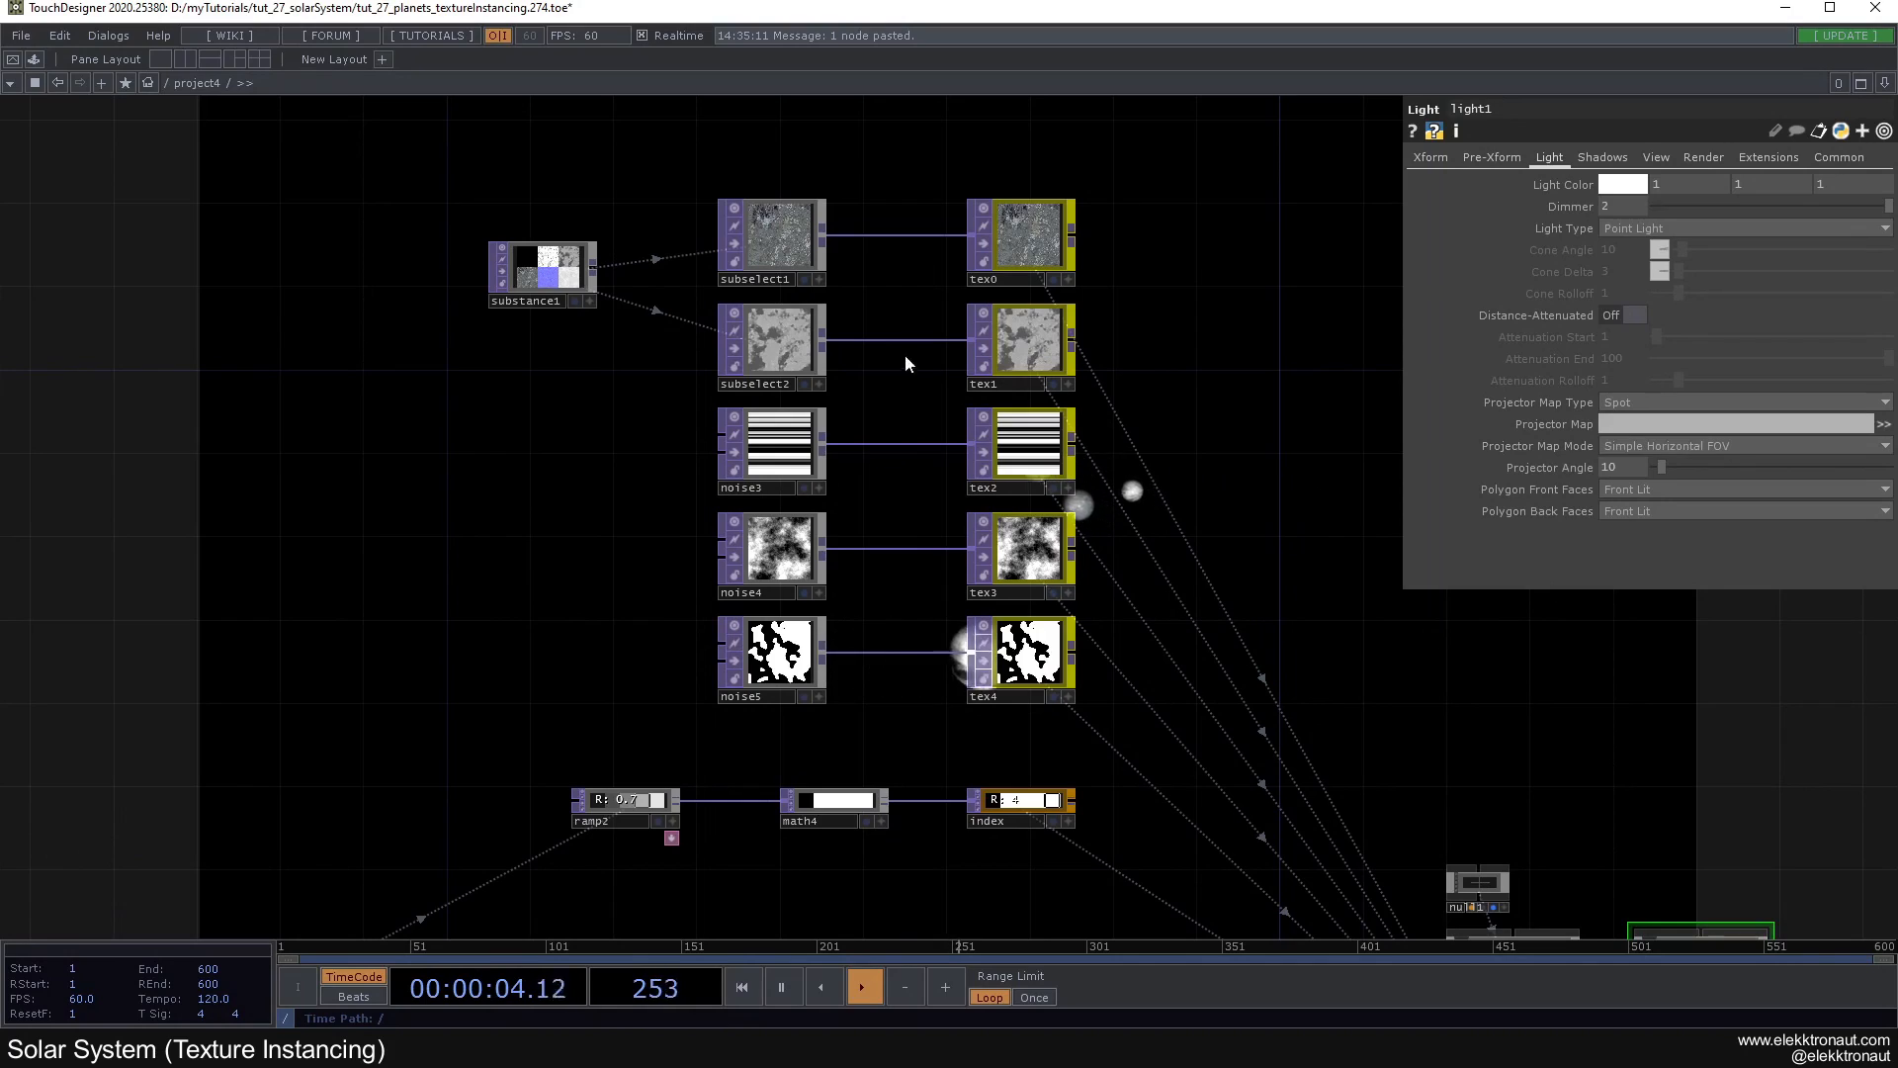
drag(1194, 562, 947, 427)
scroll(1184, 593, down, 2)
drag(1184, 594, 593, 407)
scroll(906, 427, up, 1)
double_click(1614, 186)
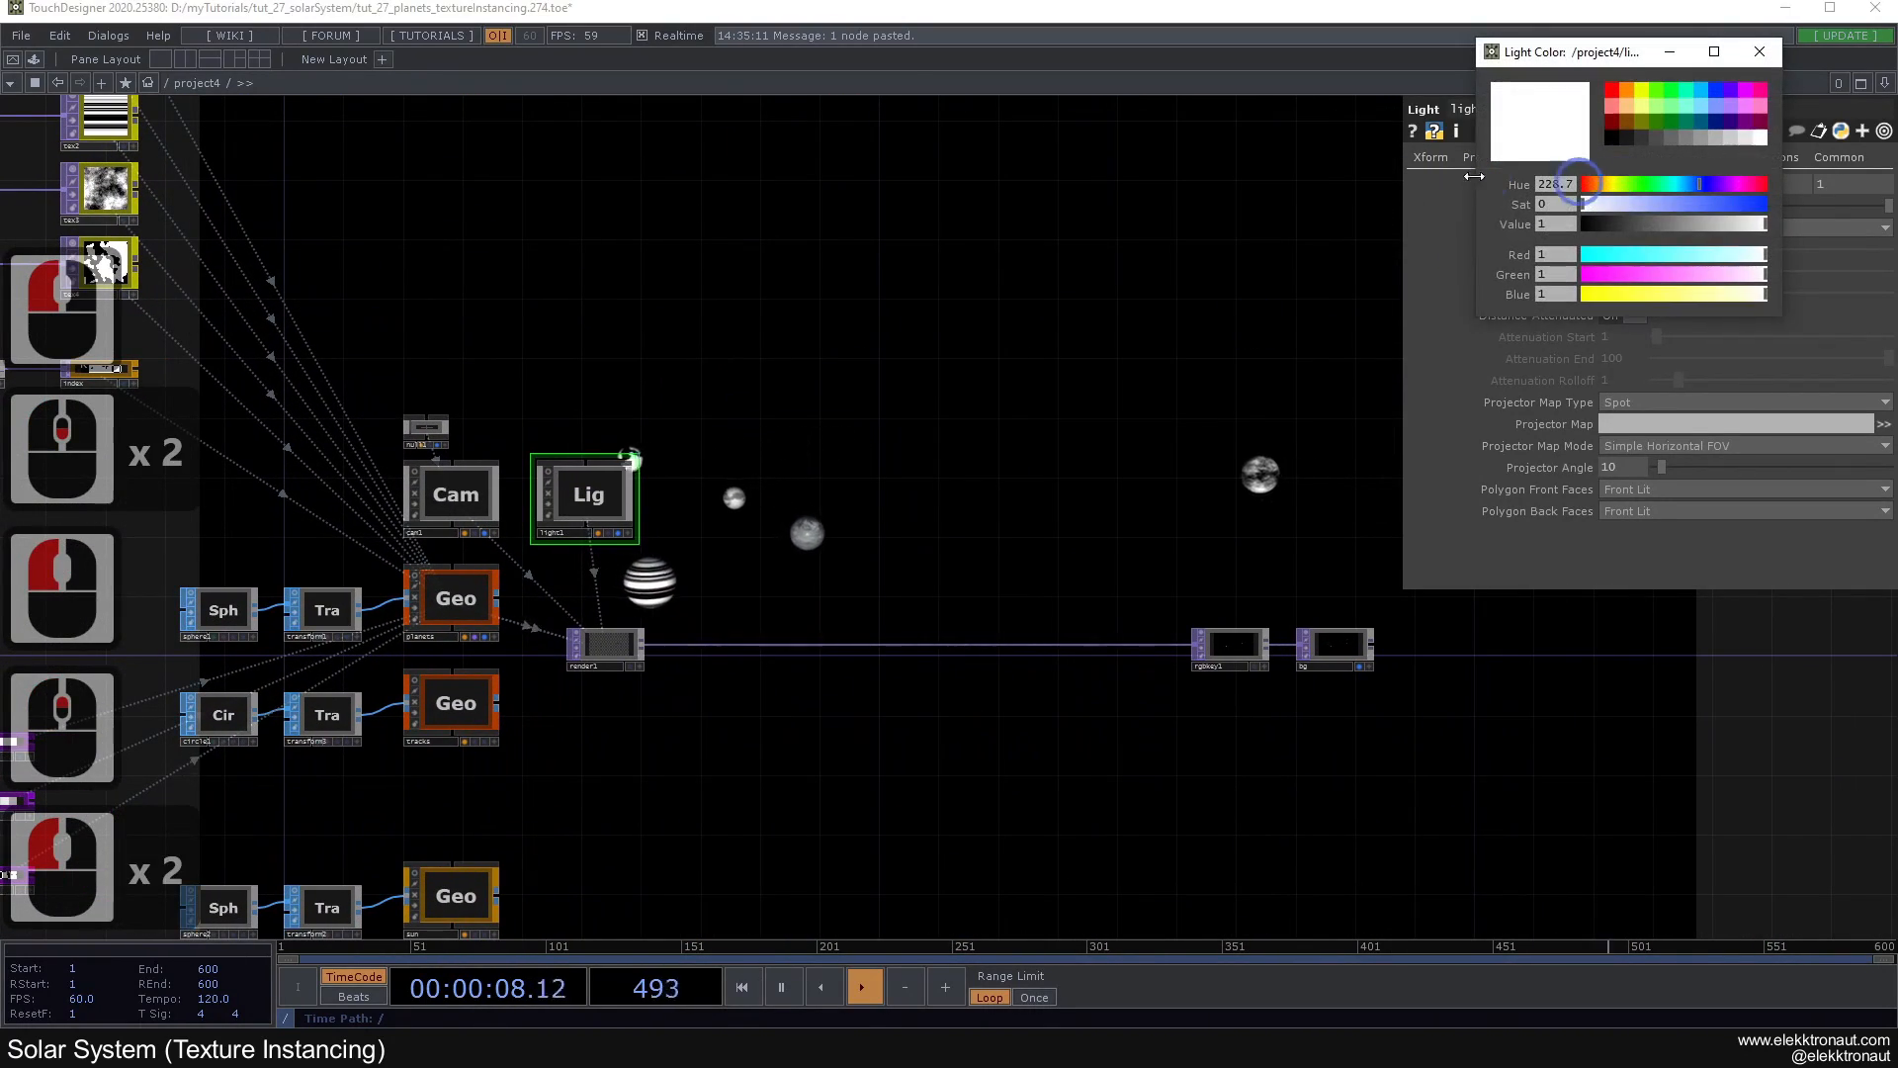
click(1709, 115)
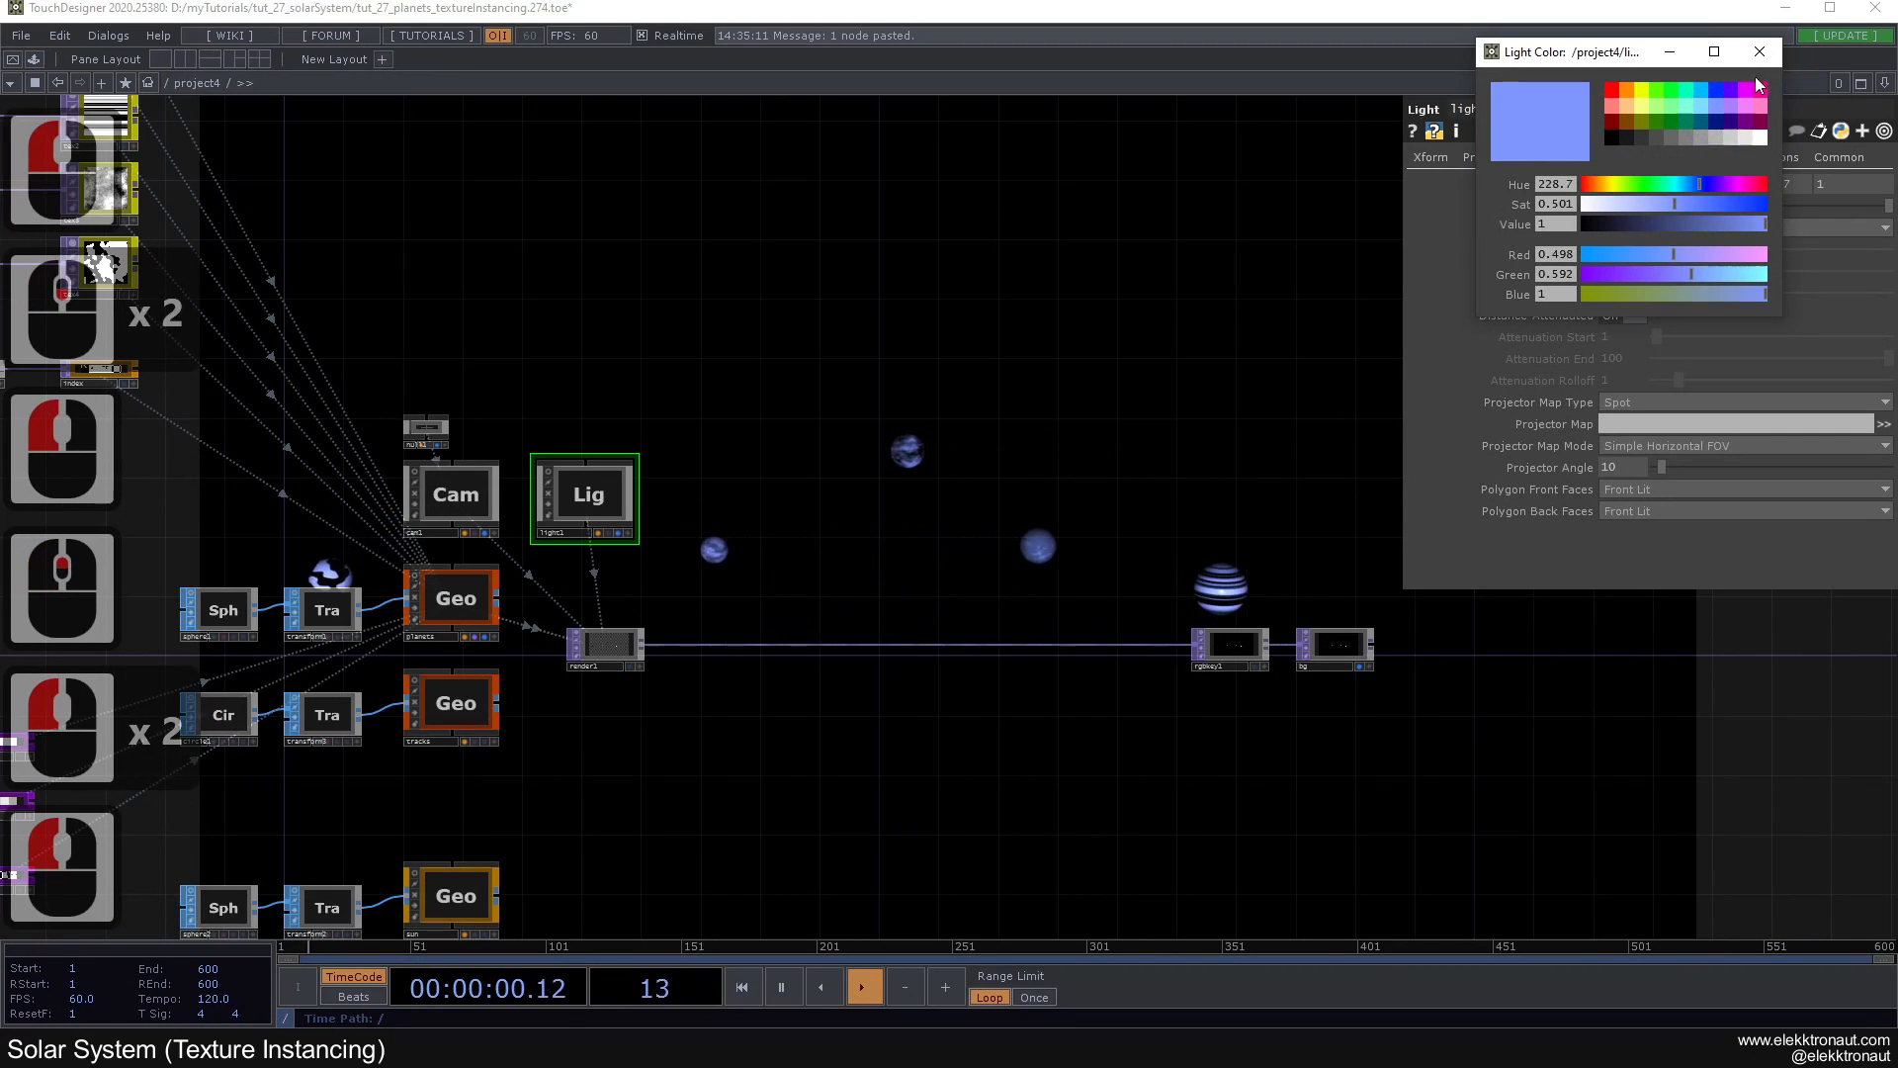
Step: Try a cyan Light Color with green 0.866 on light1 and restore the blue with green 0.592
click(1705, 91)
click(1706, 111)
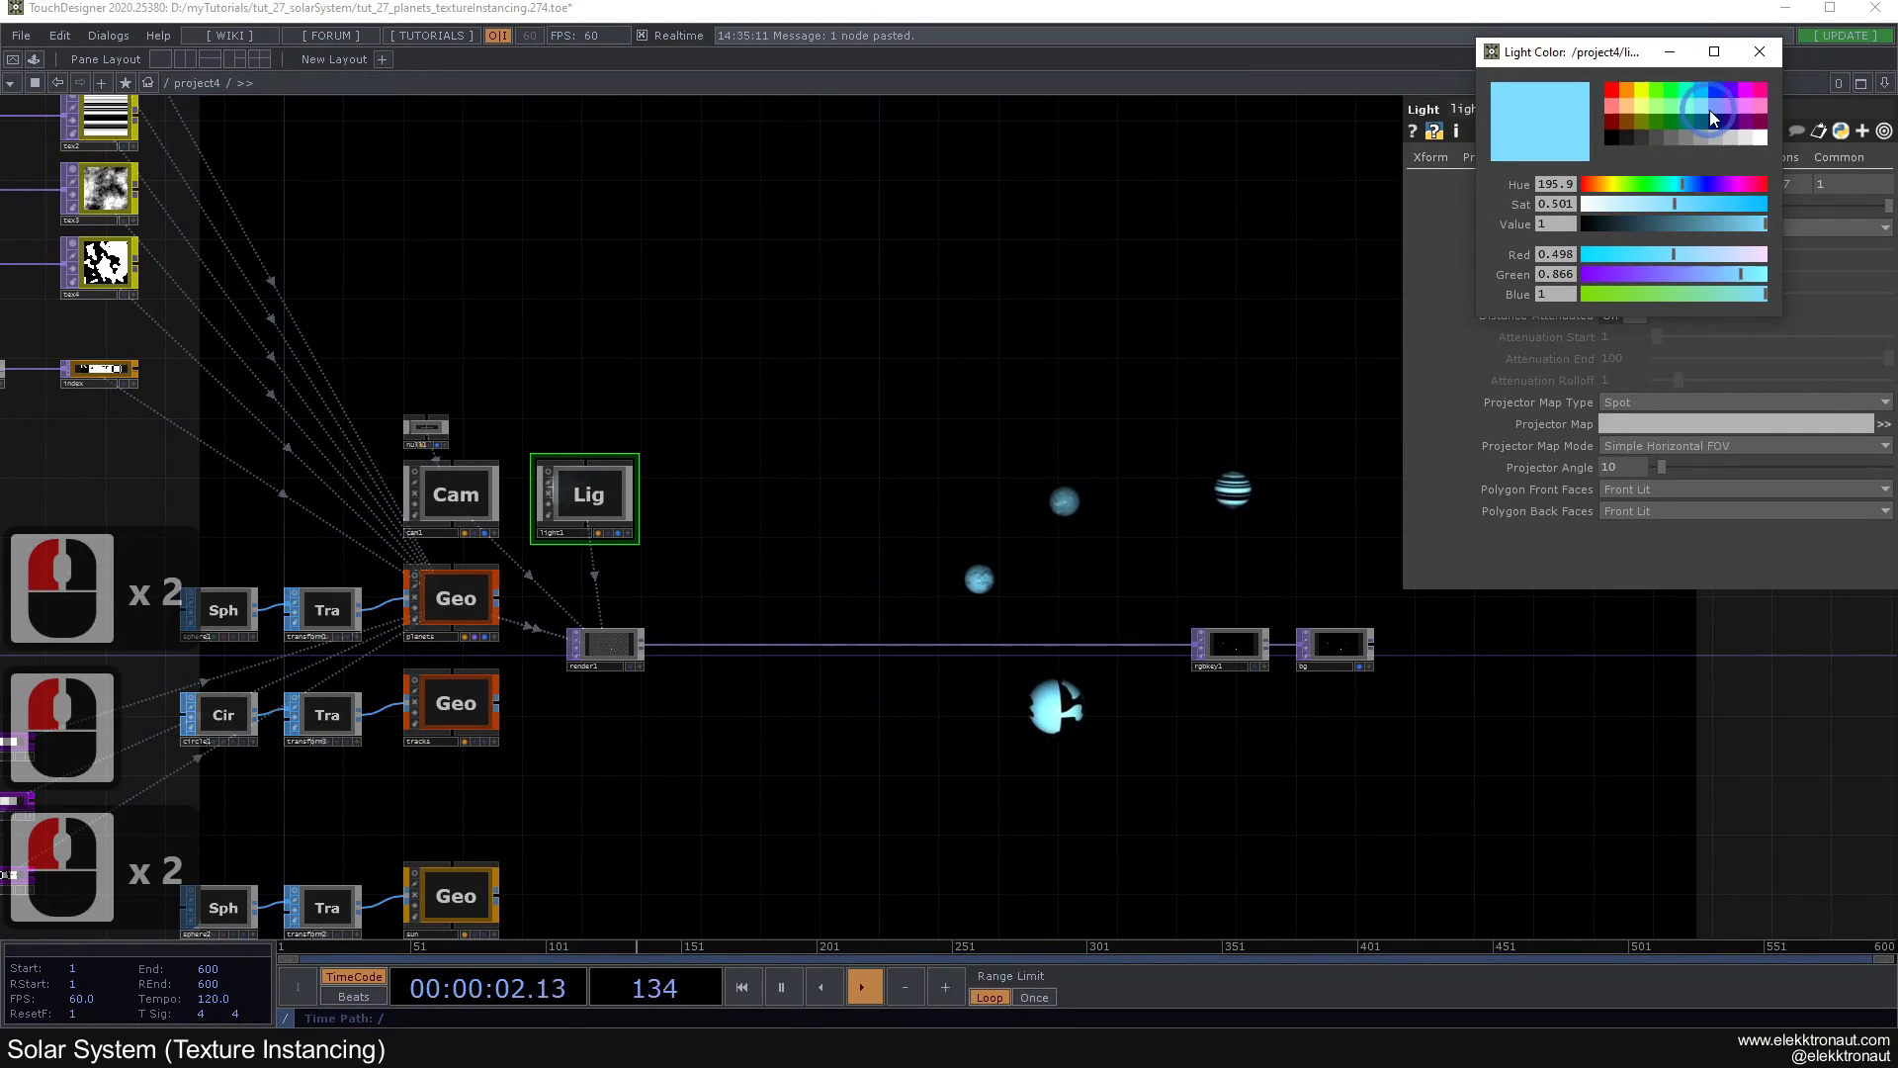
click(1712, 105)
click(1760, 51)
Step: Create a Phong material beside the sphere chain and assign it to the planets geometry
drag(786, 391, 524, 233)
drag(520, 622, 951, 704)
drag(469, 415, 749, 450)
scroll(672, 440, up, 2)
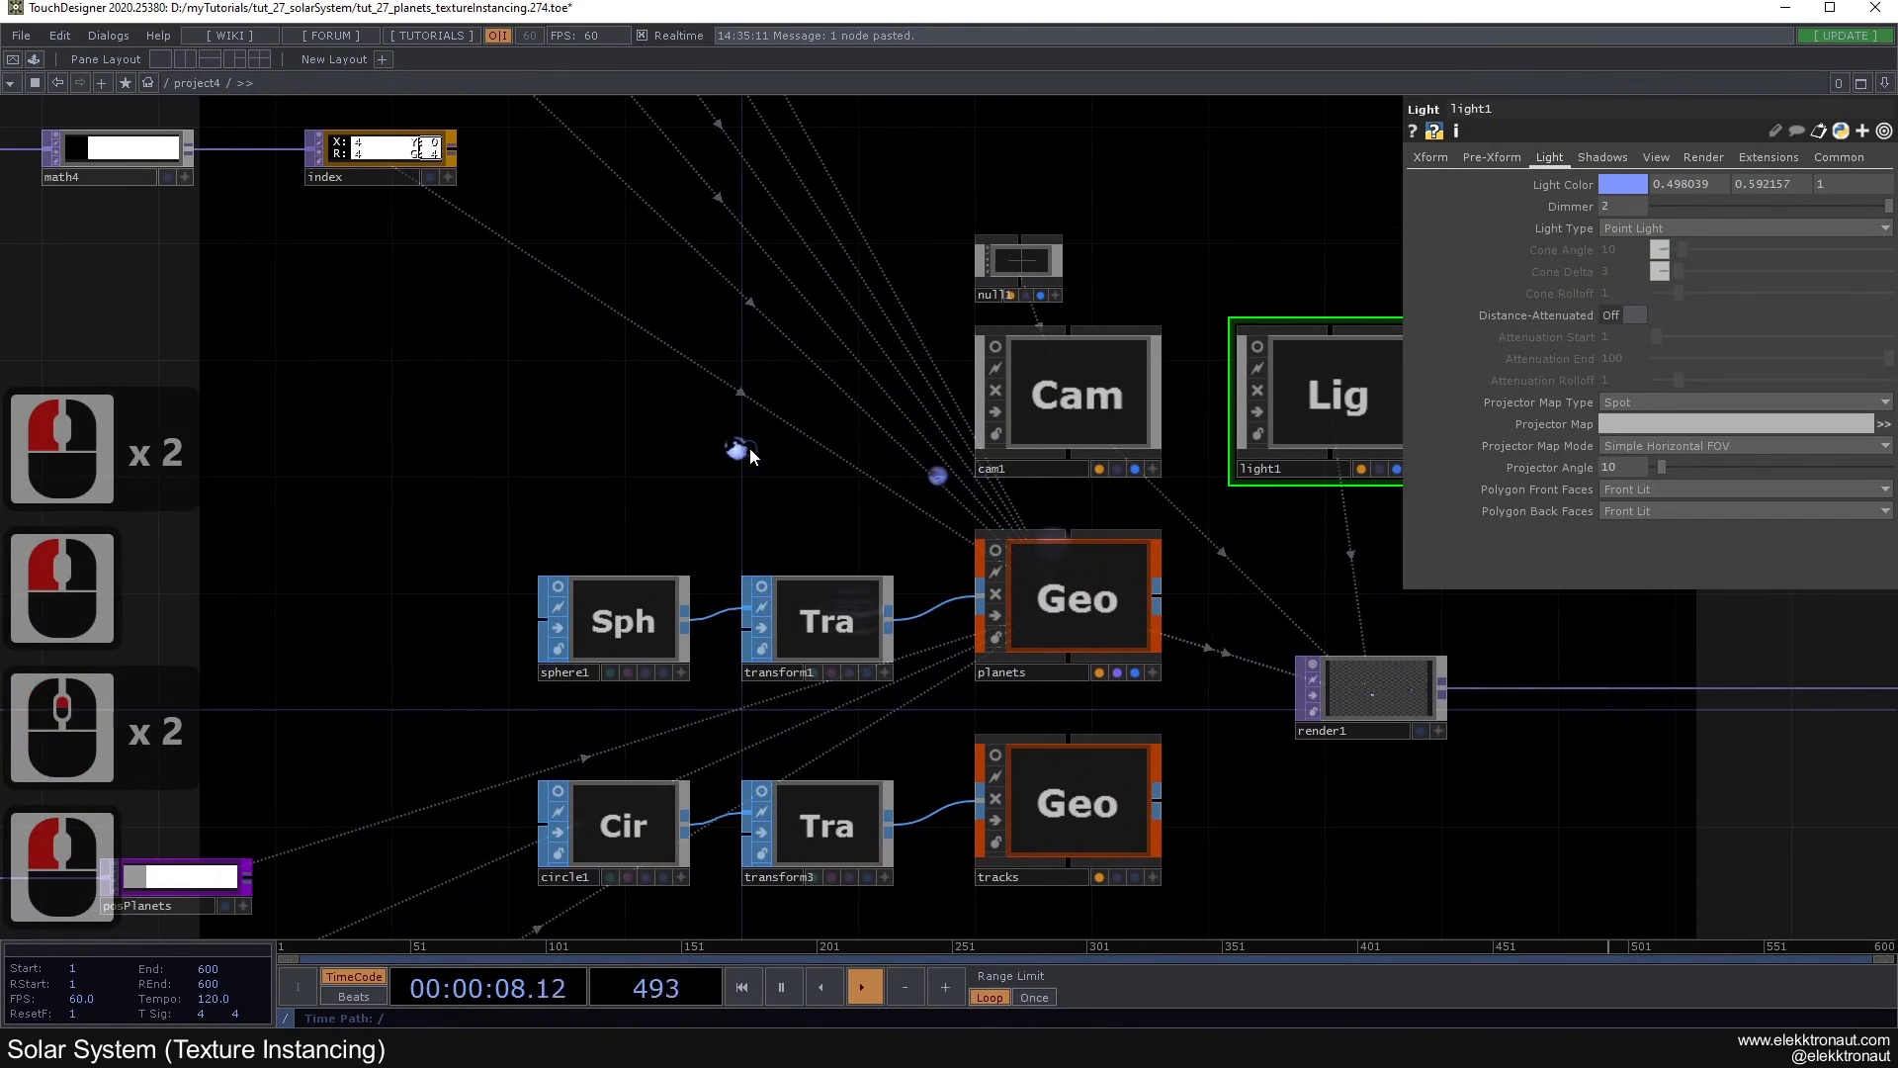
double_click(749, 455)
text(p)
click(667, 212)
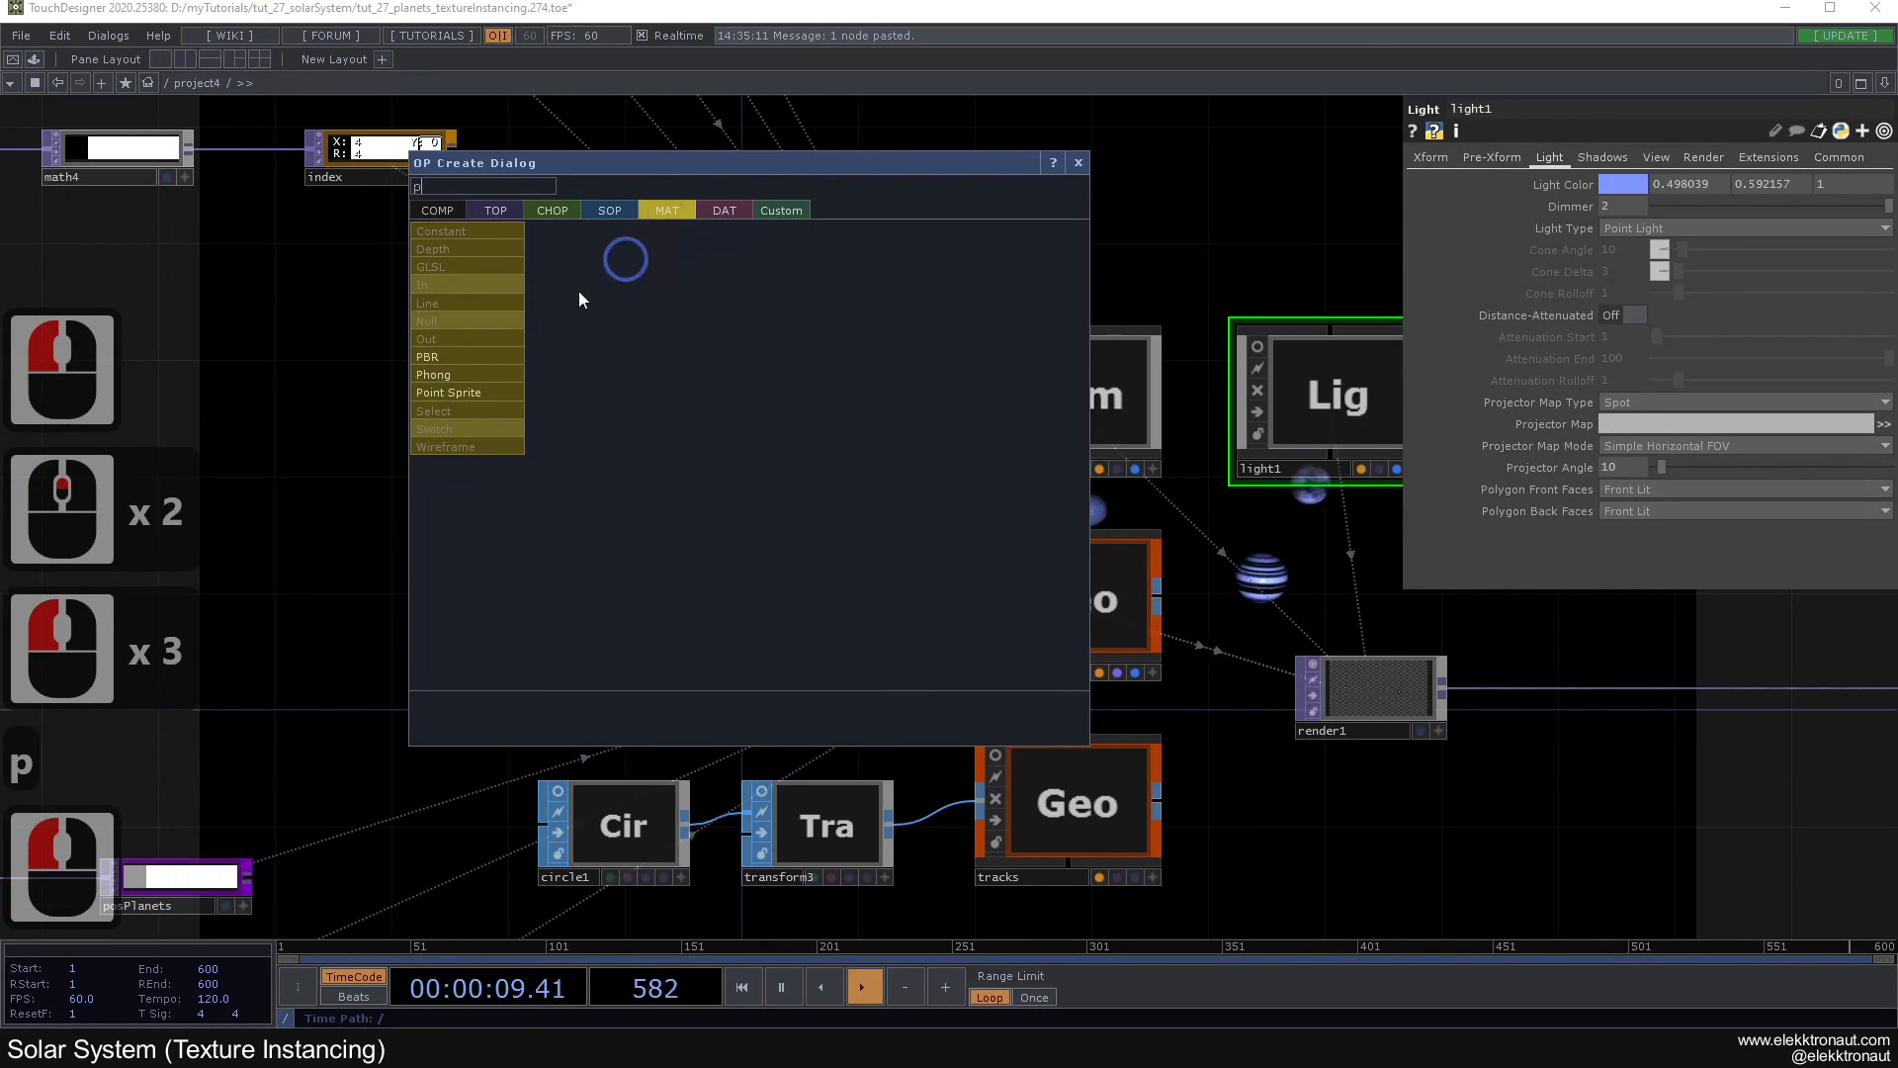
click(449, 373)
click(834, 461)
drag(831, 461, 1086, 607)
click(1042, 580)
drag(625, 475, 1037, 568)
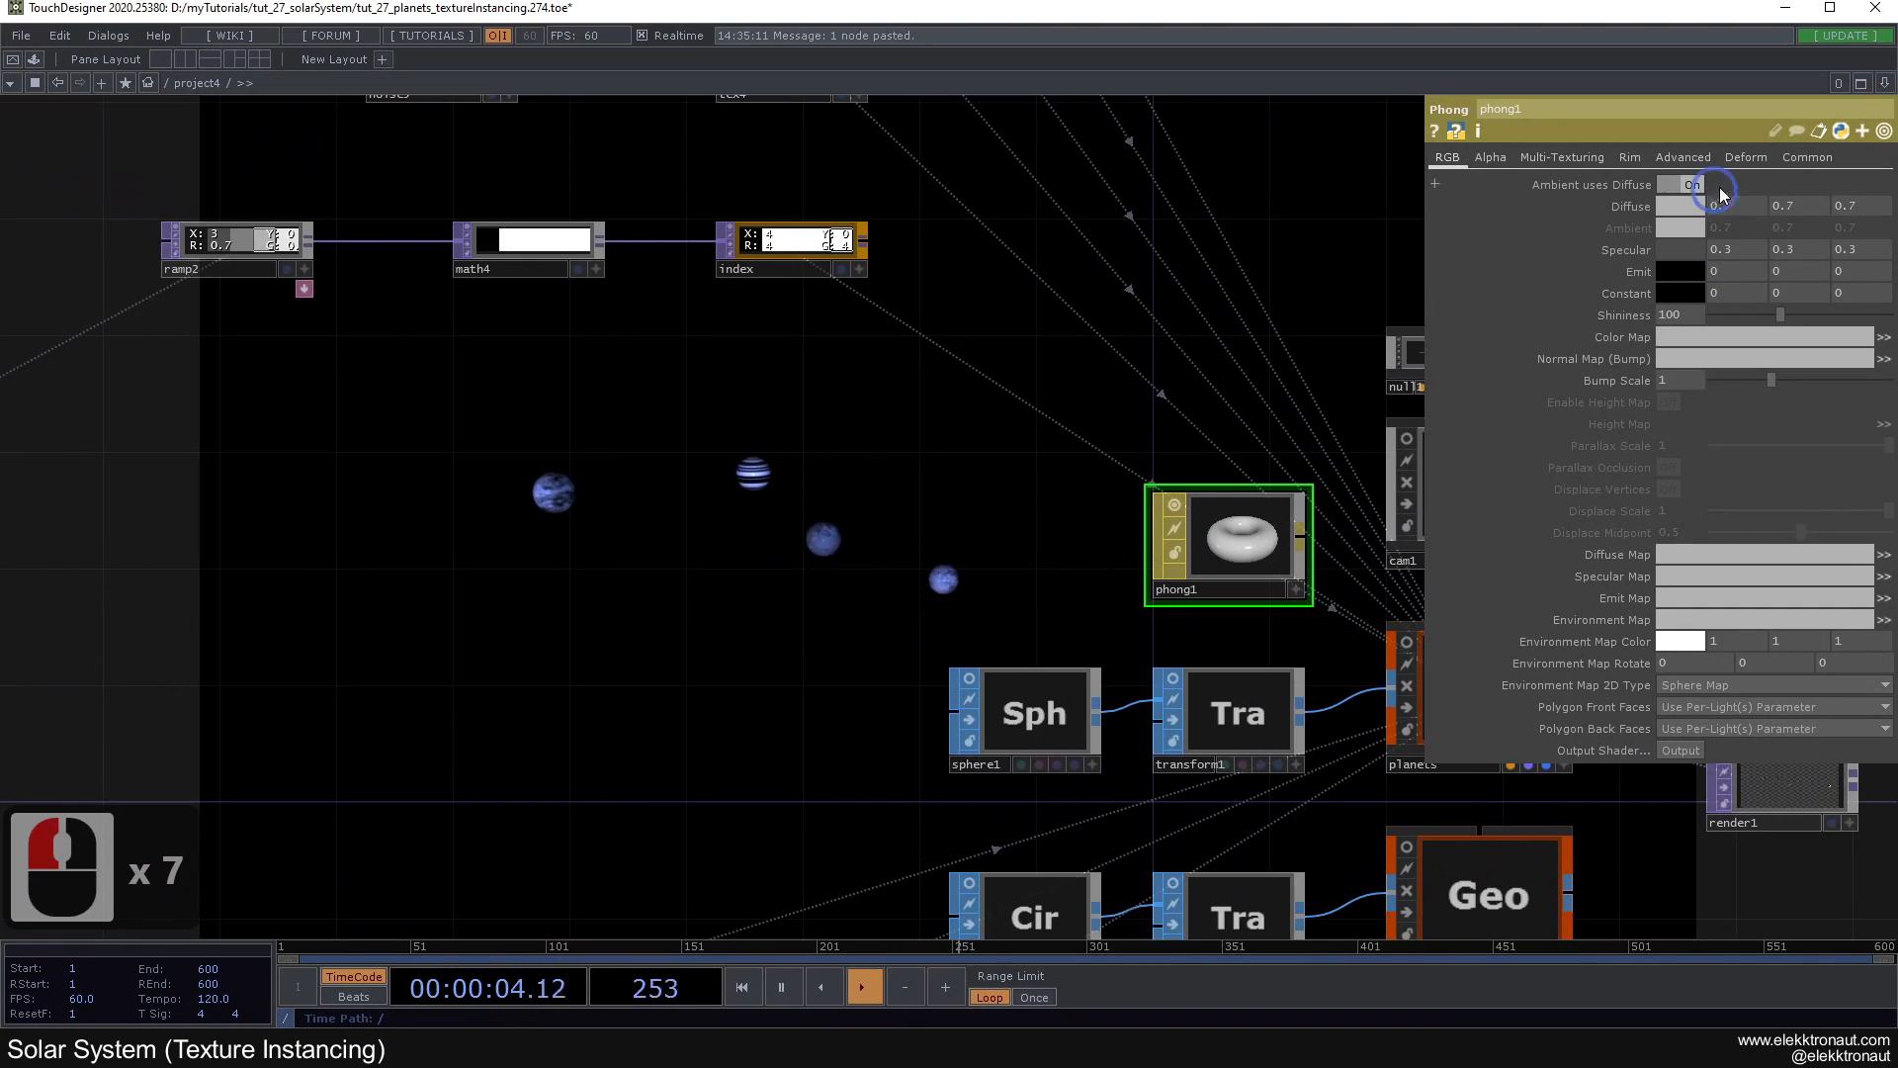
Step: Set phong1's Diffuse to 1, 1, 1 and its Specular to 0.1 on all three channels
text(1)
drag(1794, 206, 1740, 212)
text(1)
drag(1857, 207, 1830, 210)
text(1)
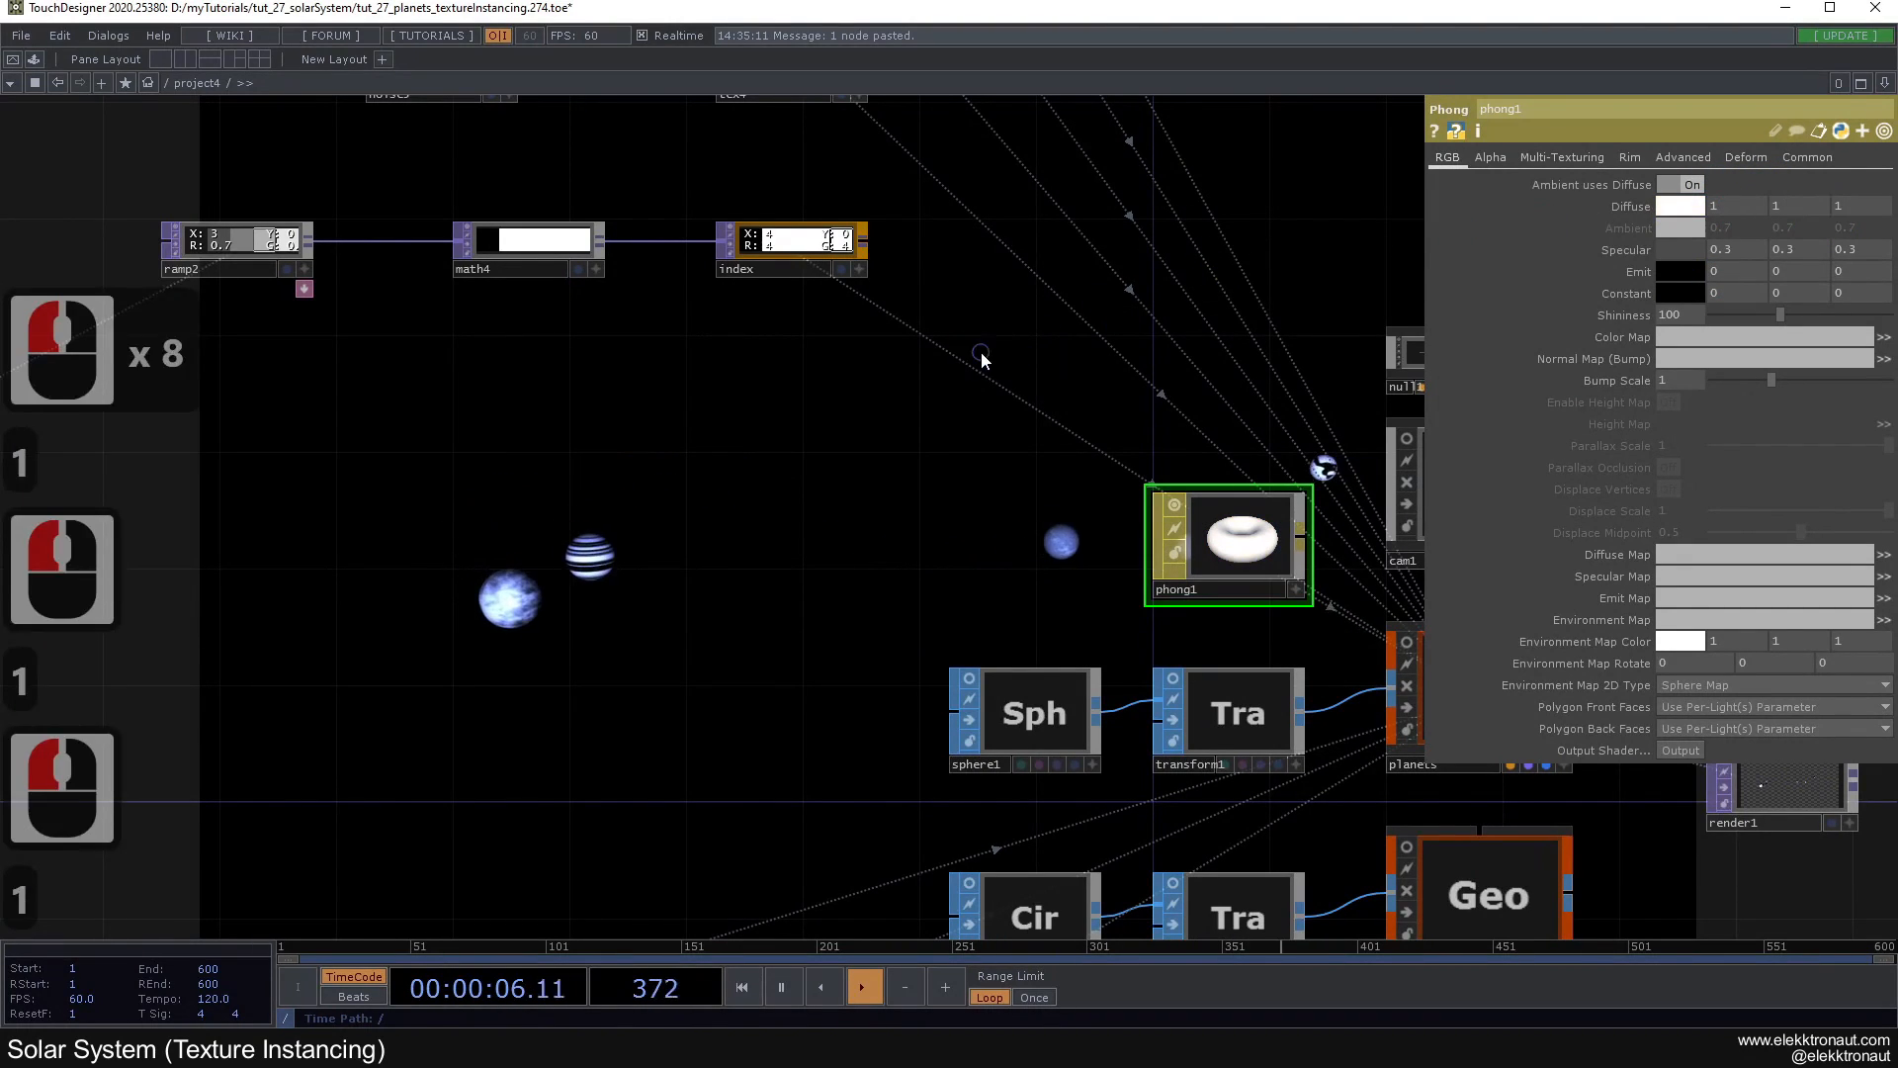
click(970, 400)
drag(1630, 253, 1554, 253)
Step: Restart the planets' orbit motion and examine their shading with the new Phong material
scroll(949, 476, down, 1)
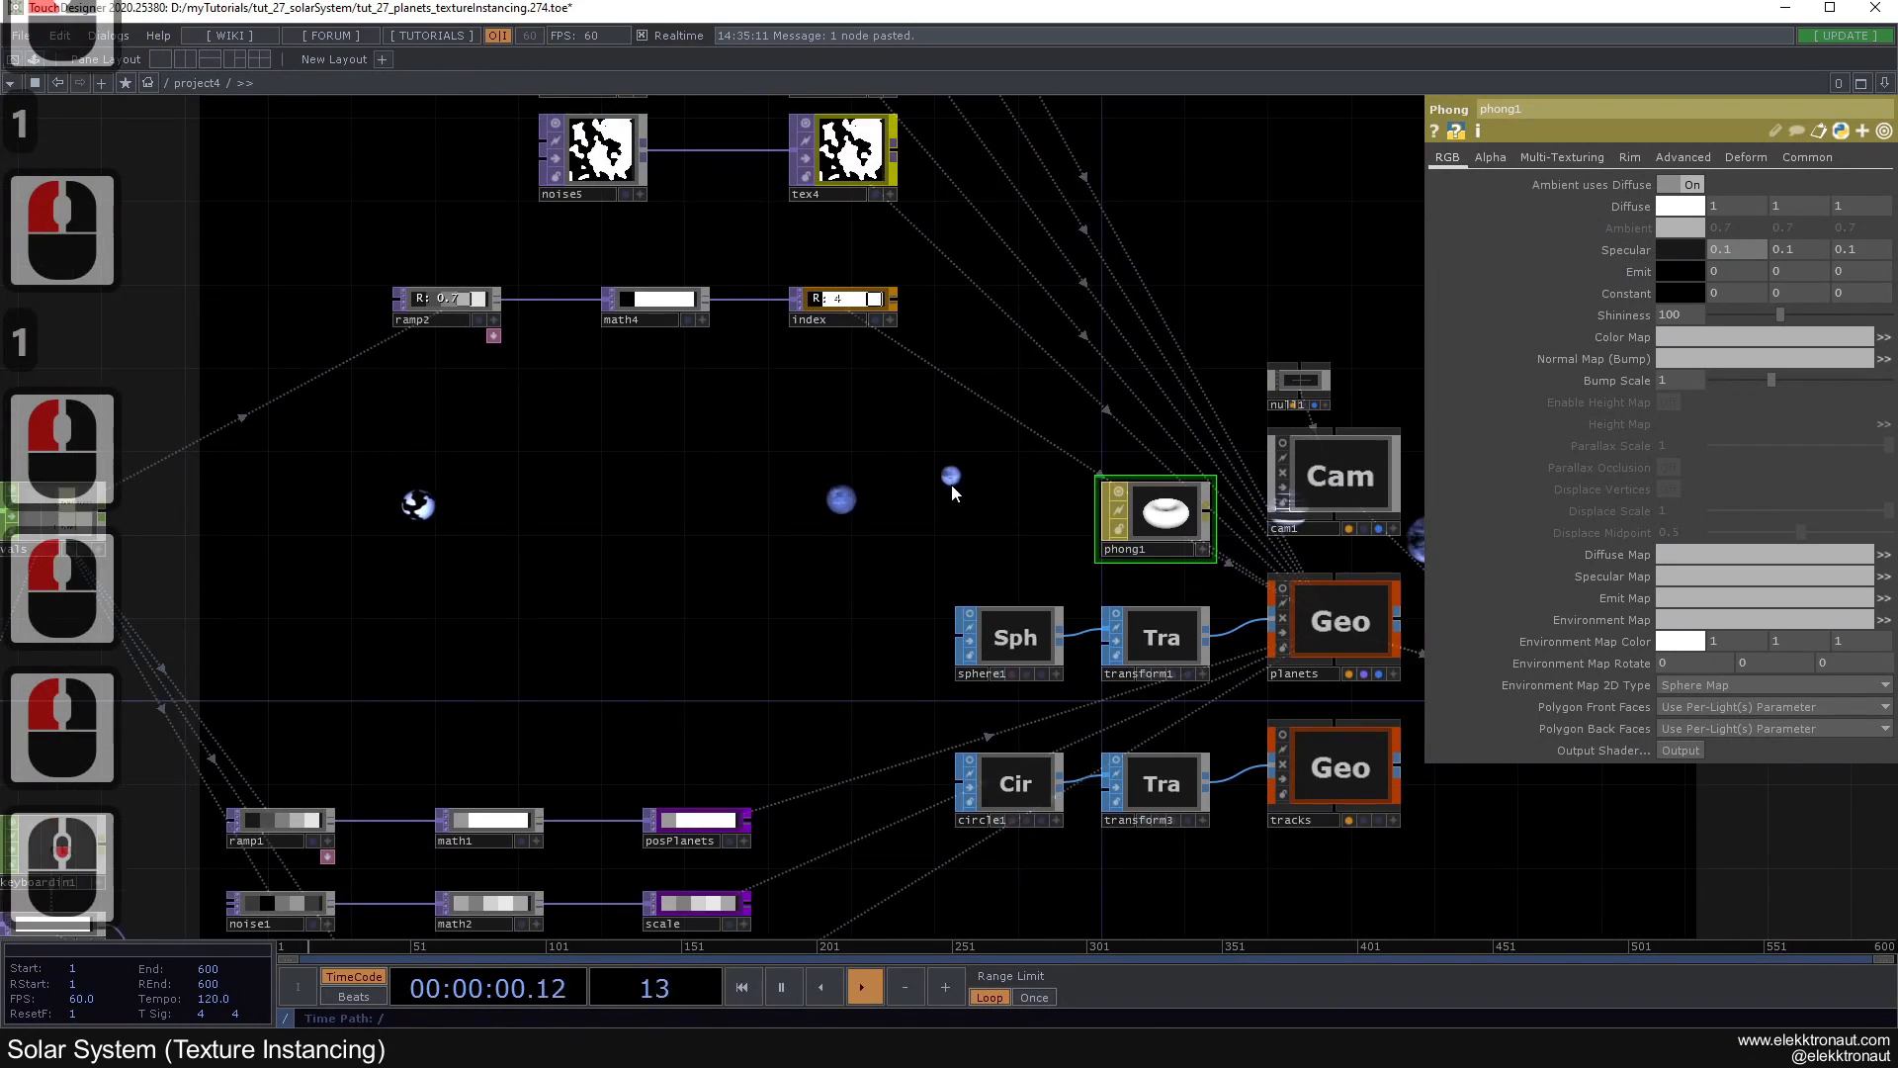
drag(951, 480, 435, 262)
drag(1111, 645, 789, 442)
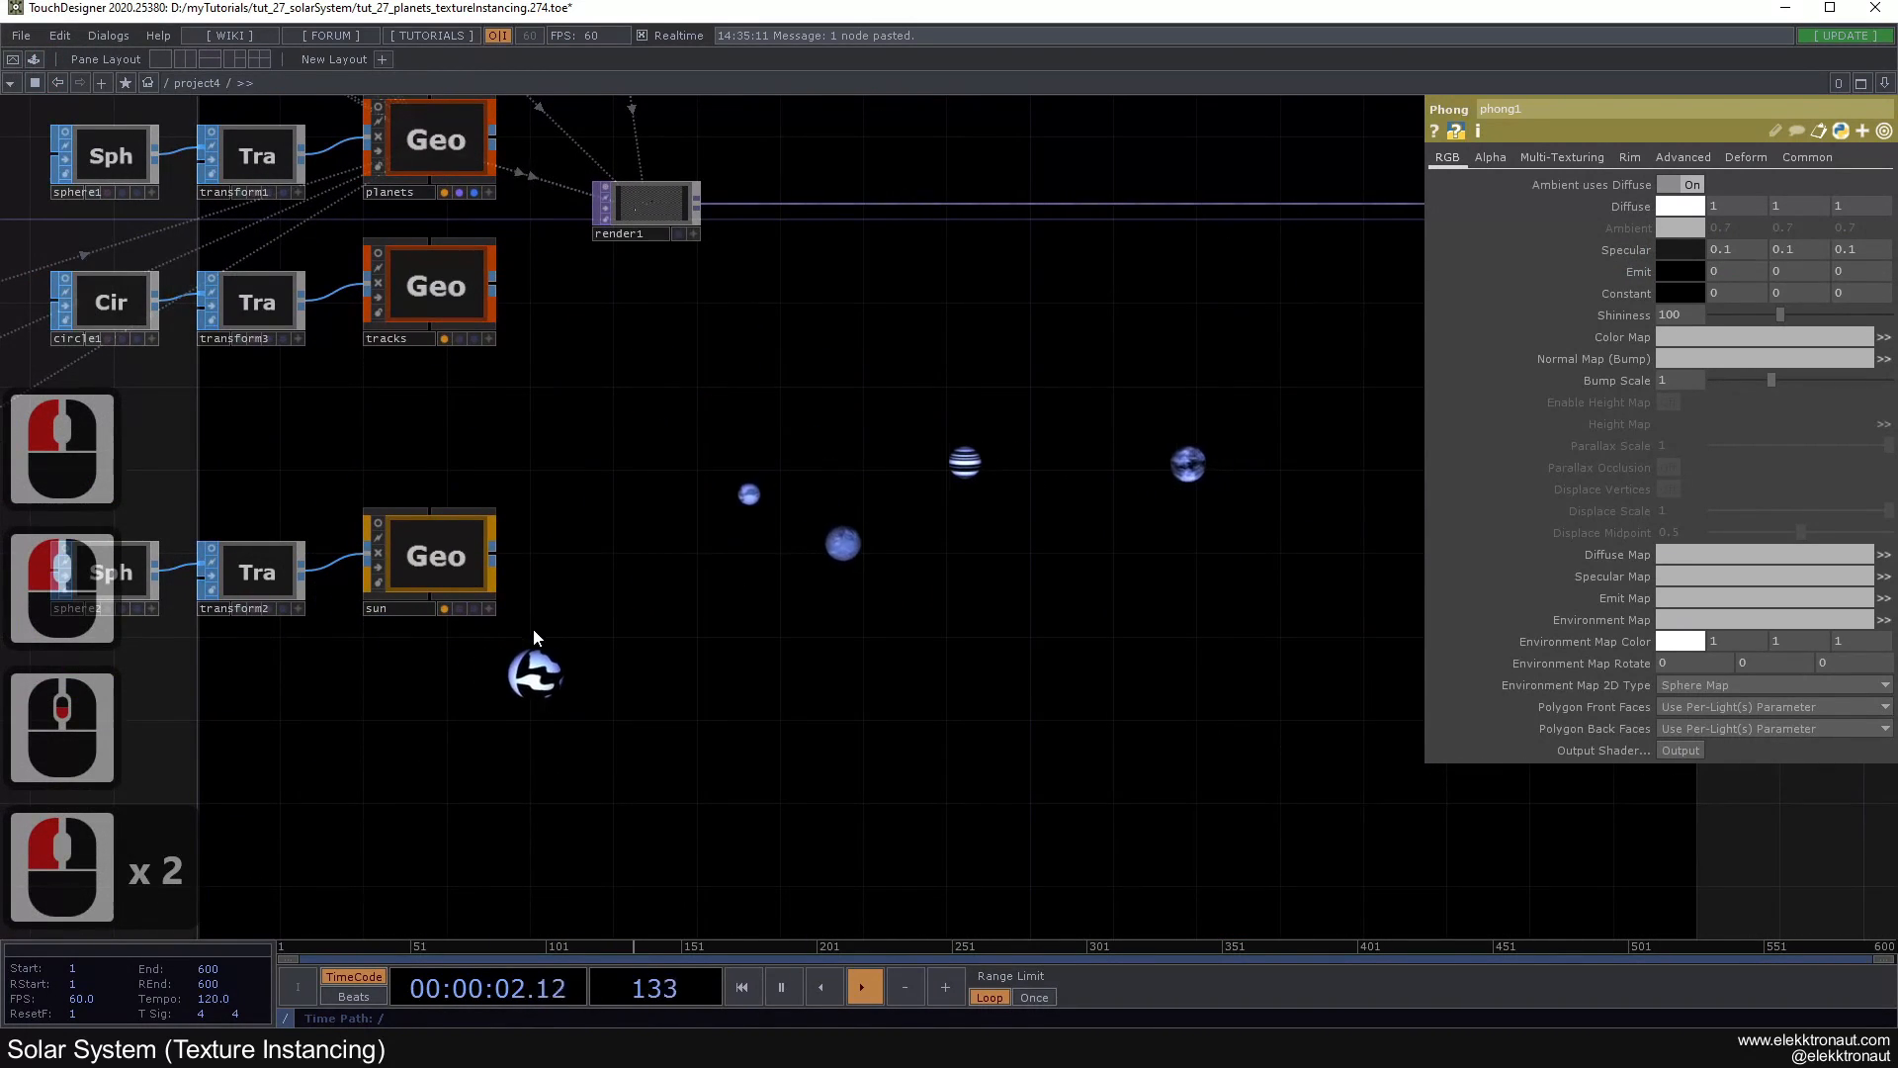
click(833, 485)
key(1)
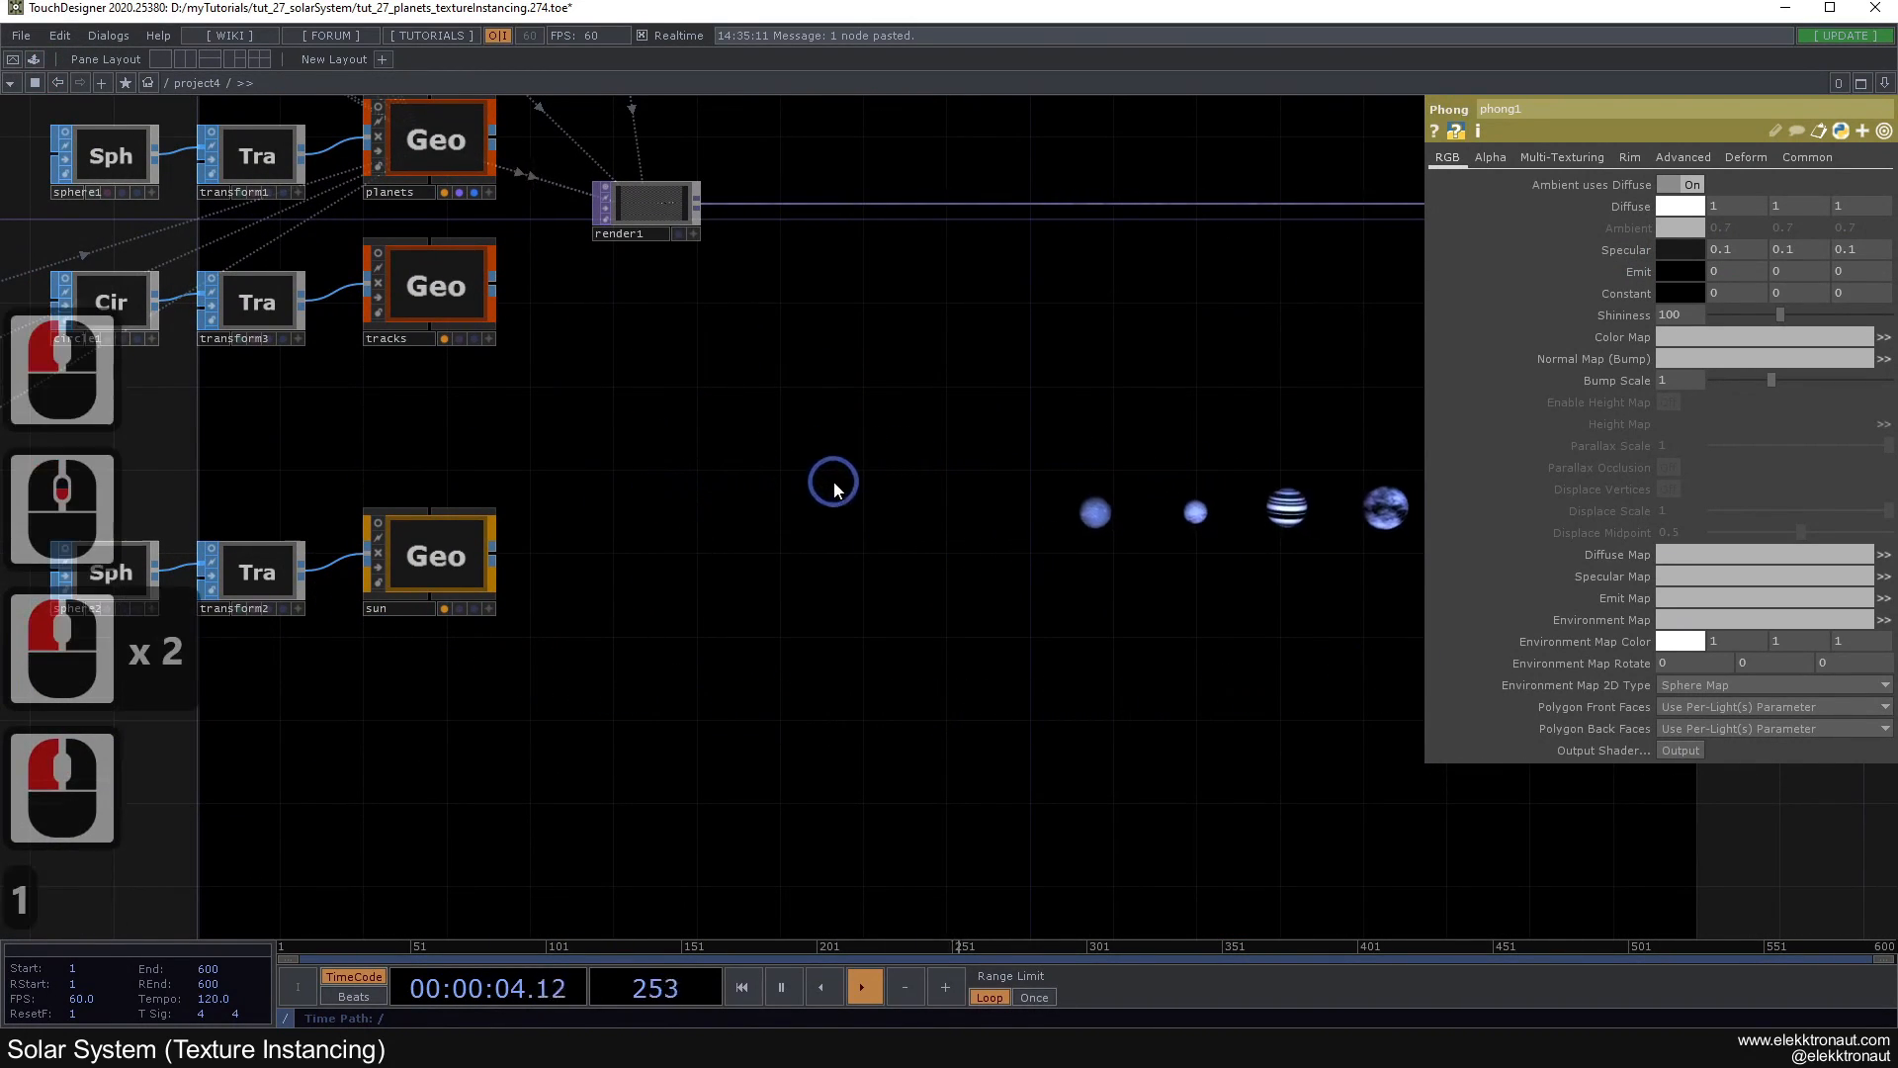
scroll(905, 488, down, 2)
drag(847, 449, 560, 380)
scroll(677, 514, up, 1)
drag(572, 627, 314, 675)
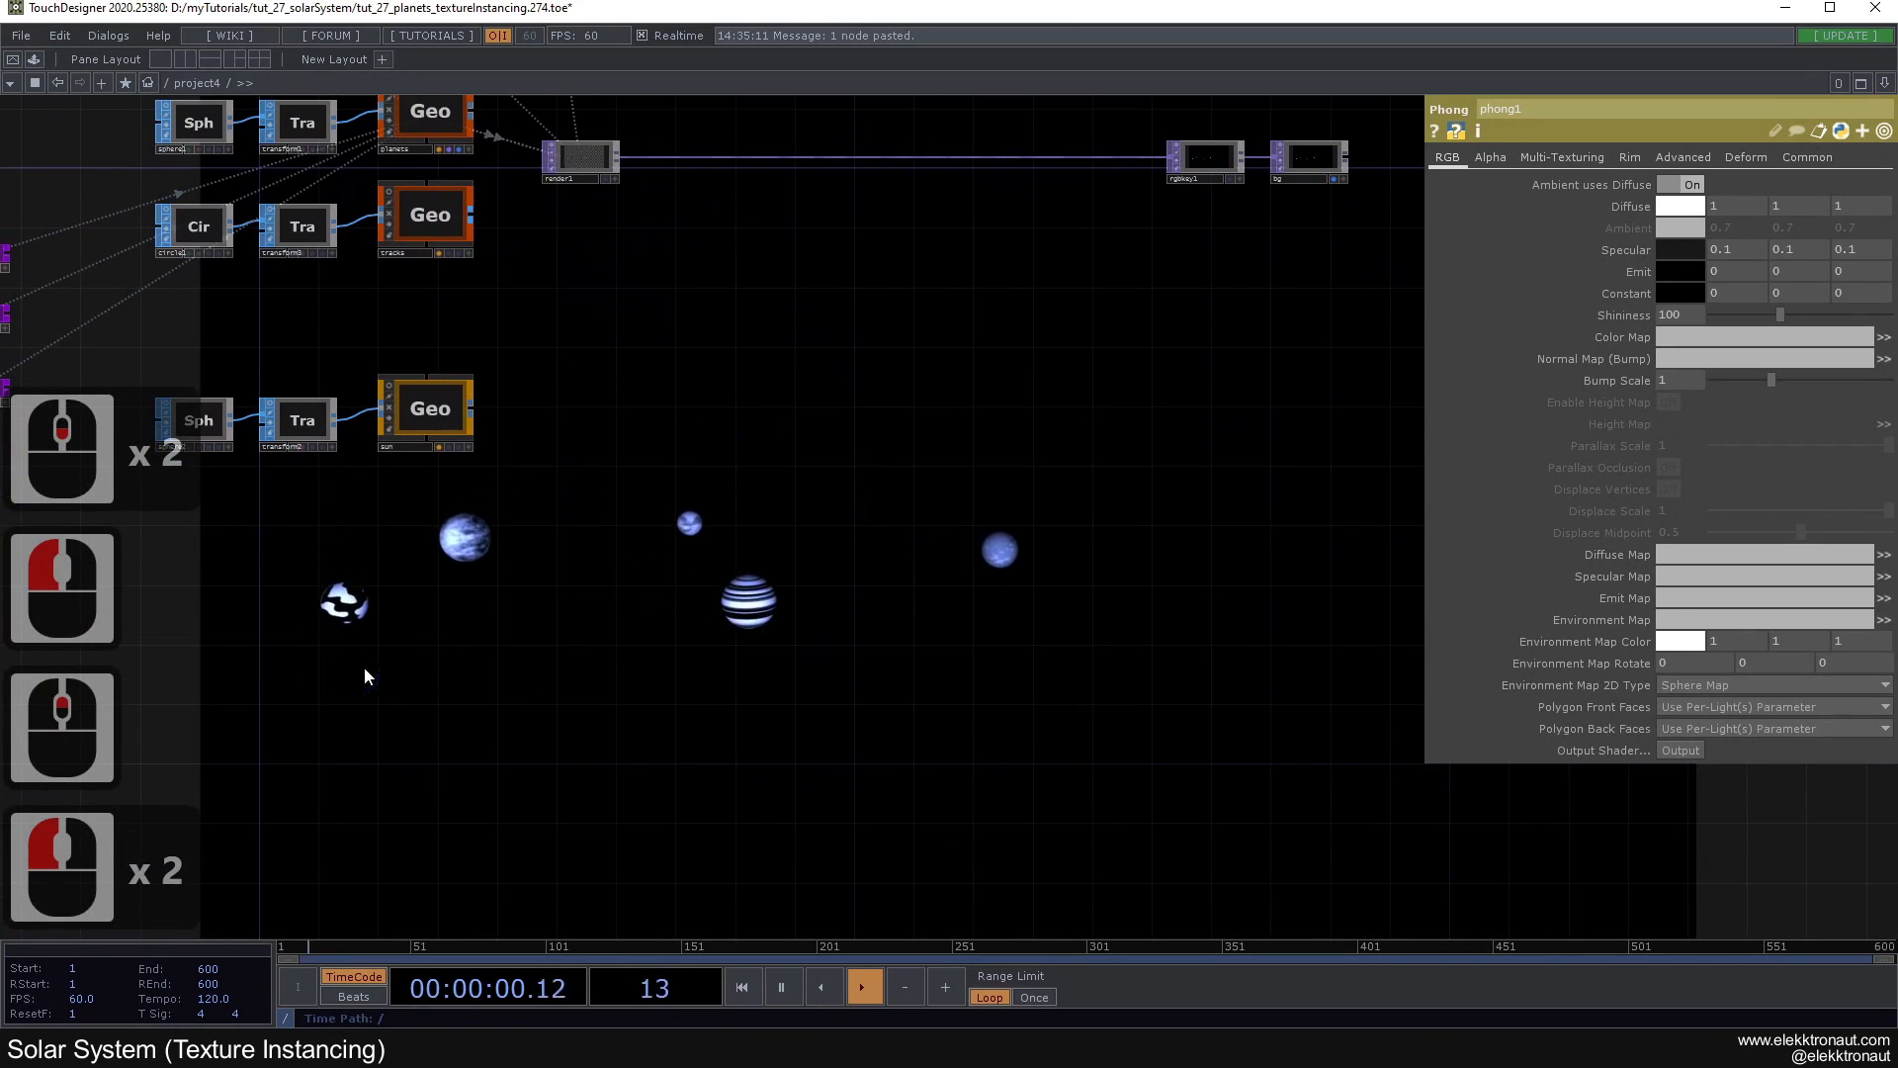
drag(831, 521, 1345, 822)
drag(457, 458, 714, 704)
drag(932, 479, 1030, 512)
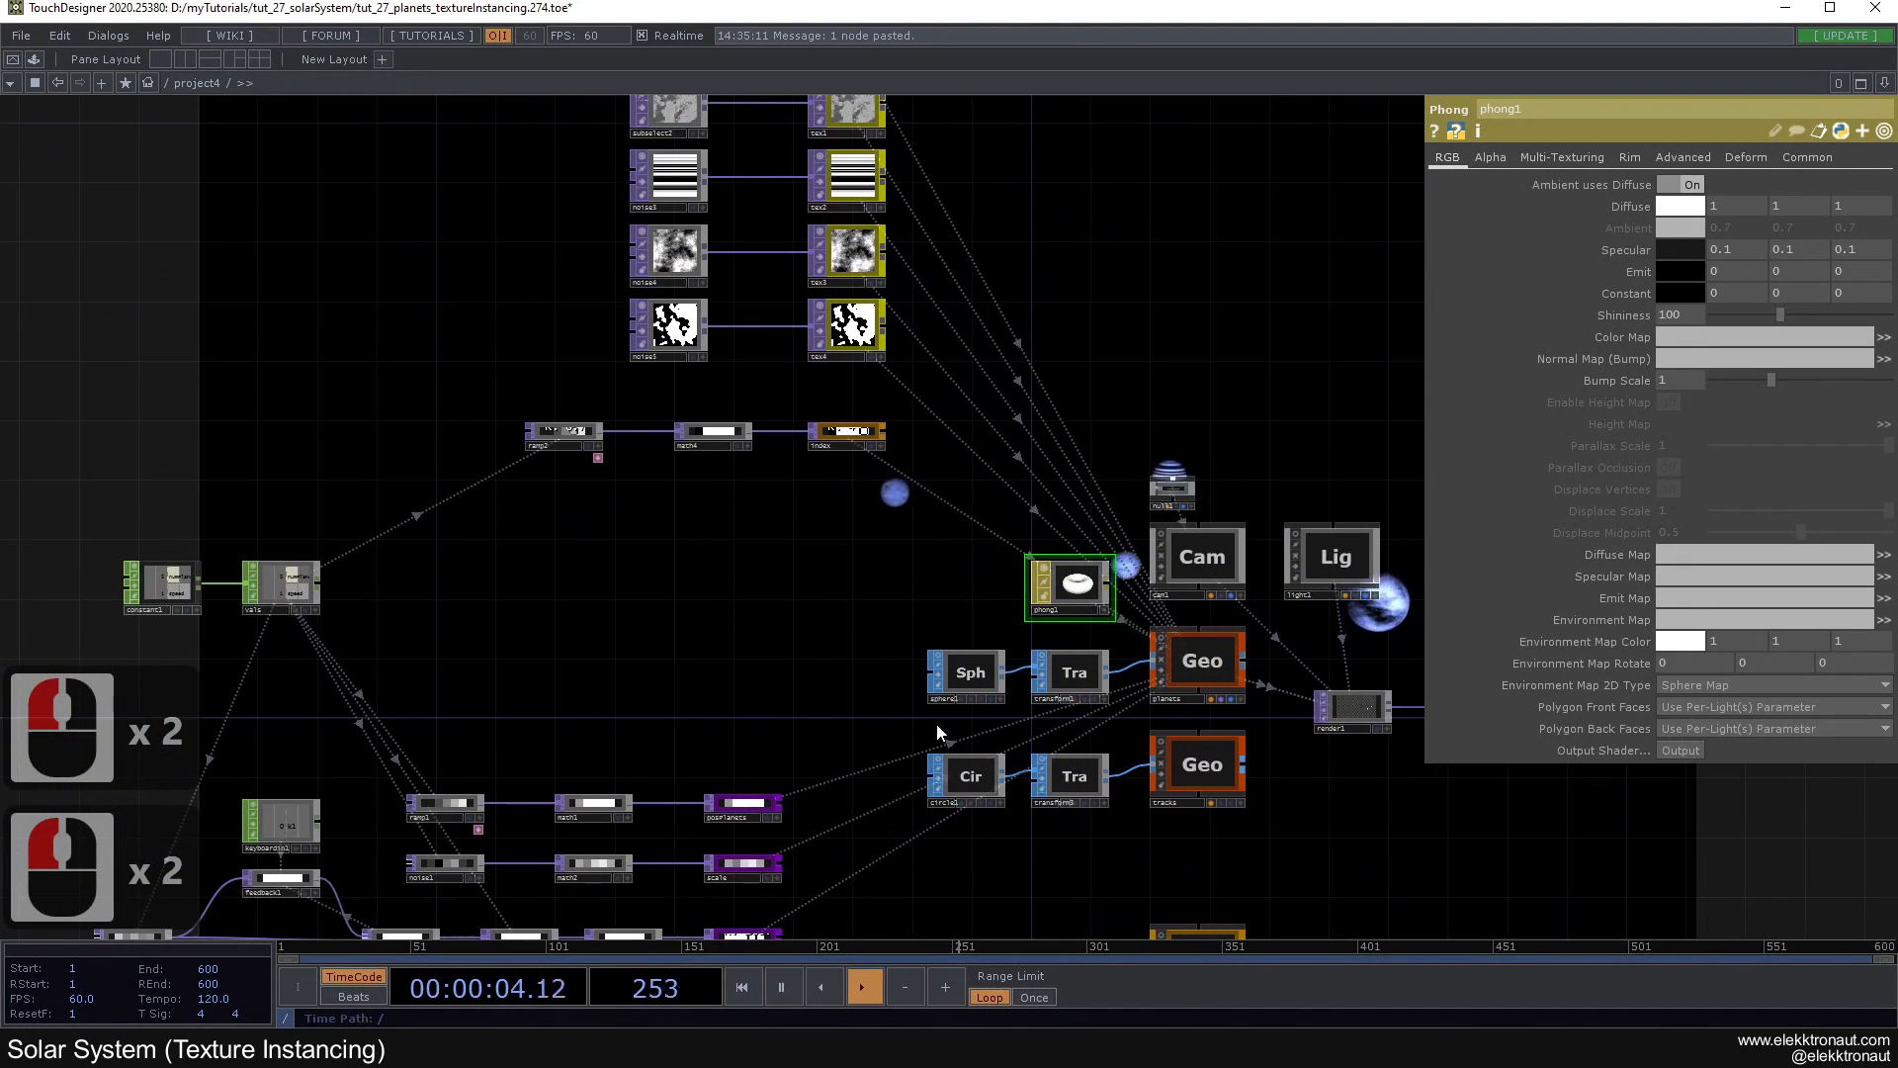
Step: Set the Exponent of noise5 to 1.31 for a soft cloudy pattern
drag(870, 410, 885, 543)
scroll(672, 456, up, 2)
click(714, 465)
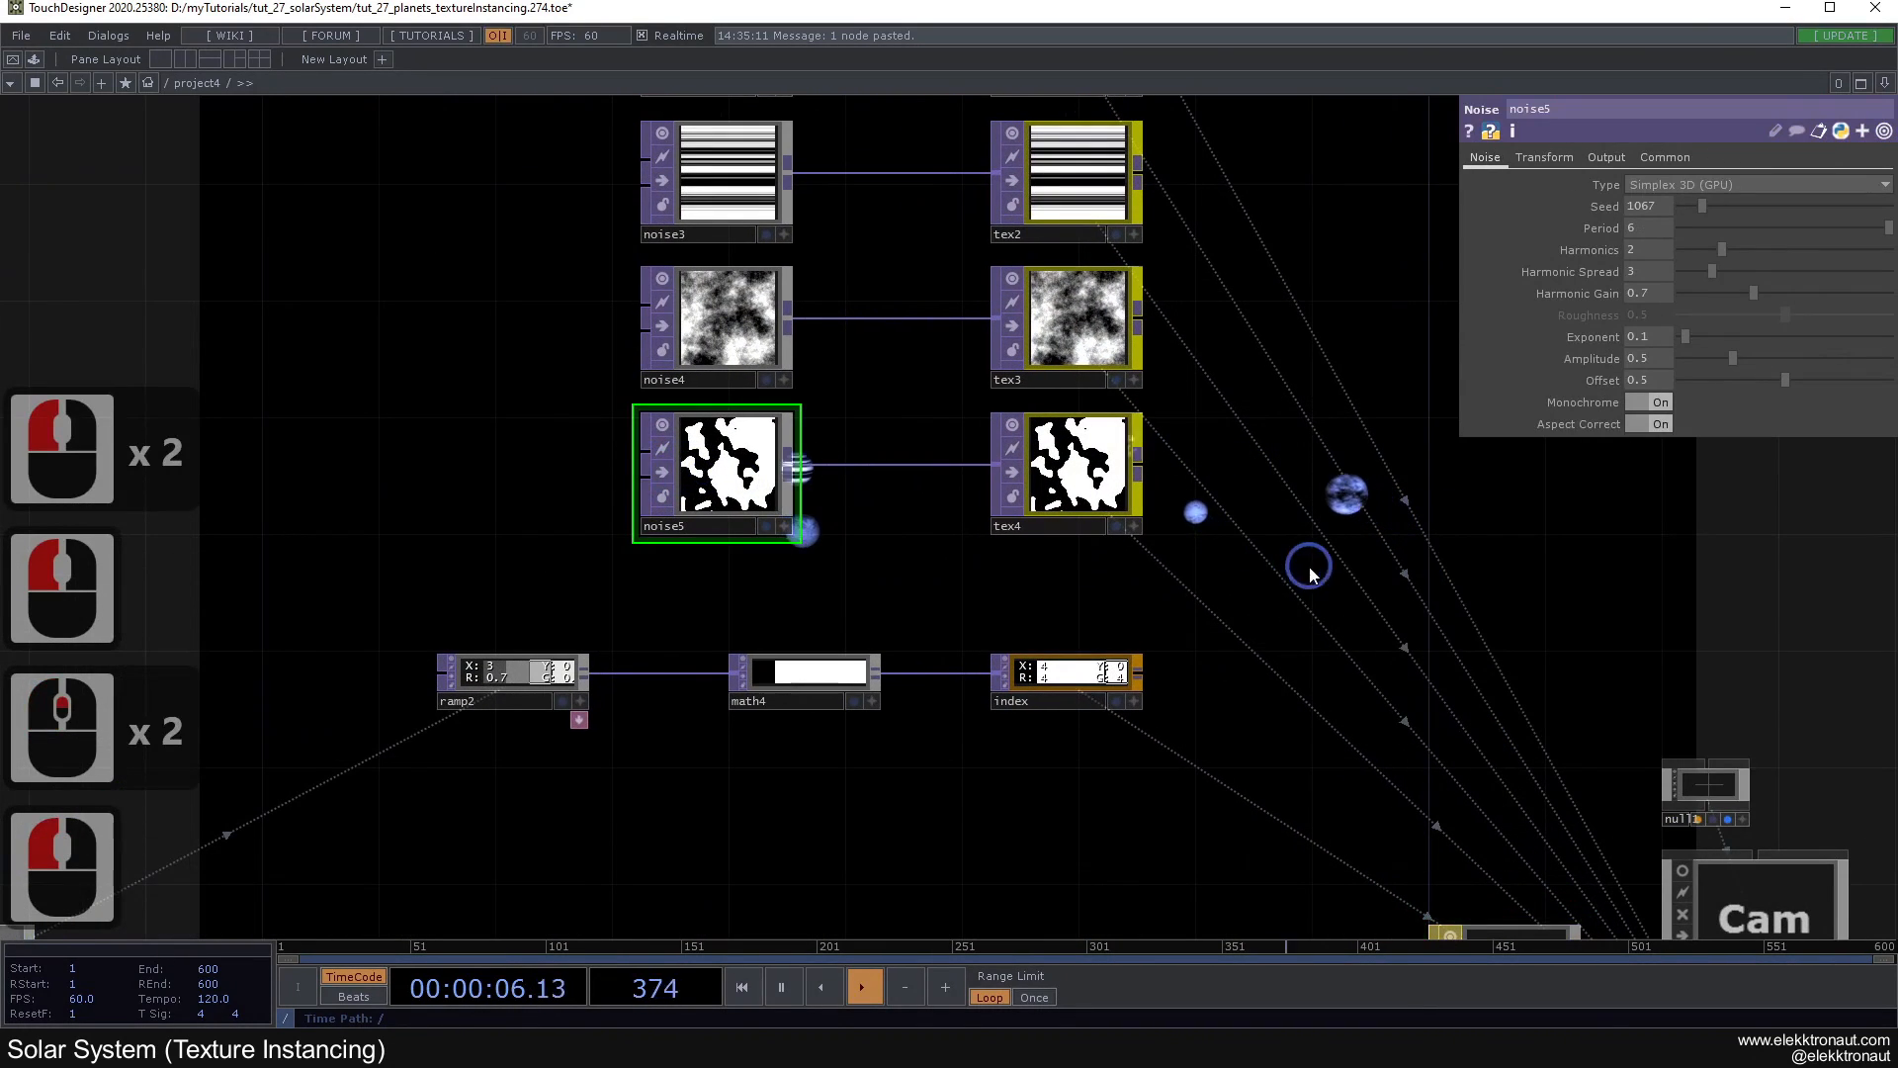
drag(1310, 568, 767, 555)
drag(1088, 400, 824, 458)
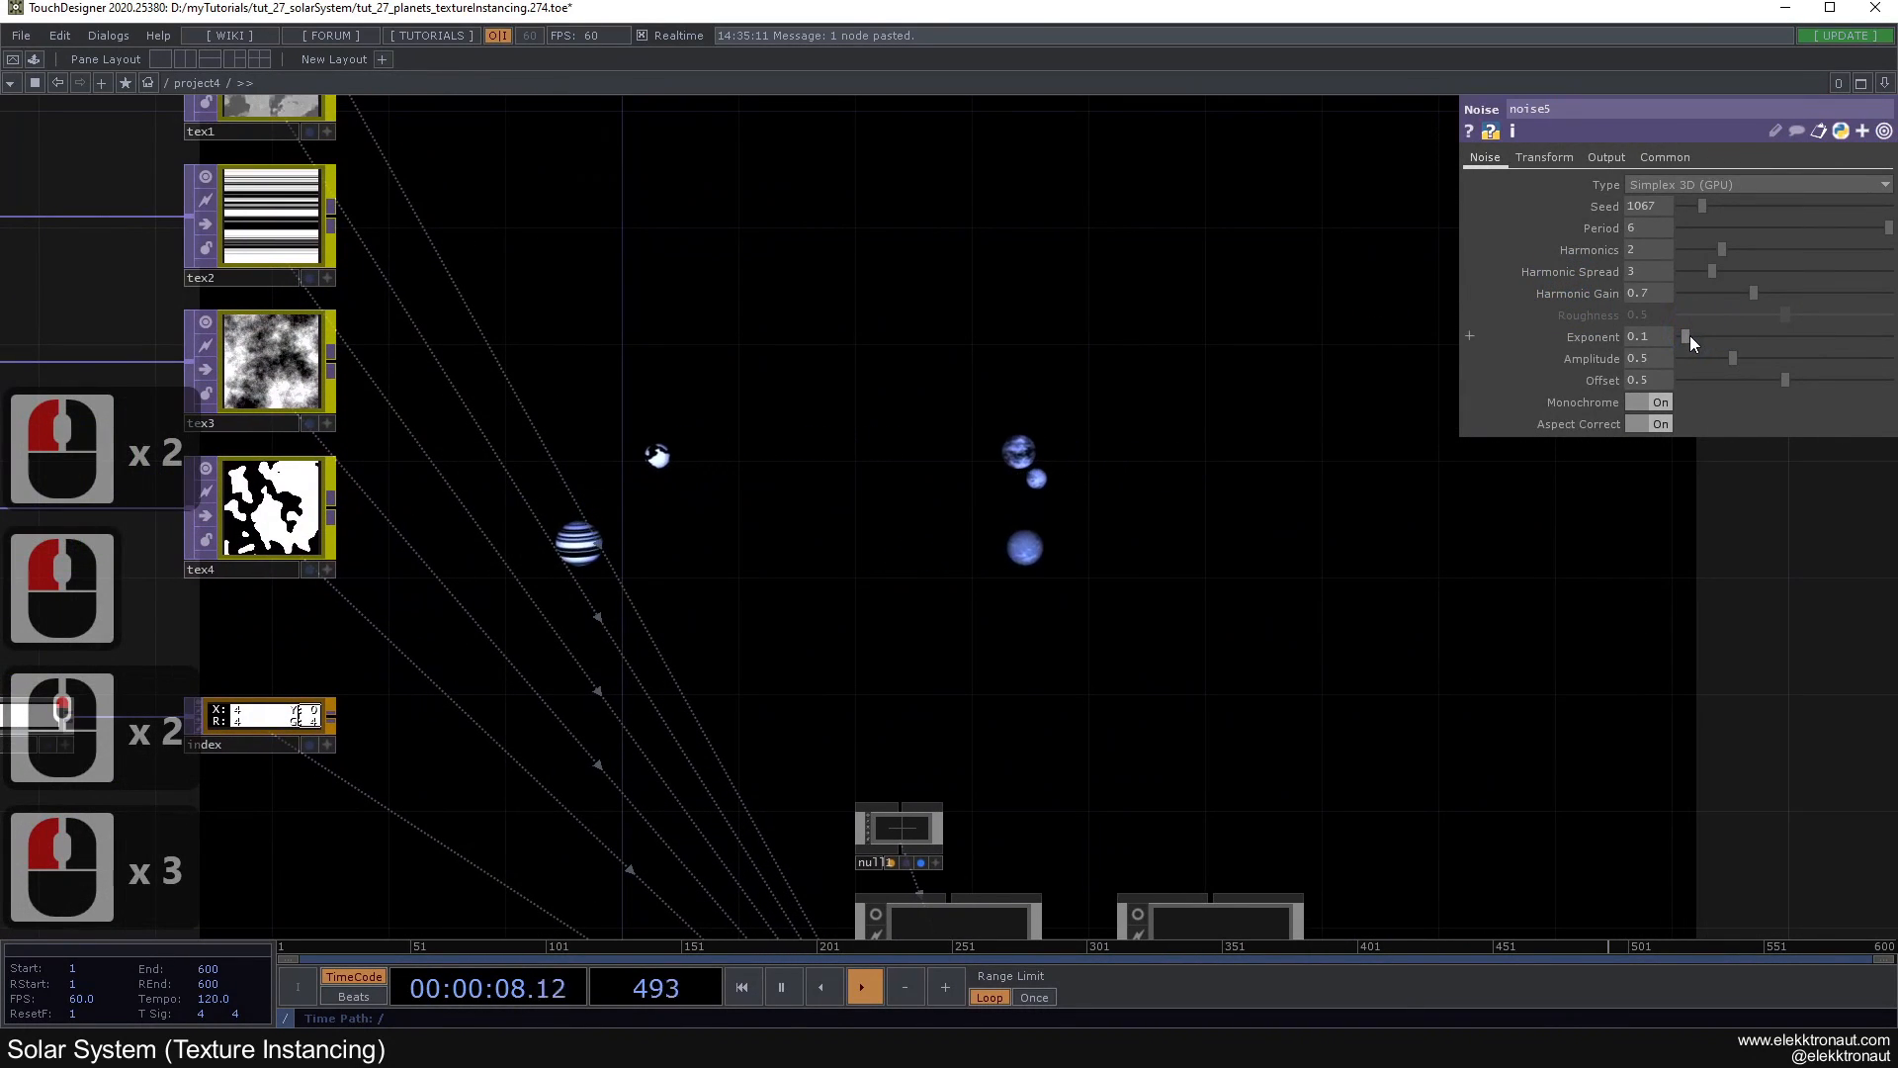
drag(1688, 338, 1748, 344)
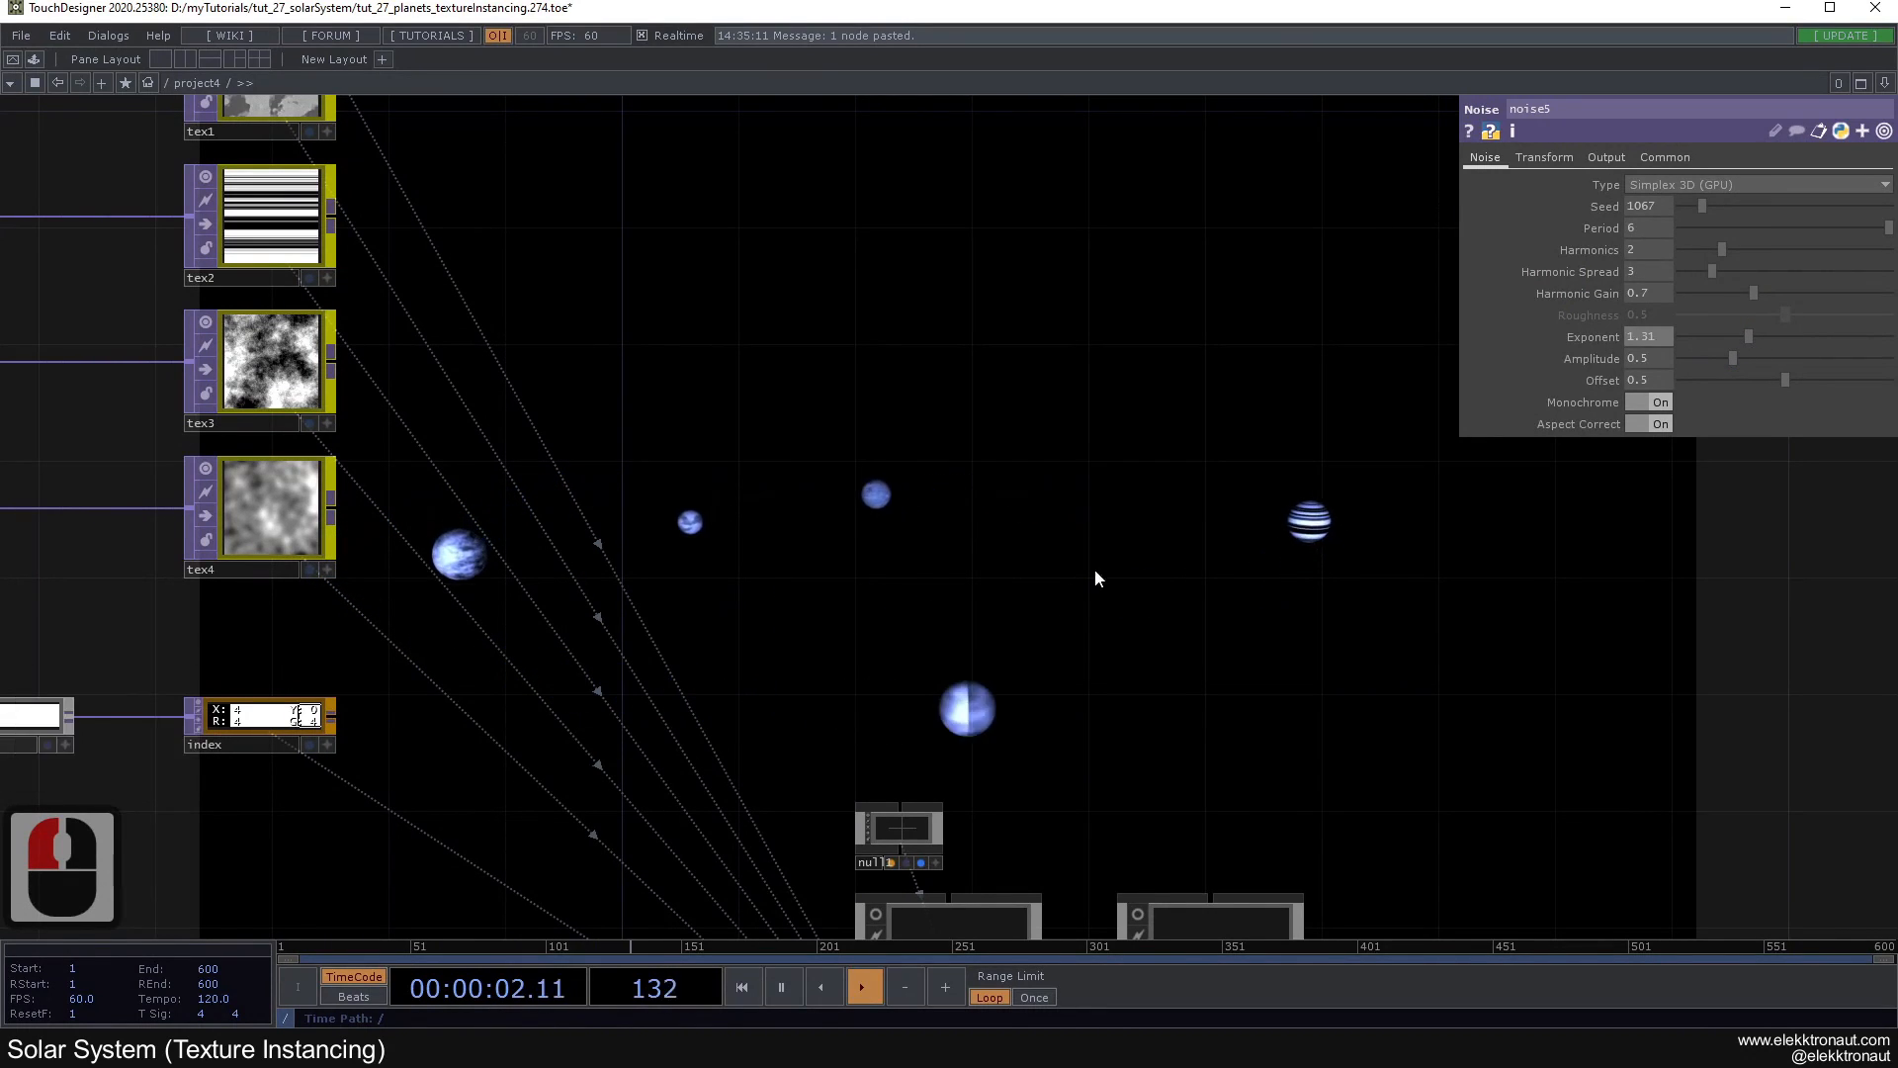
Step: Restart the orbit motion and examine the planets with the softened noise5 texture
scroll(1097, 566, down, 2)
drag(1175, 592, 823, 350)
drag(1096, 561, 964, 368)
scroll(972, 449, up, 1)
drag(929, 675, 832, 427)
key(1)
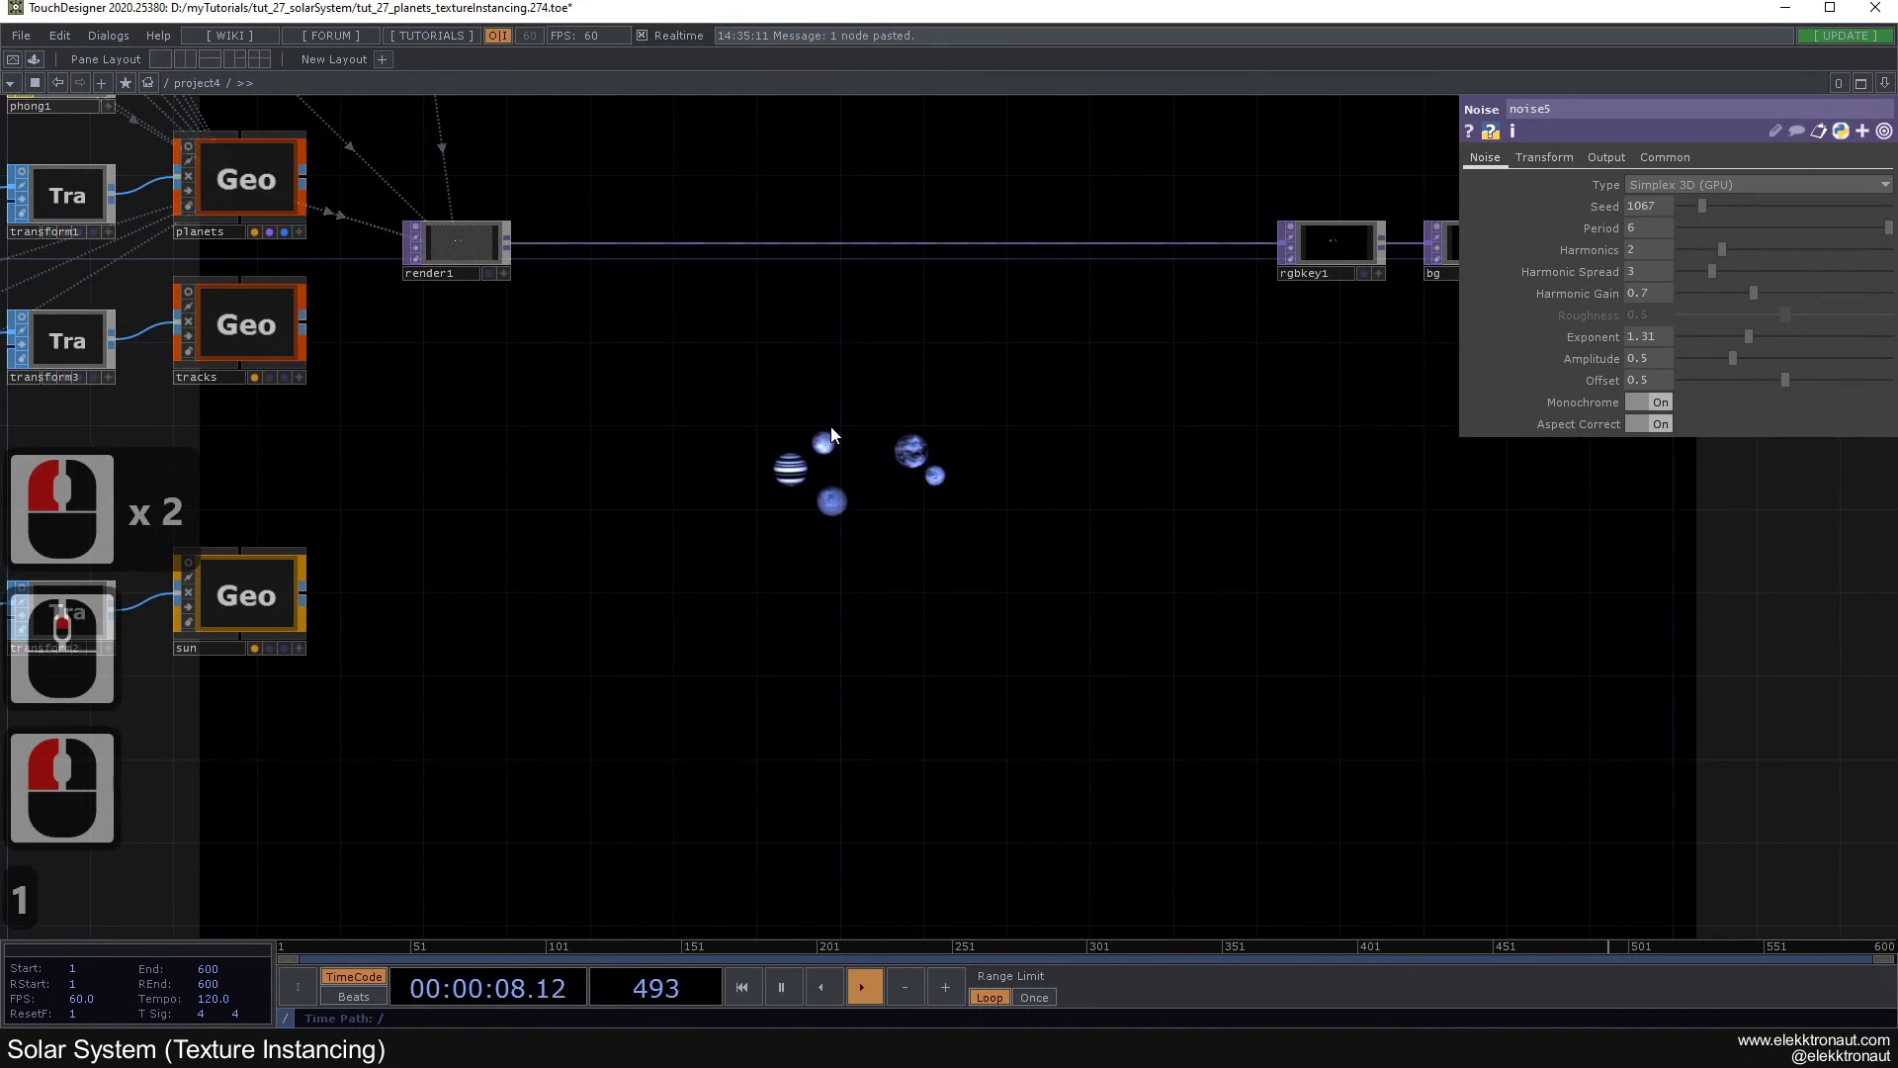
scroll(798, 427, down, 3)
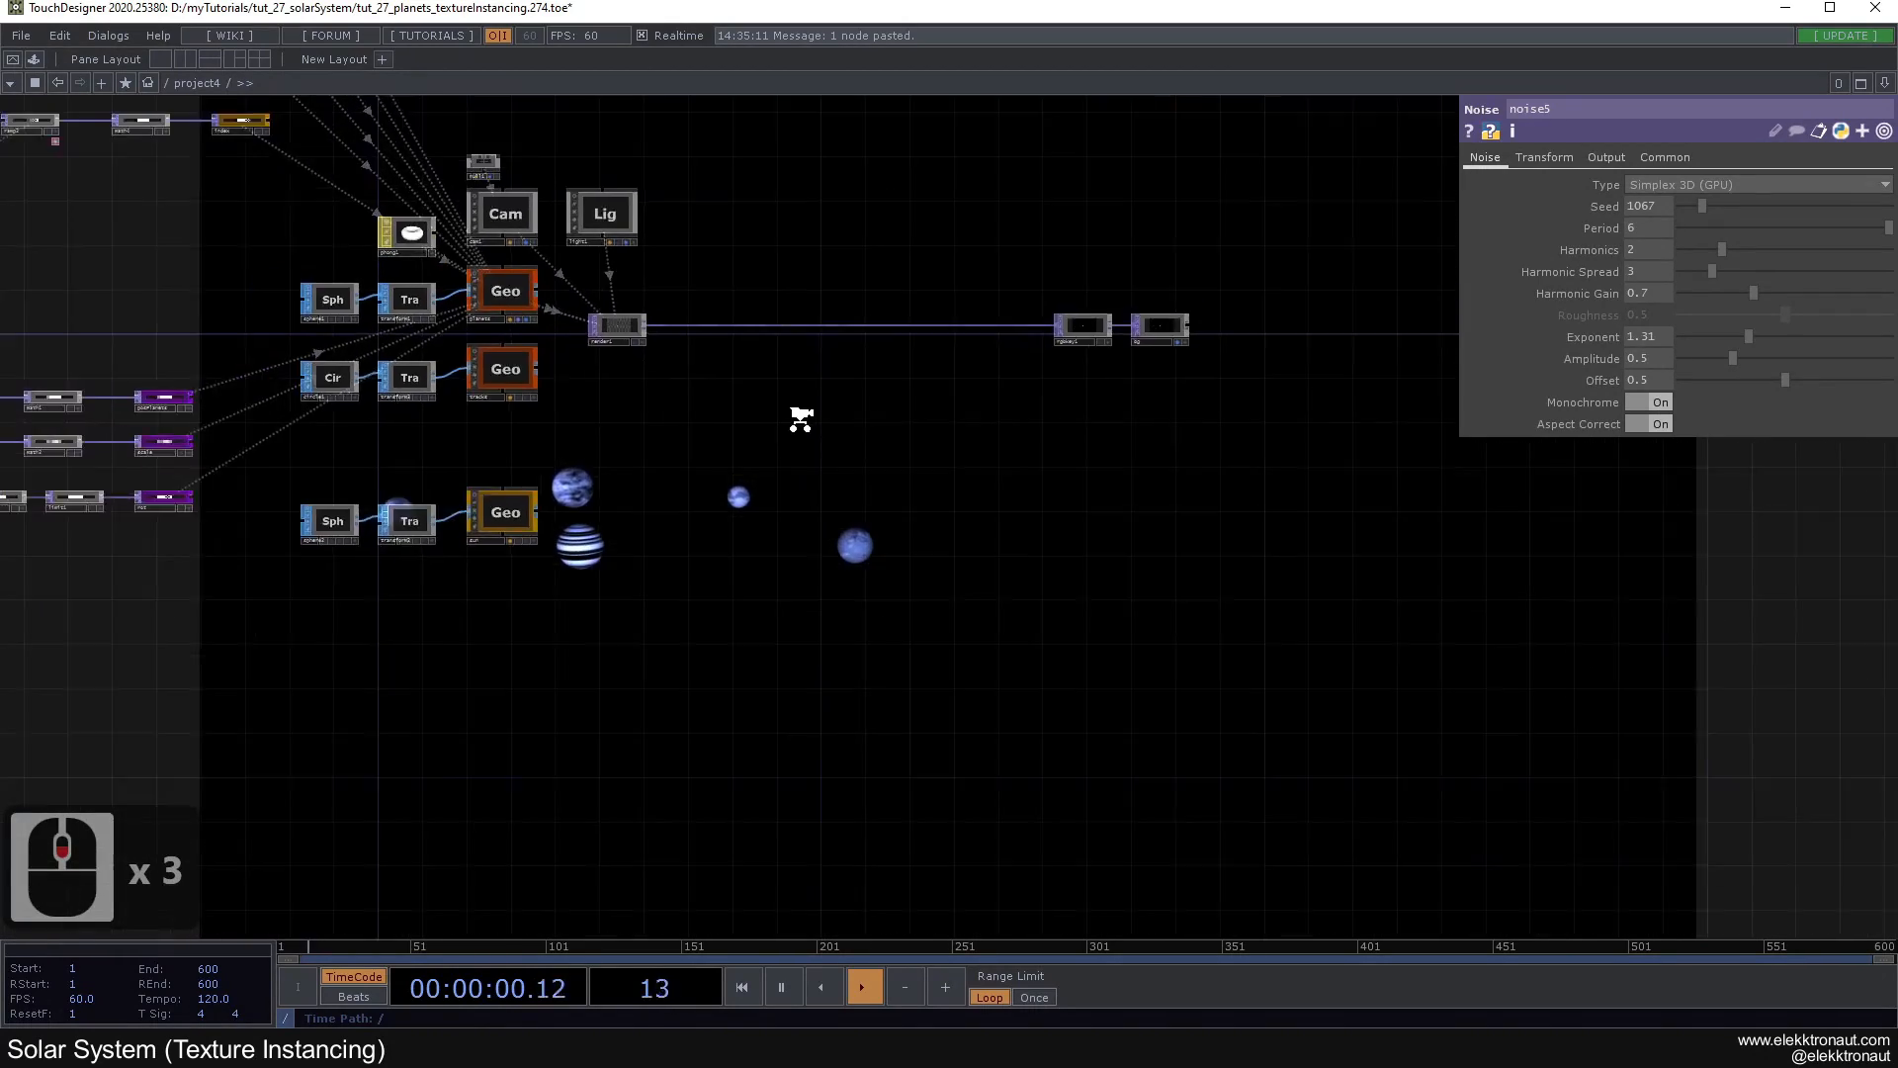
drag(781, 415, 925, 541)
Step: Enable rendering of the tracks geometry so that it is included in render1
scroll(585, 522, up, 2)
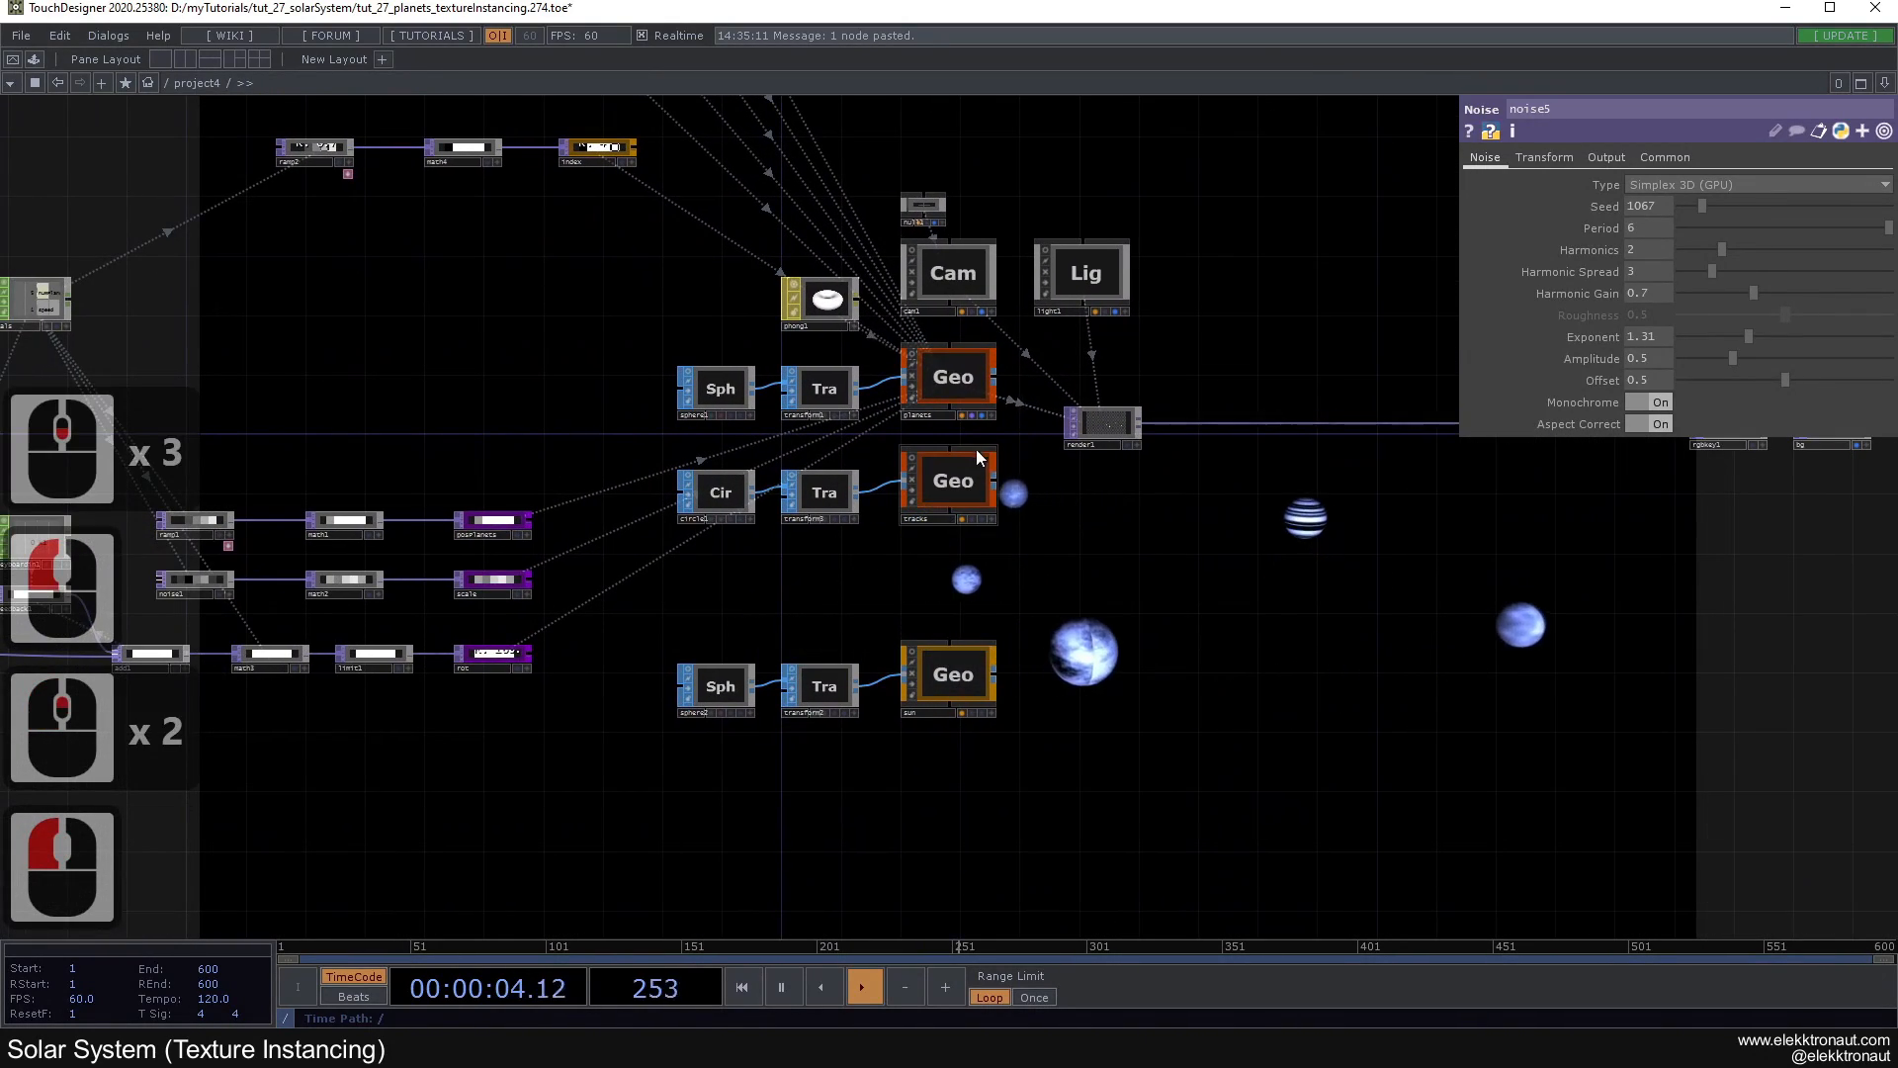
scroll(955, 475, up, 1)
drag(875, 611, 937, 604)
click(1048, 534)
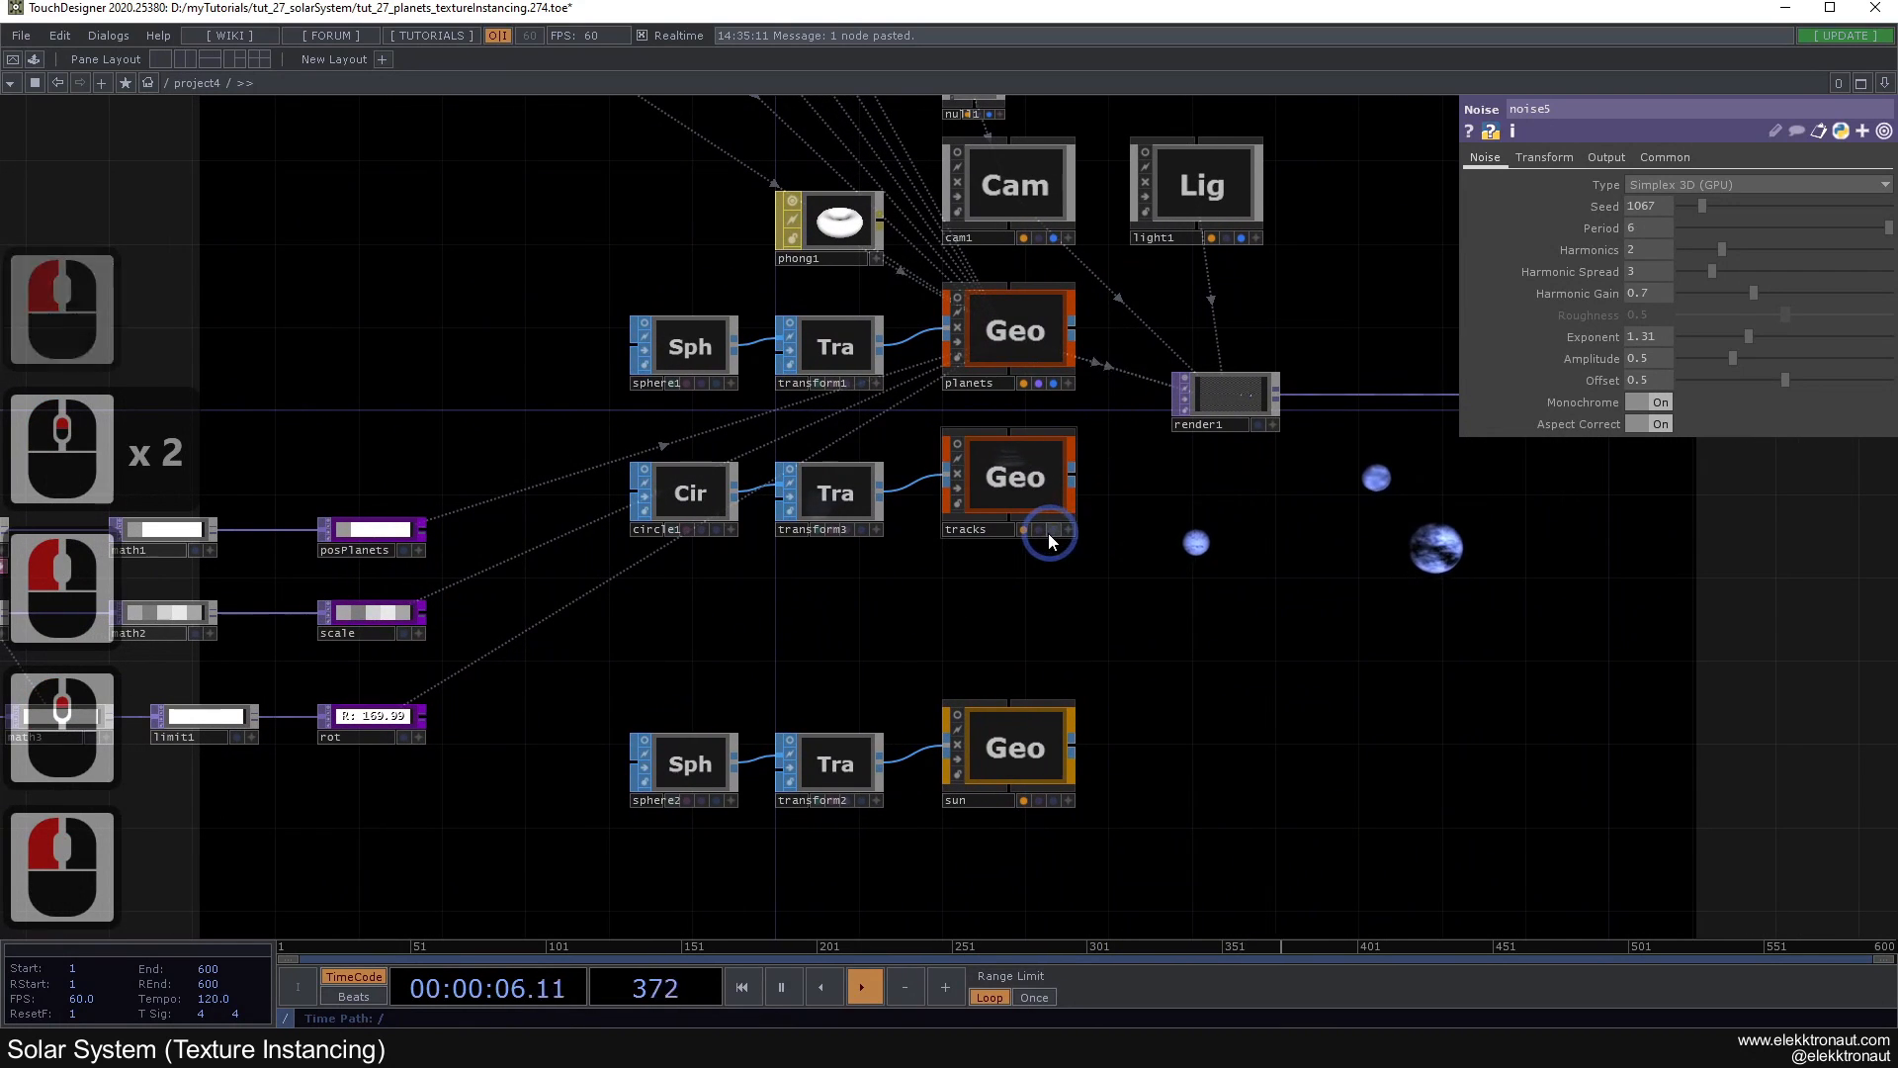
drag(1251, 494, 869, 517)
scroll(638, 582, up, 2)
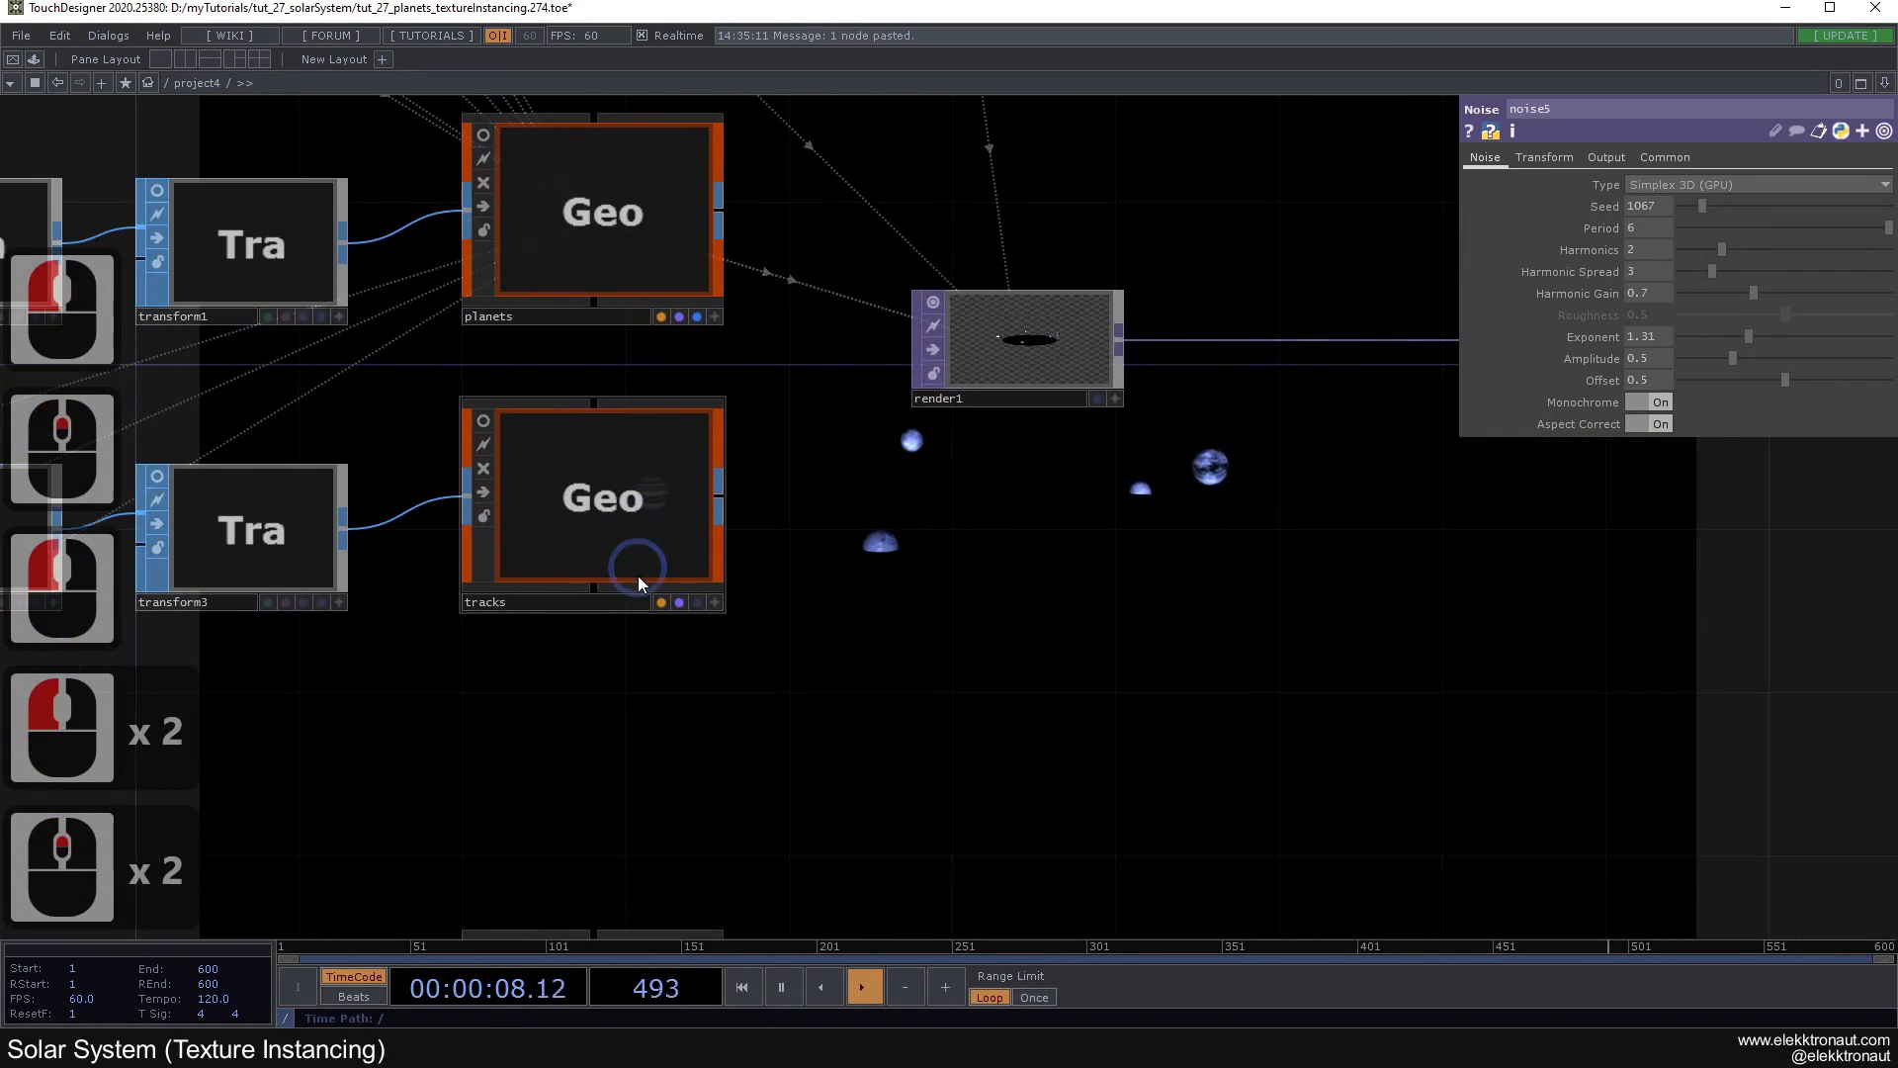
click(677, 598)
click(676, 598)
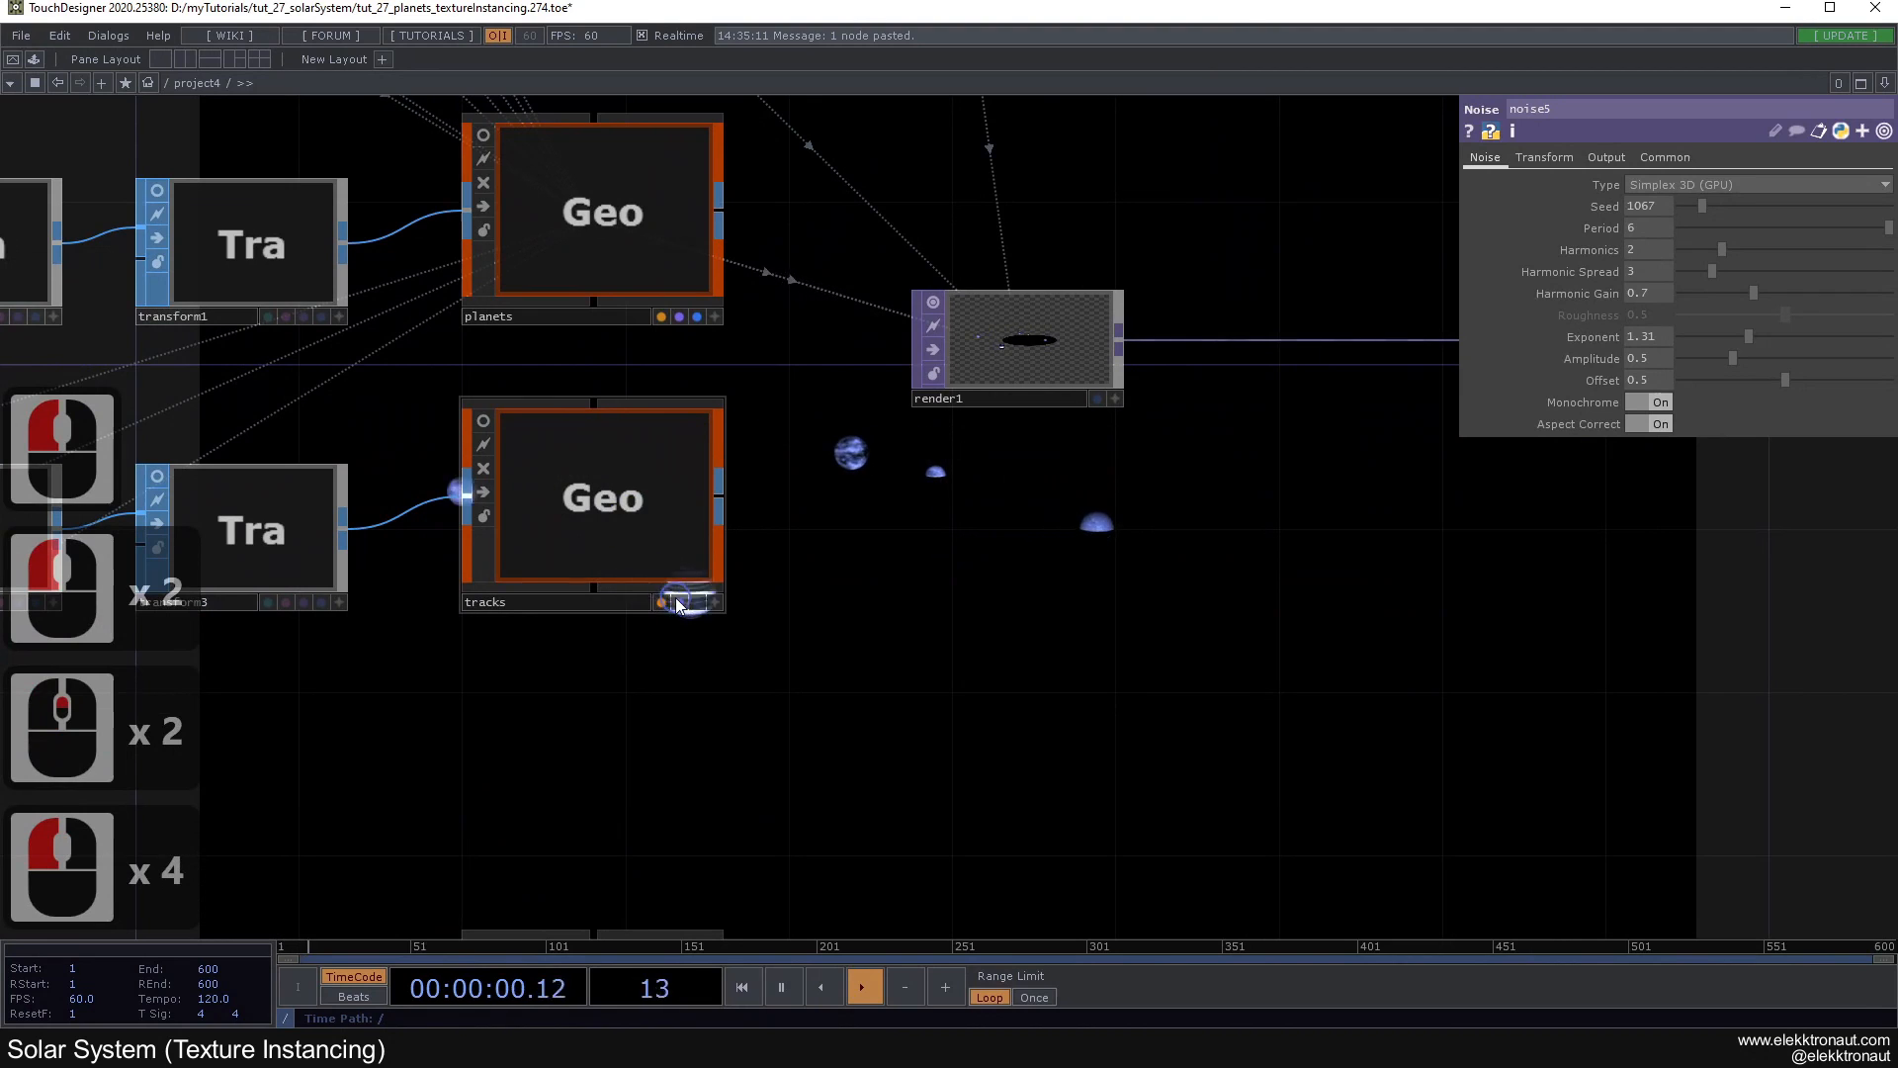
Step: Set the Arc Type of circle1 to Open Arc
scroll(676, 606, down, 1)
drag(556, 669, 817, 660)
click(444, 543)
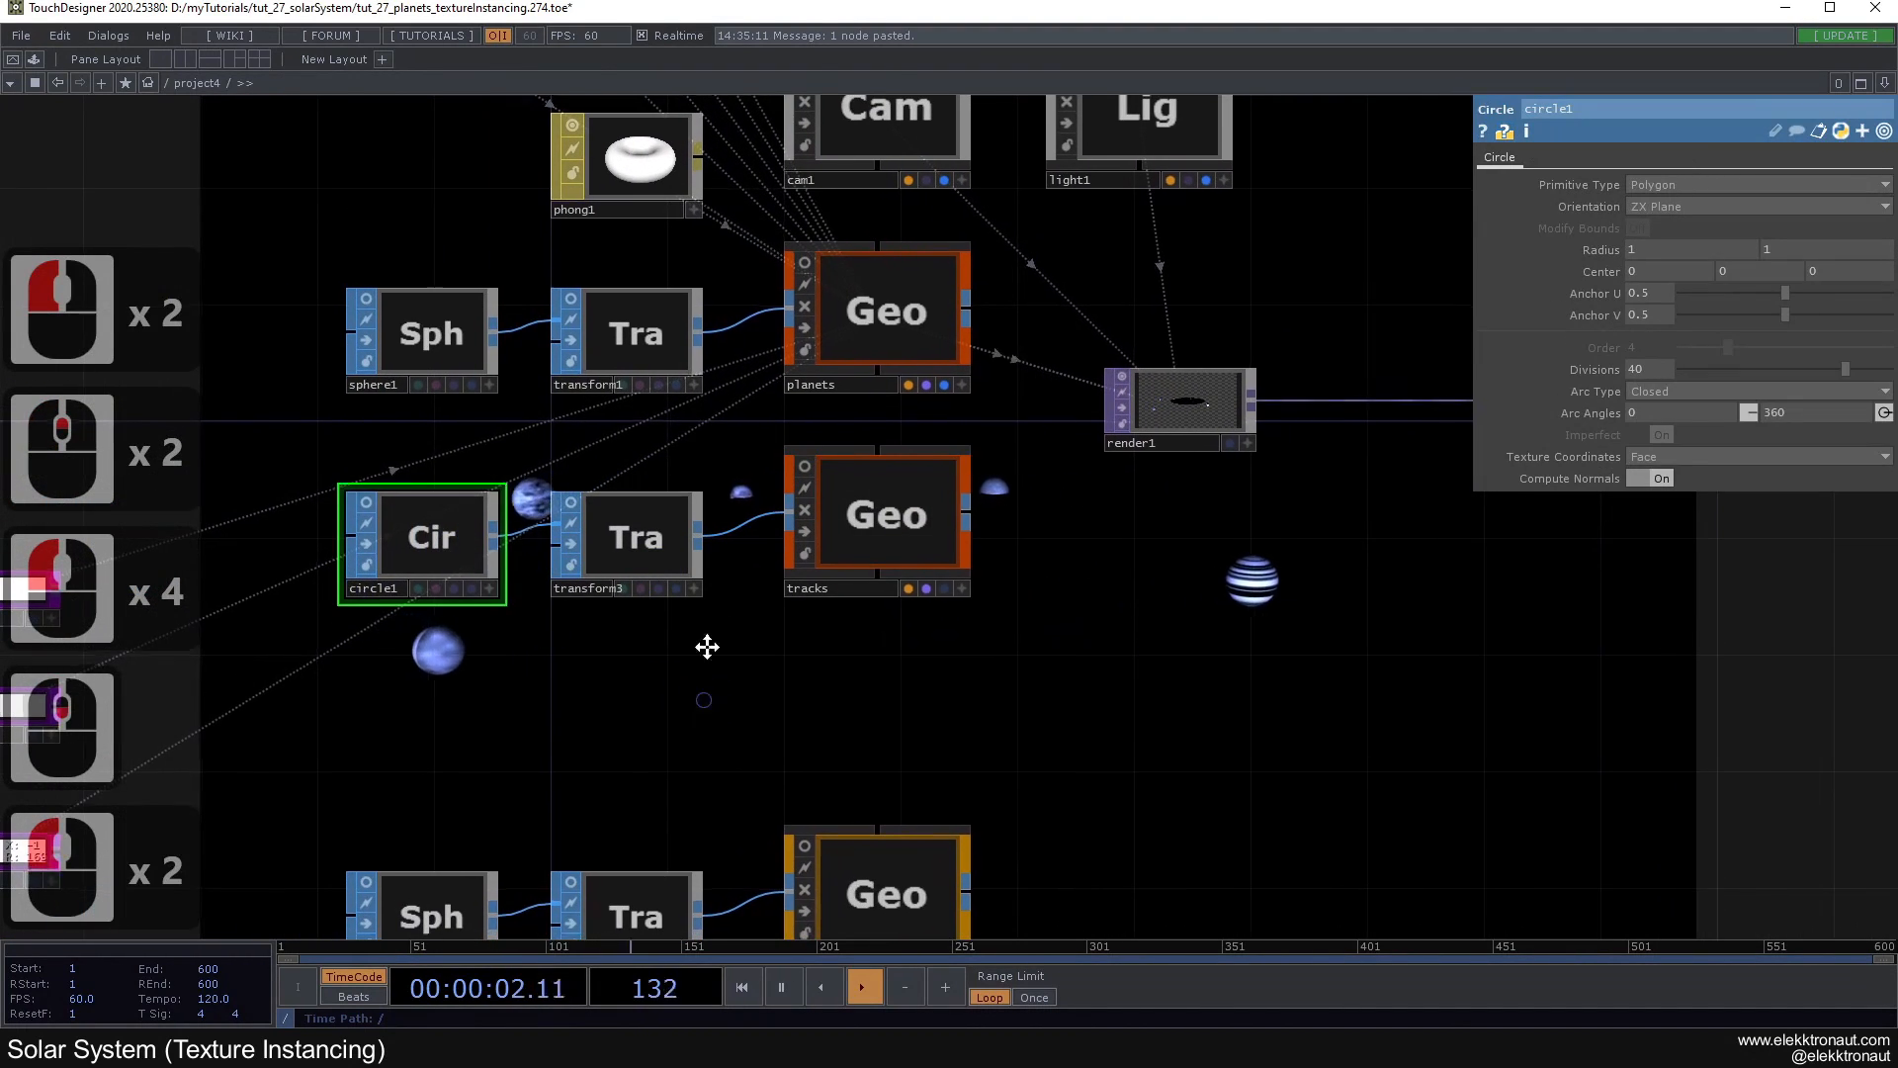
drag(704, 683, 697, 445)
click(1741, 391)
click(1661, 413)
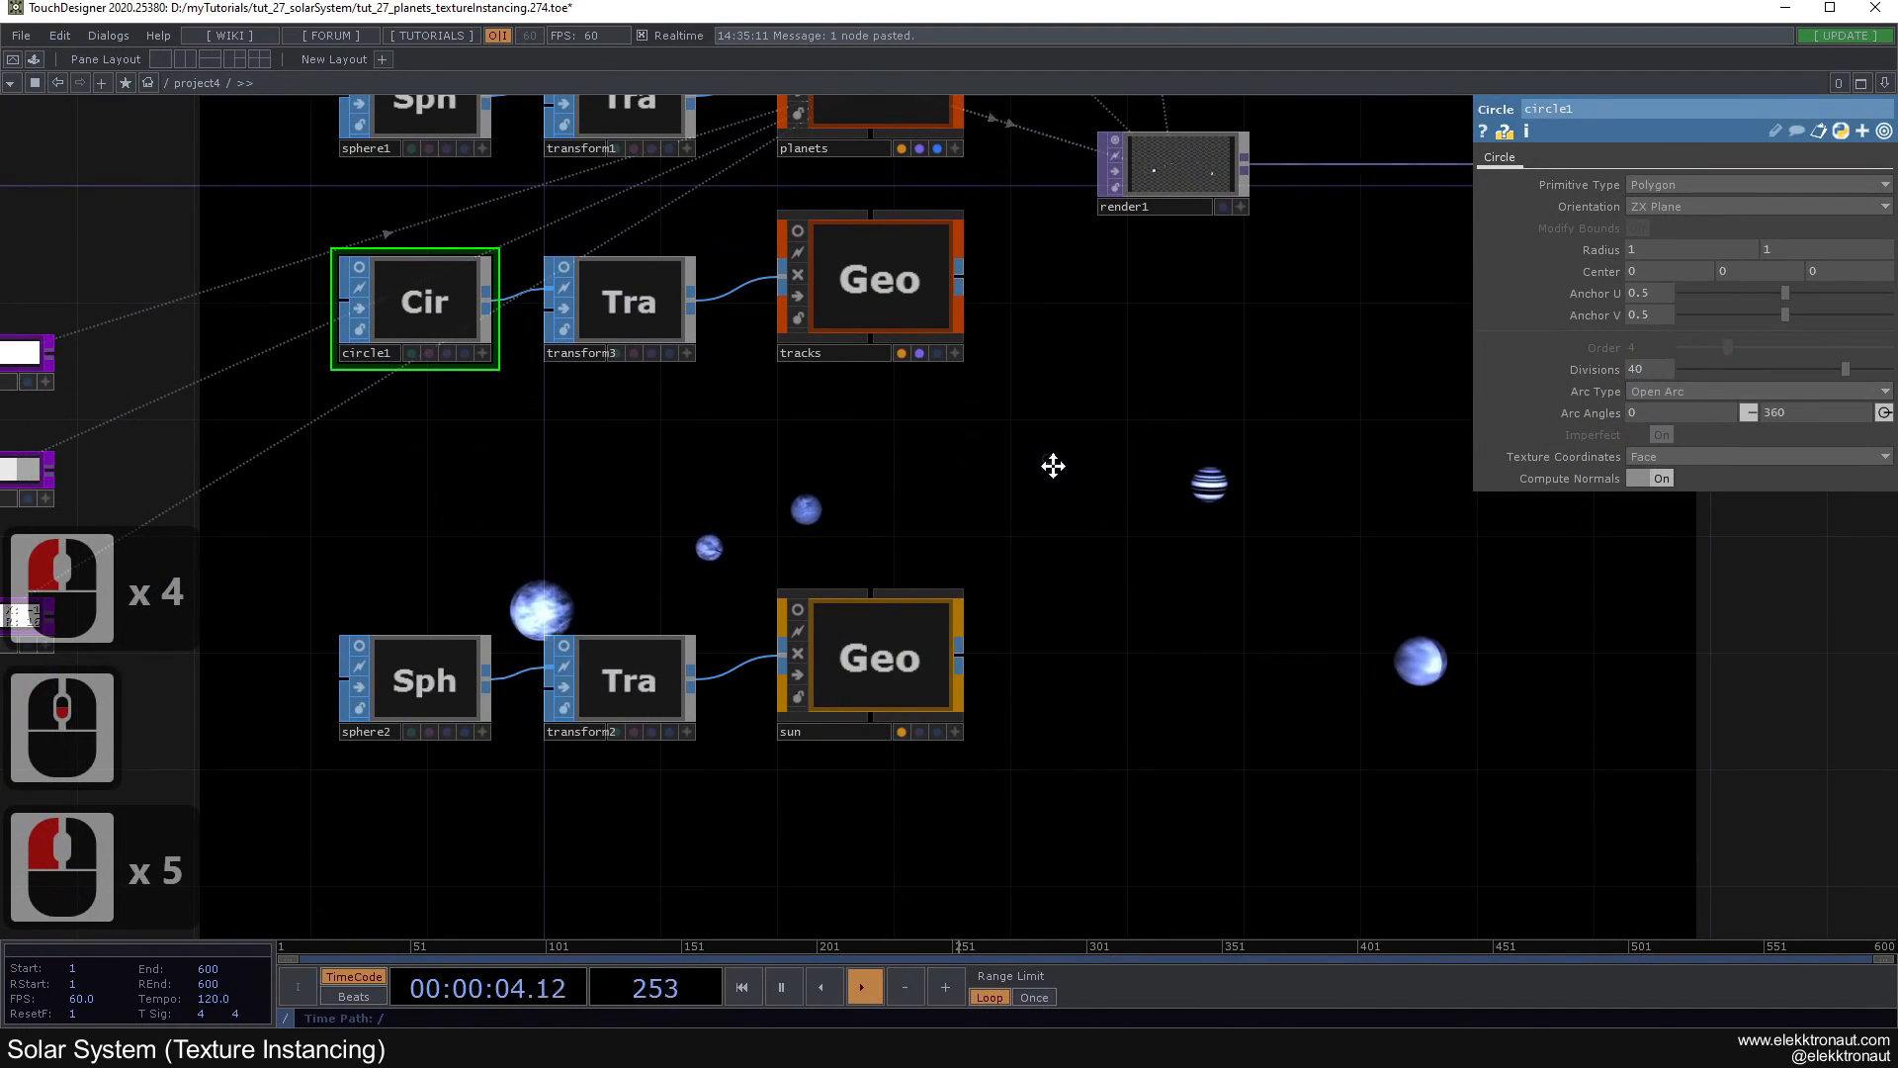
Step: Create a Line material below transform3 and assign it to the tracks geometry
drag(1048, 459, 1107, 510)
double_click(690, 484)
text(li)
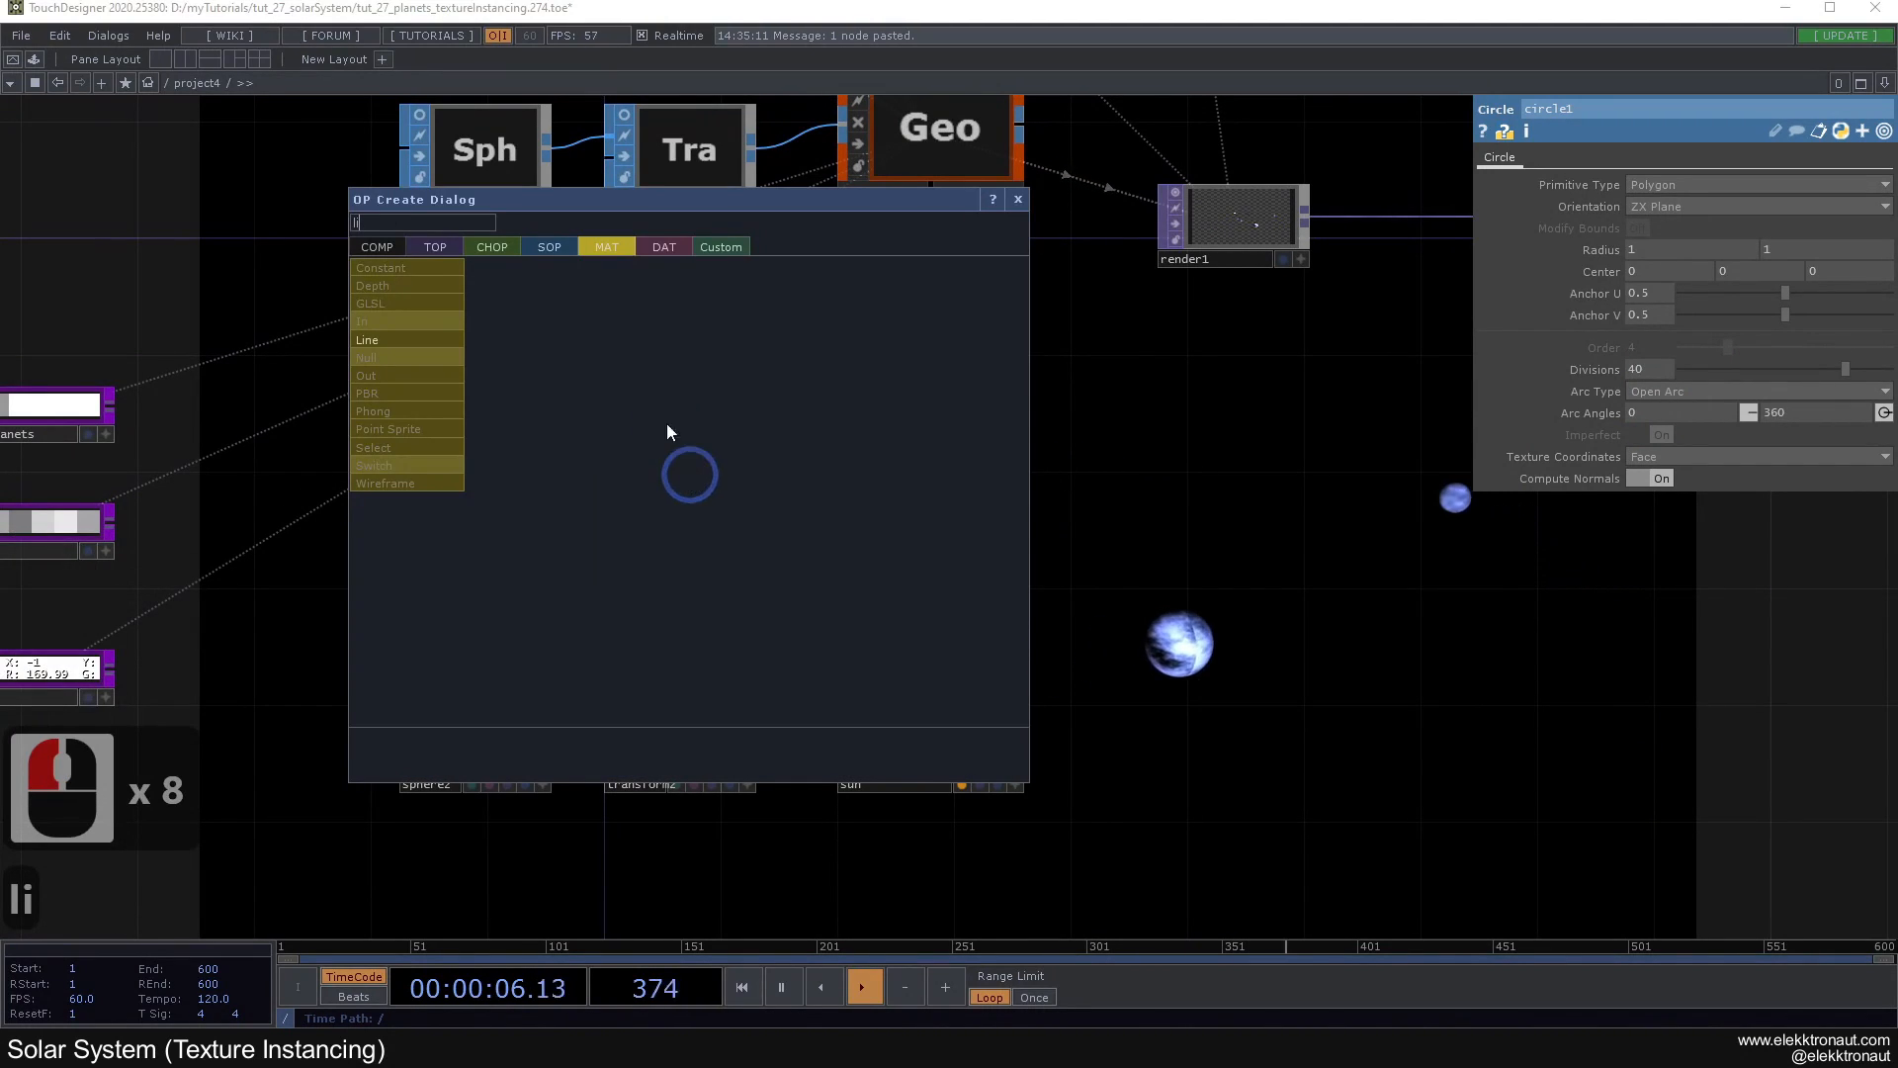
click(387, 341)
click(700, 524)
drag(698, 524, 910, 312)
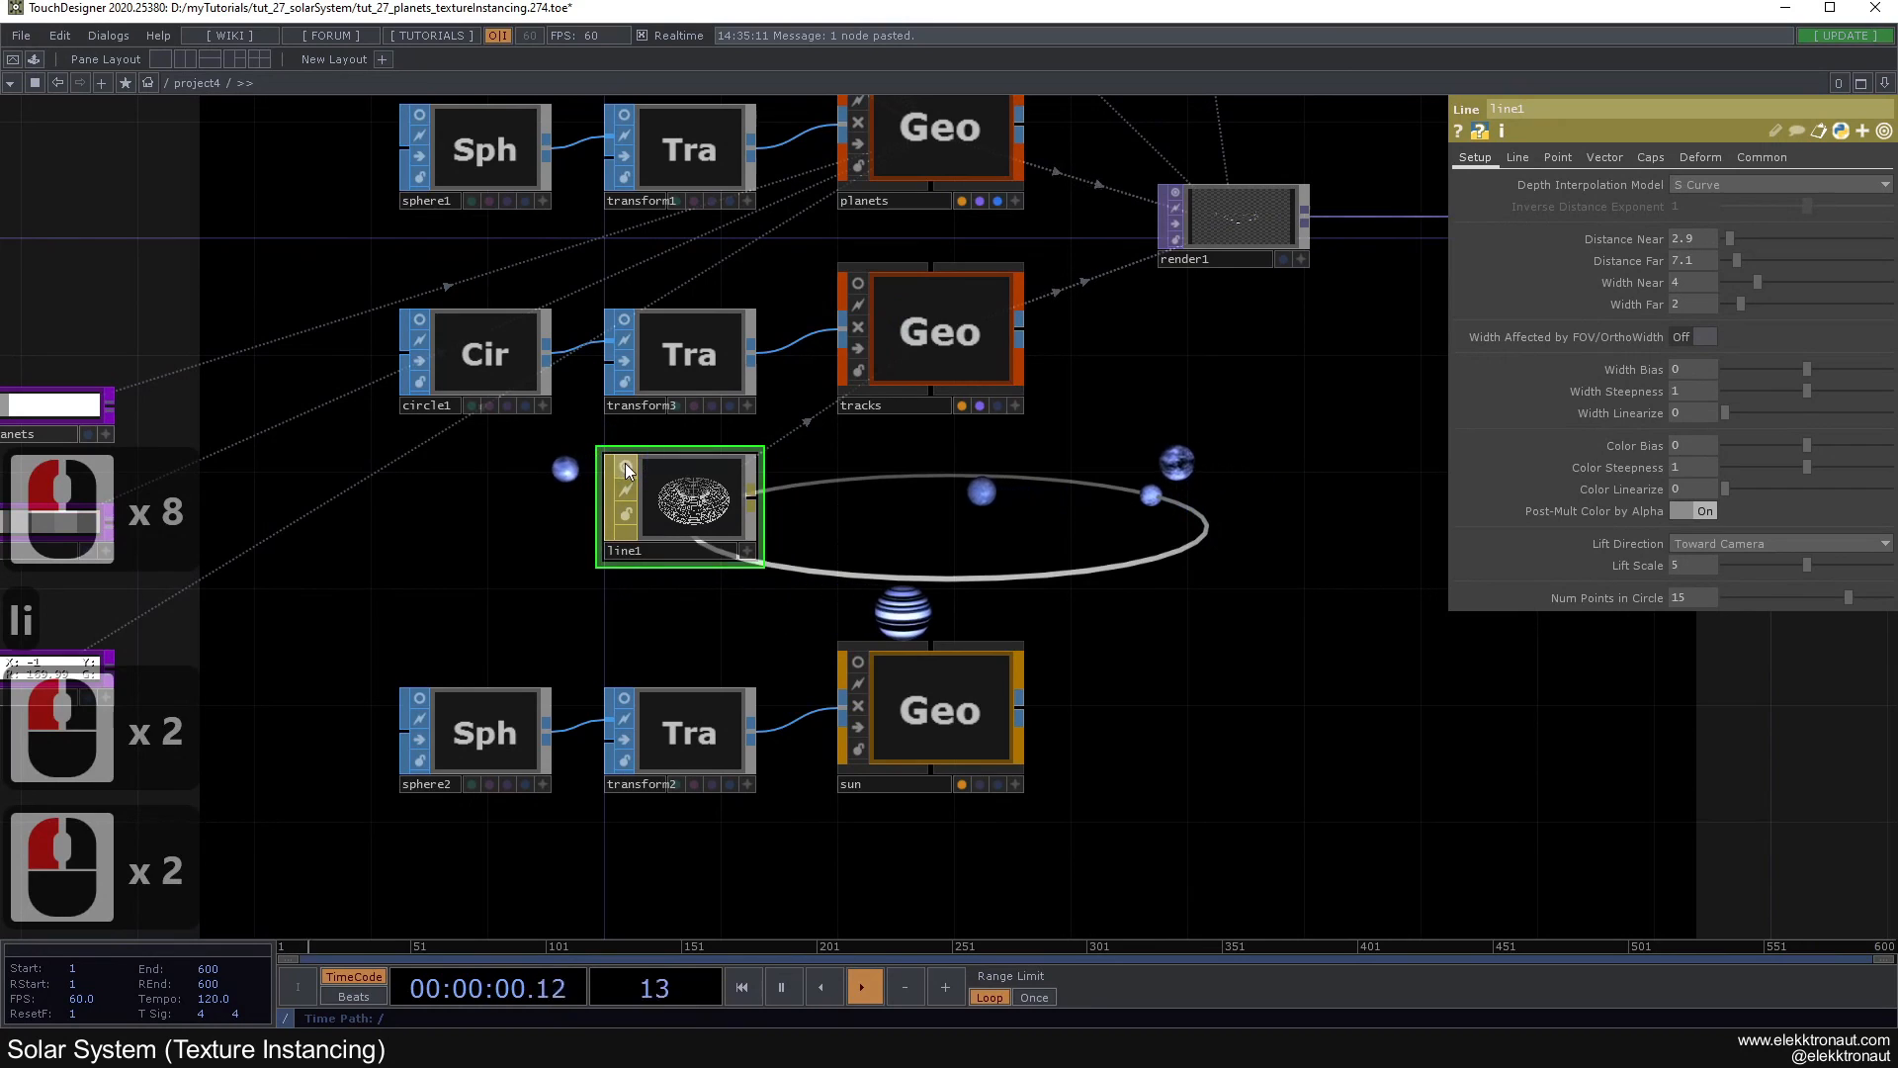
Step: Change the Primitive Type of circle1 to Bezier Curve
click(440, 346)
click(1675, 184)
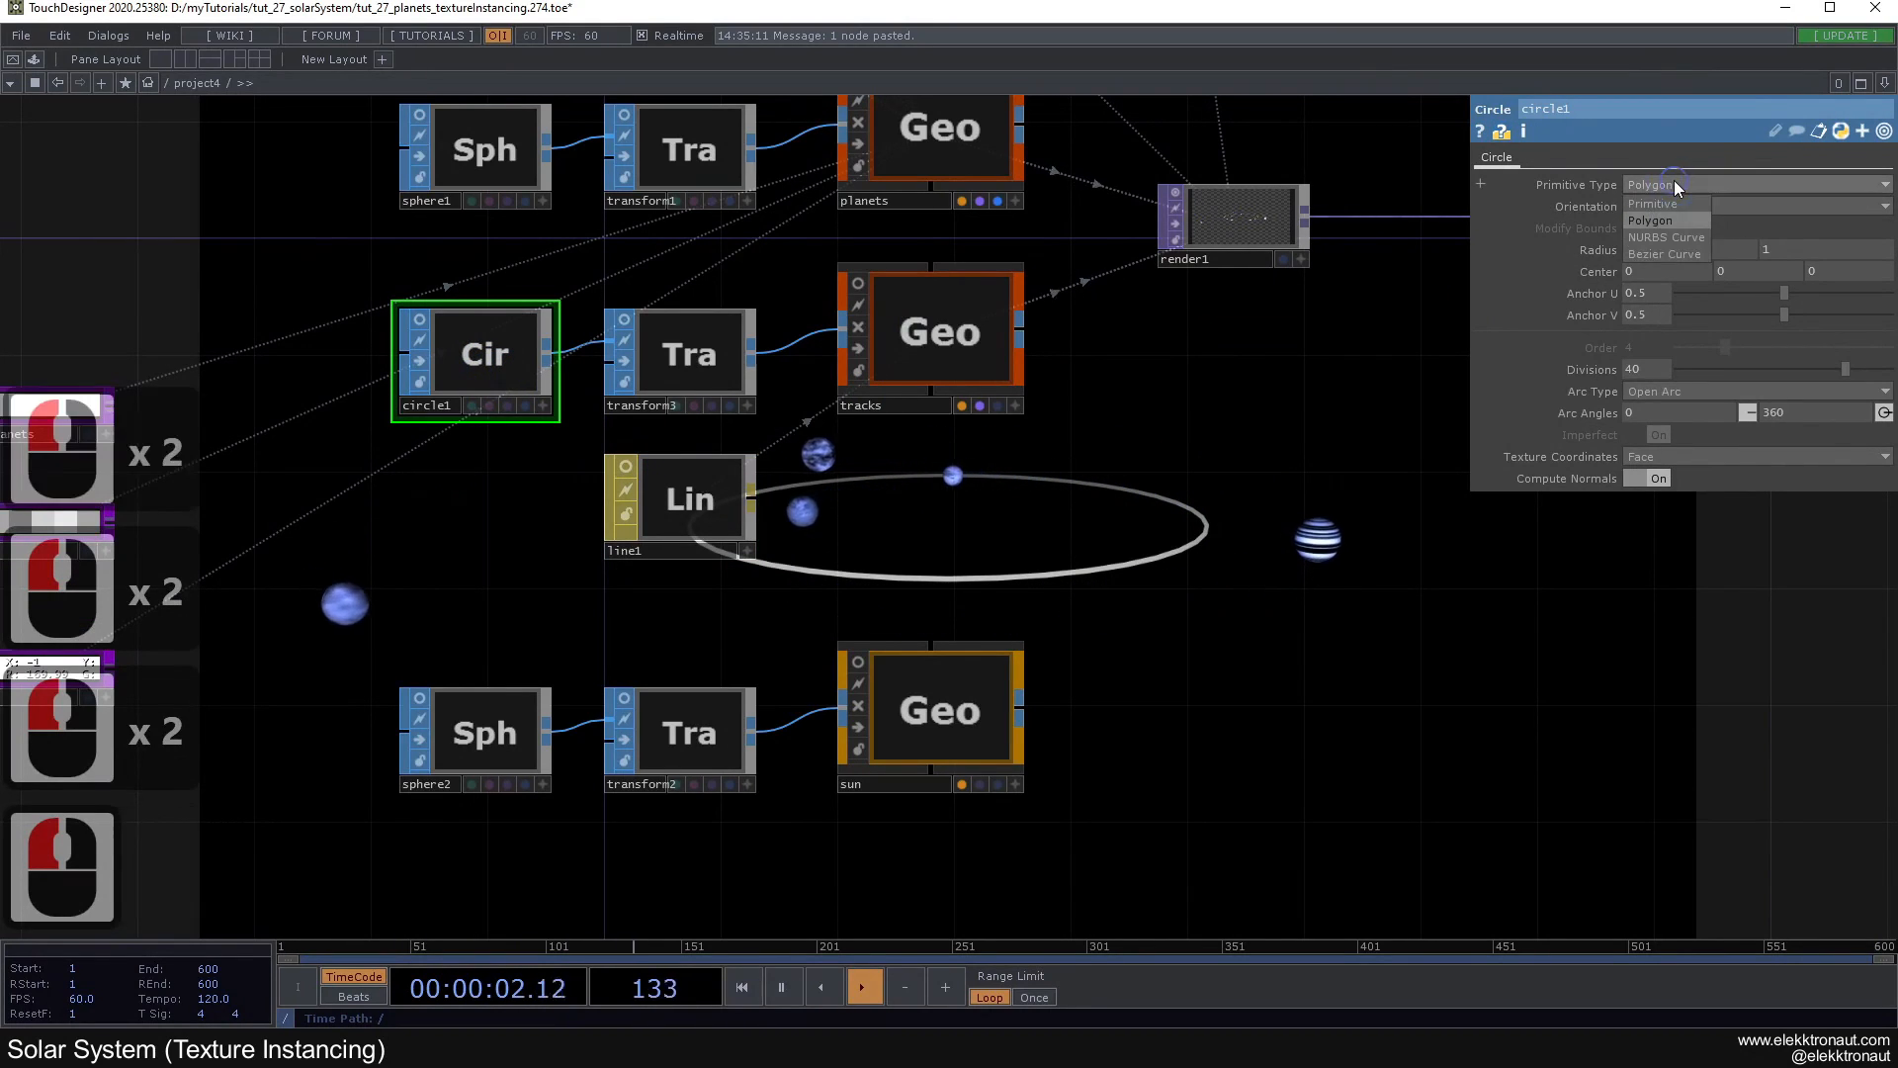
click(1665, 254)
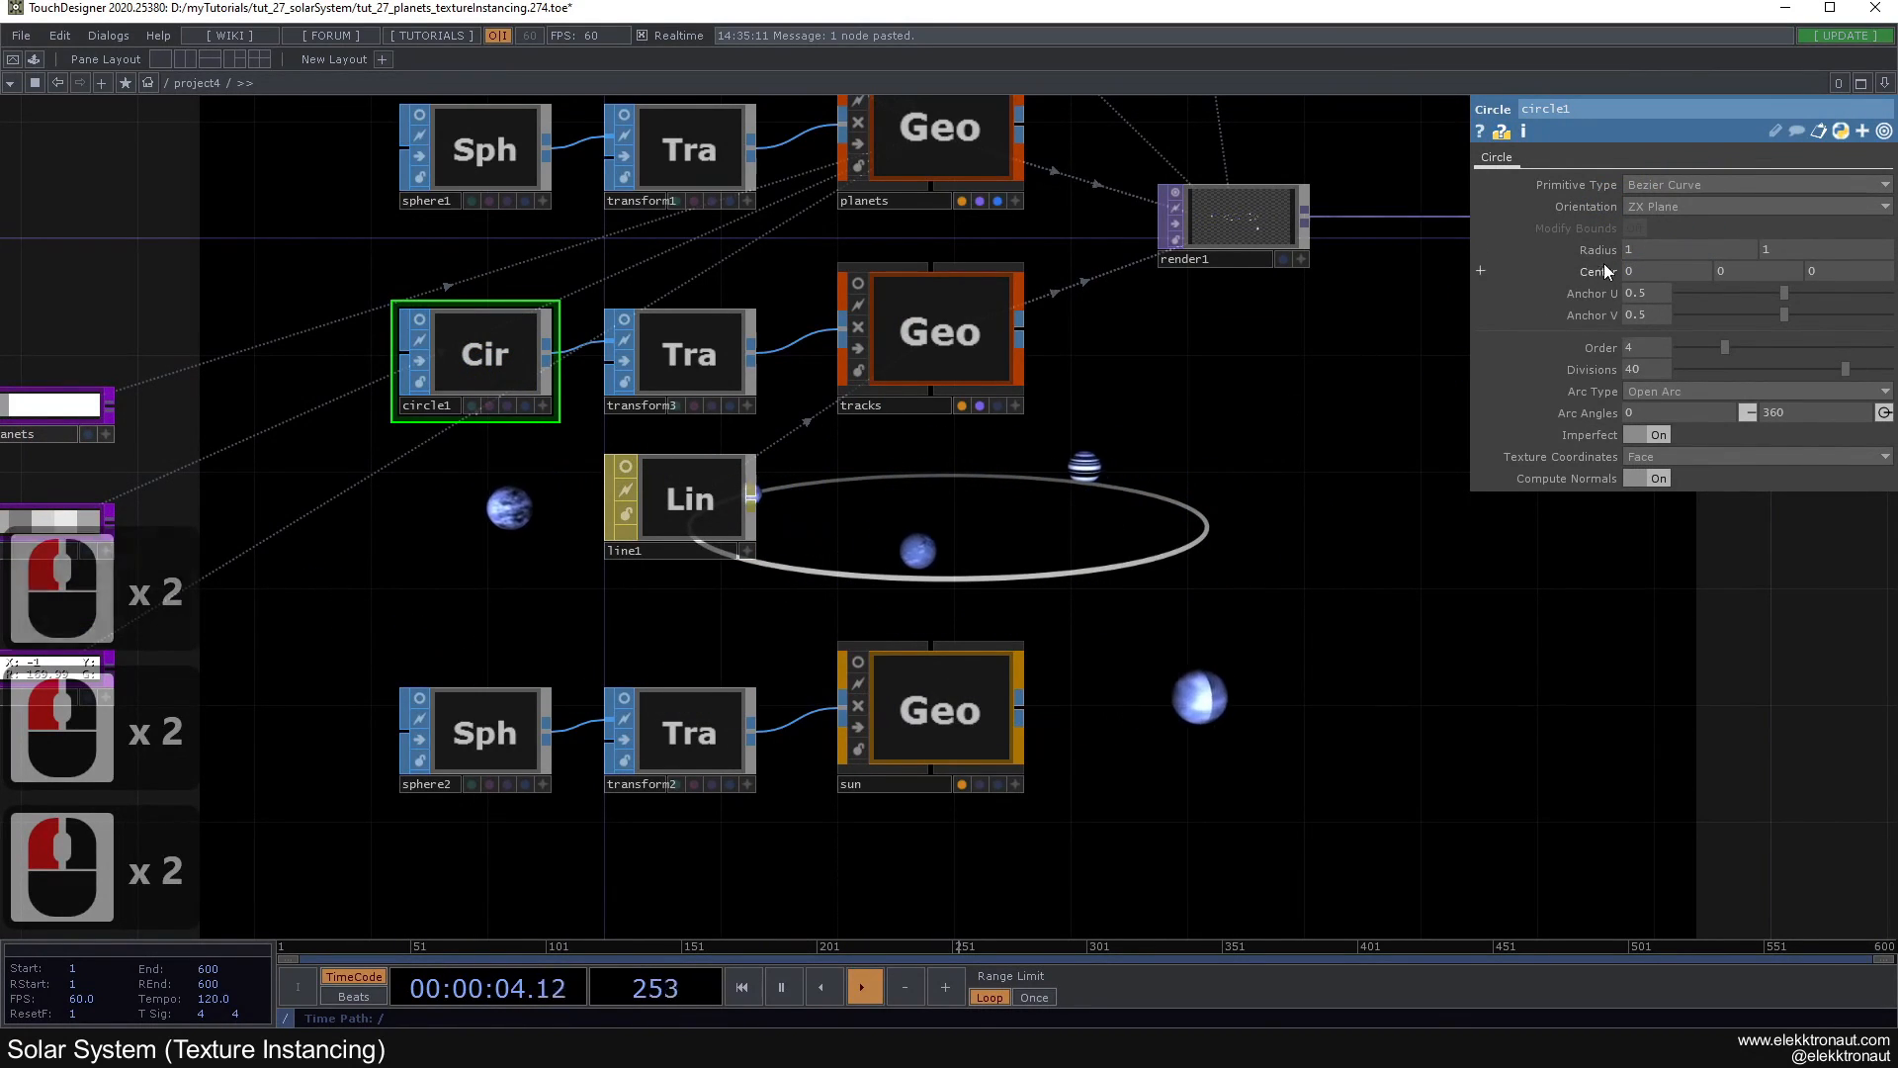
drag(1204, 362, 1015, 365)
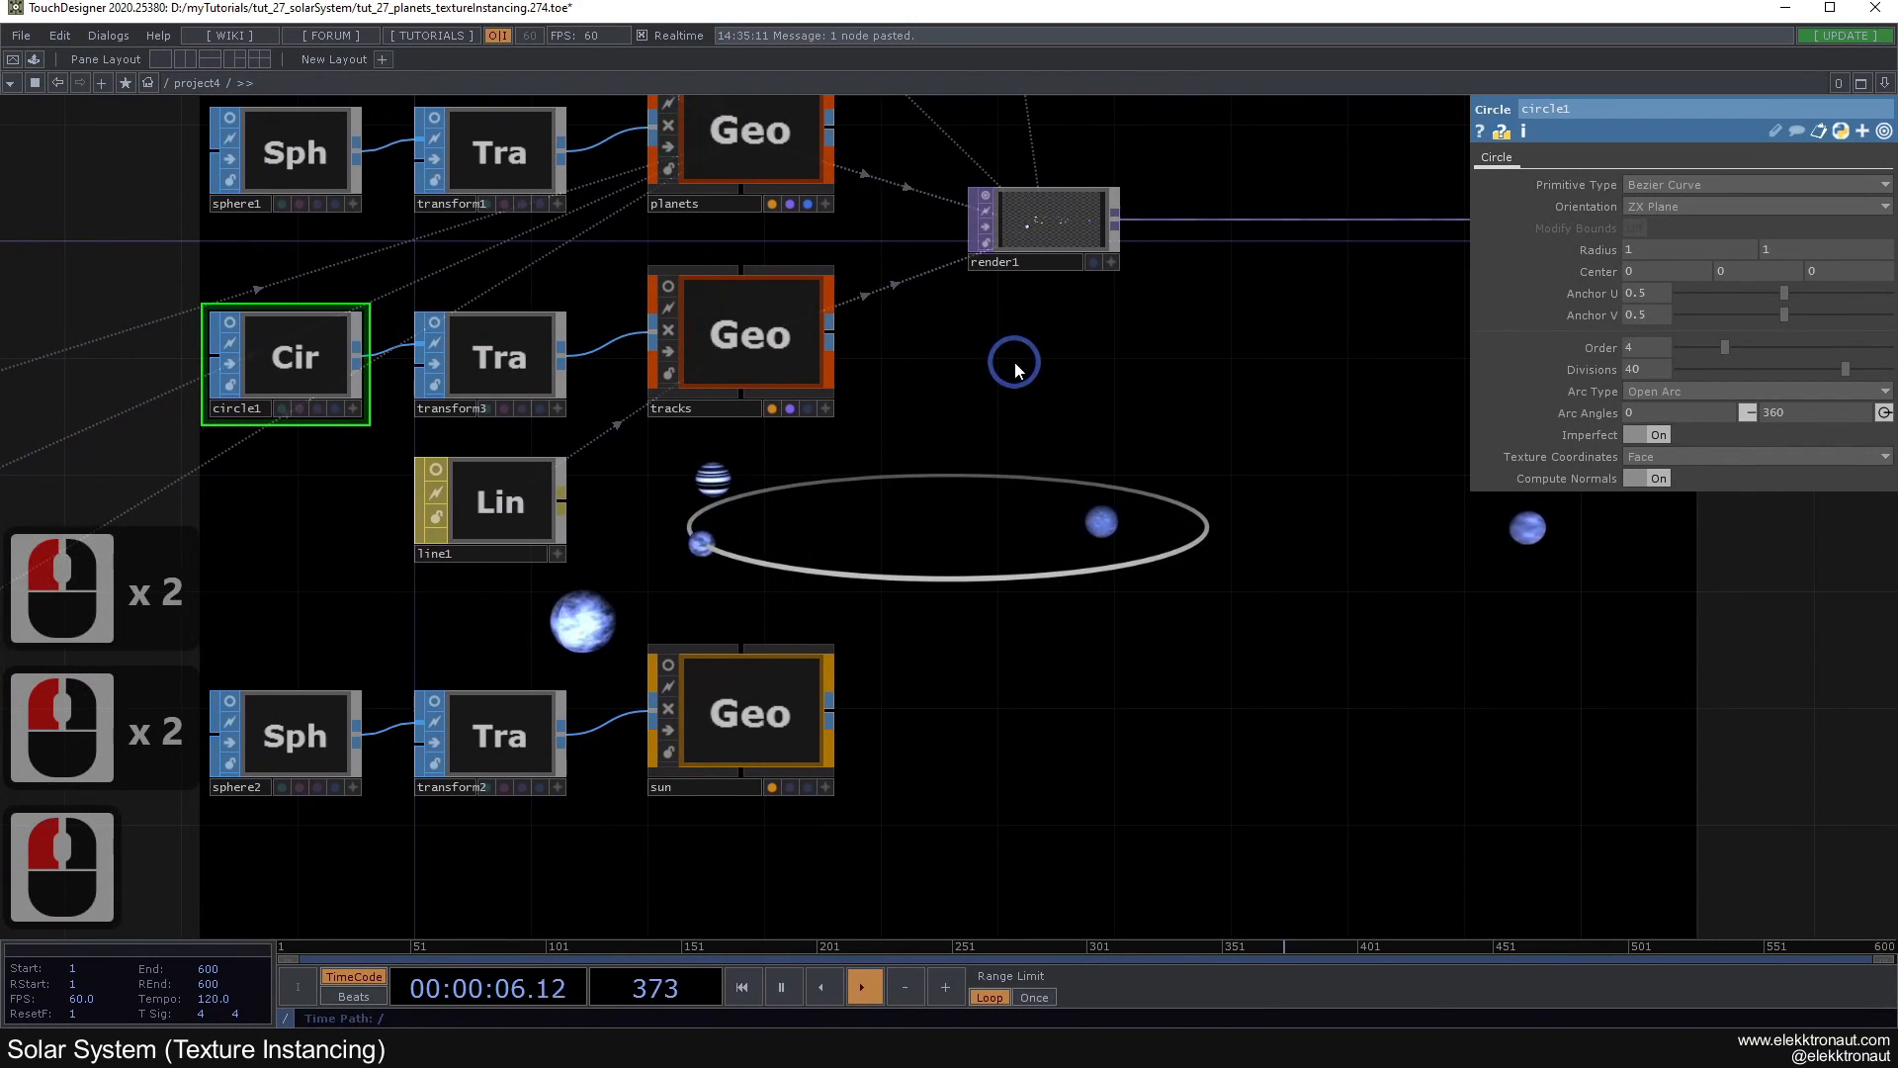
Step: Examine line1's width and distance parameters and the network that drives the planets' position, scale and rotation
click(525, 499)
drag(932, 449, 1060, 340)
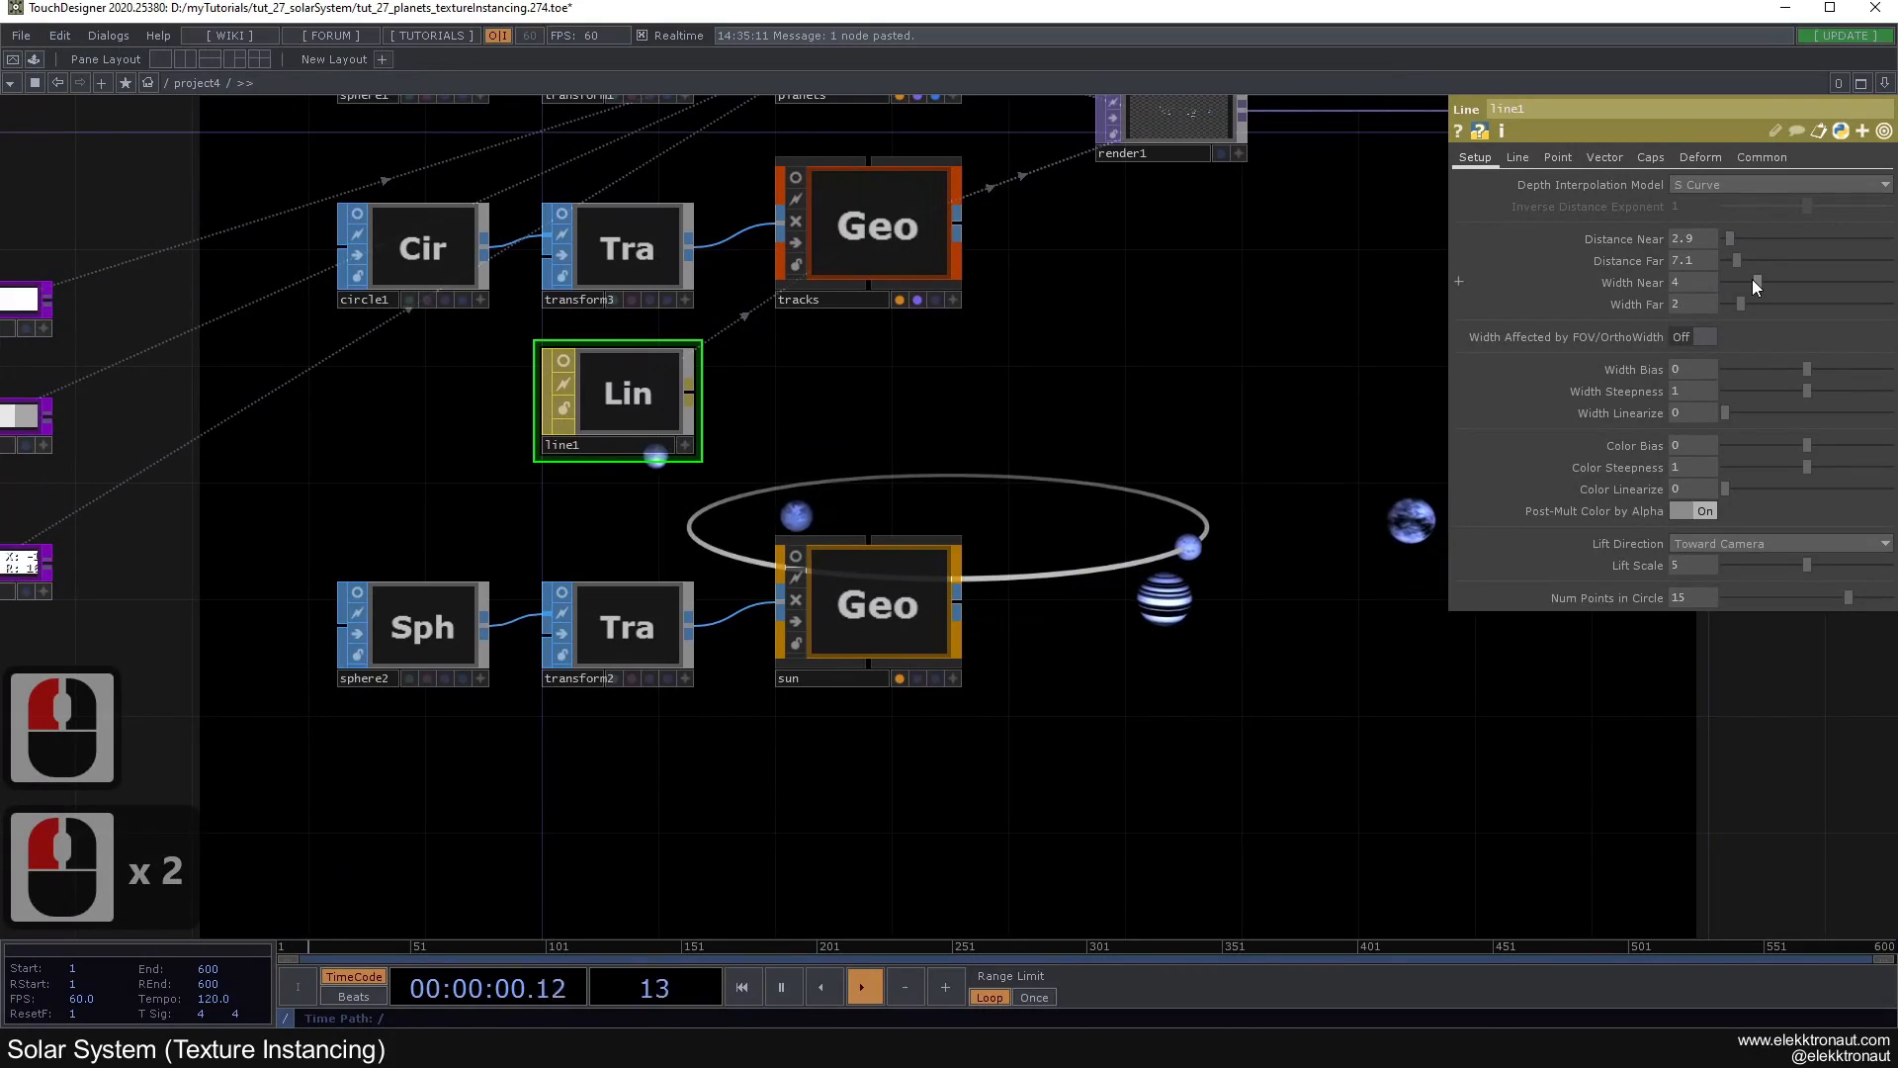
drag(1061, 470, 1270, 500)
scroll(1186, 486, down, 3)
drag(965, 500, 869, 487)
drag(1027, 910, 1031, 514)
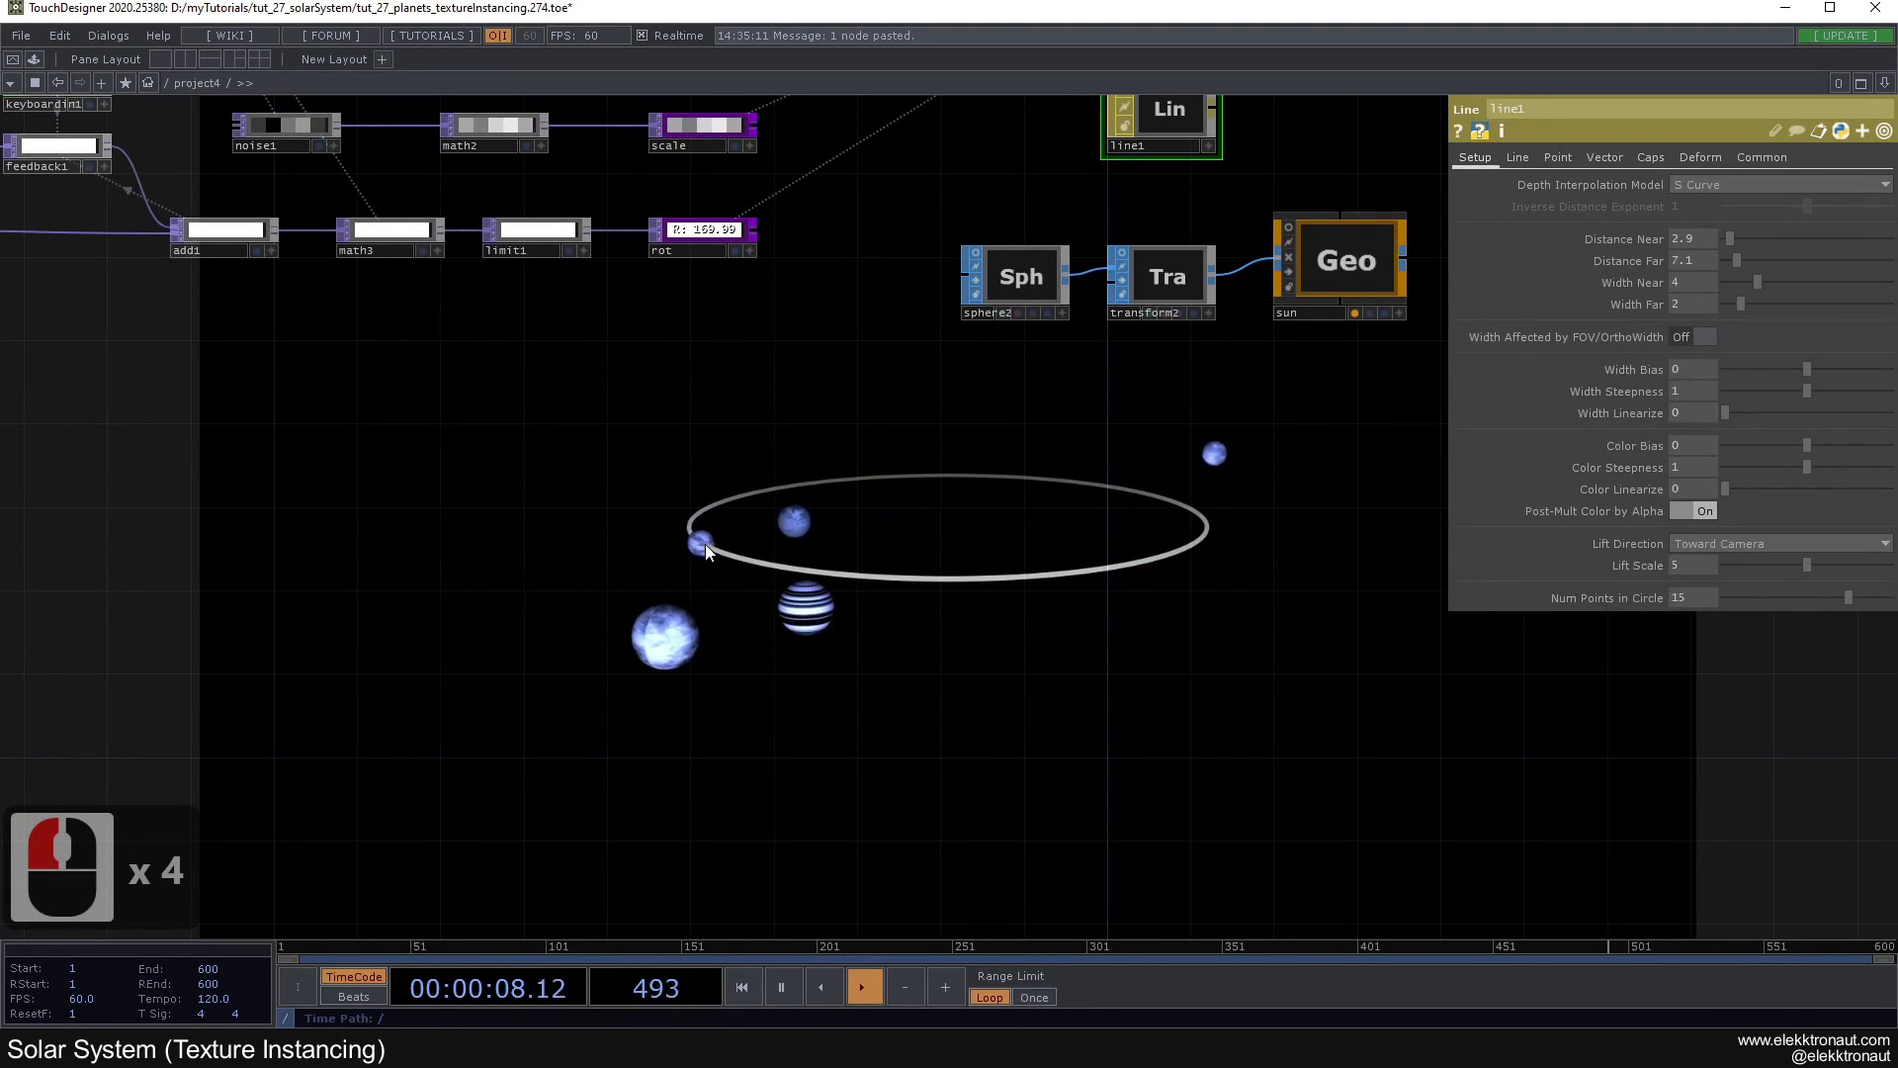
drag(861, 420, 984, 717)
drag(806, 342, 737, 499)
scroll(827, 437, up, 2)
scroll(827, 437, down, 2)
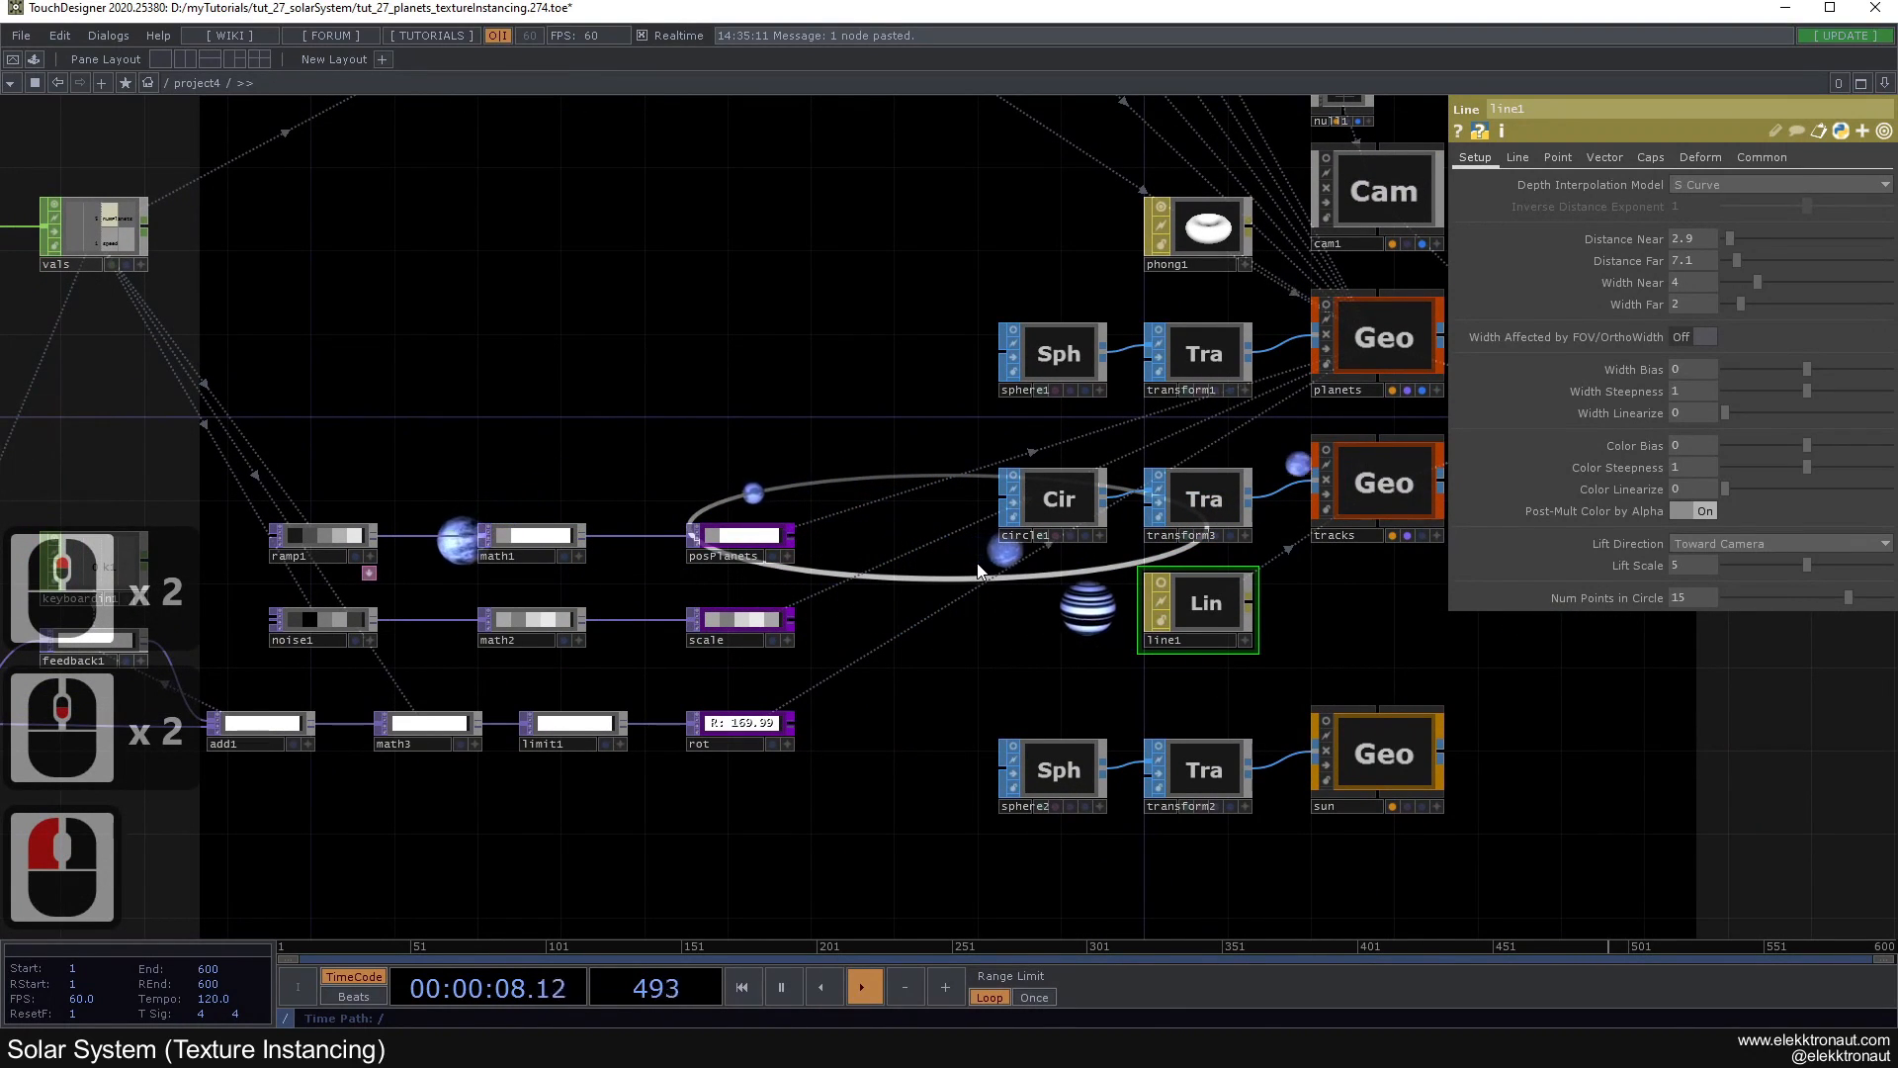
Step: Duplicate the posPlanets null and place the copy just above the original
scroll(799, 448, up, 4)
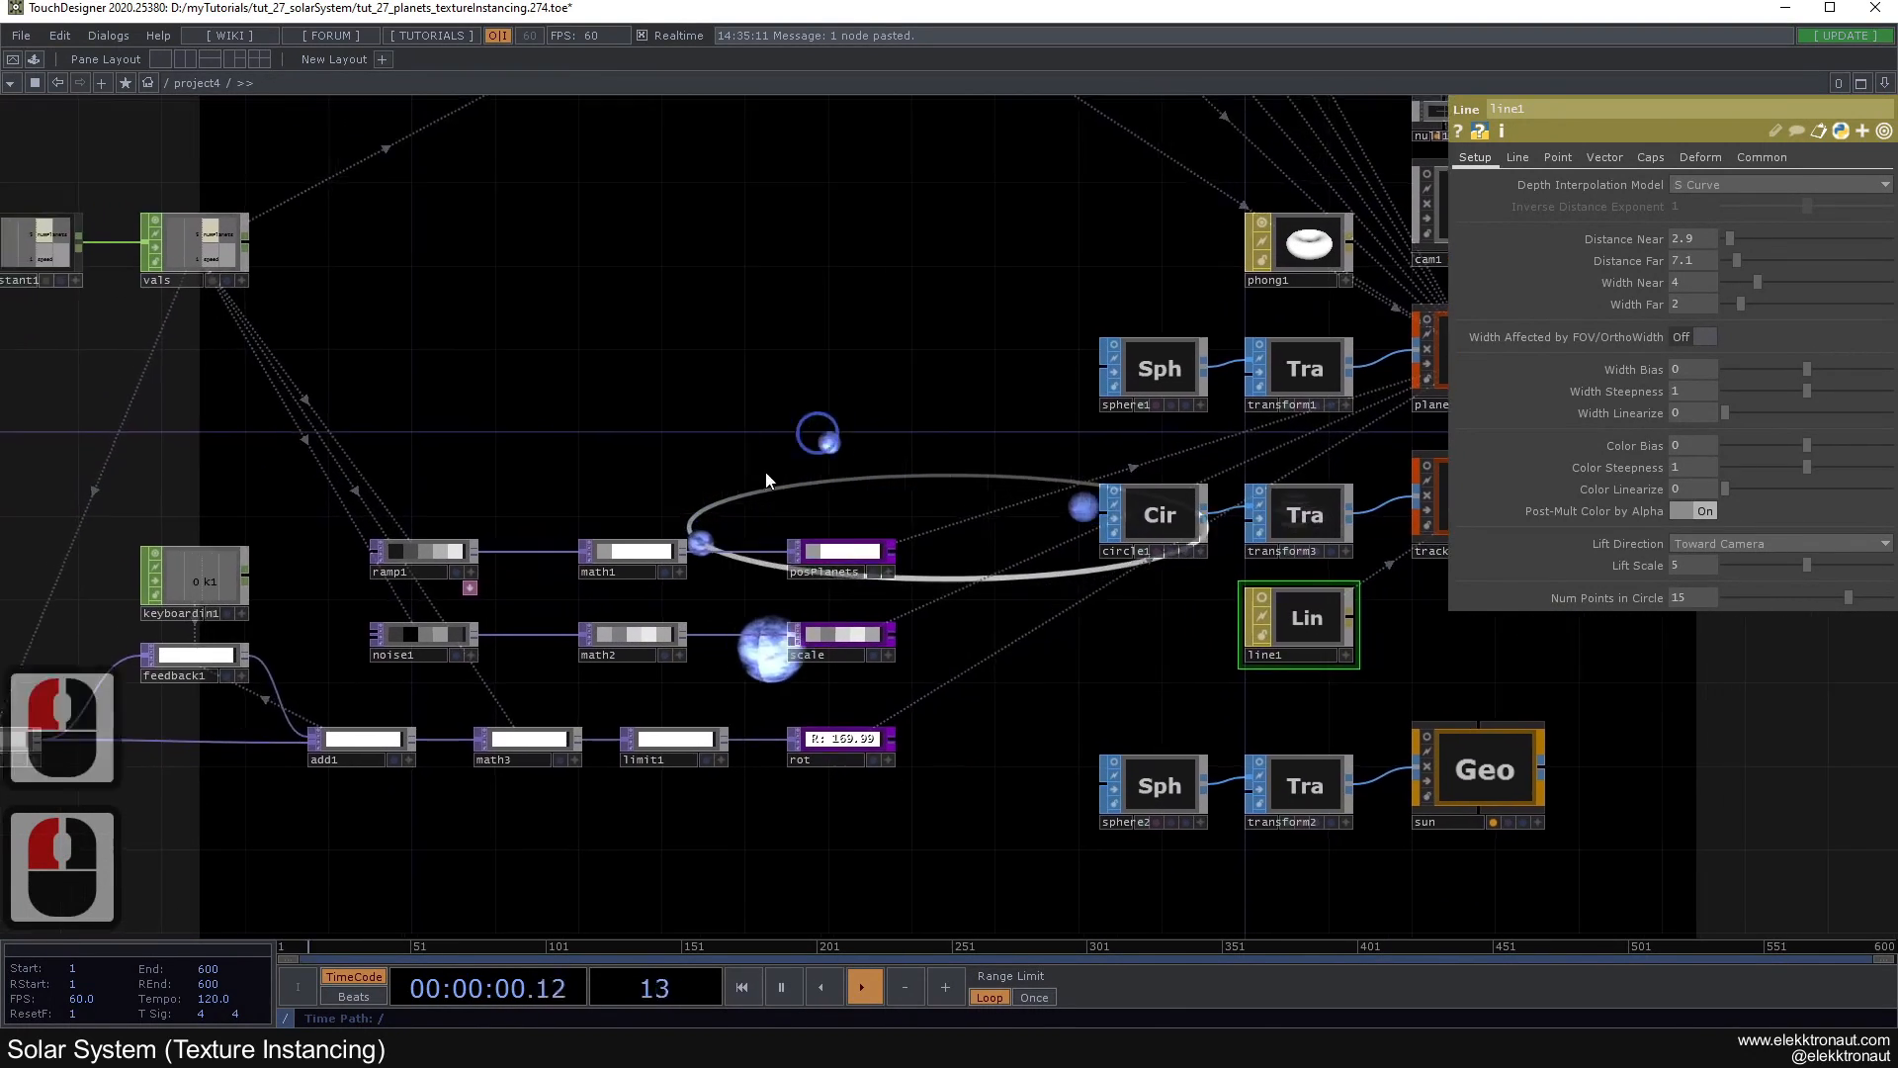
click(929, 560)
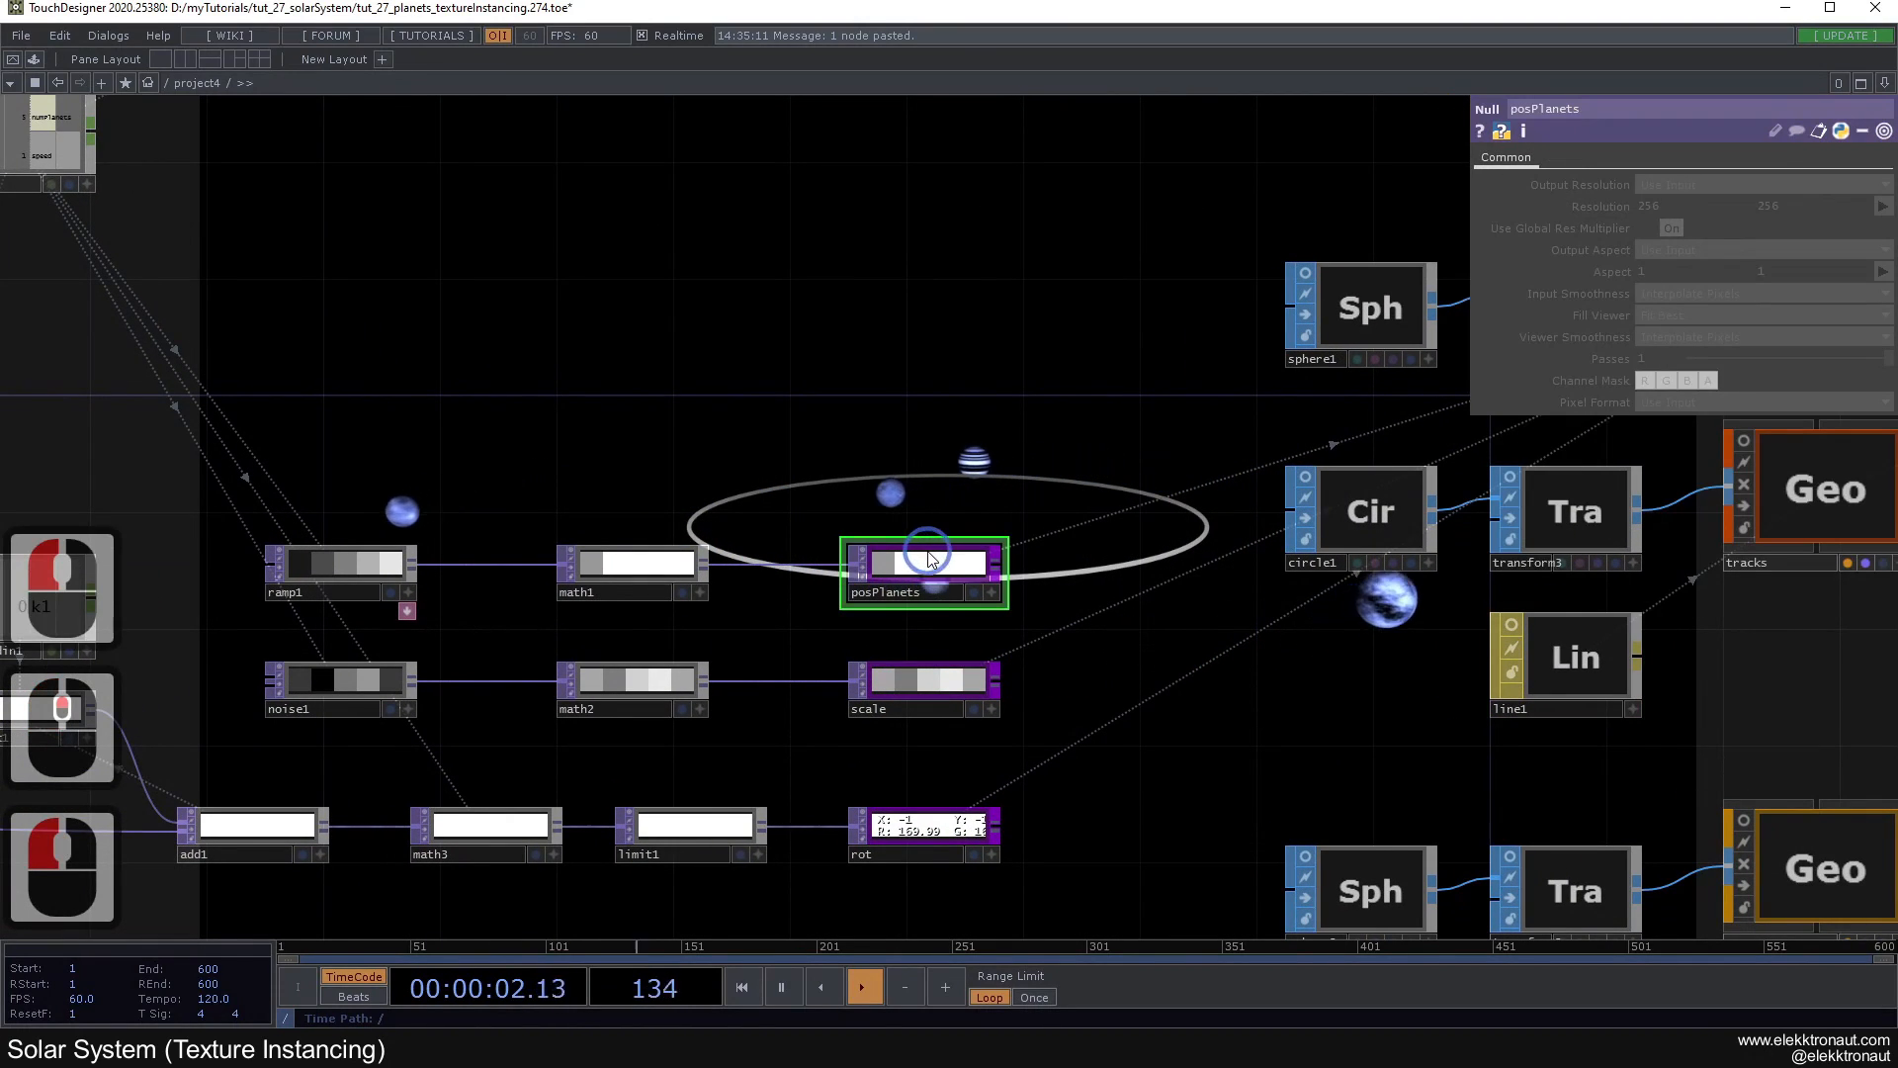
key(ctrl+c)
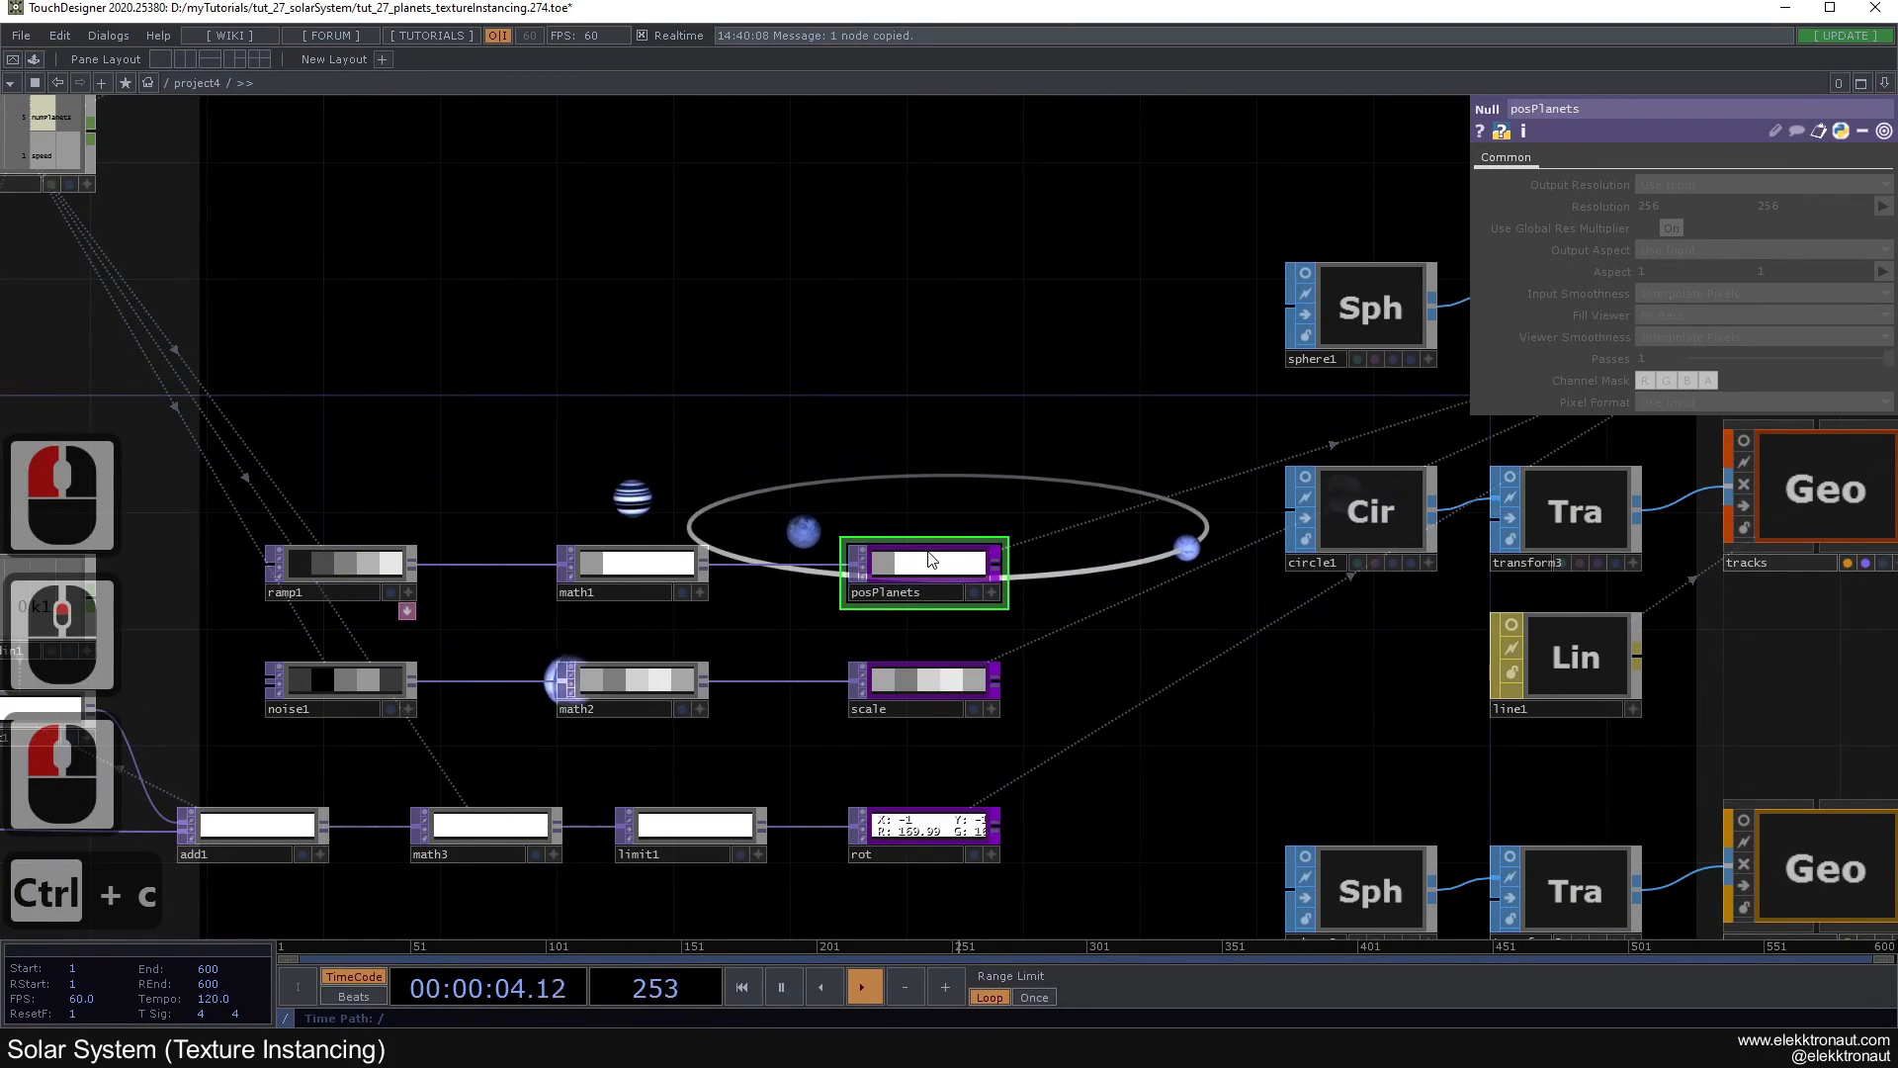
key(ctrl+v)
drag(929, 655, 930, 481)
Step: Rename the copied null to trackScale
double_click(906, 503)
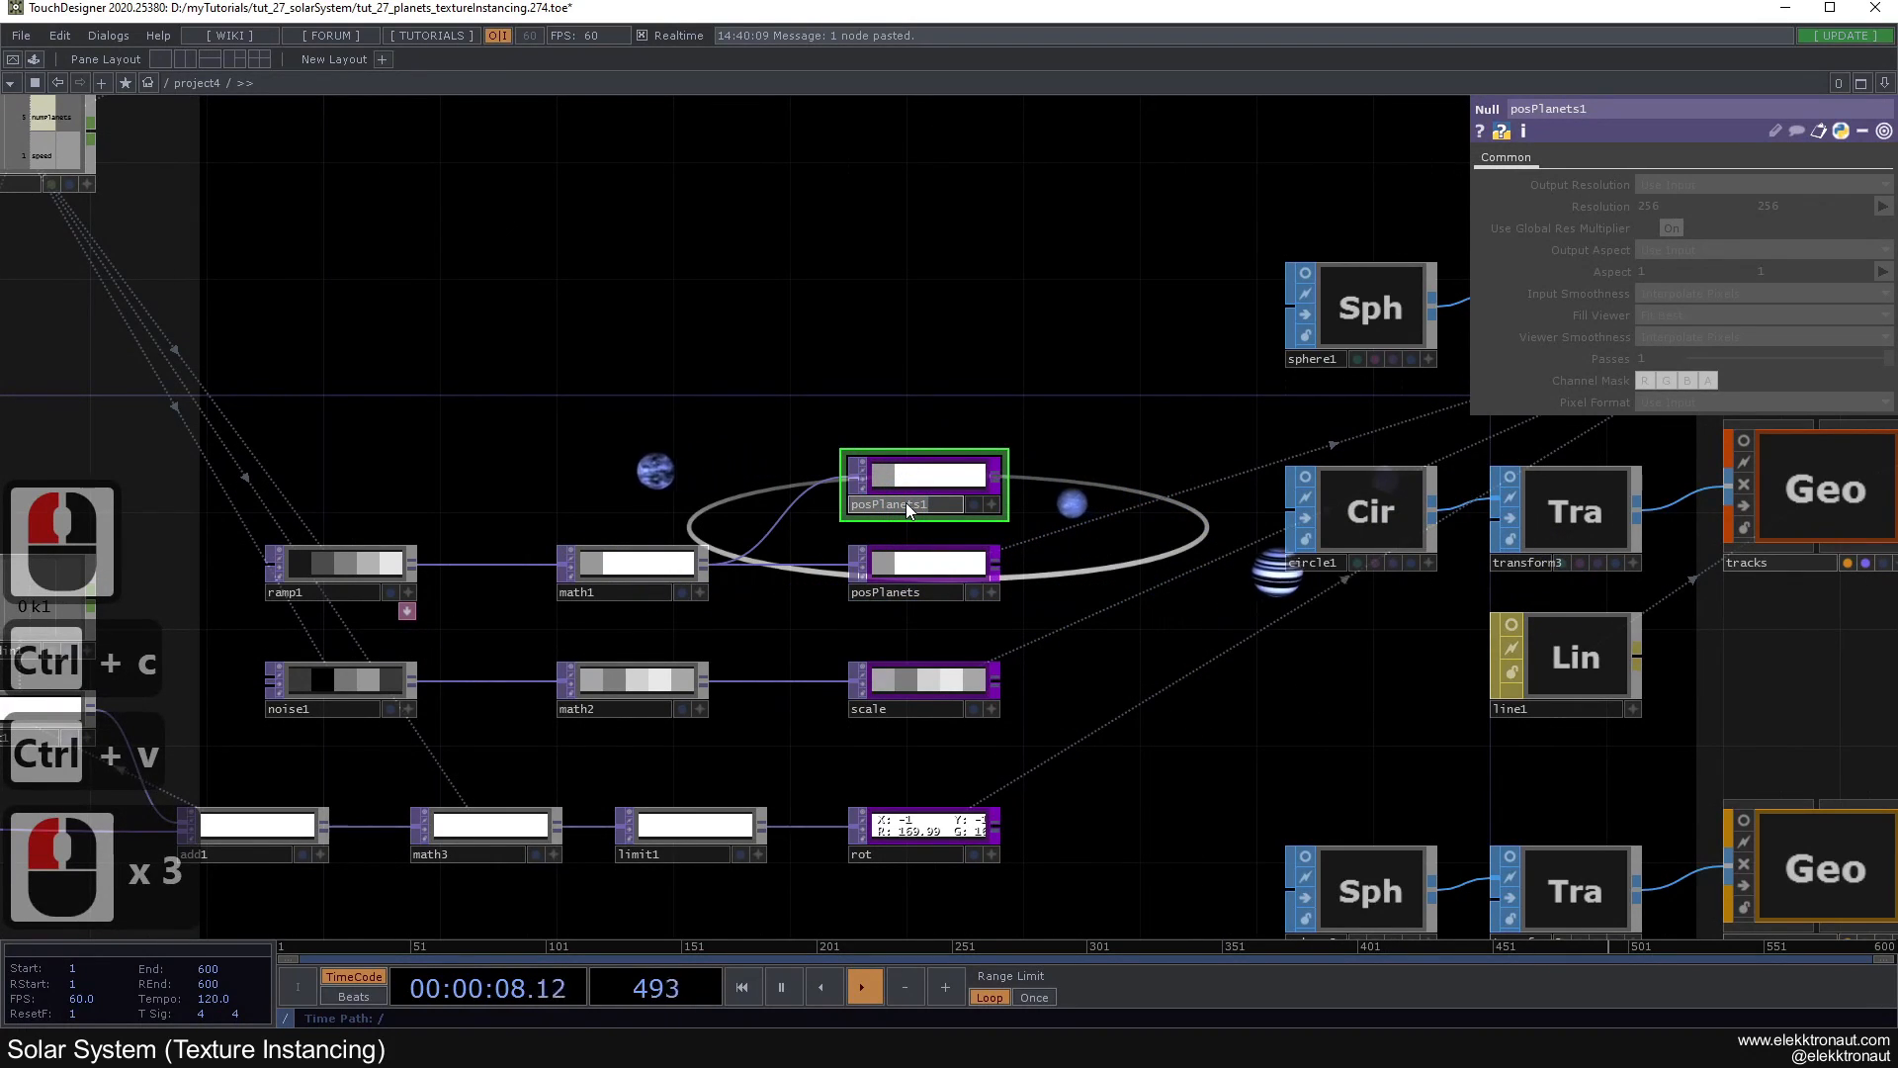
text(trackScael)
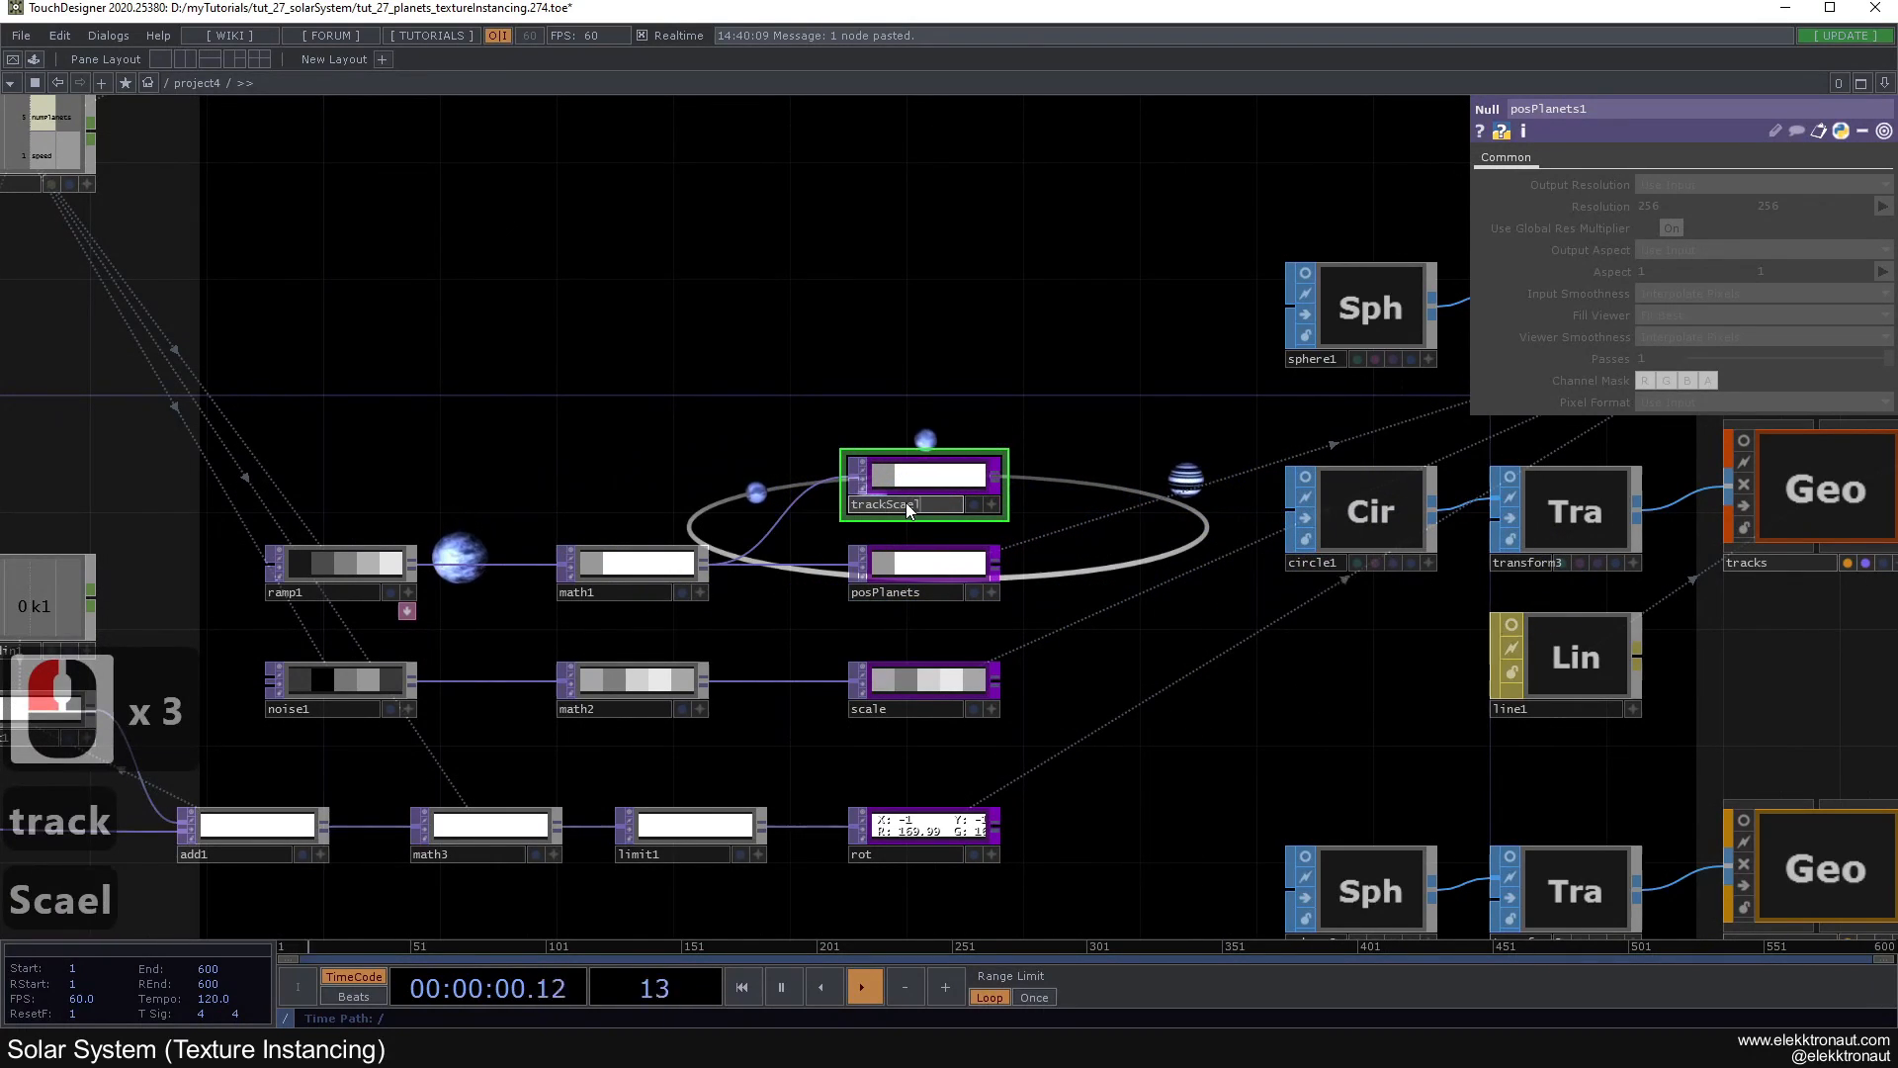
key(BackSpace)
key(BackSpace)
text(le)
key(Return)
click(923, 476)
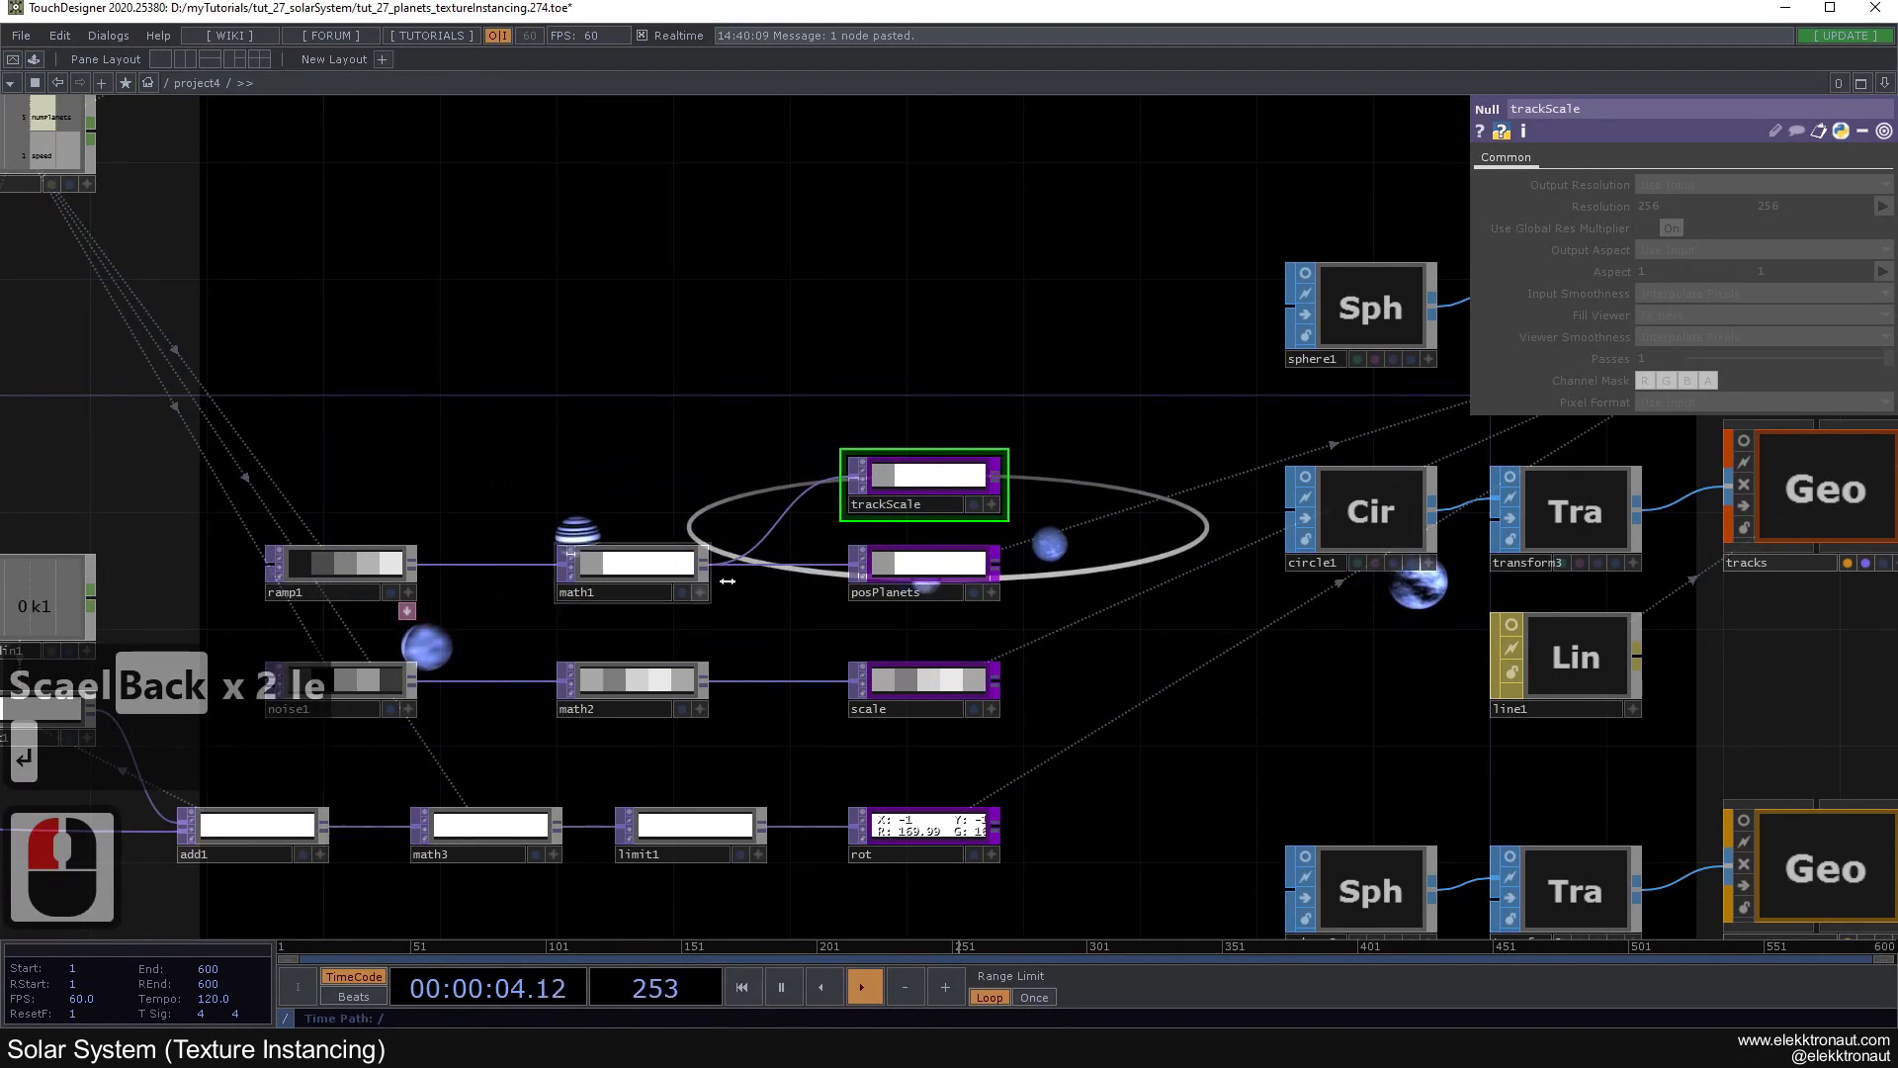
key(c)
click(54, 912)
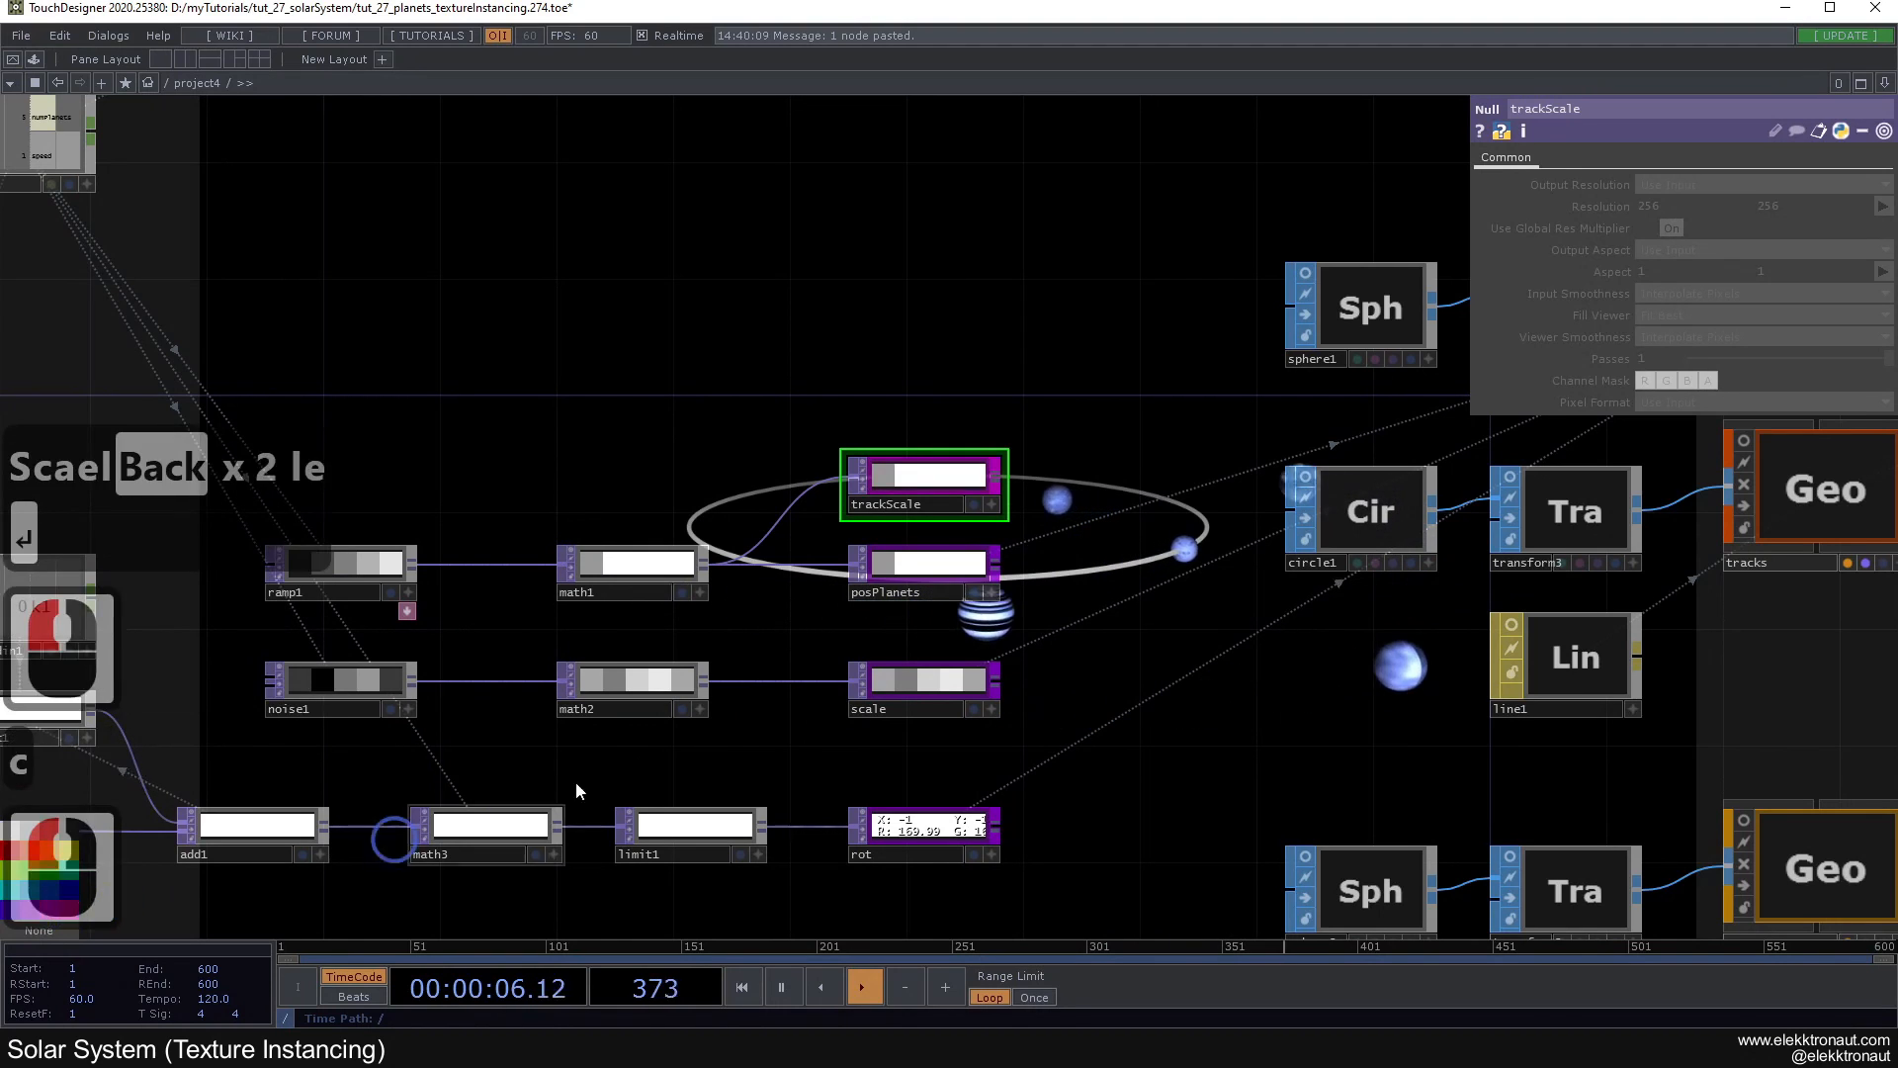
key(c)
Step: Assign the trackScale null as the Scale OP for instancing on the tracks geometry
scroll(850, 638, down, 3)
drag(1091, 603, 737, 411)
drag(1283, 497, 963, 391)
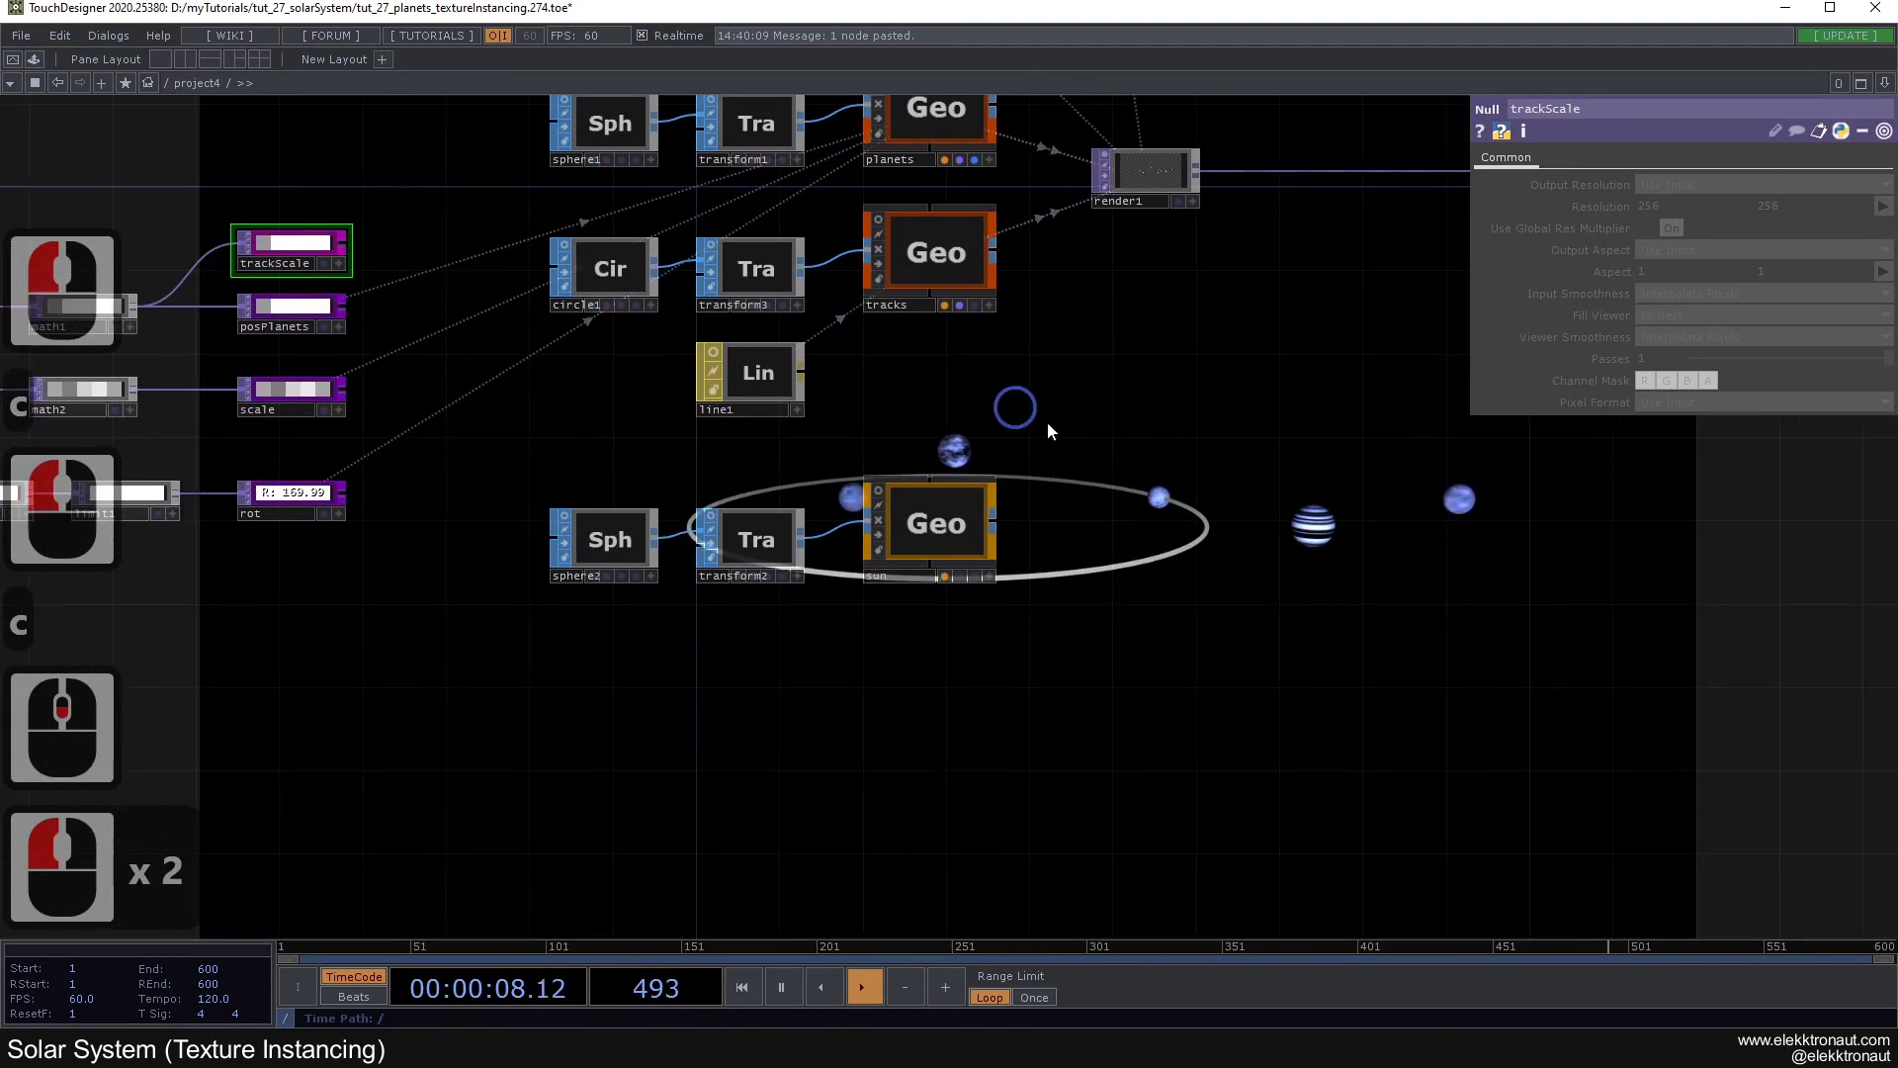
drag(1053, 585, 707, 525)
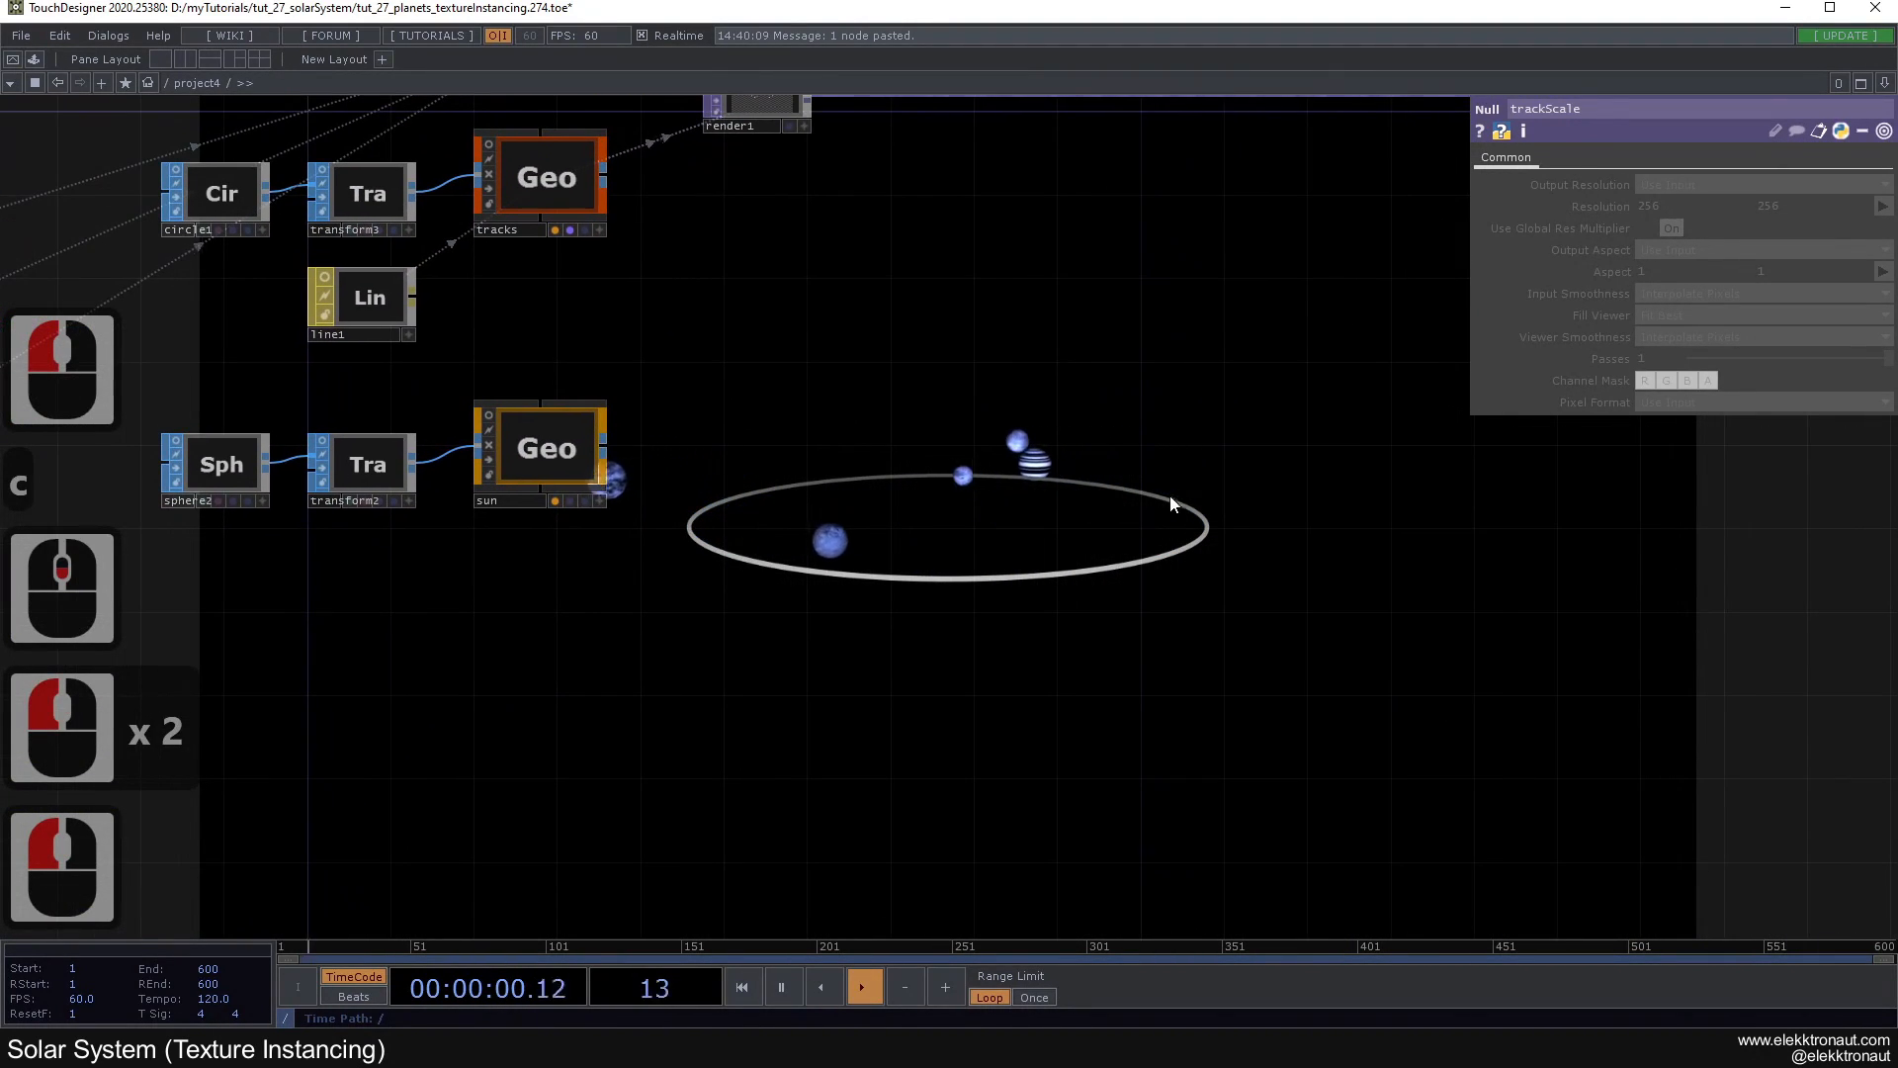
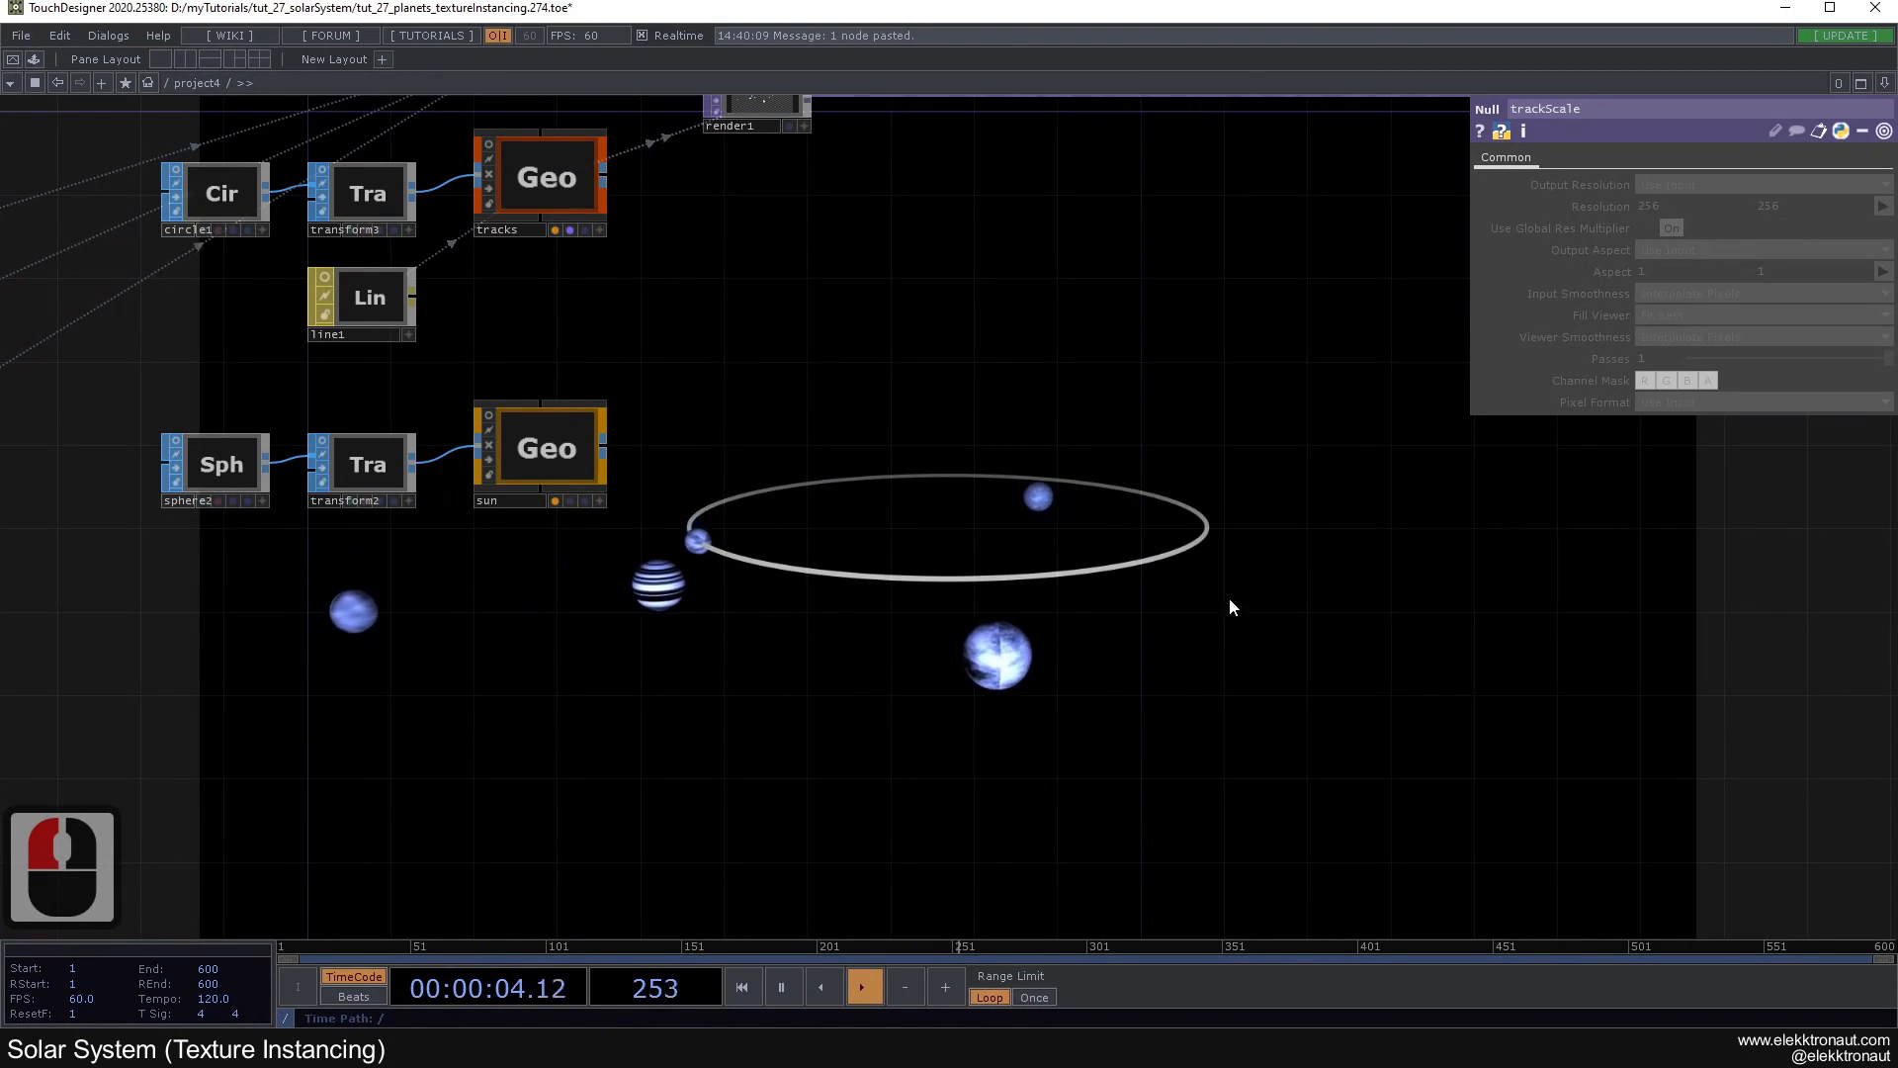
drag(593, 339, 1110, 597)
drag(955, 536, 1022, 571)
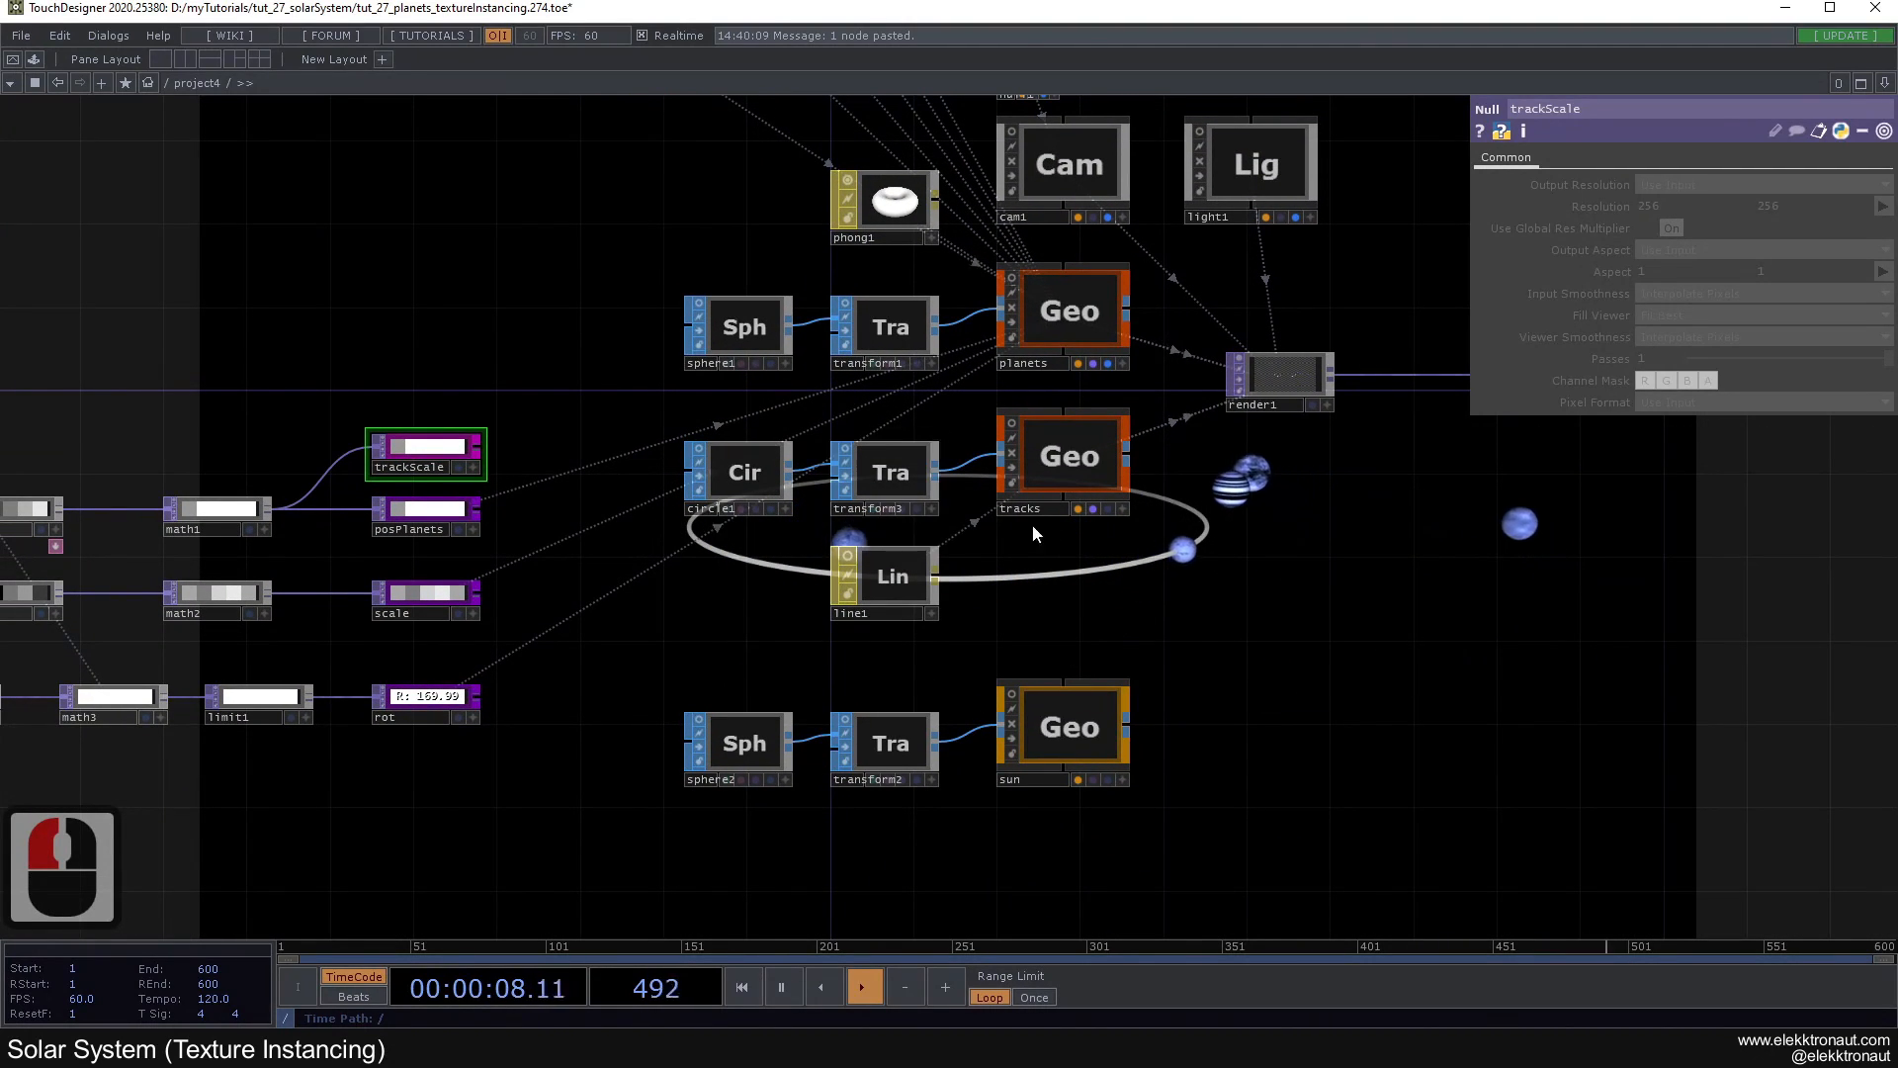
click(1046, 468)
drag(1162, 587, 1082, 548)
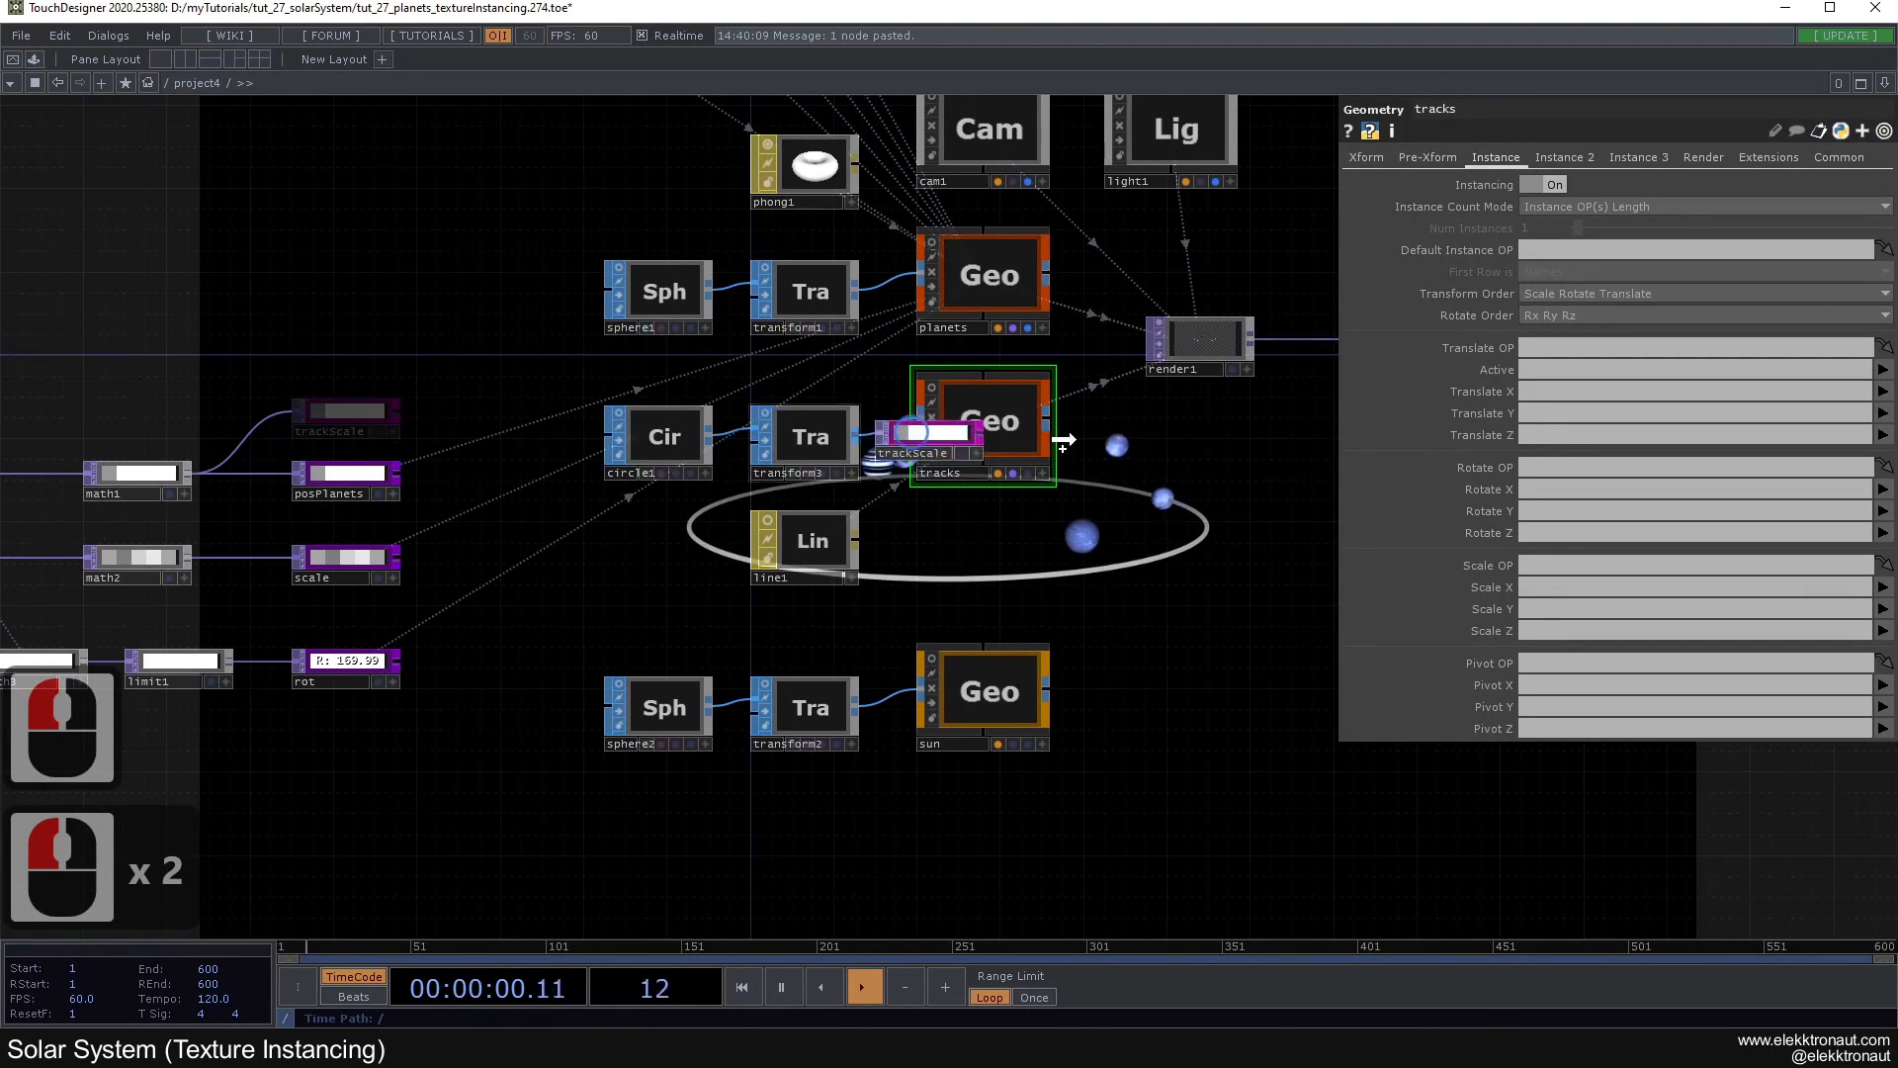
drag(1531, 572, 1535, 569)
Step: Map the tracks geometry's instance Scale X and Scale Z to the r channel, leaving Scale Y empty
drag(1028, 502, 750, 439)
click(1884, 585)
text(r)
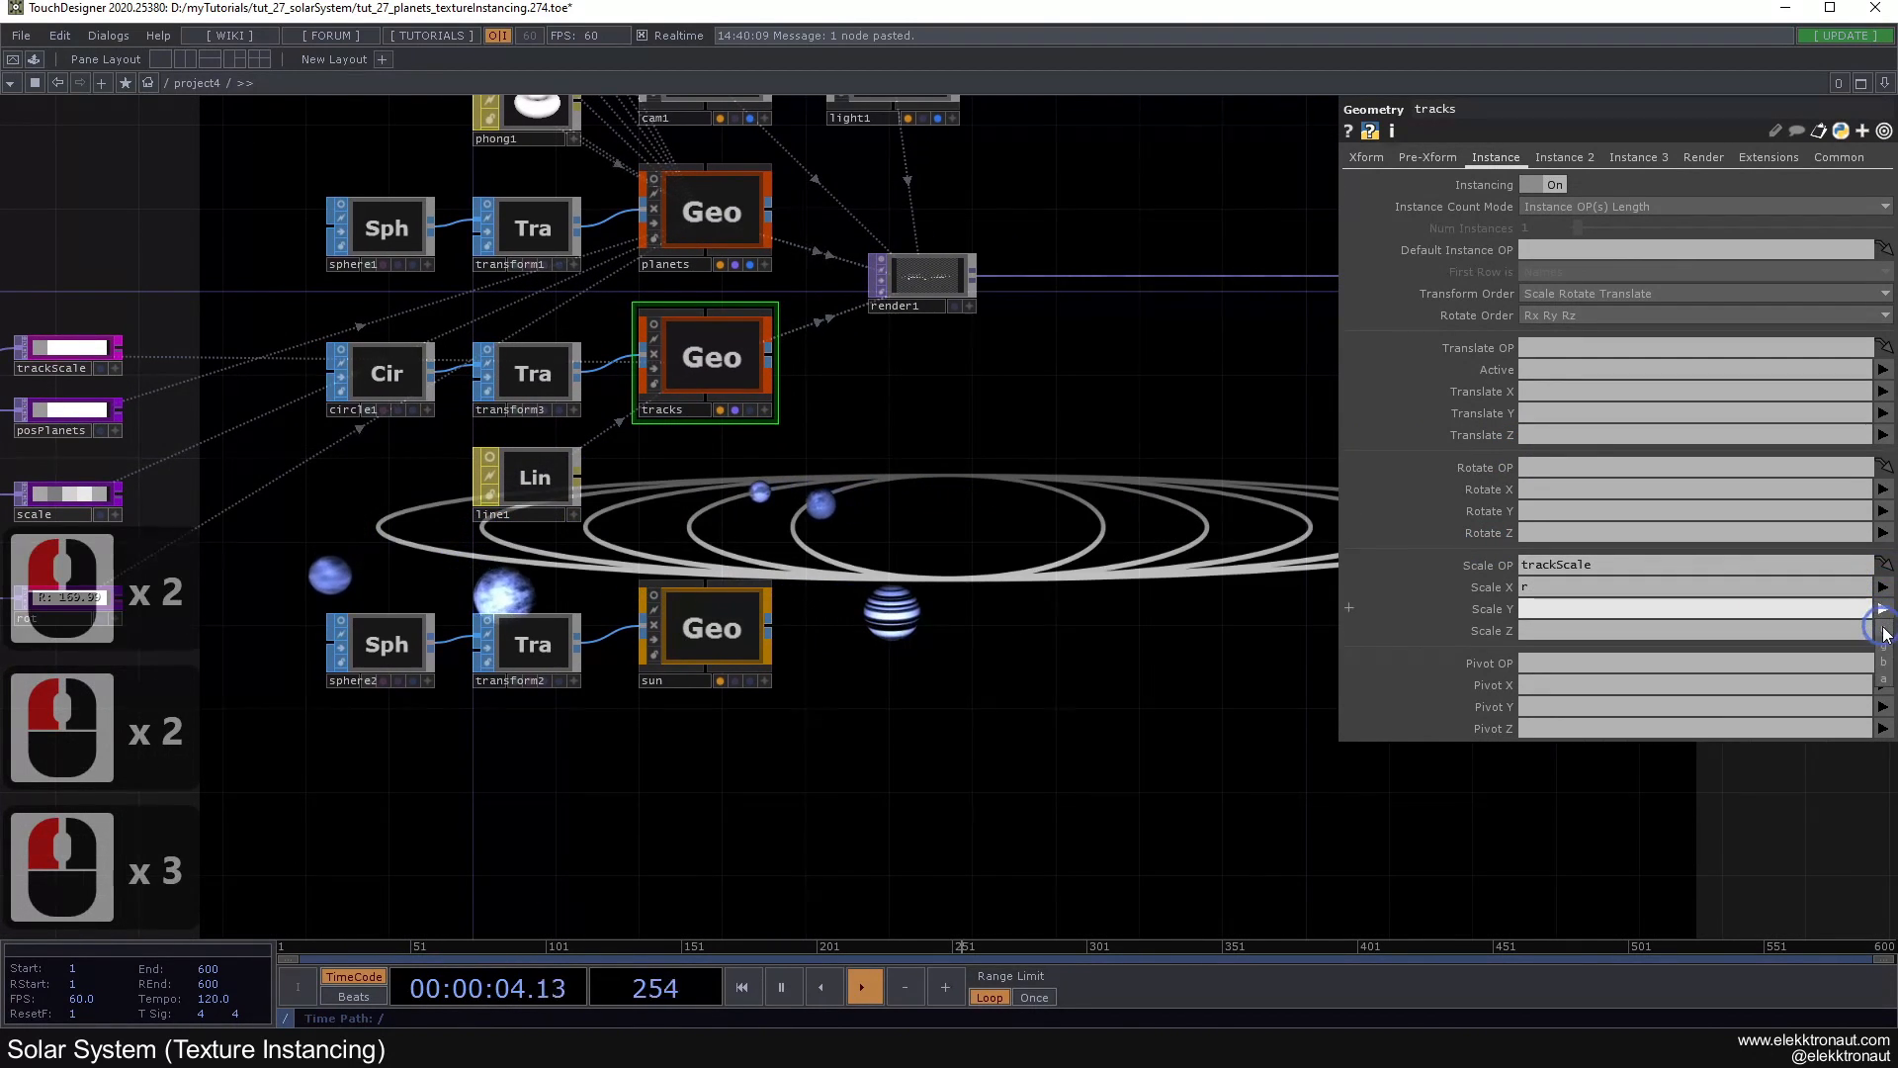
click(1885, 633)
click(1884, 630)
click(1883, 675)
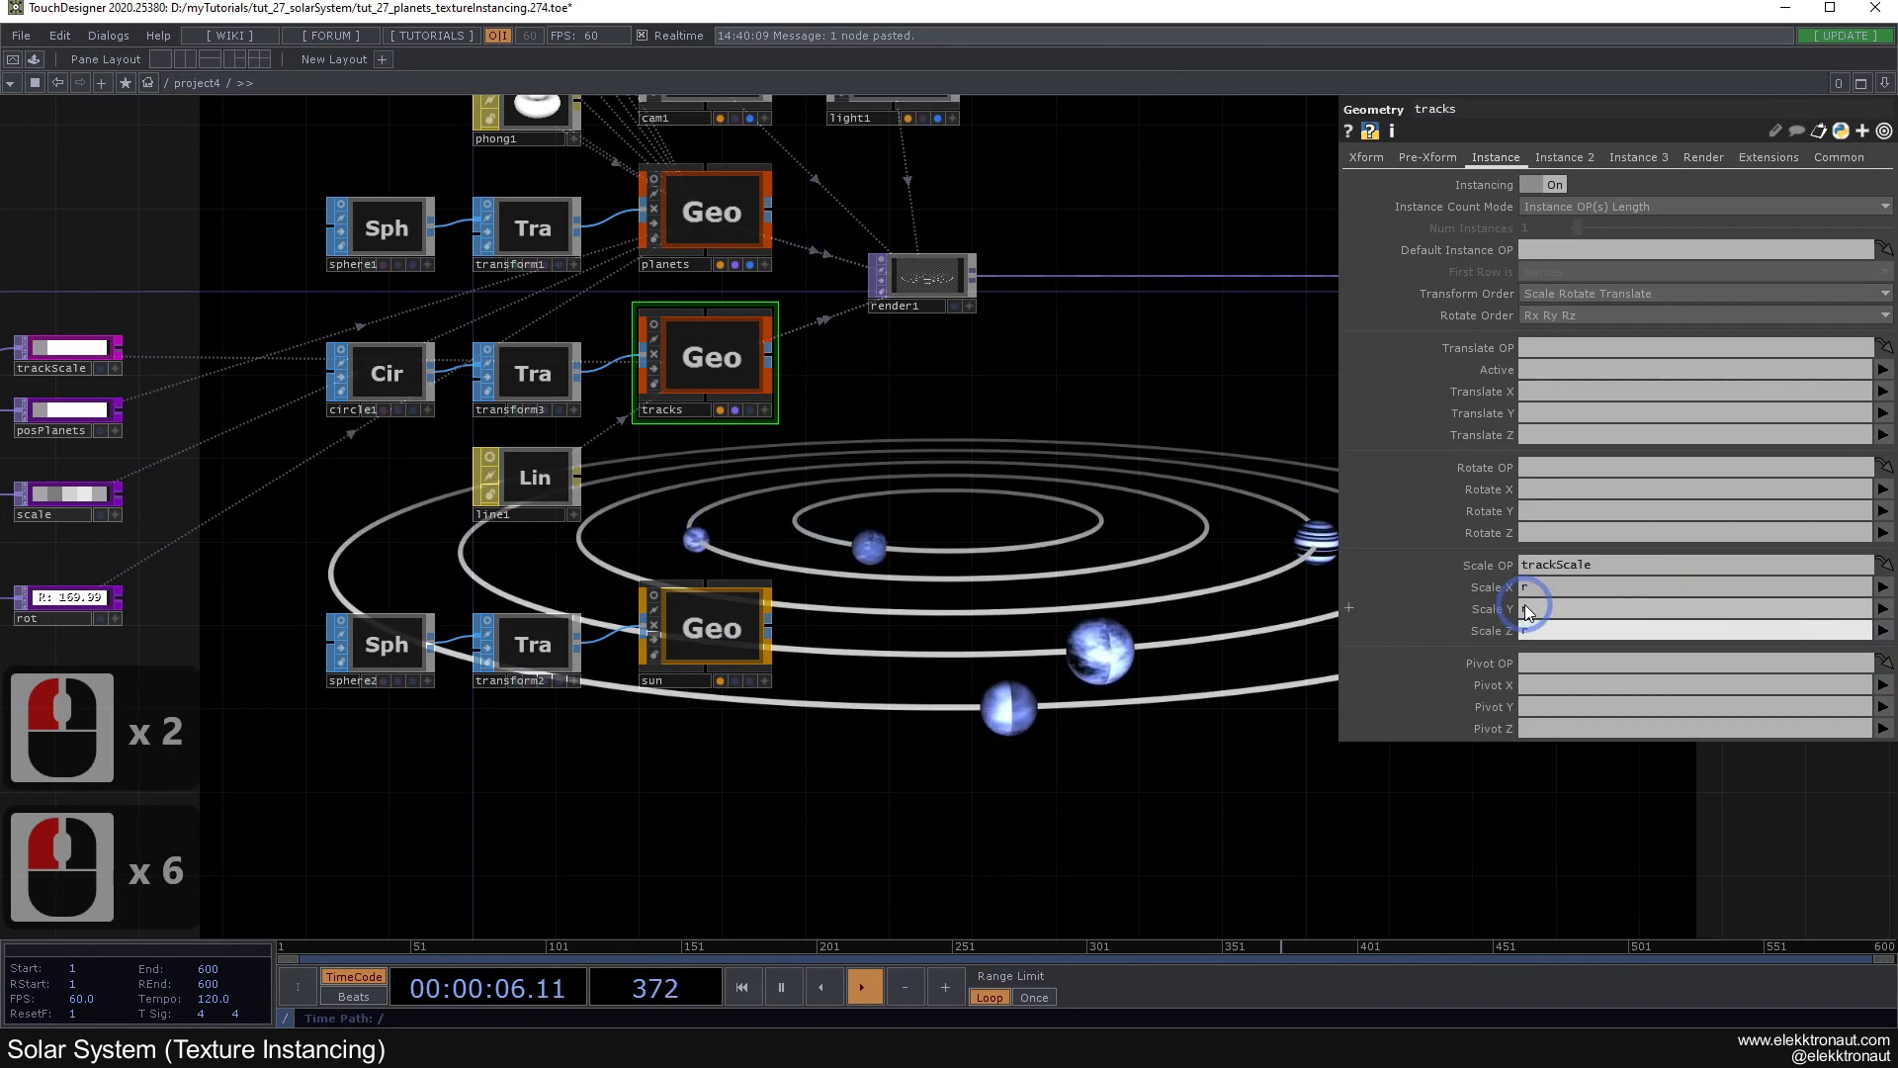
drag(1535, 608, 1351, 602)
key(BackSpace)
click(1178, 569)
Step: Thin the orbit lines in line1 with Width Near 1.65 and Width Far 0.33, and set Distance Far to 7.9
drag(1059, 509, 678, 485)
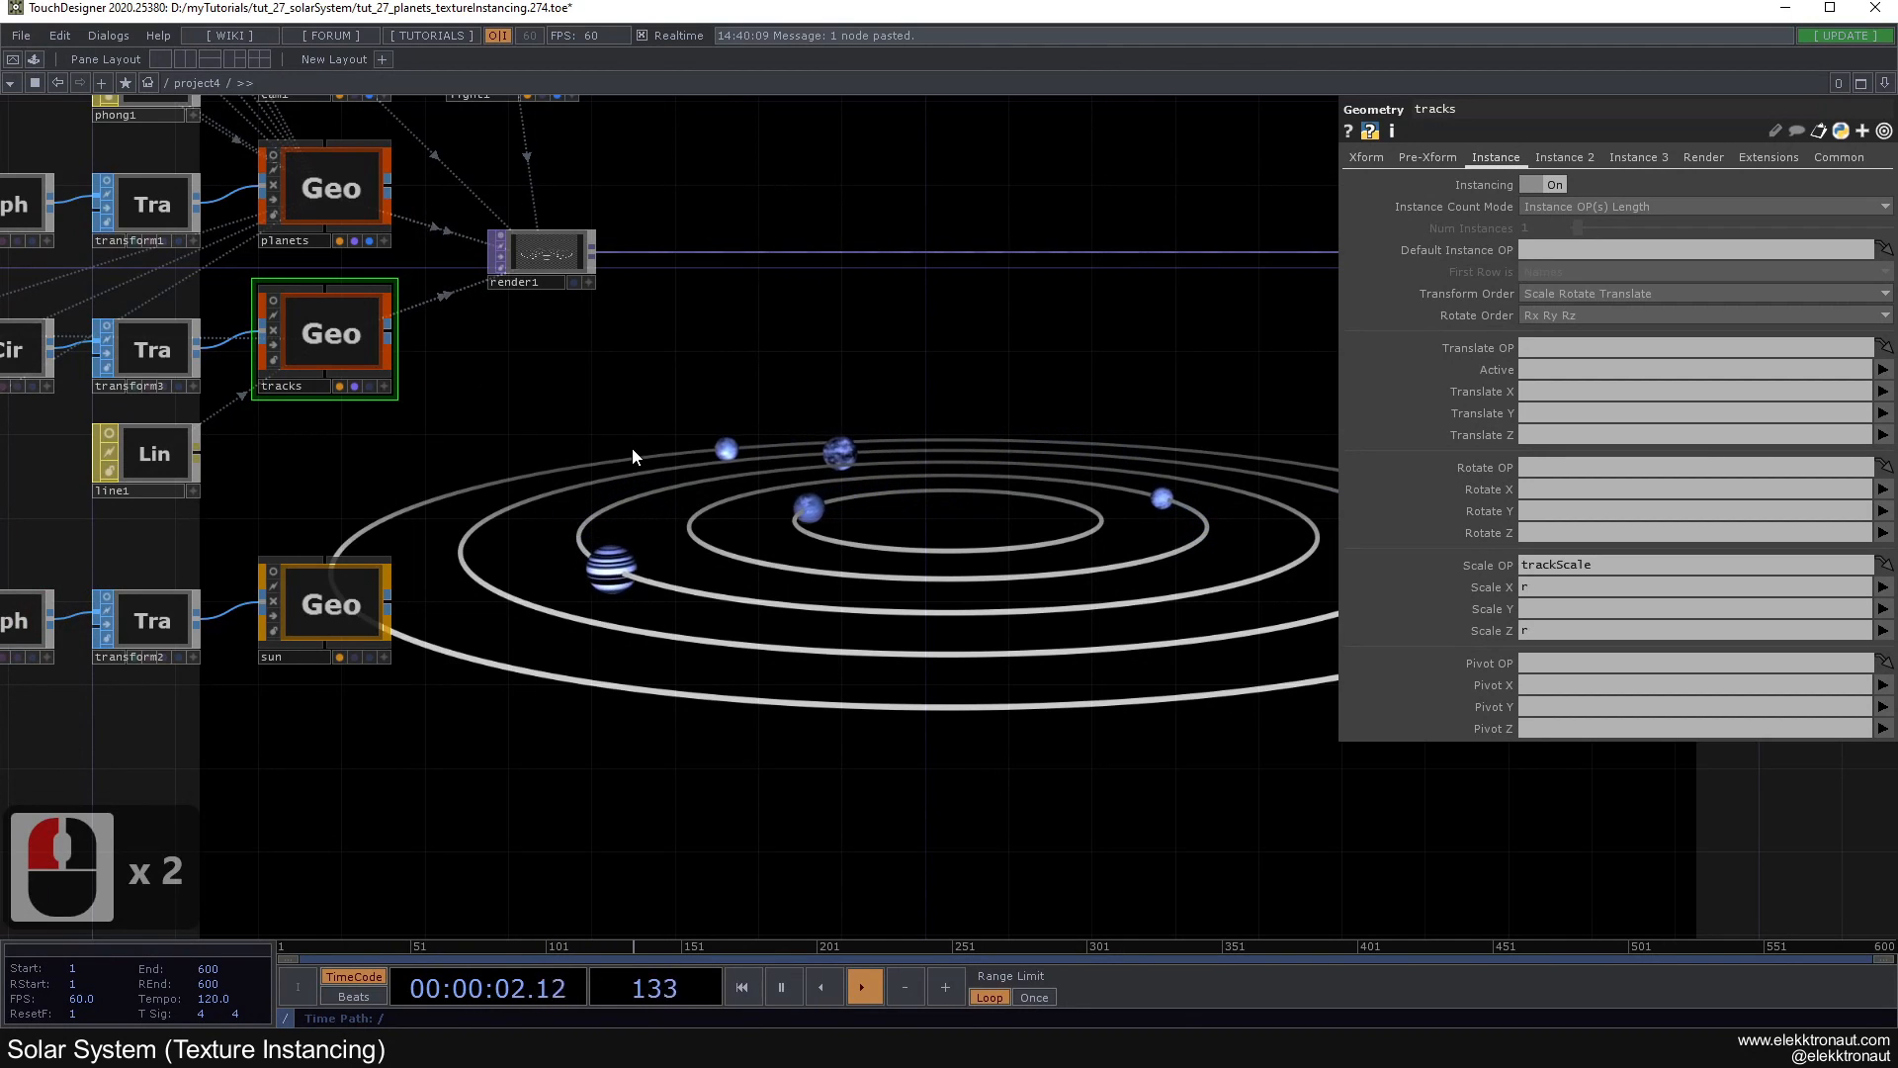
scroll(633, 456, down, 3)
drag(632, 456, 448, 501)
scroll(525, 532, up, 3)
click(613, 526)
drag(1681, 285, 1641, 317)
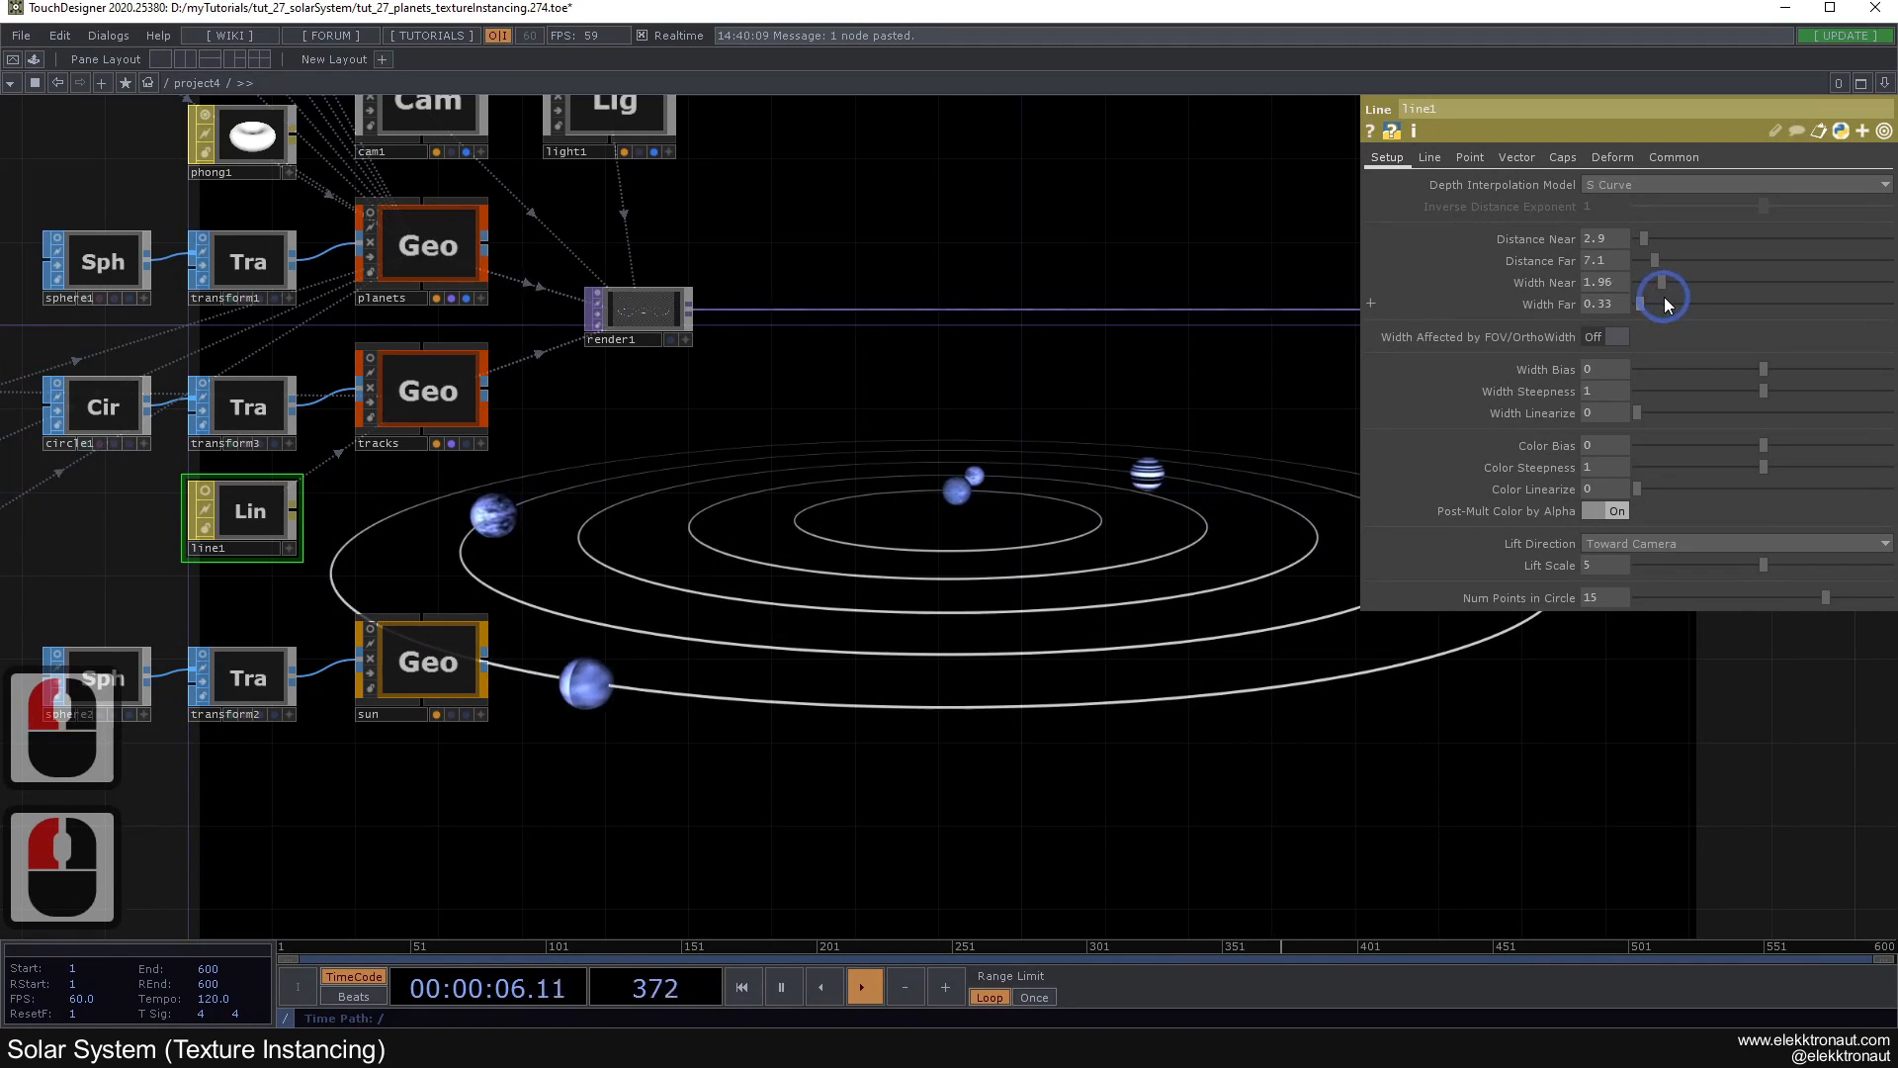
drag(1656, 263, 1652, 242)
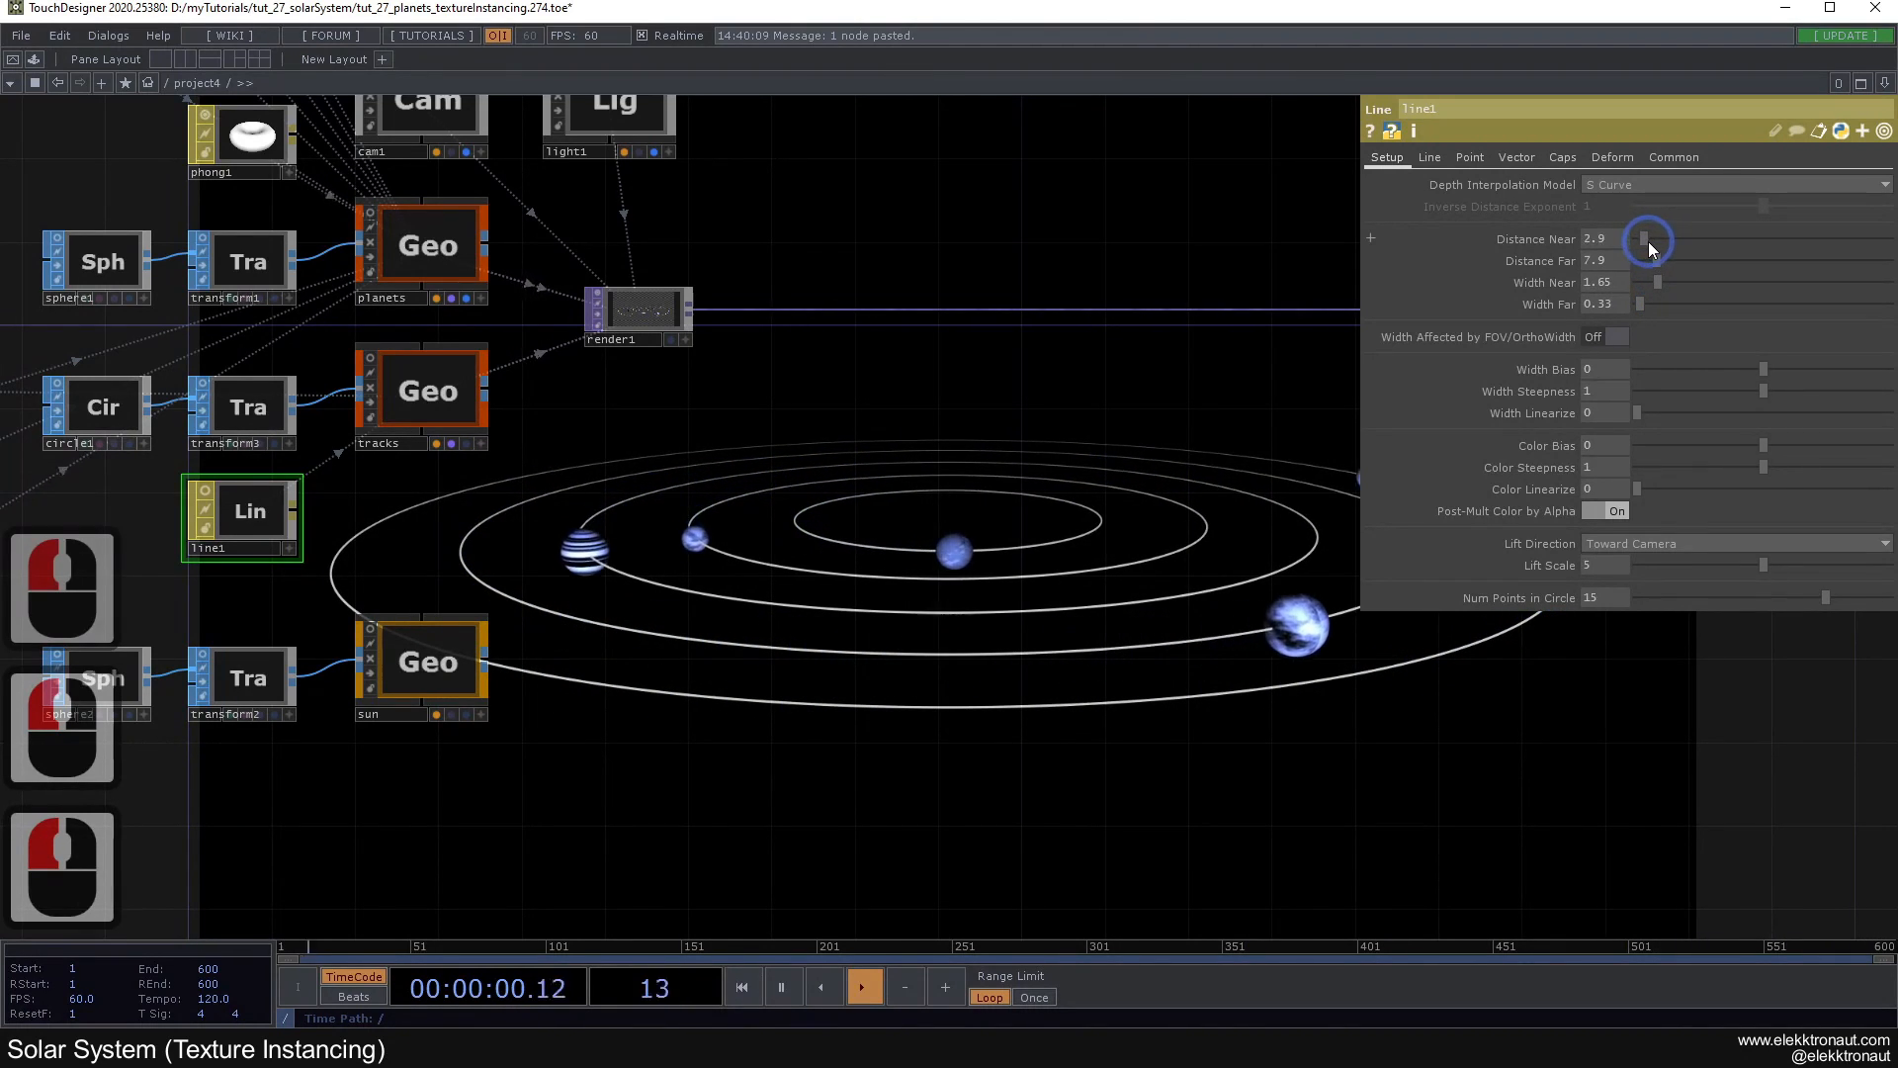
Step: Narrow cam1's horizontal FOV Angle, trying 50 before settling on 40
scroll(752, 682, down, 2)
click(549, 316)
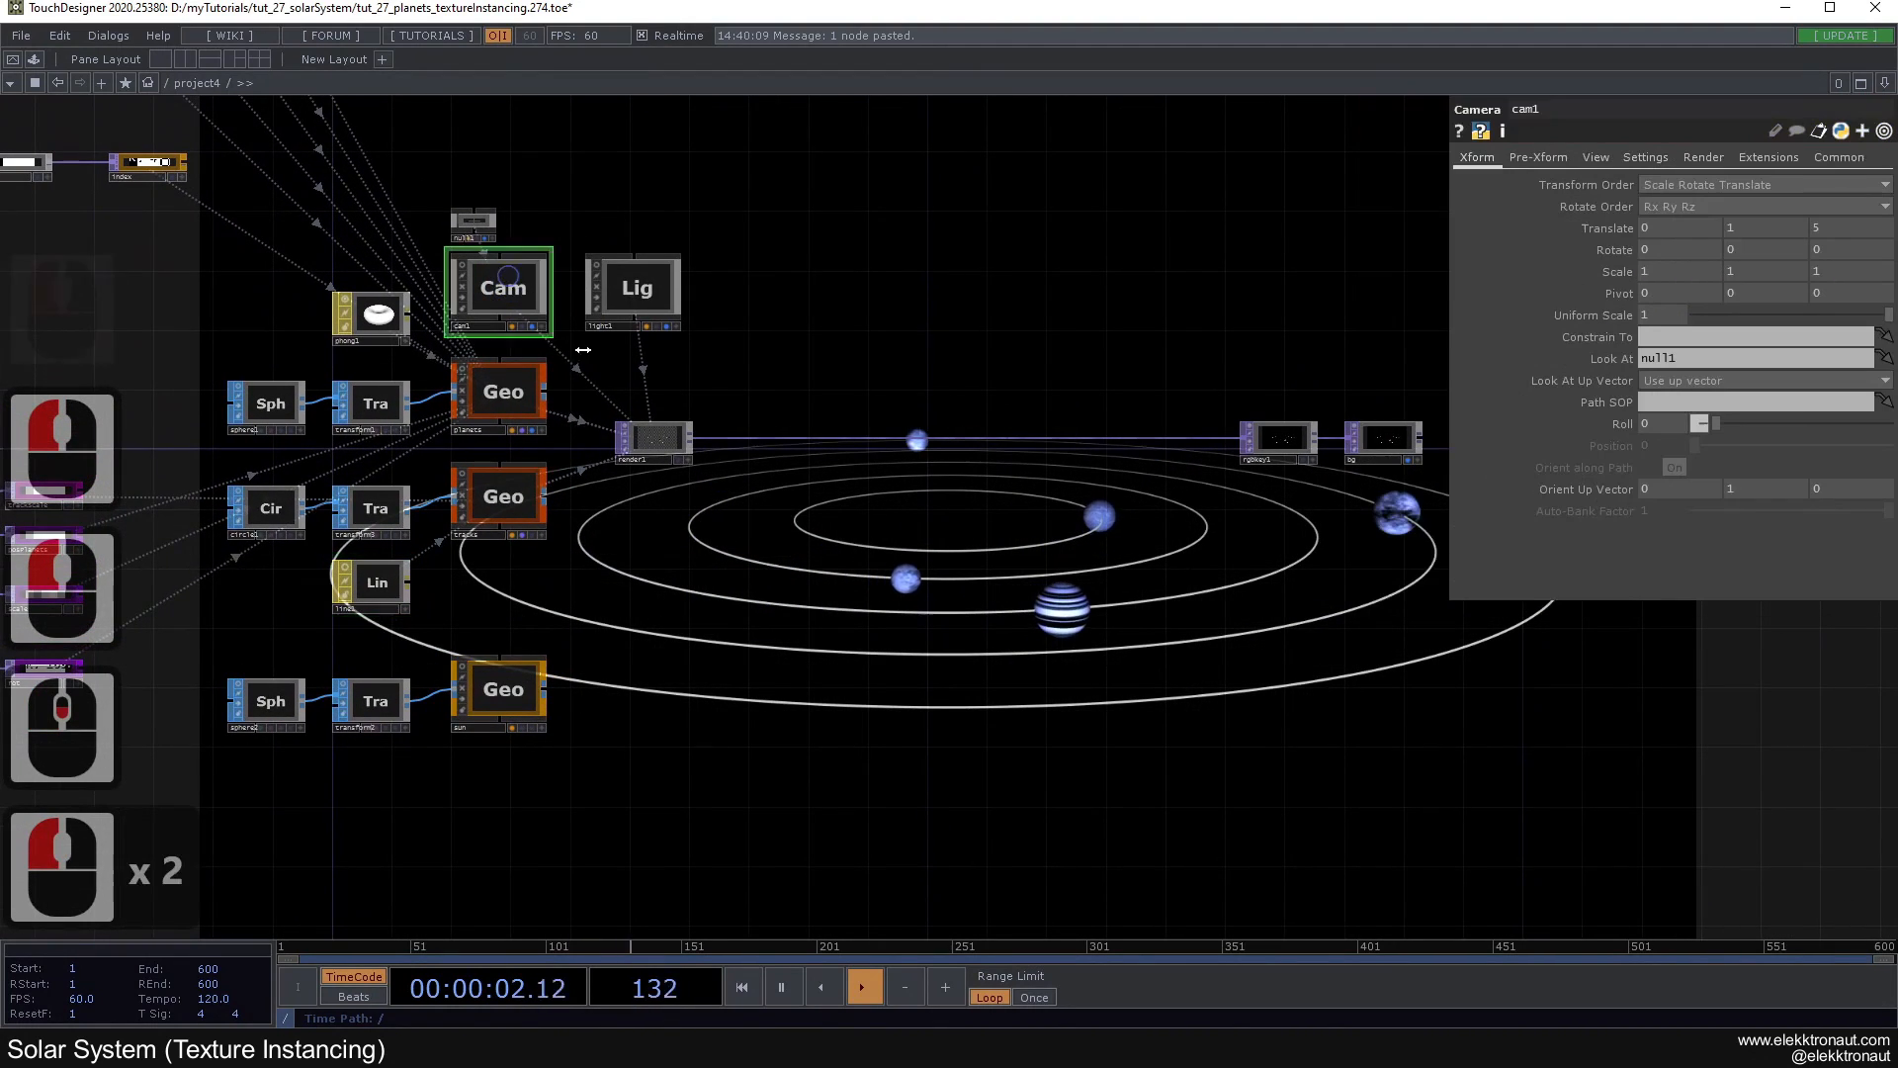
drag(553, 317, 435, 186)
click(1621, 222)
click(1599, 161)
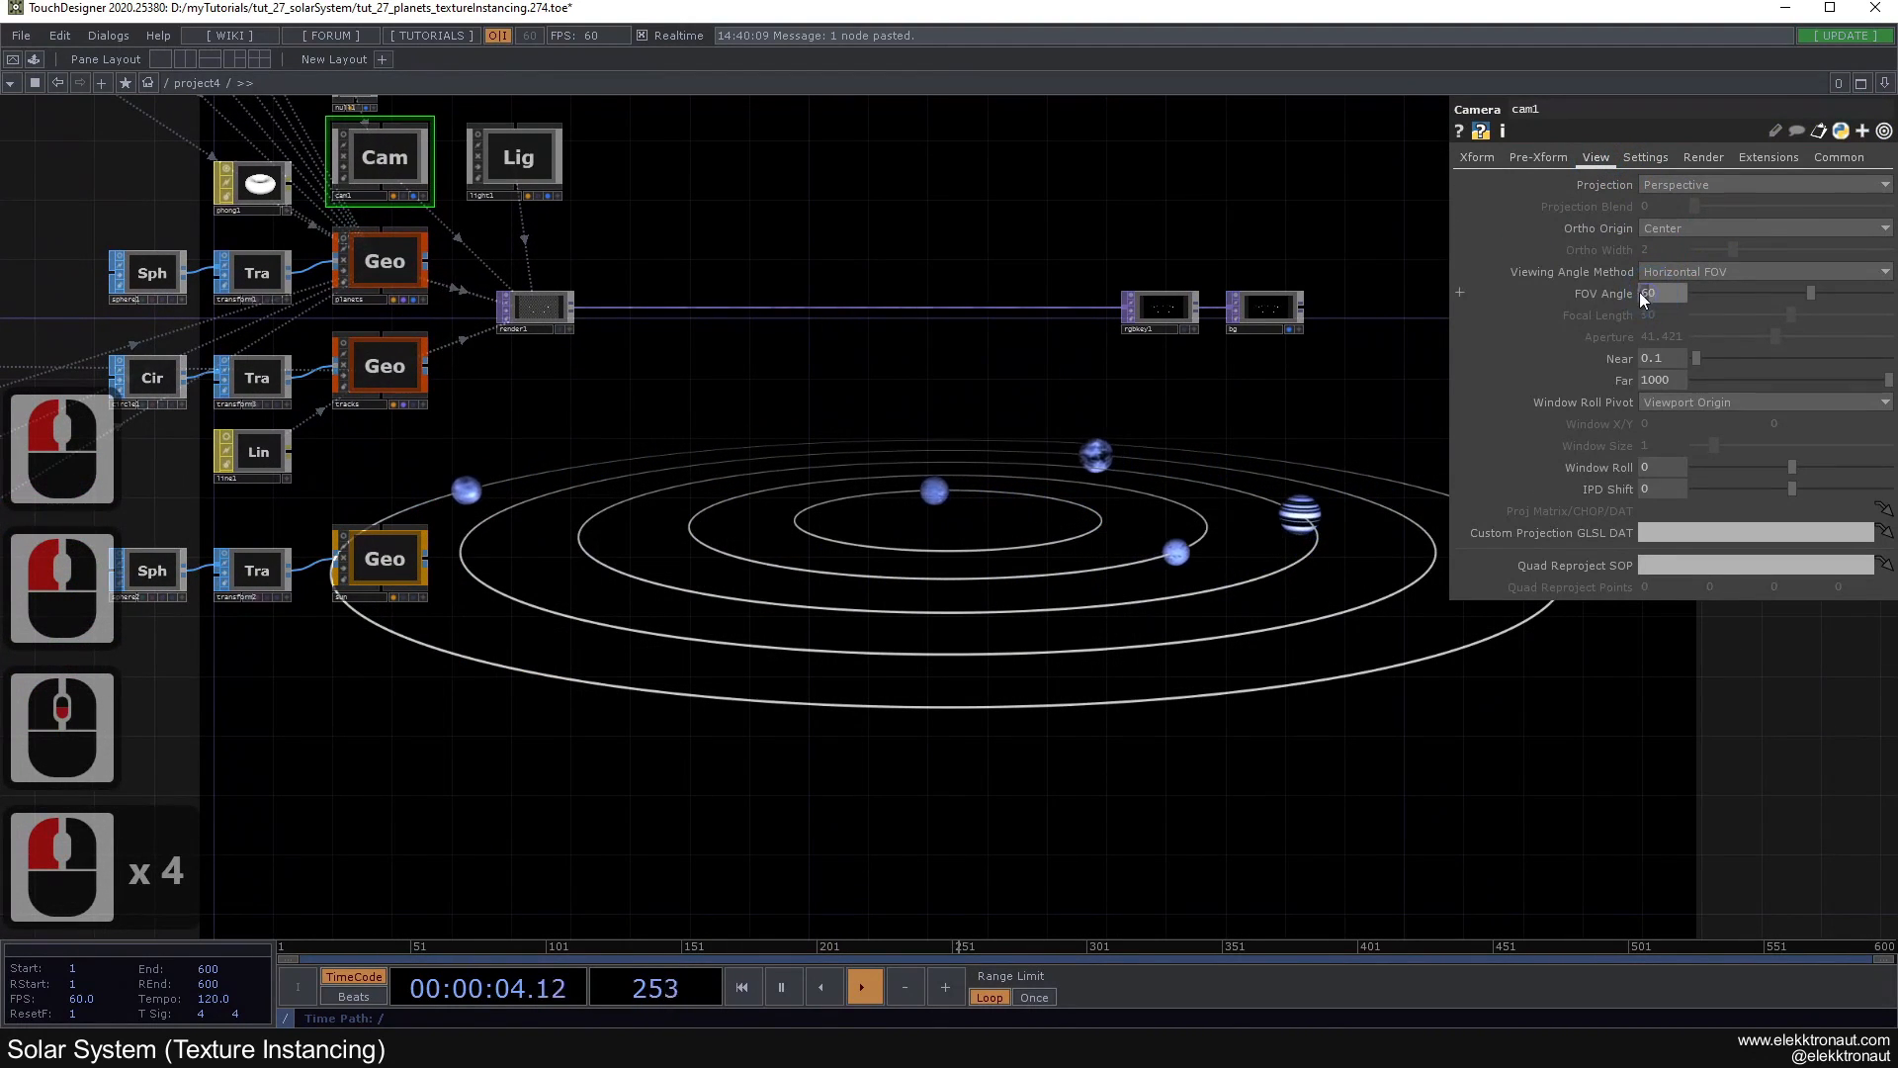
drag(1647, 293, 1612, 297)
text(5)
click(1077, 489)
click(1645, 293)
text(4)
click(1232, 384)
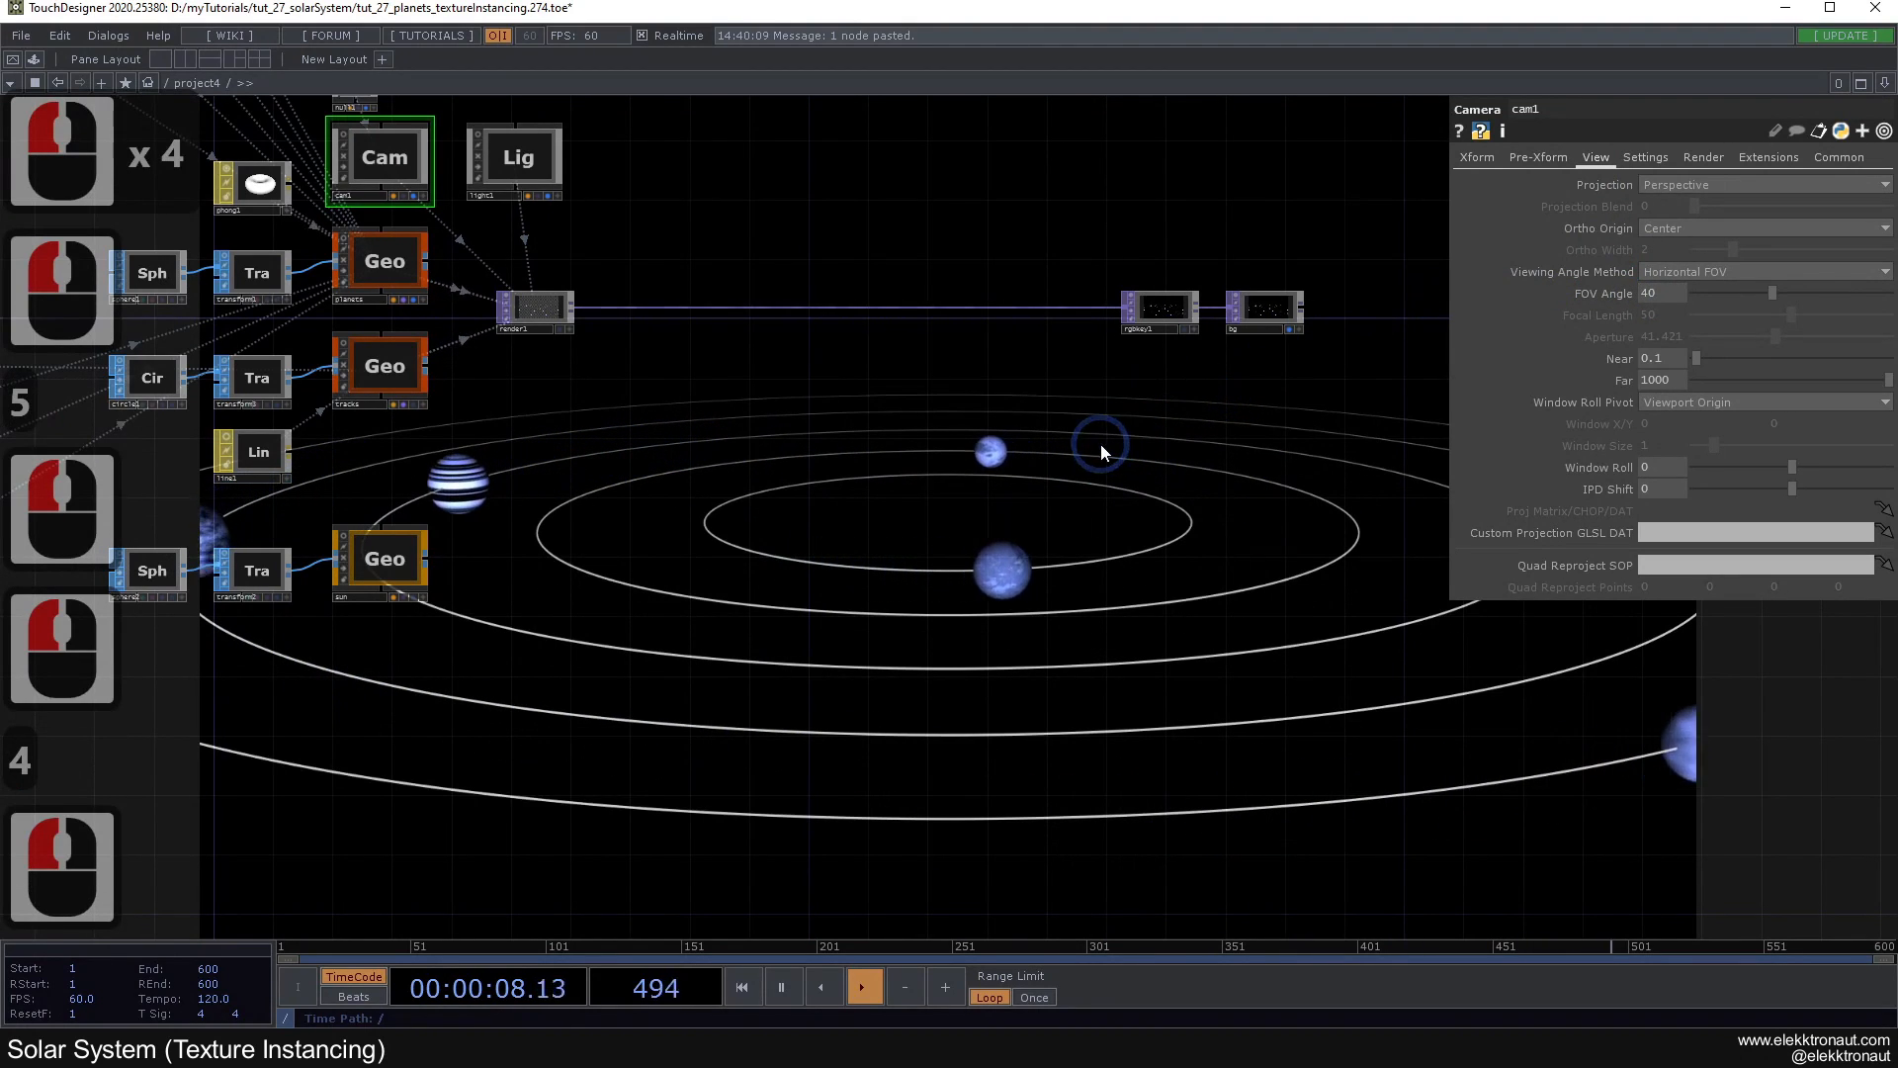
Step: Tilt the camera cam1 by setting its Z rotation to -15
scroll(1097, 447, down, 3)
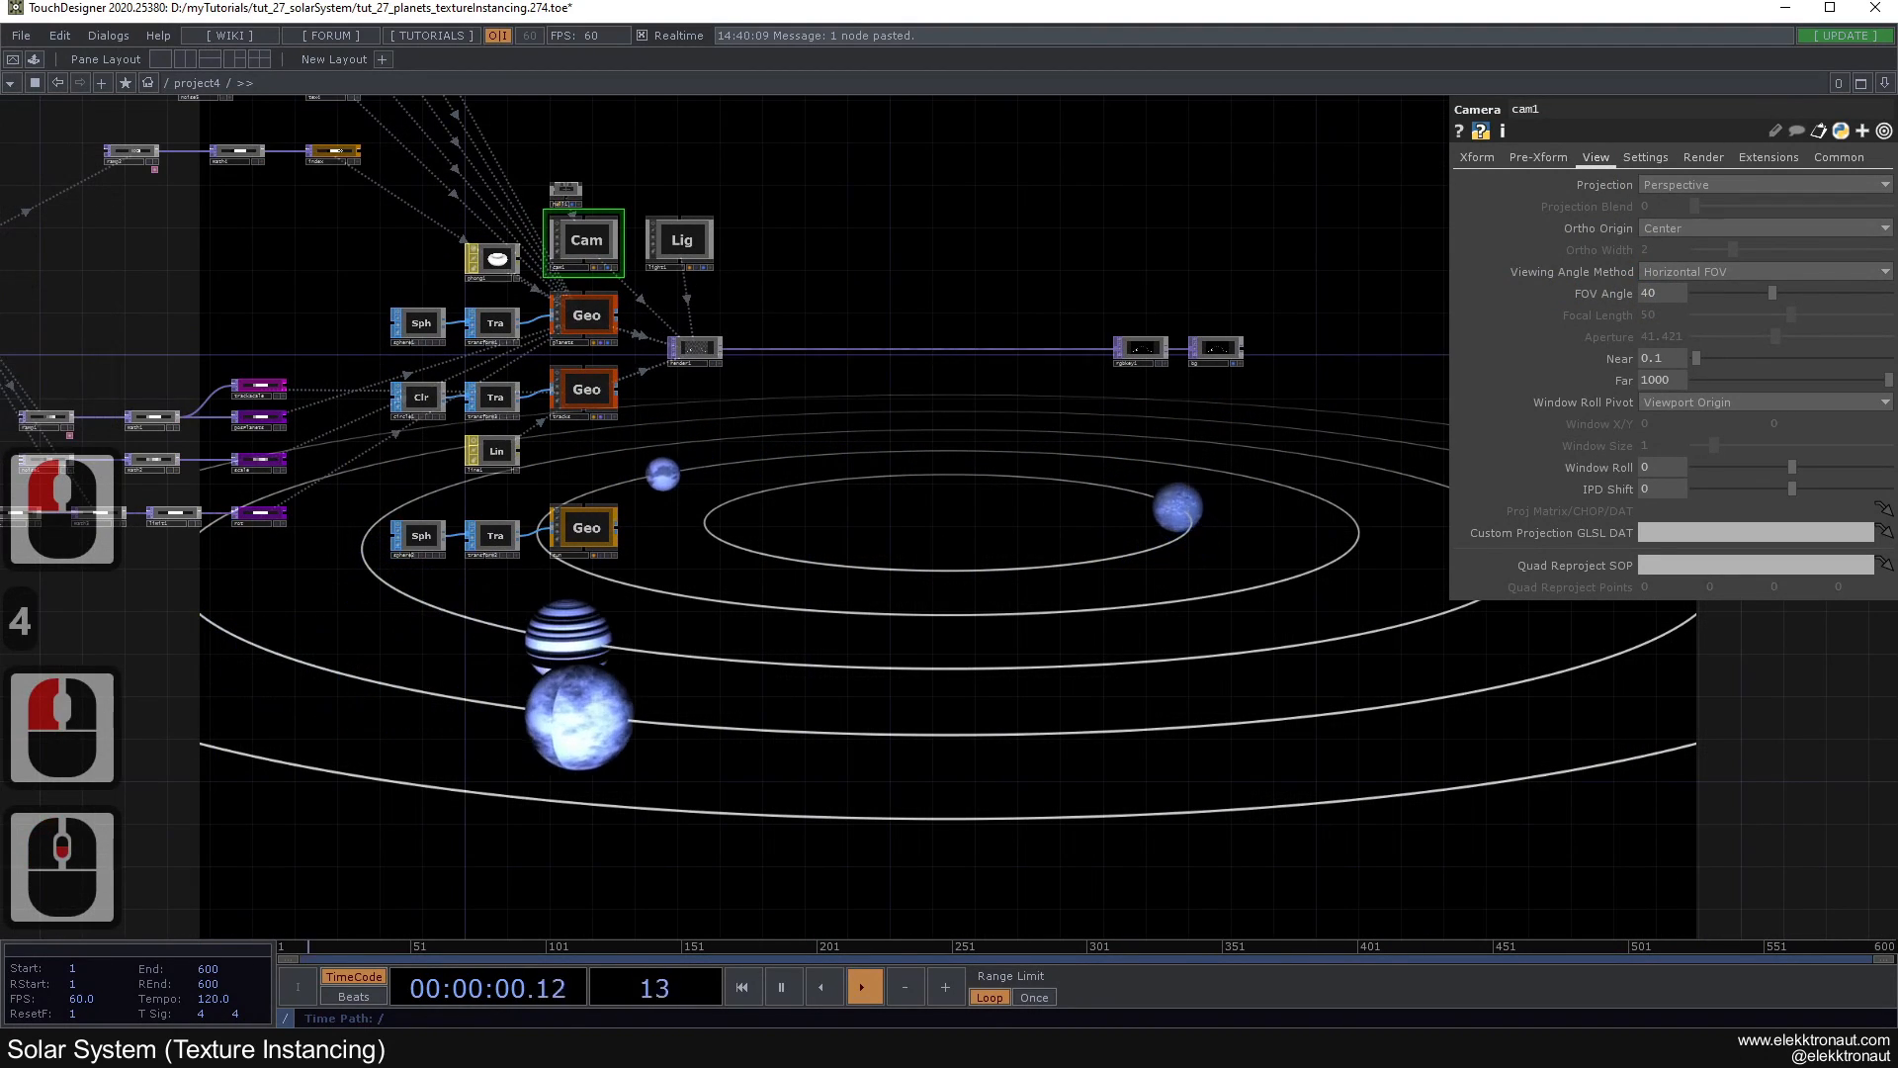
click(1489, 161)
click(1700, 268)
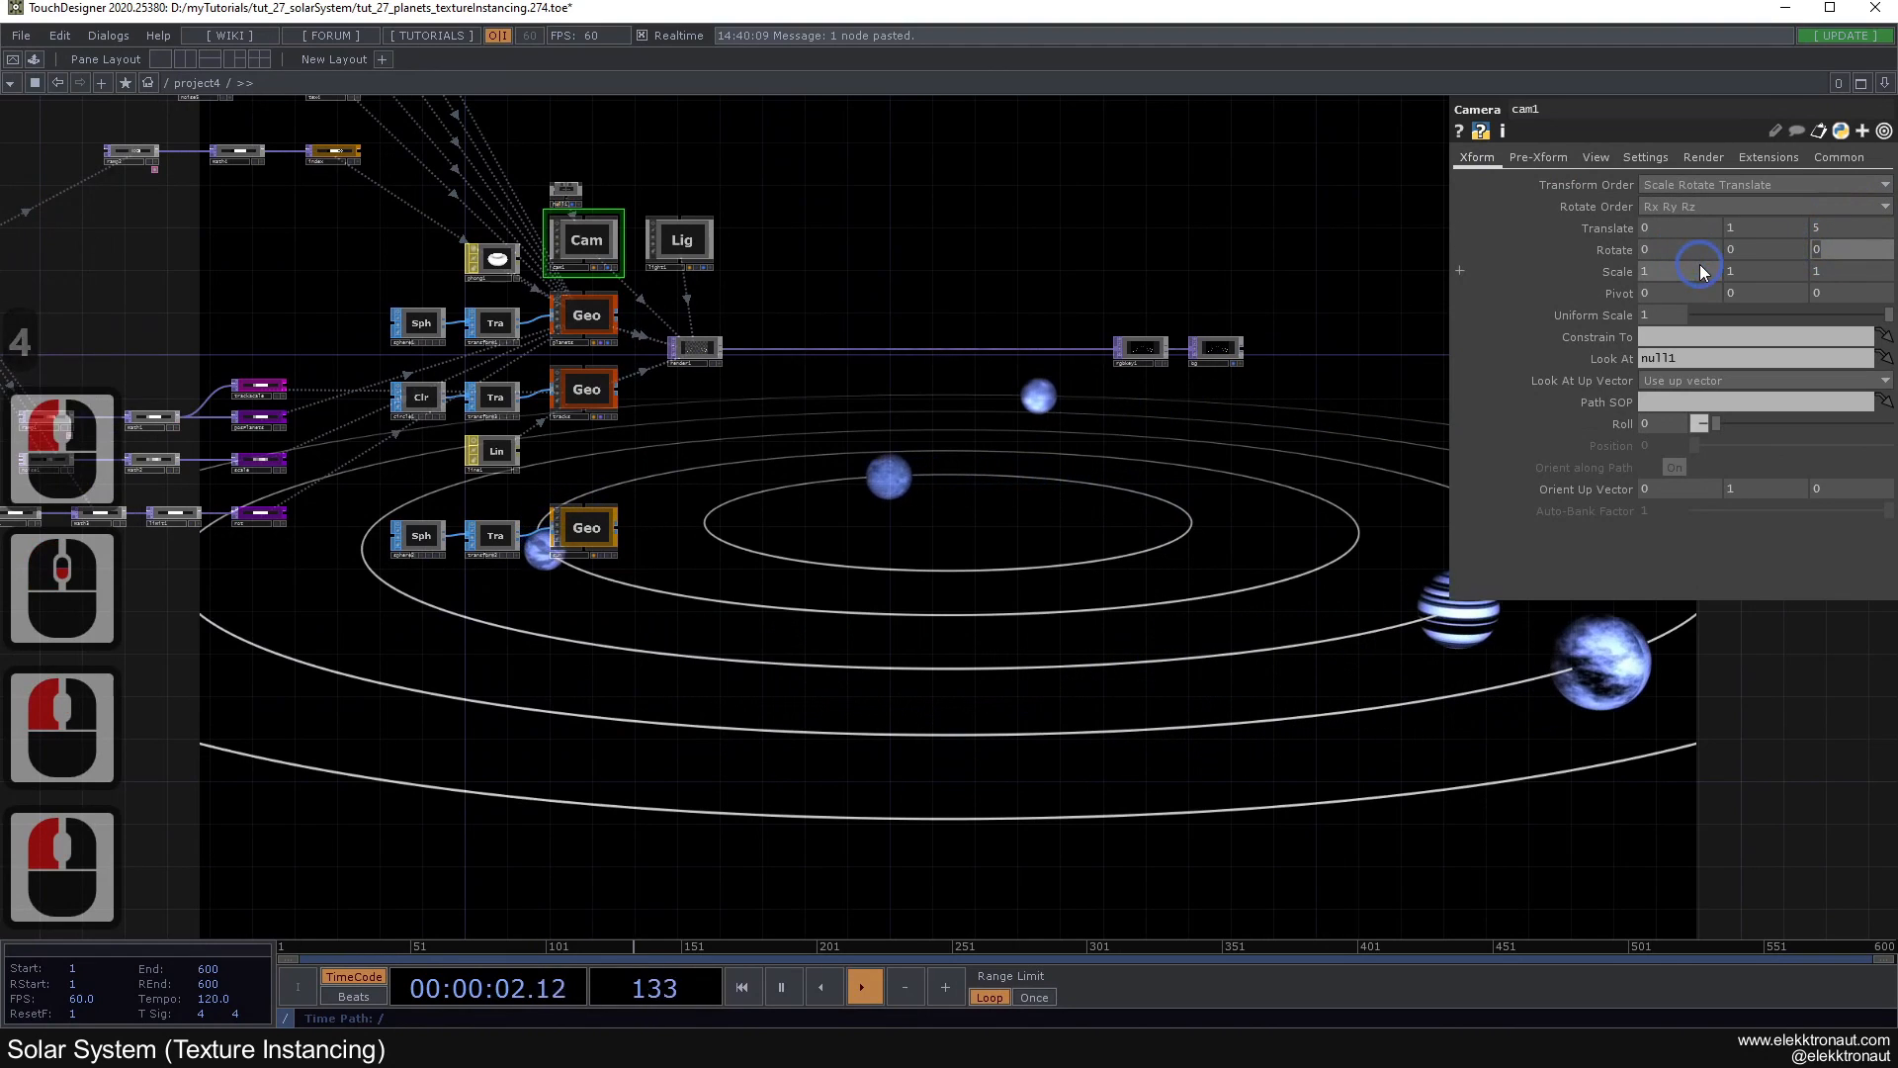
text(-15)
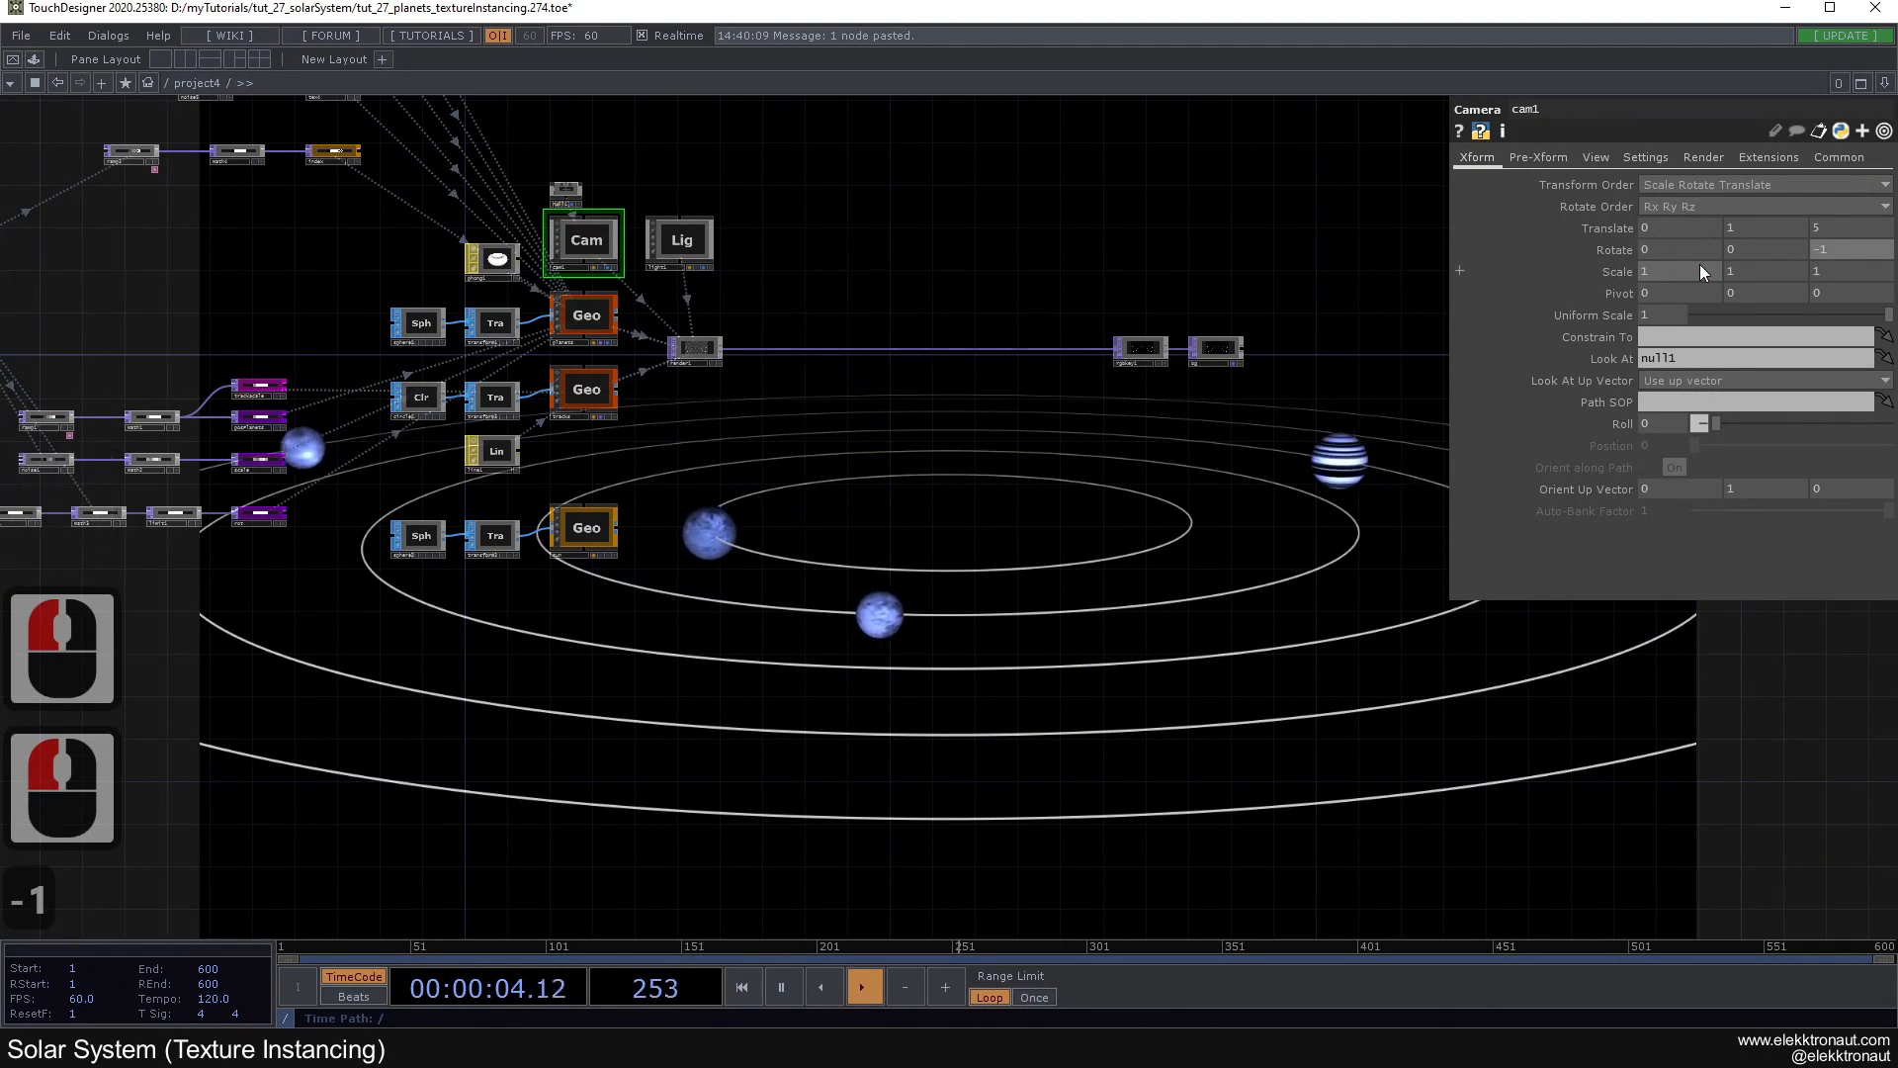
key(Return)
drag(1071, 496, 1221, 379)
drag(1030, 440, 1106, 431)
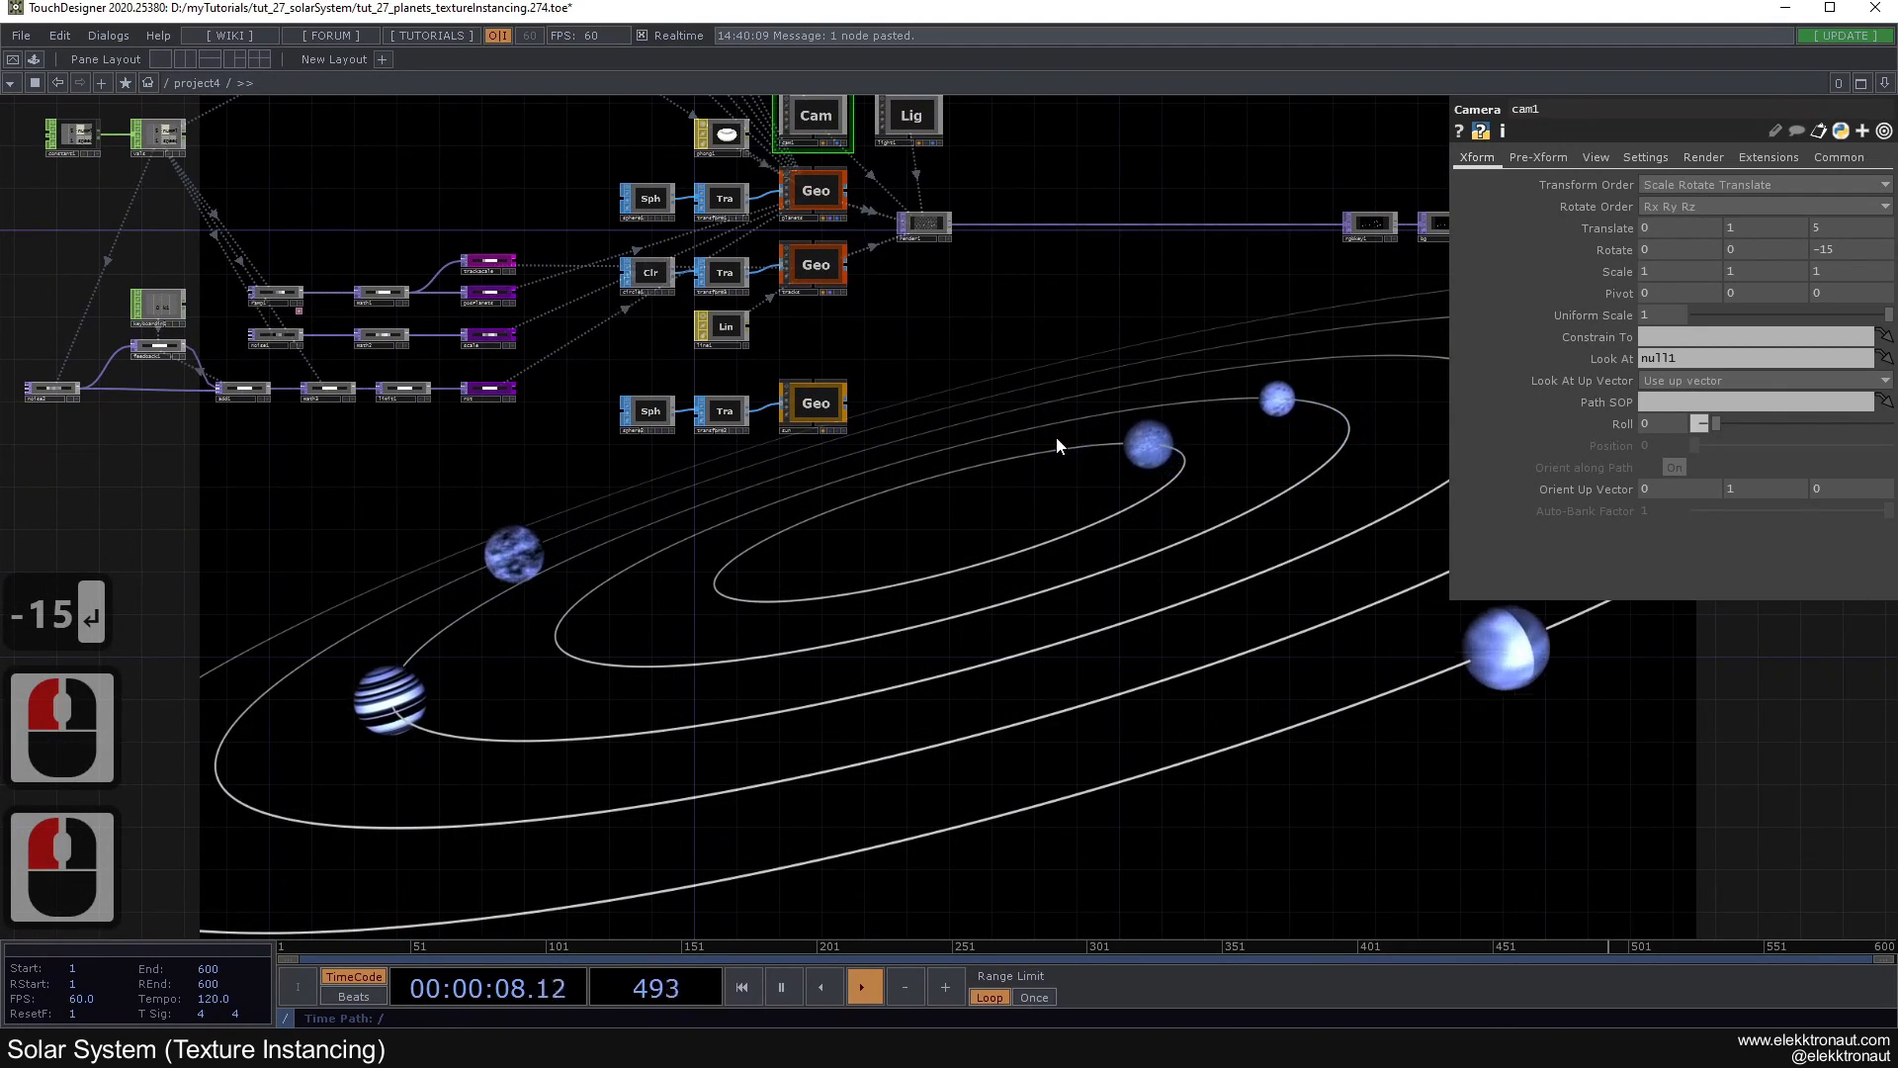
Step: Save the project
drag(506, 528, 530, 551)
scroll(553, 415, up, 4)
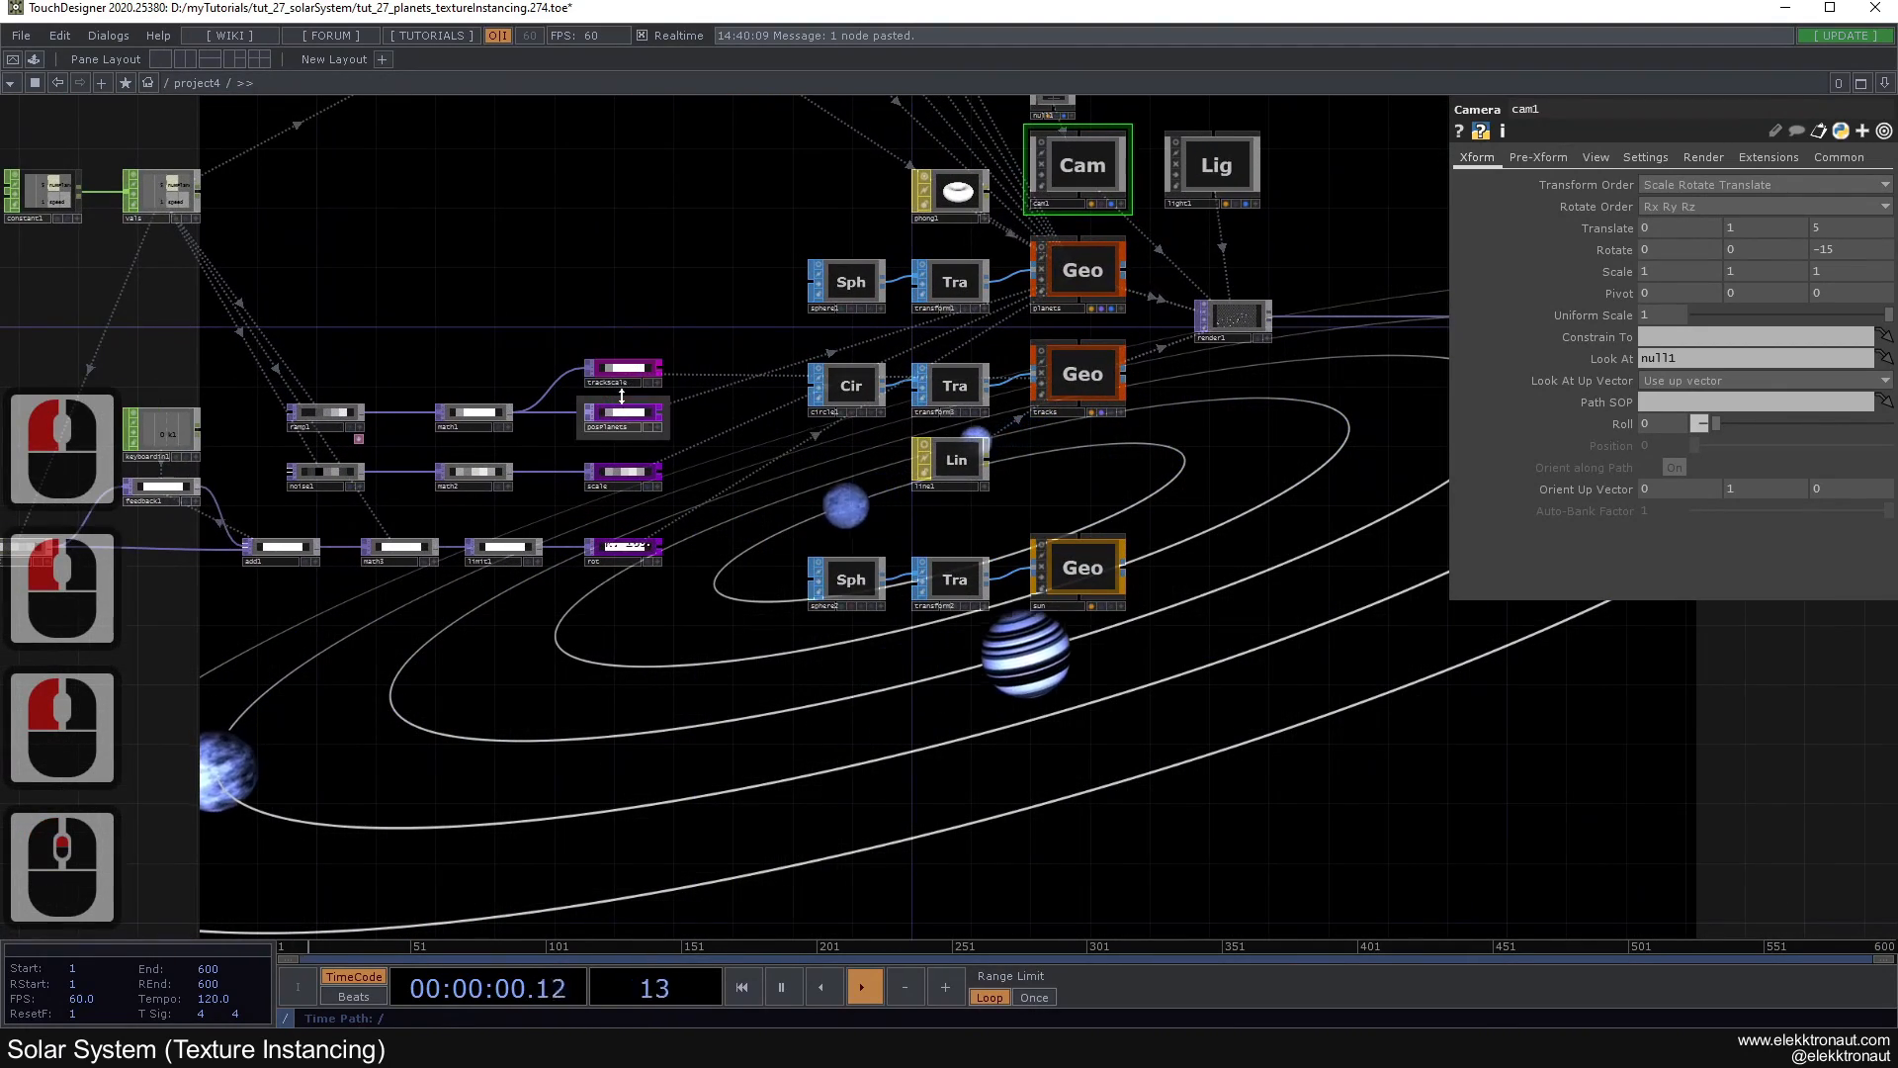
key(ctrl+s)
Step: Set the numPlanets channel in constant1 to 8
scroll(582, 444, up, 2)
scroll(582, 444, up, 2)
drag(856, 350, 766, 135)
drag(880, 584, 881, 532)
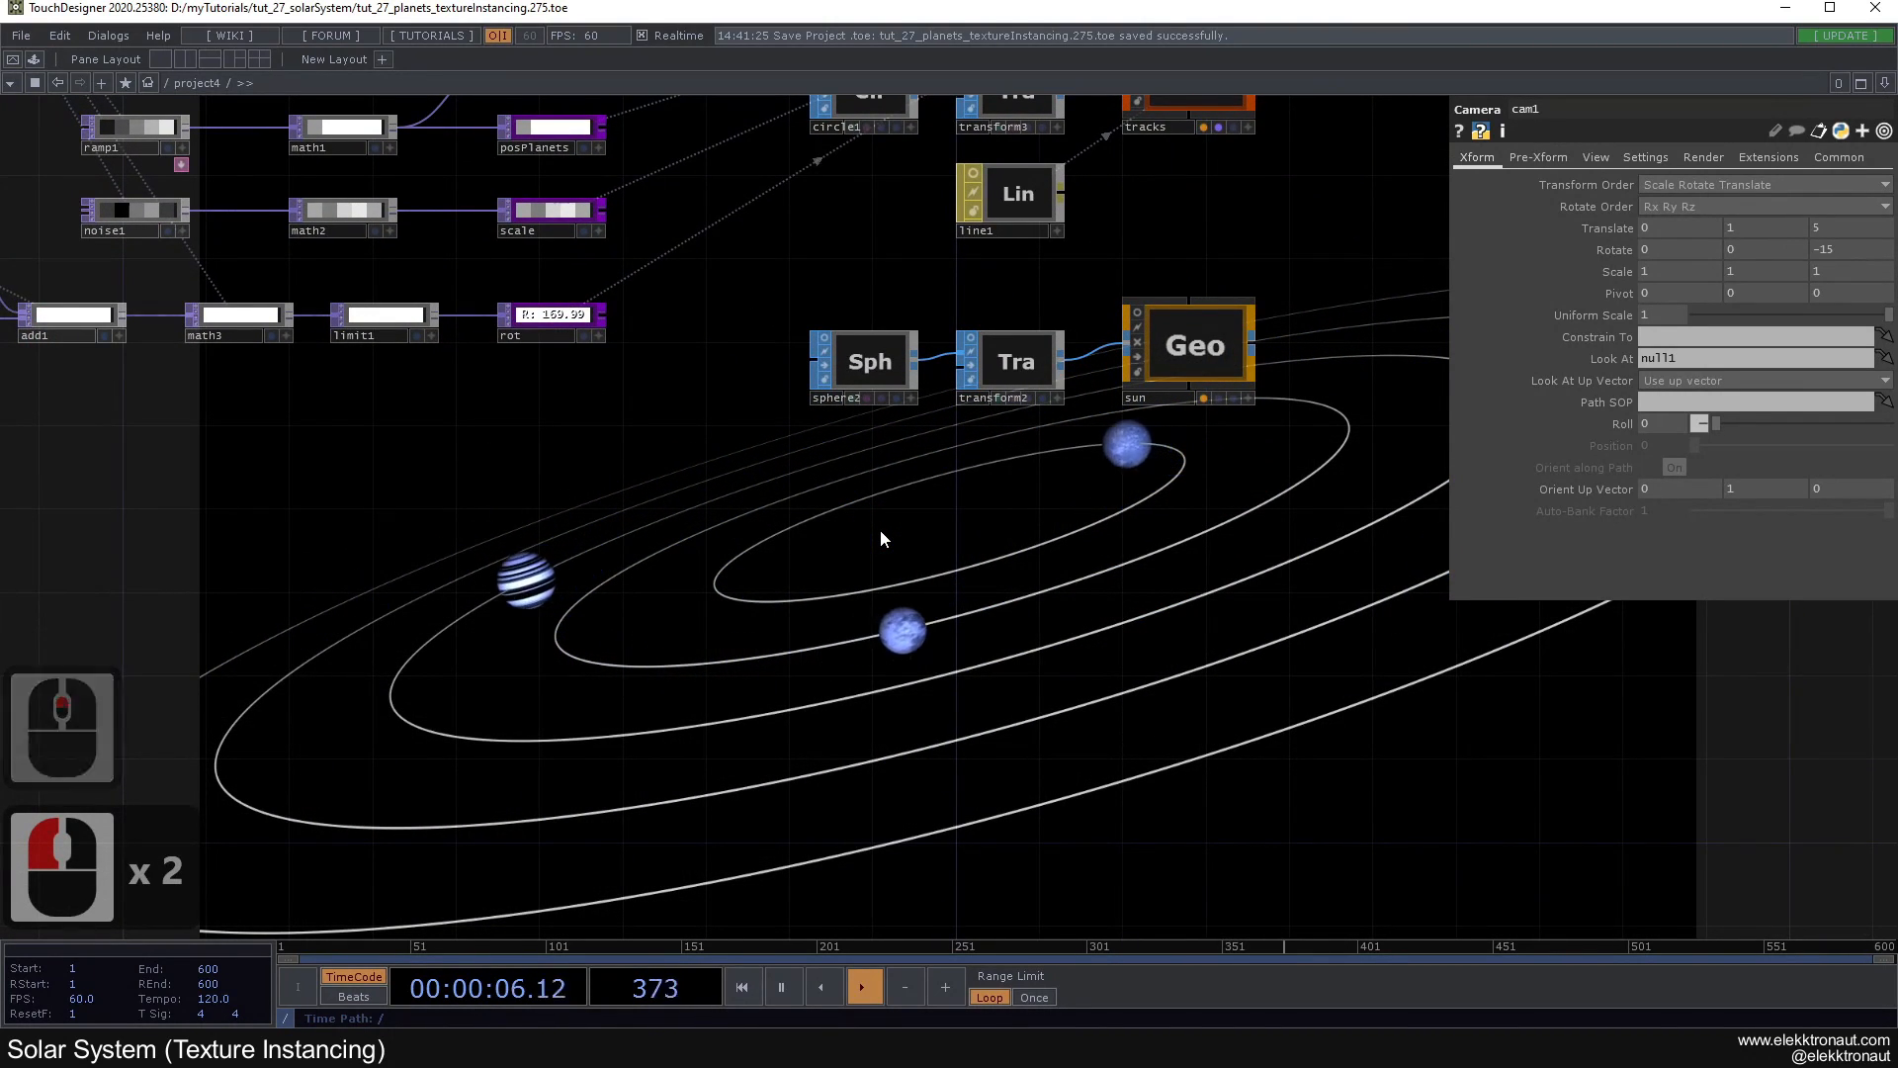
scroll(854, 520, down, 2)
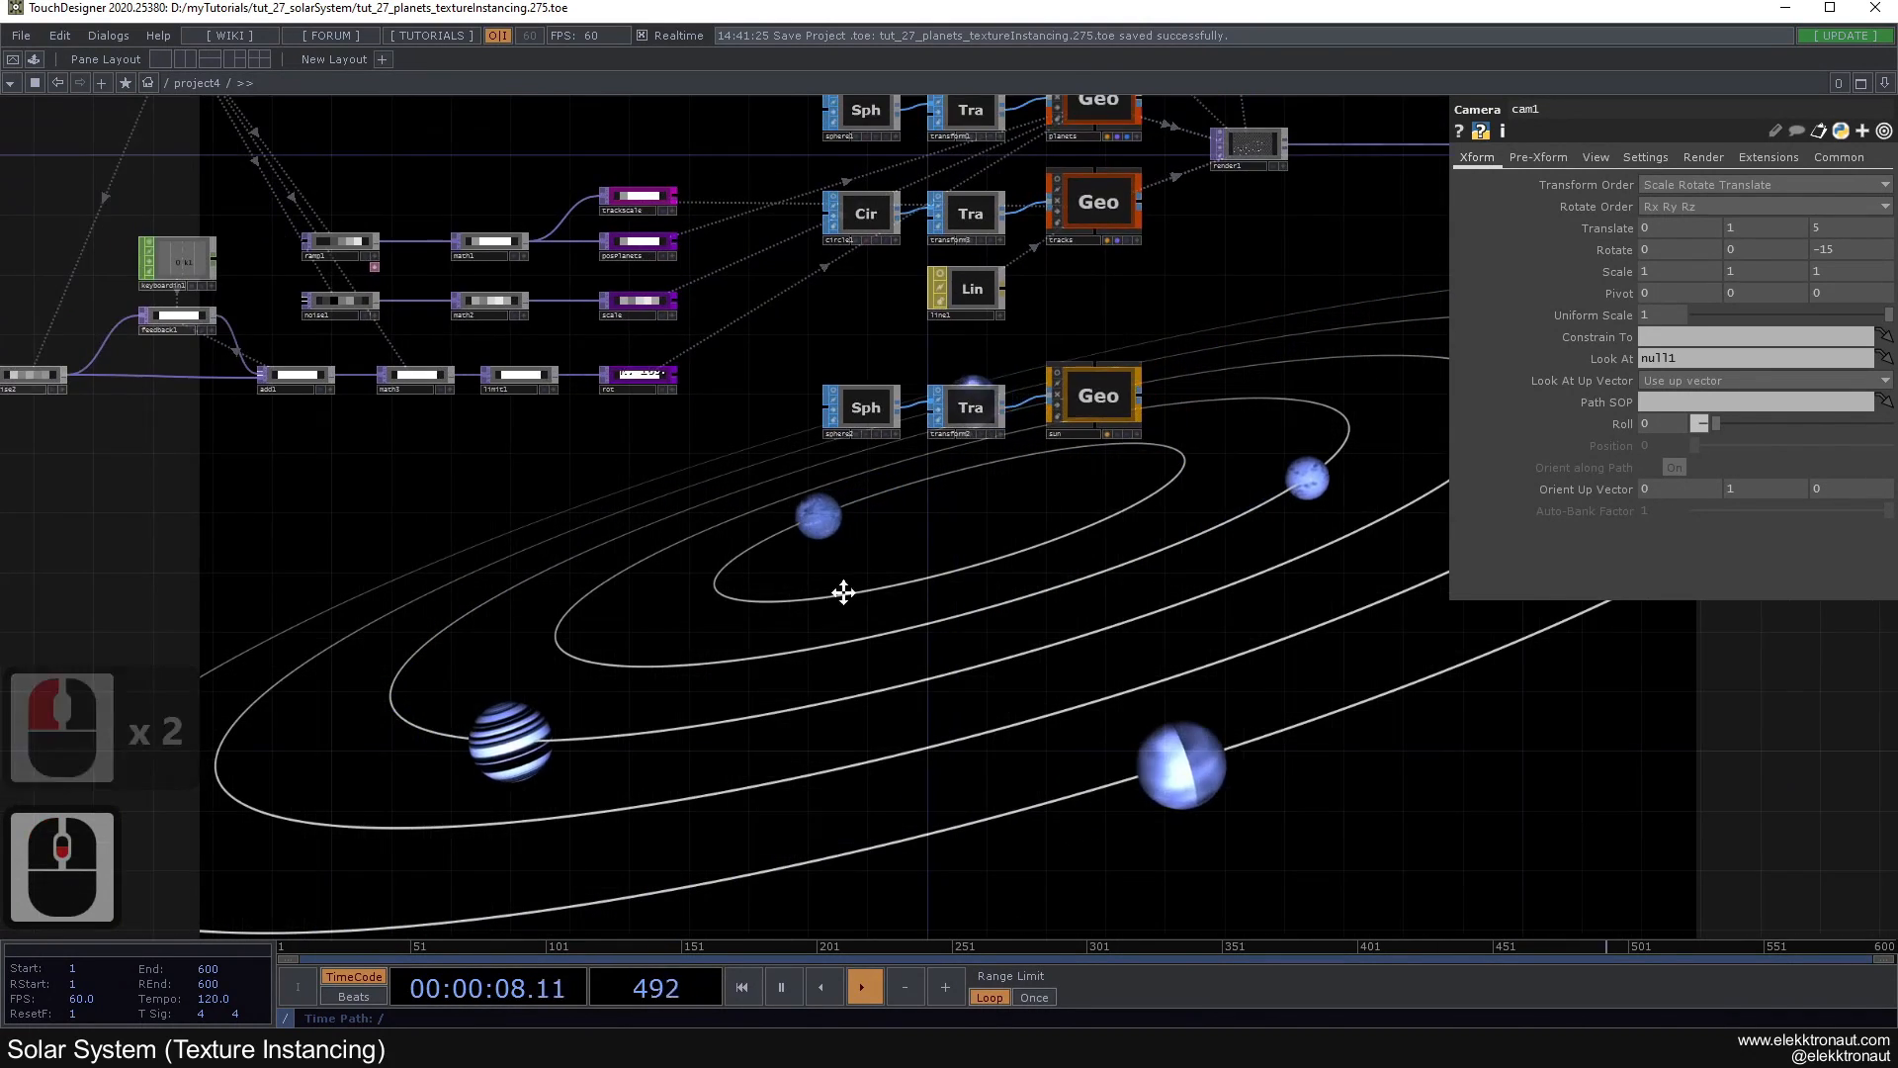
drag(807, 541, 1015, 758)
click(297, 262)
click(1591, 190)
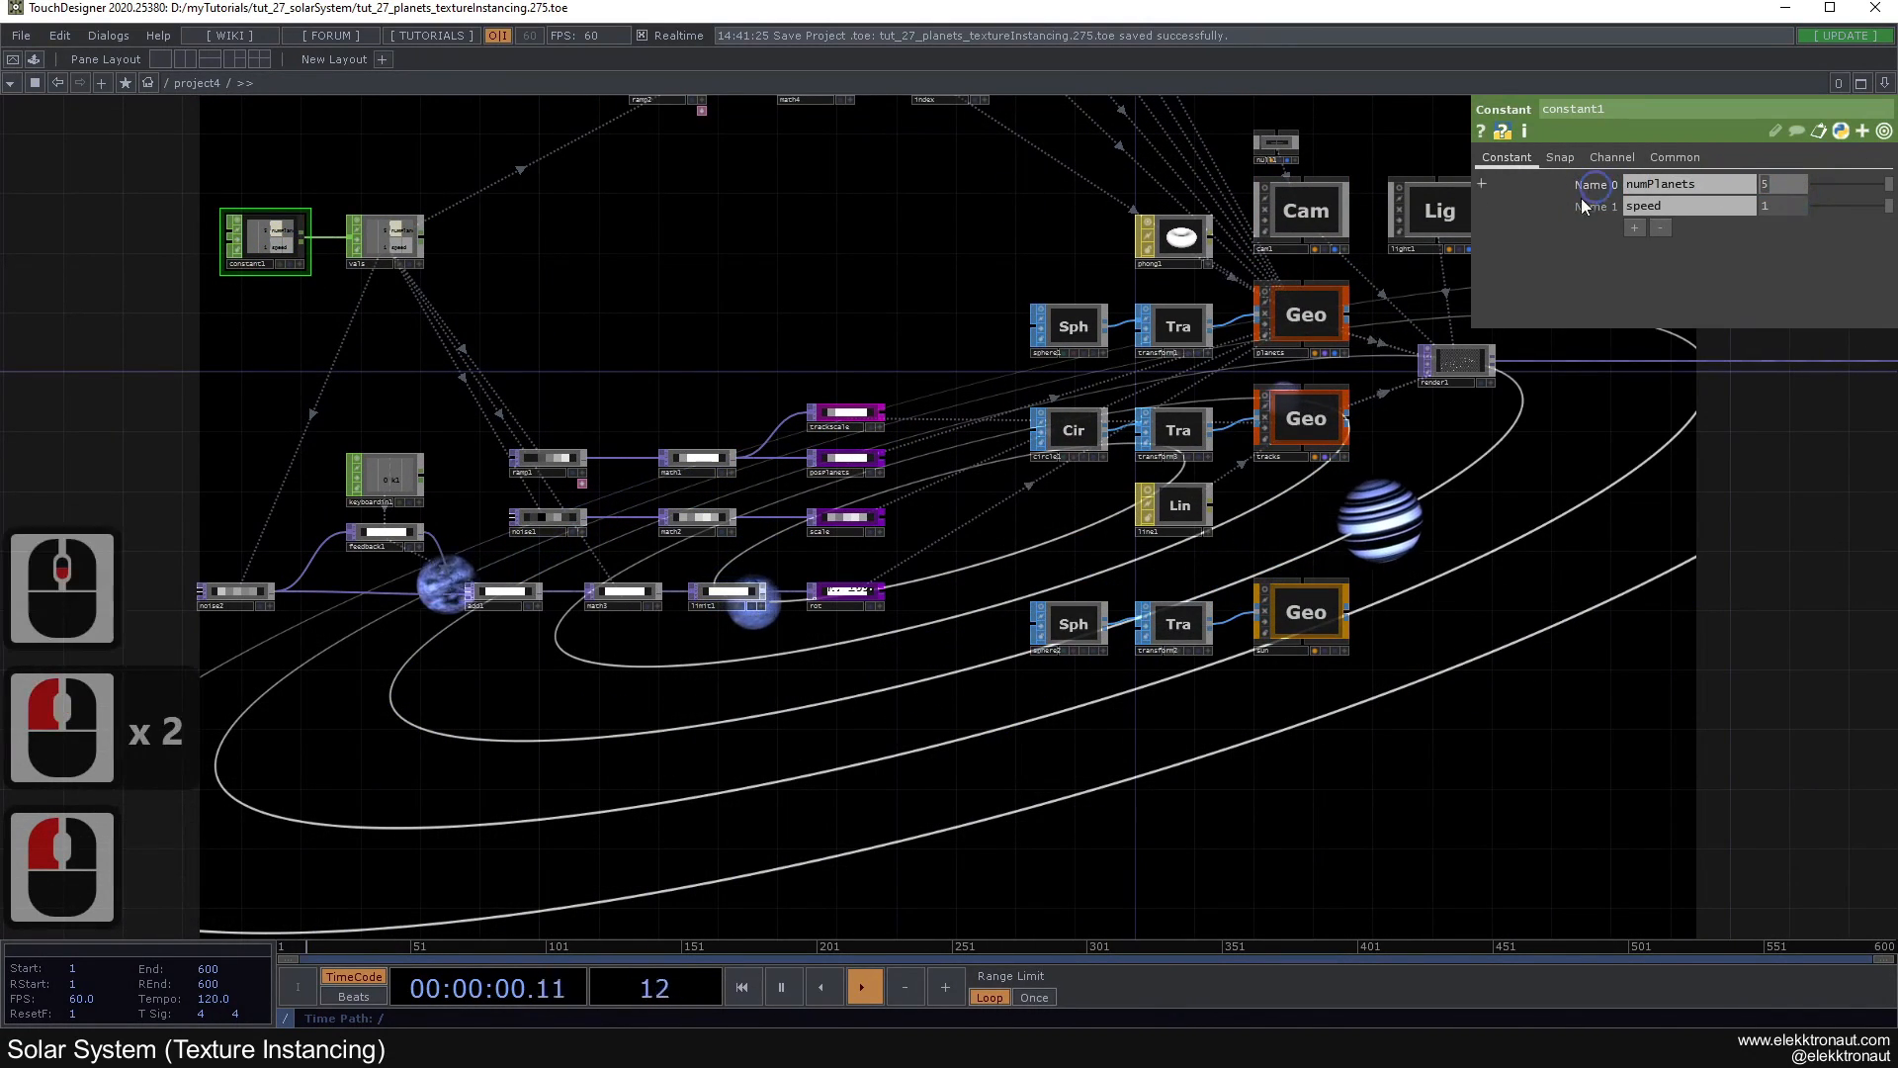
text(8)
drag(1504, 712, 1233, 373)
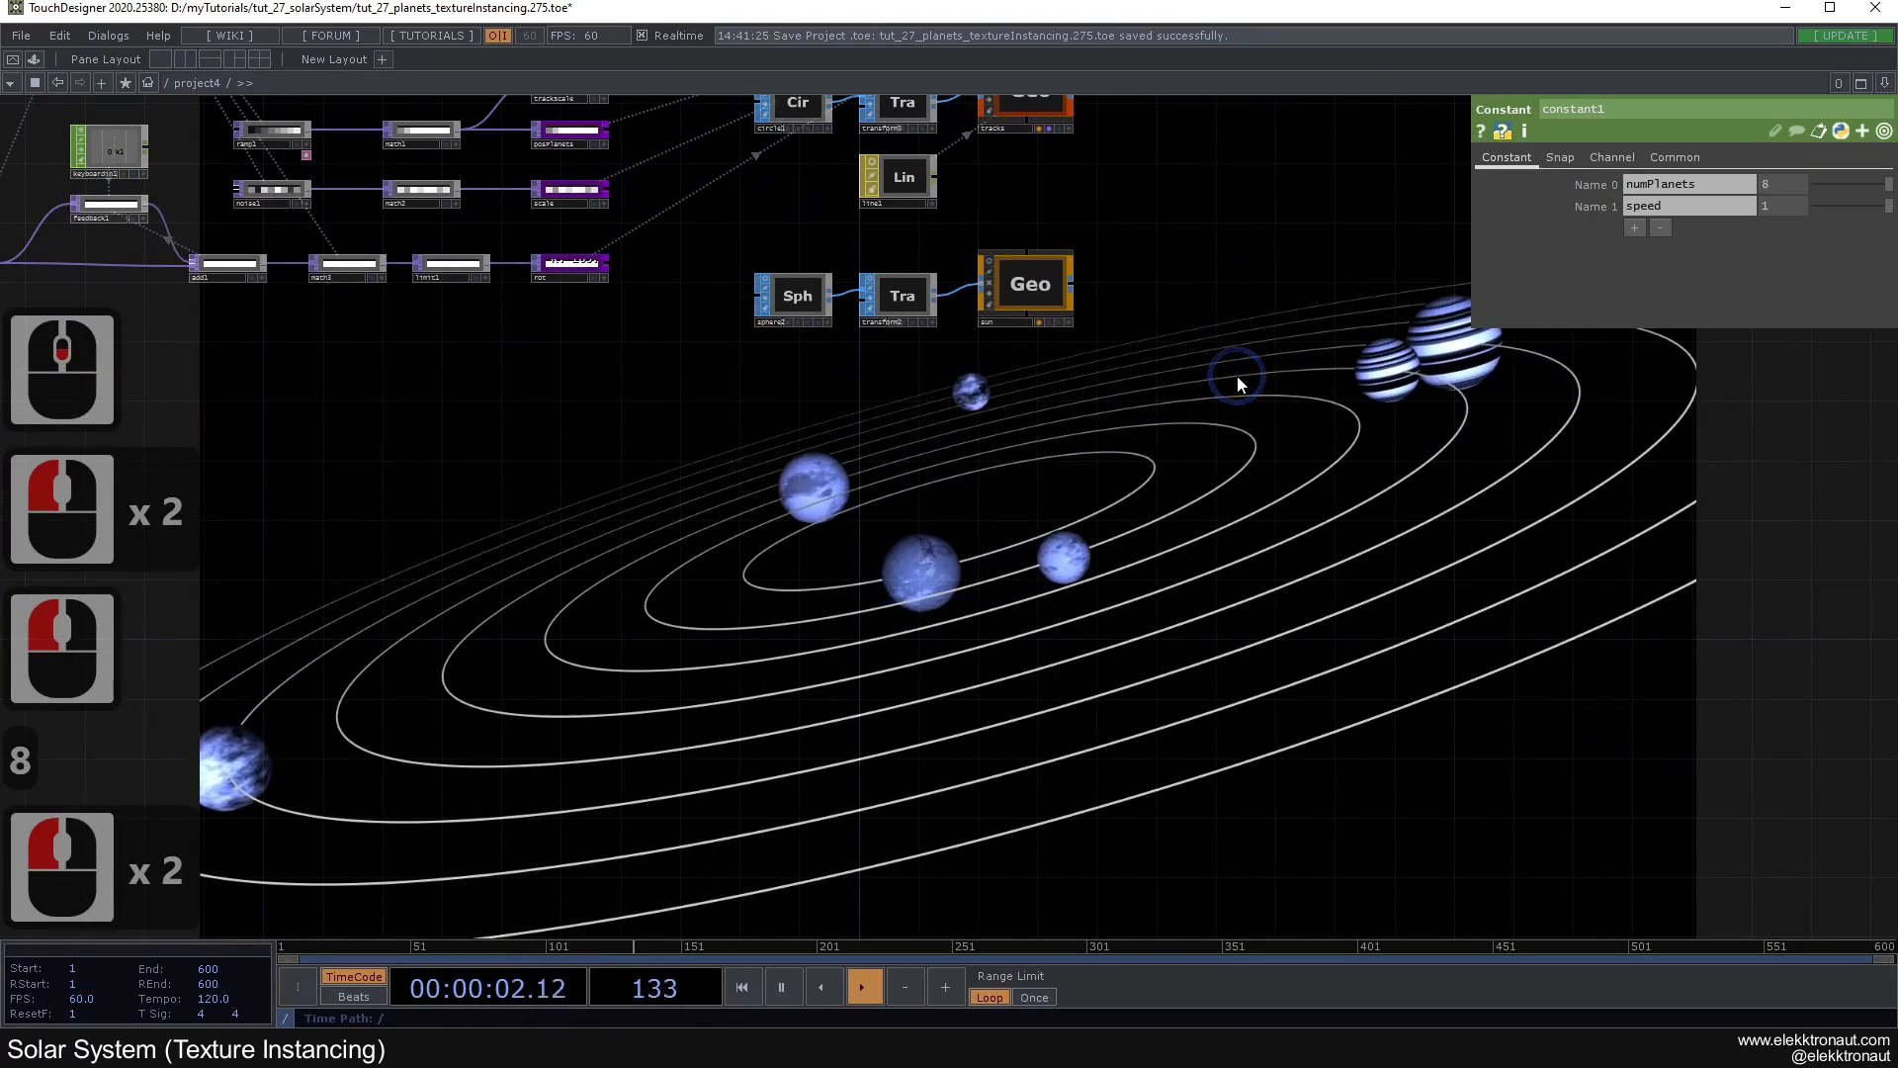
drag(940, 441, 1126, 244)
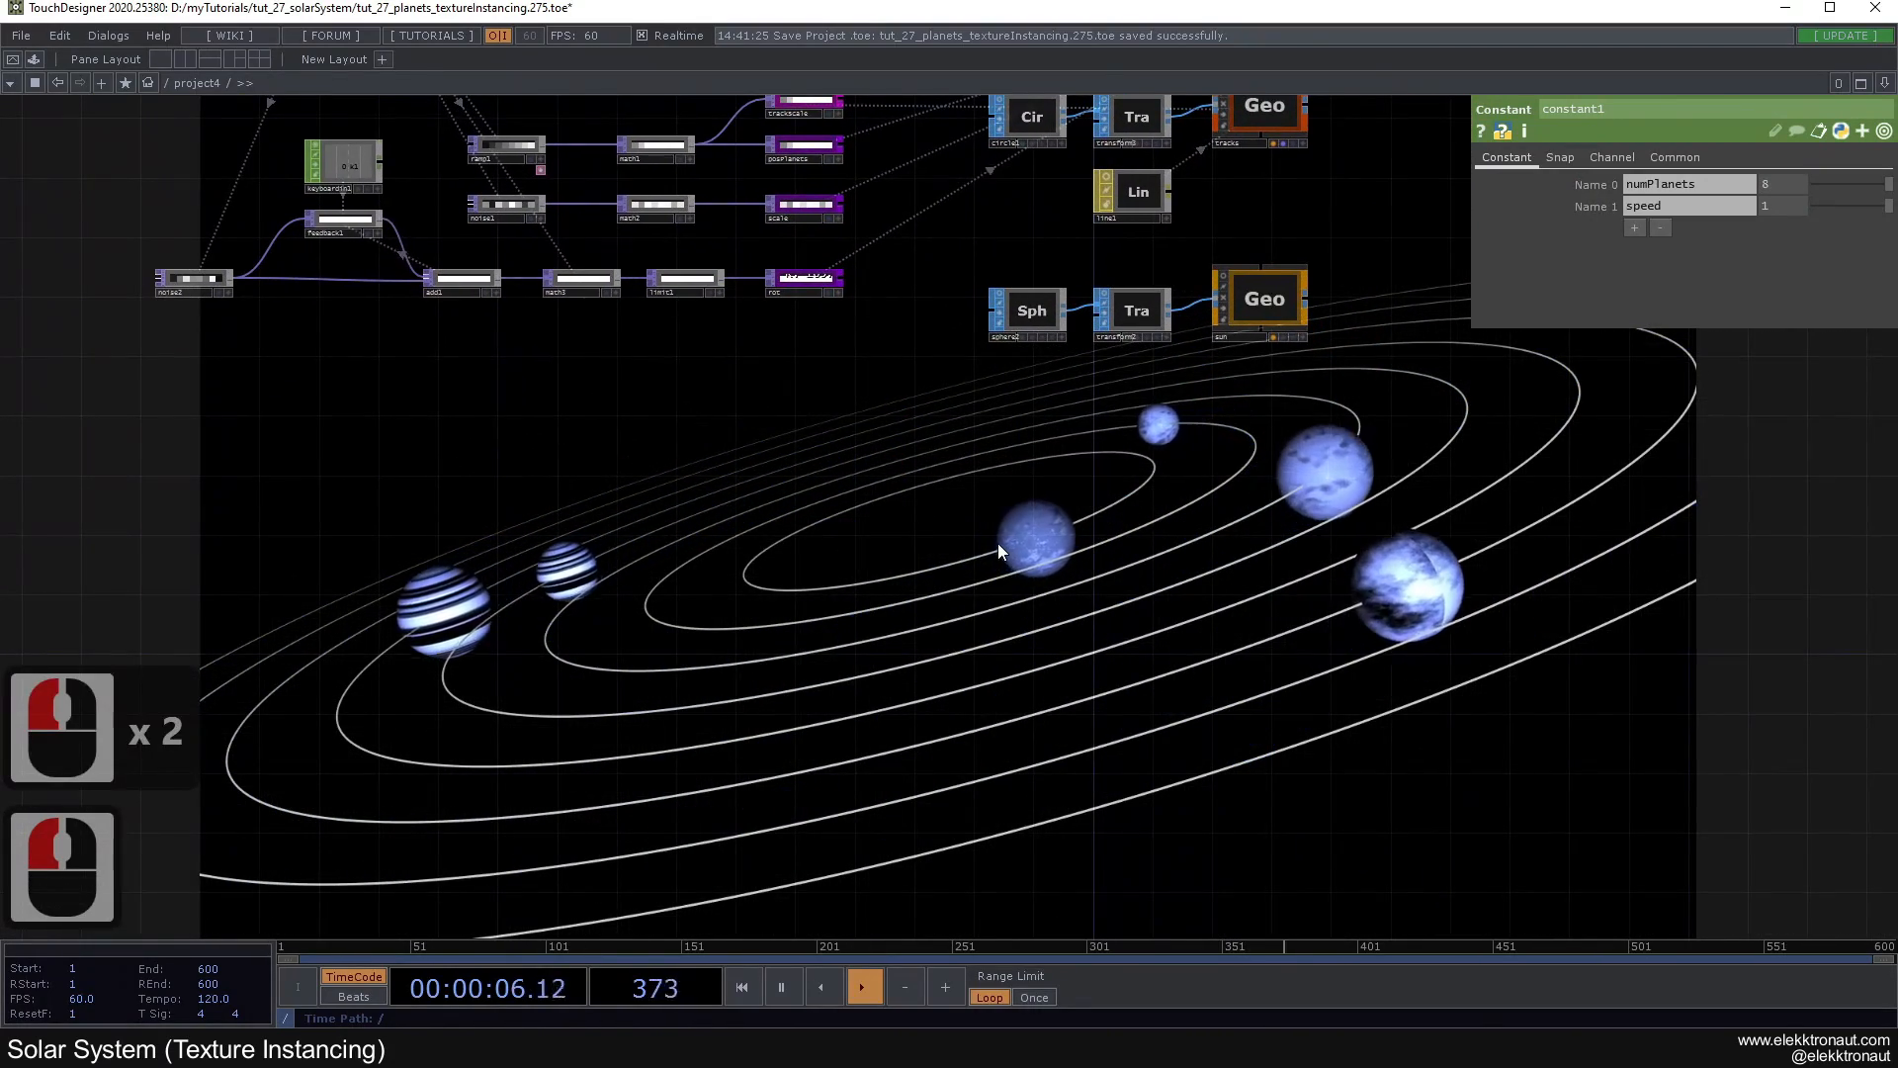
Step: Lower the camera cam1 by setting its Y translation to 0.7
scroll(999, 542, down, 3)
drag(919, 581, 826, 788)
click(1094, 287)
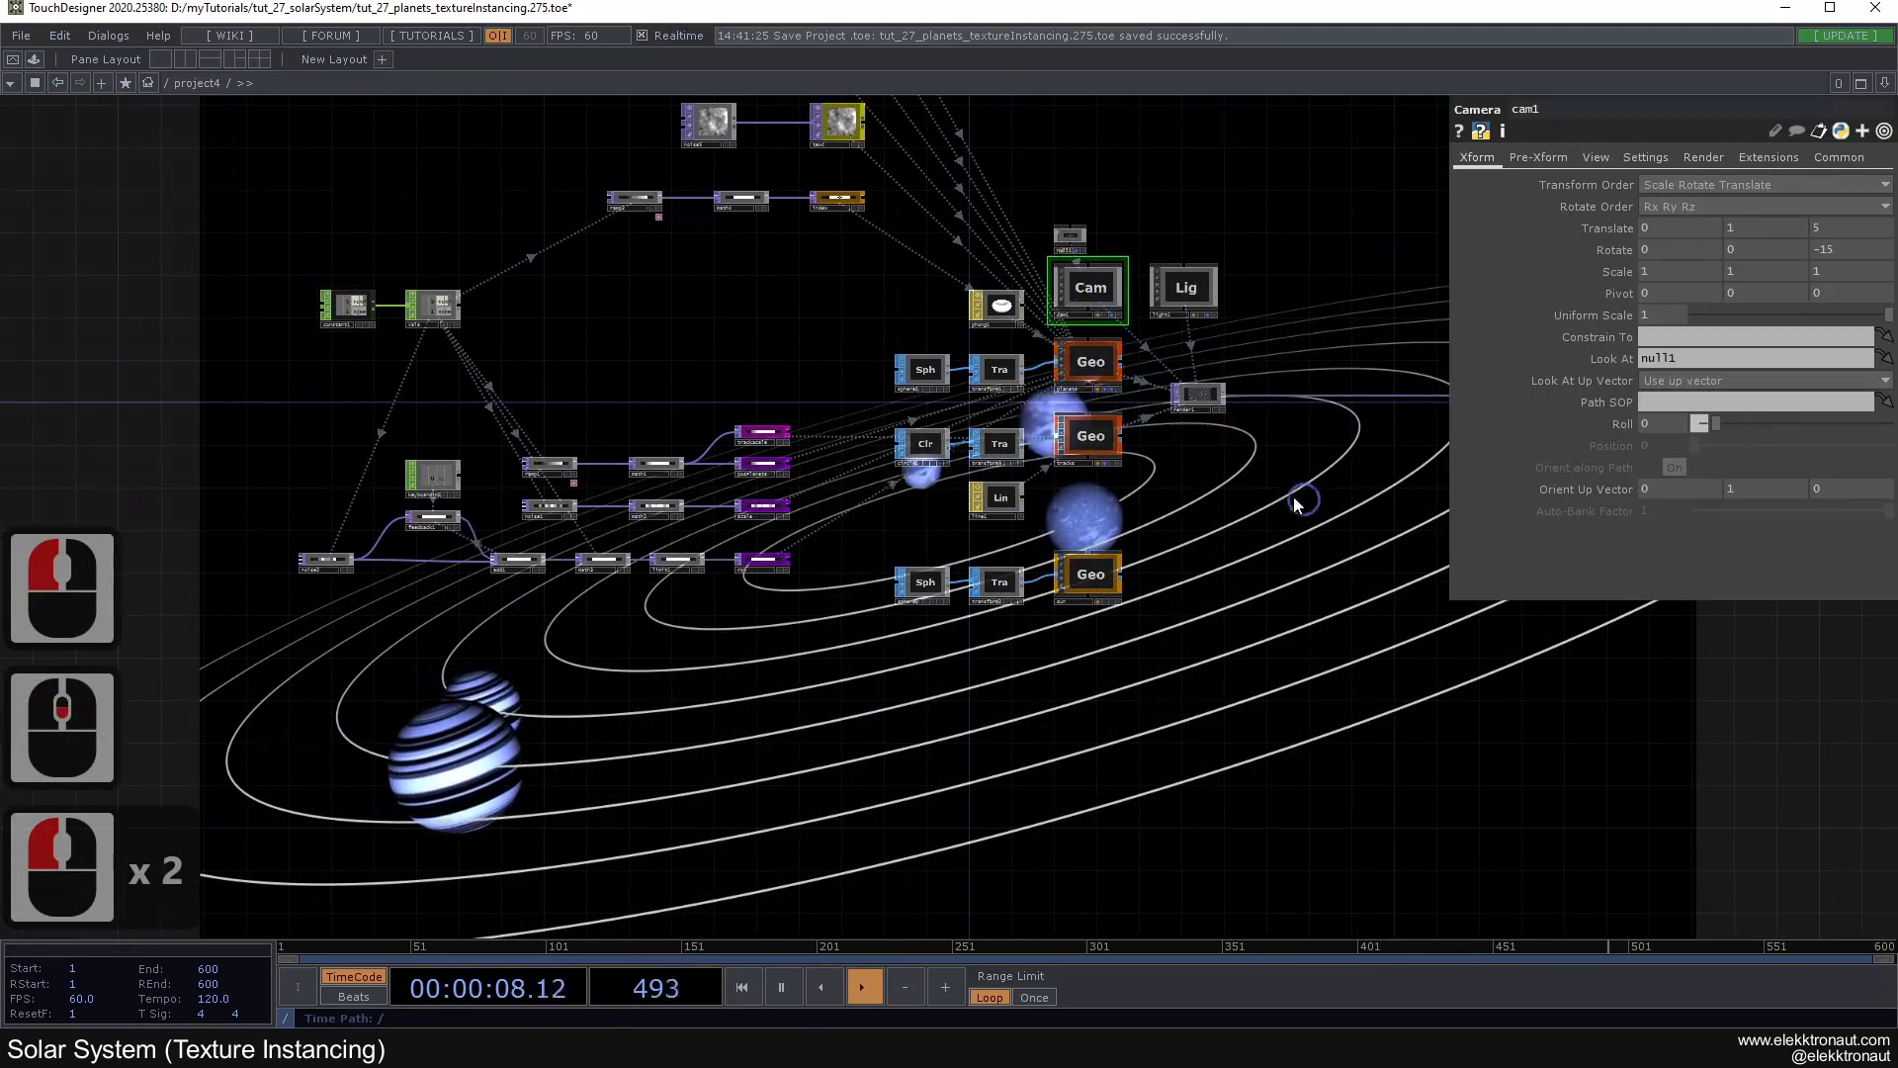
drag(1303, 499, 1015, 399)
middle_drag(1758, 234, 1731, 209)
drag(1119, 490, 915, 677)
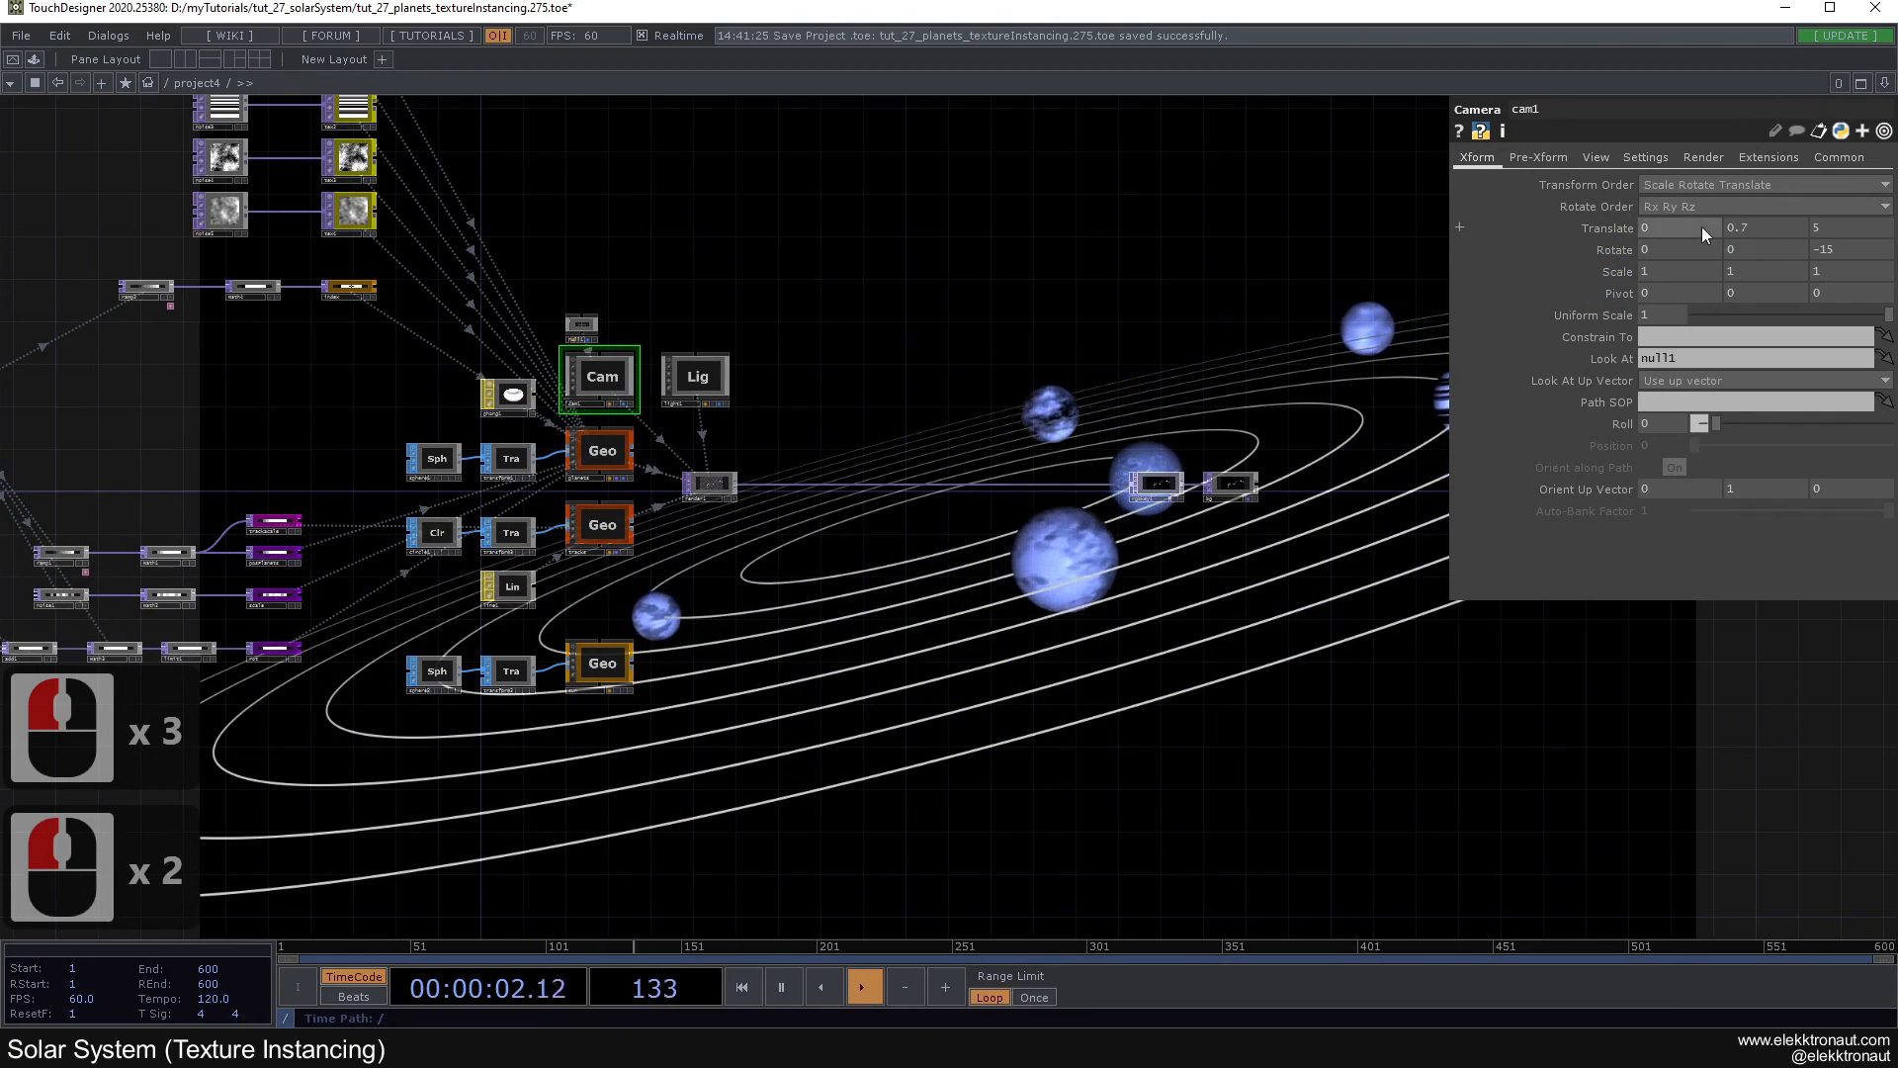
Step: Enable rendering of the sun geometry
scroll(832, 465, up, 2)
drag(774, 633, 1124, 450)
scroll(886, 591, up, 2)
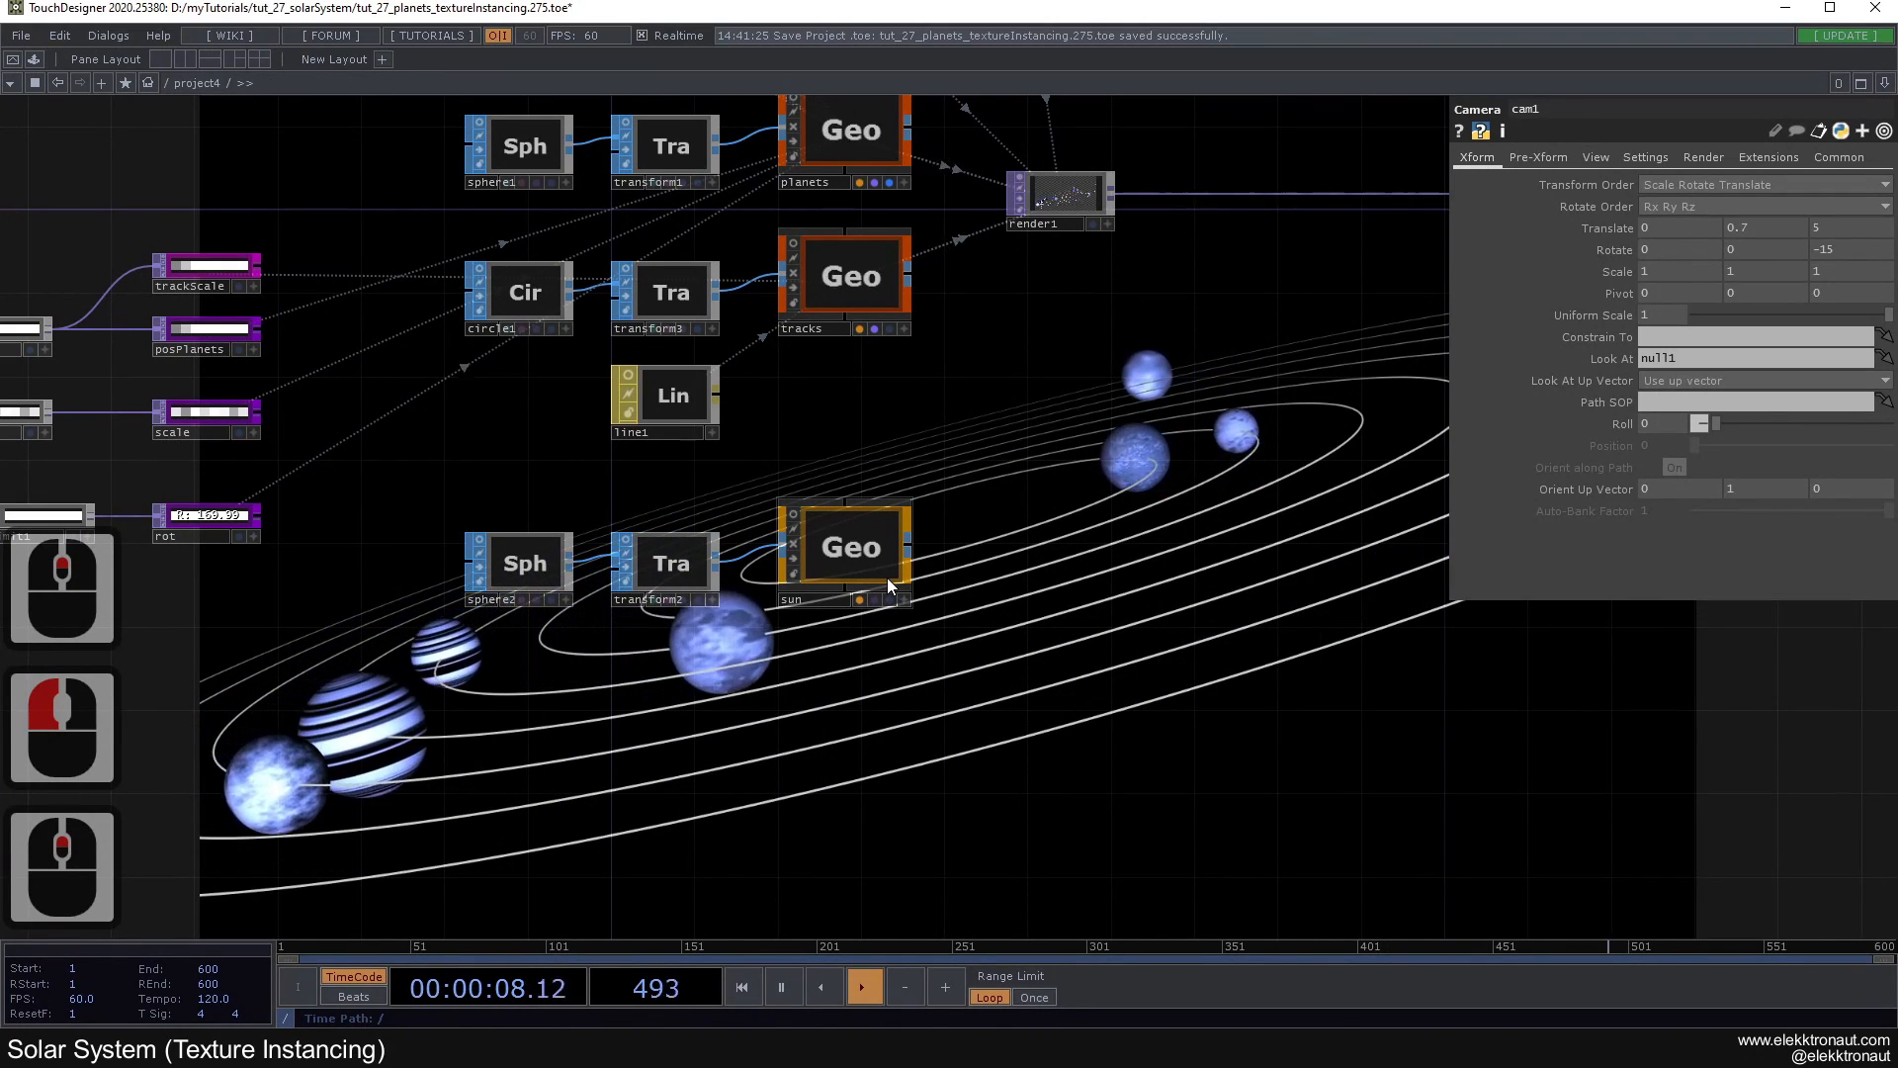
click(875, 599)
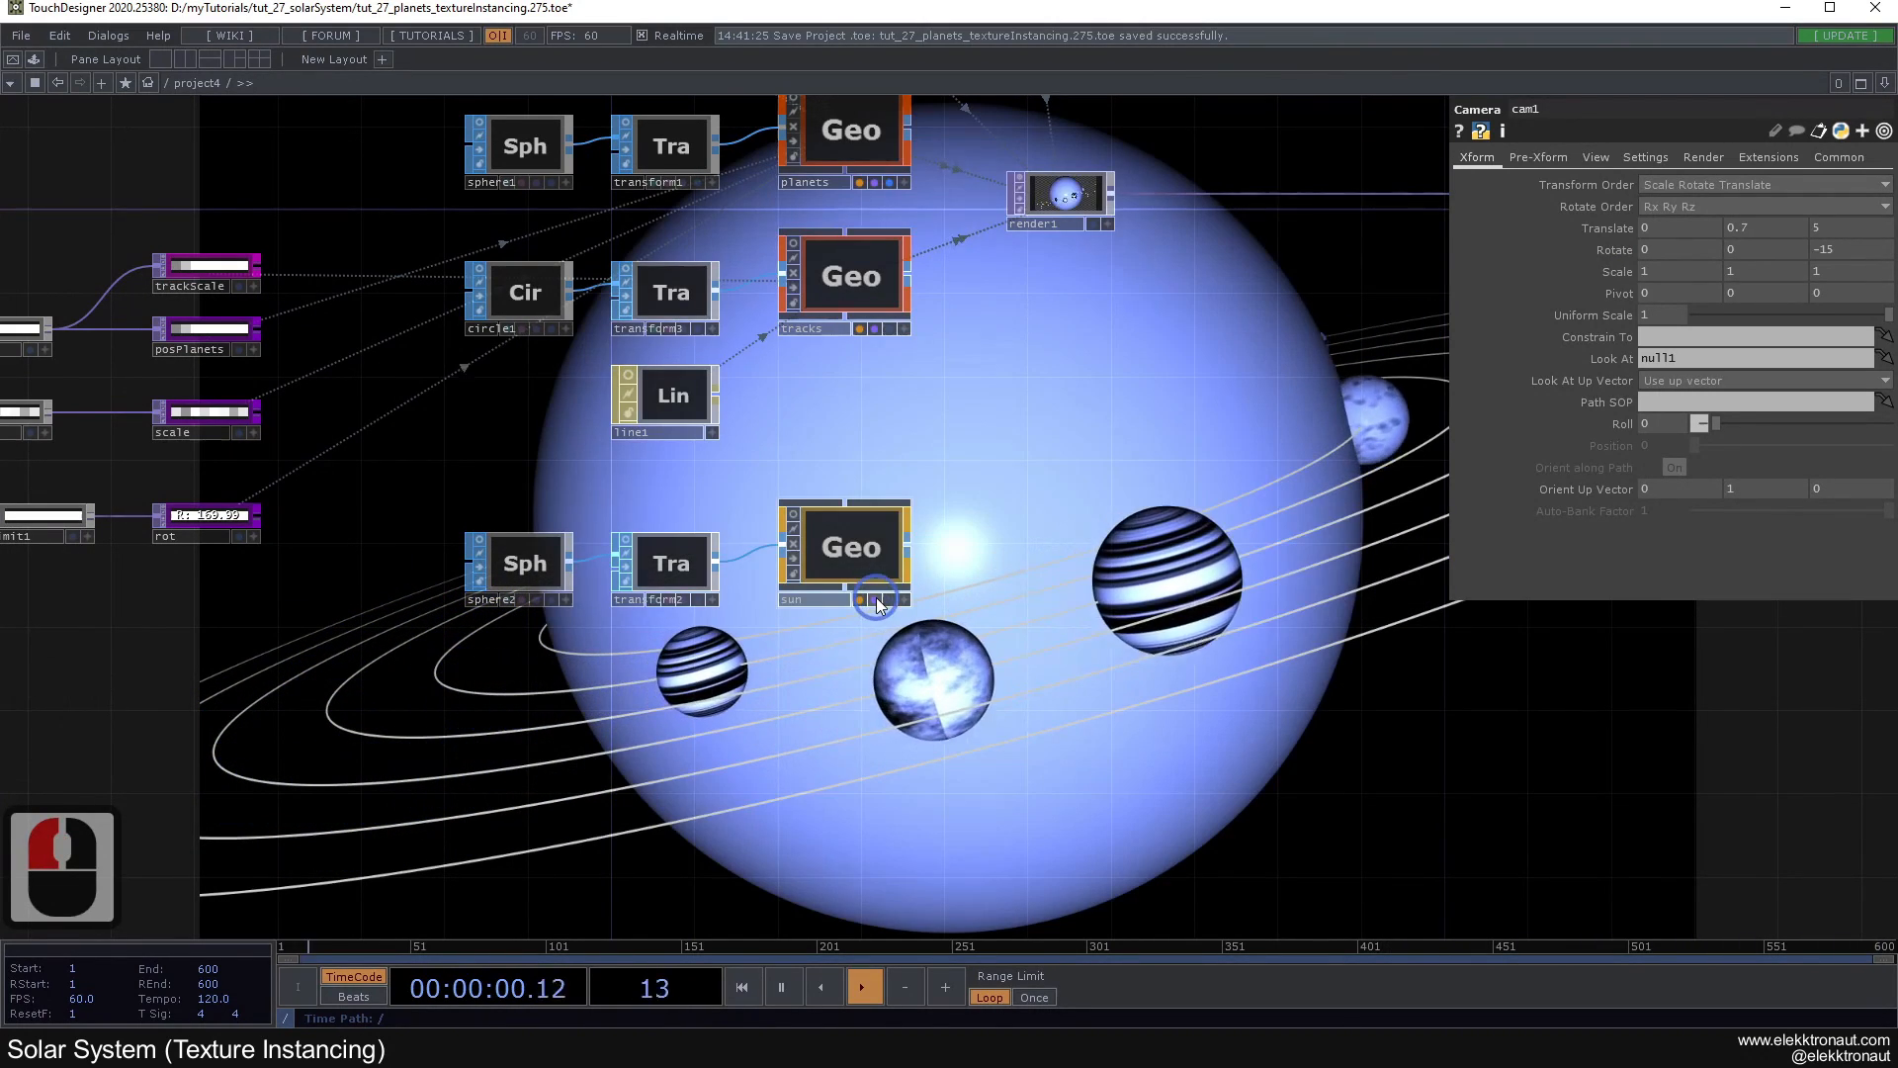
Step: Shrink the sun with transform2's Uniform Scale, trying 0.24 before settling on 0.2
drag(864, 675, 1047, 561)
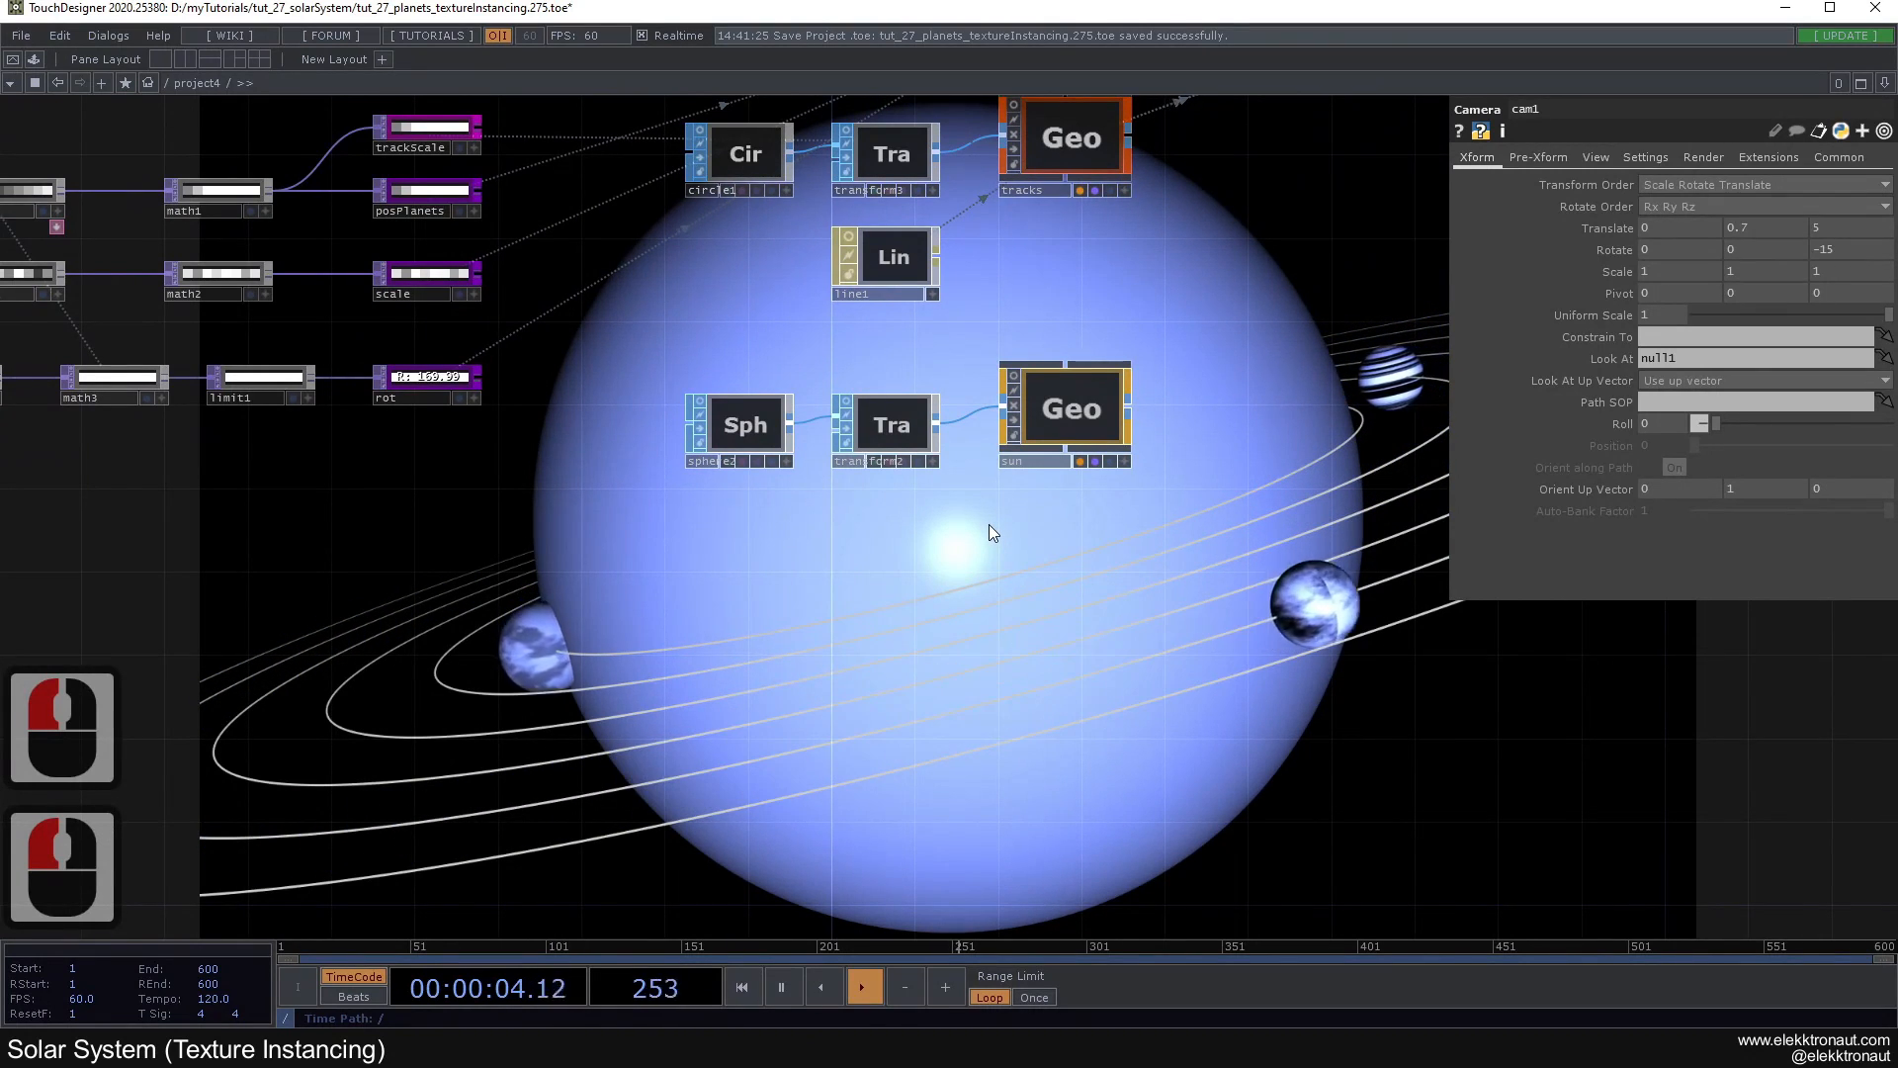
click(880, 425)
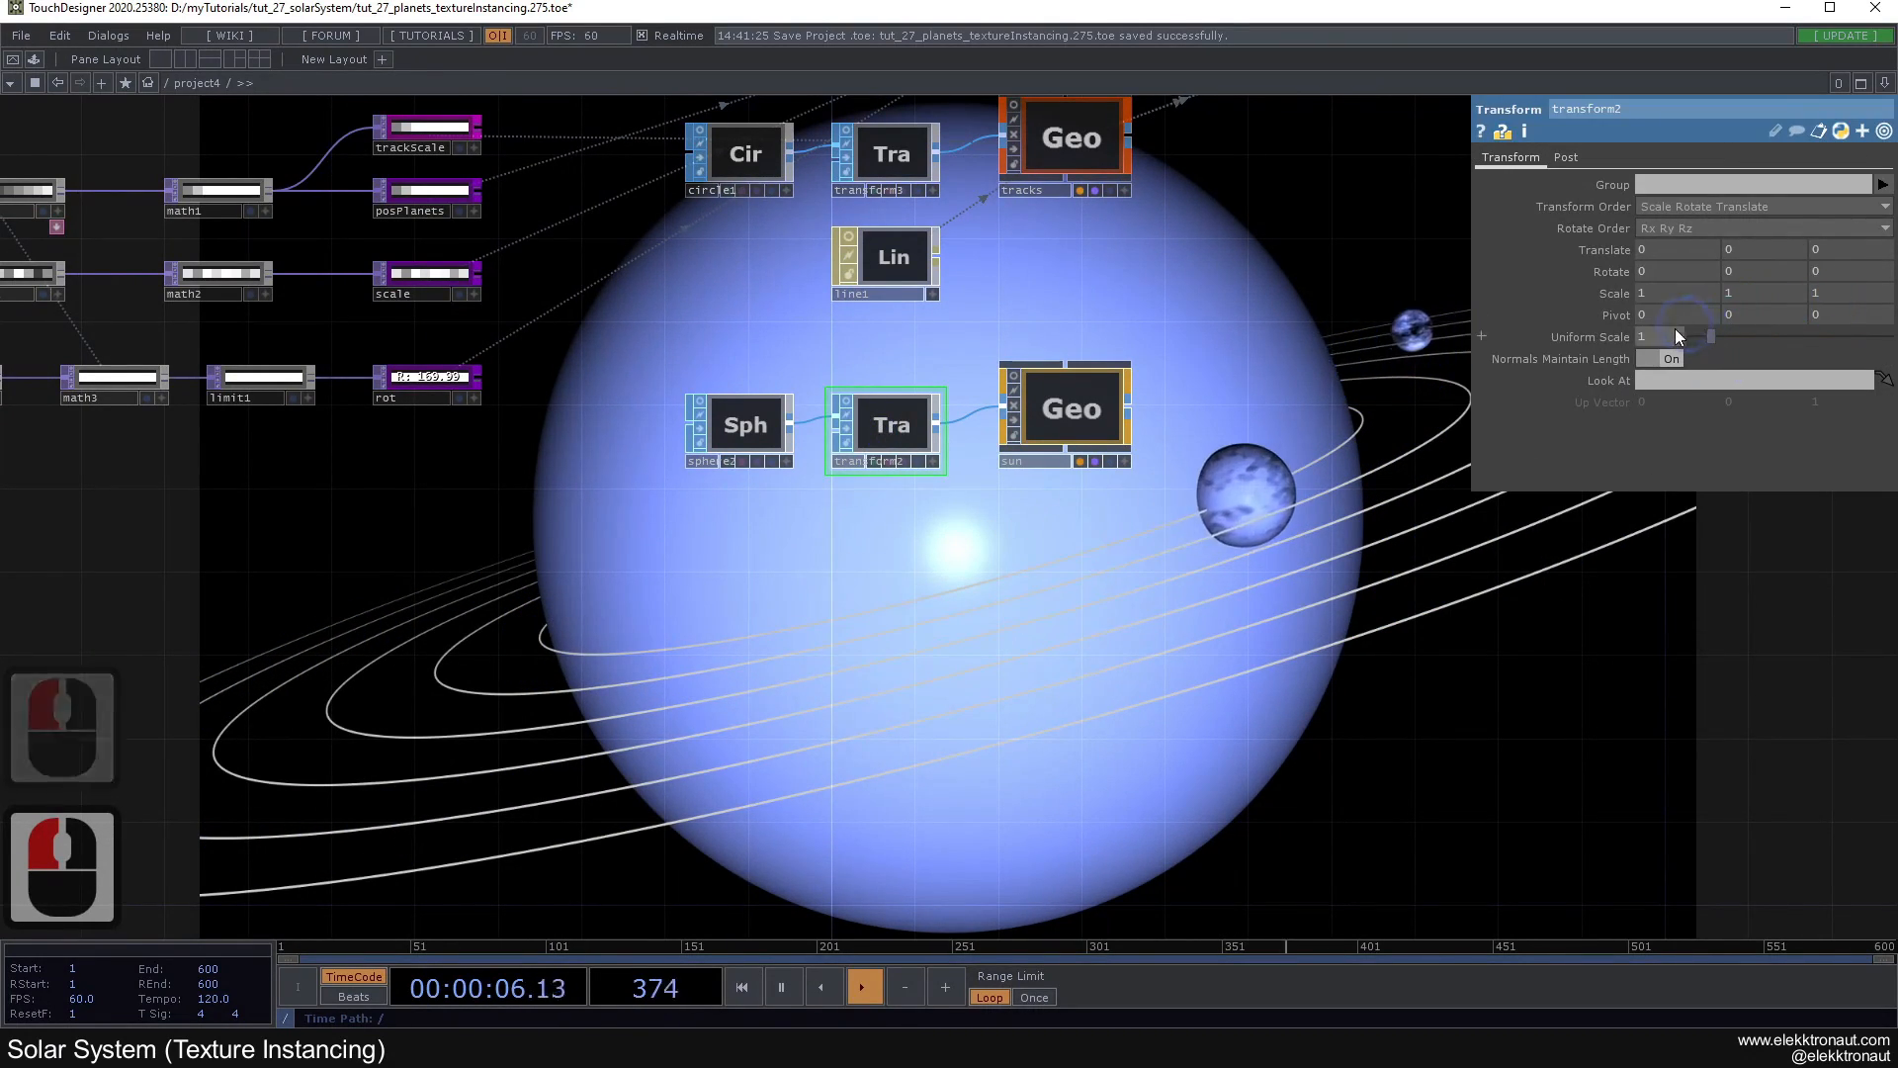
text(.24)
key(Return)
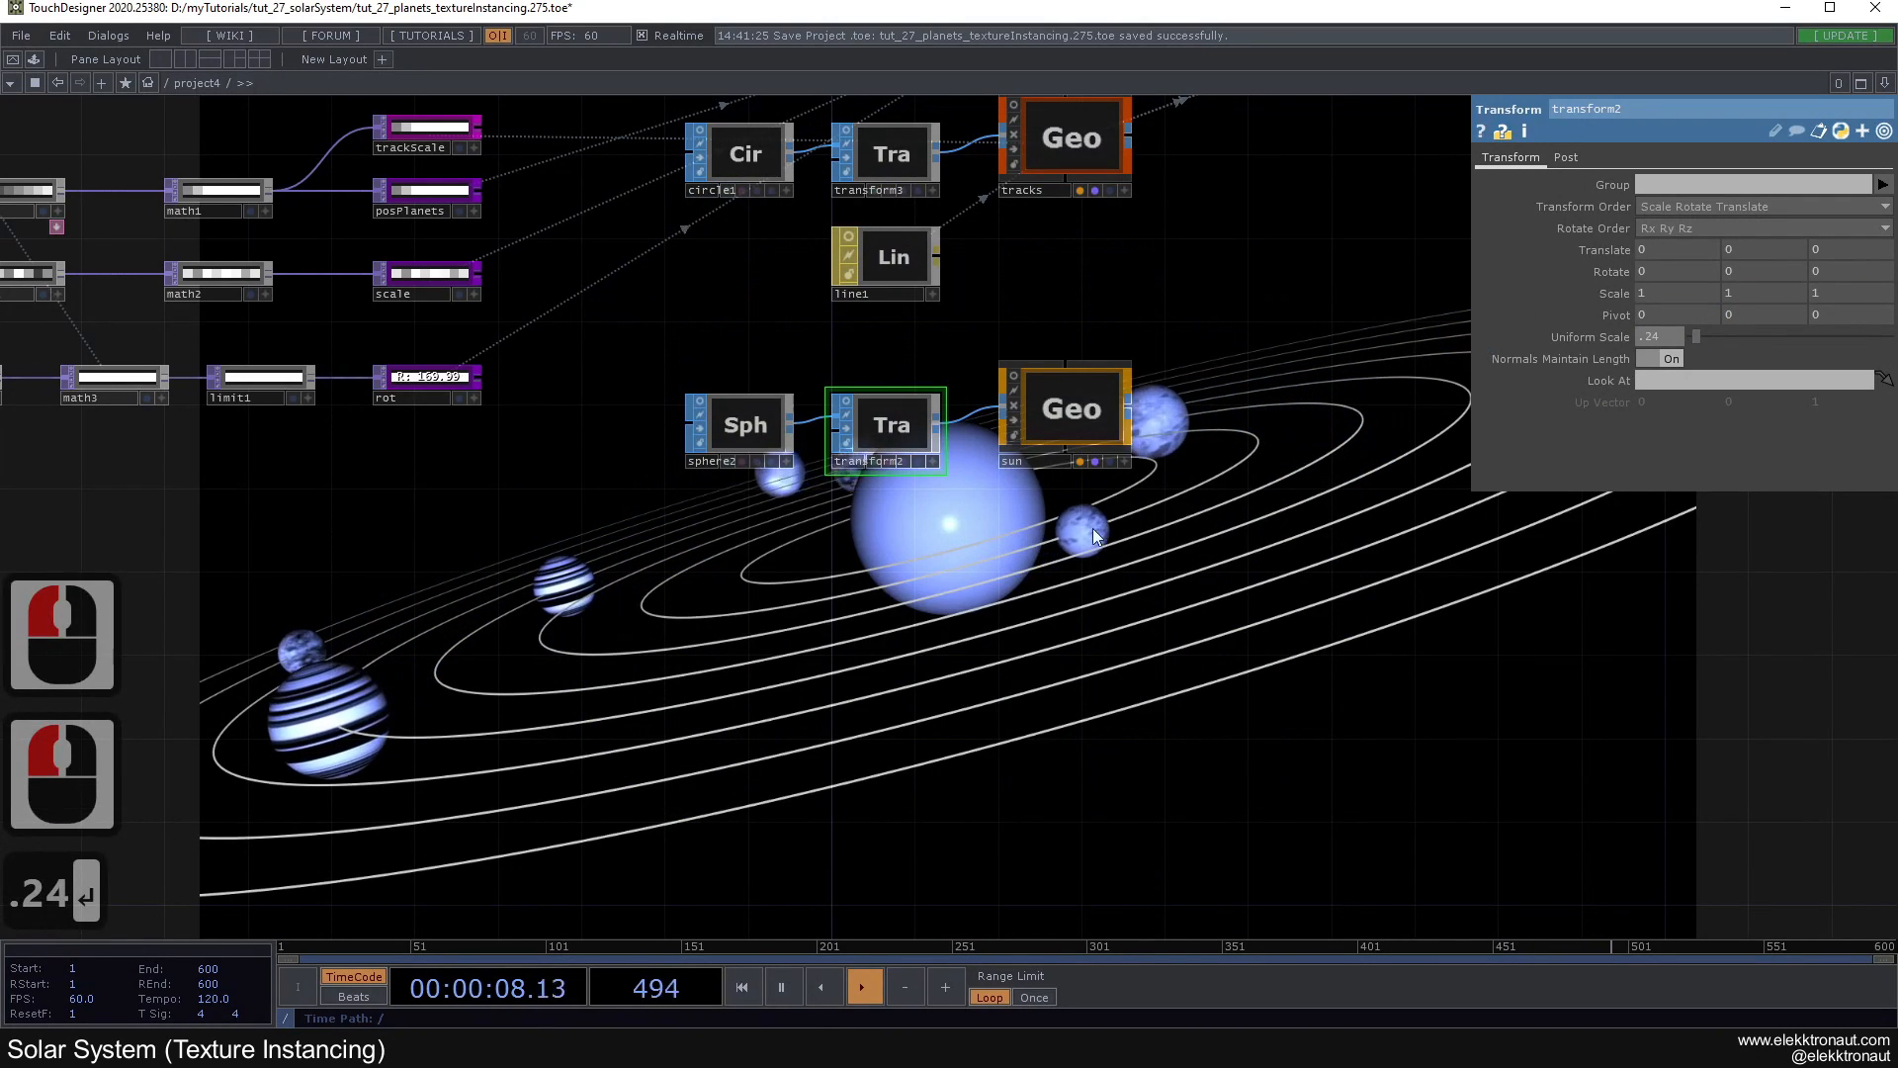
drag(1048, 548, 1030, 427)
click(1670, 334)
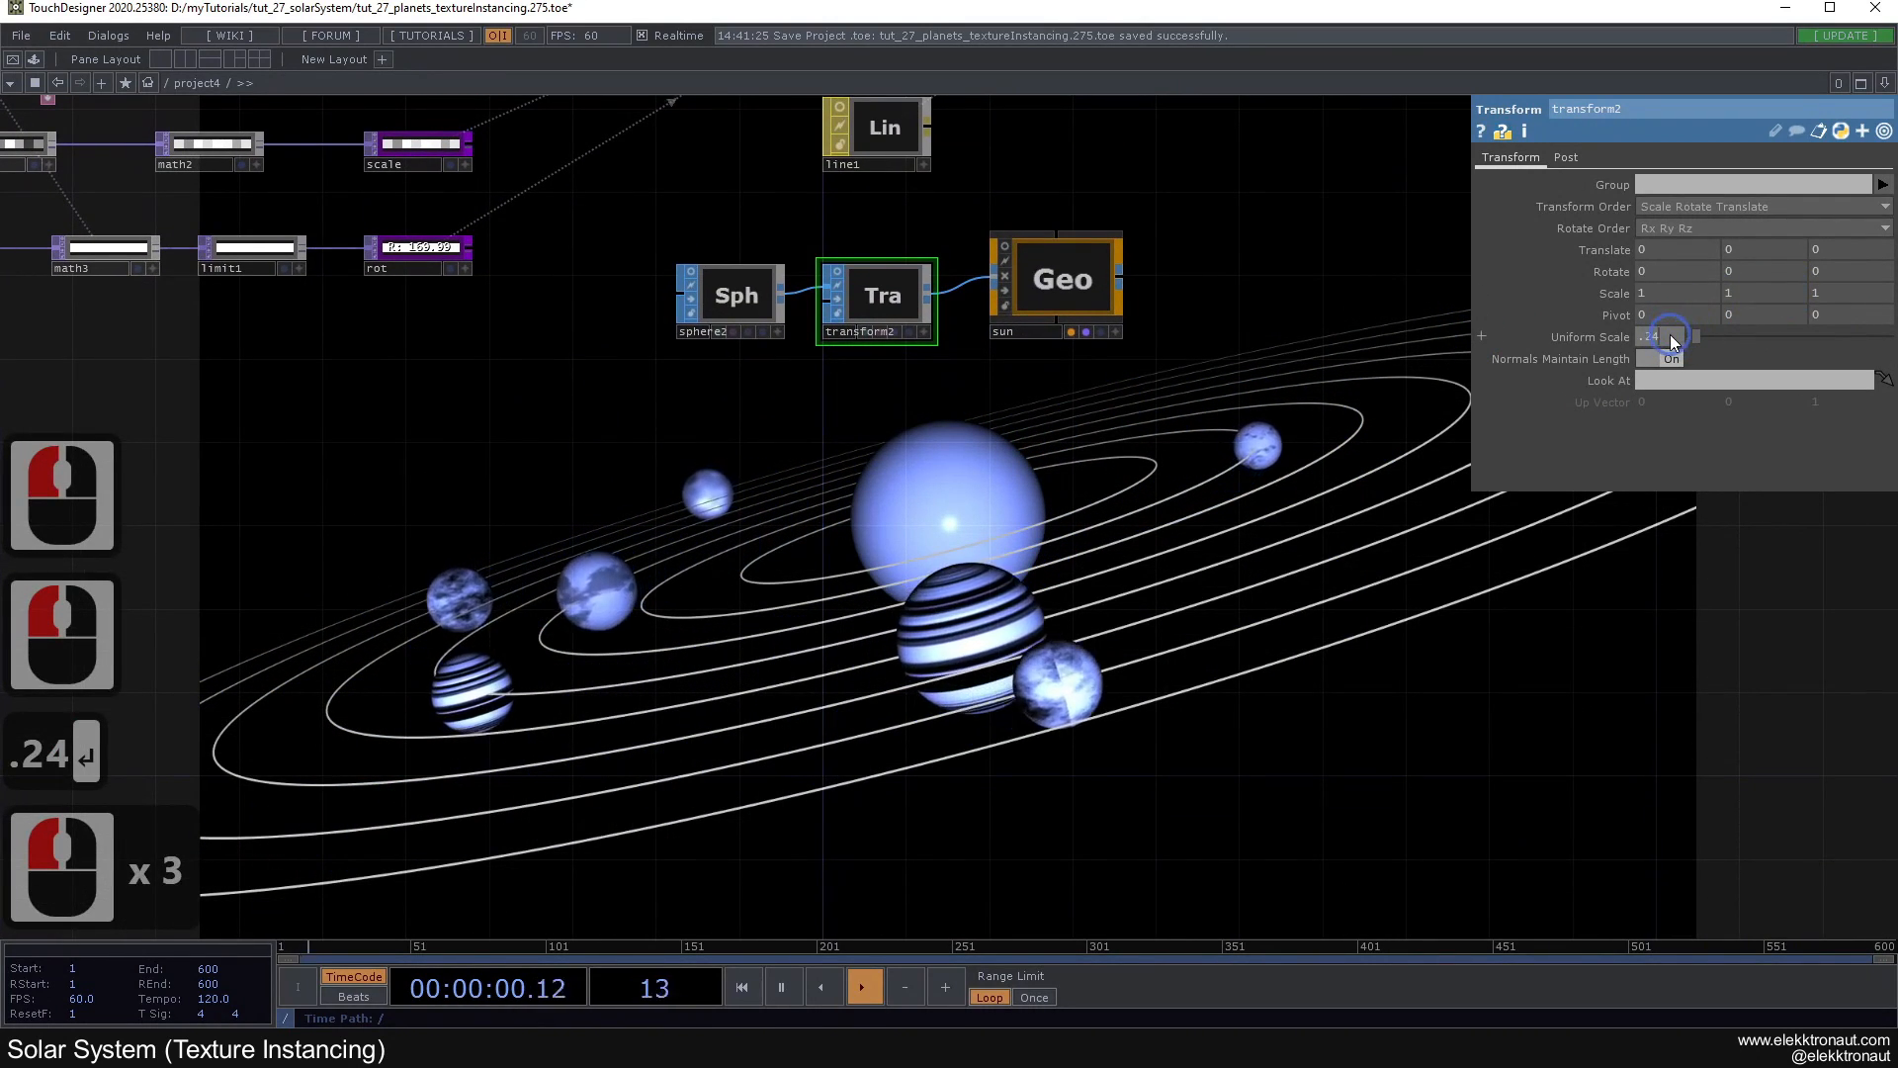
key(BackSpace)
key(Return)
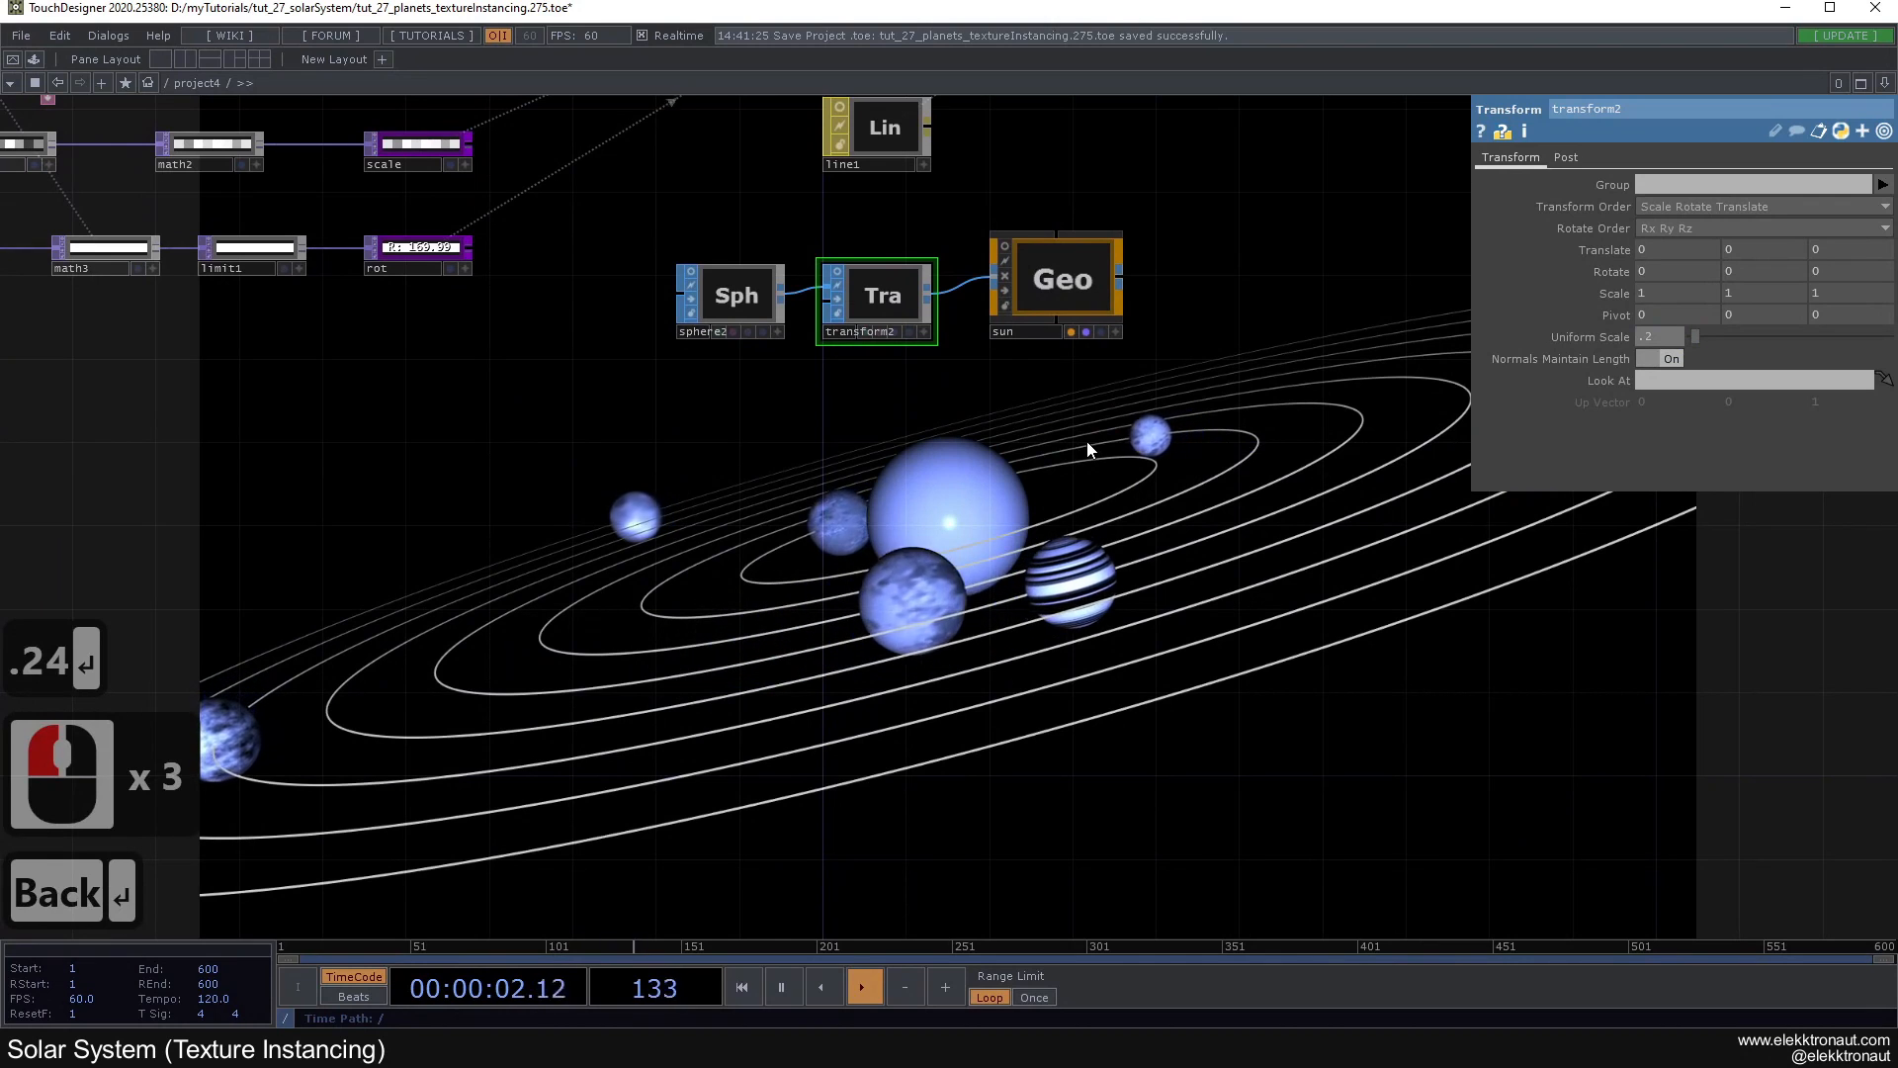
Step: Create a Phong material below the sun's operator chain and assign it as the Material of the sun geometry
drag(969, 466, 985, 551)
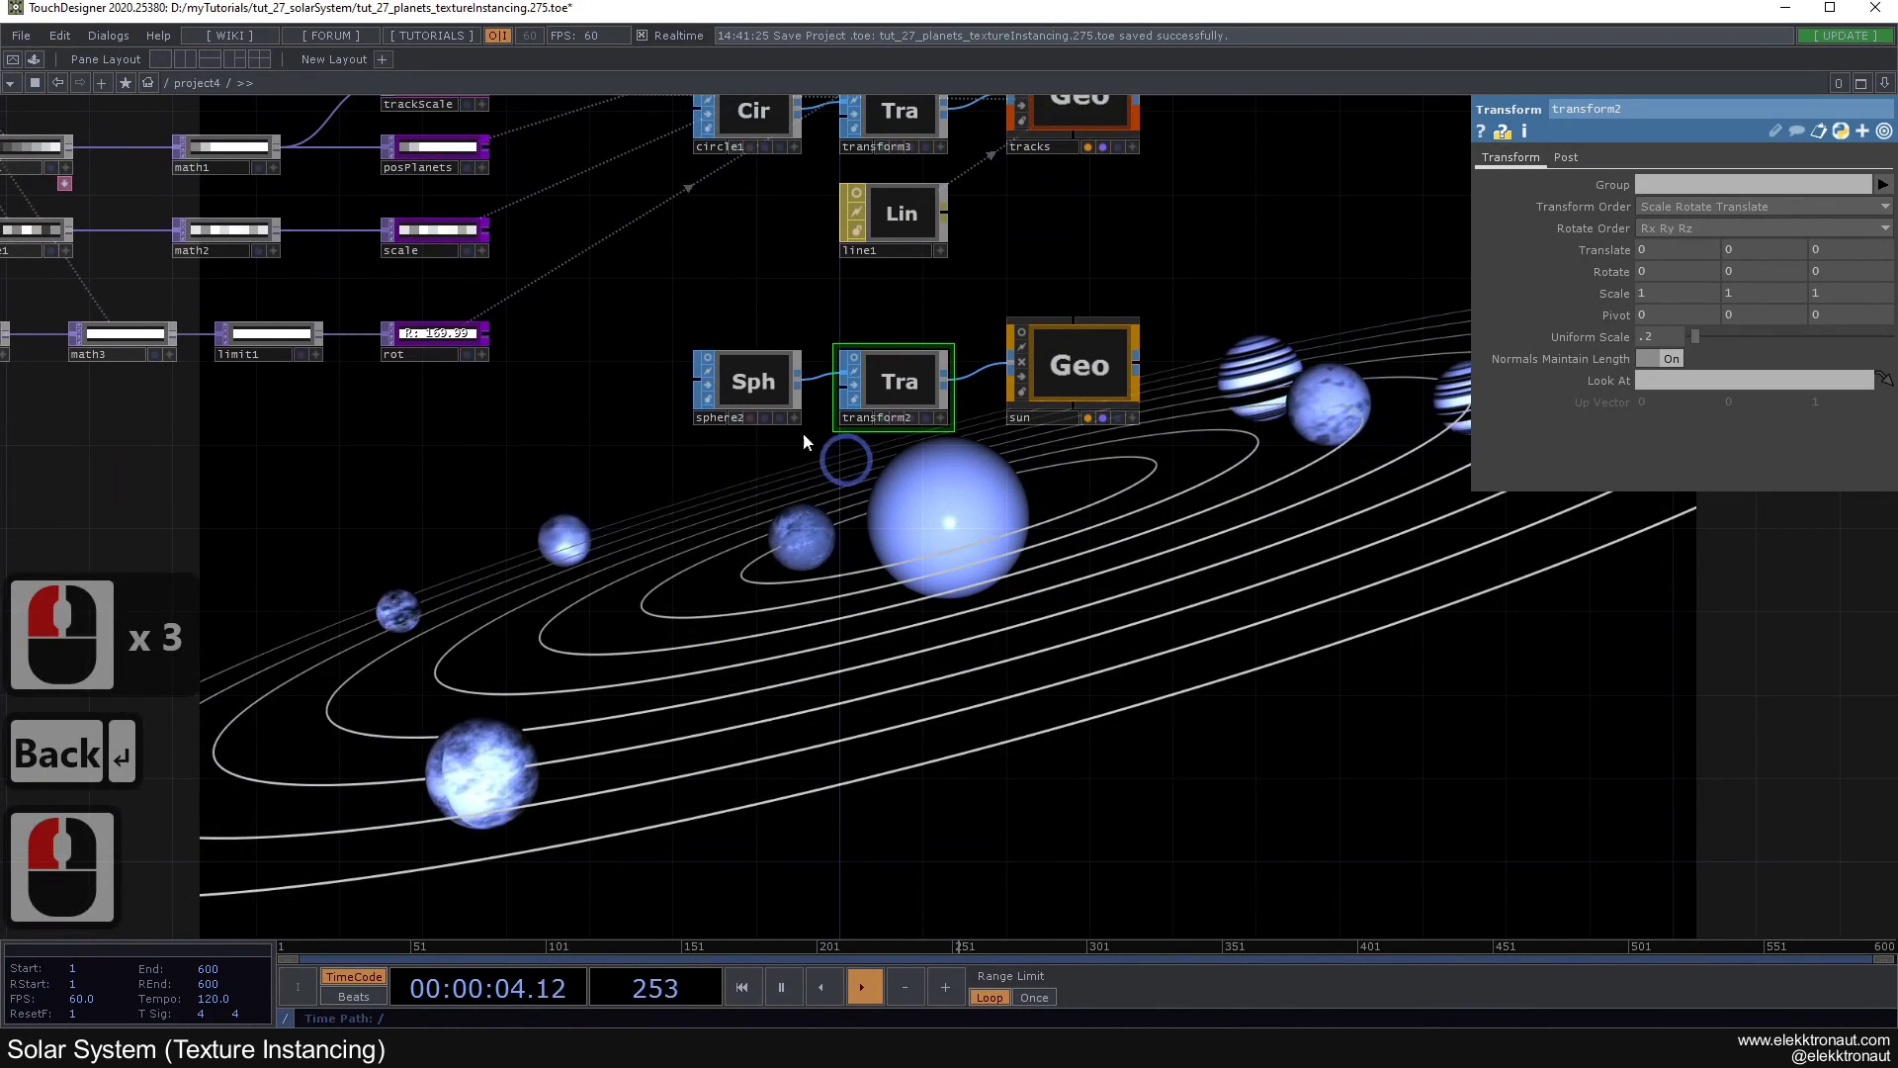
click(768, 396)
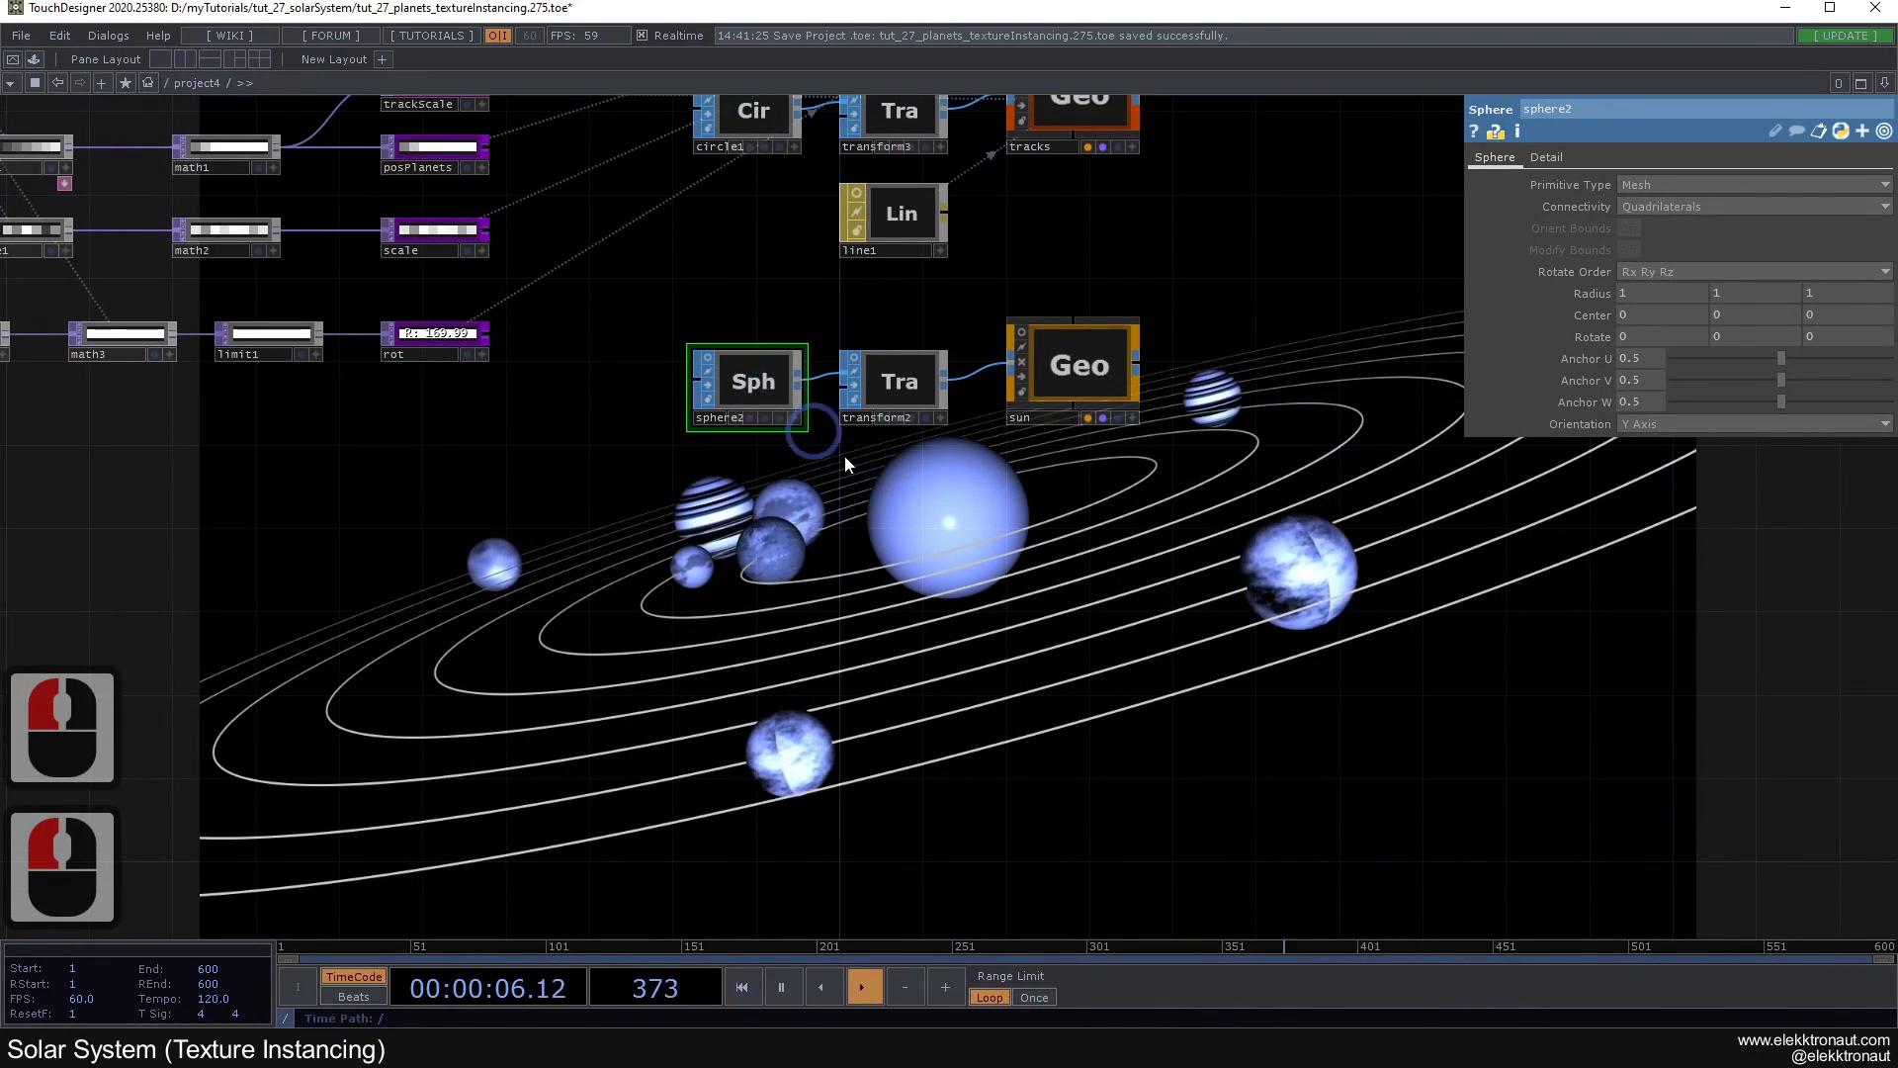
drag(854, 492, 655, 597)
drag(765, 633, 852, 521)
double_click(811, 613)
text(p)
click(543, 541)
click(845, 588)
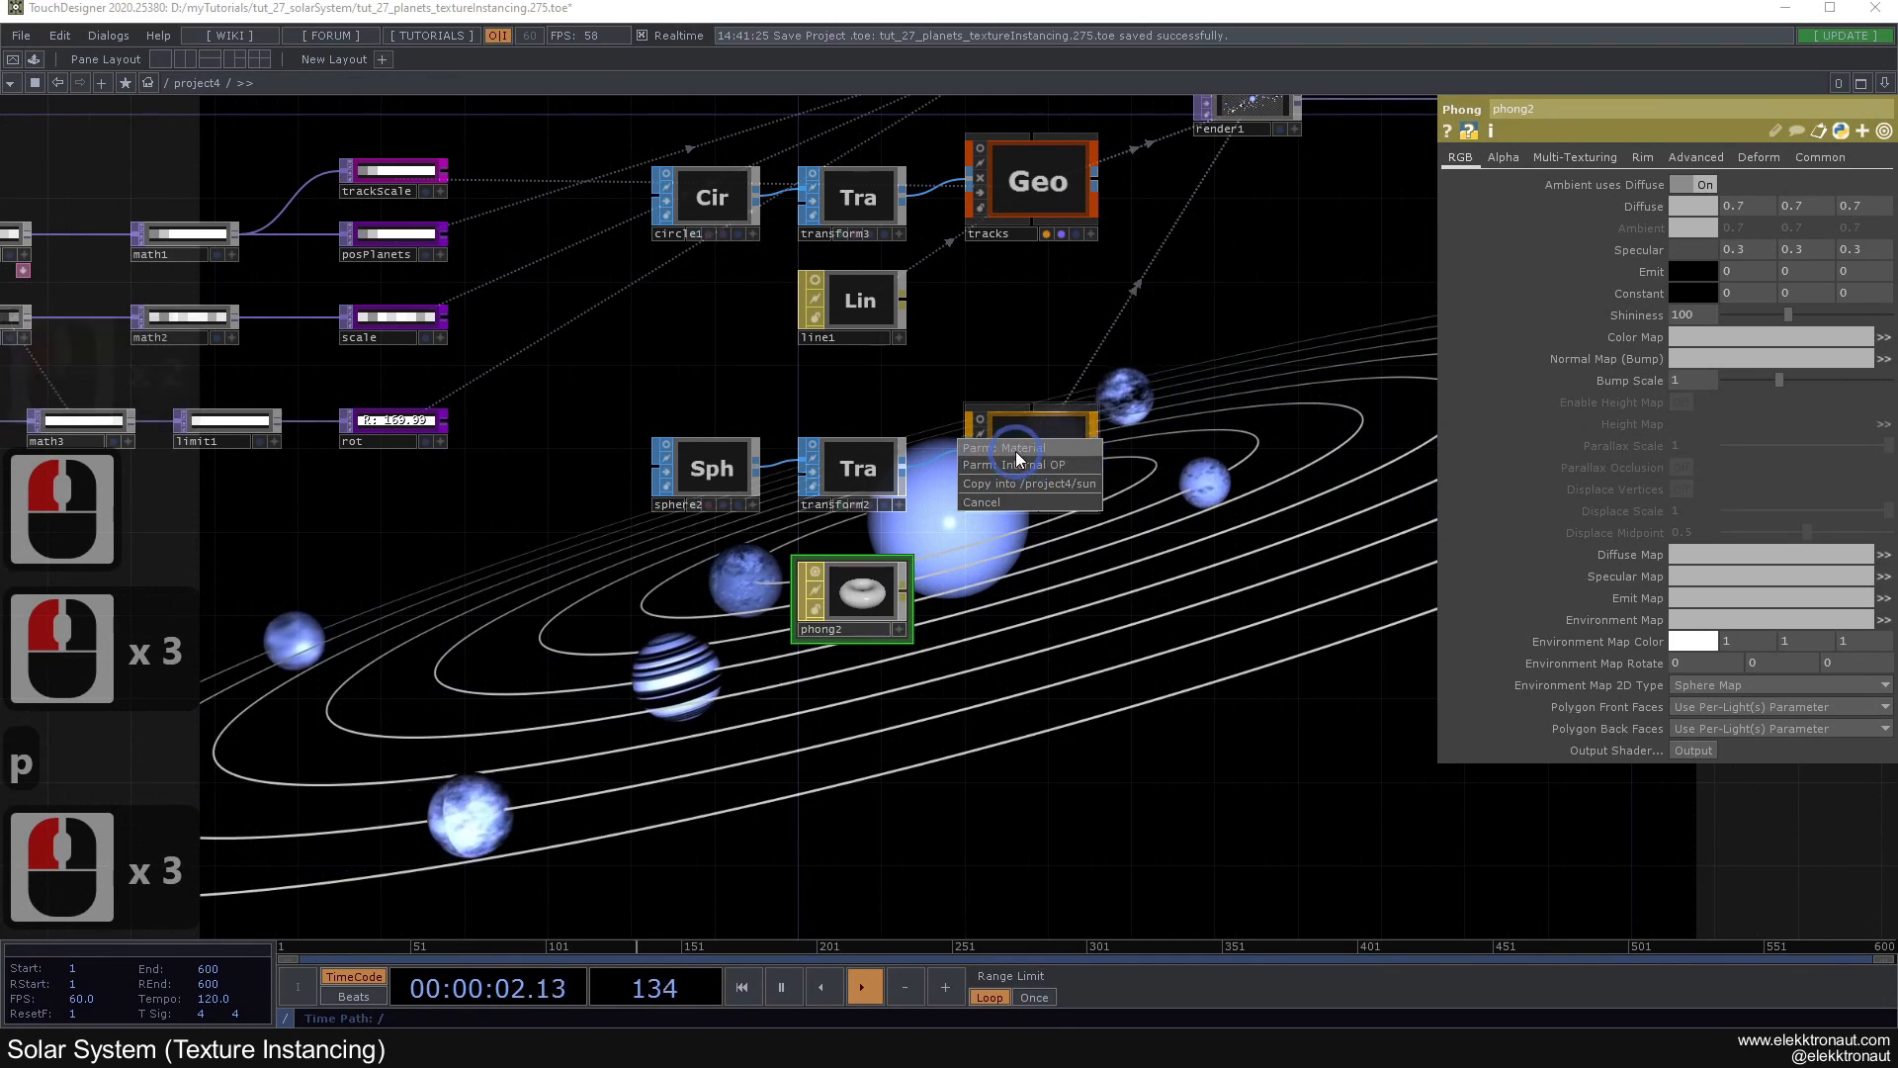
middle_drag(842, 577, 1091, 633)
Step: Set phong2's Diffuse colour to black with 0 in all three channels
drag(1092, 633, 930, 470)
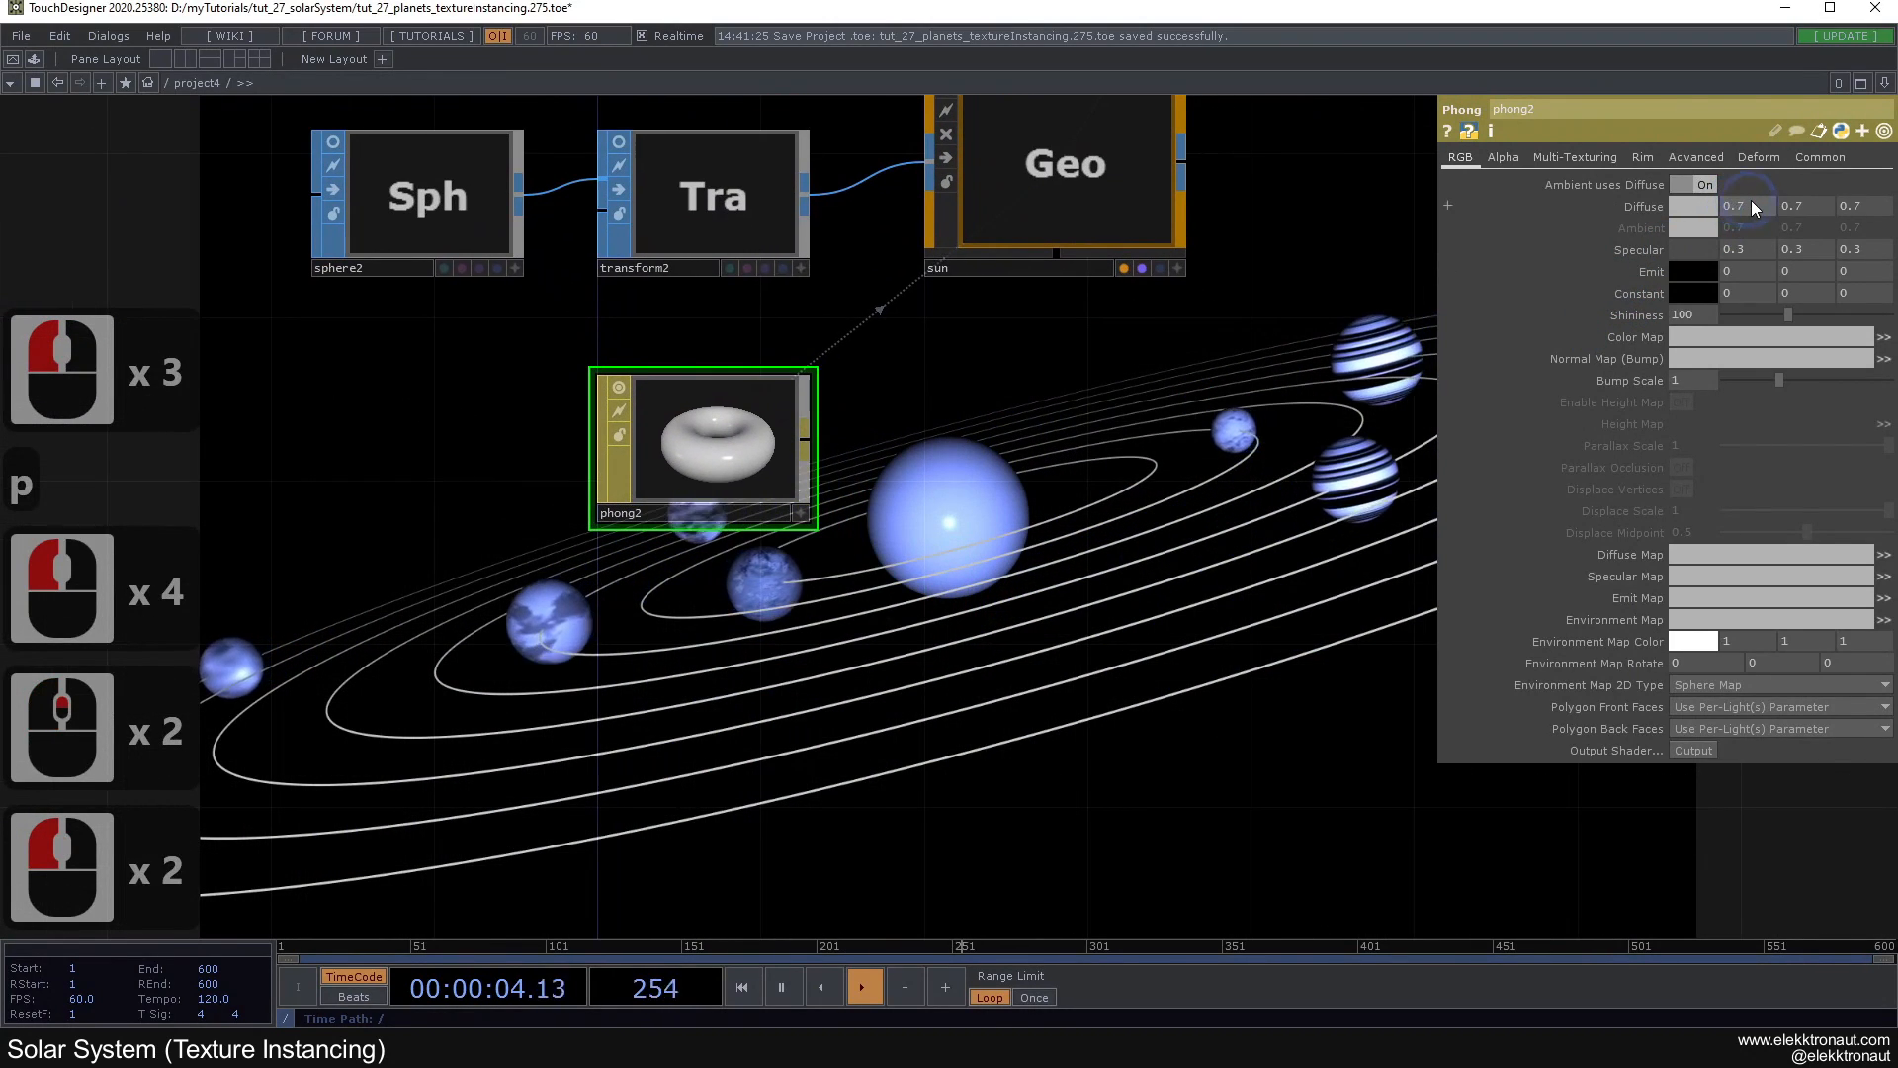
drag(1754, 205, 1571, 203)
drag(1147, 473, 1046, 419)
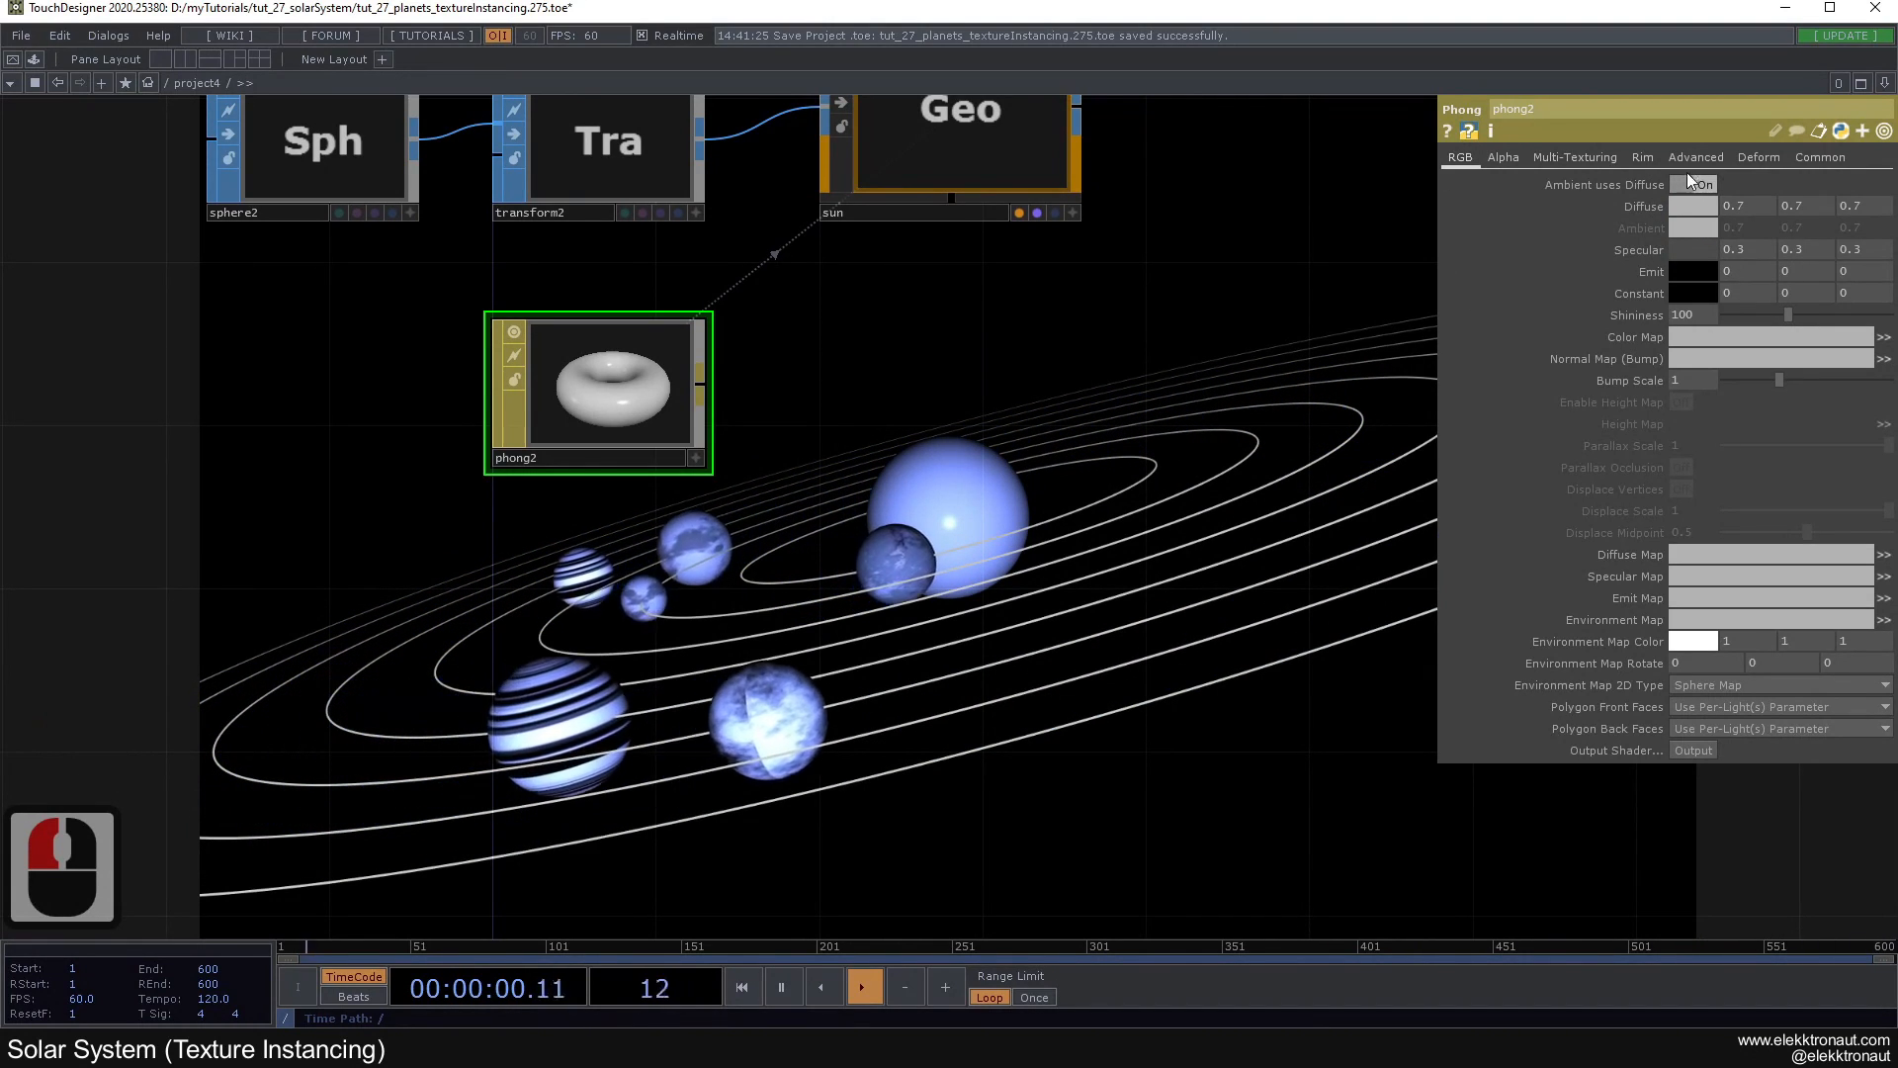
click(1752, 202)
text(0)
click(1798, 206)
text(0)
click(1856, 205)
text(0)
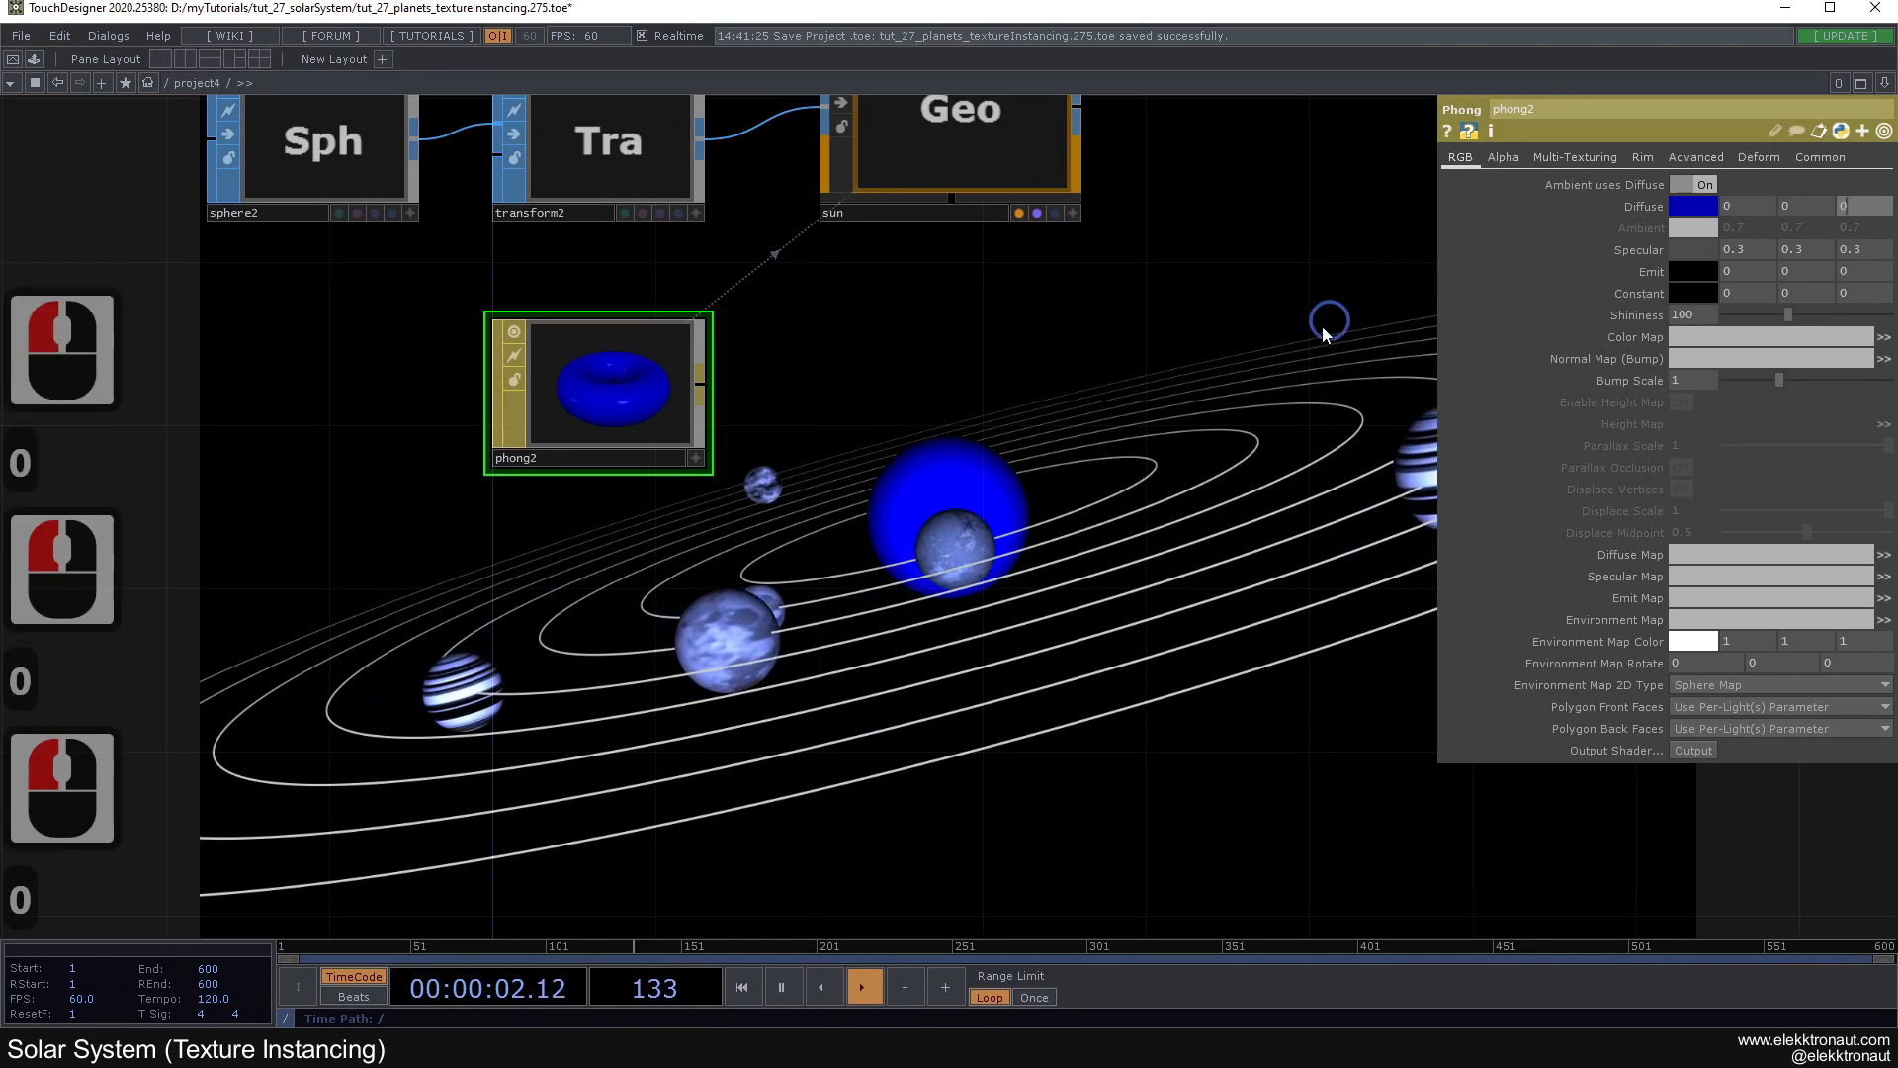
click(1057, 468)
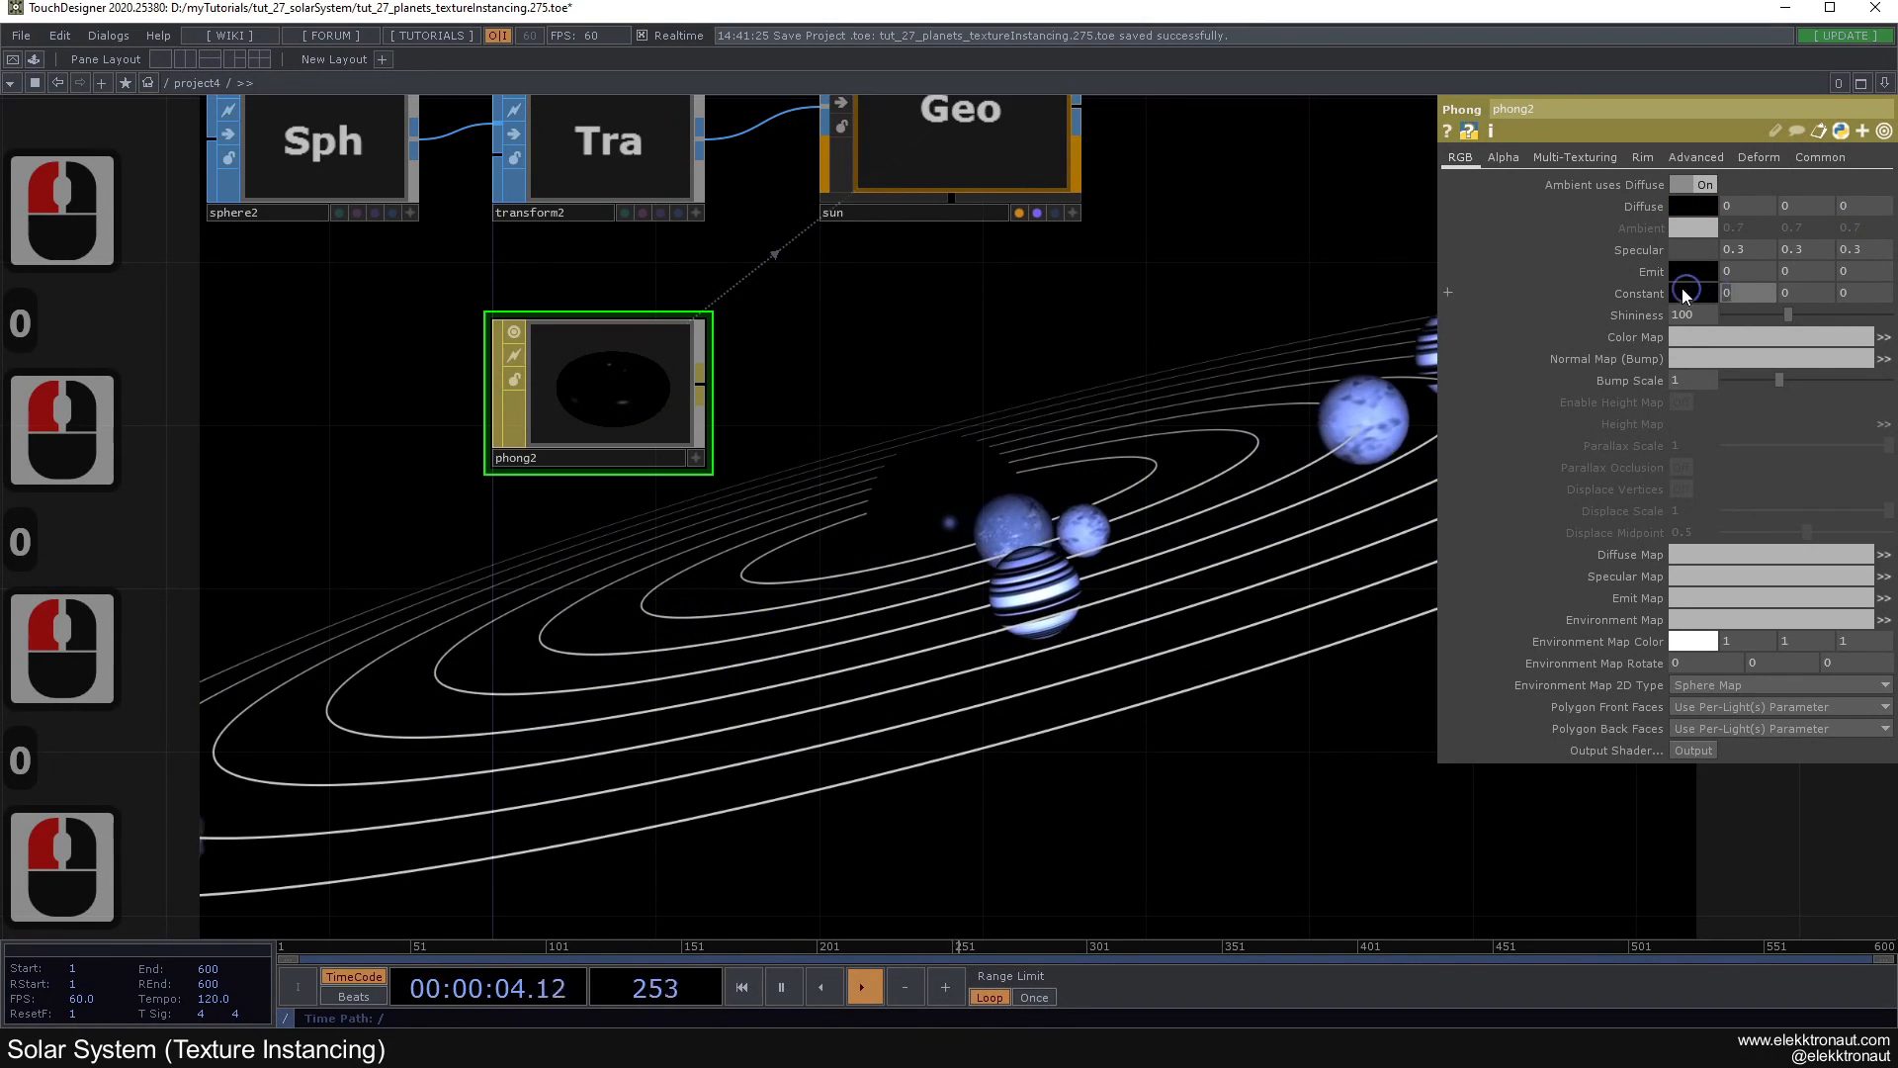
Step: Set phong2's Constant colour to white with 1 in all three channels
click(1741, 290)
text(1)
click(1799, 291)
text(1)
click(1855, 291)
text(1)
click(999, 479)
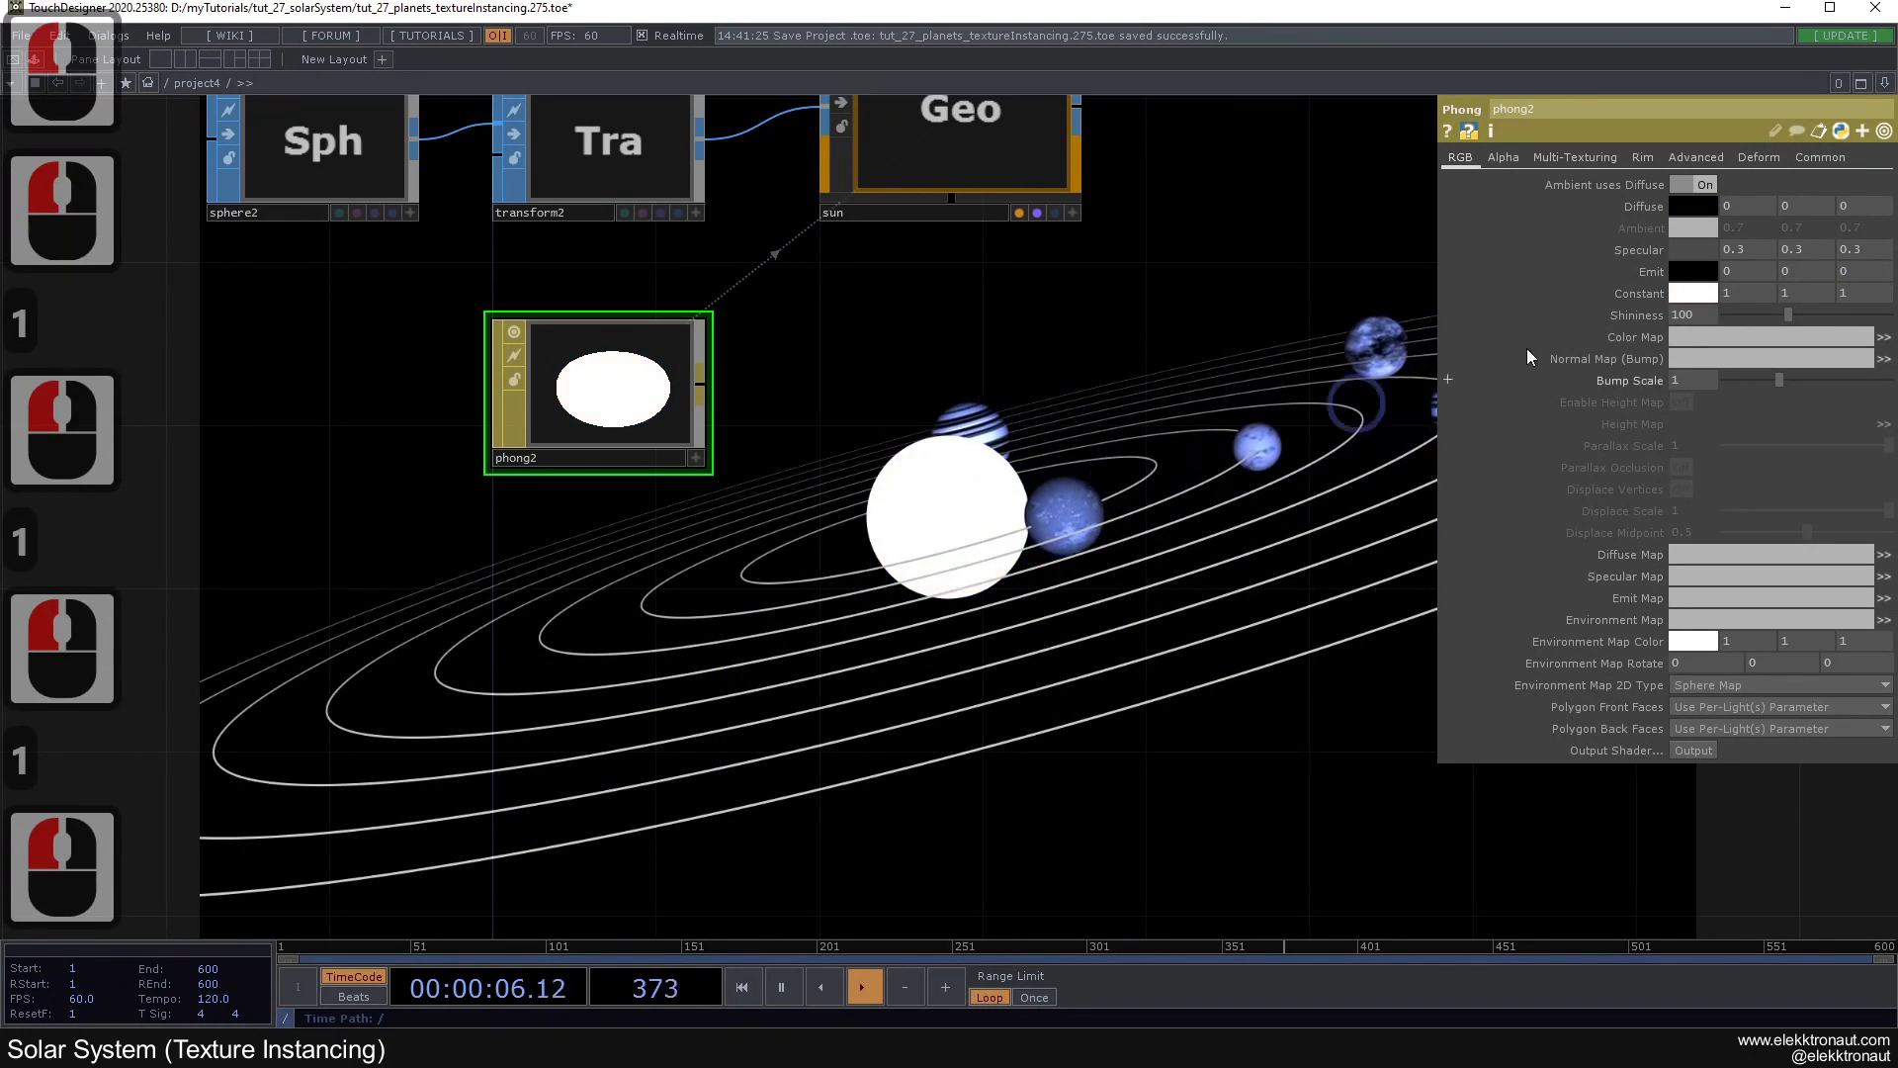
Step: Set phong2's Specular colour to black with 0 in all three channels
click(1742, 249)
text(00)
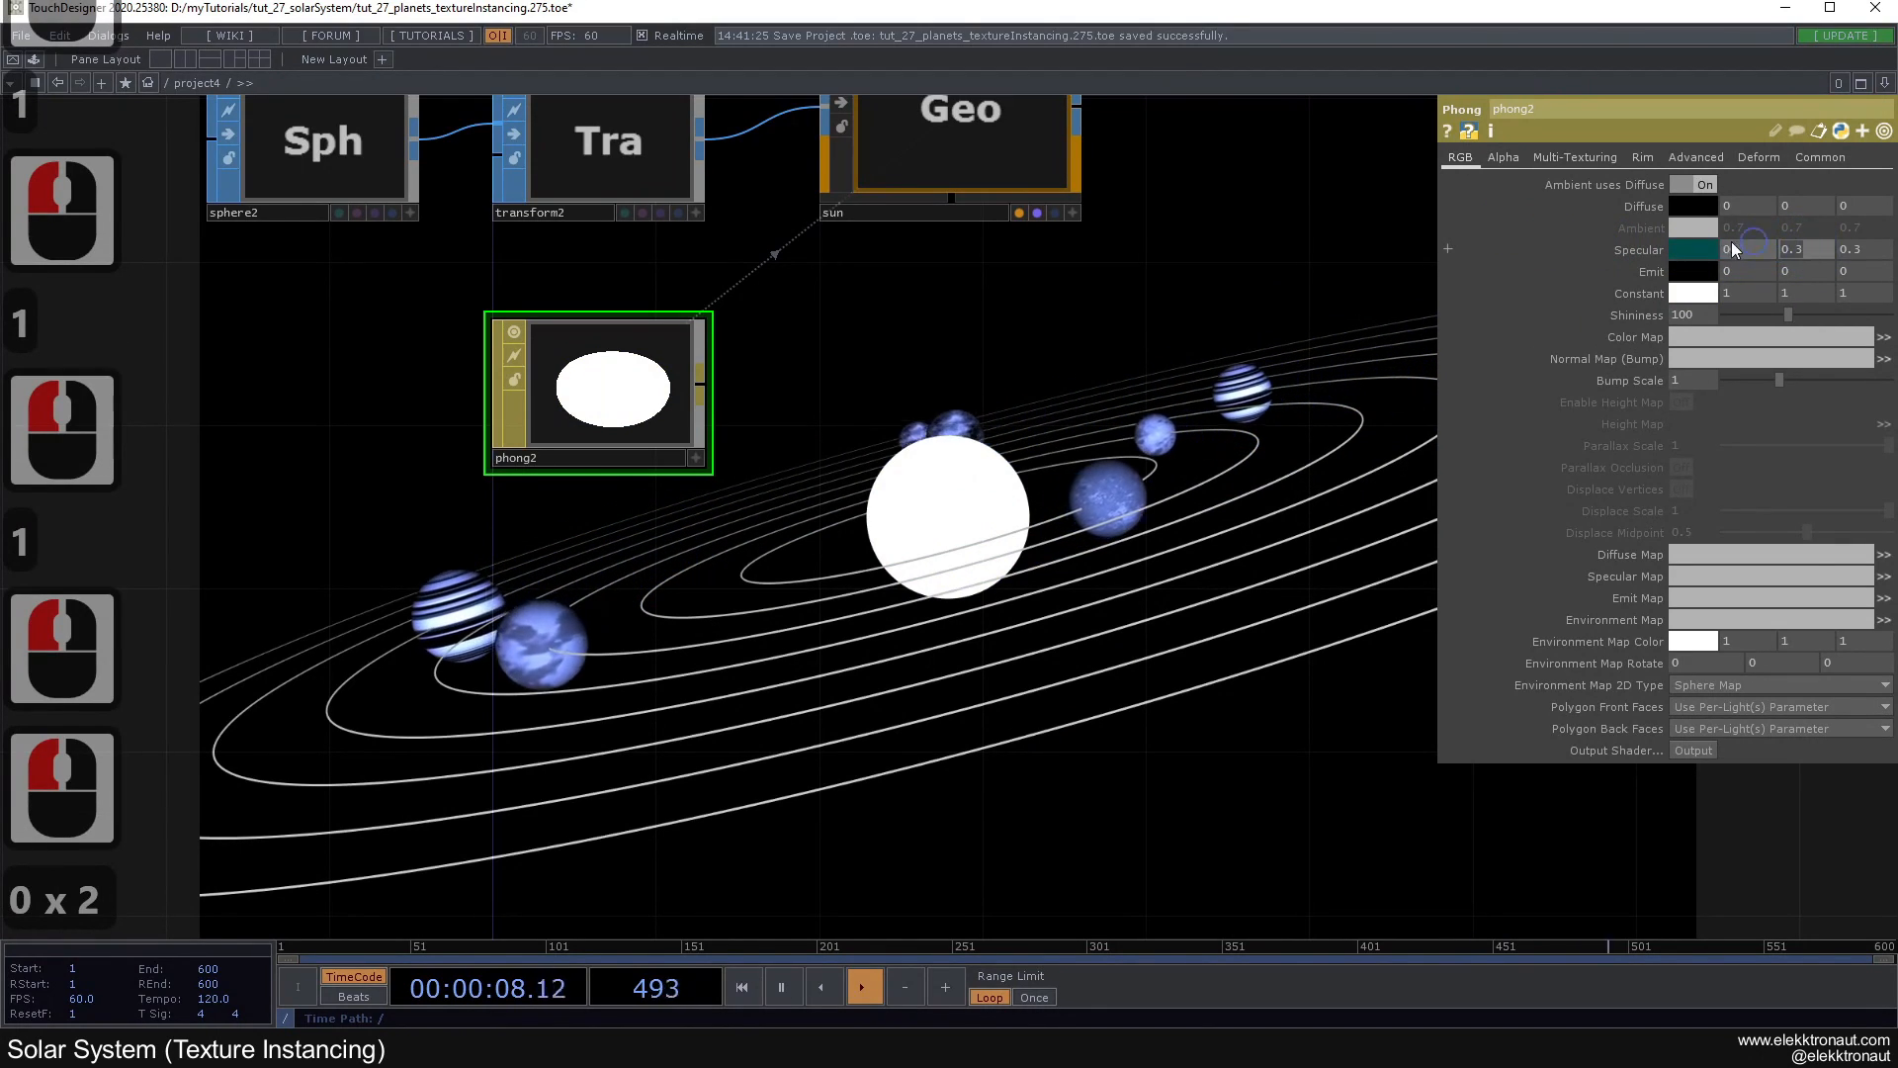
click(1795, 249)
text(0)
click(1847, 251)
text(0)
click(1746, 250)
text(0)
click(1003, 433)
Step: Add a Noise TOP below the sun's material and set its resolution to 1024 x 1024
drag(901, 441, 1179, 389)
scroll(989, 400, down, 2)
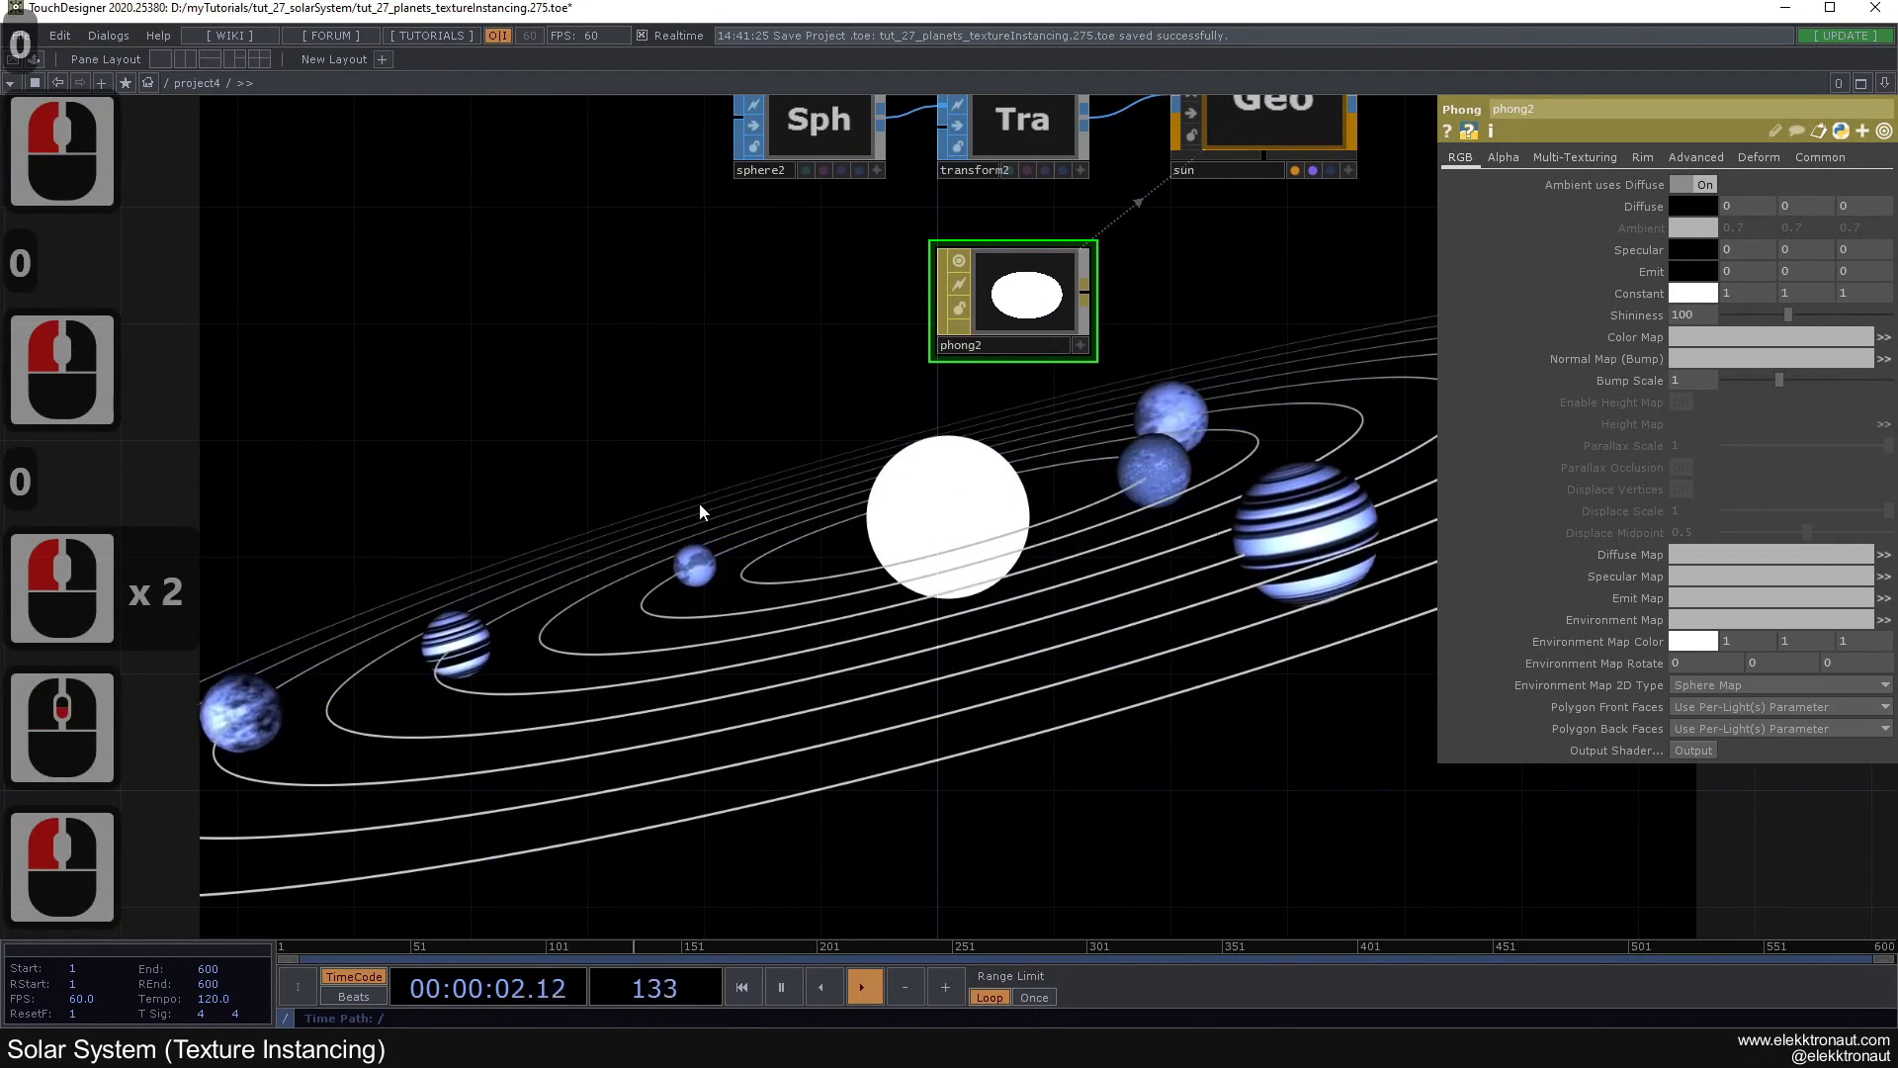
double_click(699, 506)
text(noi)
click(447, 271)
click(641, 360)
click(761, 509)
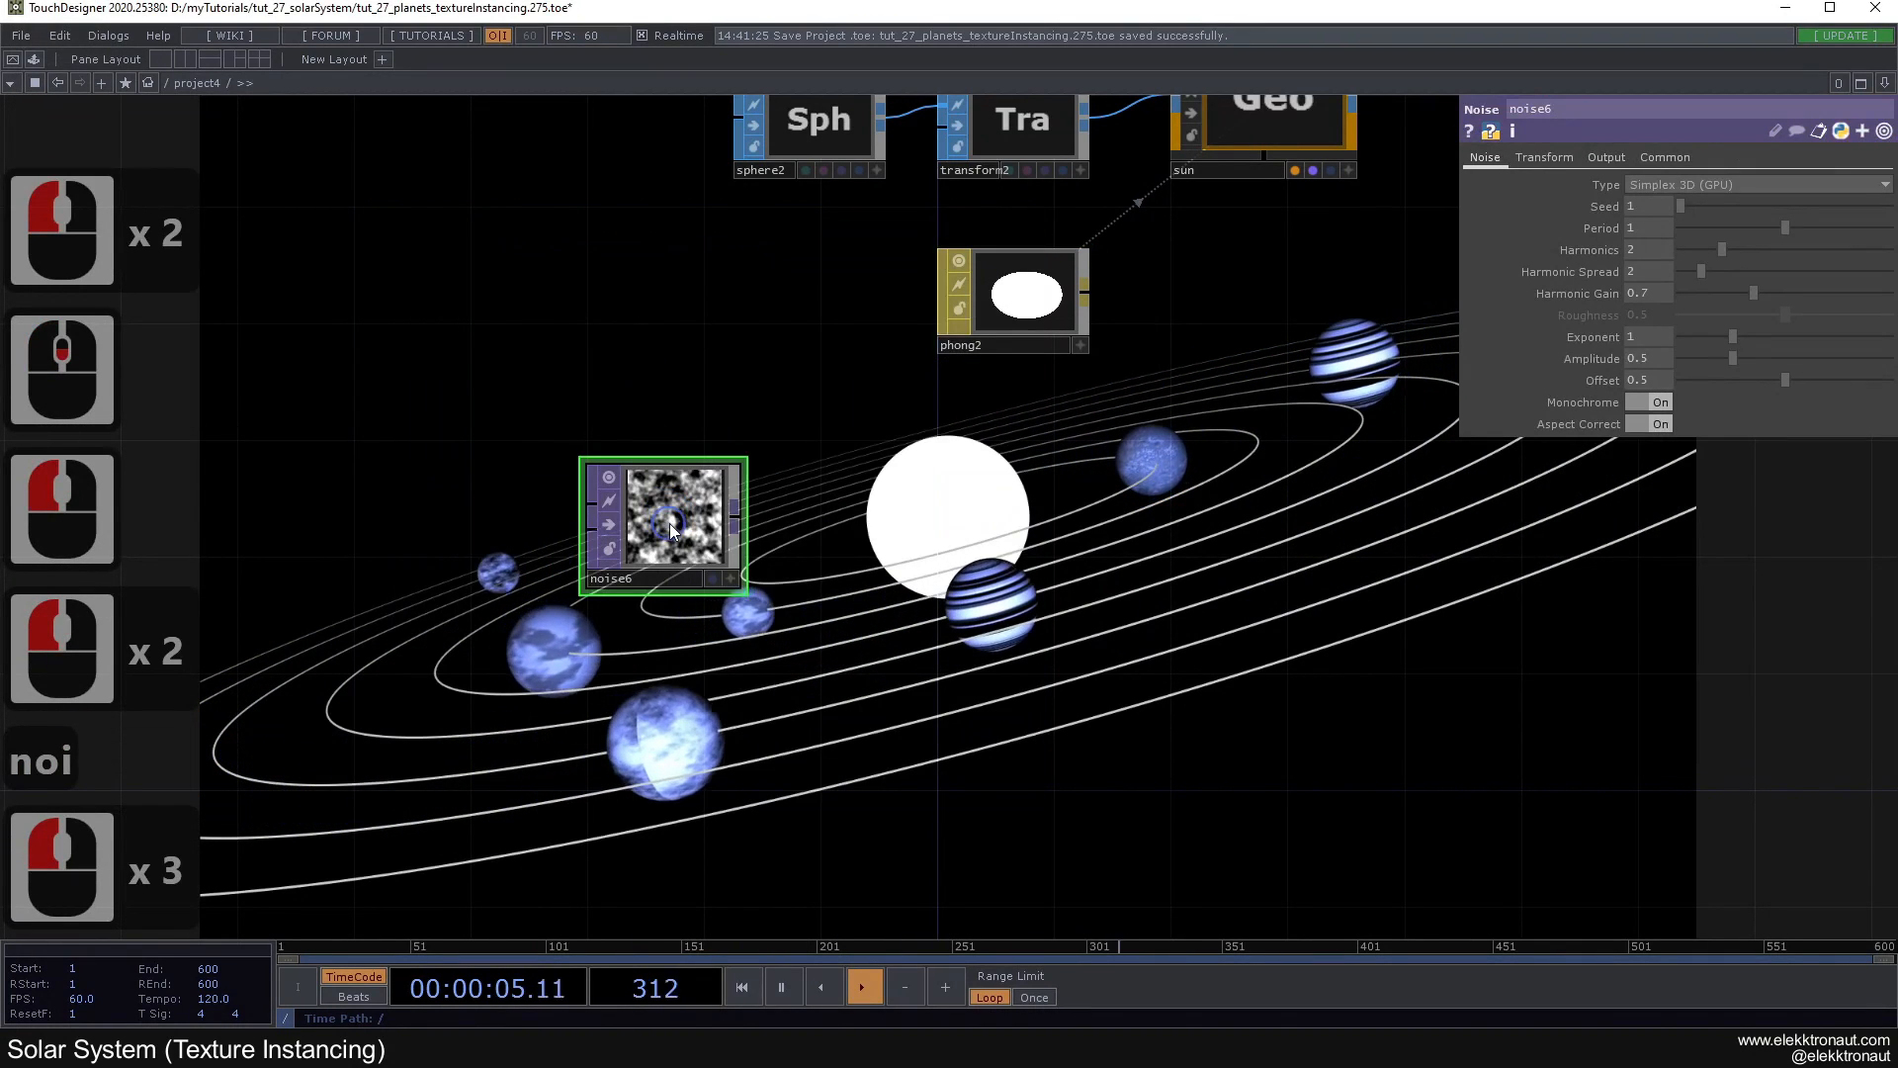
click(1665, 157)
click(1883, 205)
click(1852, 407)
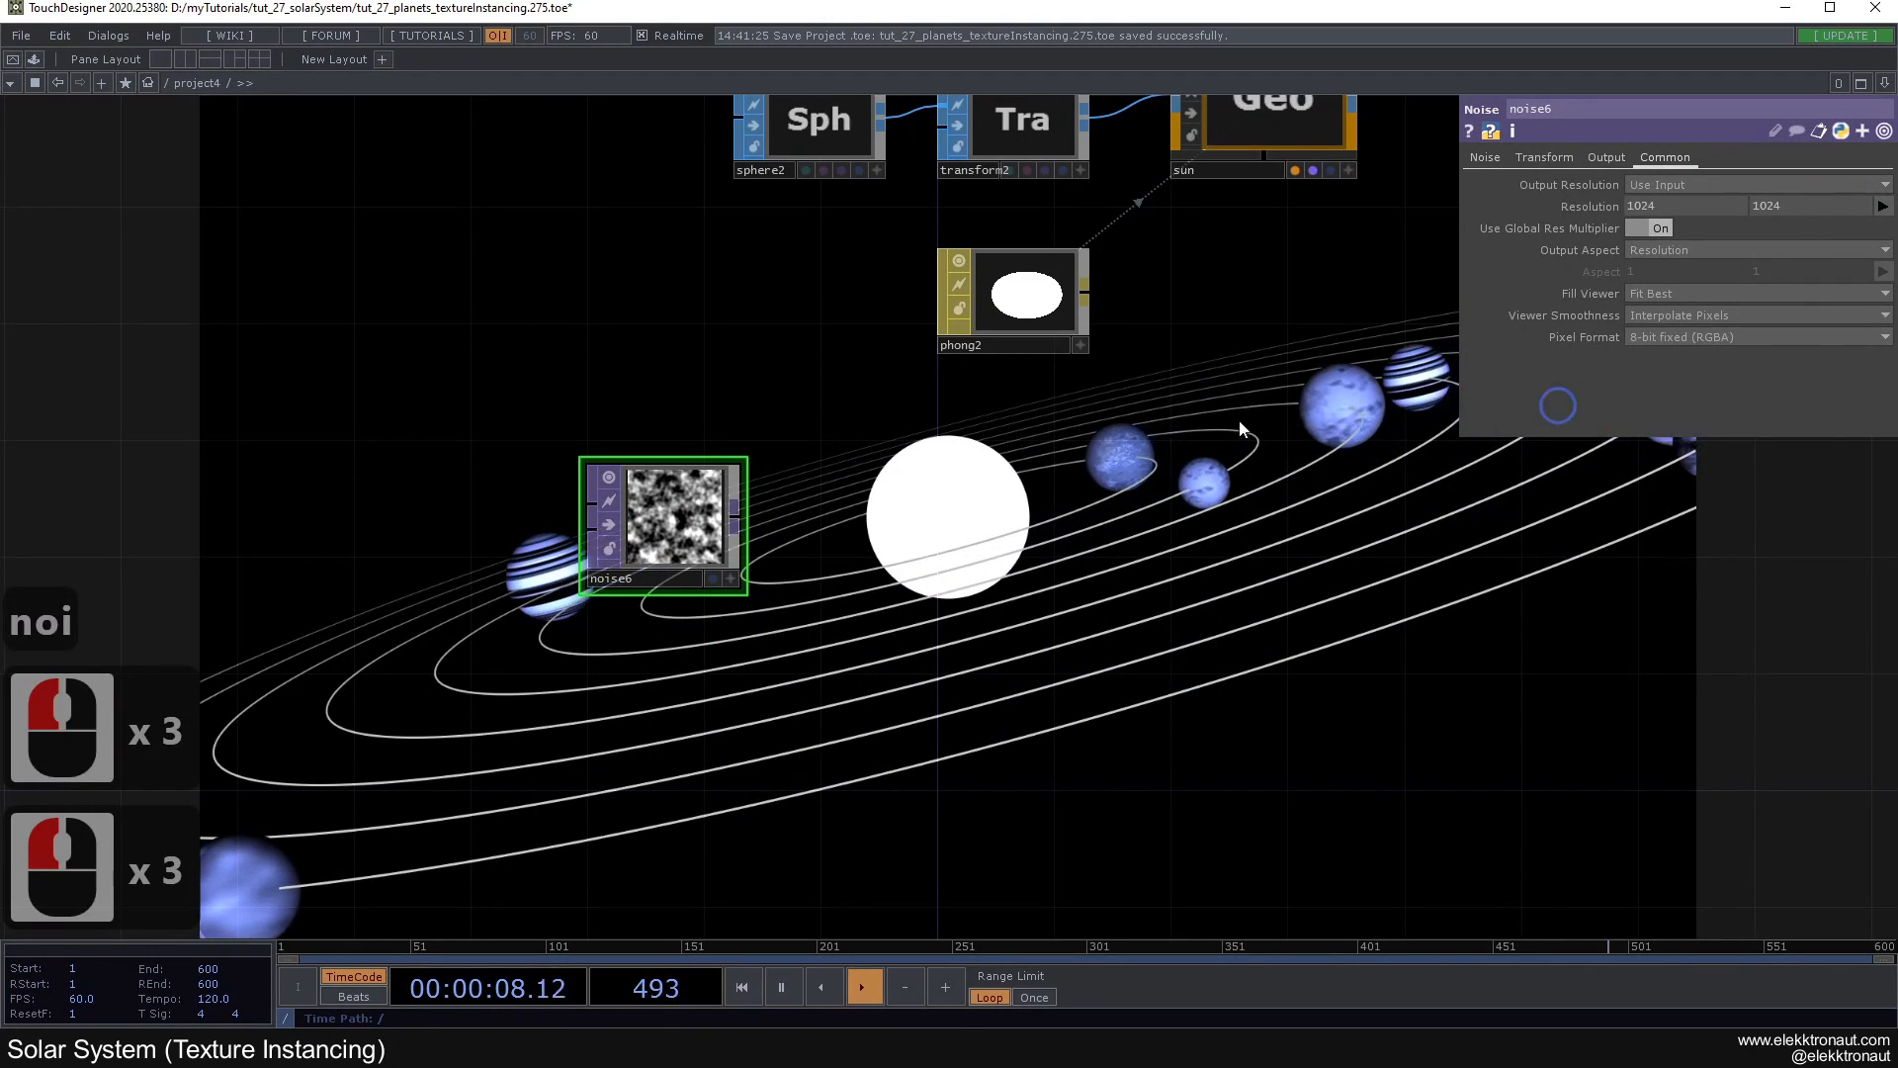
Step: Set the Period of noise6 to 0.05 for a fine-grained pattern
click(1485, 159)
click(1649, 228)
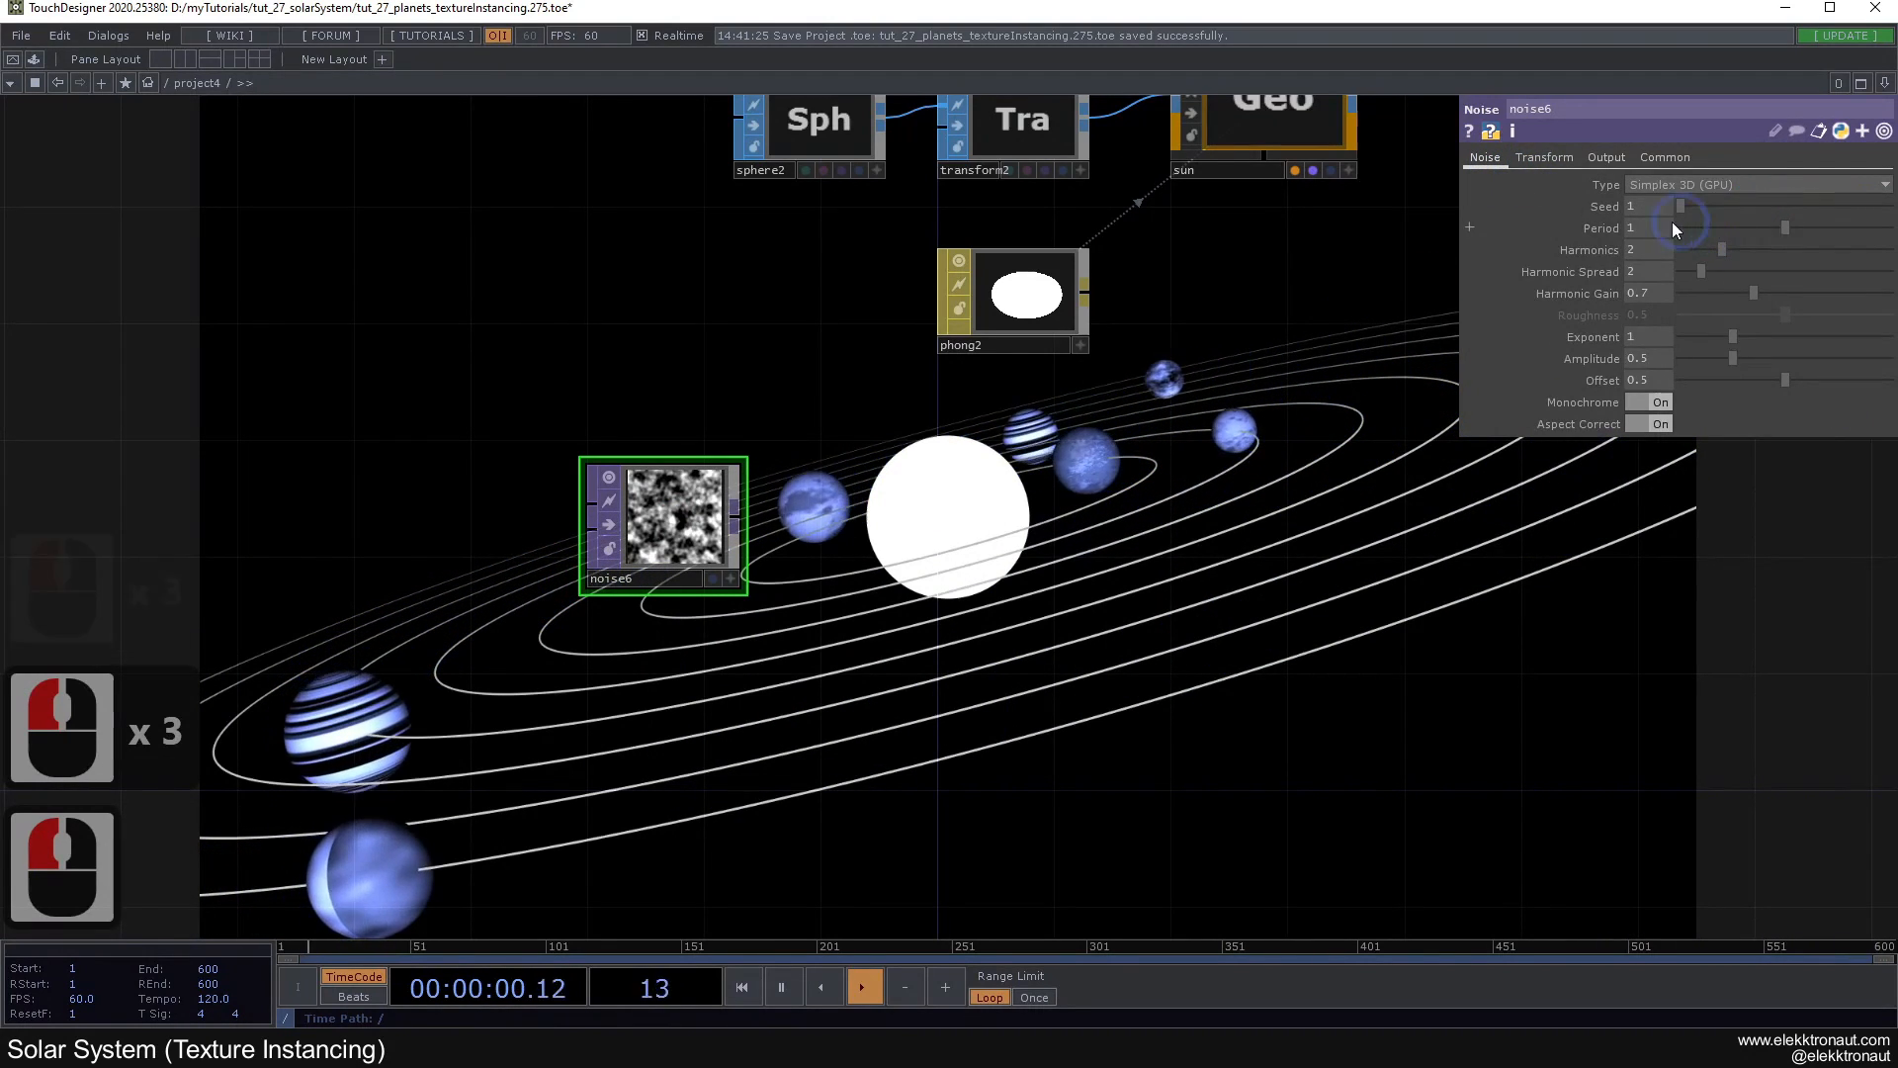
text(.05)
key(Return)
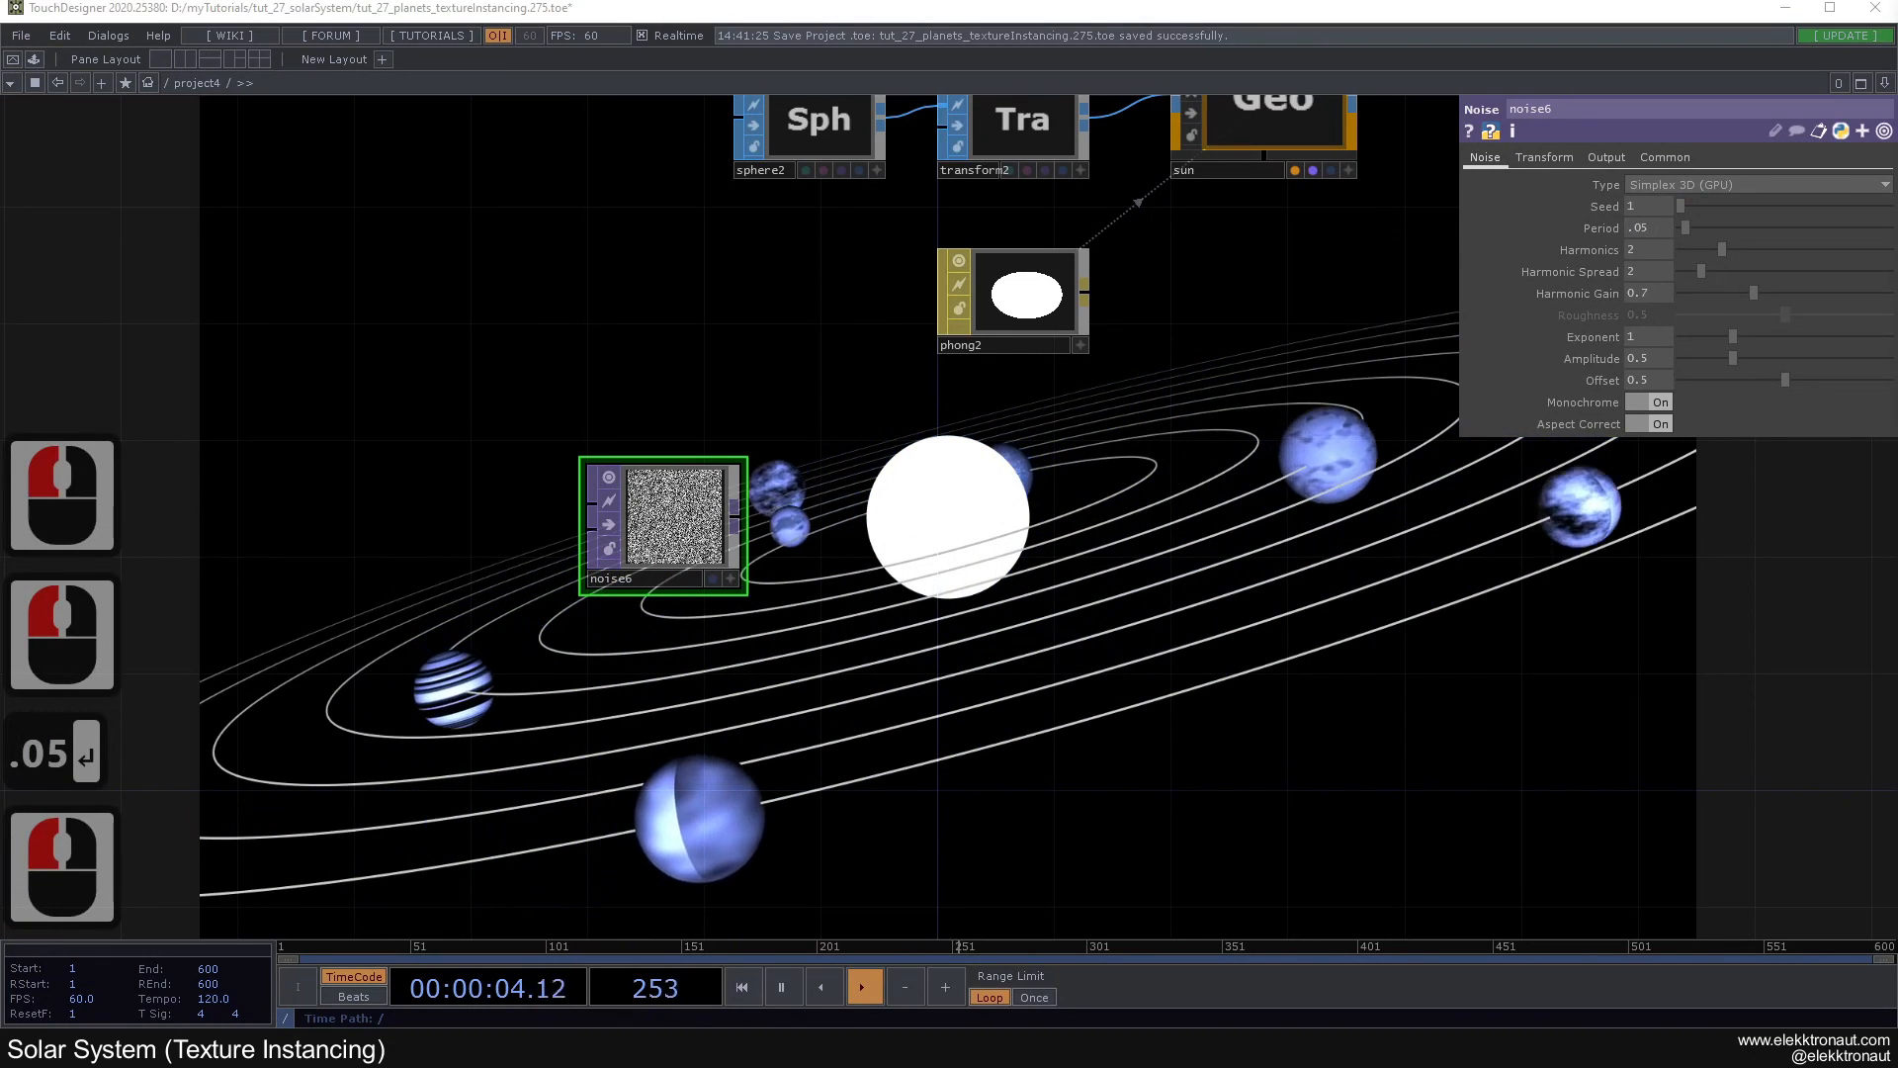
click(1060, 408)
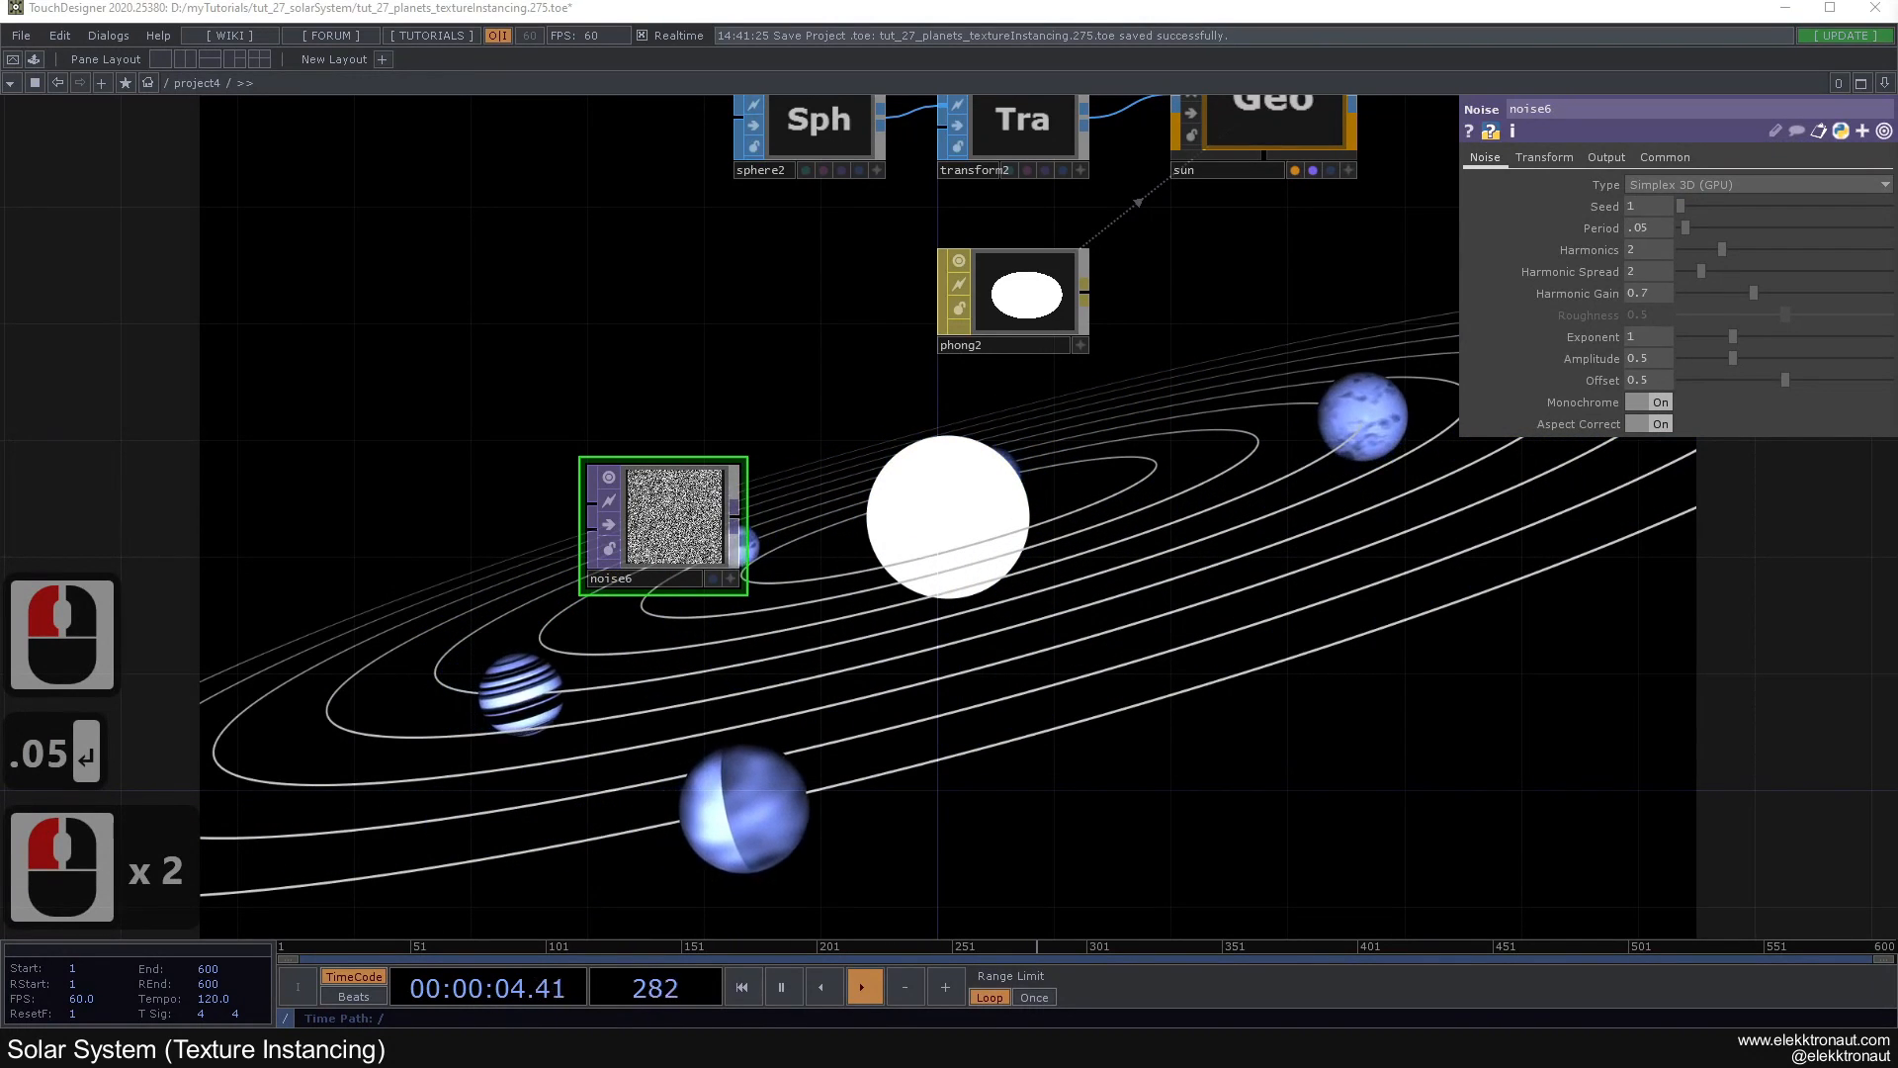
Step: Try a lower Harmonic Spread on noise6 and restore it to 2
drag(1628, 275, 1692, 271)
double_click(1649, 272)
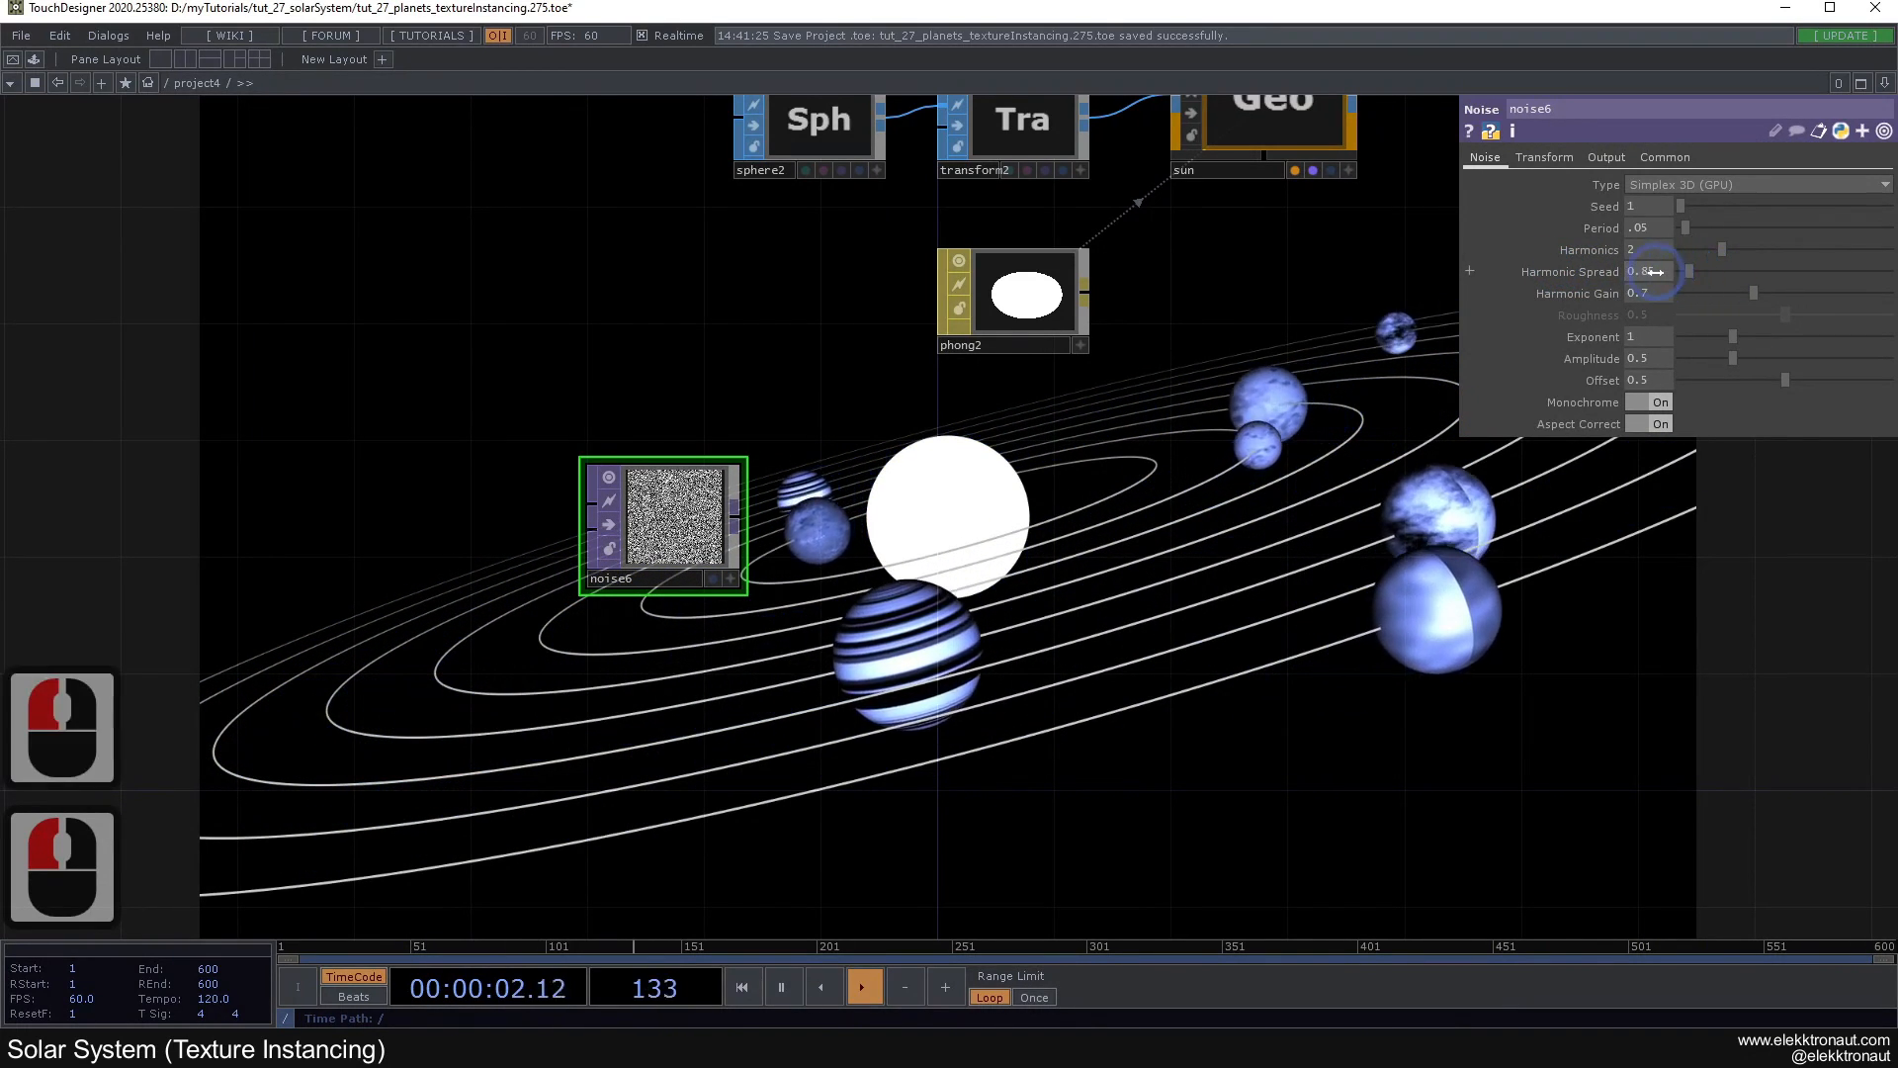
text(2)
click(737, 516)
scroll(735, 511, up, 2)
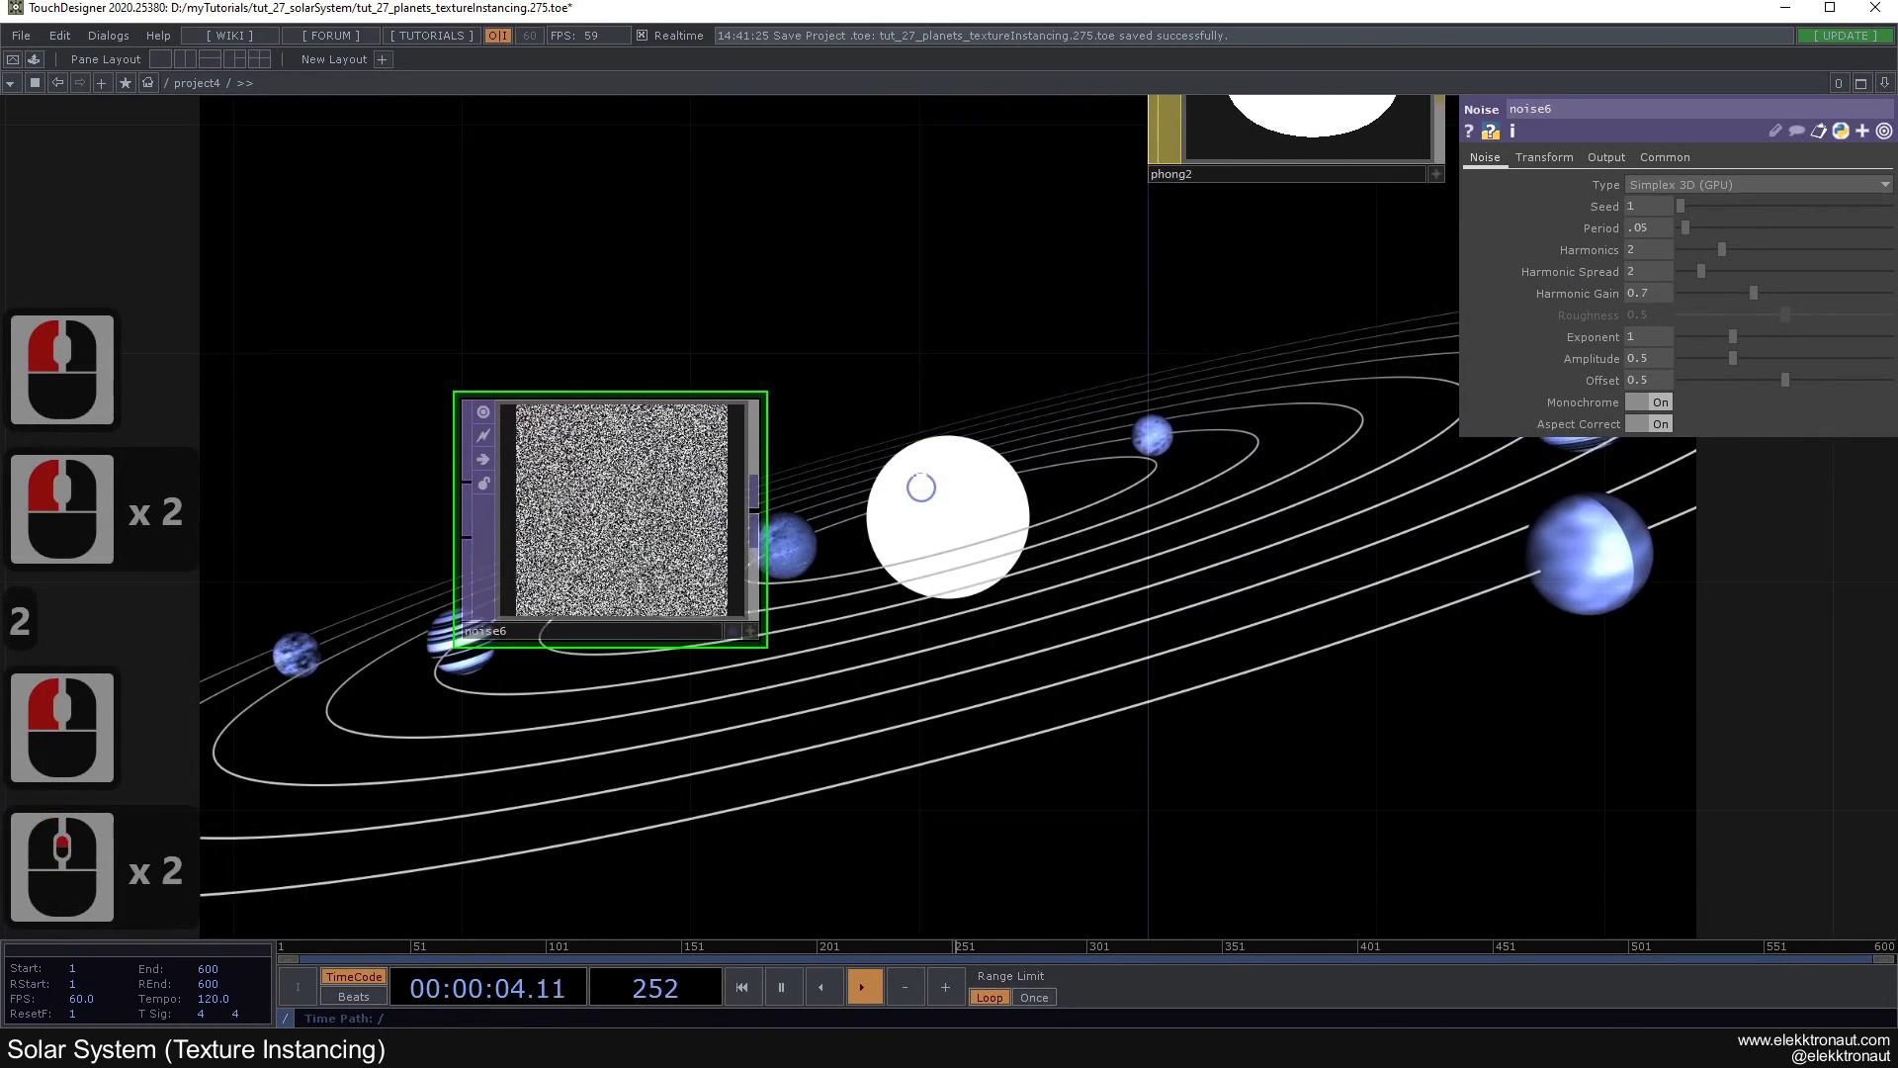
Step: Brighten the noise6 texture by setting its Offset to 0.8
drag(924, 517, 921, 455)
scroll(888, 485, down, 2)
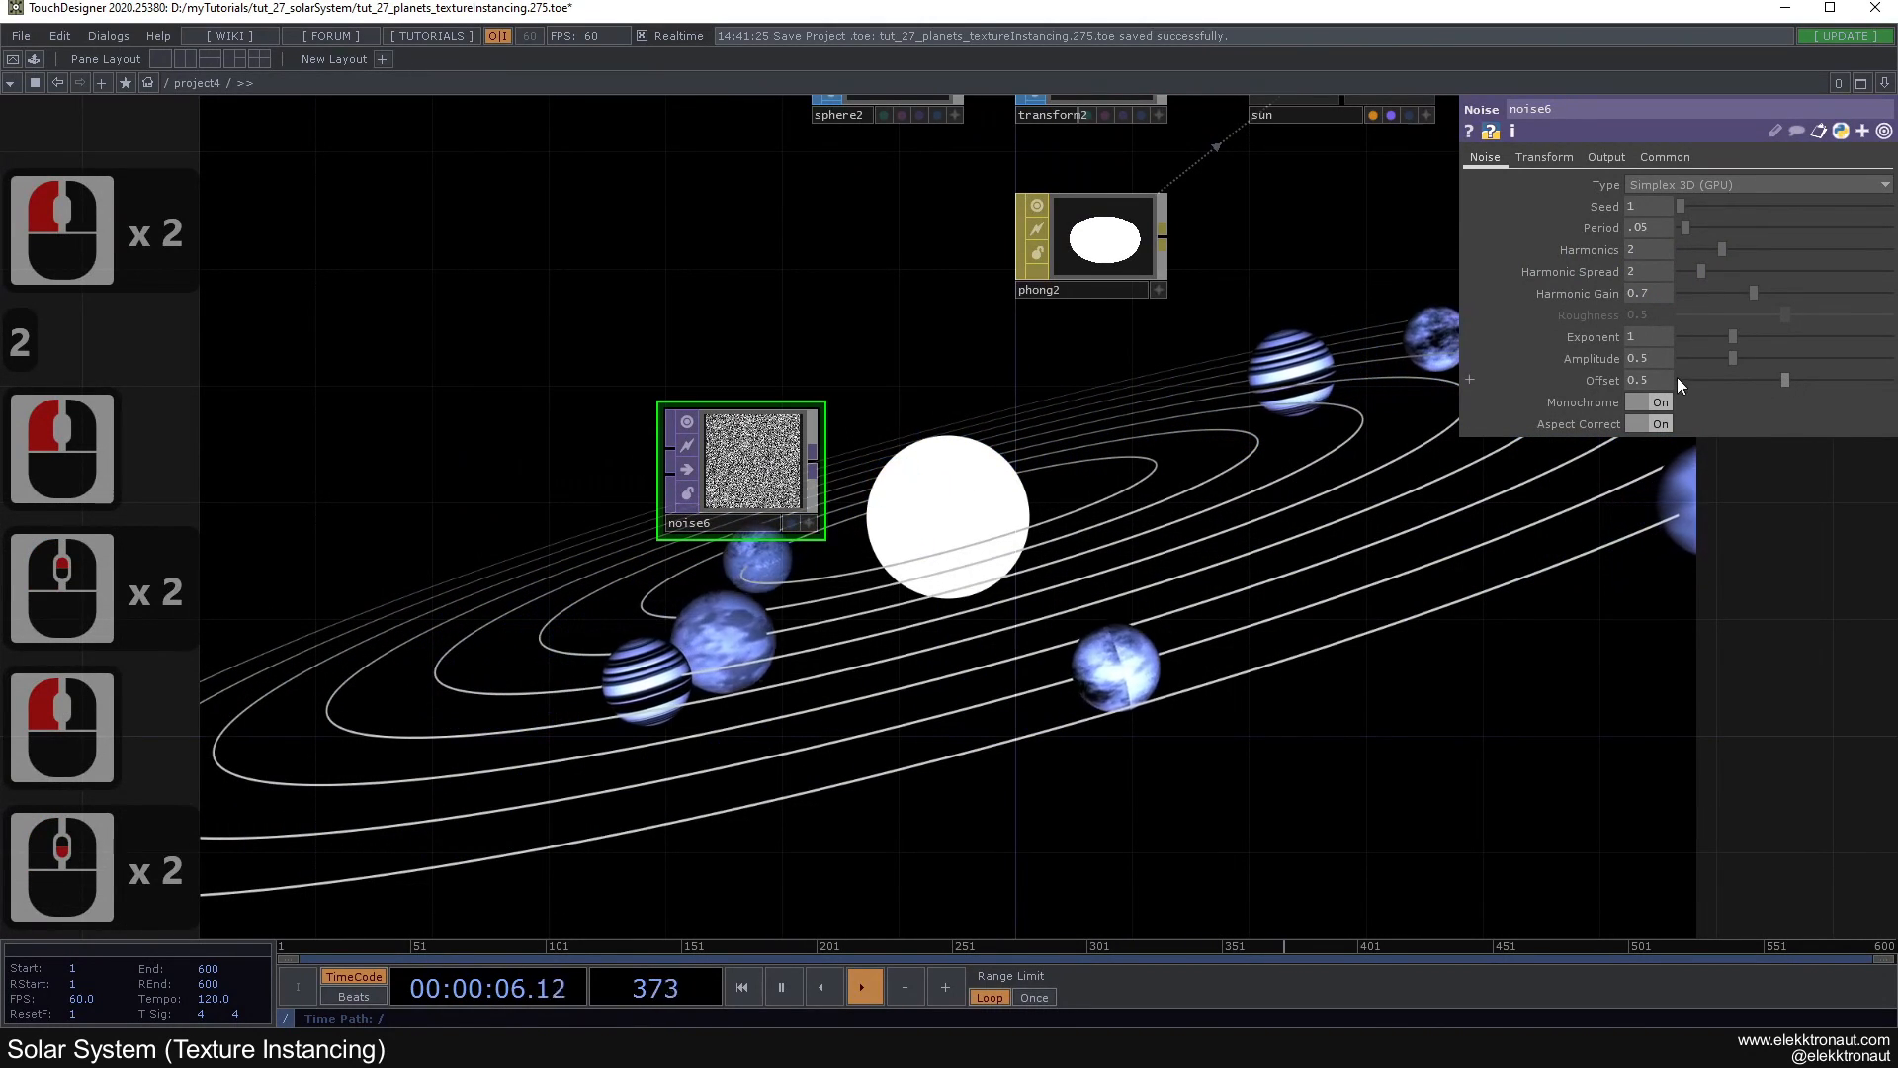
drag(1644, 383, 1626, 391)
text(8)
click(815, 462)
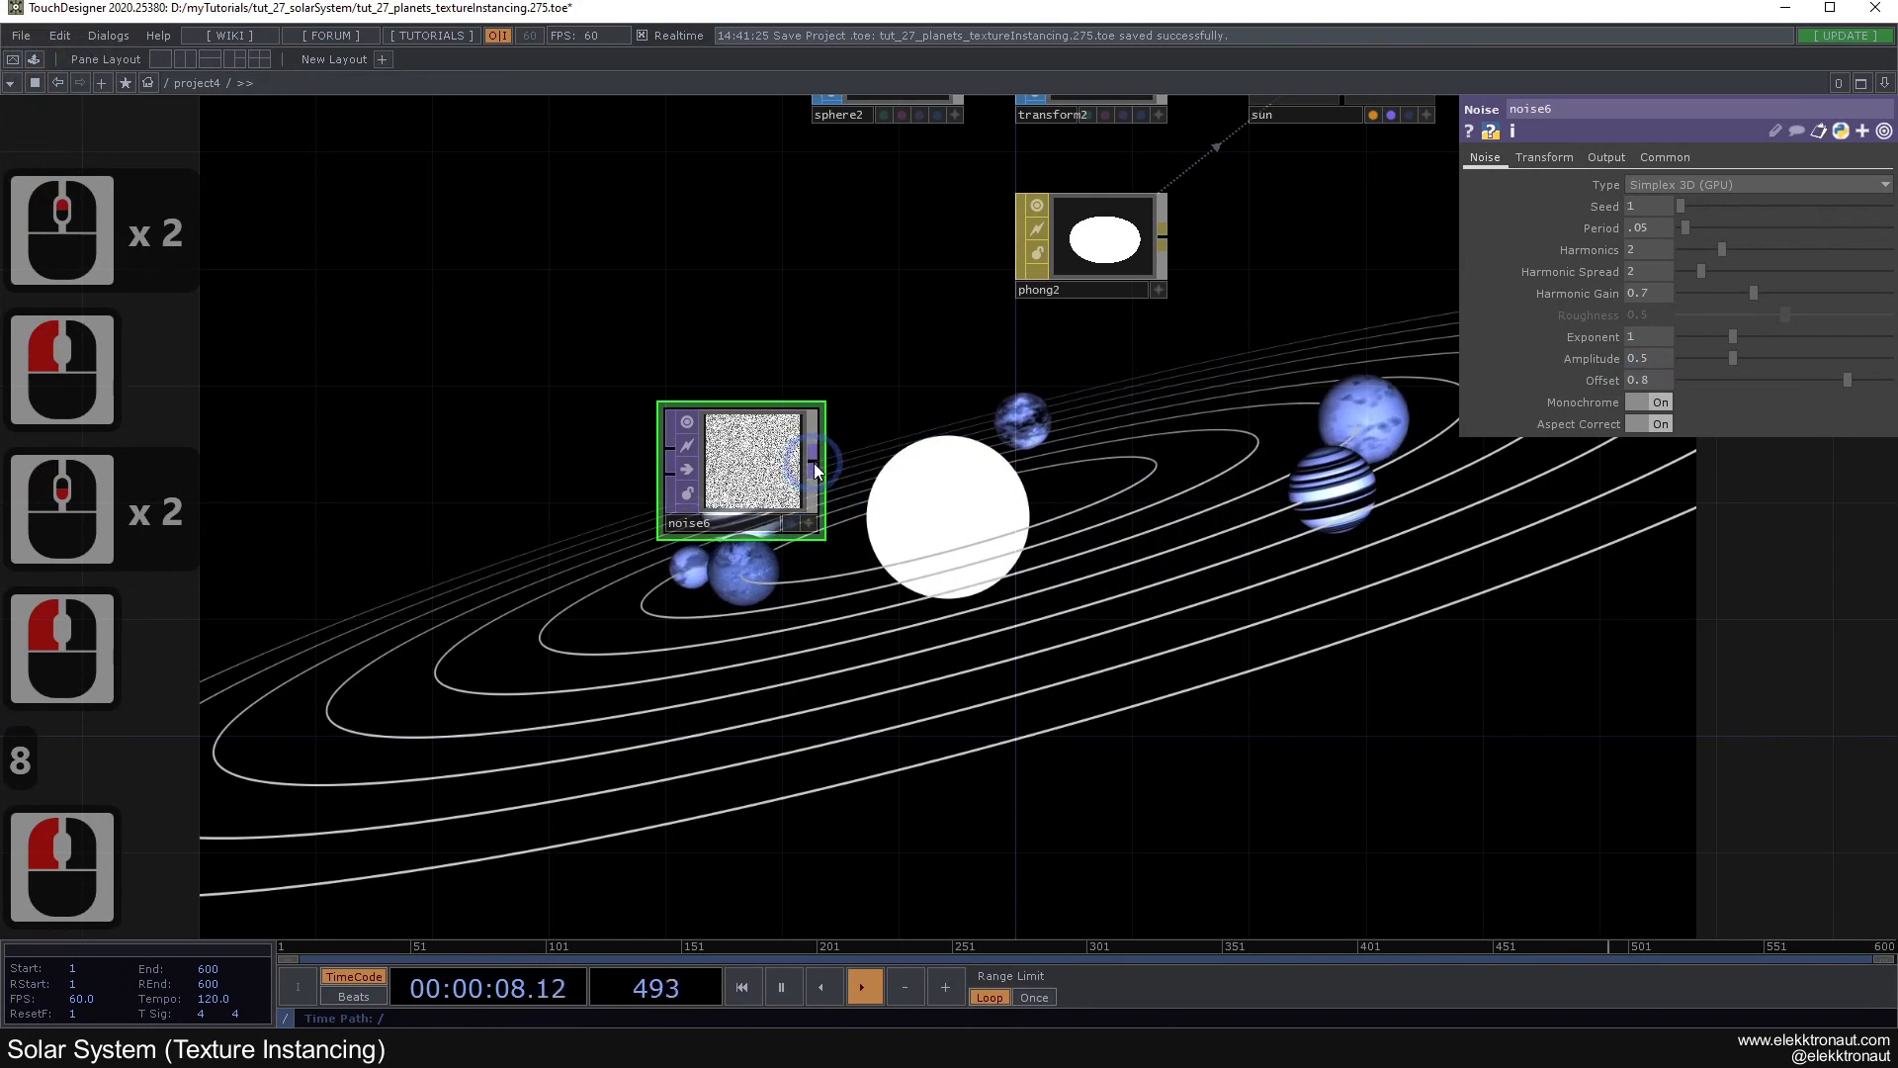
Step: Append a Lookup TOP to the output of noise6
right_click(814, 462)
text(lo)
click(623, 570)
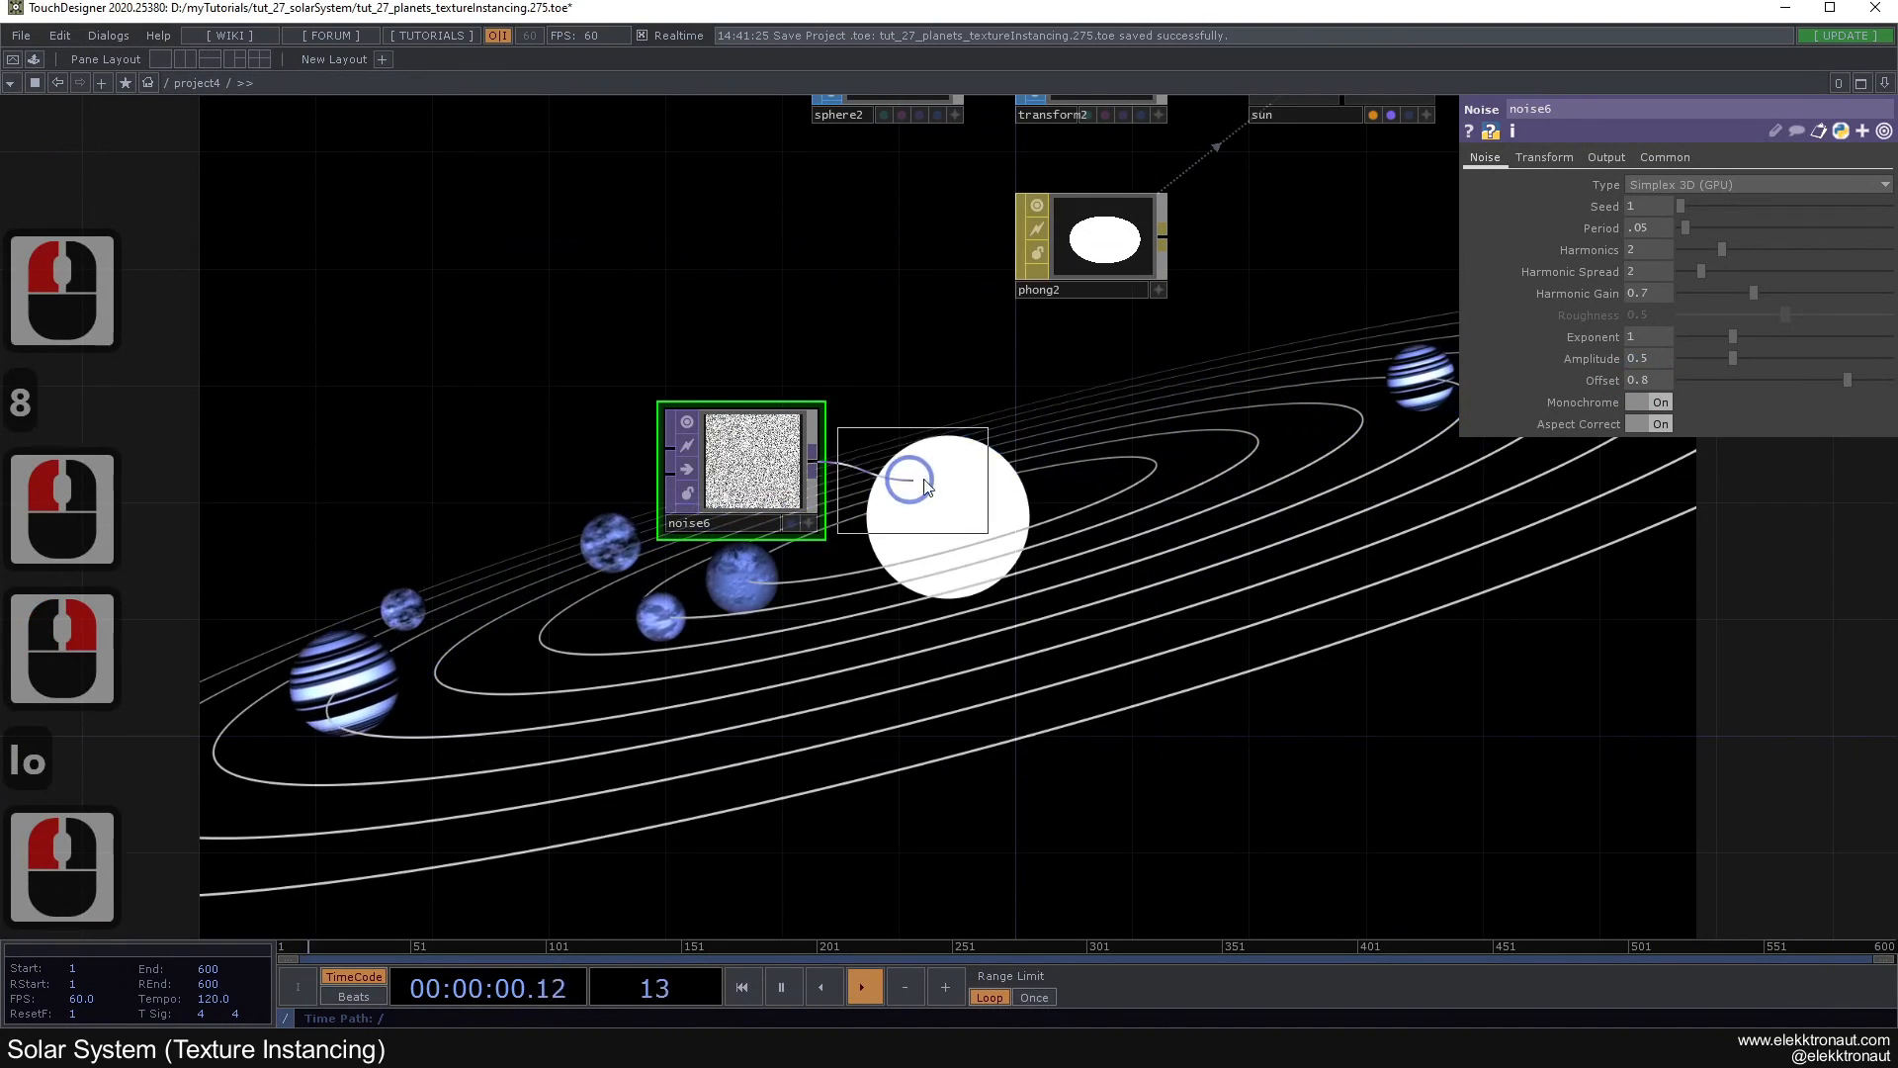
click(939, 465)
Step: Create a Ramp TOP below noise6 and feed it into the second input of lookup1
right_click(874, 478)
text(ra)
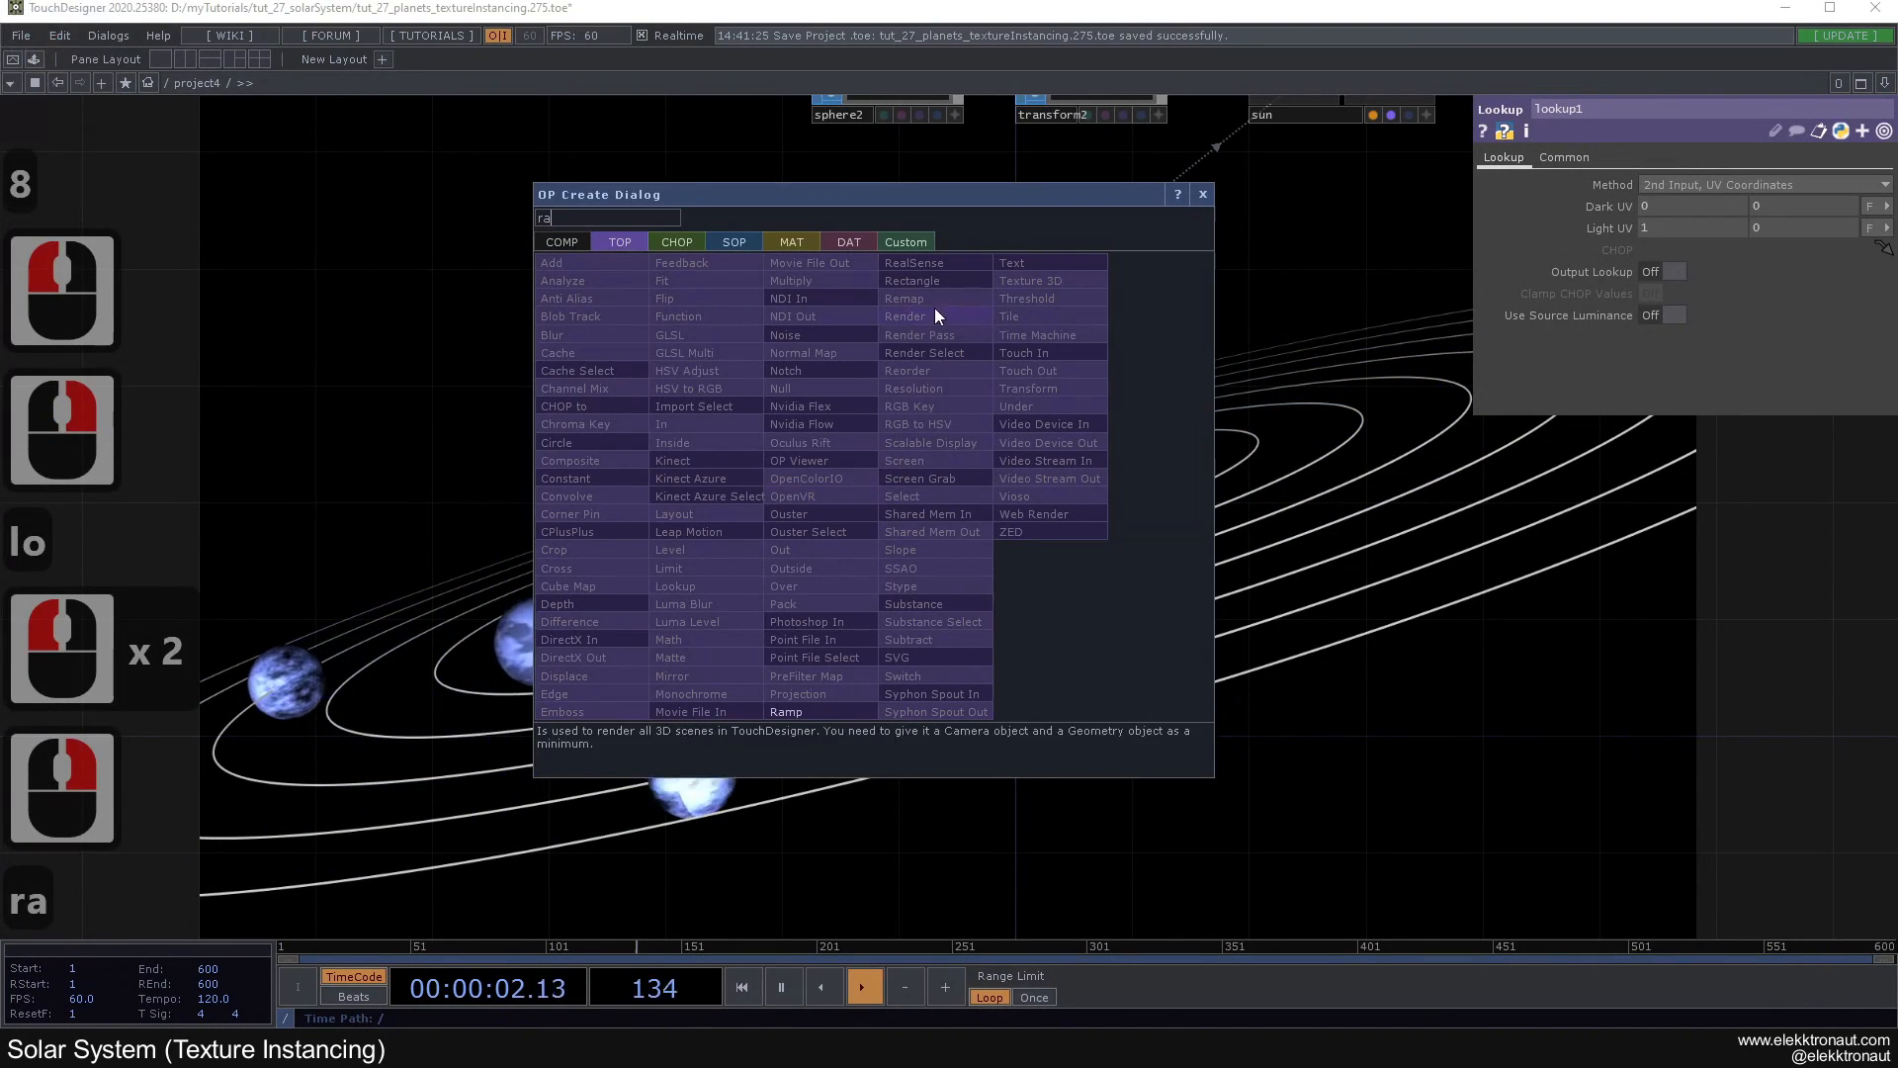
click(791, 711)
click(743, 655)
click(745, 652)
click(1234, 742)
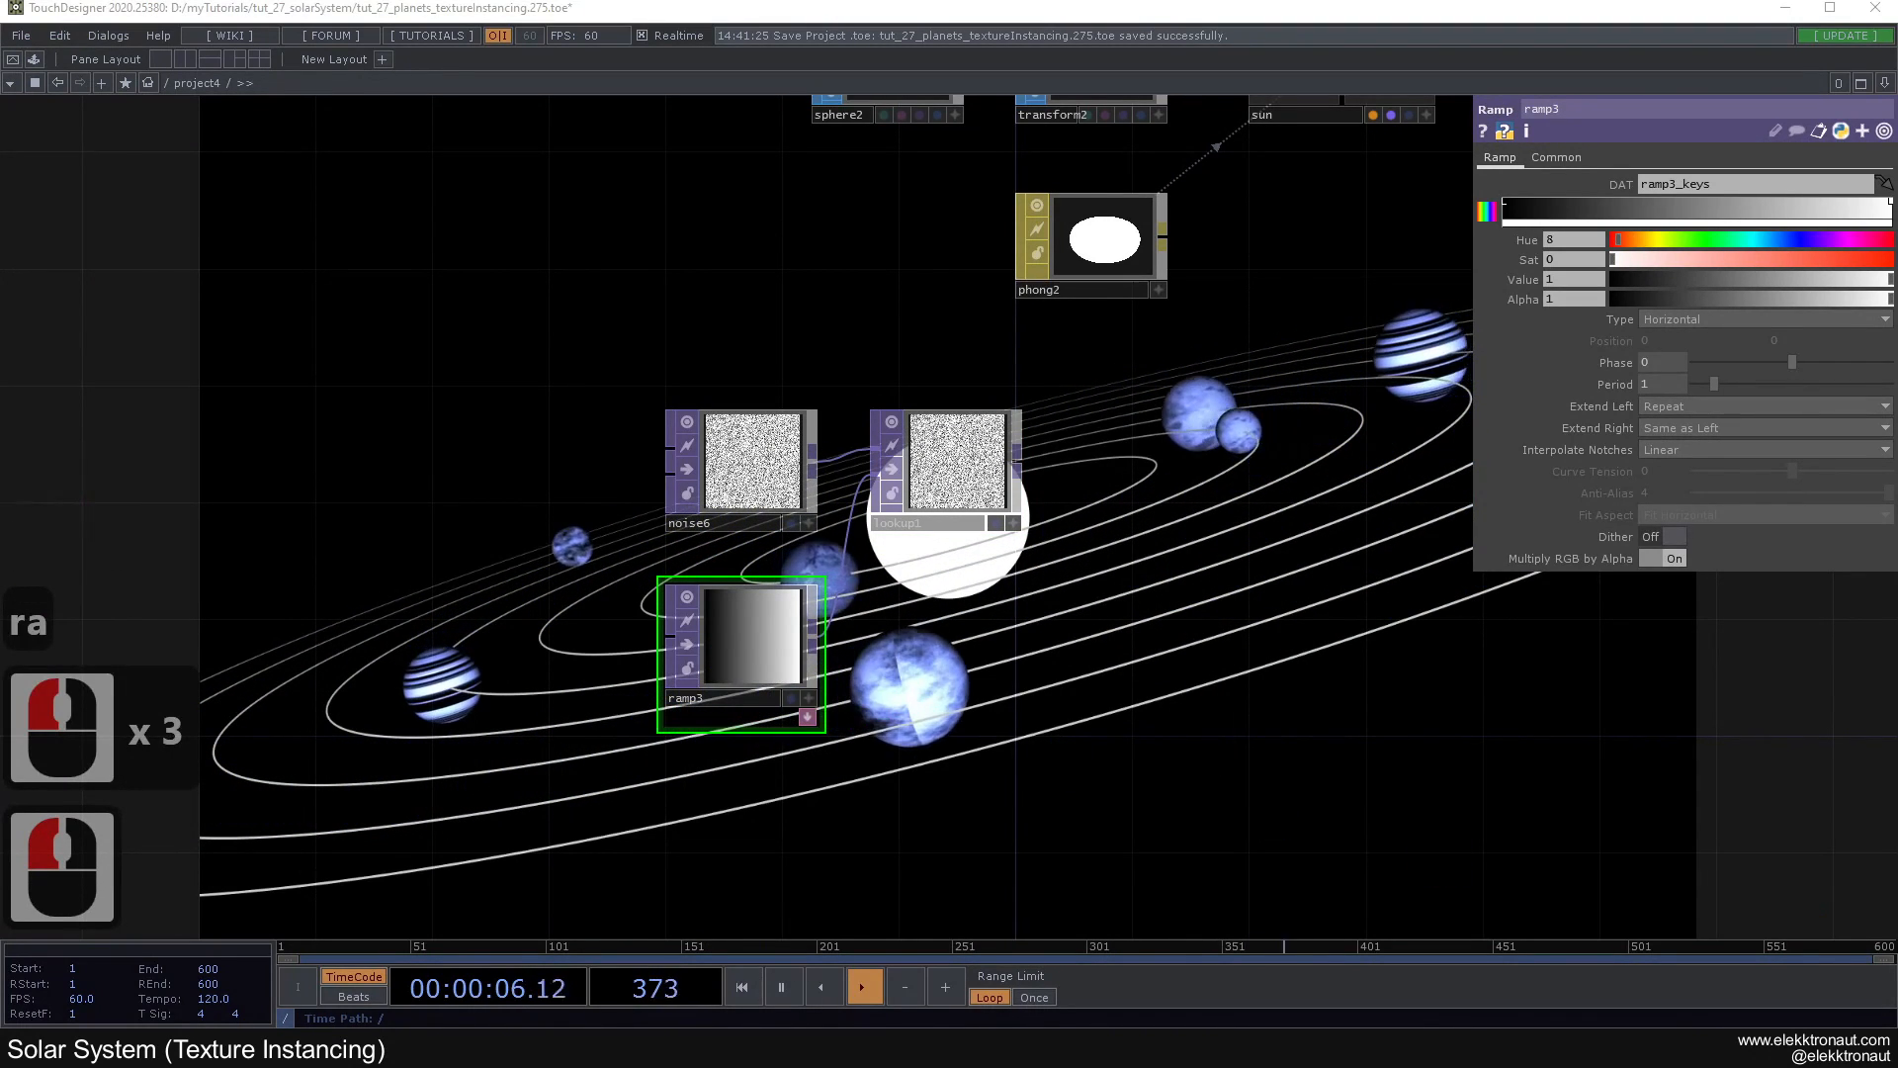
Step: Append a Null TOP to lookup1 and assign it as the Color Map of phong2
click(975, 466)
key(alt+n)
click(1188, 471)
drag(1186, 469, 1105, 229)
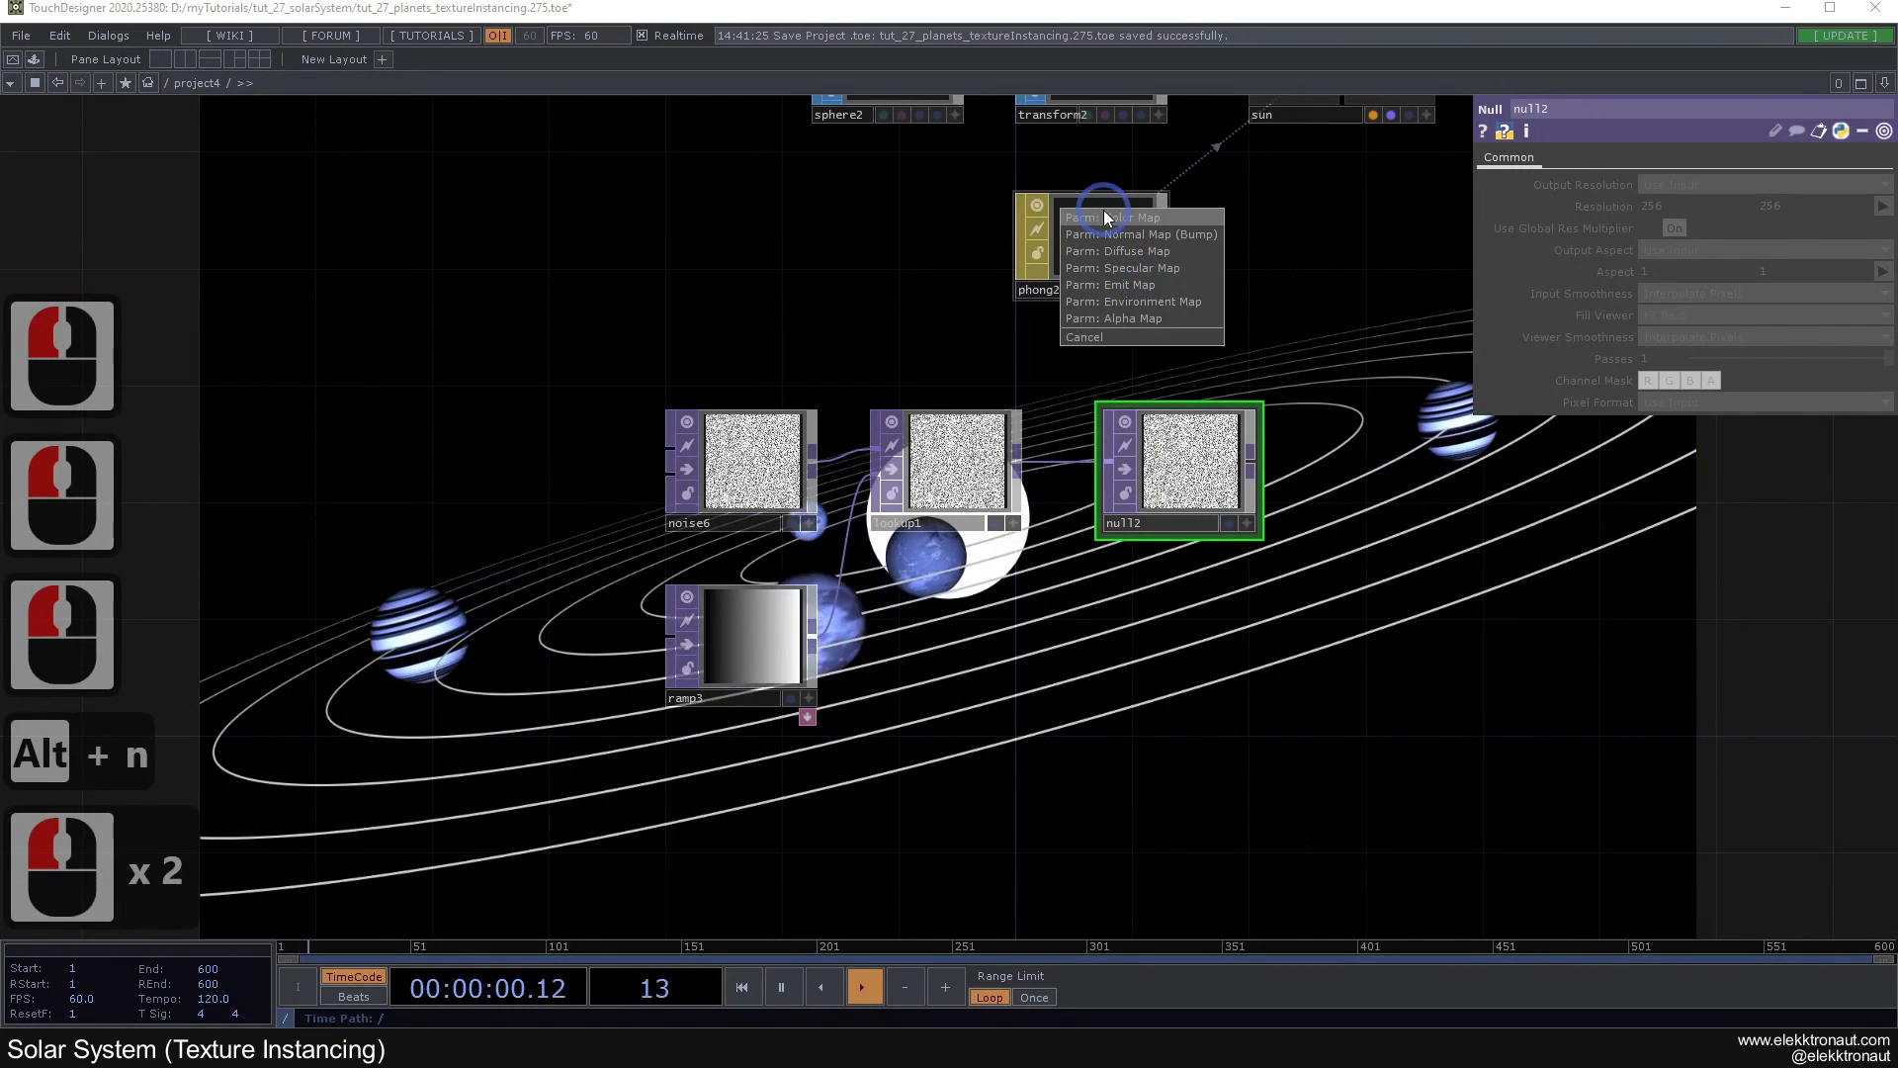
click(1109, 220)
Step: Colour ramp3 from black through a red key (hue 8, saturation 0.933, value 0.879) to an orange end key (hue 37, saturation 1)
drag(1141, 739, 1056, 541)
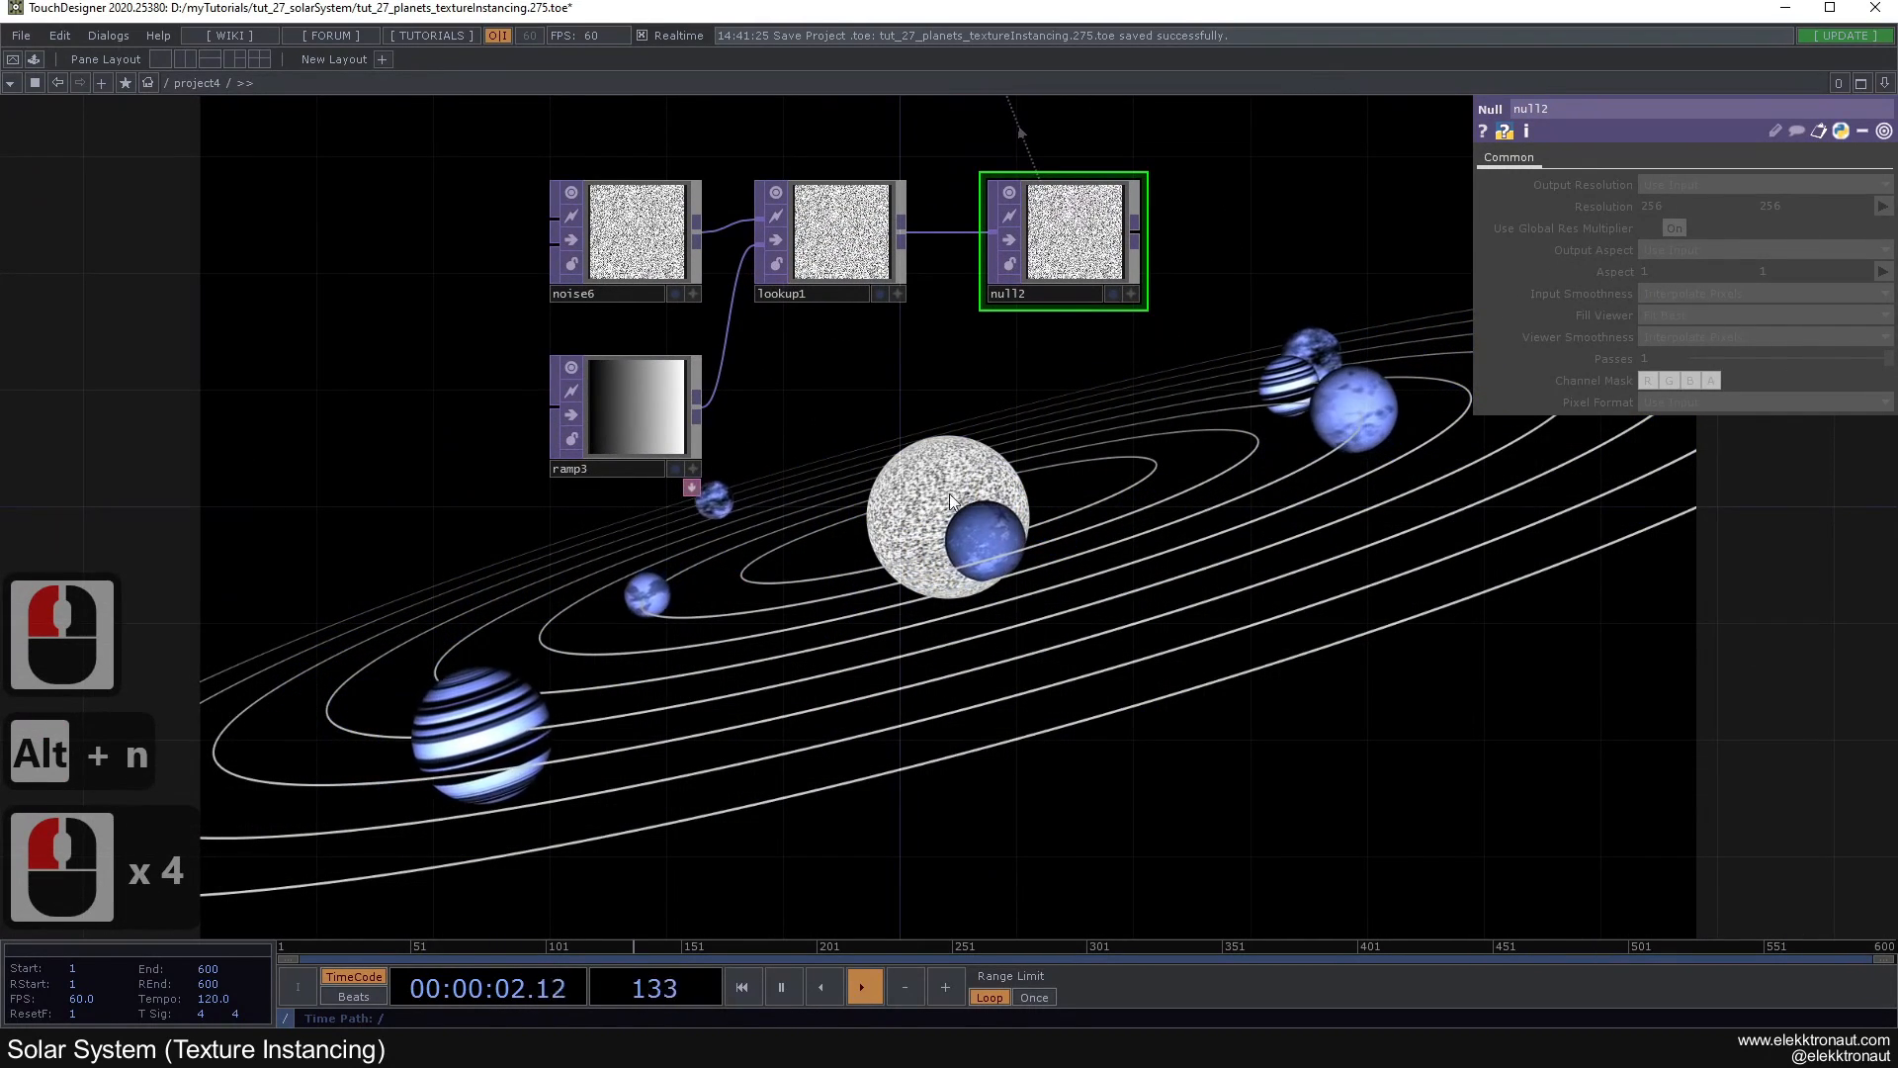
click(661, 423)
drag(907, 493, 867, 375)
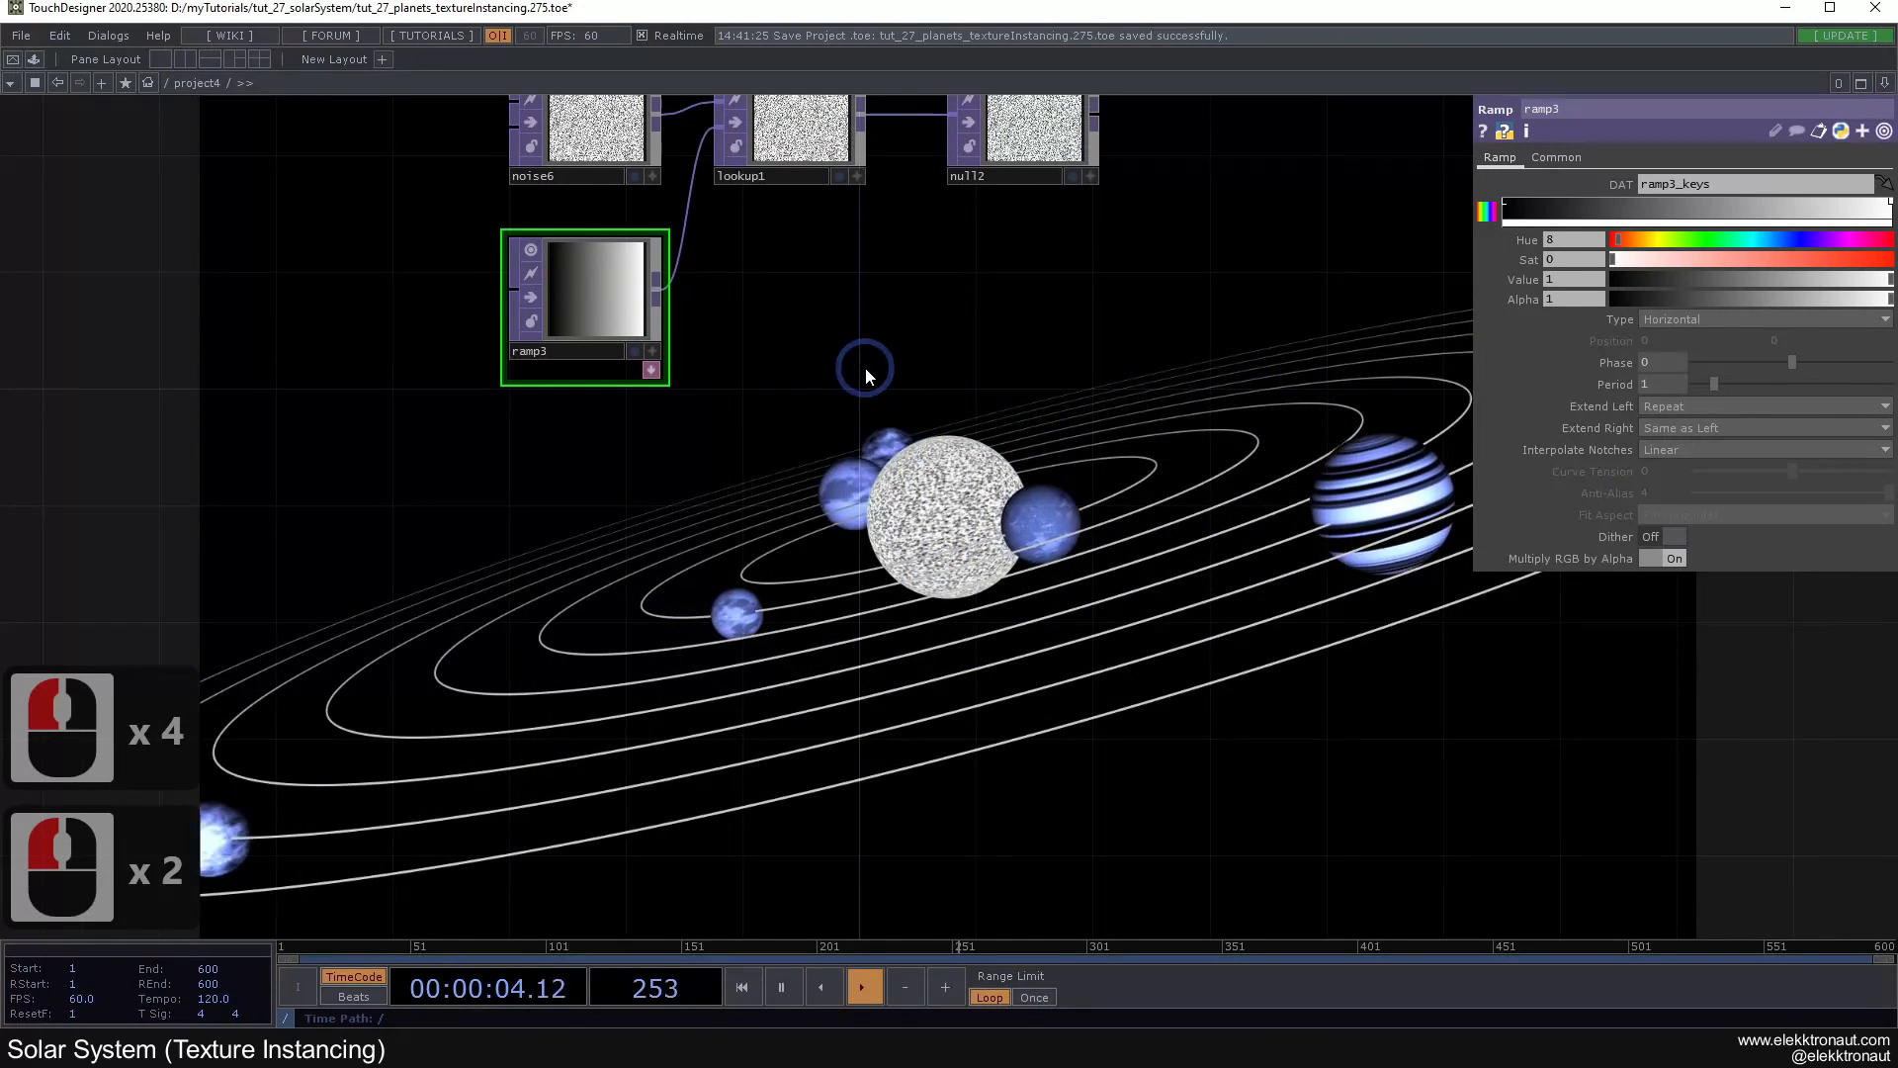
click(1554, 205)
drag(1615, 260, 1873, 261)
drag(1750, 277, 1854, 287)
drag(1555, 204, 1896, 261)
click(1893, 204)
click(1862, 297)
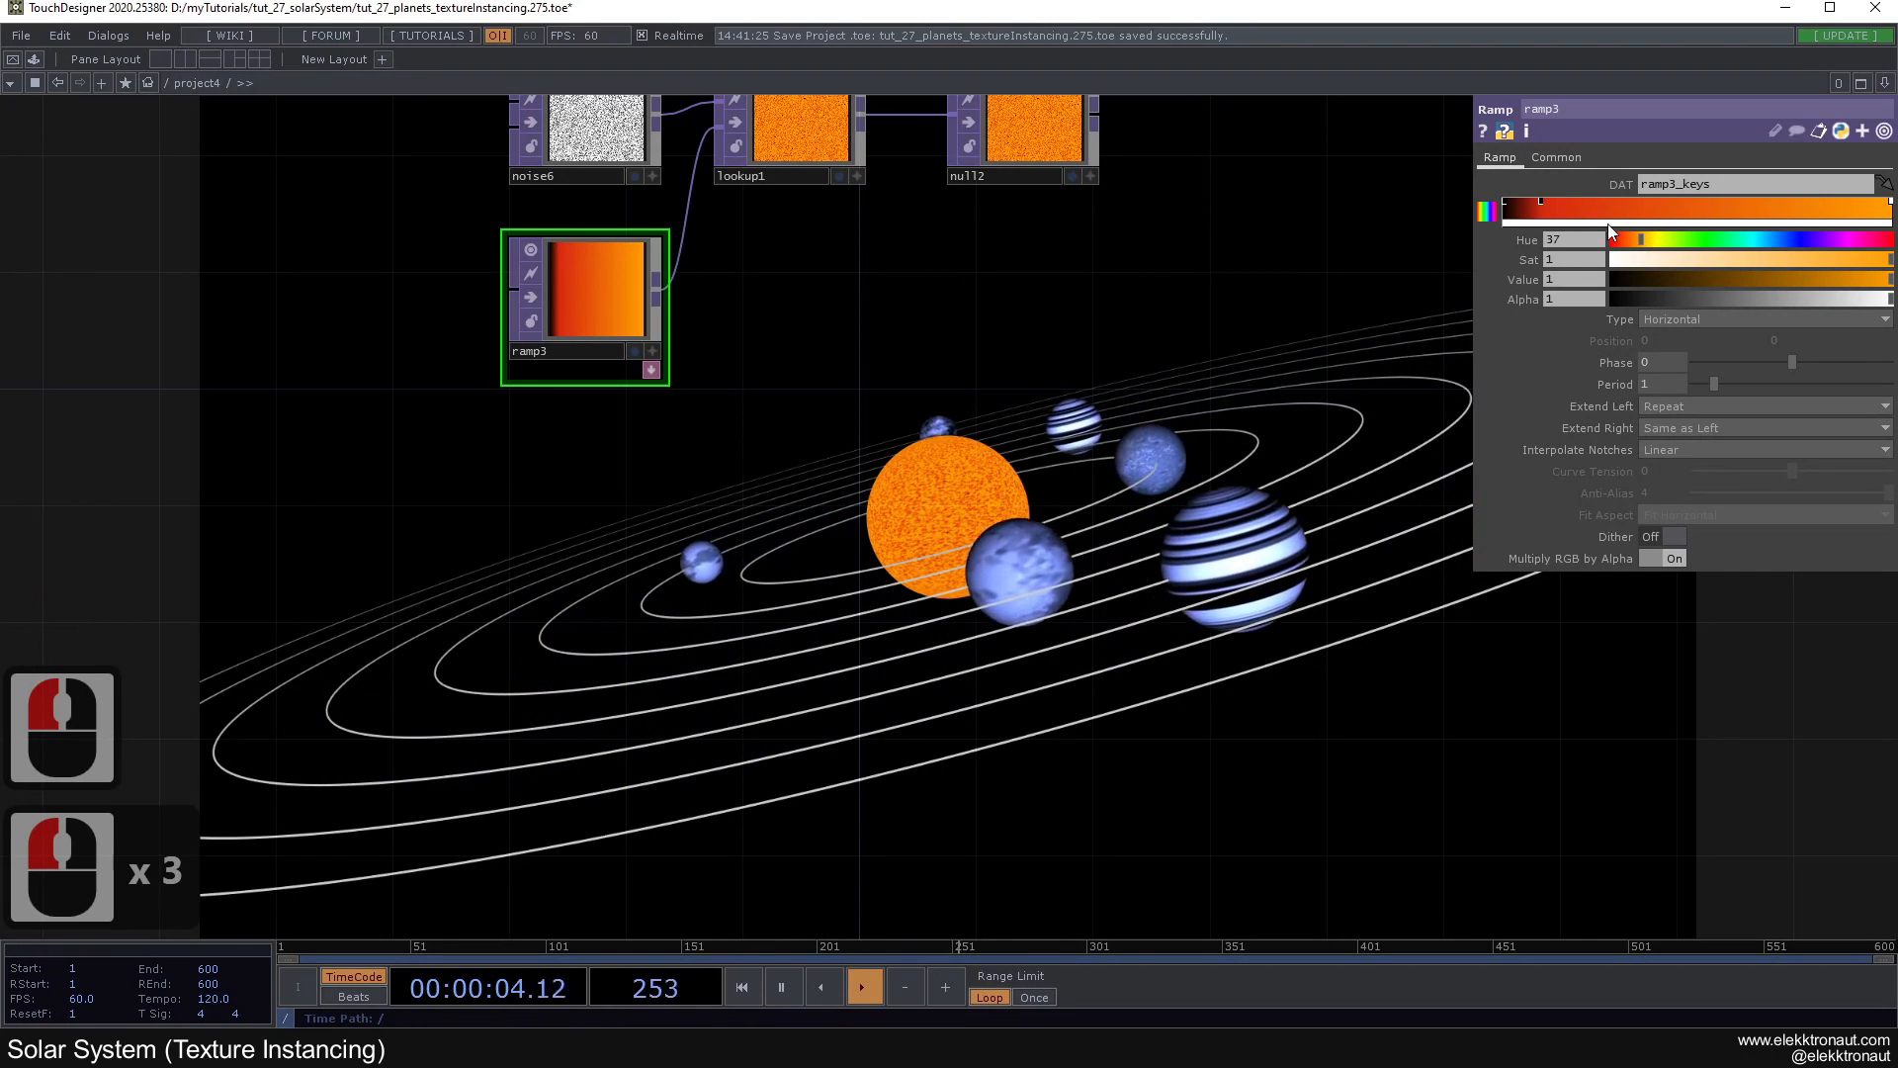
click(1817, 264)
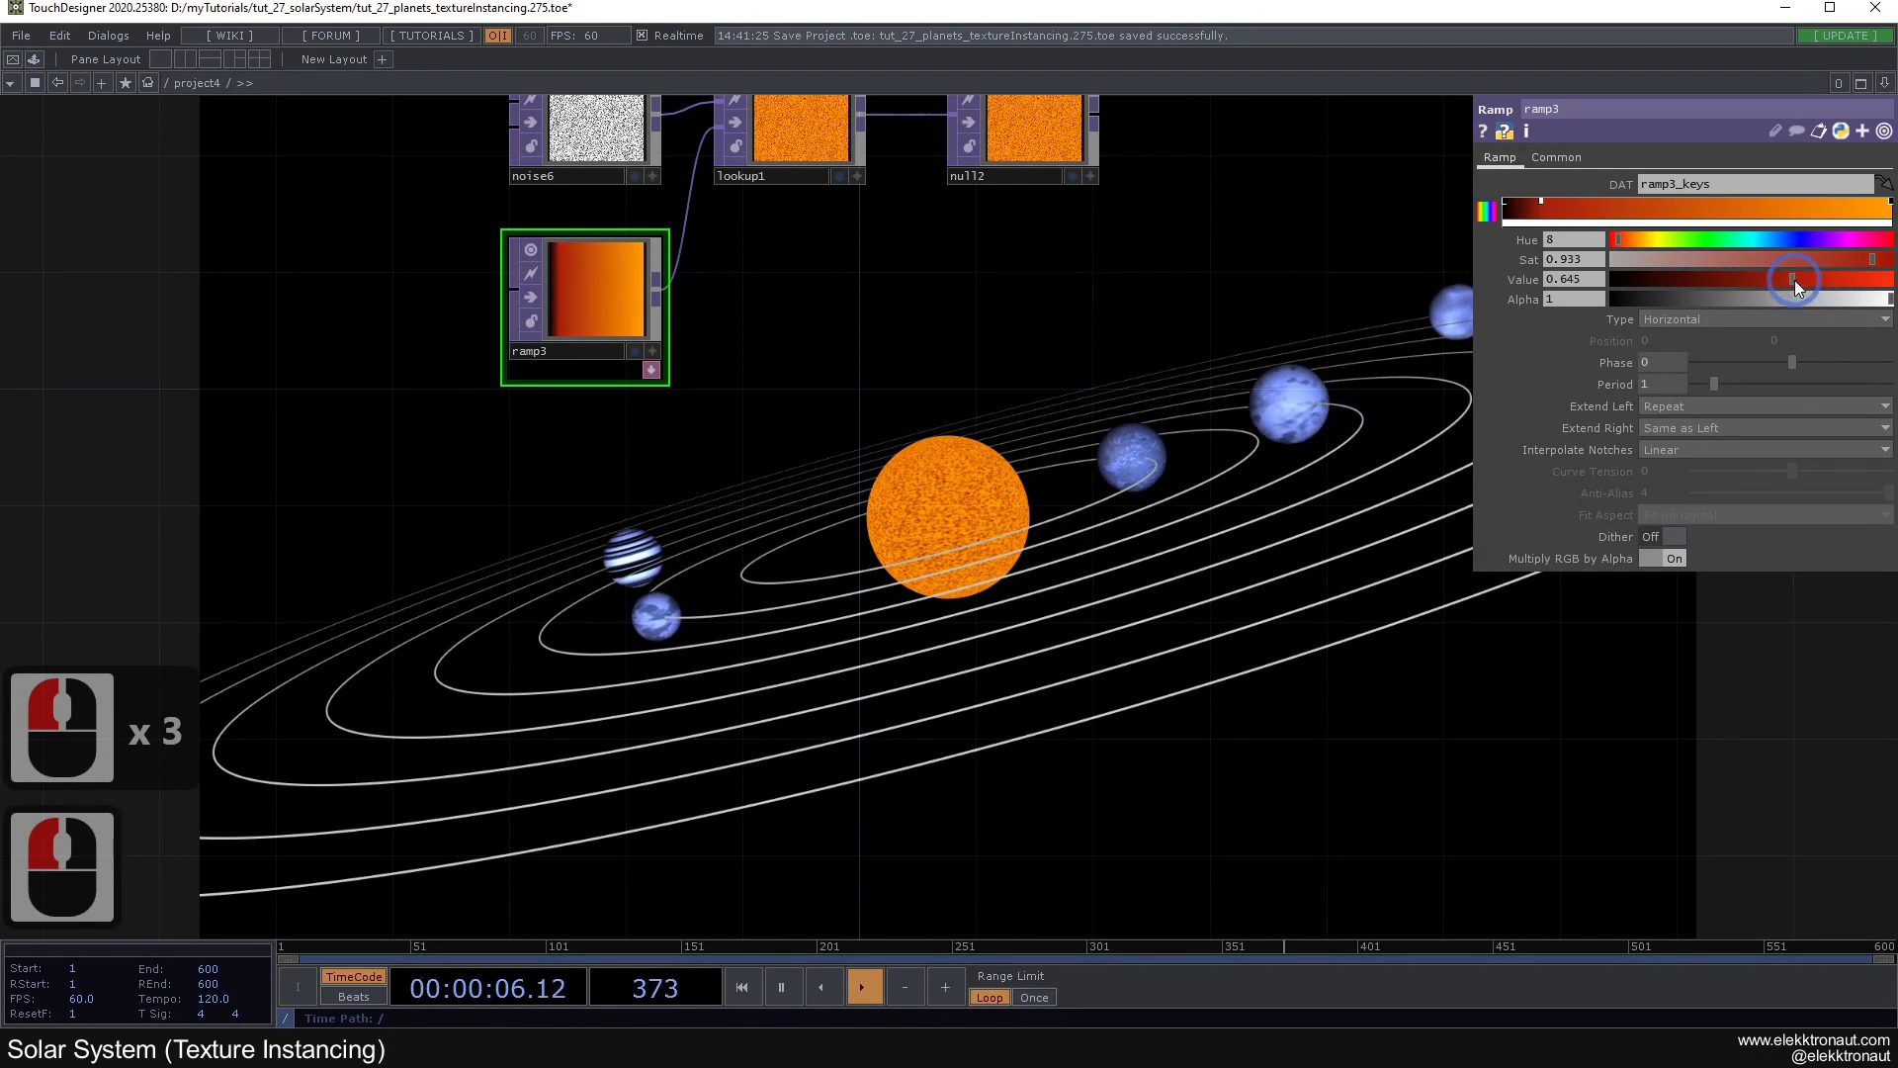
click(1856, 280)
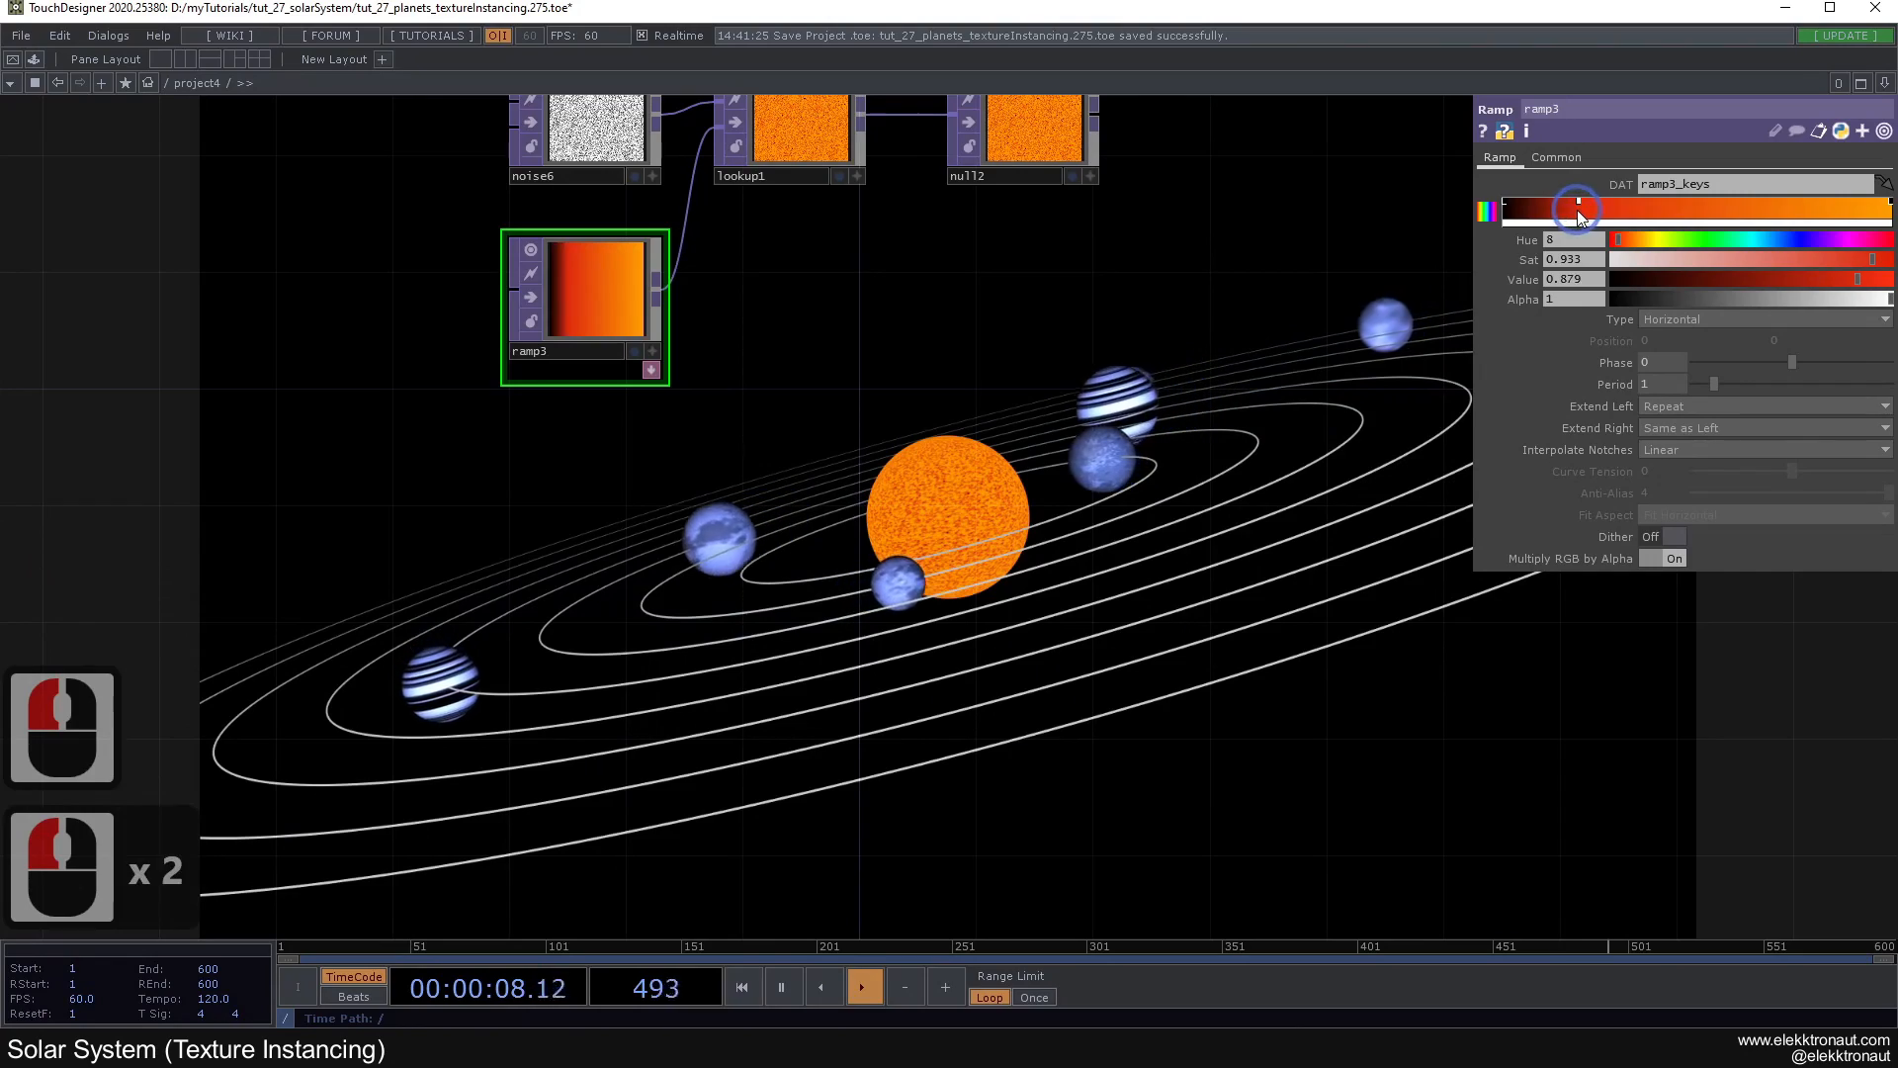
Step: Move null2 slightly closer to lookup1 to tidy the sun texture chain
scroll(1059, 318, down, 5)
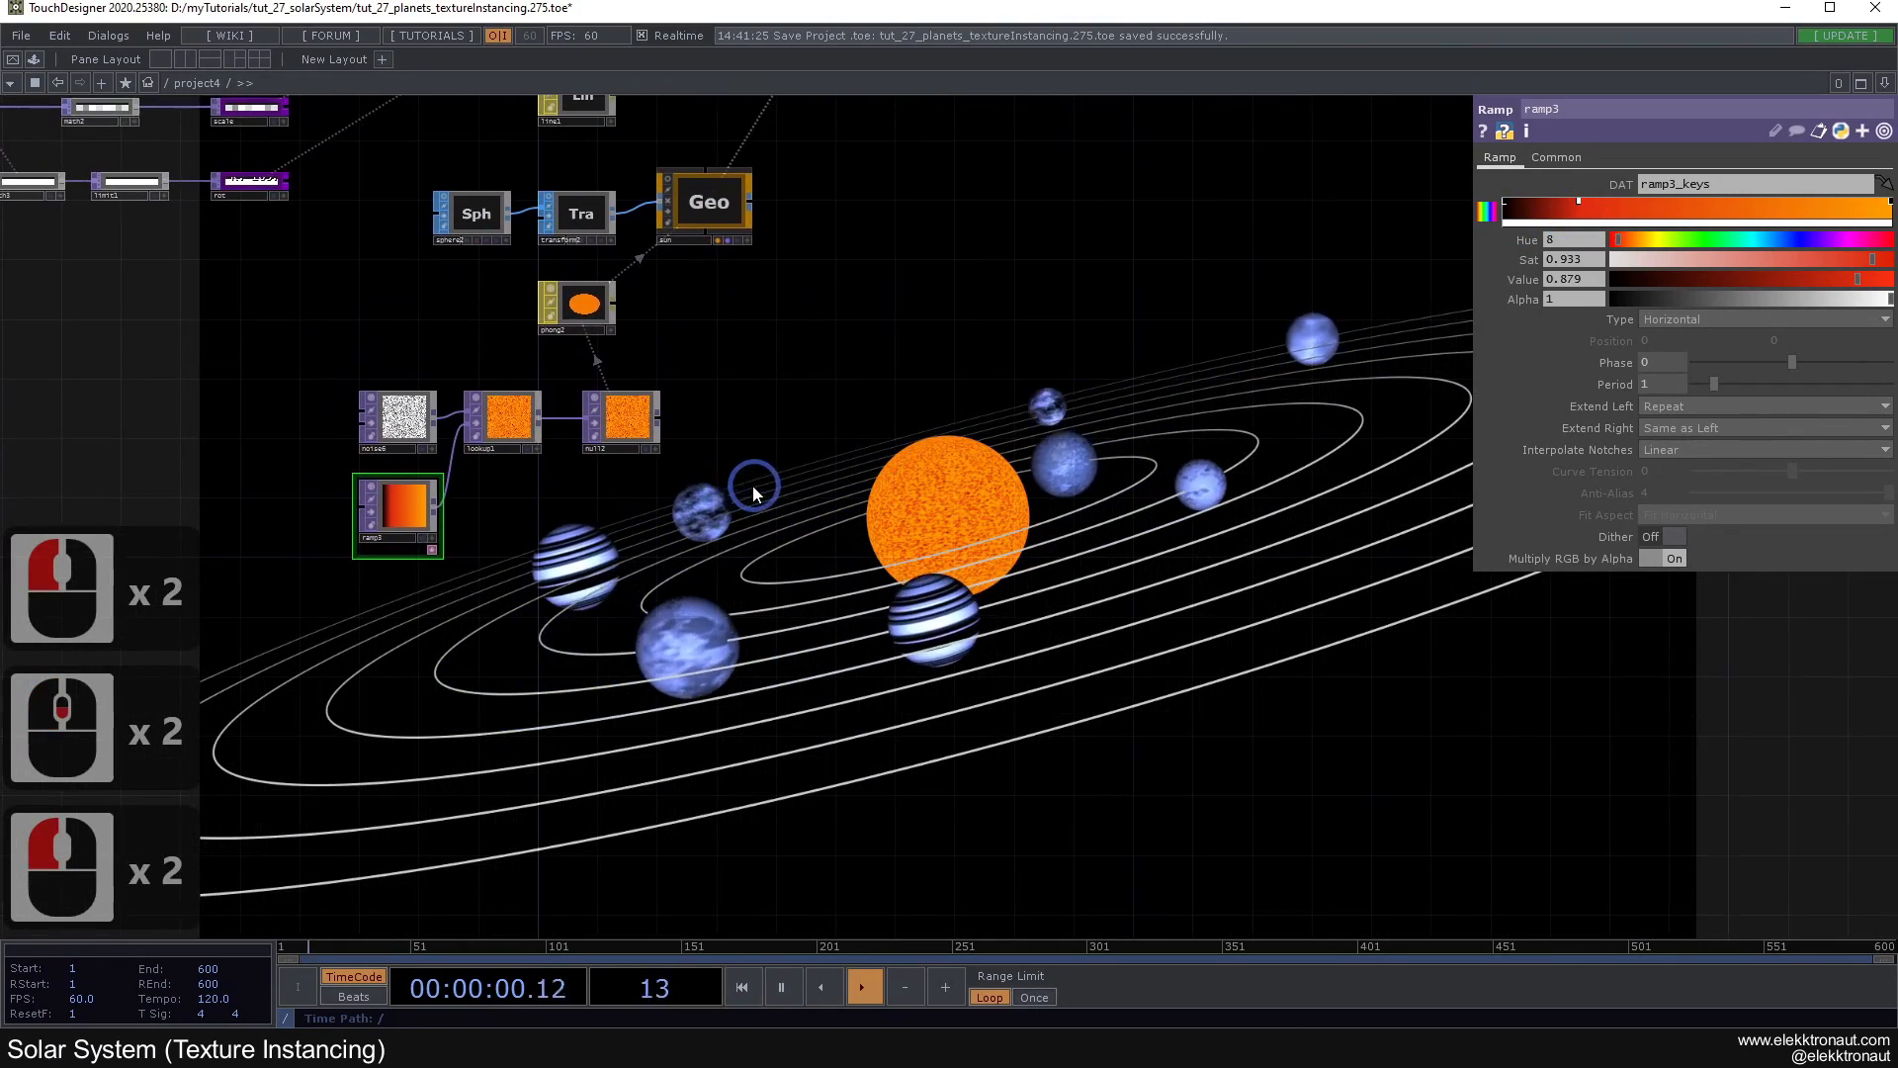
scroll(755, 485, up, 2)
scroll(827, 403, down, 2)
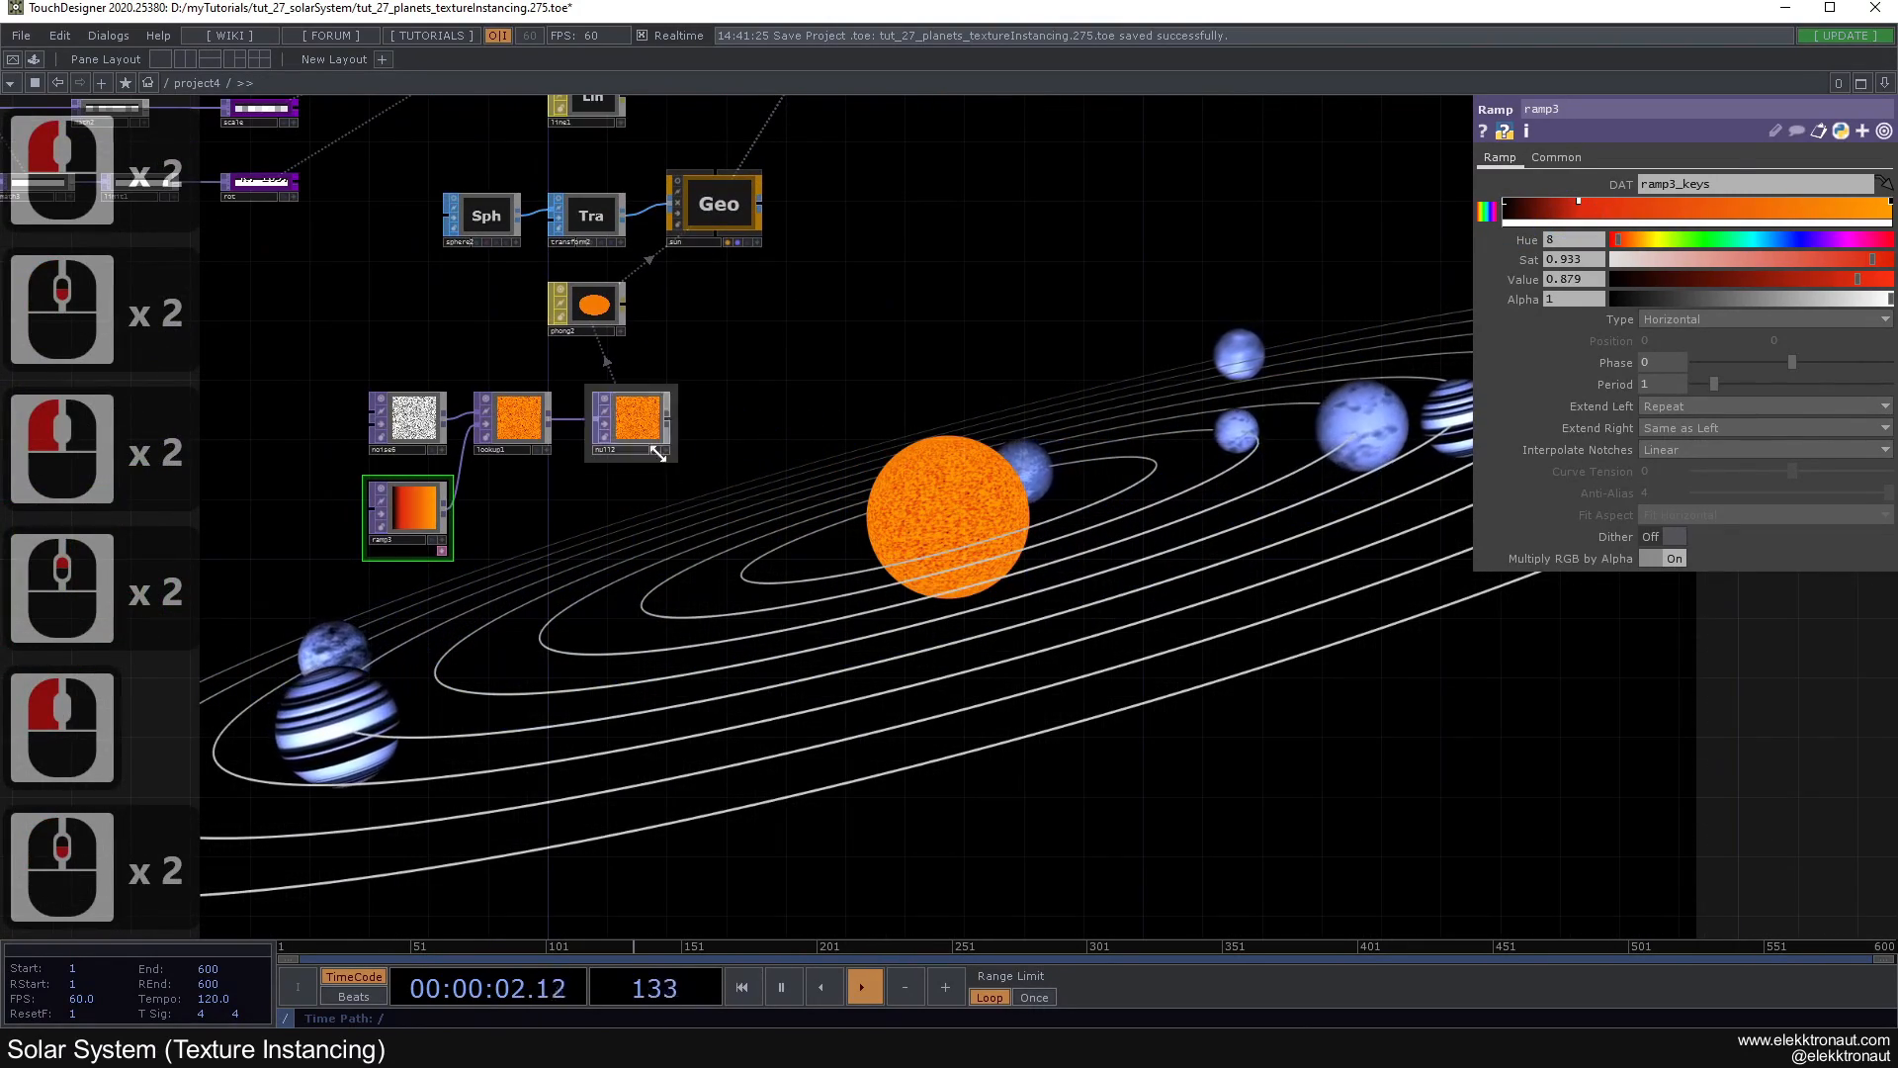
drag(625, 420, 610, 420)
click(851, 383)
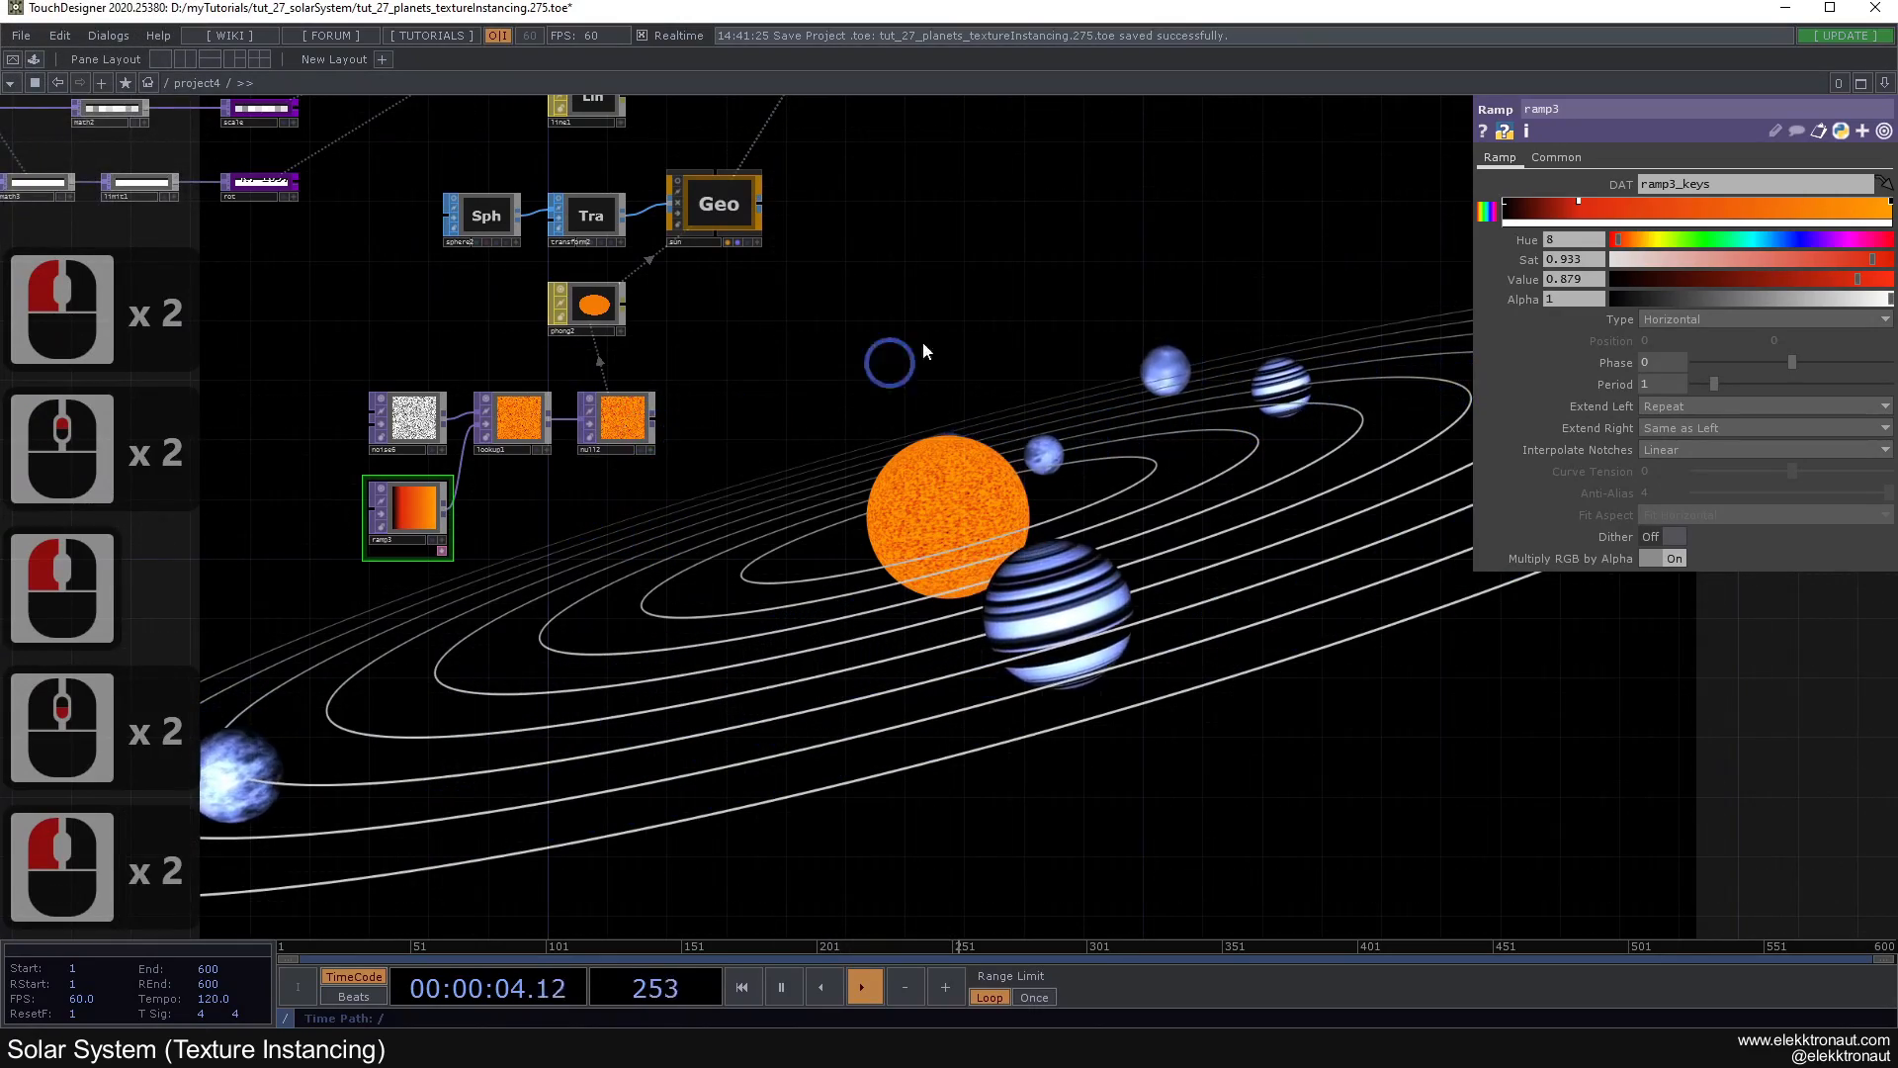
Step: Select rgbkey1 and the operator after it and move both farther away from render1
drag(932, 309, 720, 533)
scroll(721, 533, down, 2)
drag(811, 433, 1176, 462)
drag(732, 571, 840, 663)
scroll(1187, 492, up, 2)
drag(844, 537, 617, 577)
drag(1174, 309, 911, 373)
right_drag(976, 420, 1093, 484)
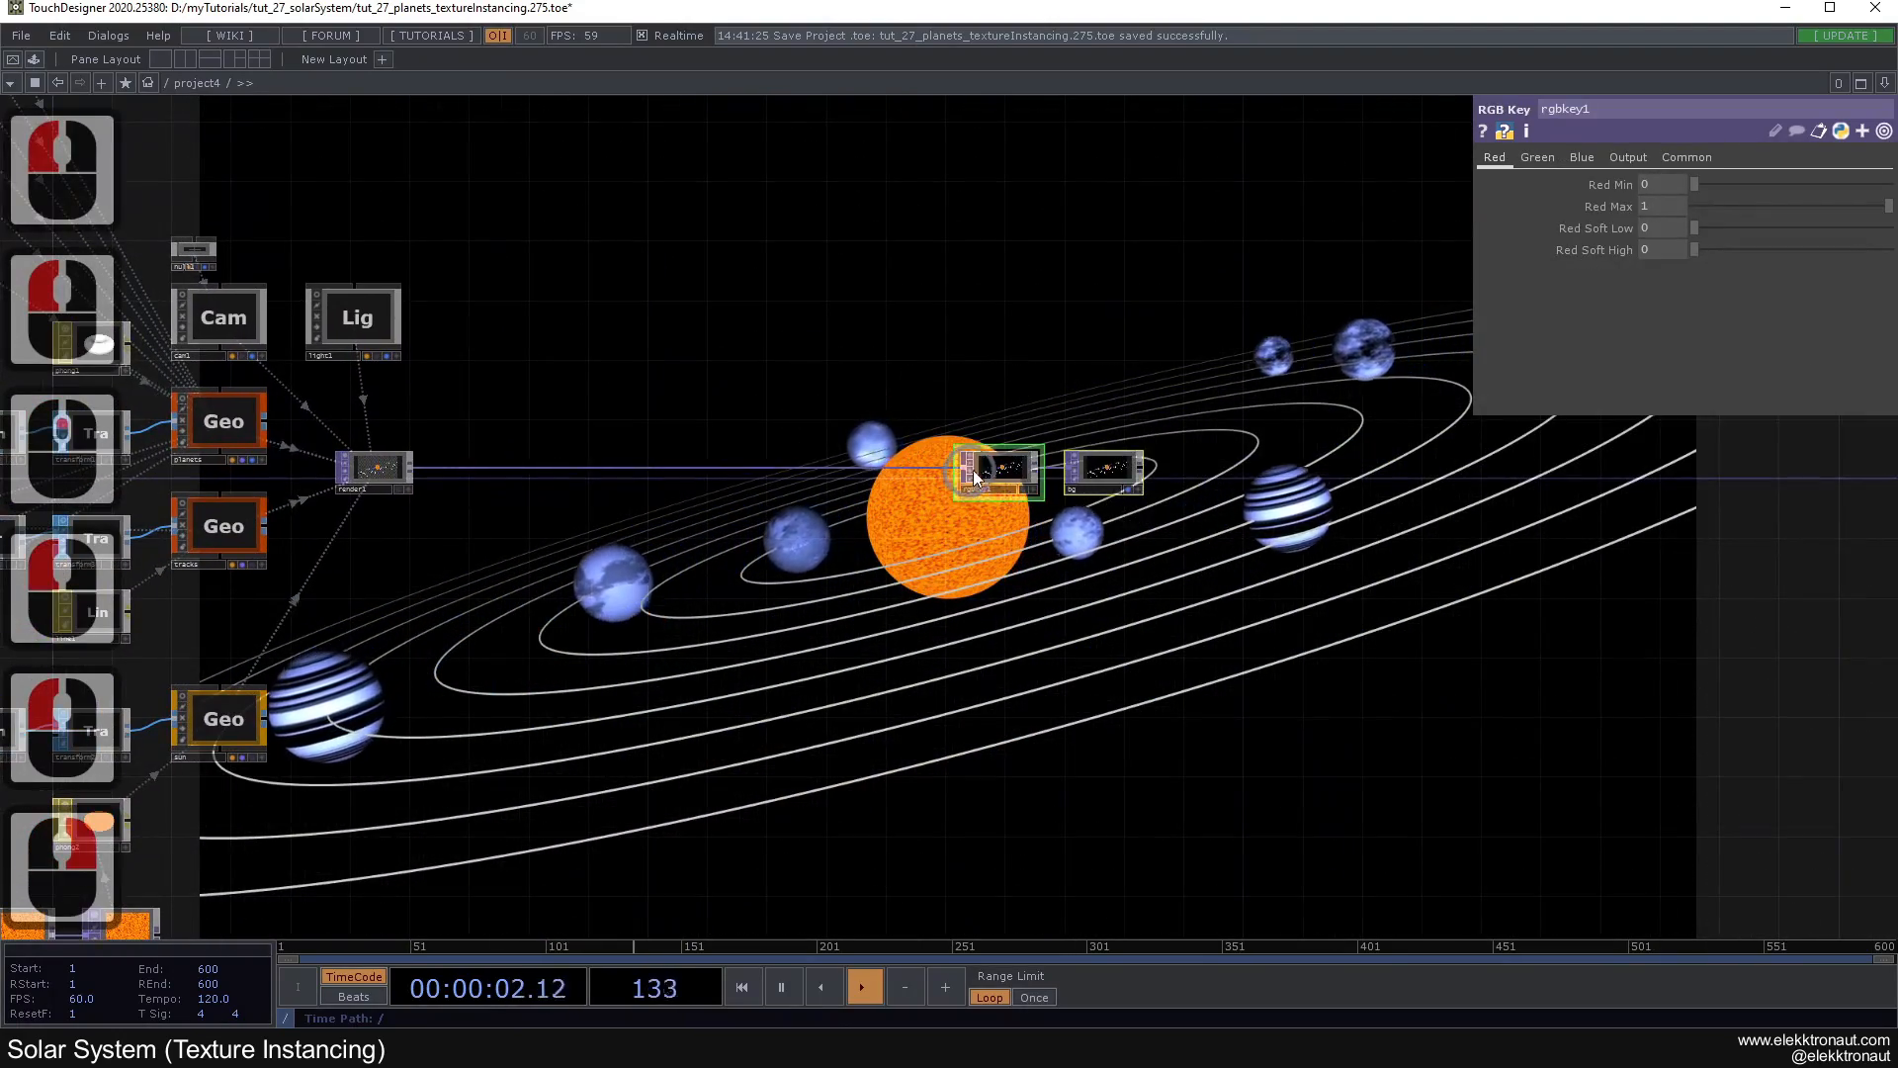
drag(1153, 470, 1206, 467)
Step: Set the Y translation of null1, the null above the camera, to -0.1
drag(407, 441, 598, 454)
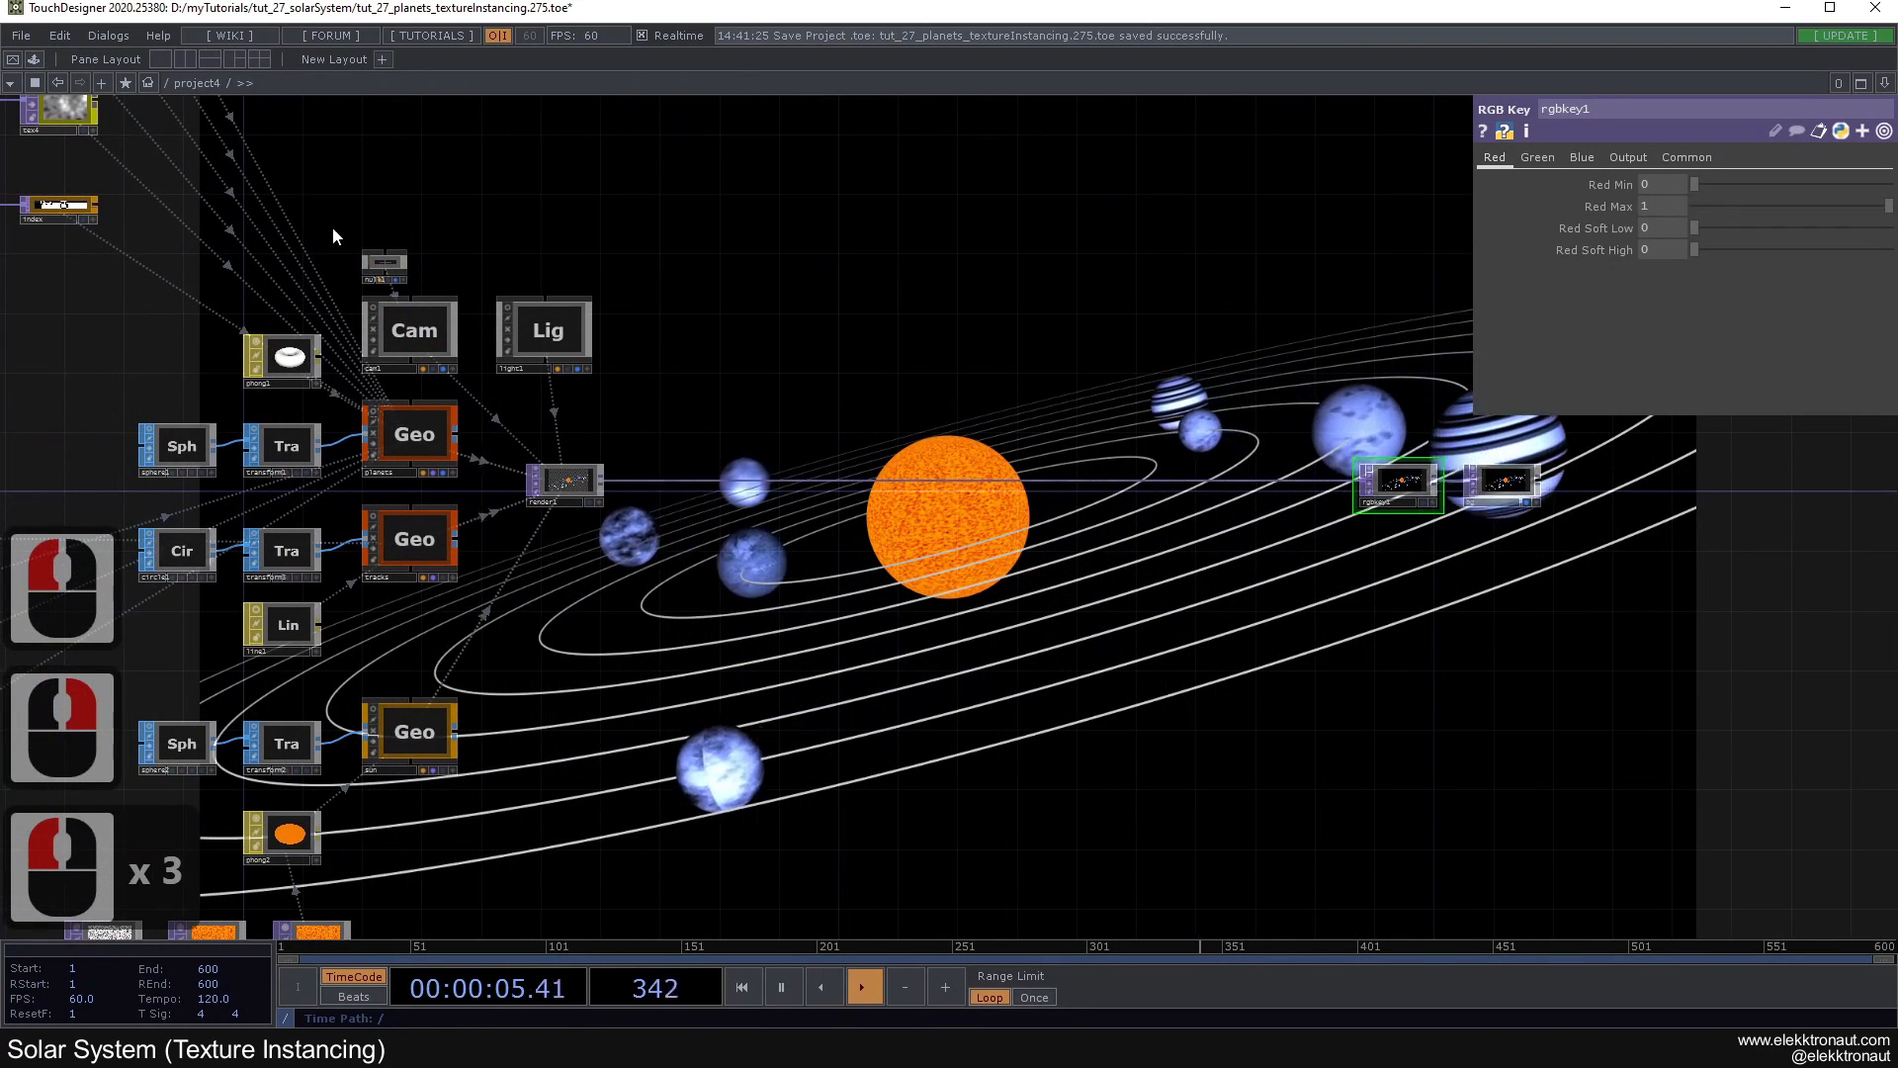
click(384, 262)
scroll(692, 445, up, 3)
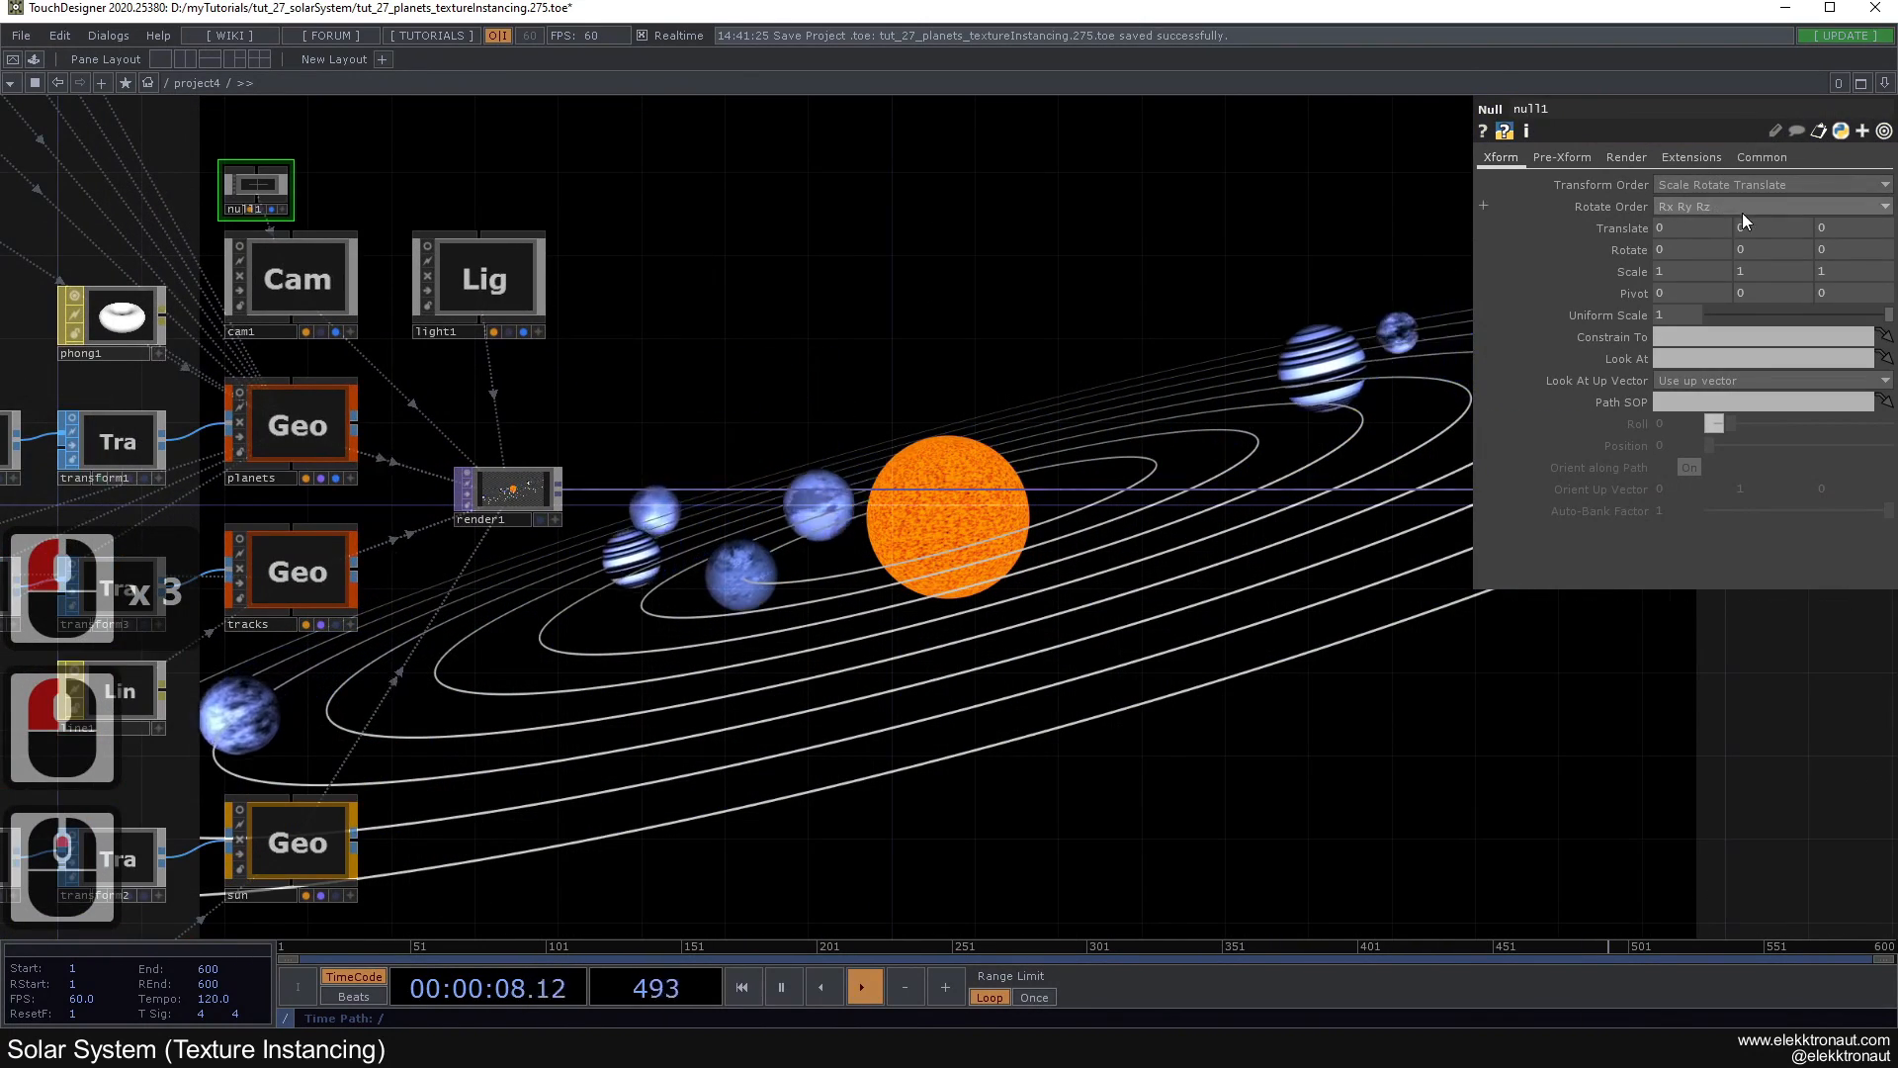
middle_drag(1750, 238, 1738, 209)
click(1022, 329)
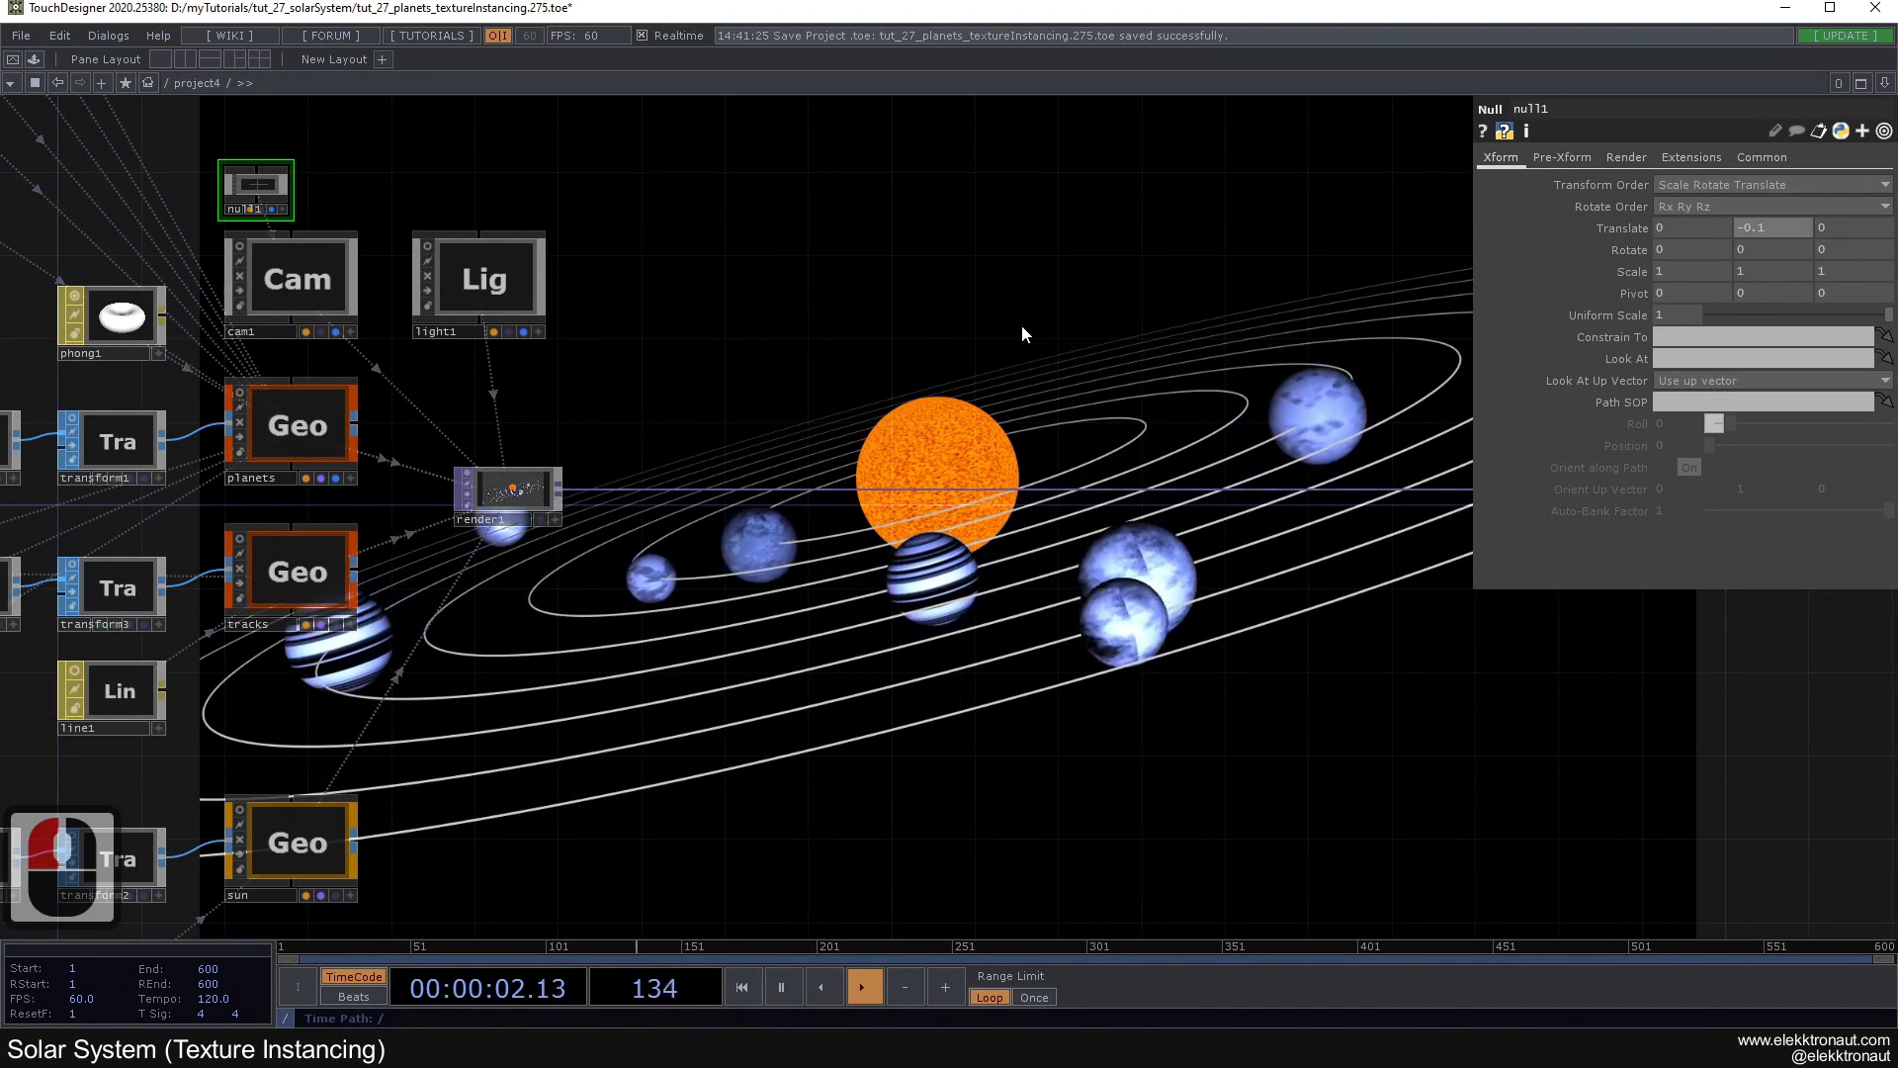
Step: Add a Ramp TOP connected to the output of render1 and place it just below the render chain
click(1020, 328)
scroll(1020, 328, down, 3)
drag(1143, 509, 873, 493)
scroll(633, 470, up, 3)
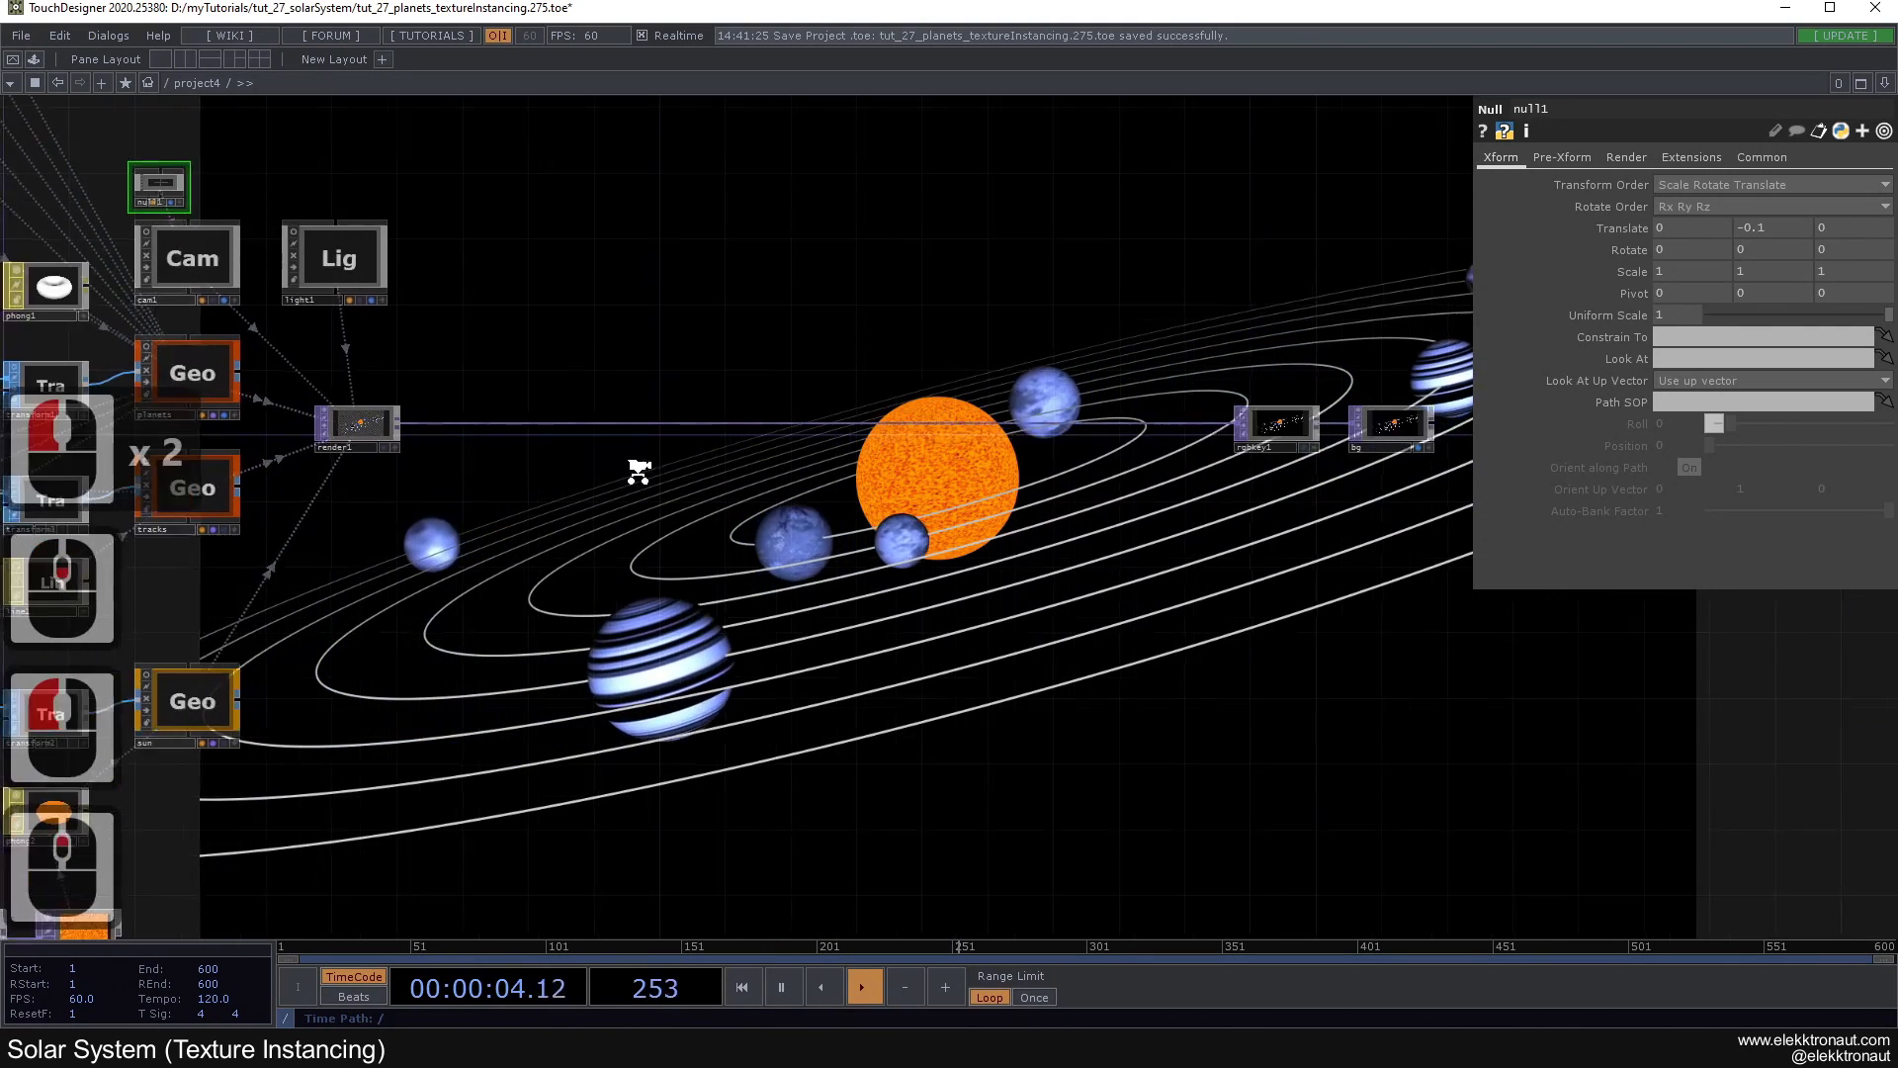
drag(474, 481, 573, 514)
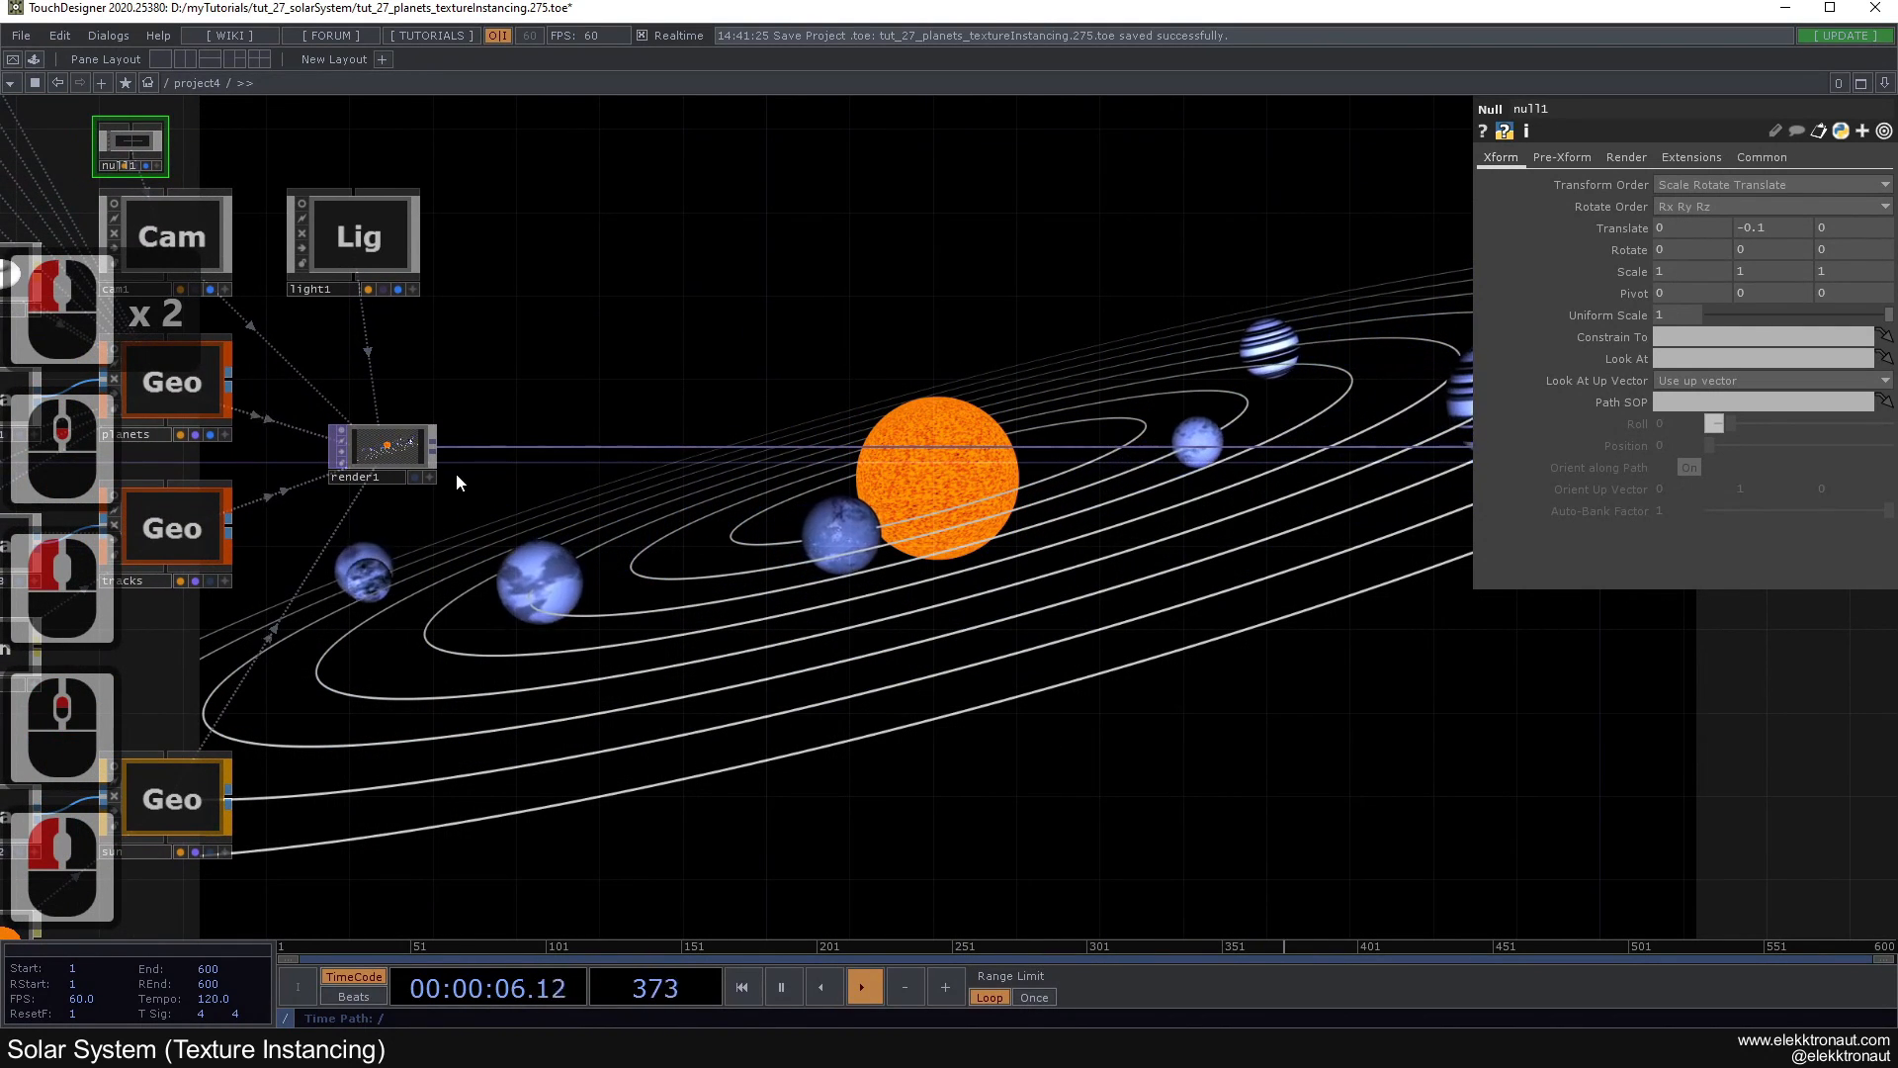
click(740, 465)
click(435, 447)
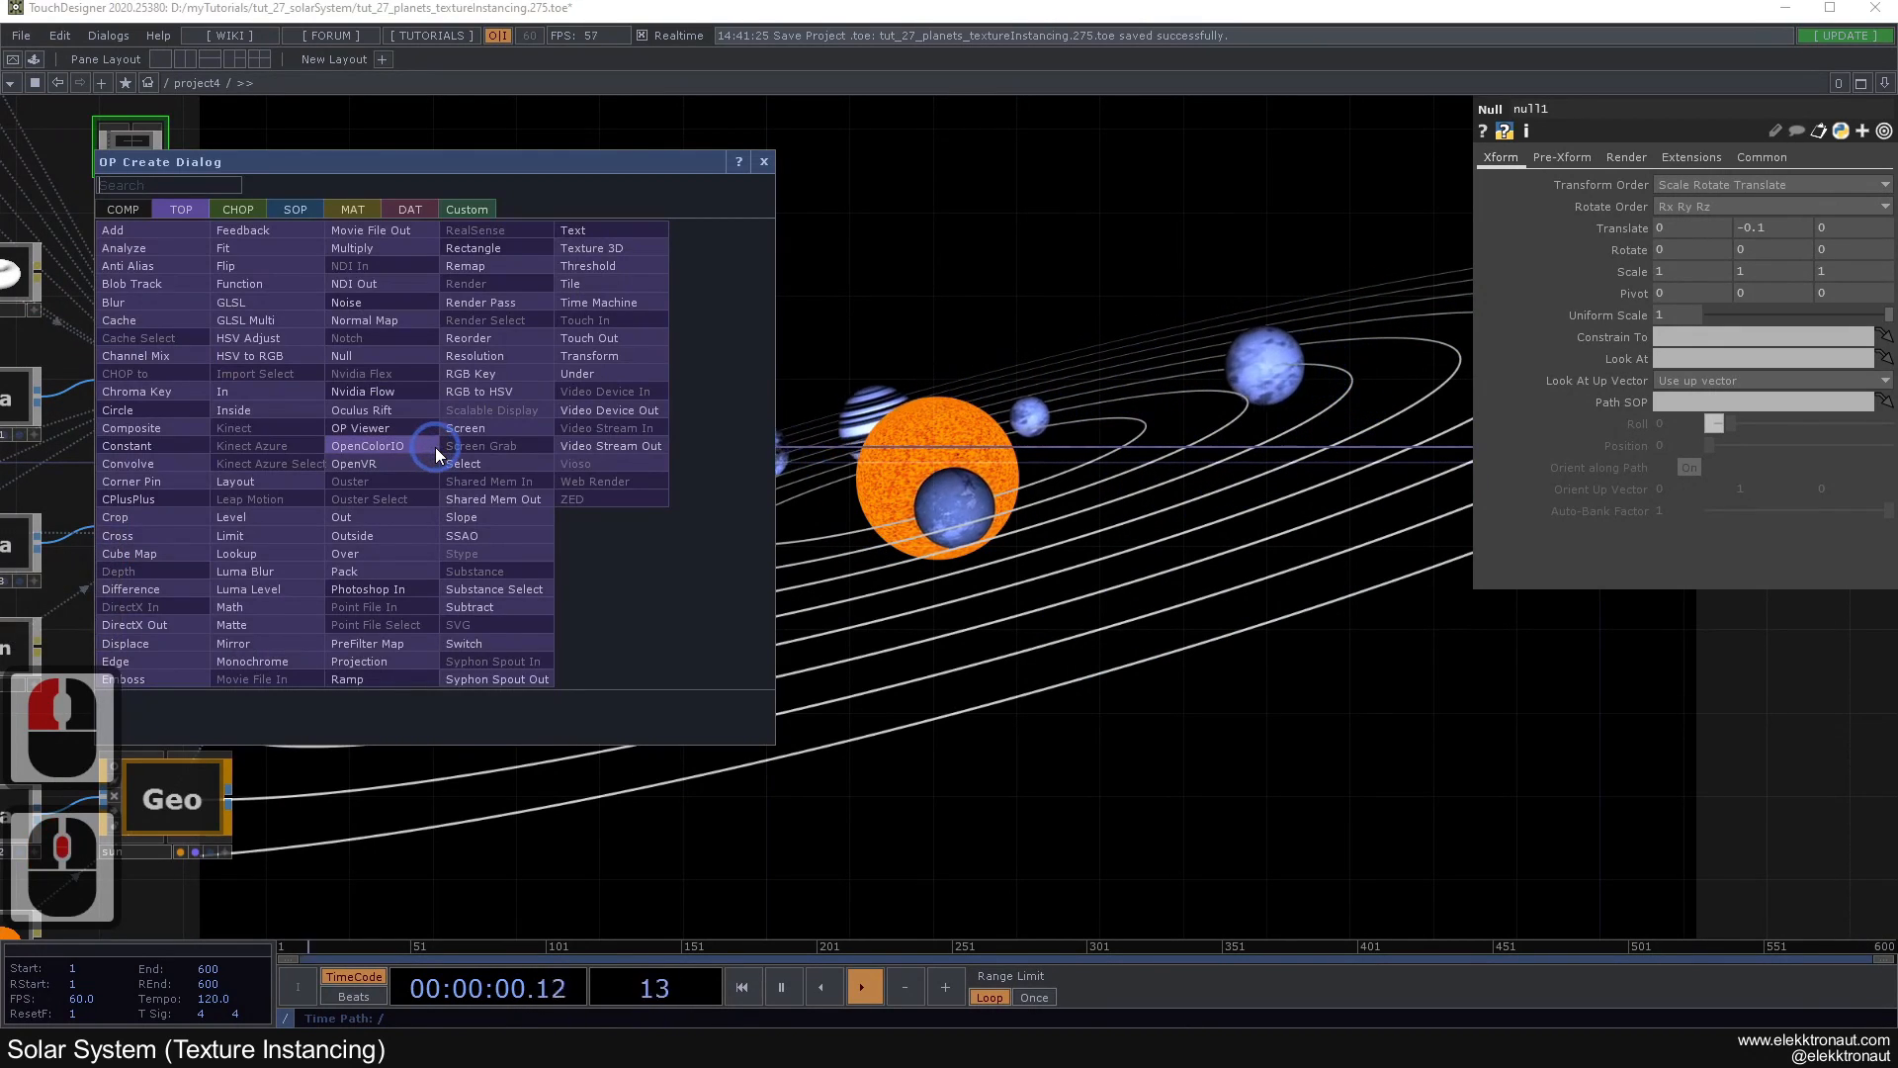
text(ra)
click(360, 680)
click(704, 595)
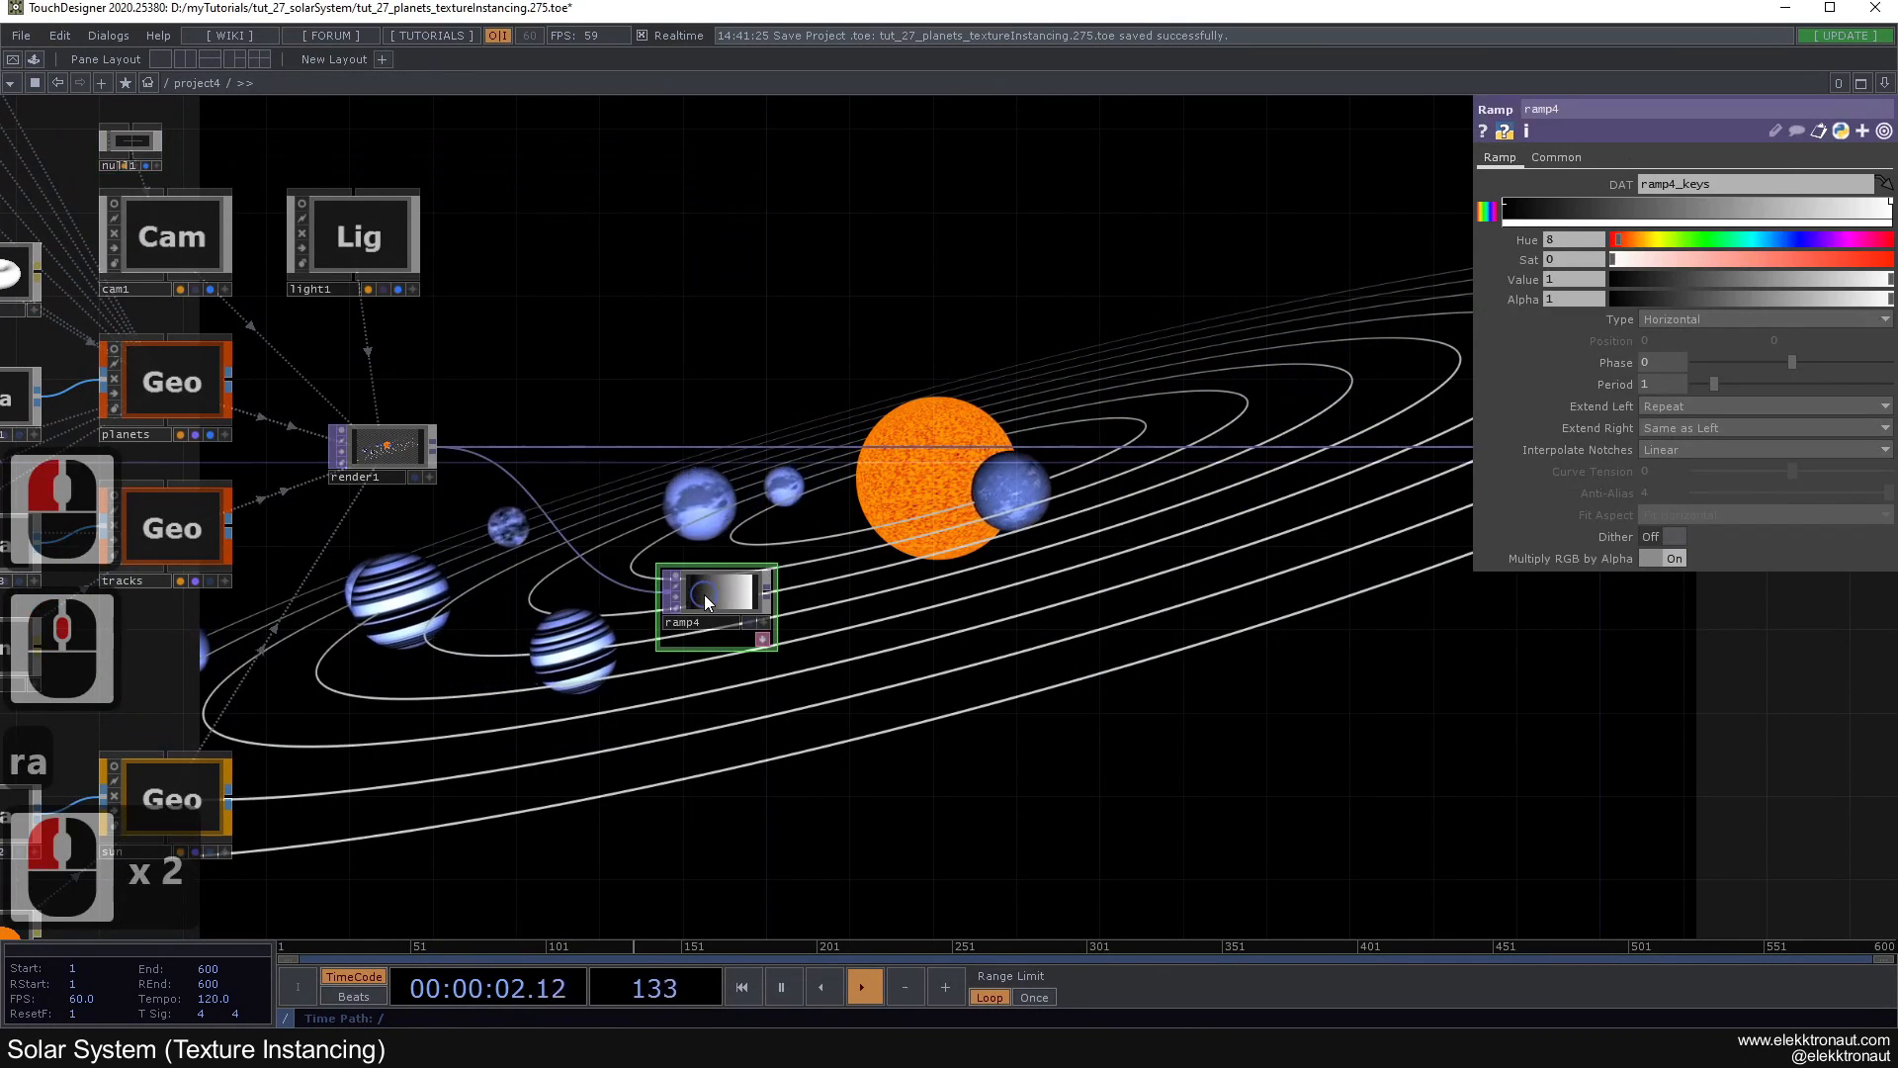
Step: Undo the disconnection of ramp4's input and set the ramp type to Vertical
scroll(421, 489, up, 3)
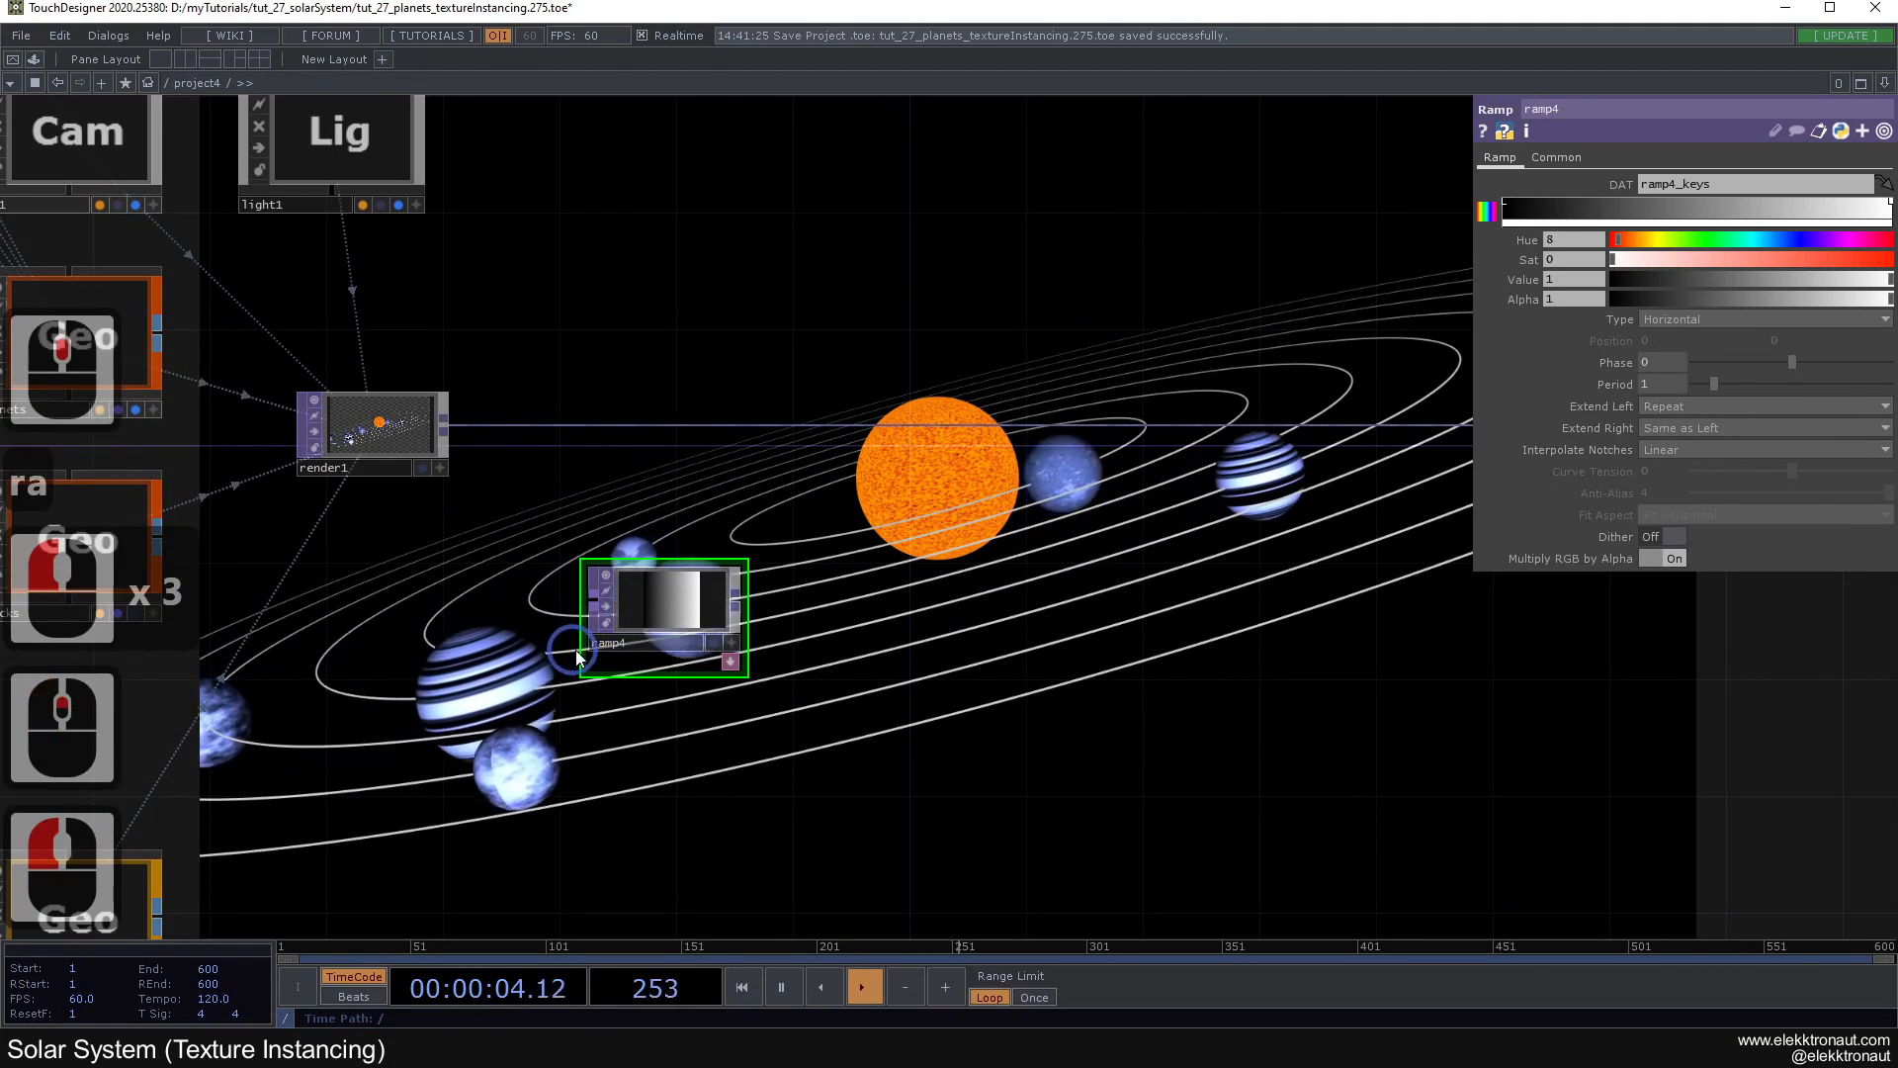
key(ctrl+z)
click(641, 590)
click(1669, 319)
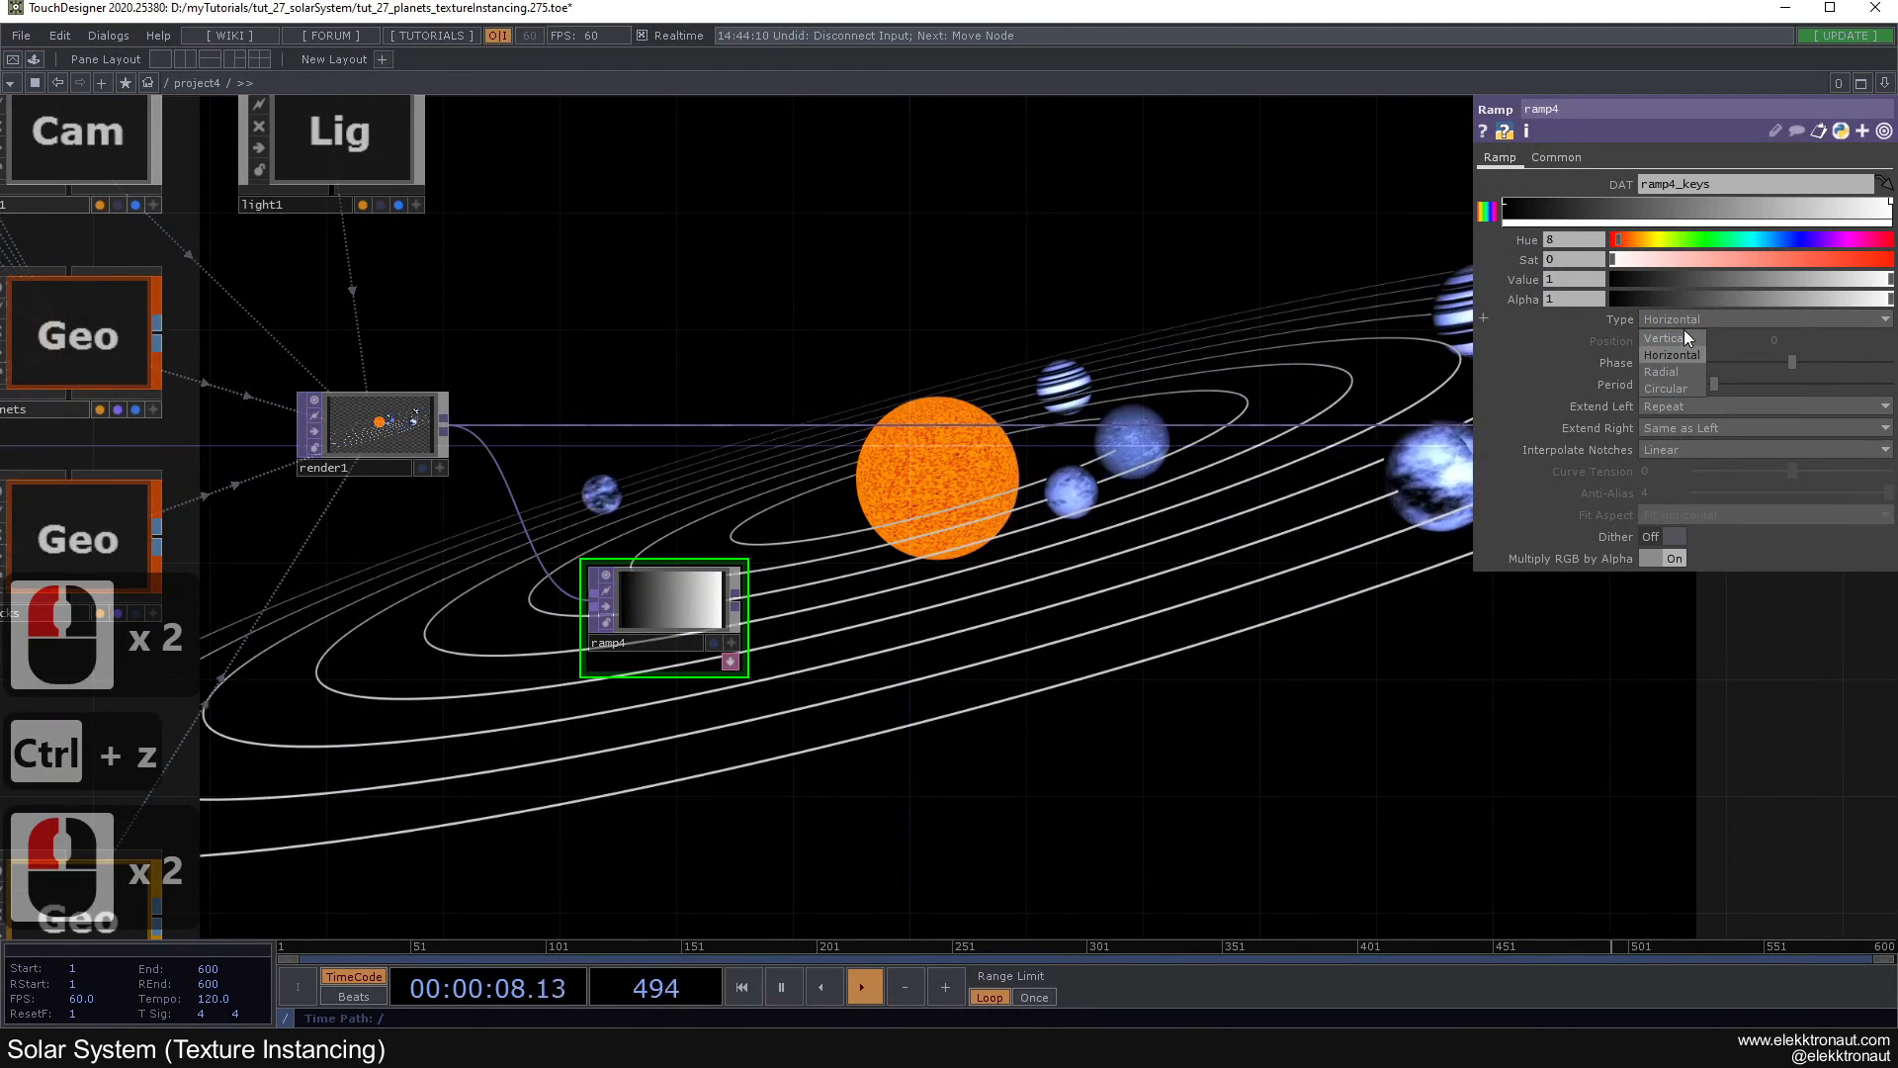
click(1671, 338)
Step: Rework ramp4's gradient with a white key at the start and a black key at about 0.55
click(1533, 214)
click(1508, 212)
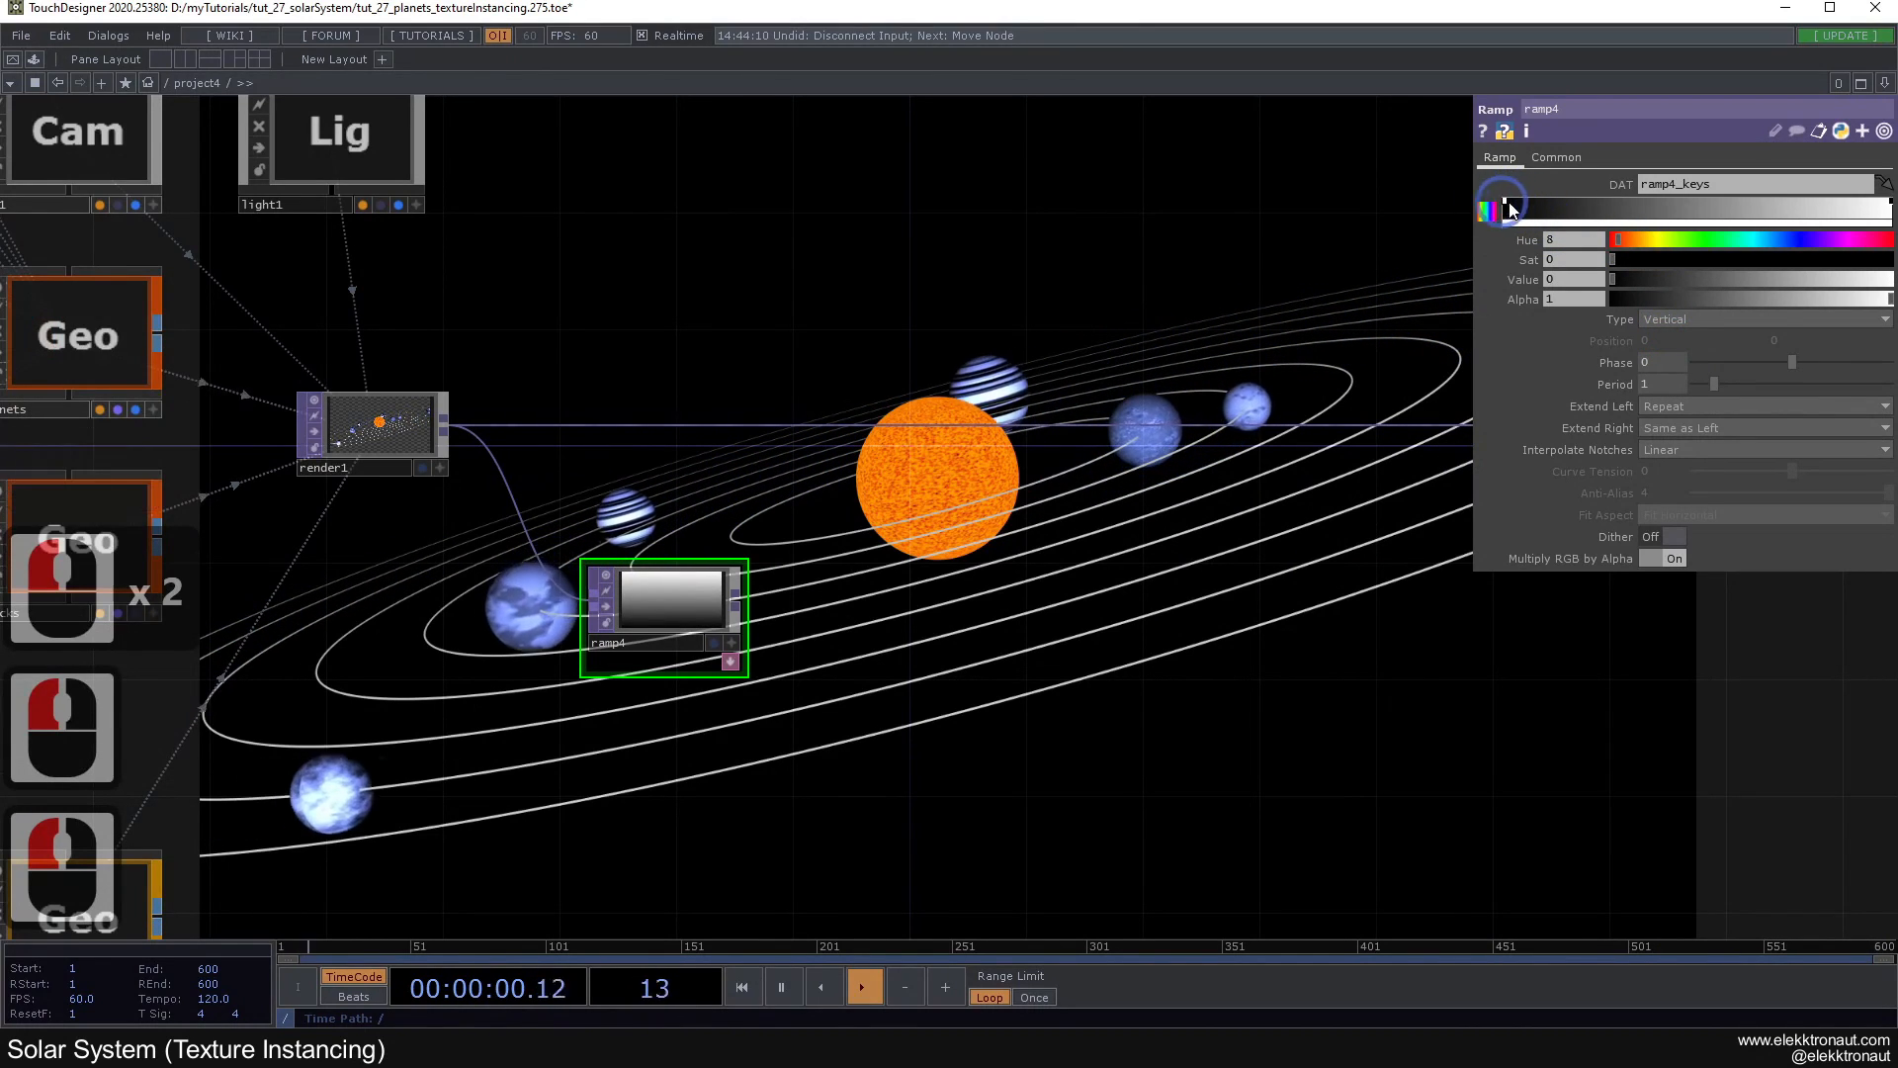
click(1868, 213)
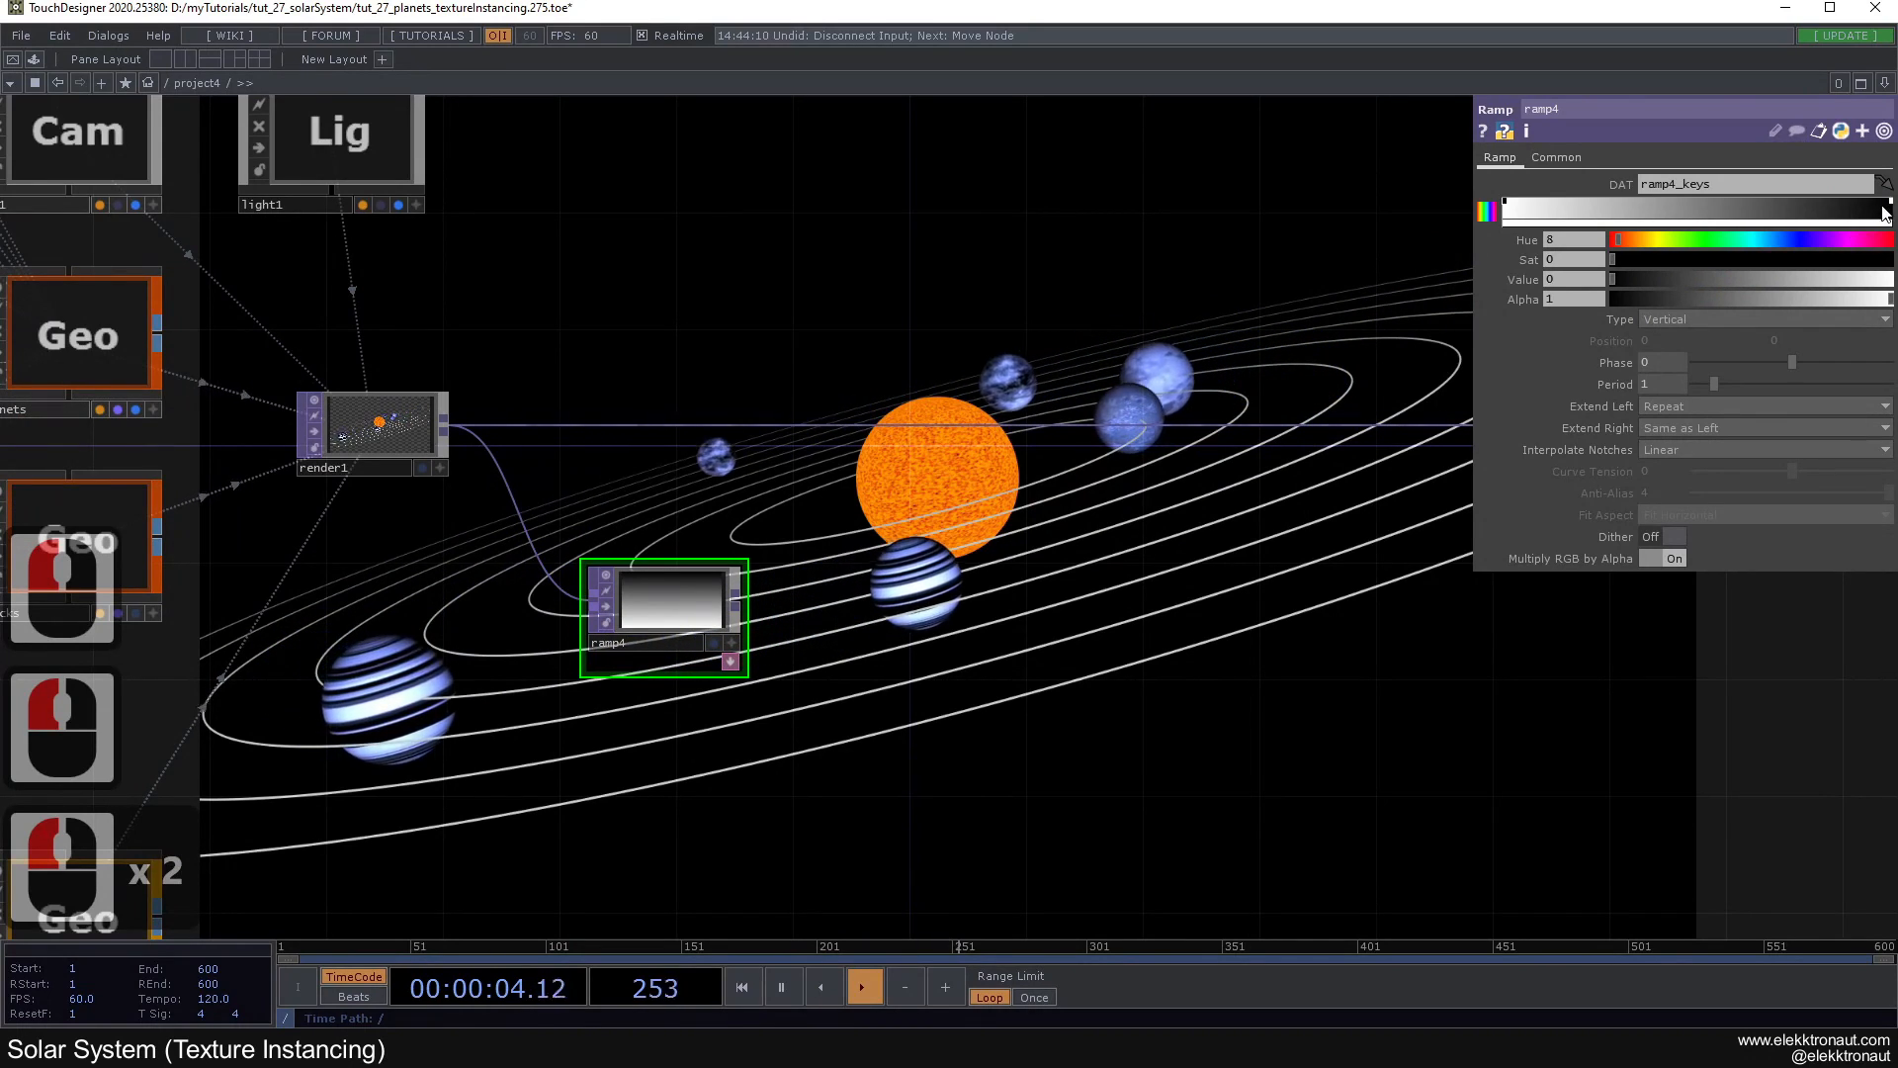
drag(1799, 212, 1716, 208)
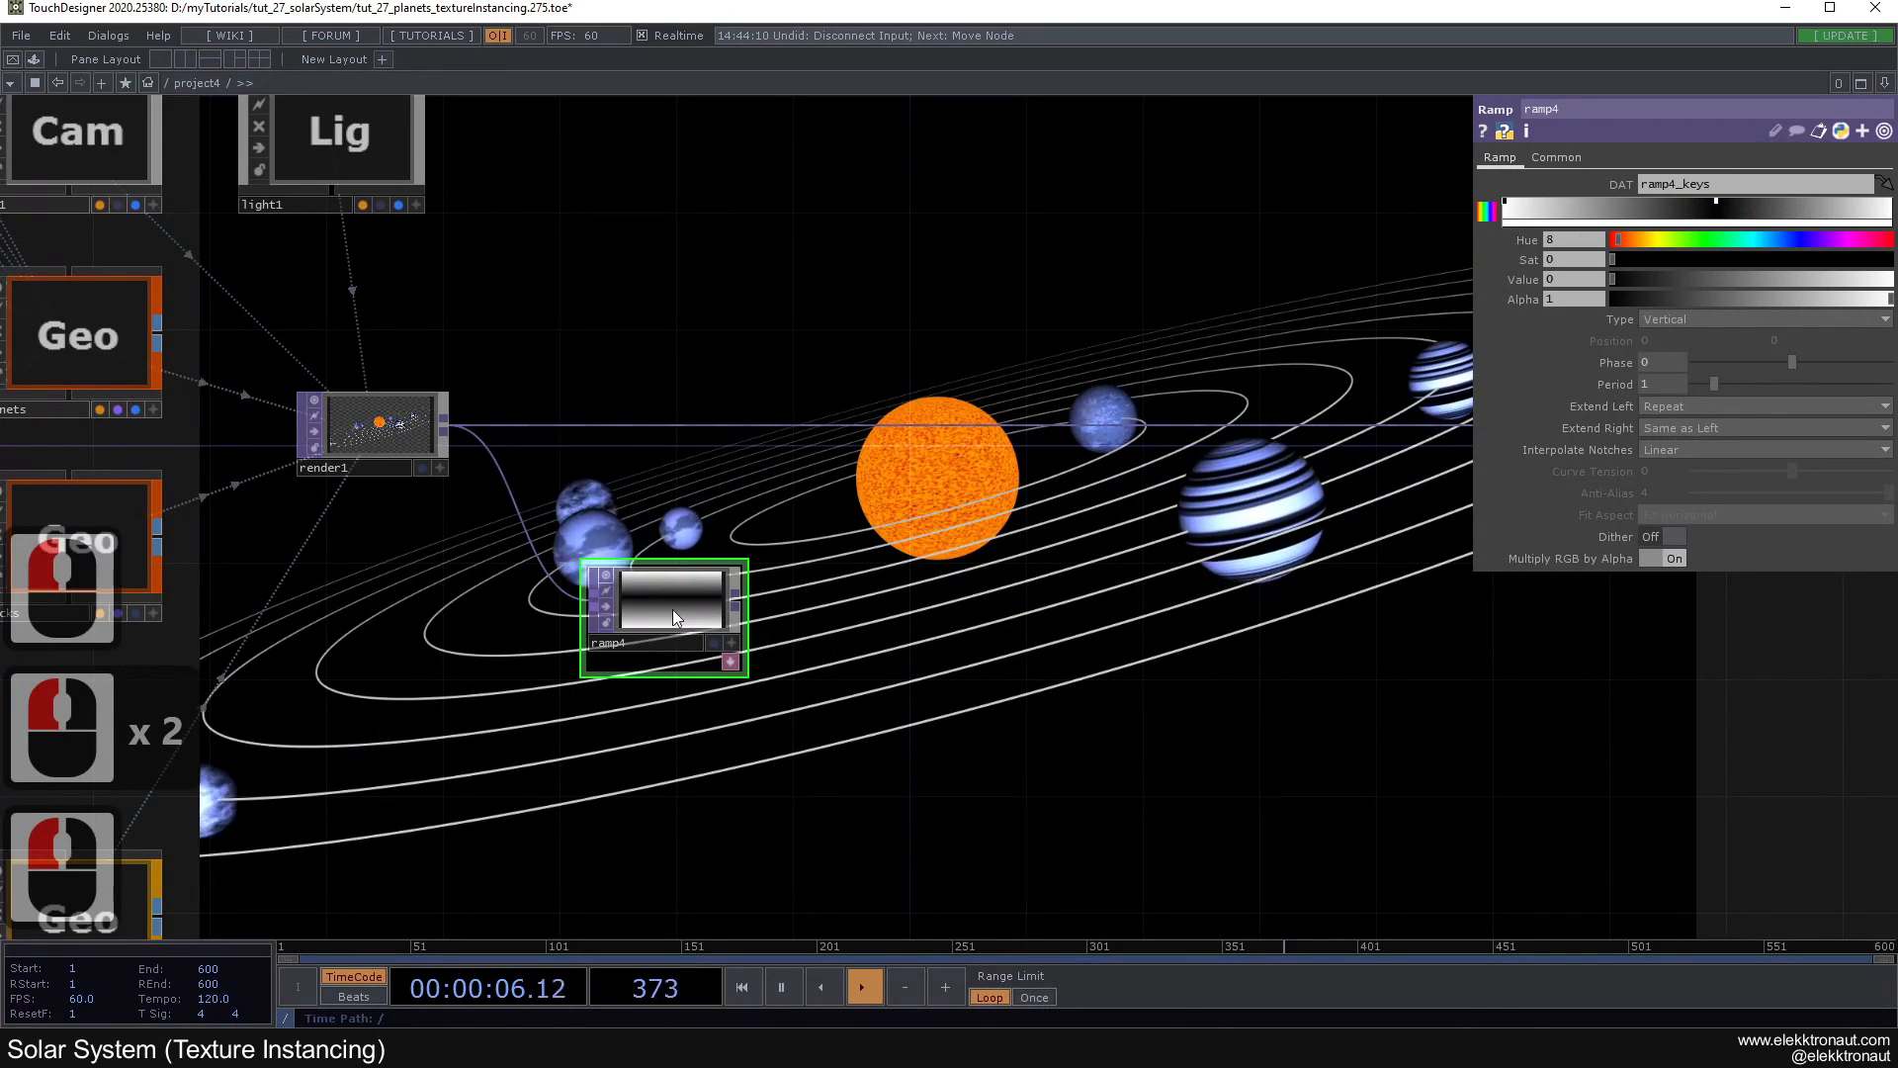
Step: Set the black key's position to .5 in the ramp4_keys table and collapse the table again
scroll(630, 615, up, 5)
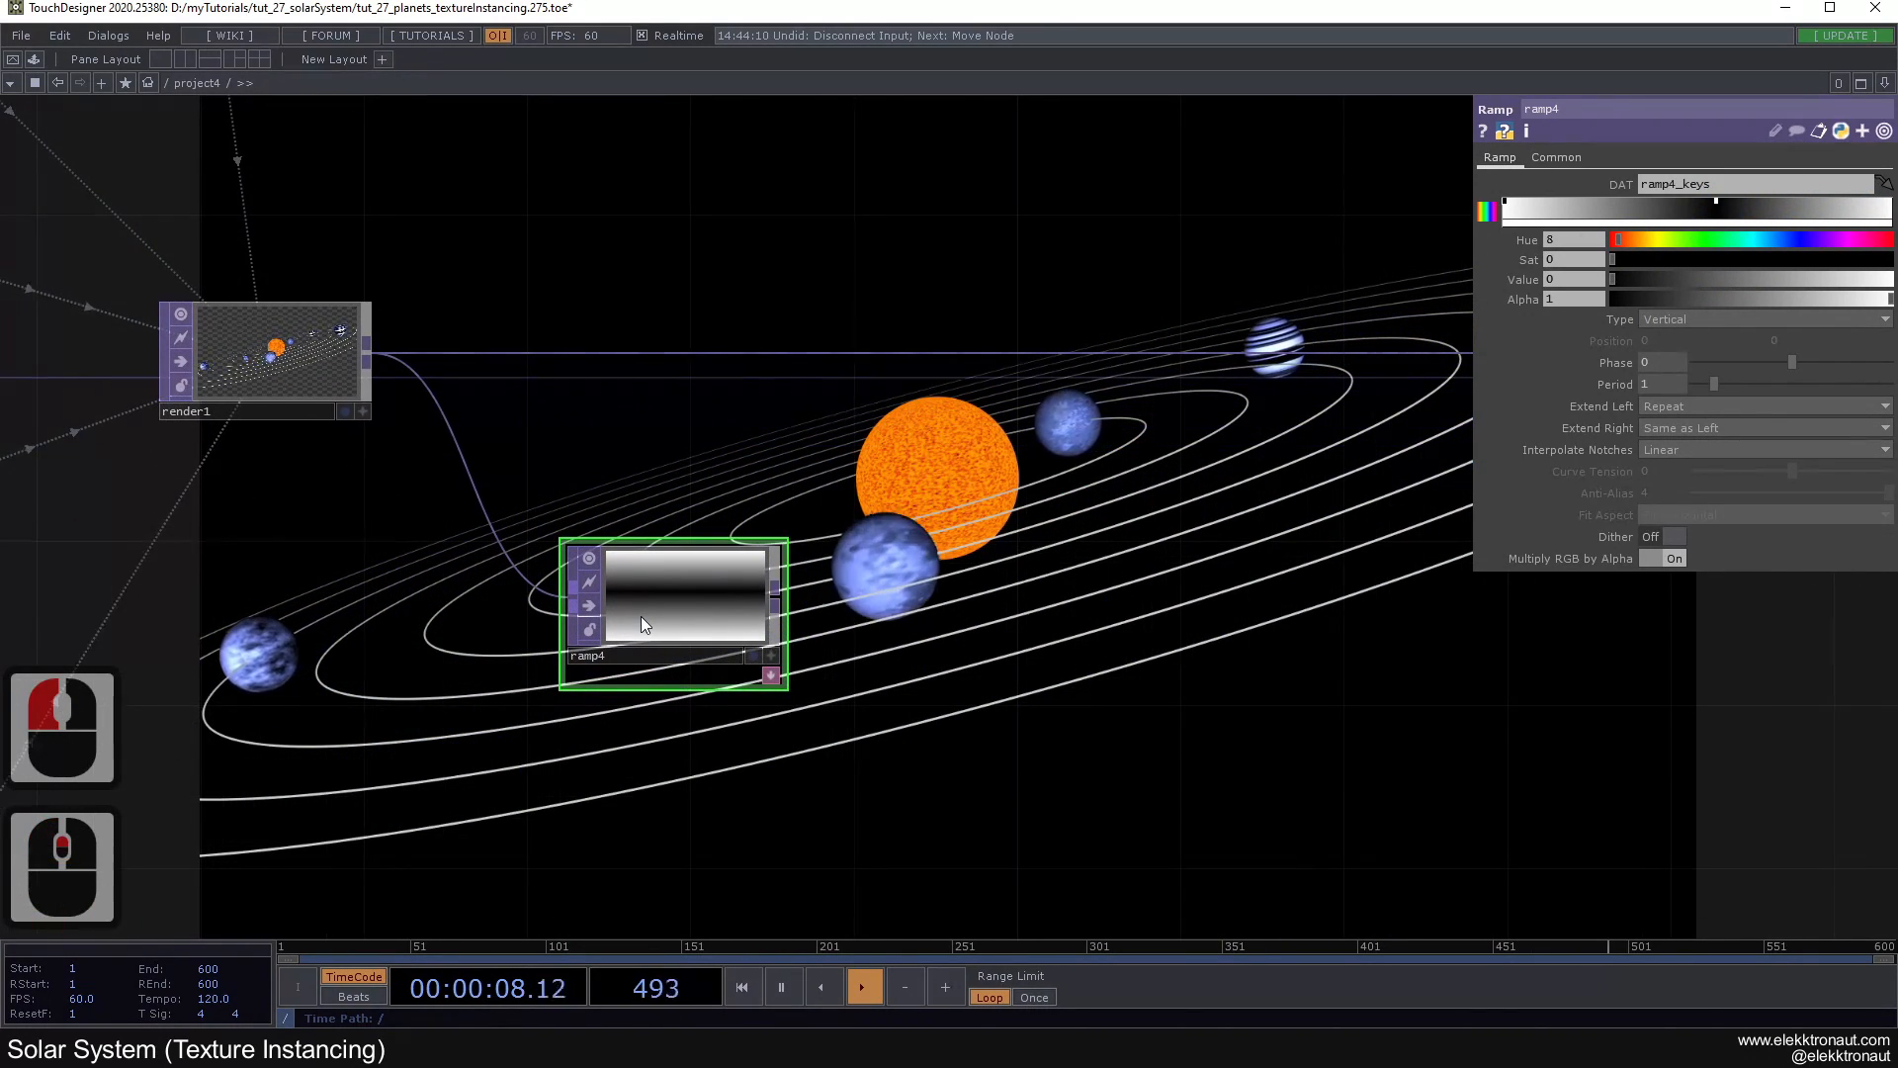
scroll(664, 579, up, 1)
drag(944, 746, 1131, 493)
click(1078, 508)
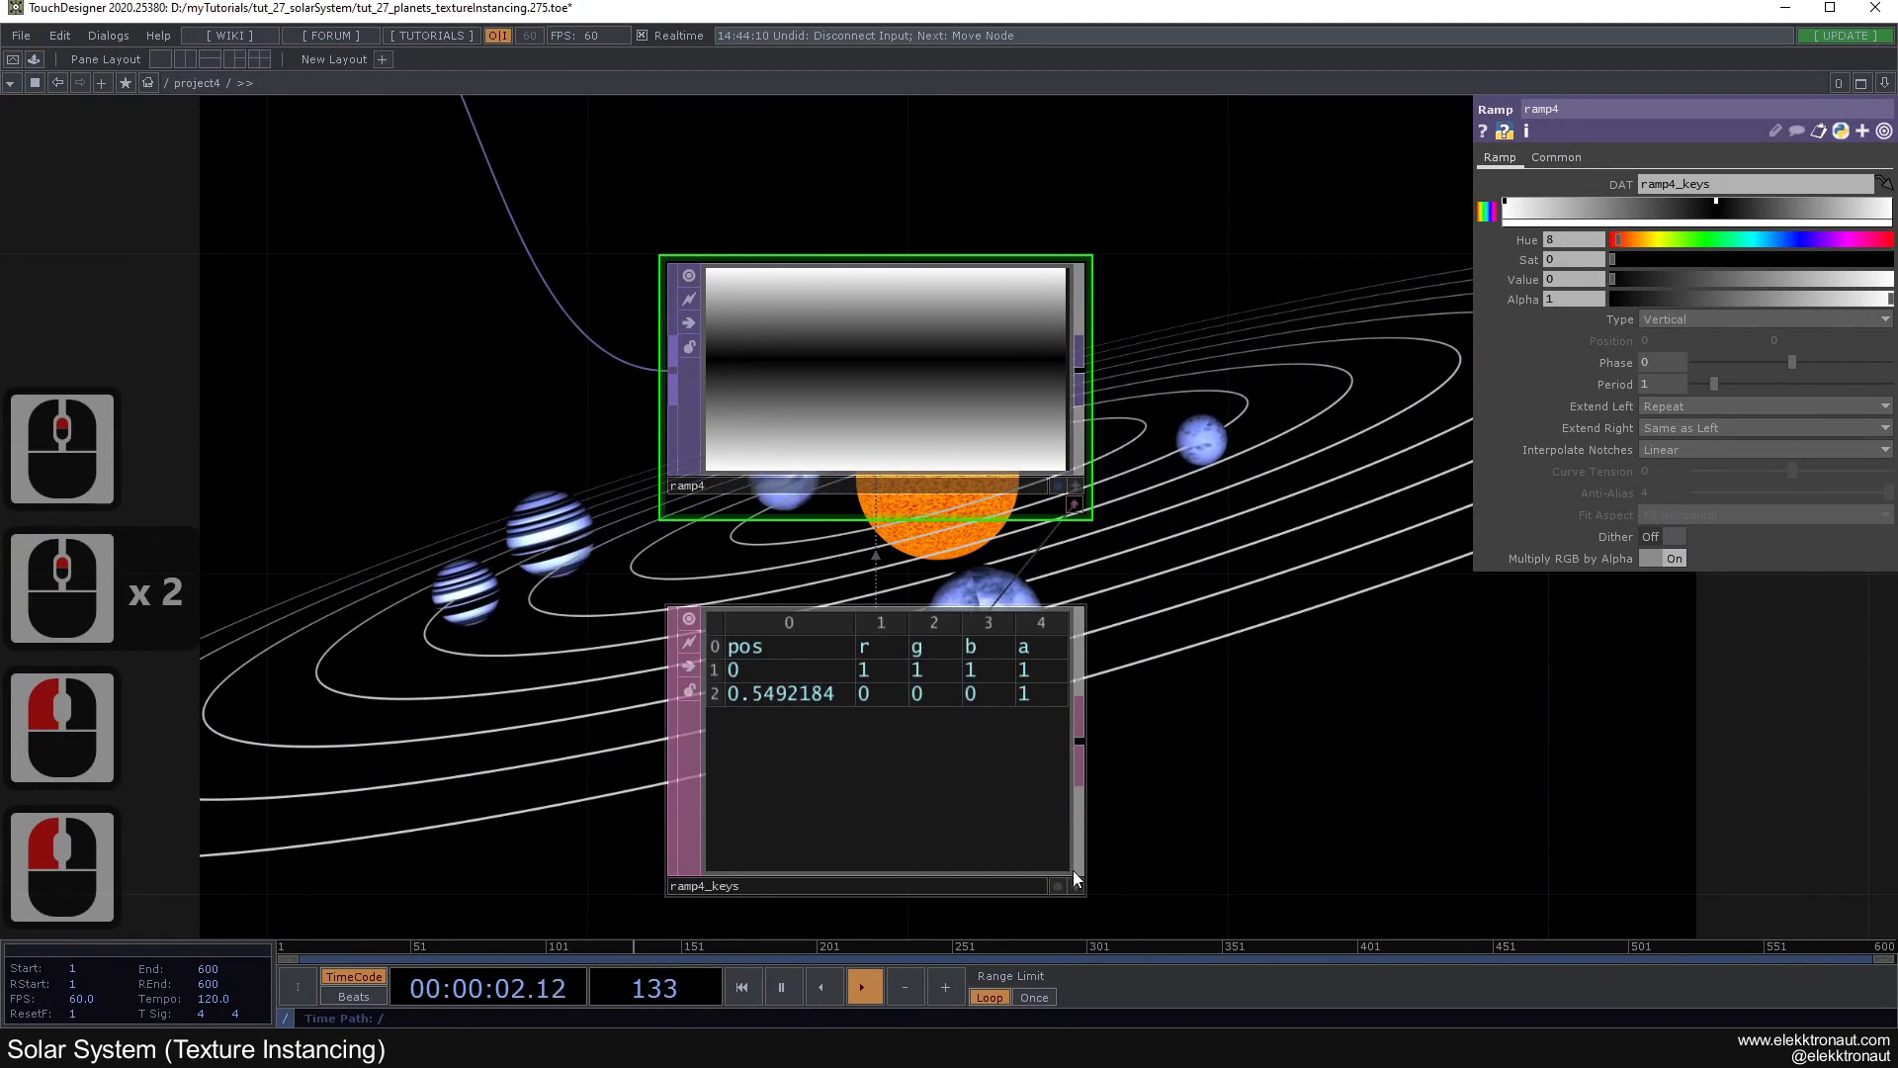
double_click(775, 691)
text(.5)
key(Return)
scroll(995, 692, down, 2)
scroll(1051, 809, down, 2)
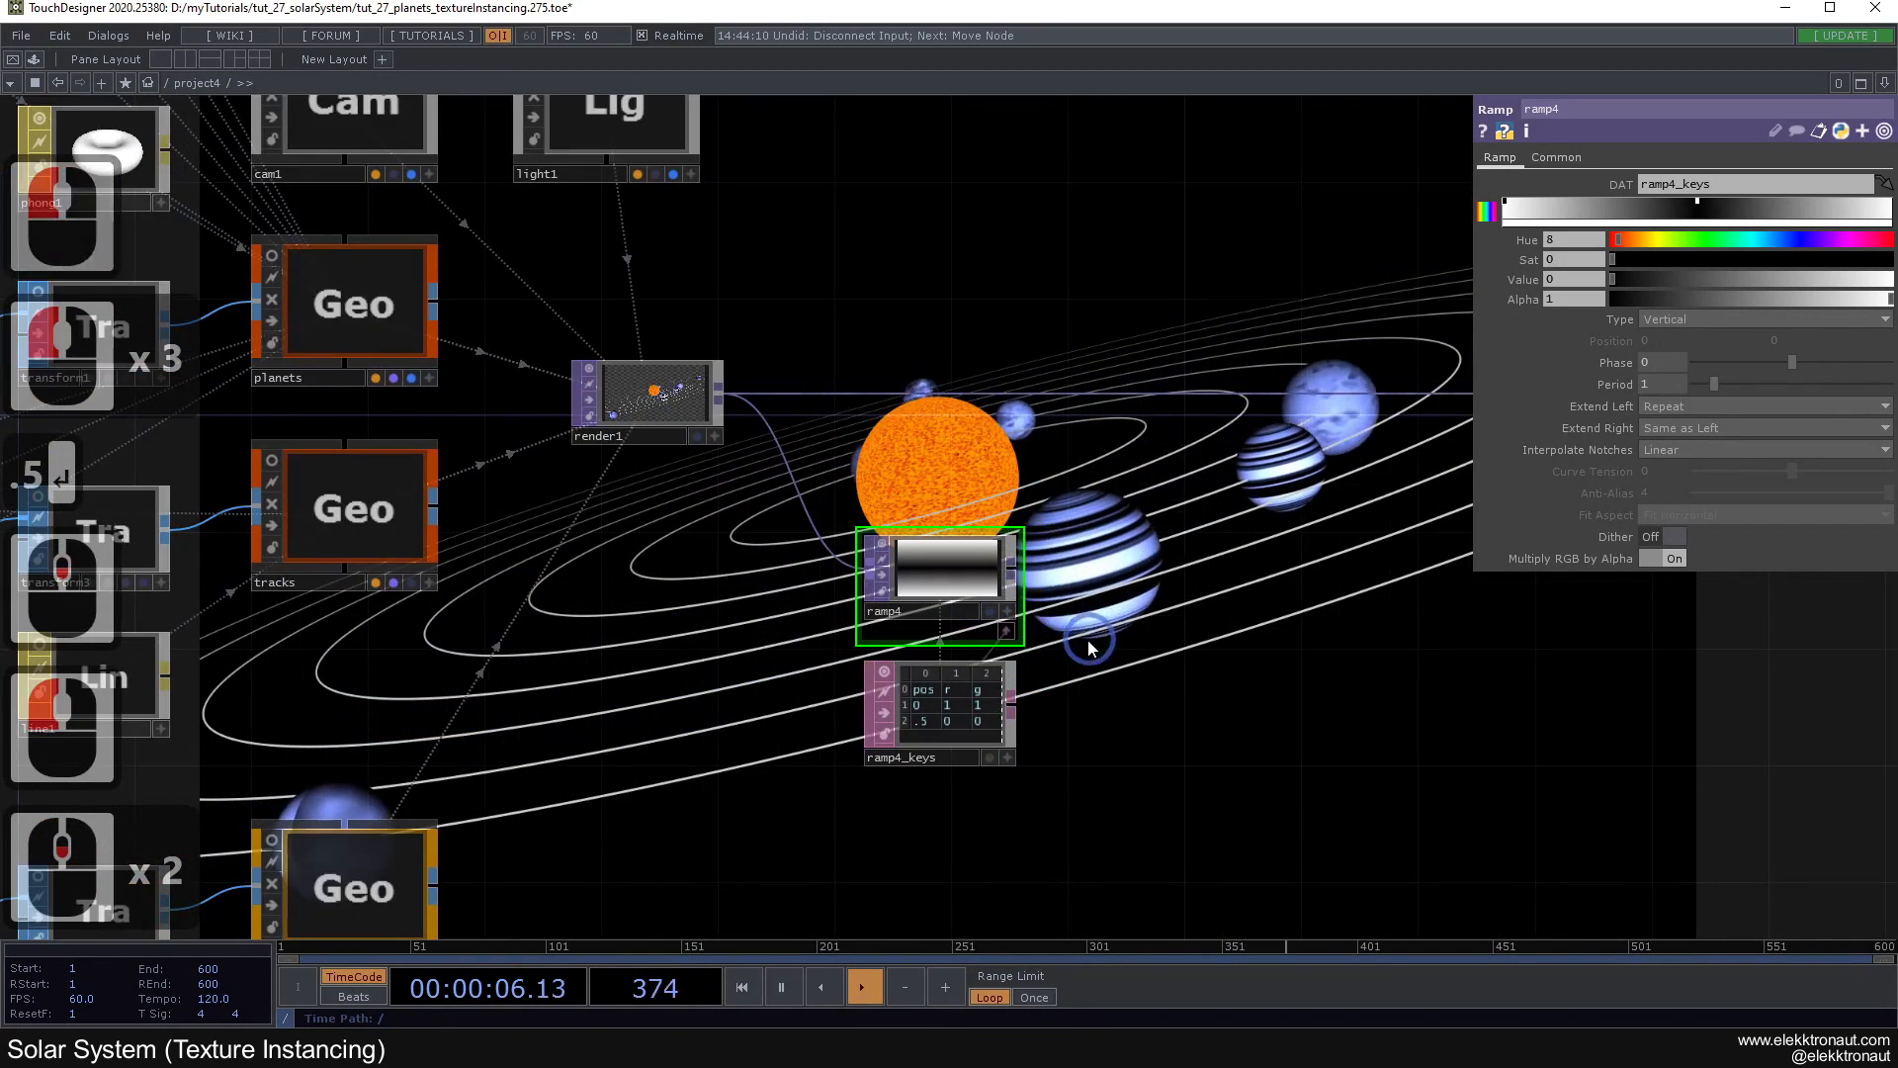
click(1007, 632)
Step: Append a Transform TOP after ramp4
drag(1084, 567, 741, 540)
right_click(610, 593)
text(tr)
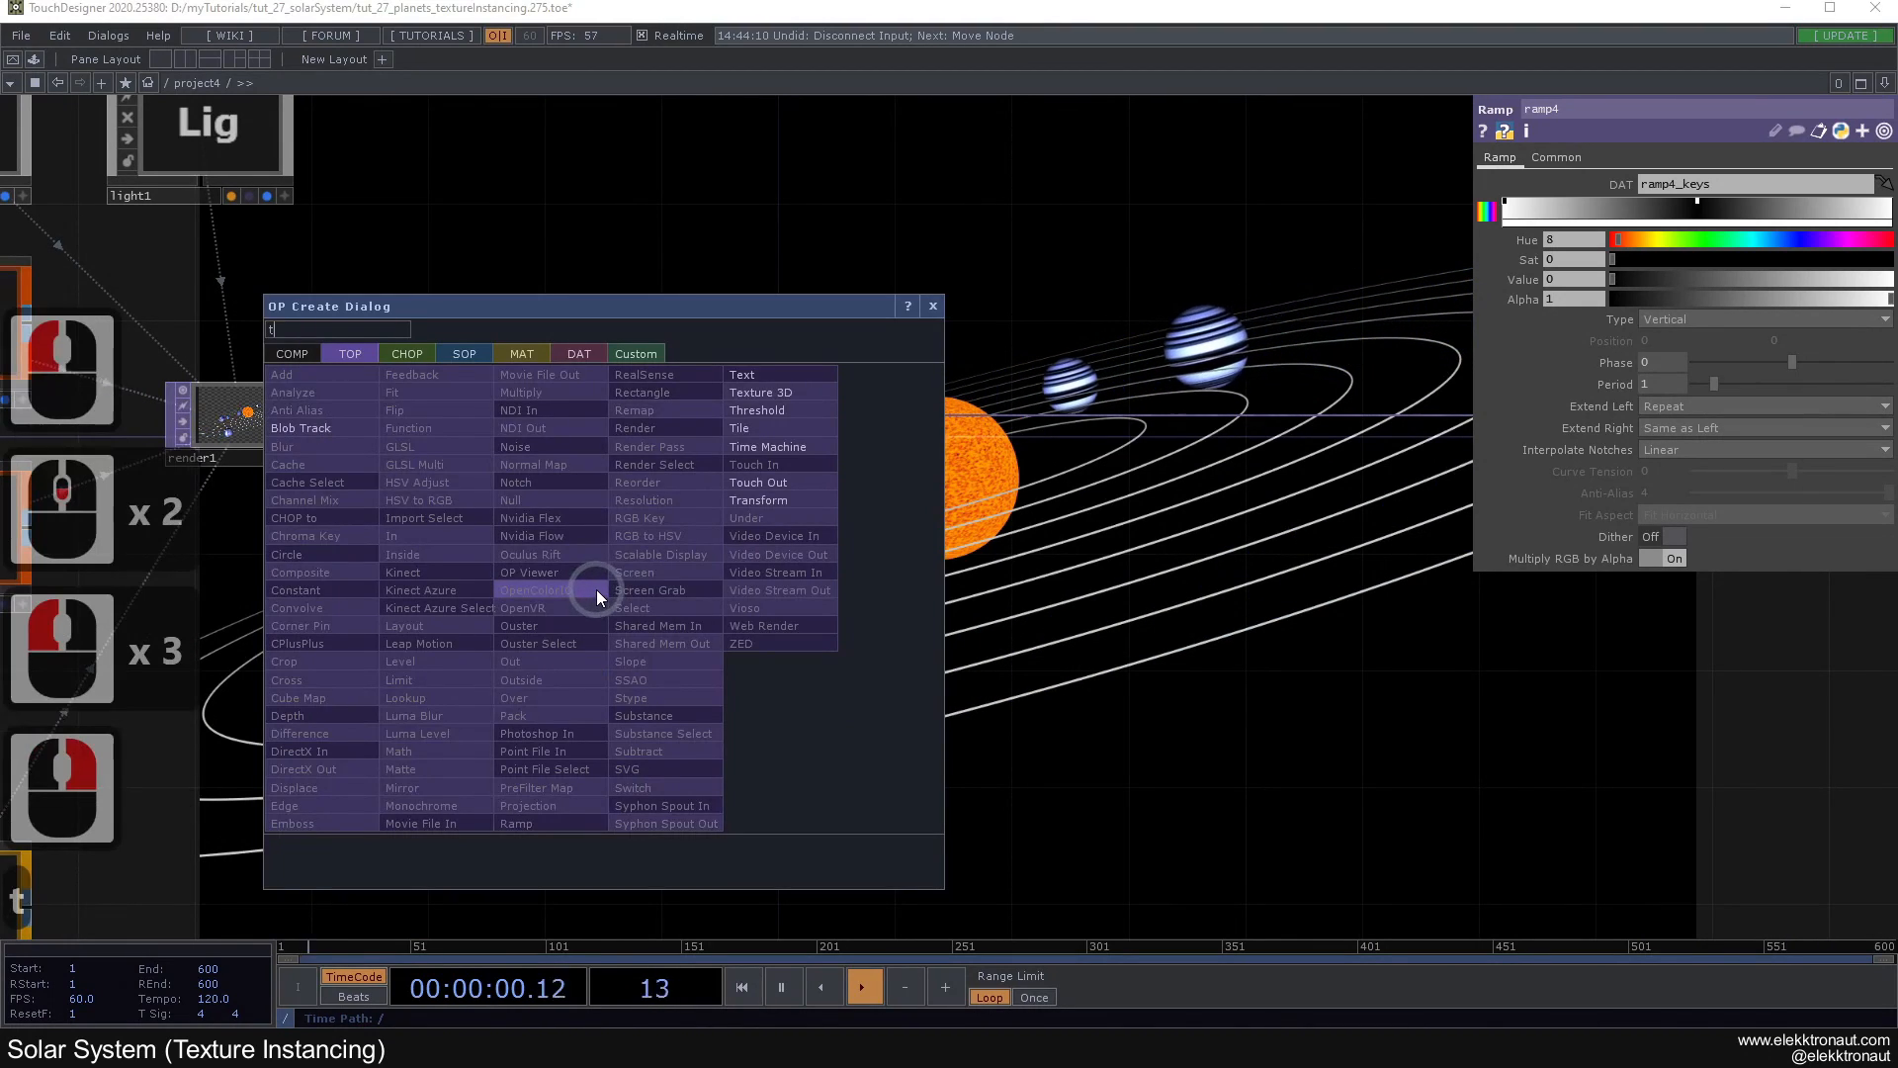
click(813, 457)
click(763, 594)
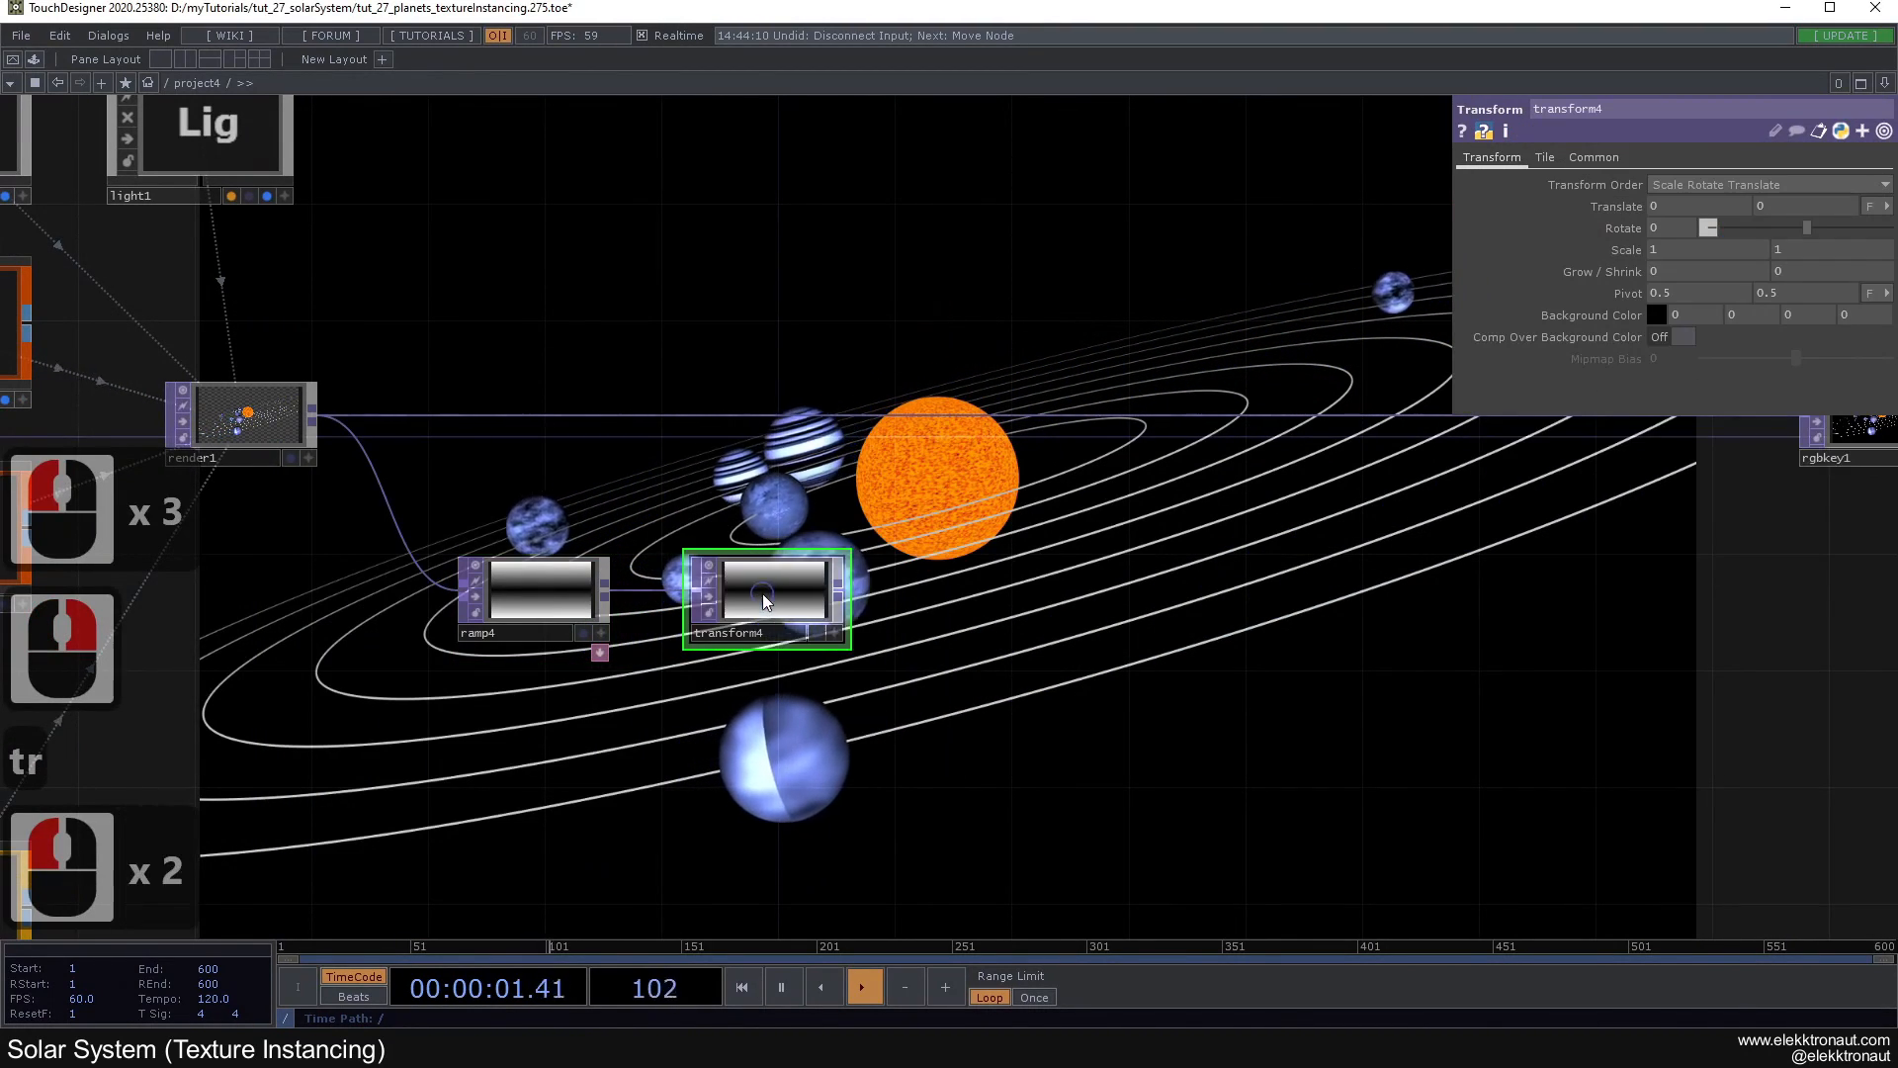
Step: Insert a Luma Blur TOP between render1 and rgbkey1 and feed transform4 into its second input
right_click(959, 398)
click(959, 397)
text(lu)
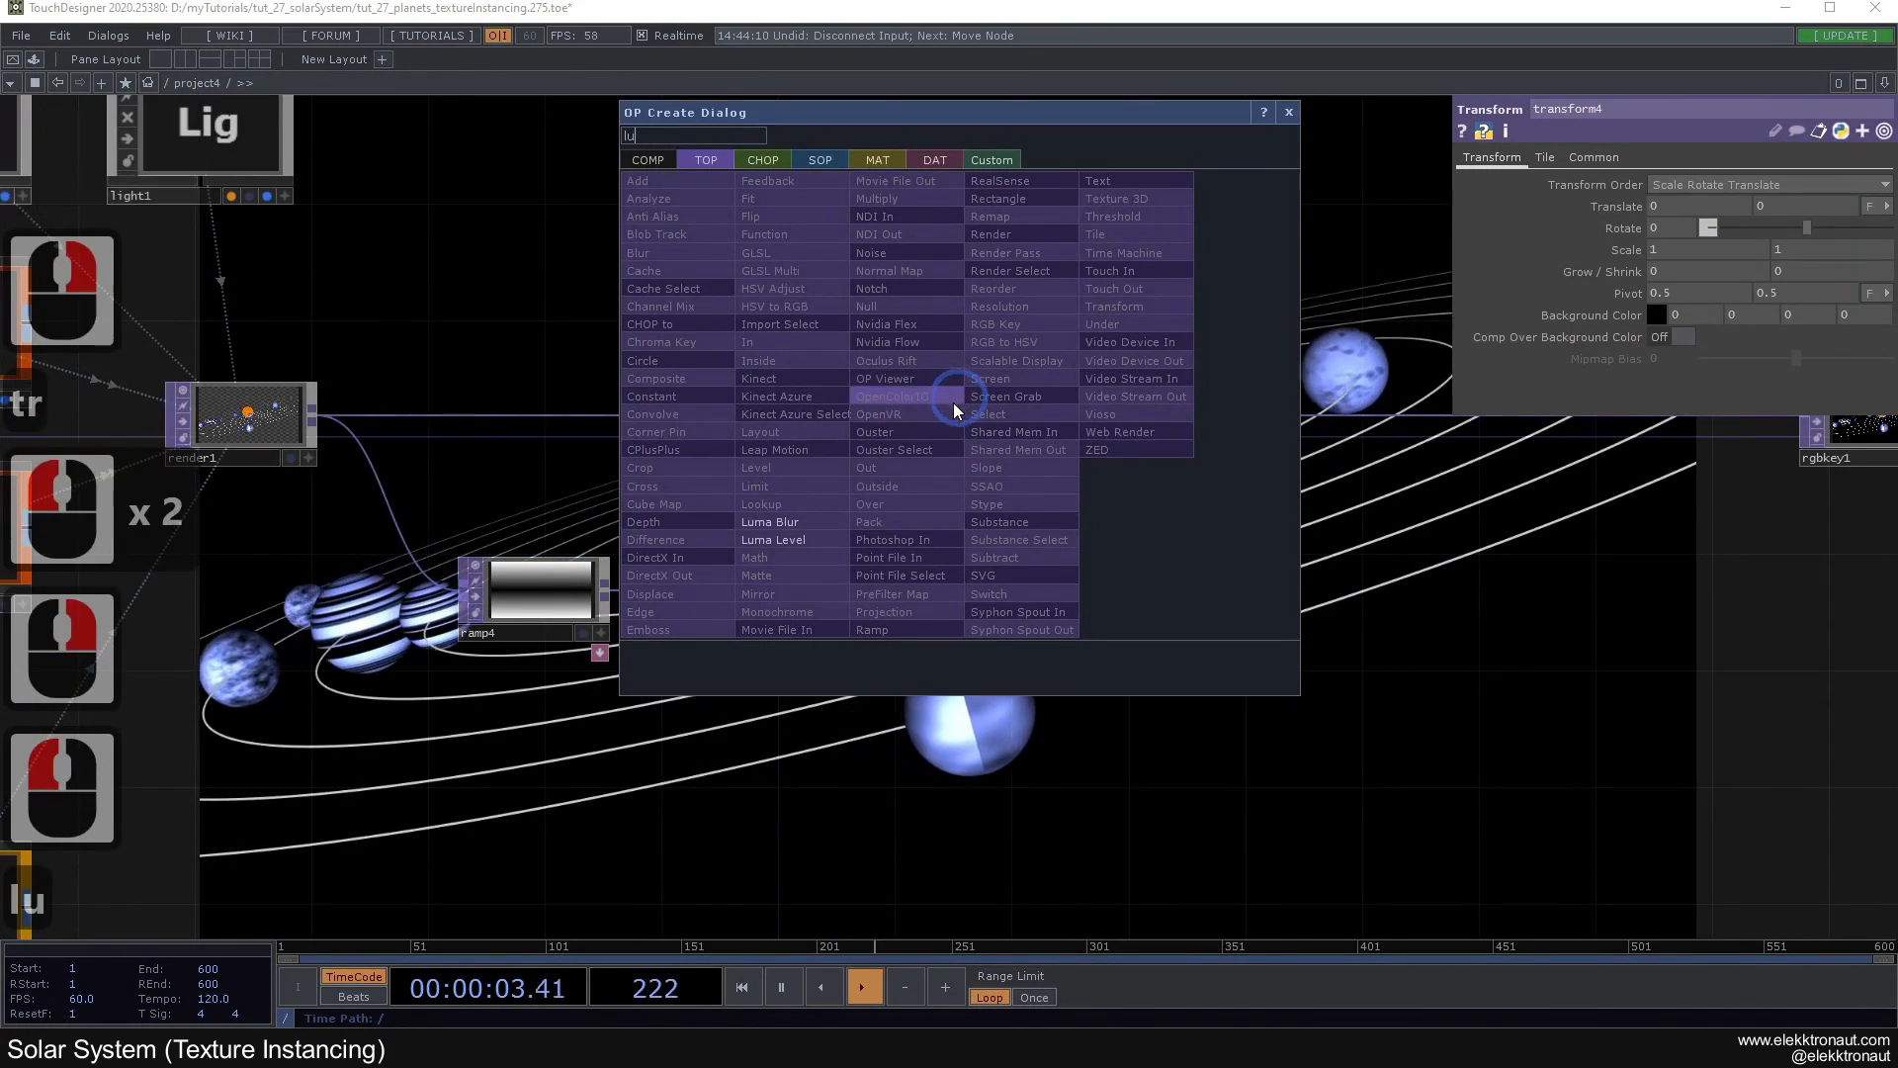
click(781, 524)
click(1060, 425)
drag(839, 590, 1074, 422)
Step: Set lumablur1's White Filter Width to 30 and inspect the blur across the orbits
double_click(1649, 292)
text(30)
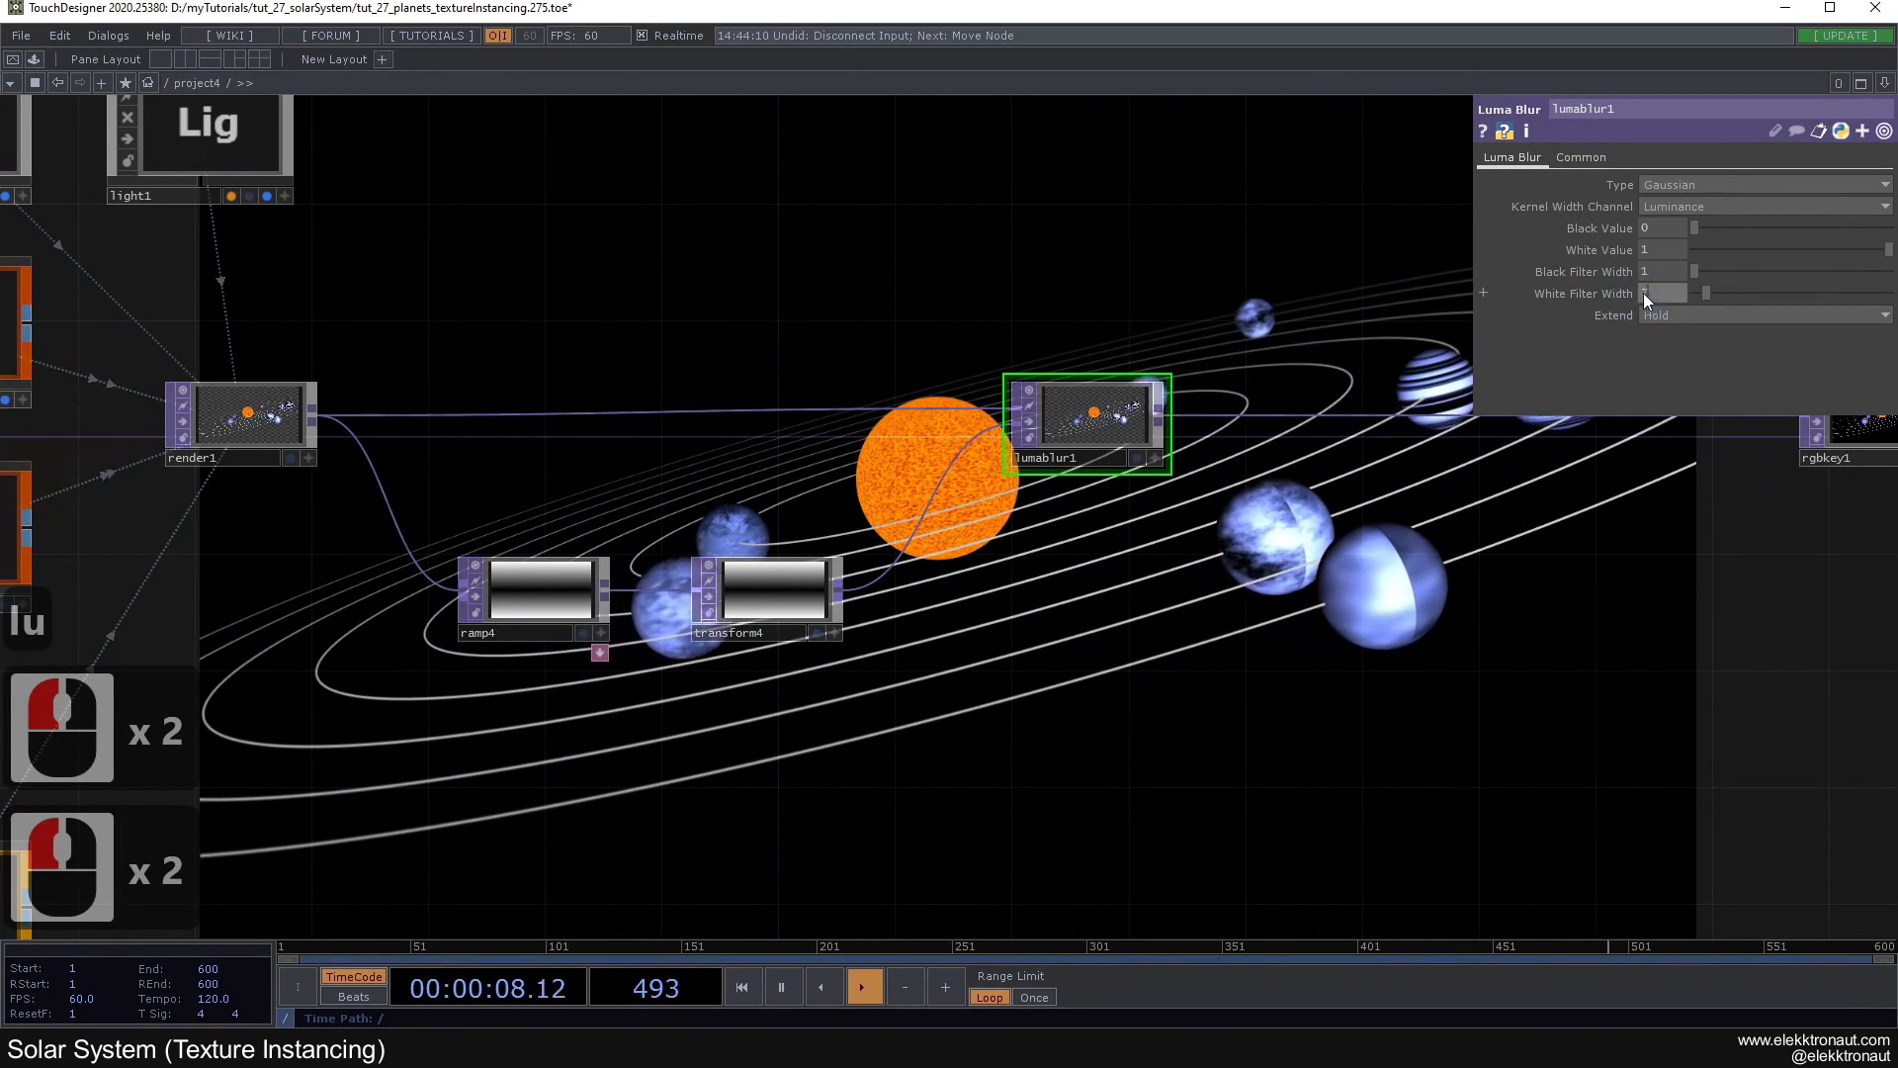
key(Return)
drag(1111, 666, 922, 465)
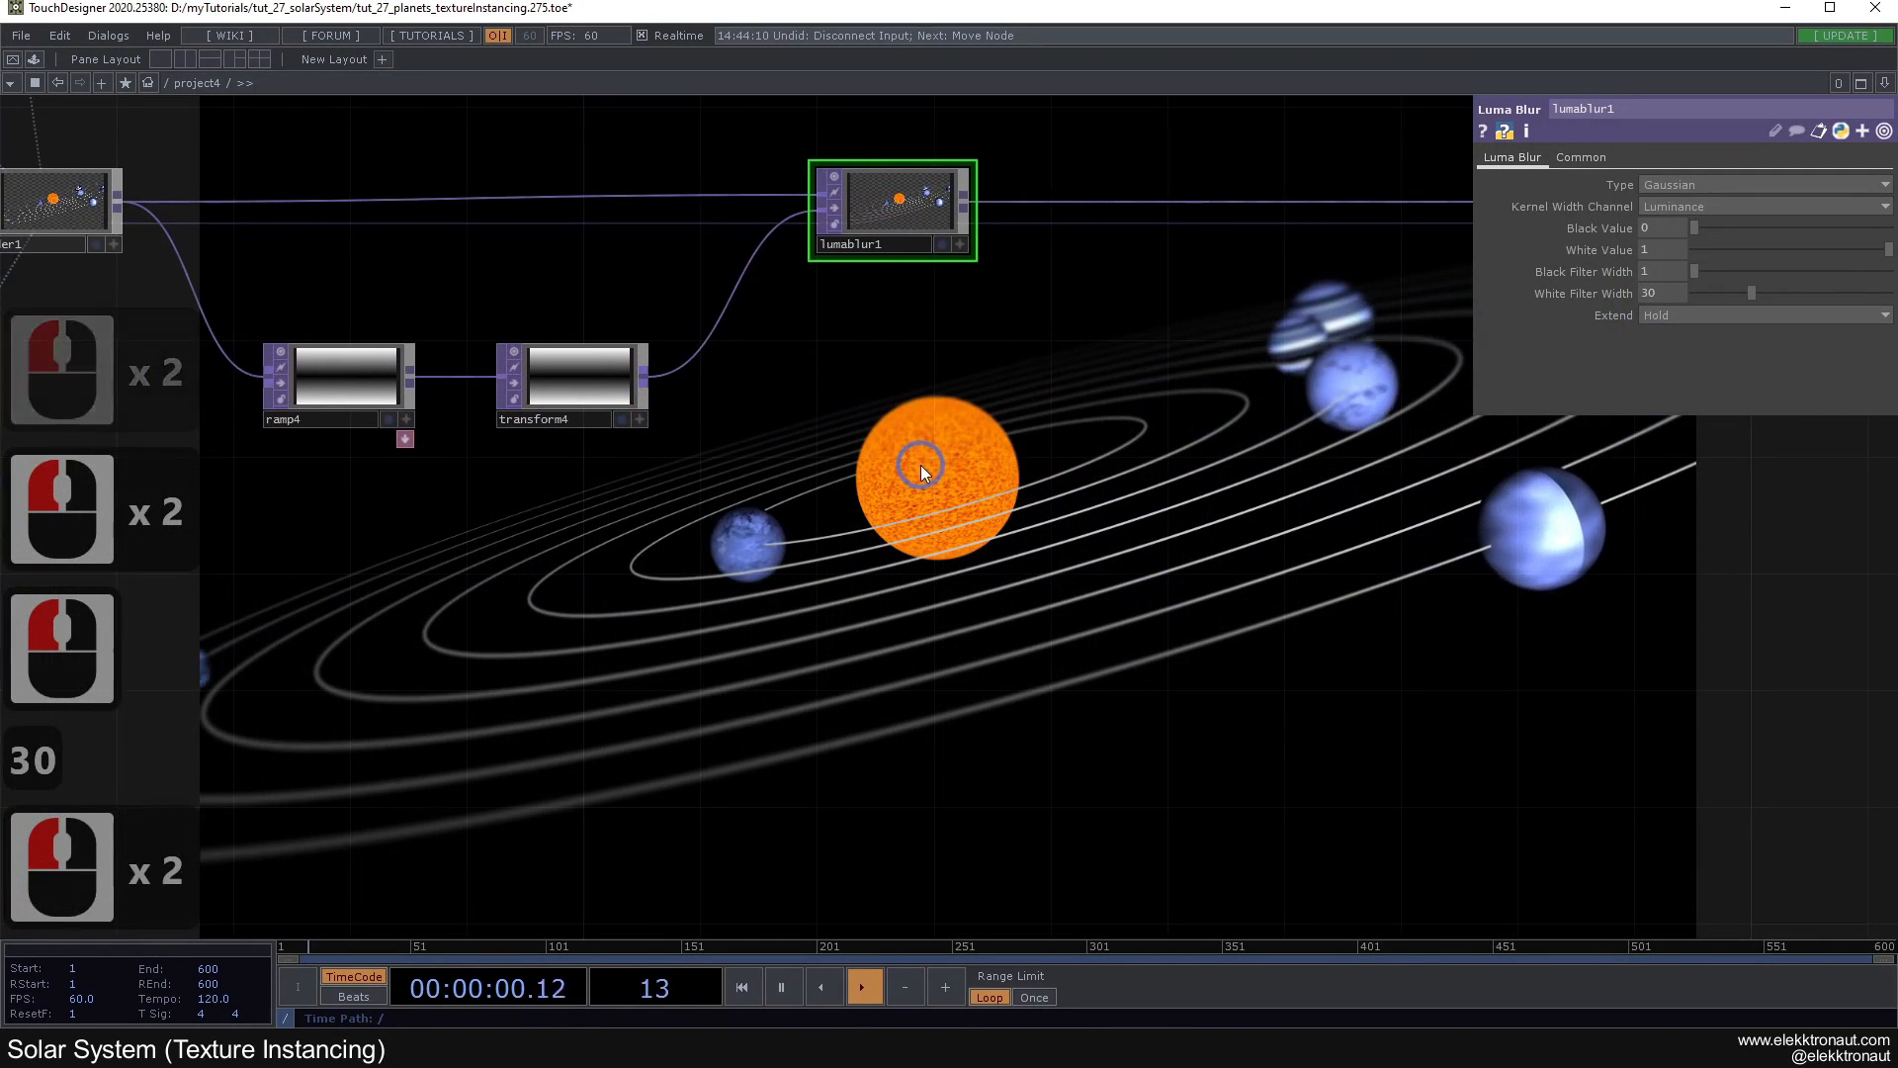
drag(630, 454, 706, 336)
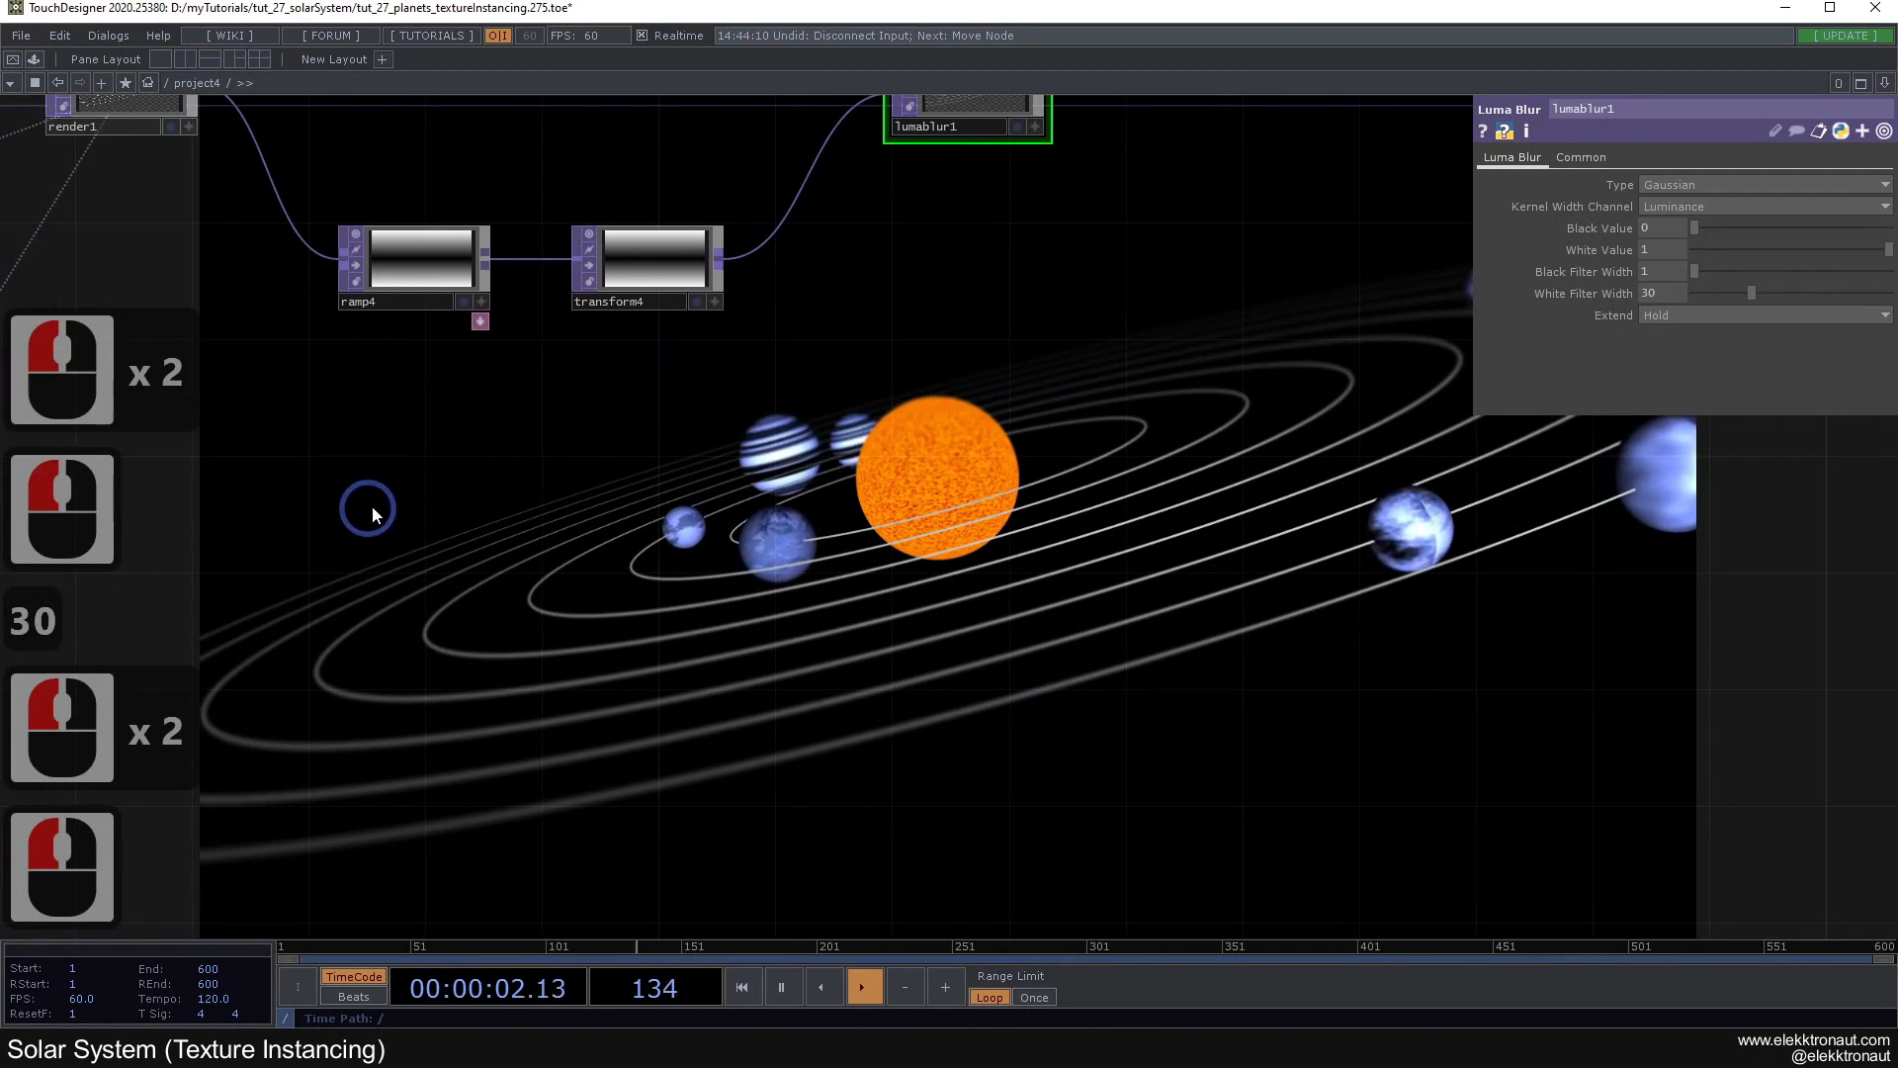
drag(688, 503, 695, 462)
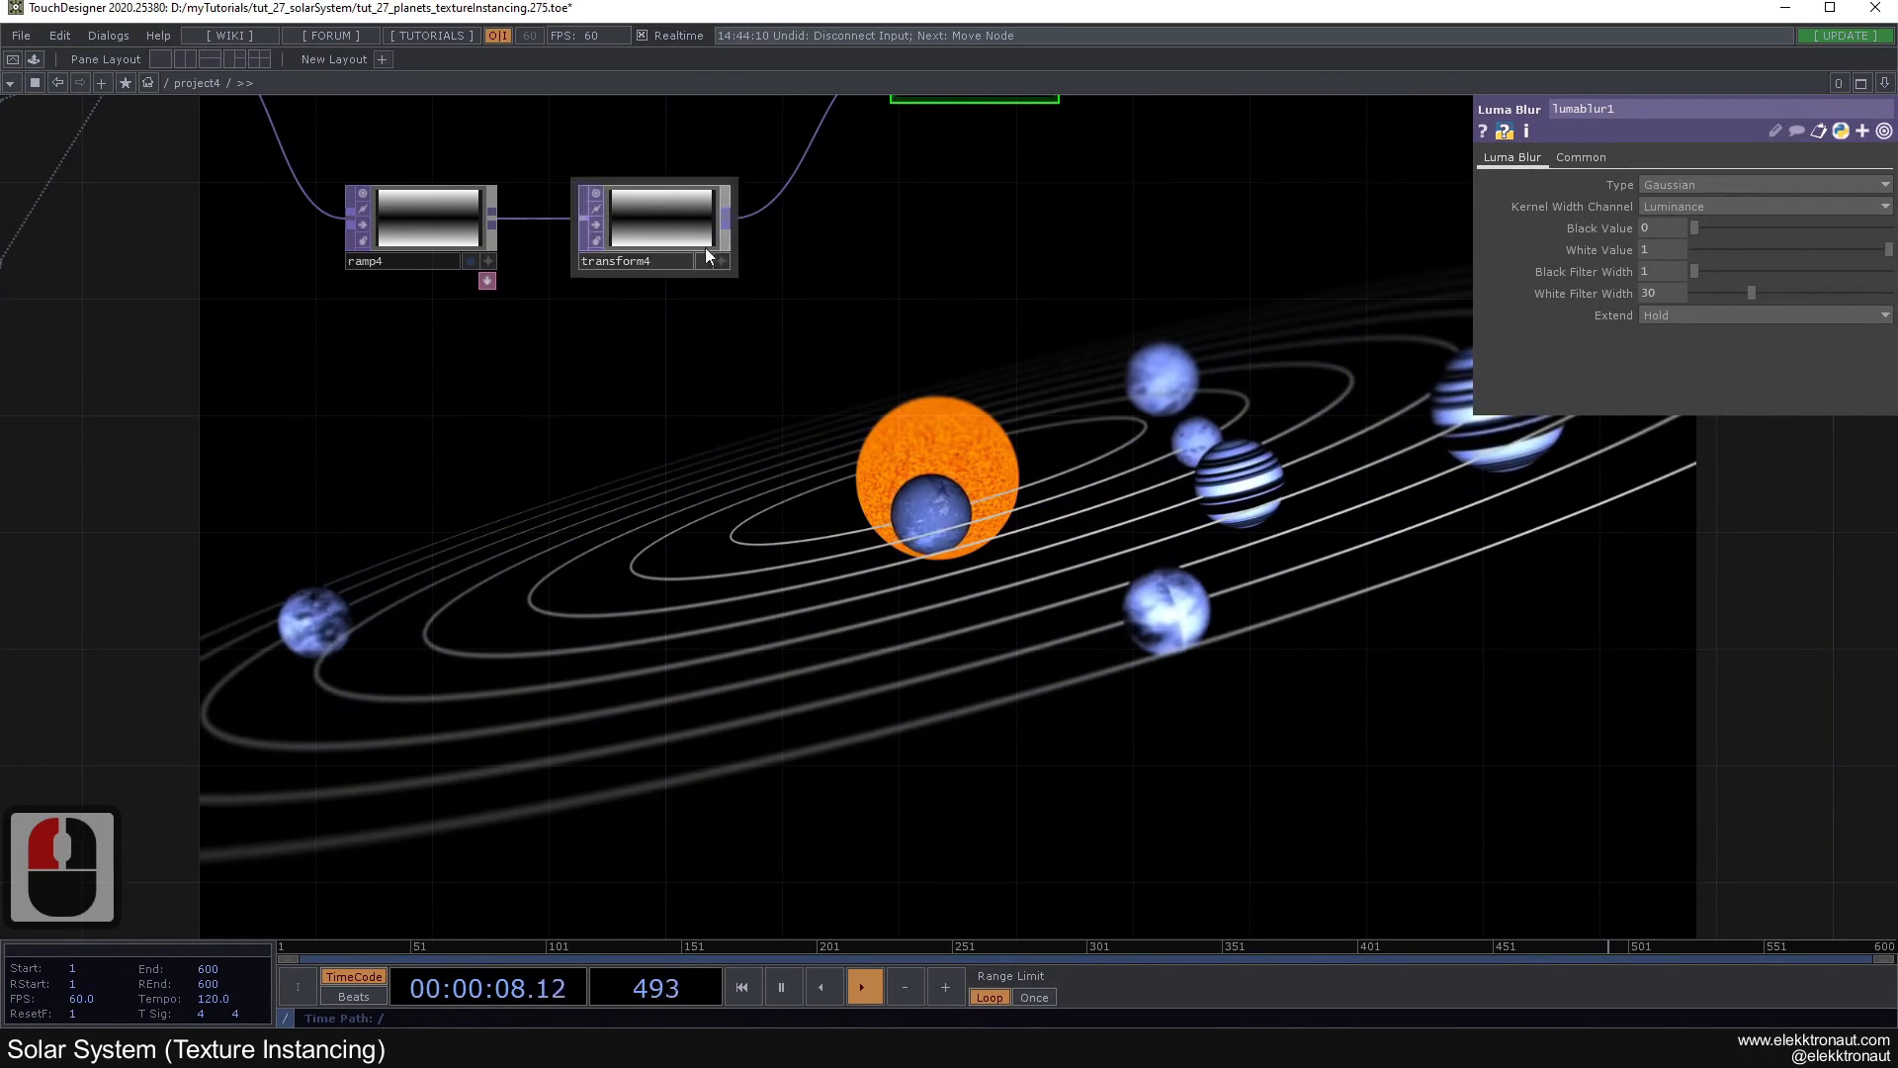
Step: Set the rotation of transform4 to -15
click(654, 222)
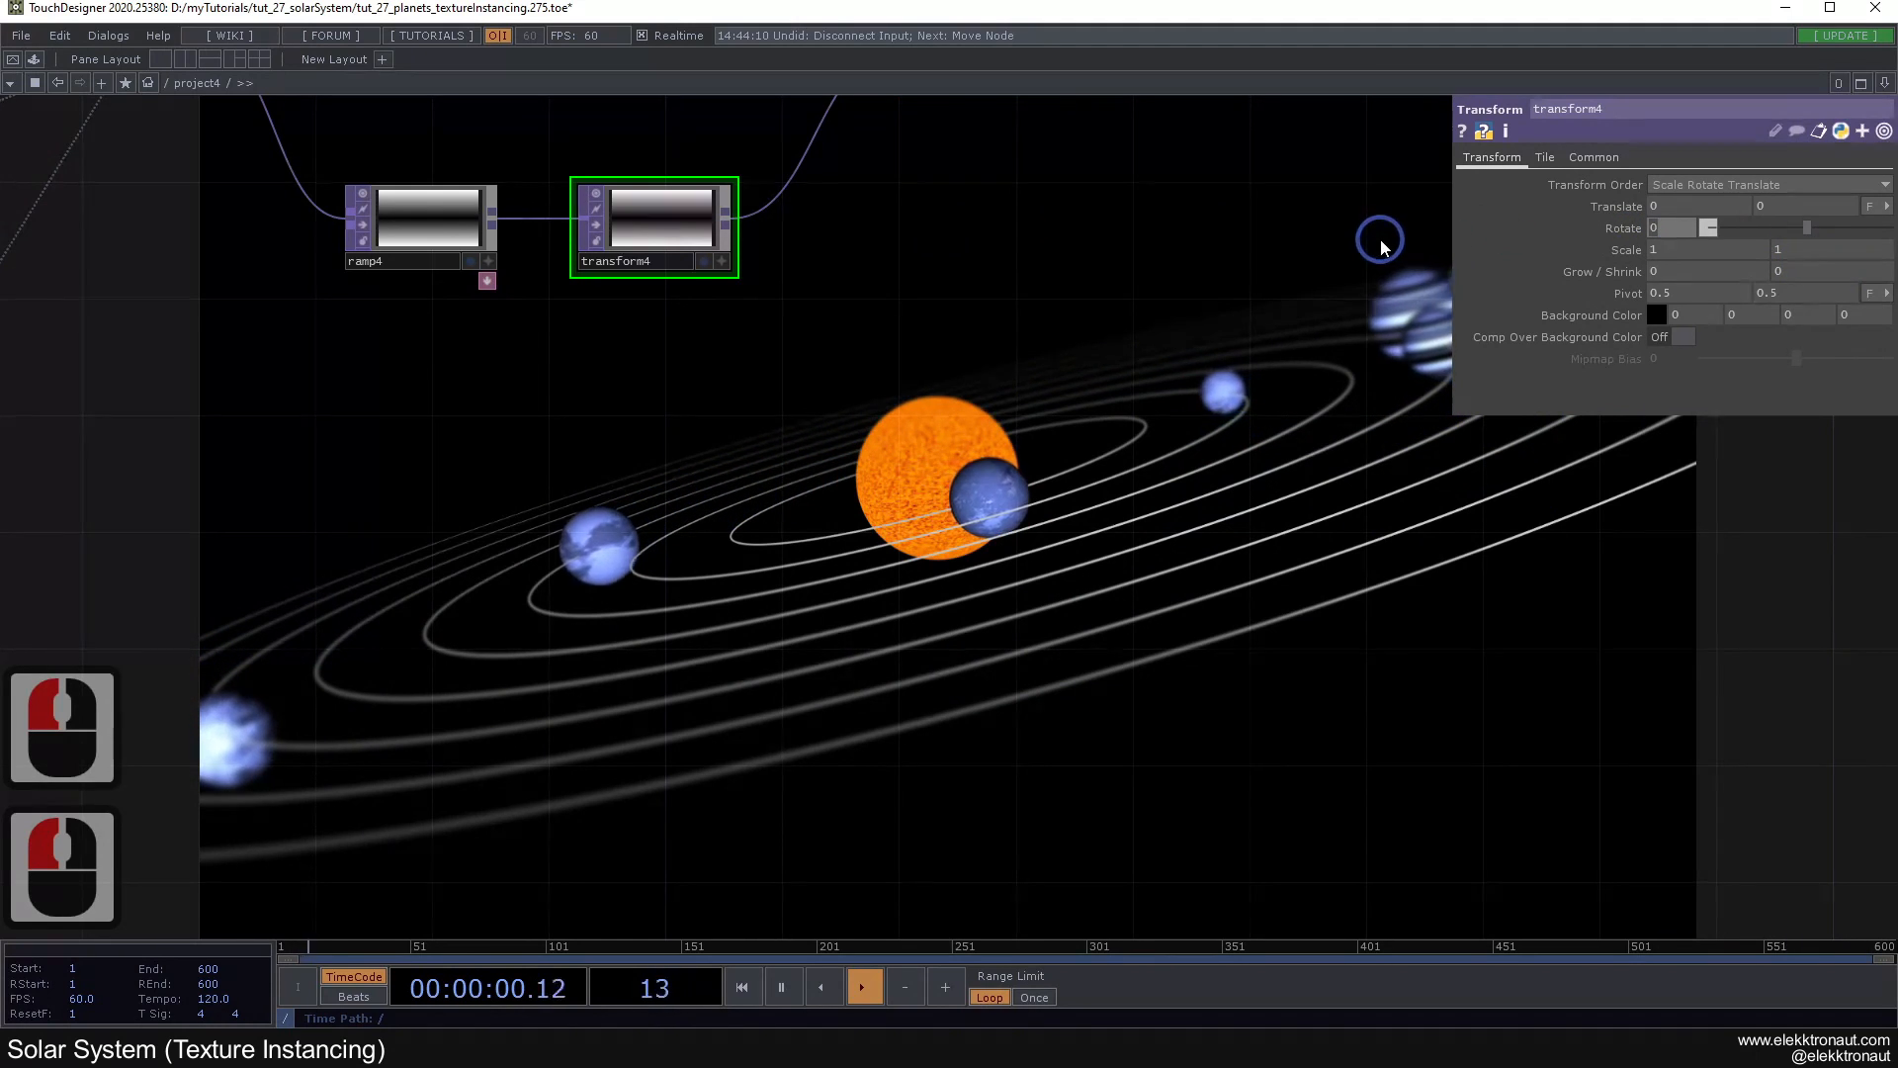
text(-1)
key(Return)
click(1521, 239)
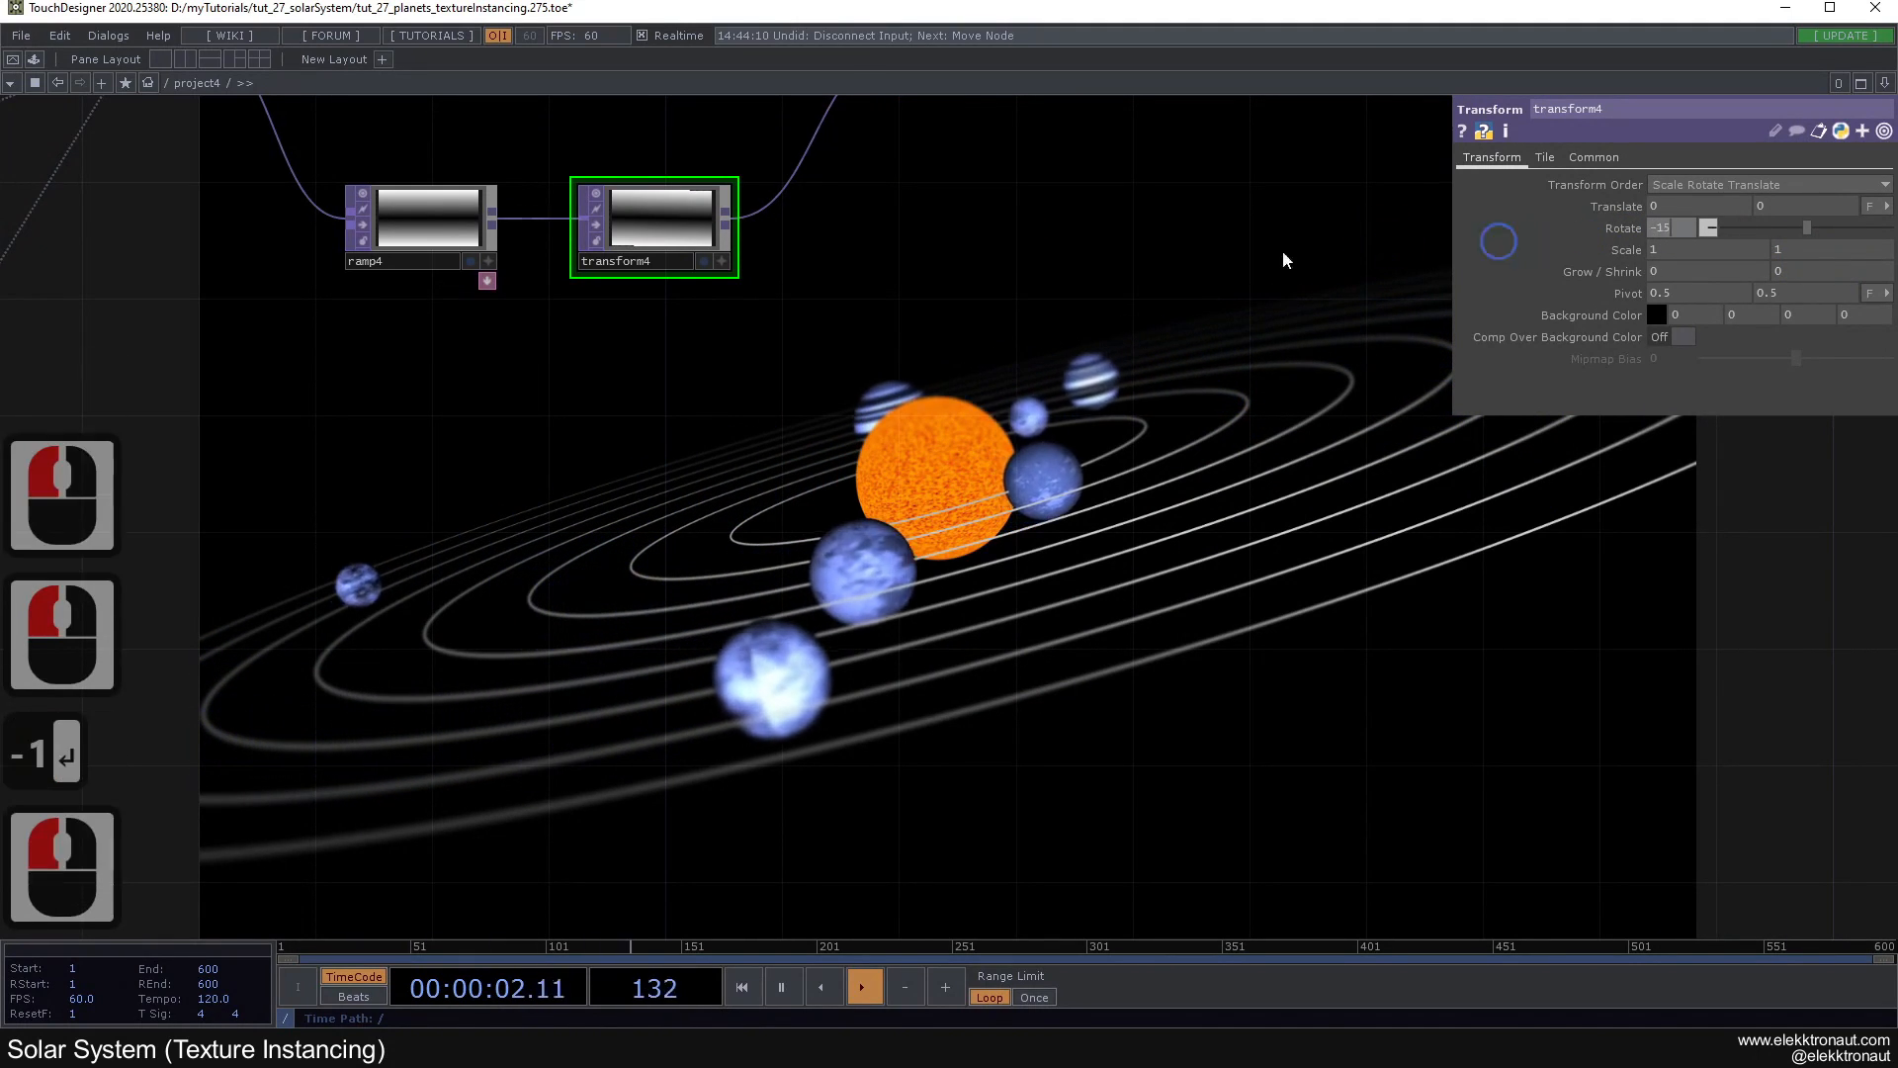
text(5)
click(892, 400)
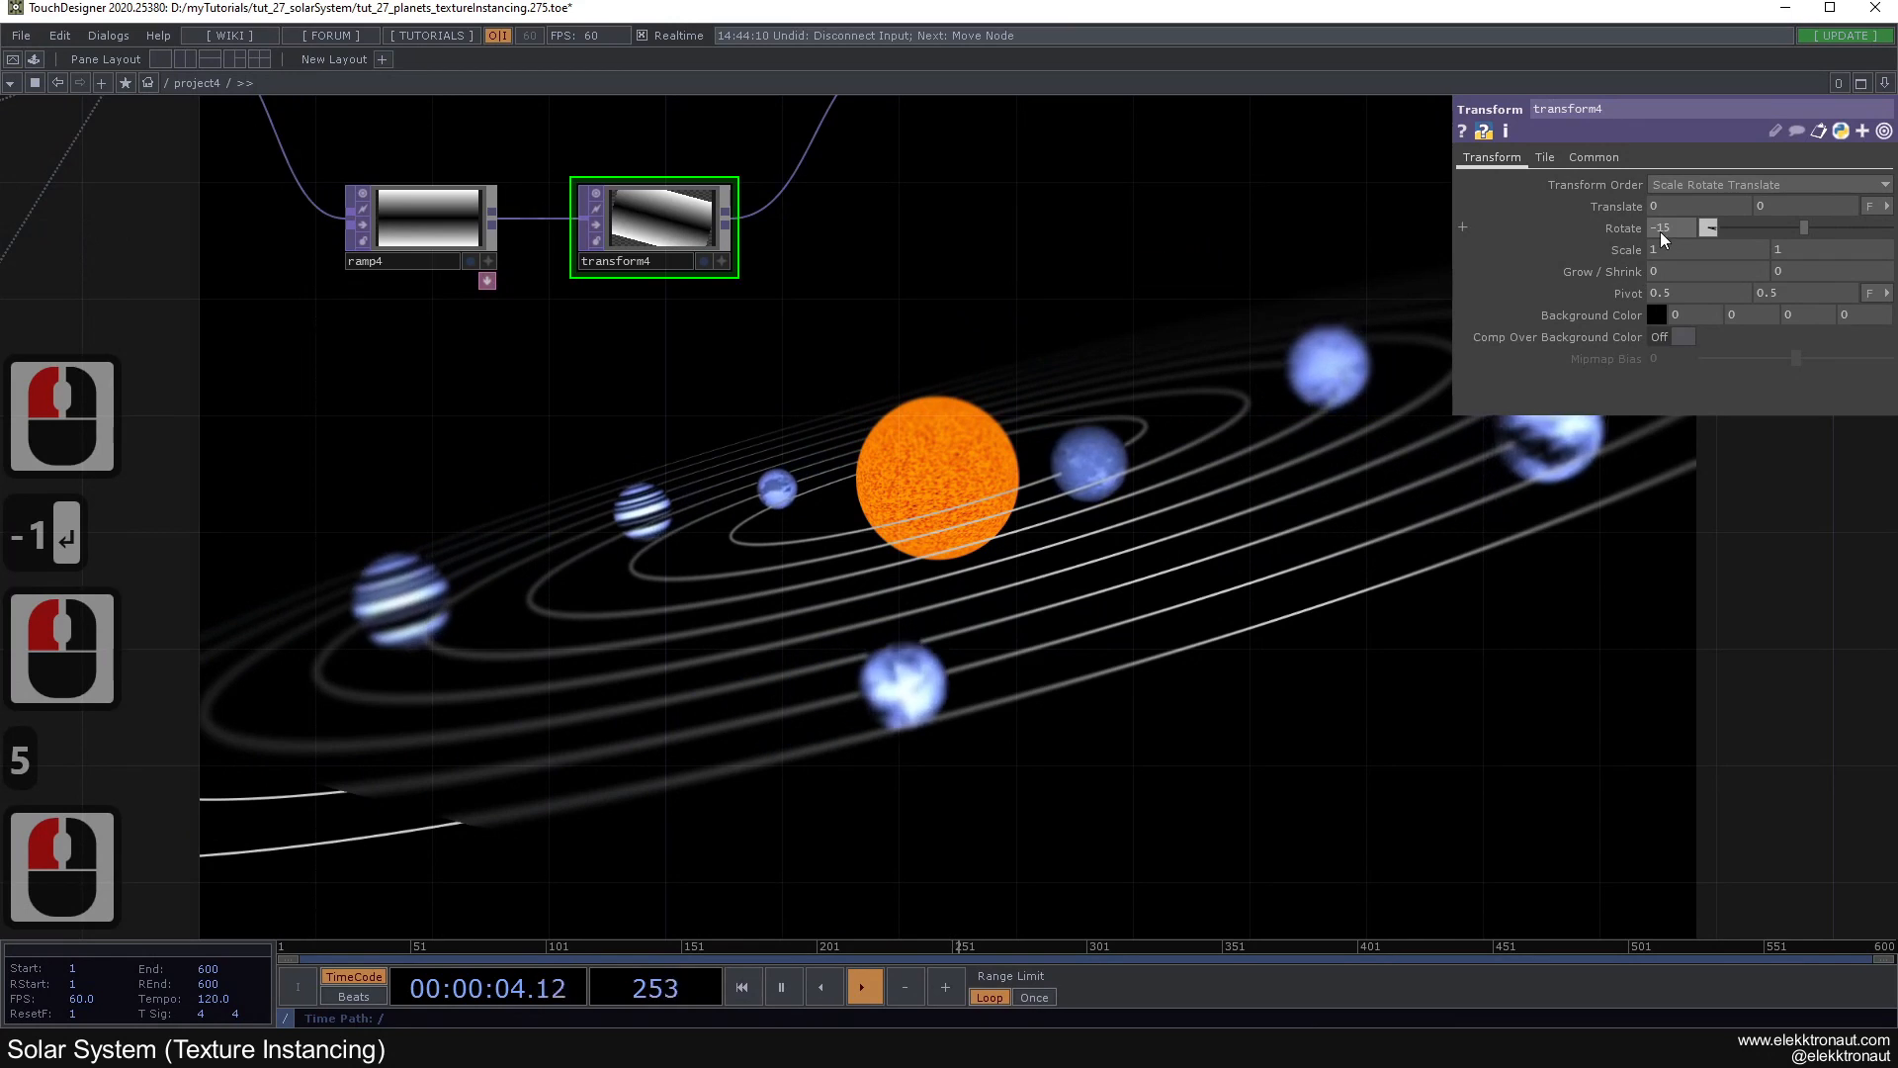
Step: Flip the sign of transform4's rotation so that it is 15
click(1661, 234)
click(1686, 209)
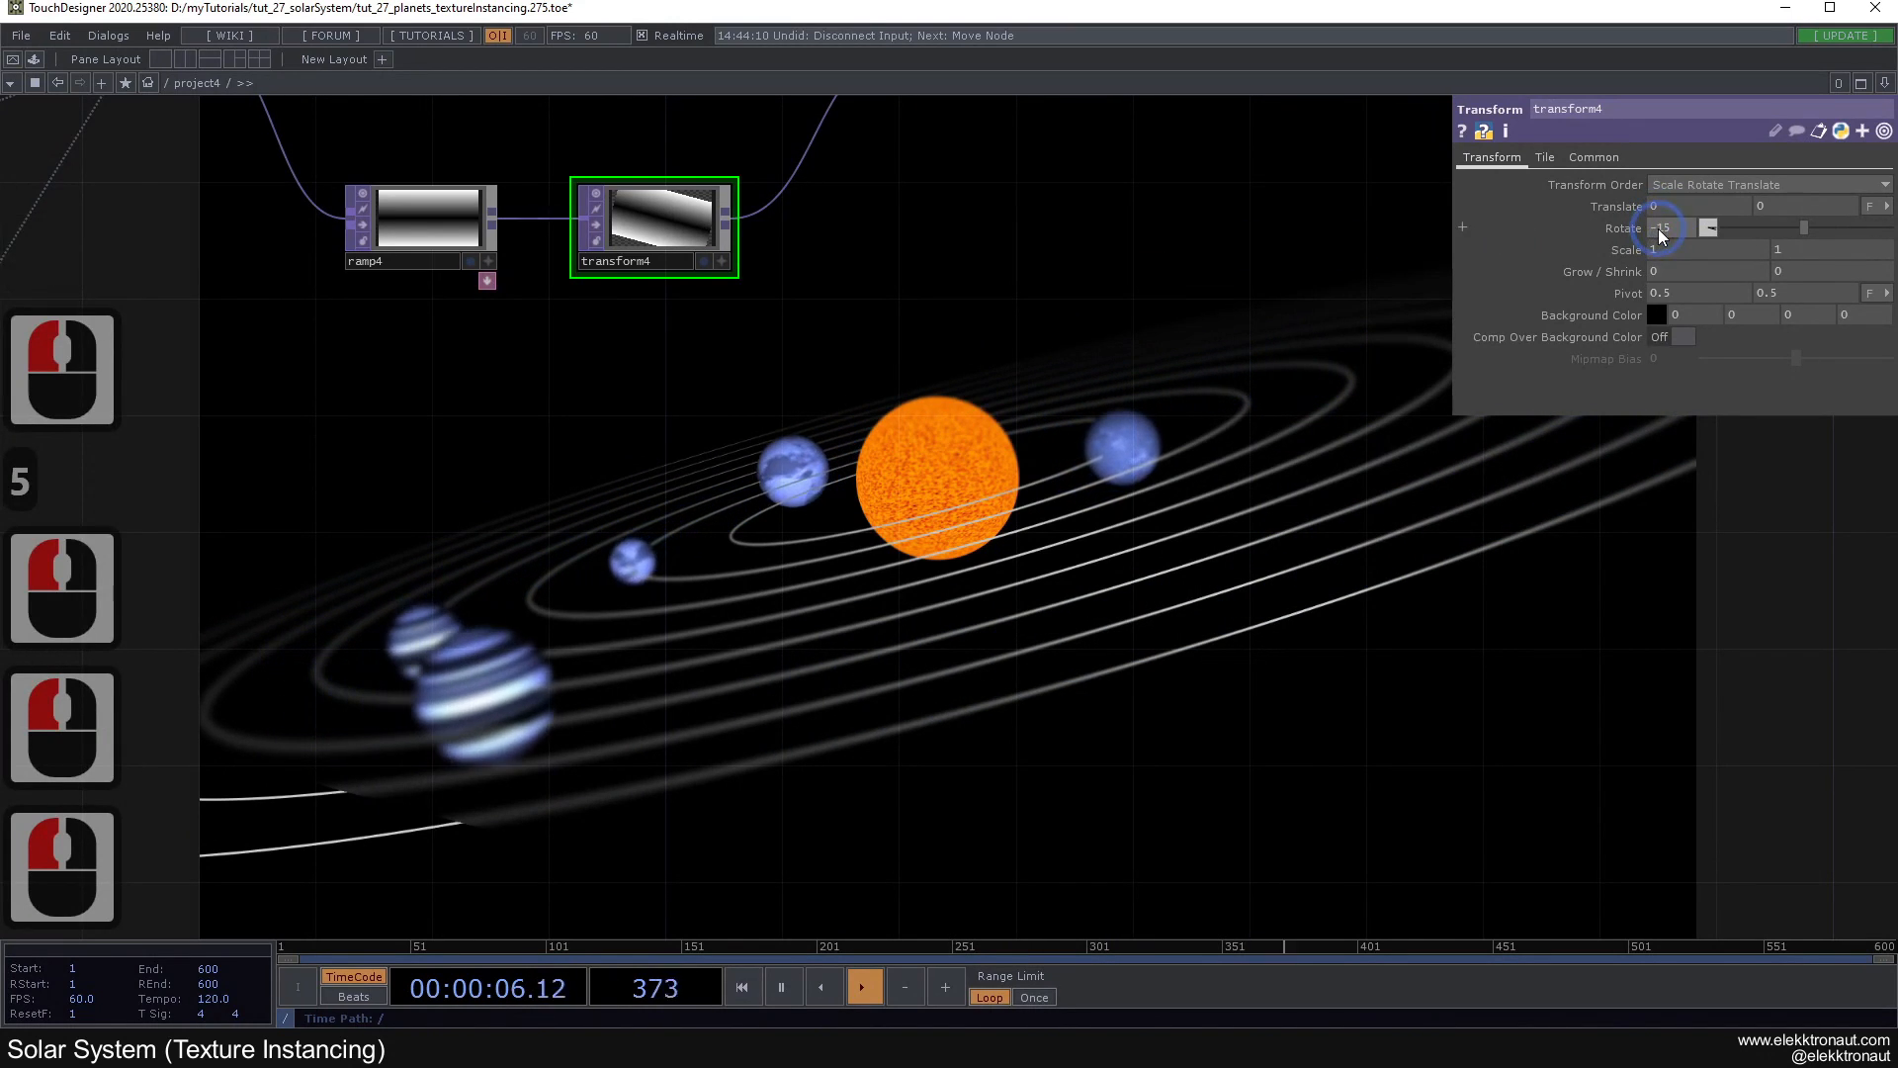
key(BackSpace)
click(1333, 267)
Step: Copy the Z rotation parameter of cam1 and paste it as a reference into transform4's Rotate
drag(970, 374, 1310, 766)
scroll(1199, 673, down, 2)
drag(924, 436, 599, 440)
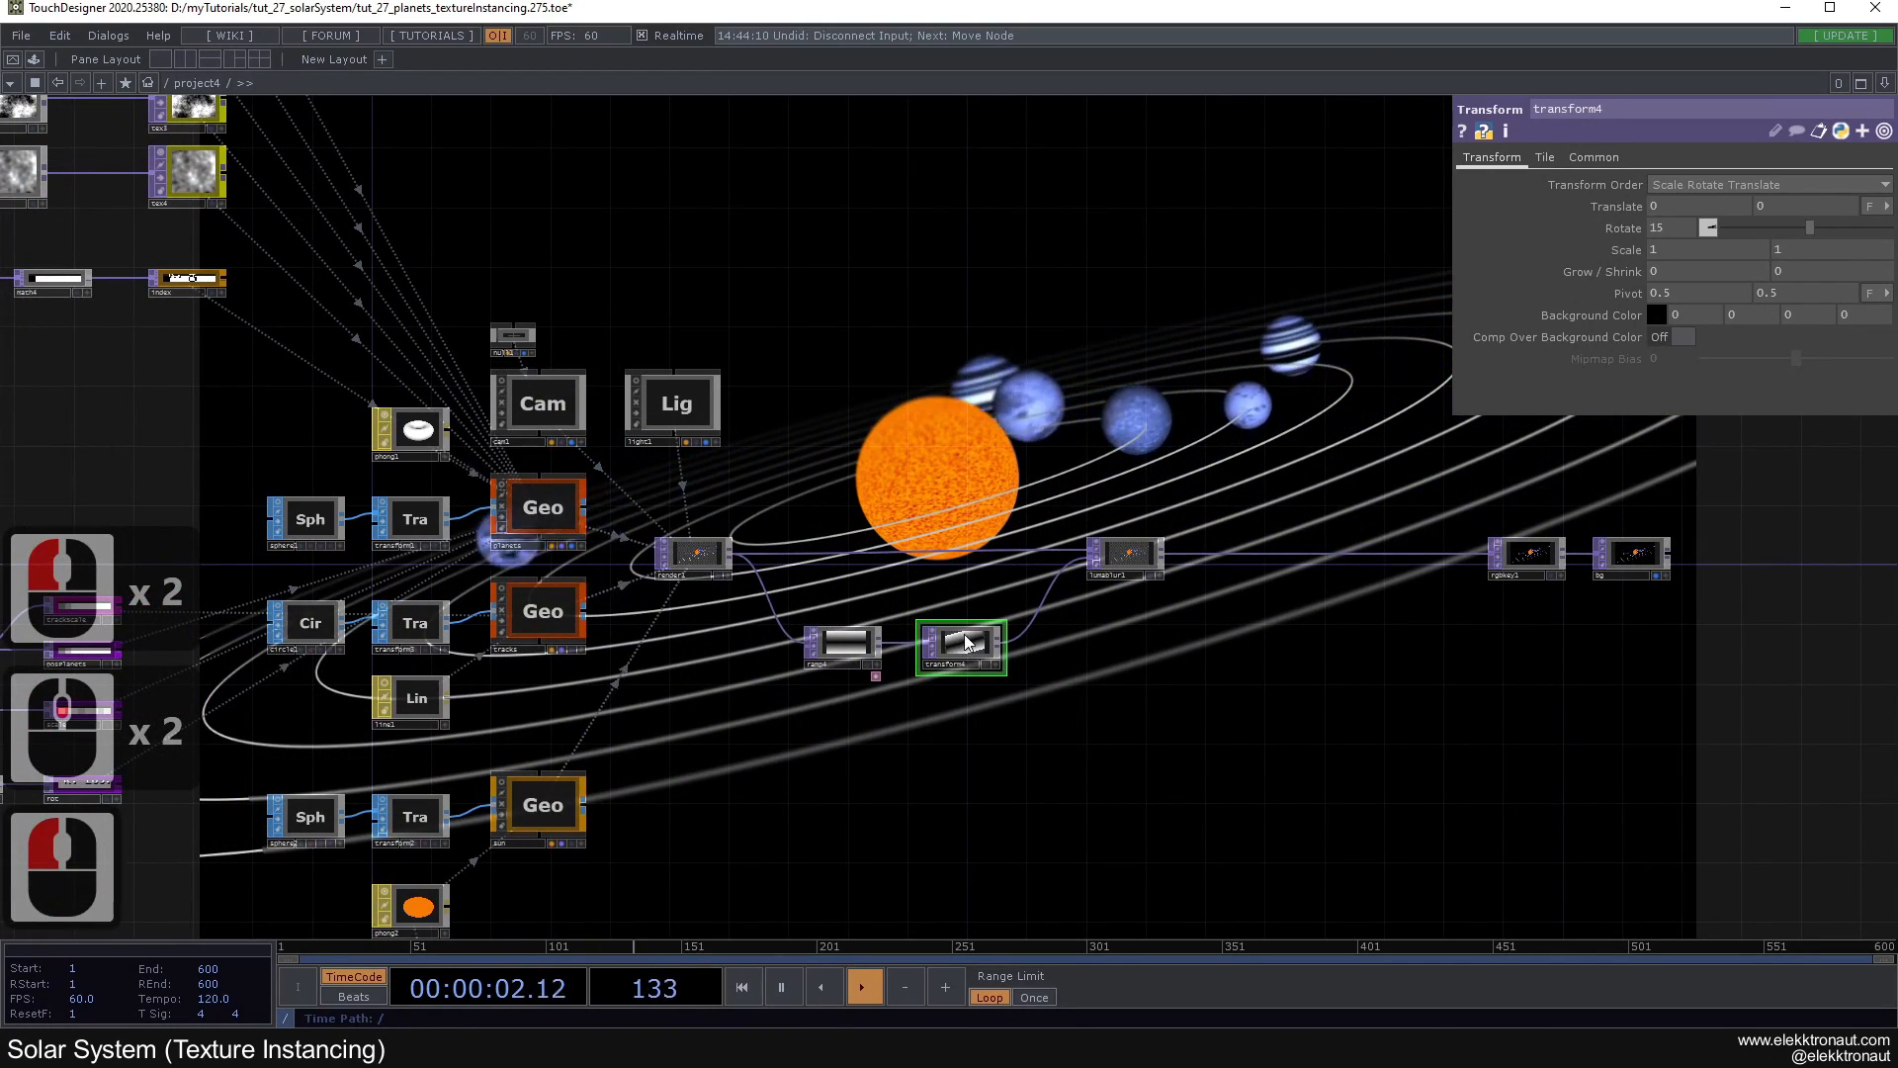
scroll(966, 641, up, 3)
scroll(927, 606, down, 2)
click(379, 298)
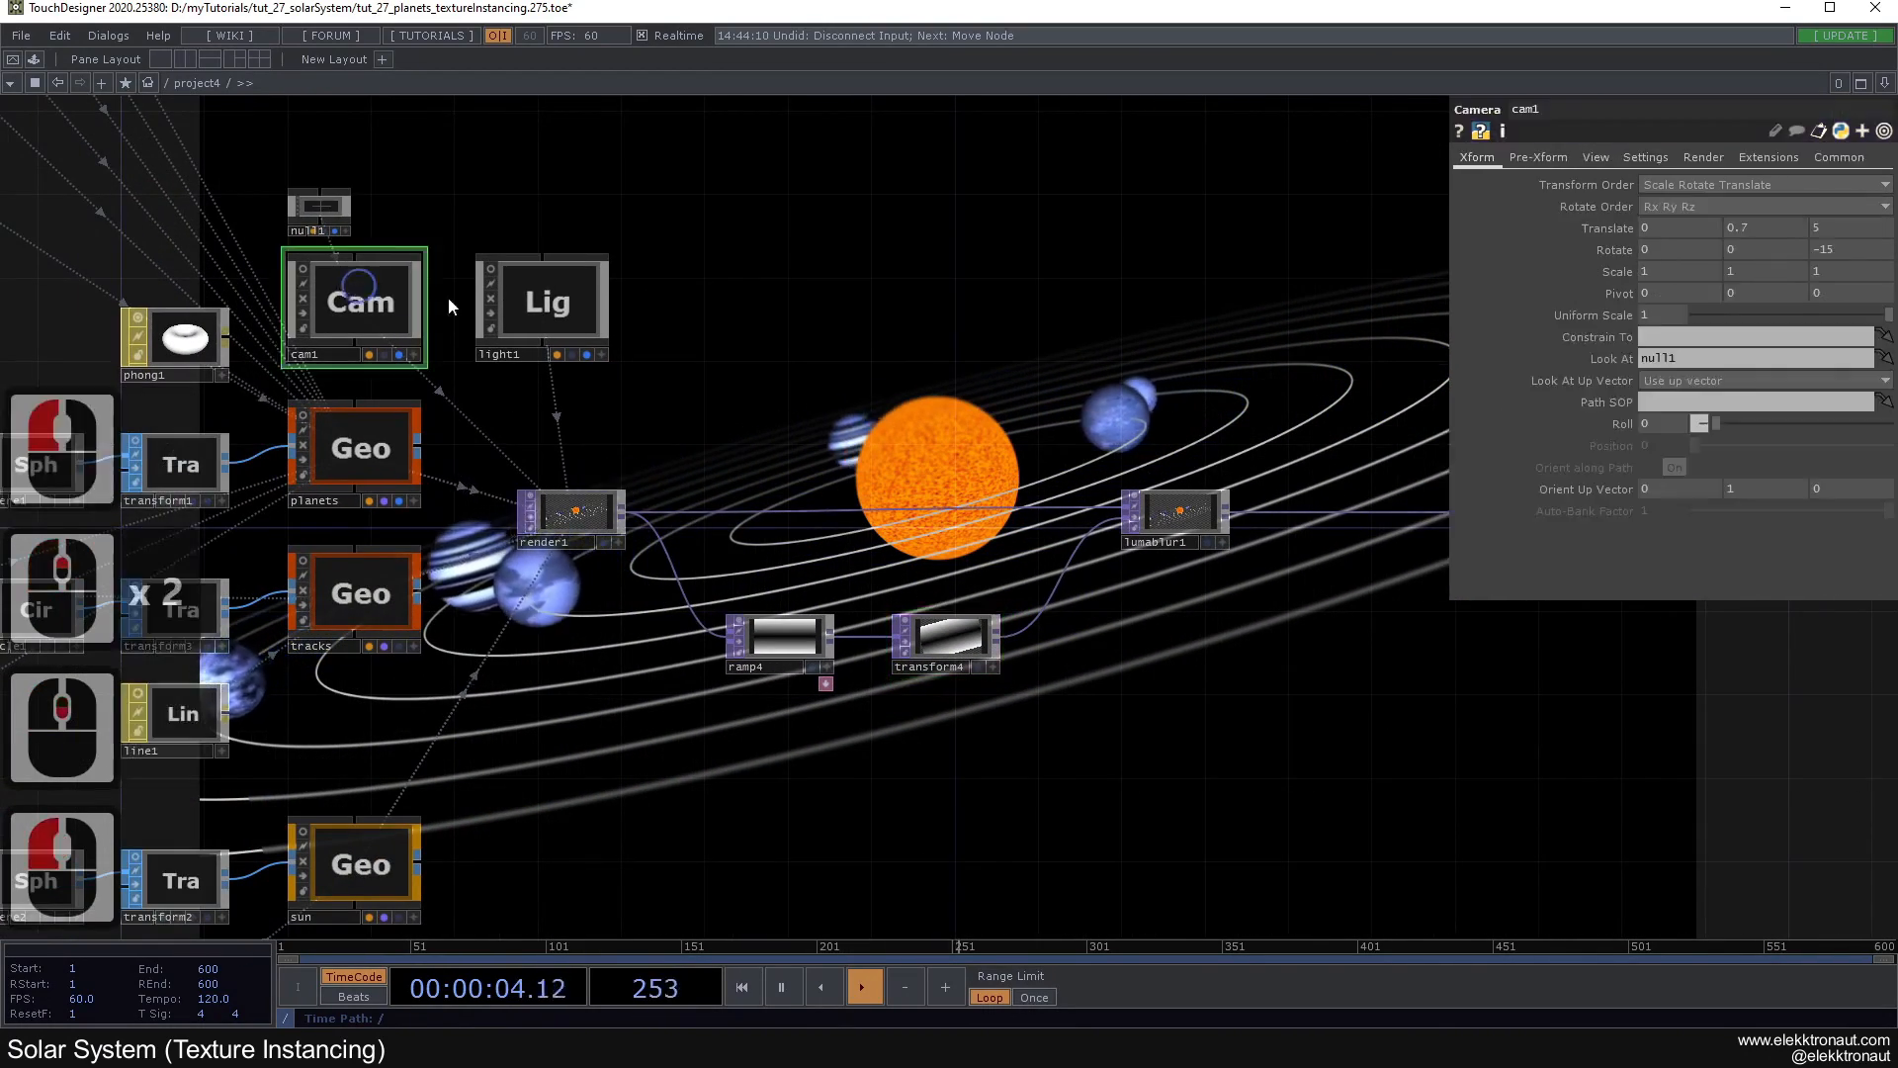
right_click(1846, 253)
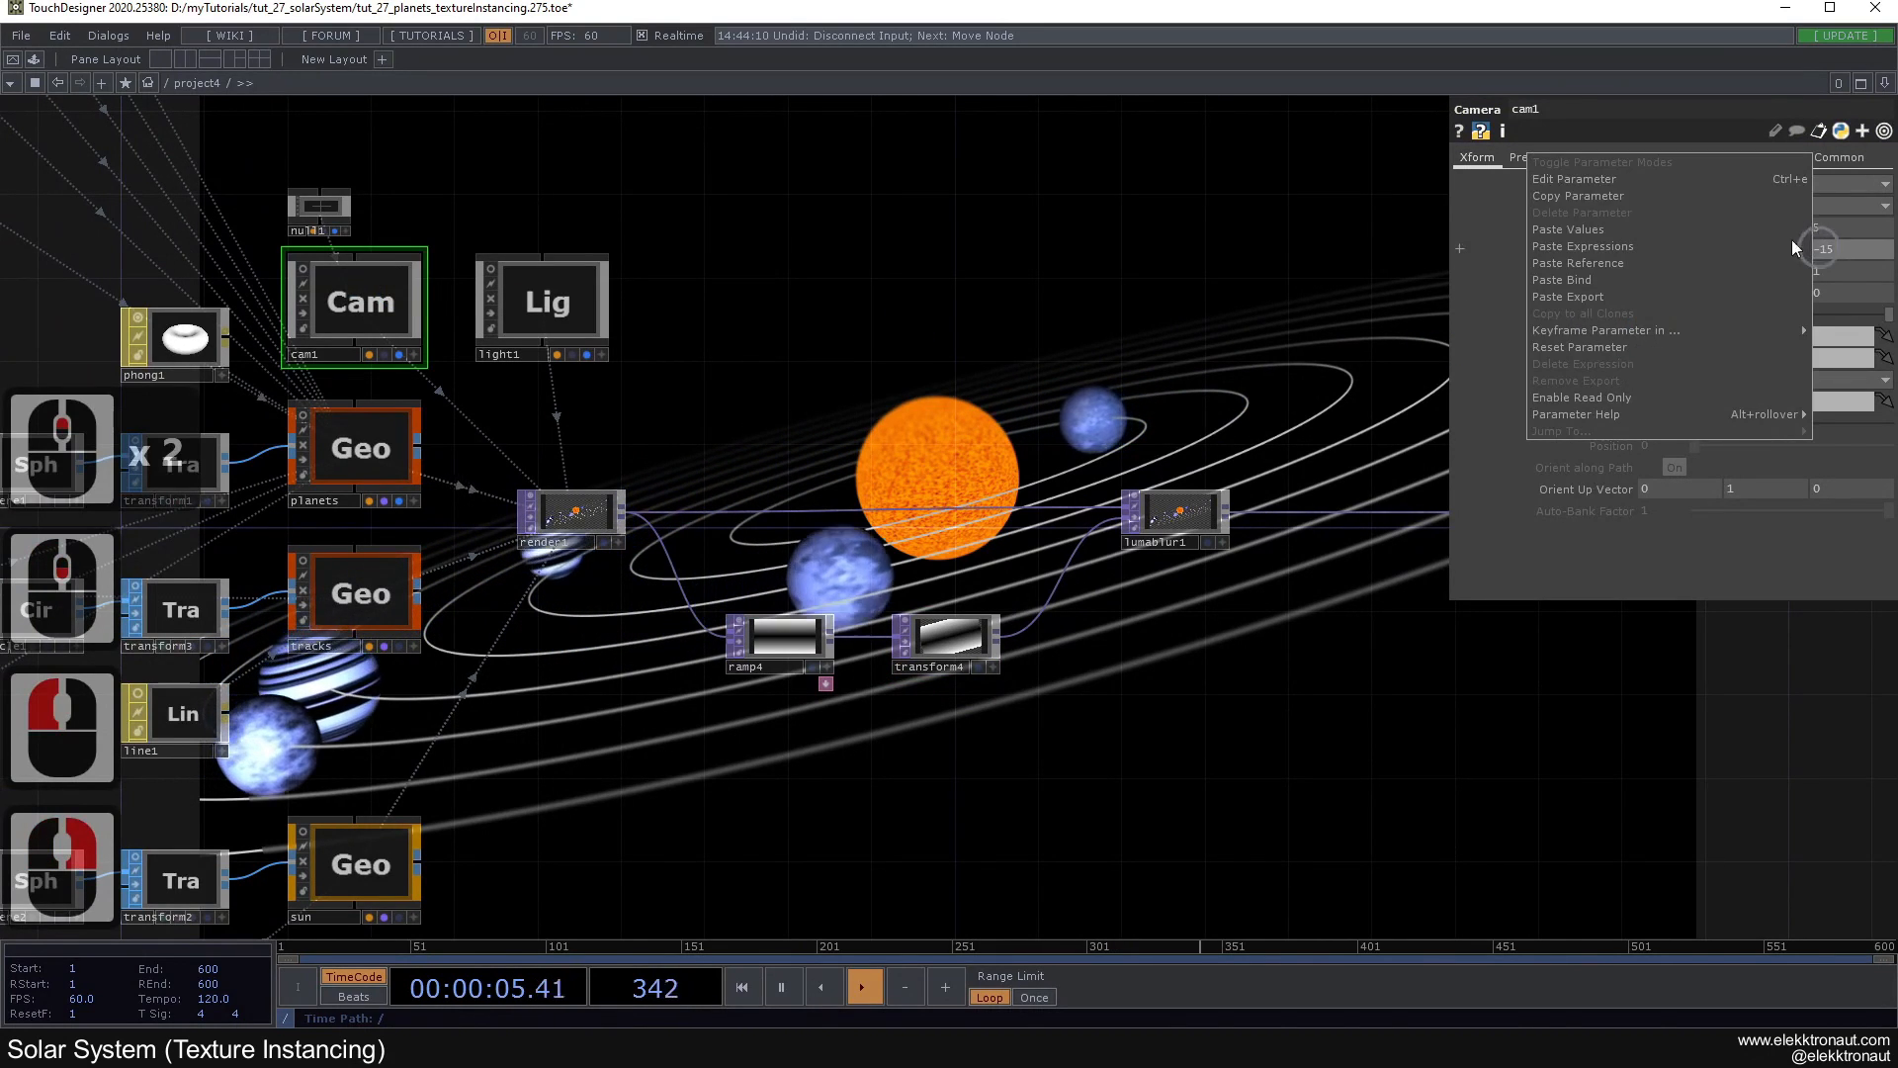
click(1559, 201)
scroll(918, 640, up, 2)
click(918, 641)
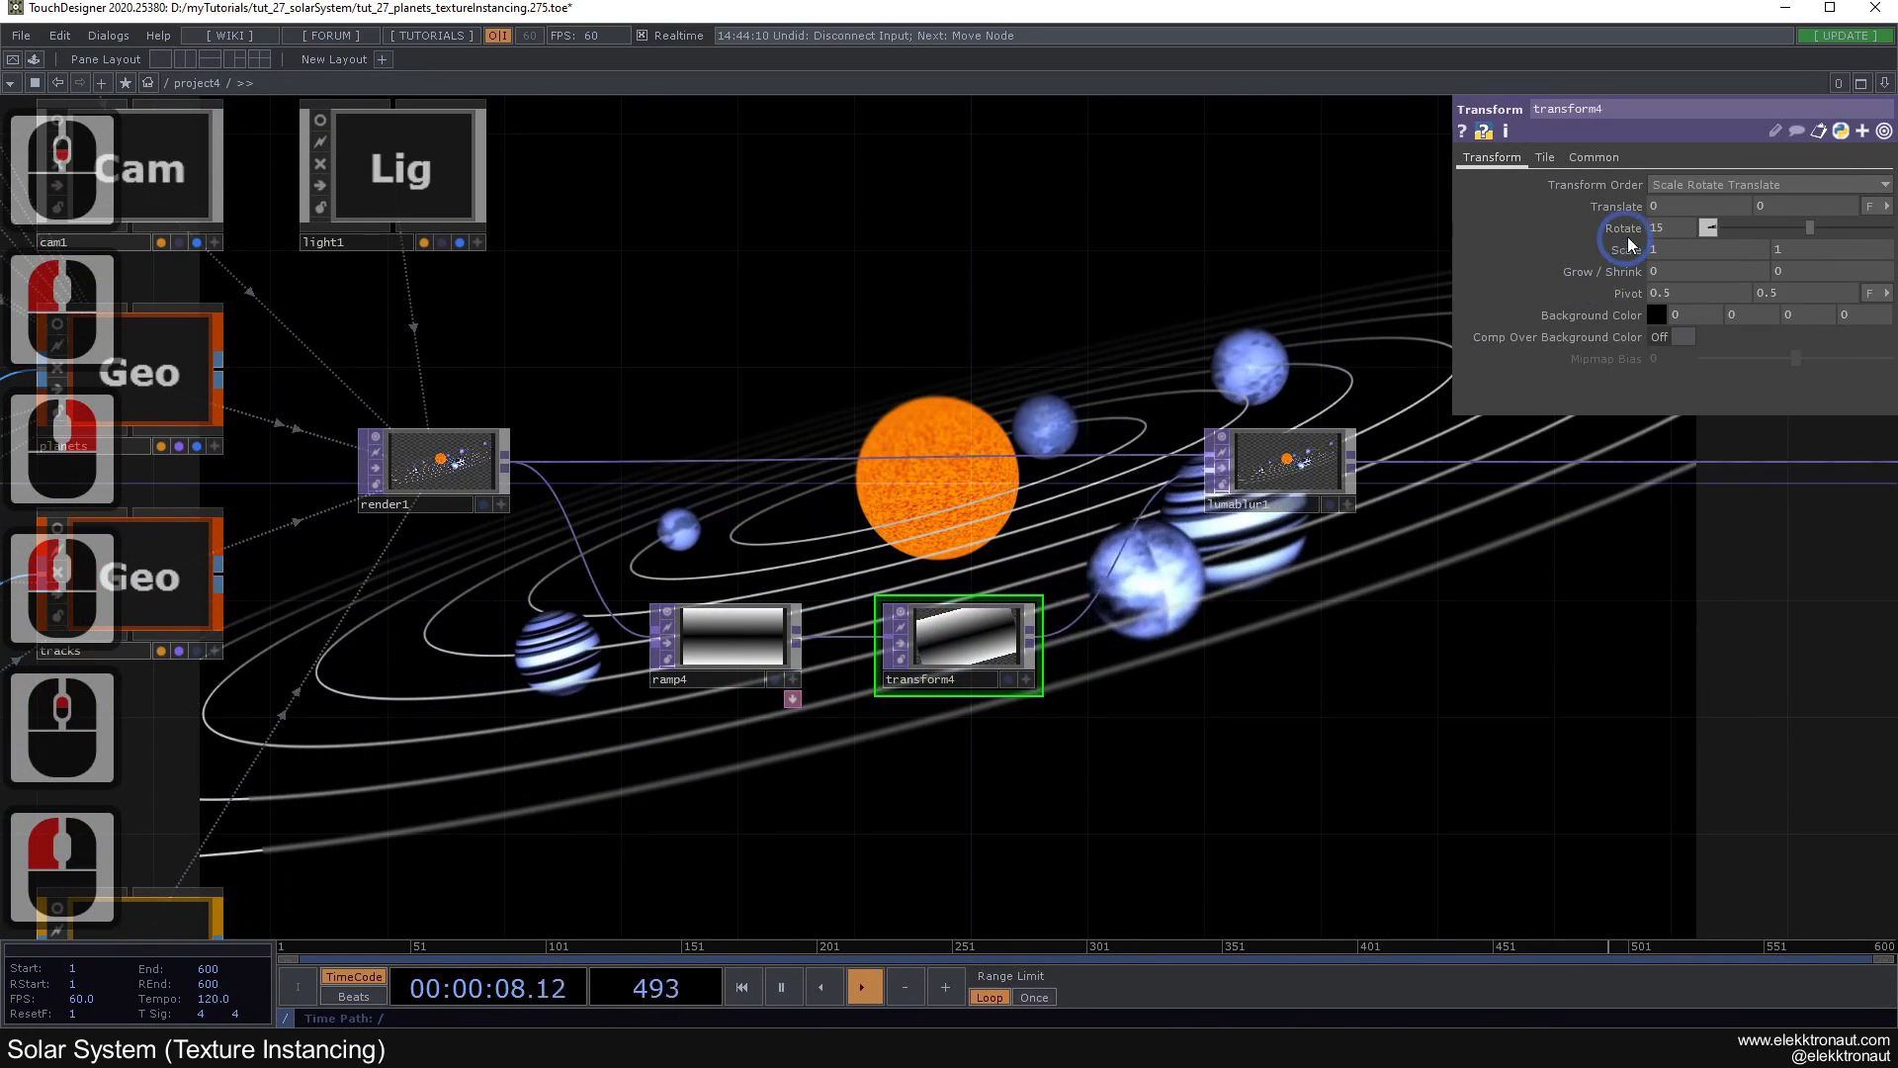
right_click(1655, 224)
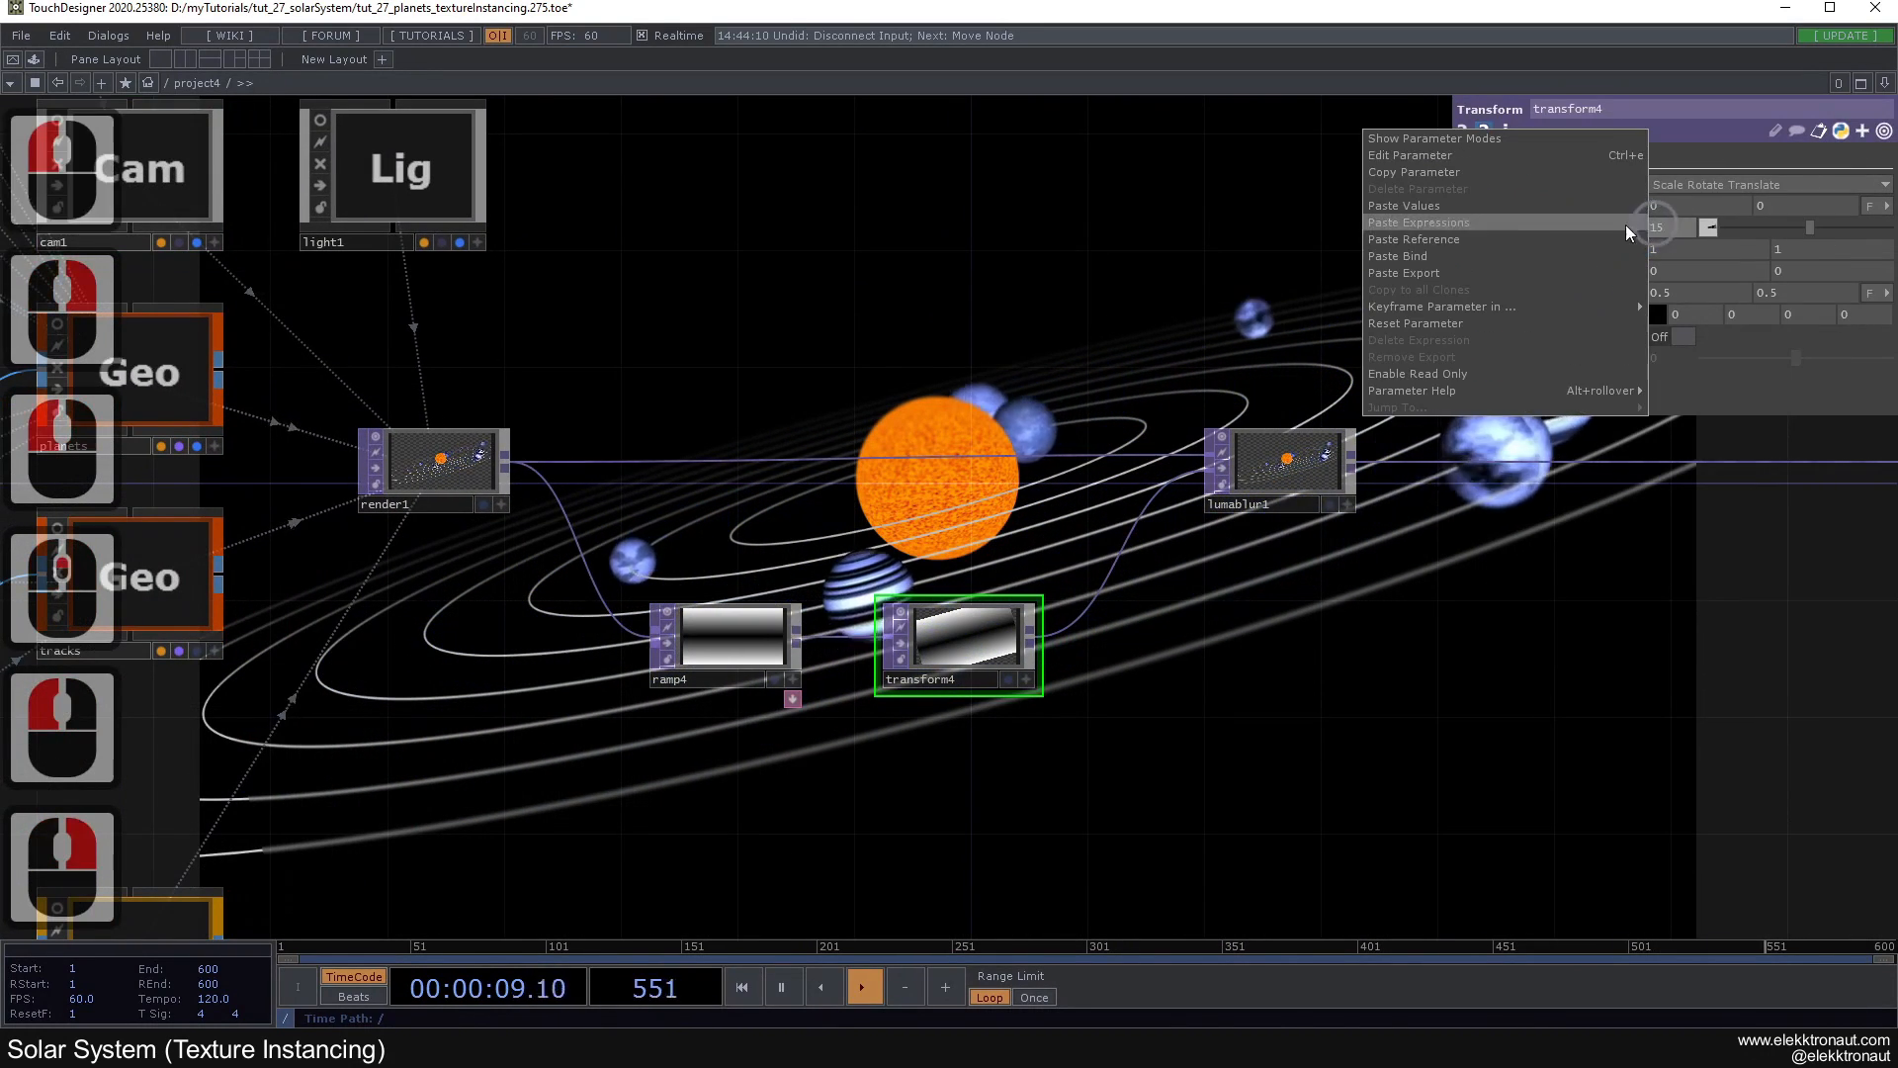
click(1461, 240)
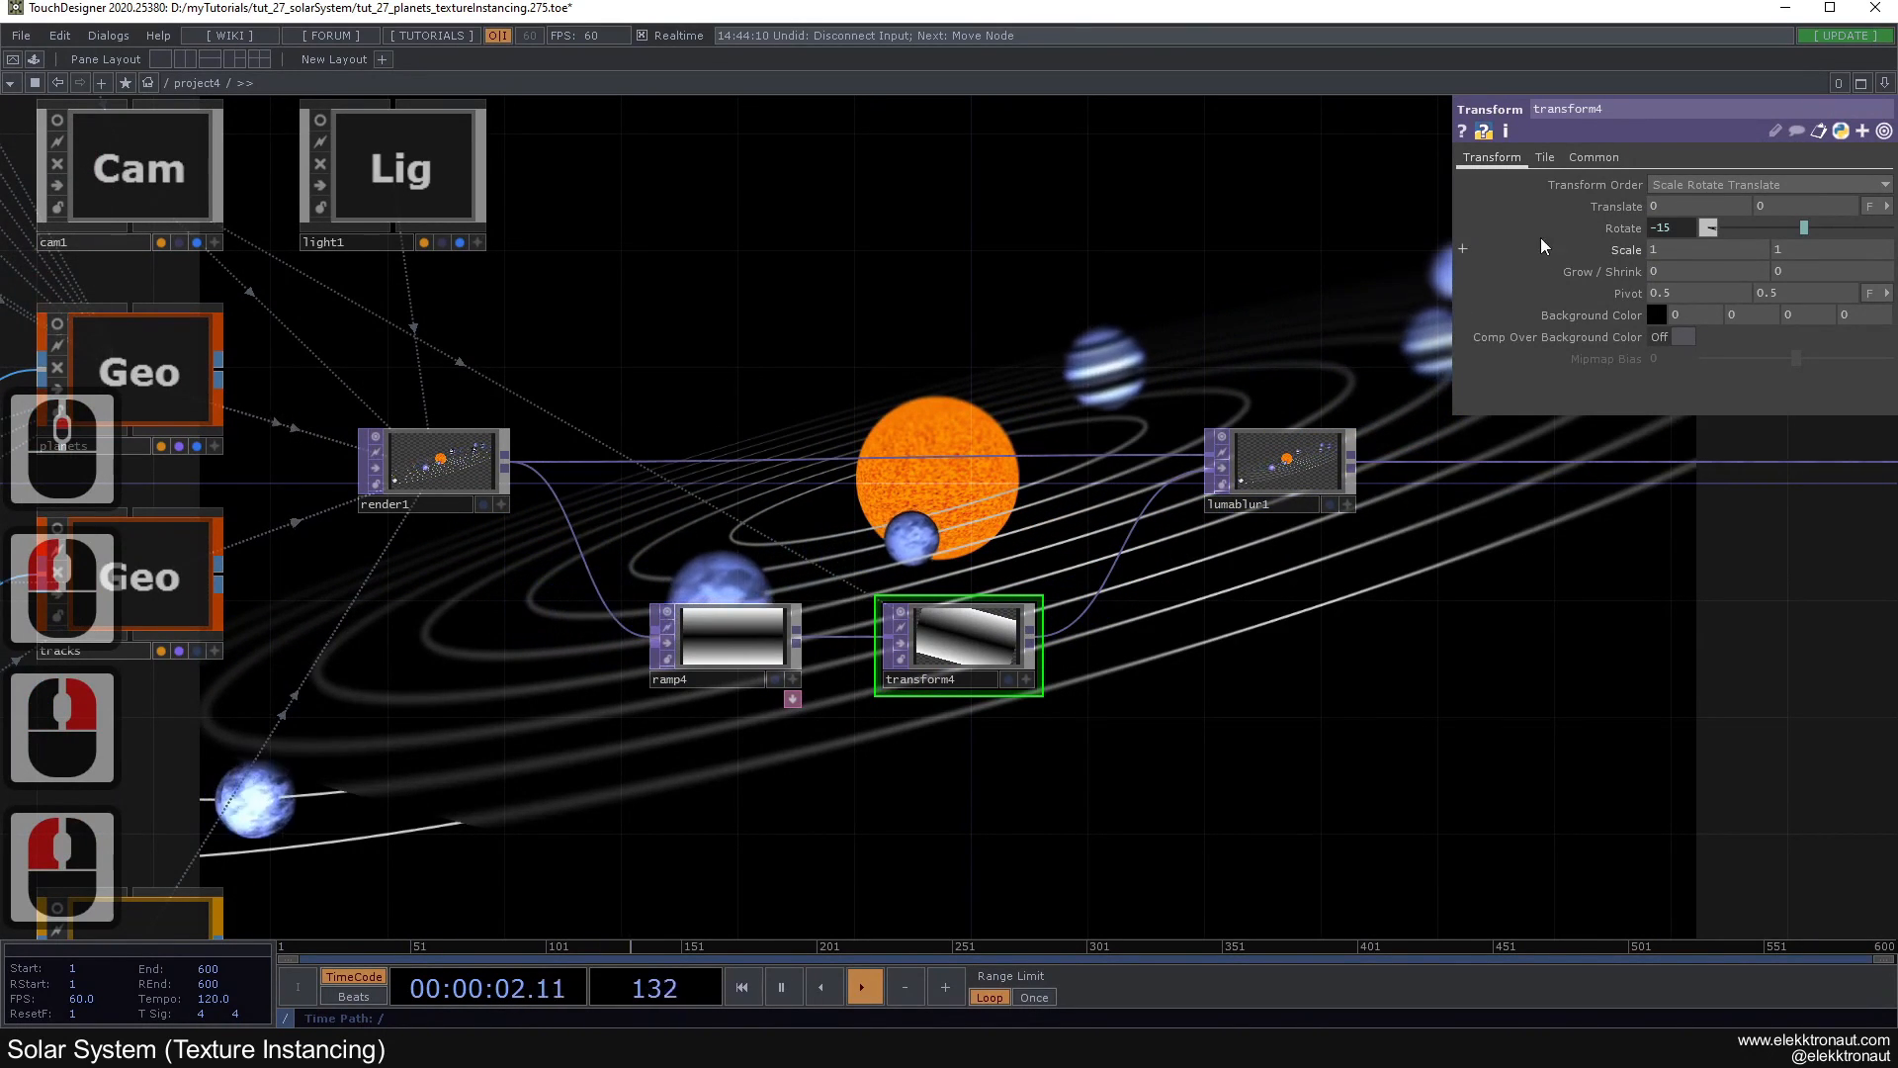
Step: Multiply the rotate expression op('cam1').par.rz of transform4 by -1
click(1683, 231)
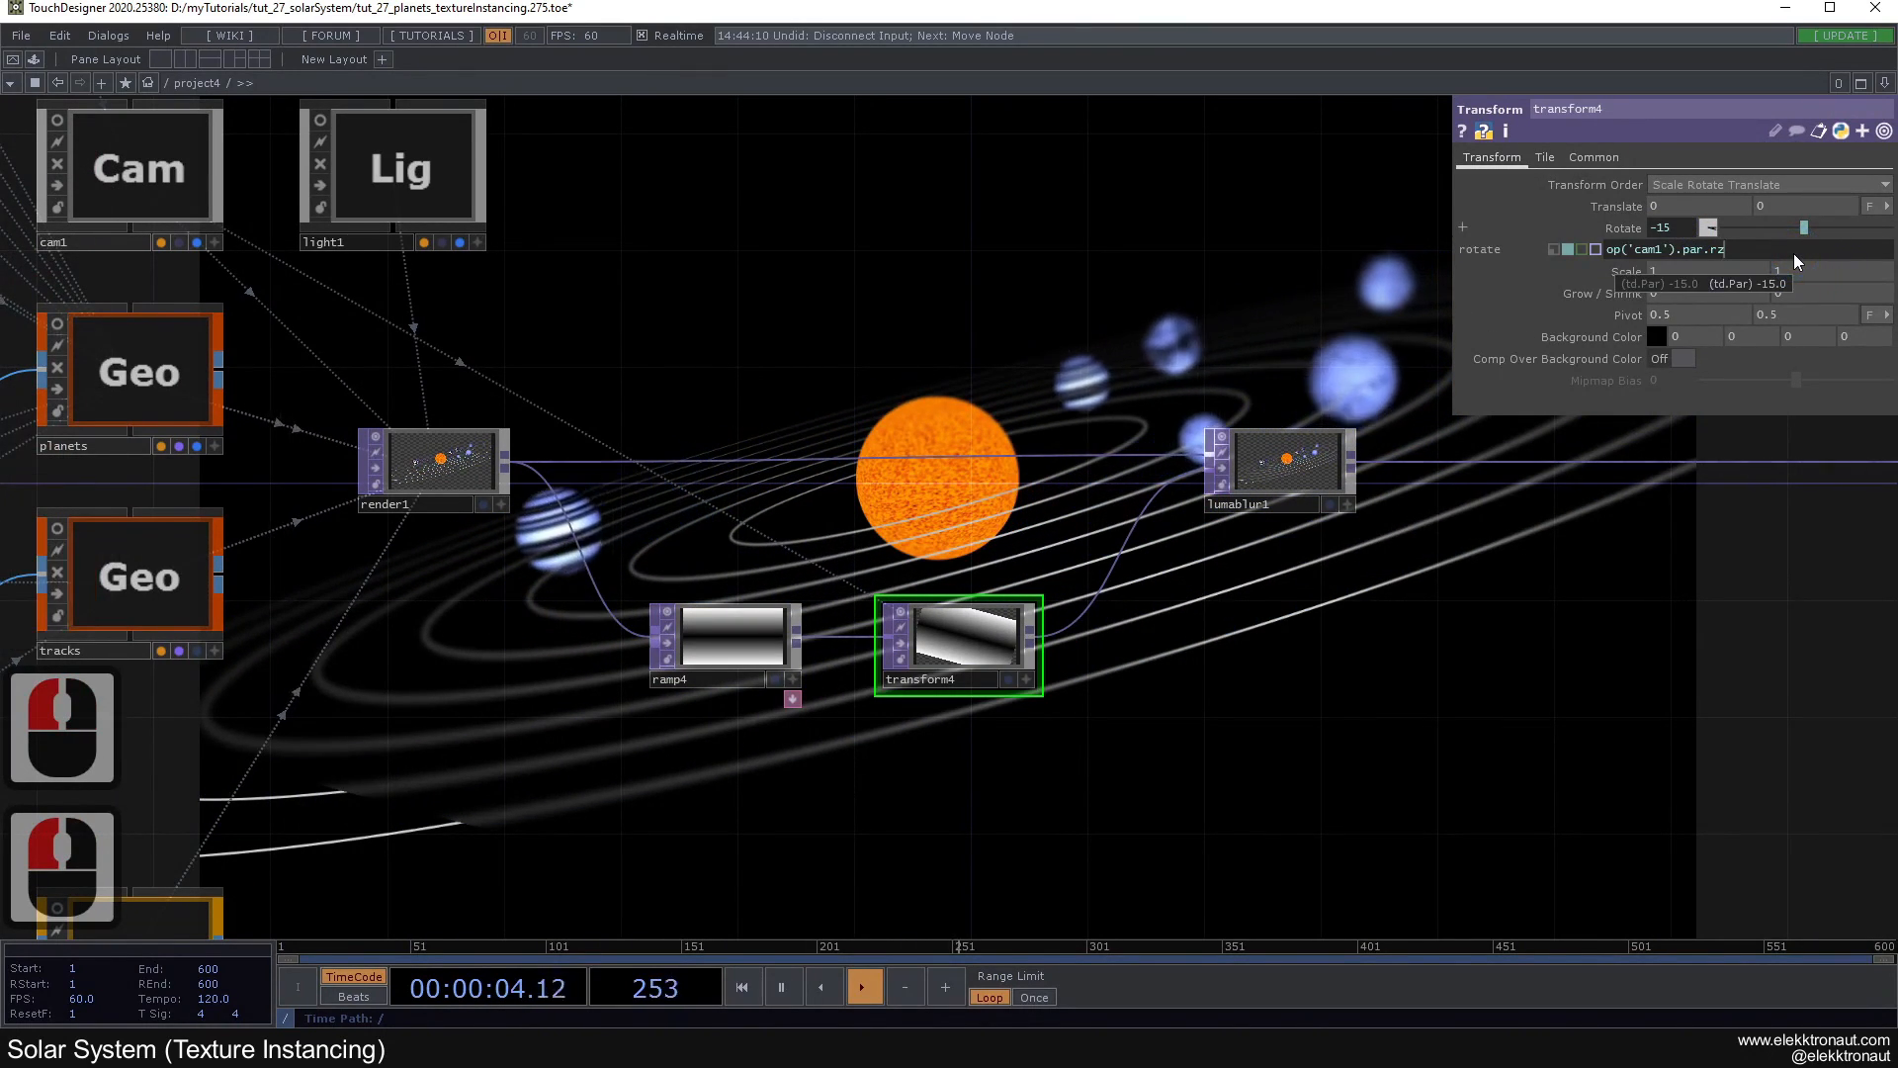
text(*-1)
key(Return)
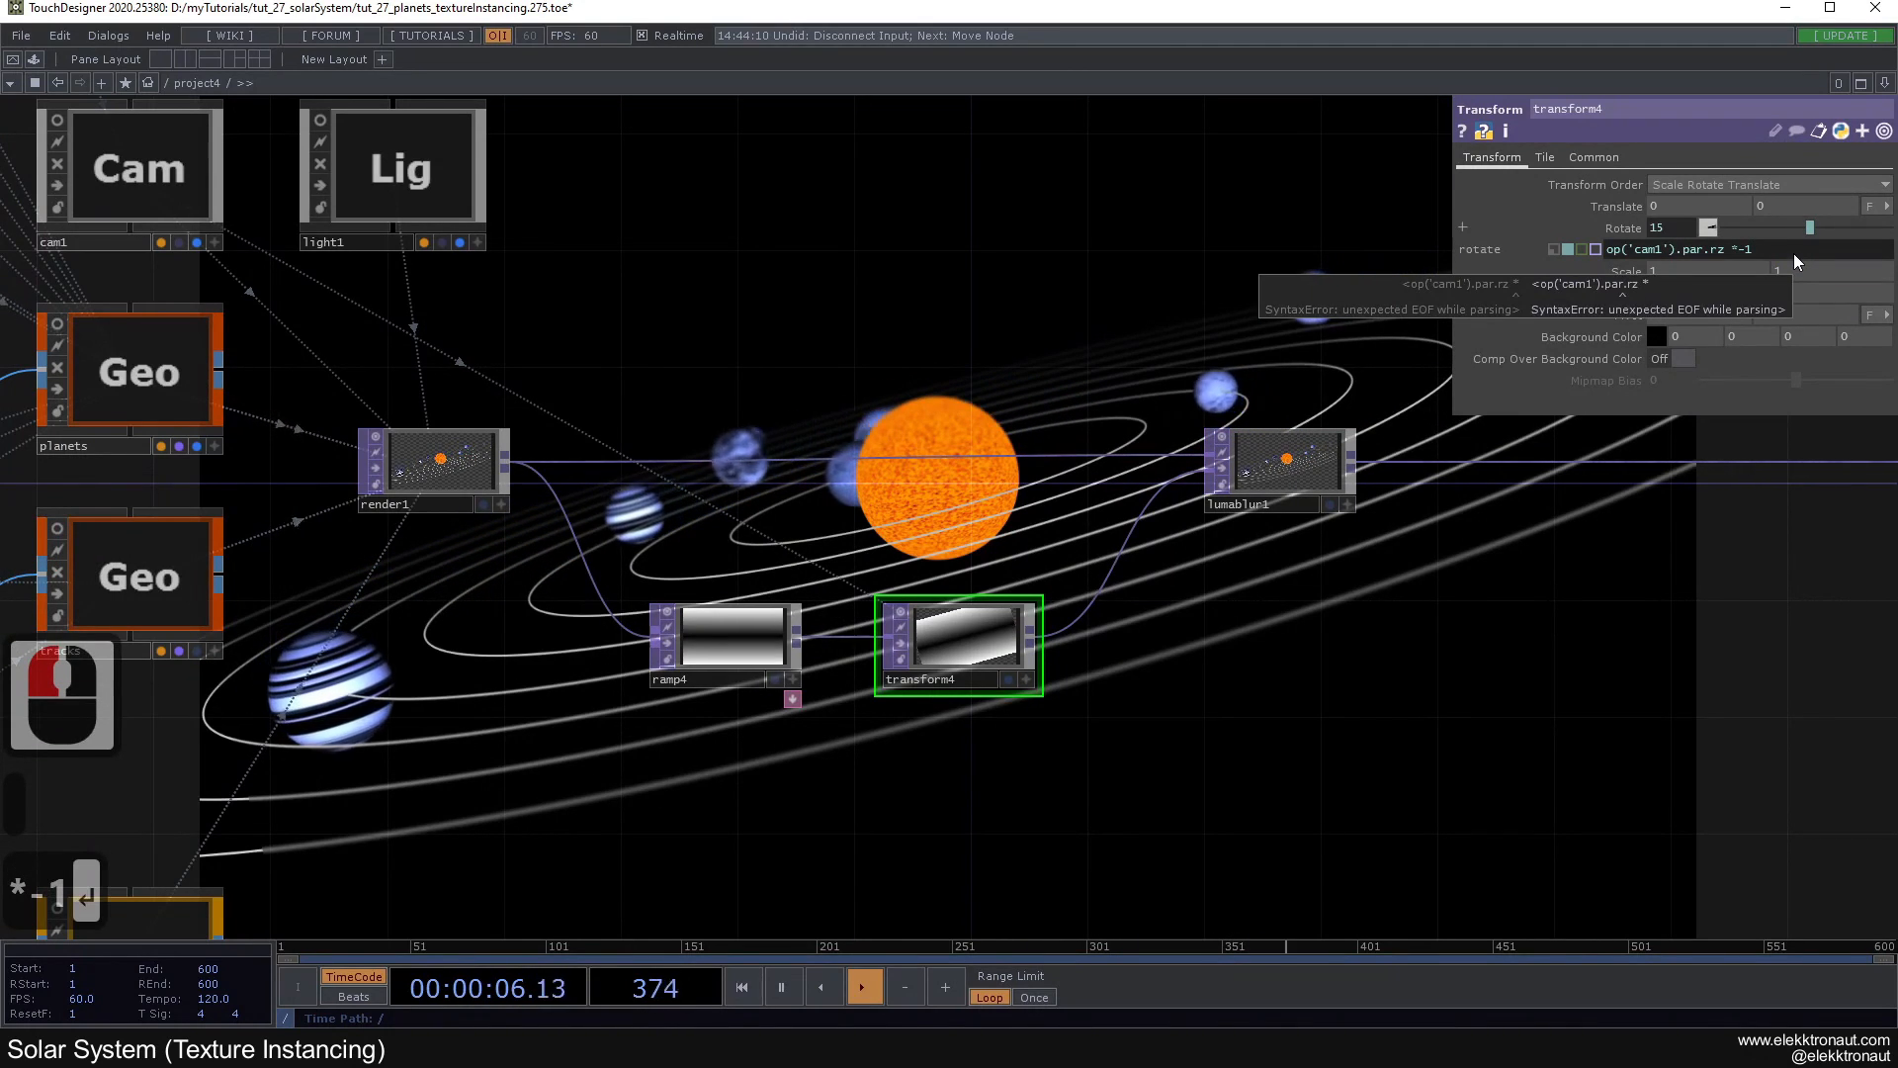
Step: Set the tile Extend mode of transform4 to Hold
click(1544, 157)
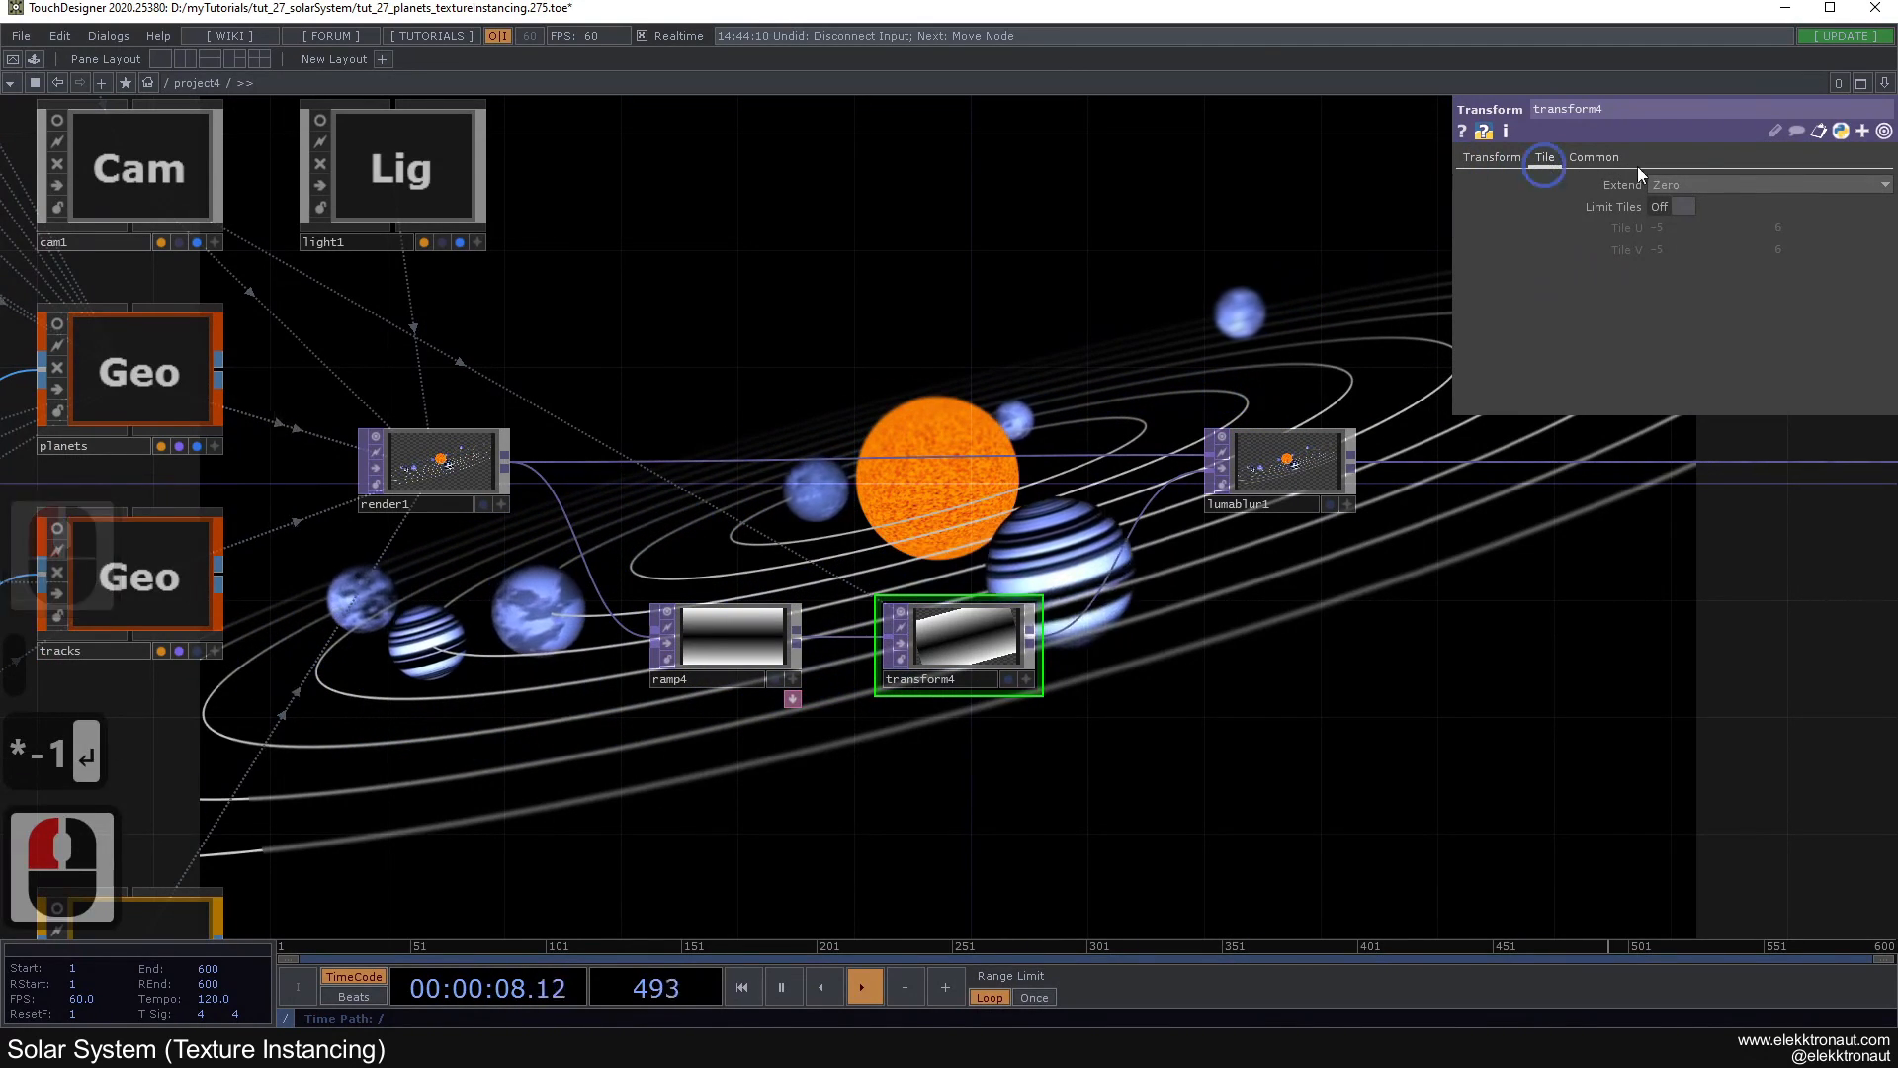
click(1664, 185)
click(1666, 202)
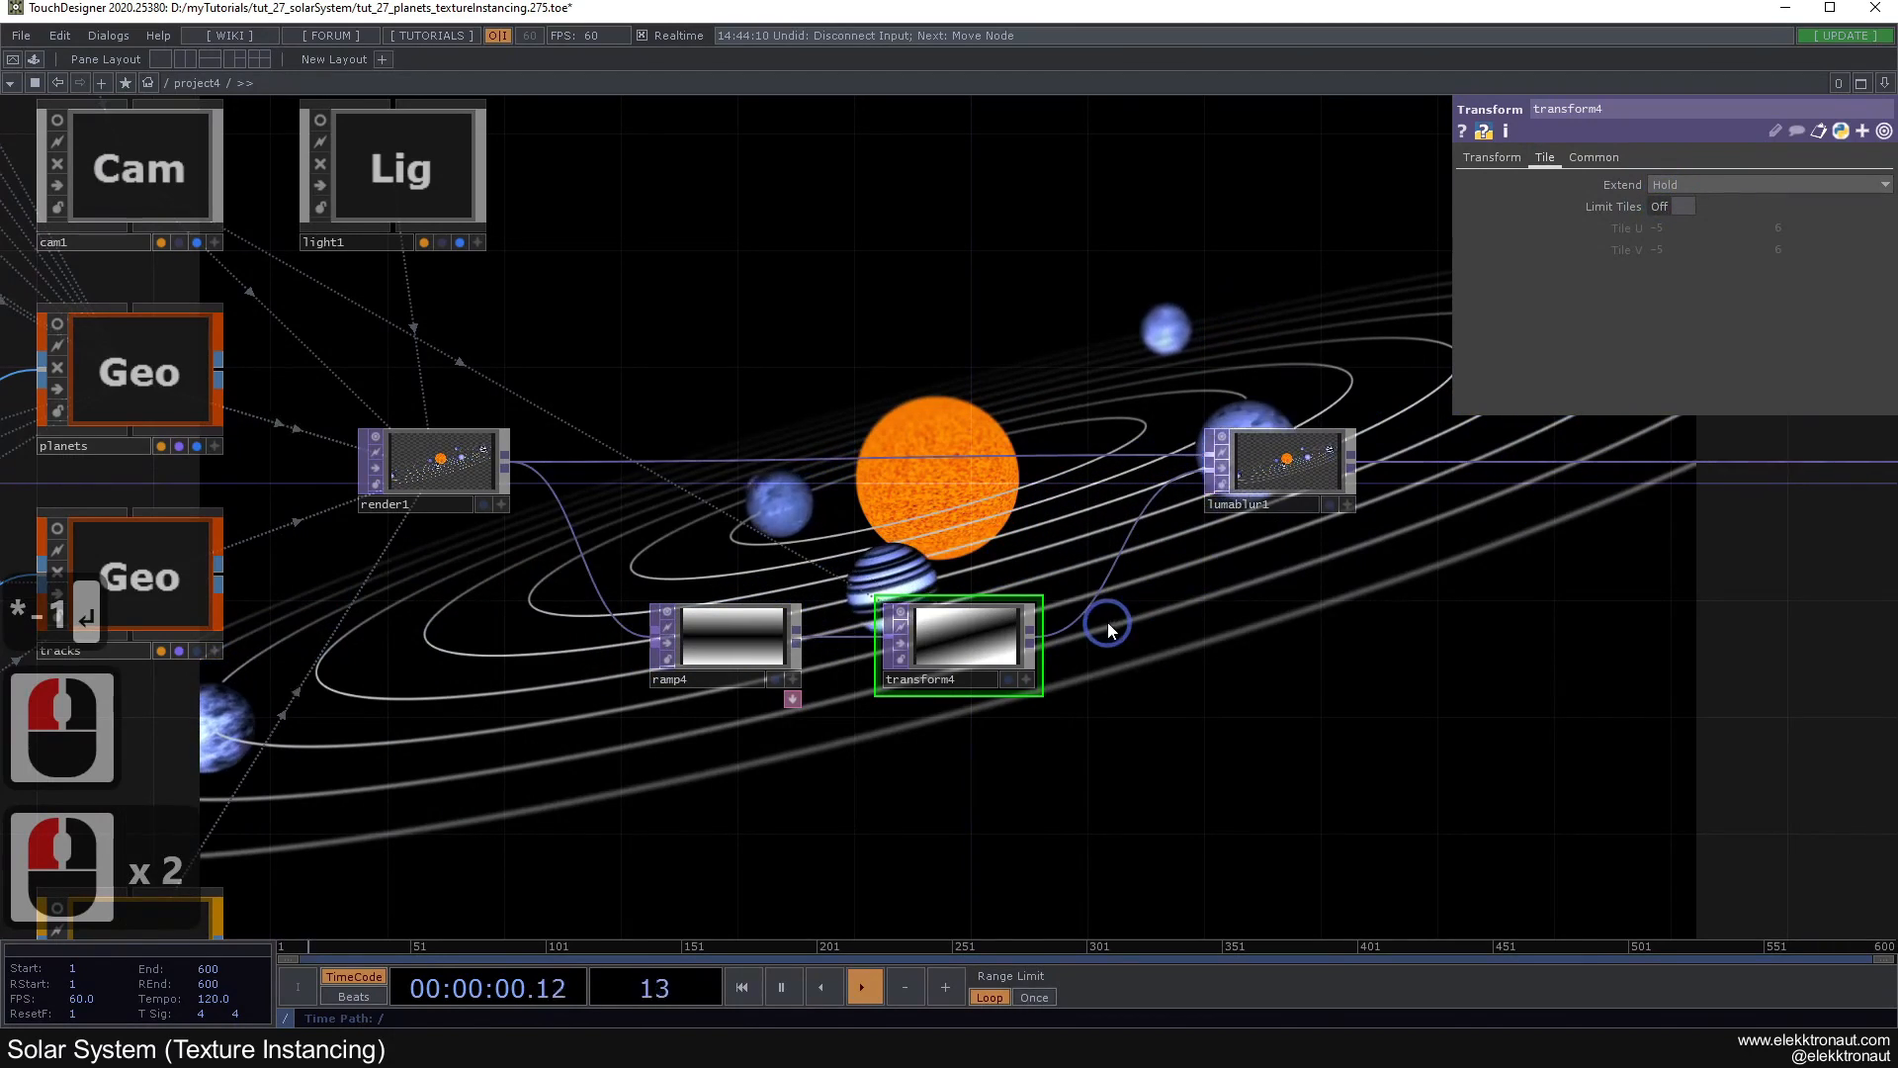
Step: Increase the White Filter Width of lumablur1 to 73
drag(1096, 644, 899, 380)
drag(973, 498, 1107, 554)
drag(342, 164, 406, 252)
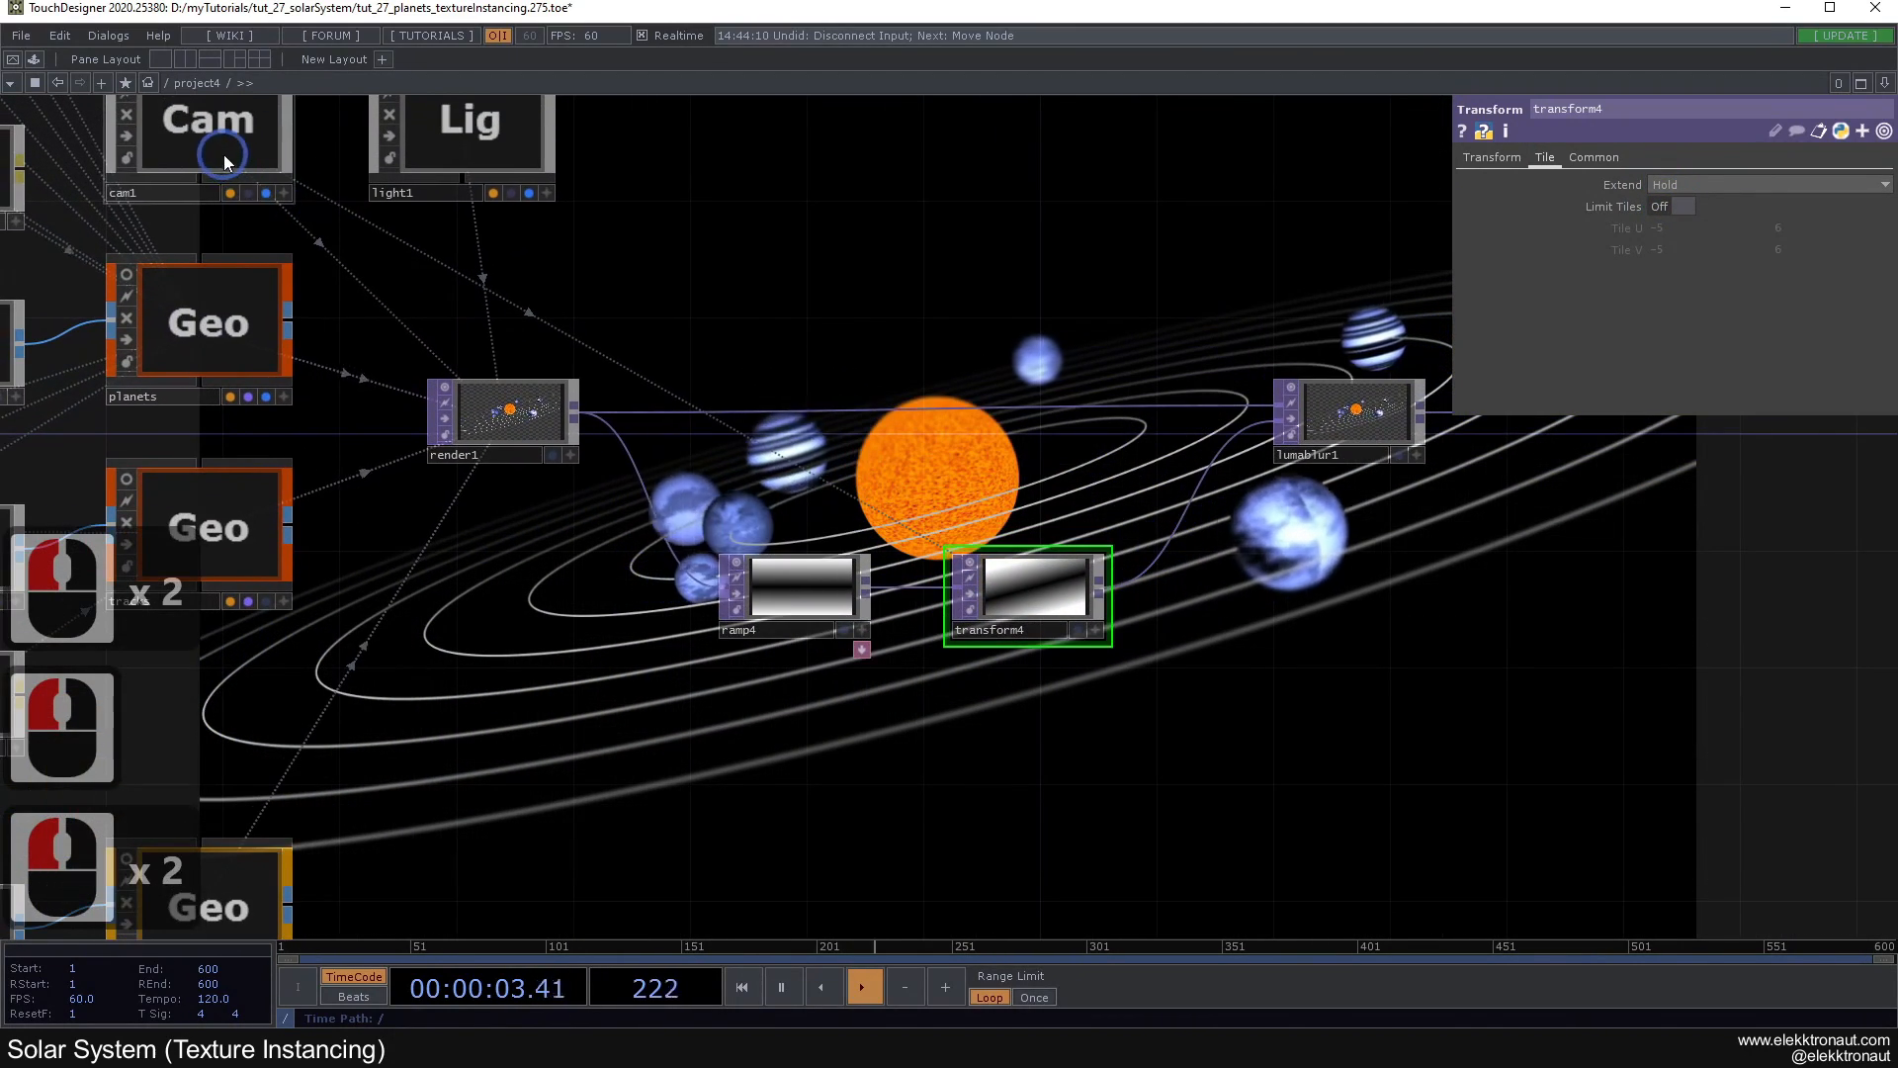
click(1316, 407)
drag(1735, 292, 1836, 295)
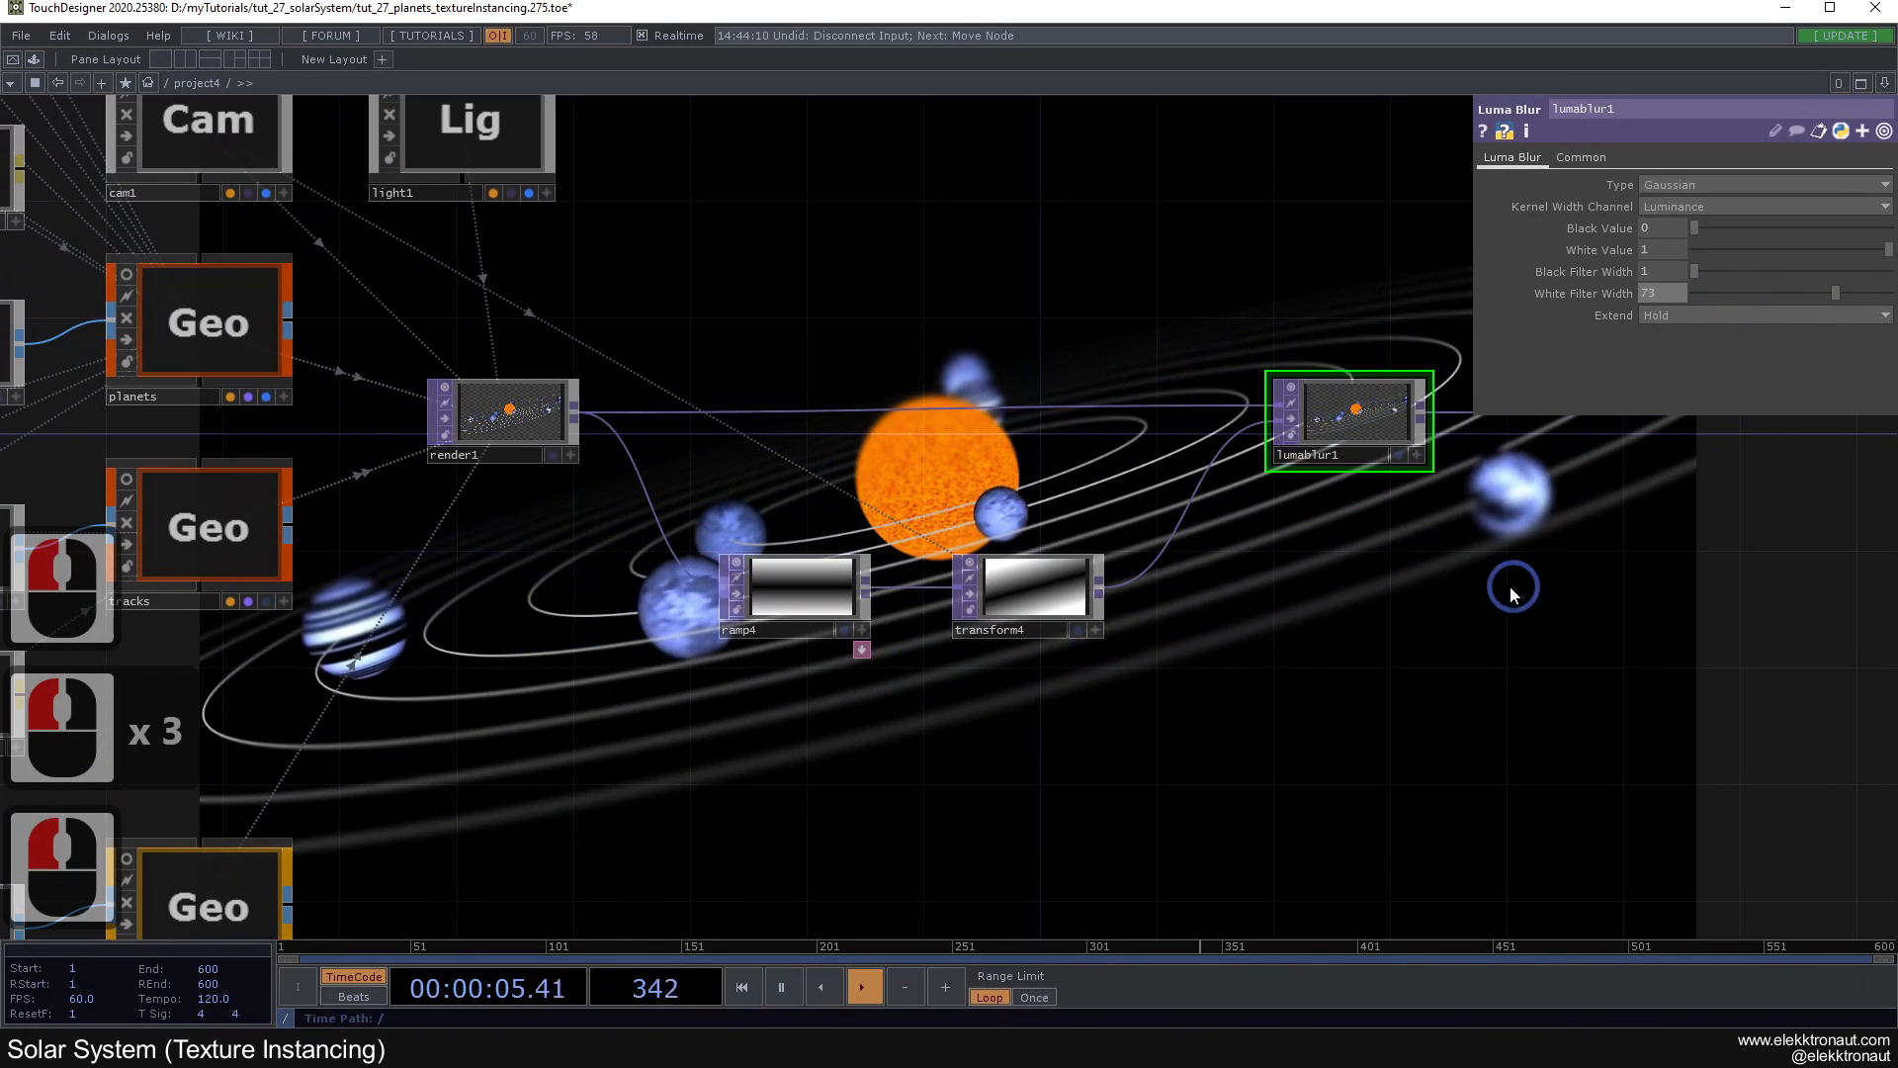
click(190, 150)
drag(1334, 643, 795, 230)
click(1621, 272)
drag(1820, 245, 1834, 222)
drag(793, 265, 784, 521)
key(ctrl+z)
key(ctrl+z)
key(ctrl+z)
Step: Move the rgbkey1 node farther from lumablur1 to make room in the chain between them
scroll(827, 458, down, 2)
drag(827, 457, 575, 517)
right_drag(1133, 377, 1424, 378)
click(1118, 487)
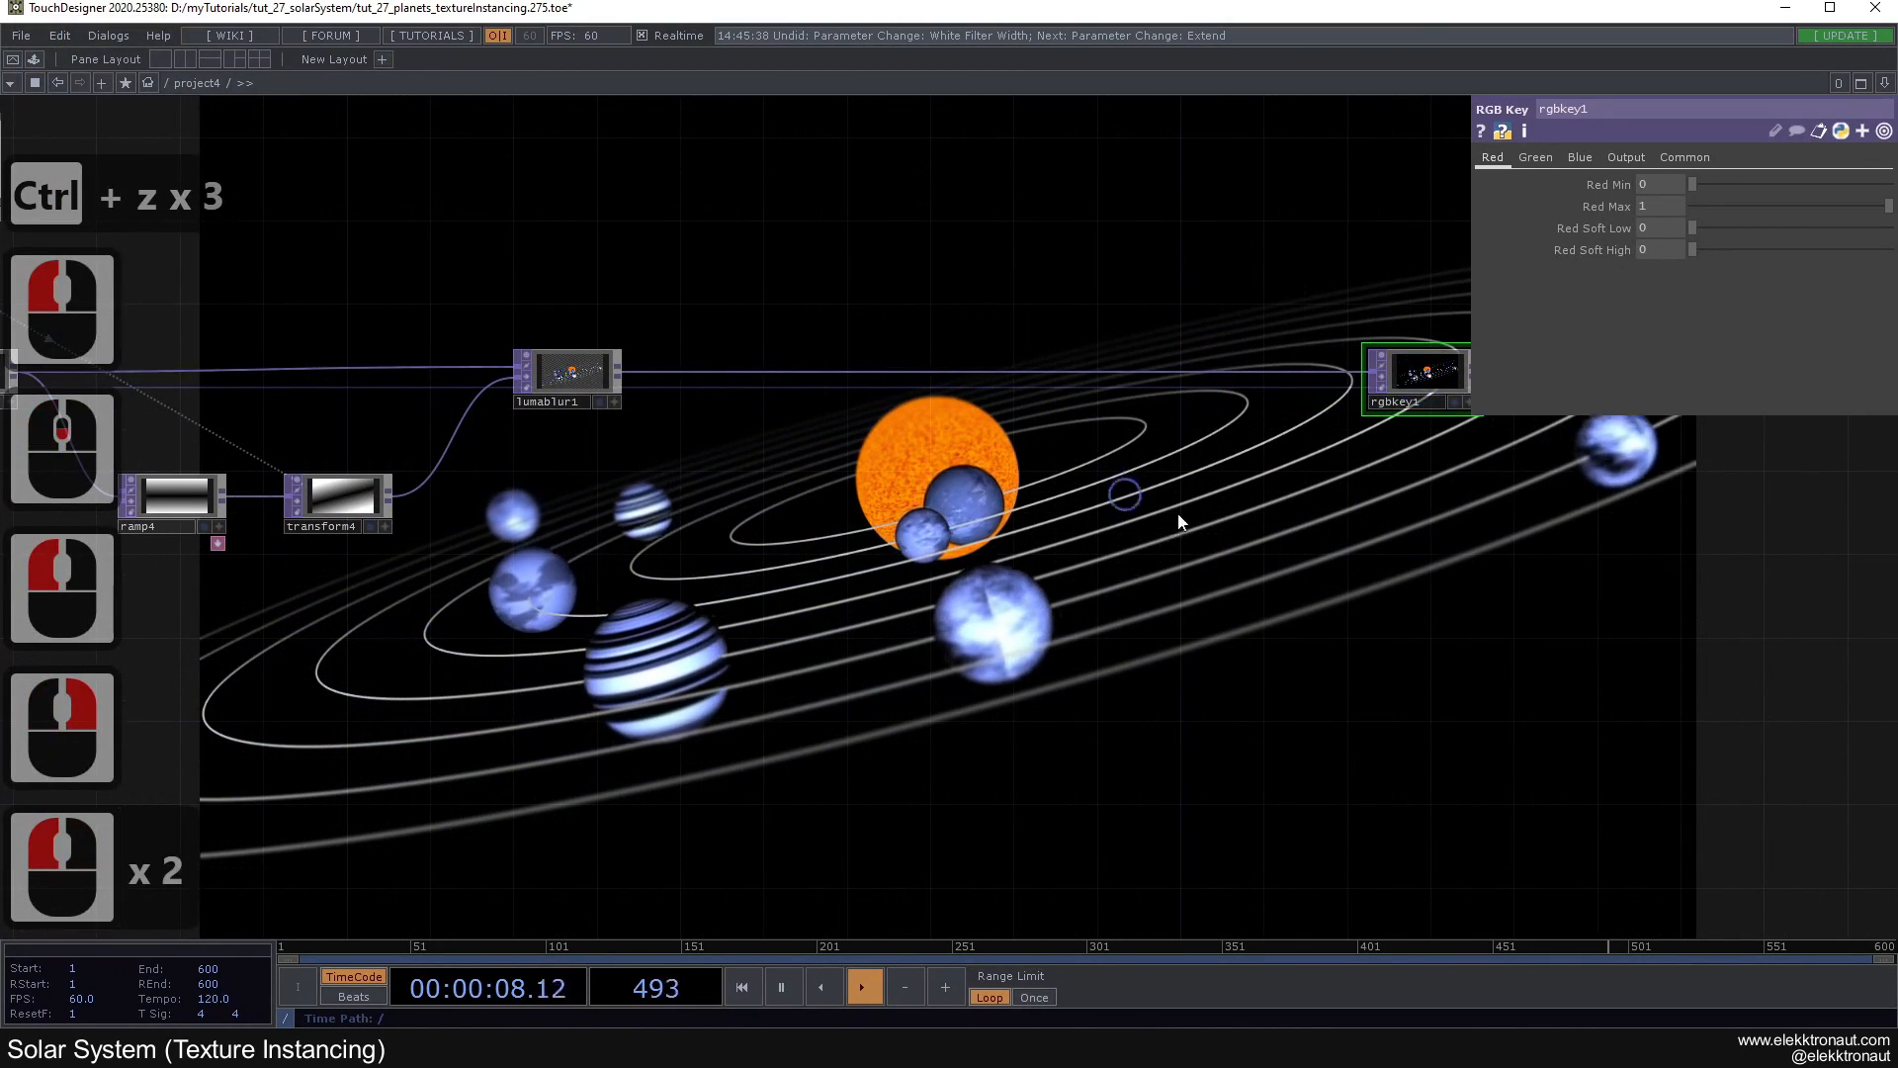
drag(1153, 510, 643, 522)
right_drag(898, 398, 1085, 397)
click(1082, 397)
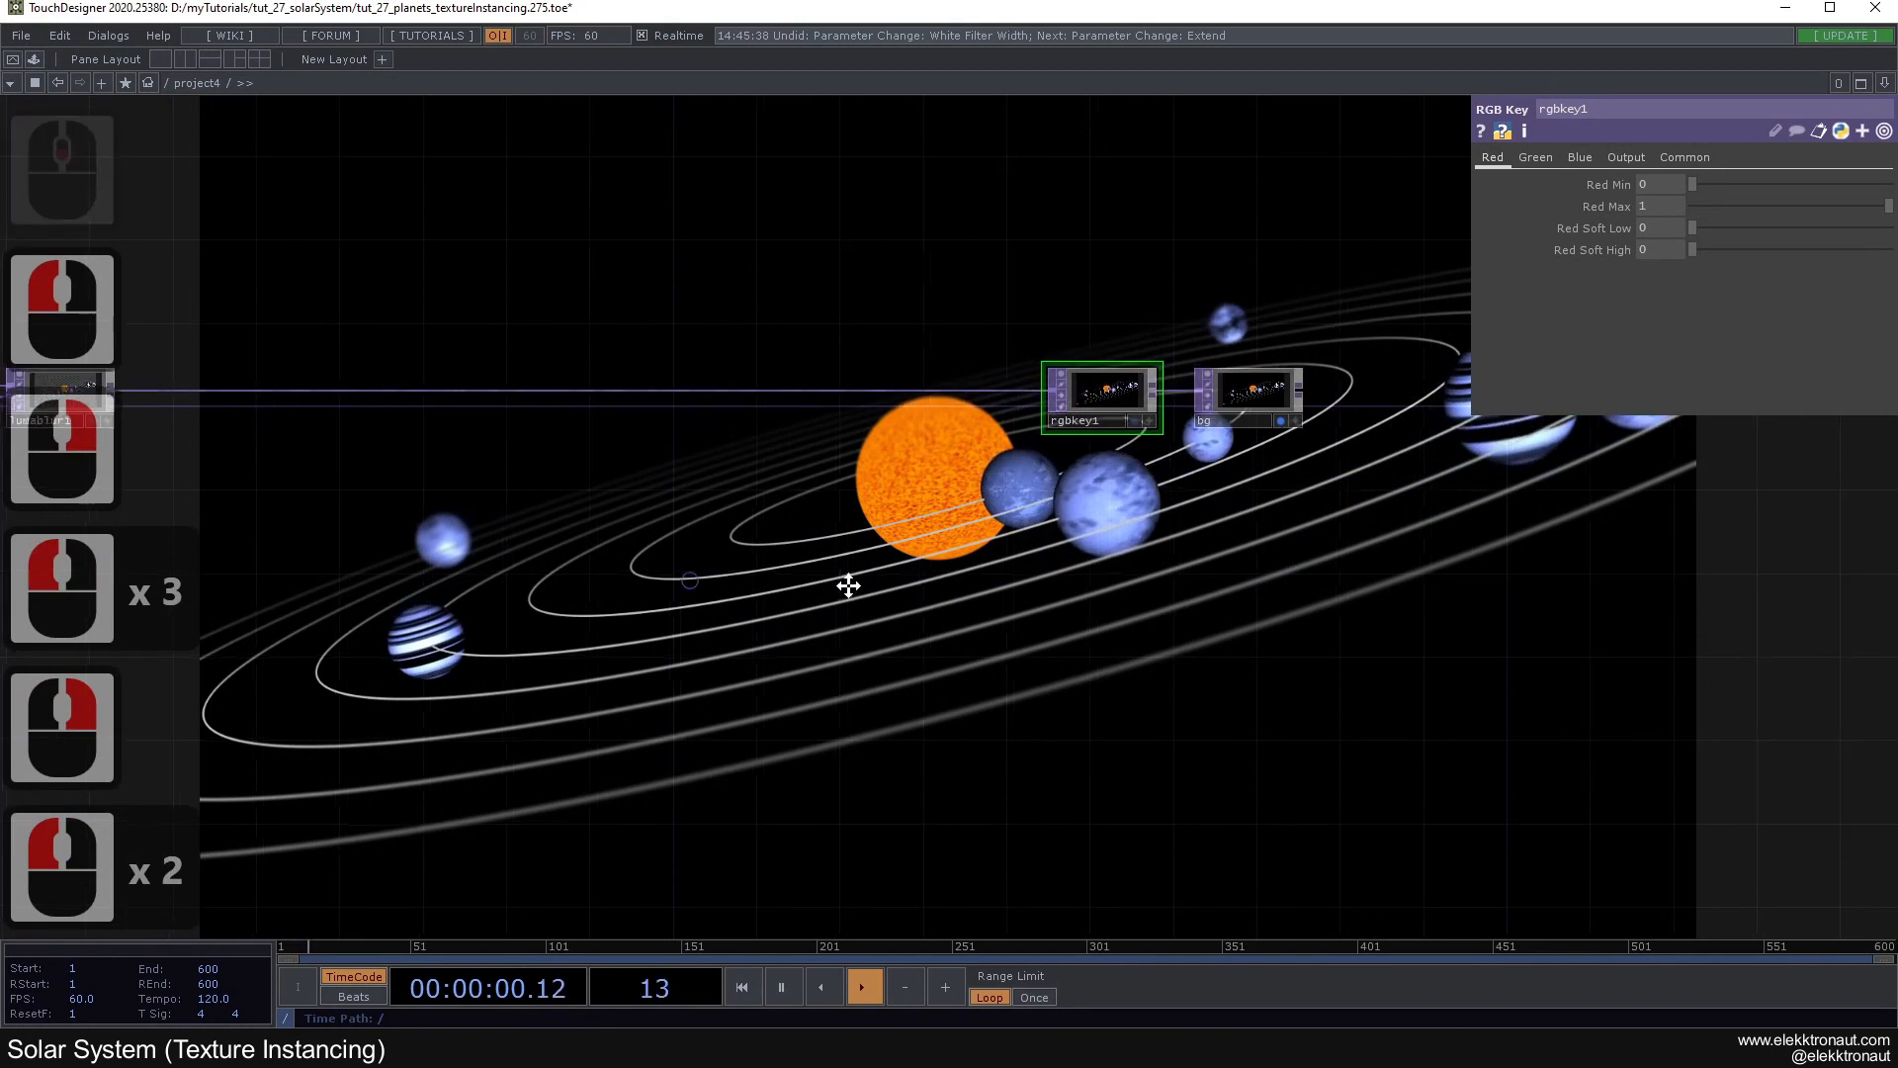
Step: Add a Noise TOP to the network below the connection between lumablur1 and rgbkey1
drag(495, 573, 1004, 572)
double_click(850, 566)
text(n)
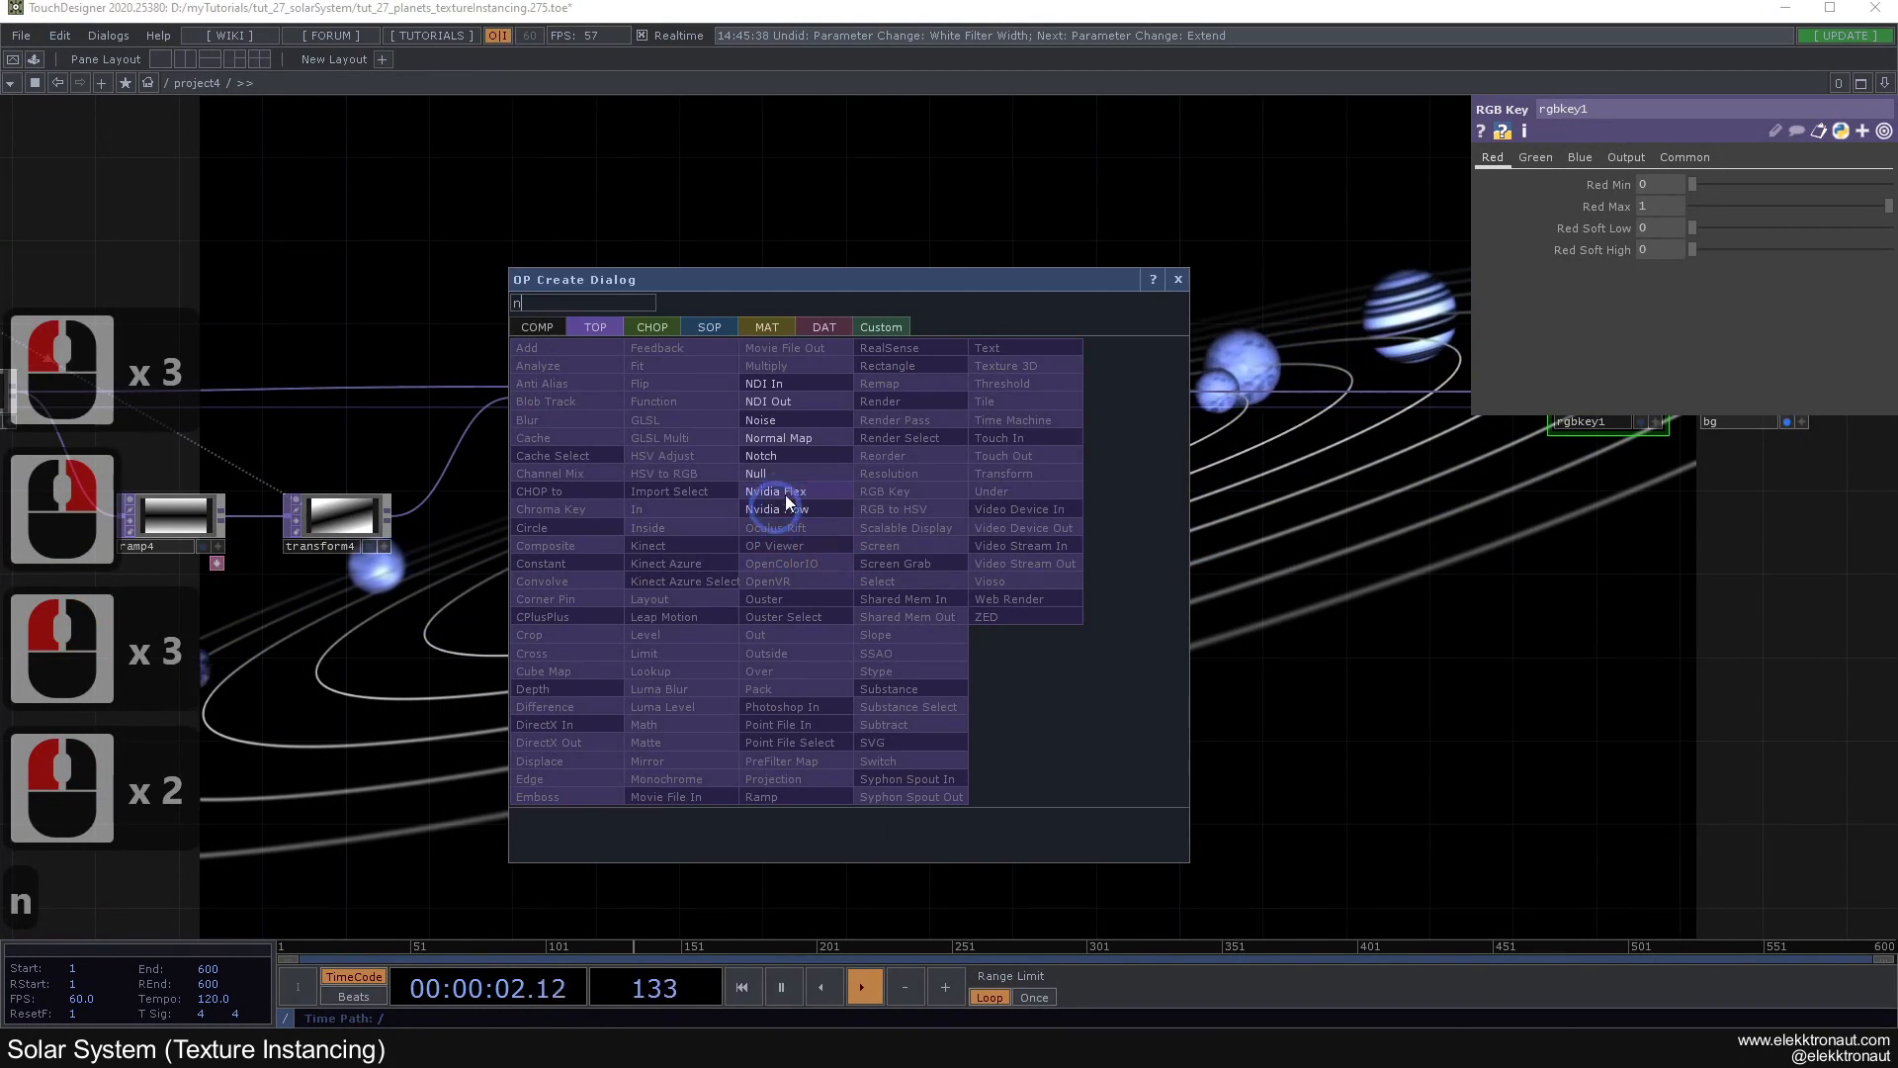
click(793, 420)
click(848, 605)
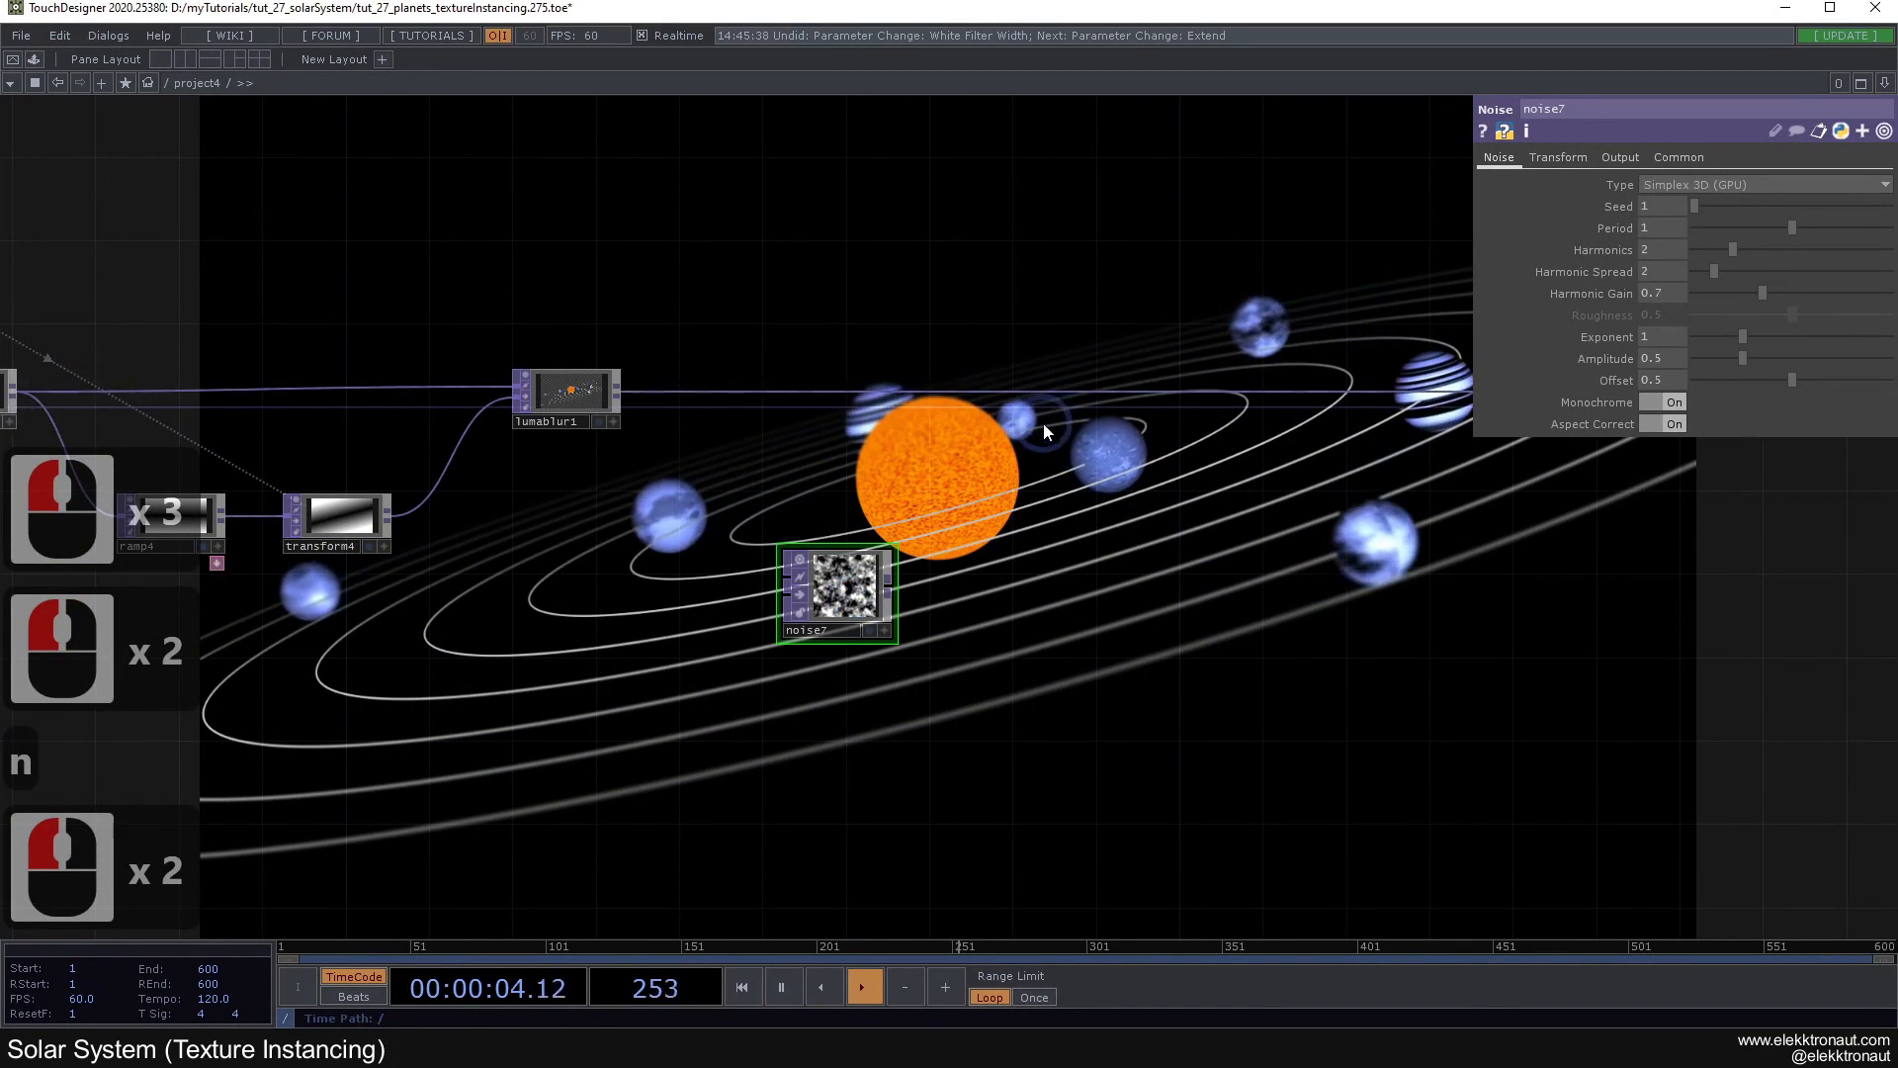
Step: Copy render1's Resolution parameter and paste it as a reference into the Resolution of noise7
drag(854, 501, 1052, 526)
click(158, 420)
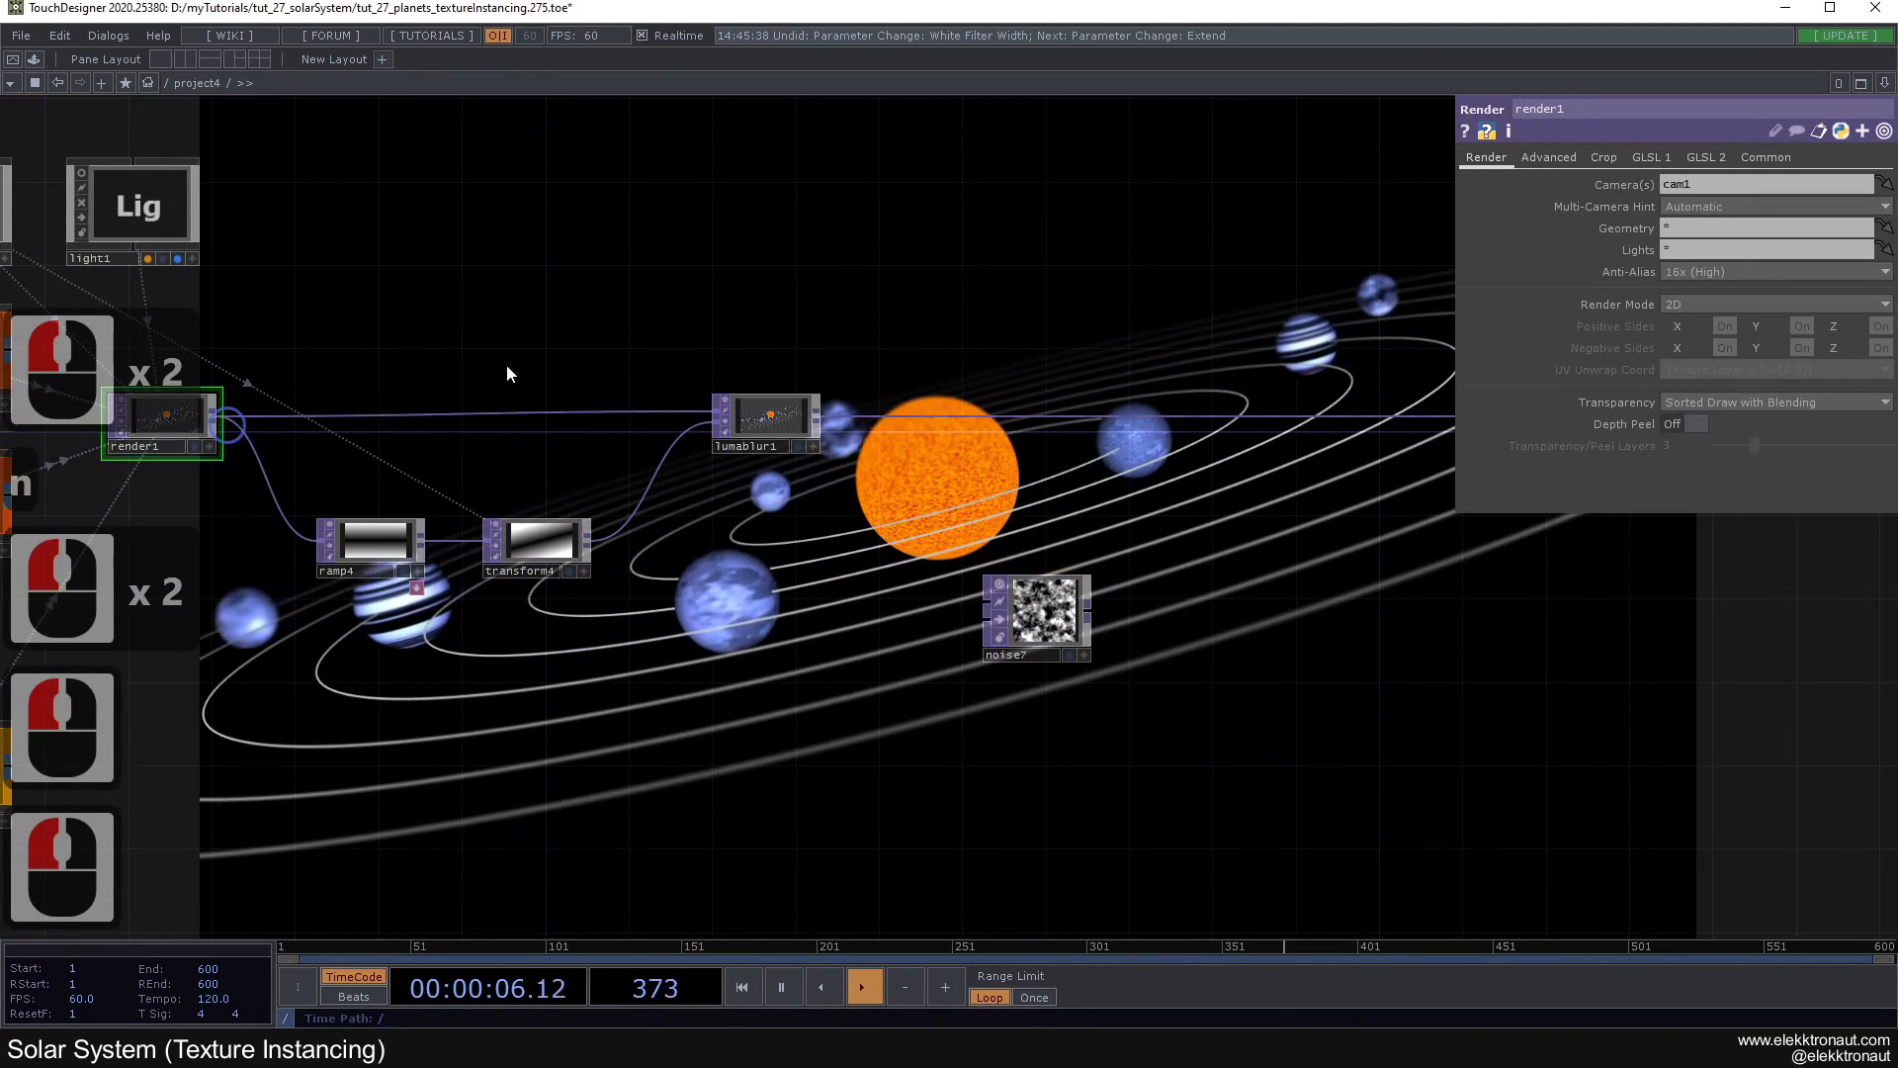
click(1762, 159)
right_click(1633, 187)
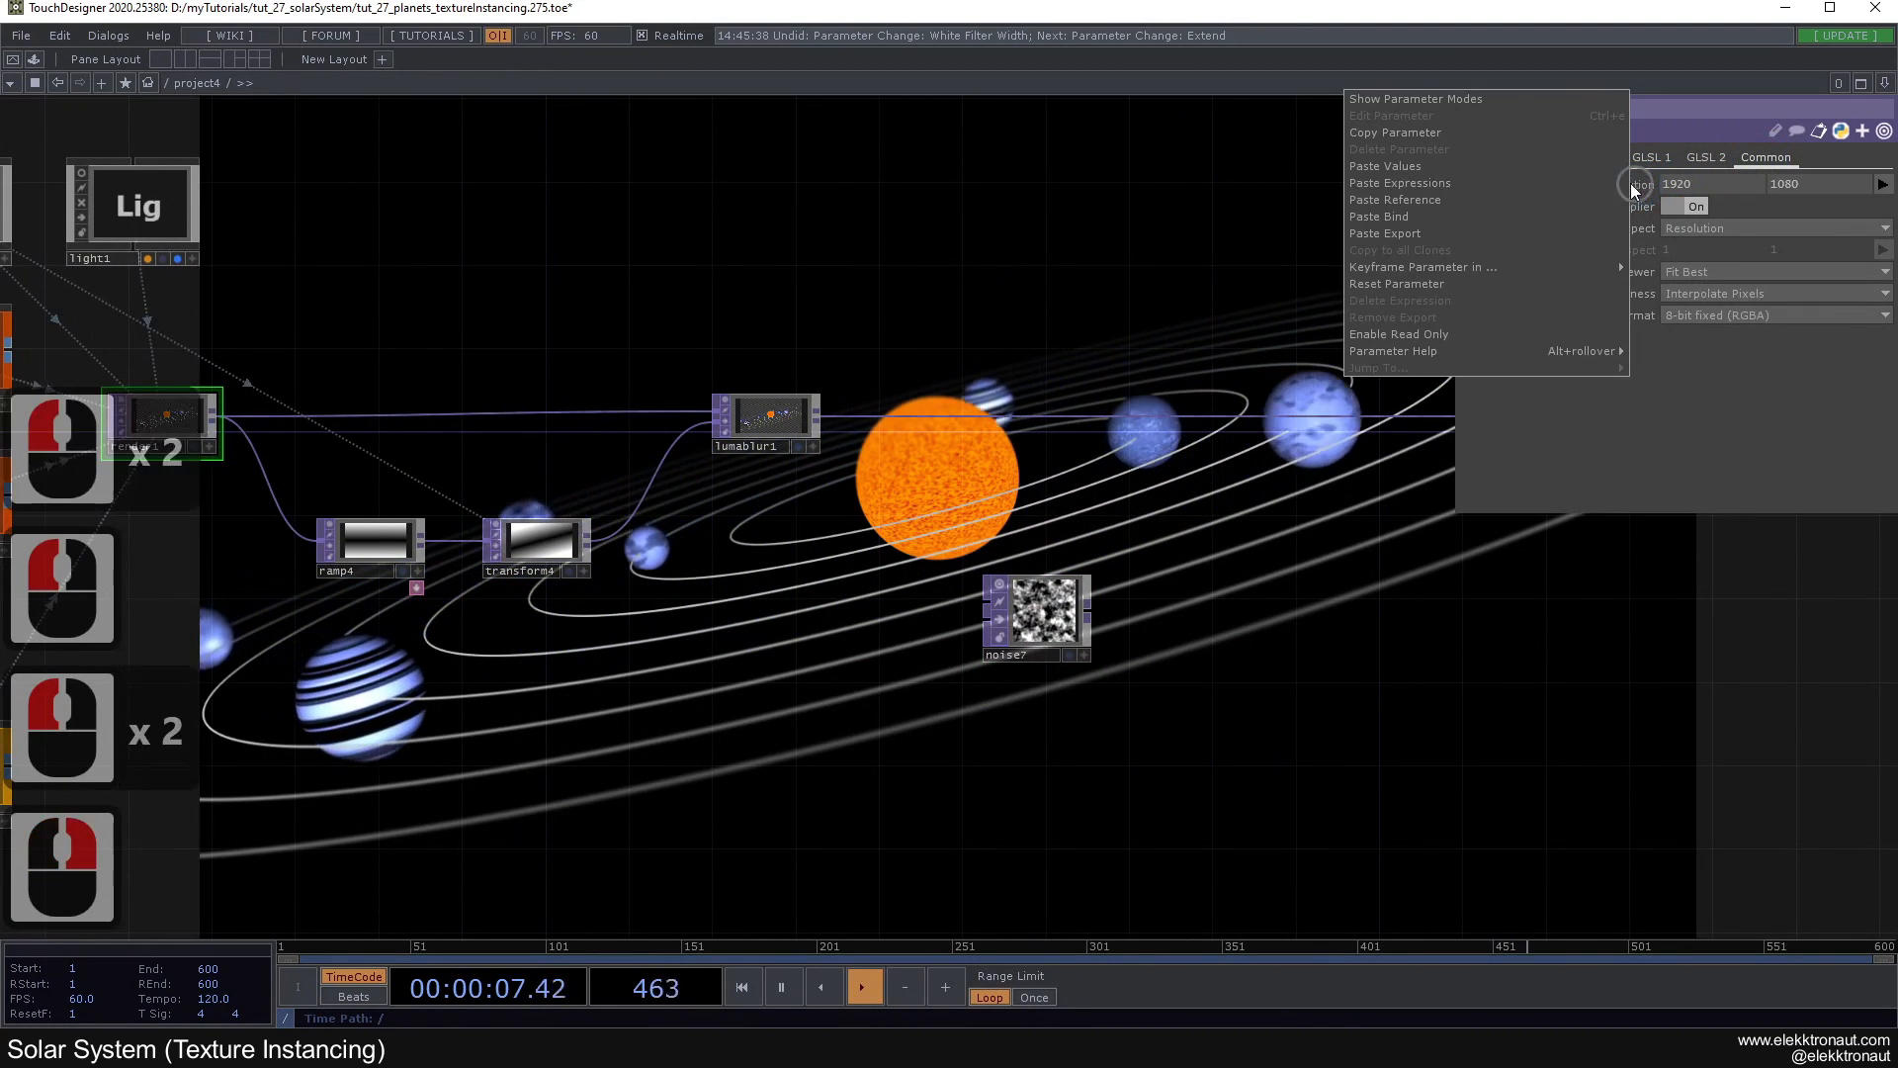
click(1361, 134)
click(1048, 608)
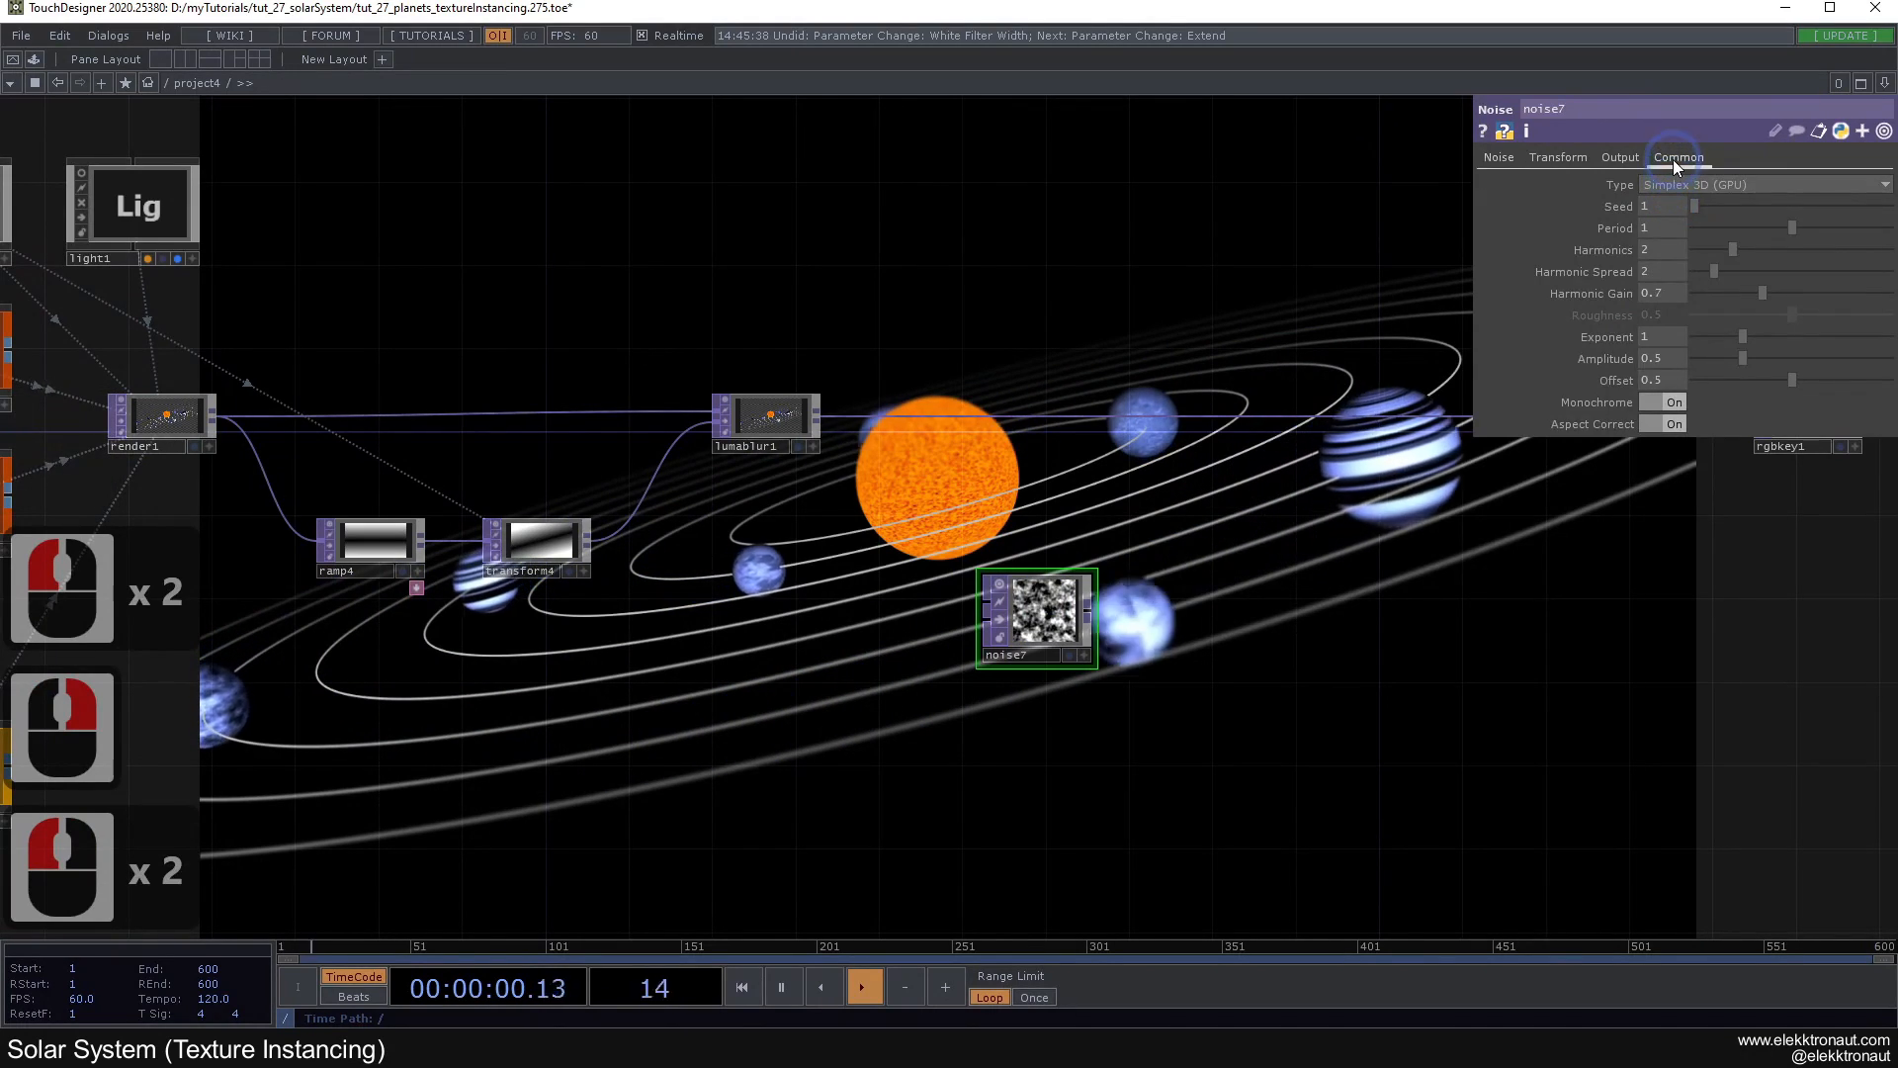
click(1671, 159)
right_click(1557, 211)
click(1635, 223)
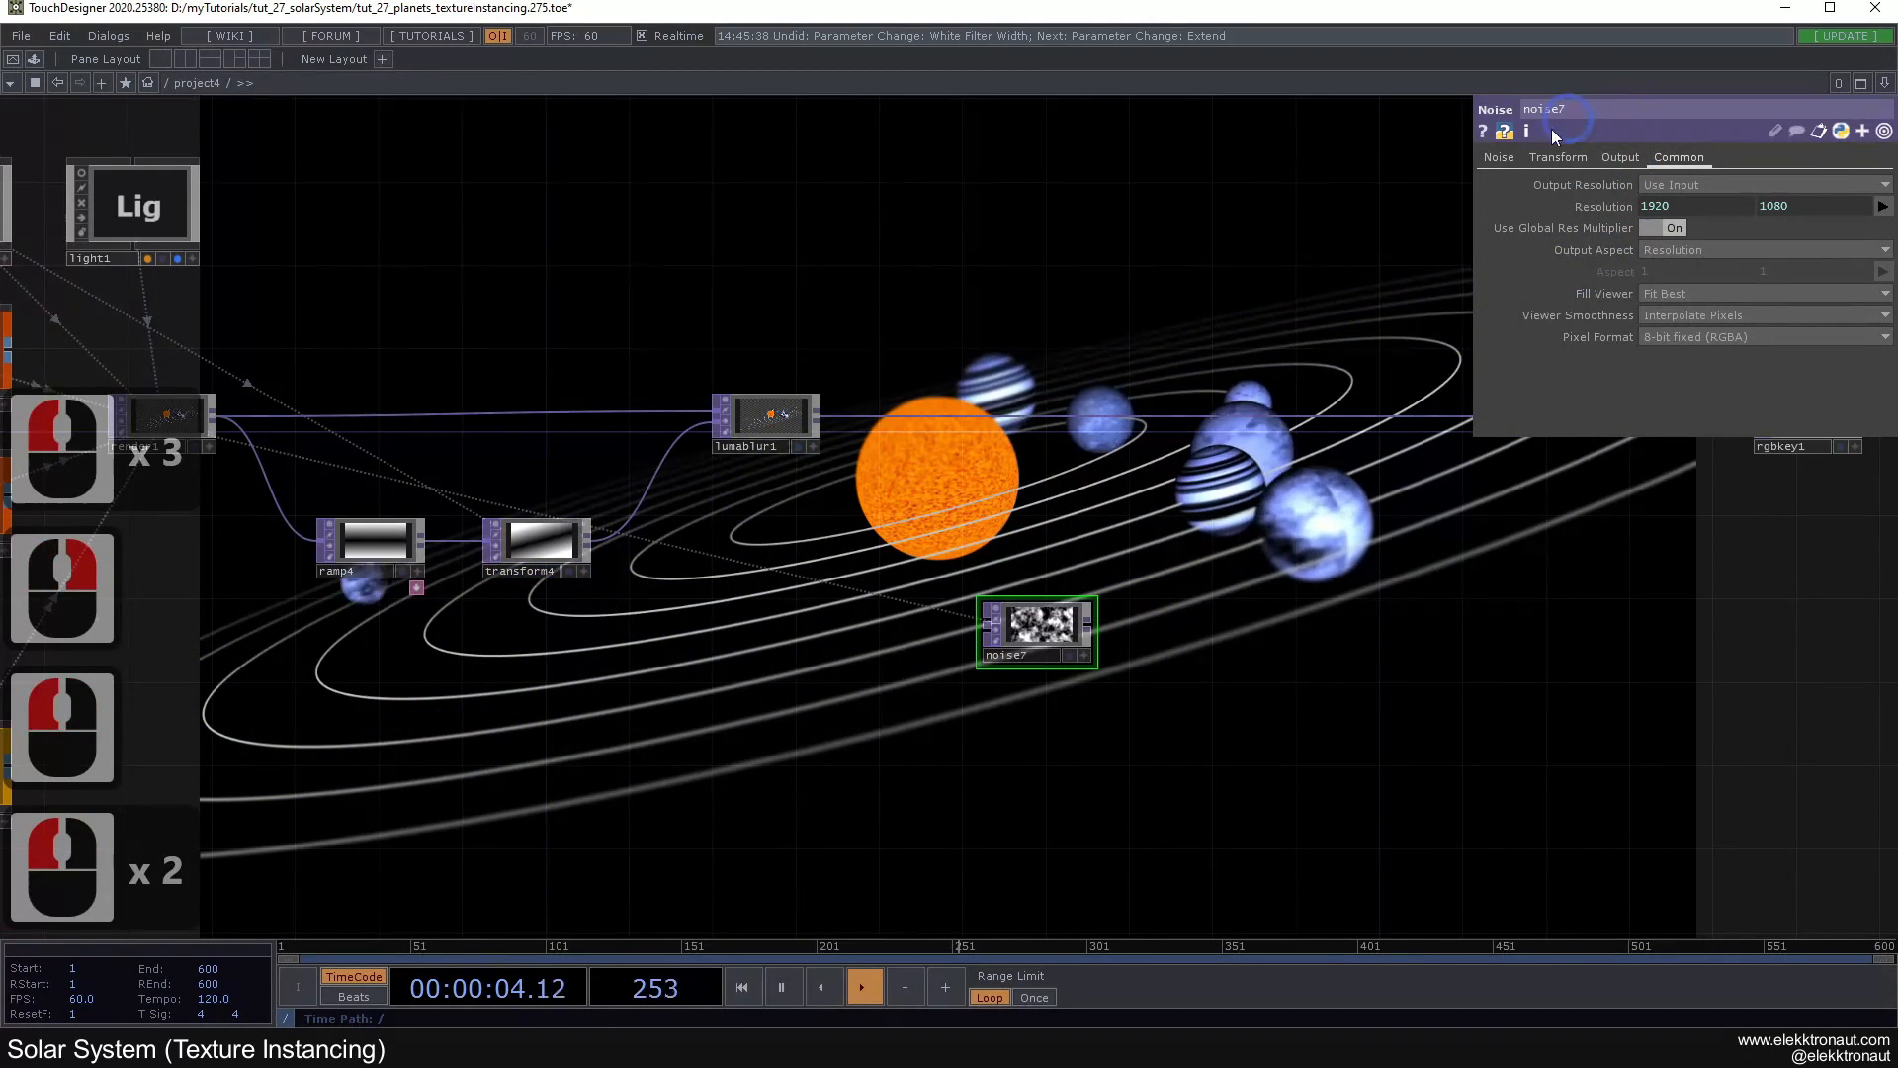
Step: Set the Period of noise7 to 0.02
click(1499, 157)
scroll(1267, 487, up, 2)
click(1268, 486)
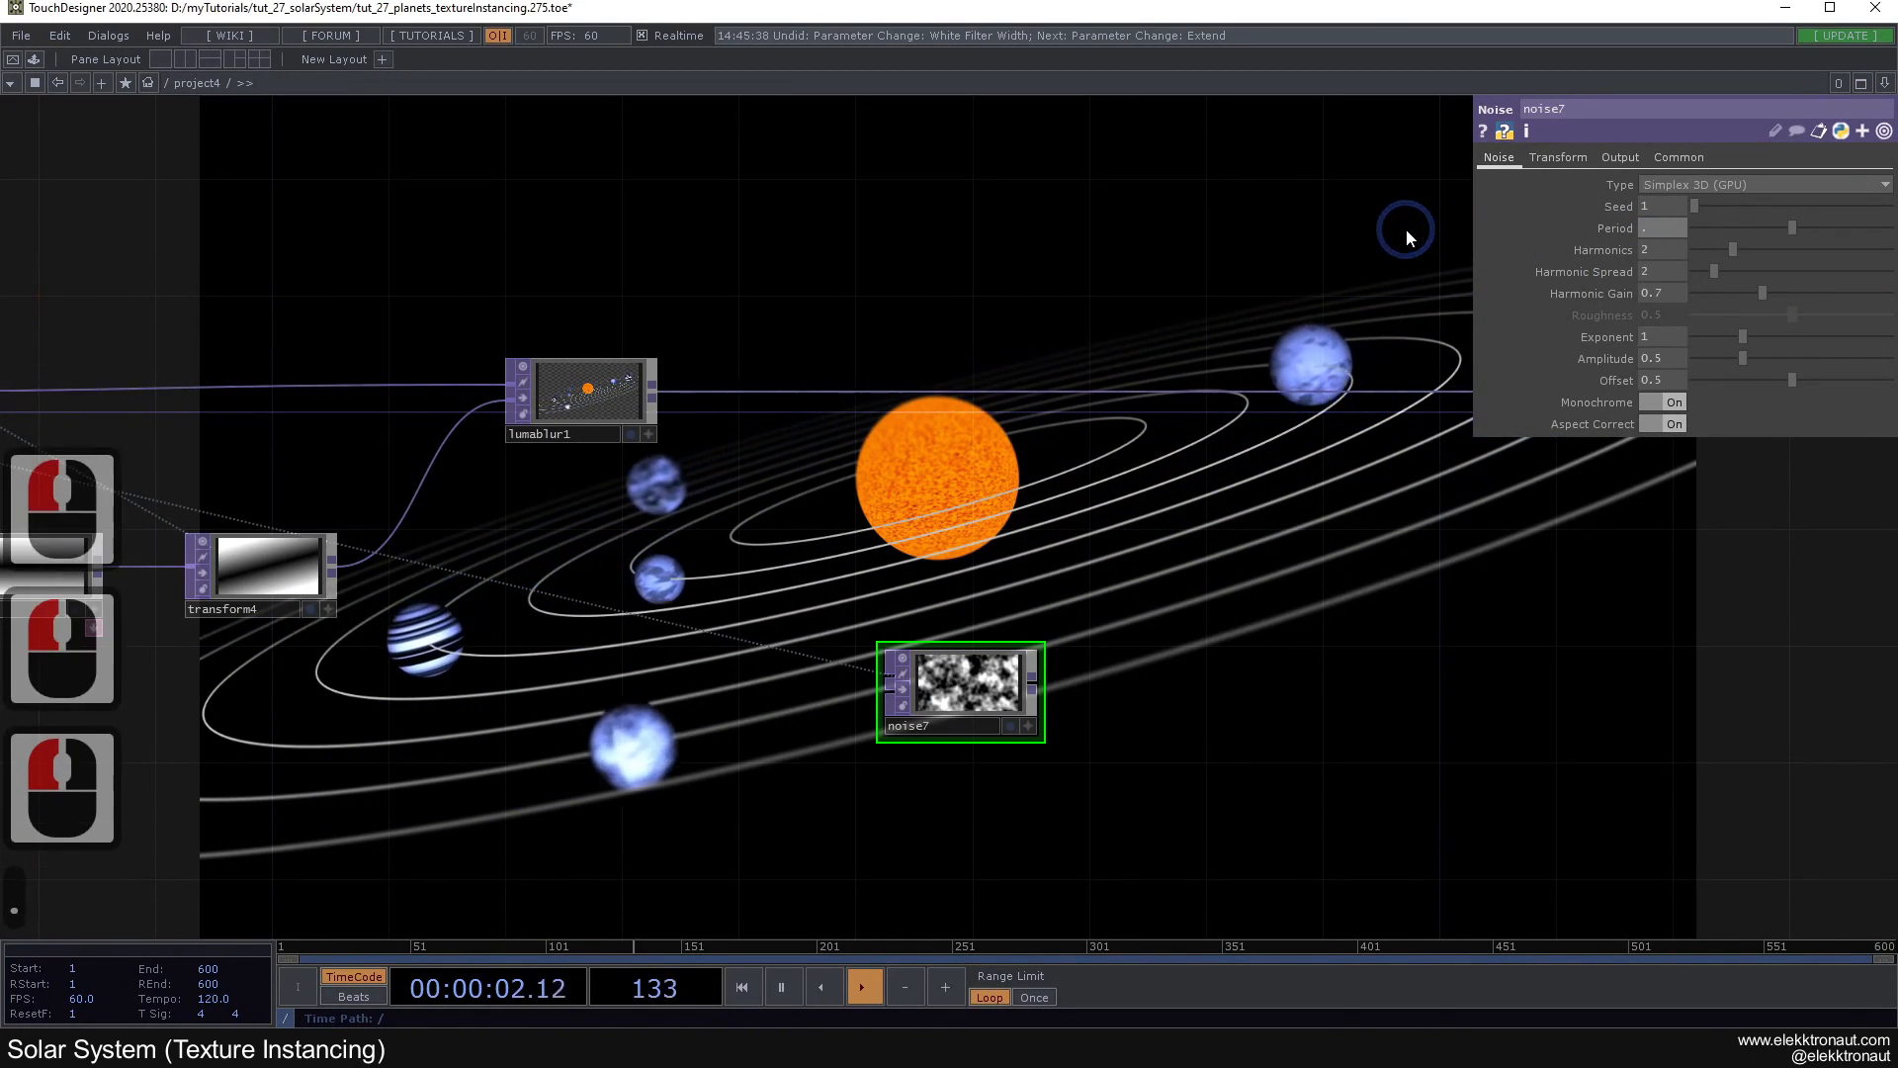
text(.02)
key(Return)
Step: Insert a Composite TOP into the connection between lumablur1 and rgbkey1
drag(1300, 426, 948, 338)
right_click(988, 295)
click(988, 295)
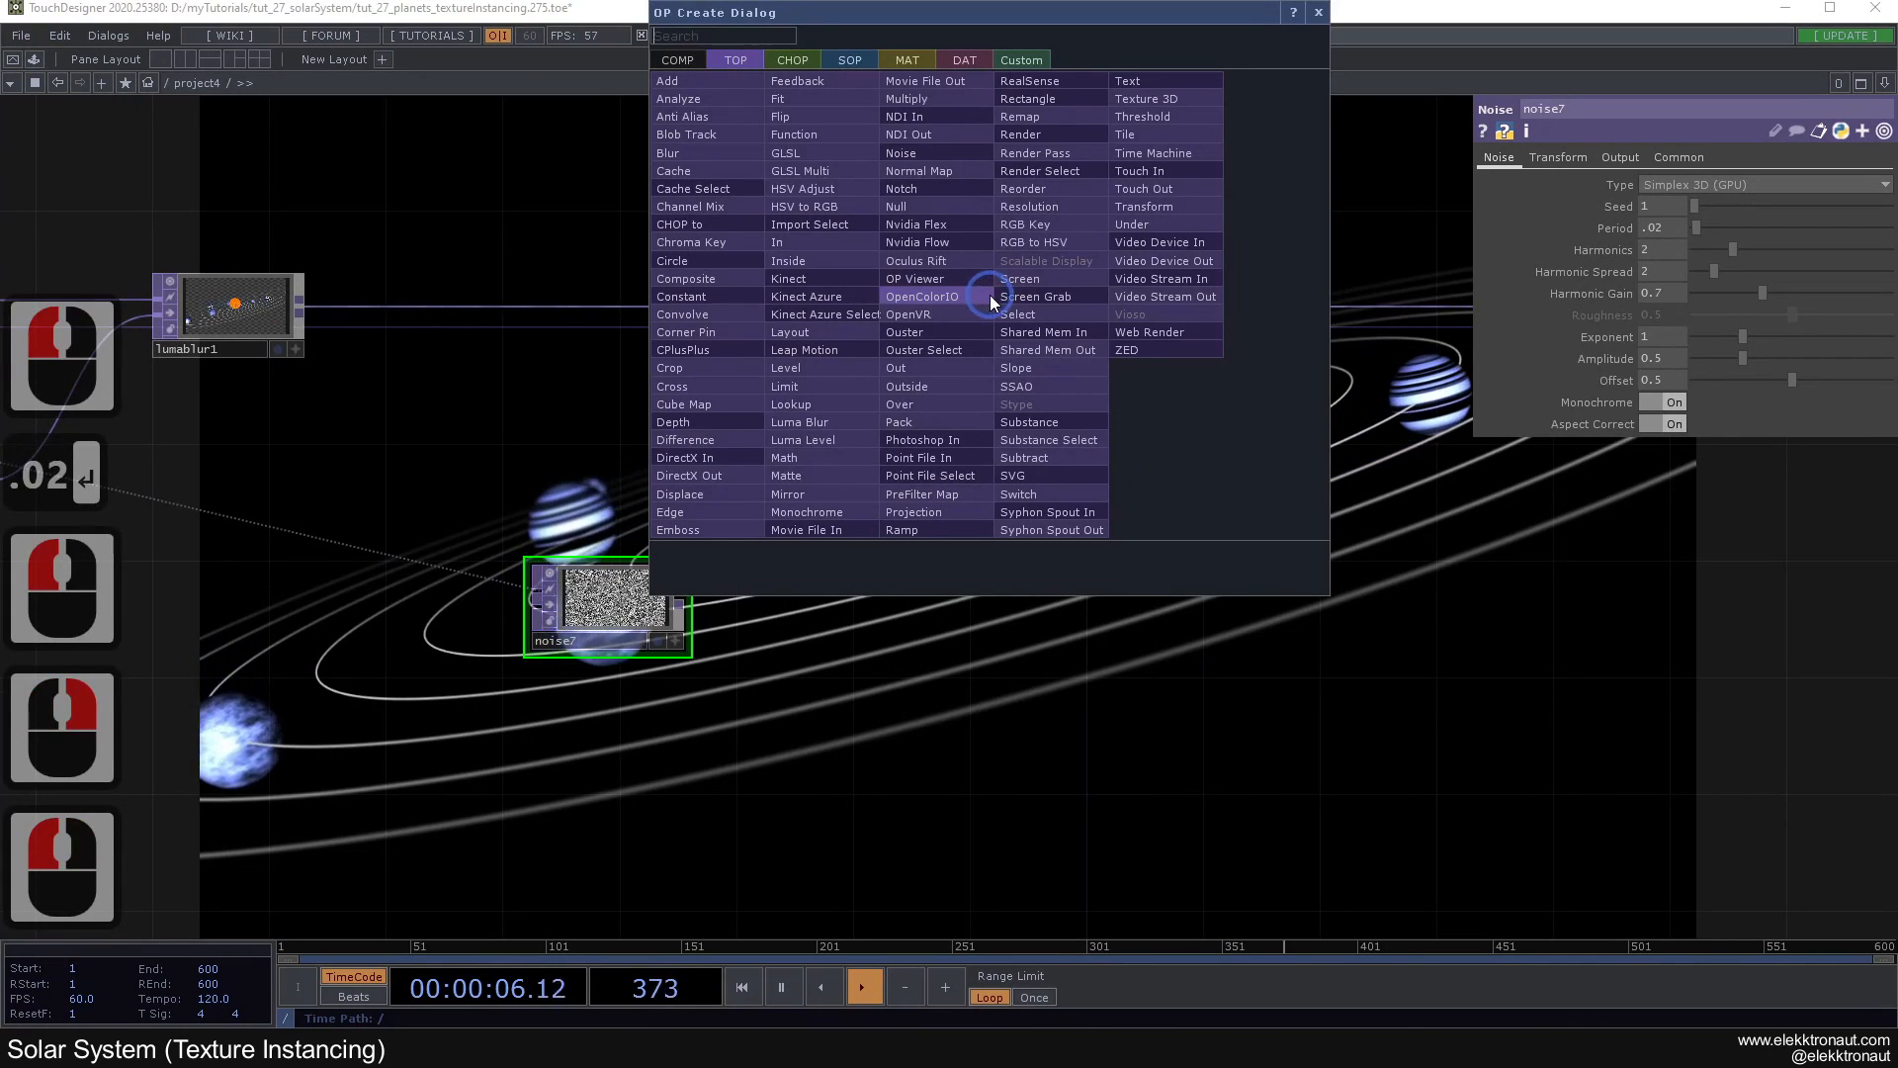
text(com)
click(702, 283)
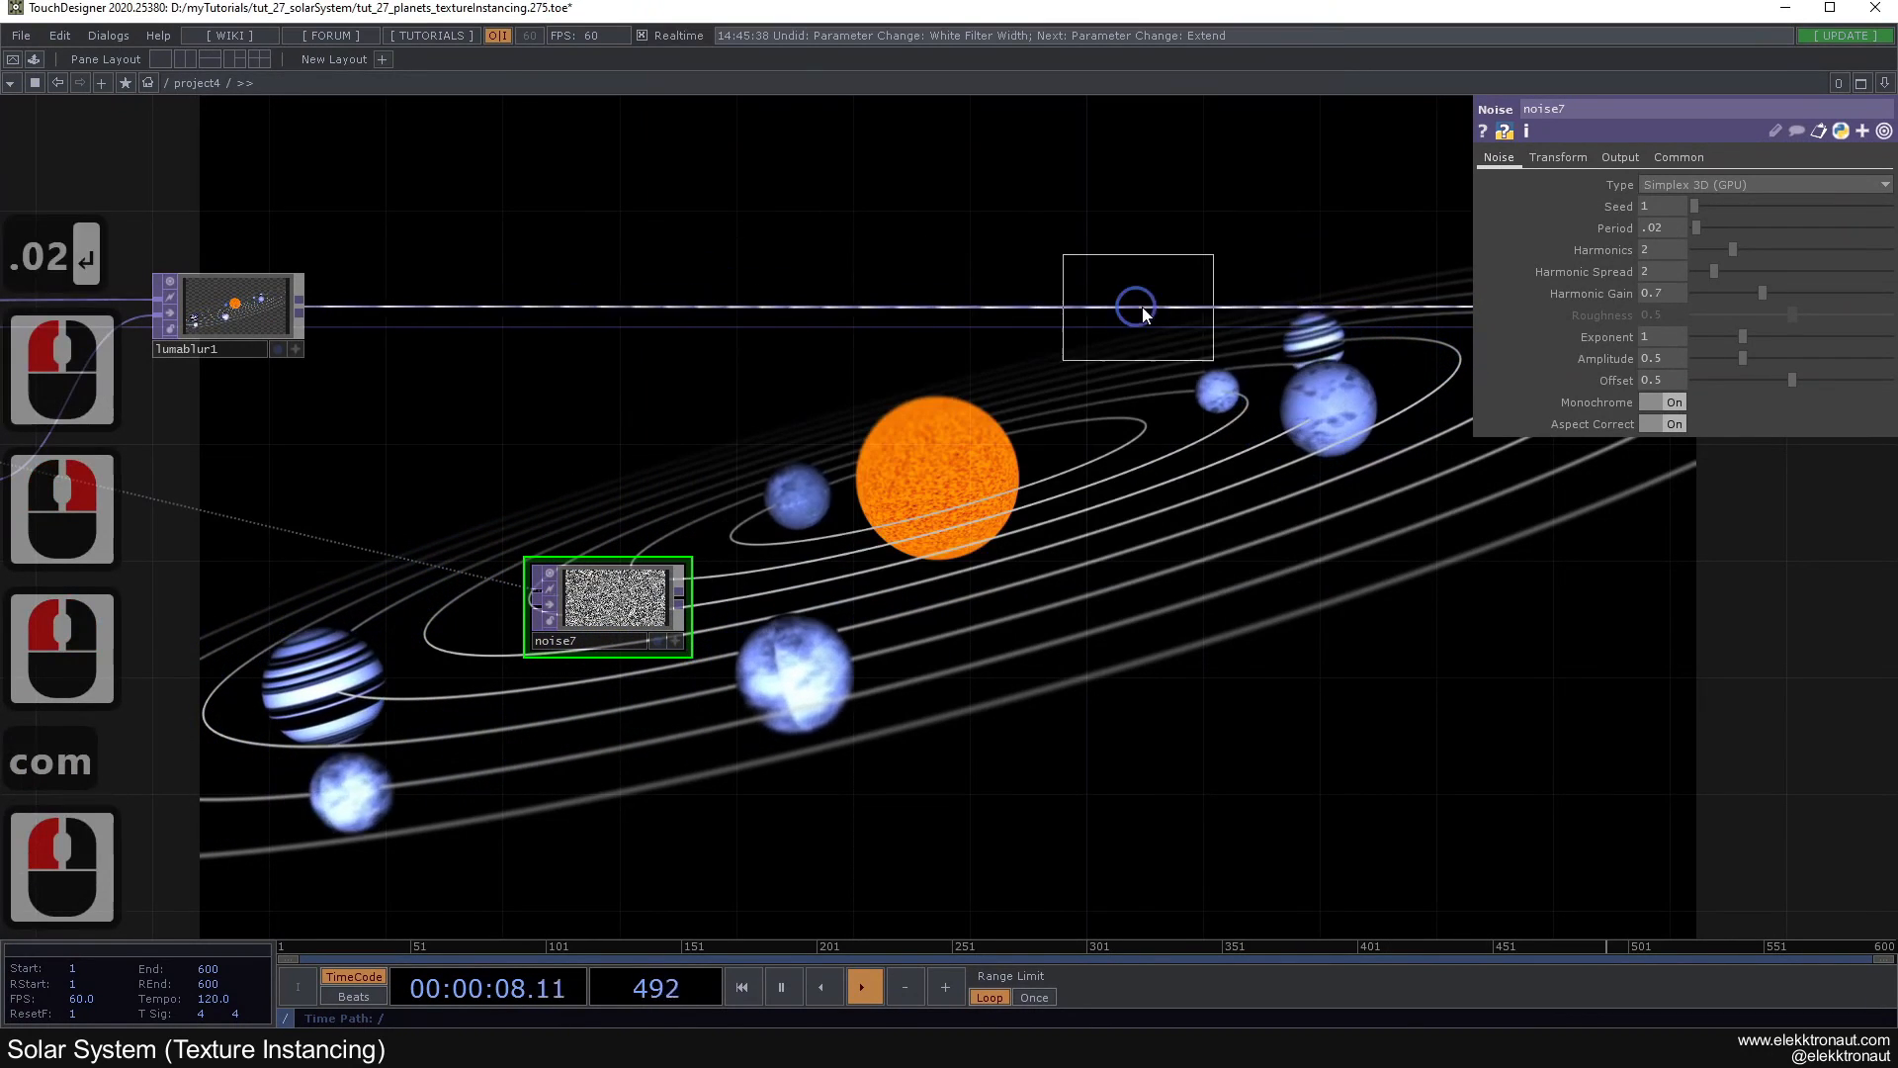
click(1154, 301)
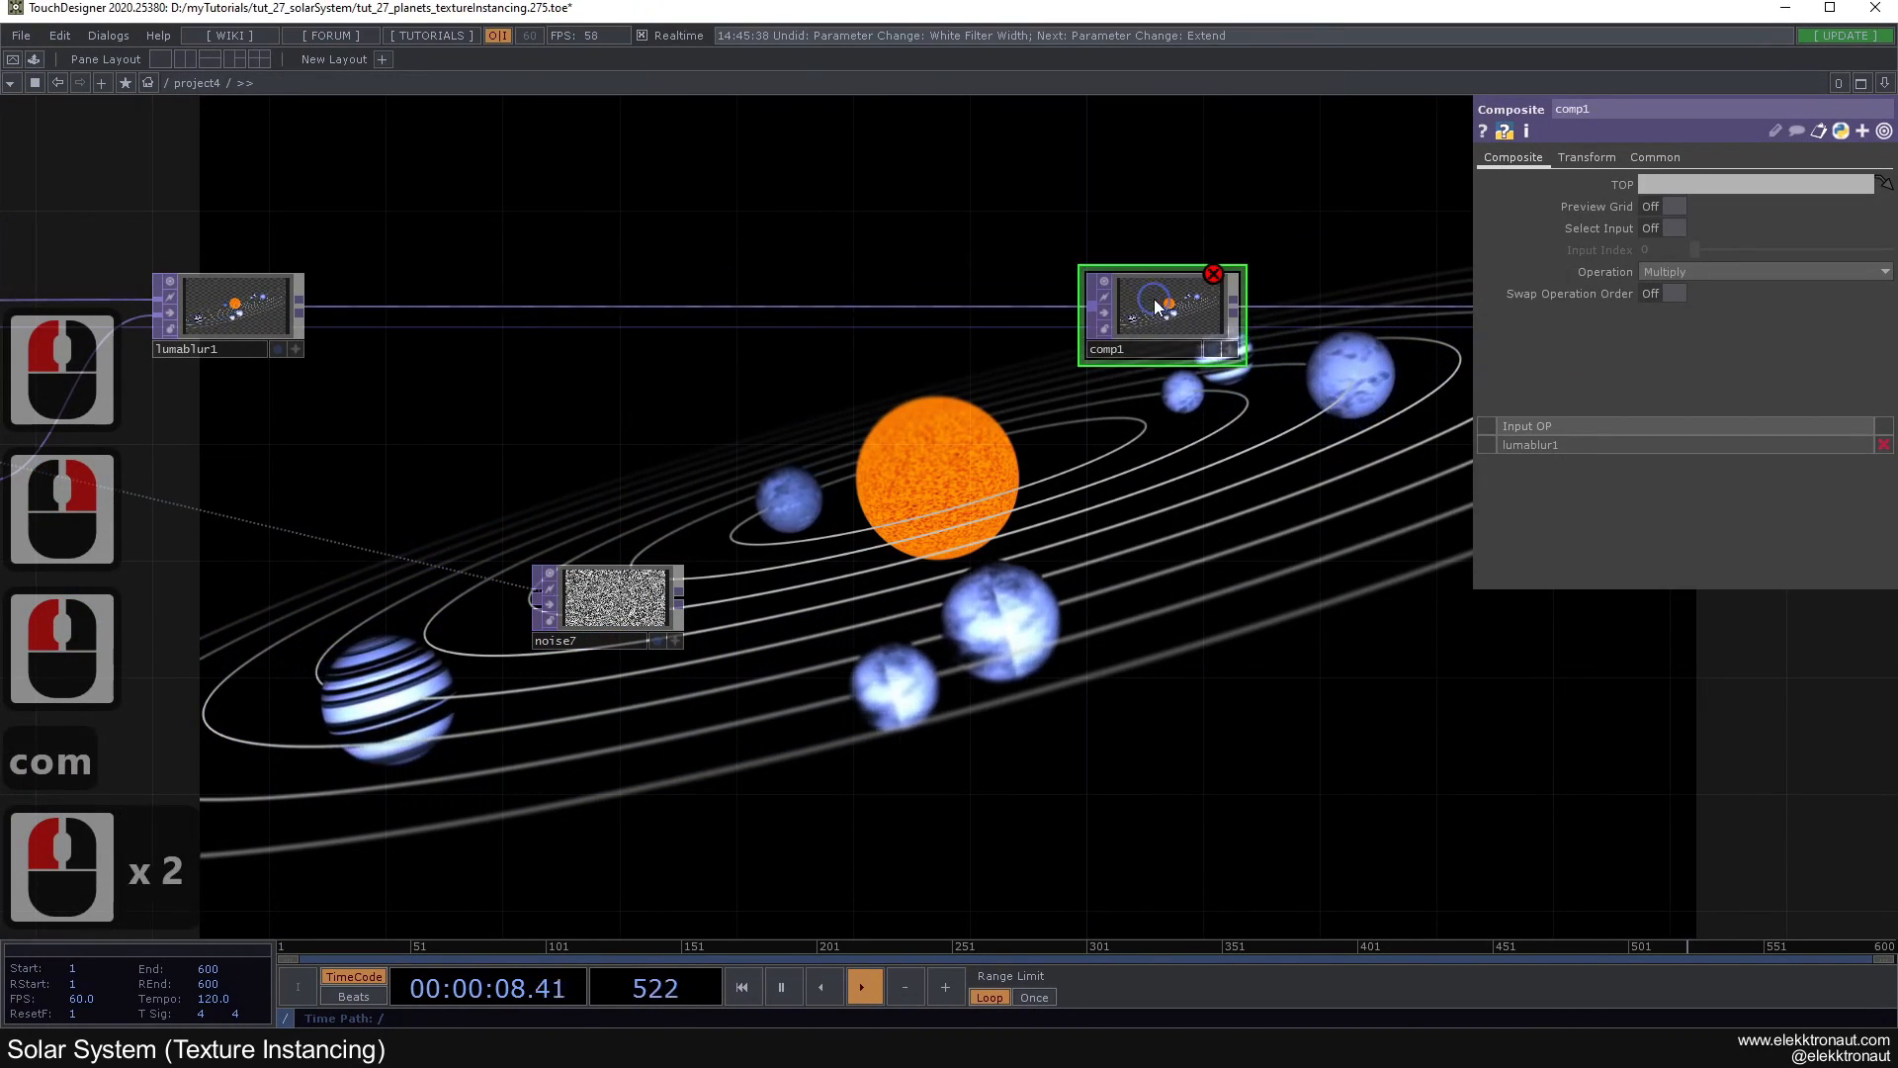
Step: Set the Operation of comp1 to Over and connect noise7 as its second input
click(1729, 271)
click(1723, 426)
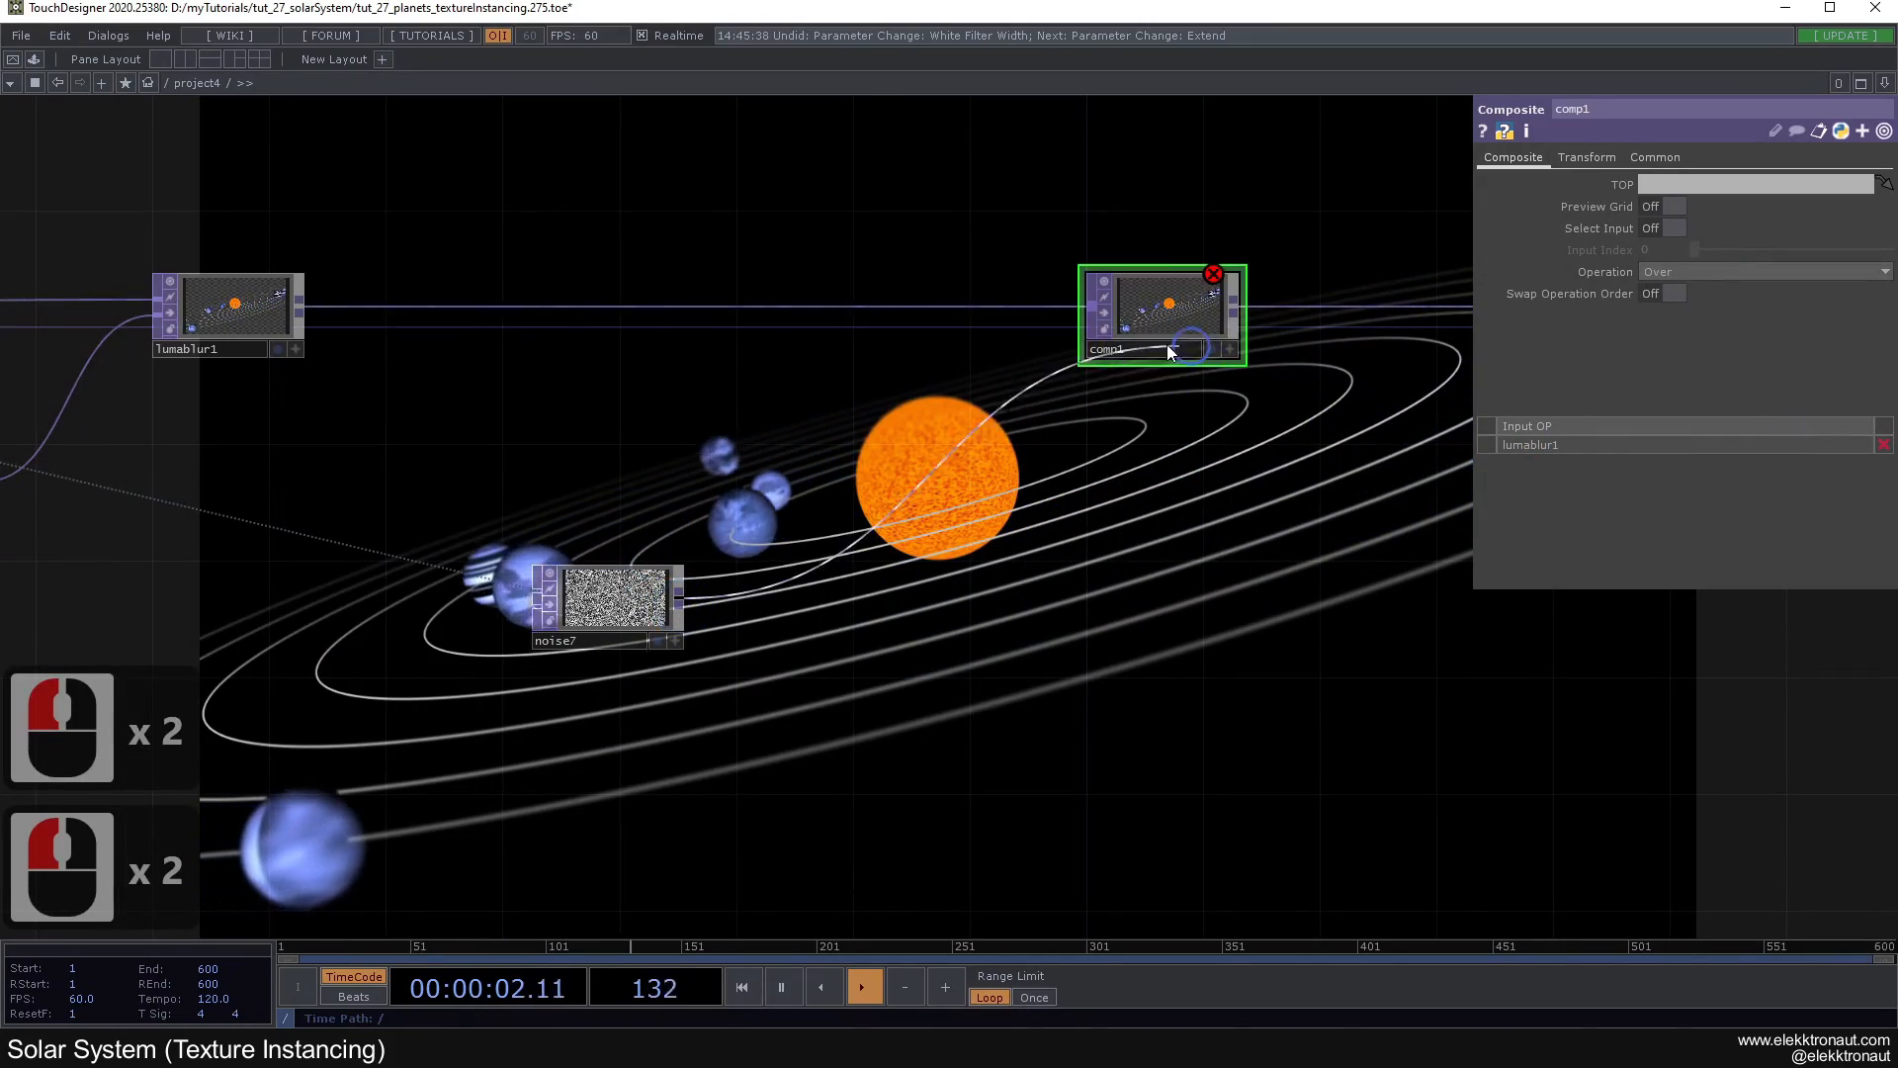
click(1113, 352)
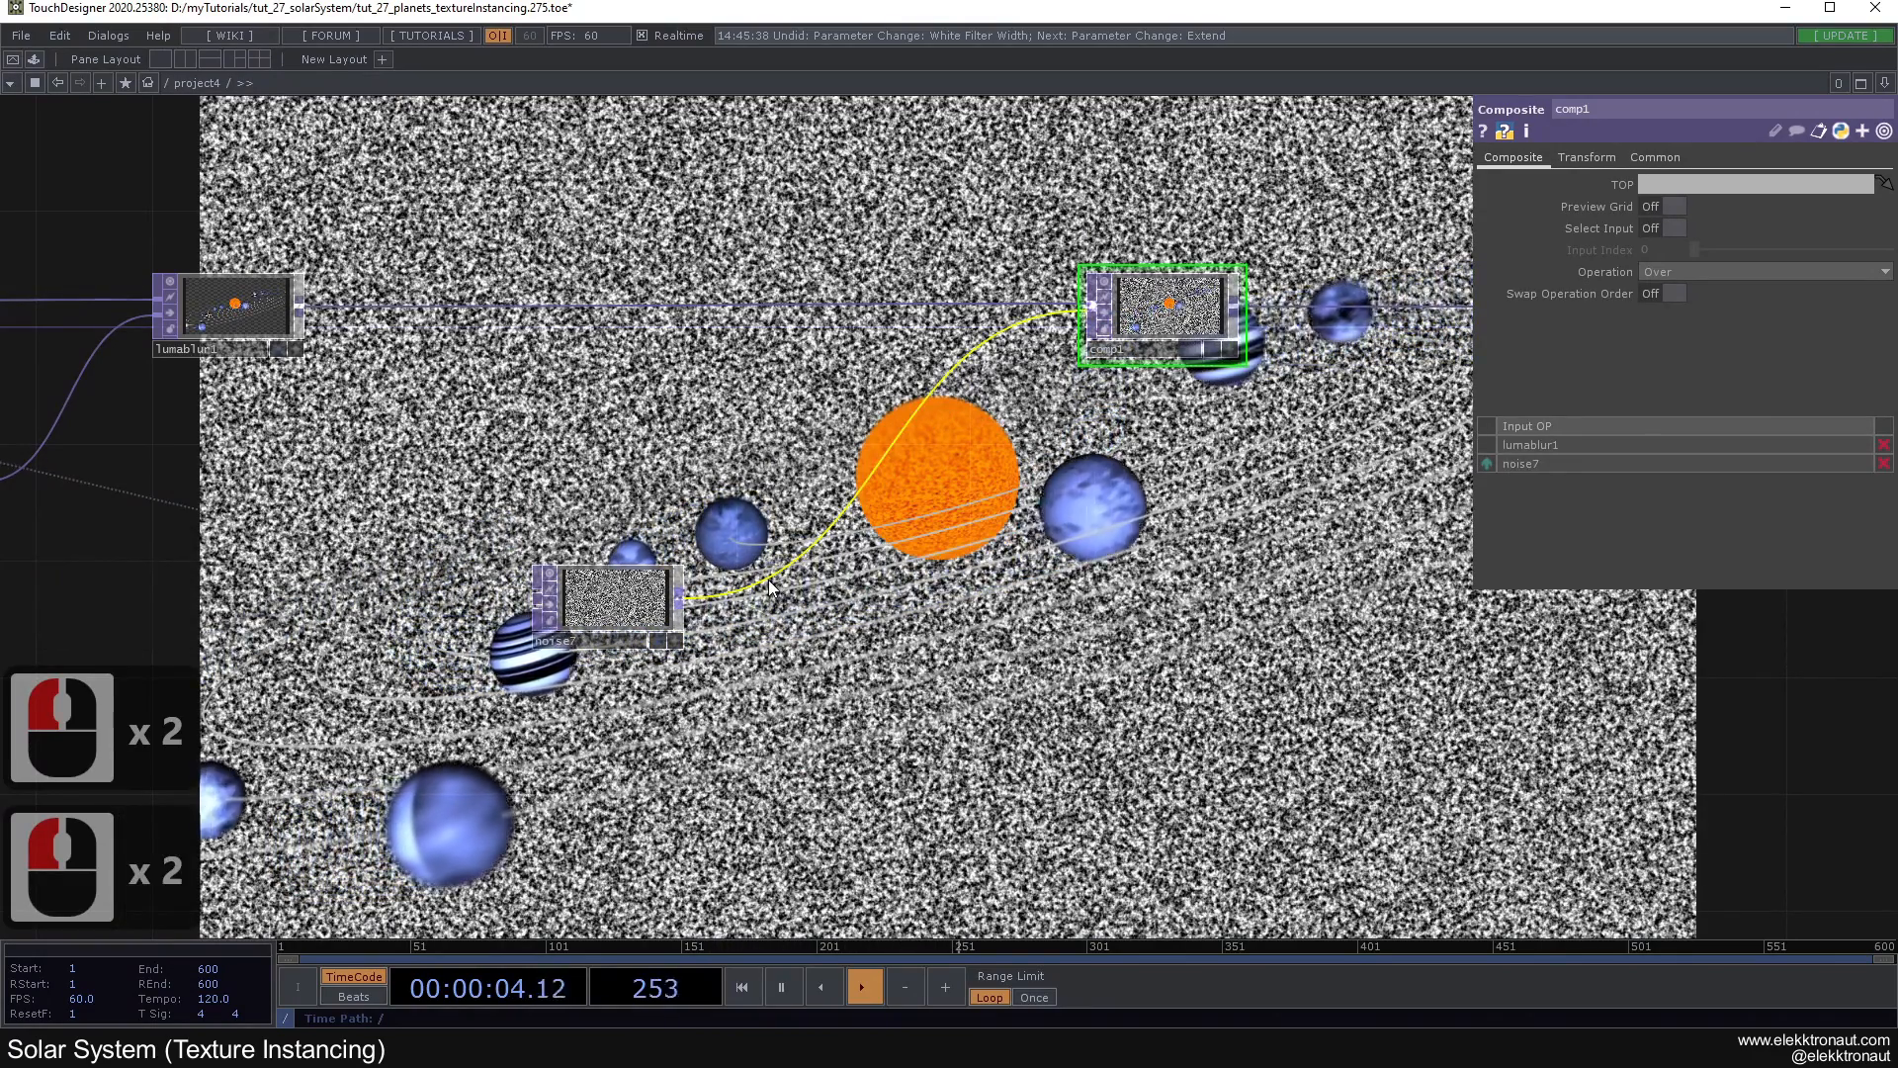
Step: Insert a Function TOP into the connection between noise7 and comp1
right_click(786, 552)
click(793, 556)
text(fu)
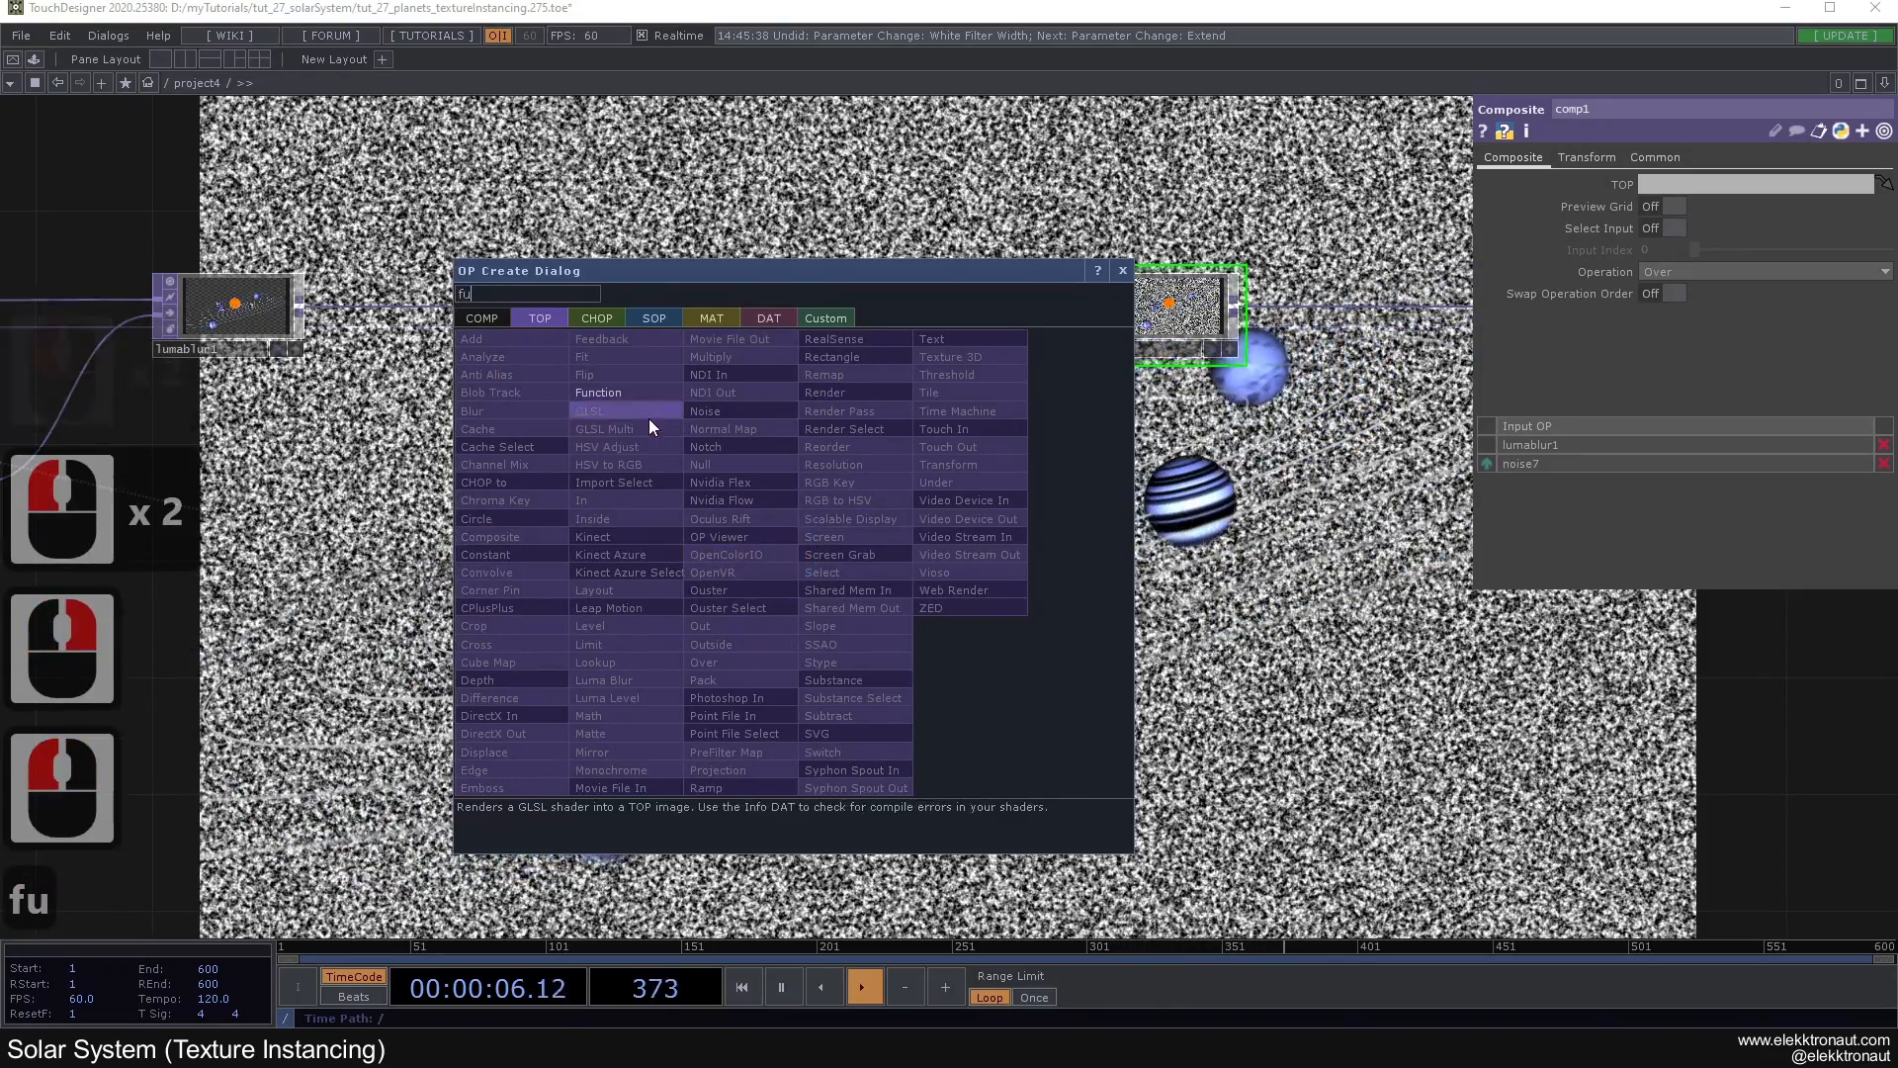
click(625, 390)
click(841, 599)
drag(979, 680, 1088, 664)
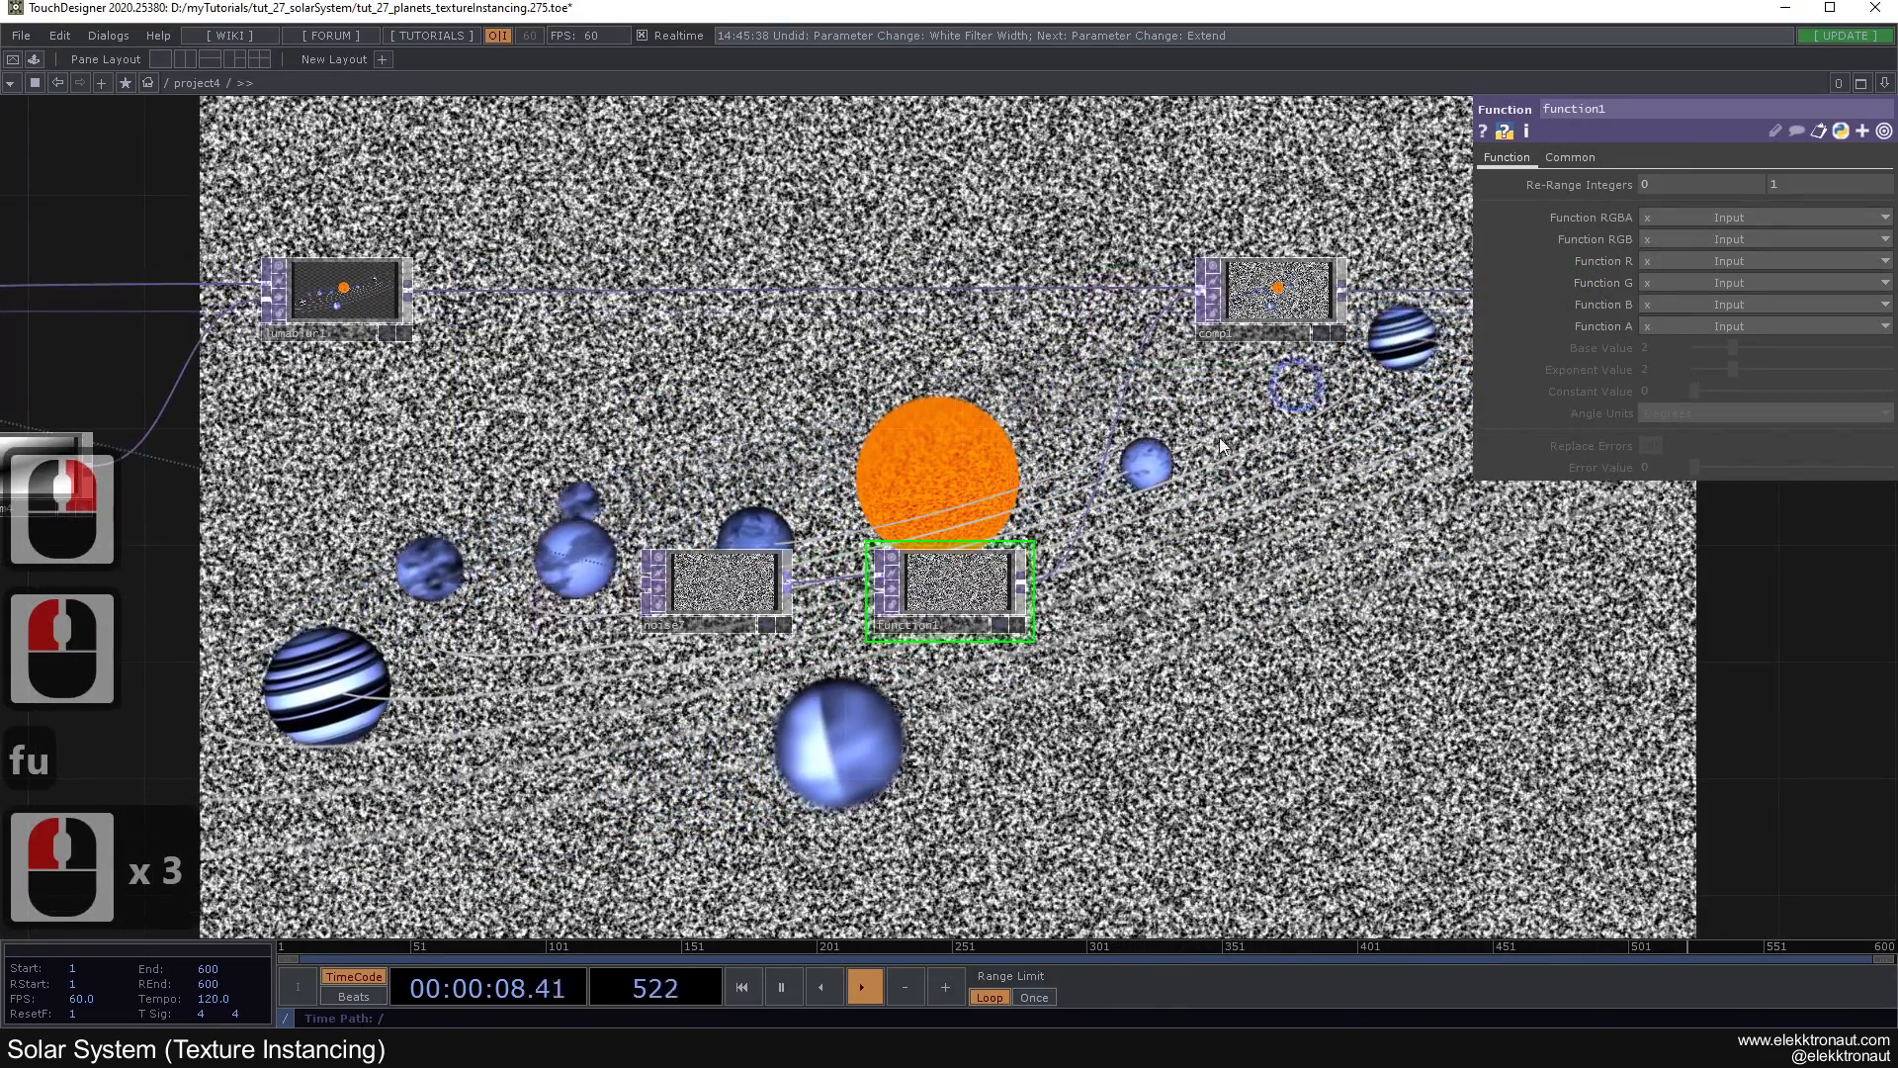
Step: Set Function RGBA of function1 to pow(x) Input1 ^ Exponent with an Exponent Value of 8
click(1689, 215)
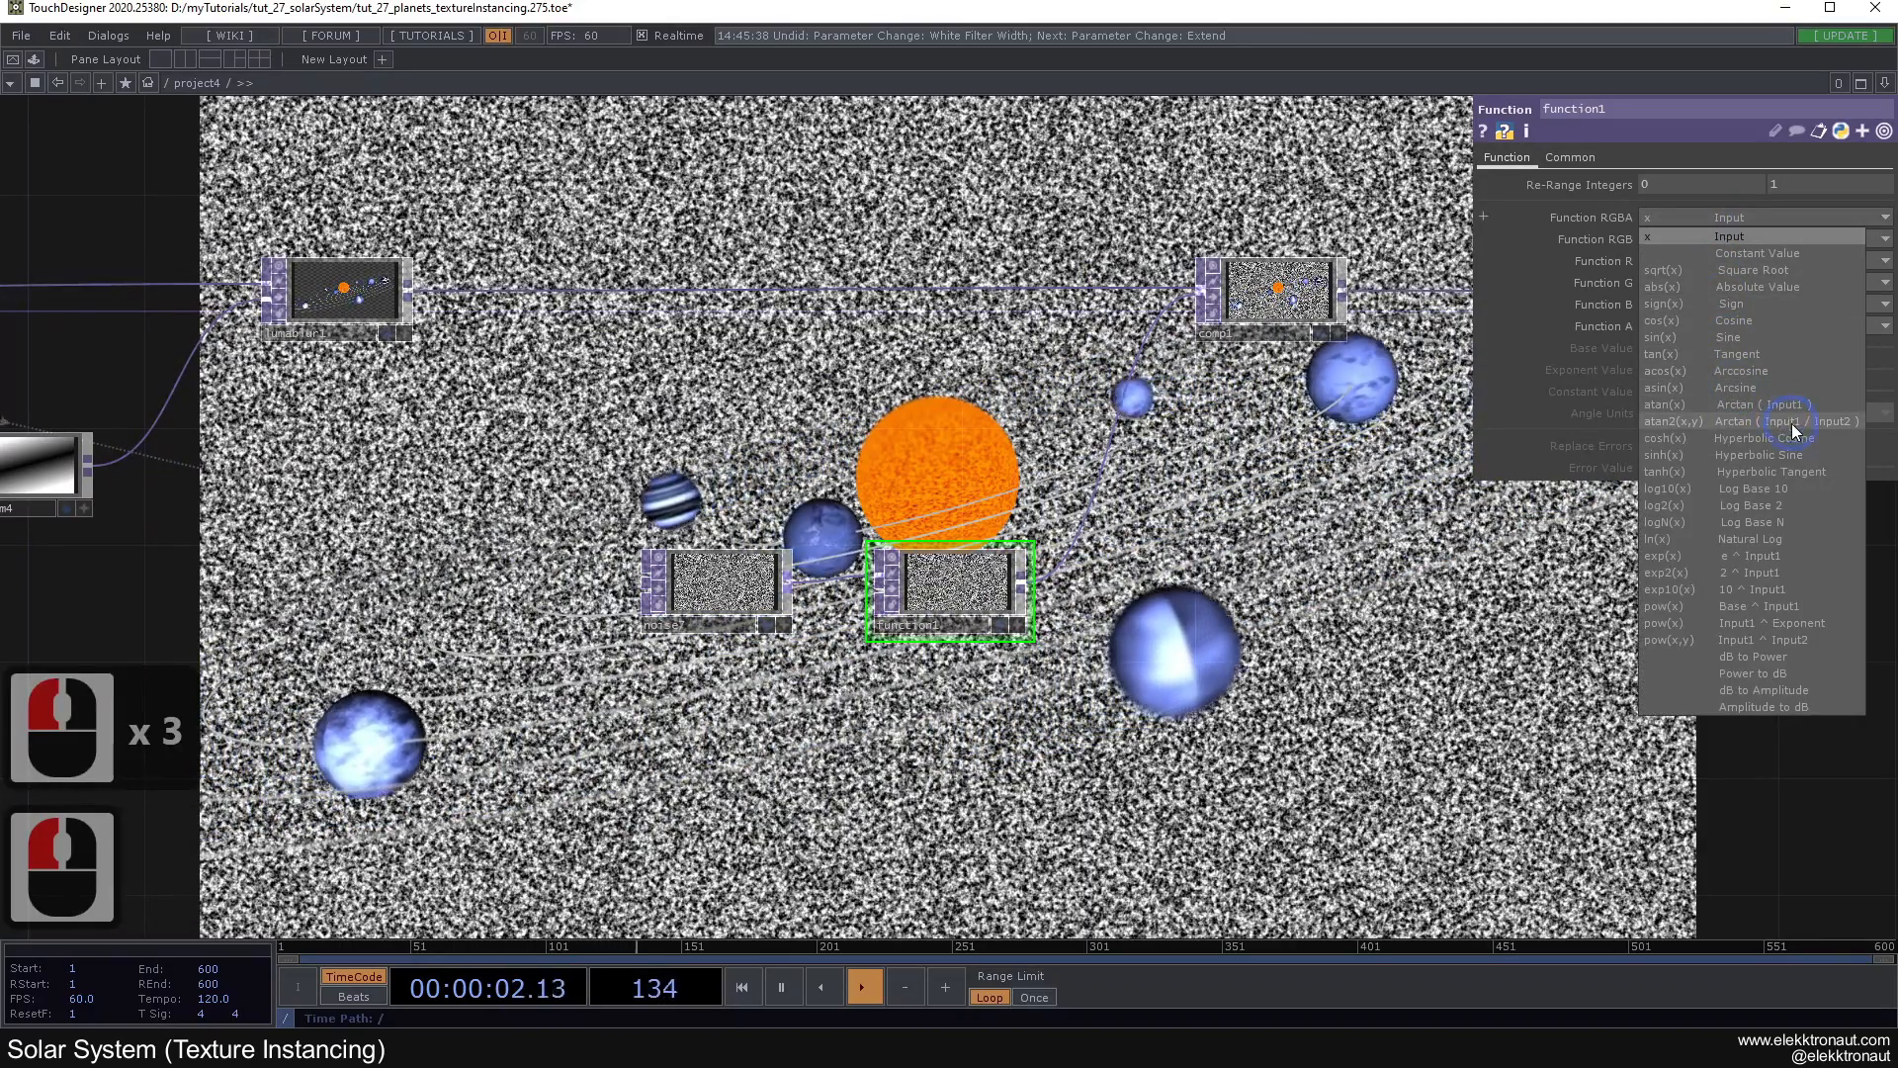
click(1758, 623)
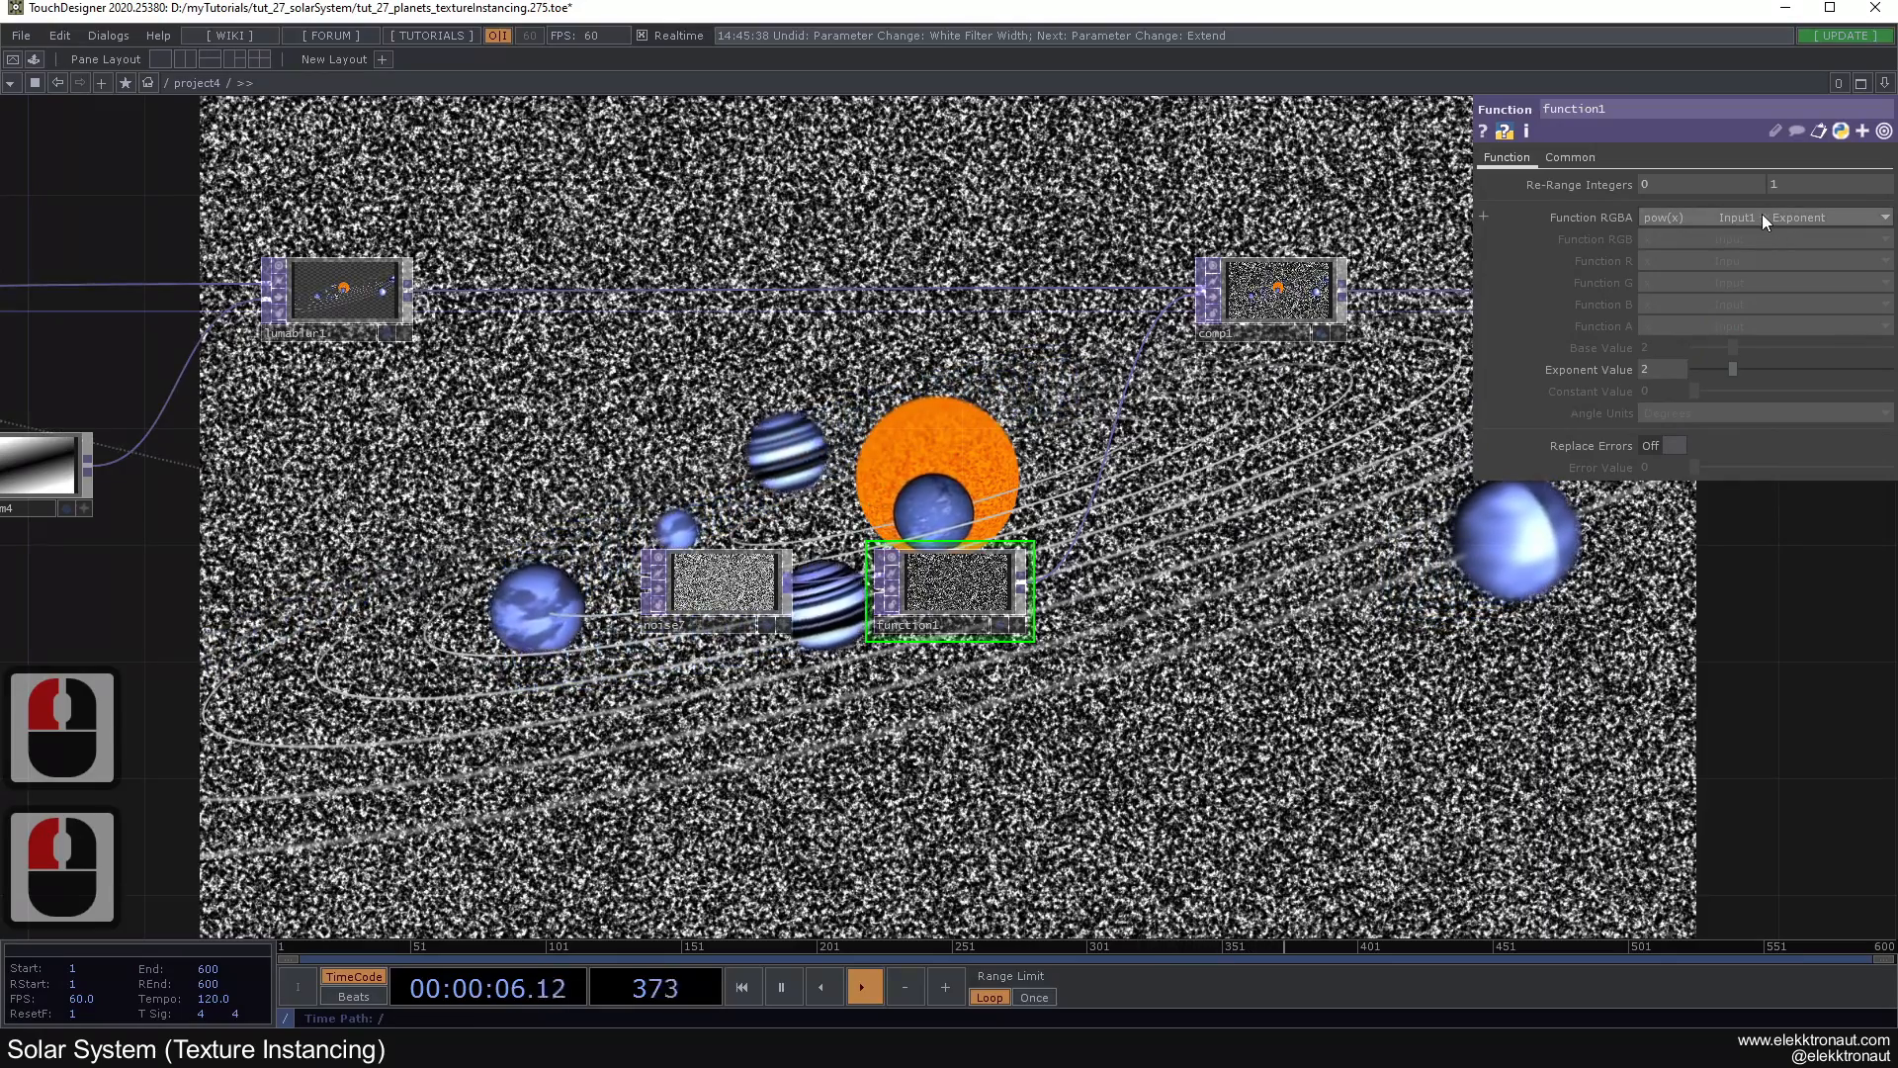
click(1665, 369)
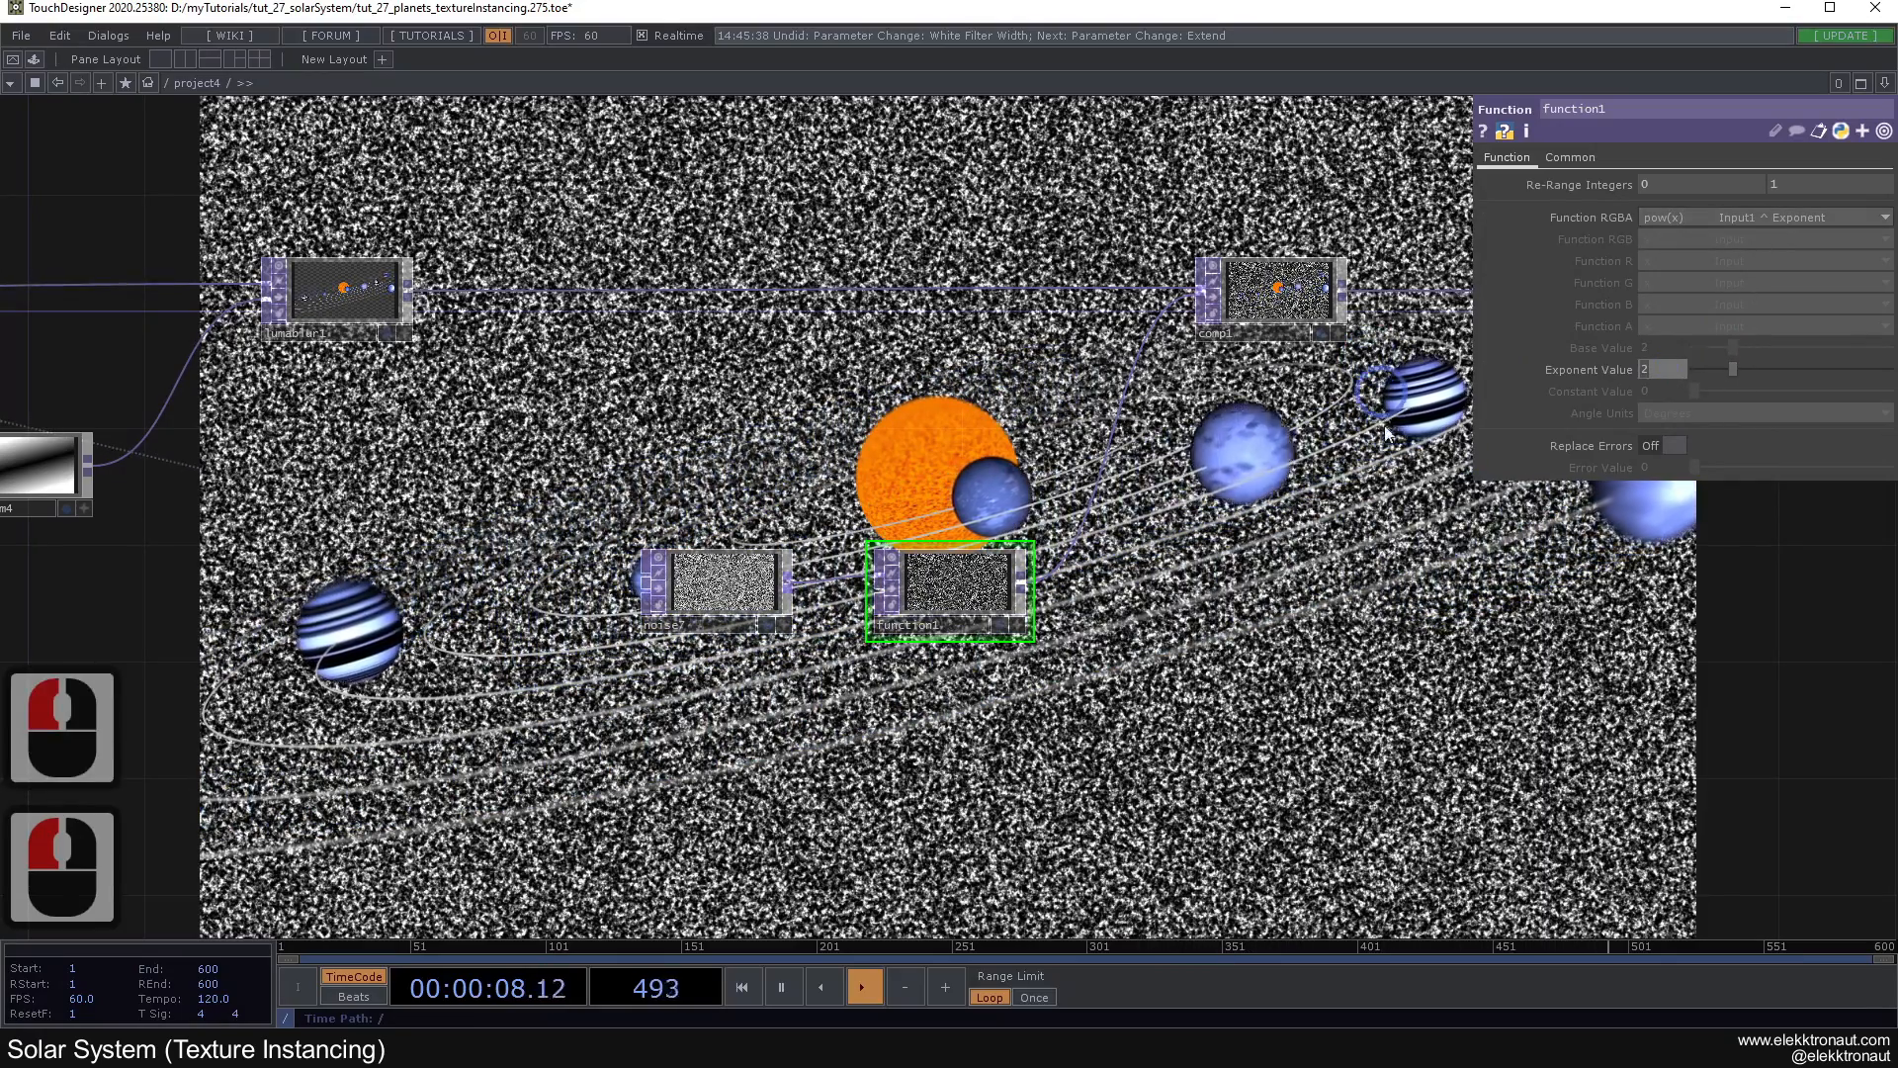
text(8)
Step: Set the Exponent of noise7 to 4
drag(1276, 622, 1243, 567)
click(734, 576)
drag(865, 559, 868, 429)
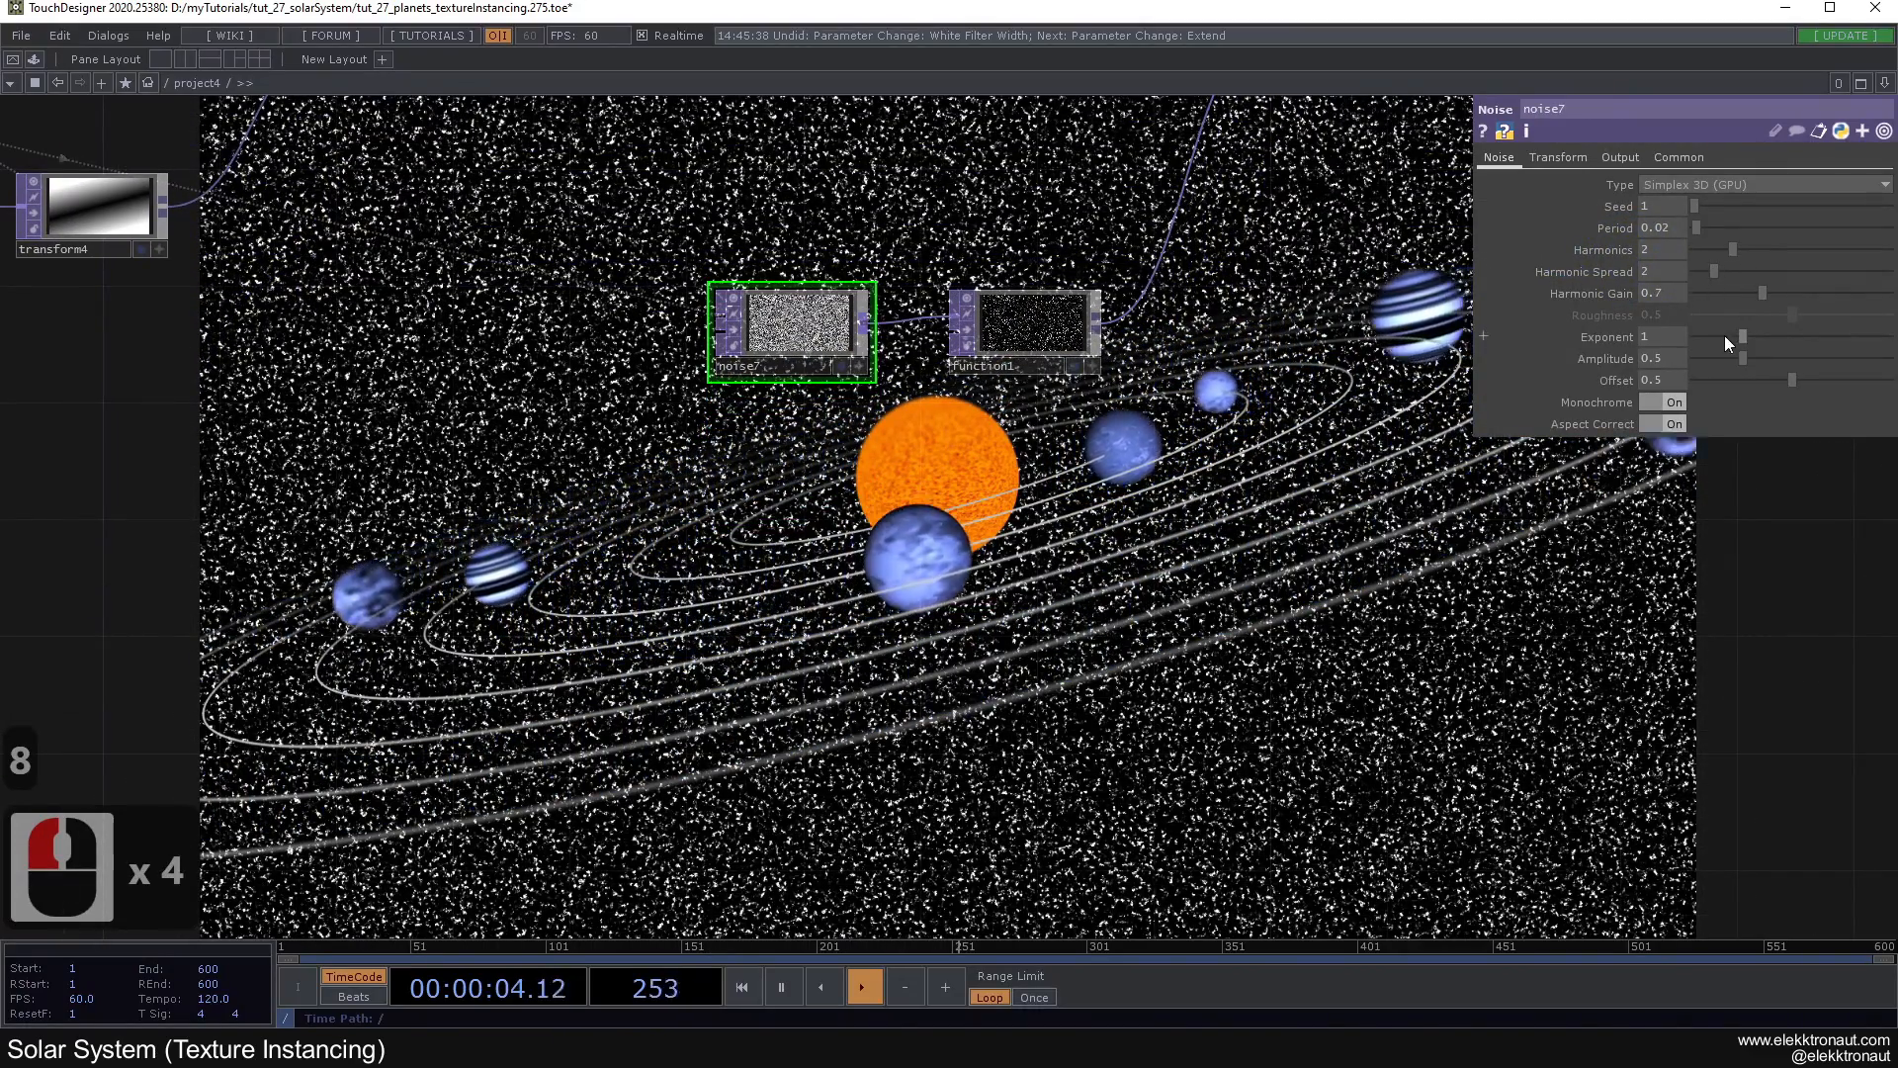
click(1665, 338)
text(4)
drag(1222, 509, 1115, 353)
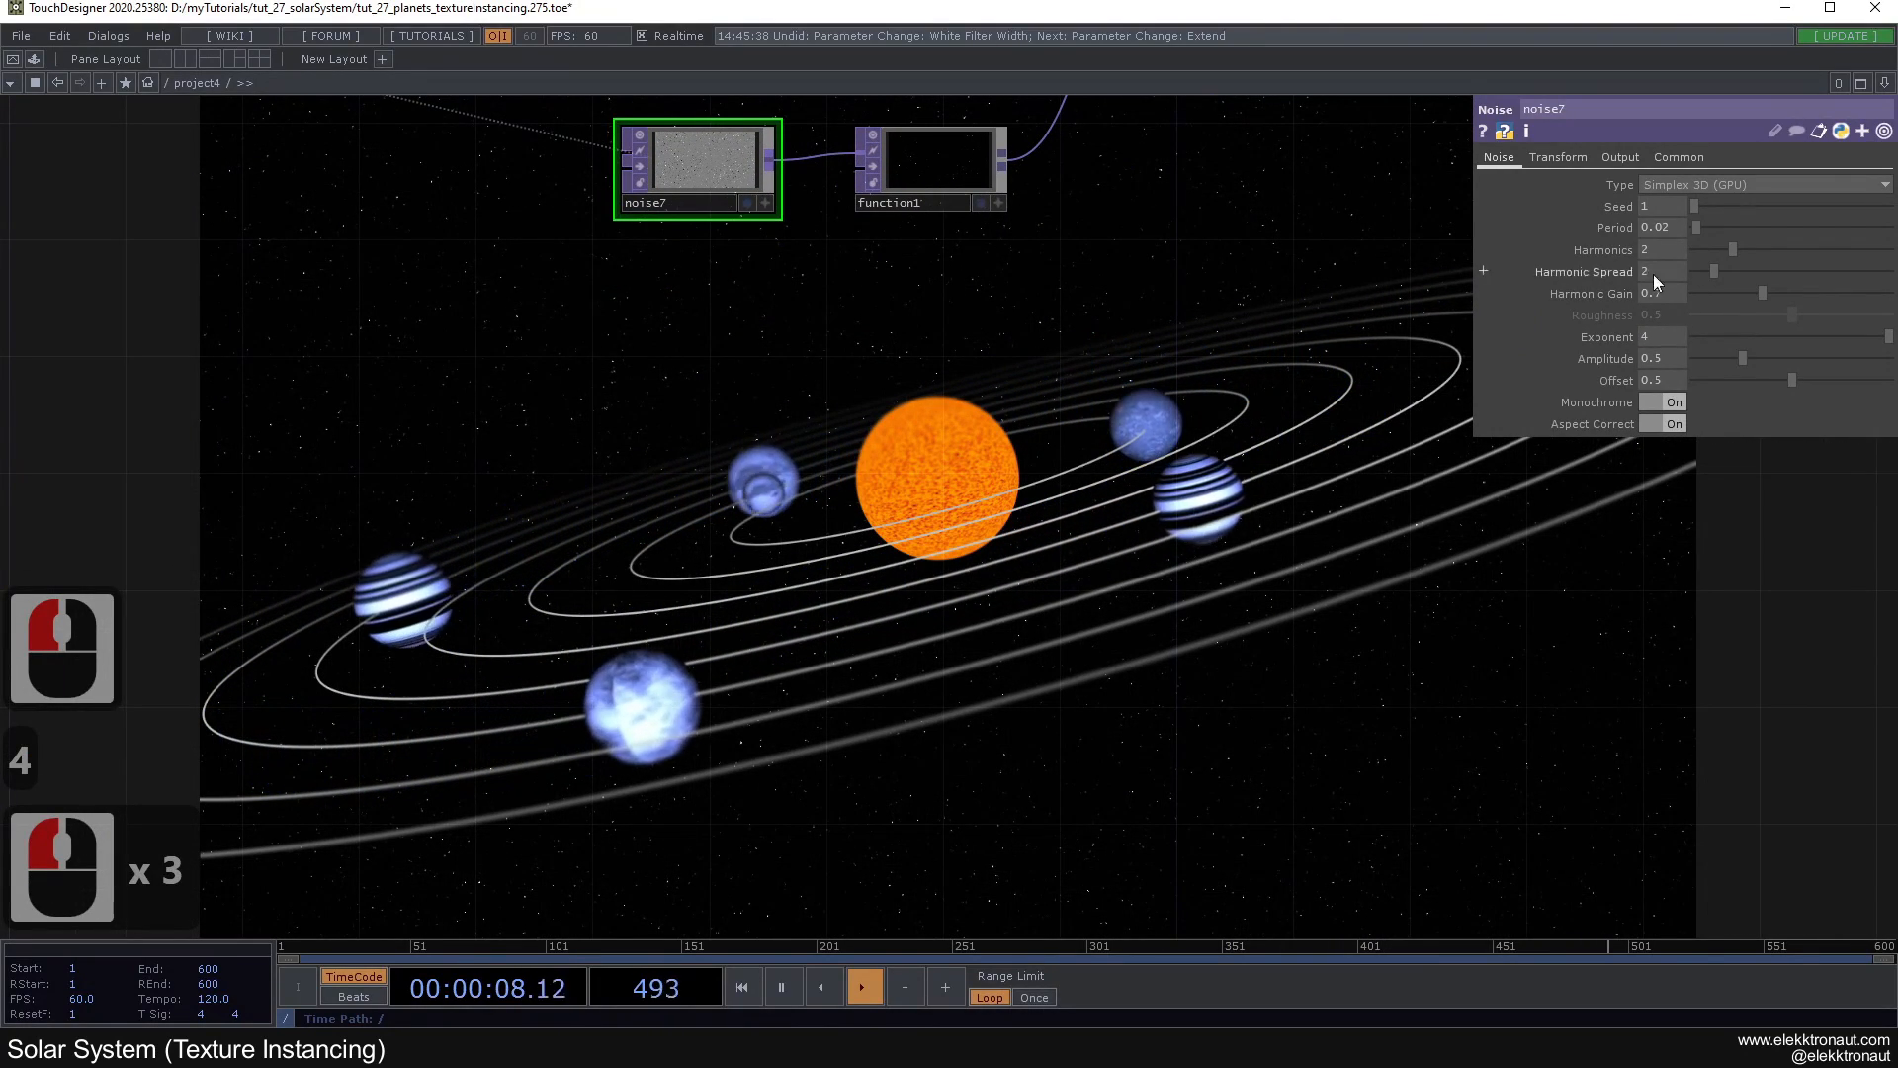
Step: Set the Harmonic Spread of noise7 to 0.4 and its Harmonic Gain to 0.65
click(1473, 259)
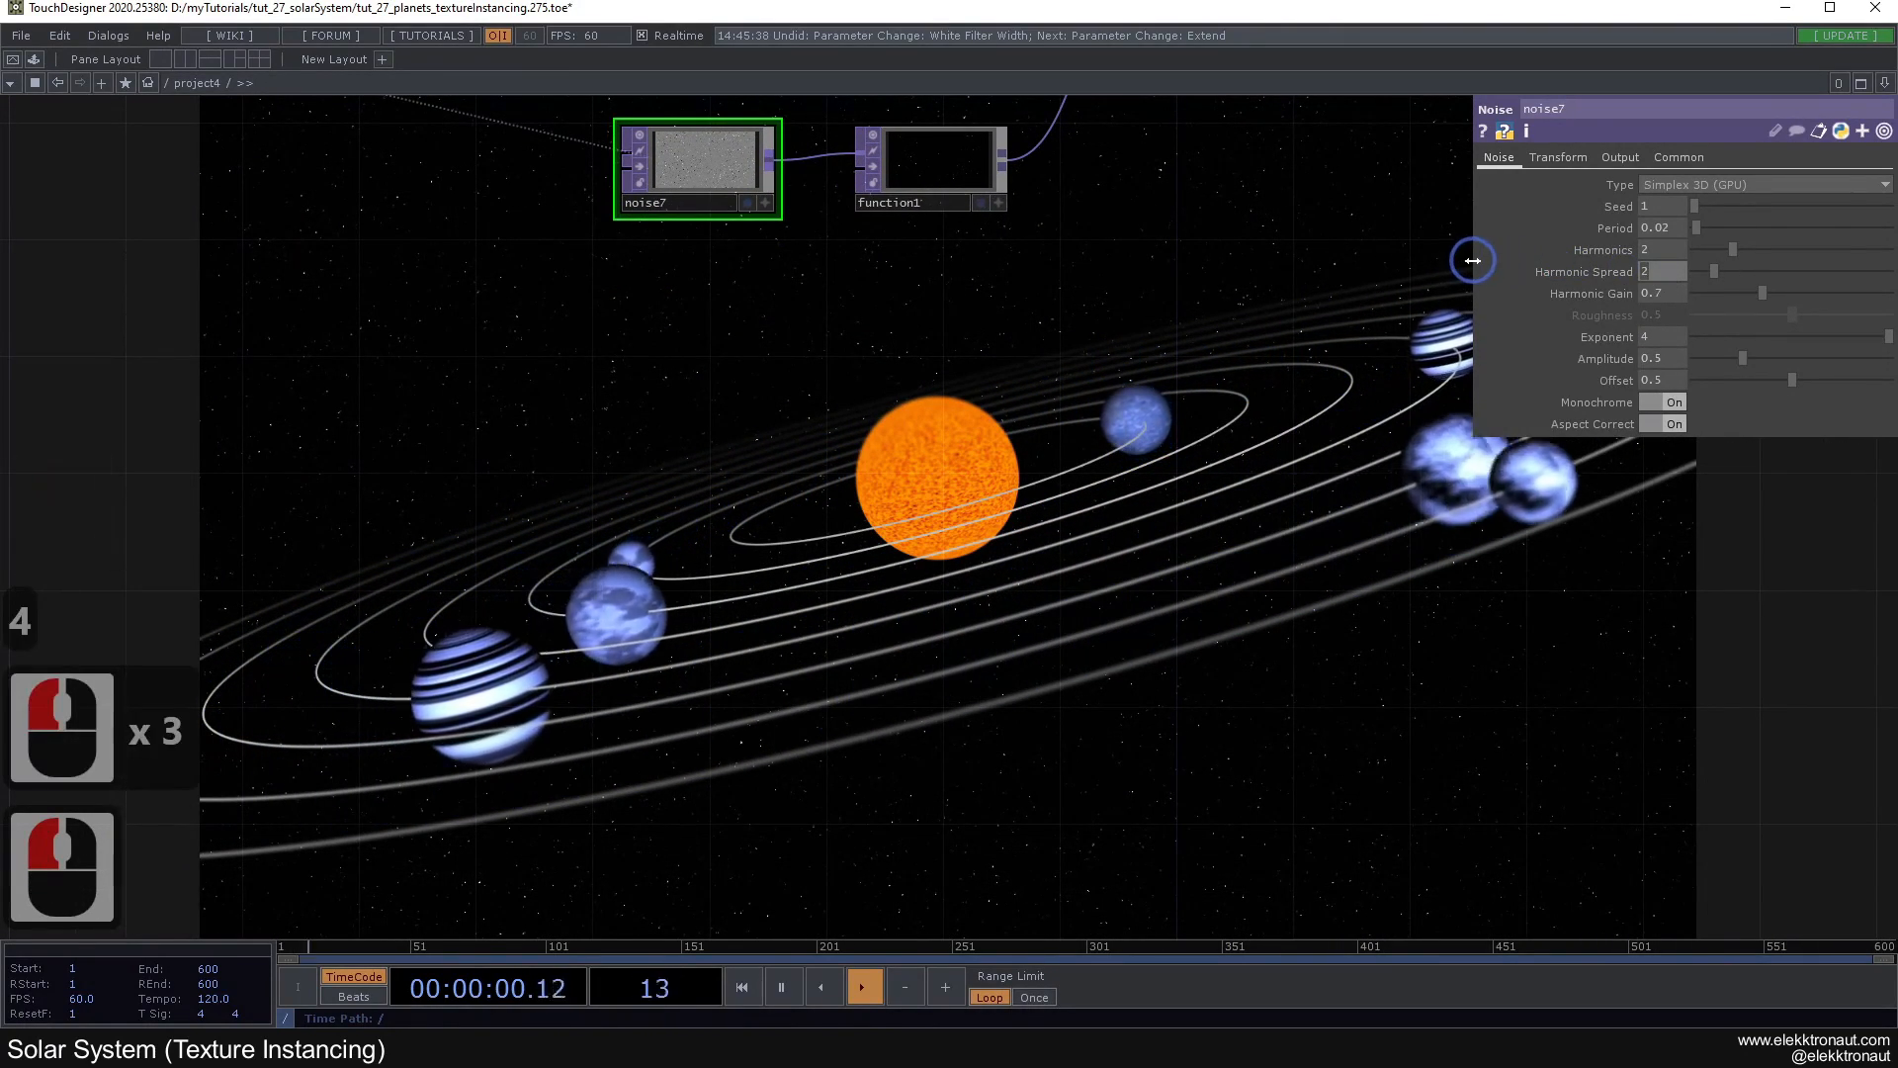
text(.4)
key(Return)
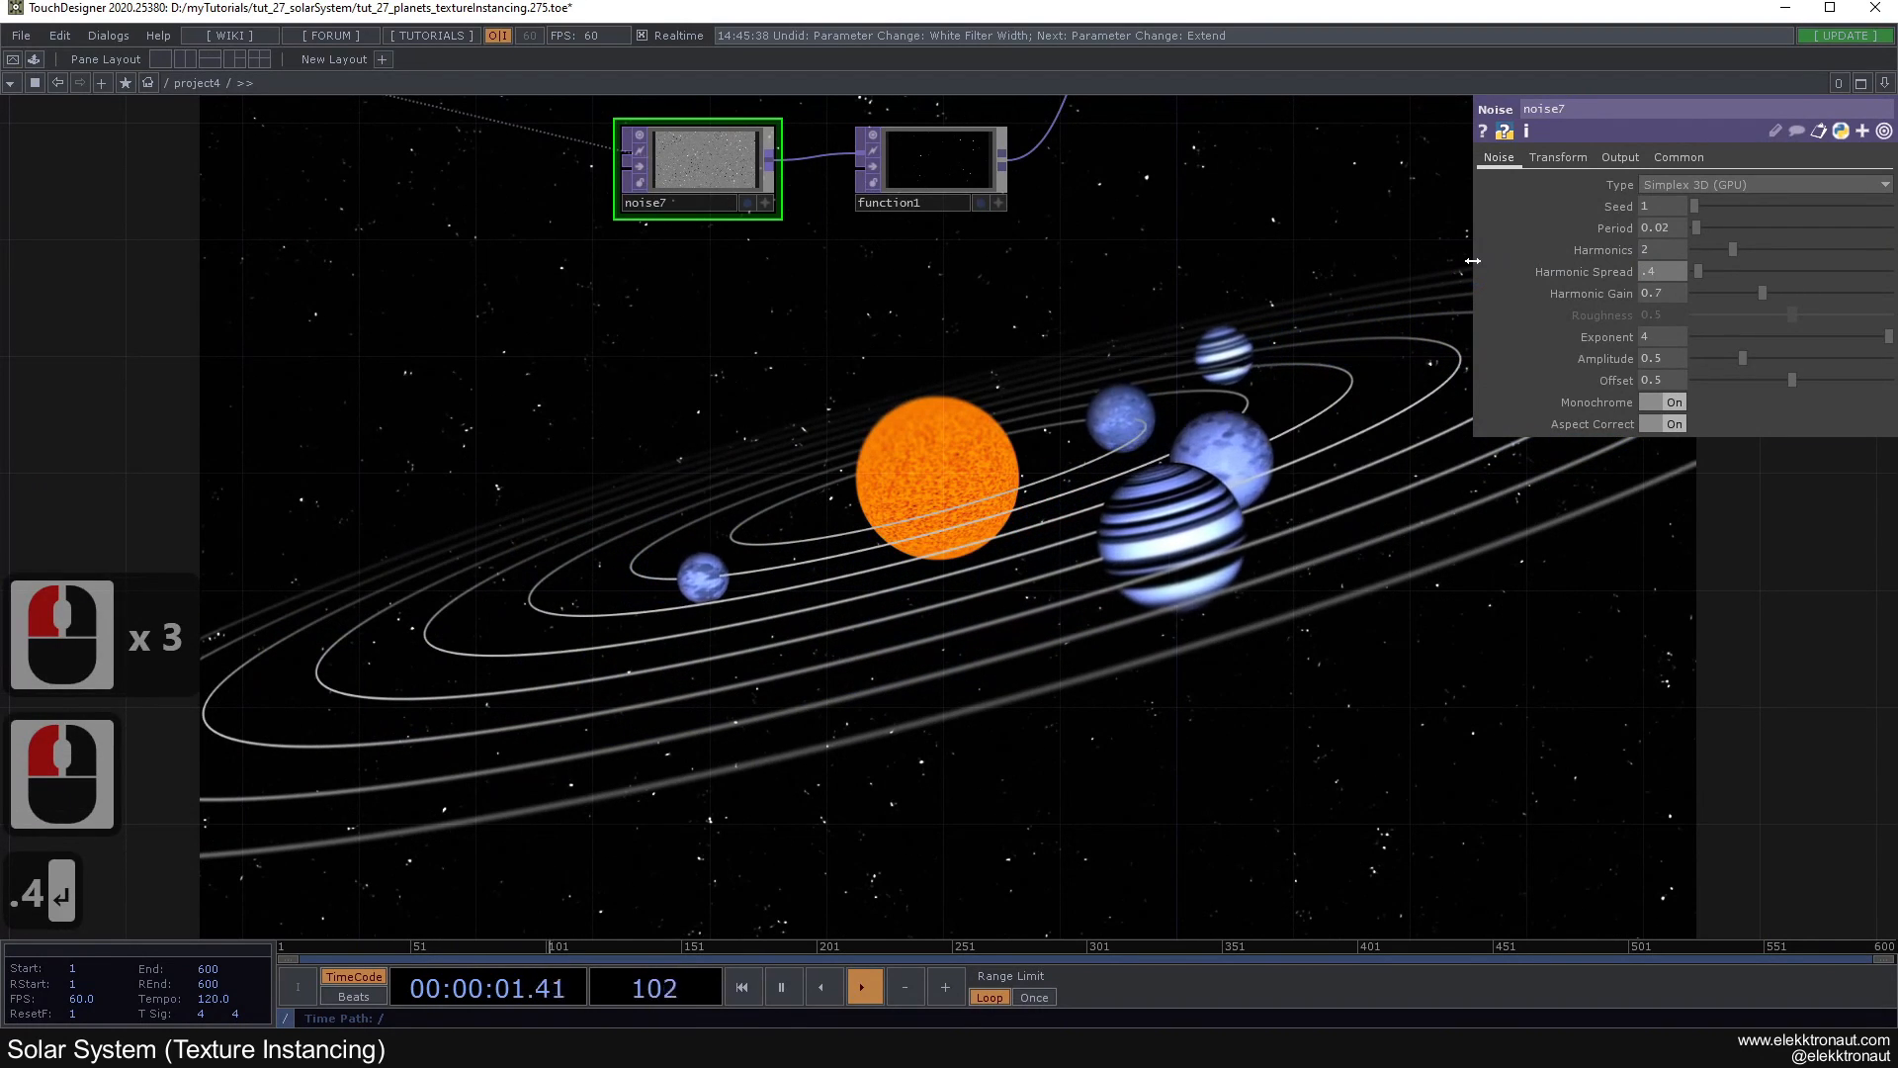
click(1661, 293)
text(.)
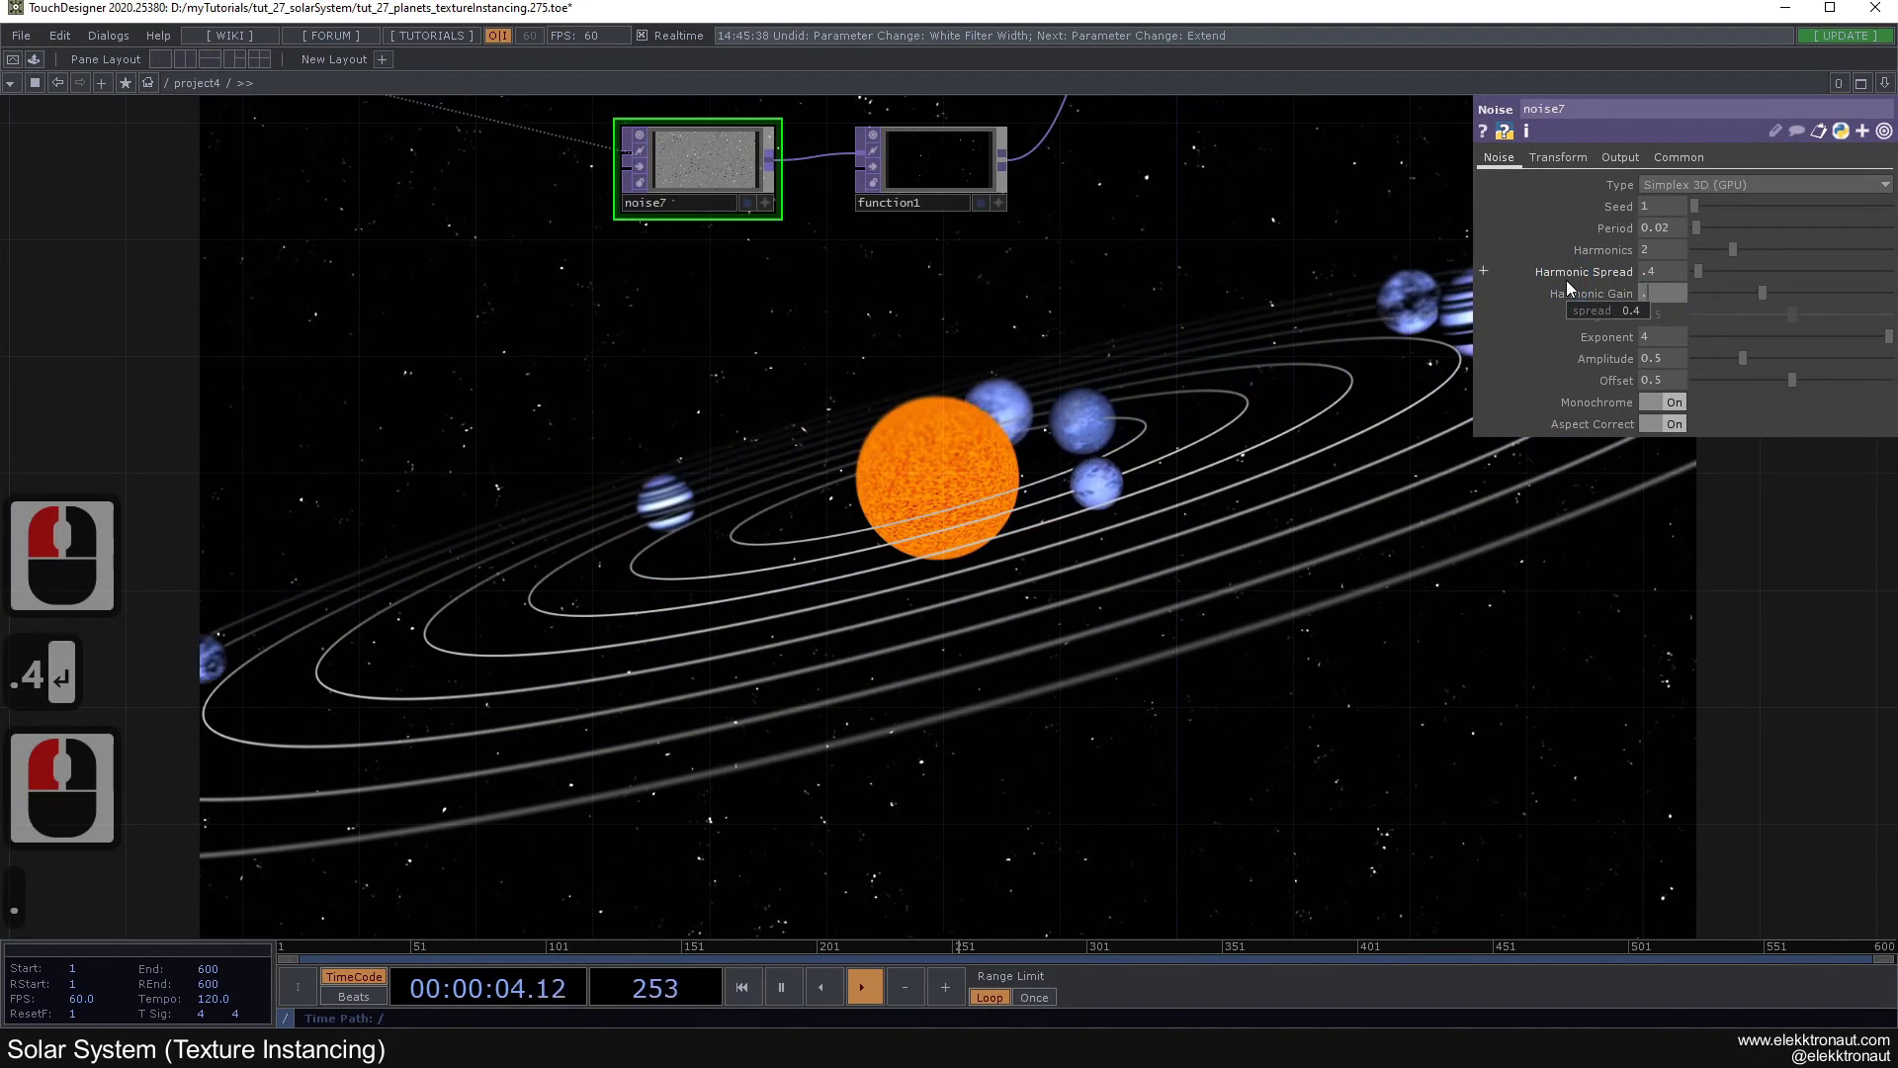
text(65)
key(Return)
click(1193, 432)
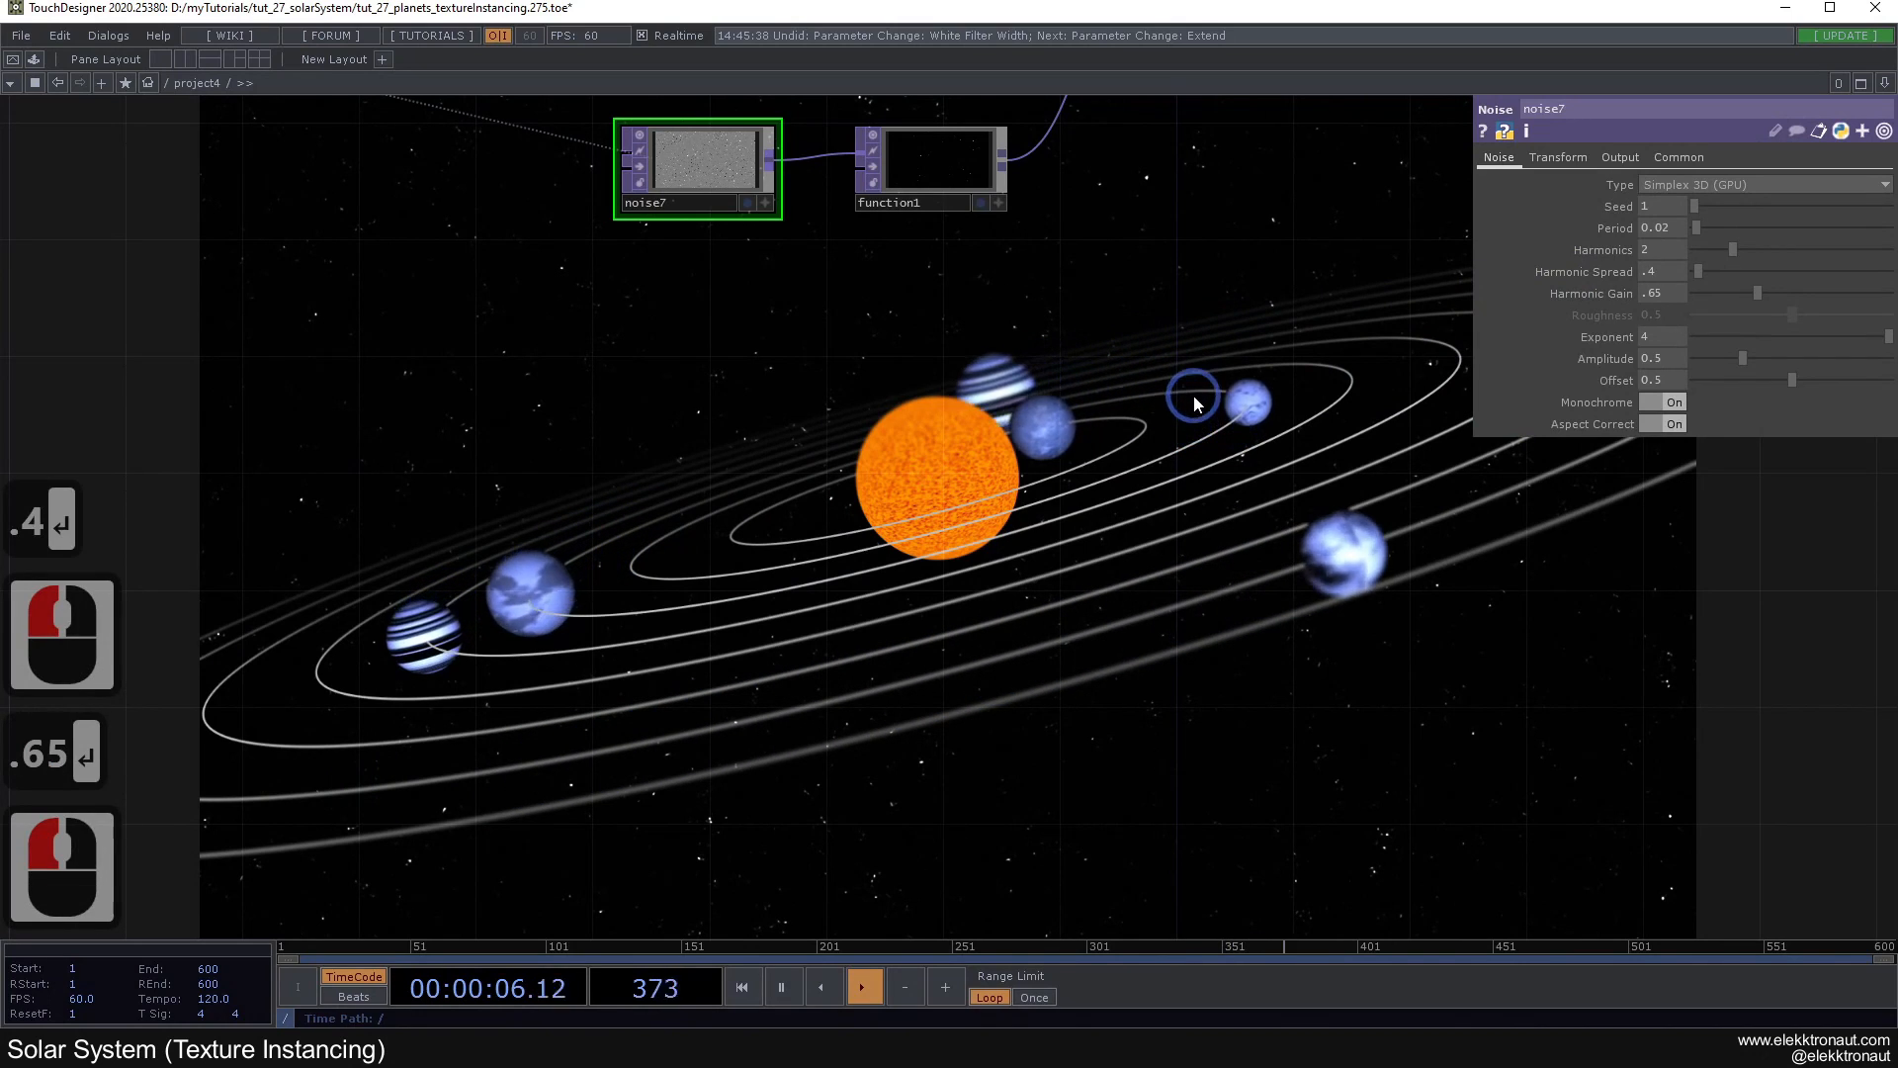
Step: Set the Harmonics of noise7 to 4
click(1661, 249)
text(4)
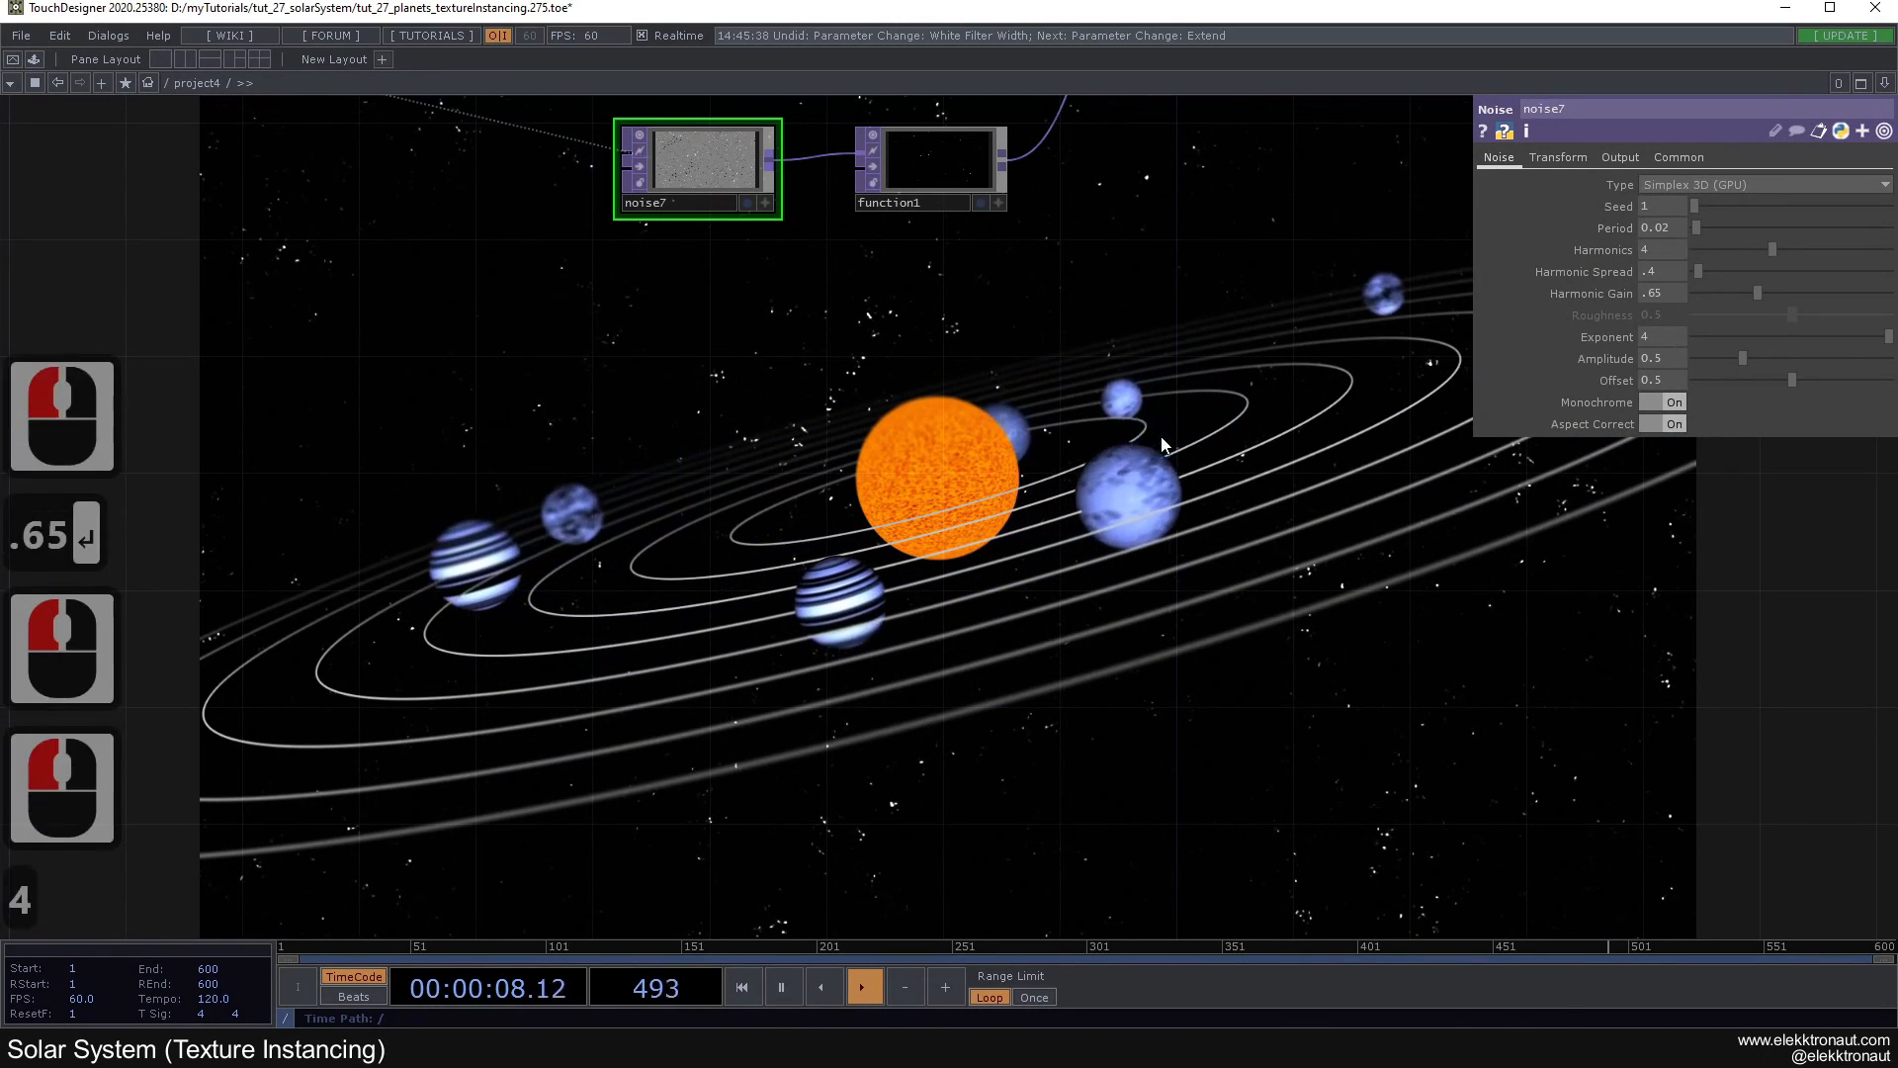
click(1162, 437)
drag(1062, 423, 1082, 375)
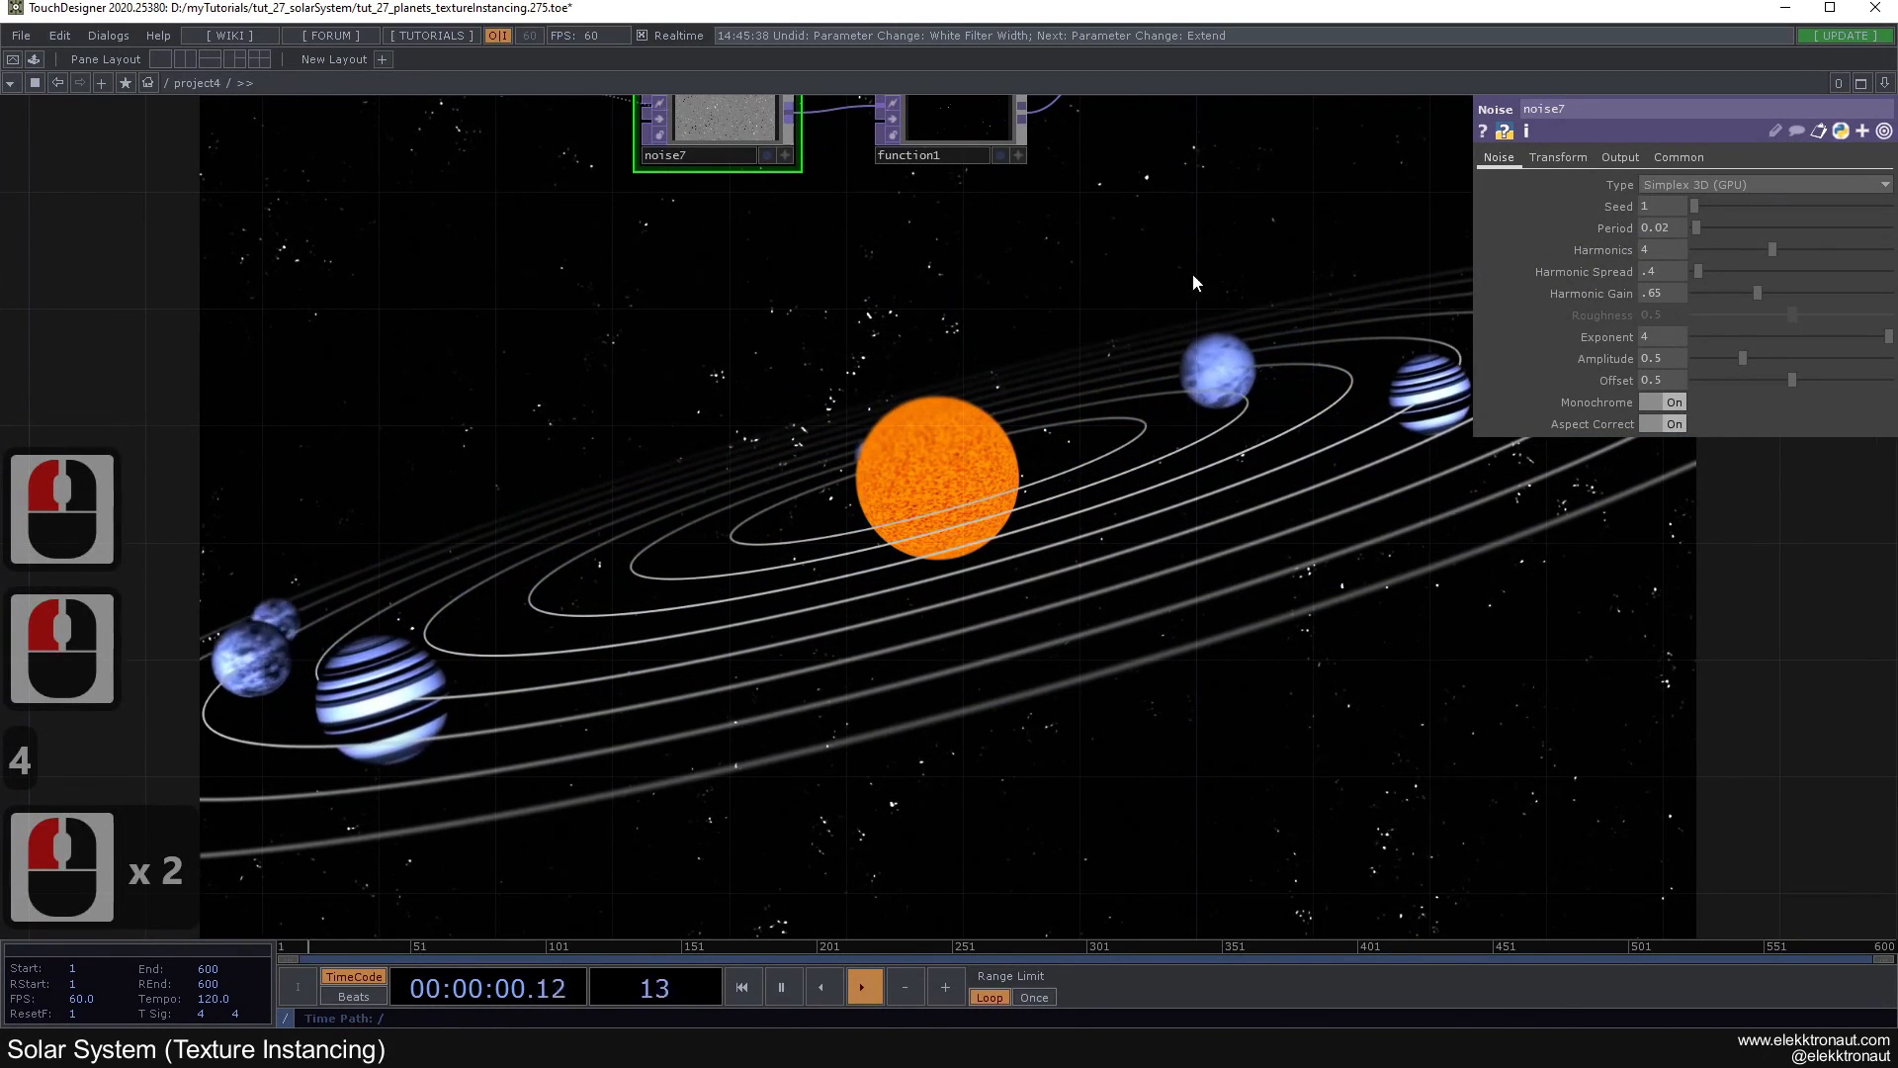
drag(1203, 275, 896, 619)
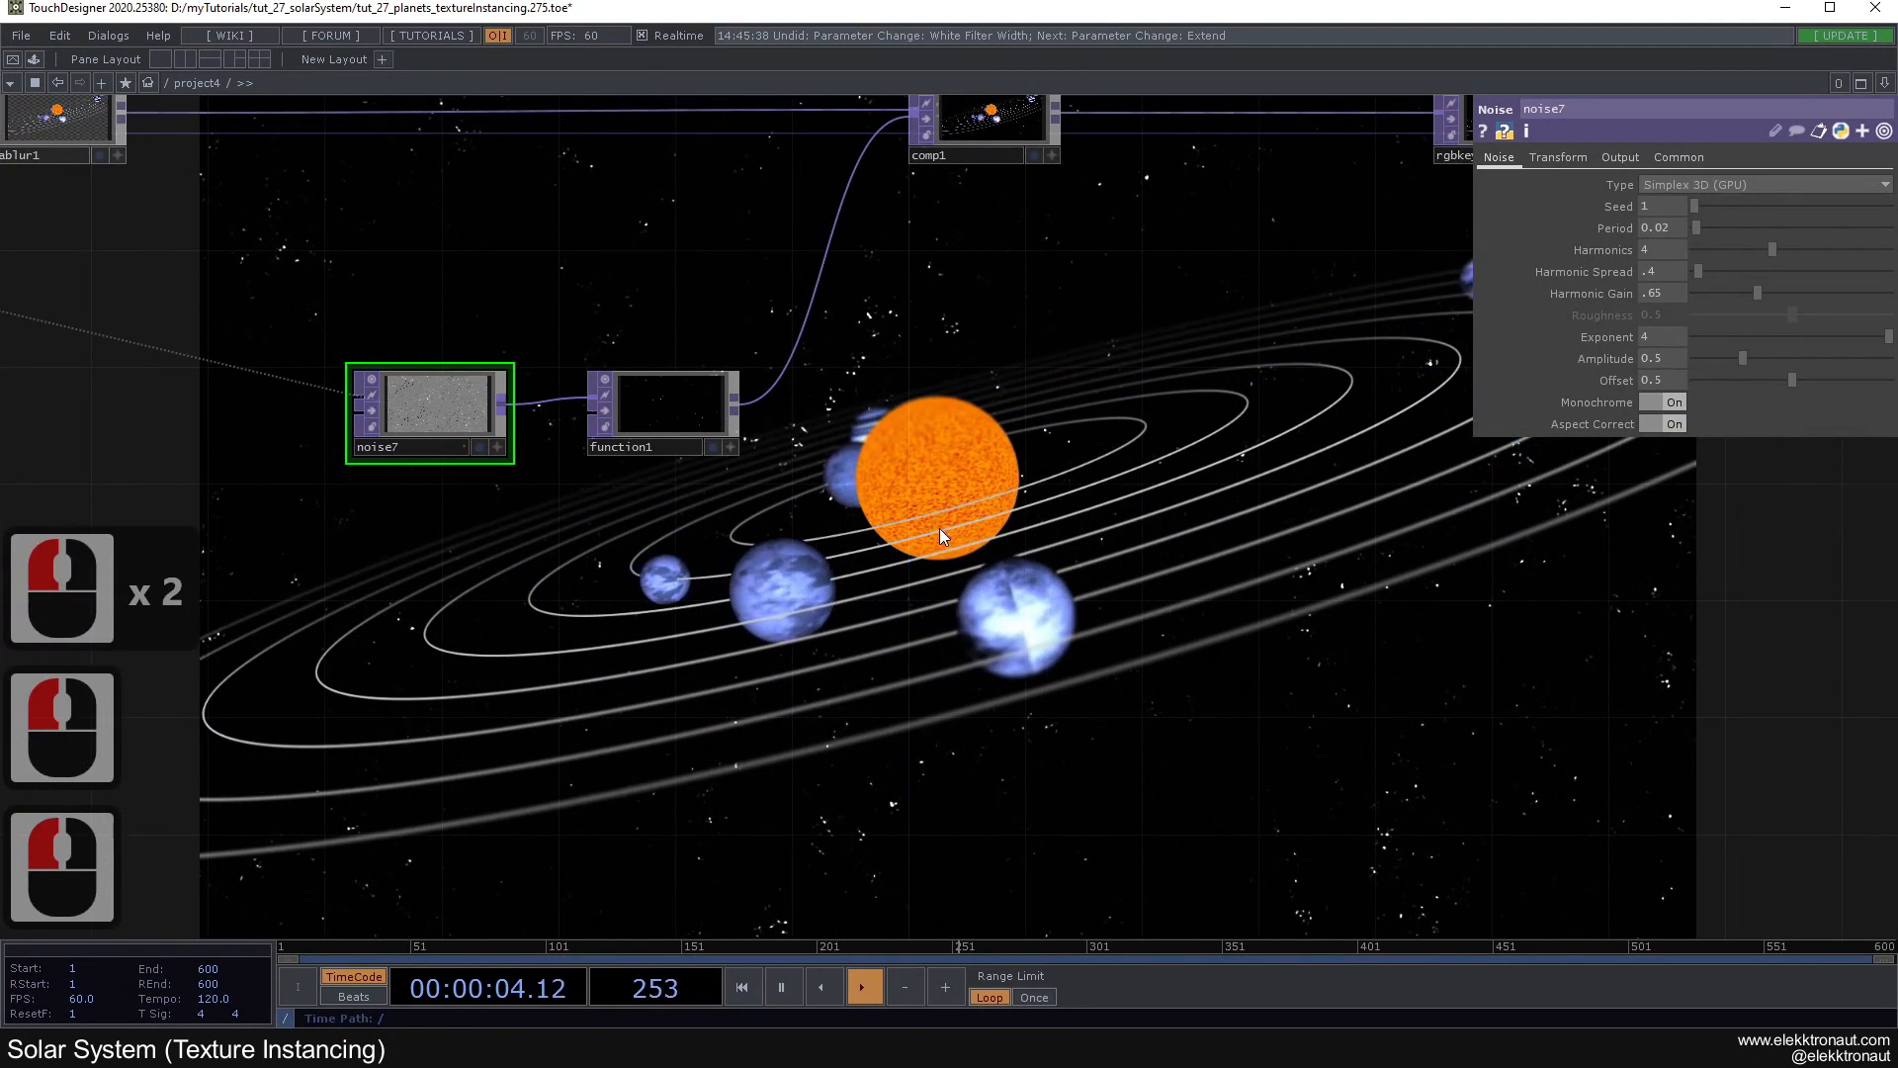
Step: Animate the X Translate of noise7 with the expression absTime.seconds*-2
click(1542, 161)
click(1744, 297)
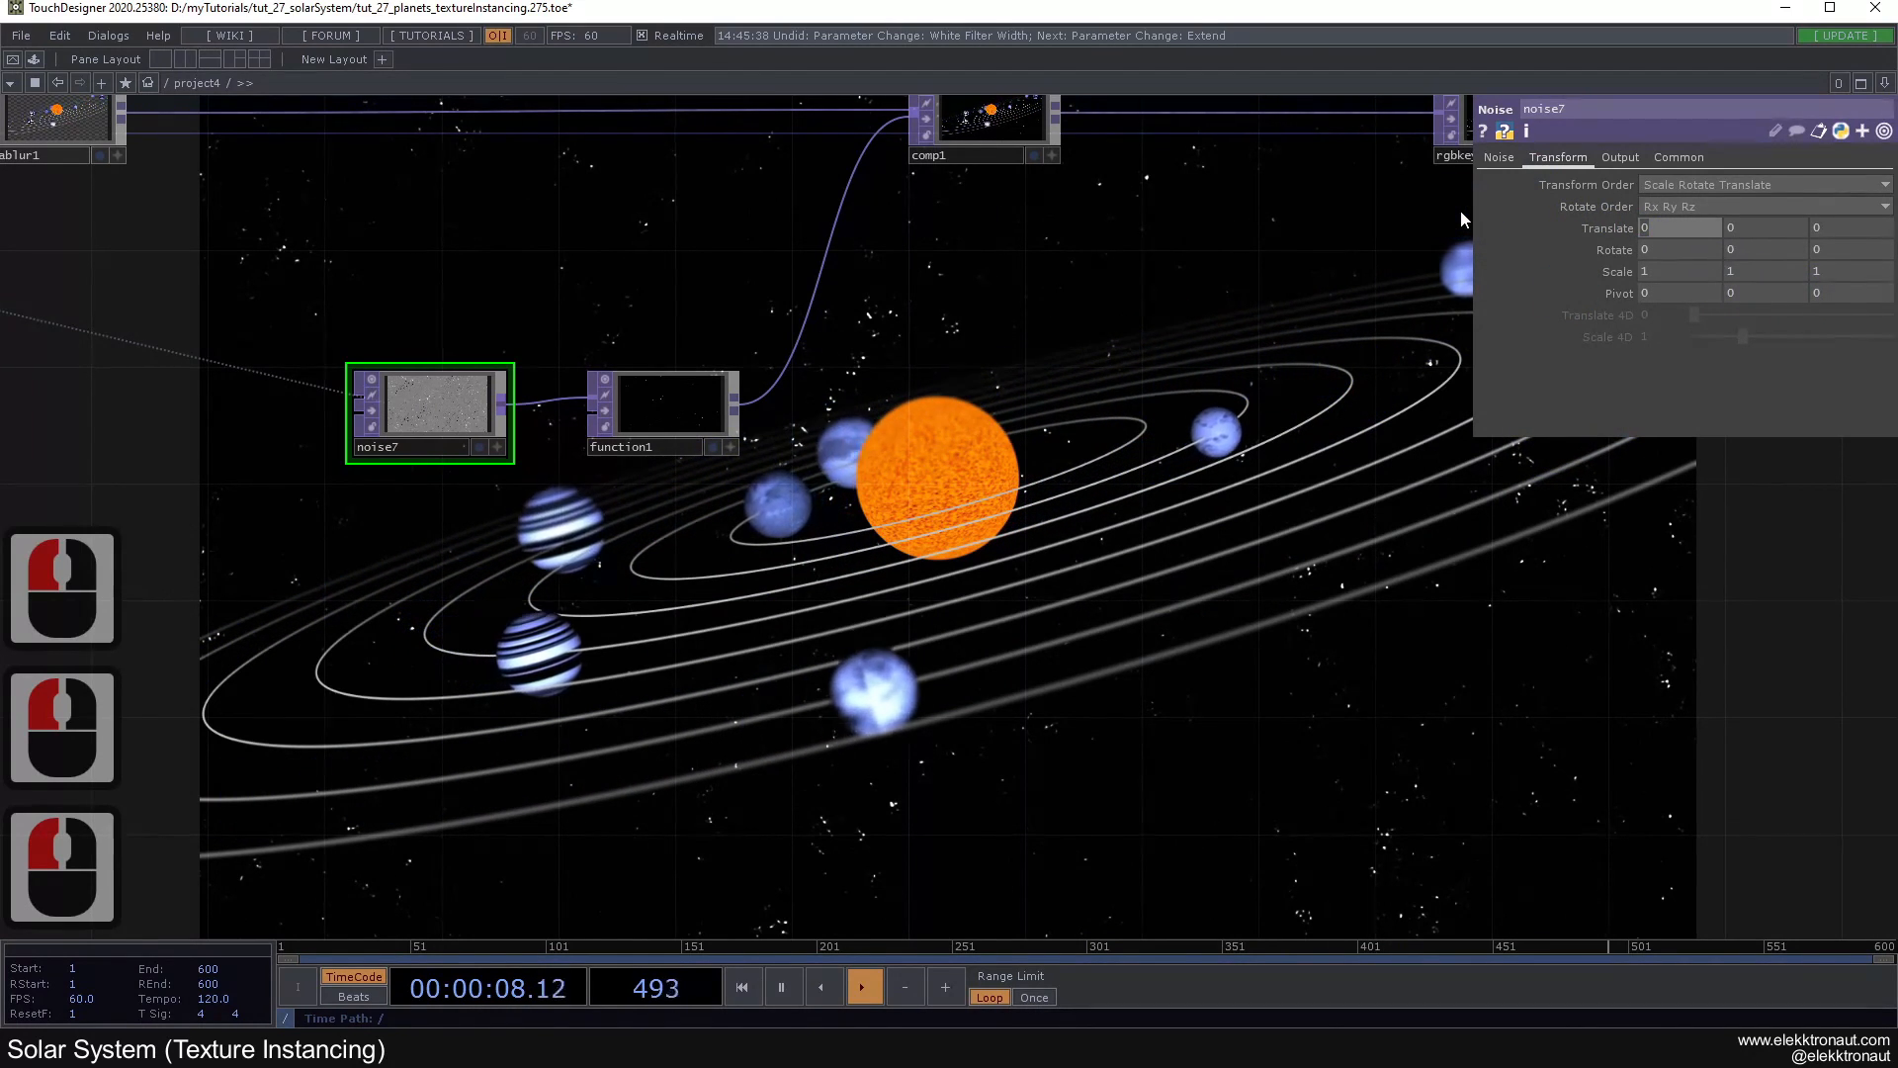
drag(955, 533, 1011, 387)
drag(976, 576, 1082, 394)
click(959, 512)
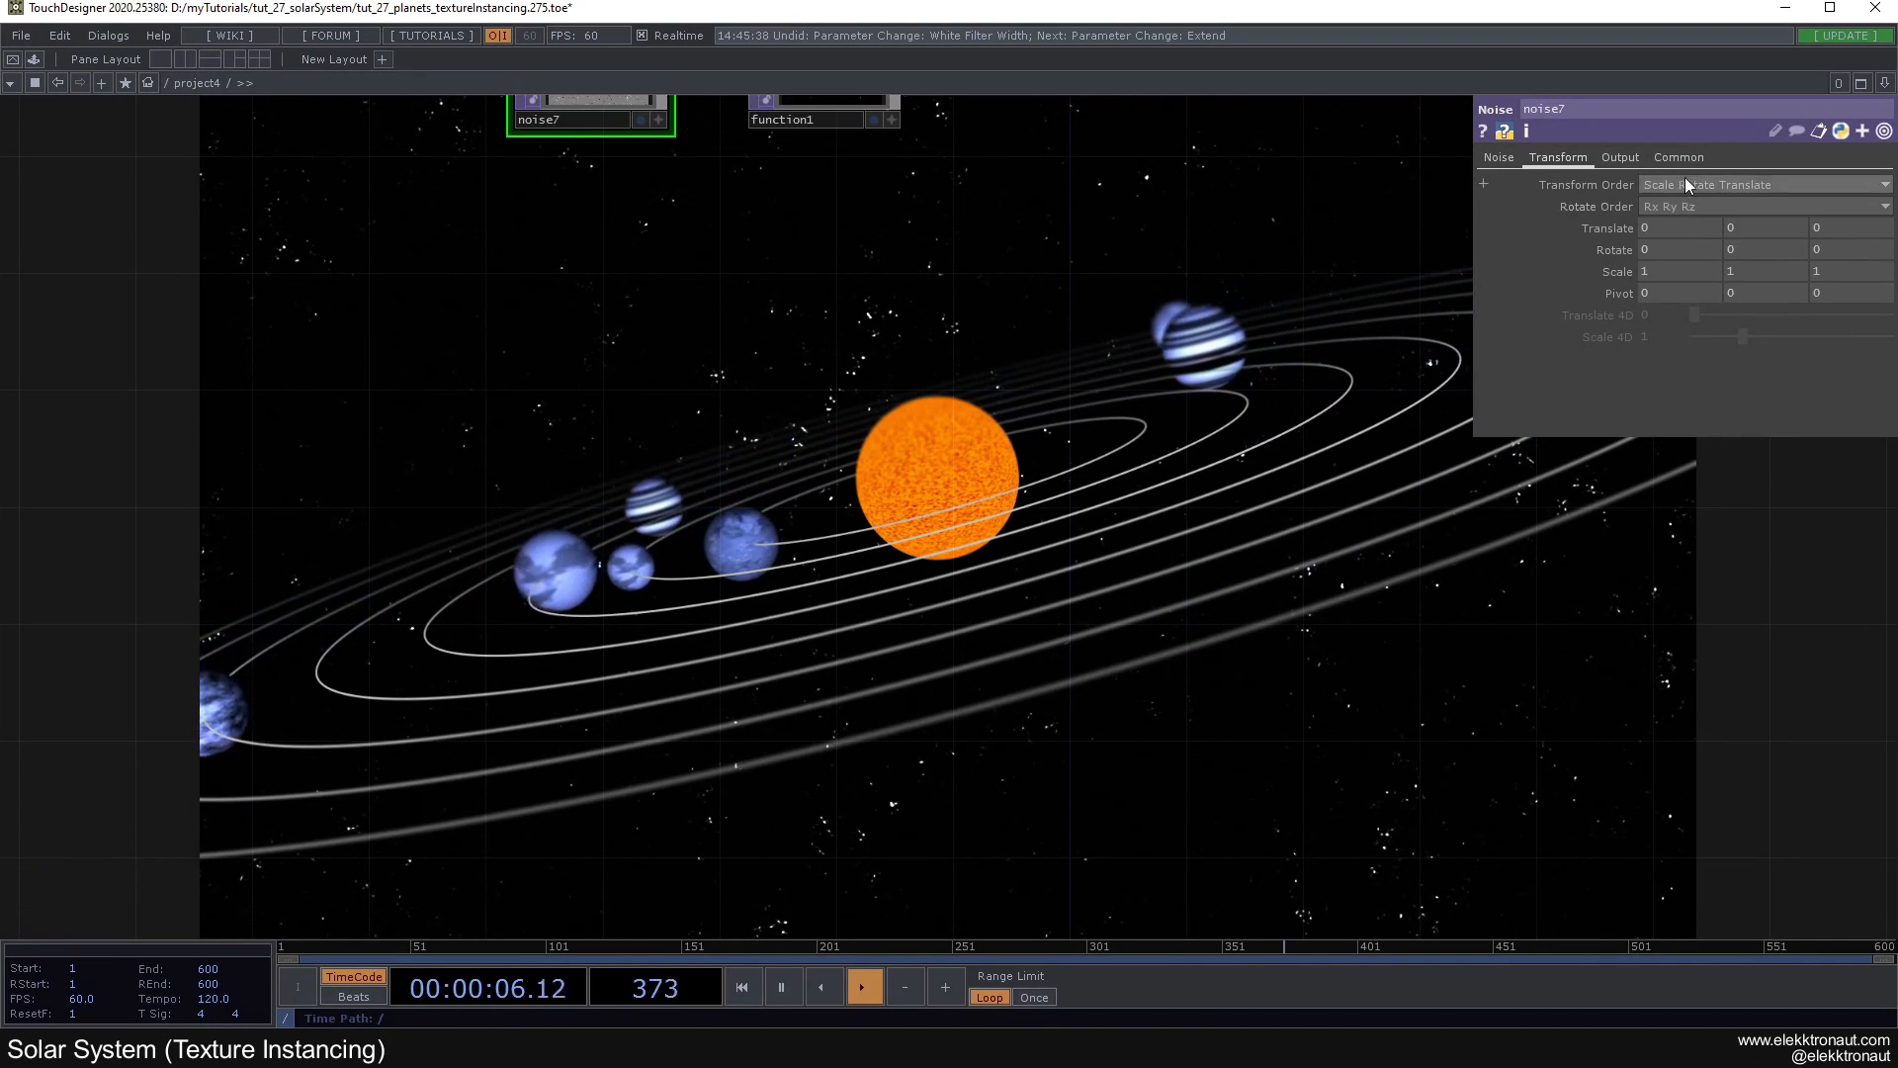
click(1431, 228)
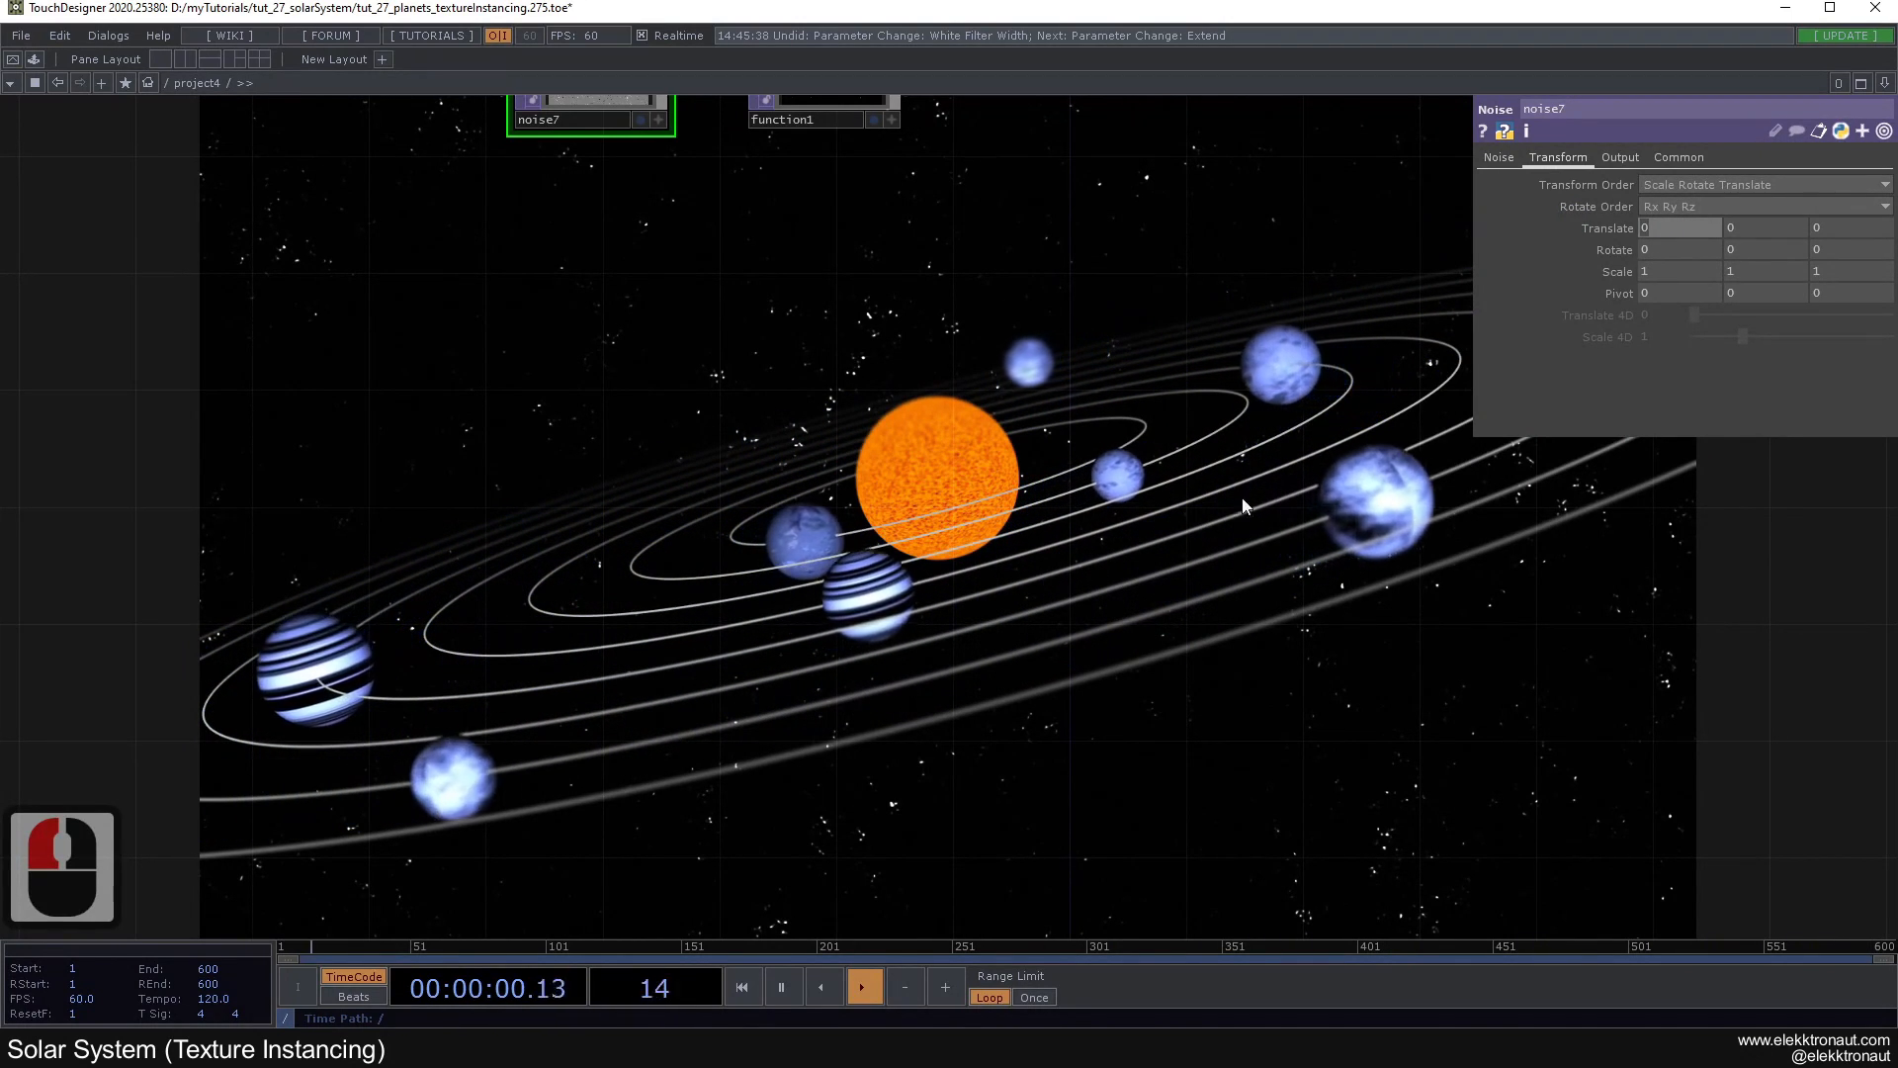
text(absTime.)
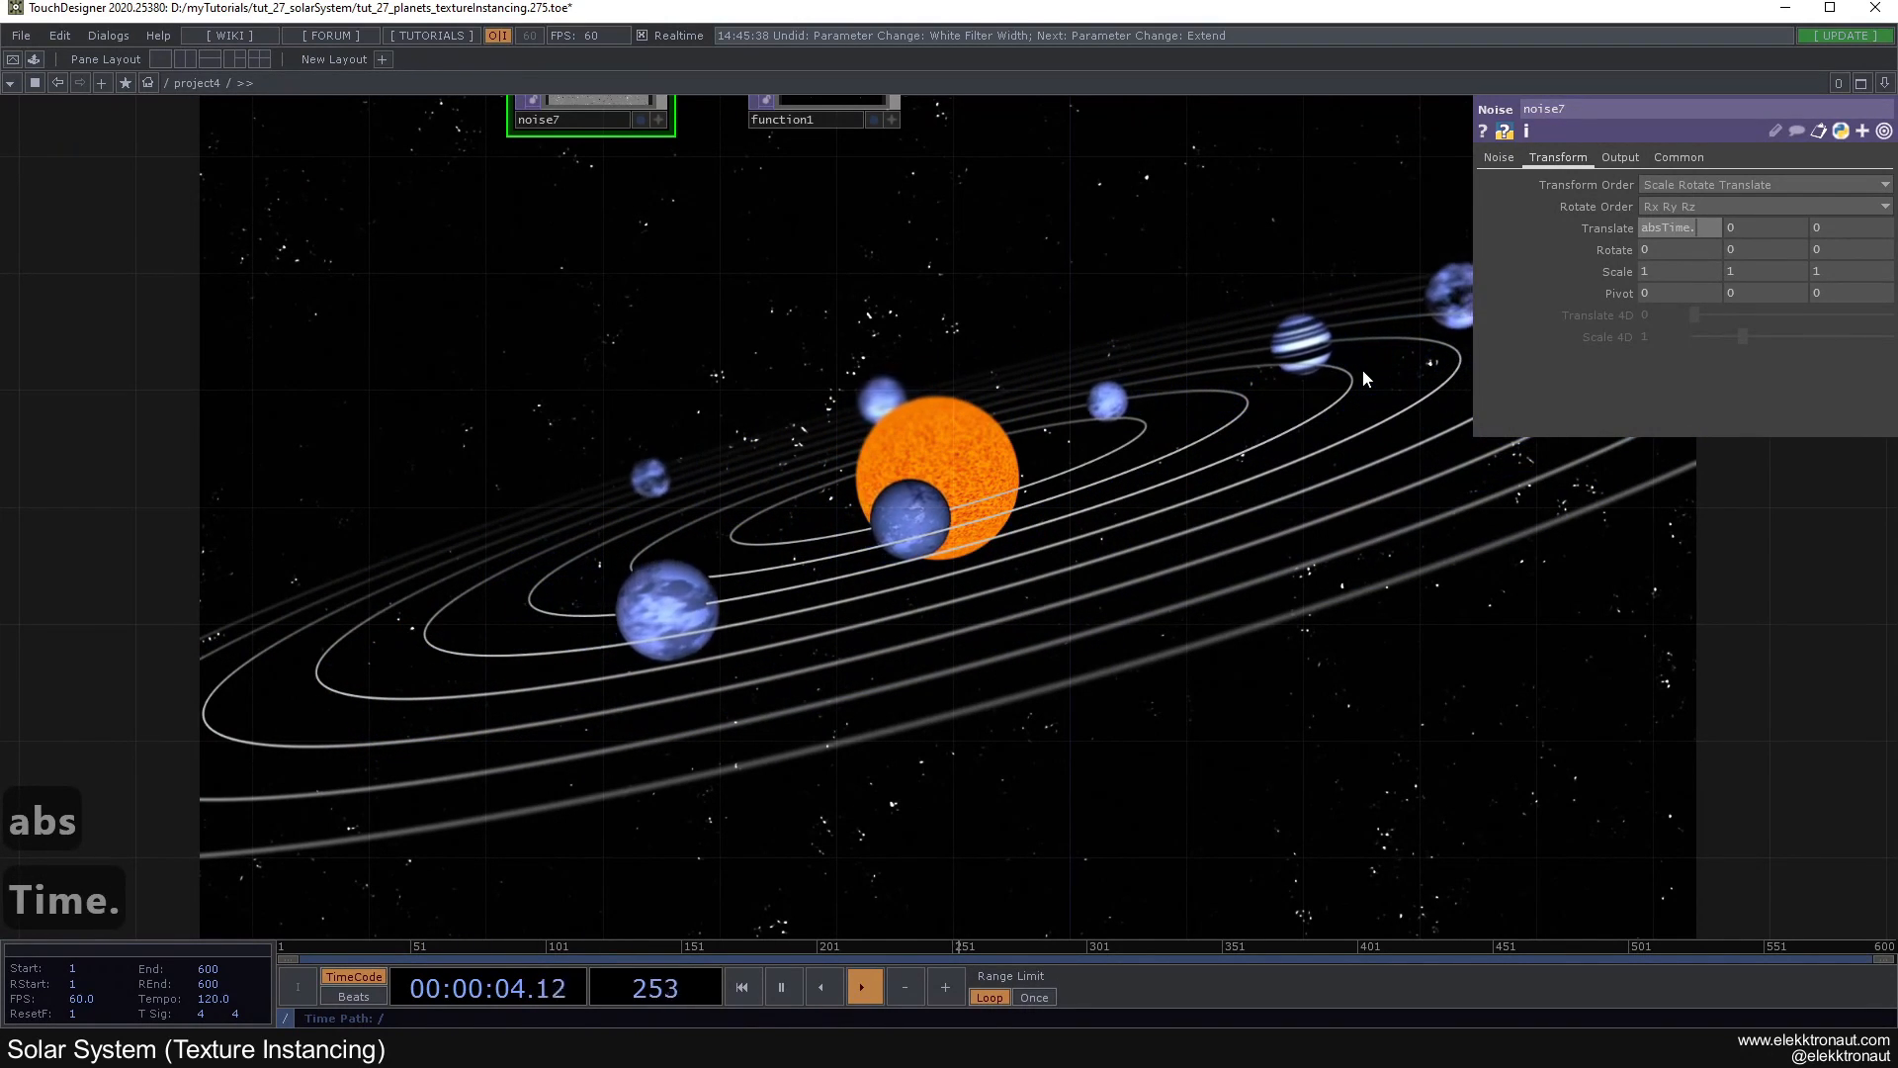
text(seconds*-2)
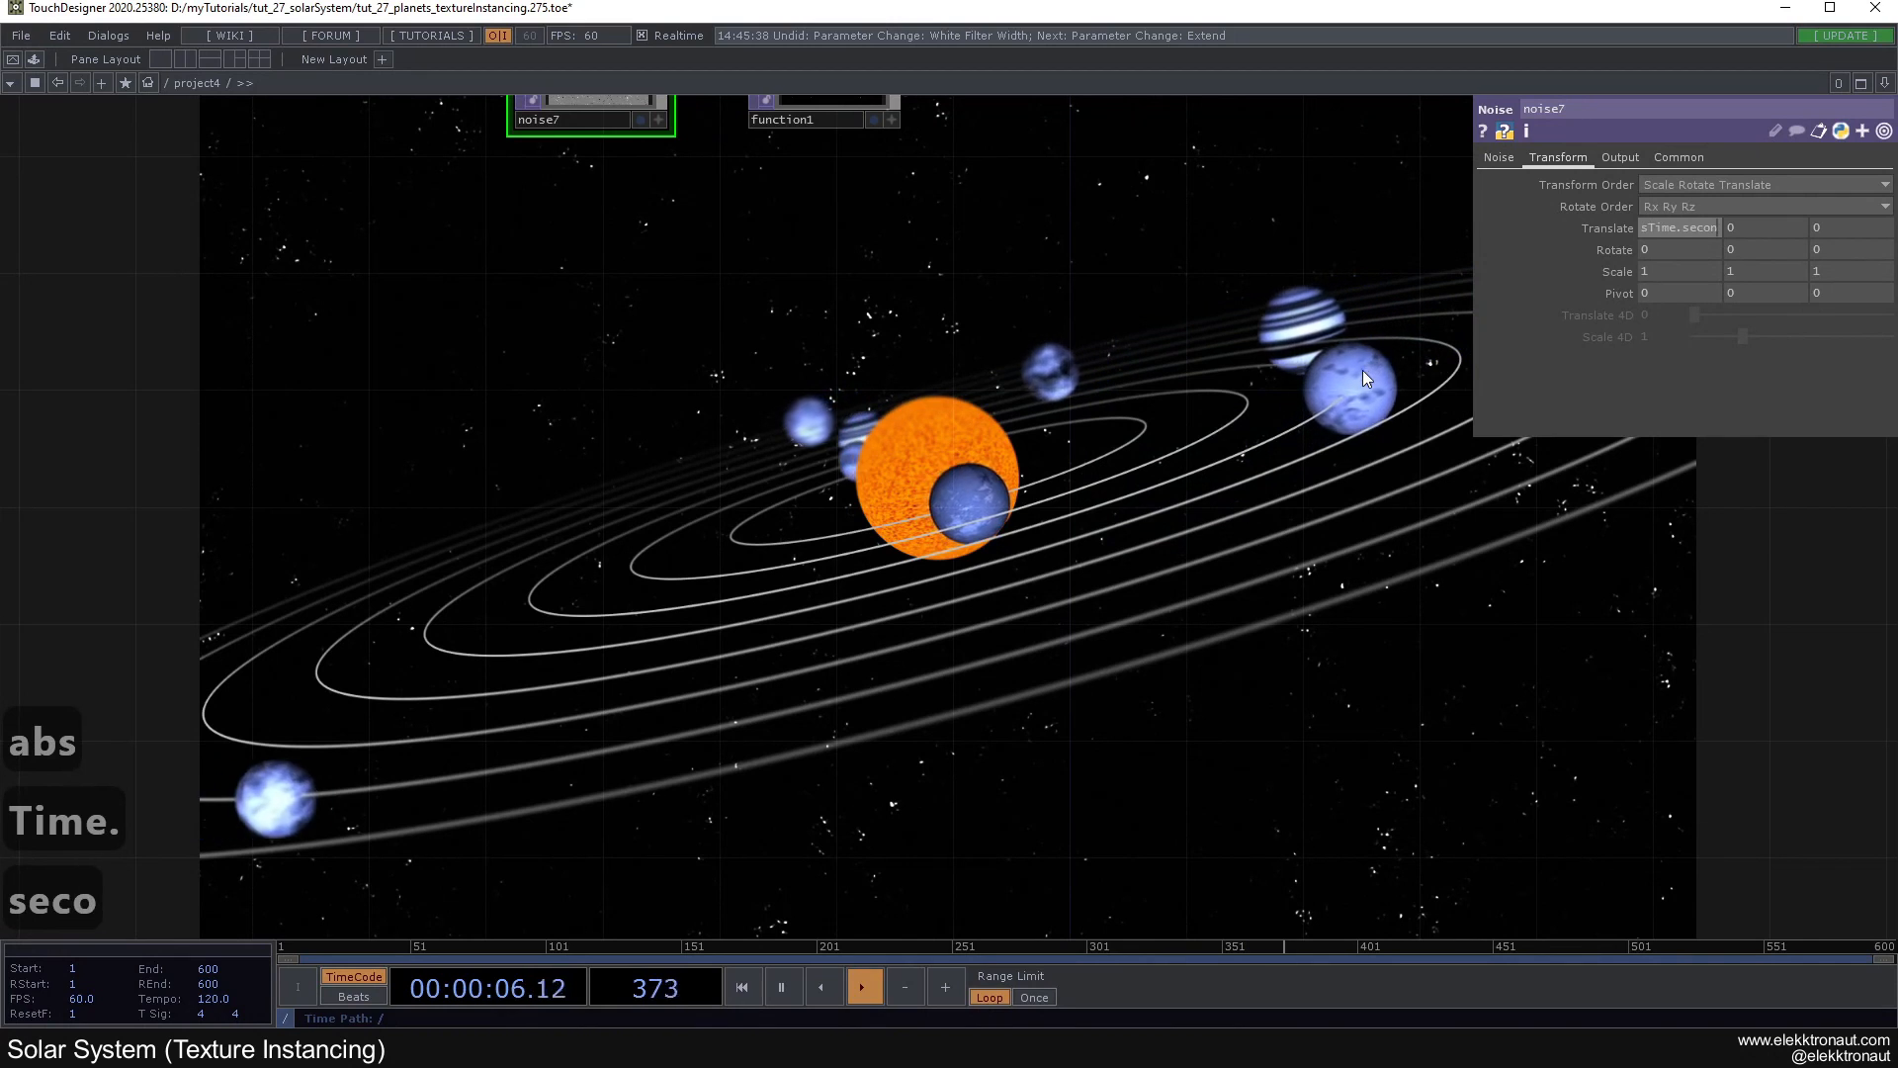
key(Return)
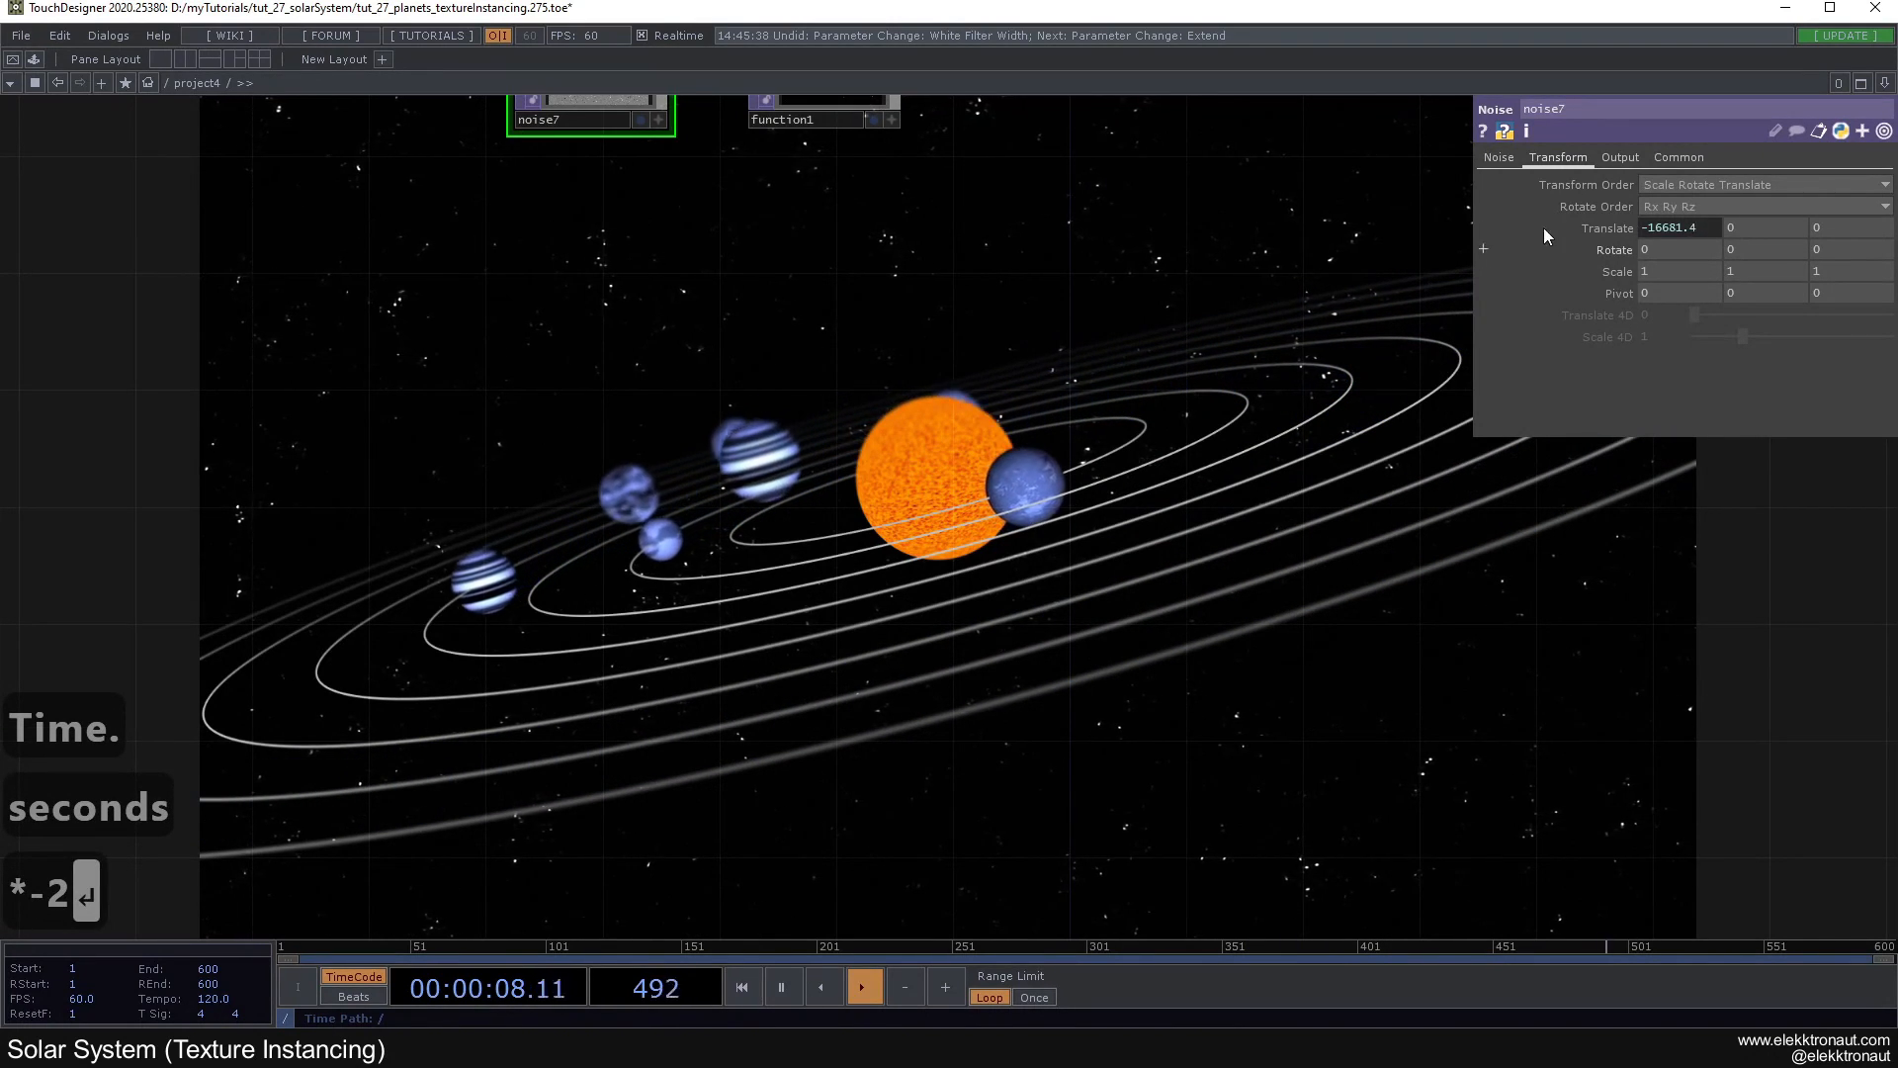
Step: Reuse the X Translate expression absTime.seconds*-2 for the Y Translate of noise7
click(1607, 227)
drag(1760, 253, 1500, 262)
key(ctrl+c)
drag(1669, 269, 1369, 277)
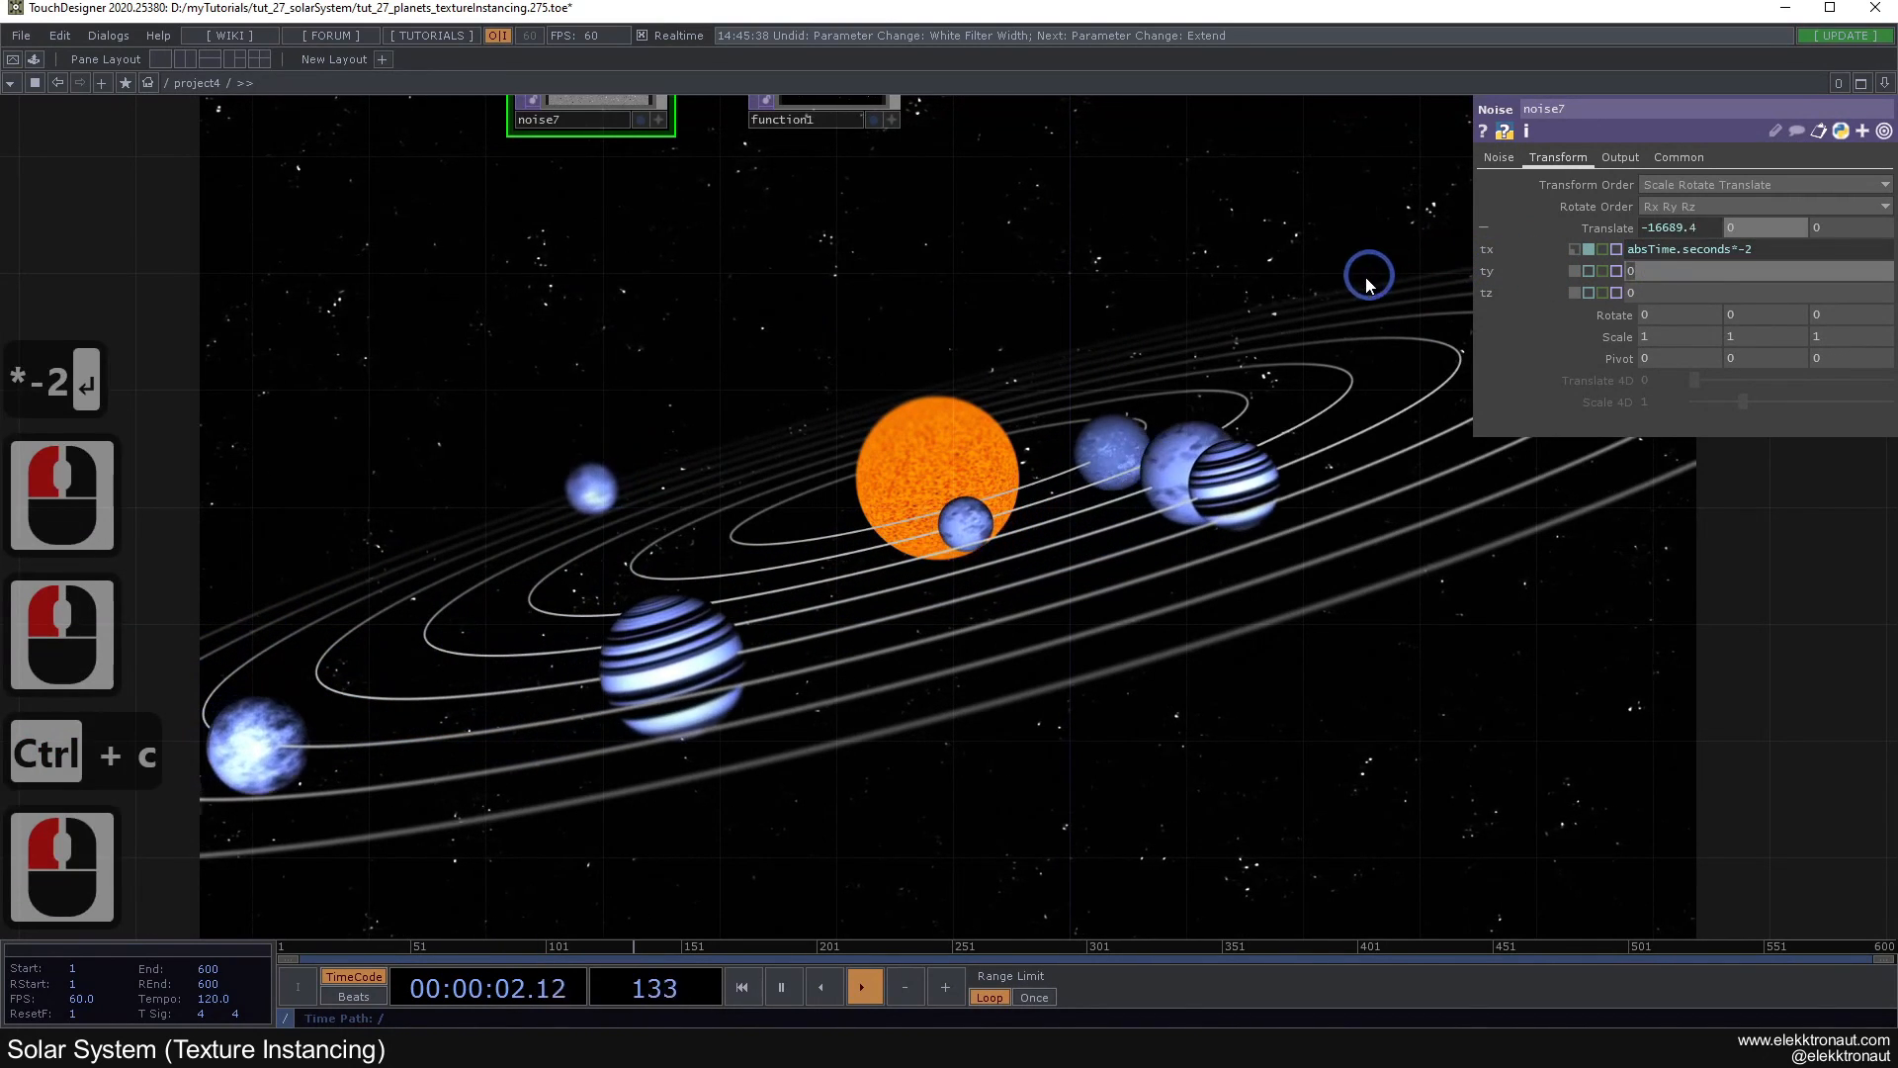
key(ctrl+v)
click(1216, 405)
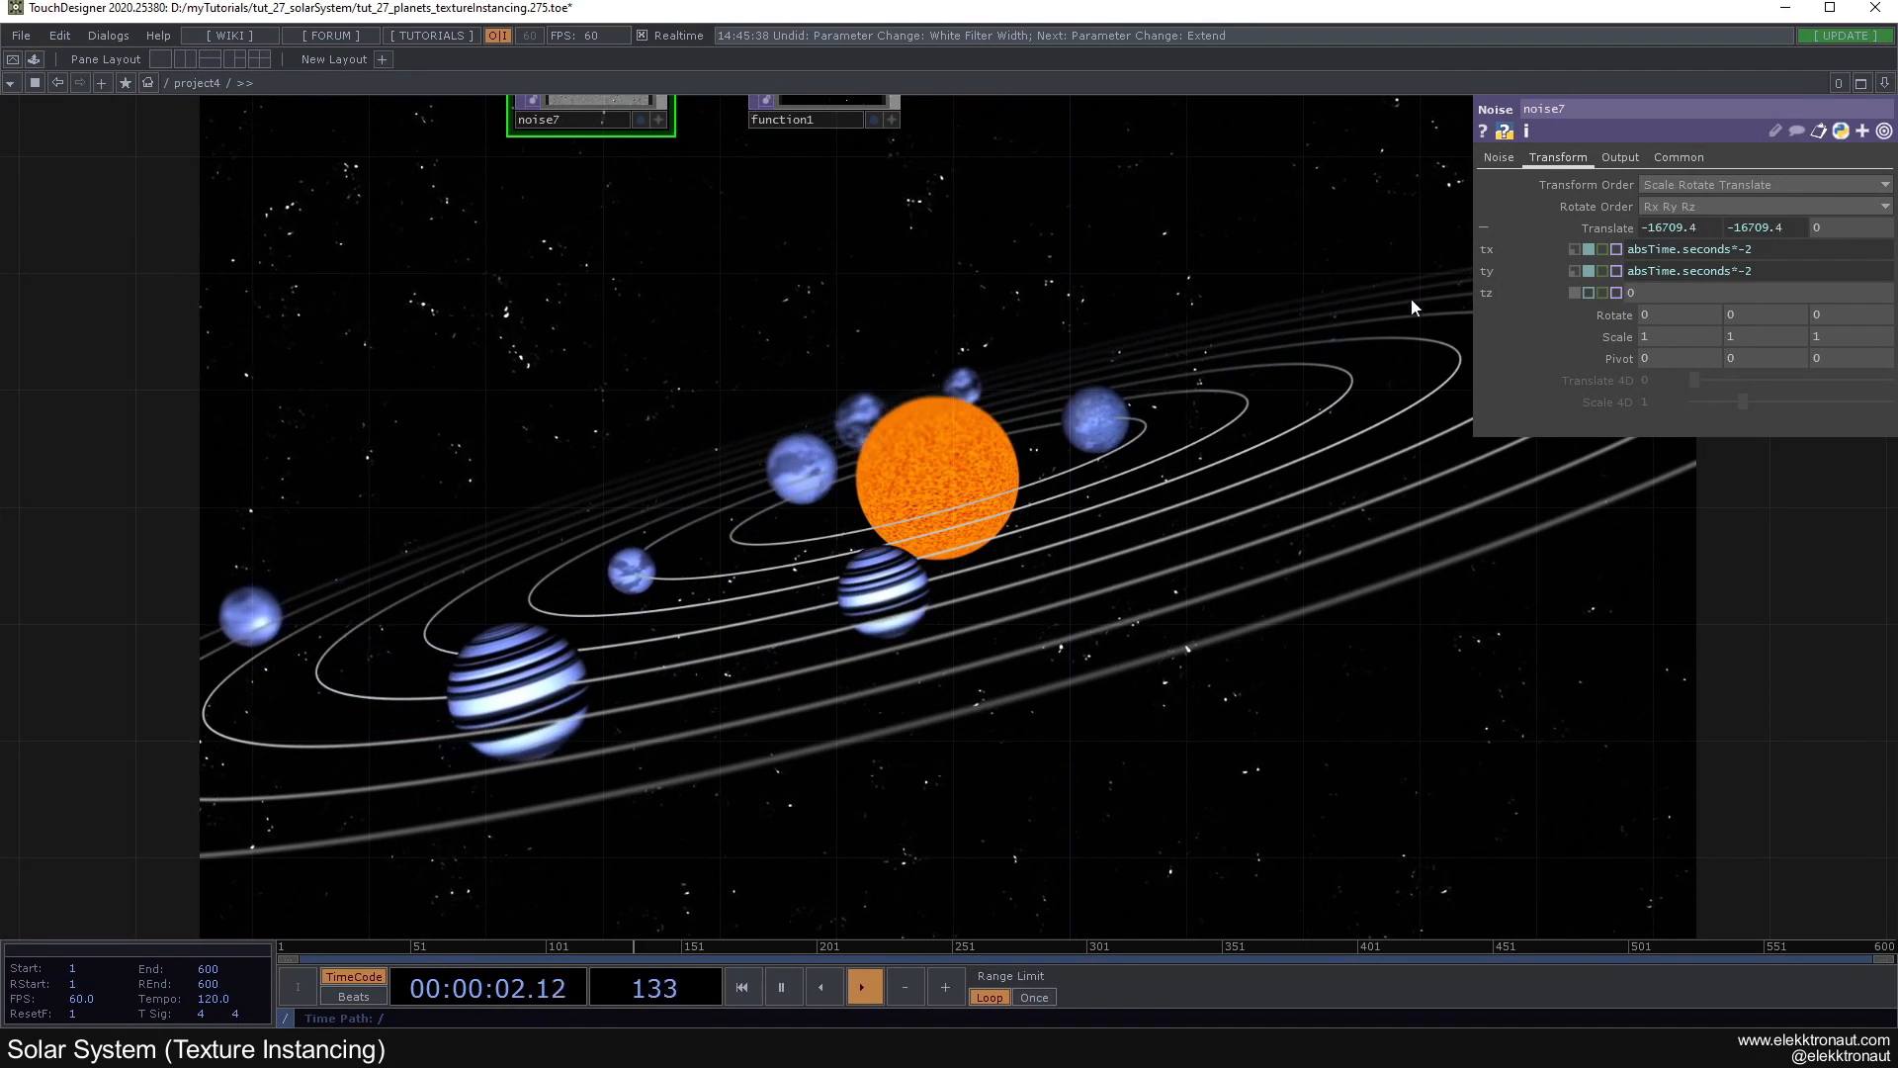
Step: Animate the Z Translate of noise7 with the expression absTime.seconds*.1
click(1633, 293)
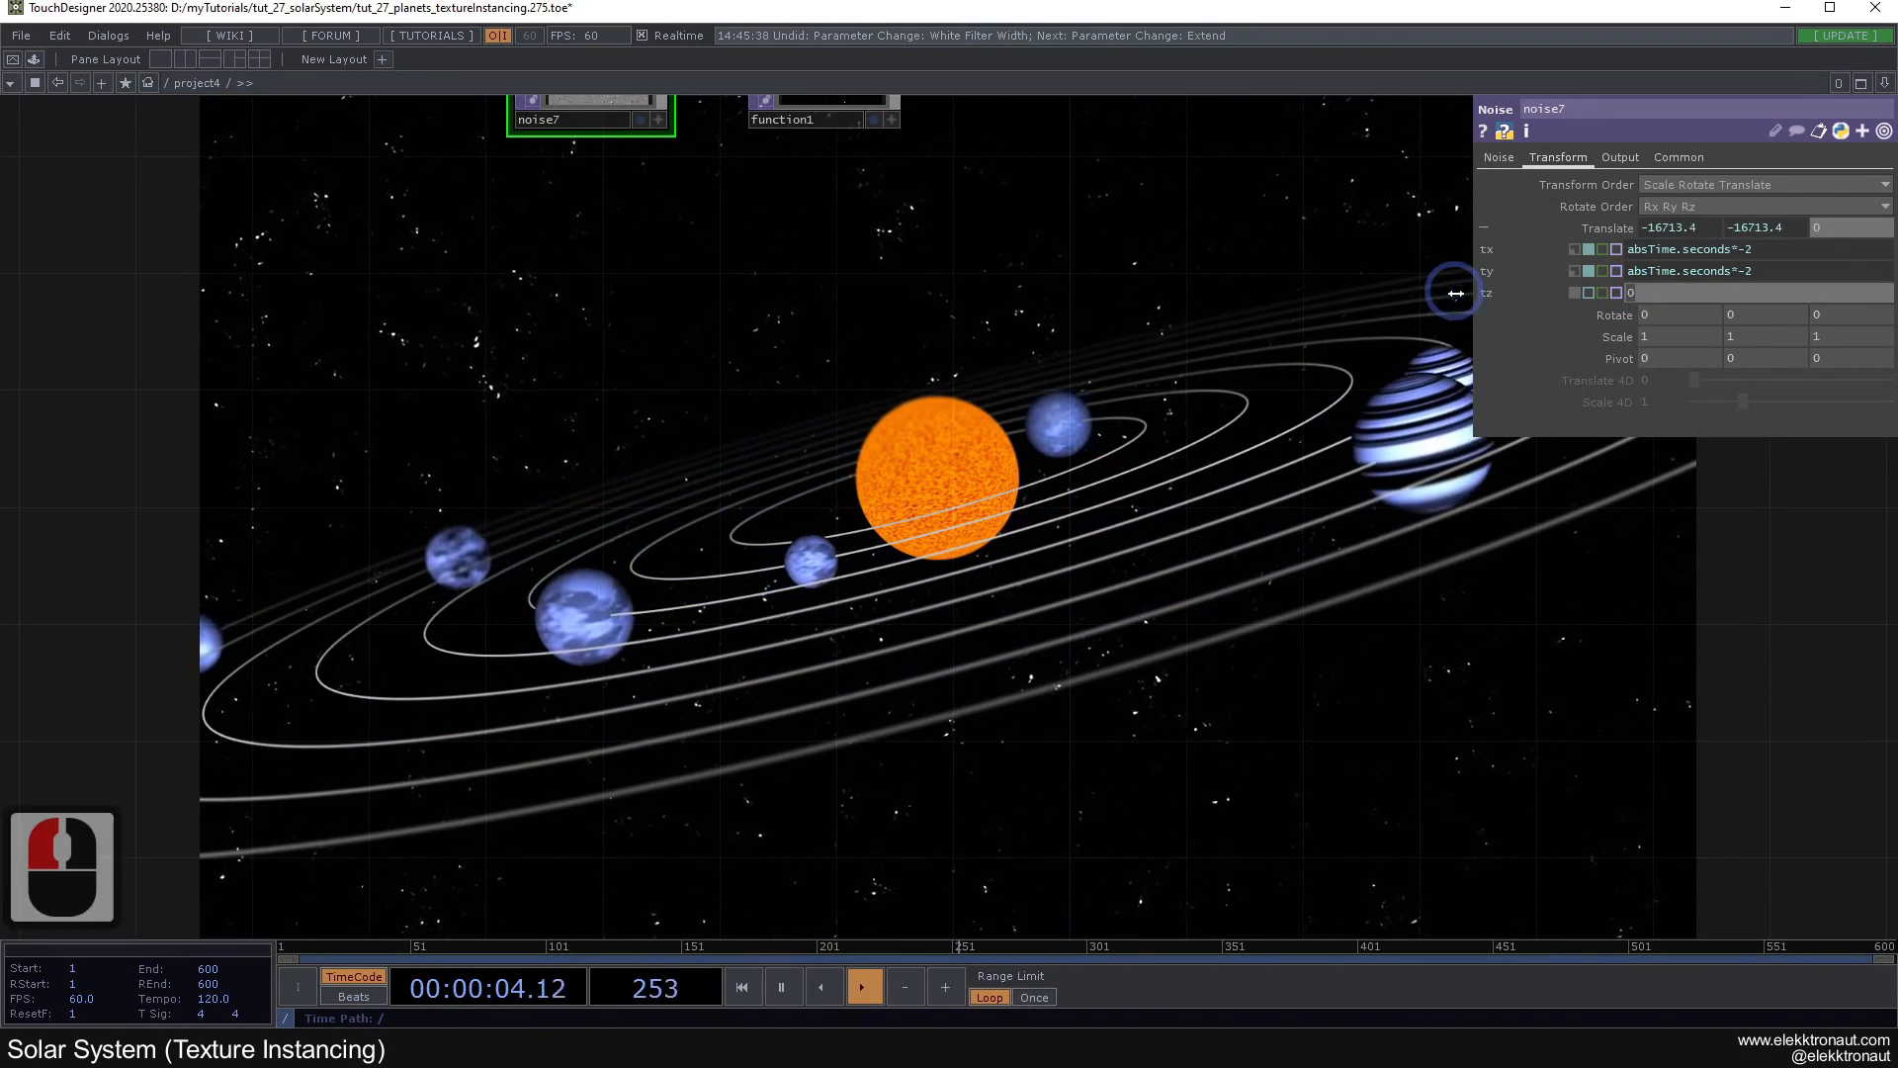
key(ctrl+v)
key(BackSpace)
key(BackSpace)
text(.1)
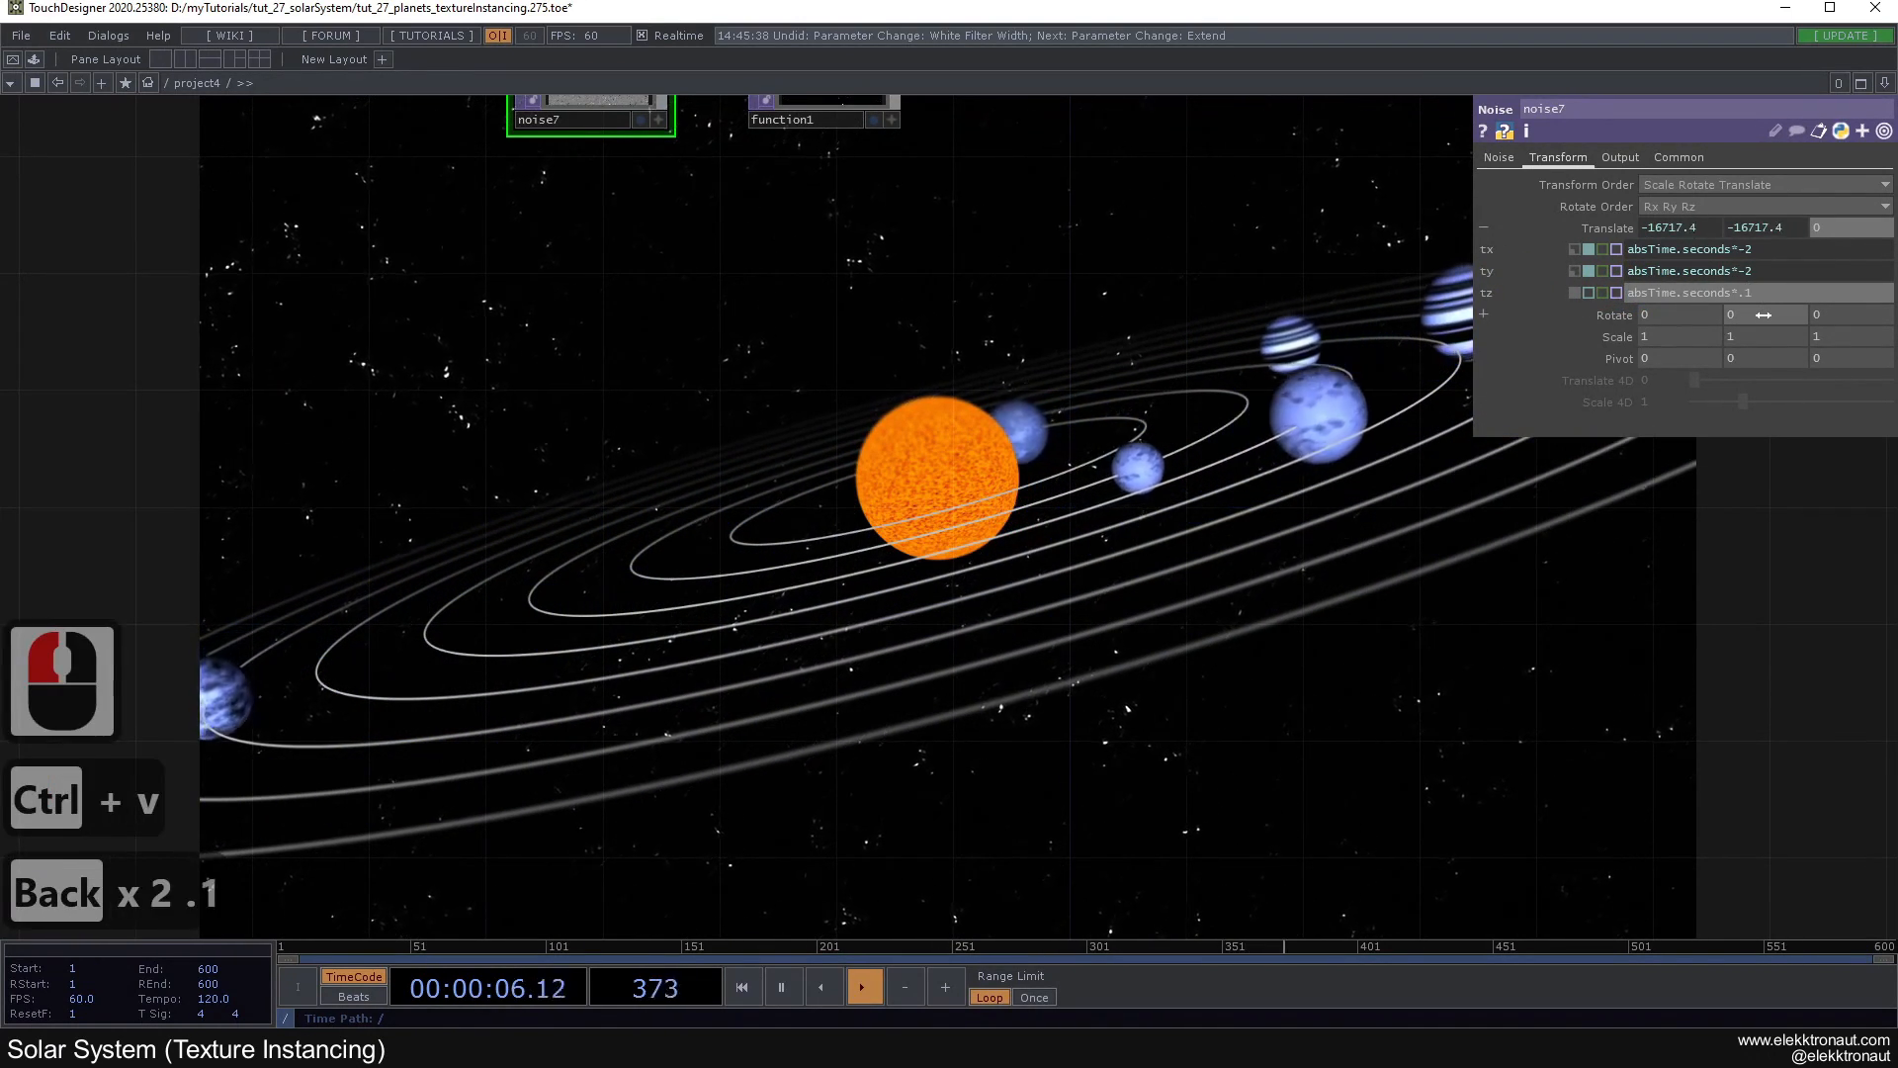
click(1280, 657)
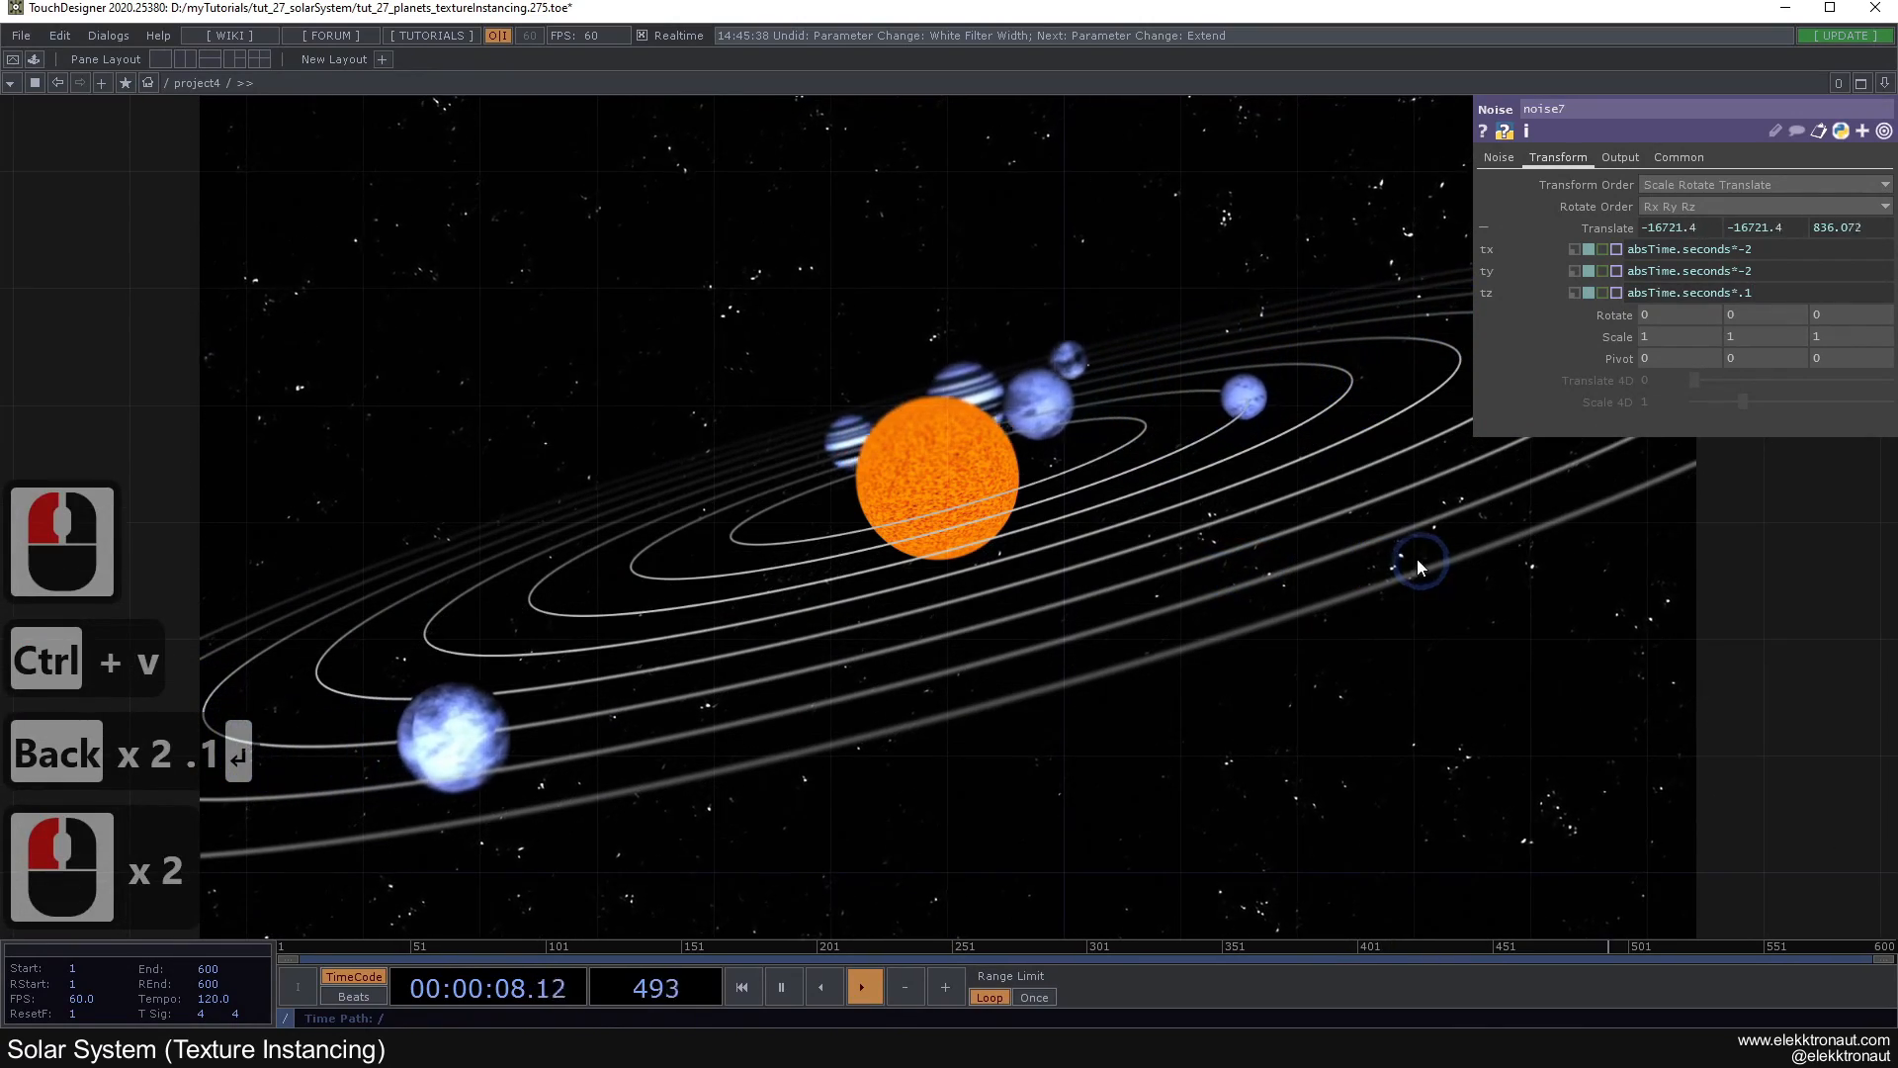
scroll(1453, 619, down, 2)
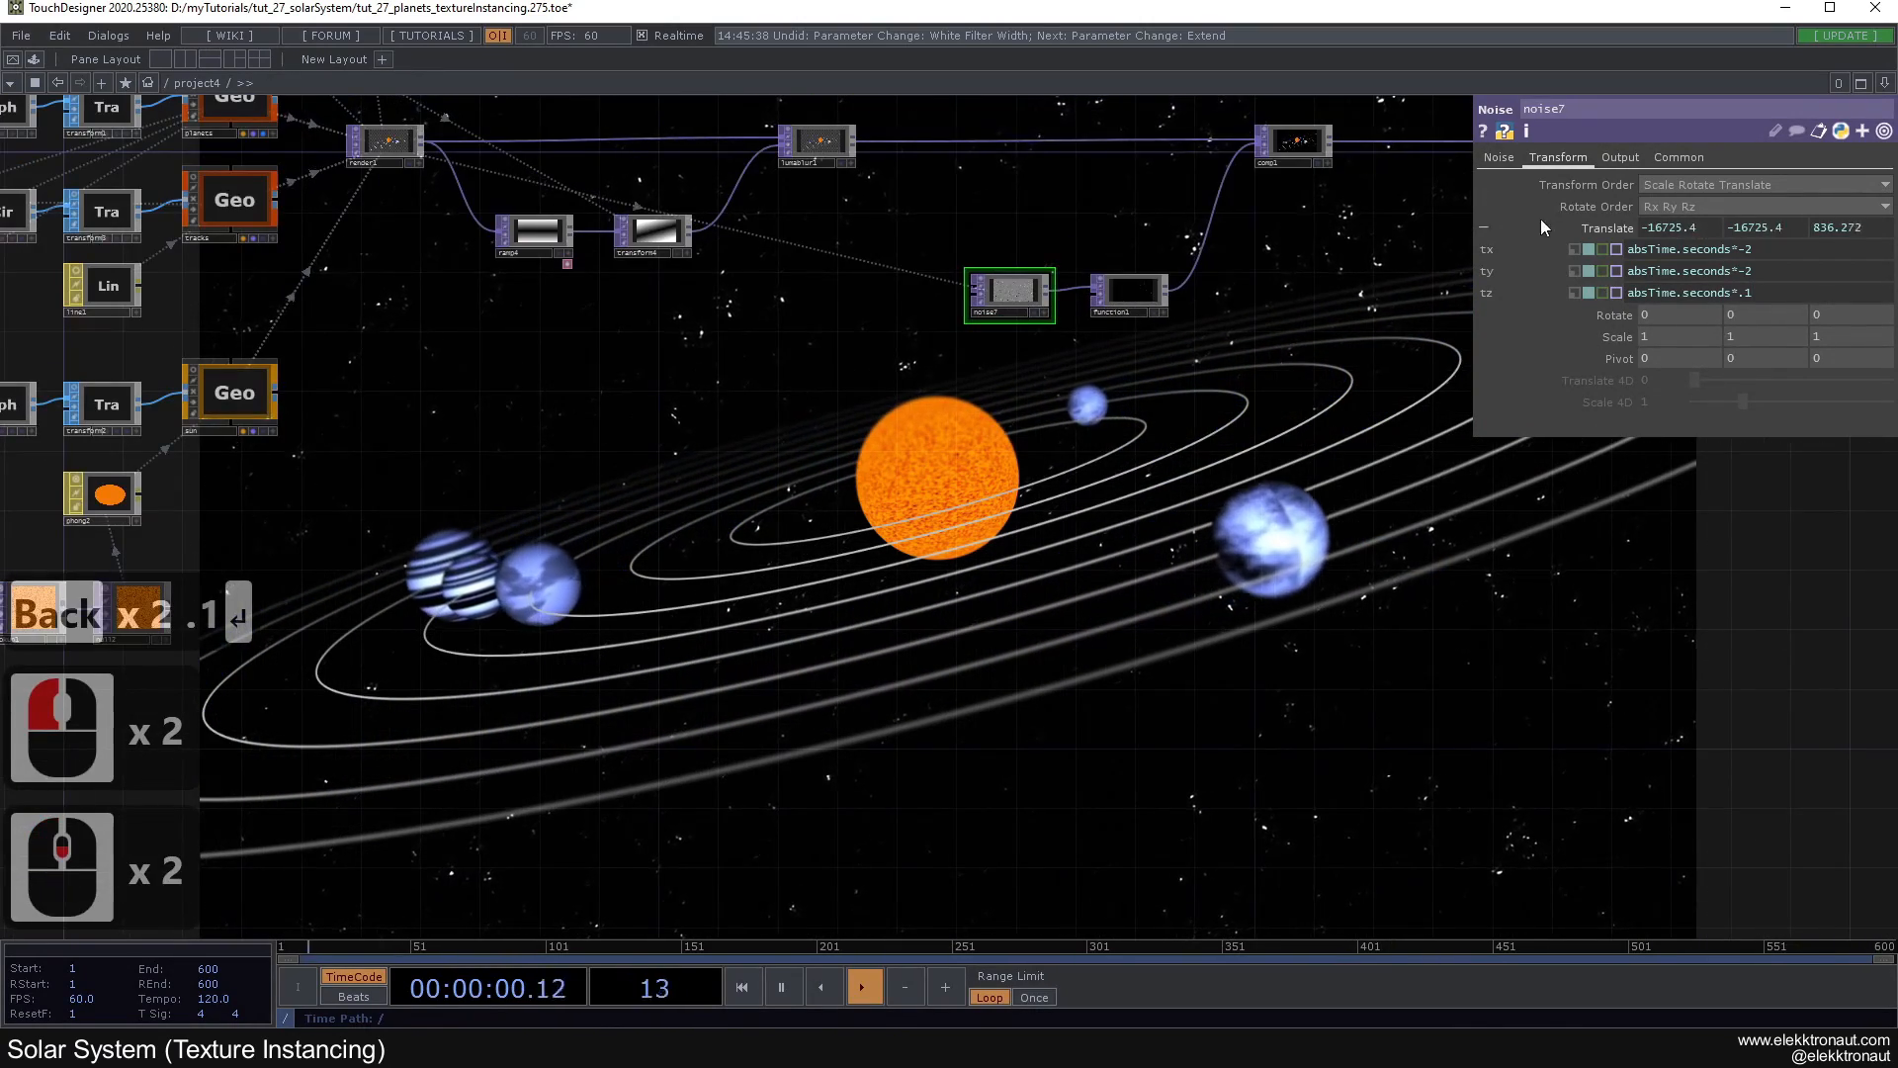
Step: Insert a Noise TOP into the chain between comp1 and rgbkey1
click(1495, 160)
drag(1017, 385, 327, 639)
right_drag(793, 352, 959, 435)
drag(858, 410, 1040, 408)
click(826, 432)
scroll(794, 396, up, 1)
right_click(791, 383)
right_click(768, 374)
right_click(768, 372)
click(792, 353)
text(noi)
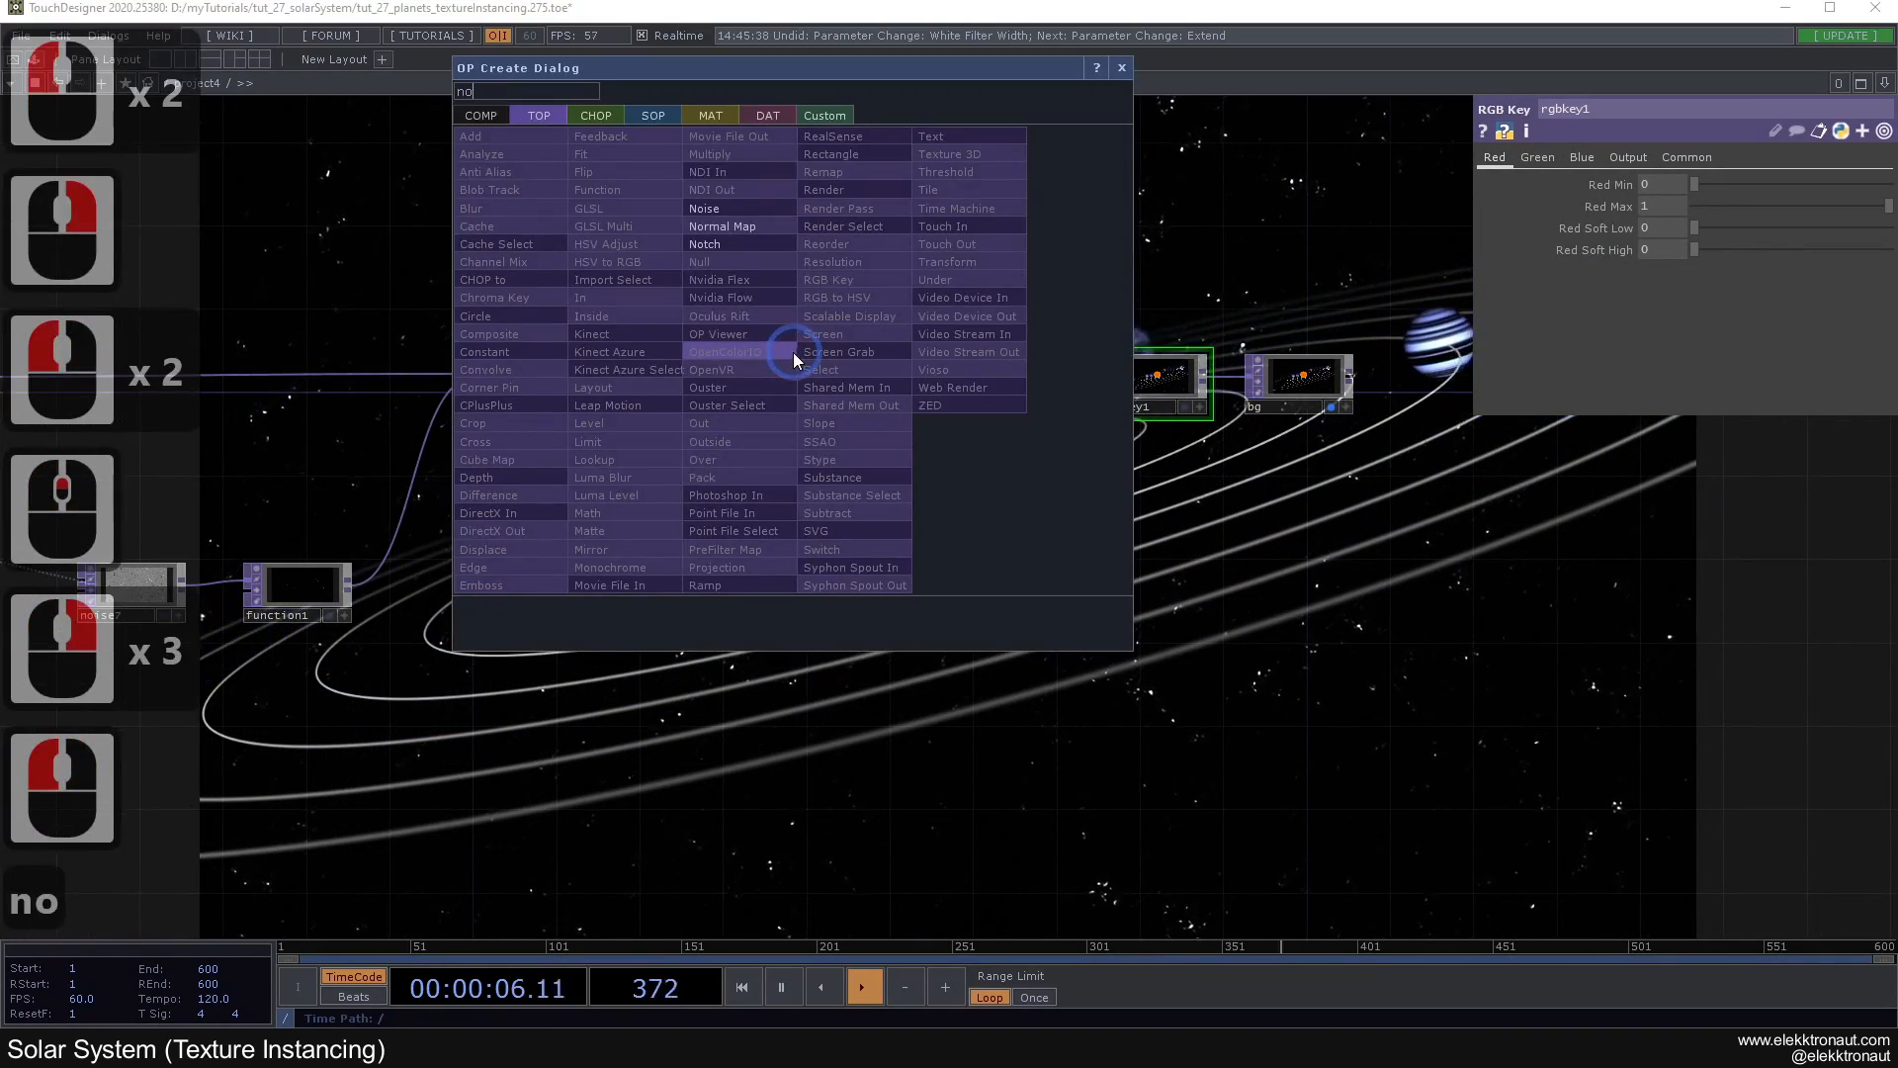
click(720, 208)
click(843, 374)
drag(875, 535, 927, 515)
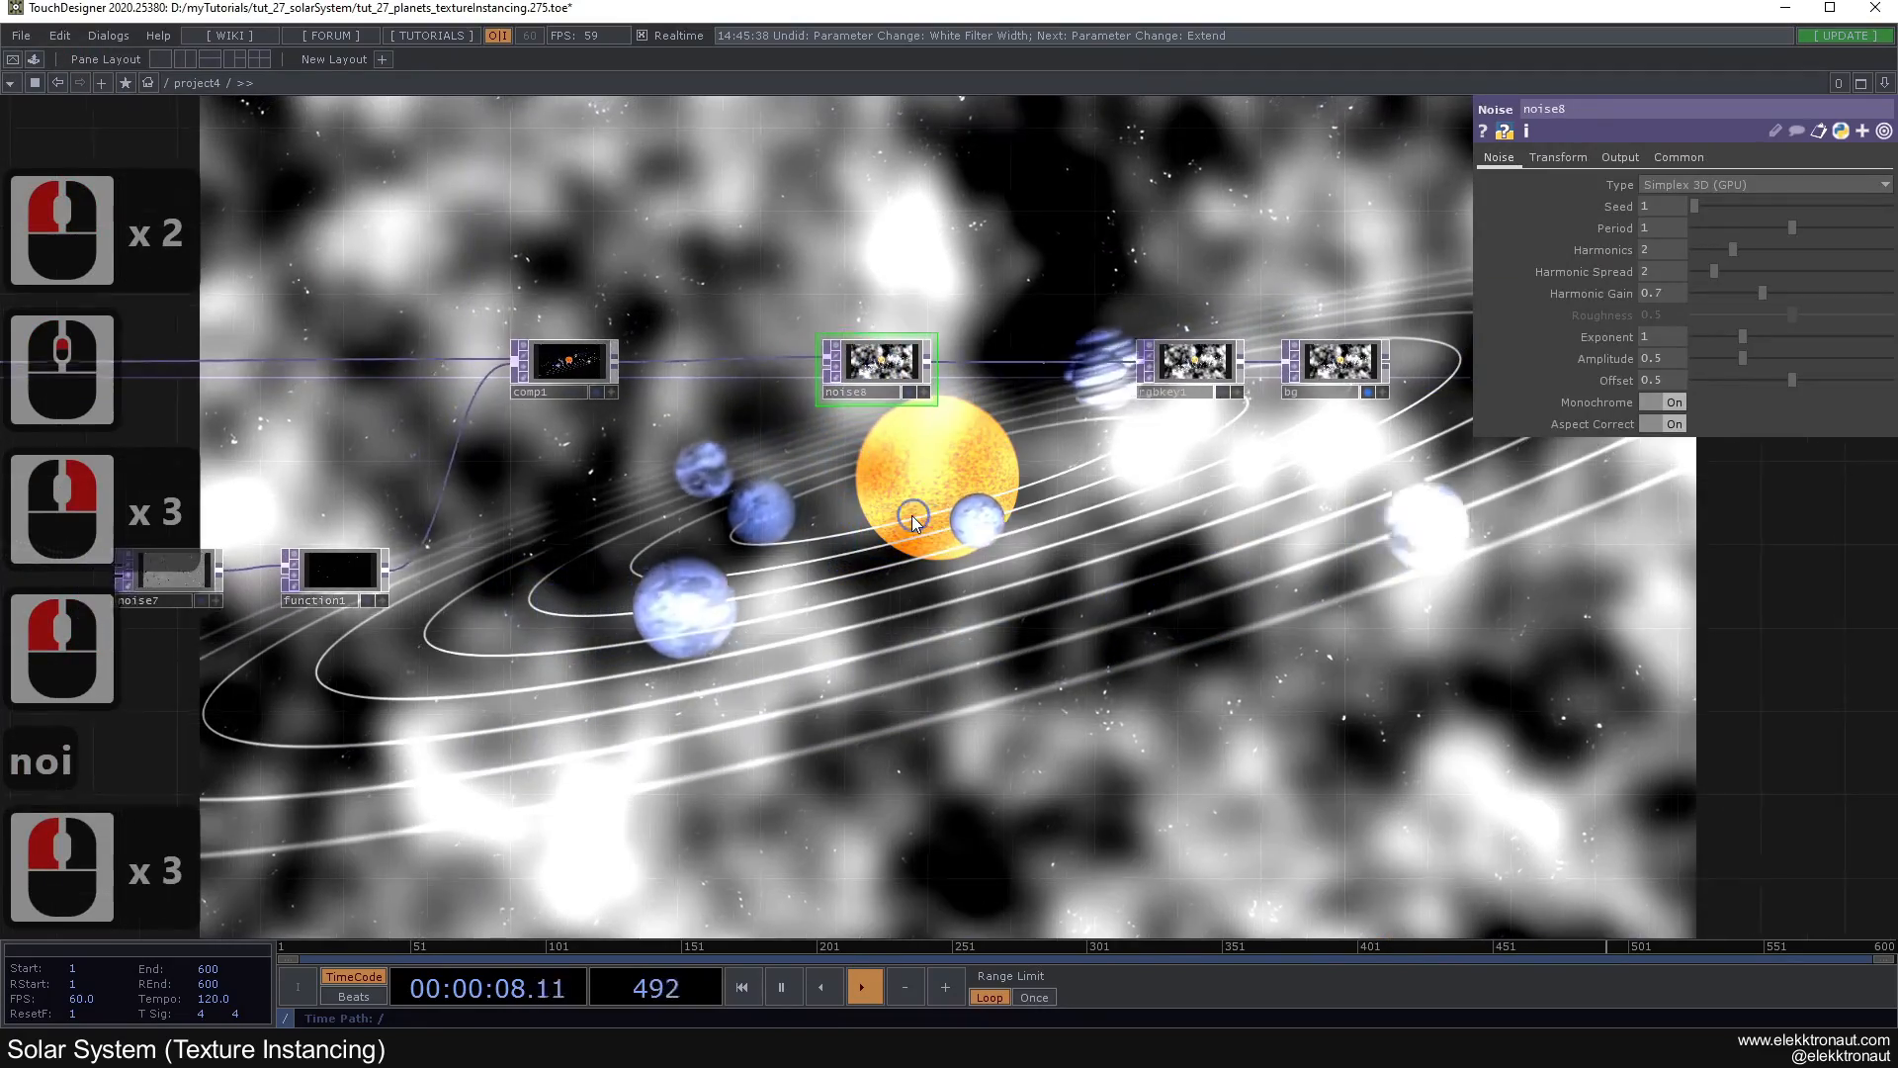
Step: Set noise8 to the Random (GPU) type with an Amplitude of 0.3 and an Offset of 0.1
click(1683, 185)
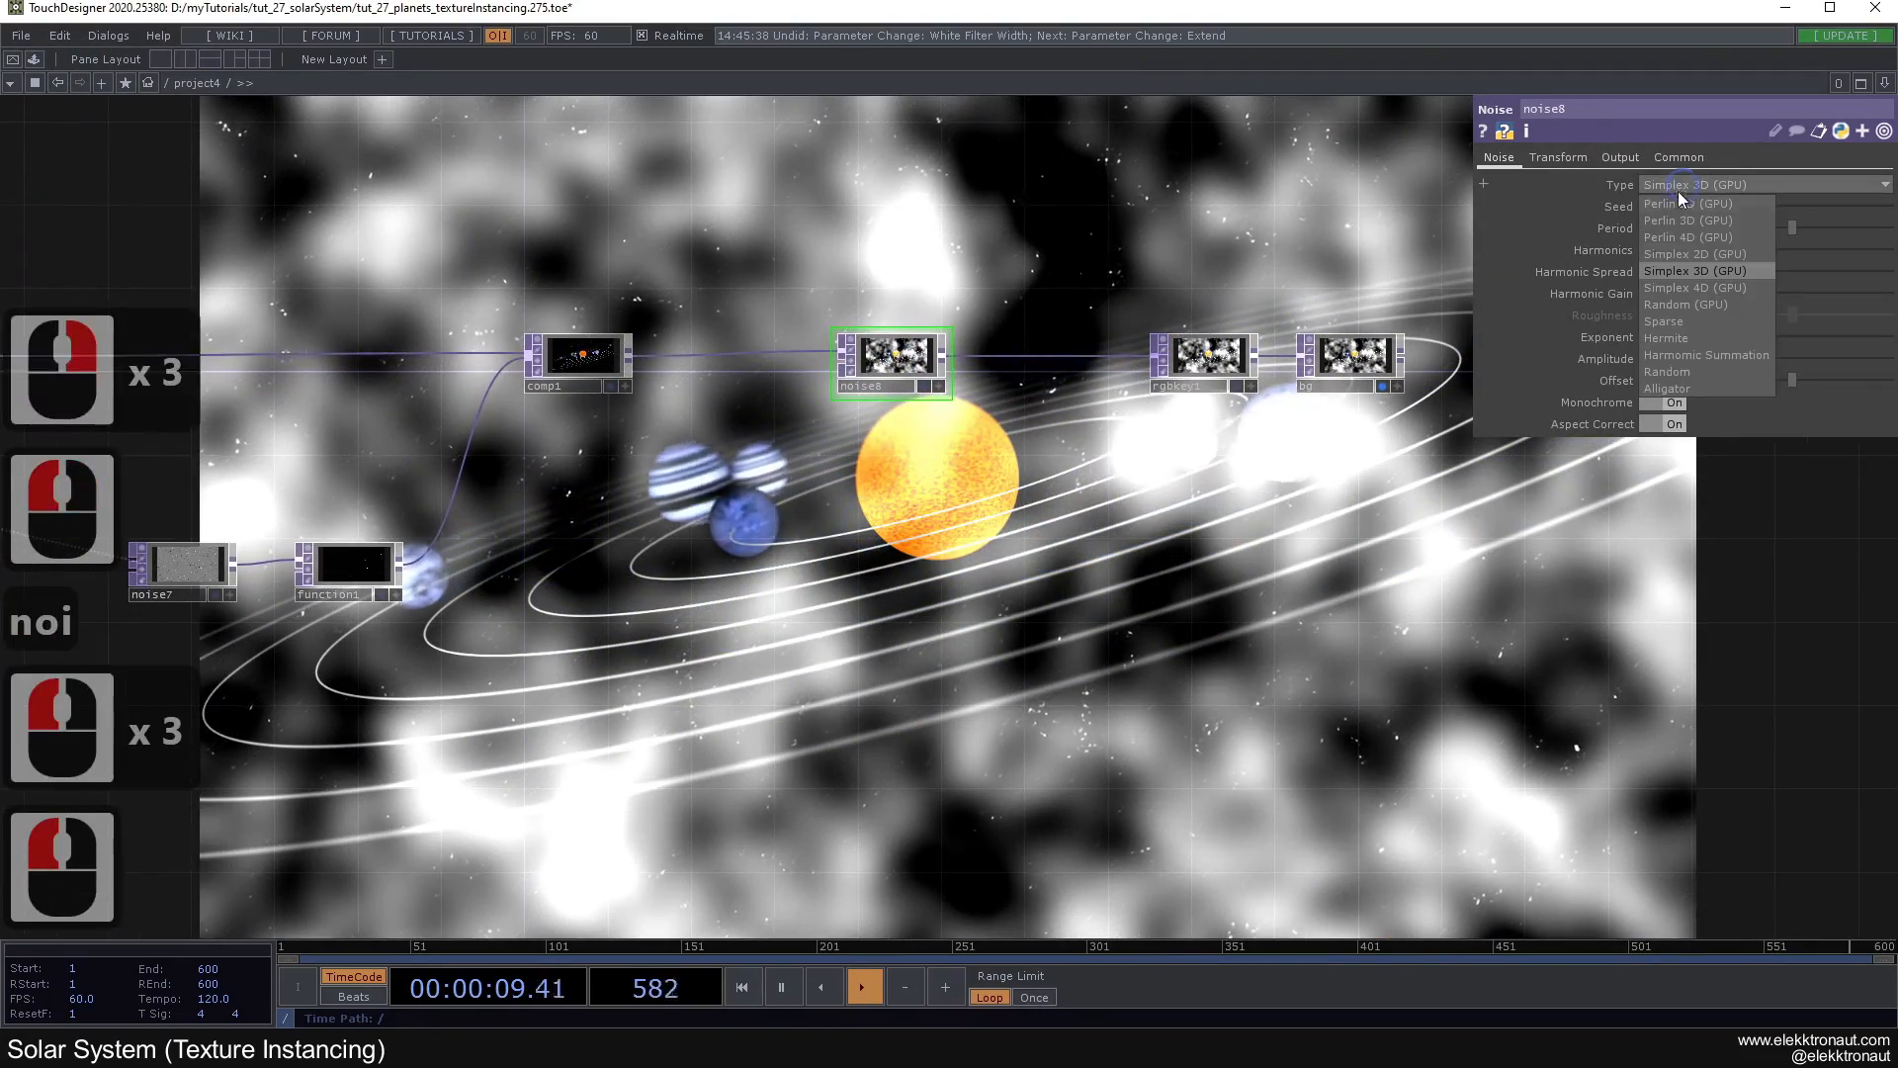
click(1666, 303)
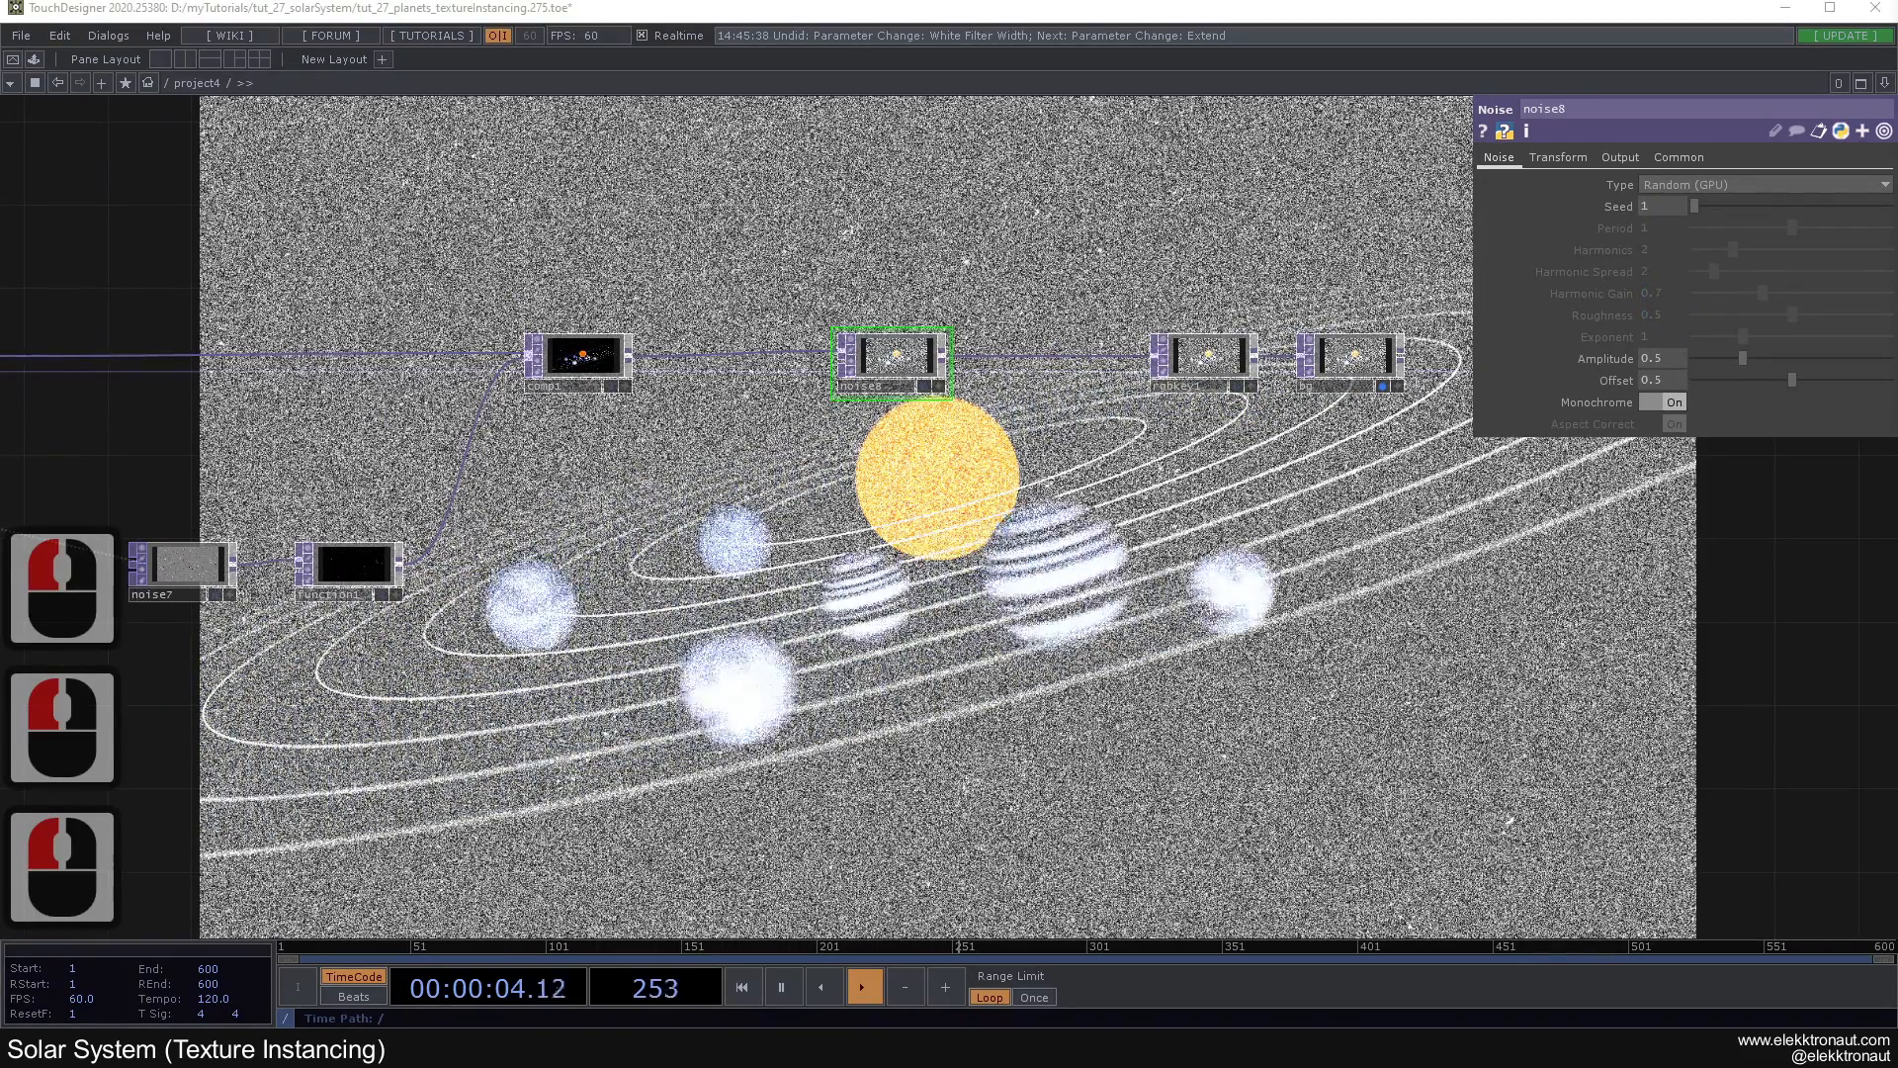
drag(1661, 360, 1657, 378)
text(3)
text(1)
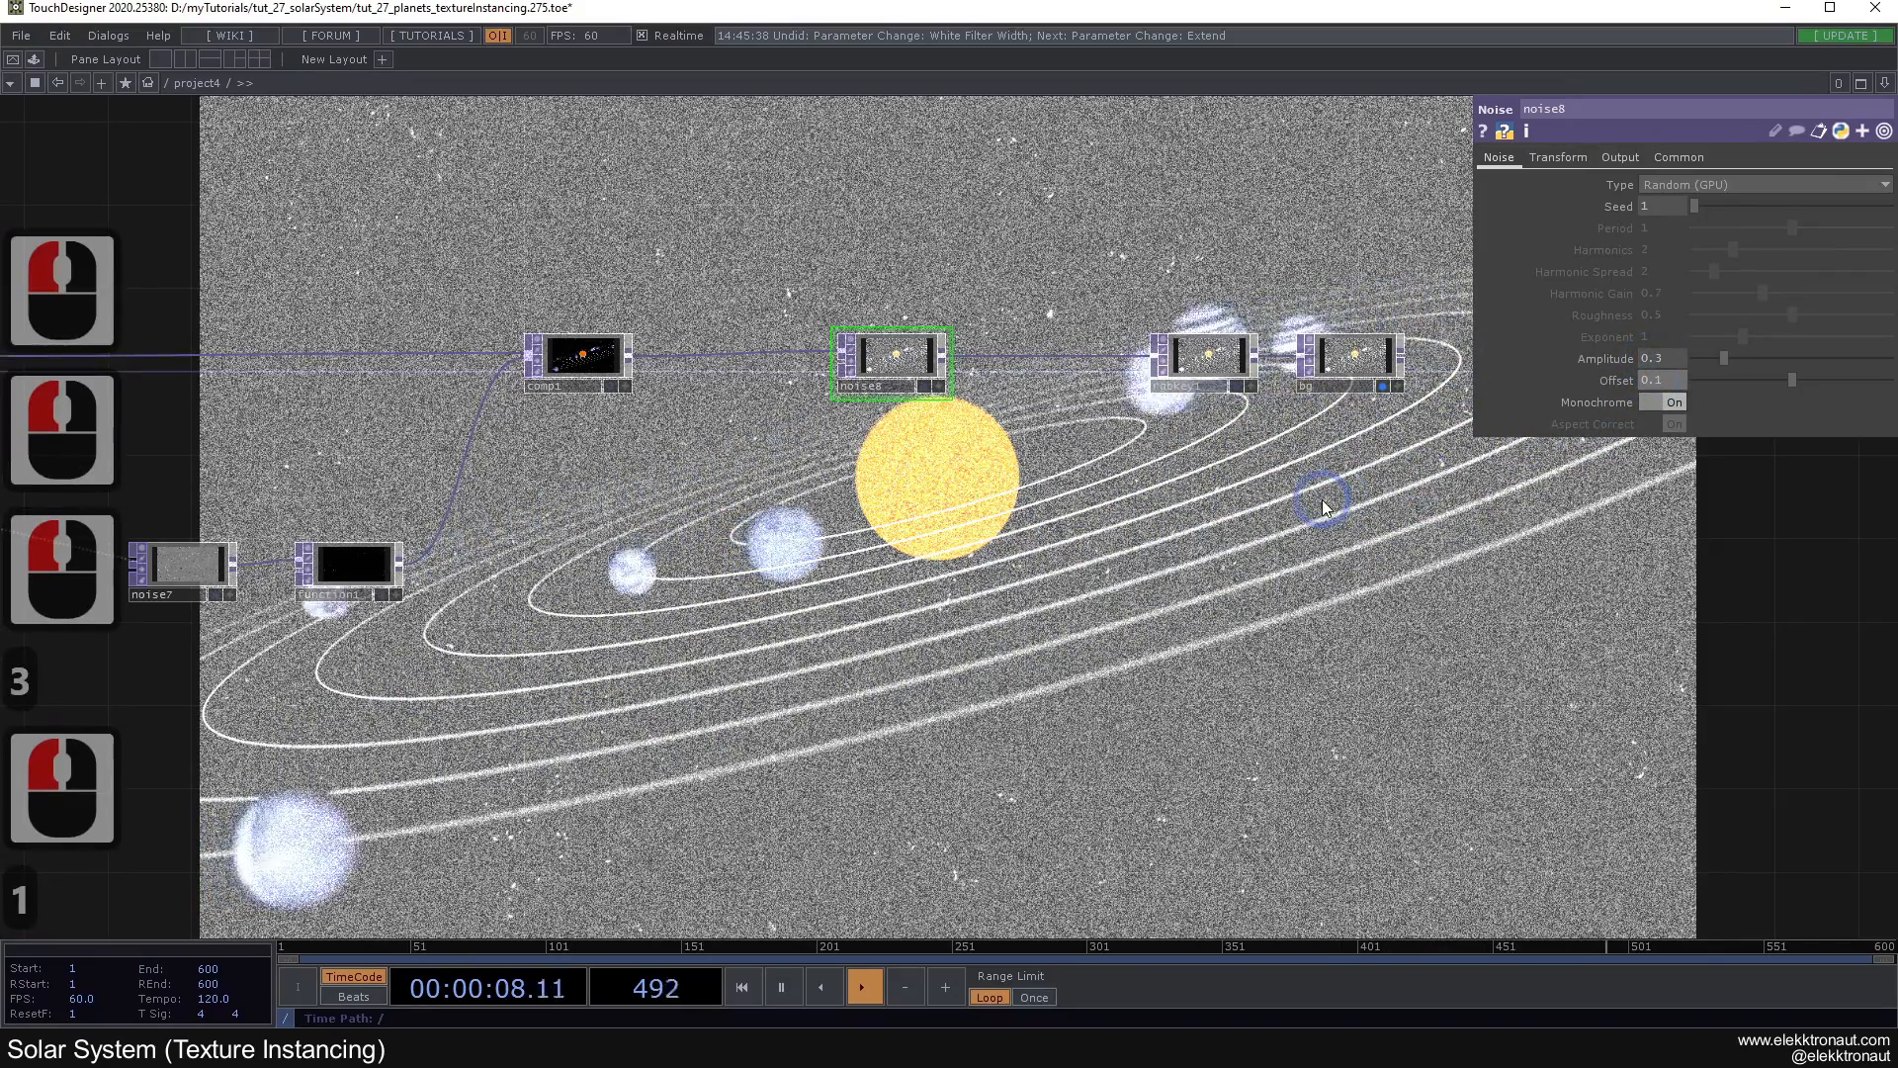
Step: Set the output Noise Scale of noise8 to .2 for a subtle film grain
click(1620, 157)
click(1662, 229)
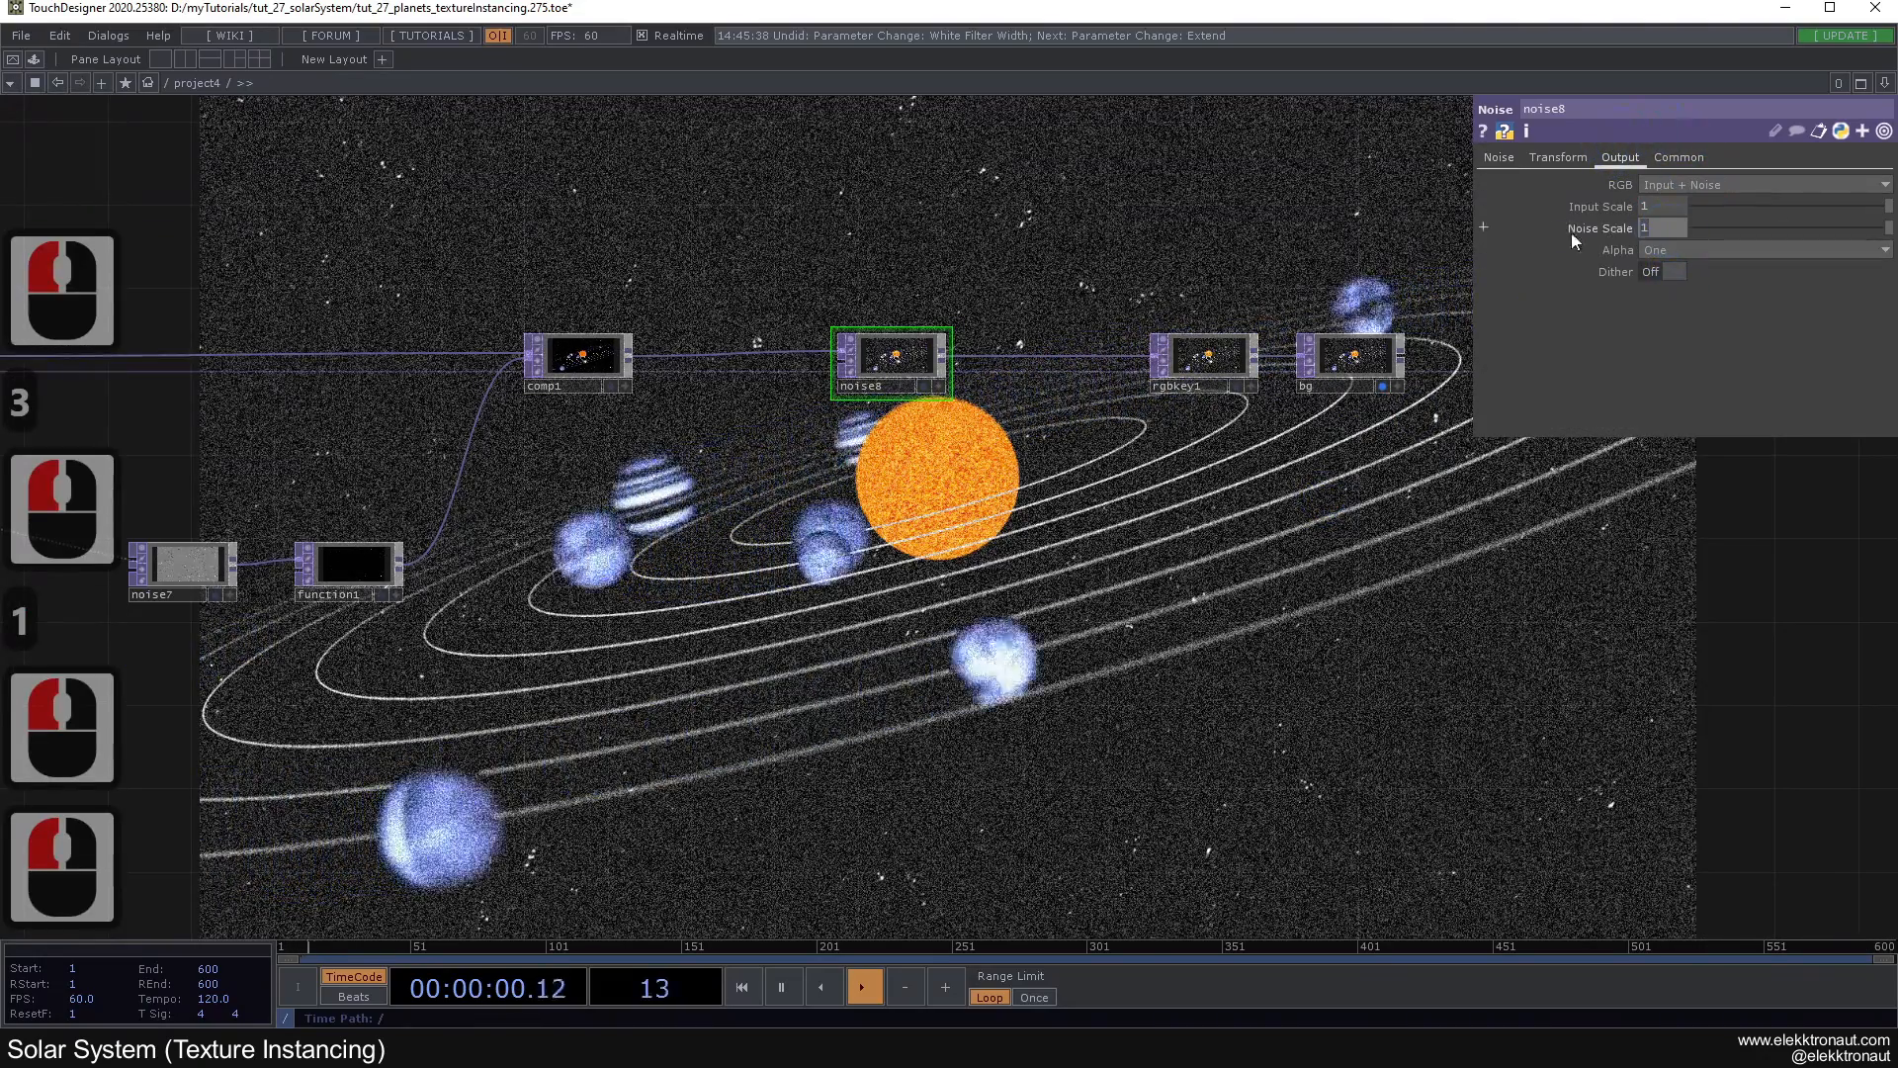
text(.2)
key(Return)
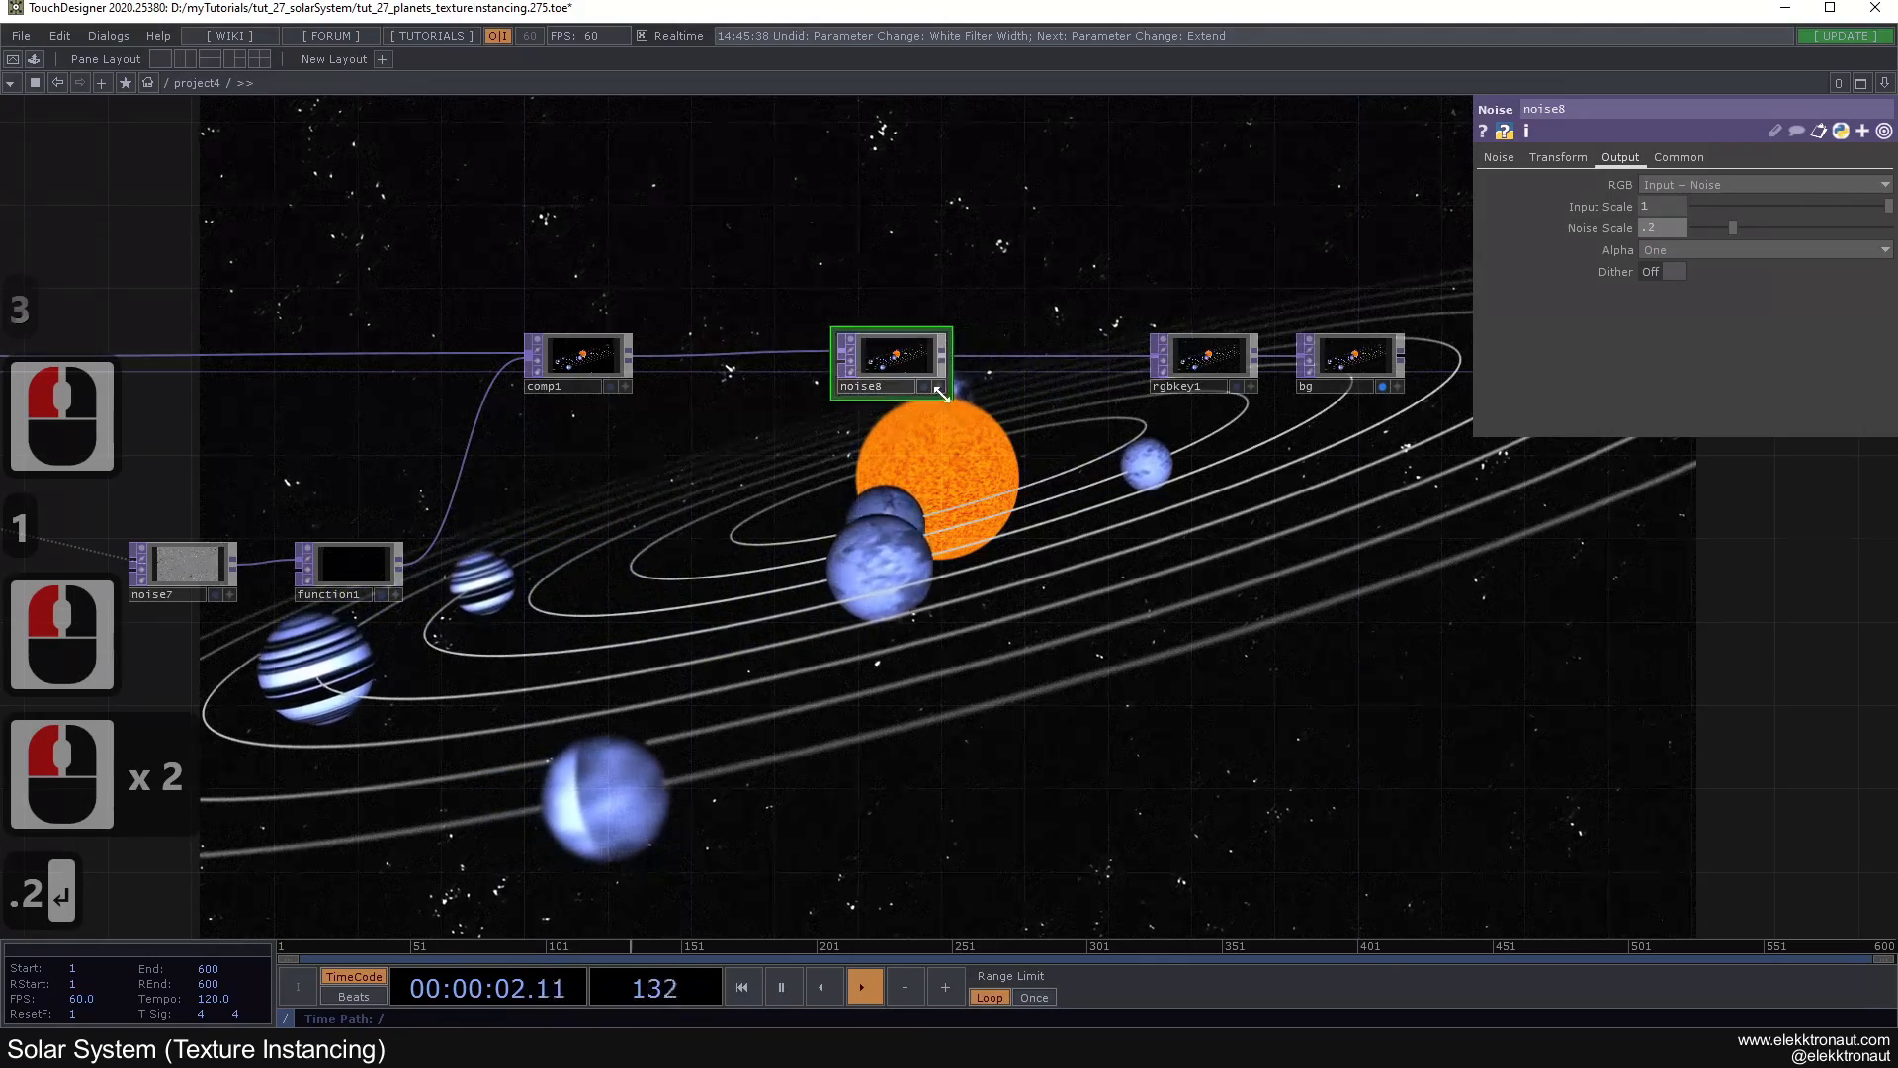
Step: Bring the Noise parameters of noise8 back up and save the project
scroll(847, 358, up, 4)
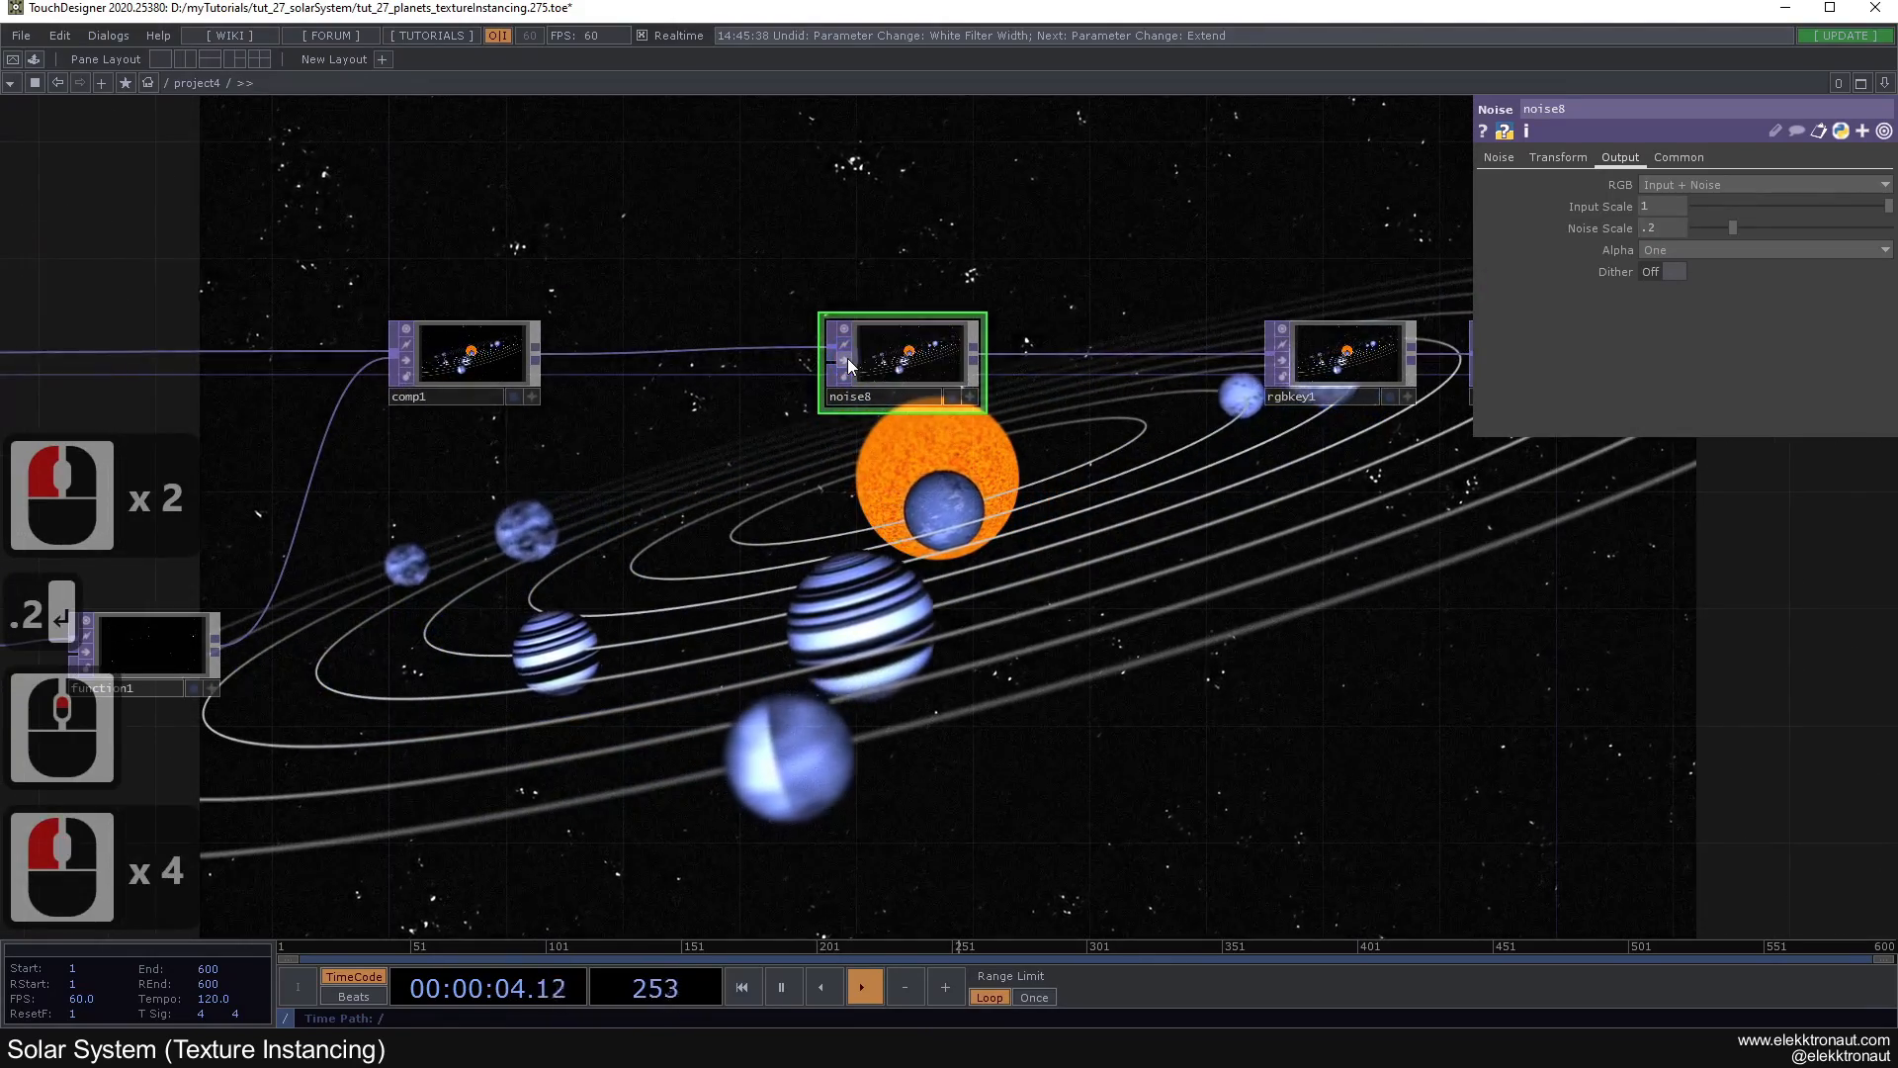
scroll(865, 496, down, 3)
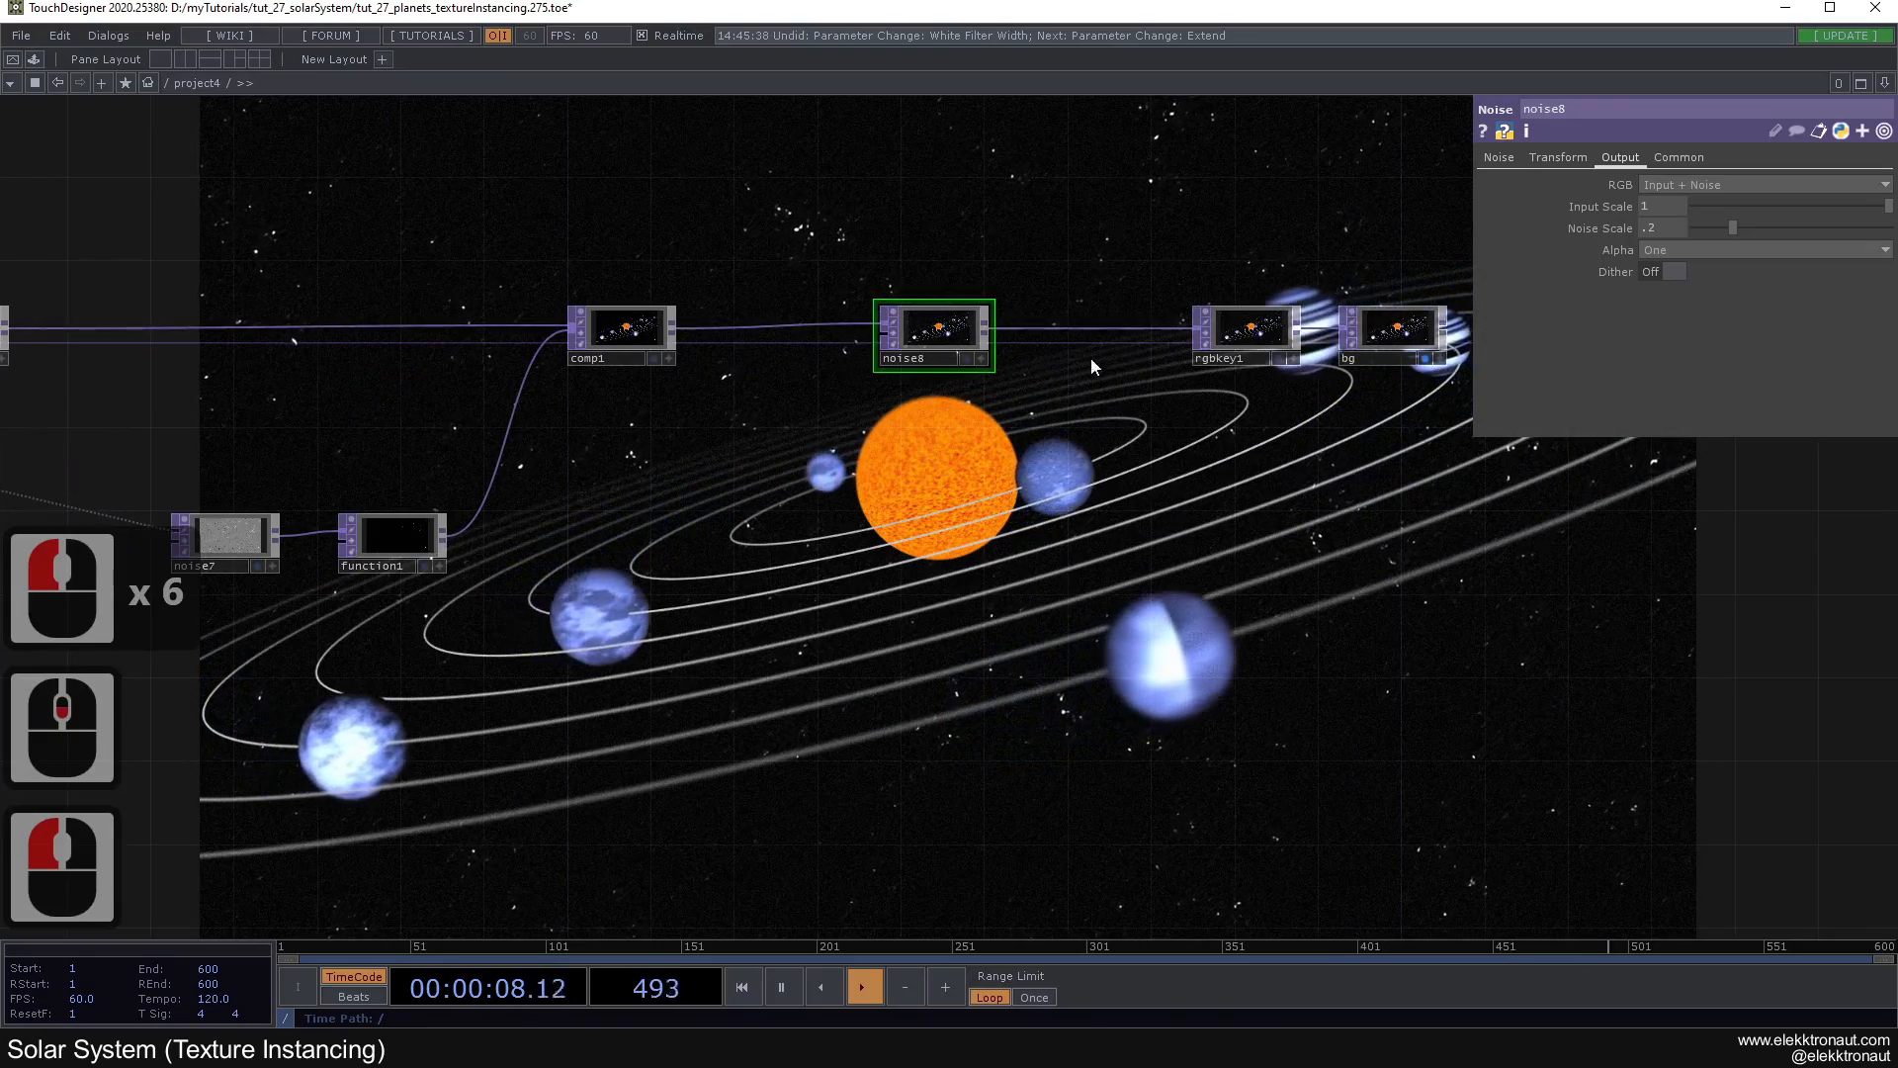
scroll(934, 361, up, 3)
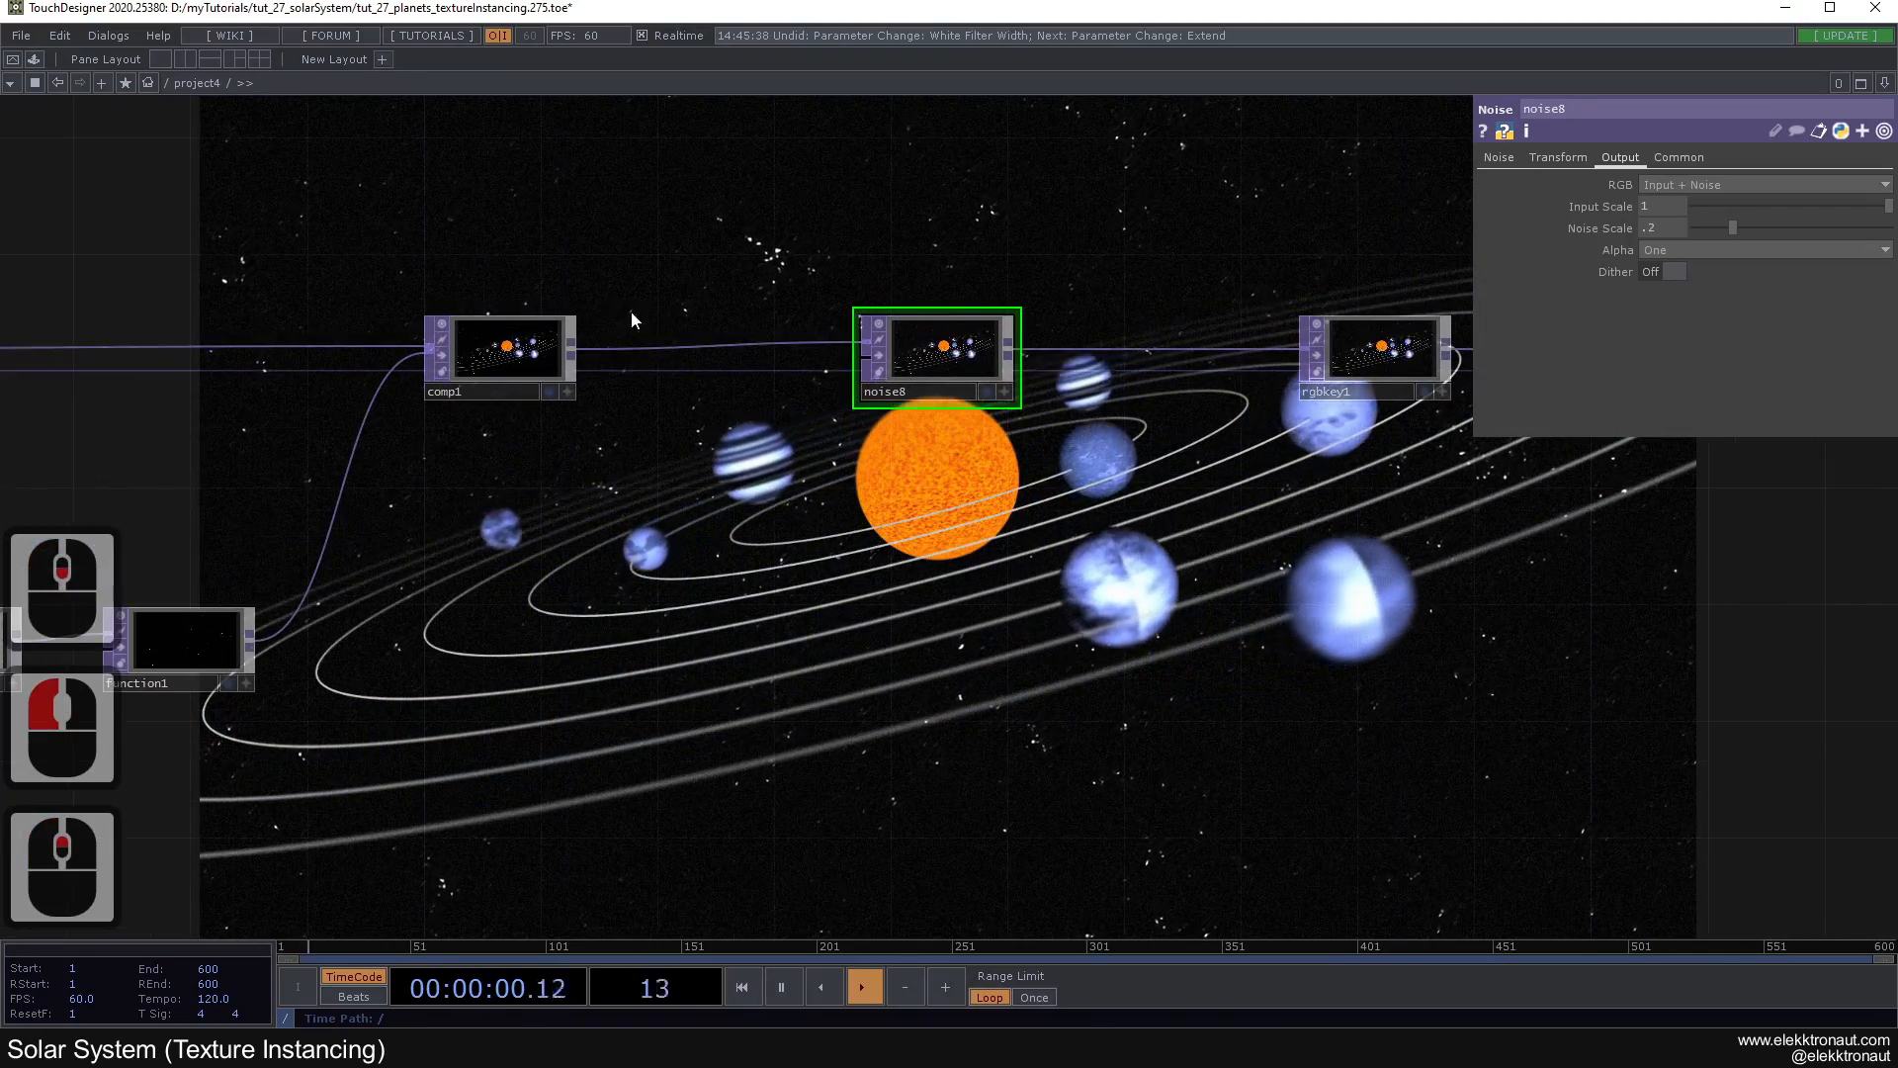
drag(1063, 417, 1129, 308)
click(1650, 235)
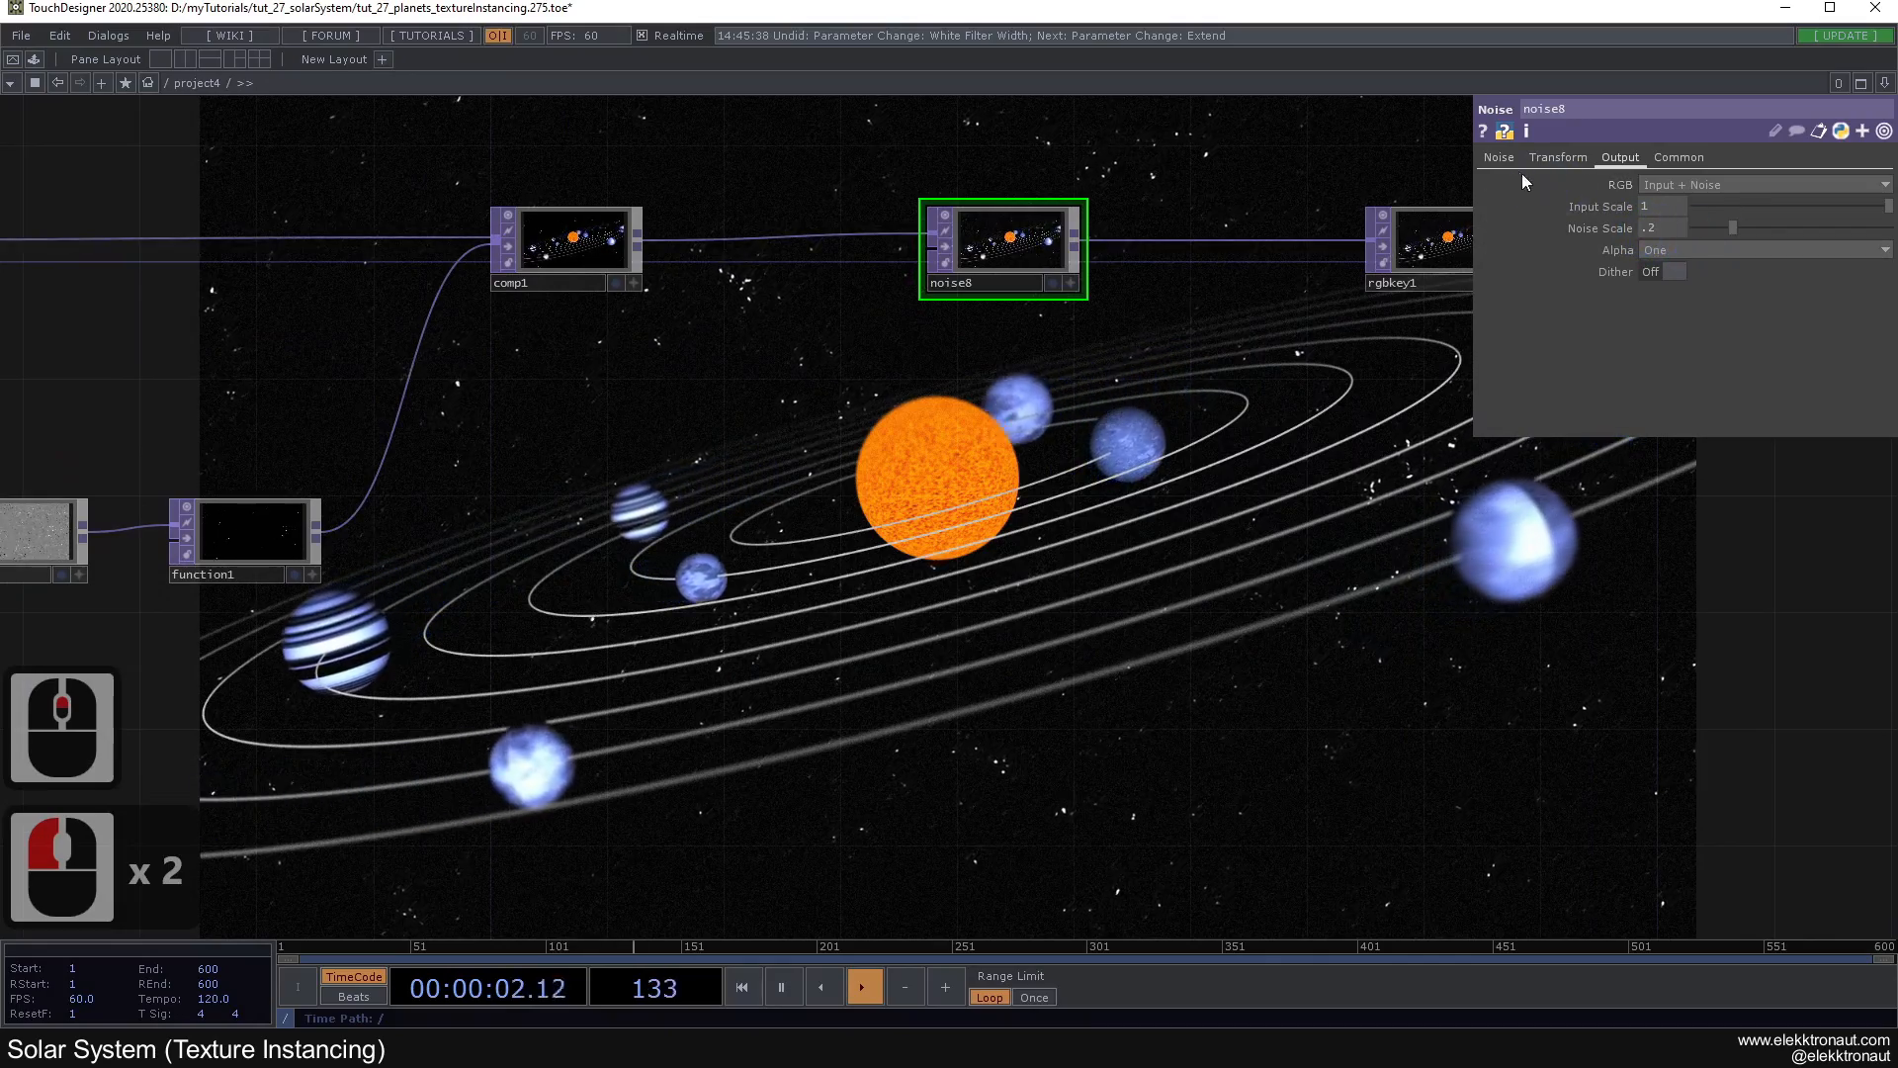
click(1499, 157)
scroll(1115, 510, down, 2)
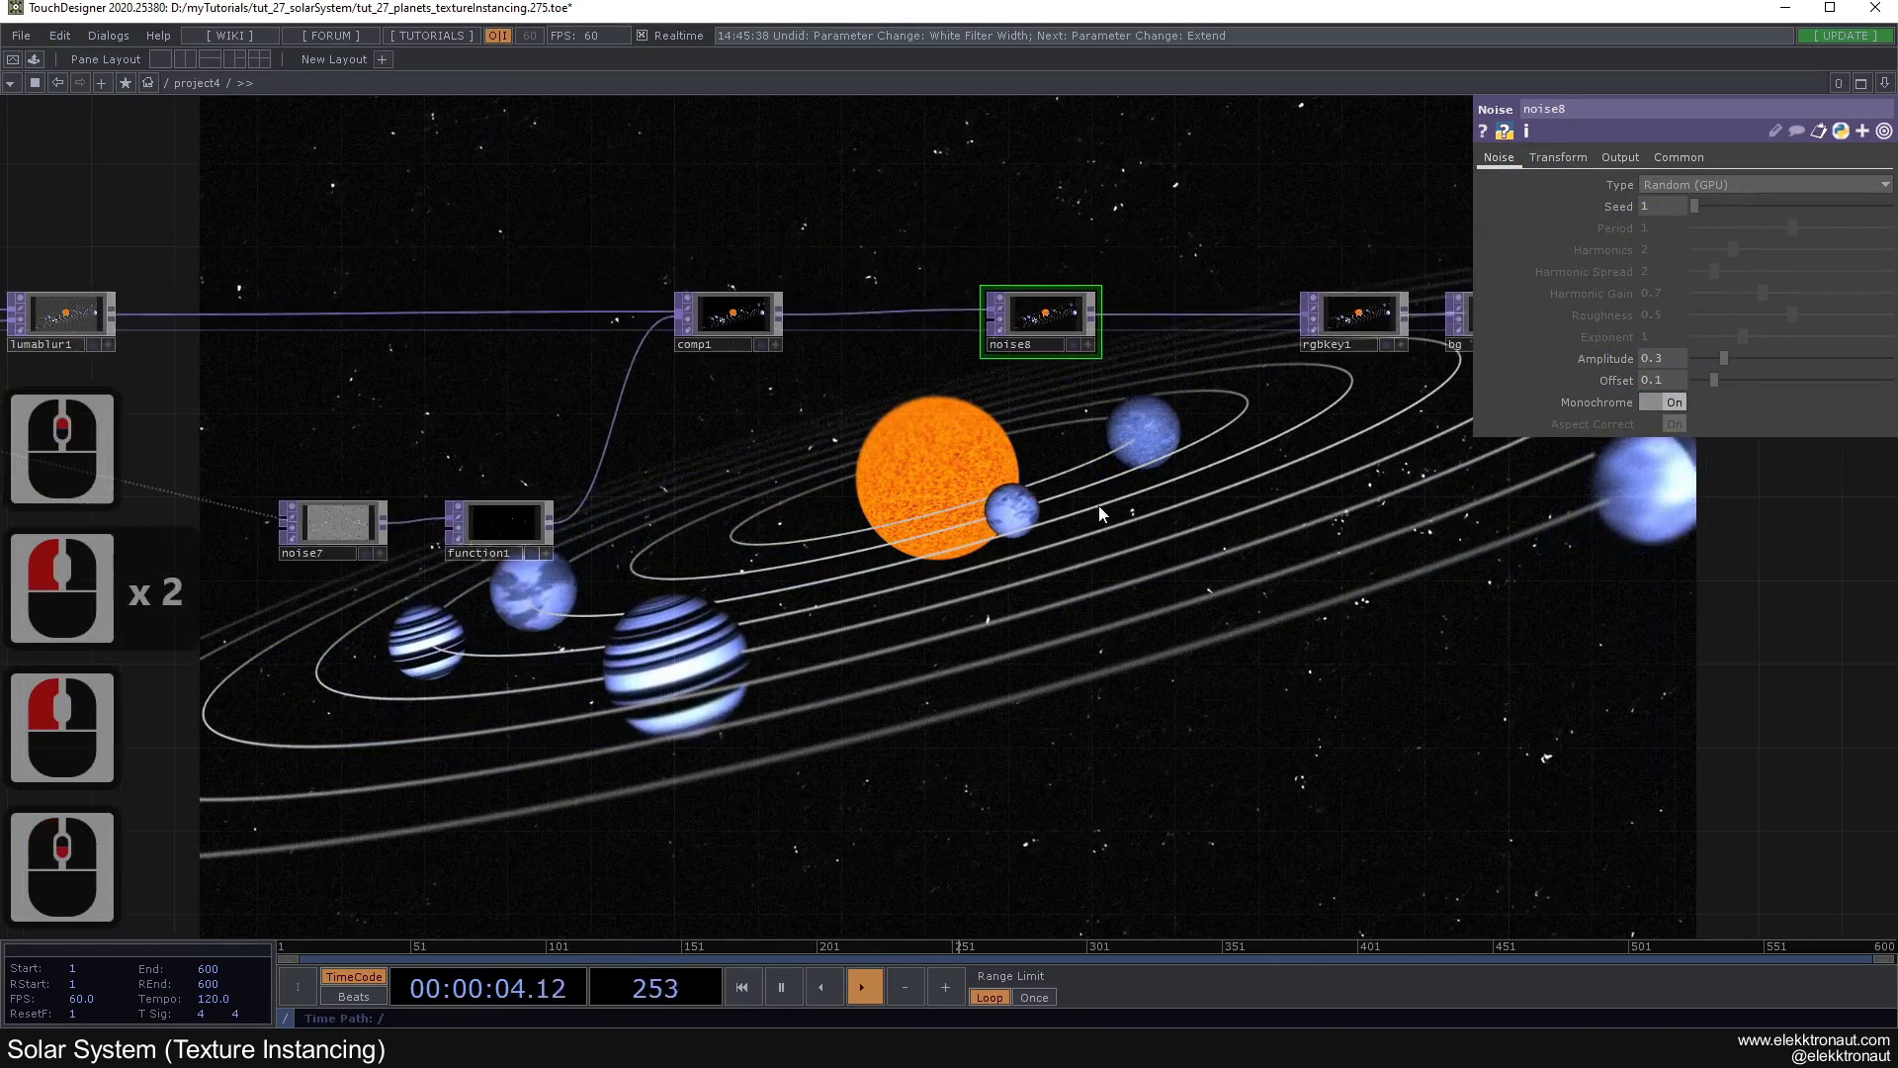
drag(1115, 509, 1177, 352)
key(ctrl+s)
Step: Set the Seed of noise2 to 1957 and reset the feedback loop that drives the planet rotation
scroll(1088, 396, down, 3)
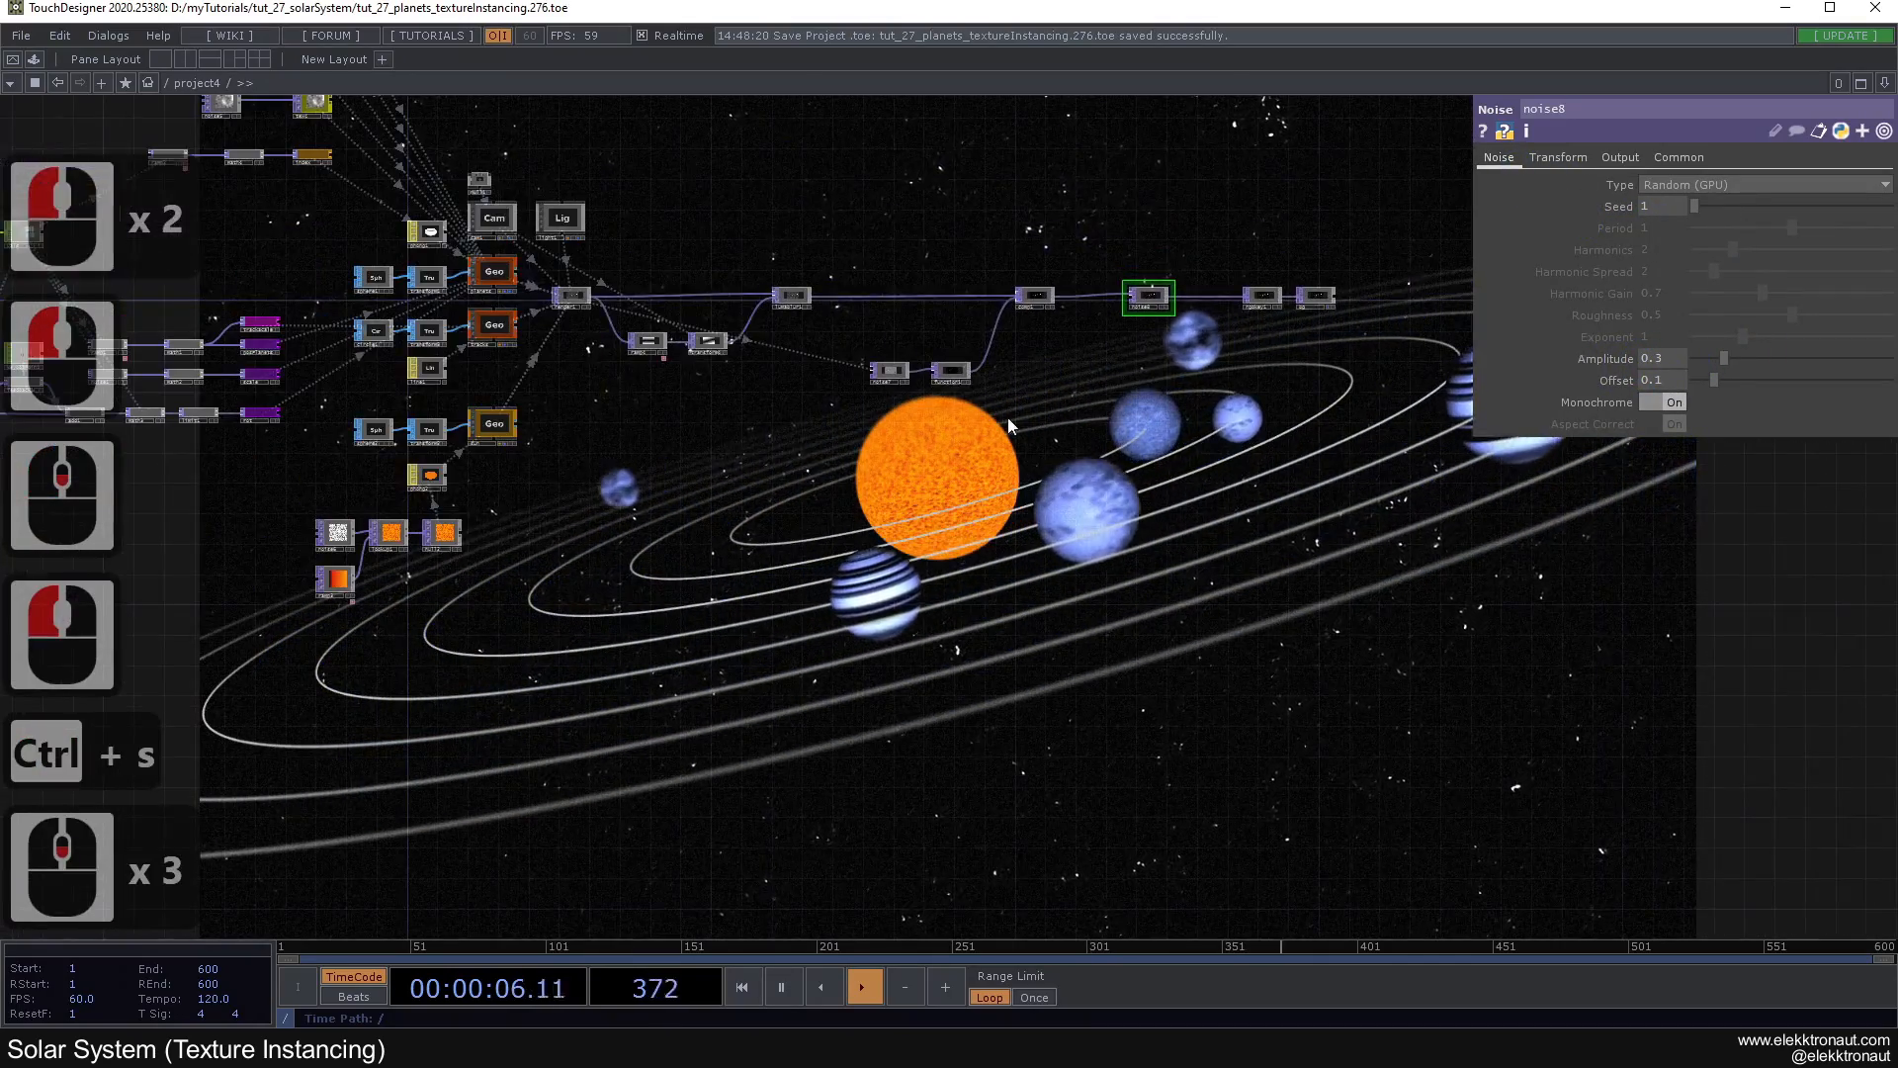
click(1091, 441)
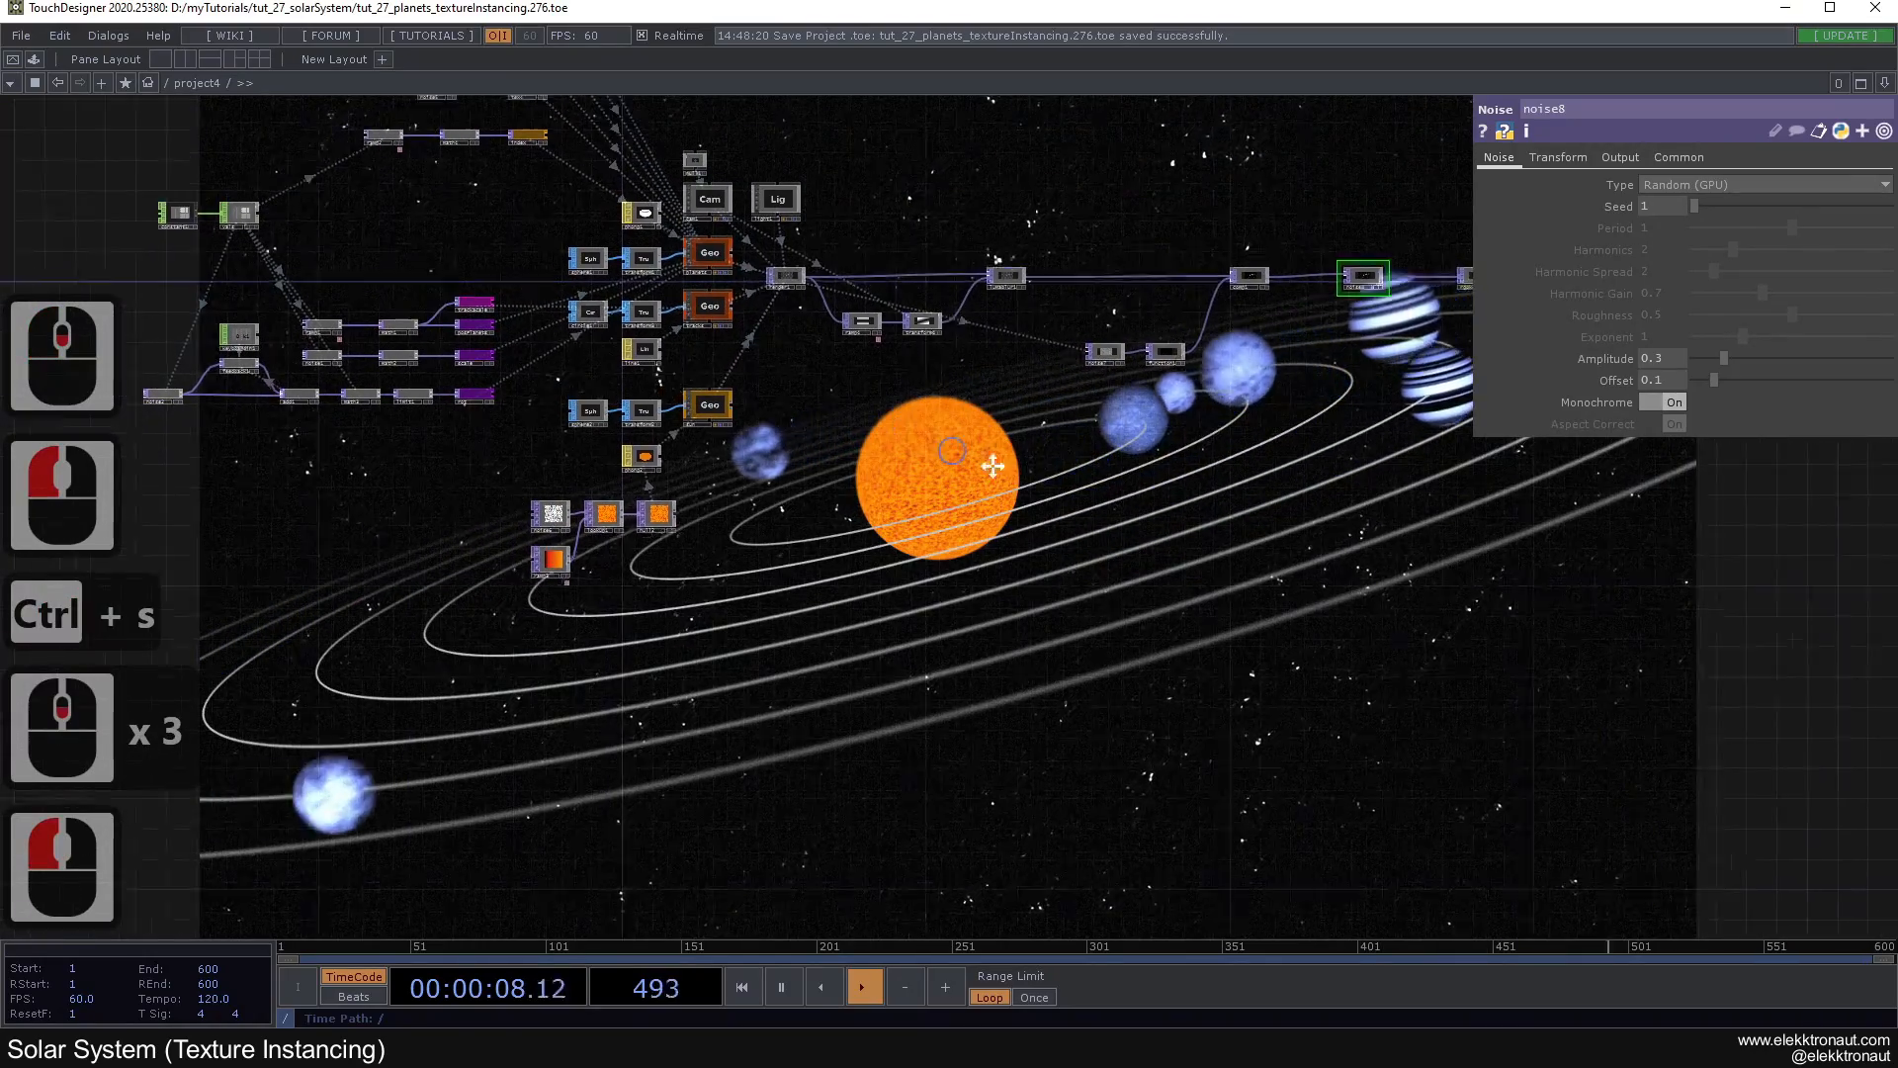
drag(935, 456, 1065, 501)
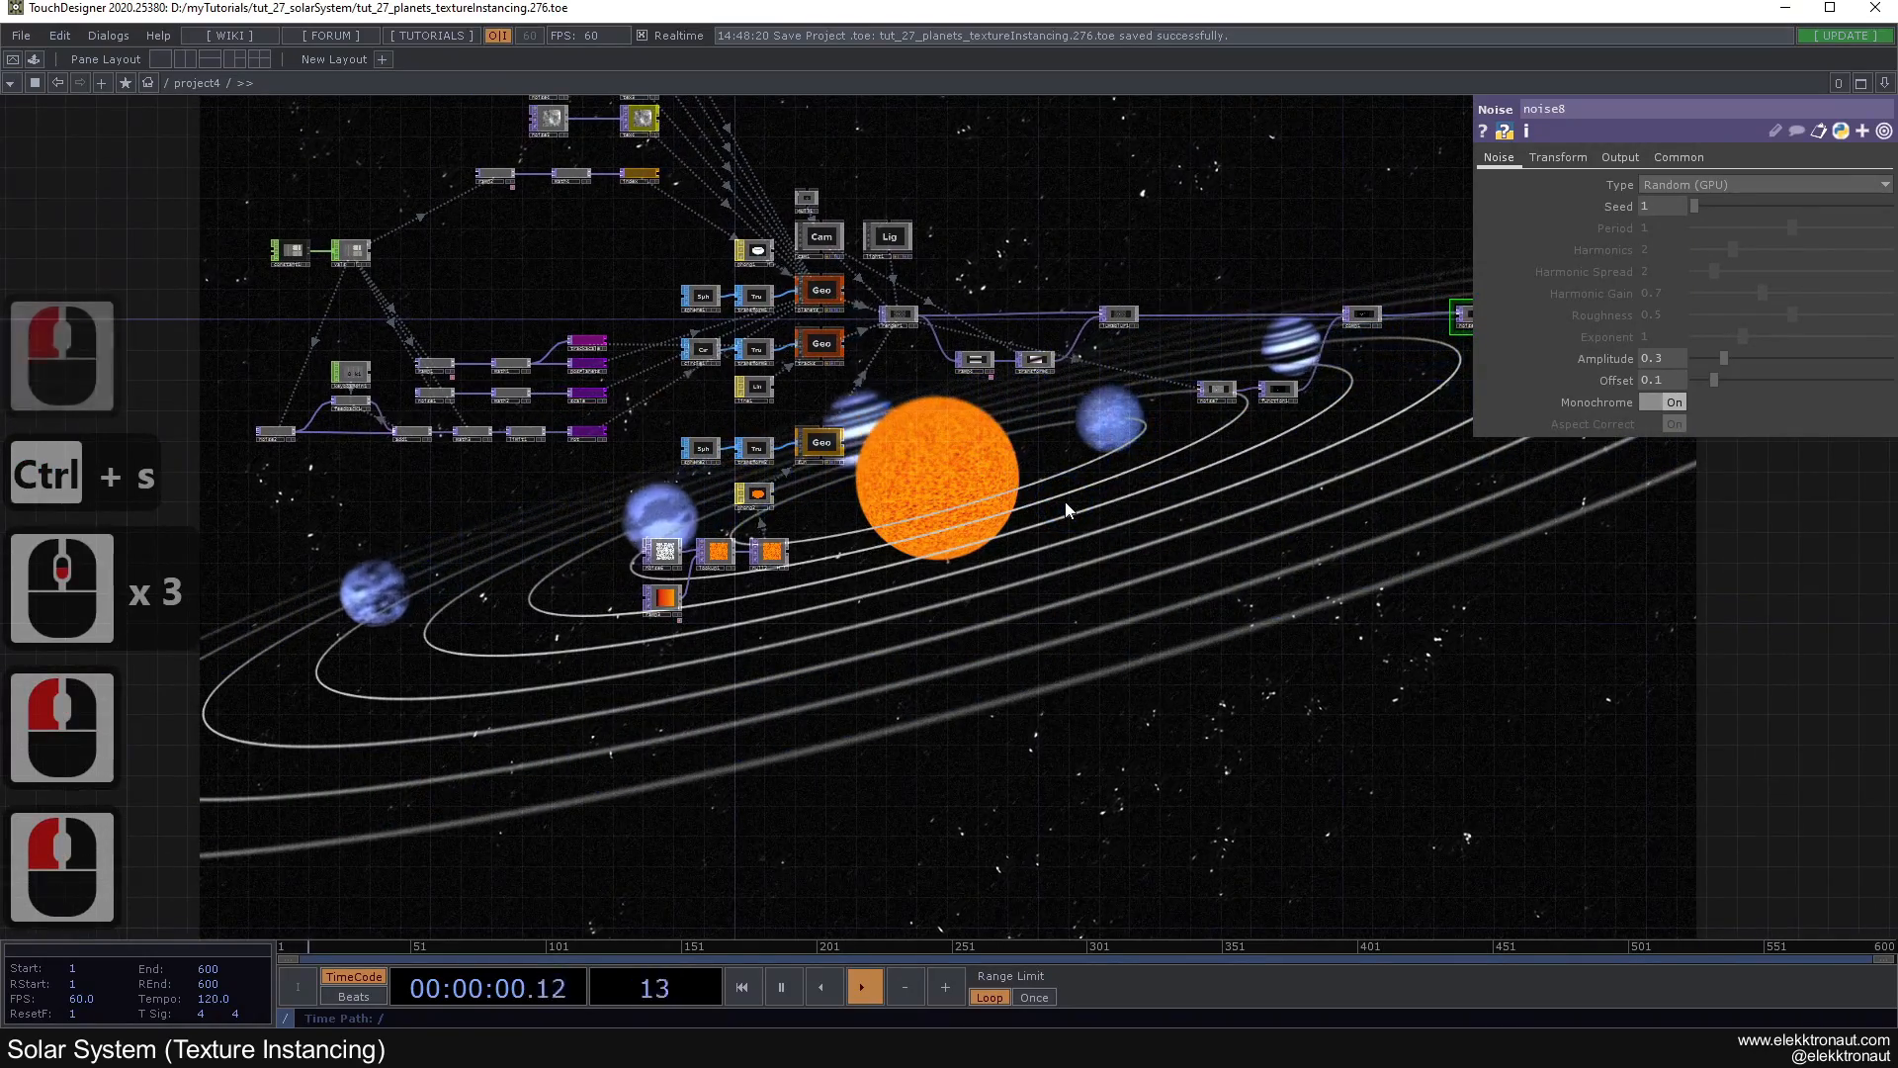
scroll(465, 481, up, 1)
drag(547, 492, 774, 512)
drag(810, 594, 827, 601)
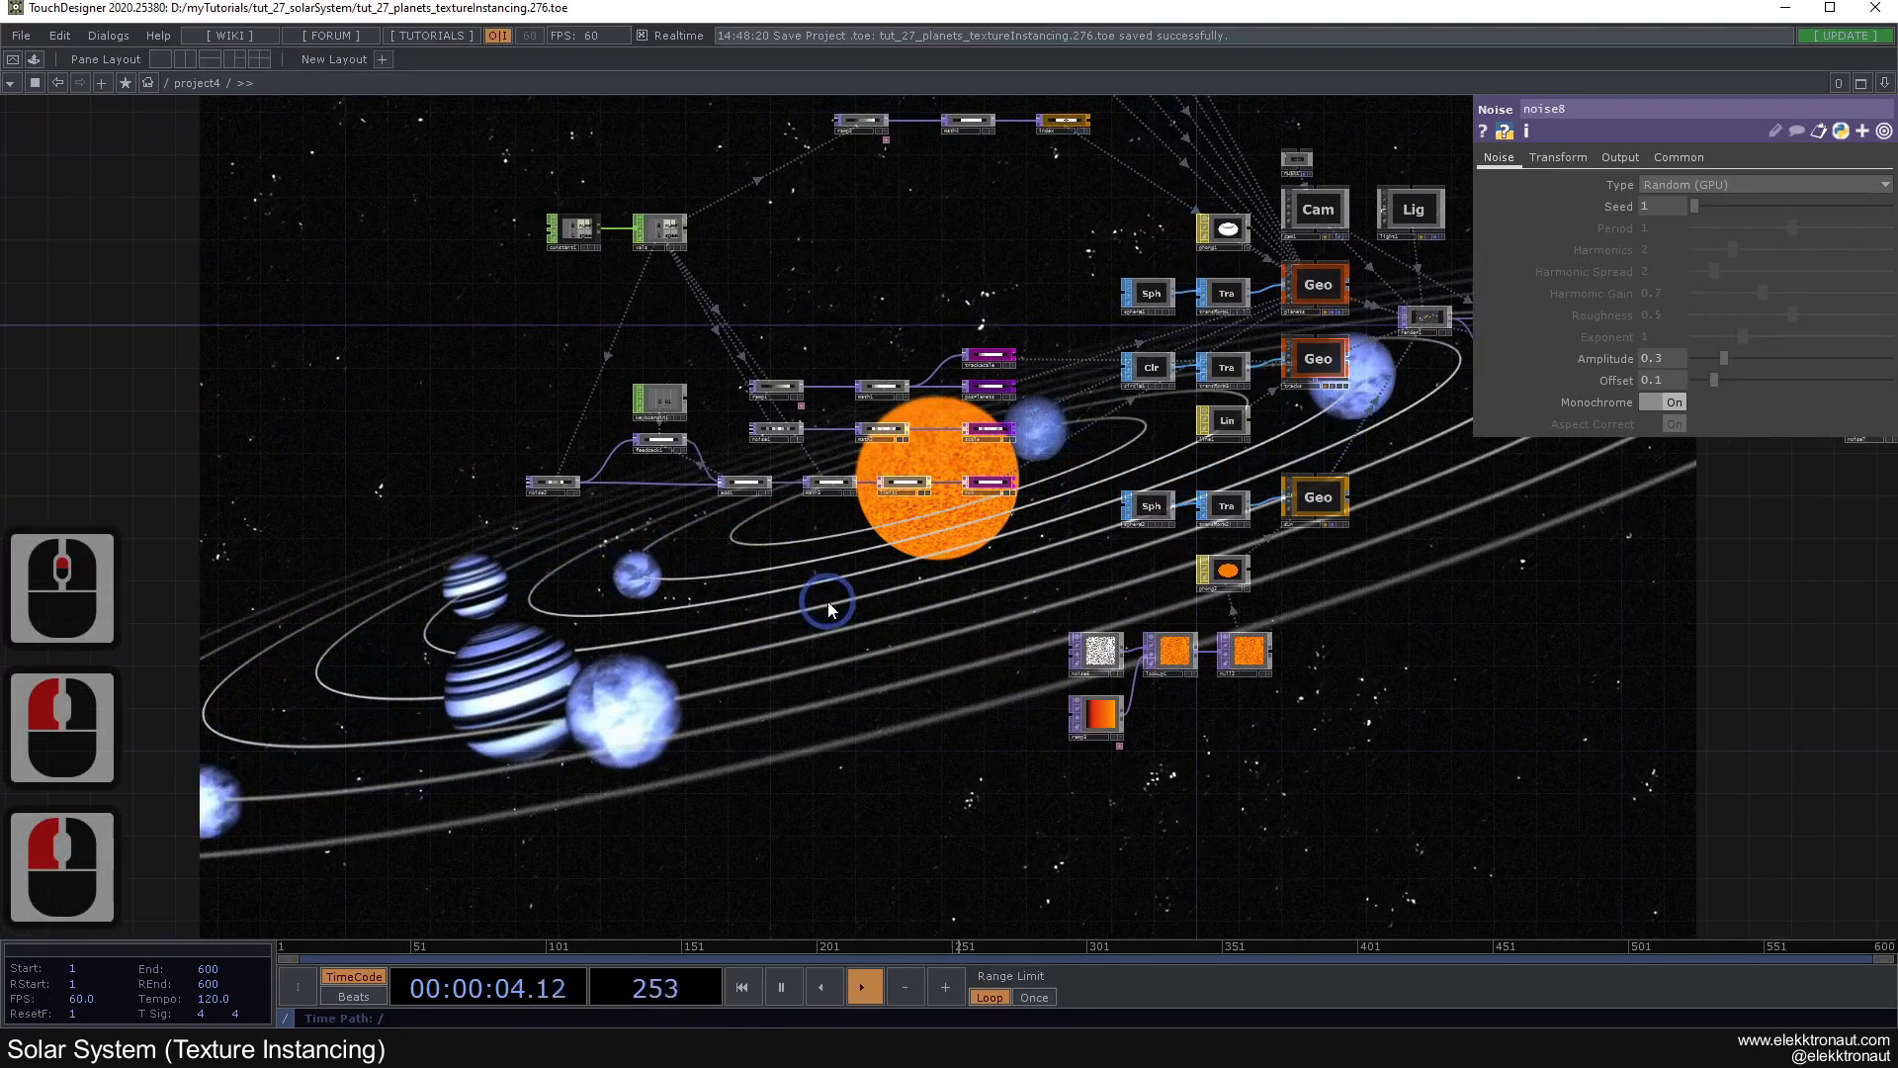
scroll(558, 543, up, 1)
drag(633, 626, 596, 718)
scroll(566, 560, up, 1)
click(554, 556)
drag(1101, 598, 943, 399)
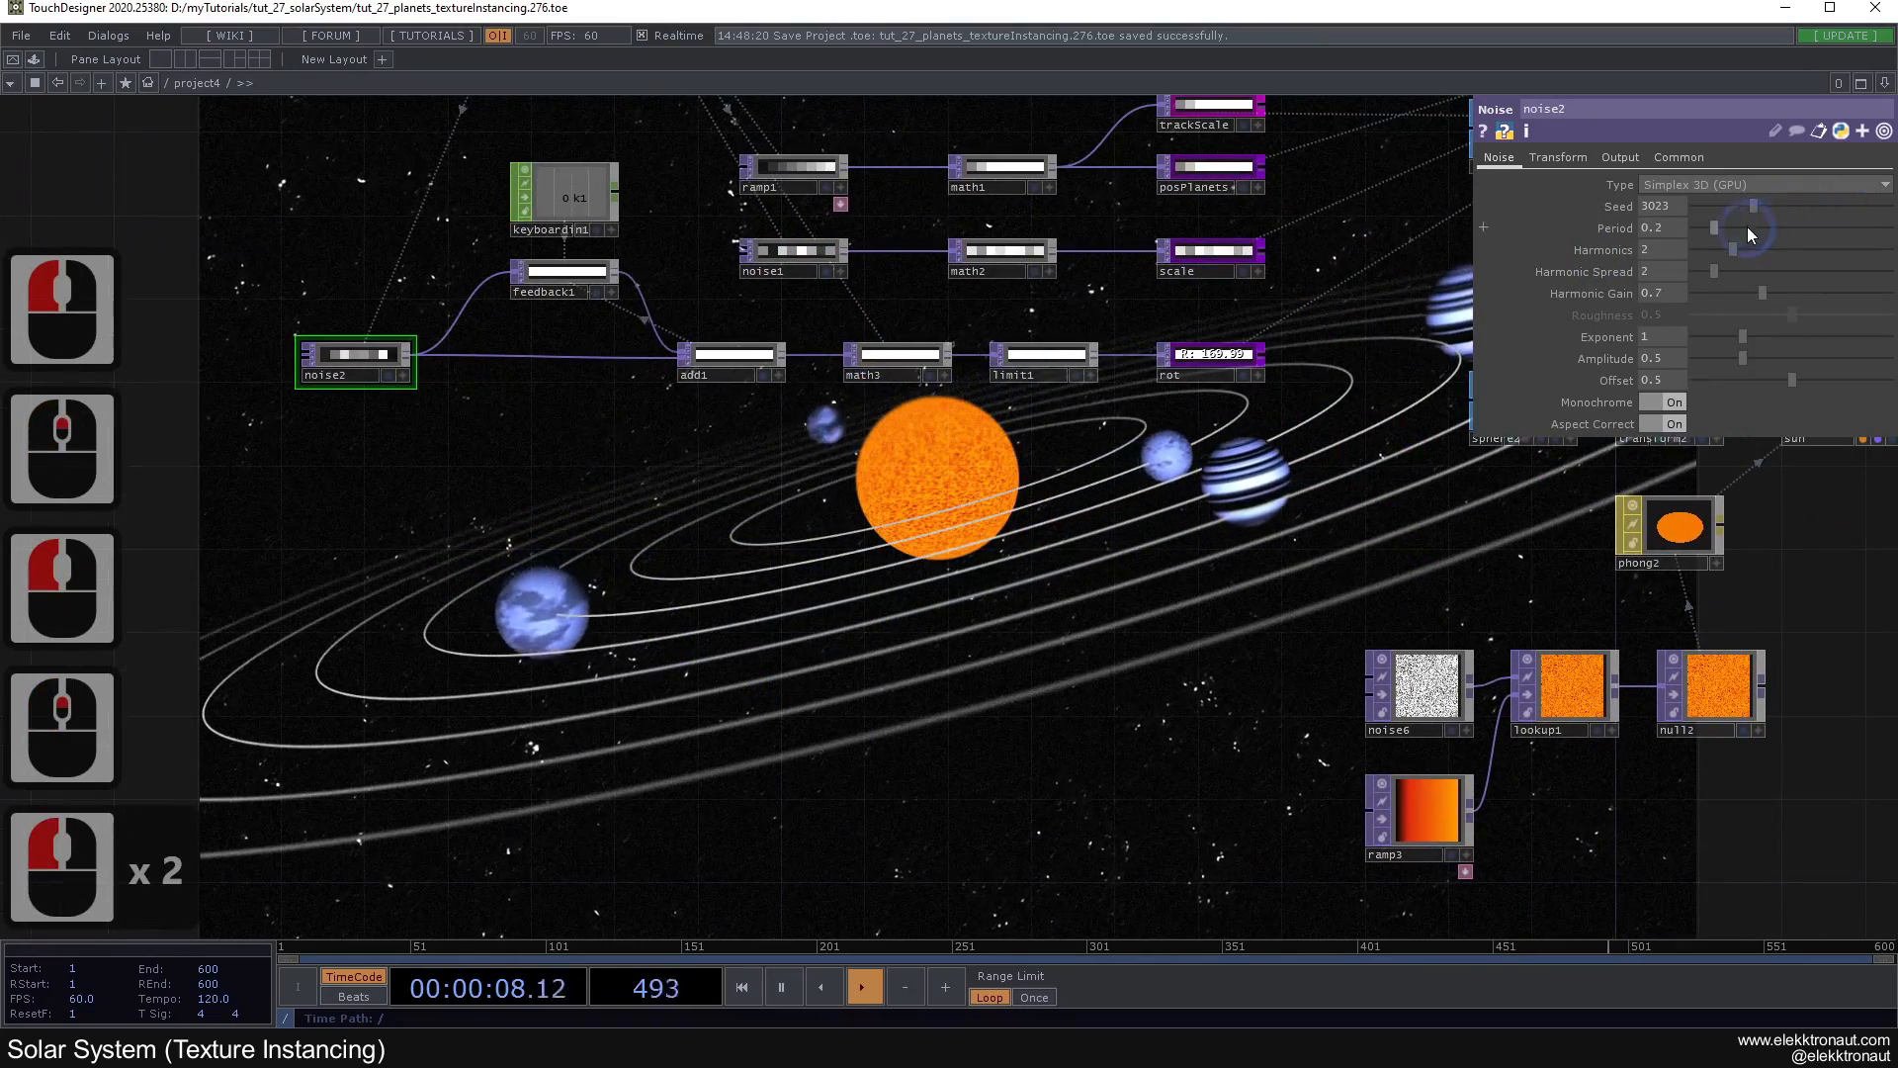
drag(1739, 205, 1732, 206)
click(954, 487)
key(1)
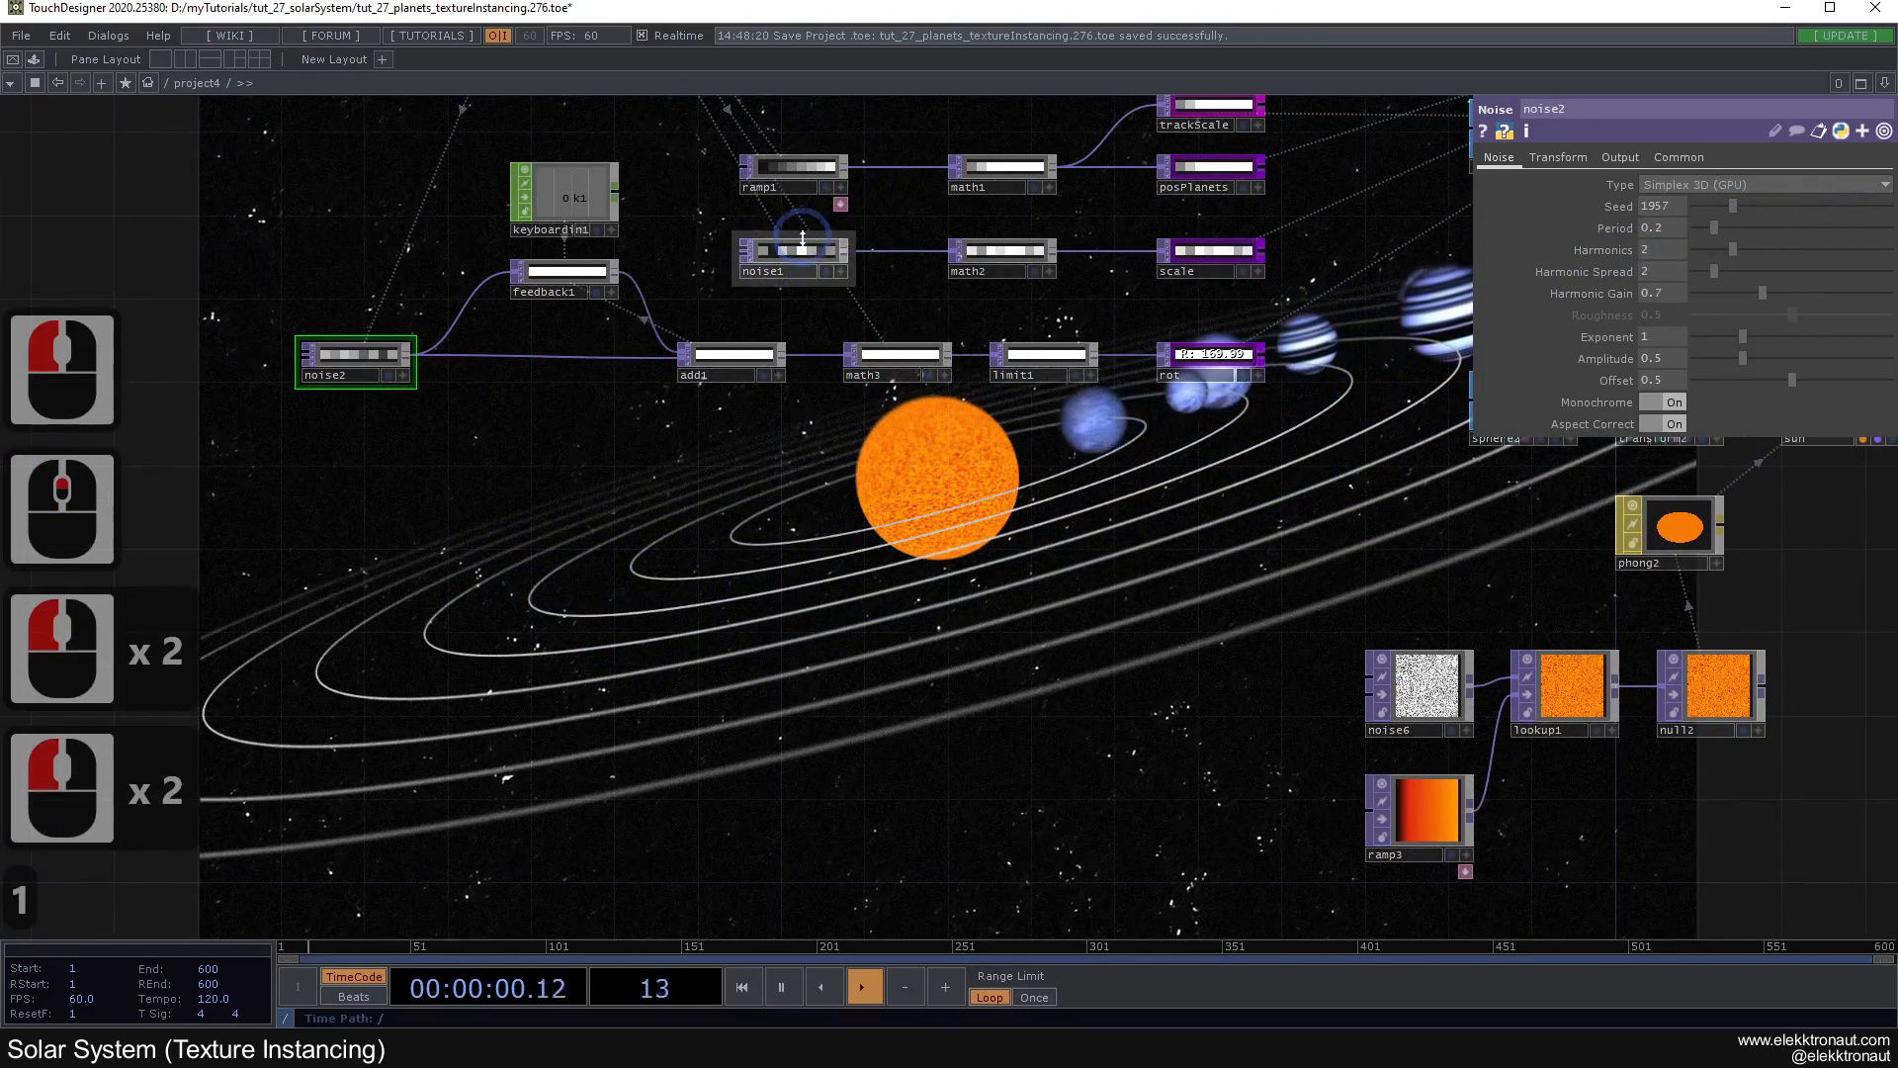
Step: Set the lower To Range value of math2, which feeds the planet scale, to 0.2
drag(793, 485, 737, 582)
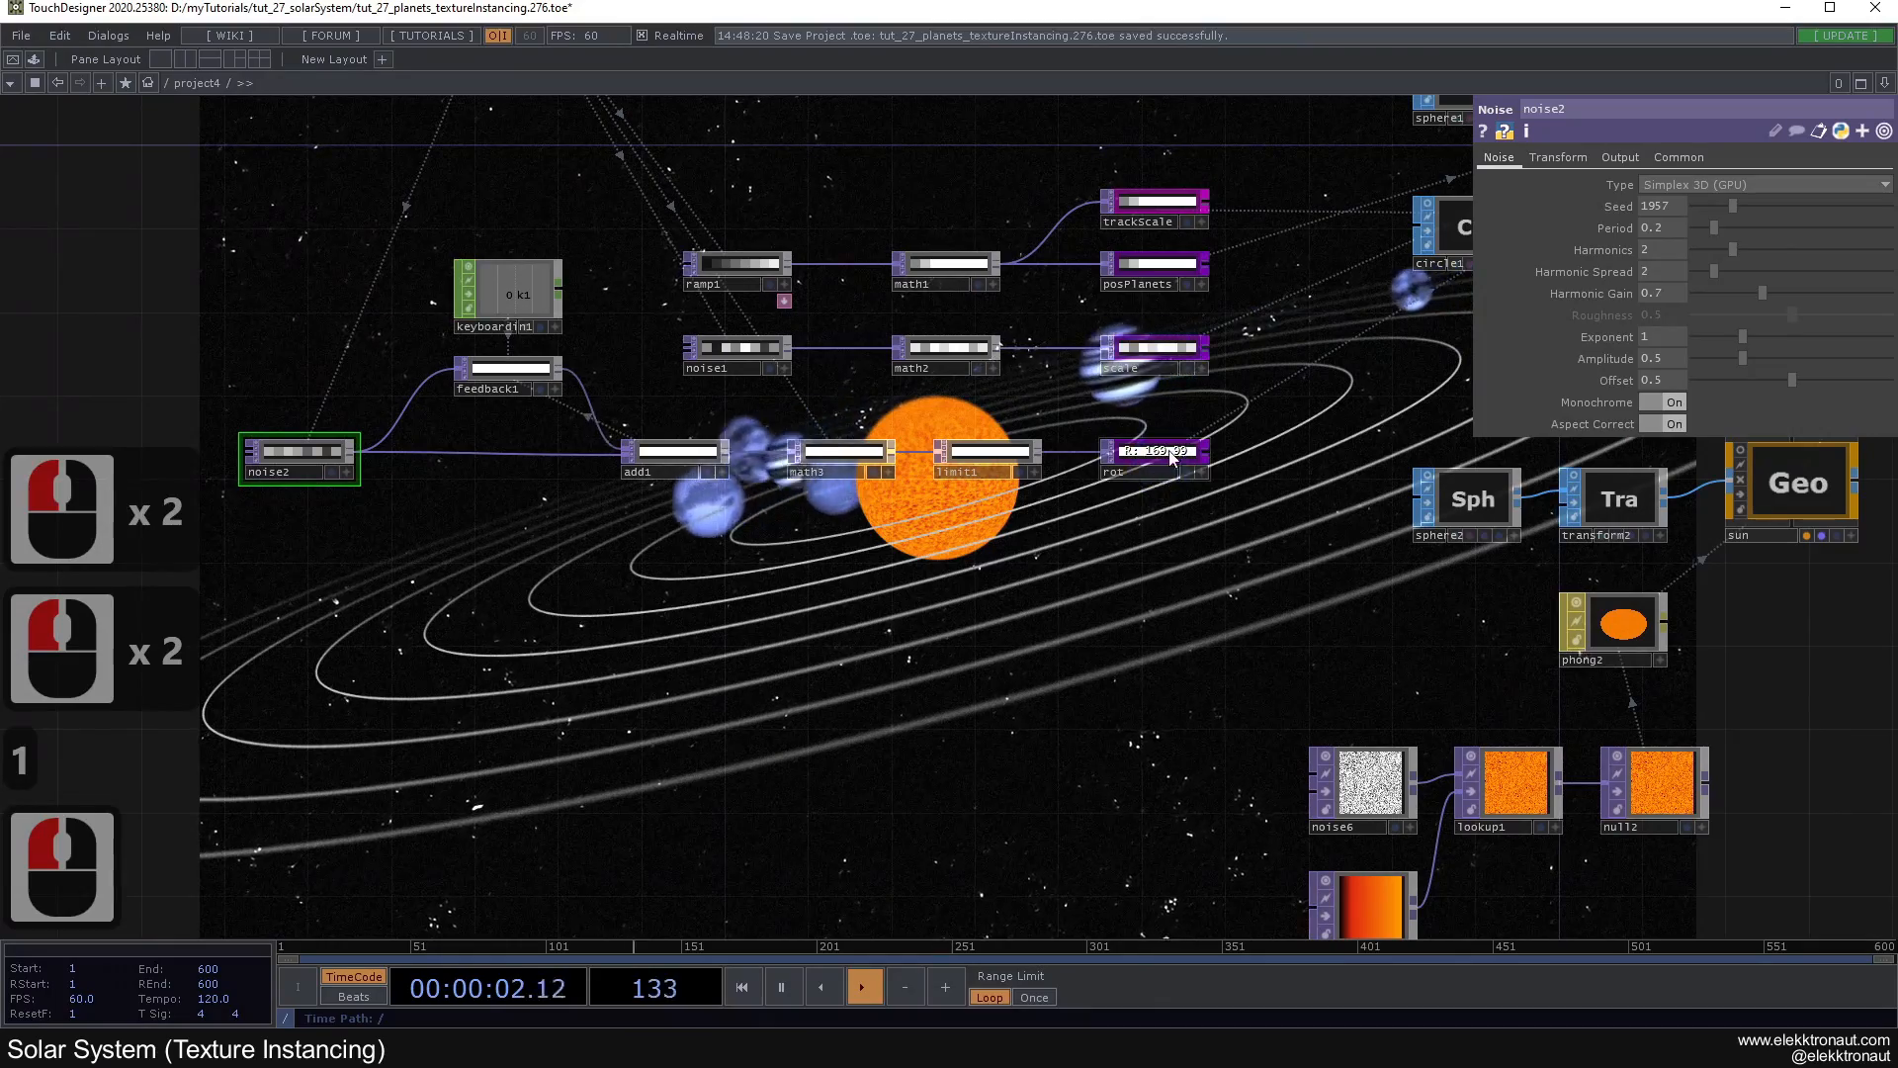
click(755, 368)
drag(953, 686, 901, 569)
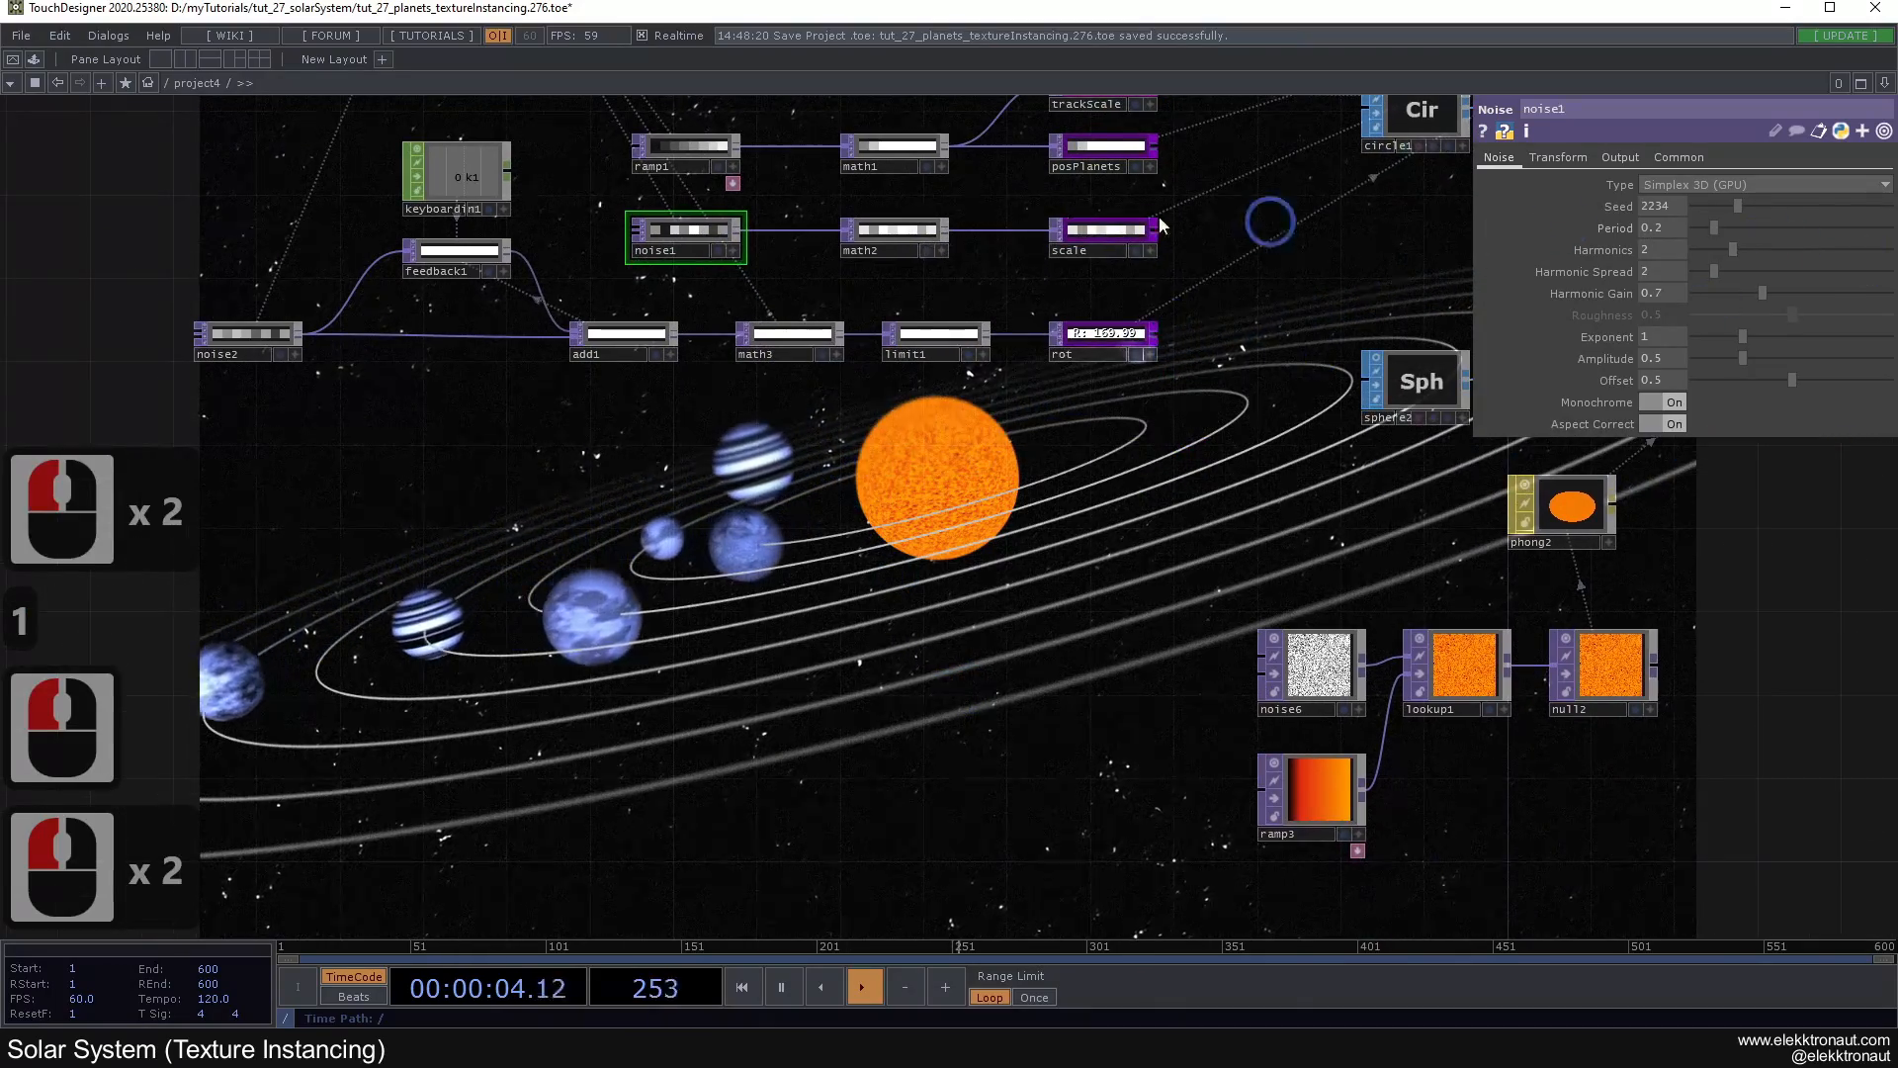
click(895, 232)
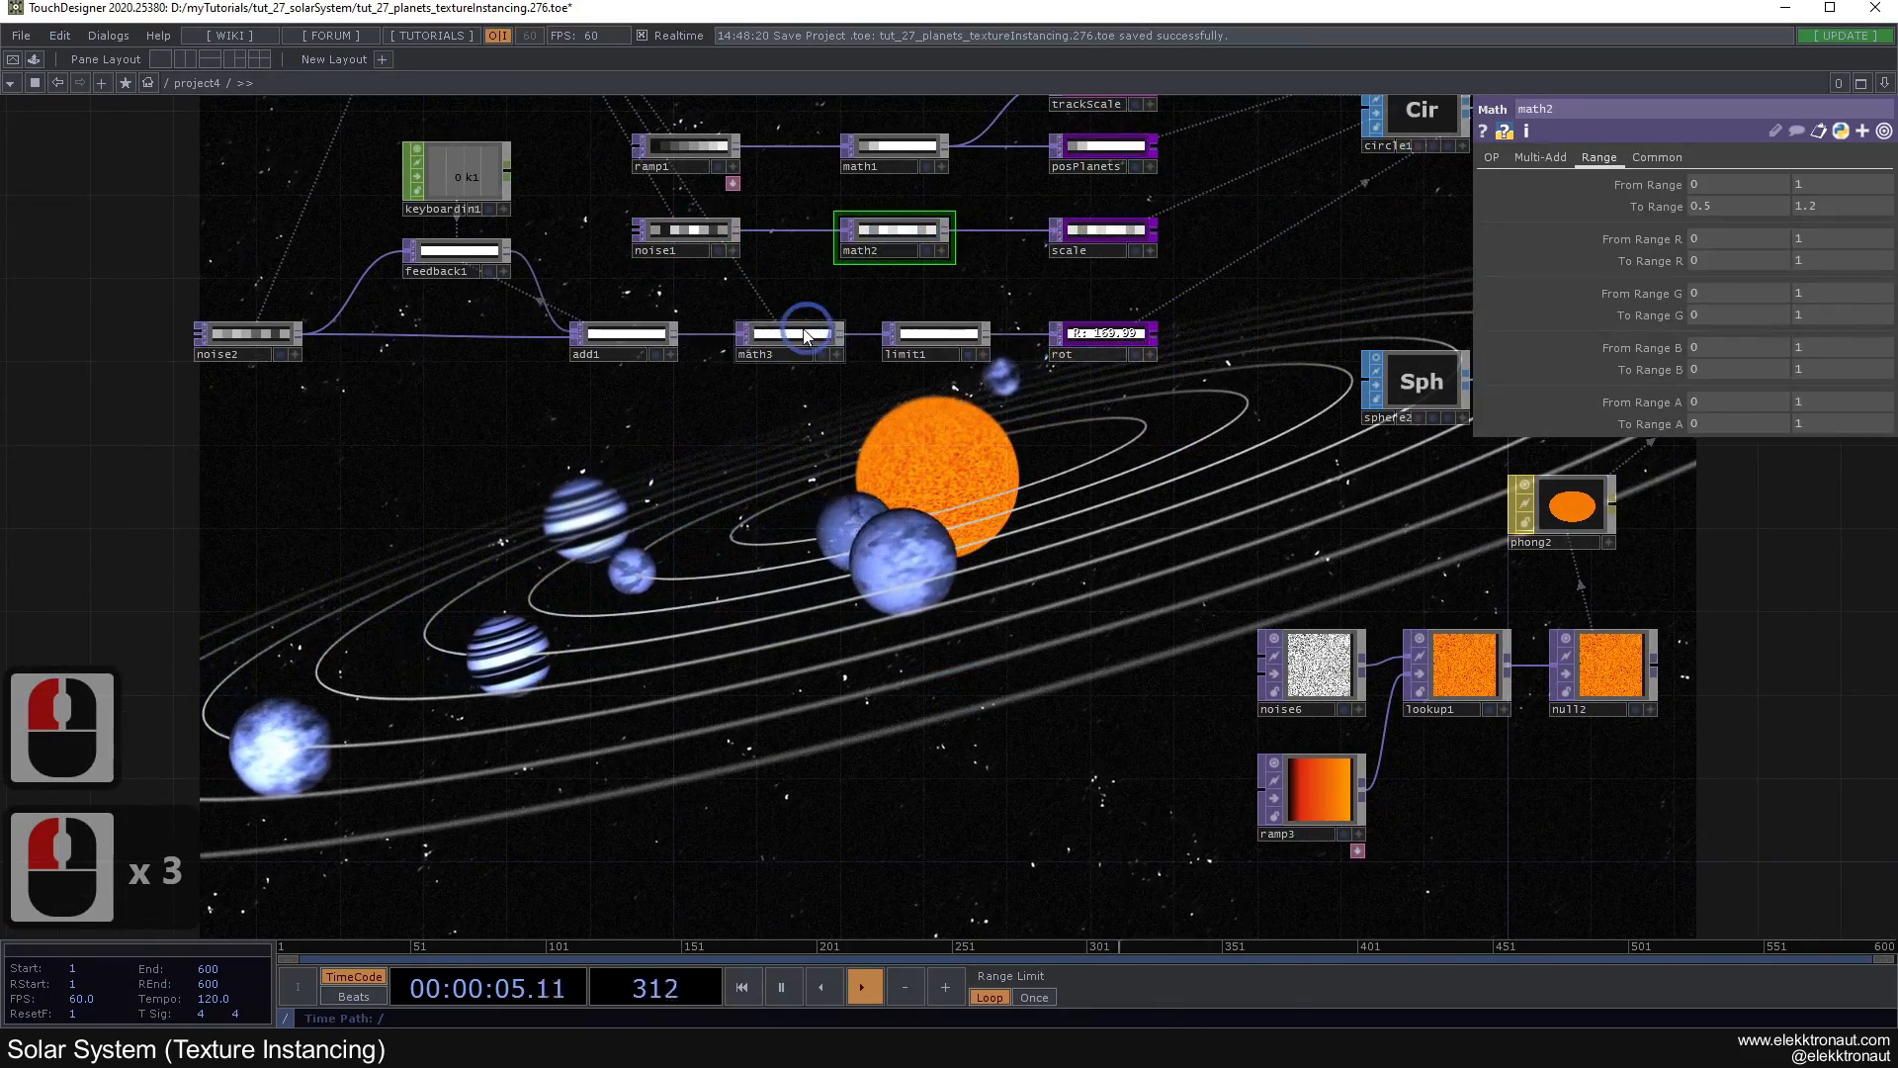
click(1706, 205)
text(2)
click(1231, 440)
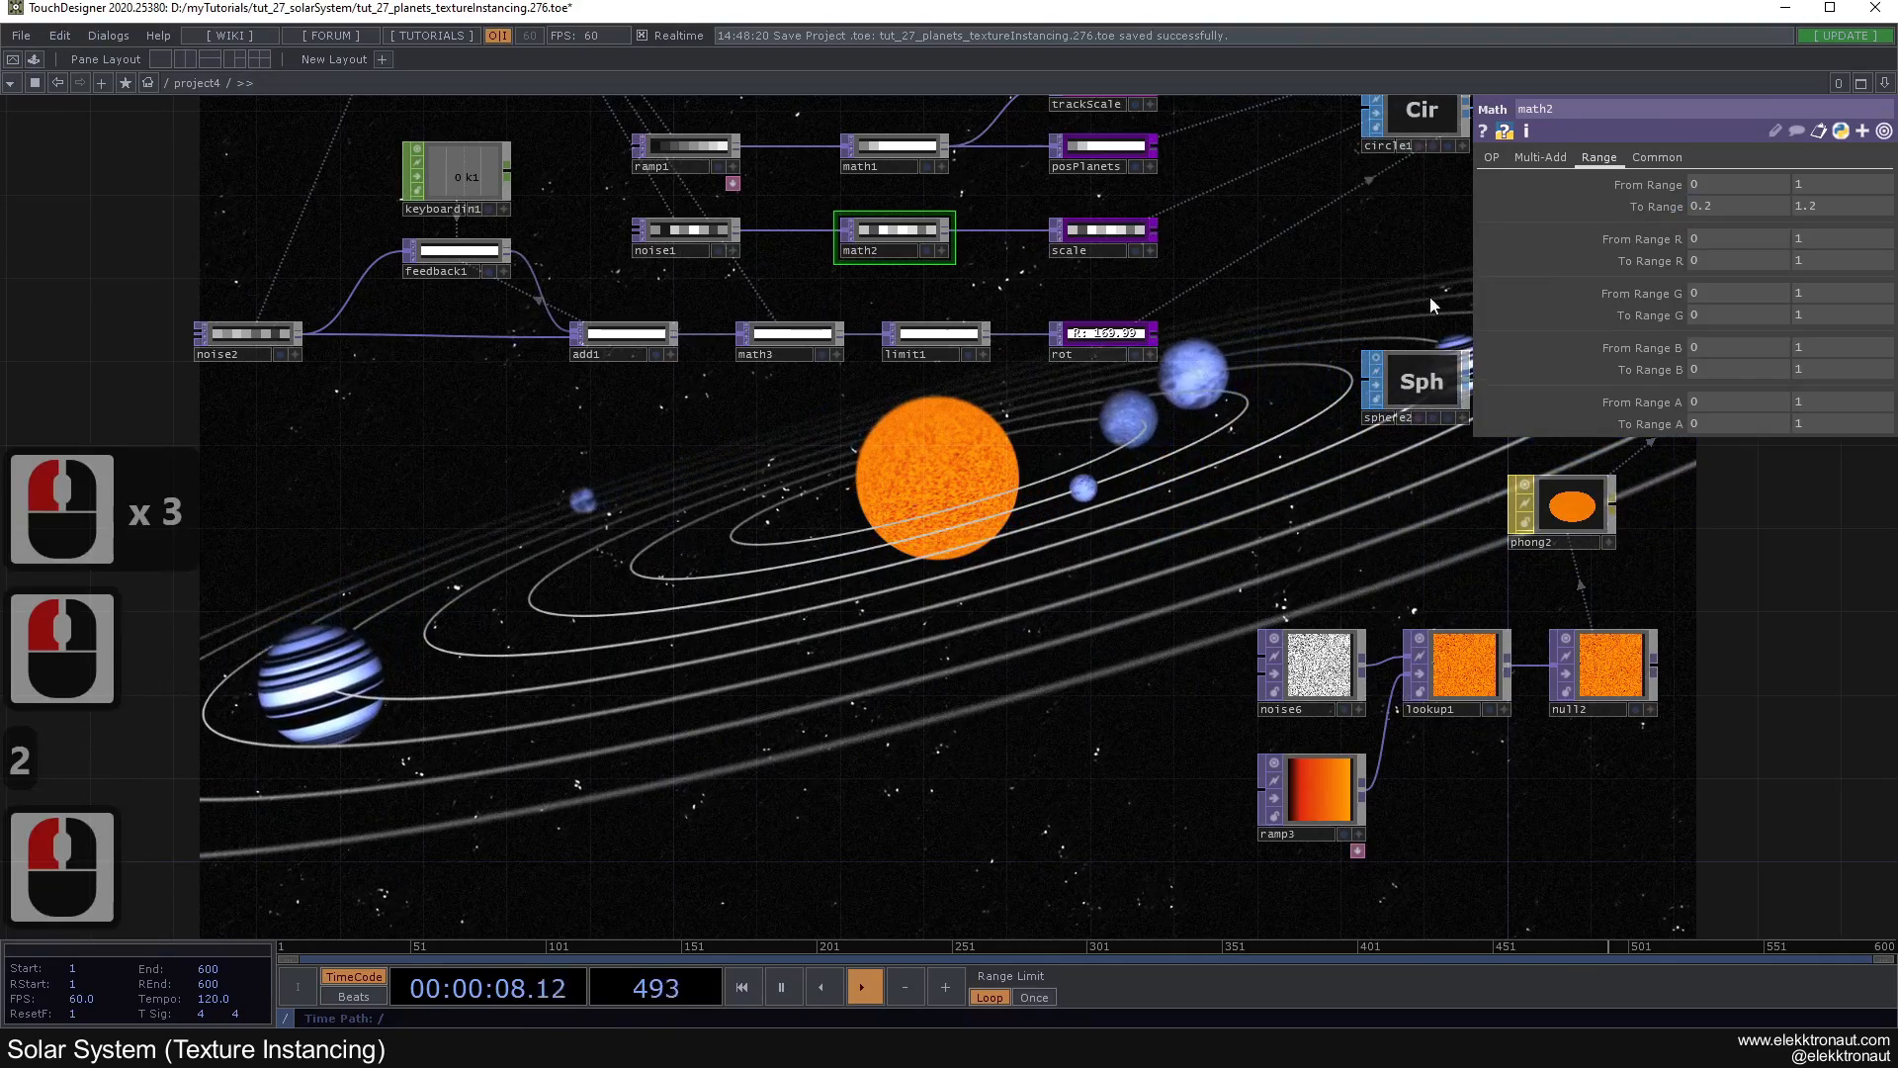
Step: Try an upper To Range value of 3 in math2 and undo it
click(1826, 203)
text(3)
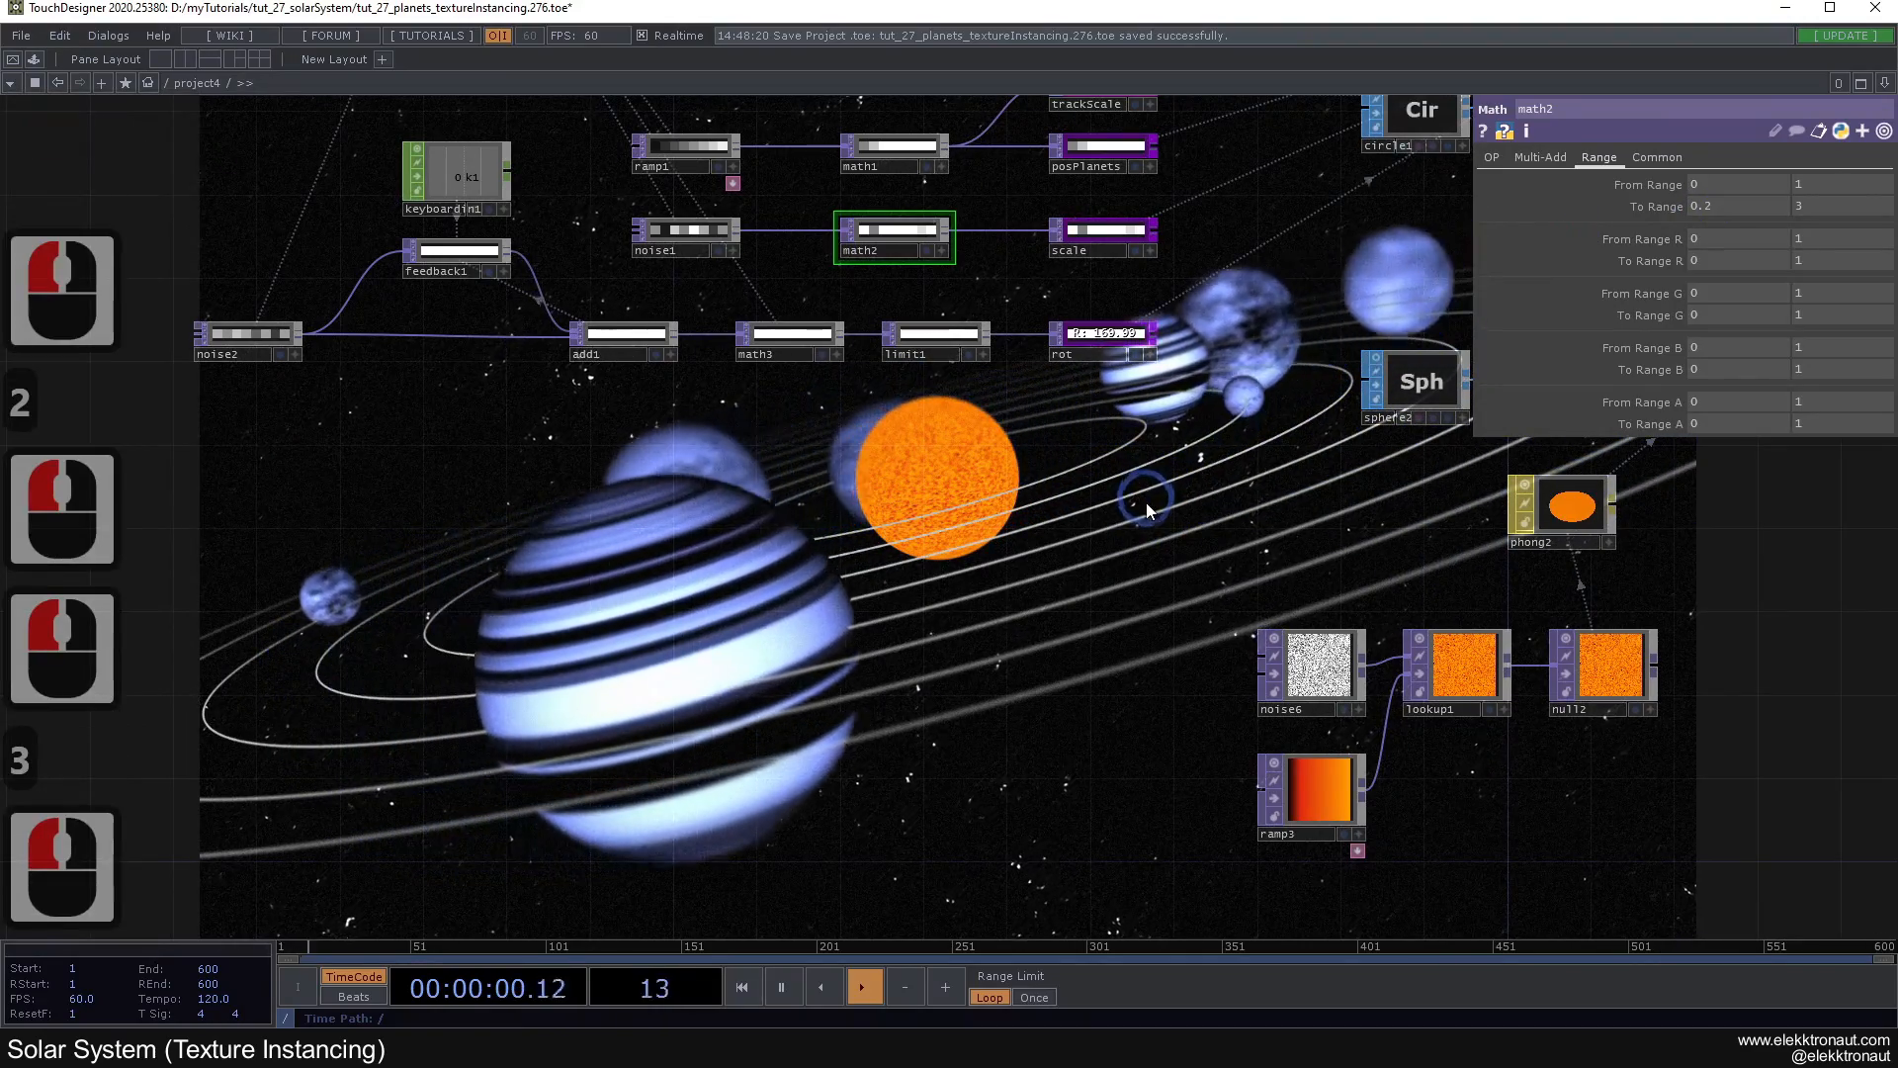
drag(1147, 500, 1132, 472)
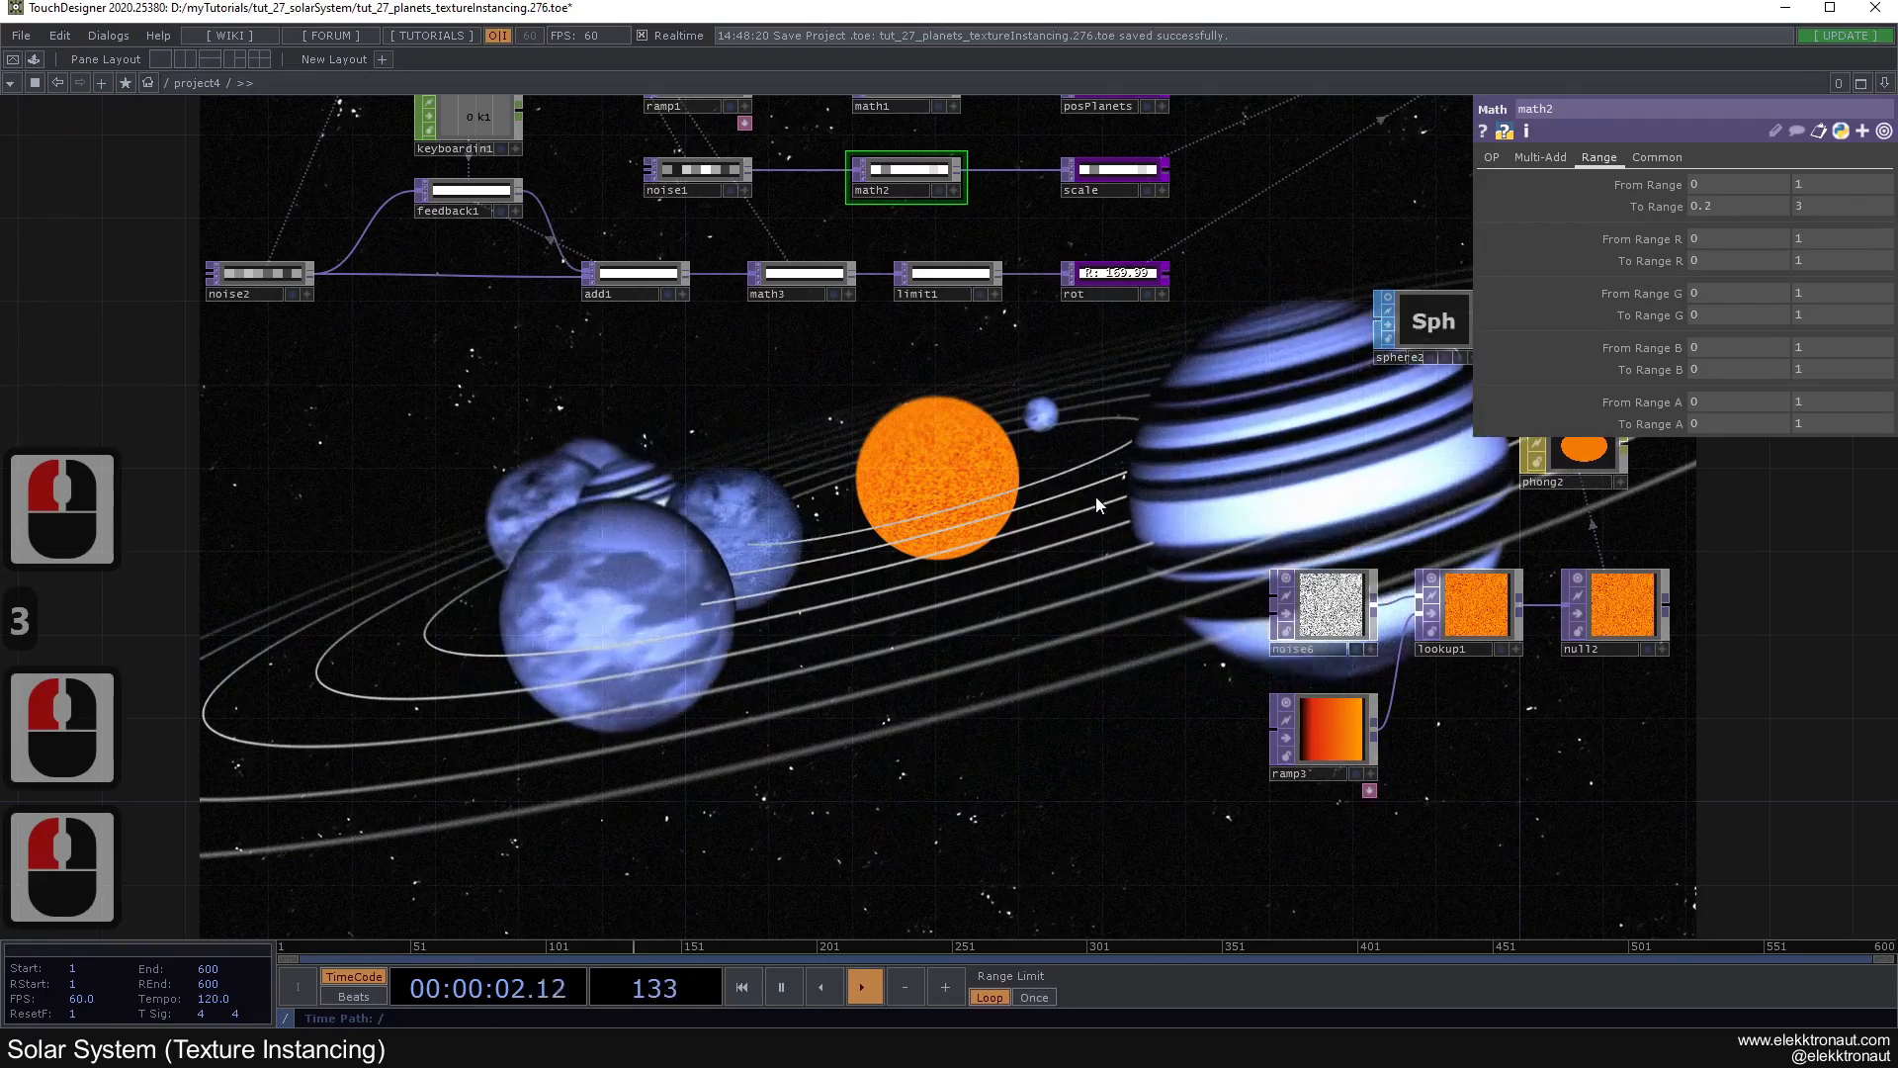
key(ctrl+z)
Step: Examine the parameters of ramp1, which drives the planet positions and track sizes
scroll(1078, 512, down, 3)
drag(799, 224, 826, 297)
drag(899, 247, 795, 531)
scroll(892, 451, up, 3)
click(783, 577)
scroll(835, 549, up, 3)
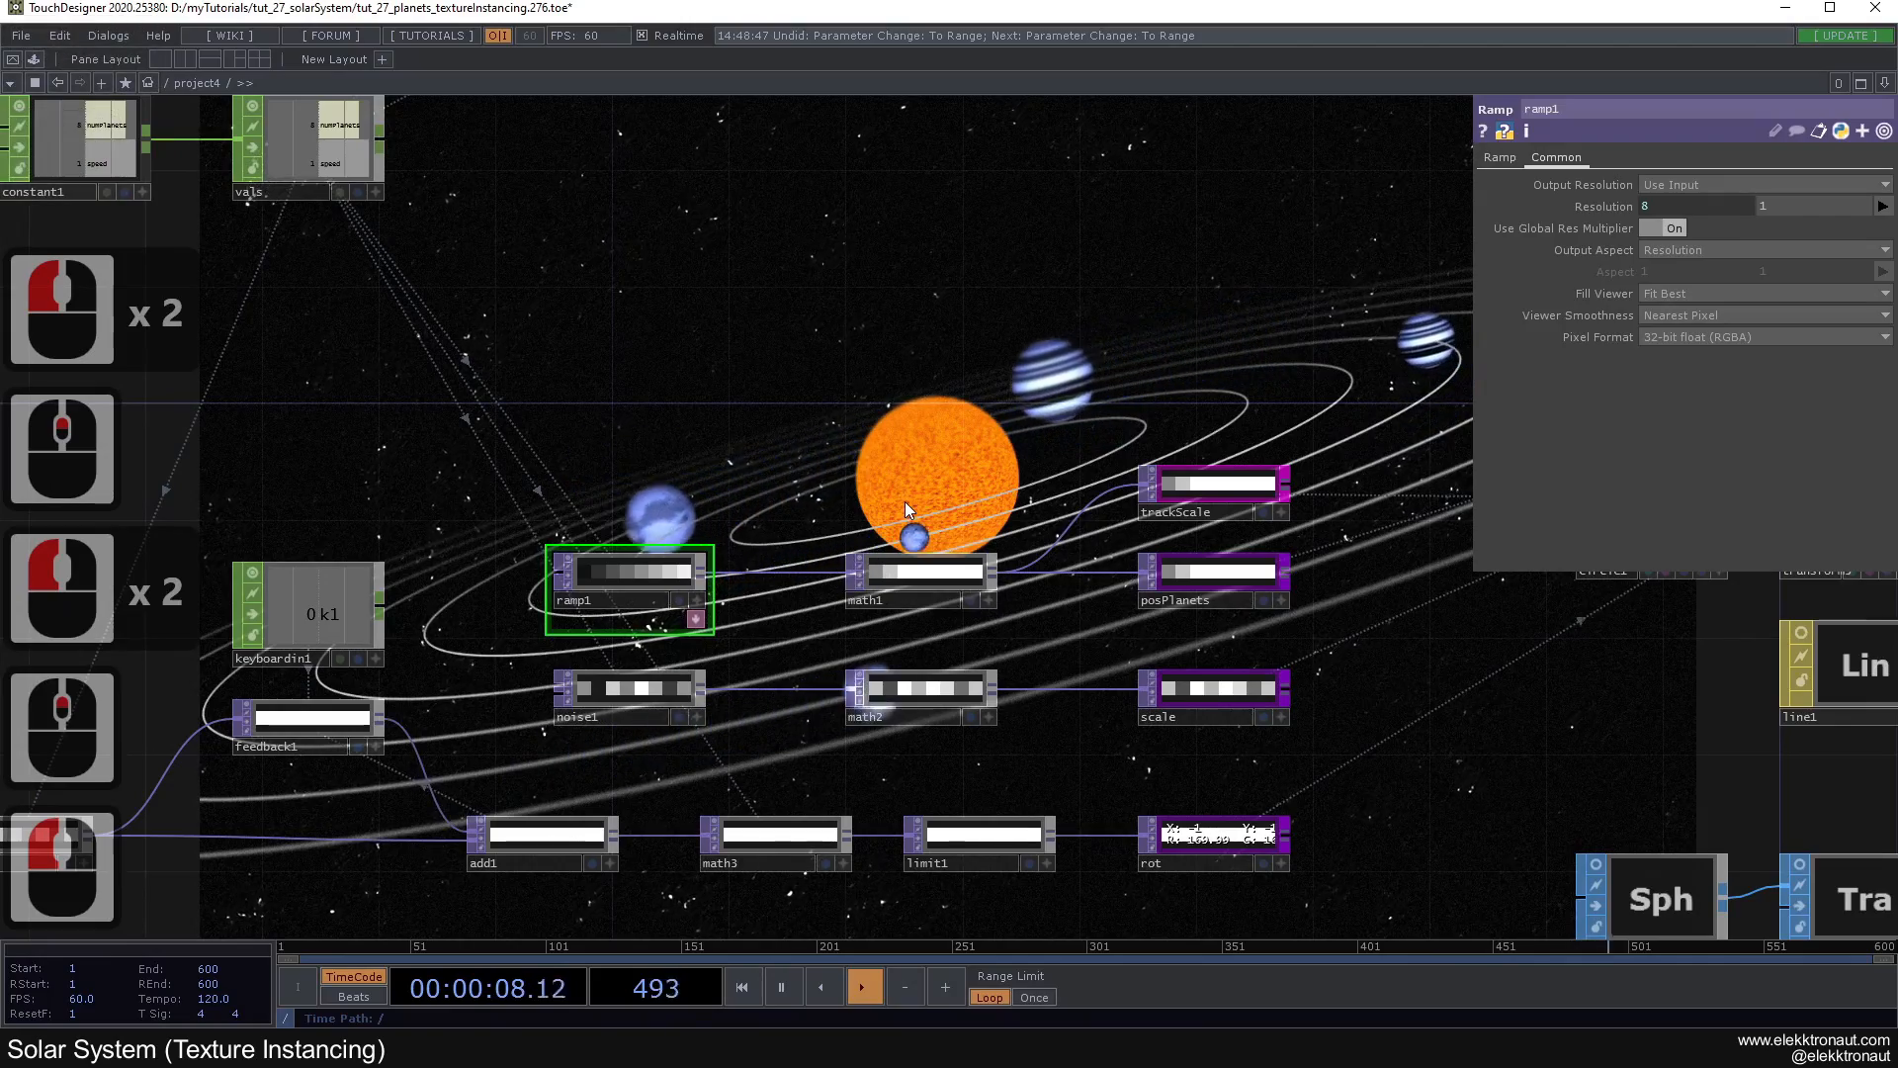
Step: Connect noise1 to the input of math1 in place of ramp1 to space the orbits irregularly
scroll(733, 496, down, 3)
drag(749, 535, 750, 798)
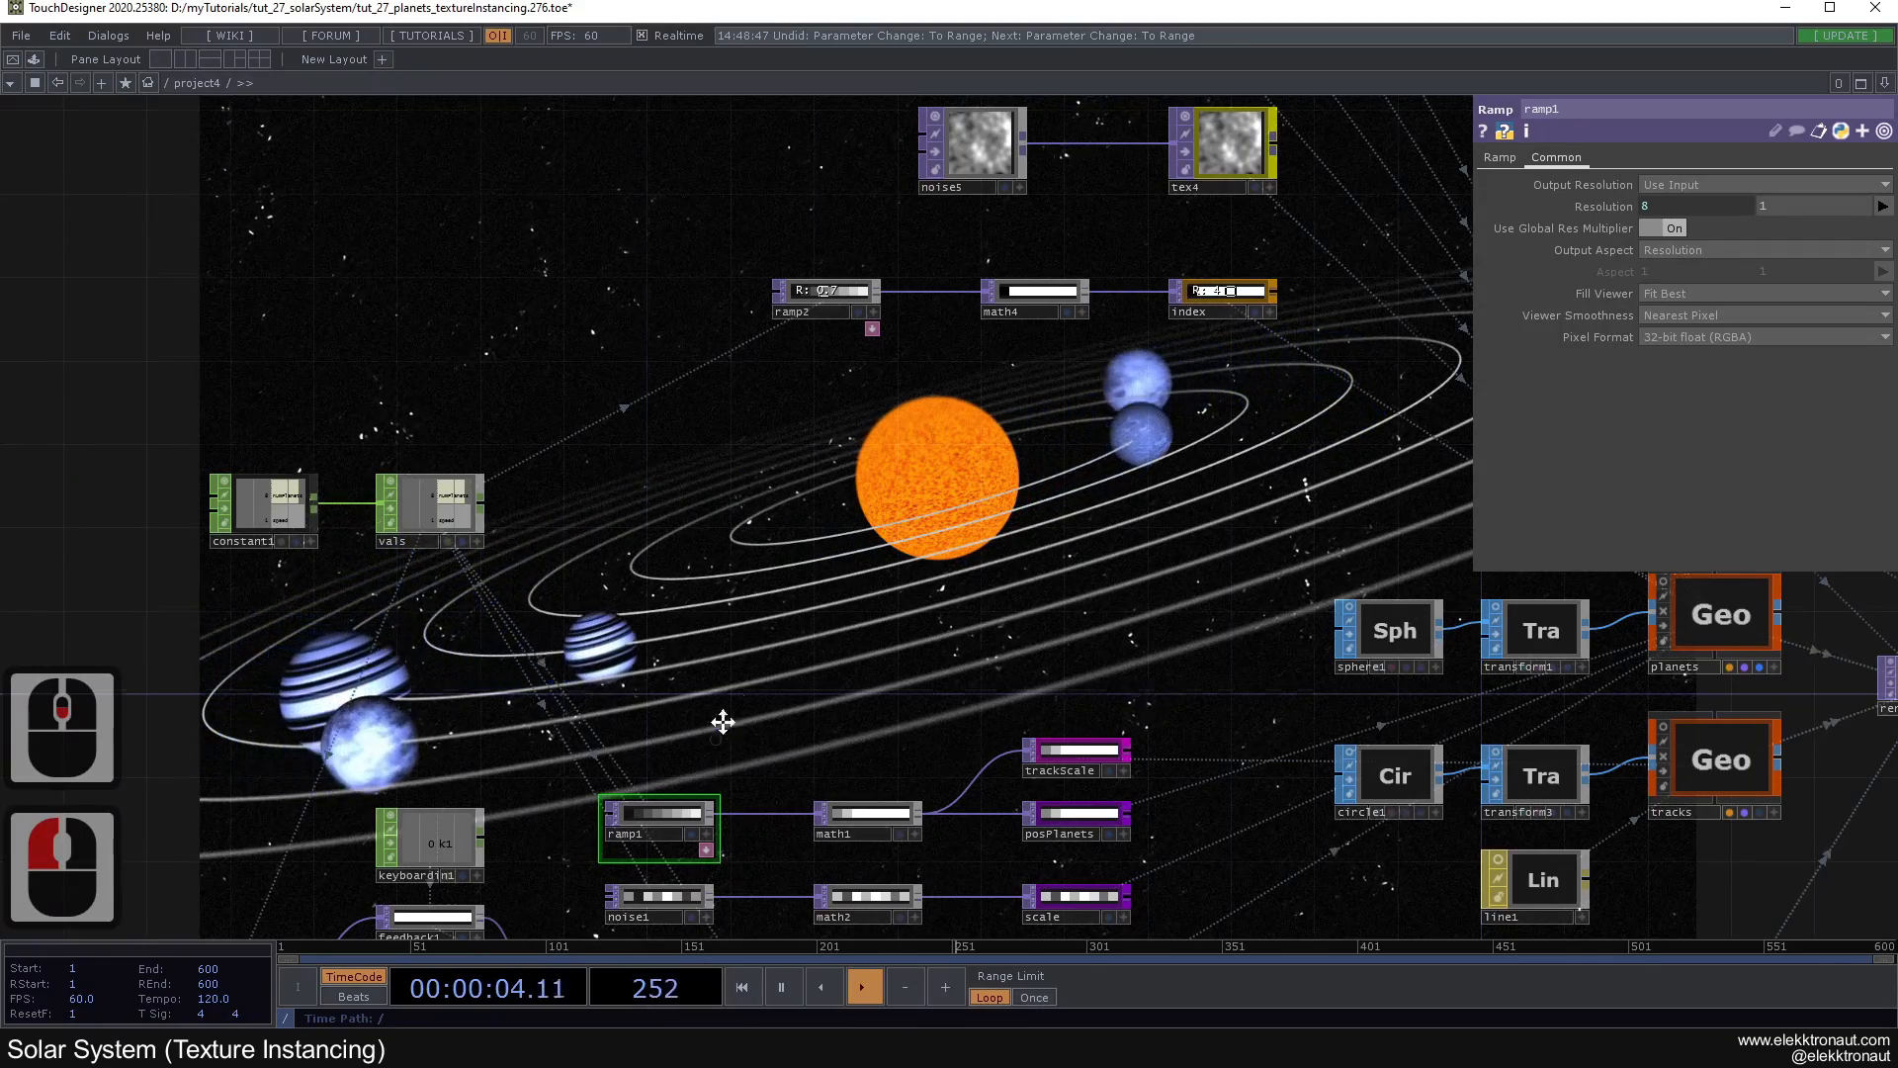
drag(718, 732, 750, 667)
click(716, 829)
drag(748, 832, 844, 756)
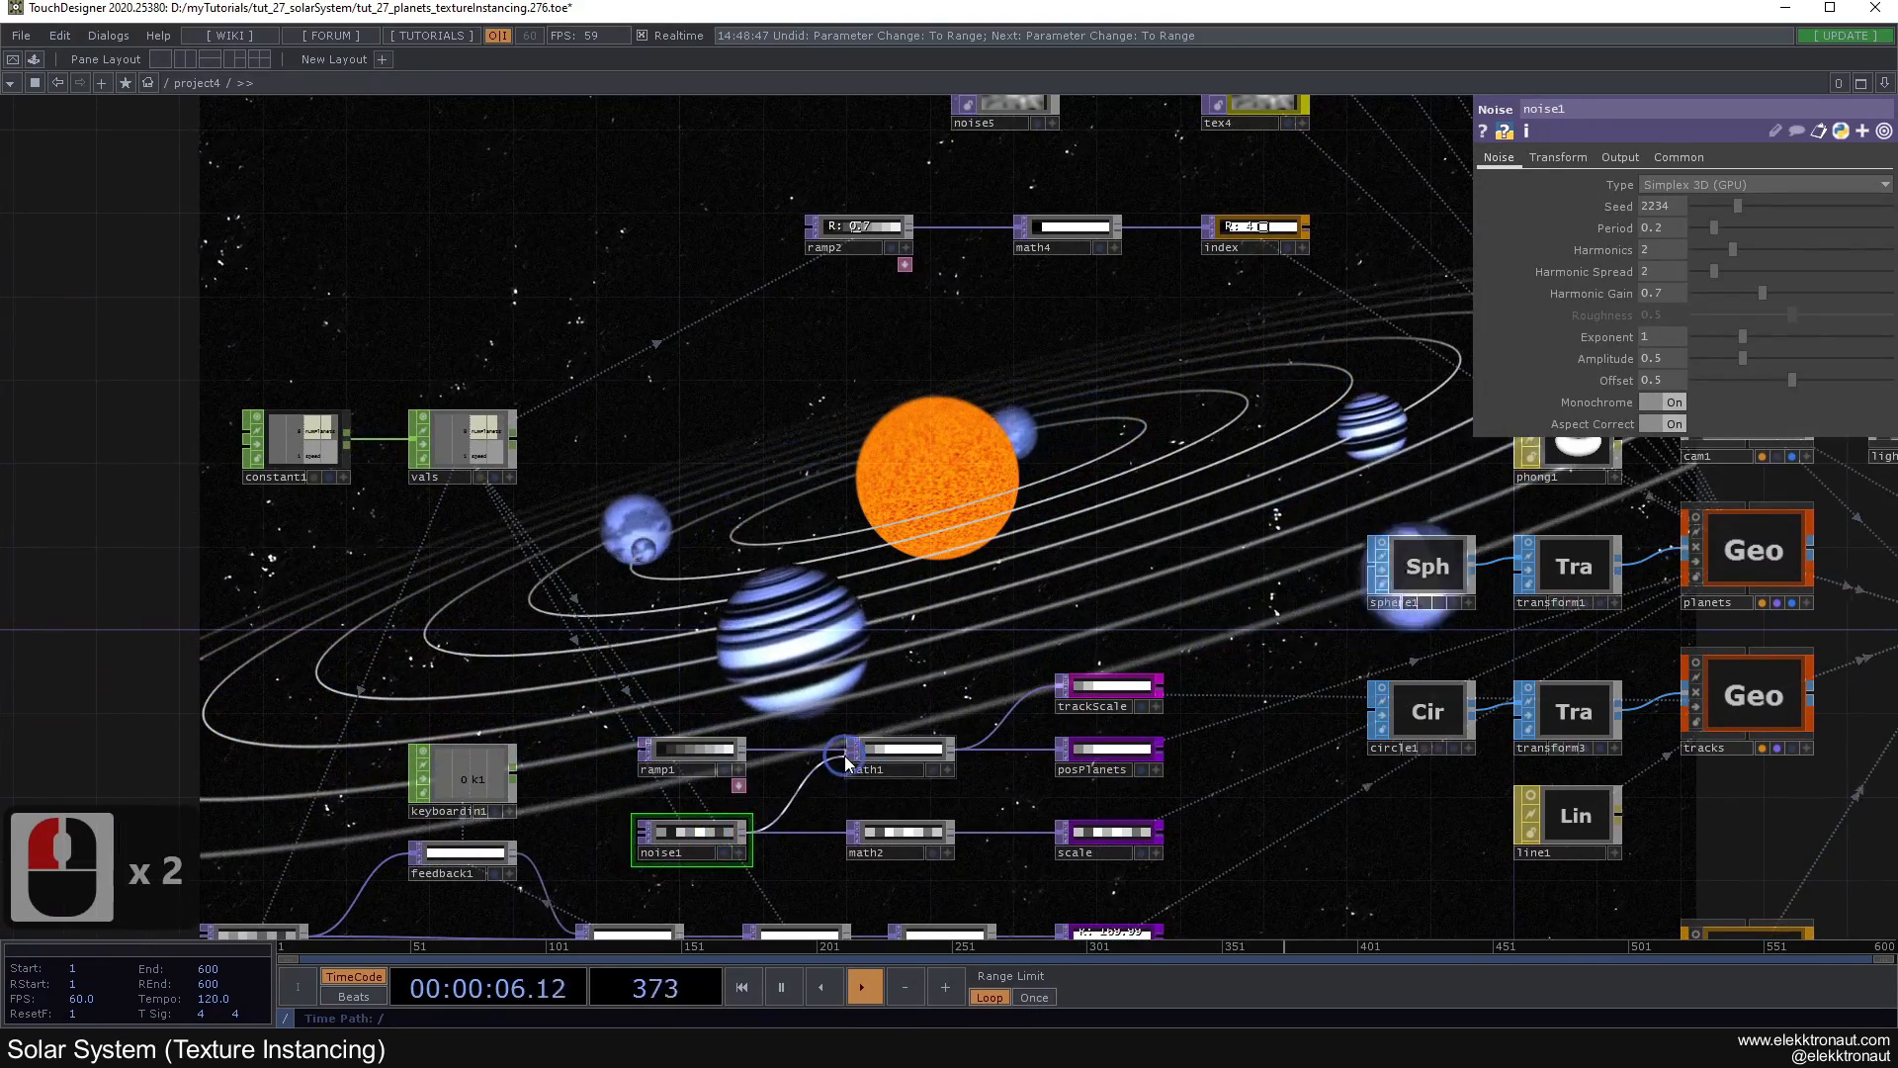
click(845, 756)
click(1193, 588)
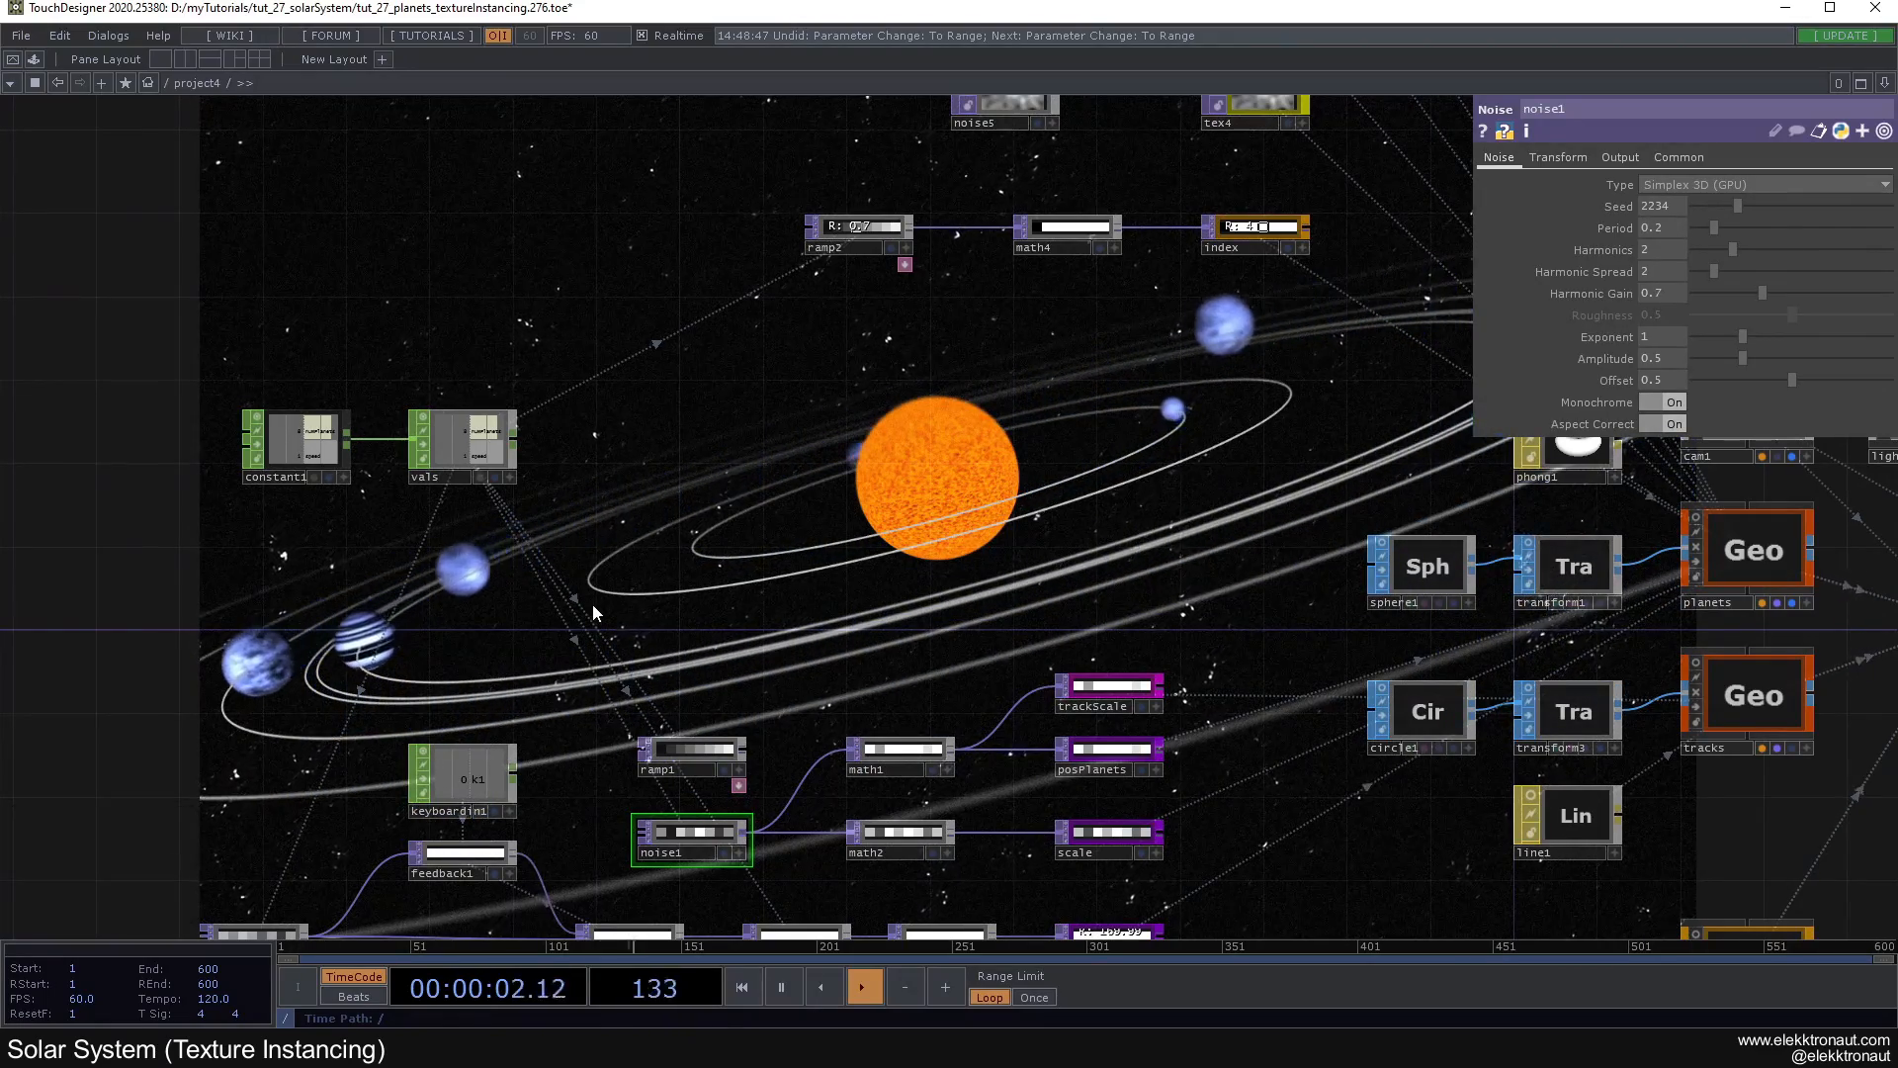
click(700, 595)
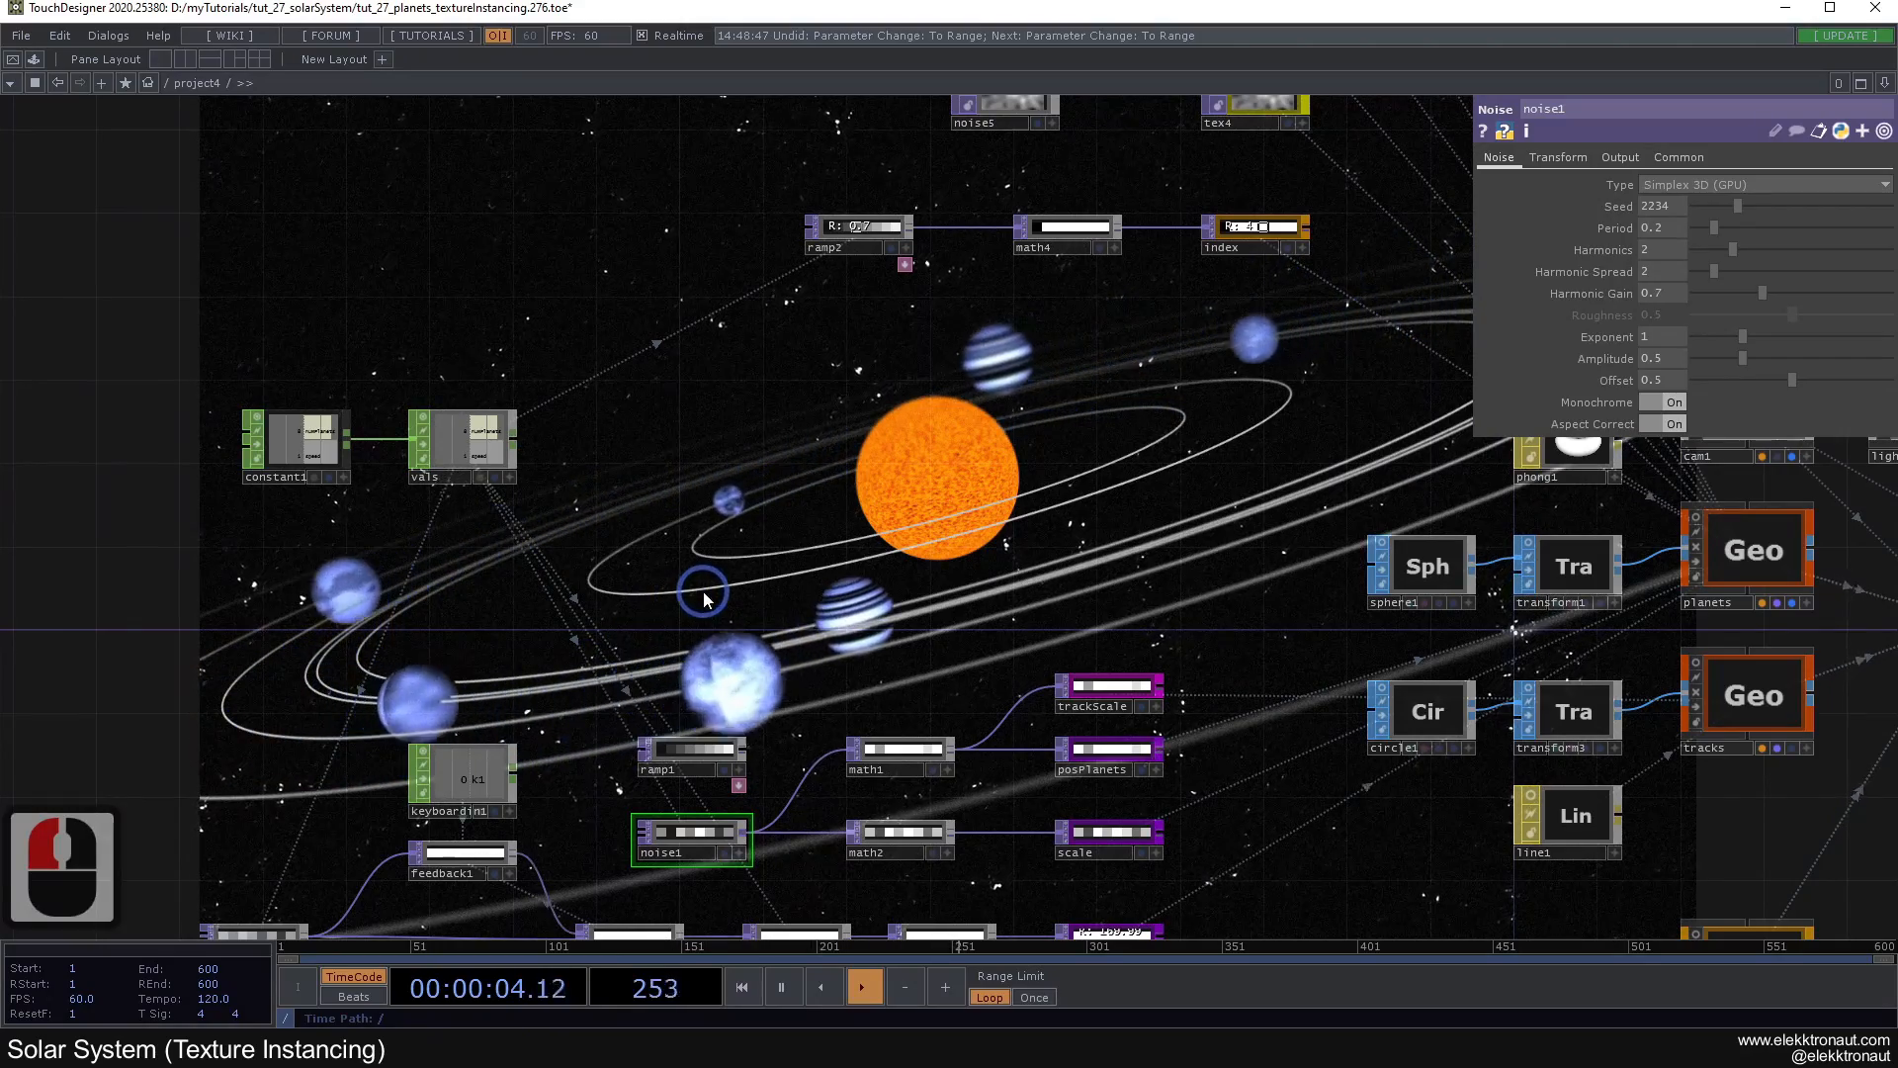
Step: Undo the connection of noise1 to math1 so ramp1 drives the orbit spacing
key(ctrl+z)
drag(661, 593, 687, 511)
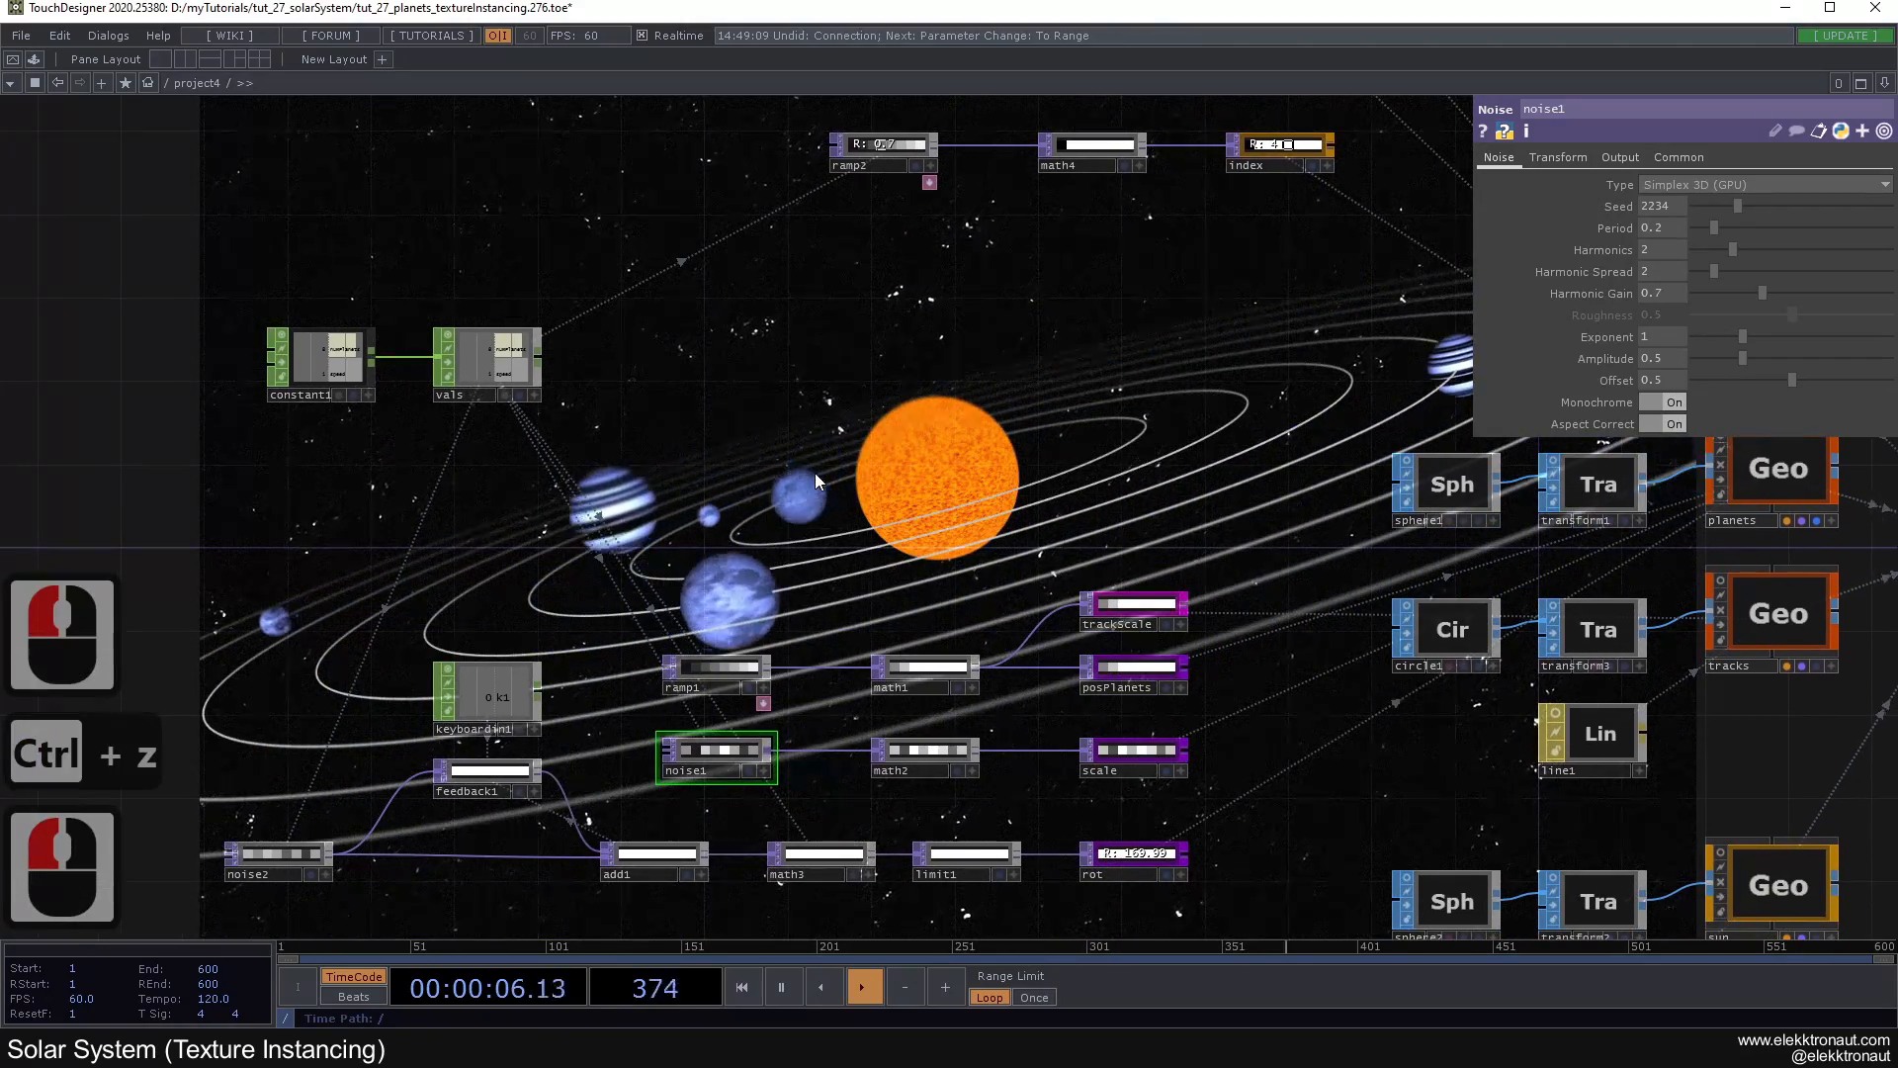
Step: Examine the resolution settings of ramp2 and its chain through math4 to index
drag(856, 416, 729, 642)
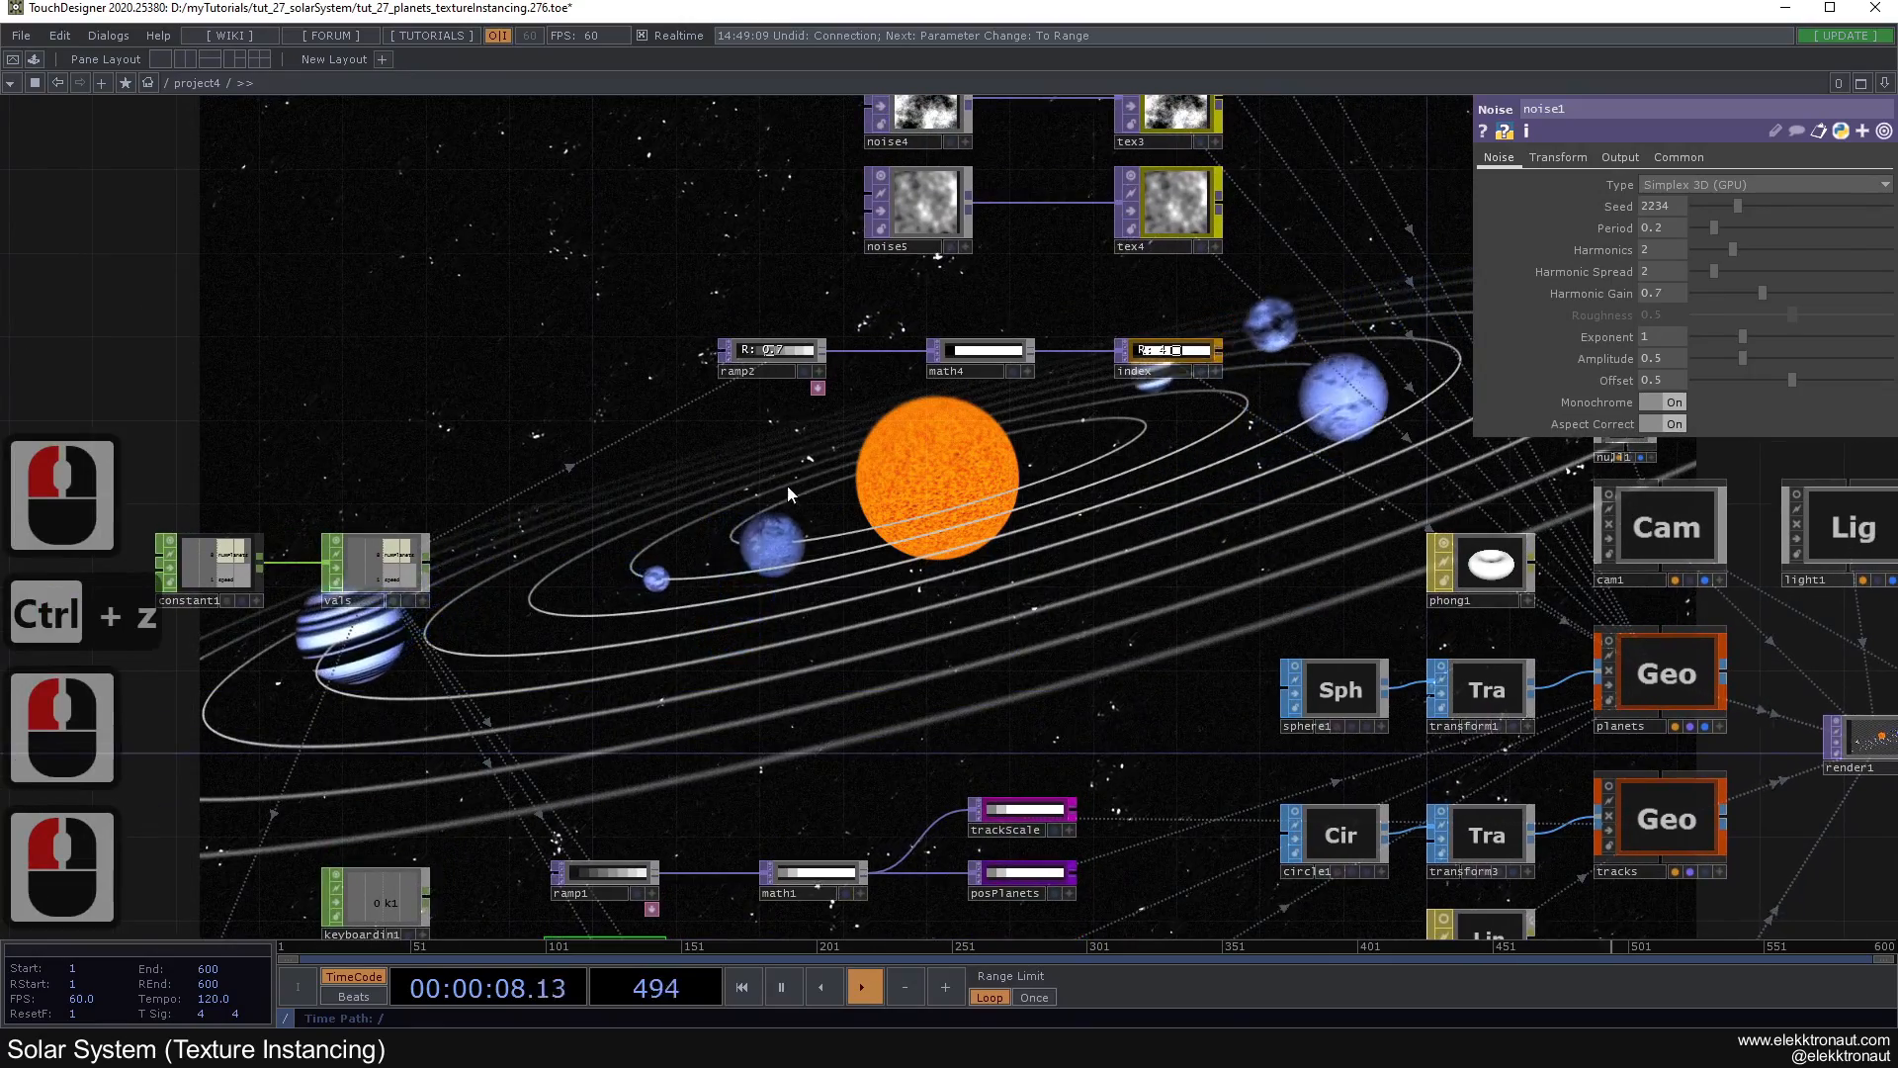
scroll(791, 402, up, 2)
double_click(759, 391)
scroll(759, 397, down, 1)
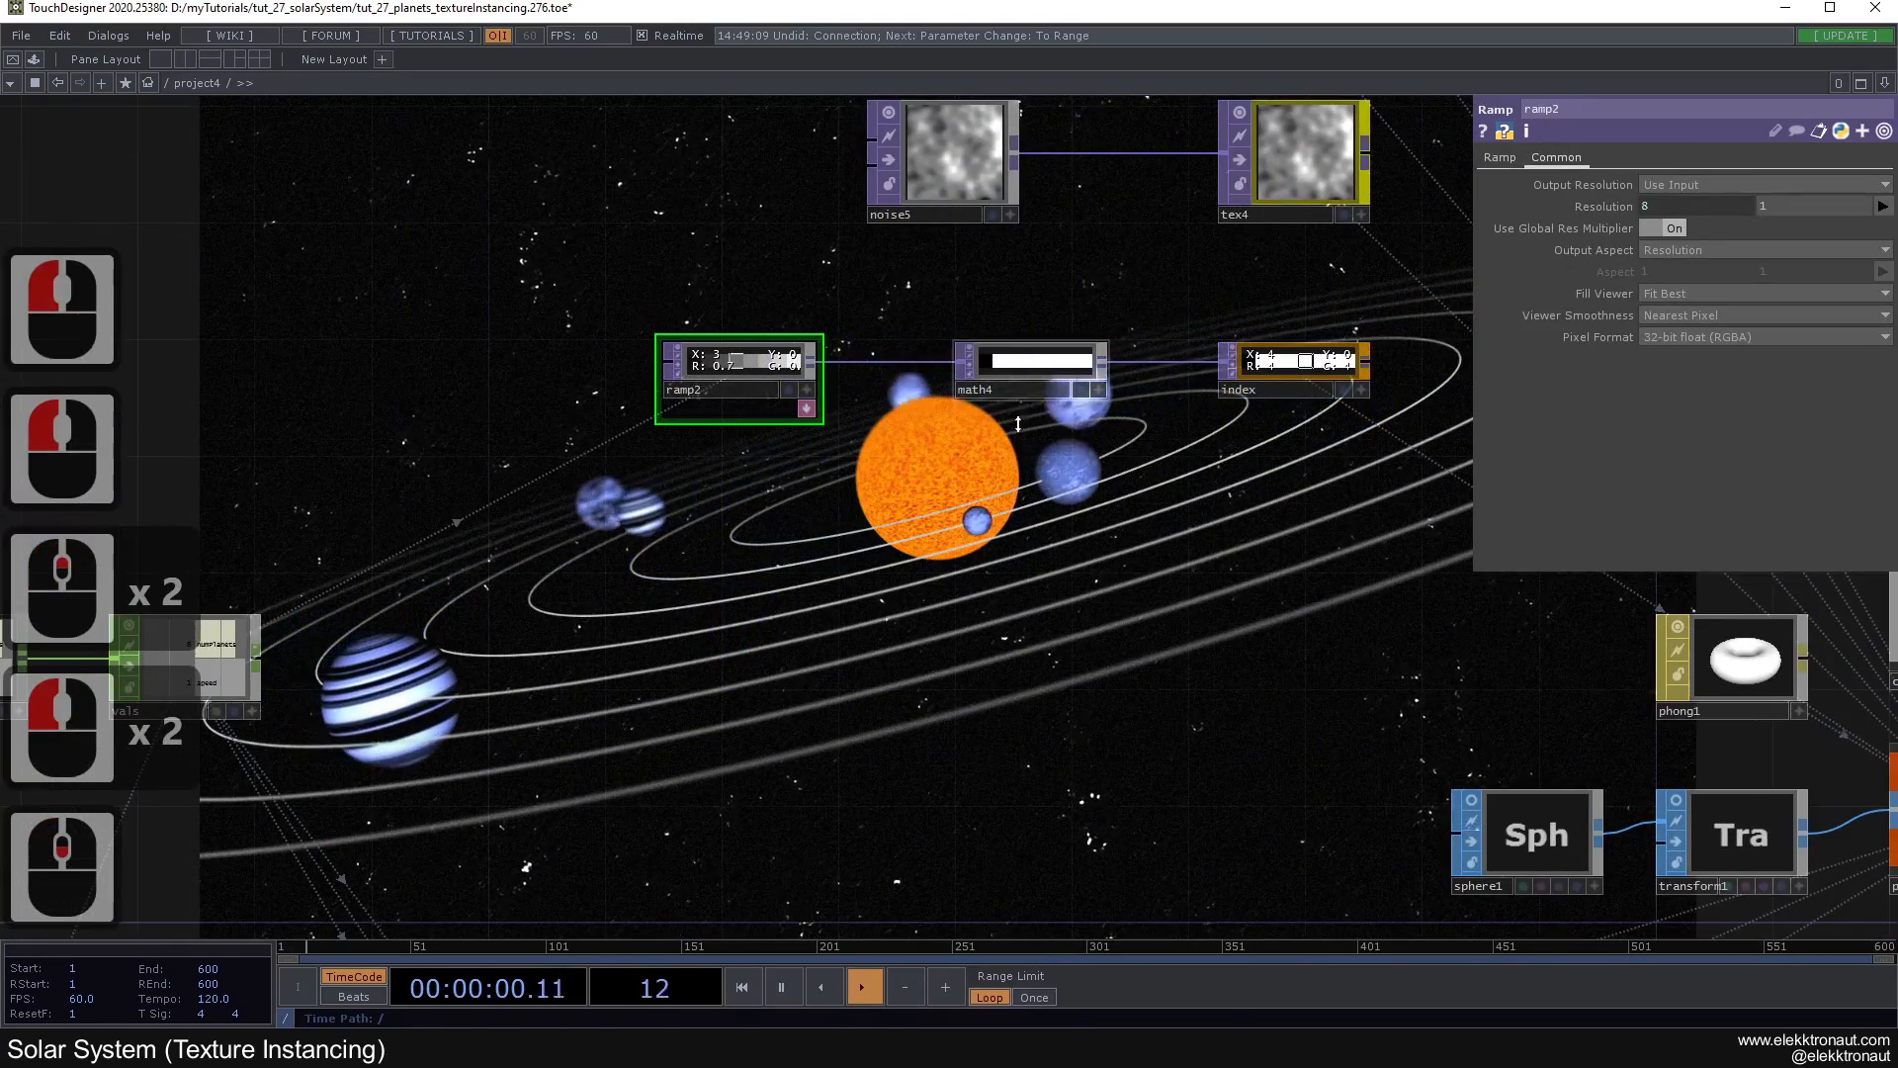
drag(1028, 406, 963, 399)
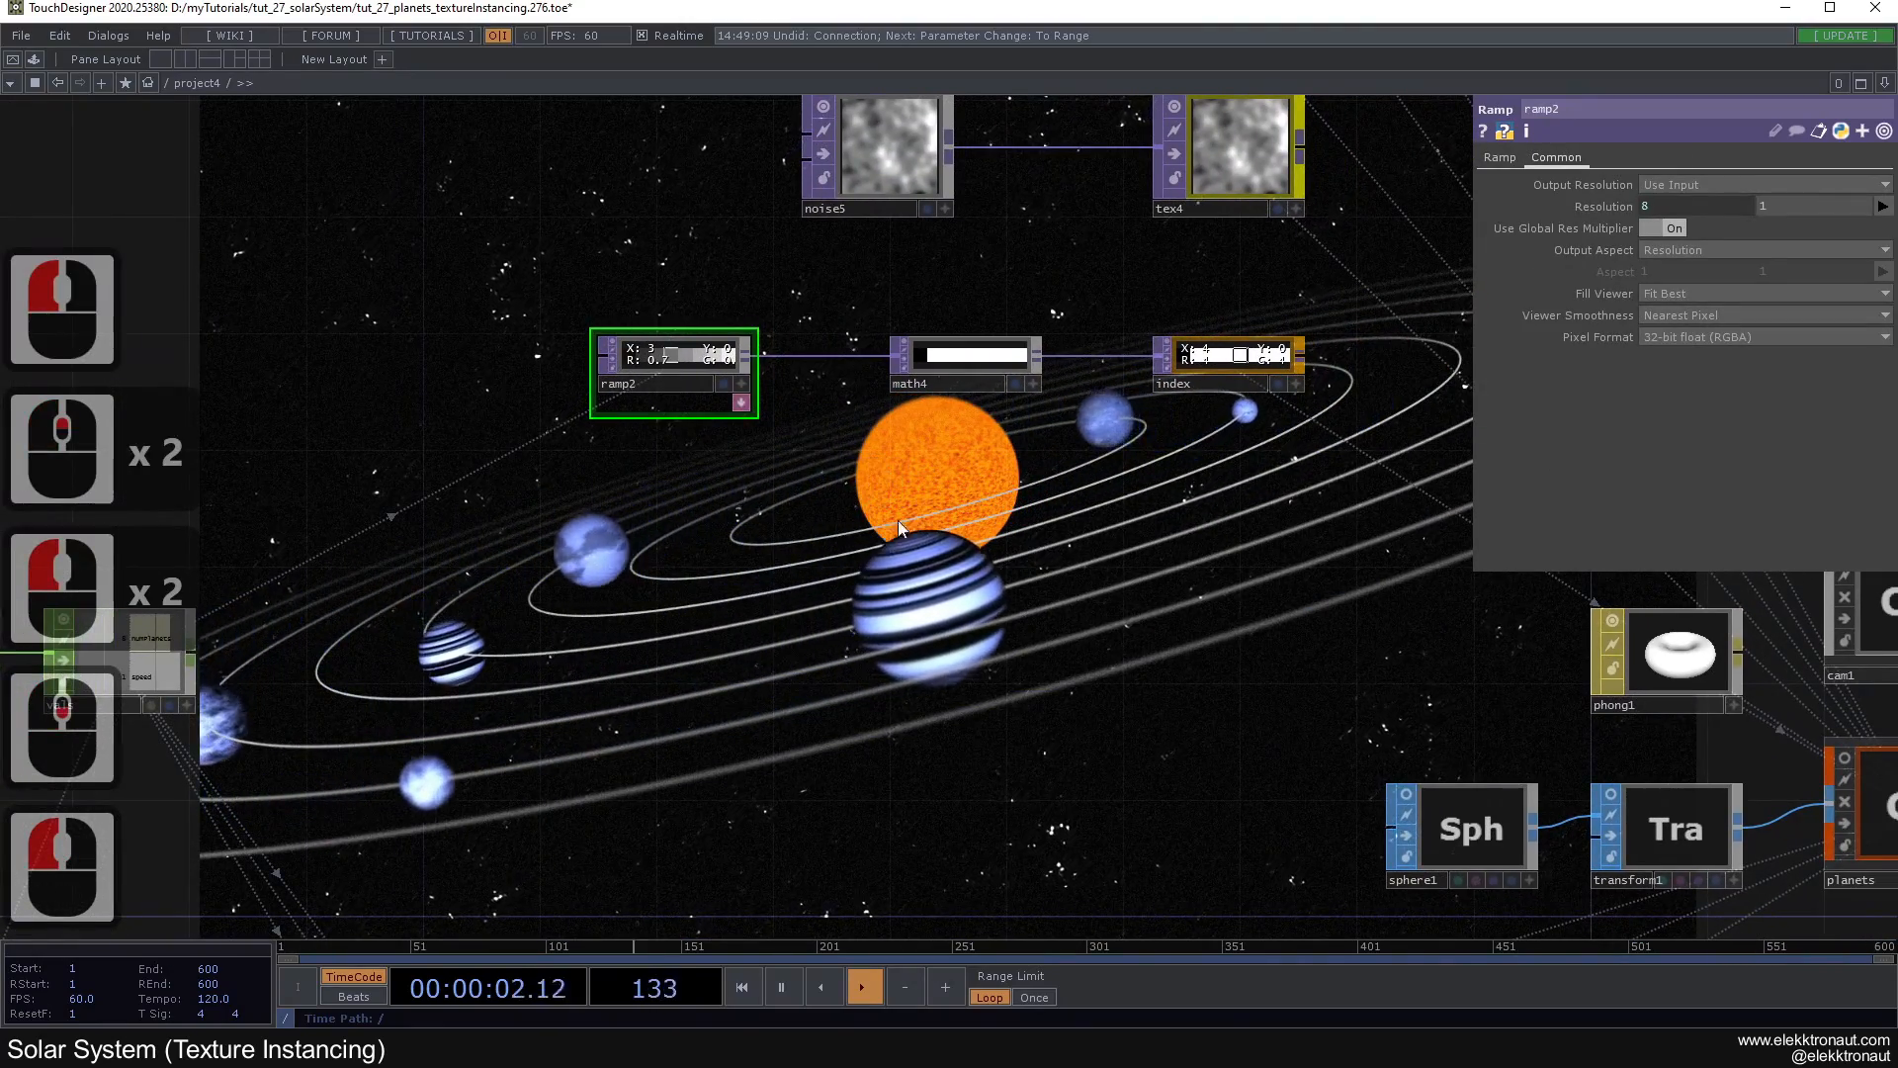
scroll(890, 519, down, 1)
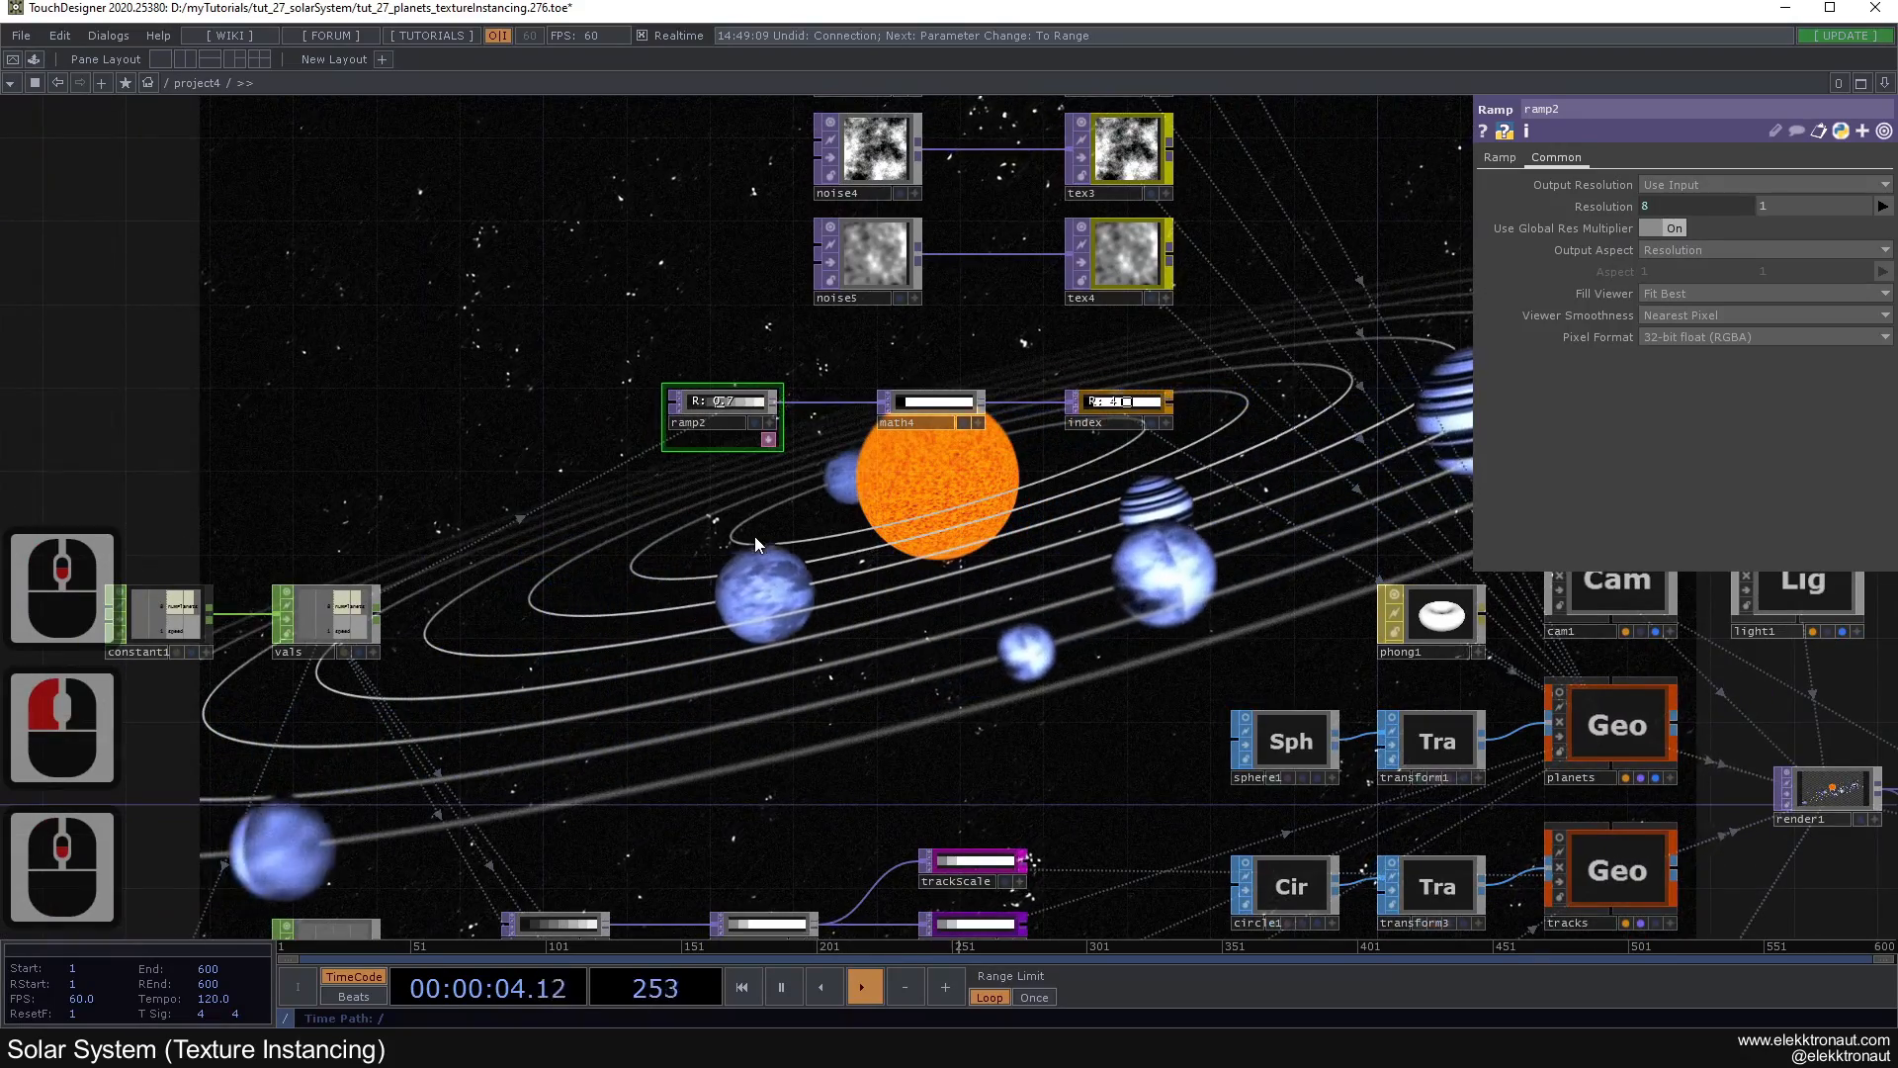
scroll(755, 535, up, 1)
drag(788, 488, 750, 386)
scroll(862, 573, down, 1)
drag(927, 542, 926, 489)
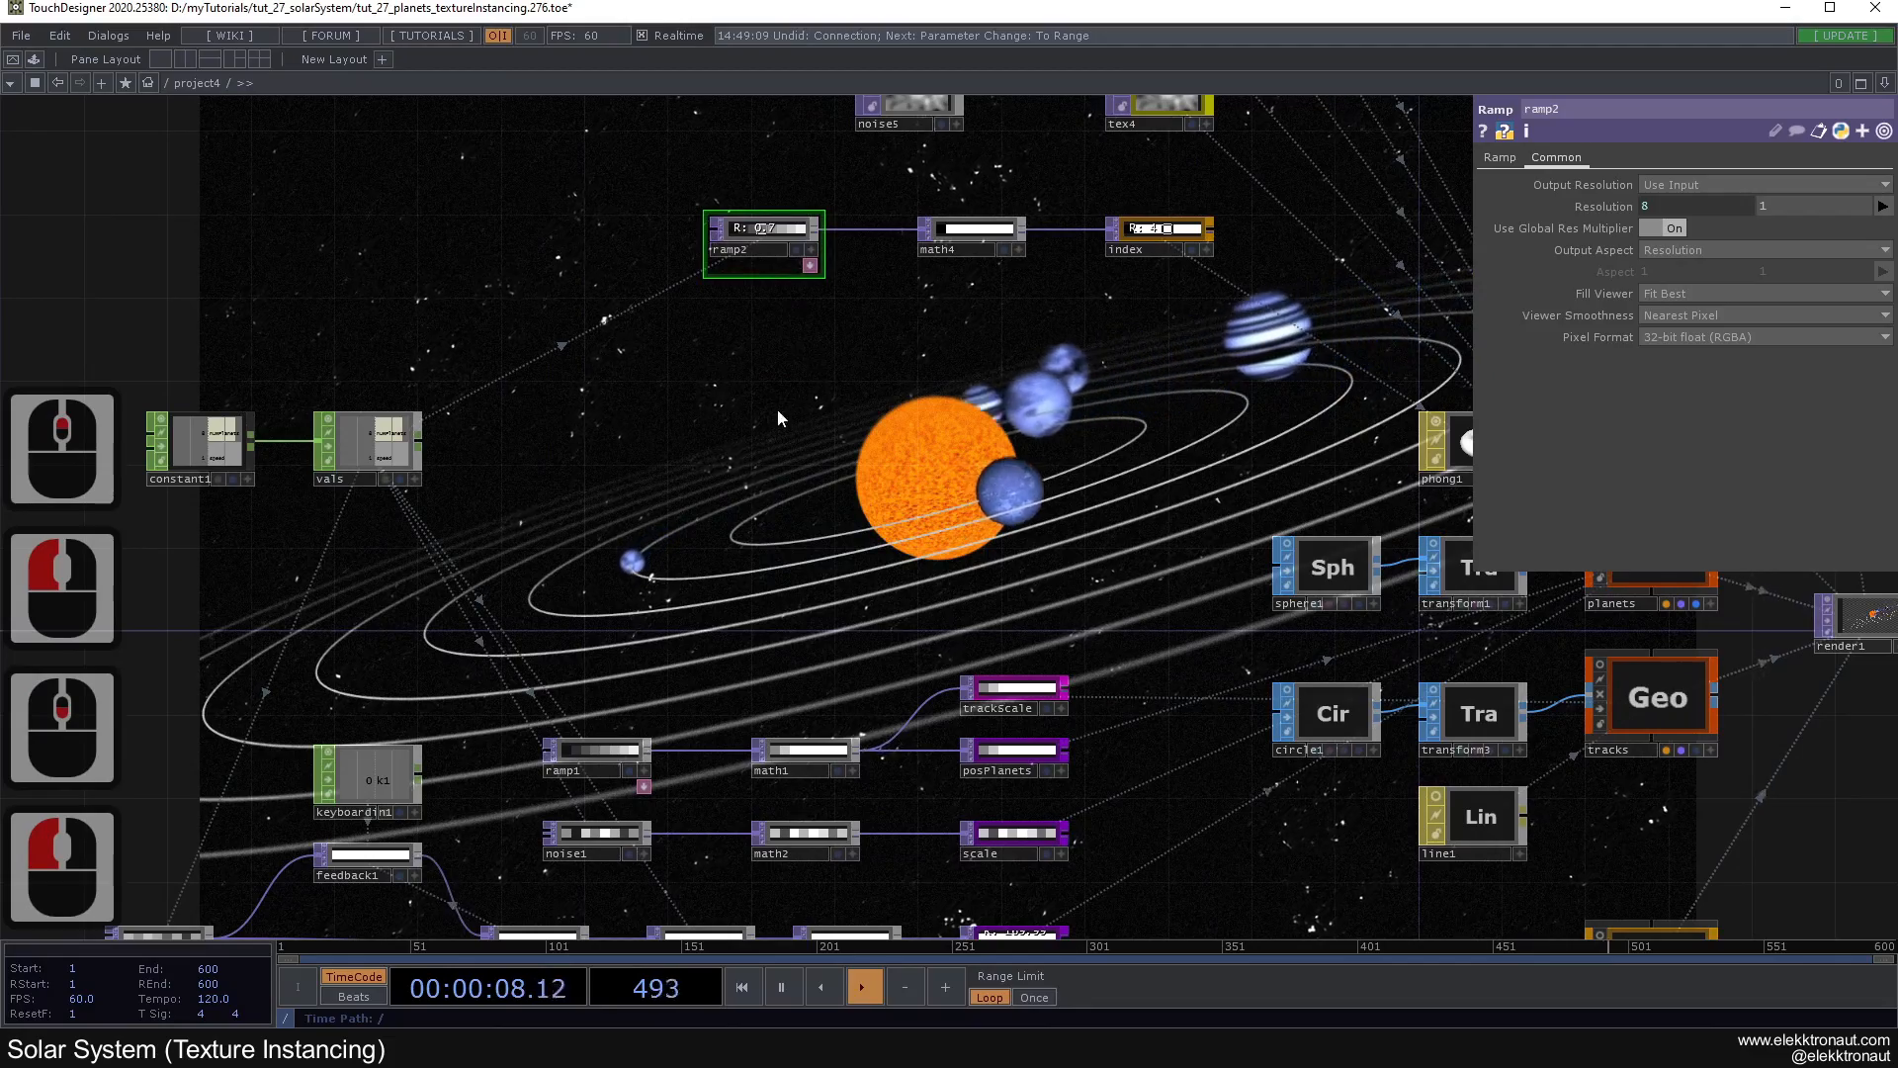
drag(812, 441, 875, 389)
scroll(755, 495, down, 2)
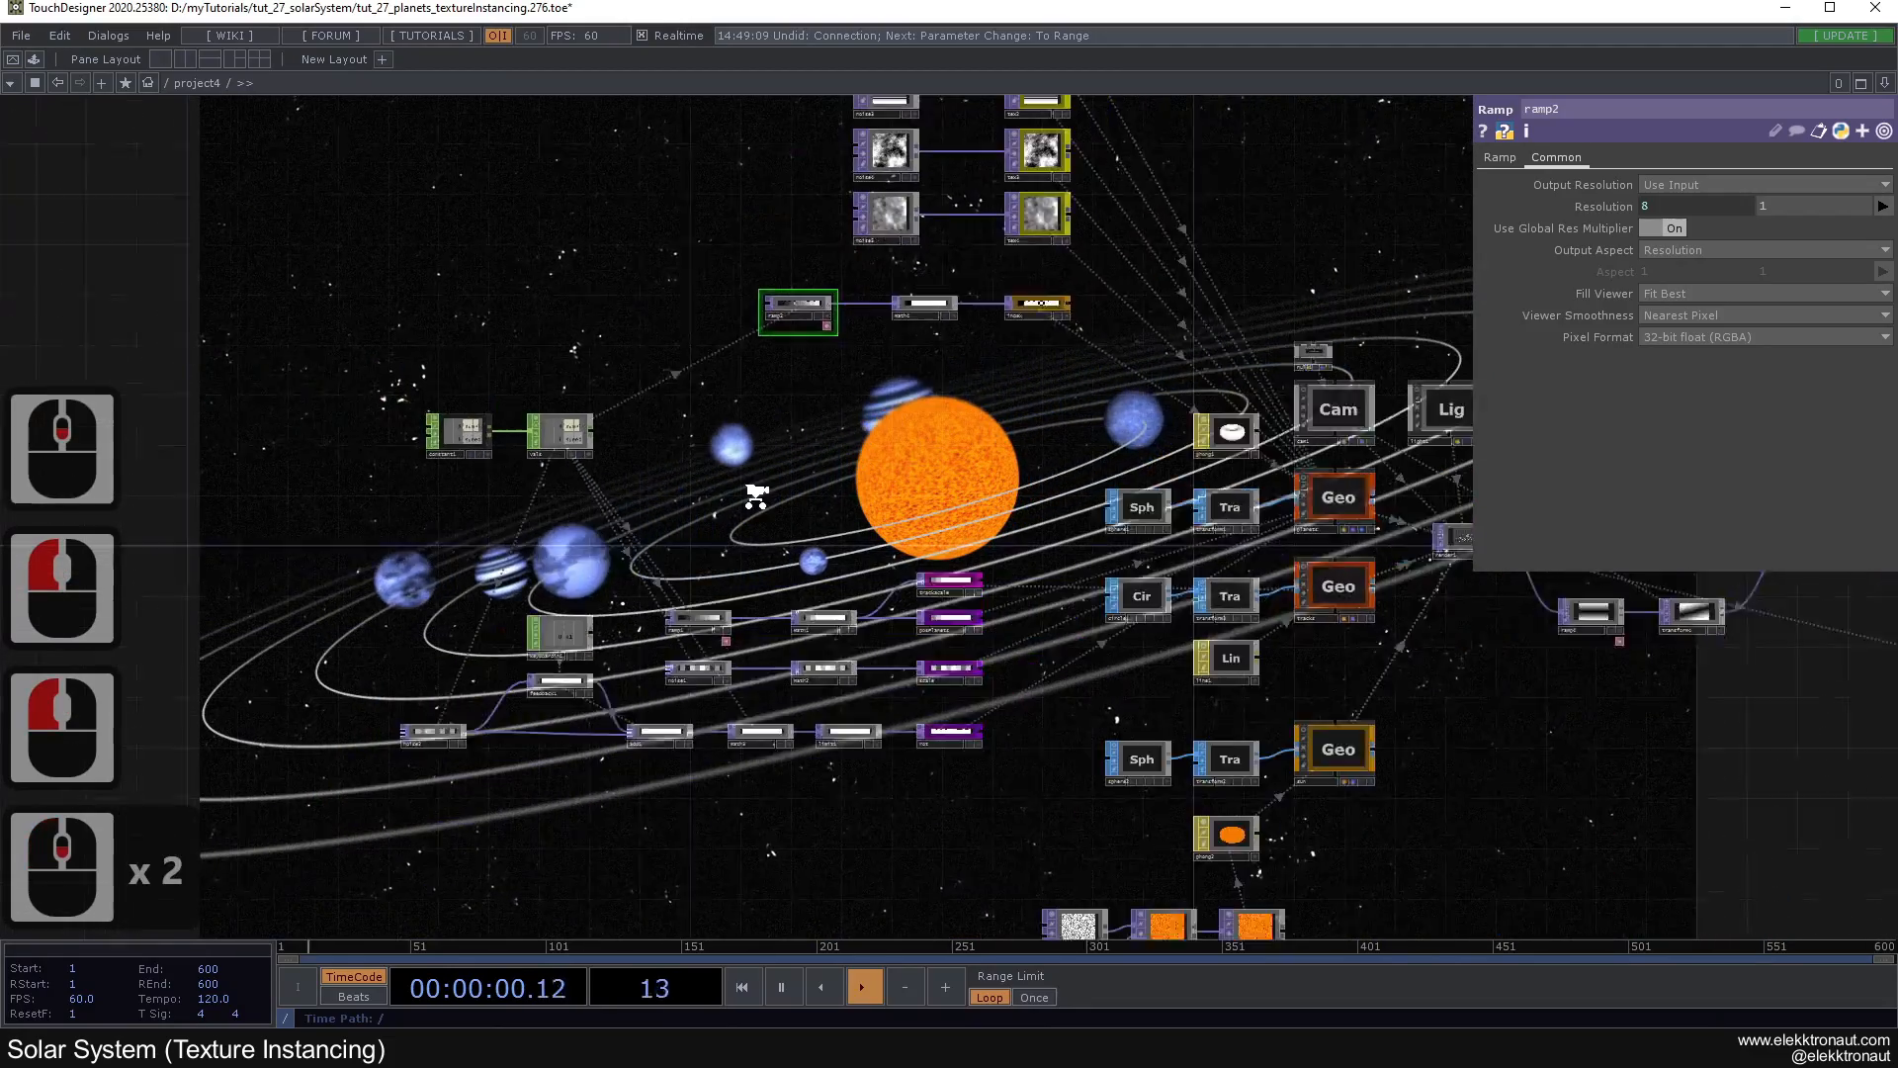
Step: Try a numPlanets value of 2 in constant1 and view the reduced solar system
click(509, 440)
scroll(712, 485, up, 2)
drag(924, 520, 955, 389)
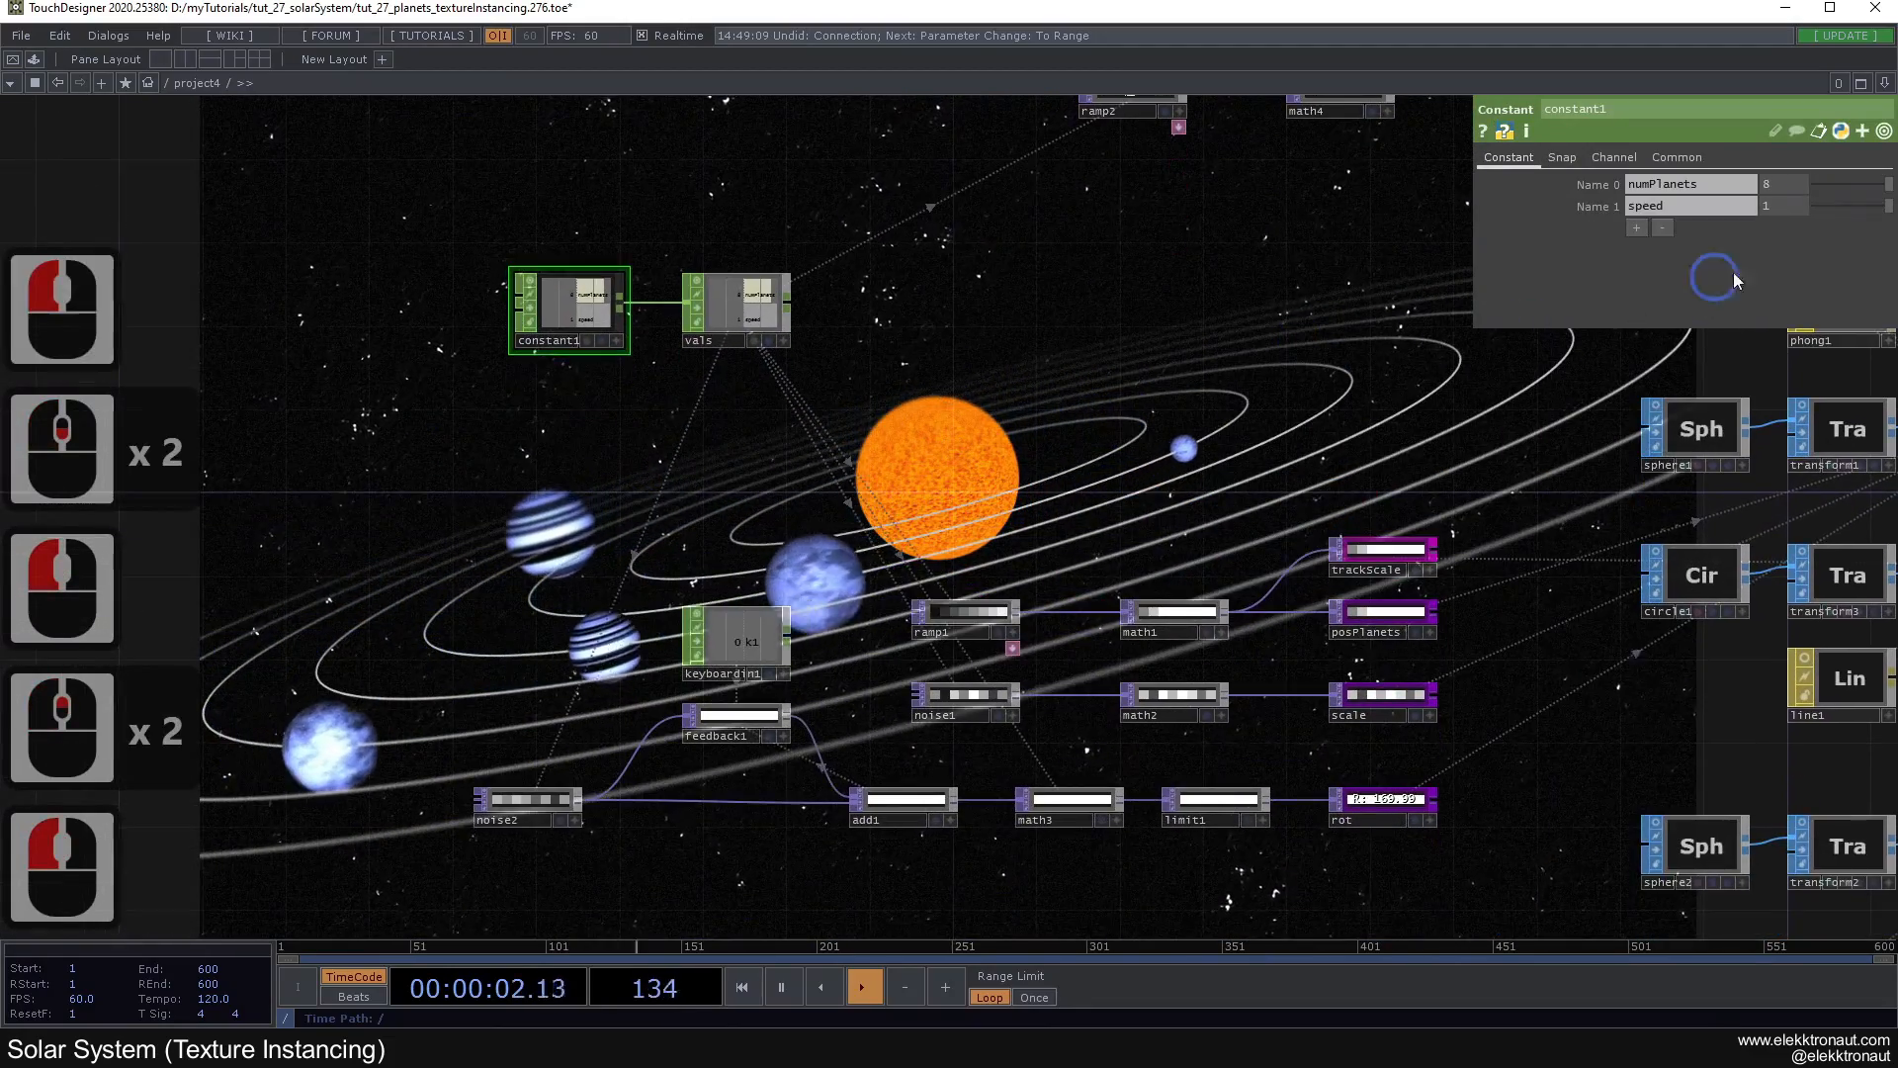
click(1783, 186)
text(2)
click(1167, 413)
scroll(1152, 423, down, 1)
scroll(1153, 423, down, 1)
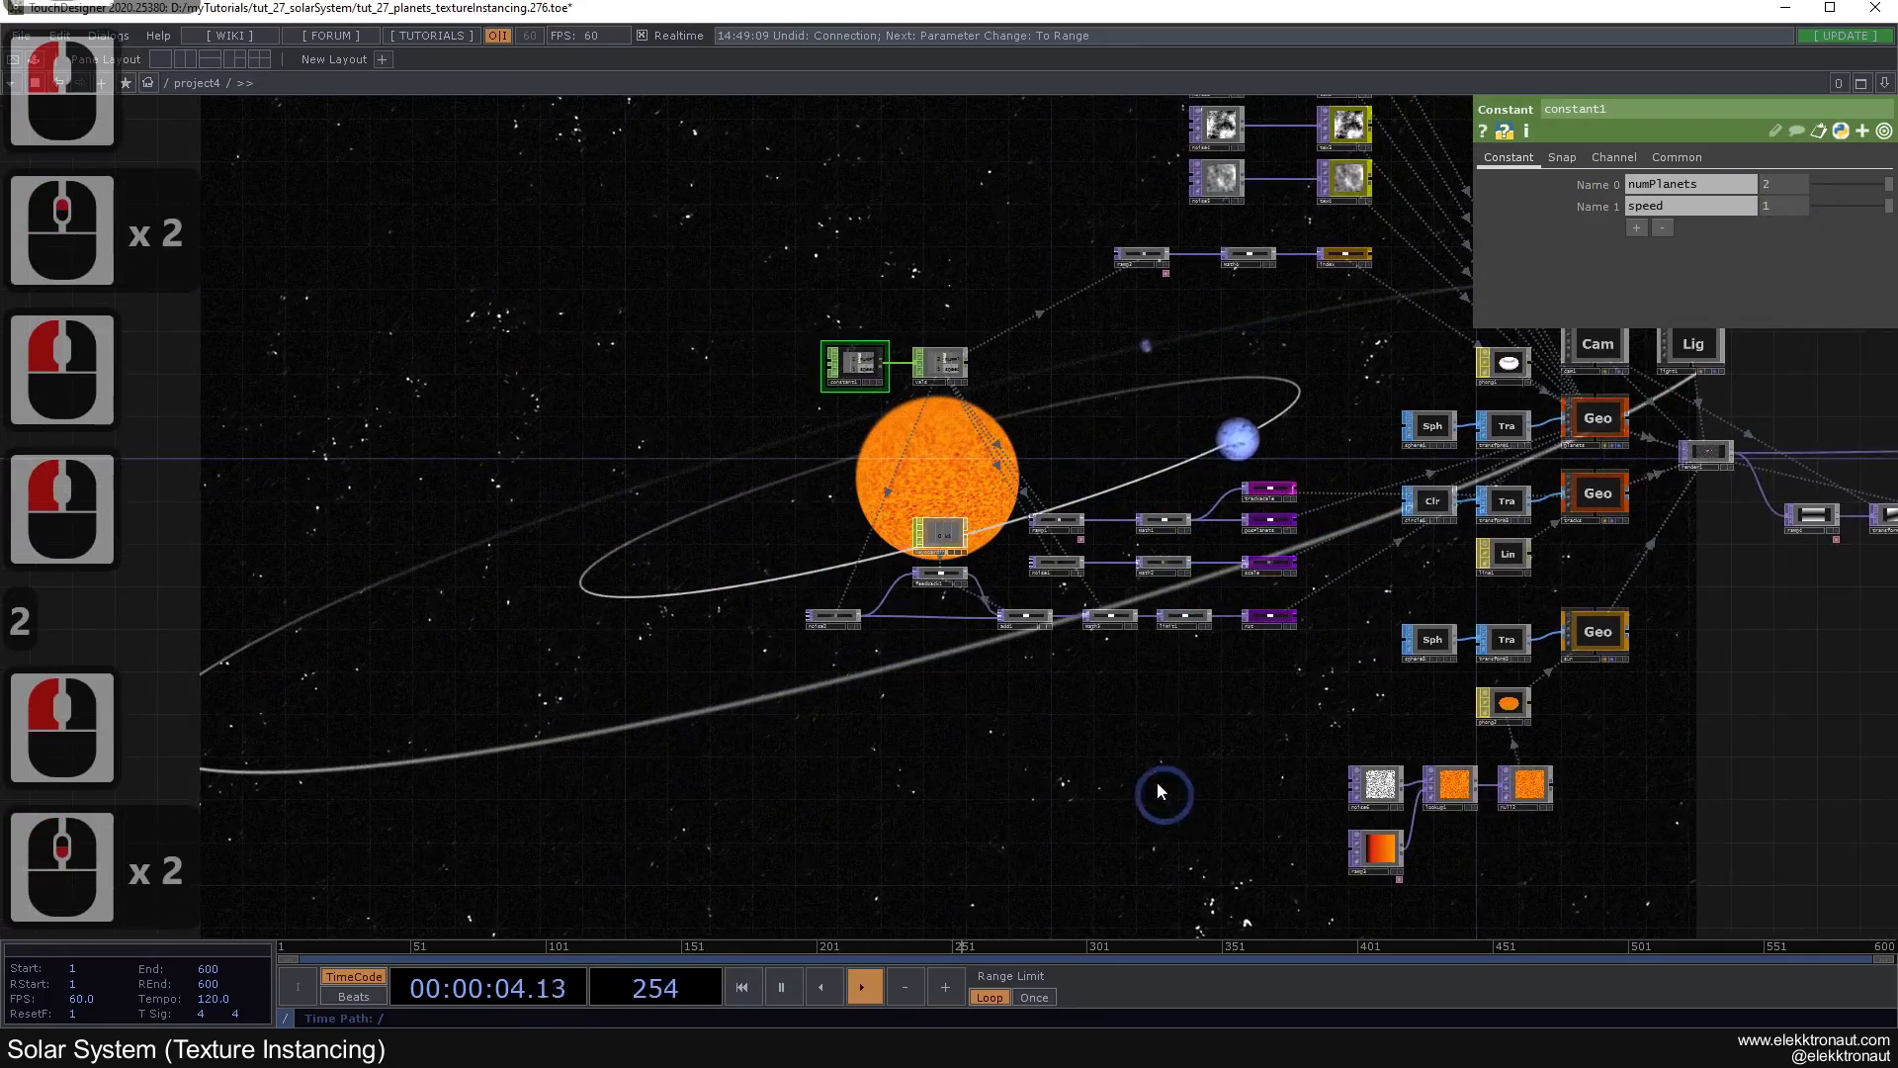
drag(1165, 795, 987, 354)
drag(1360, 546, 1068, 360)
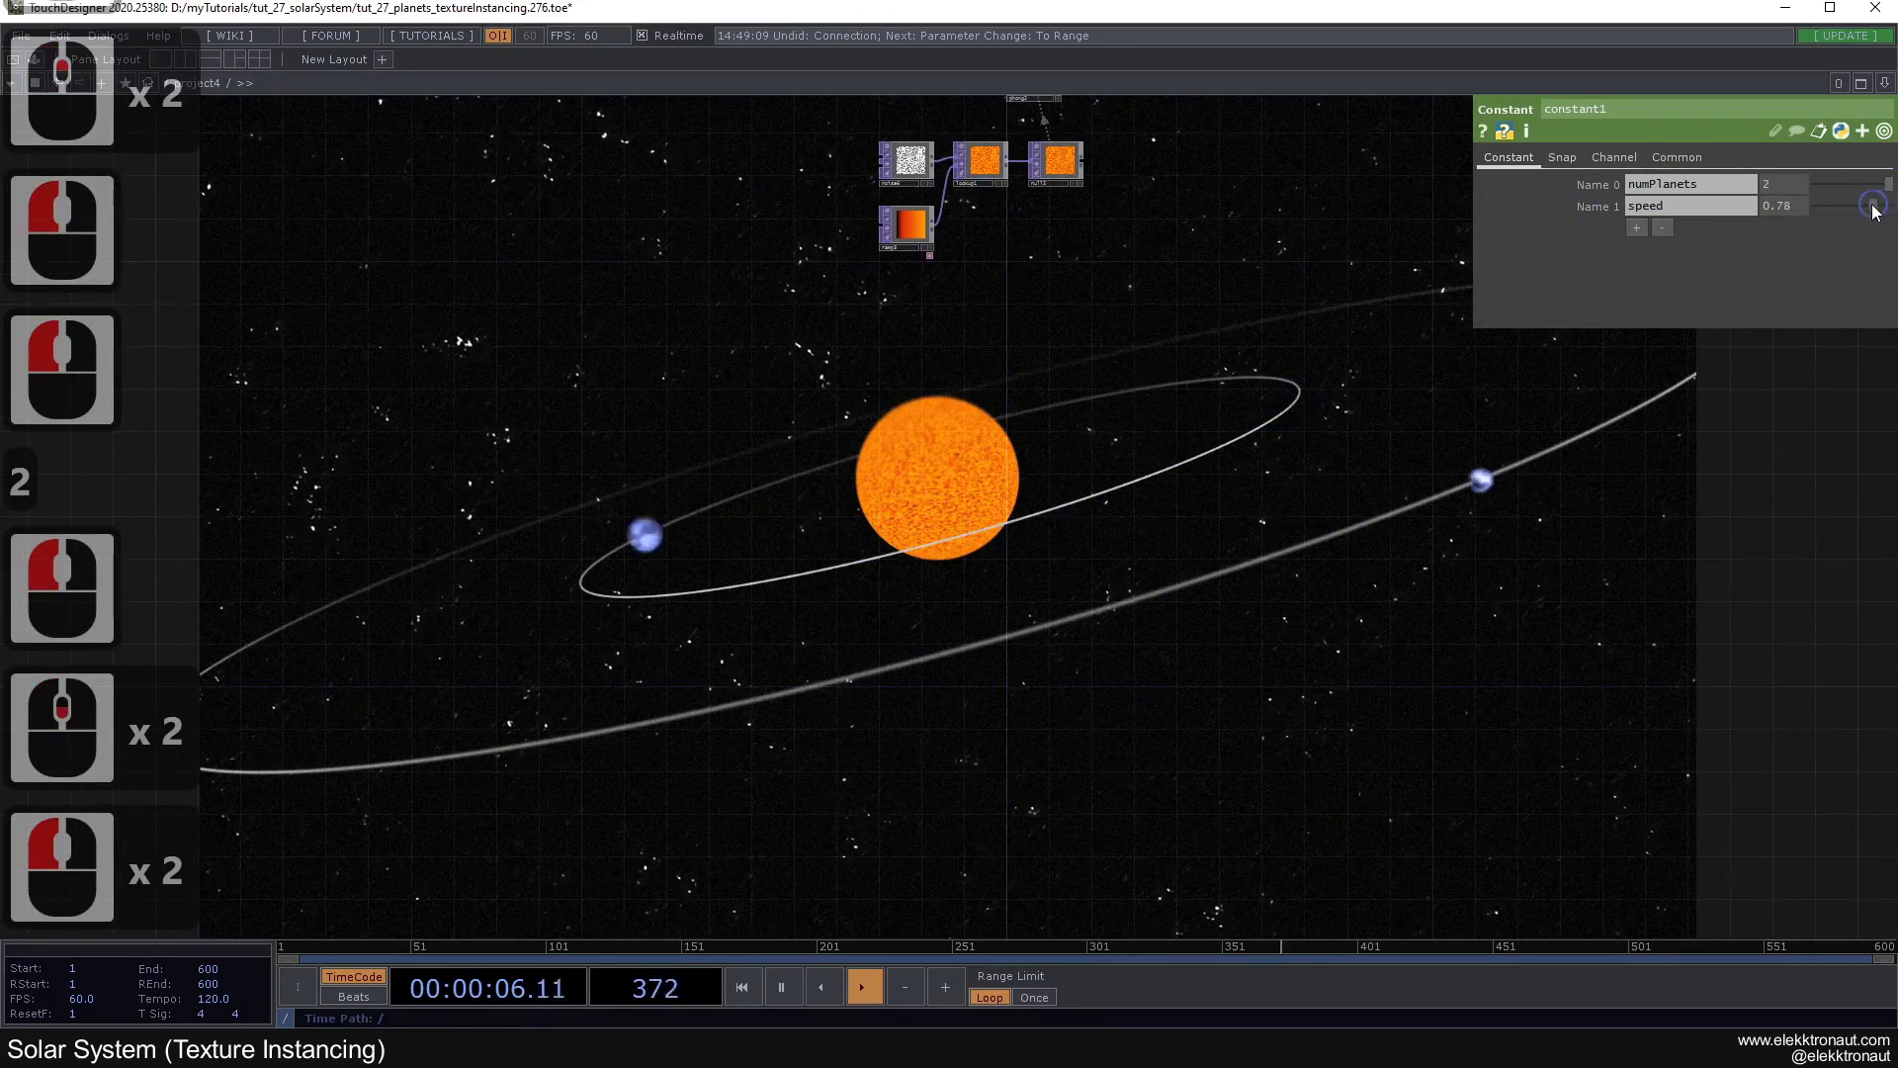
Step: Try a lower speed value in constant1, and undo both the speed and the numPlanets changes
drag(1878, 209, 1872, 210)
click(1265, 339)
key(ctrl+z)
drag(1266, 342, 879, 719)
key(ctrl+z)
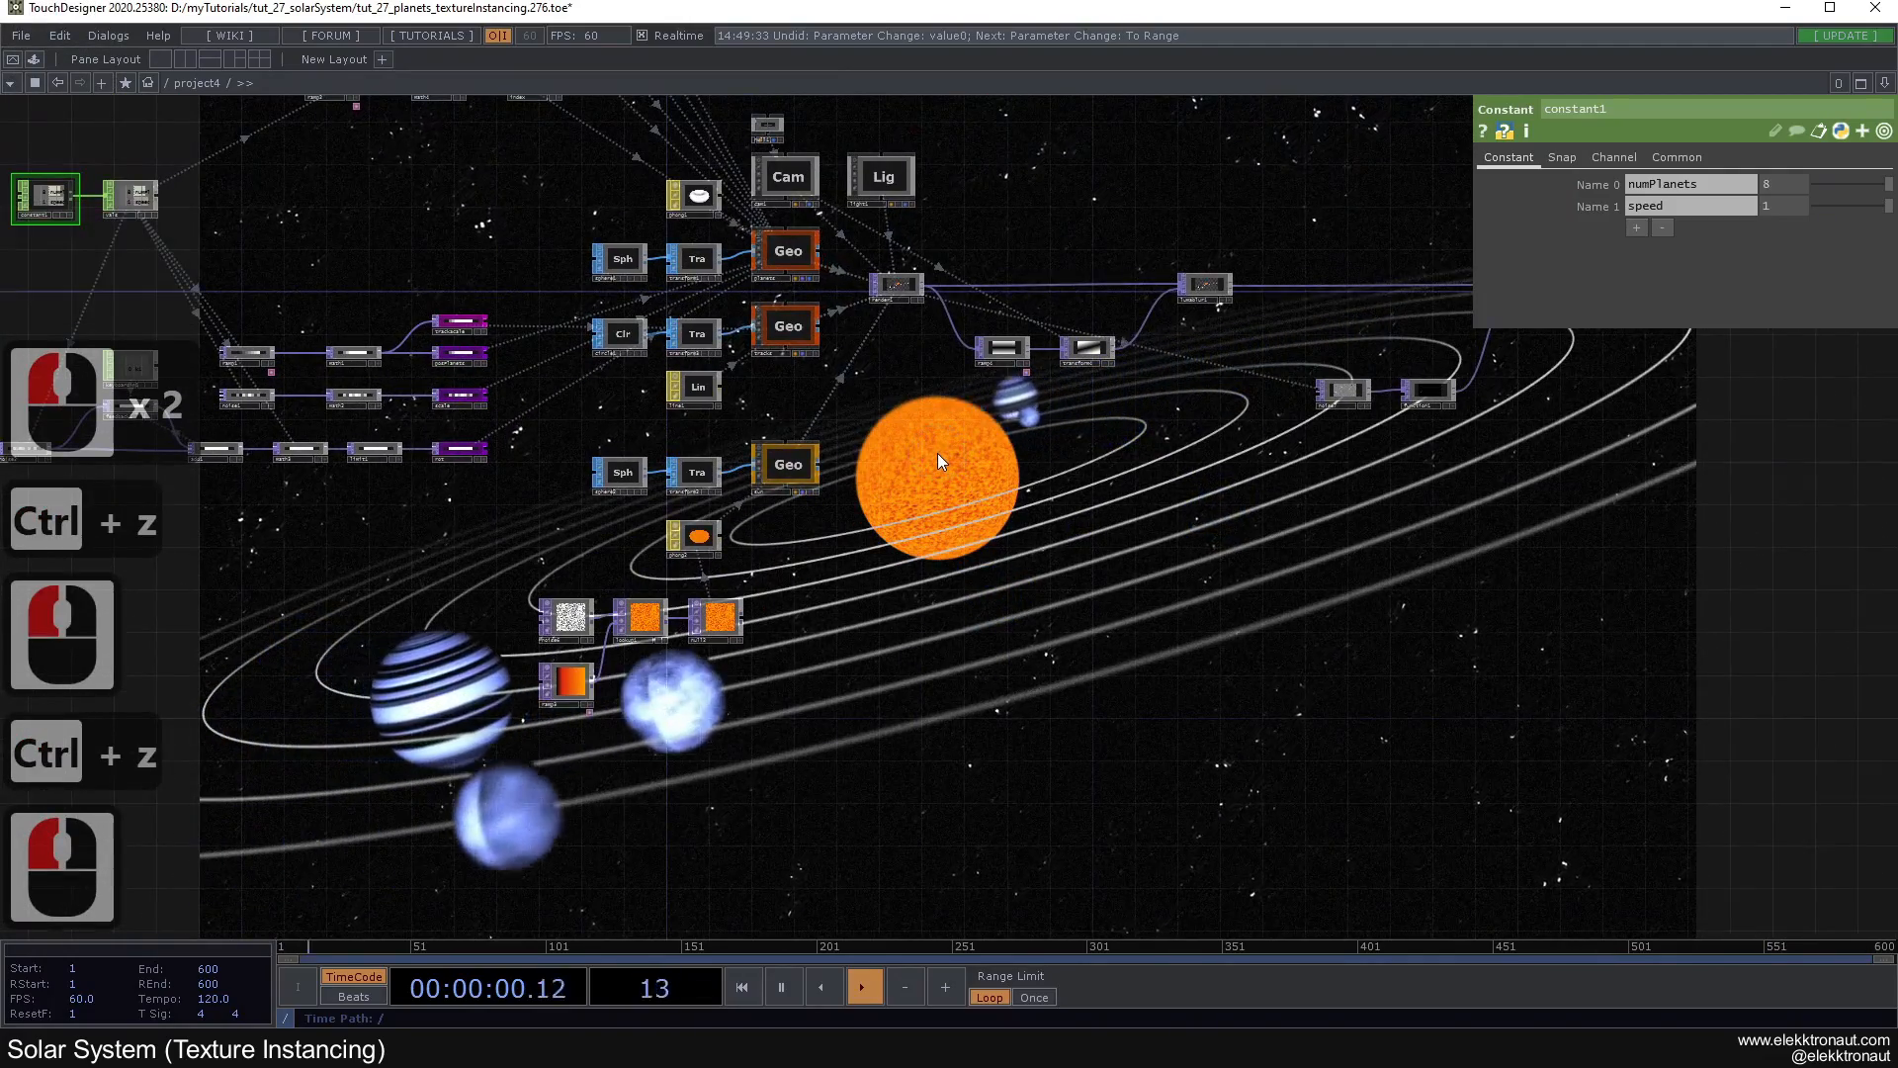
Step: Review the planet texture network and the instance texture settings of the planets geometry
drag(624, 299, 963, 695)
drag(1042, 320, 1034, 398)
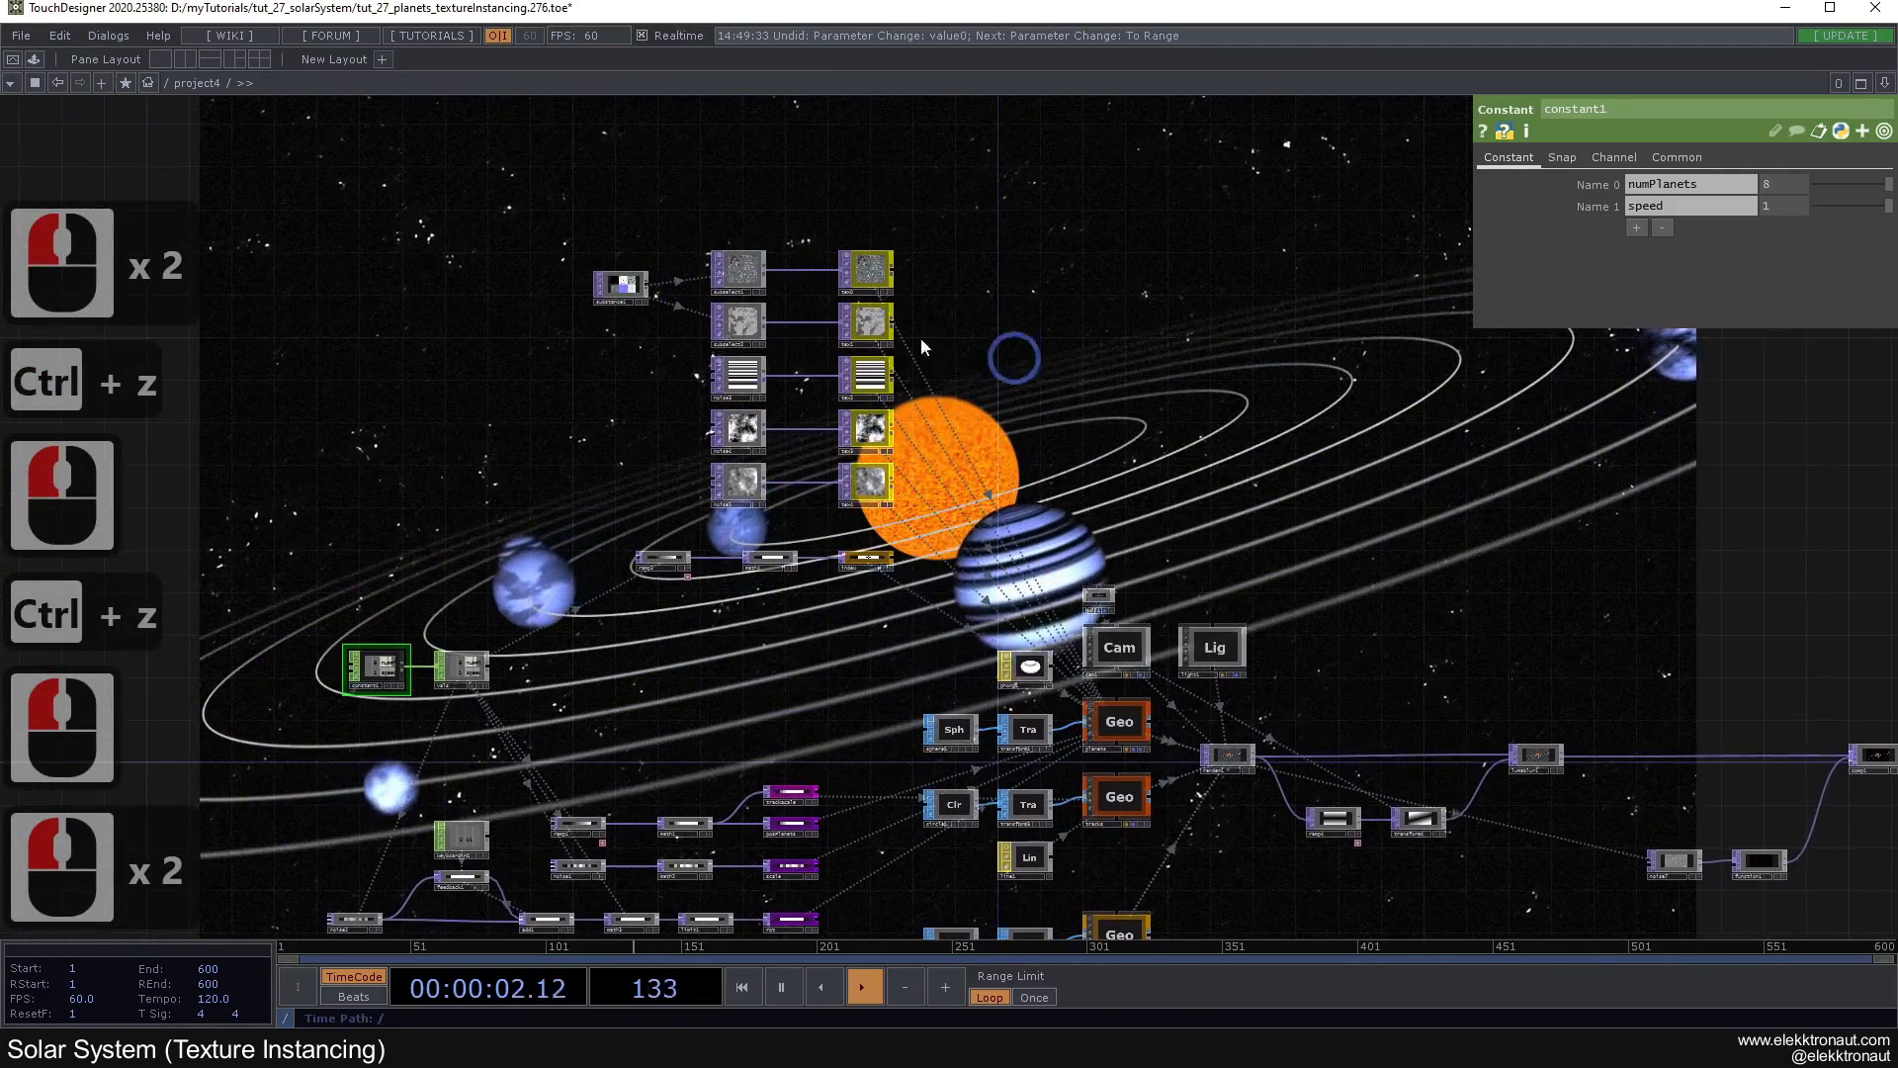
scroll(734, 405, up, 3)
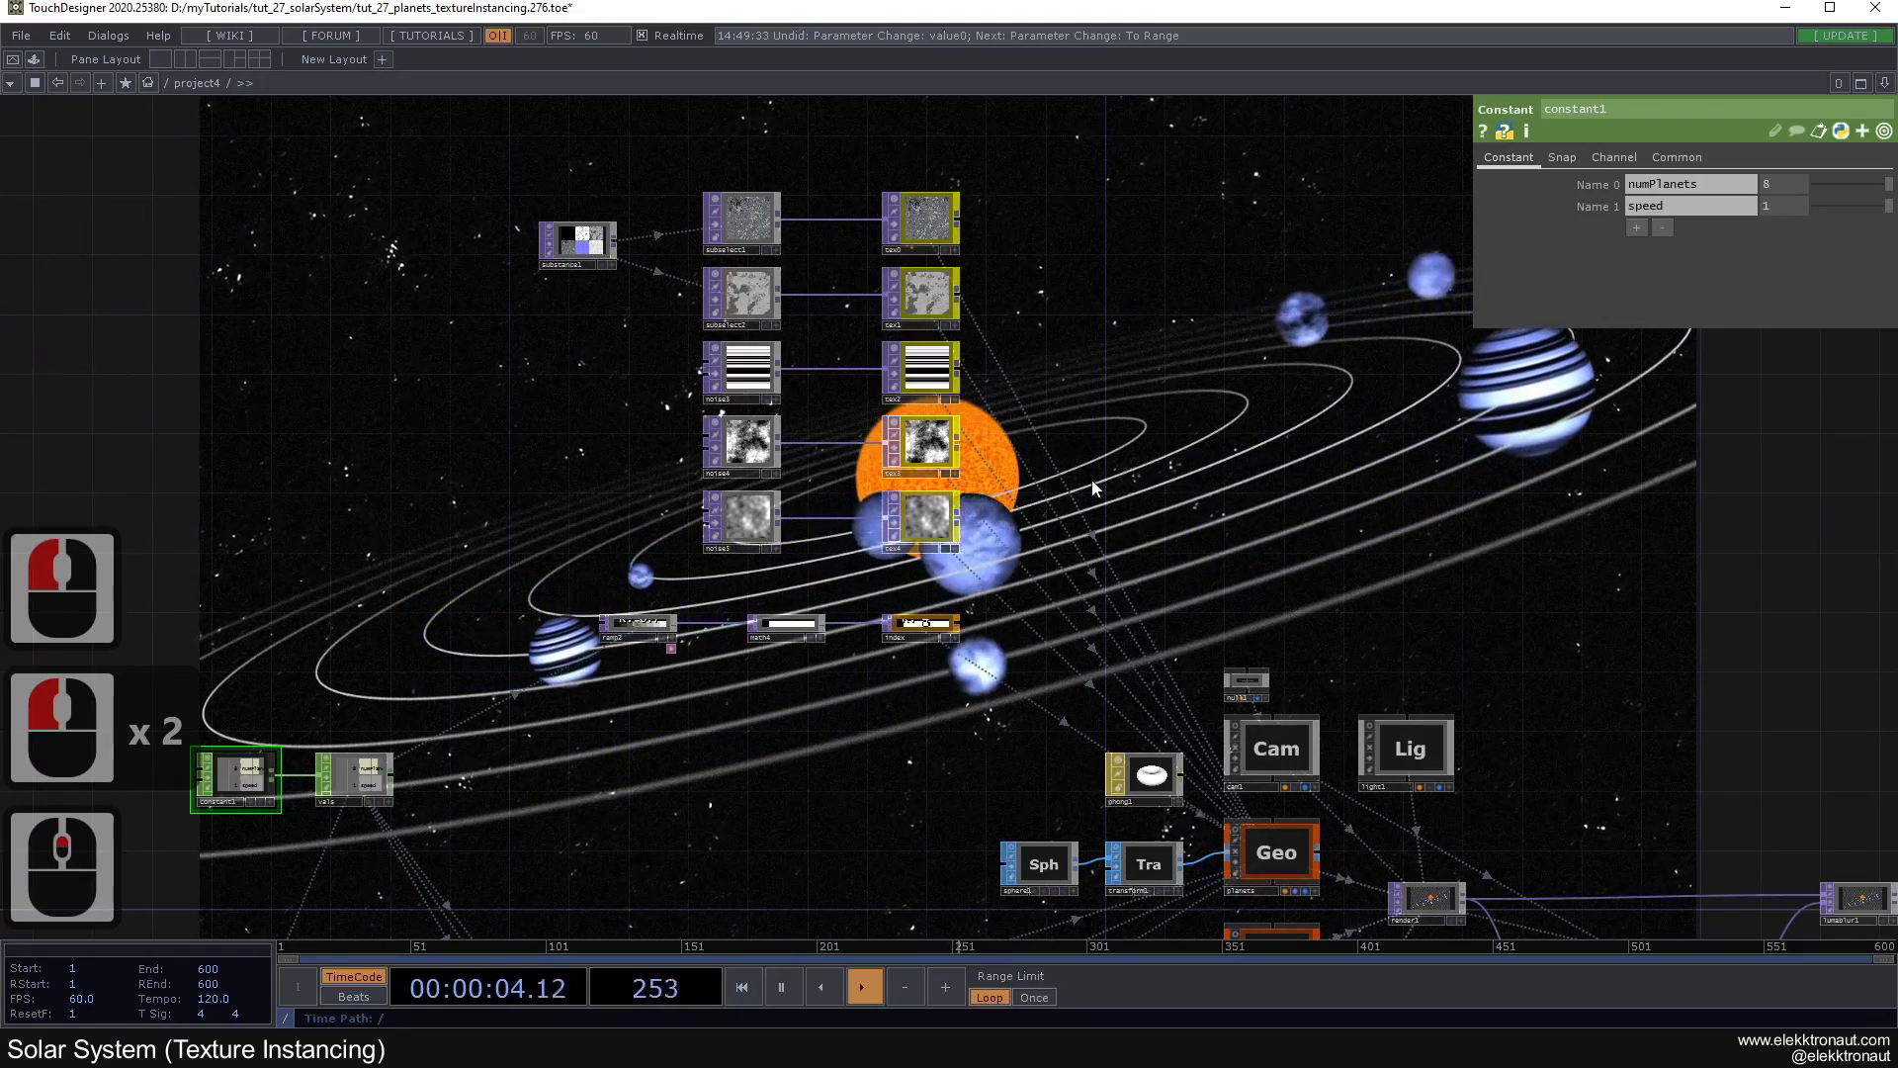
scroll(822, 398, down, 2)
drag(1091, 461, 816, 399)
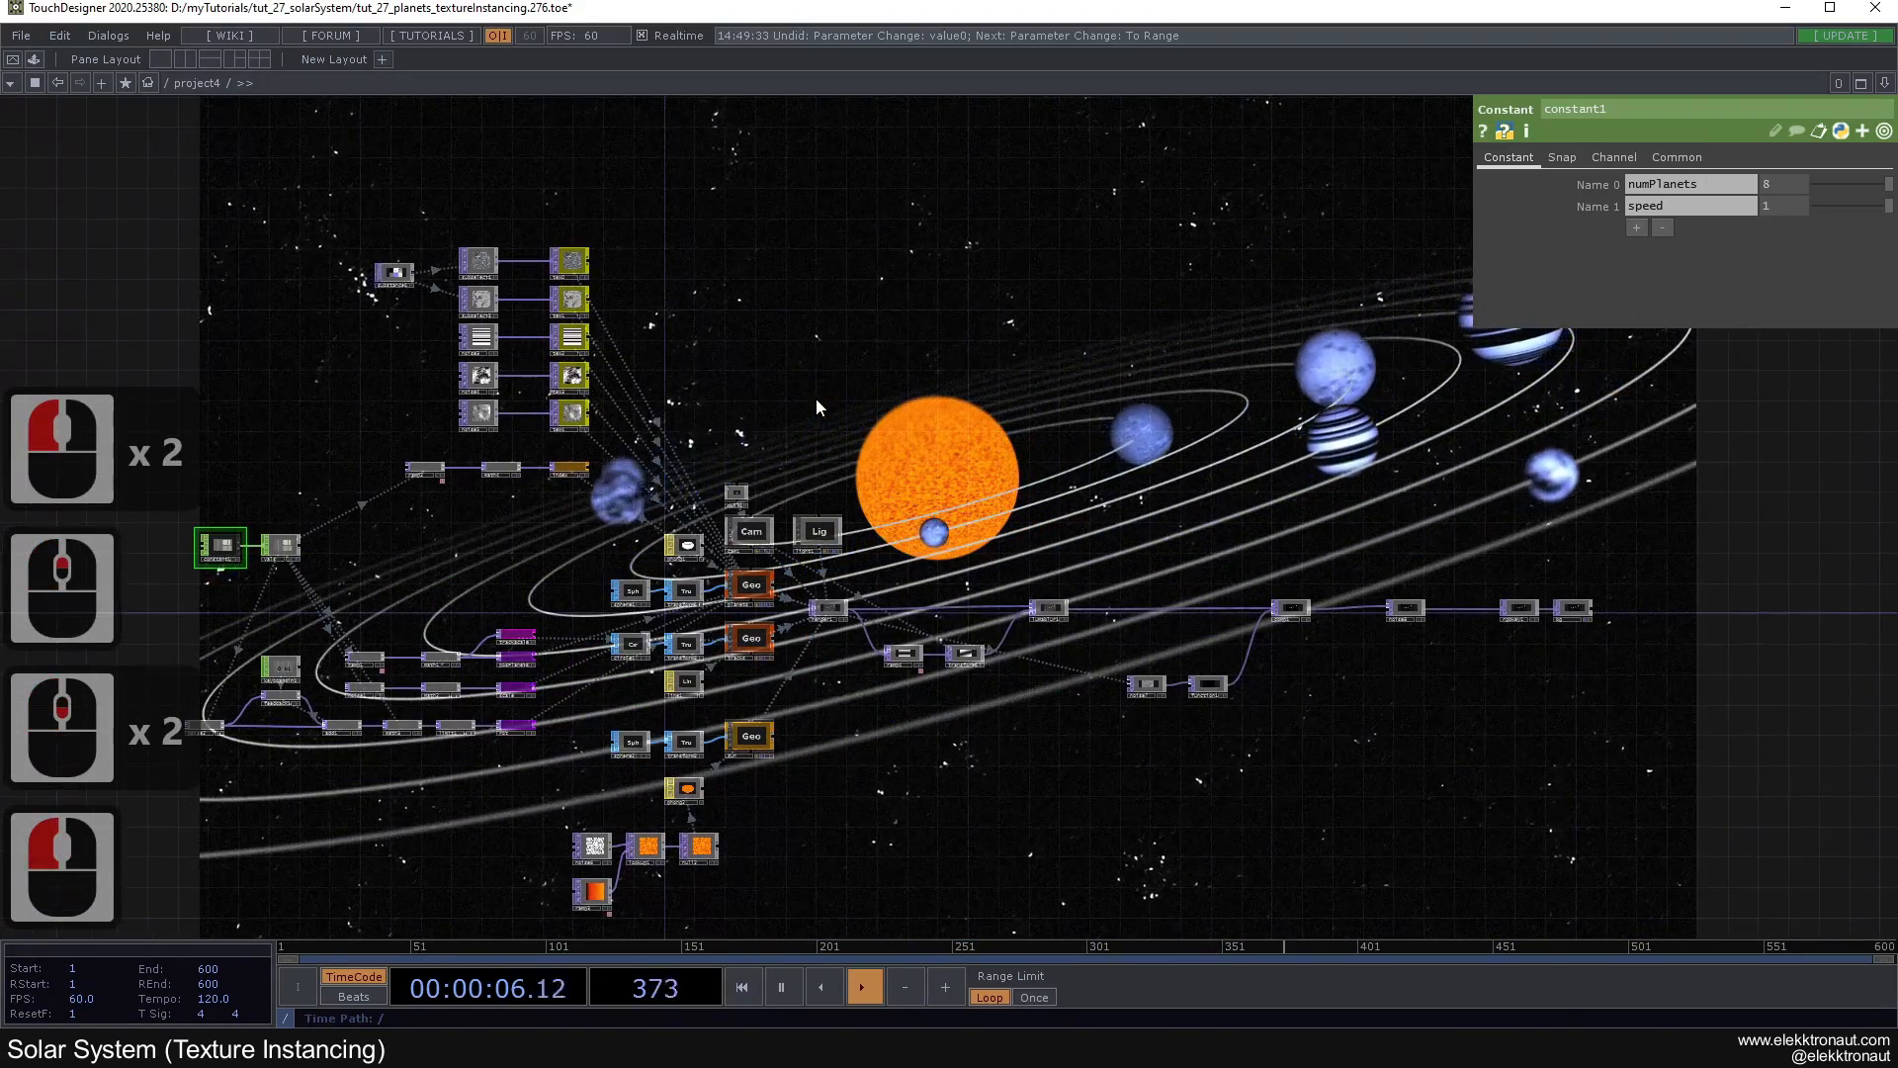
scroll(818, 399, up, 1)
click(728, 671)
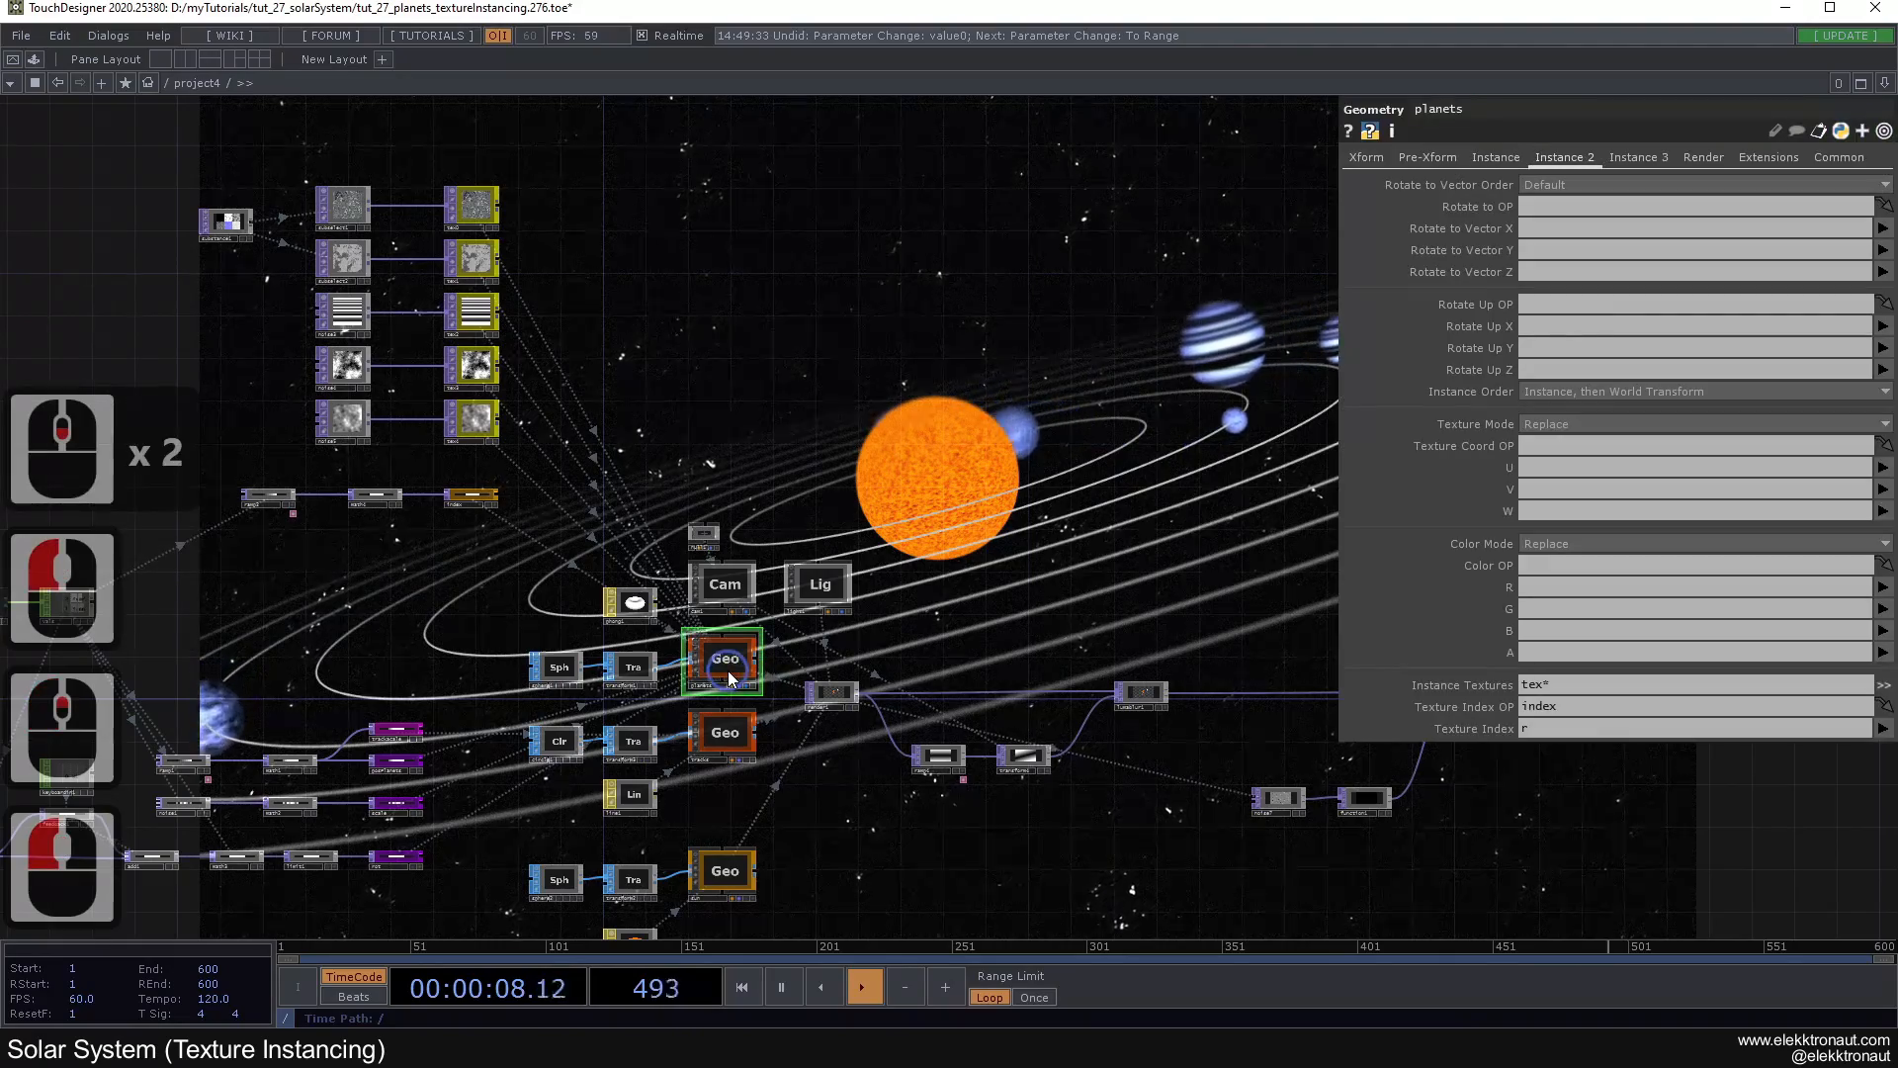
drag(862, 678, 826, 538)
drag(870, 813, 819, 569)
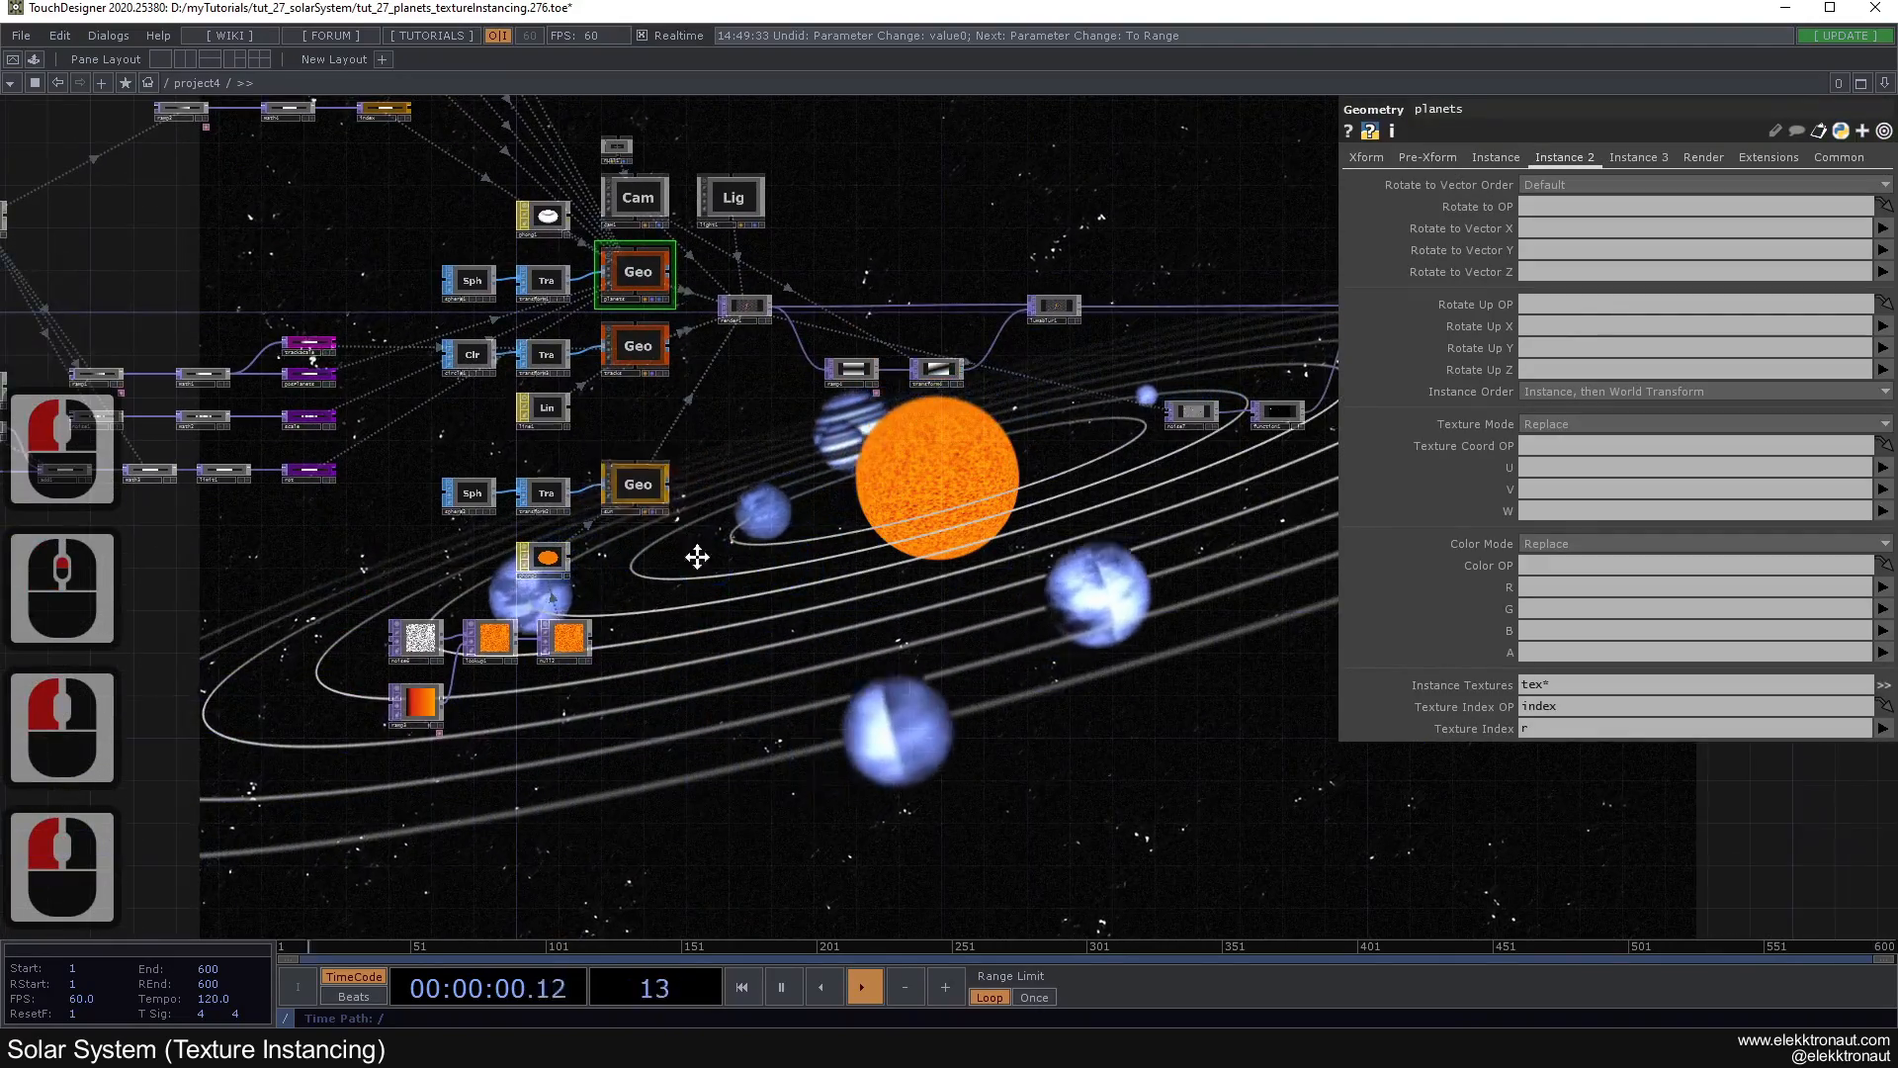
drag(670, 513, 800, 651)
drag(829, 549, 744, 492)
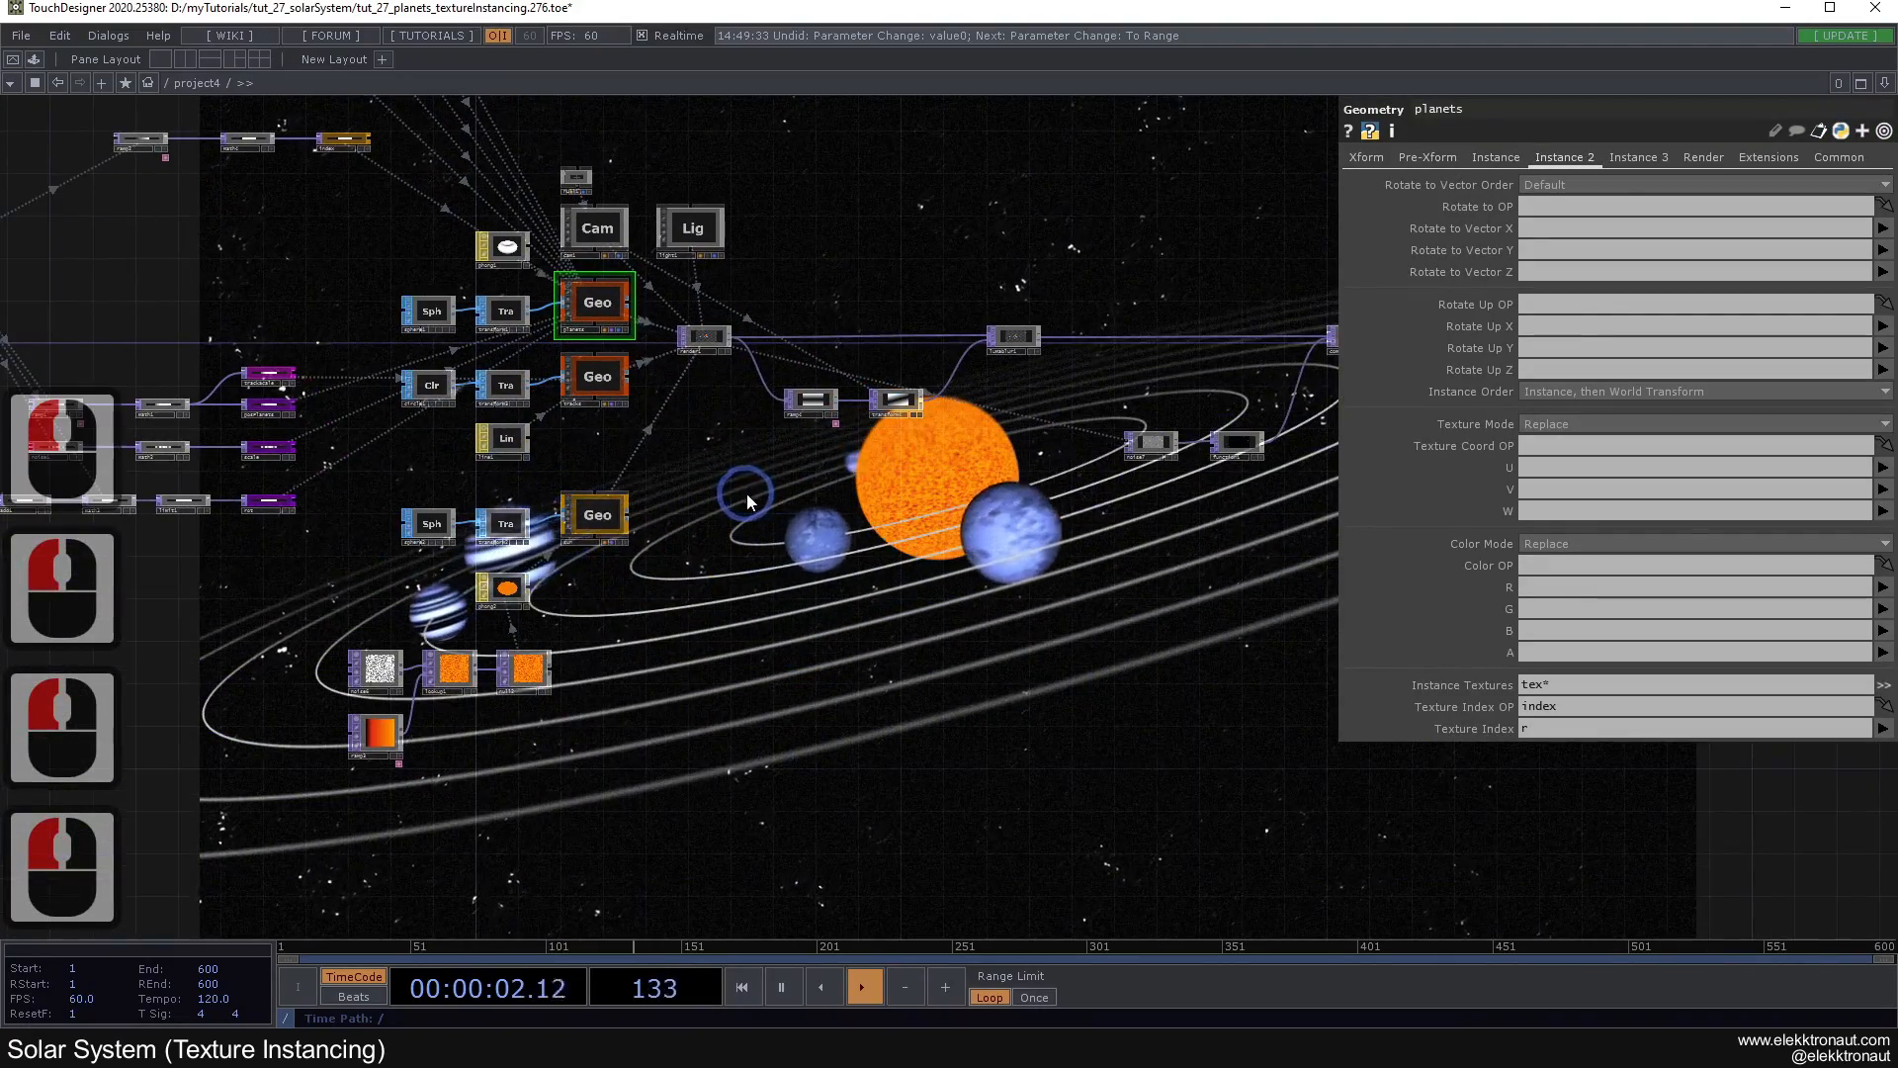
scroll(758, 317, up, 1)
drag(781, 194, 700, 488)
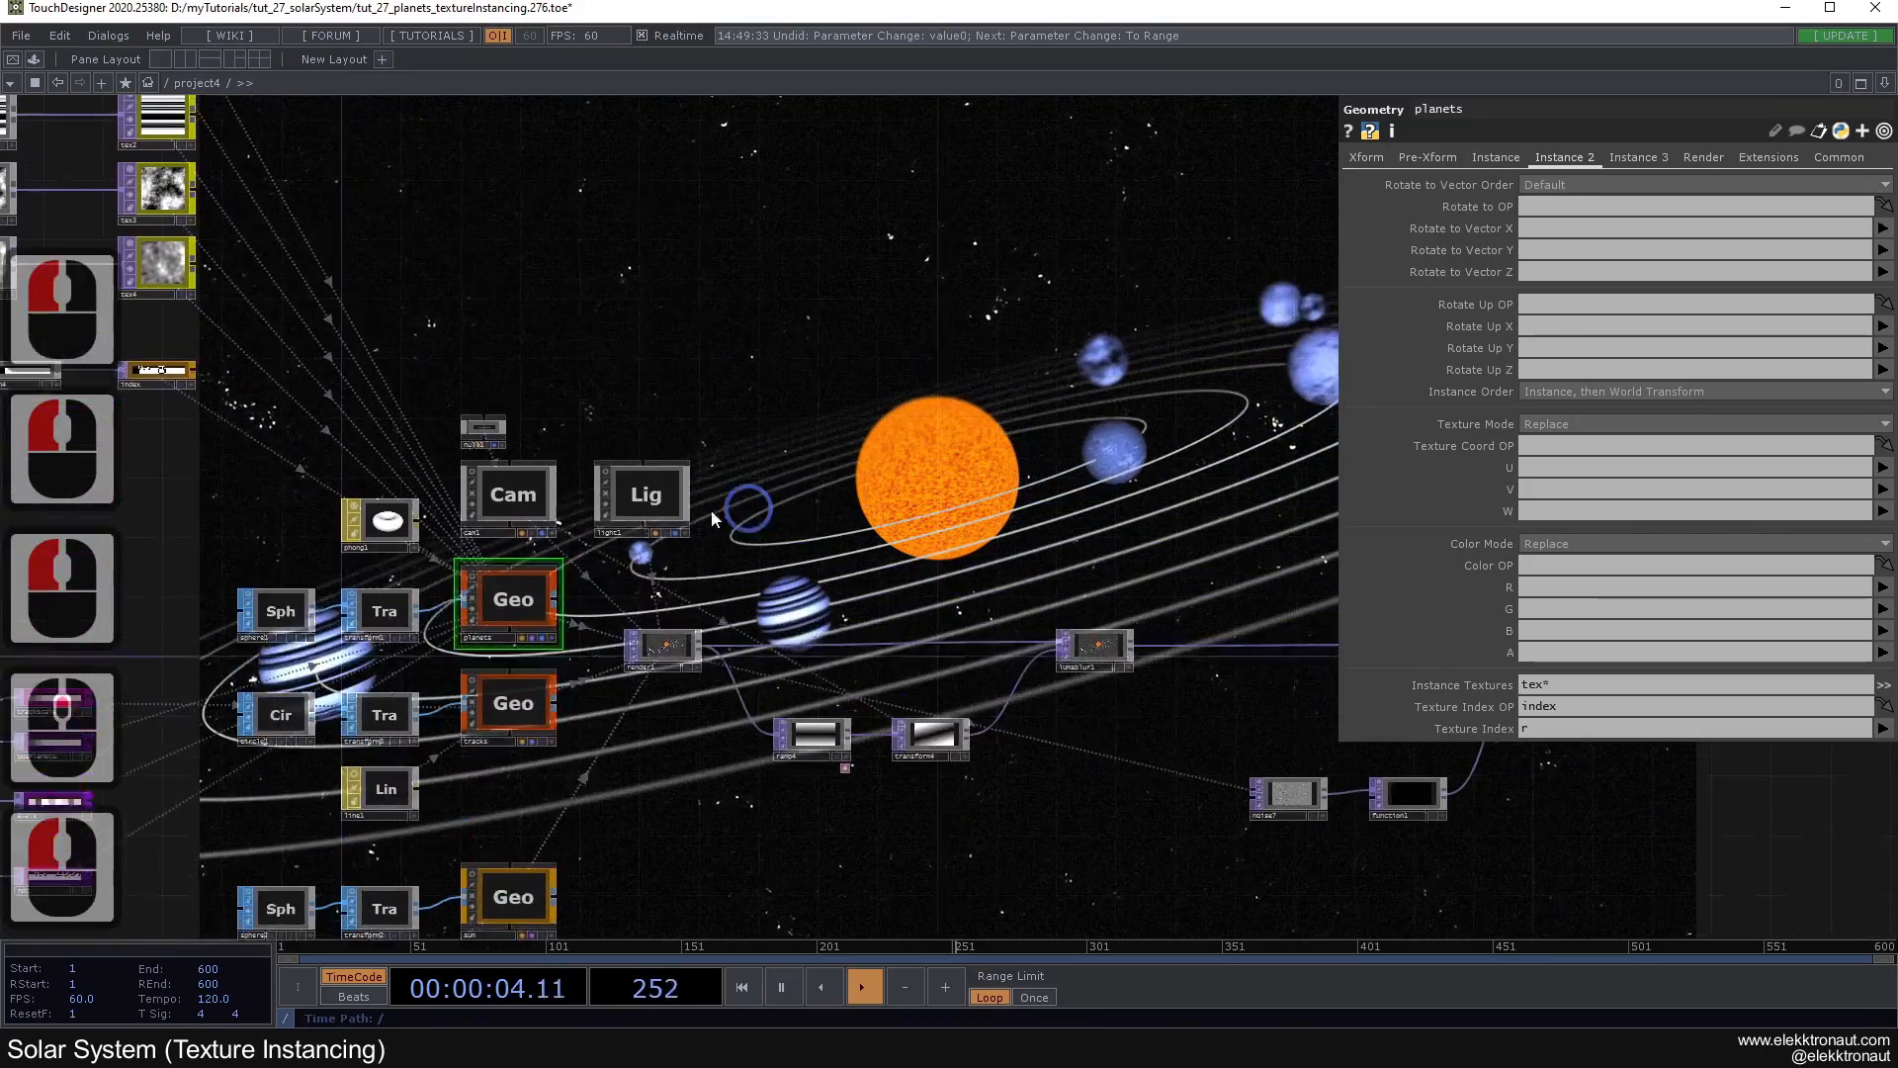
Step: Set the Z translation of light1 to 0 to place the light at the sun's centre
scroll(673, 502, up, 2)
click(674, 502)
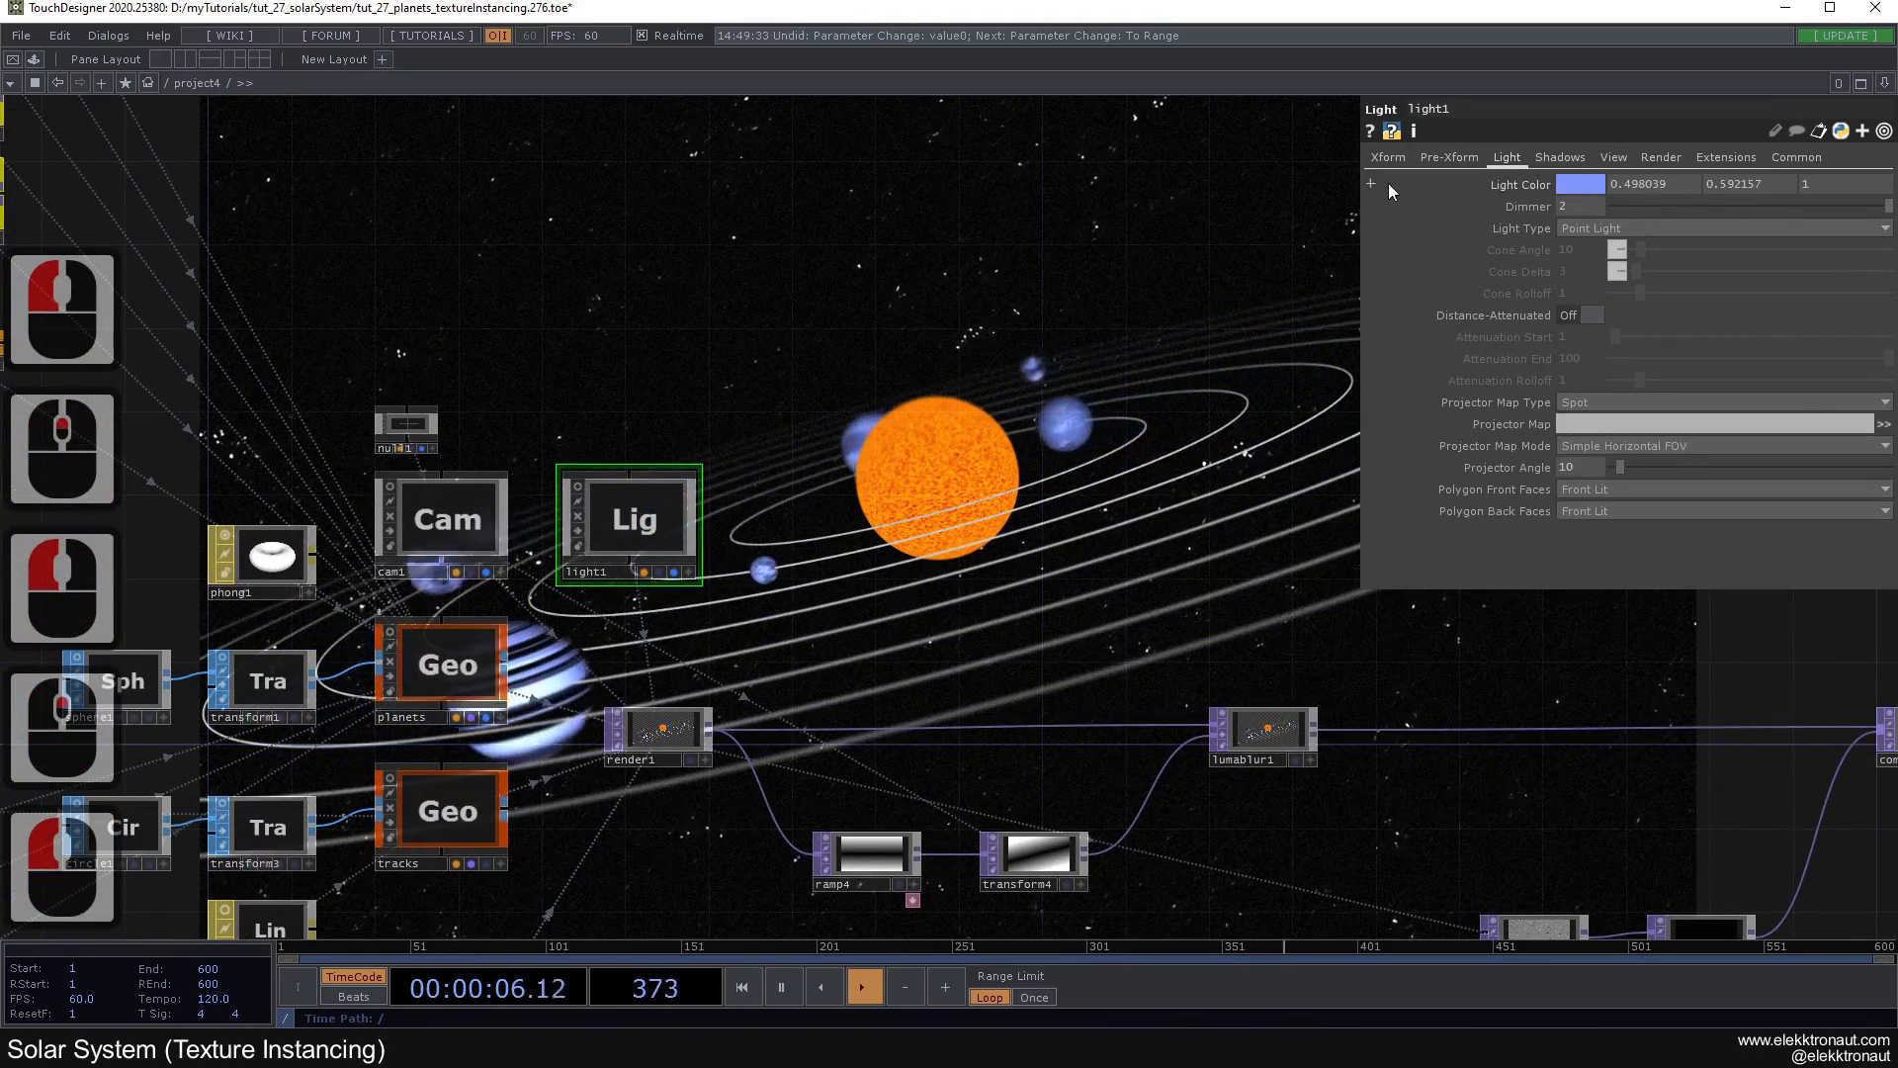
click(1388, 158)
scroll(629, 531, up, 2)
drag(850, 384, 699, 650)
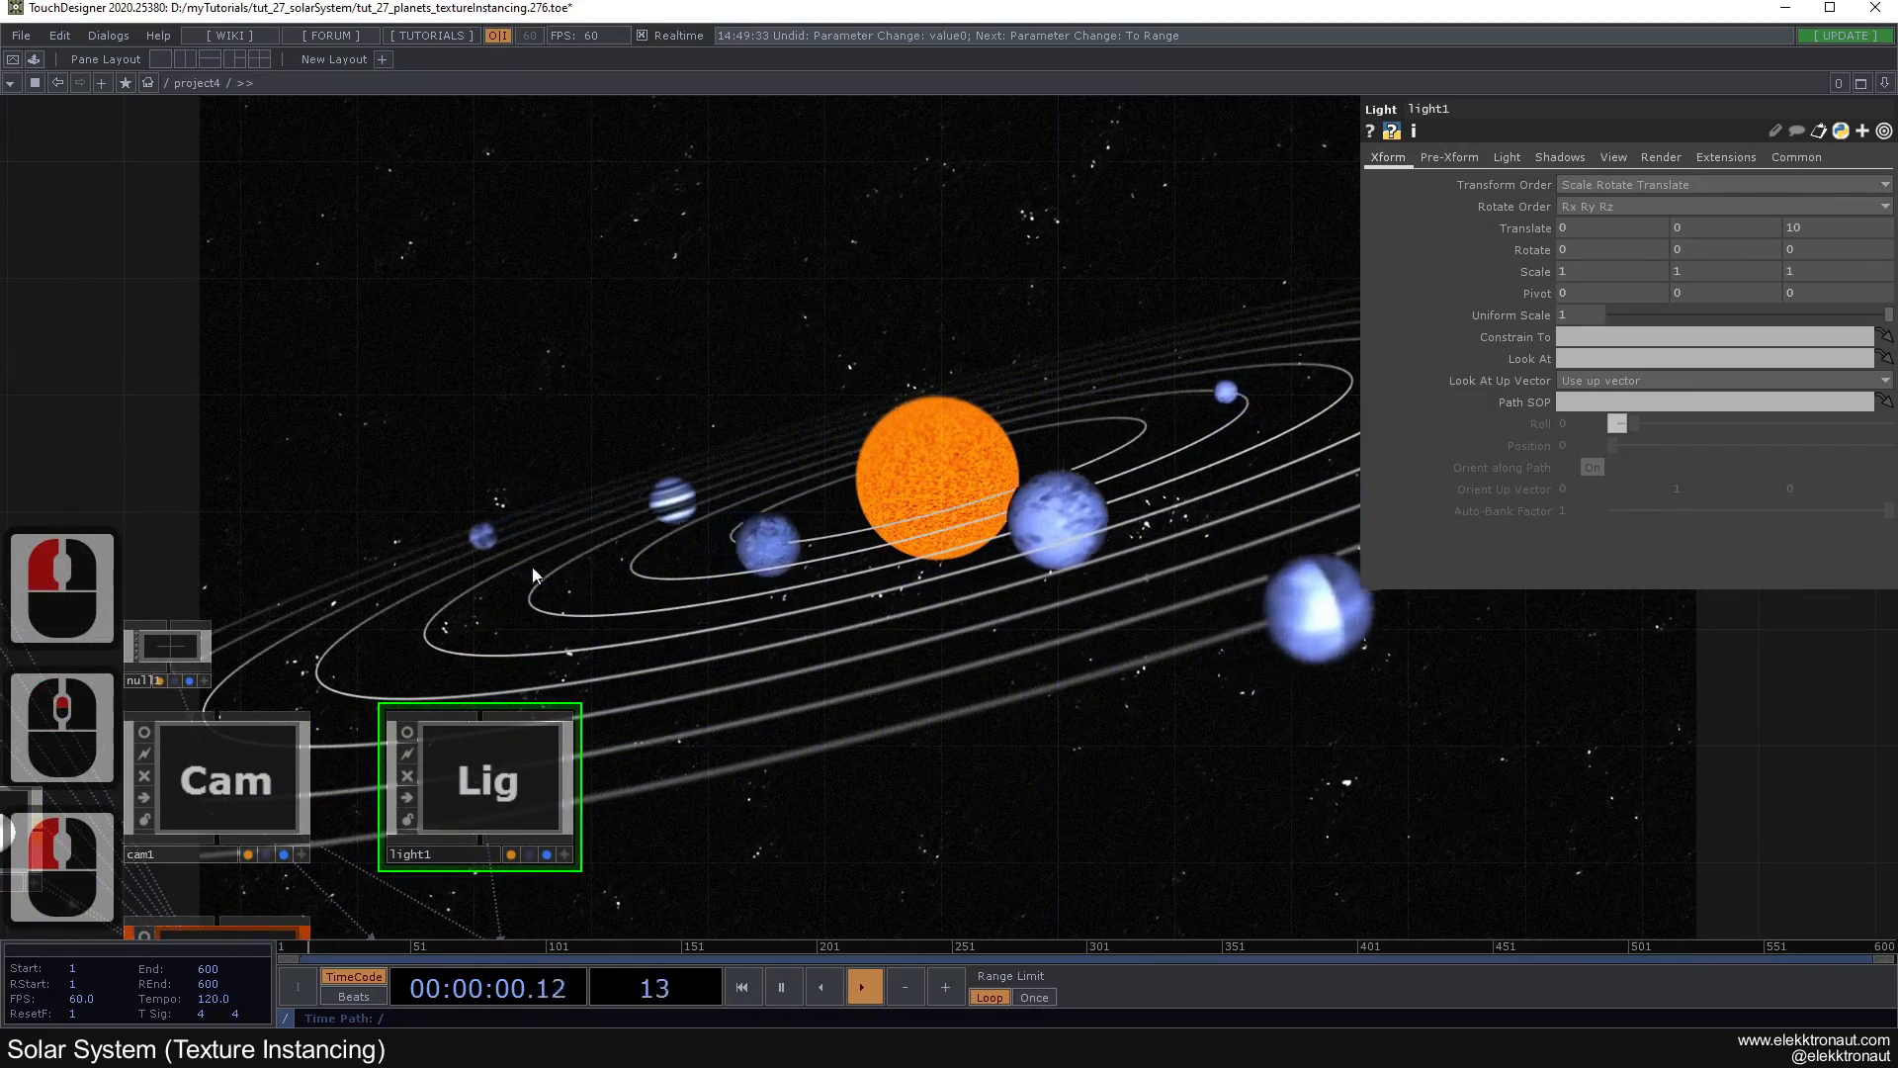
click(564, 590)
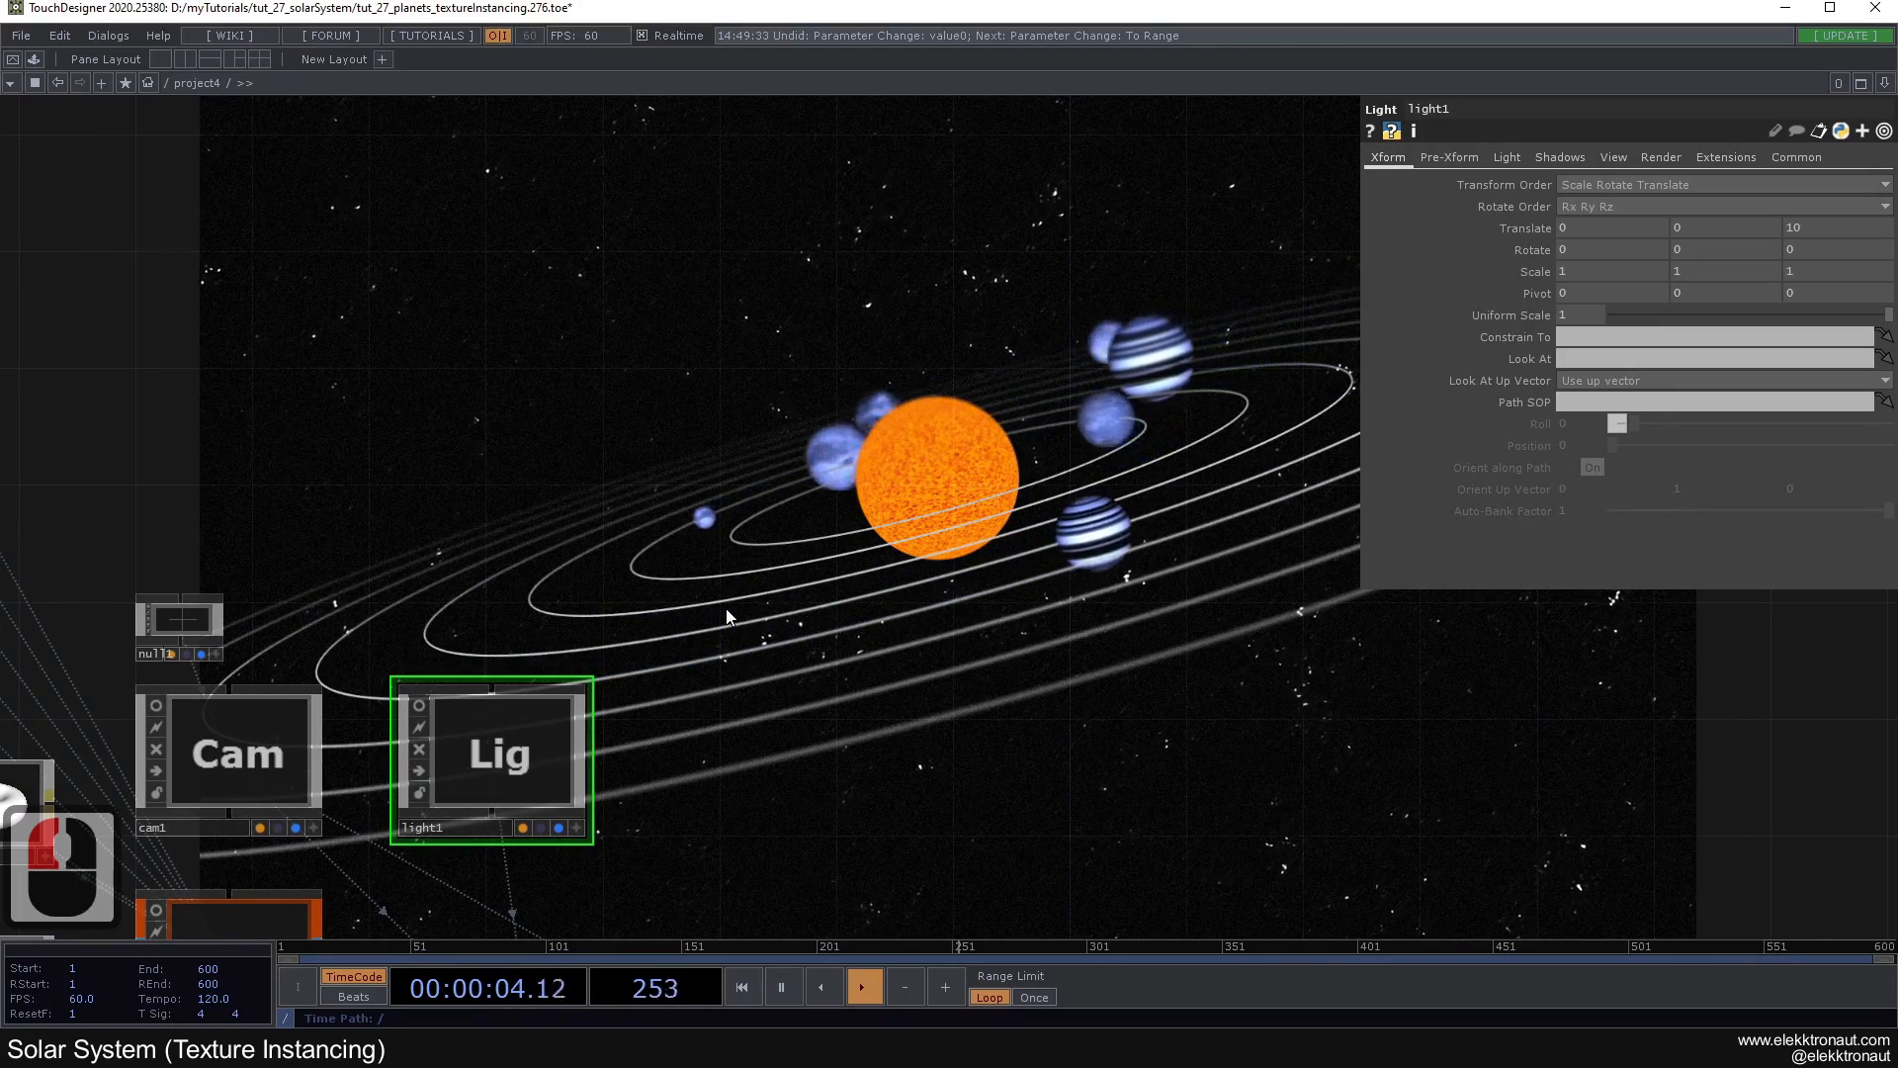
drag(1805, 228, 1048, 334)
text(0)
click(897, 441)
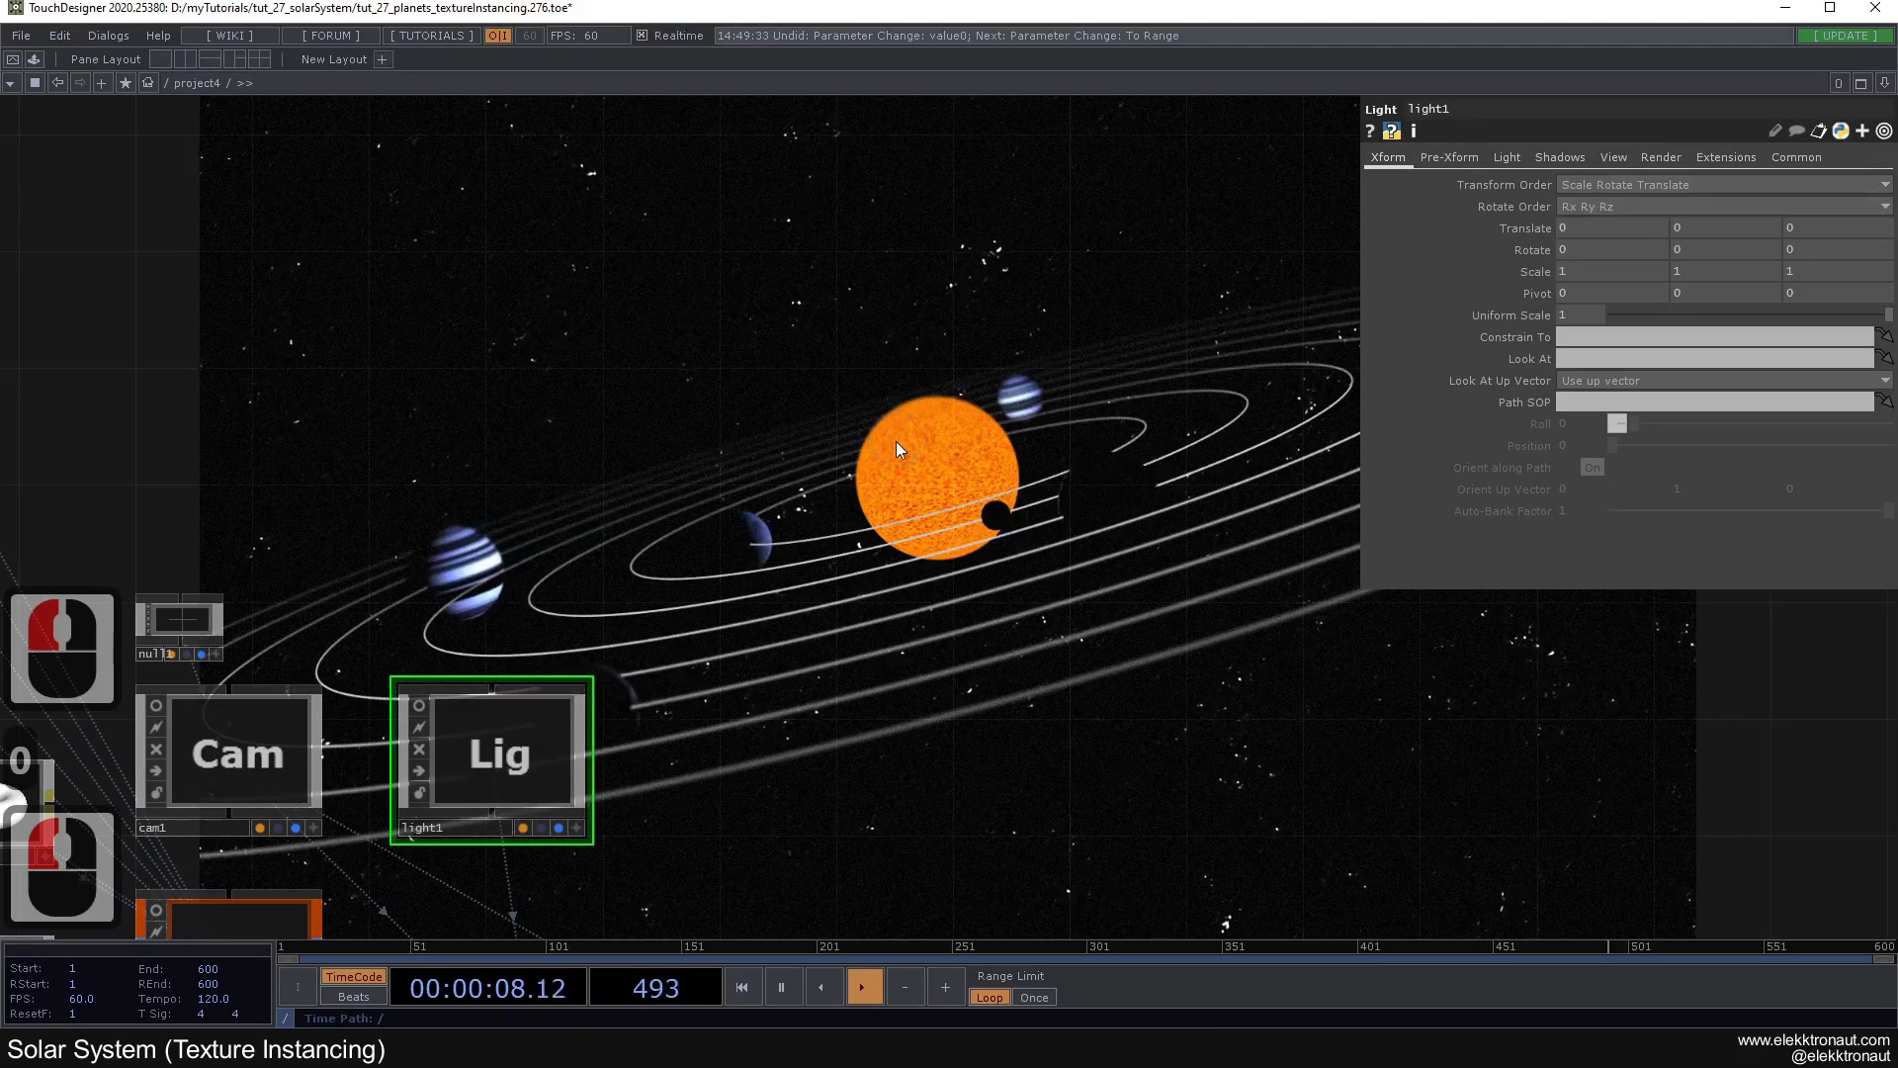
Step: Review the planets lit from the centre and save the project
scroll(1024, 487, down, 2)
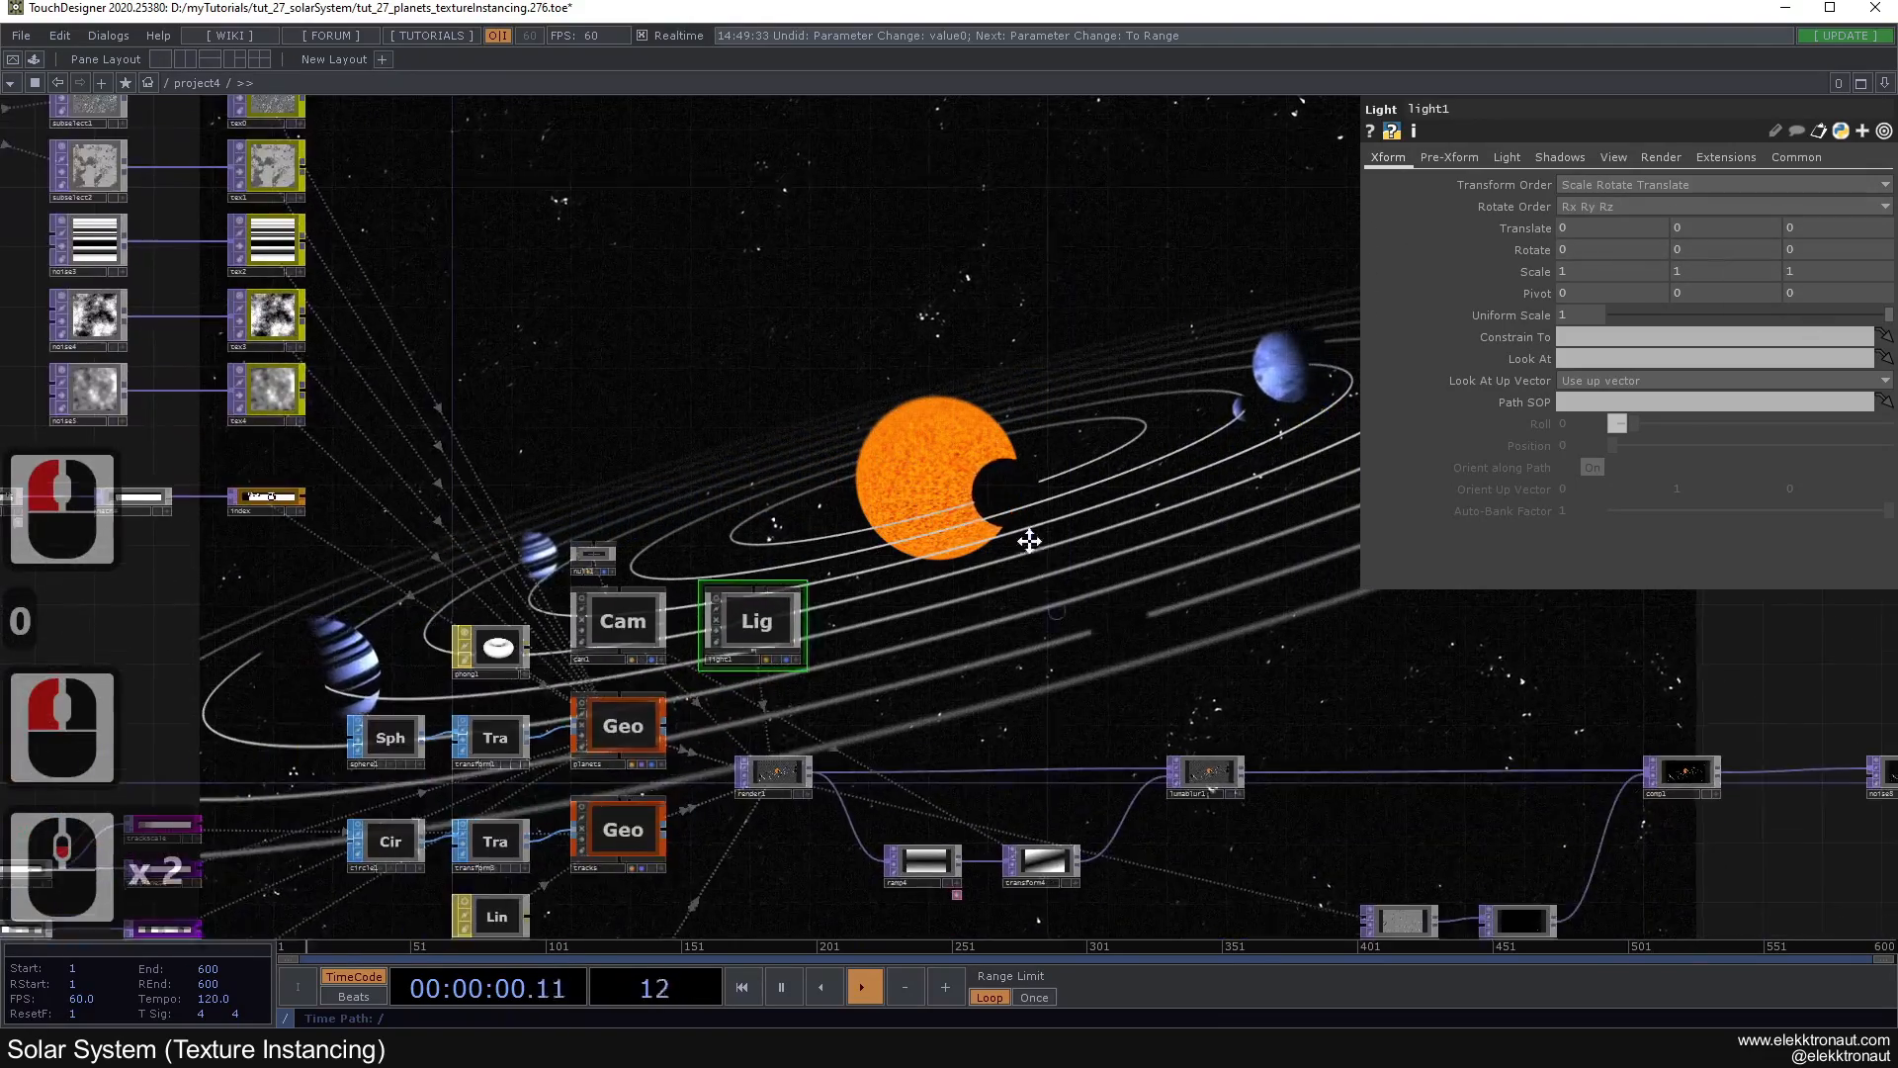
drag(1040, 643, 901, 287)
drag(937, 764, 888, 433)
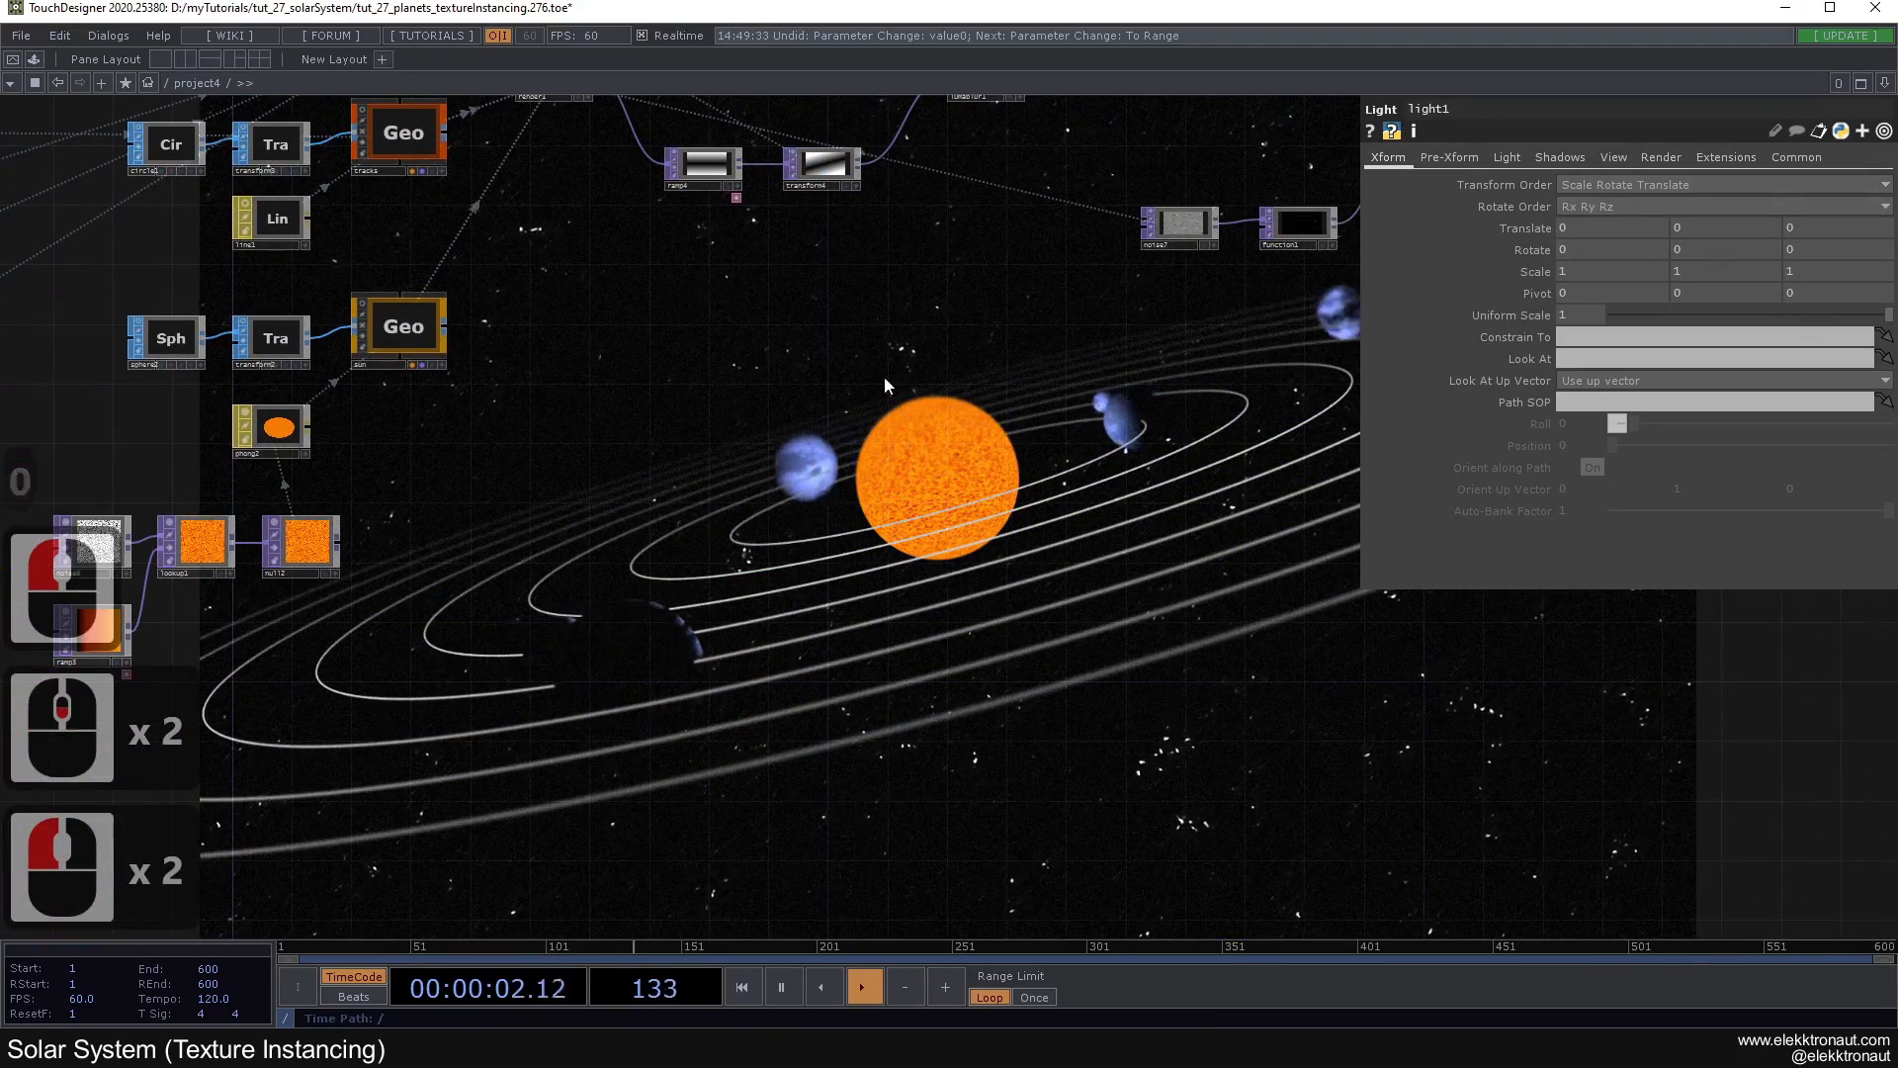
drag(885, 548, 780, 445)
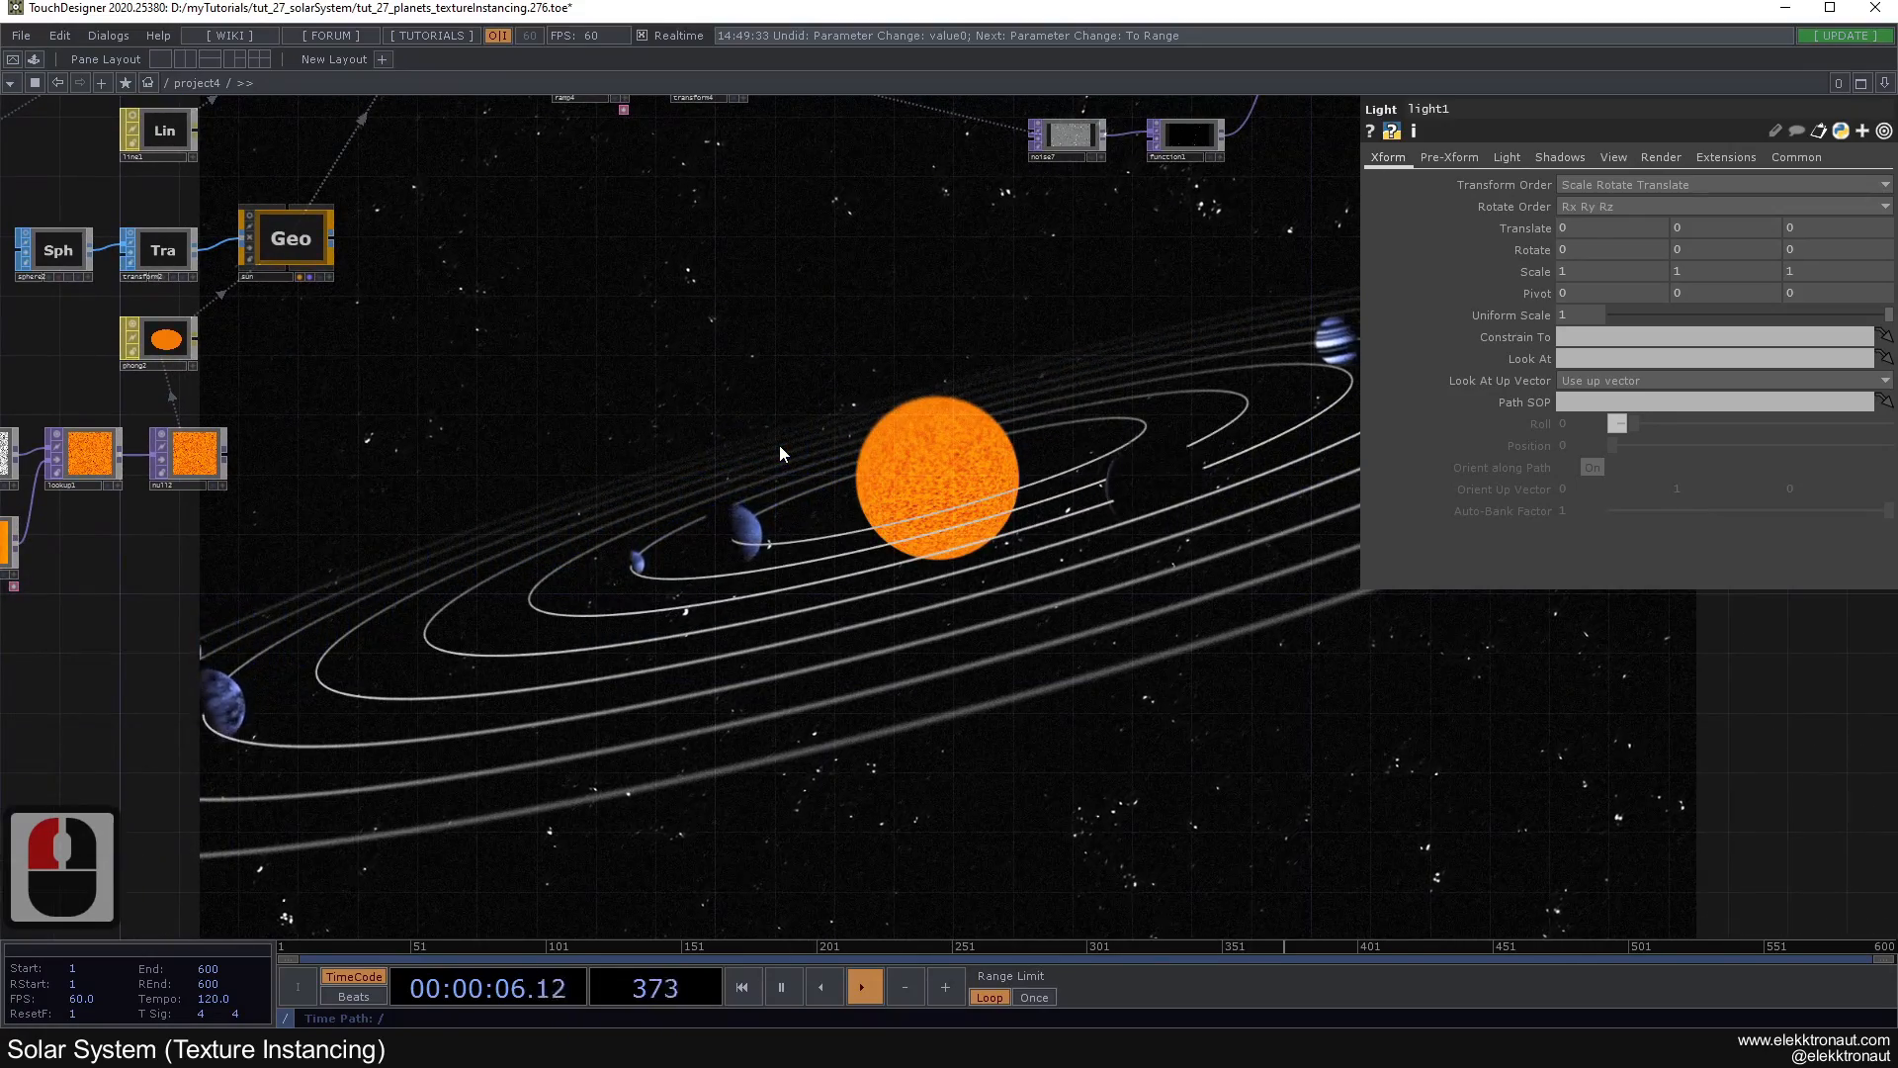
scroll(762, 570, down, 3)
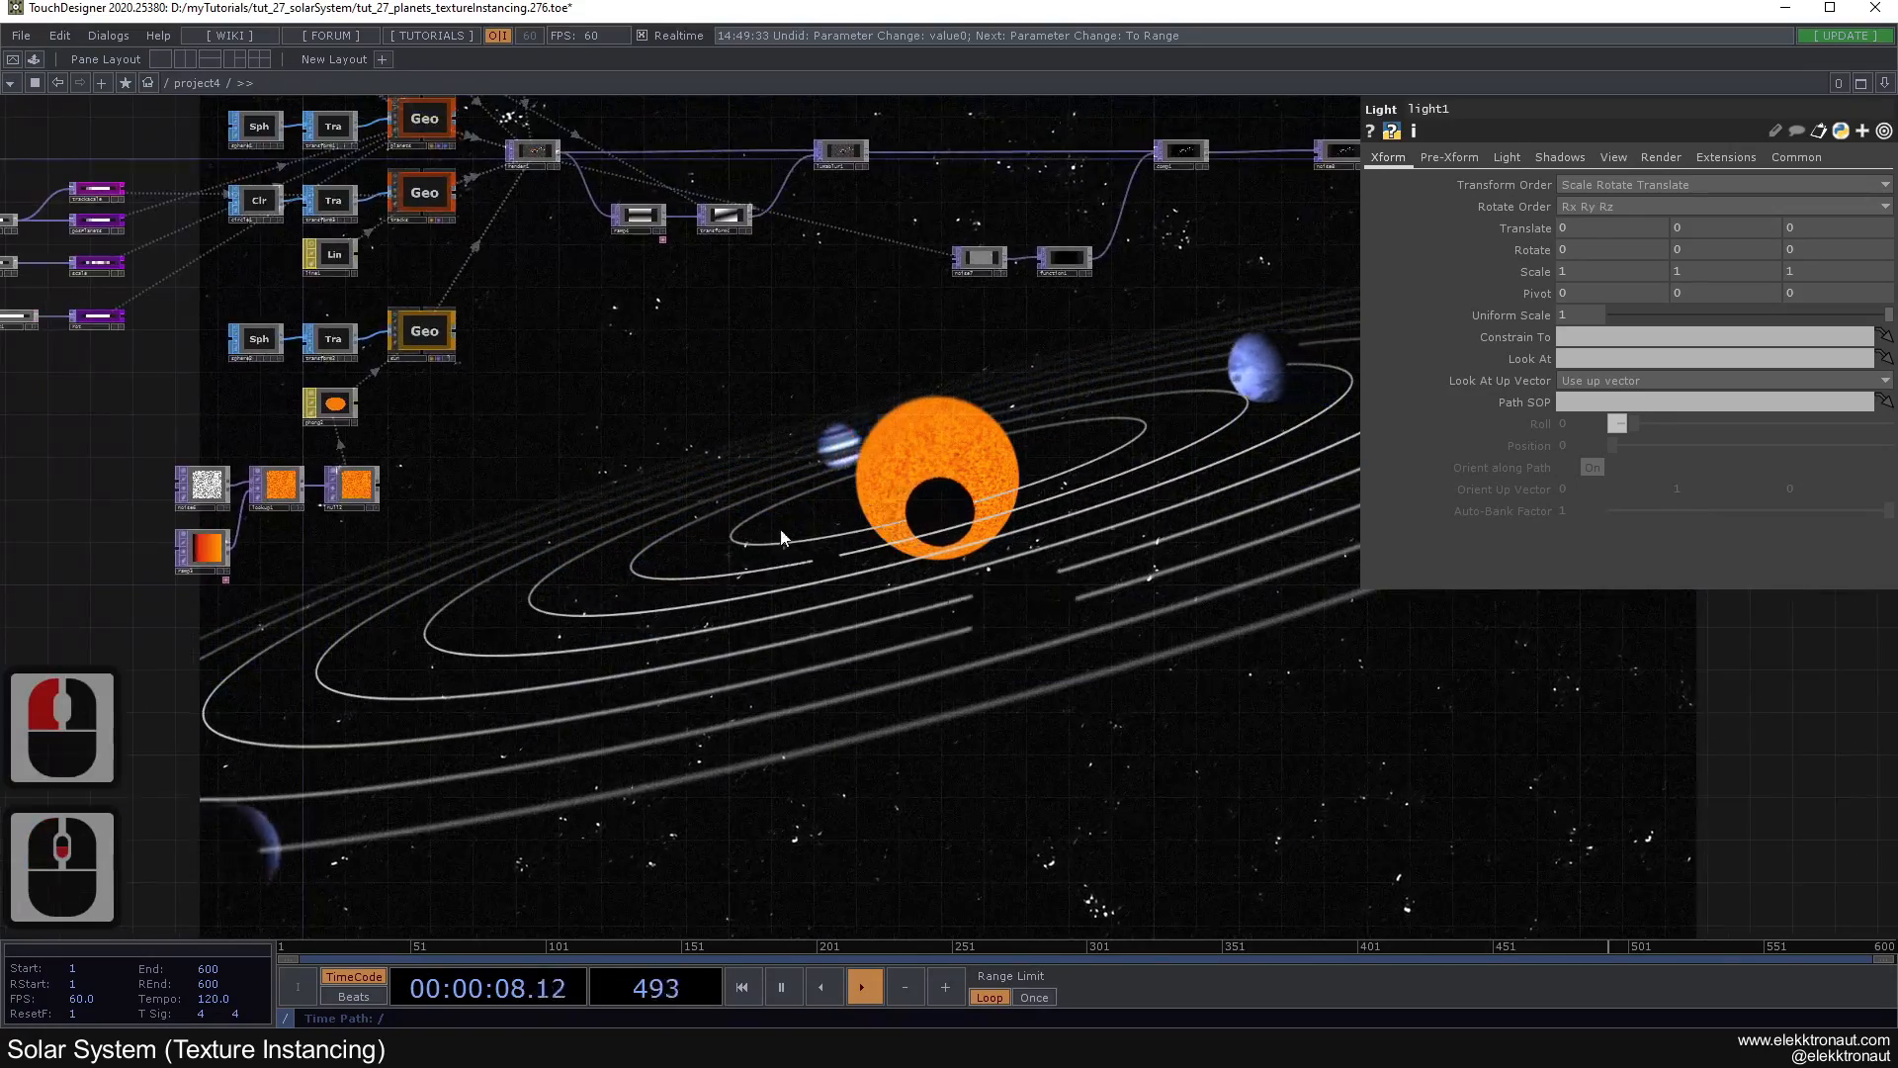
key(ctrl+s)
Step: Hide the operator parameters and show the solar system full-screen in Perform mode
scroll(781, 512, down, 3)
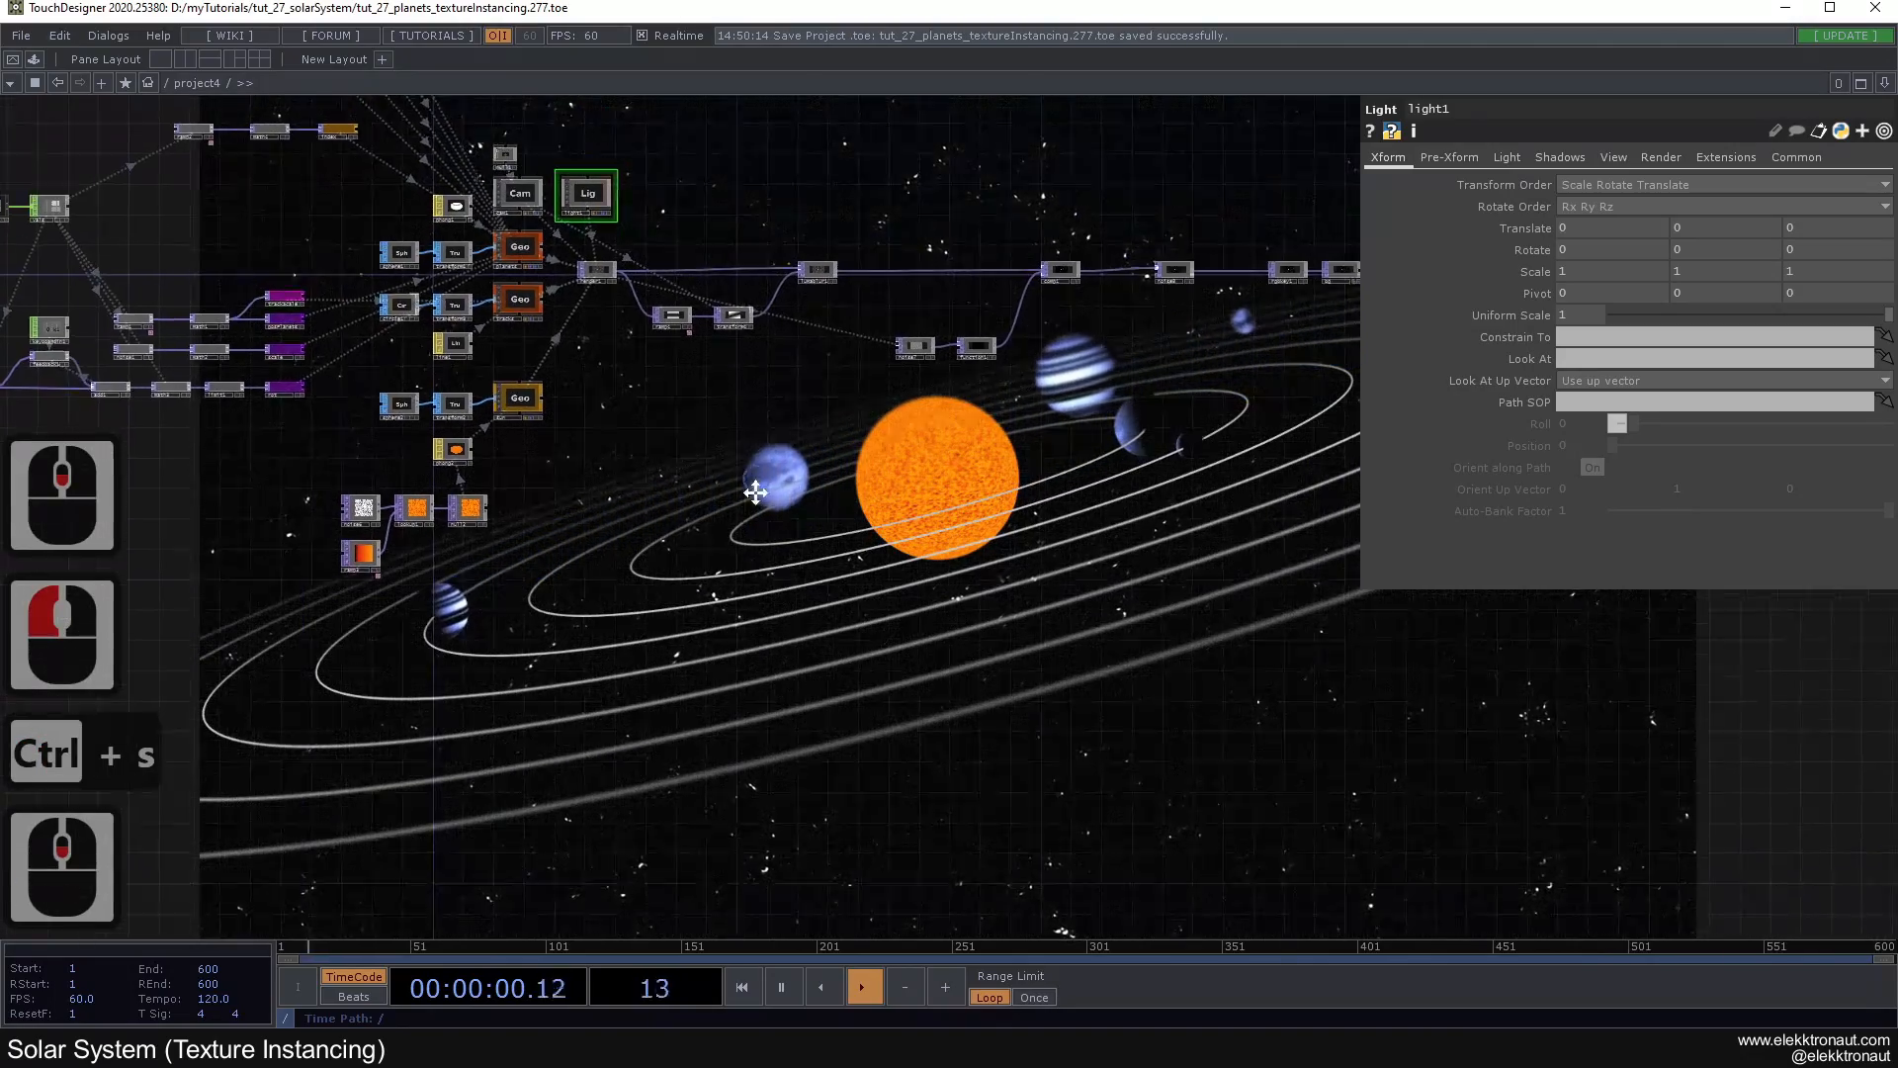
drag(755, 482, 759, 505)
scroll(676, 473, up, 3)
mouse_move(668, 428)
mouse_down()
mouse_move(763, 475)
mouse_move(684, 394)
mouse_up()
click(859, 495)
key(p)
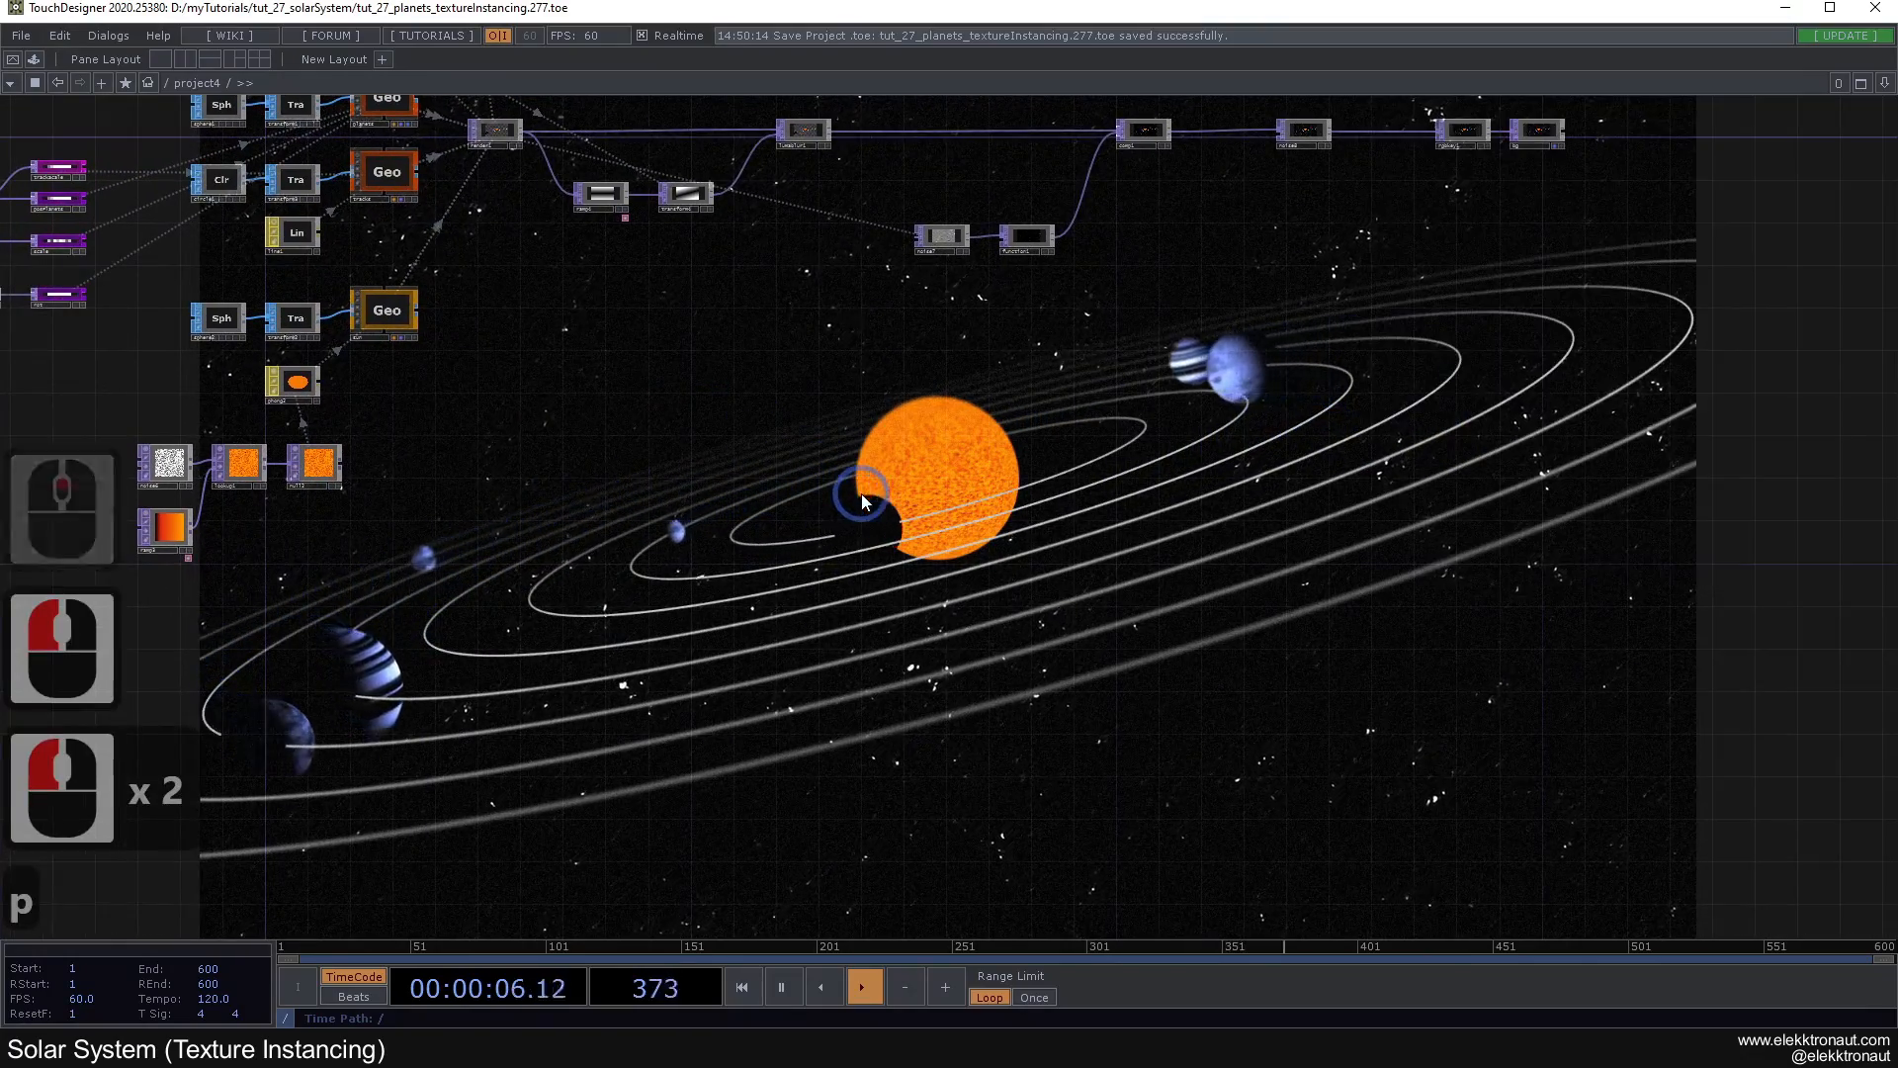
key(F1)
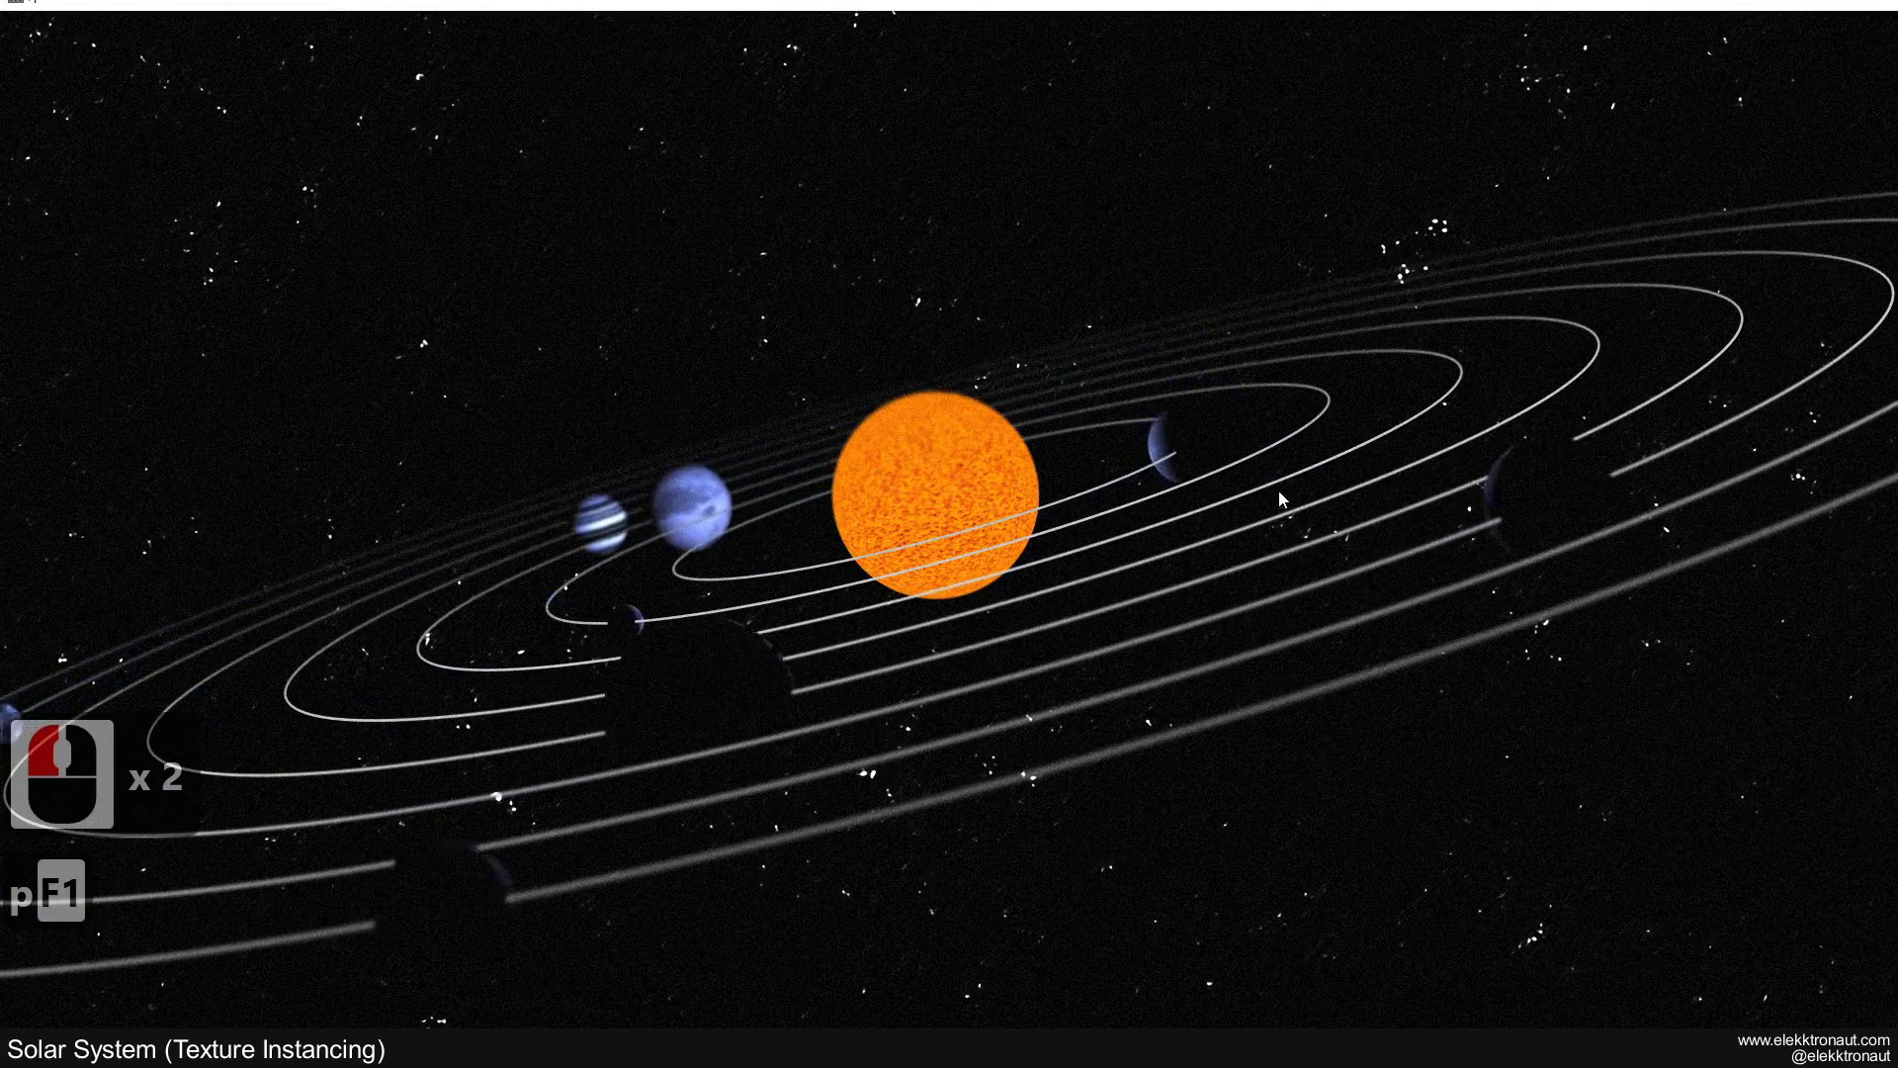